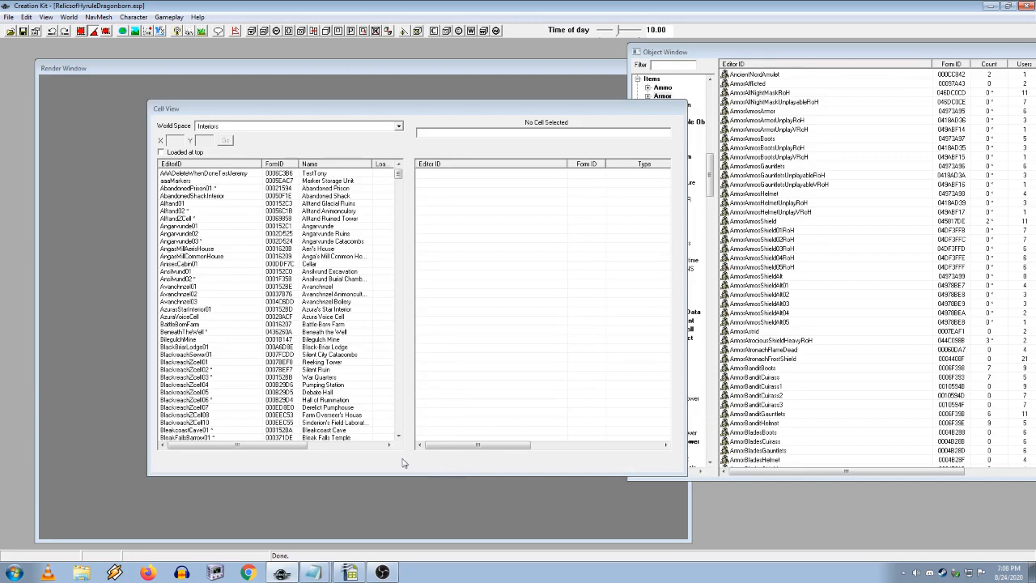
Bring up the Archive Issues.txt notes and select the line about the Rod of Seasons display crash.
left_click(211, 393)
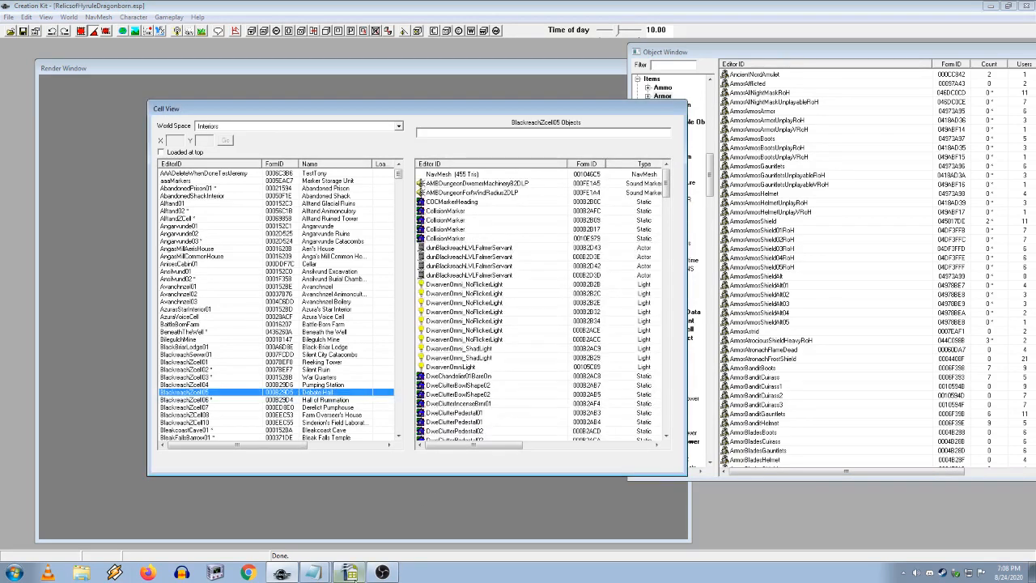
left_click(318, 575)
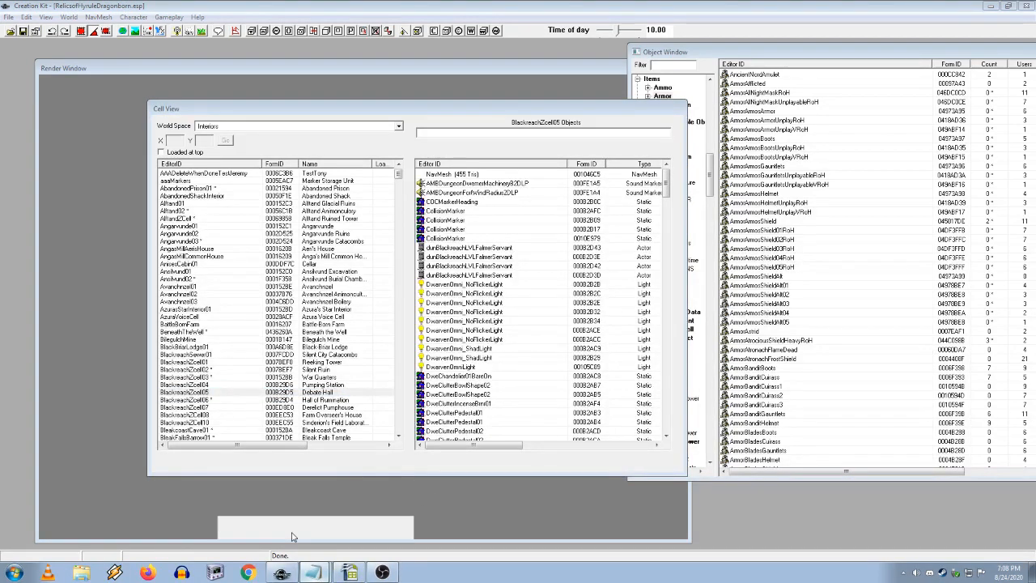
left_click(293, 531)
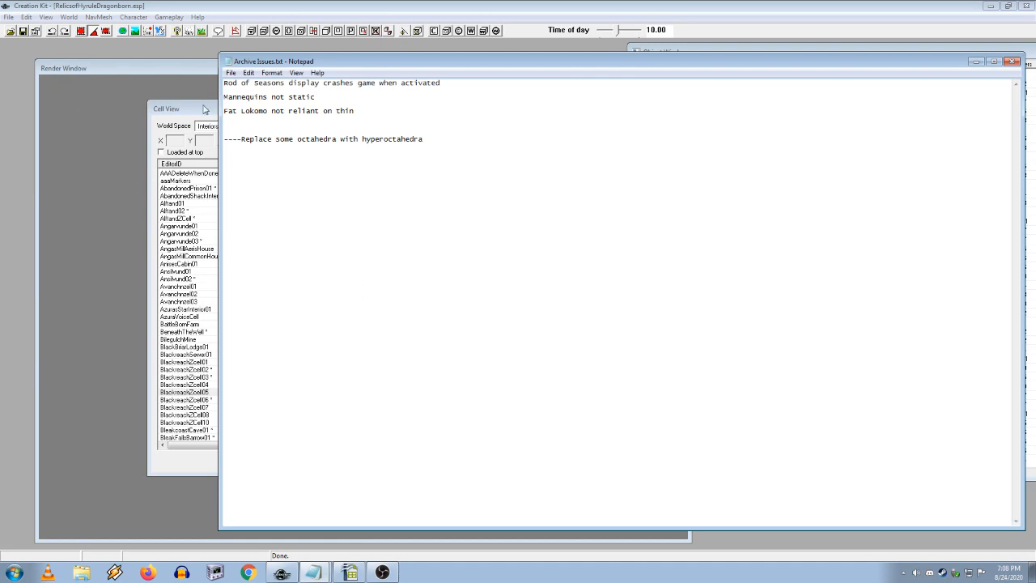
left_click_drag(225, 84, 453, 84)
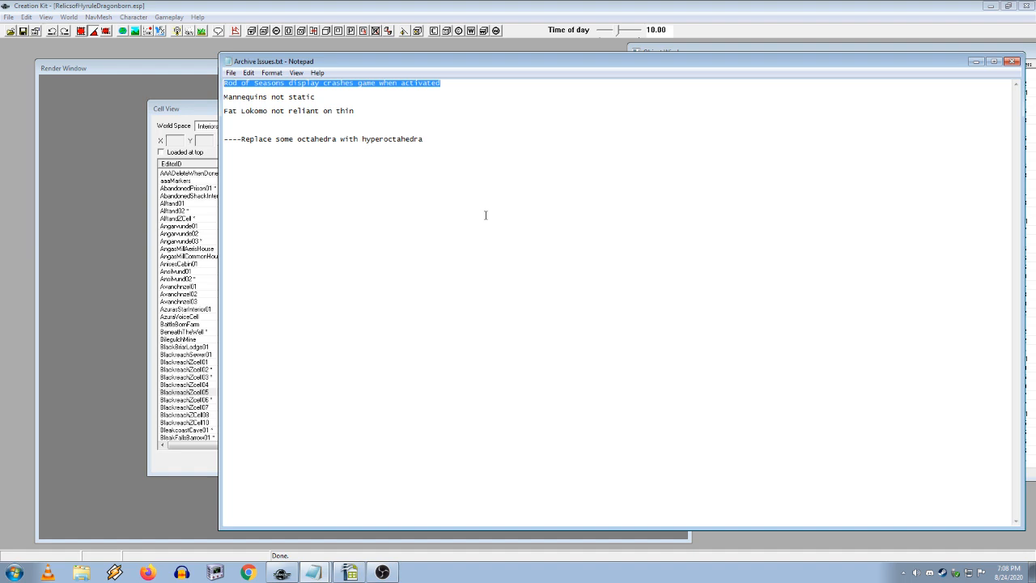
Browse the interior cell list in the Creation Kit's Cell View and check the Archive Issues.txt notes again.
left_click(191, 113)
scroll(241, 389, "down", 4)
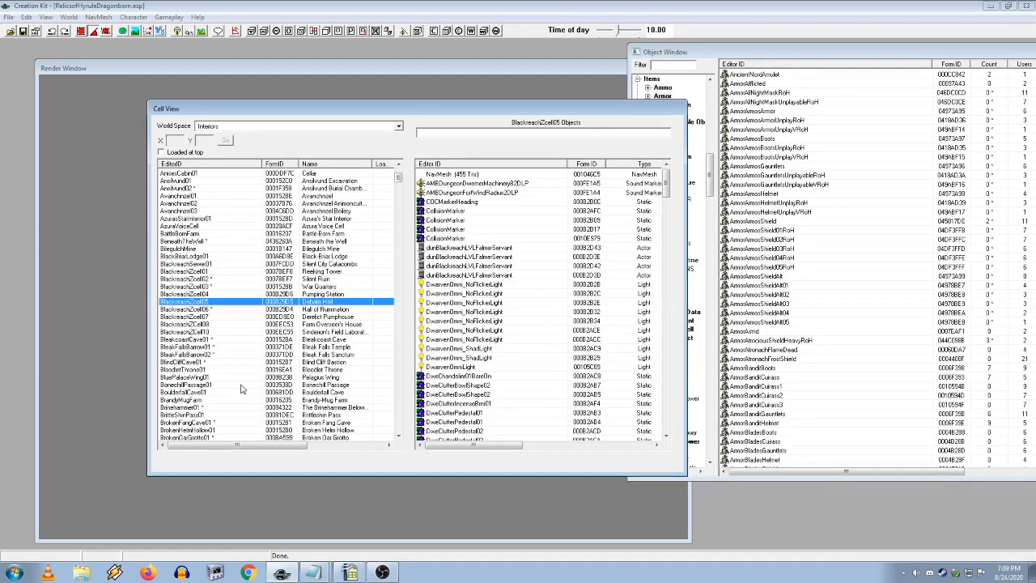
scroll(241, 389, "down", 13)
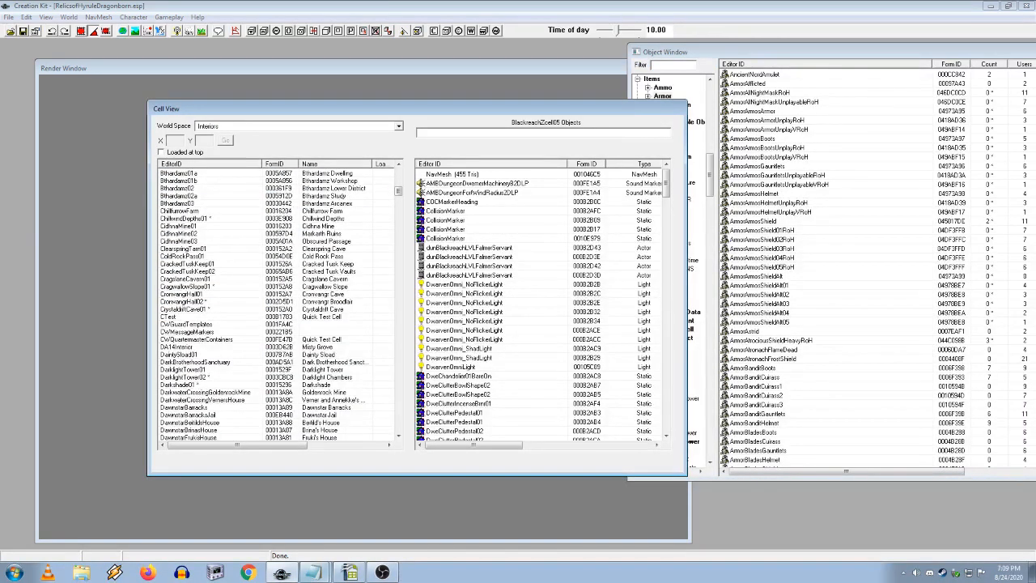
left_click(342, 535)
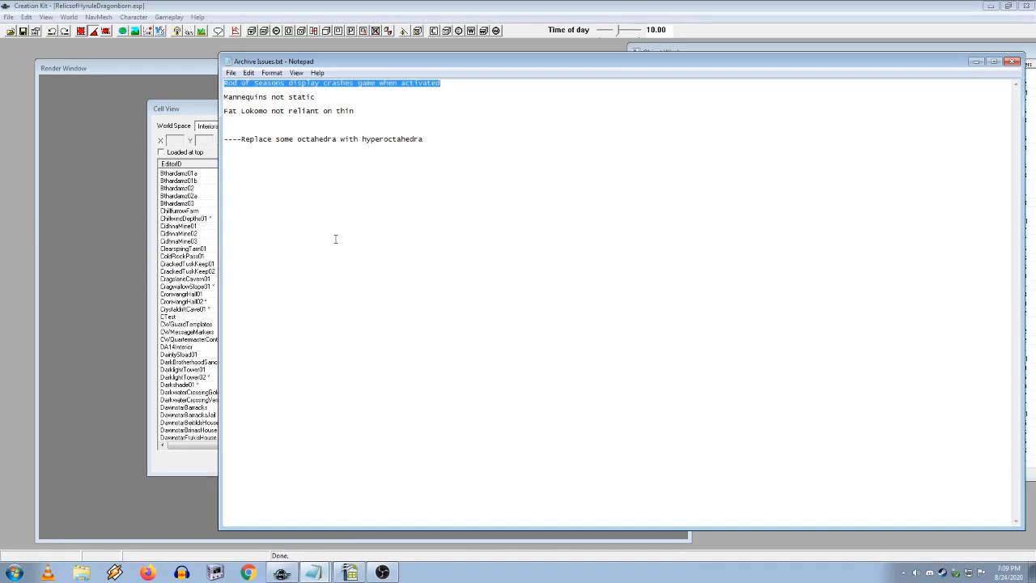
left_click(201, 114)
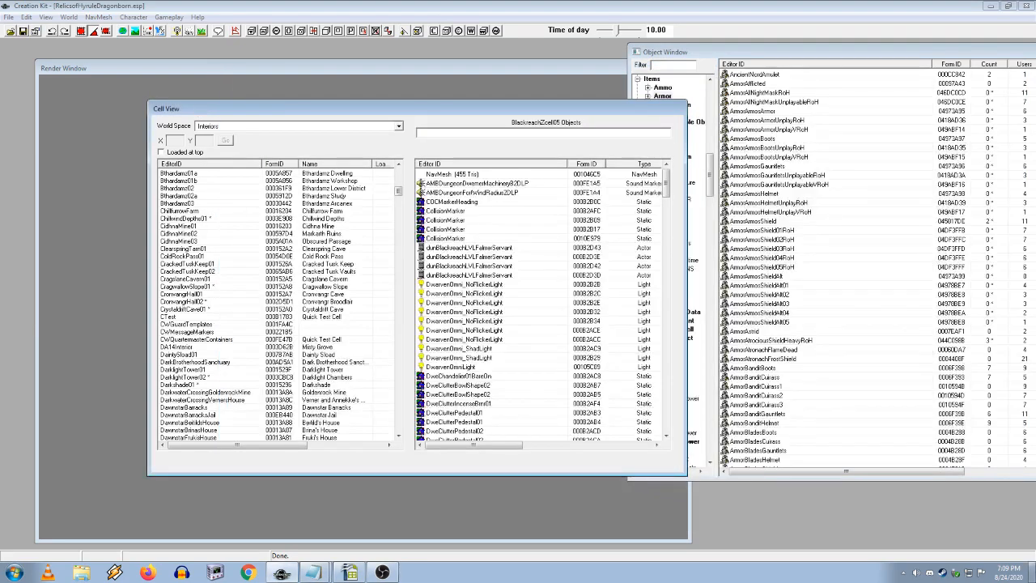
Open the "Every Tiny Little stupid change to RoH" text file from the desktop and find the WinterholdExtTowerRing01NoSnow note.
left_click(1033, 572)
double_click(61, 417)
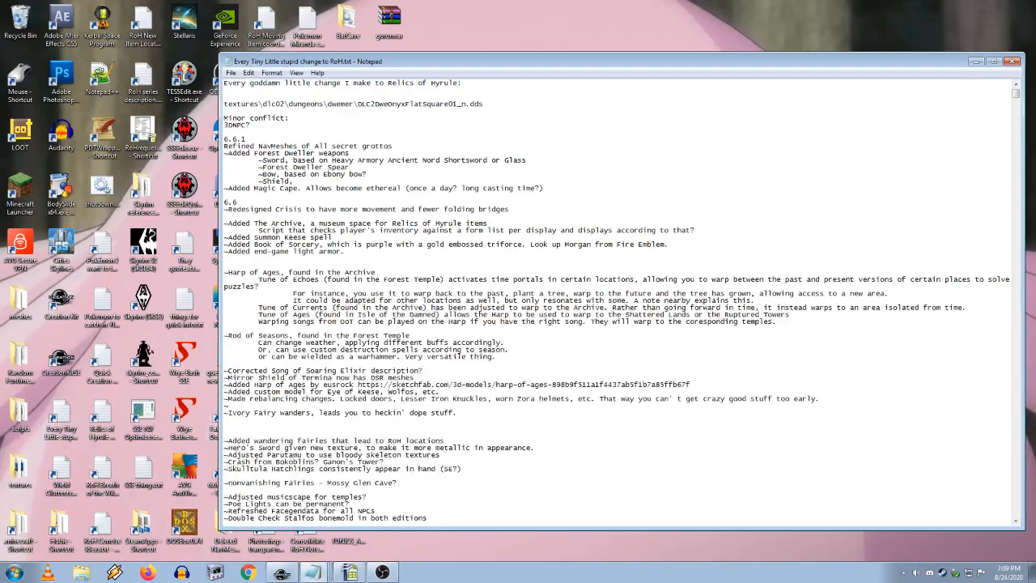
scroll(348, 404, "down", 10)
left_click_drag(1018, 103, 1016, 135)
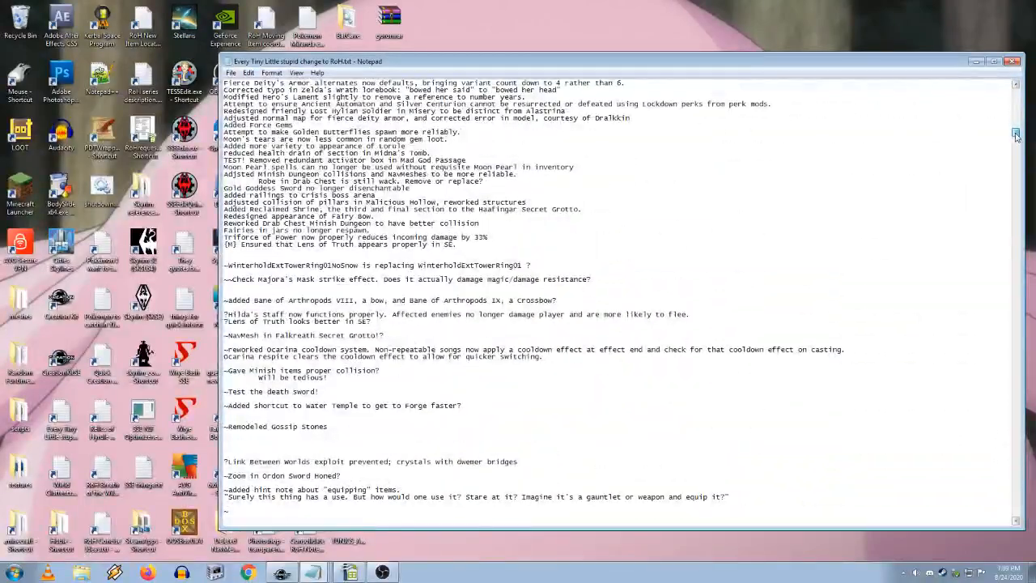
Switch to the Creation Kit, list the Winterhold architecture statics in the Object Window, and bring that window fully into view.
left_click(281, 572)
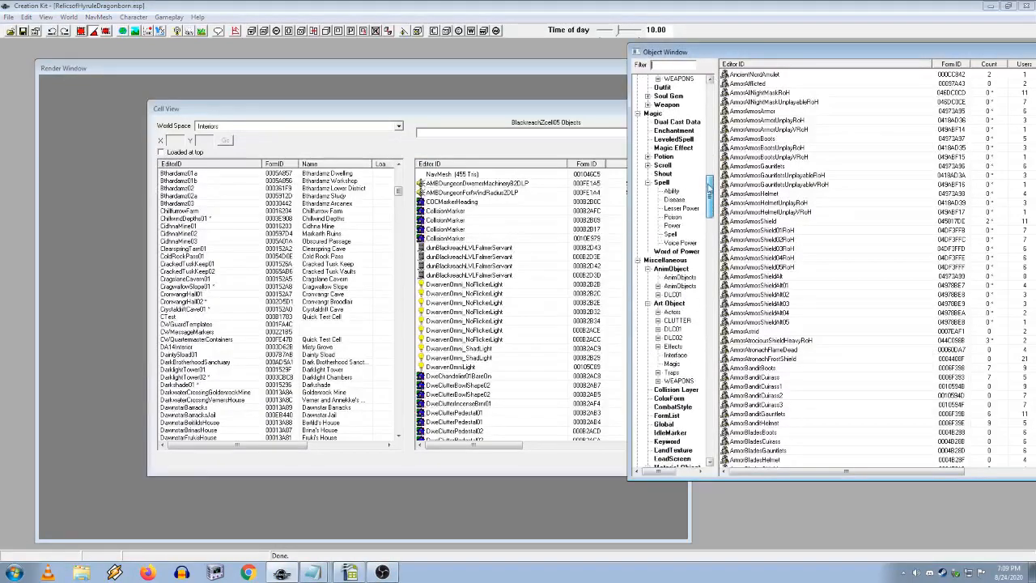
scroll(696, 234, "down", 12)
left_click(668, 78)
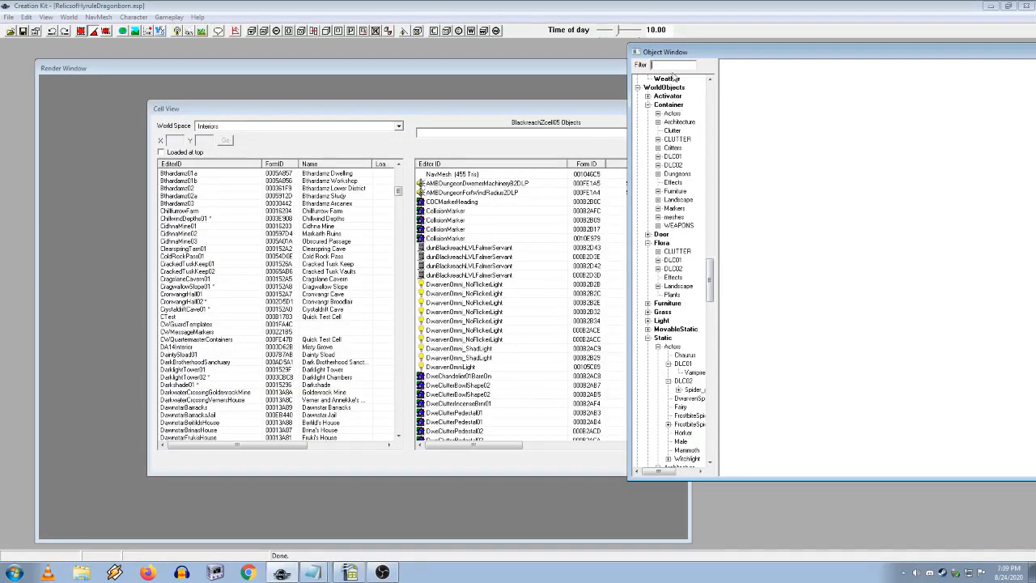
type("wint")
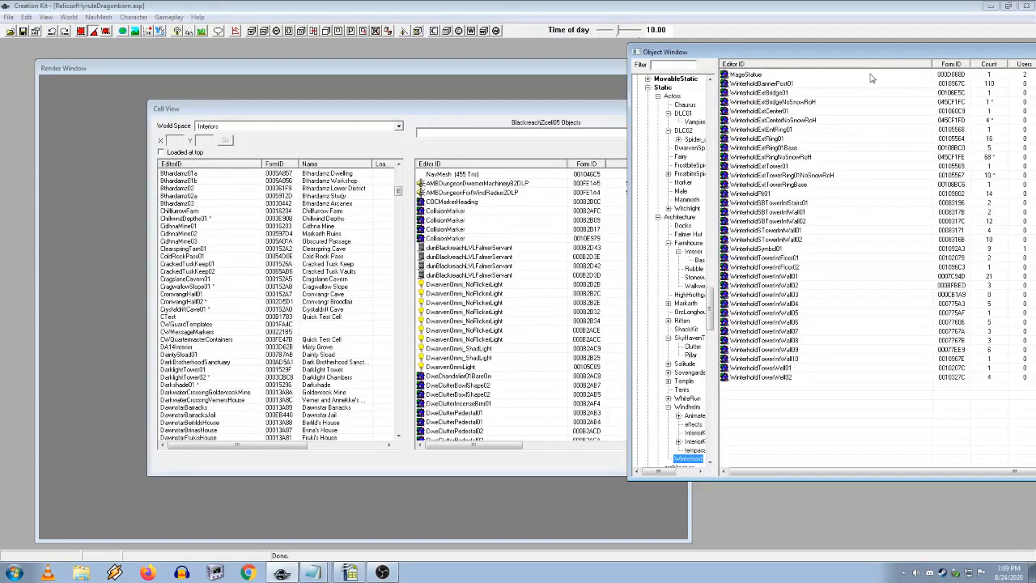
left_click_drag(877, 53, 576, 47)
Check the use reports of WinterholdExtBridgeNoSnowRoH and WinterholdExtCenterNoSnowRoH, closing each one.
right_click(526, 96)
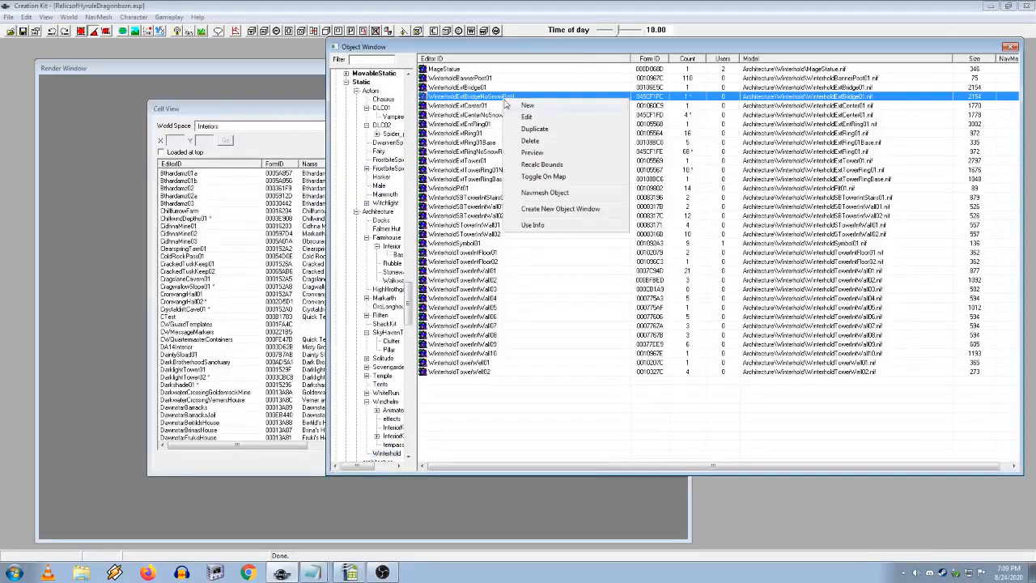
left_click(563, 230)
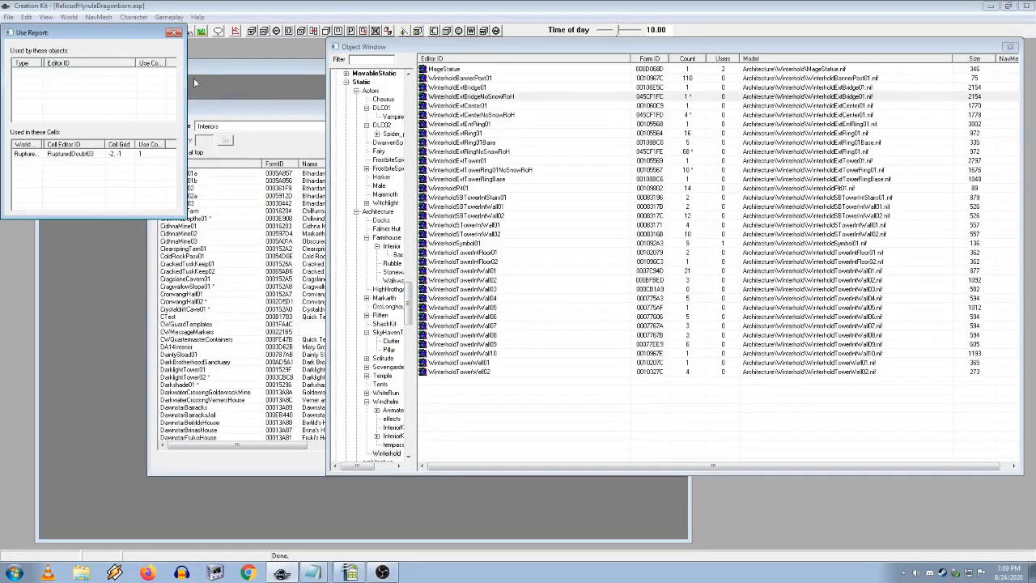
left_click(172, 33)
left_click(505, 124)
right_click(506, 124)
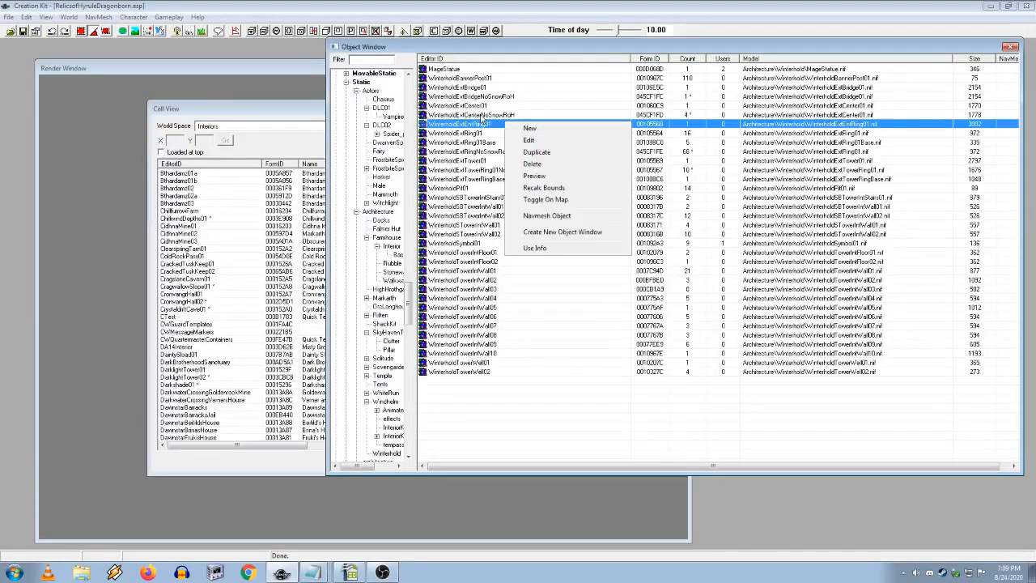
left_click(540, 256)
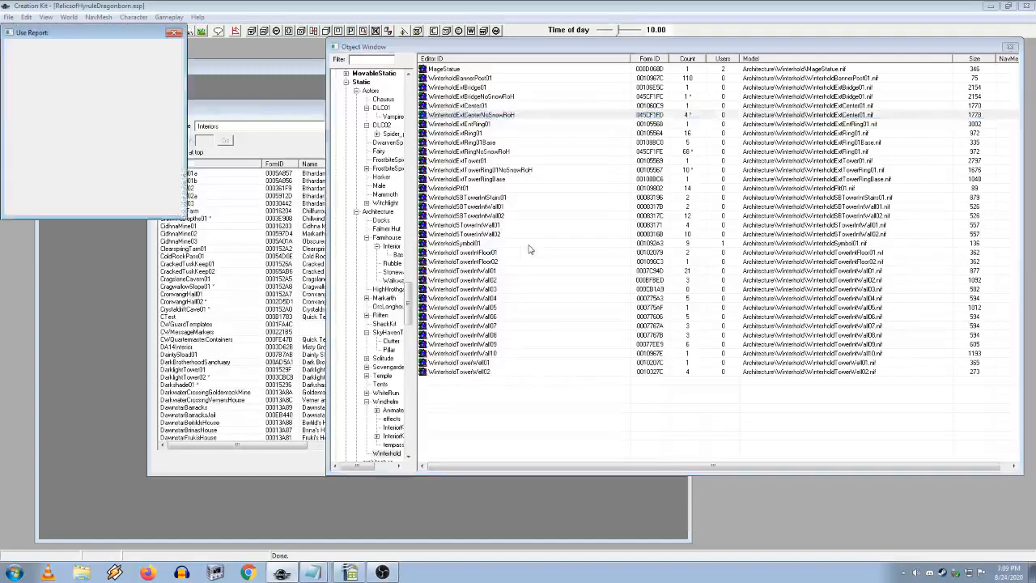
left_click(173, 33)
Show the use report of WinterholdExtTowerRing01NoSnowRoH and enlarge it and its Cell Editor ID column to read the full cell names.
left_click(516, 171)
right_click(517, 170)
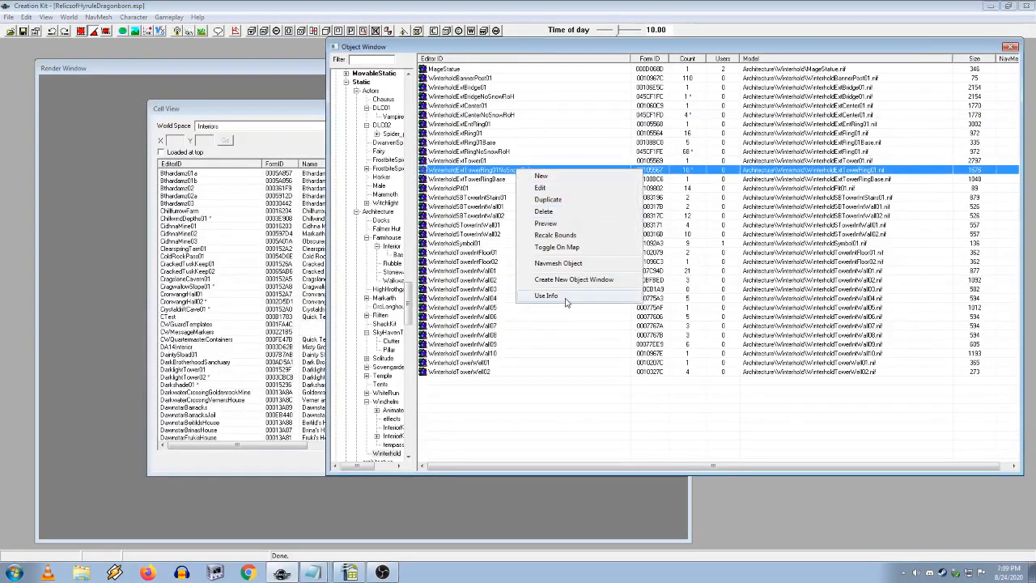
left_click(567, 301)
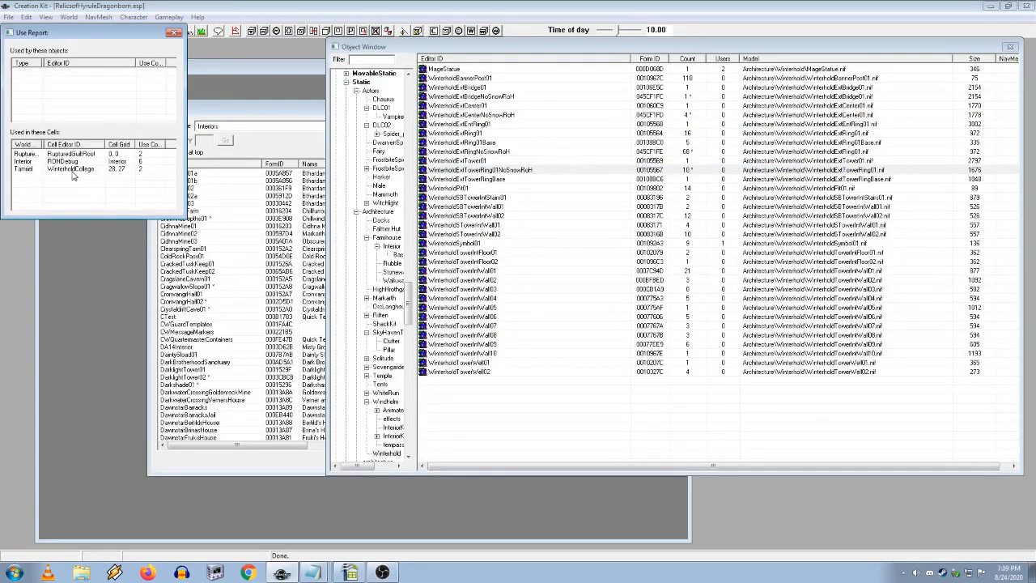
left_click_drag(163, 217, 162, 252)
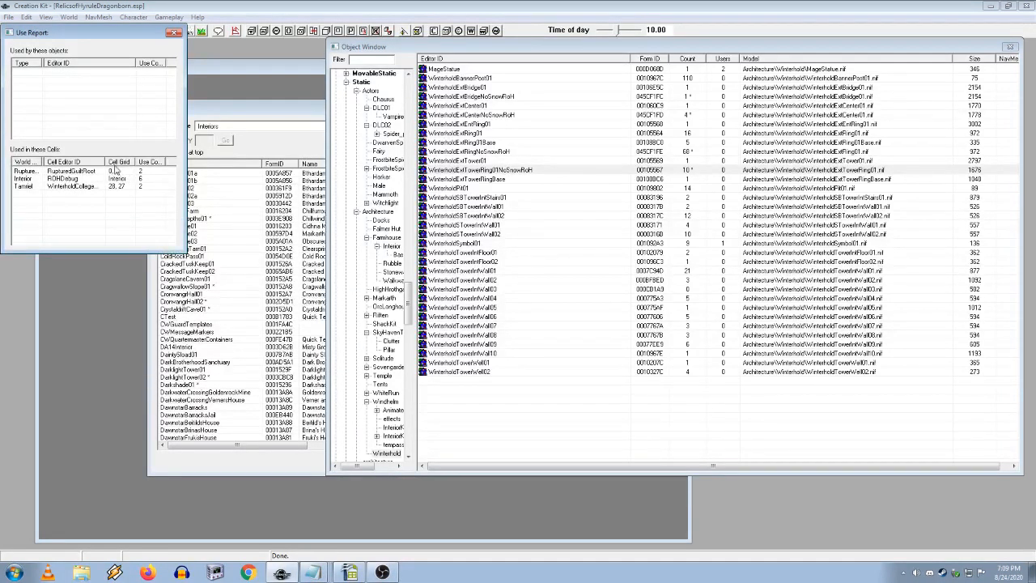
left_click_drag(105, 162, 131, 164)
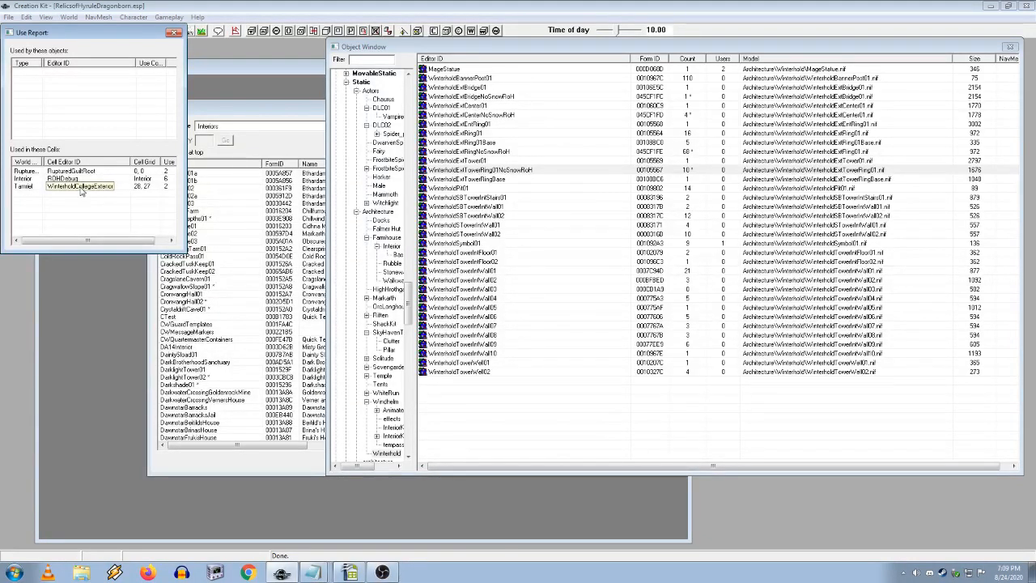
Compare the use report of WinterholdExtTowerRingBase side by side with the WinterholdExtTowerRing01NoSnowRoH report, and close both reports.
right_click(488, 181)
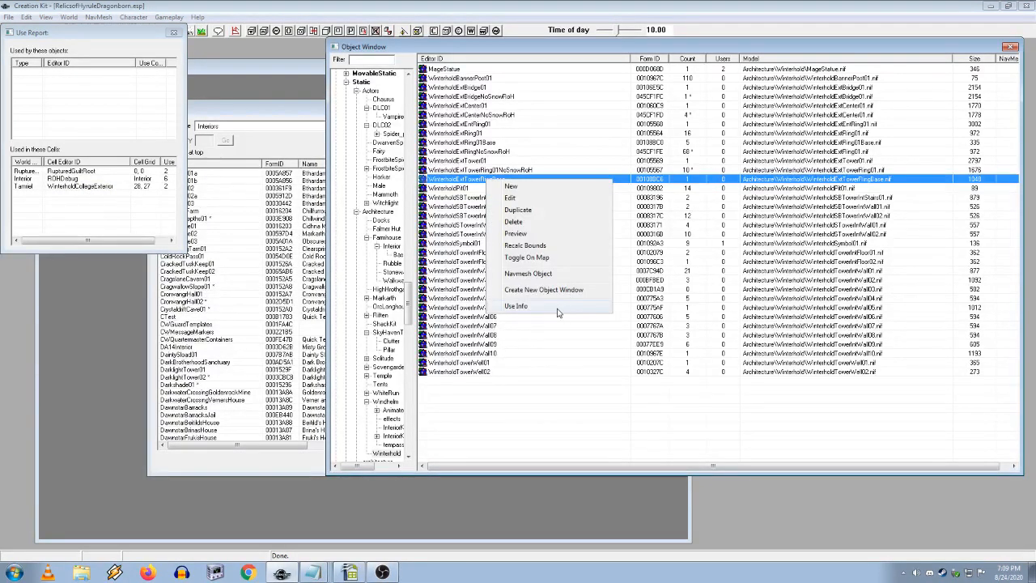
left_click(559, 310)
left_click_drag(101, 35, 291, 70)
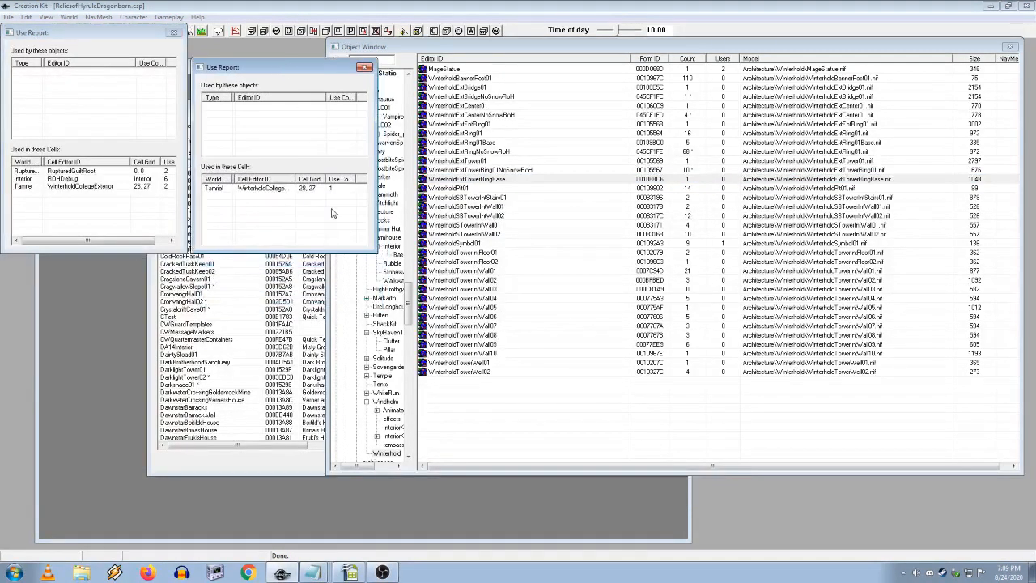
double_click(296, 179)
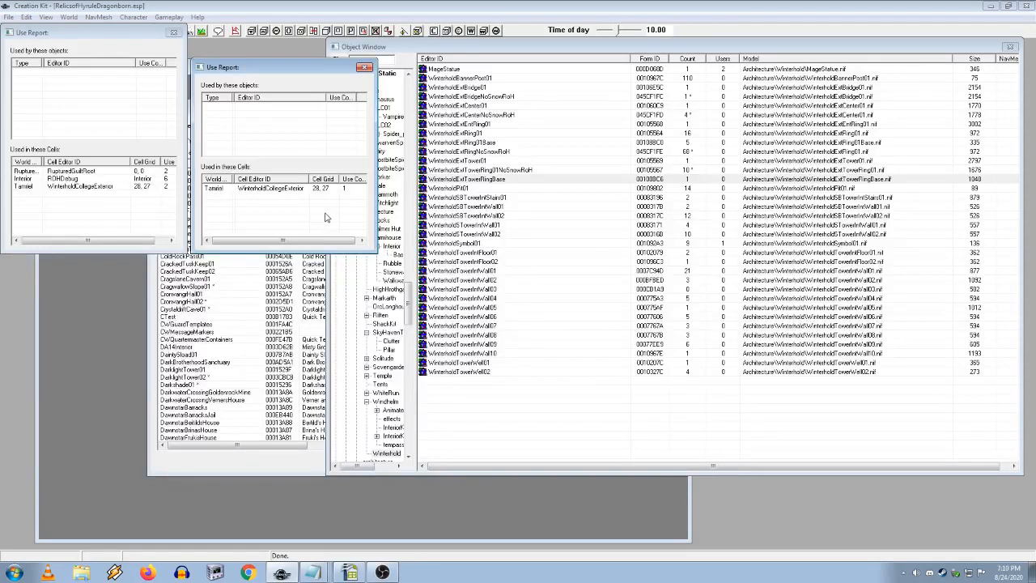
left_click(103, 191)
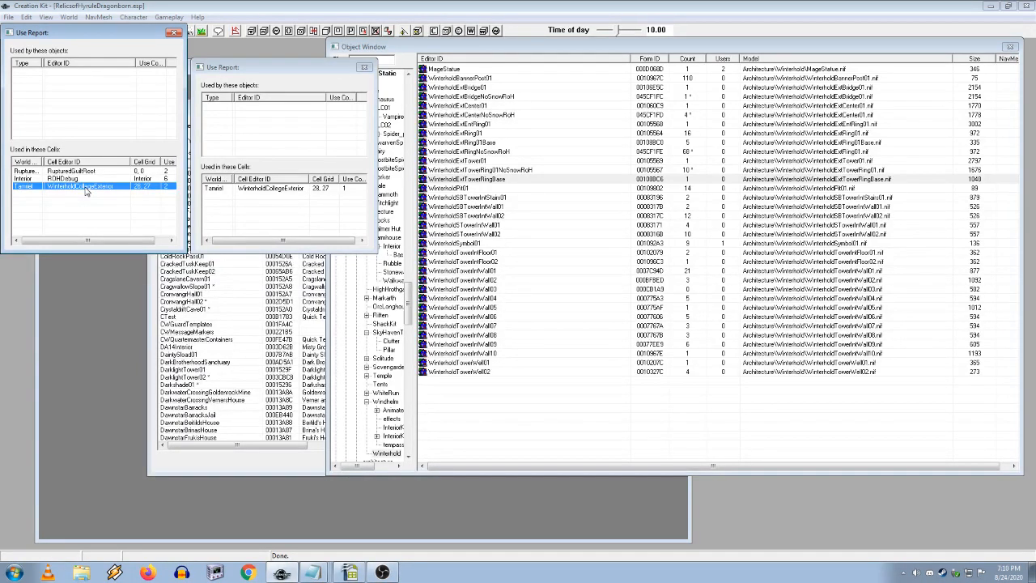
left_click_drag(100, 241, 113, 246)
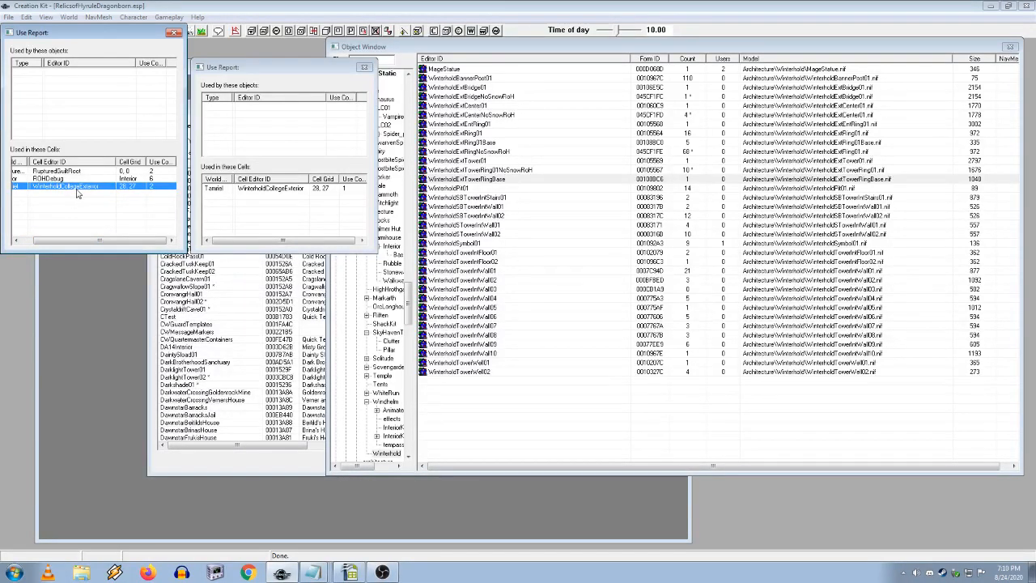
left_click(174, 33)
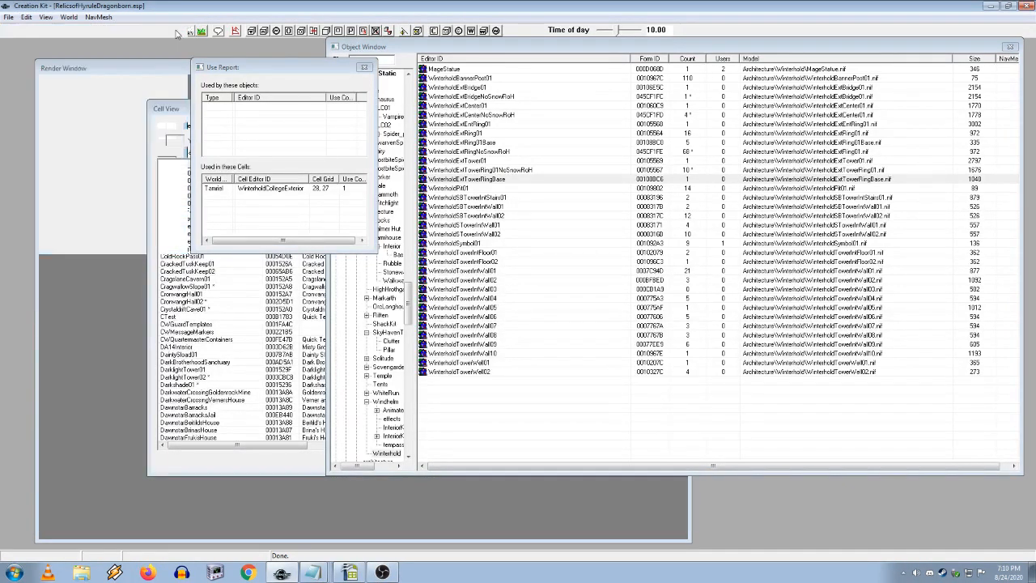
left_click(365, 68)
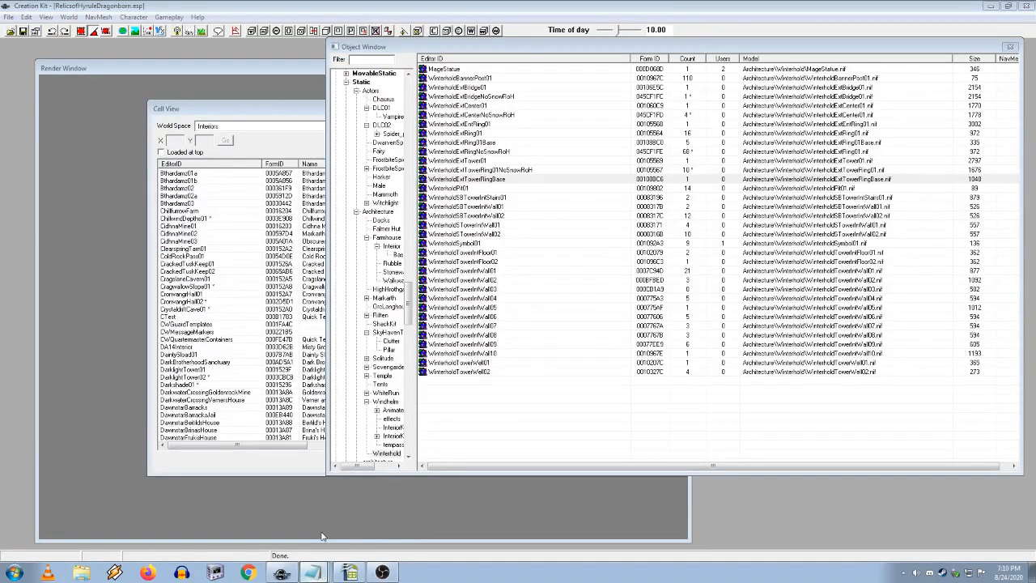
Add an indented "xEdit" note under the WinterholdExtTowerRing01NoSnow line in the change list text file and save the file.
key("alt+Tab")
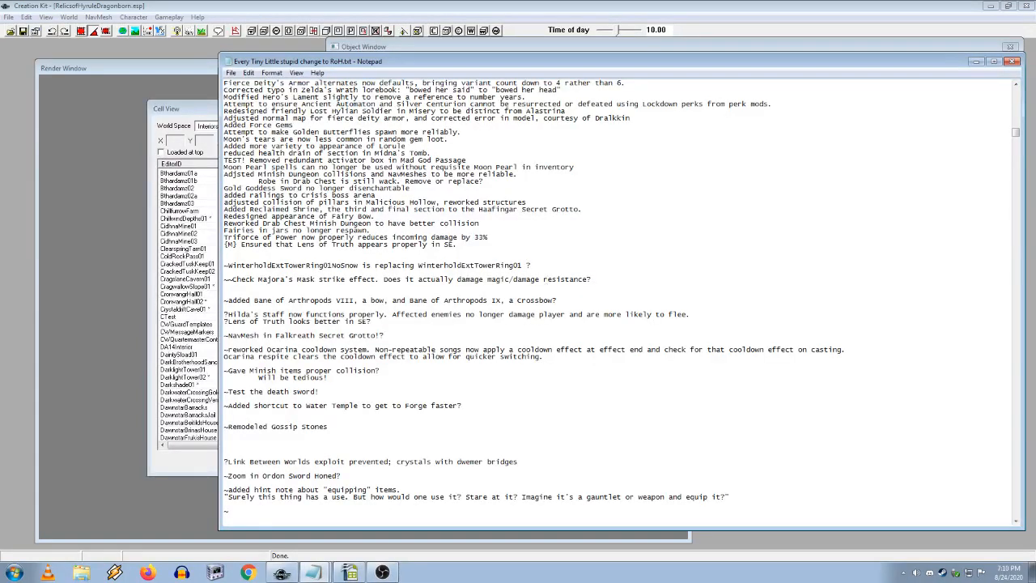
key("Return")
key("Tab")
type("TES")
key("BackSpace")
key("BackSpace")
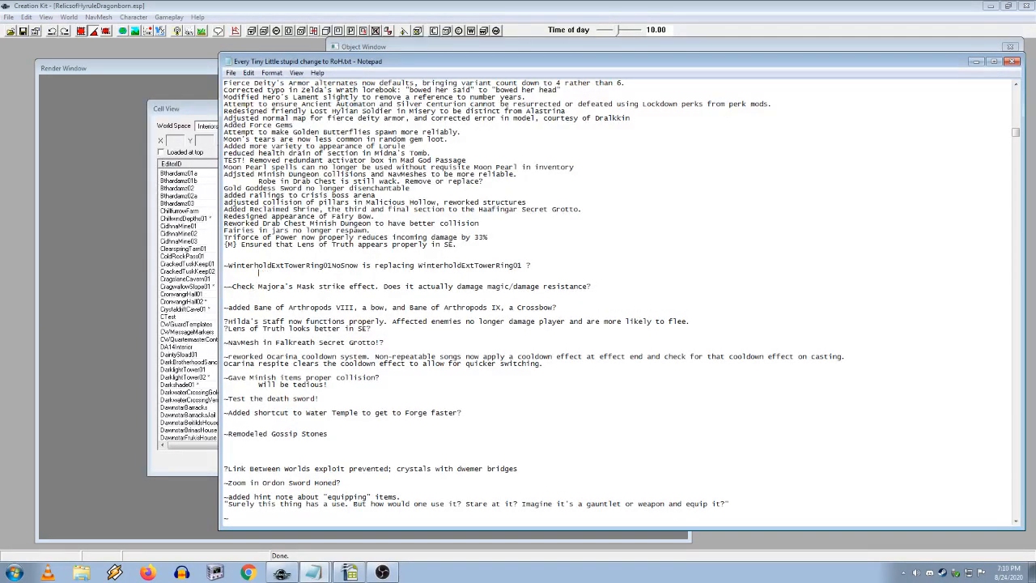
type("xEdit")
left_click(231, 74)
left_click(257, 111)
Select the DarklightTower01 interior cell and reread the Archive Issues.txt notes.
left_click(196, 110)
left_click(199, 370)
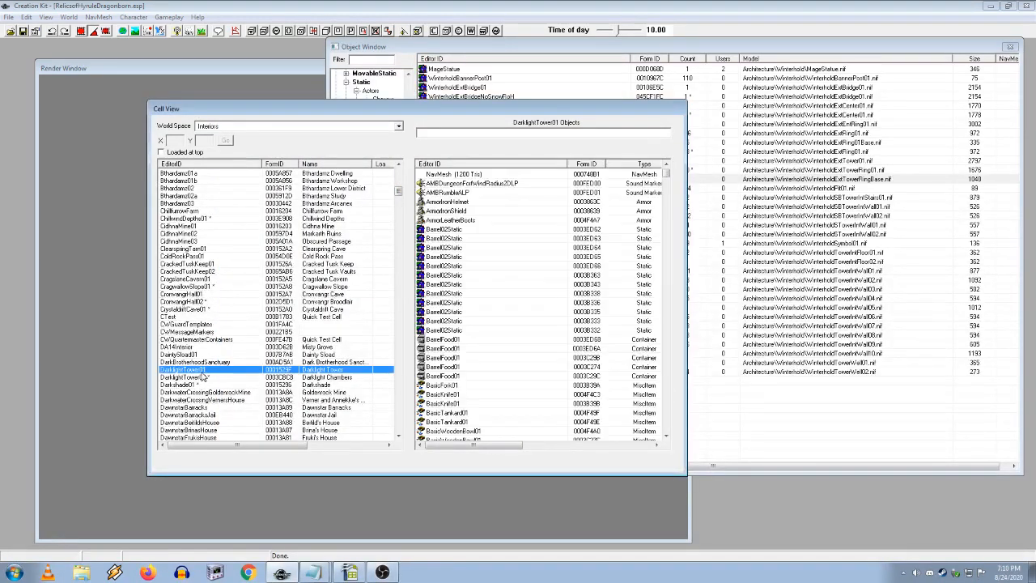
left_click(322, 577)
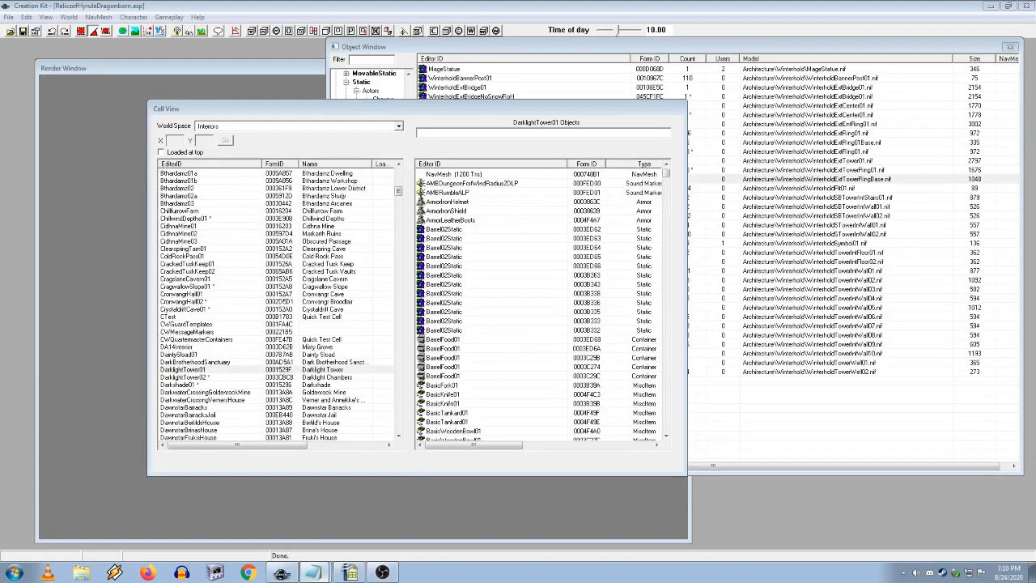
left_click(320, 541)
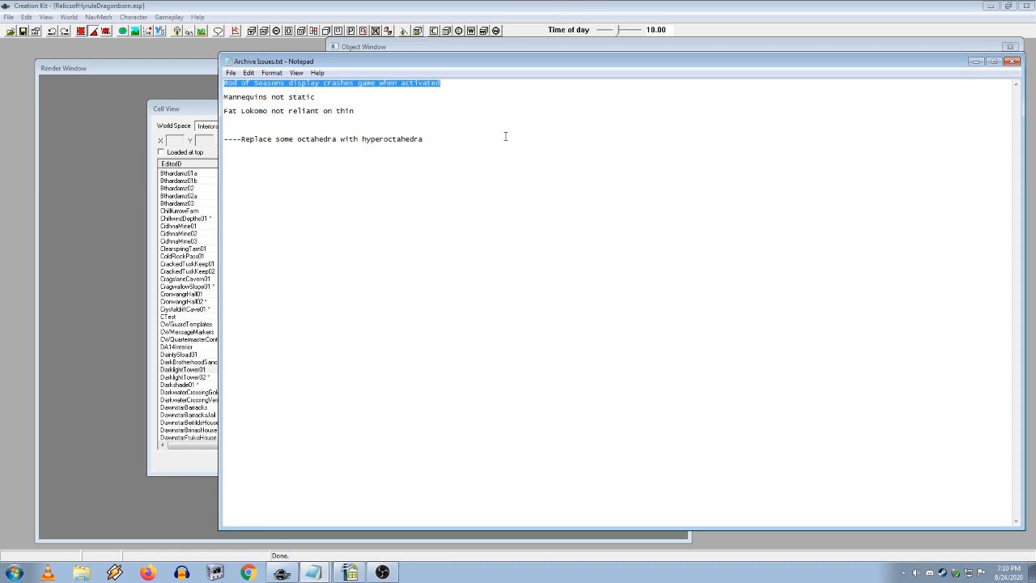
Find the TheyArchiveTest cell in the interiors list and load it in the render window.
left_click(195, 112)
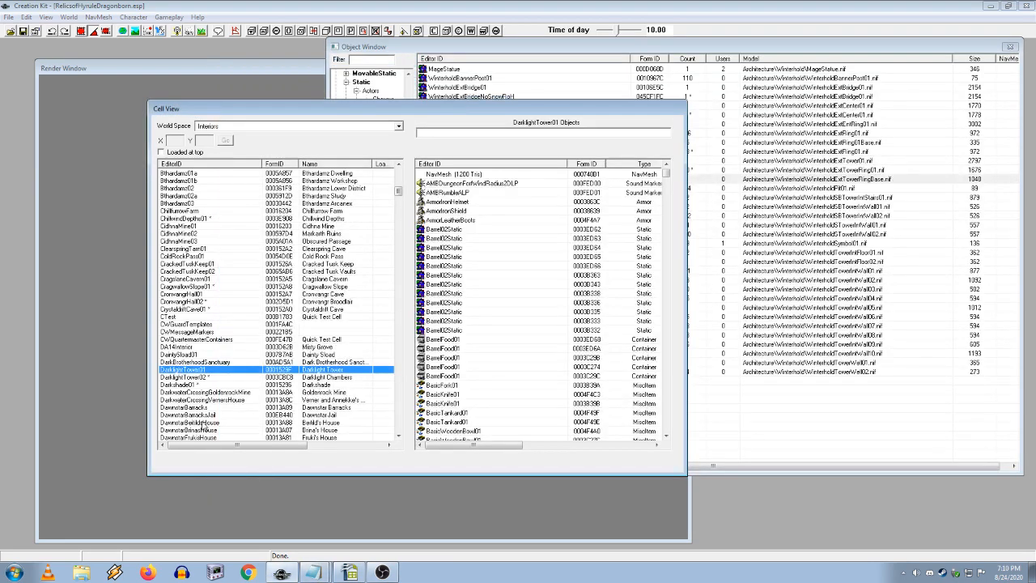
key("t")
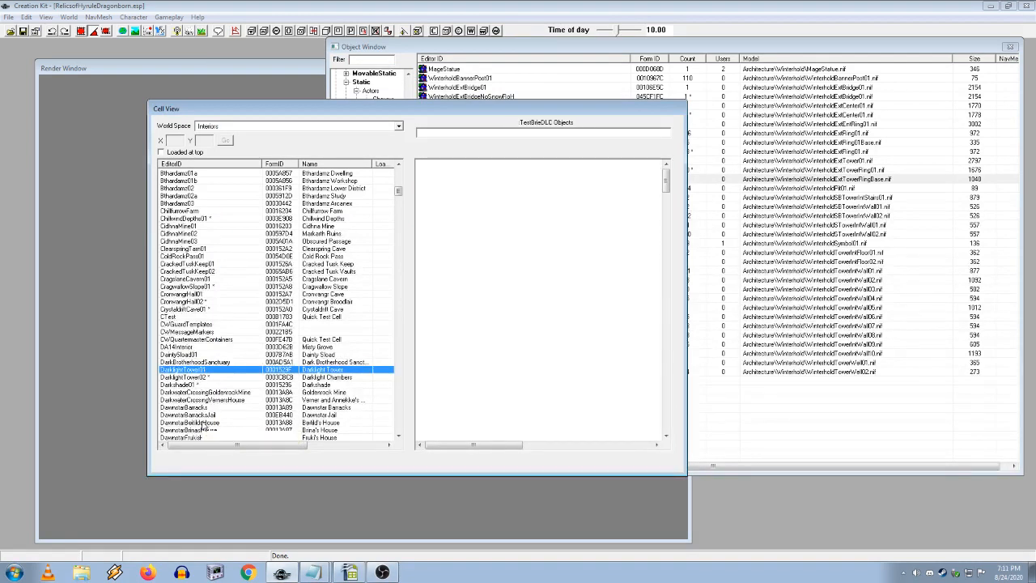
scroll(206, 421, "down", 15)
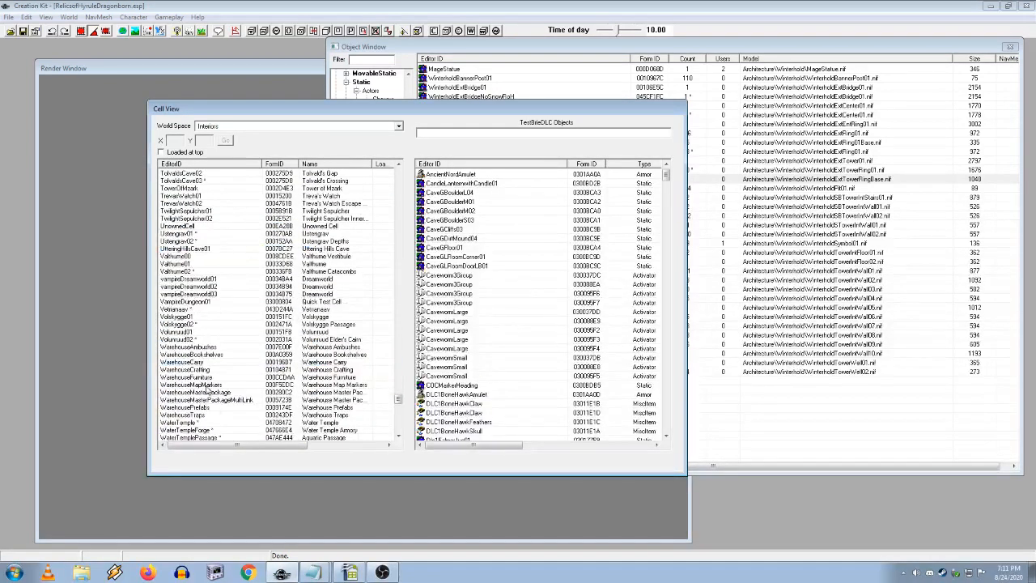
scroll(206, 385, "down", 15)
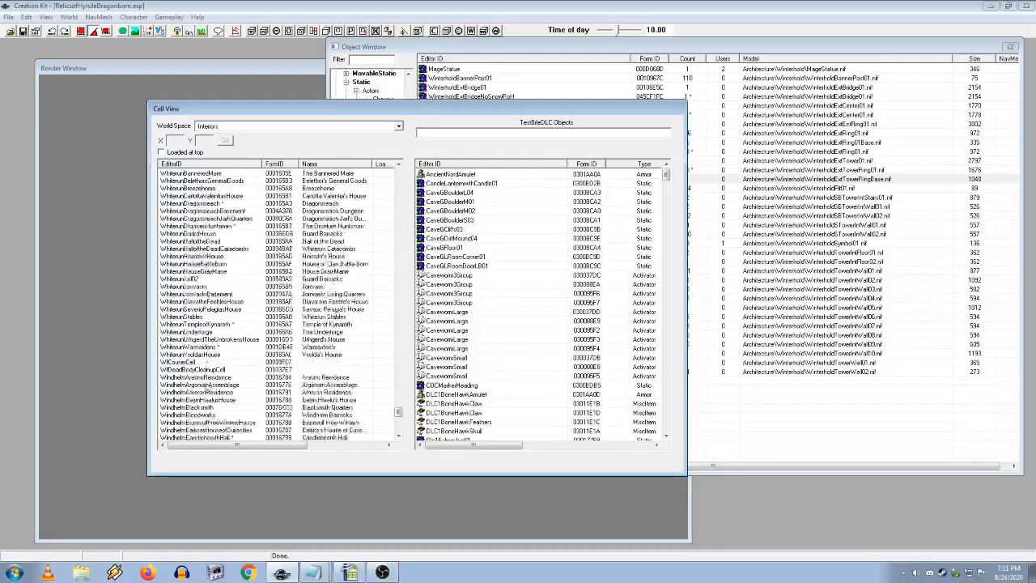
scroll(207, 387, "up", 20)
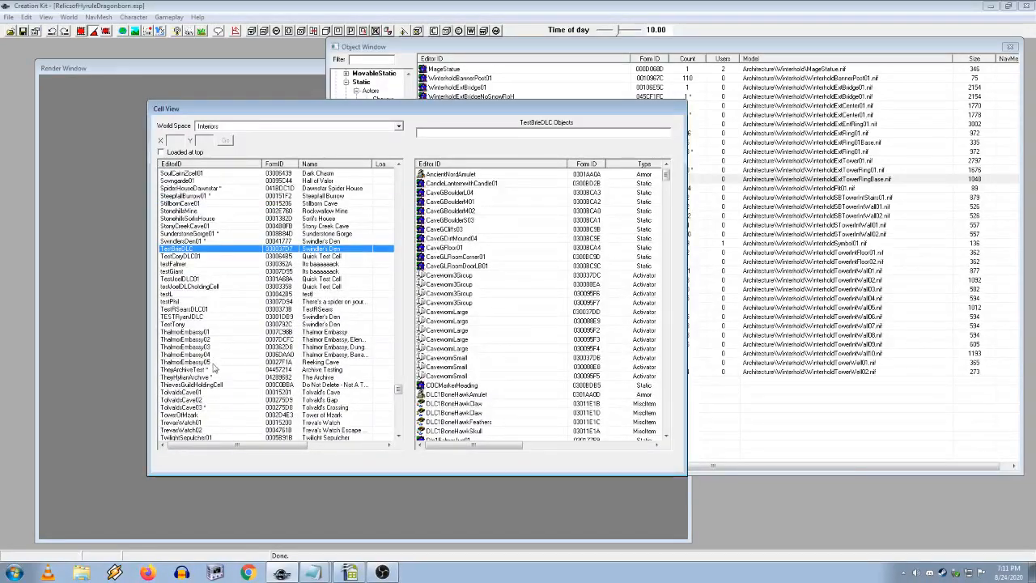
left_click(194, 370)
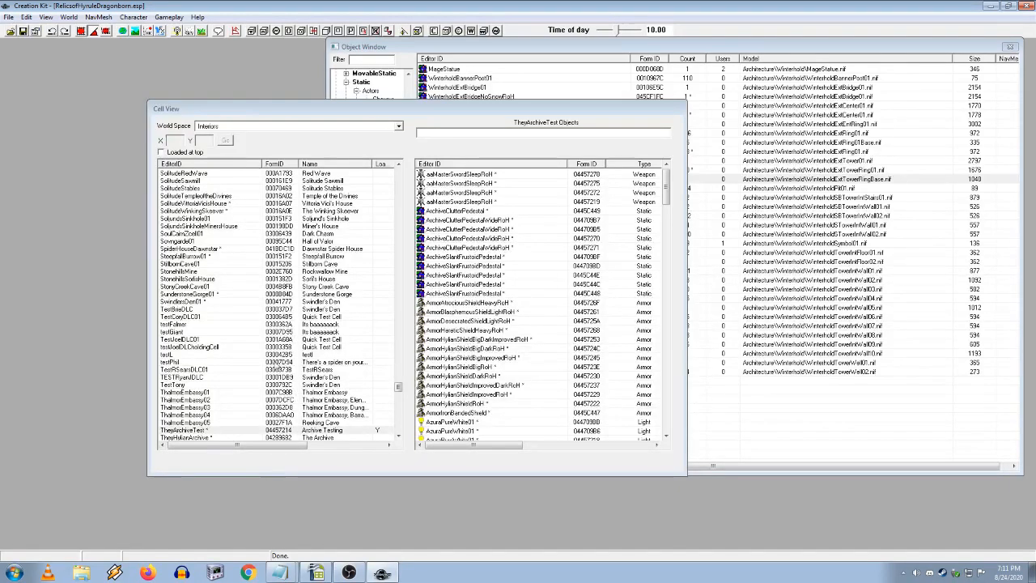
double_click(234, 429)
Load the TheyHylianArchive interior cell in the render window.
mouse_move(371, 115)
left_mouse_down()
mouse_move(346, 176)
mouse_move(363, 121)
left_mouse_up()
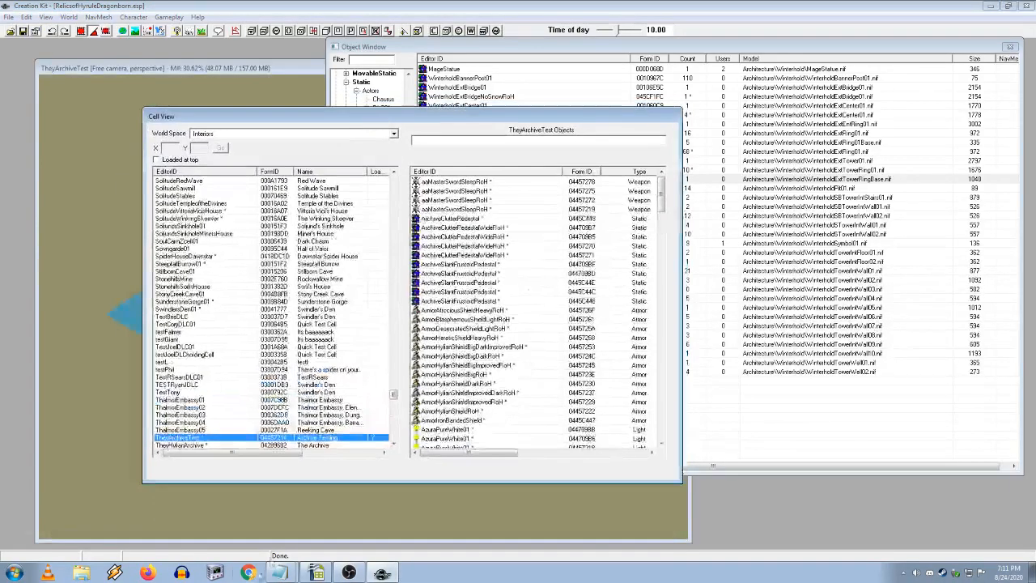
left_click(394, 443)
left_click(394, 443)
left_click(196, 430)
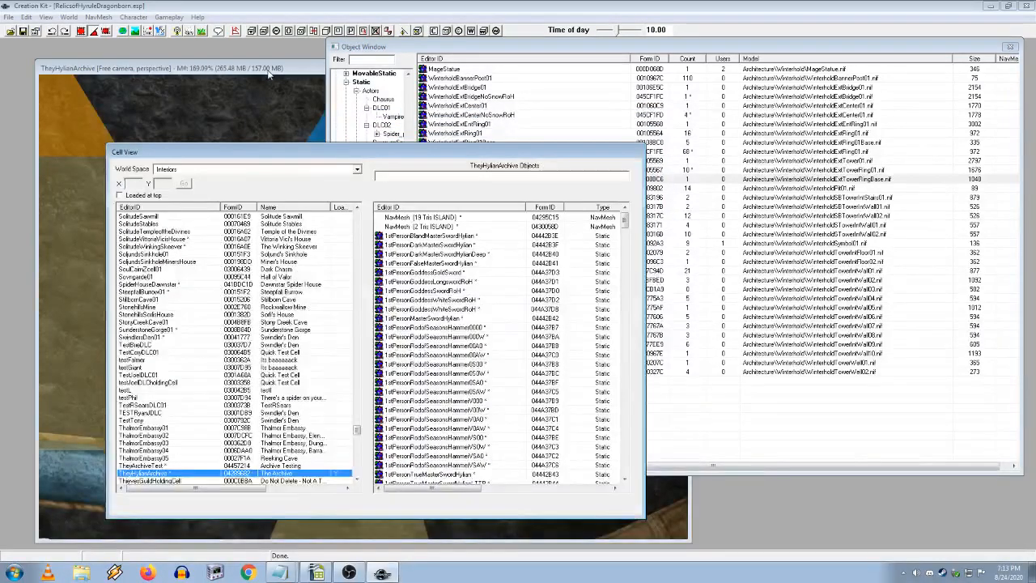
Locate the Rod of Seasons display in the Archive, select one of its wall rods and view it up close.
scroll(403, 378, "down", 10)
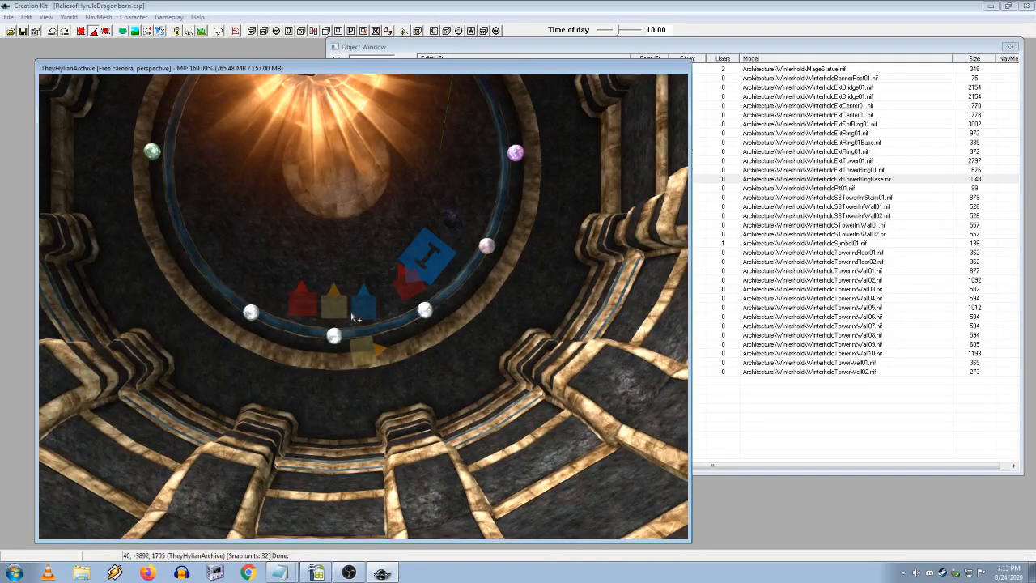
middle_click_drag(490, 247, 530, 485)
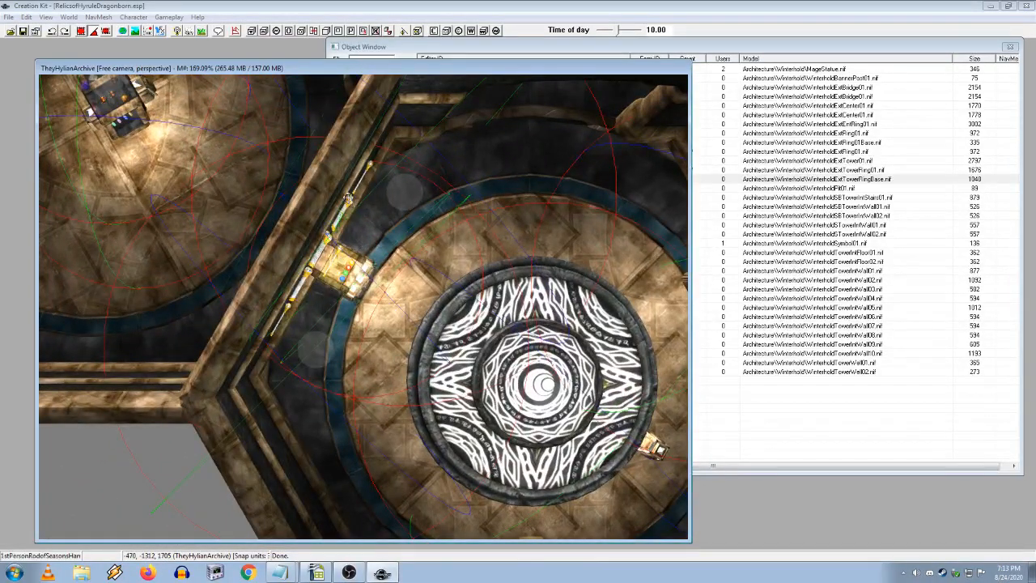
left_click(349, 198)
middle_click_drag(348, 198, 491, 376, "shift")
scroll(376, 295, "up", 8)
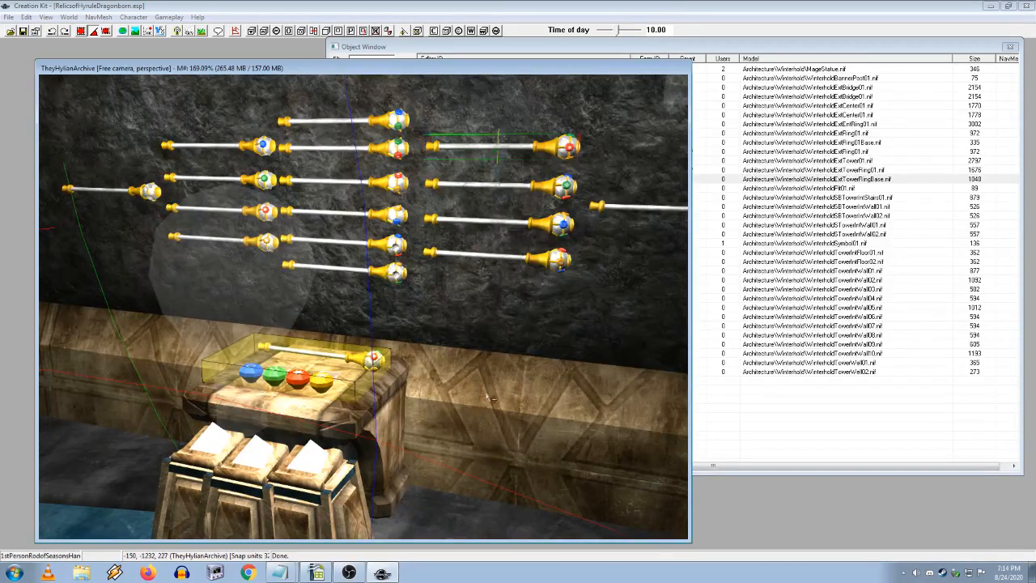
Switch to OBS, activate the scene named Scene, and return to the Creation Kit.
left_click(381, 572)
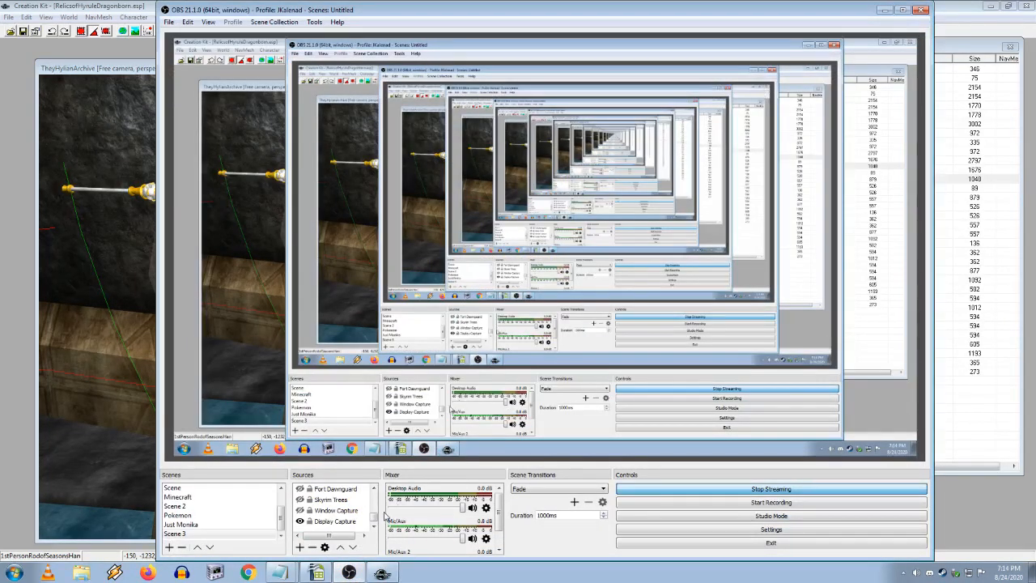
scroll(374, 492, "up", 1)
scroll(374, 494, "up", 5)
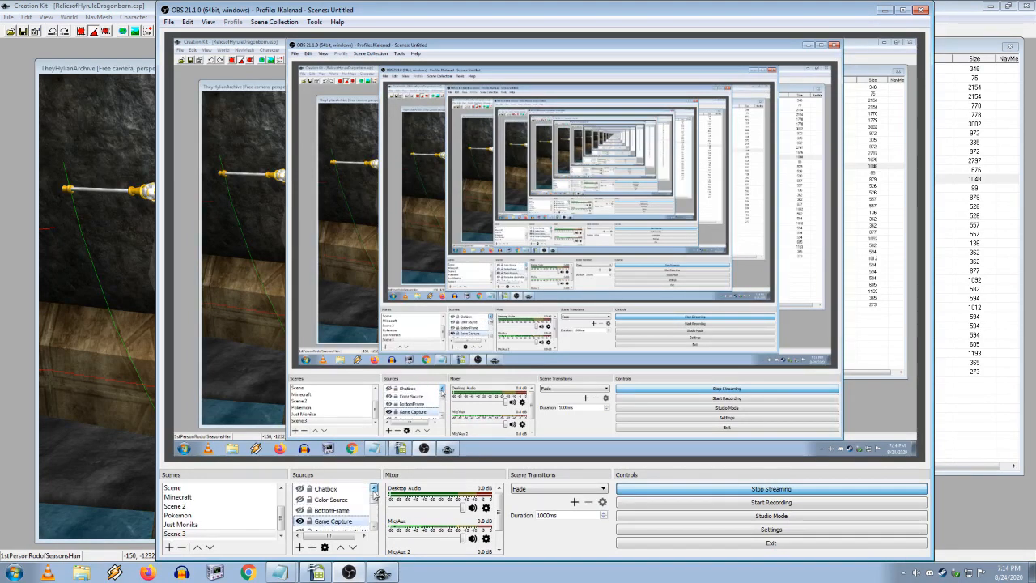
left_click(184, 506)
left_click(235, 489)
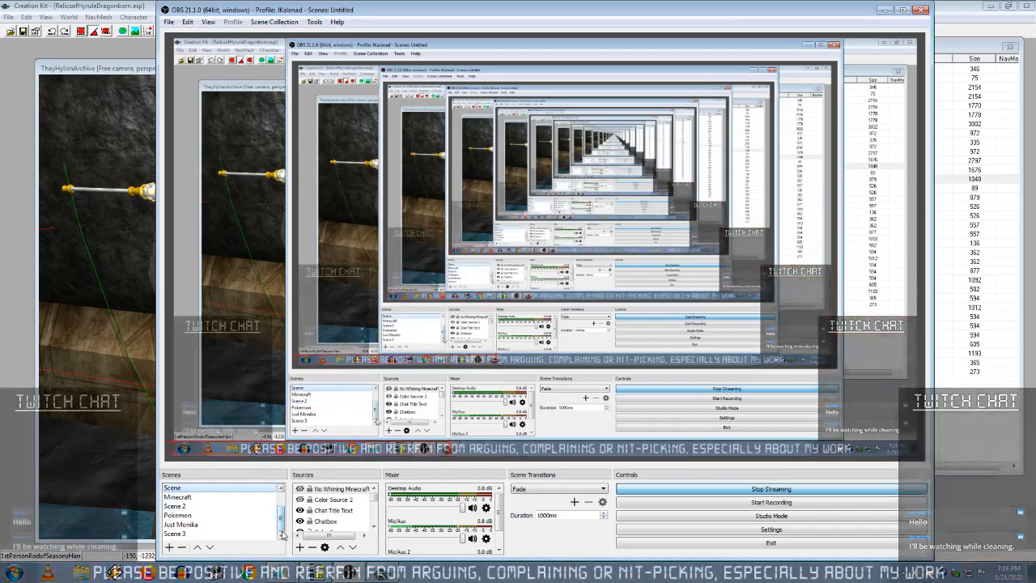
left_click(884, 12)
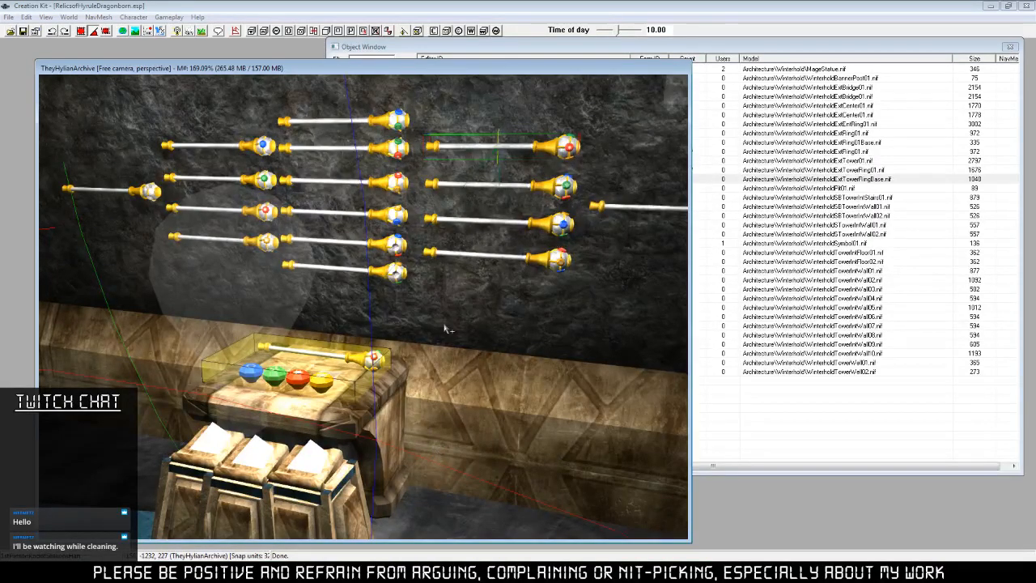
Remove the yellow box surrounding the Rod of Seasons display on the table.
middle_click_drag(444, 328, 457, 348)
scroll(437, 392, "up", 2)
scroll(437, 393, "up", 2)
key("e")
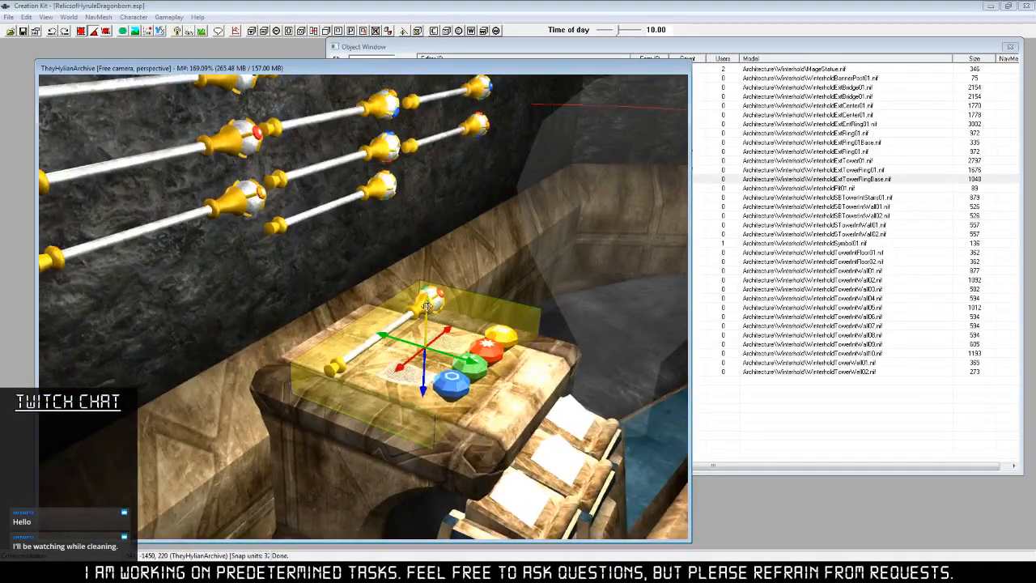
key("e")
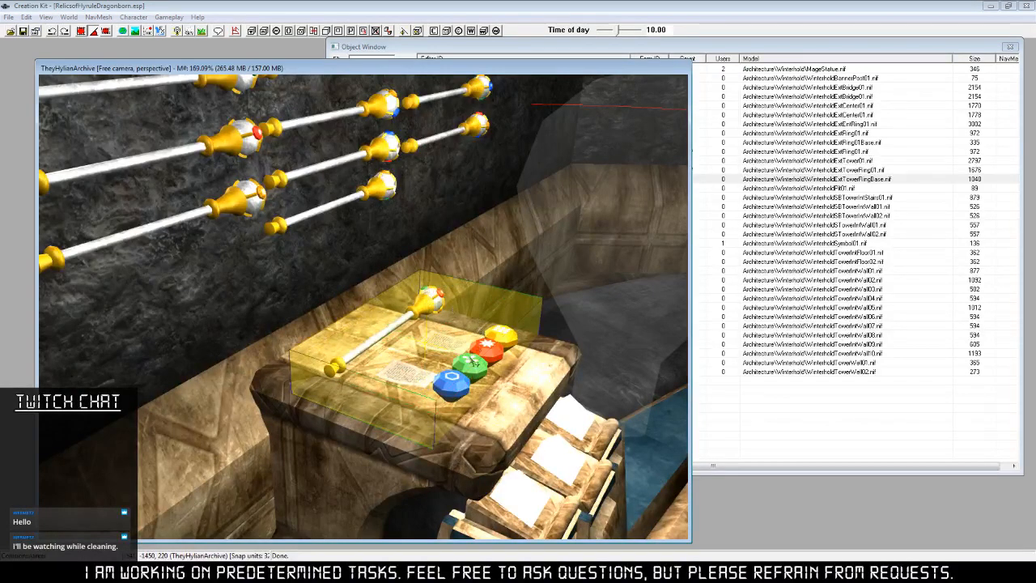
key("d")
Enable Don't Havok Settle on the RodofSeasonsPageEquipShift reference, the front page on the display table.
left_click(413, 376)
right_click(412, 374)
left_click(441, 450)
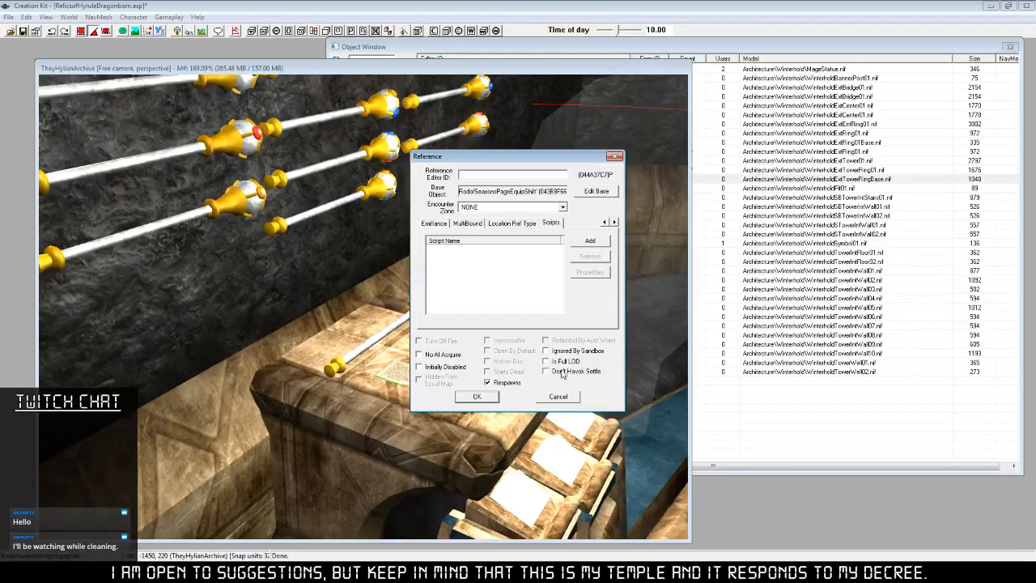
left_click(492, 398)
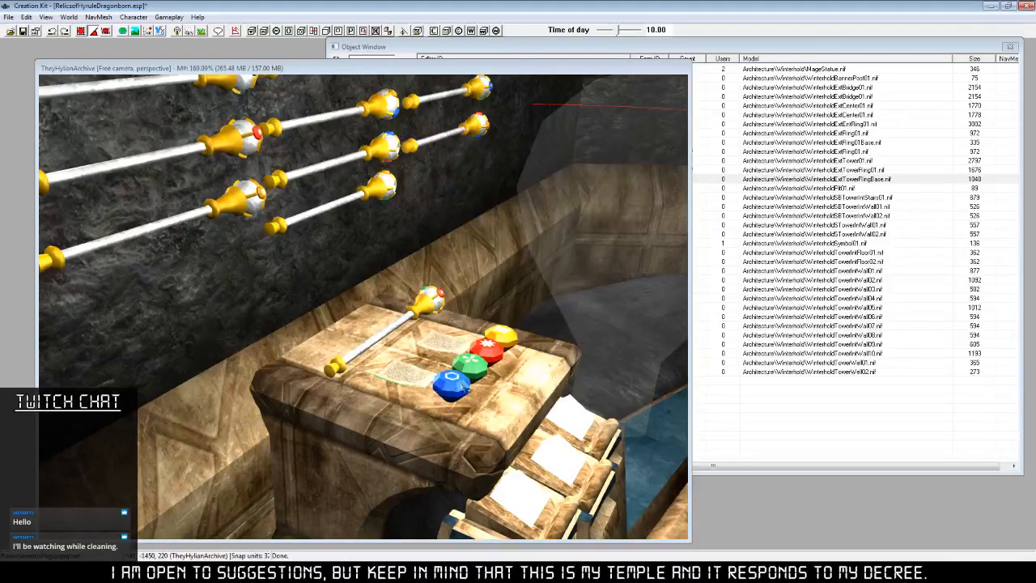
Apply Don't Havok Settle to the RodofSeasonsPageWeatherShift reference, and recheck the RodofSeasonsPageEquipShift reference's settings.
right_click(441, 348)
left_click(488, 426)
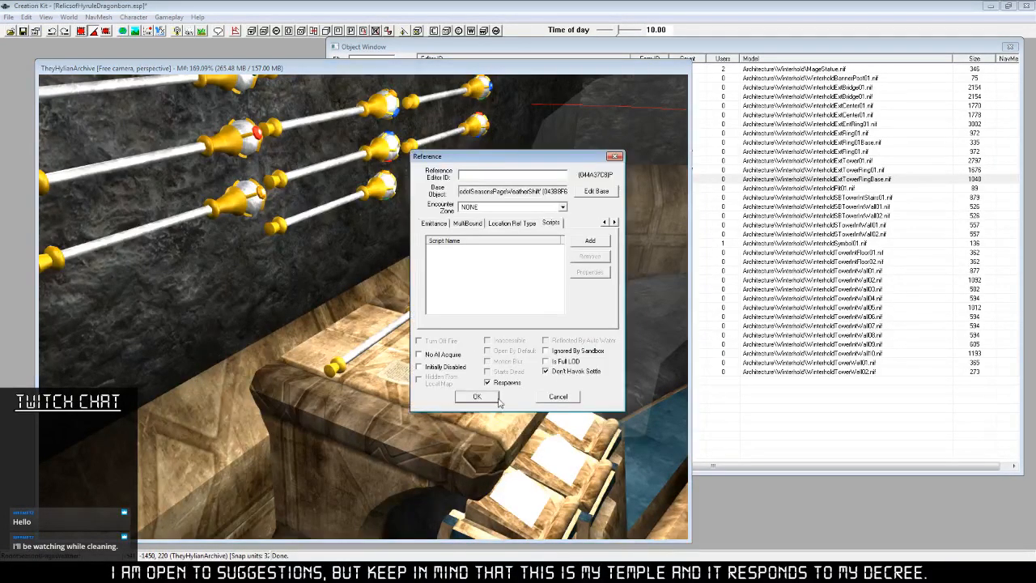
left_click(493, 403)
right_click(409, 374)
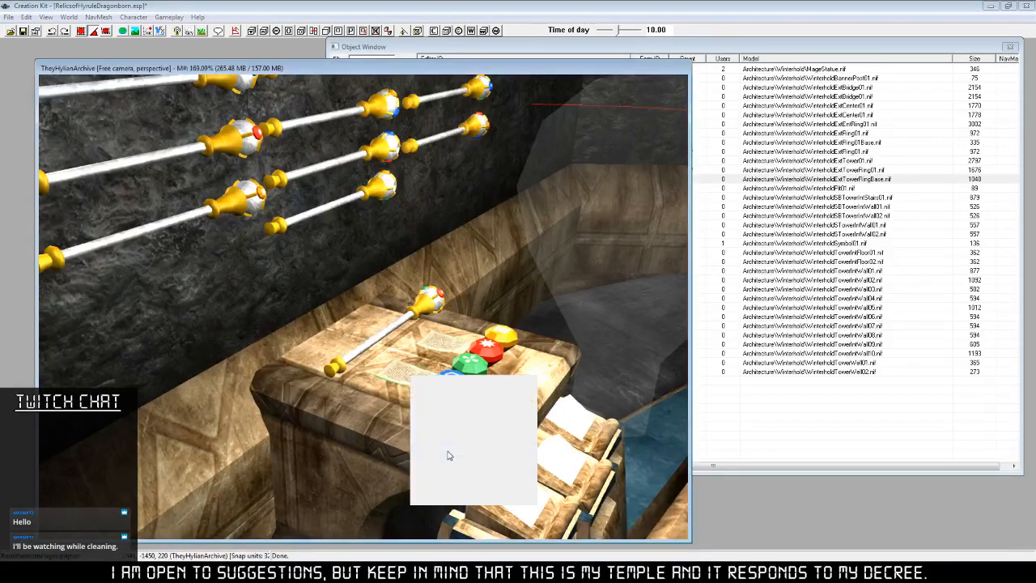
left_click(450, 454)
left_click(479, 397)
Inspect the reference properties of the lowest rod in the wall display's four-rod group above the blue gem, without changing them.
left_click(248, 191)
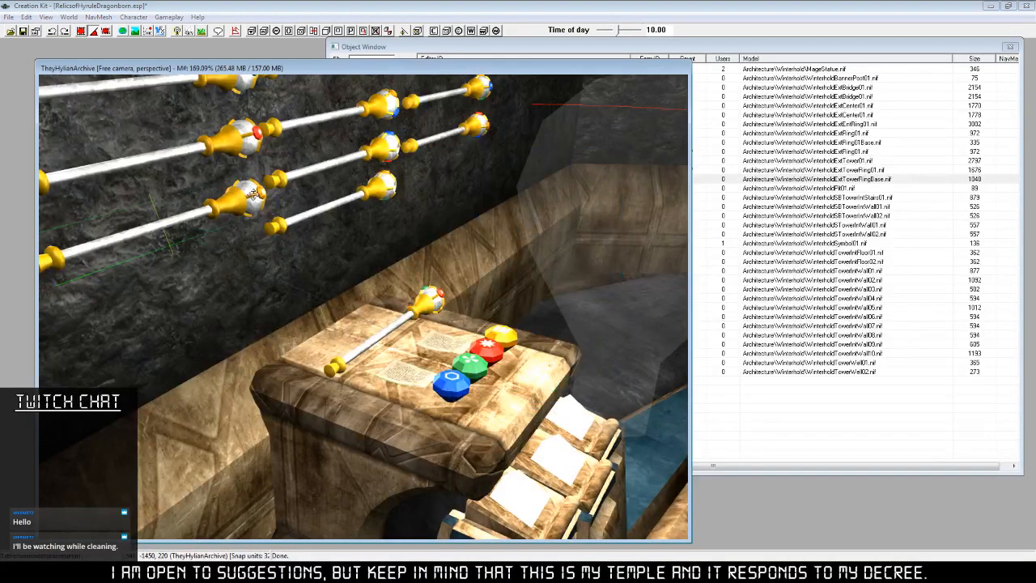
scroll(405, 390, "down", 4)
scroll(411, 393, "down", 3)
middle_click_drag(428, 396, 248, 261, "shift")
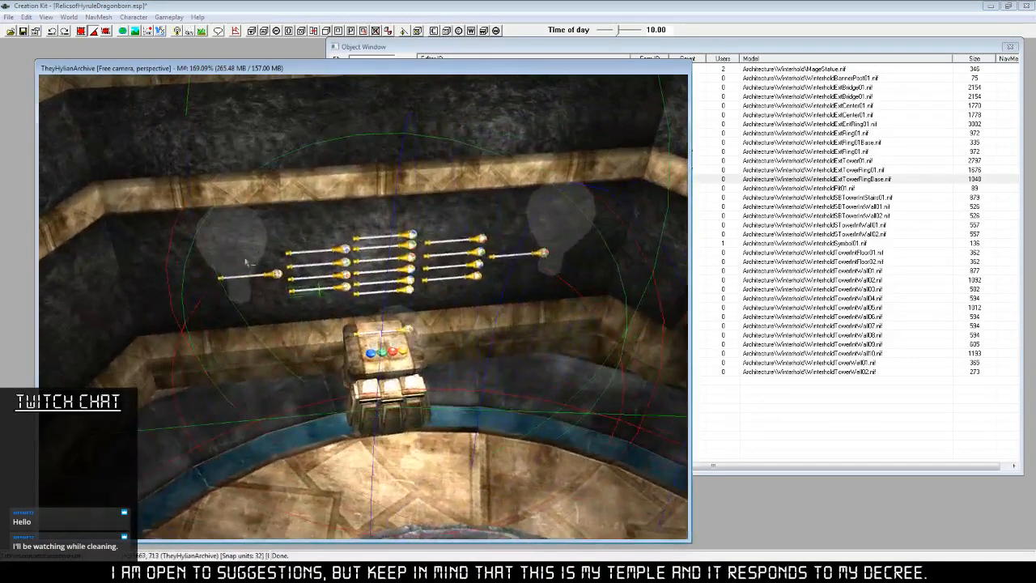
right_click(343, 290)
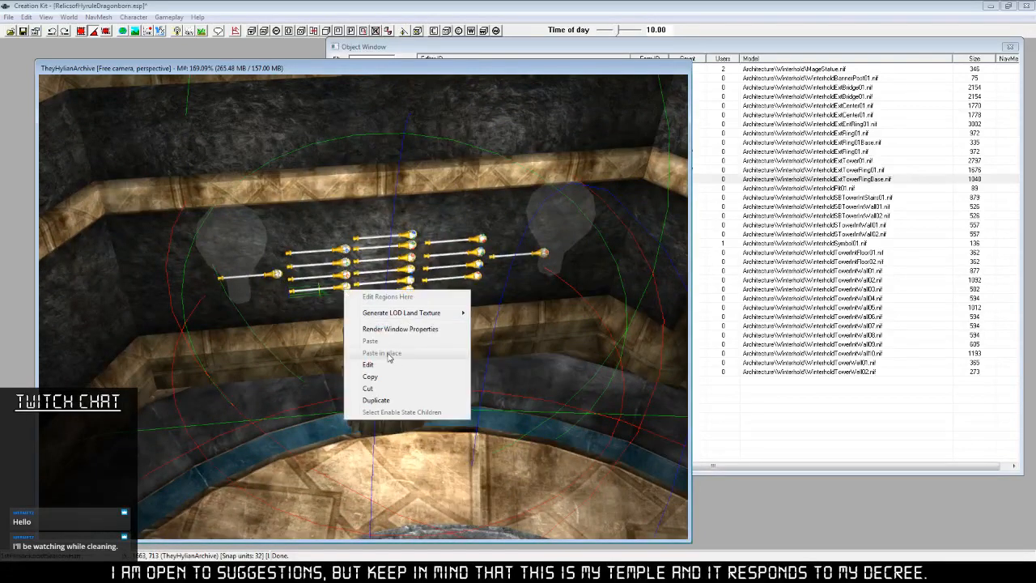
left_click(392, 366)
left_click(568, 398)
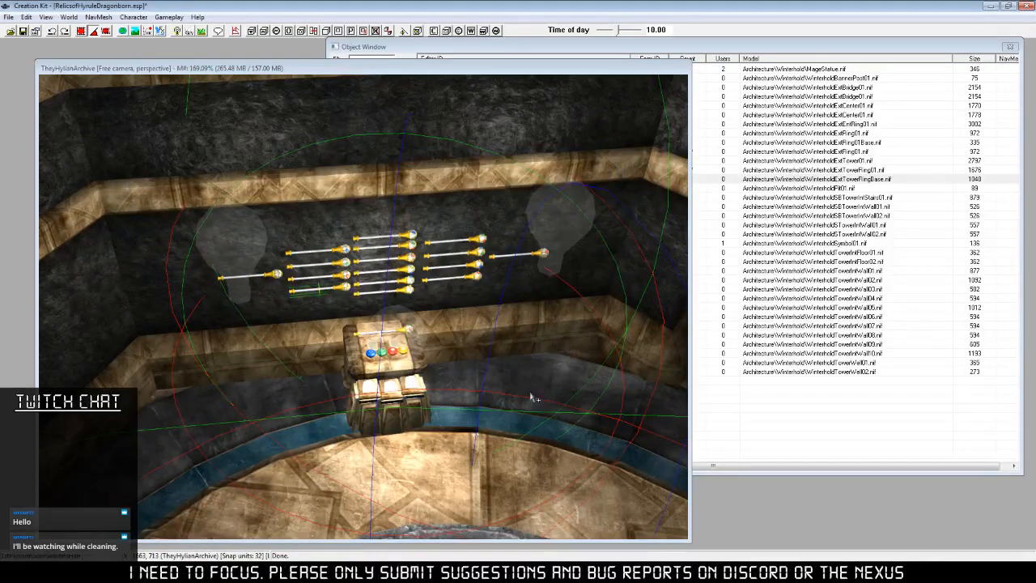
Turn off angle snapping and return to the Archive view.
right_click(411, 236)
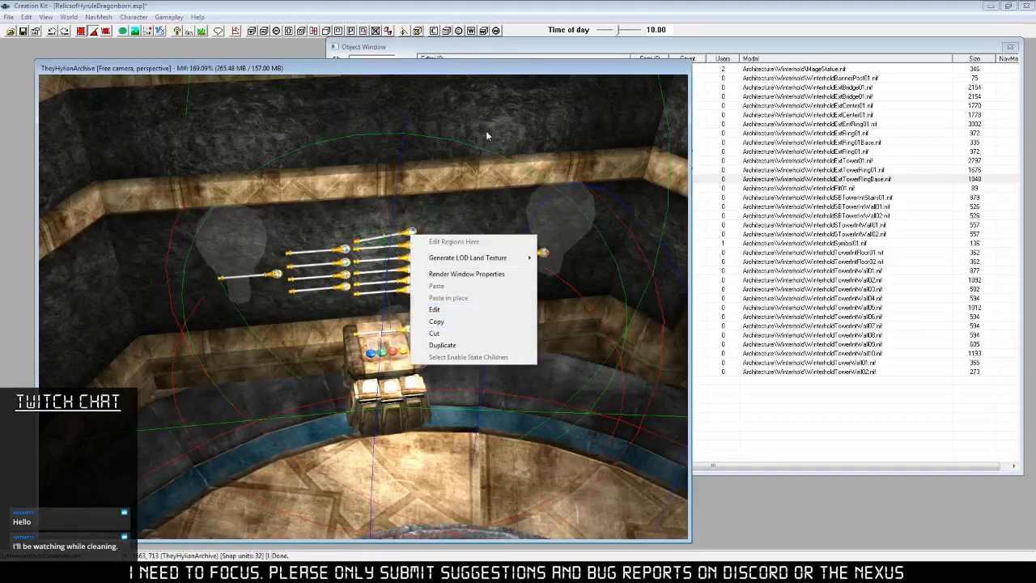
left_click(93, 32)
left_click(286, 66)
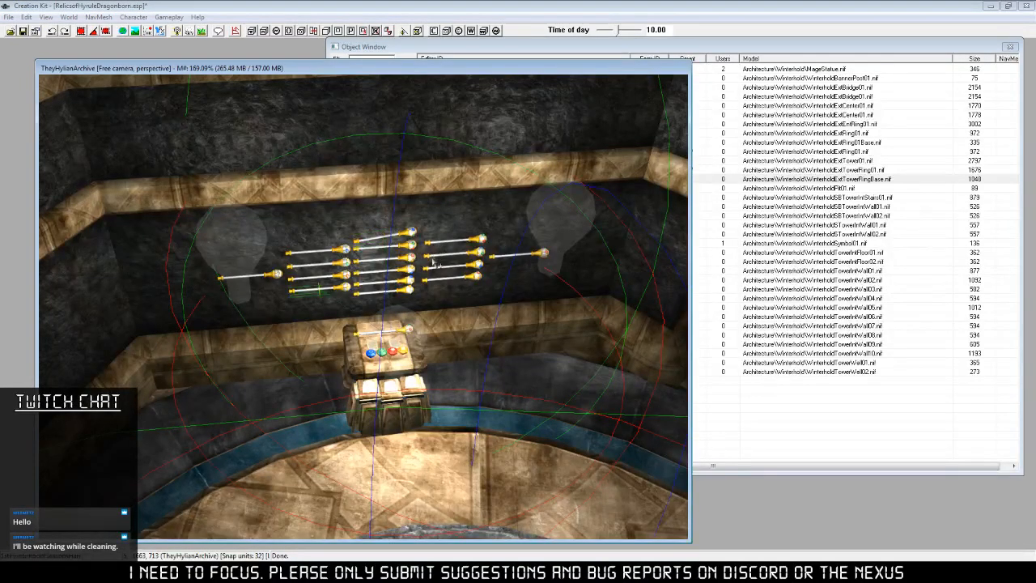
Check the reference properties of the wall rods in the four-rod group above the yellow gem.
right_click(482, 247)
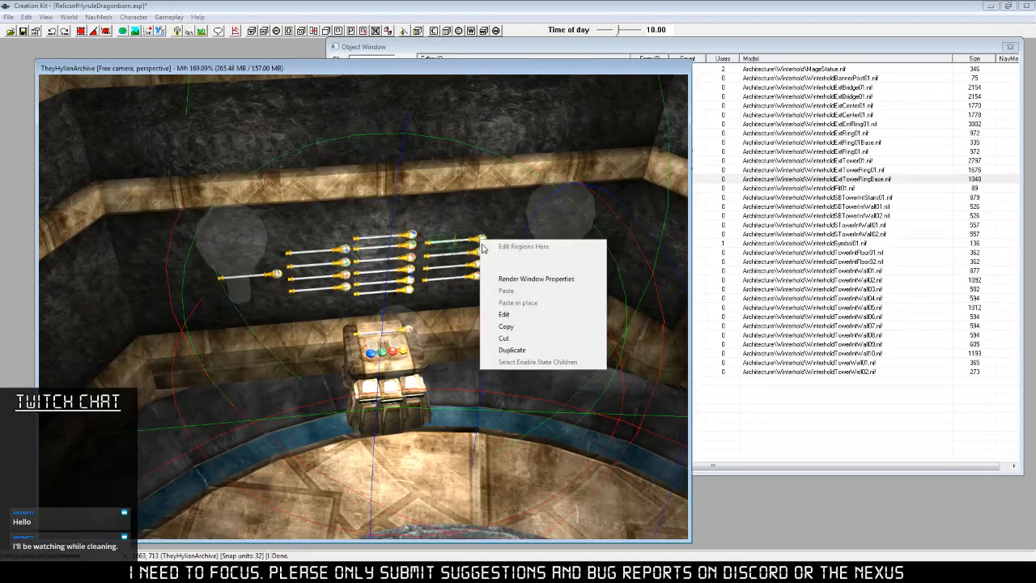
left_click(510, 317)
left_click(574, 402)
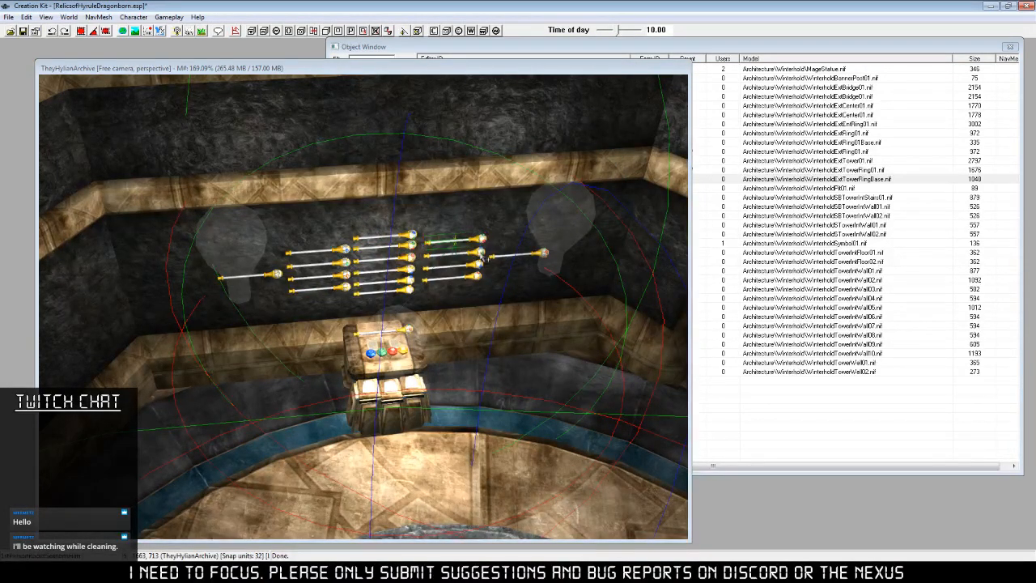
left_click(483, 256)
left_click(554, 314)
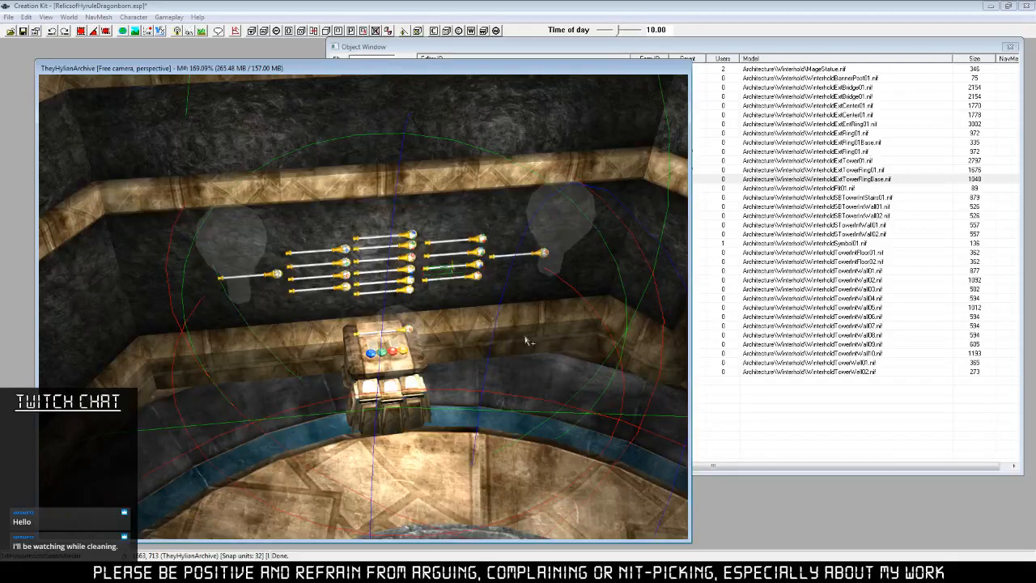
Select the Rod of Seasons lying on the table and move the Object Window aside from the render view.
scroll(505, 350, "up", 5)
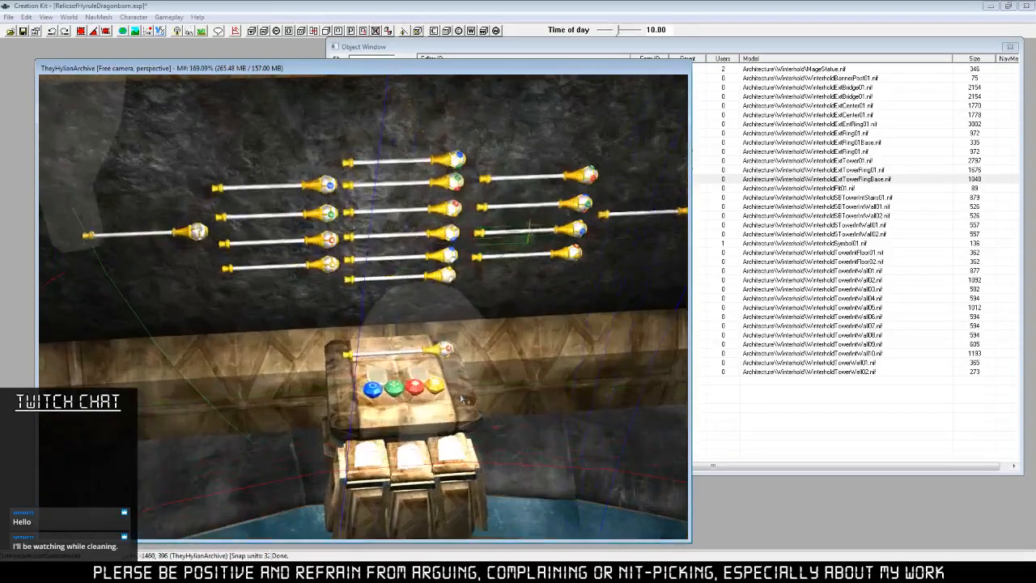
middle_click_drag(444, 425, 461, 387, "shift")
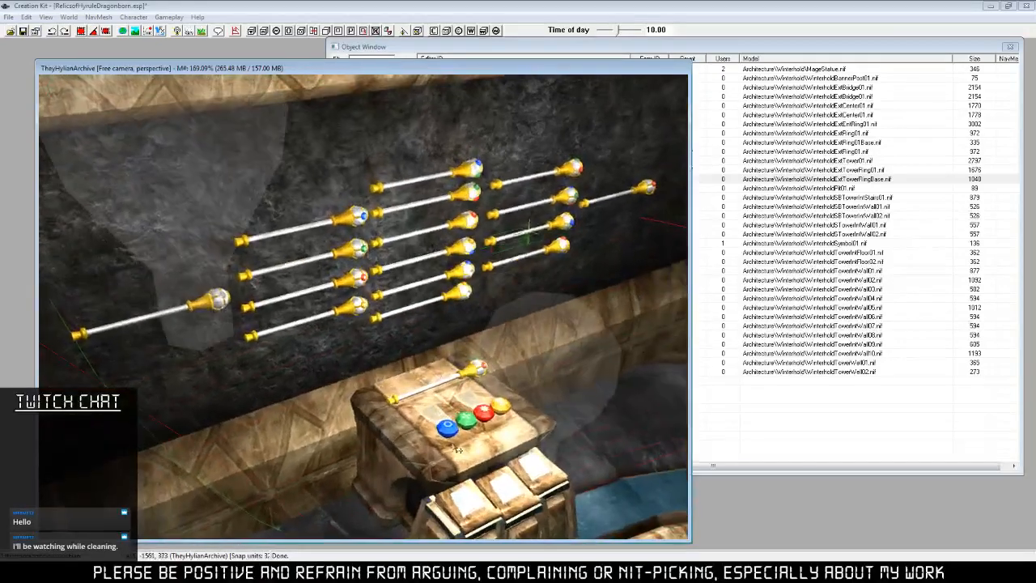
left_click(458, 377)
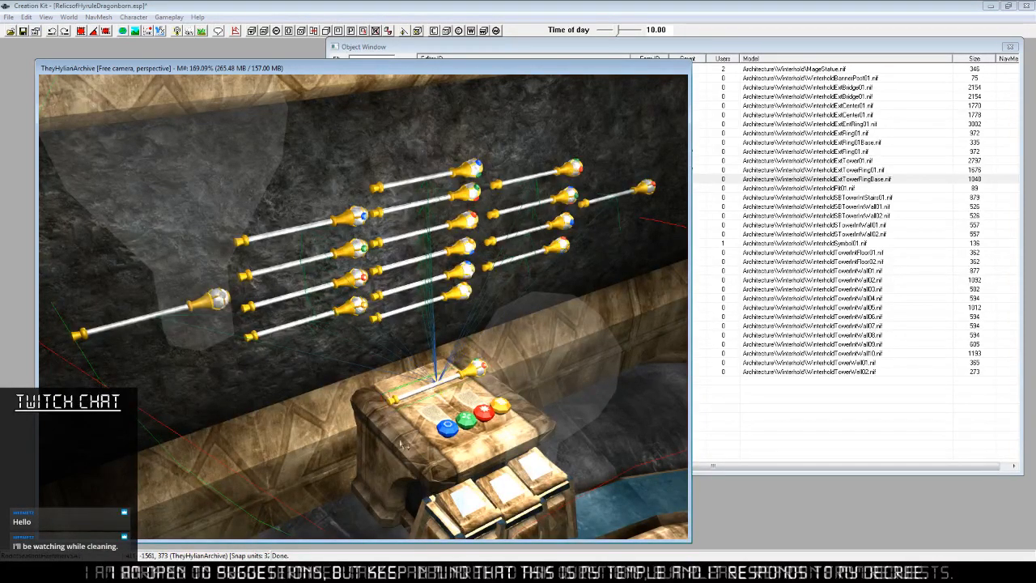
left_click_drag(701, 48, 1029, 28)
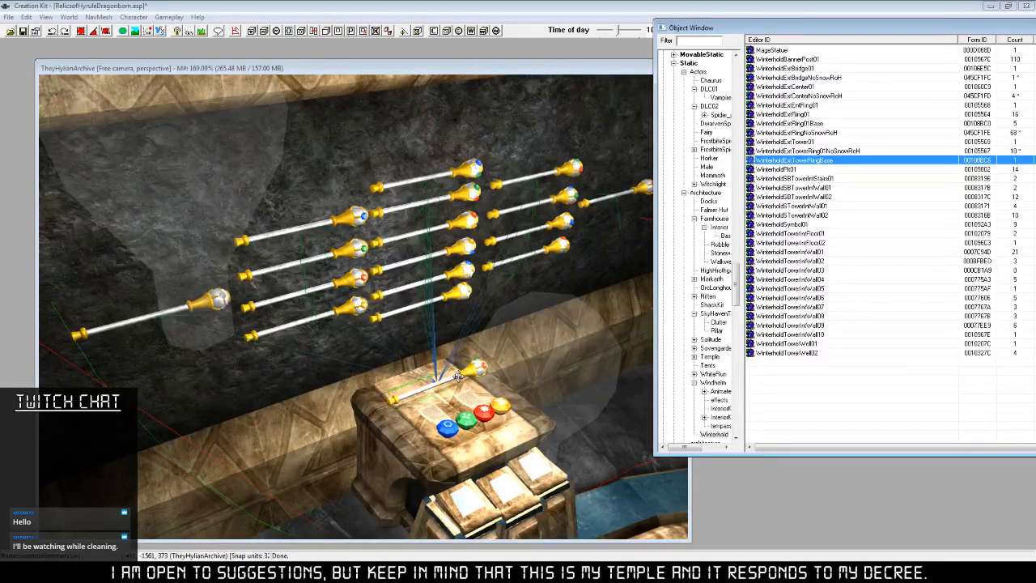
left_click(533, 68)
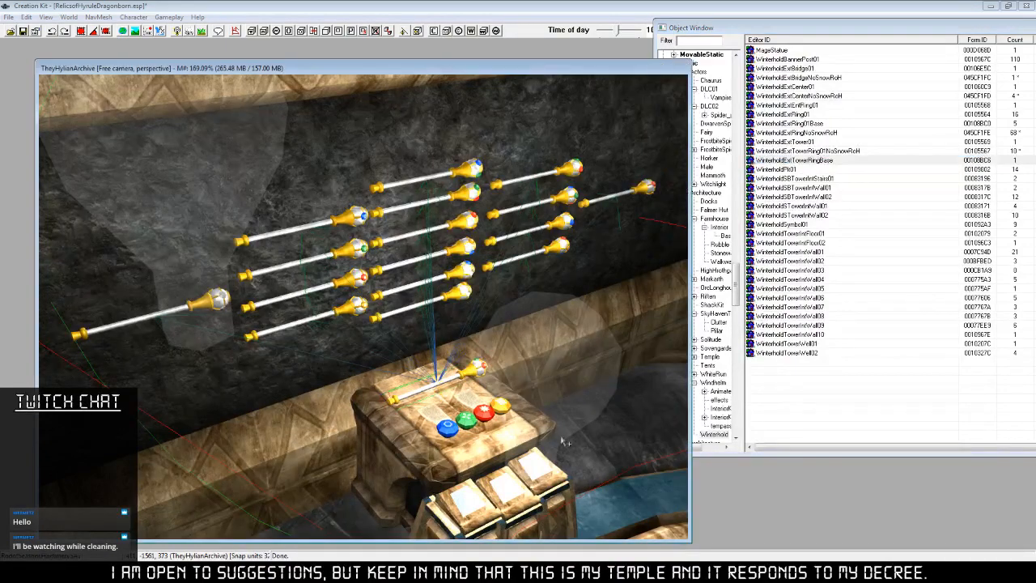
Load the interior cell TheyArchiveTest in place of the Archive and bring its render view clear of the Cell View.
scroll(566, 441, "down", 3)
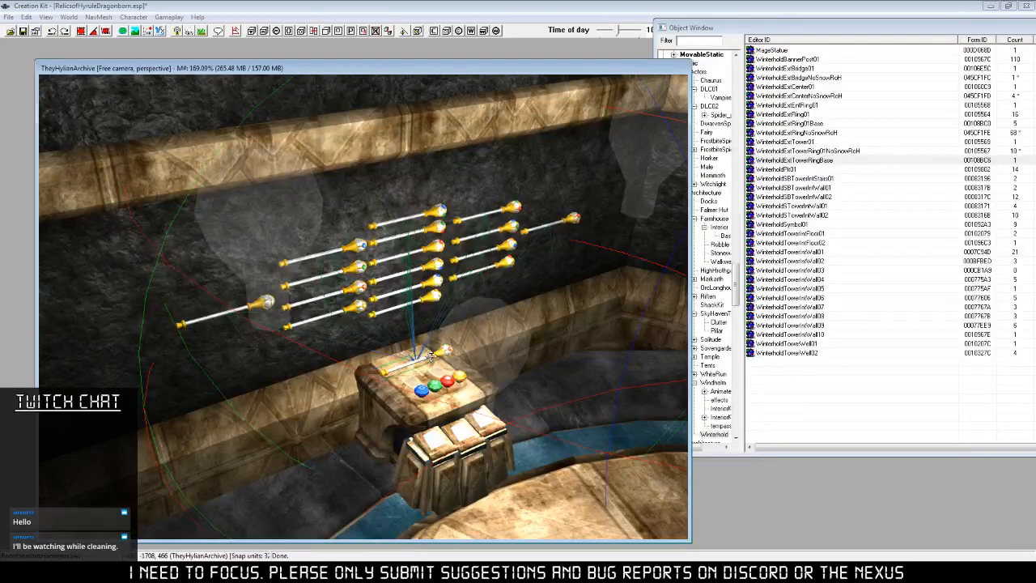
left_click_drag(245, 72, 229, 175)
left_click(300, 150)
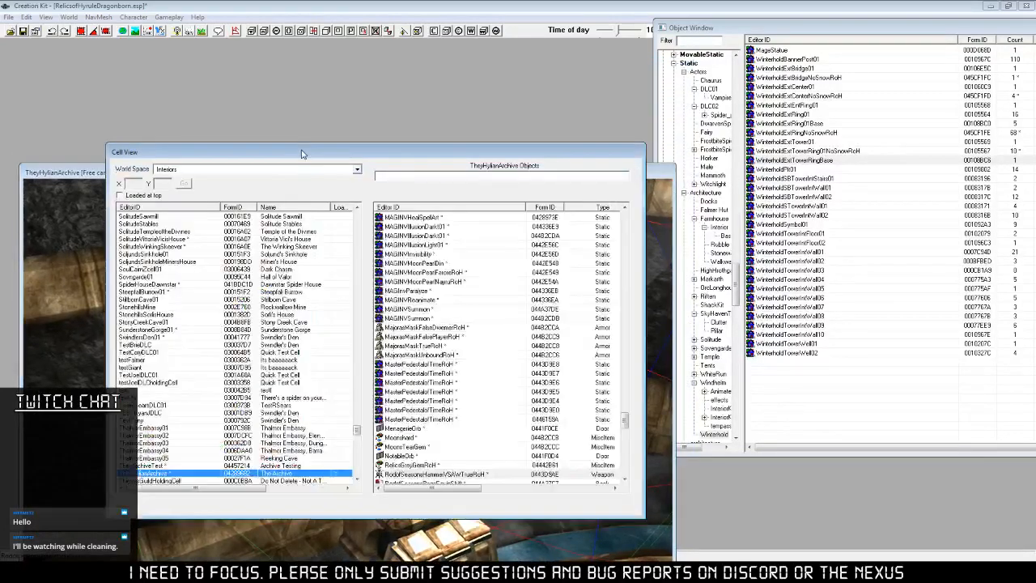
double_click(214, 466)
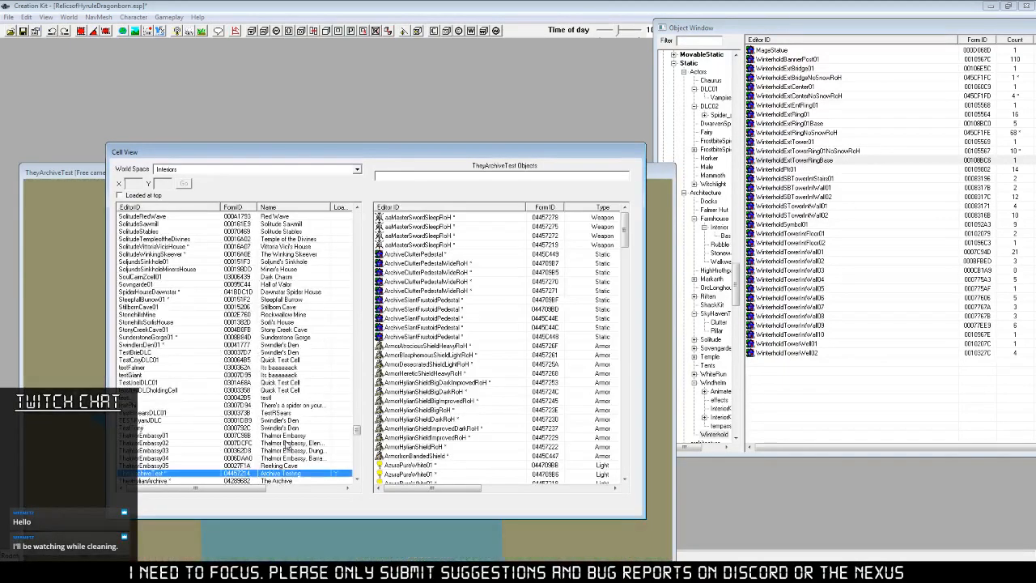
left_click_drag(91, 173, 107, 109)
Delete the diagonal row of white shield displays at the floor's edge, confirming removal of all their linked rack references.
scroll(364, 452, "down", 10)
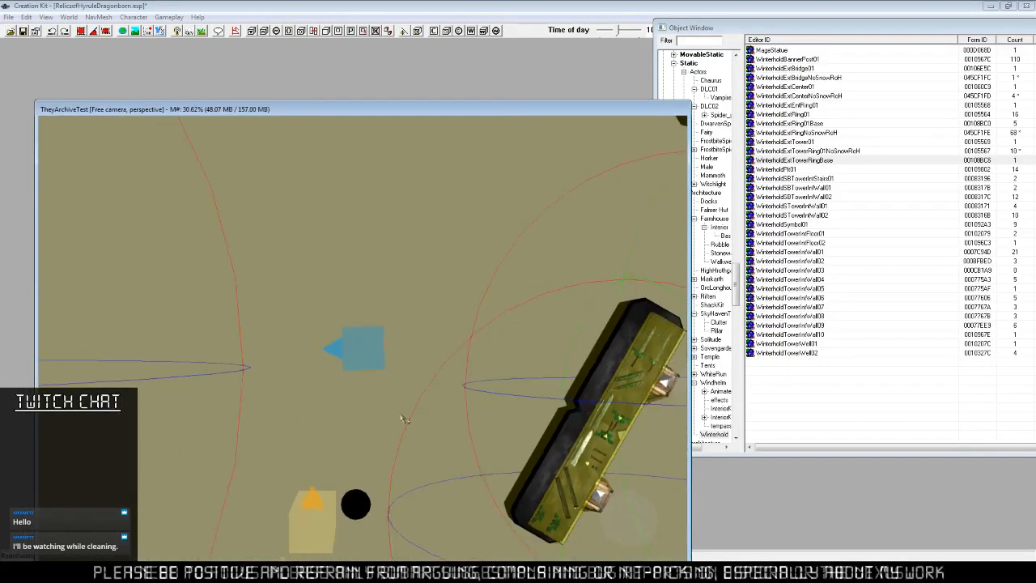
scroll(435, 389, "down", 10)
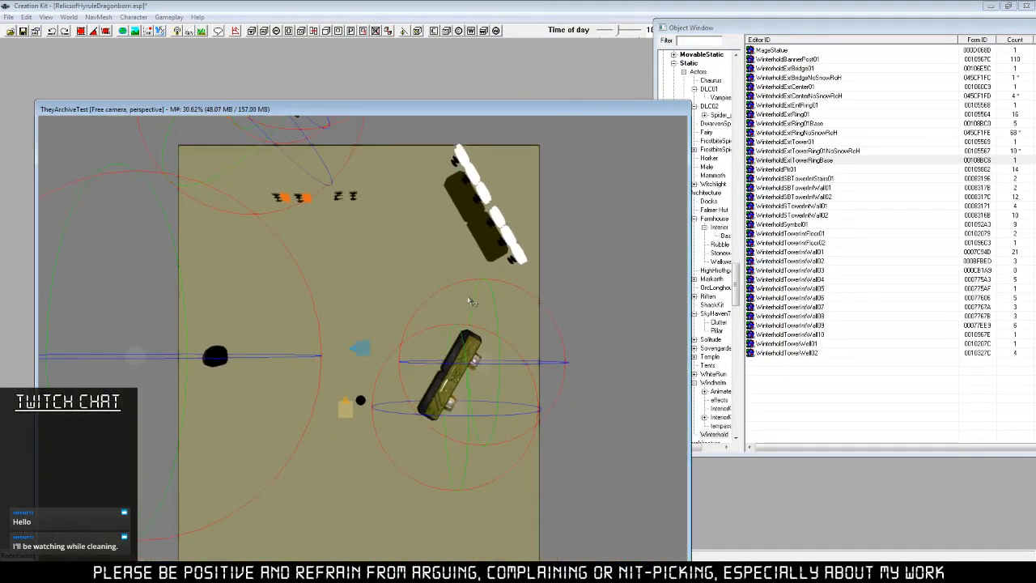
key("Delete")
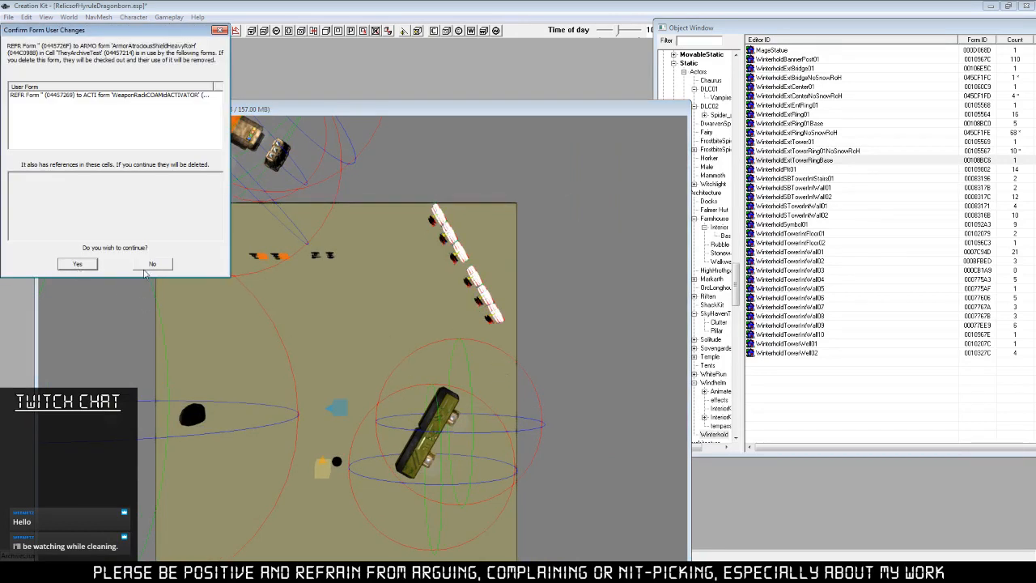
left_click(79, 265)
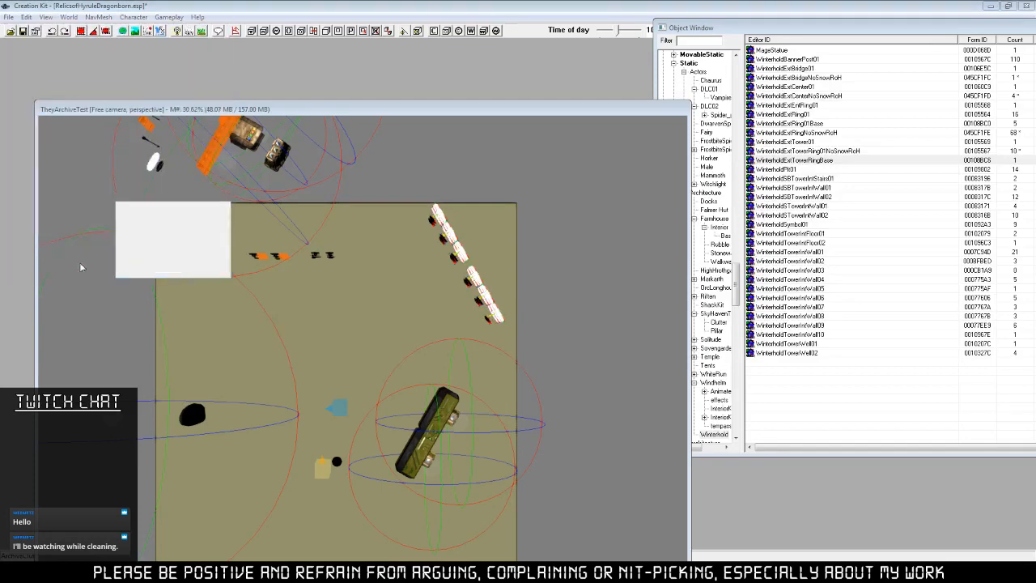
left_click(78, 265)
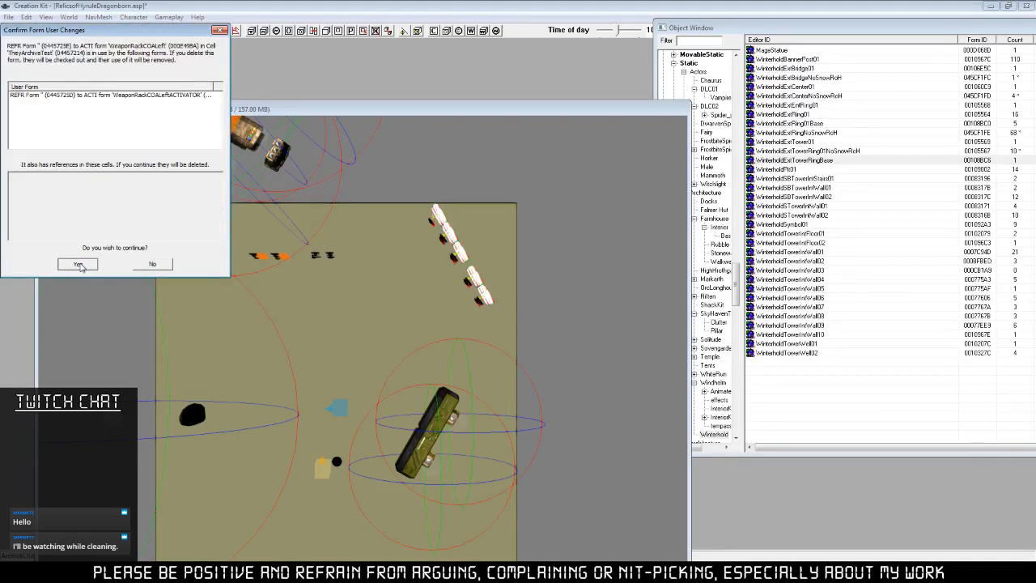
left_click(78, 265)
left_click(79, 265)
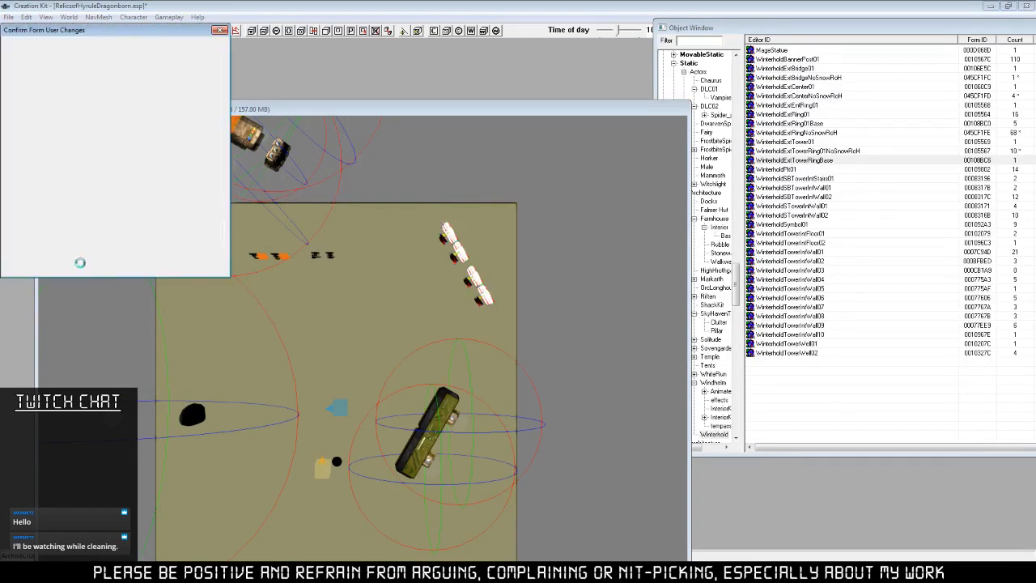
left_click(79, 264)
left_click(78, 265)
left_click(78, 264)
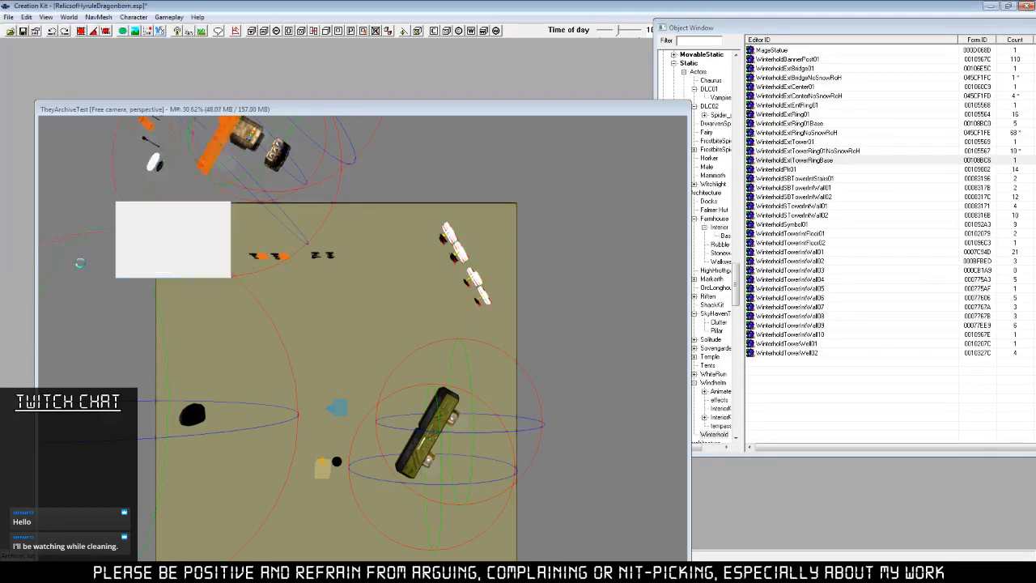
left_click(79, 265)
left_click(79, 264)
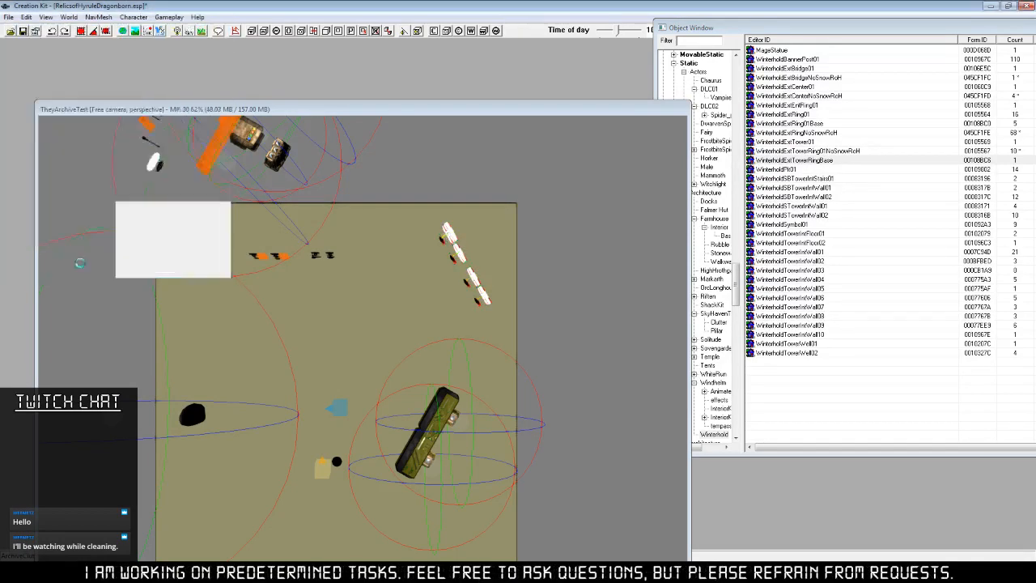
left_click(78, 265)
left_click(78, 265)
left_click(78, 265)
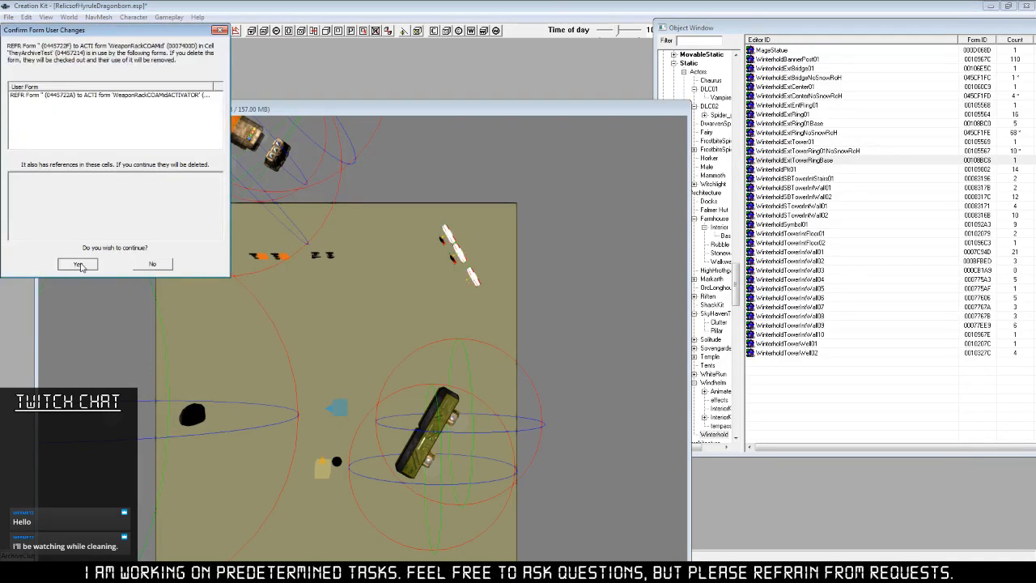
left_click(78, 265)
left_click(79, 265)
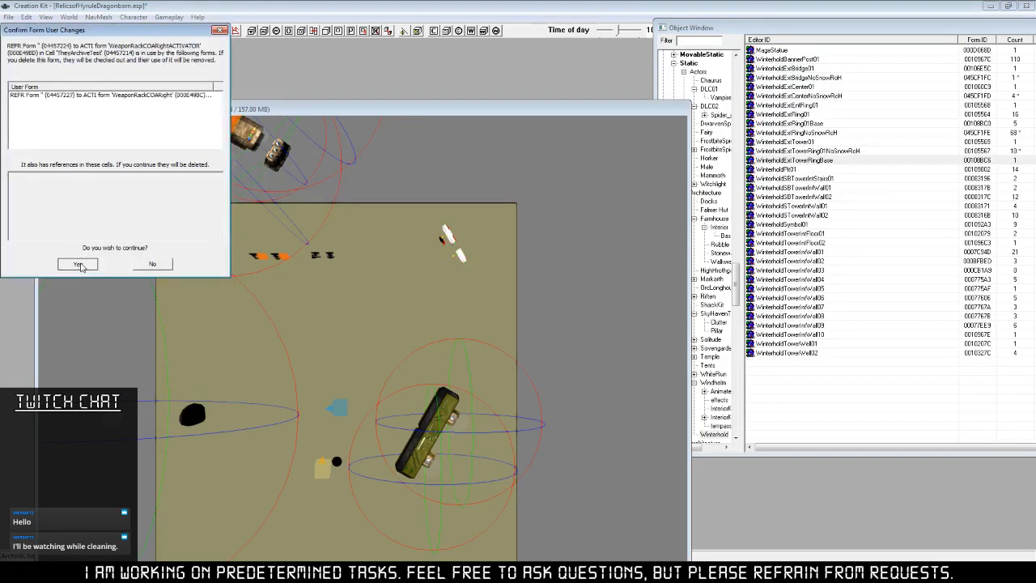
left_click(79, 264)
left_click(78, 264)
left_click(78, 265)
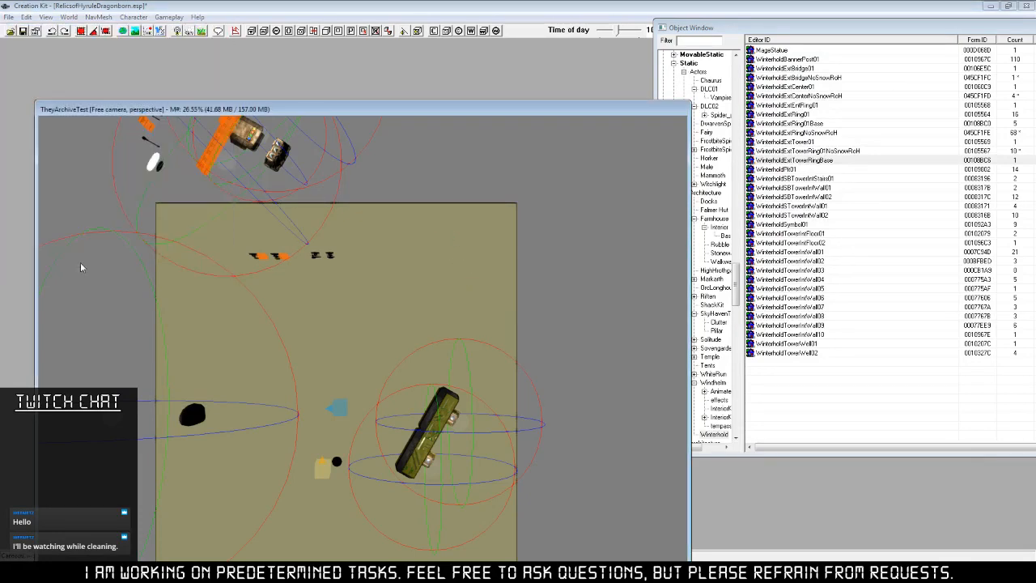
Toggle the render view's lighting and delete the whole Rod of Seasons display group beyond the floor's corner, including its linked references.
middle_click_drag(319, 265, 402, 349)
scroll(379, 417, "up", 5)
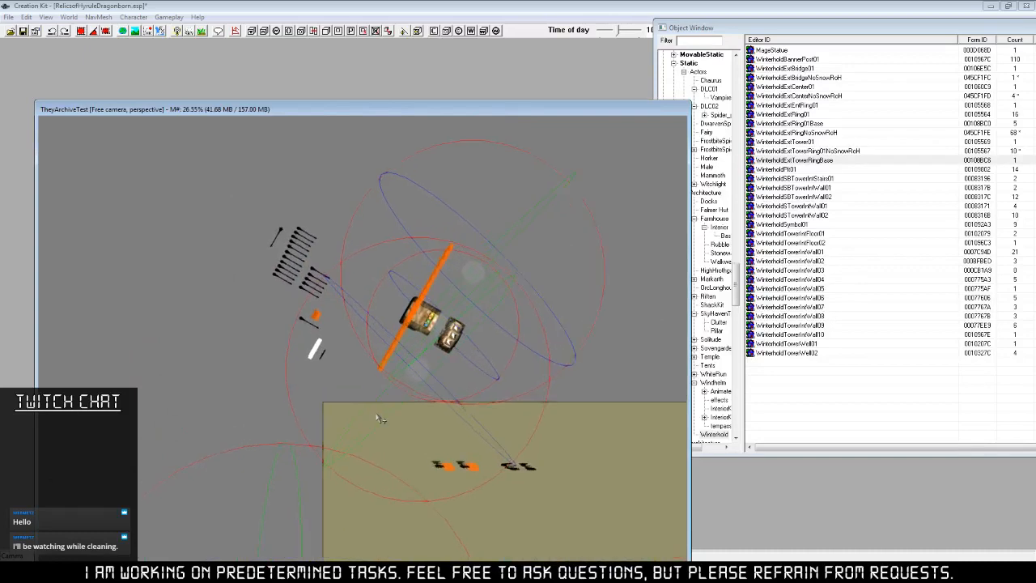
left_click(175, 32)
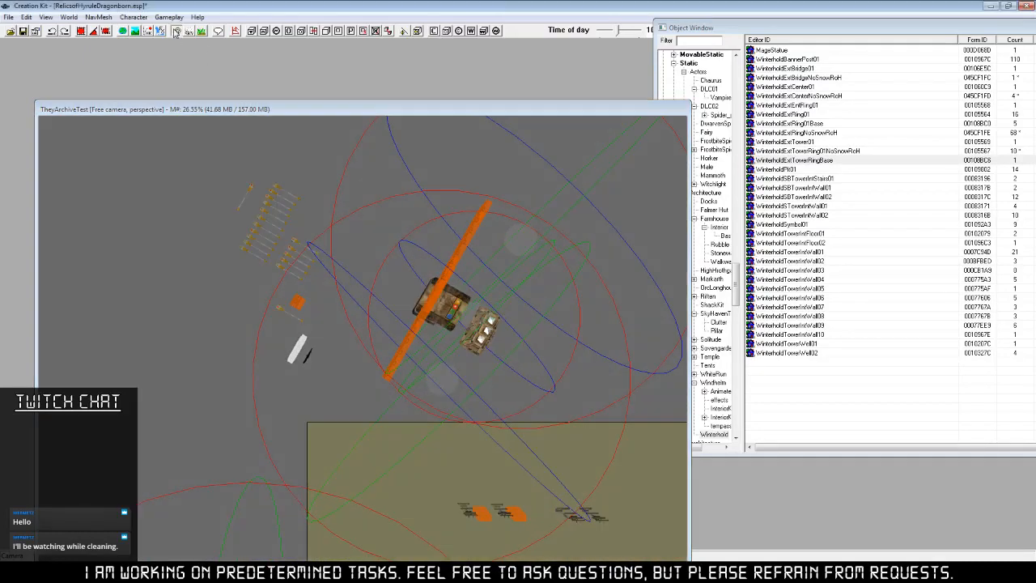
left_click(280, 198)
middle_click_drag(317, 266, 350, 289, "shift")
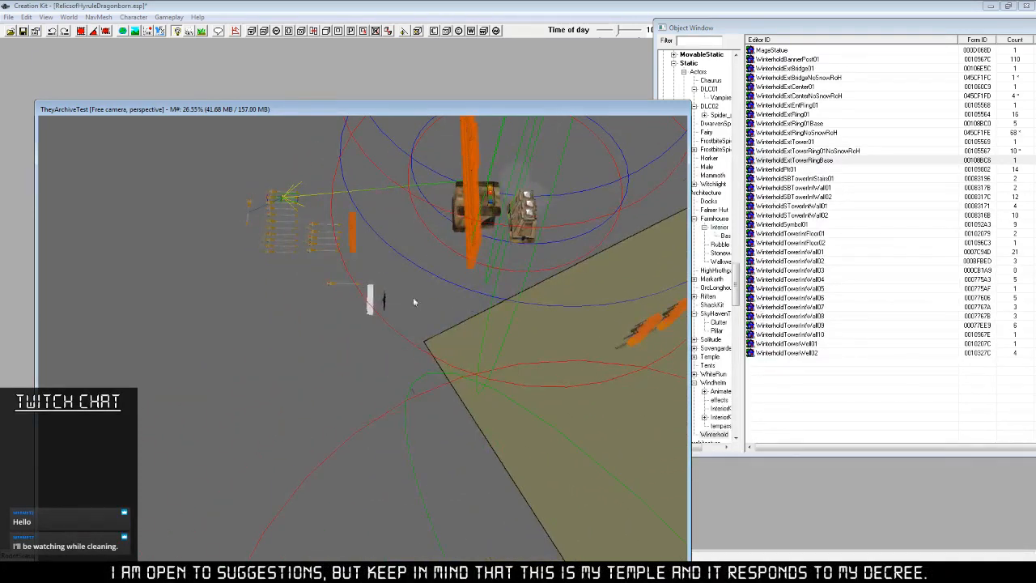
middle_click_drag(413, 301, 277, 178, "shift")
left_click_drag(237, 159, 523, 369)
key("Delete")
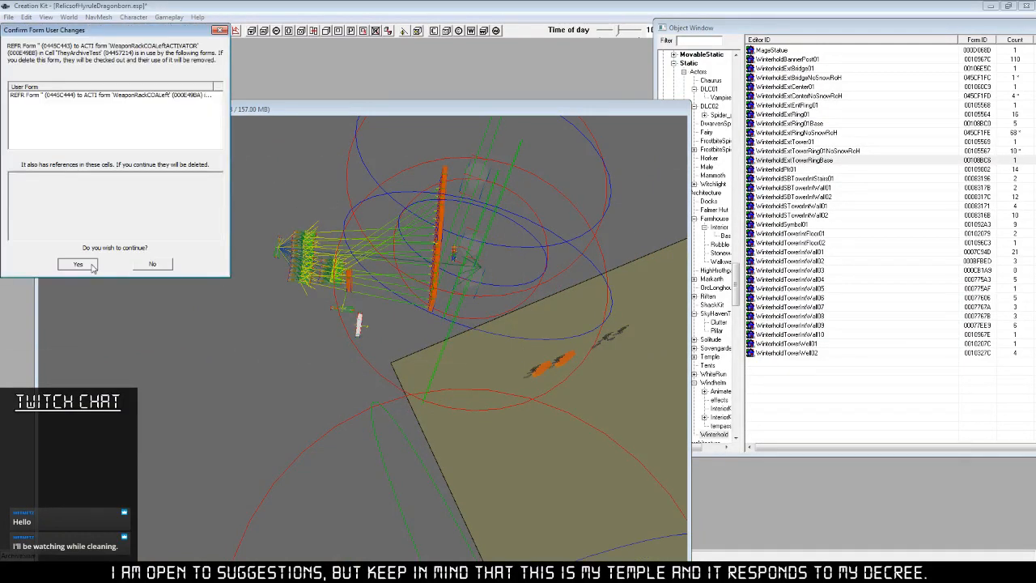
left_click(91, 264)
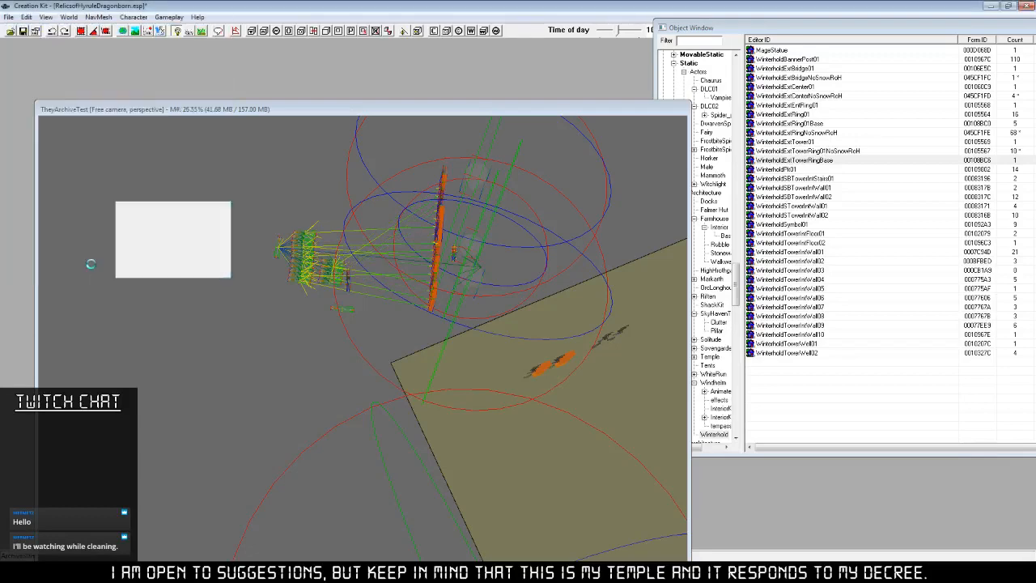
left_click(89, 263)
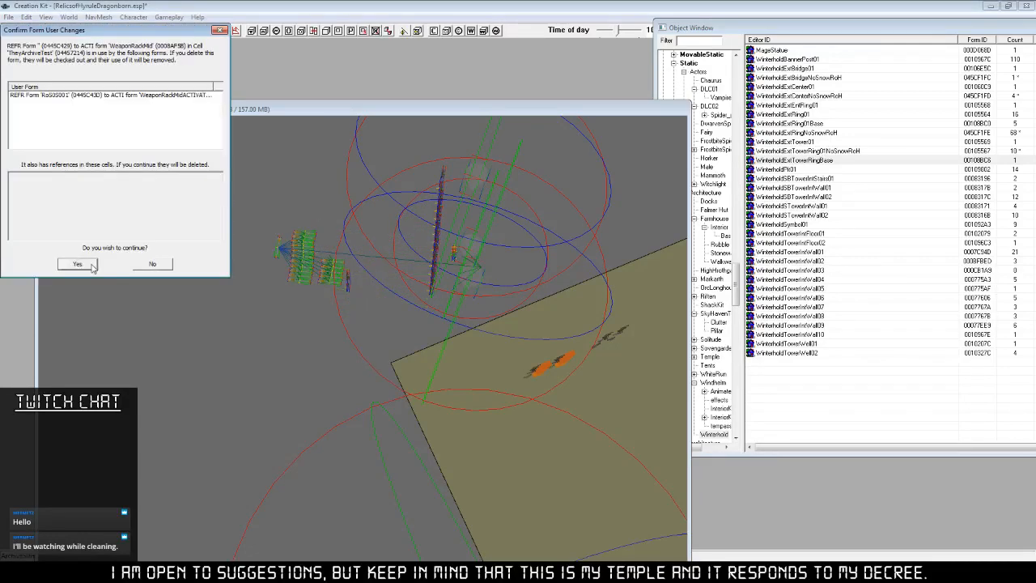
left_click(89, 264)
left_click(89, 264)
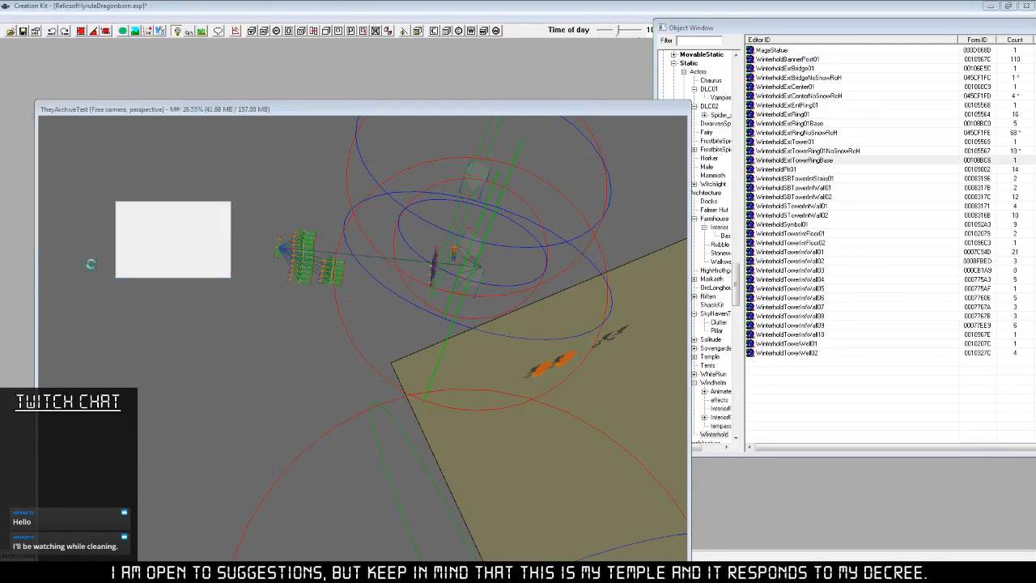
left_click(91, 264)
left_click(90, 264)
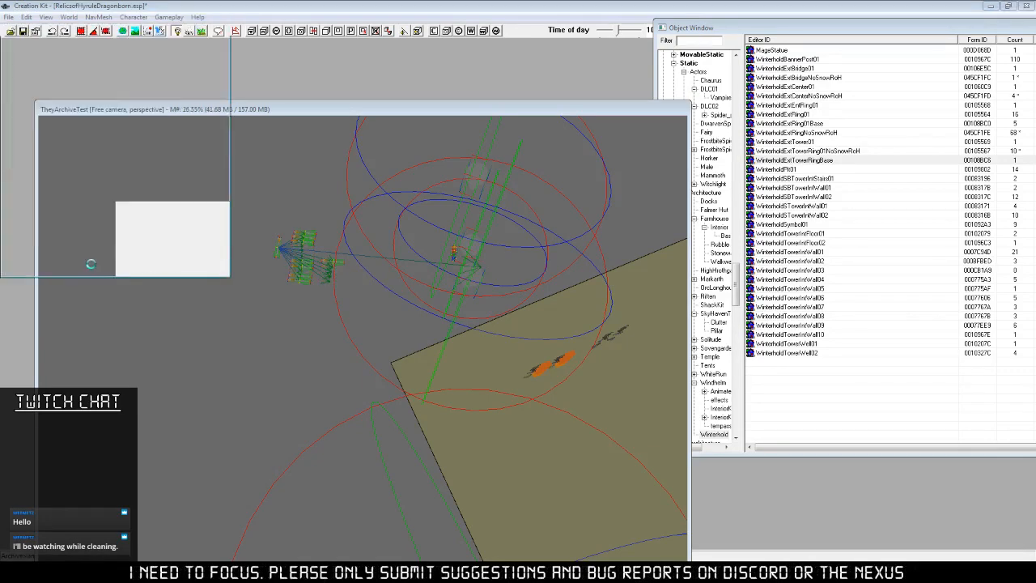
left_click(91, 264)
left_click(90, 264)
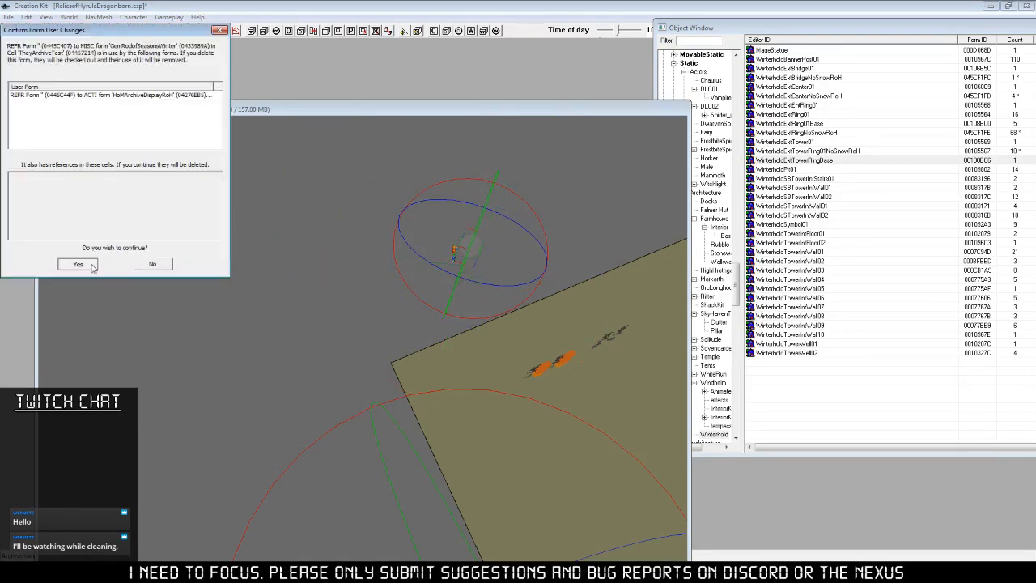
left_click(91, 264)
Delete the green slanted pedestal display on the test floor together with all its displayed items and linked references.
middle_click_drag(429, 341, 330, 249)
mouse_move(479, 373)
middle_mouse_down("shift")
mouse_move(460, 350)
mouse_move(472, 389)
middle_mouse_up("shift")
middle_click_drag(399, 203, 465, 370, "shift")
left_click_drag(653, 270, 430, 432)
key("Delete")
left_click(84, 263)
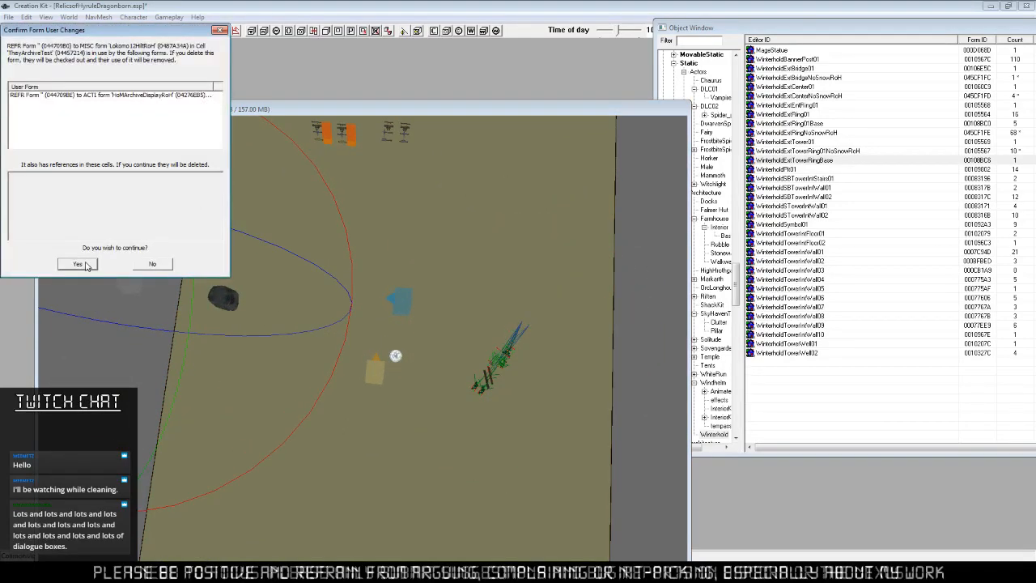
left_click(85, 263)
left_click(85, 263)
left_click(84, 261)
left_click(85, 260)
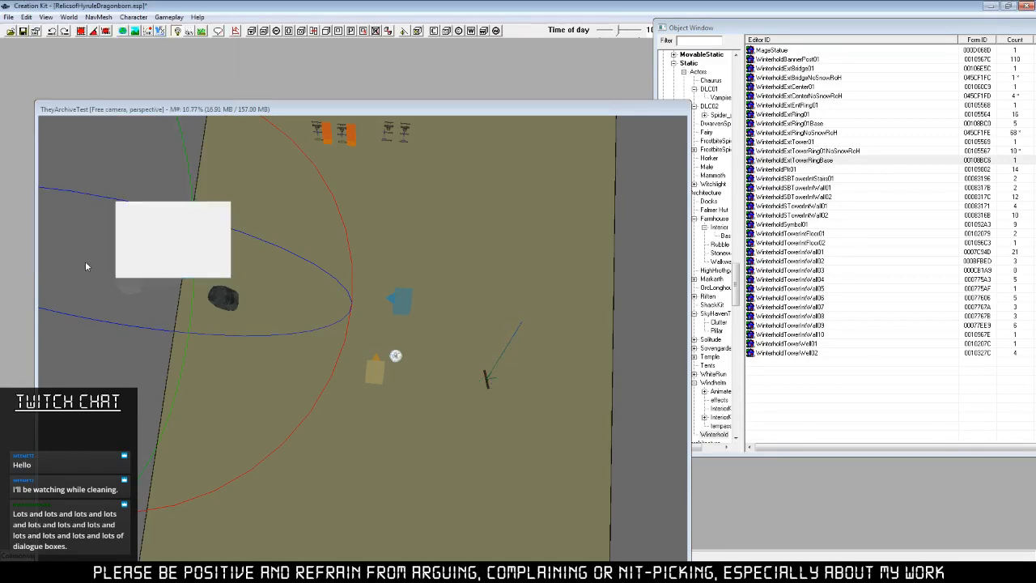
left_click(85, 261)
Delete the four remaining weapon rack displays near the floor's edge, confirming removal of their linked activators.
middle_click_drag(329, 336, 397, 395)
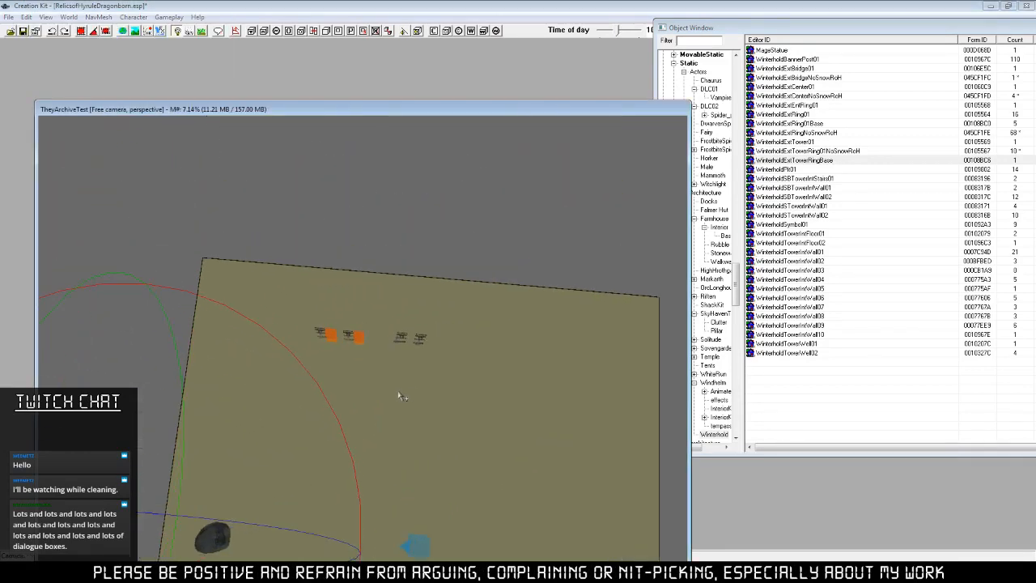
scroll(392, 394, "up", 6)
scroll(375, 394, "up", 1)
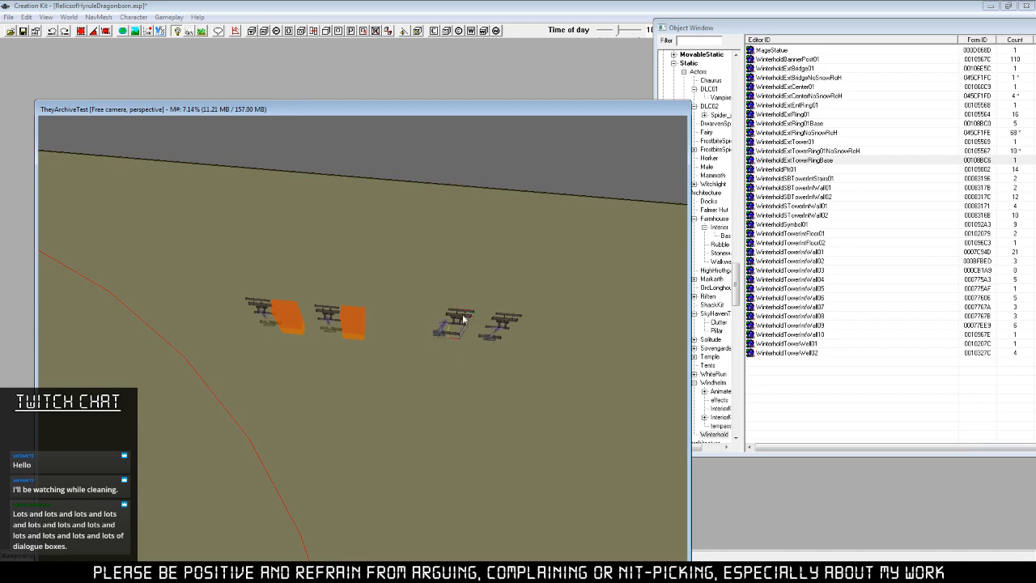
middle_click_drag(447, 419, 429, 382, "shift")
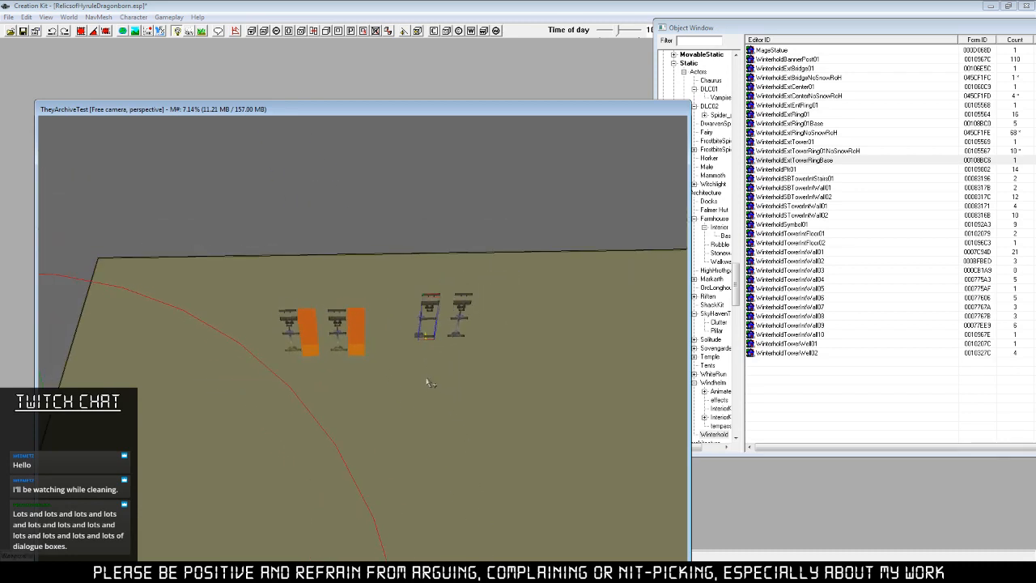
key("Delete")
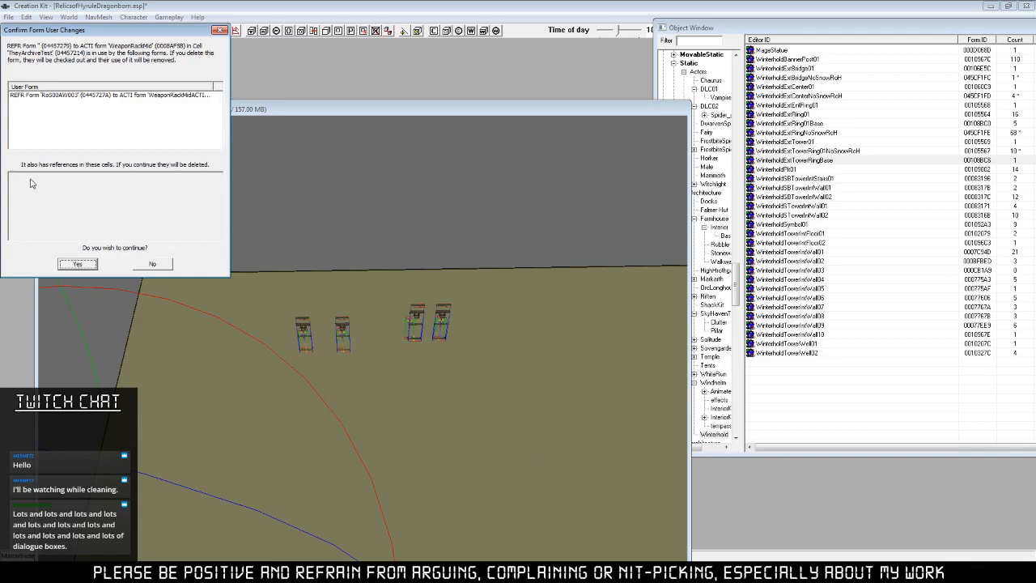
left_click(77, 262)
Filter the weapon objects by "rod" and place RodofSeasonsHammerVSAWTrueRoH on the cleared test floor.
scroll(378, 448, "down", 3)
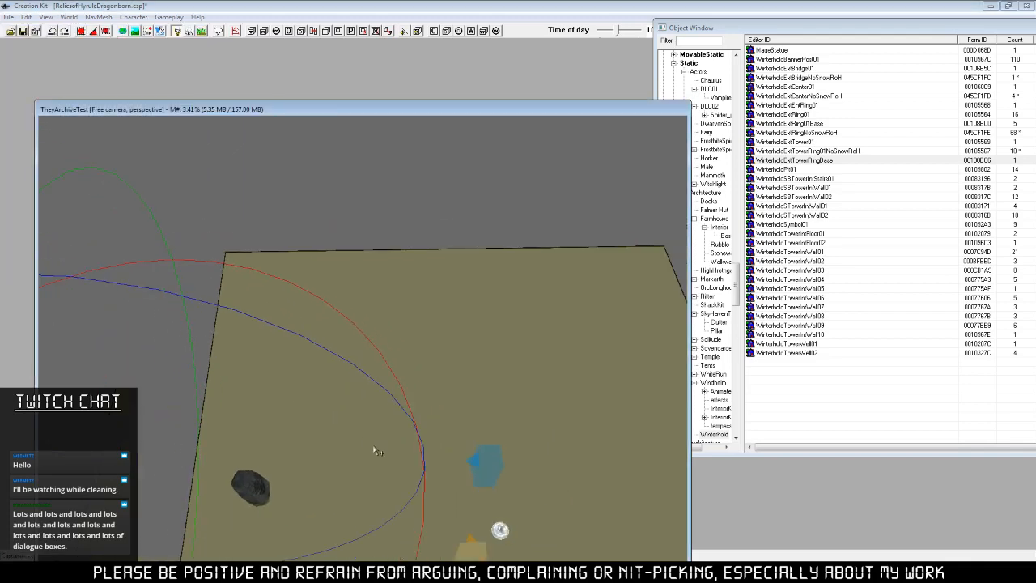
scroll(453, 408, "down", 4)
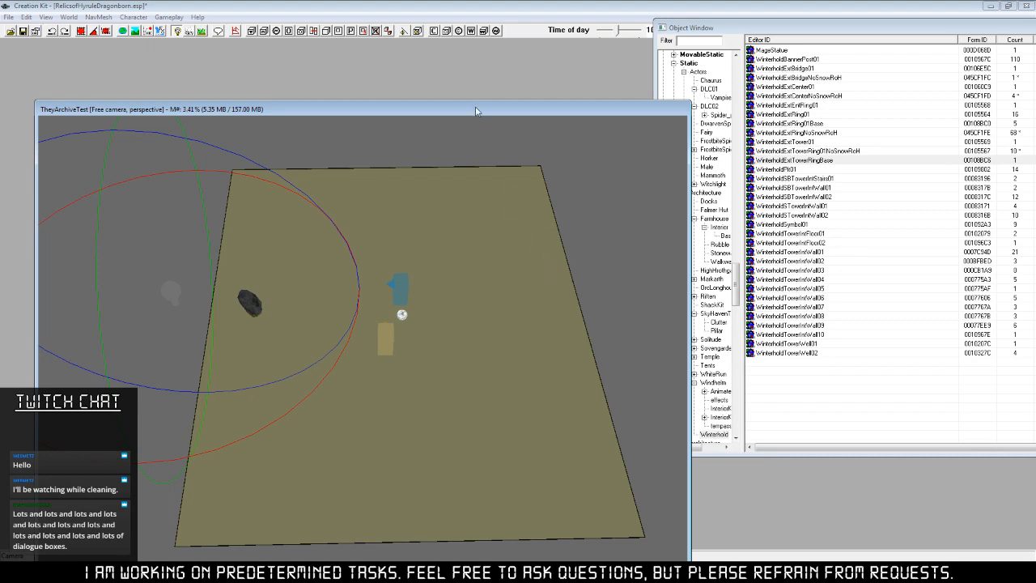
left_click_drag(481, 112, 499, 62)
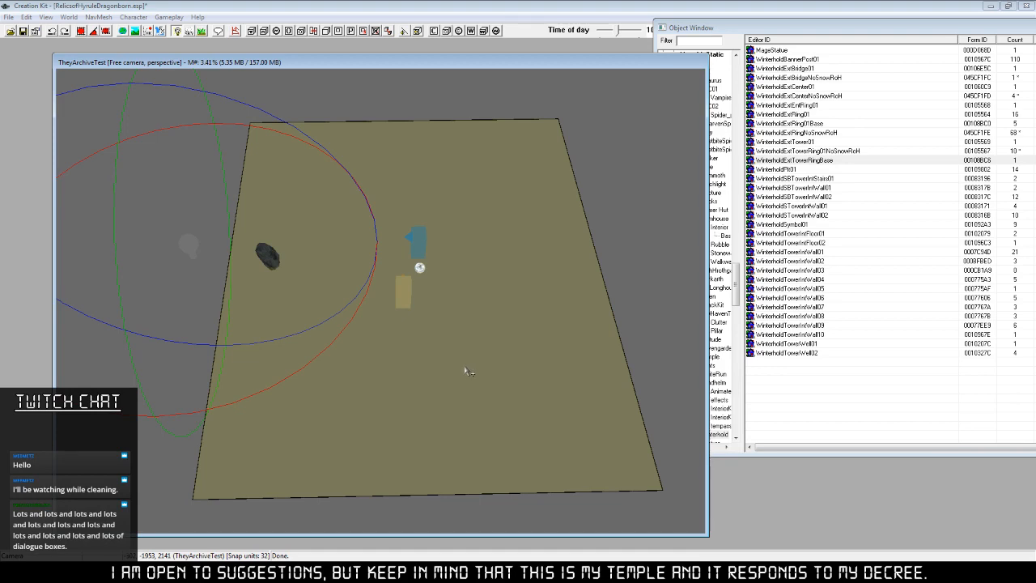
left_click_drag(735, 285, 736, 161)
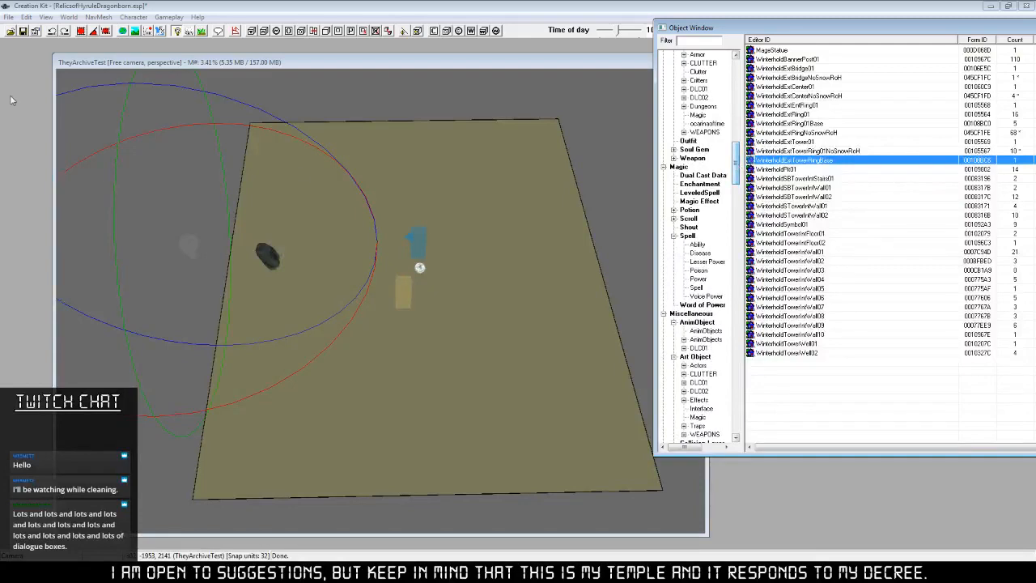
left_click(692, 159)
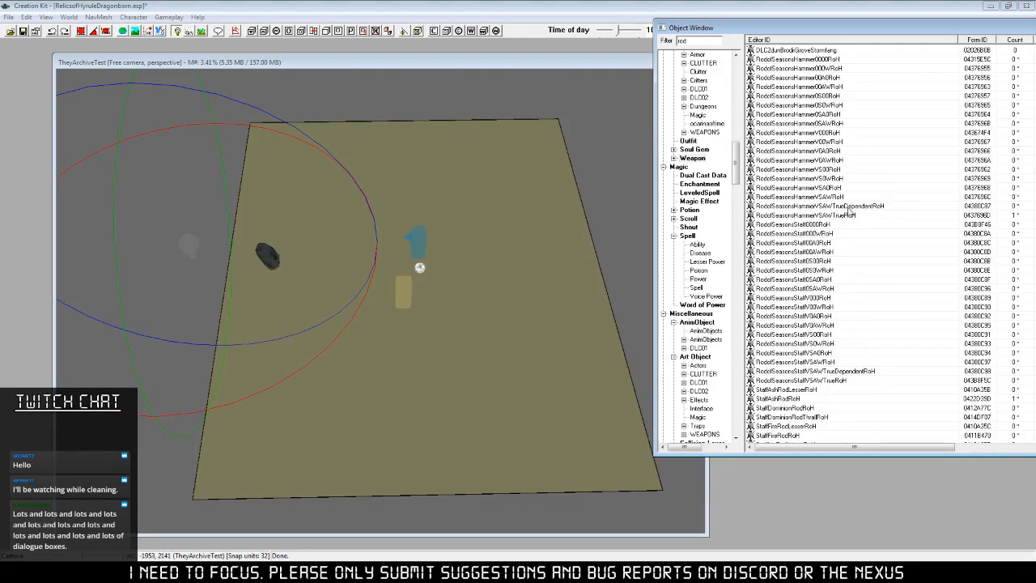
left_click(846, 214)
left_click(645, 371)
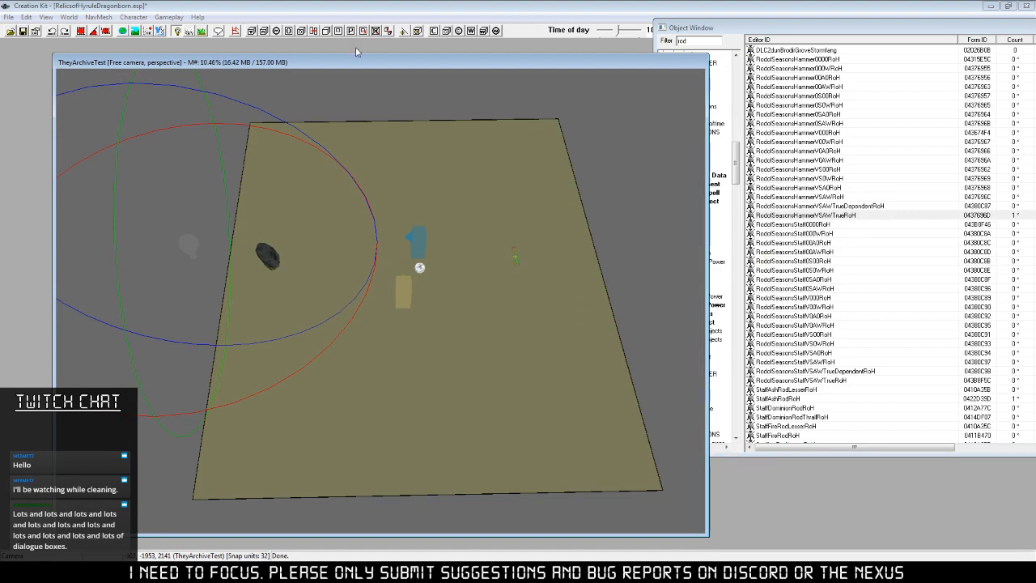
Load the TheyHylianArchive interior cell into the render view, setting the change-notes file aside.
left_click_drag(383, 64, 676, 117)
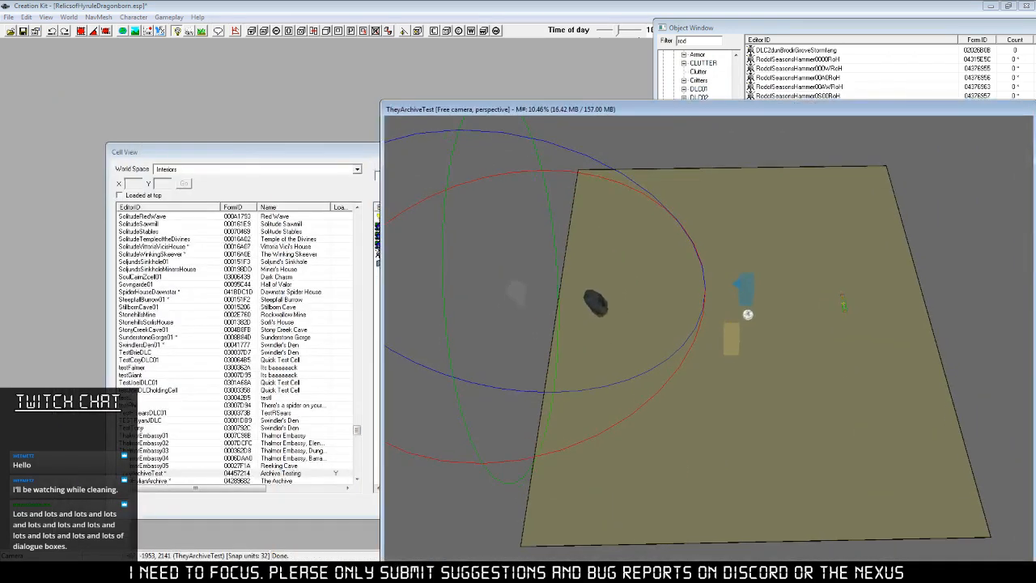
left_click(295, 570)
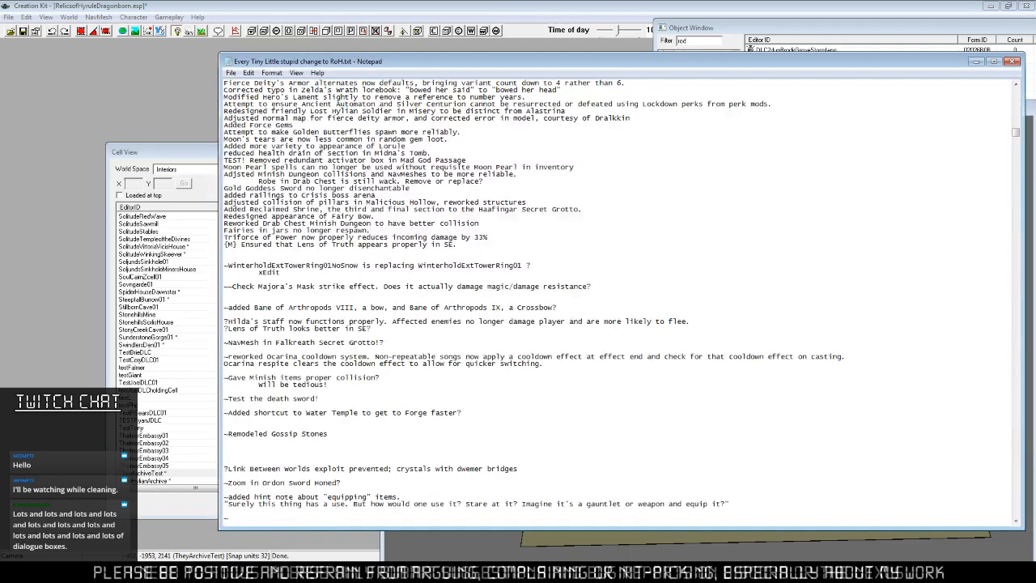
left_click(181, 154)
scroll(159, 461, "down", 2)
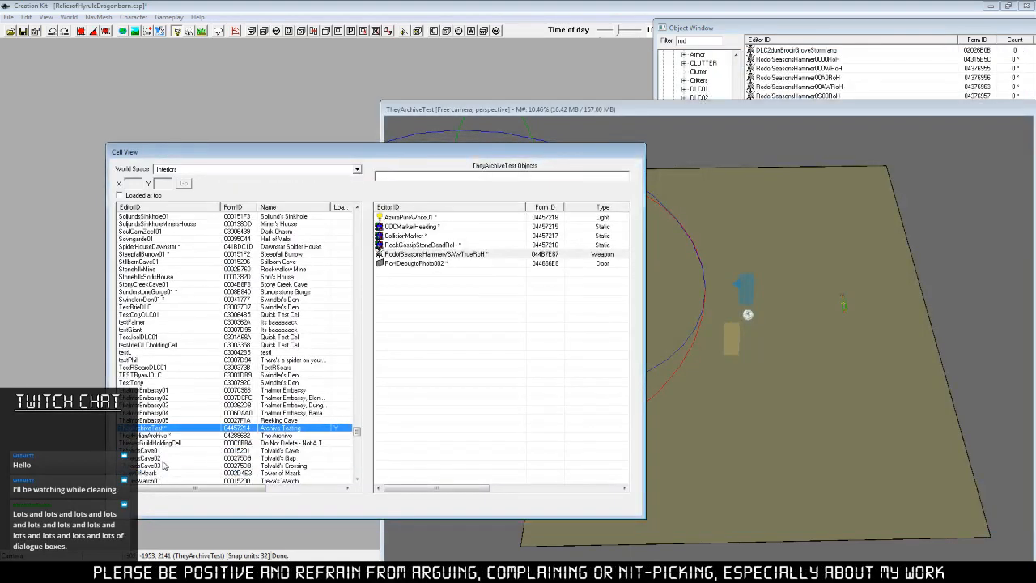
left_click(162, 437)
double_click(151, 437)
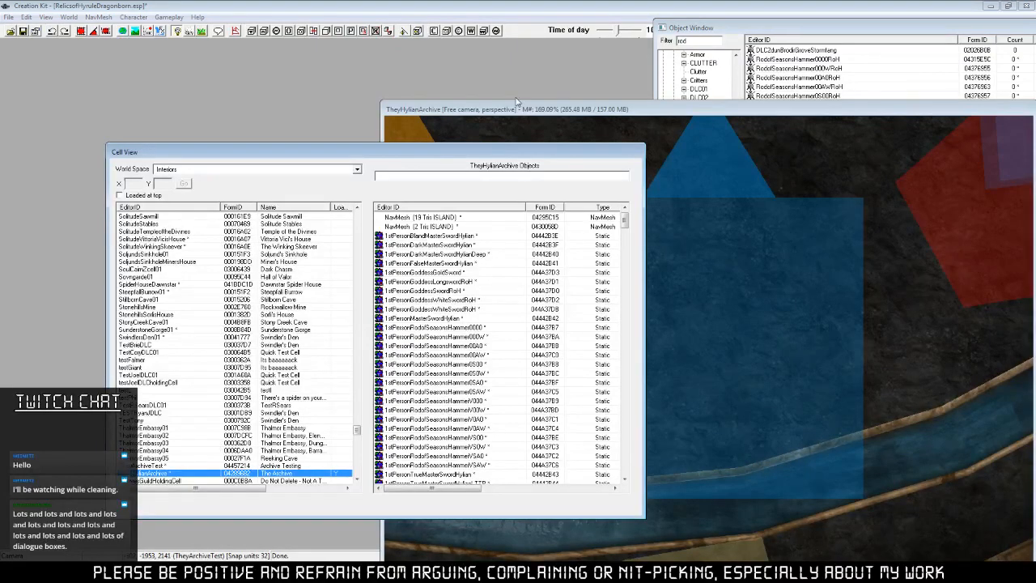
left_click_drag(706, 110, 509, 65)
Locate the armor display along the circular room's wall and hide the yellow box volume surrounding it in the render view.
scroll(534, 340, "down", 10)
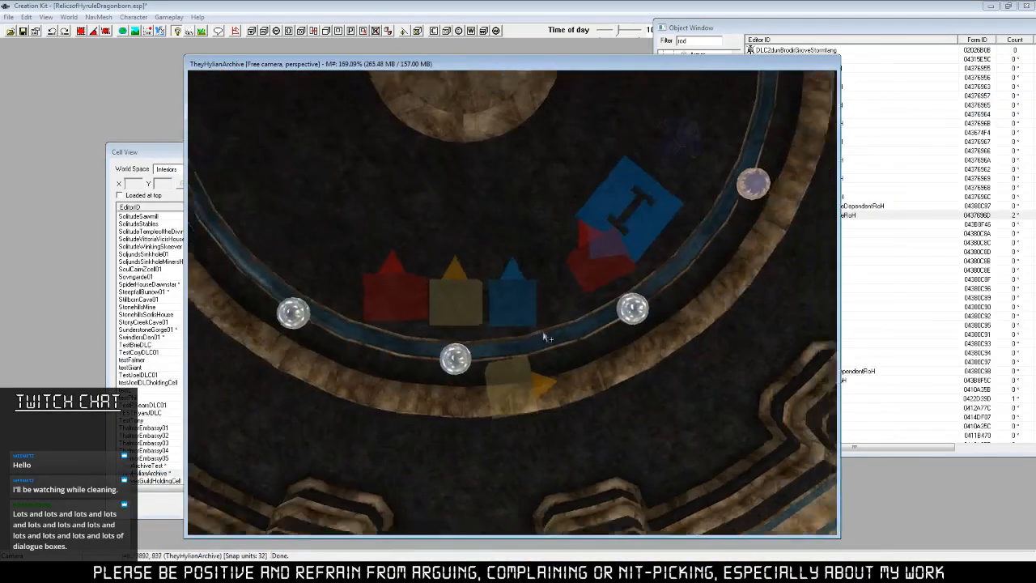
scroll(595, 359, "down", 15)
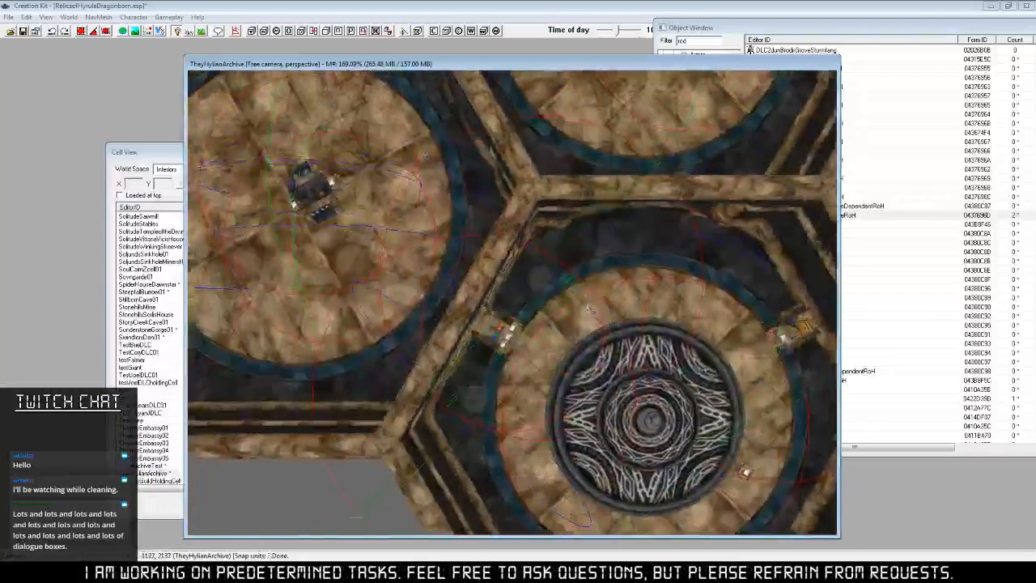
scroll(566, 372, "up", 2)
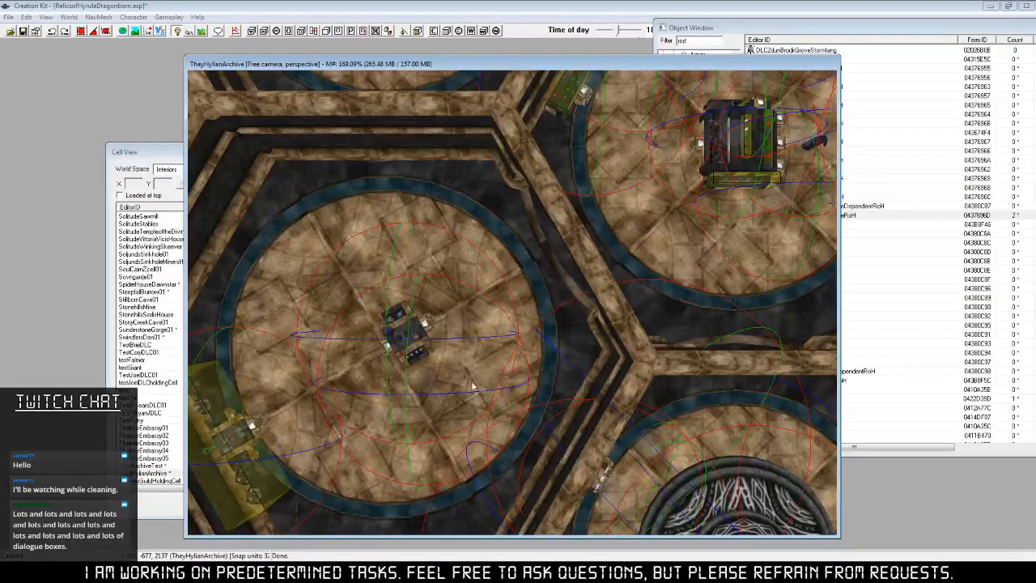
scroll(474, 386, "up", 8)
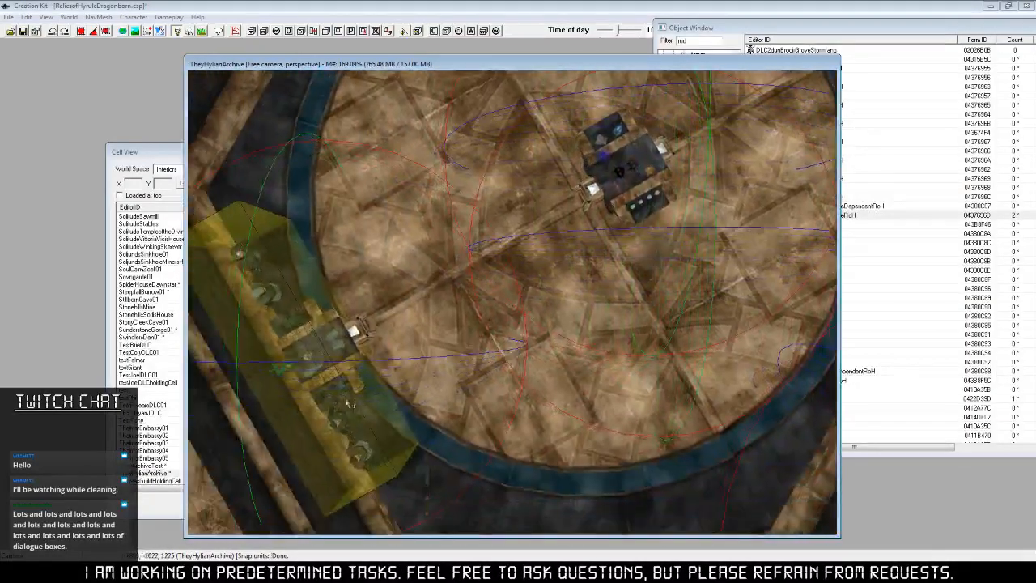
left_click(417, 478)
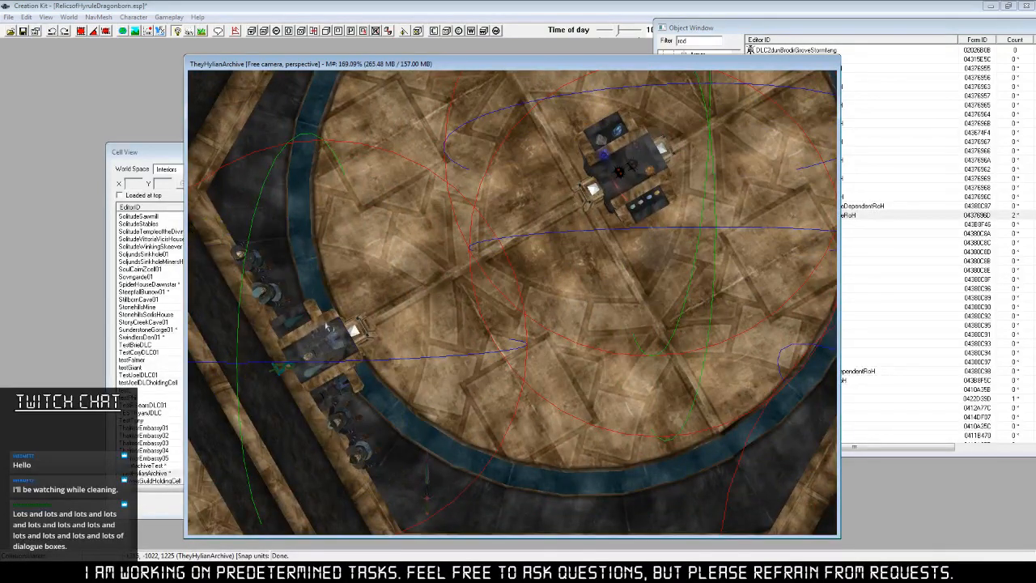
middle_click_drag(326, 326, 538, 301, "shift")
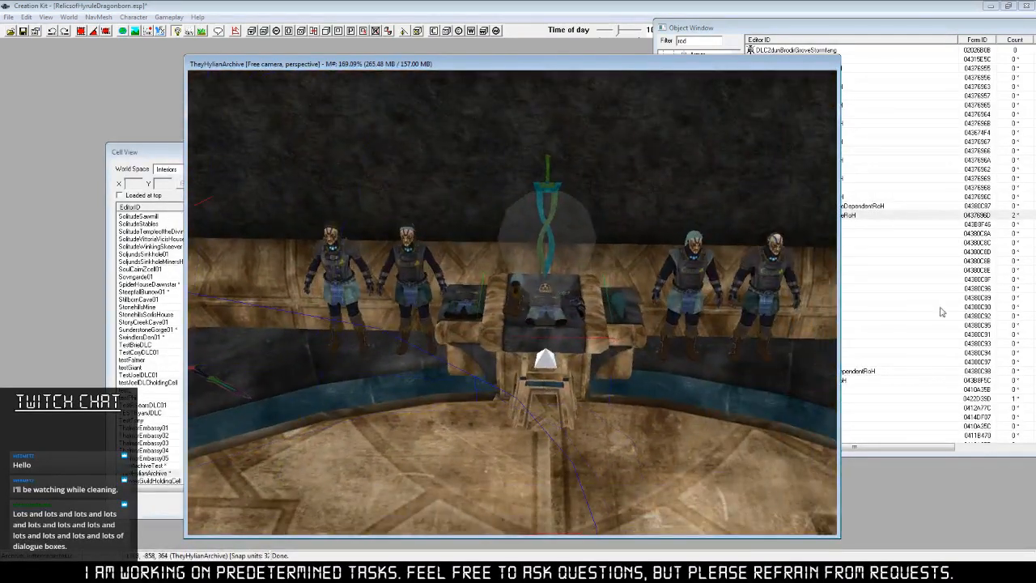
Examine the four armored mannequins flanking the pedestal from several angles, including their masks, hair and hoods up close.
left_click_drag(729, 65, 555, 51)
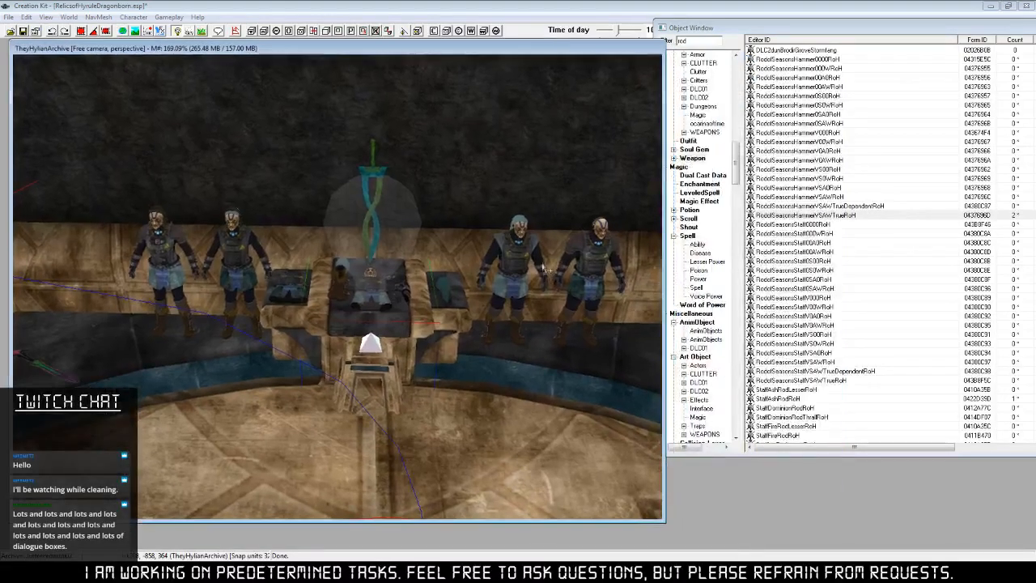
middle_click_drag(229, 239, 350, 398, "shift")
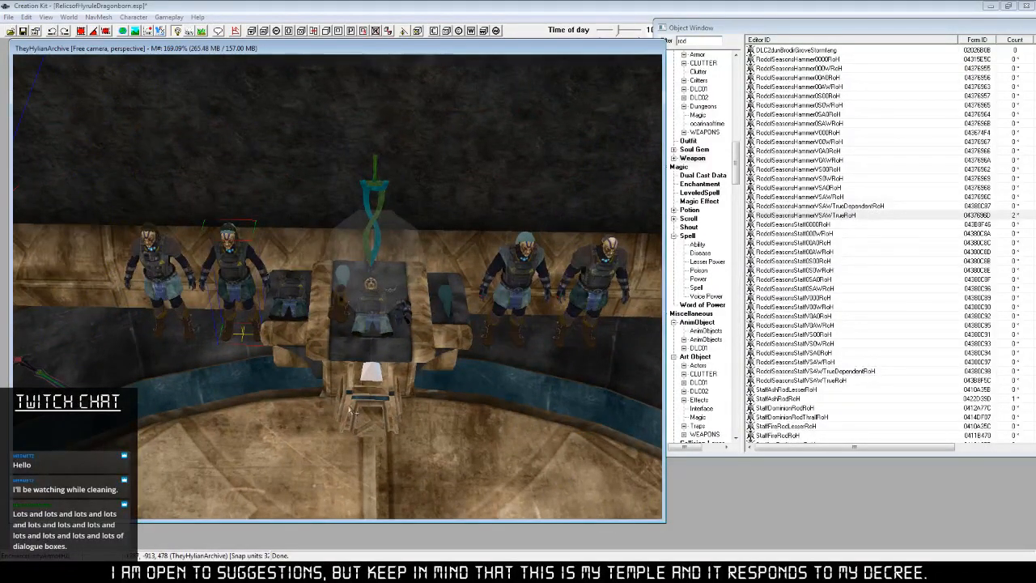
middle_click_drag(353, 412, 399, 414)
scroll(375, 429, "up", 3)
scroll(374, 430, "up", 2)
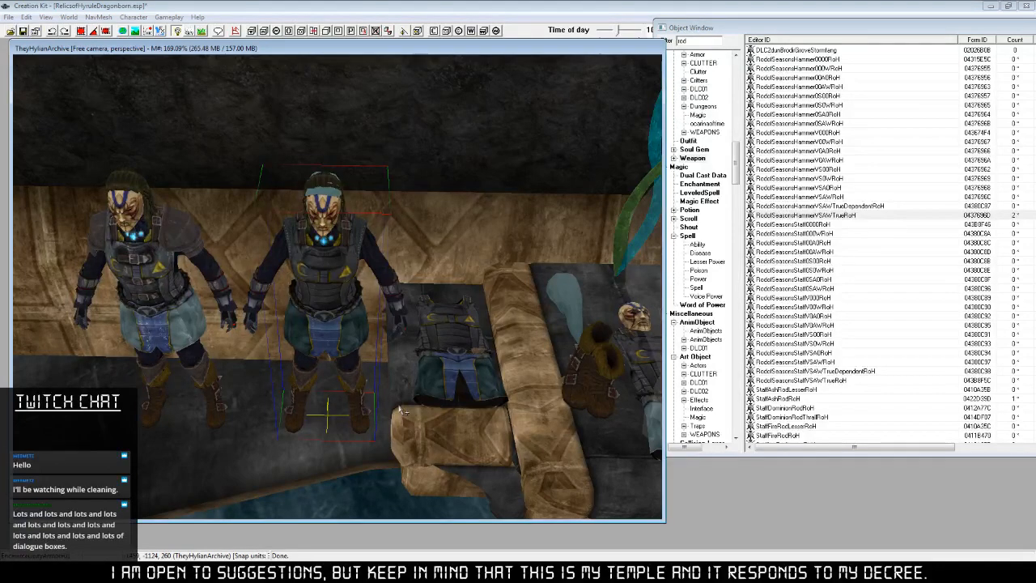
scroll(401, 412, "down", 1)
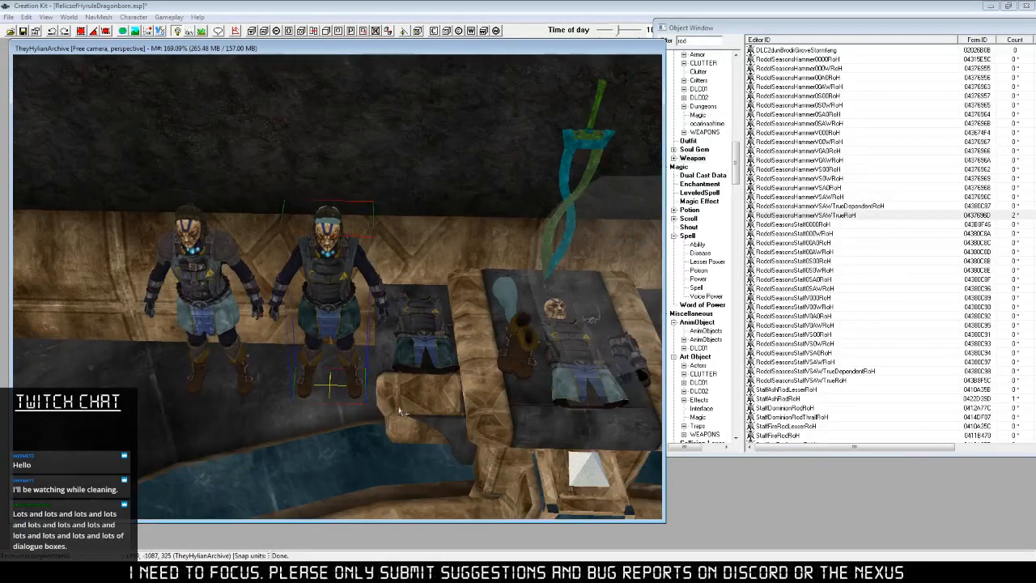
middle_click_drag(399, 412, 444, 386, "shift")
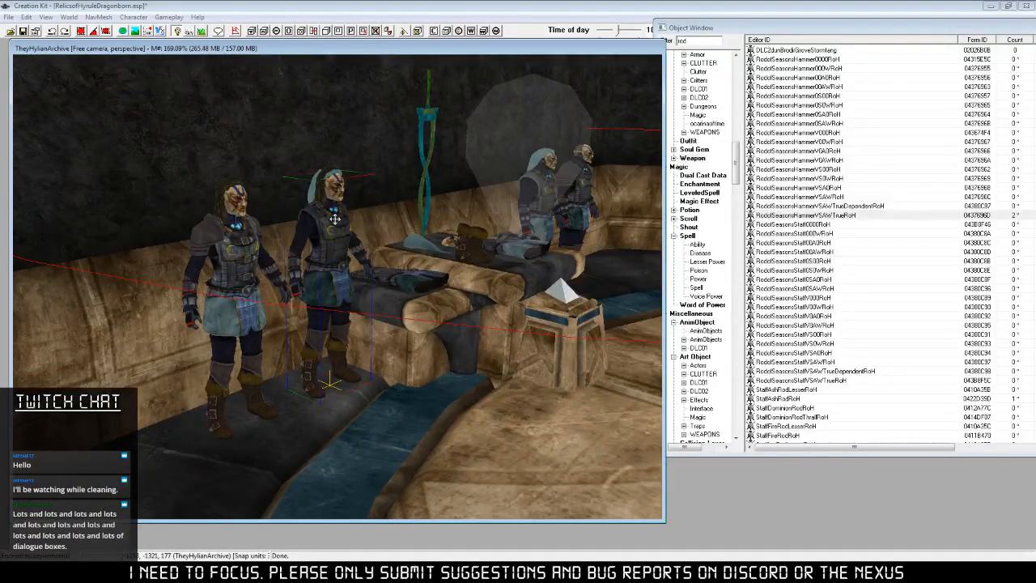
middle_click_drag(335, 218, 534, 338, "shift")
scroll(535, 338, "up", 10)
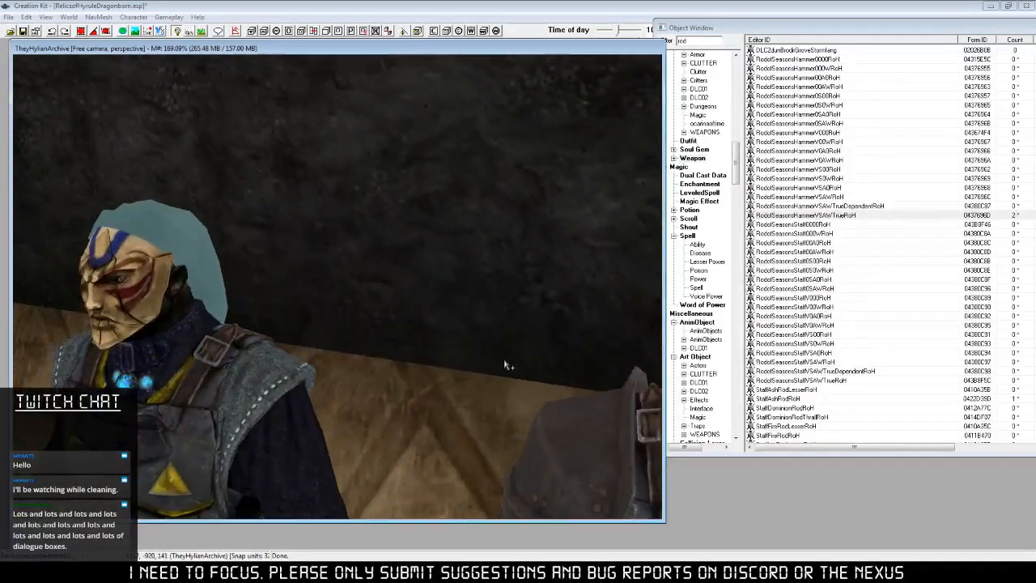
mouse_move(170, 343)
middle_mouse_down("shift")
mouse_move(250, 388)
mouse_move(228, 388)
mouse_move(262, 390)
mouse_move(254, 399)
mouse_move(415, 349)
mouse_move(499, 377)
mouse_move(451, 372)
mouse_move(411, 388)
middle_mouse_up("shift")
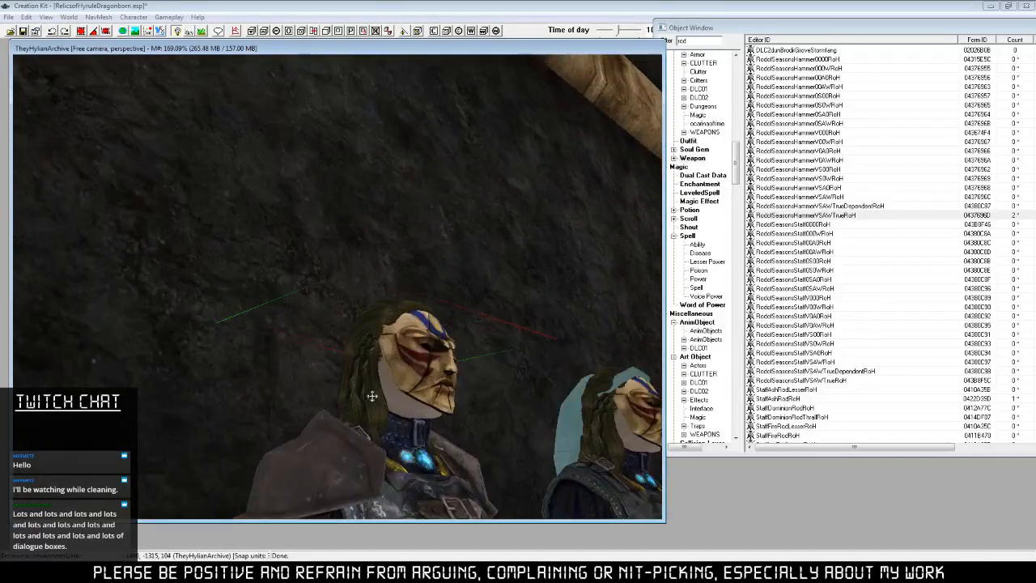
middle_click_drag(399, 424, 433, 423, "shift")
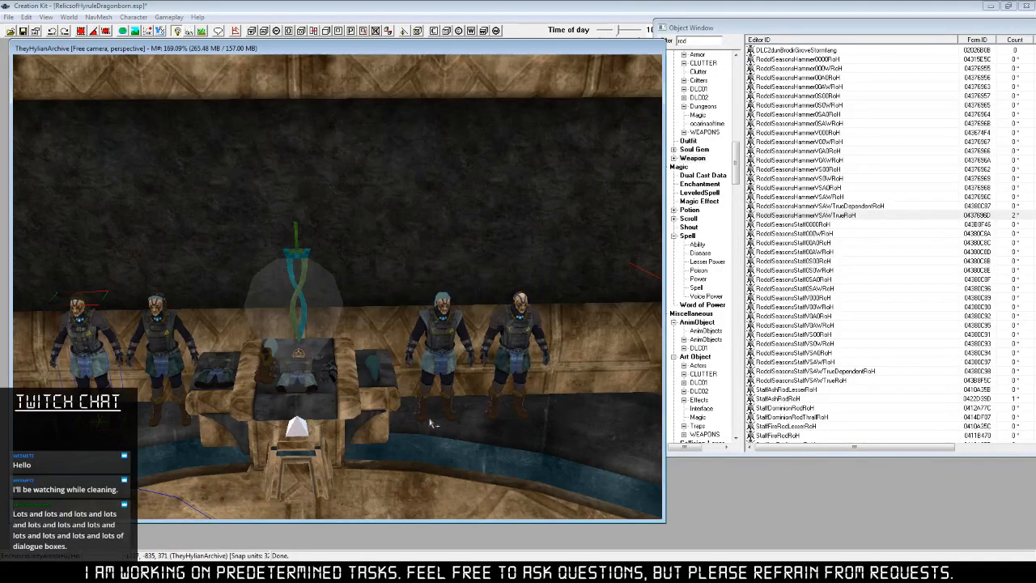
Hide the translucent sphere around the twisted teal-and-green sword above the central pedestal.
scroll(360, 441, "up", 5)
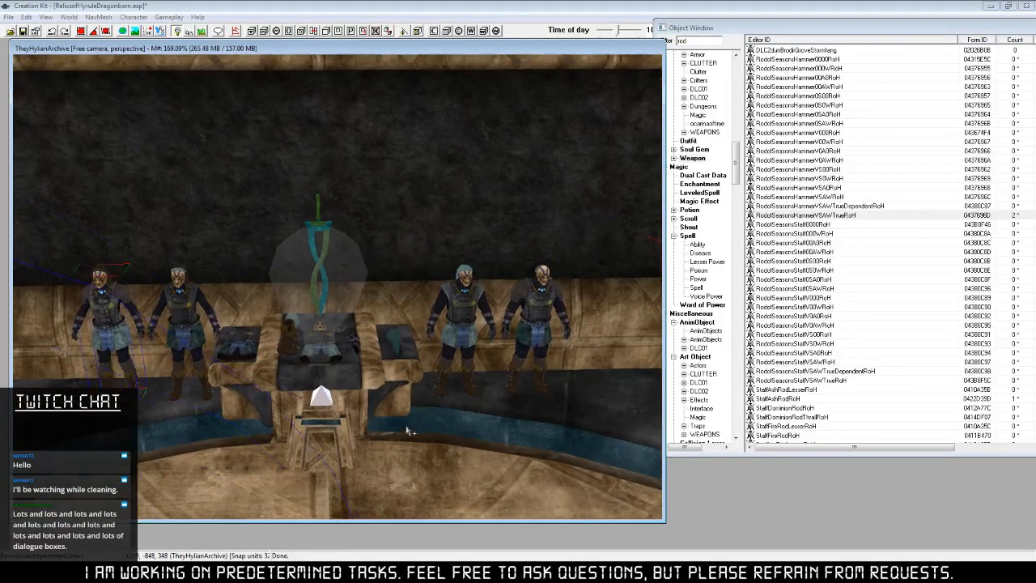
left_click(381, 211)
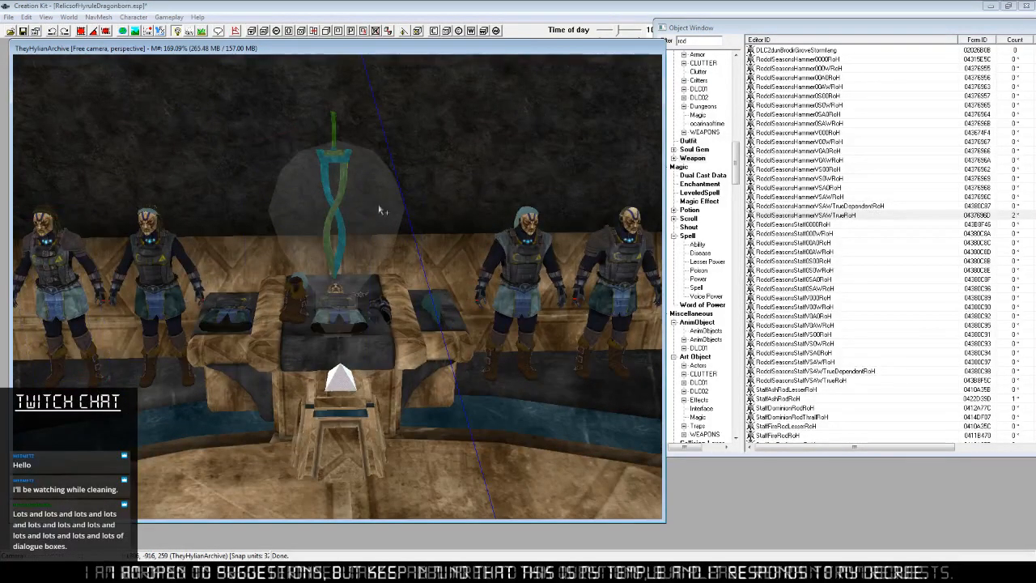
key("1")
key("1")
middle_click_drag(435, 389, 205, 40, "shift")
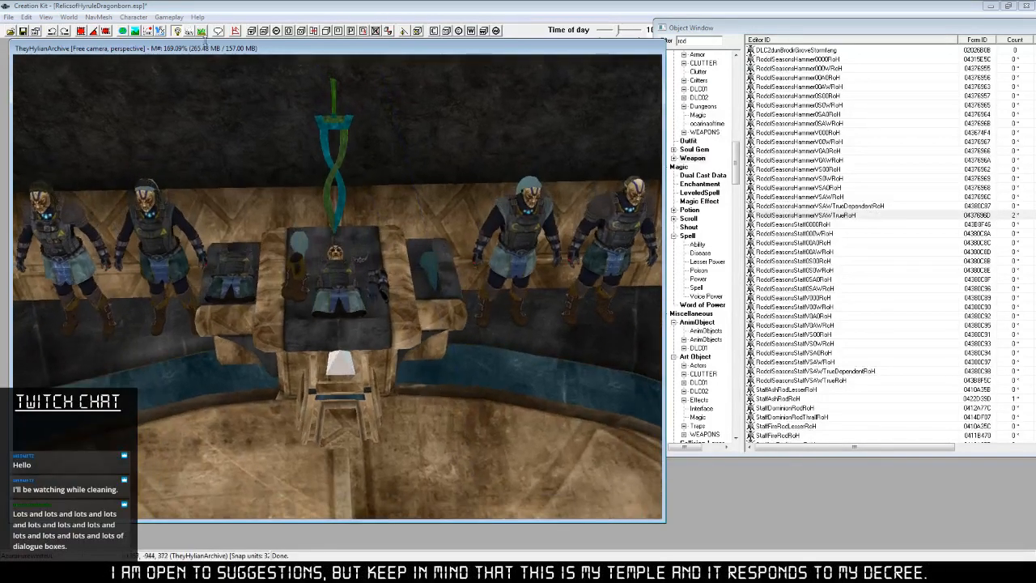
Toggle the render view's lighting to show the armor display under the cell's own lights with brighter illumination.
left_click(177, 31)
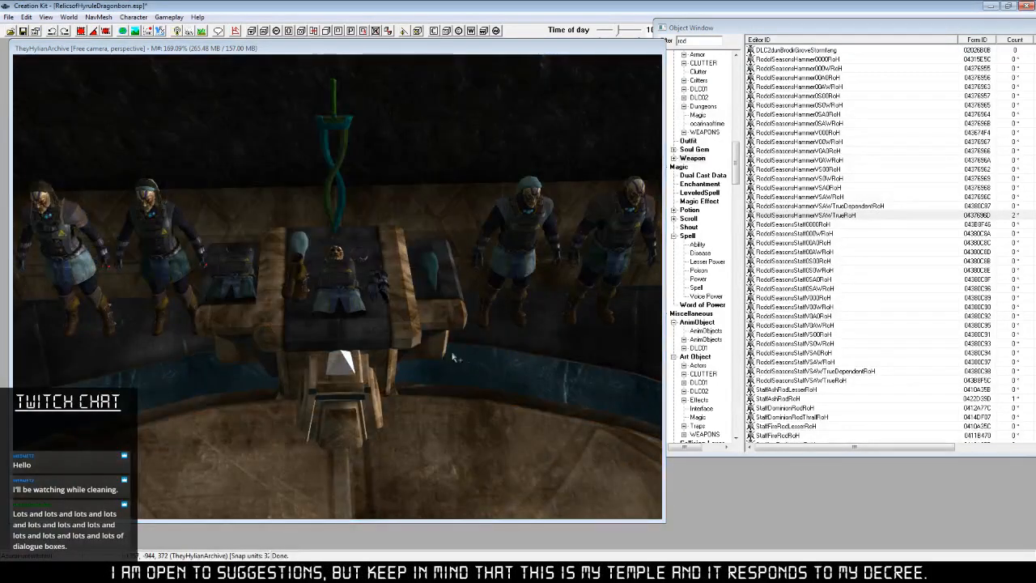
left_click(378, 47)
key("a")
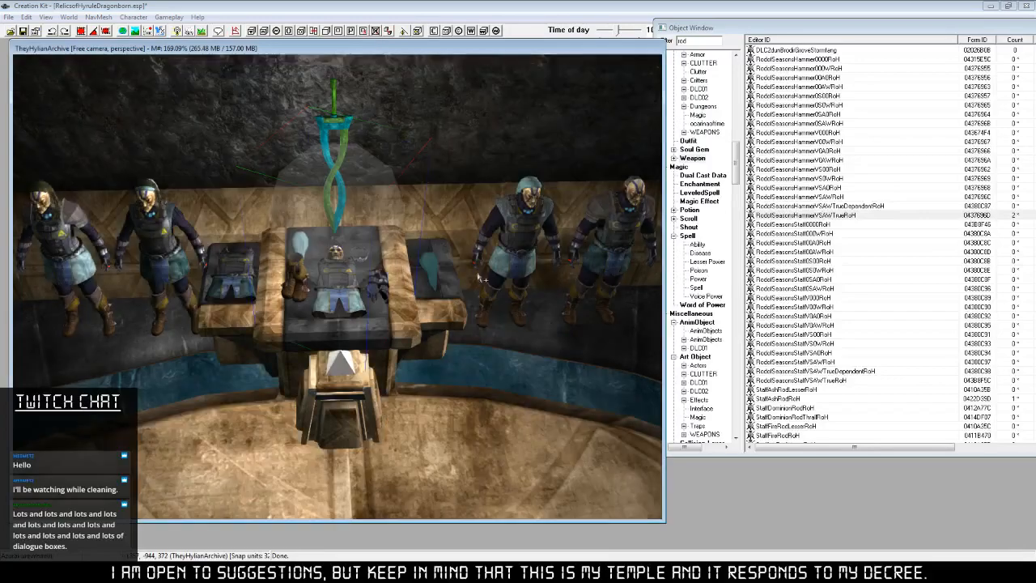
Inspect the lit pedestal, its laid-out armor pieces, the floating sword and the wall behind from the front, side and above.
mouse_move(435, 292)
middle_mouse_down("shift")
mouse_move(433, 309)
mouse_move(433, 262)
mouse_move(432, 309)
mouse_move(501, 268)
mouse_move(431, 274)
mouse_move(430, 290)
middle_mouse_up("shift")
scroll(432, 290, "up", 3)
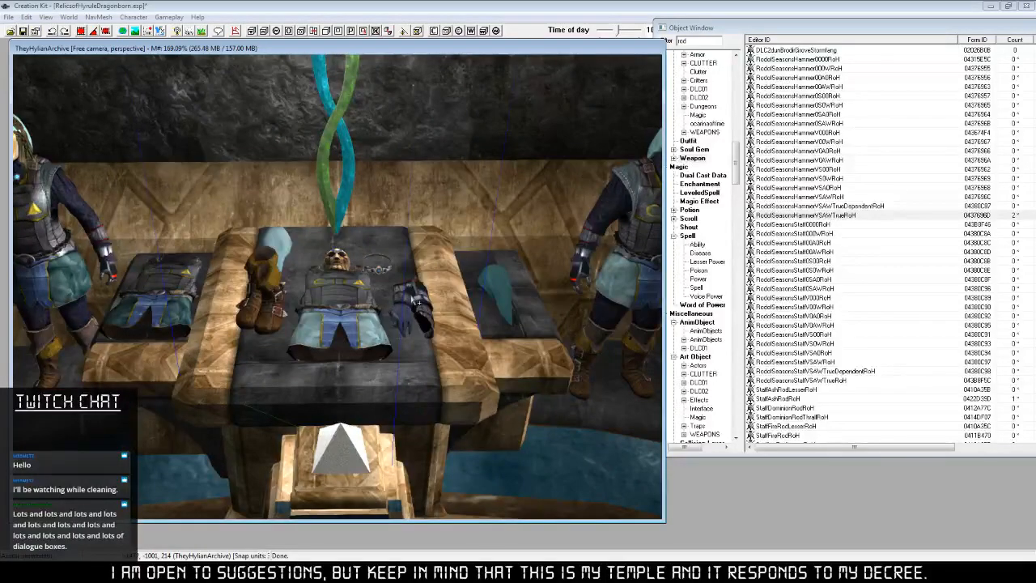
middle_click_drag(417, 287, 328, 95, "shift")
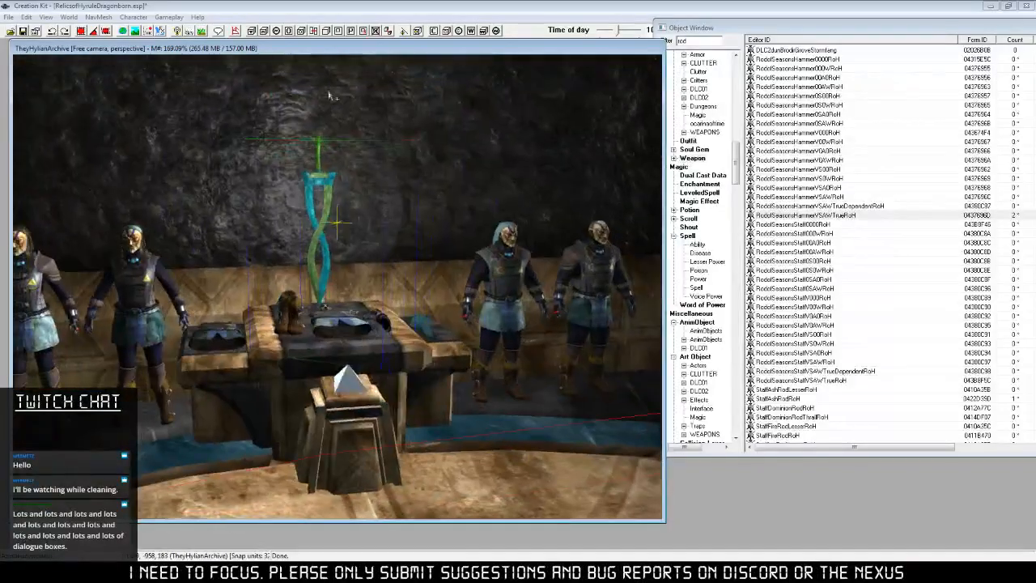
middle_click_drag(413, 289, 335, 330, "shift")
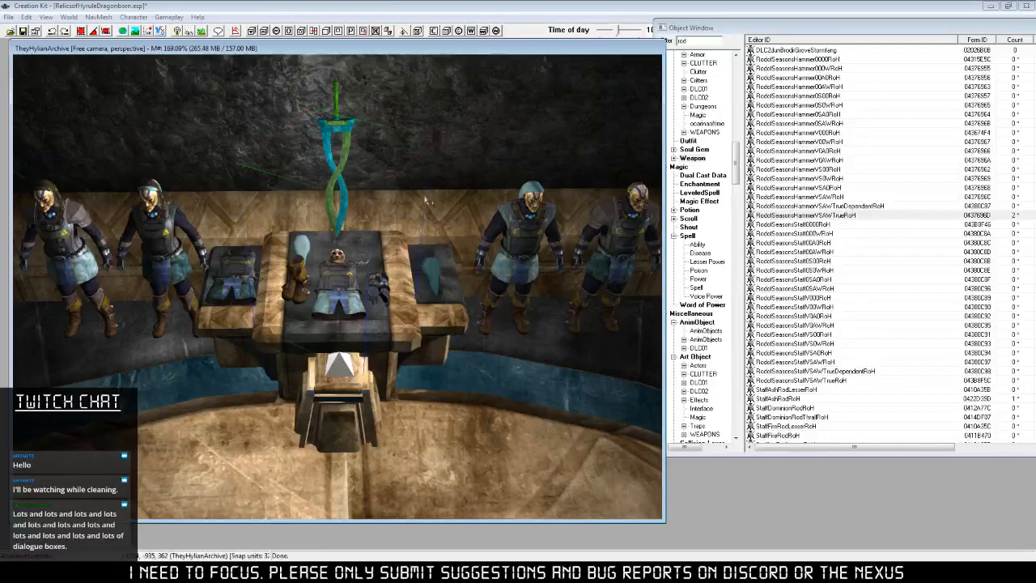
middle_click_drag(426, 201, 478, 340, "shift")
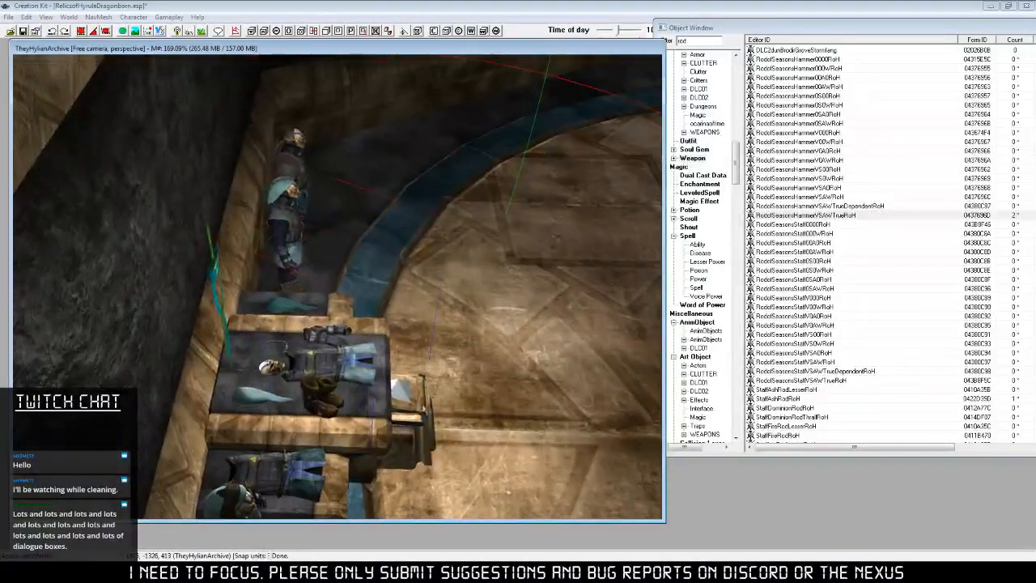
middle_click_drag(427, 409, 352, 413, "shift")
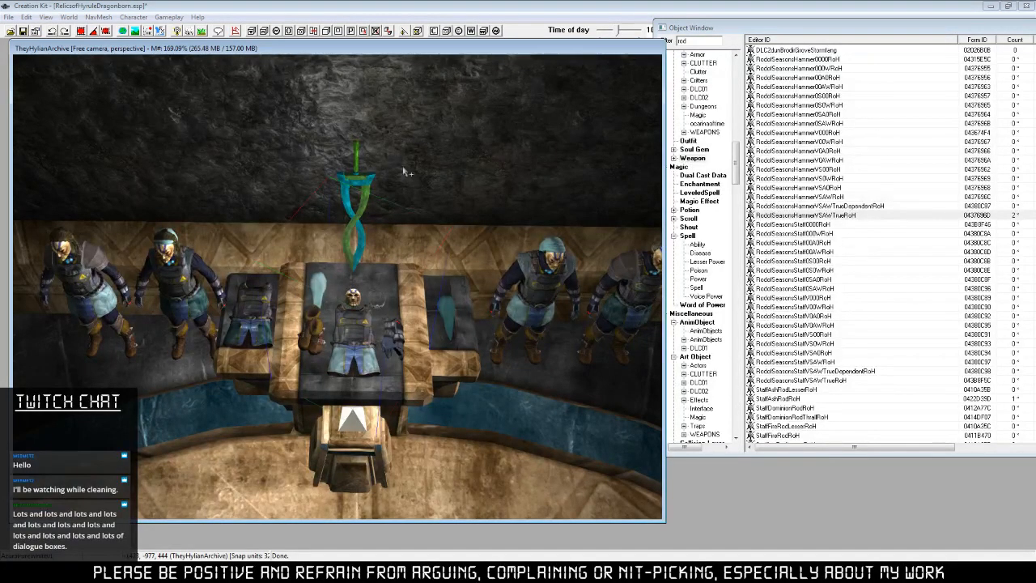
middle_click_drag(403, 171, 398, 329, "shift")
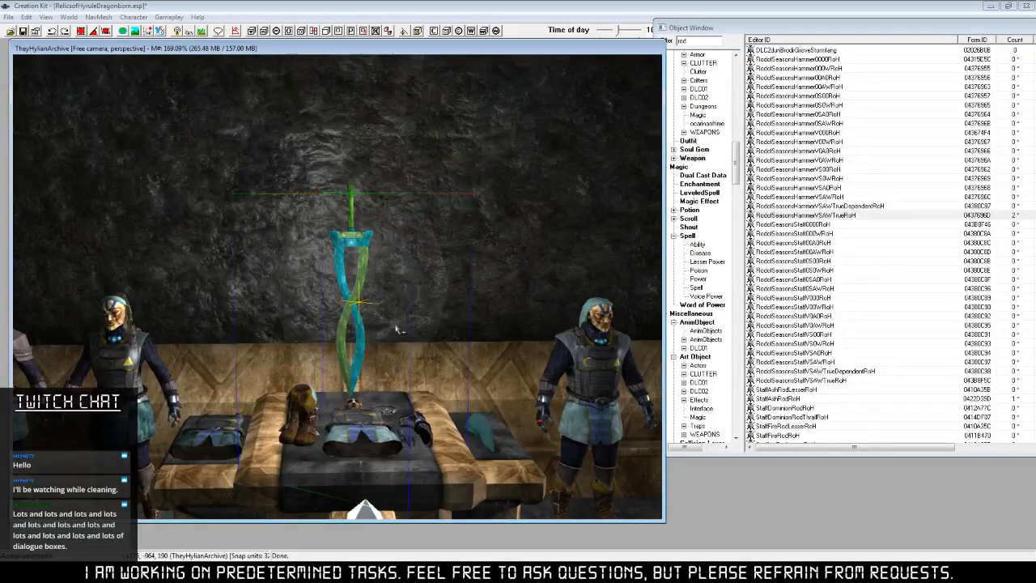
middle_click_drag(397, 329, 392, 377, "shift")
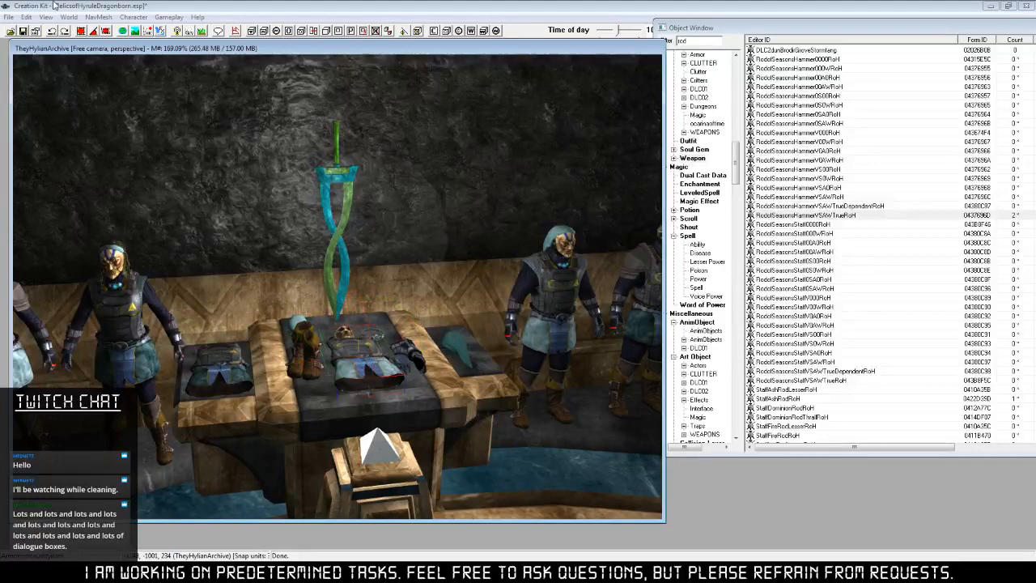
Turn on angle snapping and rotate the armor lying on the central pedestal upright about its X axis.
left_click(93, 34)
left_click_drag(200, 50, 197, 47)
key("x")
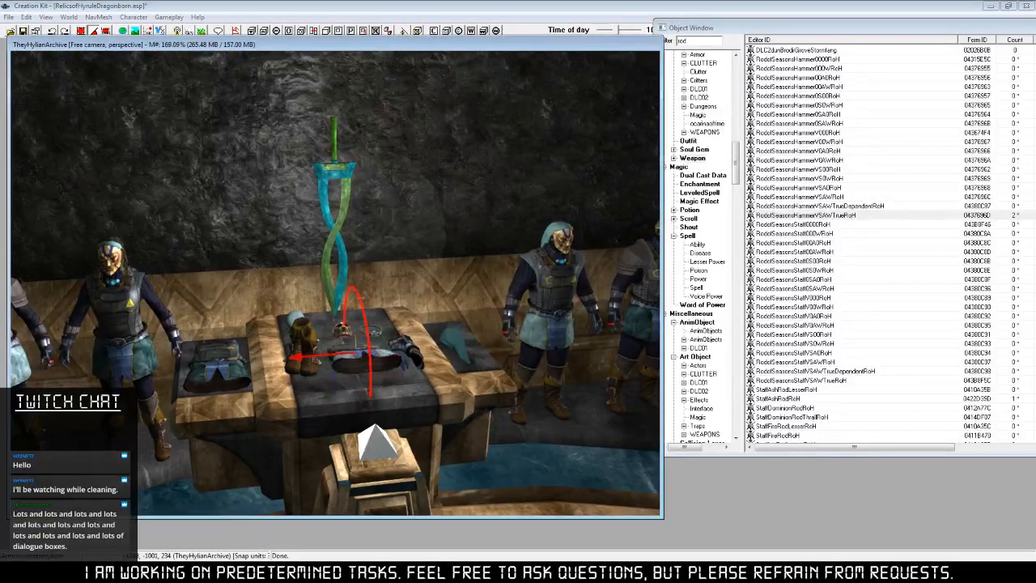
right_click_drag(356, 352, 373, 350)
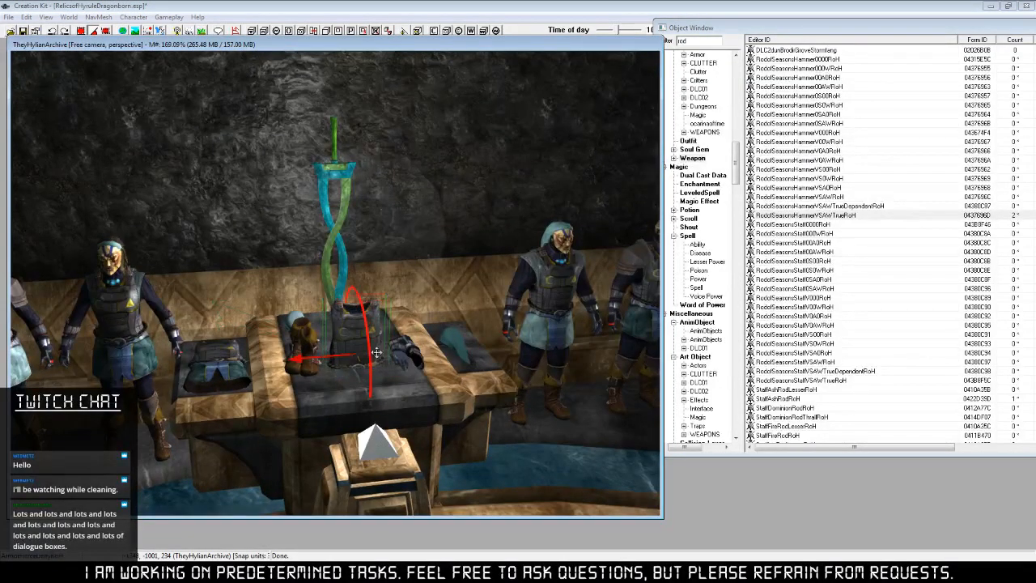
mouse_move(373, 349)
middle_mouse_down("shift")
mouse_move(454, 356)
mouse_move(369, 348)
middle_mouse_up("shift")
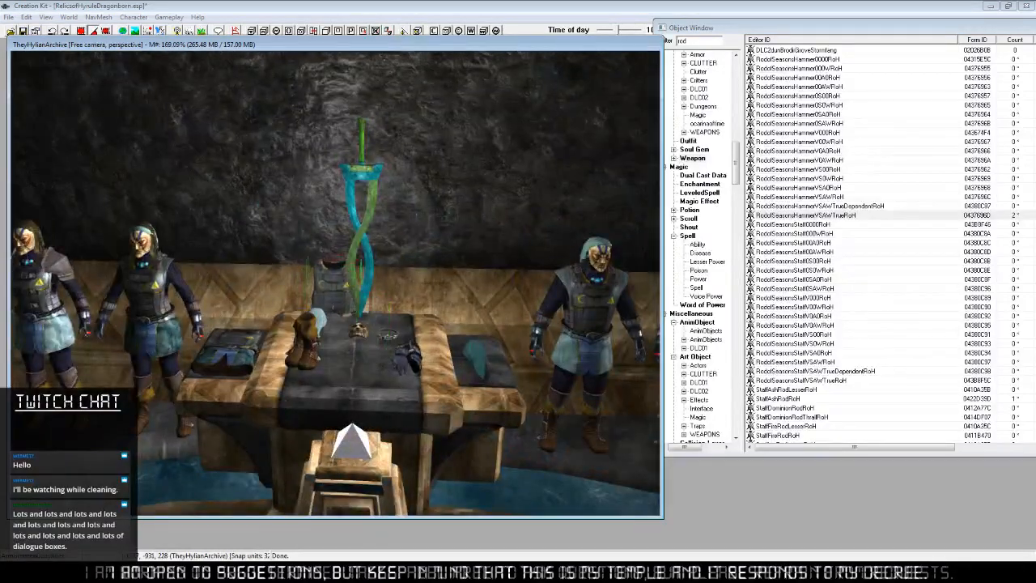
Move the upright armor clear of the twisted sword and raise it up the wall beside the hilt.
left_click_drag(369, 283, 305, 326)
key("z")
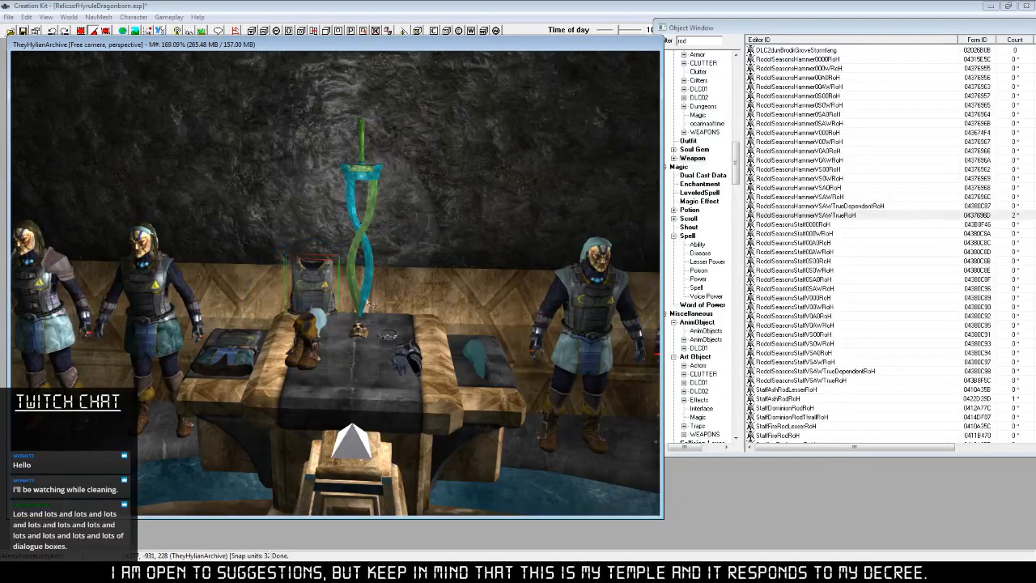
left_click(111, 31)
left_click_drag(314, 271, 343, 205)
middle_click_drag(343, 205, 390, 213, "shift")
key("y")
key("x")
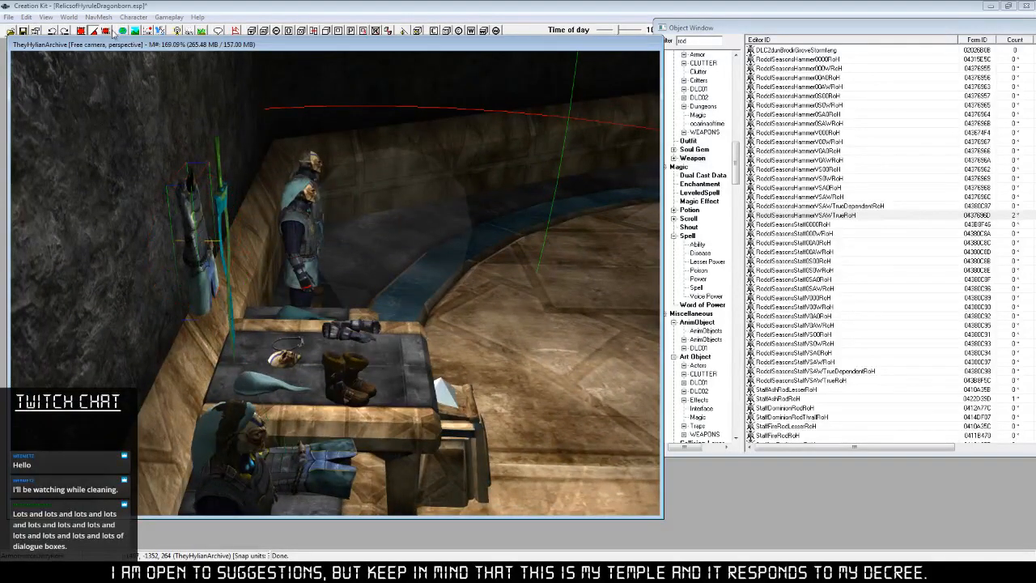
Rotate the raised armor about its X axis and shift it so it hangs flush against the back wall.
left_click(111, 31)
key("x")
right_click_drag(200, 230, 201, 217)
key("y")
key("z")
left_click_drag(201, 229, 159, 229)
right_click_drag(158, 230, 168, 226)
key("f")
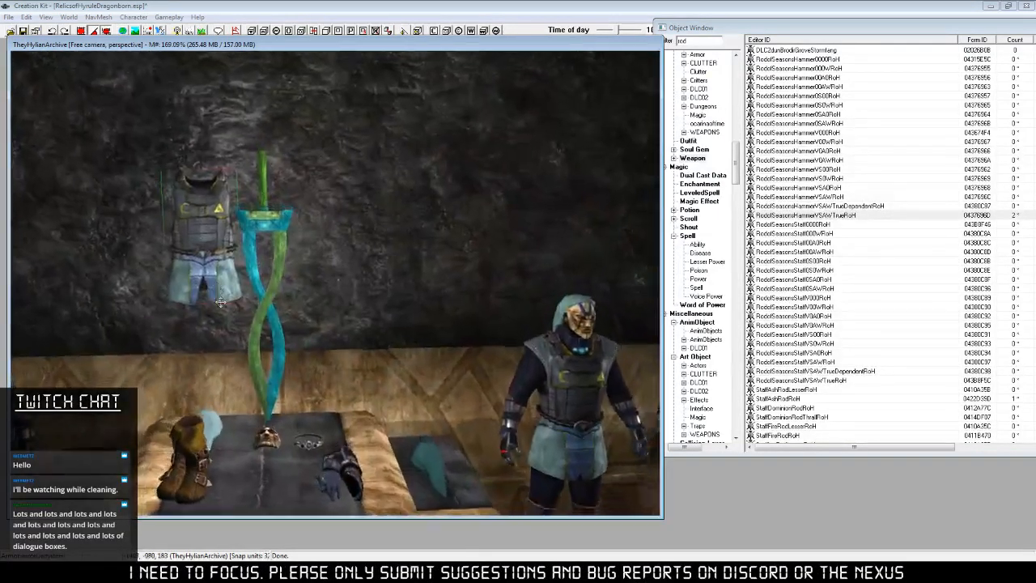
scroll(265, 353, "down", 2)
middle_click_drag(257, 348, 255, 346, "shift")
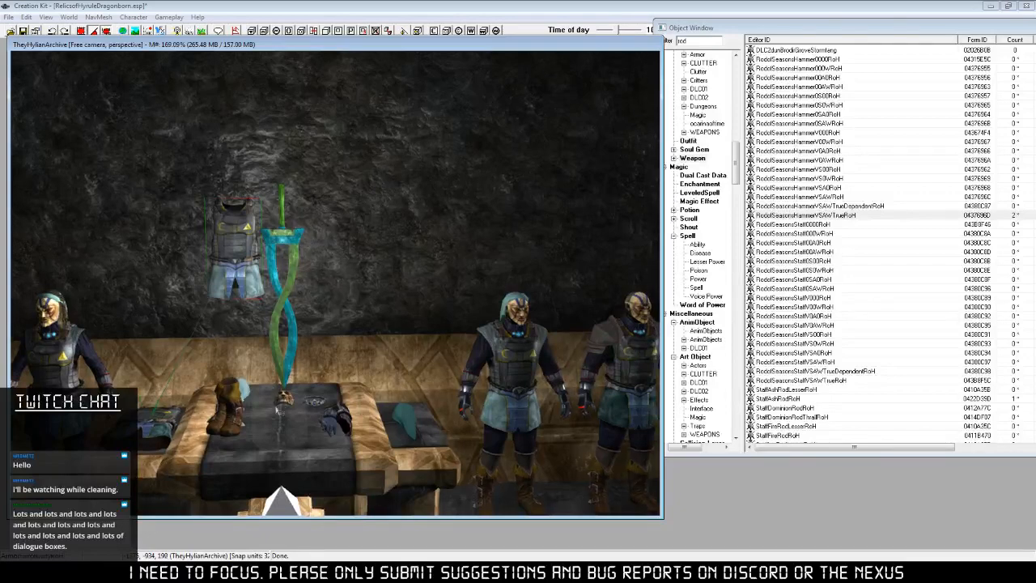
Rotate the mask lying on the central pedestal upright, turning it about one axis at a time.
left_click(284, 395)
middle_click_drag(294, 356, 343, 424, "shift")
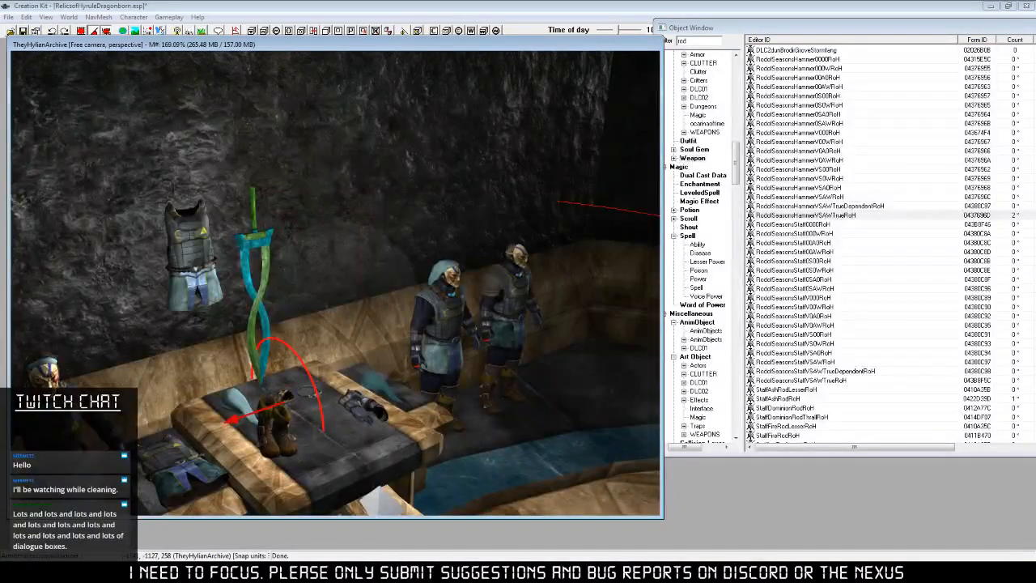
key("z")
key("c")
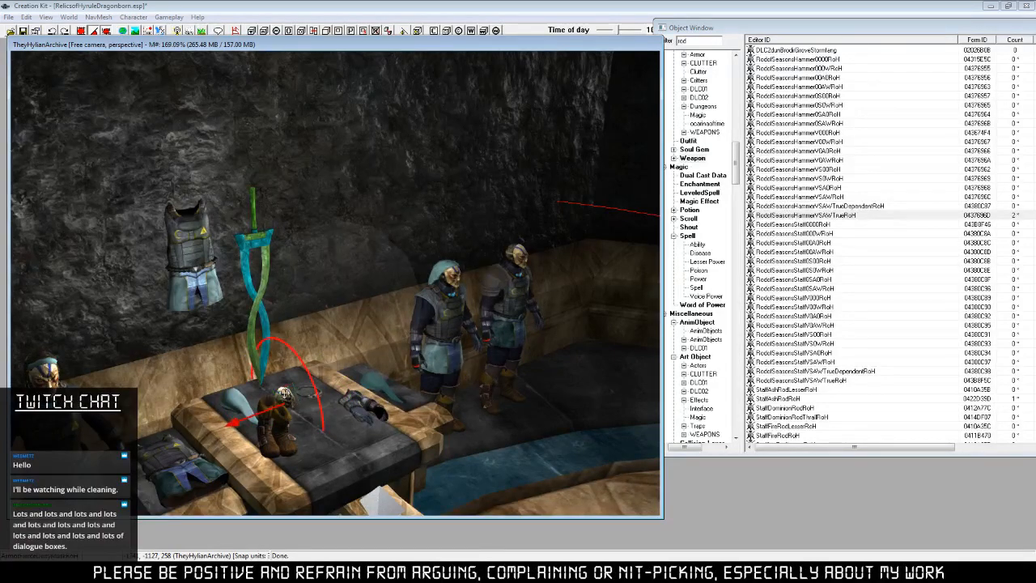
key("c")
key("z")
middle_click_drag(358, 403, 400, 399, "shift")
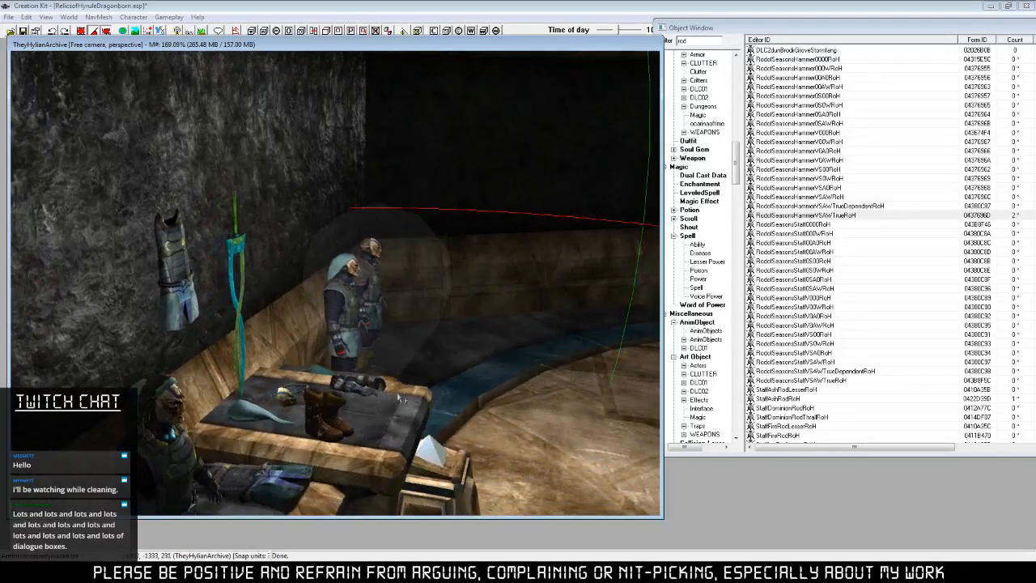
key("c")
key("x")
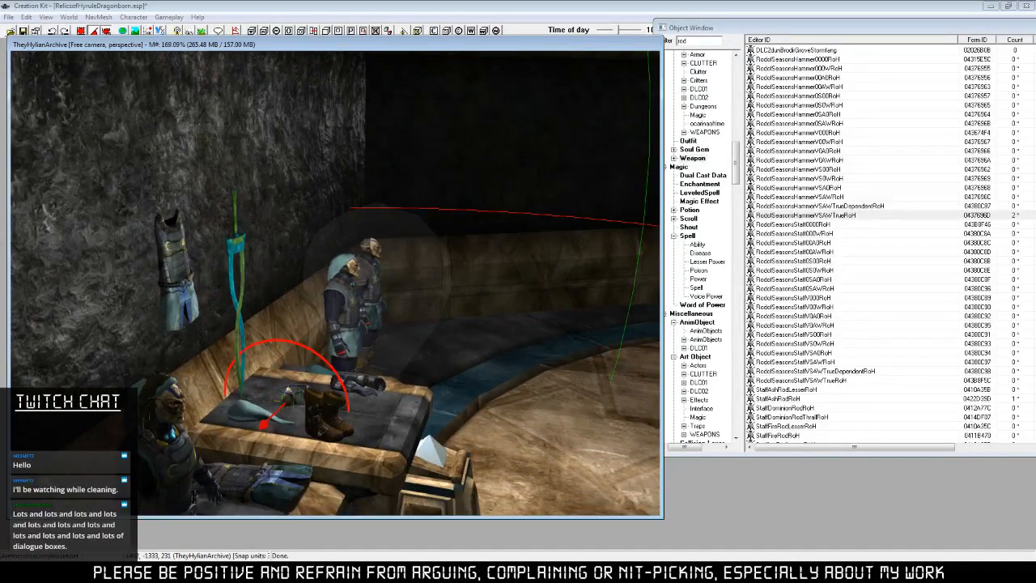
key("z")
key("c")
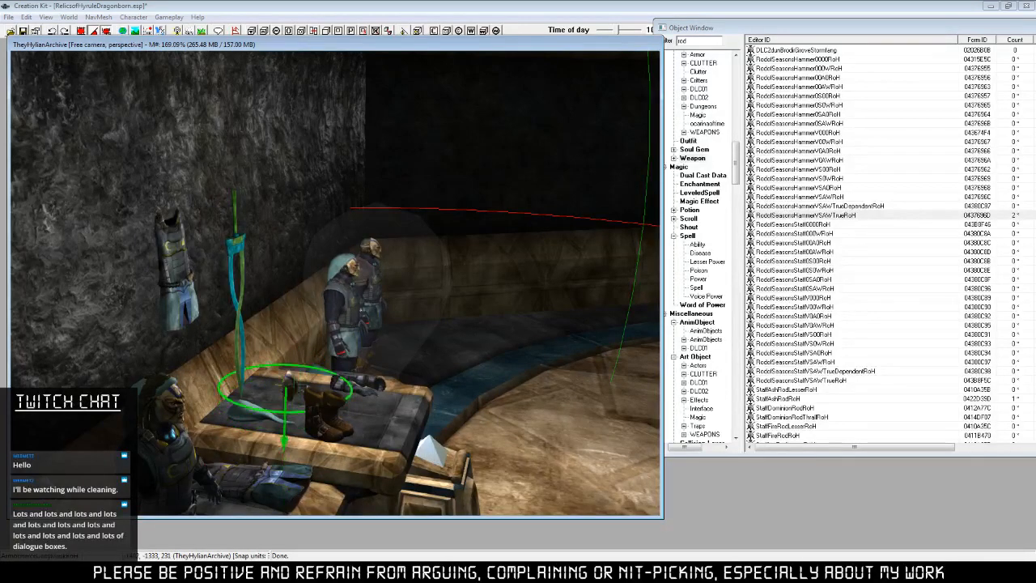
Raise the mask straight up from the pedestal to the height of the sword's hilt.
left_click_drag(289, 384, 293, 235)
middle_click_drag(293, 236, 349, 249, "shift")
scroll(349, 250, "up", 3)
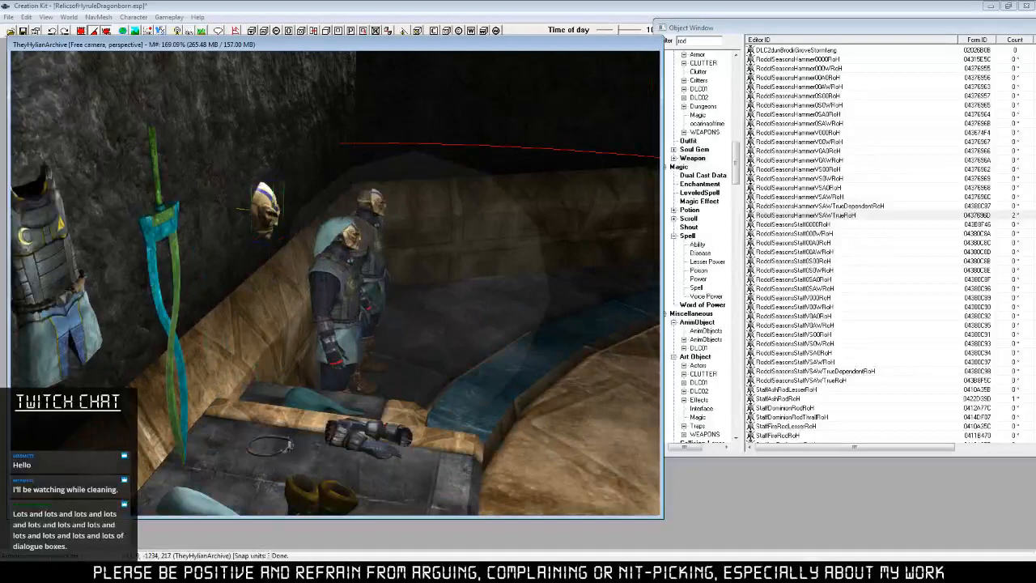
Set the floating mask's X rotation to 90 in its reference's 3D data.
right_click(264, 202)
left_click(299, 273)
left_click(605, 221)
left_click(606, 221)
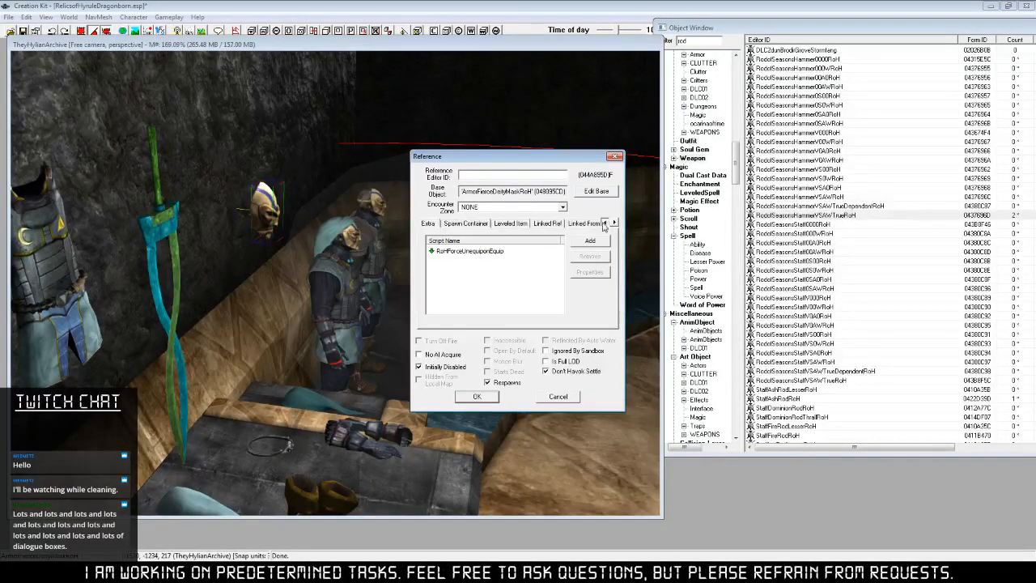
left_click(605, 222)
left_click(423, 225)
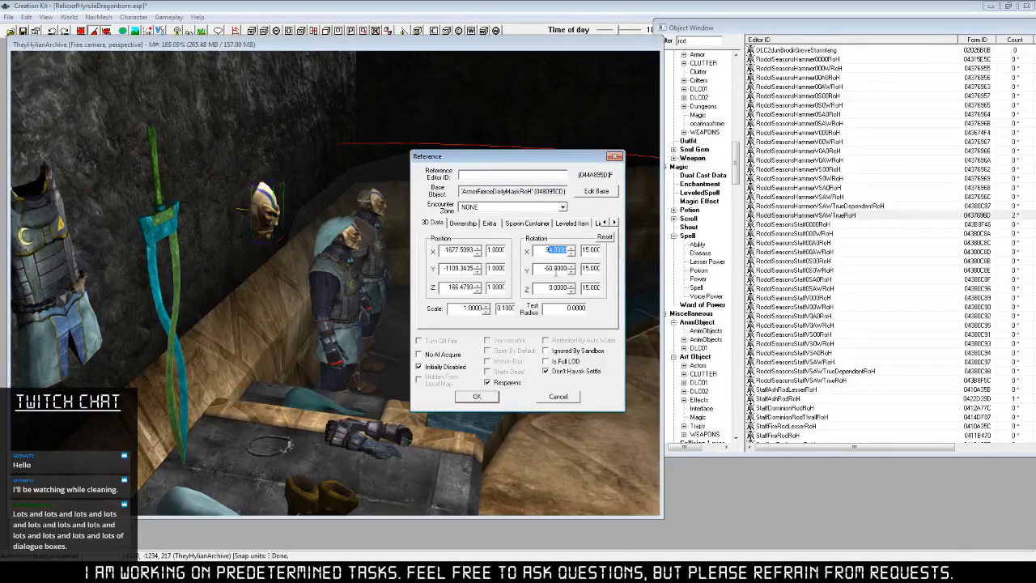
type("90")
left_click(477, 397)
Move the mask up so it floats directly above the twisted sword's hilt.
middle_click_drag(461, 380, 284, 342, "shift")
scroll(301, 334, "down", 3)
scroll(301, 333, "up", 5)
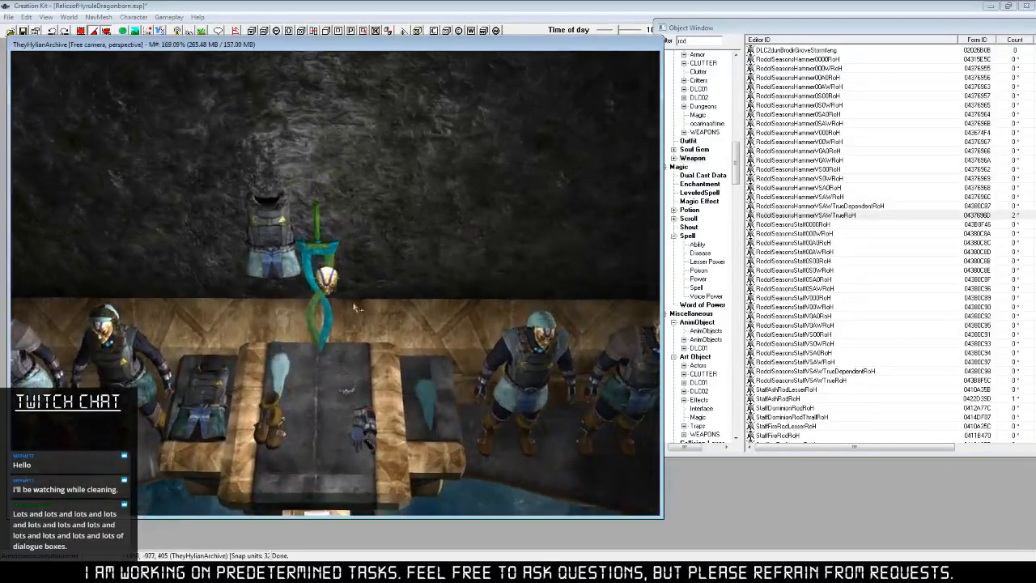
left_click_drag(323, 265, 303, 121)
Move the twisted sword sideways to the opposite side of the mask from the hanging armor.
left_click(327, 233)
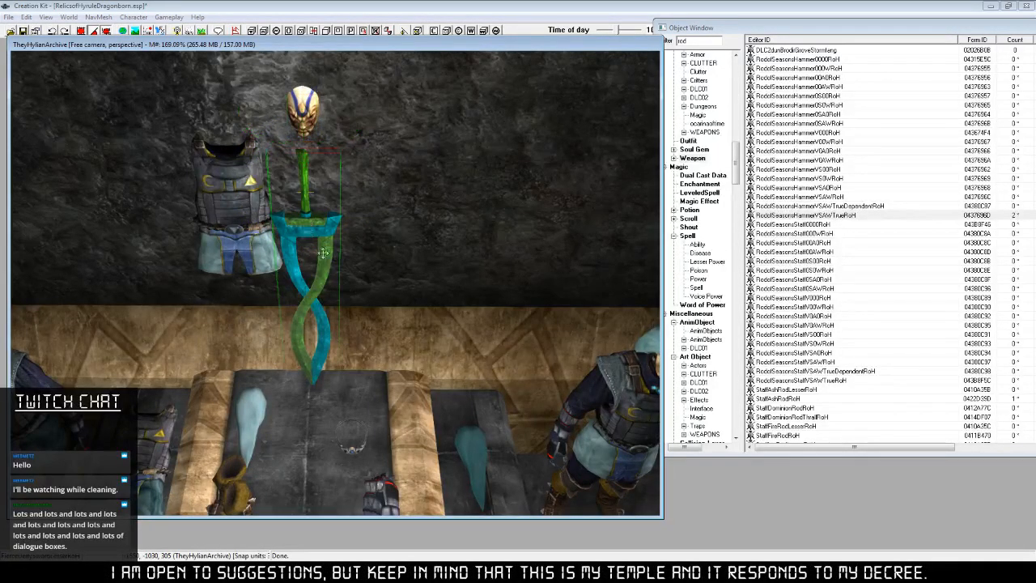
middle_click_drag(328, 233, 347, 266, "shift")
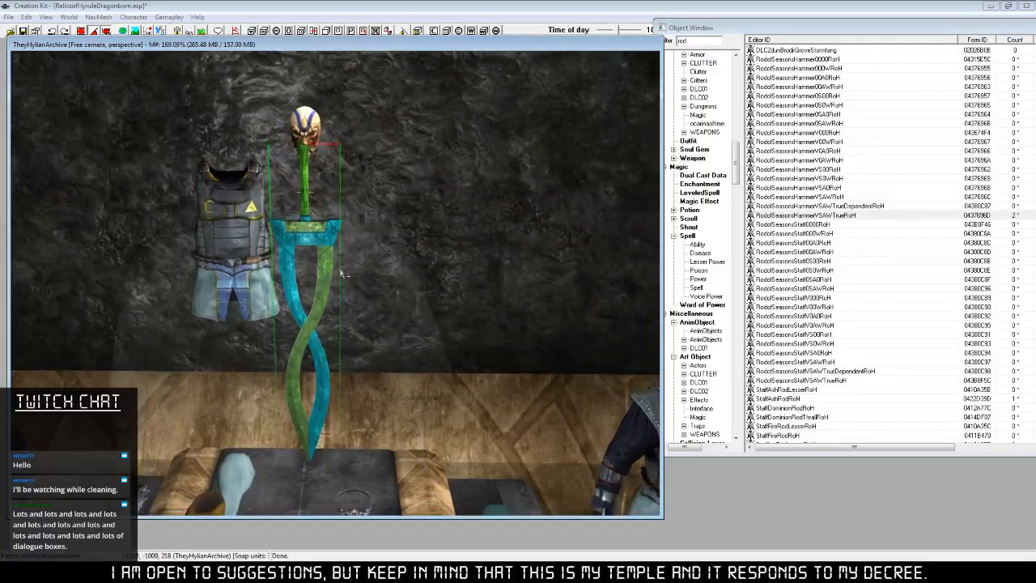
left_click_drag(307, 233, 407, 300)
Center the hanging armor under the mask and lower both together toward the wooden wall trim.
left_click(231, 235)
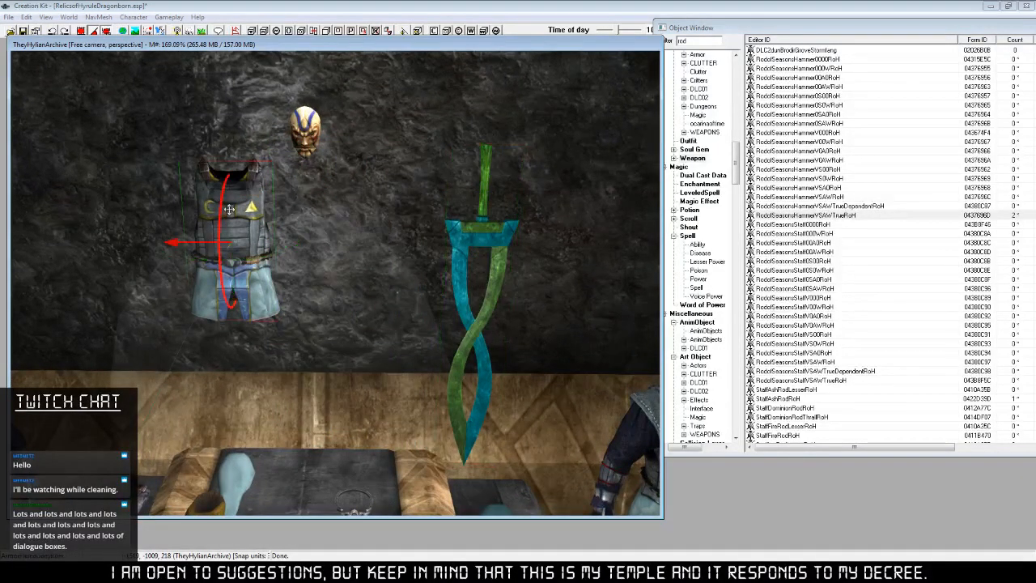
left_click_drag(231, 235, 304, 234)
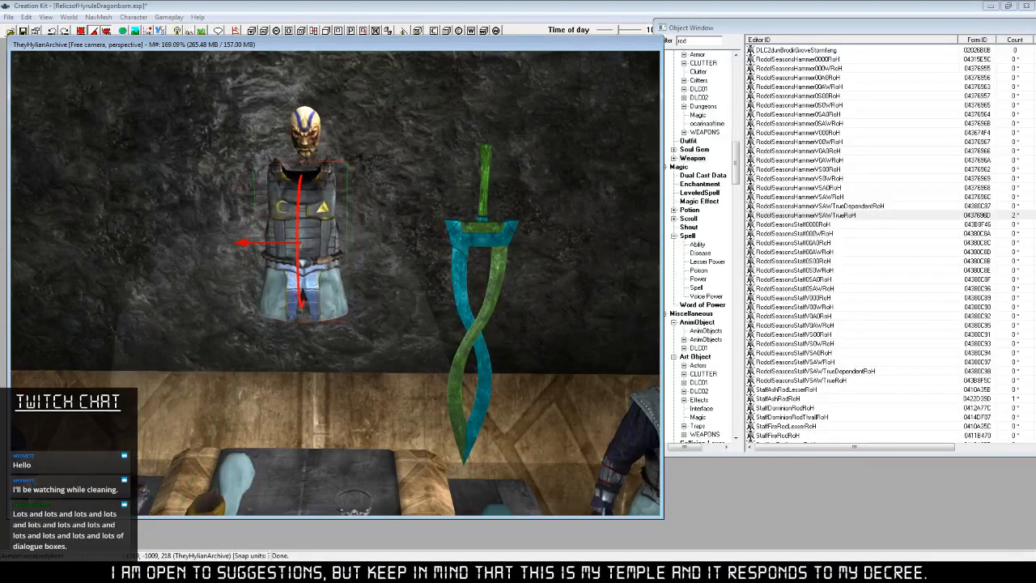
middle_click_drag(303, 296, 312, 206)
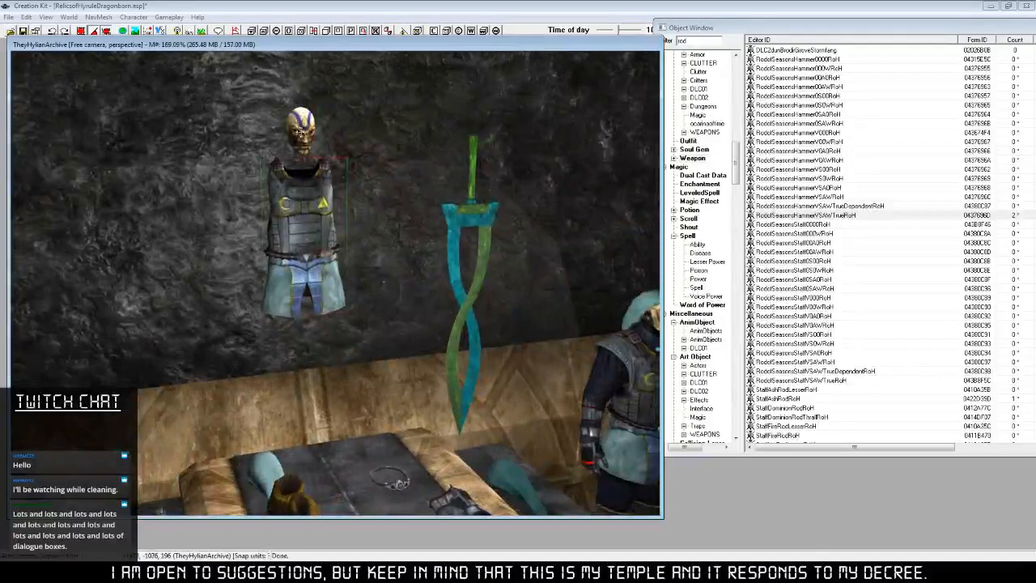
left_click_drag(301, 130, 303, 194)
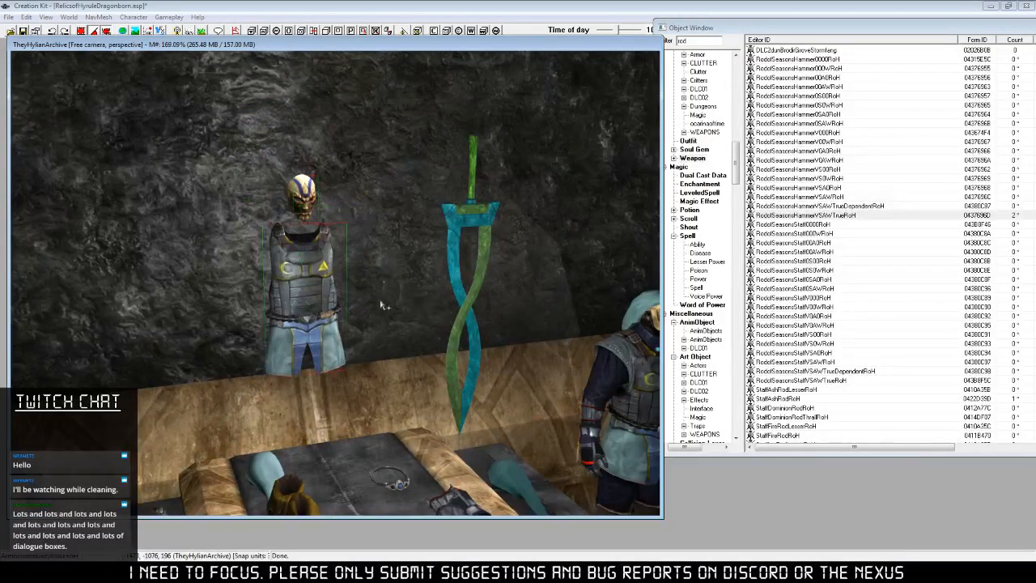
scroll(376, 303, "down", 5)
scroll(362, 368, "up", 5)
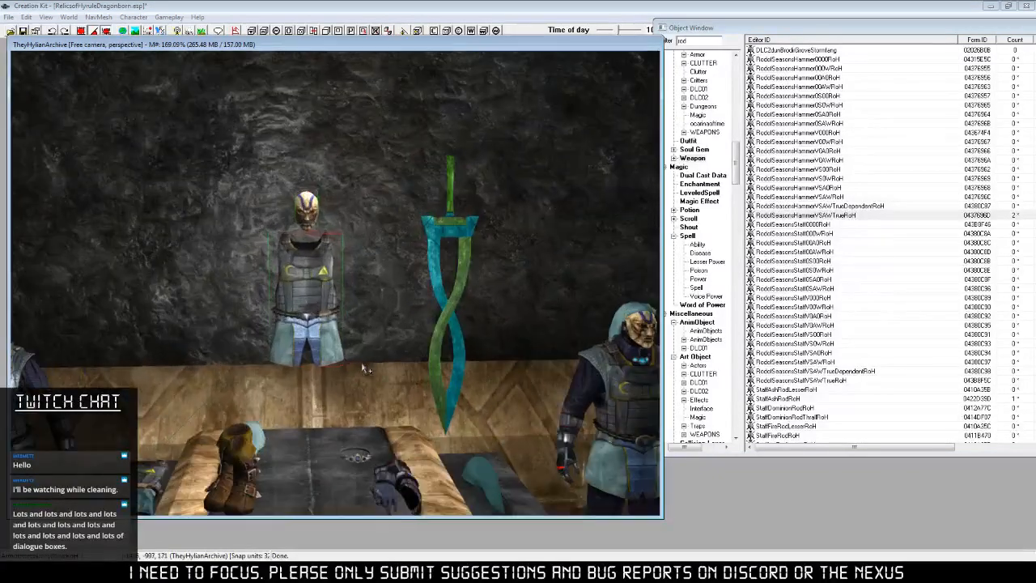
Center the circlet on the pedestal between the boots and the gauntlets.
scroll(362, 369, "down", 3)
middle_click_drag(361, 368, 396, 360, "shift")
left_click(340, 404)
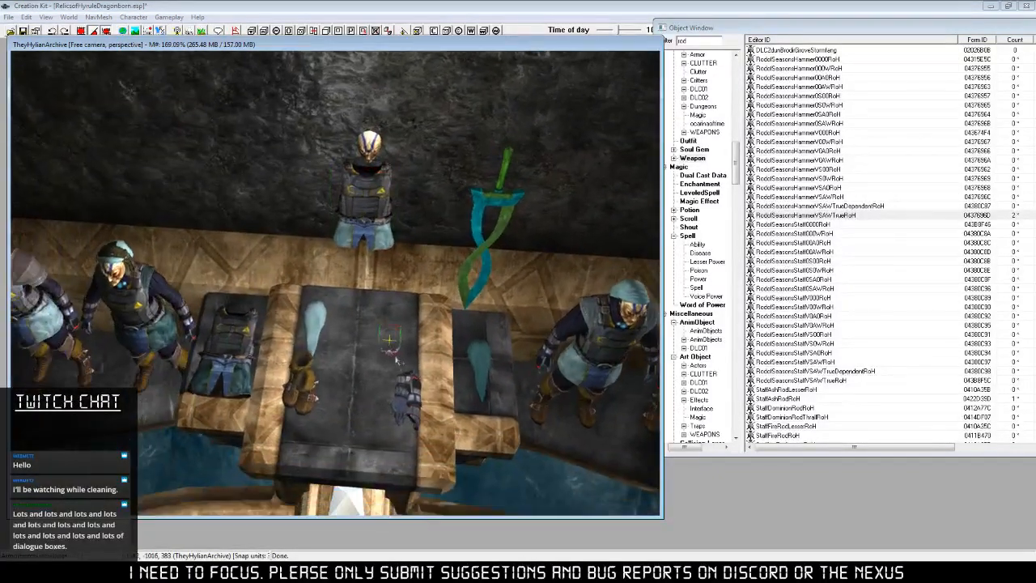
left_click_drag(366, 377, 375, 377)
middle_click_drag(376, 375, 314, 328, "shift")
Try to fit the teal cap on the wall display around the mask, moving and rotating it.
left_click(309, 328)
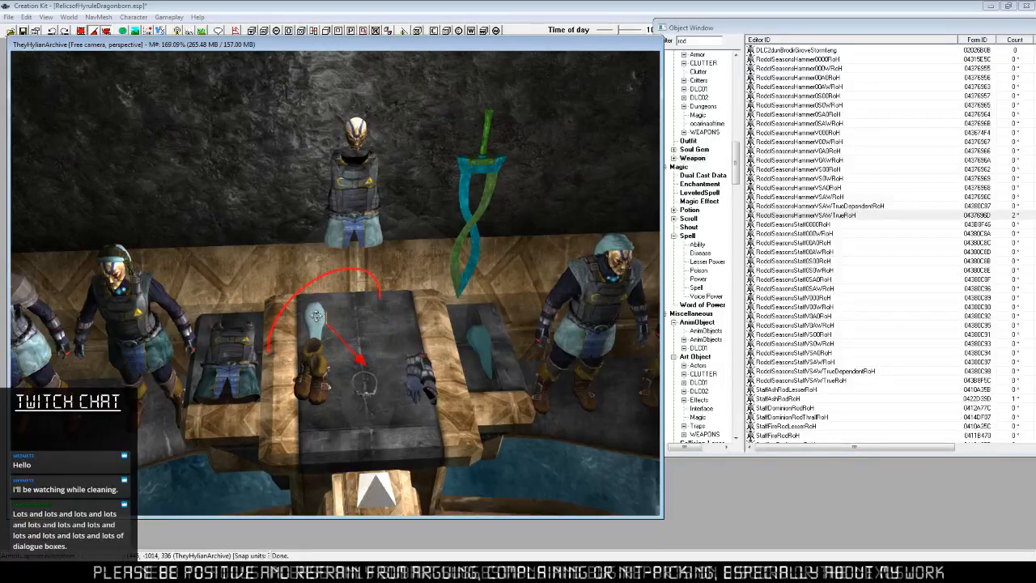
left_click_drag(310, 327, 370, 101)
mouse_move(370, 102)
right_mouse_down()
mouse_move(397, 113)
mouse_move(378, 119)
right_mouse_up()
middle_click_drag(367, 103, 371, 172, "shift")
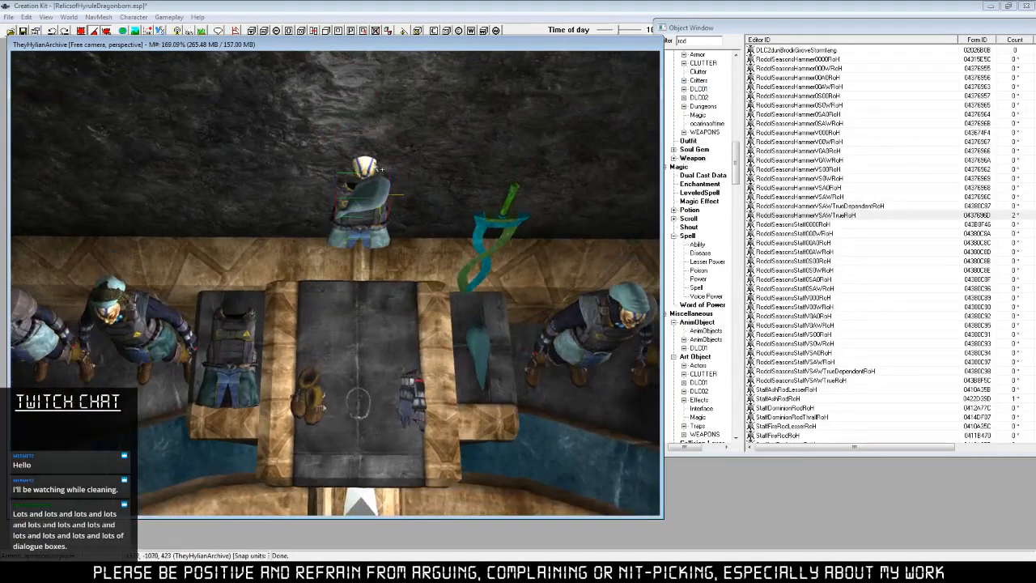
left_click_drag(371, 172, 347, 131)
right_click_drag(348, 131, 372, 138)
middle_click_drag(386, 177, 383, 134, "shift")
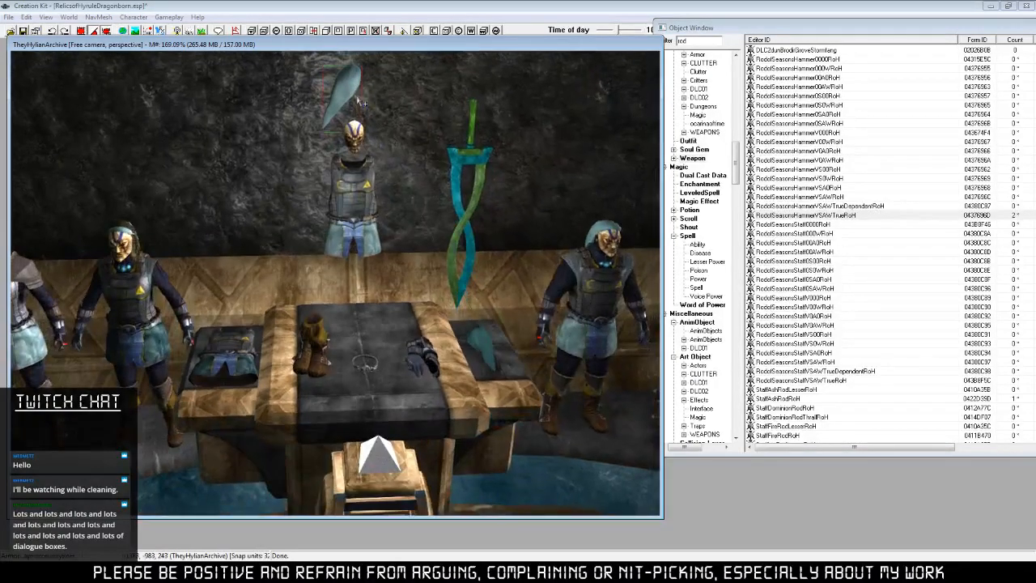
mouse_move(356, 121)
right_mouse_down()
mouse_move(366, 123)
mouse_move(335, 100)
mouse_move(354, 107)
right_mouse_up()
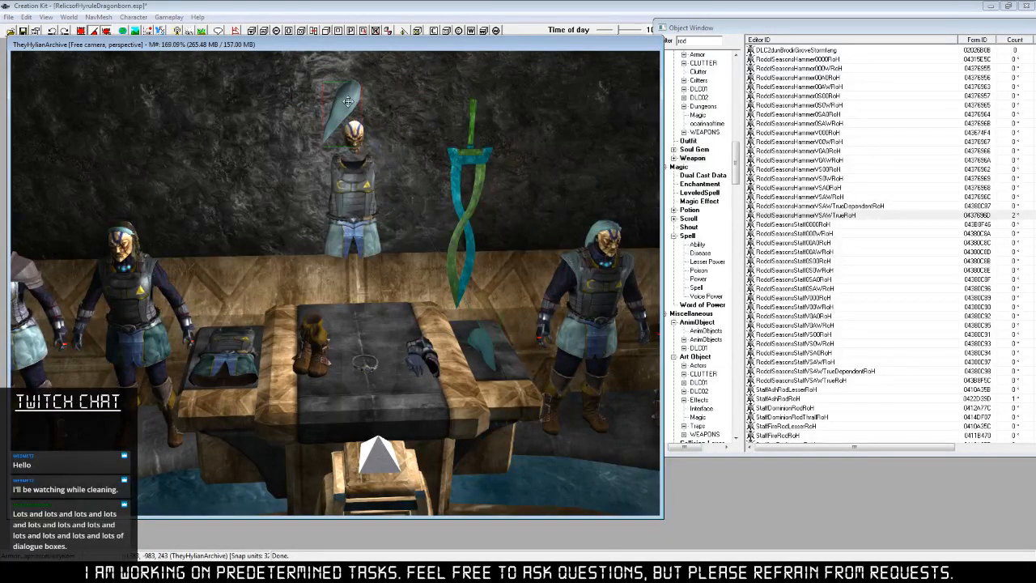
left_click_drag(350, 105, 363, 170)
right_click_drag(362, 170, 397, 178)
Move the teal cap back down onto the pedestal and turn it to lie crosswise.
left_click_drag(380, 179, 360, 394)
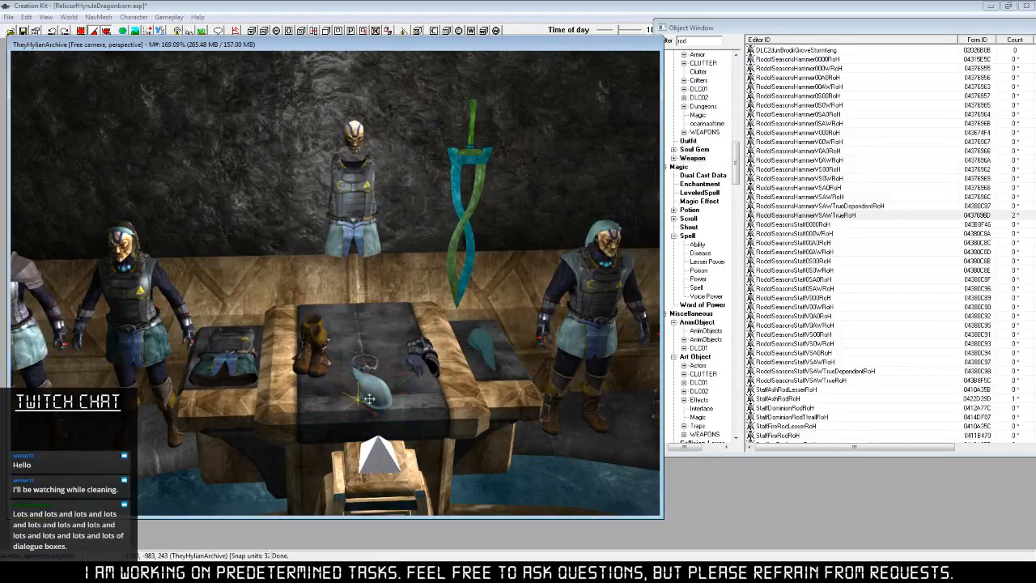
right_click_drag(360, 394, 384, 394)
middle_click_drag(372, 393, 356, 449, "shift")
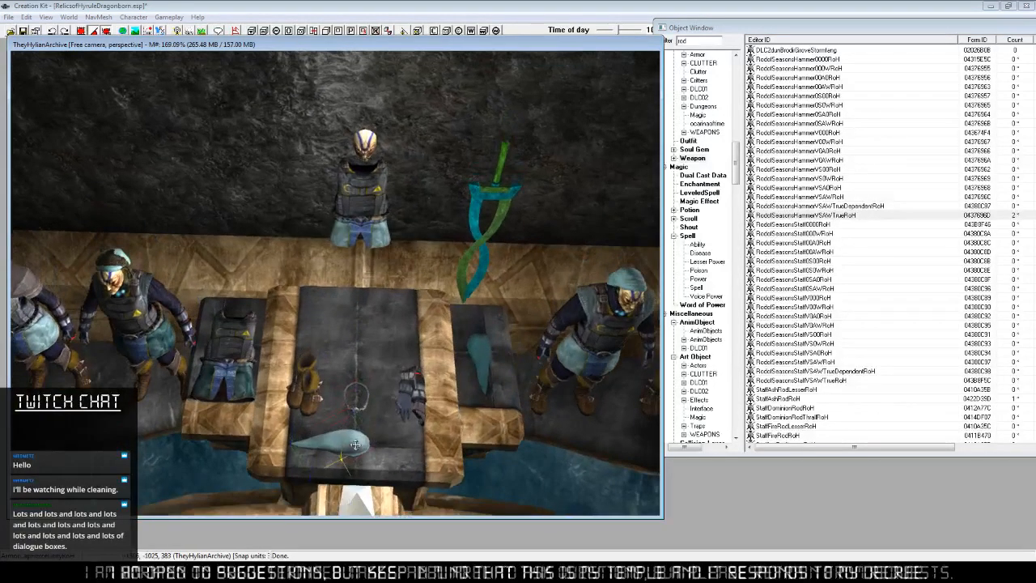
Place the teal cap behind the circlet and shift the boots and gauntlets toward the pedestal's front.
left_click_drag(356, 449, 301, 417)
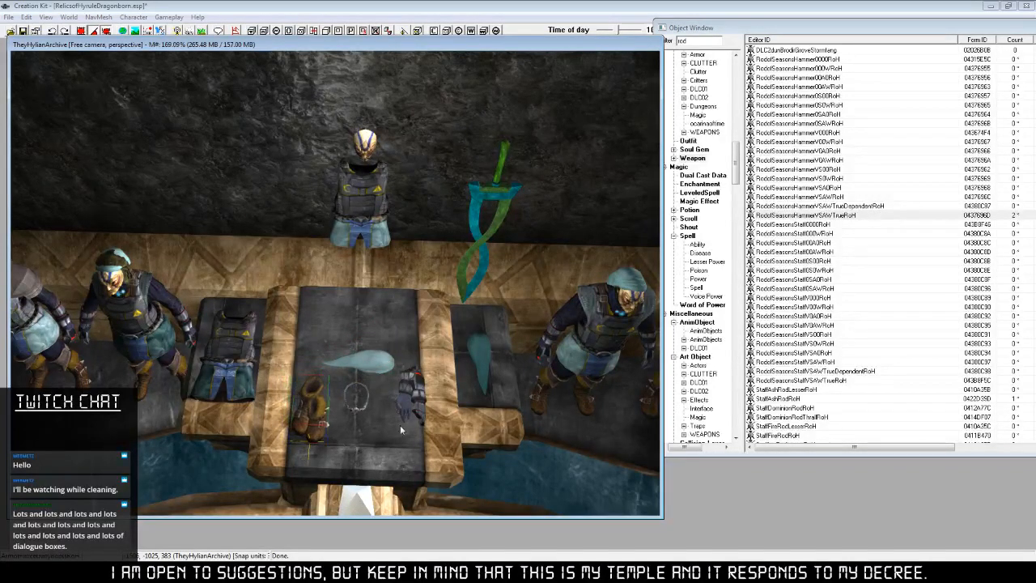
left_click_drag(422, 398, 414, 407)
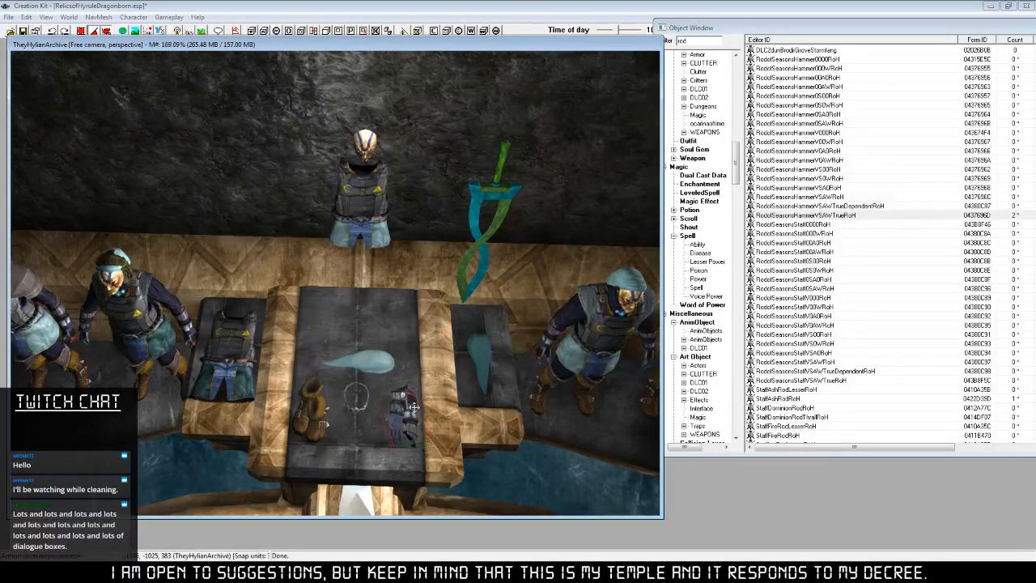
left_click_drag(377, 365, 374, 366)
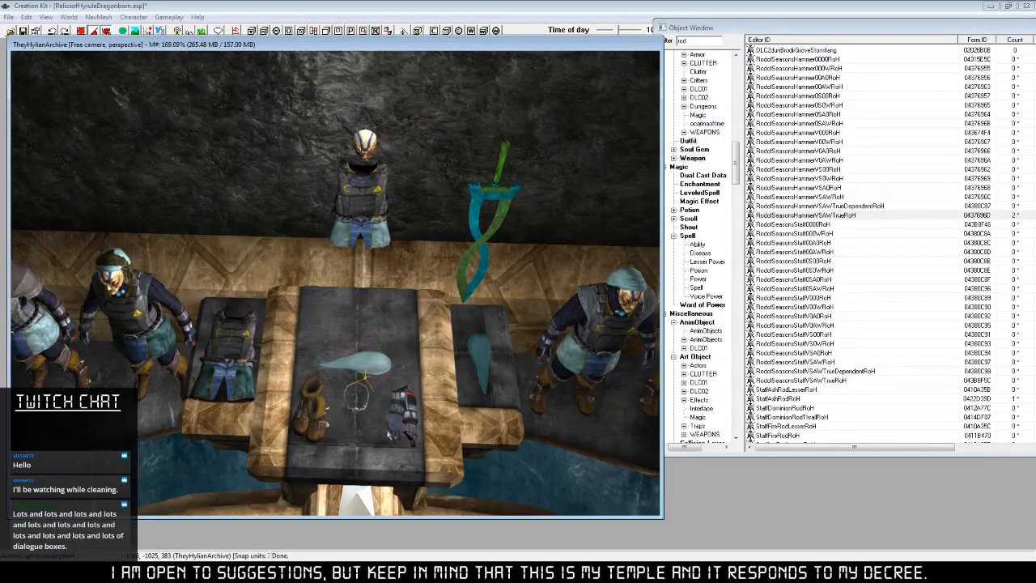
Adjust the teal cap's height on the pedestal surface and shift it toward the wall-side end.
middle_click_drag(346, 346, 466, 401, "shift")
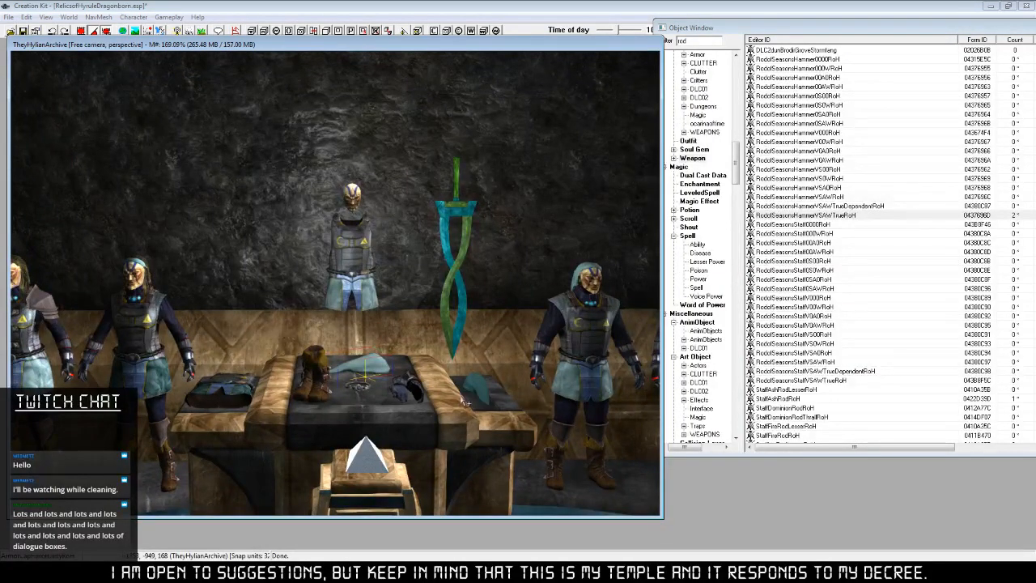
middle_click_drag(467, 402, 432, 402, "shift")
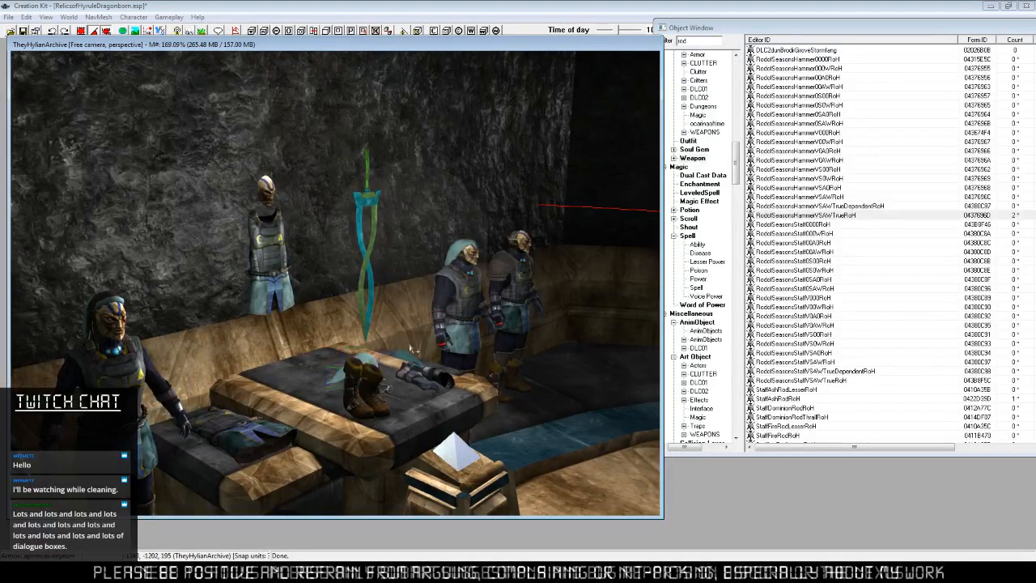
middle_click_drag(446, 352, 395, 361, "shift")
key("z")
left_click_drag(381, 366, 380, 373)
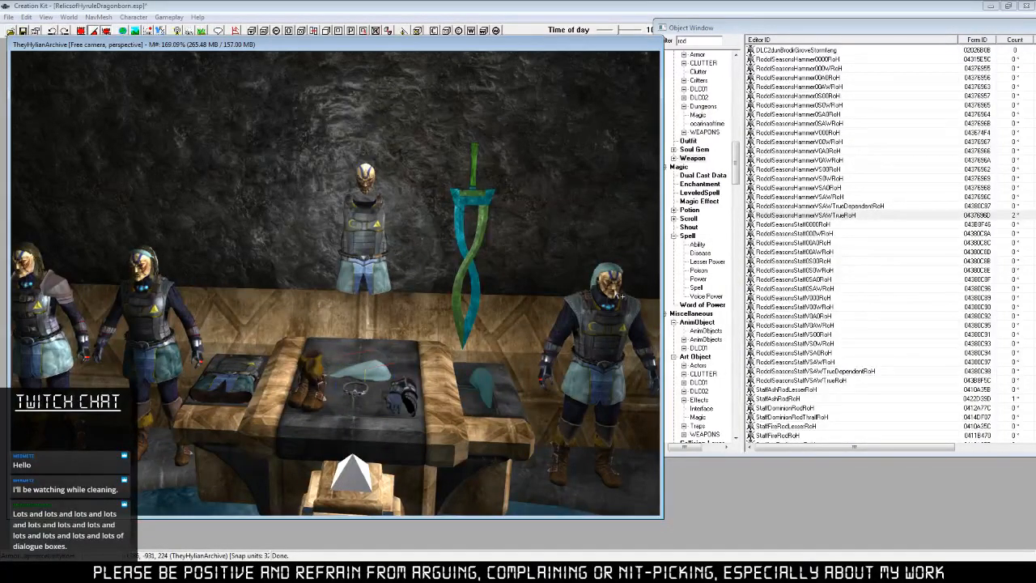
right_click_drag(589, 366, 467, 369)
middle_click_drag(392, 377, 371, 369, "shift")
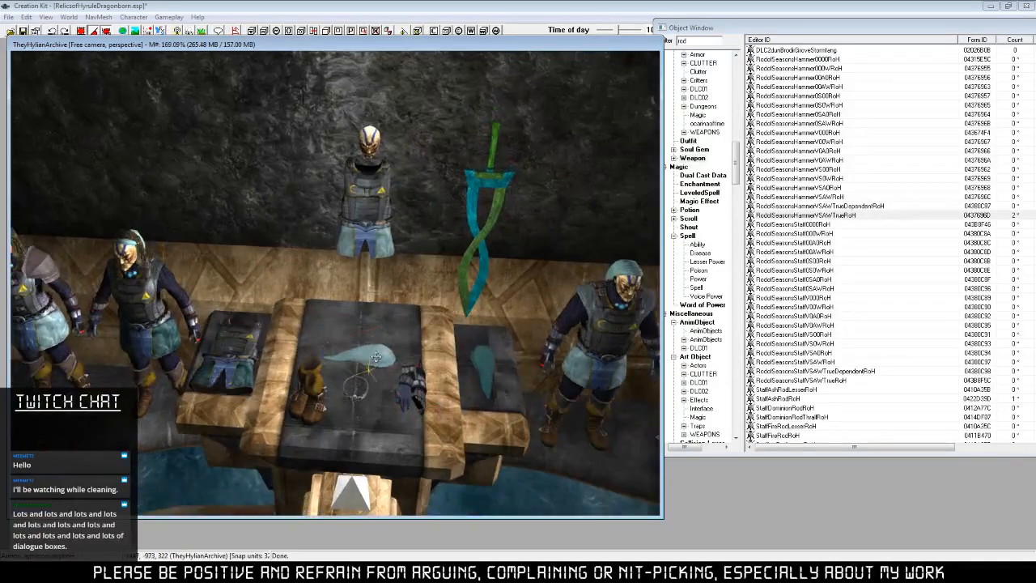
left_click_drag(376, 357, 346, 313)
Tilt the wall-mounted armor until it lies flat and move it down onto the central pedestal.
middle_click_drag(322, 200, 332, 202, "shift")
key("x")
right_click_drag(332, 203, 334, 207)
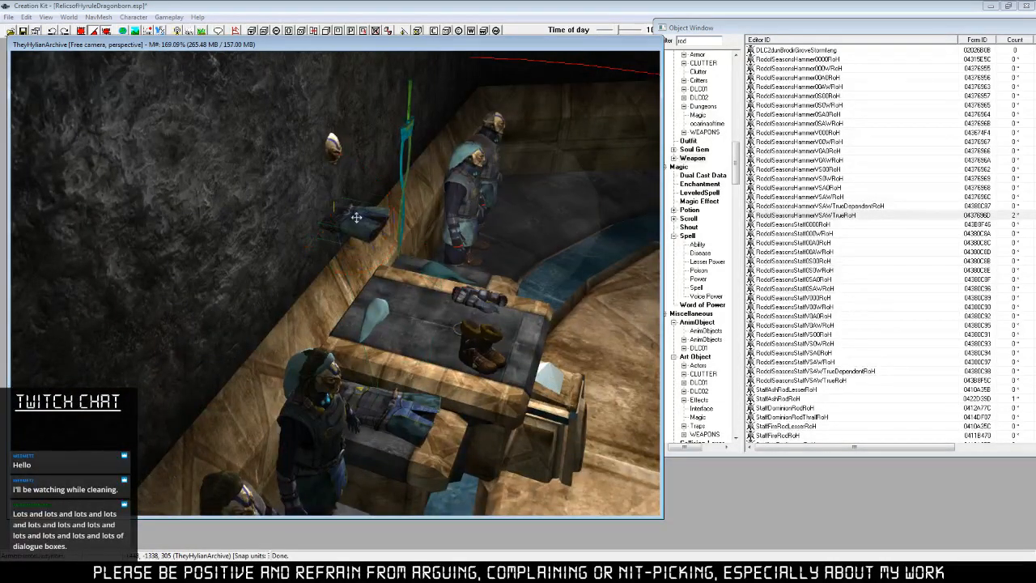
left_click_drag(357, 219, 460, 325)
key("z")
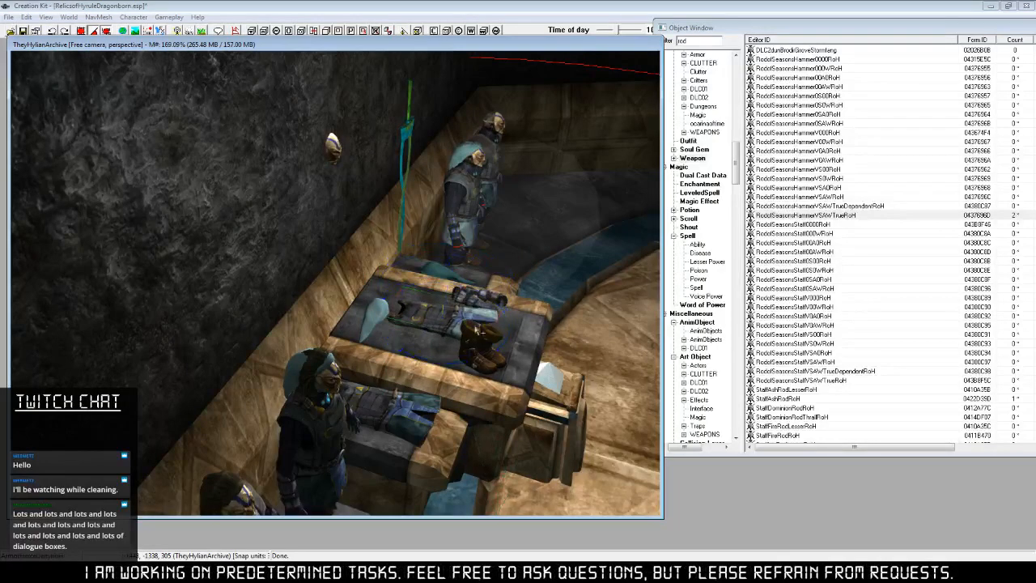
Position the armor between the boots and gauntlets and move the circlet to the wall-side corner opposite the teal cap.
middle_click_drag(459, 326, 355, 380, "shift")
left_click_drag(361, 380, 378, 346)
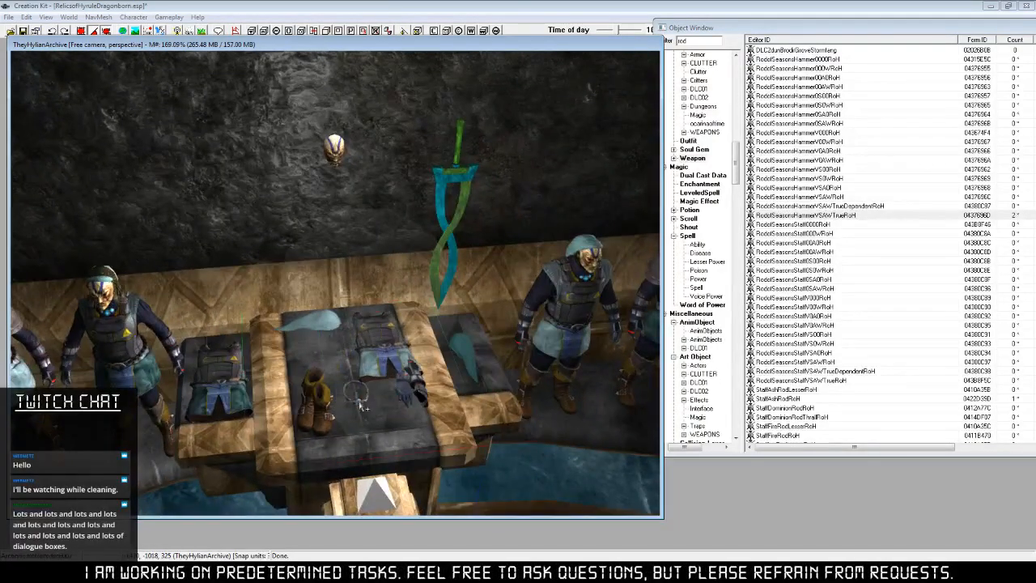
double_click(360, 404)
left_click(560, 397)
left_click_drag(358, 402, 307, 350)
left_click_drag(385, 334, 364, 369)
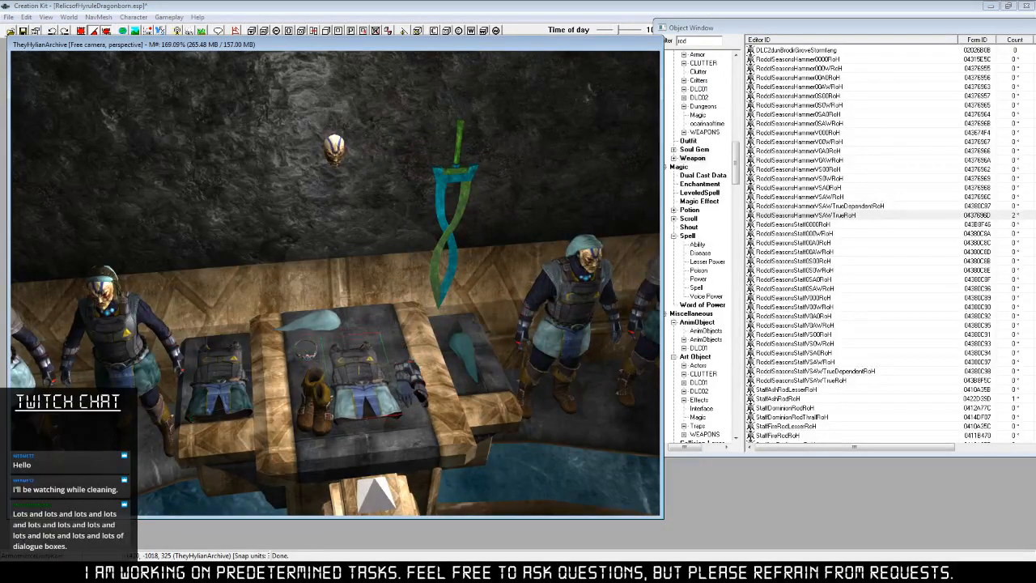
middle_click_drag(364, 369, 335, 418, "shift")
left_click_drag(300, 409, 399, 316)
left_click(308, 356)
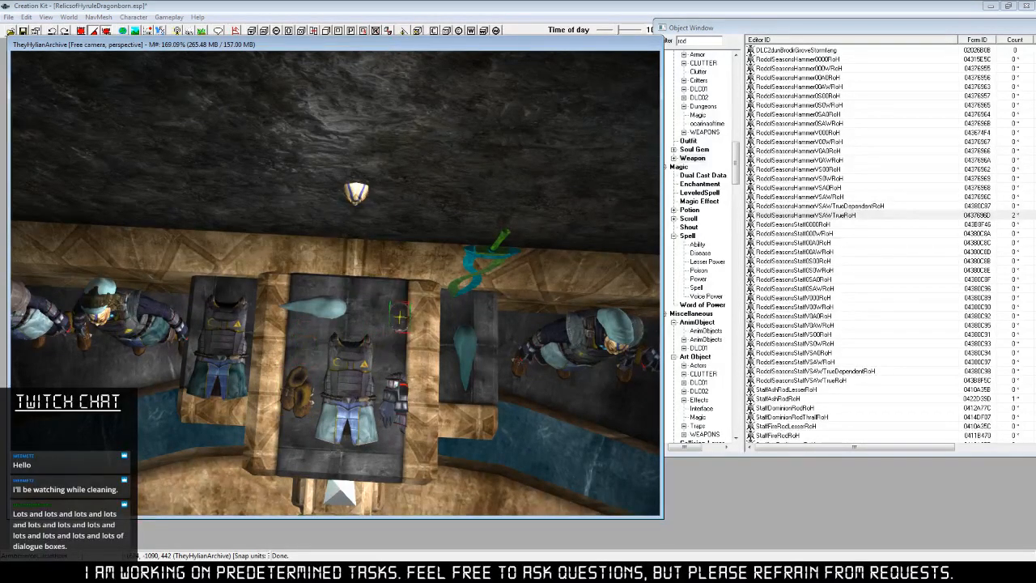
Pull the mask away from the wall and rotate it to lie on its back, facing upward.
left_click(356, 198)
middle_click_drag(356, 198, 366, 191, "shift")
key("c")
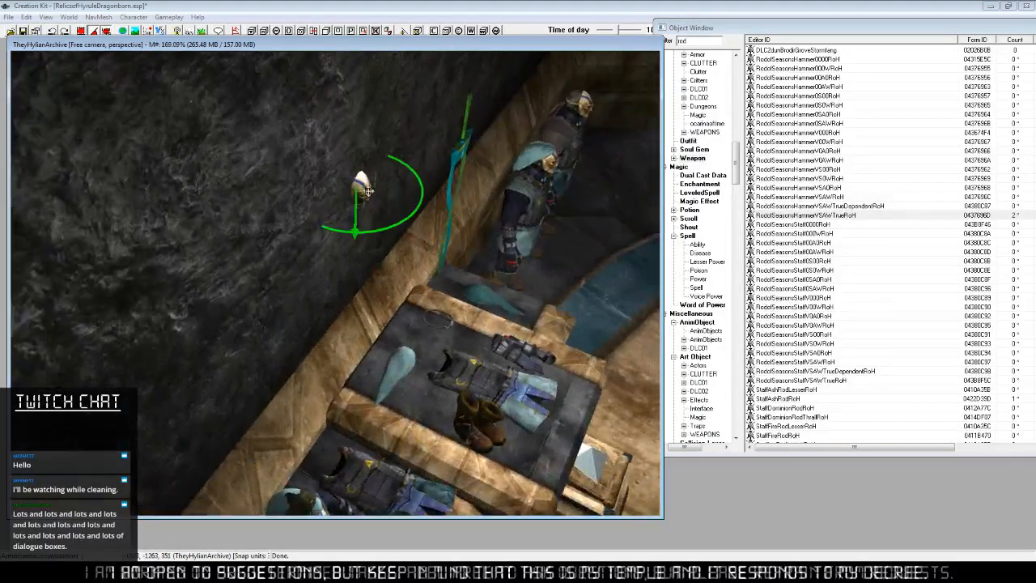
key("x")
right_click_drag(366, 190, 375, 195)
left_click_drag(375, 195, 448, 231)
key("c")
key("x")
middle_click_drag(440, 223, 374, 228, "shift")
key("x")
key("z")
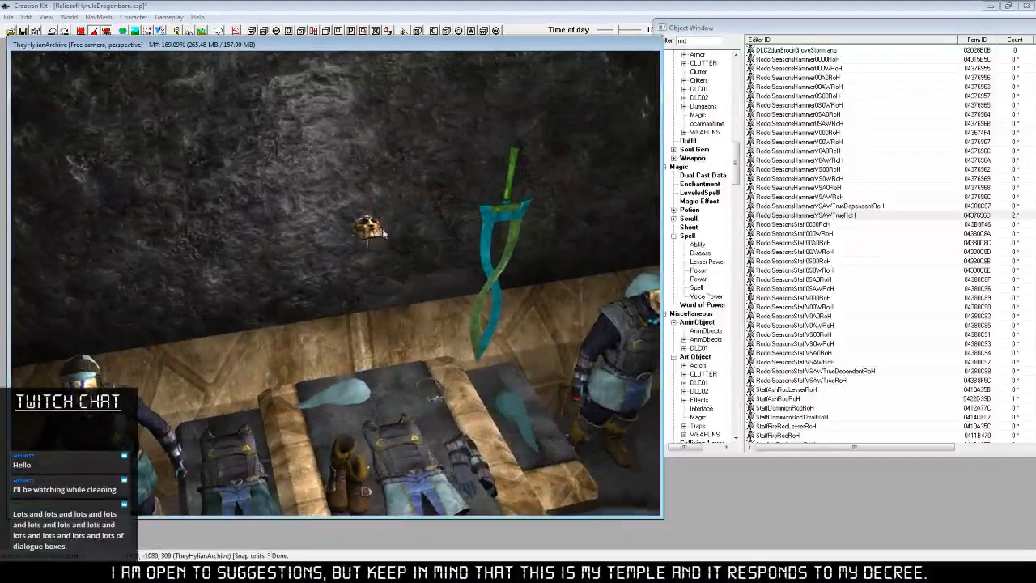
Lower the mask onto the pedestal surface just beyond the armor's collar.
key("z")
left_click_drag(372, 220, 380, 396)
middle_click_drag(381, 396, 488, 429, "shift")
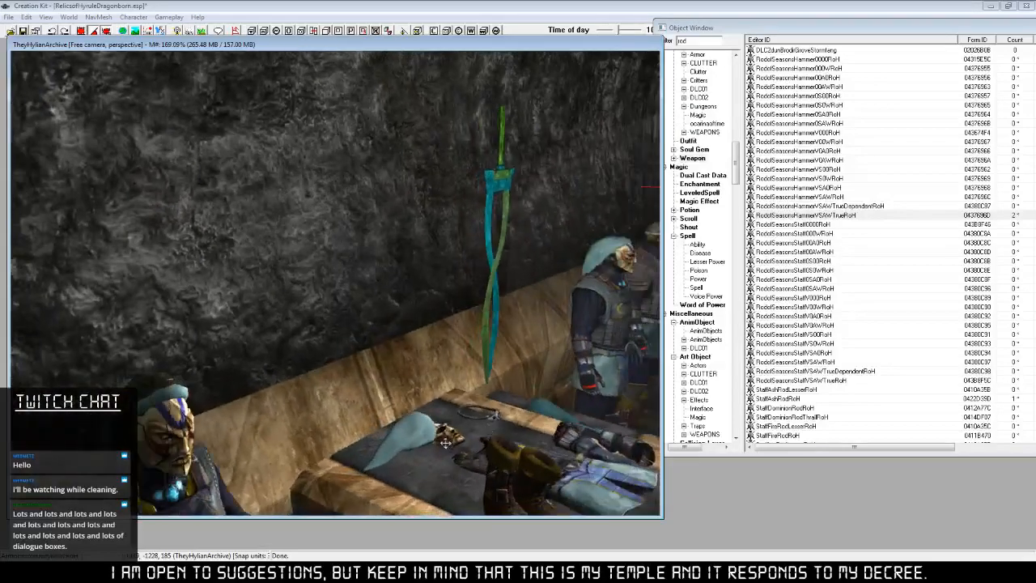
key("z")
right_click_drag(447, 441, 463, 441)
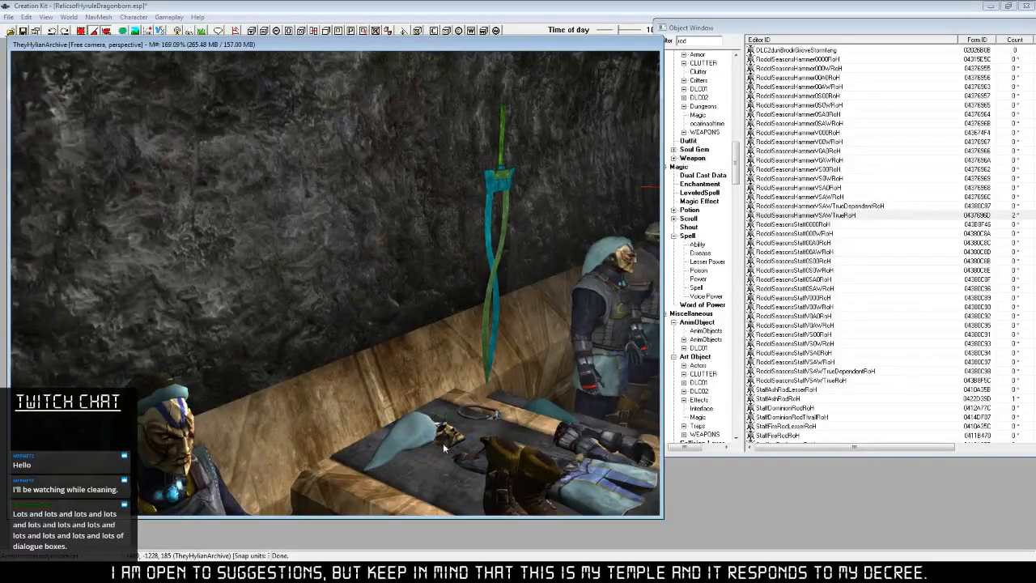
Turn the teal cap lengthwise beside the mask with its tip toward the wall, and check the pedestal layout.
middle_click_drag(429, 441, 338, 398, "shift")
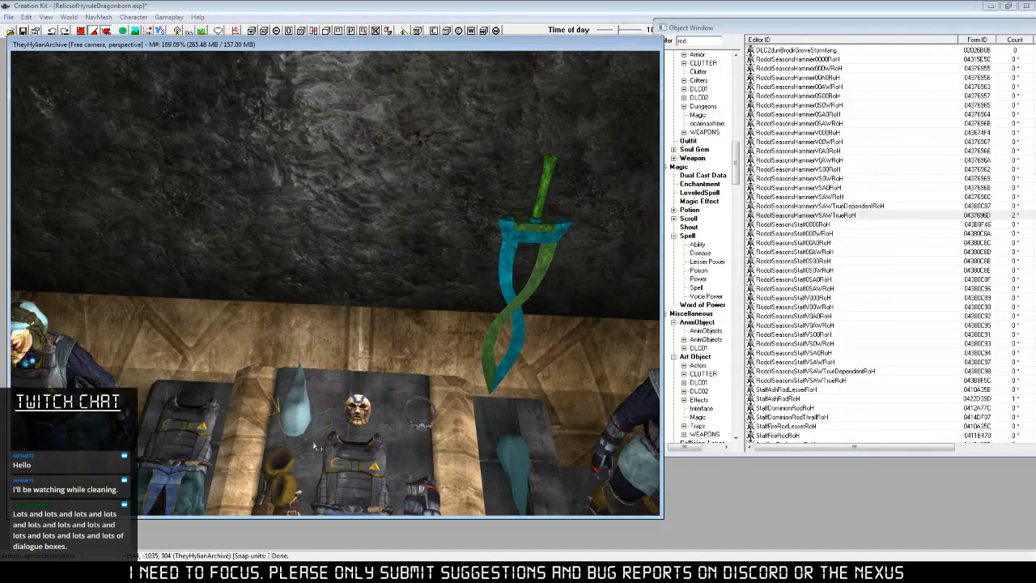
middle_click_drag(316, 446, 259, 472, "shift")
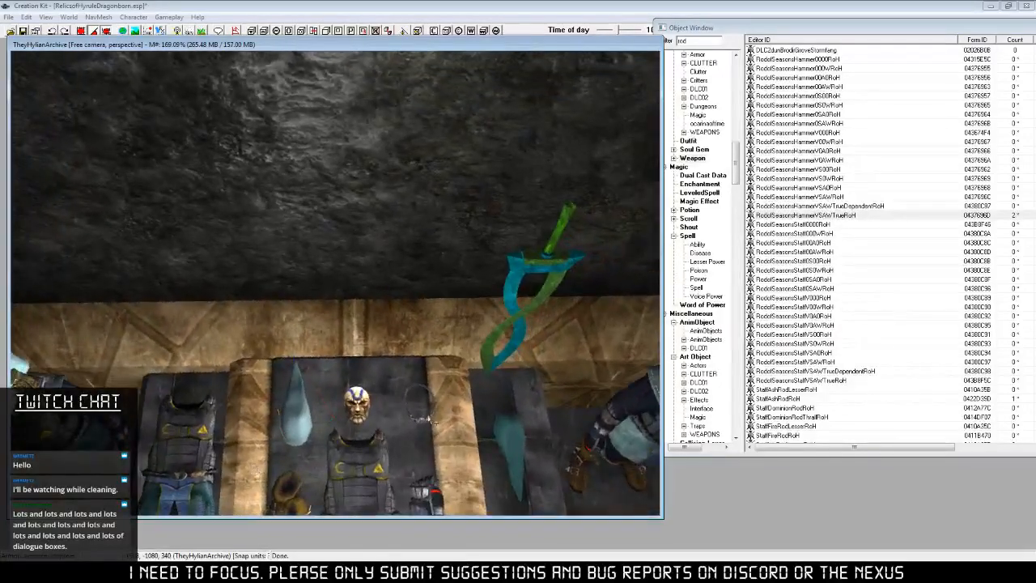
scroll(420, 452, "down", 3)
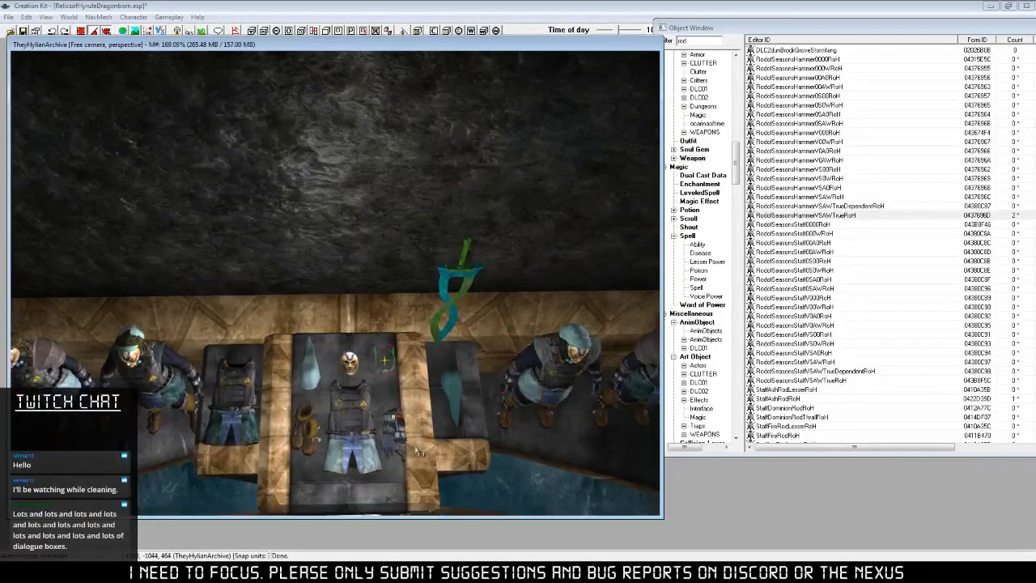
middle_click_drag(420, 452, 451, 393, "shift")
scroll(373, 378, "down", 3)
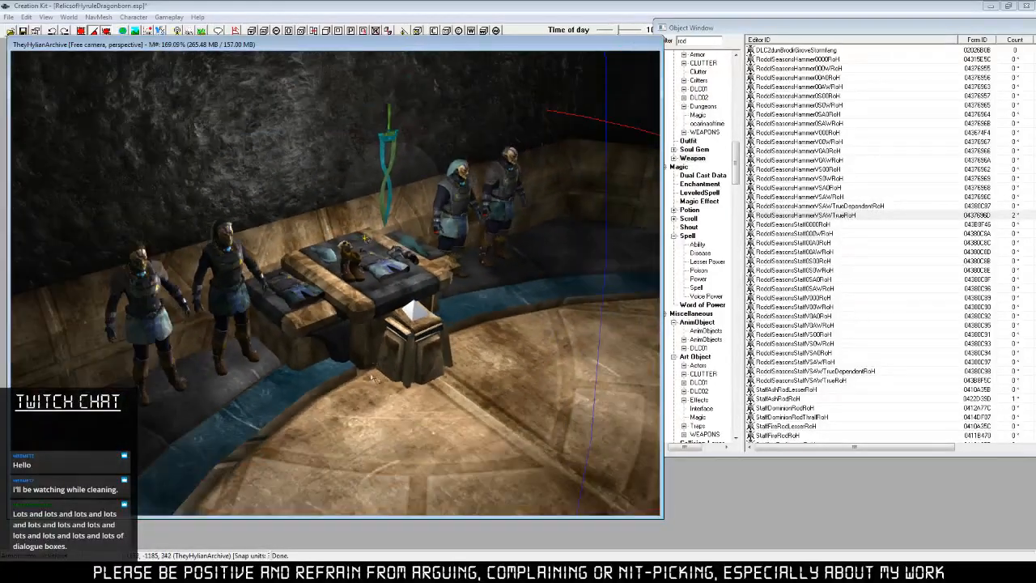
key("z")
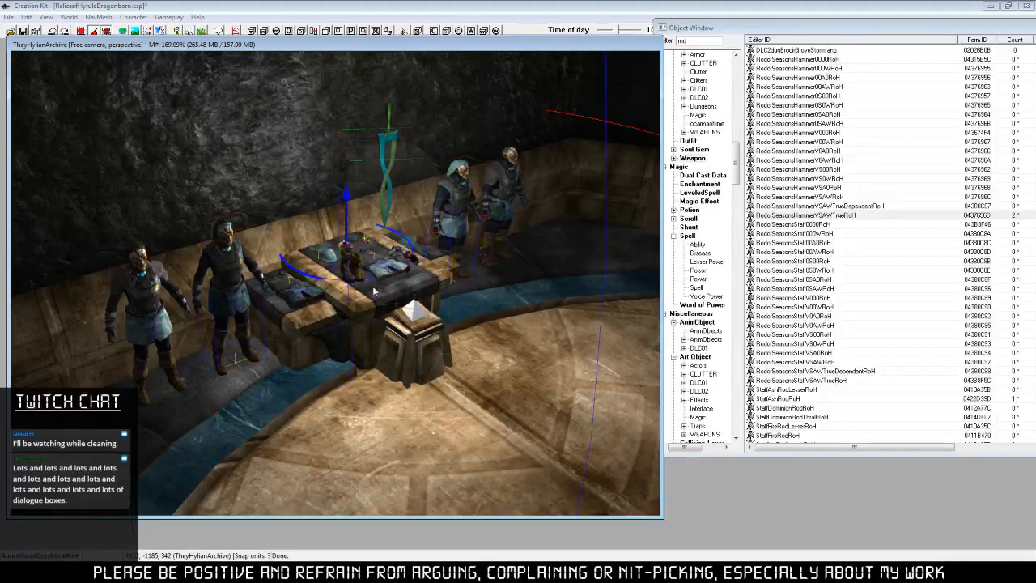
left_click_drag(383, 268, 384, 293)
key("ctrl+z")
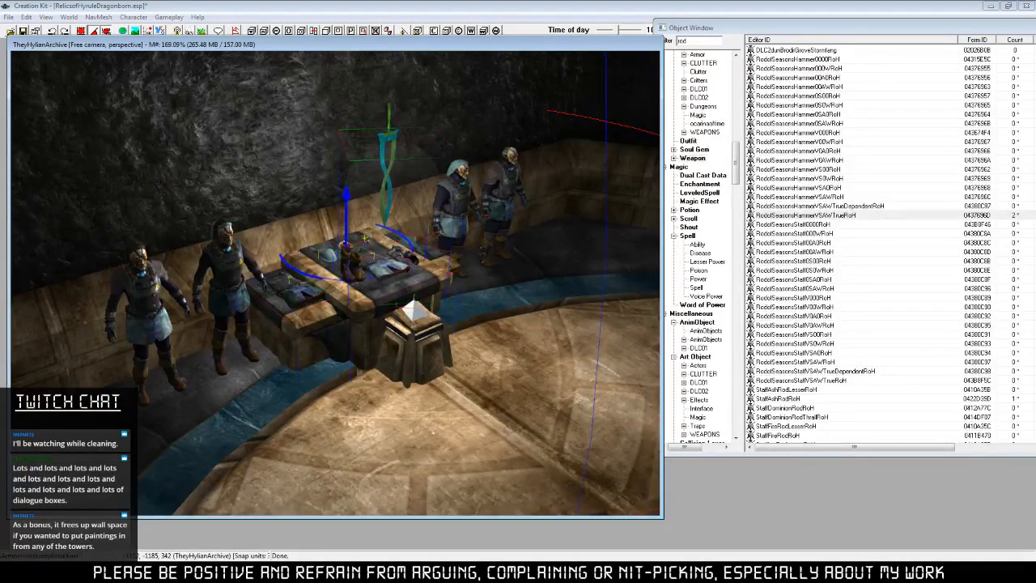
left_click_drag(411, 239, 414, 194)
key("ctrl+z")
key("d")
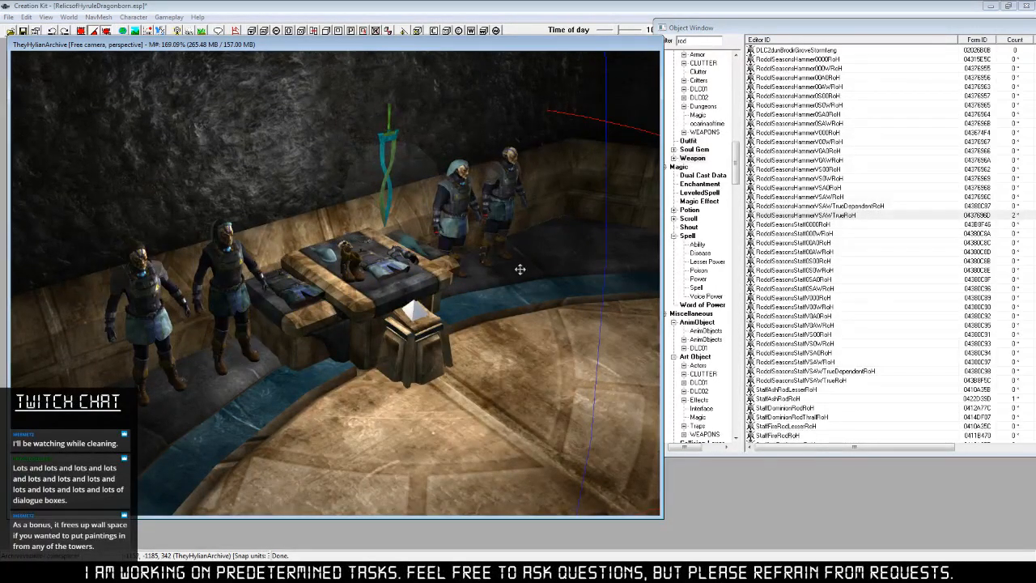
Box-select the display objects around the pedestal and examine the arrangement from several angles, then clear the selection.
left_click_drag(217, 193, 330, 312)
middle_click_drag(292, 422, 361, 289, "shift")
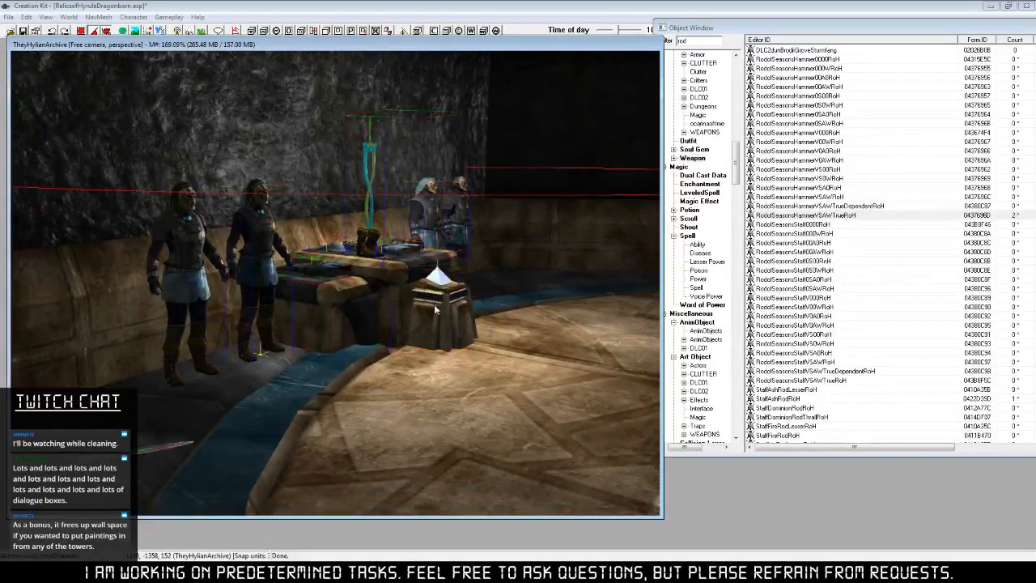
middle_click_drag(264, 220, 352, 288, "shift")
left_click_drag(353, 288, 353, 308)
middle_click_drag(353, 307, 417, 271, "shift")
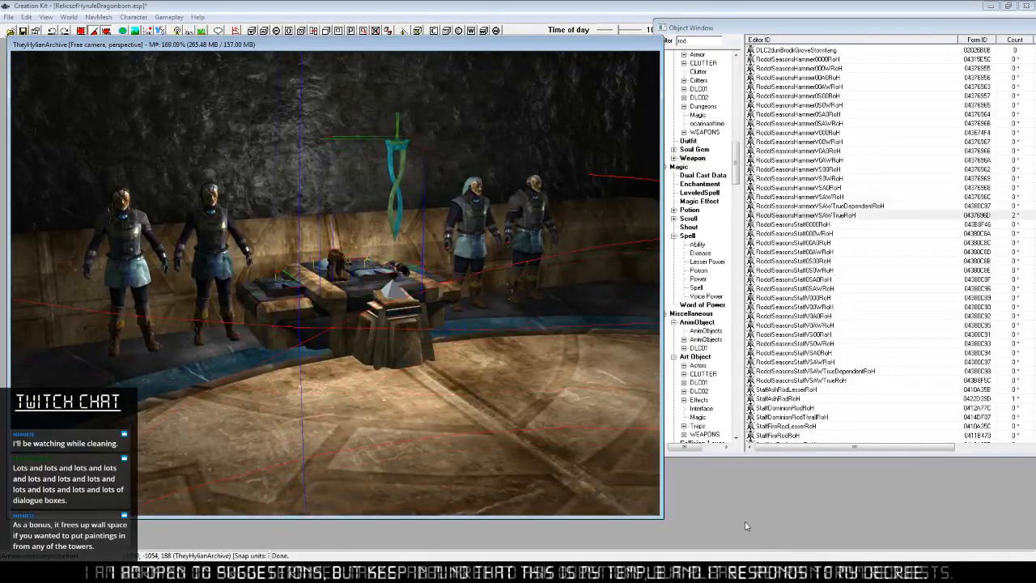
left_click(446, 337)
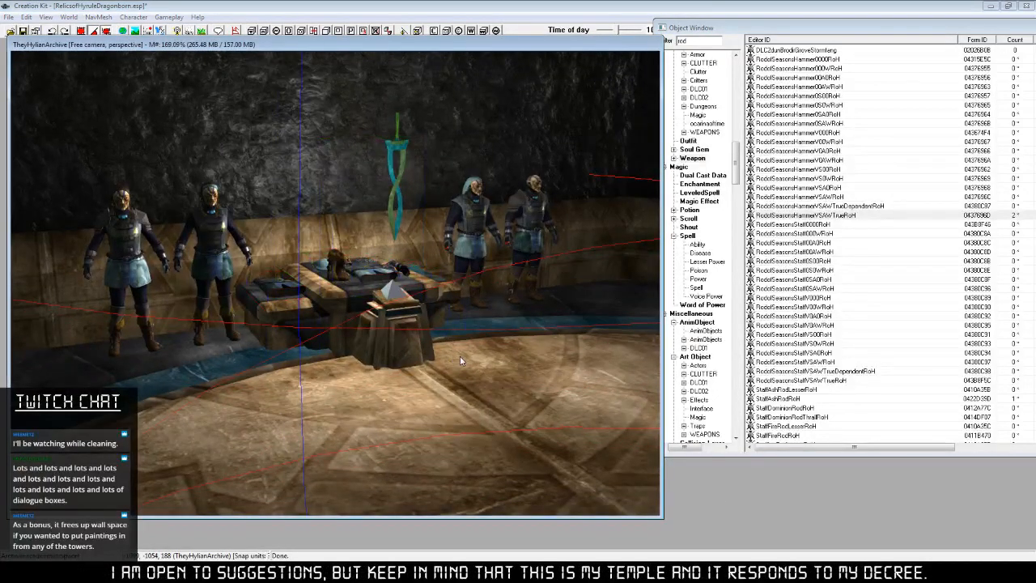
Find the AzuraPureWhite01 light in the TheyHylianArchive object list, select it, and bring the cell's render view back to the front.
left_click_drag(621, 44, 590, 218)
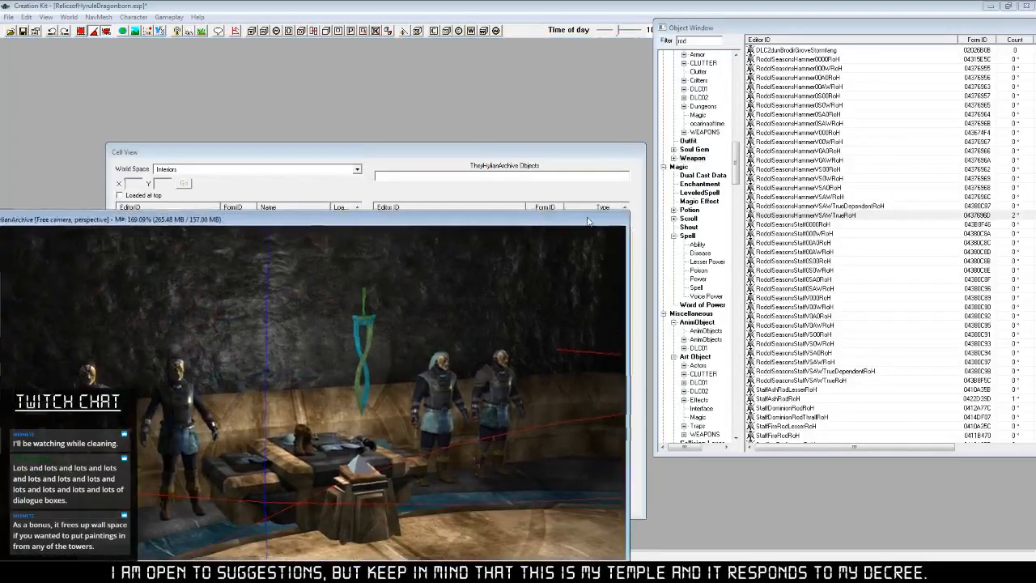
left_click(539, 151)
left_click_drag(624, 253, 623, 347)
scroll(481, 300, "up", 3)
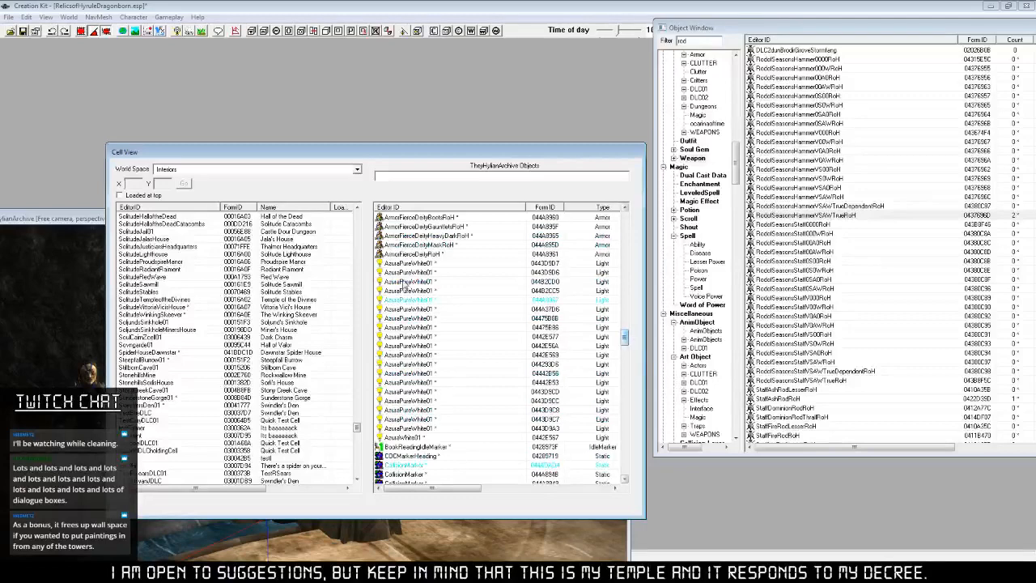
left_click(405, 303)
left_click_drag(70, 221, 175, 101)
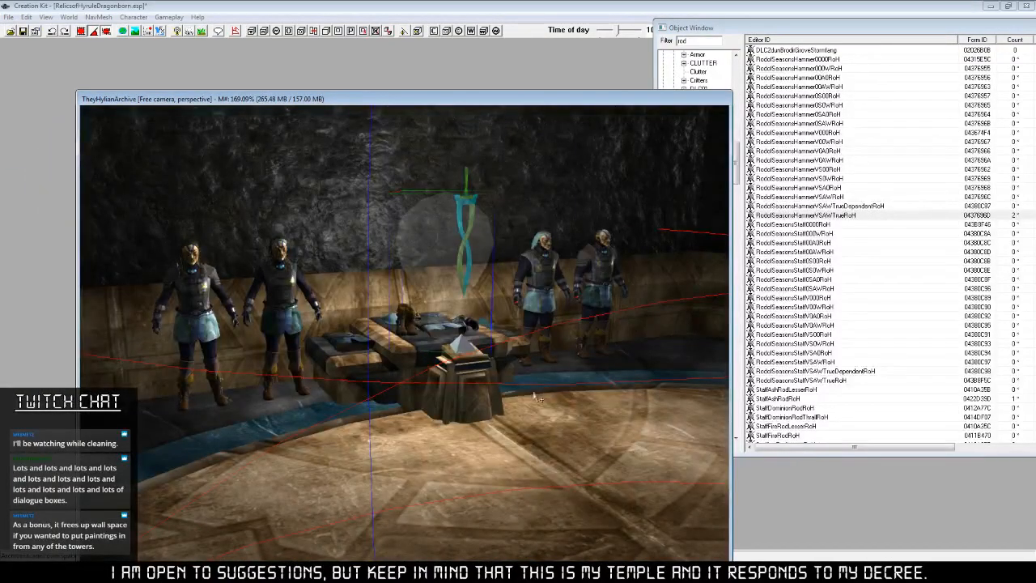
Slide the teal-and-green sword along the wall toward the space above the pedestal.
middle_click_drag(534, 397, 521, 419)
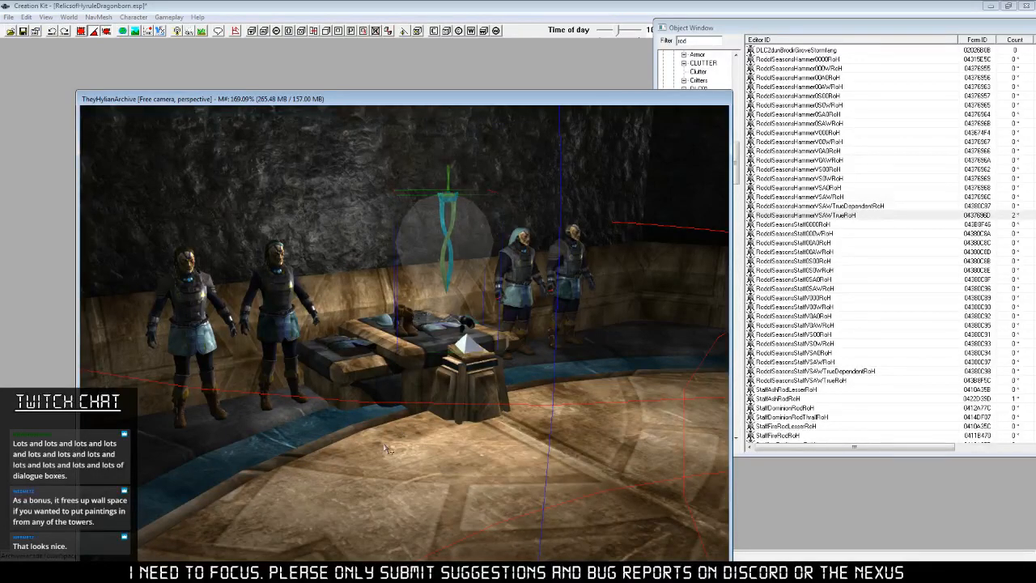
scroll(503, 474, "up", 5)
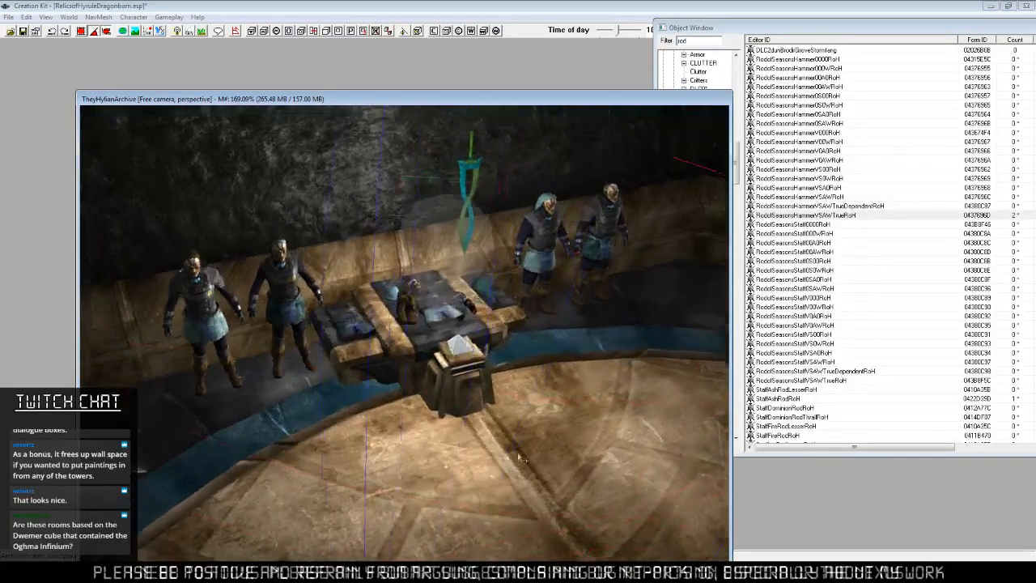
scroll(504, 473, "up", 3)
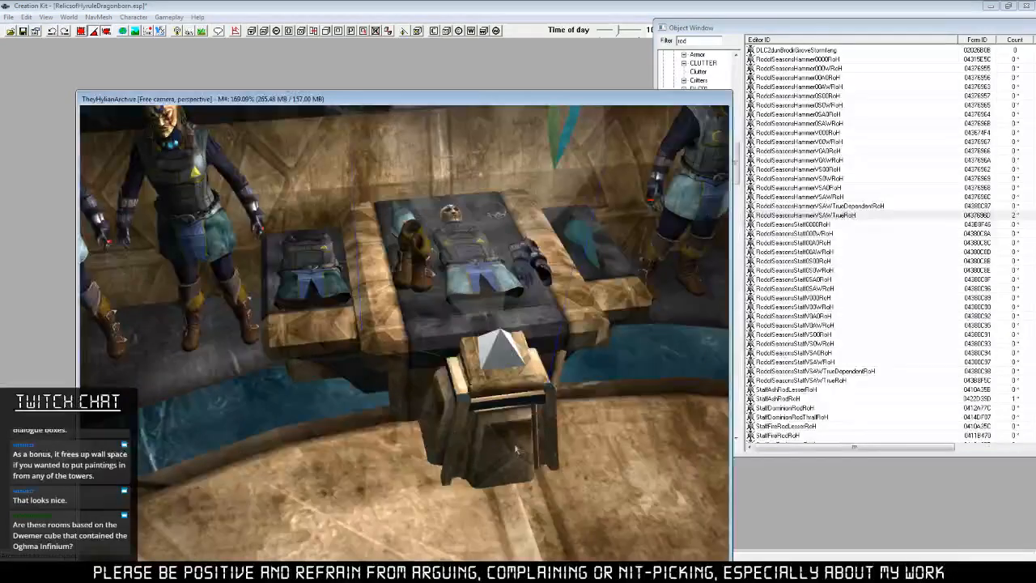
middle_click_drag(516, 449, 502, 285)
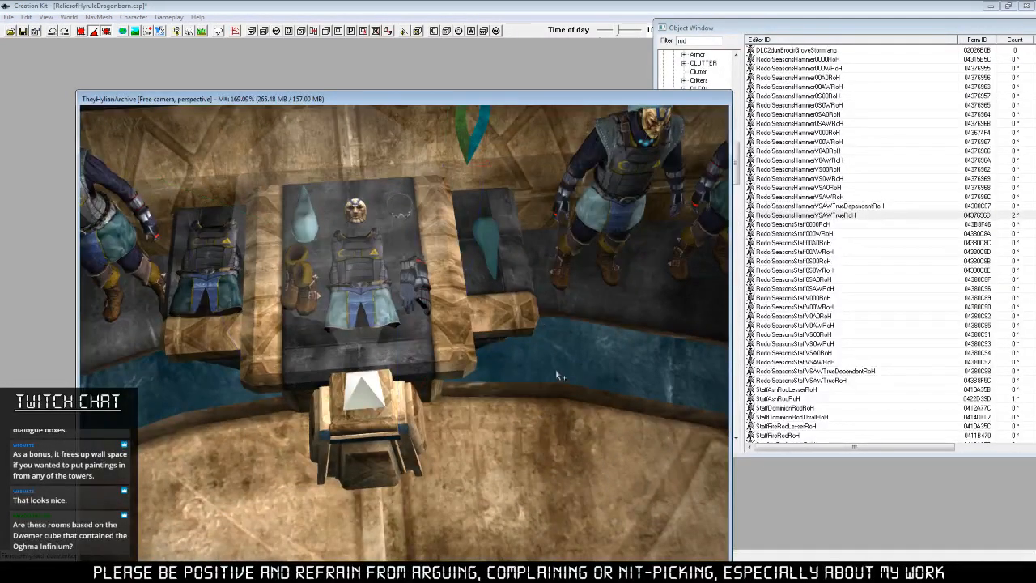
middle_click_drag(557, 375, 505, 218)
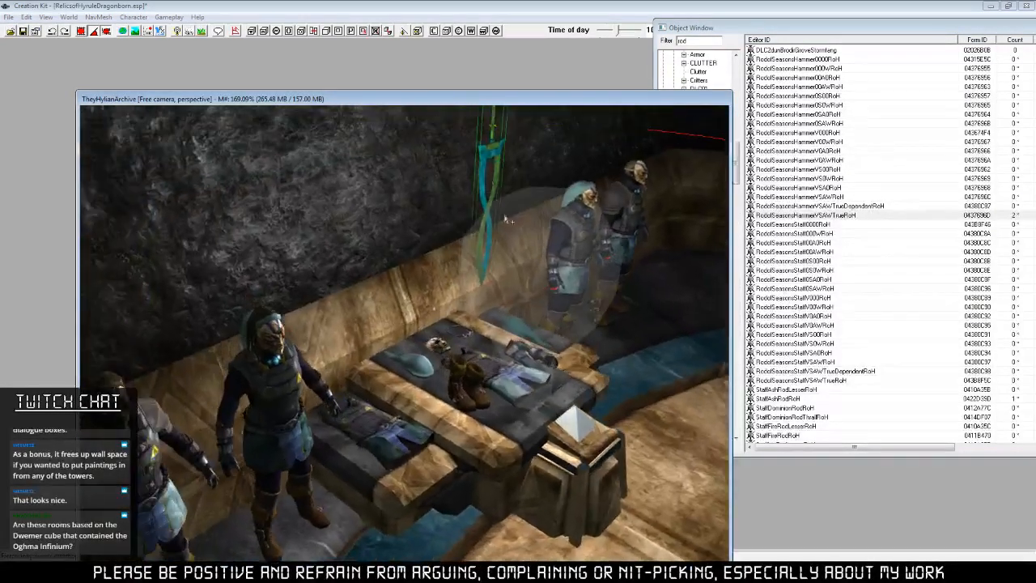
left_click_drag(488, 156, 408, 144)
left_click_drag(421, 182, 427, 181)
middle_click_drag(427, 181, 453, 181)
Adjust the sword's position against the wall and bring it above the mask.
key("z")
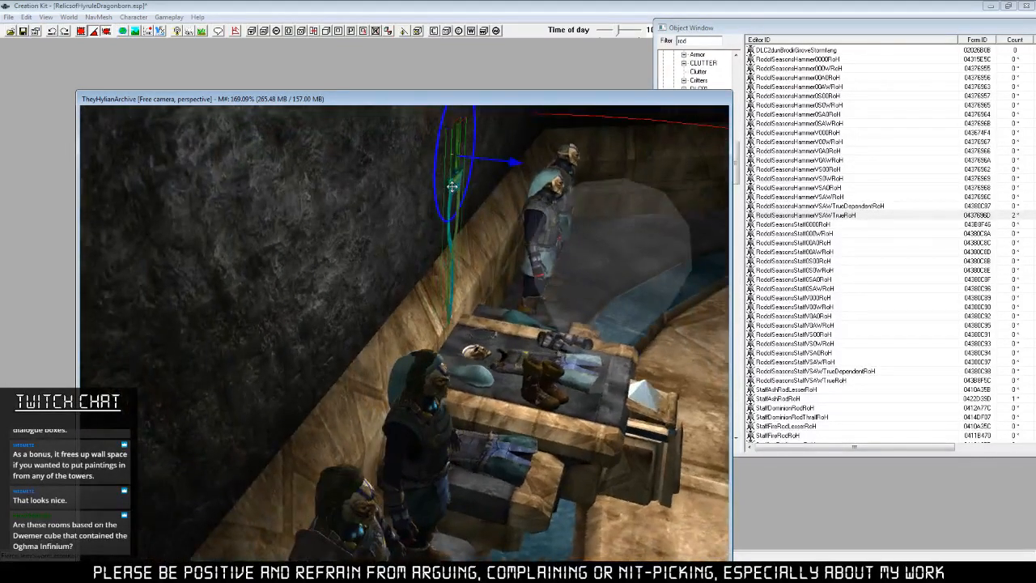
key("x")
key("y")
mouse_move(453, 187)
left_mouse_down()
mouse_move(453, 173)
mouse_move(454, 240)
mouse_move(456, 192)
left_mouse_up()
middle_click_drag(610, 284, 407, 321)
left_click_drag(382, 306, 387, 306)
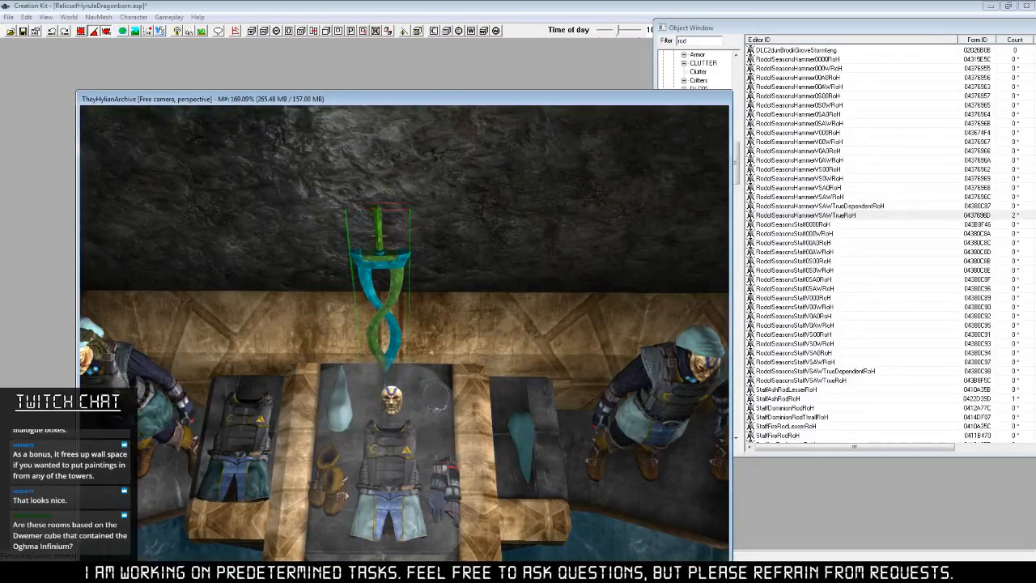
Nudge the sword sideways along the wall to line its tip up with the mask, and deselect it.
middle_click_drag(379, 235, 388, 293)
scroll(450, 325, "down", 4)
scroll(413, 319, "up", 4)
key("c")
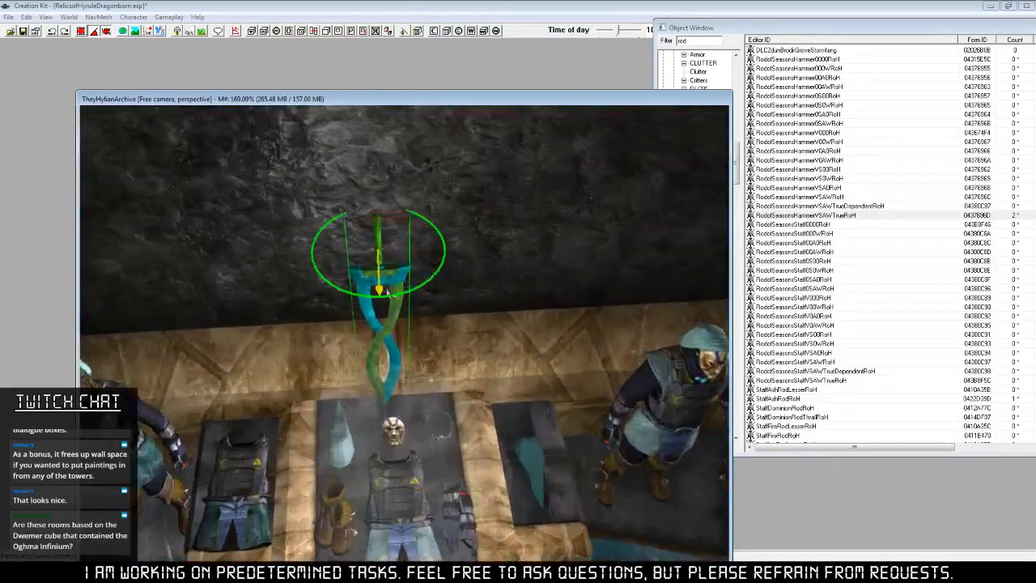
key("e")
mouse_move(389, 301)
left_mouse_down()
mouse_move(425, 301)
mouse_move(378, 301)
mouse_move(393, 301)
left_mouse_up()
left_click_drag(389, 262, 397, 263)
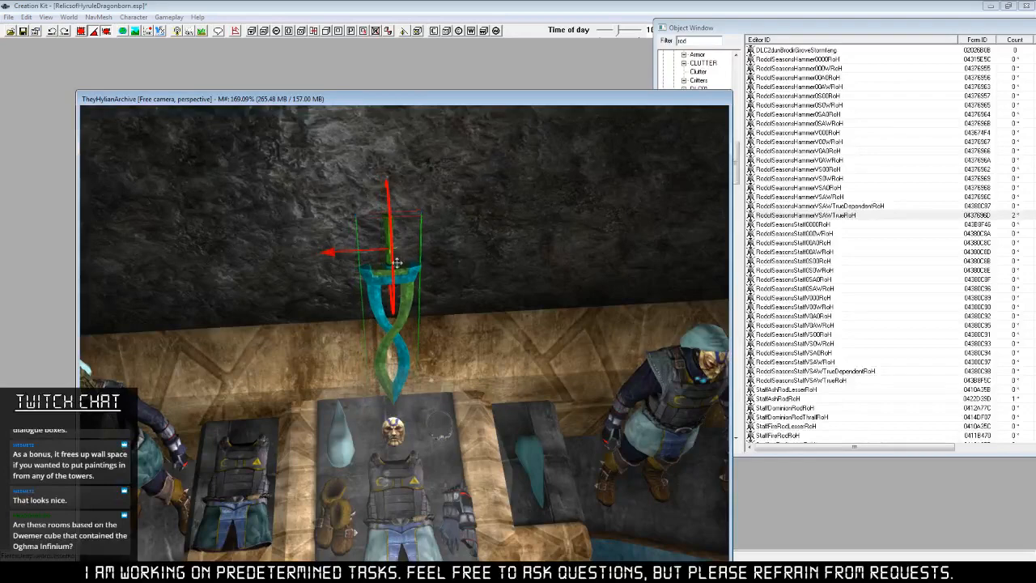
key("d")
Shift the mask and armor slightly sideways to line up with the pyramid stand in front of the pedestal.
middle_click_drag(401, 308, 435, 319)
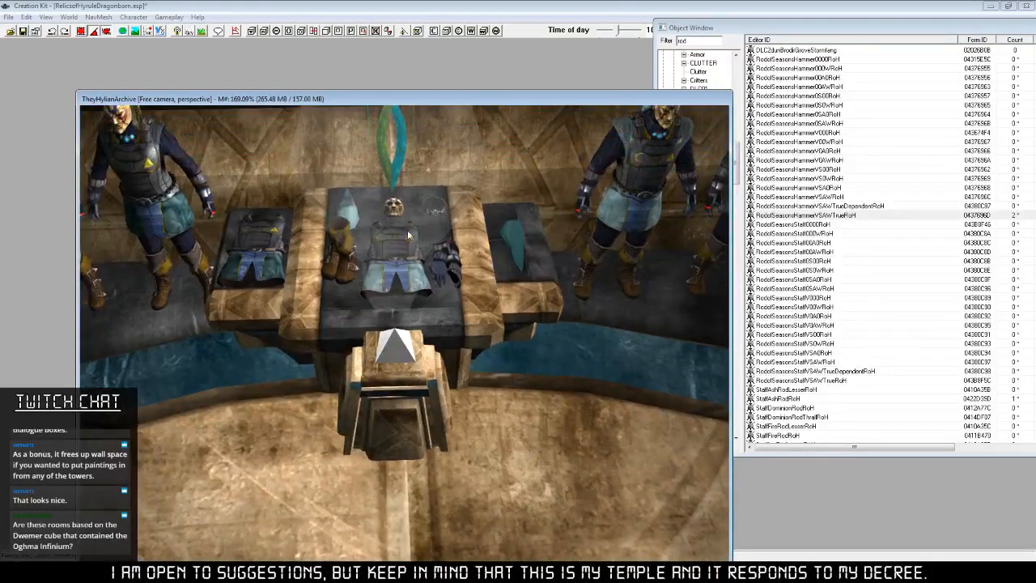
middle_click_drag(429, 285, 433, 334)
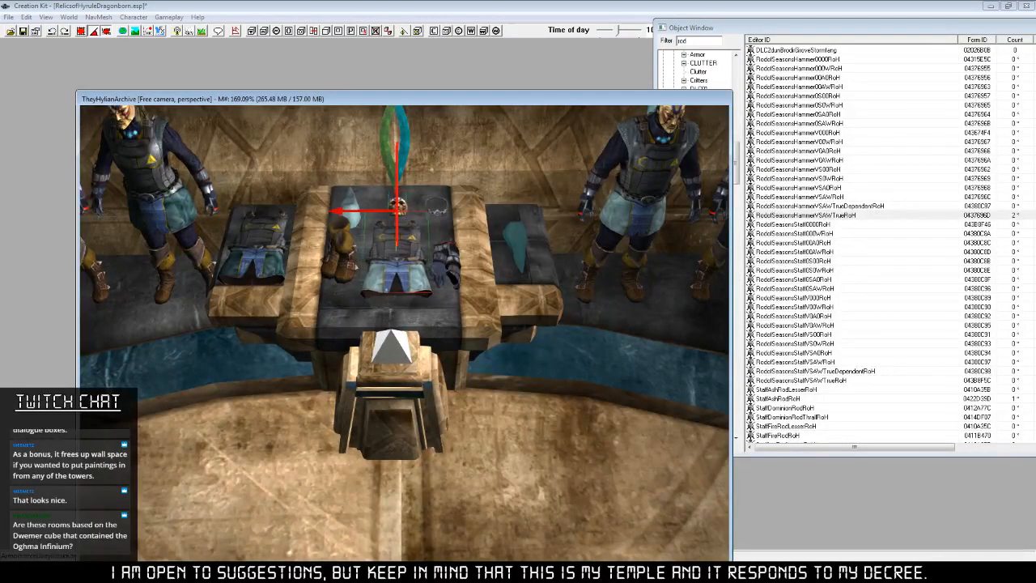
mouse_move(399, 242)
left_mouse_down()
mouse_move(373, 243)
mouse_move(409, 243)
mouse_move(392, 243)
left_mouse_up()
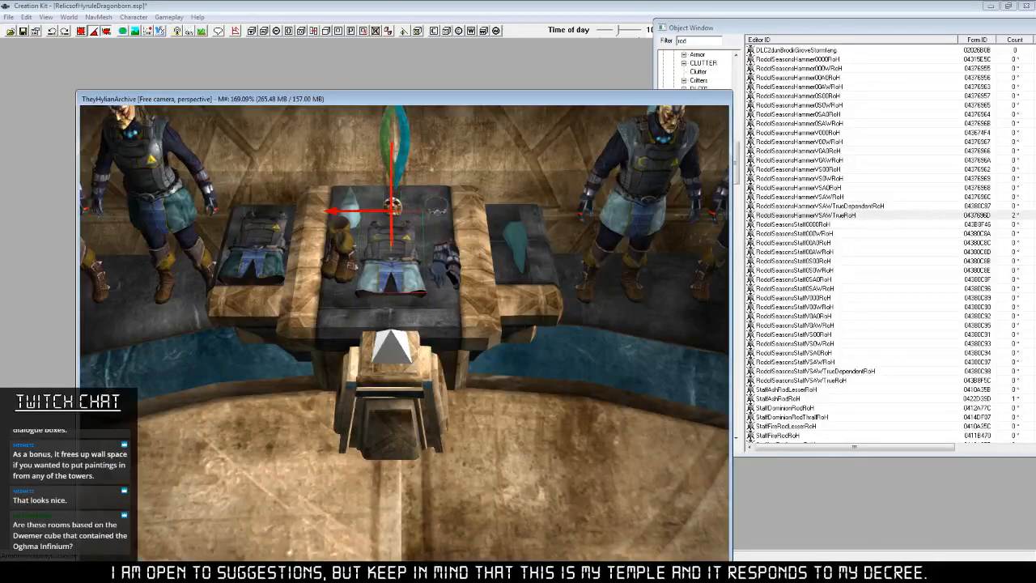
middle_click_drag(392, 242, 499, 310, "shift")
scroll(499, 310, "down", 6)
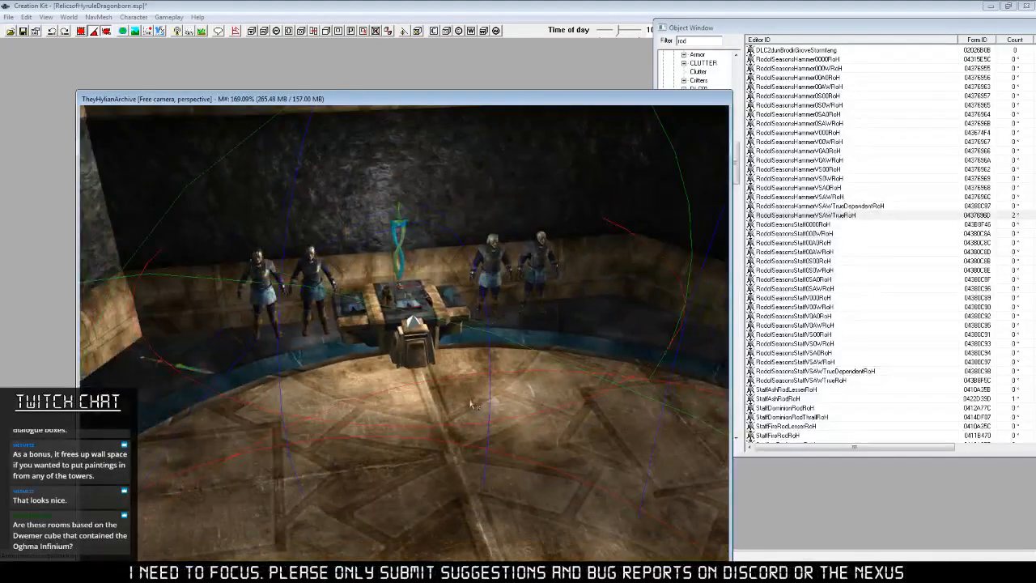
Filter the actors in the object list for "mann".
middle_click_drag(470, 401, 470, 397, "shift")
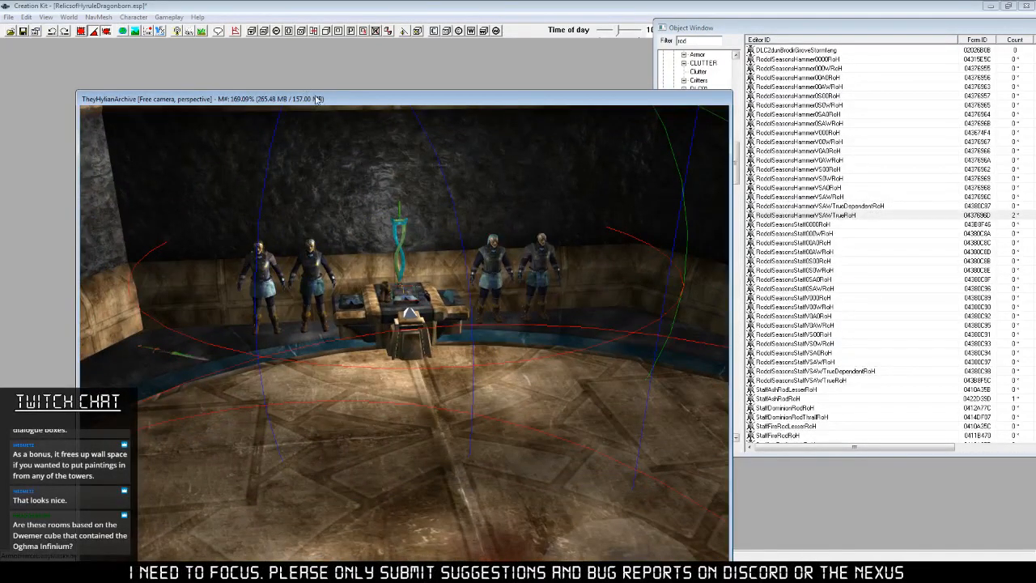
left_click_drag(316, 96, 576, 73)
left_click(762, 29)
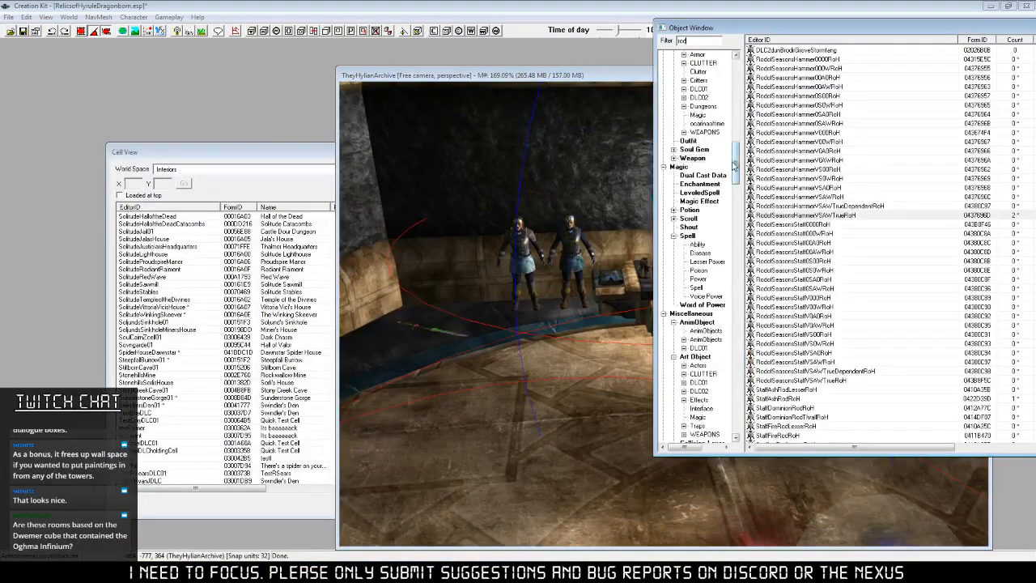
left_click_drag(735, 165, 735, 58)
left_click(687, 64)
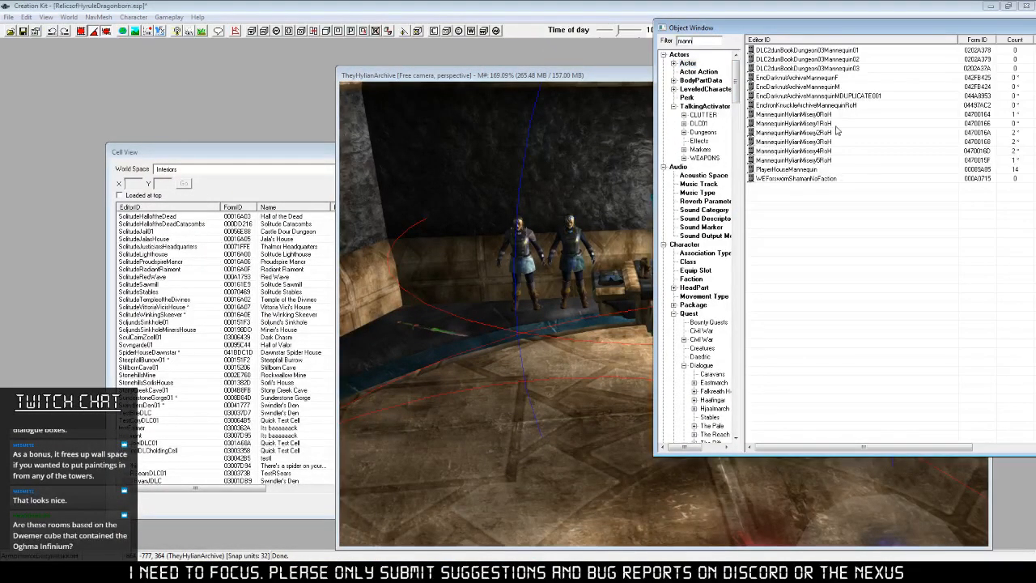
Show the use report for PlayerHouseMannequin and enlarge it so the full names of the cells using it are readable.
right_click(783, 169)
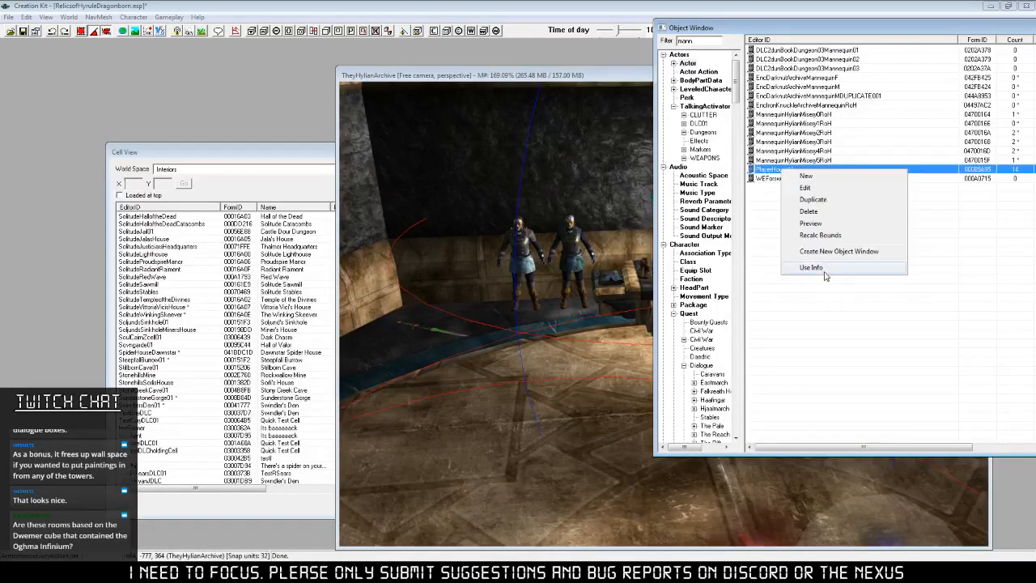
left_click(812, 267)
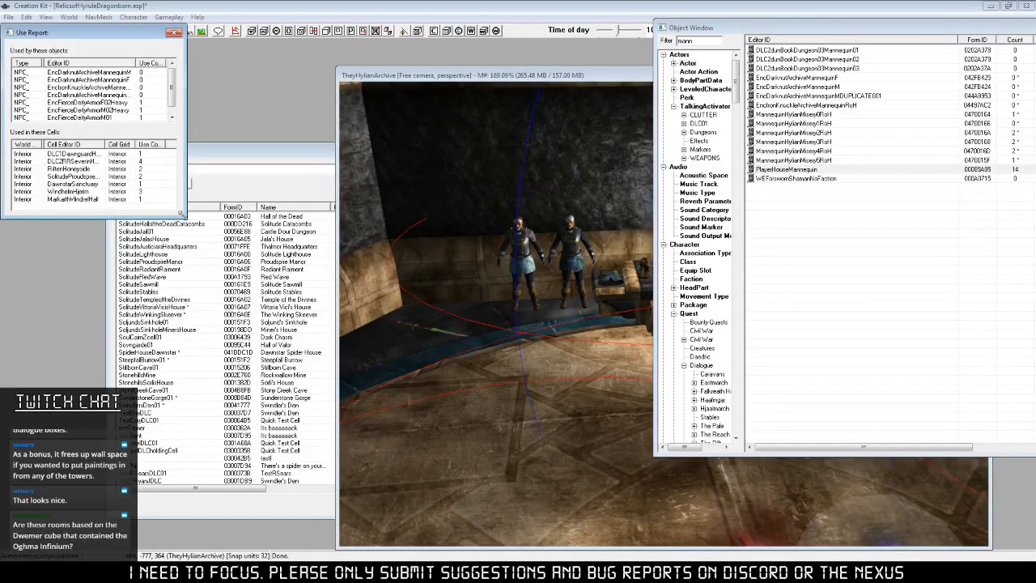
left_click_drag(181, 215, 265, 372)
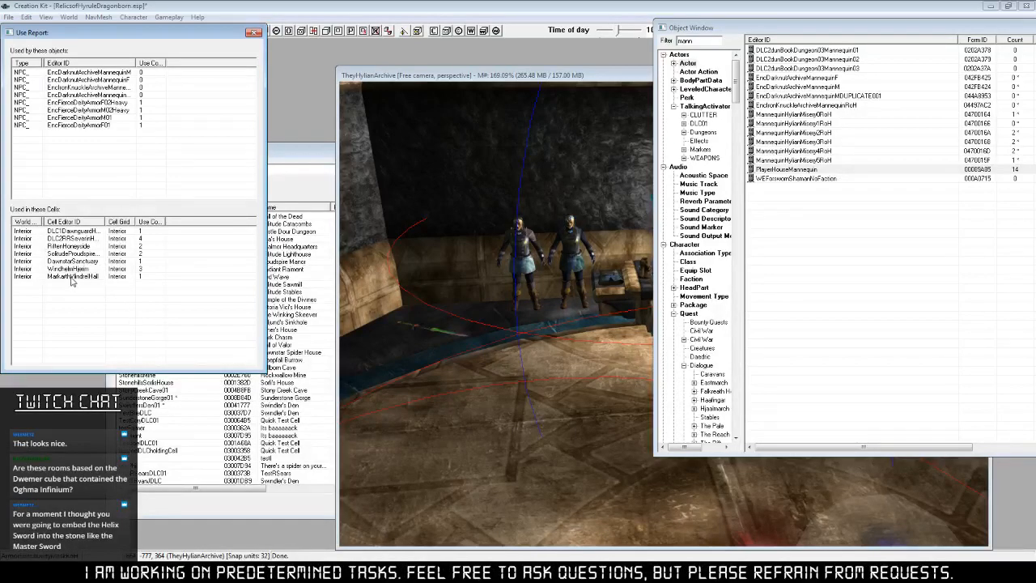
left_click_drag(104, 221, 131, 223)
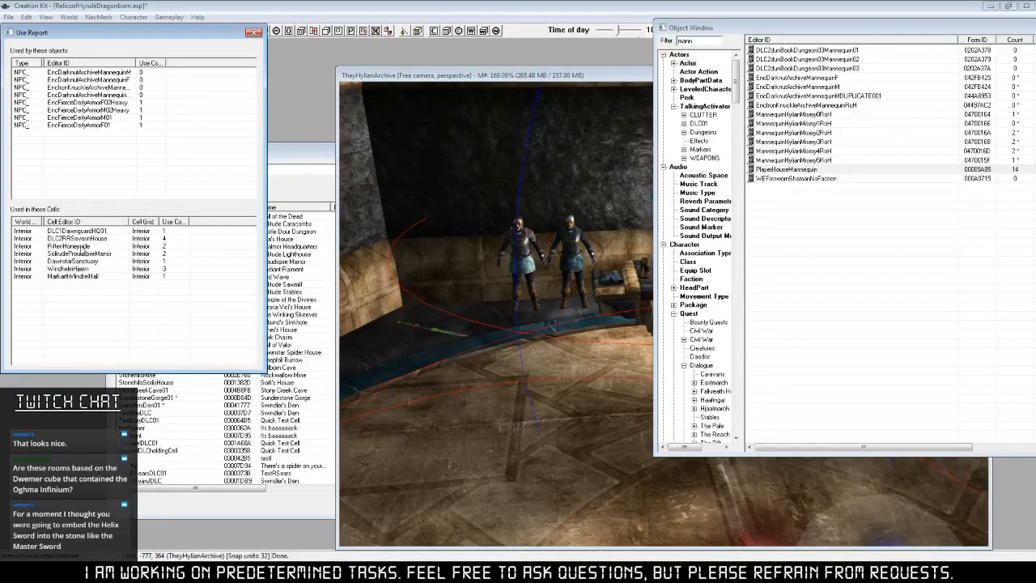
left_click_drag(167, 59, 167, 106)
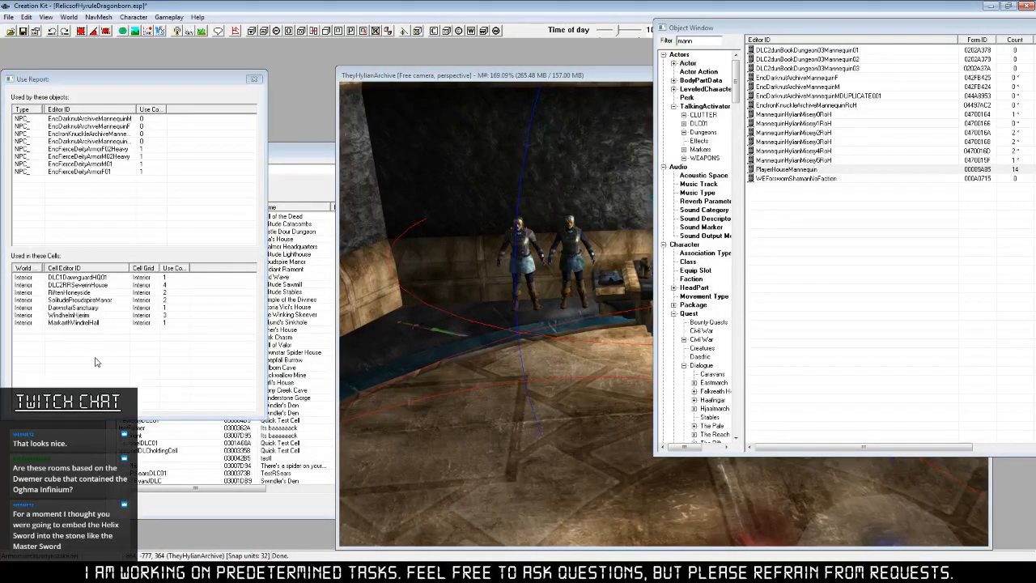
Load the RiftenHoneyside cell from the use report and view the mannequin standing inside its red trigger box.
left_click(79, 293)
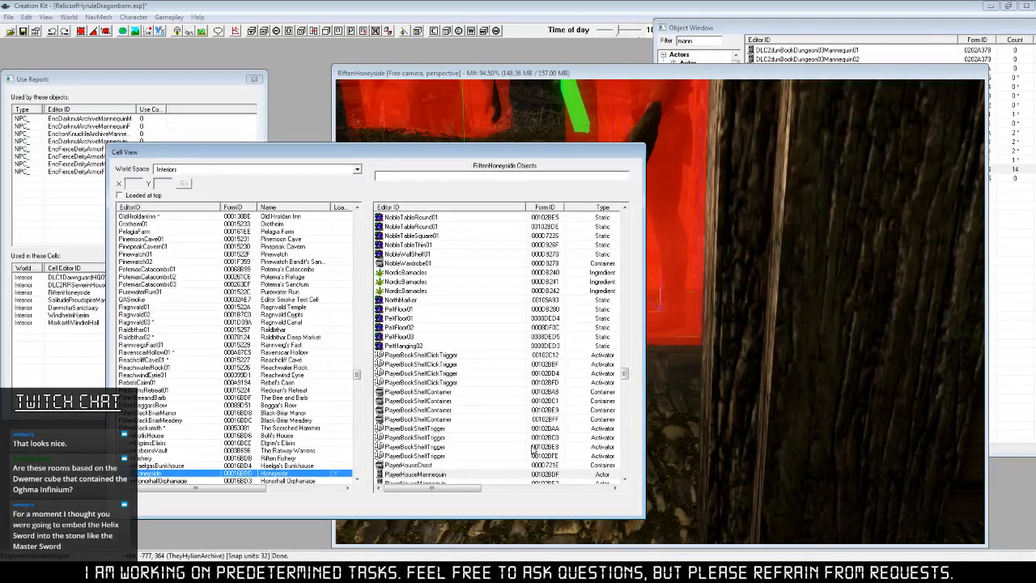
left_click(648, 330)
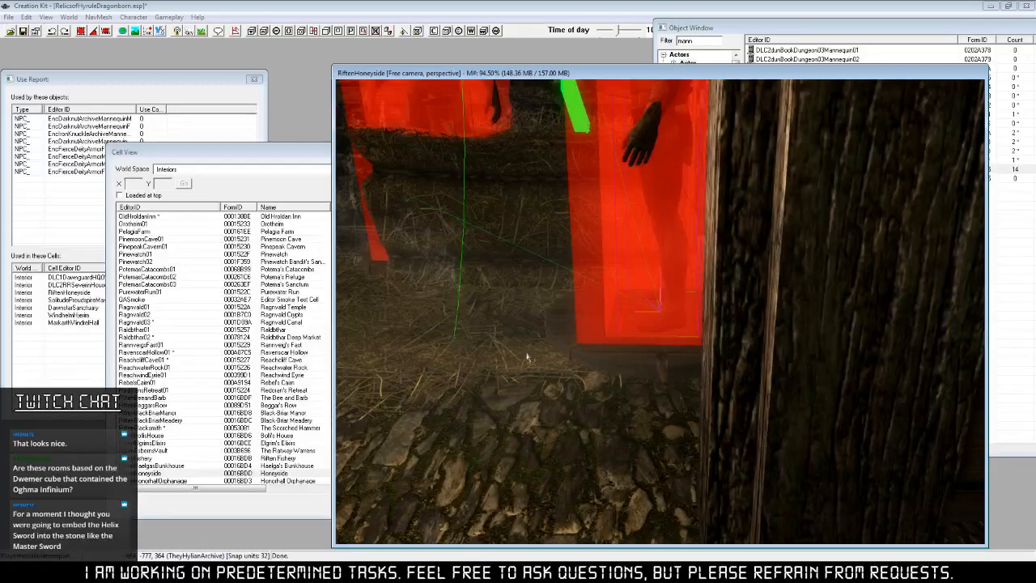
middle_click_drag(528, 357, 679, 364, "shift")
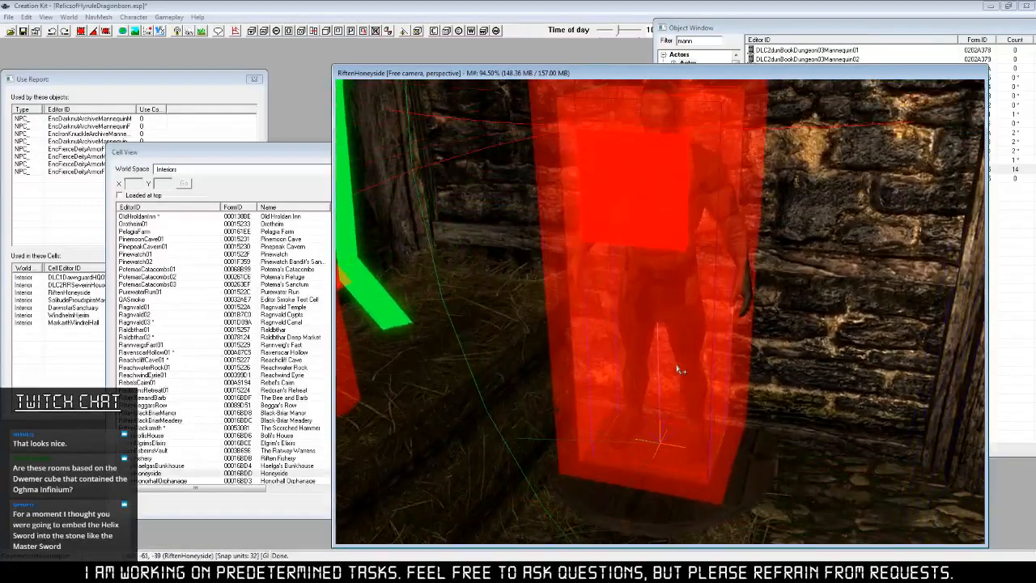
middle_click_drag(688, 408, 702, 386, "shift")
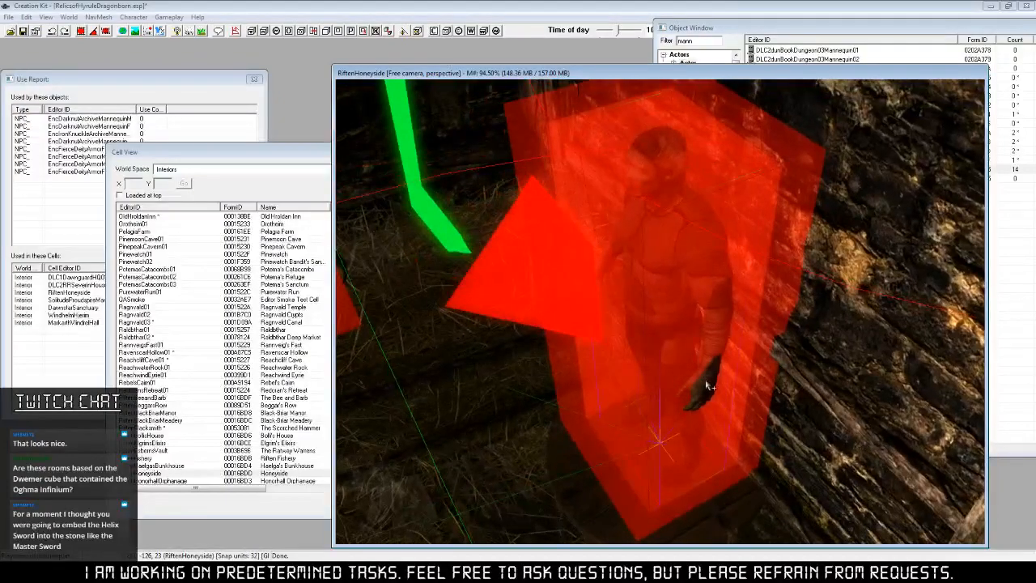
Select the PlayerHouseMannequin in RiftenHoneyside and open its reference properties at the linked references.
left_click(707, 381)
right_click(708, 382)
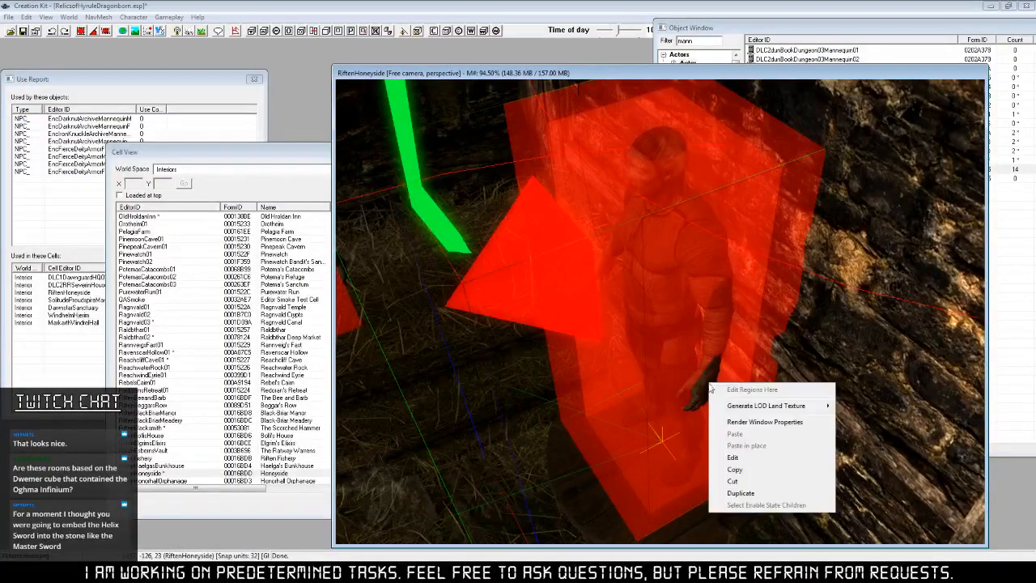
left_click(734, 75)
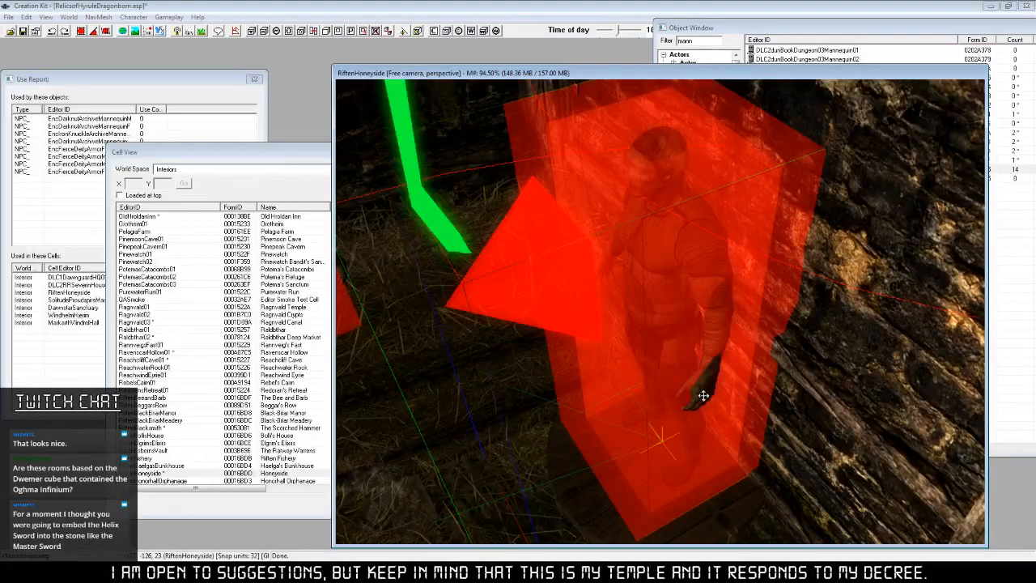
scroll(701, 393, "up", 6)
scroll(708, 399, "up", 4)
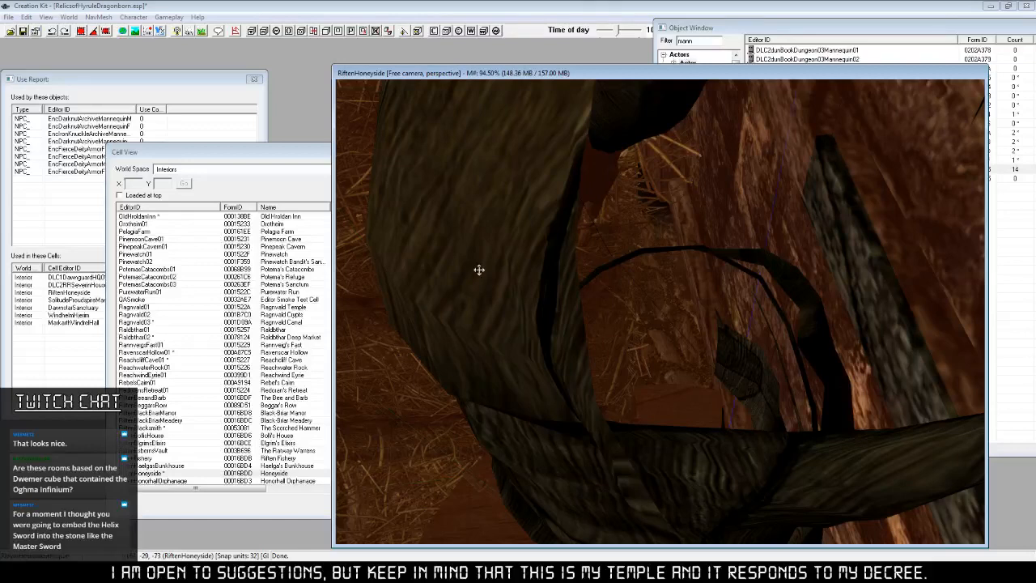
right_click(479, 269)
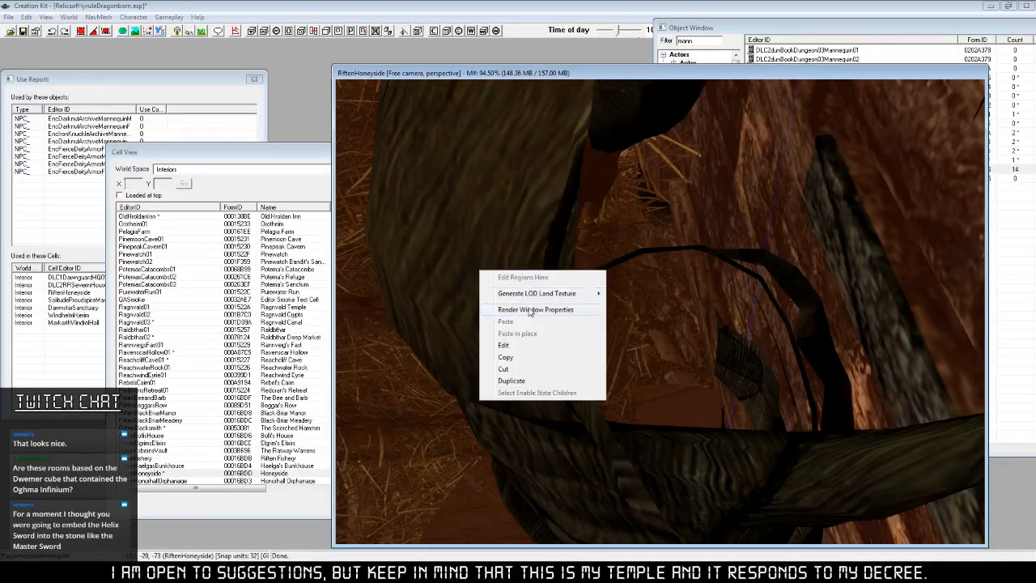
left_click(512, 343)
left_click(567, 224)
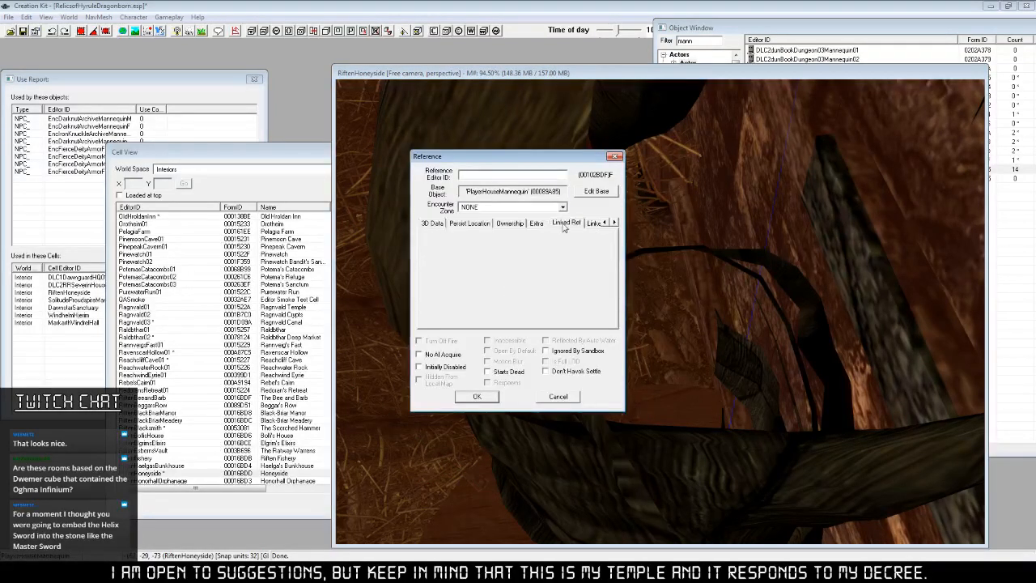
Look through the mannequin reference's remaining property pages as far as its attached scripts.
left_click(614, 222)
left_click(614, 221)
left_click(613, 222)
left_click(613, 221)
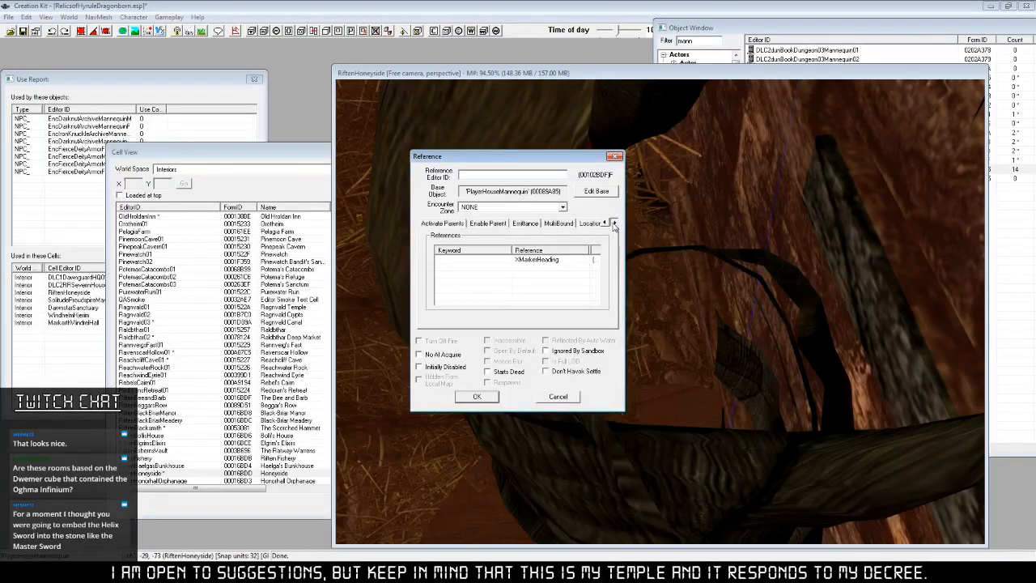
left_click(614, 222)
left_click(550, 222)
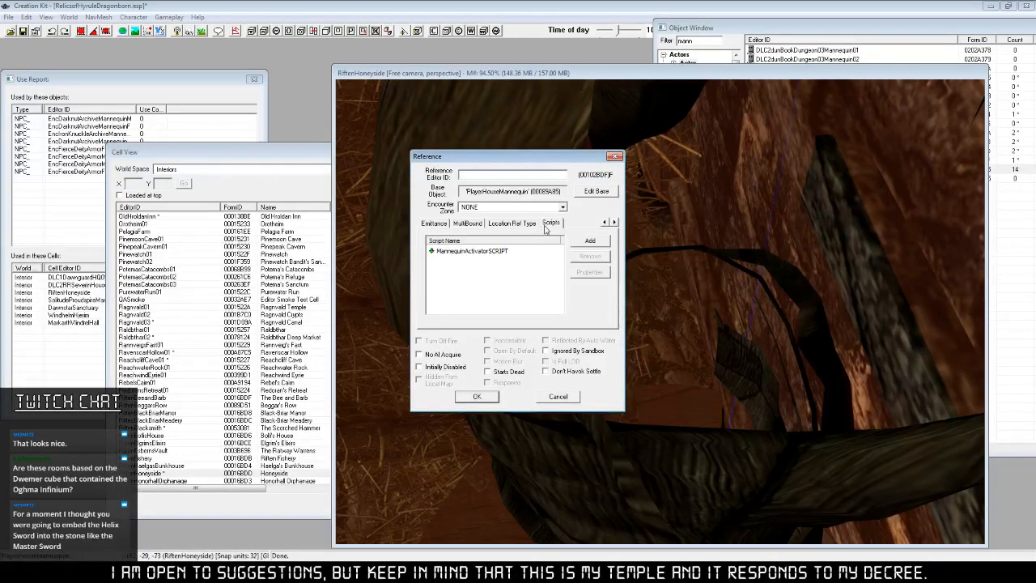
Read the source of MannequinActivatorSCRIPT through its OnCellLoad, OnEnable and OnActivate events, and close it and the reference without changes.
right_click(478, 253)
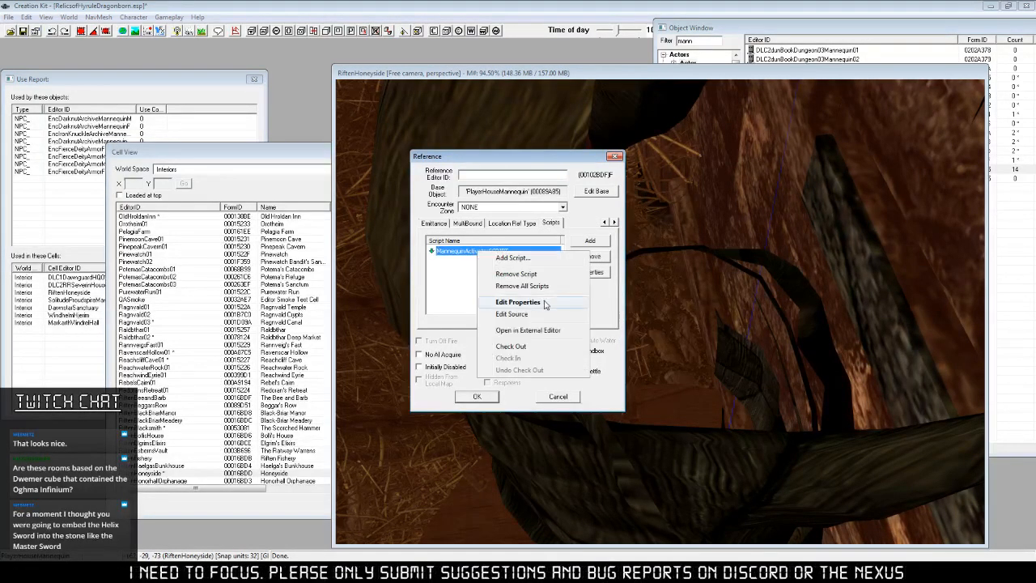
left_click(529, 313)
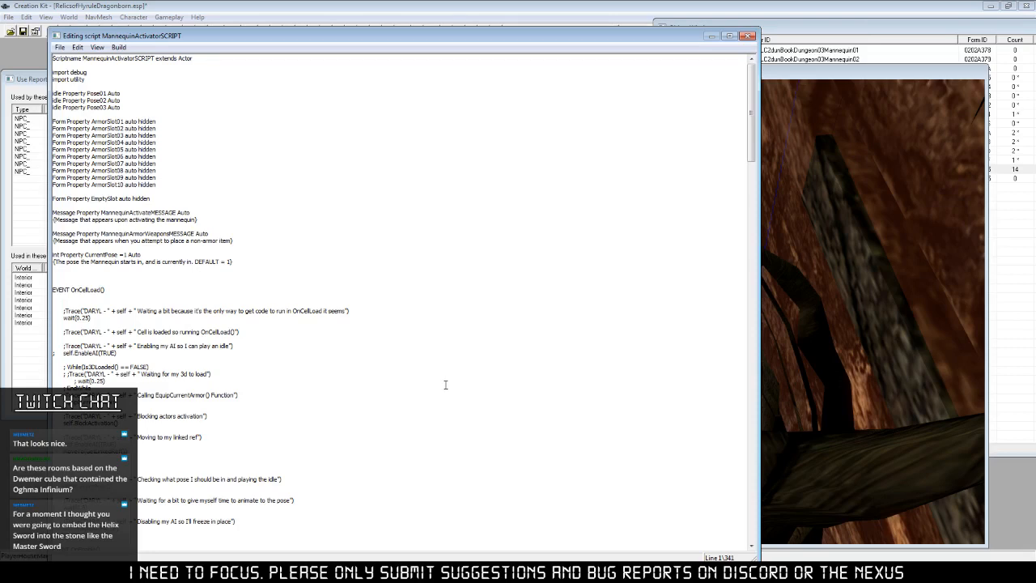
scroll(445, 384, "down", 6)
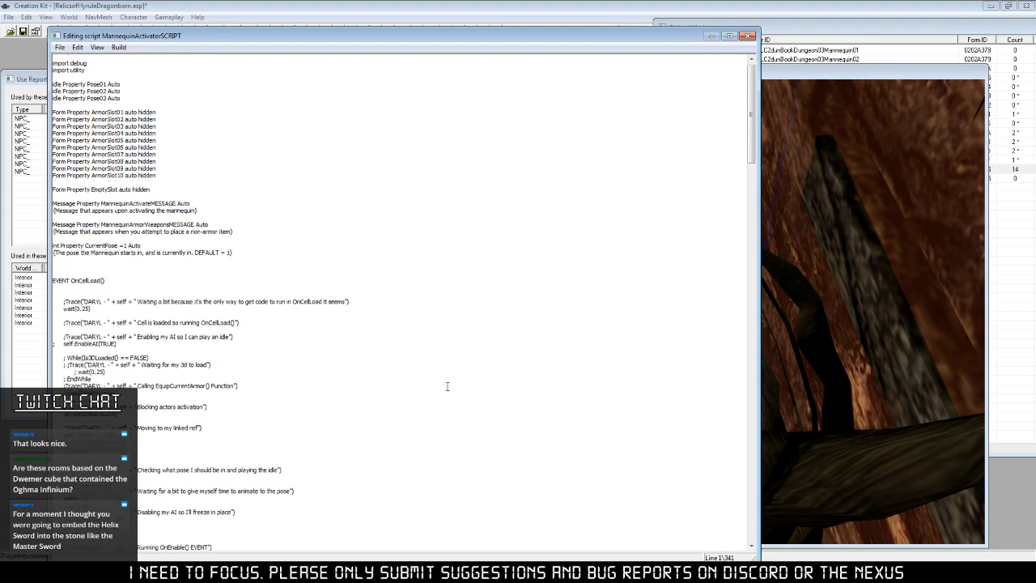
scroll(445, 387, "down", 3)
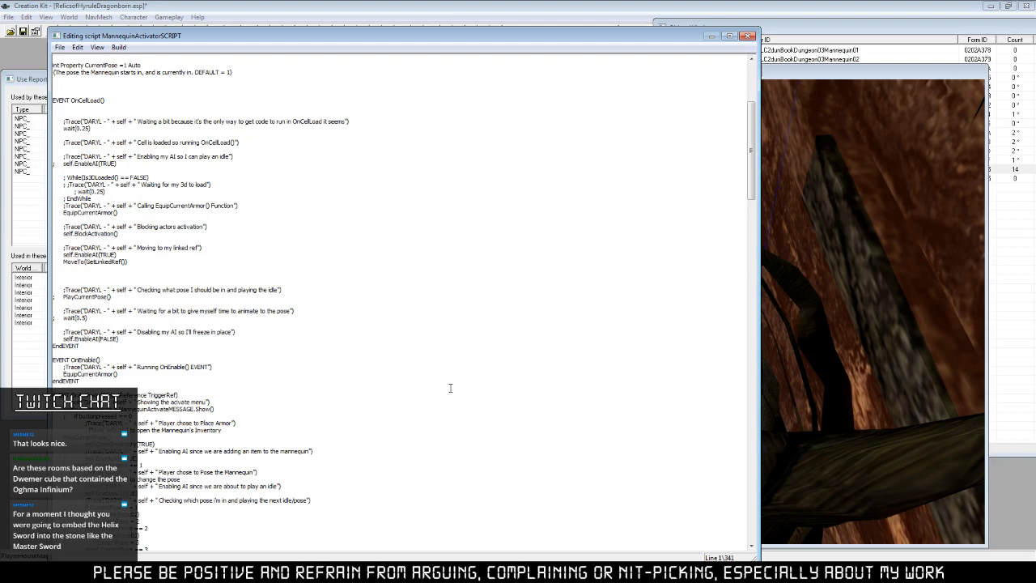
scroll(465, 413, "down", 4)
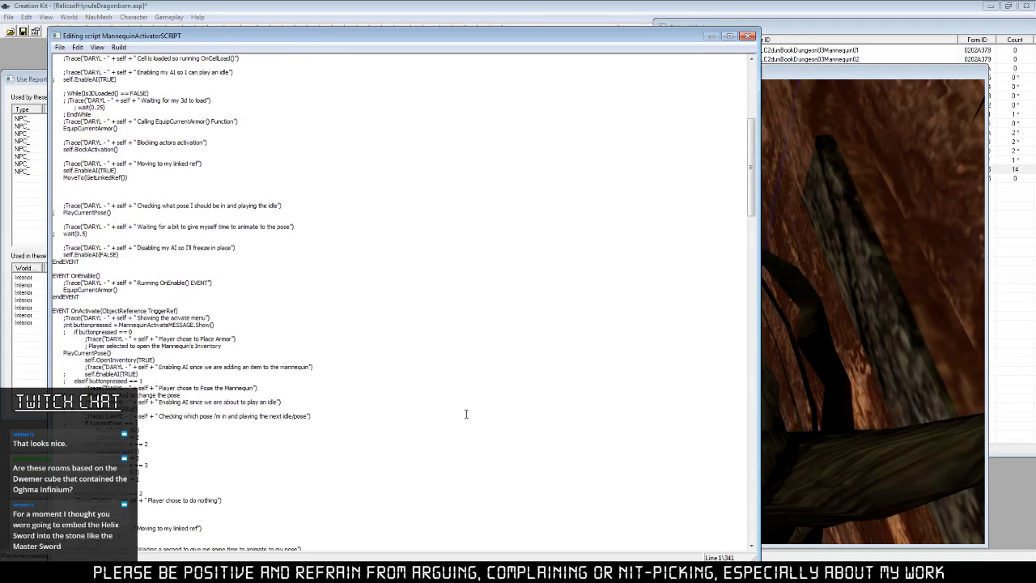
scroll(466, 414, "down", 5)
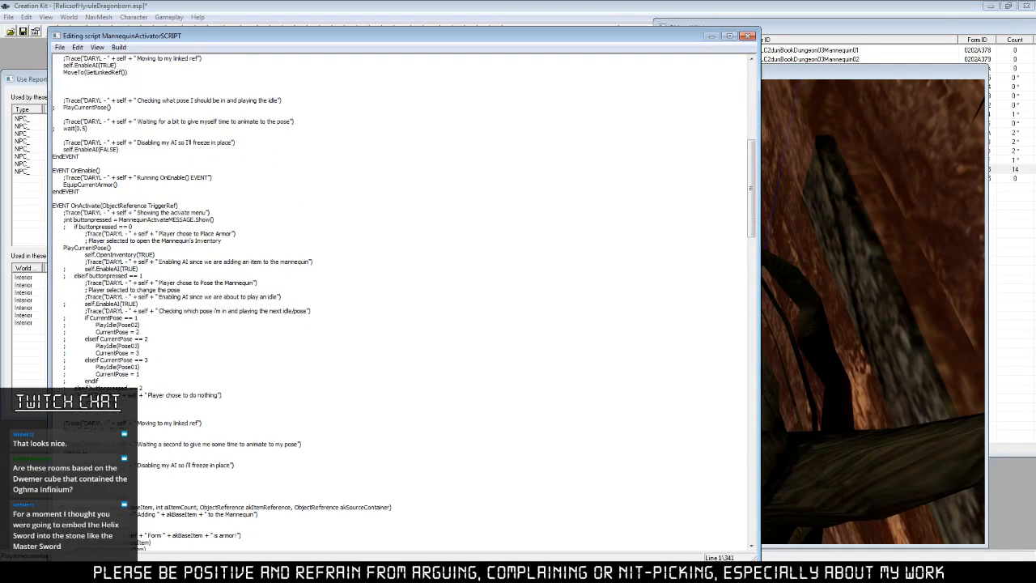
left_click(748, 36)
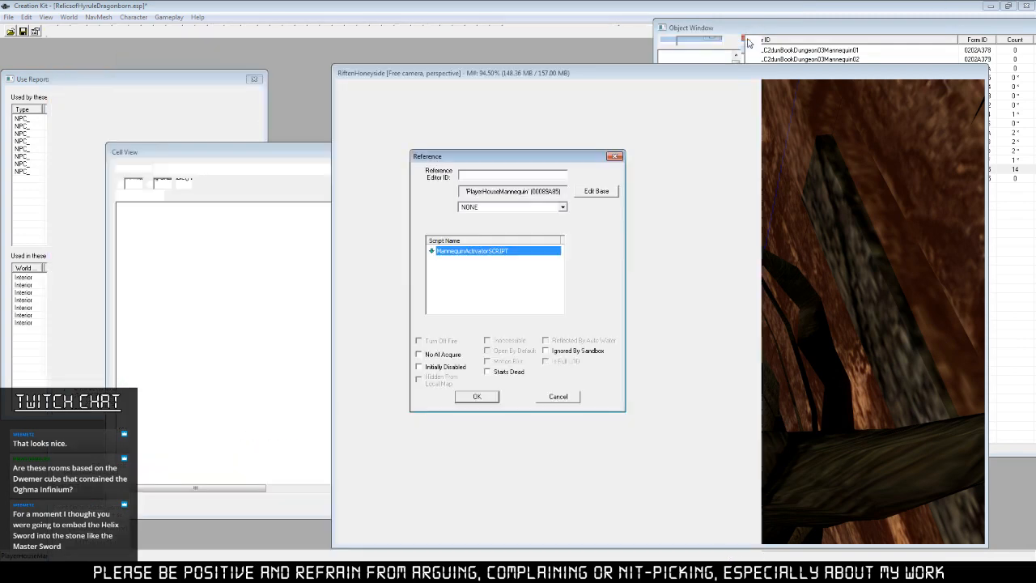
left_click(558, 396)
Filter the actors in the object list for "archive" and check the EncDarknutArchiveMannequinM entry.
left_click(790, 170)
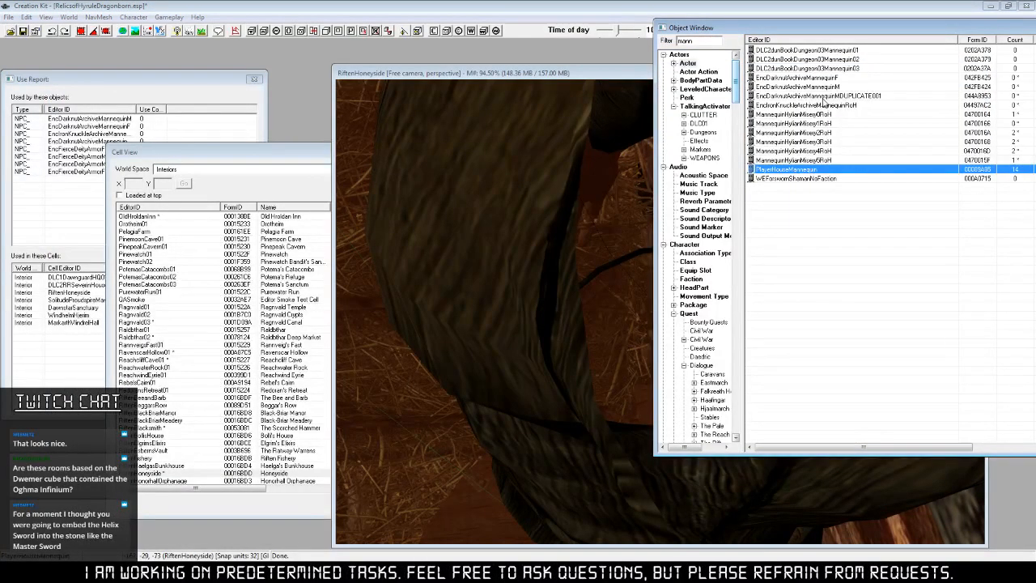
left_click_drag(890, 32, 750, 36)
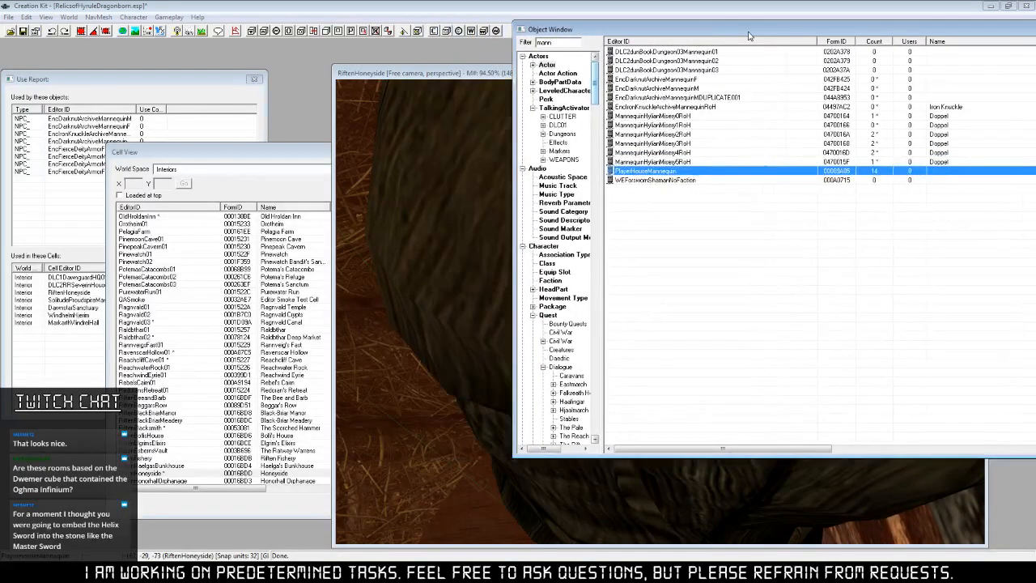
double_click(559, 43)
type("a")
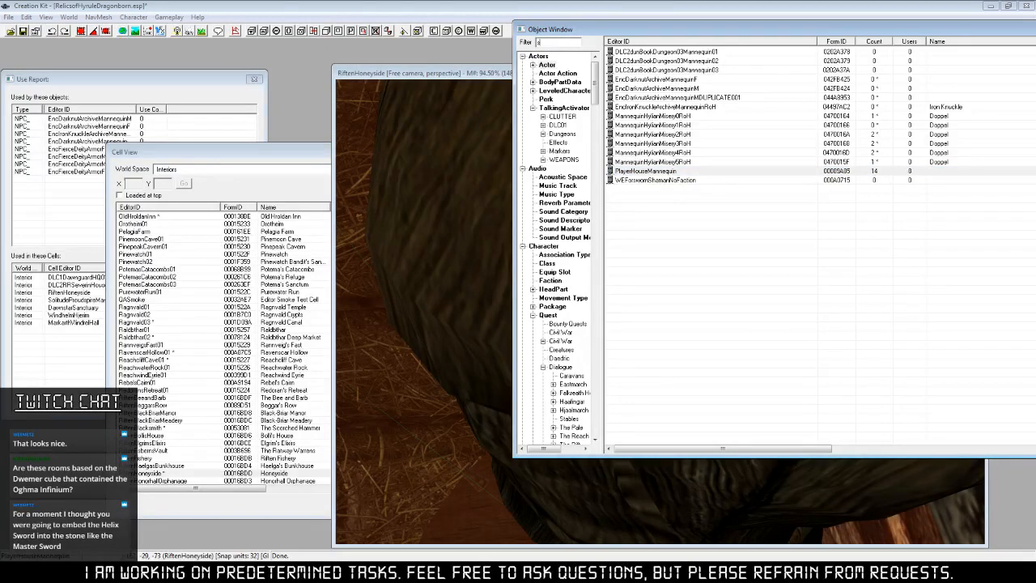
type("rchive")
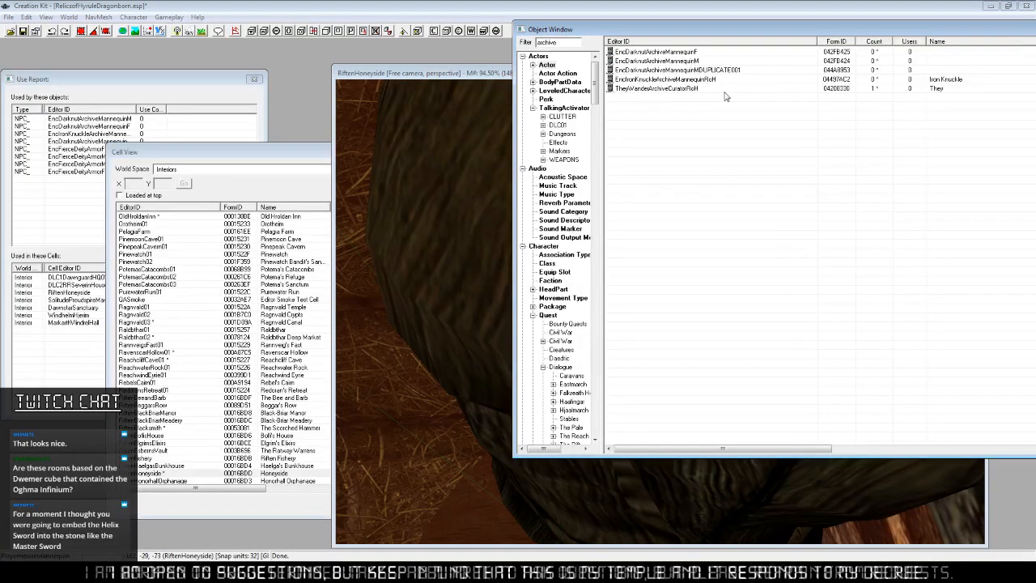
right_click(694, 61)
left_click(739, 204)
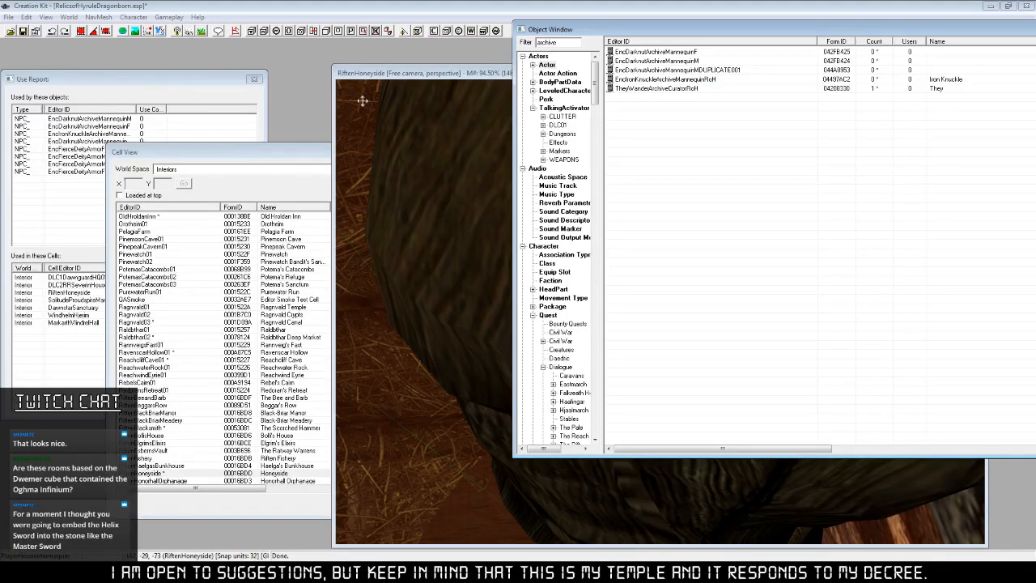
Load the TheyHylianArchive interior cell into the render window and close the open use report.
left_click(445, 76)
left_click(190, 151)
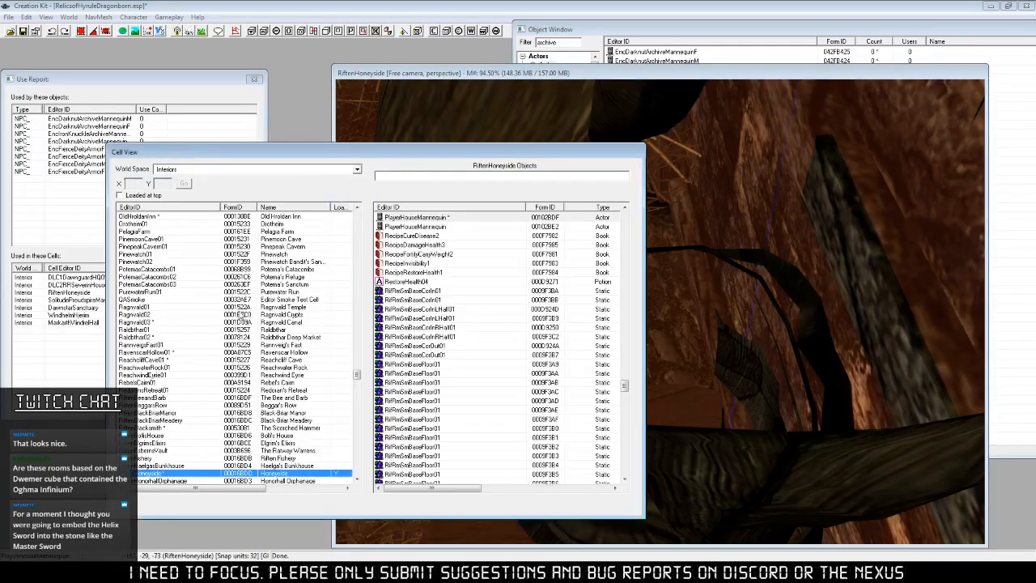
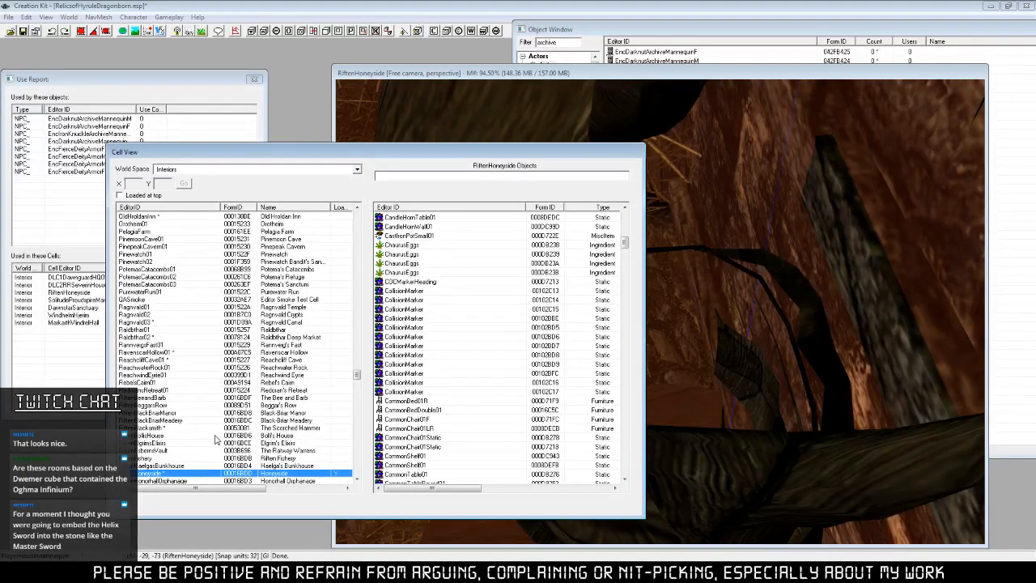
scroll(210, 441, "up", 20)
scroll(210, 441, "up", 20)
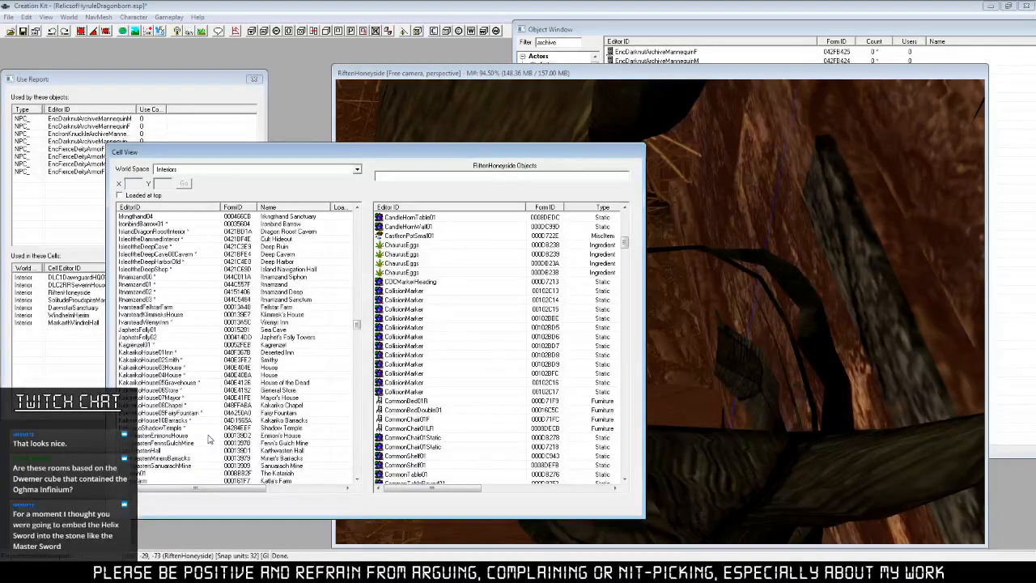
scroll(206, 440, "up", 20)
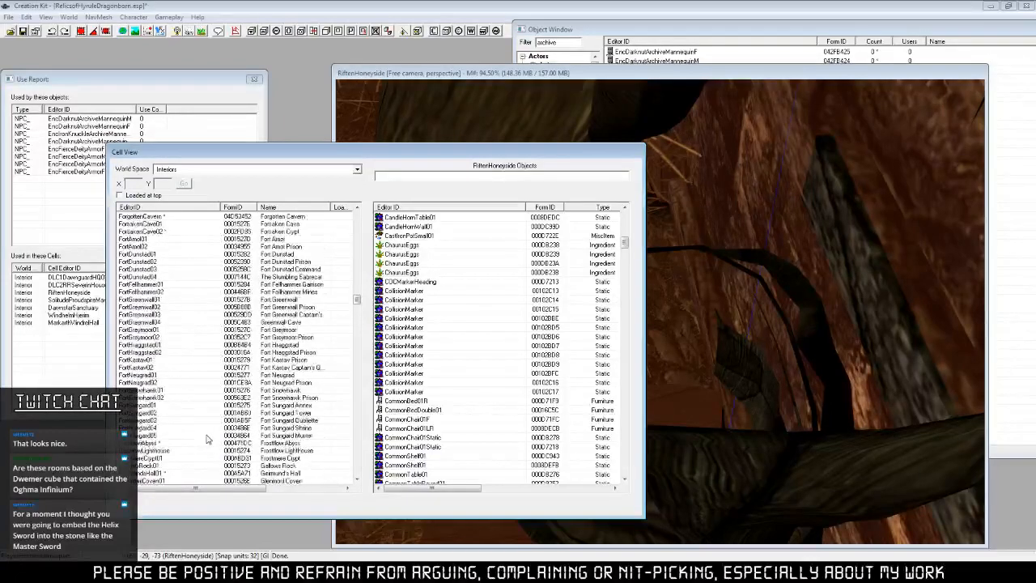
scroll(206, 439, "up", 15)
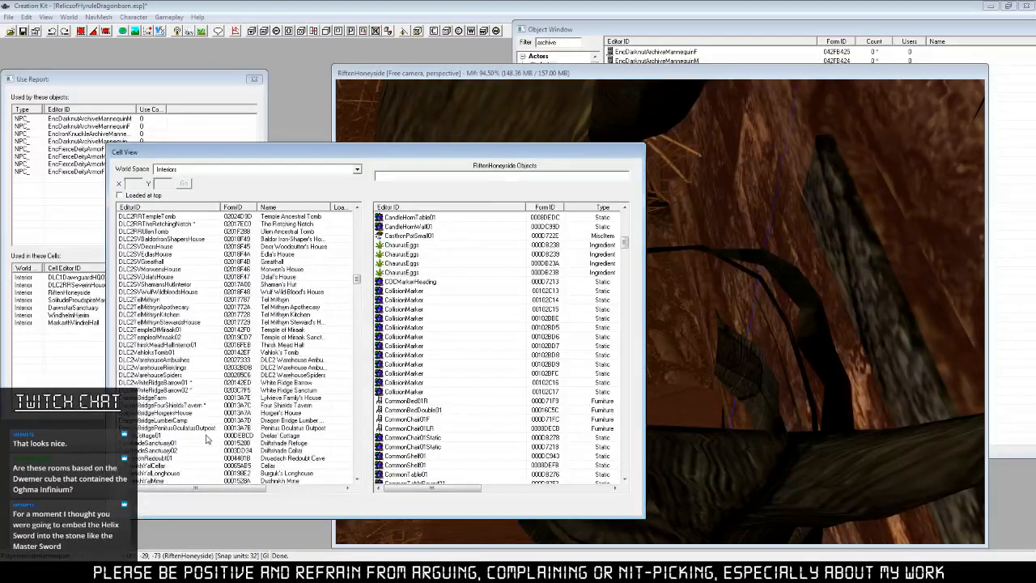
left_click(145, 299)
key("t")
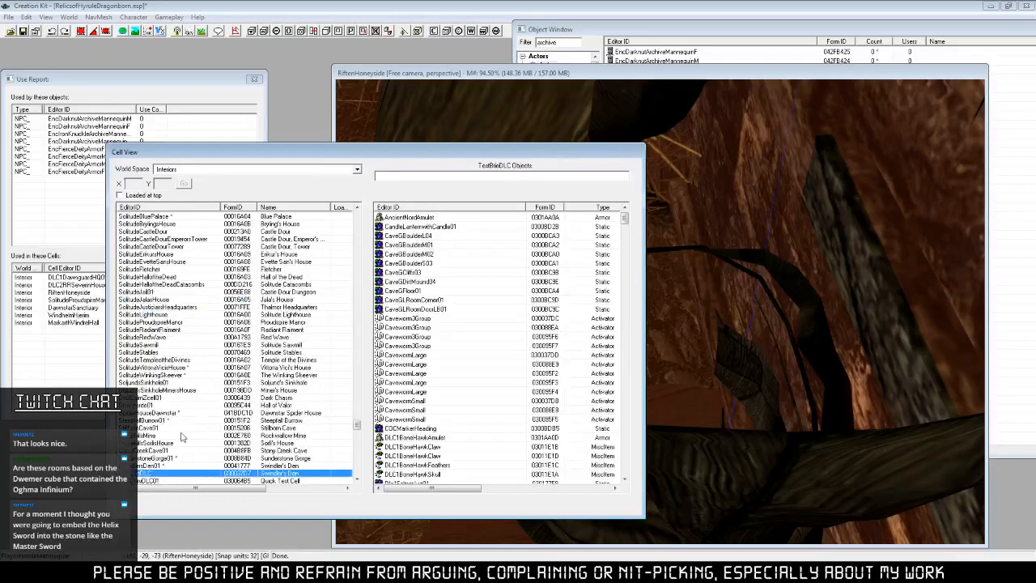
scroll(184, 435, "down", 9)
left_click(147, 397)
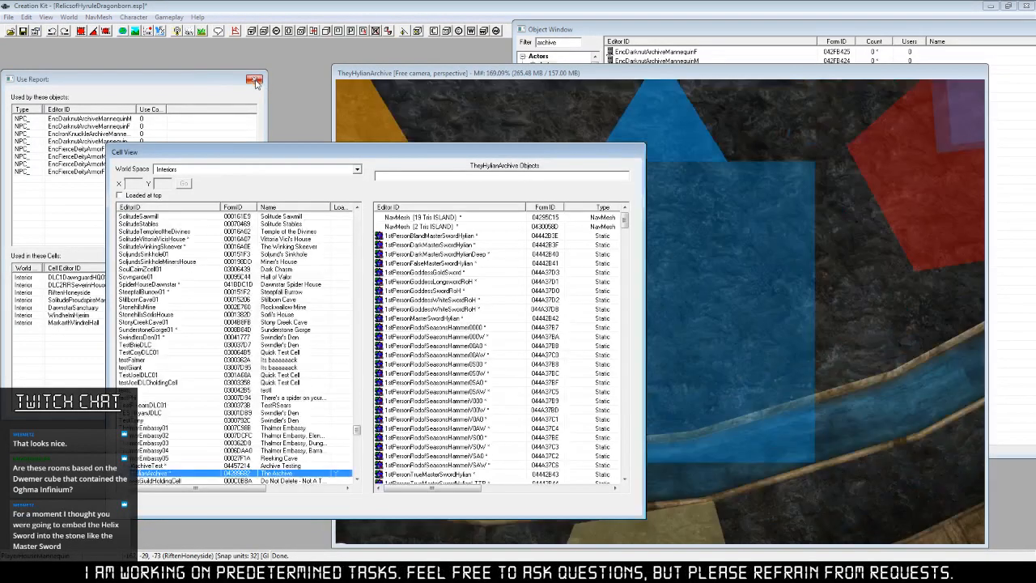
left_click(254, 78)
Examine the Archive's round main chamber, including the glowing light above it and the robed figures on the floor.
scroll(654, 345, "down", 10)
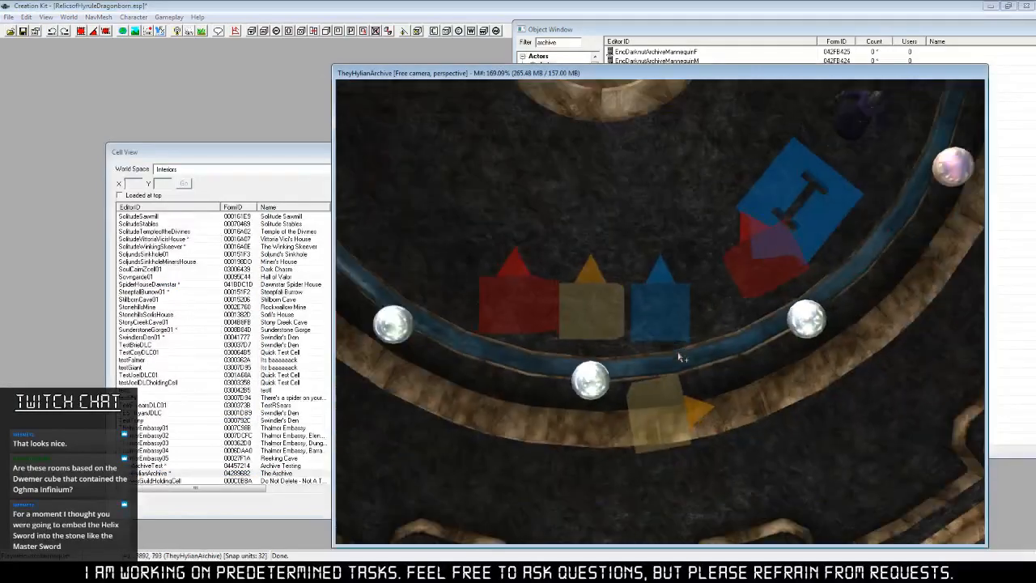
middle_click_drag(685, 260, 695, 285)
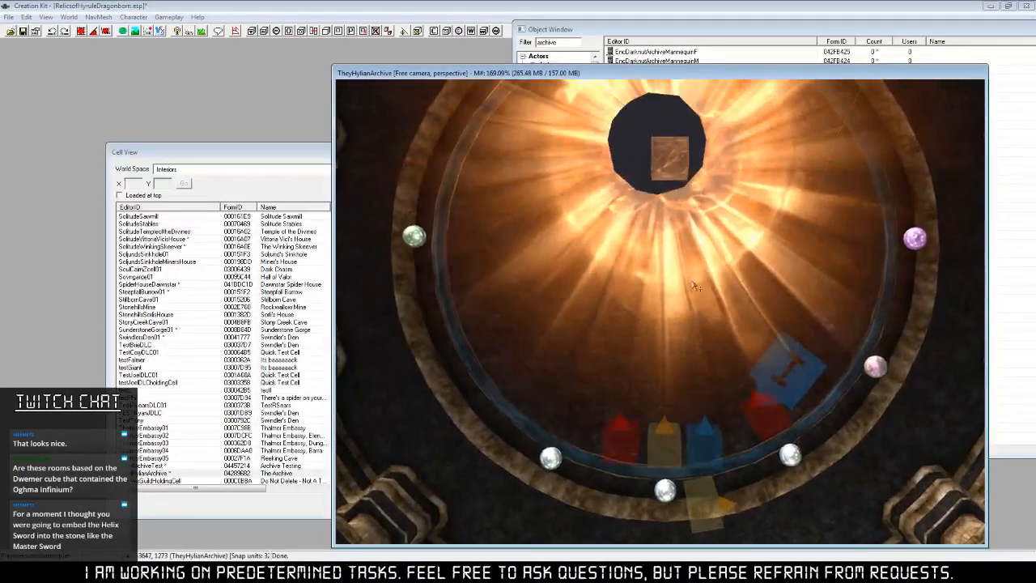
left_click(674, 155)
middle_click_drag(730, 336, 751, 309, "shift")
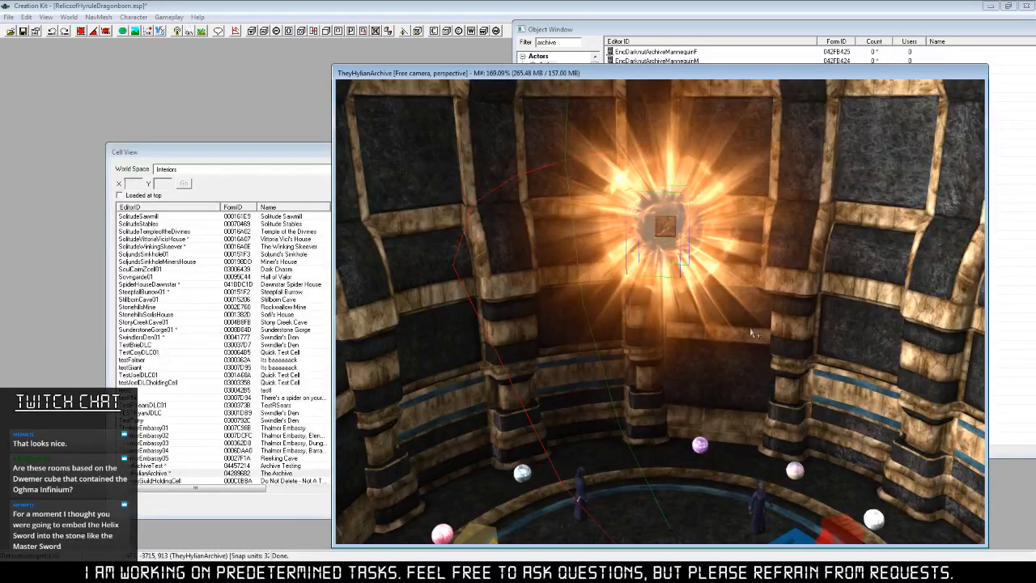
middle_click_drag(752, 332, 754, 355, "shift")
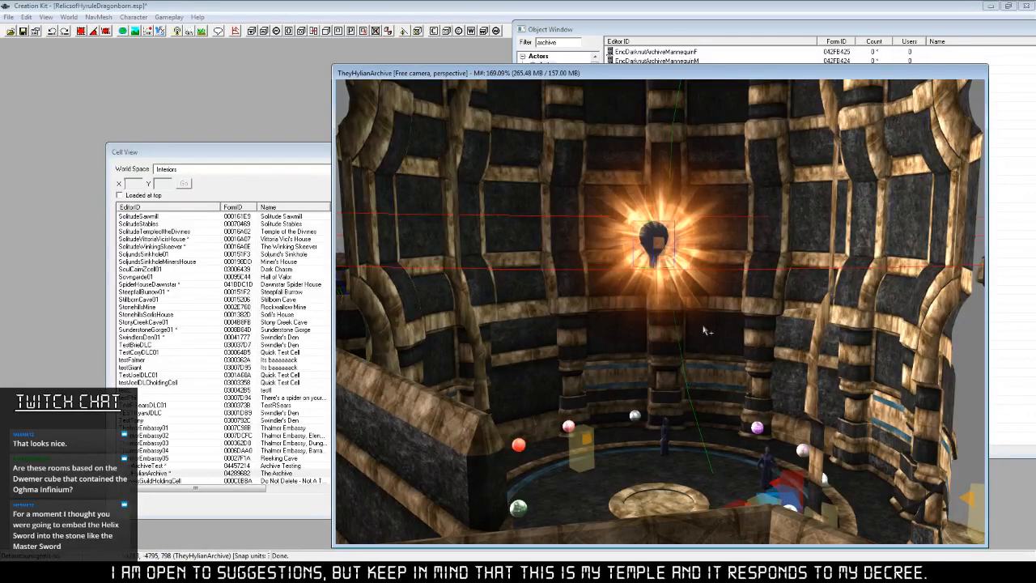
scroll(714, 420, "up", 5)
scroll(686, 396, "up", 8)
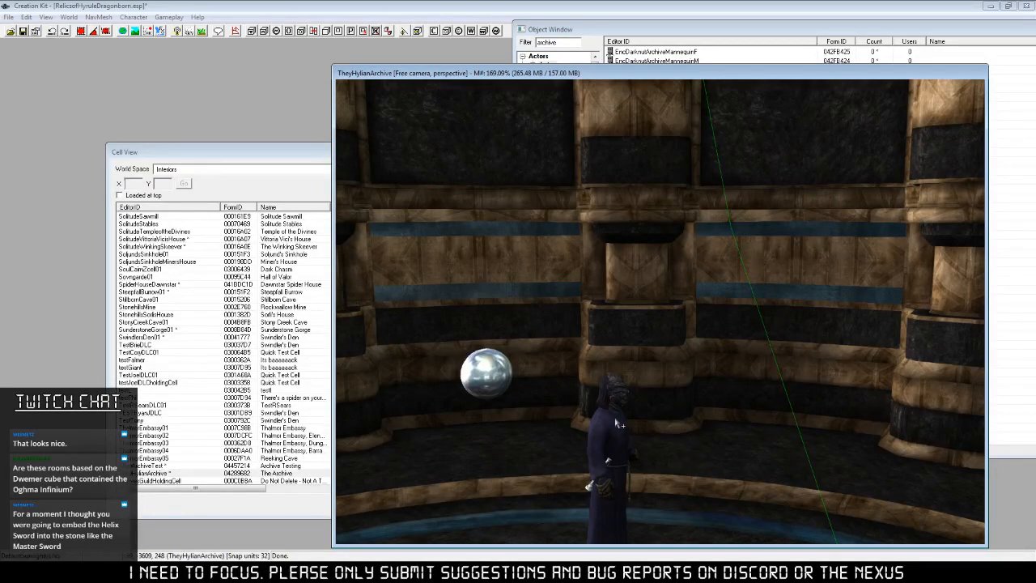
middle_click_drag(671, 445, 722, 266)
scroll(672, 421, "up", 5)
scroll(673, 421, "down", 6)
scroll(721, 385, "down", 5)
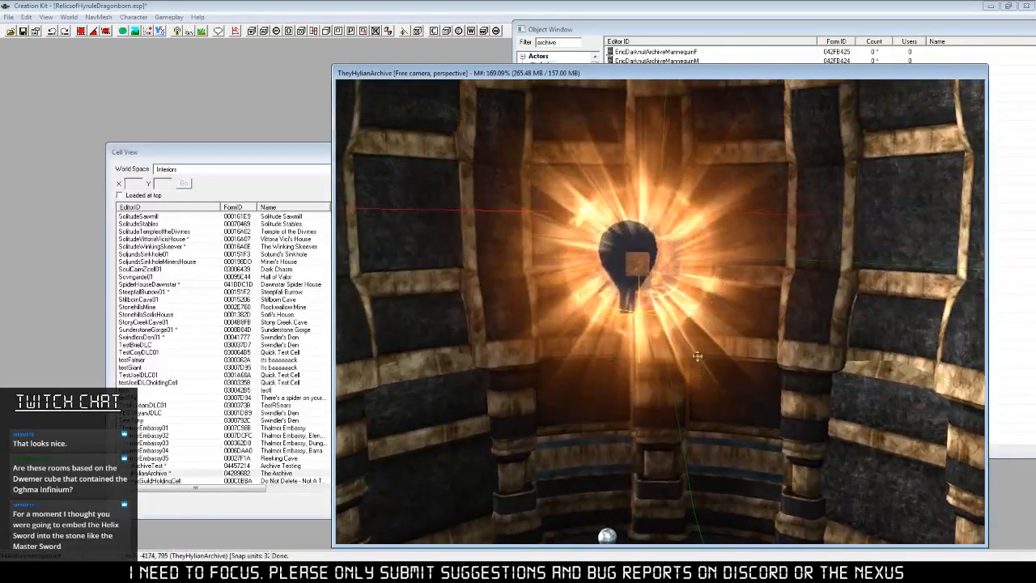
Examine the Archive's side room with the globe, its walls and the markers on its floor.
middle_click_drag(686, 348, 613, 303, "shift")
middle_click_drag(712, 416, 720, 280, "shift")
scroll(739, 268, "down", 5)
scroll(733, 259, "up", 6)
scroll(720, 280, "down", 6)
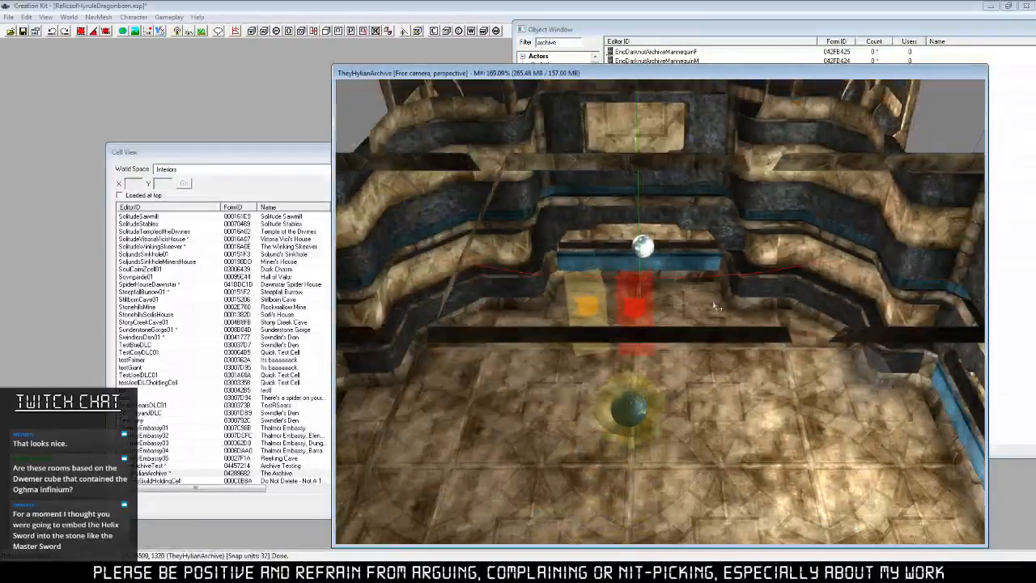
middle_click_drag(719, 324, 701, 375, "shift")
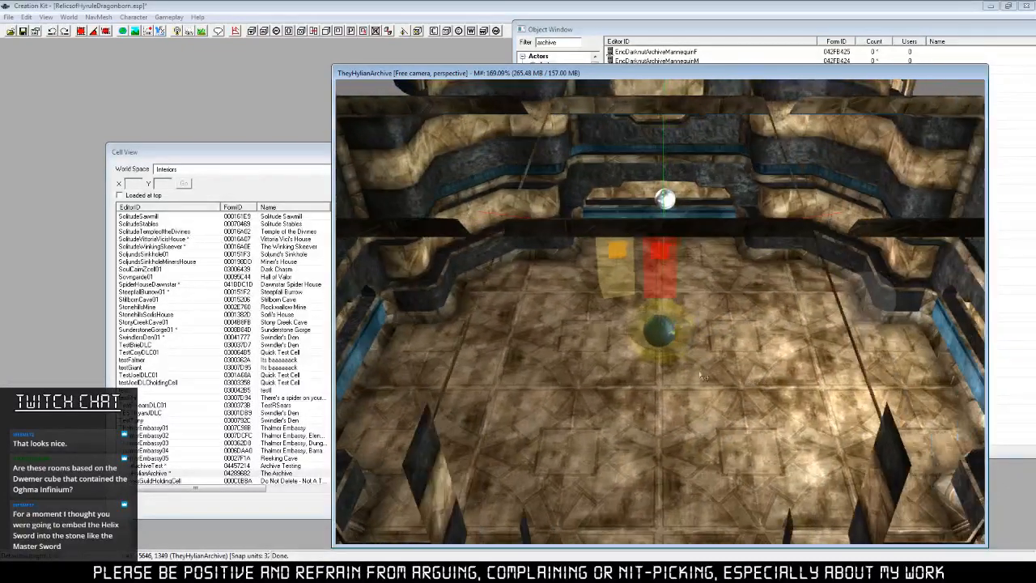
left_click(669, 340)
middle_click_drag(669, 340, 706, 356, "shift")
scroll(720, 373, "up", 8)
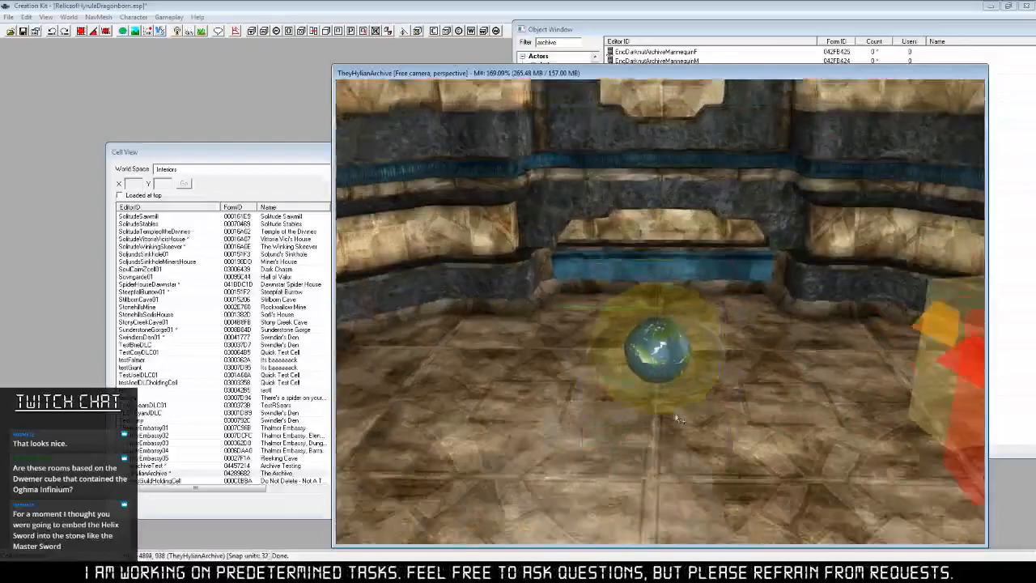
middle_click_drag(748, 410, 769, 404, "shift")
scroll(764, 394, "down", 4)
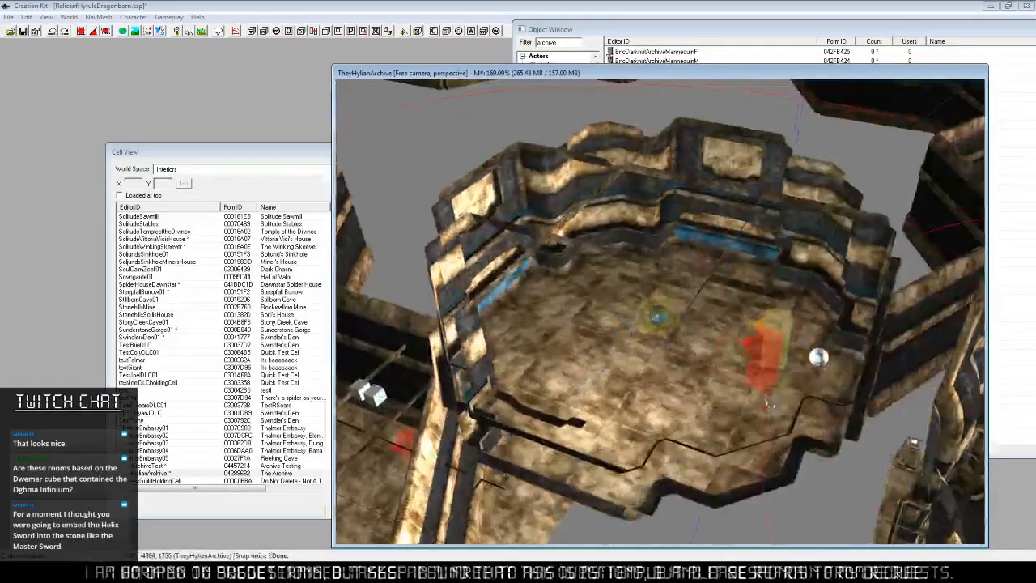
Inspect the two grey cubes beside the wall of the neighbouring empty hexagonal room.
scroll(768, 405, "down", 4)
middle_click_drag(461, 437, 654, 419)
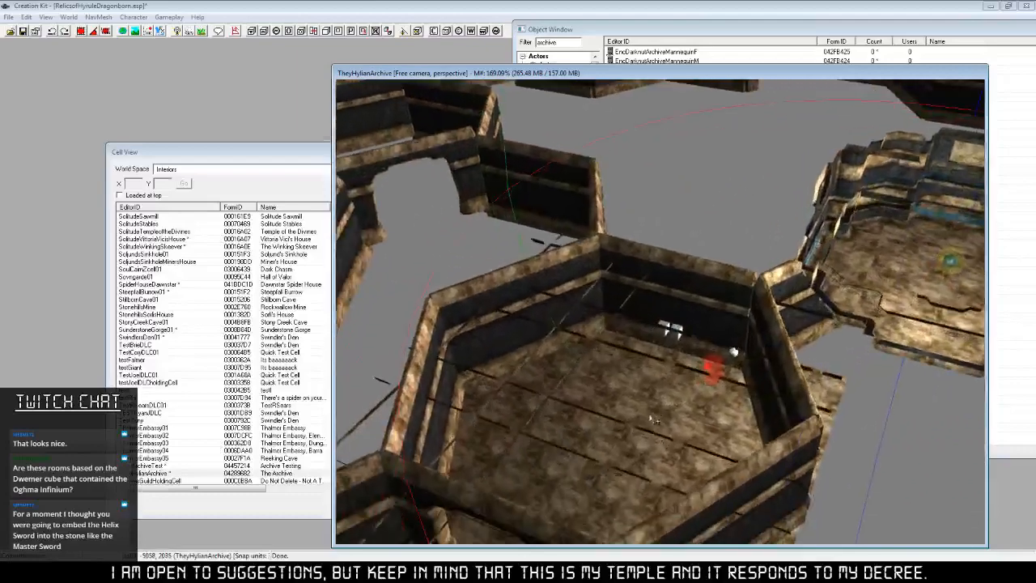
scroll(654, 419, "up", 8)
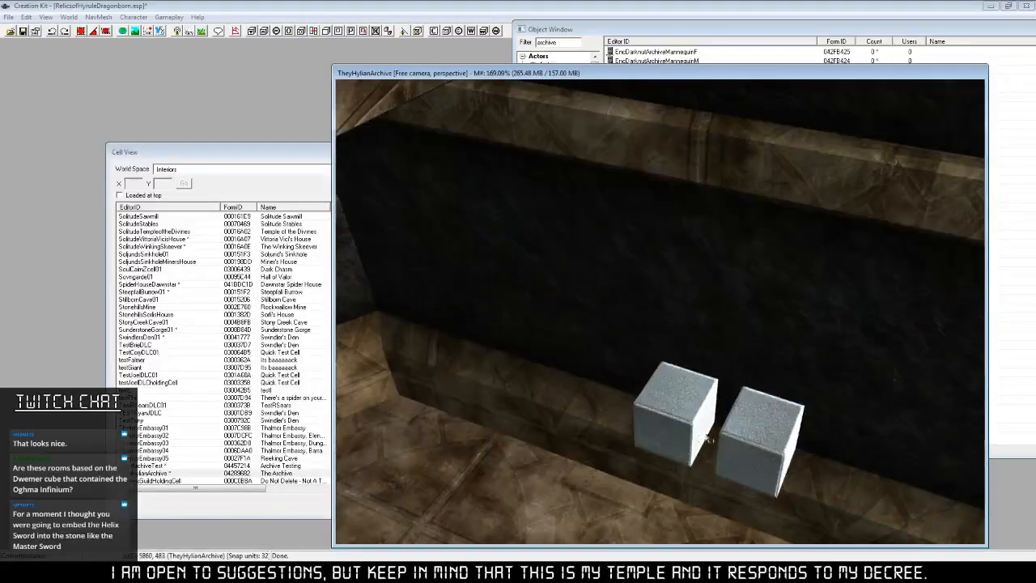
scroll(709, 439, "up", 3)
mouse_move(783, 465)
middle_mouse_down("shift")
mouse_move(794, 424)
mouse_move(801, 469)
mouse_move(782, 452)
mouse_move(801, 463)
middle_mouse_up("shift")
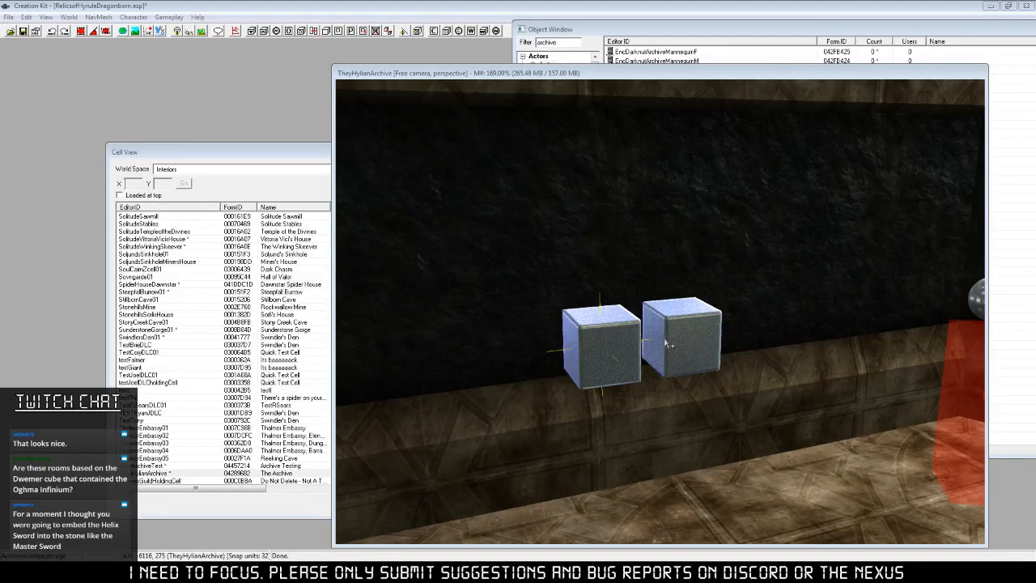
key("alt+Tab")
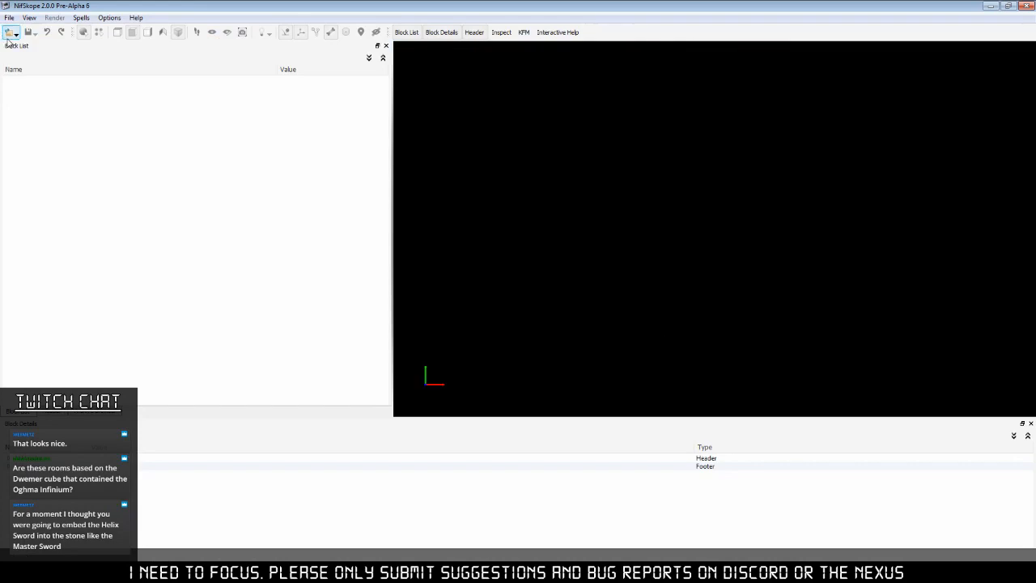
left_click(10, 33)
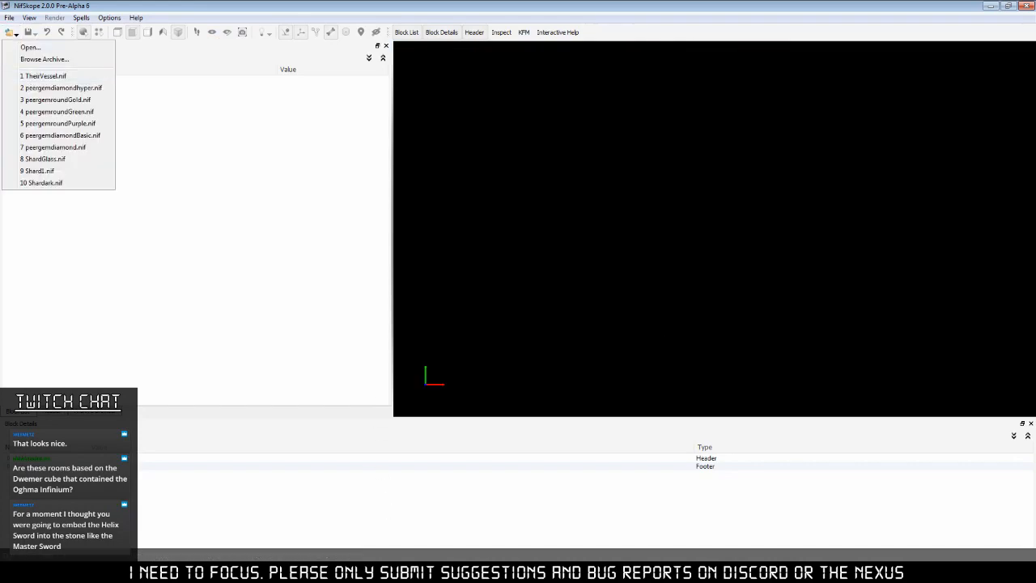
key("alt+Tab")
Examine the Archive room with the round patterned platform and the display stands around it.
scroll(847, 342, "down", 6)
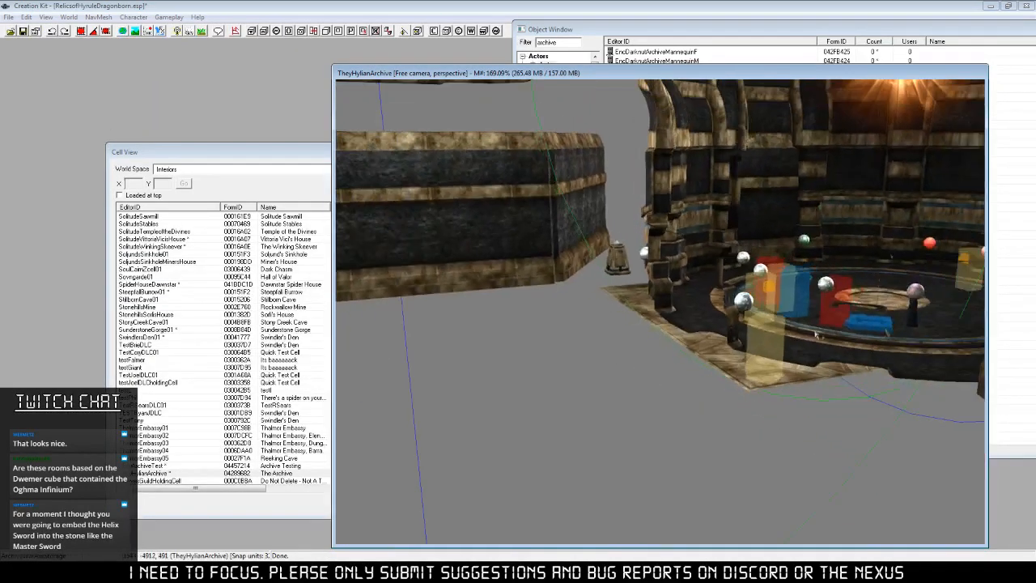
middle_click_drag(815, 334, 821, 215, "shift")
scroll(809, 381, "down", 5)
scroll(716, 423, "up", 4)
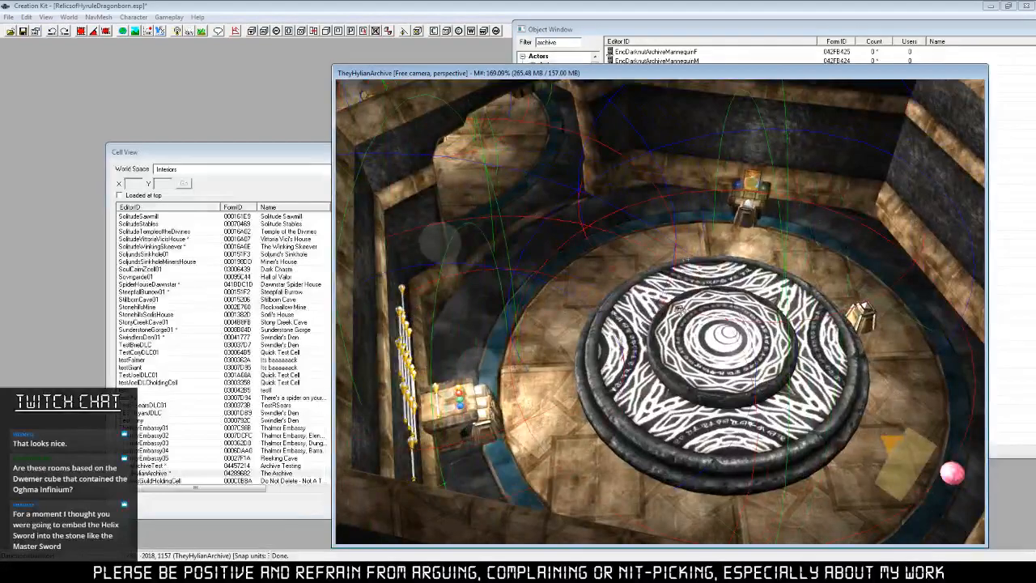
middle_click_drag(808, 382, 722, 394, "shift")
scroll(722, 394, "up", 7)
middle_click_drag(729, 326, 700, 367)
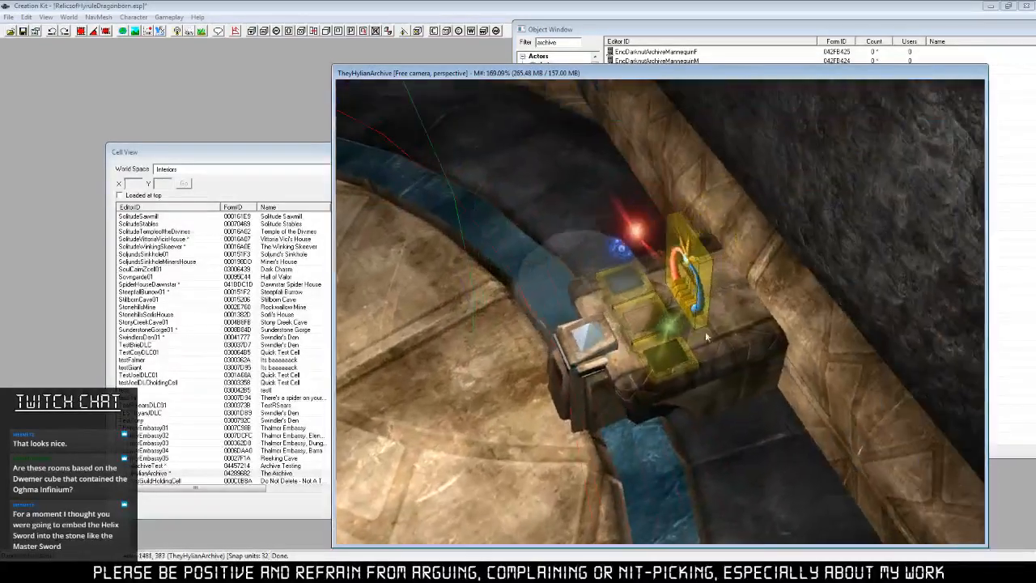
scroll(752, 333, "up", 5)
Examine the sword and orb display table and the exhibit rooms surrounding it.
middle_click_drag(781, 197, 686, 387, "shift")
scroll(676, 369, "down", 7)
scroll(700, 409, "up", 6)
scroll(669, 407, "down", 8)
scroll(693, 386, "up", 4)
scroll(716, 323, "up", 3)
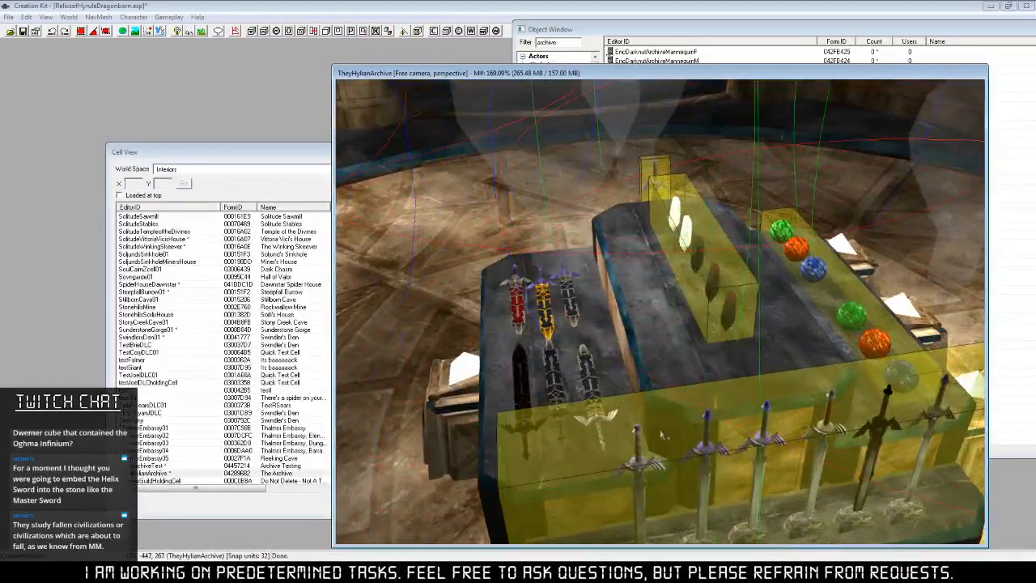
middle_click_drag(645, 435, 663, 325, "shift")
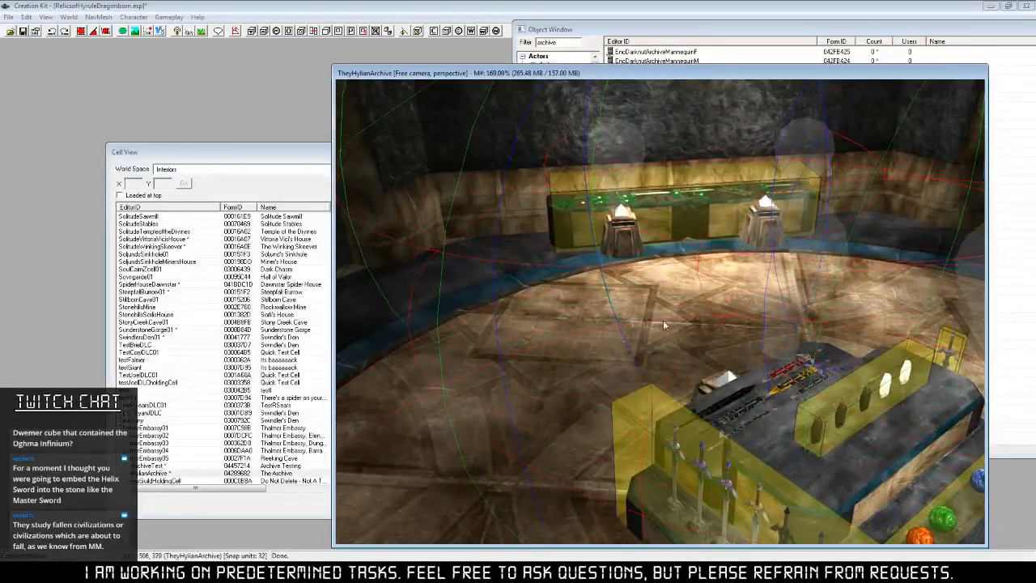
scroll(572, 395, "down", 6)
middle_click_drag(571, 395, 594, 393)
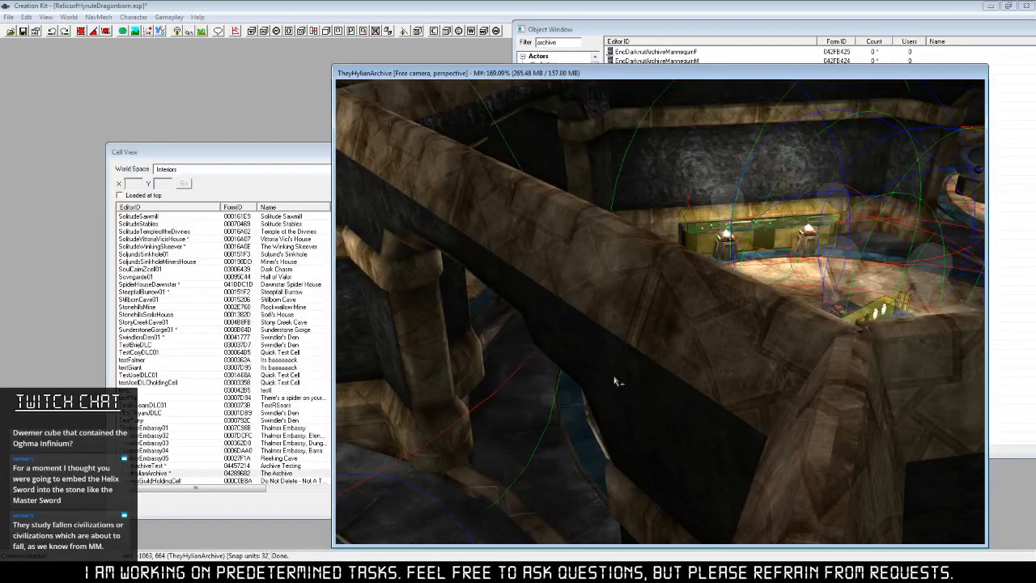
middle_click_drag(615, 380, 738, 331, "shift")
scroll(624, 375, "down", 5)
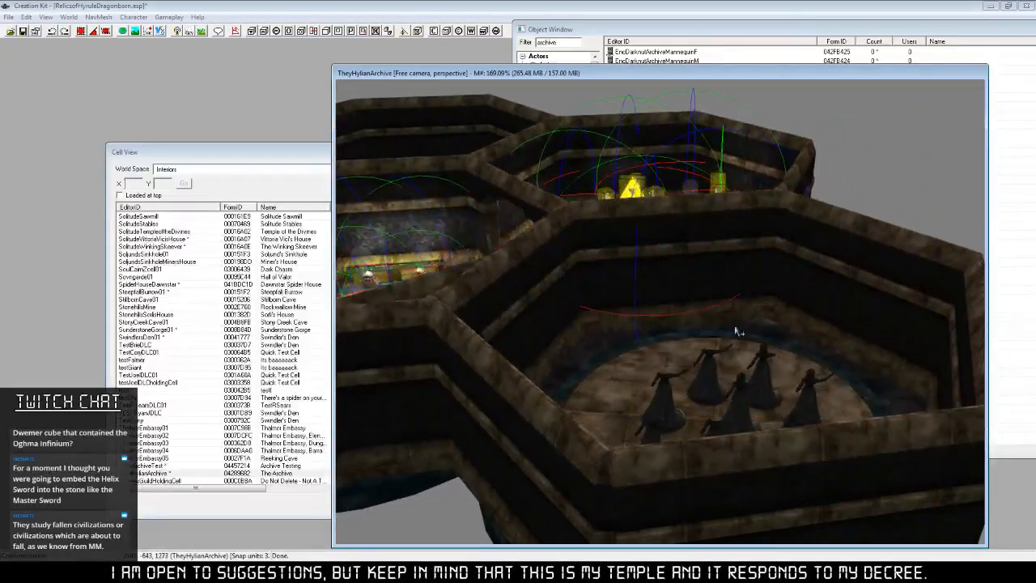
Inspect the display table holding the coloured crystals and masks, and select the crystals for a closer look.
middle_click_drag(490, 313, 662, 417, "shift")
scroll(662, 418, "up", 5)
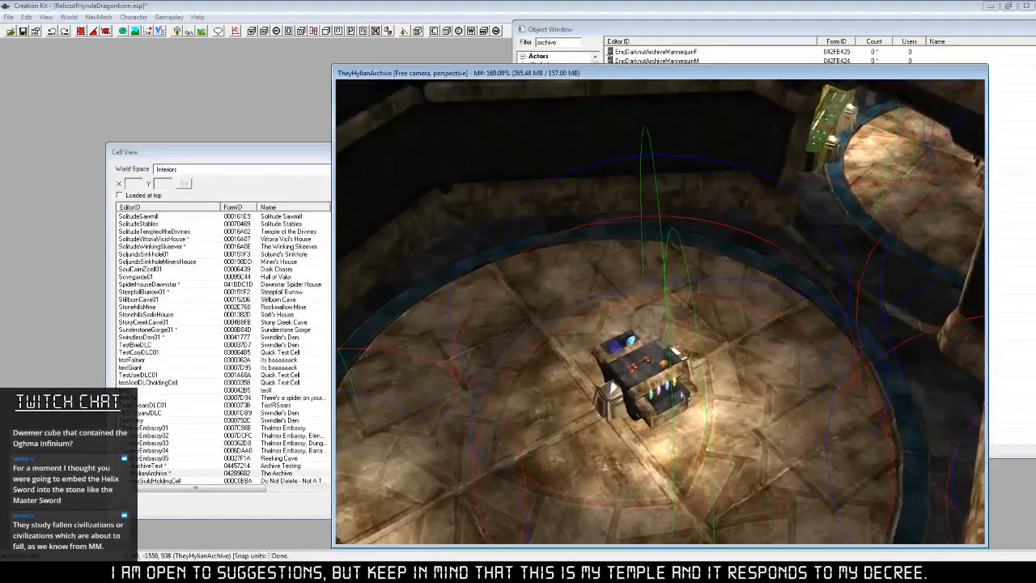
scroll(686, 396, "up", 3)
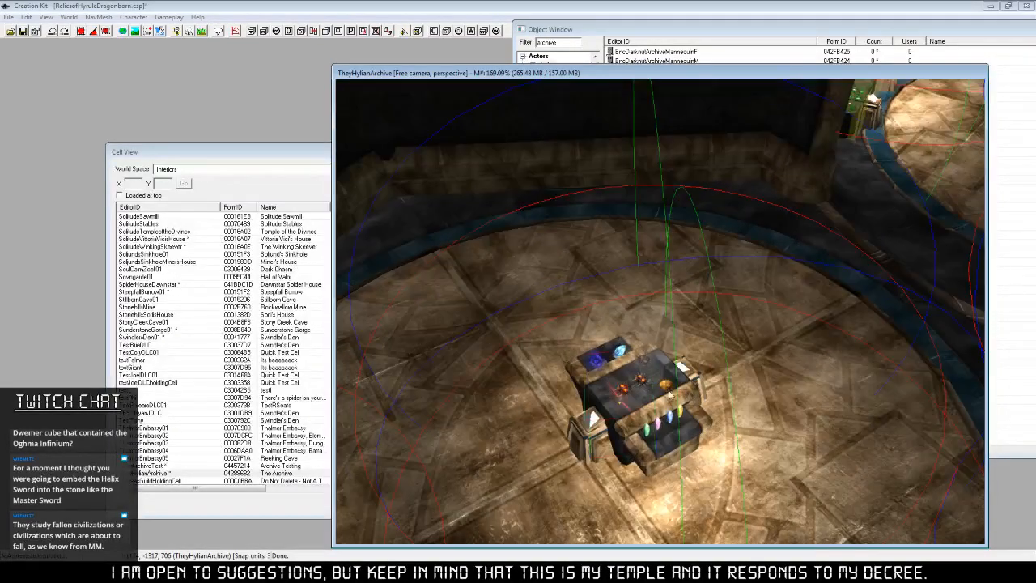
scroll(670, 394, "up", 6)
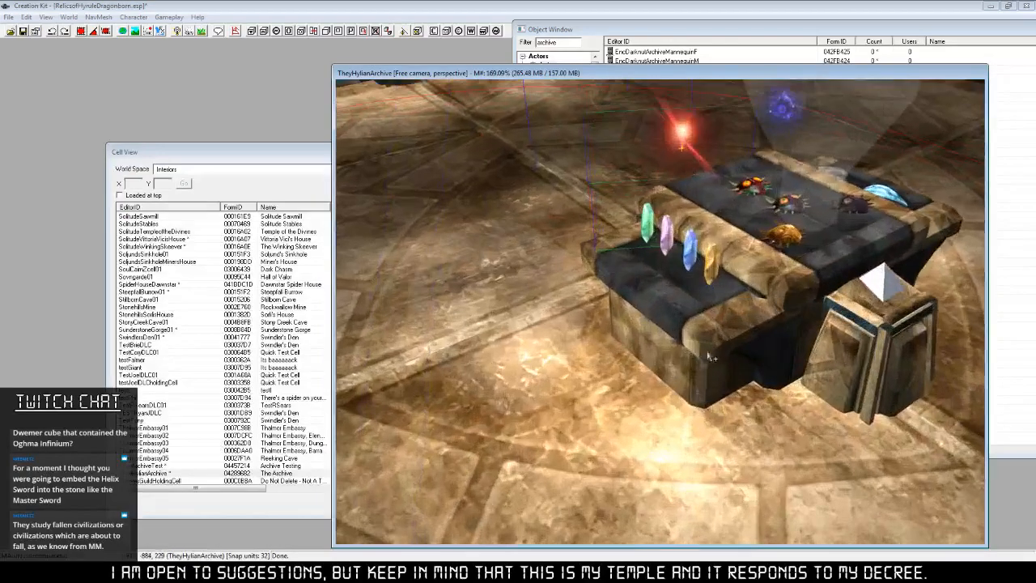
middle_click_drag(710, 357, 645, 348, "shift")
scroll(754, 374, "up", 3)
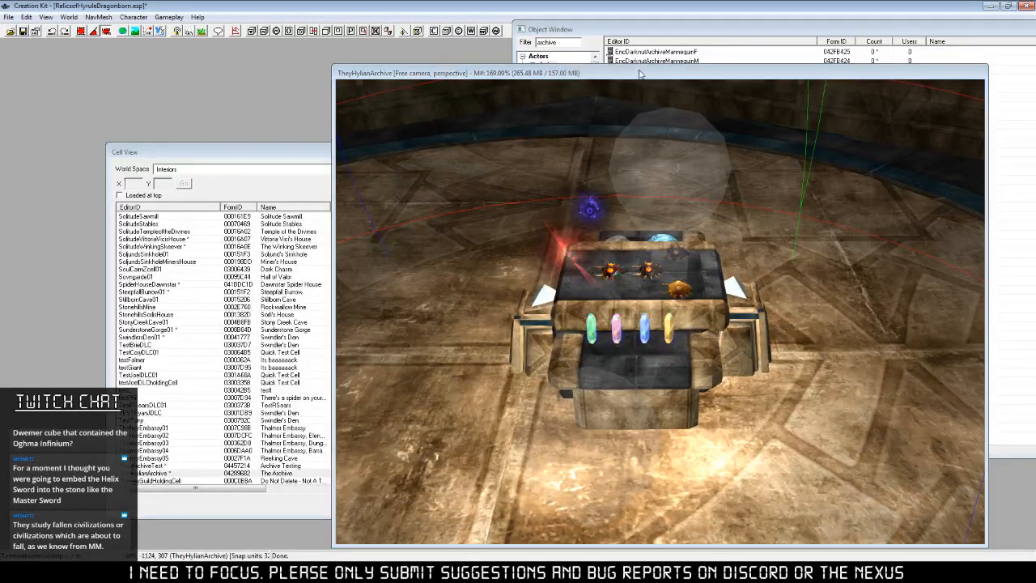
left_click_drag(640, 73, 634, 72)
left_click(639, 323)
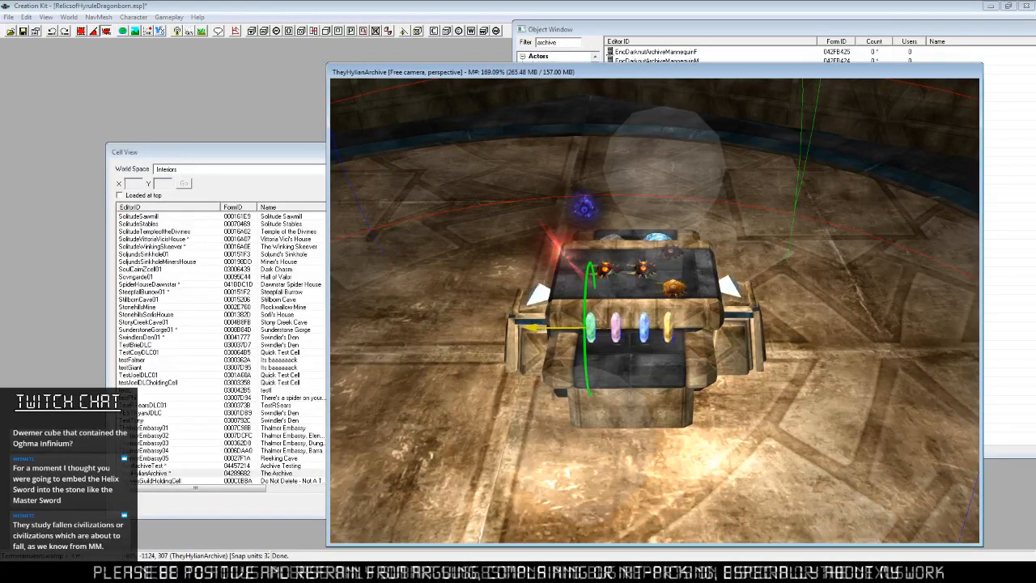
middle_click_drag(722, 359, 620, 344)
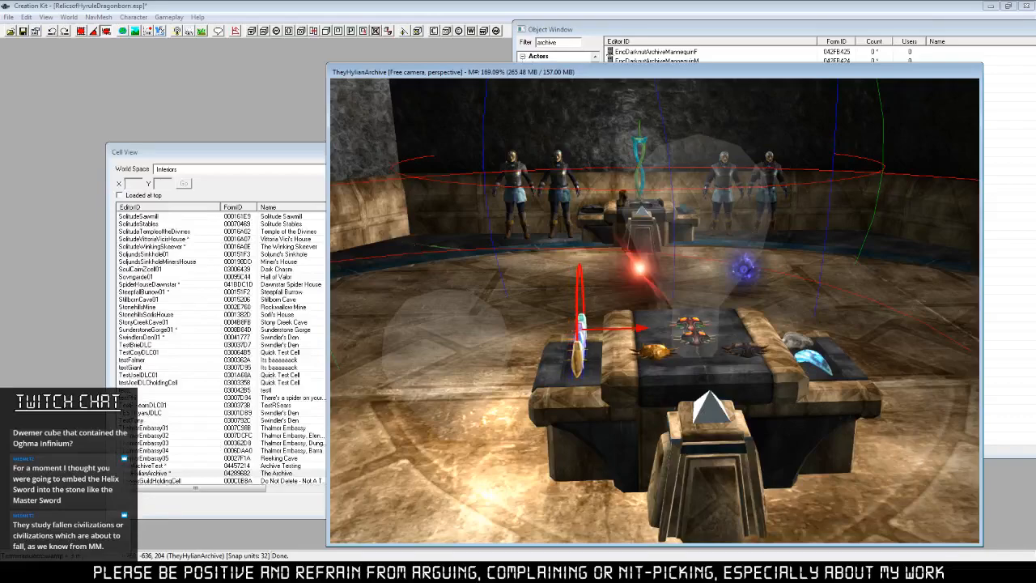
Examine the display table holding the crystals and masks from above and from the side.
middle_click_drag(687, 392, 615, 356)
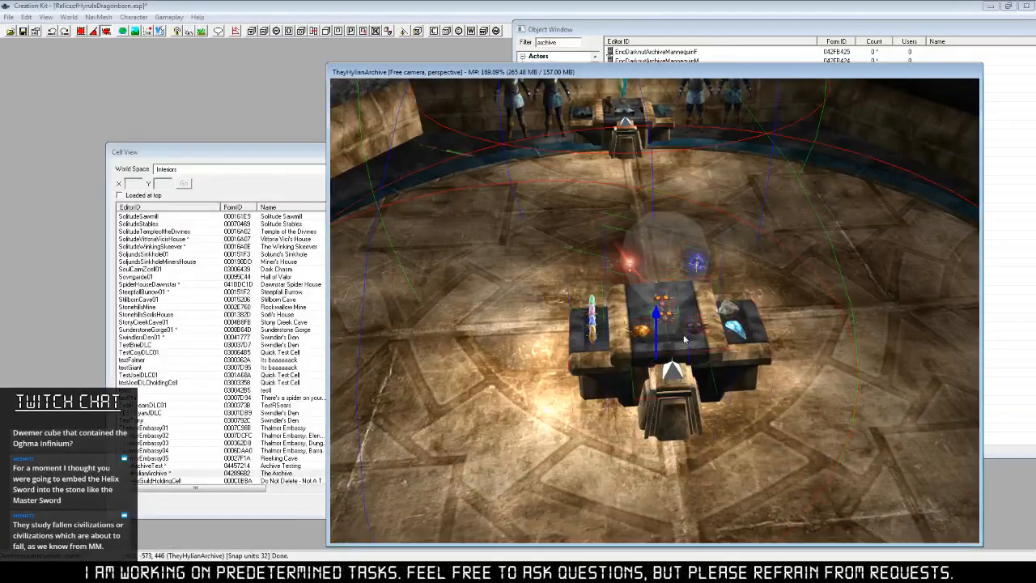
middle_click_drag(694, 329, 693, 331)
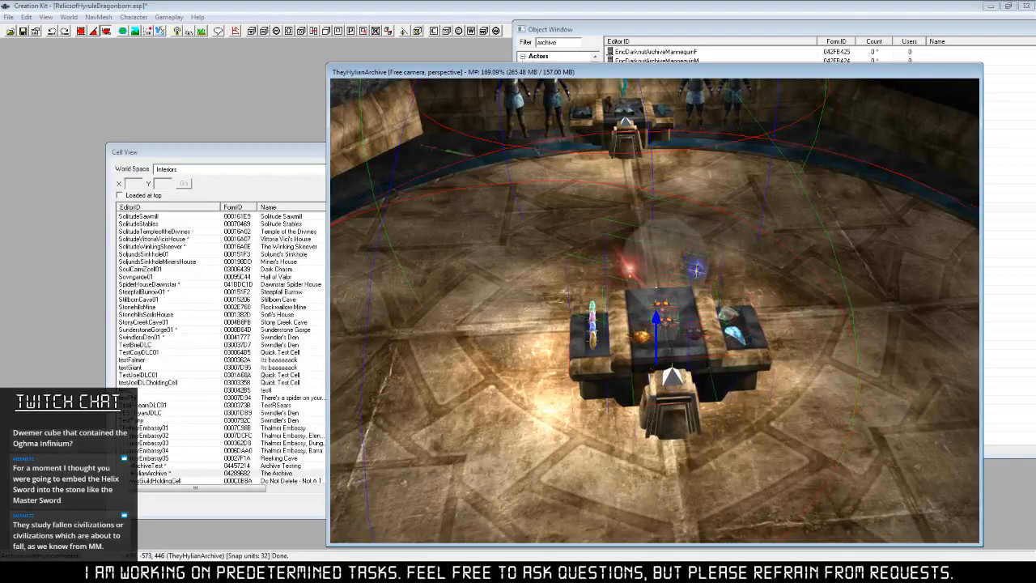
middle_click_drag(695, 335, 745, 344, "shift")
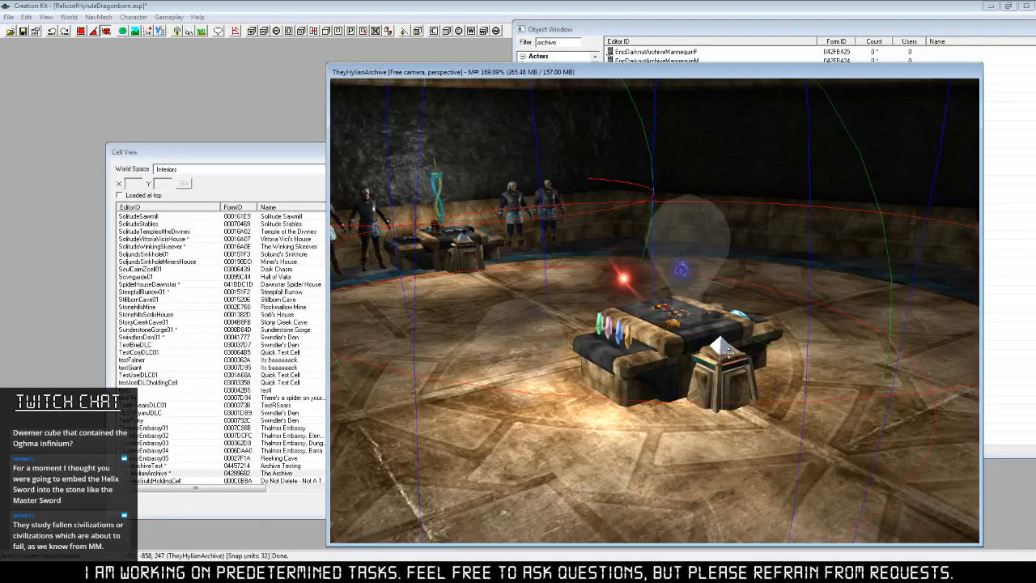
right_click_drag(737, 370, 692, 393)
Inspect the helix sword display table by the wall and the four armoured mannequins standing around it.
middle_click_drag(692, 393, 685, 378, "shift")
scroll(684, 378, "up", 5)
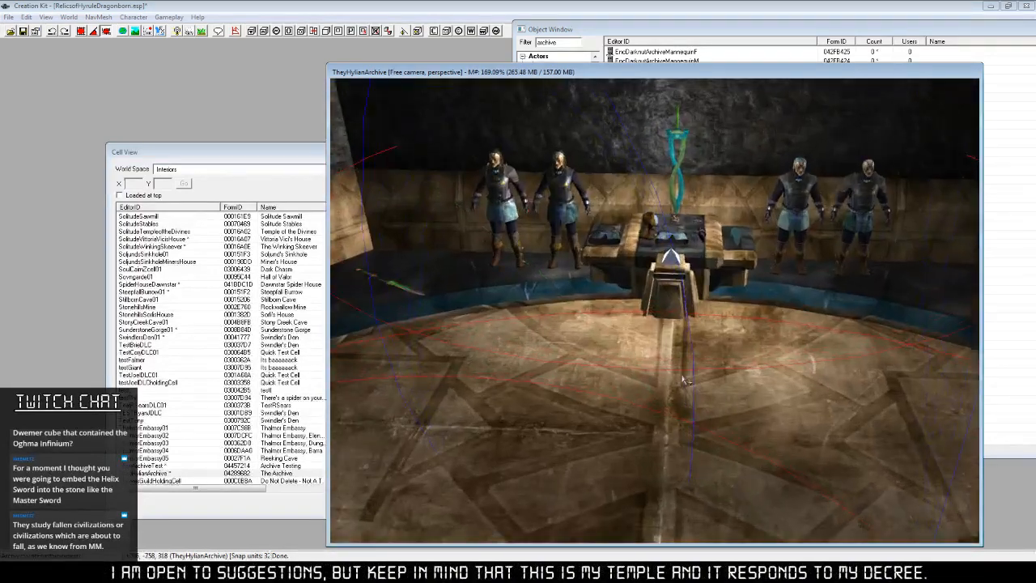
scroll(739, 315, "up", 5)
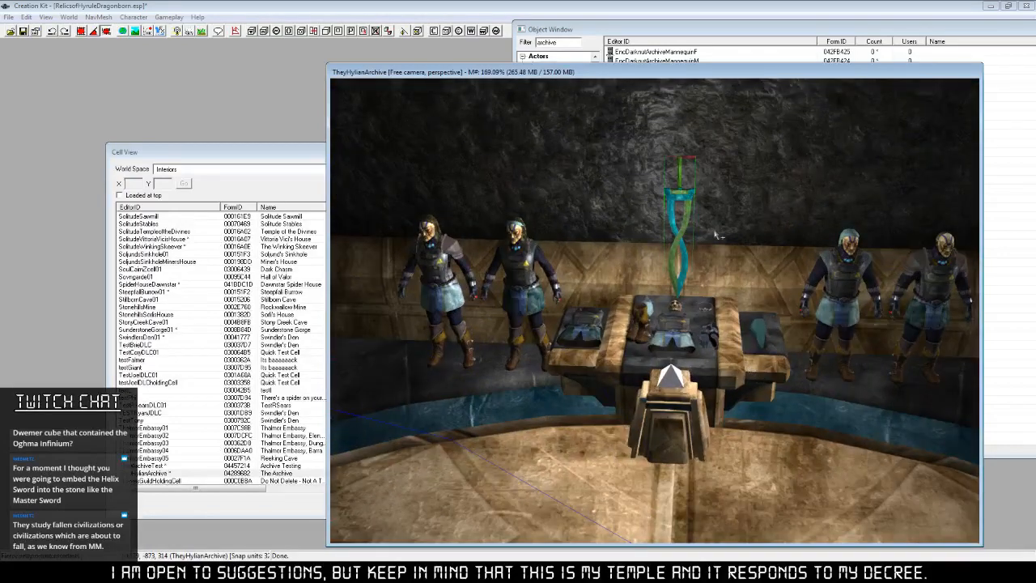
middle_click_drag(715, 231, 748, 230, "shift")
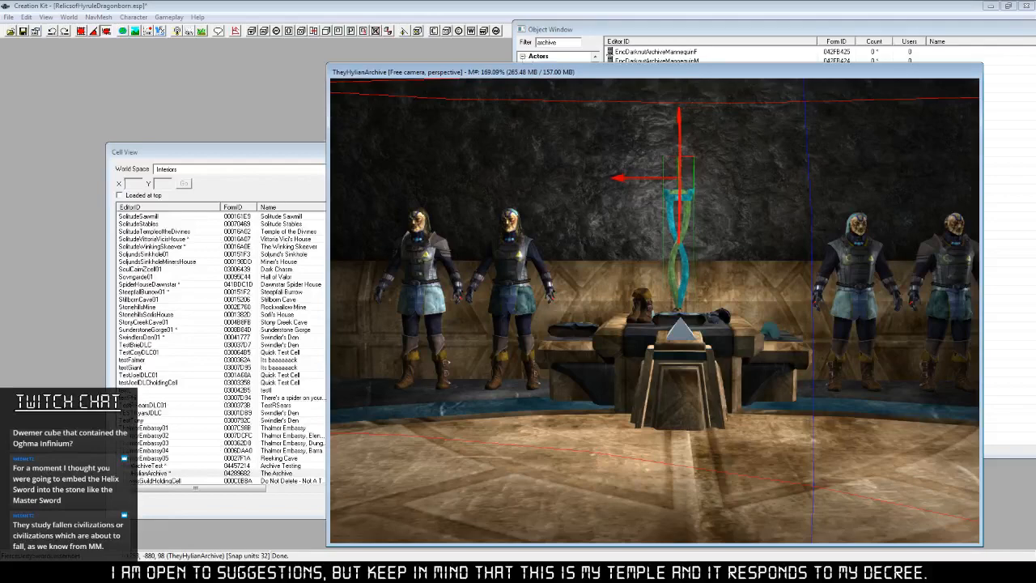
scroll(666, 375, "down", 5)
middle_click_drag(667, 374, 613, 498, "shift")
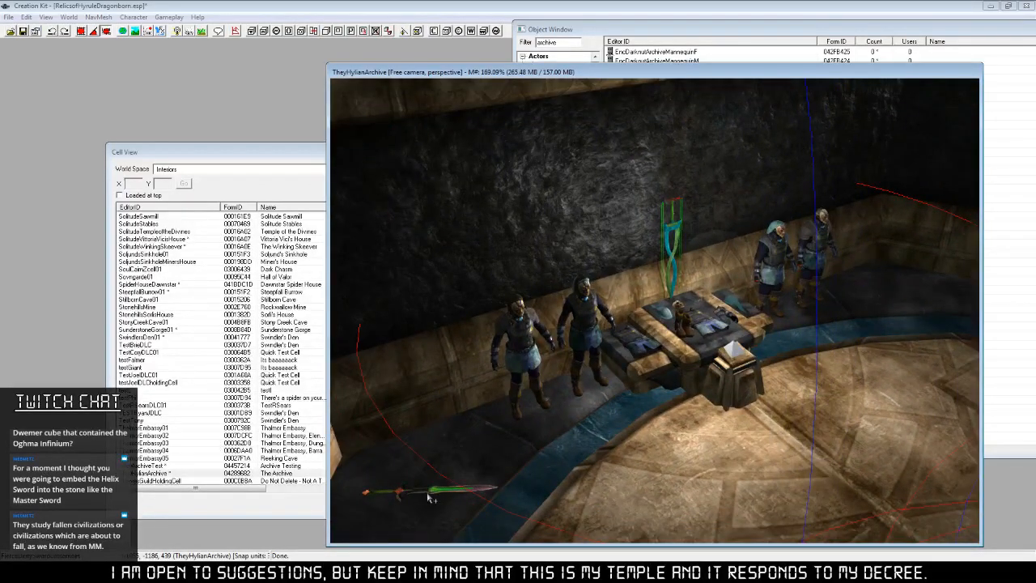
middle_click_drag(699, 396, 595, 435, "shift")
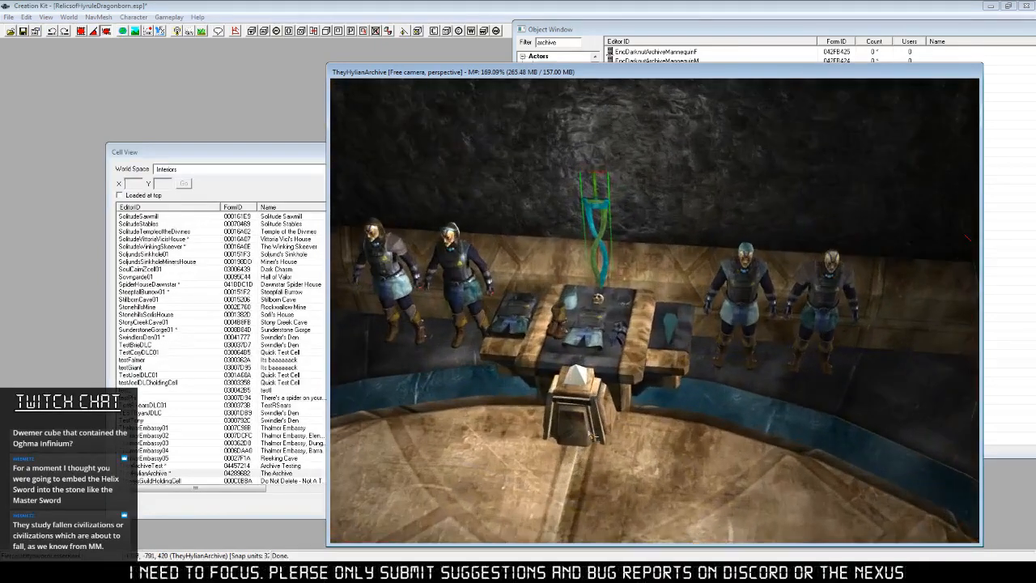
View the source of MannequinActivatorSCRIPT on the EncFierceDeityArmorM01 mannequin beside the helix sword table, and close the reference without changes.
right_click(745, 272)
left_click(781, 357)
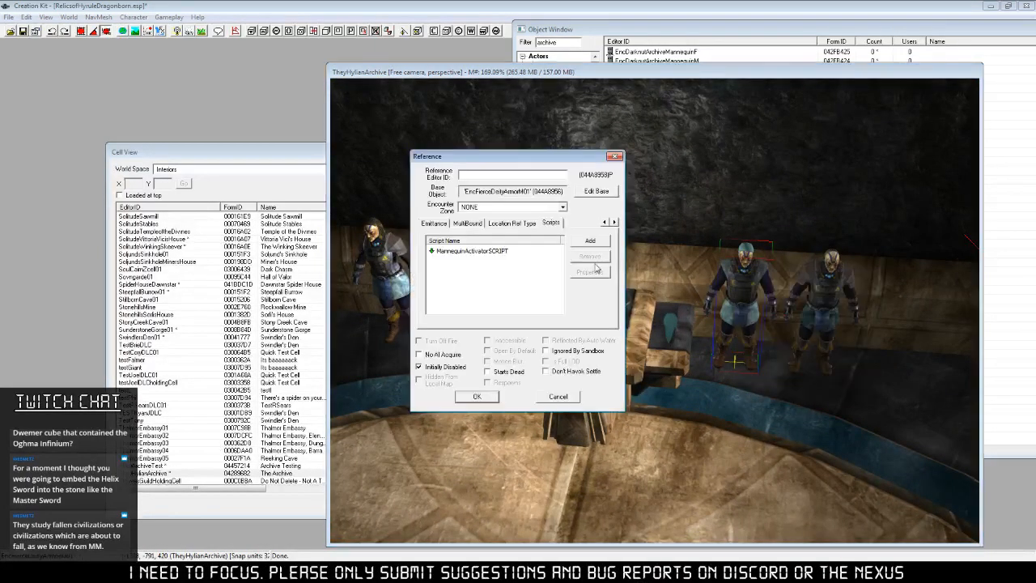
right_click(481, 254)
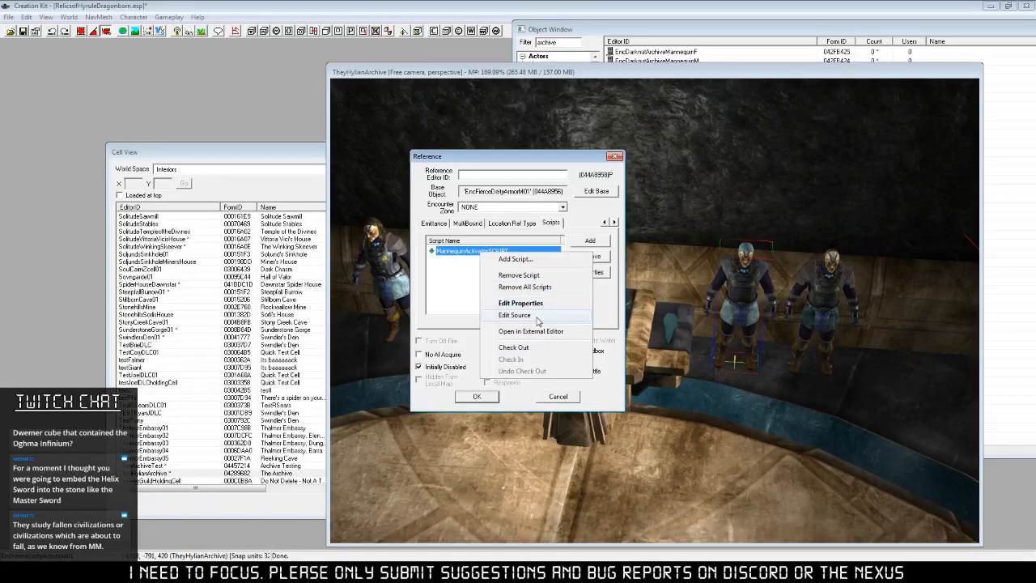
left_click(455, 297)
right_click(483, 252)
left_click(518, 315)
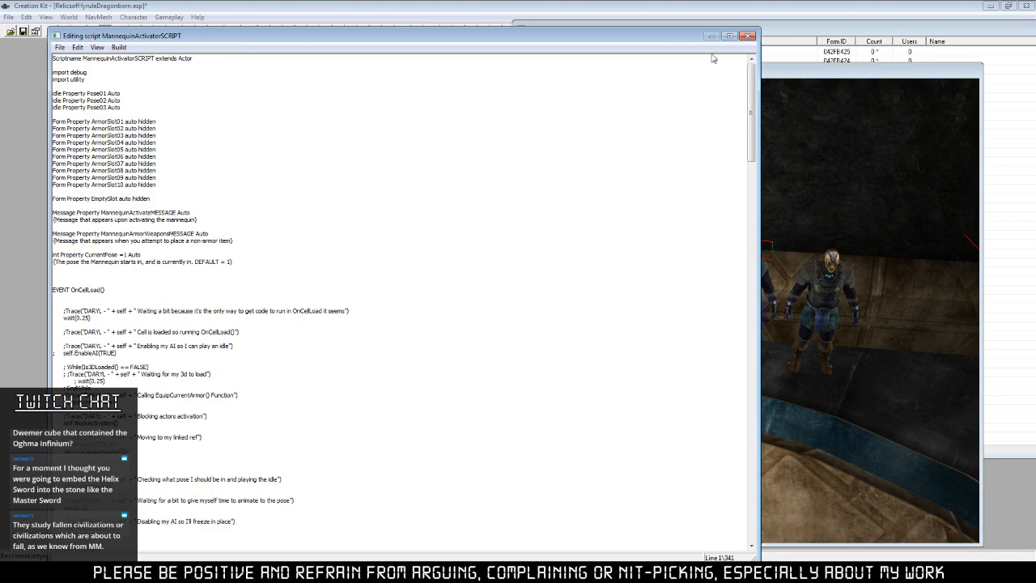
left_click_drag(667, 38, 655, 25)
left_click_drag(740, 99, 743, 73)
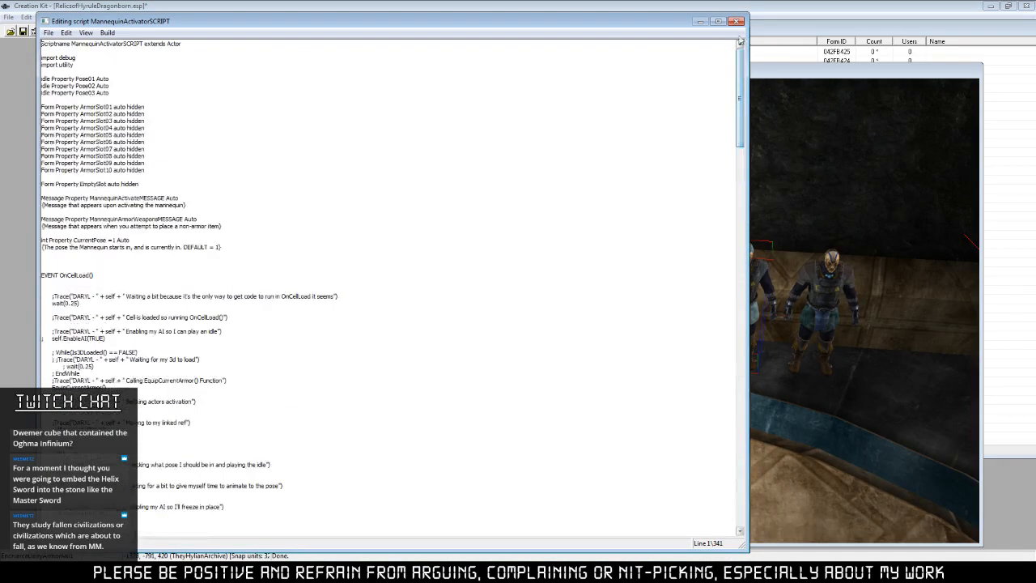
left_click(735, 22)
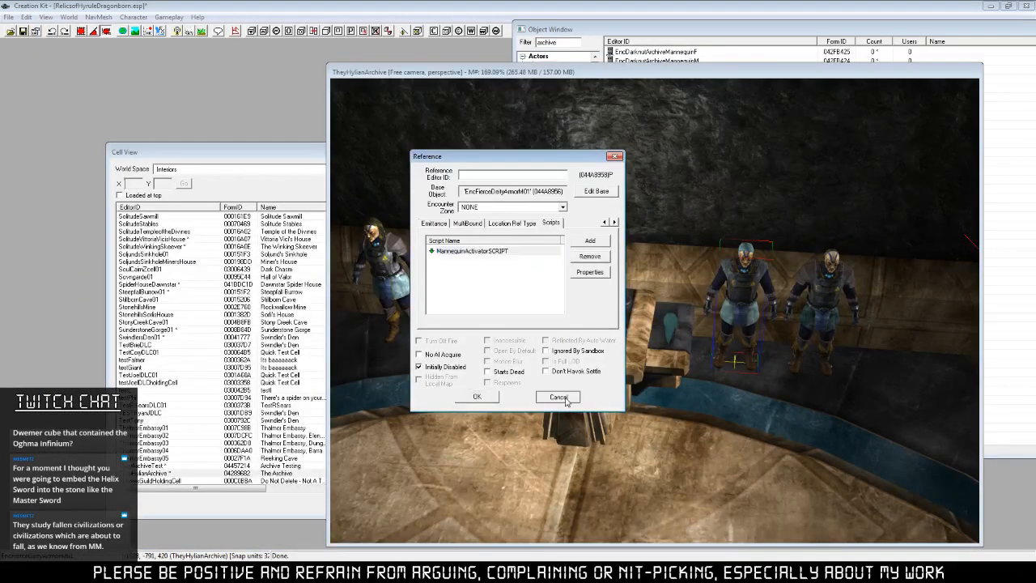
left_click(562, 399)
Filter the actors for "fierc" and rename EncFierceDeityArmorF01 to EncFierceDeityArmorF01Mannequin without creating a new object.
left_click(684, 31)
left_click_drag(595, 79, 596, 142)
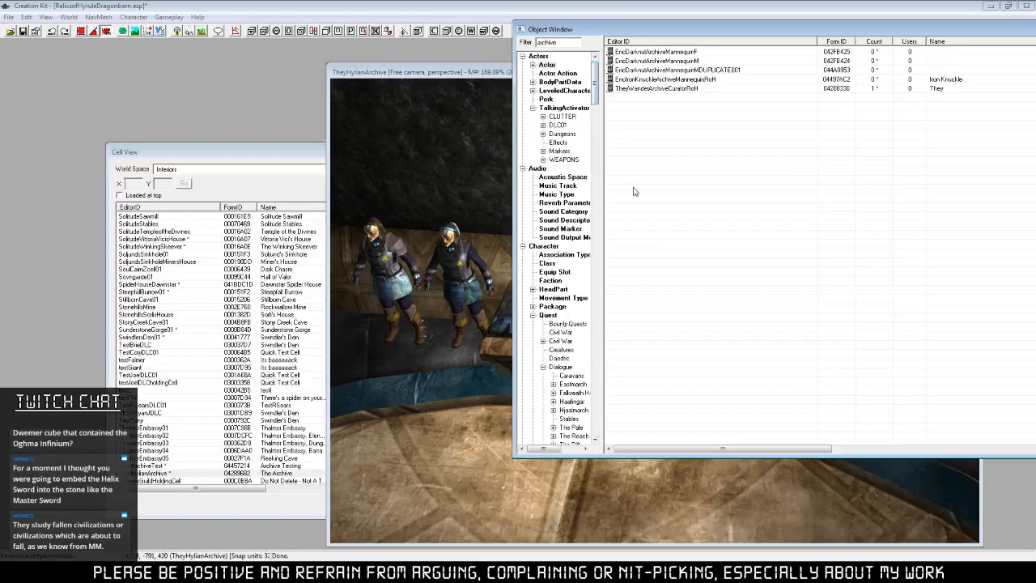
left_click_drag(560, 43, 470, 45)
type("fierc")
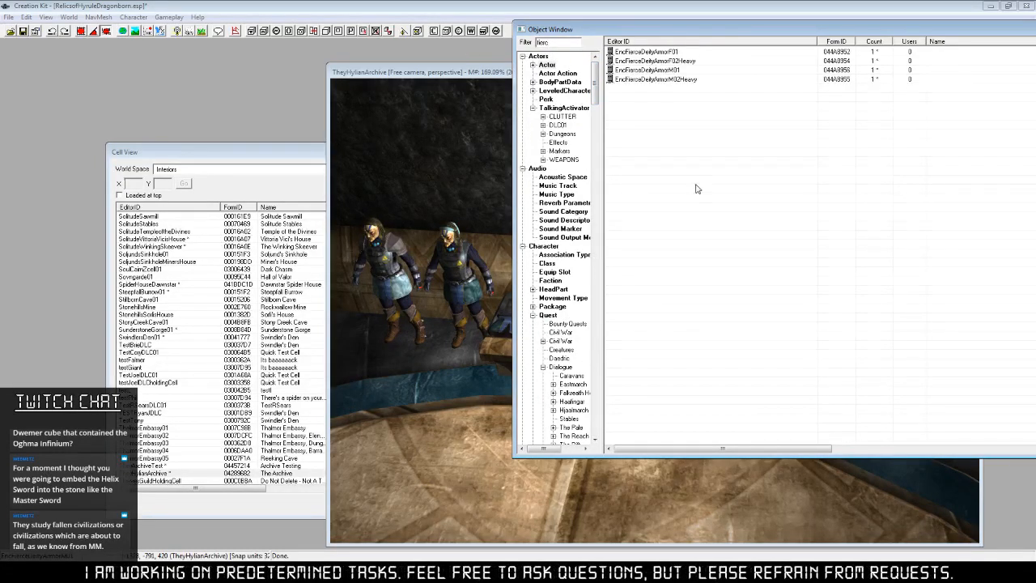
left_click(662, 53)
left_click(672, 54)
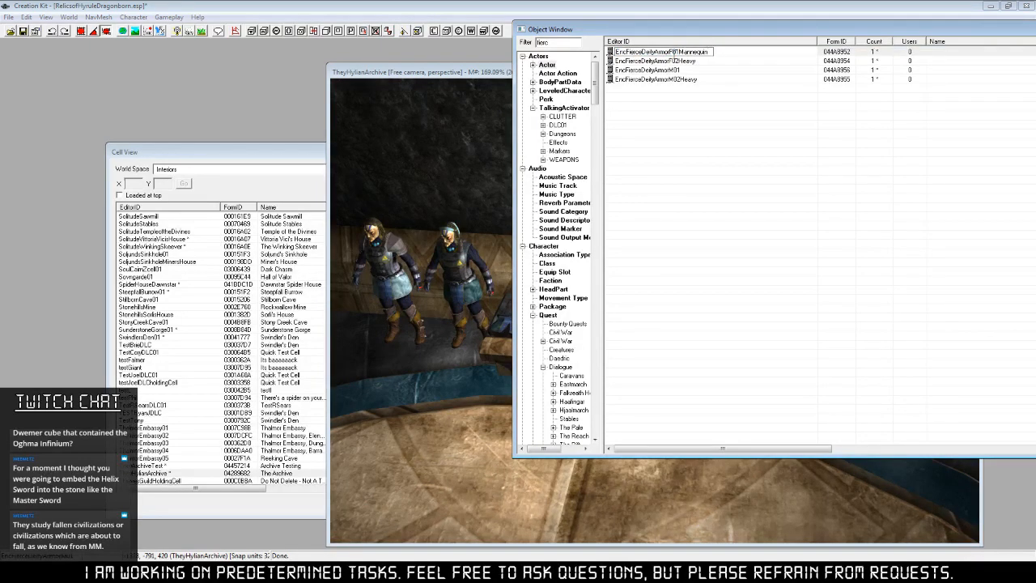
left_click_drag(678, 52, 785, 61)
key("ctrl+c")
key("Return")
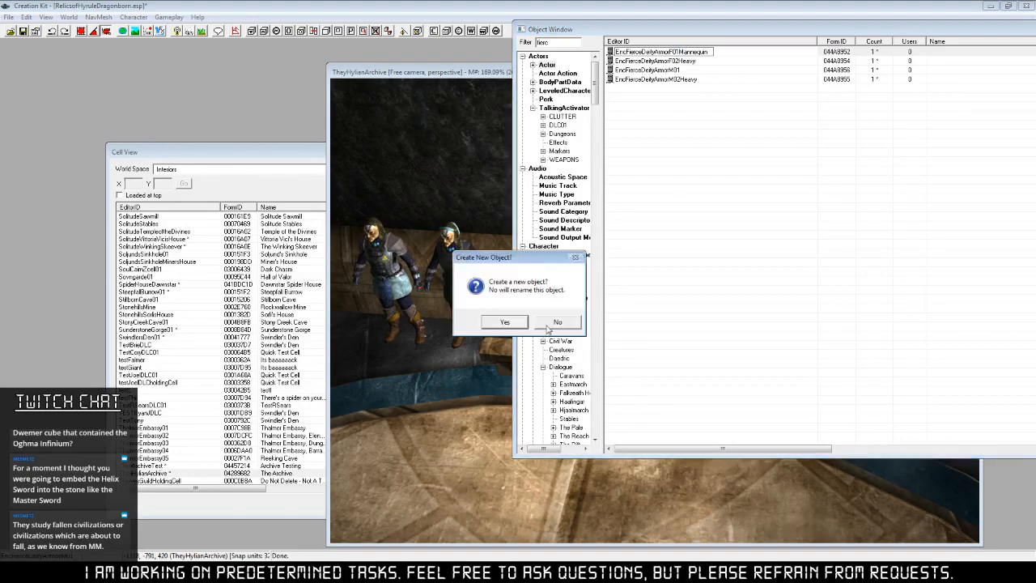
left_click(557, 327)
Rename the EncFierceDeityArmorF02Heavy actor to EncFierceDeityArmorF02HeavyMannequin, keeping it as the same object.
left_click(693, 62)
left_click(693, 63)
left_click(694, 62)
key("ctrl+v")
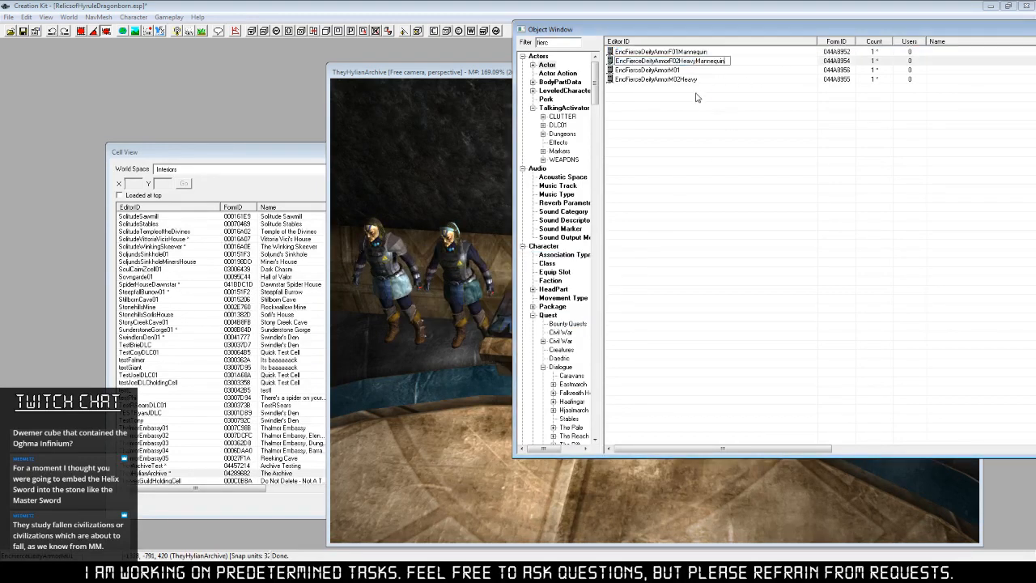
key("Return")
left_click(559, 321)
Rename the EncFierceDeityArmorM01 actor to EncFierceDeityArmorM01Mannequin, keeping it as the same object.
left_click(669, 70)
left_click(669, 71)
key("ctrl+v")
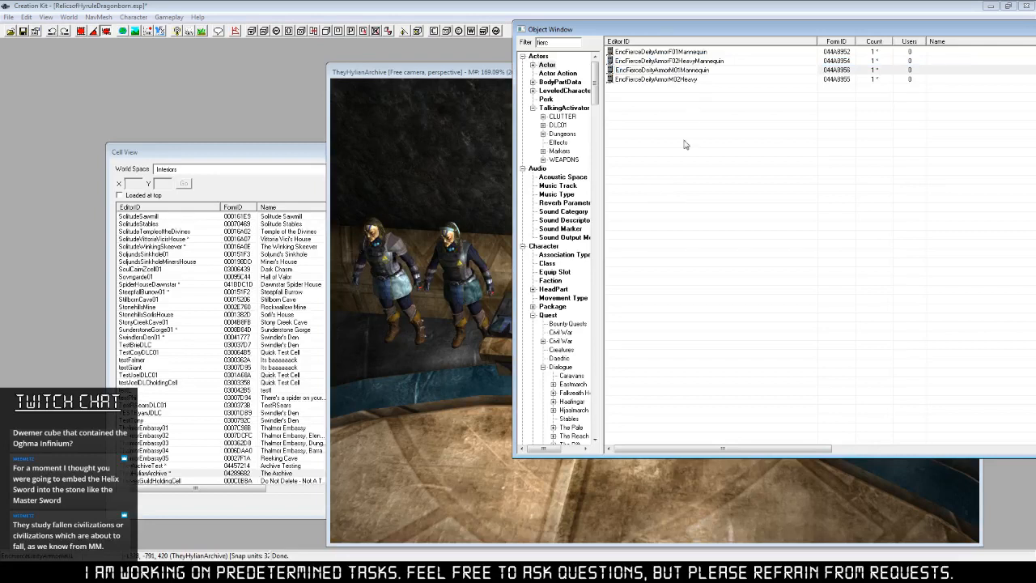
key("Return")
left_click(564, 324)
Rename the EncFierceDeityArmorM02Heavy actor to EncFierceDeityArmorM02HeavyMannequin, keeping it as the same object.
left_click(667, 80)
left_click(667, 79)
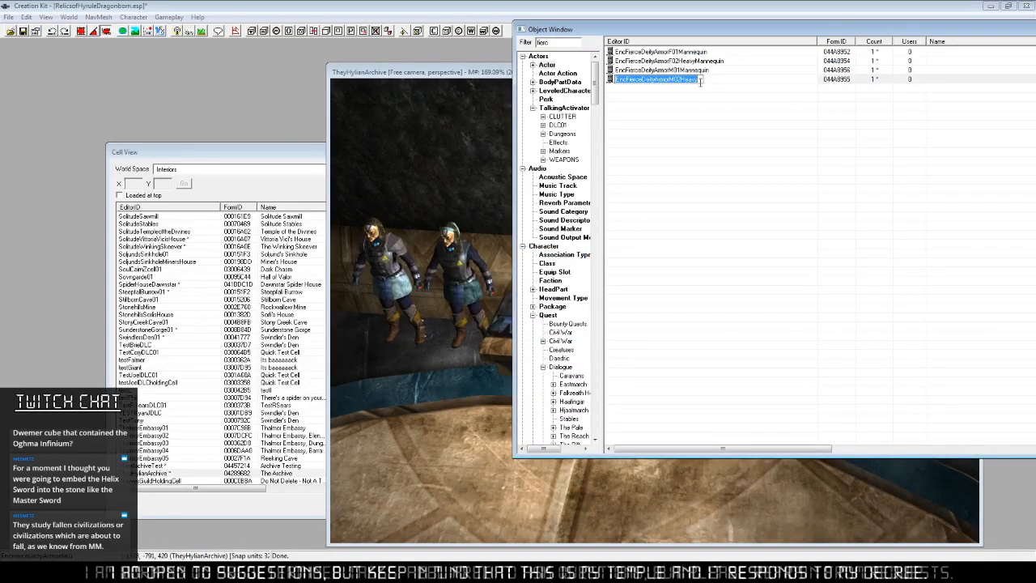
key("ctrl+v")
key("Return")
left_click(557, 321)
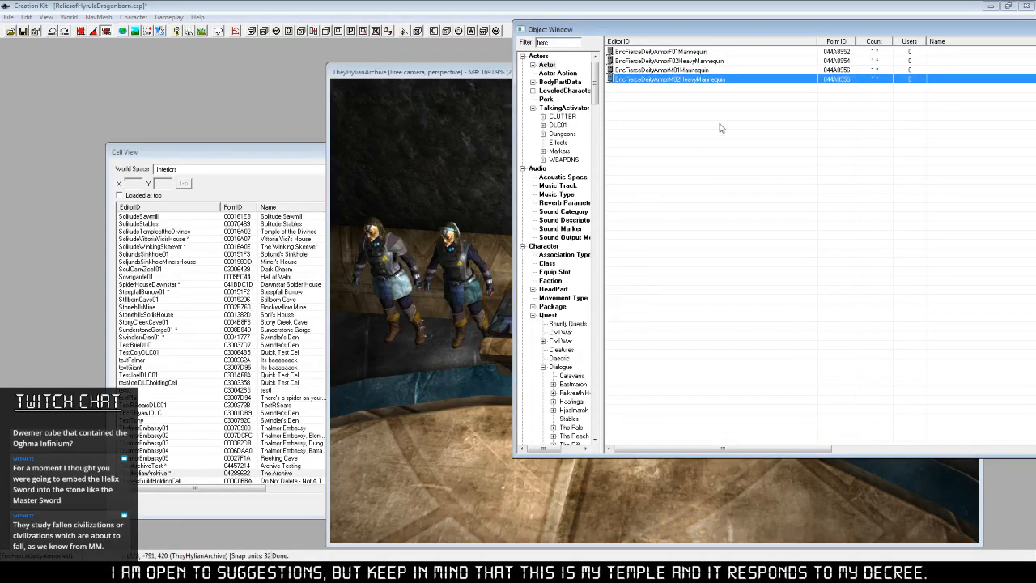
Open the EncFierceDeityArmorF01Mannequin actor and review its traits and character generation parts.
right_click(702, 52)
left_click(722, 70)
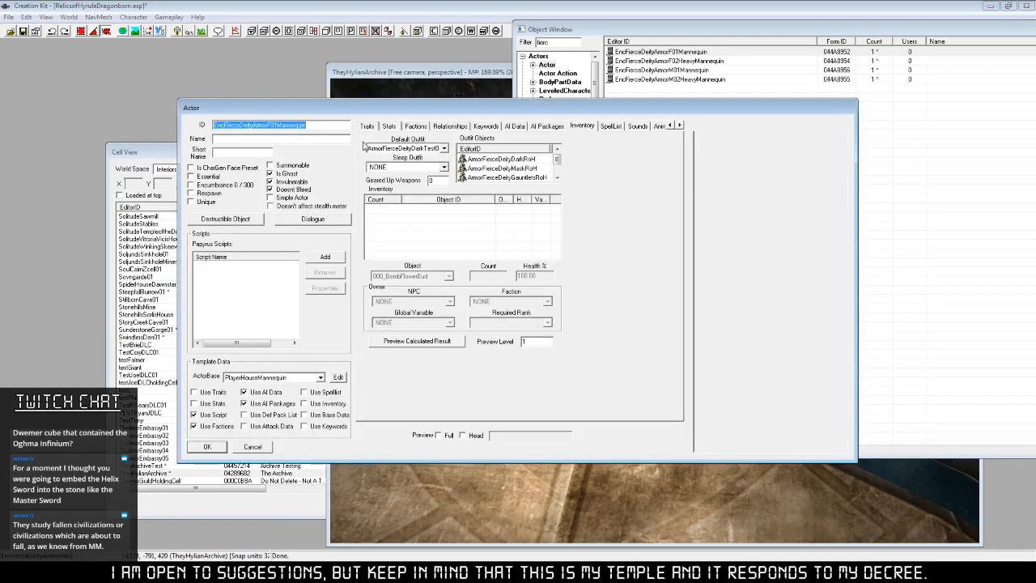
left_click(368, 127)
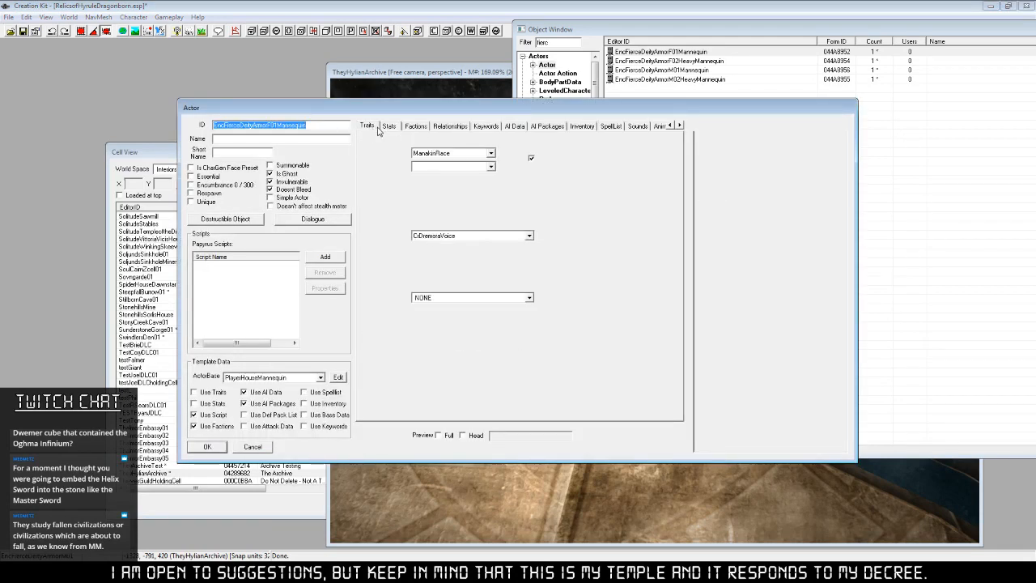
left_click(680, 125)
left_click(680, 126)
left_click(680, 125)
left_click(680, 126)
left_click(680, 125)
left_click(602, 126)
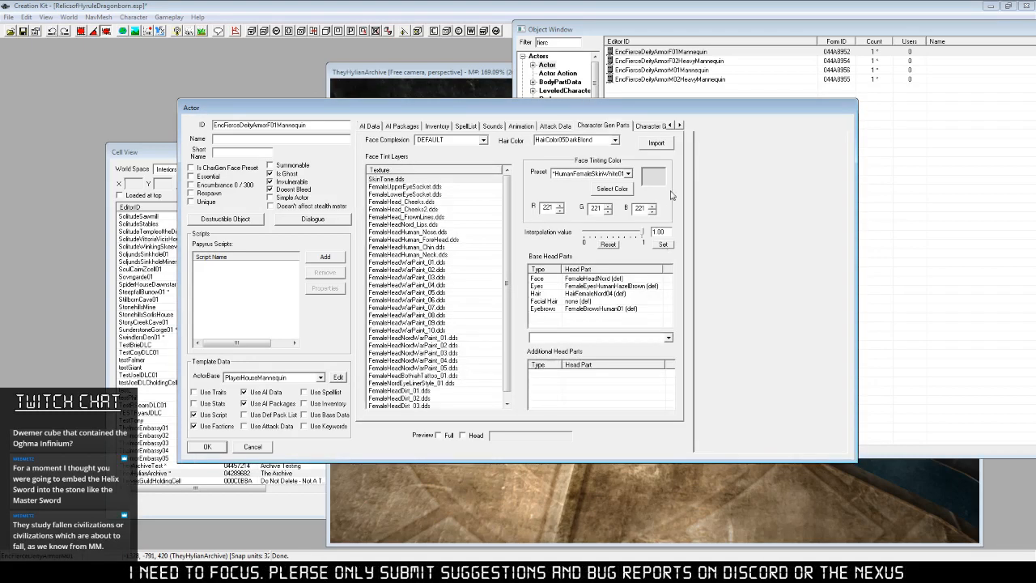
Look through the female mannequin actor's face tinting presets and check its hair colour choices.
left_click(627, 173)
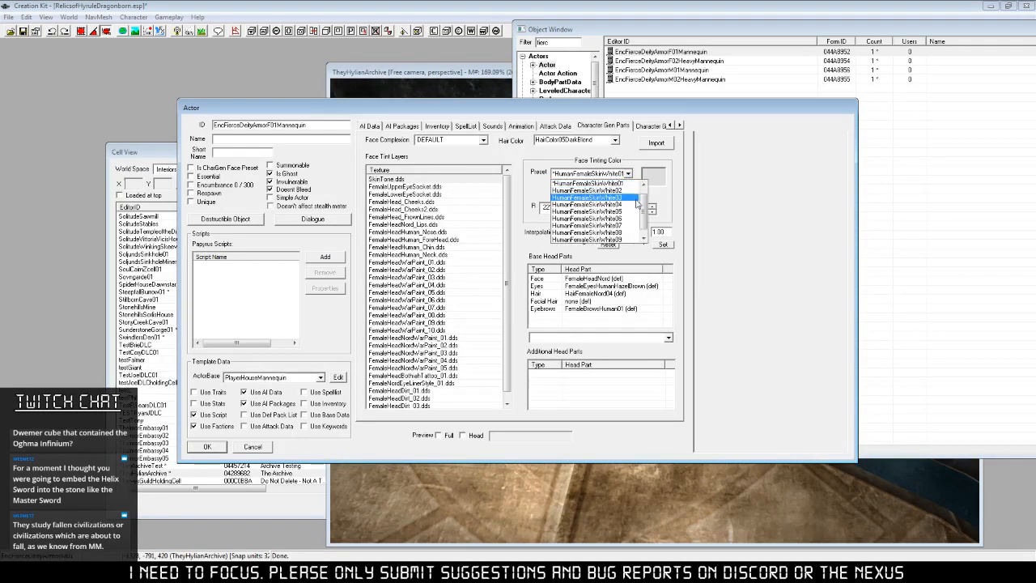
mouse_move(645, 197)
left_mouse_down()
mouse_move(645, 216)
mouse_move(651, 177)
left_mouse_up()
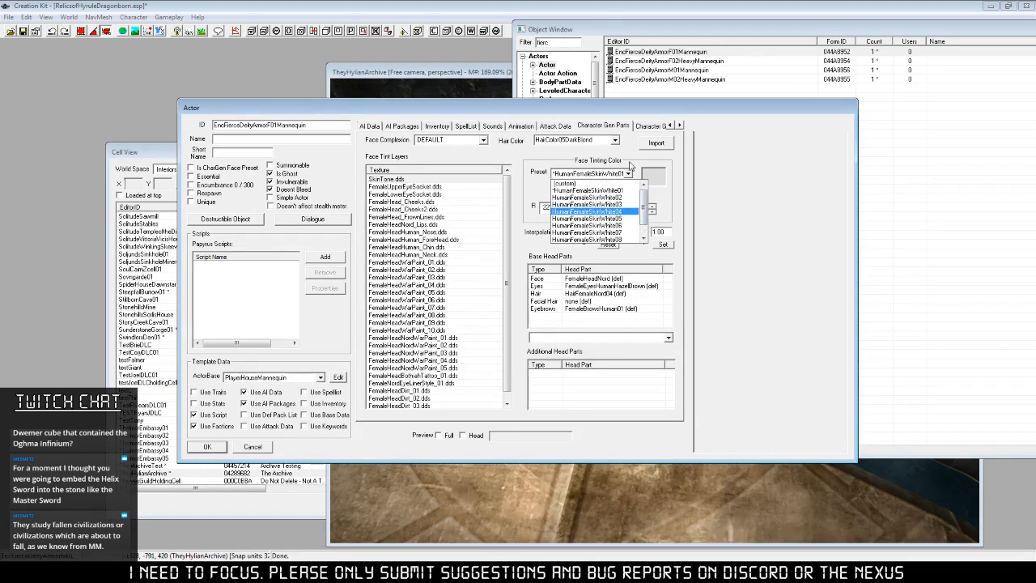
left_click(616, 141)
left_click(615, 141)
left_click(616, 141)
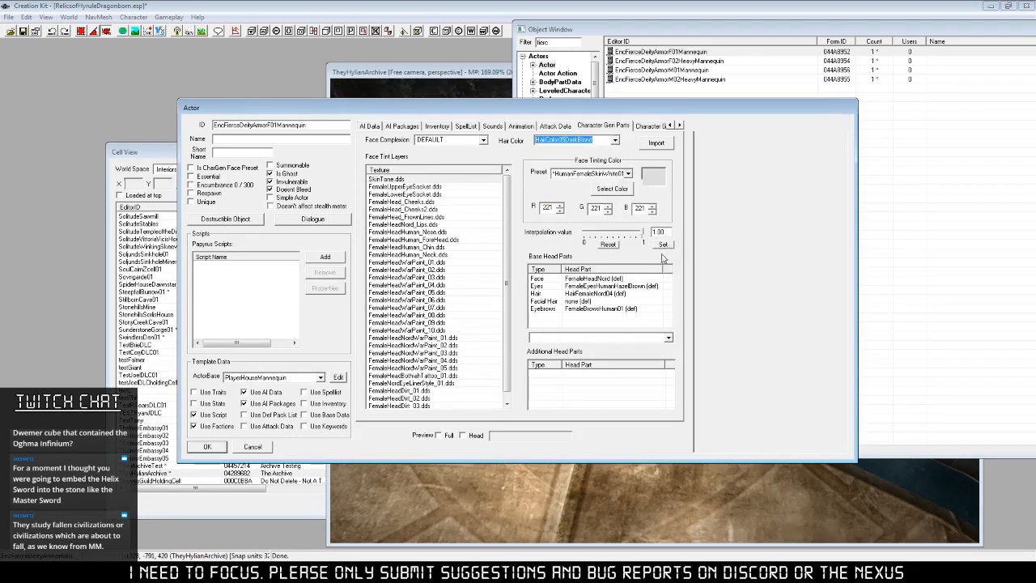
Check which hair head parts are available for the female mannequin actor, and close the actor without saving.
left_click(598, 293)
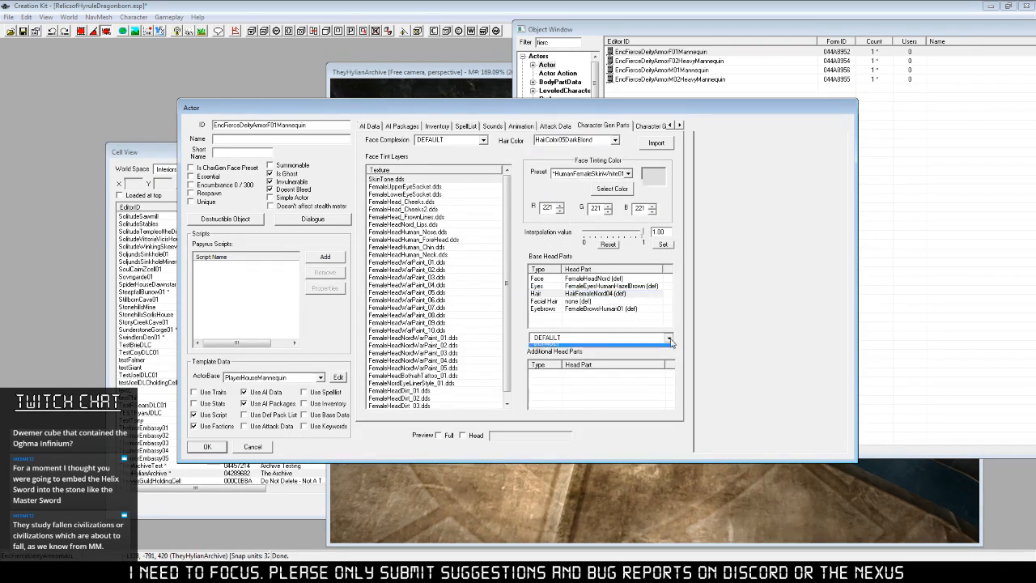
left_click(586, 294)
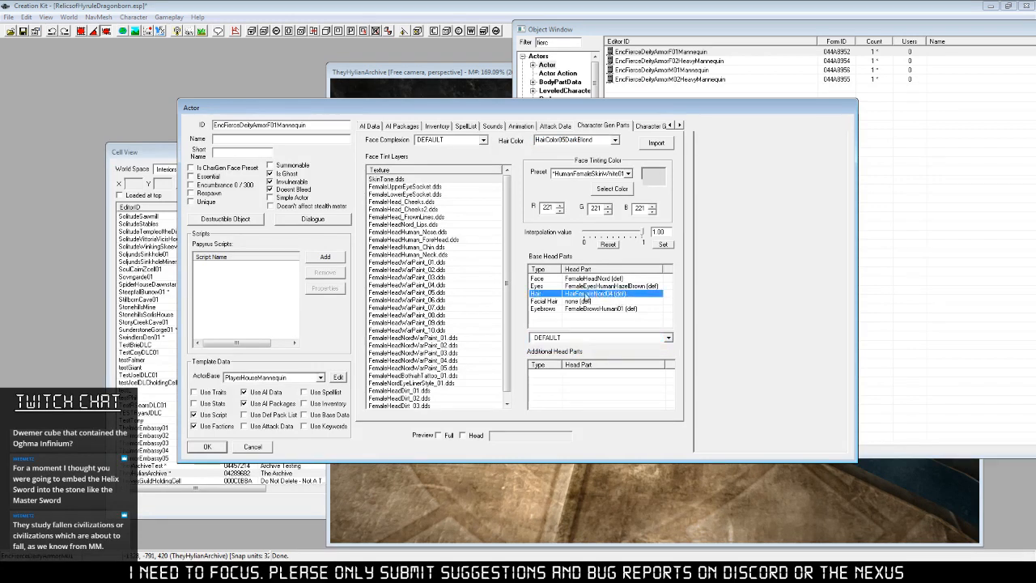
left_click(666, 338)
left_click(656, 340)
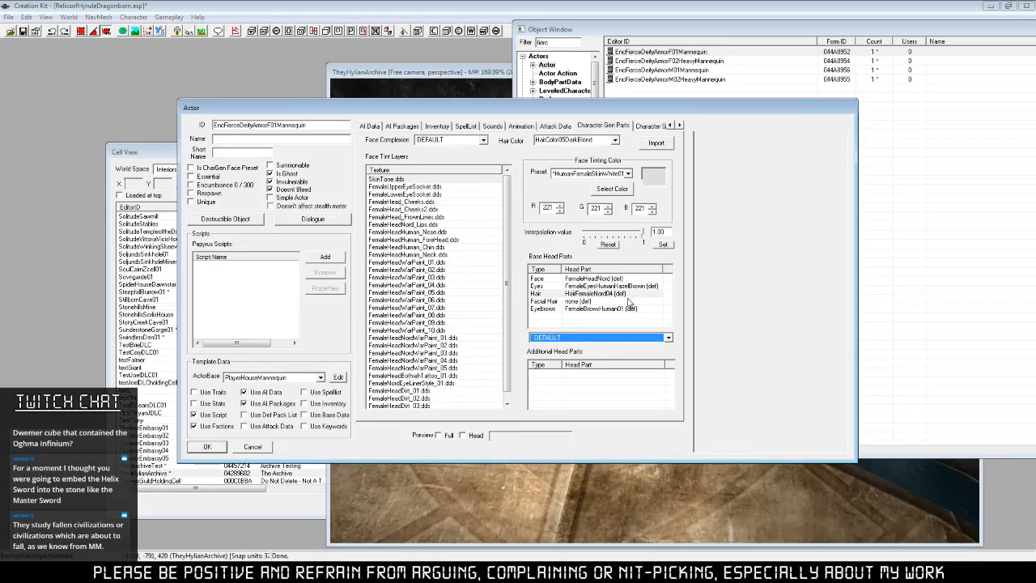
left_click(670, 126)
left_click(670, 125)
left_click(670, 126)
left_click(671, 126)
left_click(670, 125)
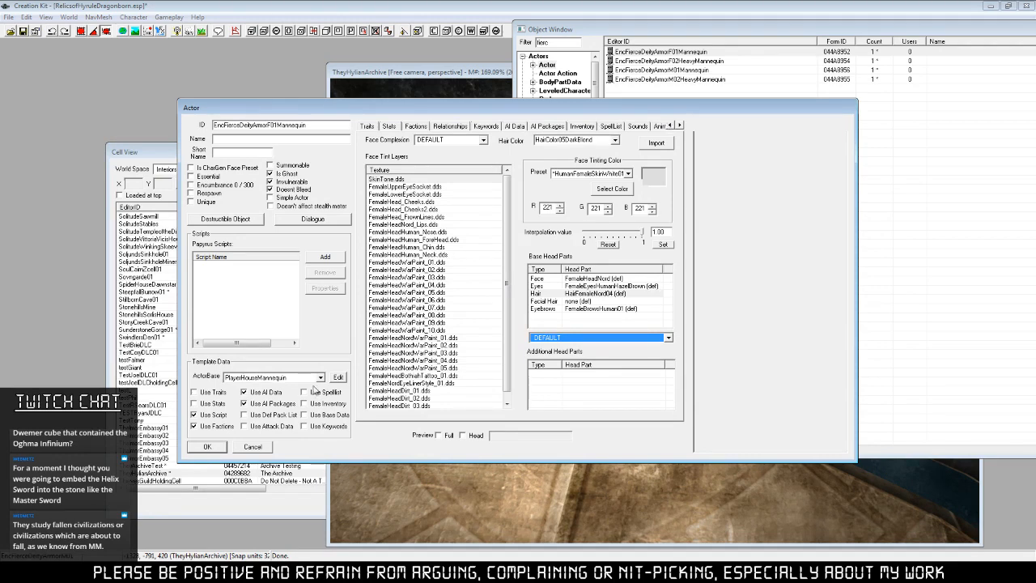
left_click(252, 446)
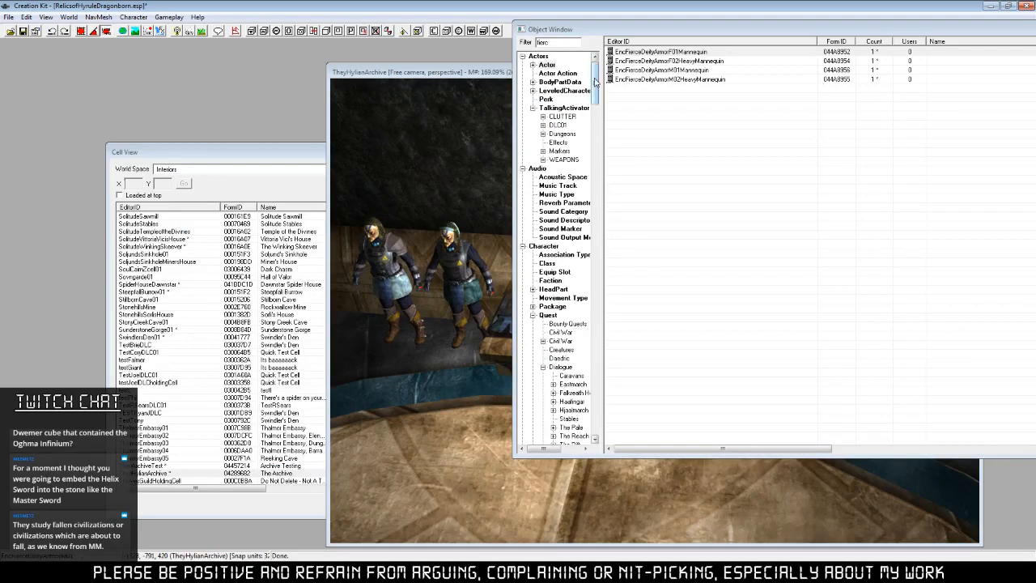
Filter the Race objects for "mana" and select ManakinRace.
left_click_drag(596, 81, 595, 123)
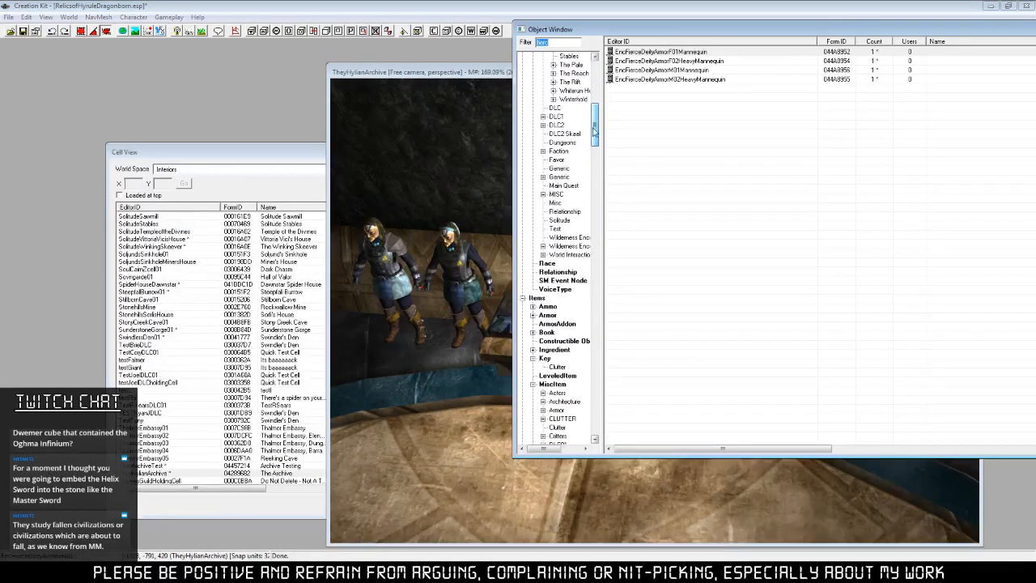
left_click(547, 266)
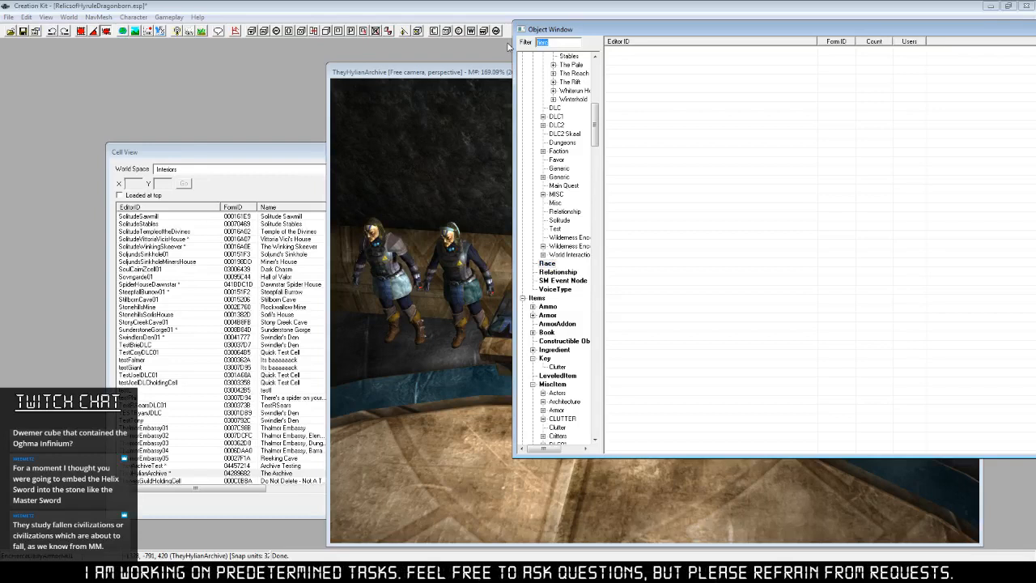
type("mana")
left_click_drag(549, 44, 611, 50)
right_click(644, 53)
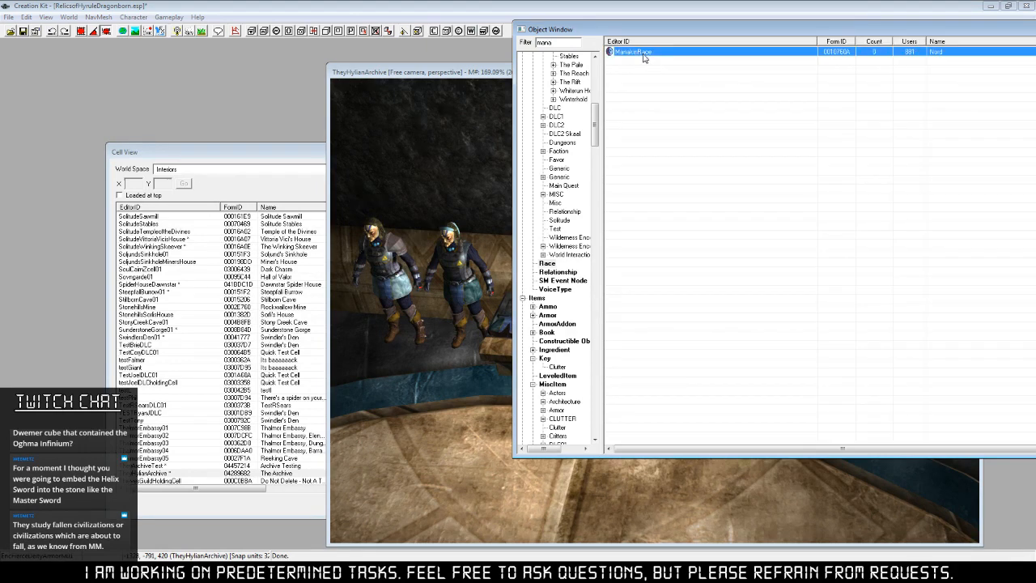
Duplicate ManakinRace and open the copy for editing.
left_click(683, 85)
right_click(645, 62)
left_click(683, 81)
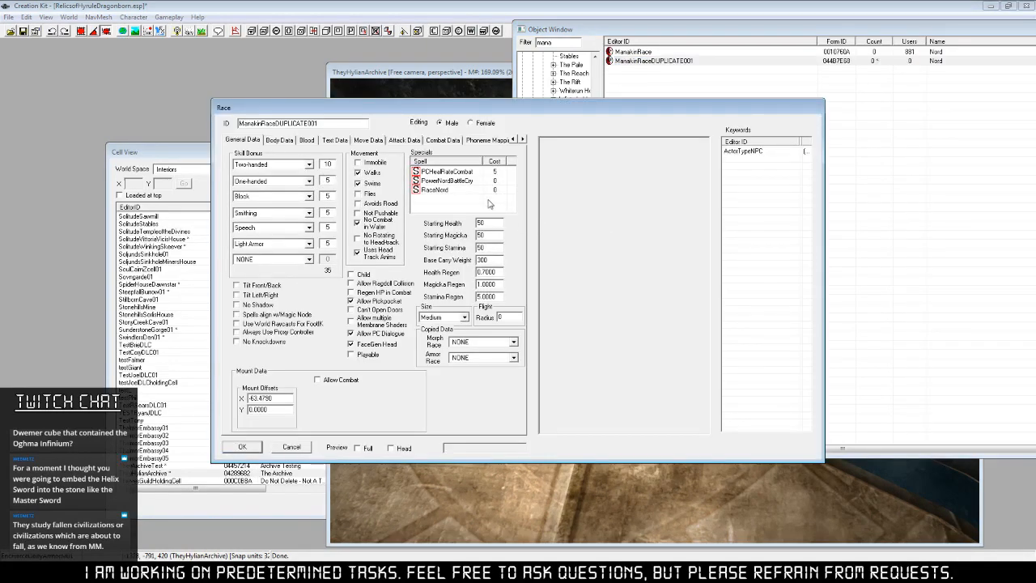
Remove the RaceNord and PowerNordBattleCry spells from the duplicated race's specials.
left_click(458, 191)
key("Delete")
left_click(461, 182)
key("Delete")
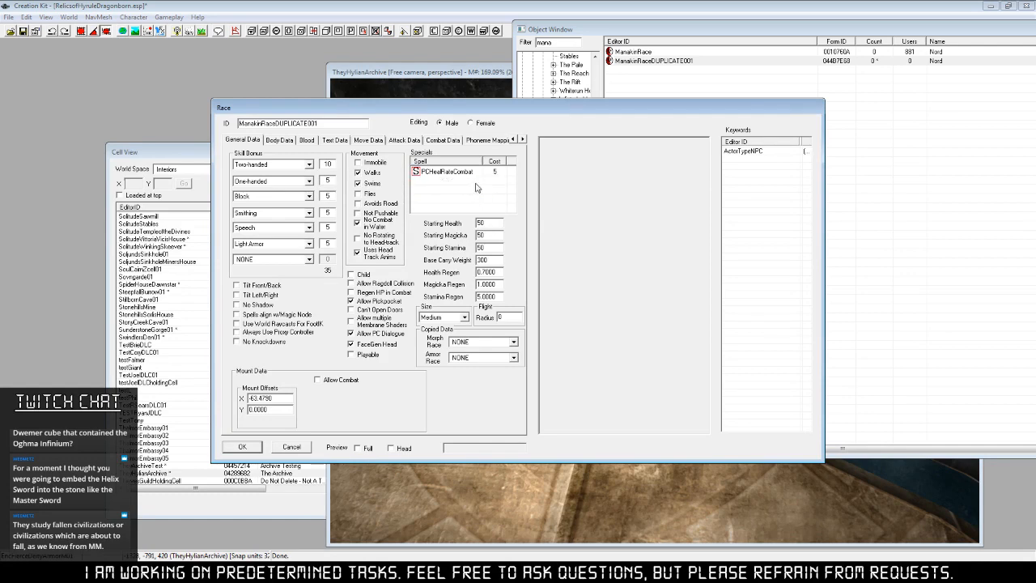
Compare the duplicated race's female and male face data, including head parts and hair colours.
left_click(472, 123)
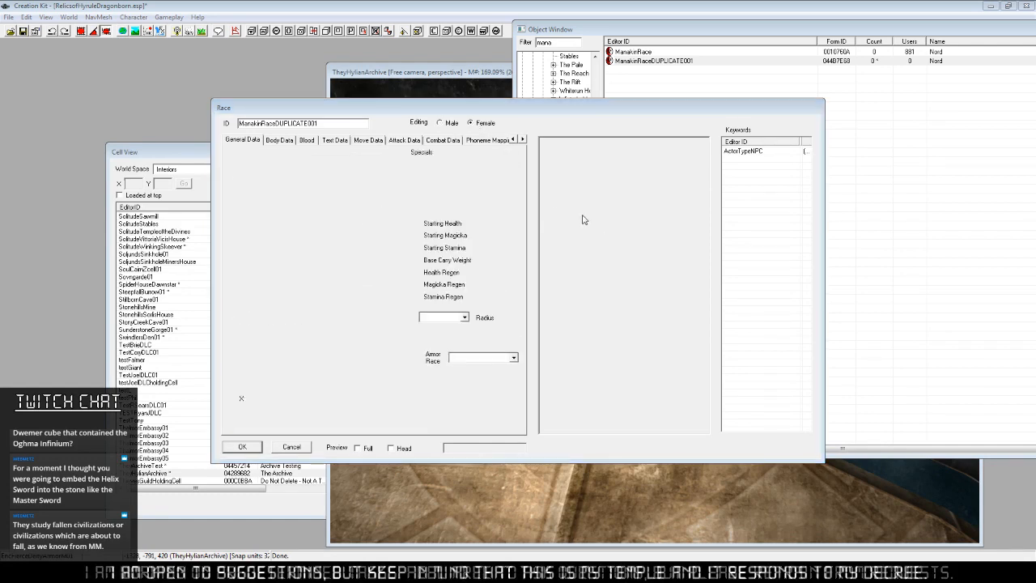
left_click(522, 140)
left_click(522, 140)
left_click(445, 144)
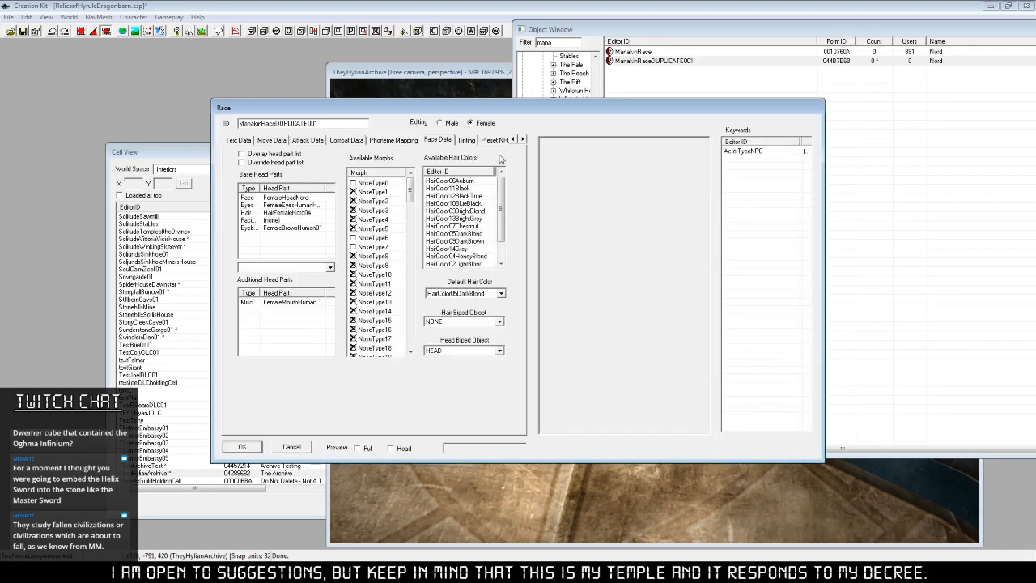
left_click(450, 124)
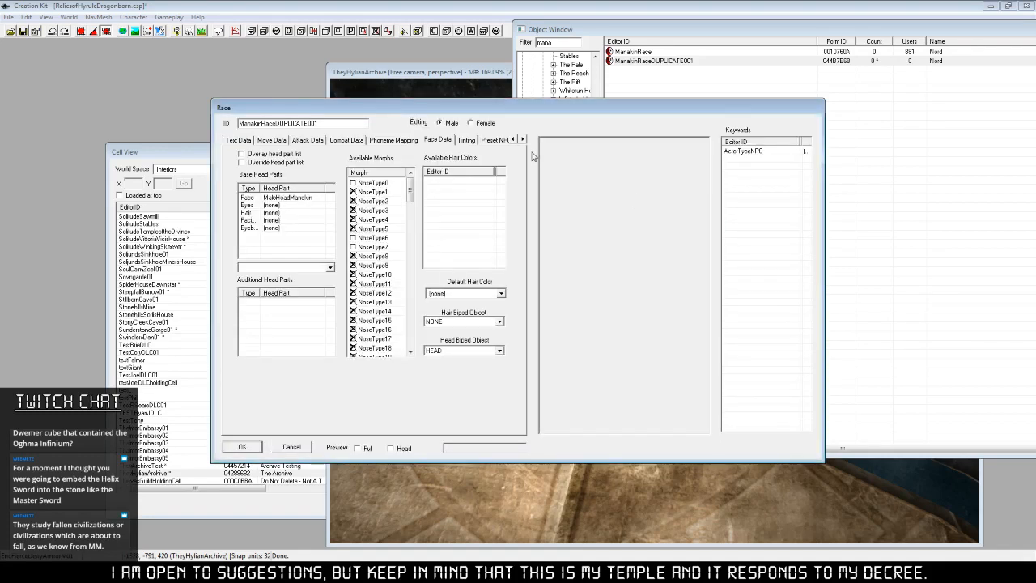
left_click(484, 125)
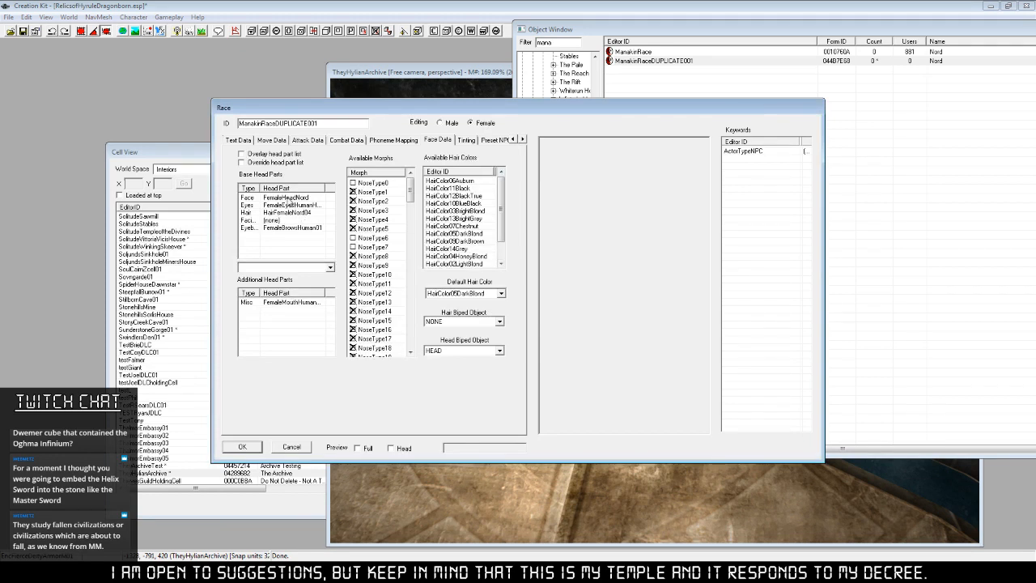
Check which base head part options the race offers for the female face, eyes and hair, and compare with the male set.
left_click(293, 200)
left_click(286, 206)
left_click(293, 213)
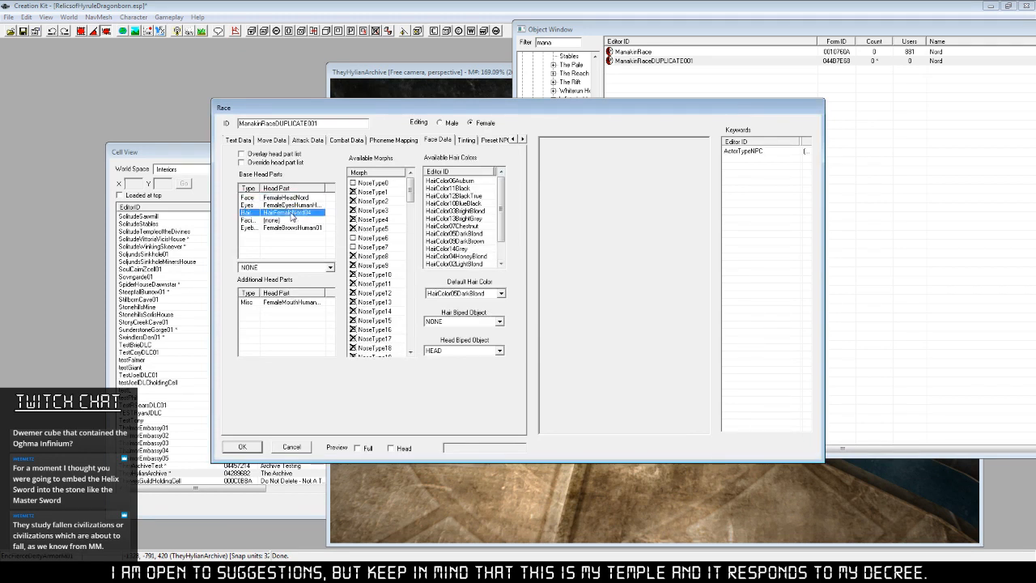
left_click(306, 206)
left_click(329, 267)
left_click(330, 267)
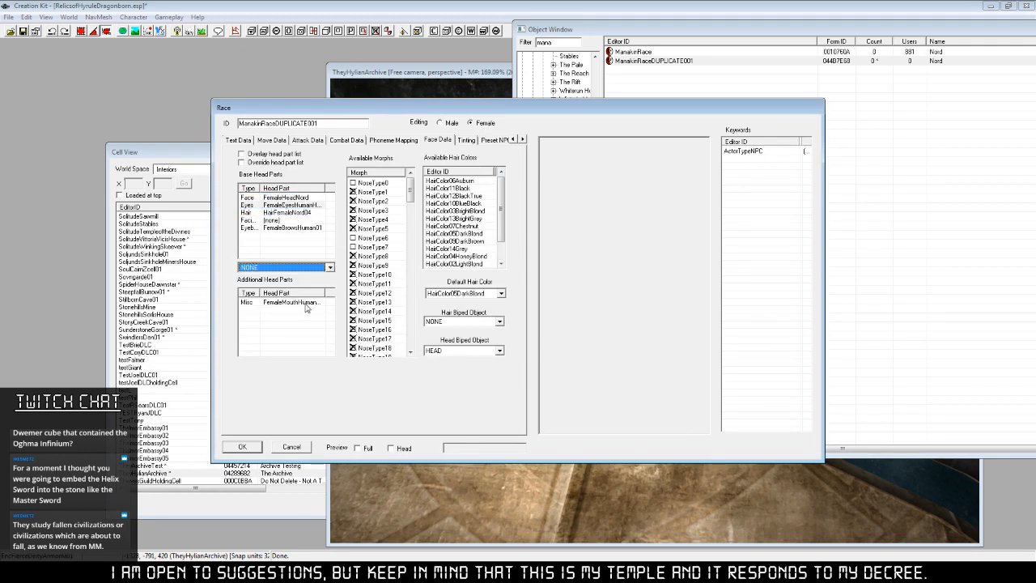
left_click(447, 124)
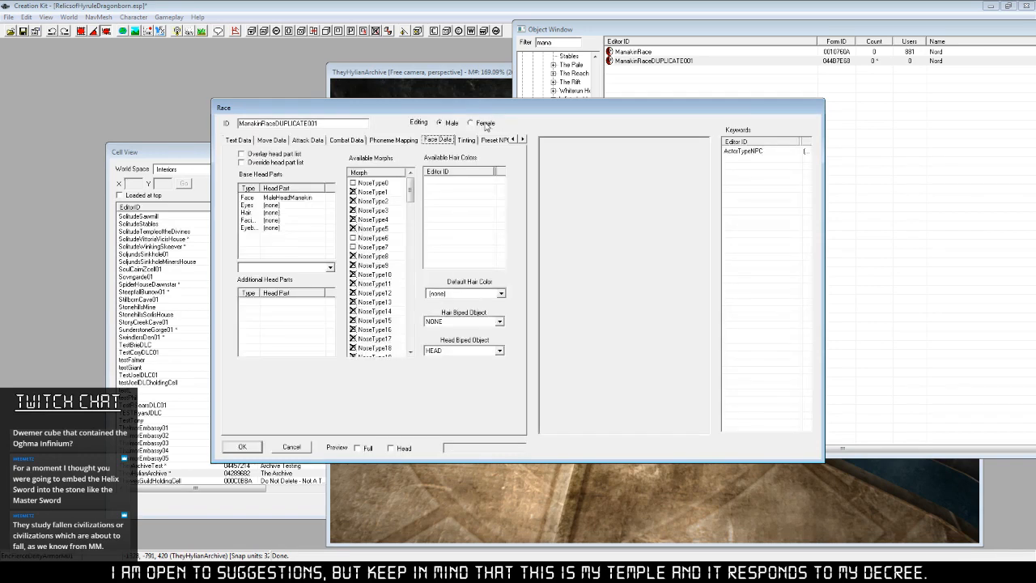
left_click(484, 123)
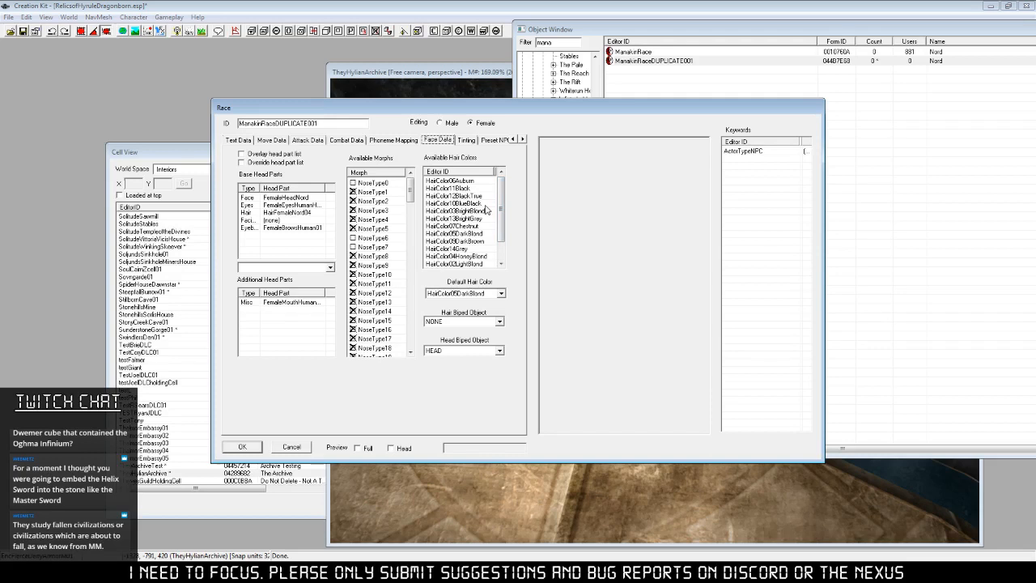
Change the duplicated race's ID to ManakinRaceArchiveRoH.
left_click_drag(276, 123, 318, 123)
key("Delete")
type("ArchiveRoH")
Examine the race's female face, eyes, hair, eyebrow and mouth head parts against the male set.
left_click(451, 123)
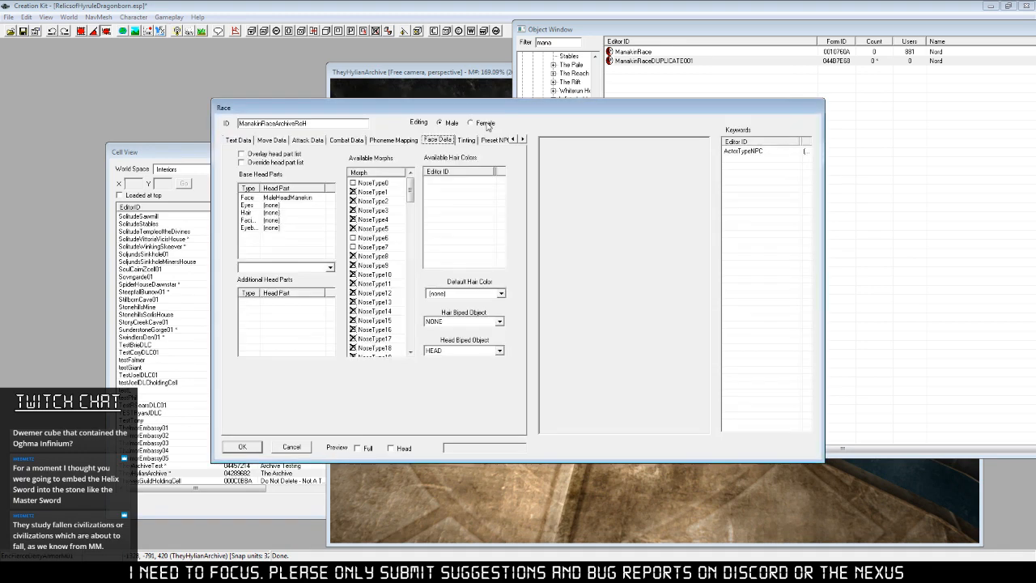
left_click(486, 123)
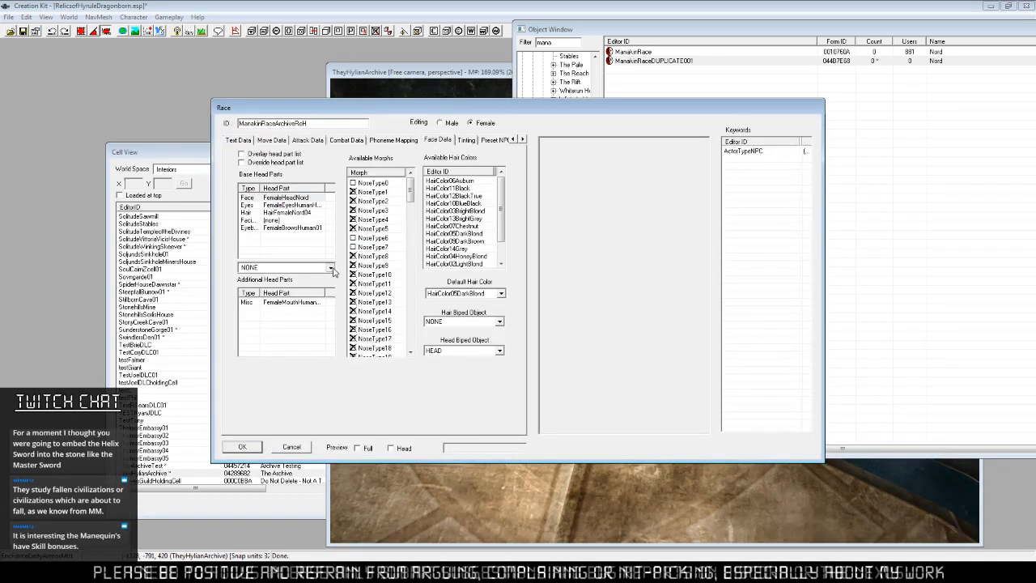
left_click(287, 197)
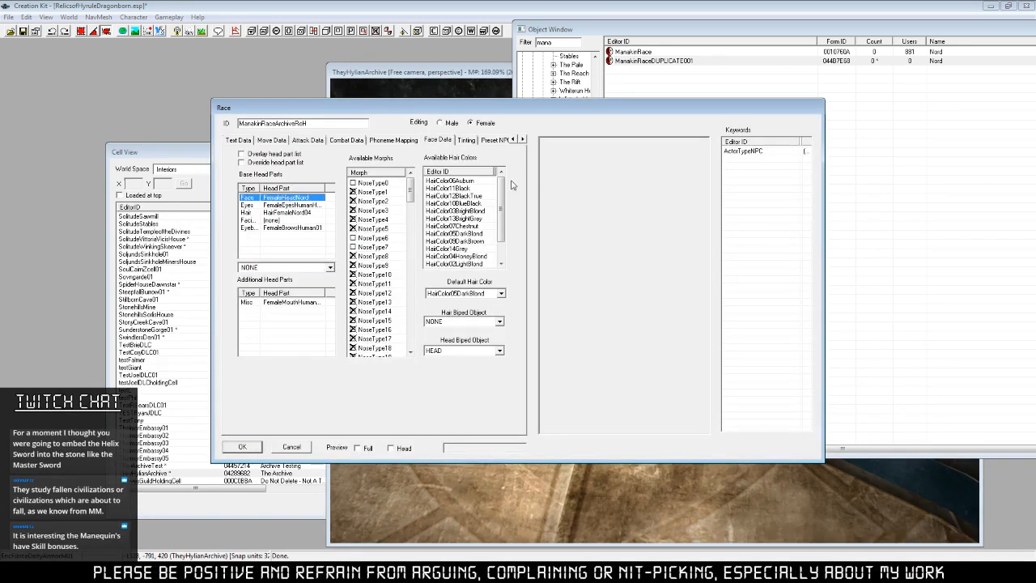
left_click_drag(630, 29, 774, 26)
left_click(290, 229)
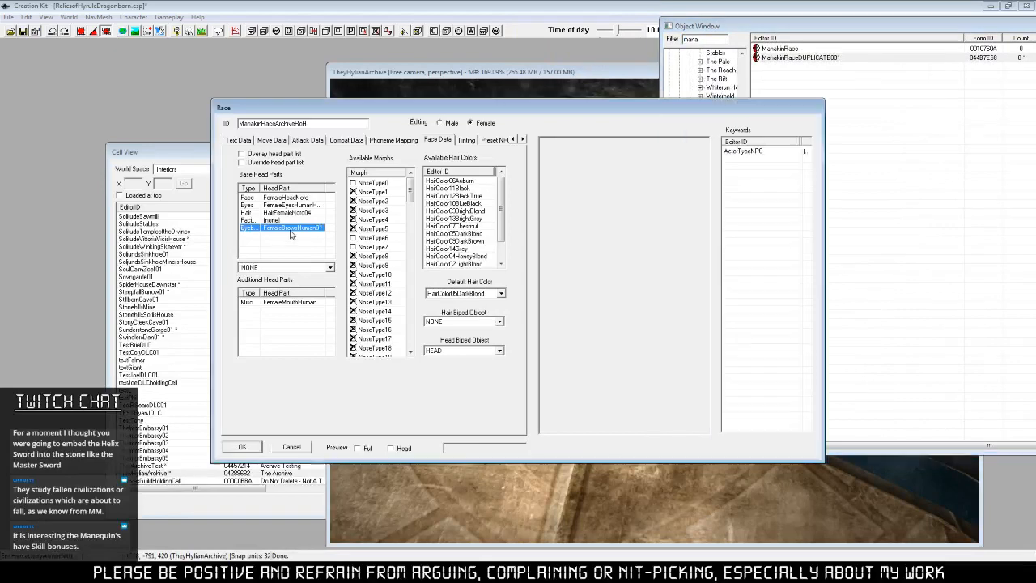
left_click(296, 302)
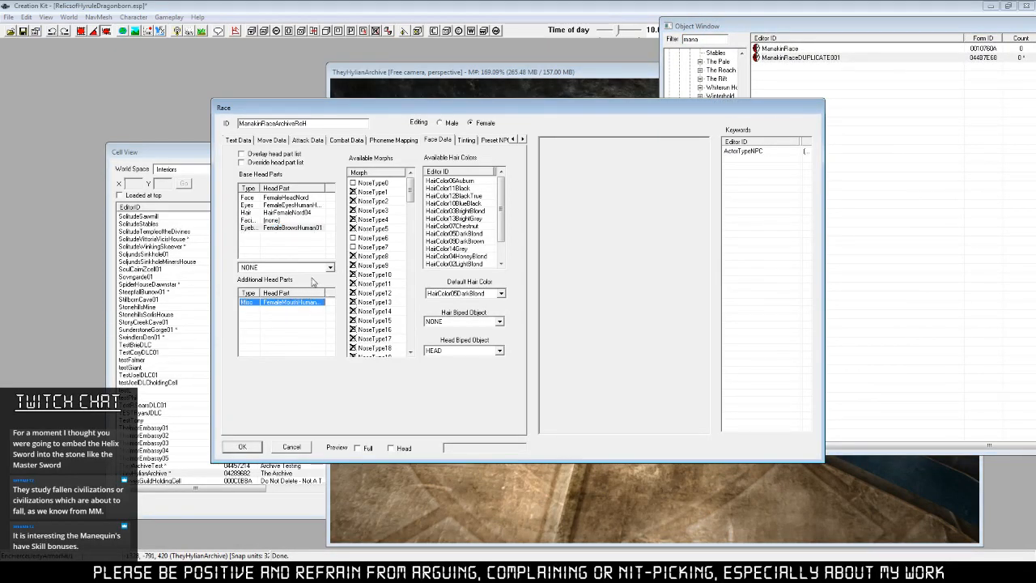
left_click(288, 229)
left_click(296, 212)
left_click(295, 206)
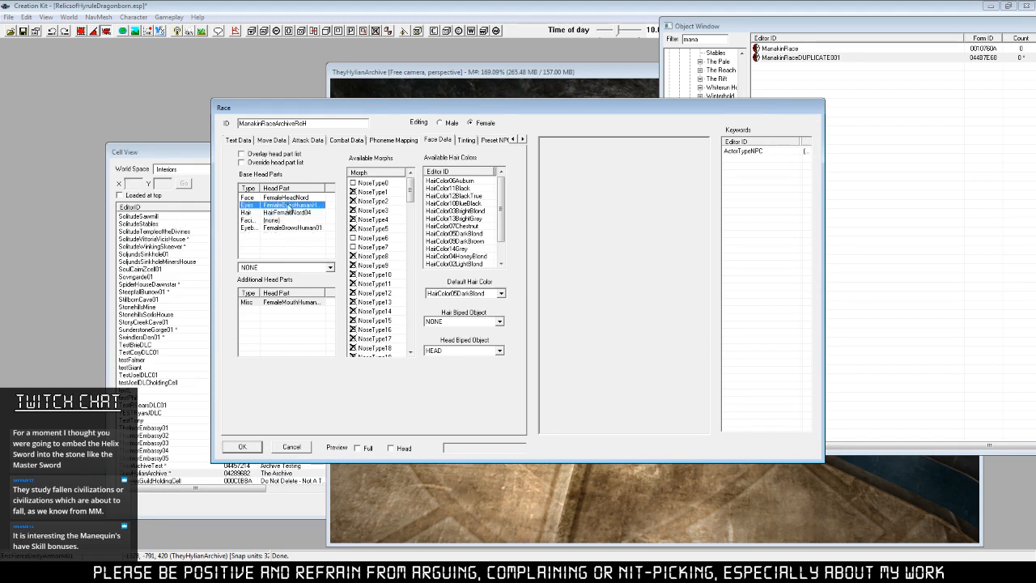
left_click(287, 198)
left_click(295, 206)
Remove HairColor12BlackTrue from the race's available female hair colours.
left_click(455, 210)
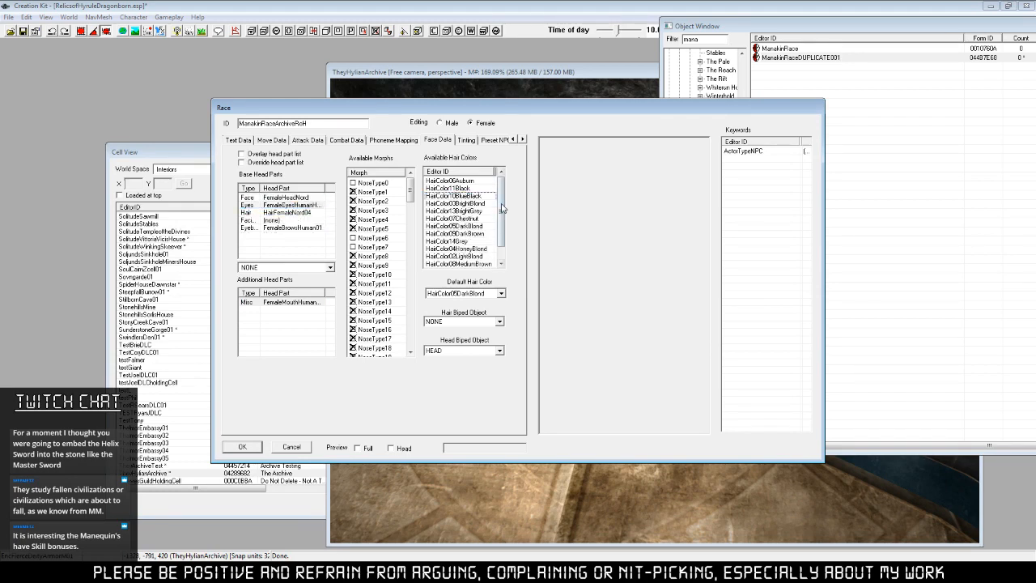
scroll(500, 233, "down", 1)
scroll(500, 233, "up", 1)
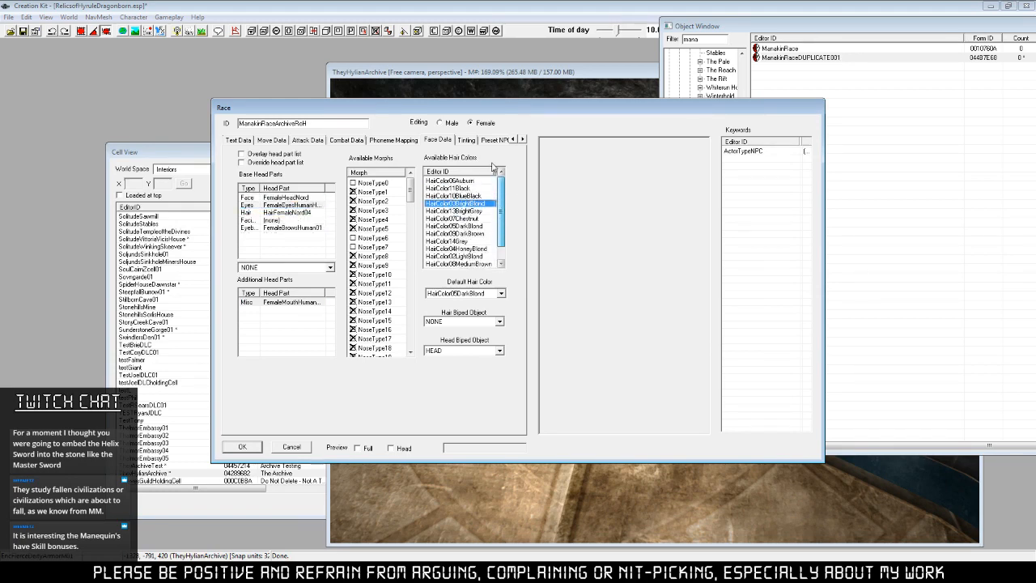
Set the race's female default hair colour to none, and compare it with the male settings.
left_click(449, 138)
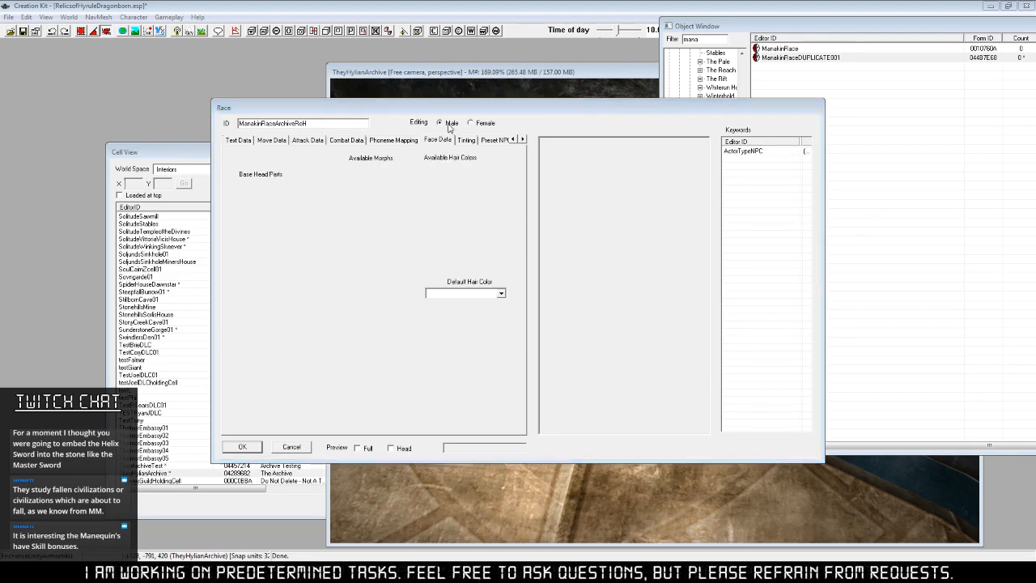
left_click(486, 123)
left_click(501, 293)
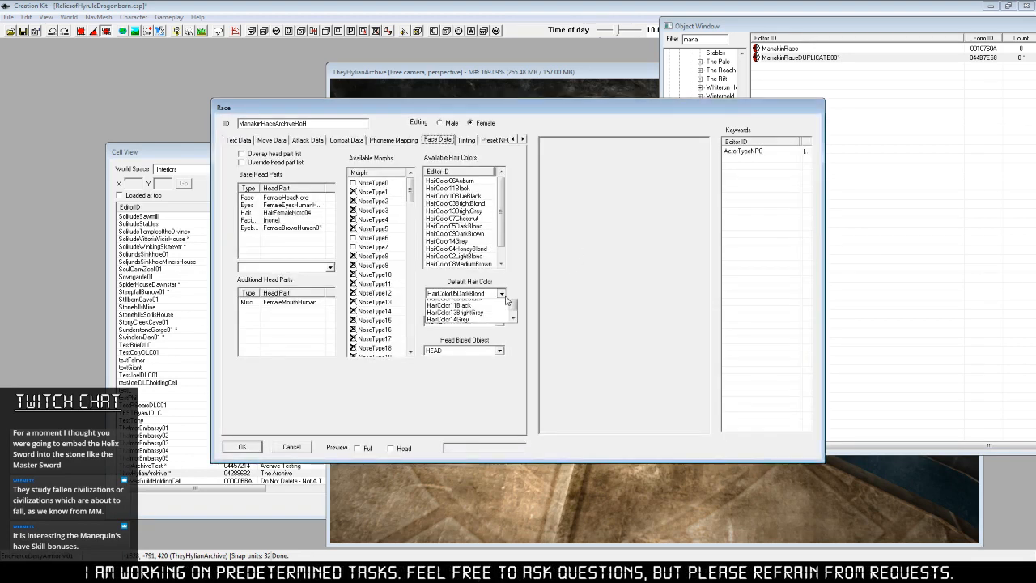
scroll(516, 336, "up", 3)
left_click(483, 308)
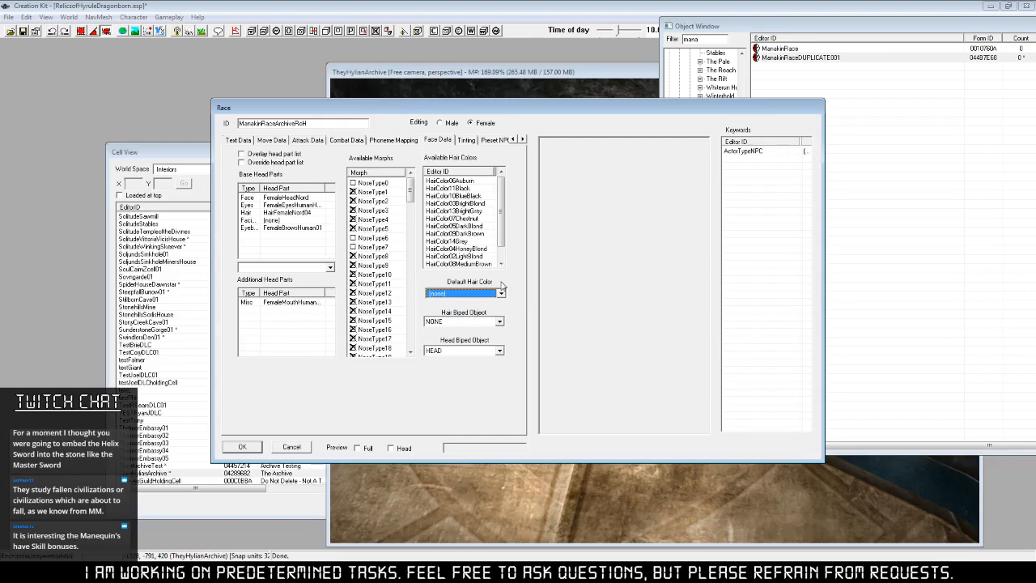
left_click(451, 123)
left_click(484, 123)
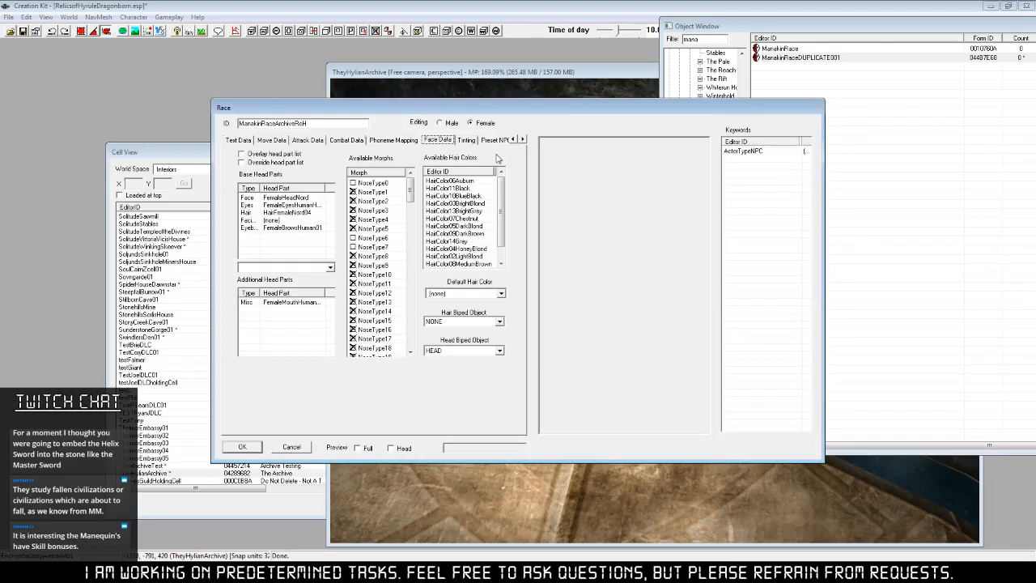
Check the head part choices for the female face, and list the HeadPart objects.
left_click(288, 198)
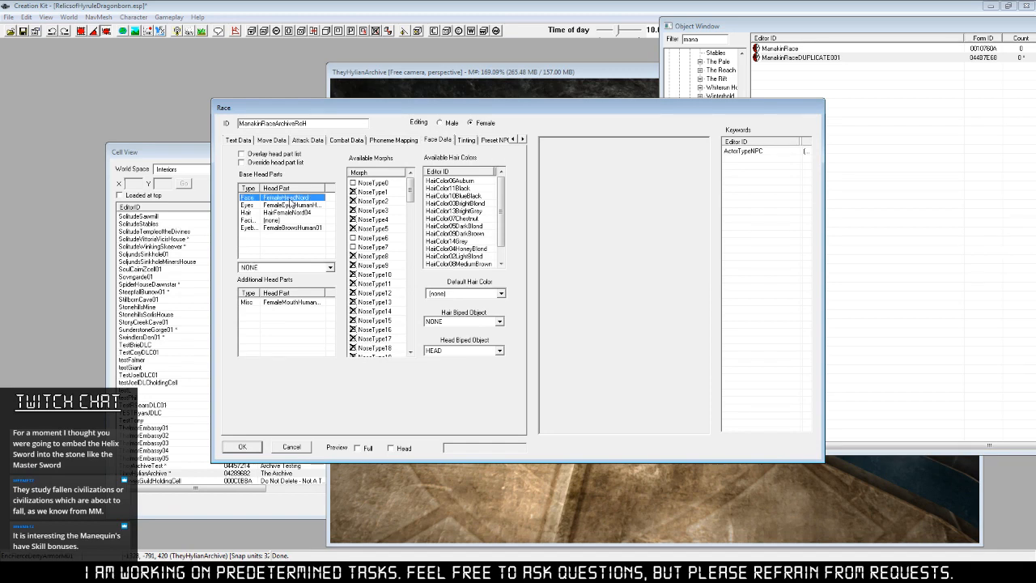
left_click(330, 267)
left_click(793, 21)
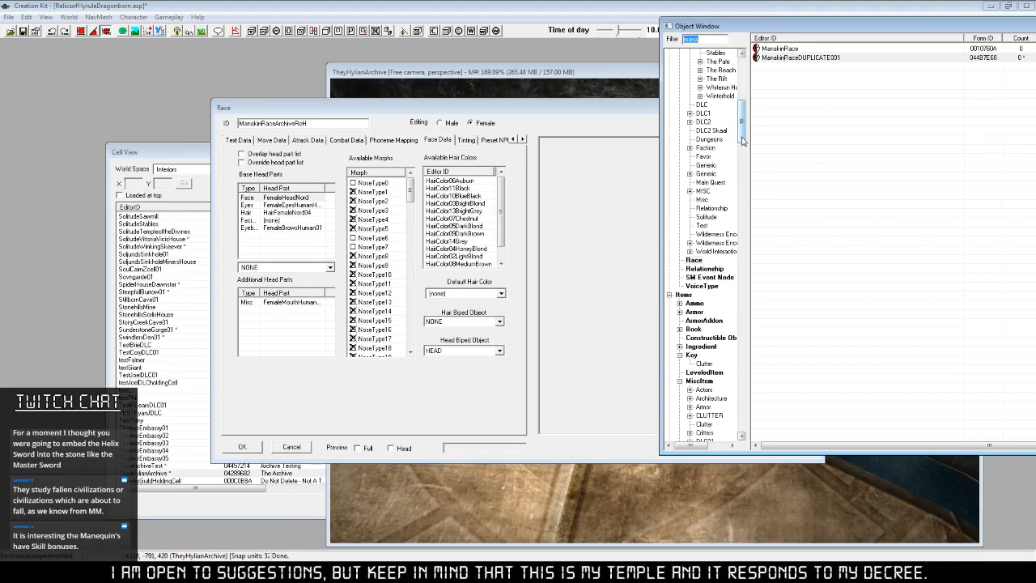
left_click_drag(742, 141, 749, 100)
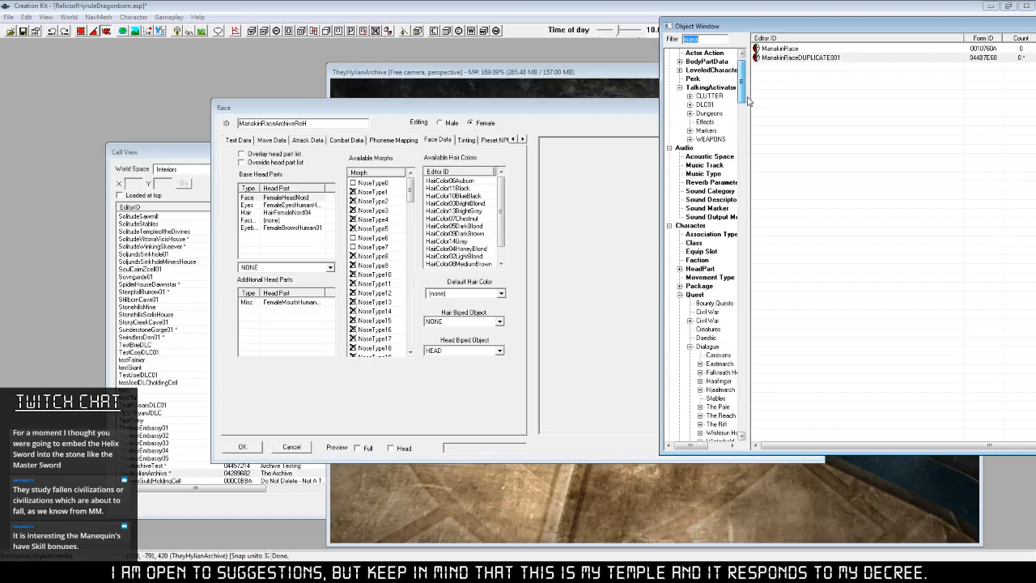
left_click(700, 268)
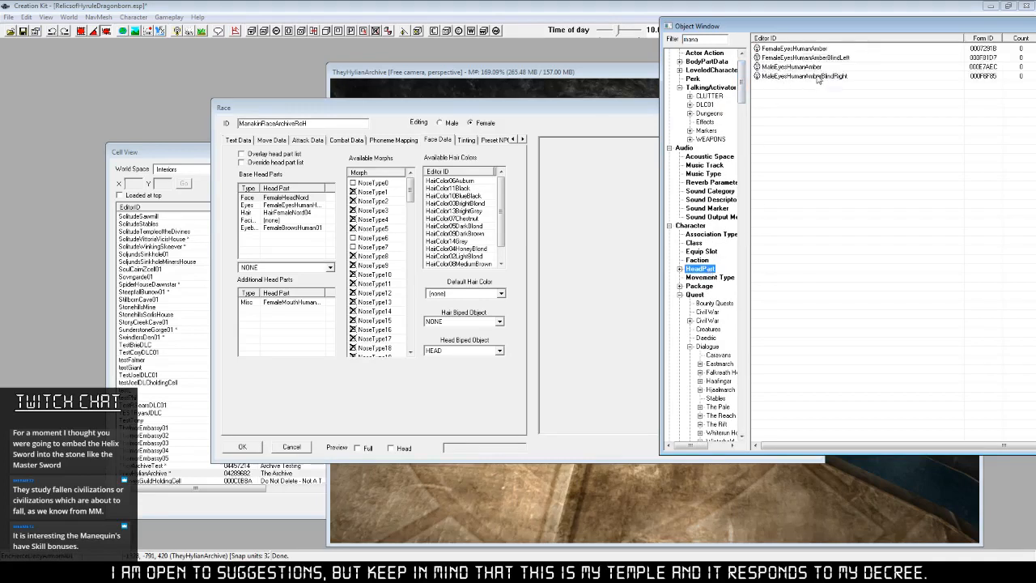
Check the name of the race's male face head part and filter the HeadPart objects for "mane".
left_click(455, 123)
left_click(470, 123)
left_click(713, 38)
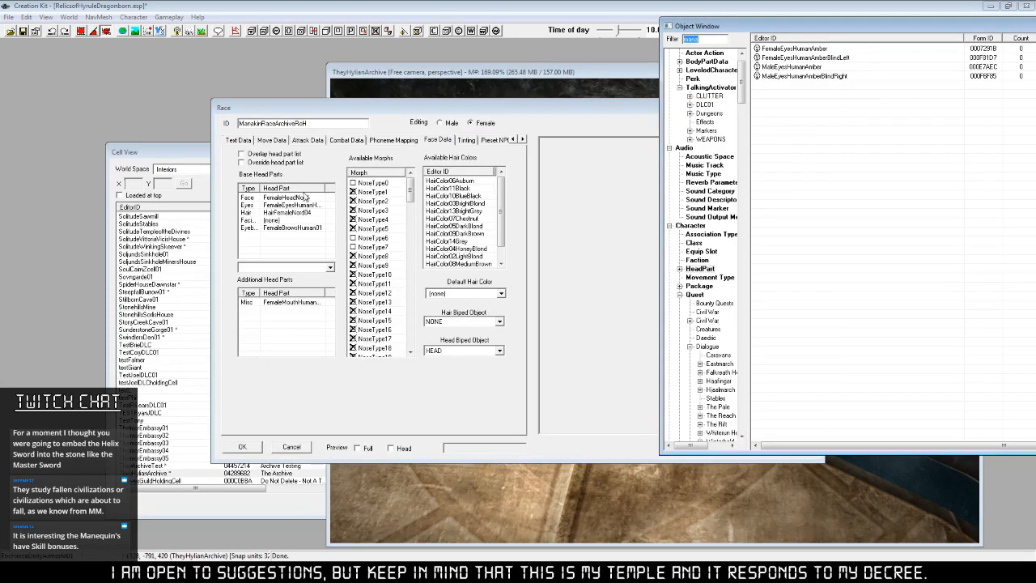
left_click(451, 123)
left_click(471, 123)
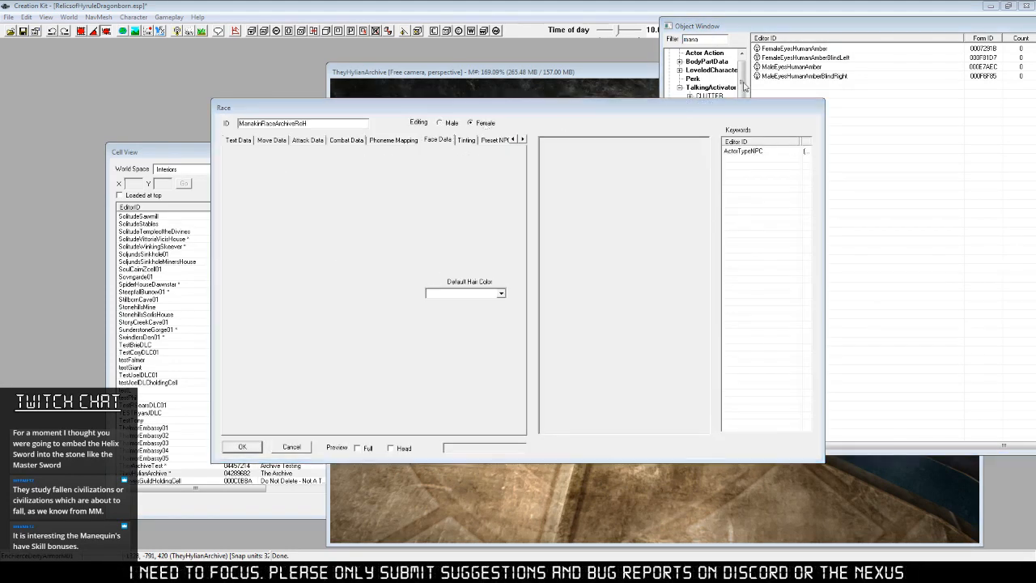
left_click(713, 38)
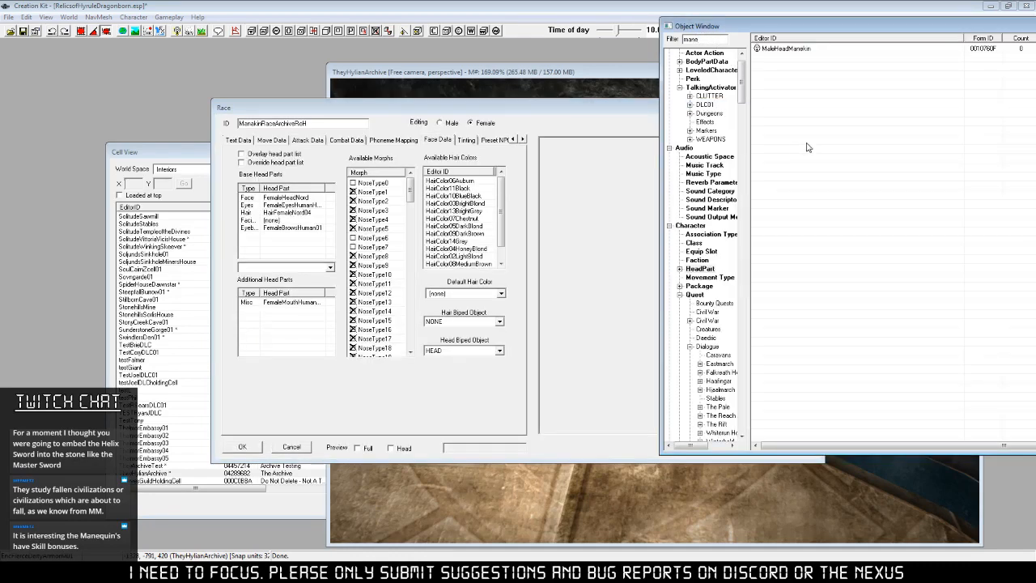
Duplicate the MaleHeadManekin head part and open the copy for editing.
right_click(797, 48)
left_click(856, 81)
right_click(823, 57)
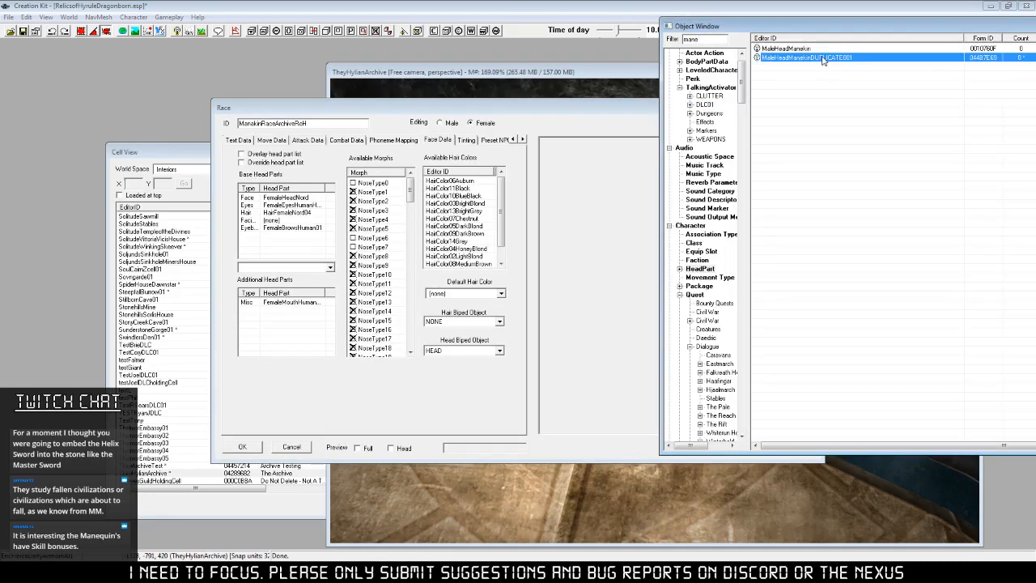
left_click(839, 89)
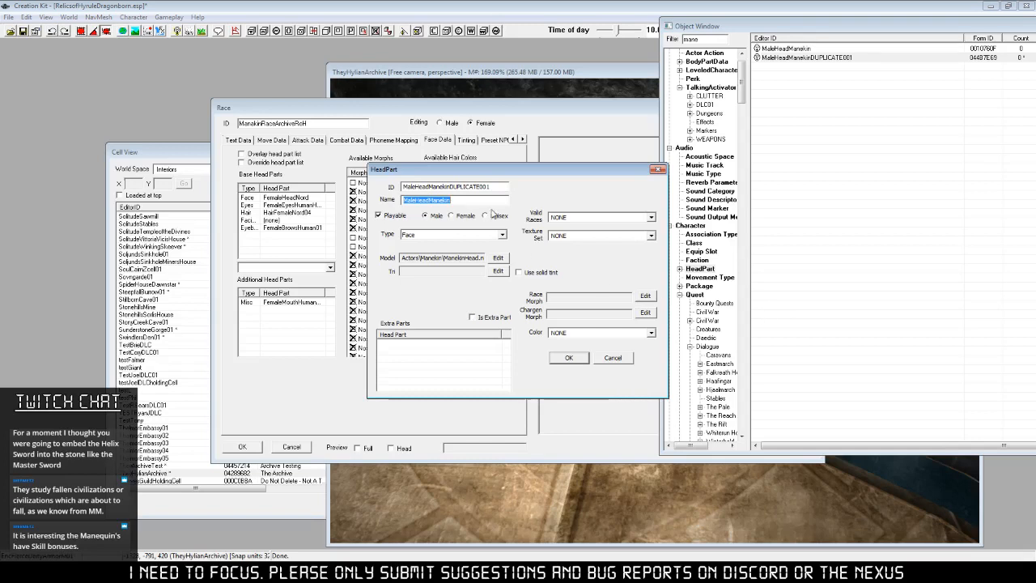
Mark the copied head part as Female, name it FemaleHeadManekinRoH and give it a new ID starting with FemaleHeadManekin.
left_click(451, 216)
left_click(378, 214)
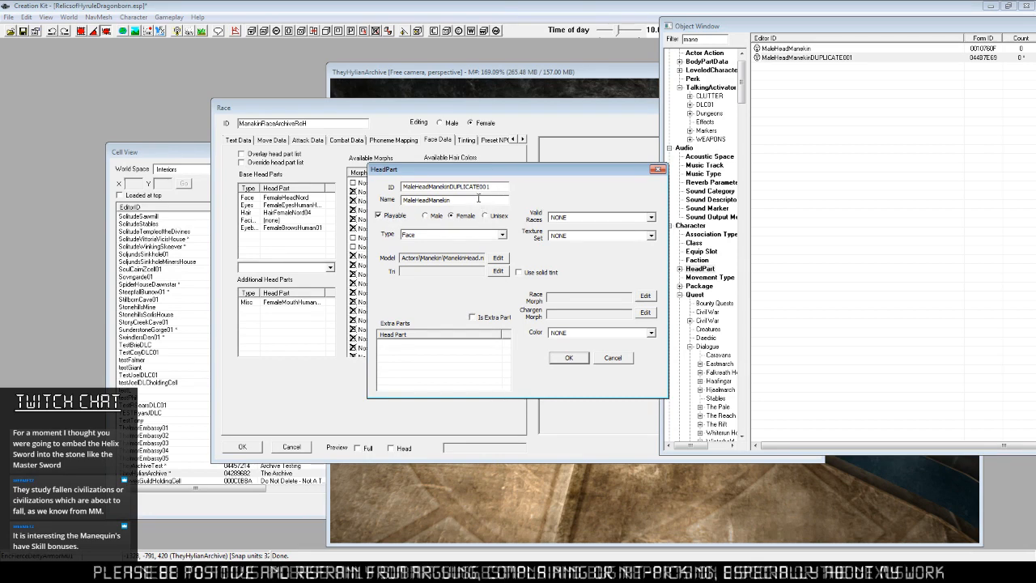
left_click_drag(417, 201, 296, 215)
type("Female")
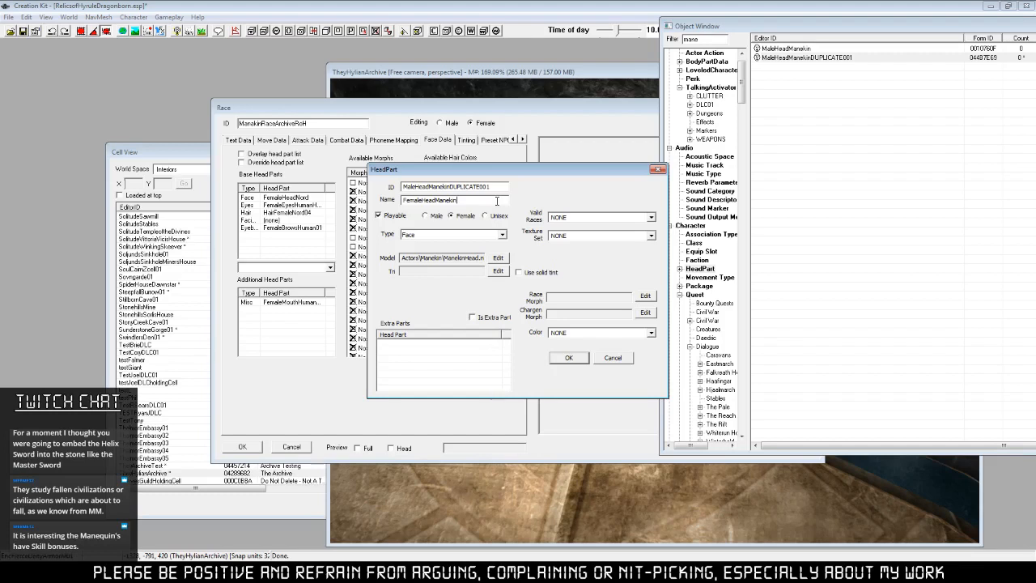
type("RoH")
left_click_drag(411, 187, 504, 187)
type("Fema")
key("BackSpace")
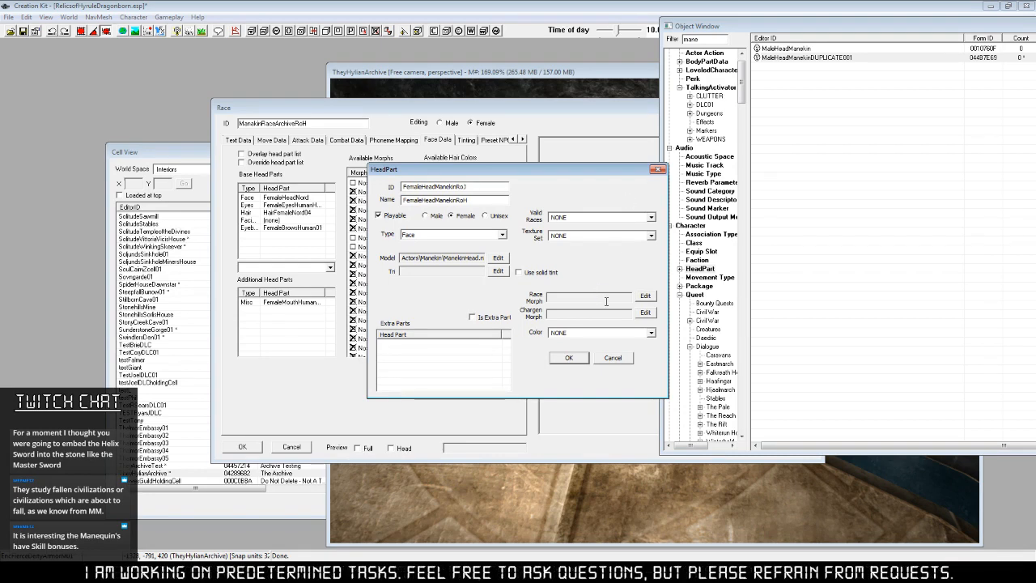
Mark the copied head part as Unisex and look through the lists available for its Valid Races.
left_click(484, 215)
left_click(651, 217)
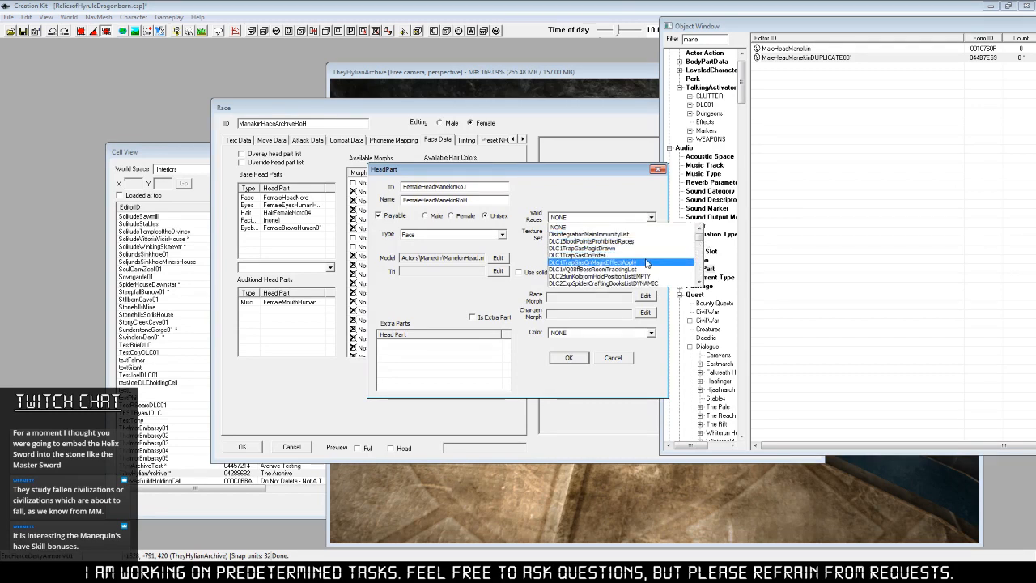
scroll(639, 262, "down", 10)
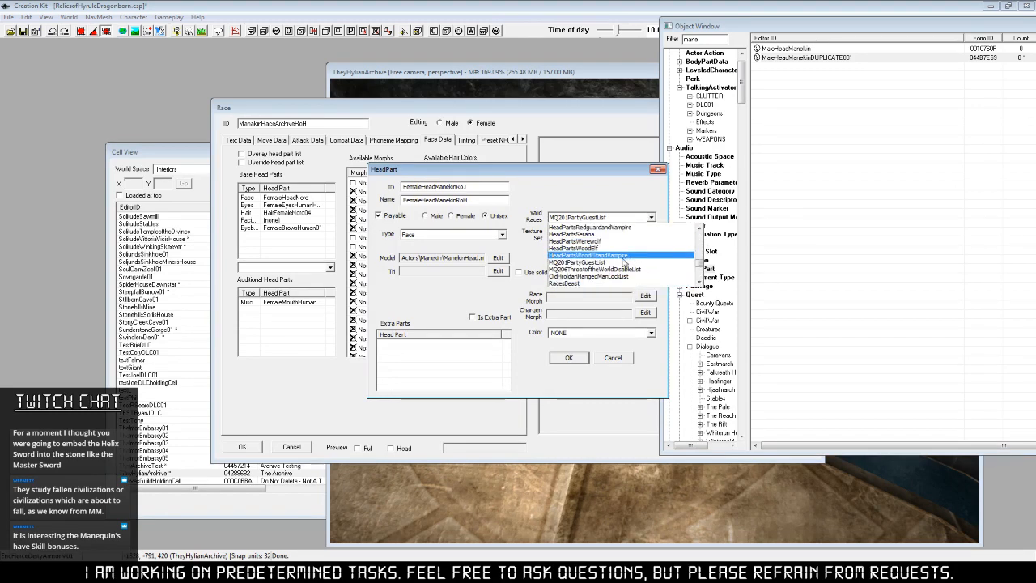
scroll(616, 261, "down", 3)
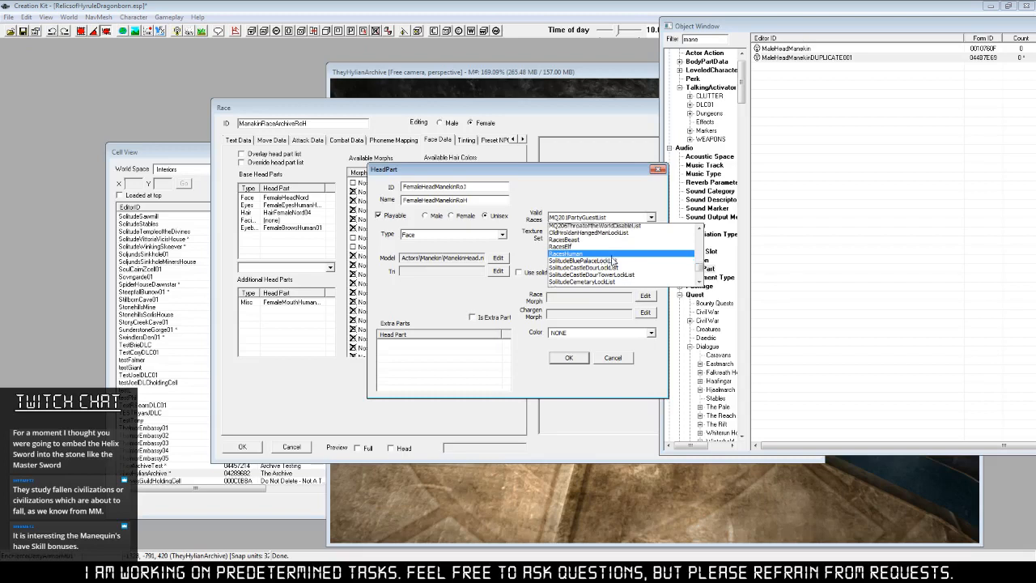
scroll(613, 261, "up", 6)
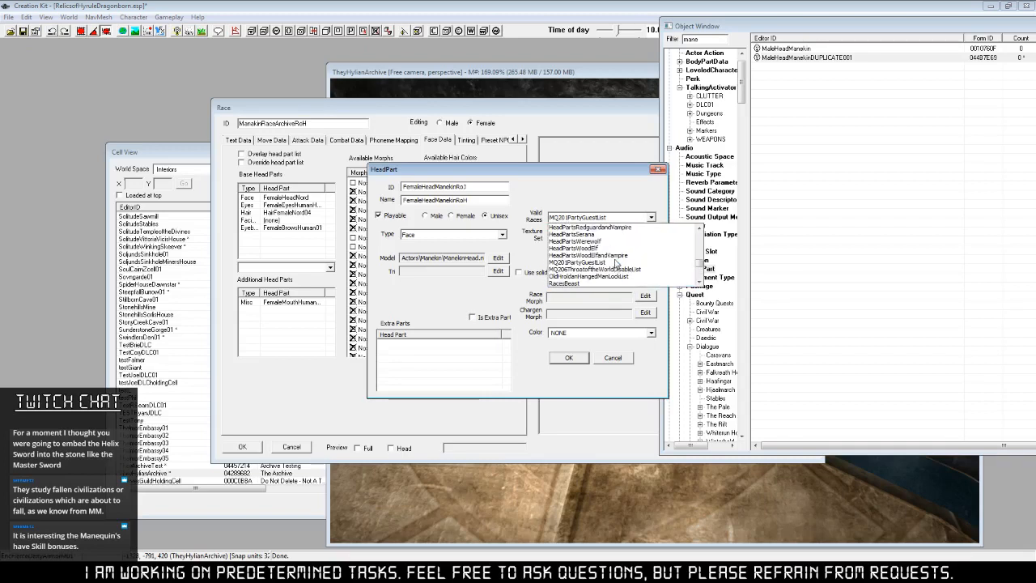
scroll(615, 263, "up", 3)
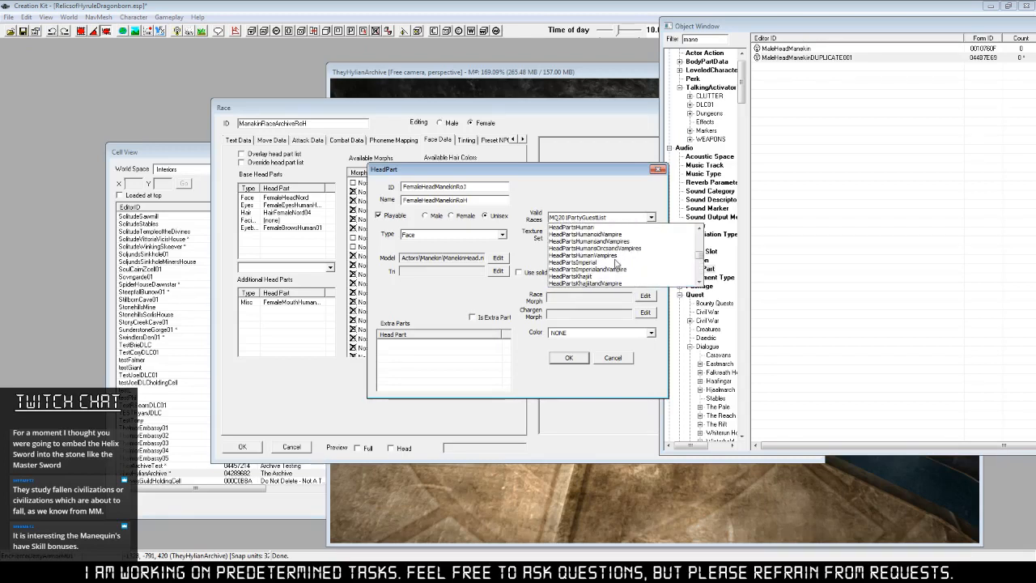
scroll(615, 263, "up", 1)
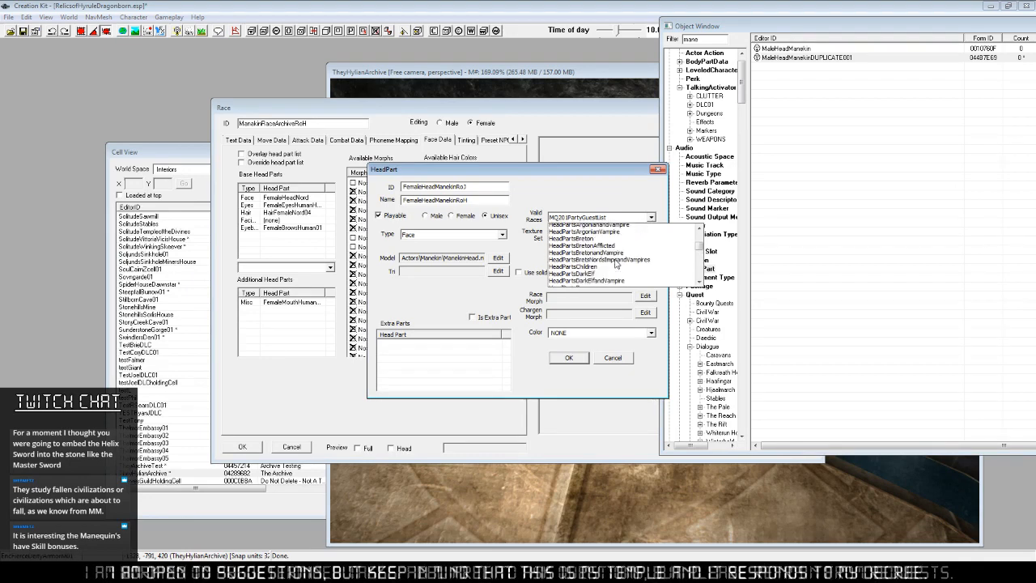
scroll(615, 263, "up", 3)
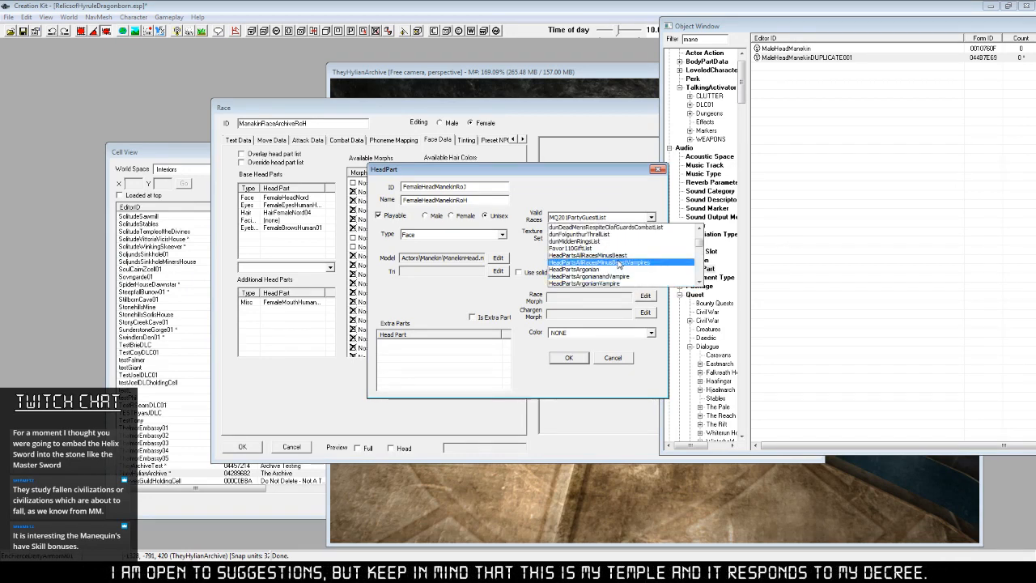
scroll(619, 264, "down", 6)
scroll(619, 264, "down", 4)
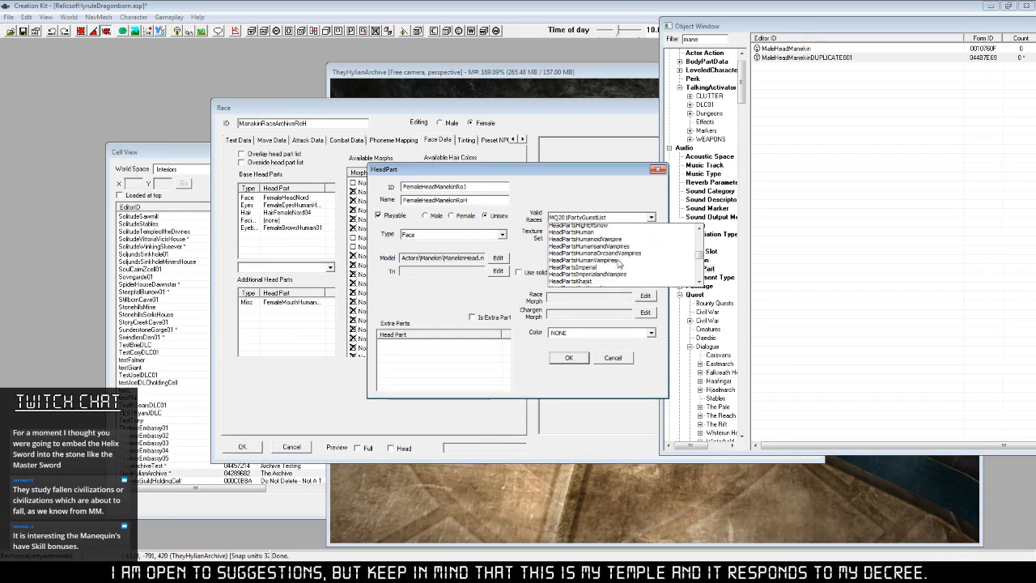
scroll(619, 264, "down", 5)
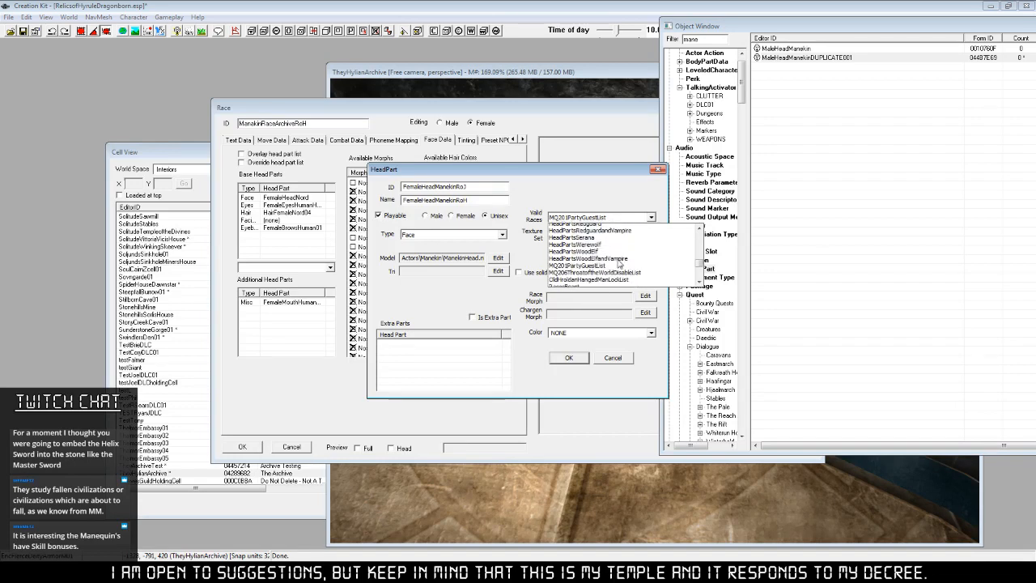
left_click(745, 77)
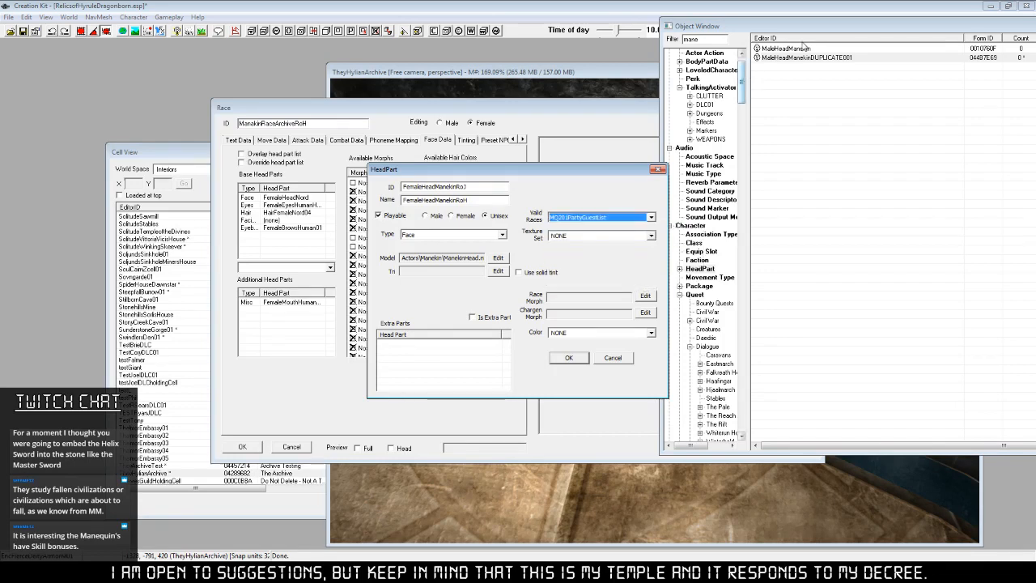
Open the original MaleHeadManekin head part and place its window beside the copy for comparison.
right_click(801, 49)
left_click(836, 71)
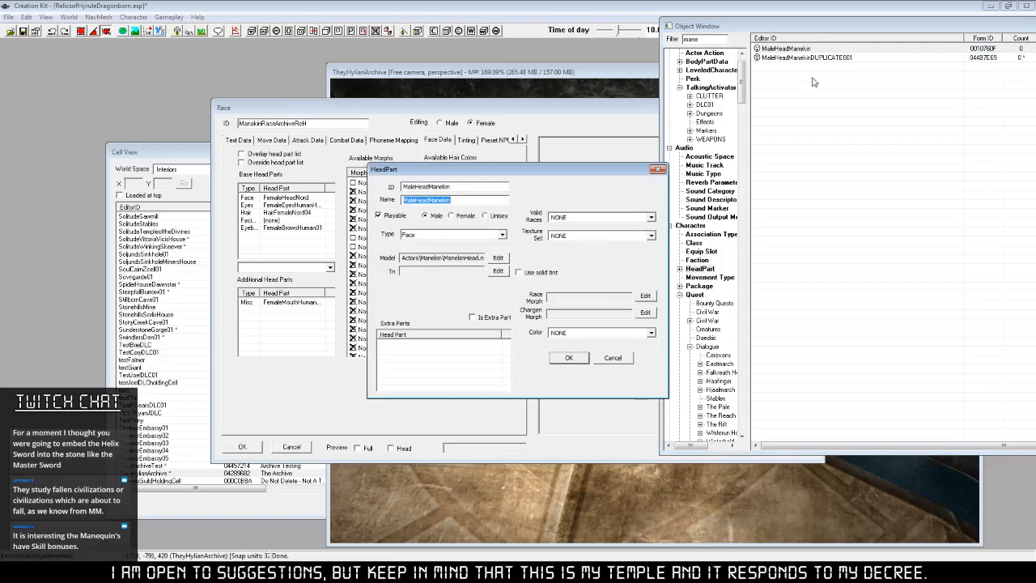
left_click_drag(550, 171, 217, 147)
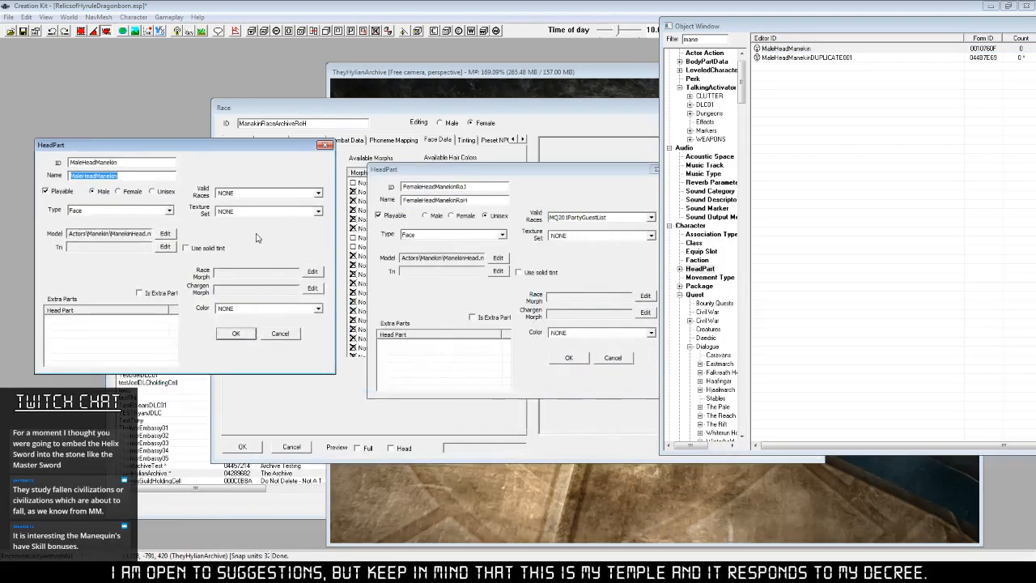
Set the copied head part's Valid Races to NONE and close the original head part without changes.
left_click(649, 218)
key("d")
left_click(595, 230)
left_click(603, 221)
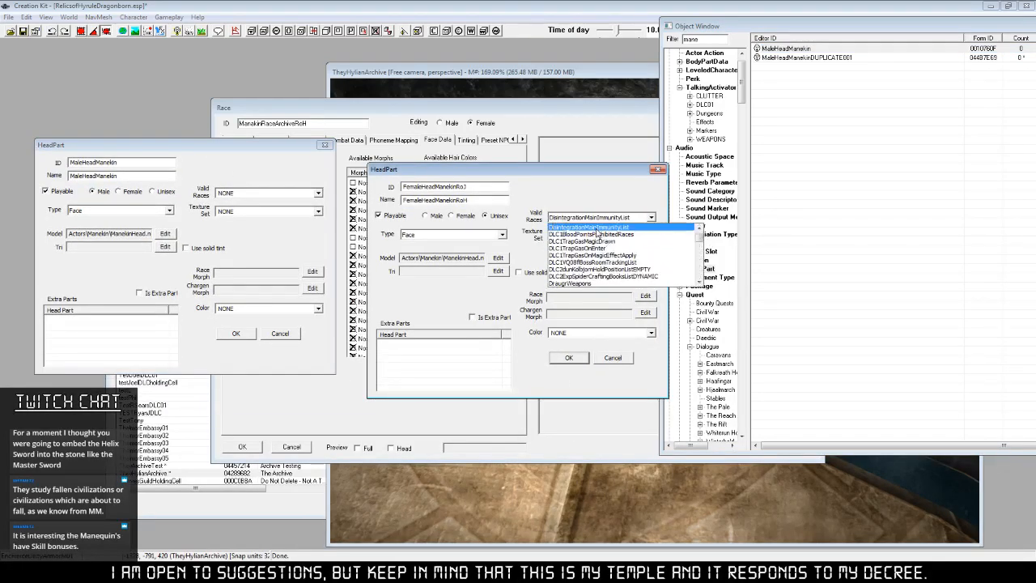
key("n")
left_click(595, 229)
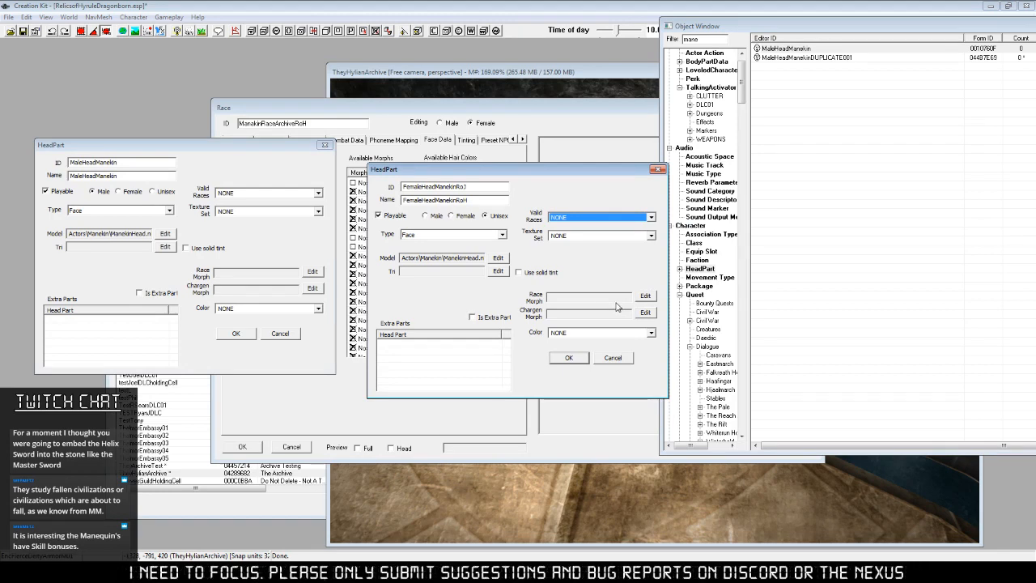
left_click(284, 334)
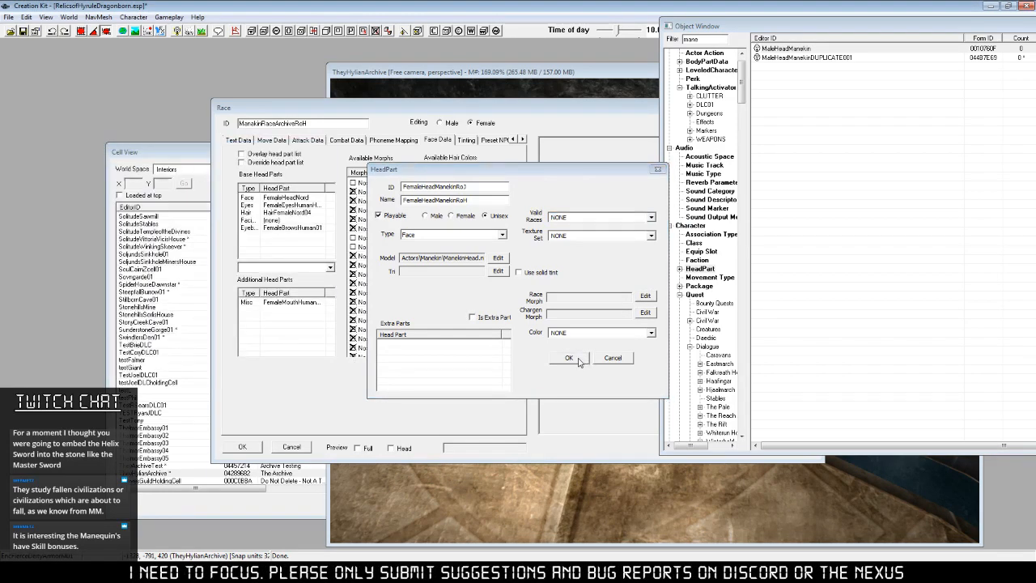
Correct the copied head part's ID to FemaleHeadManekinRoH and save it, keeping it as the same object.
left_click(481, 185)
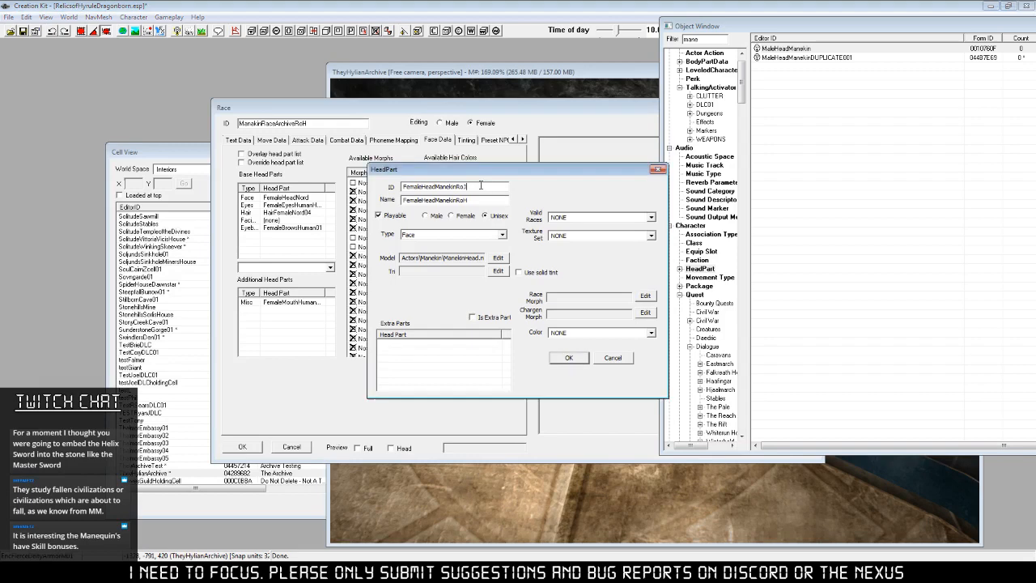
left_click(571, 358)
left_click(604, 332)
left_click(567, 326)
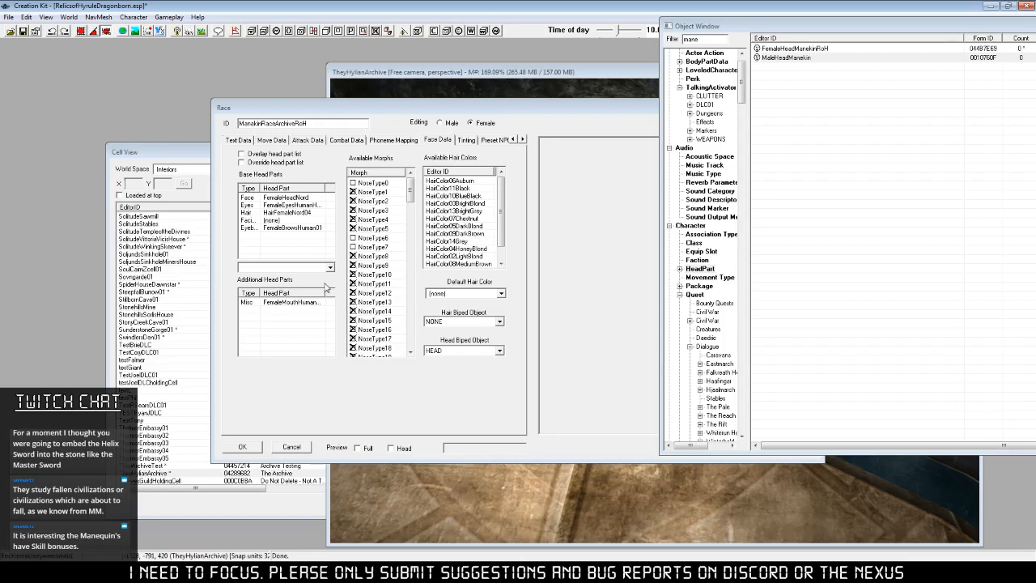
Assign FemaleHeadManekinRoH as the female Face base head part of the ManakinRaceArchiveRoH race.
left_click(301, 251)
left_click(283, 197)
left_click(330, 268)
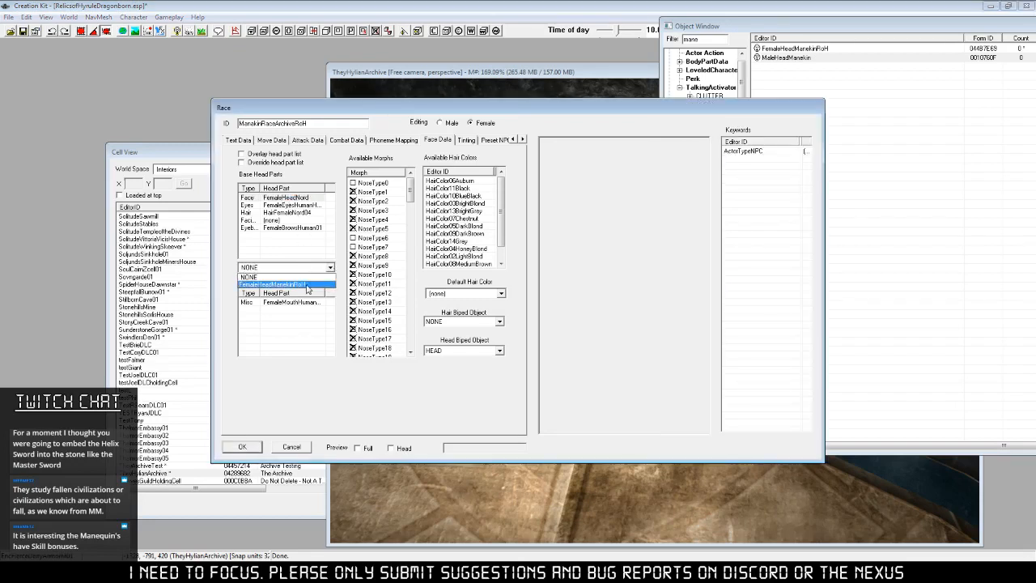
left_click(307, 284)
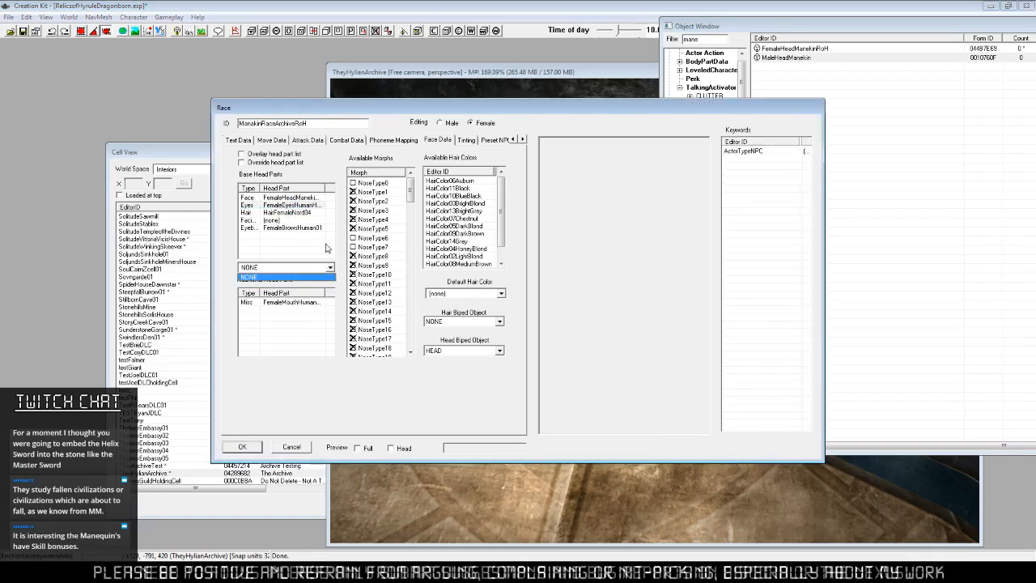
Check the replacement choices for the race's other female head parts, such as eyes, hair and eyebrows.
left_click(304, 210)
left_click(294, 207)
left_click(296, 213)
left_click(288, 228)
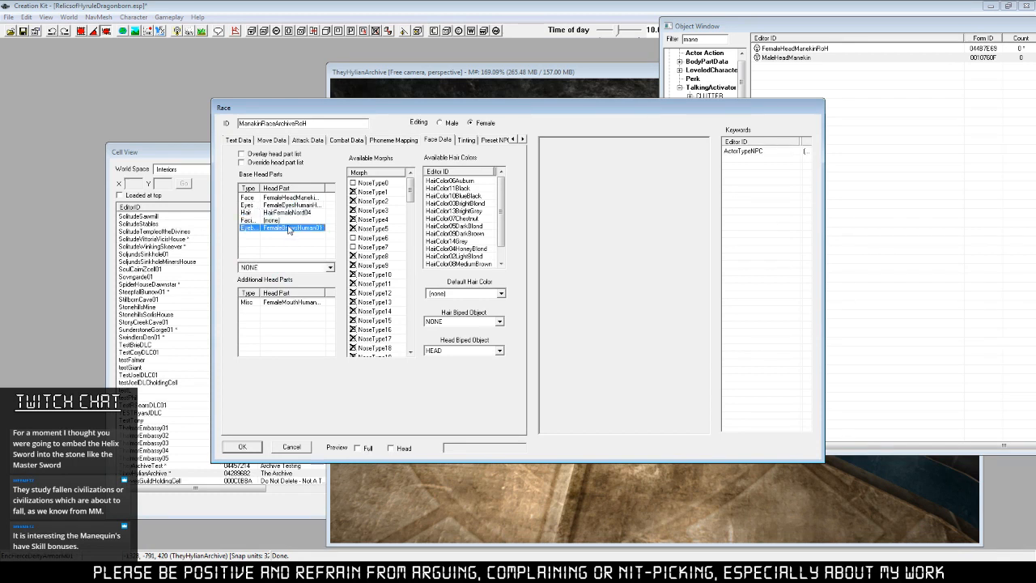
left_click(294, 214)
left_click(300, 206)
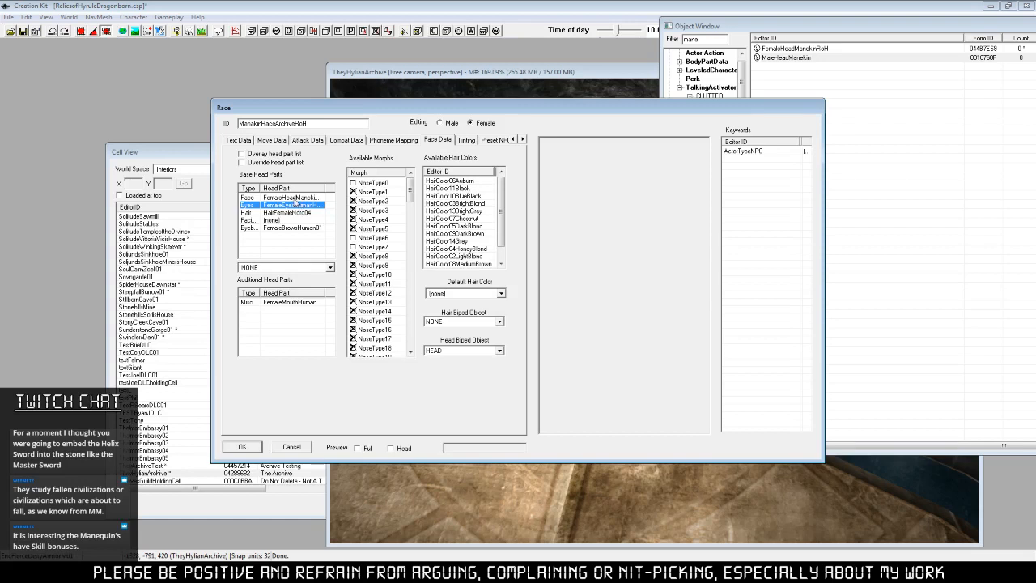
left_click(281, 302)
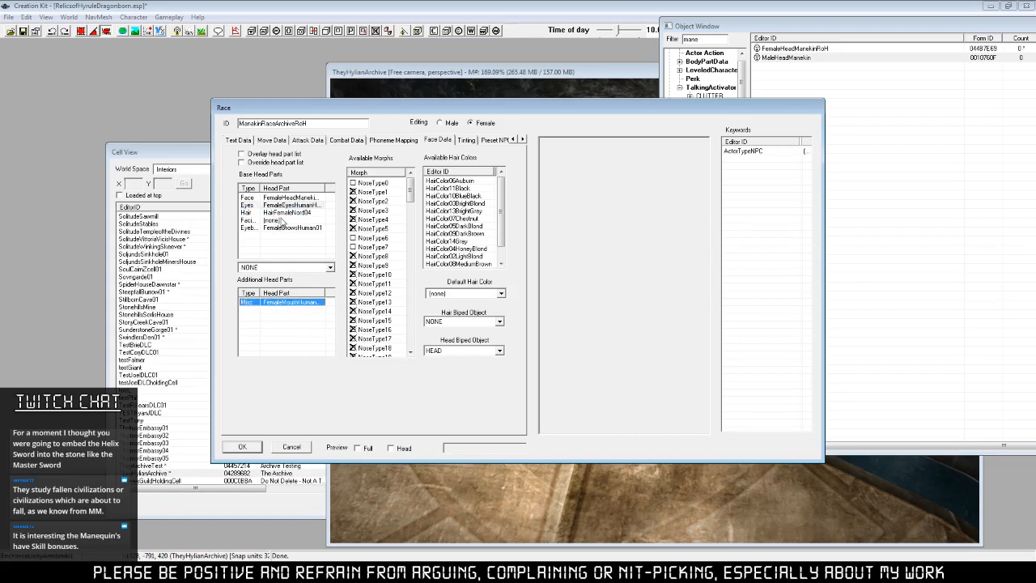
left_click(281, 221)
left_click(329, 267)
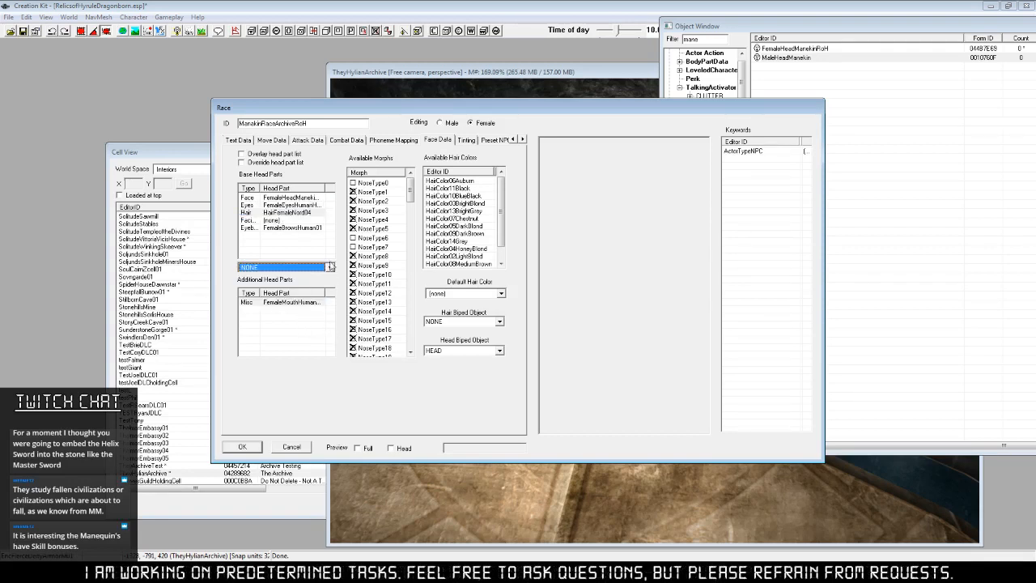
left_click(293, 213)
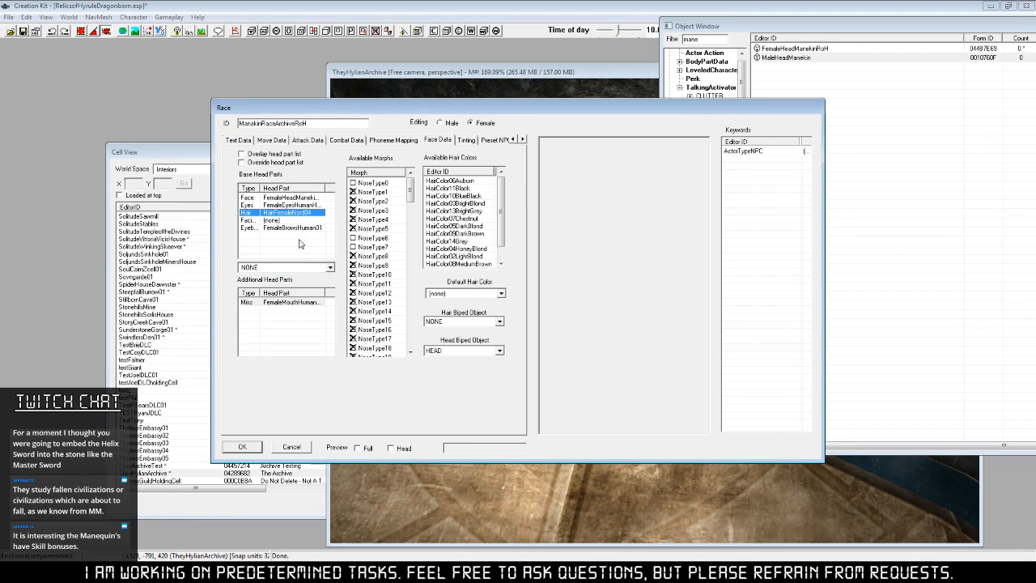
Filter the HeadPart objects for "hair", "man" and "no" in turn, and clear the filter.
left_click(764, 38)
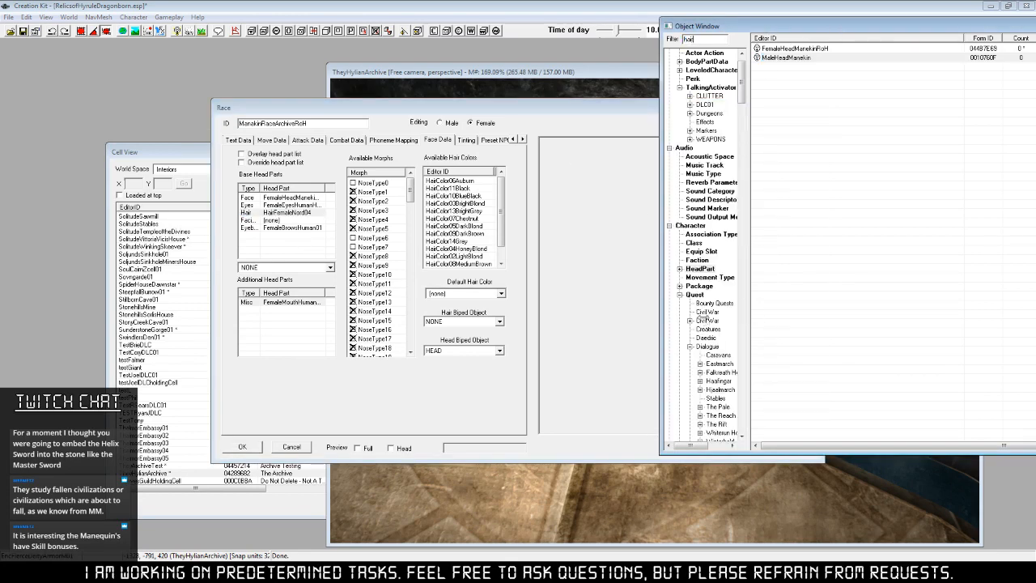
type("r")
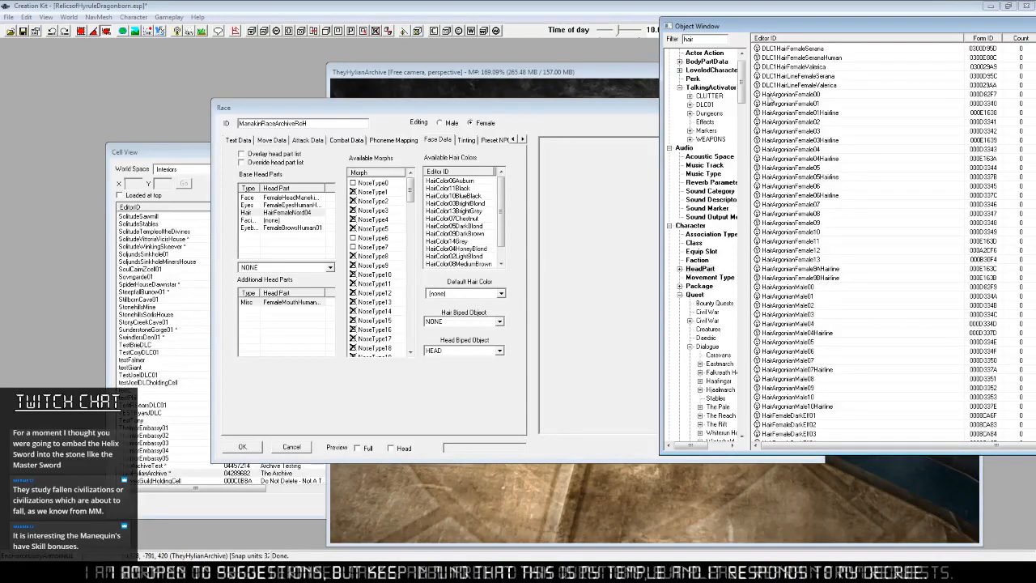
double_click(712, 39)
type("man")
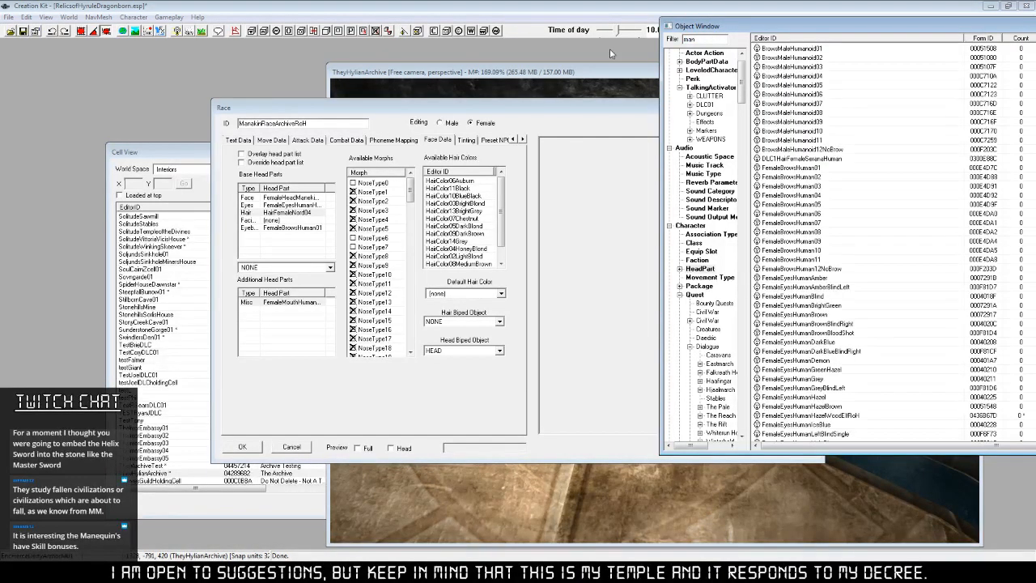
key("BackSpace")
key("BackSpace")
key("BackSpace")
type("no")
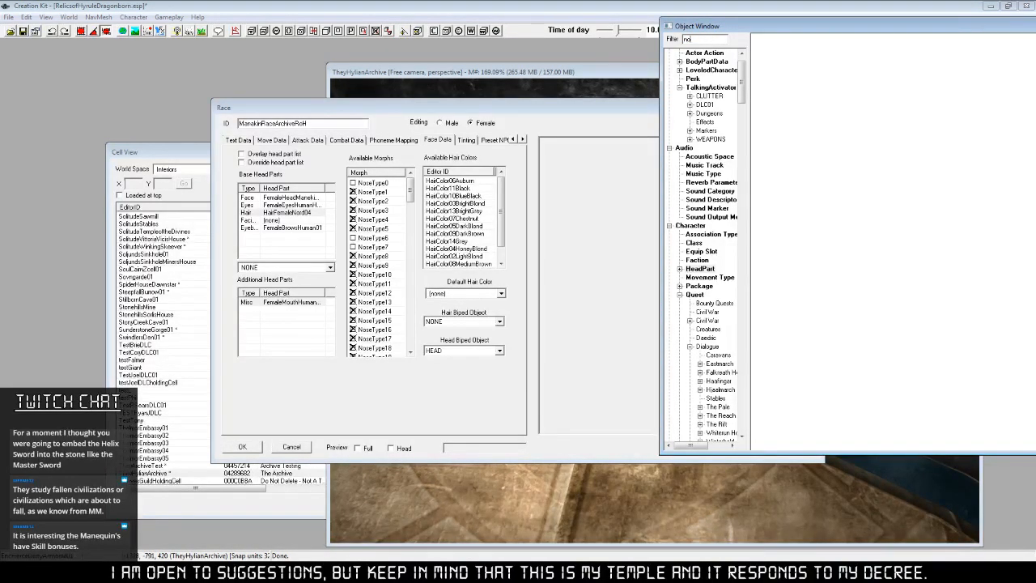
key("BackSpace")
key("BackSpace")
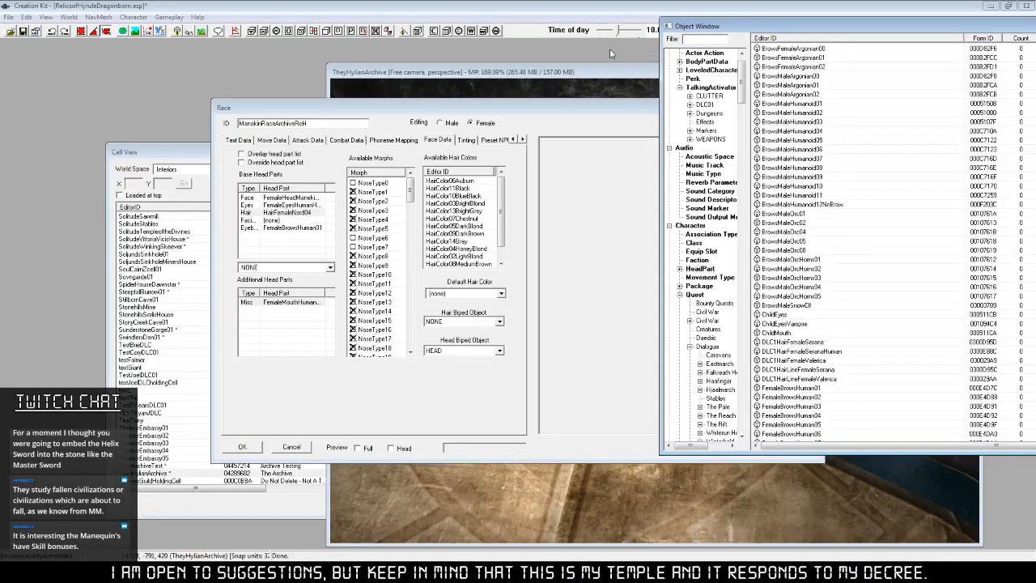
Preview the race's female head, rotate it to see the face, and check the eyebrow head part choices.
left_click(391, 448)
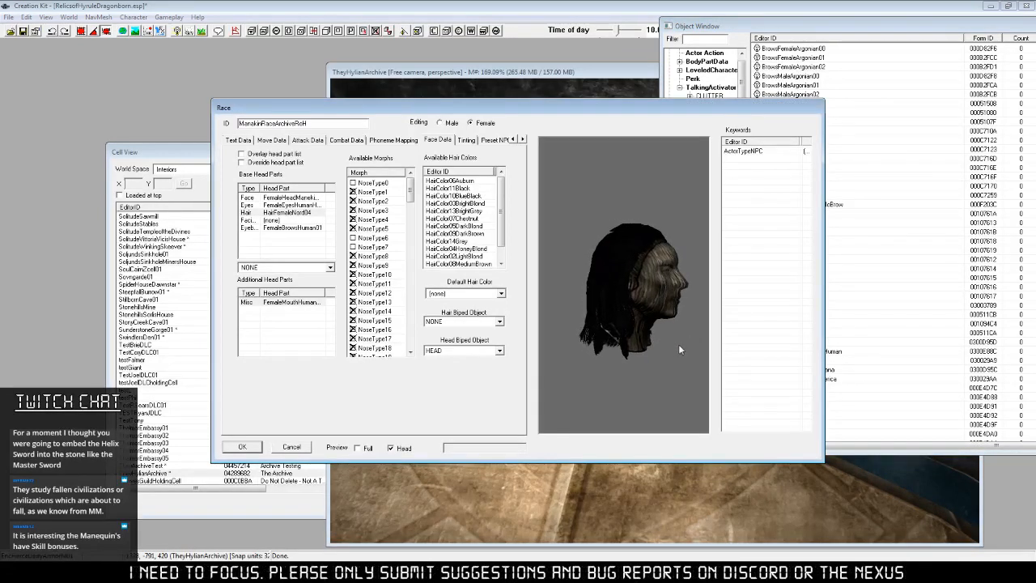
left_click_drag(680, 349, 614, 209)
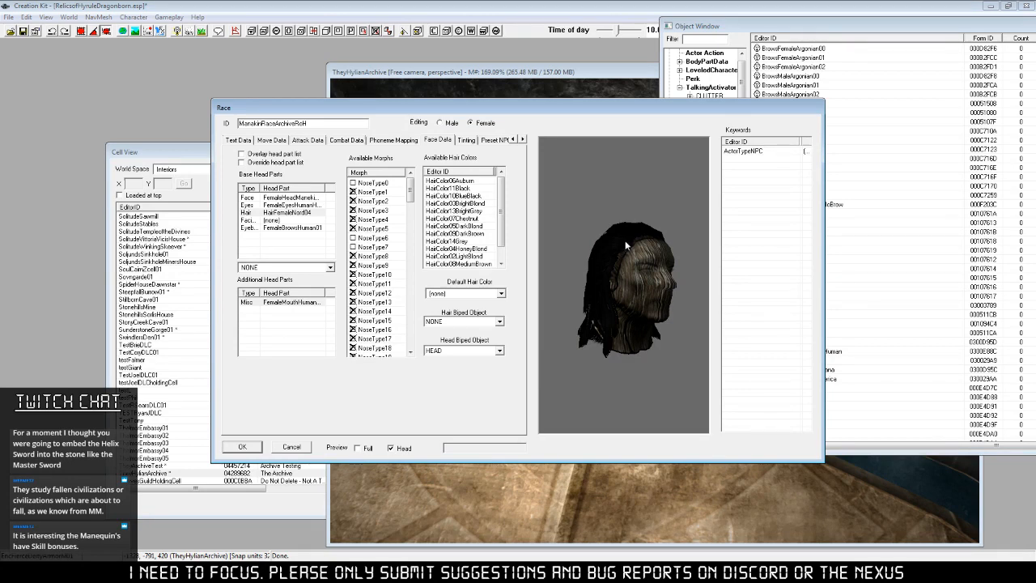
left_click(274, 229)
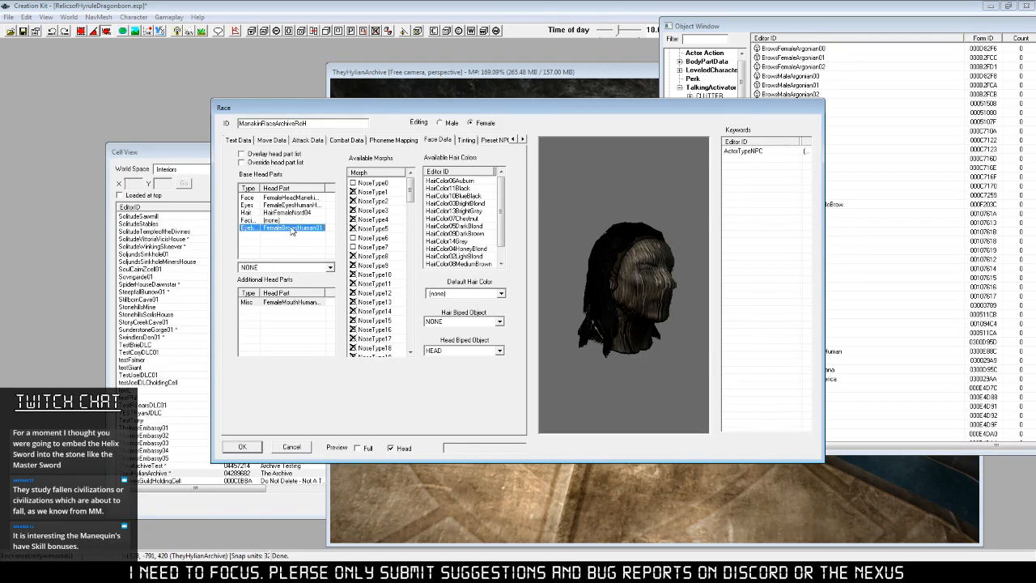
left_click(330, 267)
left_click(306, 246)
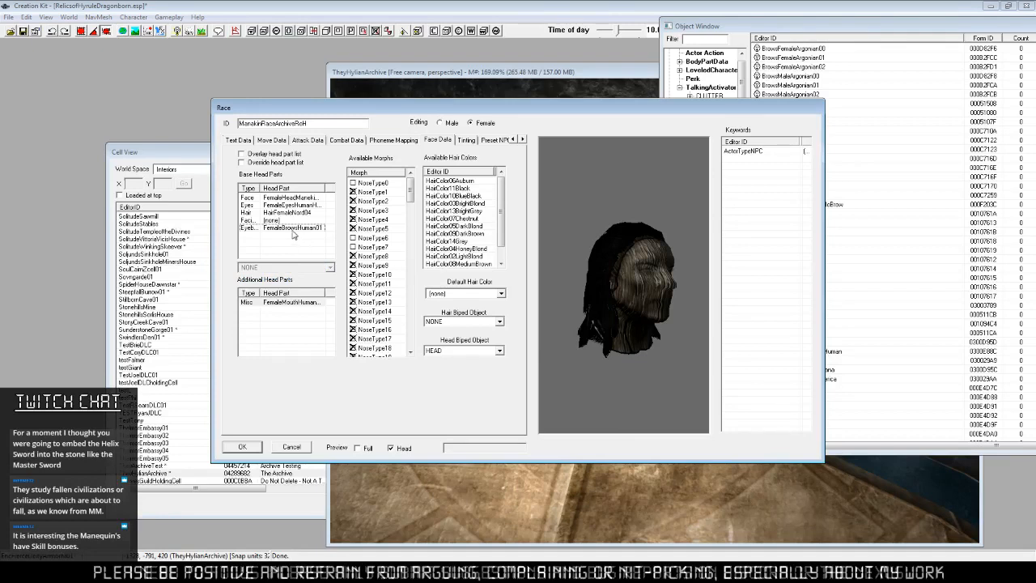
left_click(293, 231)
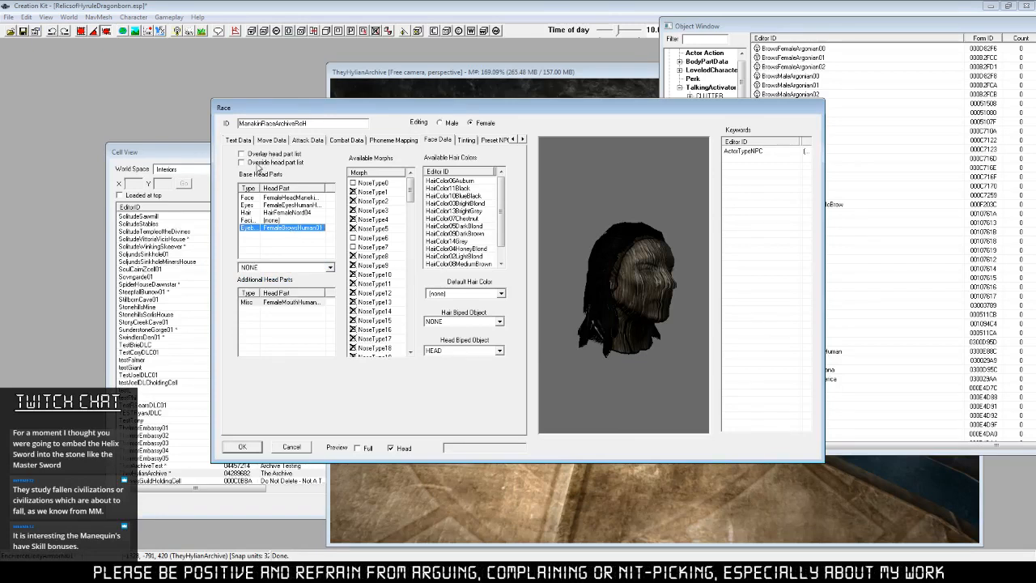
Enable the head part list override for the female face and recheck the eyebrow choices.
left_click(256, 162)
left_click(280, 231)
left_click(328, 271)
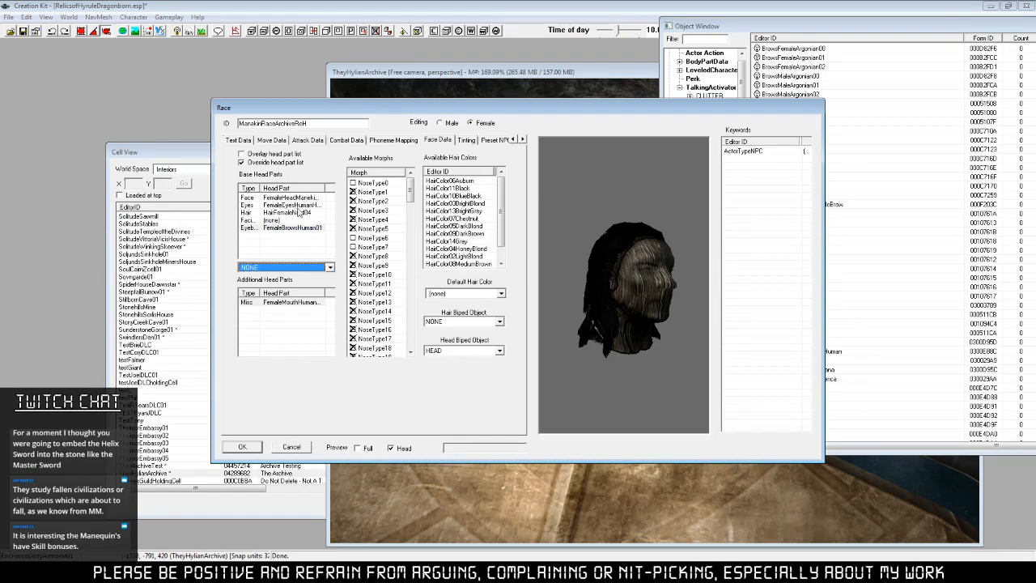
Turn off the head part list override for the female face and look over the mouth, eyebrow and hair head parts.
left_click(273, 162)
double_click(271, 154)
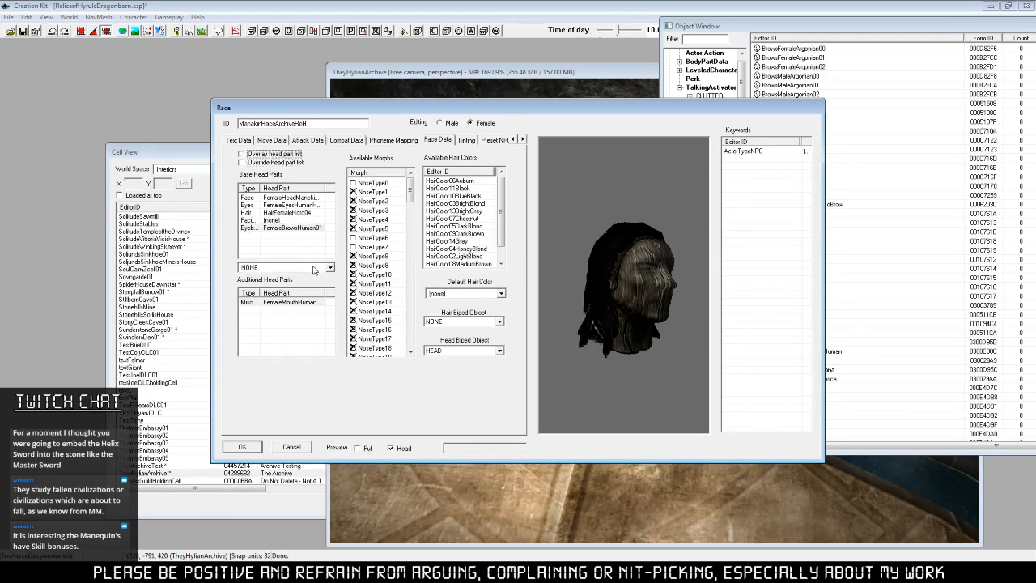
left_click(308, 314)
left_click(292, 303)
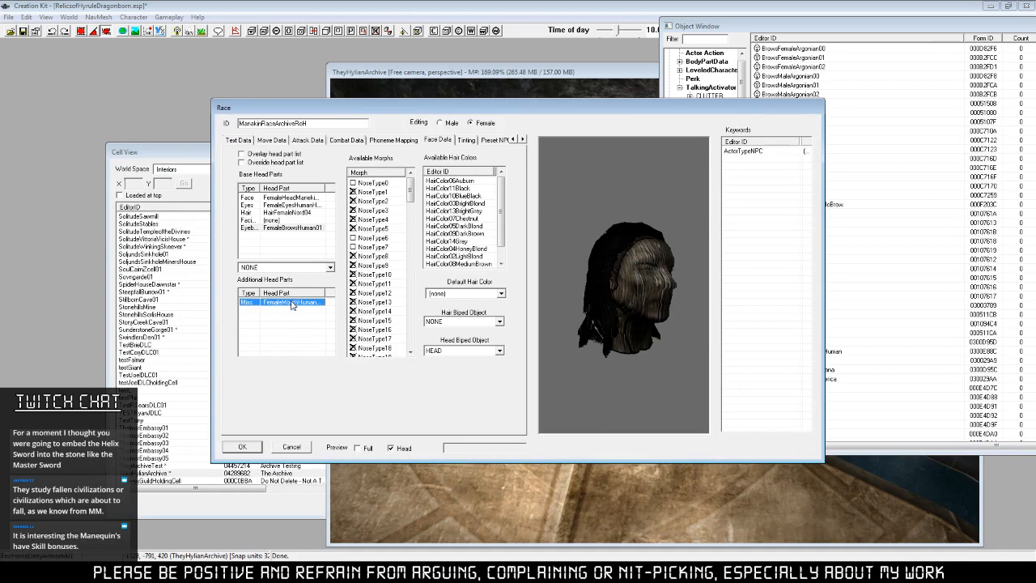
left_click(300, 230)
left_click(297, 213)
left_click(652, 162)
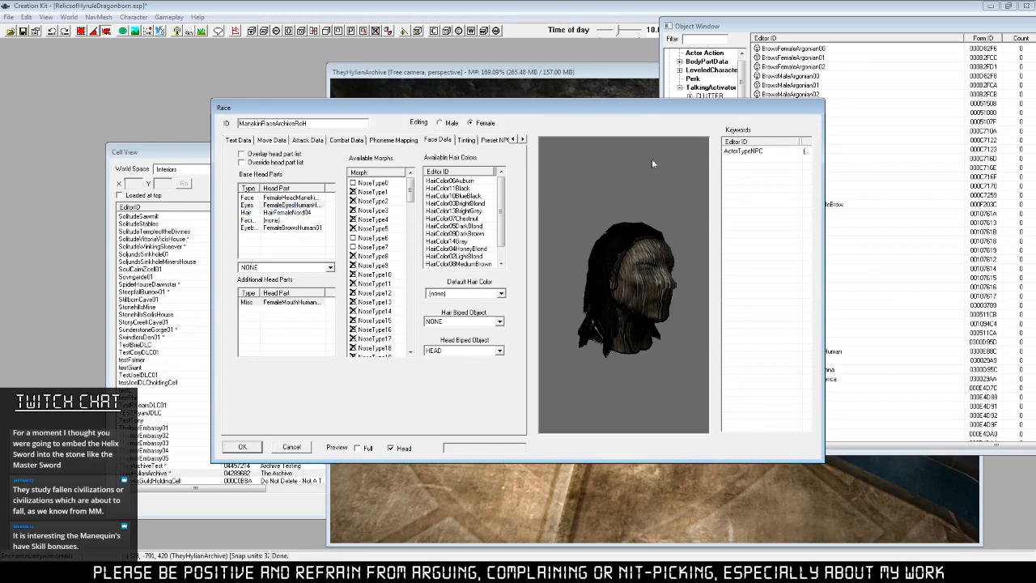
left_click(285, 215)
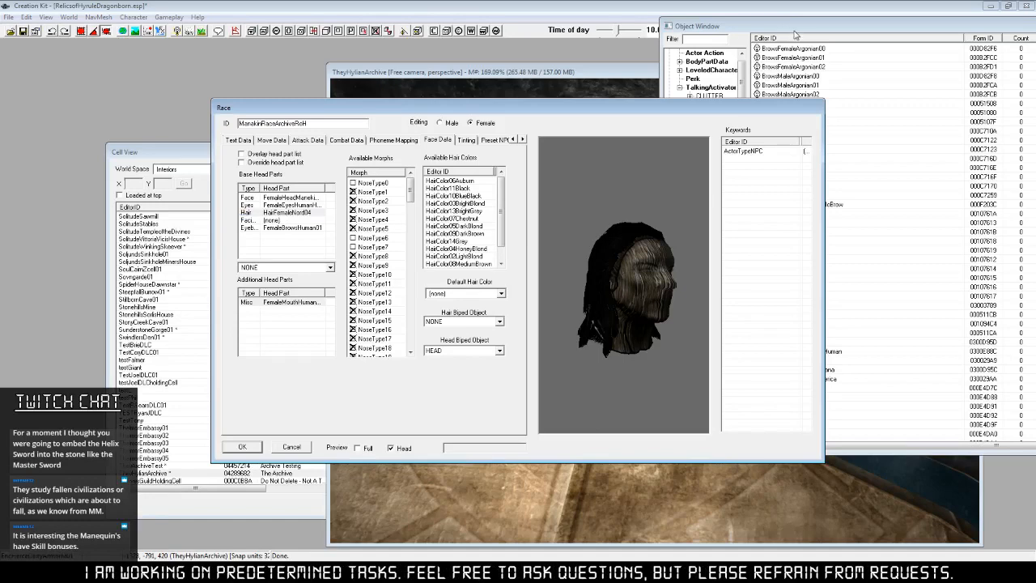
Filter the HeadPart objects for "hair" and look through the female and Khajiit hair entries.
left_click(807, 27)
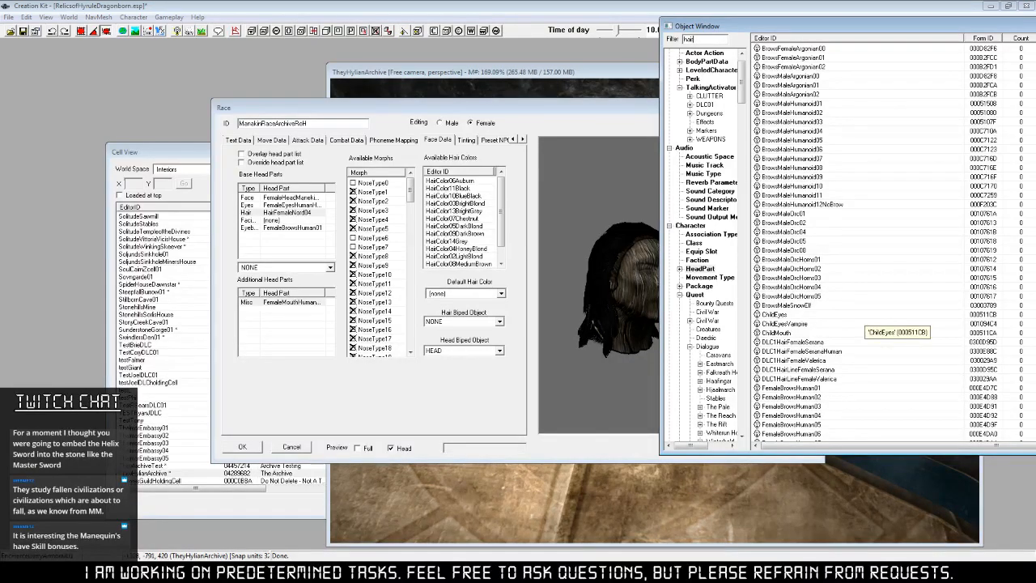
scroll(870, 320, "down", 11)
left_click_drag(893, 34, 706, 37)
left_click(679, 341)
scroll(686, 380, "down", 6)
scroll(686, 380, "down", 13)
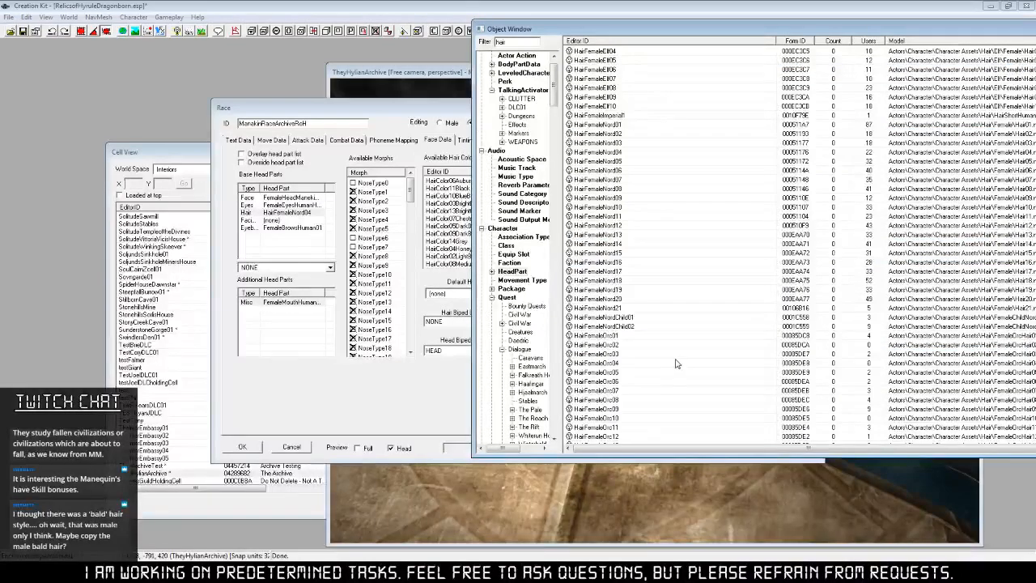
scroll(677, 363, "down", 7)
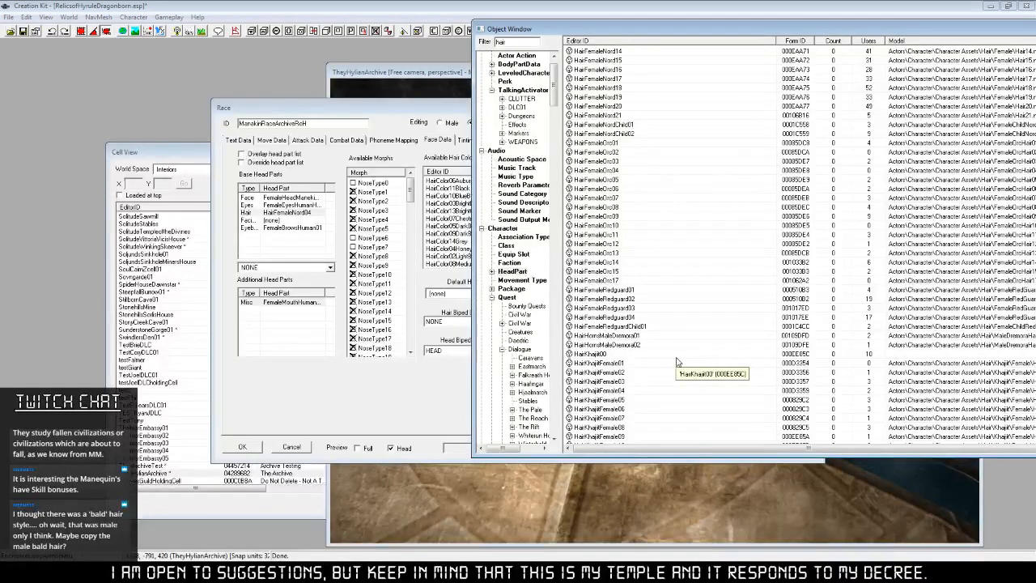
scroll(677, 364, "down", 10)
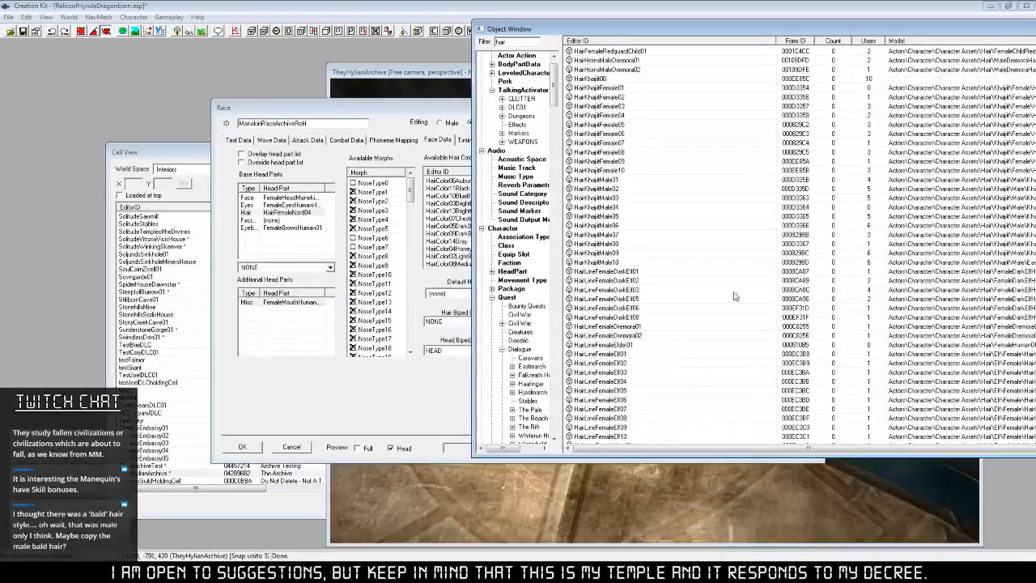
Check the model paths and names of the remaining hair head parts through to the end of the list.
left_click_drag(791, 32, 619, 34)
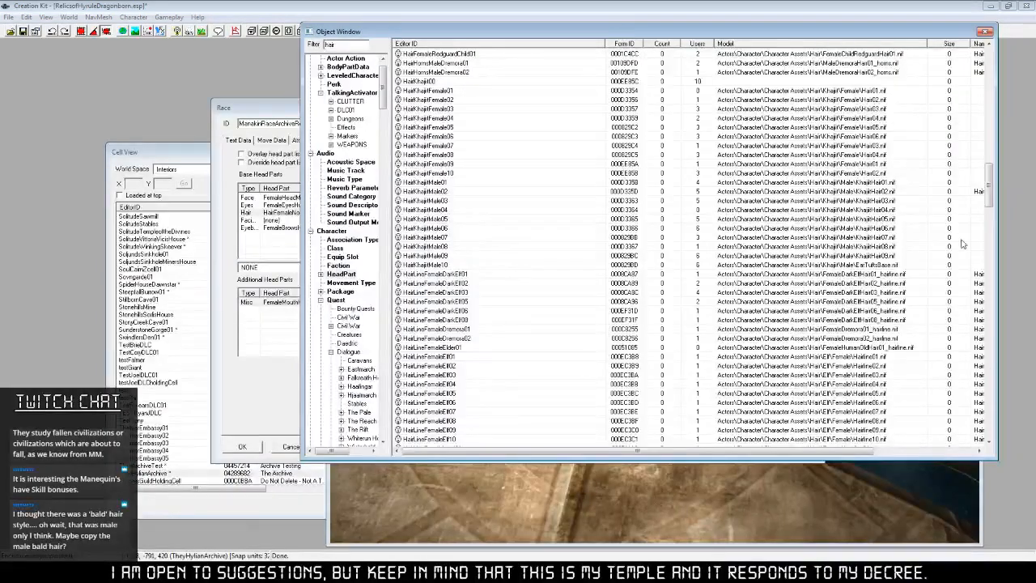
left_click_drag(989, 185, 989, 252)
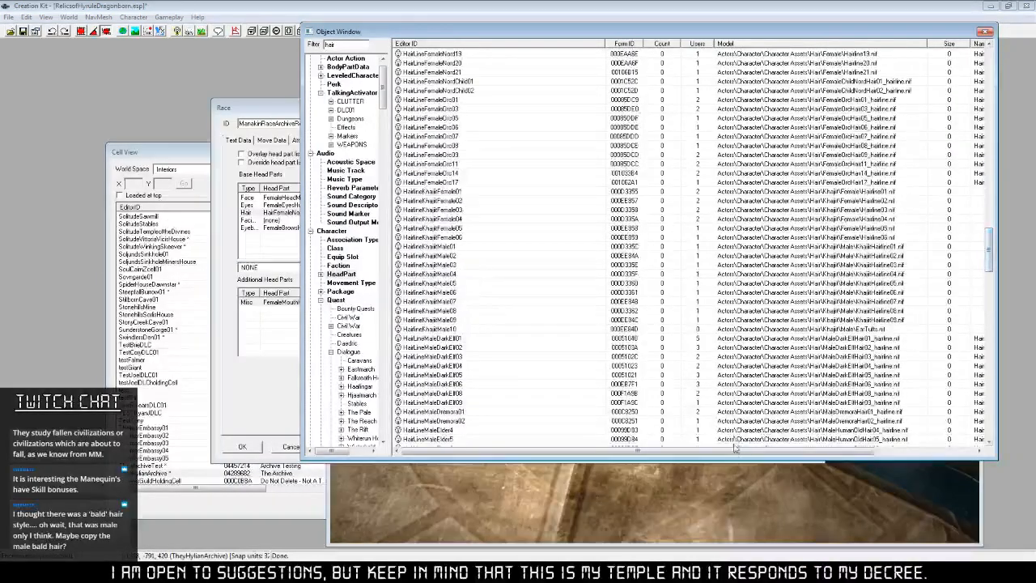
left_click_drag(736, 450, 823, 458)
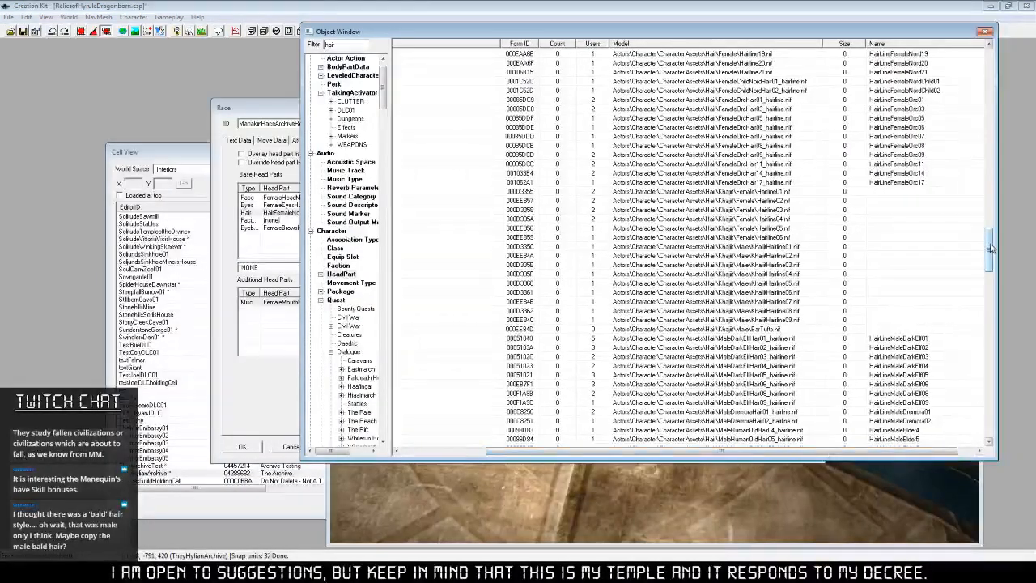
left_click_drag(989, 253, 972, 413)
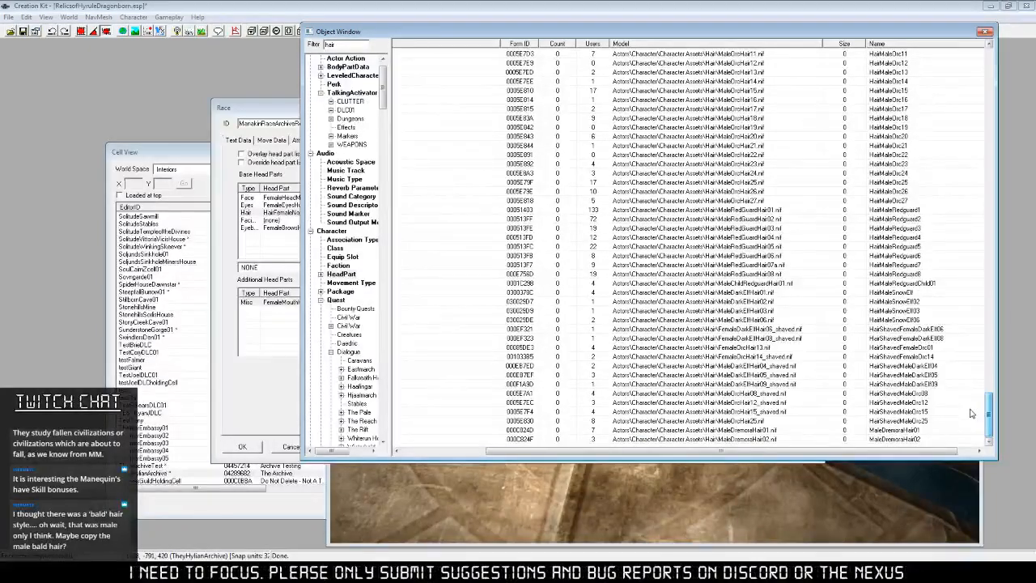
left_click_drag(971, 413, 983, 53)
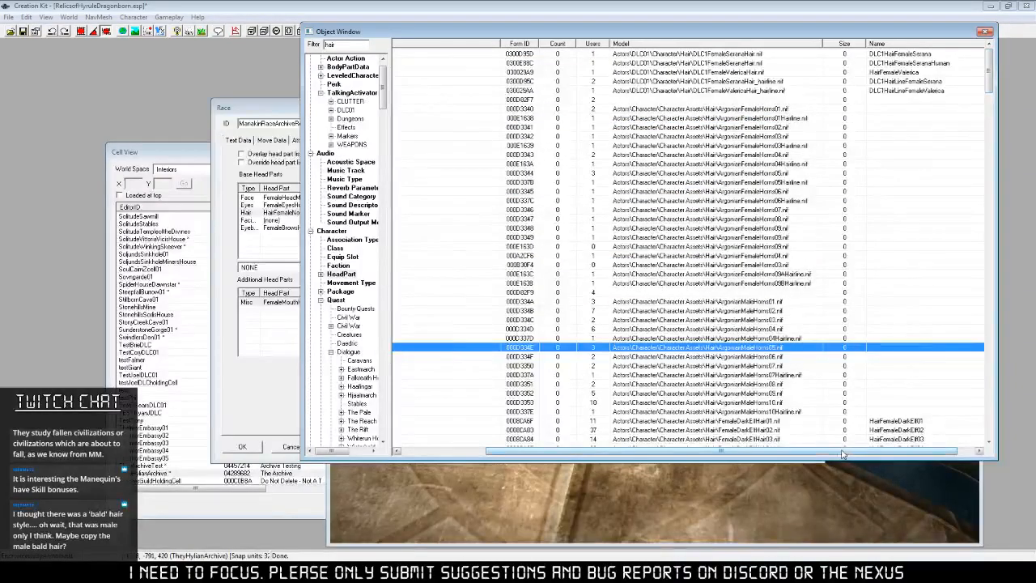
left_click_drag(852, 451, 762, 451)
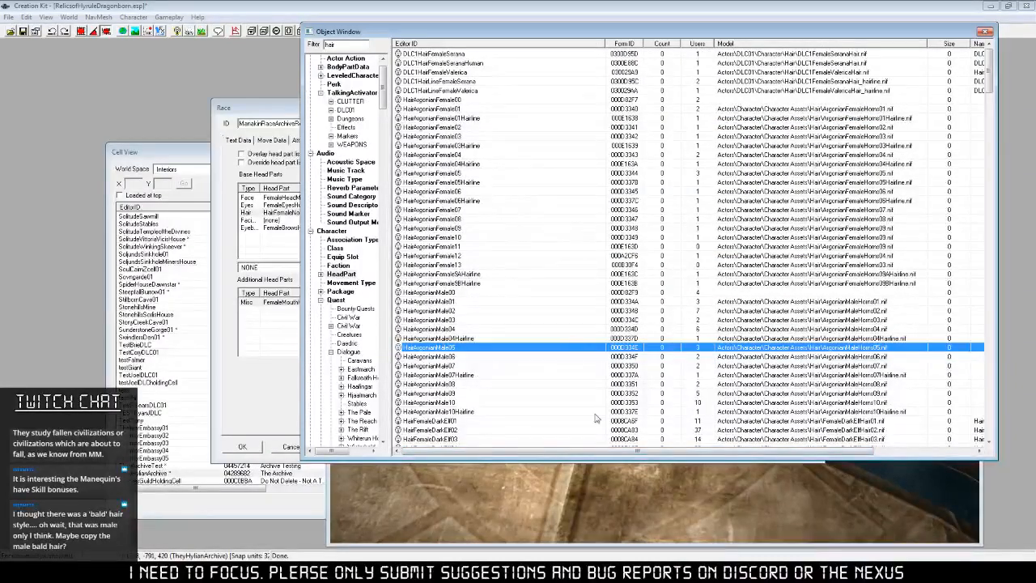
Inspect the HairArgonianFemale04 head part's settings, close them without saving, and look over the female elf and Nord hair entries.
right_click(447, 166)
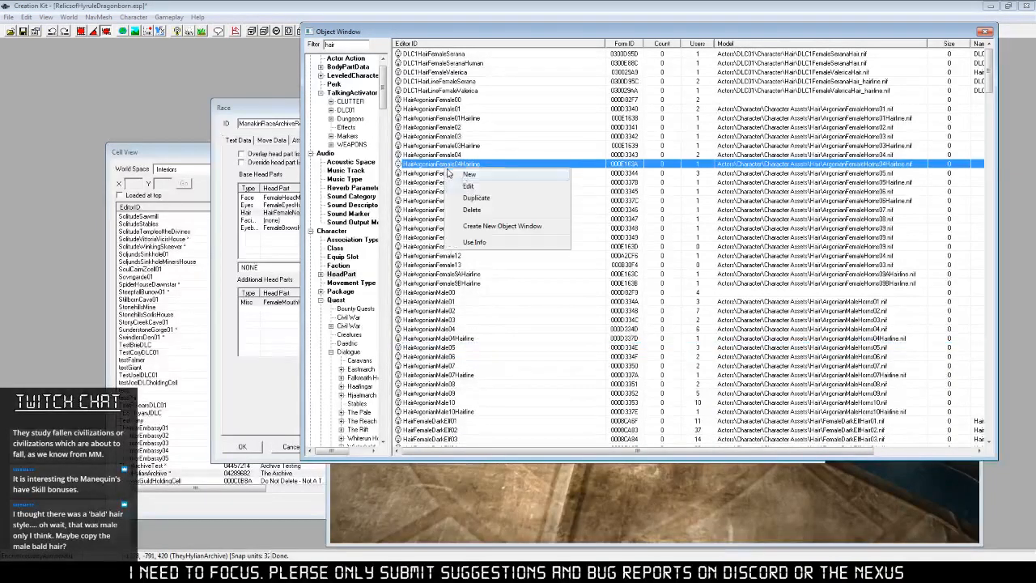
left_click(469, 186)
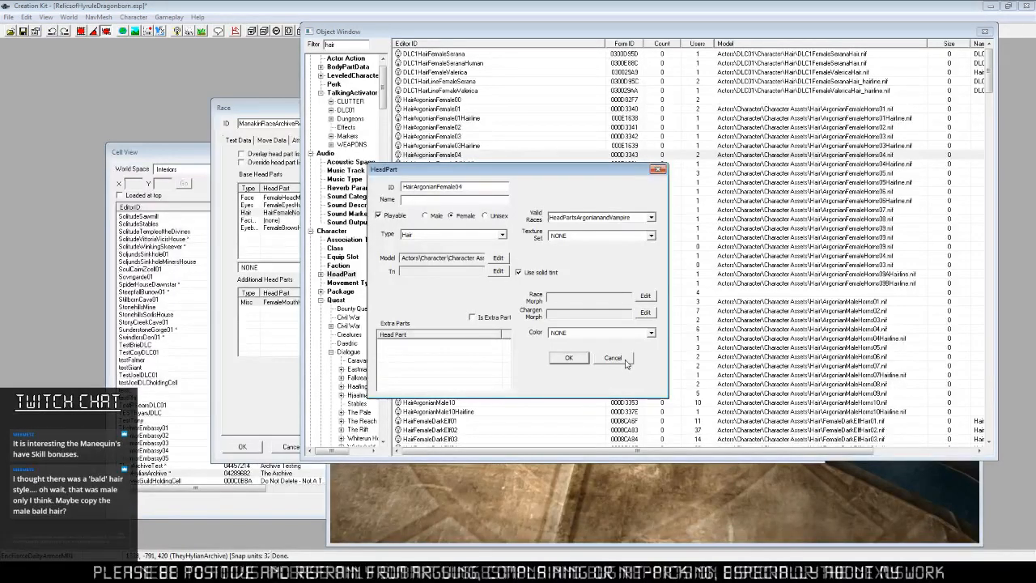
left_click(615, 359)
left_click(468, 265)
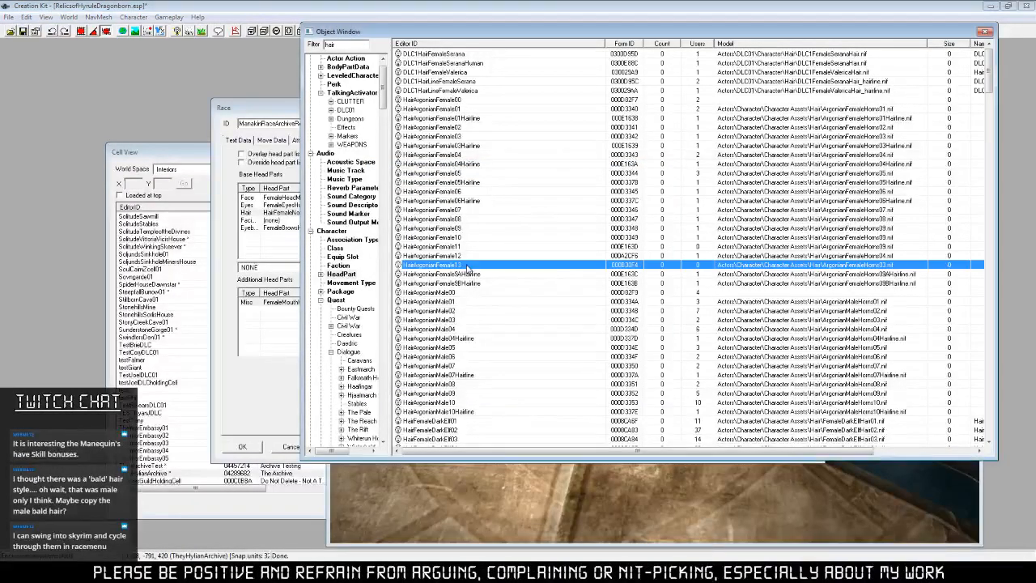
scroll(510, 296, "down", 15)
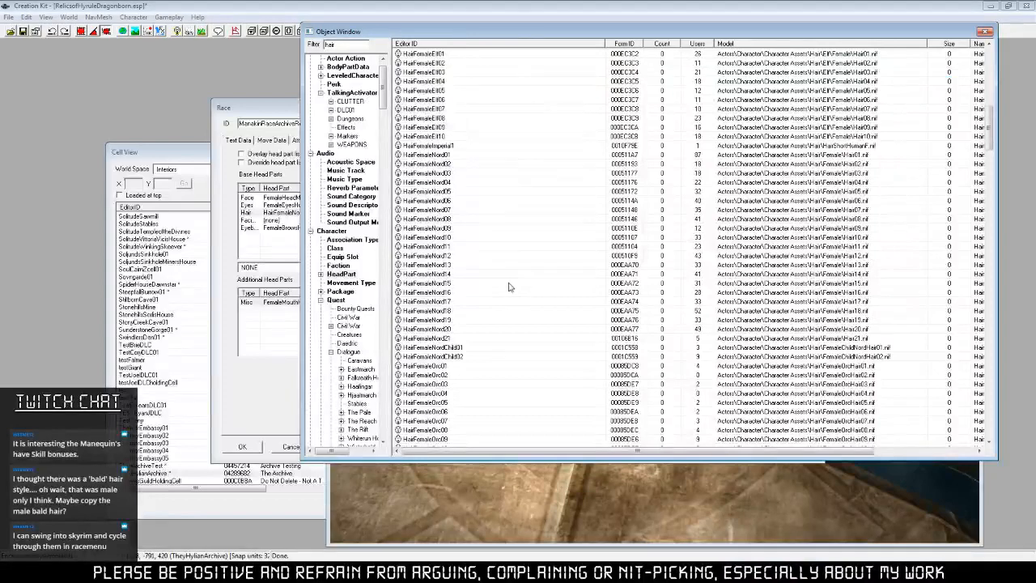
Filter the Actor objects for "test" and preview the actor AADeleteWhenDoneTestJeremySmall.
left_click_drag(384, 75, 382, 68)
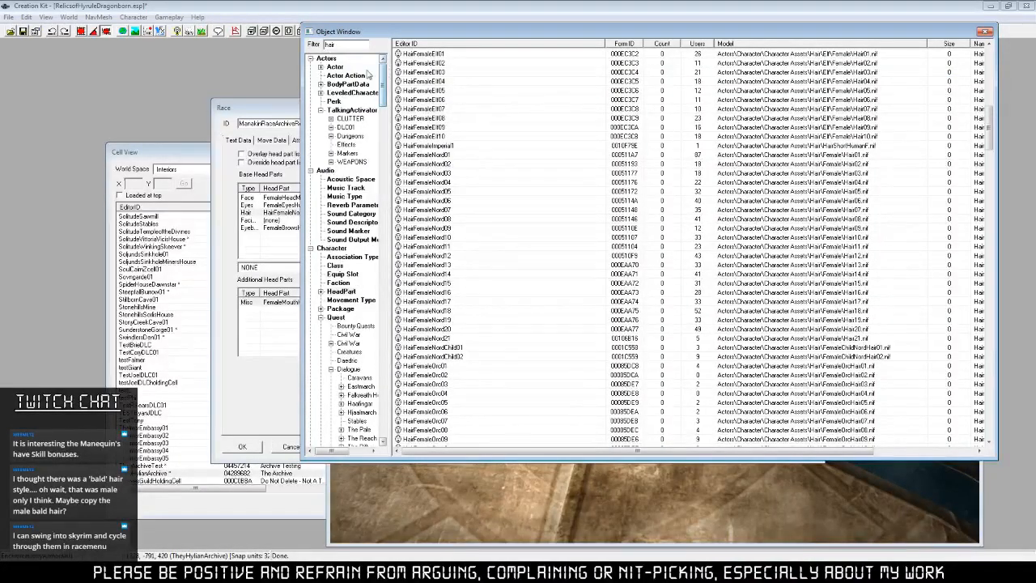
left_click(340, 68)
right_click(338, 46)
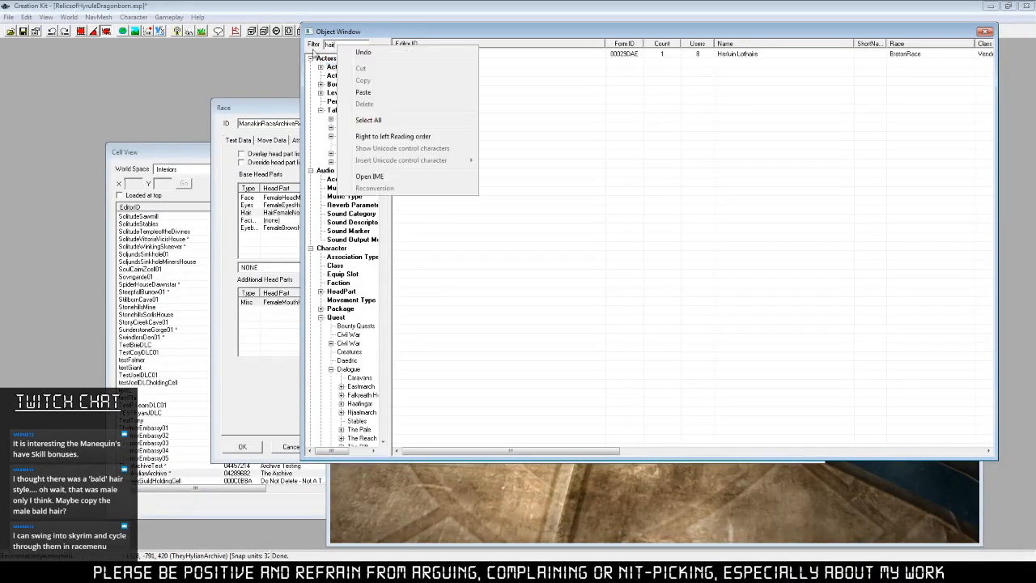
left_click(325, 47)
left_click_drag(340, 46, 200, 59)
type("test")
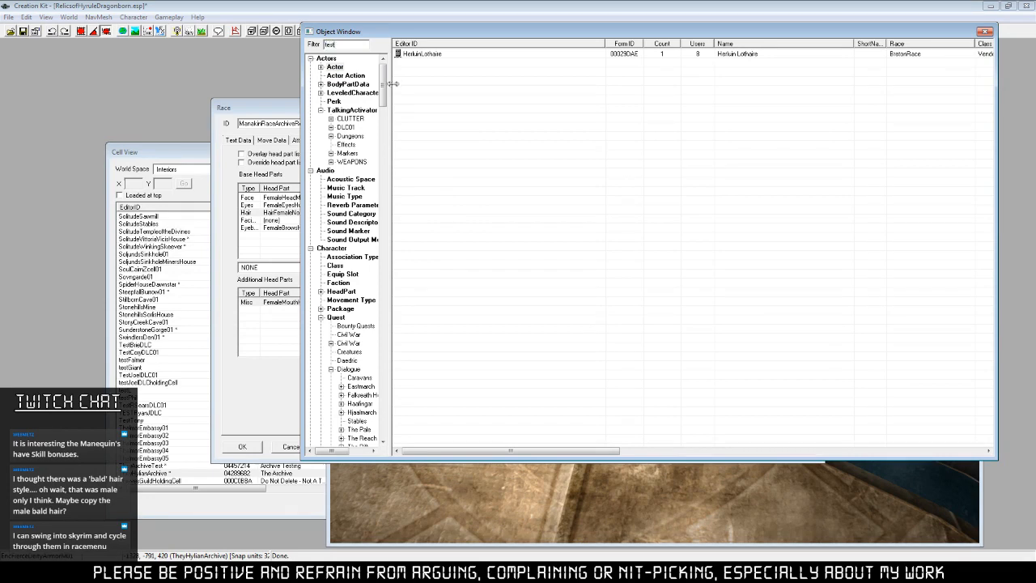
right_click(485, 72)
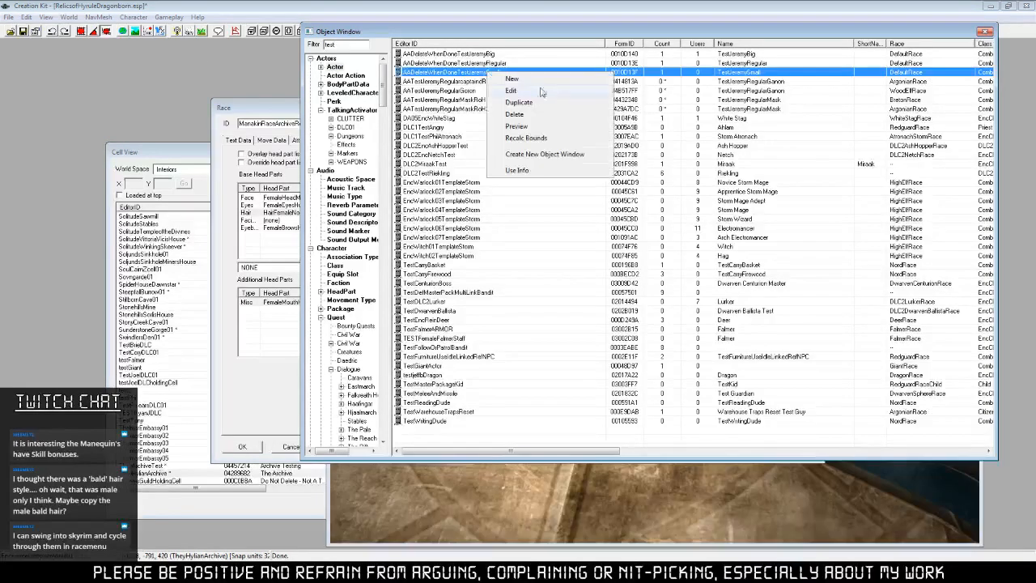
left_click(518, 126)
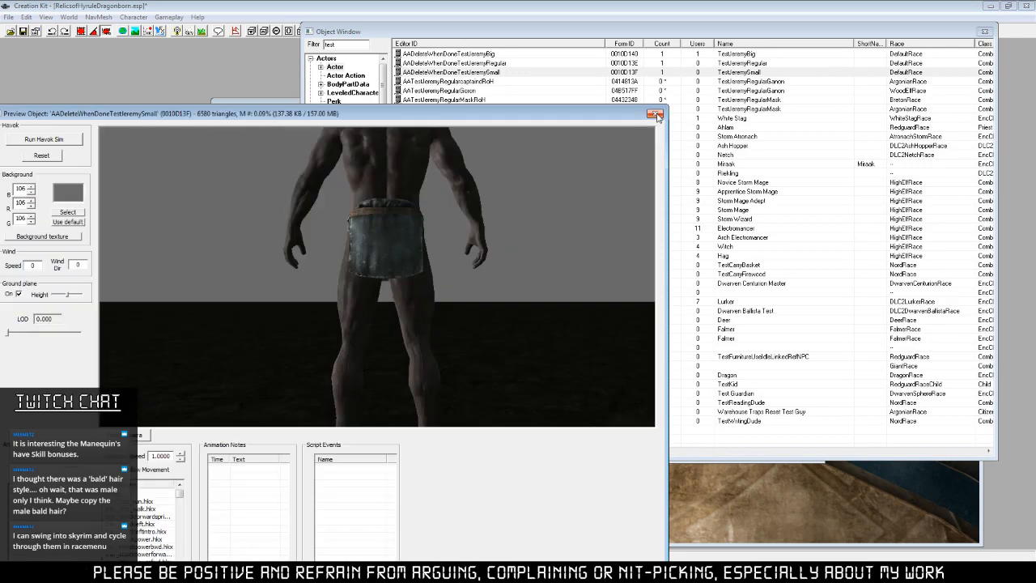
Preview the ArgonianRace test actor whose ID ends in RegularMaskRoH2 and examine its head, body and tail.
left_click(657, 113)
right_click(463, 109)
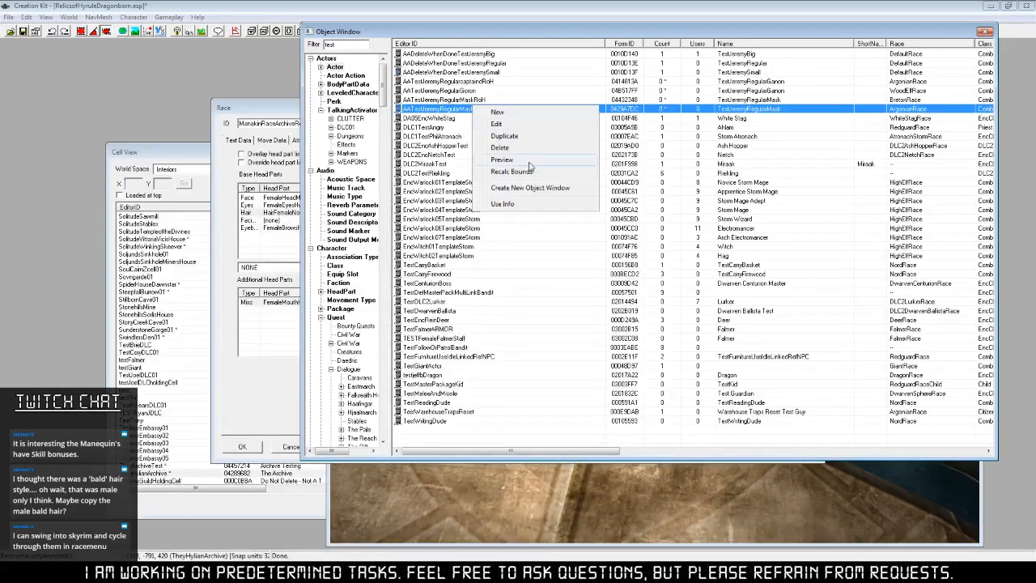
left_click(518, 167)
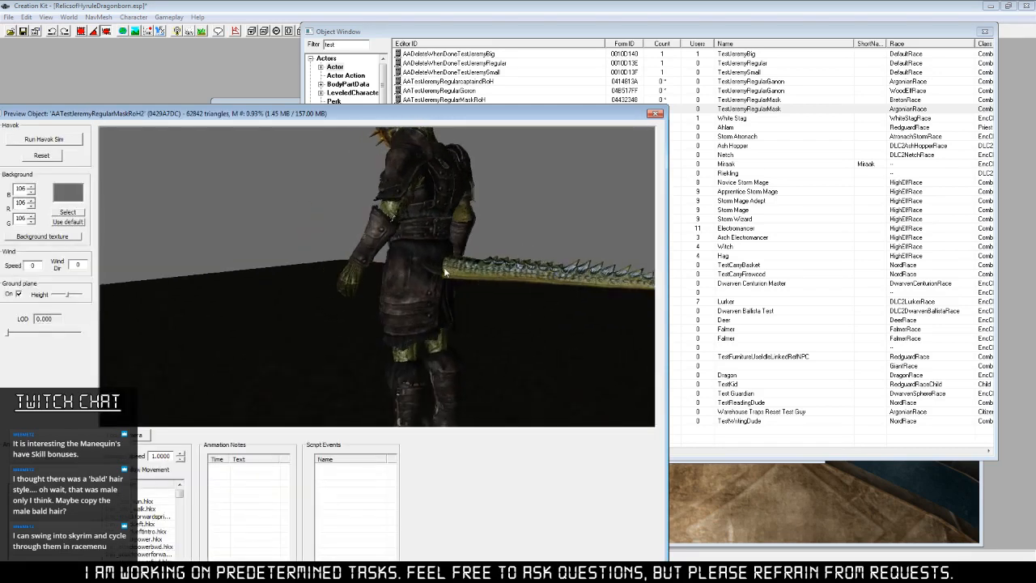
scroll(482, 270, "down", 3)
mouse_move(445, 272)
left_mouse_down()
mouse_move(483, 269)
mouse_move(462, 263)
left_mouse_up()
middle_click_drag(462, 263, 456, 278)
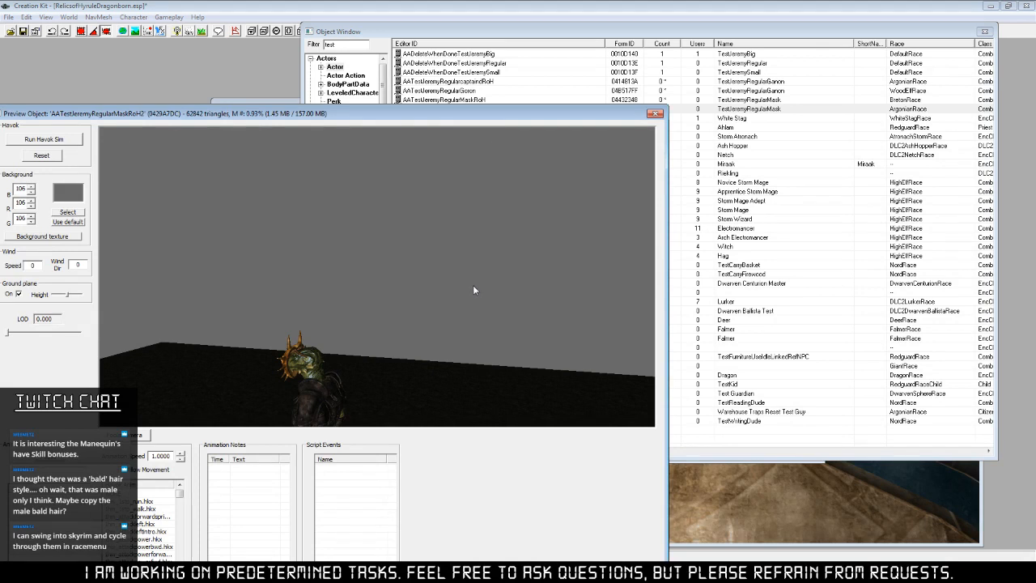
middle_click_drag(413, 310, 443, 304)
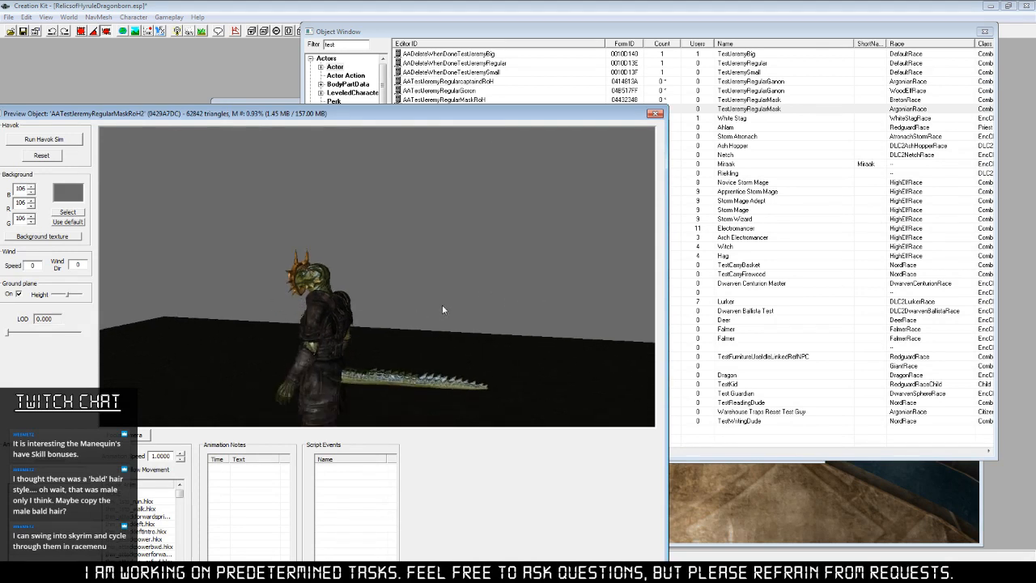
scroll(443, 304, "up", 3)
left_click_drag(444, 303, 631, 211)
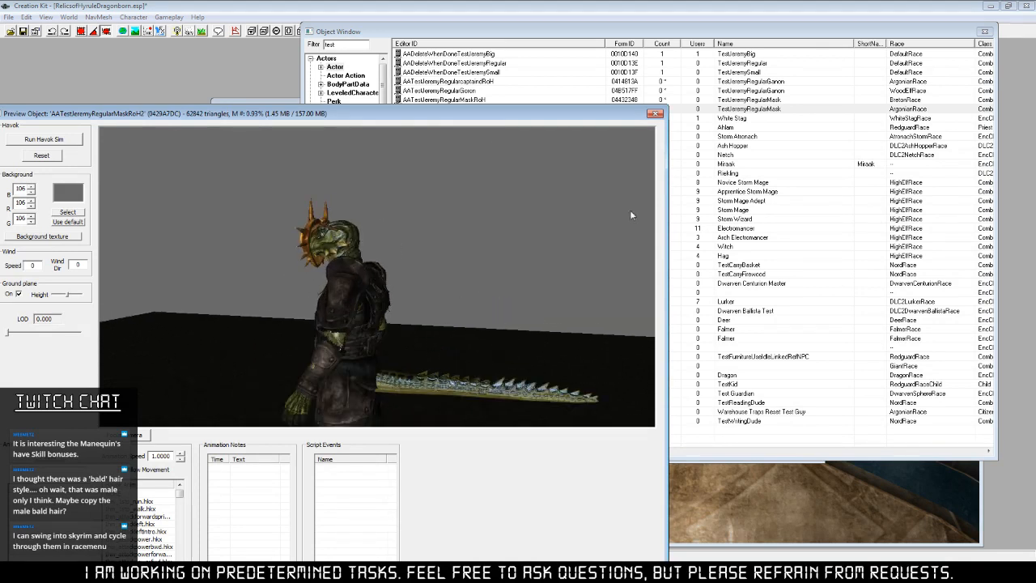
Preview the BretonRace test actor whose ID ends in RegularMaskRoH, and open its record at the character generation parts.
left_click(655, 114)
right_click(484, 100)
left_click(515, 155)
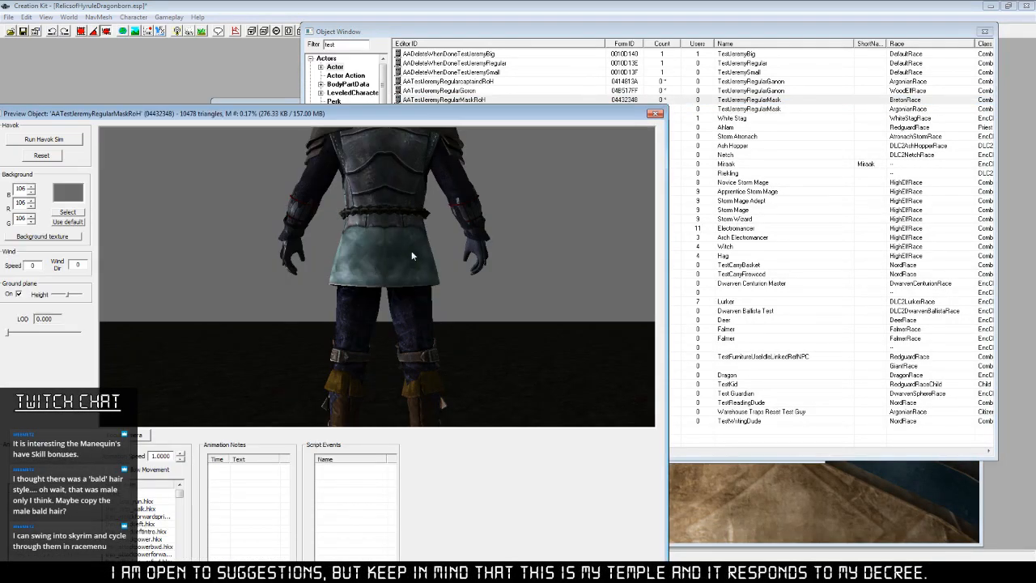
left_click_drag(418, 264, 679, 130)
left_click(655, 113)
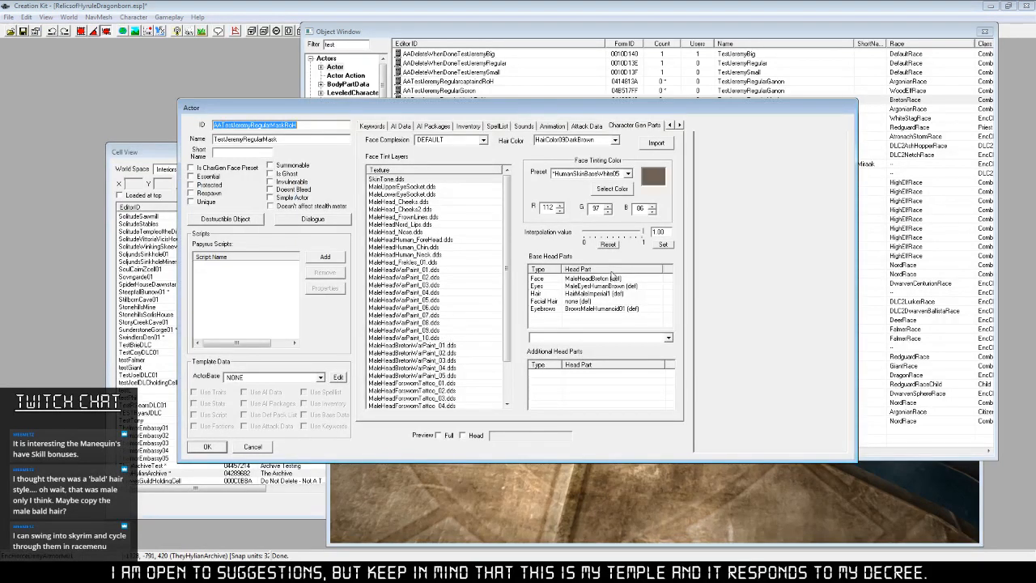
Enable the head preview for the Breton test actor and set its base Hair part to HairMaleNord20.
left_click(589, 294)
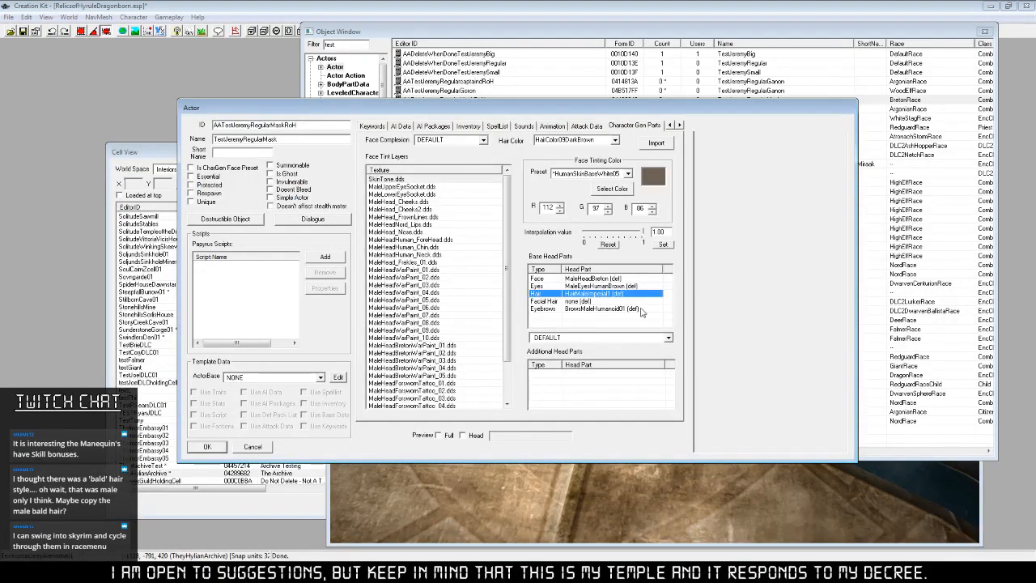
left_click(668, 338)
mouse_move(669, 357)
left_mouse_down()
mouse_move(667, 391)
mouse_move(669, 353)
left_mouse_up()
left_click(465, 438)
left_click(465, 438)
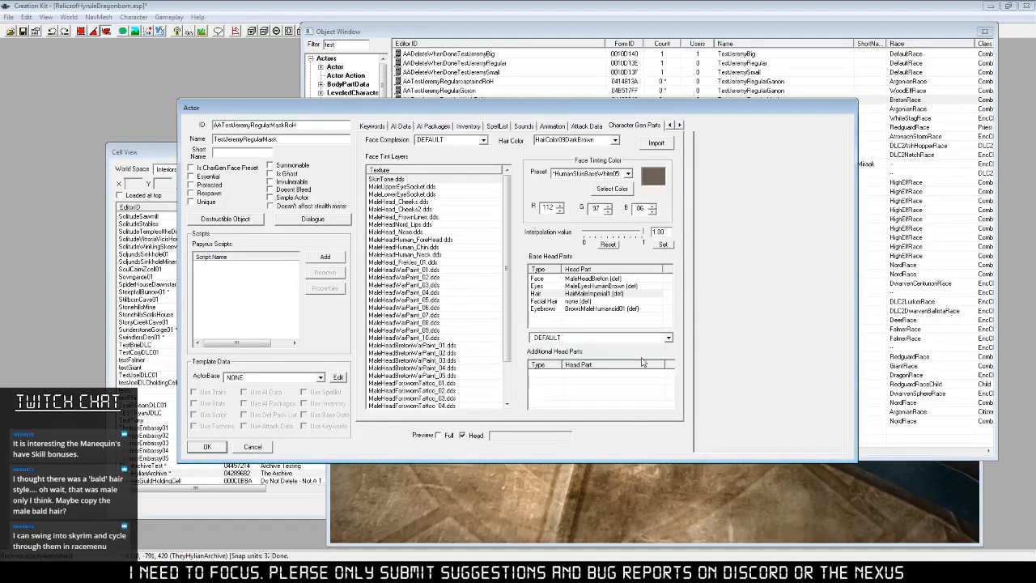
left_click(668, 338)
left_click(650, 360)
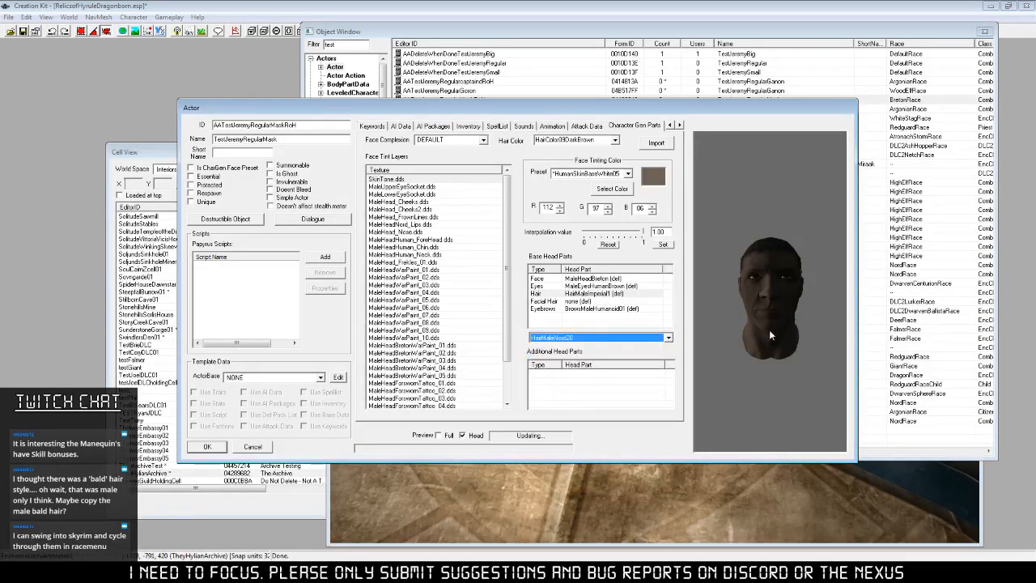
Preview the hair options HairMaleNord19, HairMaleRedguard2 and HairMaleRedguard1 on the actor's head, checking the scalp from the side.
left_click(666, 340)
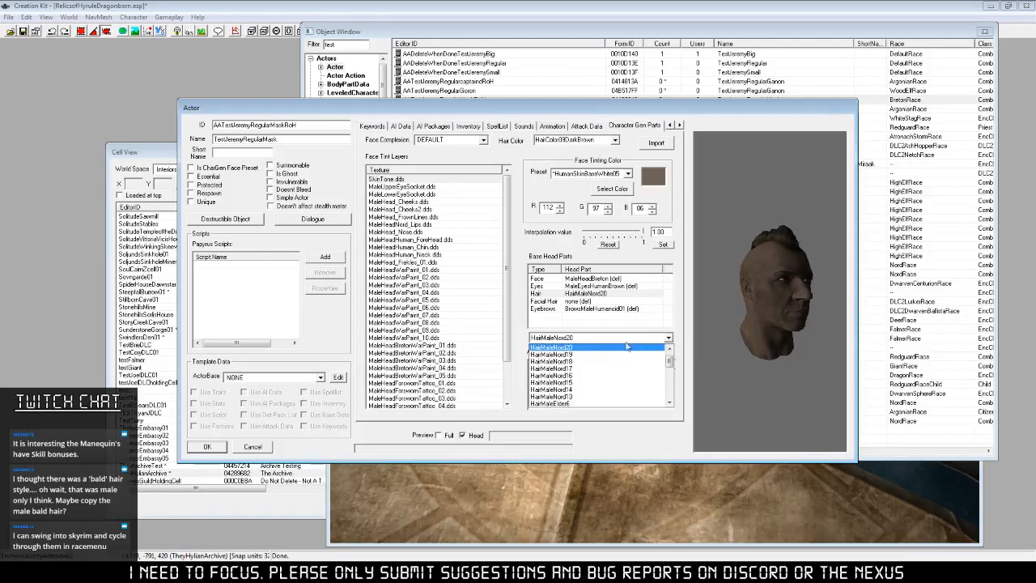
left_click(598, 356)
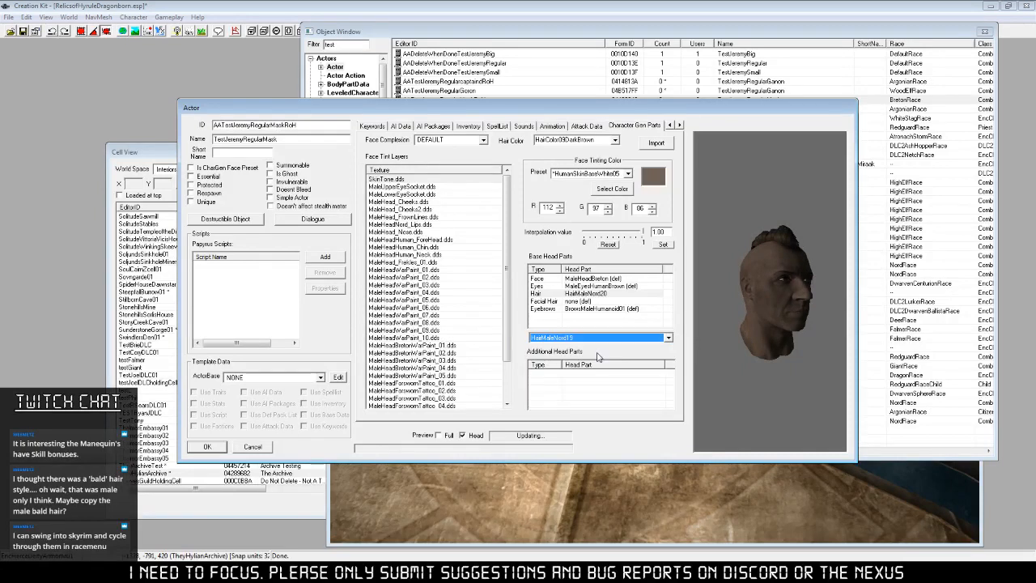
left_click(668, 337)
scroll(644, 396, "down", 2)
left_click(643, 402)
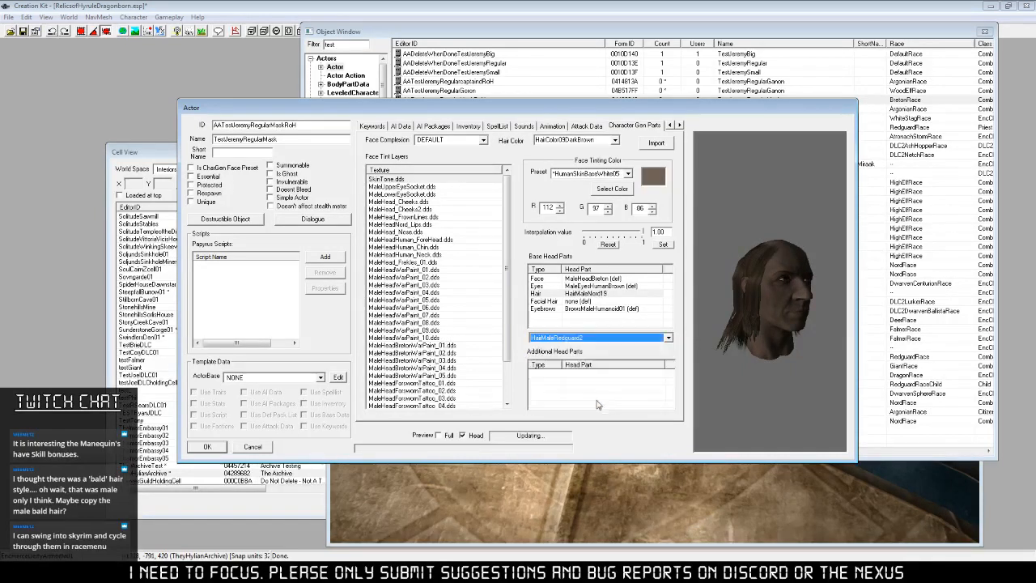
right_click_drag(710, 335, 701, 348)
left_click(667, 338)
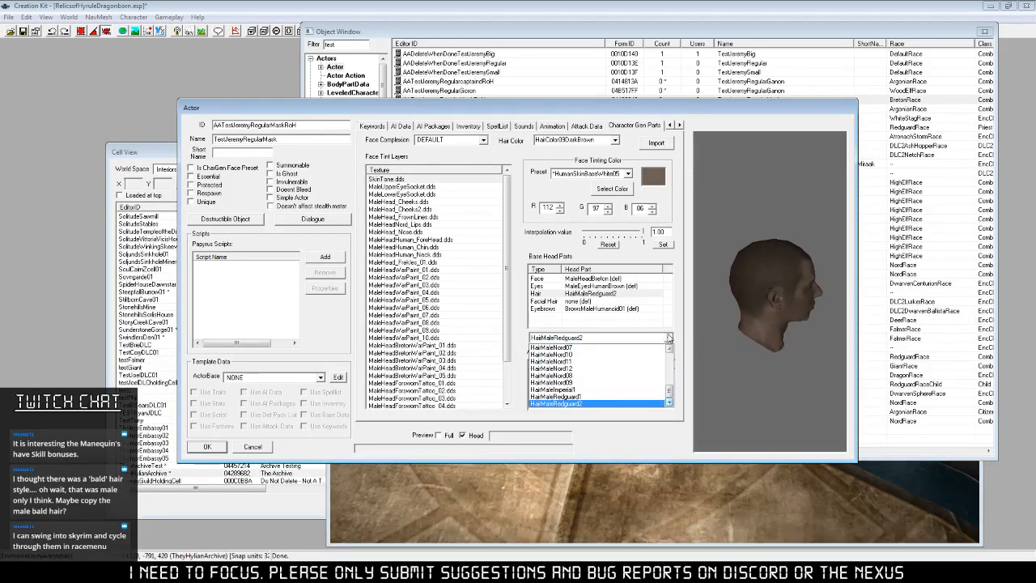
left_click(590, 396)
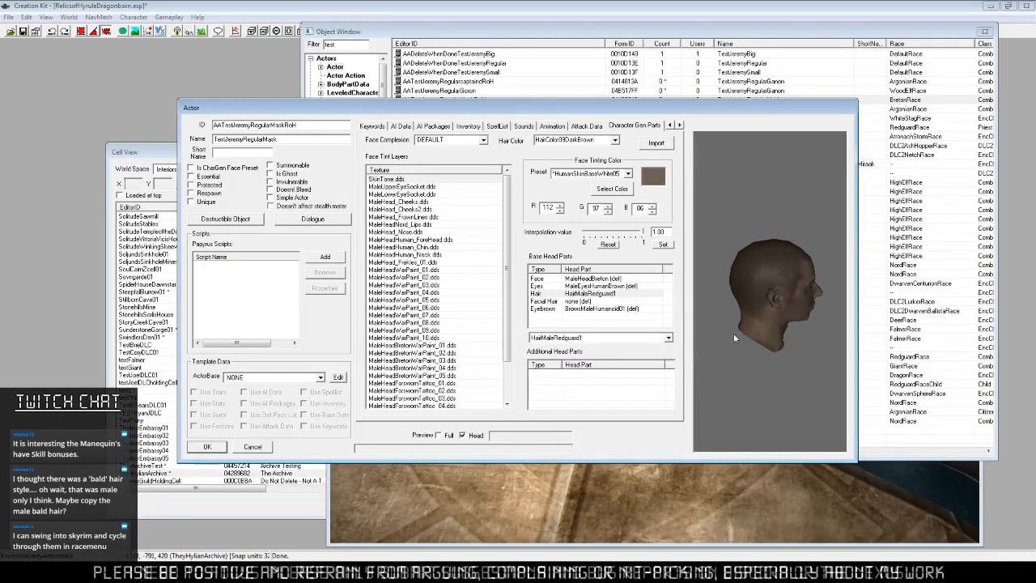
right_click_drag(733, 333, 719, 313)
Preview the hair options HairMaleNord01, HairMaleNord02 and HairMaleNord03 on the actor's head.
left_click(668, 338)
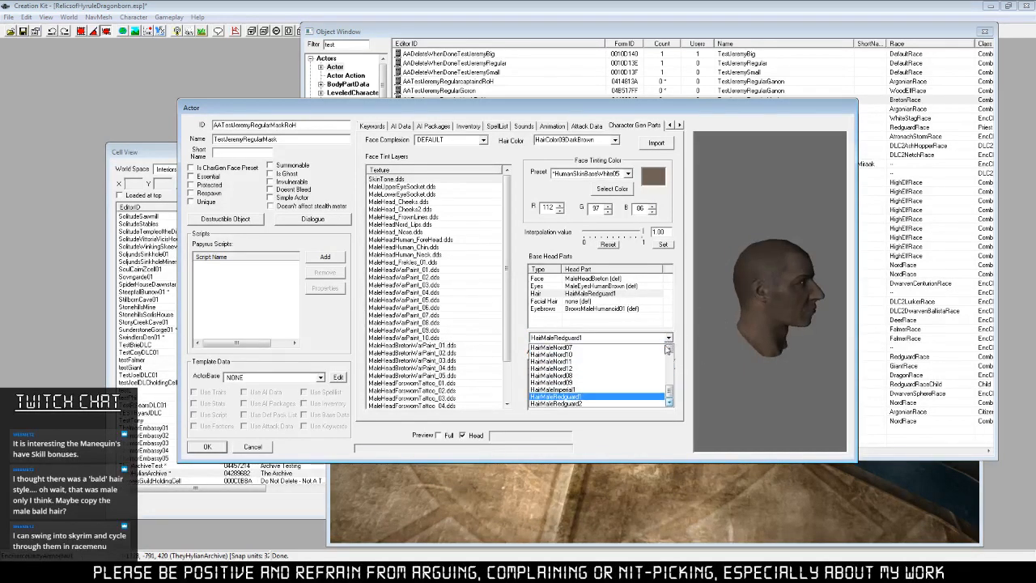
left_click_drag(667, 392, 668, 393)
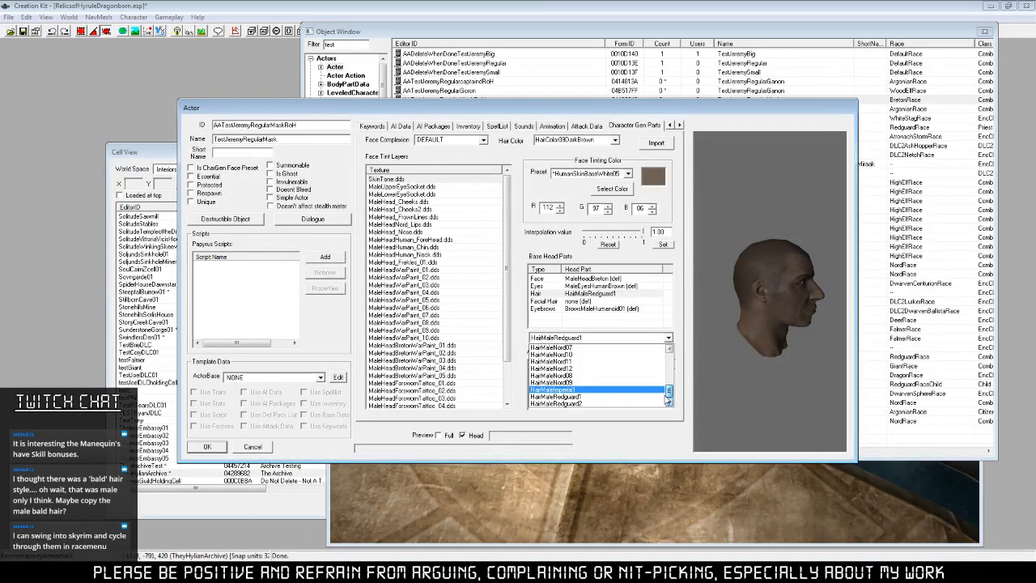
scroll(667, 393, "up", 3)
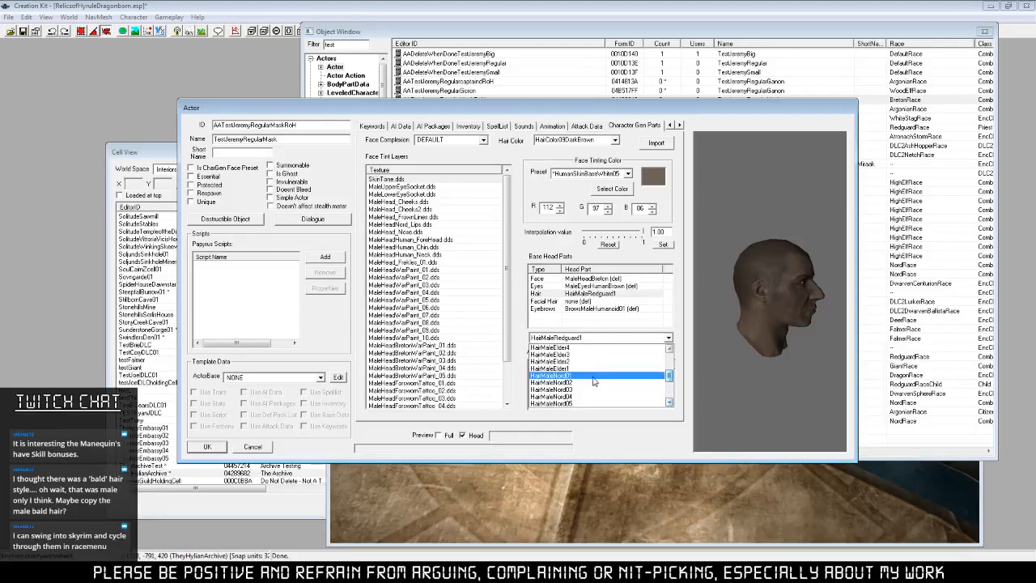
left_click(592, 380)
left_click(669, 337)
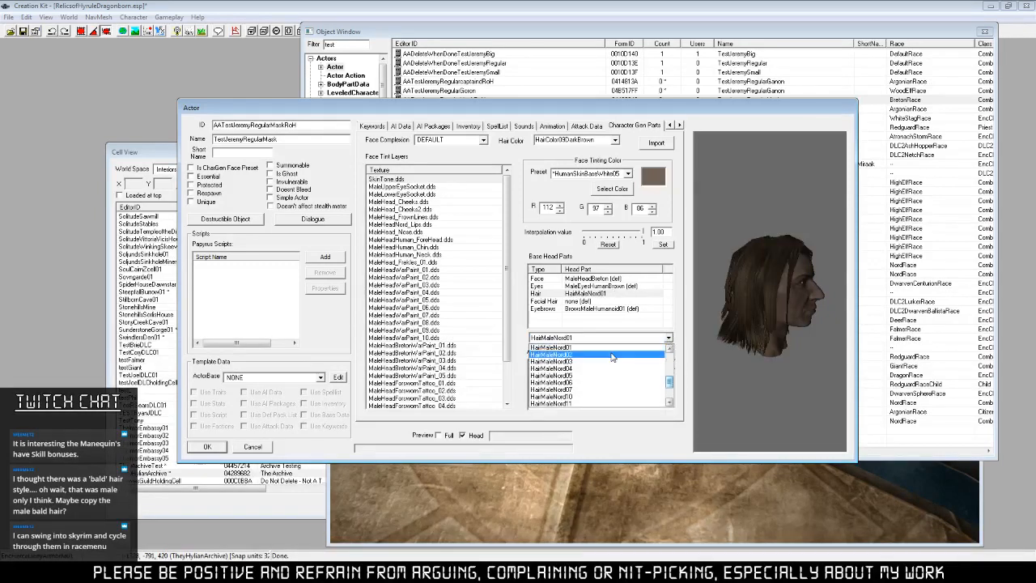
left_click(654, 354)
left_click(669, 337)
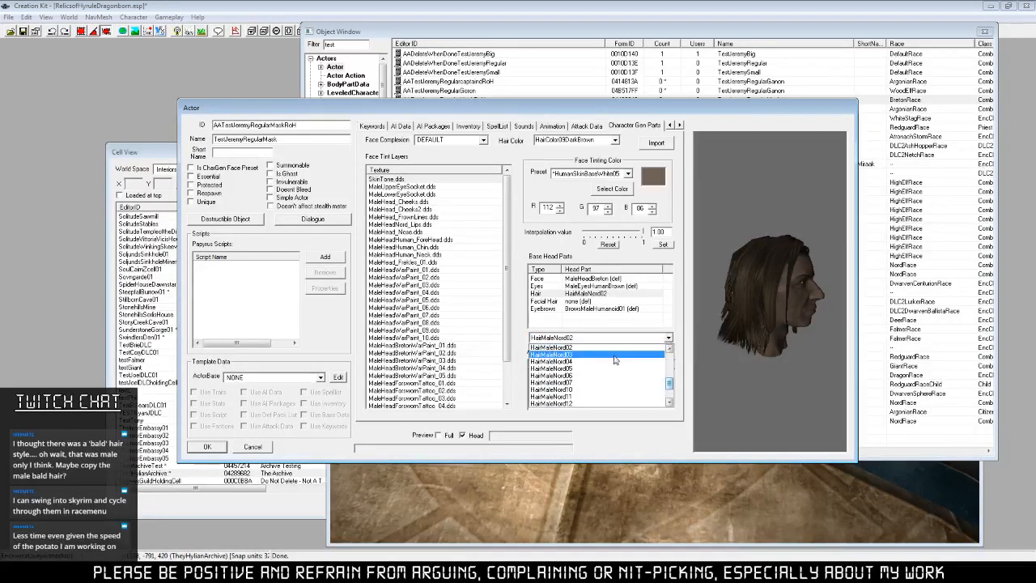
left_click(627, 357)
left_click(669, 337)
scroll(672, 369, "down", 3)
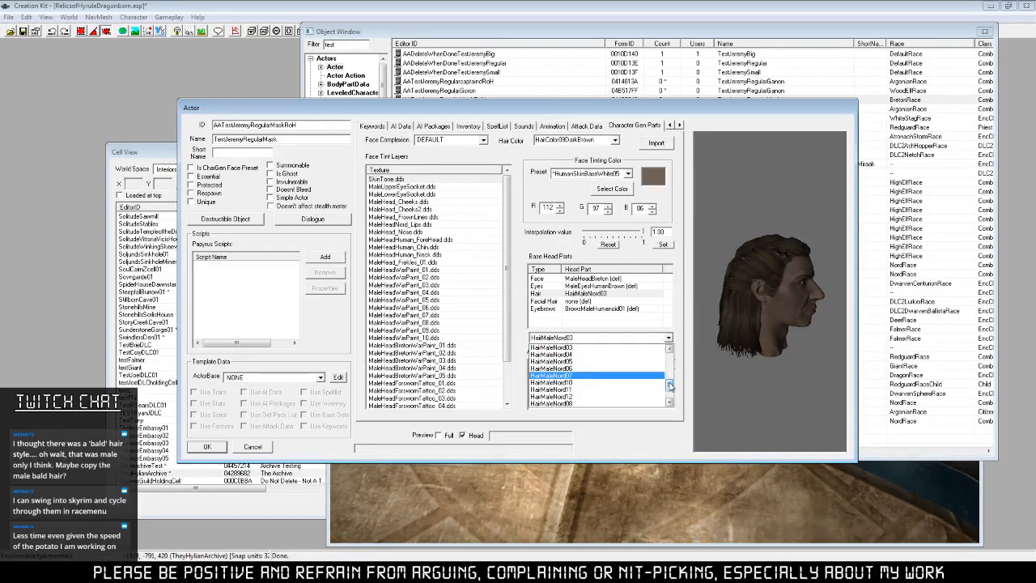
Return to the start of the hair options and preview HairMaleNord20, HairMaleNord19 and HairMaleNord18 on the head.
left_click_drag(672, 365, 673, 355)
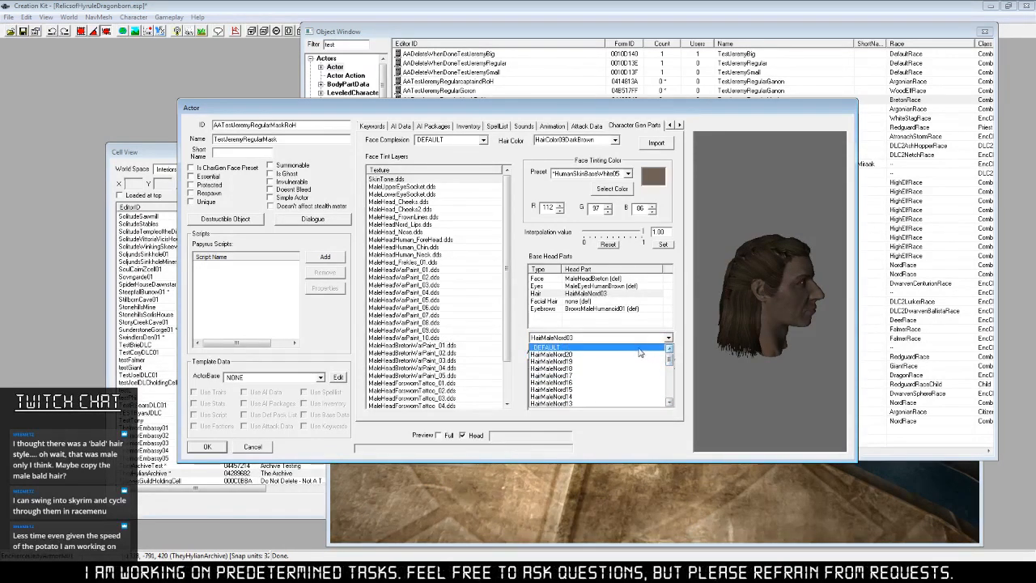
left_click(639, 348)
left_click(668, 338)
left_click(601, 354)
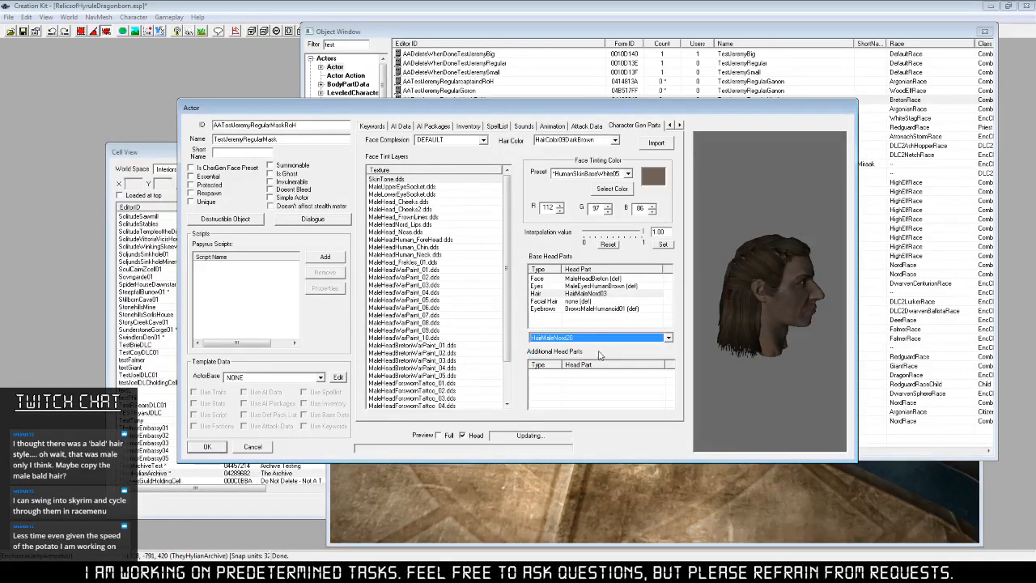
left_click(668, 338)
left_click(601, 355)
left_click(668, 338)
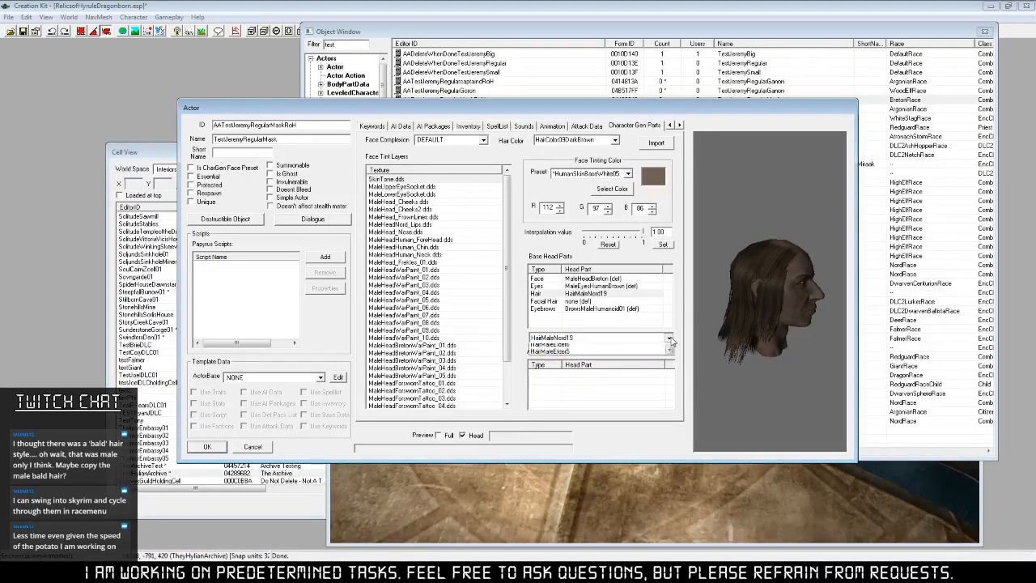
left_click(601, 356)
Preview the hair options from HairMaleNord17 through HairMaleNord13 on the actor's head.
left_click(668, 338)
left_click(600, 354)
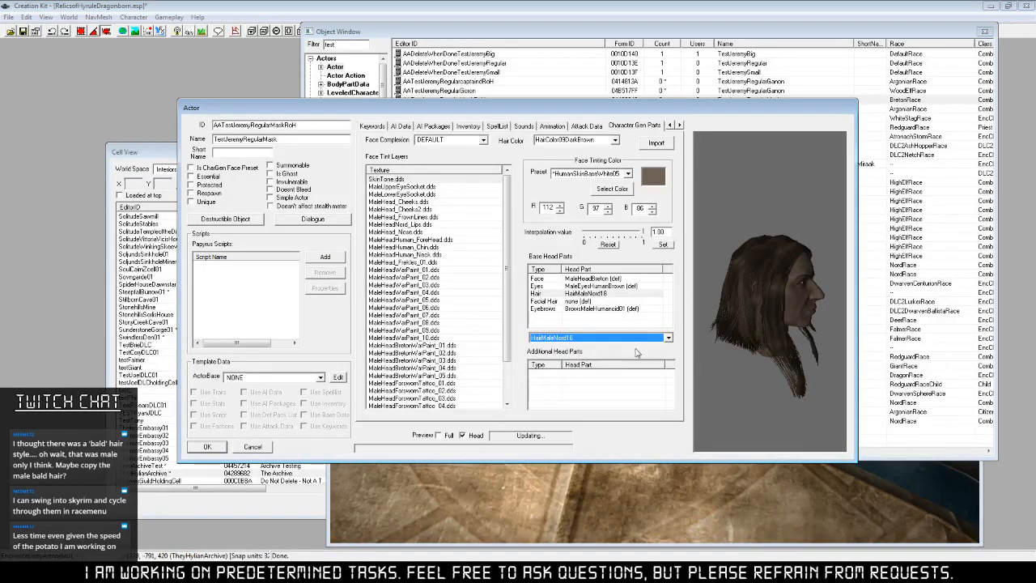
left_click(668, 338)
left_click(600, 355)
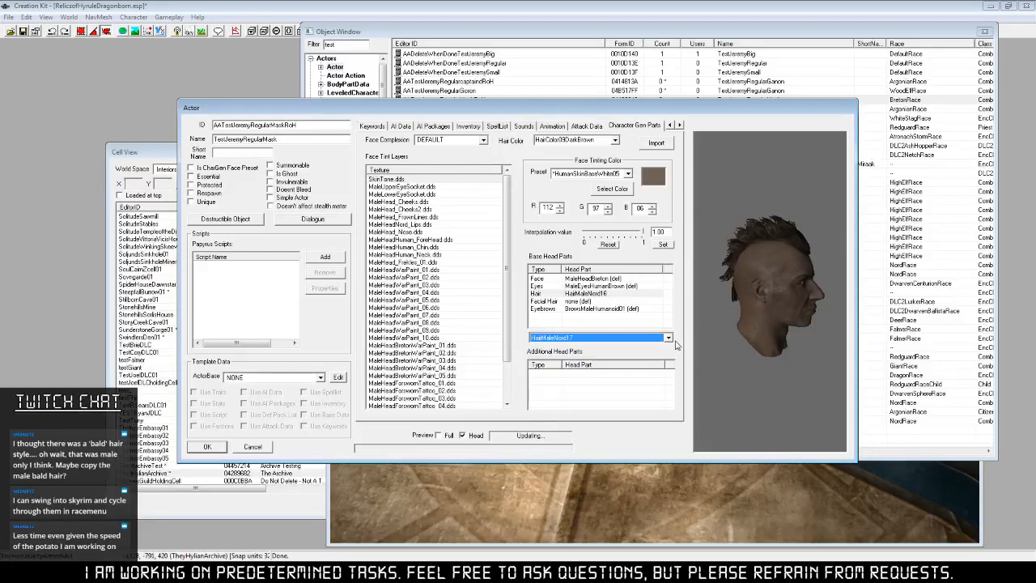
left_click(669, 338)
left_click(609, 362)
left_click(607, 356)
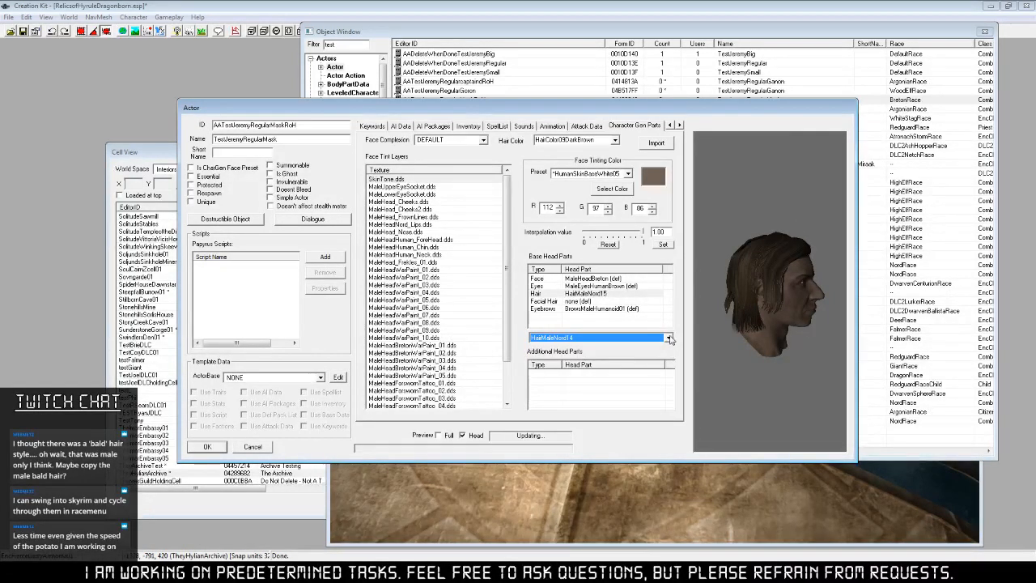
left_click(669, 339)
left_click(598, 358)
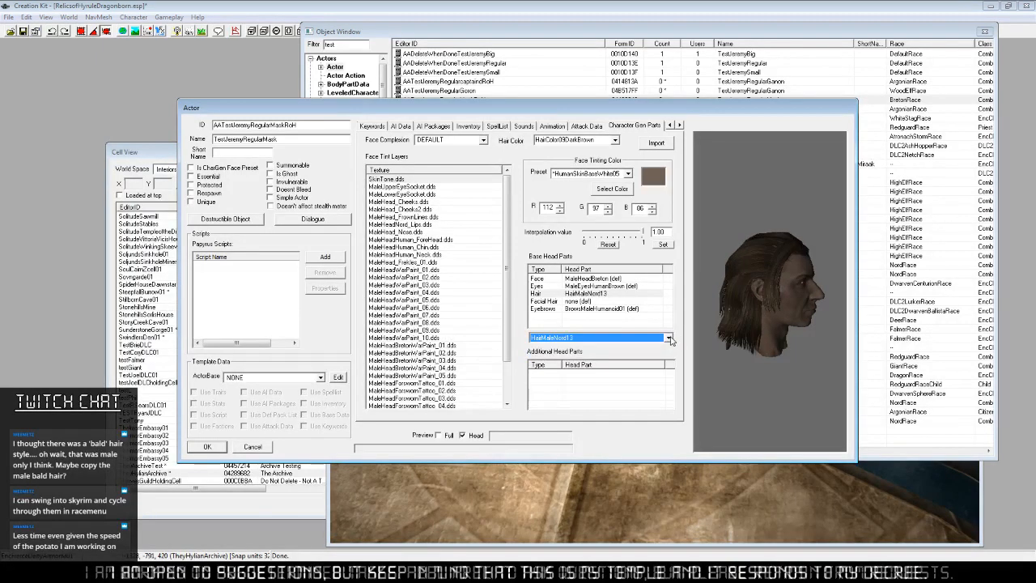
Preview the elder hair options HairMaleElder6, HairMaleElder5, HairMaleElder4 and HairMaleElder3 on the actor's head.
left_click(670, 340)
left_click(605, 358)
left_click(669, 339)
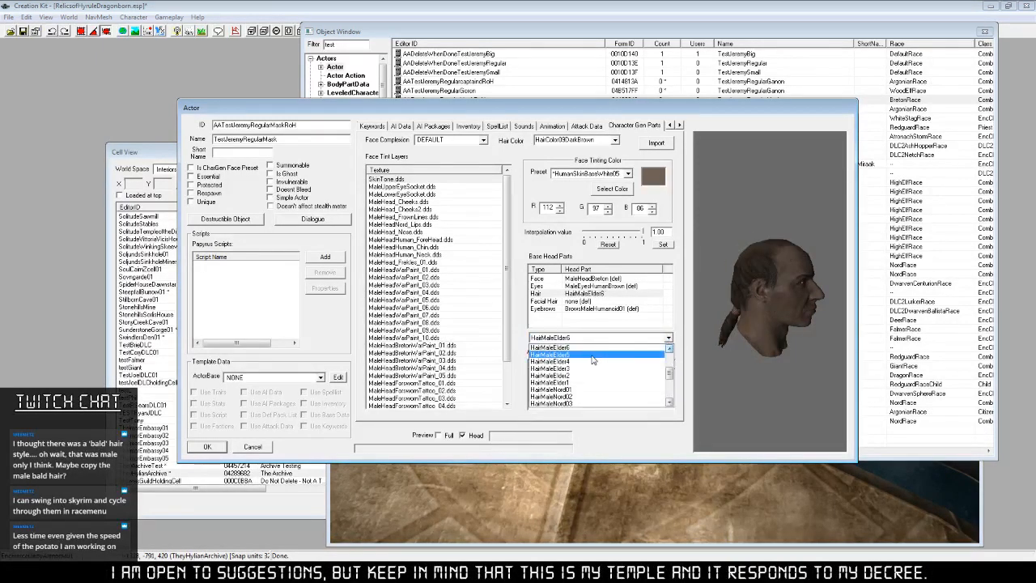
left_click(603, 356)
left_click(670, 340)
left_click(607, 356)
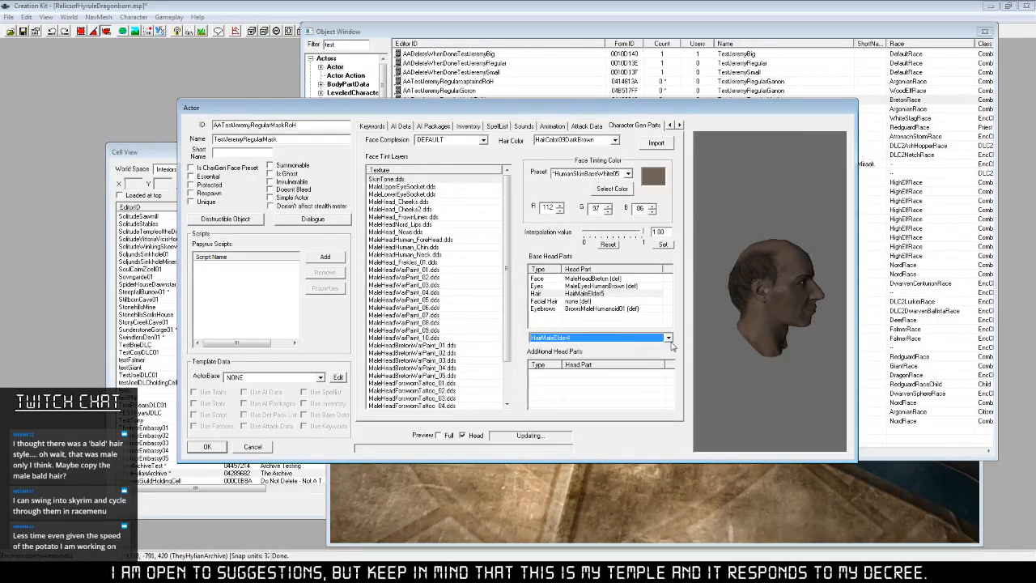
left_click(669, 339)
left_click(614, 356)
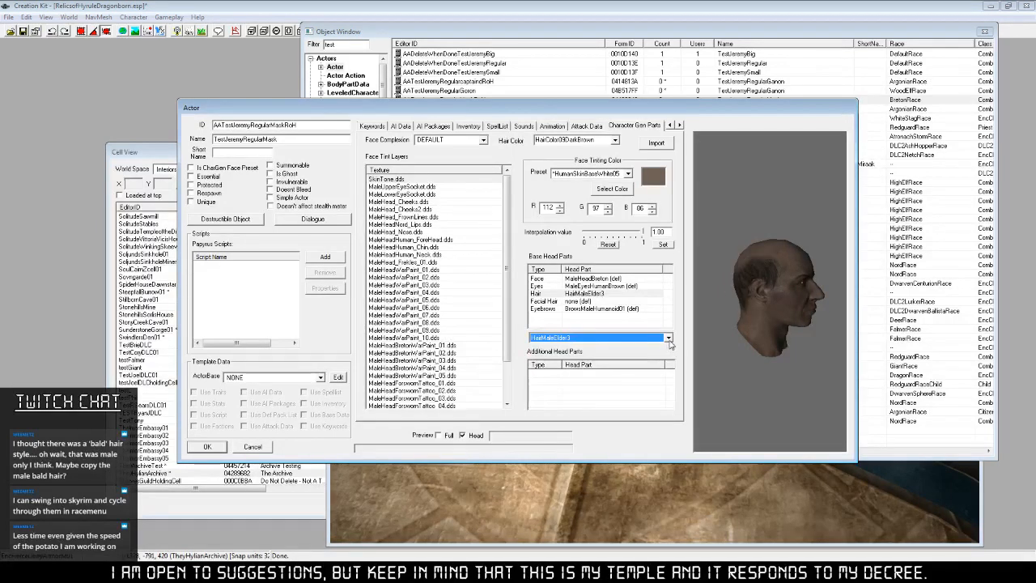
Preview the remaining elder hair options HairMaleElder2 and HairMaleElder1, followed by HairMaleNord01.
left_click(670, 339)
left_click(602, 354)
left_click(669, 339)
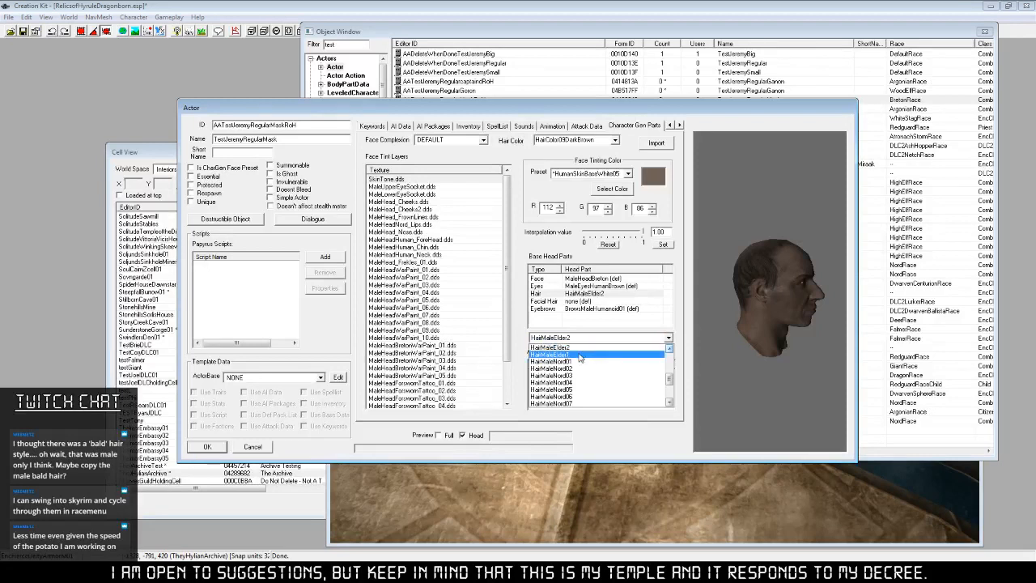
left_click(607, 353)
left_click(606, 355)
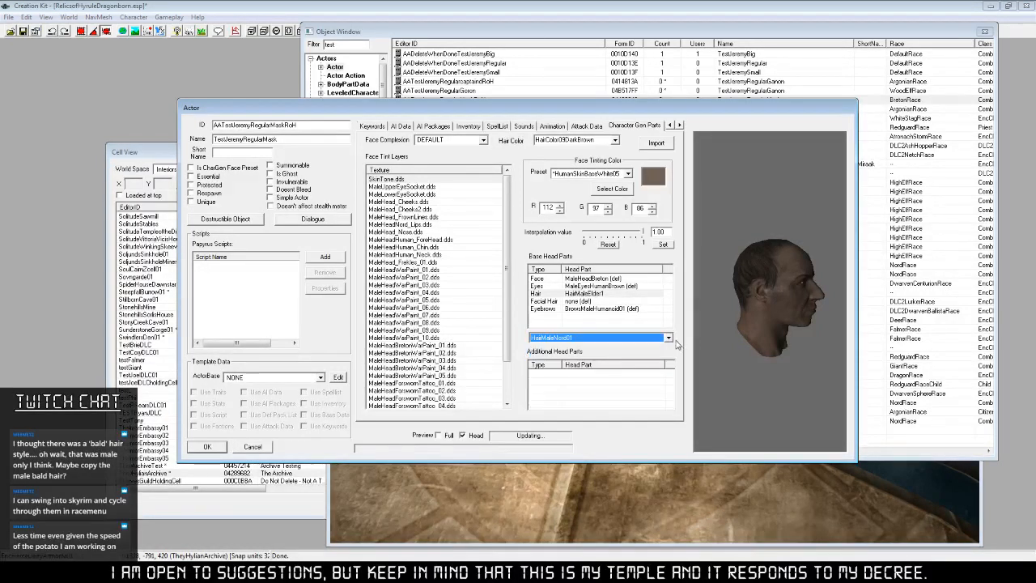
Switch the actor's hair to HairMaleNord03 and back to HairMaleNord02.
left_click(669, 340)
left_click(631, 360)
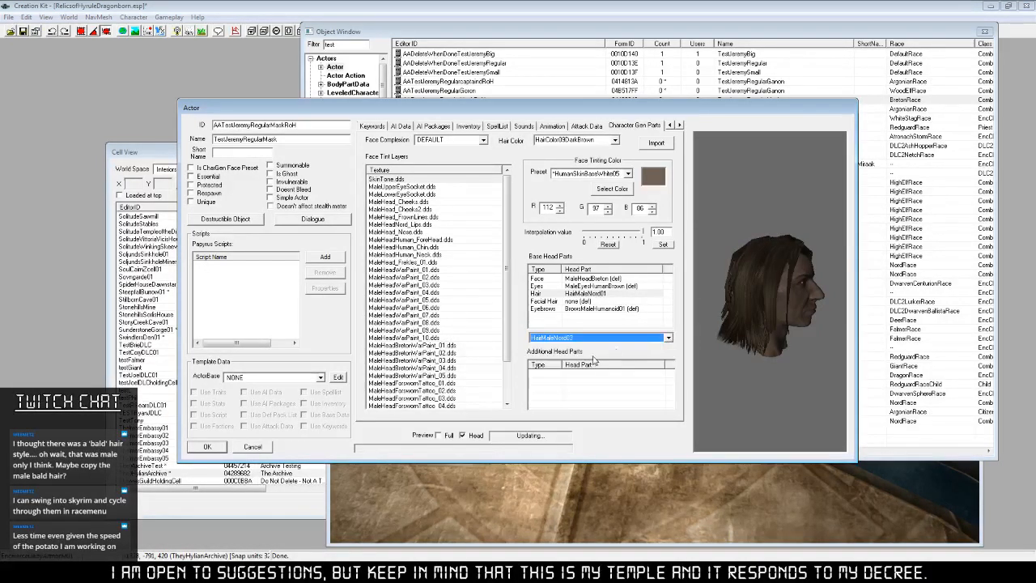
left_click(669, 339)
left_click(670, 349)
left_click(637, 349)
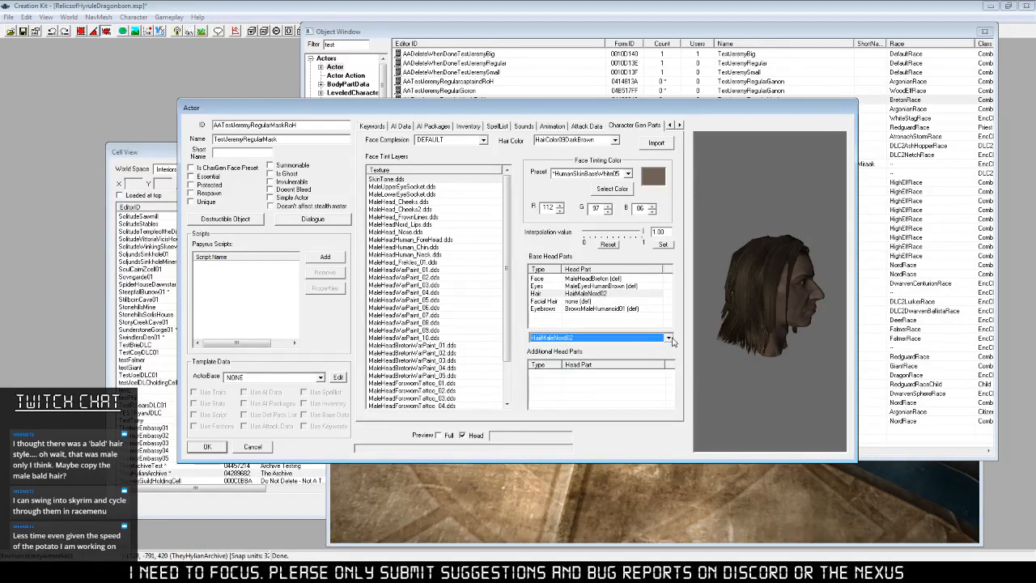
Preview the hair options HairMaleNord04, HairMaleNord05, HairMaleNord06 and HairMaleNord07 on the actor's head.
left_click(669, 339)
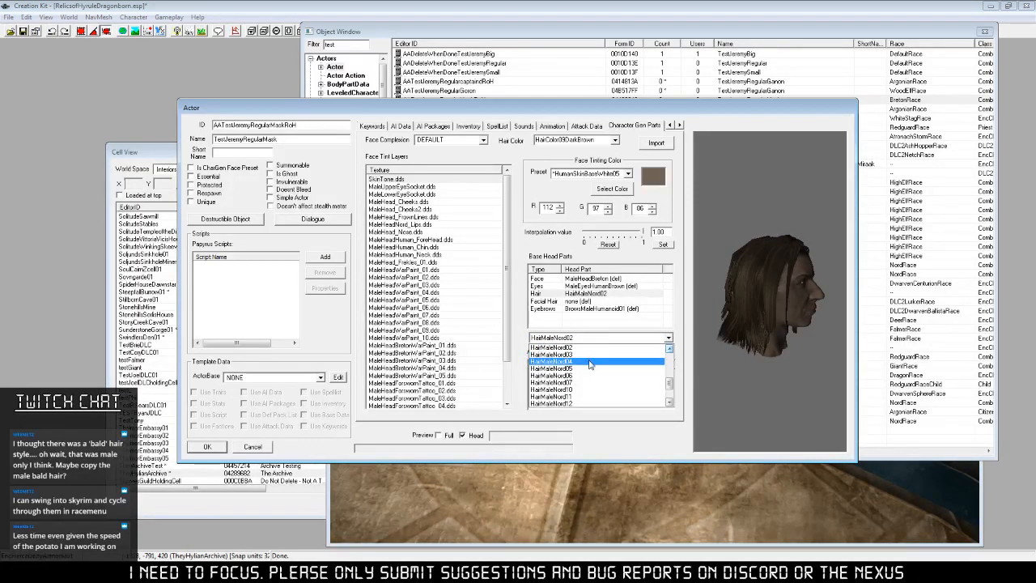
left_click(592, 364)
left_click(639, 338)
left_click(640, 354)
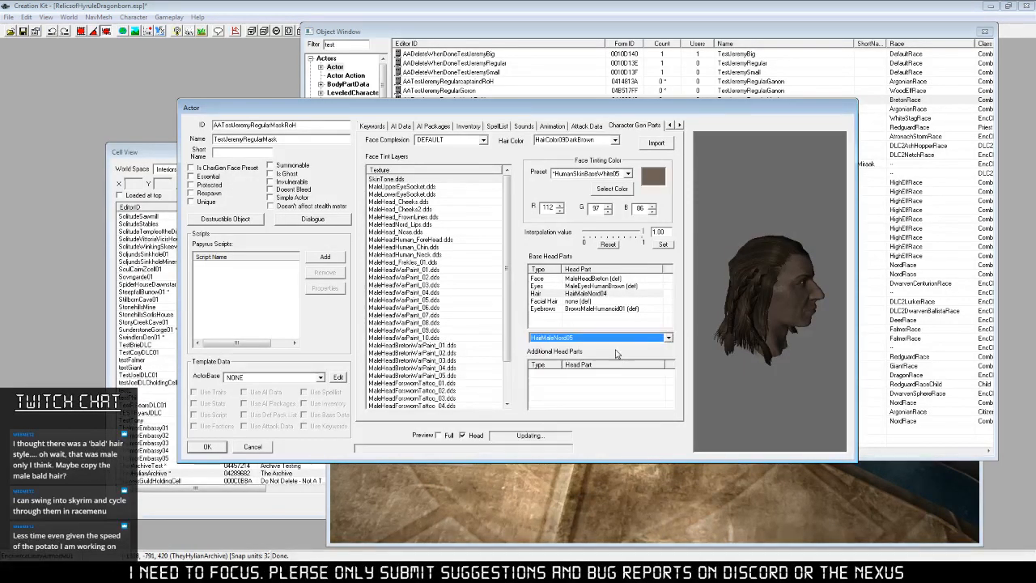
left_click(670, 339)
left_click(578, 353)
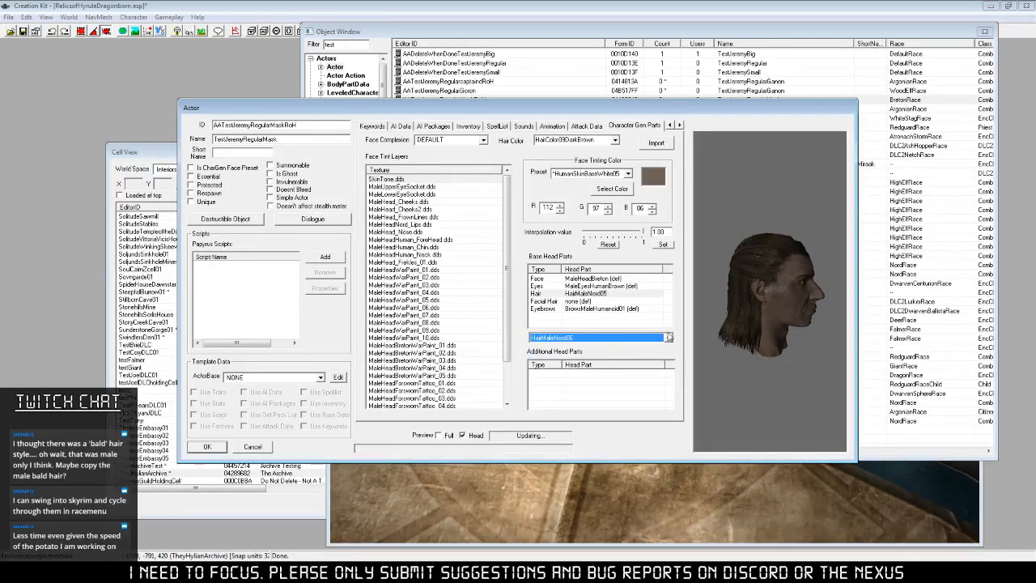
left_click(669, 339)
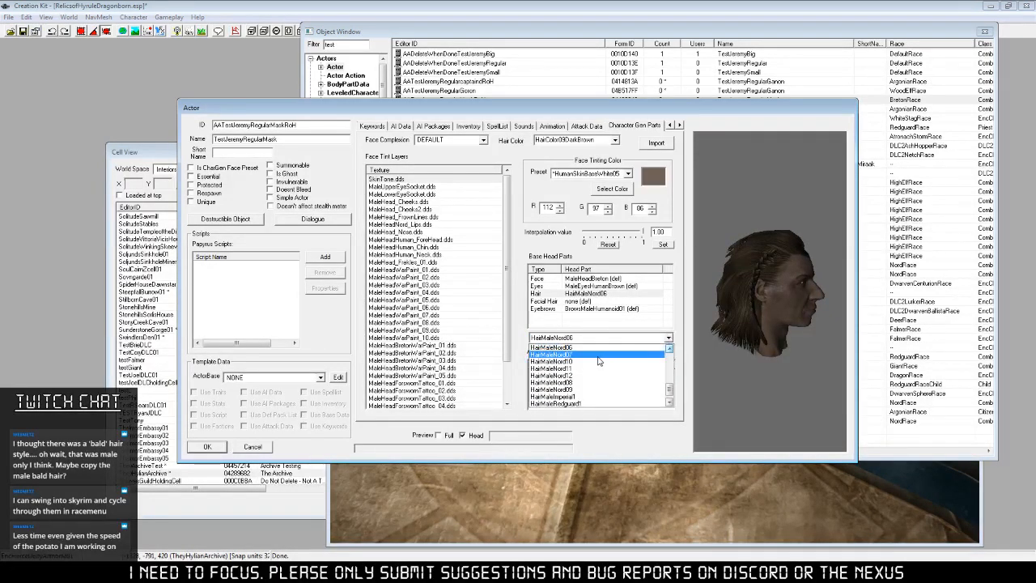
left_click(603, 360)
Preview HairMaleRedguard1 and HairMaleRedguard2 on the actor's head, and close the actor without saving.
left_click(669, 339)
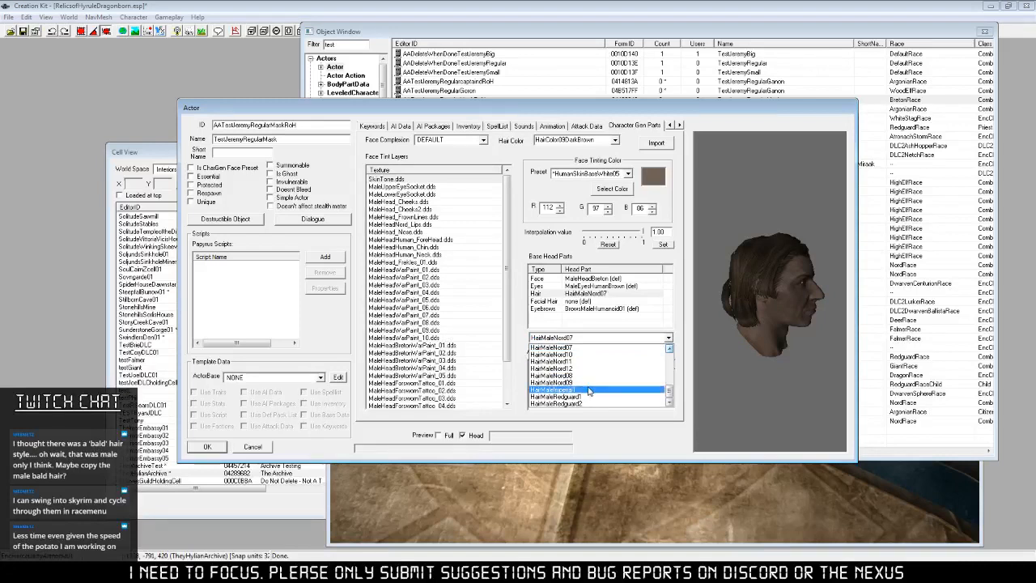
left_click(590, 394)
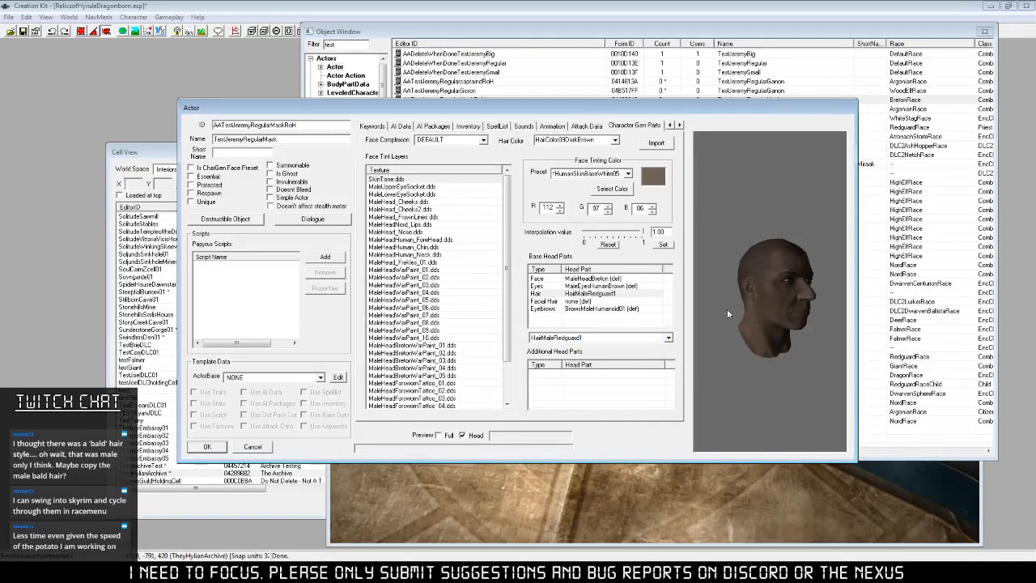
left_click(669, 336)
left_click(587, 403)
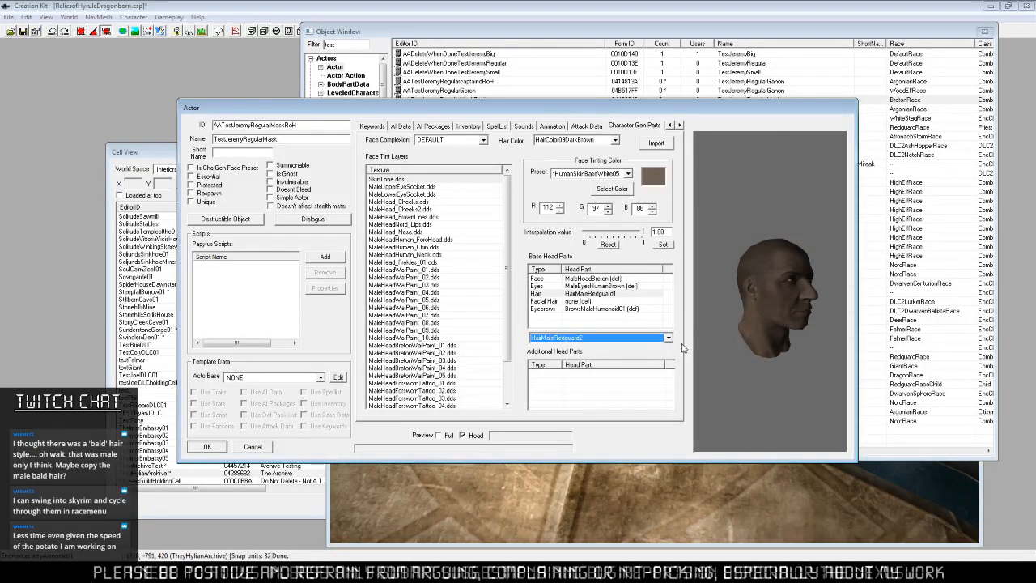
left_click(253, 446)
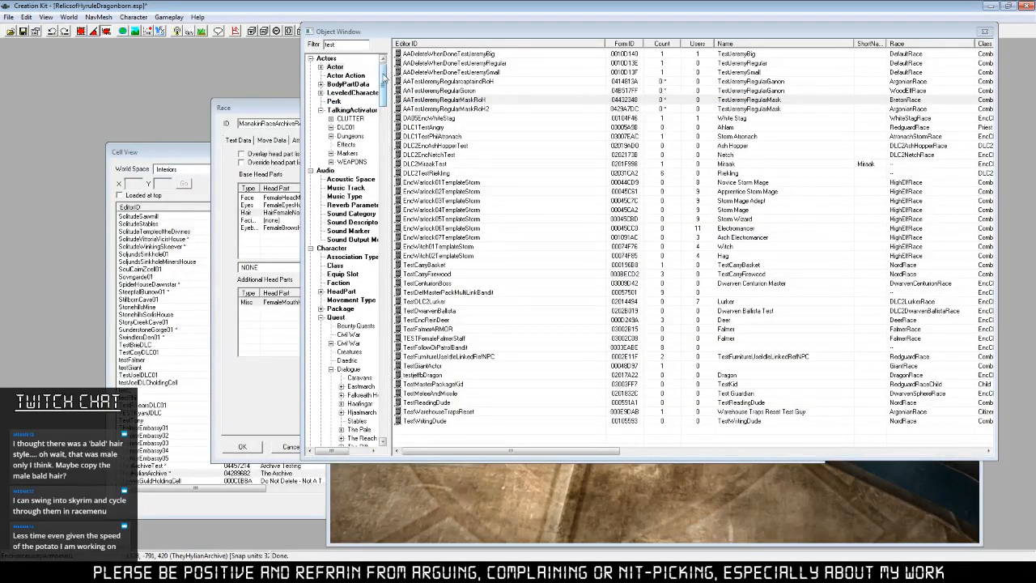
List the head parts in the Object Window and filter them by "redguard".
left_click(344, 292)
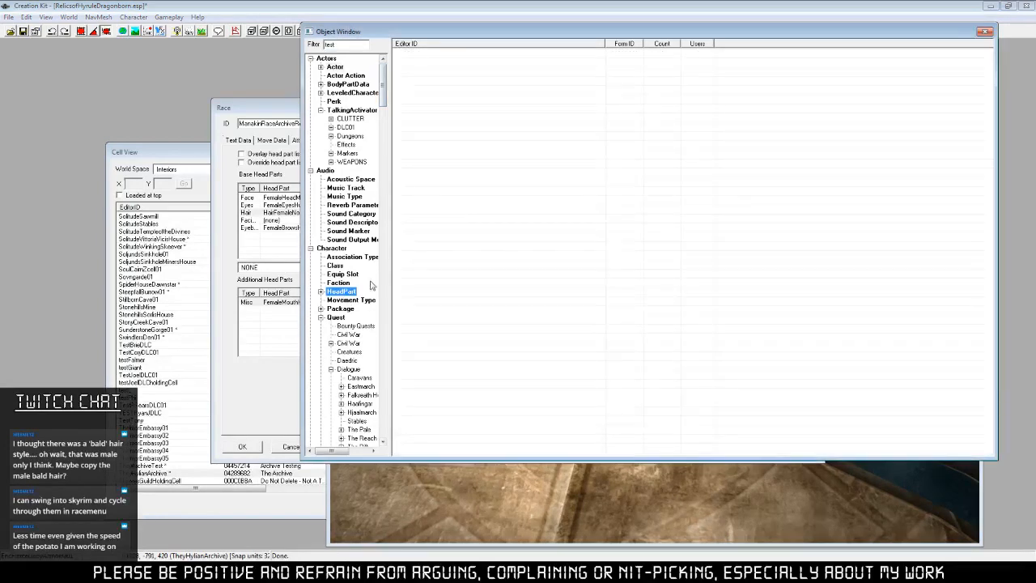
double_click(353, 45)
type("redg")
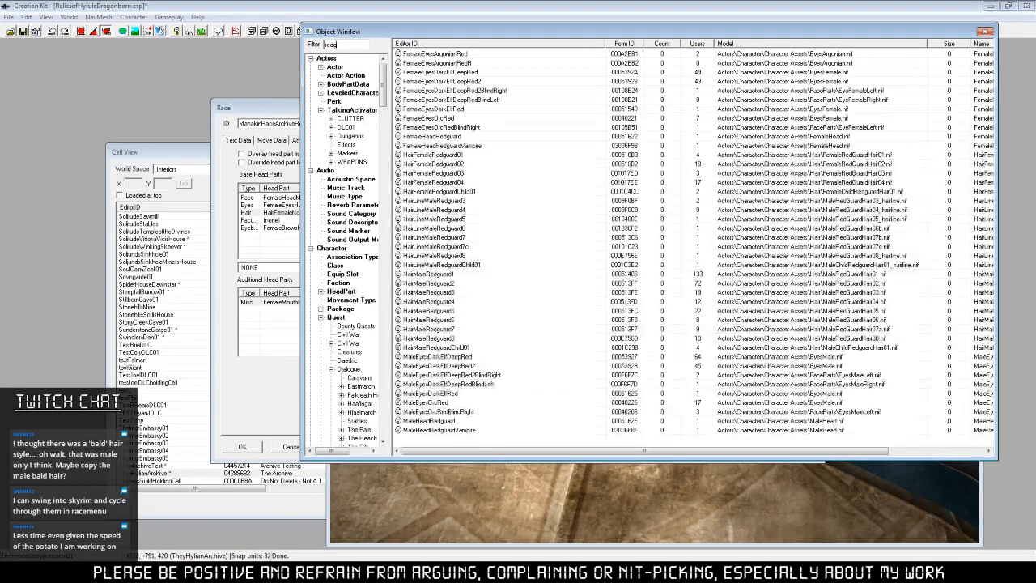
type("uard")
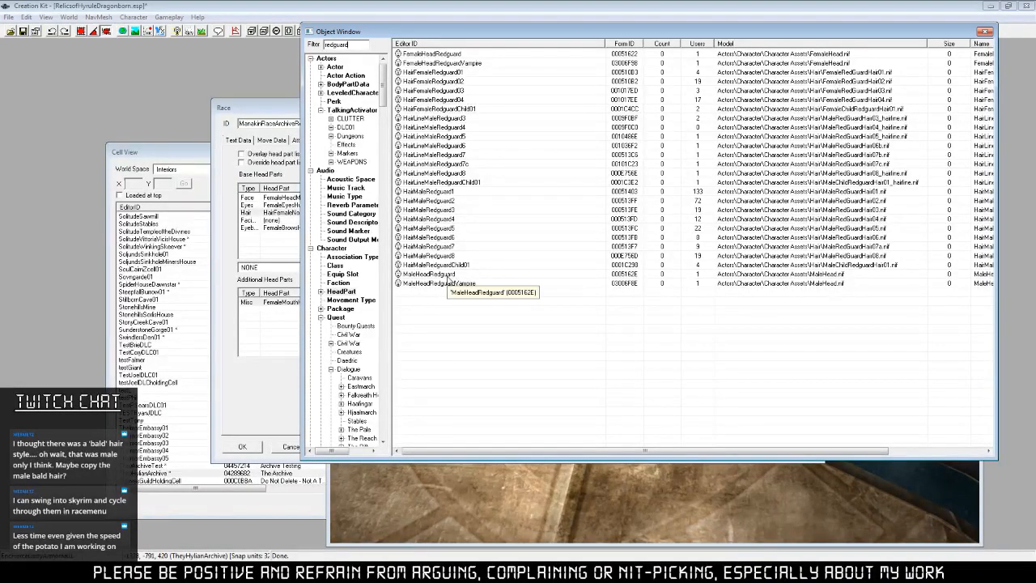
Duplicate the HairMaleRedguard1 head part and open the copy to check its model and tri file paths.
right_click(443, 194)
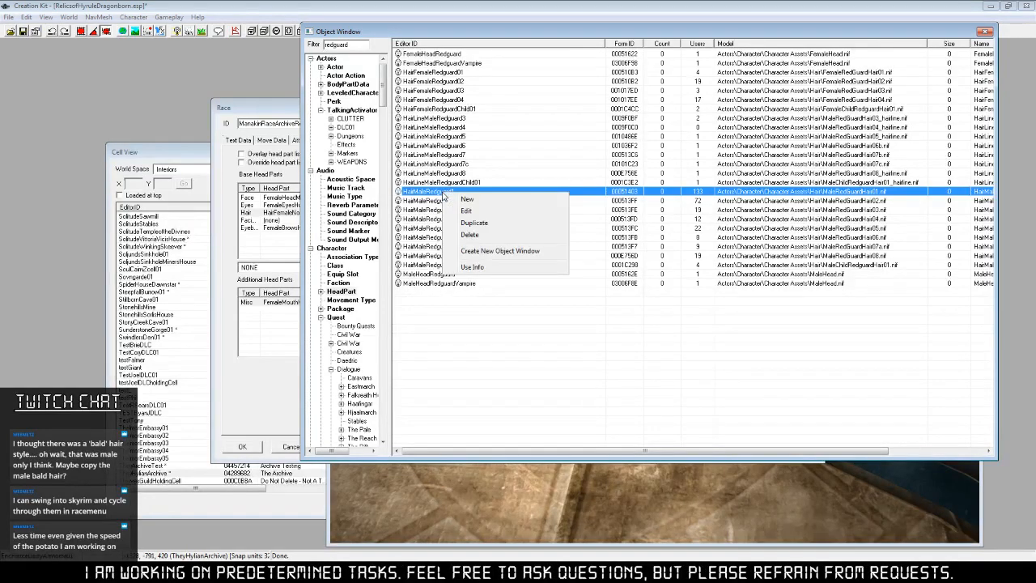
left_click(805, 276)
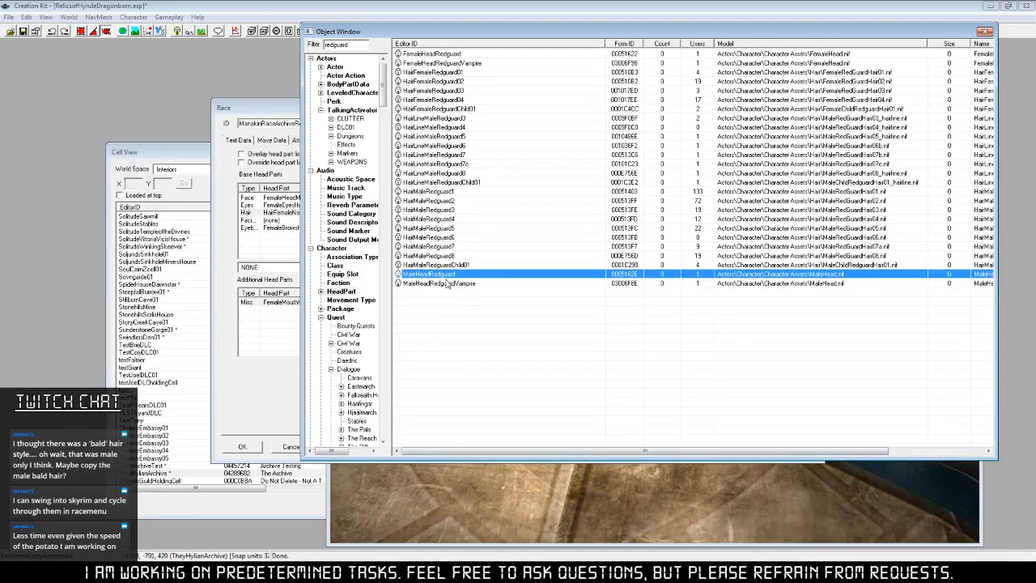
right_click(440, 274)
left_click(448, 194)
right_click(450, 197)
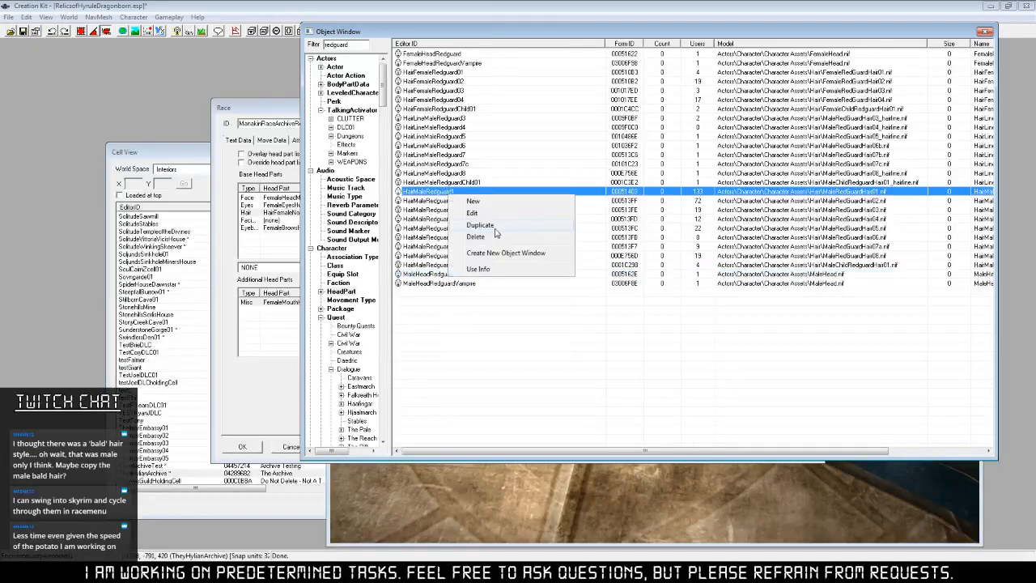
left_click(497, 231)
right_click(476, 275)
left_click(513, 300)
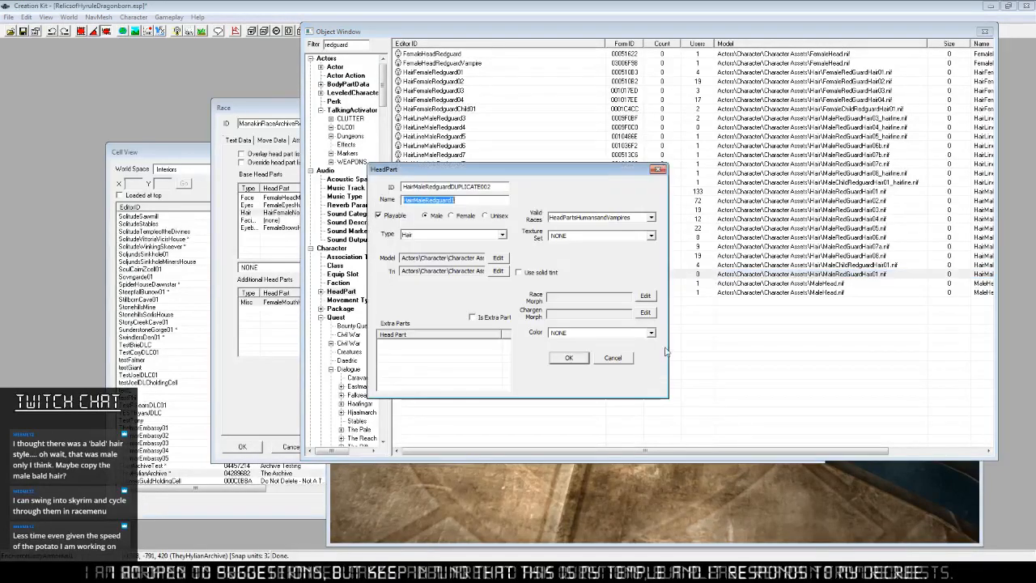
left_click_drag(415, 258, 693, 284)
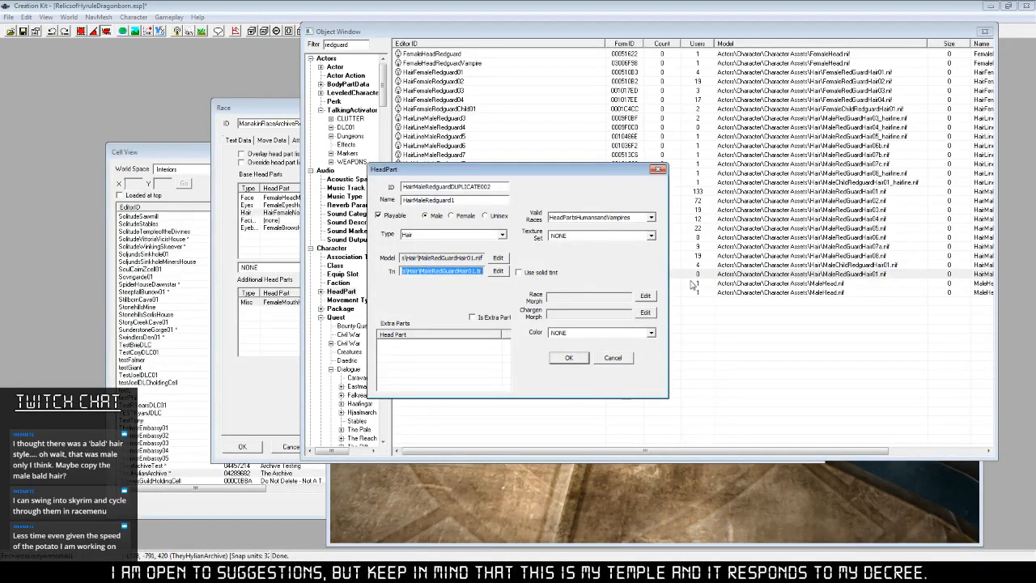
Make the duplicated hair unisex and non-playable, with its valid races set to NONE.
left_click(485, 215)
left_click(651, 218)
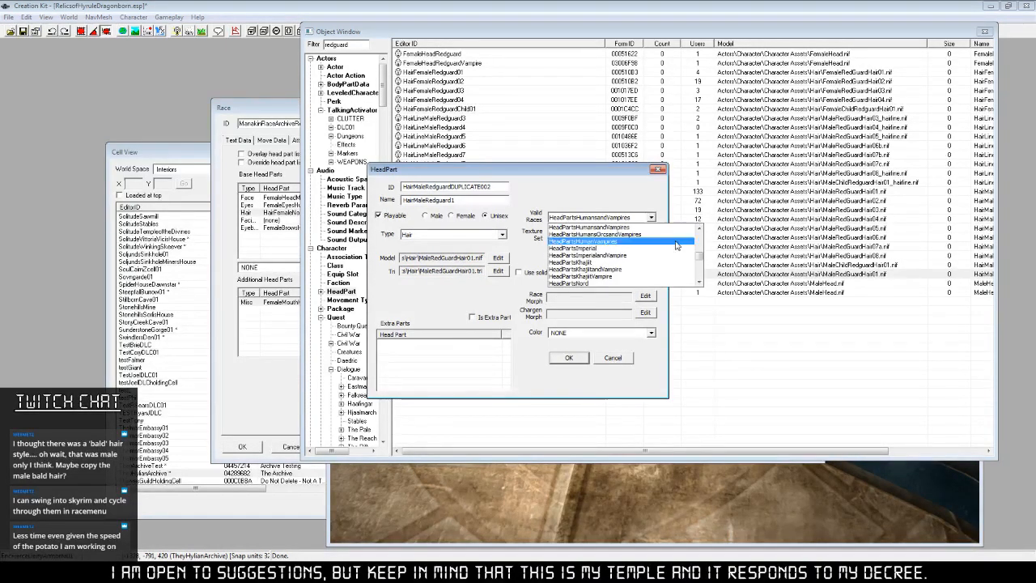
left_click(595, 233)
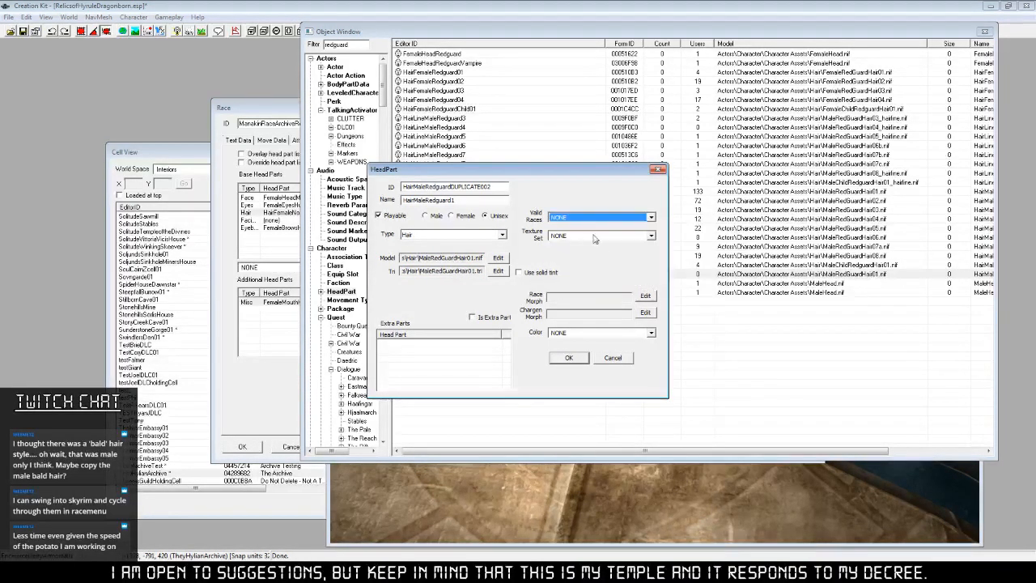
left_click(651, 217)
left_click(652, 219)
left_click(385, 218)
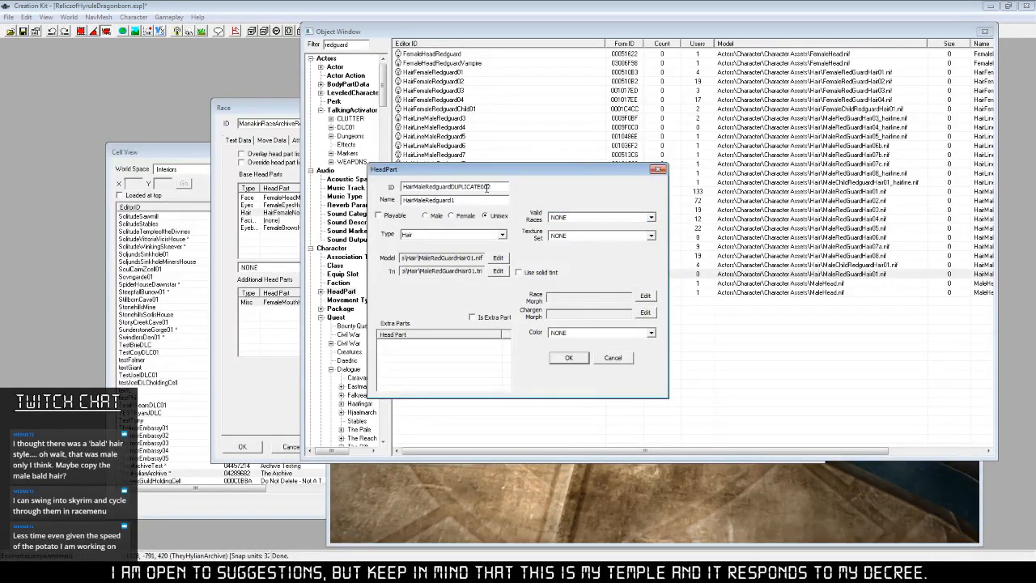
Rename the duplicated hair's ID to HairMannequinRoH and its name to HairBaldish, and save without creating a new form.
left_click_drag(491, 187, 435, 187)
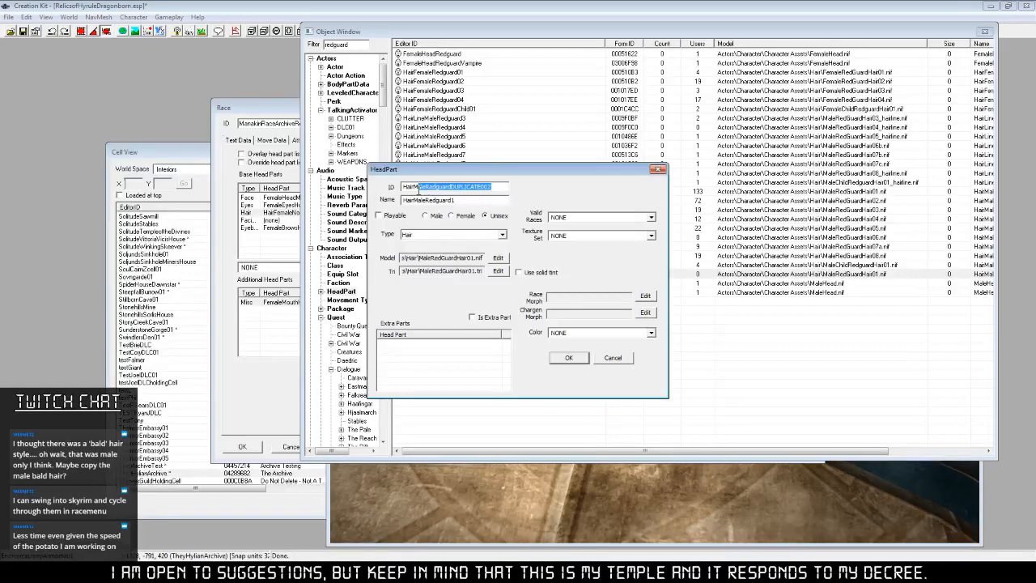
type("nnequin")
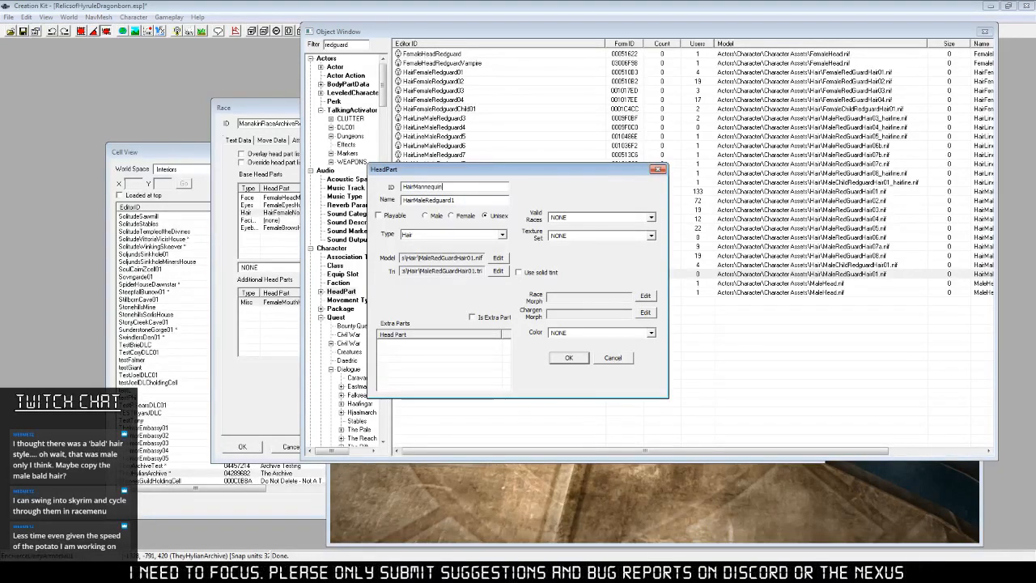
type("RoH")
left_click_drag(489, 200, 420, 202)
key("BackSpace")
type("Baldish")
left_click(569, 358)
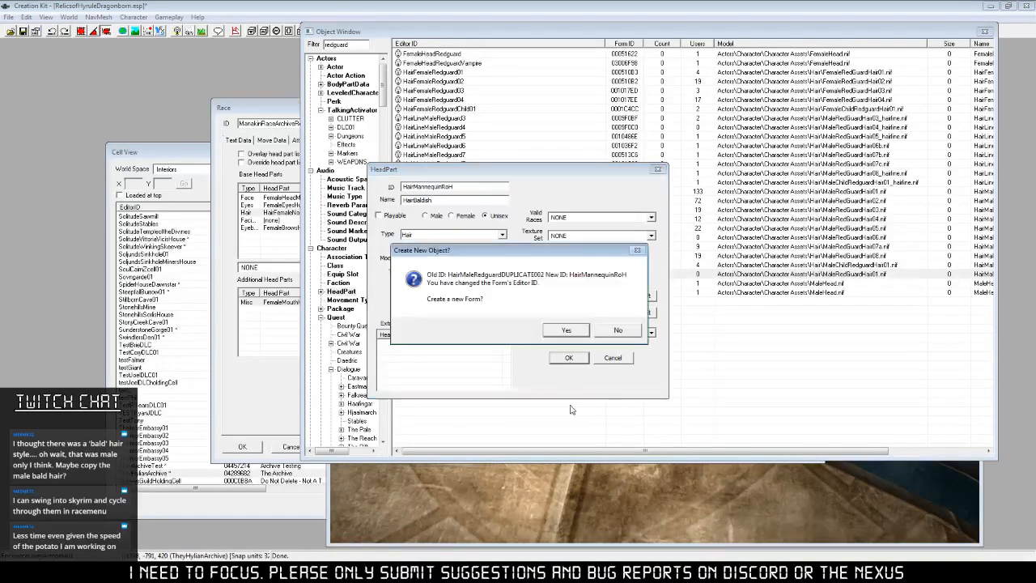
left_click(618, 331)
left_click(564, 322)
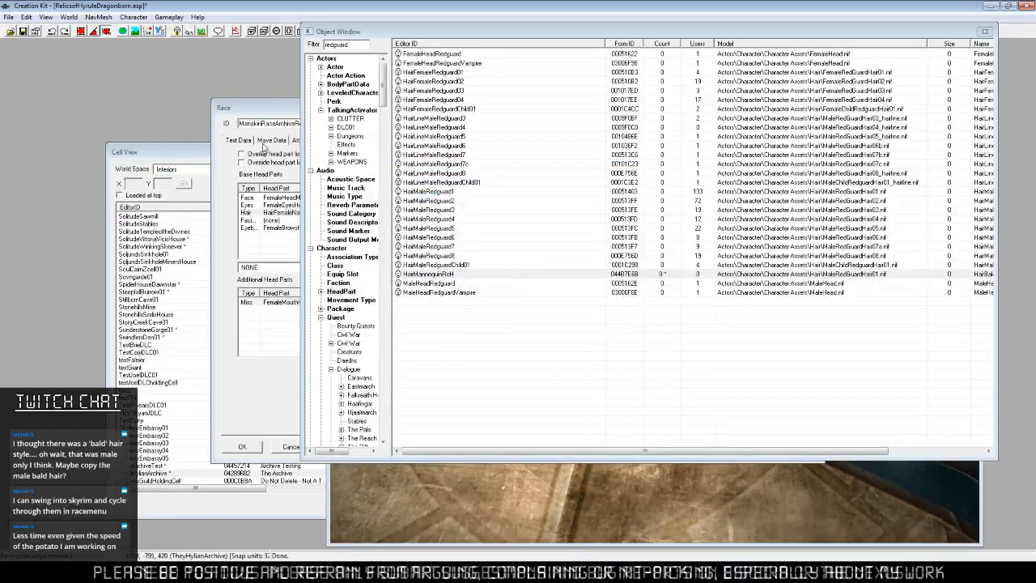
Set the female base hair of the ManakinRaceArchiveRoH race to HairMannequinRoH in its face data.
left_click(263, 147)
left_click(289, 205)
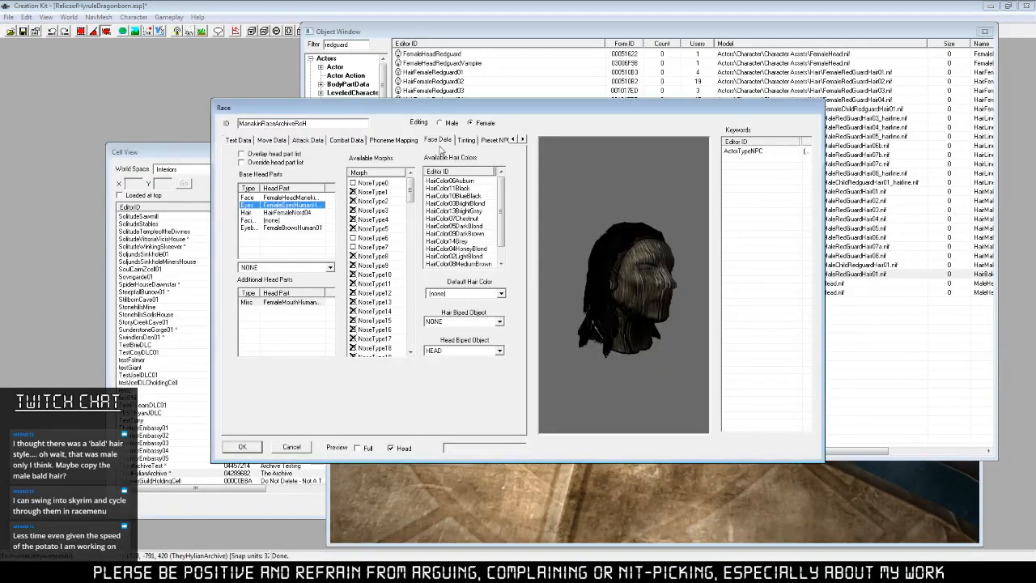
left_click(393, 140)
left_click(437, 140)
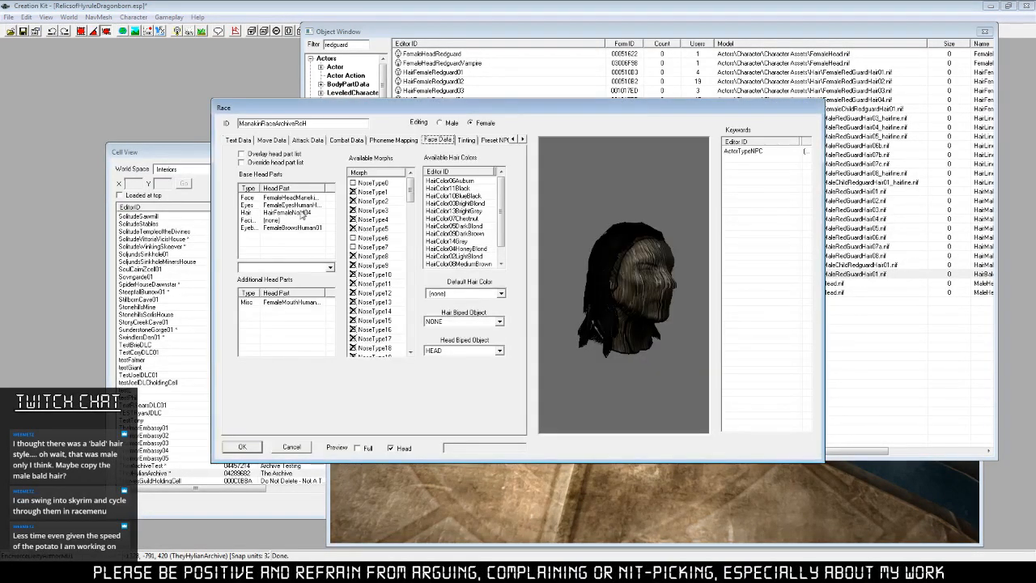
left_click(298, 207)
left_click(292, 214)
left_click(321, 268)
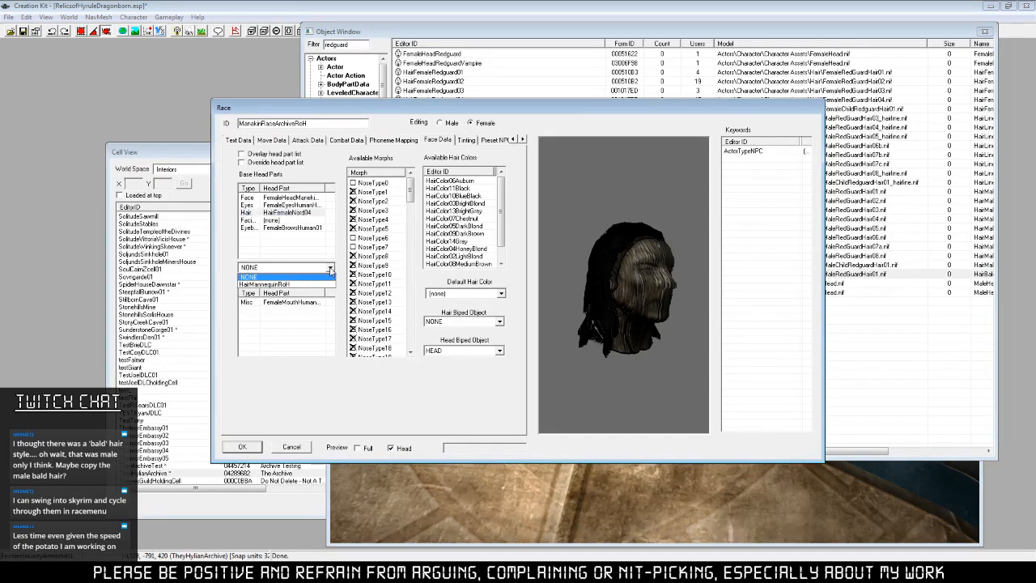
left_click(301, 291)
left_click_drag(576, 399, 565, 353)
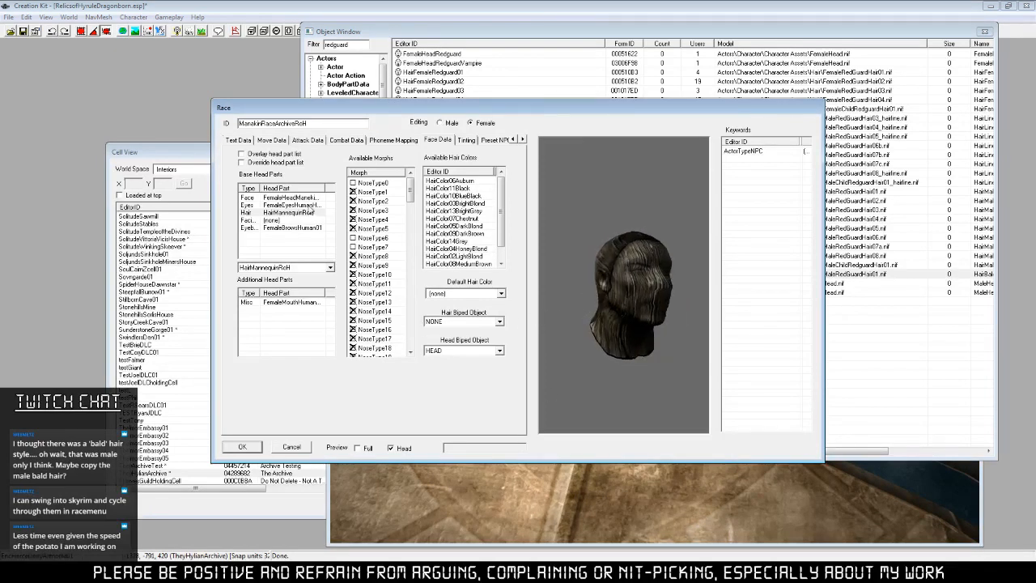
Inspect the mannequin head up close from several angles and check its eye and eyebrow head part options.
left_click(285, 205)
scroll(646, 332, "up", 4)
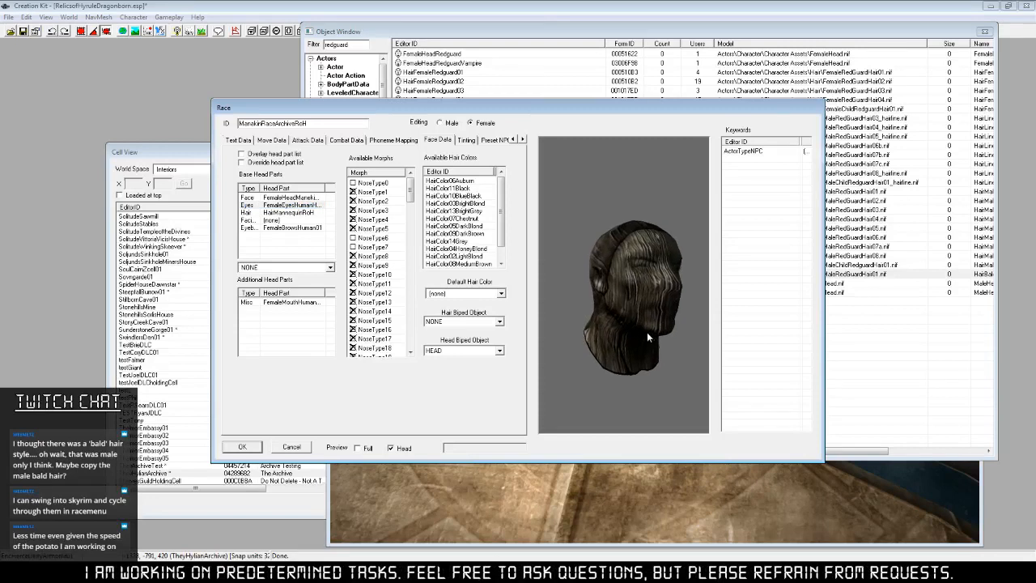
scroll(600, 328, "up", 3)
mouse_move(600, 327)
left_mouse_down()
mouse_move(623, 306)
mouse_move(609, 311)
left_mouse_up()
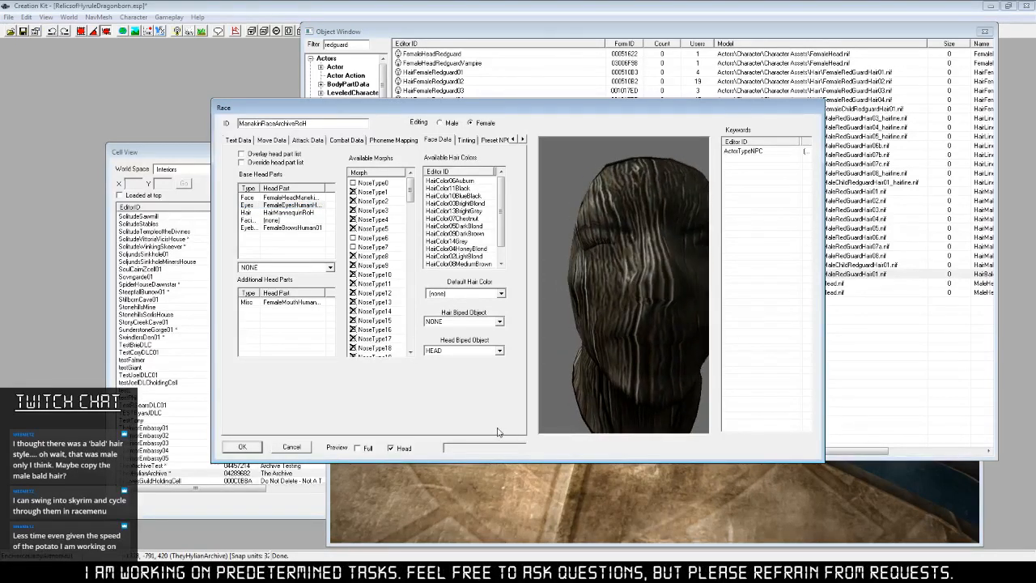
left_click(292, 229)
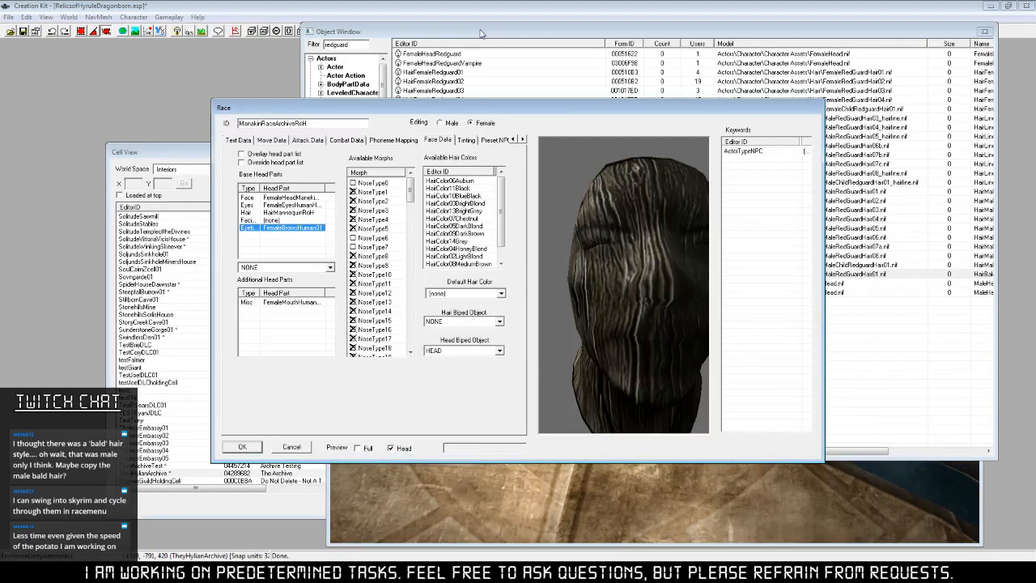
scroll(629, 327, "down", 3)
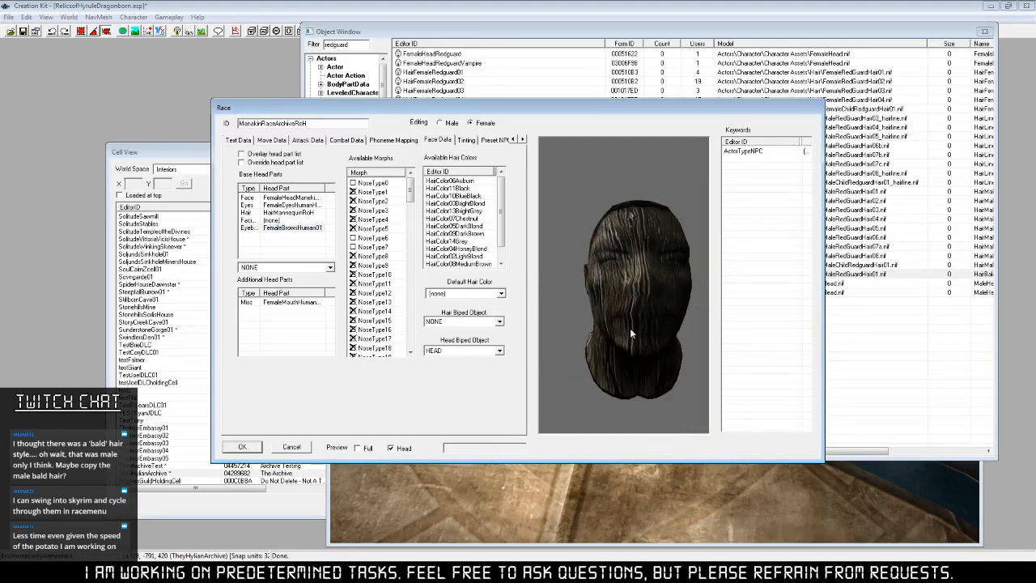
mouse_move(629, 327)
left_mouse_down()
mouse_move(640, 314)
mouse_move(696, 315)
mouse_move(639, 314)
left_mouse_up()
left_click(297, 229)
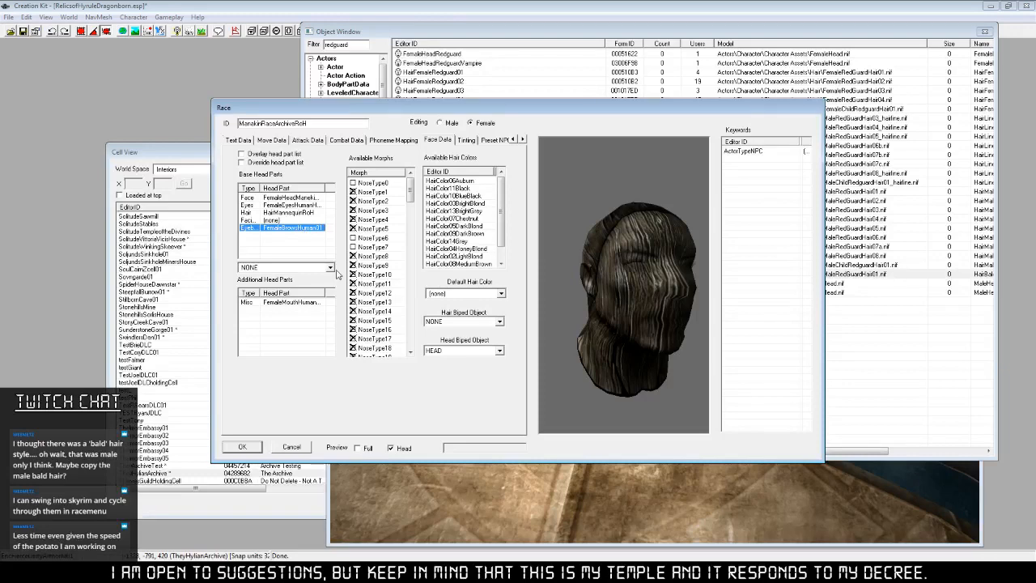
left_click(331, 268)
Arrange the Object Window and the Race window side by side, and filter the head parts by "eyes".
left_click_drag(473, 31, 814, 41)
left_click_drag(691, 55, 535, 235)
left_click(603, 273)
left_click_drag(555, 118, 462, 100)
left_click(698, 54)
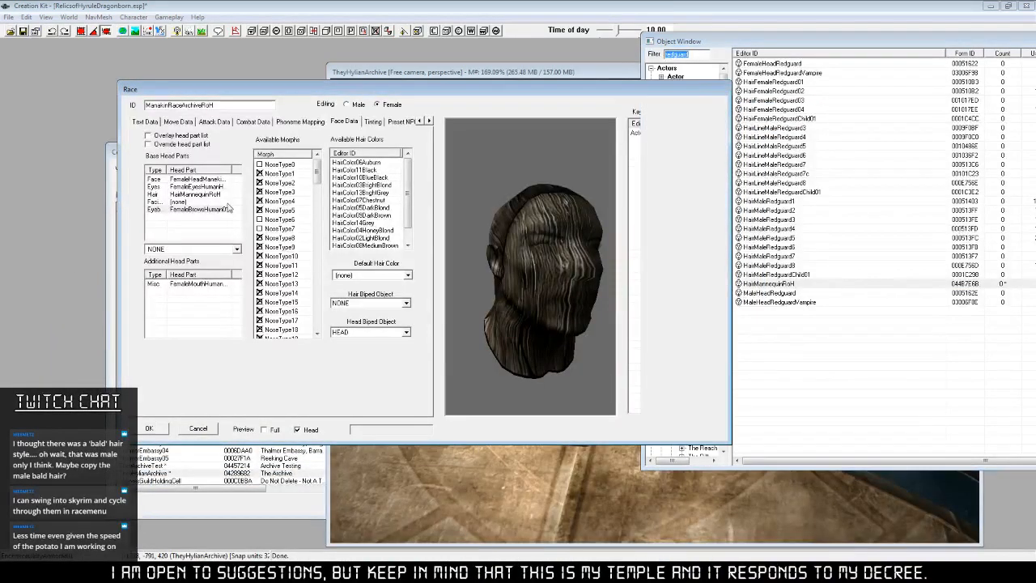
left_click_drag(696, 55, 668, 55)
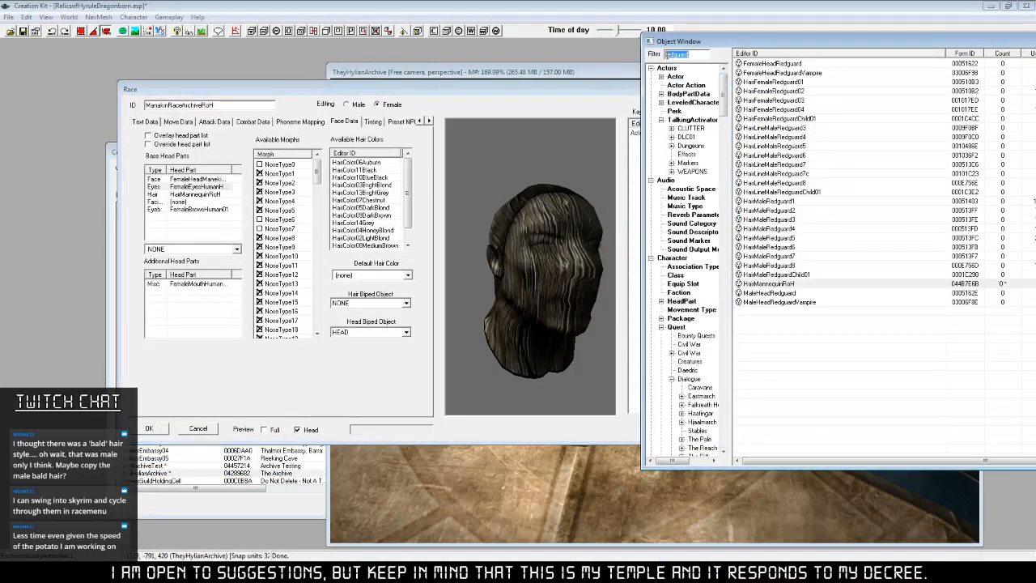
type("eyes")
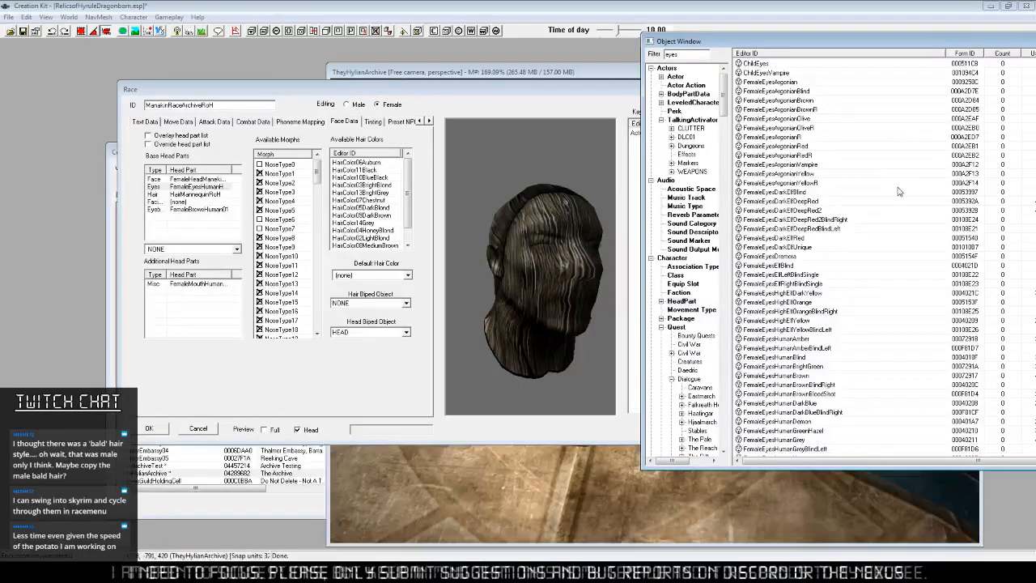
Look through the eye head parts, and filter the head parts by "brow" to examine the female eyebrow entries.
left_click(807, 285)
scroll(806, 290, "down", 17)
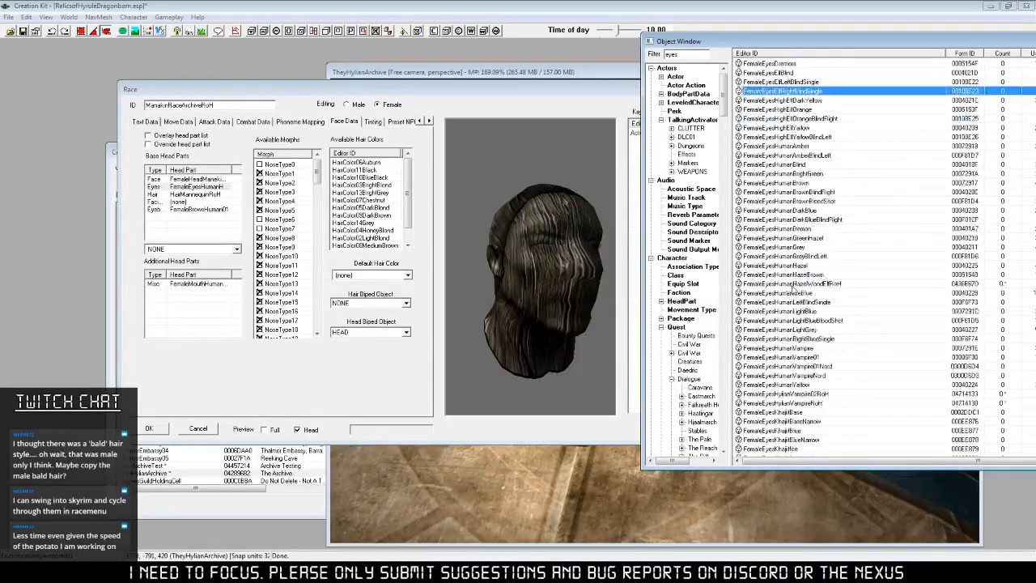
scroll(807, 293, "down", 12)
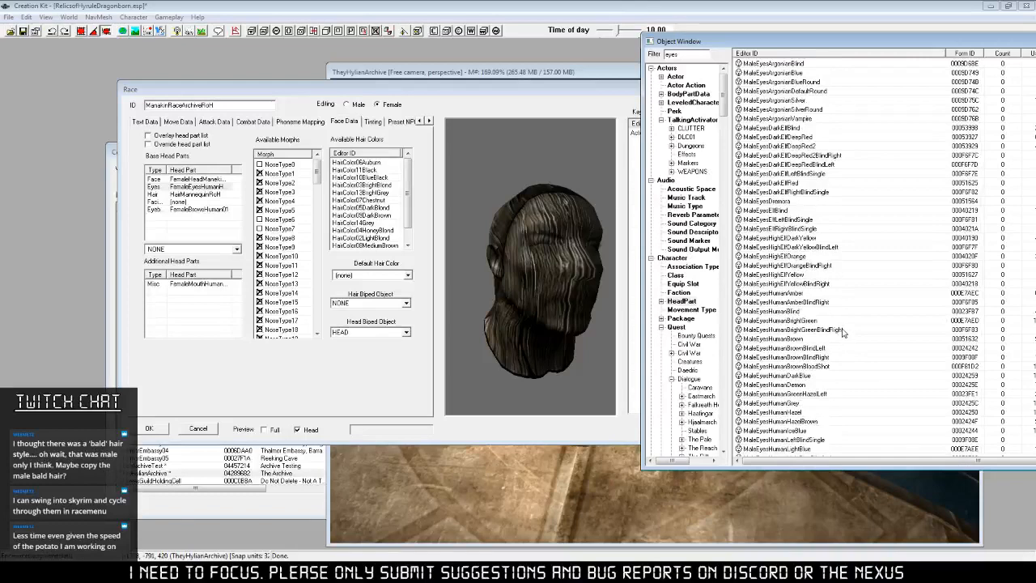
scroll(842, 332, "down", 15)
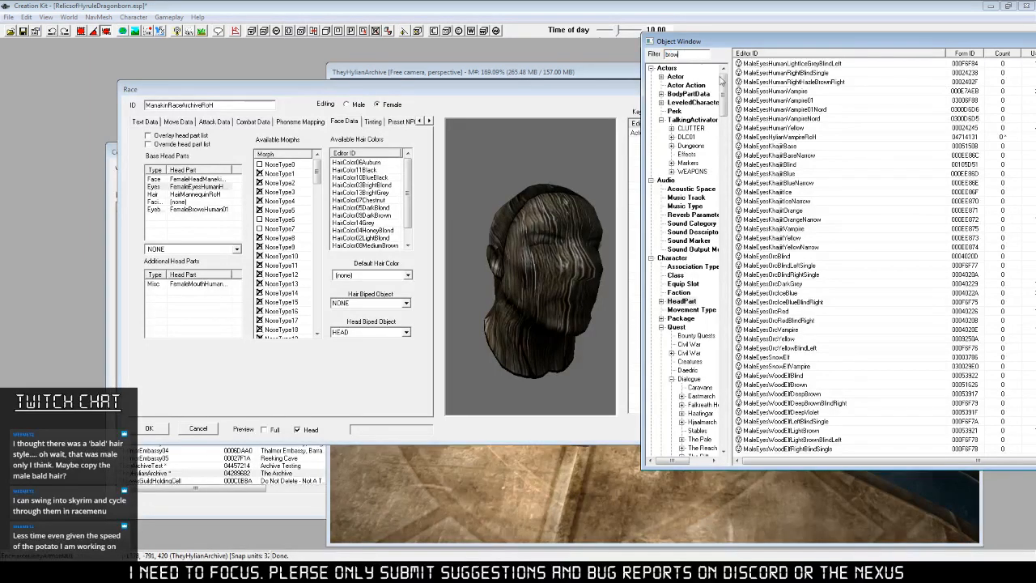
type("w")
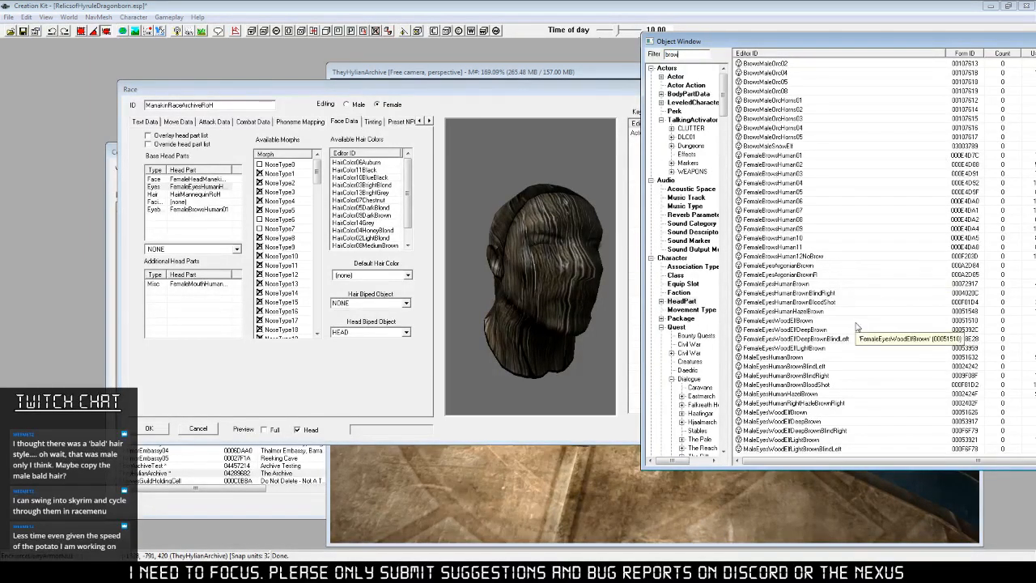
key("alt+Tab")
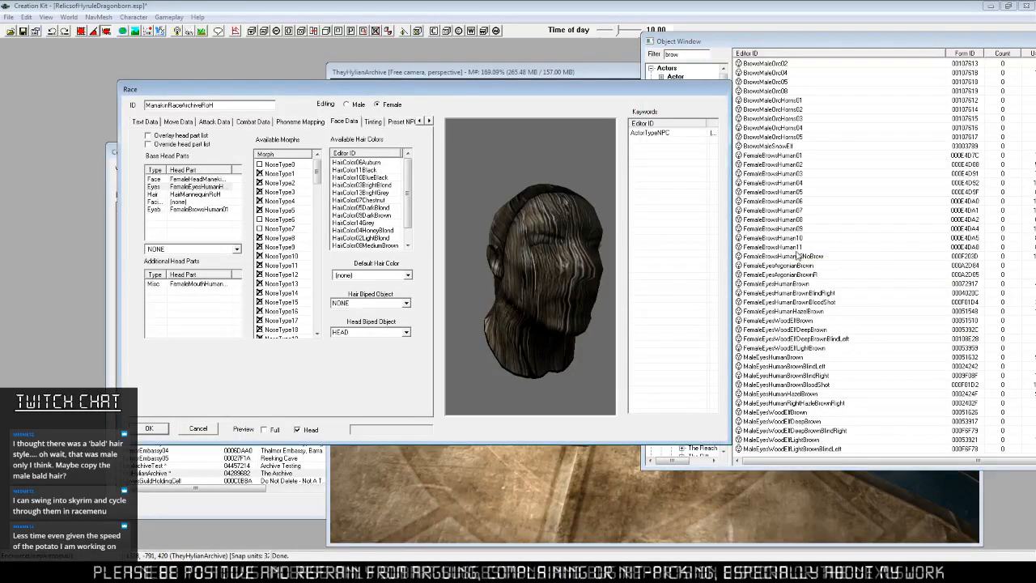
left_click(795, 155)
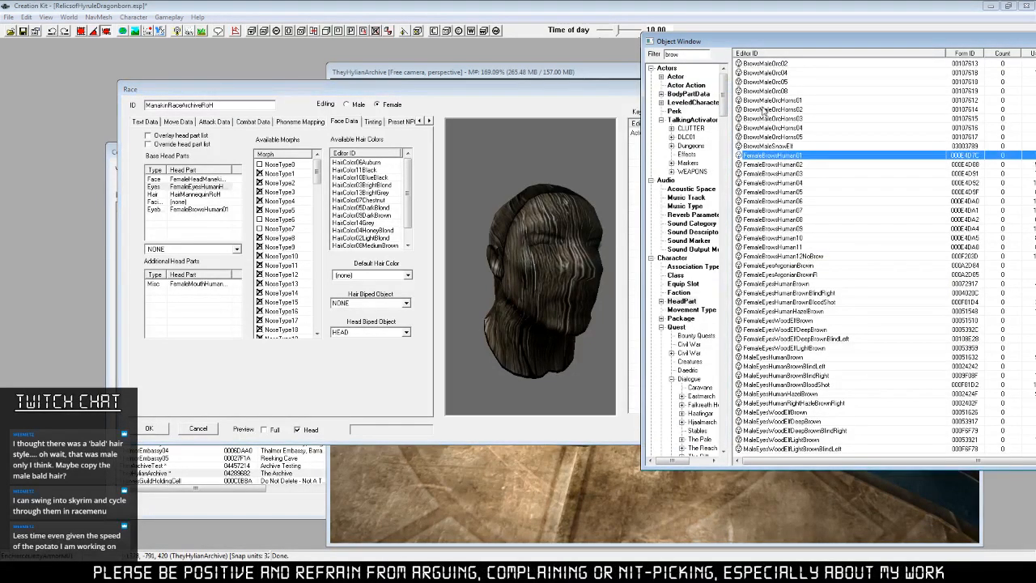
Filter the actors by "test" and preview the full body of AATestJeremyRegularMaskRoH.
left_click(676, 77)
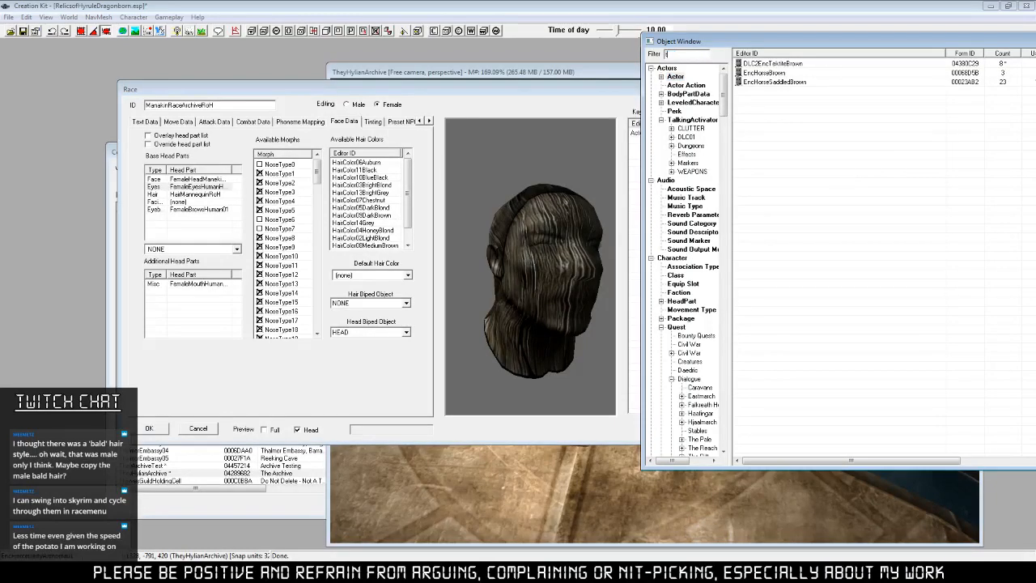
type("test")
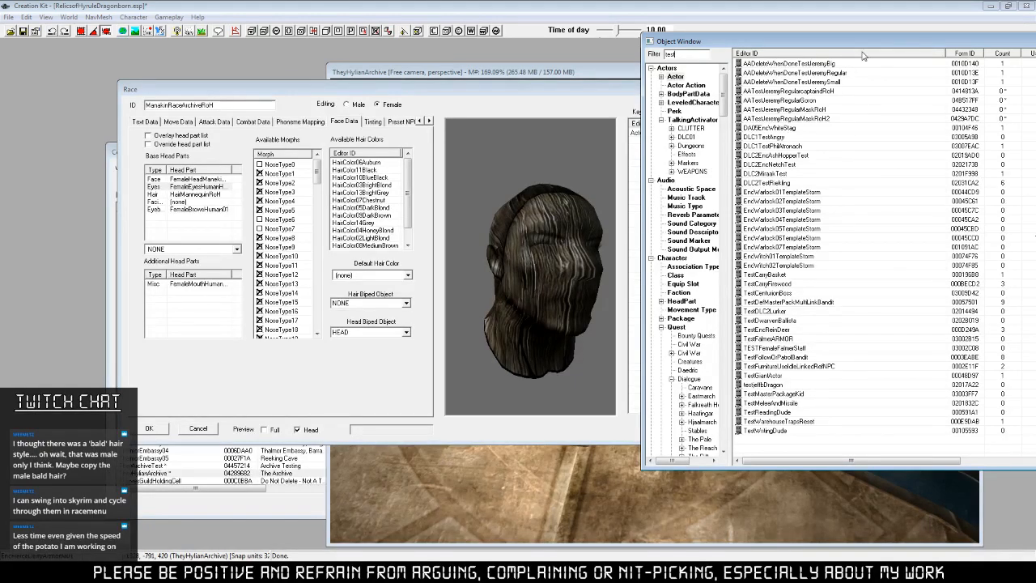
left_click_drag(864, 45, 678, 66)
left_click(726, 182)
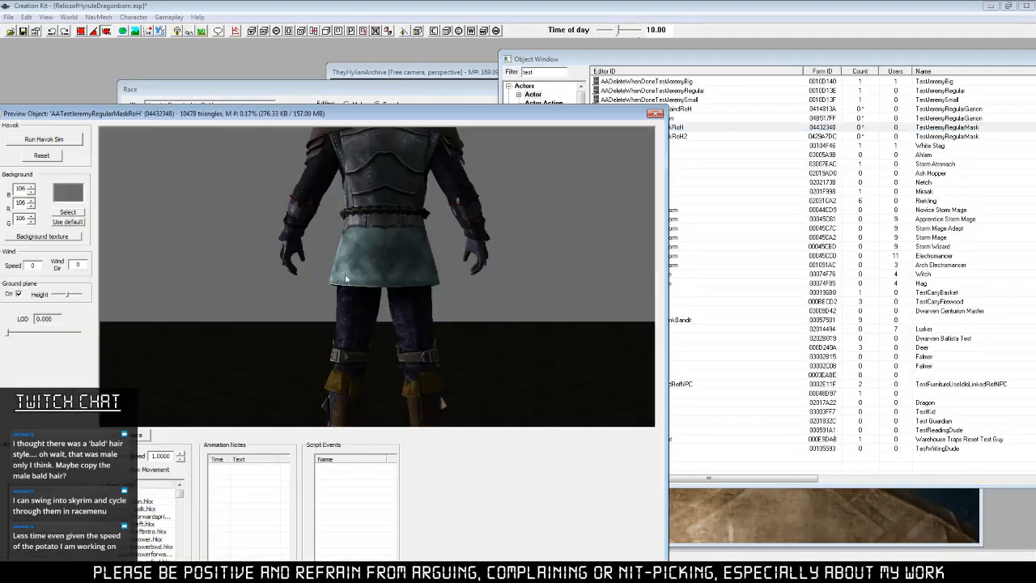
middle_click_drag(345, 279, 514, 302)
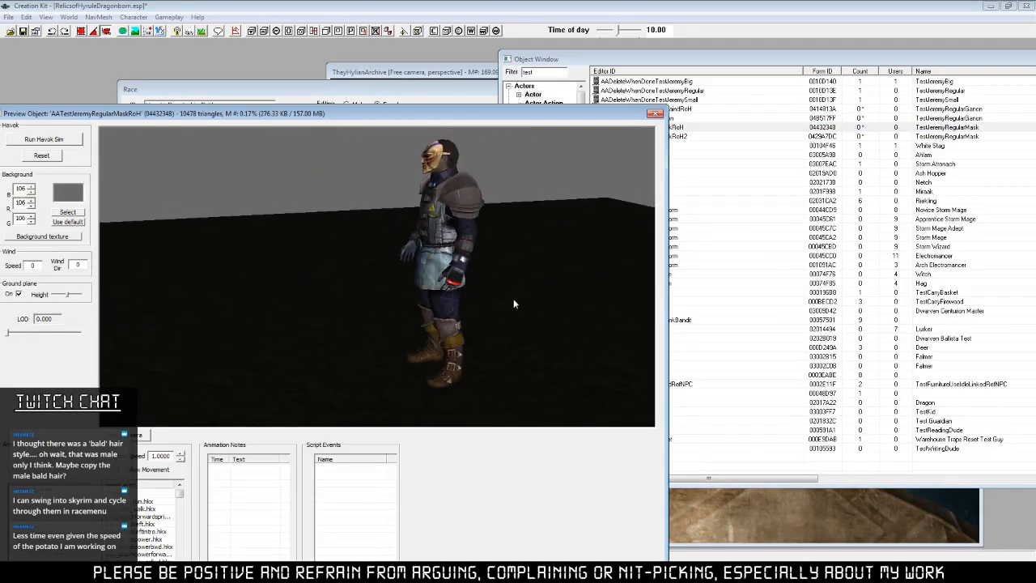
left_click(654, 114)
Open the AATestJeremyRegularMaskRoH actor for editing and set its eyebrows to BrowsMaleHumanoid12NoBrow, examining the head preview up close.
right_click(679, 129)
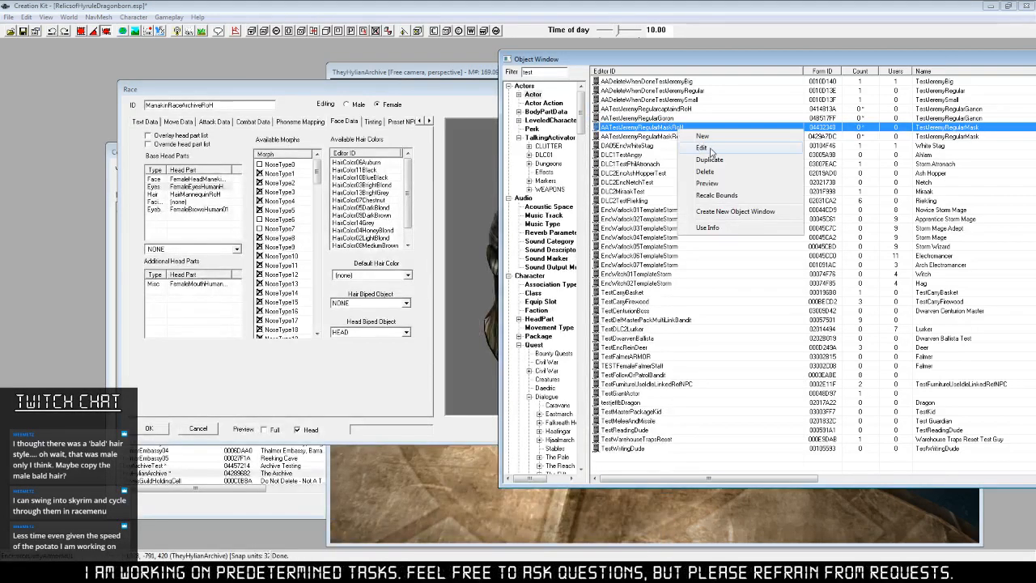
left_click(704, 149)
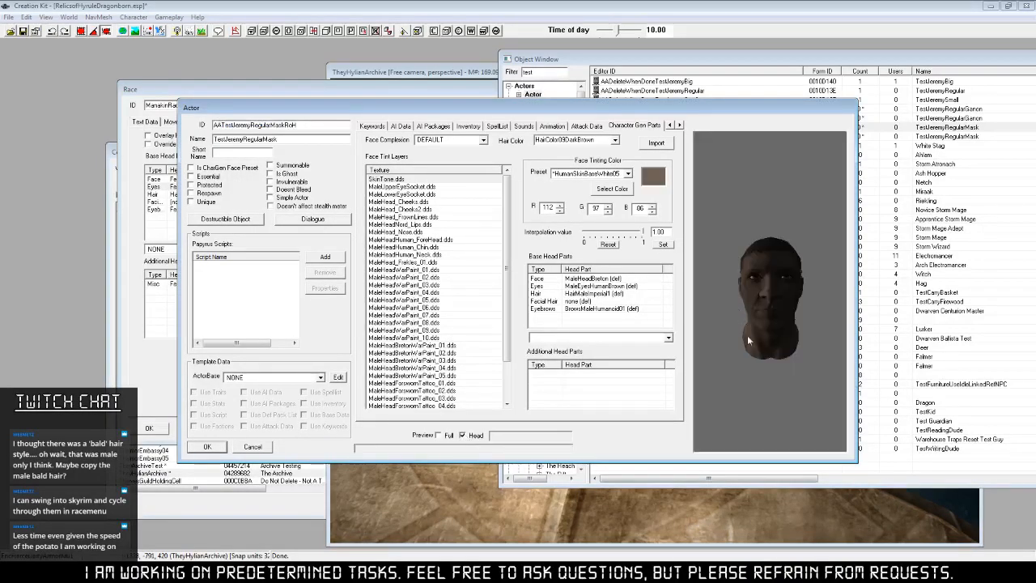
scroll(759, 352, "up", 8)
left_click_drag(752, 368, 798, 339)
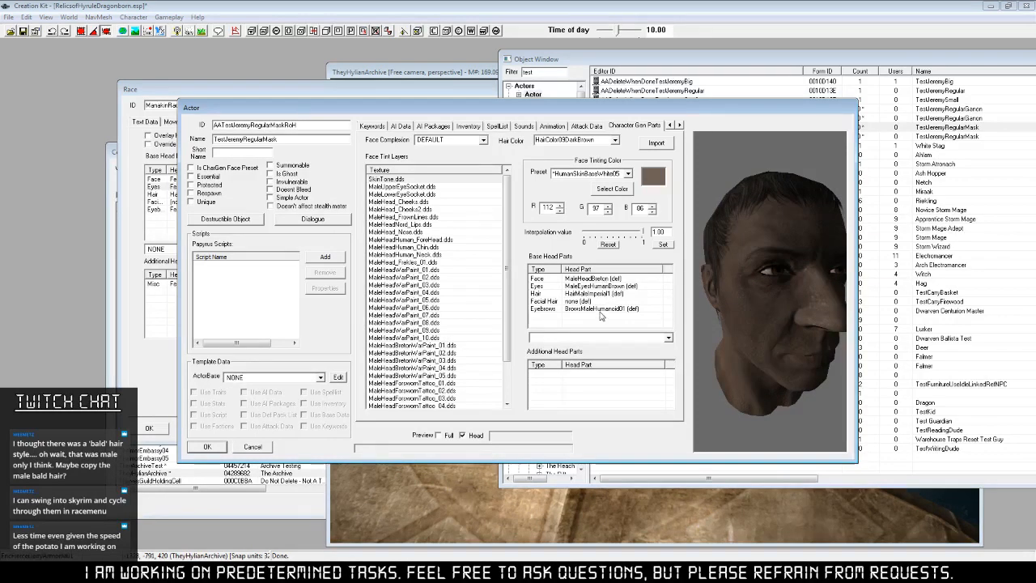
left_click(603, 308)
left_click(670, 337)
left_click(640, 356)
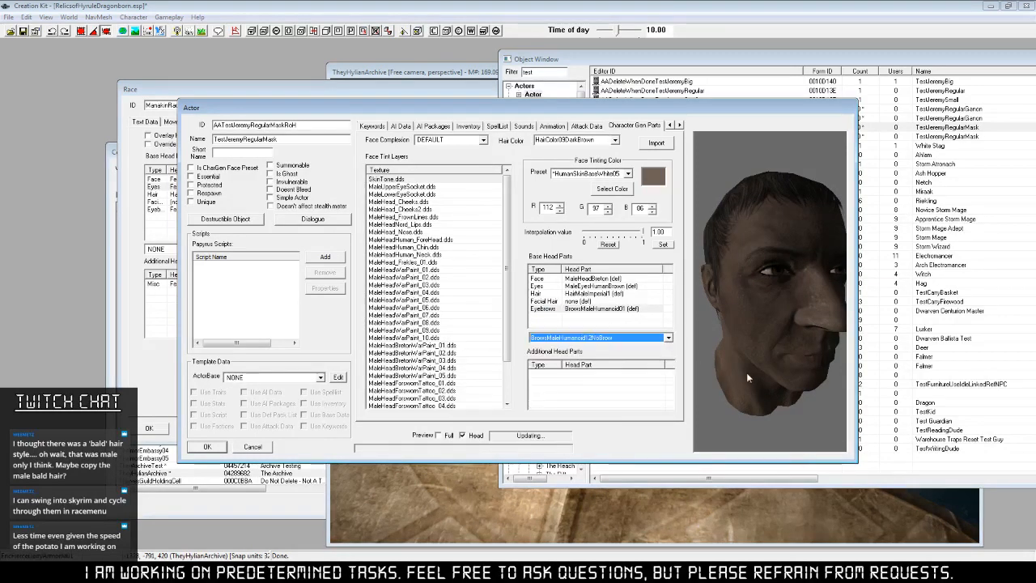
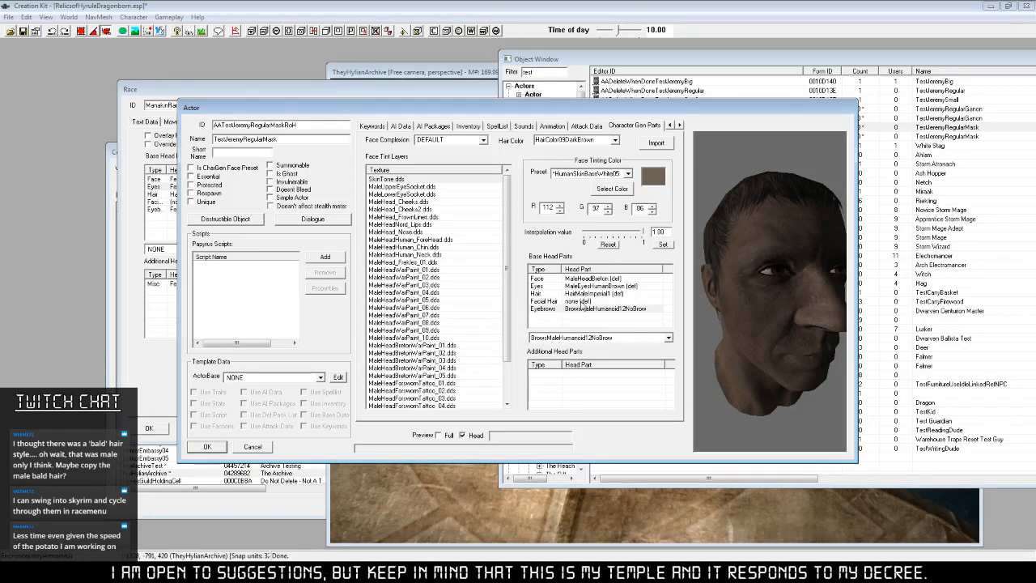
left_click_drag(753, 296, 811, 297)
scroll(774, 317, "up", 5)
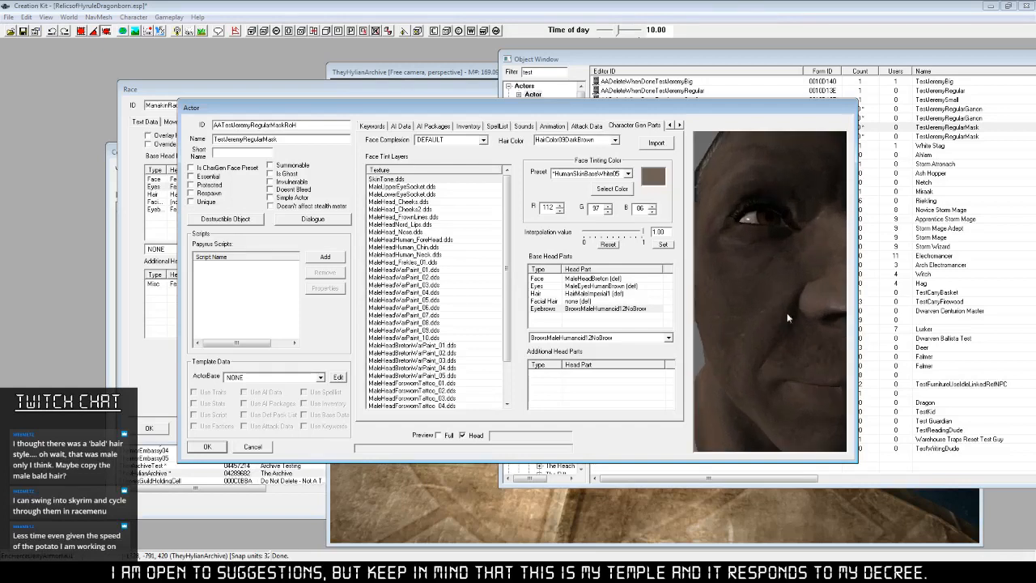
Check the actor's available eye head parts, leaving the choice at DEFAULT, and look at the whole head.
left_click(609, 286)
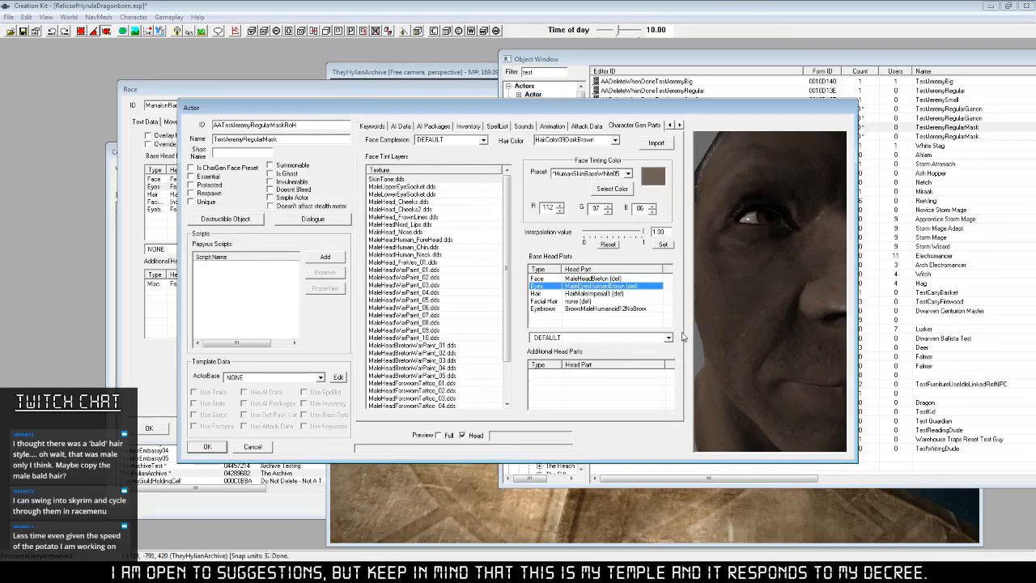
left_click(668, 337)
left_click(603, 287)
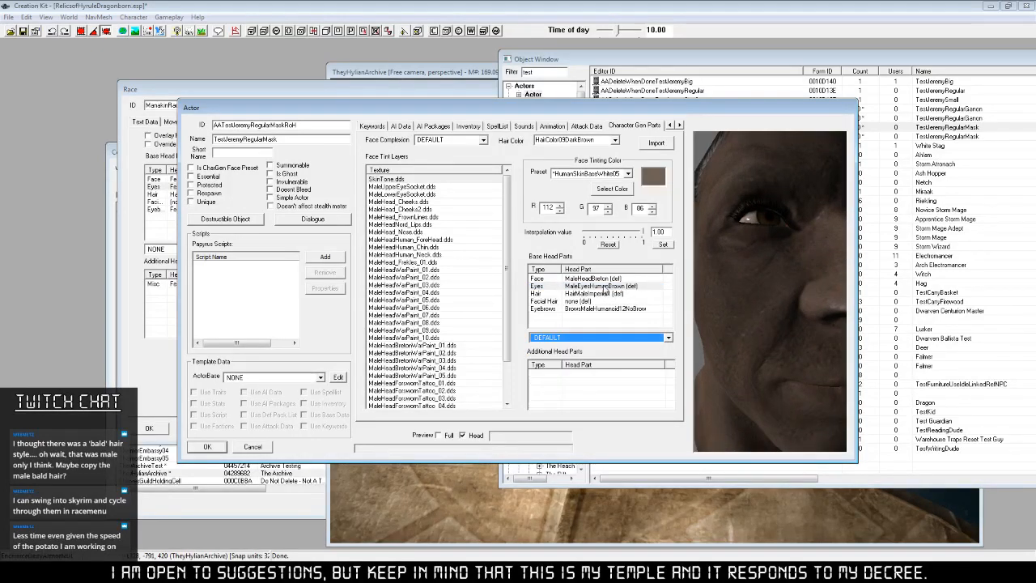
left_click(758, 267)
scroll(758, 266, "down", 5)
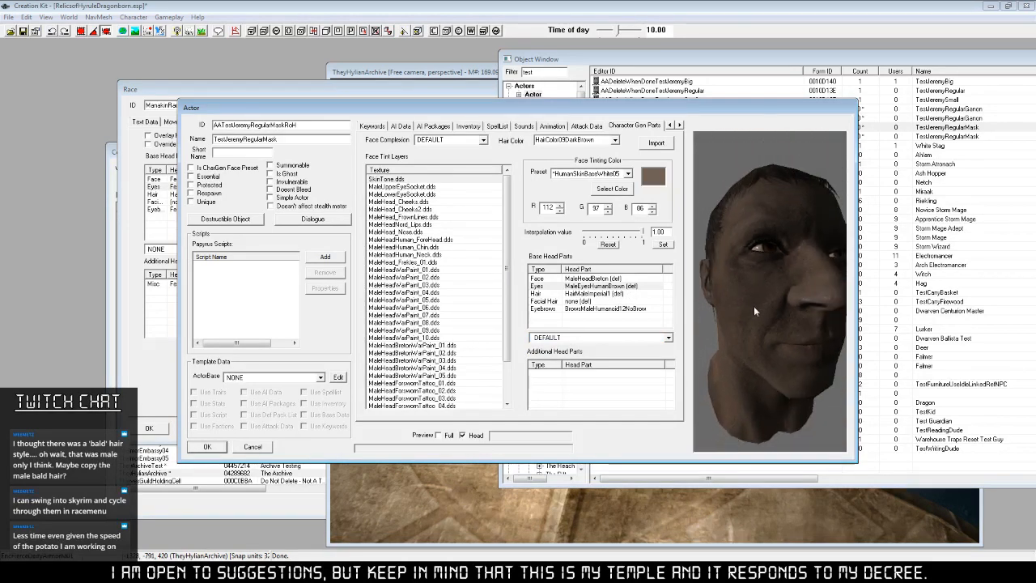
Filter the head parts by "nob" and duplicate FemaleBrowsHuman12NoBrow.
left_click(672, 56)
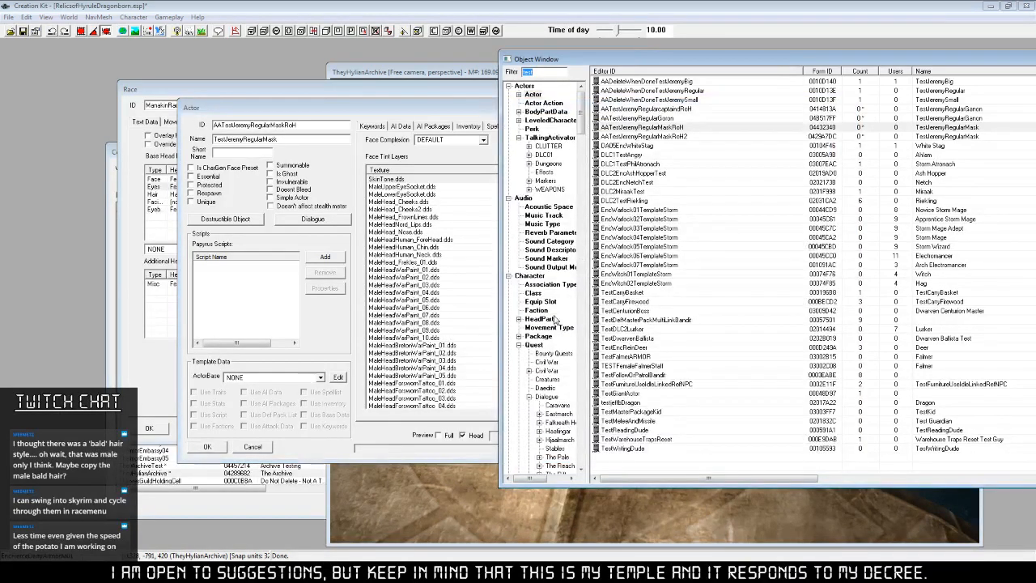
left_click(548, 318)
left_click_drag(756, 59, 988, 58)
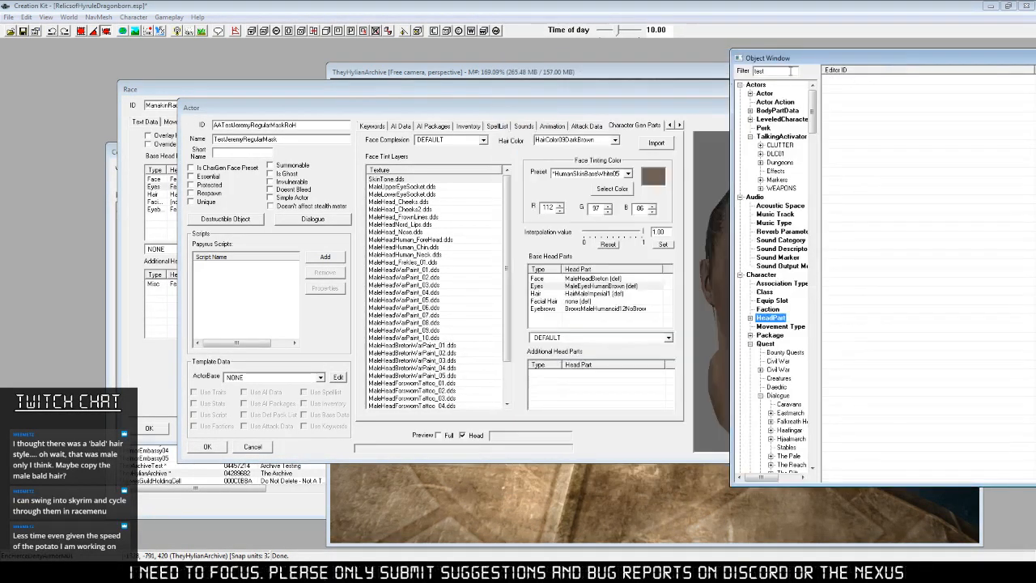
type("nob")
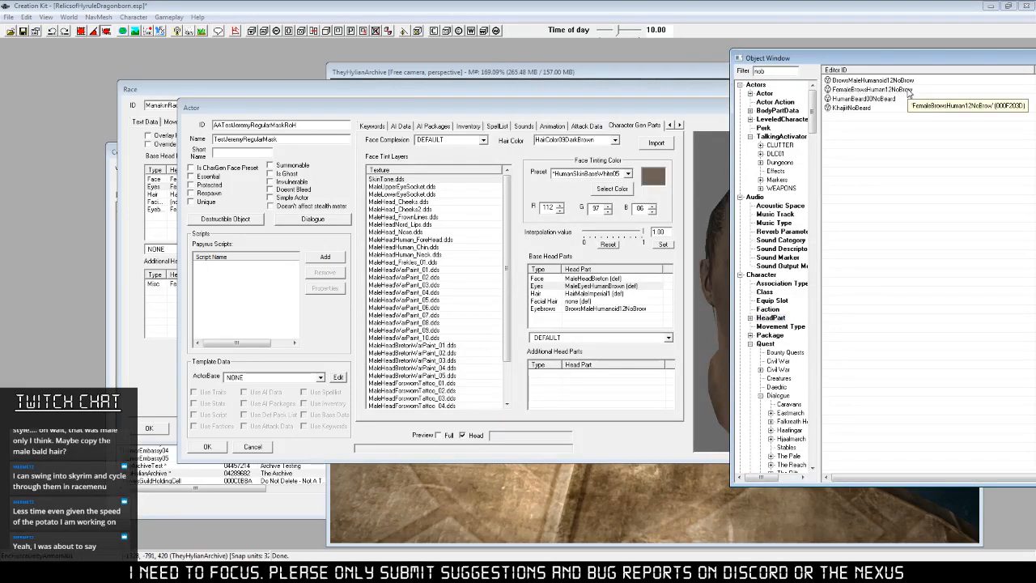
right_click(909, 91)
left_click(921, 114)
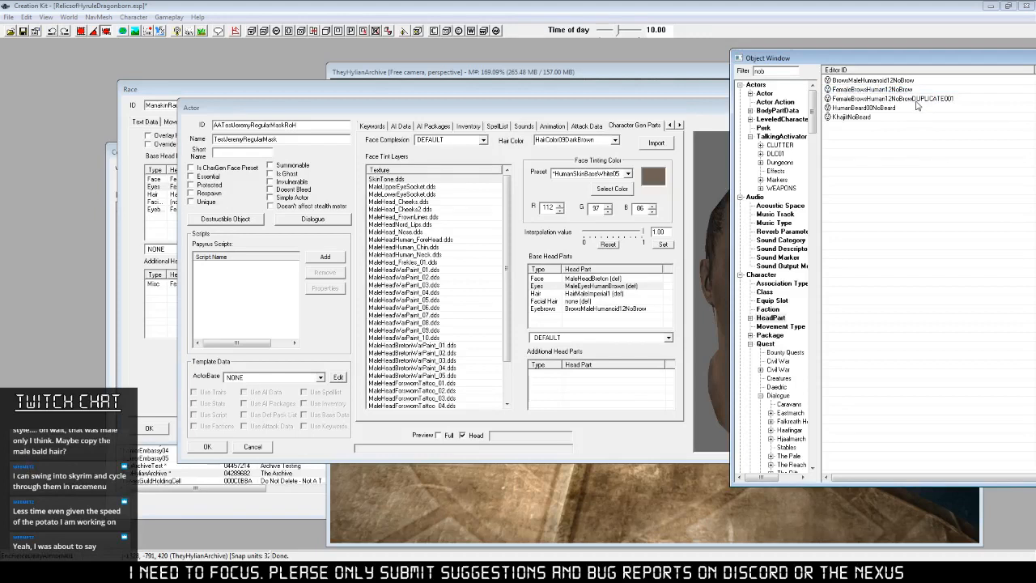
Make the duplicated no-brow head part unisex and not playable, with valid races set to NONE, and save it.
double_click(916, 99)
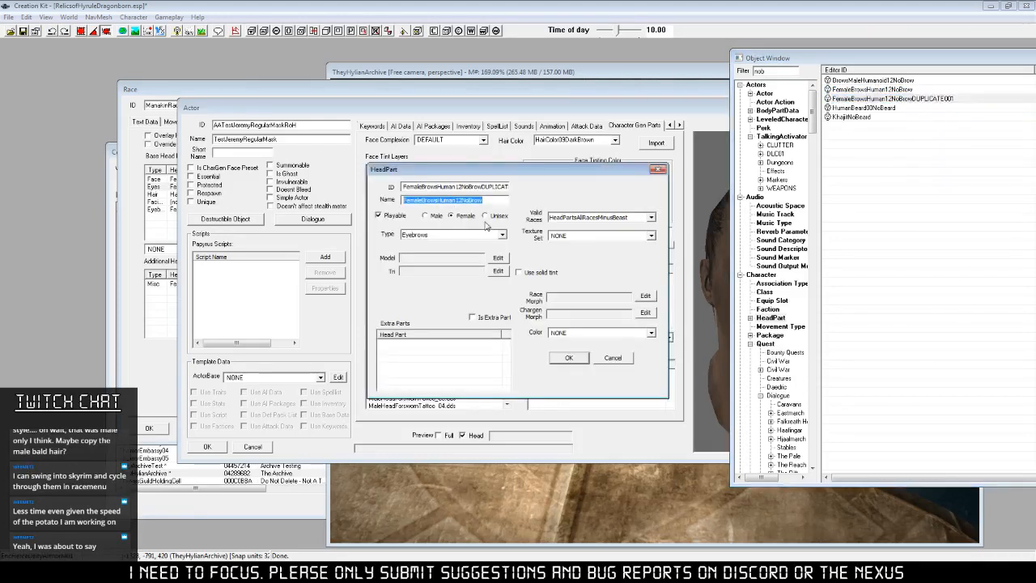
left_click(616, 218)
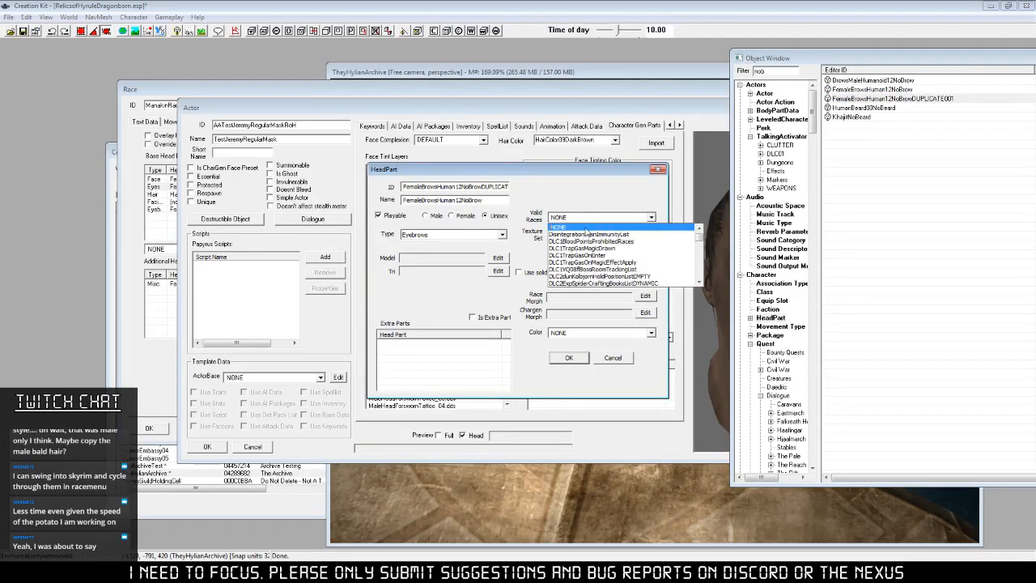
left_click(587, 229)
left_click(390, 217)
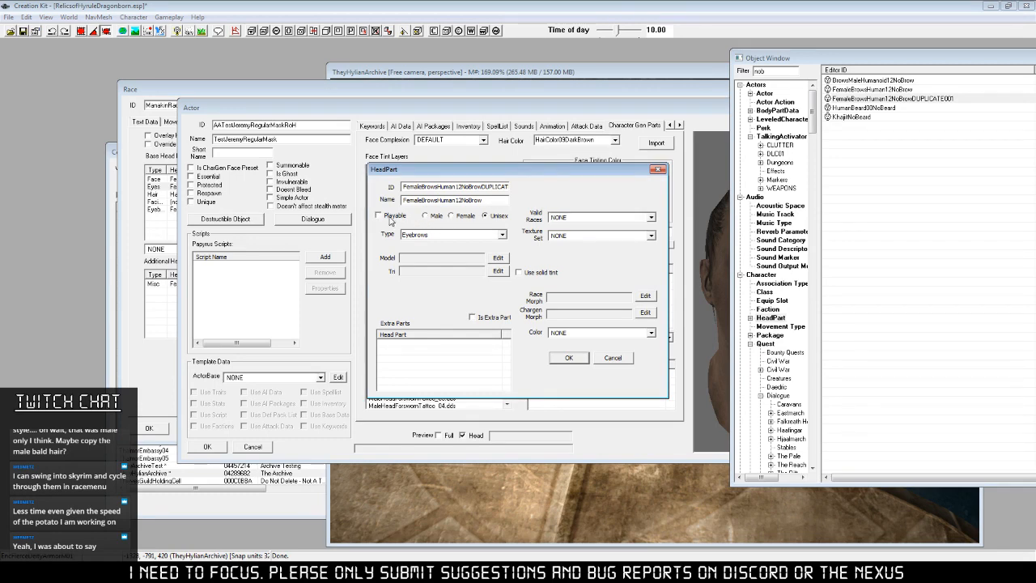
left_click(568, 356)
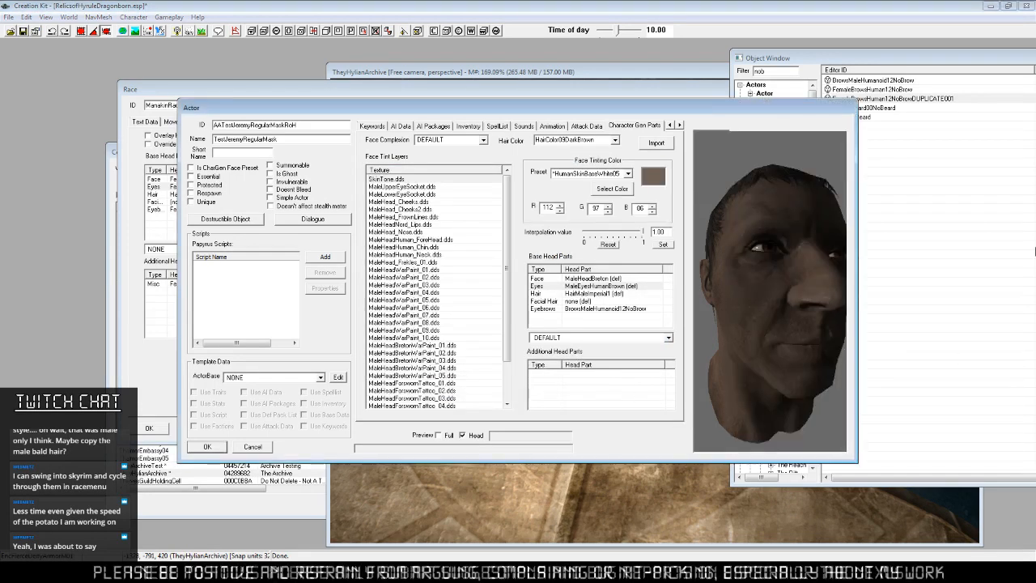
Rename the duplicated no-brow head part's ID to FemaleBrowsHuman12NoBrowRoH.
left_click(923, 99)
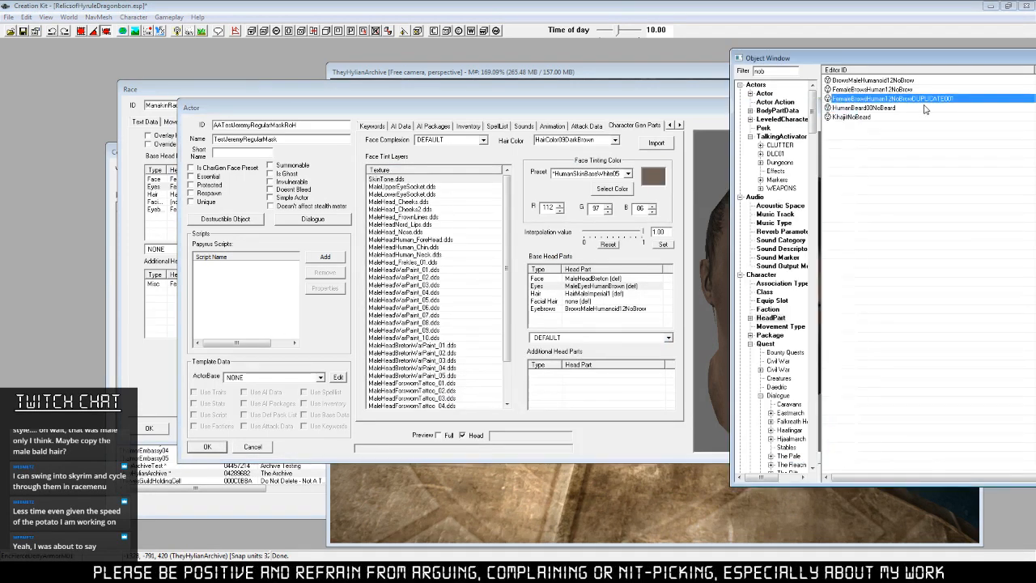
left_click(924, 100)
key("End")
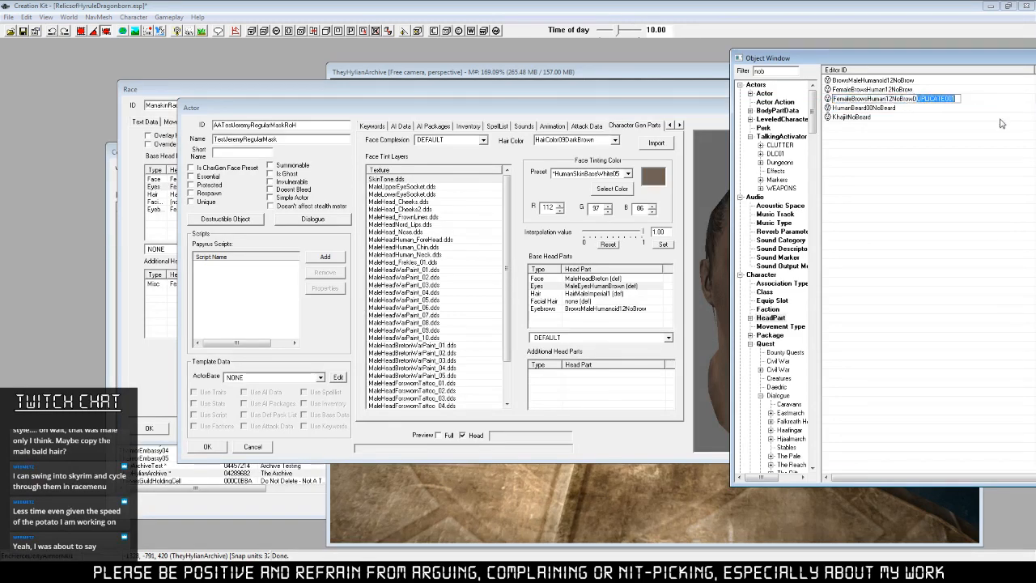
key("BackSpace")
key("BackSpace")
key("BackSpace")
key("BackSpace")
key("BackSpace")
key("BackSpace")
key("BackSpace")
key("BackSpace")
key("BackSpace")
key("BackSpace")
key("BackSpace")
key("BackSpace")
key("Return")
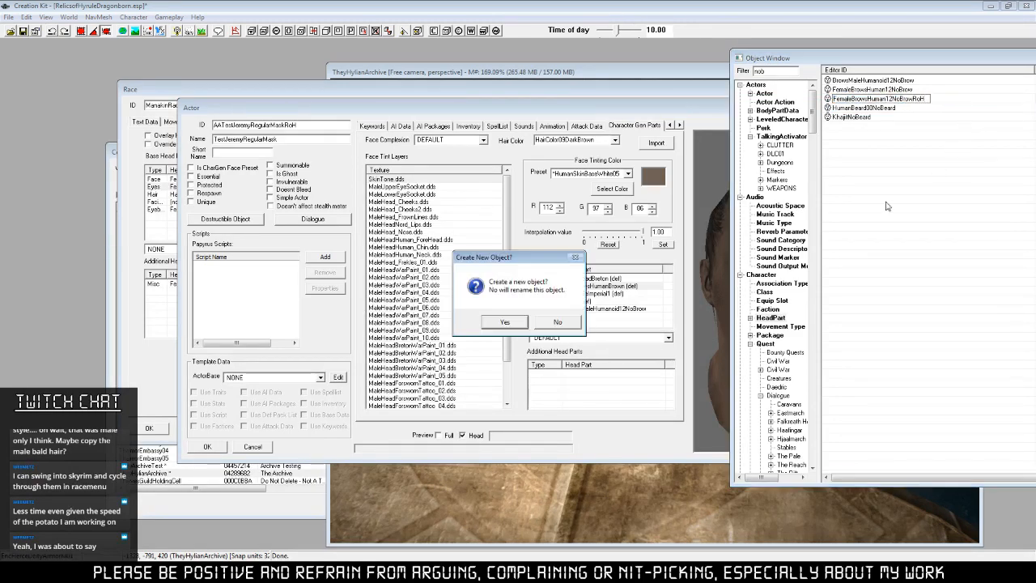
key("Return")
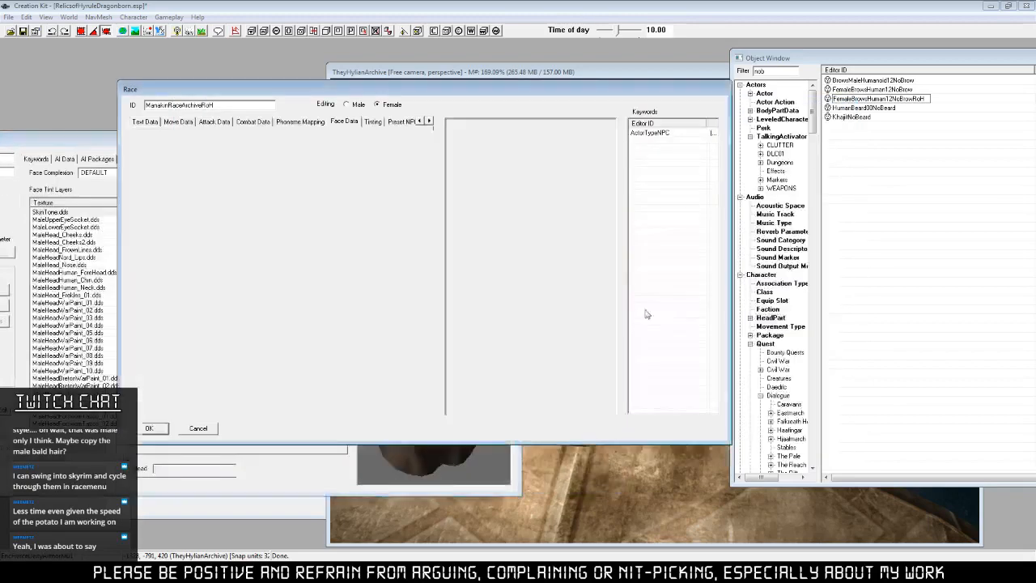
Set the race's female eyebrows base head part to the FemaleBrowsHuman12NoBrow duplicate and look at the head preview.
left_click(203, 187)
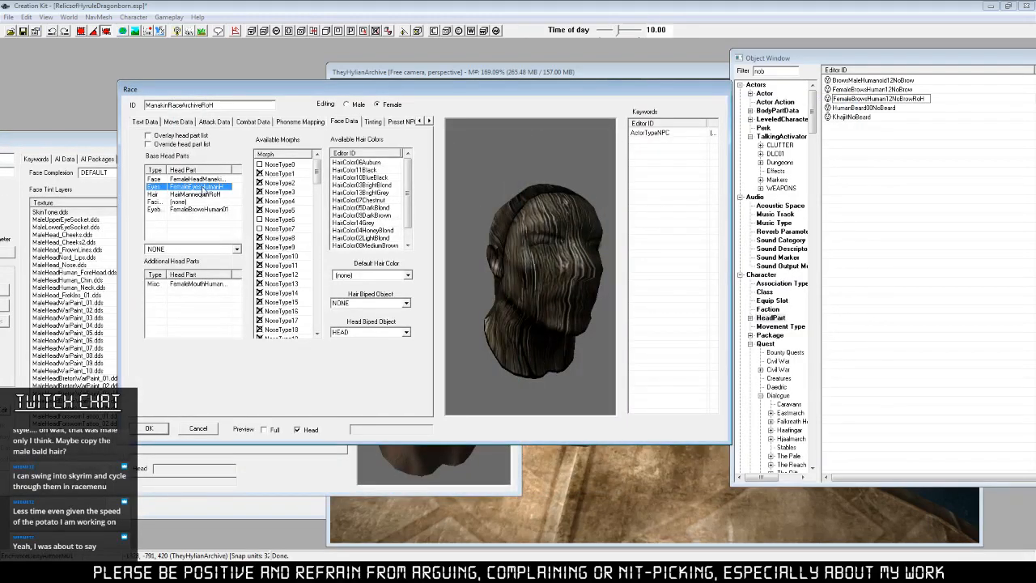
left_click(366, 123)
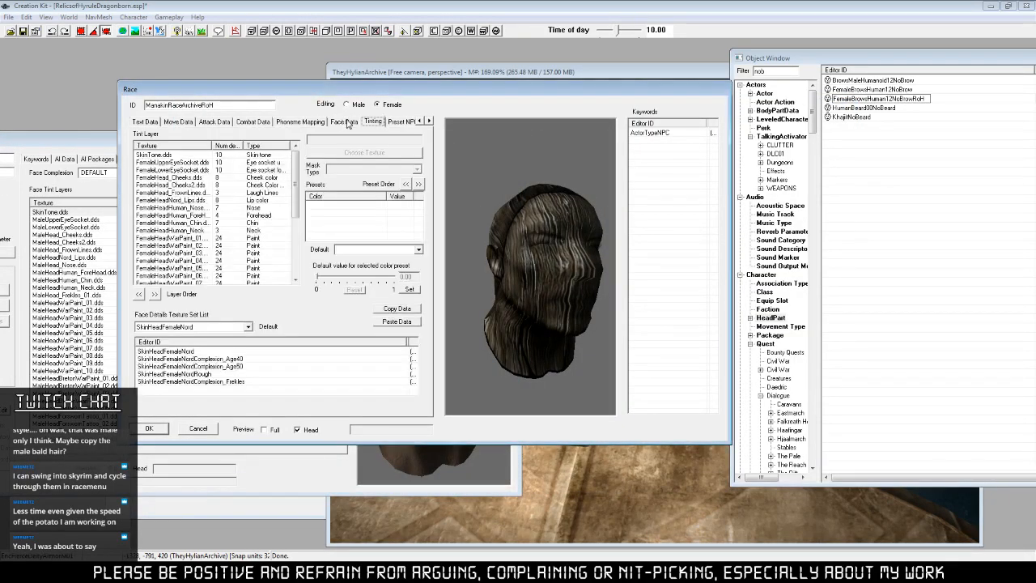
left_click(346, 122)
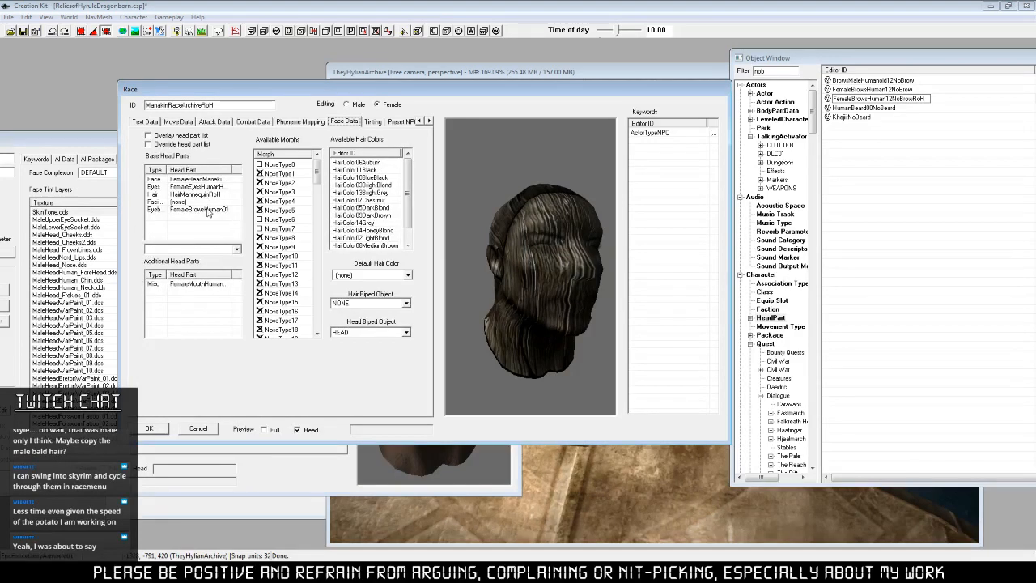
left_click(203, 209)
left_click(236, 249)
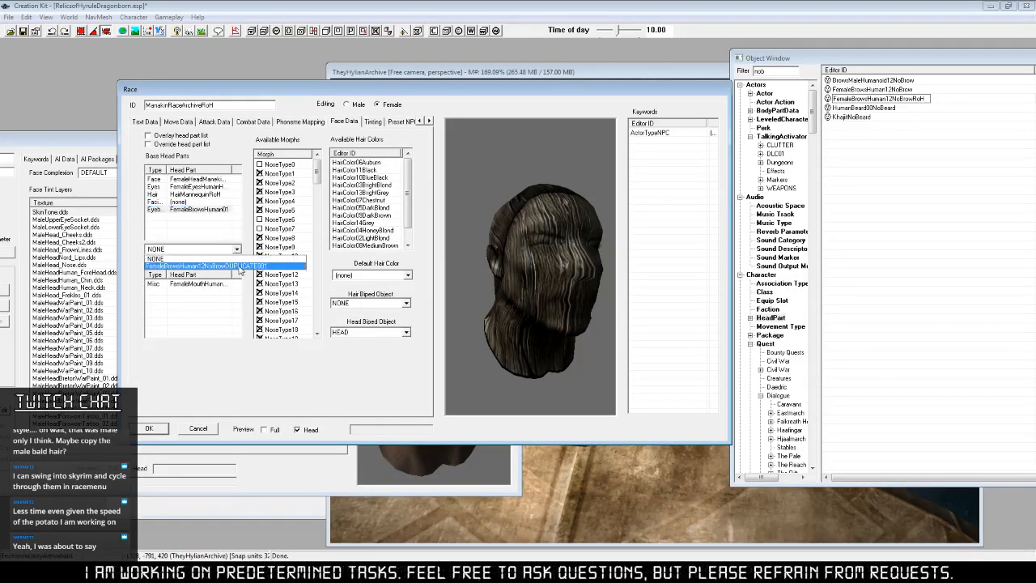
left_click(239, 266)
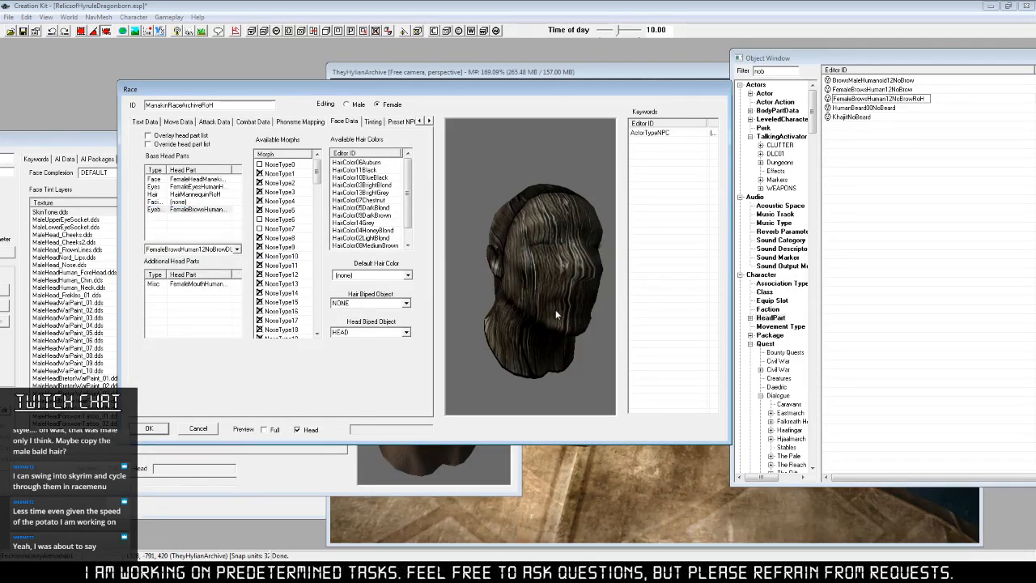
mouse_move(555, 309)
left_mouse_down()
mouse_move(565, 255)
mouse_move(529, 256)
mouse_move(554, 300)
left_mouse_up()
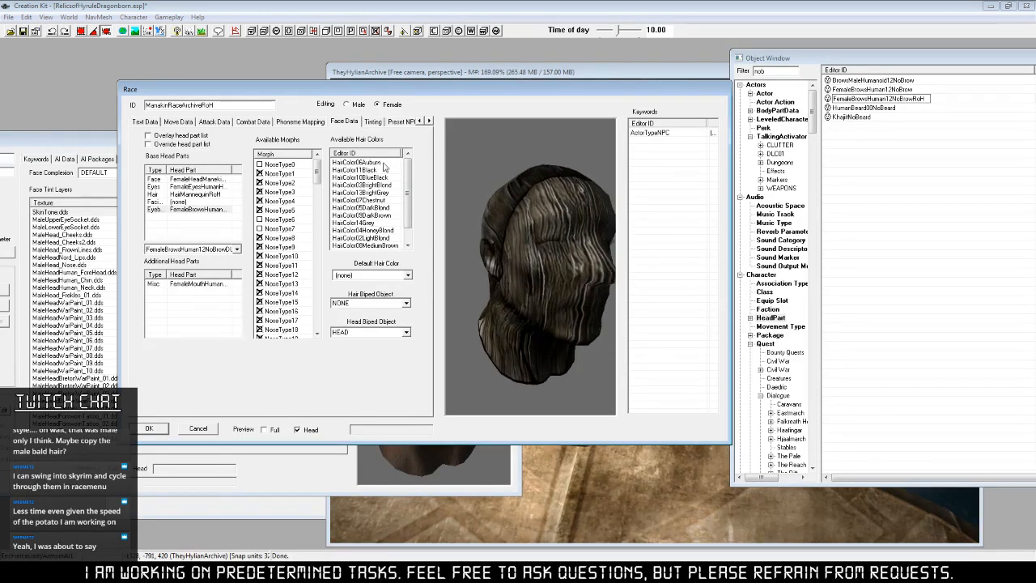
Check the head parts available for the race's female eyes, leaving the assigned eyes as they are.
left_click(429, 121)
left_click(421, 122)
left_click(421, 123)
left_click(420, 122)
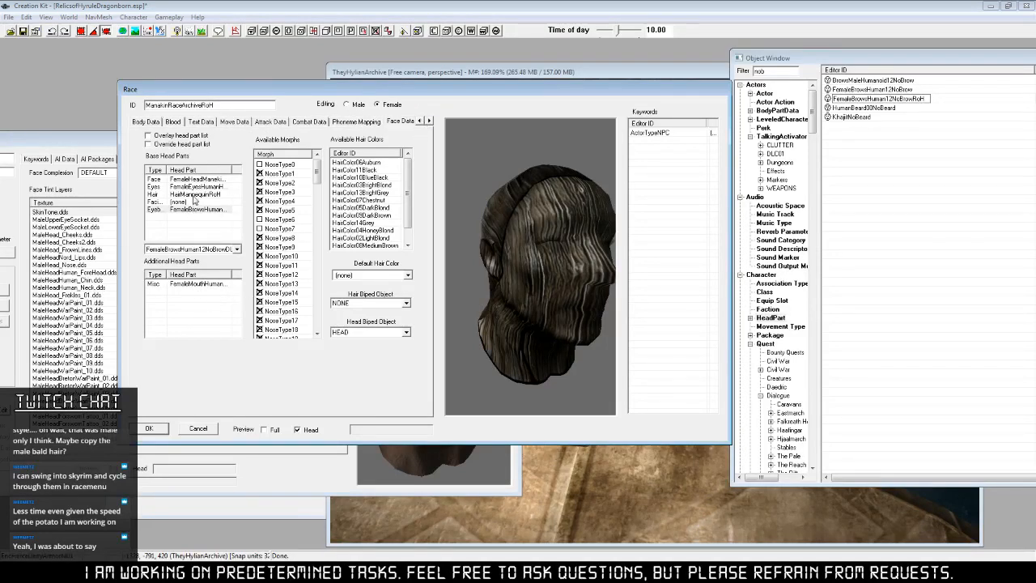
left_click(194, 187)
left_click(236, 249)
left_click(300, 260)
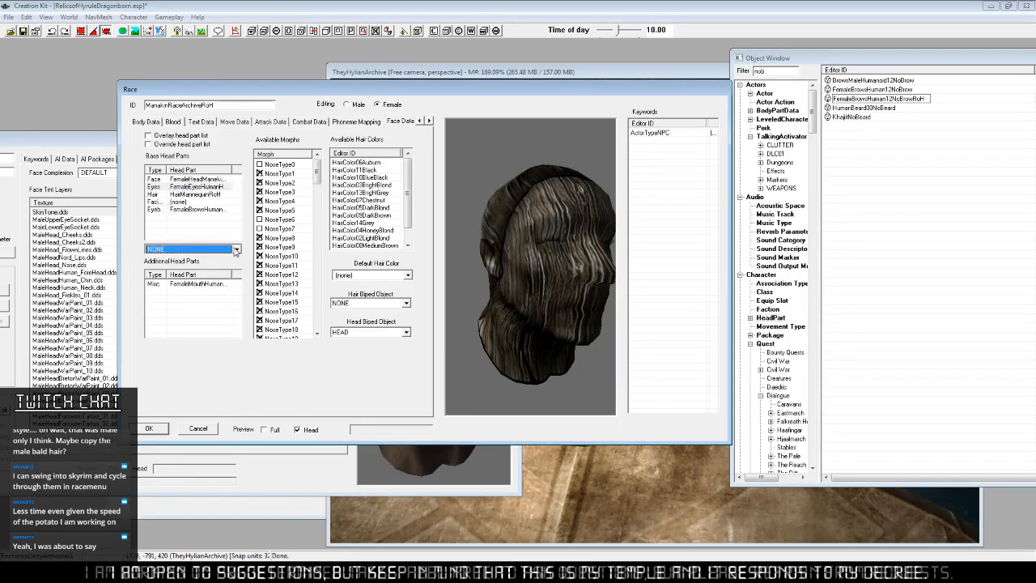
Move the race window aside to reach the hidden rename prompt, confirm the head part's rename, and bring the race window back.
left_click(938, 156)
left_click(559, 322)
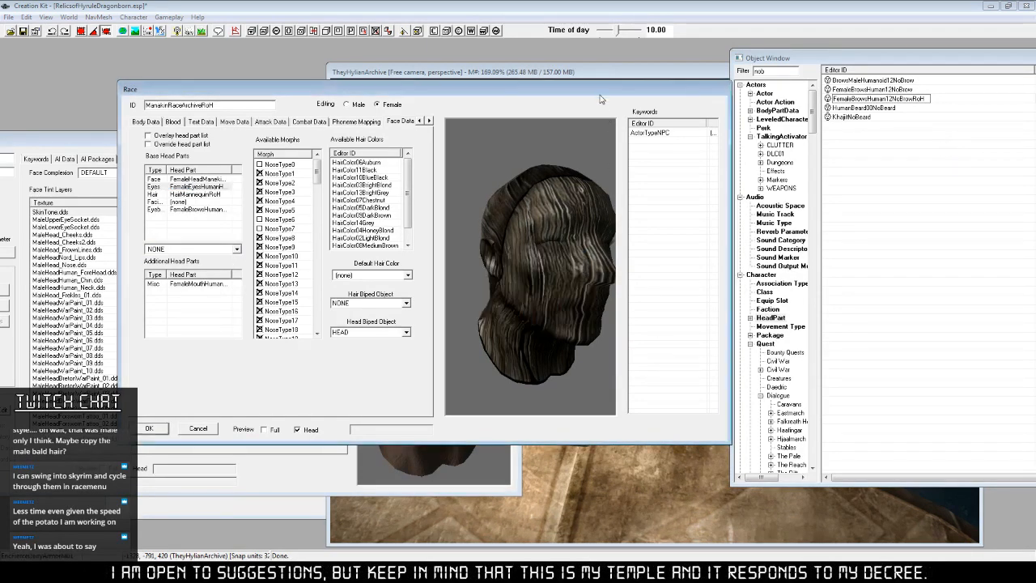
left_click_drag(600, 95, 256, 90)
left_click(283, 139)
left_click(560, 323)
left_click(279, 137)
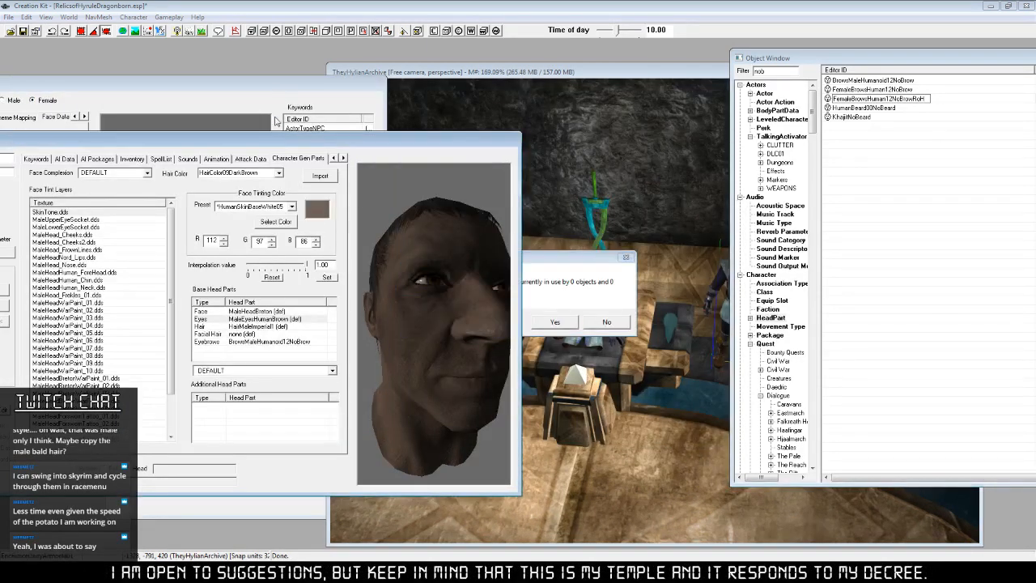
left_click(558, 323)
left_click_drag(260, 81, 668, 71)
Inspect the female head preview and review the eyes, hair, facial hair and eyebrows assigned as base head parts.
left_click_drag(648, 342, 665, 313)
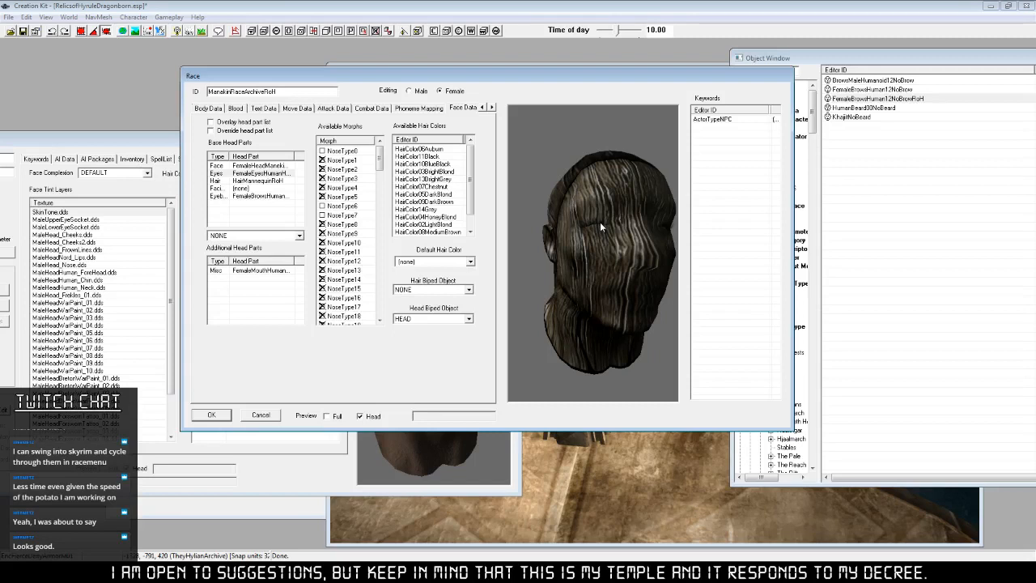
left_click(264, 181)
left_click(268, 173)
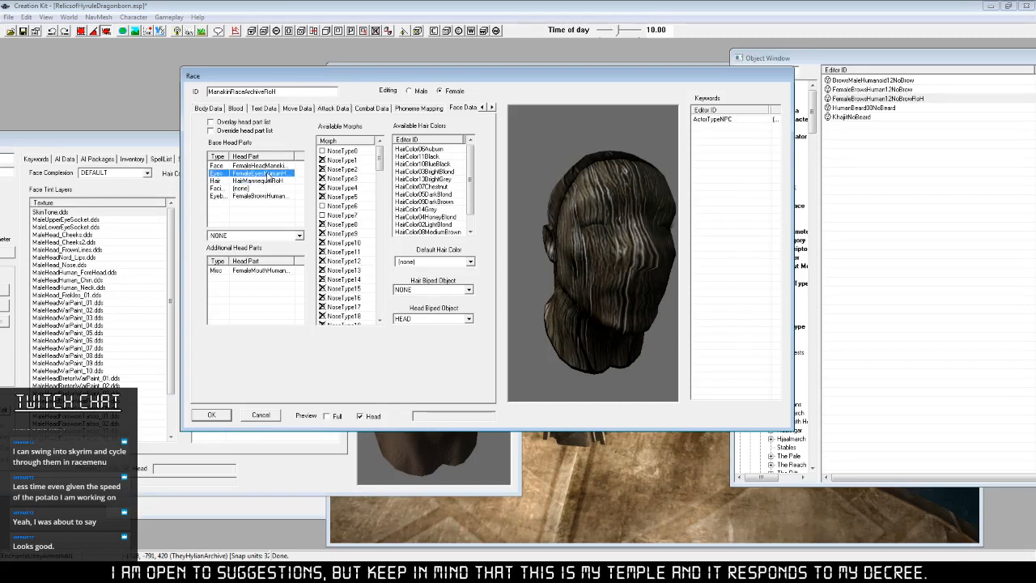
left_click(271, 181)
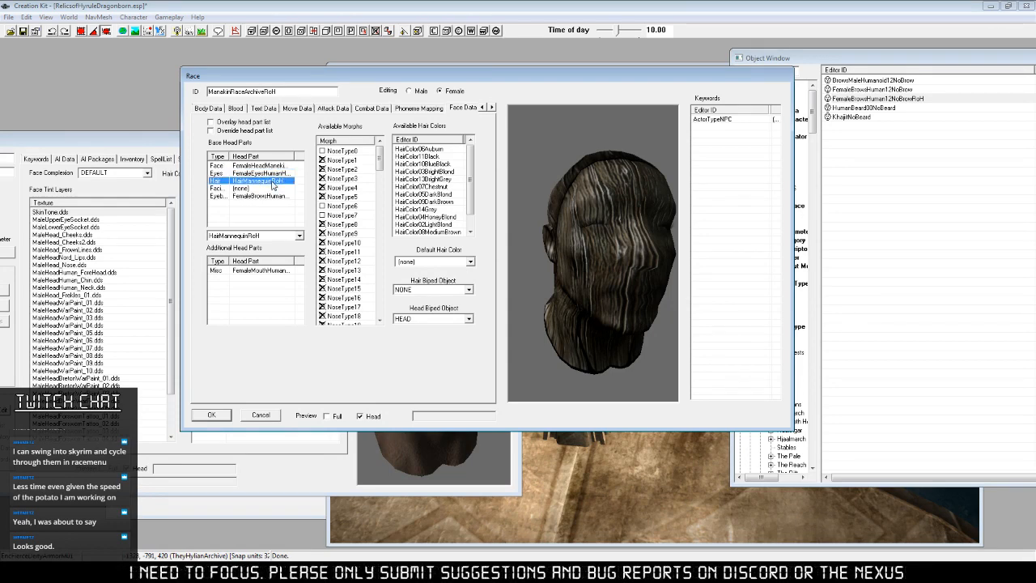
left_click(246, 189)
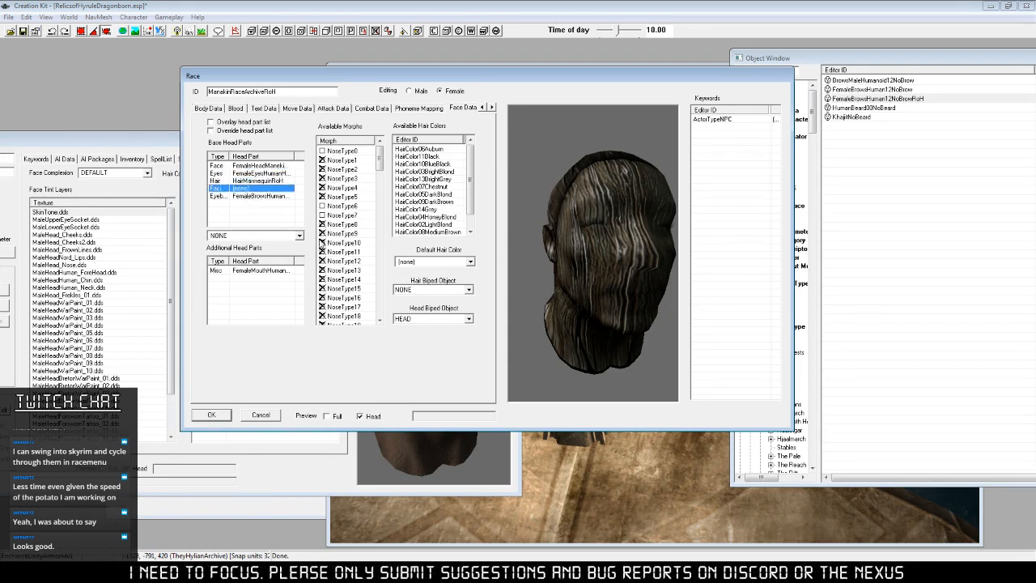
left_click(259, 201)
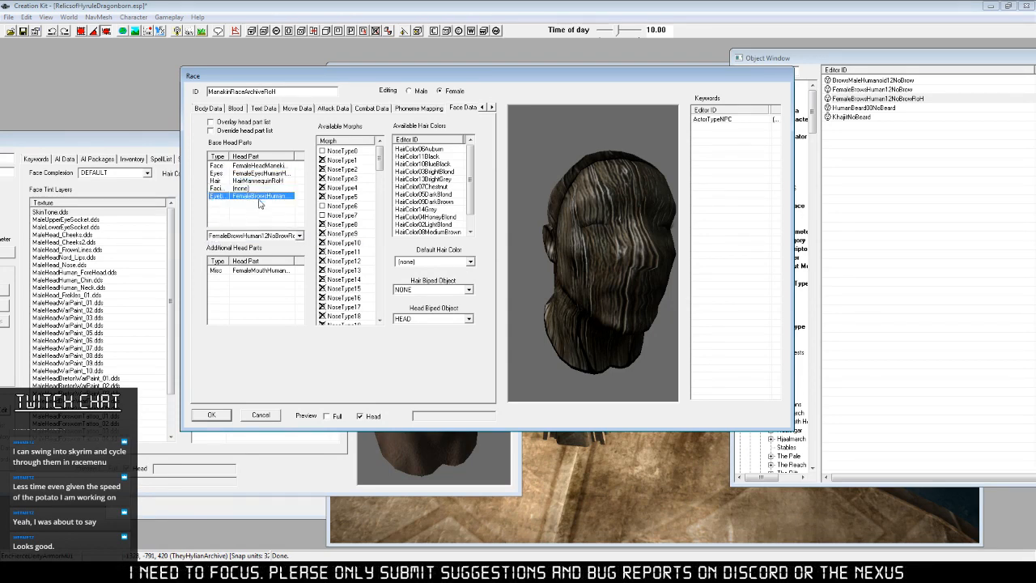
left_click(270, 180)
left_click(268, 172)
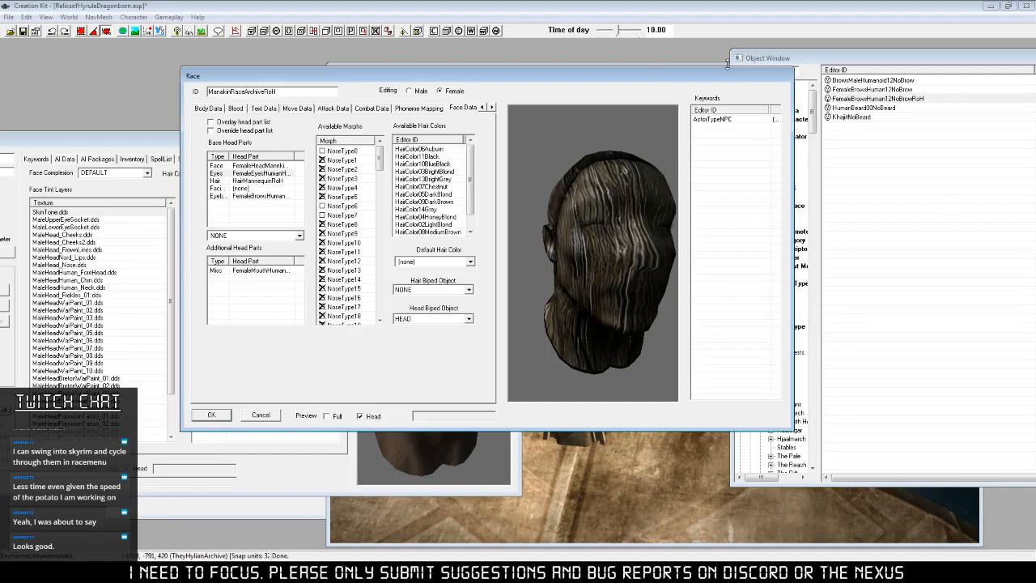
Look at the race's female body data and view the head preview from the side.
left_click(481, 108)
left_click(242, 109)
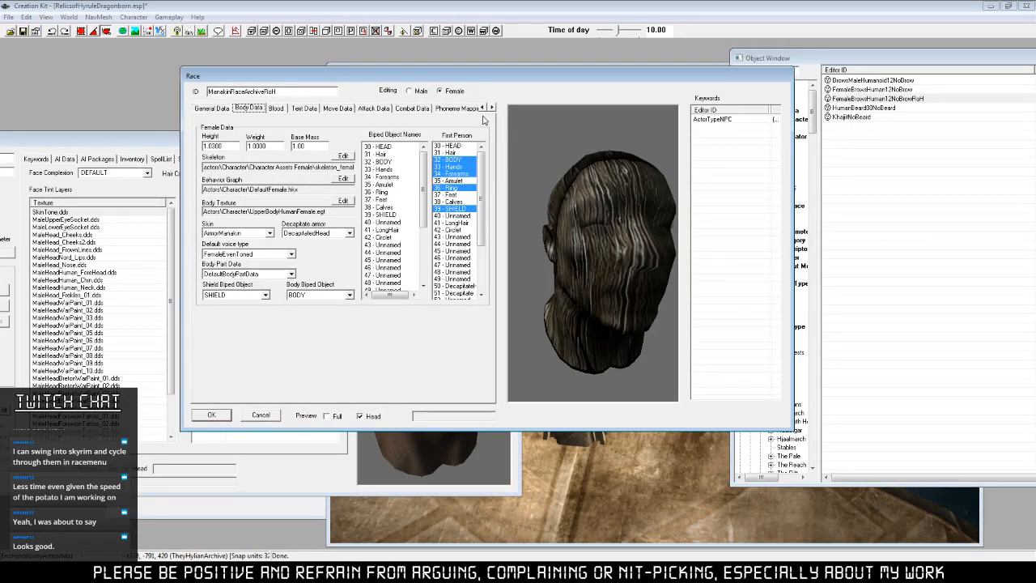
left_click(491, 108)
left_click(491, 107)
left_click(491, 107)
left_click(491, 107)
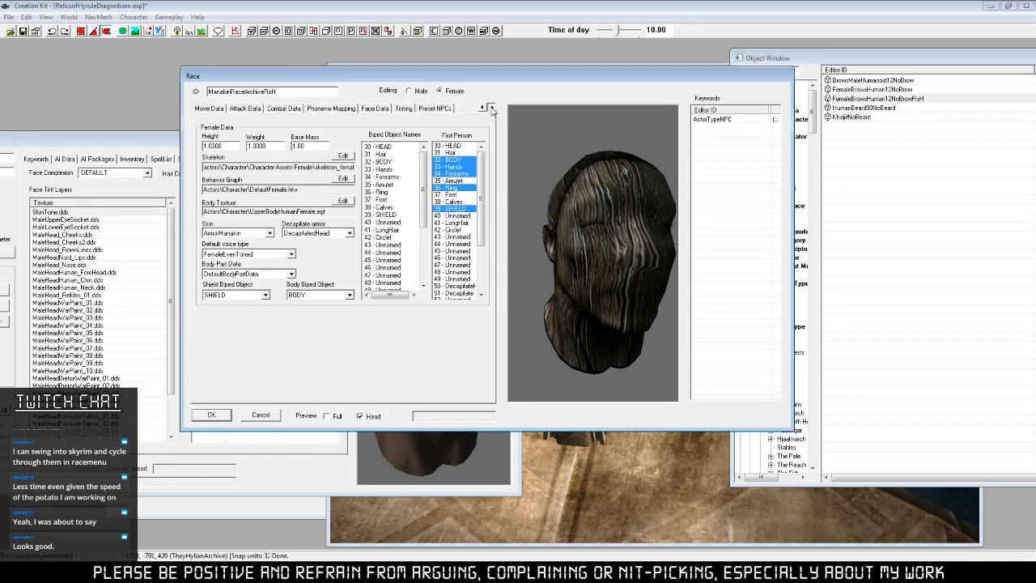
left_click_drag(636, 251, 659, 260)
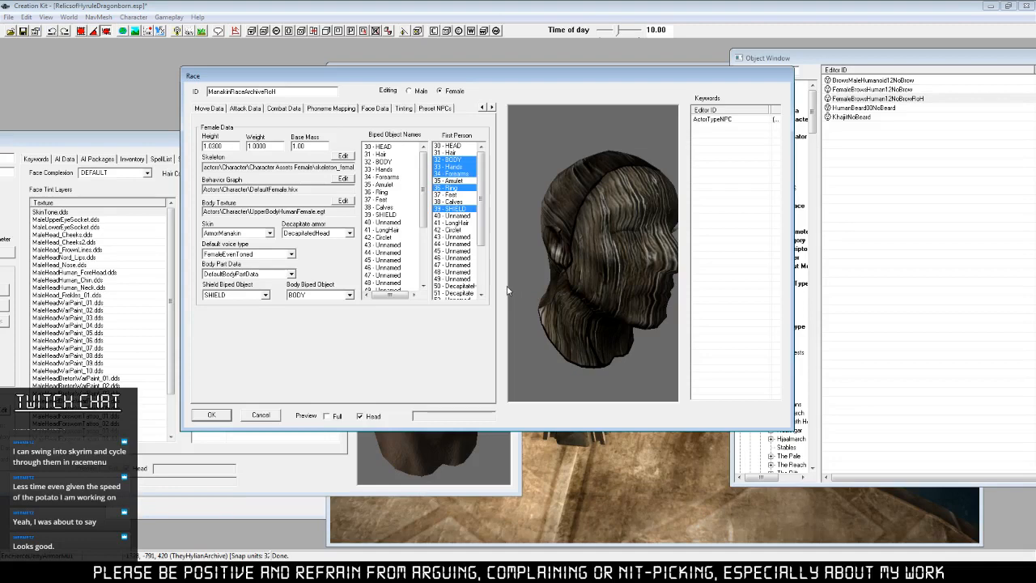
Compare the race's male base head parts with the female ones and recheck the female eyes.
left_click(411, 92)
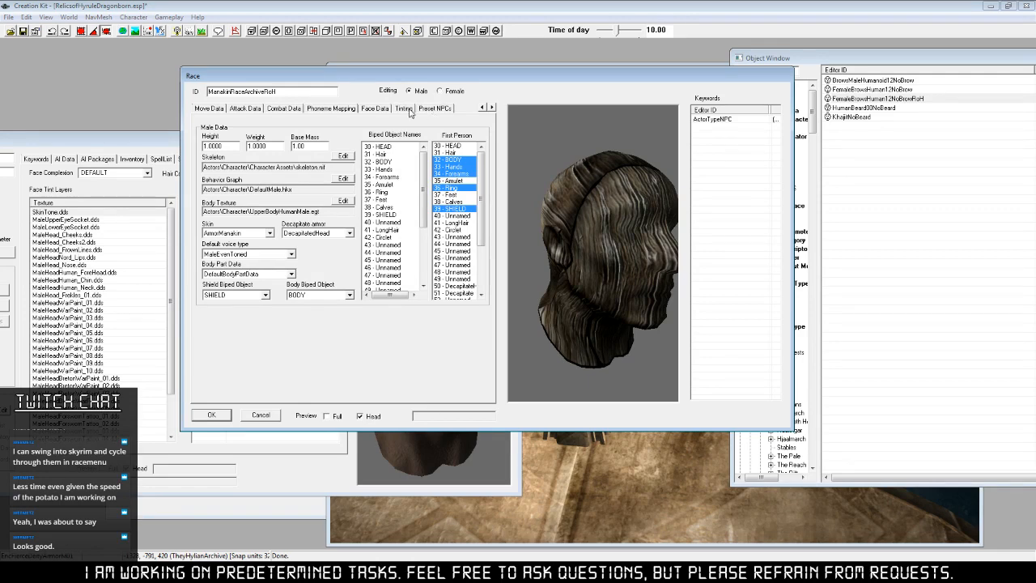
left_click(382, 109)
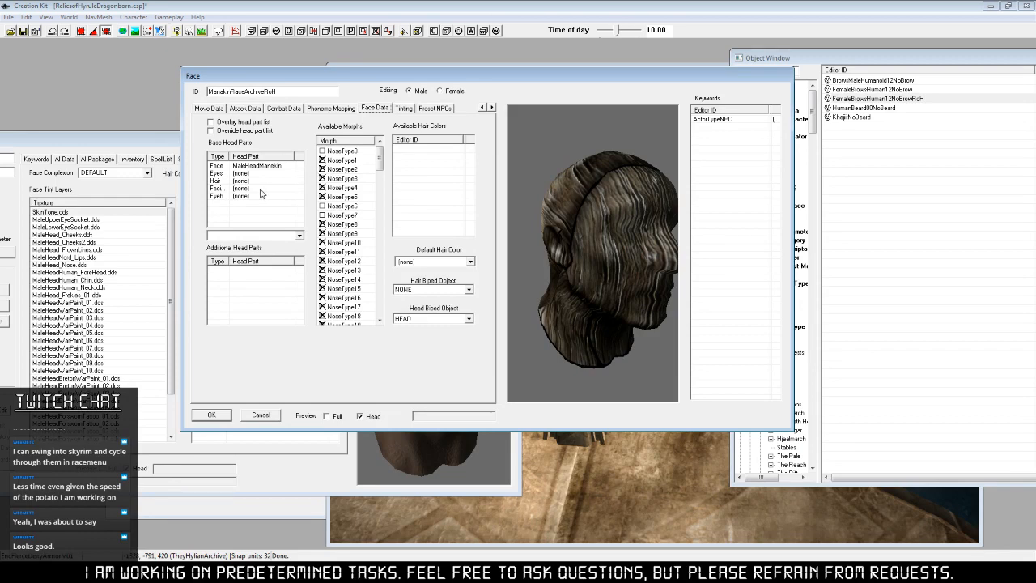
left_click(441, 92)
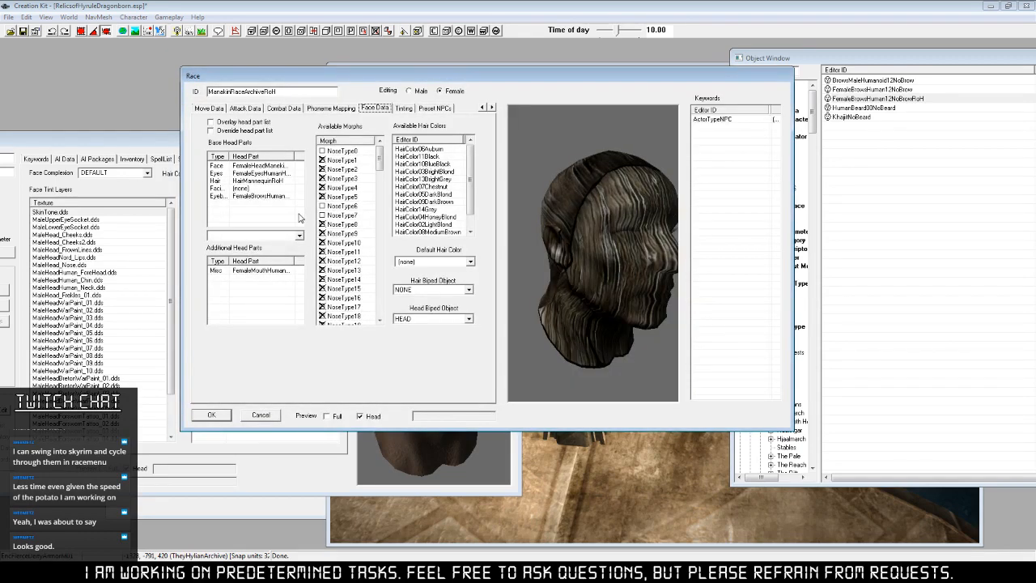
mouse_move(606, 303)
left_mouse_down()
mouse_move(565, 291)
mouse_move(589, 299)
left_mouse_up()
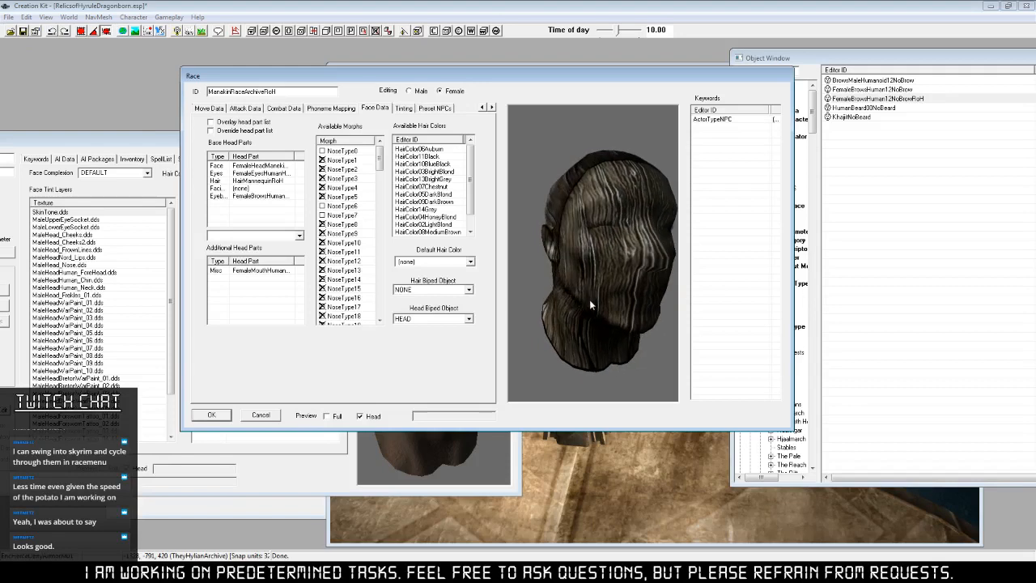
left_click(251, 173)
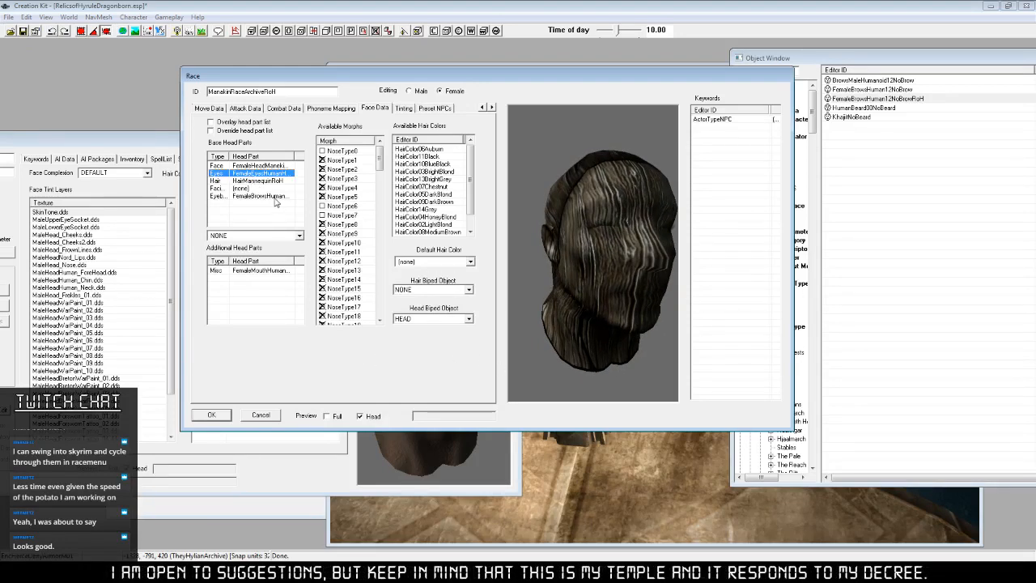
Save the race under the ID ManakinRaceArchiveRoH by renaming it instead of creating a new form, and close the actor without saving.
left_click(212, 414)
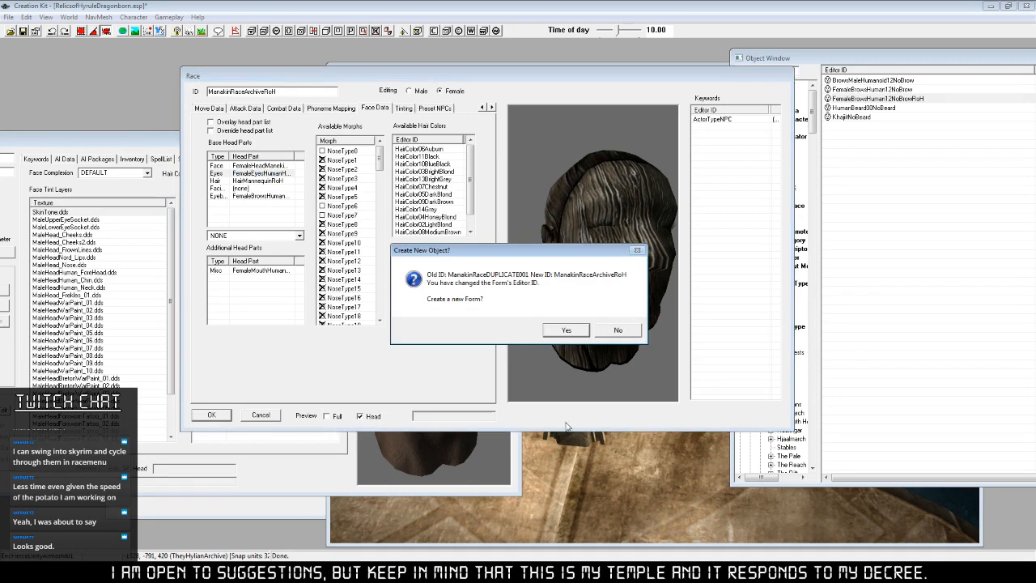
left_click(622, 332)
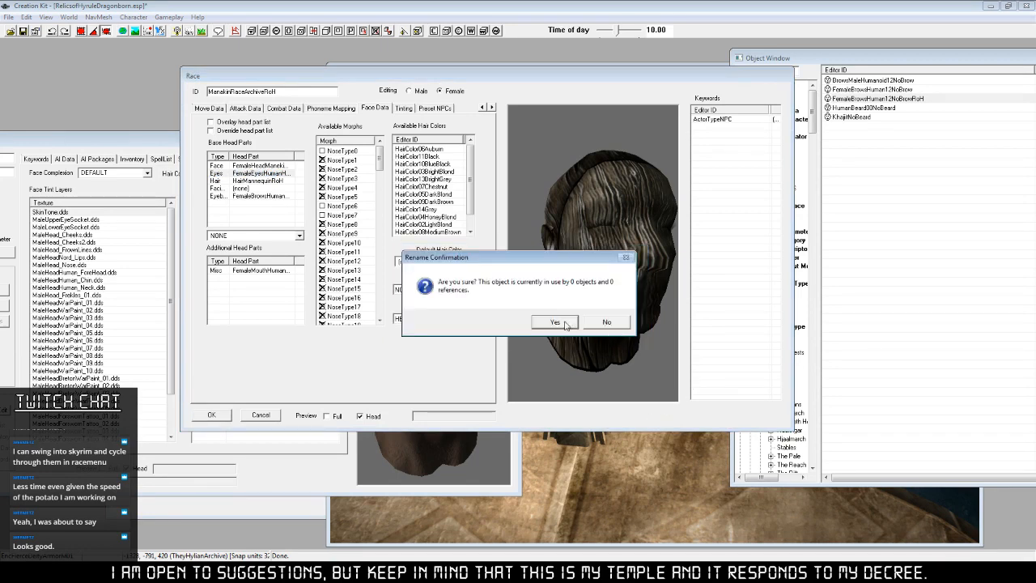
left_click(555, 322)
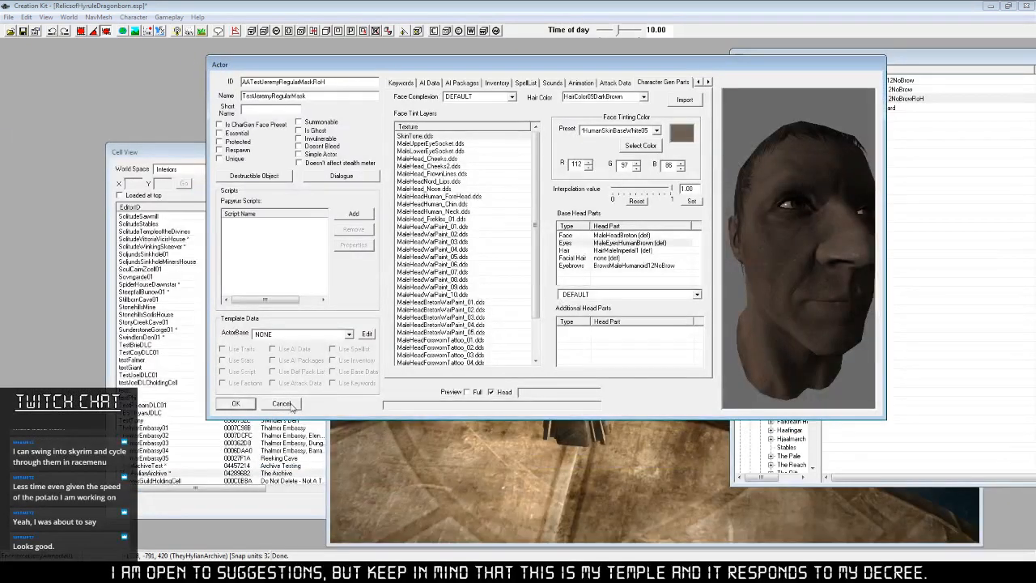
left_click(289, 404)
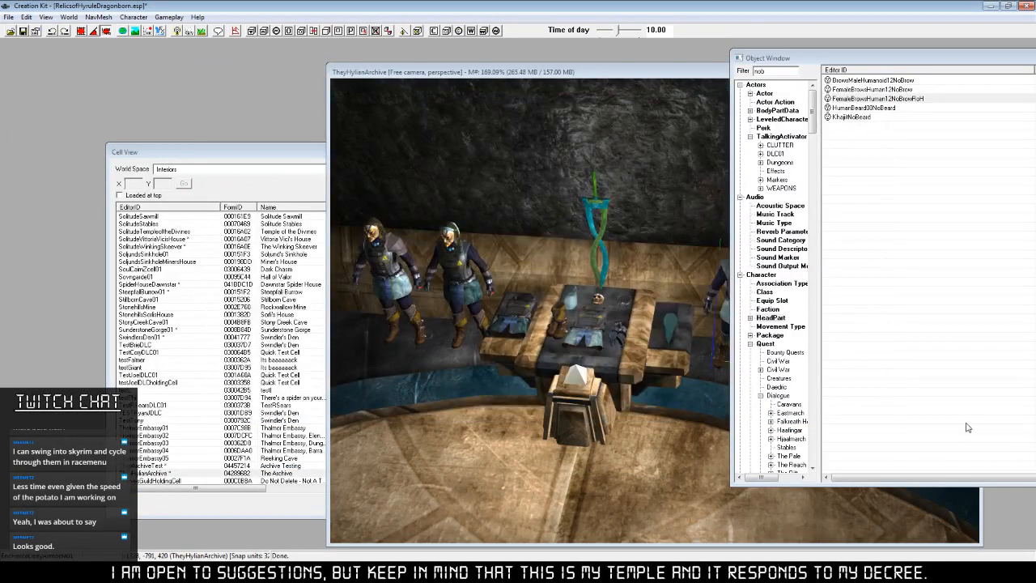
Filter the actors by "fierce" and select EncFierceDeityArmorF01Mannequin, with the render view moved clear of the object list.
left_click_drag(700, 74, 472, 74)
left_click(764, 93)
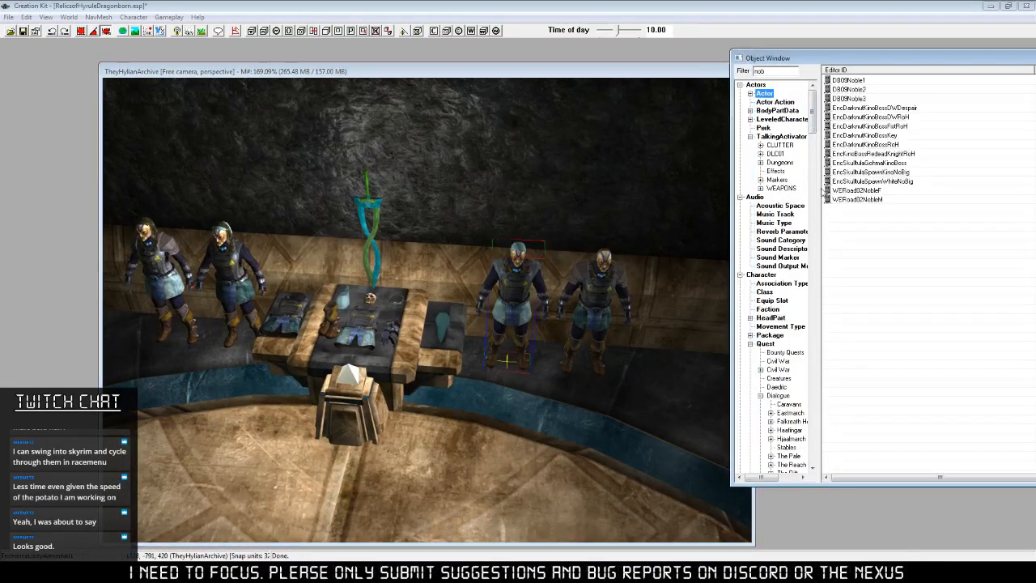
key("Tab")
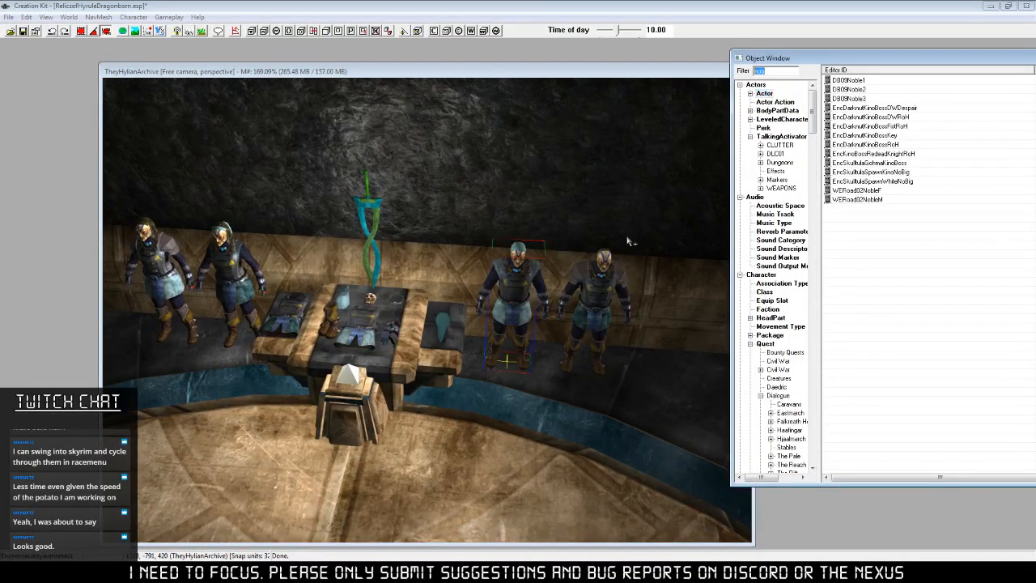
type("fierce")
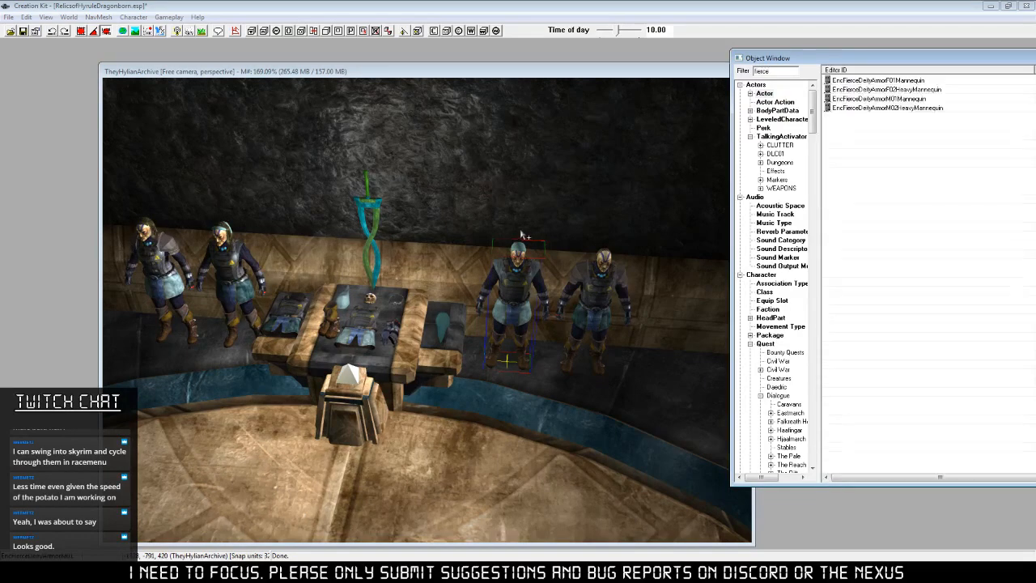
left_click_drag(559, 73, 514, 61)
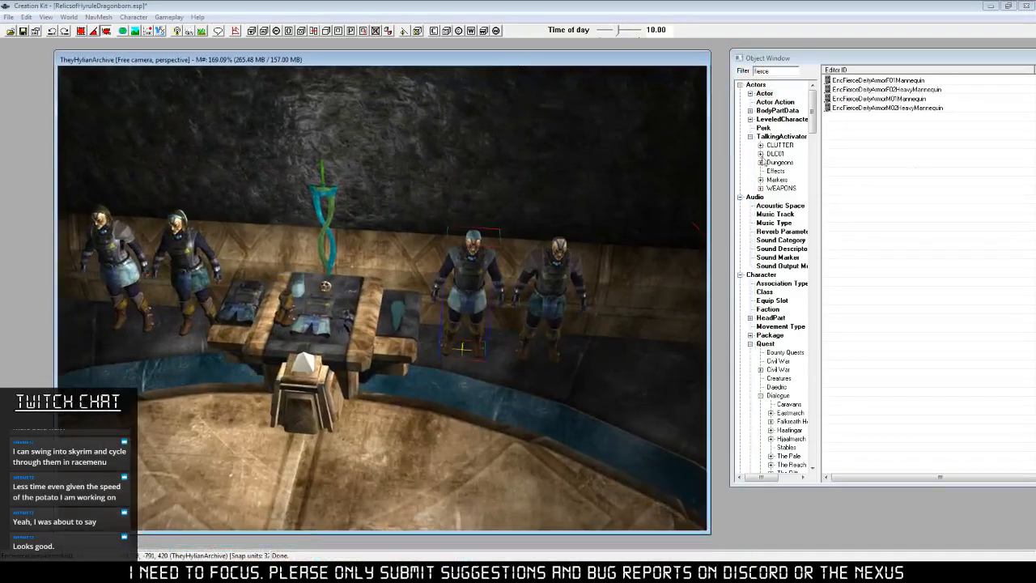
left_click(921, 81)
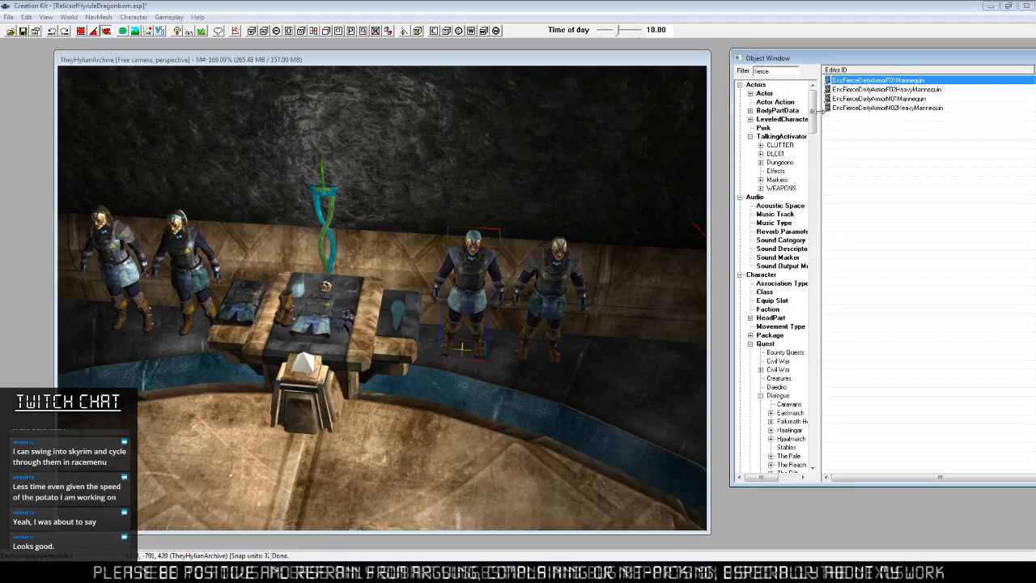
Switch the object list to races and filter them by "manne".
left_click_drag(814, 105, 814, 158)
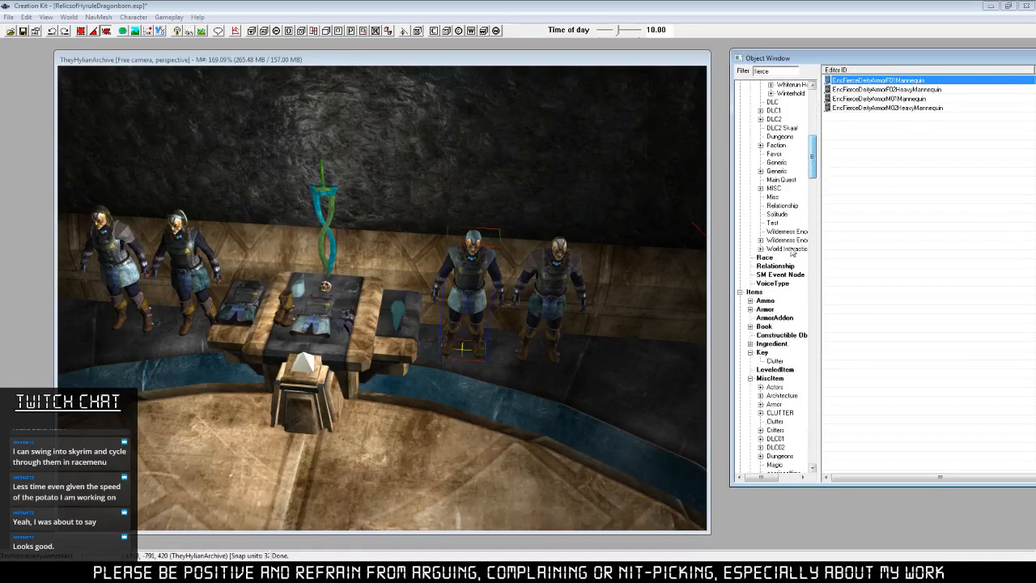
left_click(764, 258)
left_click(779, 71)
left_click_drag(779, 72, 609, 71)
type("man")
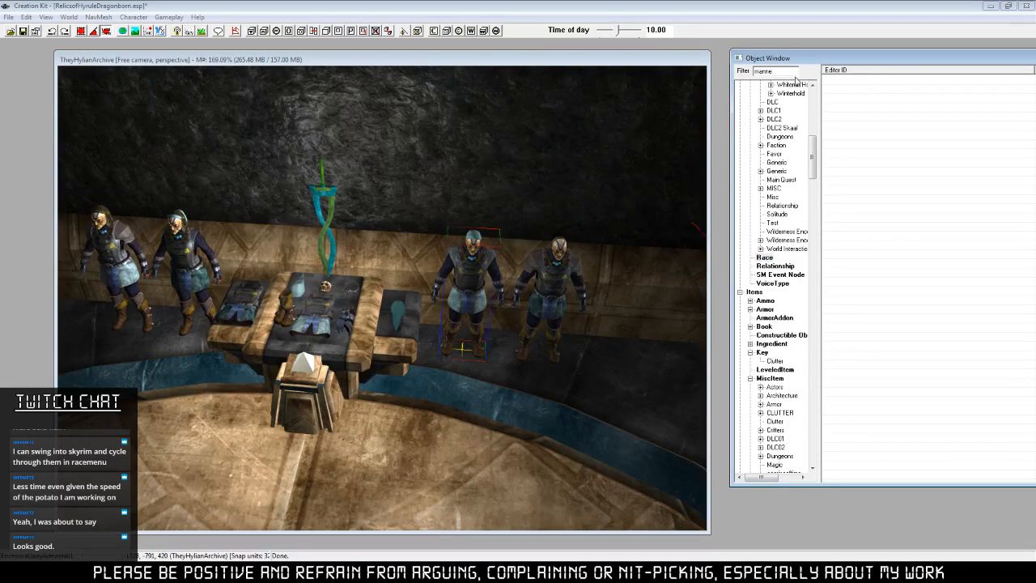
Rename the custom mannequin race to MannequinRaceArchiveRoH, renaming the existing form instead of creating a new one.
left_click(886, 102)
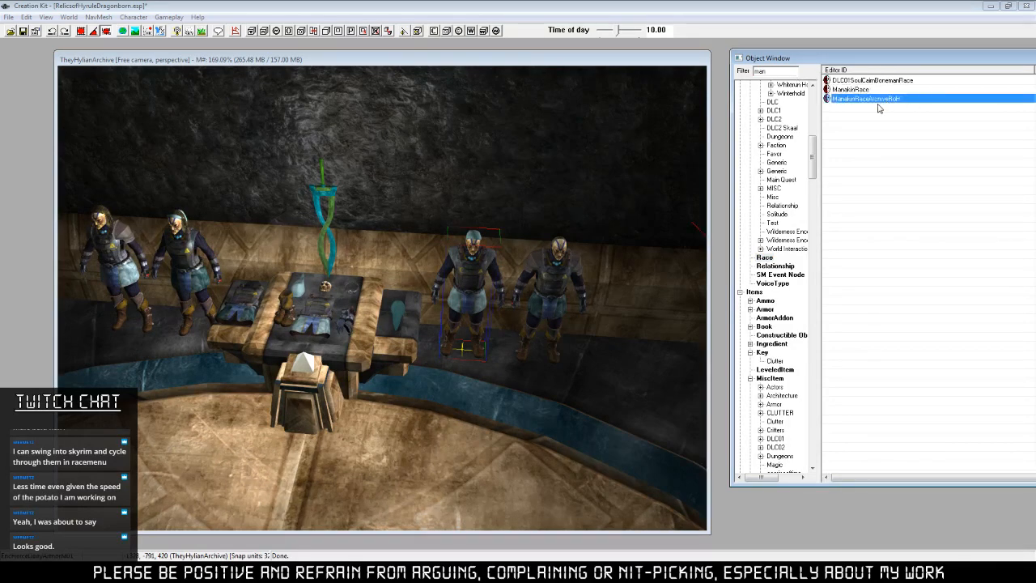
key("F2")
left_click_drag(856, 99, 846, 99)
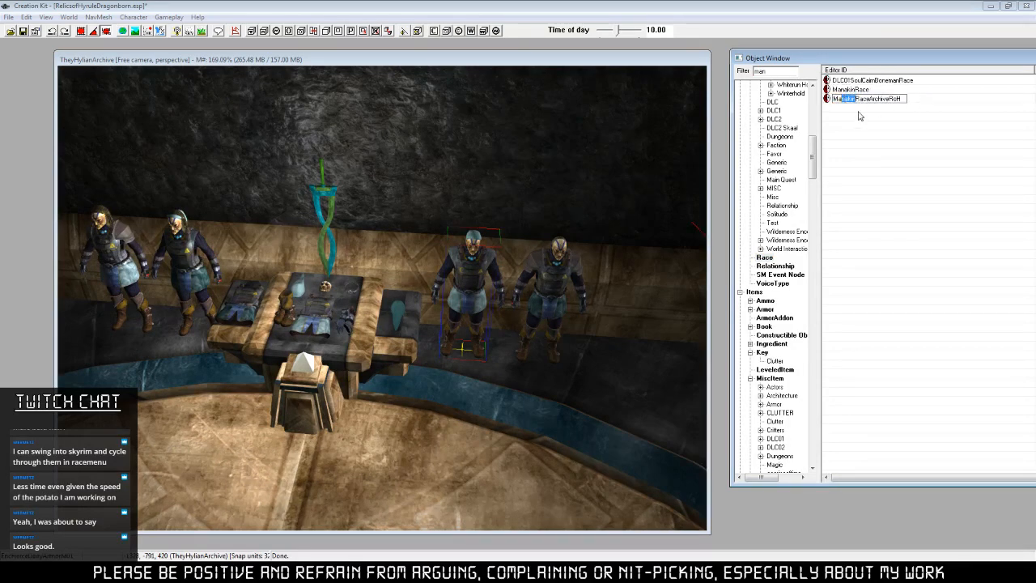
type("nnequin")
key("Return")
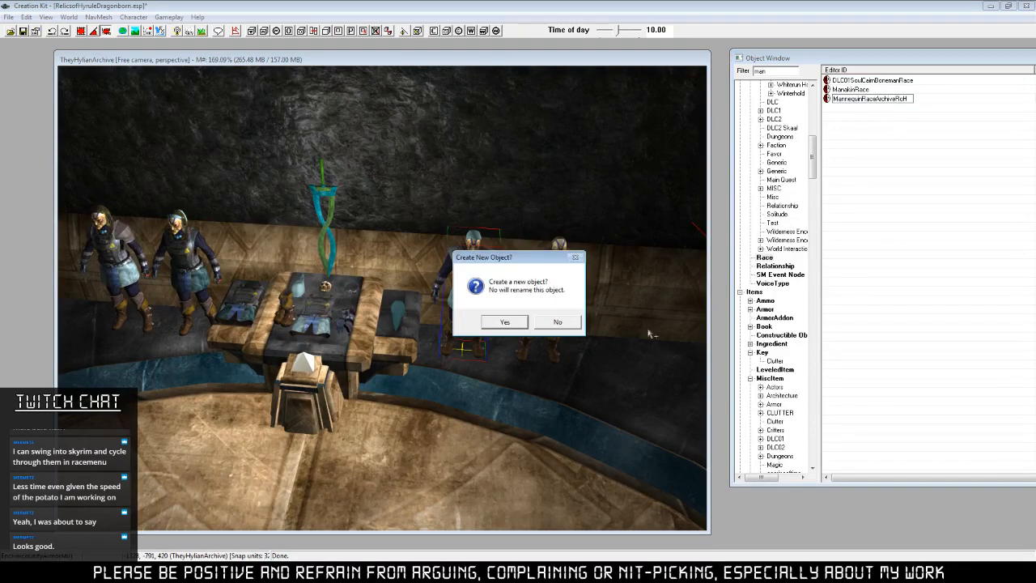
left_click(549, 322)
Set the Armor Race of MannequinRaceArchiveRoH to ManakinRace in its general data and save the race.
right_click(891, 99)
left_click(911, 116)
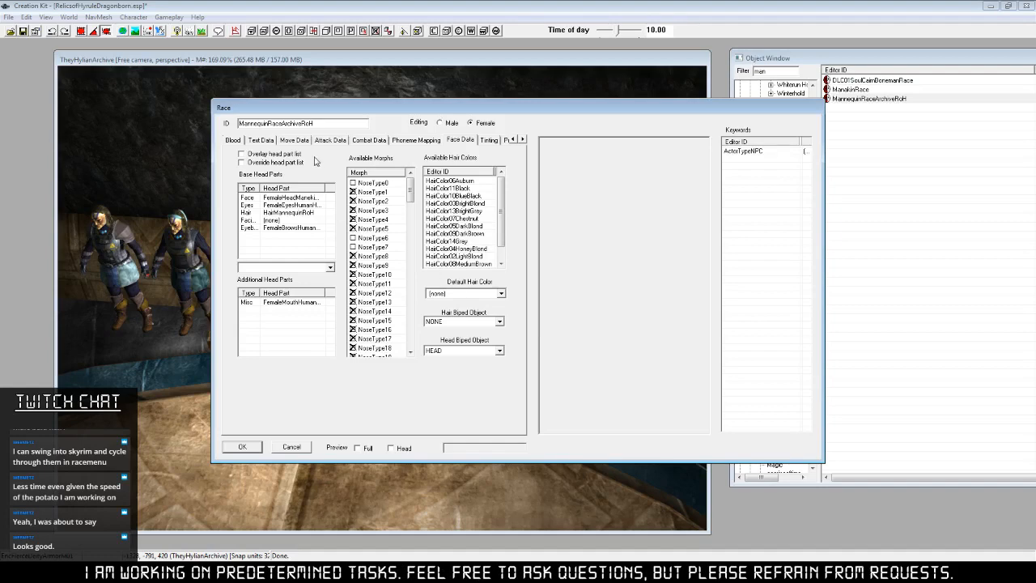
left_click(512, 139)
left_click(512, 140)
left_click(243, 140)
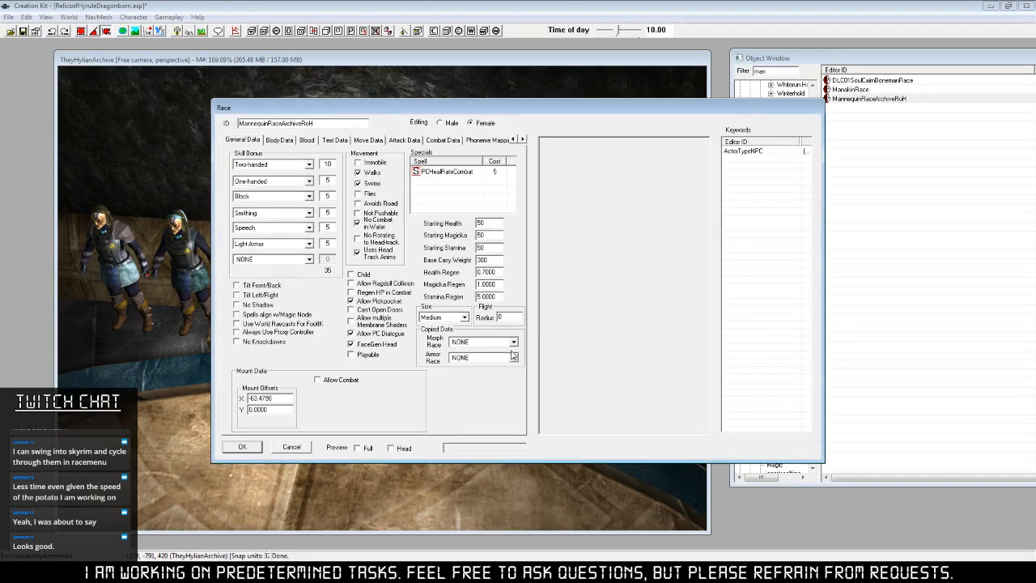
left_click(513, 358)
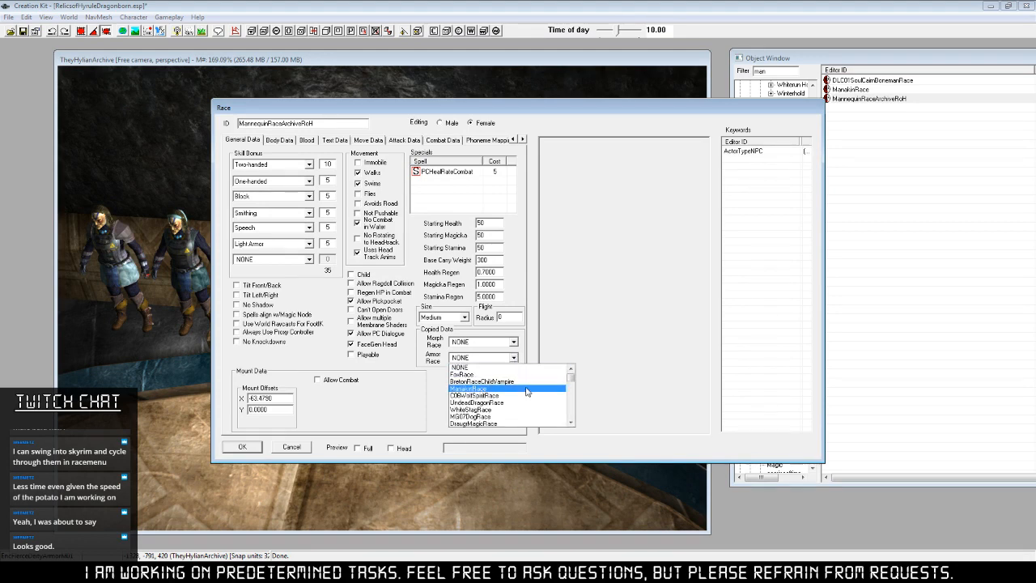
key("m")
left_click(526, 389)
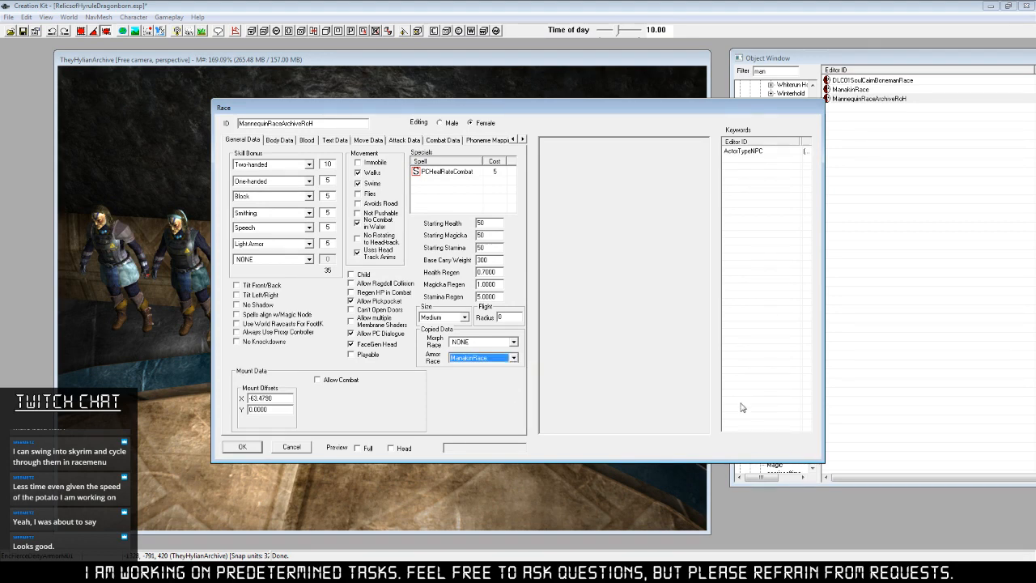
left_click(246, 447)
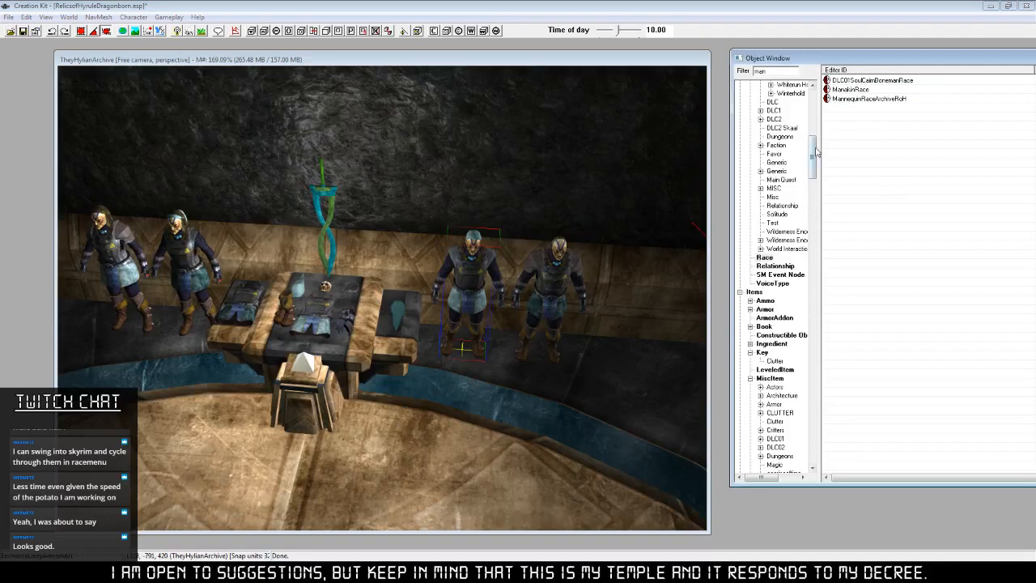
Switch the object list back to actors and open EncFierceDeityArmorF01Mannequin for editing.
left_click_drag(815, 152, 812, 97)
left_click(760, 95)
left_click_drag(910, 60, 844, 63)
right_click(840, 79)
left_click(885, 99)
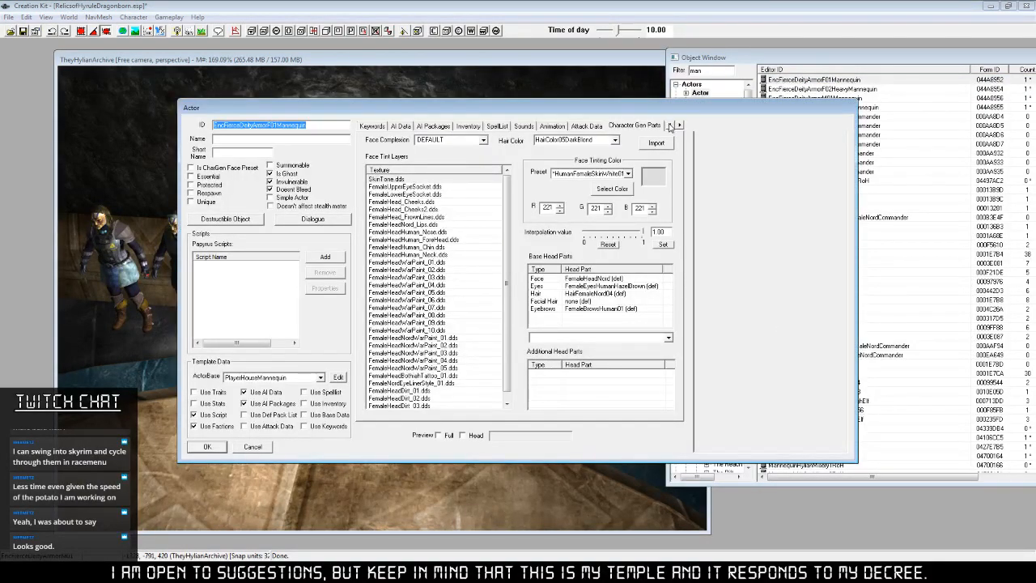
Set the actor's race to MannequinRaceArchiveRoH in its traits and save the actor.
left_click(670, 125)
left_click(670, 125)
left_click(670, 126)
left_click(670, 126)
left_click(374, 128)
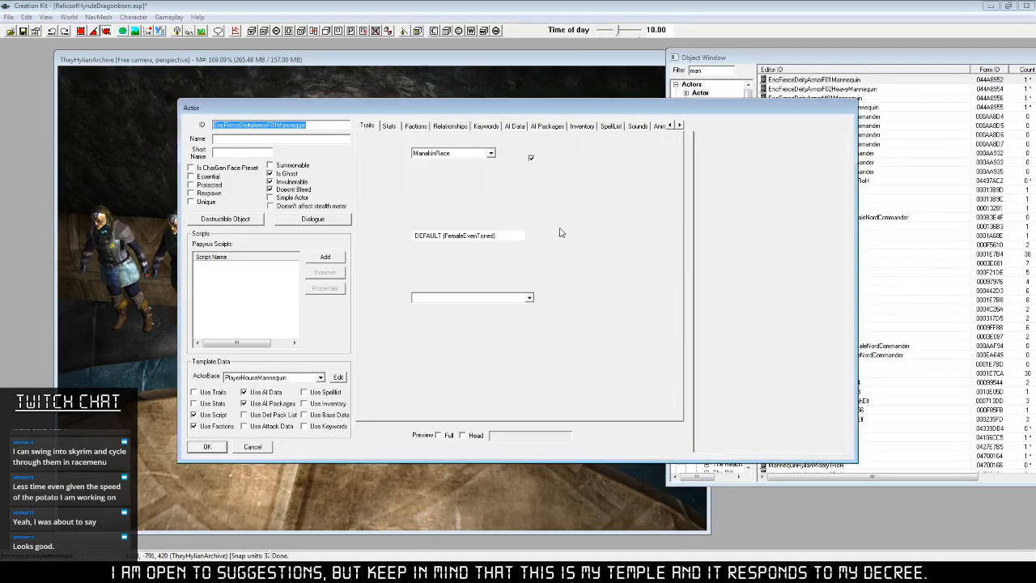
left_click(491, 153)
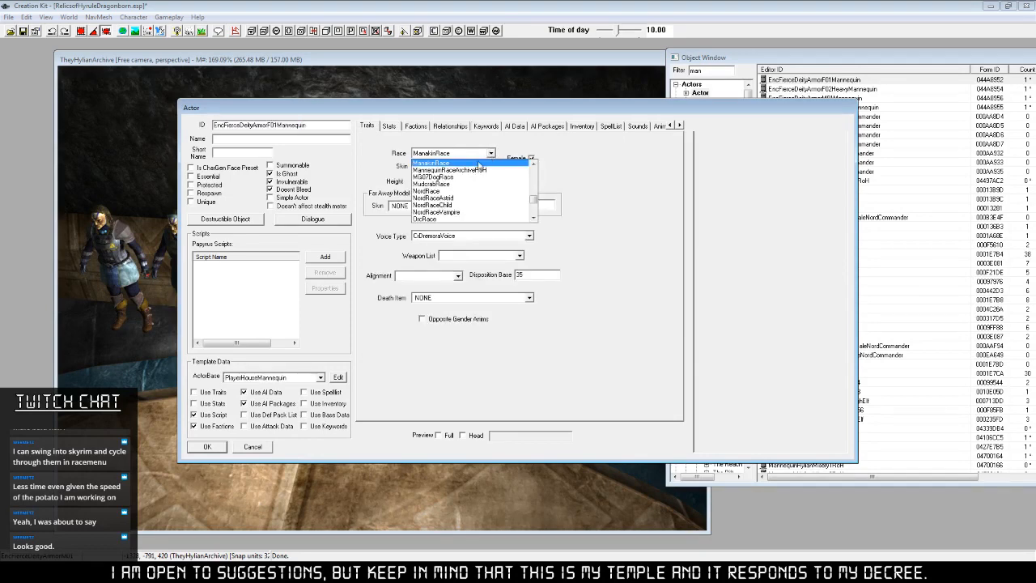
left_click(478, 162)
left_click(215, 449)
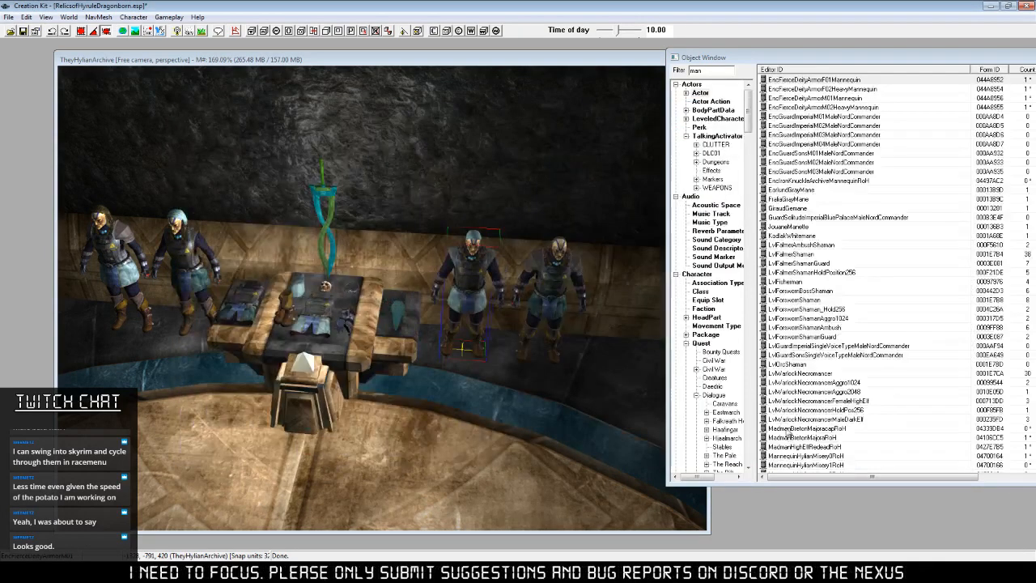
Examine the head, neck and mask of the capped Fierce Deity mannequin up close in the render view.
left_click_drag(596, 59, 579, 63)
right_click(840, 80)
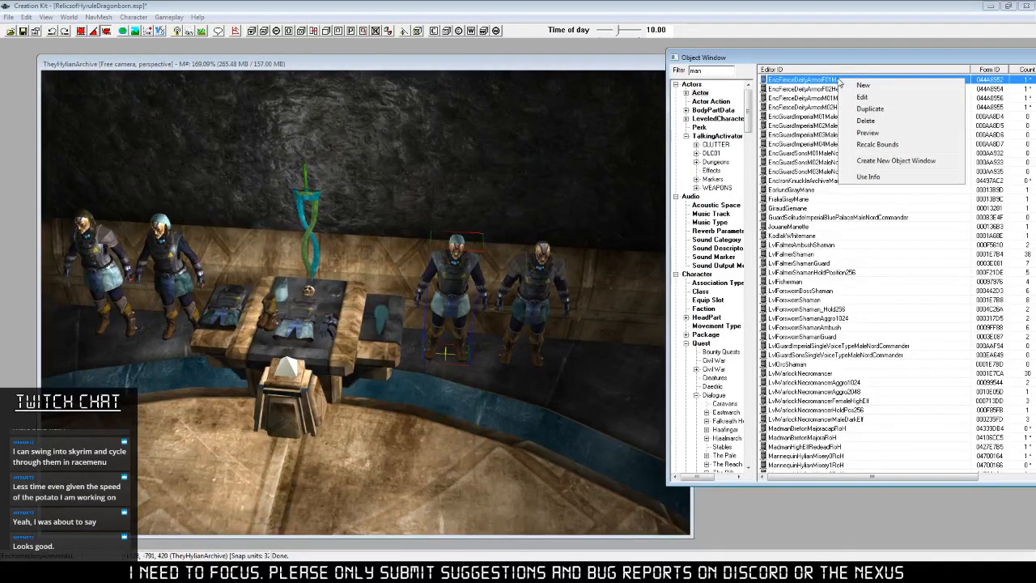
left_click(369, 68)
middle_click_drag(297, 247, 473, 388)
scroll(473, 393, "up", 6)
left_click(473, 397)
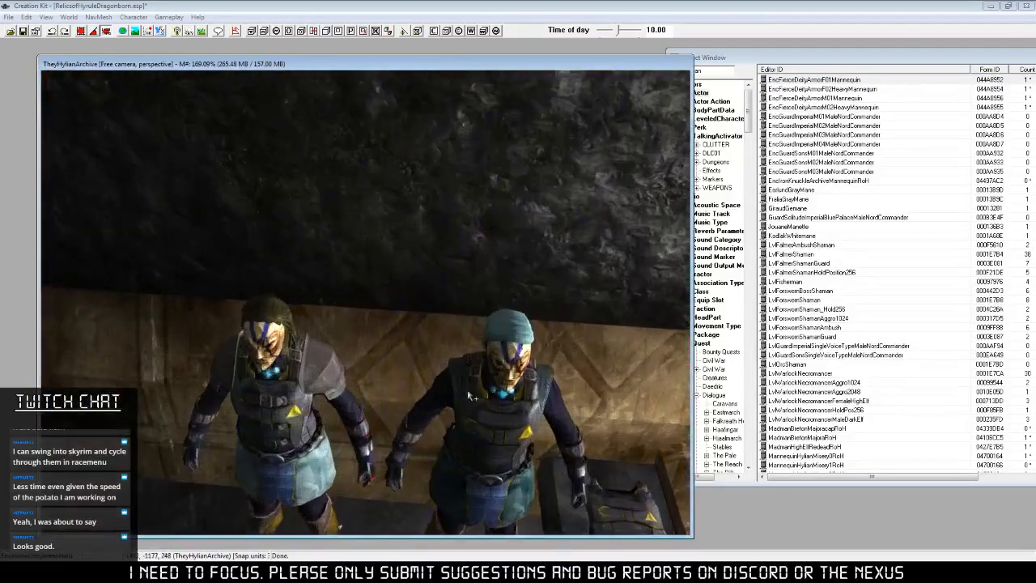
mouse_move(527, 413)
middle_mouse_down("shift")
mouse_move(484, 393)
mouse_move(580, 388)
mouse_move(470, 395)
mouse_move(470, 405)
mouse_move(508, 407)
middle_mouse_up("shift")
scroll(484, 392, "up", 4)
scroll(452, 402, "up", 4)
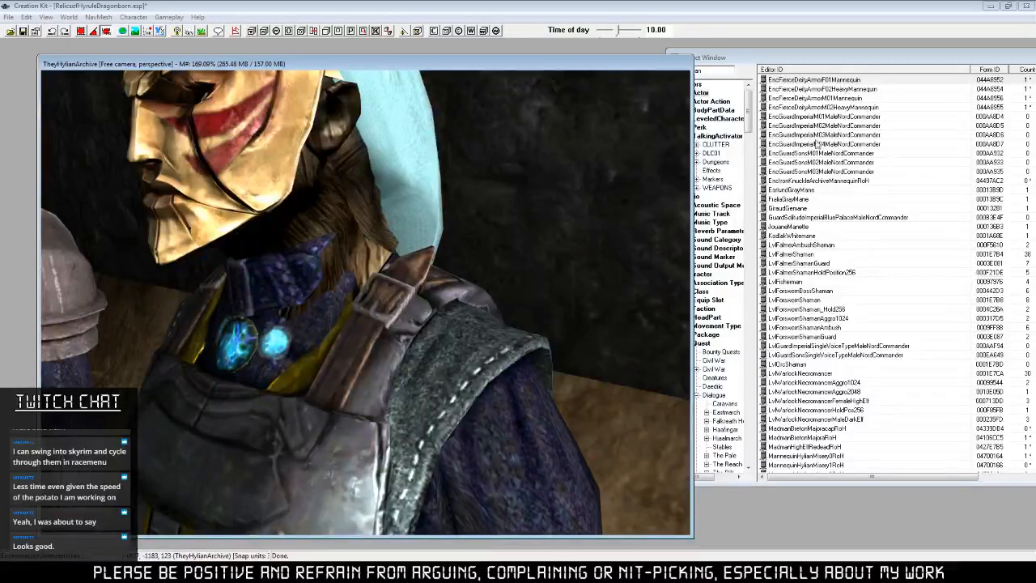
scroll(236, 431, "down", 5)
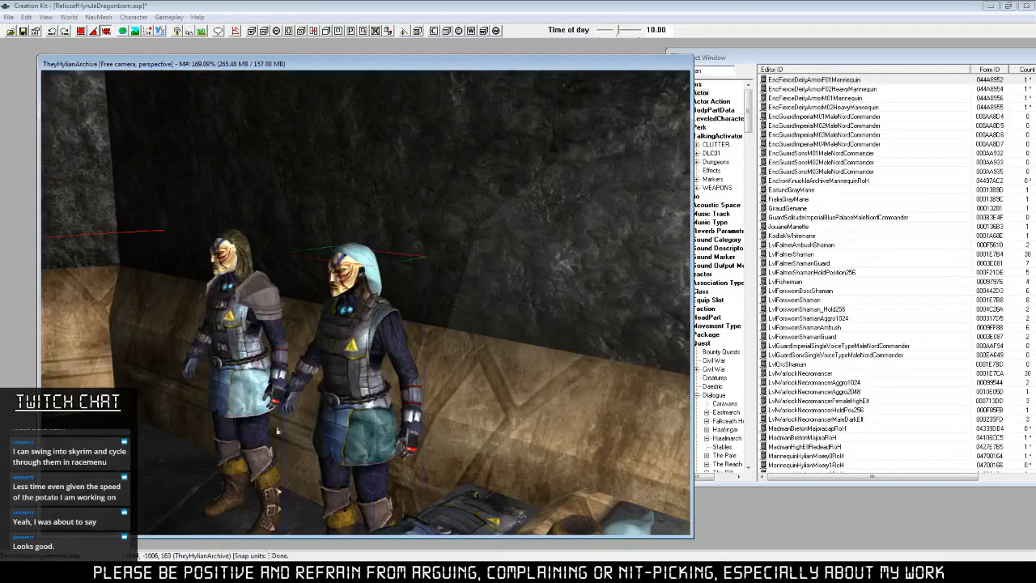
Set the race of actor EncFierceDeityArmorF02HeavyMannequin to MannequinRaceArchiveRoH and save the actor.
right_click(868, 92)
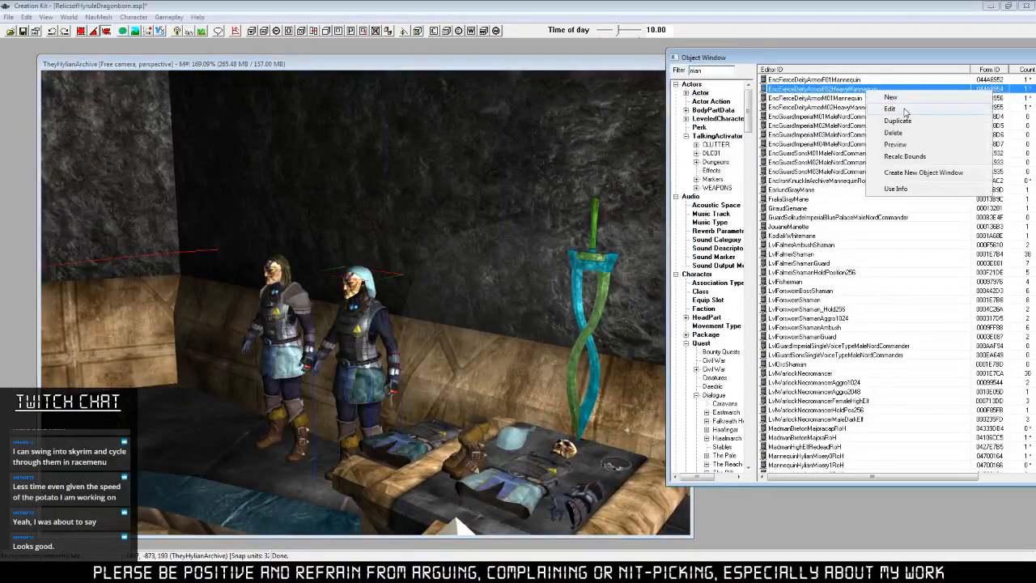
left_click(906, 113)
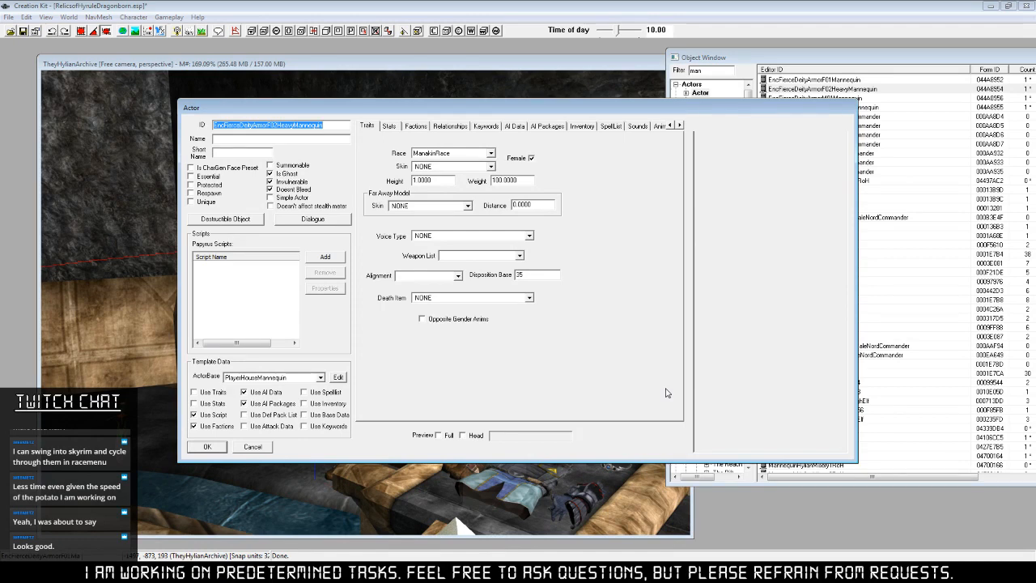
left_click(490, 155)
left_click(449, 170)
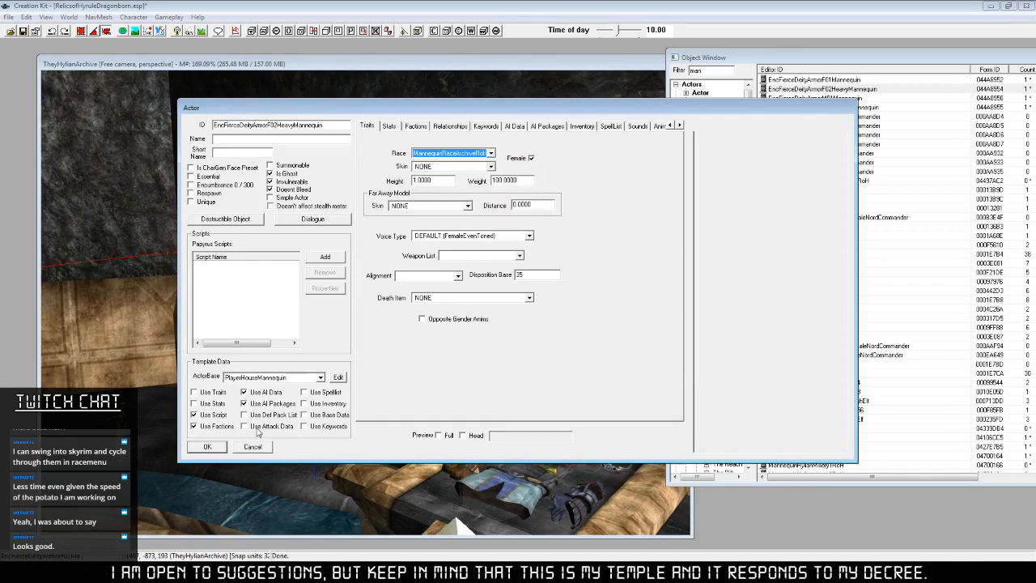
left_click(225, 447)
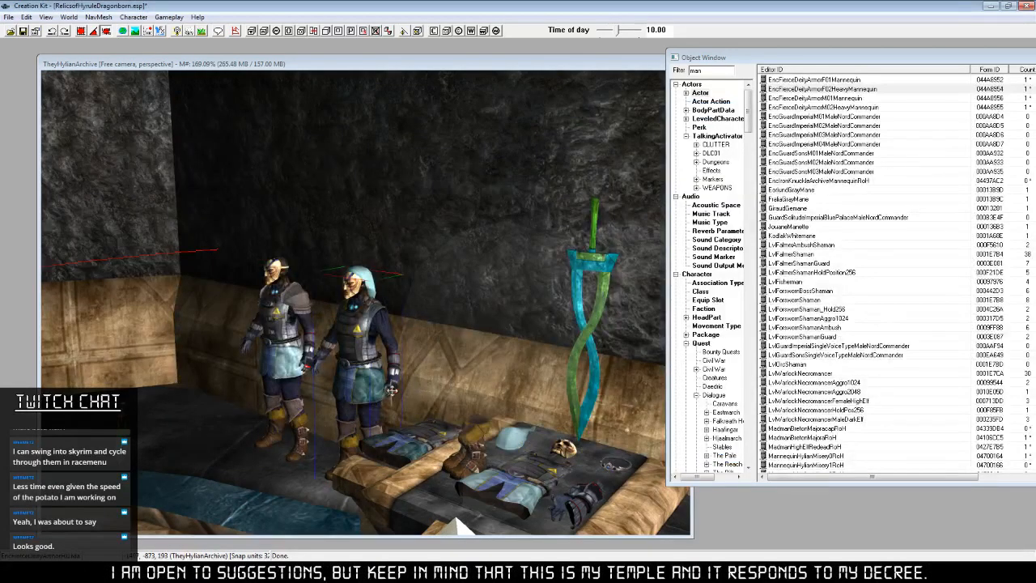
Inspect the heavy-armour mannequin's neck and shoulders up close, and look over the whole Fierce Deity display.
middle_click_drag(373, 387, 445, 365)
scroll(421, 340, "up", 4)
middle_click_drag(392, 194, 389, 260)
scroll(395, 321, "up", 3)
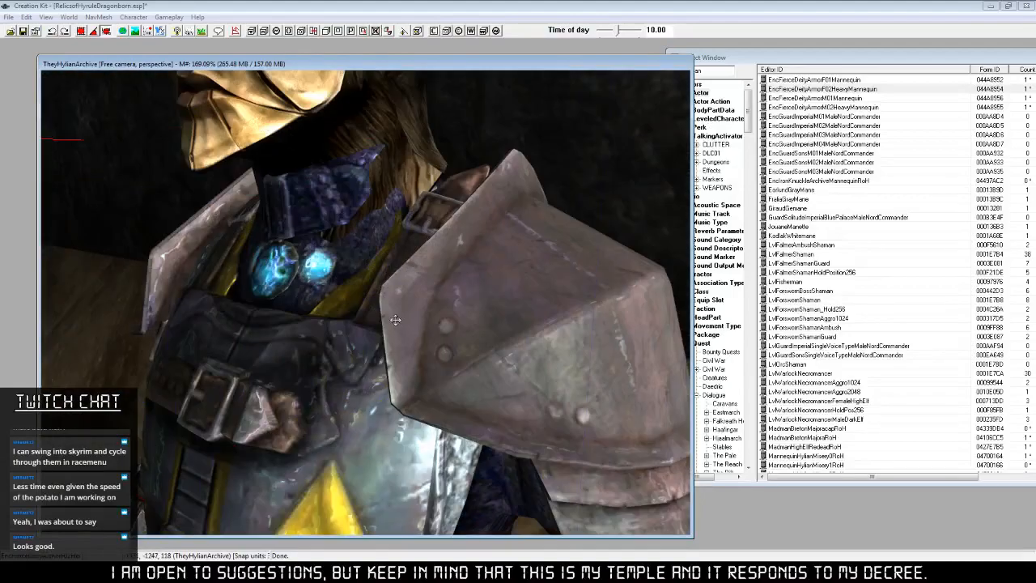
scroll(423, 330, "down", 3)
middle_click_drag(422, 330, 492, 398, "shift")
scroll(465, 359, "down", 4)
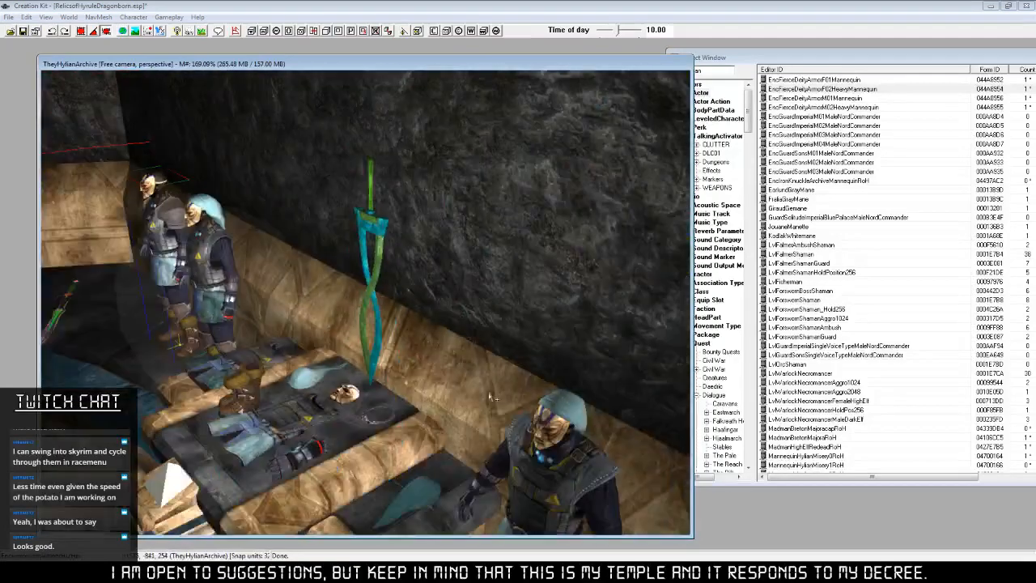
middle_click_drag(556, 431, 390, 403)
scroll(446, 418, "down", 2)
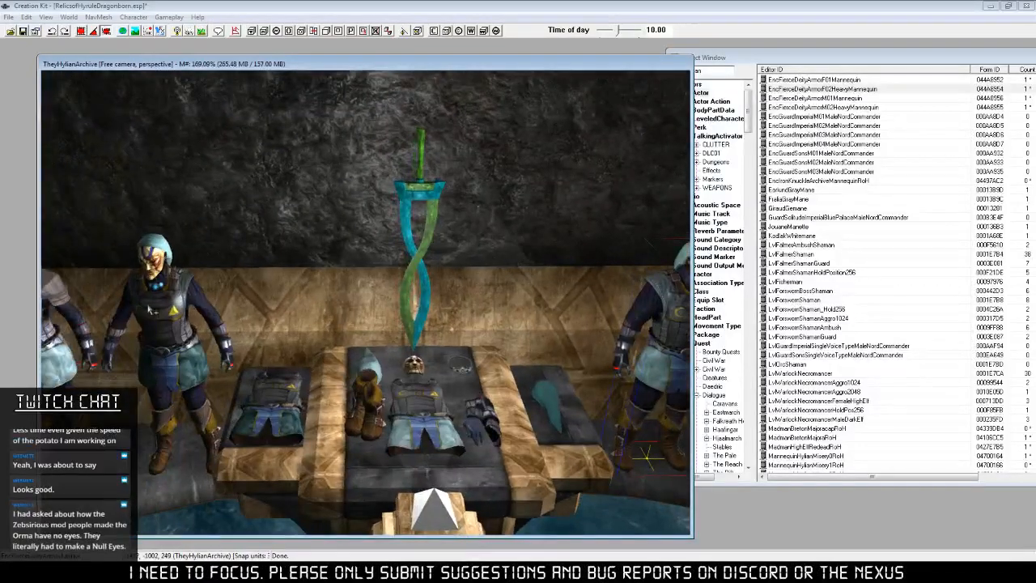
List the outfits filtered by "fierce" and open ArmorFierceDeityDarkTestOutfit to review its armour pieces.
right_click(861, 90)
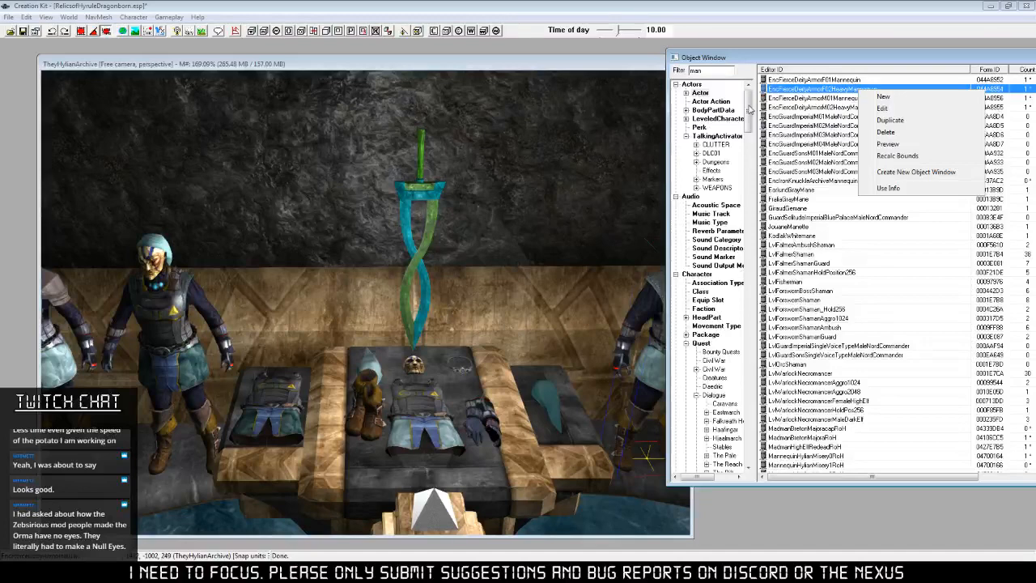
left_click_drag(750, 109, 748, 202)
left_click(702, 180)
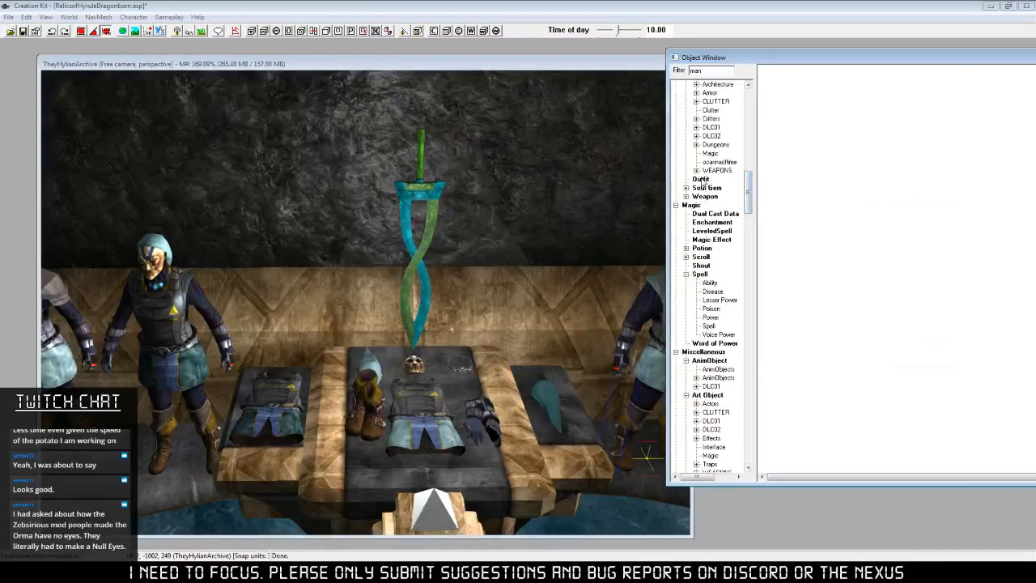
left_click_drag(725, 70, 547, 85)
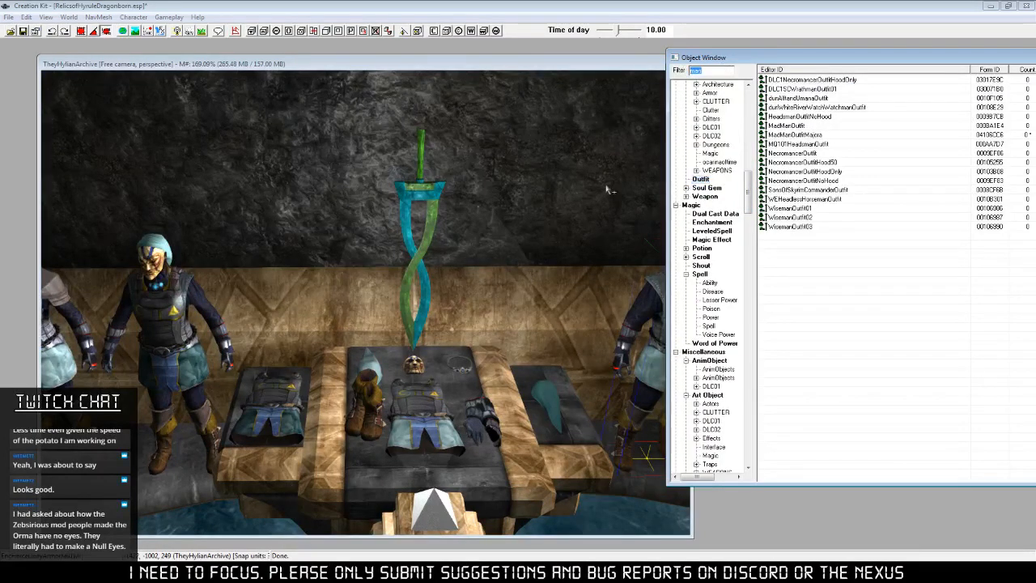
type("fierce")
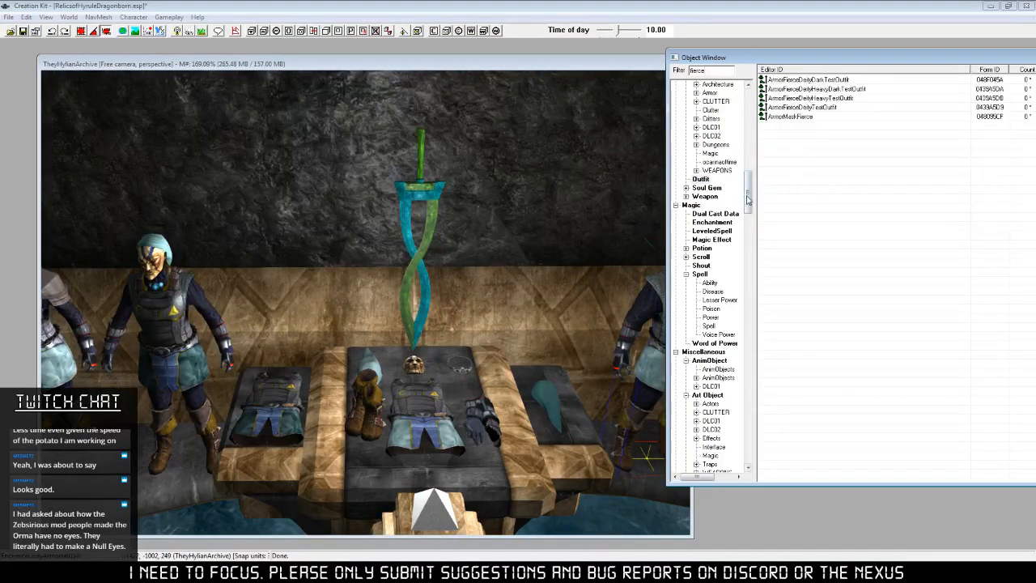
left_click(841, 80)
right_click(841, 82)
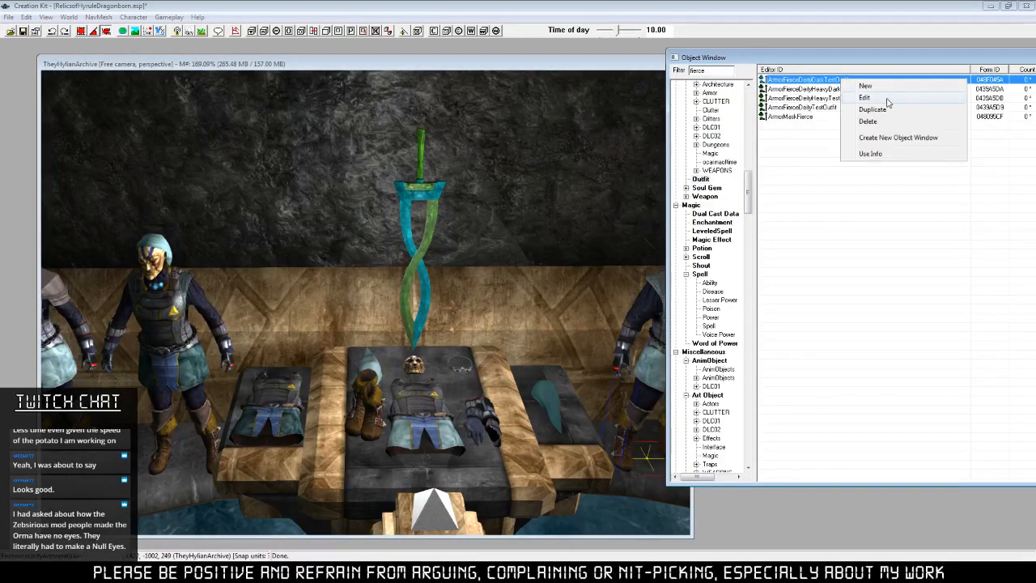
left_click(887, 98)
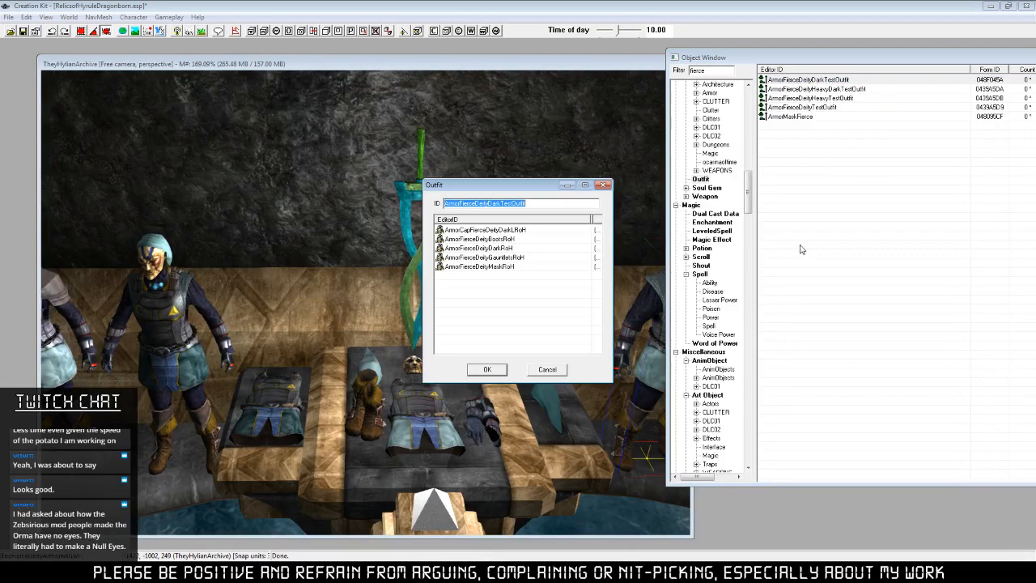
Find the outfit's cap ArmorCapFierceDeityDarkLRoH among the armors, preview its model and open its armor record.
left_click(506, 232)
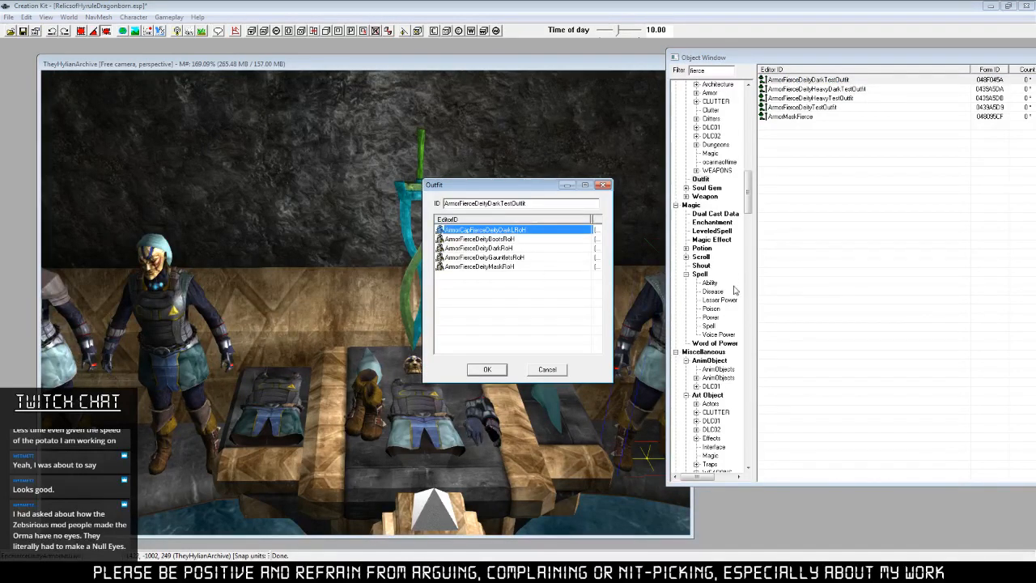
left_click_drag(748, 189, 749, 166)
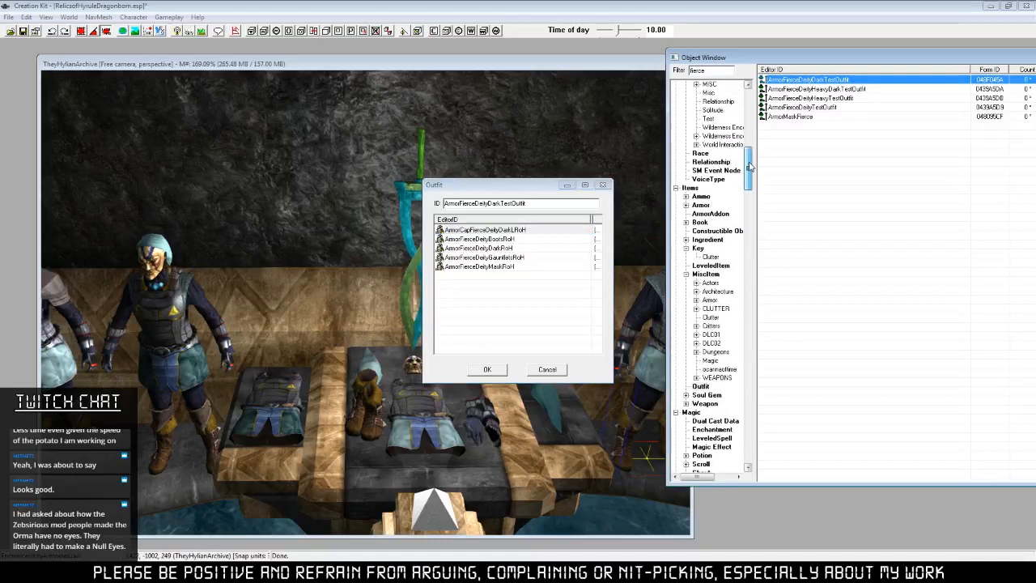
left_click(700, 205)
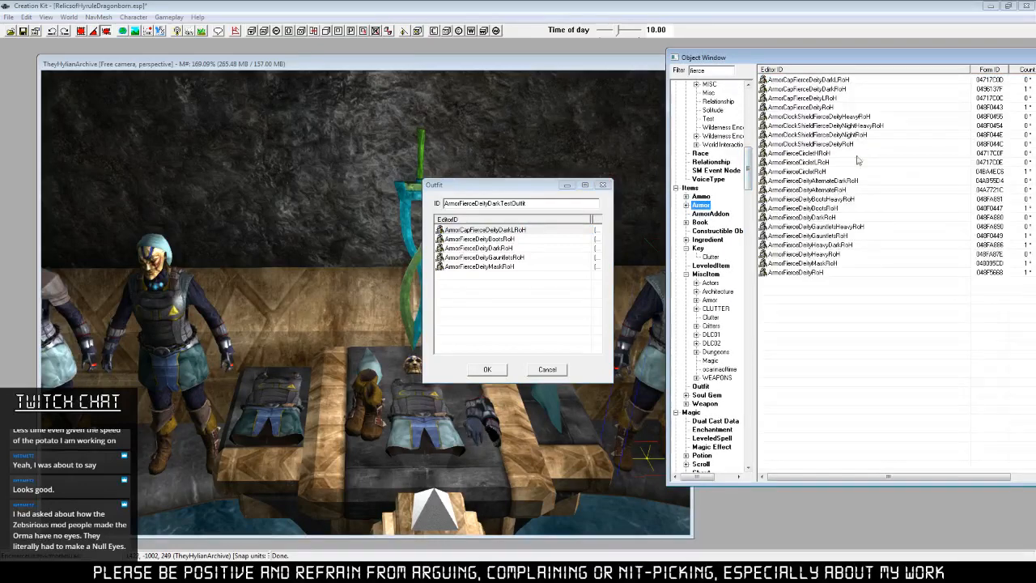
right_click(830, 81)
left_click(875, 133)
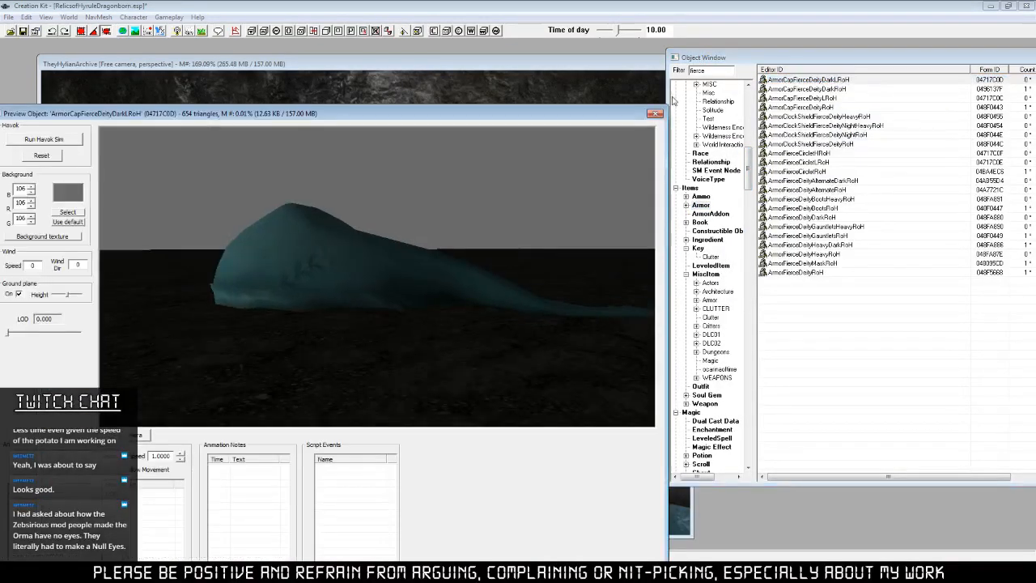
left_click(655, 113)
right_click(836, 81)
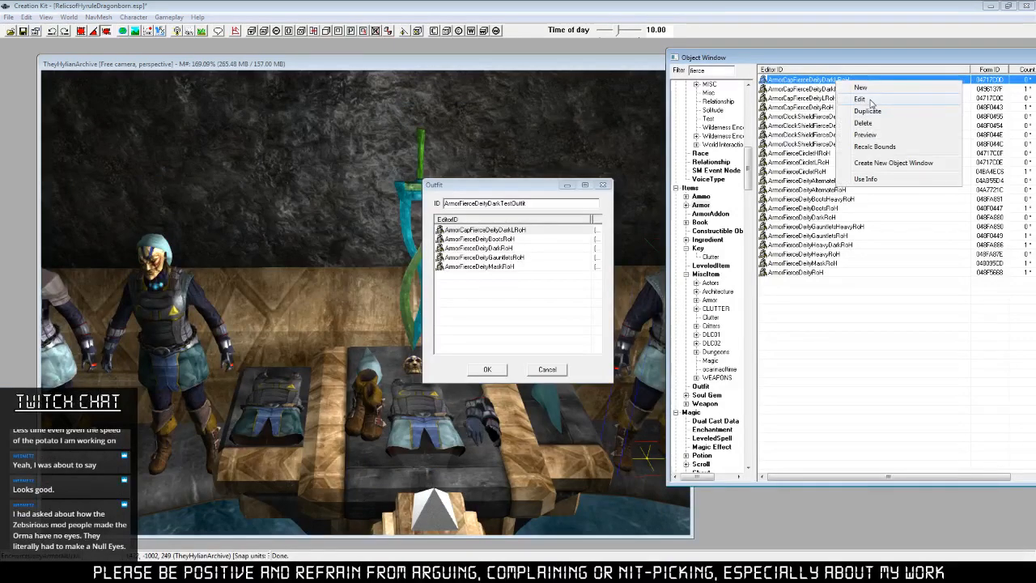
left_click(871, 101)
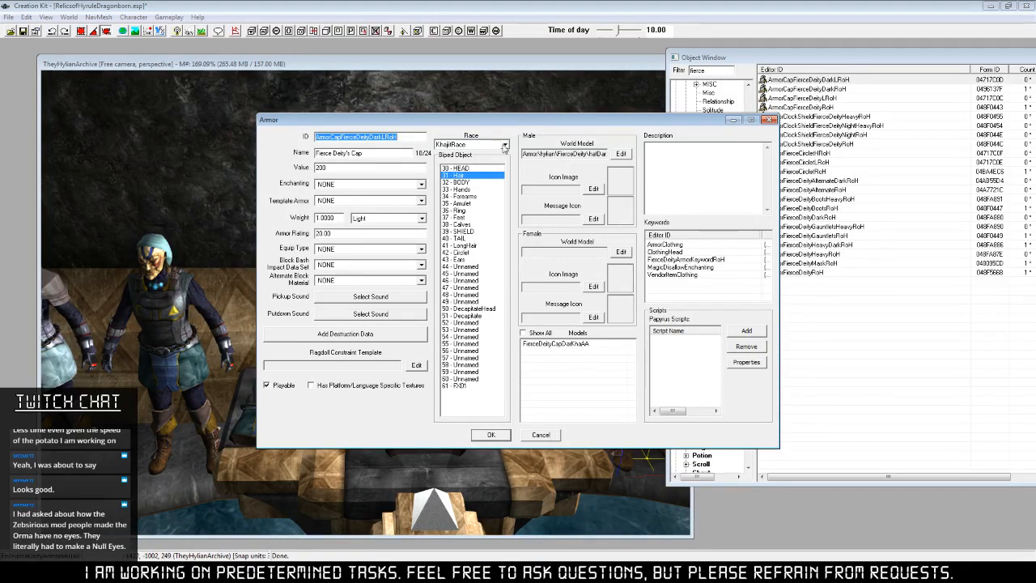
Check which model the cap armor uses for ManakinRace, and open the armor addon FierceDeityCapDarkAA.
left_click(505, 144)
left_click(494, 185)
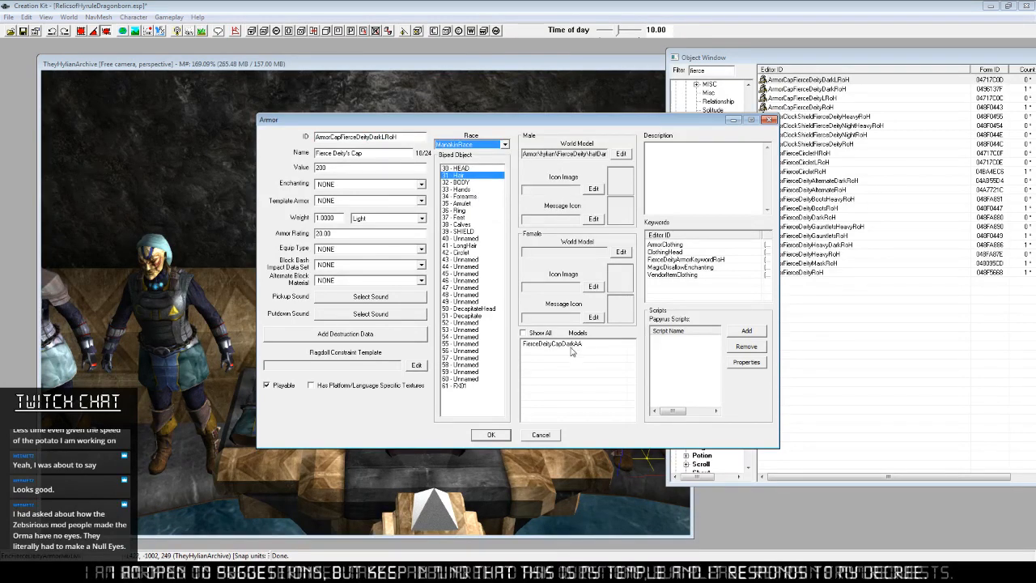
left_click(541, 436)
left_click(710, 213)
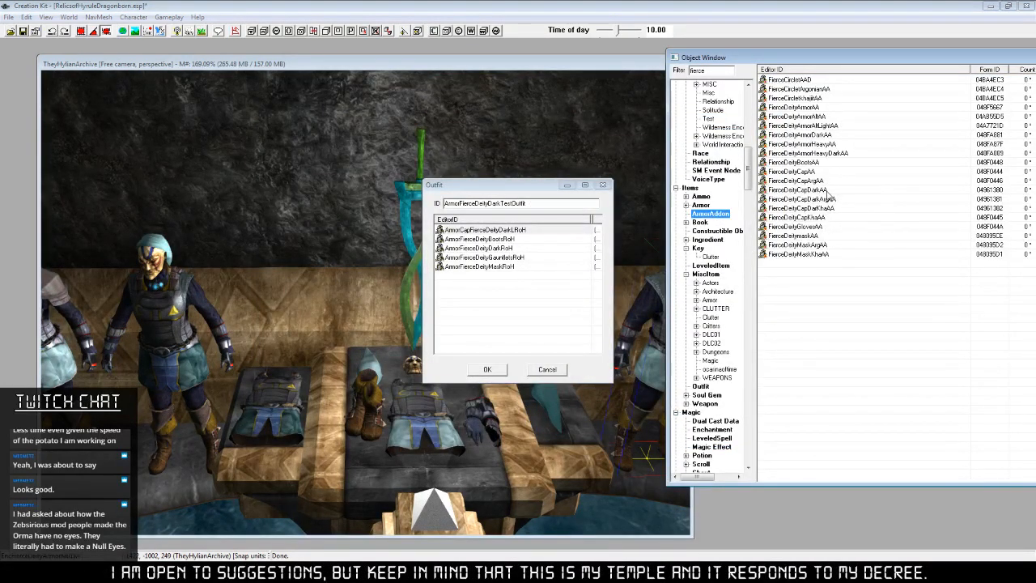
double_click(817, 191)
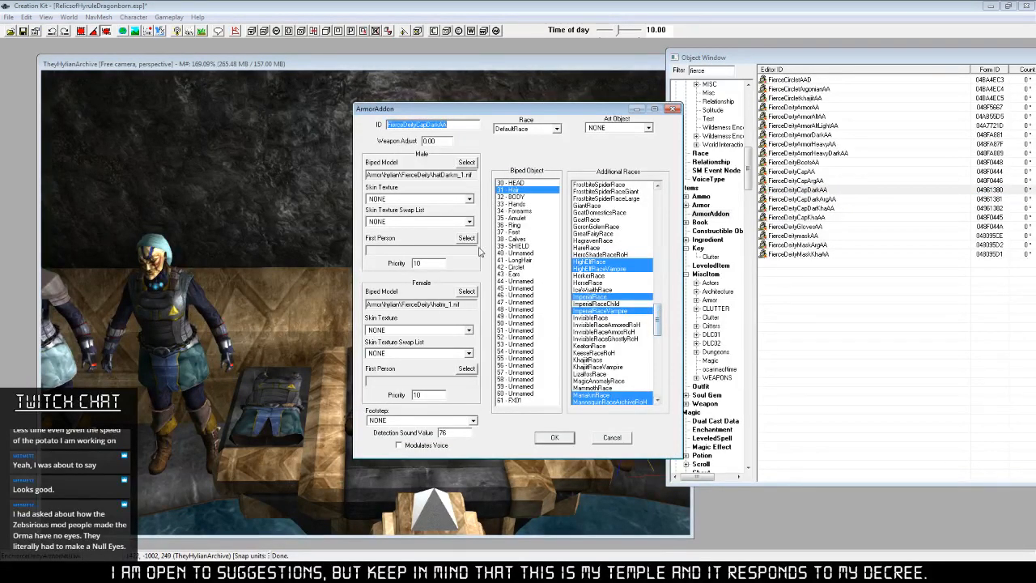
Browse to the Meshes\Armor\hylian\FierceDeity folder for the female biped model of FierceDeityCapDarkAA.
left_click(468, 292)
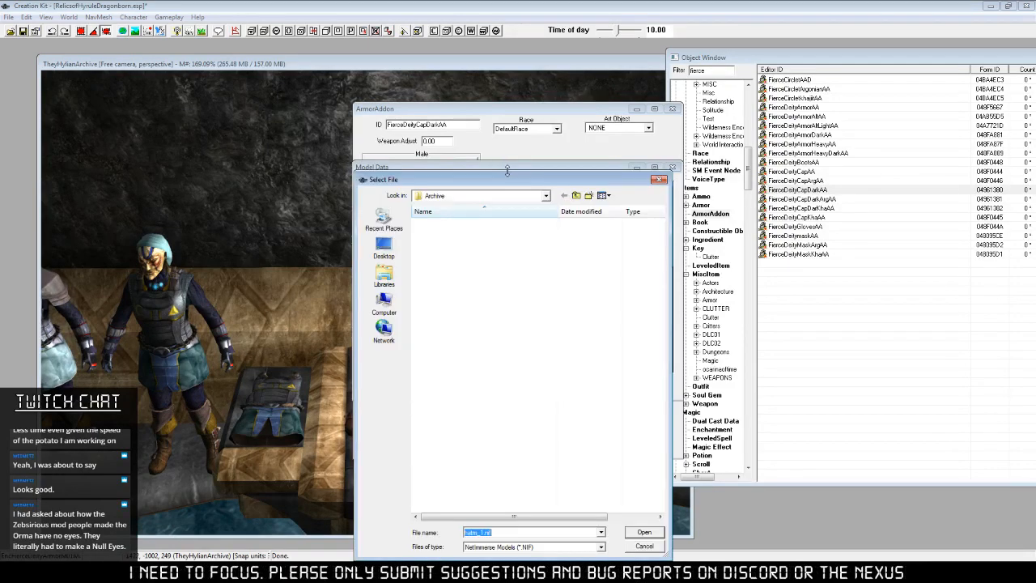
left_click_drag(498, 181, 887, 112)
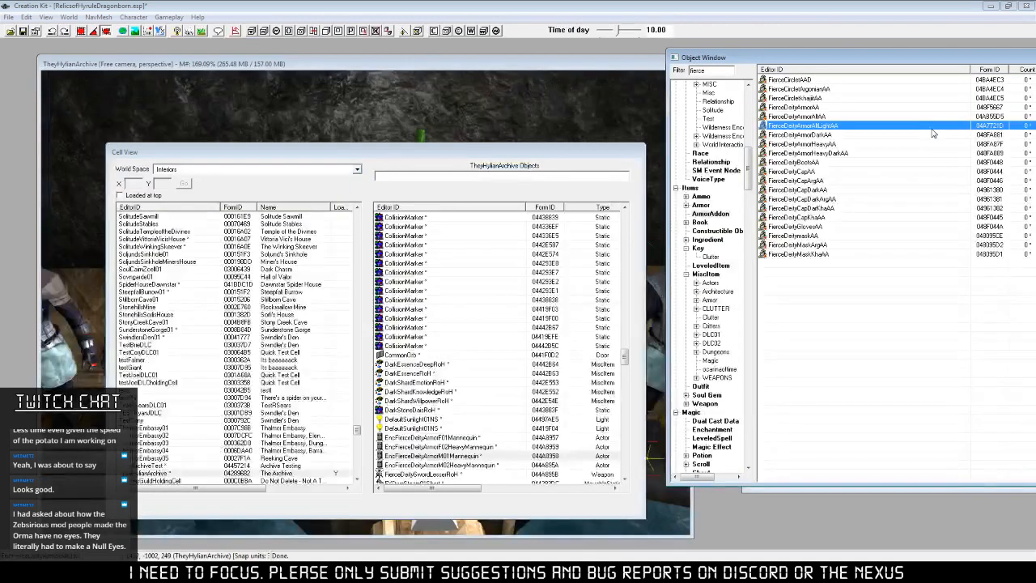
left_click_drag(607, 152, 598, 153)
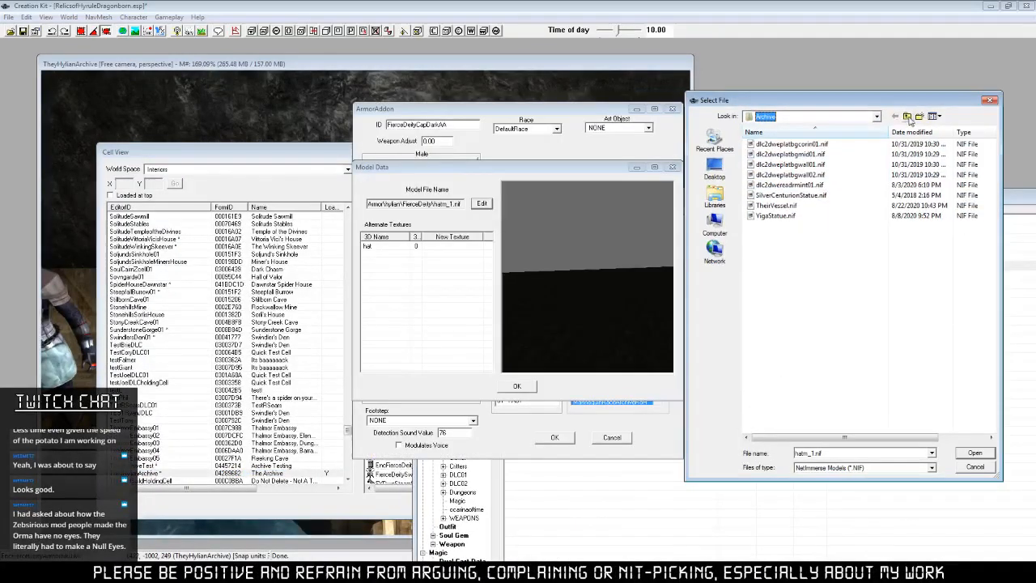
left_click(908, 116)
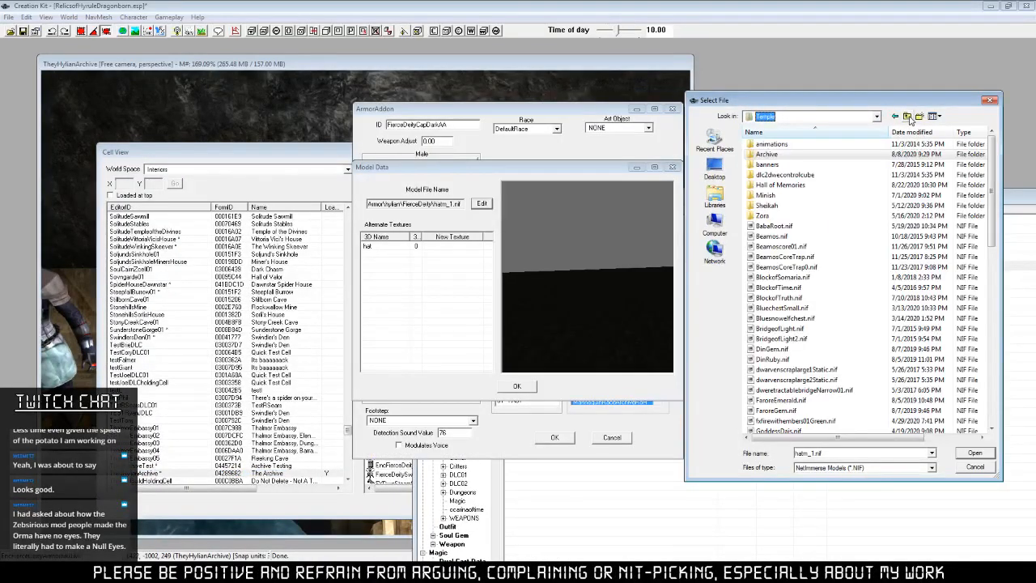
left_click(908, 117)
left_click(908, 116)
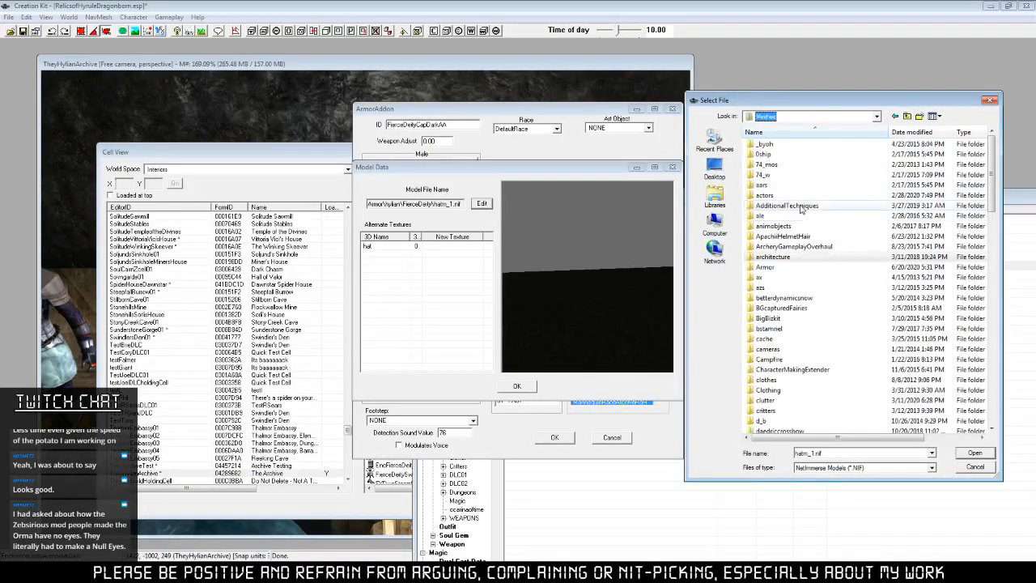
double_click(775, 267)
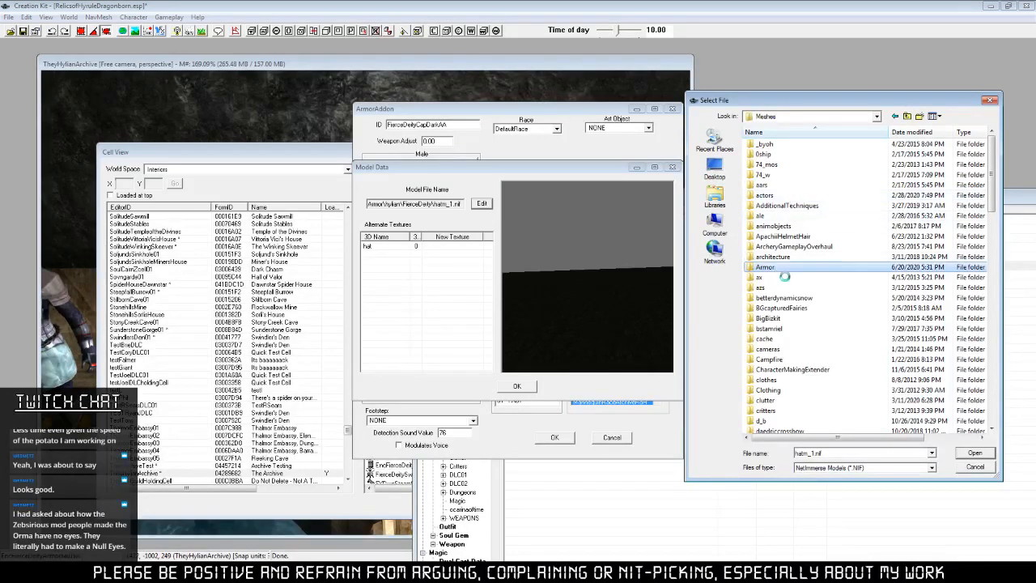
scroll(842, 308, "down", 4)
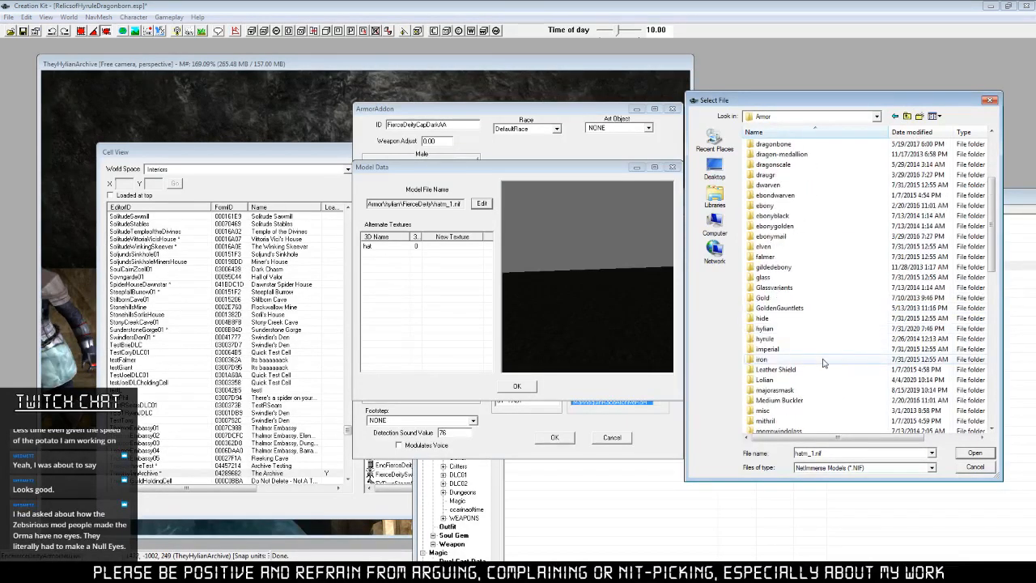
double_click(787, 329)
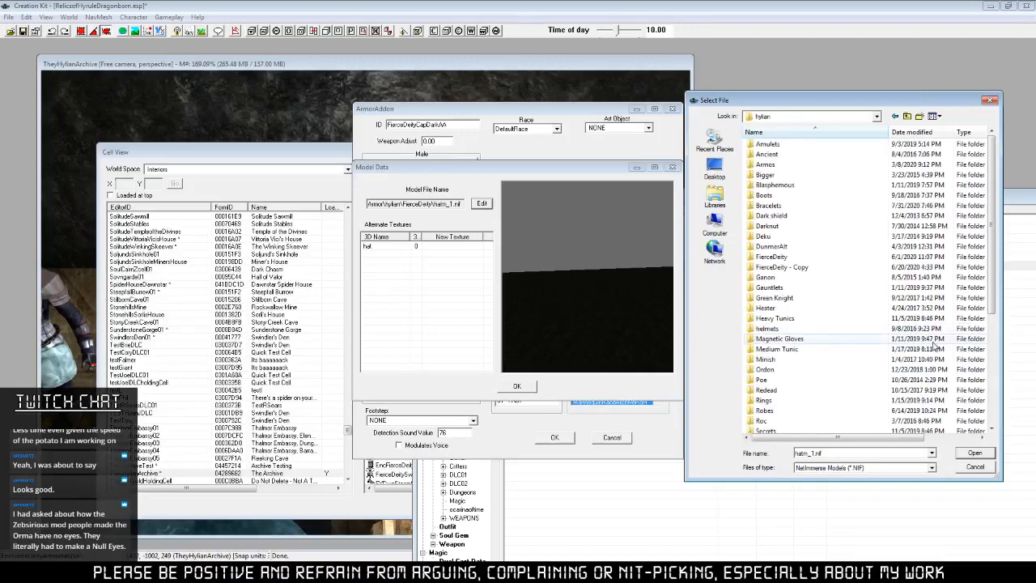
double_click(796, 257)
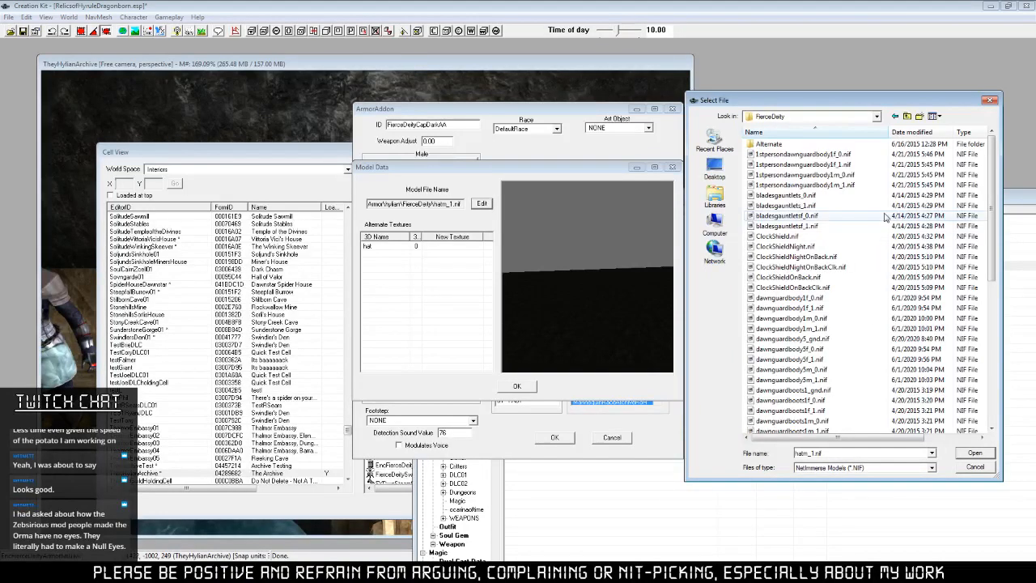
Set the female biped model of FierceDeityCapDarkAA to hatDarkm_1.nif and save the addon.
scroll(865, 358, "down", 7)
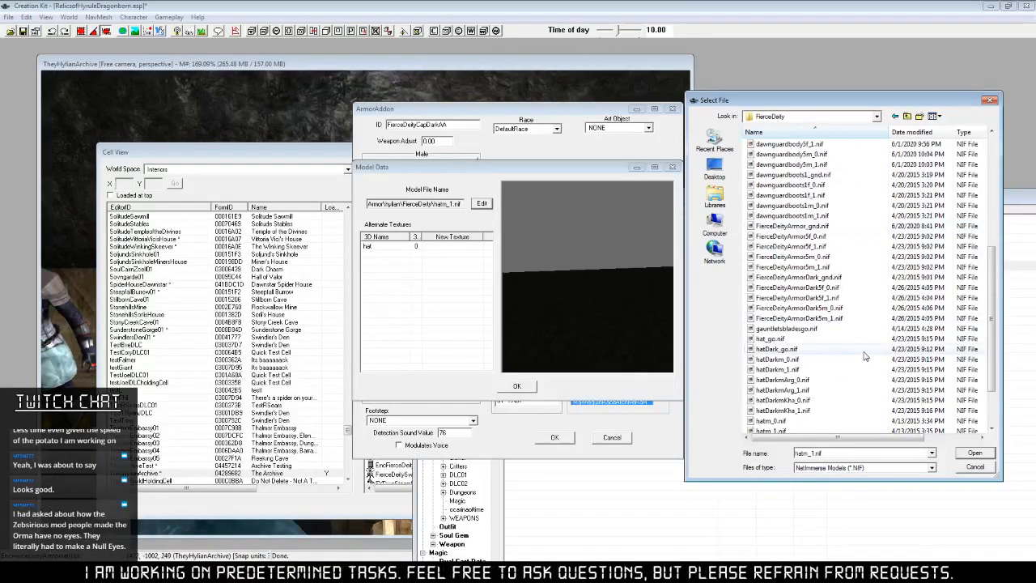
scroll(816, 371, "down", 2)
left_click(814, 309)
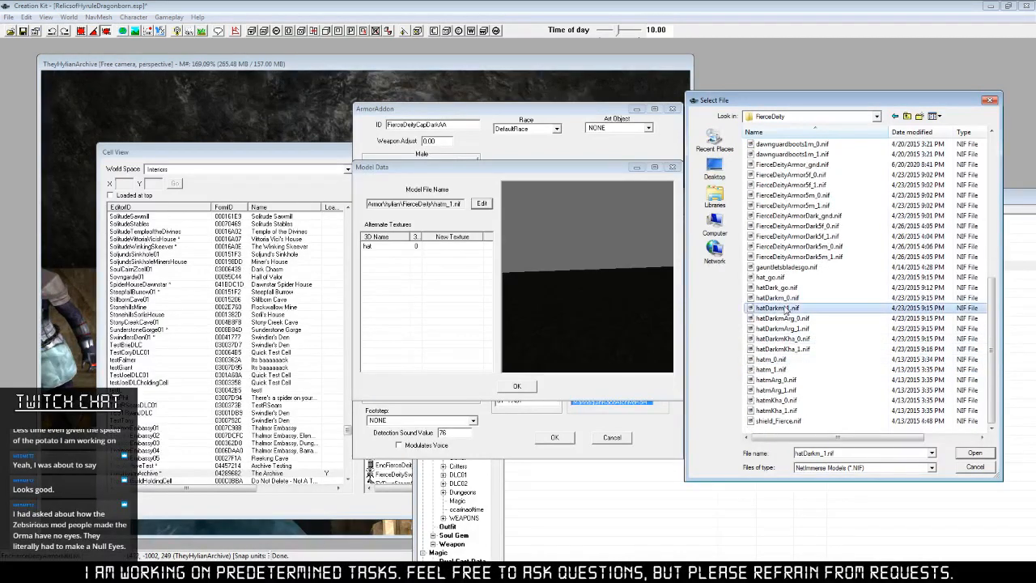
left_click(974, 452)
left_click(516, 385)
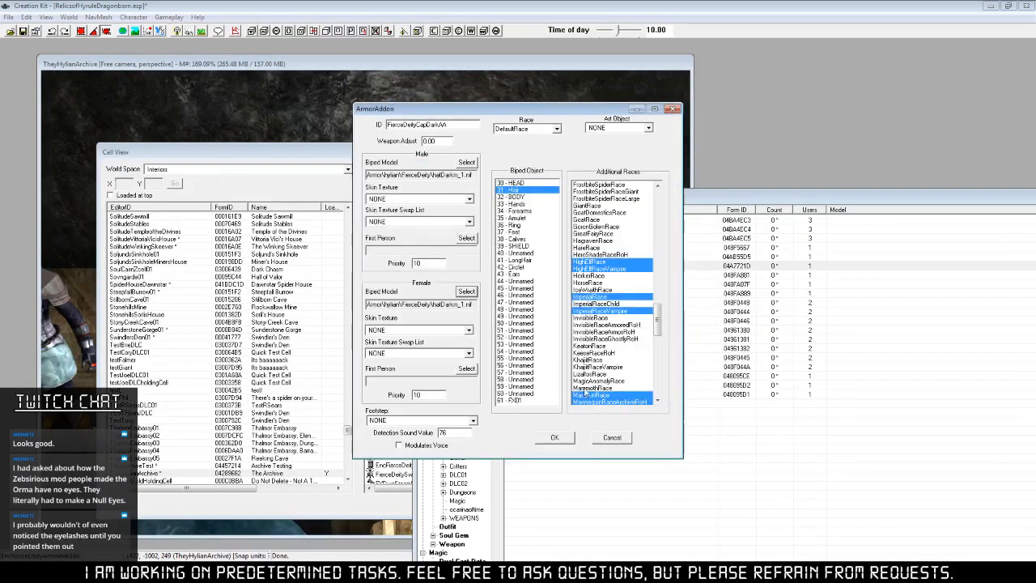
left_click(555, 438)
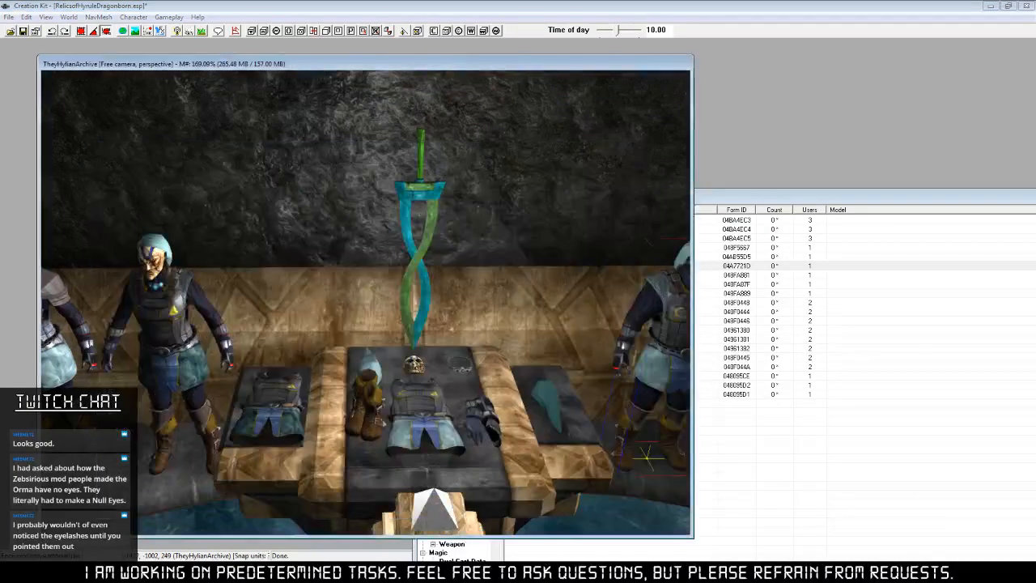
Look over the mannequins and review the model paths of the addons FierceDeityArmorAltLightAA and FierceDeityCapDarkAA.
middle_click_drag(326, 306, 438, 321)
left_click(727, 199)
left_click_drag(727, 202, 893, 89)
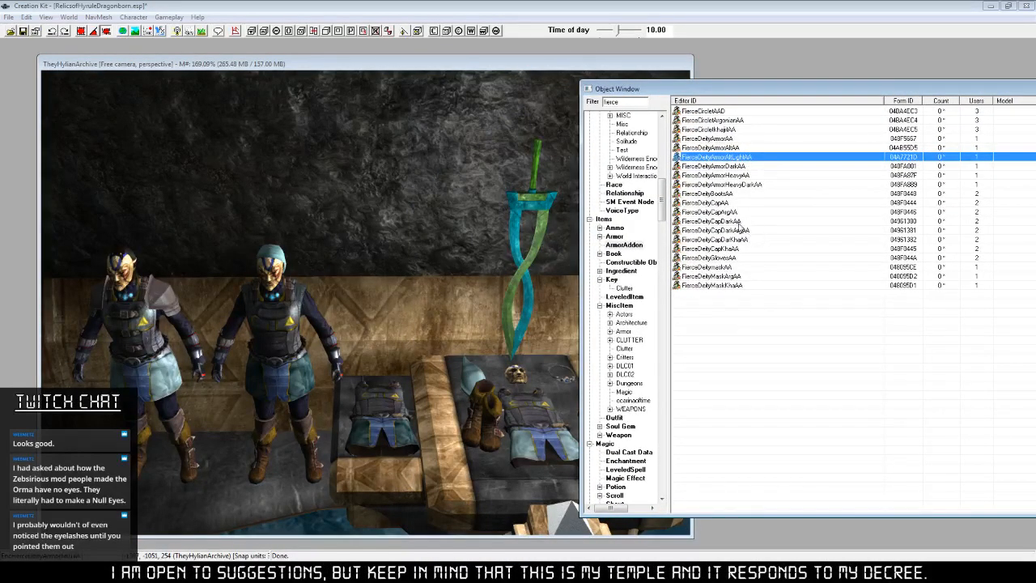
right_click(735, 157)
left_click(765, 166)
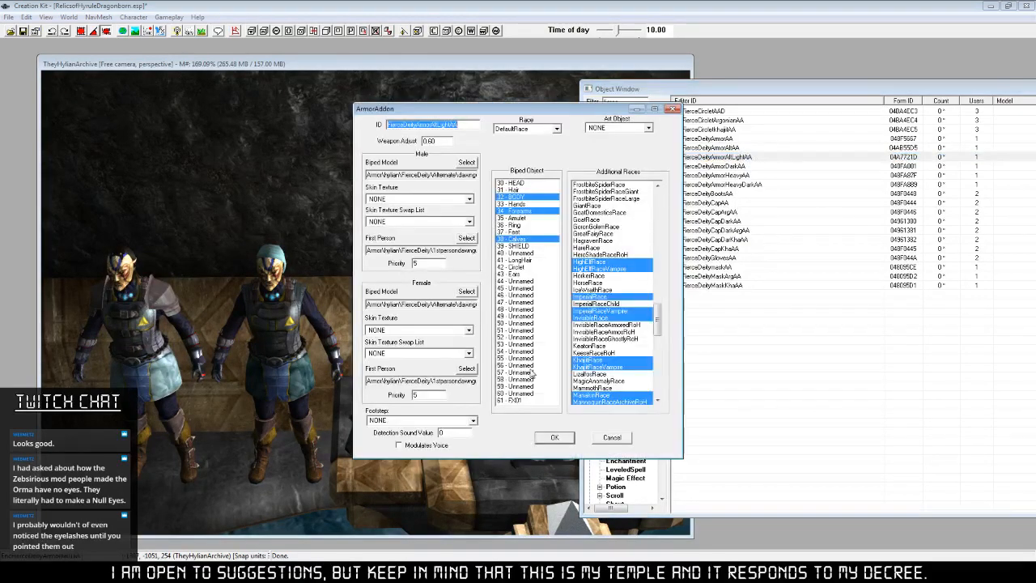
left_click(617, 441)
right_click(734, 221)
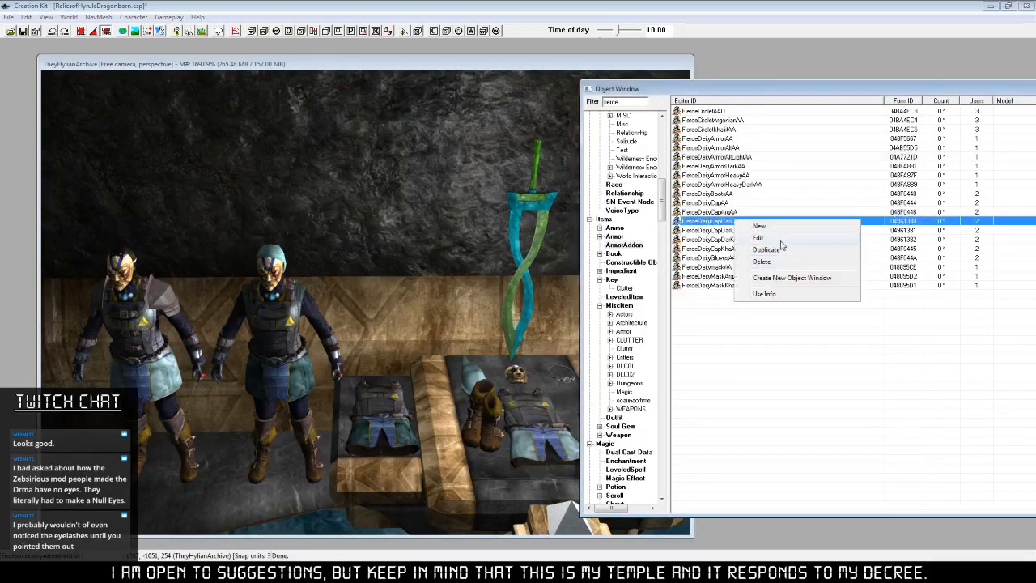
left_click(773, 238)
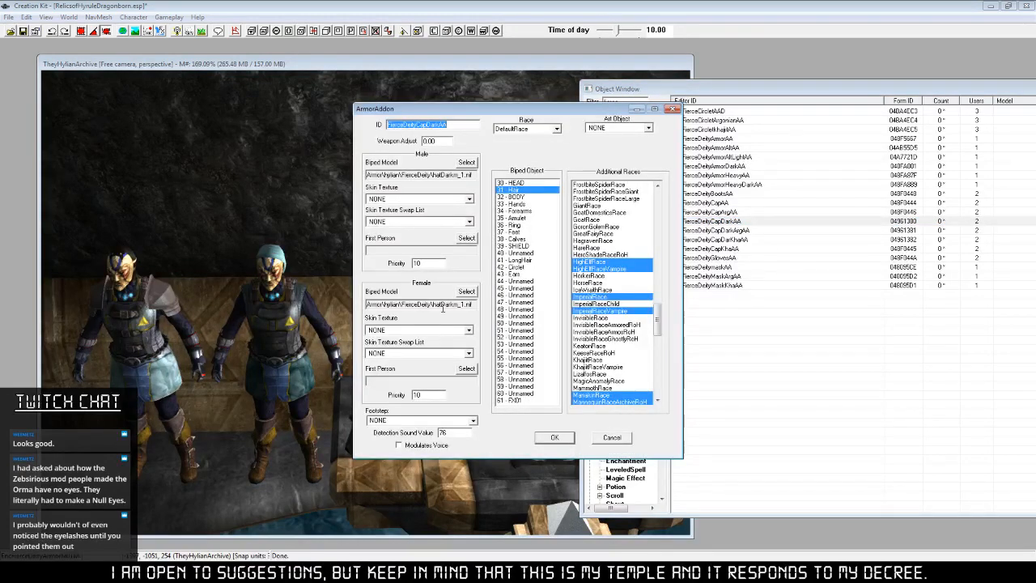
left_click(622, 441)
Review the male and female model paths of the addons FierceDeityCapDarkArgAA and FierceDeityCapDarkKhaAA.
right_click(775, 230)
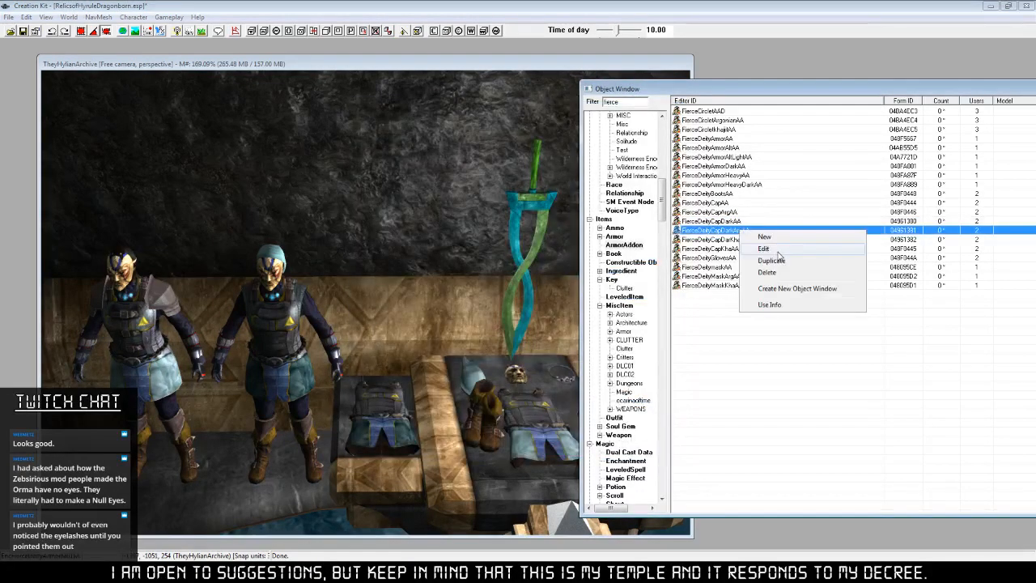
left_click(777, 248)
left_click(620, 441)
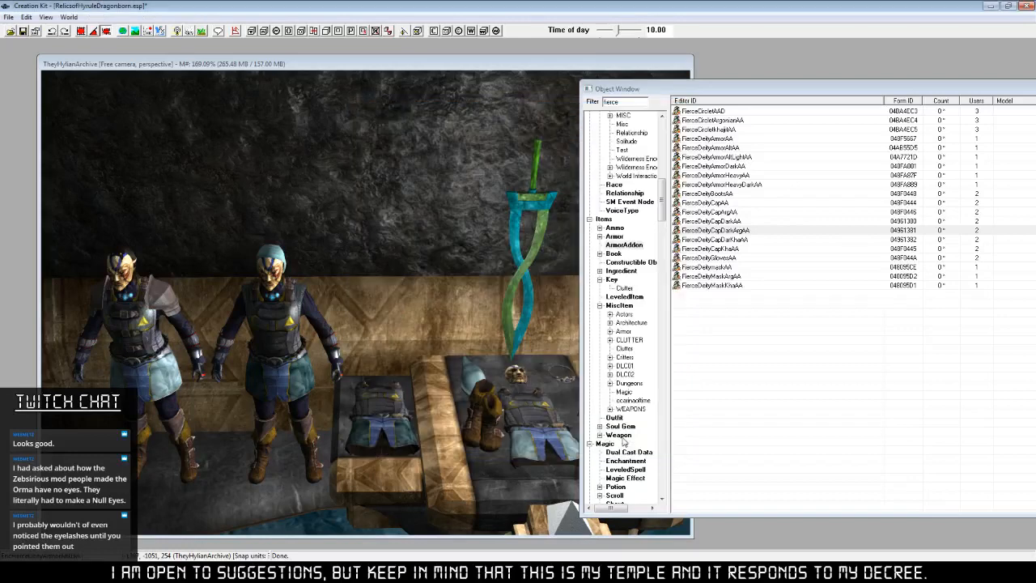
right_click(743, 239)
left_click(749, 256)
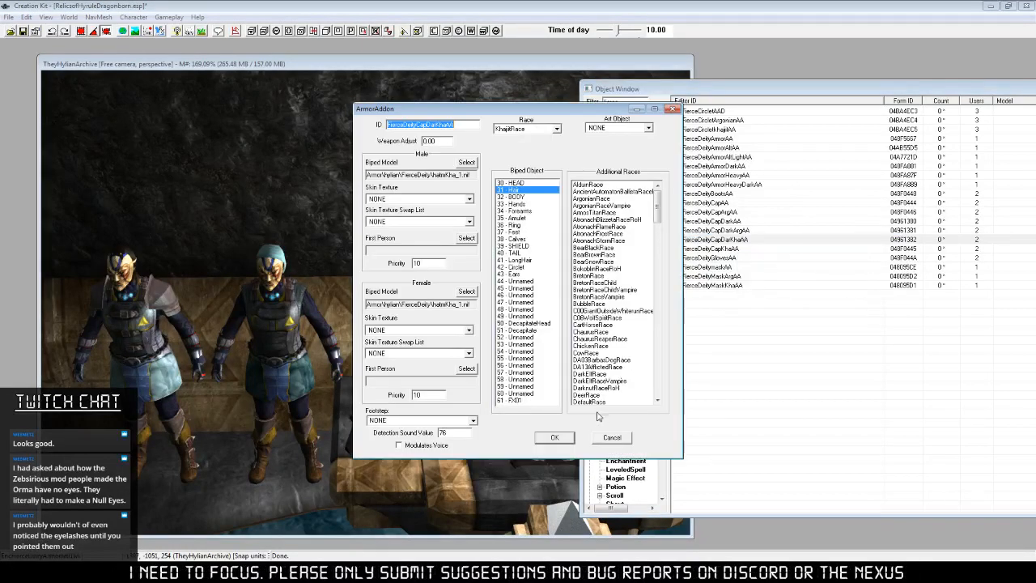
left_click(616, 439)
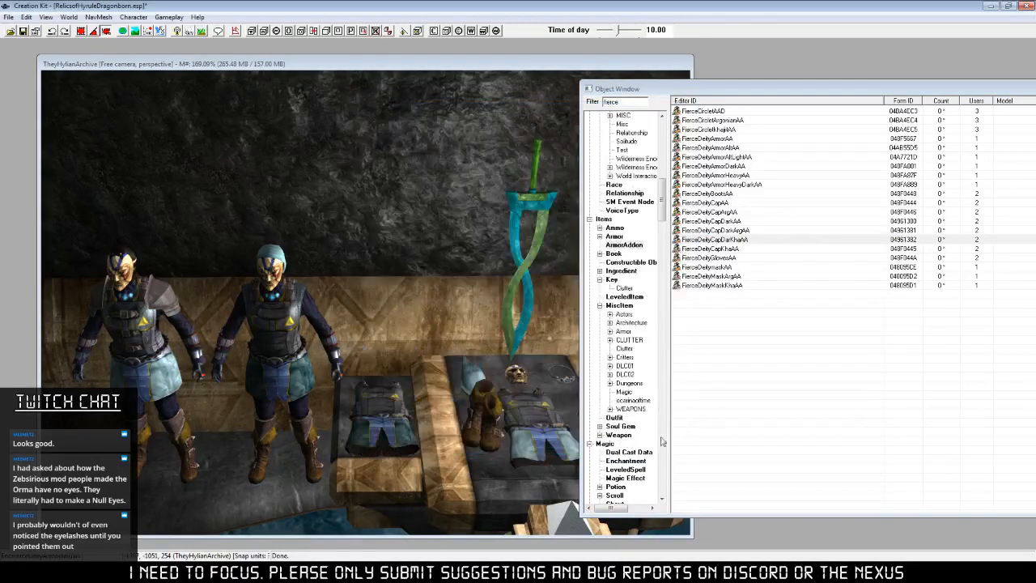
Set the male biped model of FierceDeityCapDarkKhaAA to hatDarkmKha_1.nif.
right_click(739, 240)
left_click(761, 258)
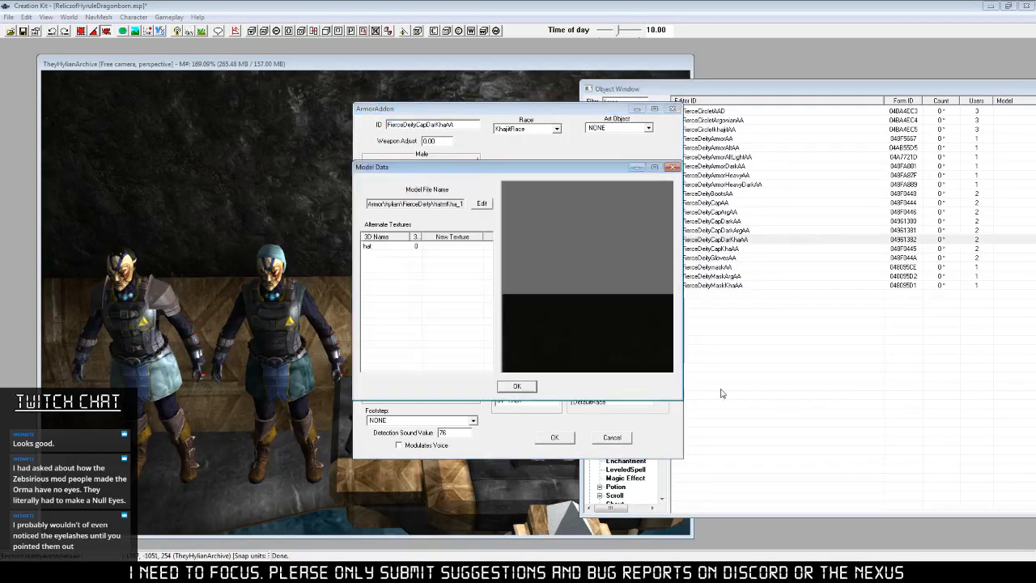
left_click(482, 203)
left_click_drag(989, 191, 988, 363)
left_click(782, 348)
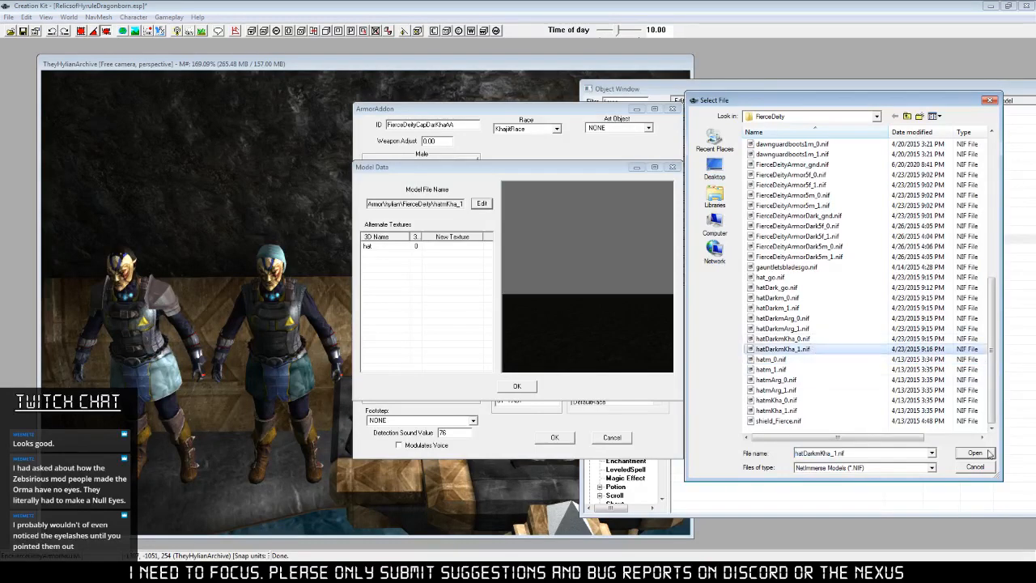
left_click(981, 452)
left_click(517, 386)
Set the female biped model of FierceDeityCapDarkKhaAA to hatDarkmKha_1.nif and save the addon.
left_click(467, 292)
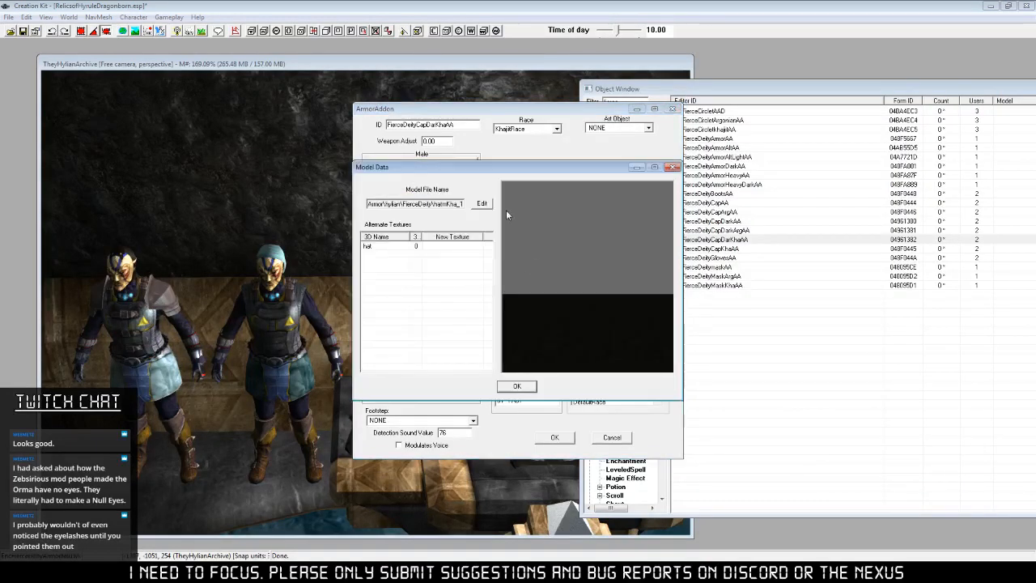
left_click(481, 203)
left_click_drag(991, 253, 999, 390)
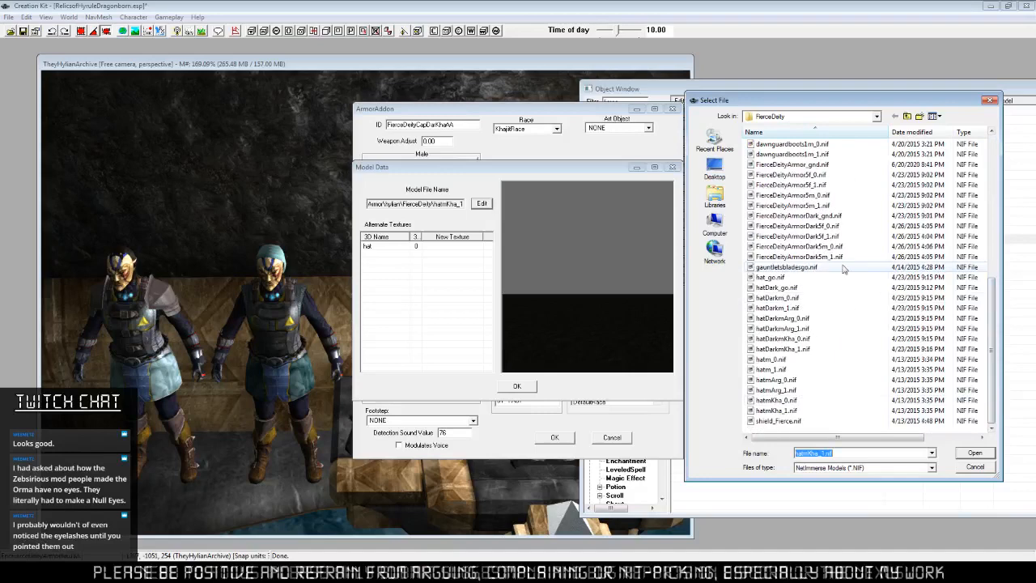
left_click(777, 350)
left_click(976, 453)
left_click(519, 386)
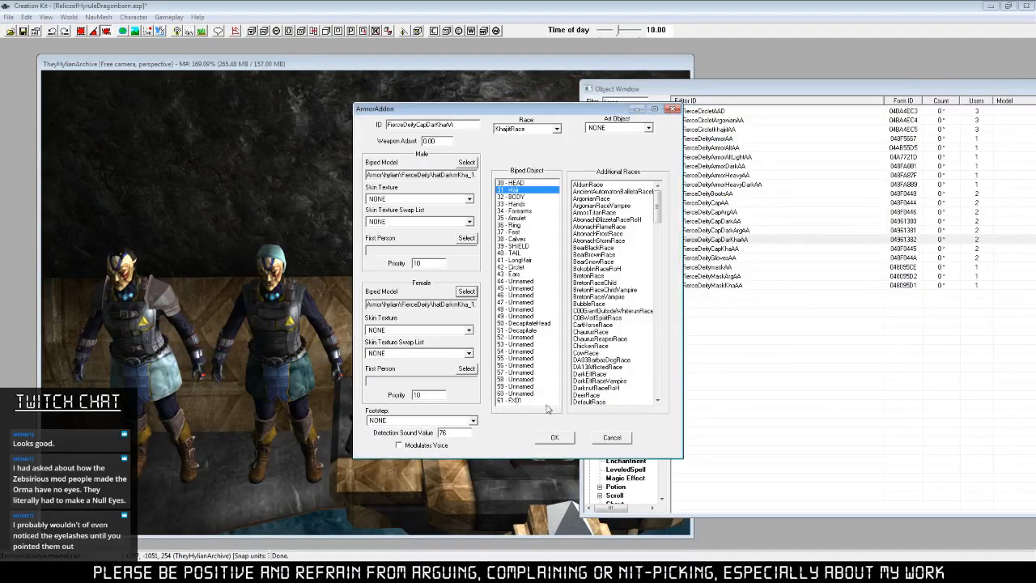
left_click(558, 438)
Review the records of the cap addons FierceDeityCapKhaAA and FierceDeityCapDarkArgAA.
double_click(735, 250)
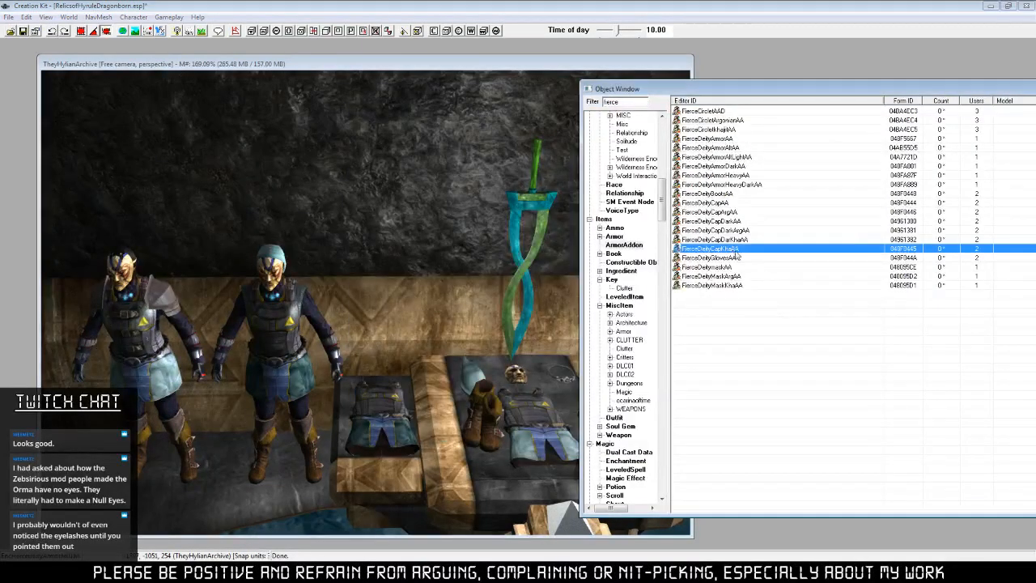
left_click(555, 437)
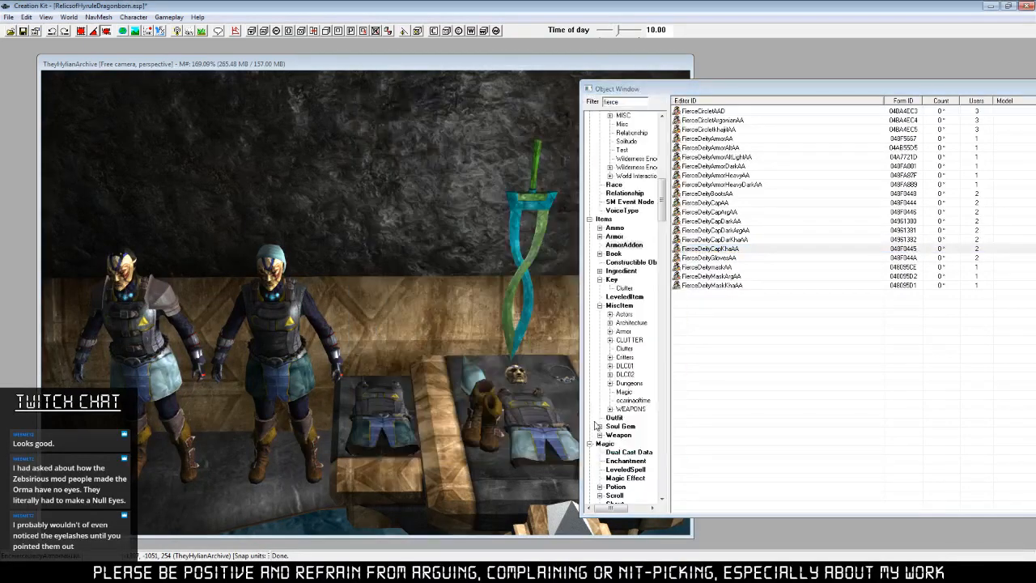
right_click(745, 238)
right_click(744, 230)
left_click(763, 254)
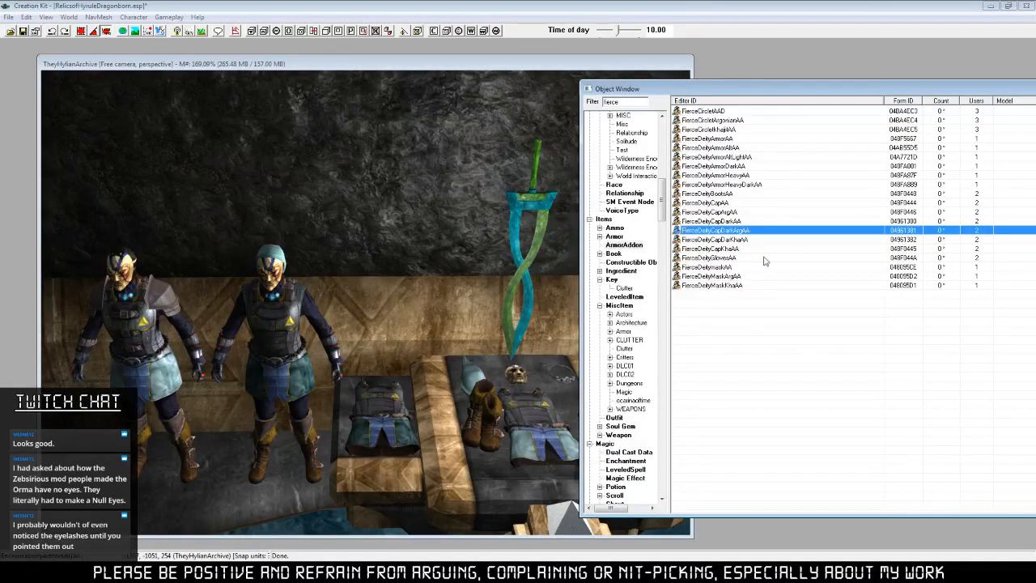
left_click(554, 438)
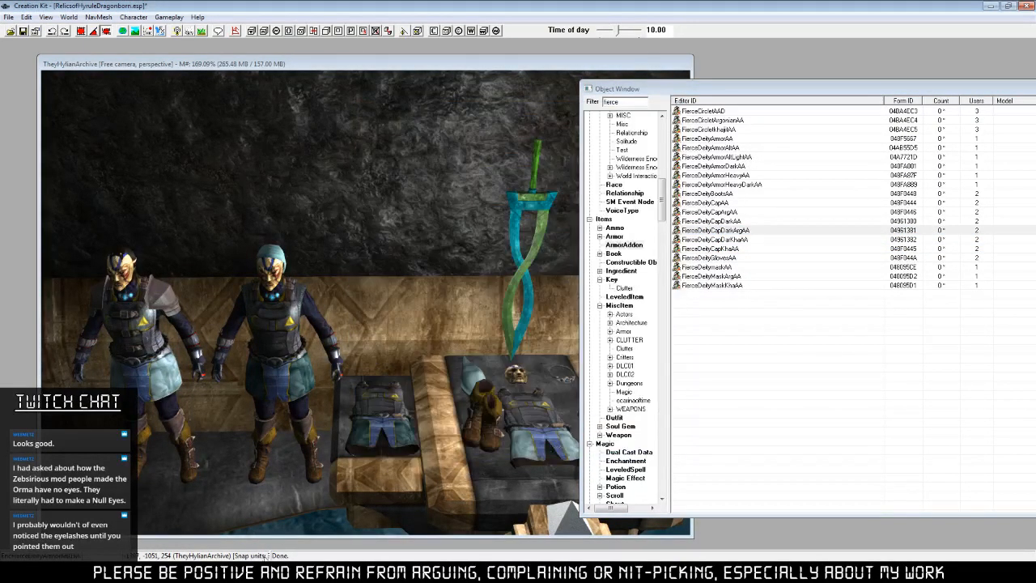
Add the line "Fixed Dark variant of Fierce Deity's Cap on females and Khajiit" to the change log in Notepad, then return to the Creation Kit.
key("alt+Tab")
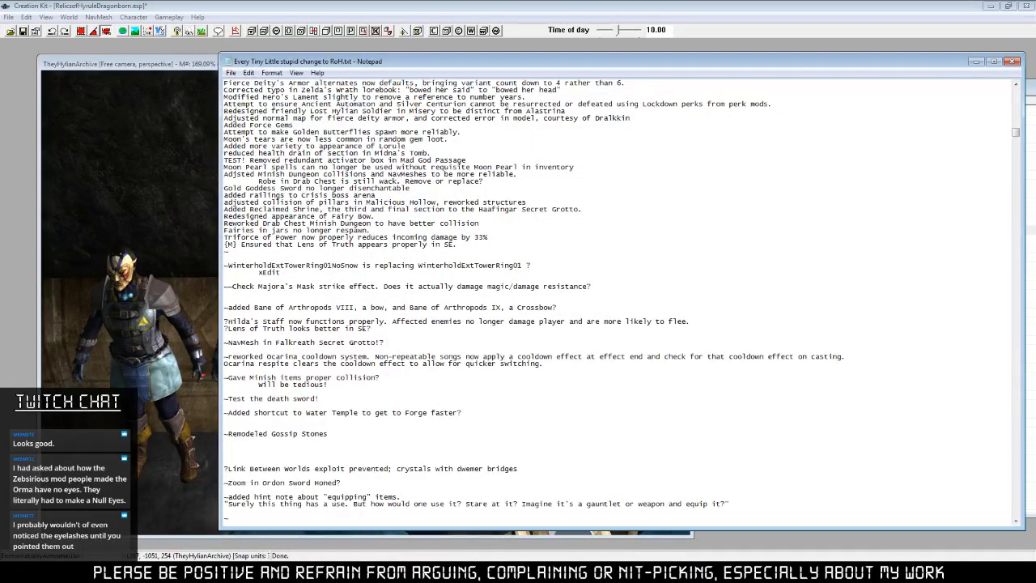
type("ixed F")
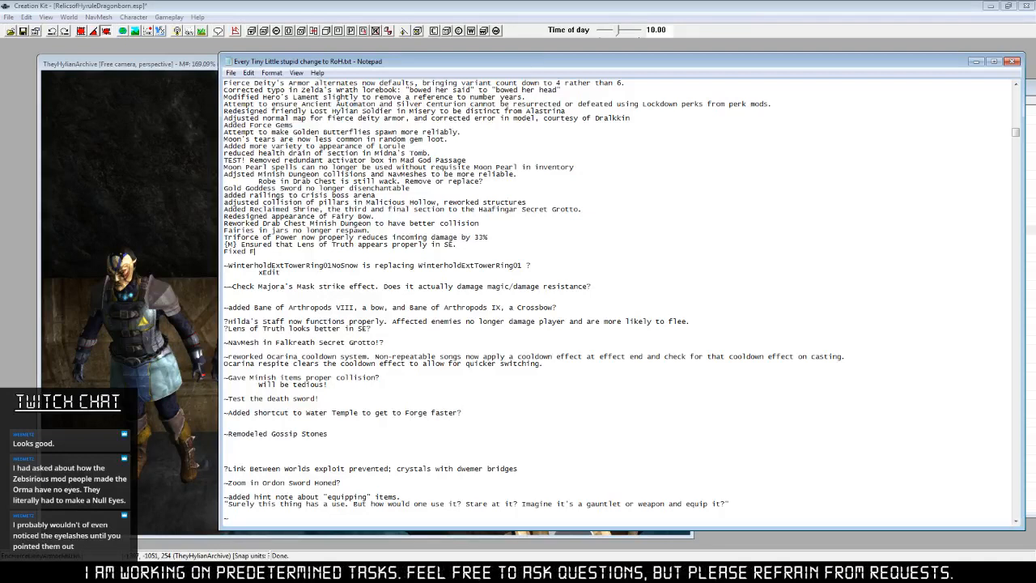
type("Dark variant of Fierce Deity's Cap on females and")
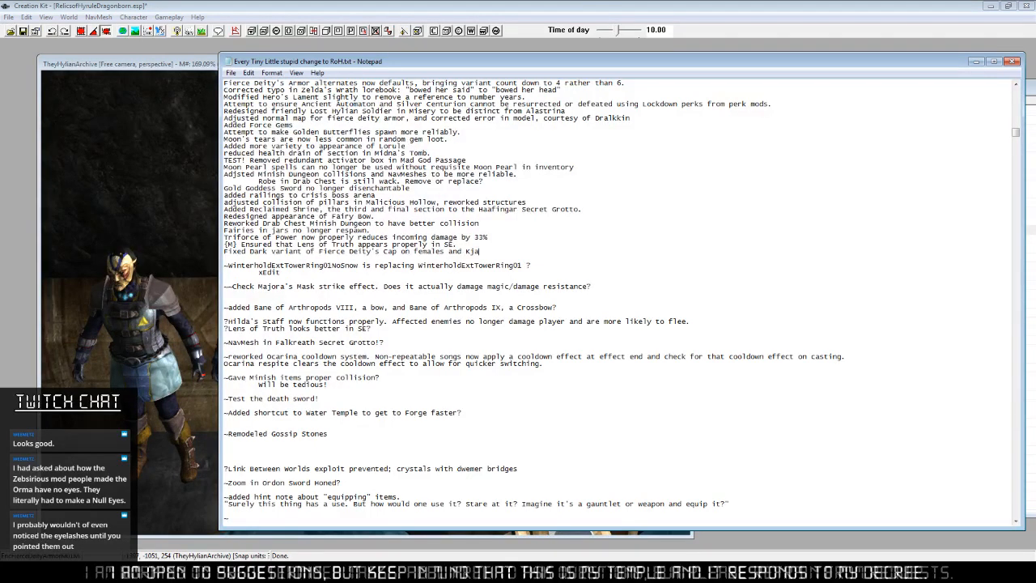
type("Khajiit")
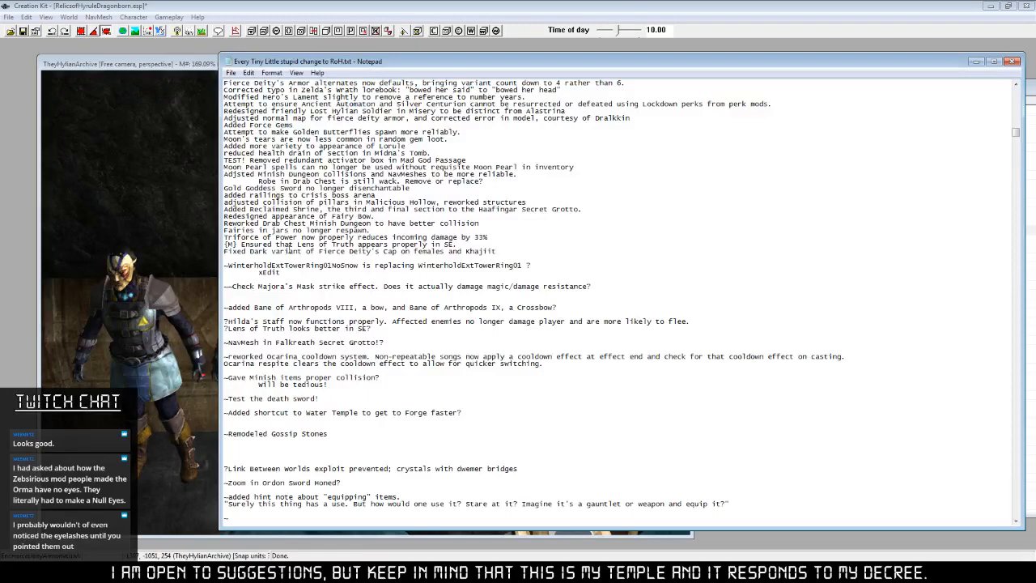
left_click(176, 62)
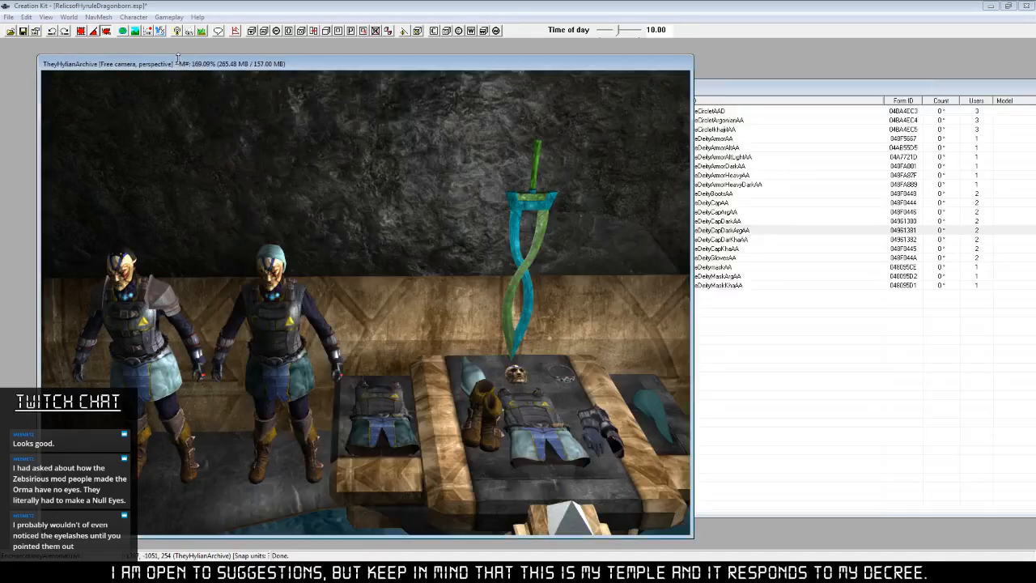
Search the HeadPart records for "mann" and for "face".
left_click(859, 89)
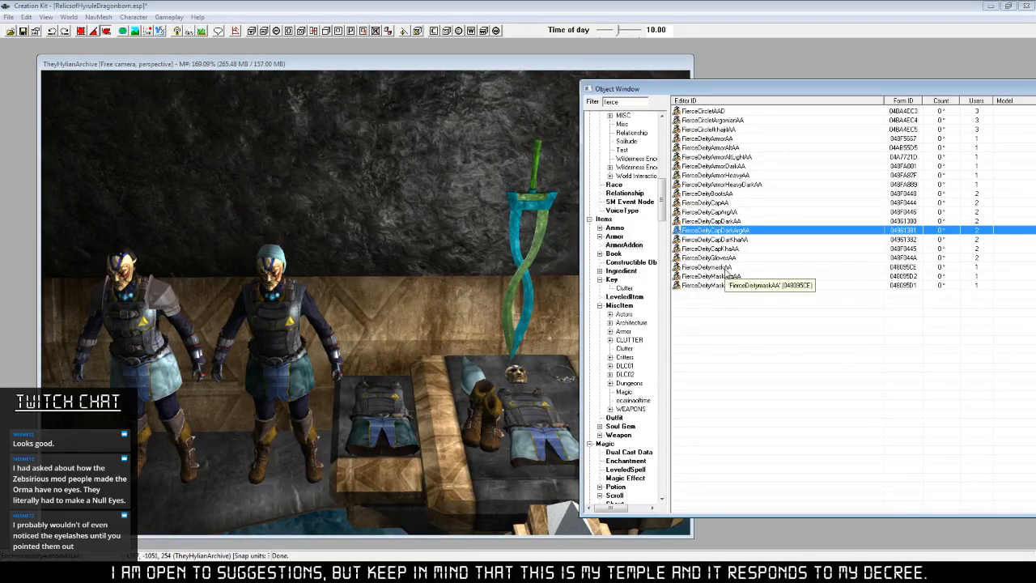
middle_click_drag(435, 385, 416, 375)
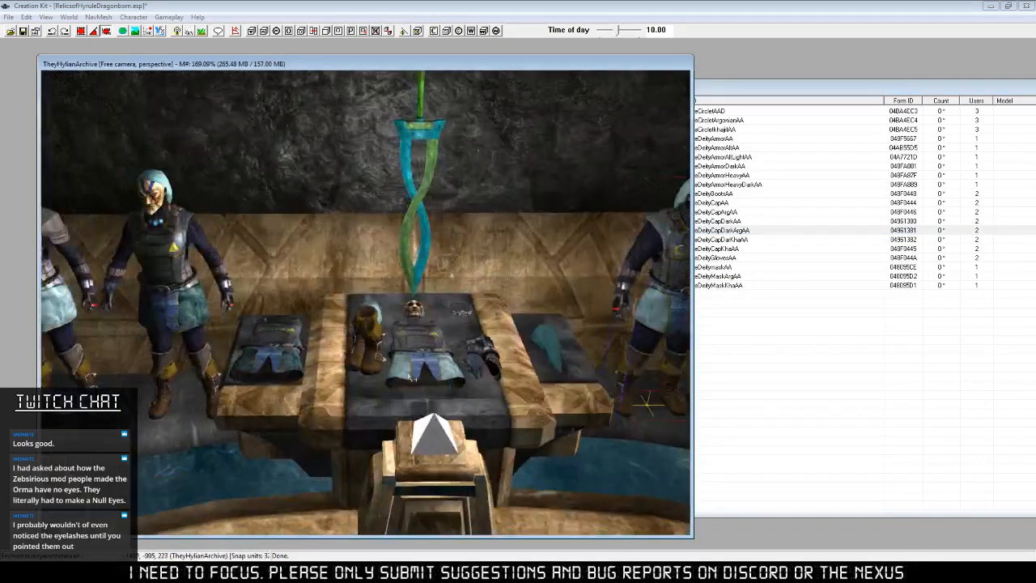
left_click(821, 92)
left_click(628, 186)
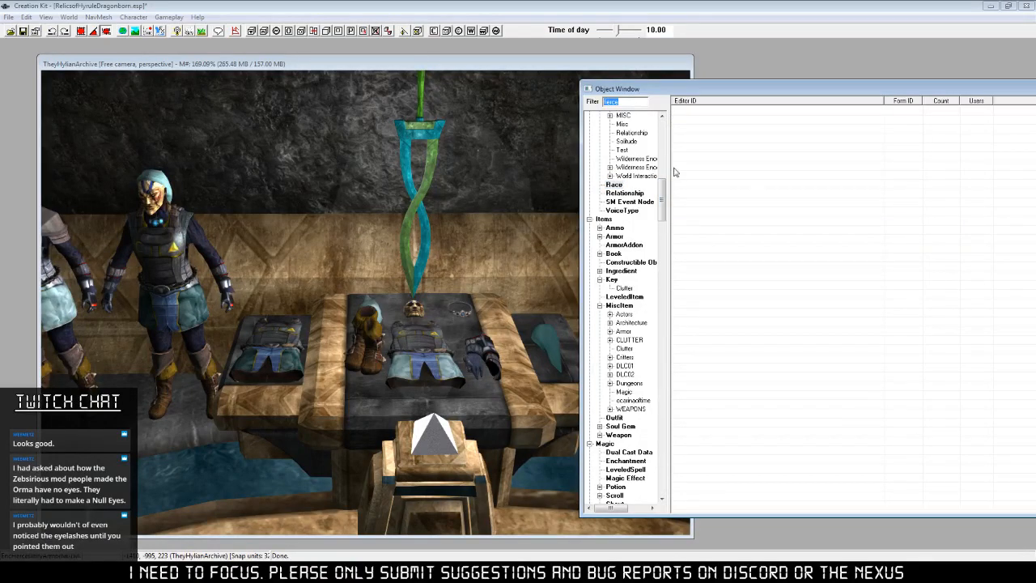
left_click_drag(665, 204, 665, 147)
left_click(626, 314)
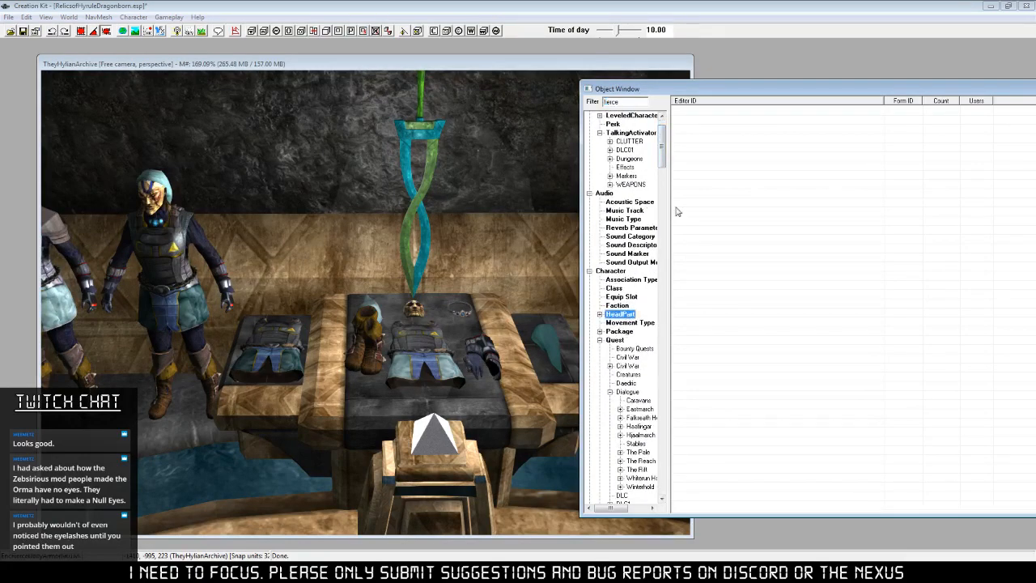
left_click_drag(640, 100, 590, 101)
type("m")
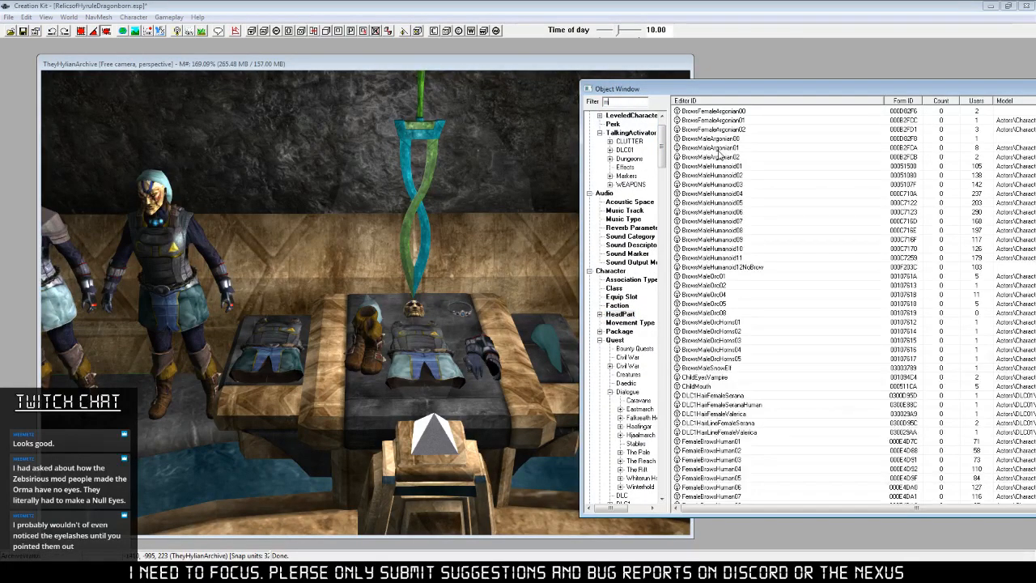
type("ann")
left_click(724, 111)
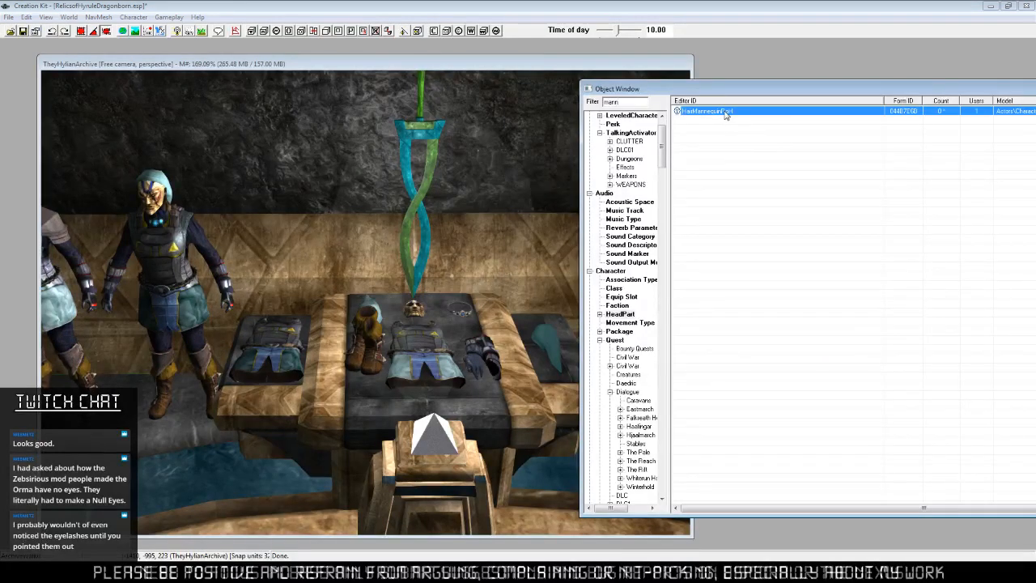
right_click(725, 111)
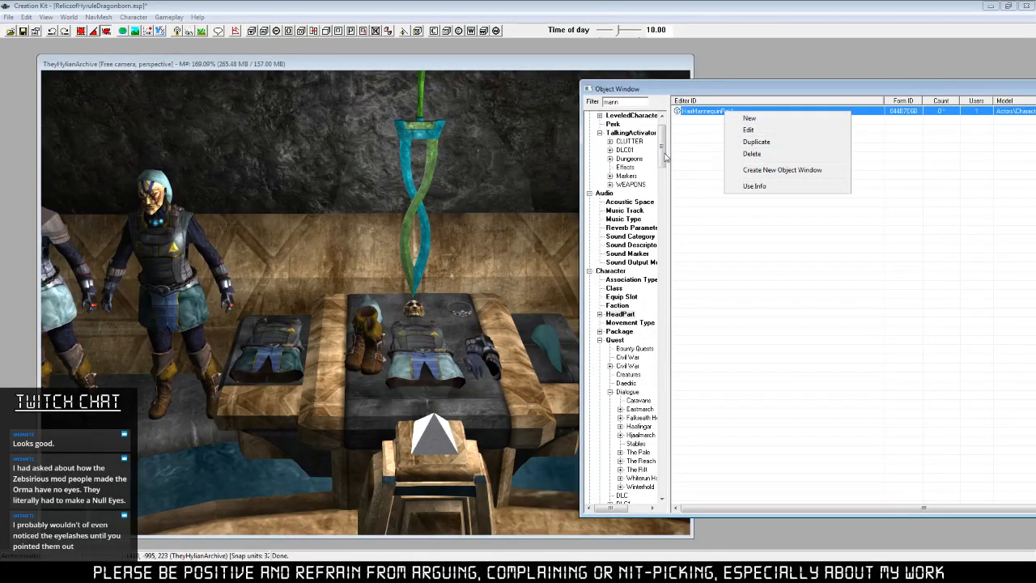
left_click_drag(634, 103, 590, 102)
type("d")
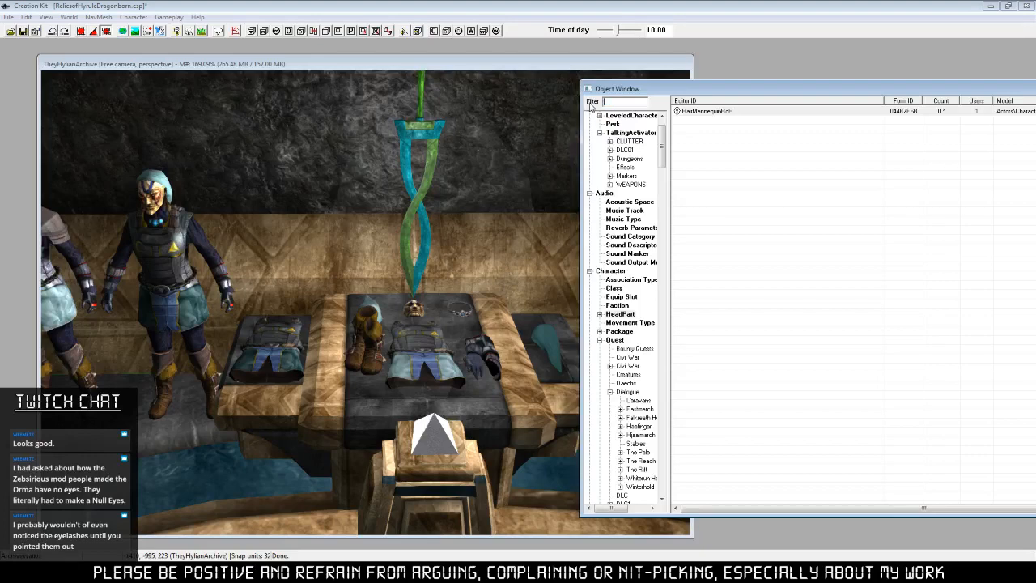
type("ace")
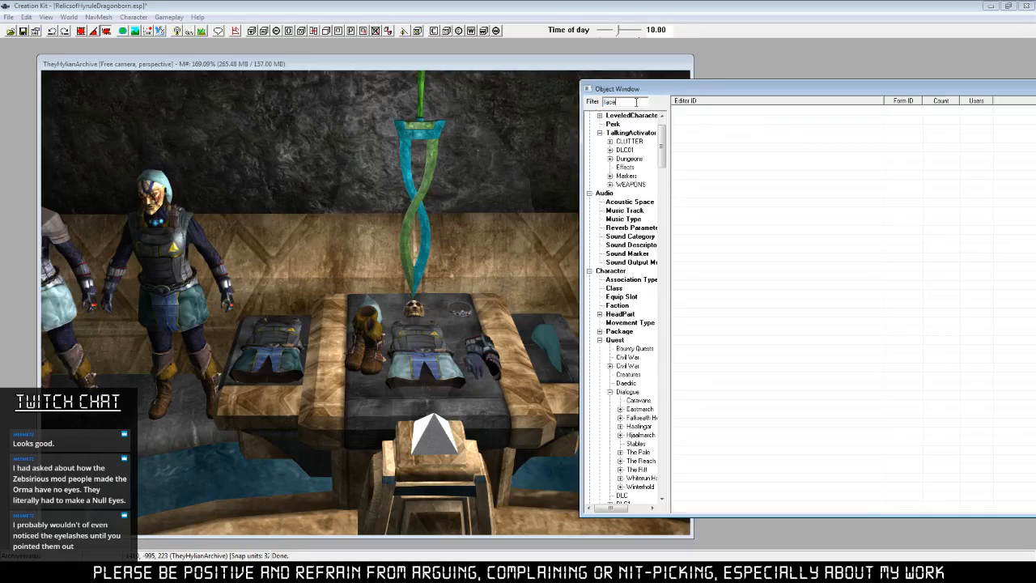
Filter the Race records by "mann" and open MannequinRaceArchiveRoH.
left_click_drag(636, 102, 562, 104)
left_click_drag(661, 147, 661, 193)
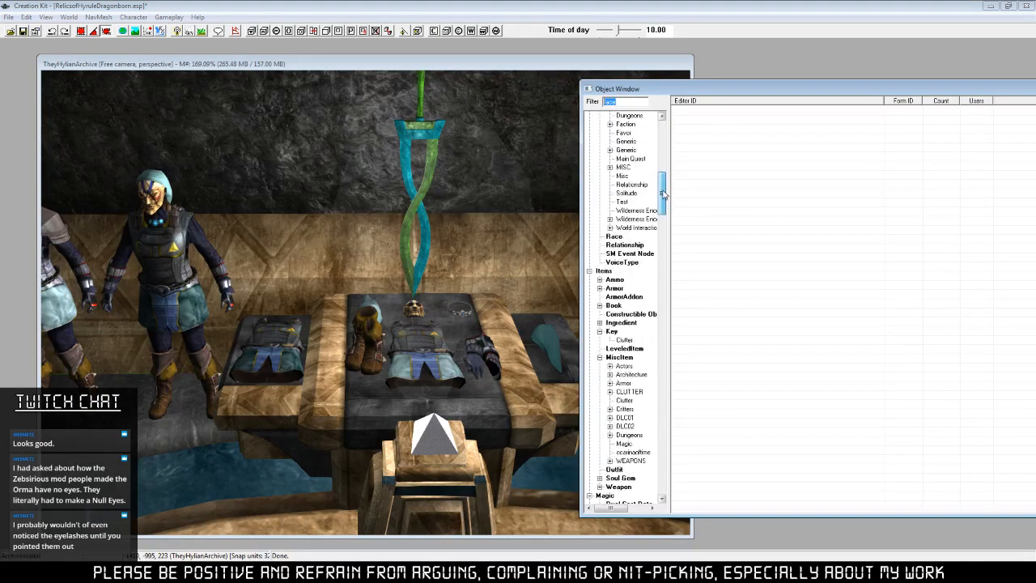
left_click(615, 237)
left_click_drag(638, 103, 531, 117)
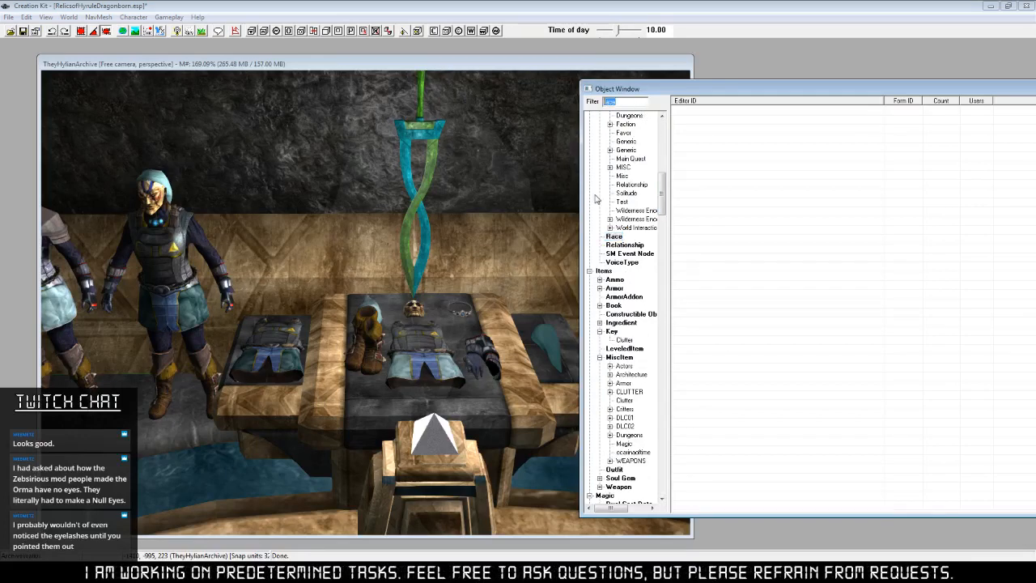
type("mann")
right_click(743, 113)
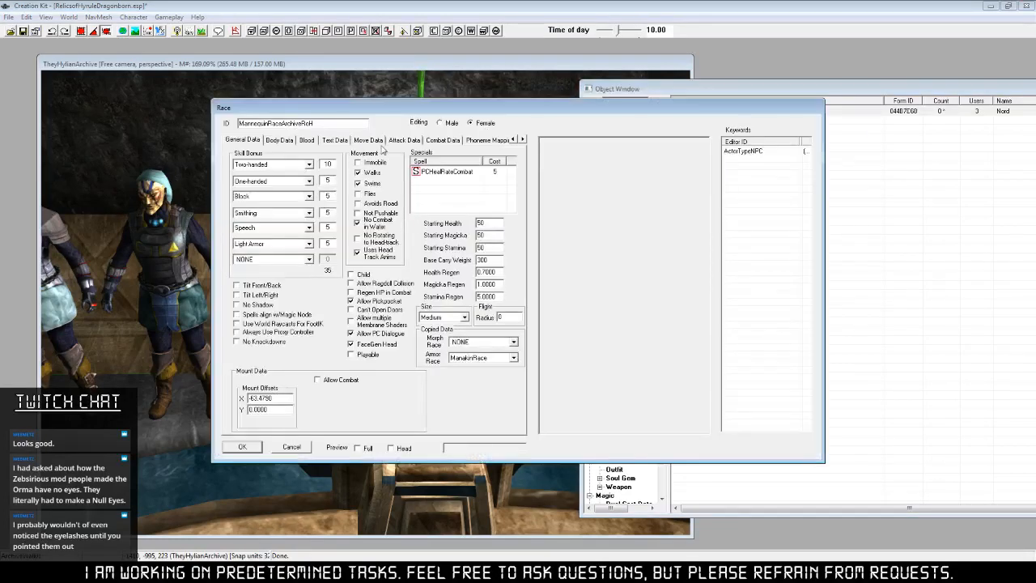
Examine the race's female face data, including which head part serves as its base face, and close the record without changes.
left_click(280, 140)
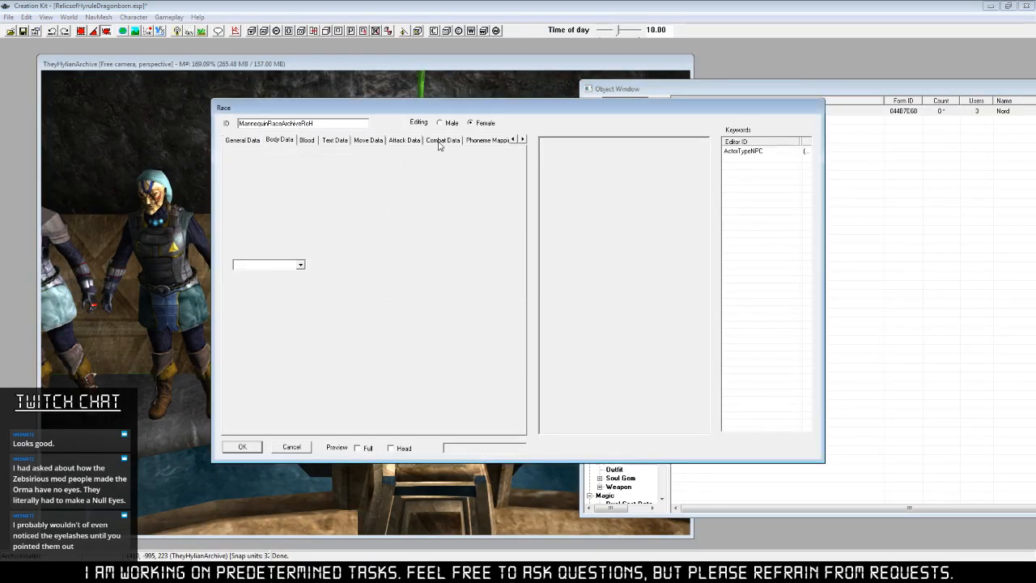
left_click(522, 140)
left_click(522, 139)
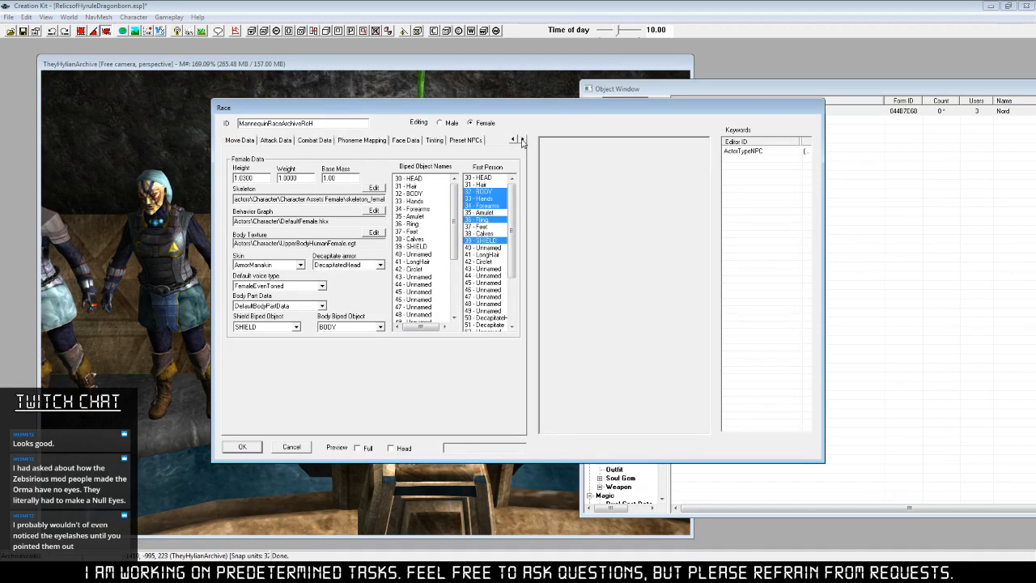
left_click(522, 139)
left_click(435, 140)
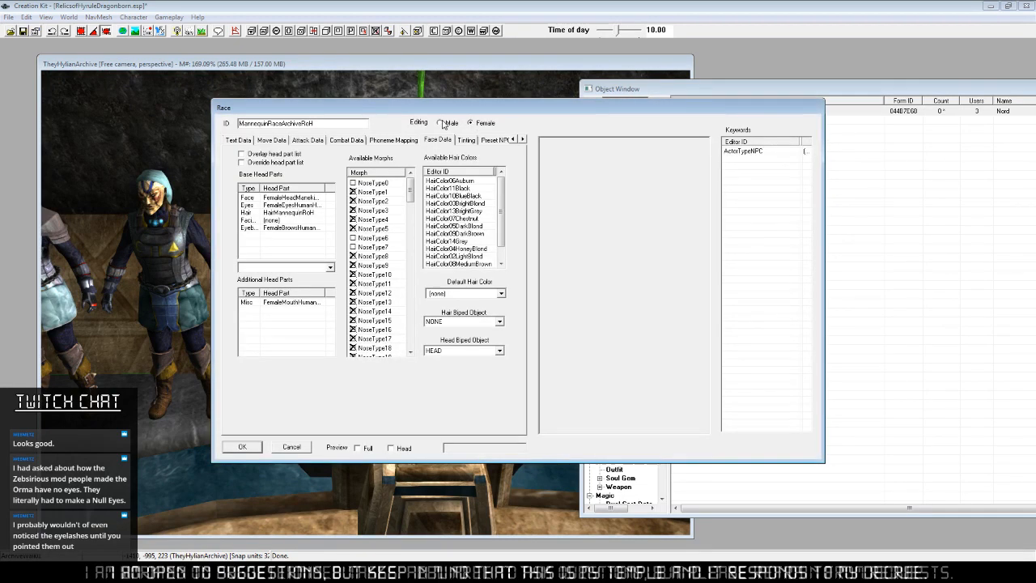
left_click(306, 198)
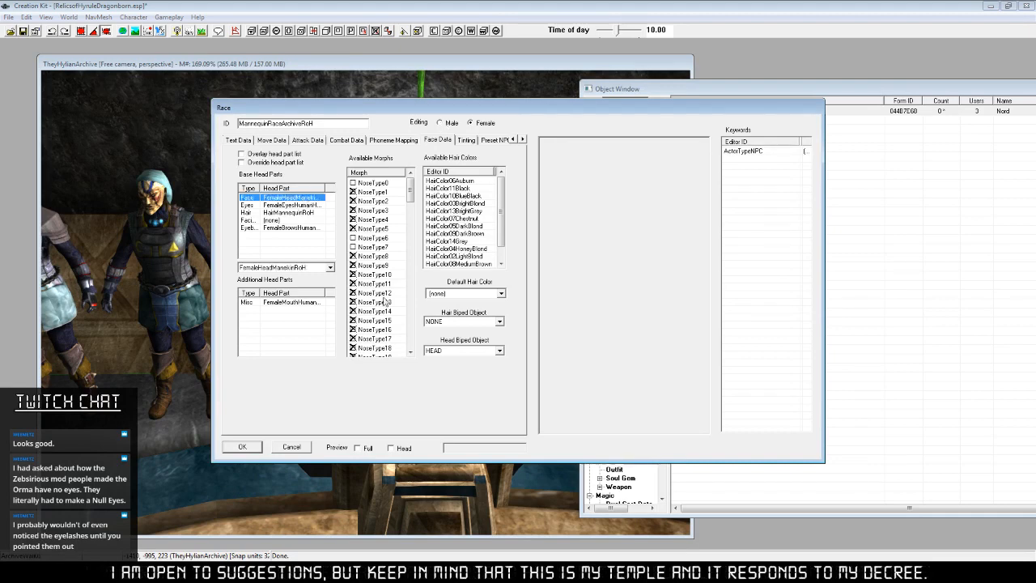
left_click(307, 449)
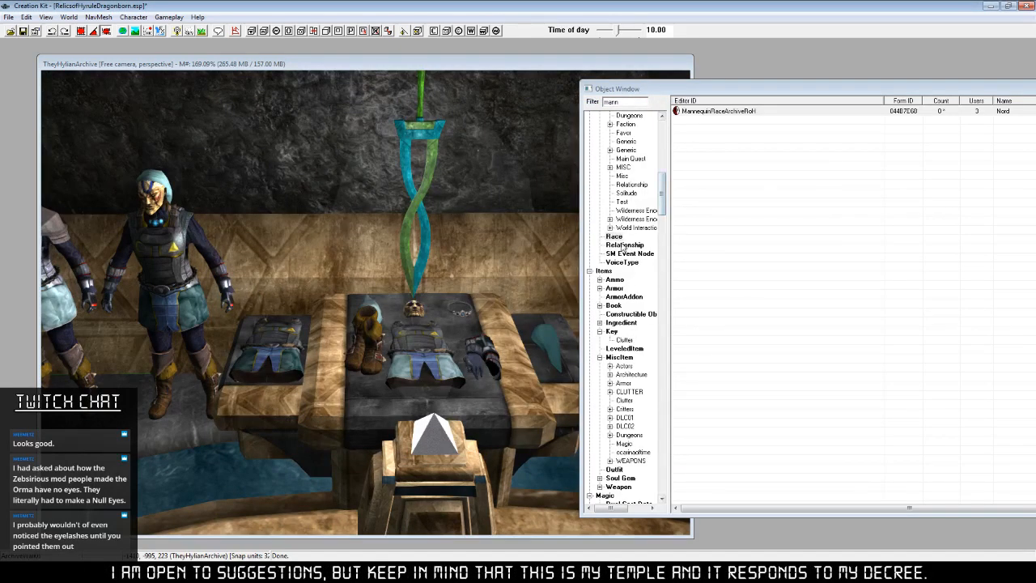
Filter the HeadPart records by "mane" to list the manekin heads.
left_click_drag(661, 208, 665, 171)
left_click(620, 185)
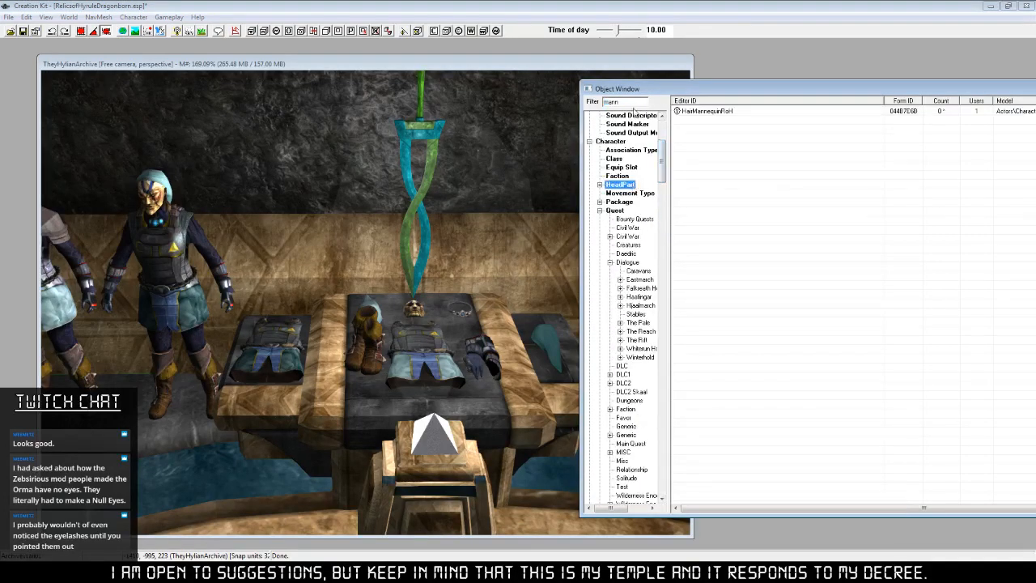
left_click(628, 102)
left_click_drag(628, 103, 495, 125)
type("ma")
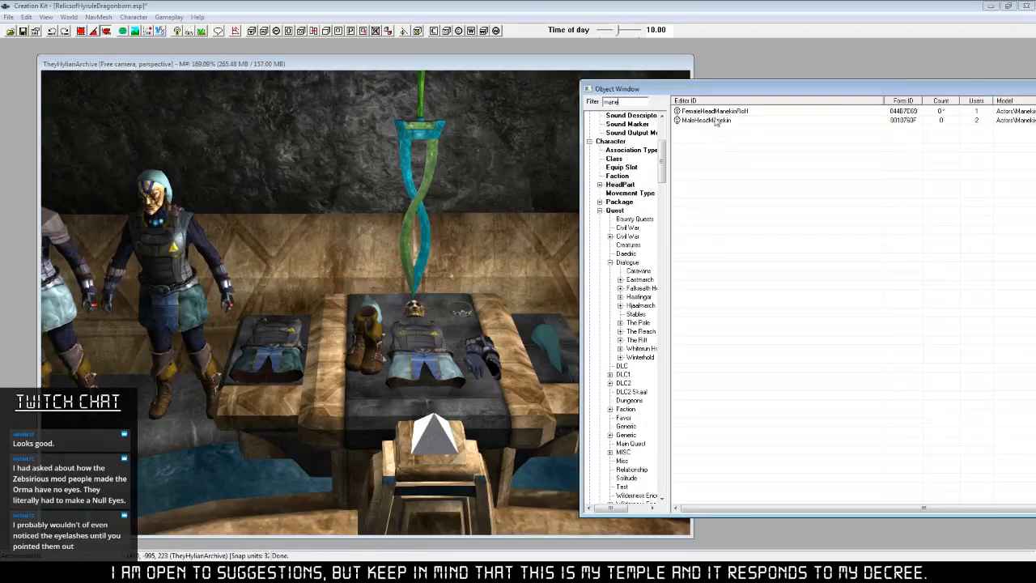
Rename the head part FemaleHeadManekinRoH to FemaleHeadMannequinRoH.
double_click(720, 113)
left_click(733, 111)
key("BackSpace")
key("BackSpace")
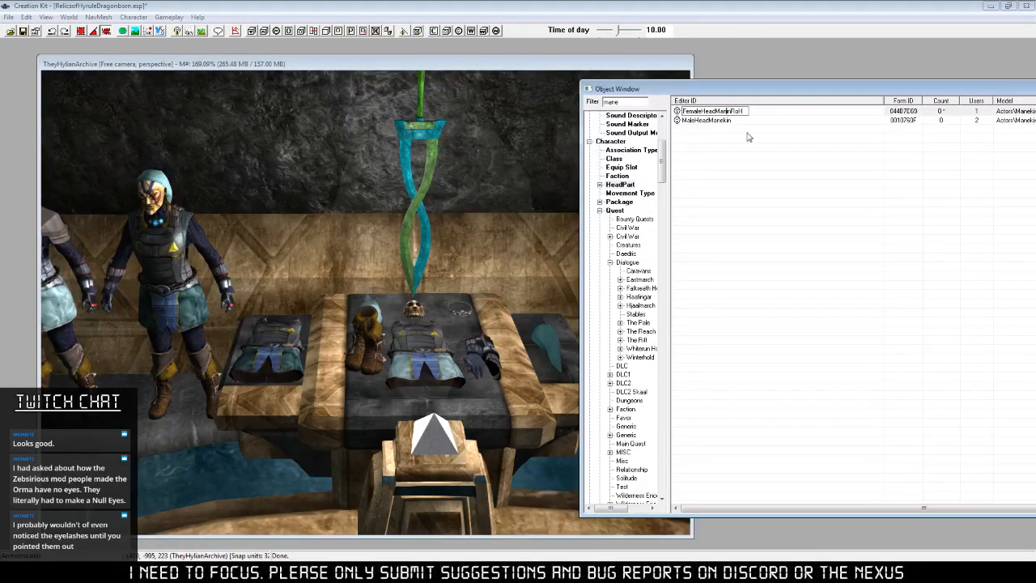
type("nequ")
key("Return")
left_click(555, 322)
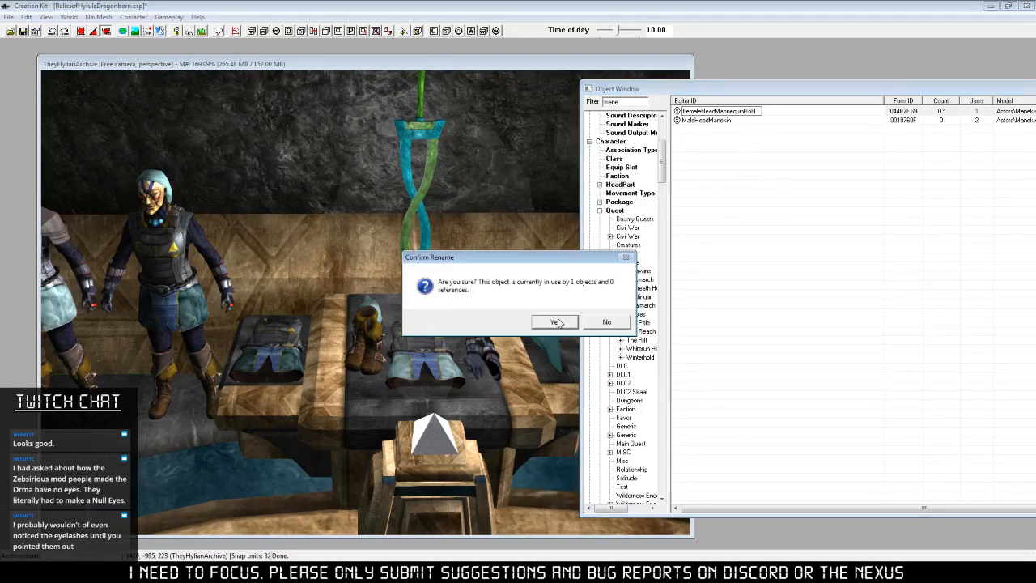
left_click(577, 320)
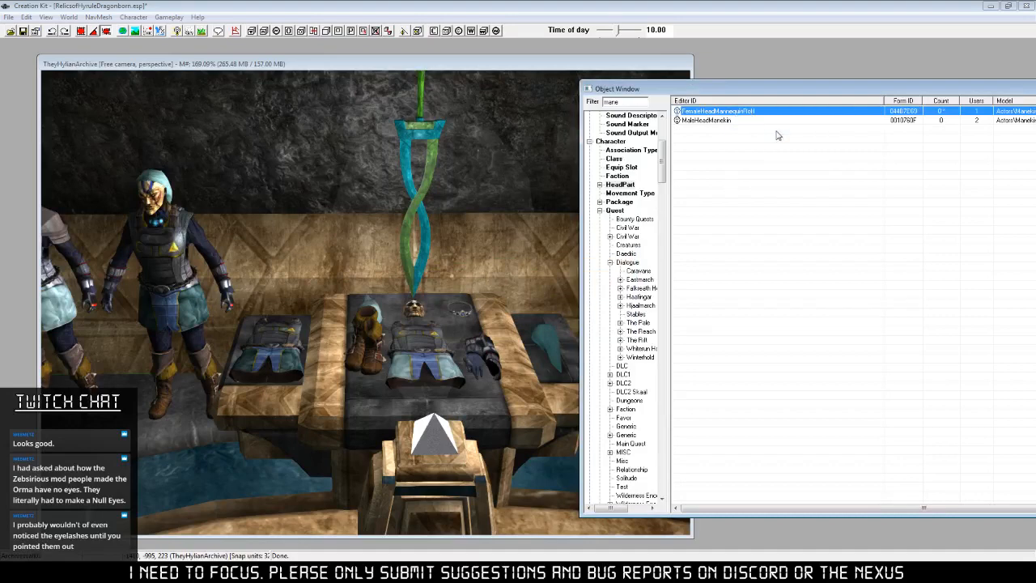
Open the FemaleHeadMannequinRoH record and inspect its model path.
key("Return")
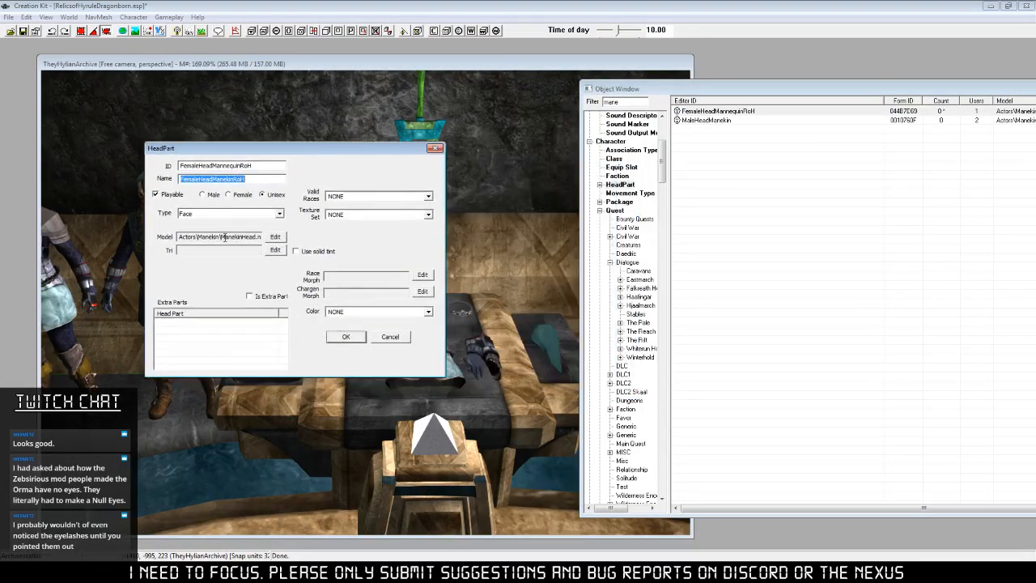
left_click_drag(195, 237, 350, 273)
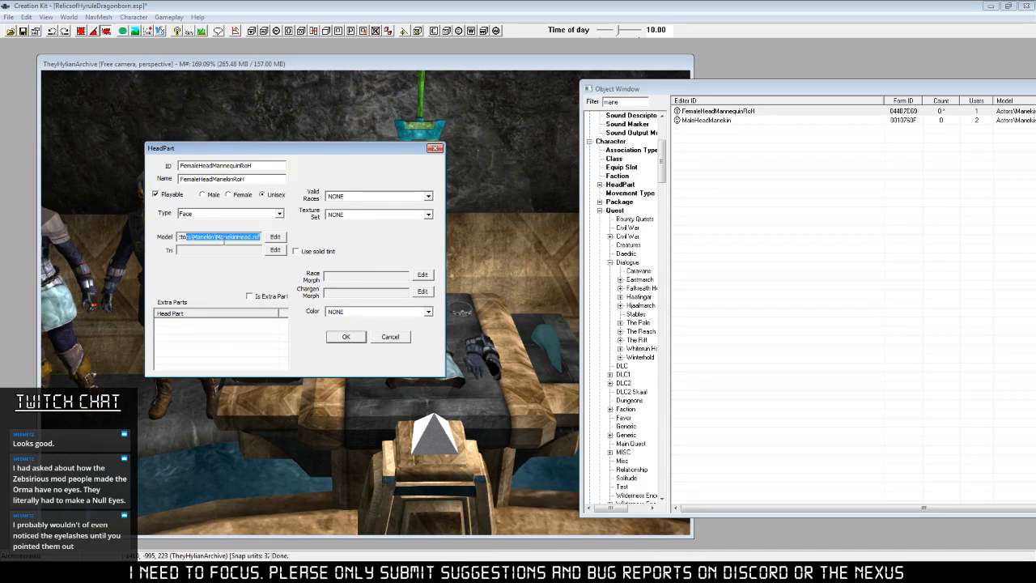
left_click_drag(224, 240, 180, 237)
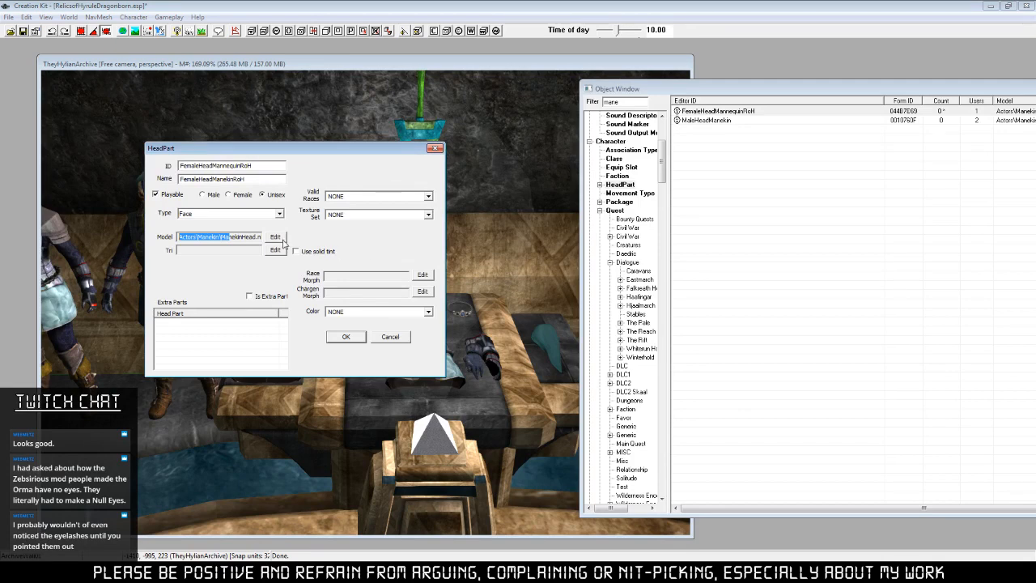
Filter the head parts by "female" and open FemaleHeadImperial for comparison with the mannequin head.
double_click(619, 102)
type("he")
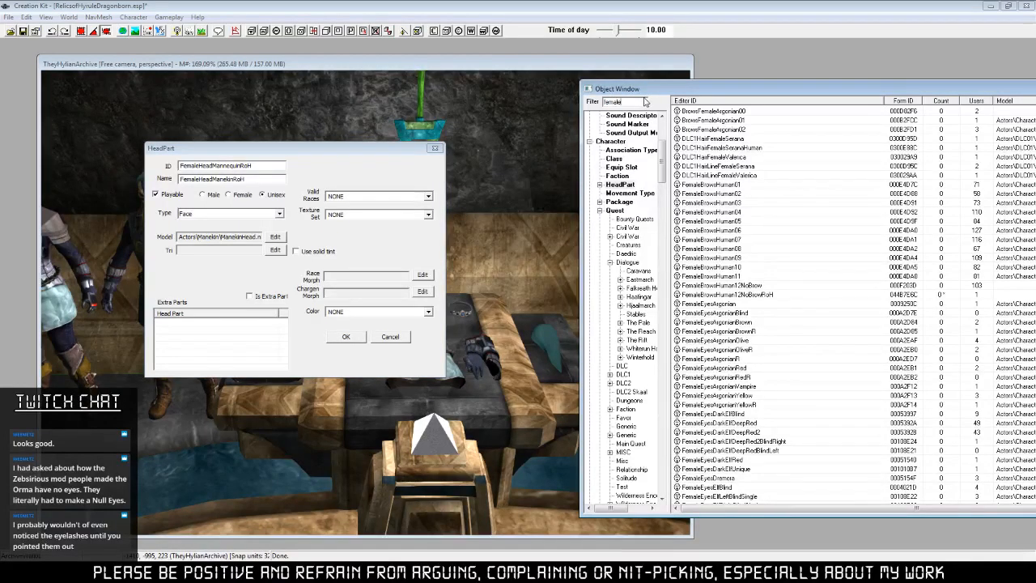
double_click(619, 102)
type("fa")
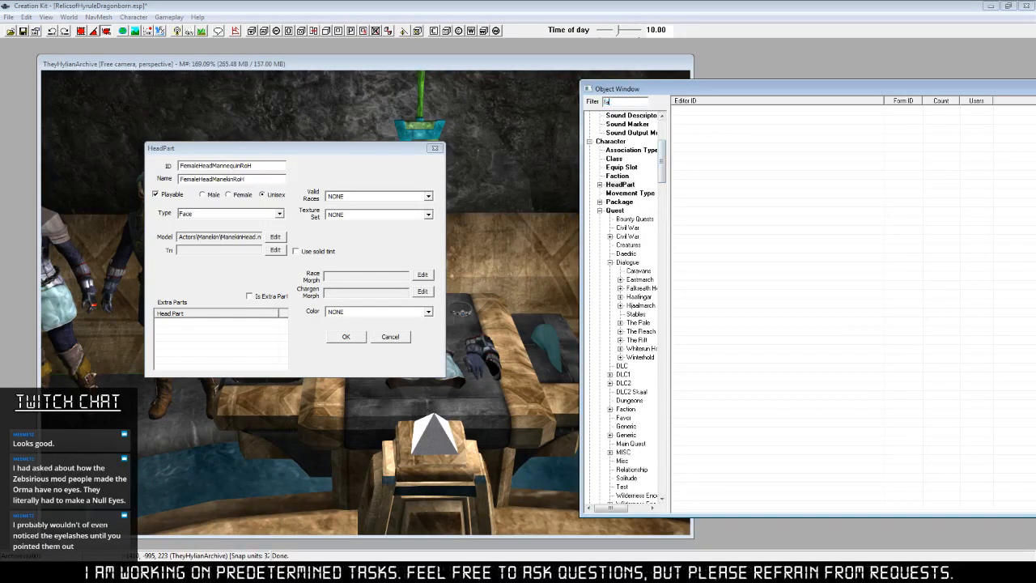
type("male")
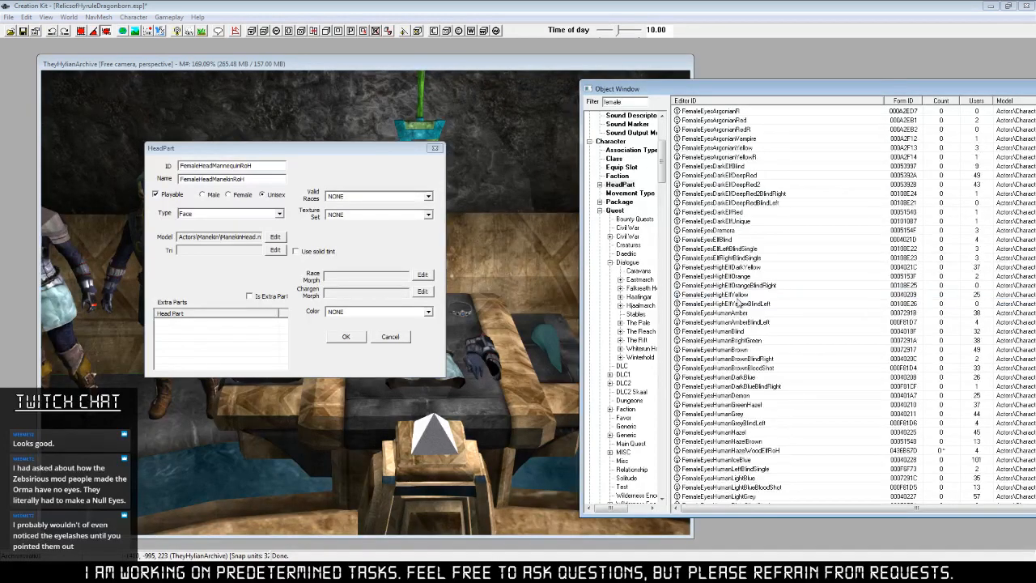
scroll(739, 302, "down", 20)
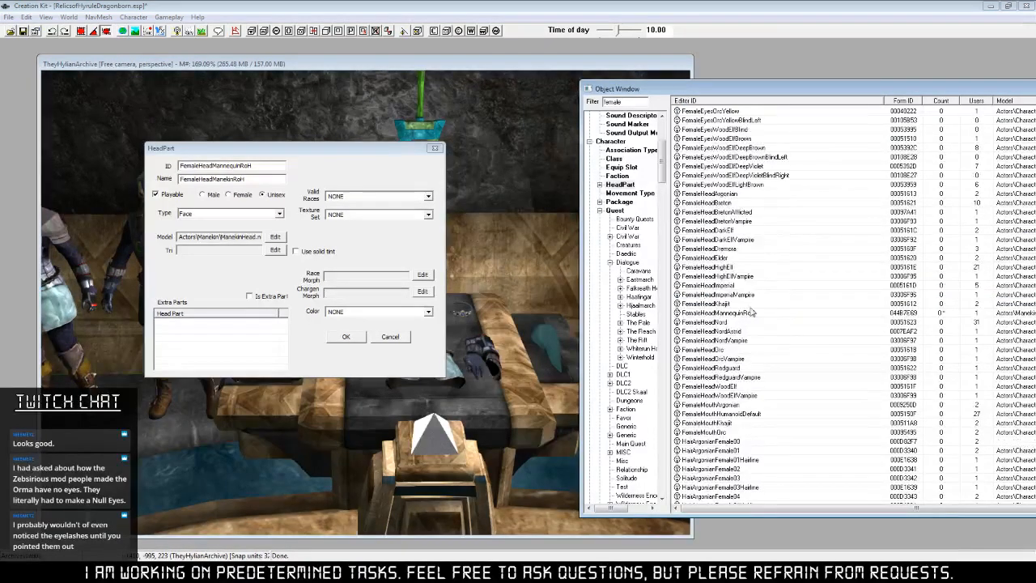
right_click(728, 285)
left_click(741, 301)
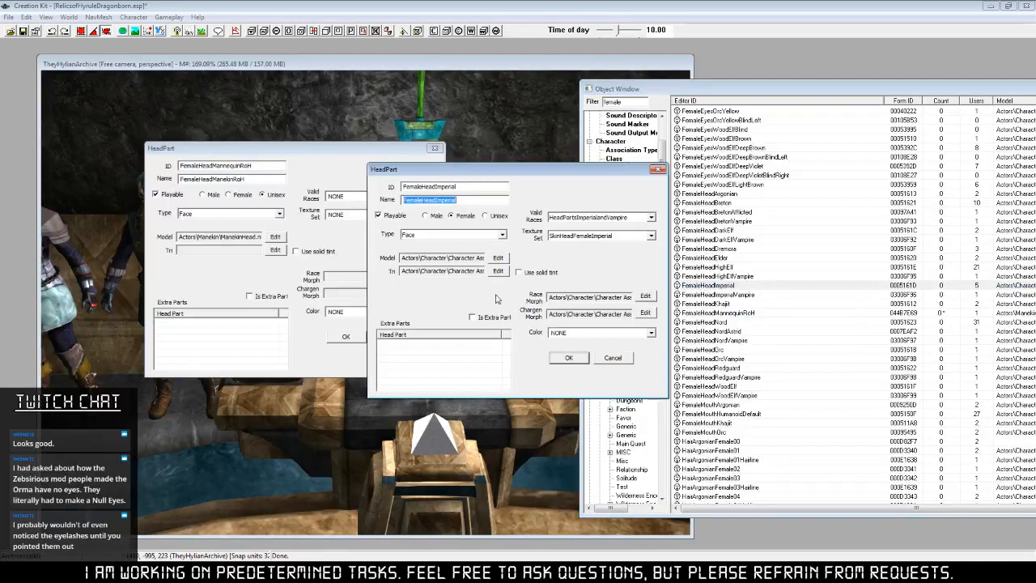
Inspect the full model and tri file paths of the FemaleHeadImperial head part.
left_click_drag(422, 259, 624, 258)
left_click_drag(429, 271, 669, 297)
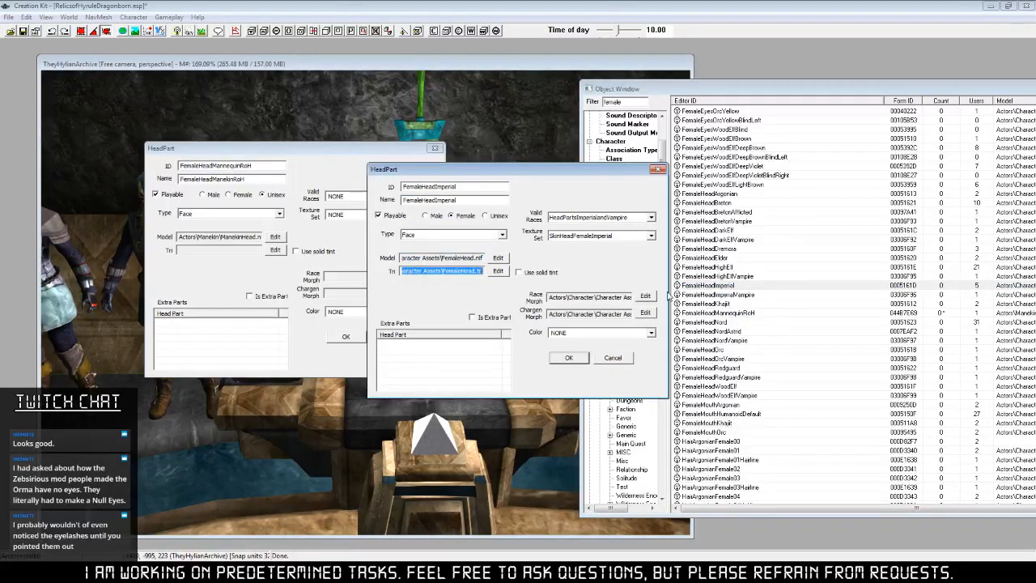
left_click_drag(423, 259, 577, 259)
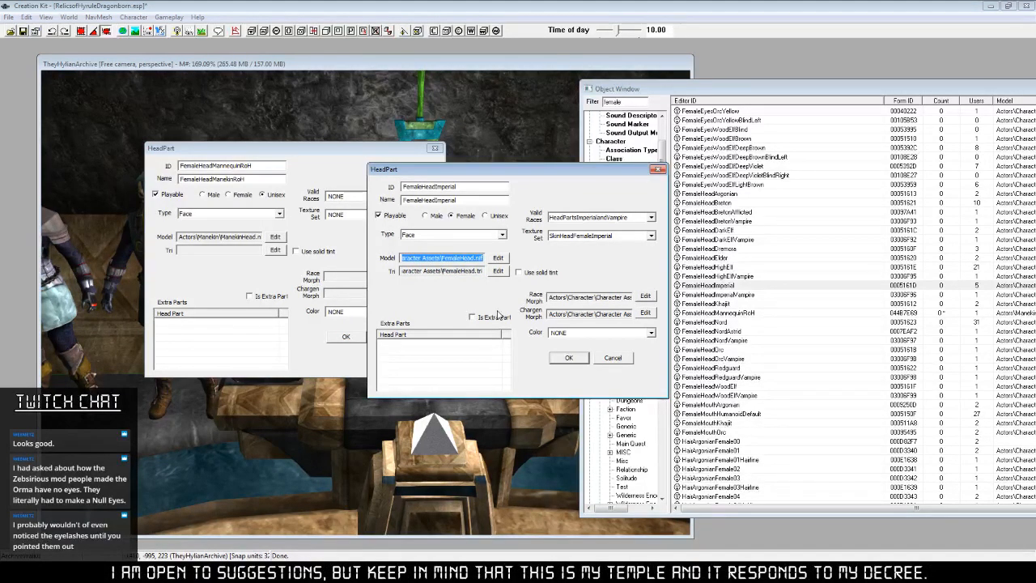
Switch to a new File Explorer window and open the skyrim Data folder under SteamApps\common on the D: drive.
key("alt+Tab")
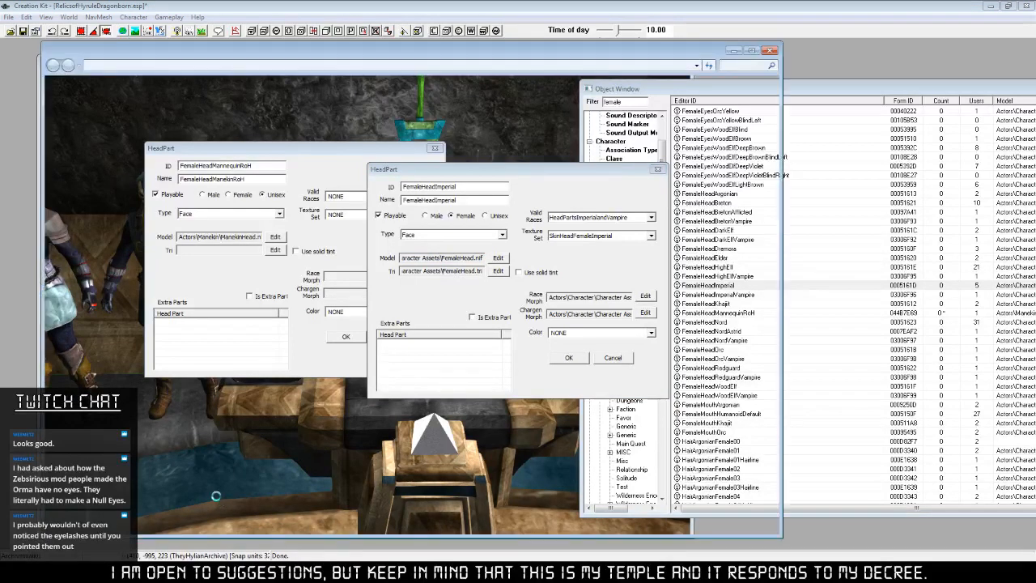
key("super+e")
left_click(108, 298)
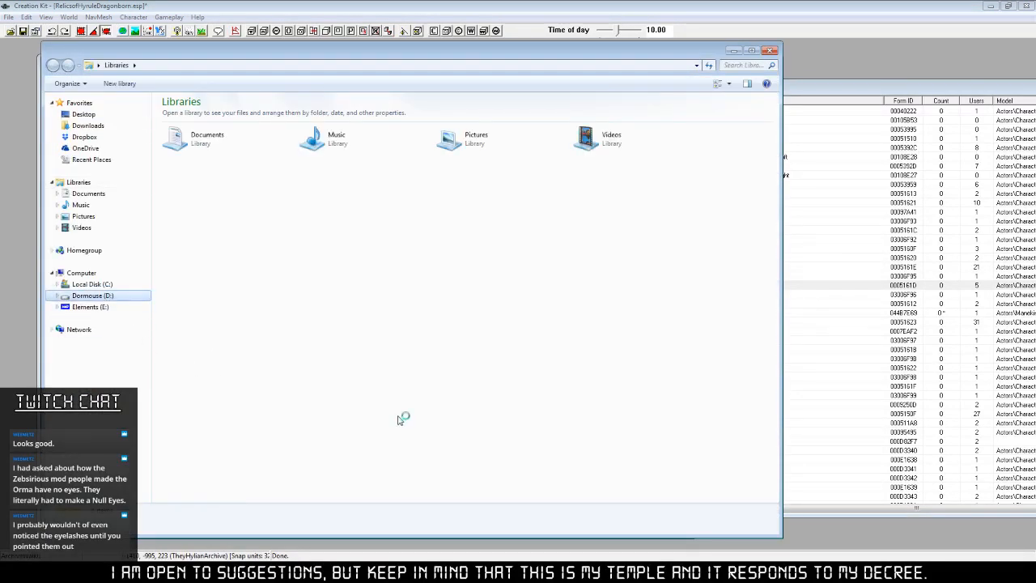
double_click(233, 468)
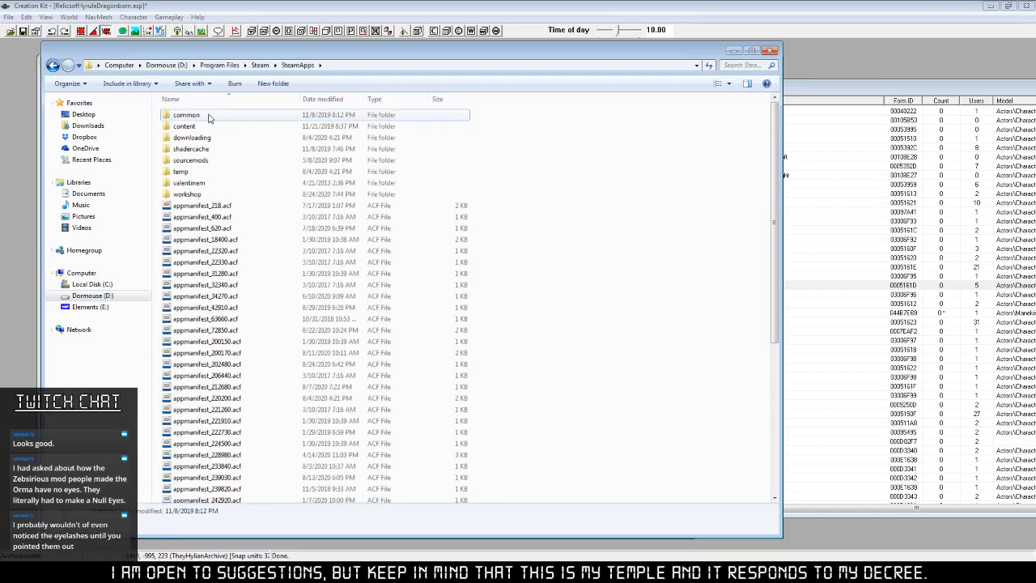
double_click(183, 111)
scroll(241, 443, "down", 15)
scroll(241, 443, "down", 1)
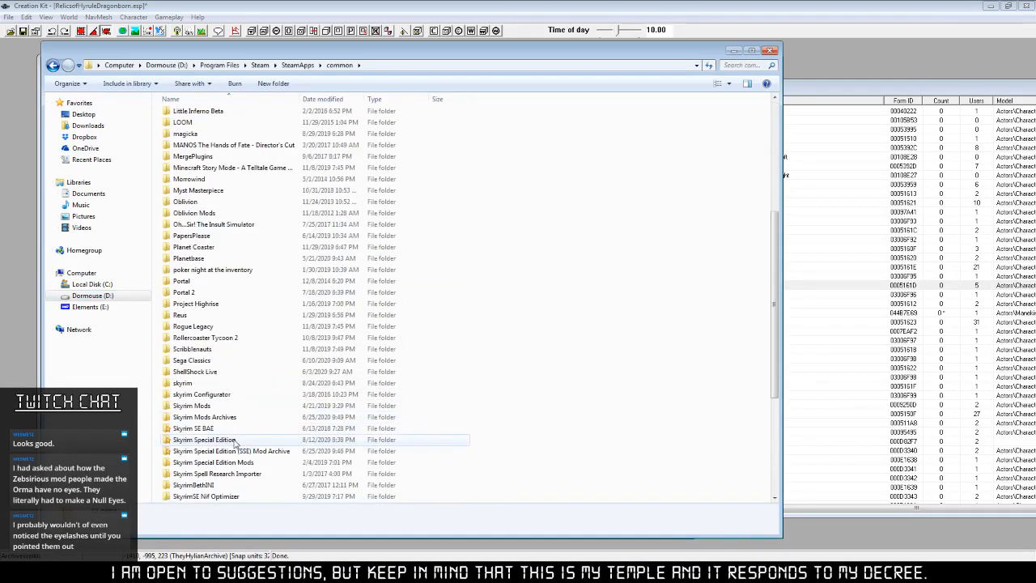
left_click(195, 387)
double_click(195, 387)
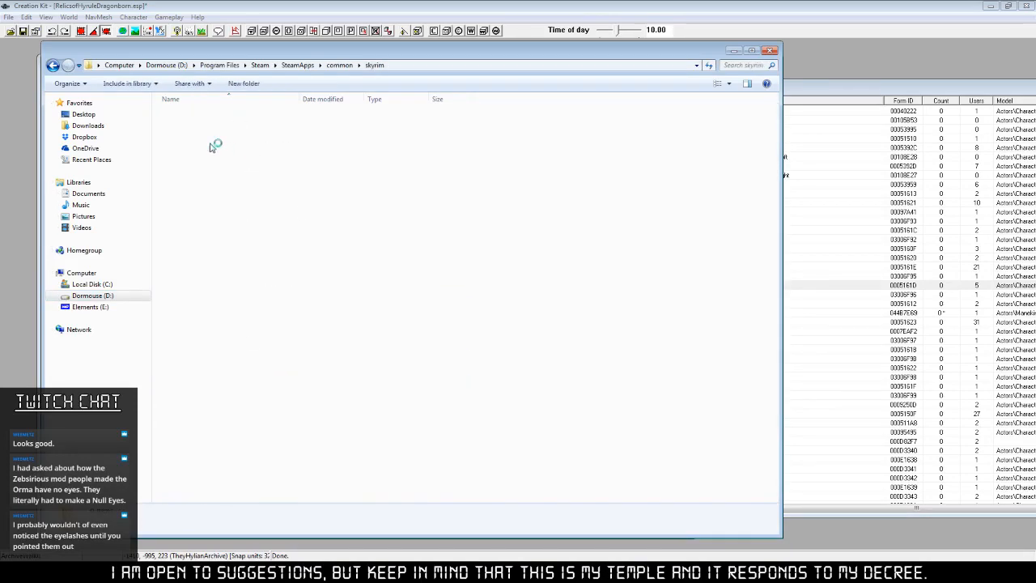
double_click(186, 134)
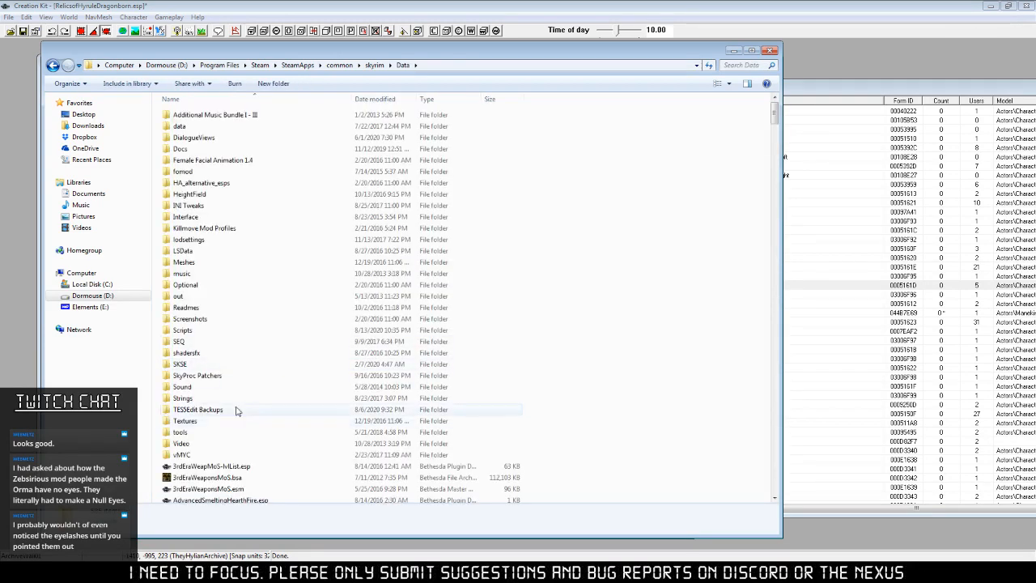
Return to the Creation Kit, close both HeadPart records without changes and save the plugin.
left_click(21, 32)
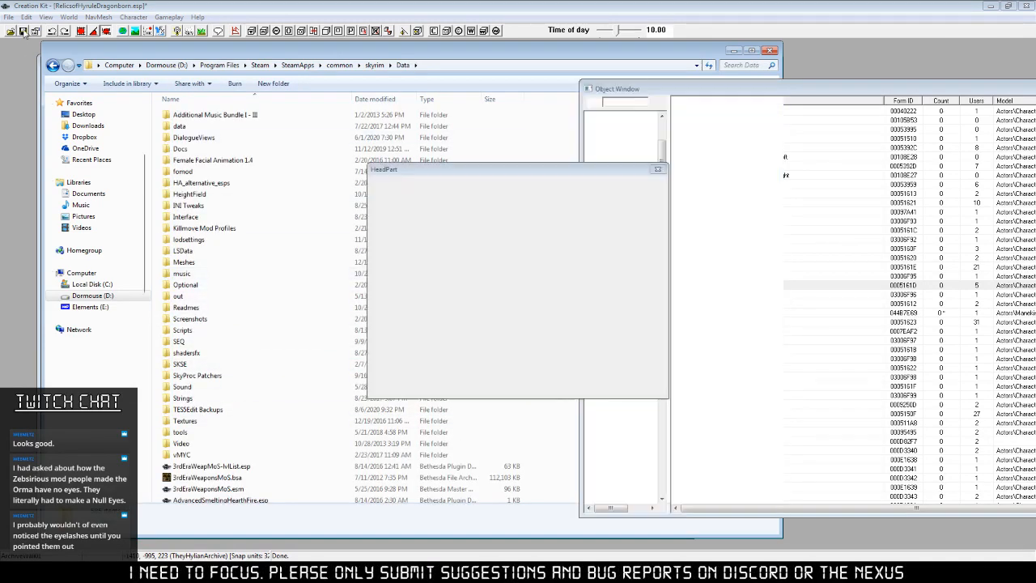
left_click(488, 370)
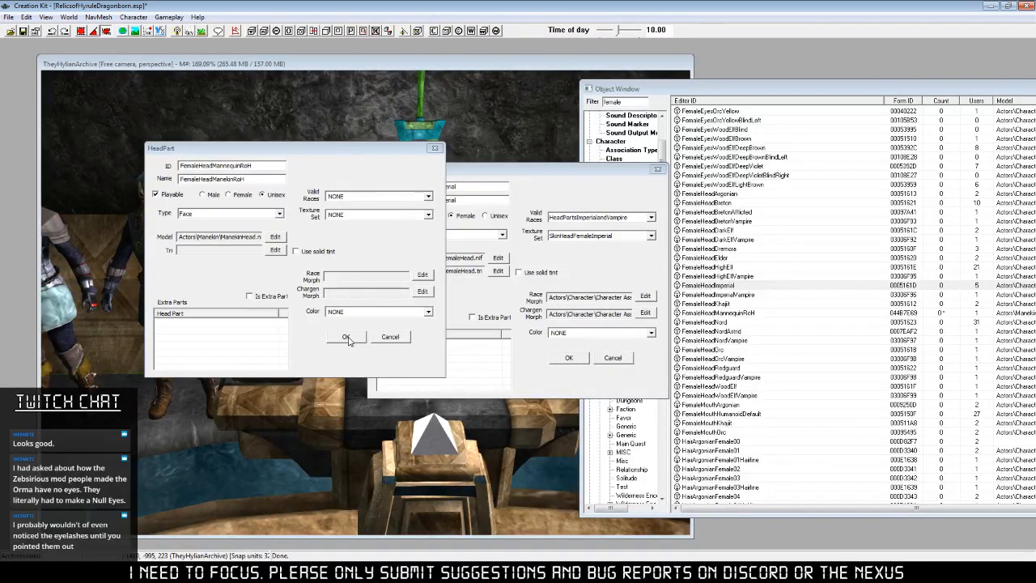
left_click(392, 337)
left_click(601, 361)
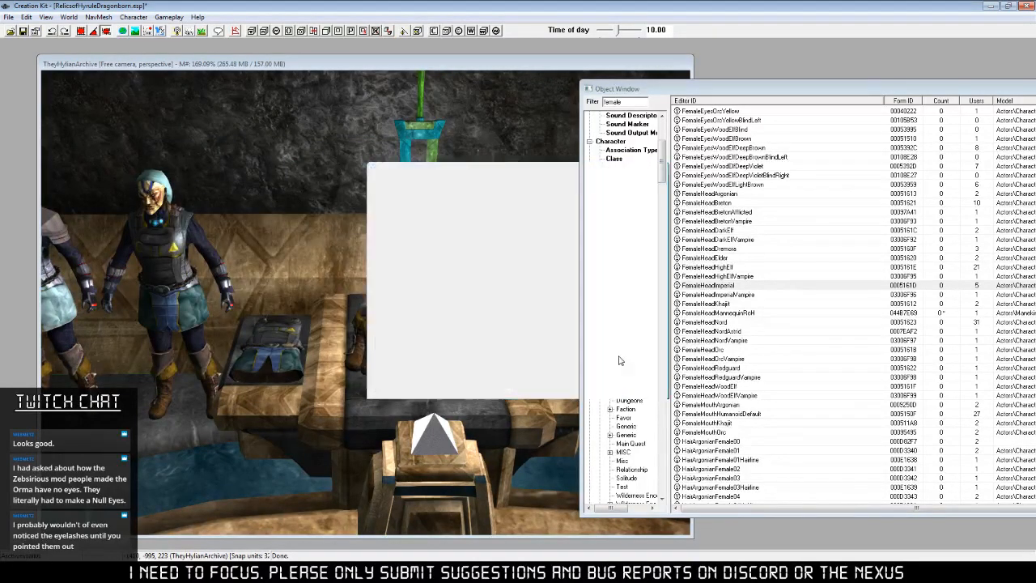
Switch back to the Data folder, find Skyrim - Meshes.bsa and open it in BSA Browser.
key("alt+Tab")
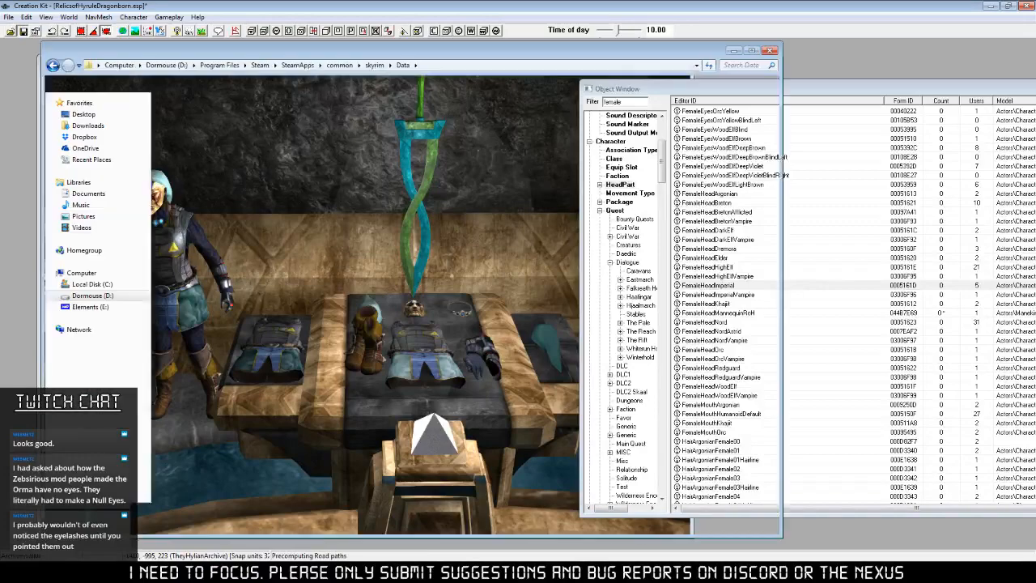
double_click(210, 262)
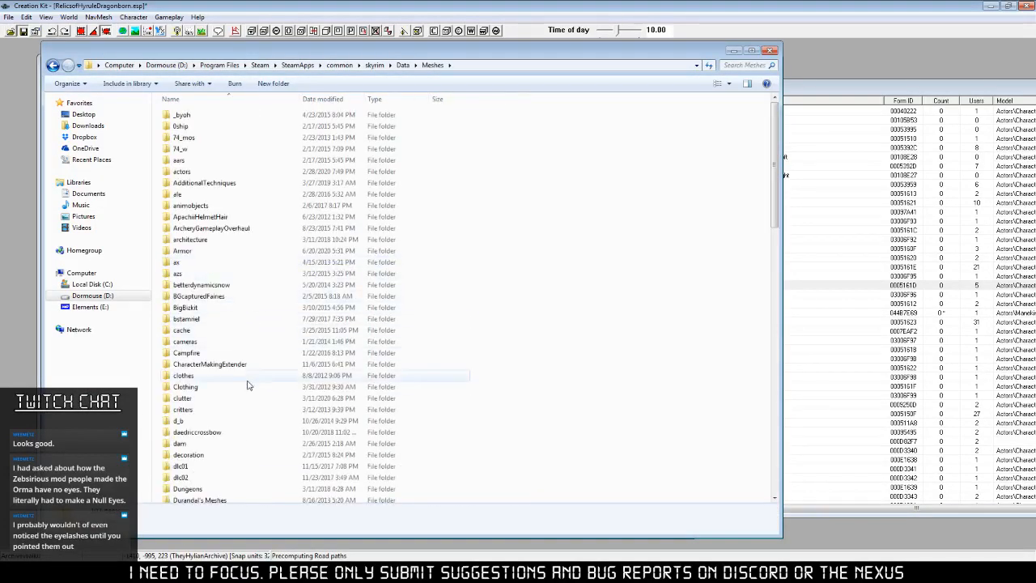
key("BackSpace")
scroll(234, 364, "down", 5)
left_click(231, 451)
type("sk")
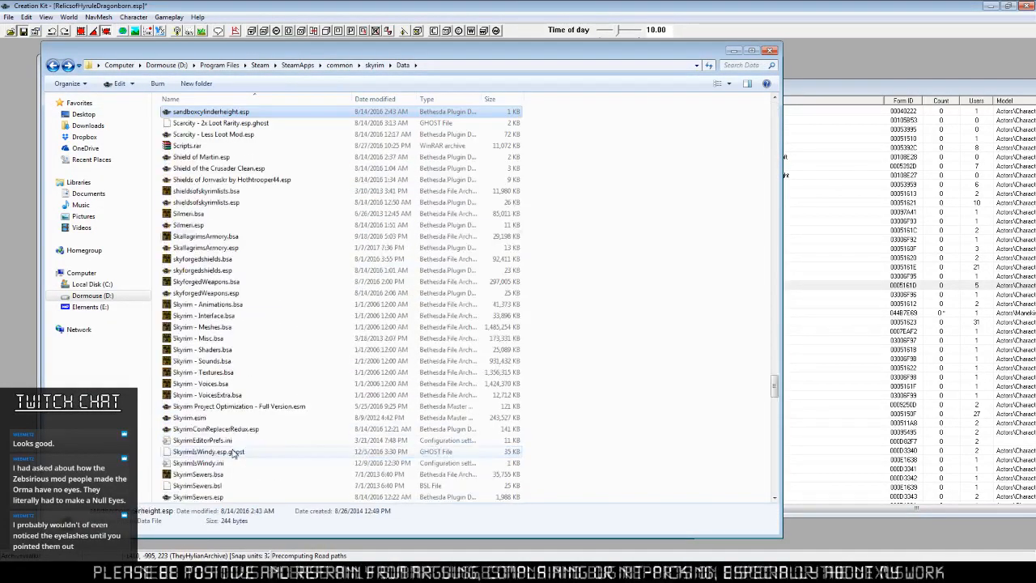
scroll(273, 476, "down", 14)
scroll(263, 468, "down", 14)
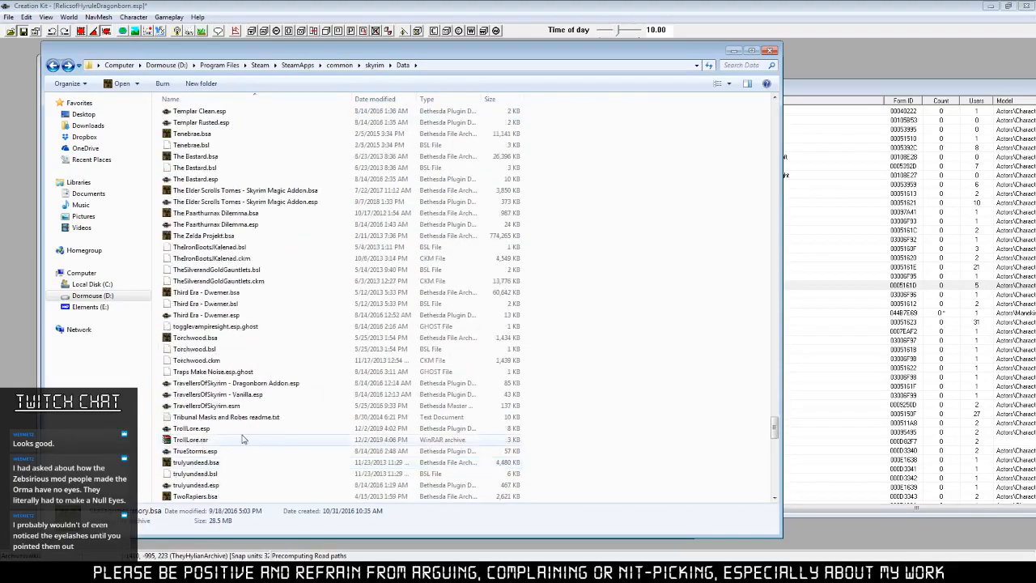
scroll(247, 445, "up", 13)
scroll(281, 429, "up", 12)
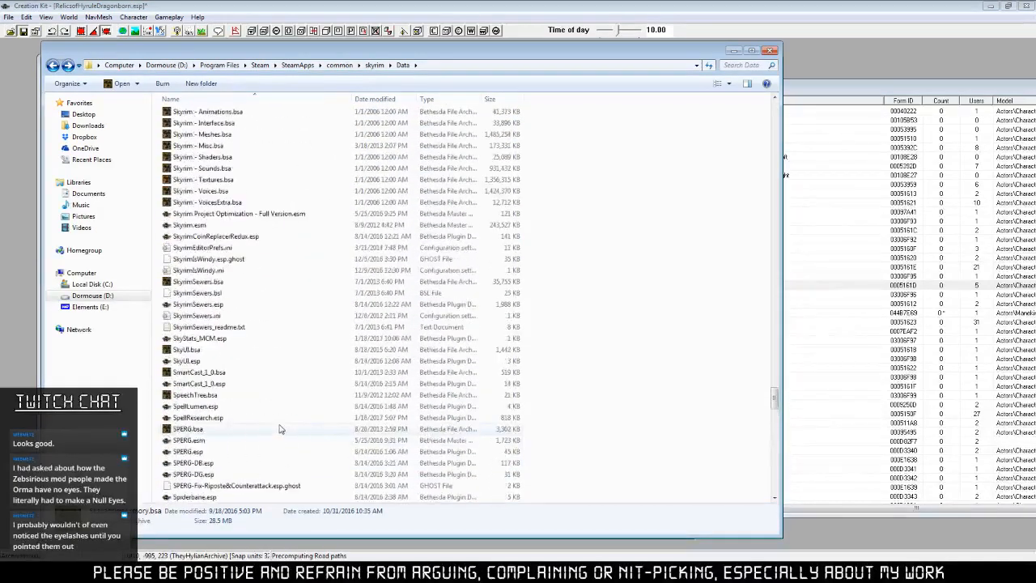
left_click(227, 236)
left_click_drag(228, 235, 374, 352)
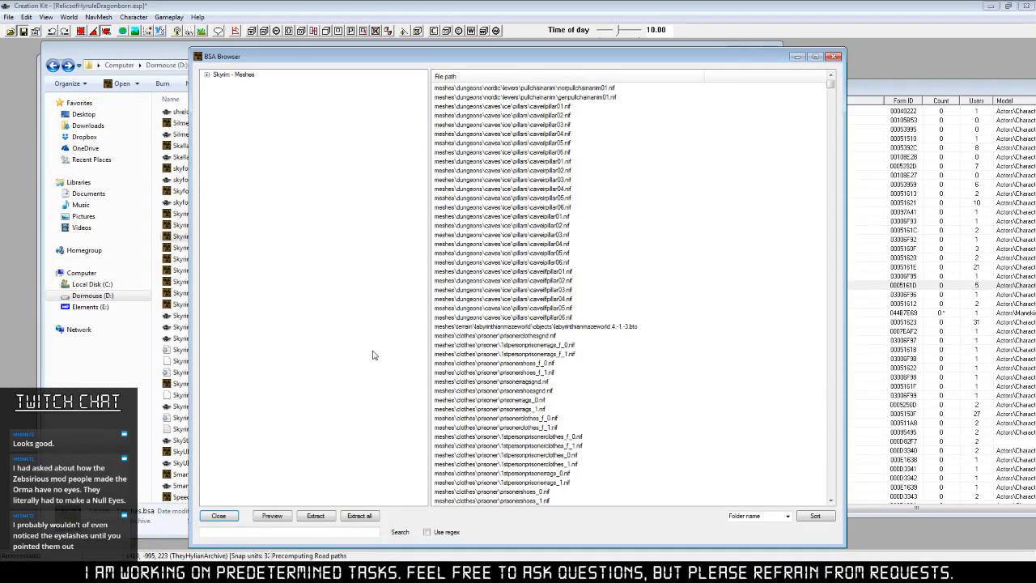
Expand the archive down to meshes\actors\character\character assets and list its faceparts files.
left_click(206, 75)
left_click(217, 84)
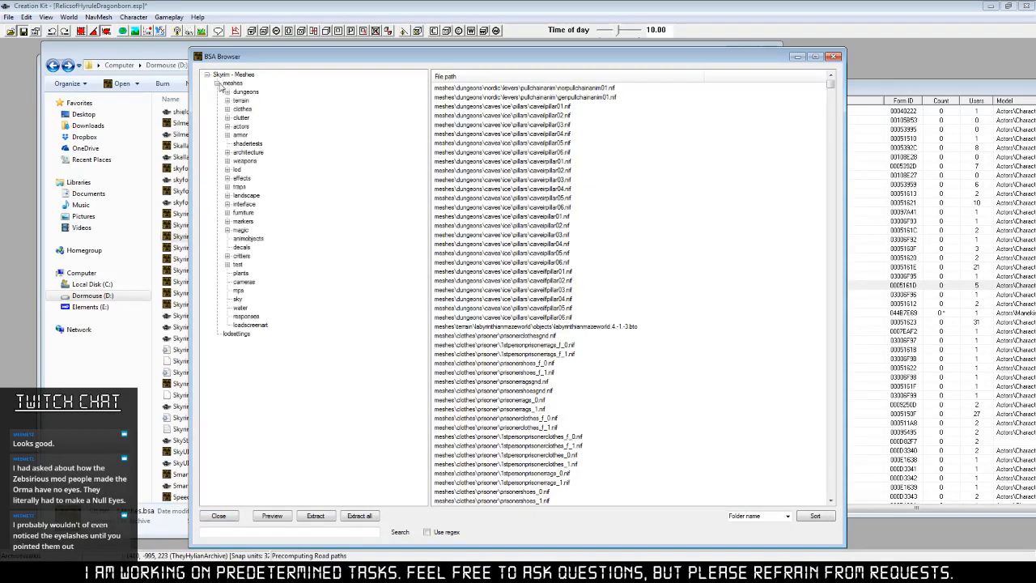
left_click(228, 126)
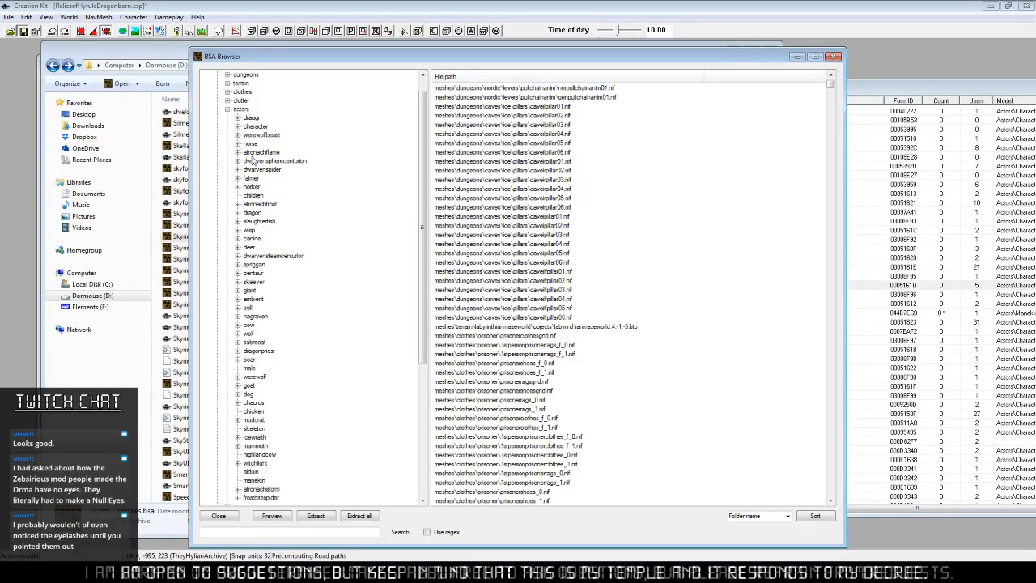
left_click(237, 127)
left_click(247, 135)
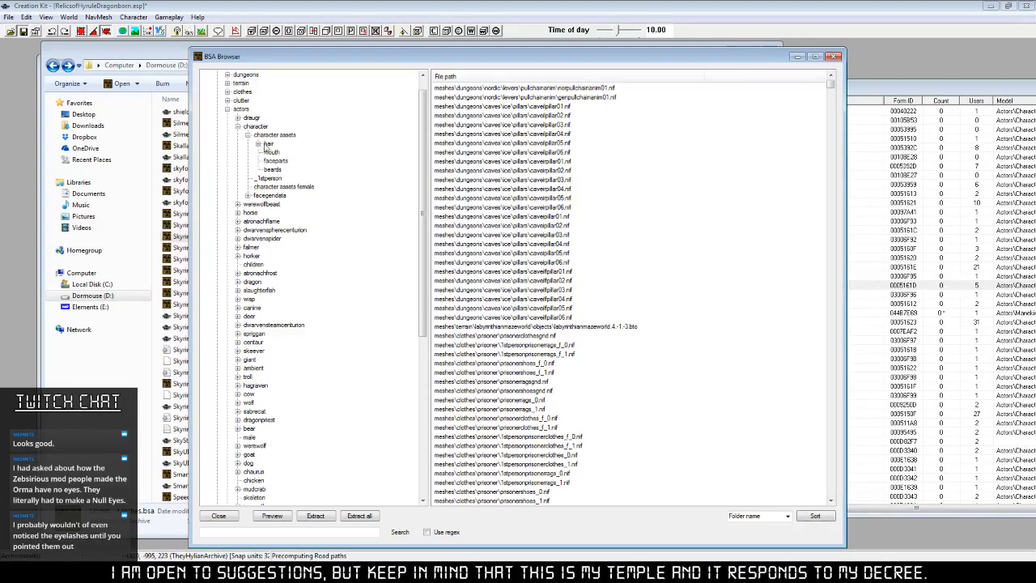
left_click(275, 161)
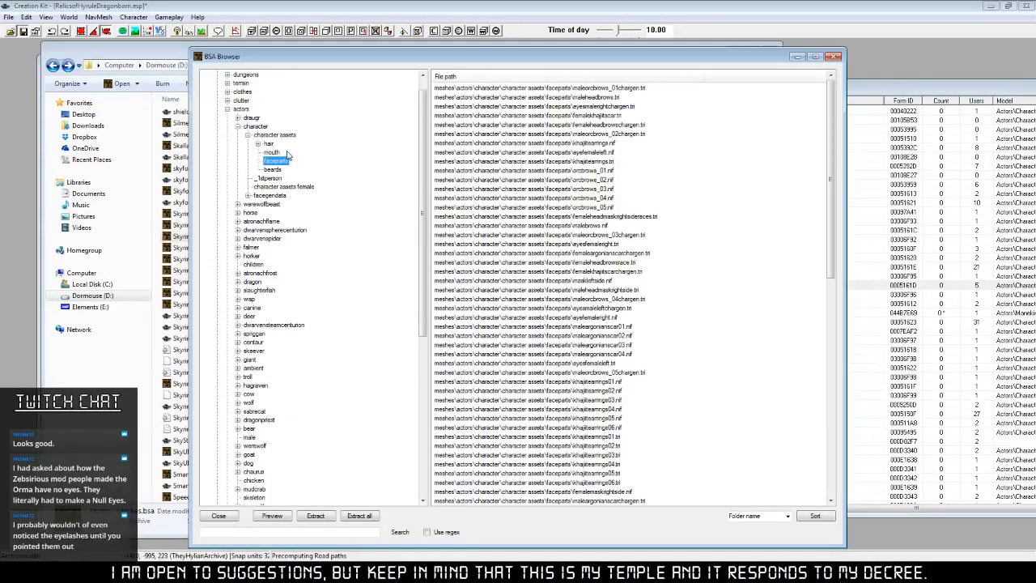
left_click_drag(913, 90, 662, 77)
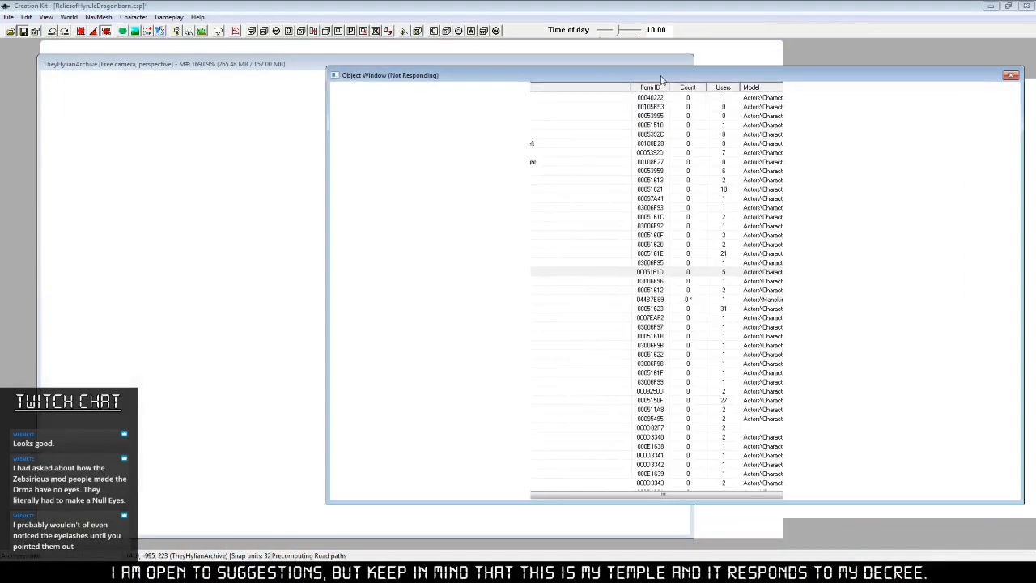
left_click_drag(422, 77, 584, 88)
left_click(407, 571)
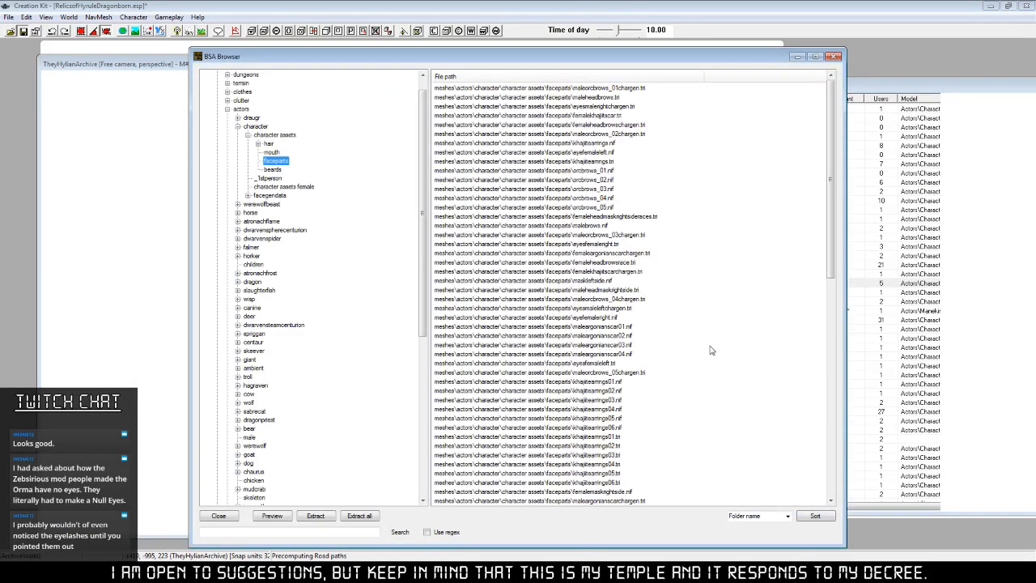
Sort the faceparts files by folder name and check them and the character assets female folder for the head mesh.
left_click_drag(829, 225, 839, 463)
left_click(814, 516)
left_click_drag(830, 388, 822, 165)
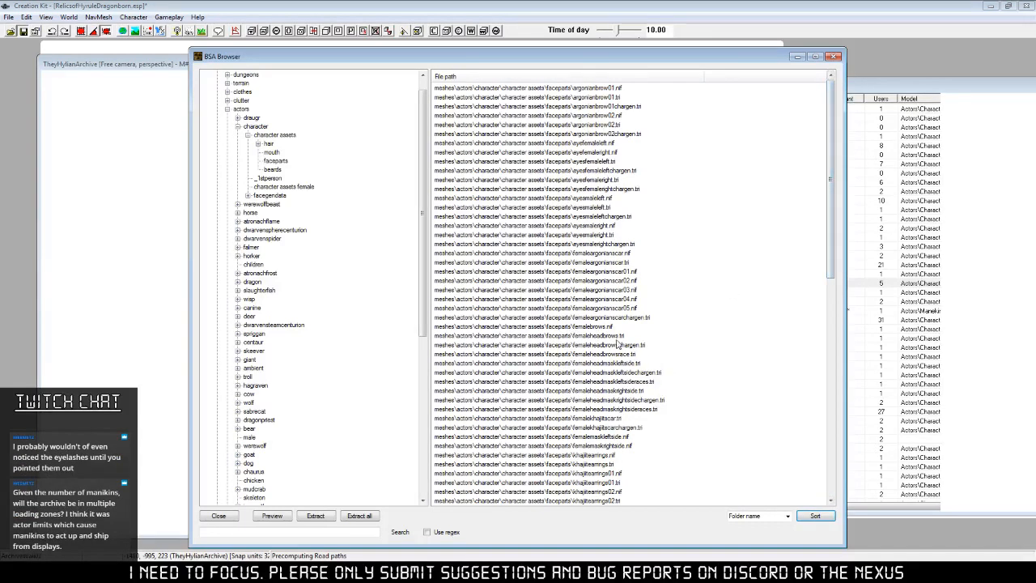
left_click(285, 187)
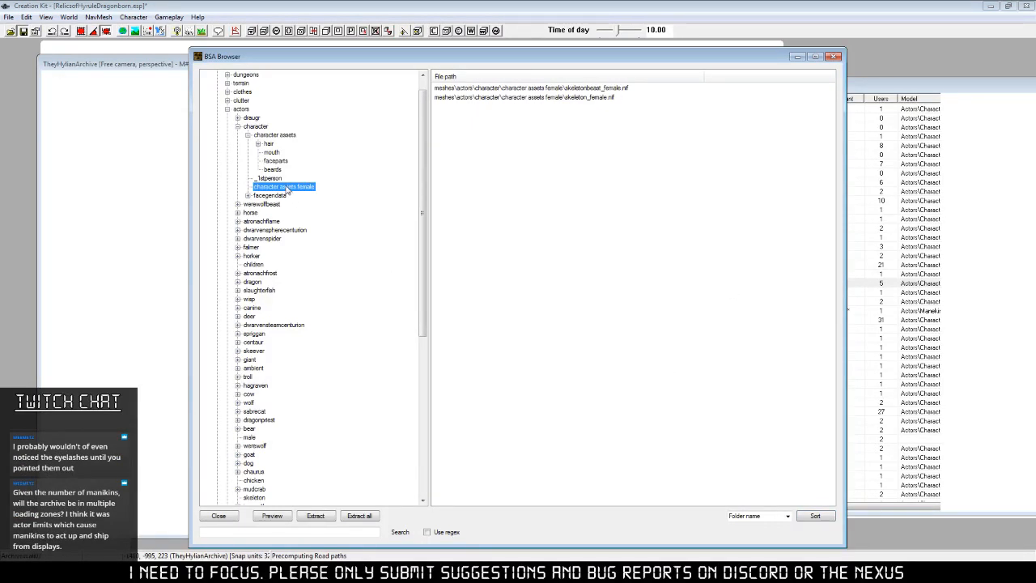
List all character assets files sorted by folder name and locate the femalehead files.
left_click(276, 136)
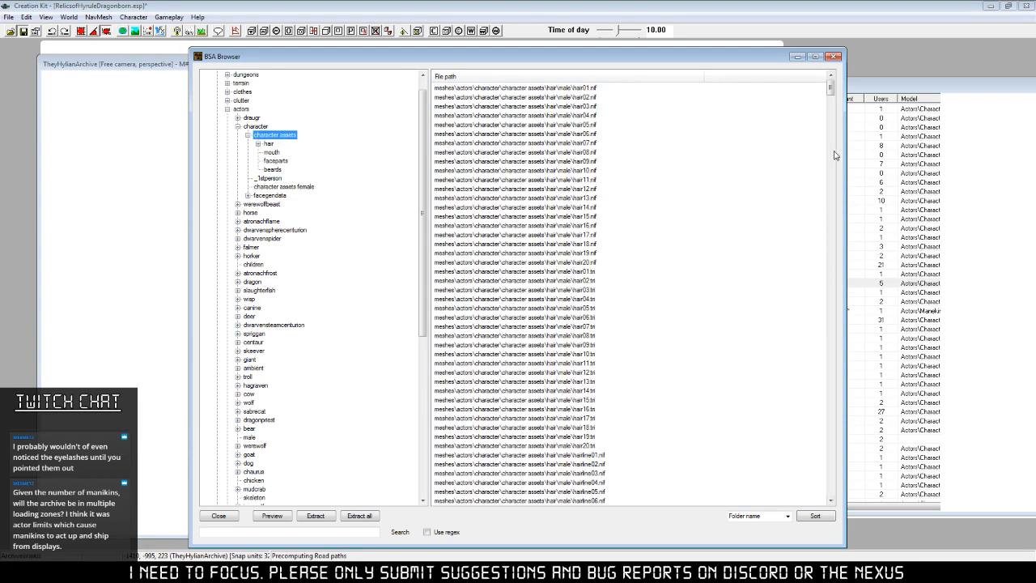
left_click_drag(831, 90, 835, 292)
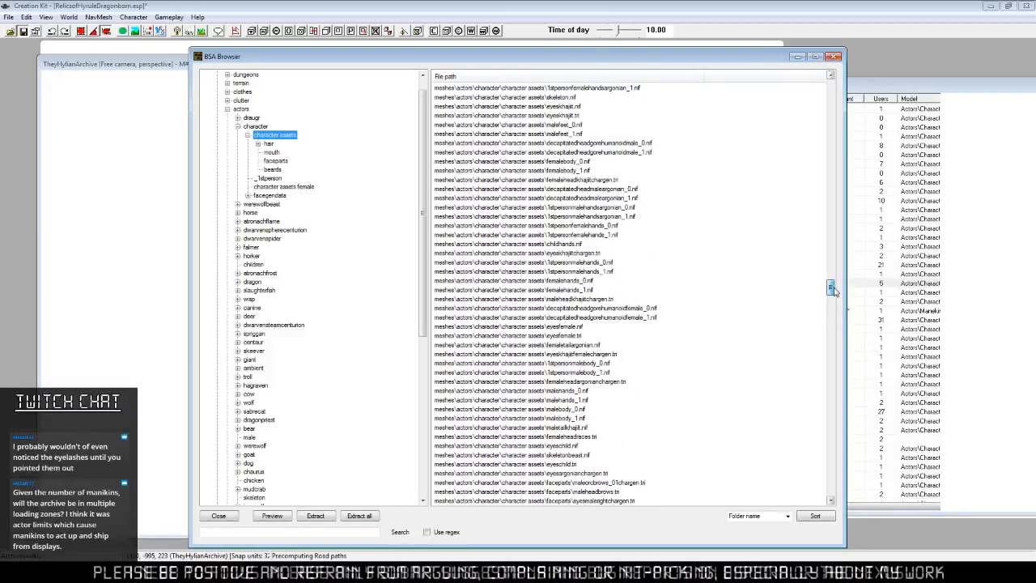
left_click(815, 515)
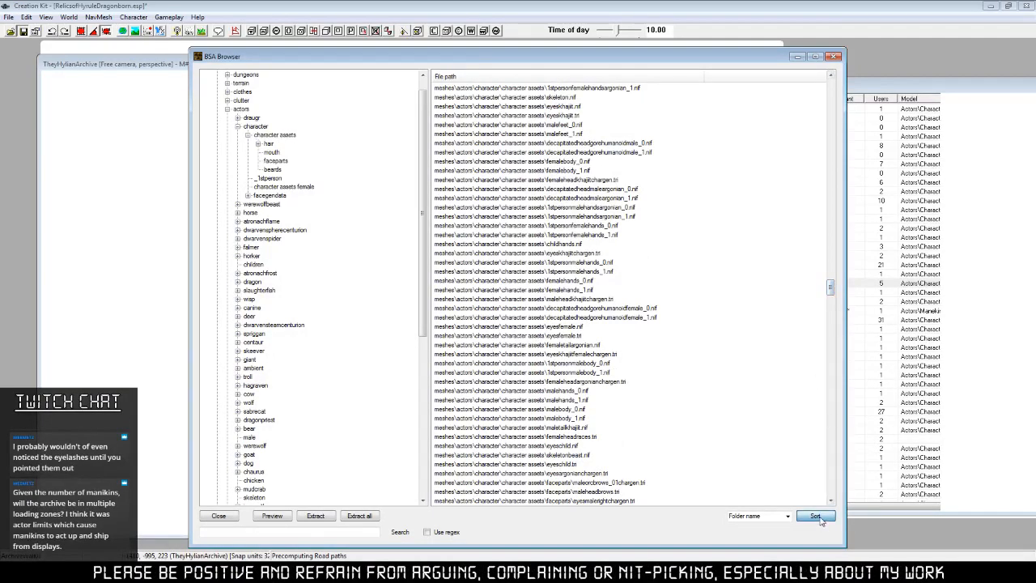
left_click_drag(832, 309, 833, 249)
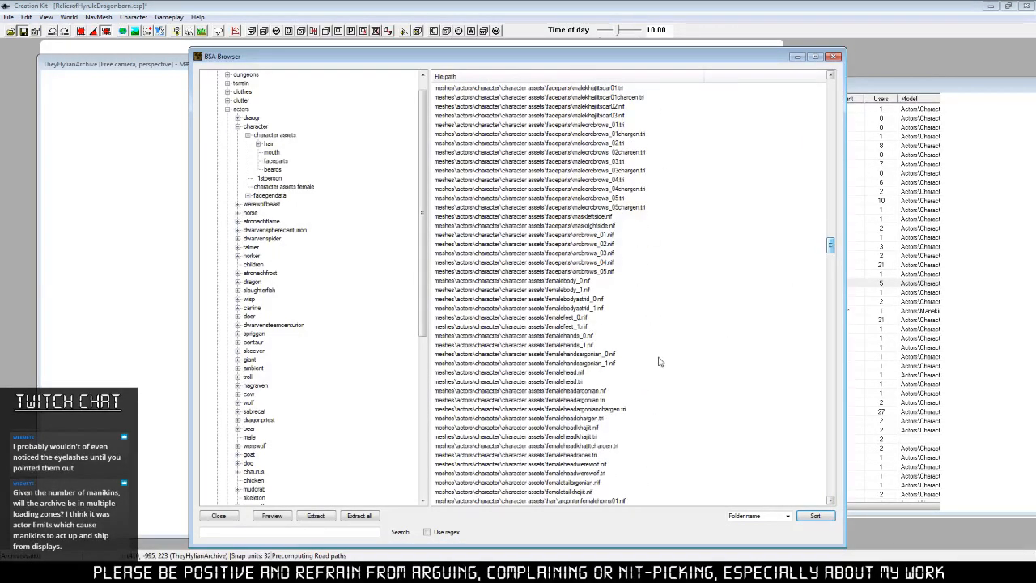
Extract femalehead.nif and femalehead.tri from the archive to the desktop.
left_click(575, 373)
left_click(579, 382, "shift")
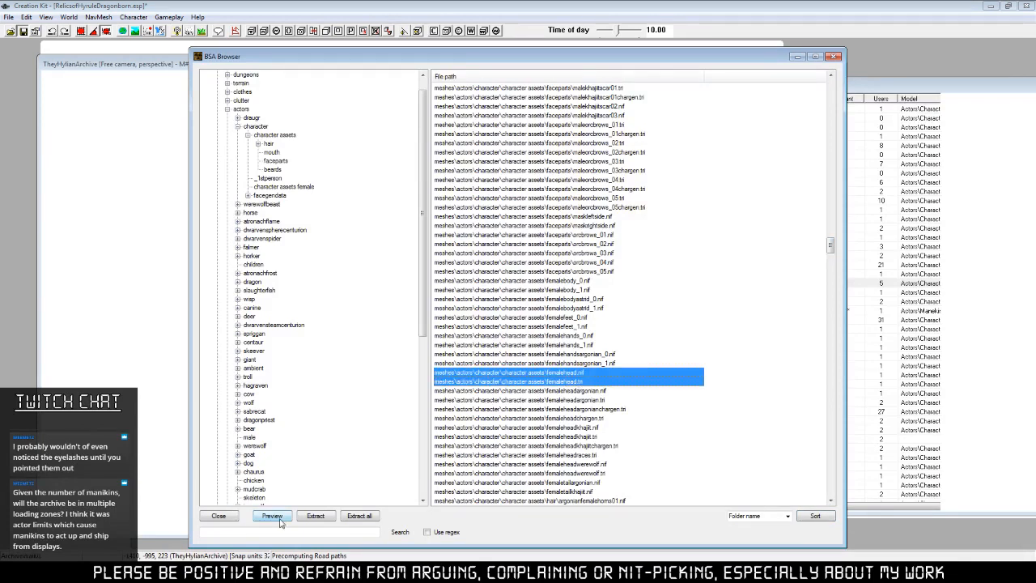
left_click(320, 517)
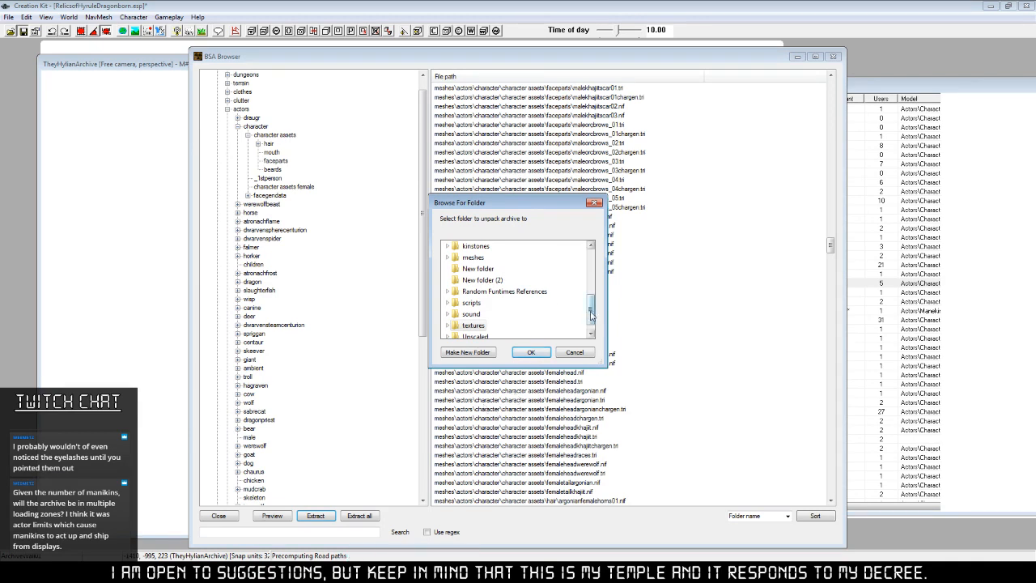
left_click_drag(591, 316, 591, 243)
left_click(471, 246)
left_click(531, 352)
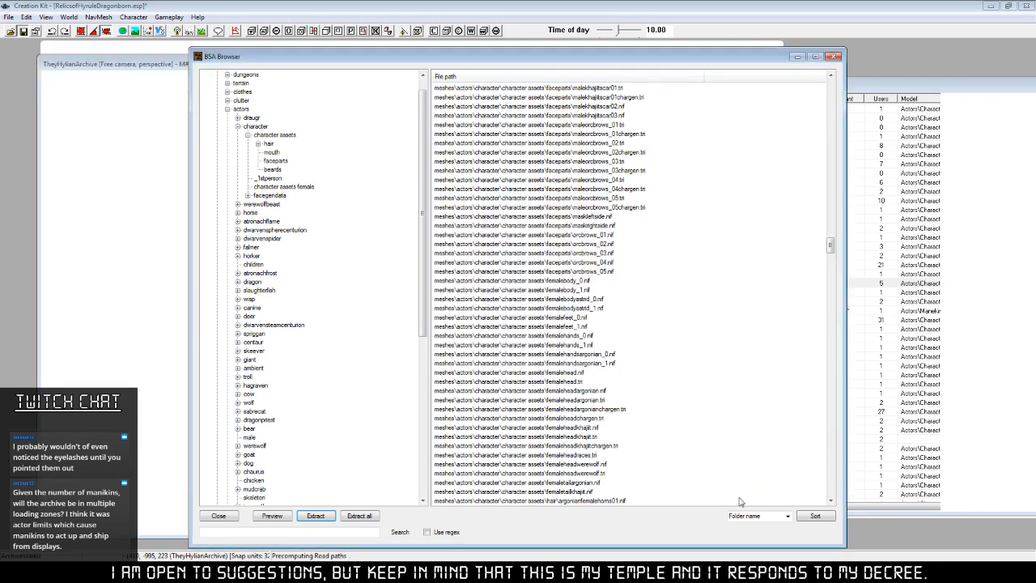
Open the extracted meshes folder on the desktop.
key("super+d")
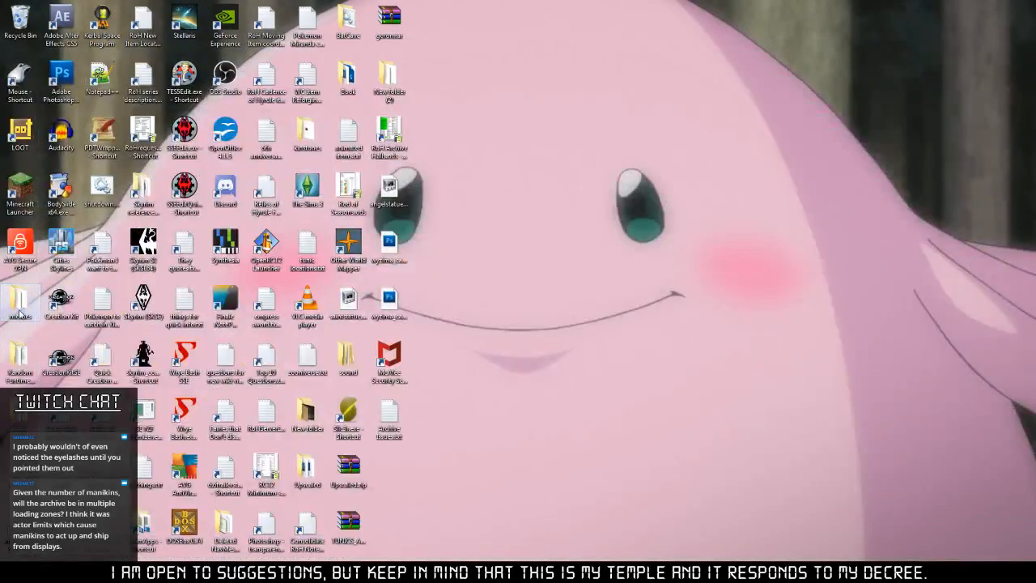
double_click(20, 305)
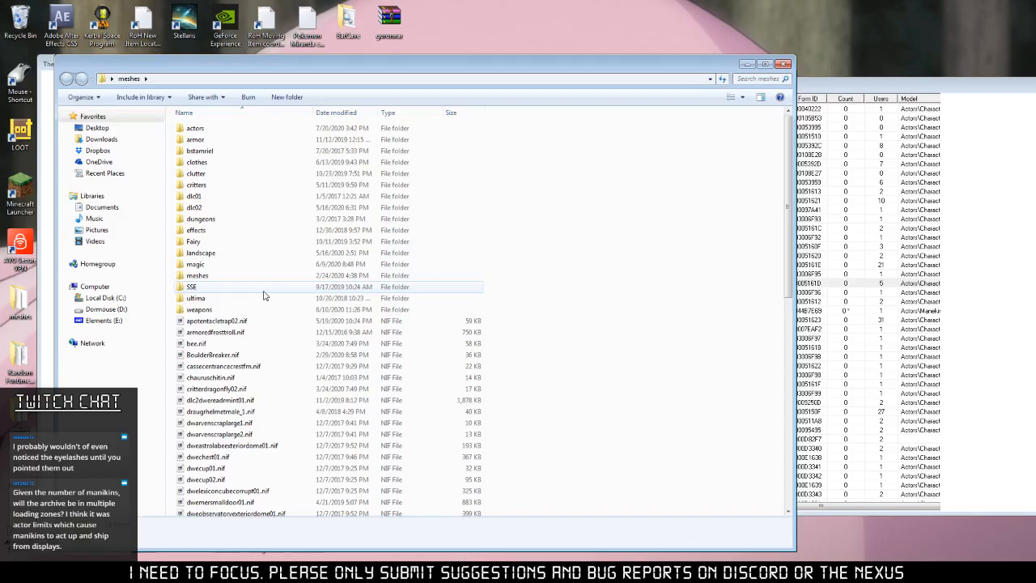
left_click(217, 174)
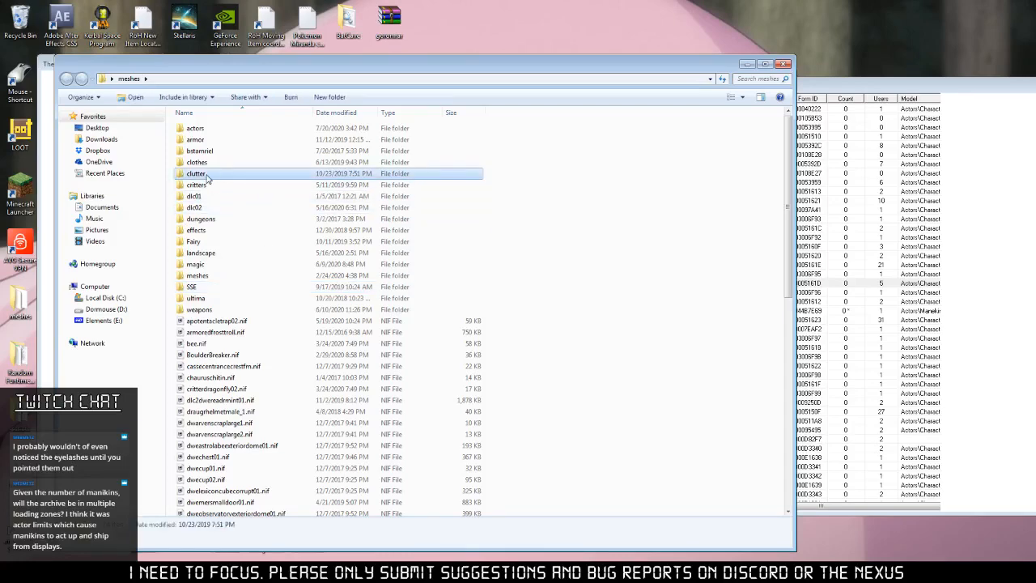
double_click(207, 176)
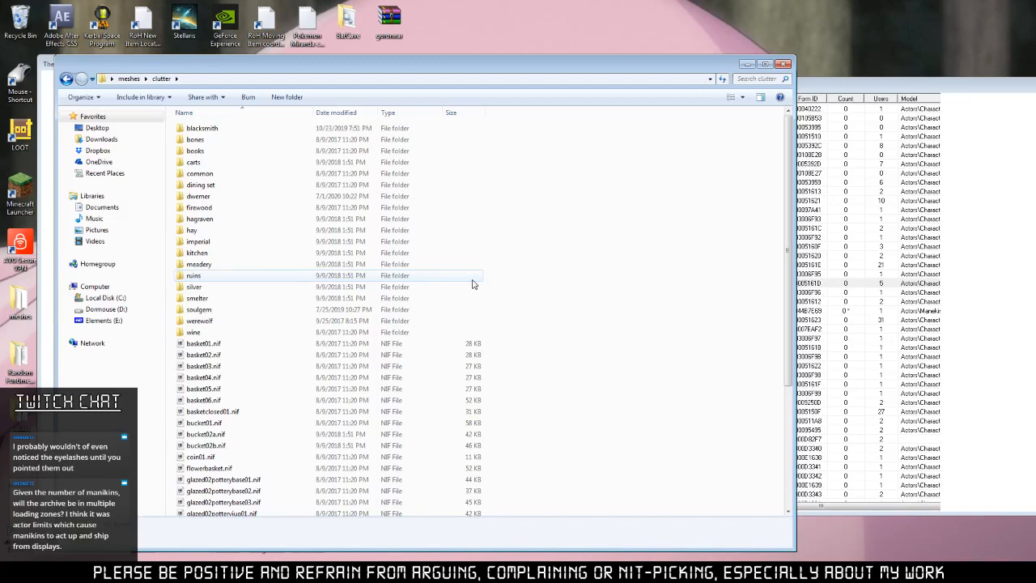
left_click(282, 287)
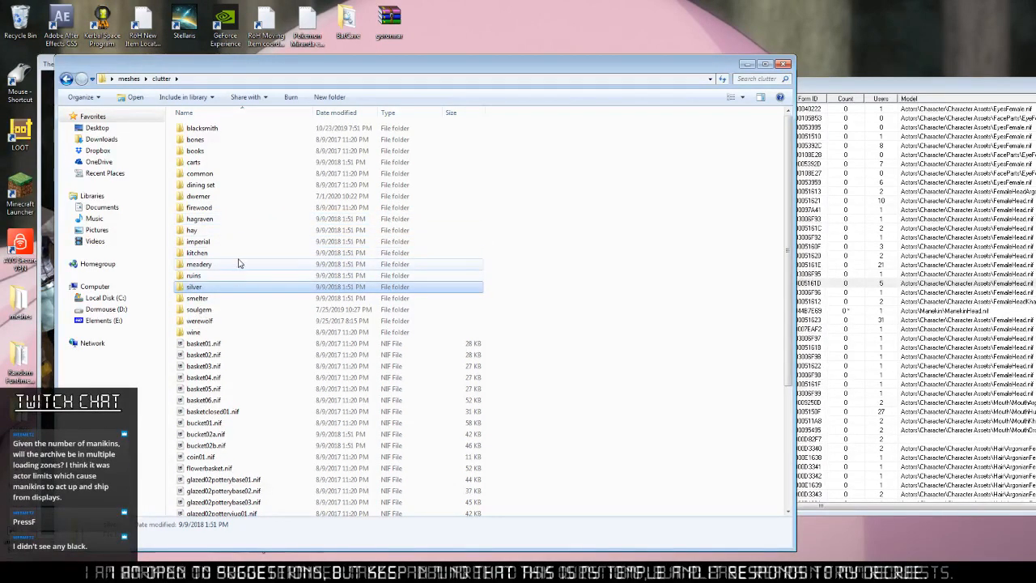
left_click(130, 79)
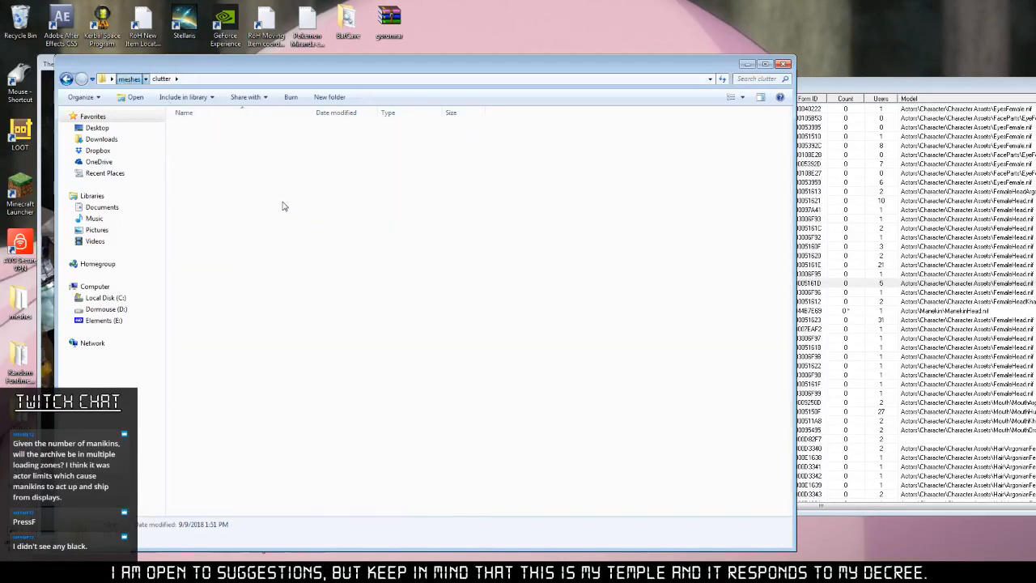
Browse from the meshes folder into actors\character\character assets.
double_click(239, 130)
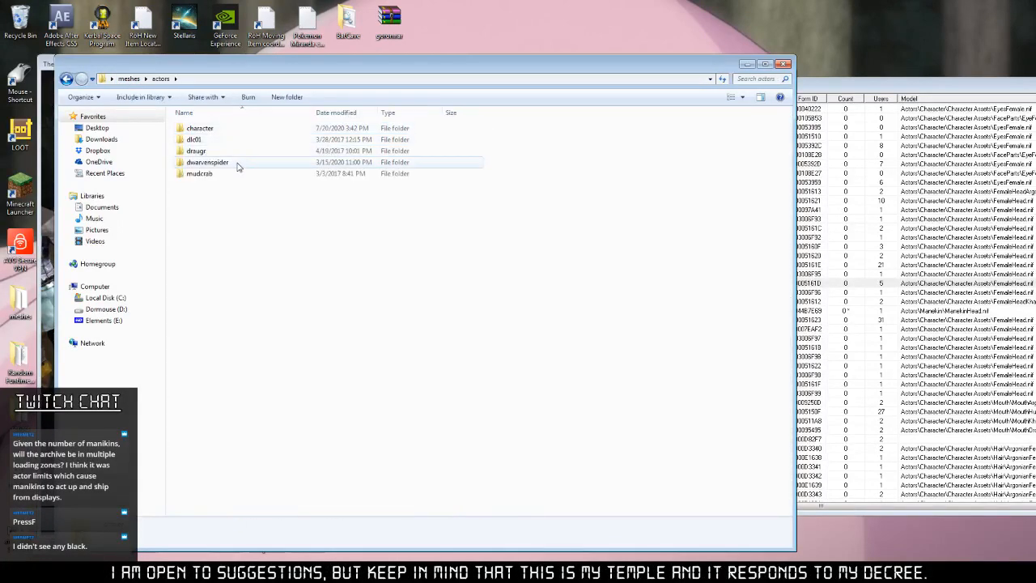
double_click(232, 132)
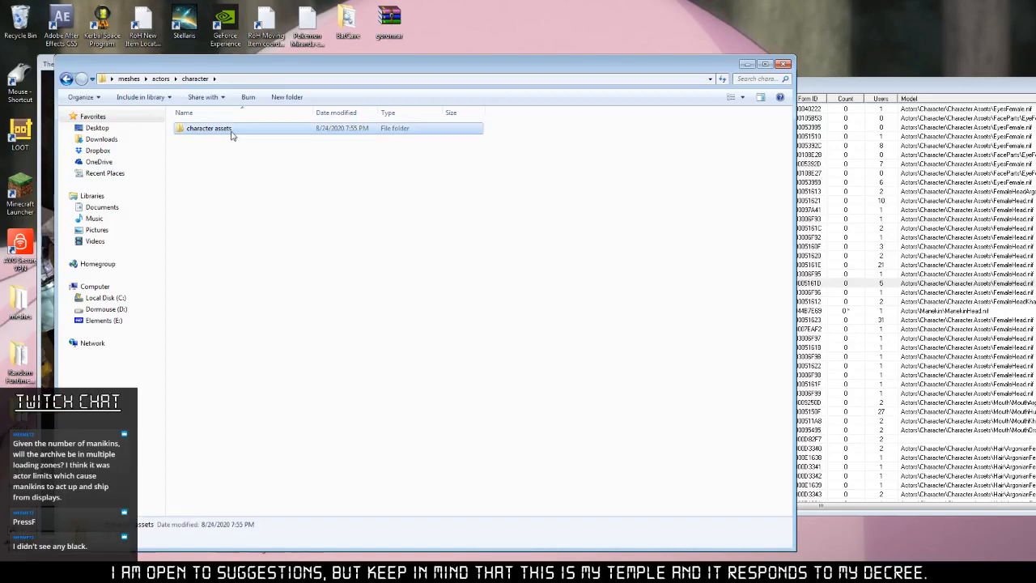
double_click(231, 134)
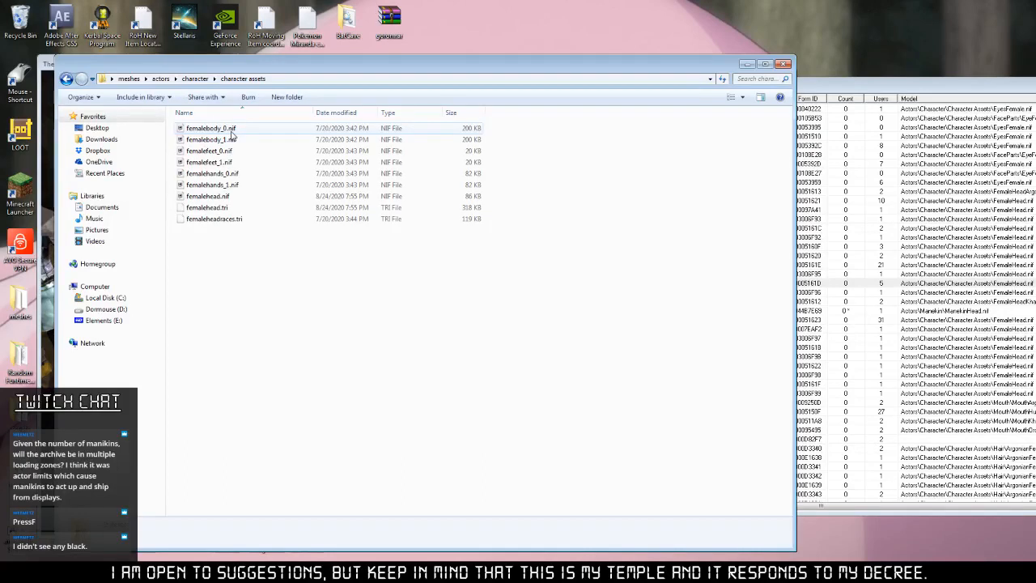
Rename the extracted femalehead.nif as femalemannehead.nif.
left_click(223, 208)
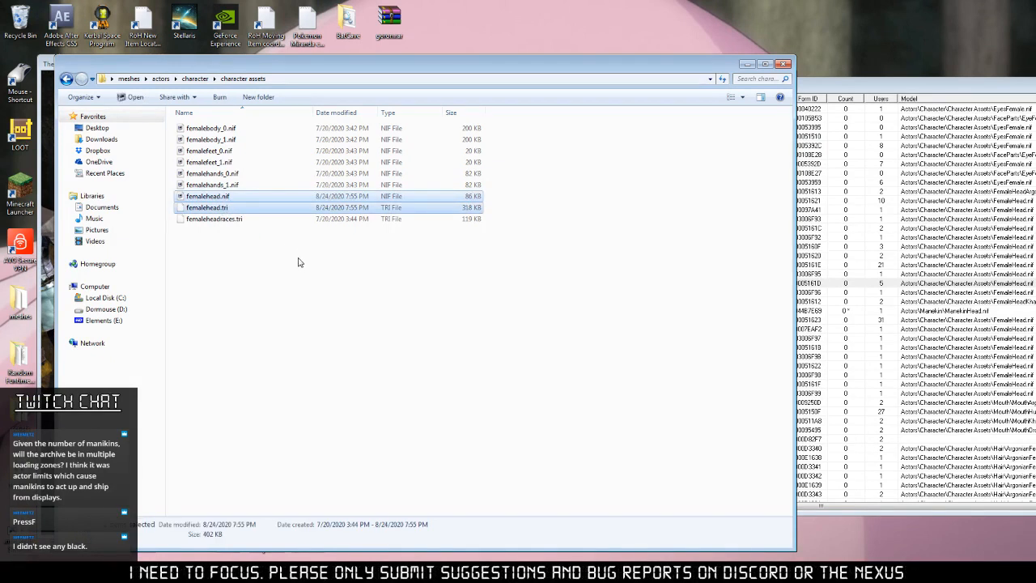
left_click(198, 195)
left_click(194, 196)
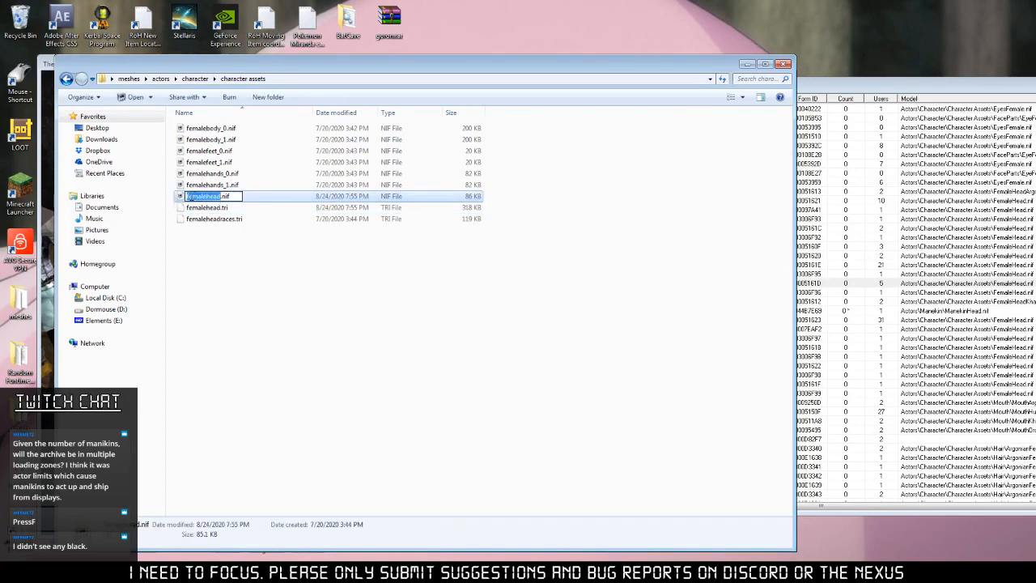
left_click(188, 197)
left_click(206, 197)
type("m")
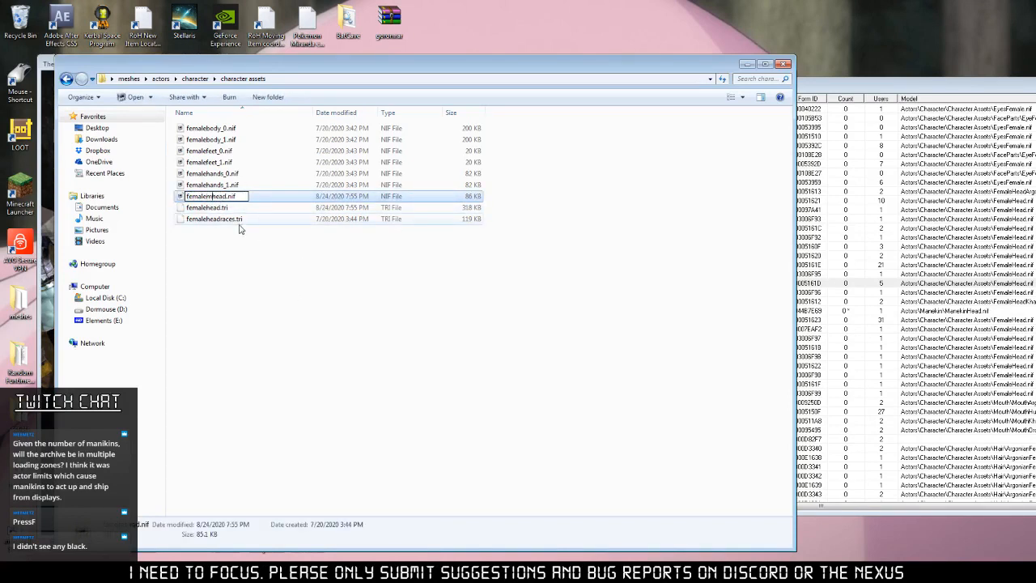
type("anne")
left_click(224, 208)
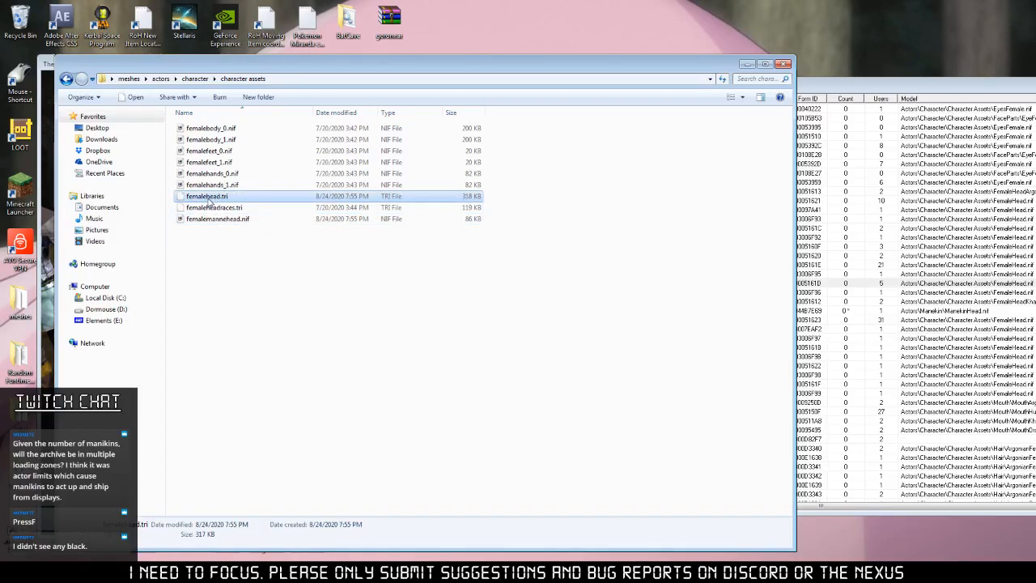
key("F2")
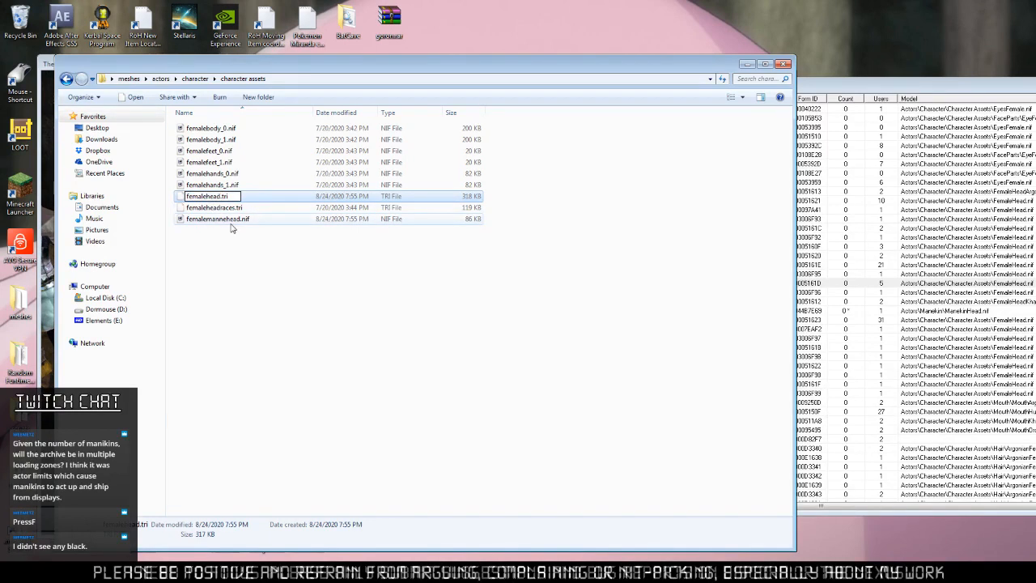
Put femalemannehead.nif on the clipboard and open the Meshes folder inside the skyrim Data folder.
left_click(239, 230)
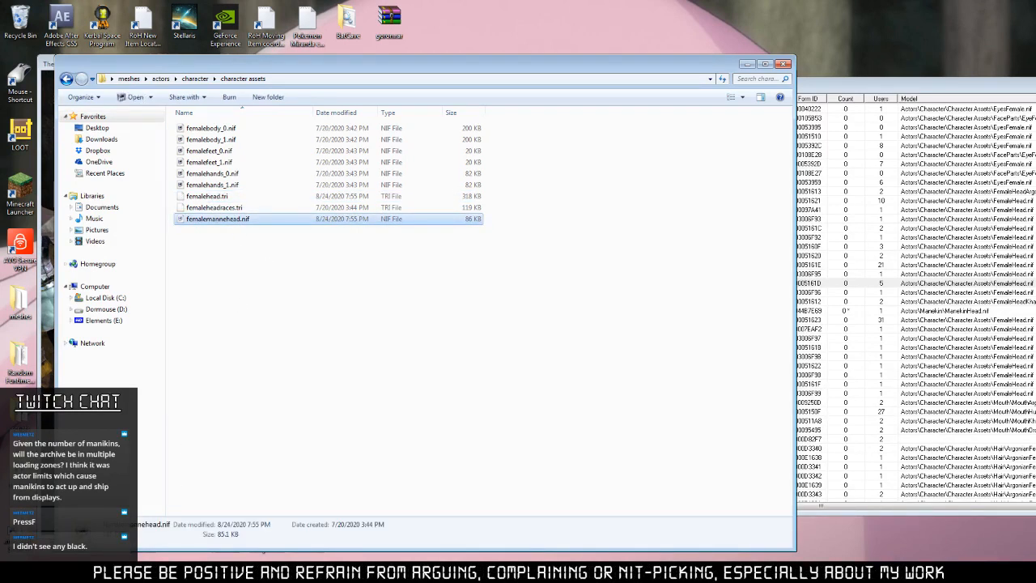
left_click(147, 572)
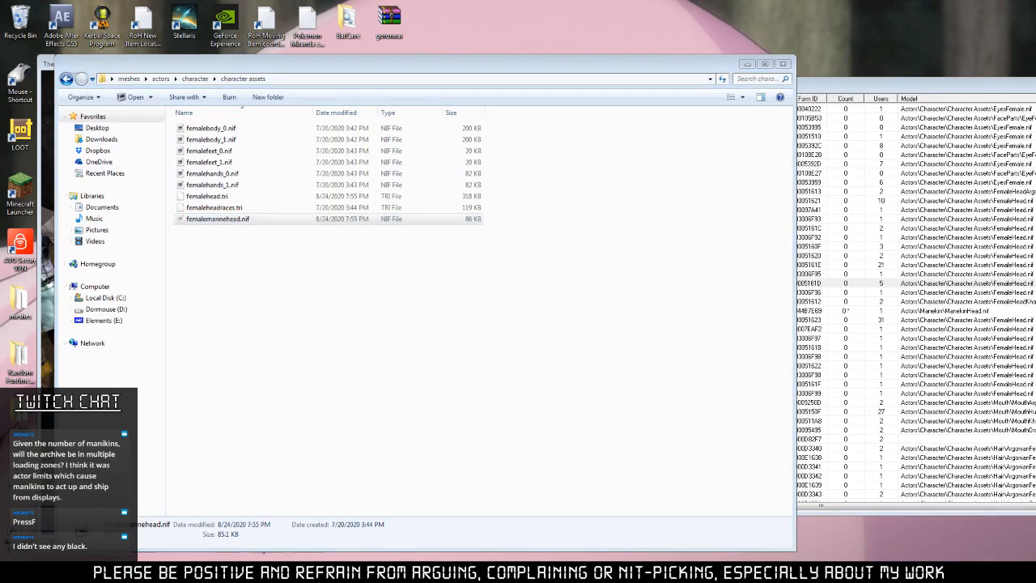
left_click(46, 524)
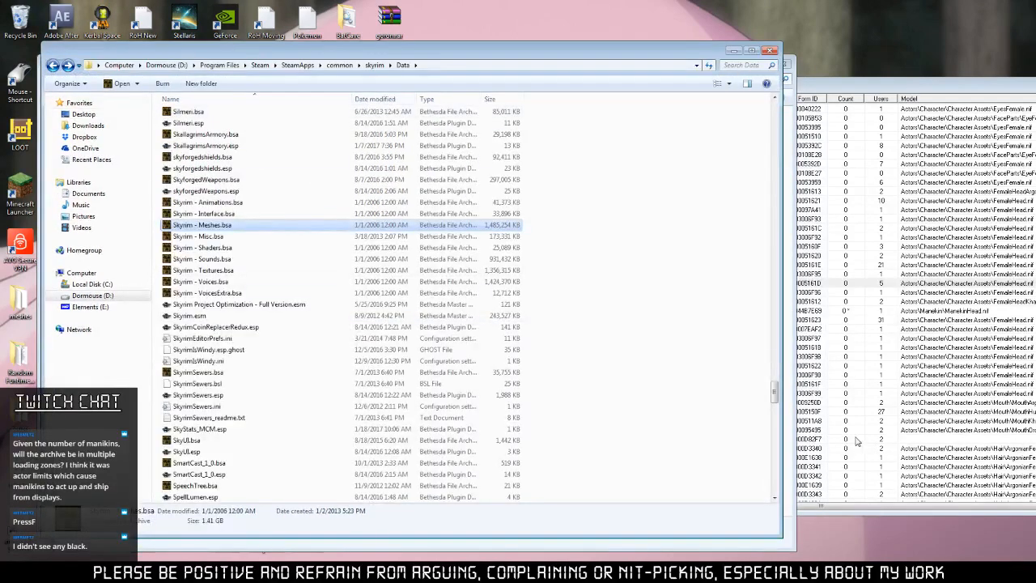
left_click_drag(775, 393, 771, 105)
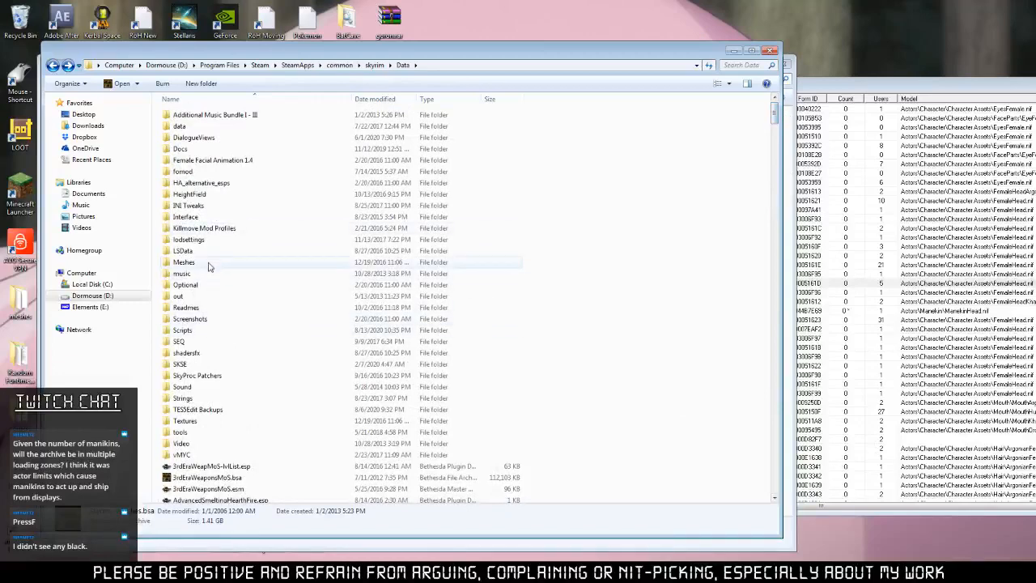
double_click(184, 262)
scroll(263, 449, "down", 3)
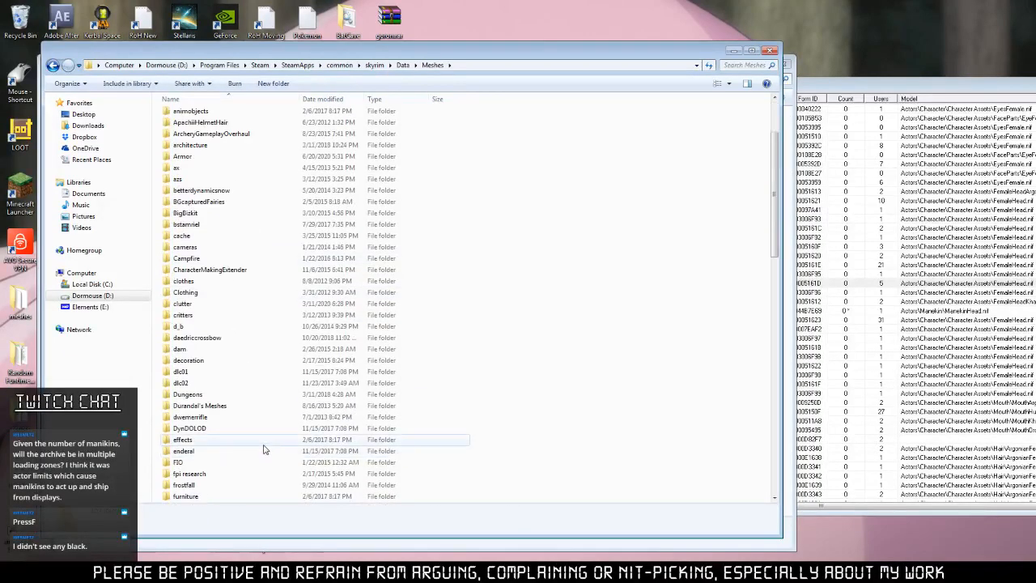
scroll(263, 449, "up", 5)
double_click(208, 173)
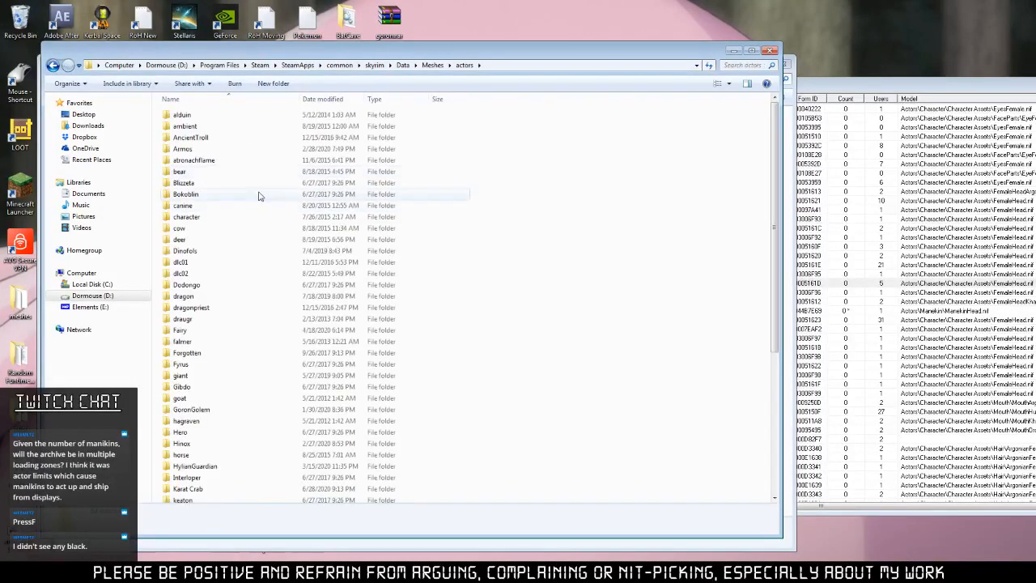
left_click(53, 64)
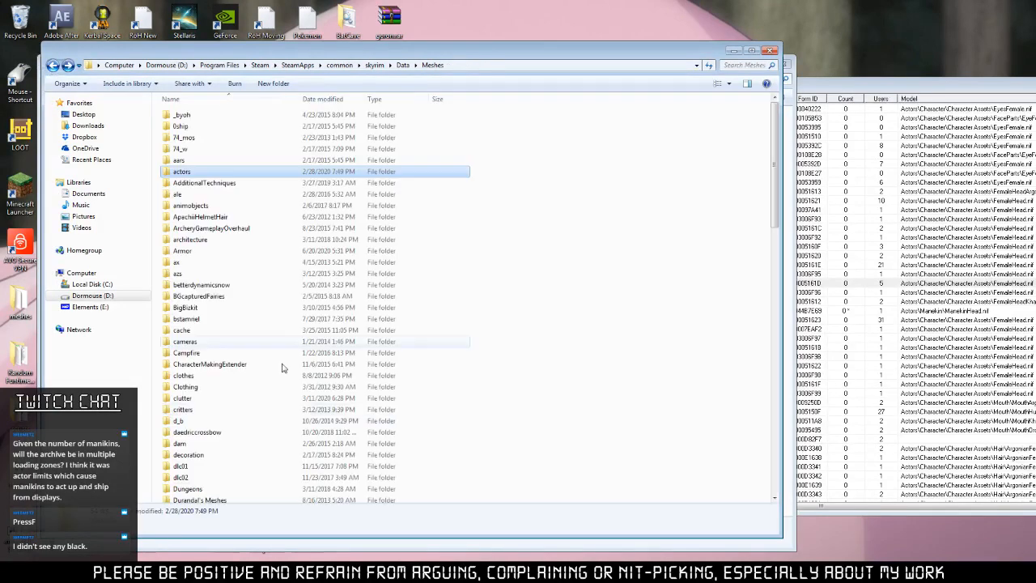
Paste femalemannehead.nif into the architecture\Temple\Archive folder under Meshes.
left_click(215, 245)
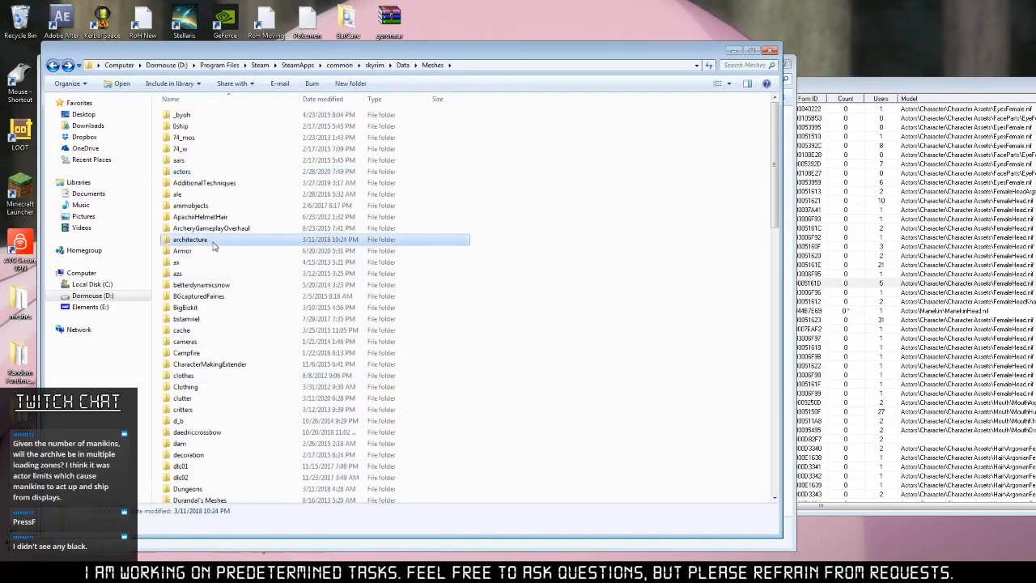
double_click(214, 245)
left_click(202, 223)
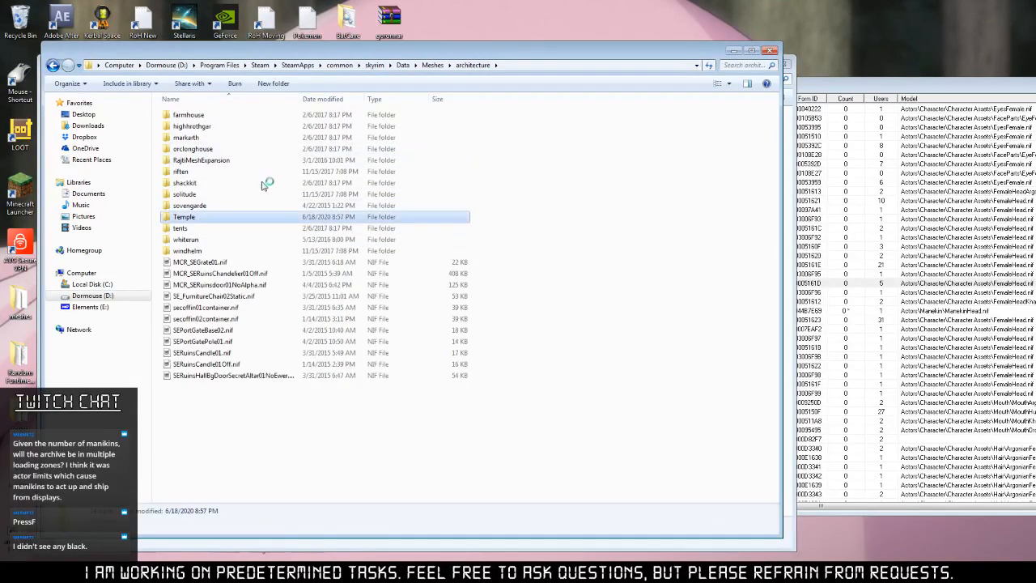
double_click(220, 127)
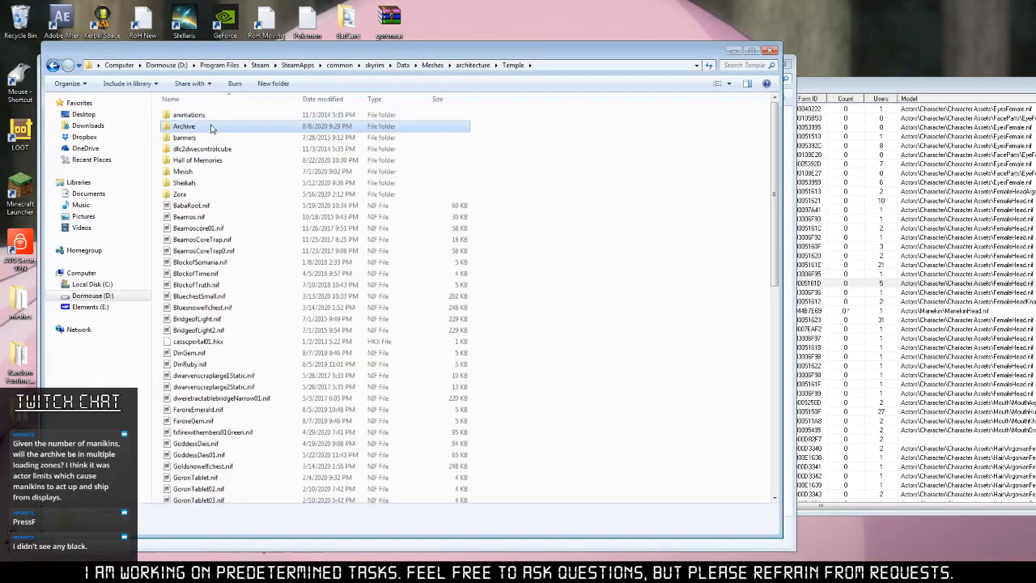
right_click(642, 257)
right_click(428, 343)
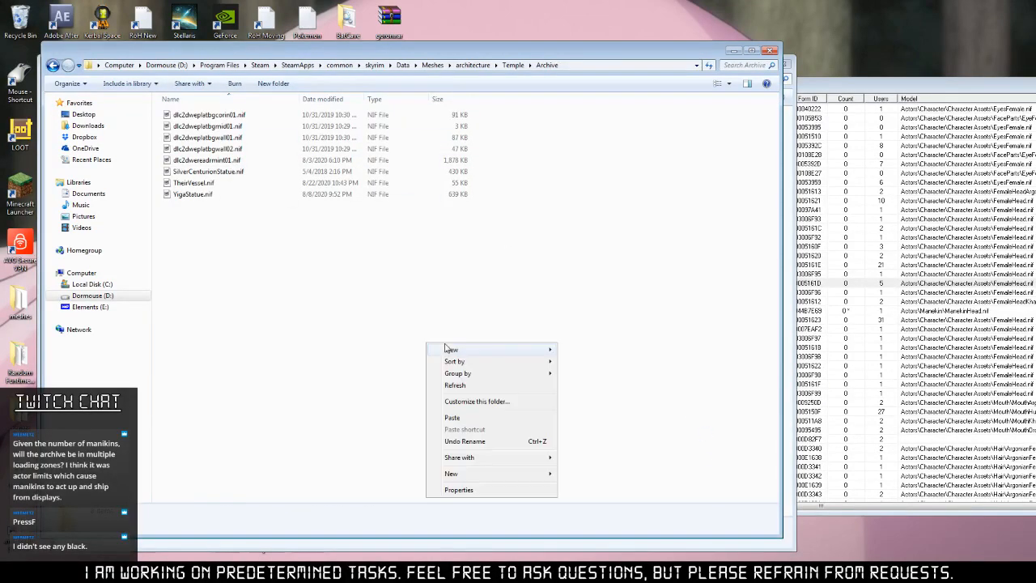
left_click(457, 417)
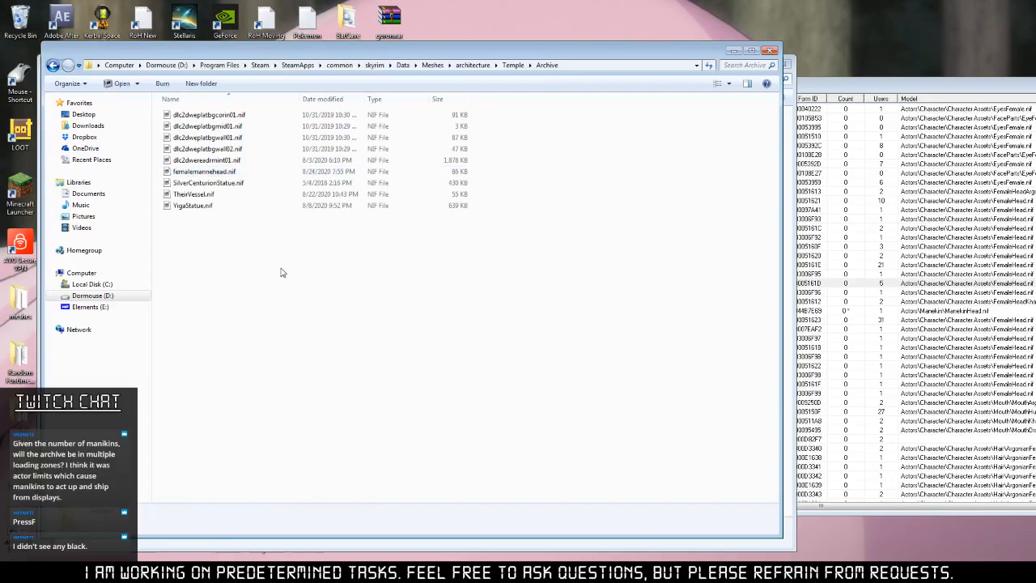
Open the pasted femalemannehead.nif for editing in NifSkope.
left_click(231, 172)
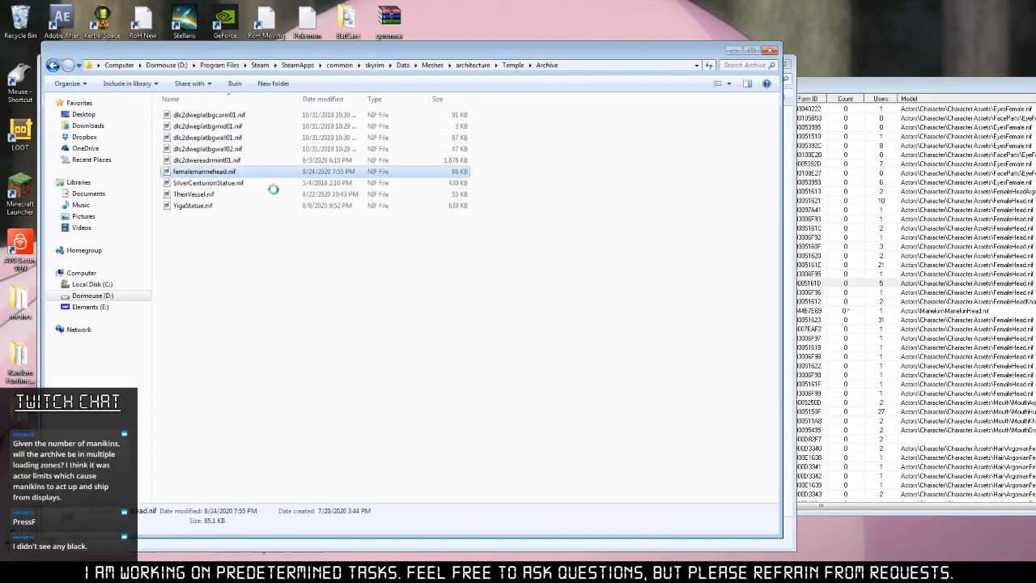
right_click(230, 170)
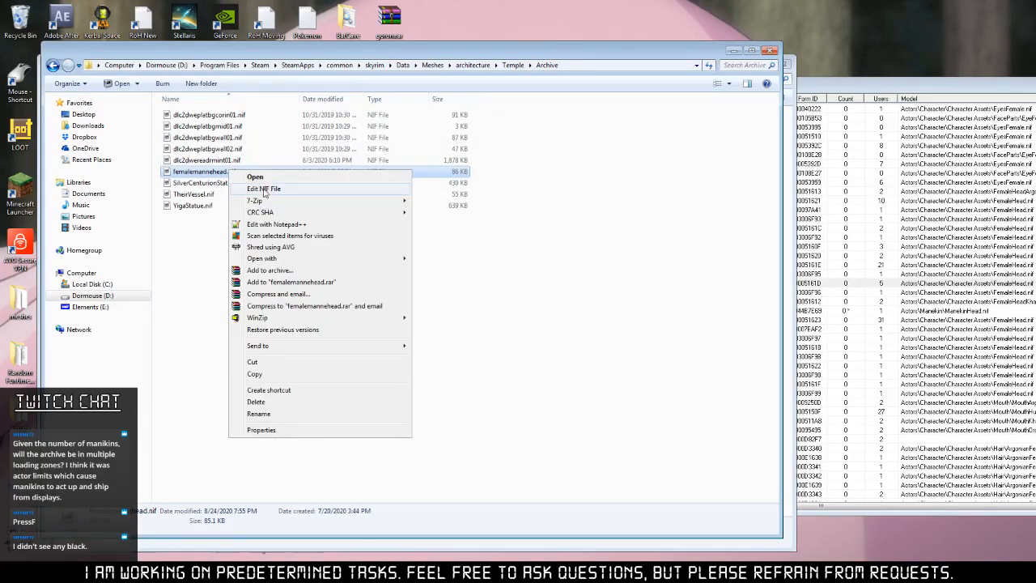
left_click(264, 189)
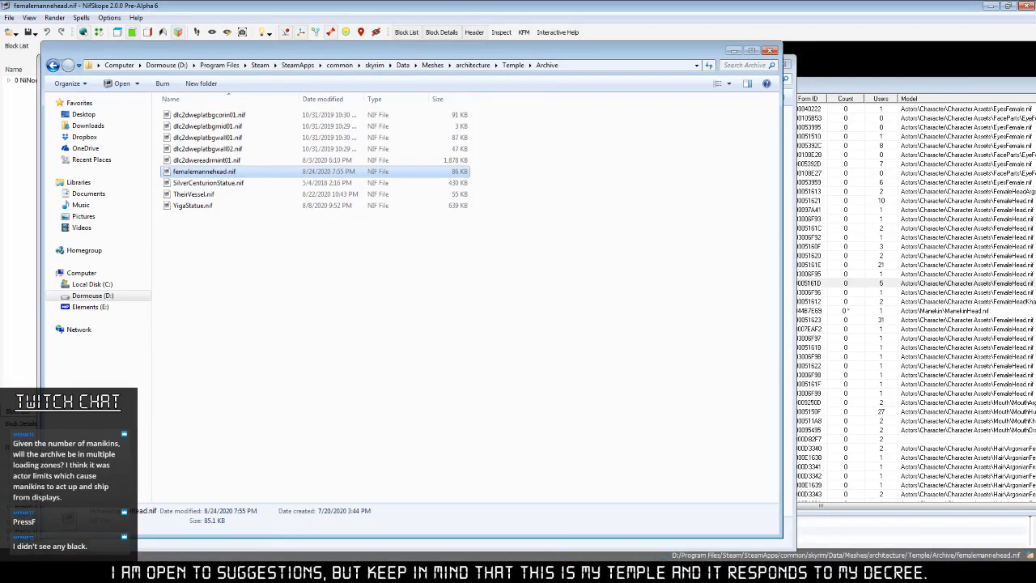
left_click(224, 552)
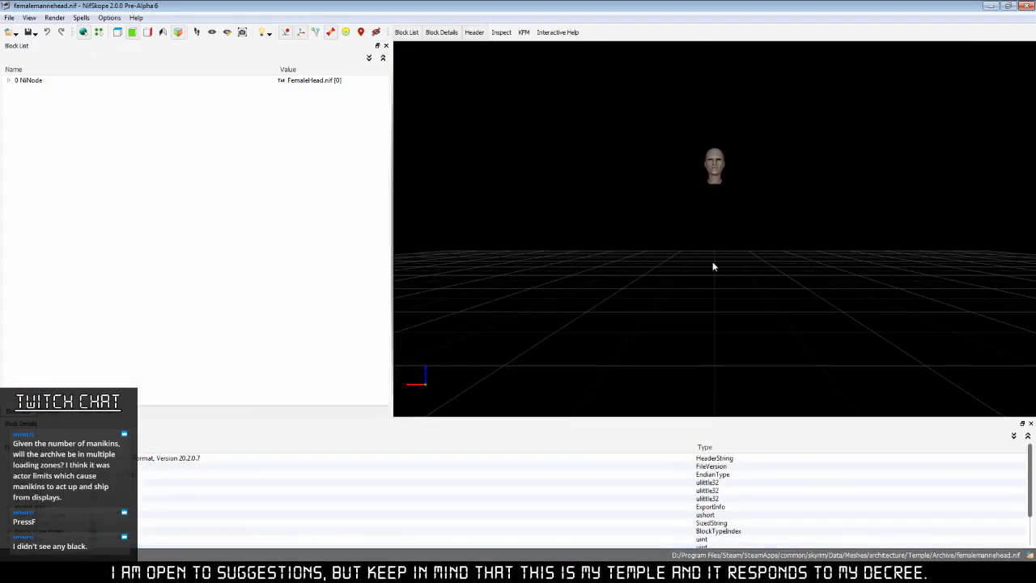
Examine the head mesh and the texture paths in the BSShaderTextureSet under its BSLightingShaderProperty.
scroll(711, 264, "up", 5)
middle_click_drag(776, 168, 766, 380)
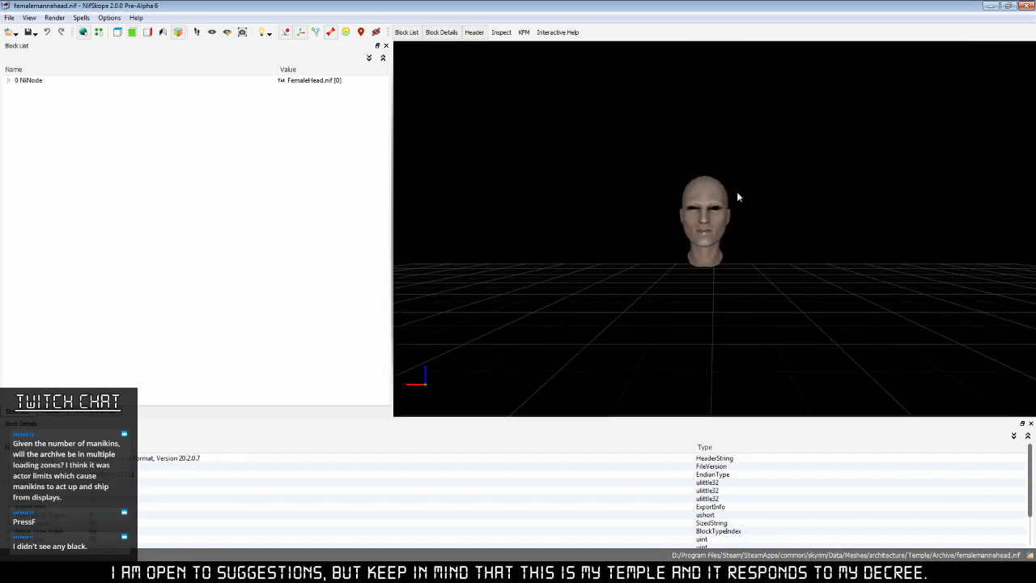
scroll(752, 275, "up", 5)
scroll(623, 304, "down", 1)
left_click_drag(619, 305, 689, 303)
left_click(689, 302)
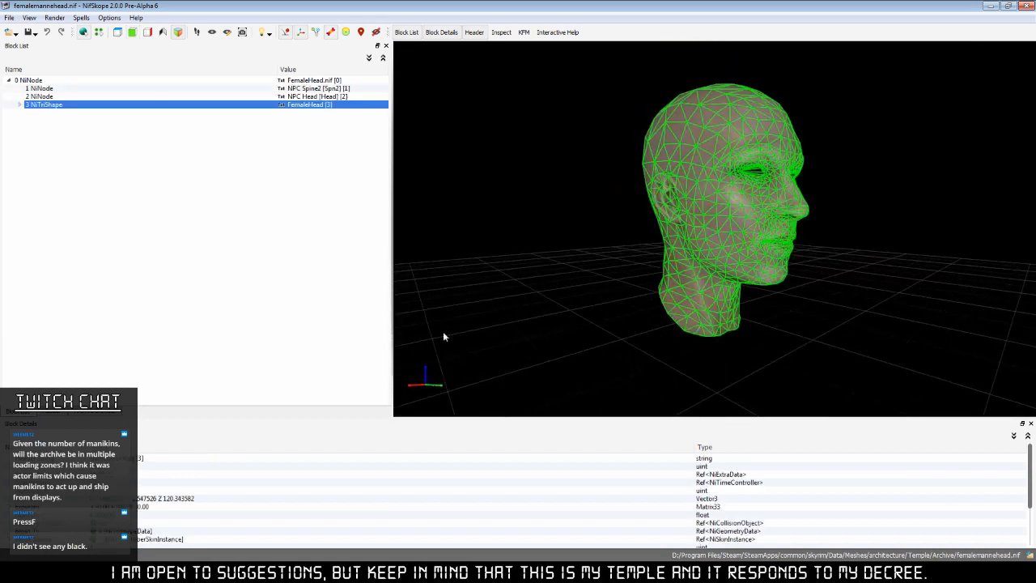
left_click(20, 104)
left_click(31, 129)
left_click(78, 137)
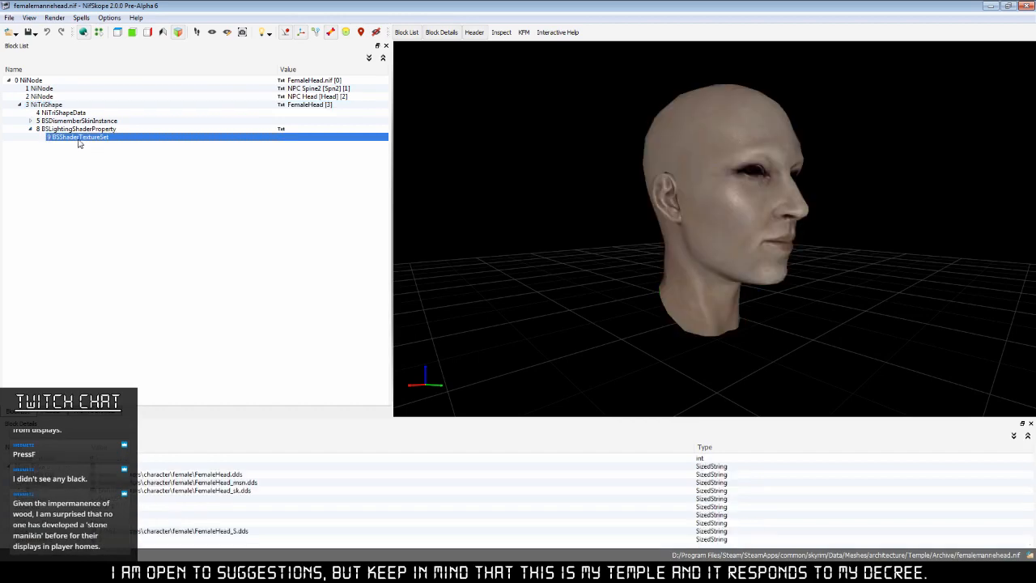
key("alt+Tab")
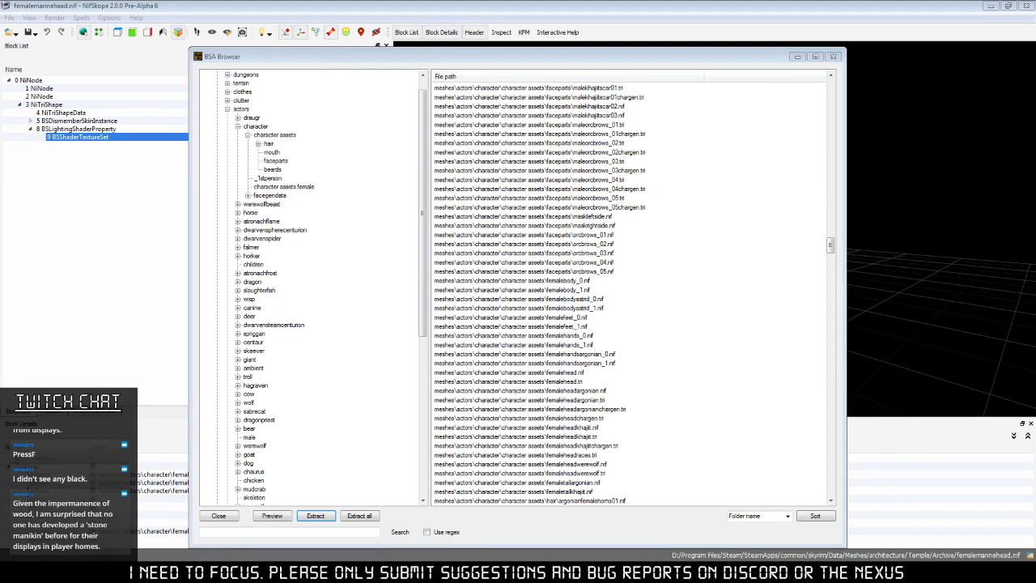
left_click(244, 571)
left_click(105, 309)
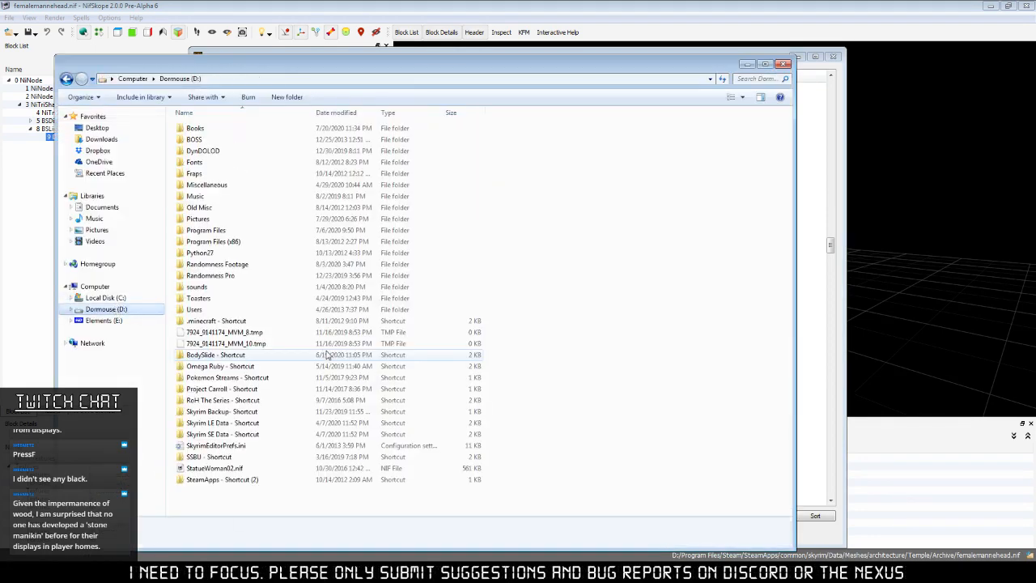
double_click(238, 480)
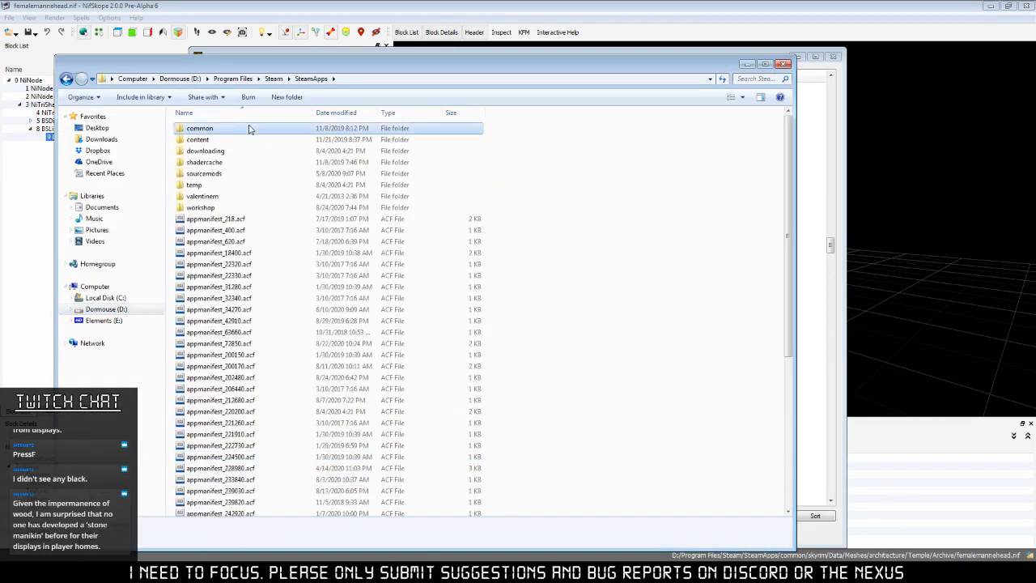
double_click(199, 128)
scroll(254, 437, "down", 10)
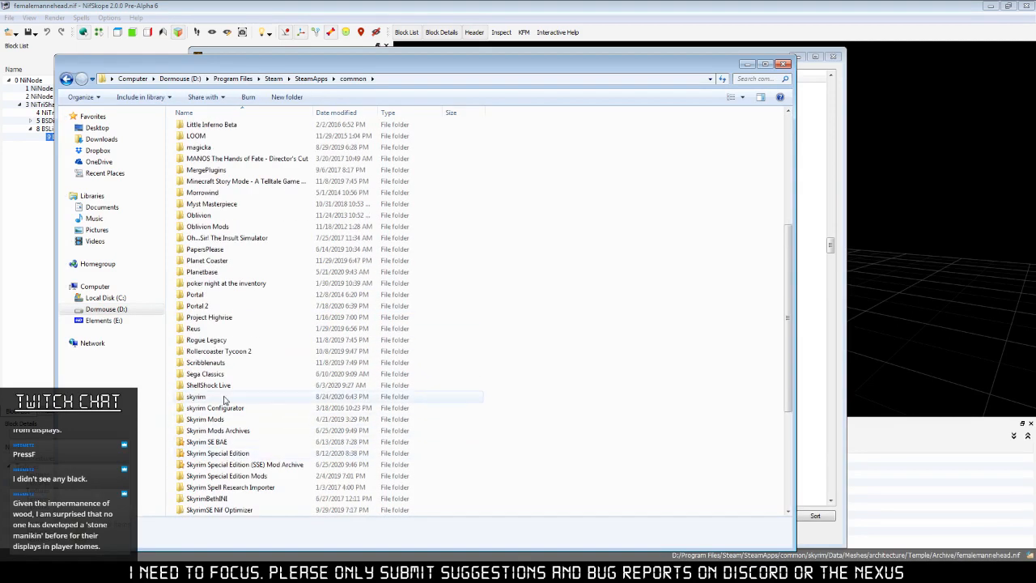
left_click(220, 396)
double_click(220, 396)
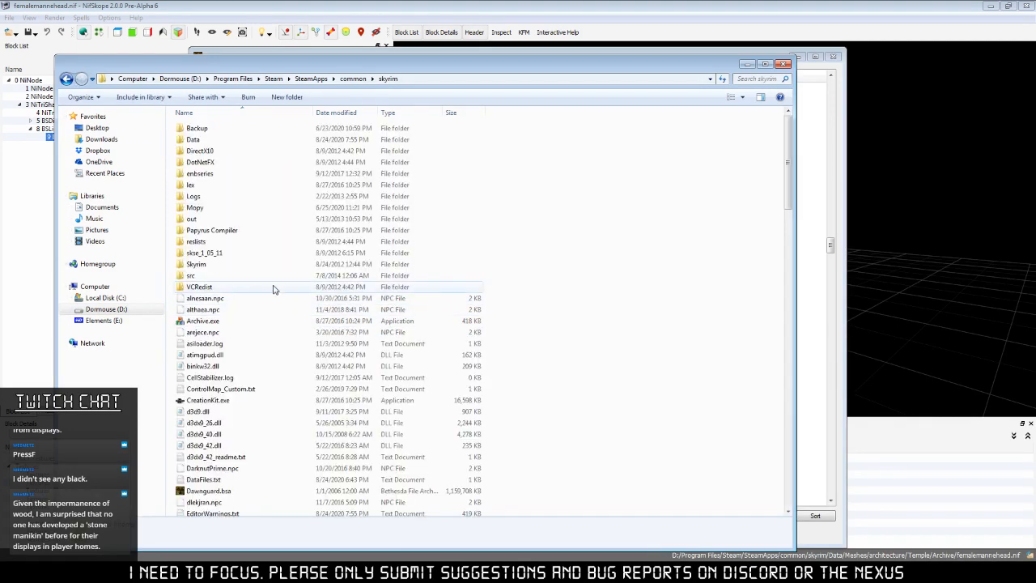
left_click(66, 79)
left_click(66, 79)
left_click(67, 79)
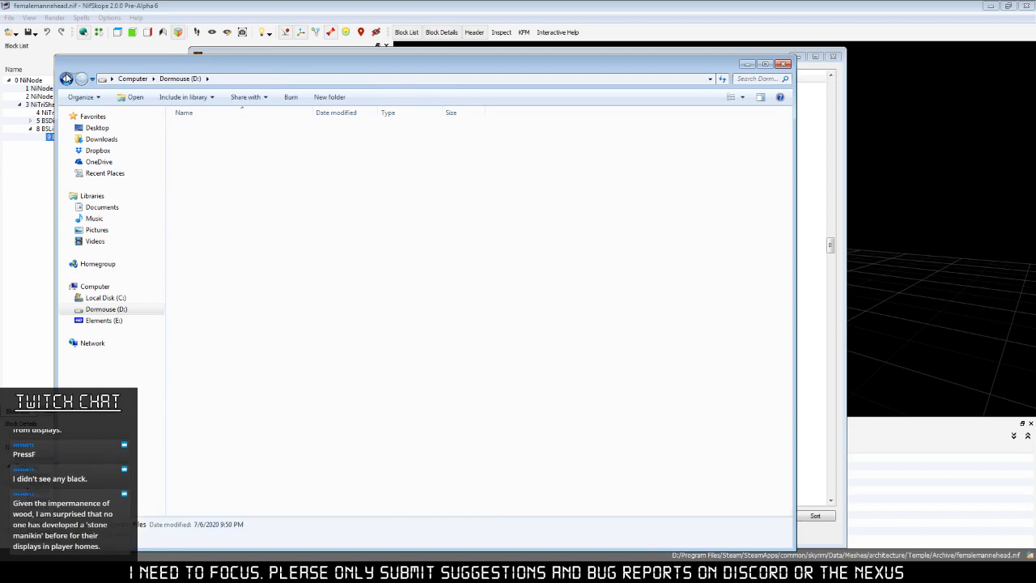
left_click(66, 78)
left_click(67, 78)
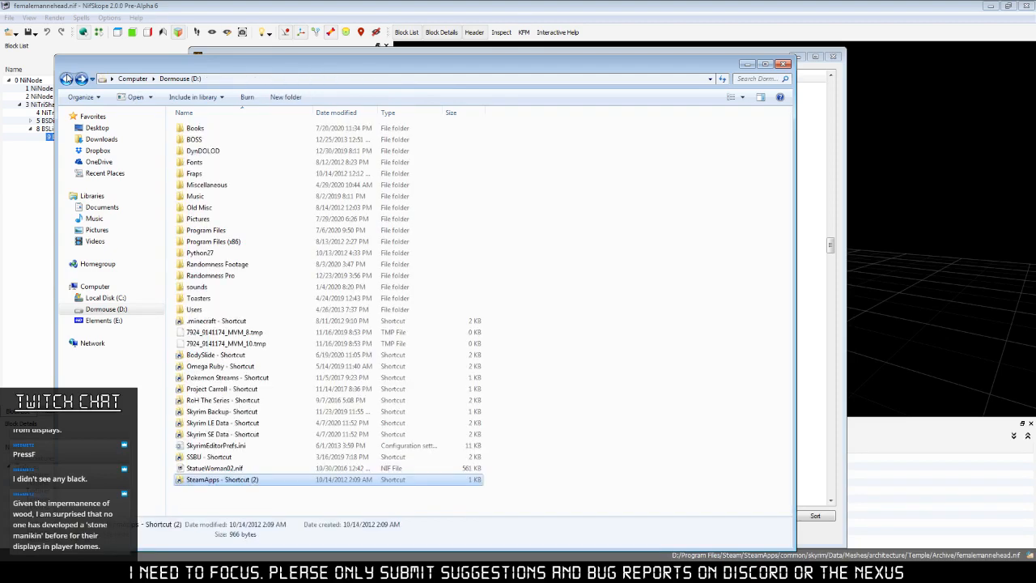
left_click(67, 79)
Copy femalehead.tri from the extracted character assets folder into the architecture\Temple\Archive folder under Meshes.
left_click(227, 196)
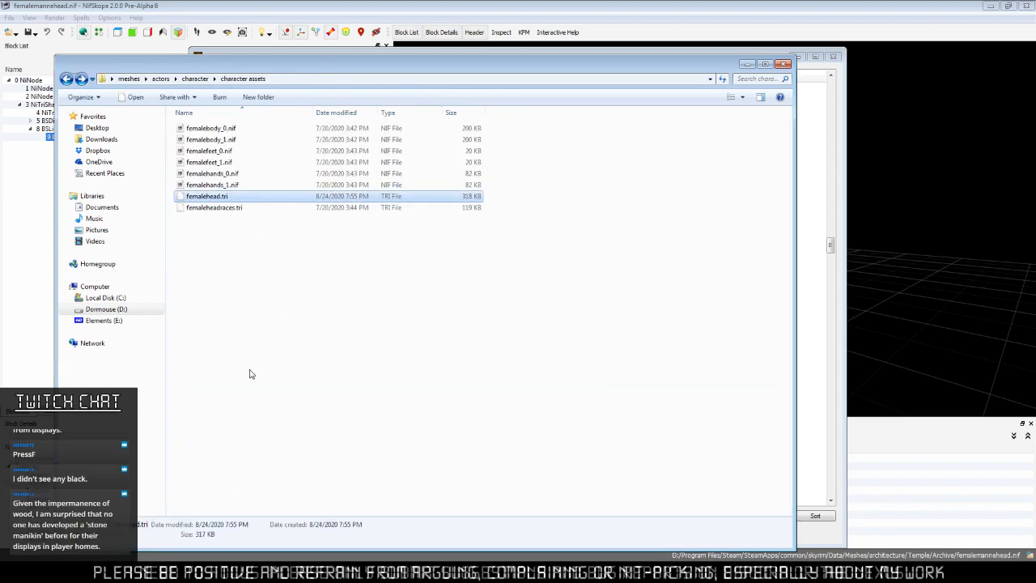
left_click(173, 572)
left_click(286, 511)
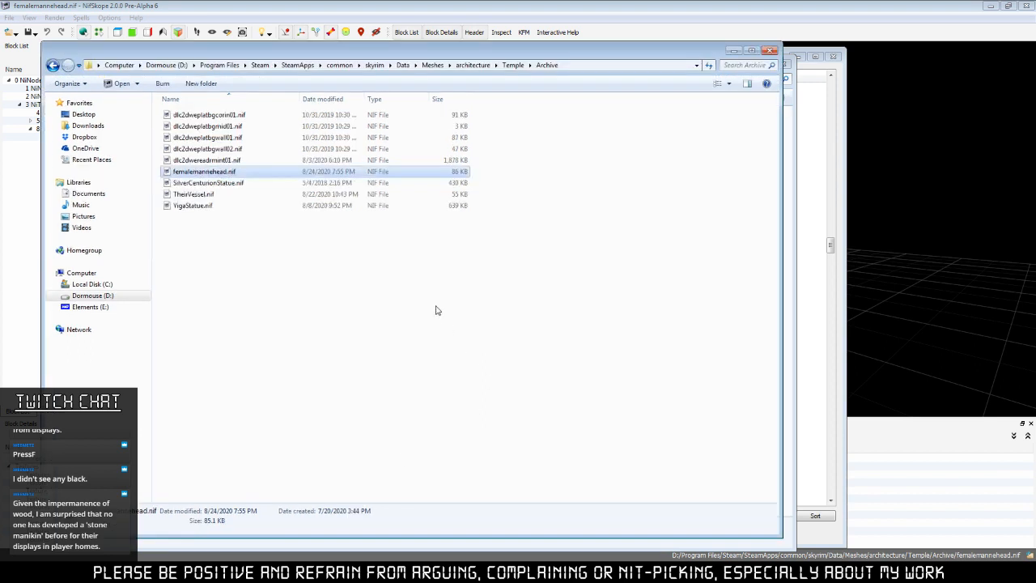
left_click(436, 307)
key("ctrl+v")
Rename the pasted femalehead.tri as femalemannehead.tri and put the Archive folder window away.
key("F2")
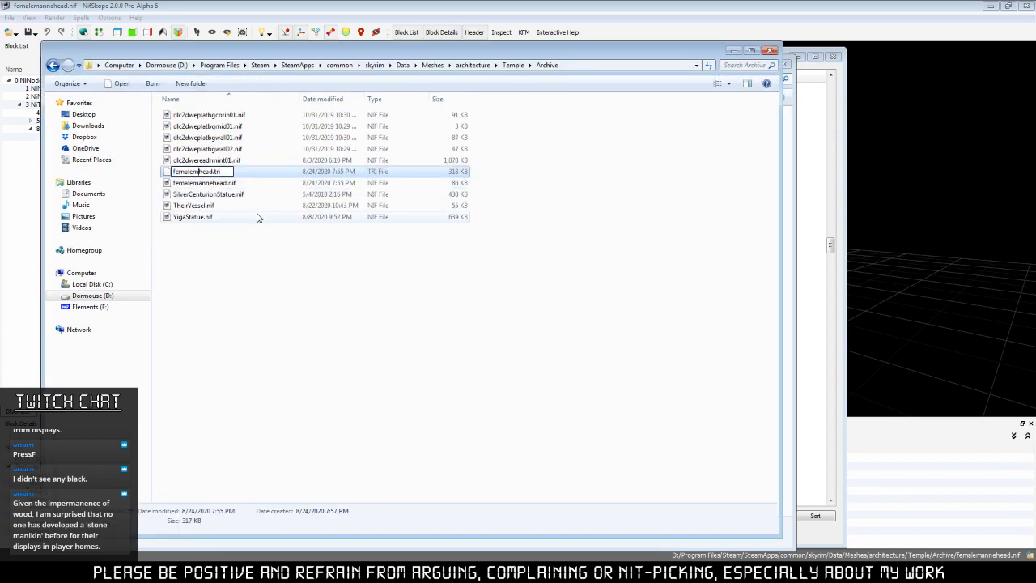
type("manne")
left_click(314, 278)
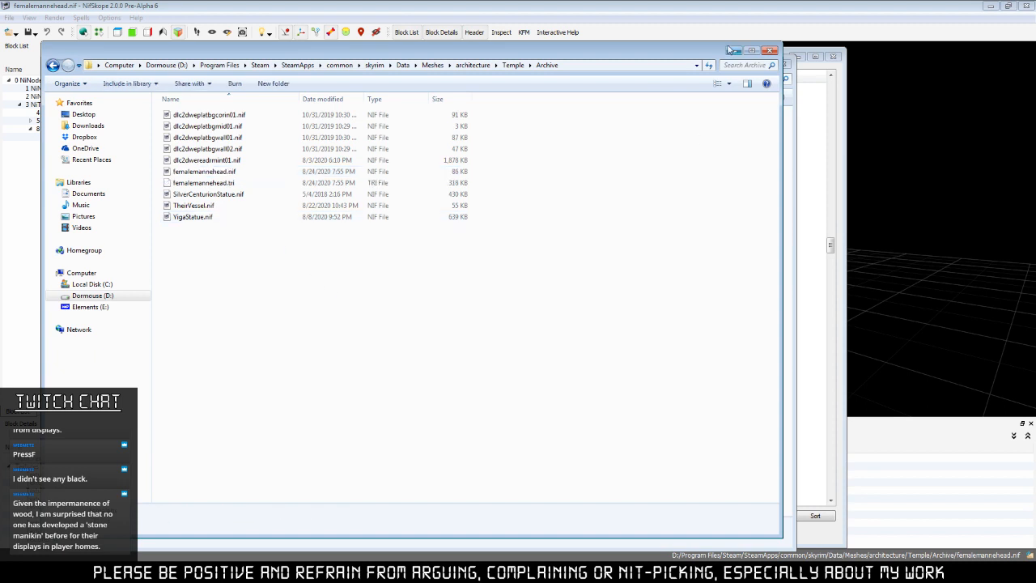
left_click(733, 51)
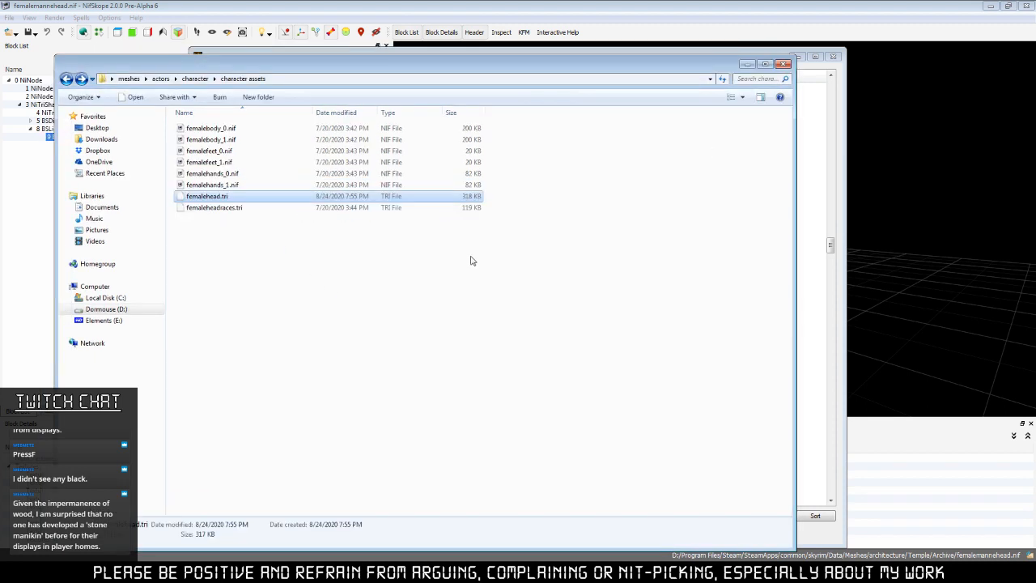
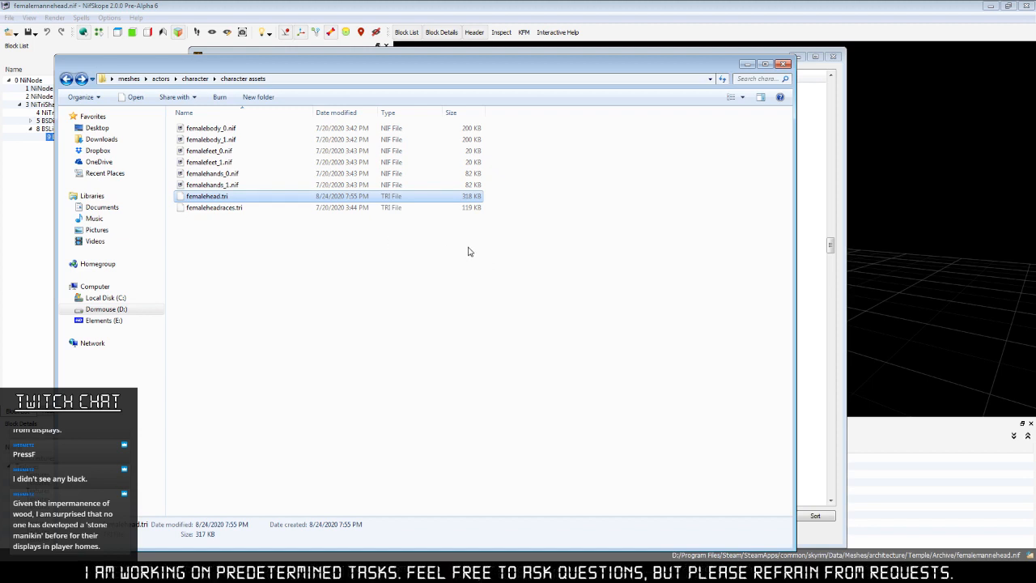
Back in NifSkope, try WhiteMetal.dds from Textures\architecture\Temple as the first texture of the head's BSShaderTextureSet.
left_click(863, 7)
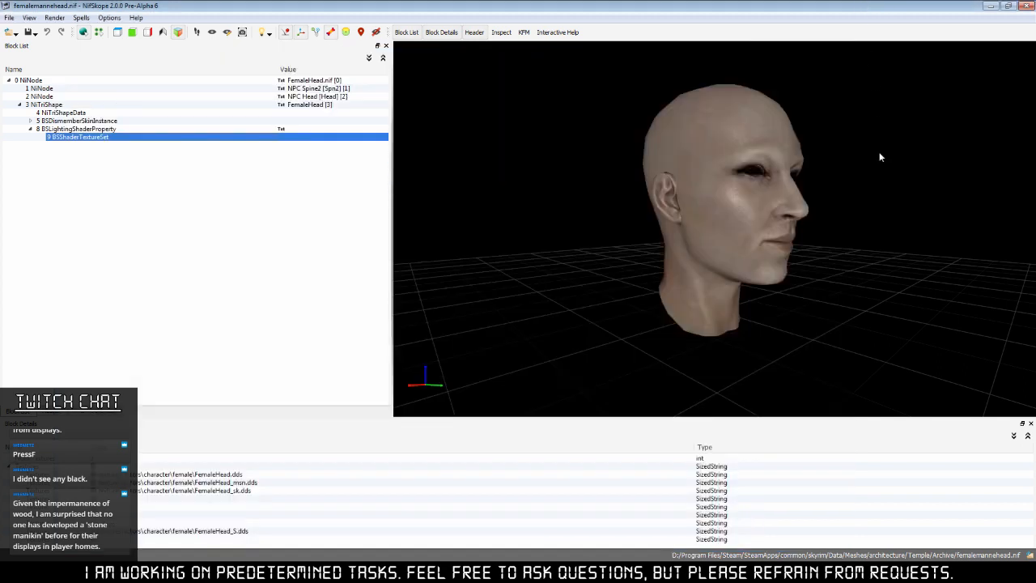
left_click(217, 475)
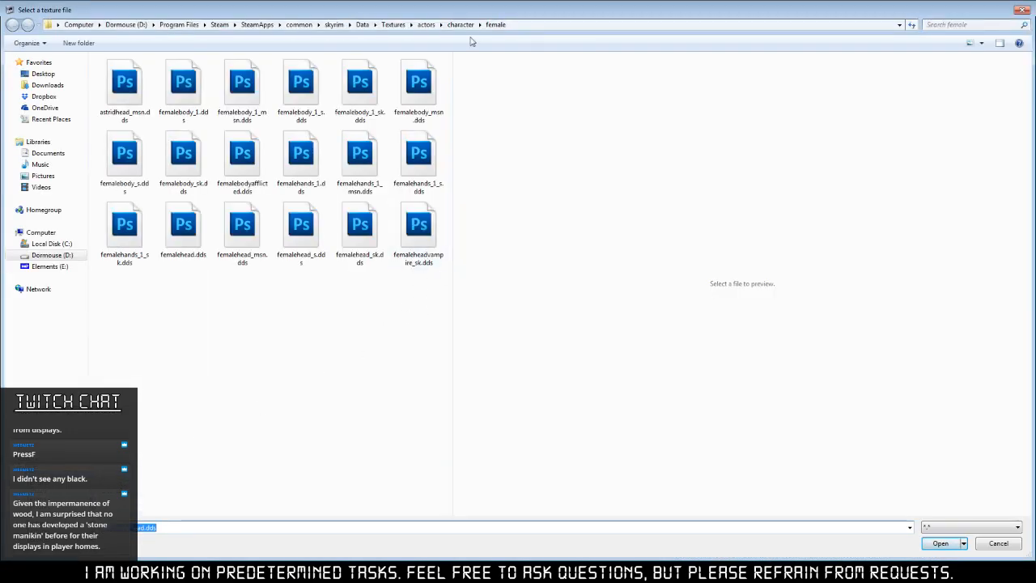
left_click(394, 25)
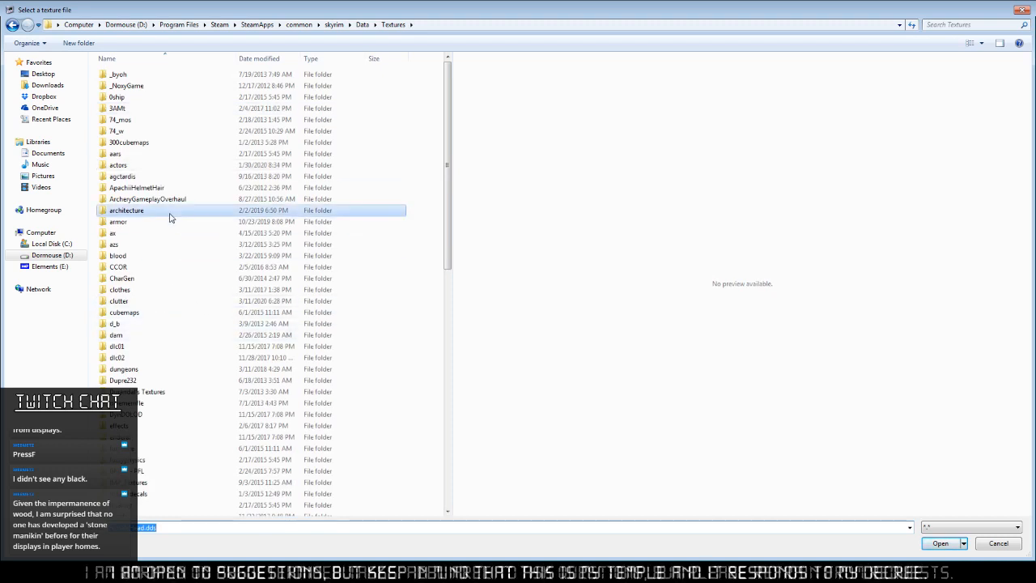
double_click(130, 210)
double_click(139, 109)
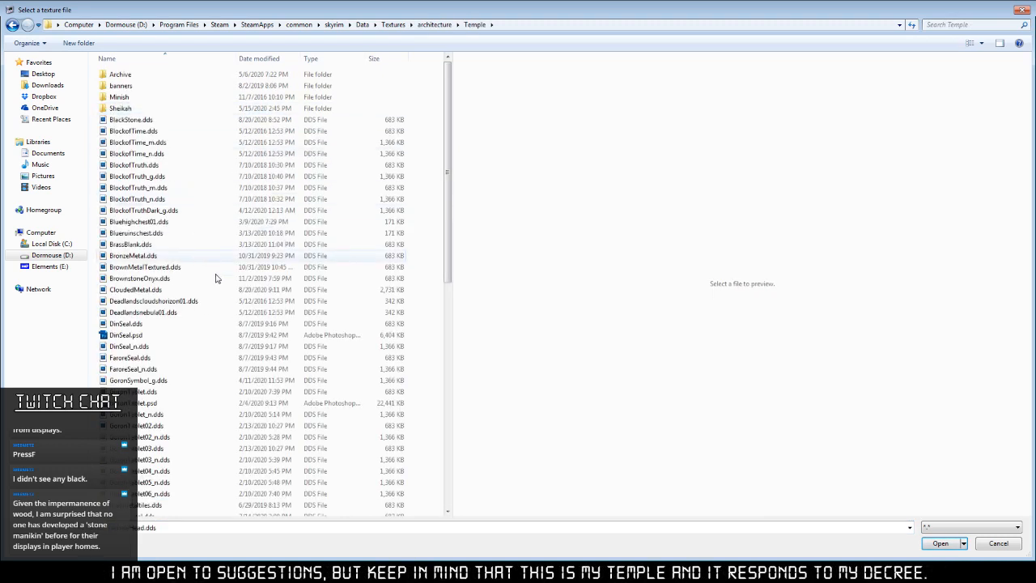
left_click_drag(445, 113, 462, 410)
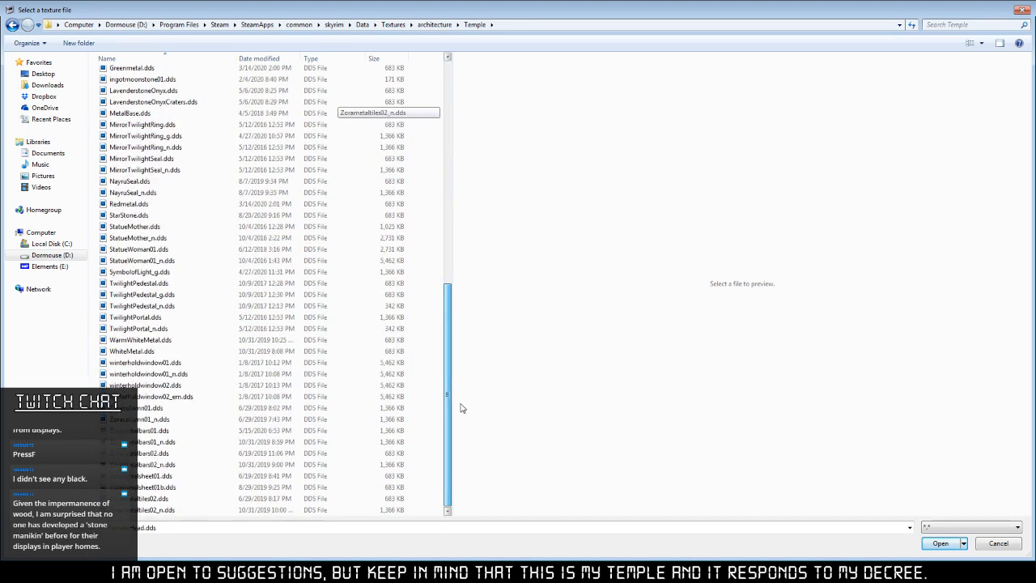
left_click(160, 352)
left_click(941, 545)
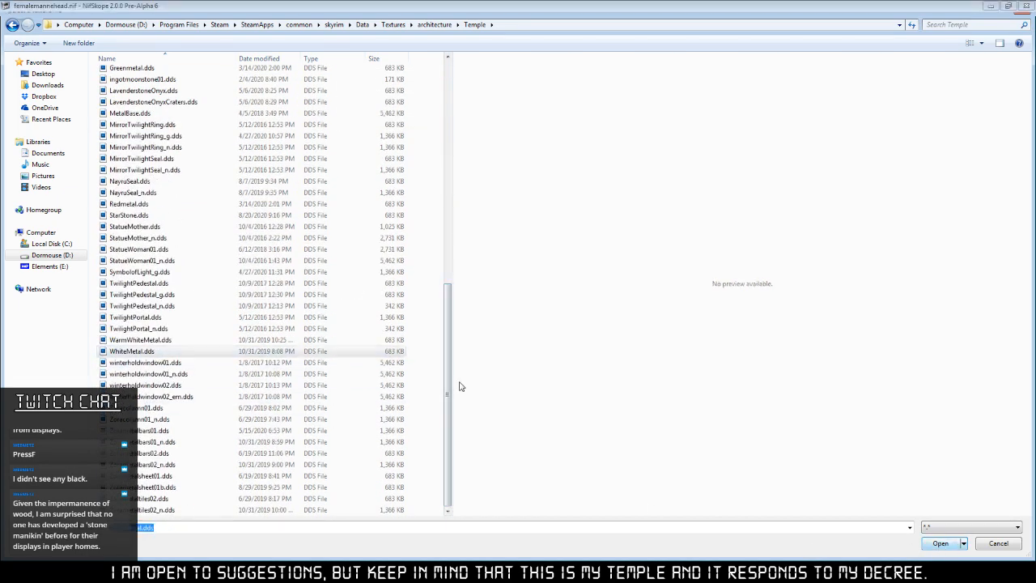
left_click_drag(459, 380, 672, 301)
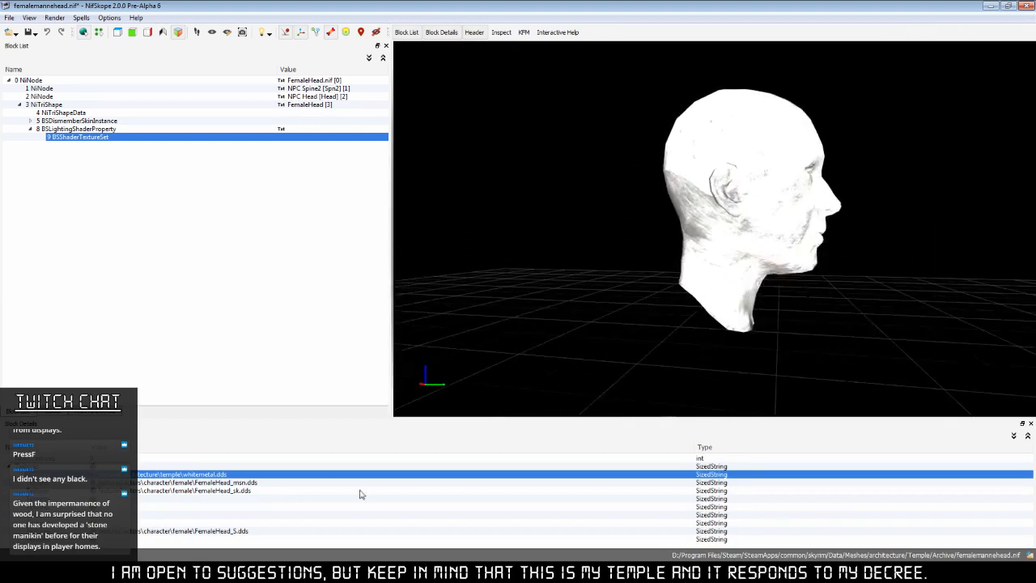
Clear the FemaleHead_S.dds path from the head's BSShaderTextureSet.
left_click(255, 490)
left_click(277, 498)
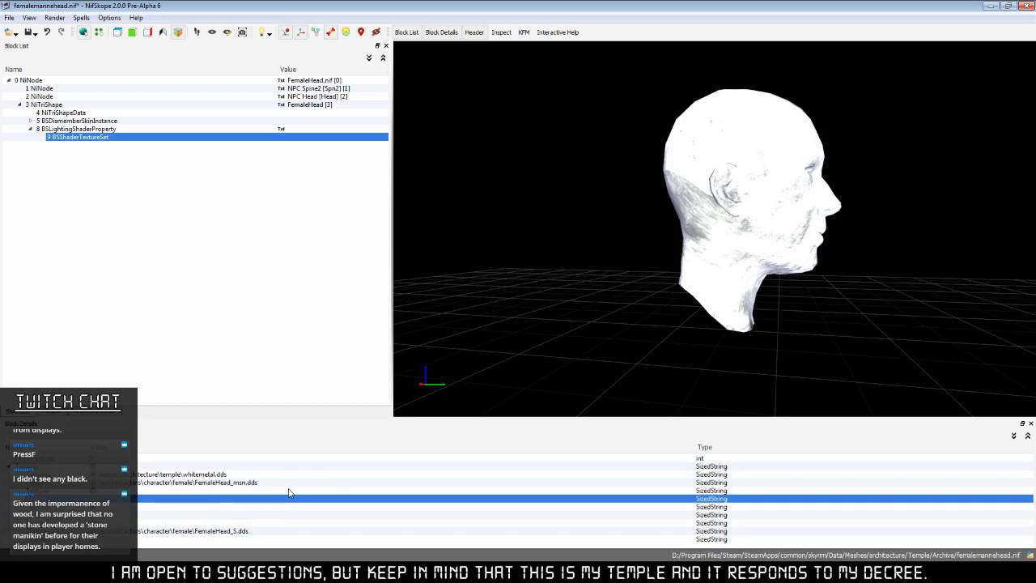
left_click(273, 483)
left_click(263, 530)
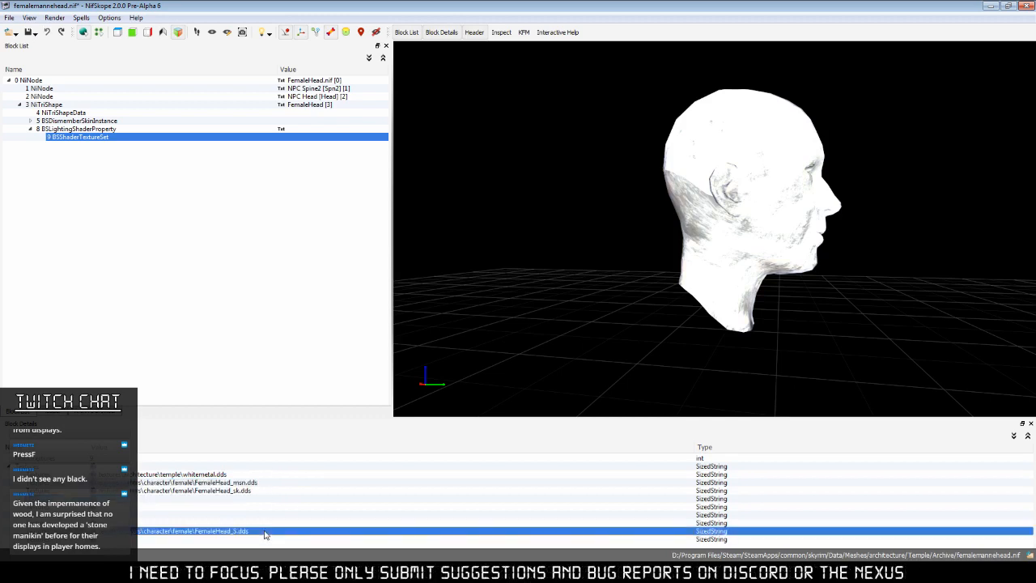
left_click(284, 517)
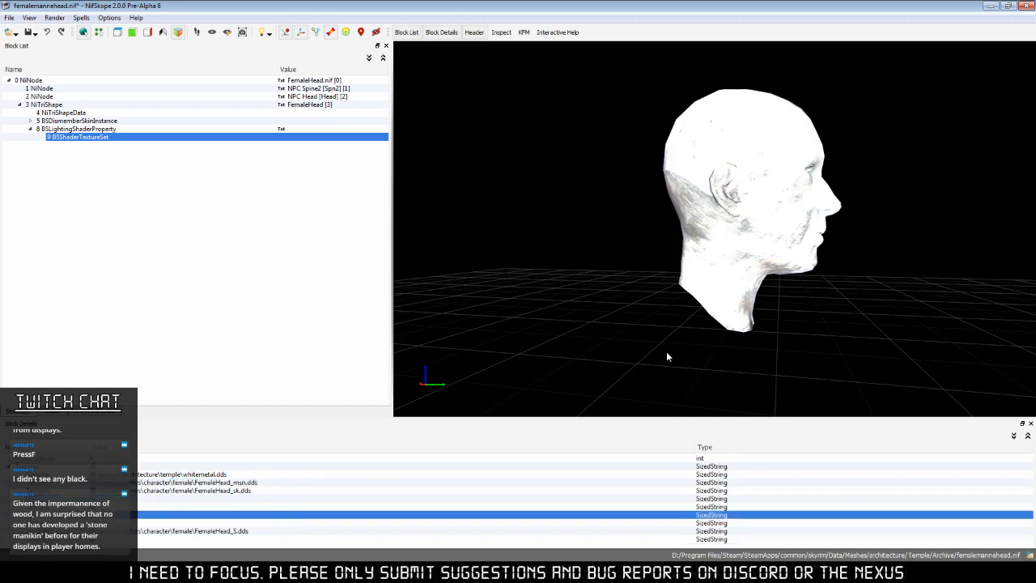
left_click_drag(735, 321, 690, 329)
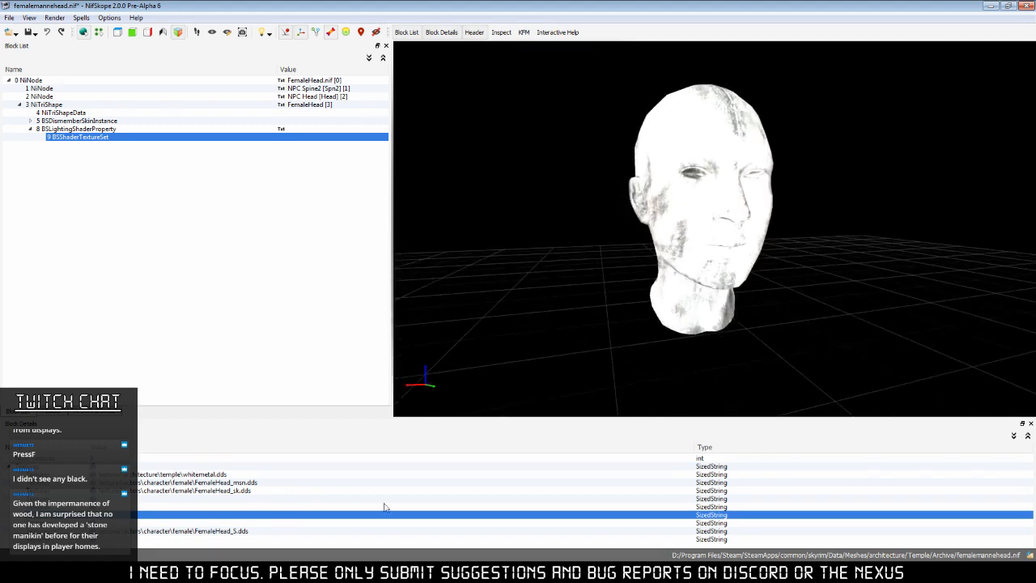
double_click(306, 532)
key("Delete")
left_click(304, 524)
Try MetalBase.dds from the Temple textures folder as the head's first texture and inspect the head from several sides.
left_click(217, 475)
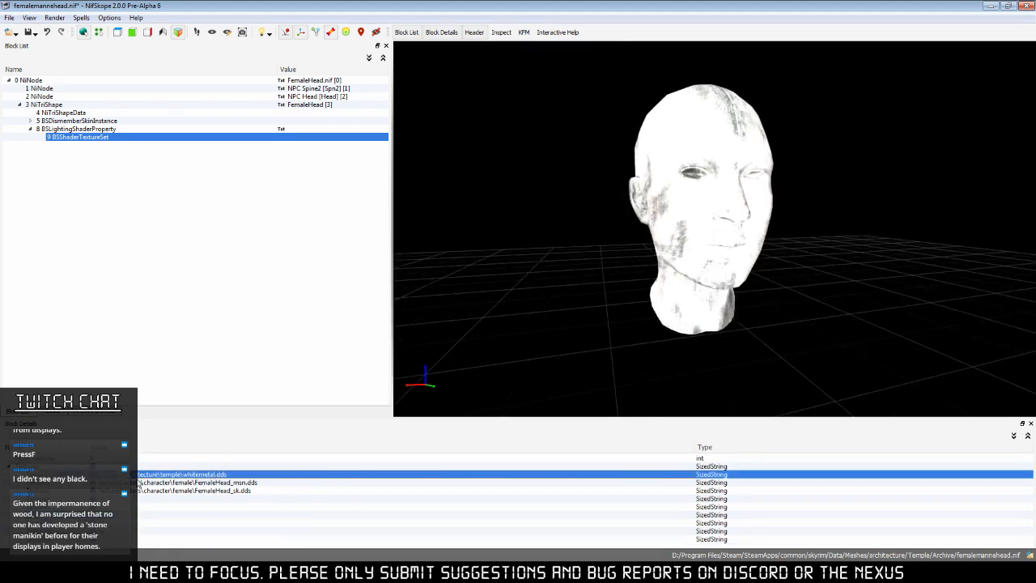
double_click(227, 477)
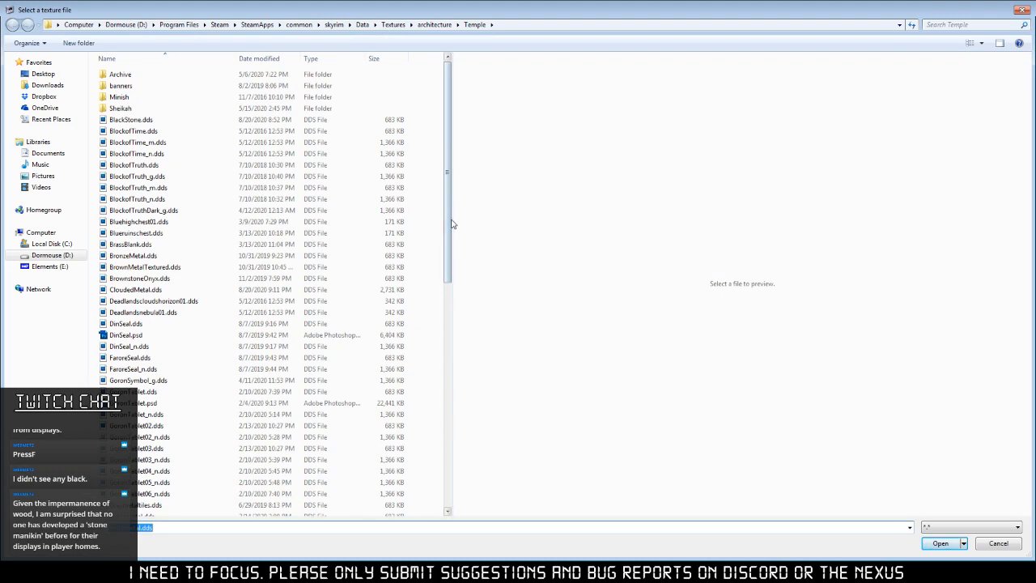
scroll(342, 223, "down", 5)
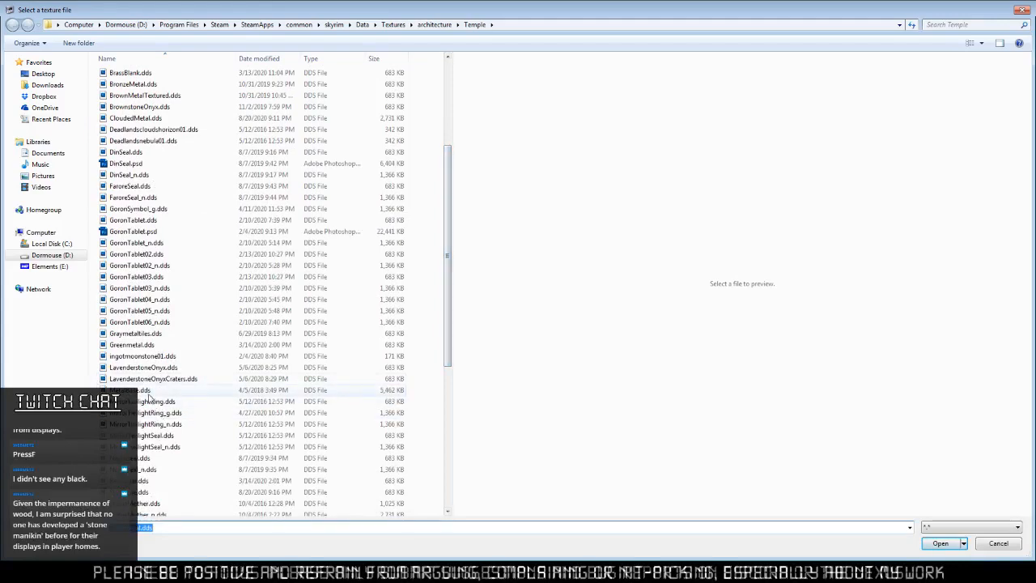
left_click(260, 392)
left_click(942, 546)
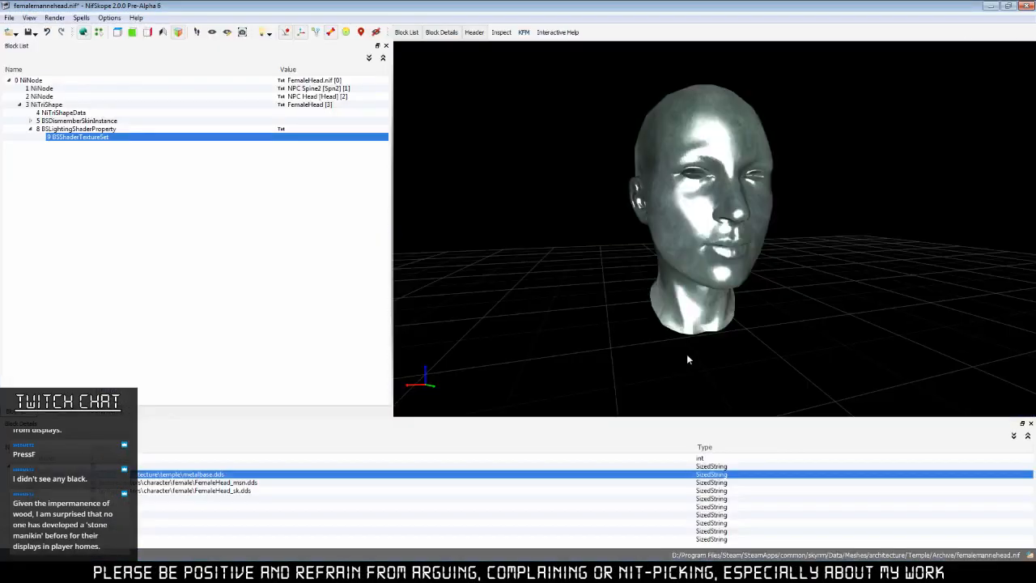
left_click_drag(693, 331, 794, 175)
left_click_drag(647, 228, 631, 302)
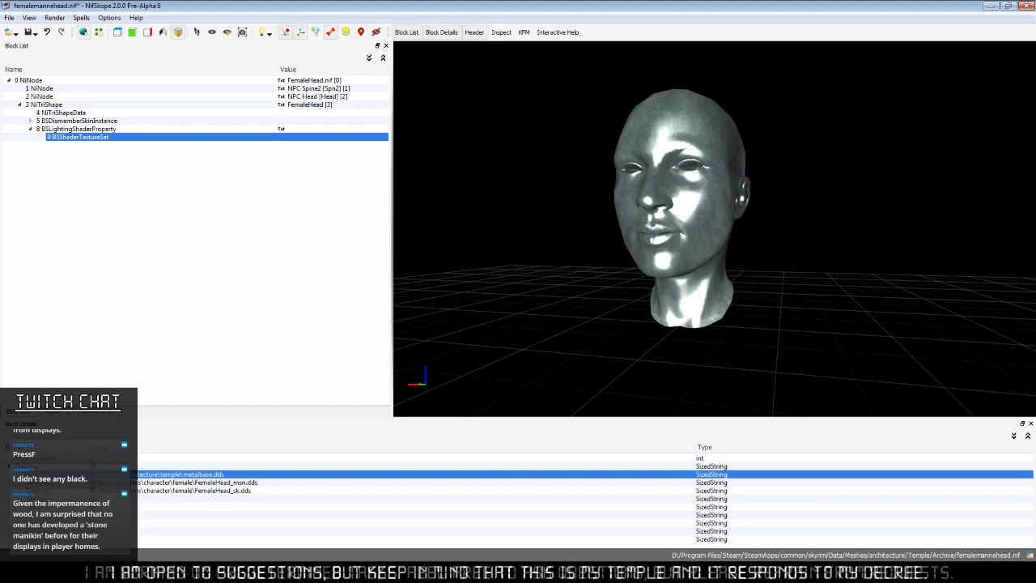
left_click_drag(846, 175, 597, 306)
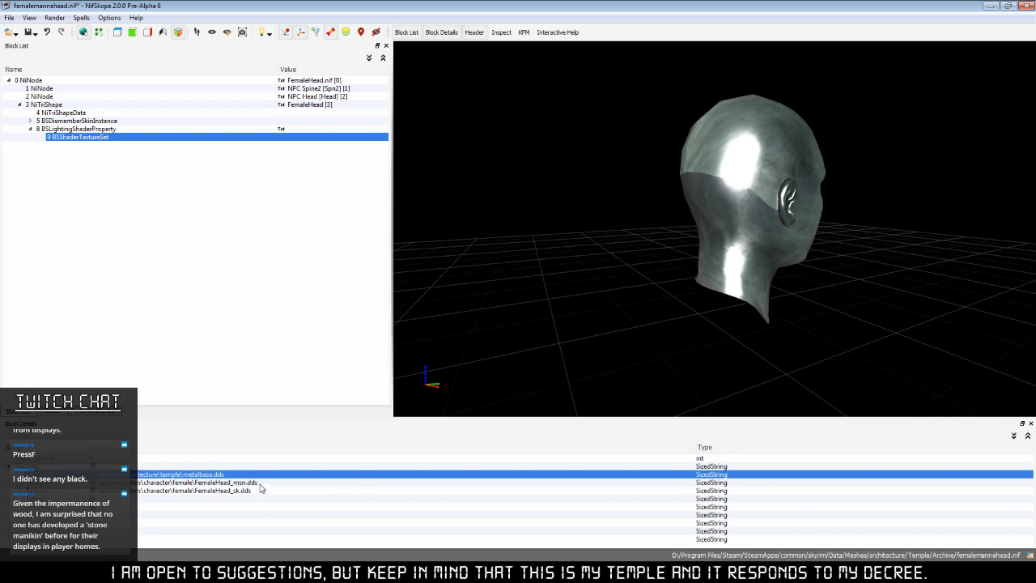
left_click_drag(796, 231, 690, 206)
left_click_drag(704, 257, 751, 267)
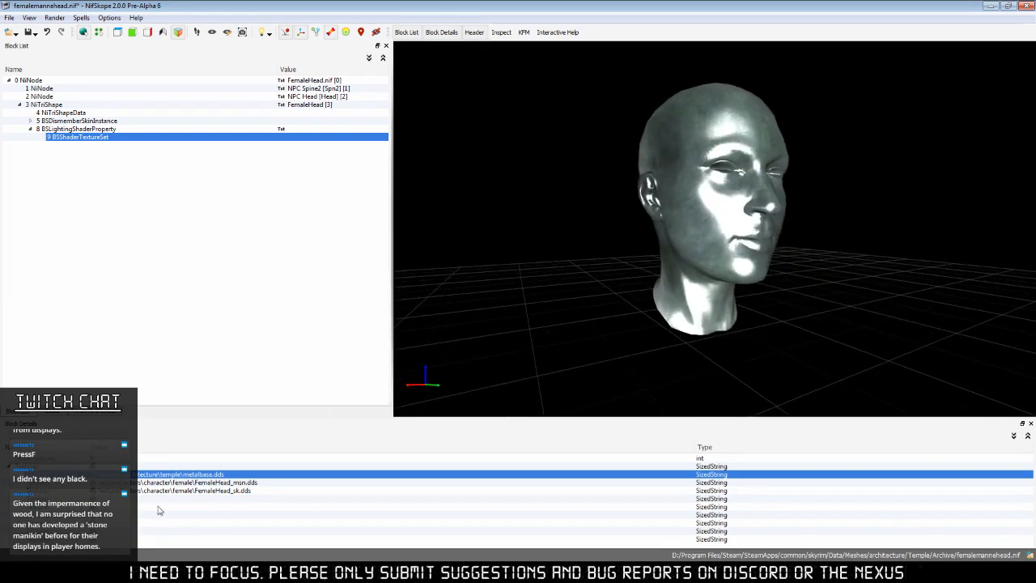
Set the first texture of the head's BSShaderTextureSet to StarStone.dds from the Temple textures folder.
double_click(375, 474)
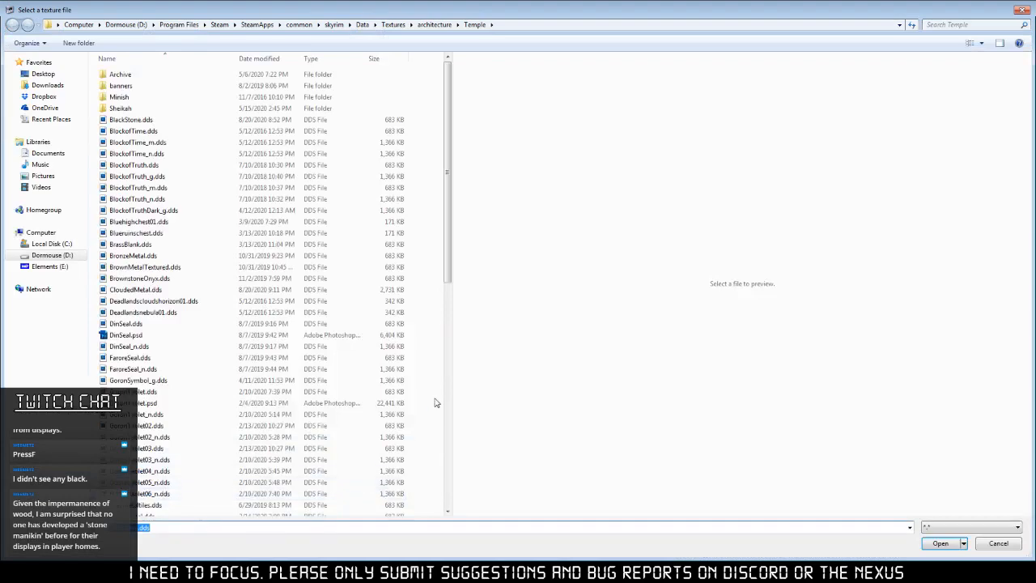
left_click_drag(448, 243, 438, 467)
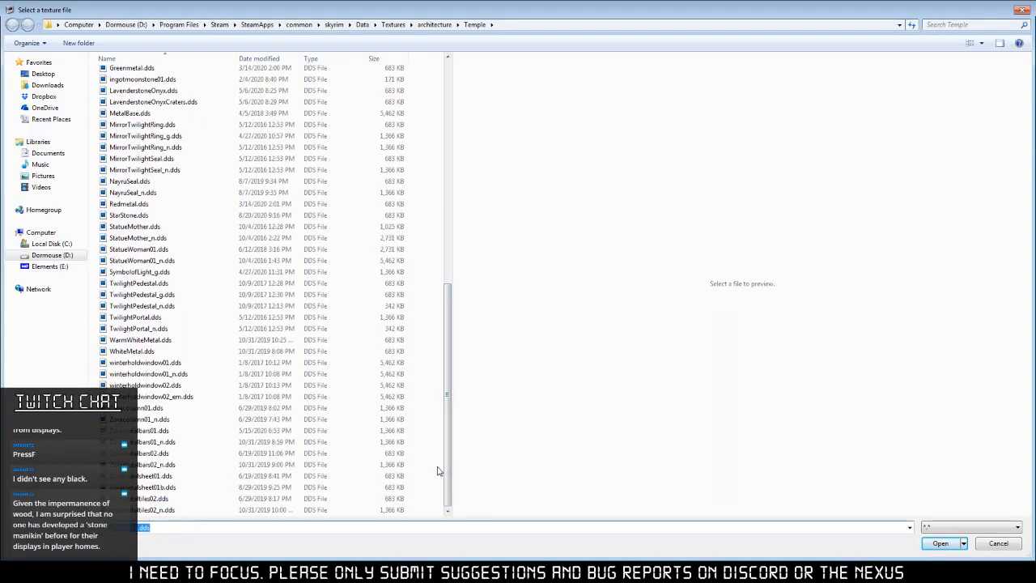
left_click(202, 216)
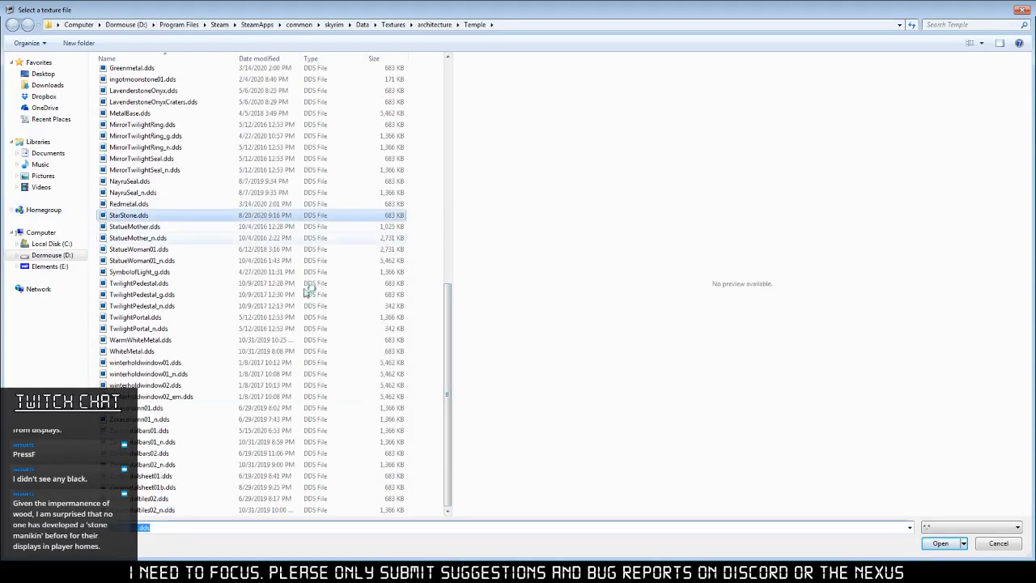
left_click(938, 544)
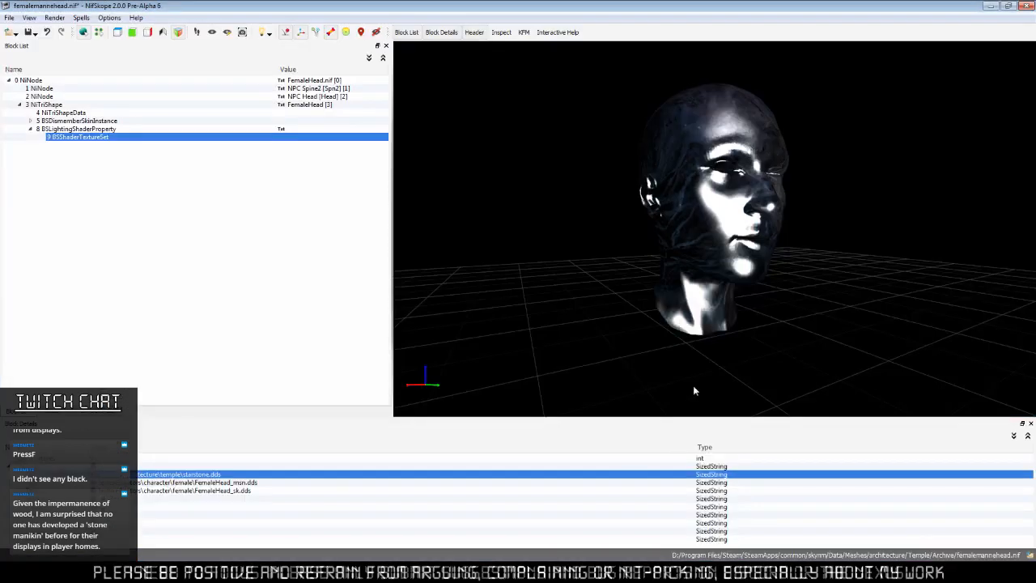
Set the first texture of the head's BSShaderTextureSet to MetalBase.dds from the Temple textures folder and save femalemannehead.nif.
left_click(93, 474)
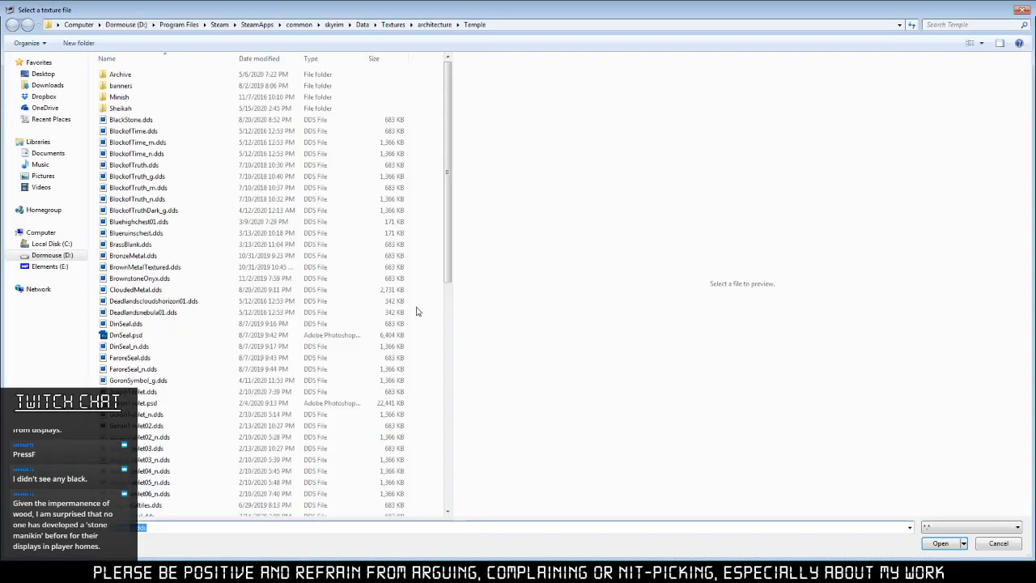
left_click_drag(448, 255, 432, 489)
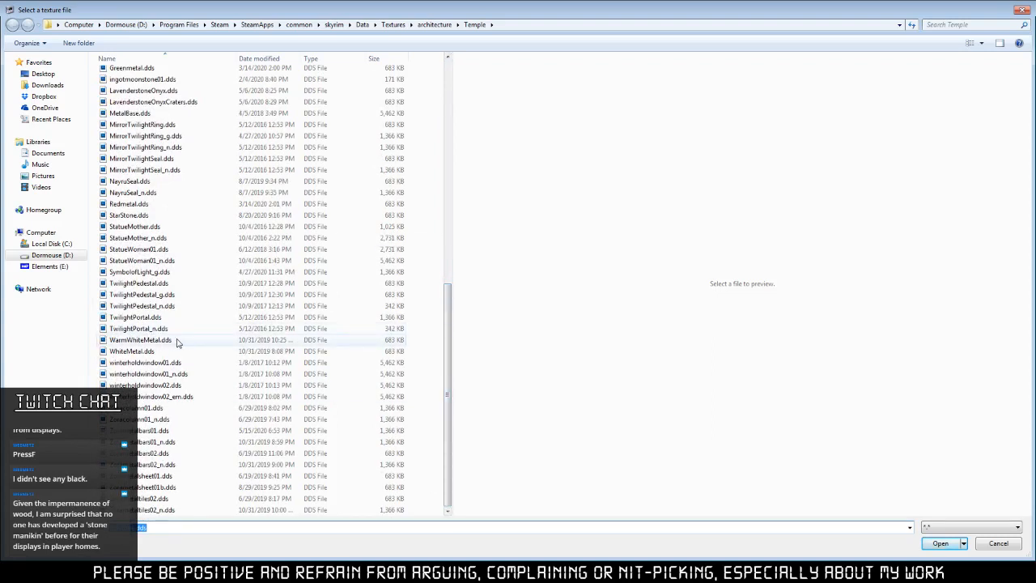
left_click(152, 115)
left_click(931, 546)
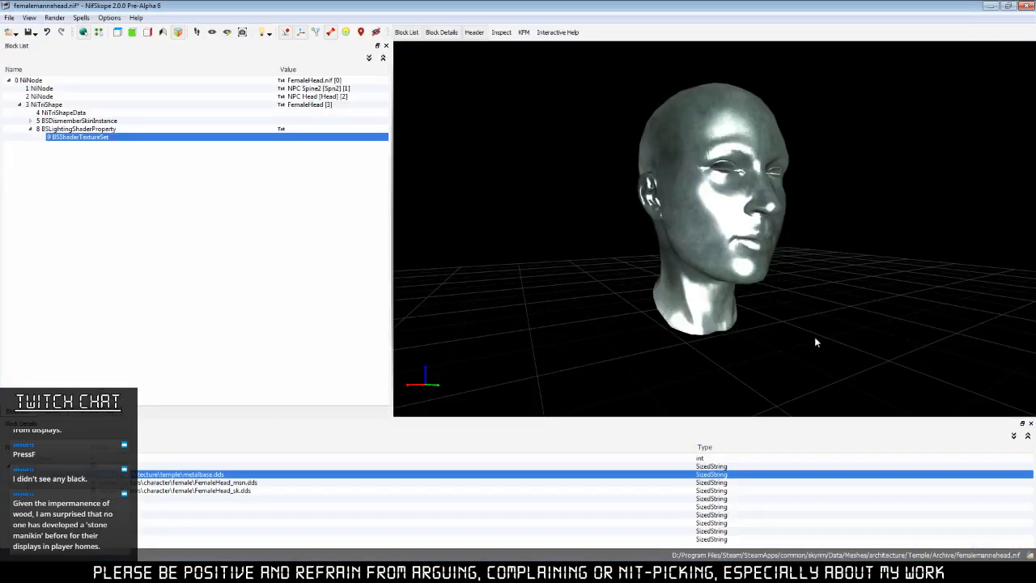
left_click_drag(797, 338, 468, 265)
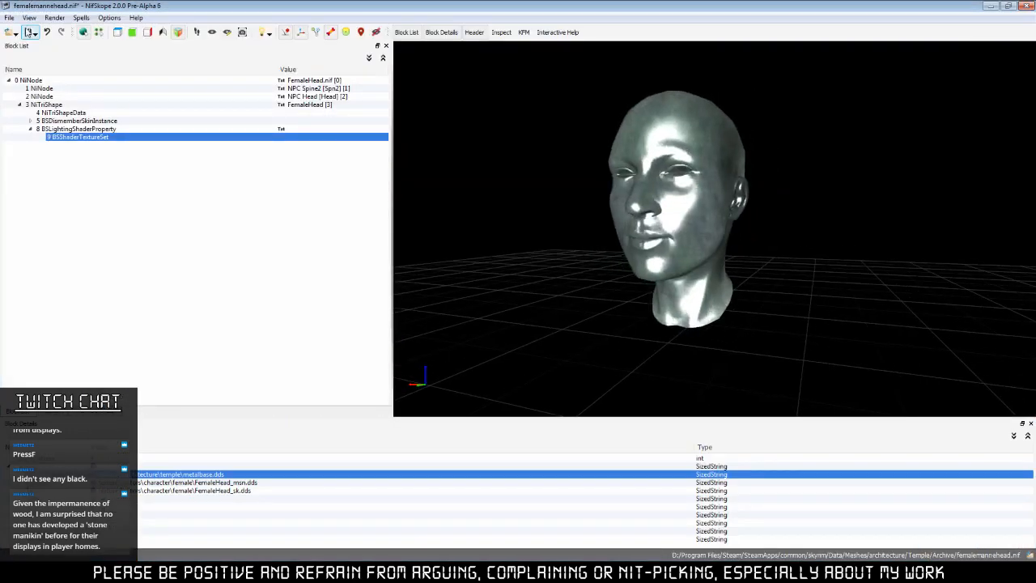
left_click(29, 32)
In BSA Browser, extract malehead.nif and malehead.tri from the character assets meshes to the Desktop and close the browser.
left_click(479, 571)
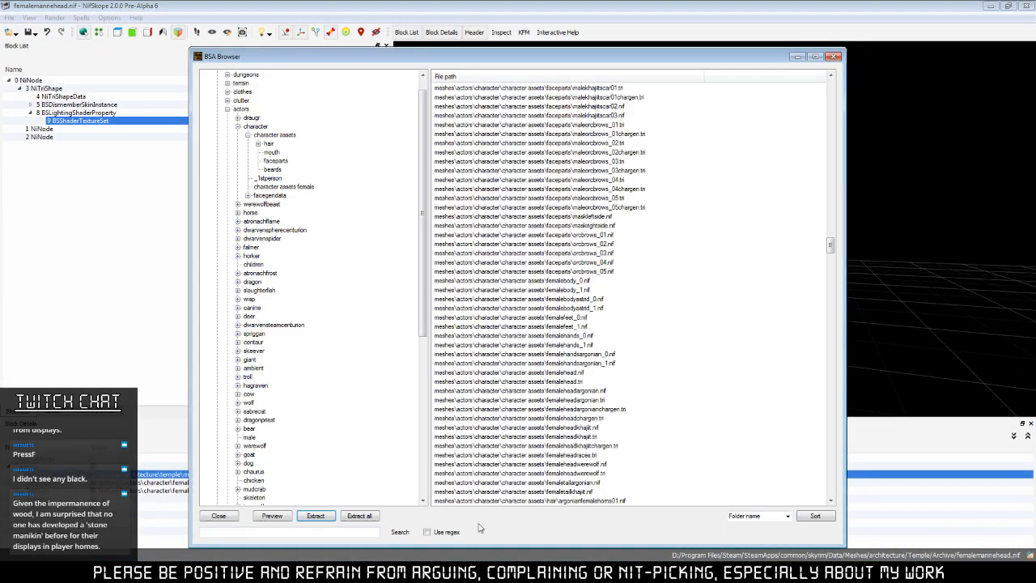
left_click(665, 417)
scroll(668, 438, "down", 4)
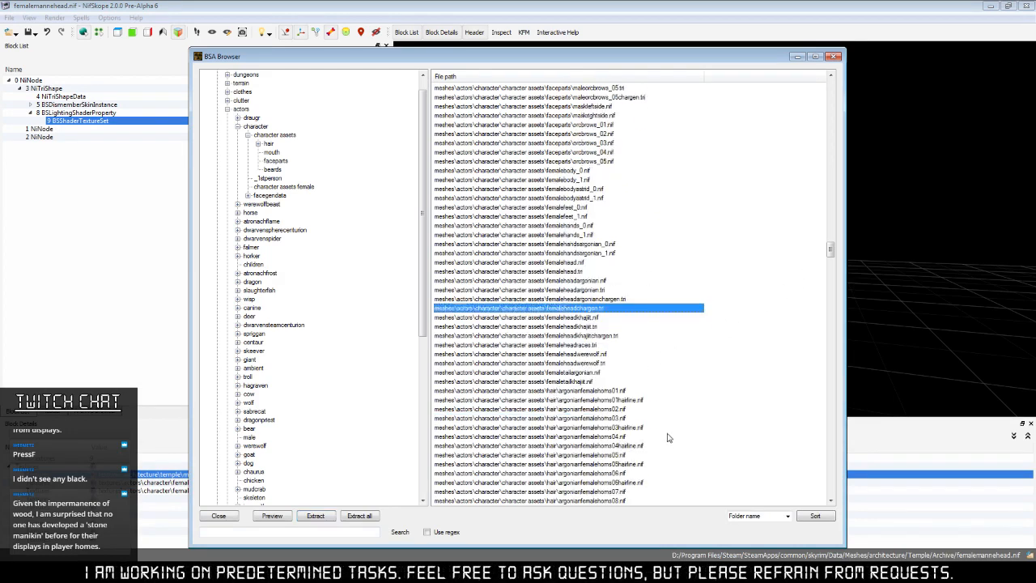
left_click_drag(830, 265, 824, 487)
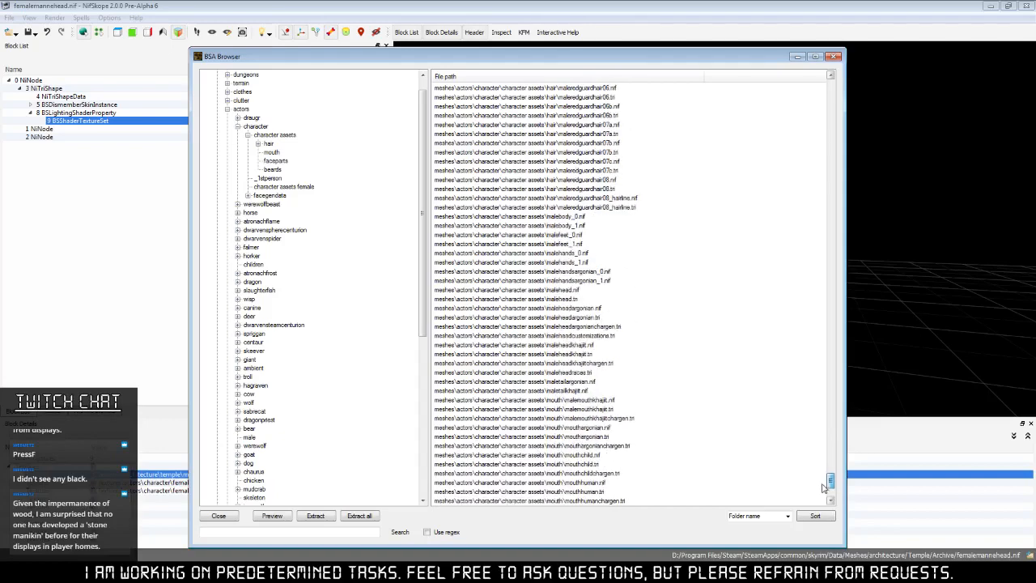
left_click(568, 290)
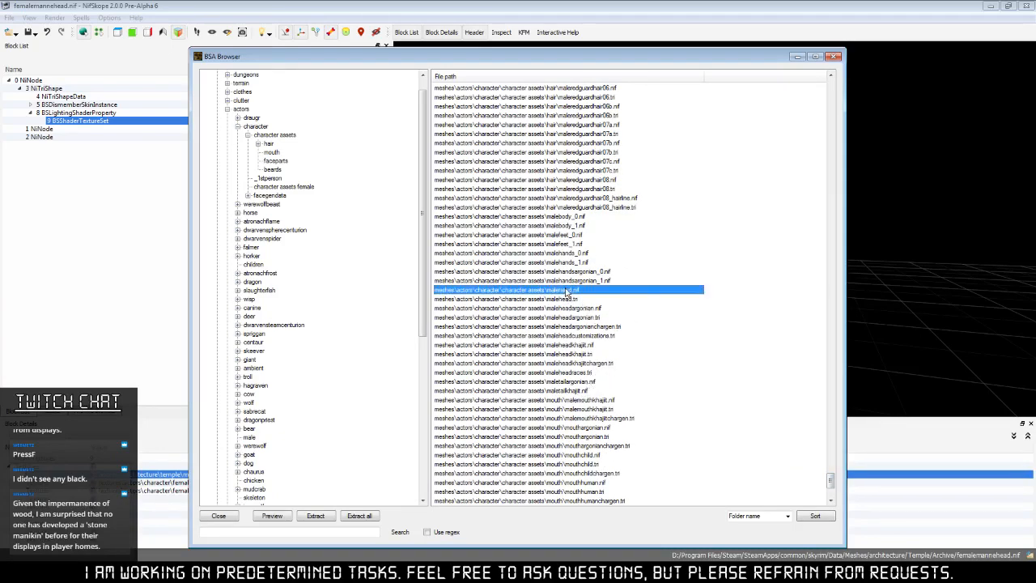
left_click(562, 299, "shift")
left_click(320, 515)
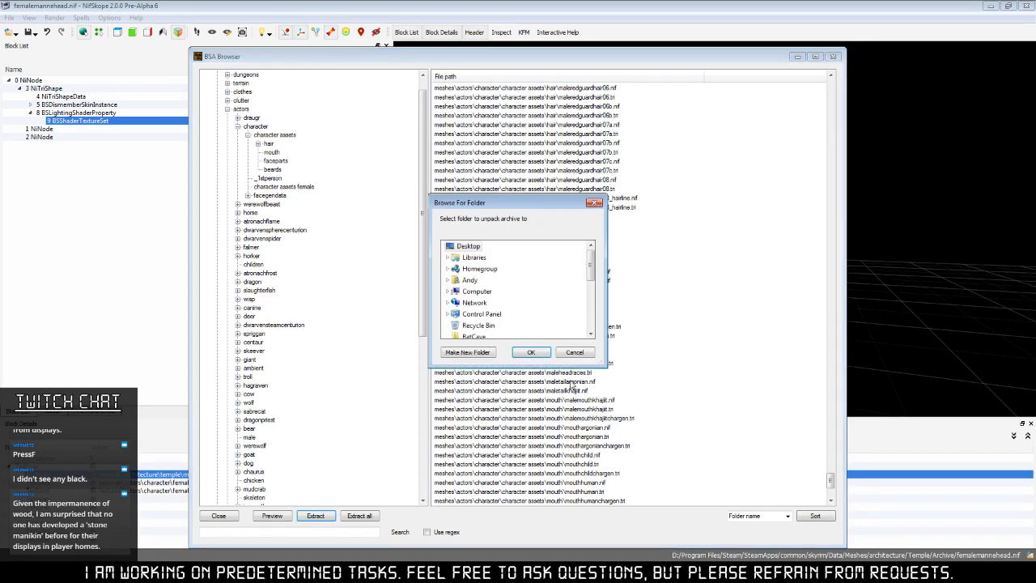
left_click(531, 353)
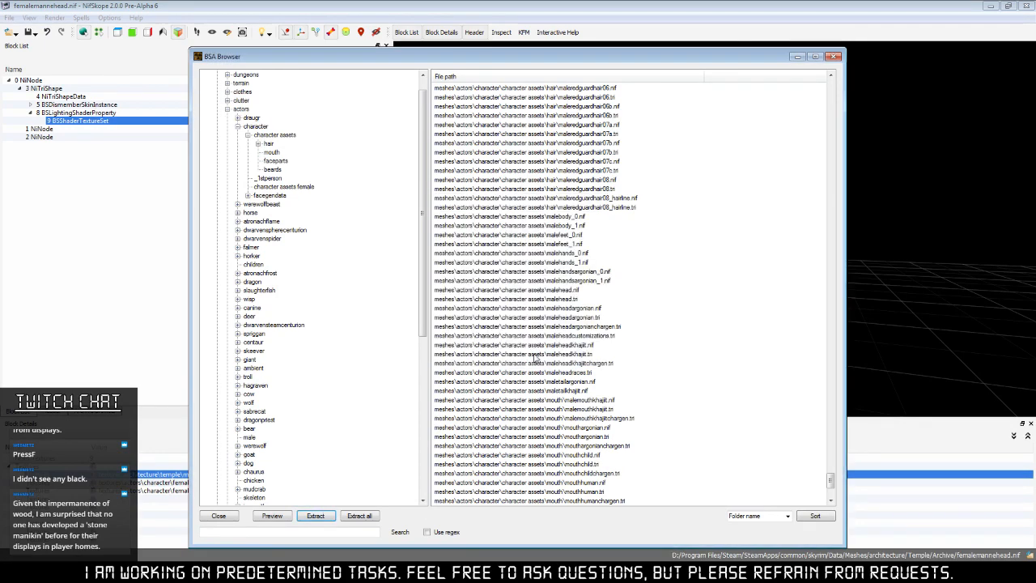
left_click(834, 56)
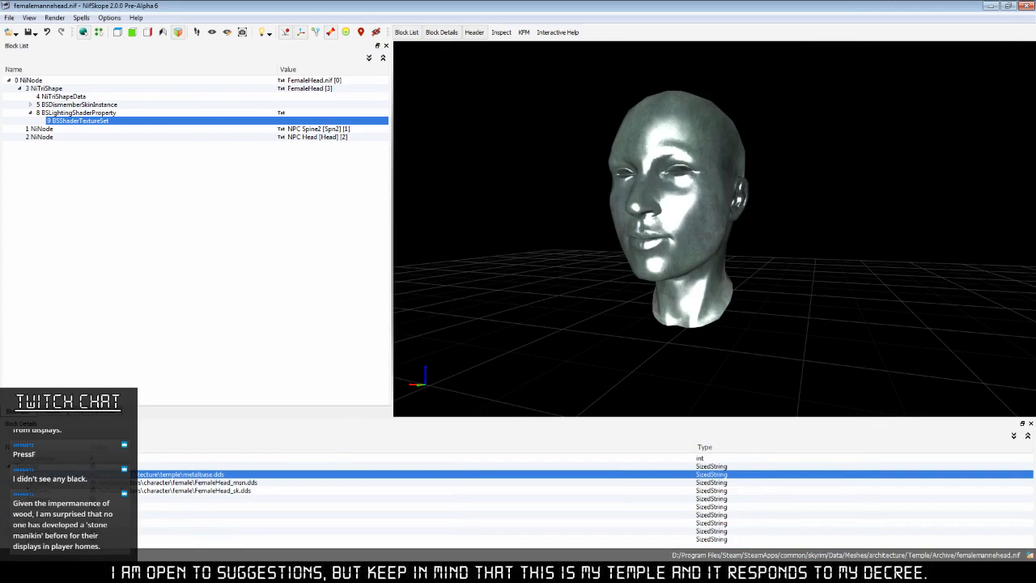
Copy the extracted malehead.nif and malehead.tri from the character assets folder into Meshes\architecture\Temple\Archive.
left_click(141, 571)
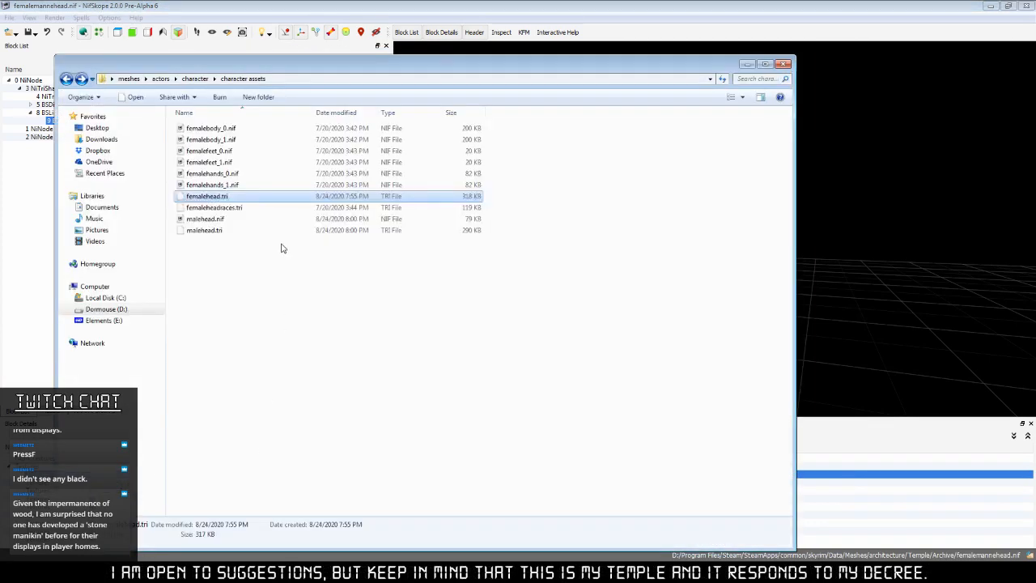
left_click_drag(248, 247, 212, 234)
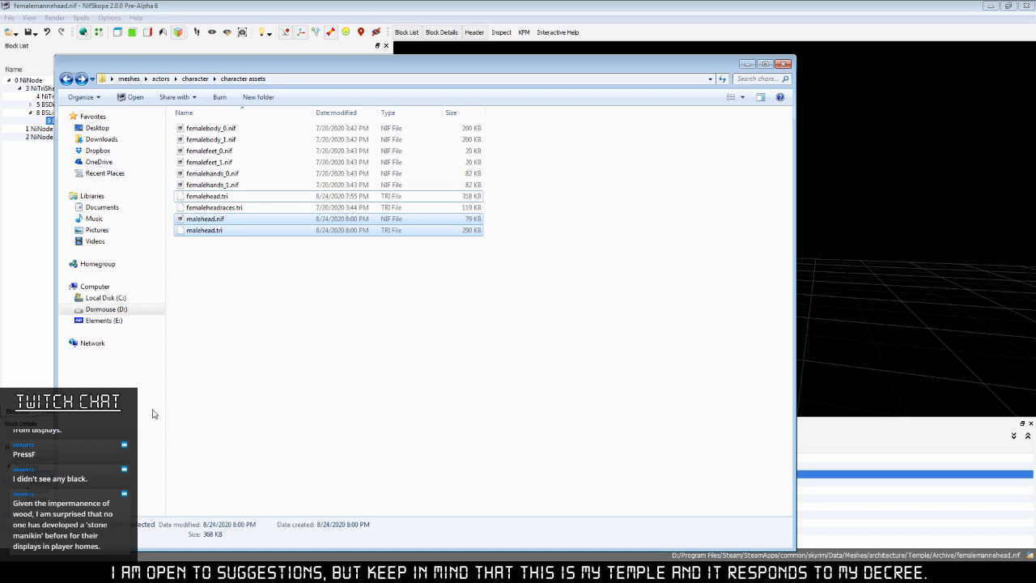
left_click(144, 571)
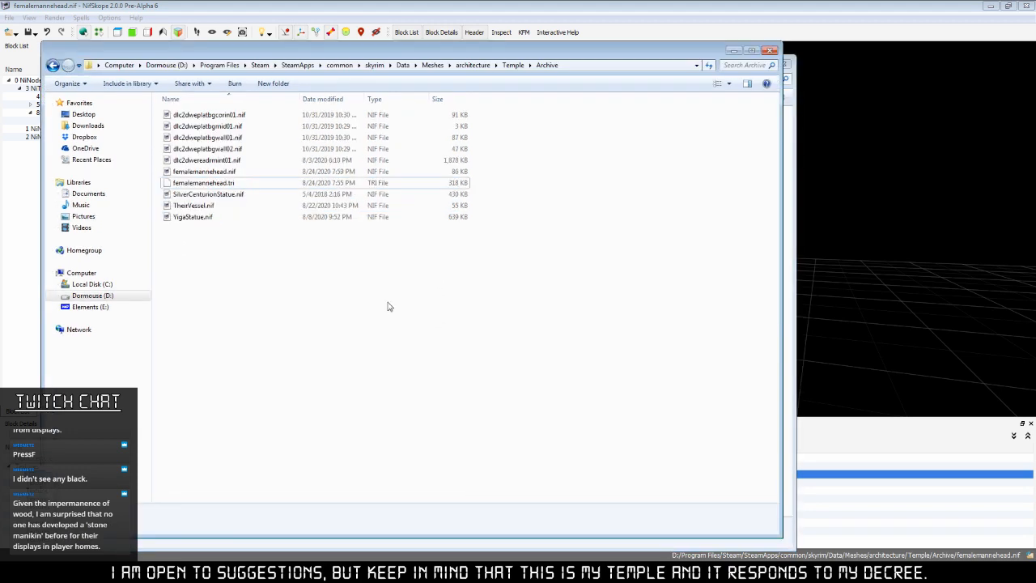
key("ctrl+v")
left_click(252, 256)
Rename malehead.nif in the Archive folder as malemannehead.nif.
left_click(191, 196)
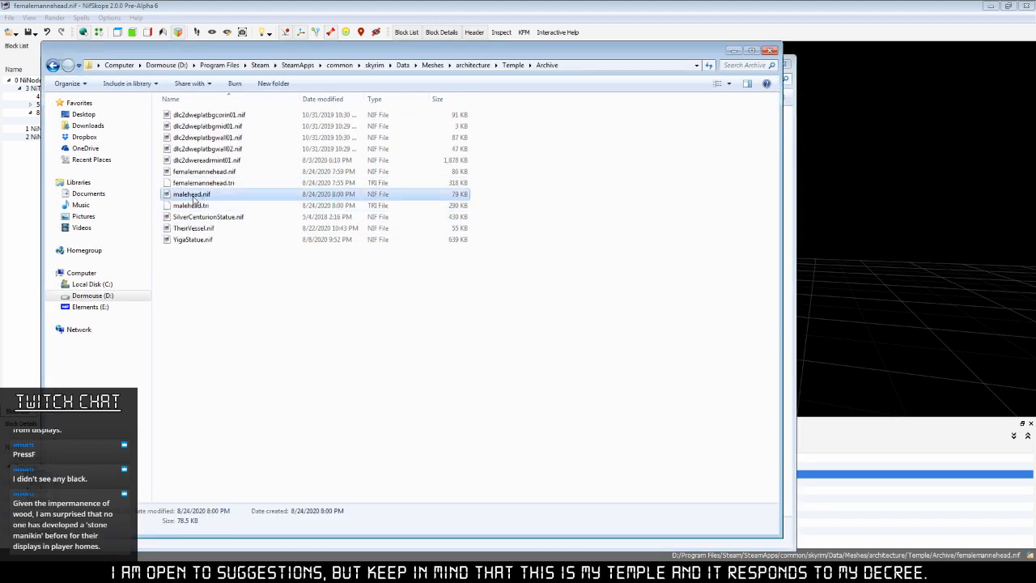
key("F2")
left_click(189, 195)
type("mannehead.nif")
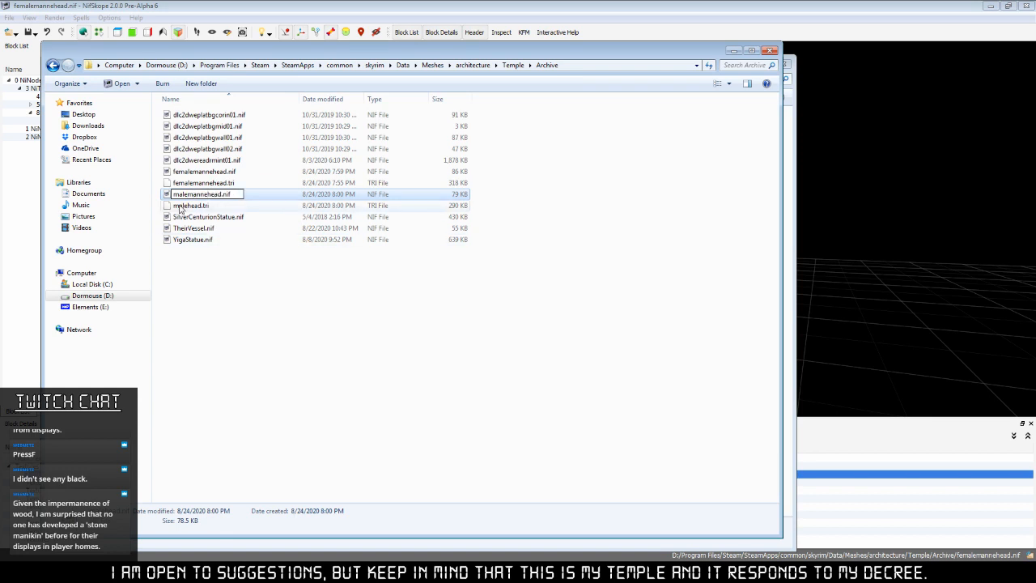
Rename malehead.tri in the Archive folder as malemannehead.tri.
left_click(195, 206)
key("F2")
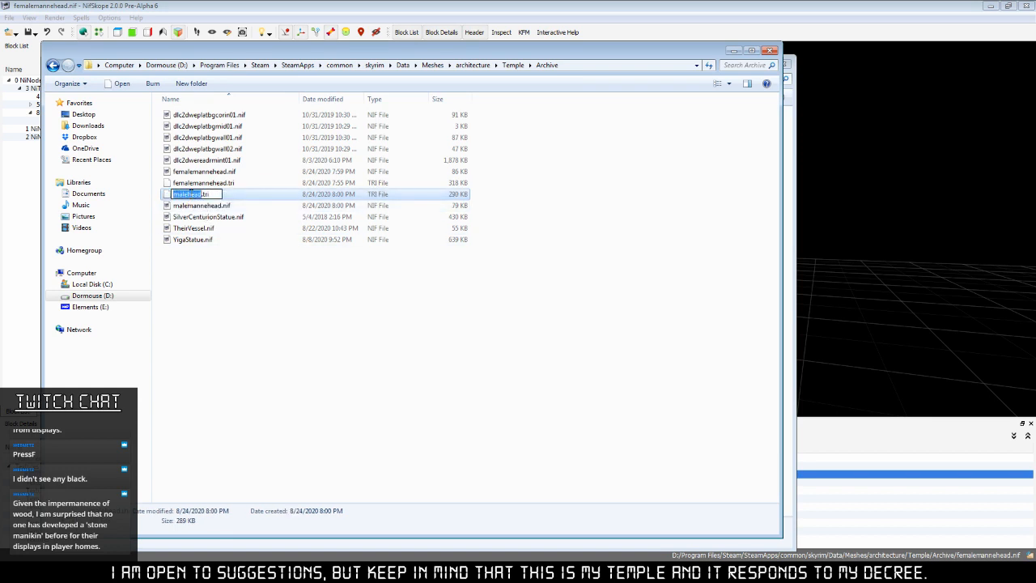
left_click(188, 195)
type("manne")
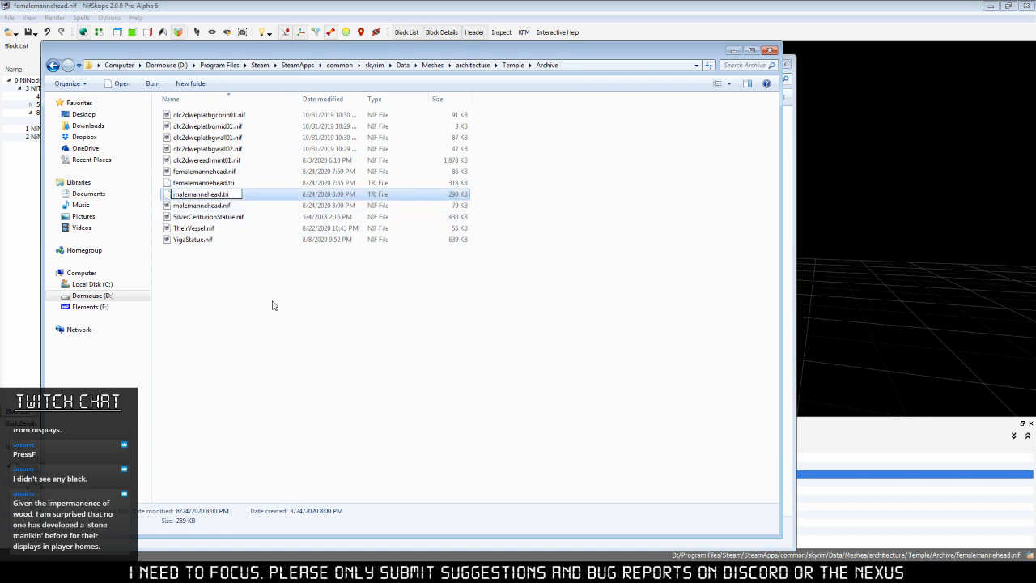
left_click(370, 315)
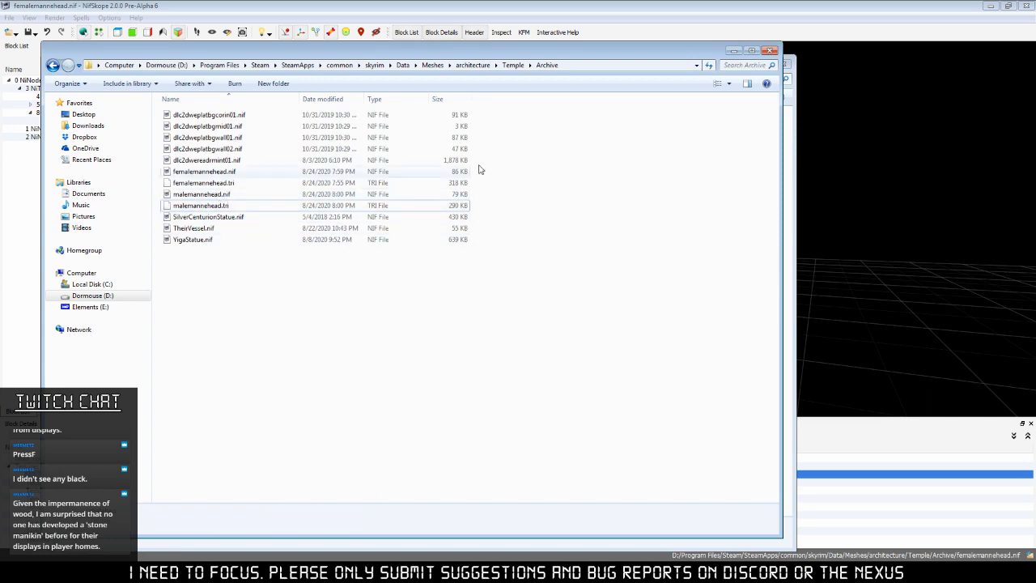
Open malemannehead.nif in NifSkope and bring the male head into close view at an angle.
left_click(216, 198)
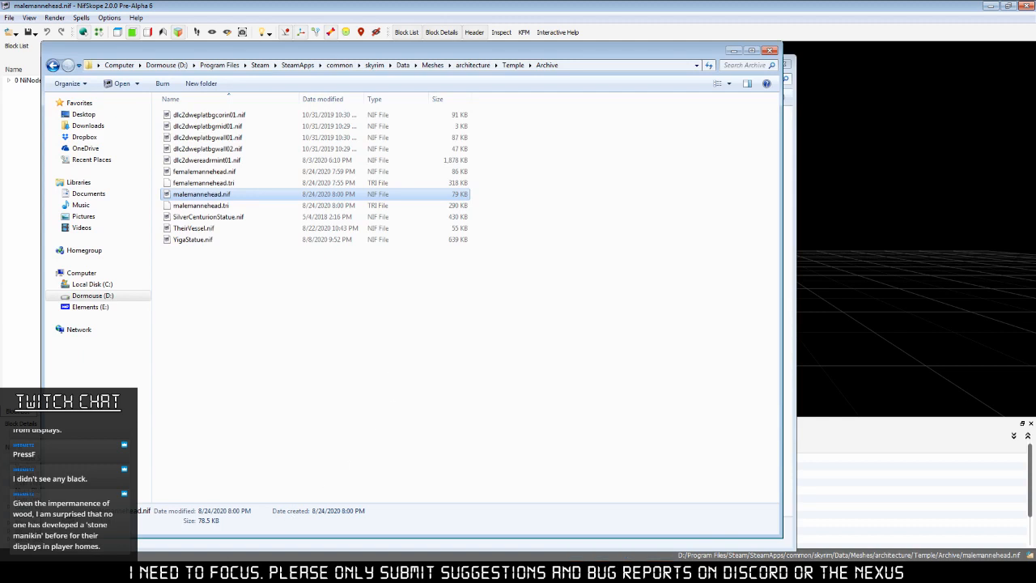
left_click(224, 556)
scroll(684, 248, "up", 5)
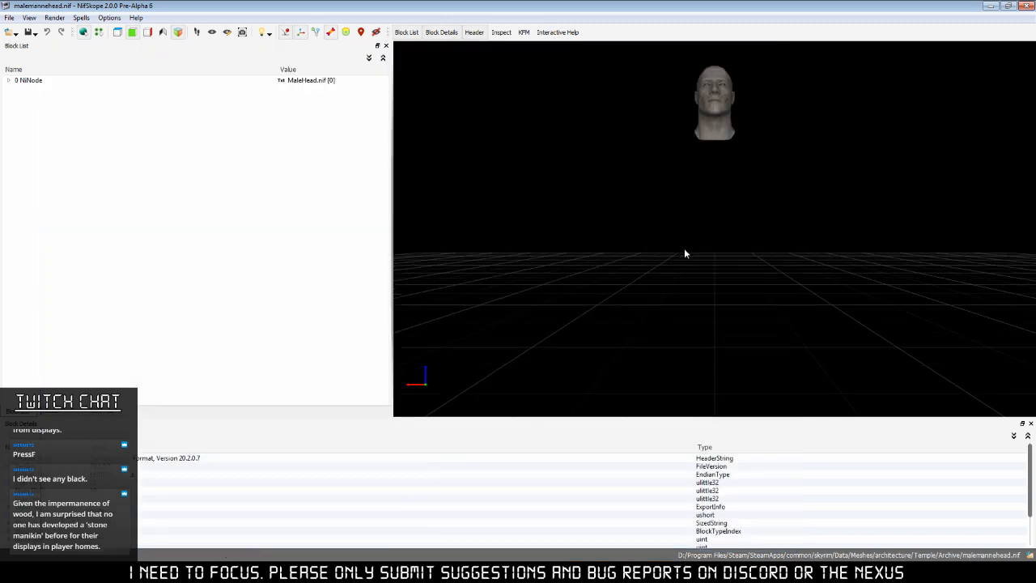
middle_click_drag(731, 149, 719, 371)
scroll(823, 197, "up", 5)
middle_click_drag(823, 196, 818, 318)
left_click_drag(791, 306, 654, 281)
Set the first texture in the male head's BSShaderTextureSet to MetalBase.dds from Textures\architecture\Temple.
left_click(602, 314)
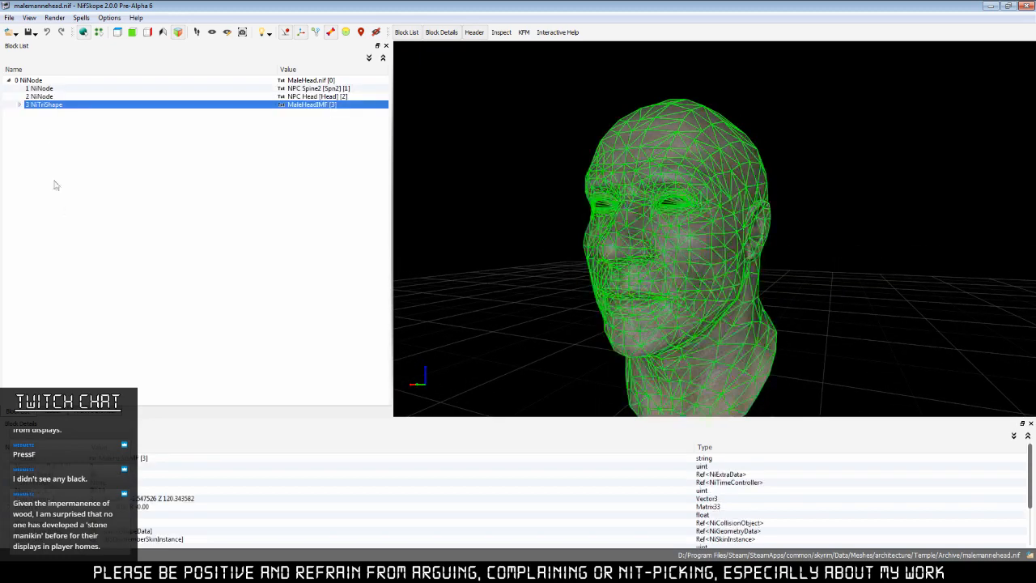
left_click(20, 105)
left_click(30, 129)
left_click(77, 136)
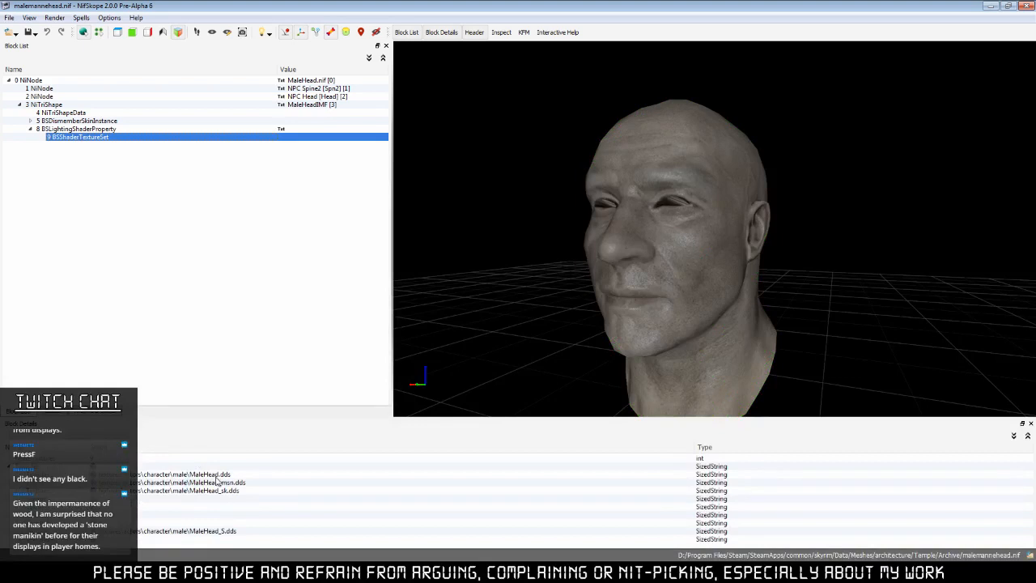
left_click(194, 475)
double_click(194, 475)
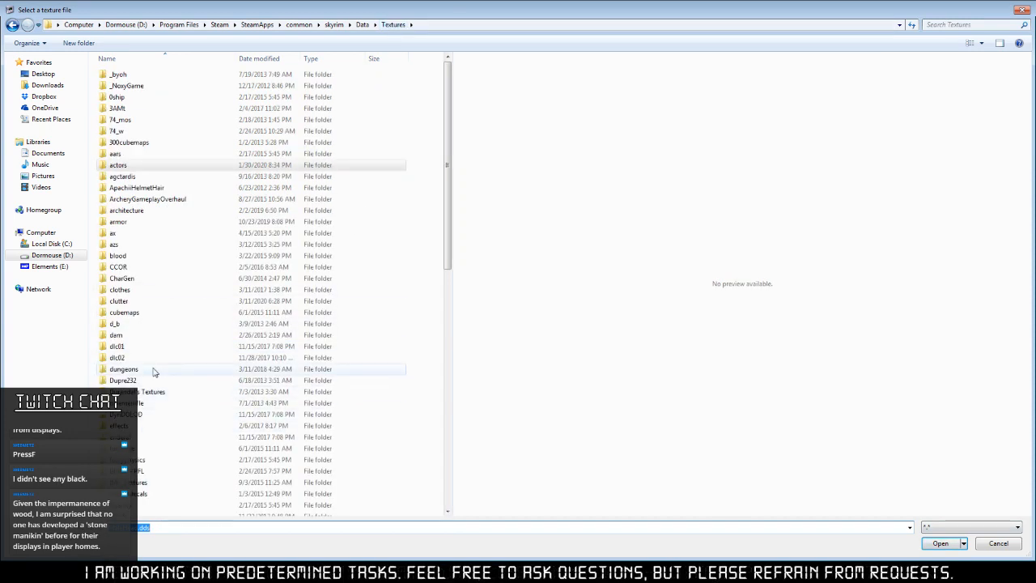
double_click(150, 211)
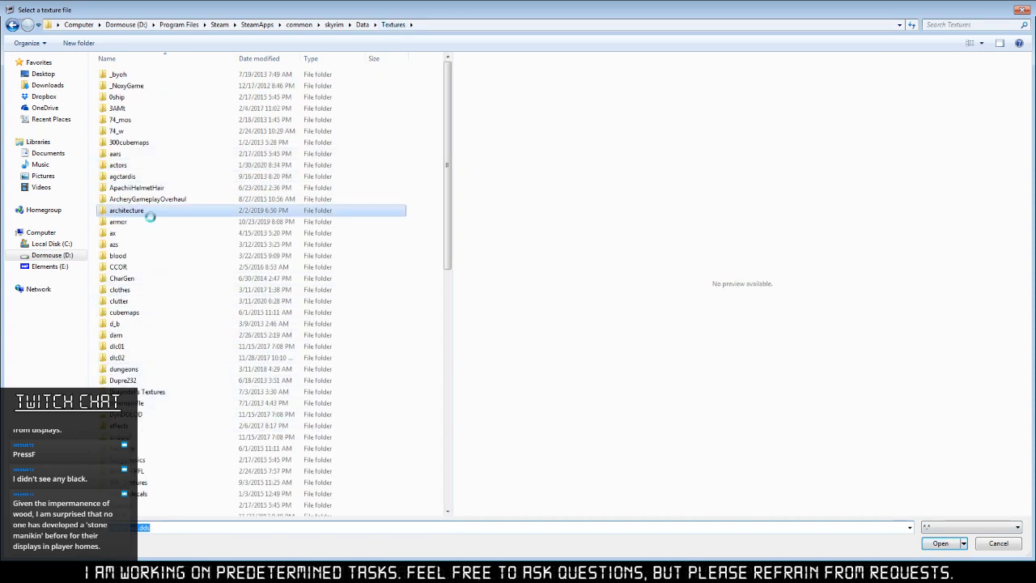
double_click(153, 110)
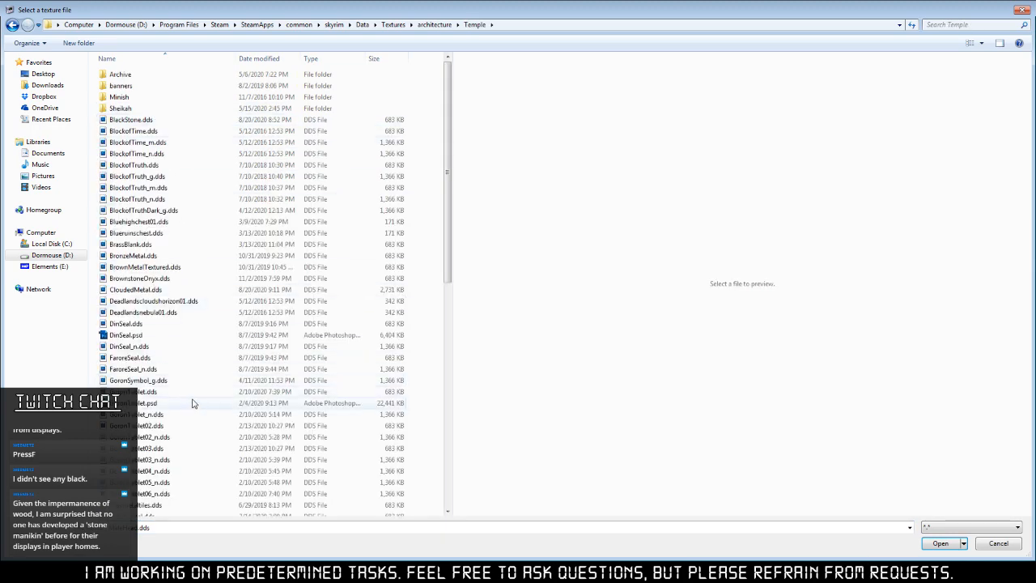
scroll(192, 405, "down", 3)
scroll(192, 404, "down", 2)
double_click(150, 363)
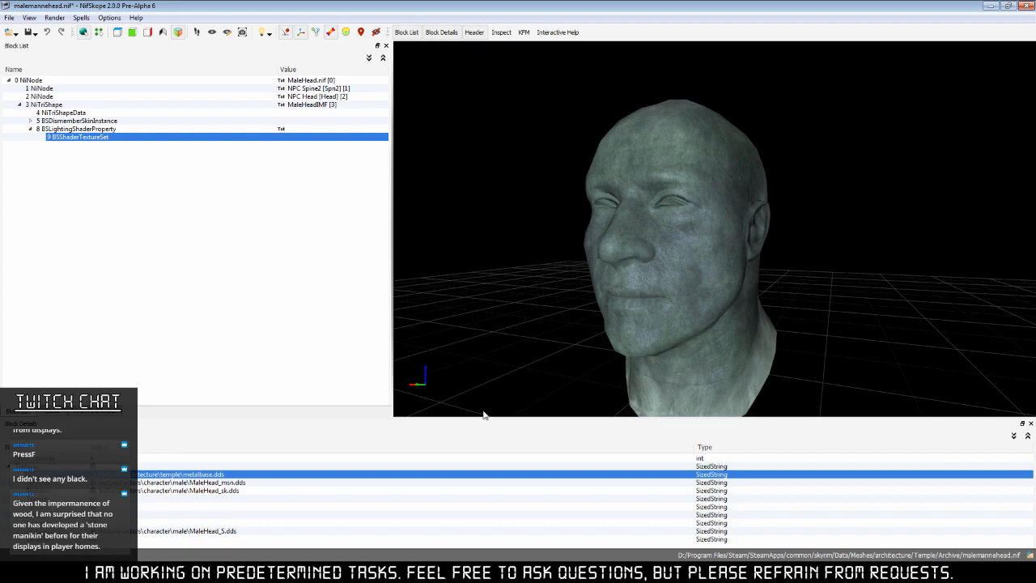
left_click_drag(498, 333, 556, 331)
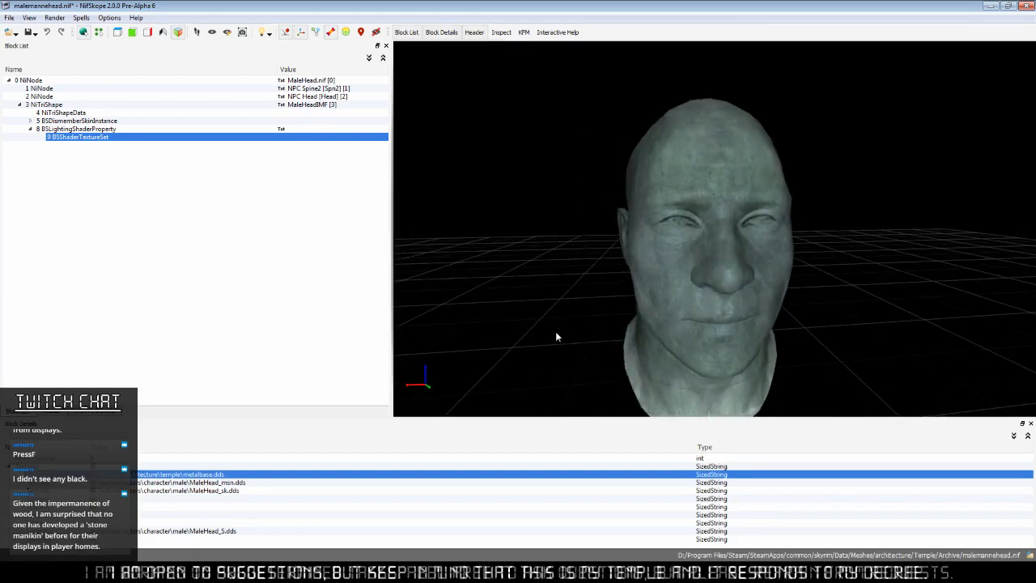
Clear the MaleHead_S.dds path from the male head's BSShaderTextureSet and inspect the head from several sides.
double_click(236, 532)
key("BackSpace")
left_click(249, 492)
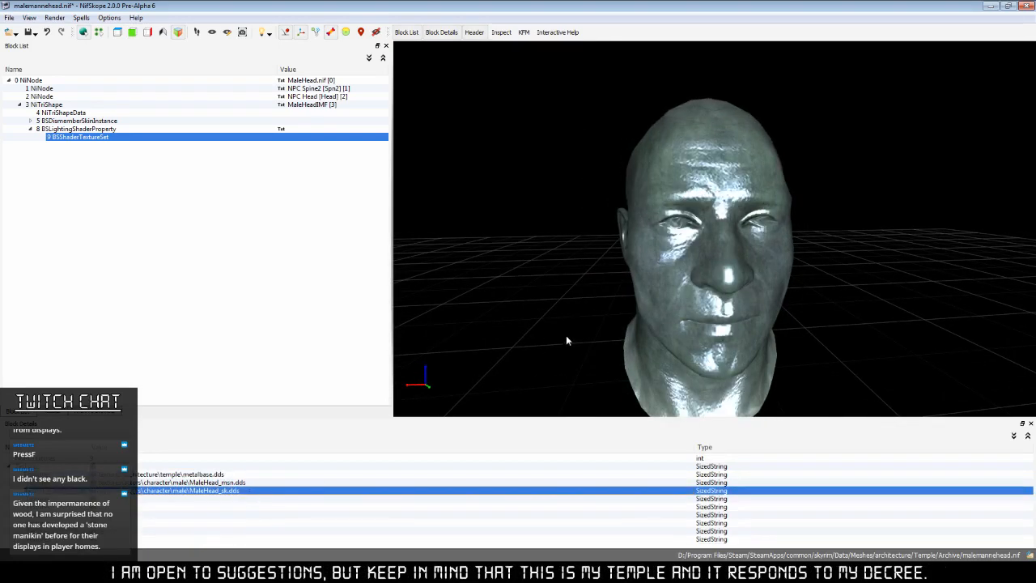
left_click_drag(565, 337, 744, 327)
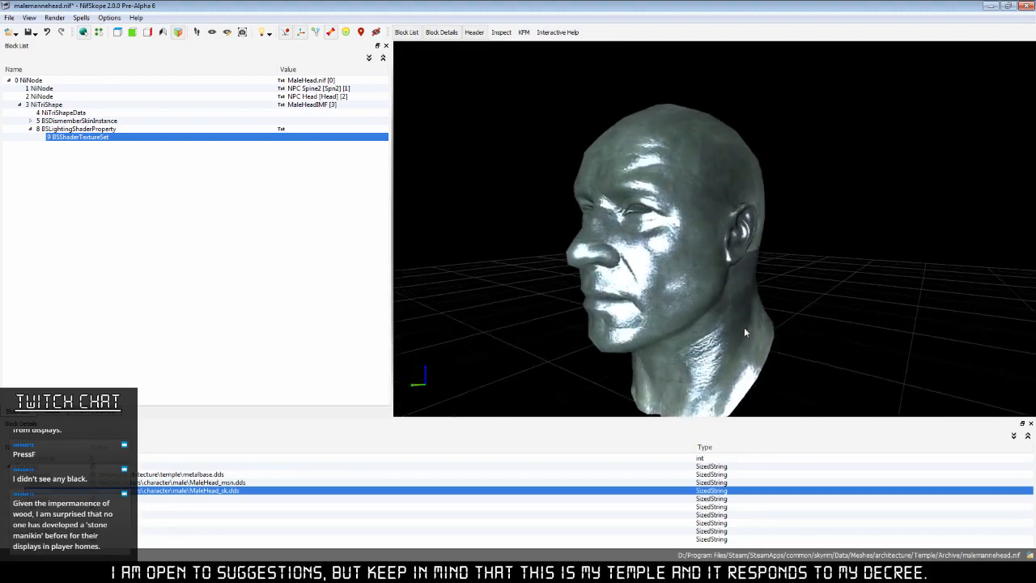
Tune the Glossiness in the male head's BSLightingShaderProperty, checking how the highlights look from different angles.
left_click(105, 130)
scroll(249, 489, "down", 3)
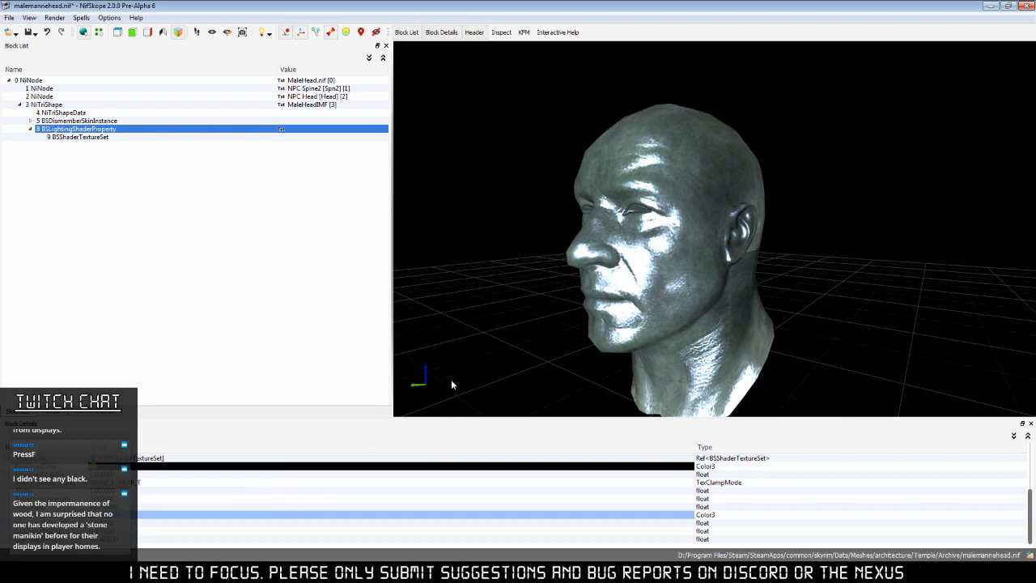
left_click_drag(451, 379, 571, 353)
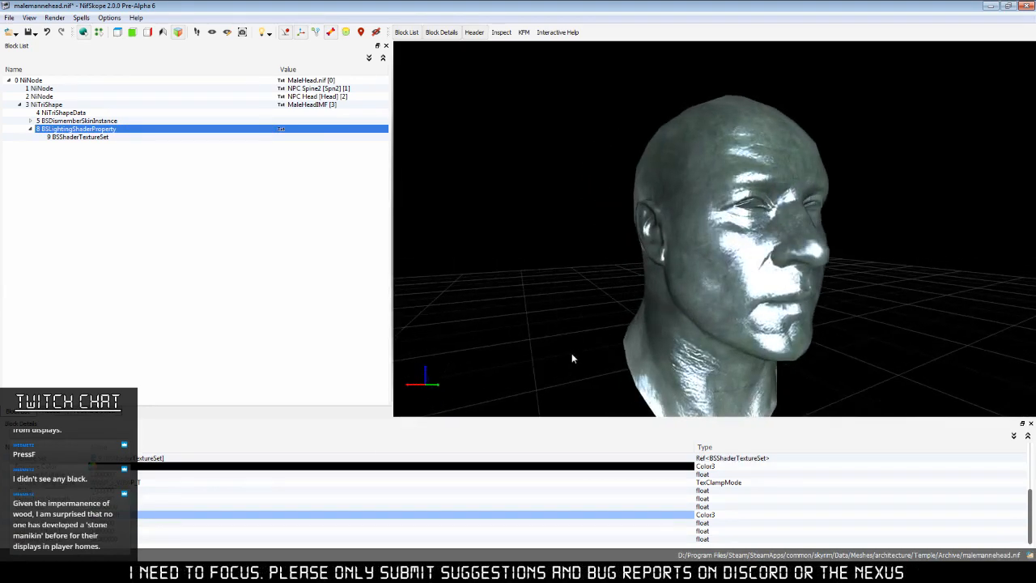
double_click(110, 507)
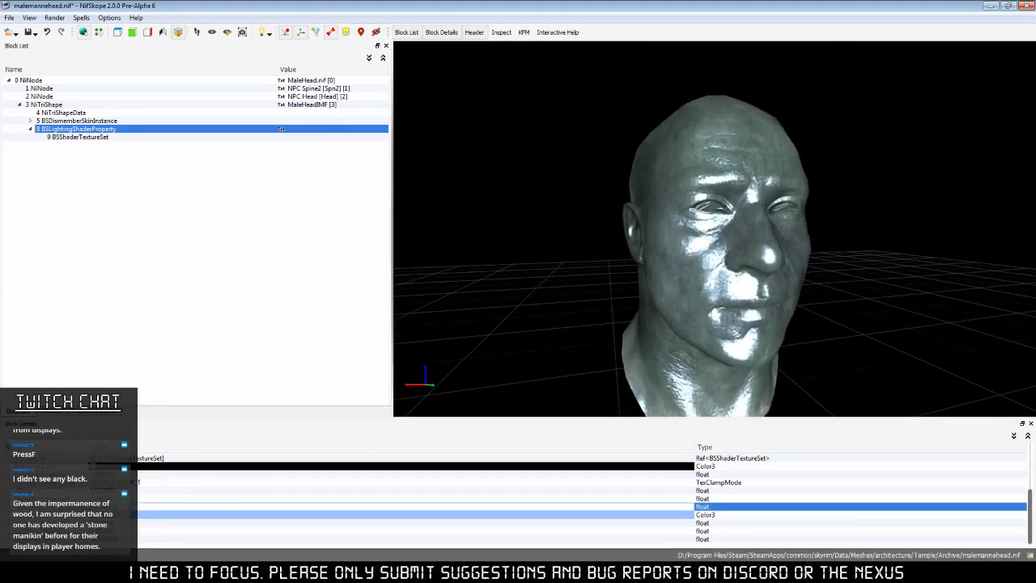
left_click(112, 522)
key("Up")
key("Up")
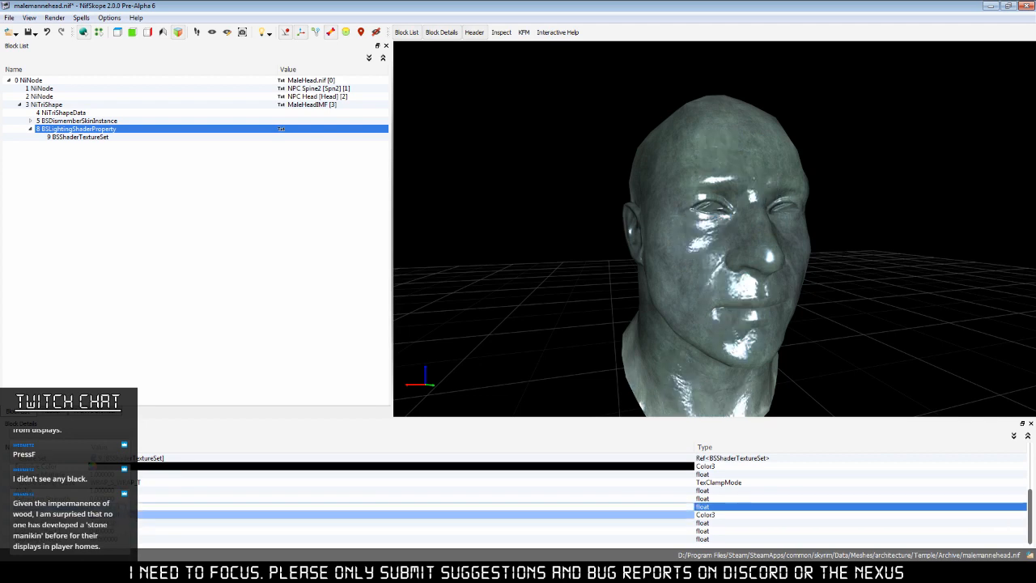
left_click(133, 531)
double_click(131, 506)
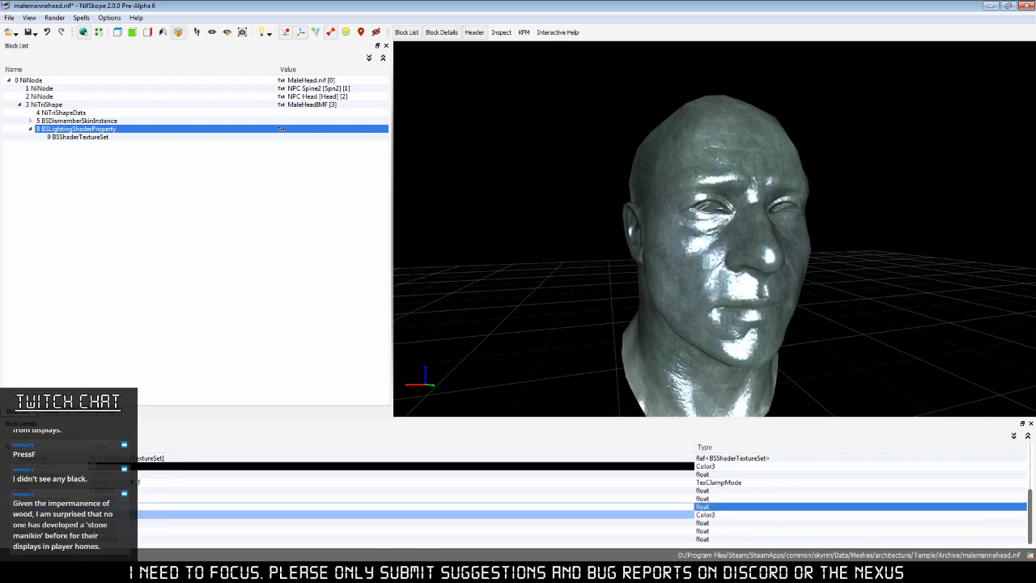
left_click(132, 524)
left_click_drag(405, 401, 567, 323)
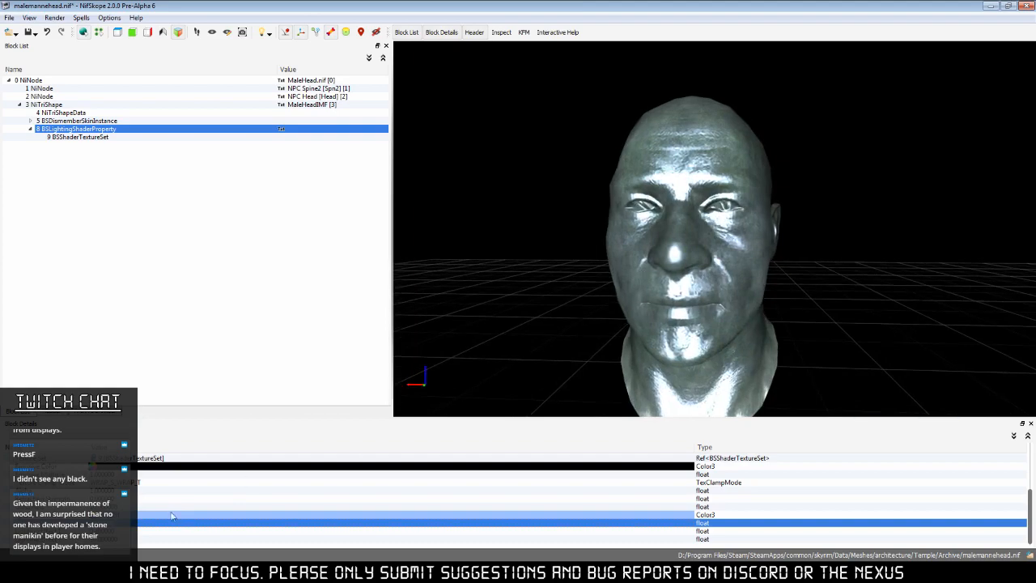
Lower the Specular Strength in the male head's BSLightingShaderProperty, check the shine from several angles, and save malemannehead.nif.
left_click(132, 499)
mouse_move(696, 290)
left_mouse_down()
mouse_move(551, 290)
mouse_move(661, 275)
mouse_move(720, 284)
mouse_move(684, 289)
left_mouse_up()
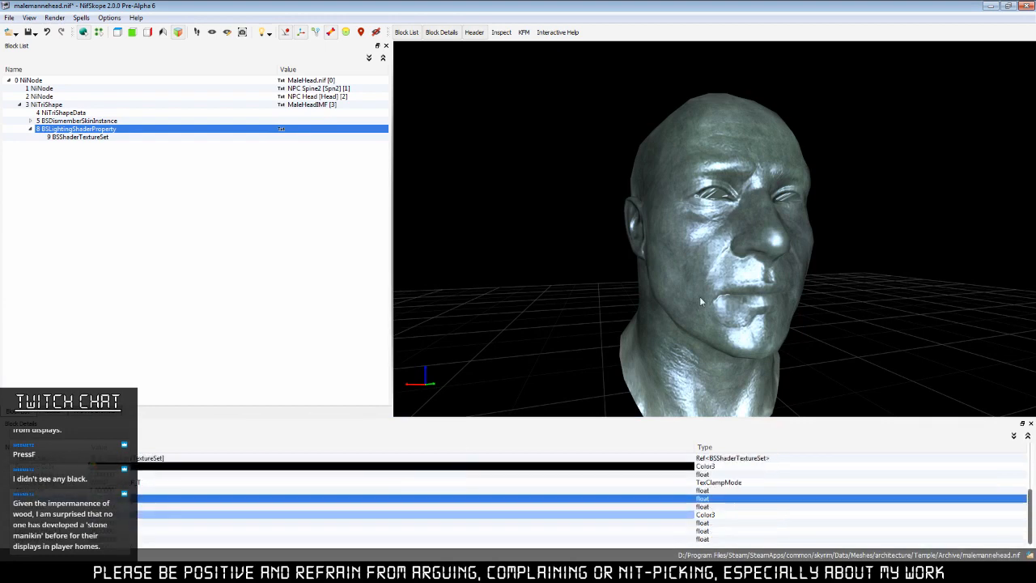
left_click_drag(701, 301, 524, 398)
scroll(530, 492, "up", 5)
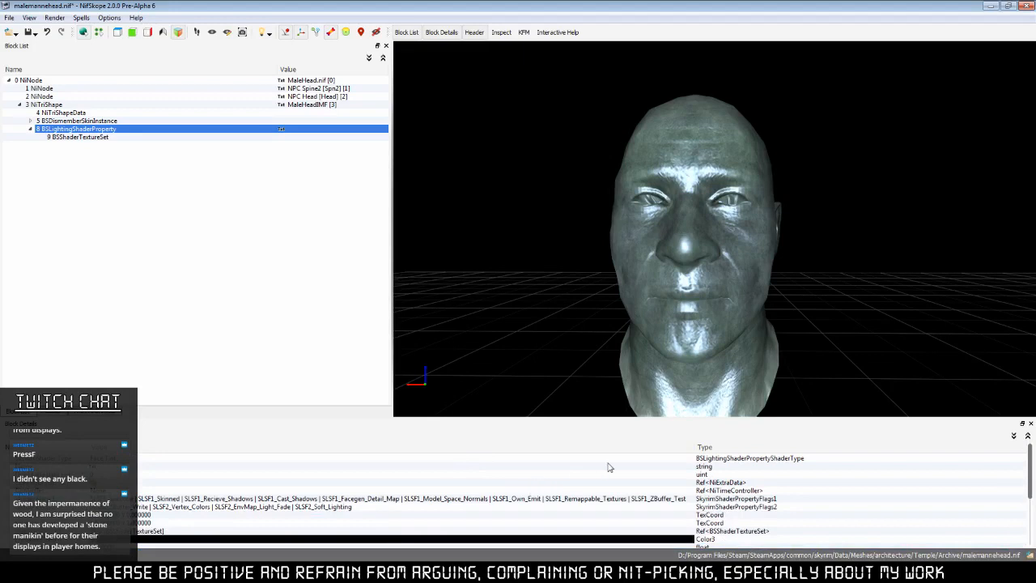
left_click(33, 34)
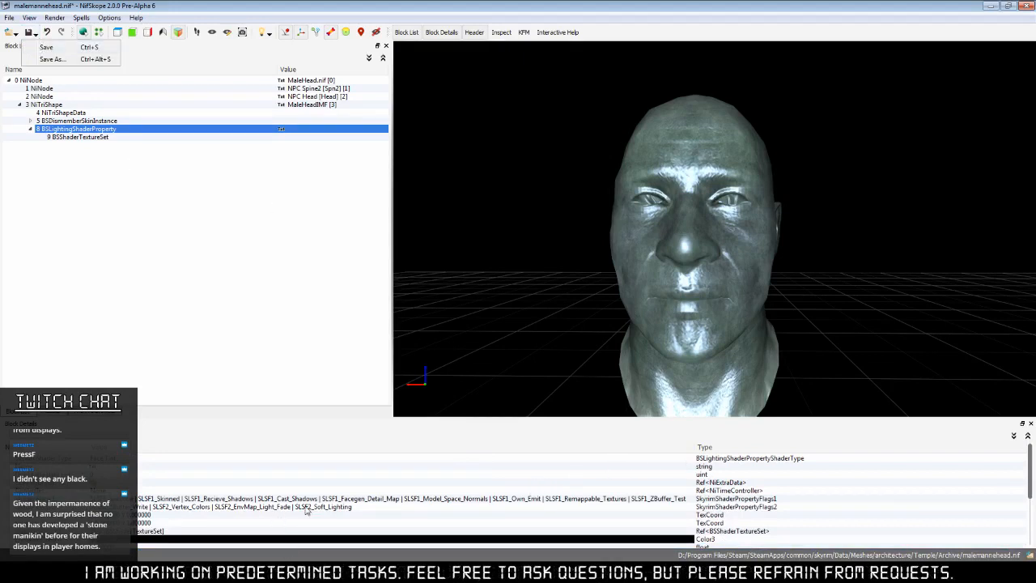
left_click(47, 47)
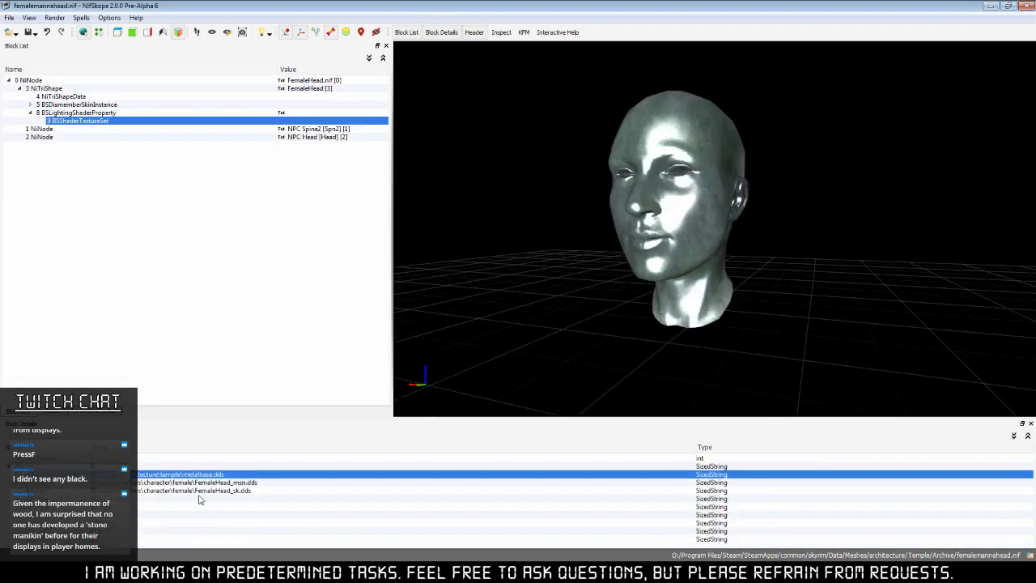
Set the Specular Strength in the BSLightingShaderProperty of femalemannehead.nif to 1.
left_click(81, 113)
scroll(209, 511, "down", 3)
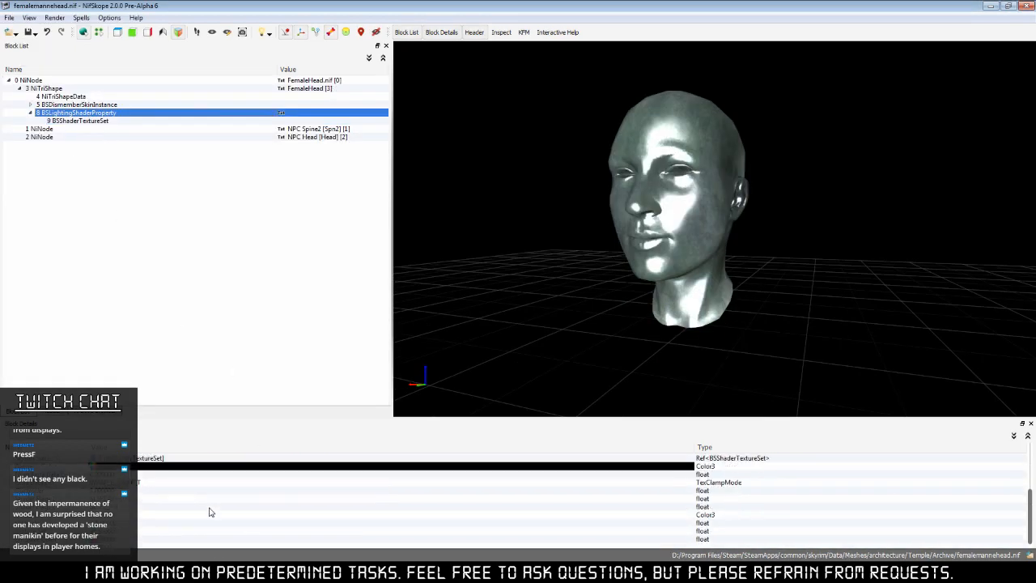
double_click(129, 524)
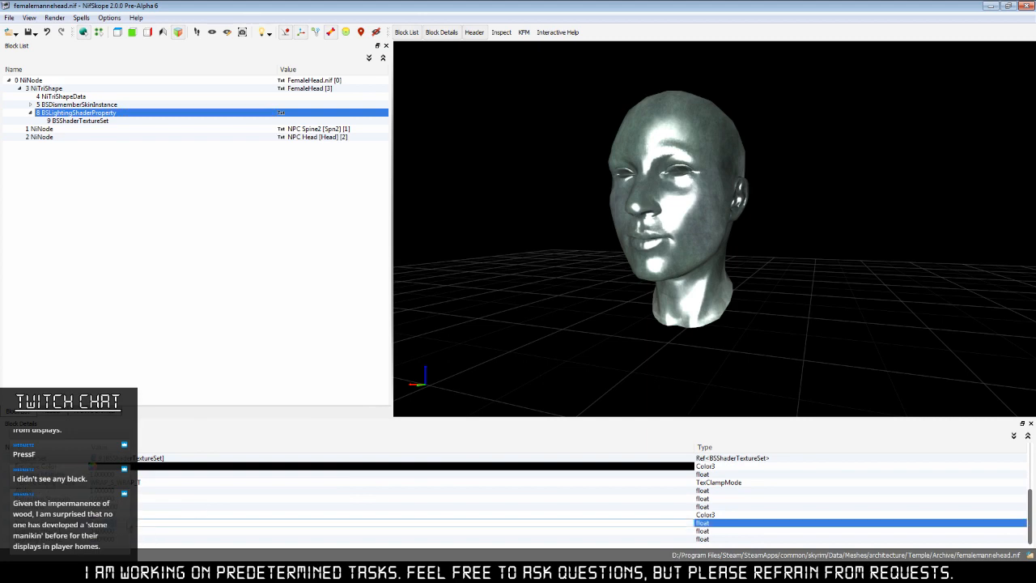
type("1")
left_click(131, 532)
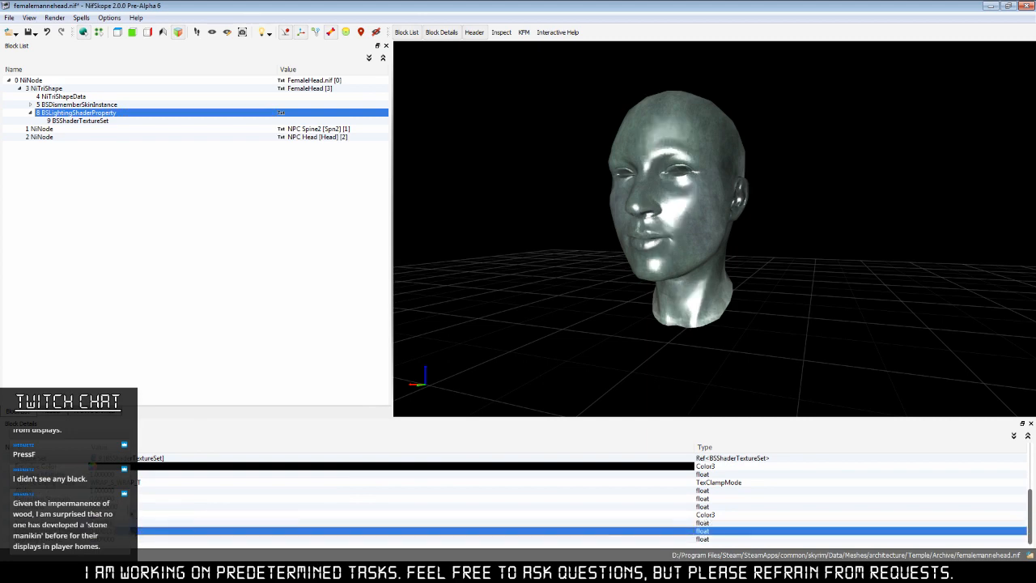
left_click(144, 508)
left_click(138, 523)
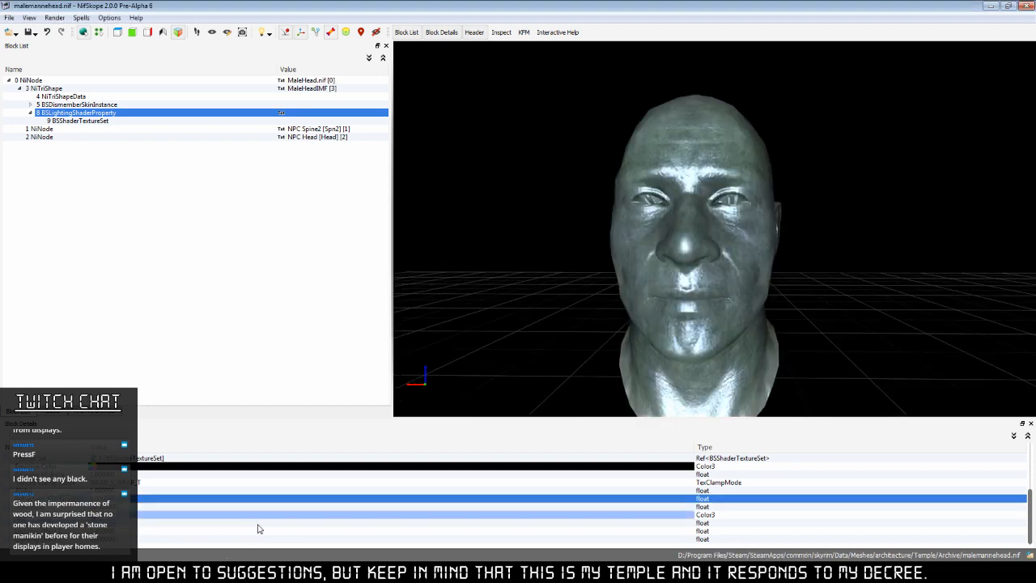
Set the Specular Color of the male head's BSLightingShaderProperty to white and compare the head with the female one.
left_click(93, 515)
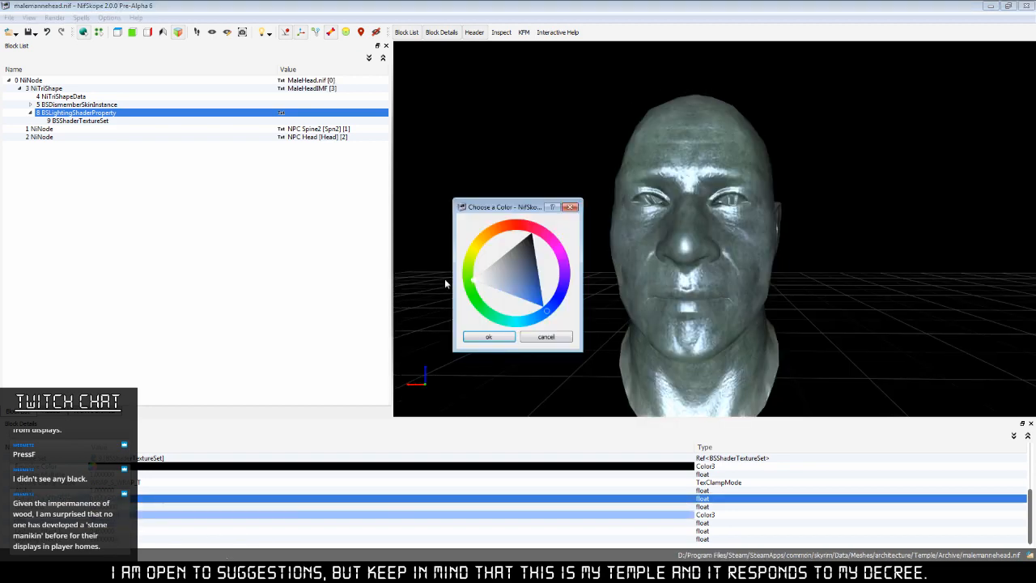
left_click(489, 337)
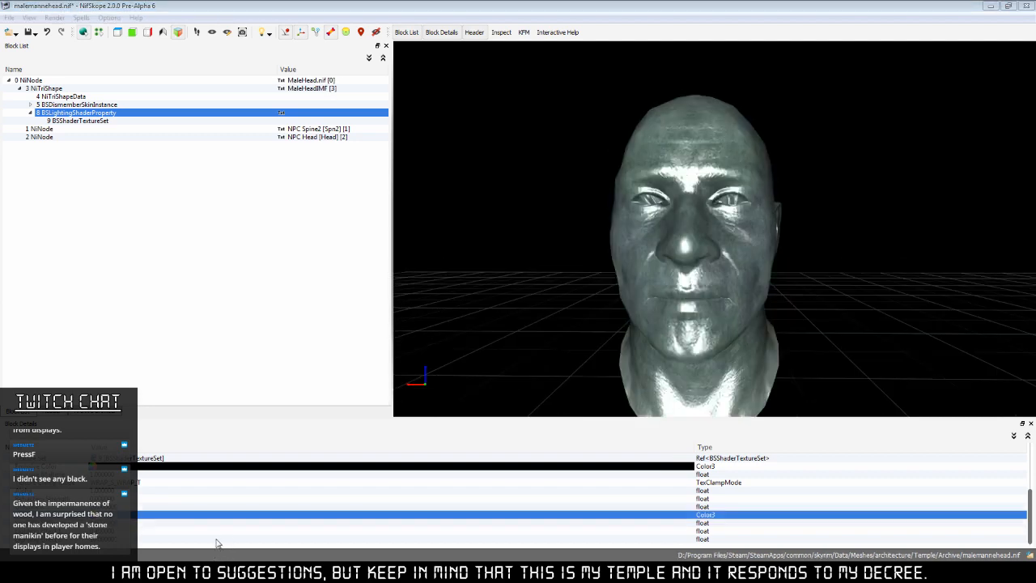
key("alt+Tab")
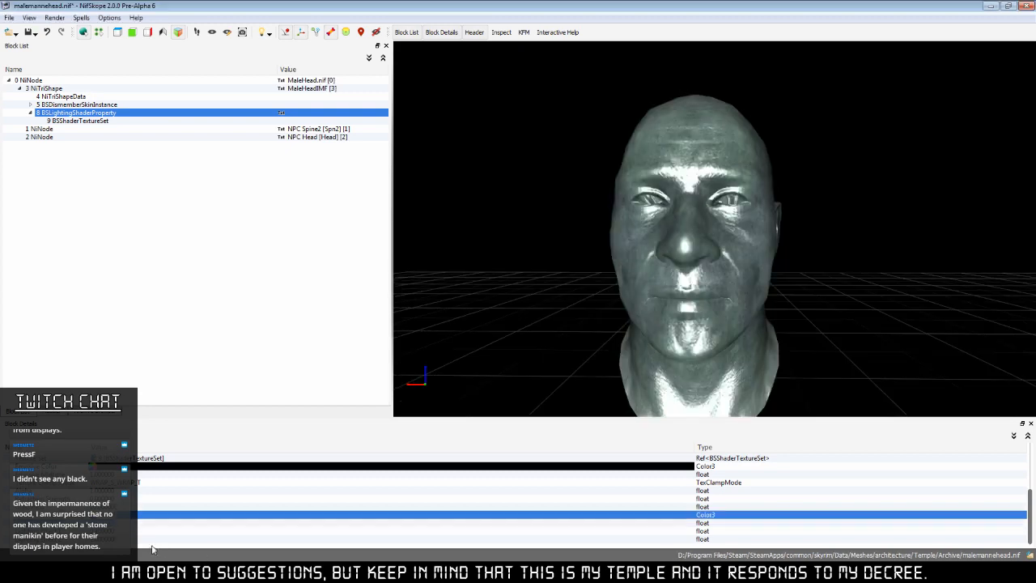
left_click(158, 533)
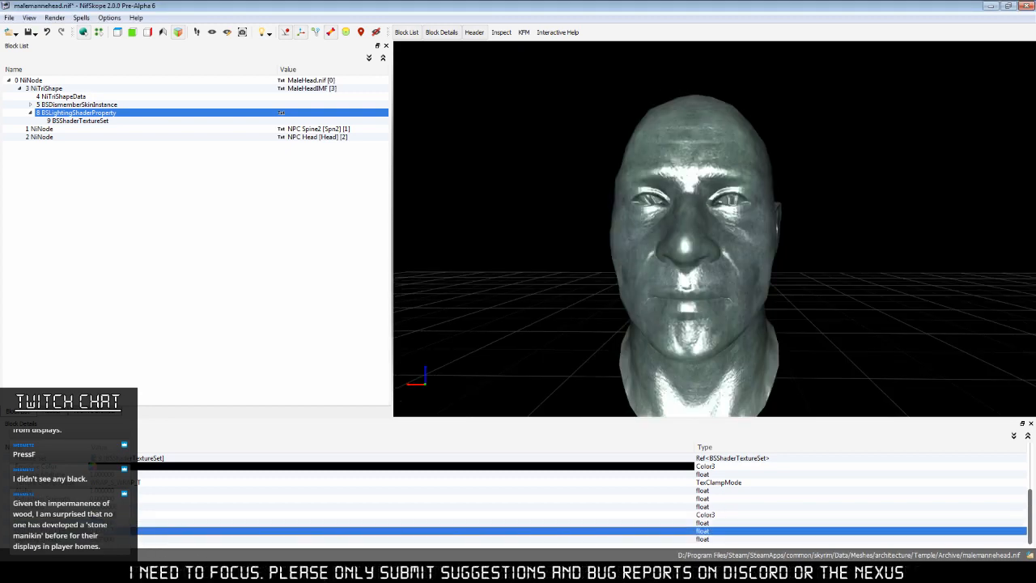
key("alt+Tab")
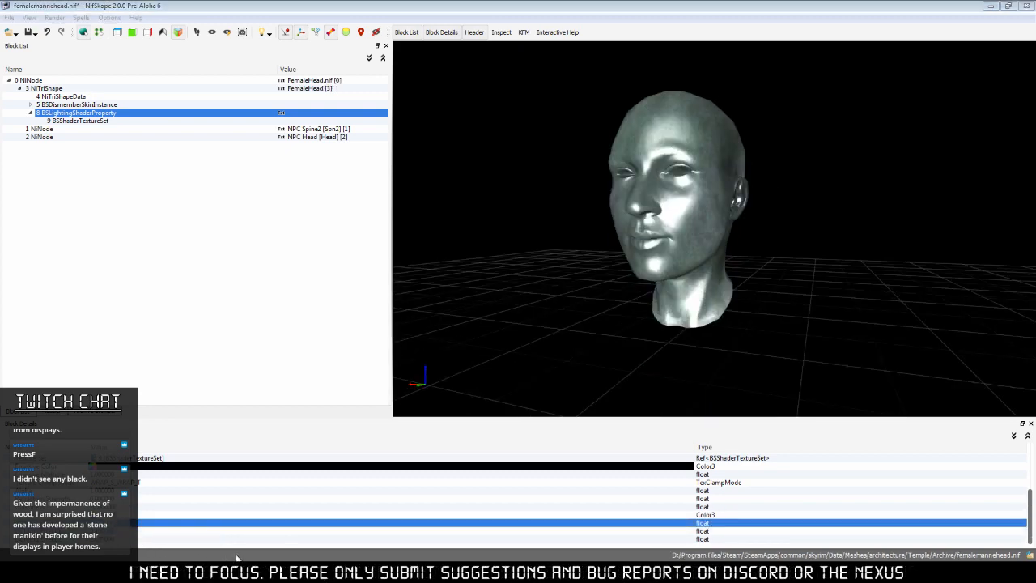
key("alt+Tab")
left_click_drag(578, 335, 556, 335)
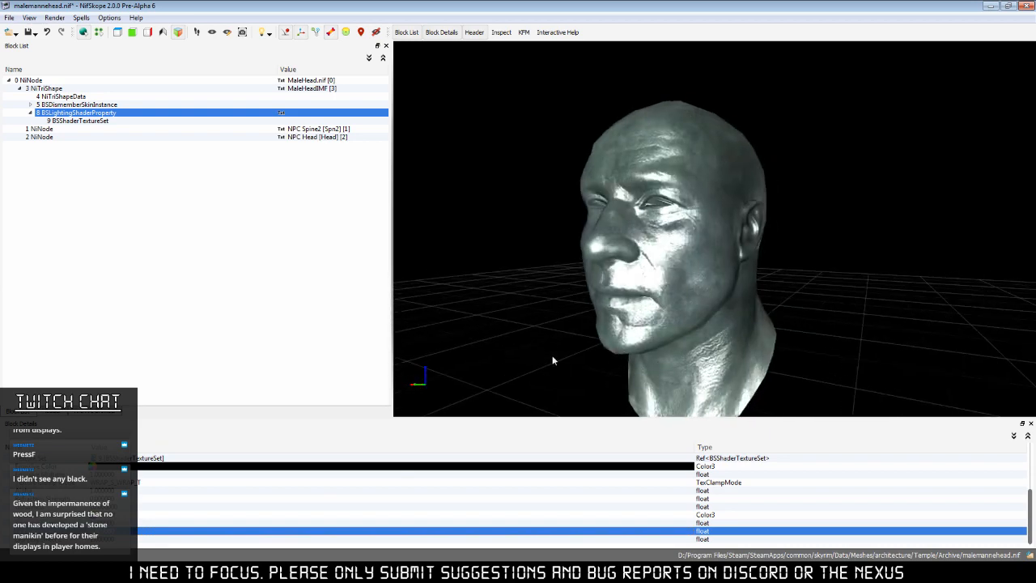
Save the shader changes in both malemannehead.nif and femalemannehead.nif.
left_click(83, 121)
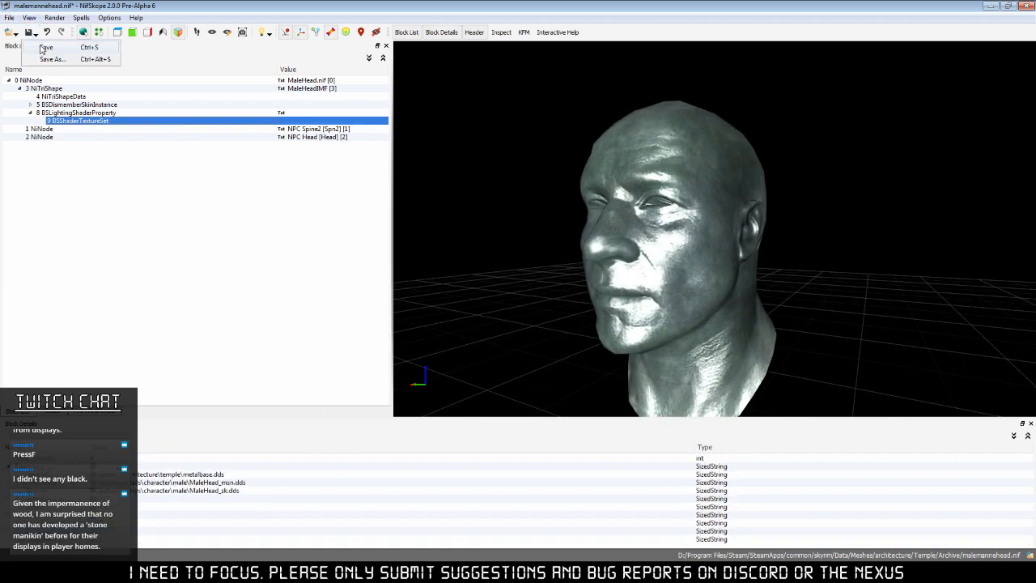
left_click(184, 496)
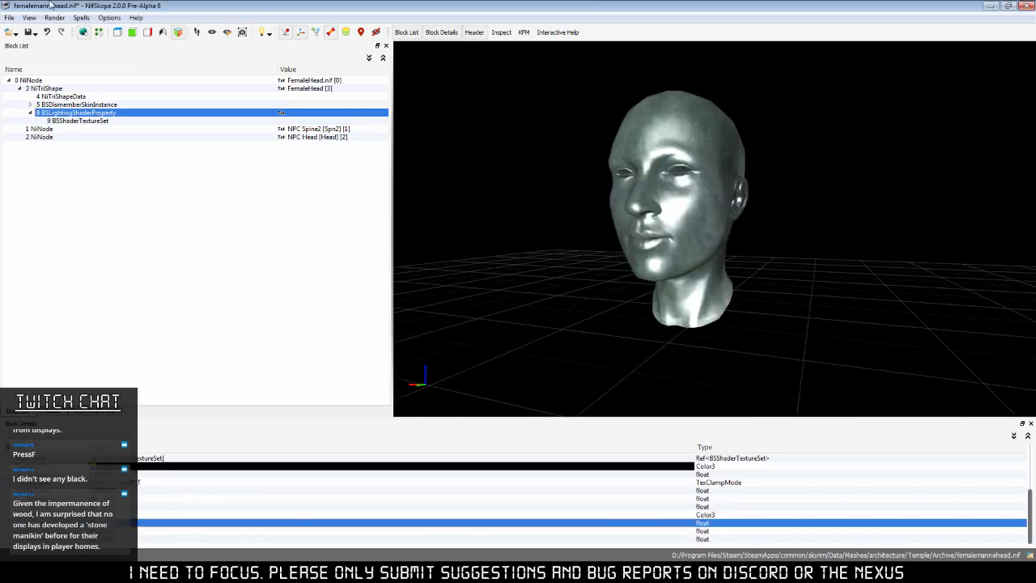
left_click(29, 32)
left_click(48, 48)
left_click_drag(571, 275, 609, 269)
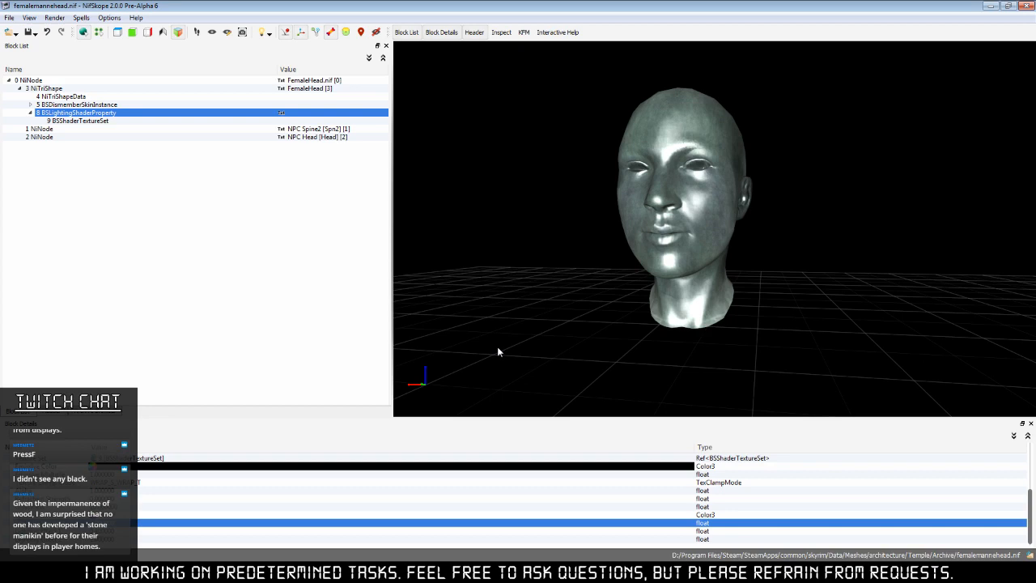
Switch to the Creation Kit, filter the head parts by "mann", and open FemaleHeadMannequinRoH for editing.
key("alt+Tab")
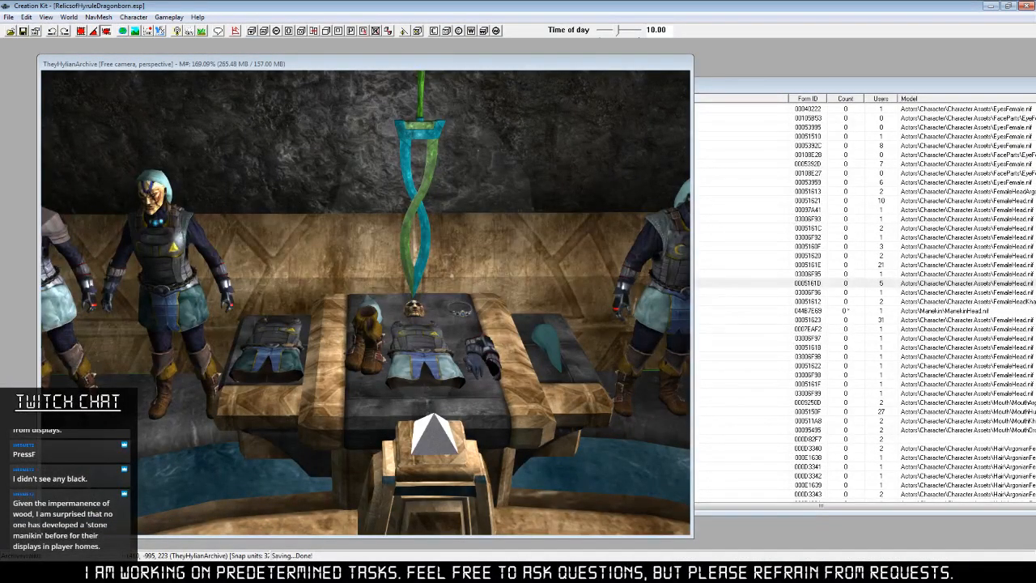
left_click(799, 86)
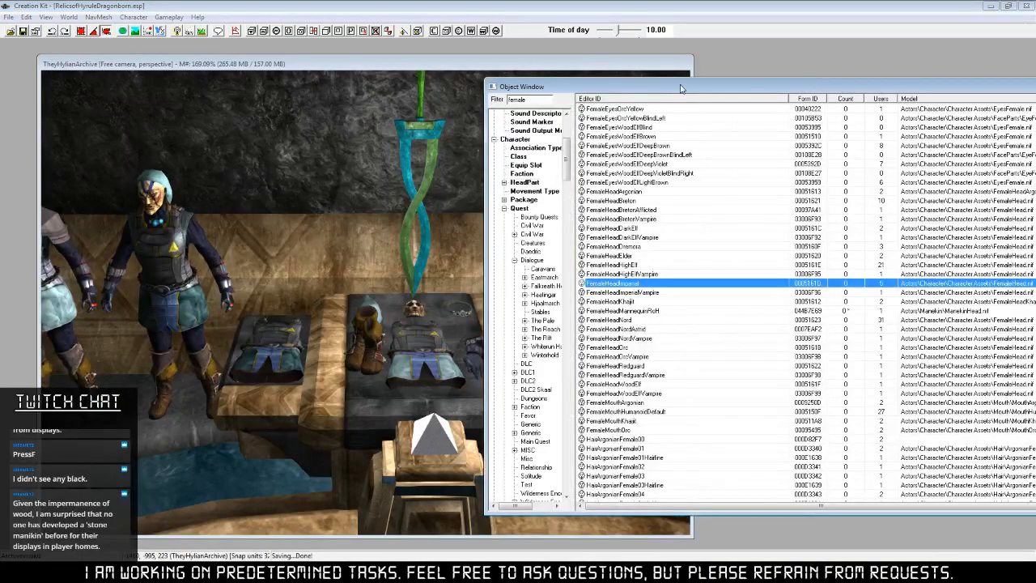
left_click_drag(683, 87, 750, 90)
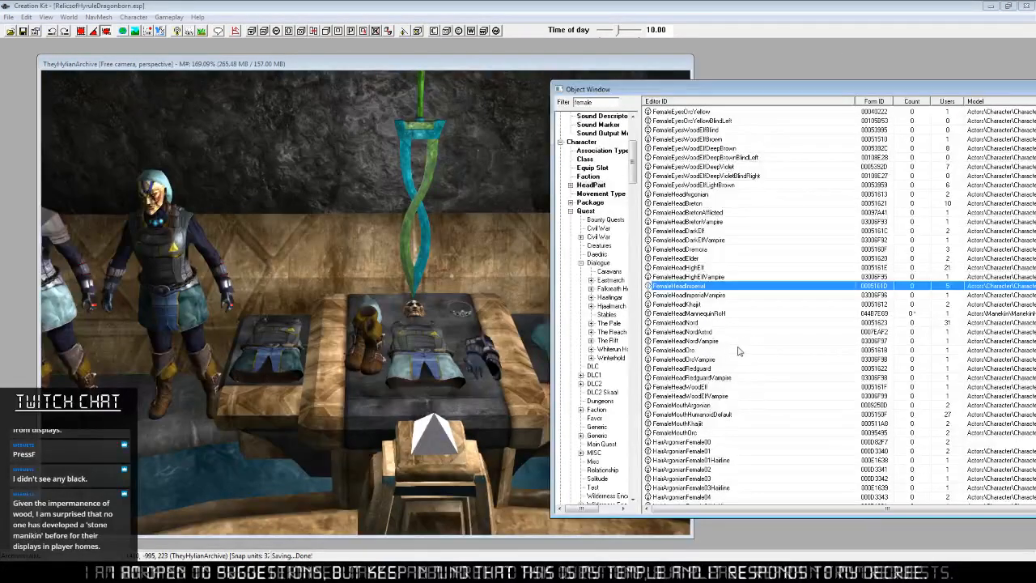
double_click(586, 102)
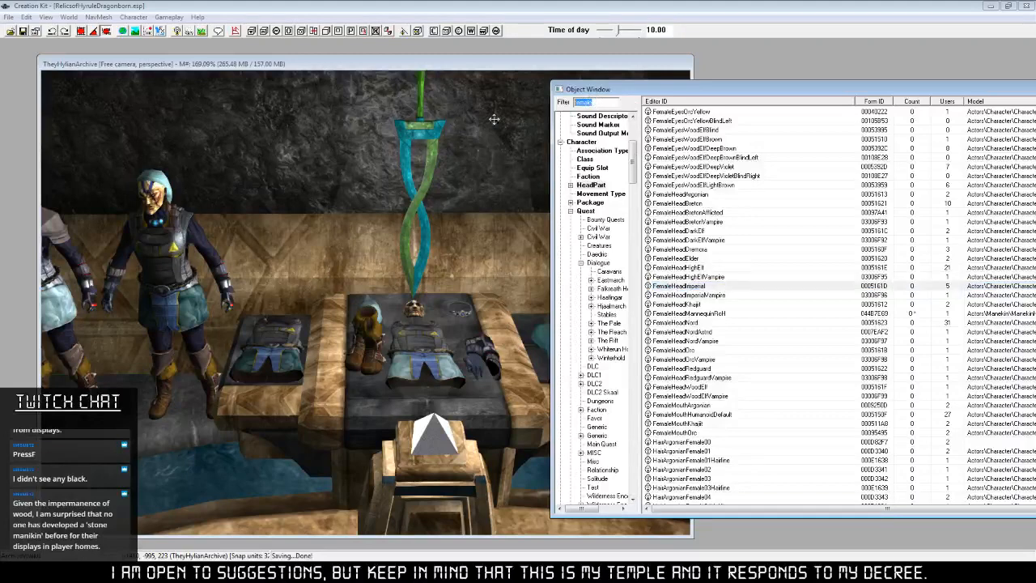
type("mann")
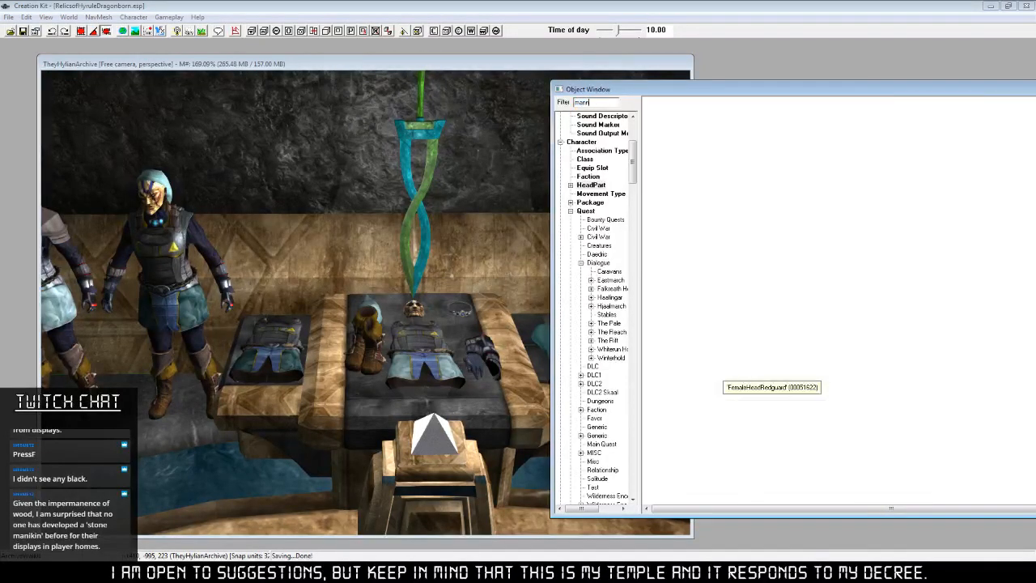
double_click(718, 112)
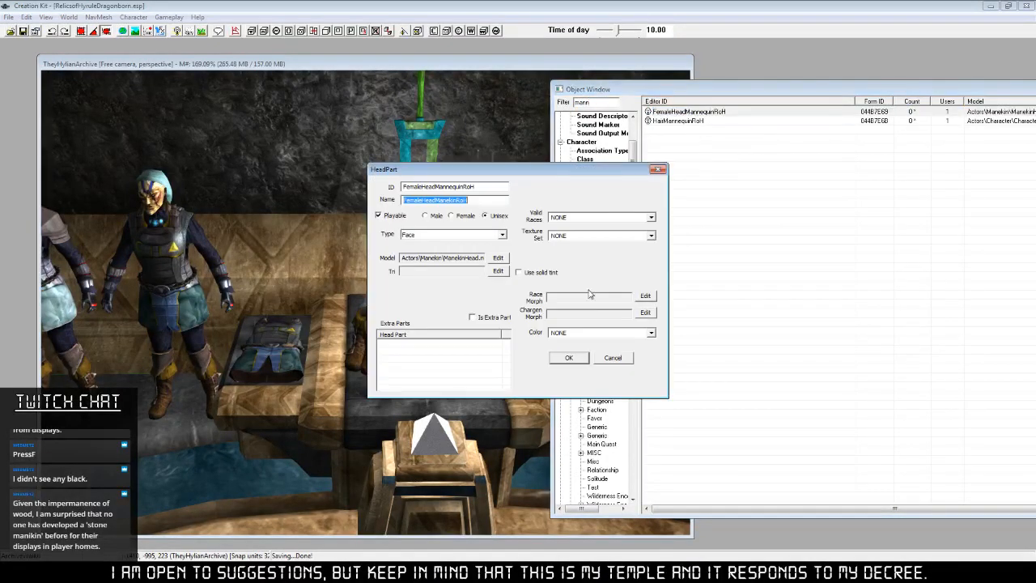
Delete femalemannehead.tri and malemannehead.tri from the Temple\Archive meshes folder, closing the character assets folder and returning to the Creation Kit.
left_click(498, 258)
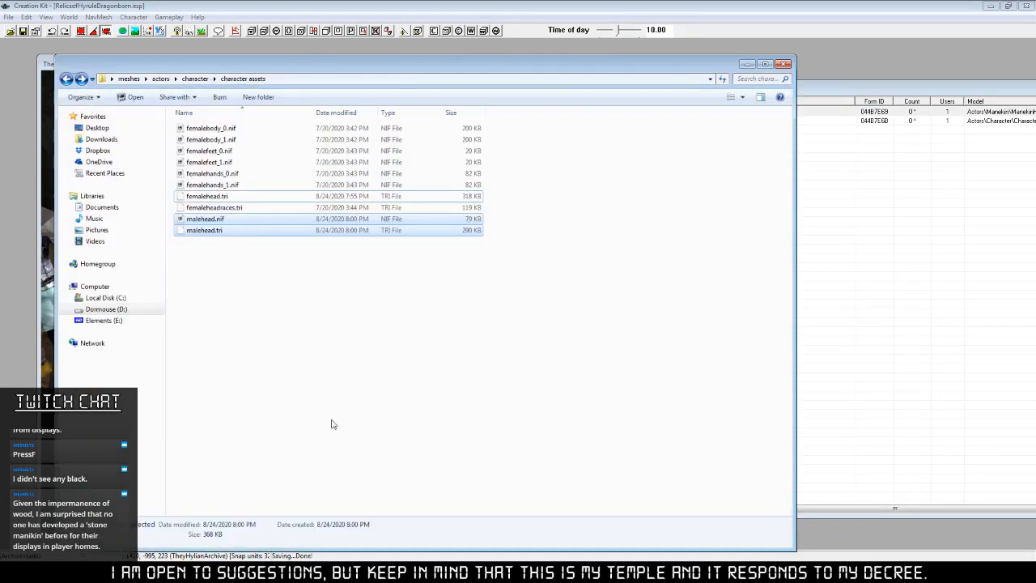
left_click(235, 196)
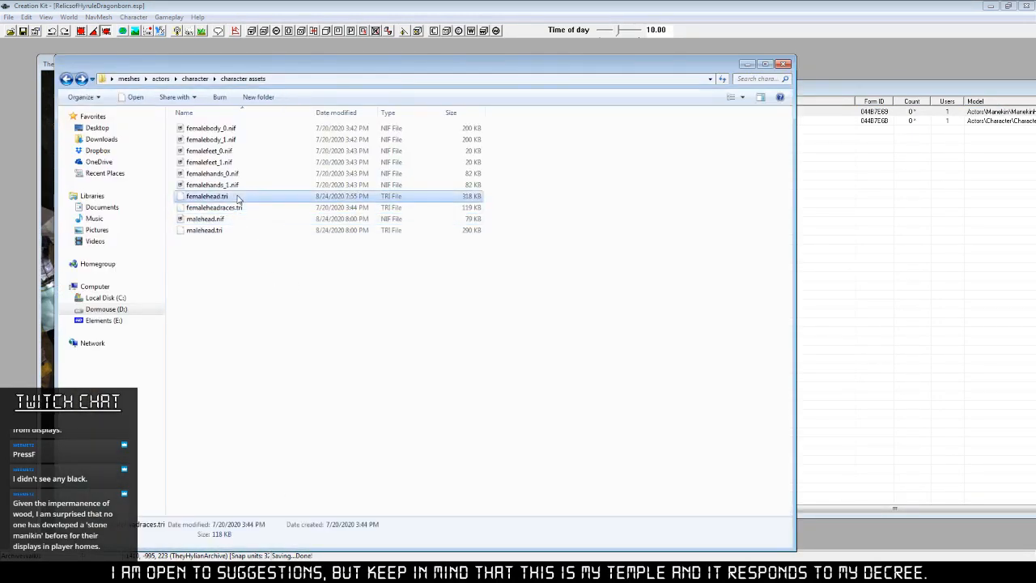
left_click(784, 63)
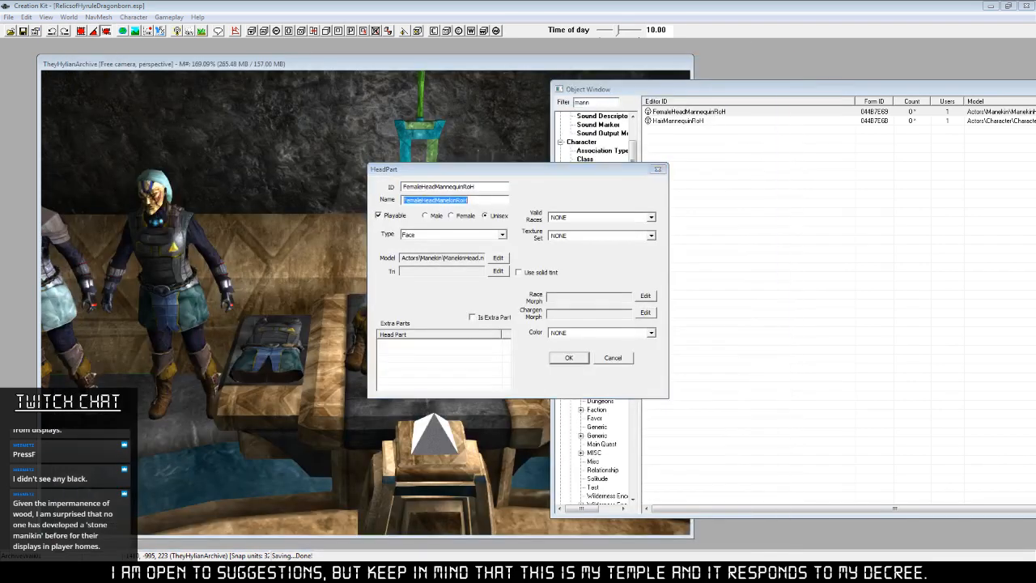
left_click(498, 258)
left_click(291, 183)
left_click(293, 205, "ctrl")
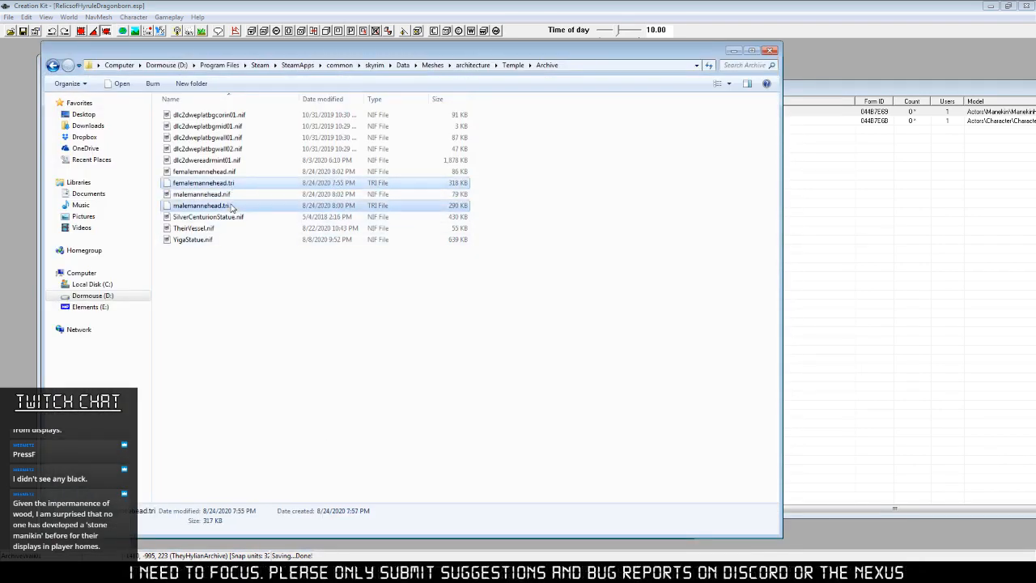
key("Delete")
left_click(558, 295)
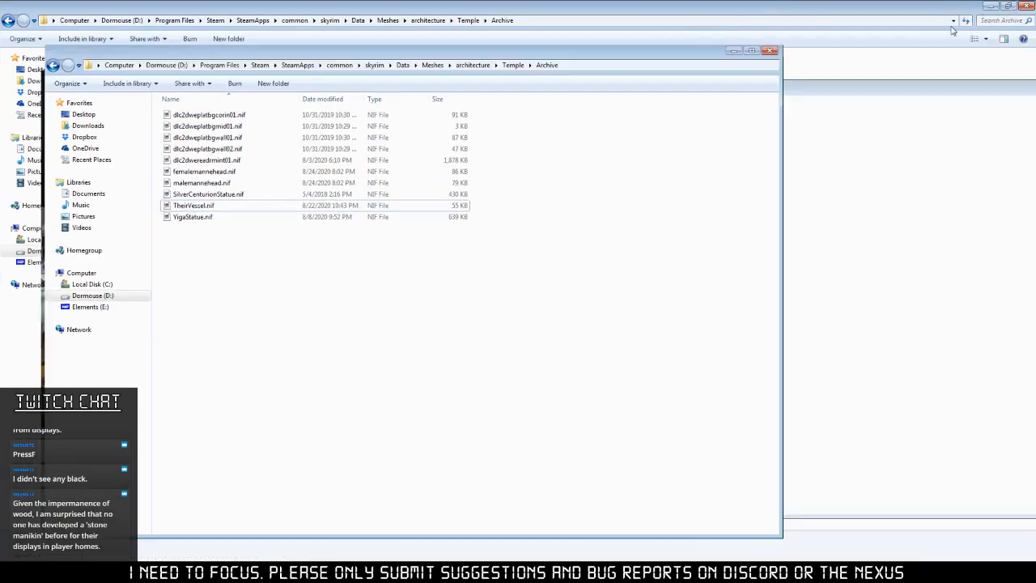
left_click(732, 51)
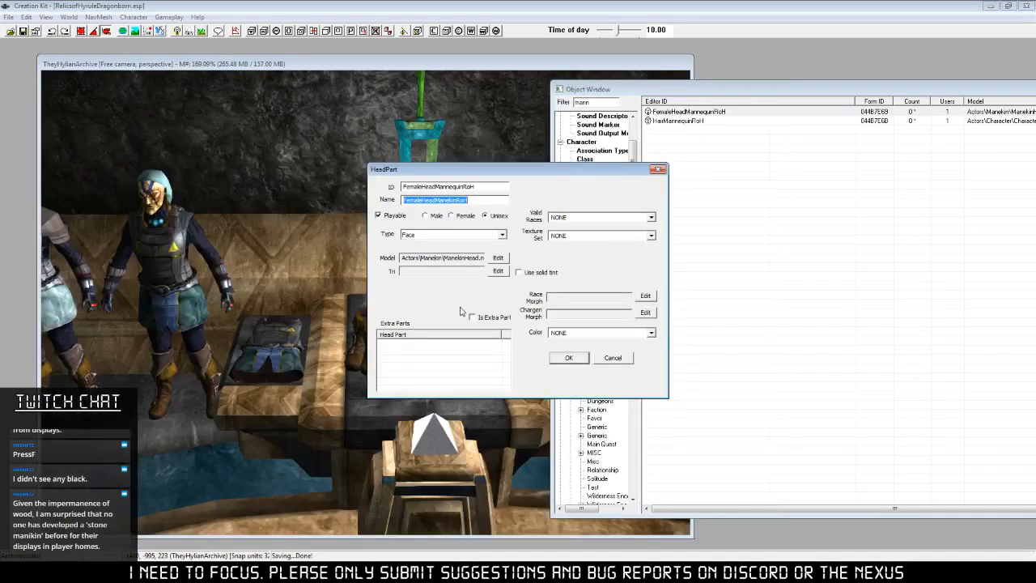
Set the model of the FemaleHeadMannequinRoH head part to architecture\Temple\Archive\femalemannehead.nif.
left_click(498, 259)
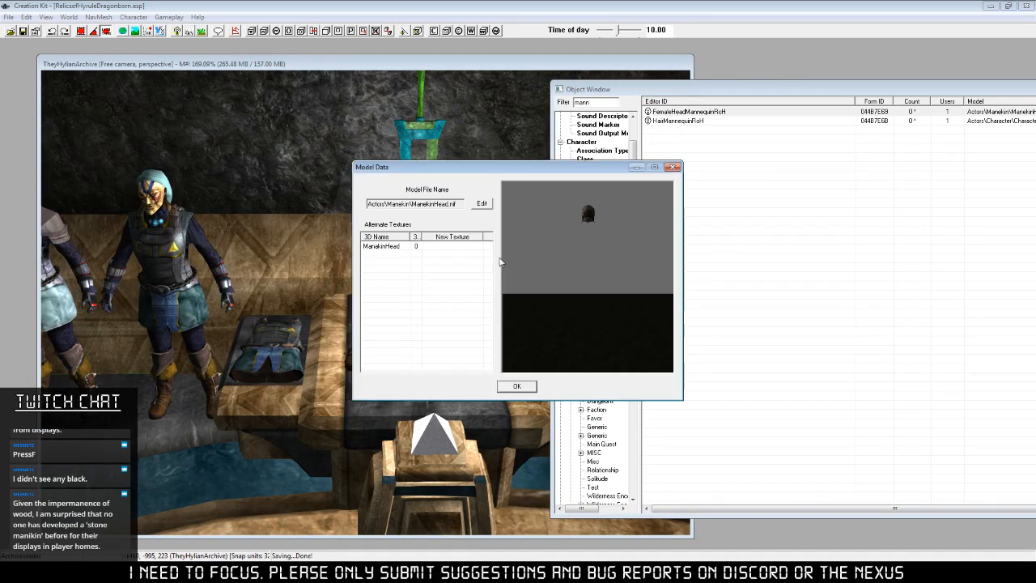
left_click(481, 204)
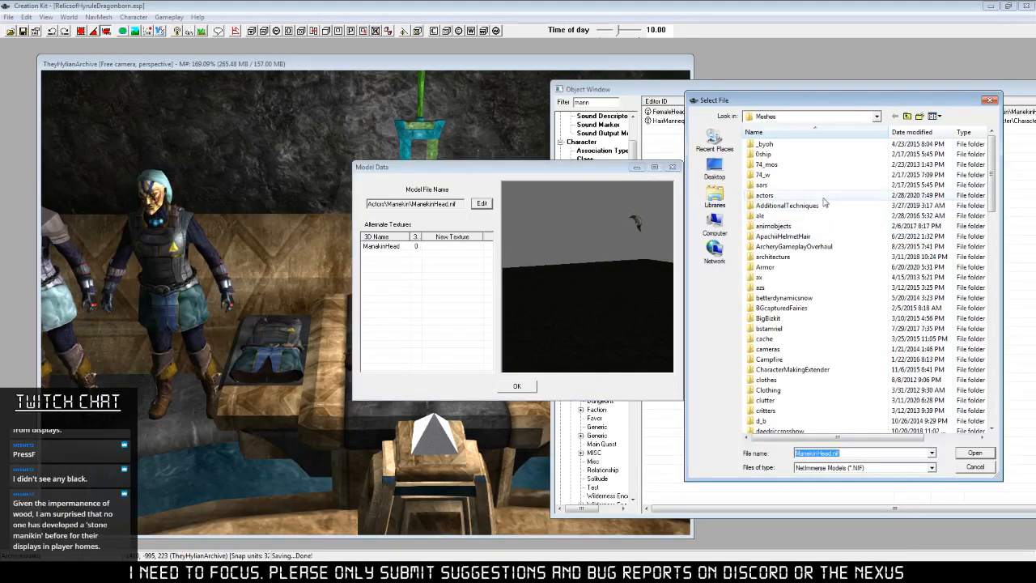
double_click(773, 257)
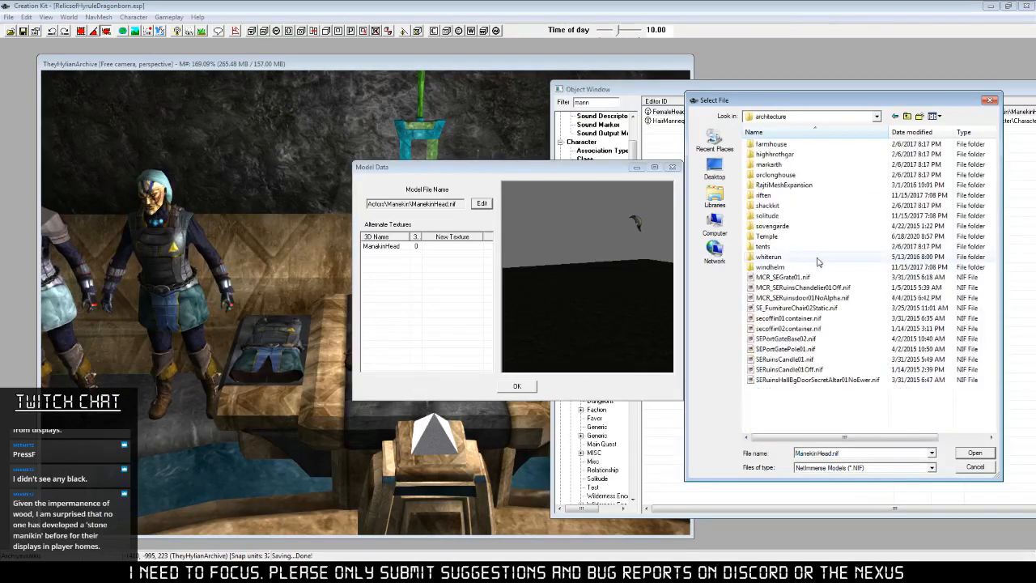
double_click(785, 240)
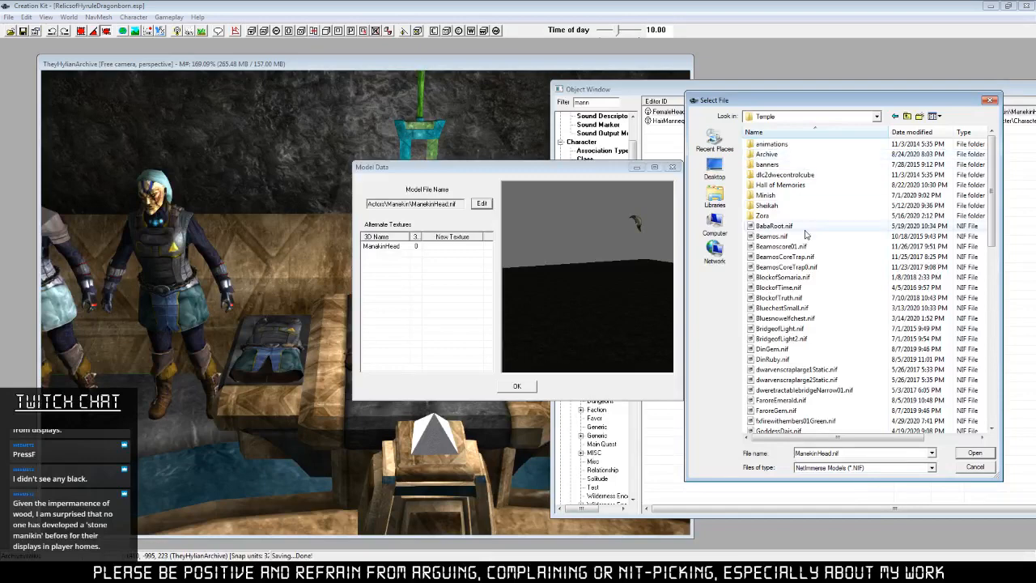
double_click(779, 185)
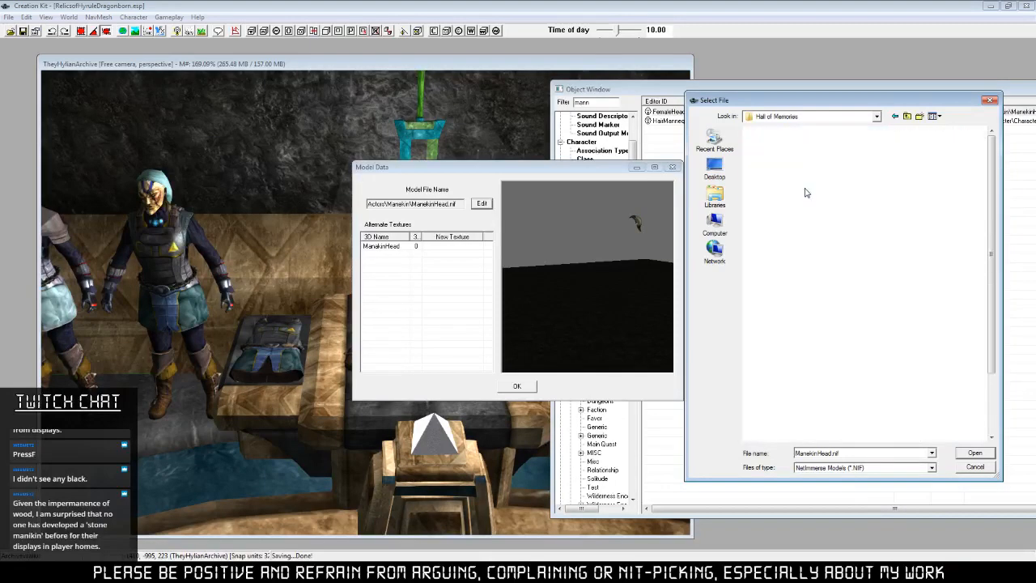
left_click(907, 116)
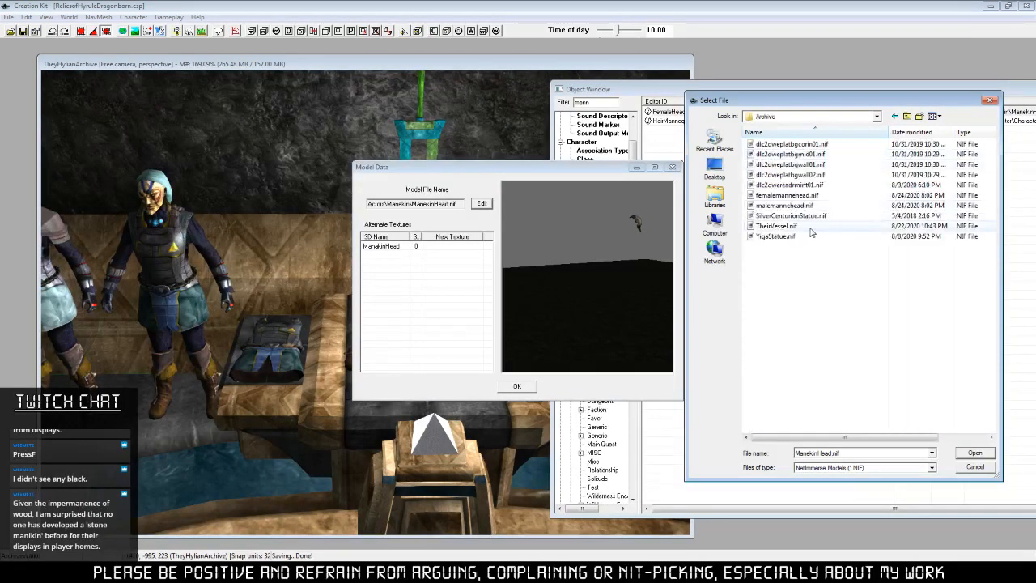
left_click(814, 196)
left_click(967, 453)
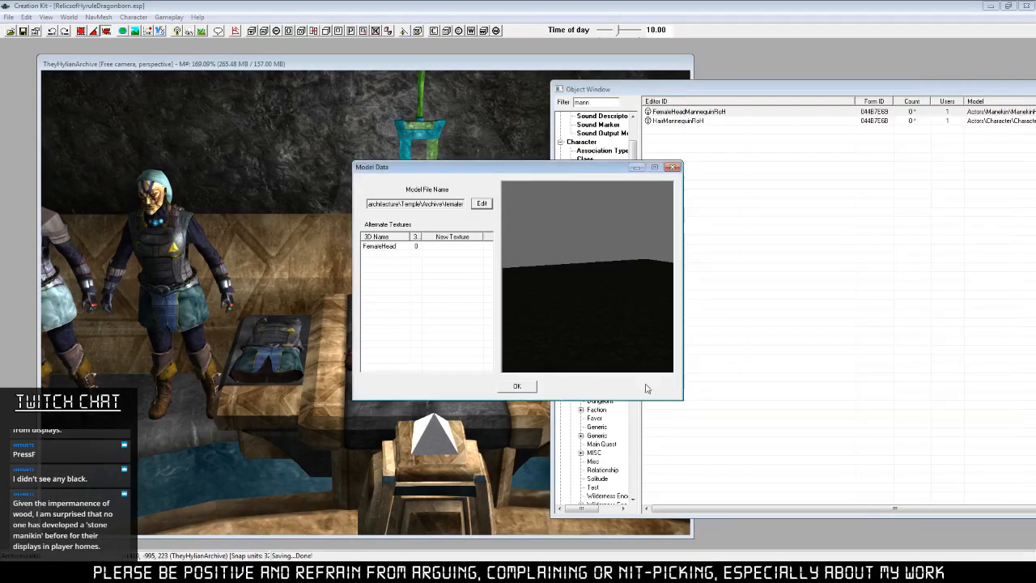
left_click(518, 387)
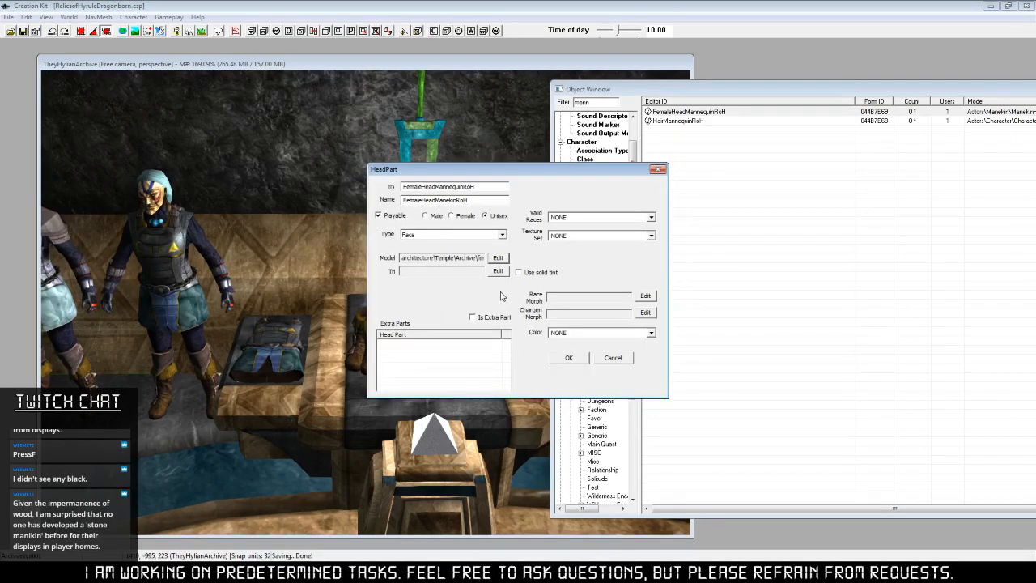
left_click(569, 358)
Duplicate the FemaleHeadMannequinRoH head part.
right_click(699, 121)
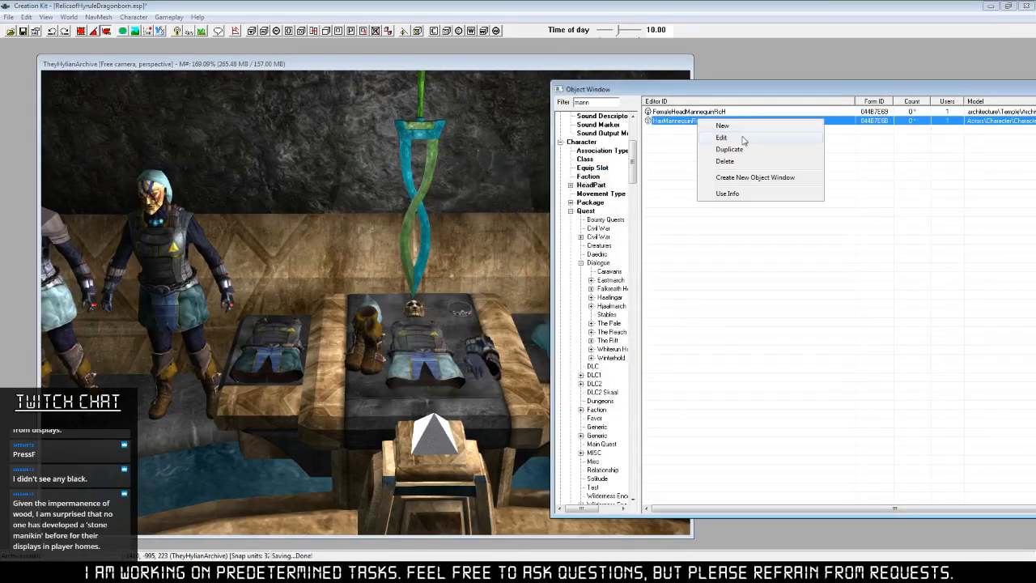
left_click(601, 102)
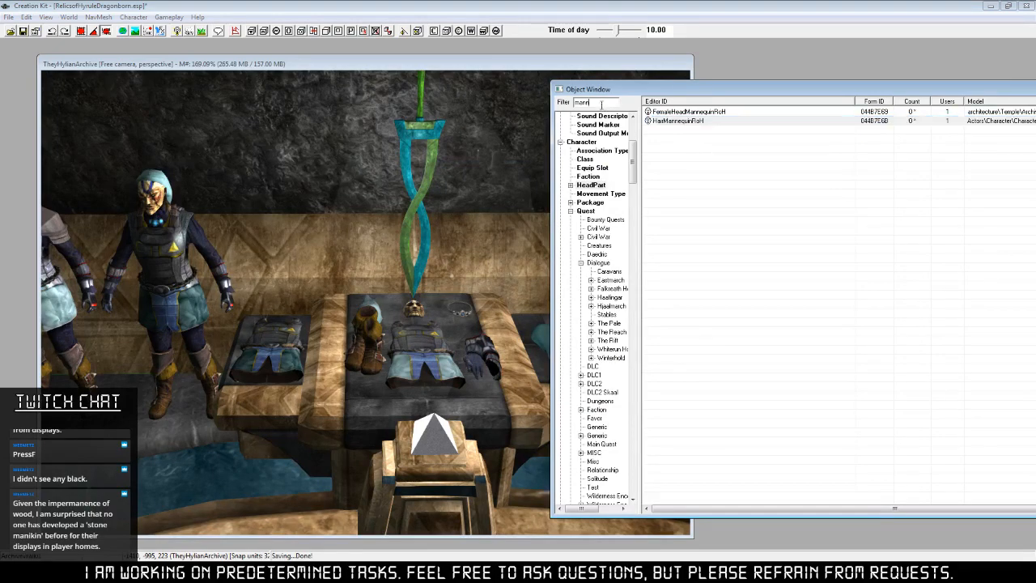
right_click(702, 114)
left_click(733, 144)
Assign malemannehead.nif from the Archive folder as the duplicate head part's model and set its sex to Male.
right_click(729, 121)
left_click(743, 133)
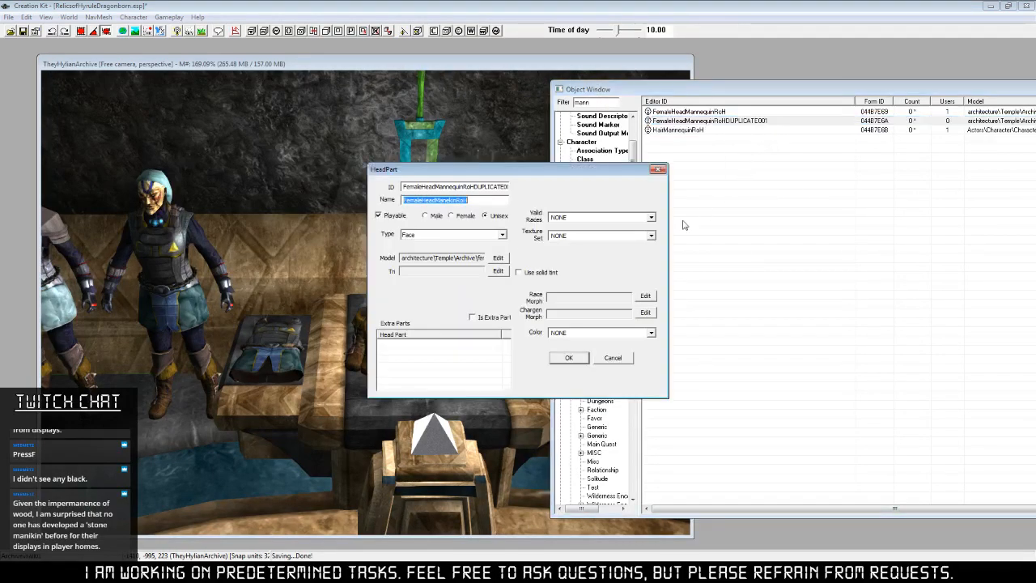
left_click(498, 257)
left_click(481, 203)
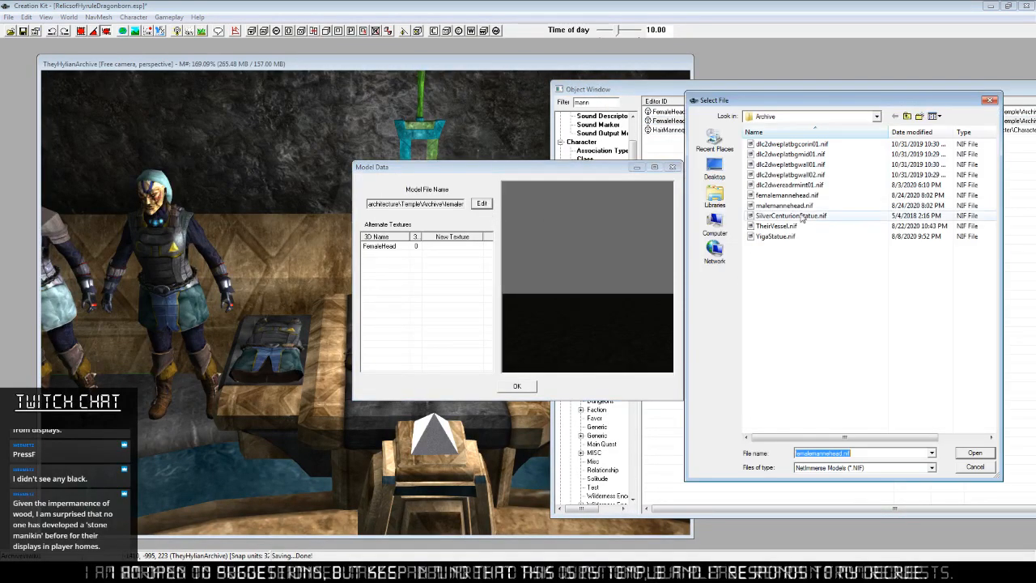
left_click(813, 206)
left_click(970, 458)
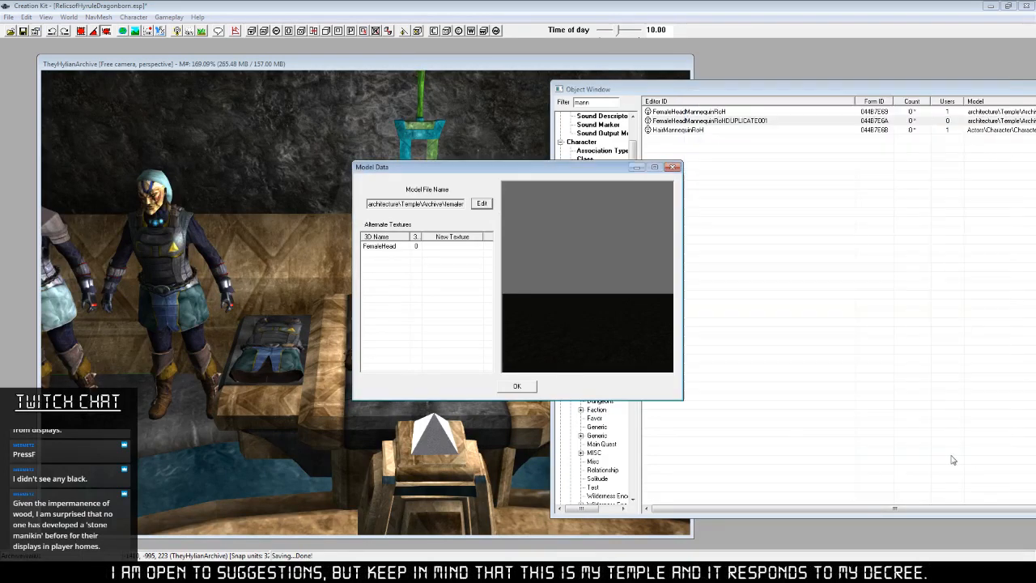
key("Return")
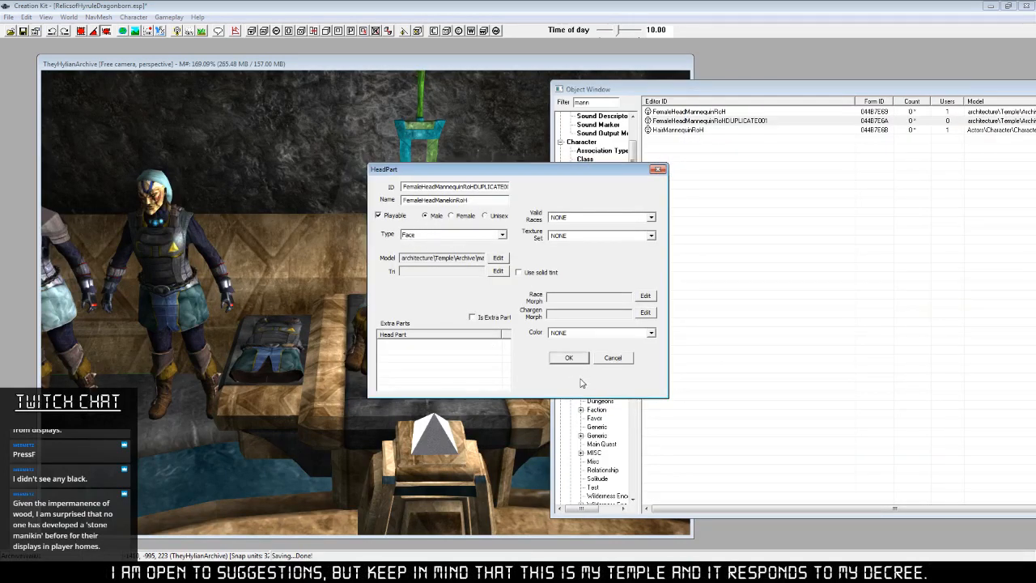
left_click(569, 357)
Set the sex of the original FemaleHeadMannequinRoH head part to Female.
right_click(696, 111)
left_click(733, 127)
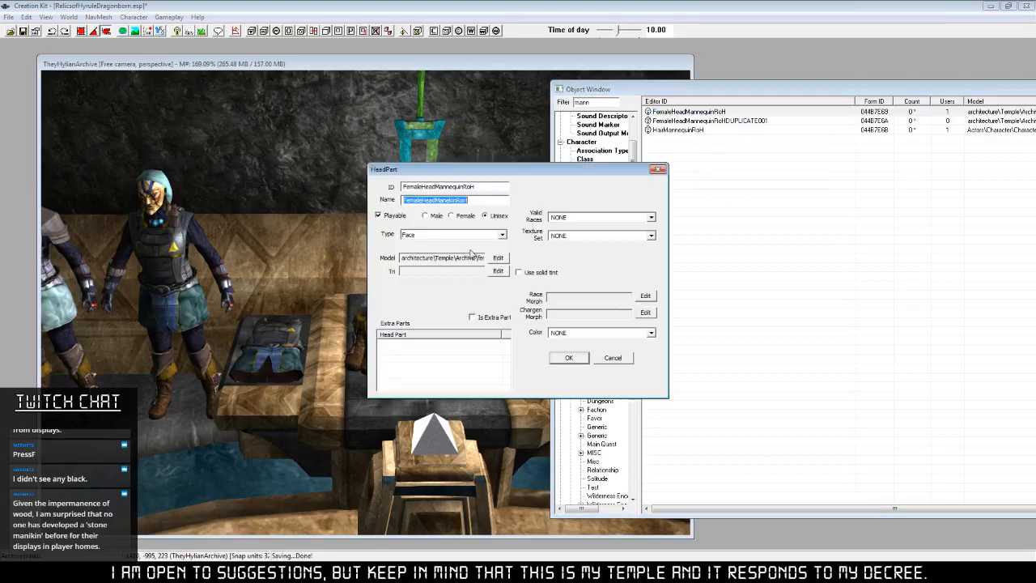
left_click(463, 217)
left_click(571, 357)
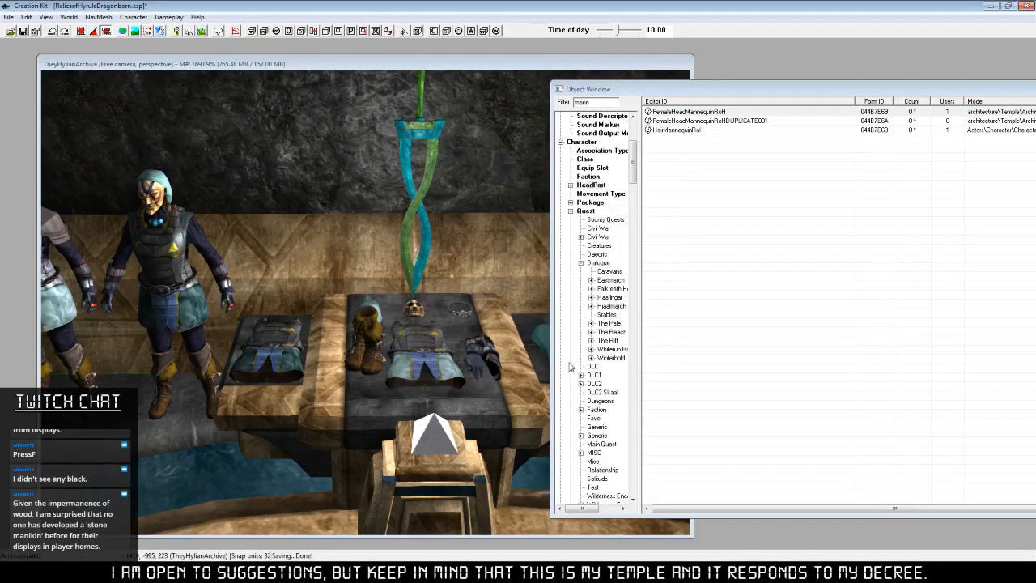
Rename the duplicated head part to MaleHeadMannequinRoH.
left_click(739, 122)
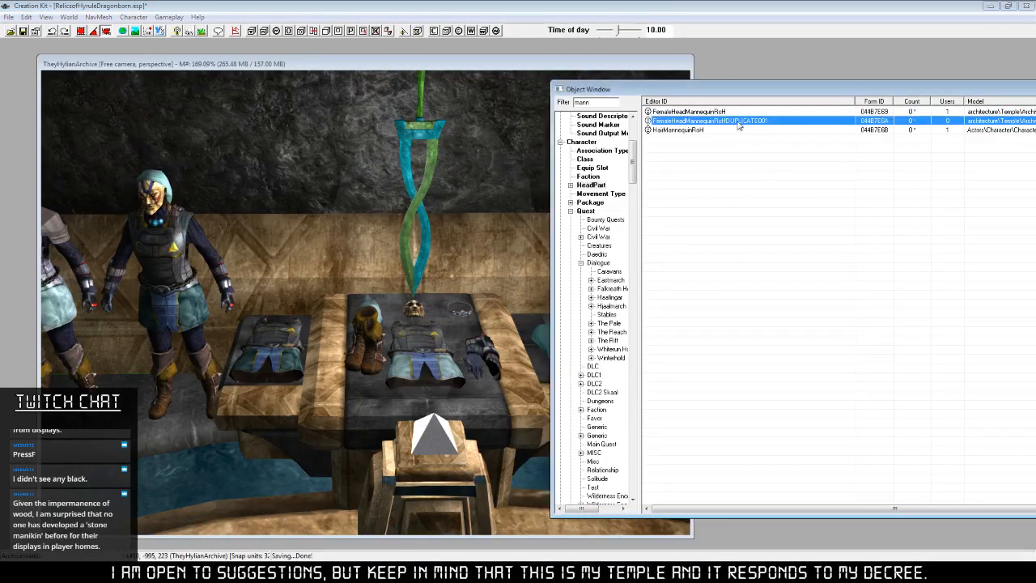
left_click(674, 121)
left_click_drag(673, 120, 644, 123)
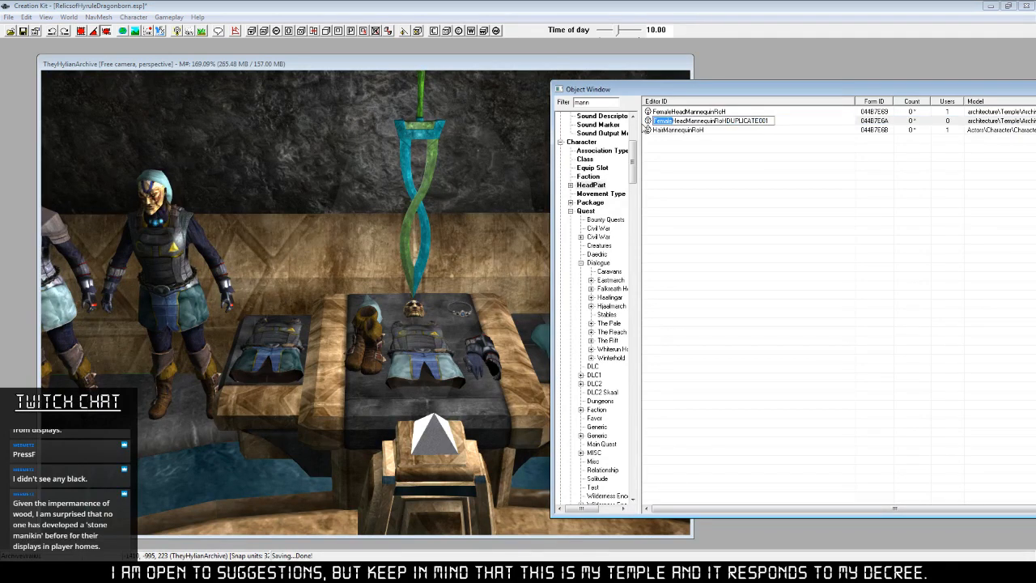
type("Male")
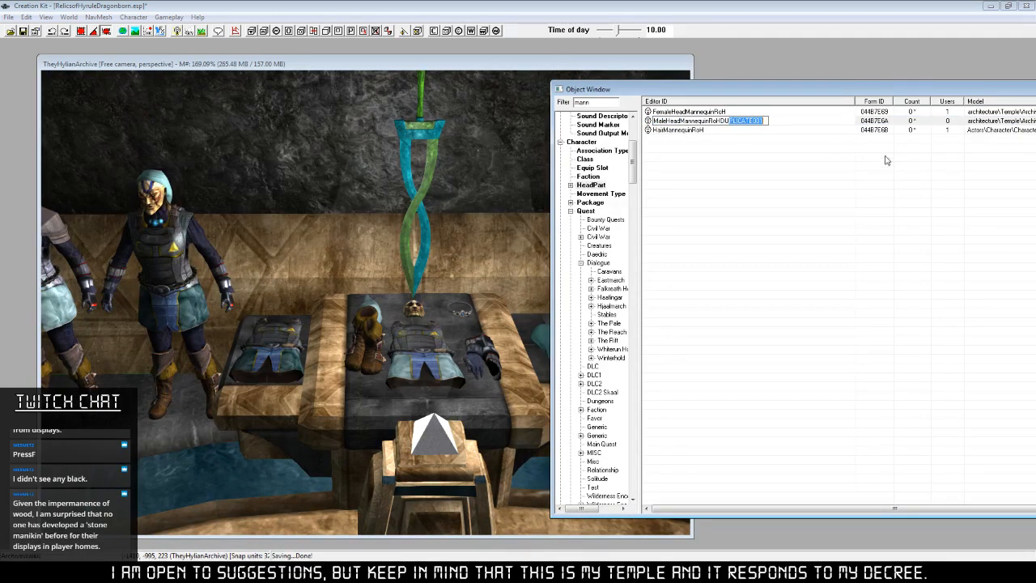
key("BackSpace")
key("BackSpace")
key("BackSpace")
key("Return")
key("Return")
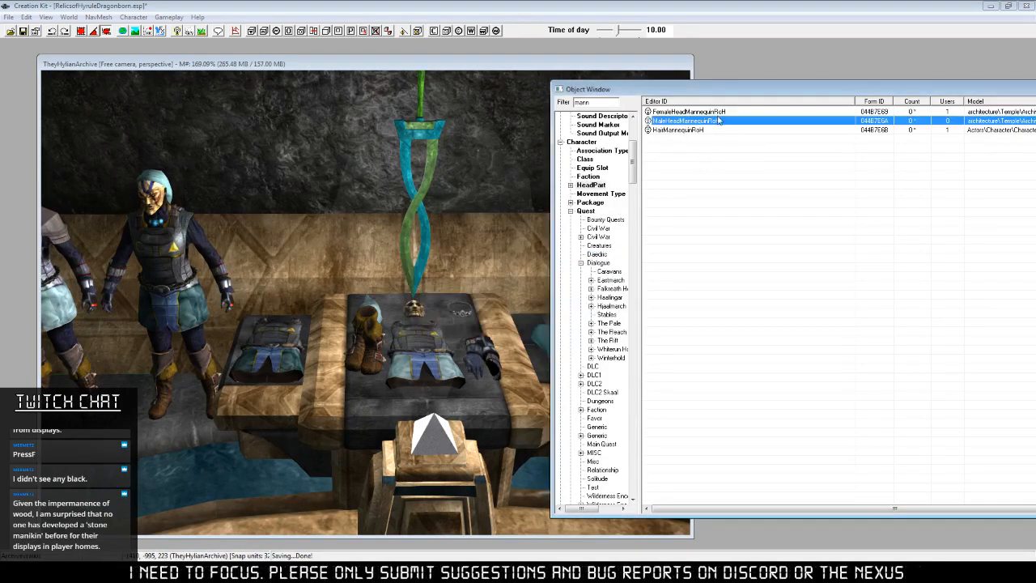
Open the MannequinRaceArchiveRoH race from the use report of FemaleHeadMannequinRoH.
right_click(718, 120)
left_click(761, 190)
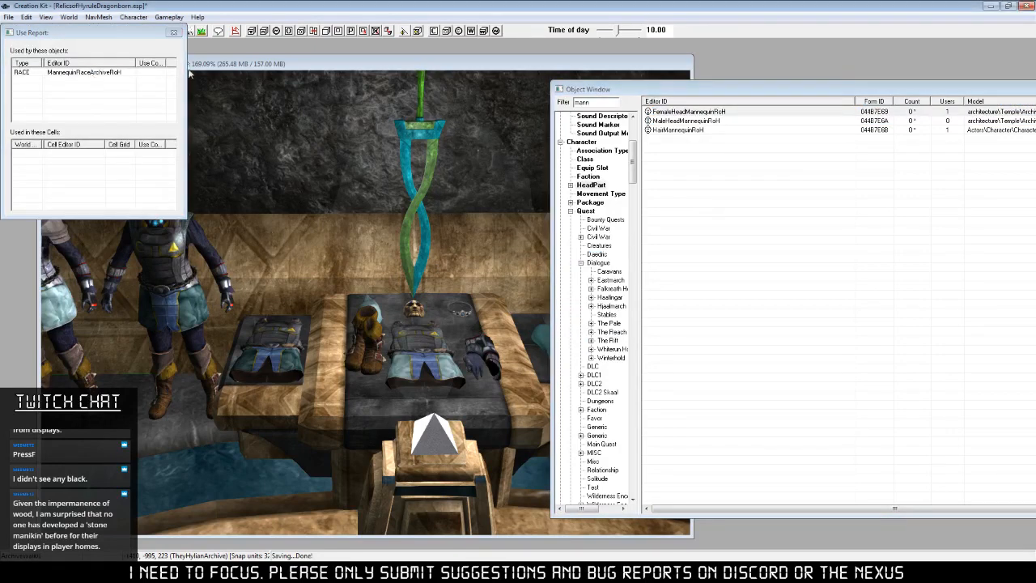
double_click(154, 72)
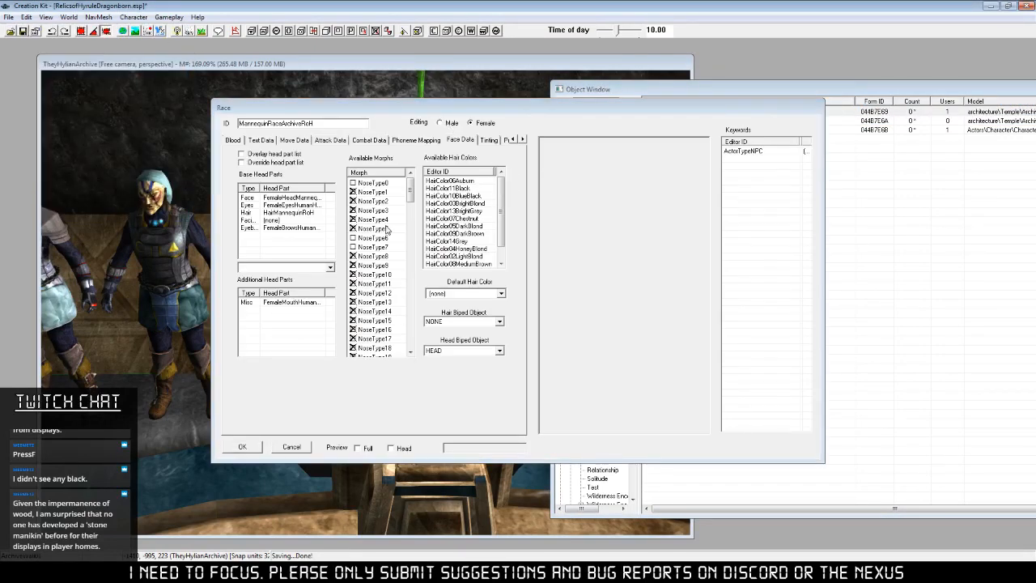
Set the male base Face head part of the race to MaleHeadMannequinRoH.
left_click(440, 123)
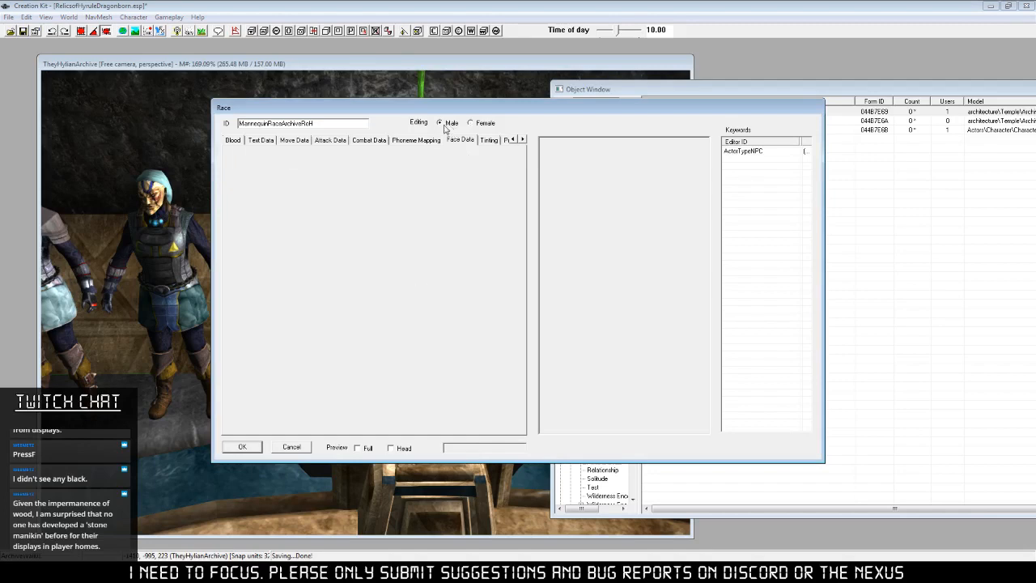
left_click(312, 197)
left_click(329, 267)
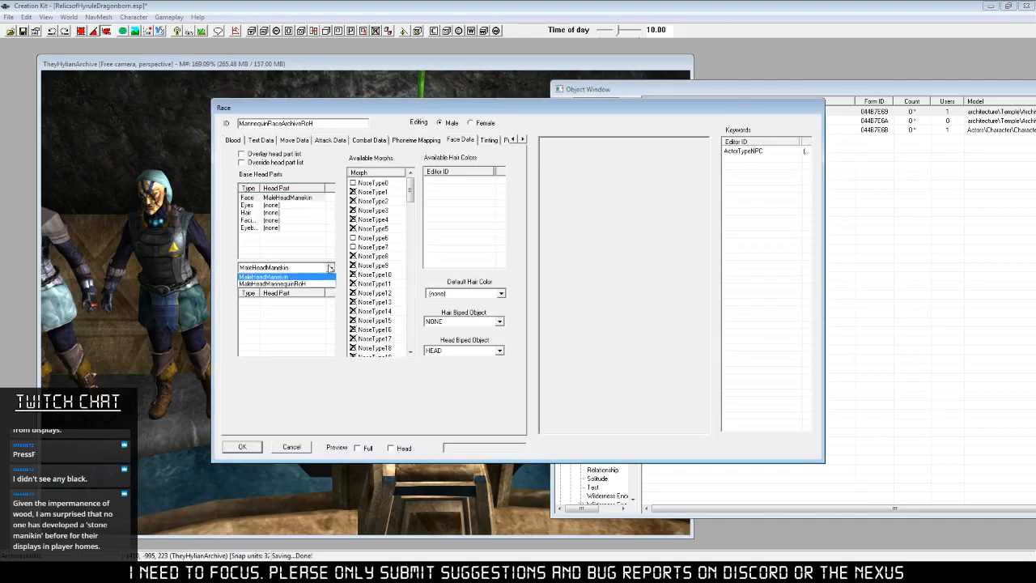
left_click(280, 284)
Preview the race's male and female heads, examining the female head up close and from behind.
left_click(410, 449)
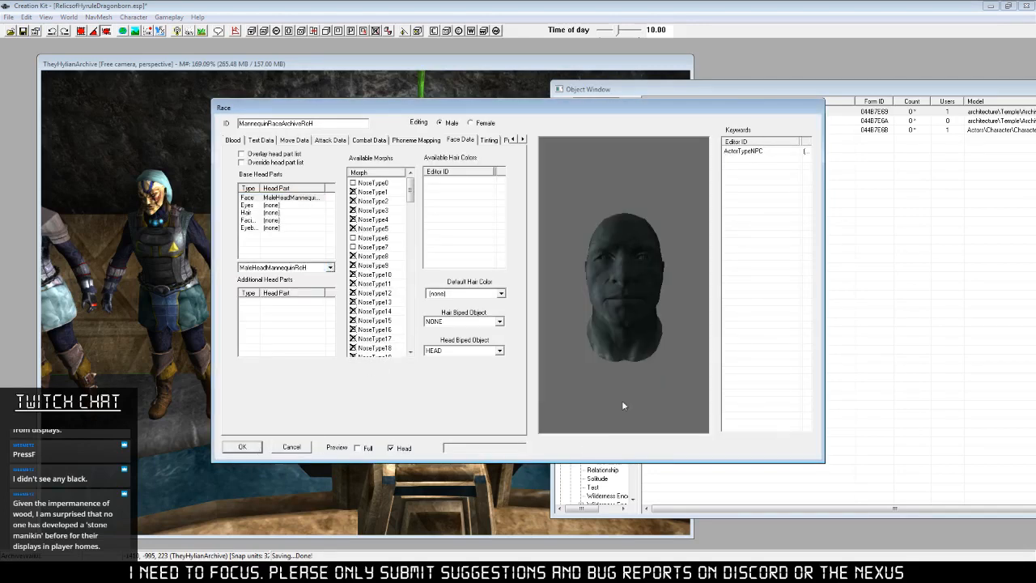
left_click(484, 123)
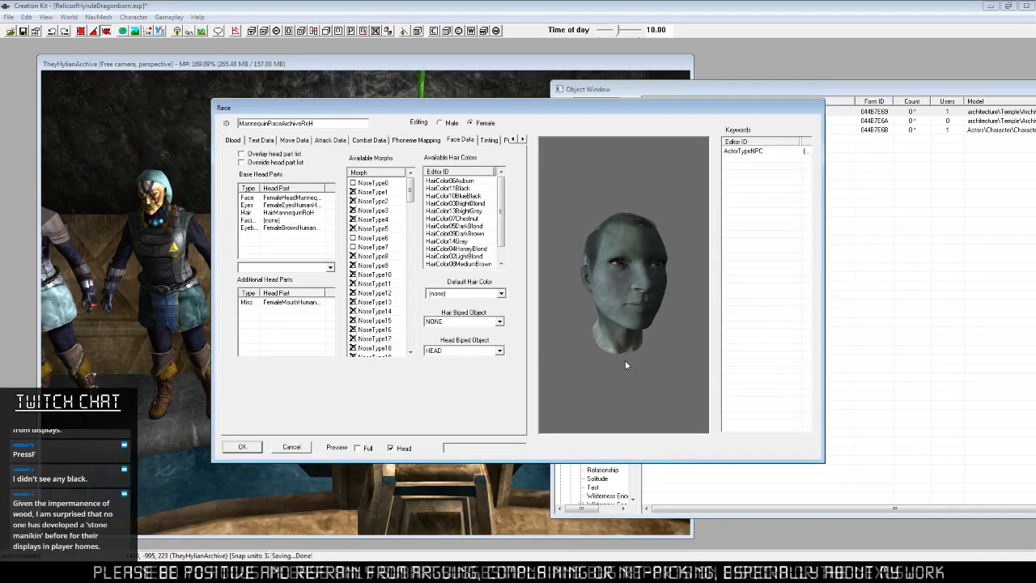
scroll(625, 360, "up", 5)
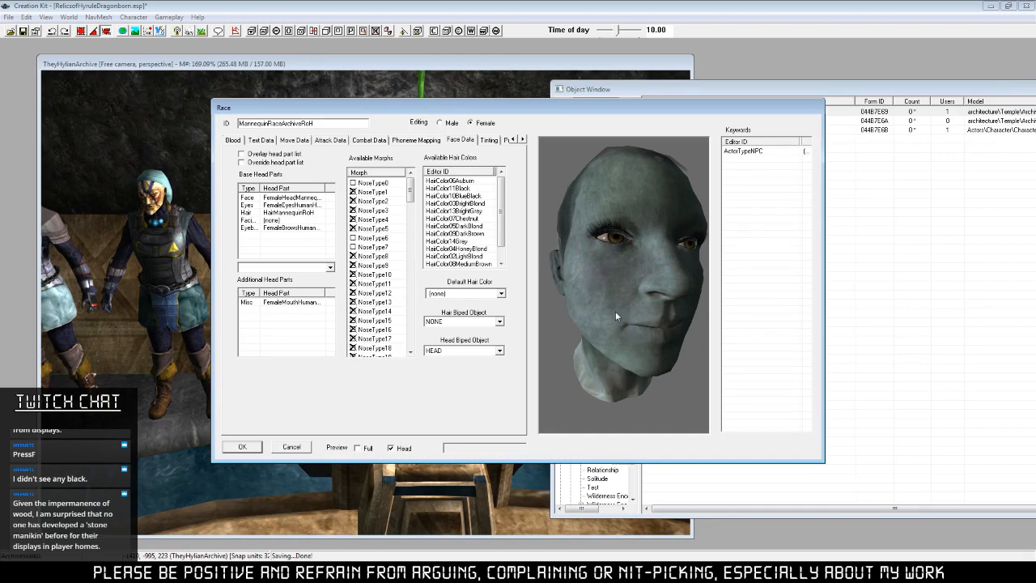
left_click_drag(615, 312, 615, 382)
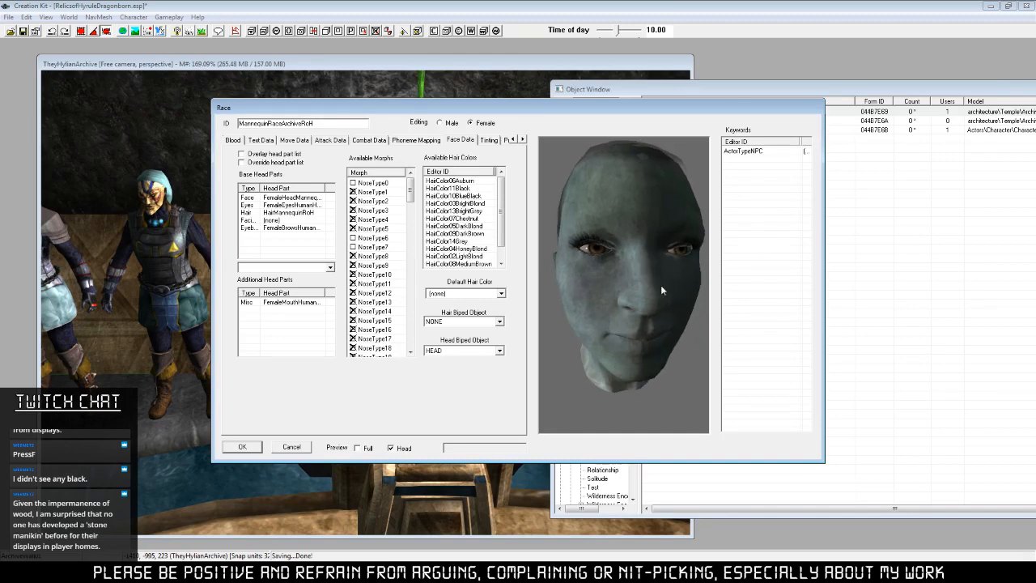
left_click_drag(661, 290, 617, 342)
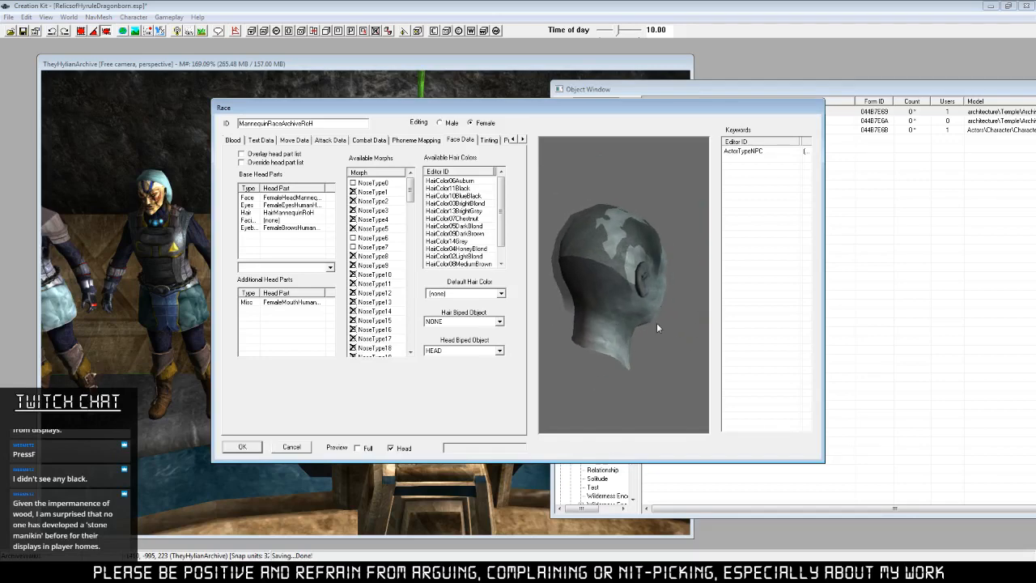
Switch the race preview between the male and female heads and examine the female face from the front.
left_click(453, 123)
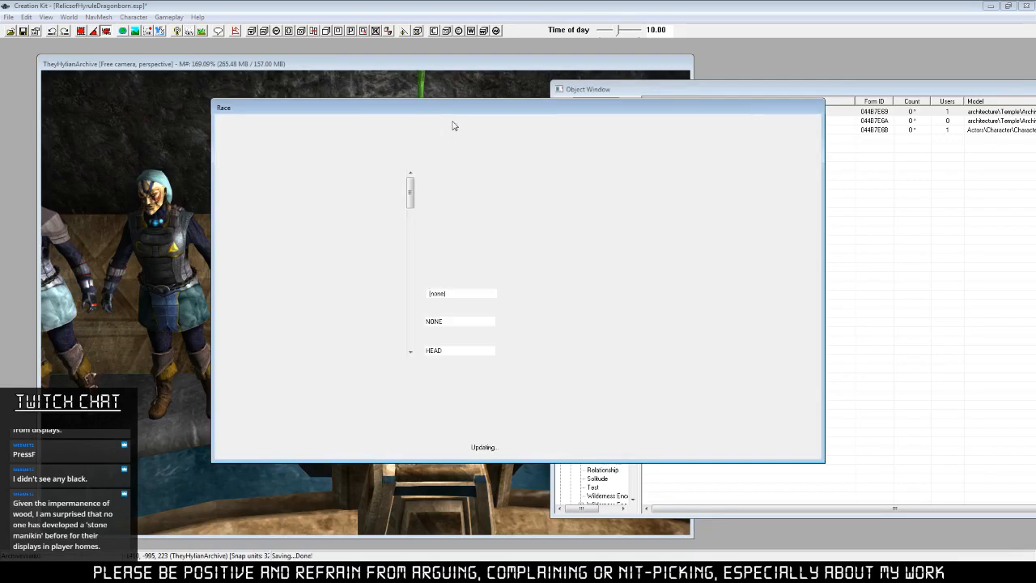
left_click(484, 125)
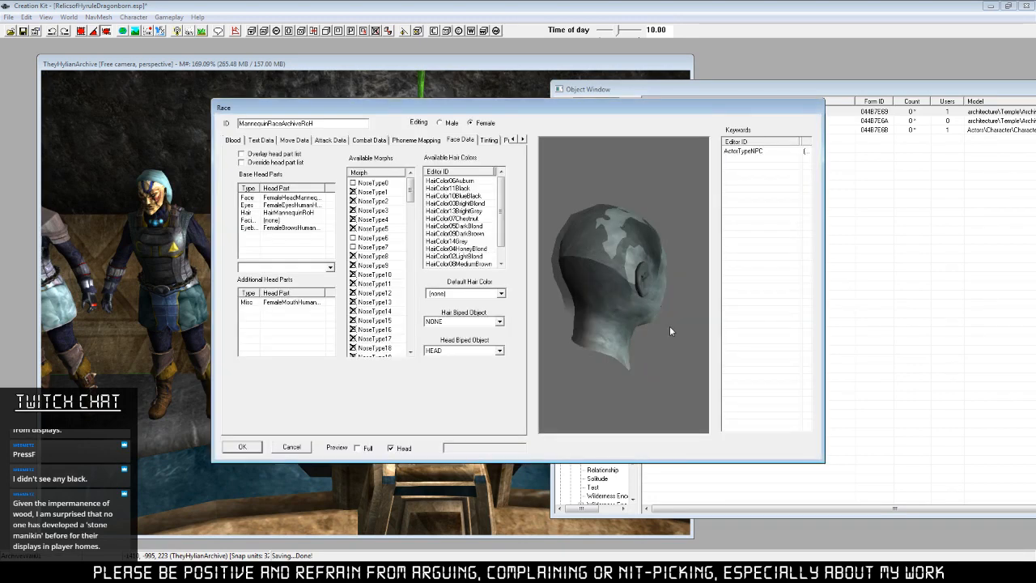
left_click_drag(669, 325, 567, 311)
left_click_drag(674, 291, 628, 346)
scroll(628, 346, "up", 2)
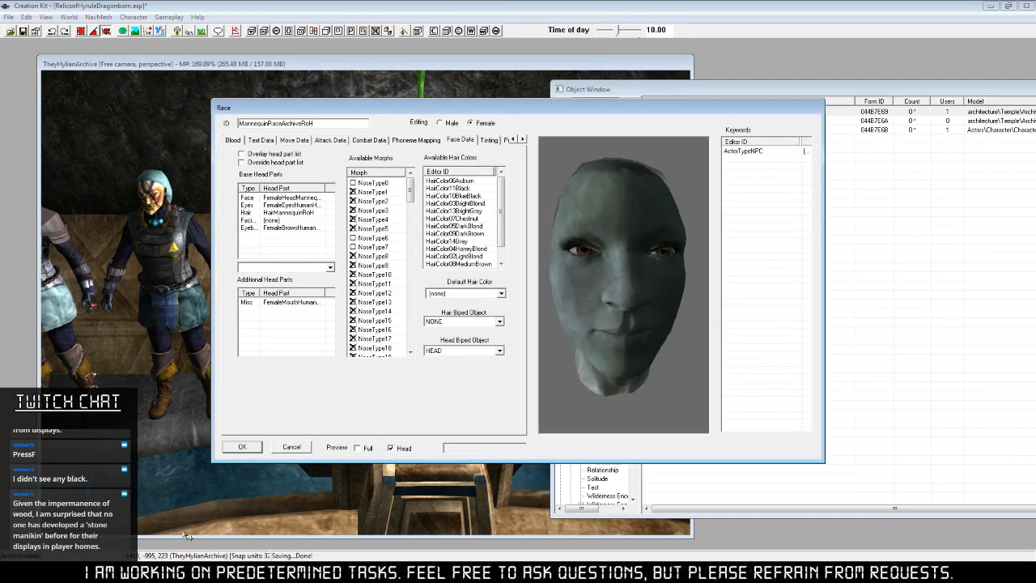
Place the Race and Object windows side by side and open the HairMannequinRoH head part for editing.
left_click_drag(666, 110, 455, 117)
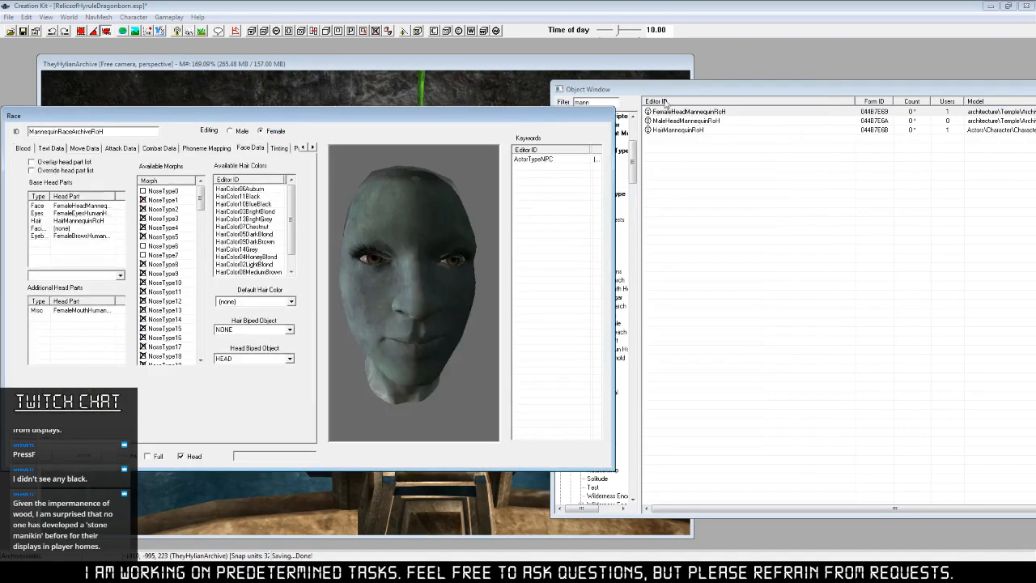
left_click_drag(665, 89, 769, 86)
left_click(762, 113)
left_click_drag(737, 163, 736, 196)
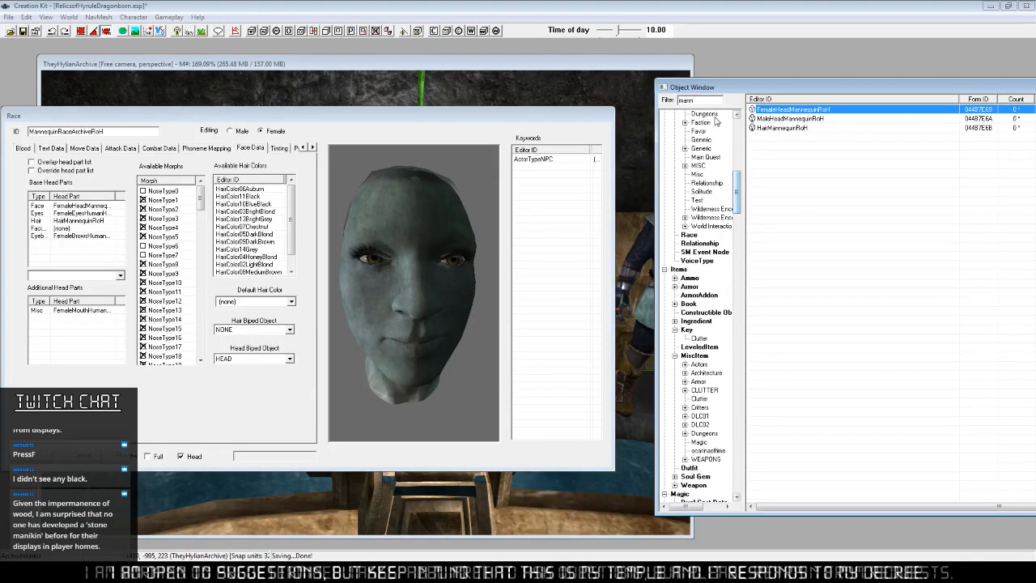
left_click_drag(702, 100, 619, 102)
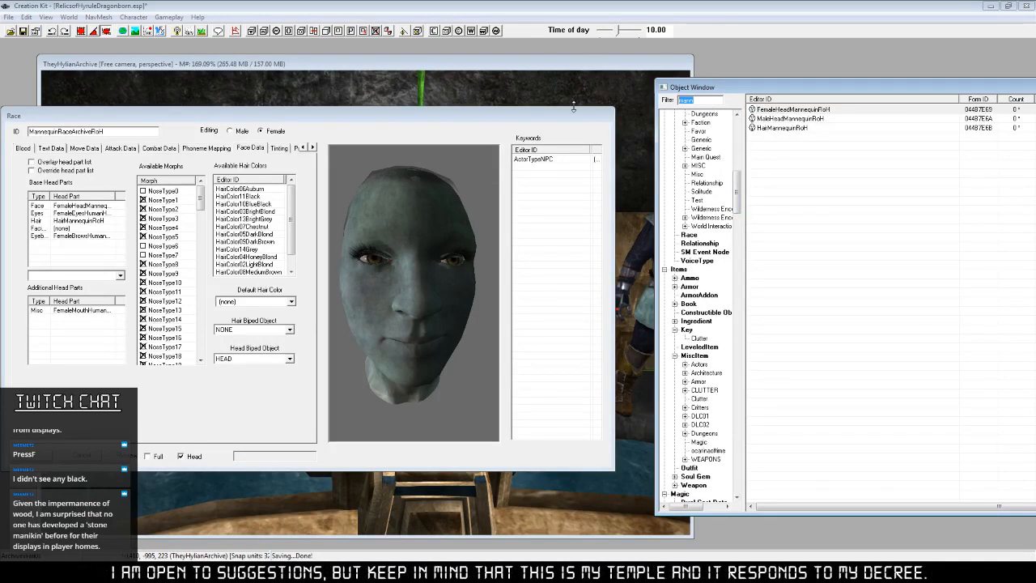
right_click(850, 128)
left_click(869, 134)
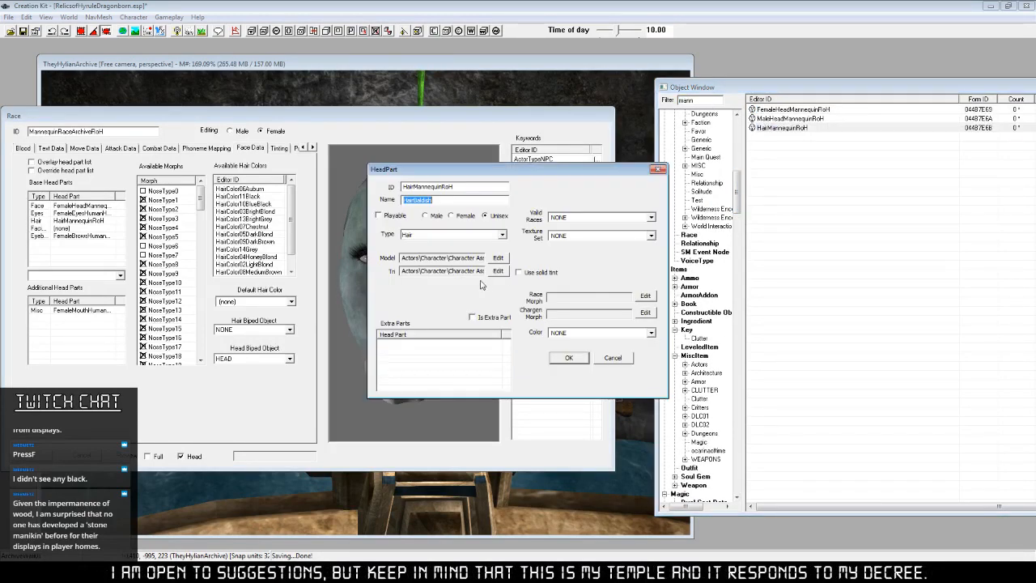
Clear the Tri file from the HairMannequinRoH head part.
left_click(498, 271)
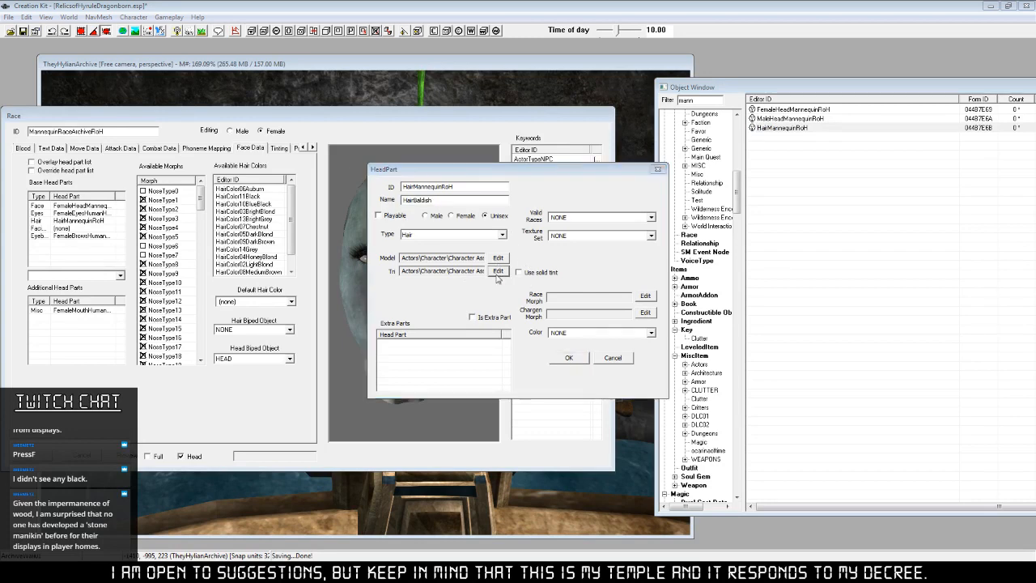
left_click(693, 433)
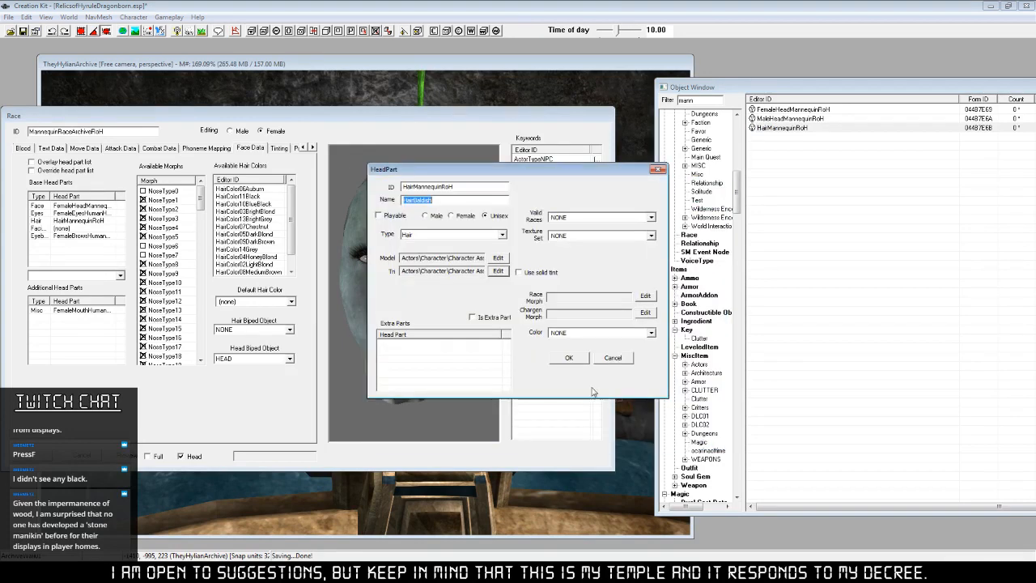
key("Delete")
left_click_drag(406, 271, 601, 261)
Remove the model file from the HairMannequinRoH head part and save the head part.
left_click(499, 259)
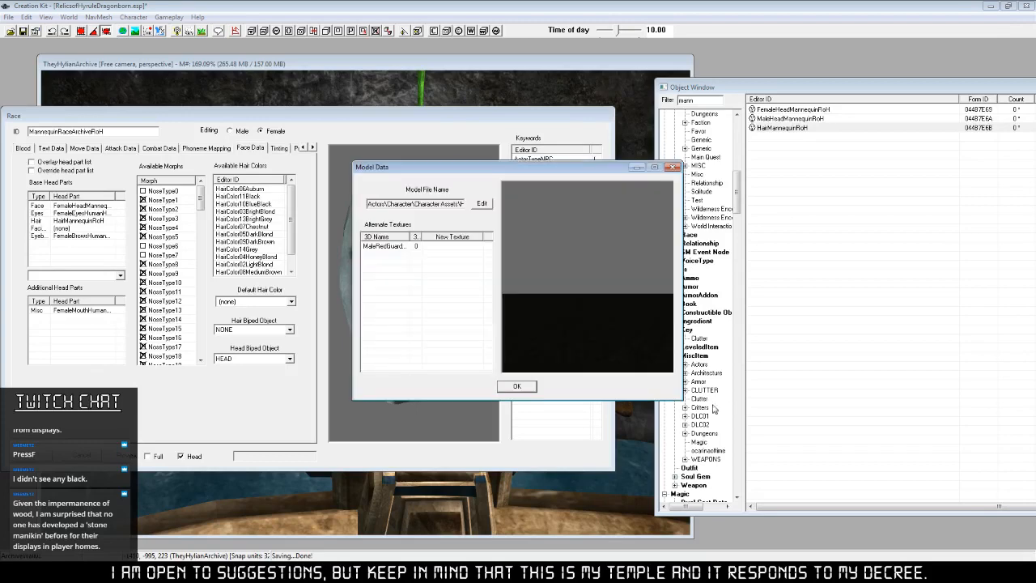
left_click(517, 387)
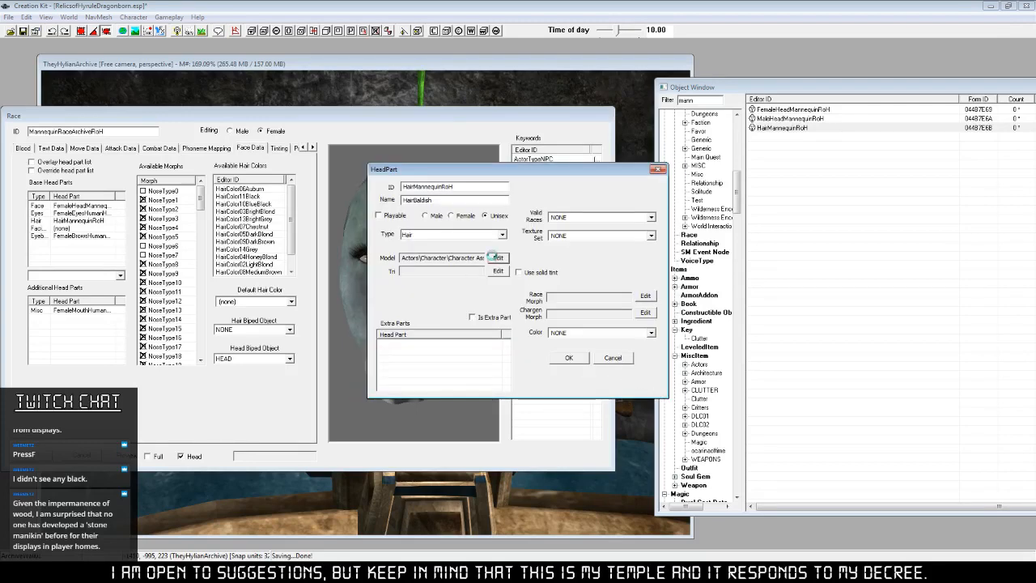
left_click(498, 257)
left_click(483, 204)
left_click(652, 555)
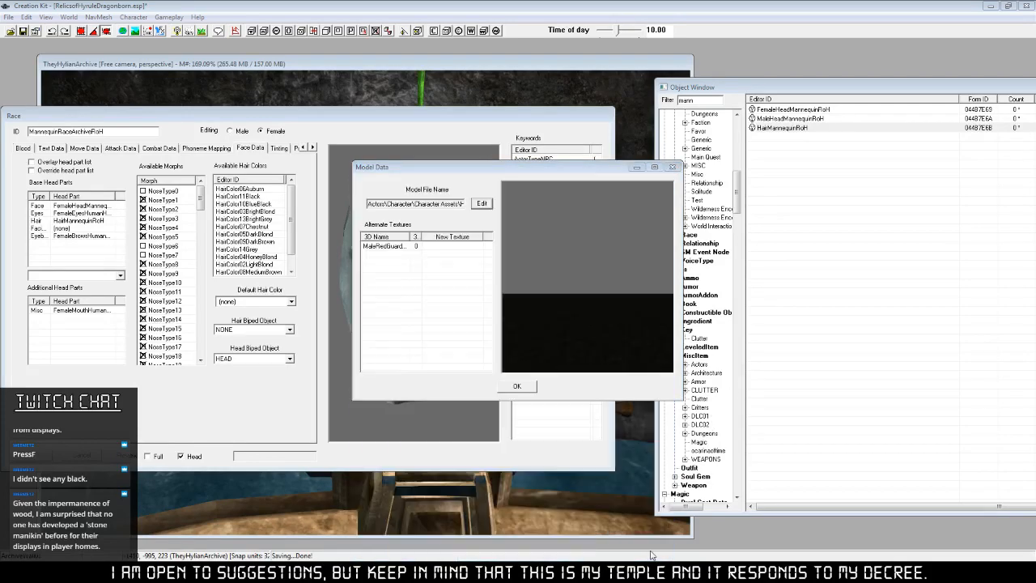
left_click(521, 386)
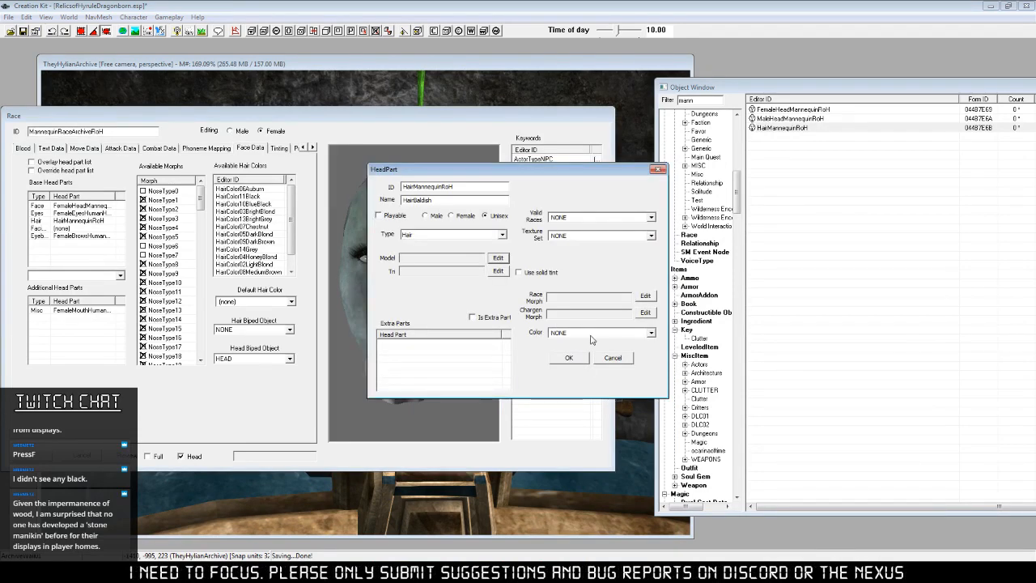
left_click(570, 358)
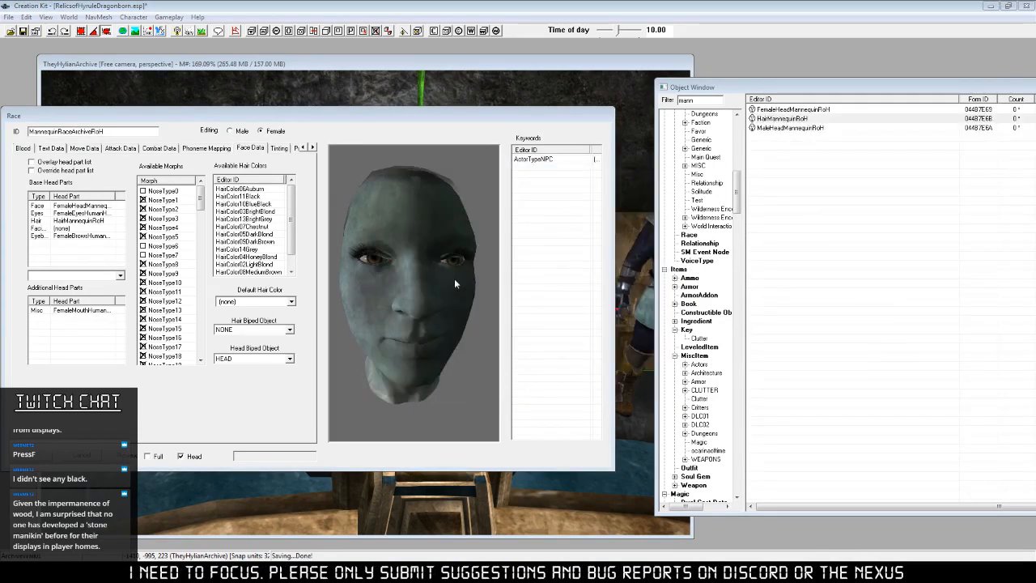
Reselect HairMannequinRoH as the race's female base Hair part to refresh the preview, and inspect the head from an angle.
left_click(229, 151)
left_click(249, 150)
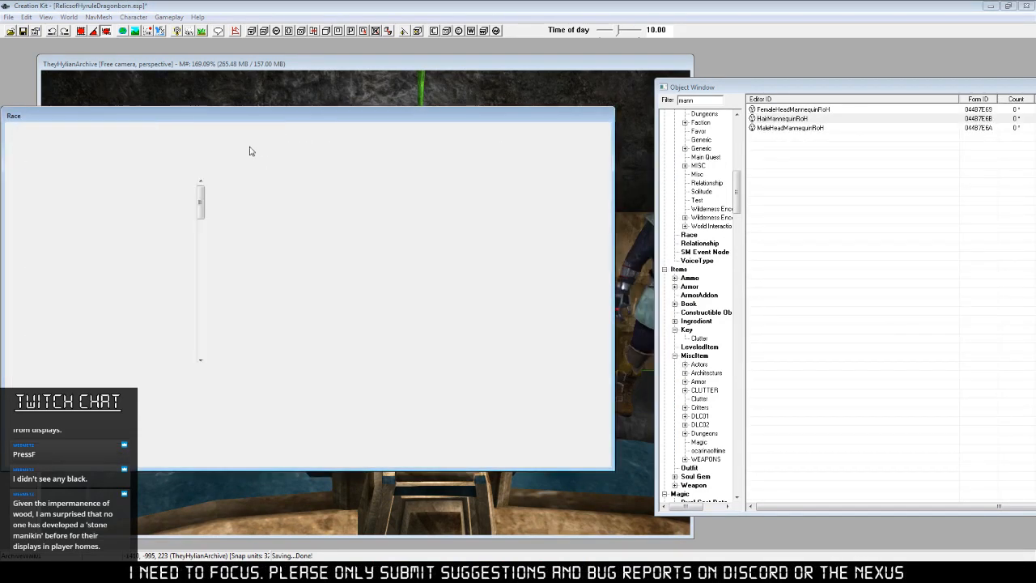
left_click_drag(368, 362, 420, 348)
left_click(87, 221)
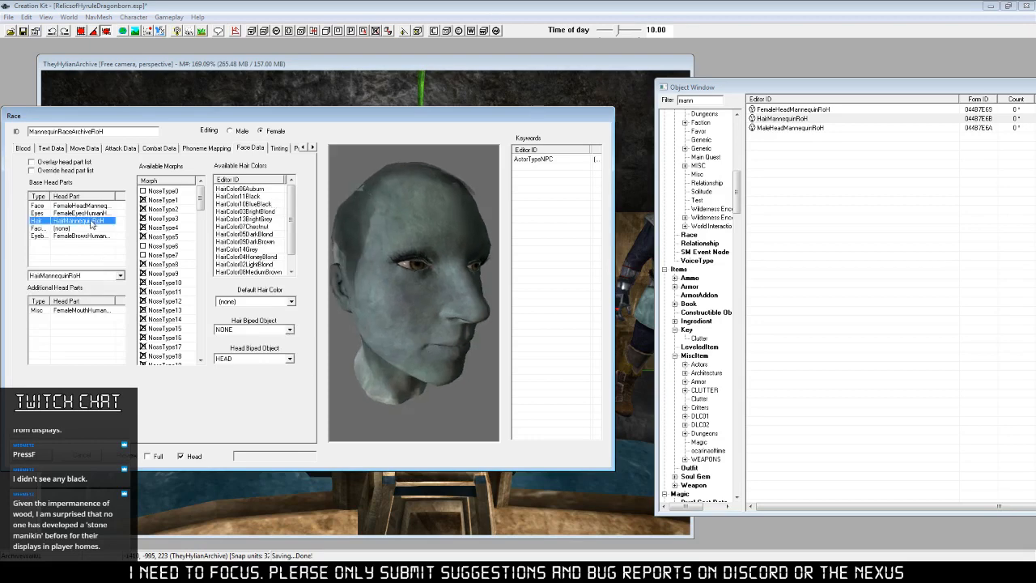
left_click(120, 275)
left_click(72, 293)
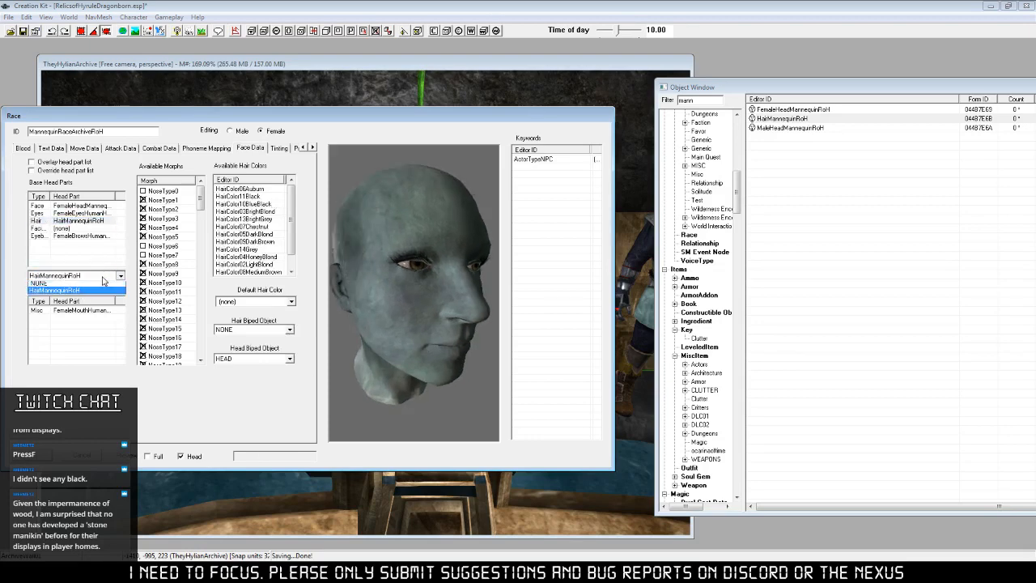
left_click_drag(379, 284, 343, 271)
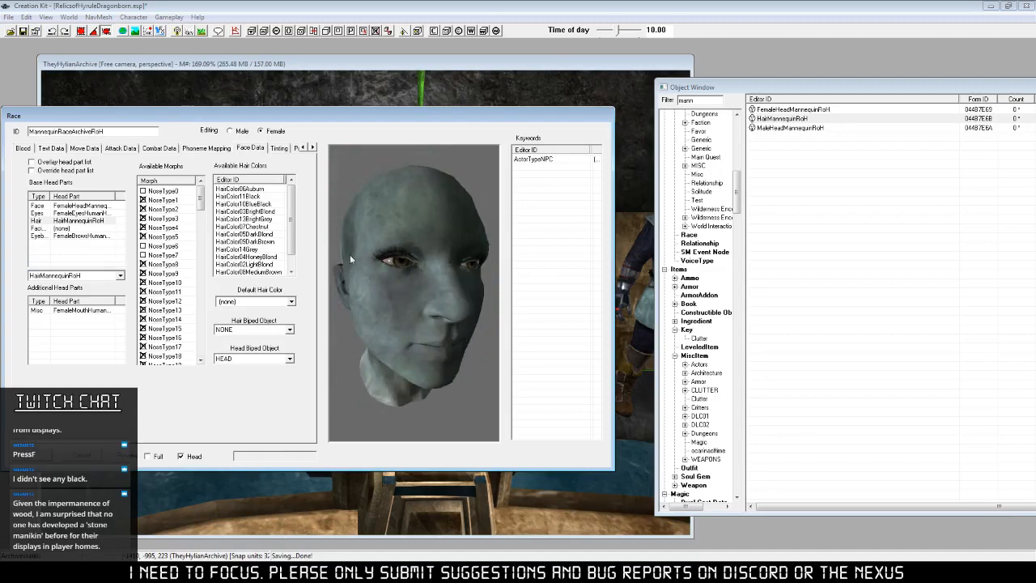
Filter the head parts by "eyes" and duplicate MaleEyesHumanGrey.
left_click(718, 108)
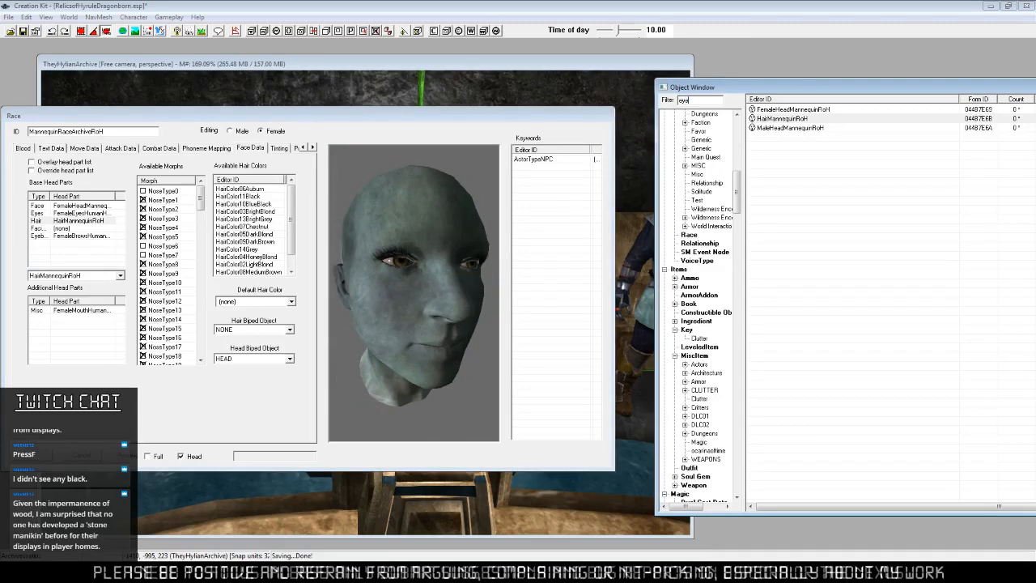
type("eyes")
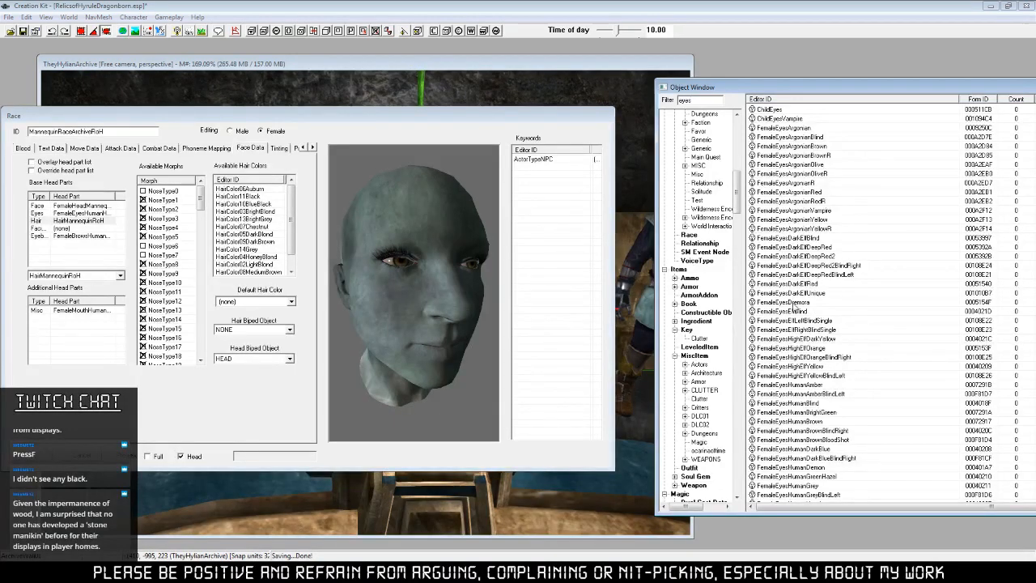
left_click(799, 174)
scroll(845, 417, "down", 15)
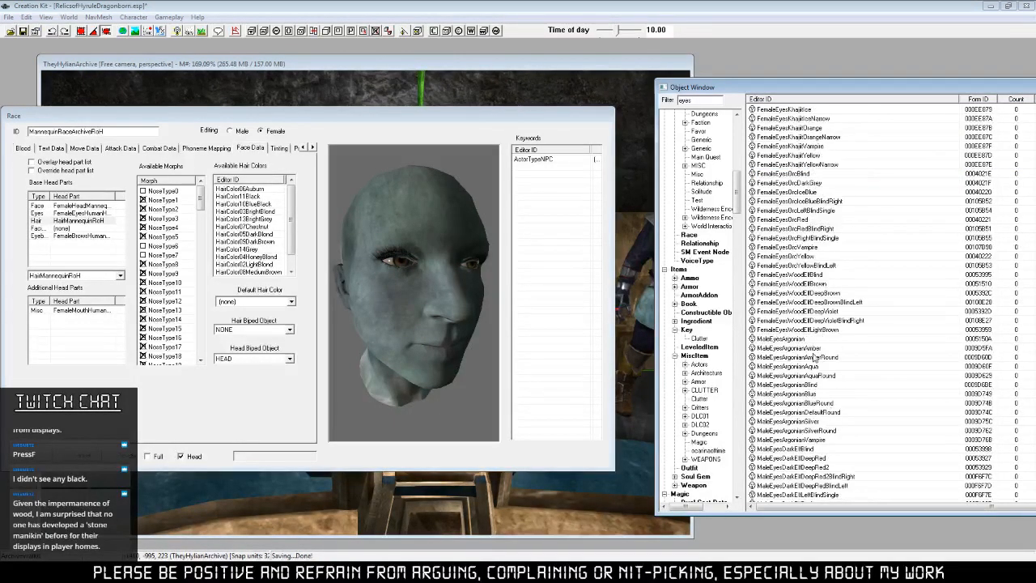
right_click(788, 339)
left_click(814, 280)
scroll(875, 381, "down", 9)
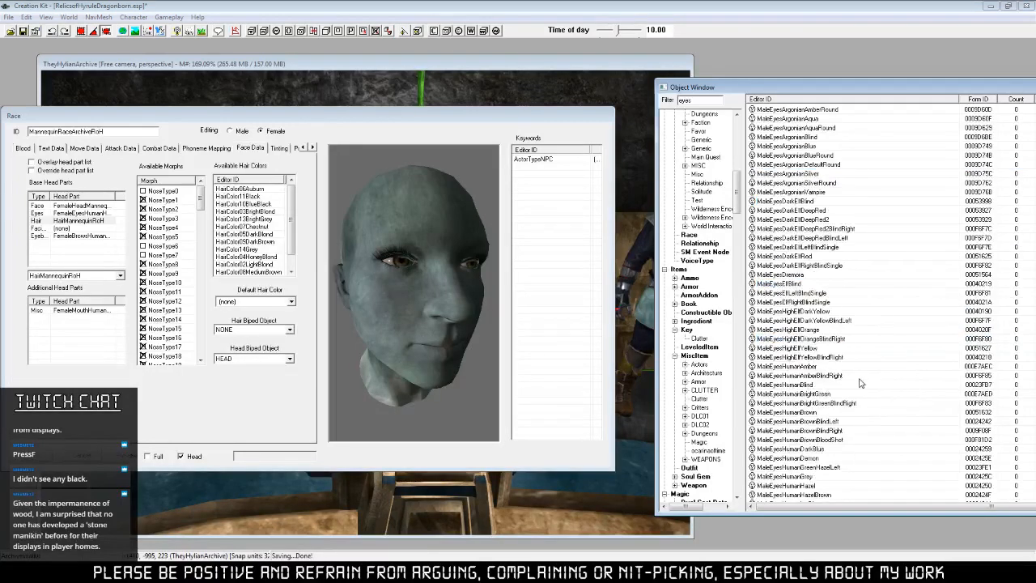
scroll(861, 383, "down", 5)
right_click(819, 320)
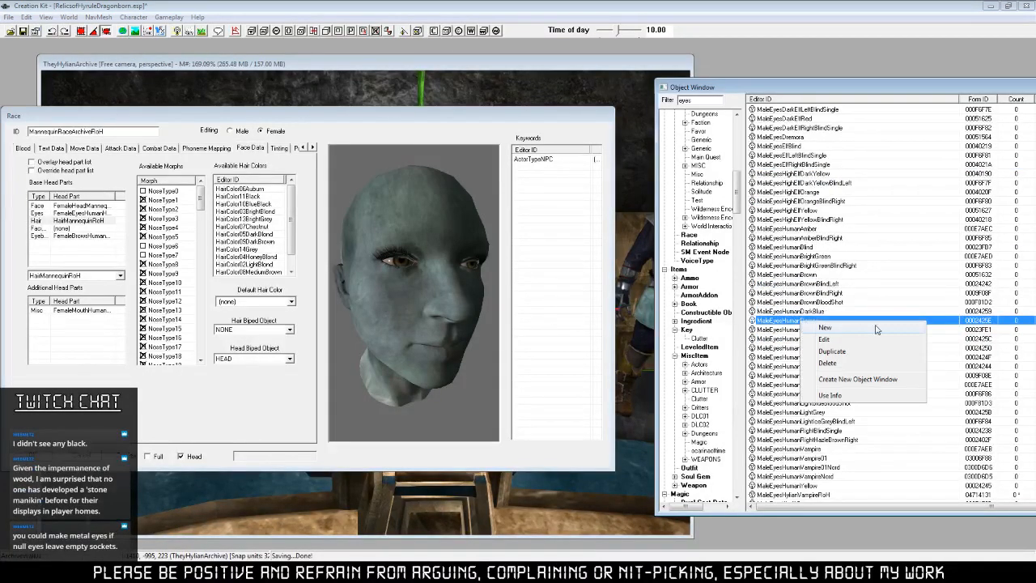
left_click(834, 313)
right_click(808, 339)
left_click(845, 369)
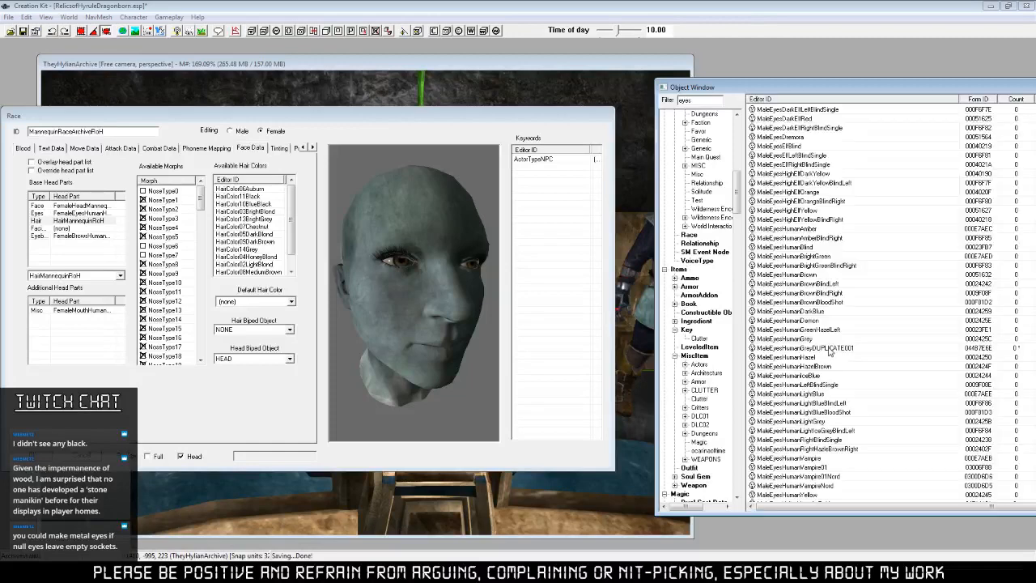
Make the duplicated eyes head part Unisex and enter MannequinEyesRoH as its ID.
right_click(809, 348)
left_click(846, 371)
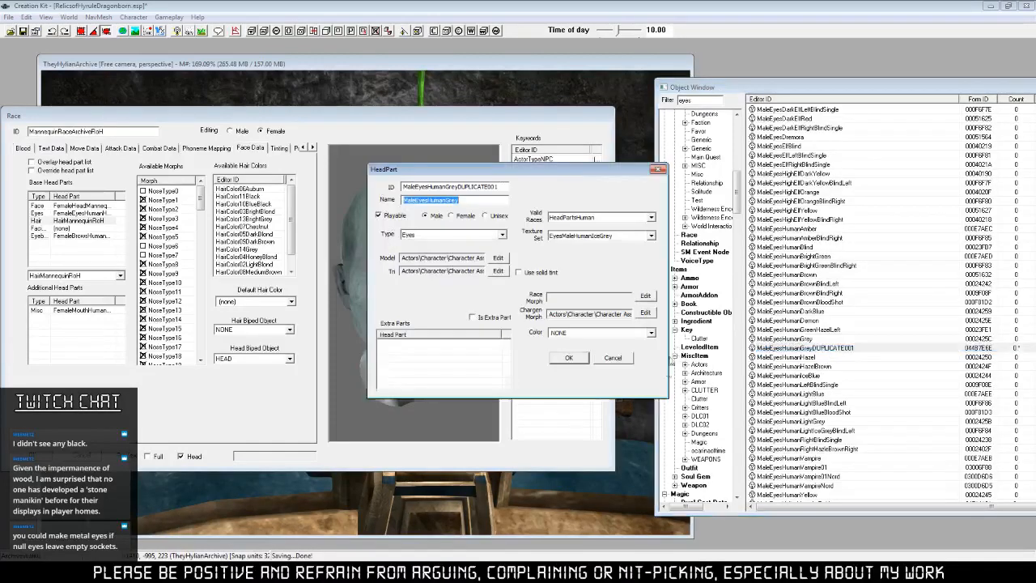
left_click(495, 216)
left_click_drag(499, 187, 435, 187)
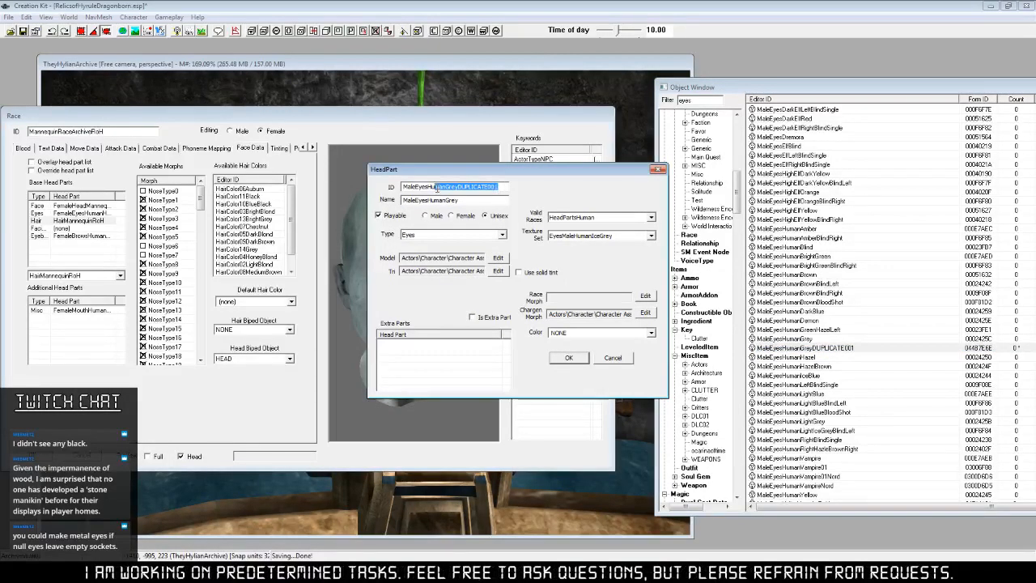
type("MannequinEyesRoH")
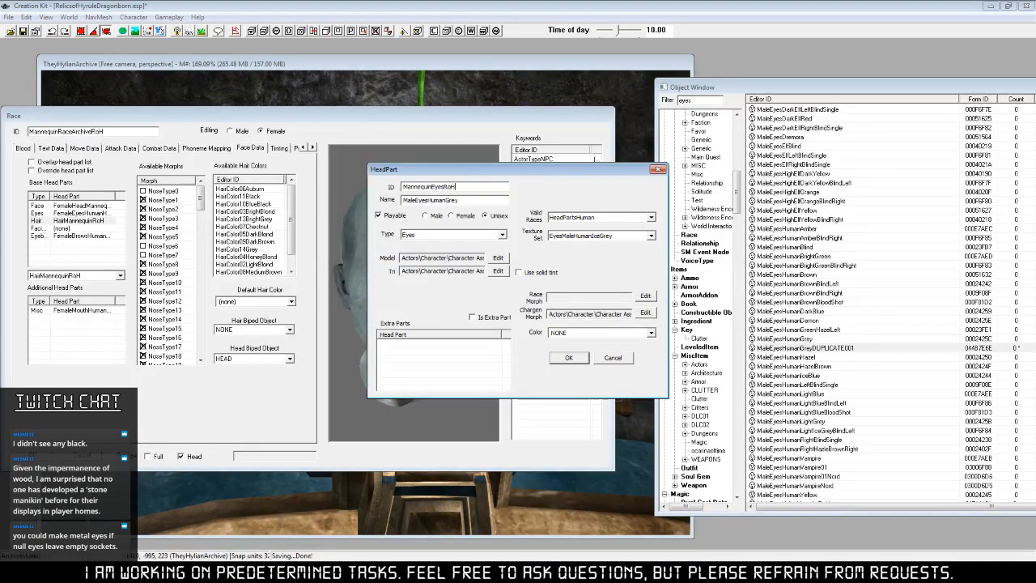
key("Return")
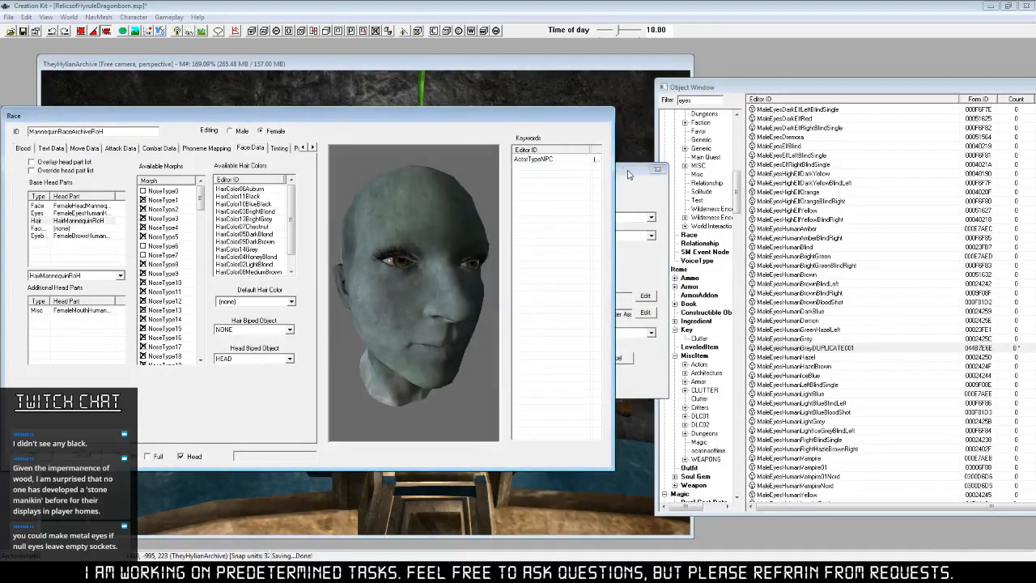
left_click(628, 175)
Set both Valid Races and Texture Set of MannequinEyesRoH to NONE.
left_click(640, 217)
left_click(599, 225)
left_click(627, 235)
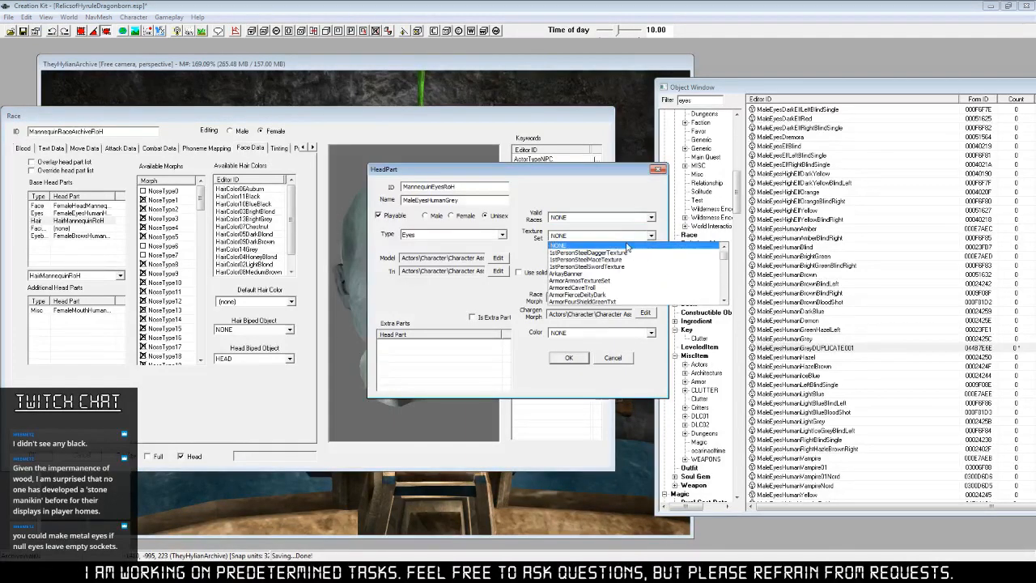
left_click(627, 245)
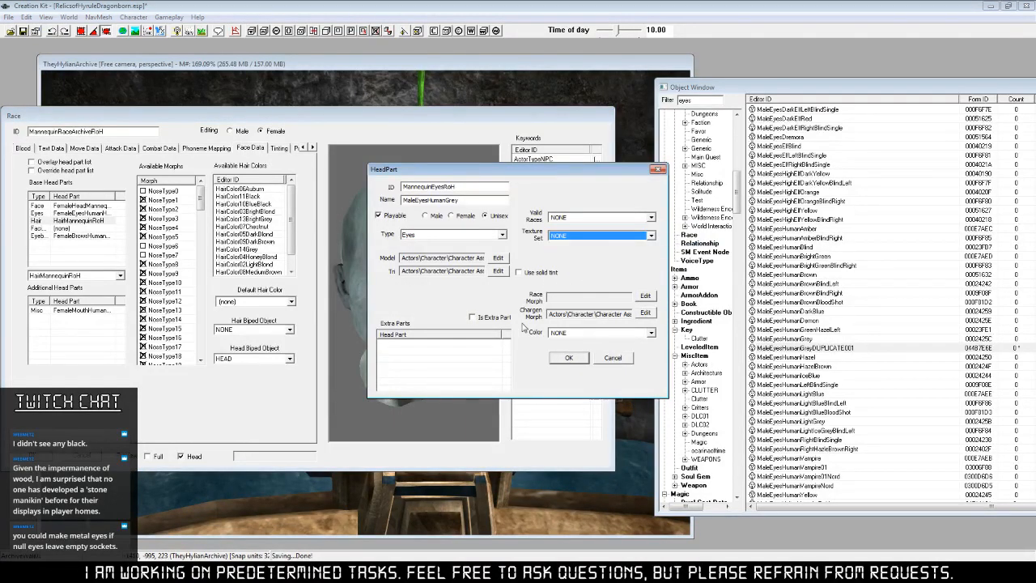
Clear the Chargen Morph and Tri files from MannequinEyesRoH.
left_click(645, 313)
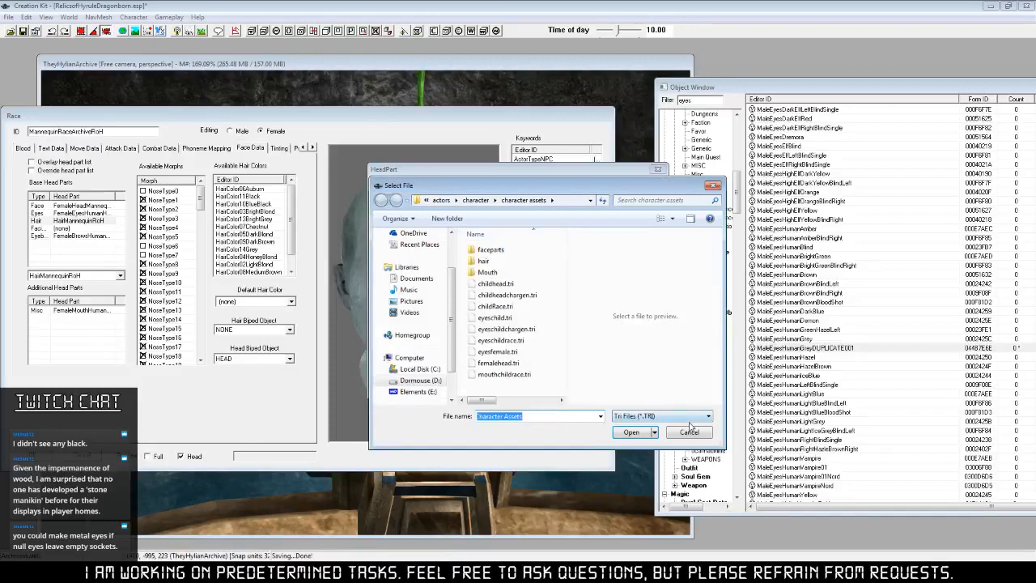
left_click(689, 430)
left_click(506, 275)
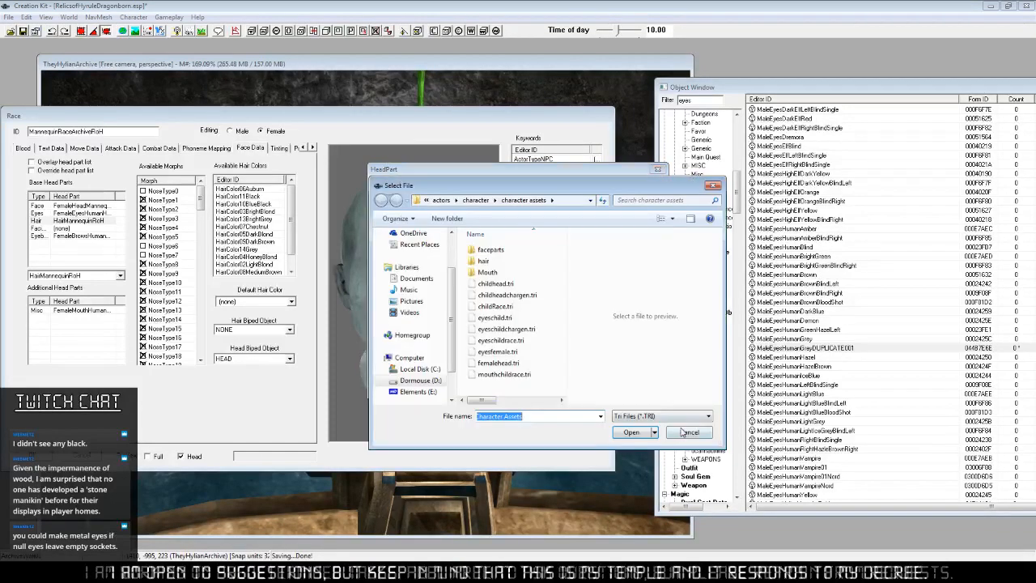
key("Escape")
Clear the model file from MannequinEyesRoH and save the head part as a rename of the existing form.
left_click(505, 259)
left_click(481, 203)
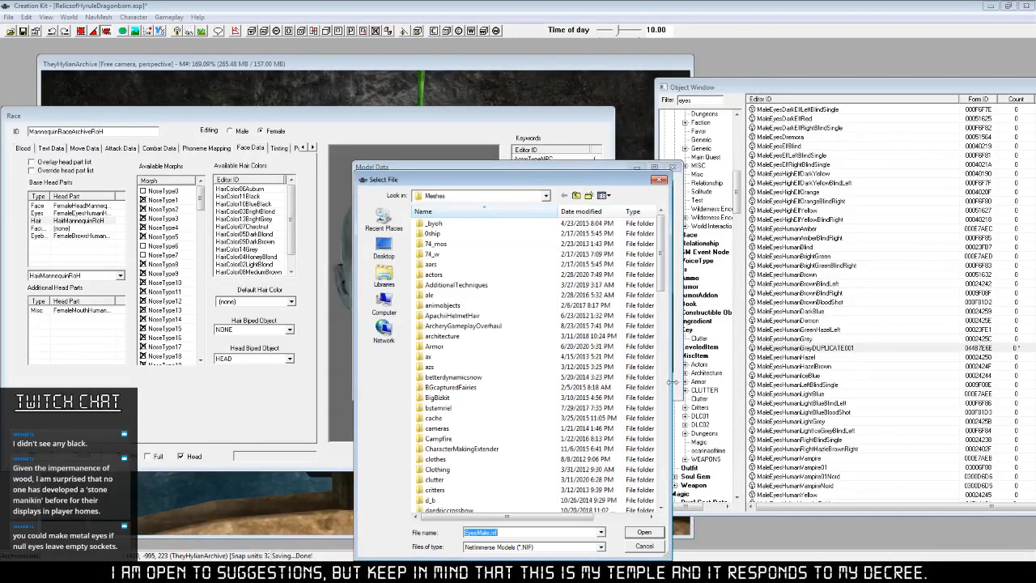
left_click(648, 541)
left_click(516, 386)
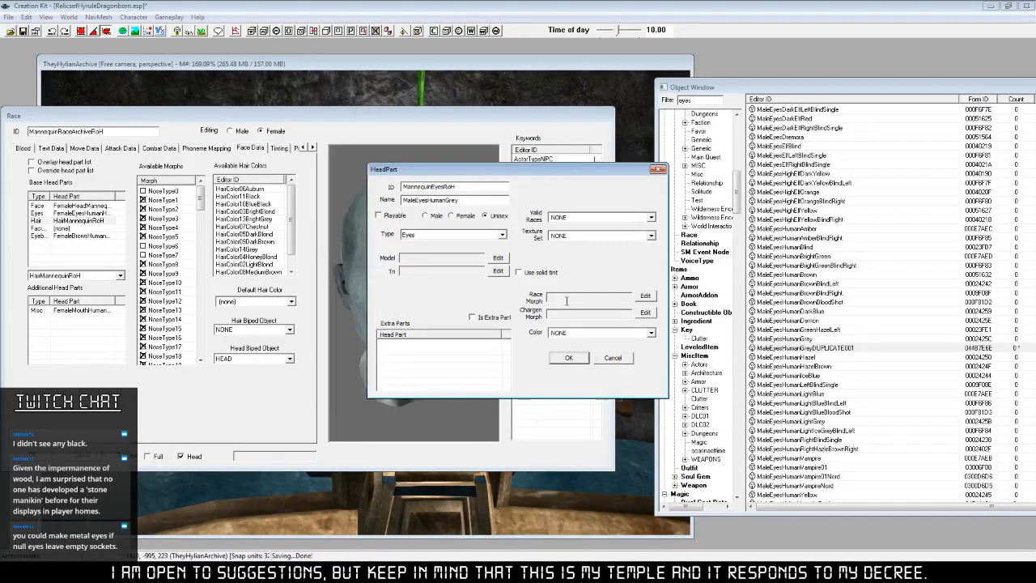
left_click(570, 357)
left_click(585, 332)
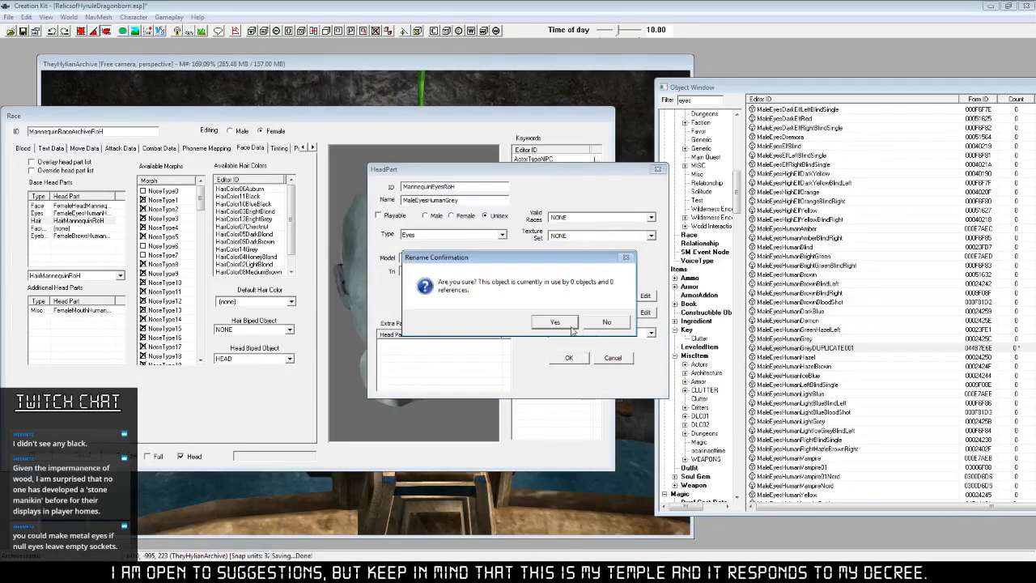
left_click(557, 324)
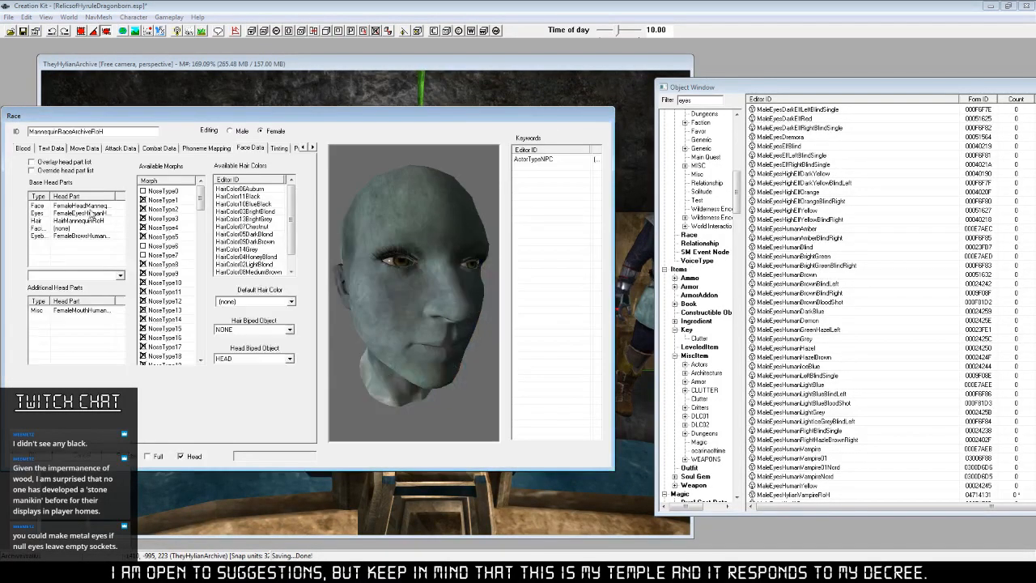
Assign MannequinEyesRoH as the female Eyes base head part of MannequinRaceArchiveRoH.
left_click(80, 213)
left_click(120, 275)
left_click(87, 293)
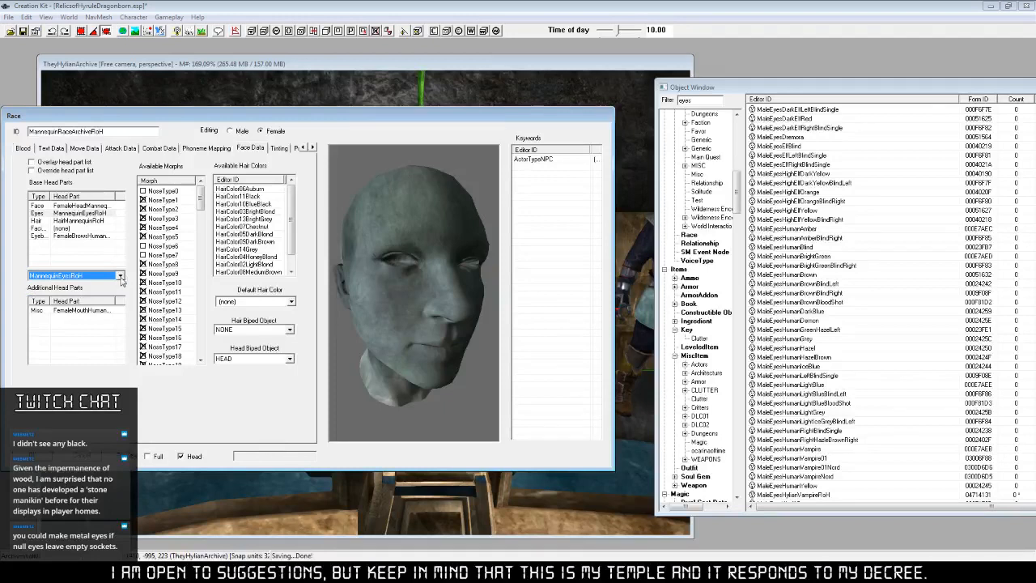
Inspect the eye area of the female and male mannequin head previews from several angles and distances.
left_click_drag(411, 320, 432, 313)
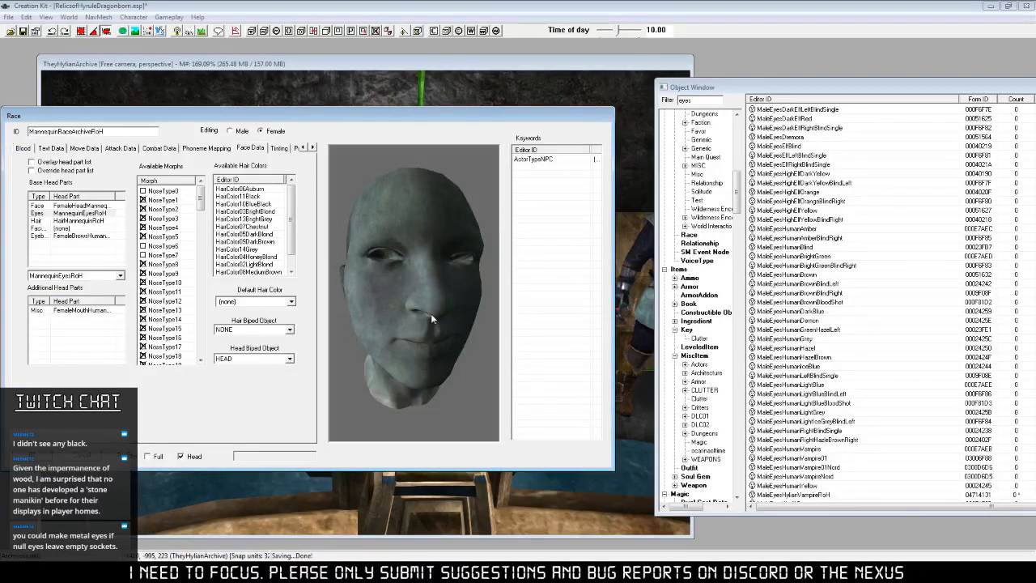
left_click_drag(426, 314, 394, 322)
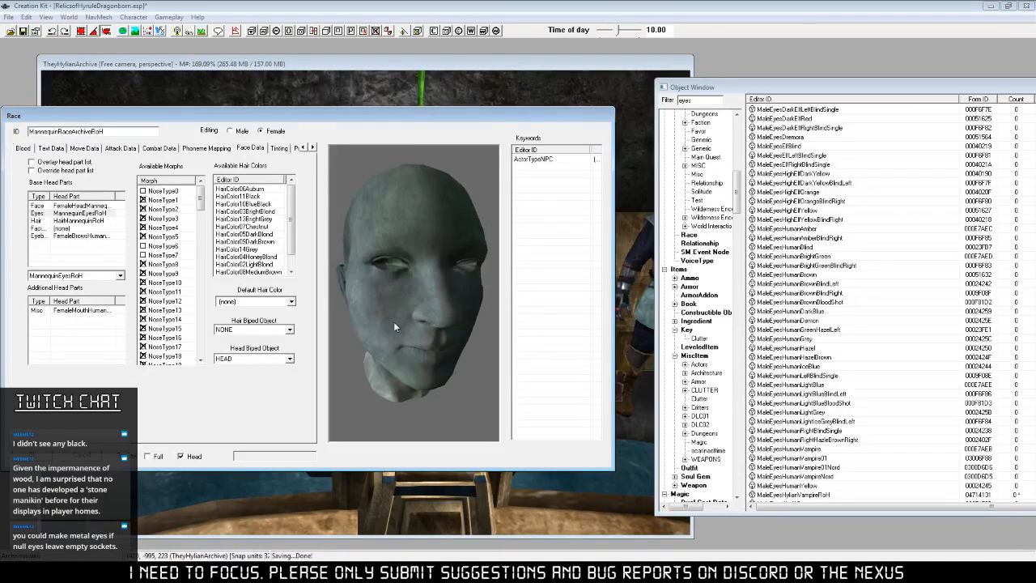
left_click_drag(405, 323, 487, 325)
scroll(378, 349, "up", 3)
scroll(405, 331, "down", 5)
left_click(229, 130)
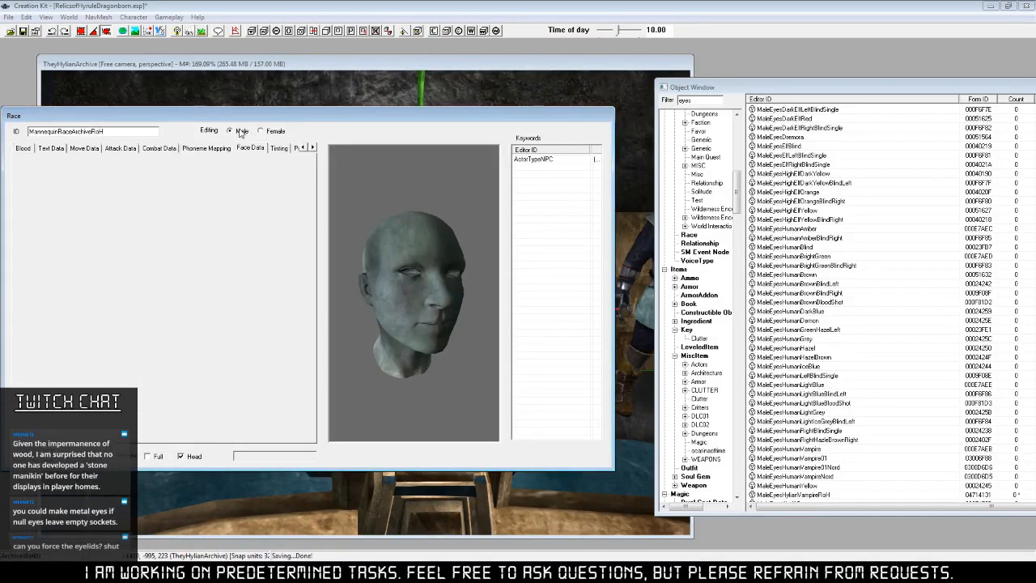
scroll(418, 335, "up", 6)
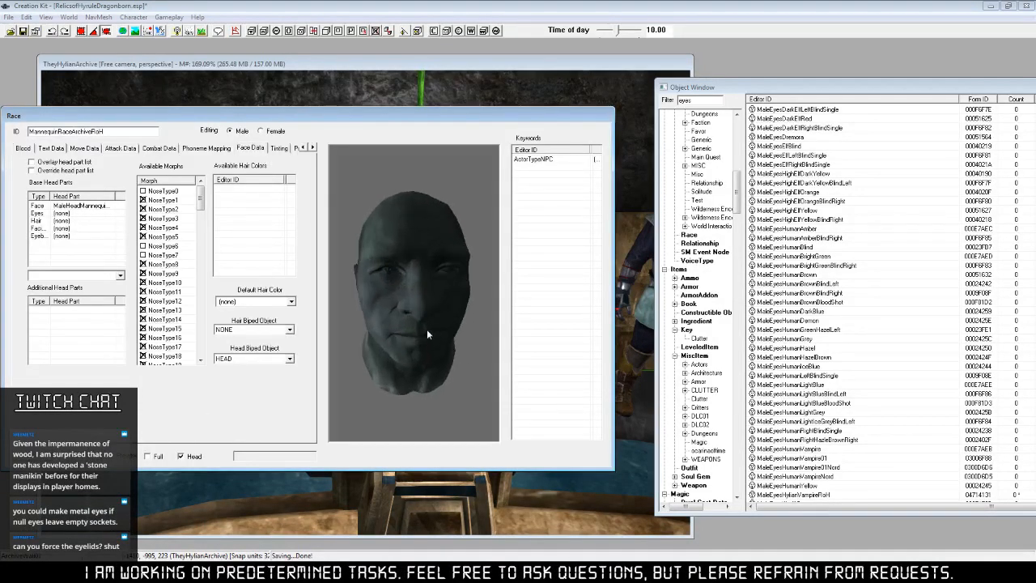
scroll(414, 330, "down", 7)
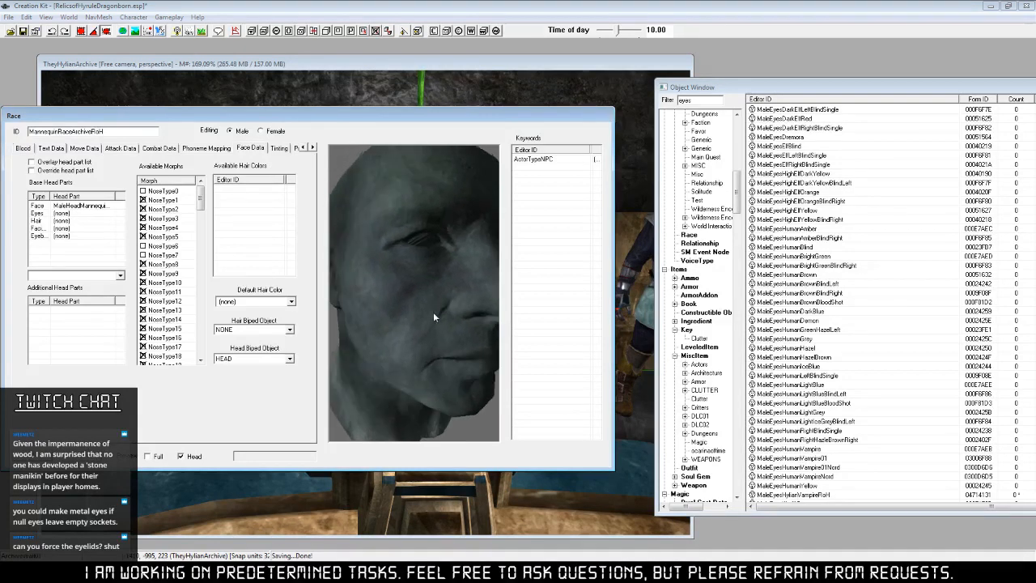
left_click(272, 131)
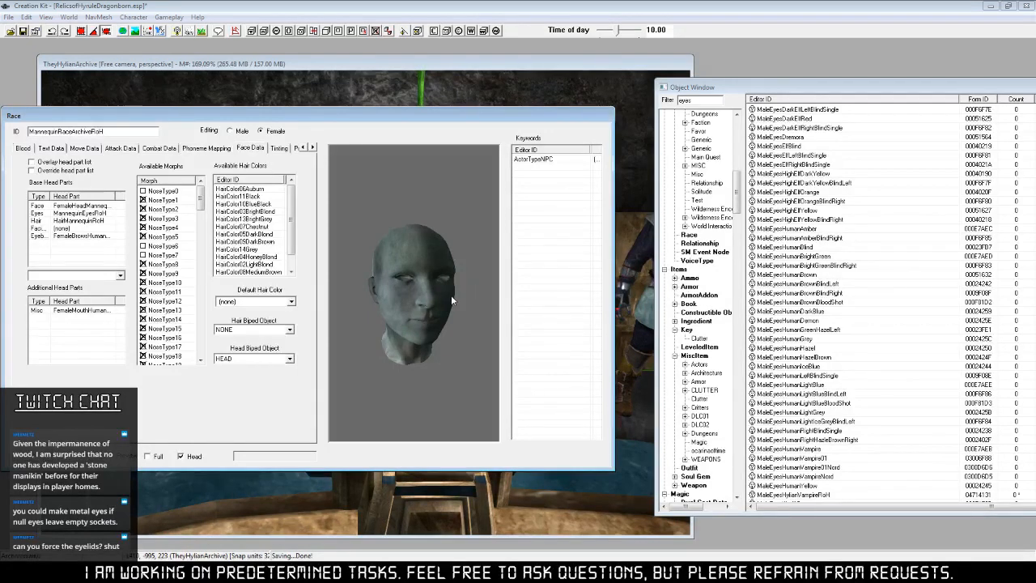
scroll(436, 352, "up", 4)
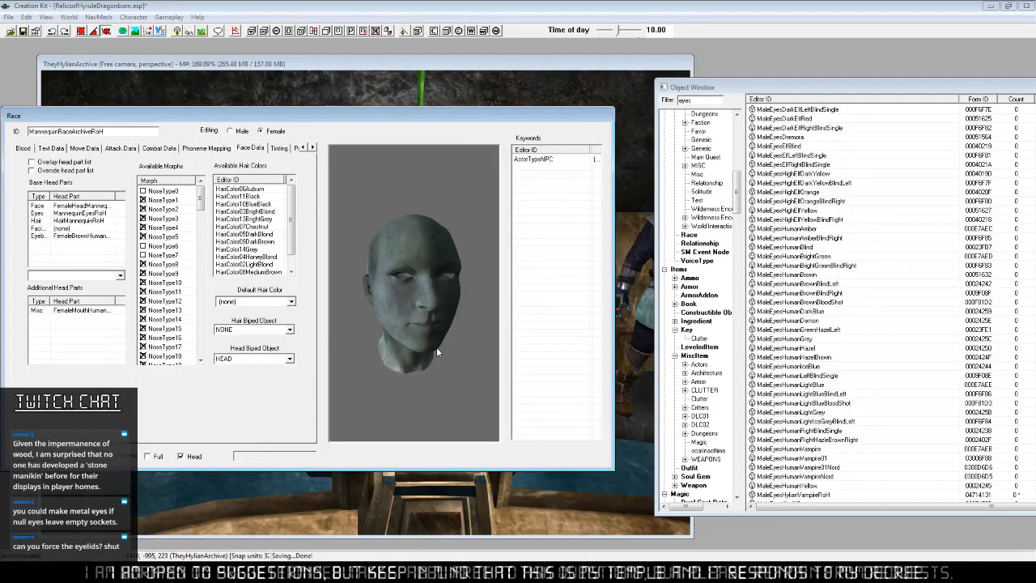
scroll(436, 351, "up", 2)
Check the race's Phoneme Mapping settings, return to its Face Data and view the female head from the front.
left_click(312, 147)
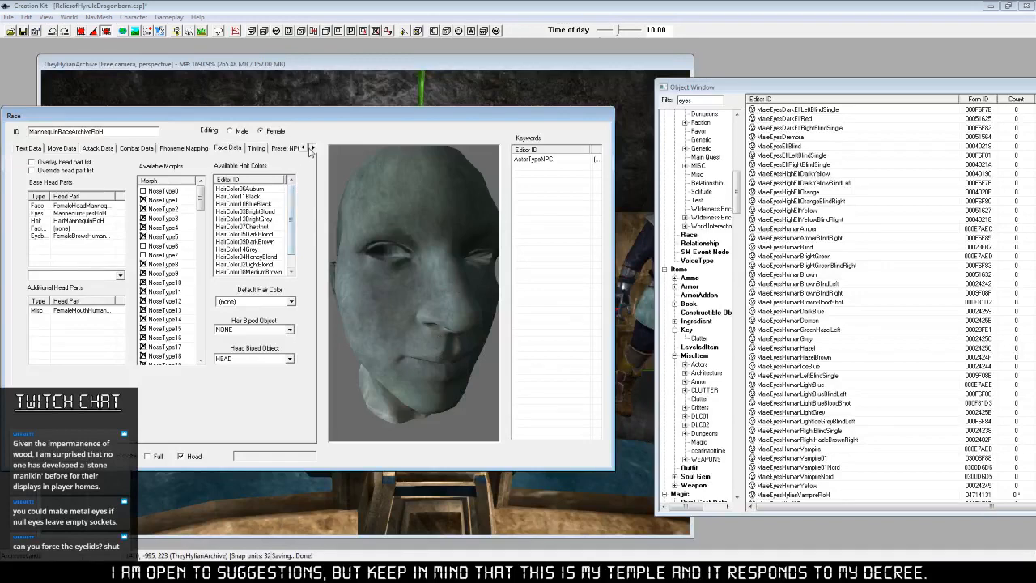
left_click(313, 147)
double_click(304, 147)
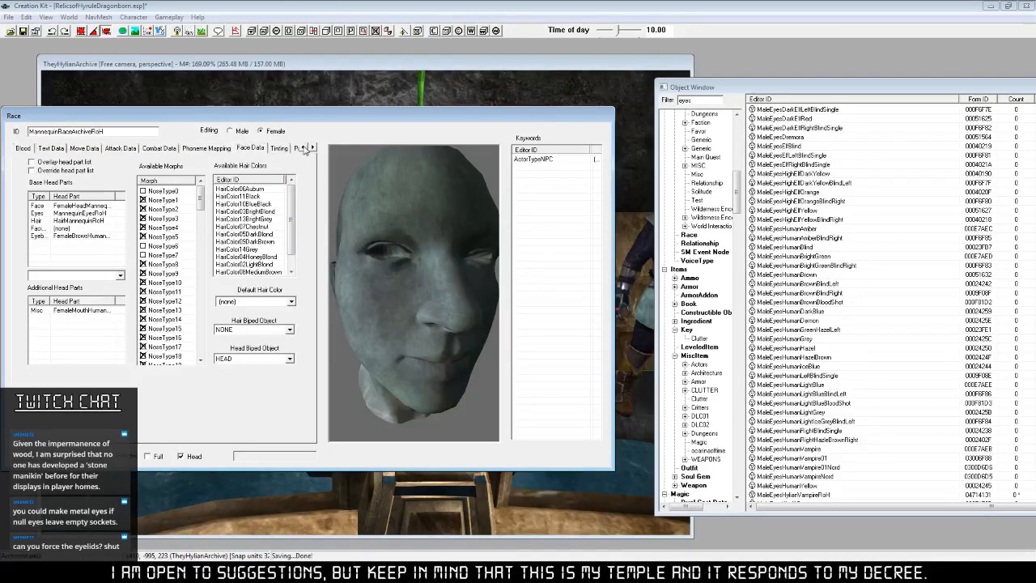
left_click(221, 151)
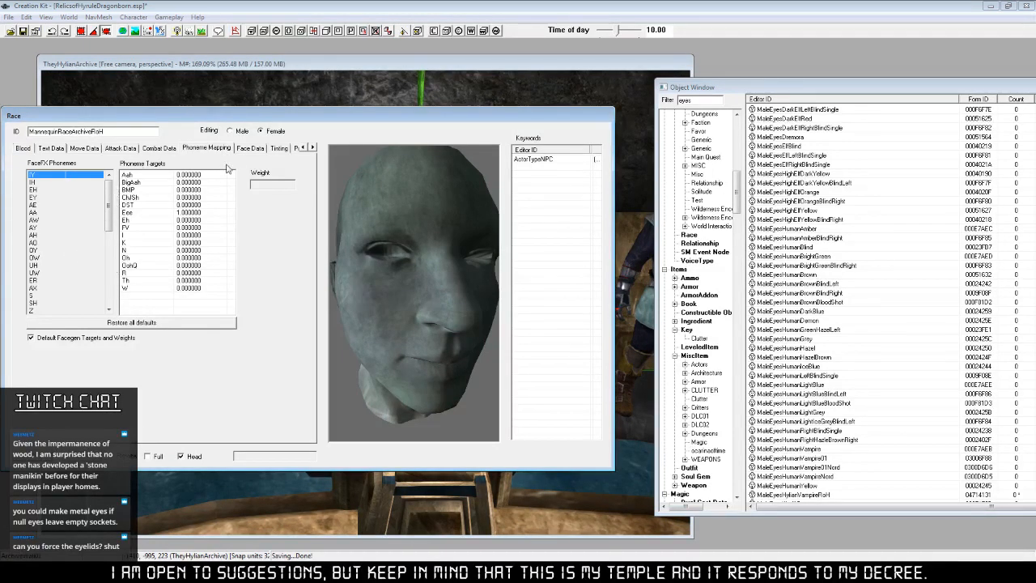
left_click(250, 148)
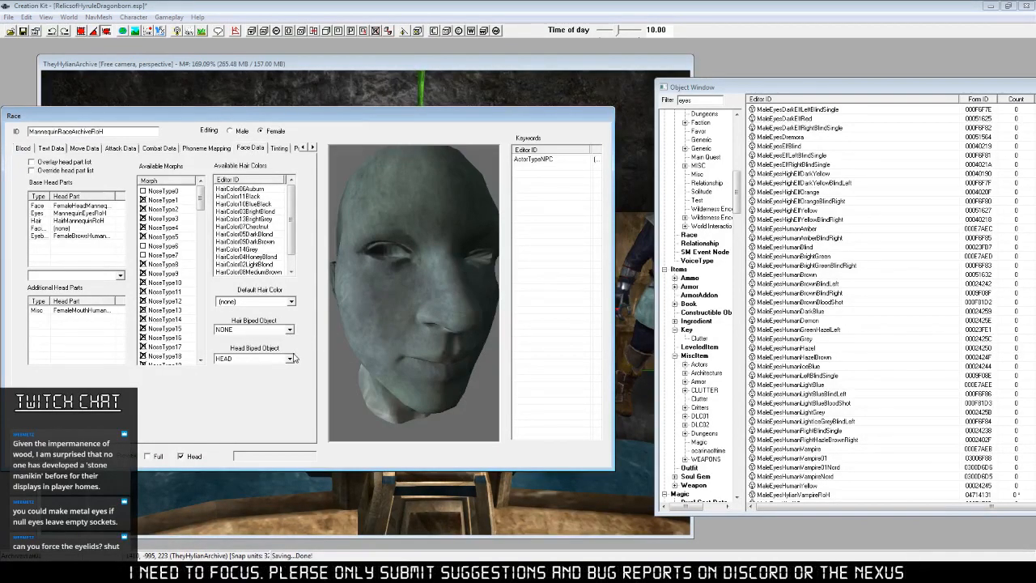
left_click_drag(403, 282, 394, 290)
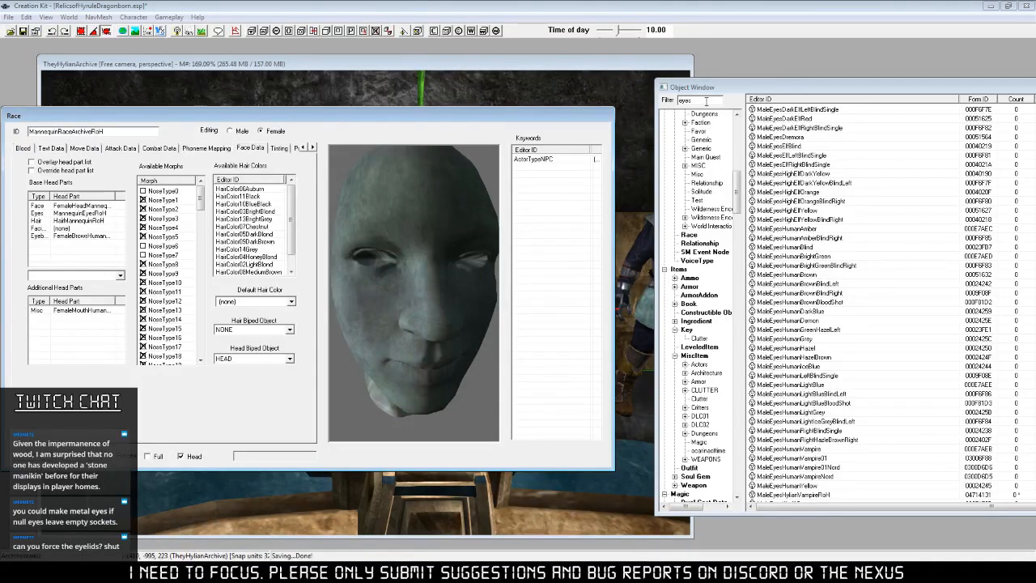
Duplicate the MaleEyesHumanGrey head part and open the copy for editing.
right_click(809, 338)
left_click(853, 370)
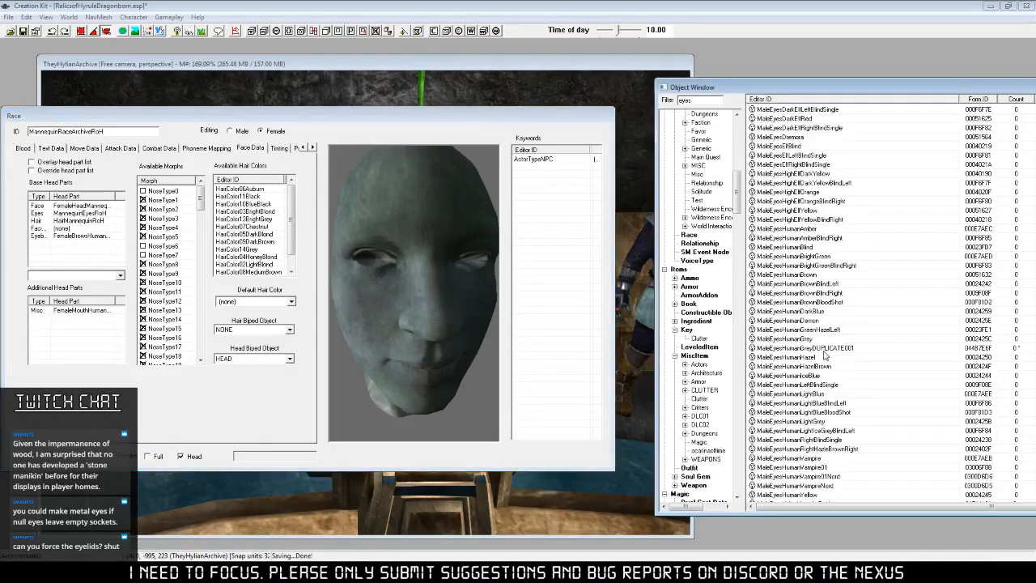
right_click(822, 349)
left_click(847, 369)
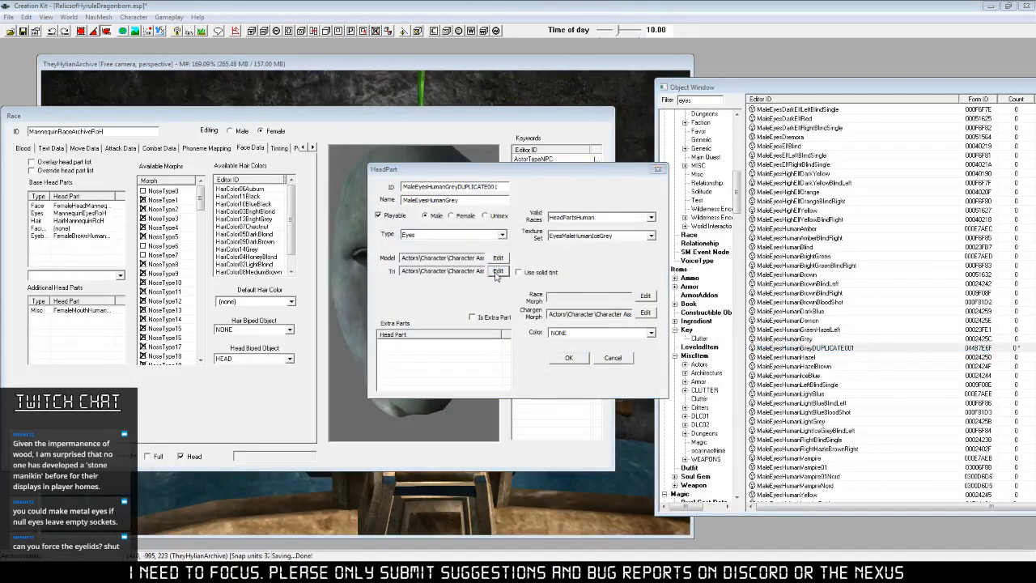
Clear the Tri and Chargen Morph files from the new eyes duplicate while leaving its model assigned.
left_click(565, 310)
left_click(689, 433)
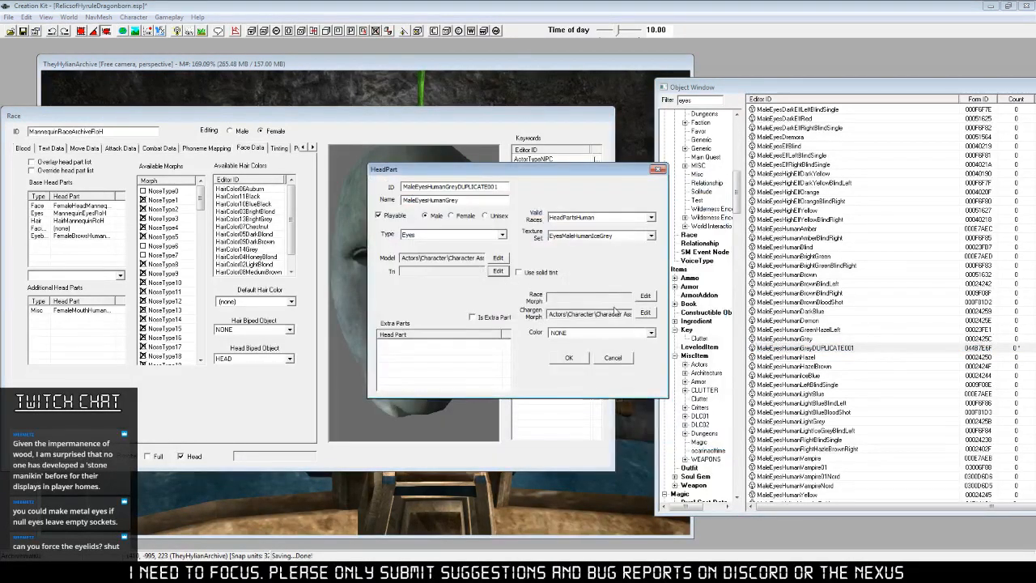
left_click(646, 313)
left_click(690, 433)
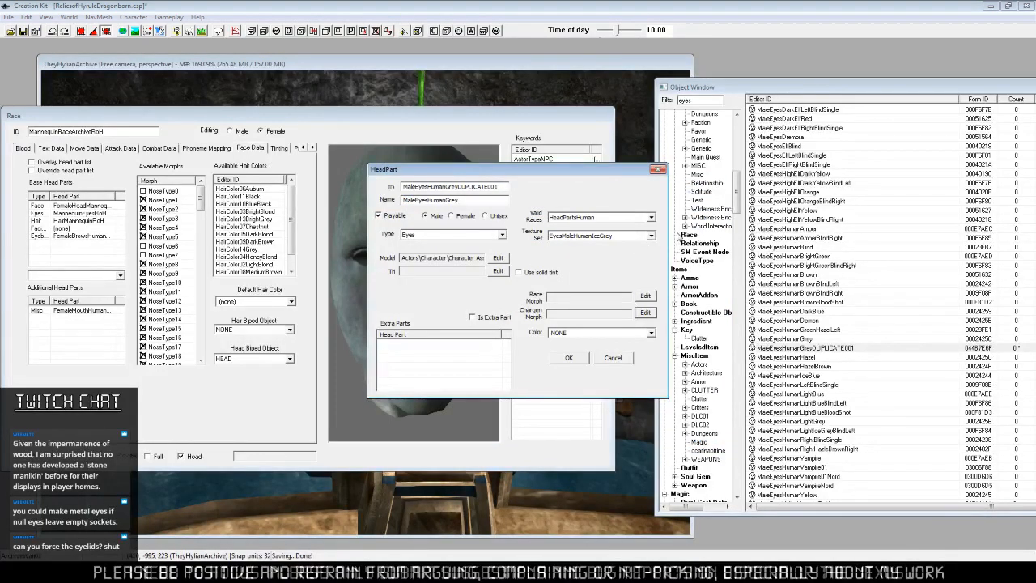
Set the duplicated eyes' Texture Set to MetalBaseTheyTextureSet and Valid Races to NONE.
left_click(615, 235)
scroll(636, 272, "down", 5)
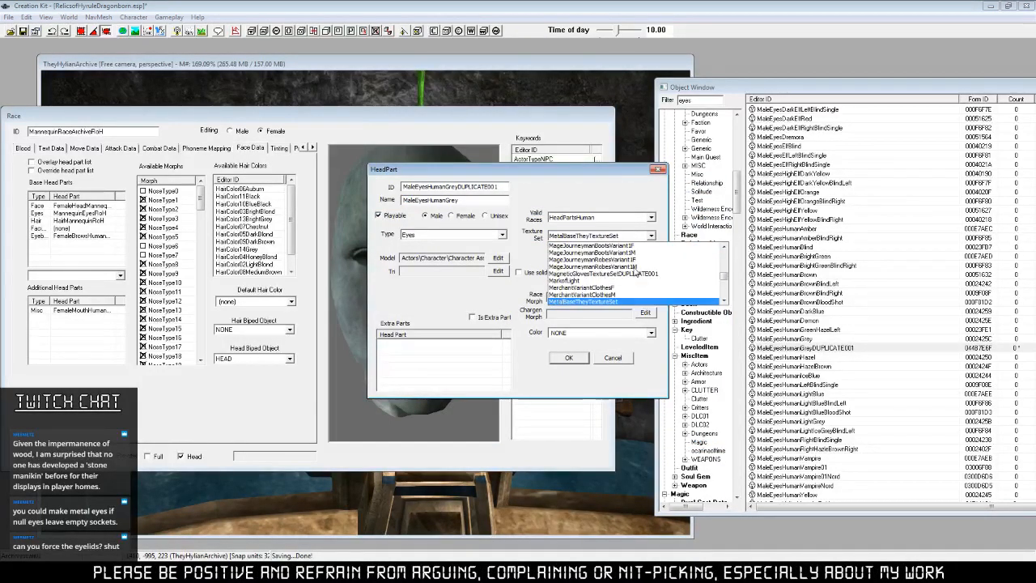
left_click(615, 301)
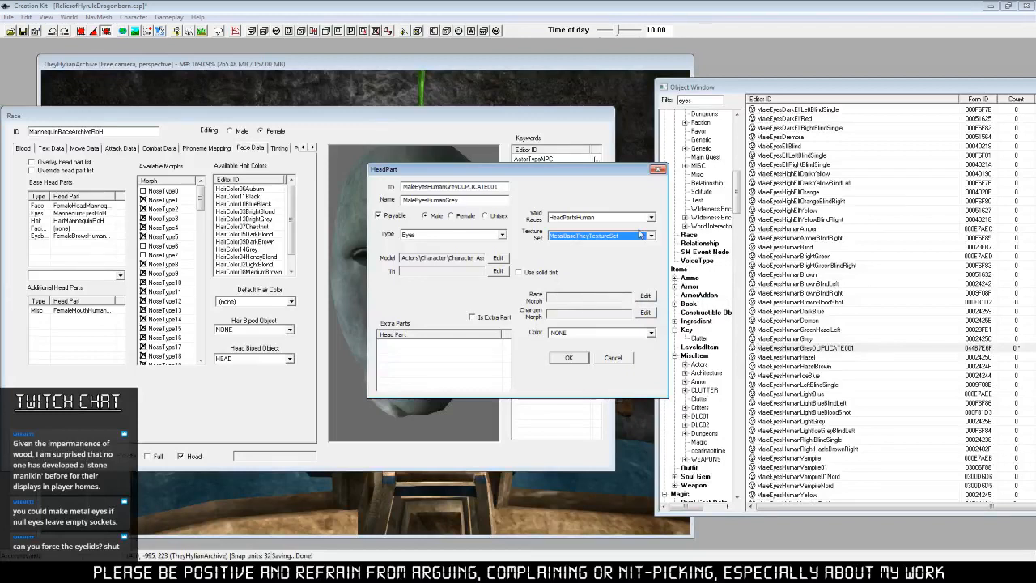
left_click(645, 218)
left_click(591, 229)
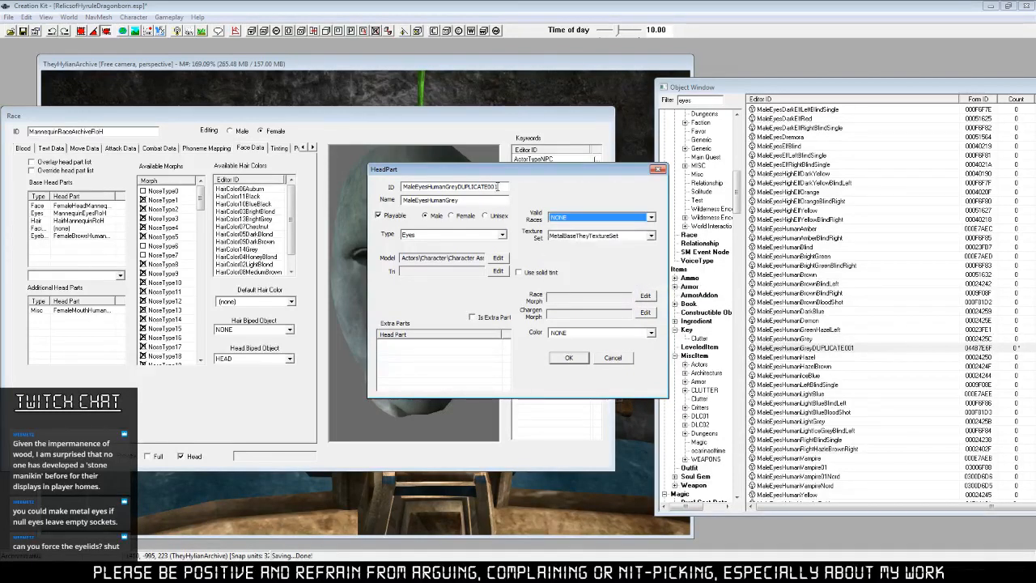
Enter MannequinEyesHumanGreyMetal as the ID of the duplicated eyes head part.
left_click_drag(497, 187, 465, 187)
type("Melt")
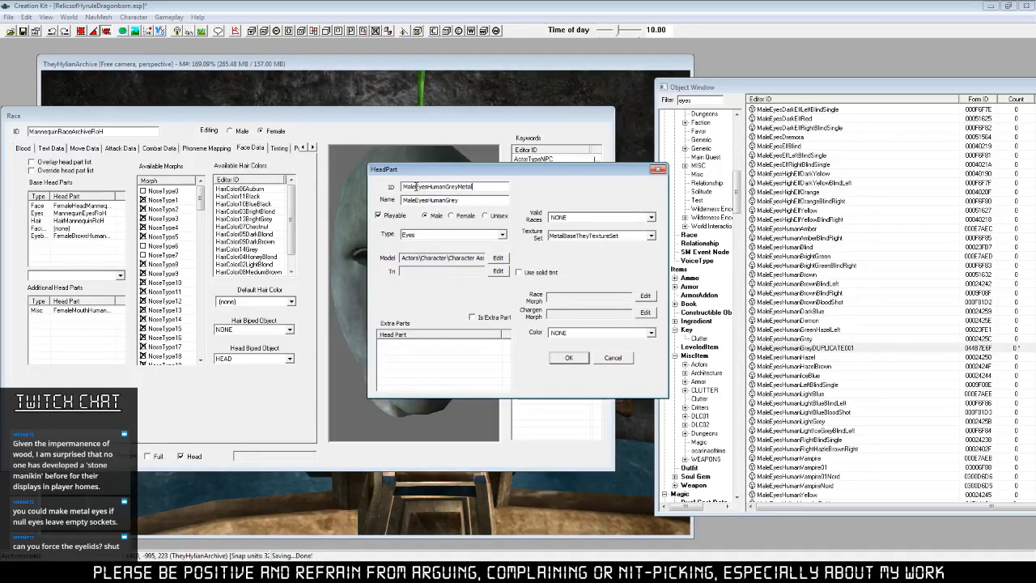
left_click(324, 198)
left_click(636, 178)
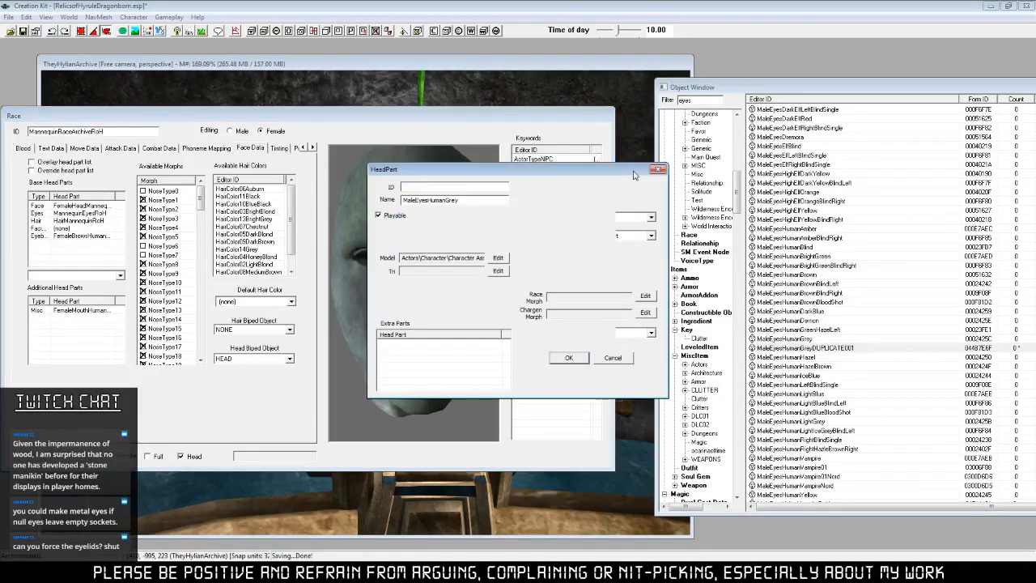
type("MannequinEyesHumanGreyMetal")
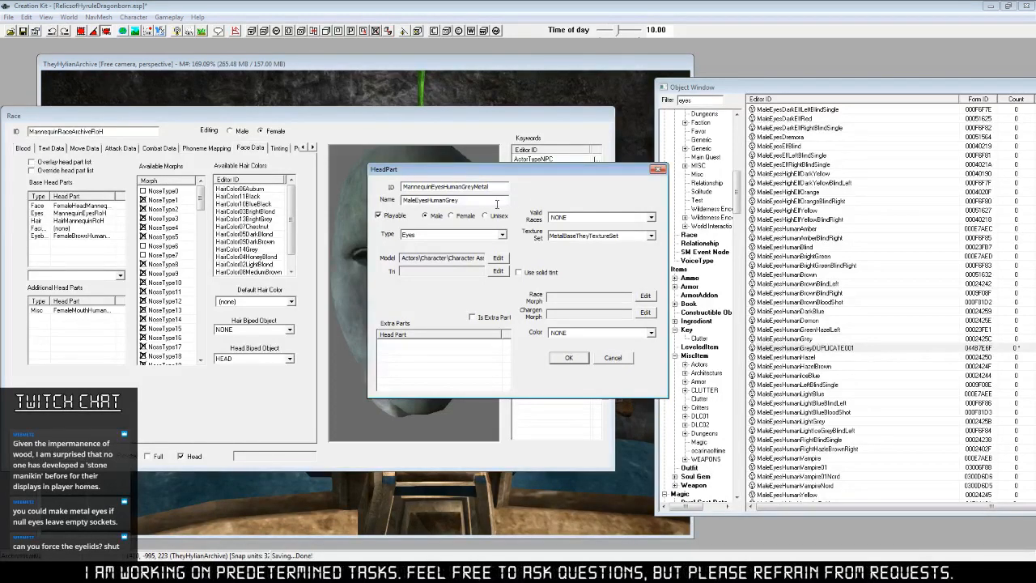
Name the head part Metaleyes, make it non-playable and save it as a rename of the existing form.
left_click_drag(497, 204, 401, 202)
type("Metaleyes")
left_click(394, 216)
left_click(569, 357)
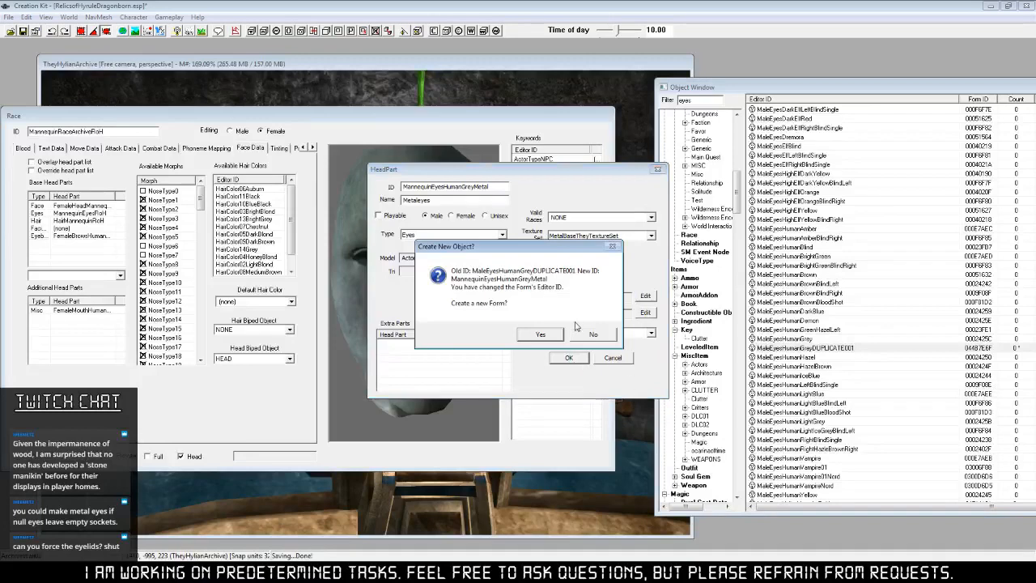
left_click(592, 336)
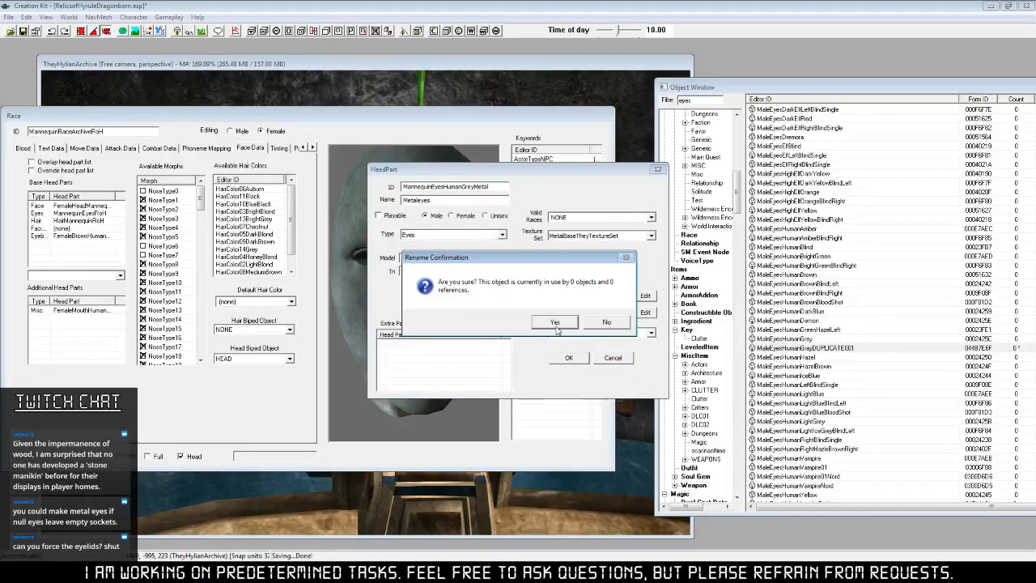
left_click(495, 324)
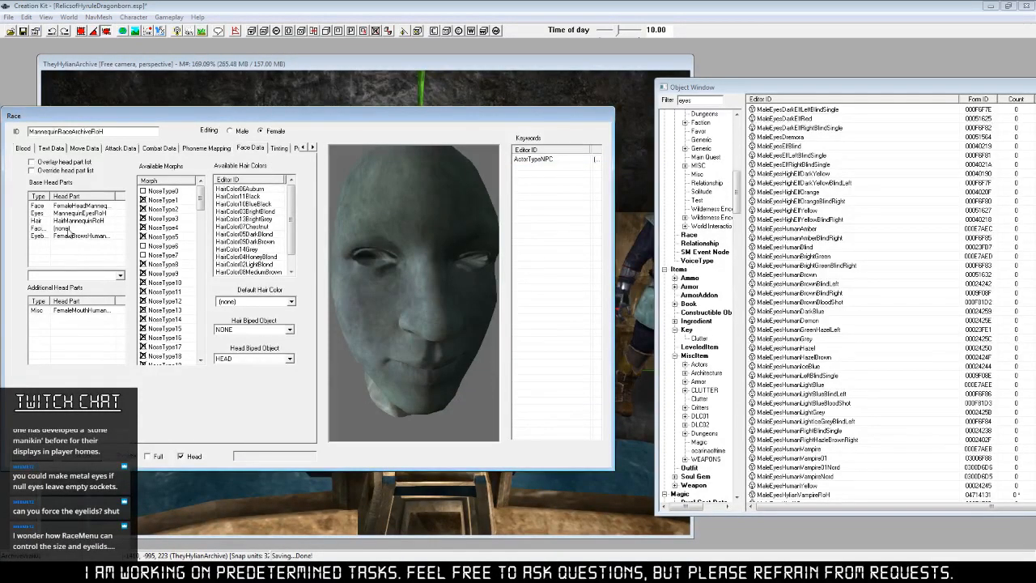
Try to assign MannequinEyesHumanGreyMetal as the race's female Eyes base head part.
left_click(61, 213)
left_click(120, 275)
left_click(71, 293)
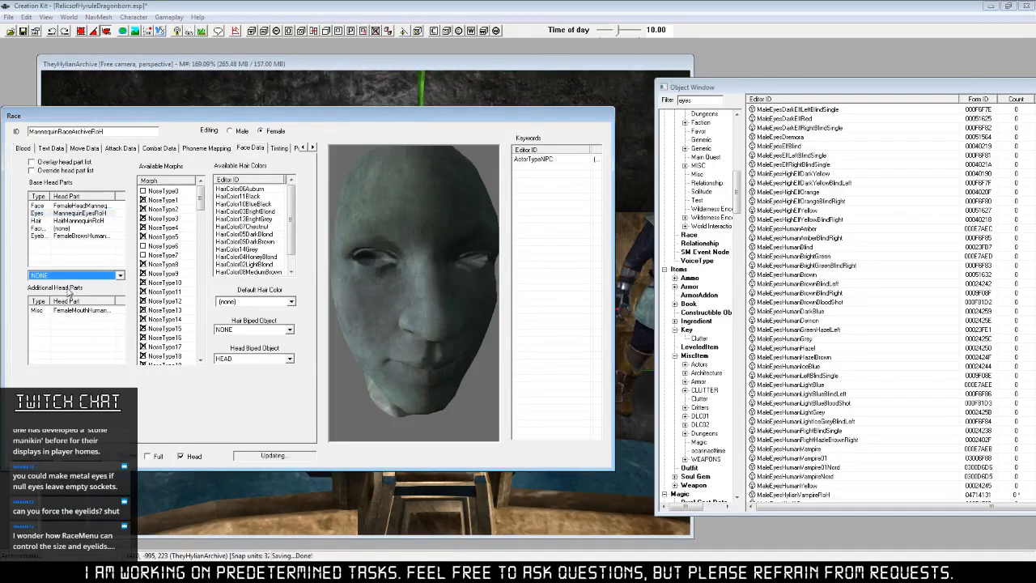
left_click(112, 277)
left_click(98, 294)
left_click(219, 149)
left_click(255, 151)
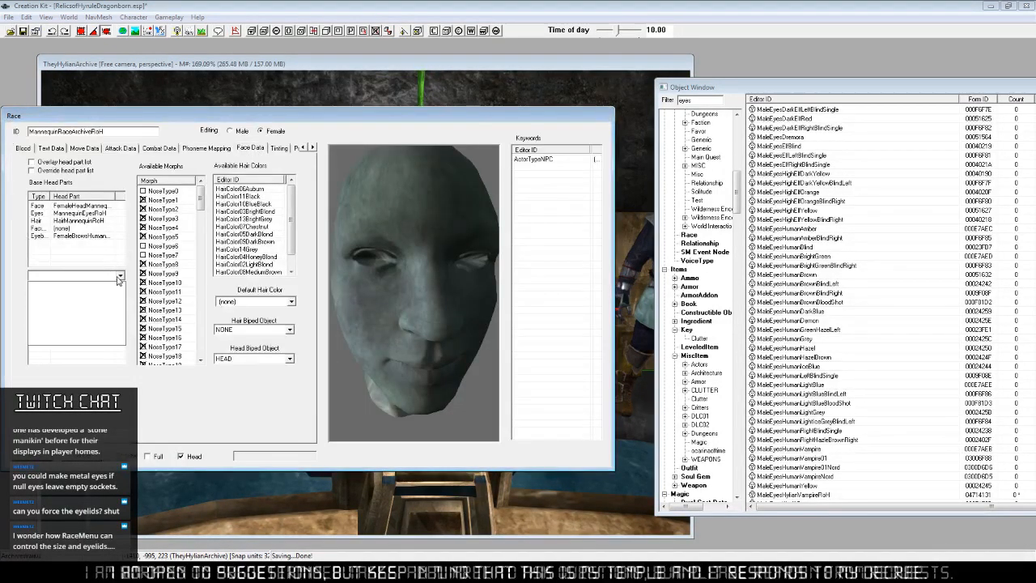
left_click(91, 213)
left_click(120, 276)
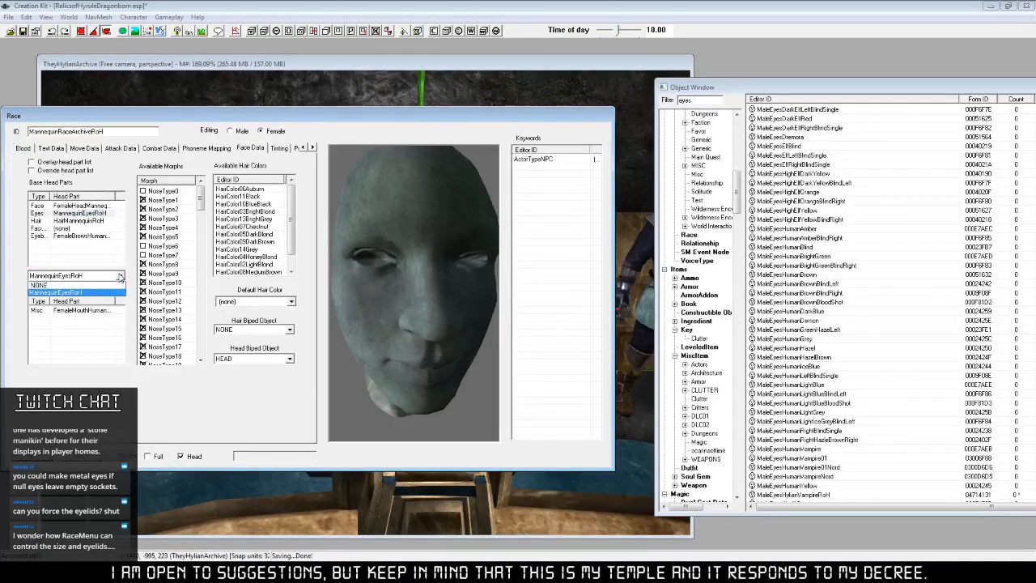
left_click(121, 276)
Find the mannequin head parts with the filter mann, make MannequinEyesHumanGreyMetal unisex and save it.
left_click(704, 97)
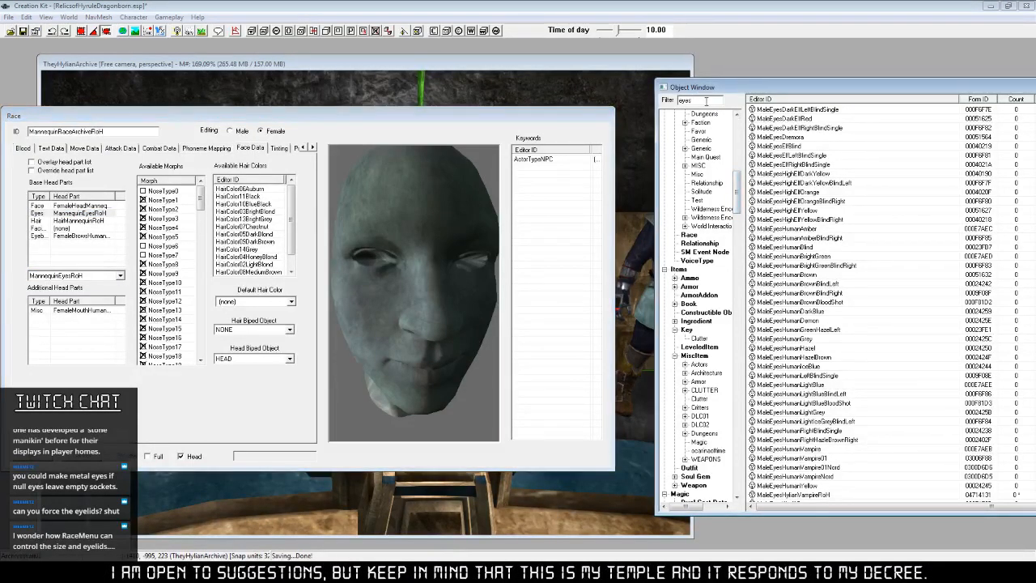
type("mann")
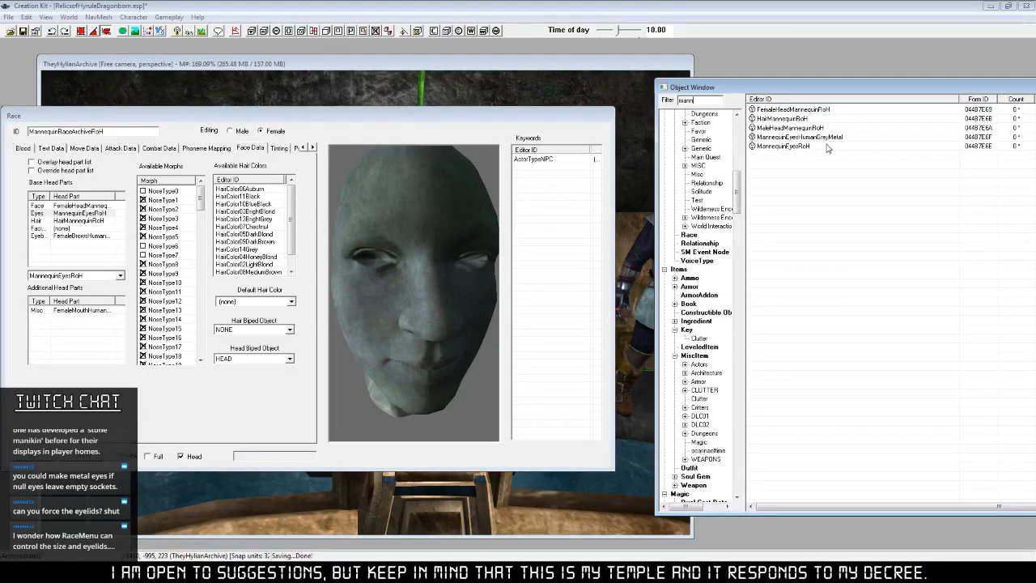
right_click(825, 139)
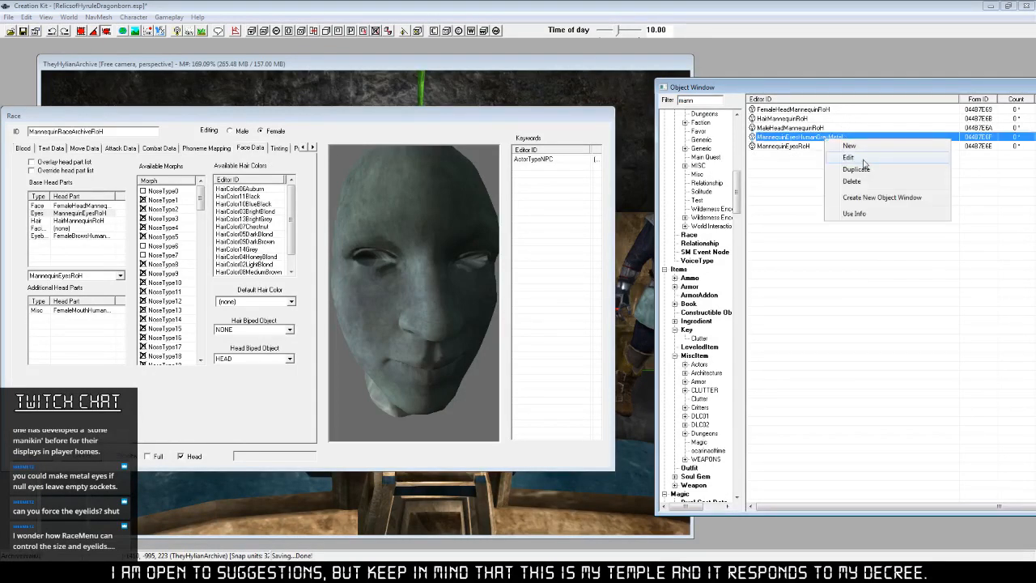
left_click(859, 161)
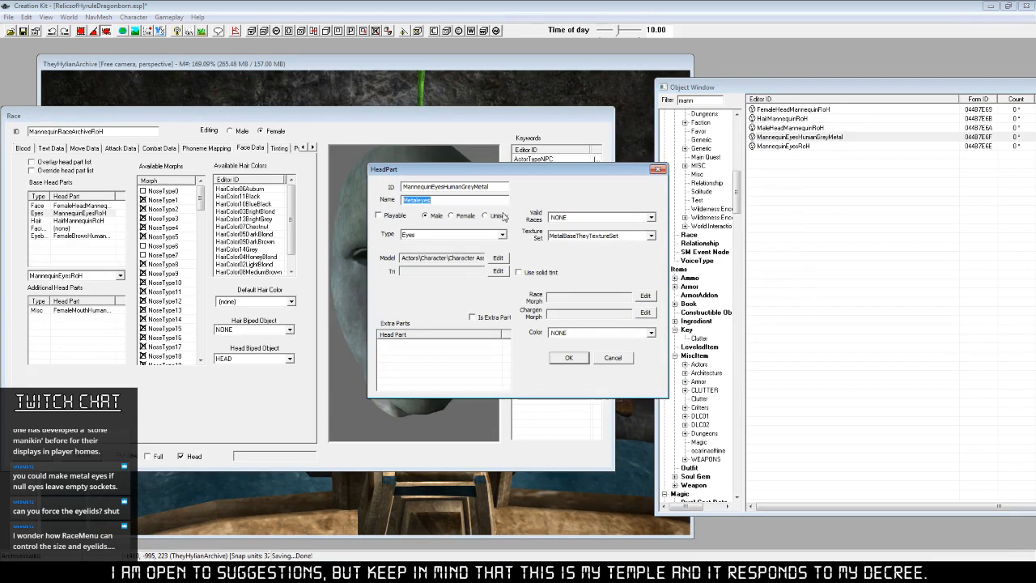
left_click(569, 357)
Assign MannequinEyesHumanGreyMetal as the race's female Eyes base head part and check it on the head preview.
left_click(119, 275)
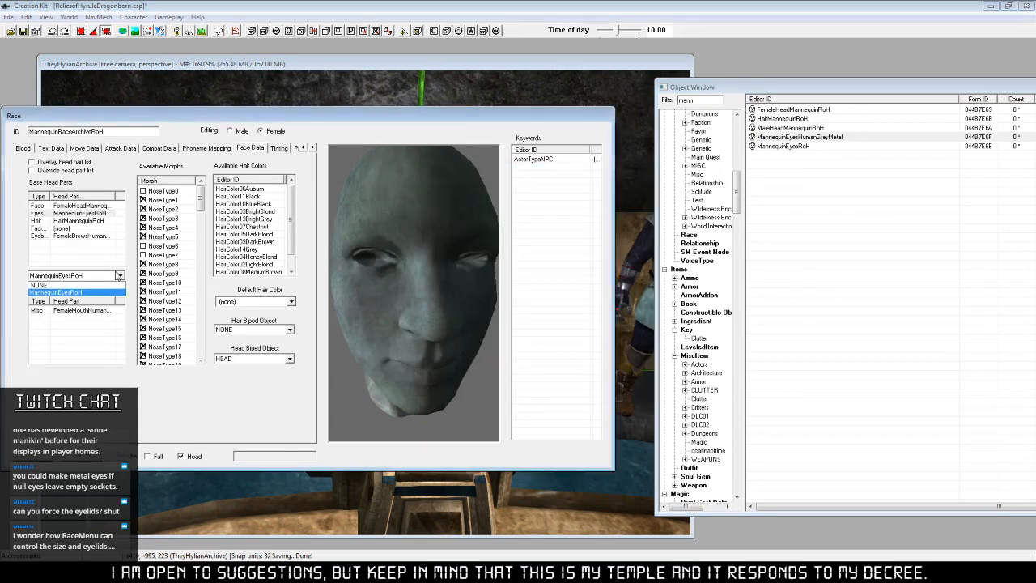
left_click(208, 149)
left_click(212, 151)
left_click(252, 149)
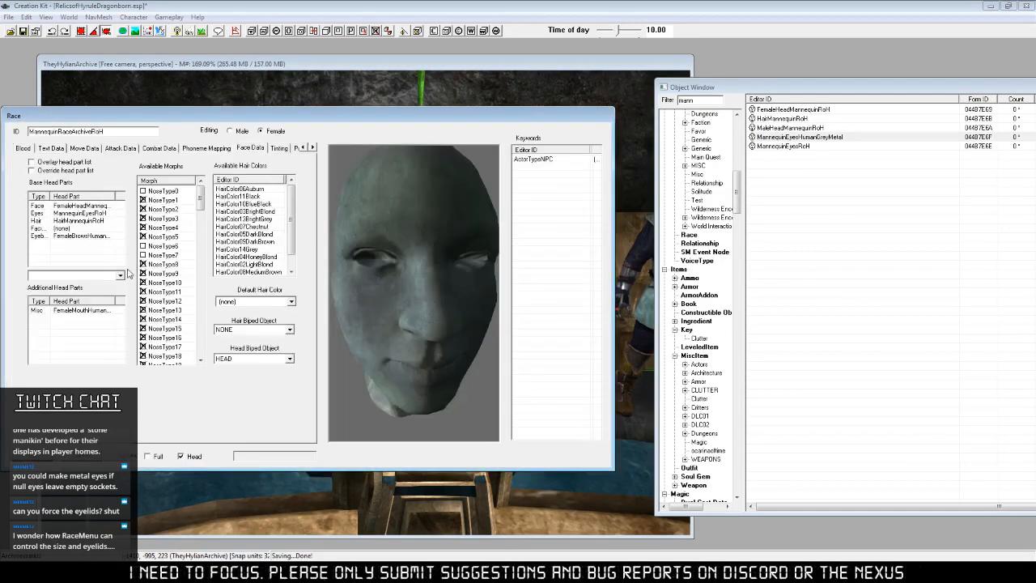
left_click(120, 275)
left_click(89, 214)
left_click(85, 213)
left_click(120, 275)
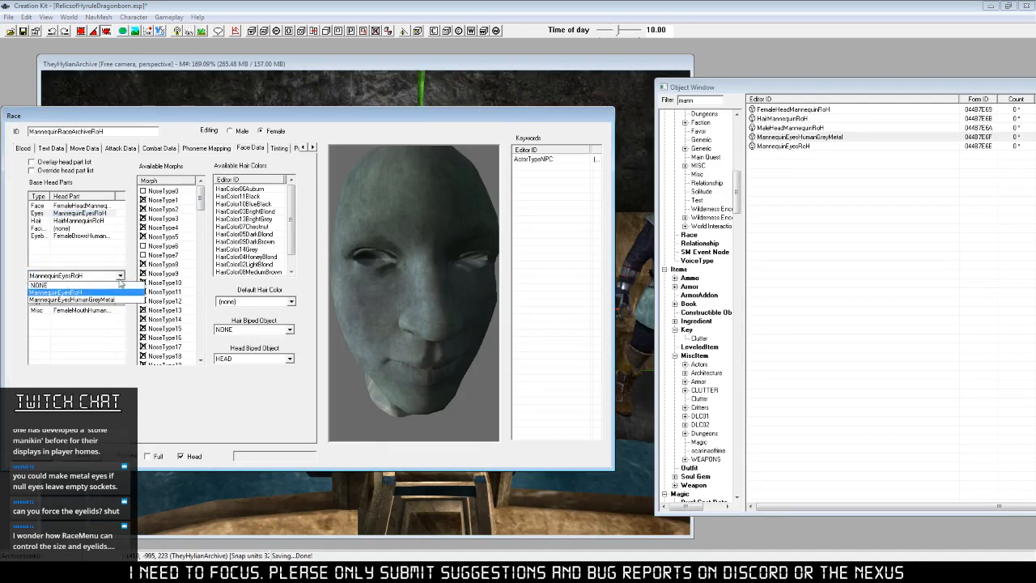
left_click(112, 300)
left_click_drag(414, 334, 427, 326)
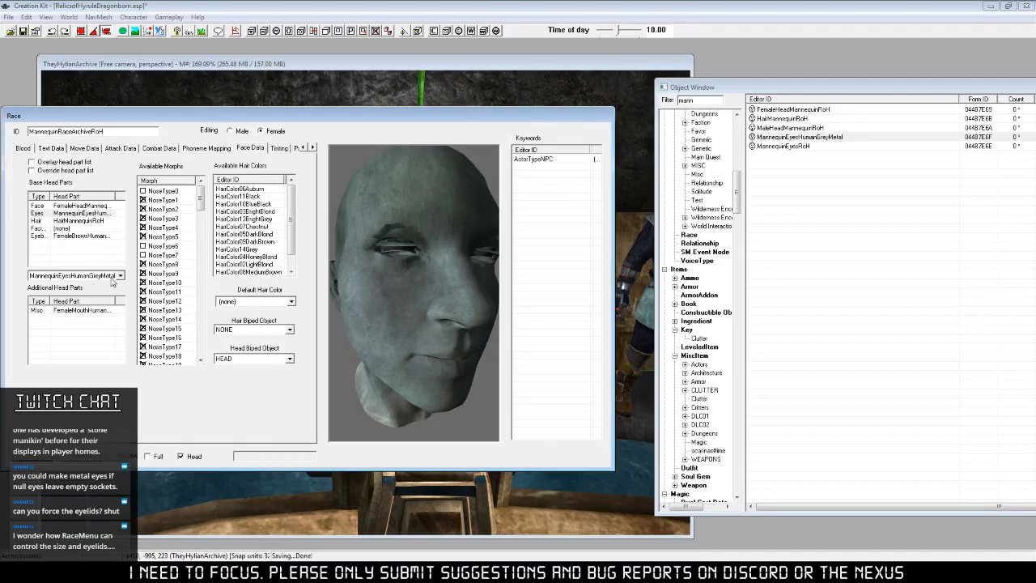
Set the race's female Eyes base head part back to MannequinEyesRoH.
left_click(120, 275)
left_click(107, 292)
left_click_drag(376, 351, 423, 350)
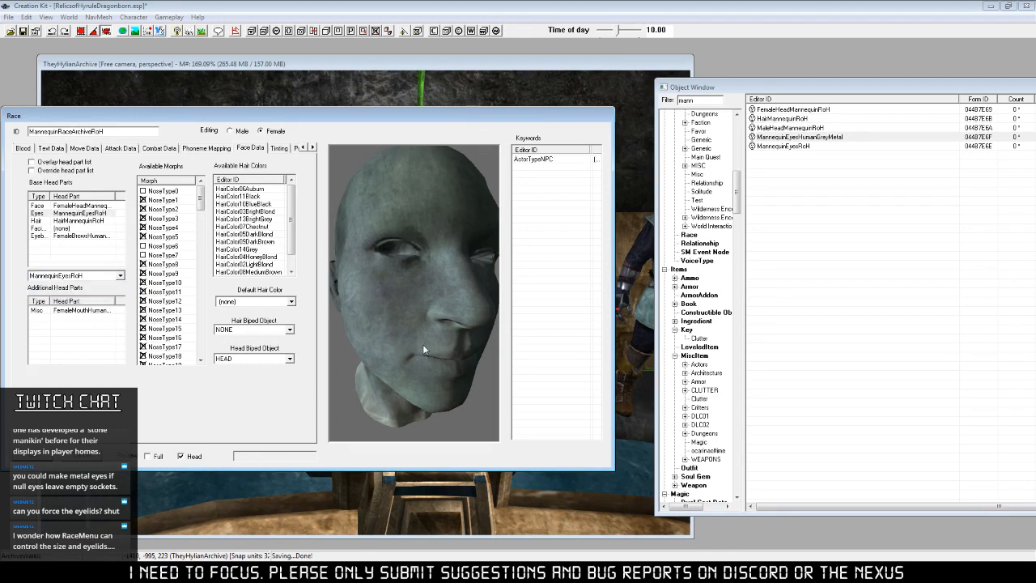
Delete the MannequinEyesHumanGreyMetal head part.
left_click(835, 157)
double_click(836, 140)
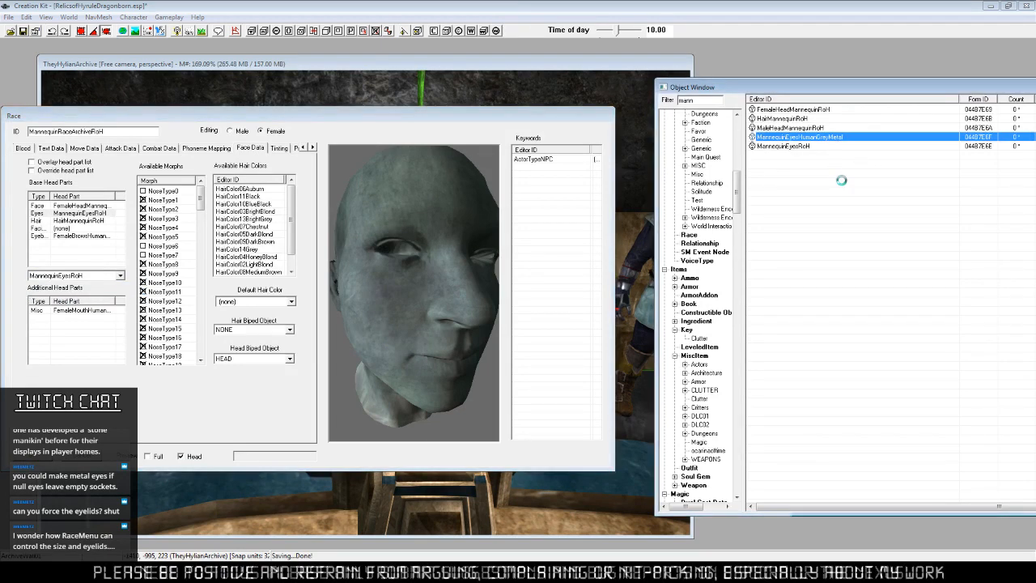
left_click(570, 320)
left_click_drag(554, 115, 580, 104)
left_click(520, 318)
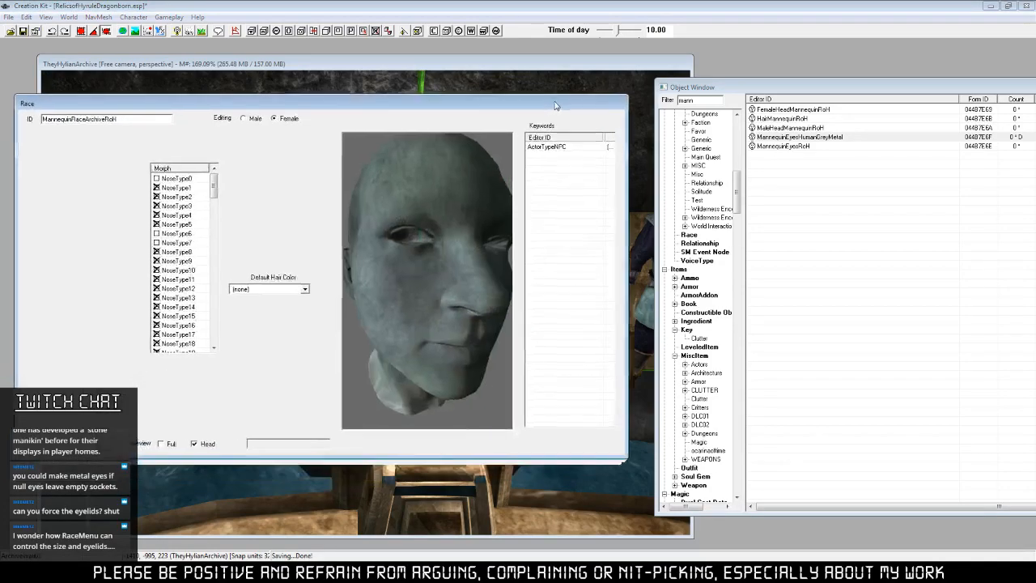
Switch the race's face data to male and back to female to compare them.
mouse_move(876, 89)
left_mouse_down()
mouse_move(755, 90)
mouse_move(877, 88)
left_mouse_up()
left_click(65, 272)
left_click(236, 131)
left_click(280, 131)
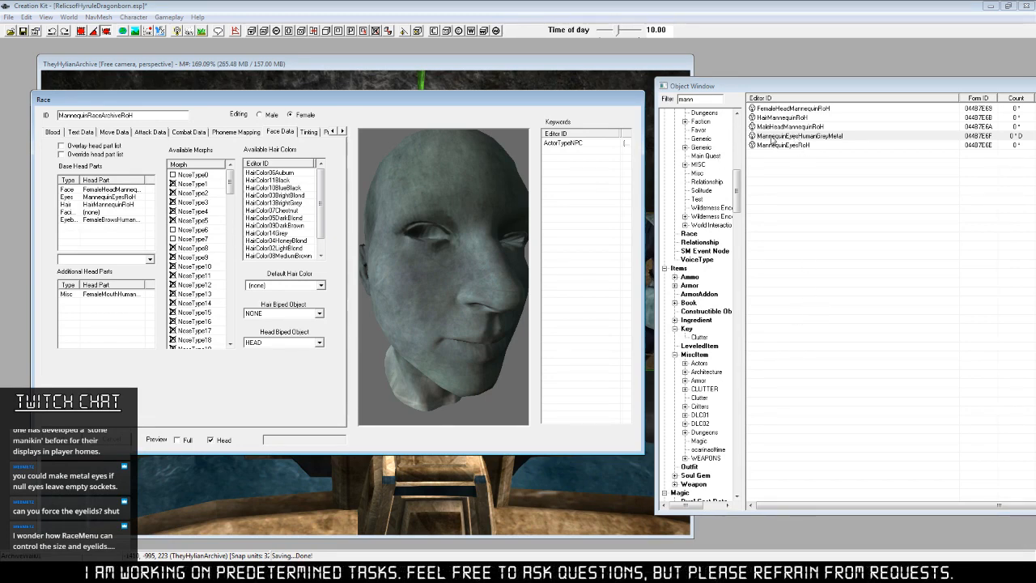
Filter the head parts by eyes, duplicate FemaleEyesHighElfYellow, and open the copy and close it without changes.
left_click_drag(710, 100, 577, 152)
type("eyes")
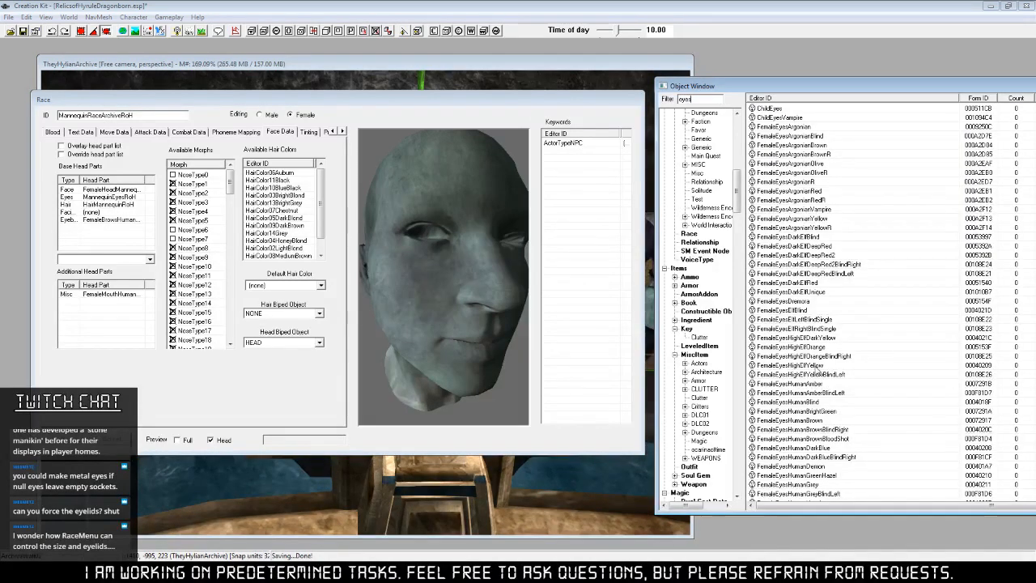
right_click(823, 374)
left_click(846, 396)
right_click(837, 384)
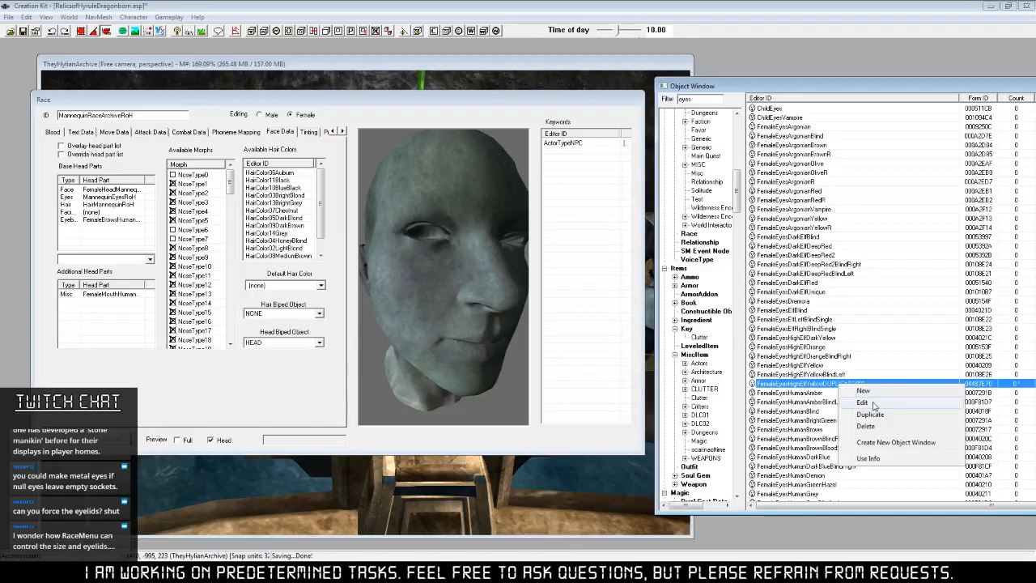
left_click(864, 402)
left_click(619, 360)
Delete the duplicated FemaleEyesHighElfYellow head part.
left_click(832, 383)
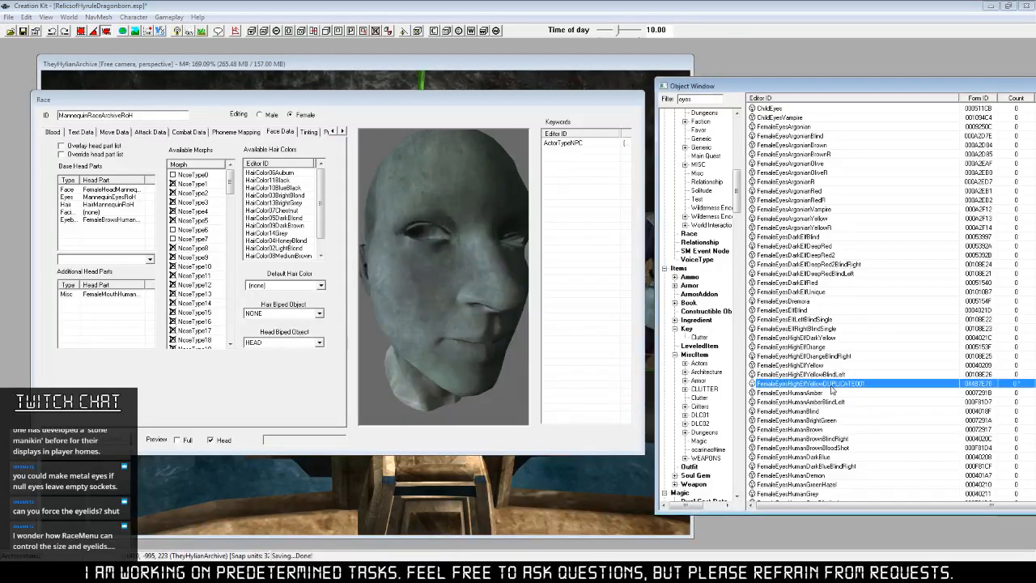
key("Delete")
key("Return")
left_click(823, 402)
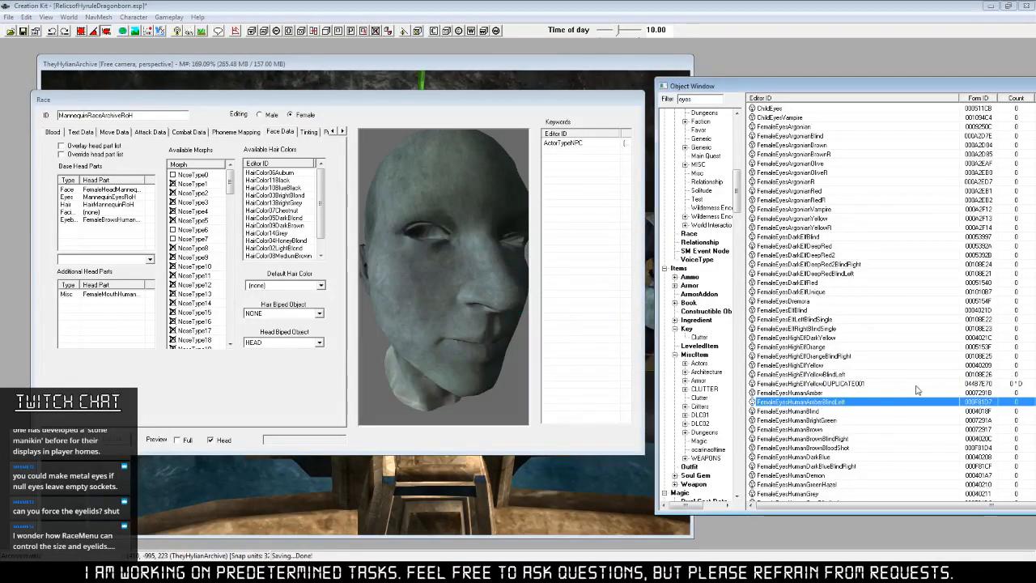
right_click(848, 394)
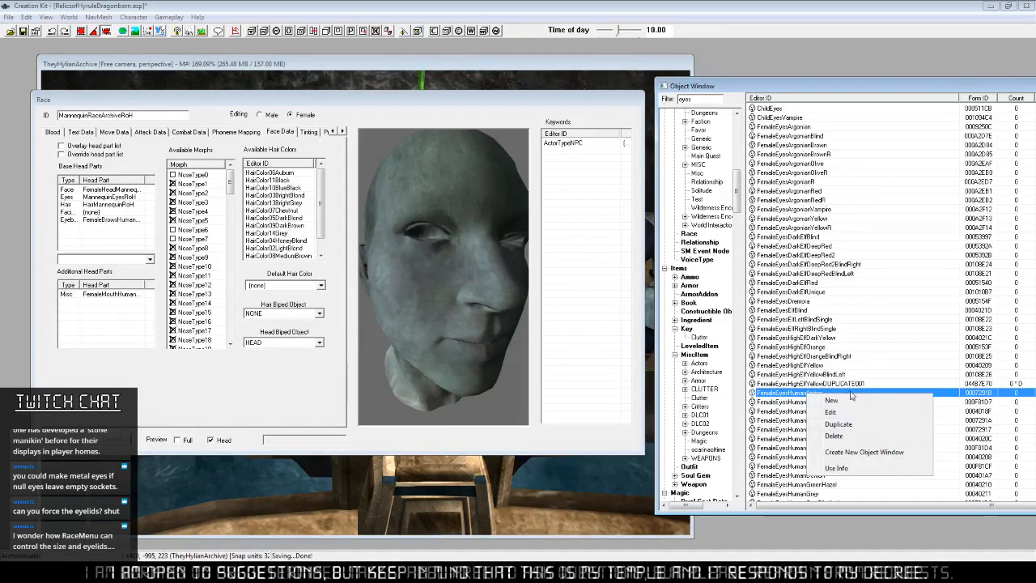
left_click(845, 256)
scroll(846, 380, "down", 6)
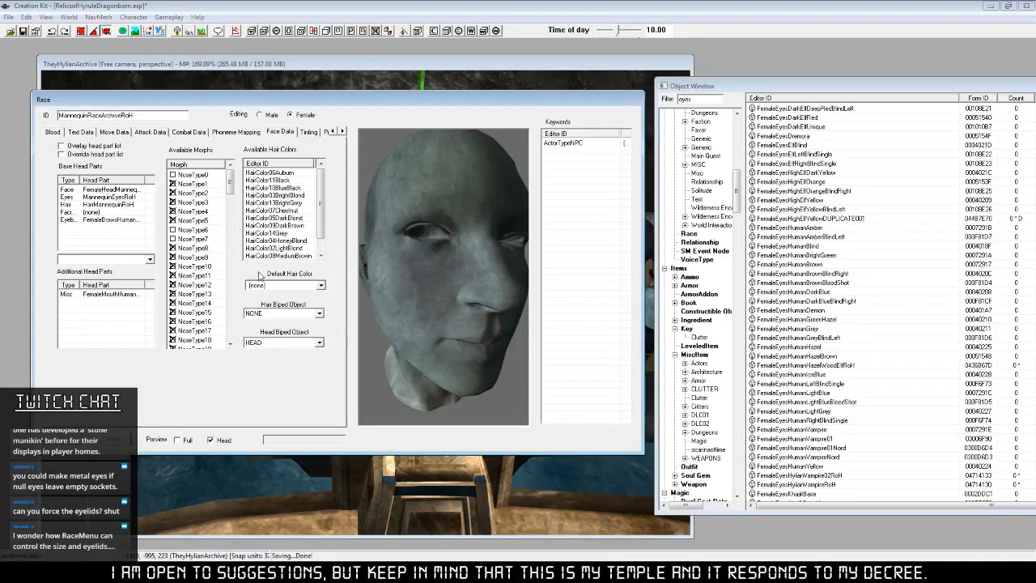
Inspect the race's male head preview from the side and close the race without saving.
left_click(260, 114)
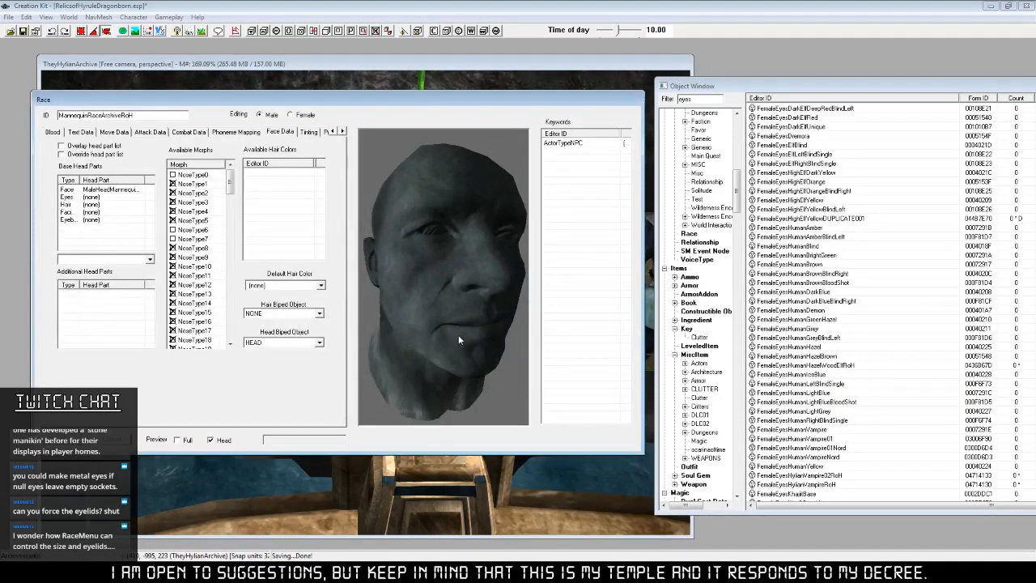
left_click_drag(458, 334, 564, 323)
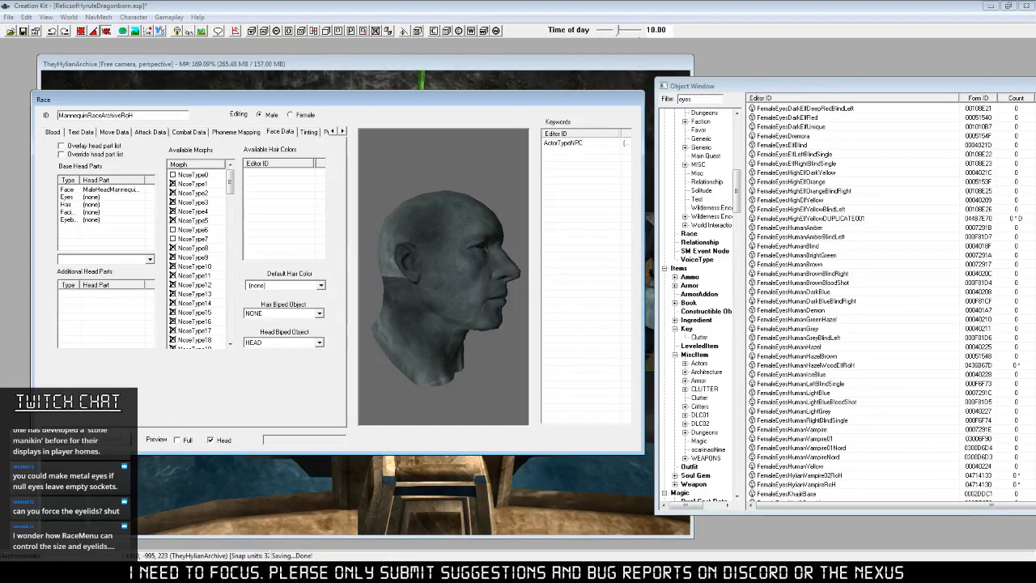
left_click(114, 440)
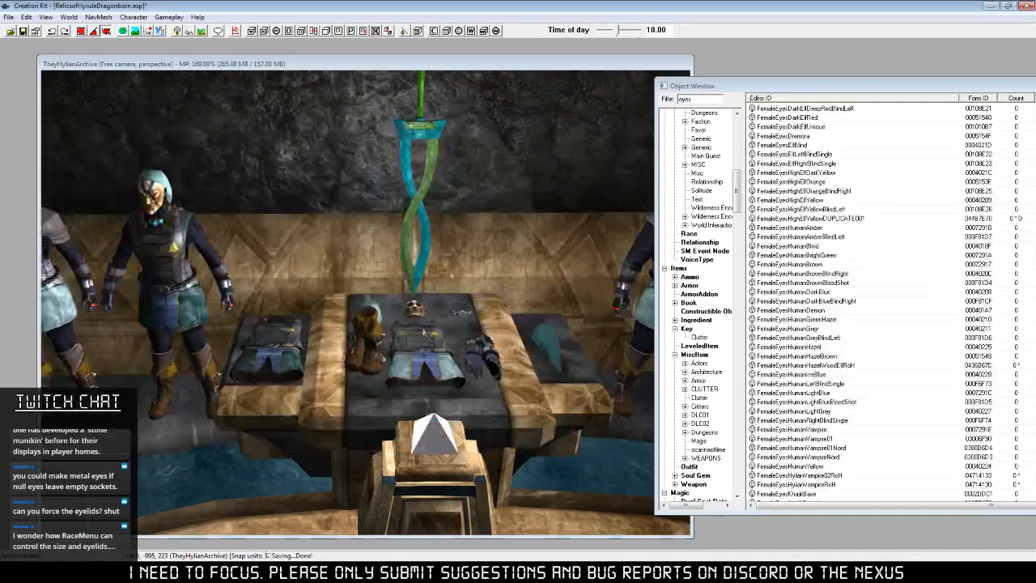
Examine the masked, armored mannequins in the TheyHylianArchive cell up close from the front and the side.
middle_click_drag(158, 408, 411, 339)
scroll(411, 339, "up", 6)
scroll(429, 350, "down", 3)
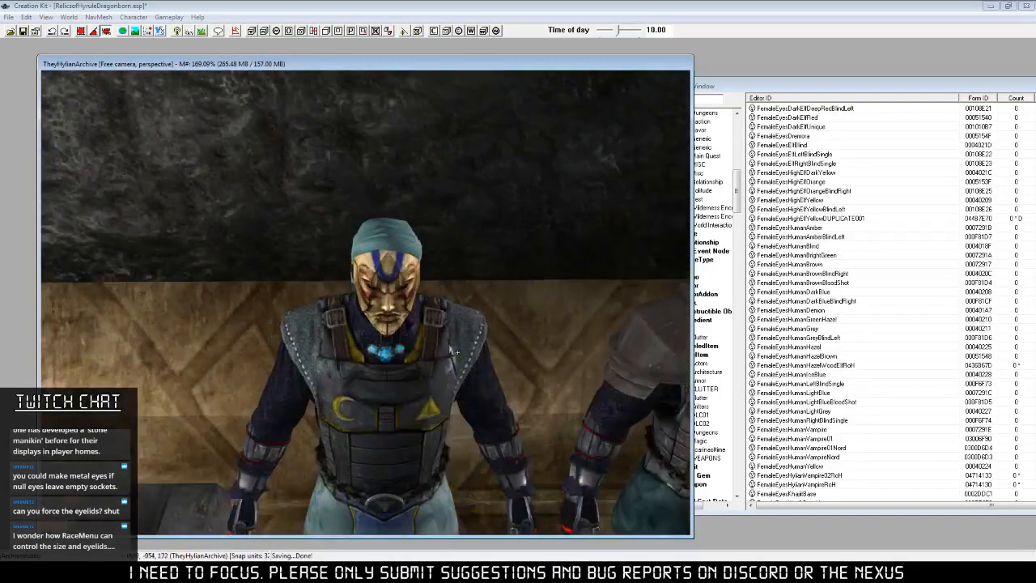
scroll(441, 350, "up", 3)
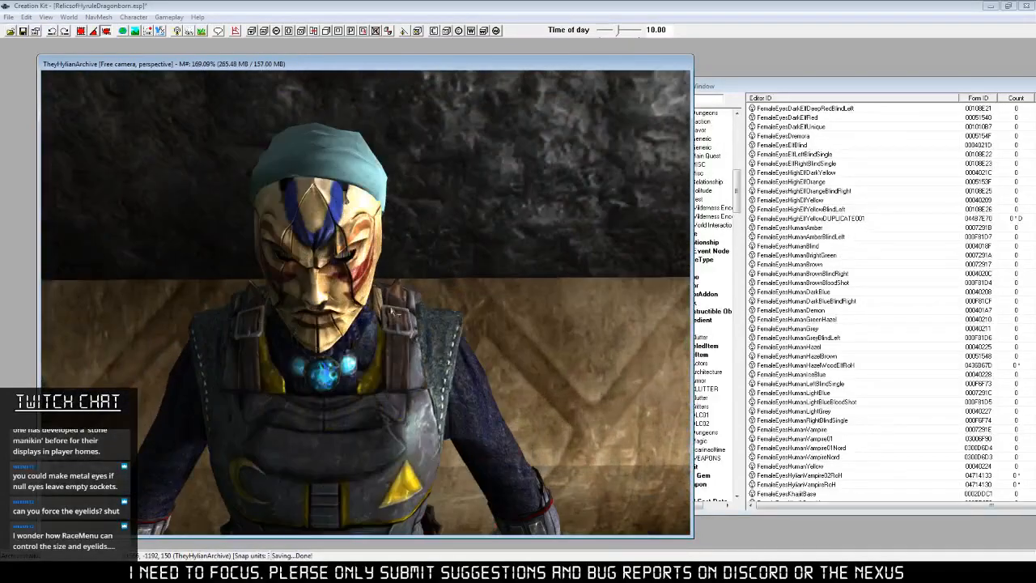
middle_click_drag(371, 272, 466, 368, "shift")
Filter the races by mann and open MannequinRaceArchiveRoH.
left_click(697, 295)
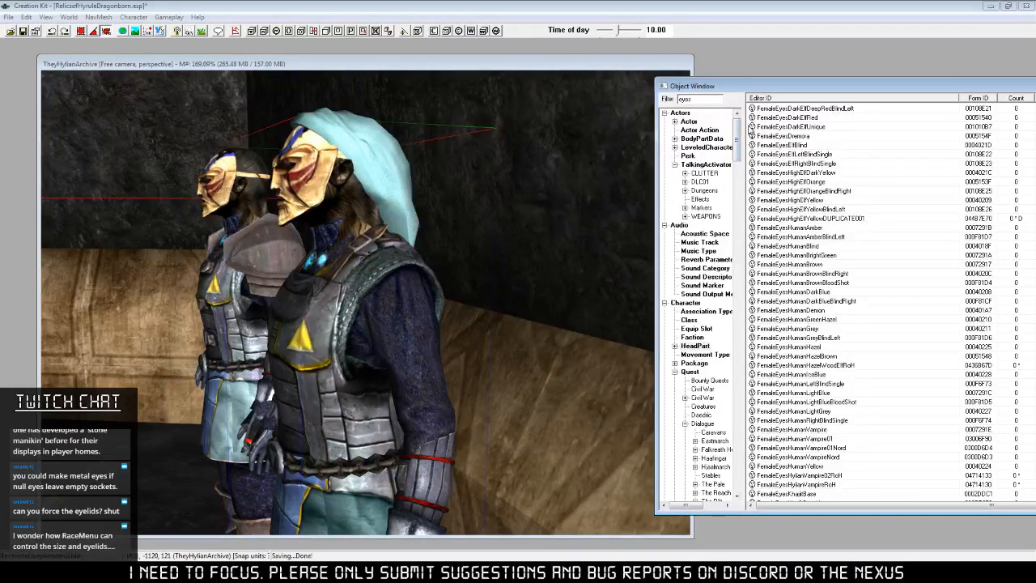
scroll(701, 302, "down", 15)
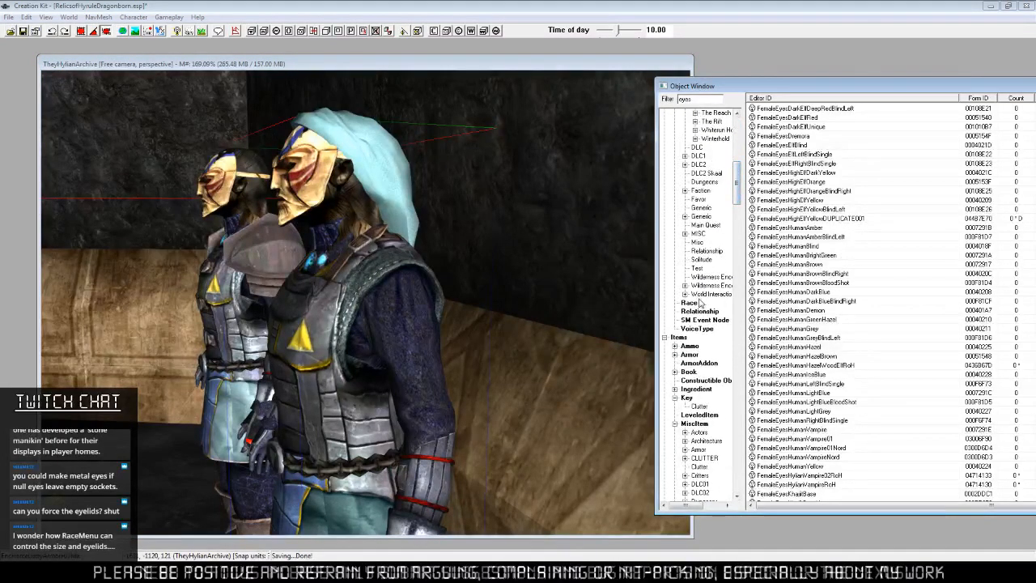
left_click(695, 302)
type("m")
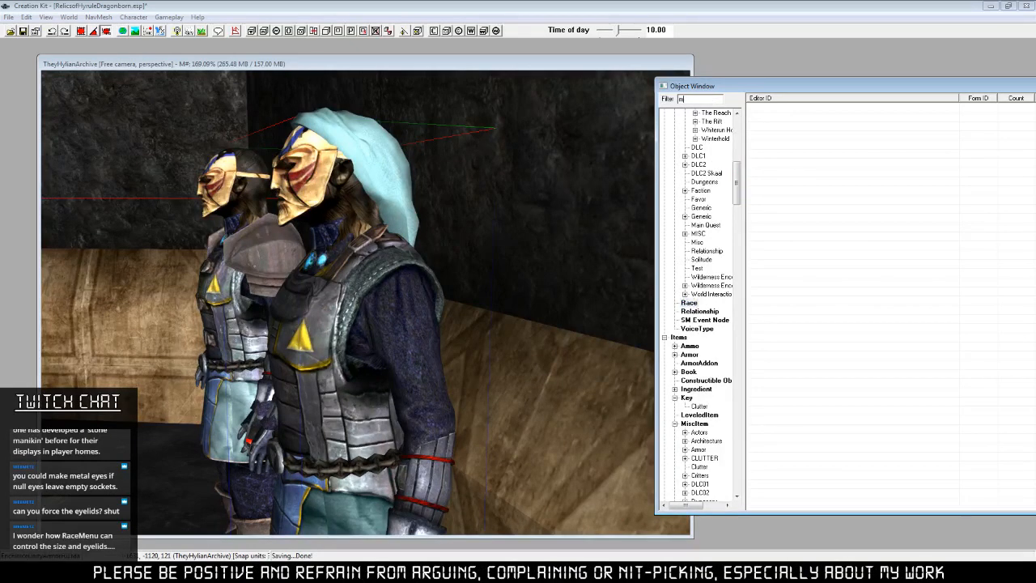
type("ann")
left_click(811, 111)
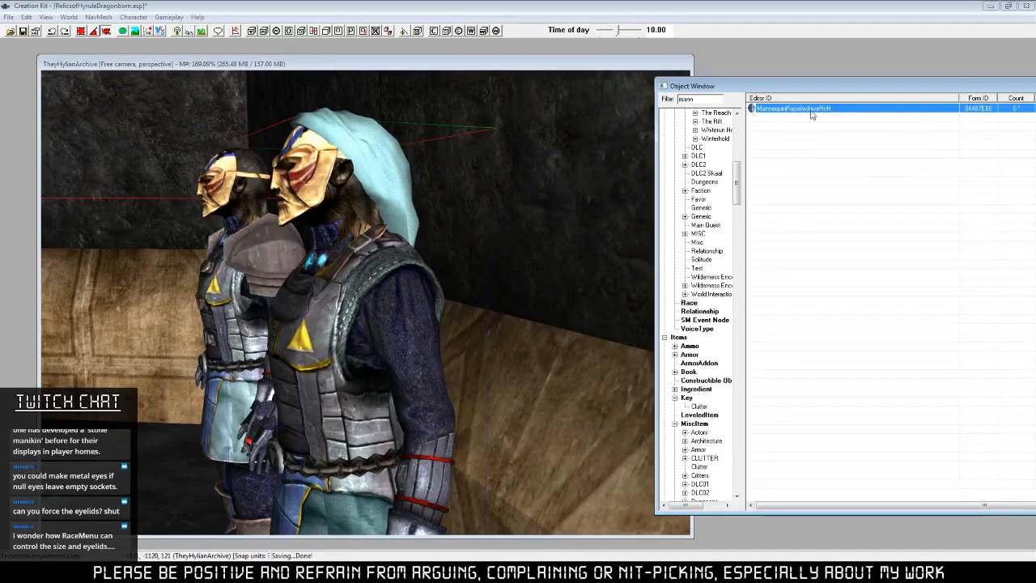
double_click(812, 111)
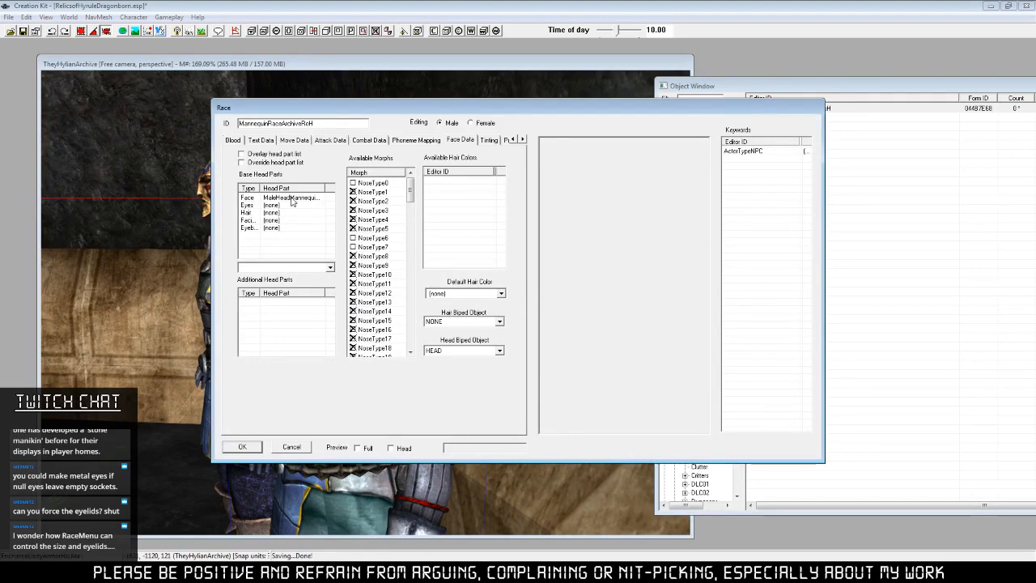
Check which head parts are available for the race's male Face base head part.
left_click(512, 140)
left_click(513, 140)
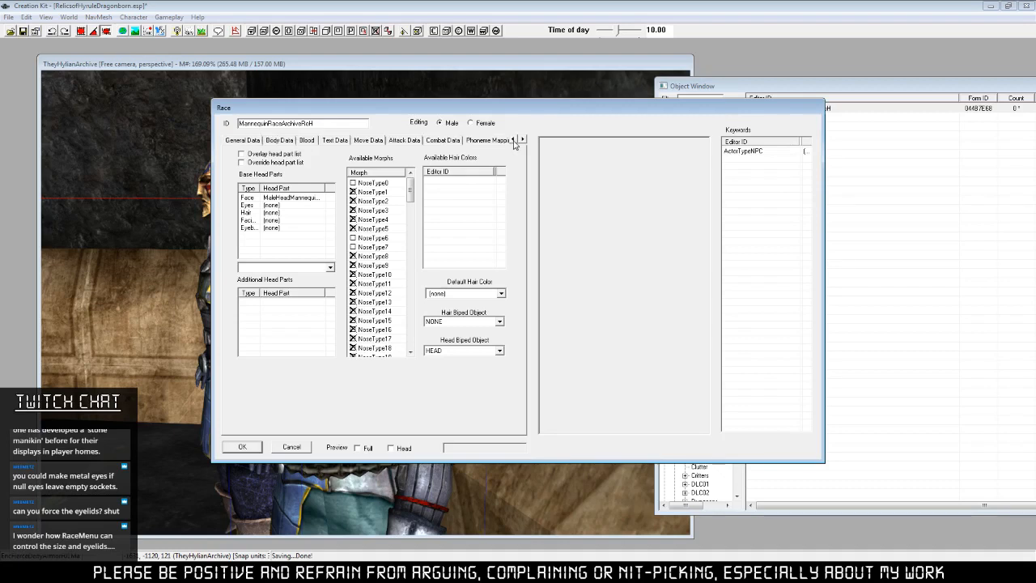
left_click(524, 140)
left_click(524, 140)
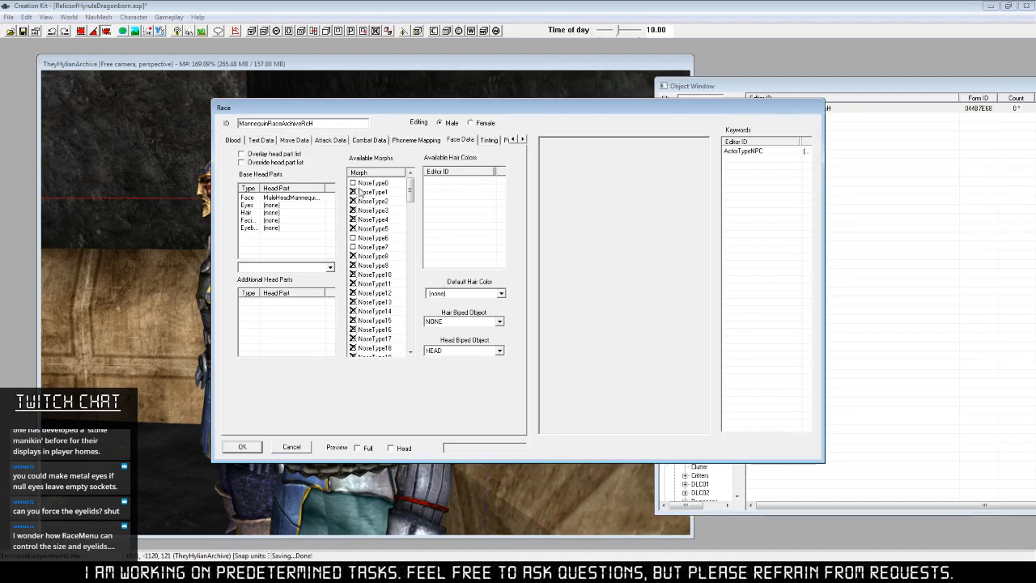
left_click(293, 199)
left_click(331, 267)
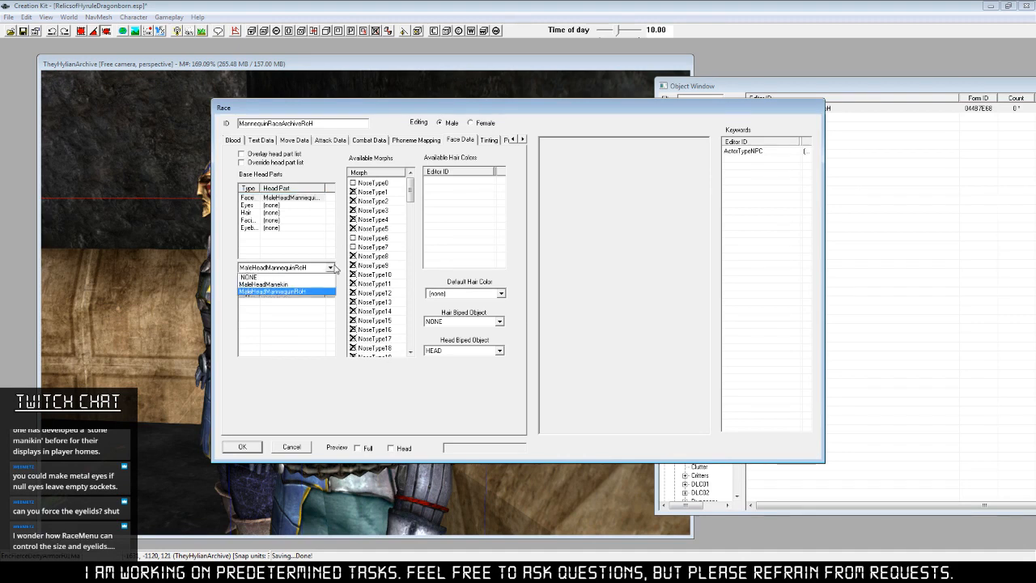
left_click(332, 268)
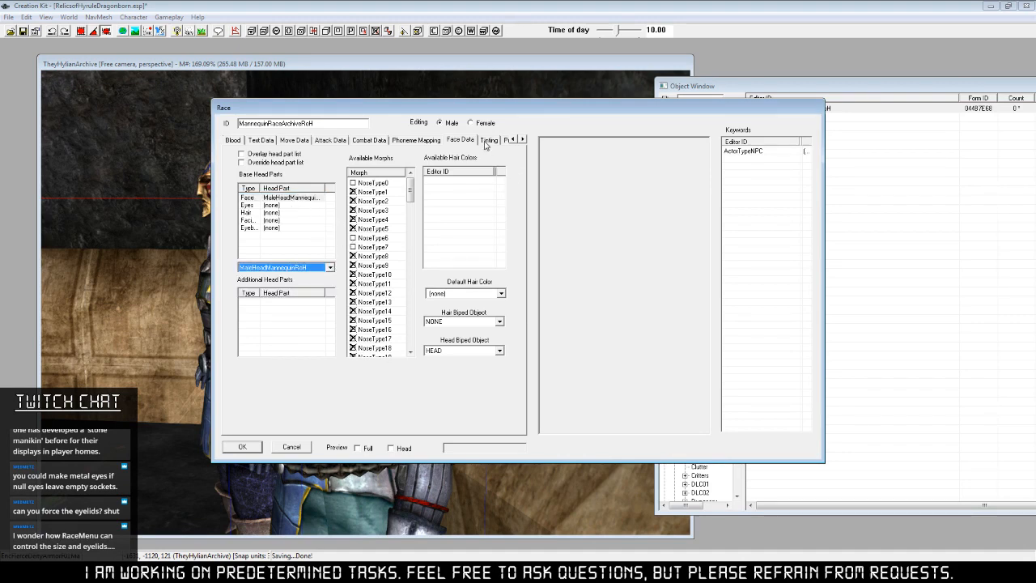
Examine the race's preset NPCs and close the race without saving.
left_click(522, 139)
left_click(522, 140)
left_click(513, 140)
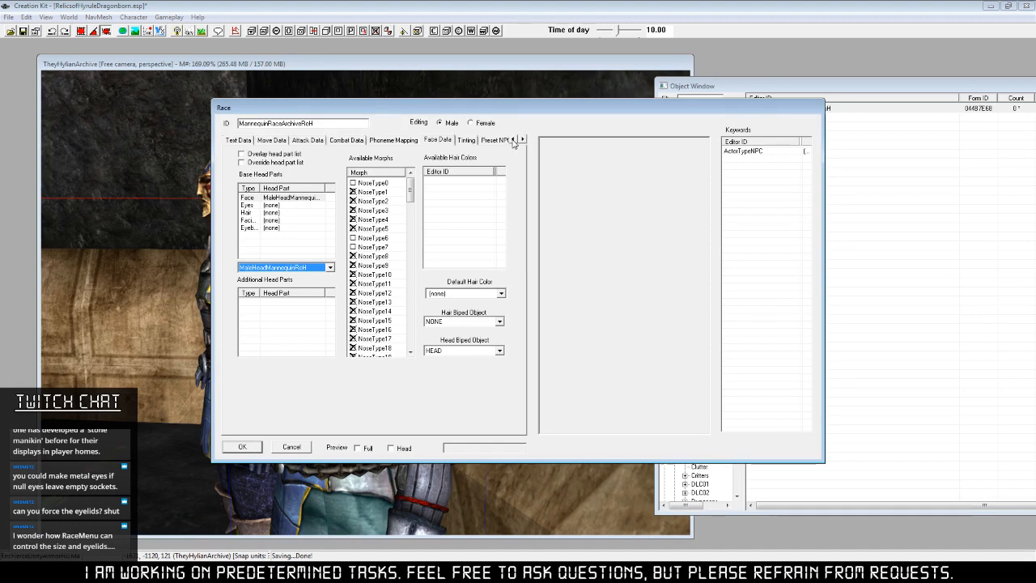
left_click(513, 140)
left_click(522, 139)
left_click(522, 140)
left_click(481, 140)
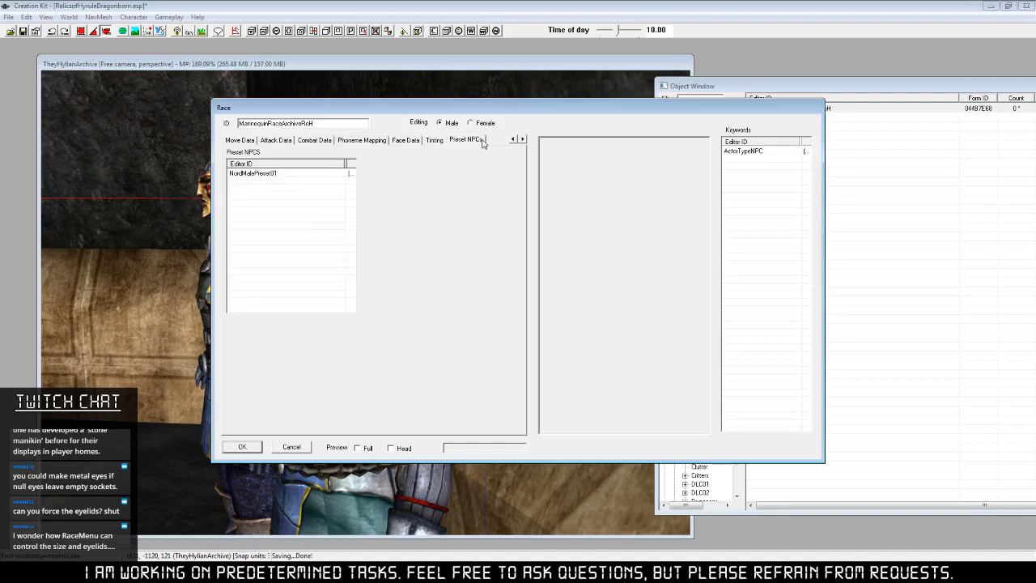
left_click(260, 174)
left_click(303, 447)
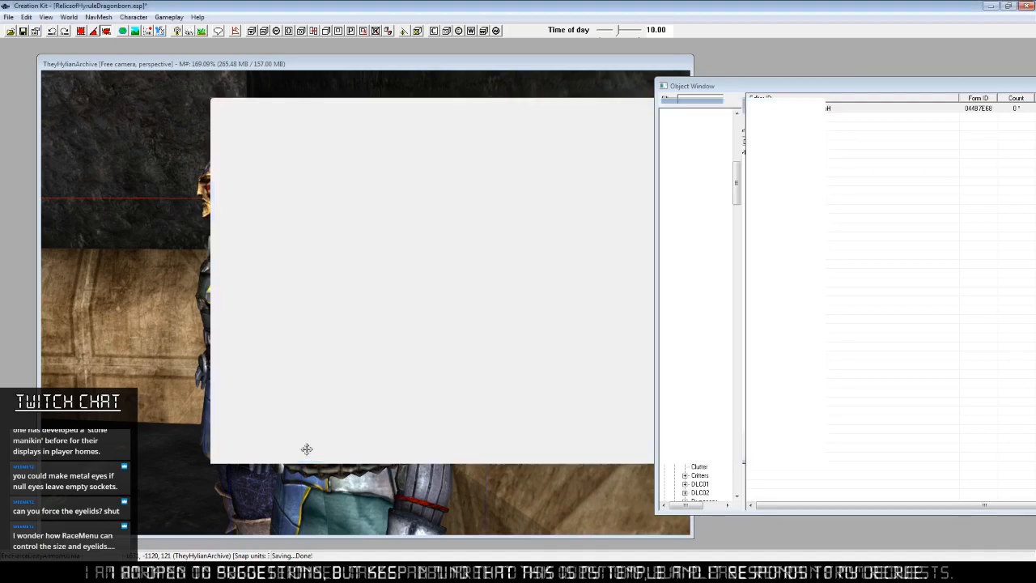
List the actors matching the mann filter and open a preview of EncFierceDeityArmorF02HeavyMannequin.
left_click(847, 179)
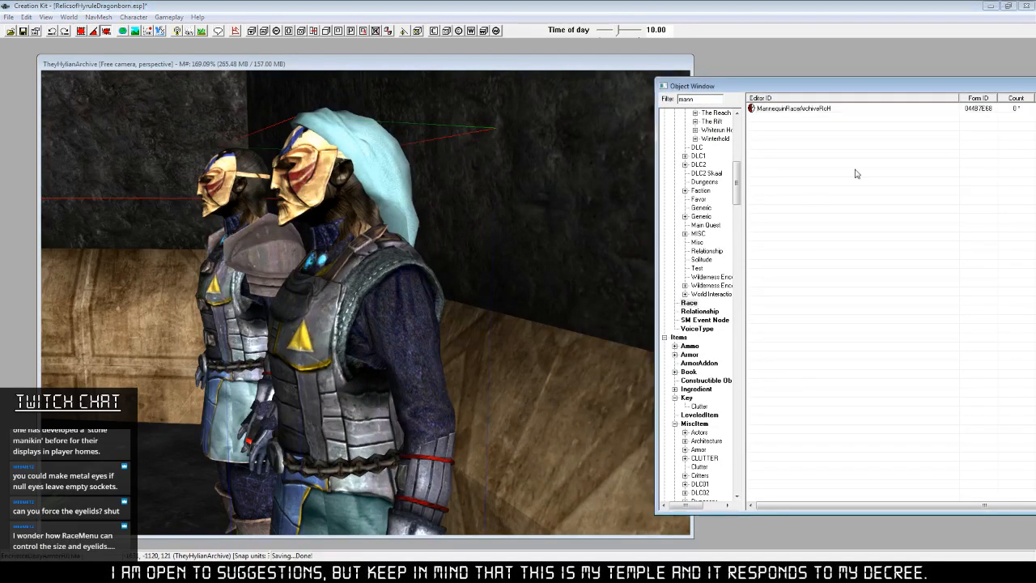
left_click_drag(736, 182, 736, 121)
left_click(691, 123)
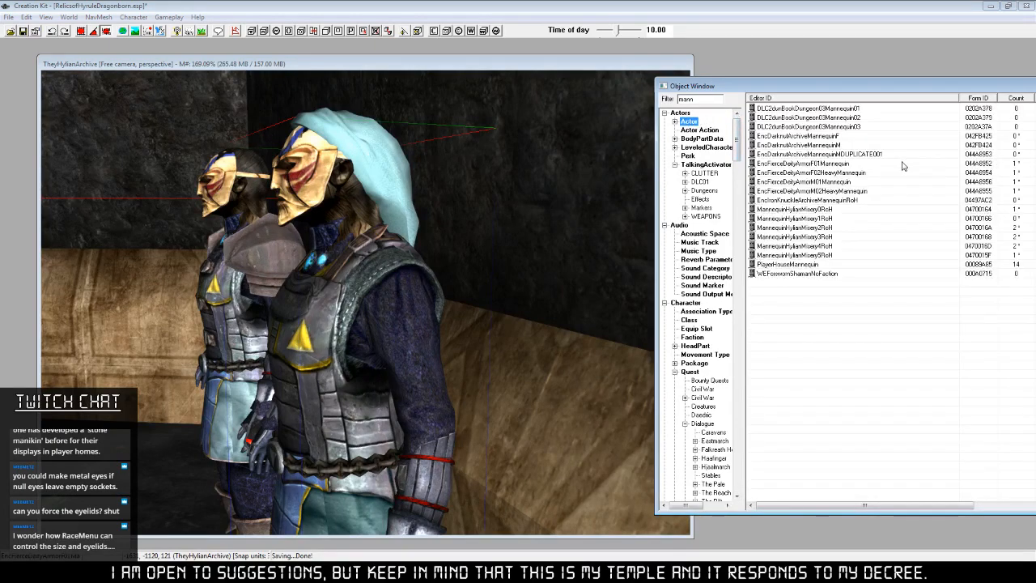
right_click(830, 175)
left_click(854, 235)
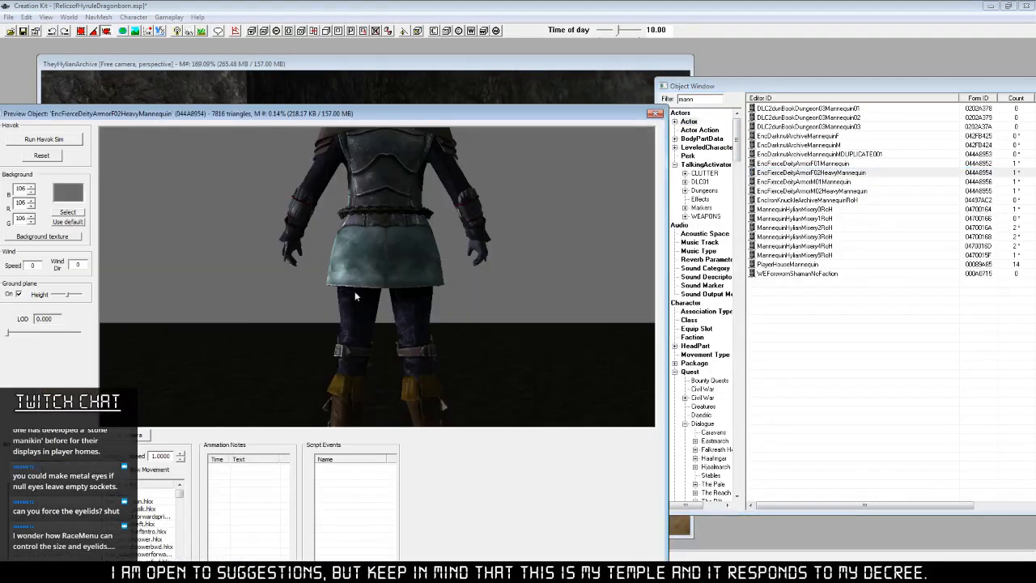
Examine the previewed mannequin's masked head and armor from several sides, both close up and at full length, and close the preview.
middle_click_drag(488, 250, 486, 259)
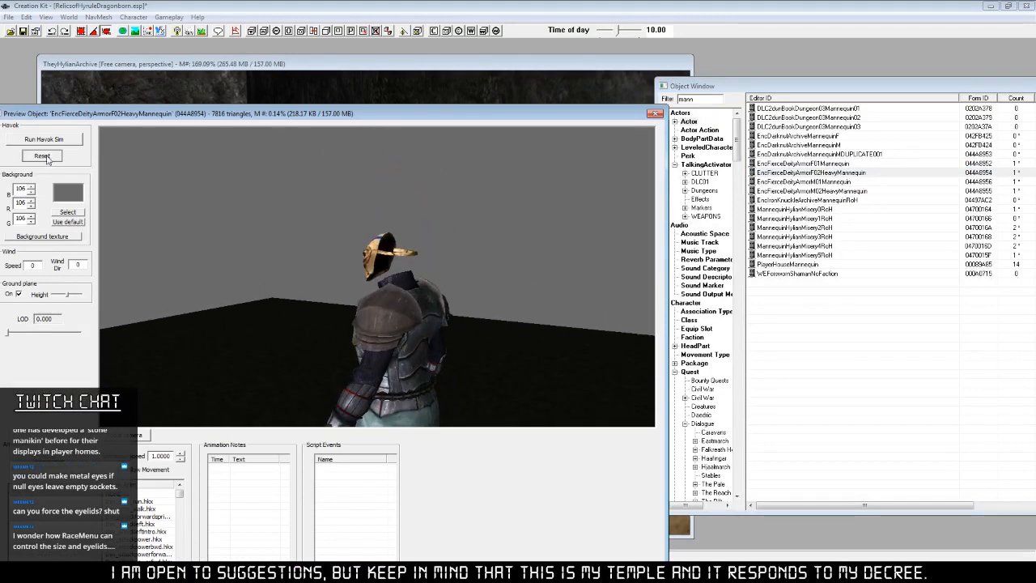
left_click_drag(398, 315, 217, 279)
left_click_drag(444, 293, 470, 312)
scroll(344, 339, "down", 5)
scroll(518, 291, "up", 5)
left_click_drag(414, 306, 466, 299)
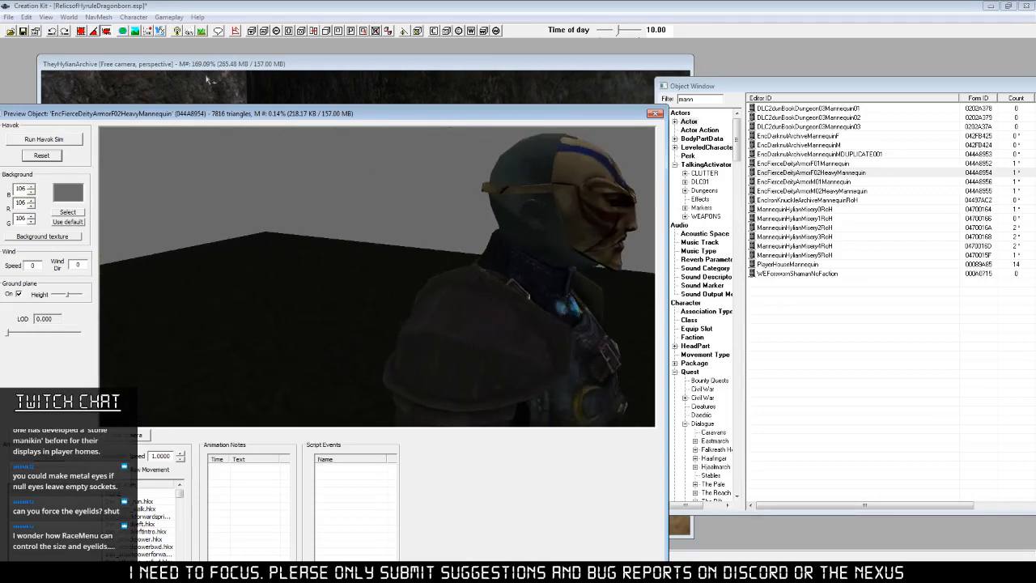
scroll(481, 335, "down", 5)
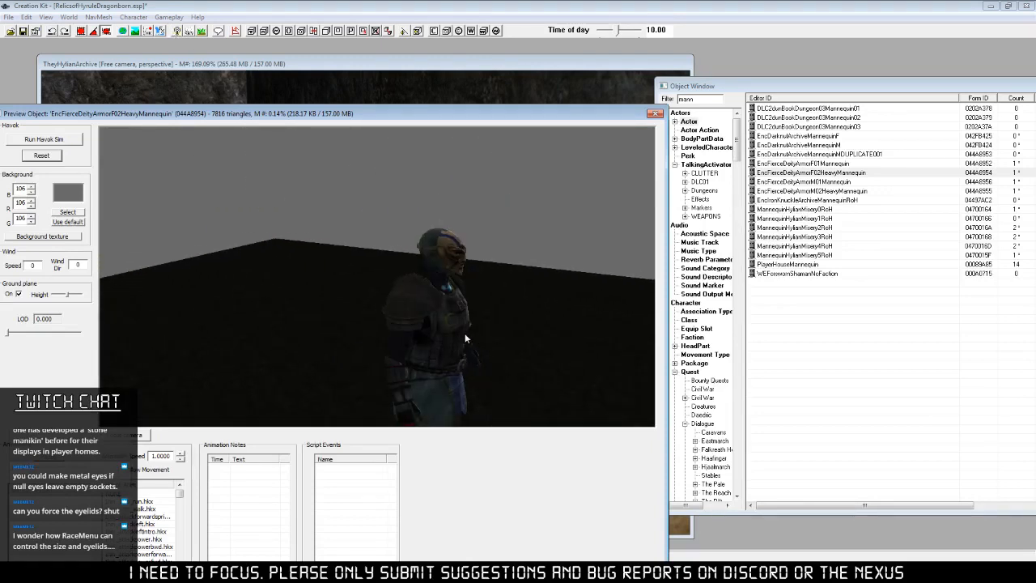
left_click_drag(465, 333, 409, 290)
scroll(492, 362, "up", 4)
scroll(453, 305, "down", 3)
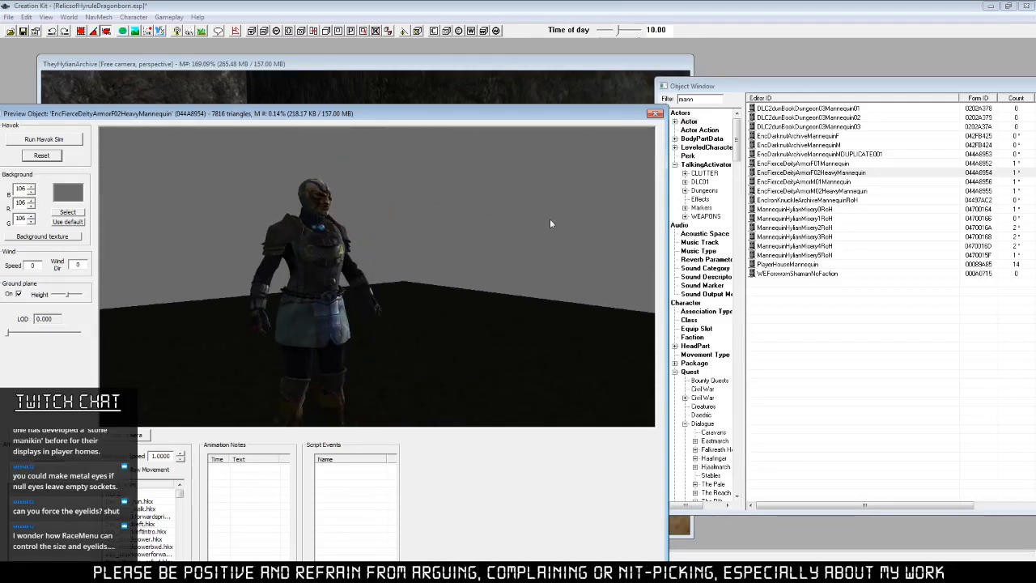
left_click(655, 112)
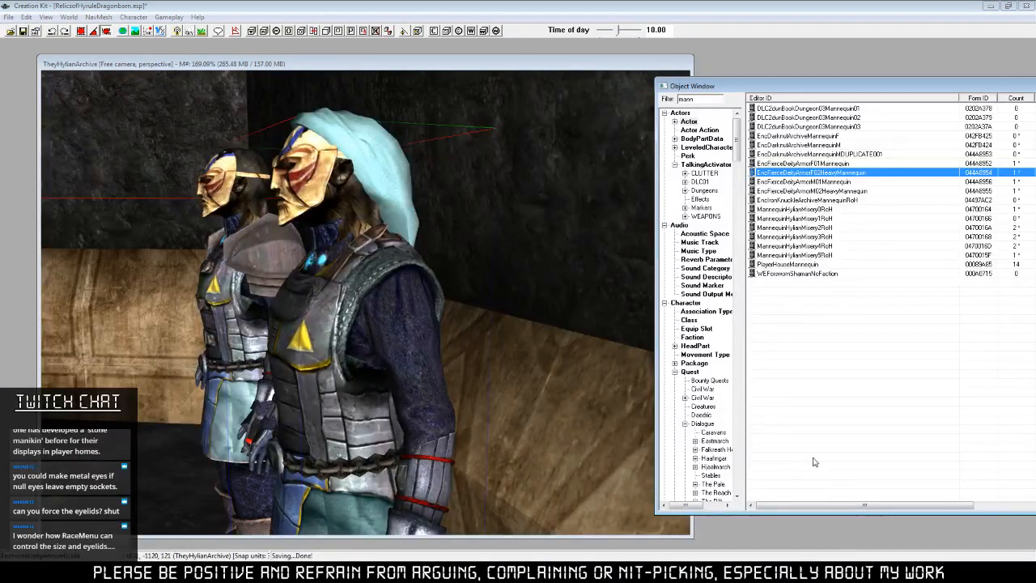
Save the RelicsofHyruleDragonborn.esp plugin.
left_click(364, 386)
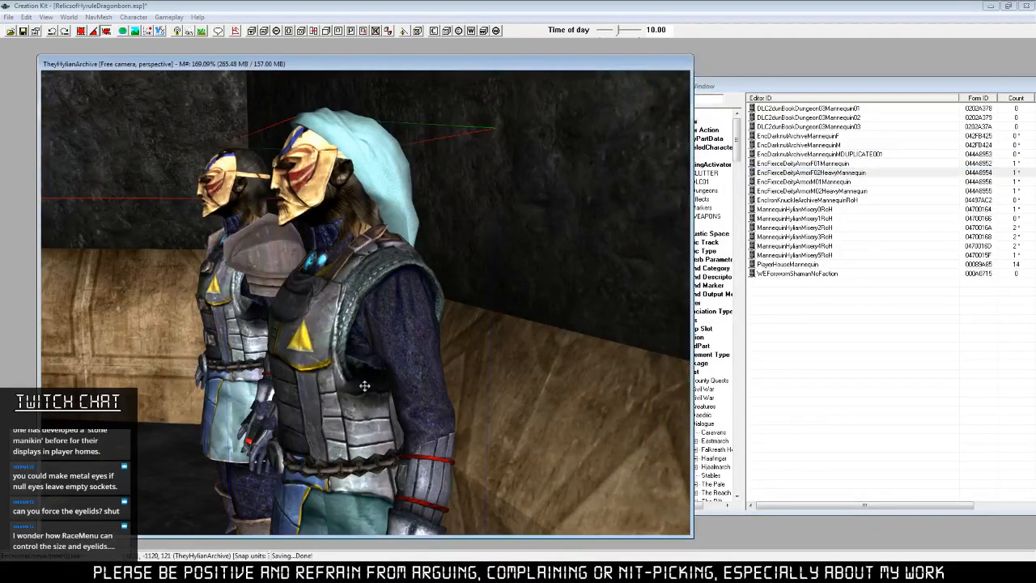
left_click(23, 30)
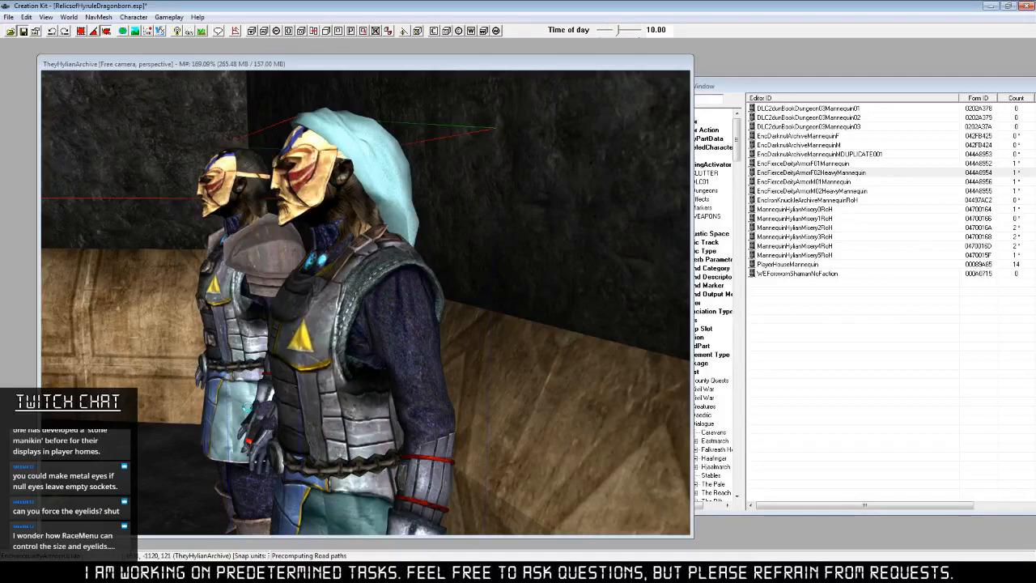
key("ctrl+s")
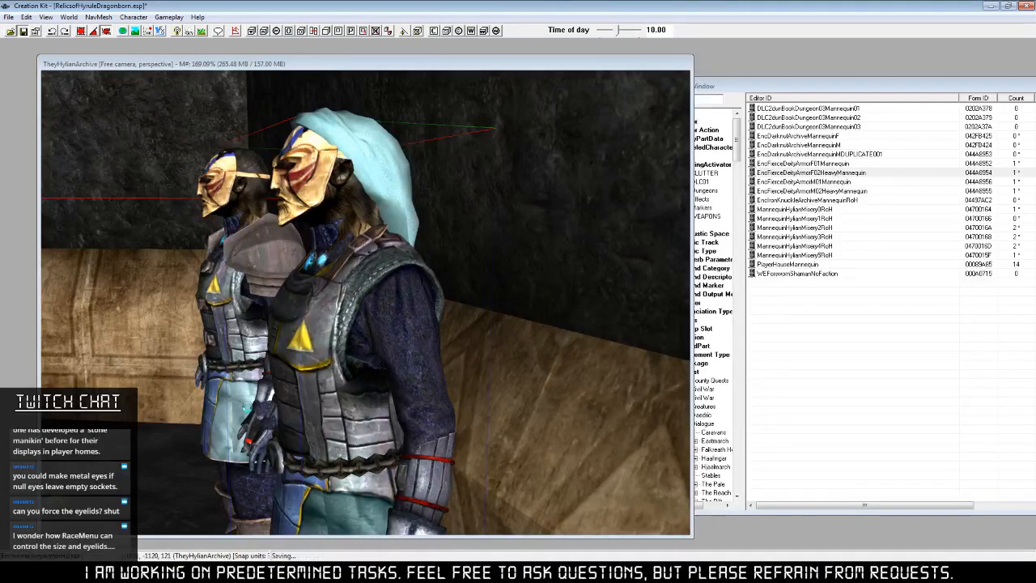
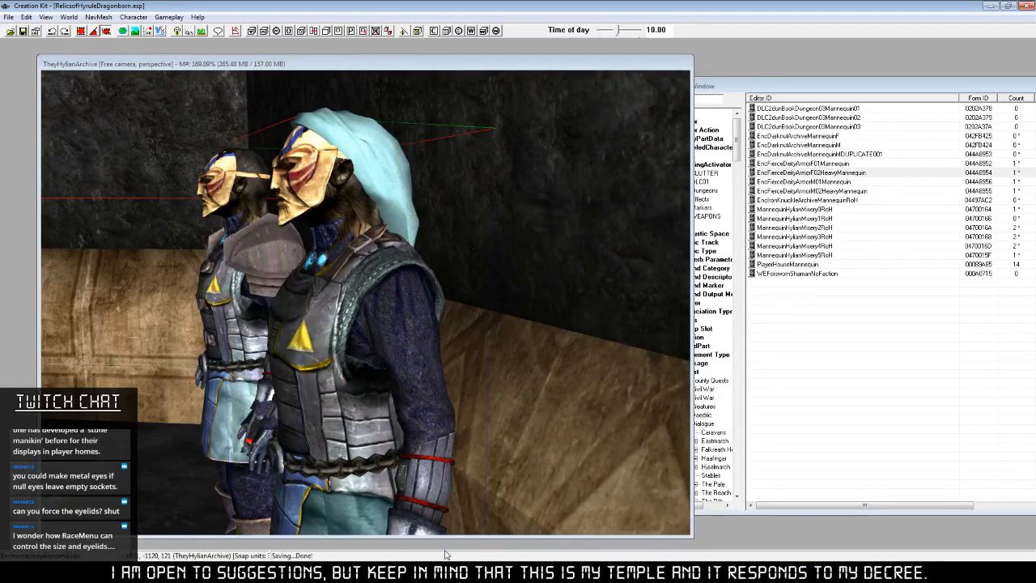
left_click(323, 572)
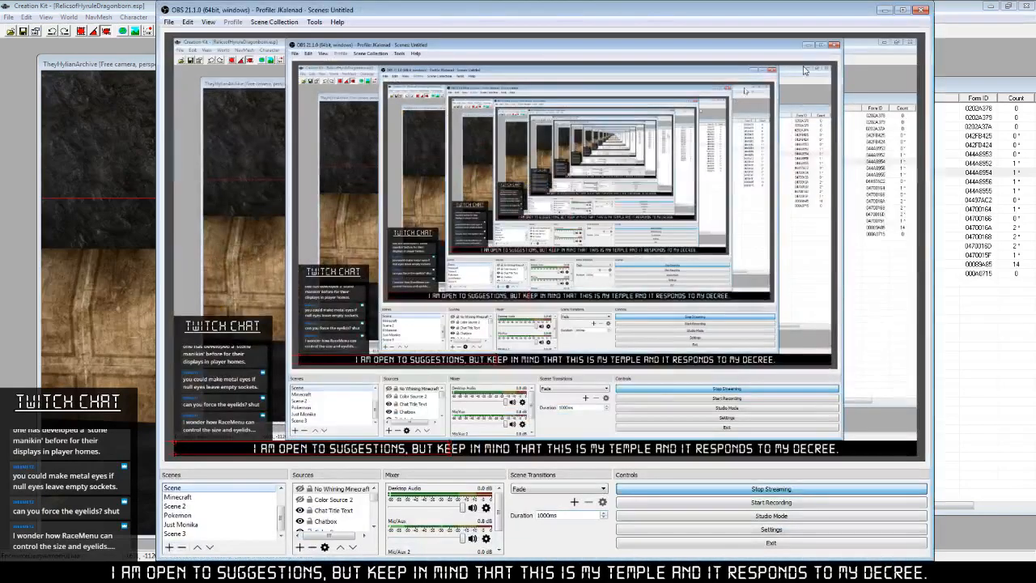
left_click(885, 10)
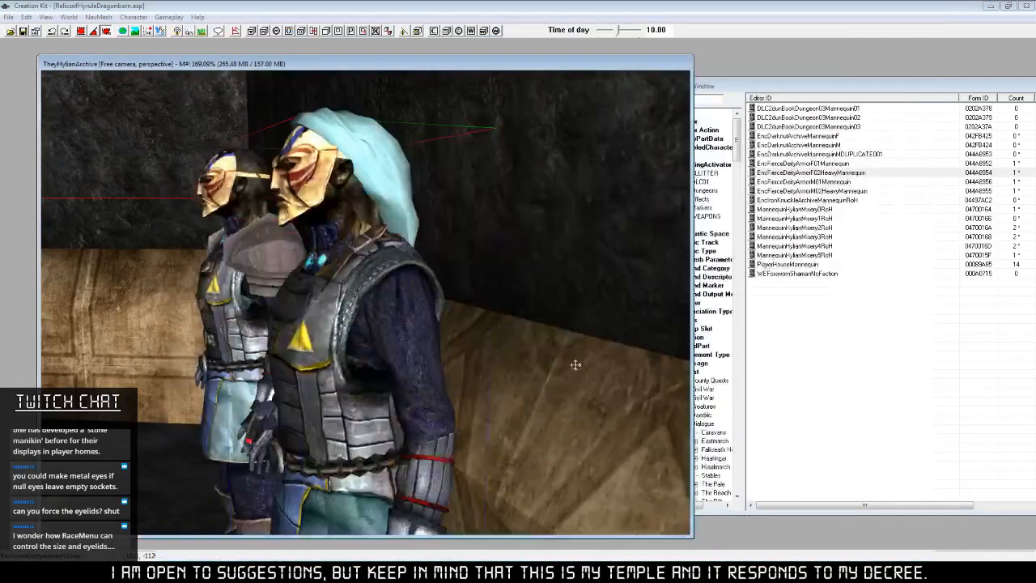
Examine the four armored mannequins and the display table between them in the TheyHylianArchive cell from a distance.
scroll(504, 413, "down", 10)
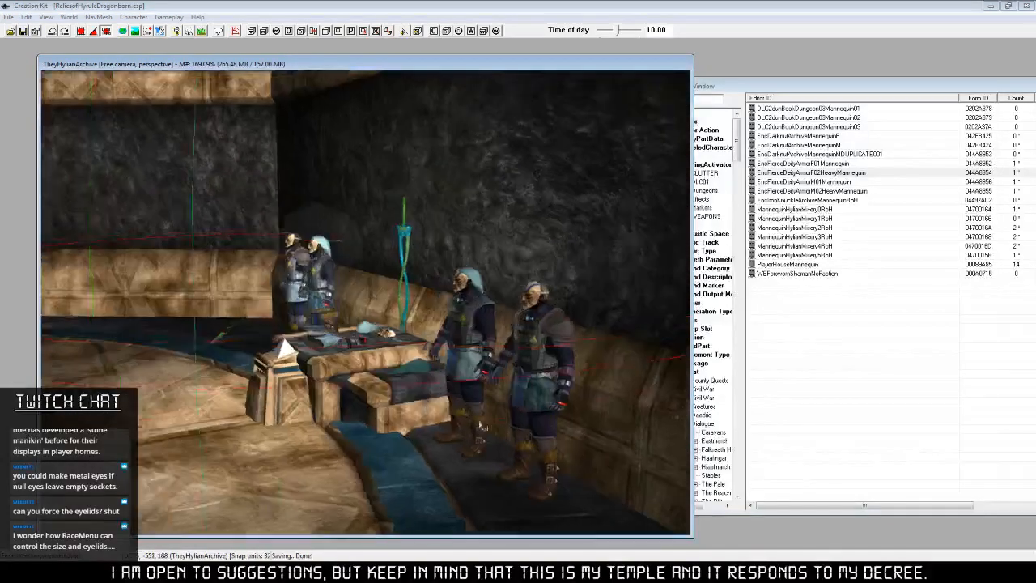
middle_click_drag(480, 425, 521, 444, "shift")
scroll(521, 439, "down", 3)
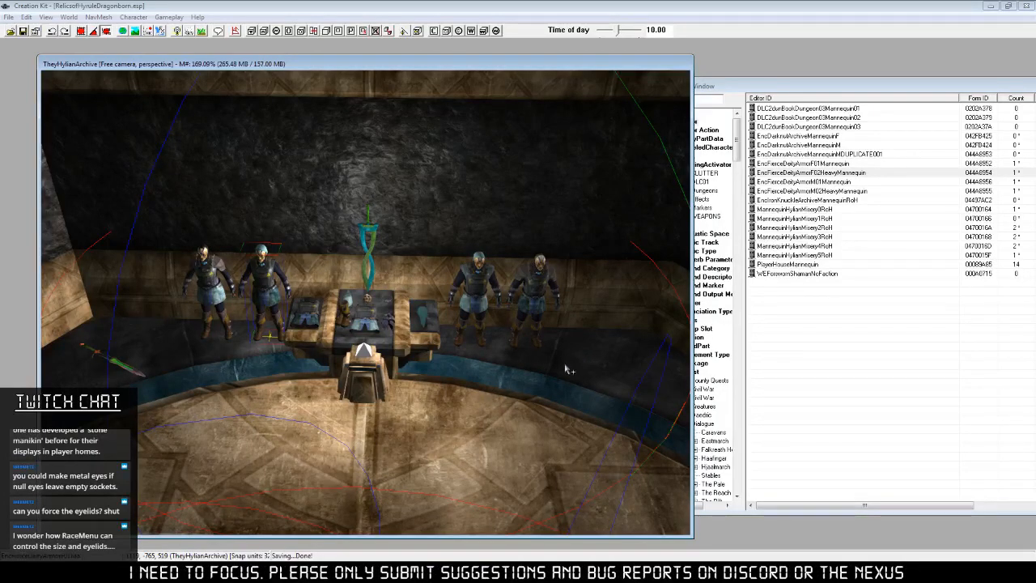
middle_click_drag(540, 359, 599, 388)
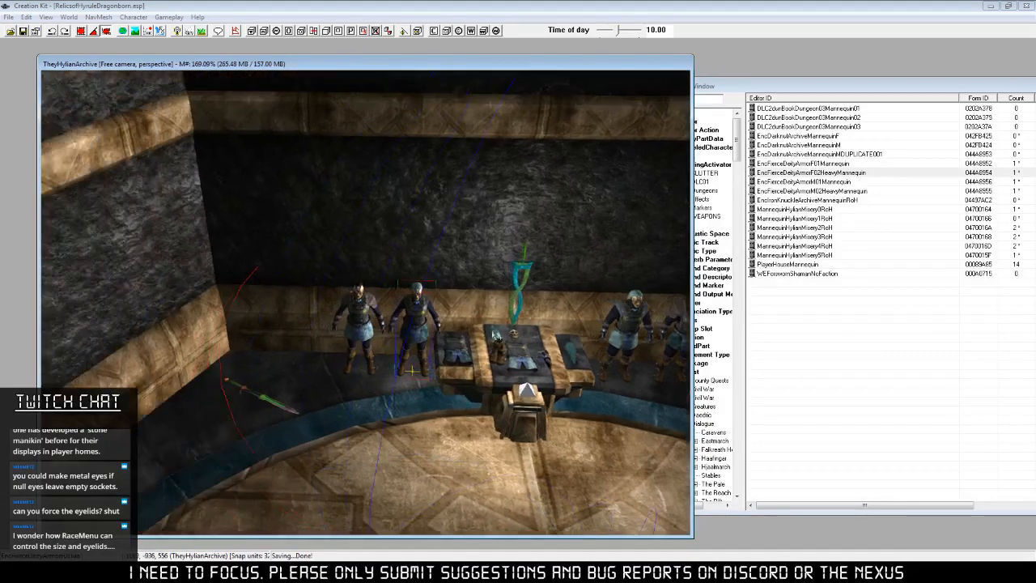
scroll(518, 396, "up", 8)
middle_click_drag(518, 397, 537, 417)
scroll(514, 401, "down", 8)
scroll(531, 423, "down", 3)
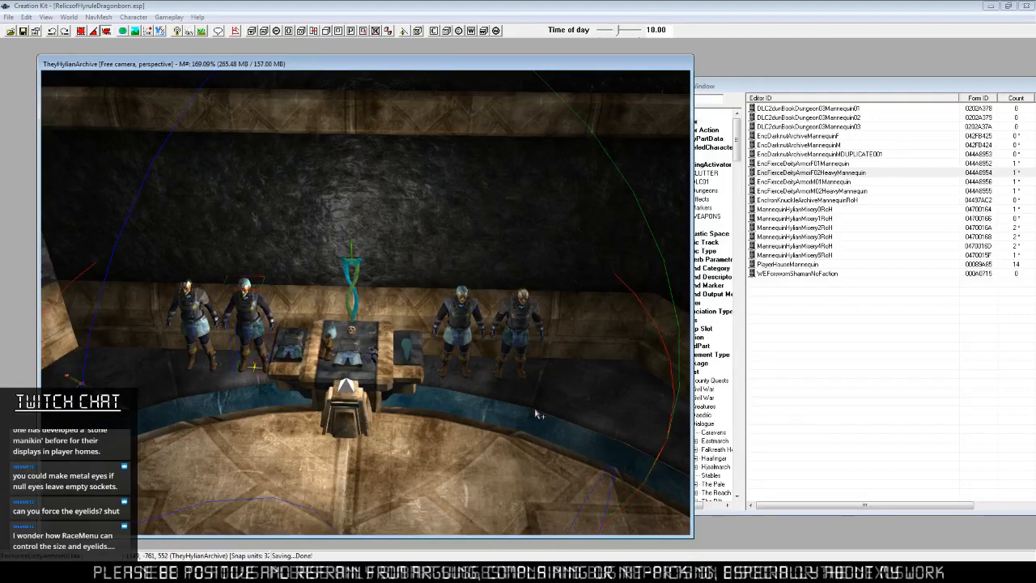
scroll(425, 415, "up", 2)
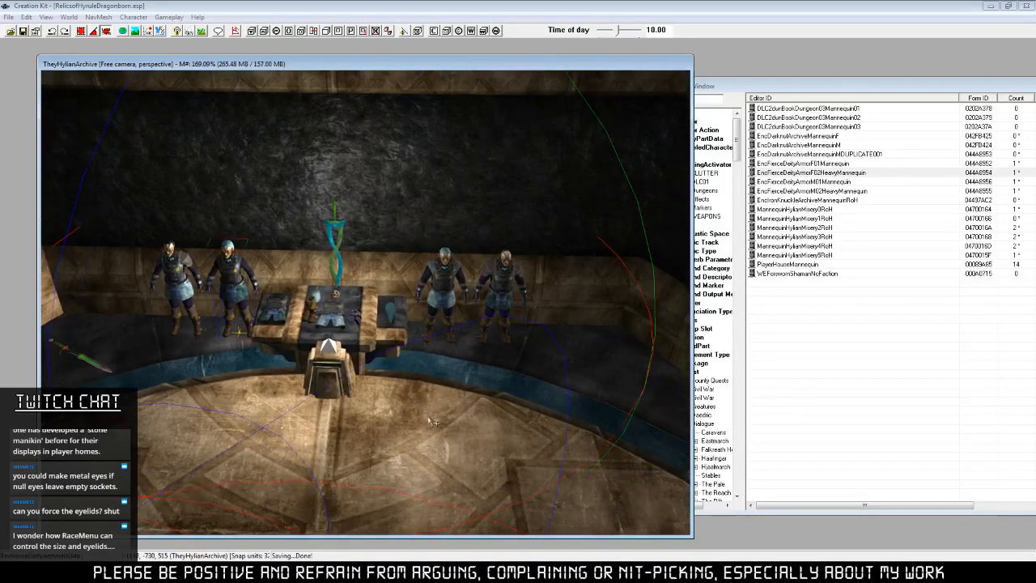
middle_click_drag(444, 415, 499, 417)
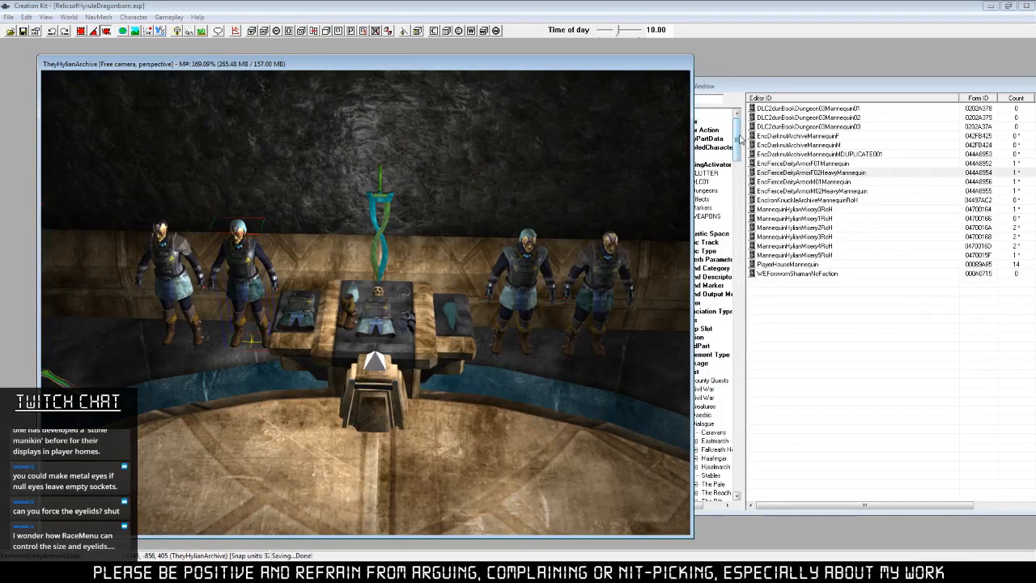
Filter the static objects by headin and place an XMarkerHeading in front of the turquoise-capped mannequin beside the display table.
left_click(740, 139)
scroll(706, 187, "down", 10)
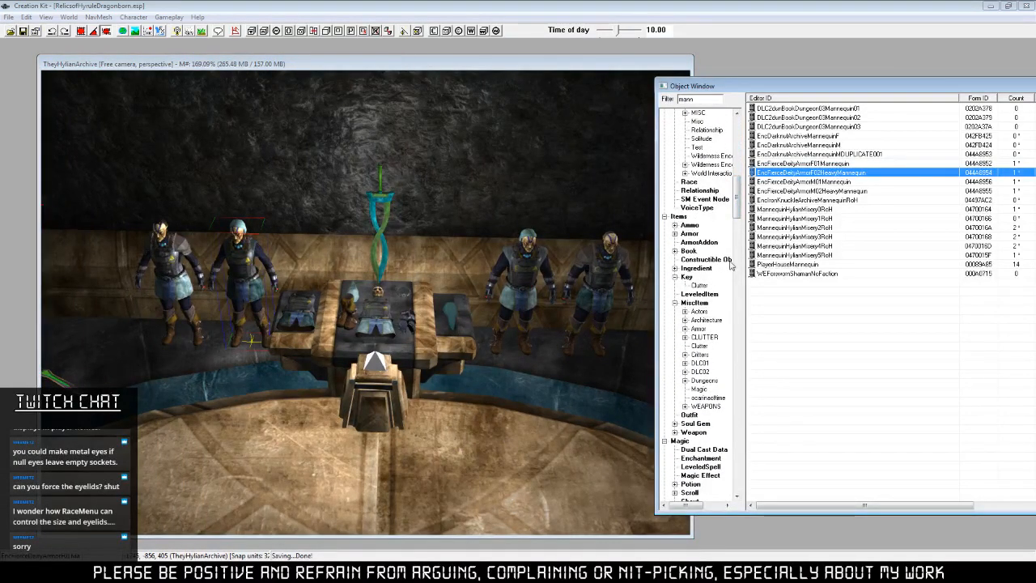
left_click_drag(736, 198, 737, 323)
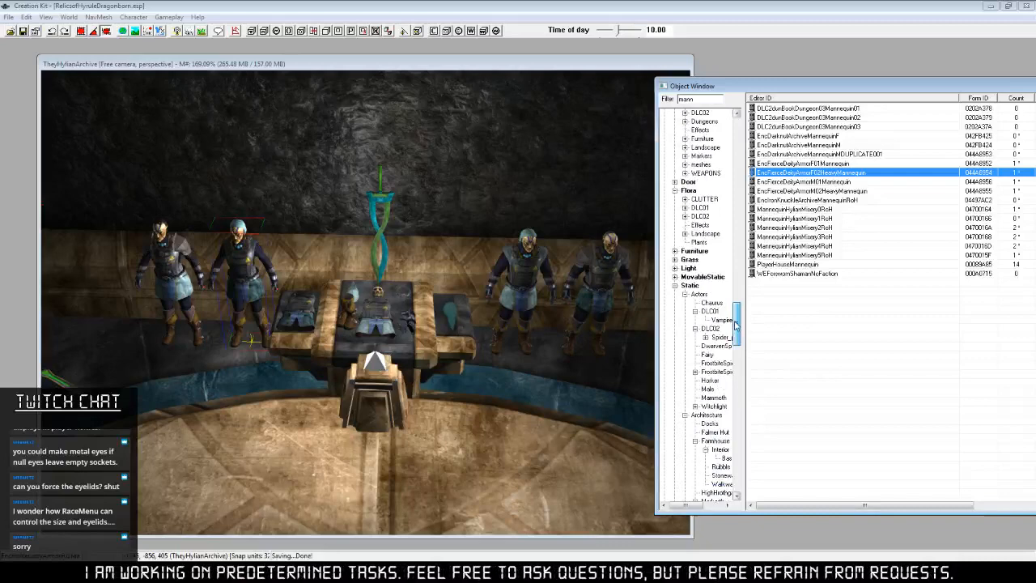
left_click(690, 285)
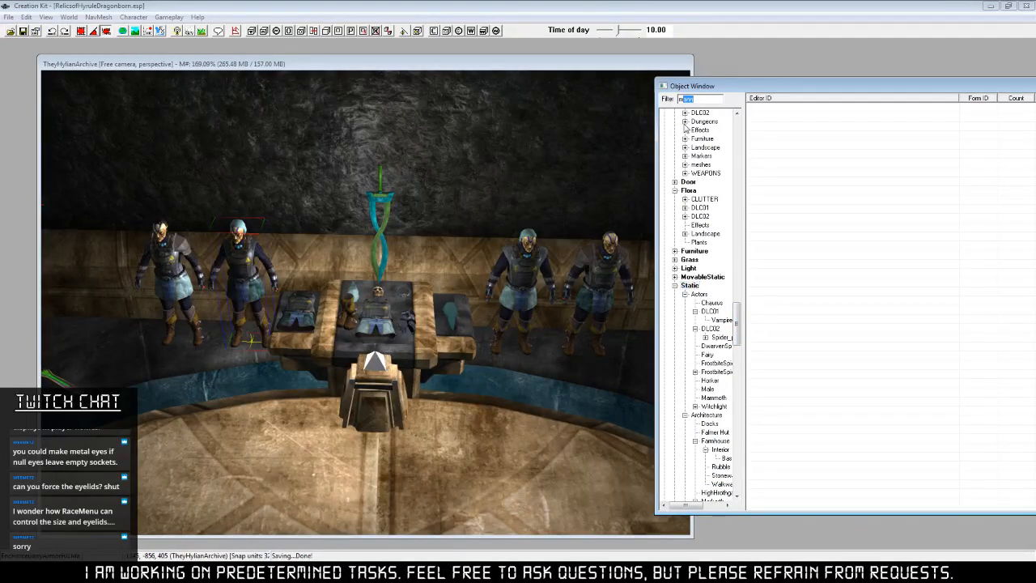
type("headin")
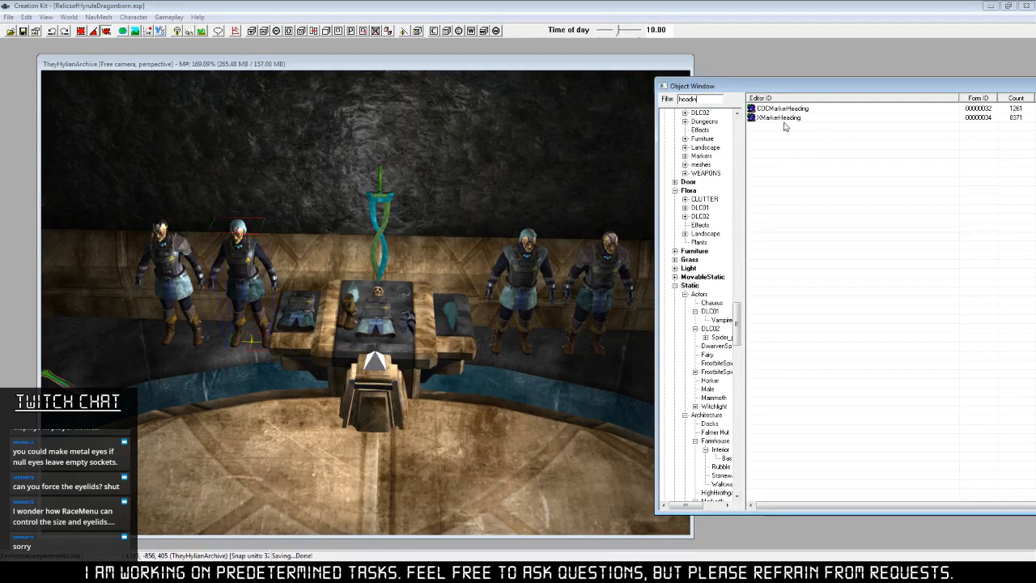
mouse_move(783, 120)
left_mouse_down()
mouse_move(528, 394)
mouse_move(531, 377)
left_mouse_up()
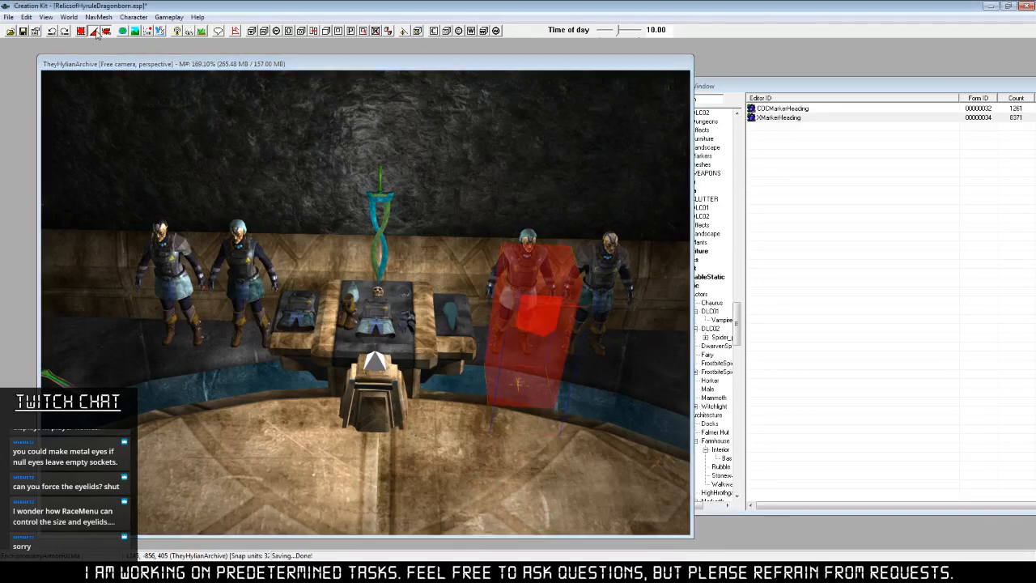
Move the heading marker back toward the wall so it overlaps the turquoise-capped mannequin, checking its position from above.
left_click_drag(573, 326, 558, 331)
middle_click_drag(557, 331, 546, 327, "shift")
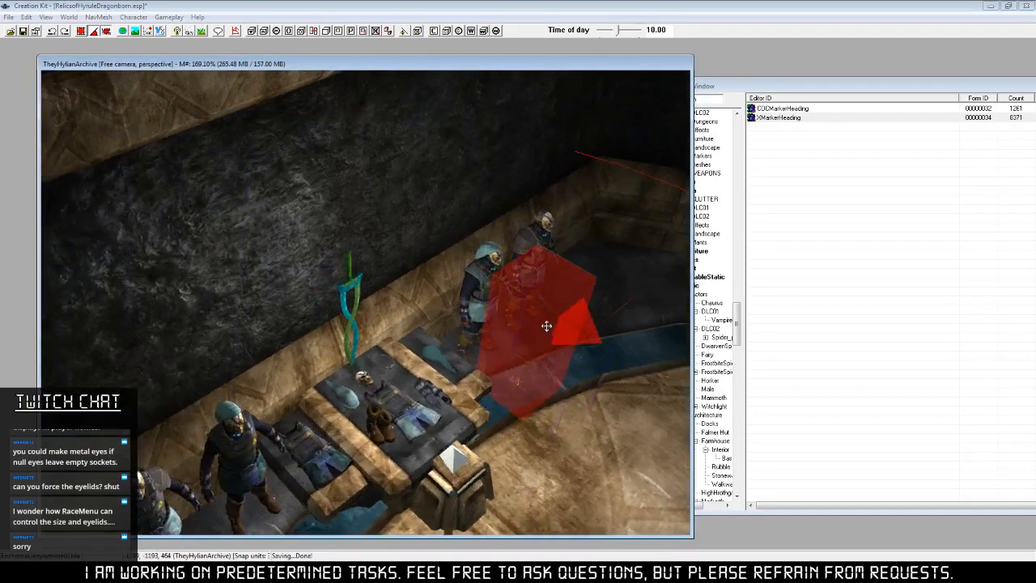
mouse_move(546, 326)
left_mouse_down()
mouse_move(497, 319)
mouse_move(527, 322)
left_mouse_up()
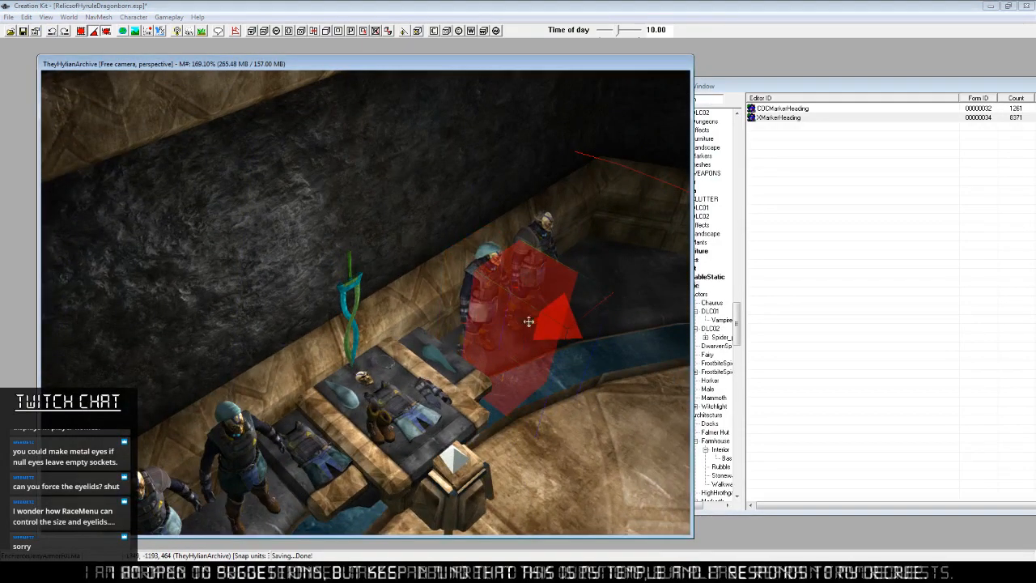
middle_click_drag(528, 322, 557, 338, "shift")
mouse_move(557, 338)
left_mouse_down()
mouse_move(516, 325)
mouse_move(510, 313)
mouse_move(520, 315)
left_mouse_up()
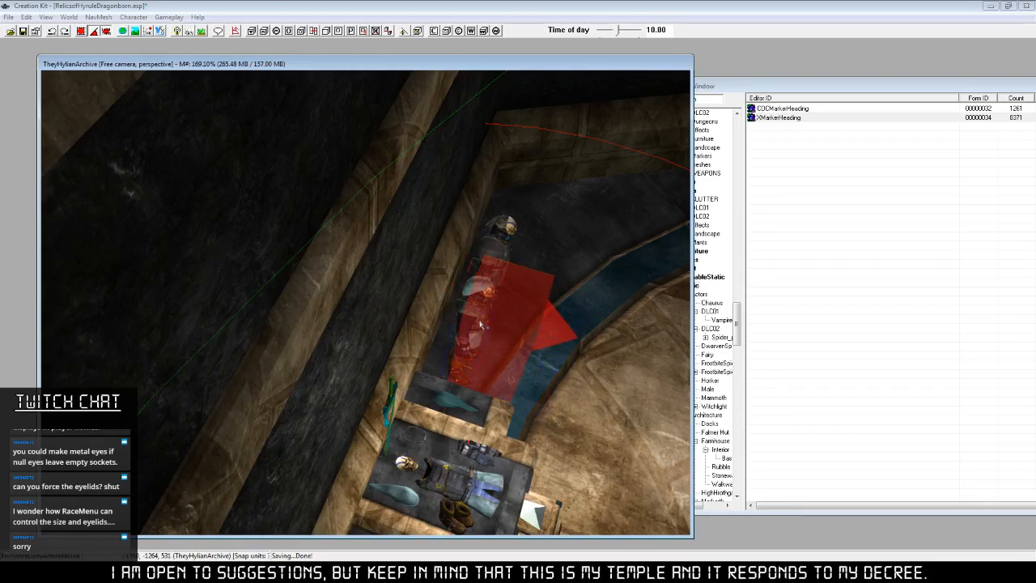
Try to set the heading marker as the EncFierceDeityArmorM01Mannequin reference's linked ref, and shift the marker squarely onto the mannequin.
key("minus")
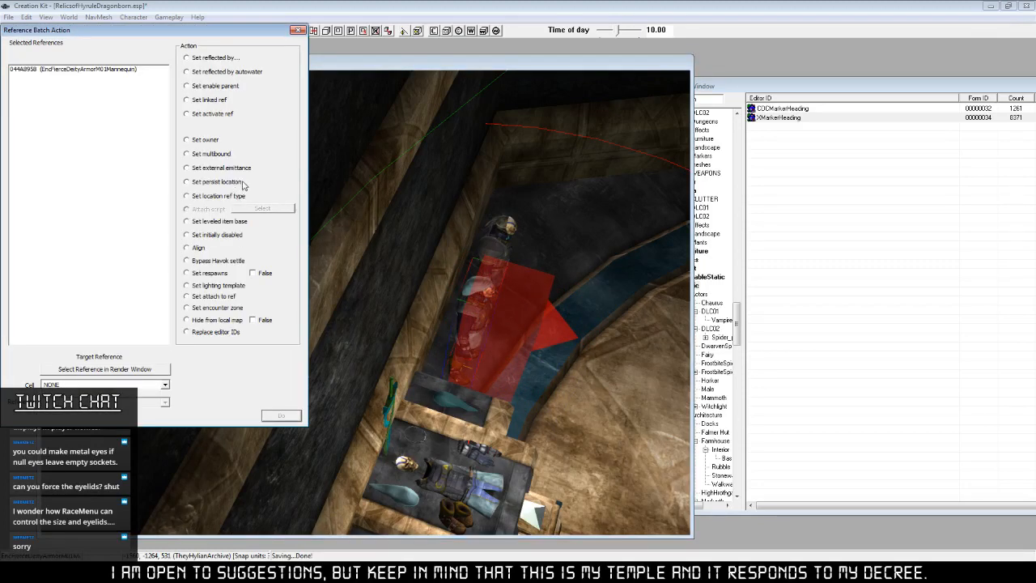
left_click(208, 101)
left_click(115, 370)
left_click(530, 333)
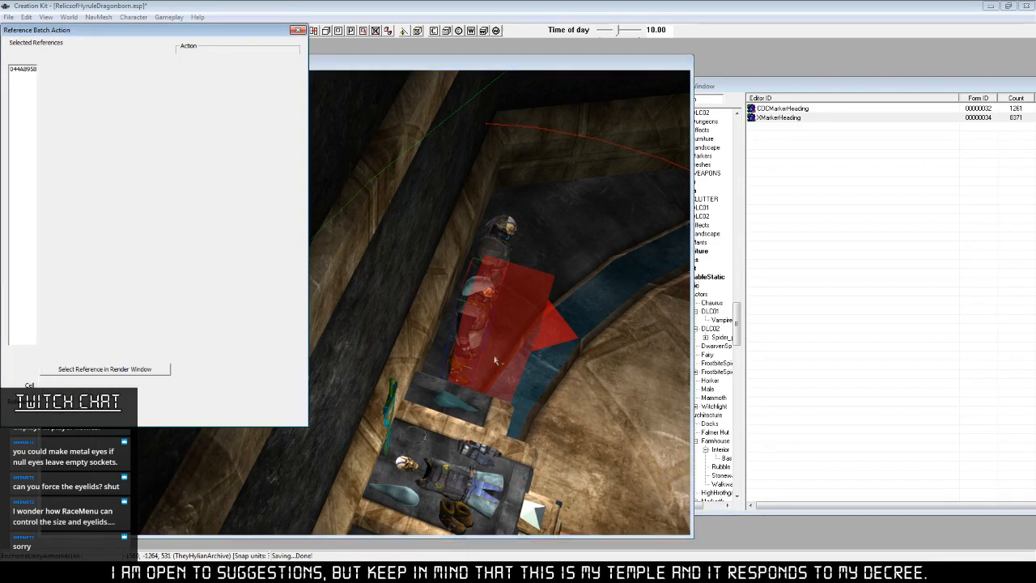
left_click(299, 32)
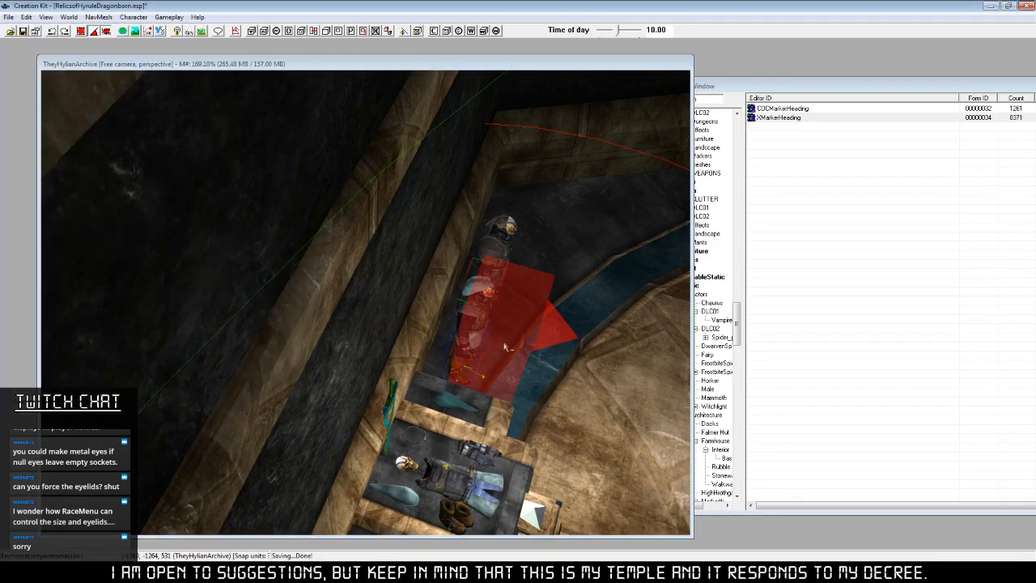
left_click(518, 326)
left_click_drag(527, 326, 505, 321)
Sort the interior cells by name and select the Honeyside cell to view its objects.
left_click_drag(123, 64, 319, 68)
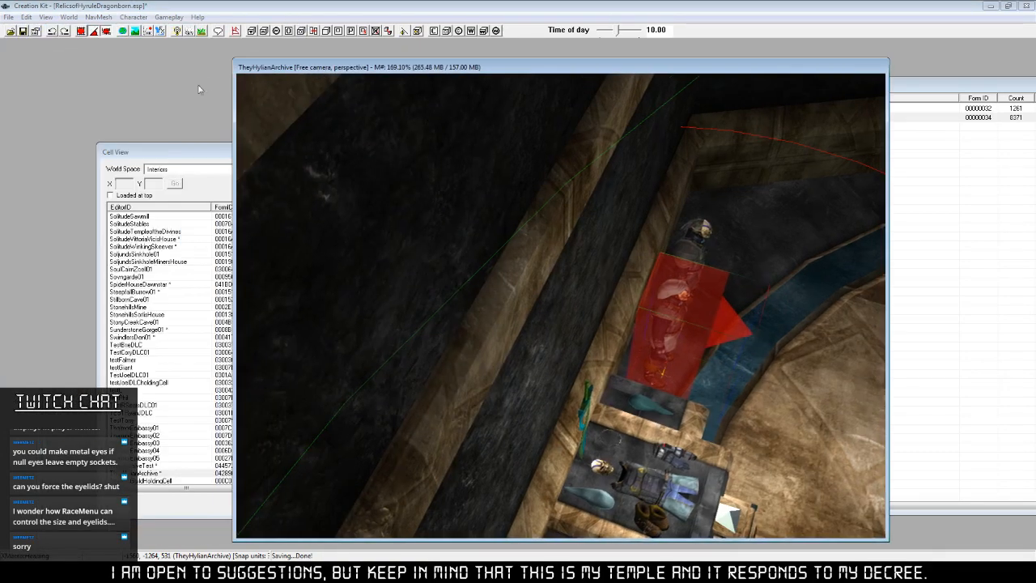
left_click(172, 155)
left_click(159, 415)
scroll(183, 465, "down", 4)
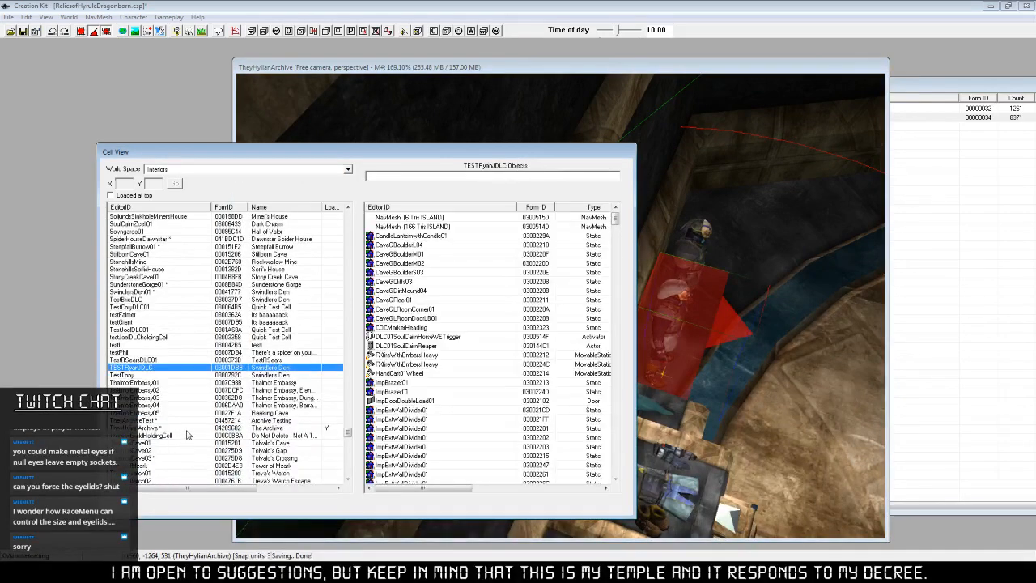
scroll(192, 428, "up", 20)
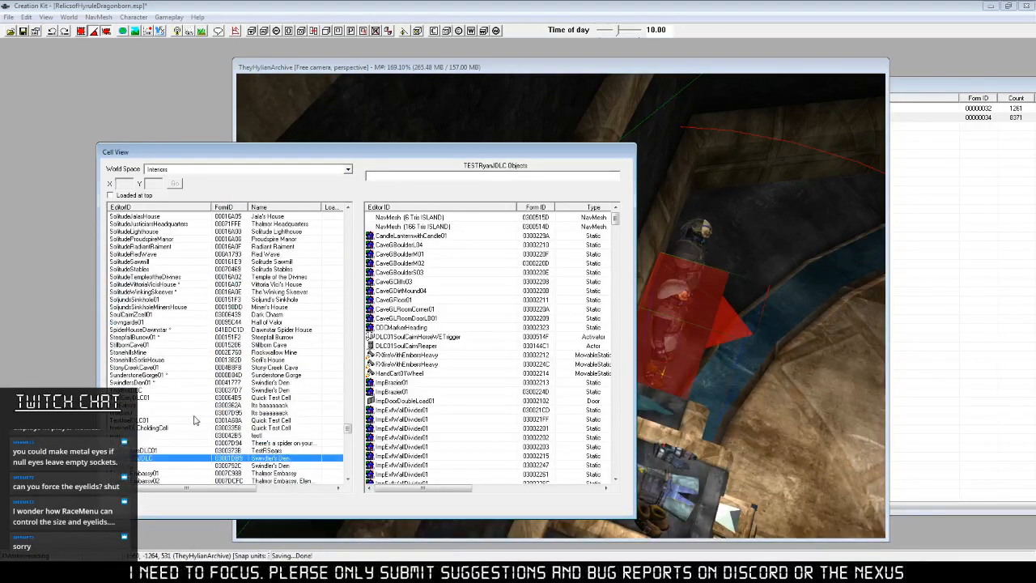
scroll(187, 419, "up", 15)
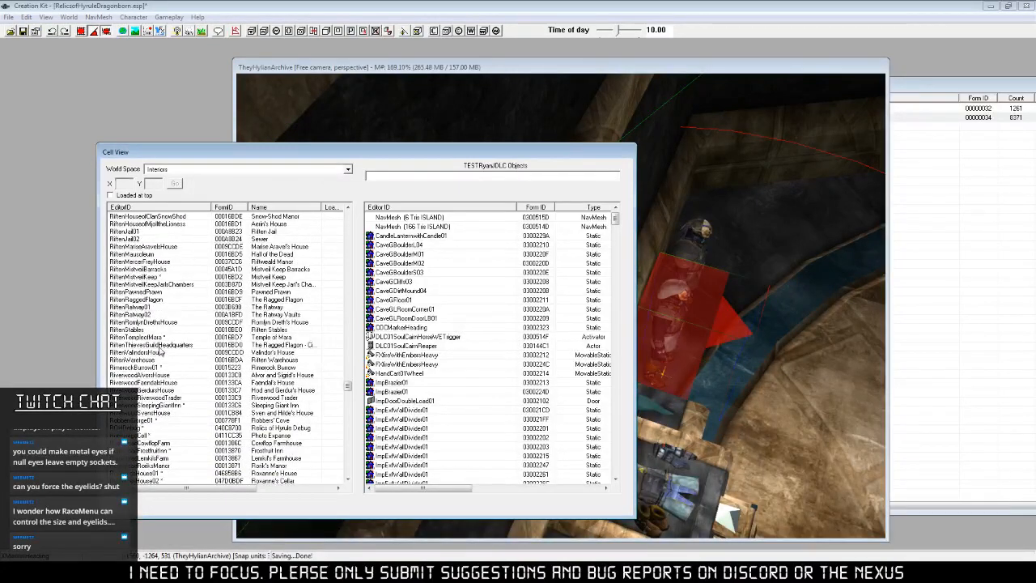
scroll(162, 375, "up", 1)
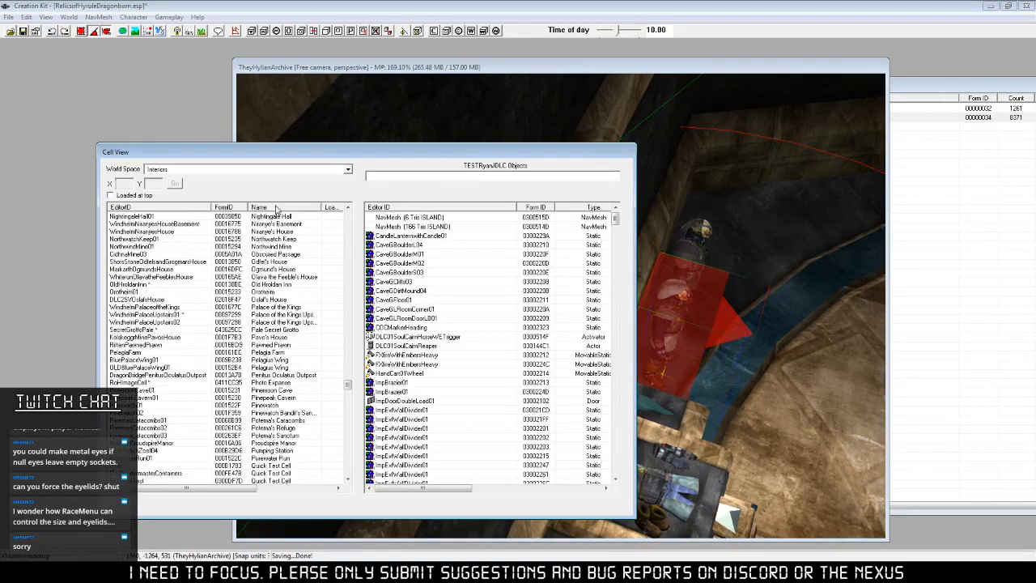
left_click_drag(348, 386, 359, 322)
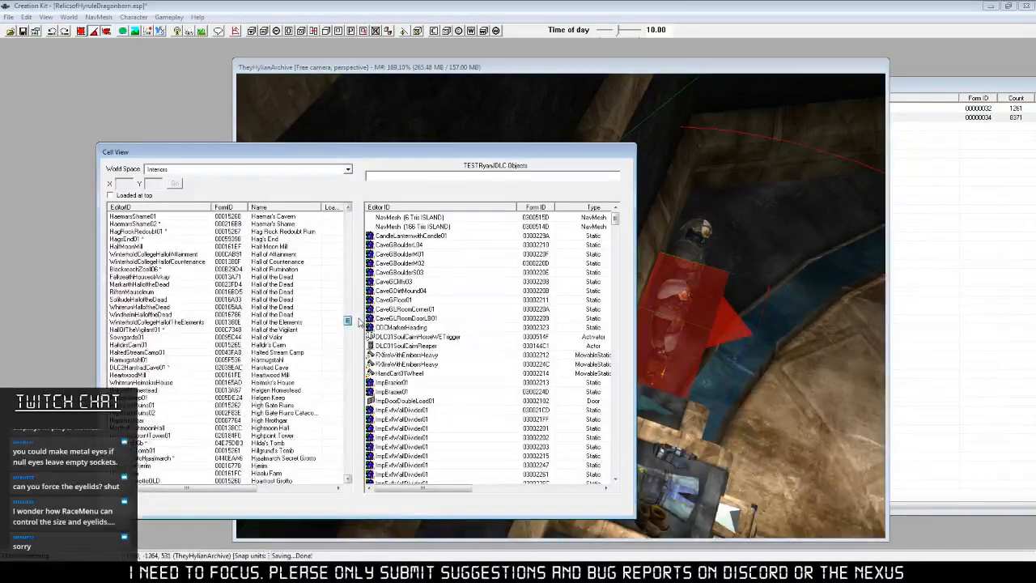
scroll(278, 414, "down", 4)
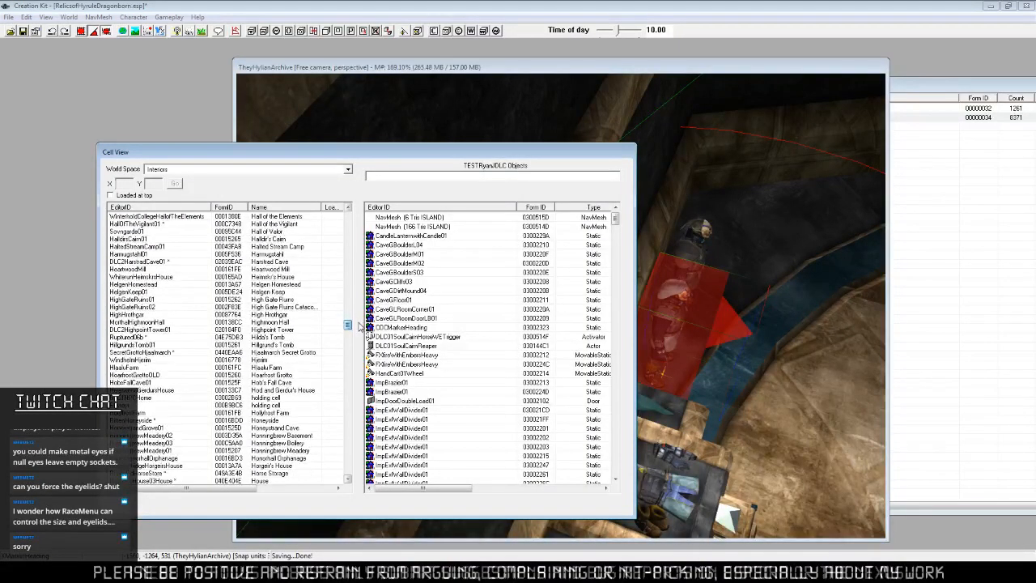
left_click(278, 417)
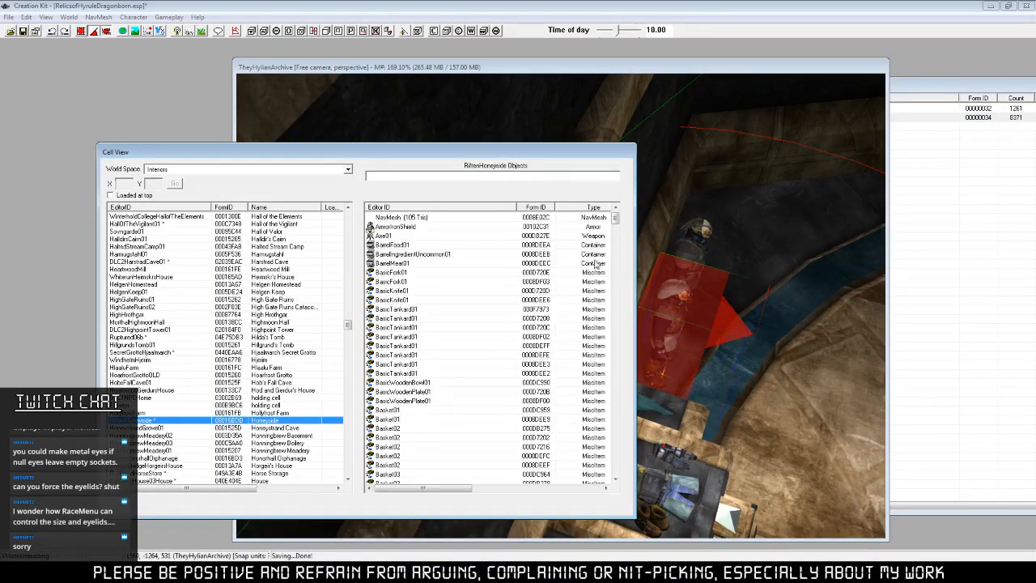
Load the RiftenHoneyside cell at its PlayerHouseMannequin reference.
left_click_drag(615, 219, 615, 374)
double_click(420, 458)
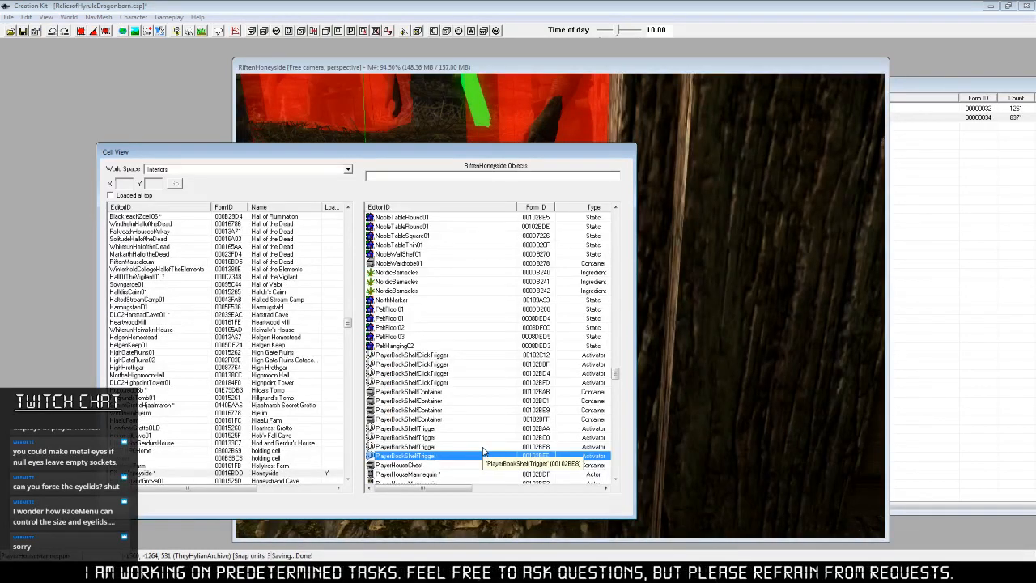
double_click(483, 448)
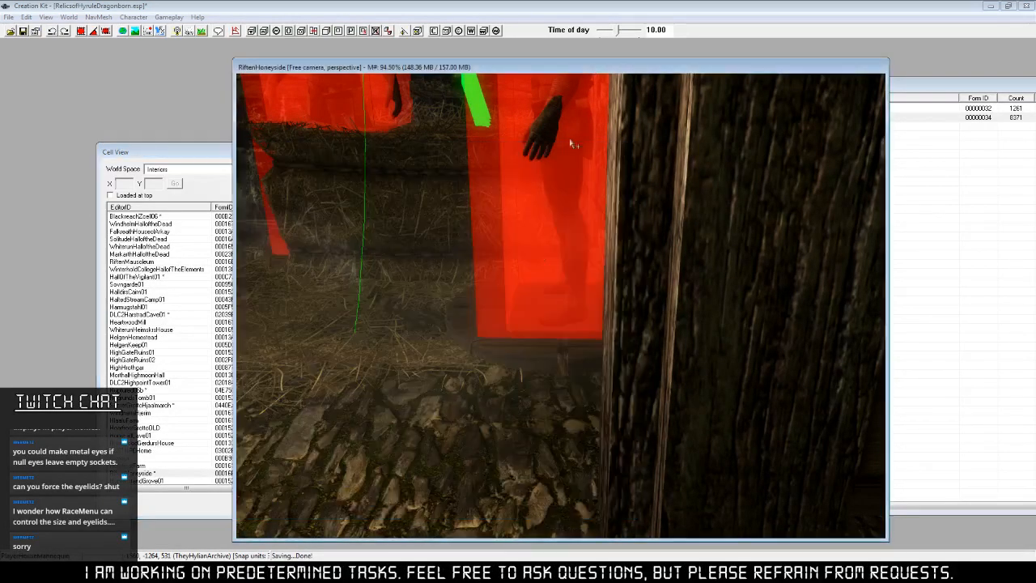
Examine how the heading marker sits around the PlayerHouseMannequin in Honeyside.
scroll(545, 349, "up", 6)
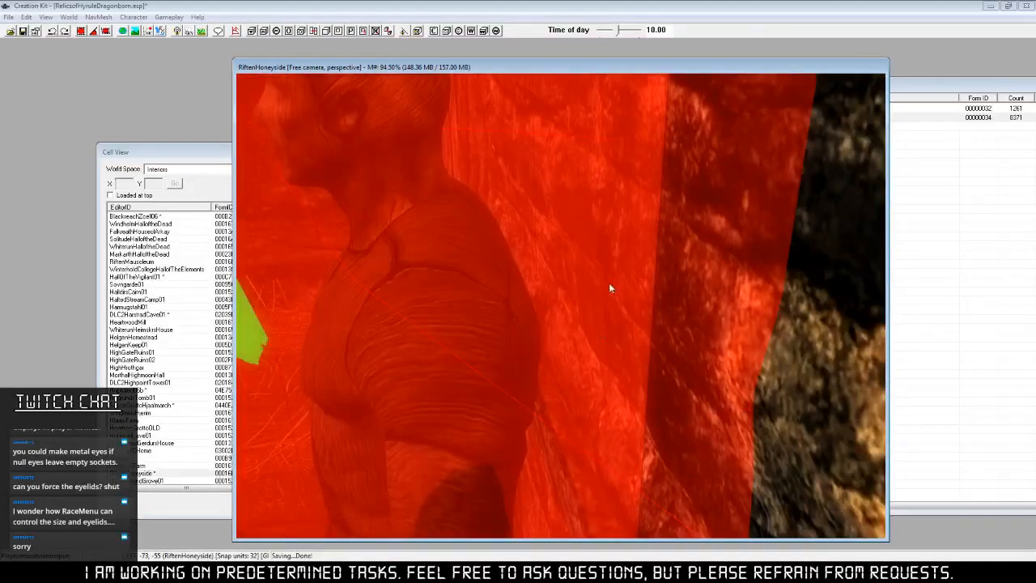
middle_click_drag(610, 287, 574, 321)
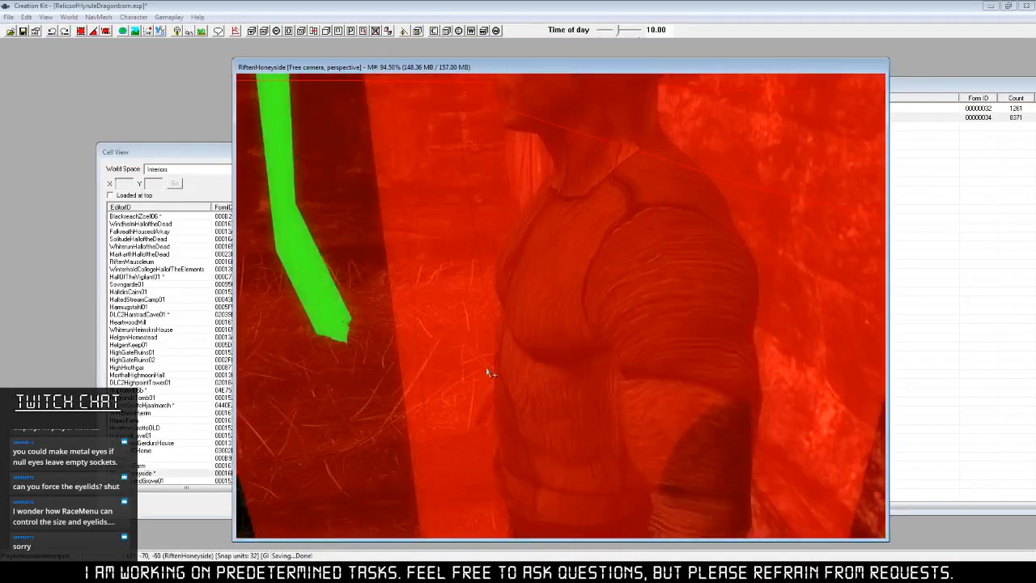
scroll(489, 373, "down", 3)
scroll(460, 365, "down", 6)
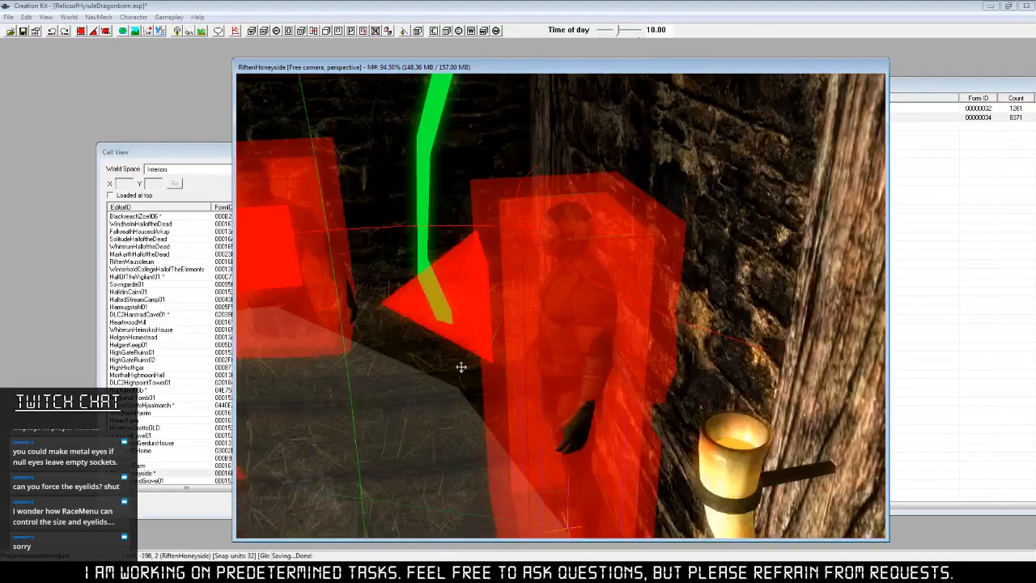
left_click(451, 334)
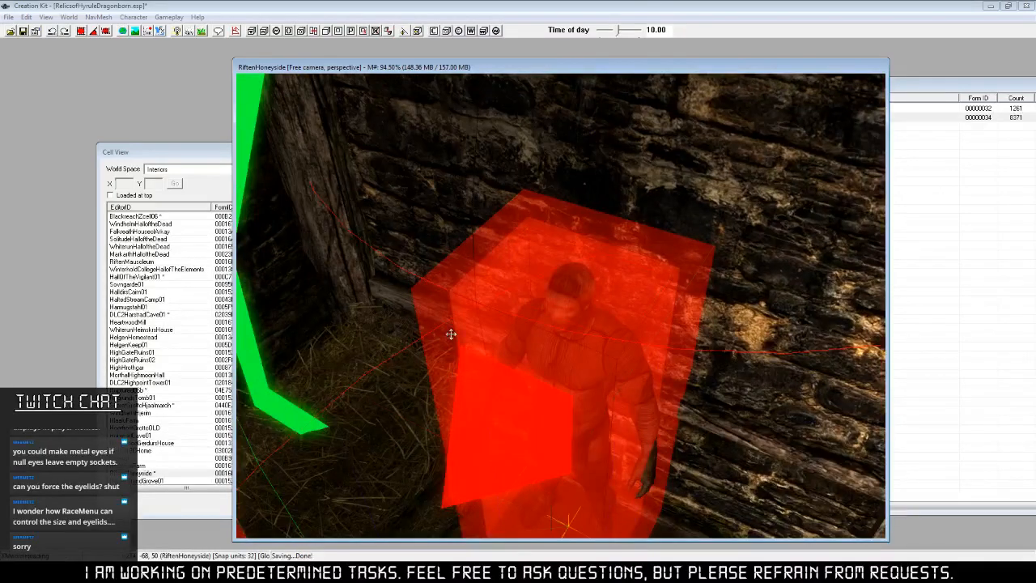
middle_click_drag(456, 325, 603, 384, "shift")
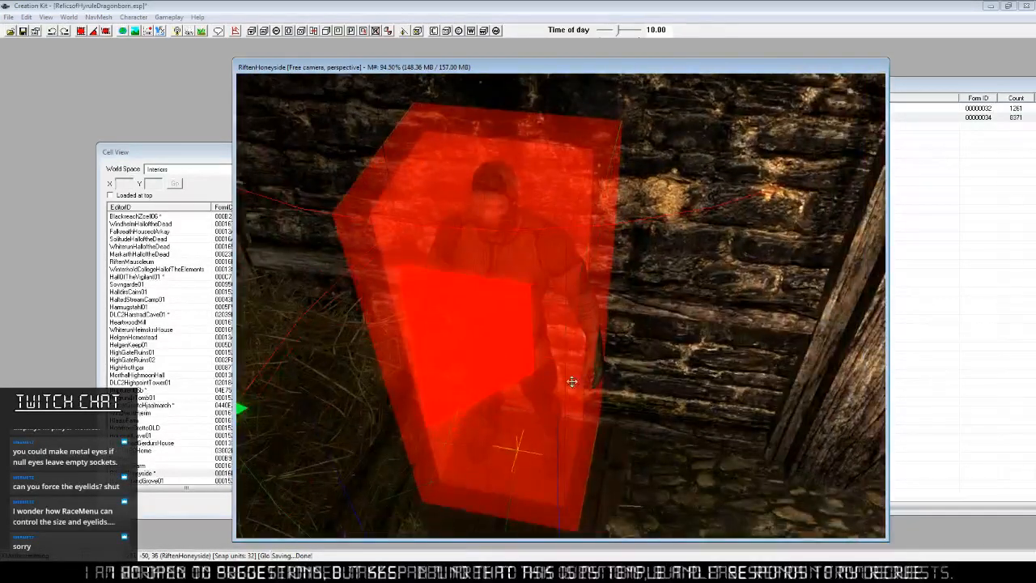
Move the heading marker off the Honeyside mannequin, check the mannequin reference's script and link settings without changes, and undo the marker move.
left_click_drag(490, 318, 688, 353)
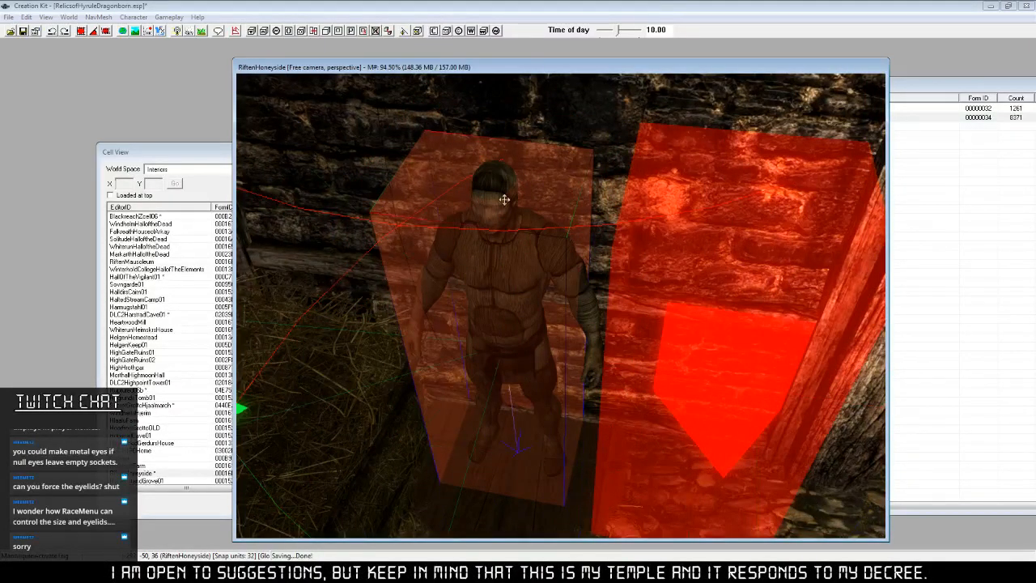
left_click(602, 354)
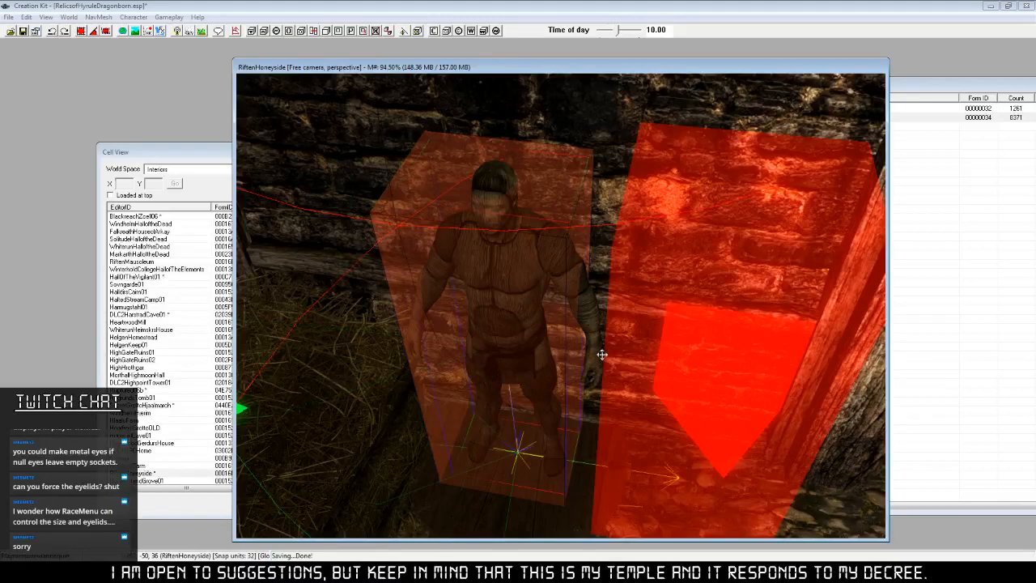
right_click(587, 304)
left_click(621, 385)
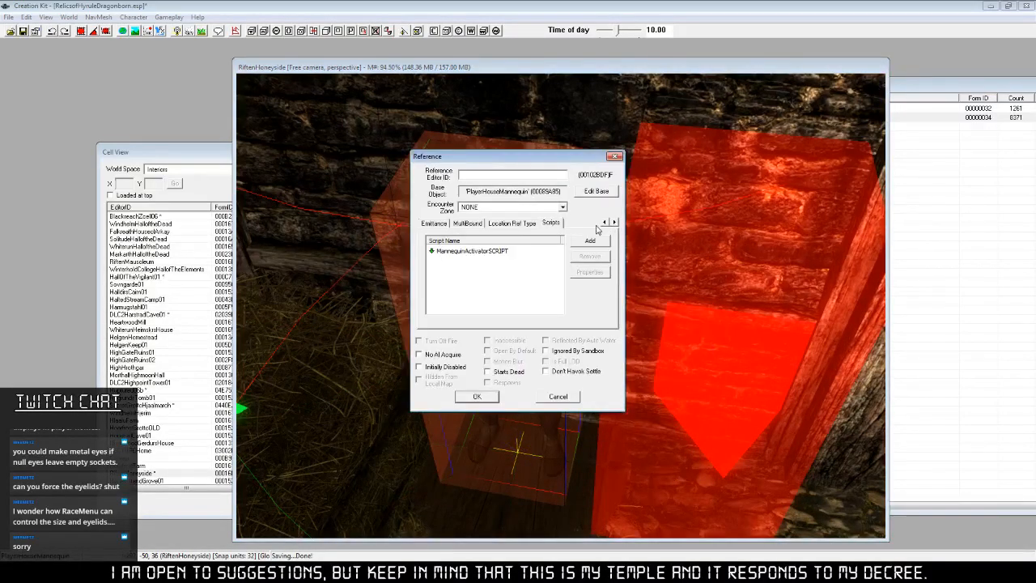
left_click(604, 222)
left_click(603, 223)
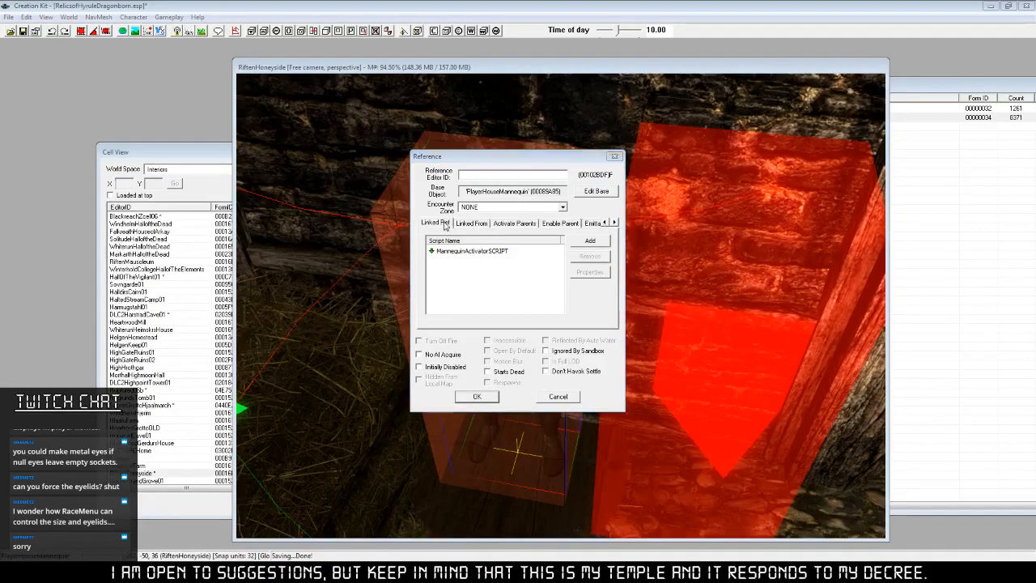
left_click(561, 224)
left_click(571, 397)
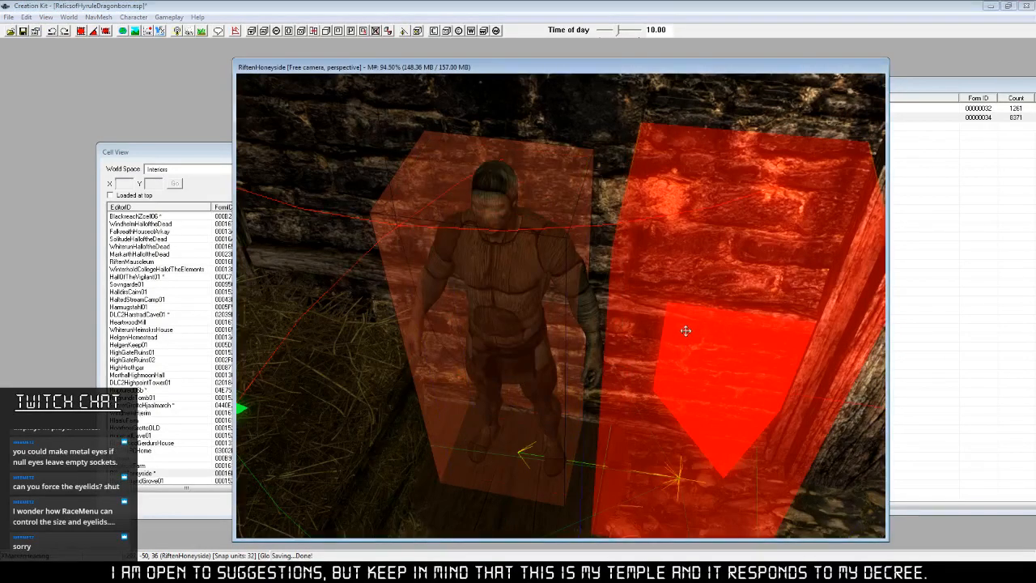
left_click(520, 266)
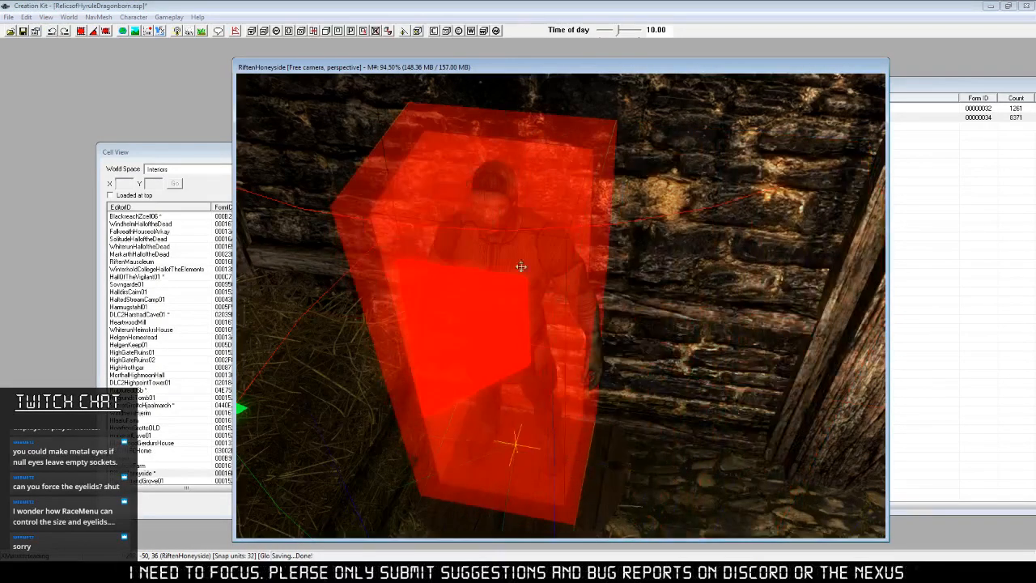
scroll(637, 378, "down", 5)
middle_click_drag(603, 370, 427, 338)
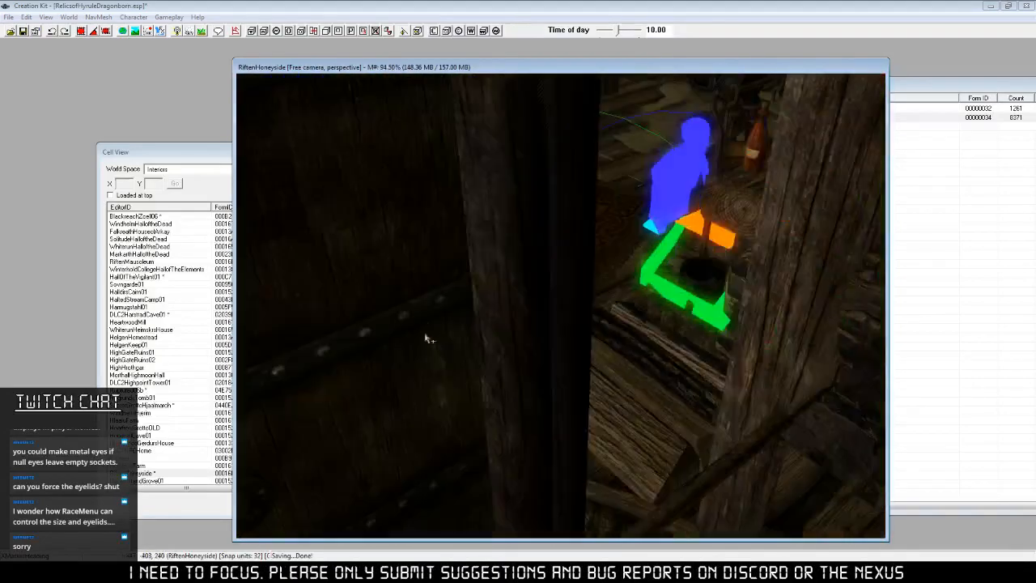
Sort the interior cells by editor ID and load the TheyHylianArchive cell again.
left_click(201, 158)
left_click(150, 421)
left_click(148, 208)
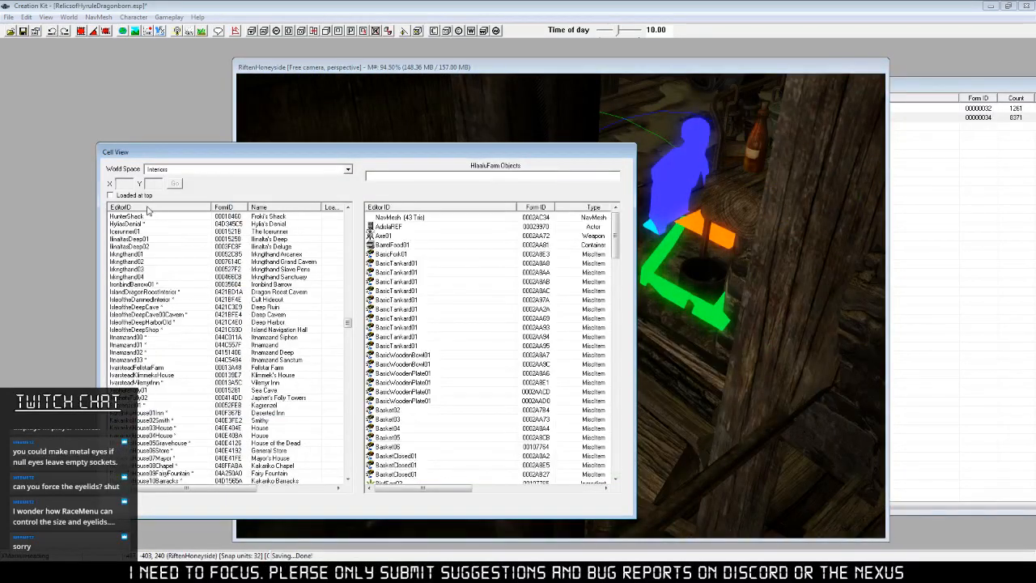
left_click(162, 420)
key("t")
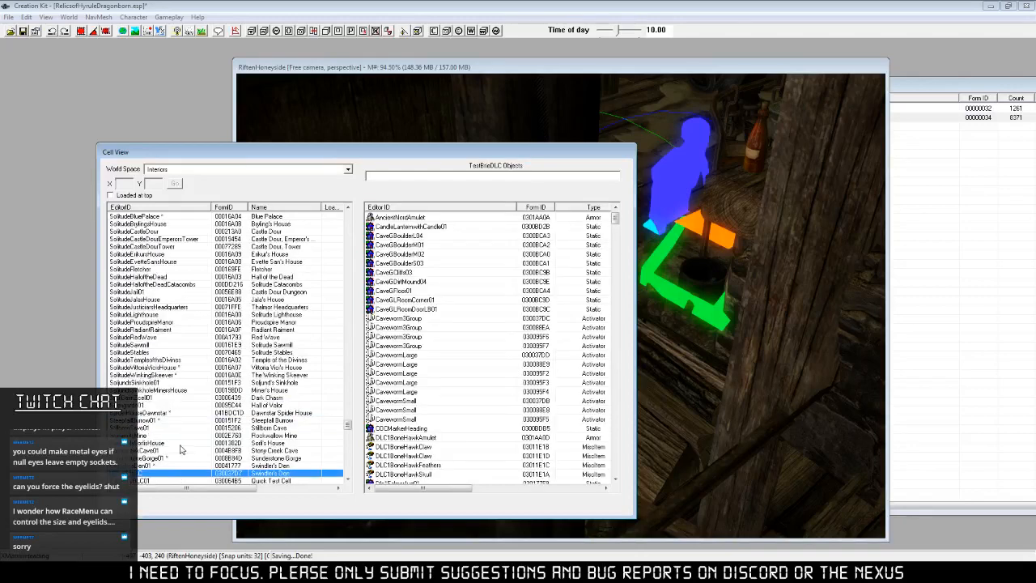
scroll(178, 439, "down", 7)
double_click(144, 445)
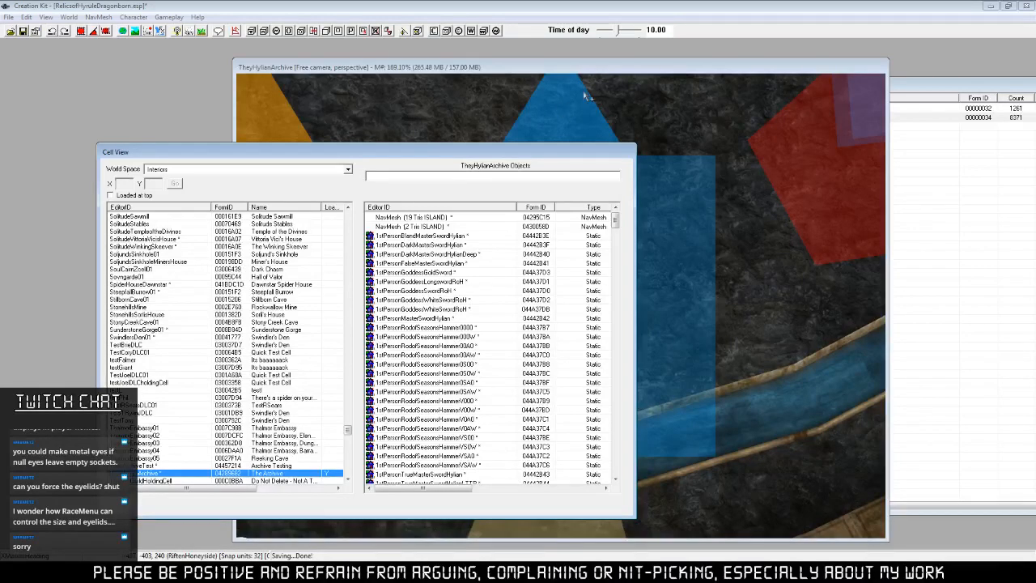
Examine the mannequin wall from the front, focusing on the heading marker over the turquoise-capped mannequin and its neighbour.
left_click(633, 97)
scroll(670, 396, "down", 5)
middle_click_drag(643, 288, 663, 450)
scroll(612, 296, "down", 4)
middle_click_drag(610, 292, 688, 106, "shift")
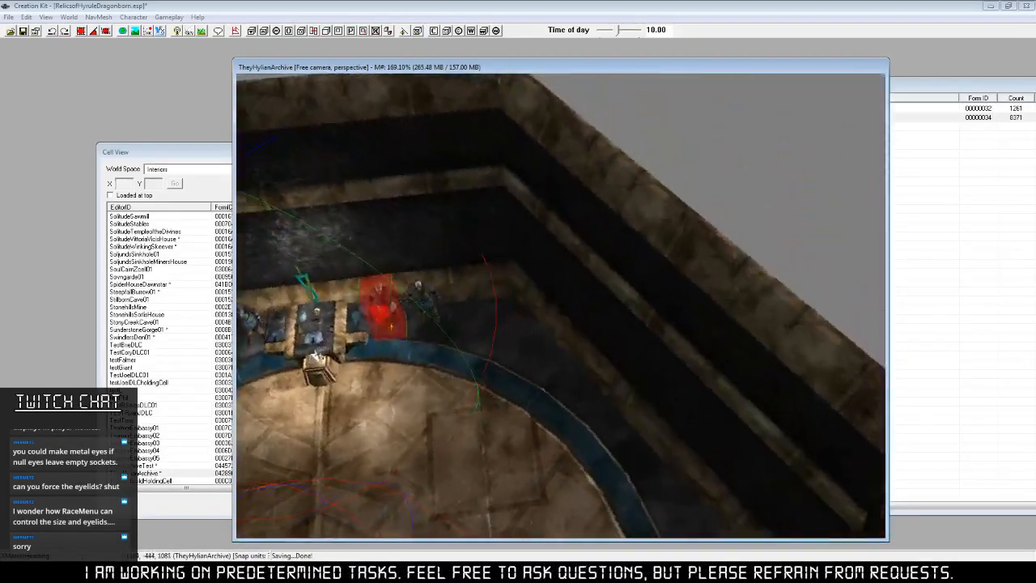
middle_click_drag(385, 380, 432, 366)
scroll(432, 366, "up", 4)
middle_click_drag(324, 360, 439, 406)
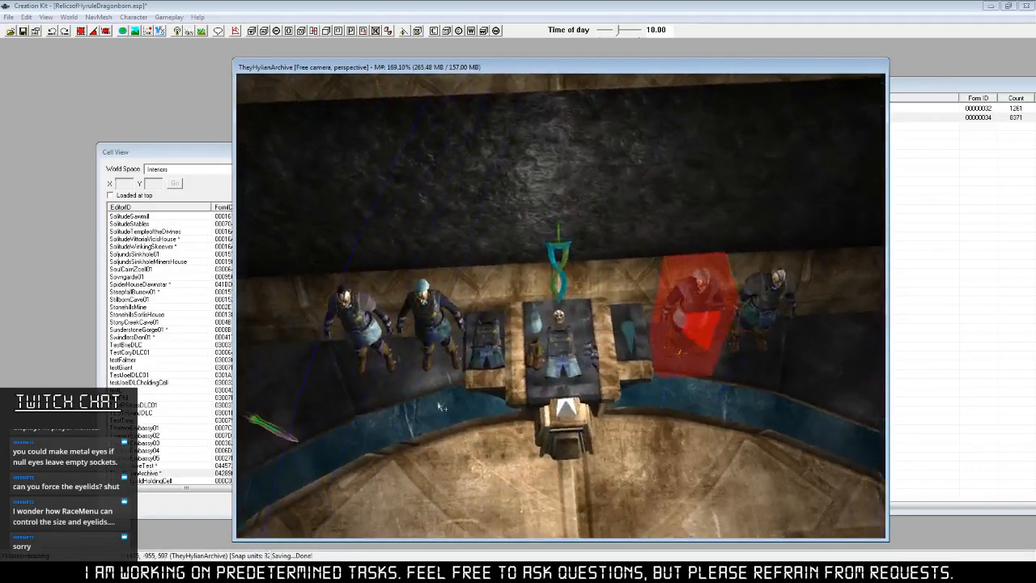
scroll(439, 406, "up", 3)
middle_click_drag(777, 384, 518, 420)
scroll(518, 421, "up", 4)
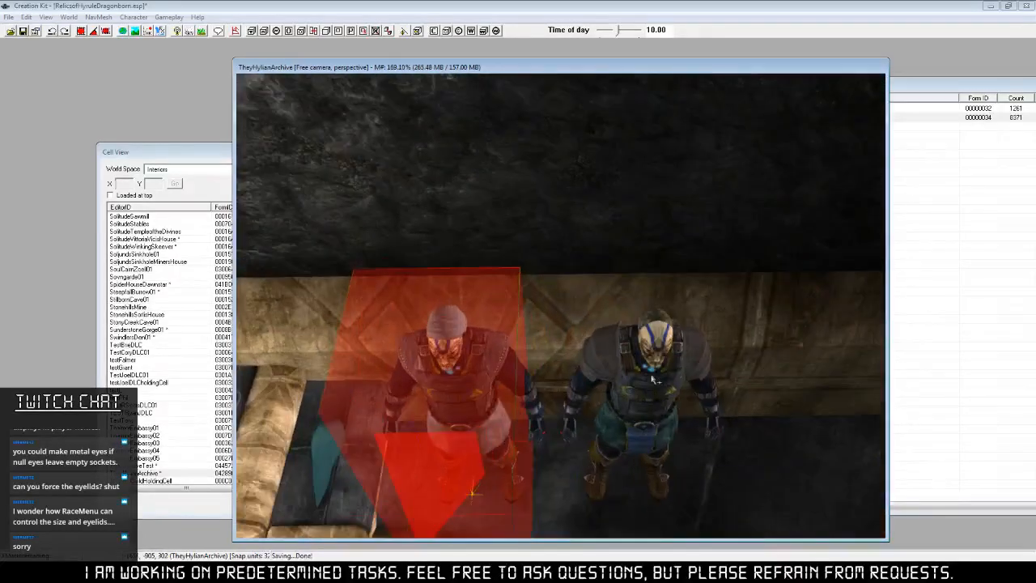
Inspect the mannequins on both sides of the display table from the side, comparing their placement with the heading marker.
middle_click_drag(652, 379, 571, 384, "shift")
scroll(594, 370, "up", 3)
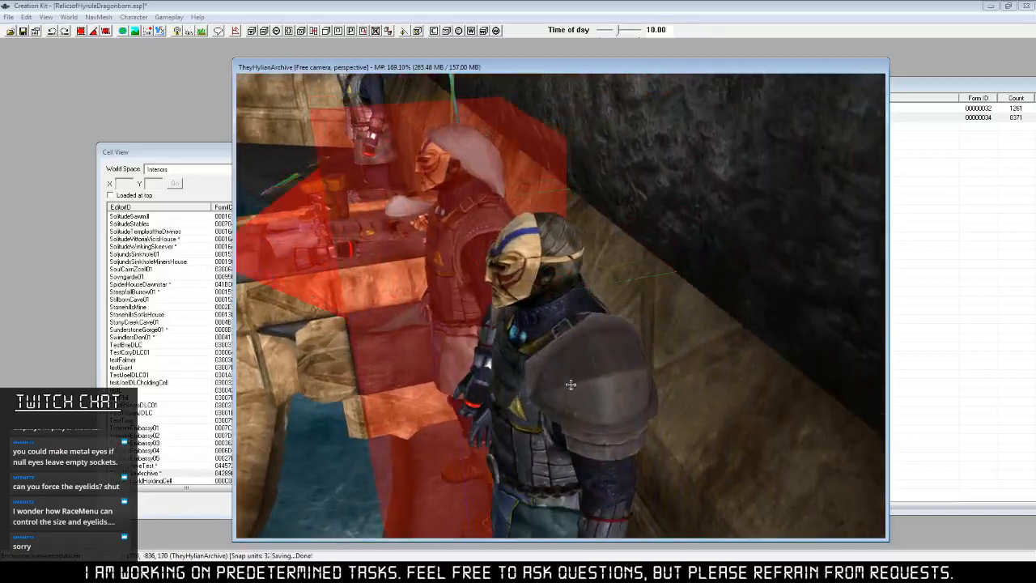
scroll(570, 384, "down", 5)
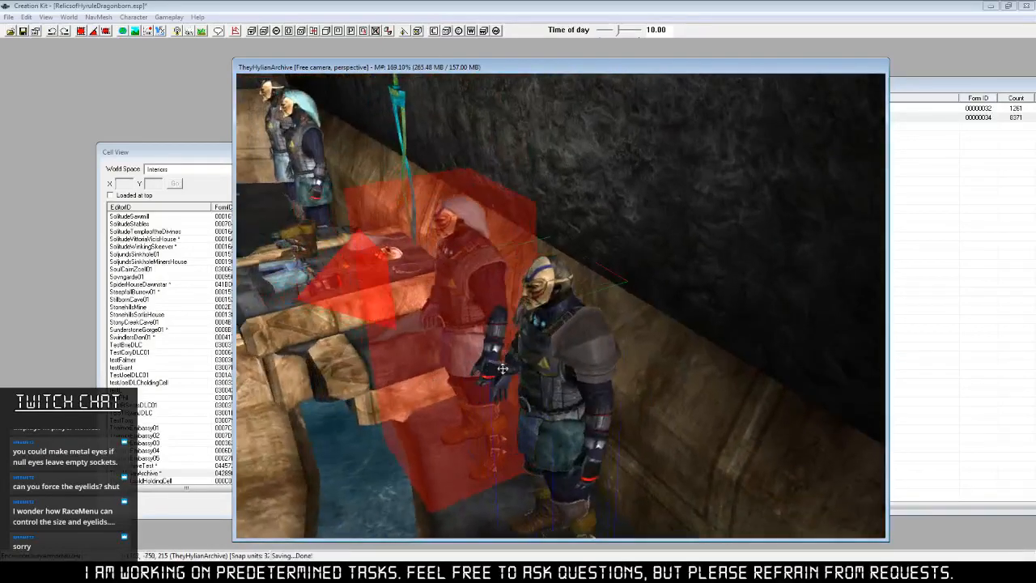
middle_click_drag(502, 368, 520, 383)
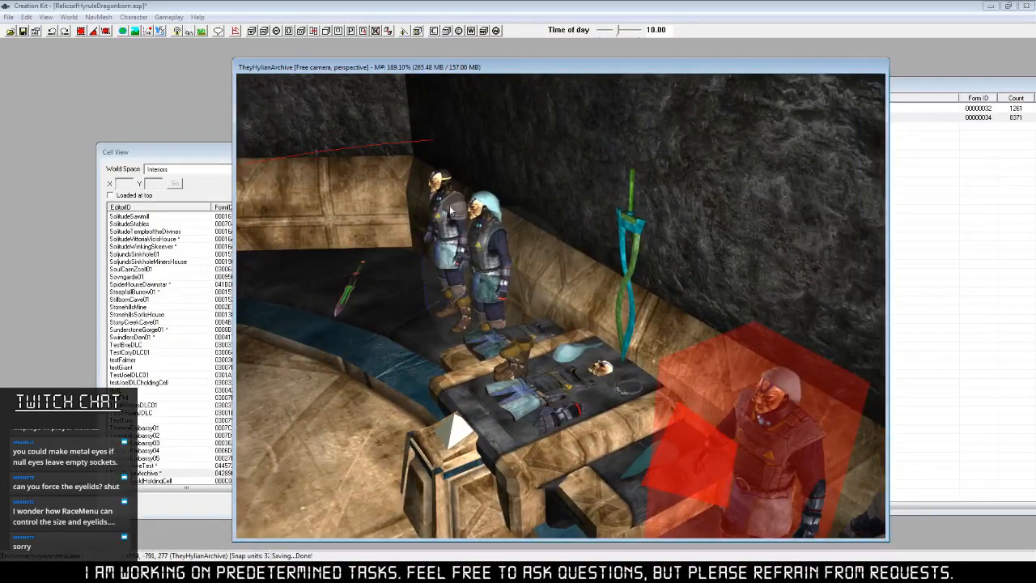
middle_click_drag(474, 311, 515, 393)
scroll(515, 393, "up", 3)
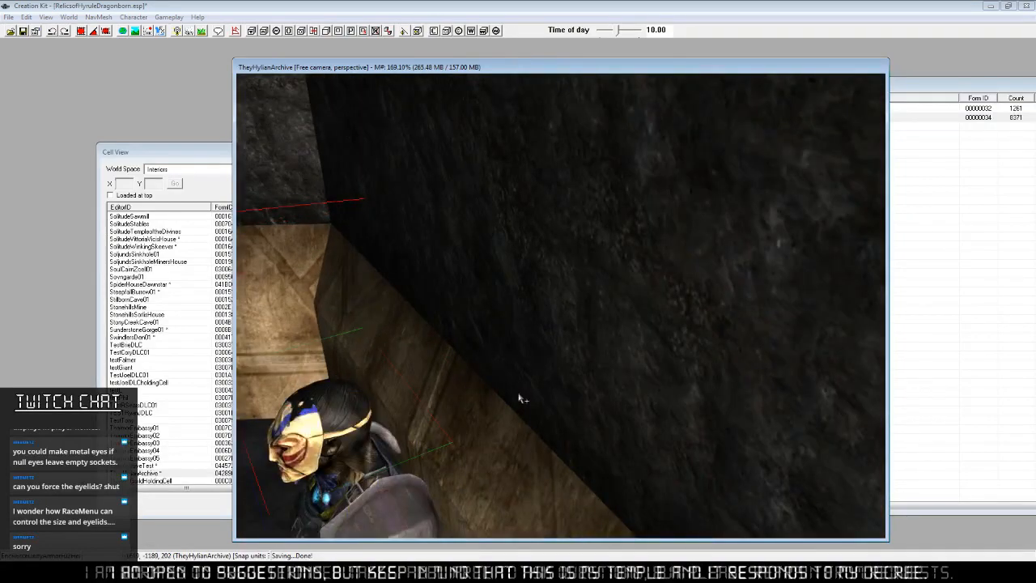
scroll(516, 393, "down", 3)
middle_click_drag(792, 534, 614, 428)
middle_click_drag(635, 336, 628, 350, "shift")
Move the heading marker off the turquoise-capped mannequin toward the blue floor ring, and undo the move.
left_click_drag(628, 350, 636, 351)
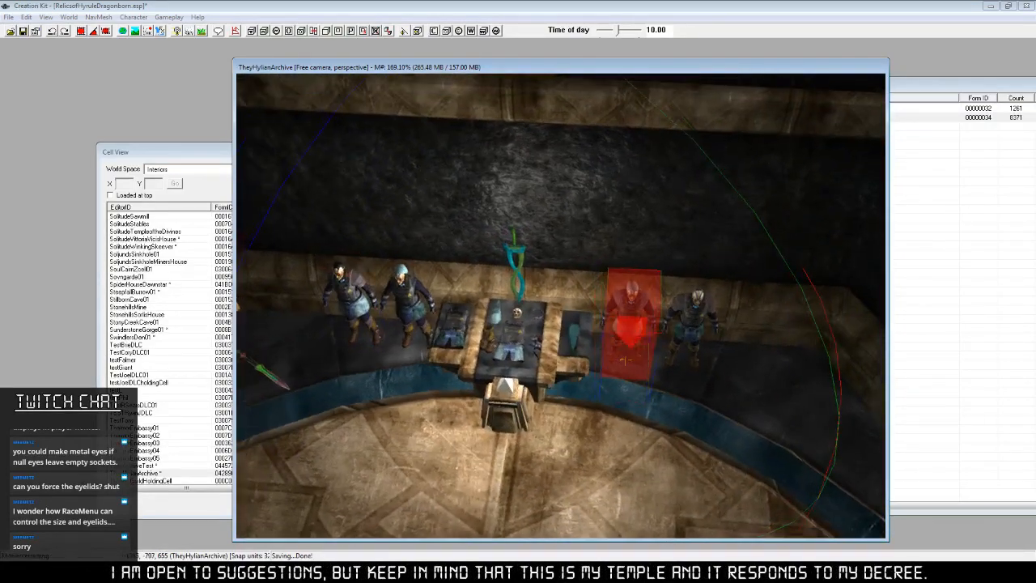
middle_click_drag(645, 357, 661, 363, "shift")
left_click_drag(651, 351, 734, 381)
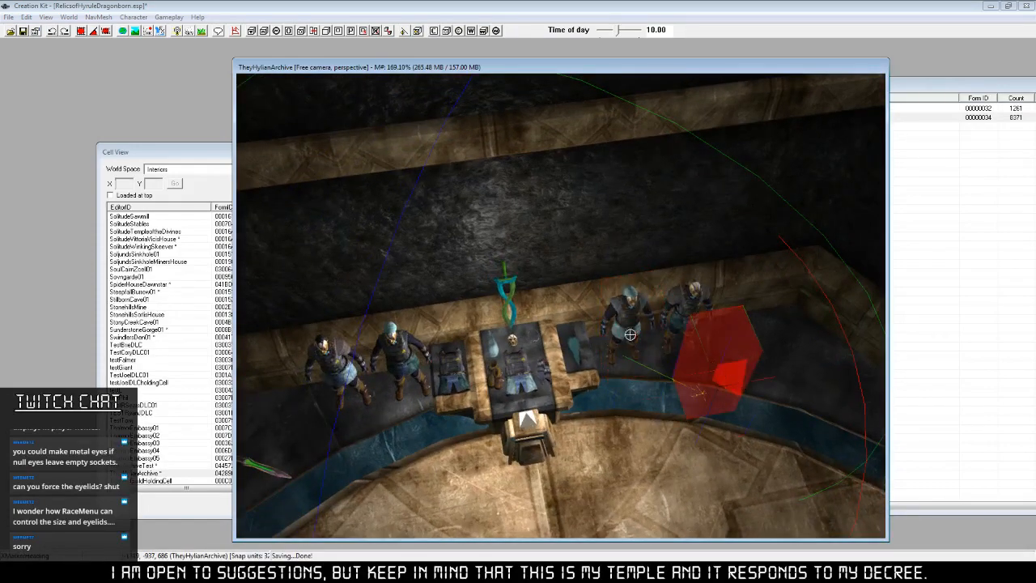
left_click(627, 318)
key("ctrl+d")
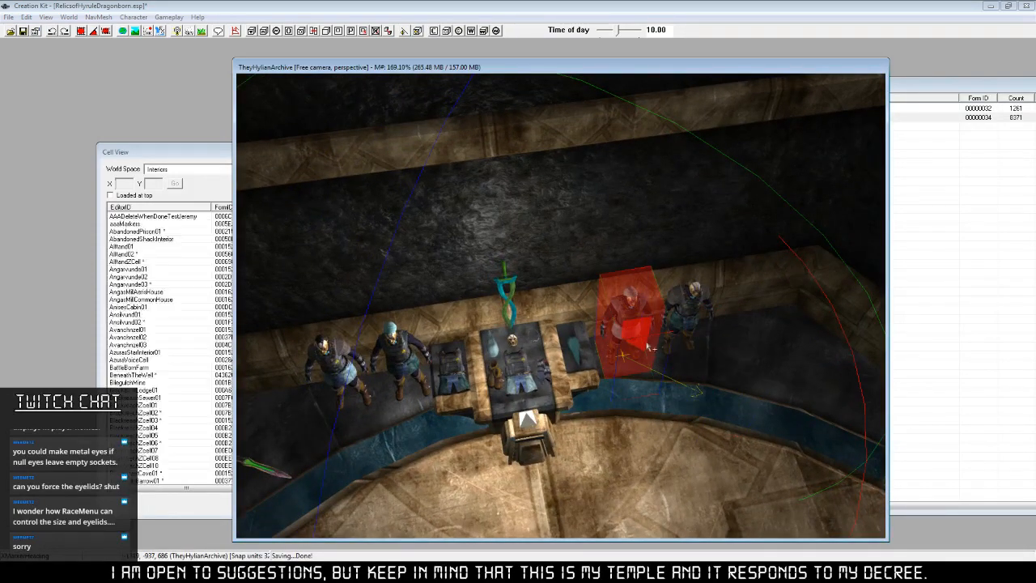
Duplicate the XMarkerHeading onto the outer mannequin right of the display table and onto both mannequins left of it.
left_click_drag(653, 363, 689, 339)
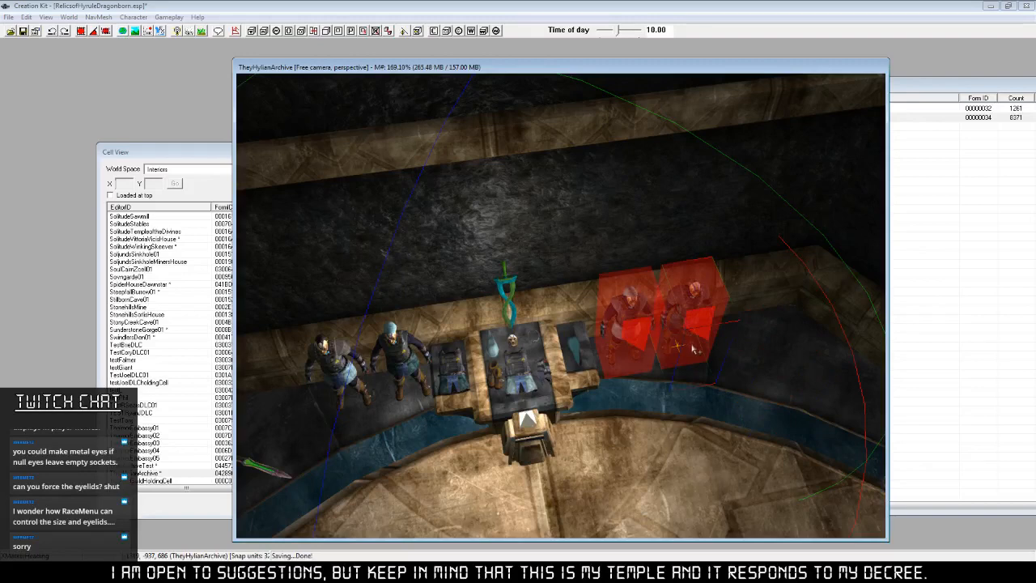
key("ctrl+d")
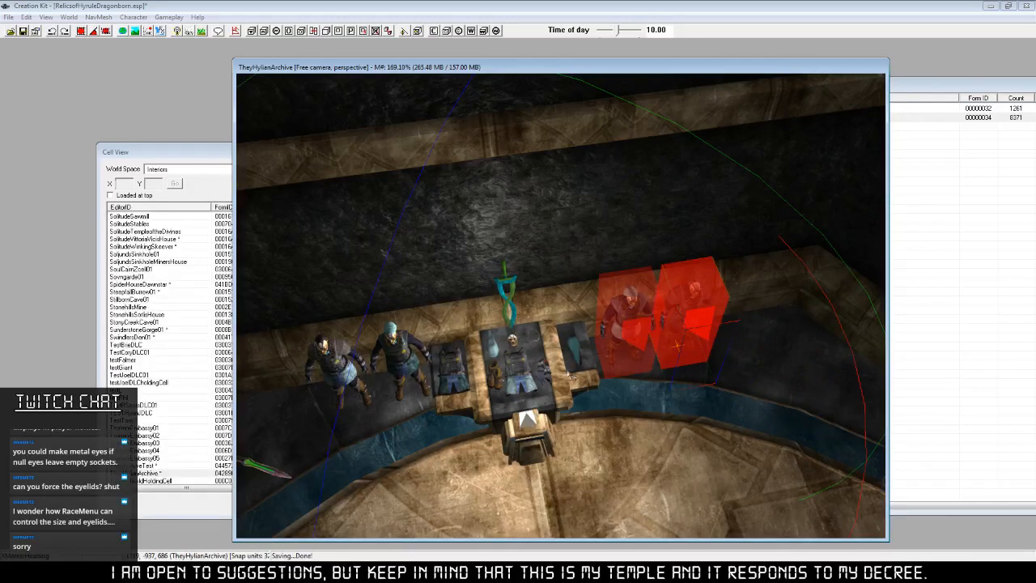
left_click_drag(448, 69, 437, 72)
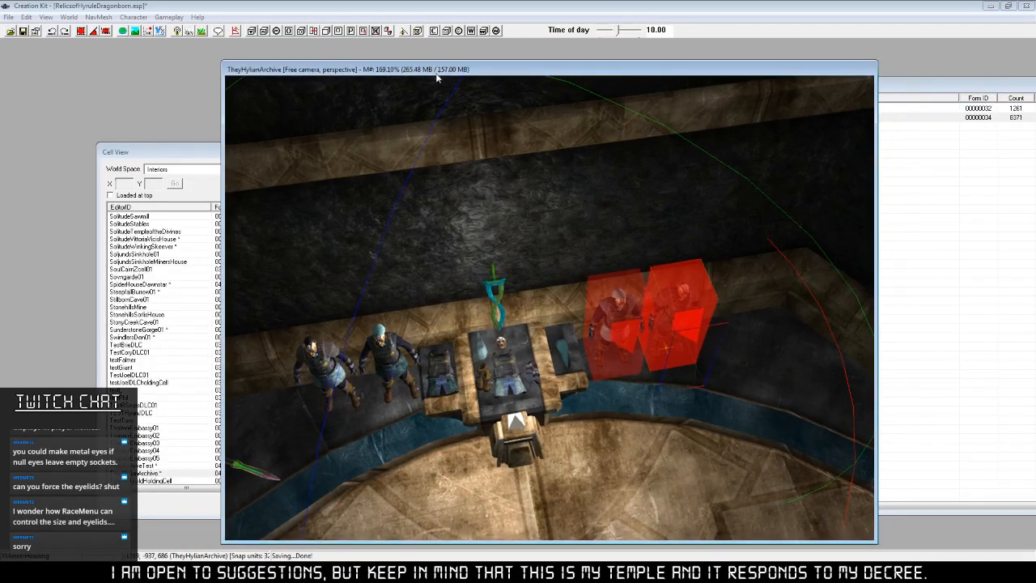
left_click(392, 358, "ctrl")
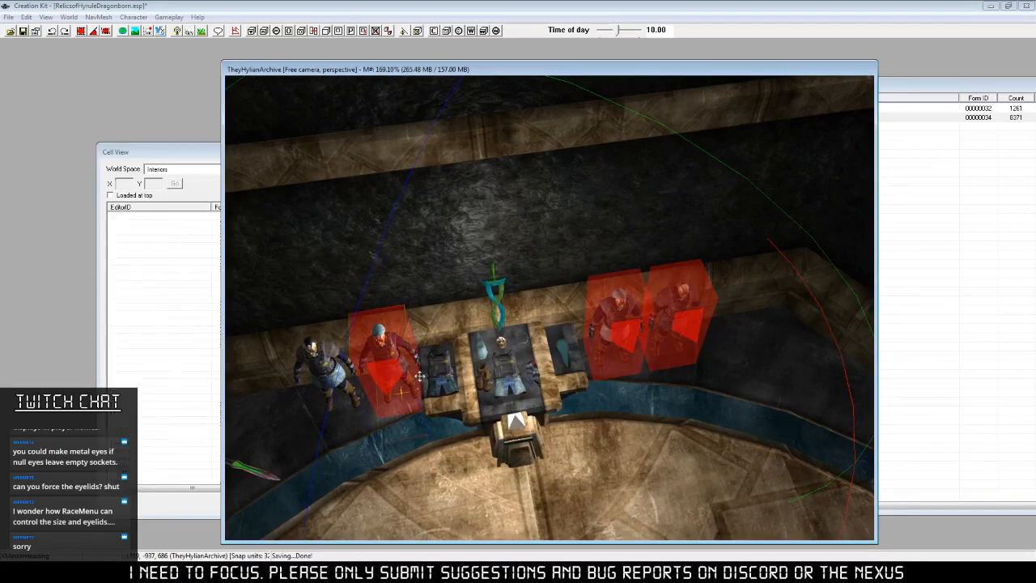
left_click_drag(332, 373, 324, 369)
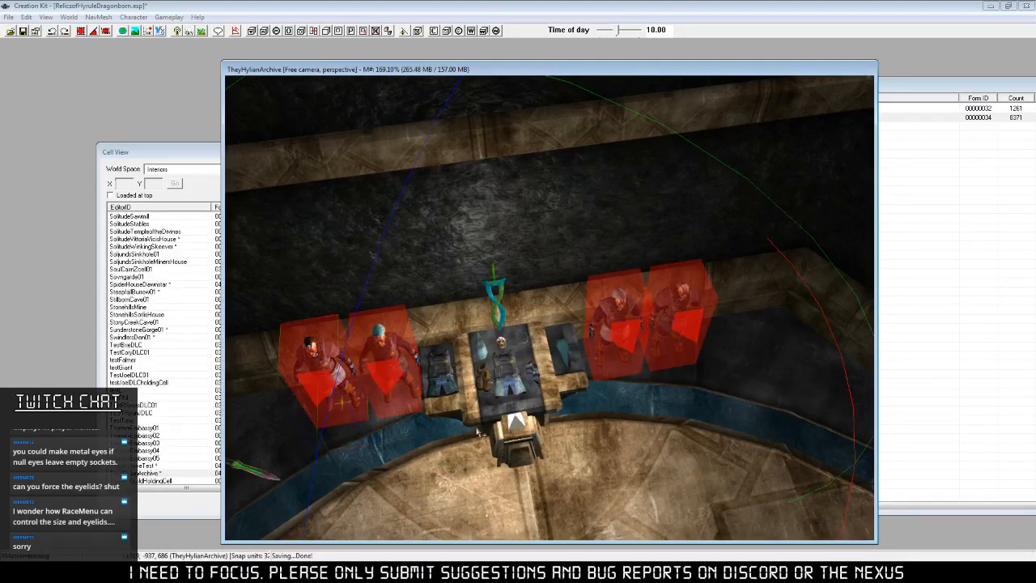
Lower the marker on the outer left mannequin to expose its head, and set that marker as the F02Heavy mannequin's linked ref.
middle_click_drag(480, 433, 451, 427)
scroll(451, 427, "up", 5)
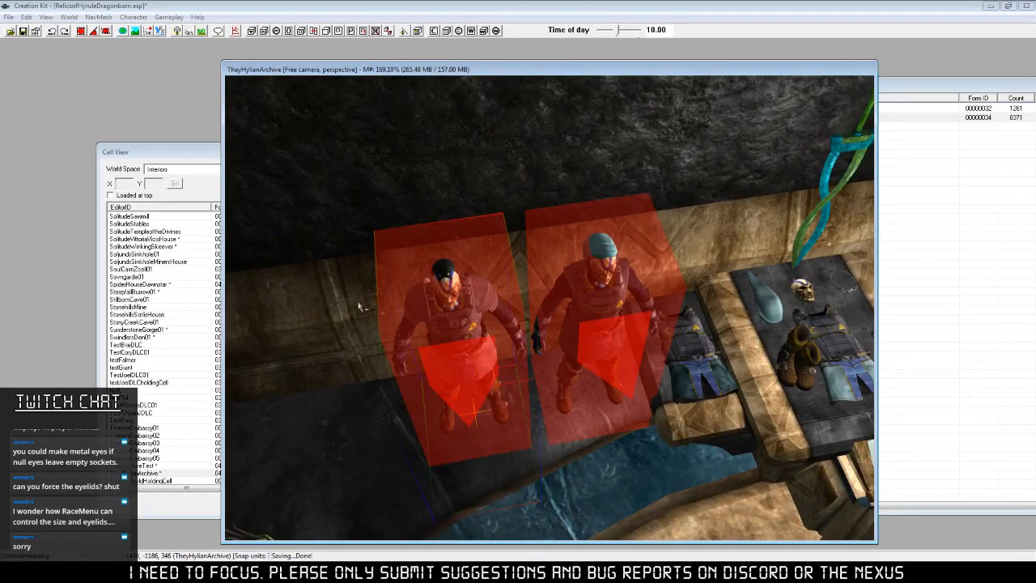
middle_click_drag(450, 312, 467, 244, "shift")
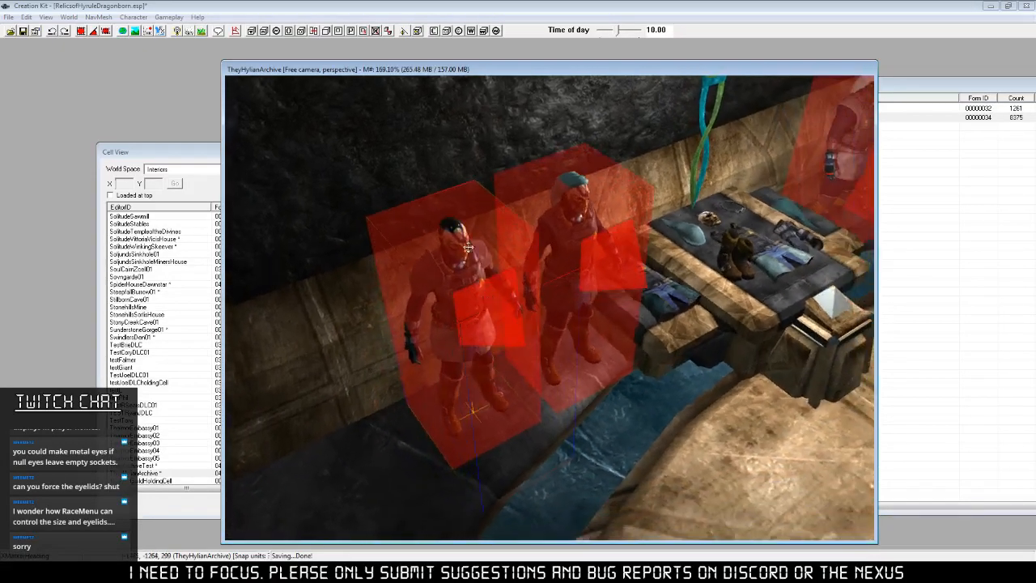
left_click_drag(480, 274, 461, 245)
left_click(458, 235)
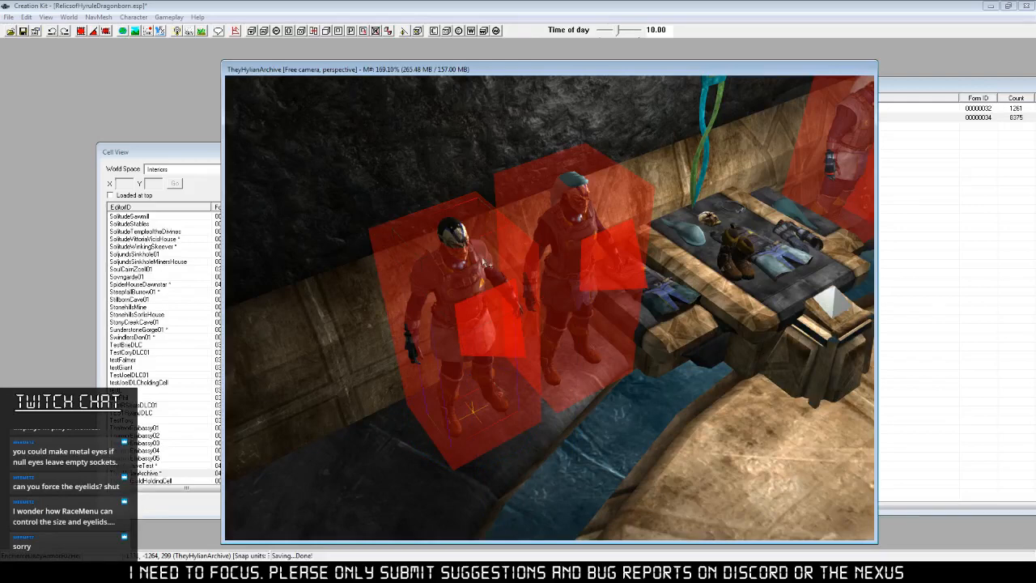
key("minus")
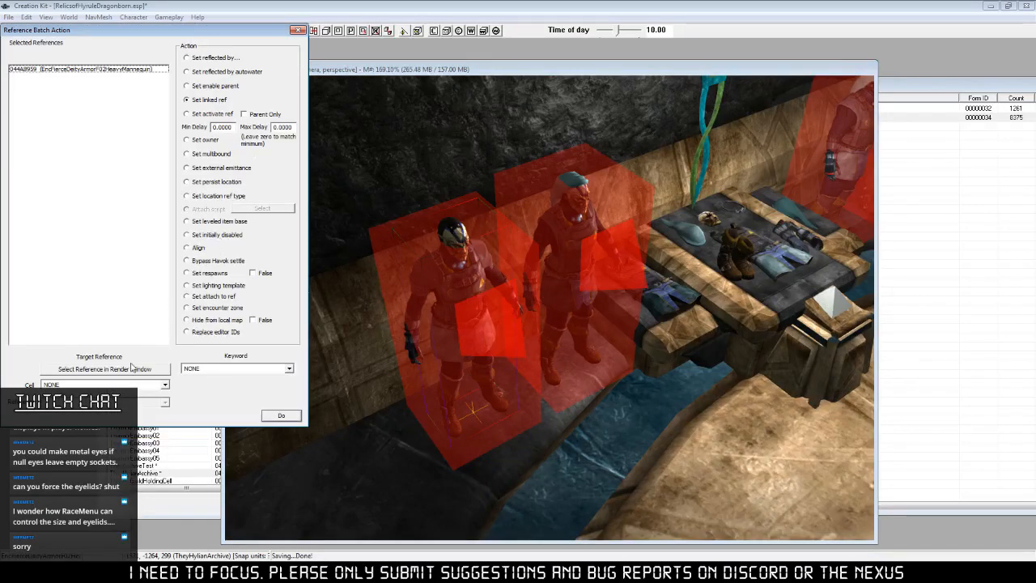
left_click(132, 369)
left_click(395, 257)
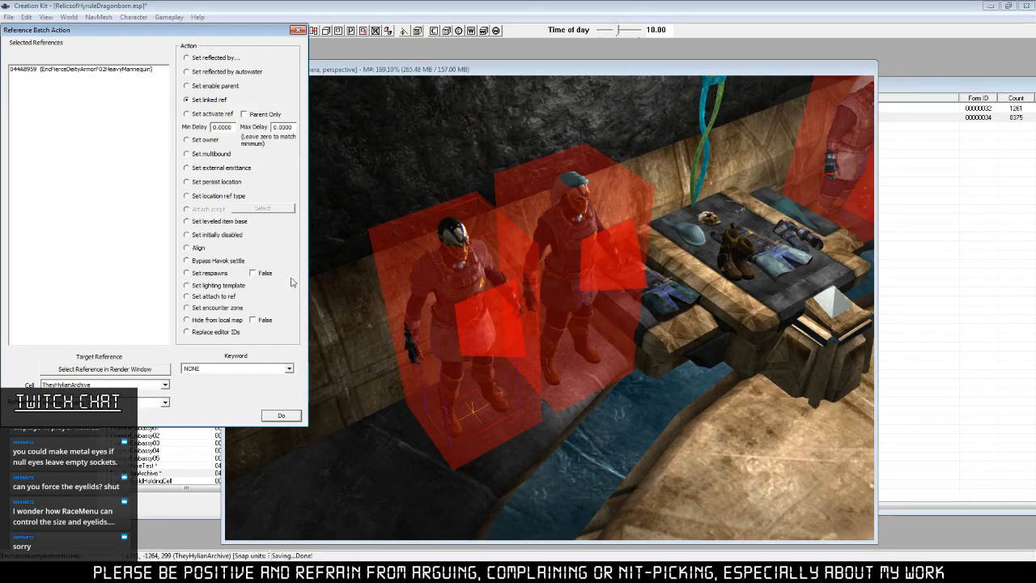
left_click(298, 30)
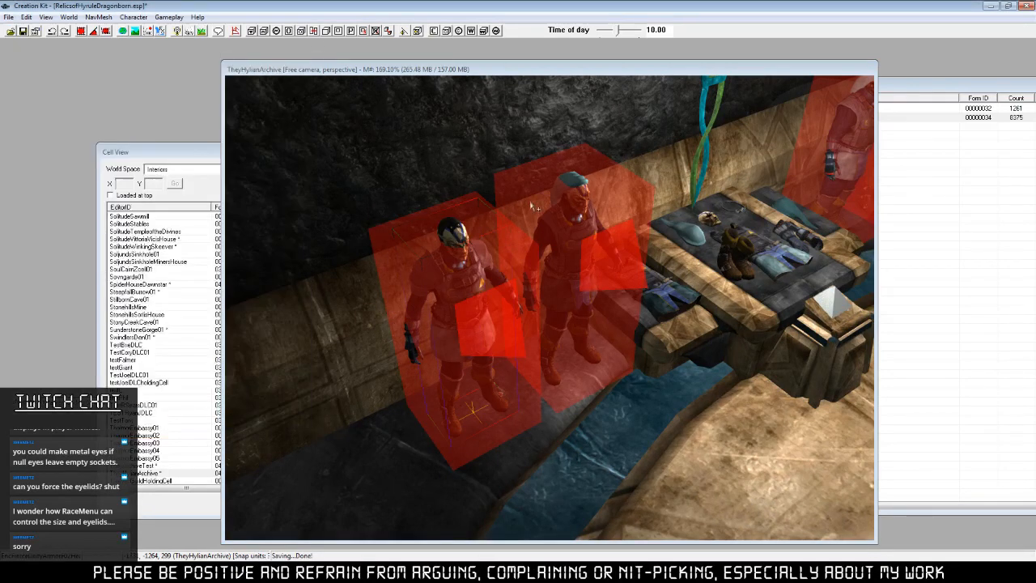
Lower the marker on the inner left turquoise-capped mannequin and set it as the F01 mannequin's linked ref.
left_click_drag(573, 180, 573, 187)
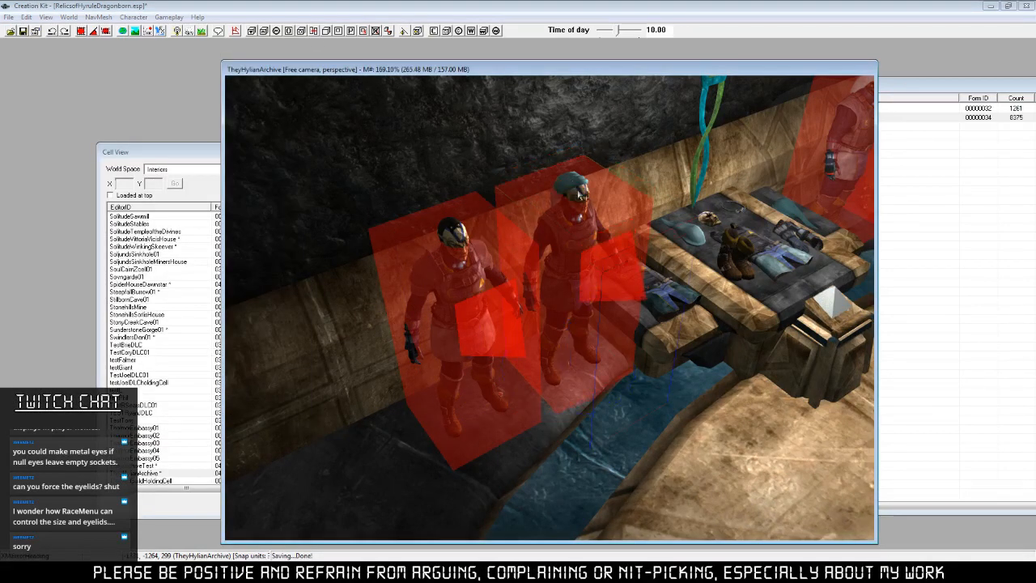
key("minus")
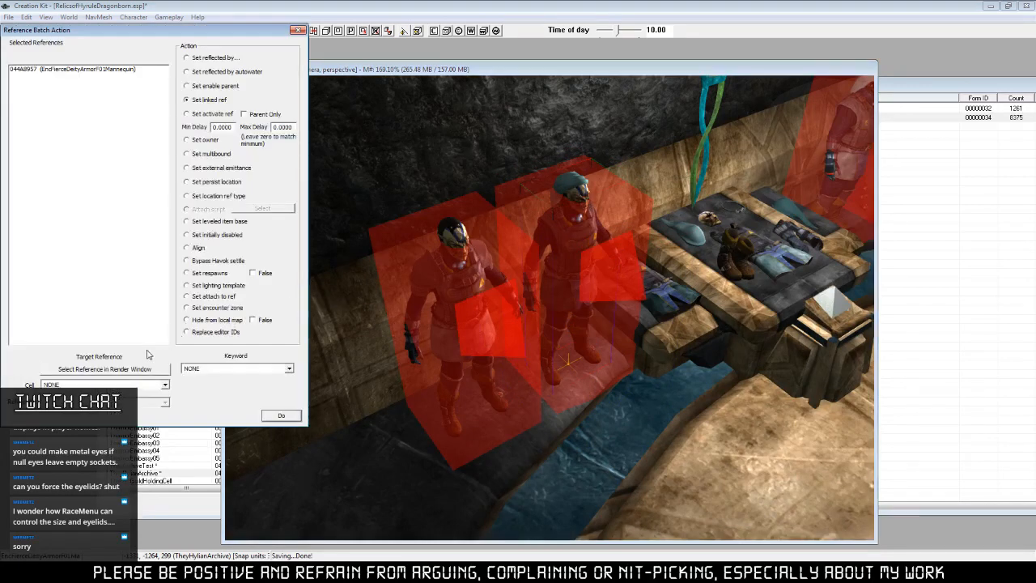
left_click(130, 368)
left_click(511, 195)
left_click(298, 30)
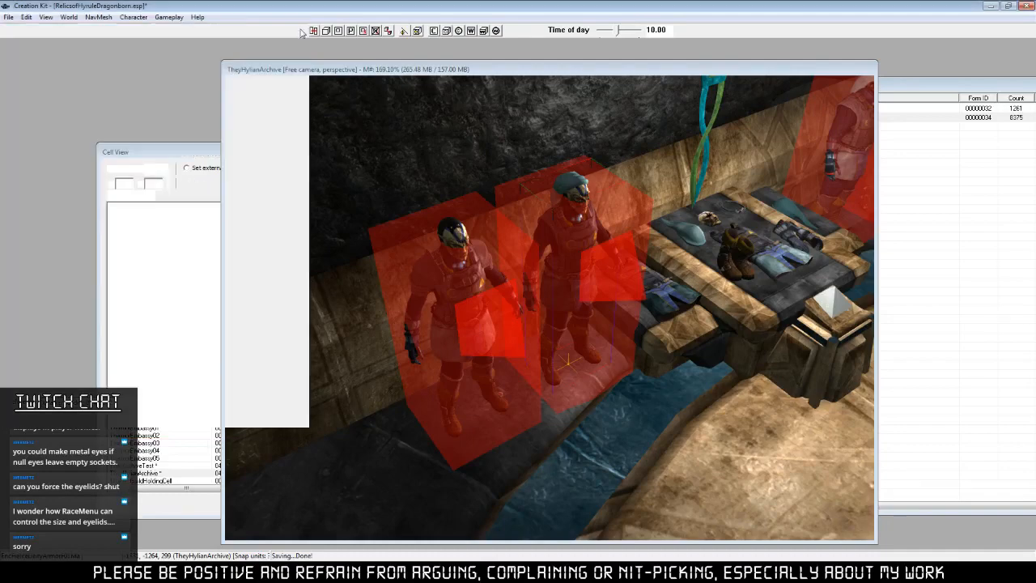
Lower the marker on the mannequin just right of the display table and set it as the M01 mannequin's linked ref.
middle_click_drag(517, 242, 583, 243, "shift")
middle_click_drag(728, 251, 554, 305)
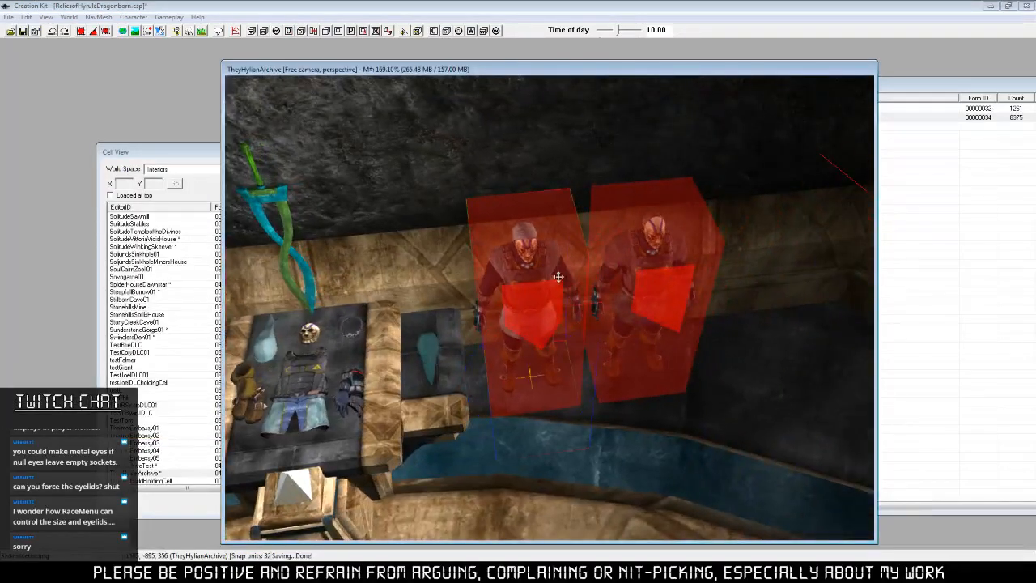
left_click(550, 279)
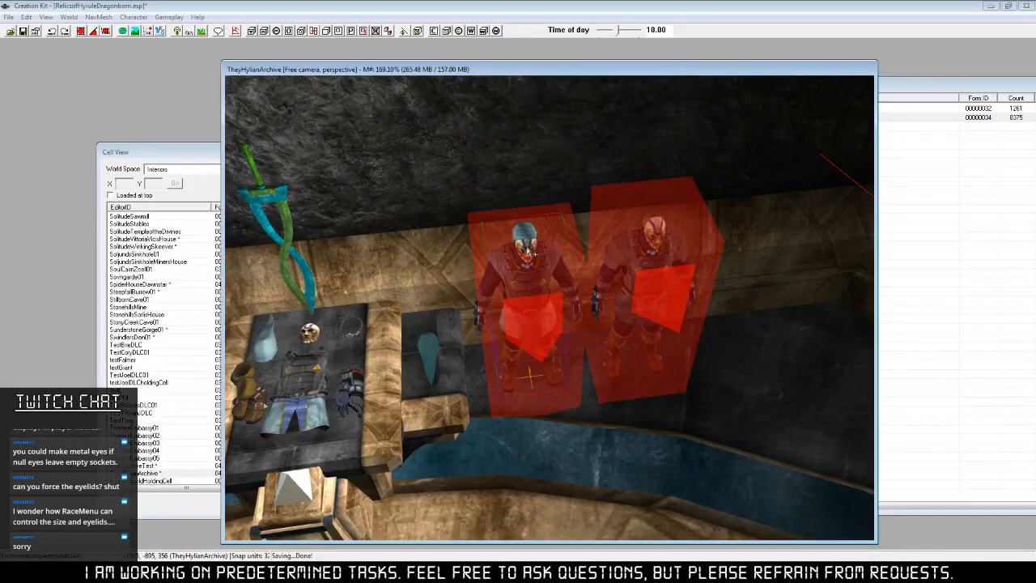
key("minus")
left_click(148, 370)
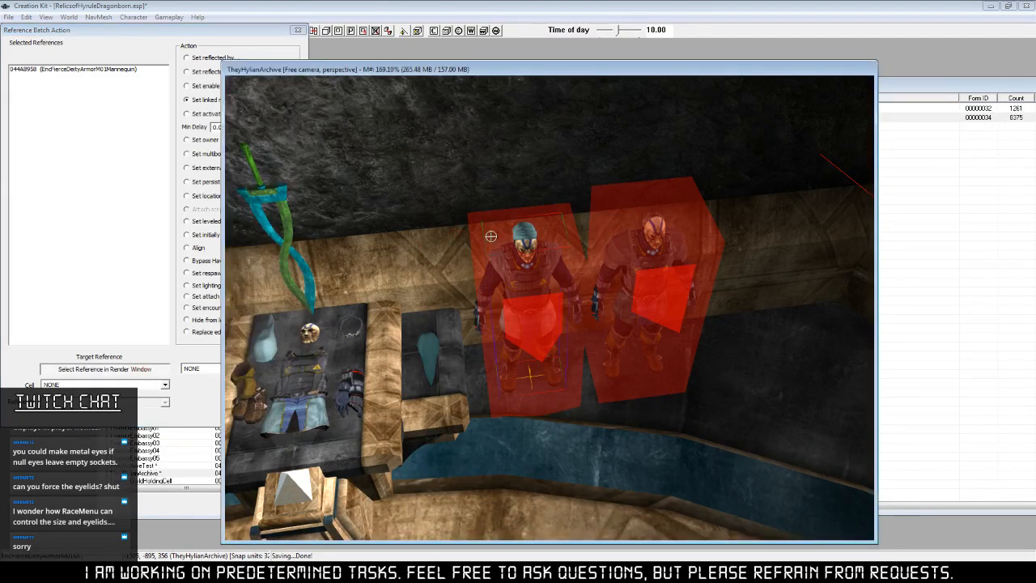
right_click(573, 293)
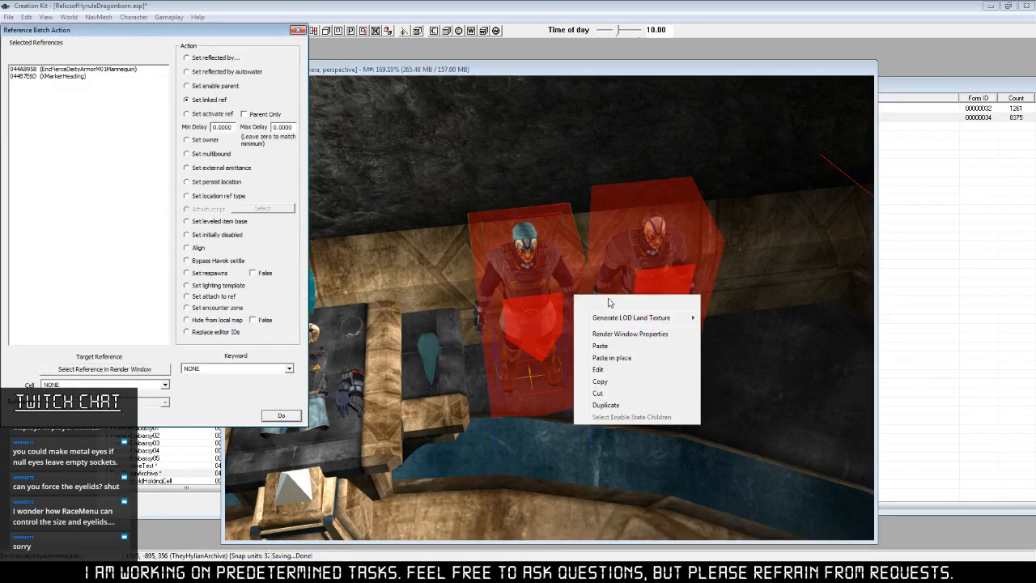
Lower the marker on the outer right mannequin and set it as the M02Heavy mannequin's linked ref.
left_click(653, 235)
key("d")
left_click(669, 234)
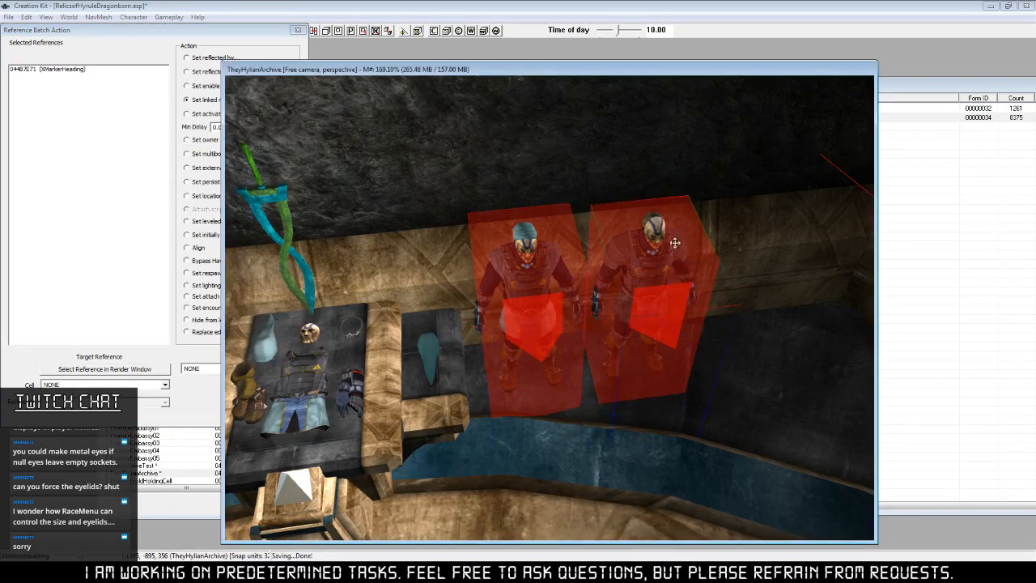
left_click(127, 369)
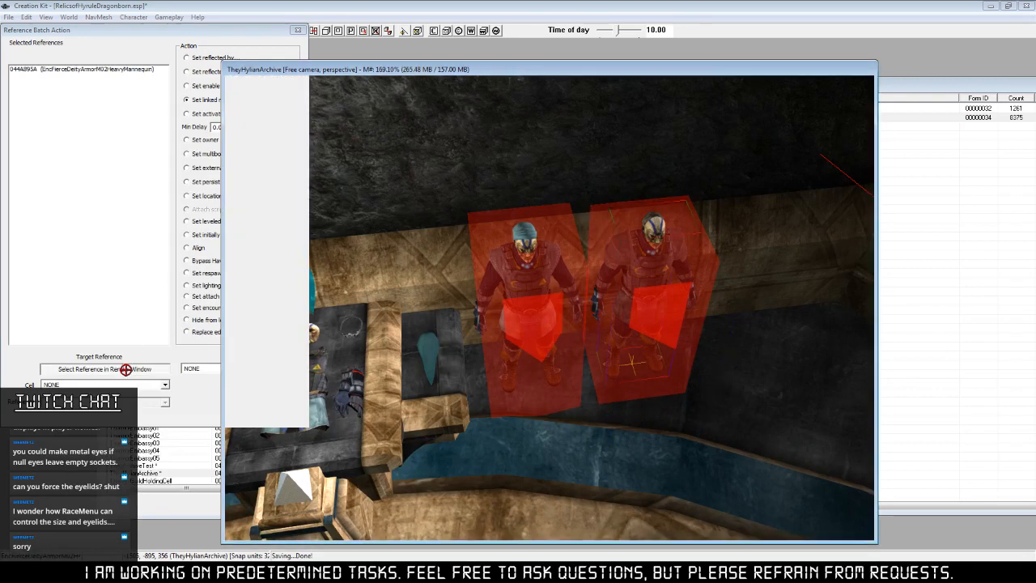
left_click(601, 224)
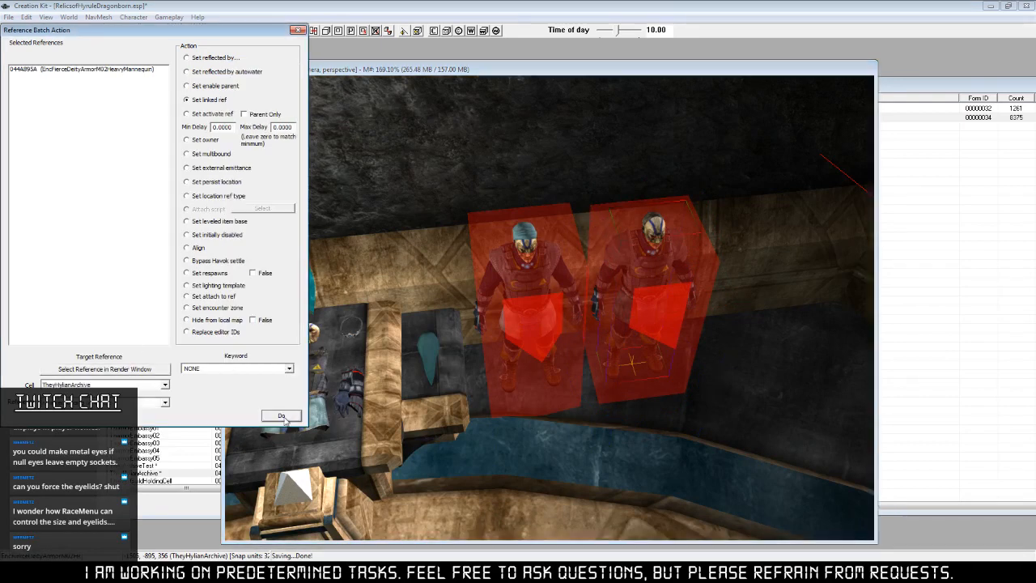
left_click(298, 30)
Raise the four lowered heading markers back up over their mannequins on both sides of the display table.
left_click(656, 333)
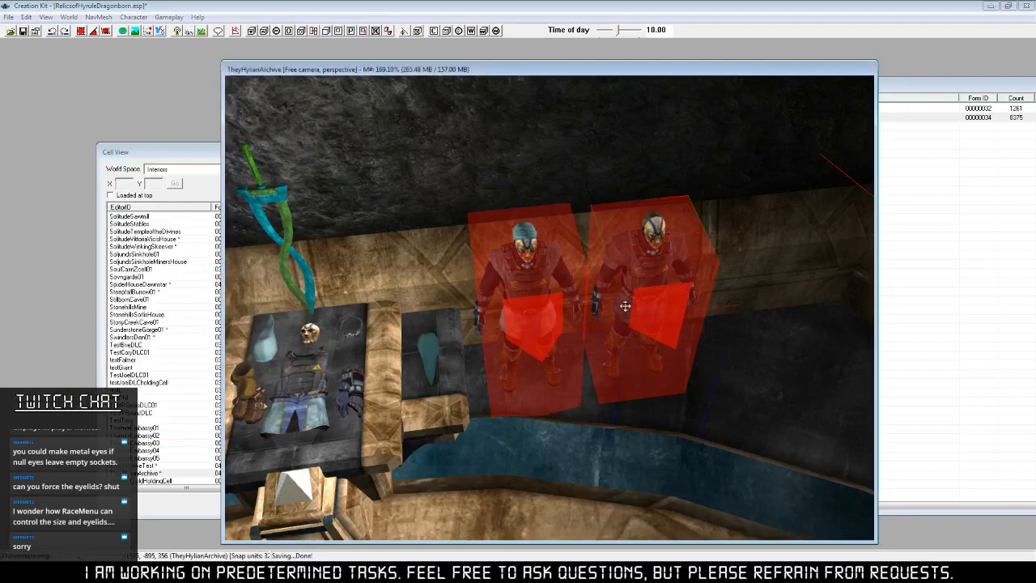
left_click_drag(642, 252, 653, 224)
left_click(565, 328)
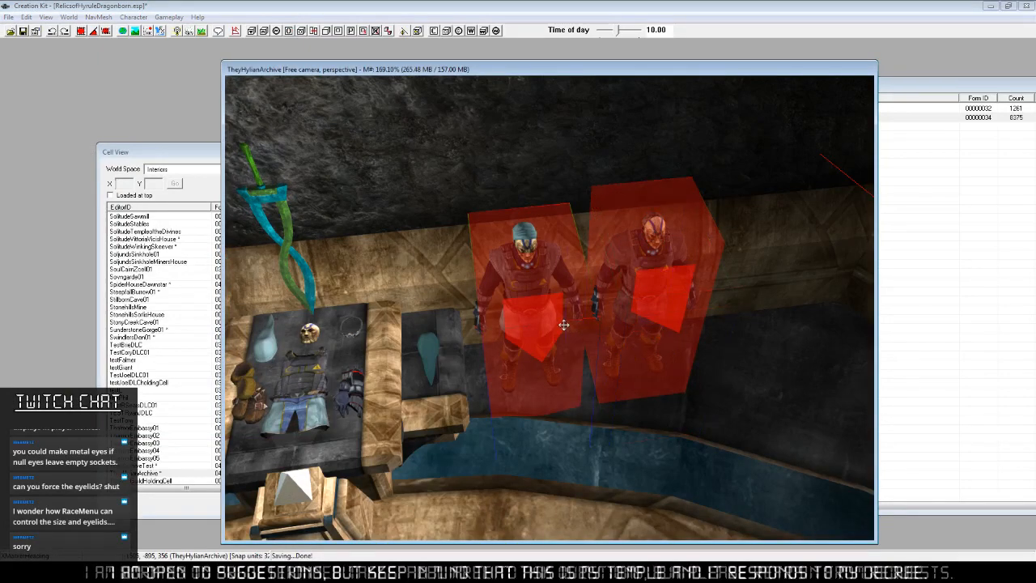
left_click_drag(531, 242, 532, 225)
middle_click_drag(531, 225, 684, 251)
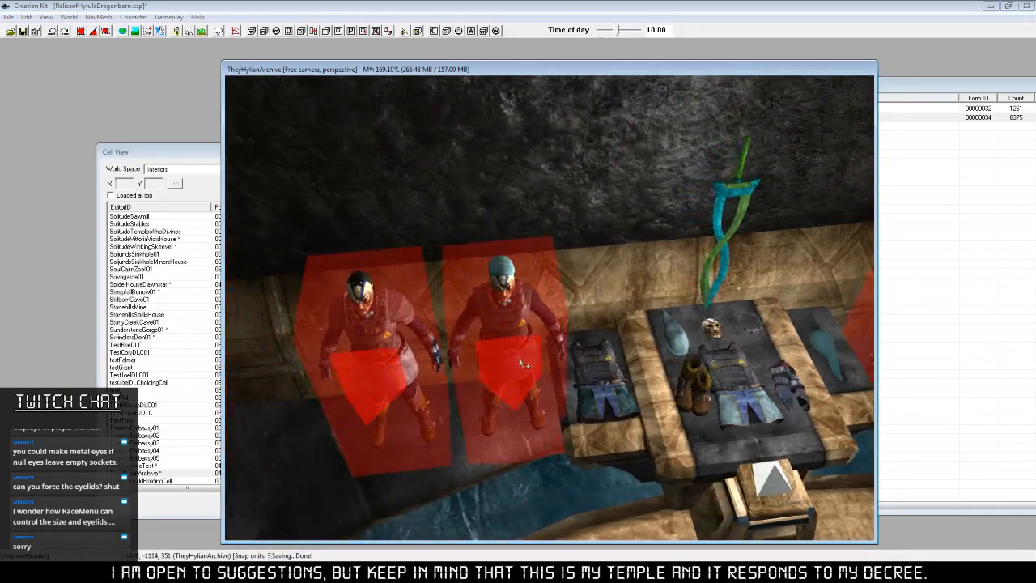
left_click_drag(506, 285, 506, 274)
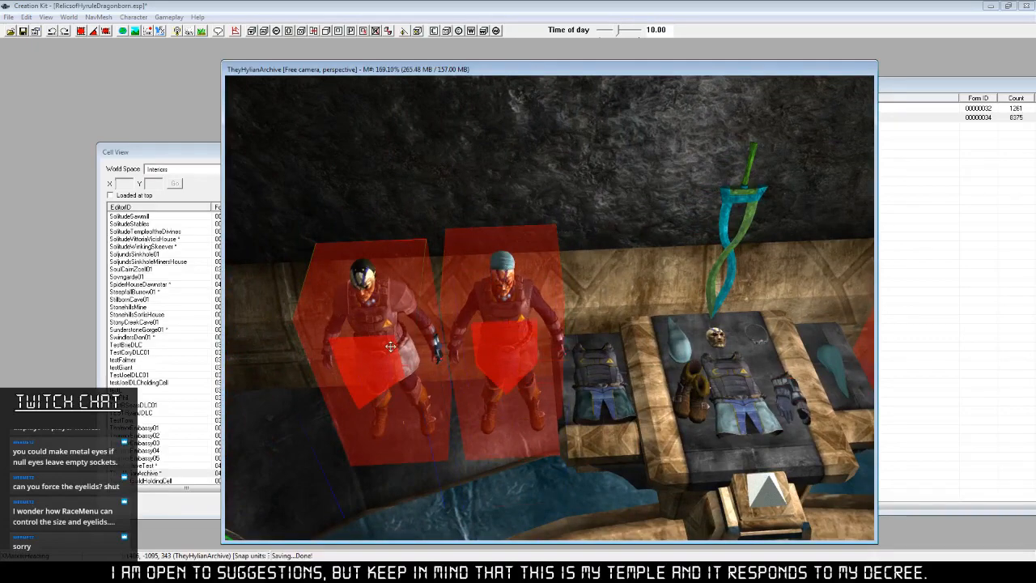
middle_click_drag(383, 311, 376, 281, "shift")
scroll(486, 406, "down", 5)
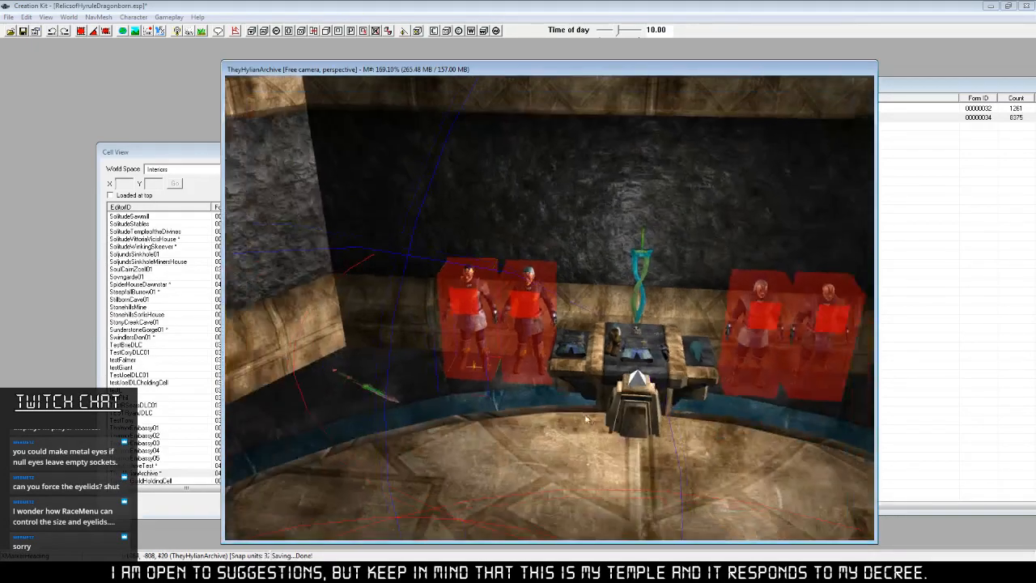
key("2")
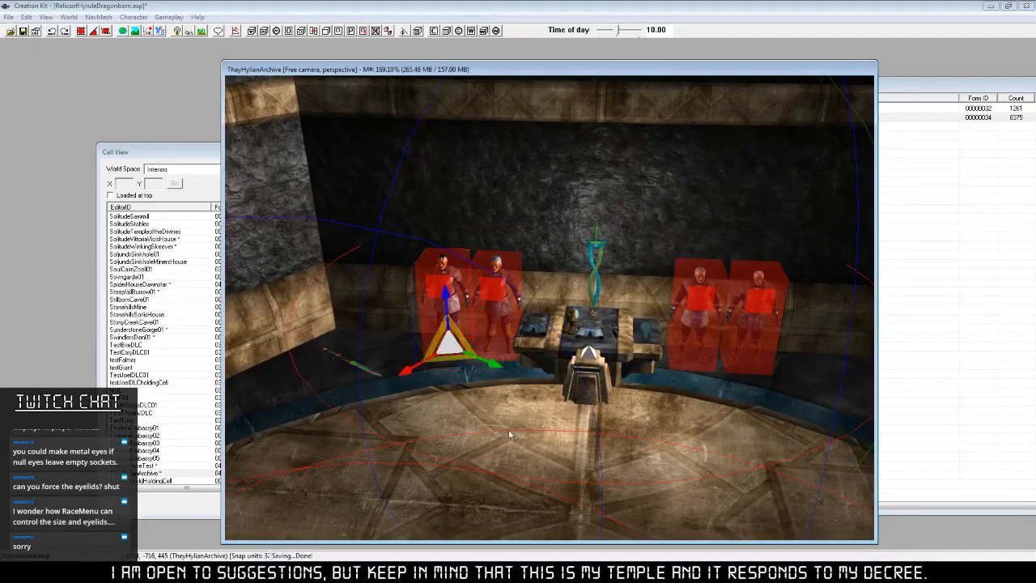
key("2")
middle_click_drag(623, 431, 613, 422)
scroll(611, 422, "down", 1)
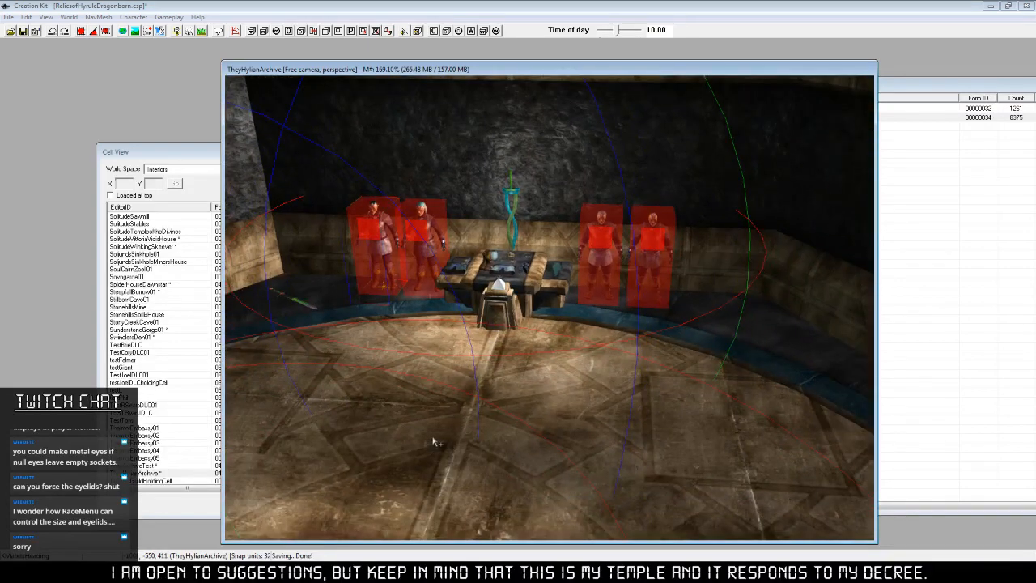
Switch to Notepad and check the remaining problems listed in Archive Issues.txt.
left_click(293, 568)
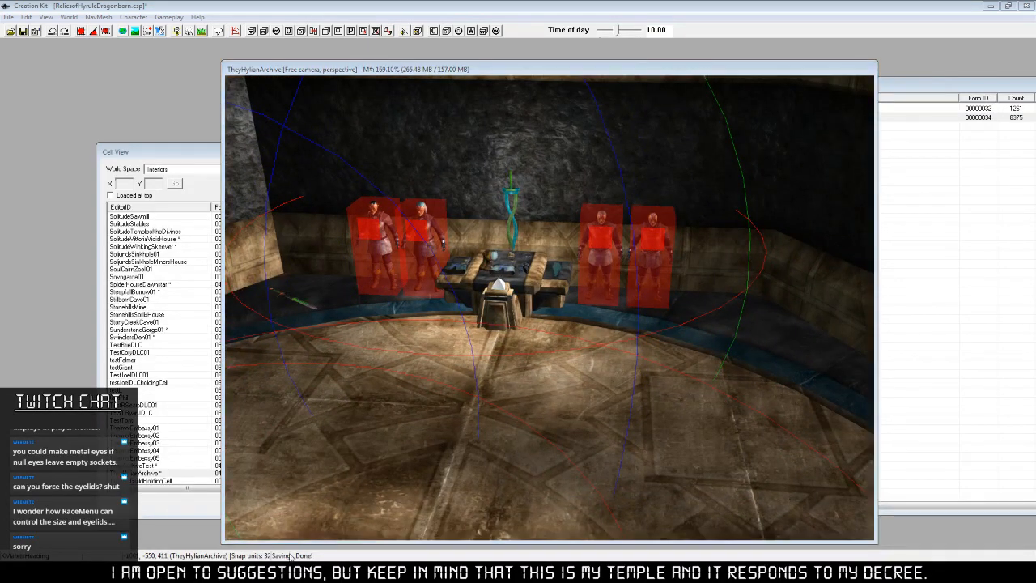
left_click(294, 552)
left_click(283, 566)
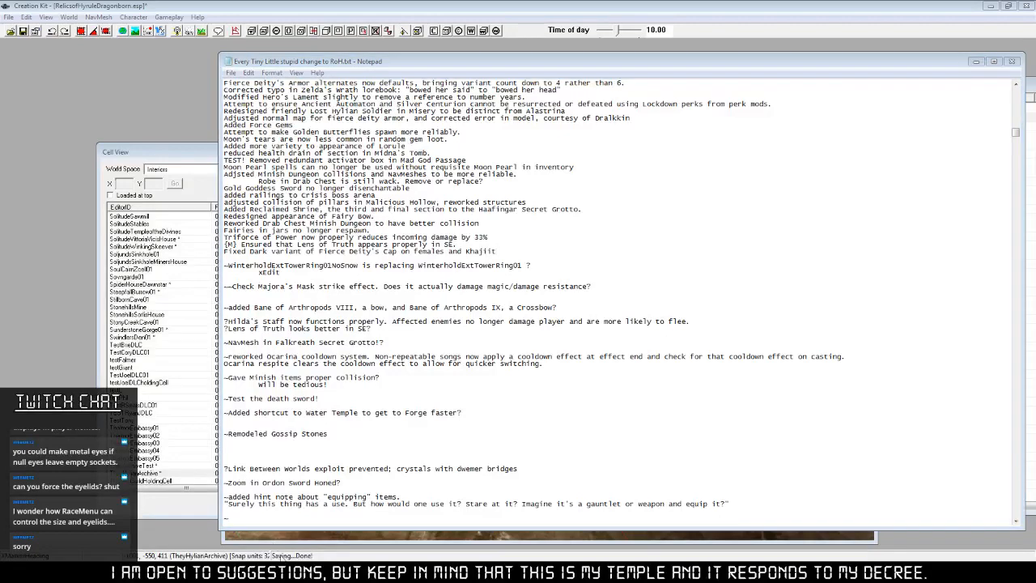
left_click(263, 536)
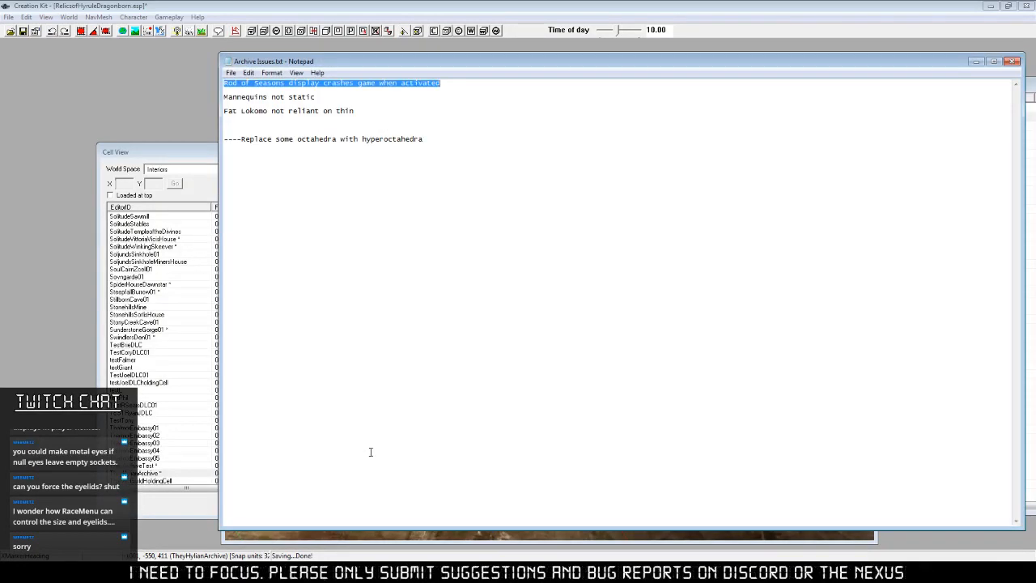
left_click_drag(406, 64, 394, 191)
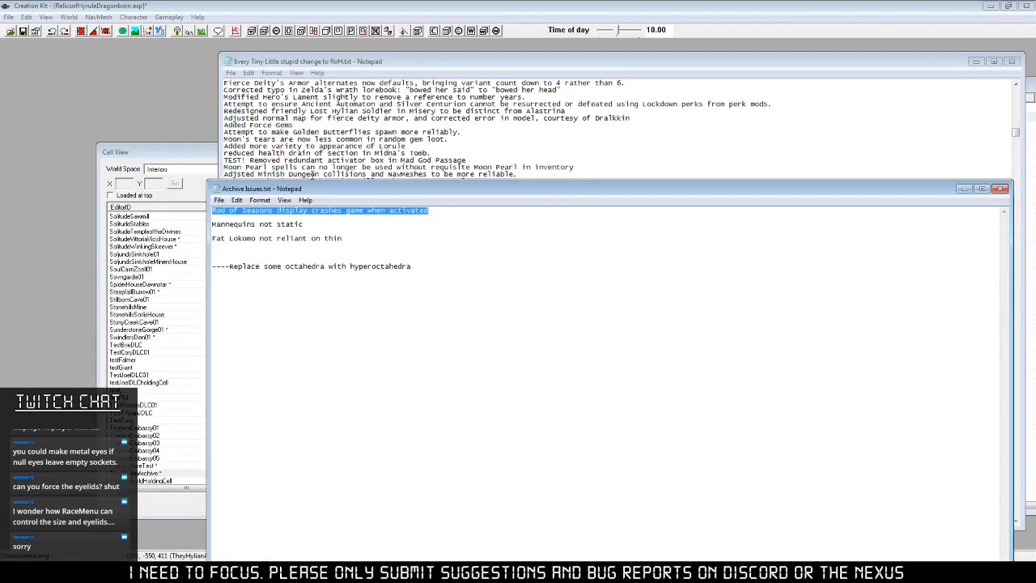
Switch back to the Creation Kit and examine the Lokomo sword display table in TheyHylianArchive up close.
left_click(382, 568)
scroll(758, 387, "down", 5)
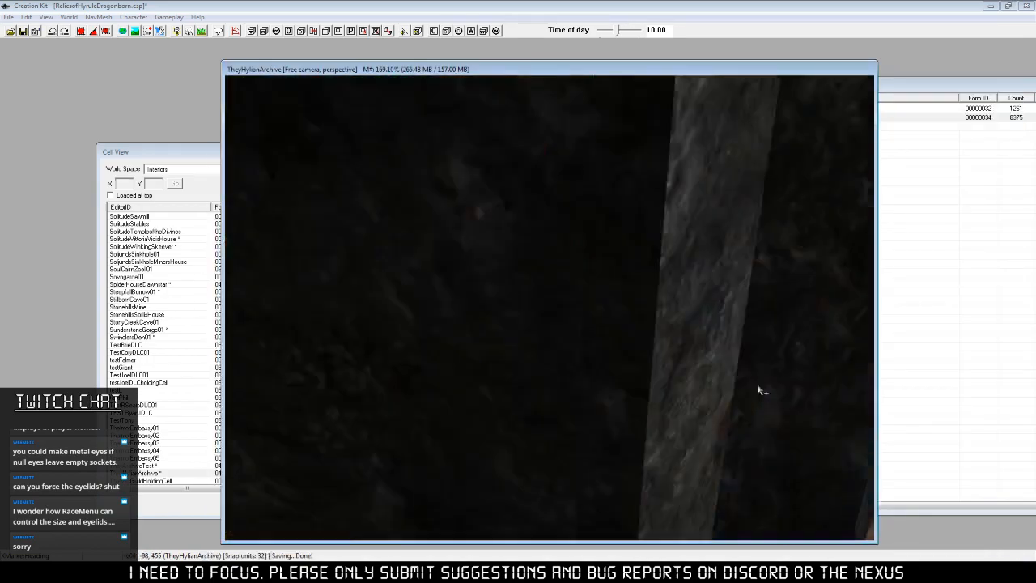
scroll(680, 422, "down", 8)
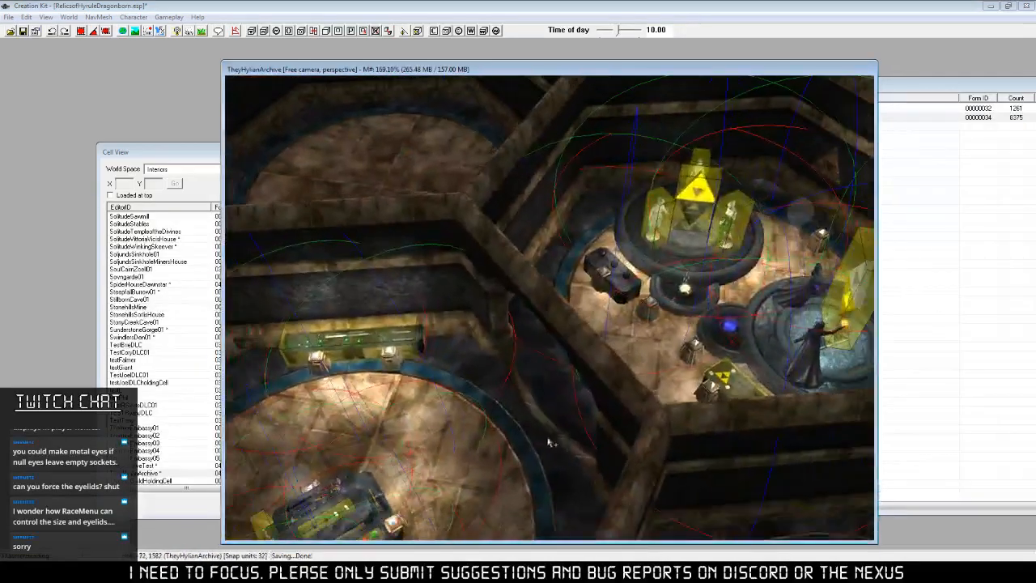
scroll(502, 437, "up", 10)
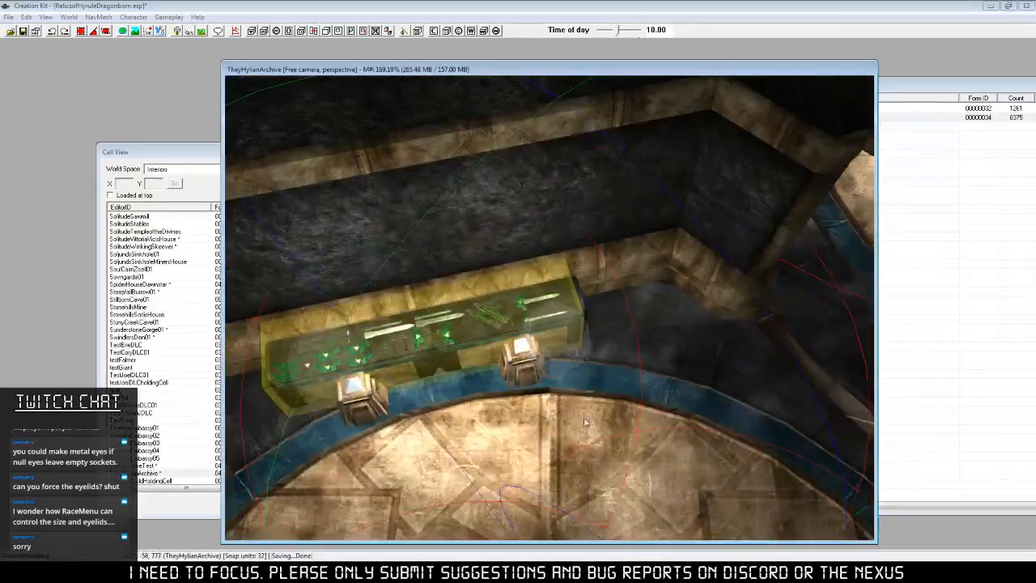
key("a")
key("a")
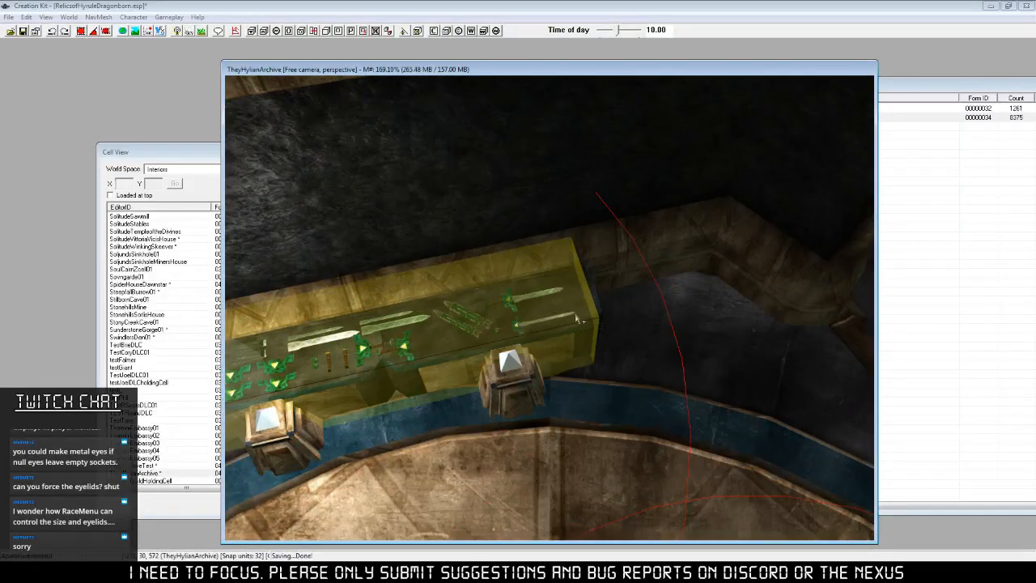
scroll(558, 284, "up", 3)
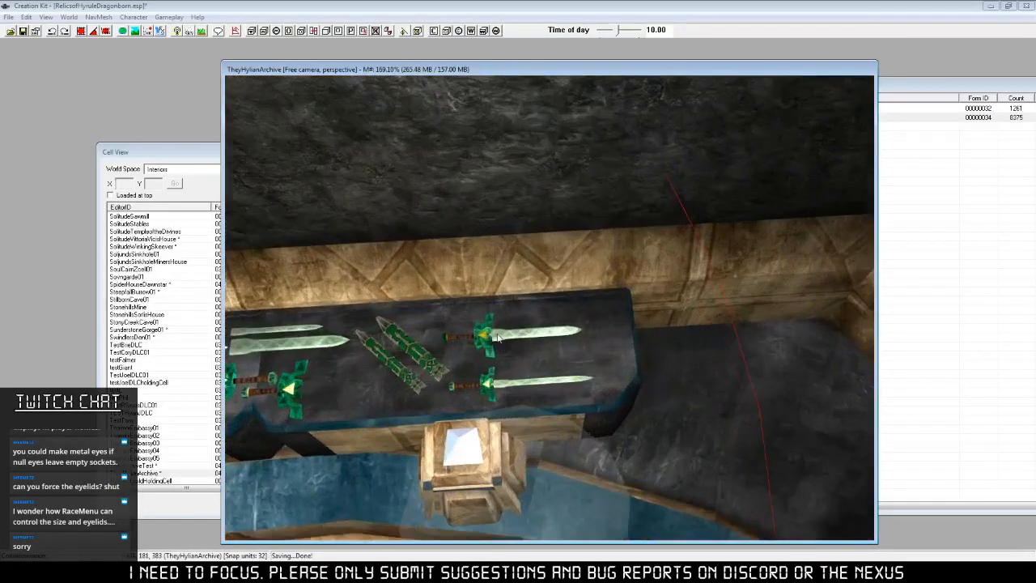
left_click(498, 338)
middle_click_drag(497, 338, 567, 318)
scroll(610, 433, "up", 3)
middle_click_drag(610, 432, 659, 430, "shift")
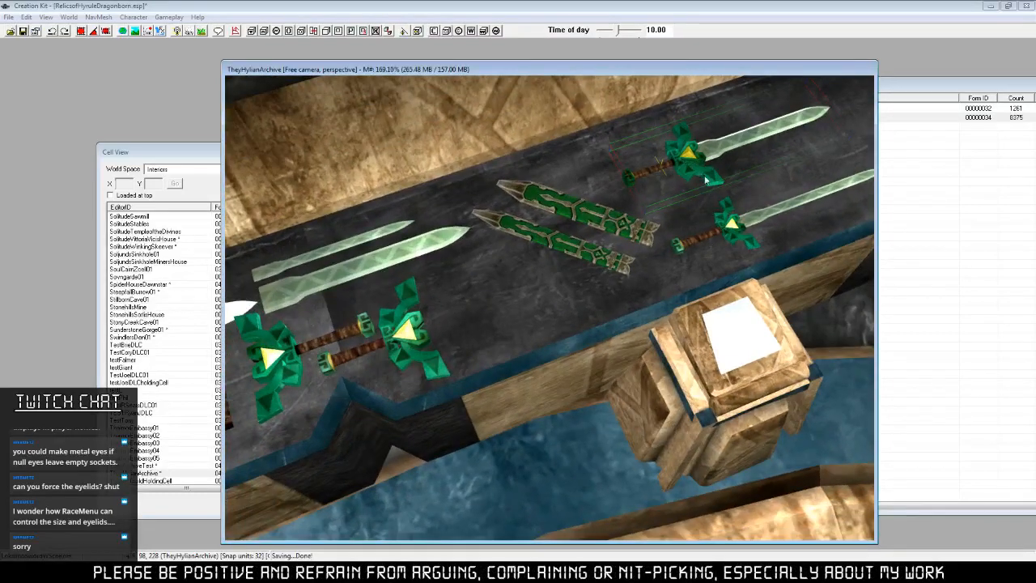
Undo the accidental sword move, then bring up the scripts attached to the LokomoDisplay02 pedestal's reference.
left_click_drag(705, 179, 749, 130)
key("ctrl+z")
left_click(735, 316)
right_click(735, 317)
left_click(759, 391)
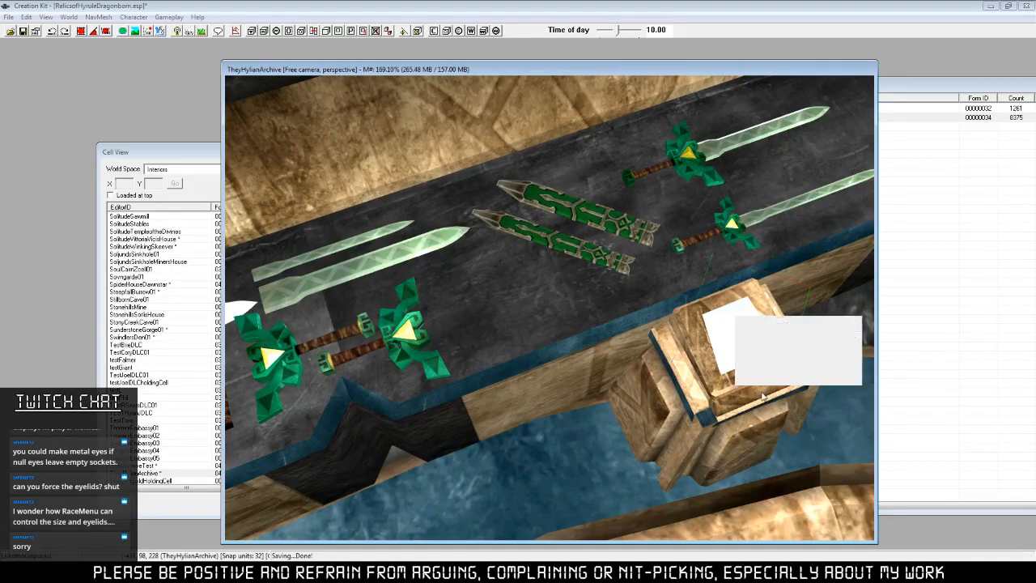
left_click(614, 222)
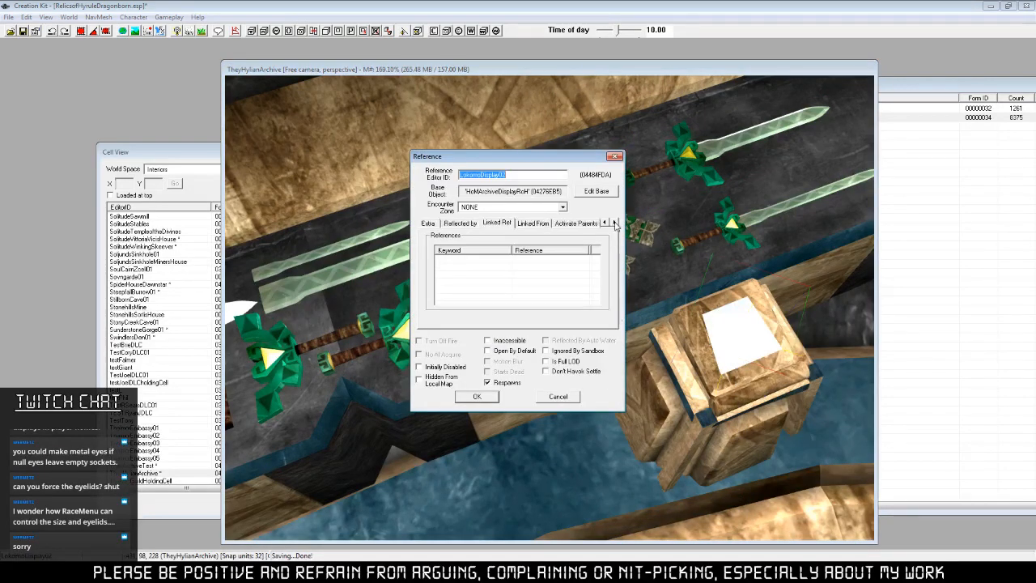
left_click(614, 223)
left_click(614, 223)
left_click(614, 223)
left_click(585, 224)
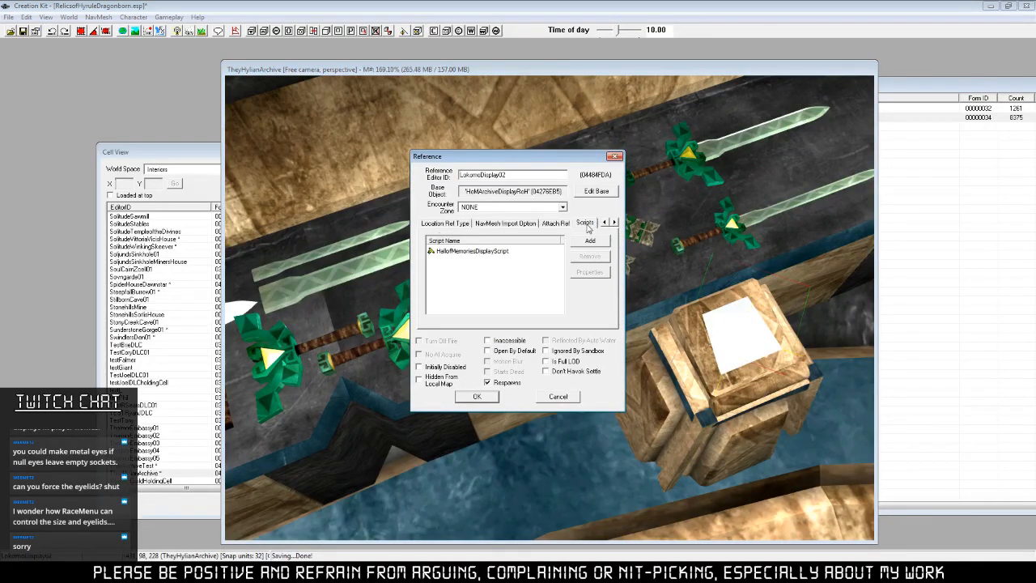
right_click(511, 253)
left_click(539, 314)
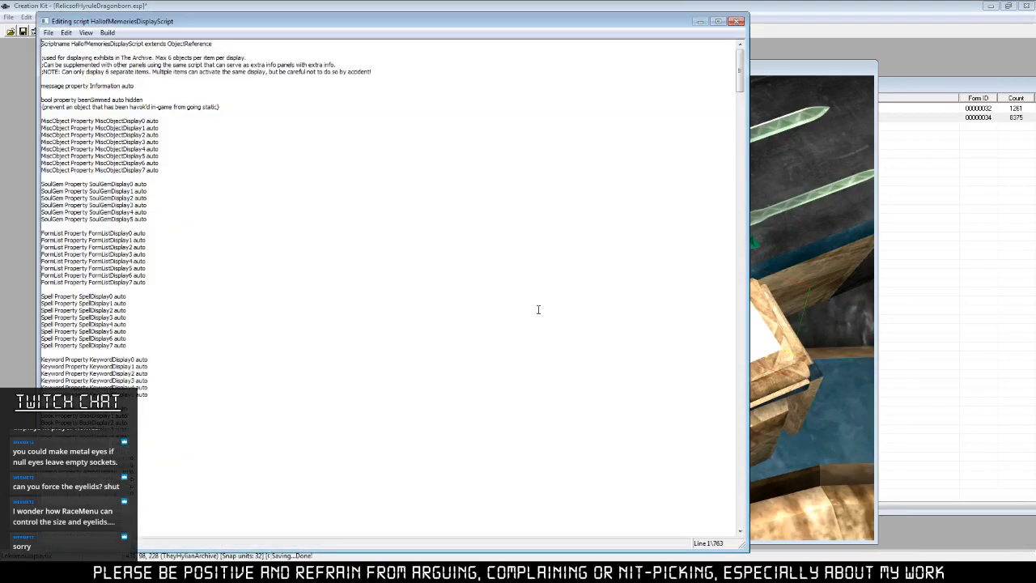
left_click(737, 20)
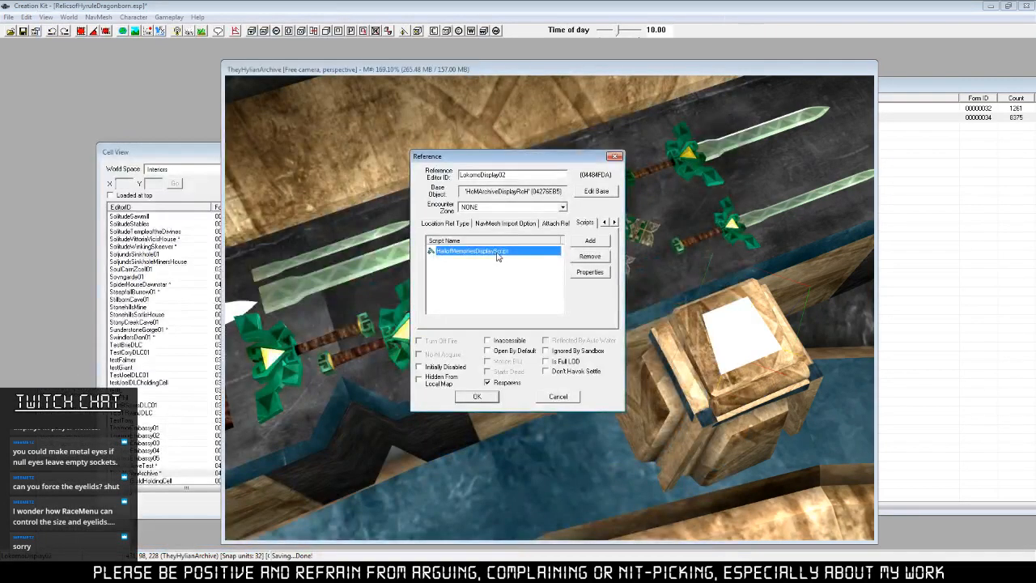
Open the properties of HallofMemoriesDisplayScript on LokomoDisplay02 and examine its contingent, enable and form list entries.
right_click(496, 251)
left_click(534, 309)
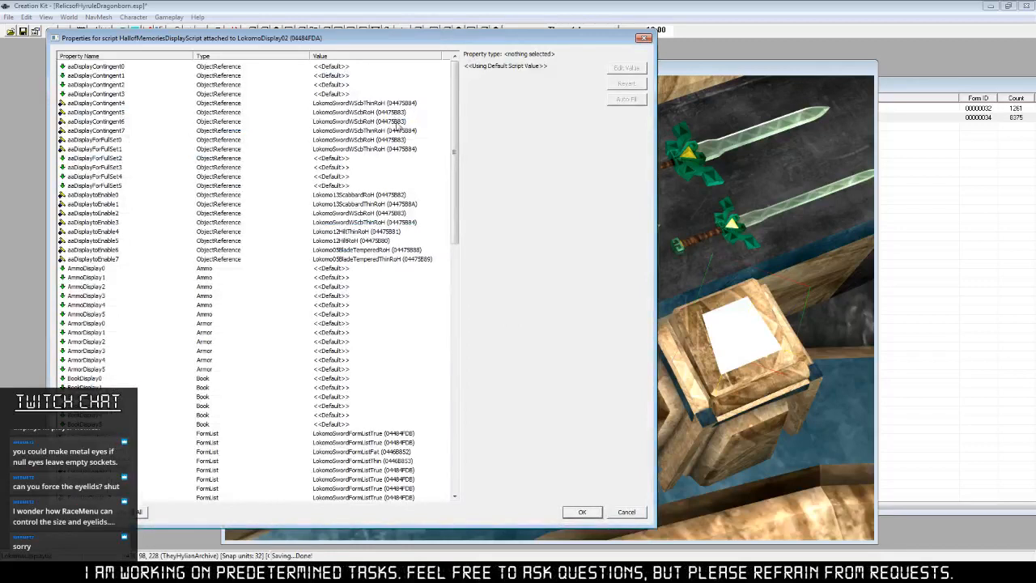
left_click(377, 122)
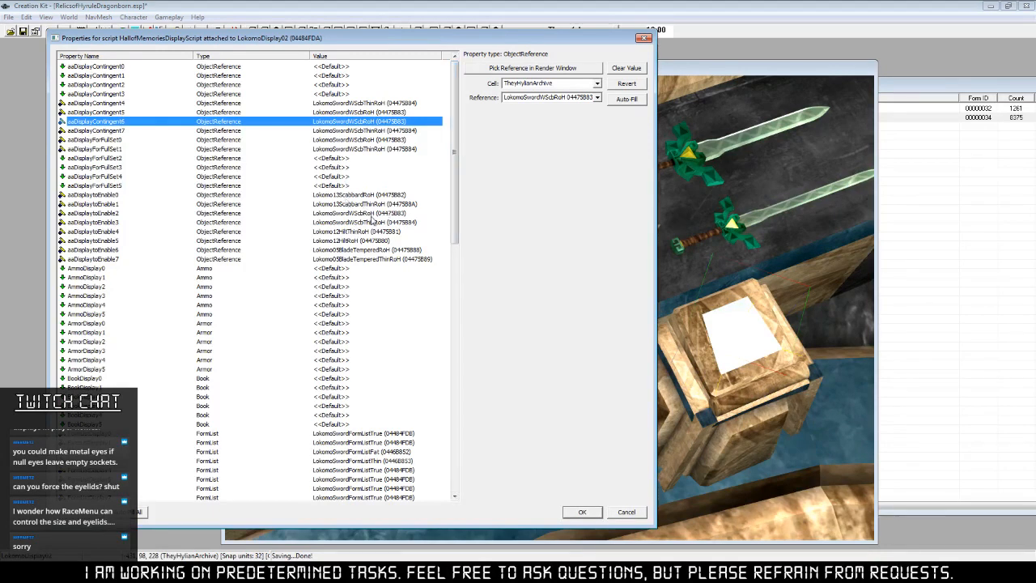
left_click(370, 215)
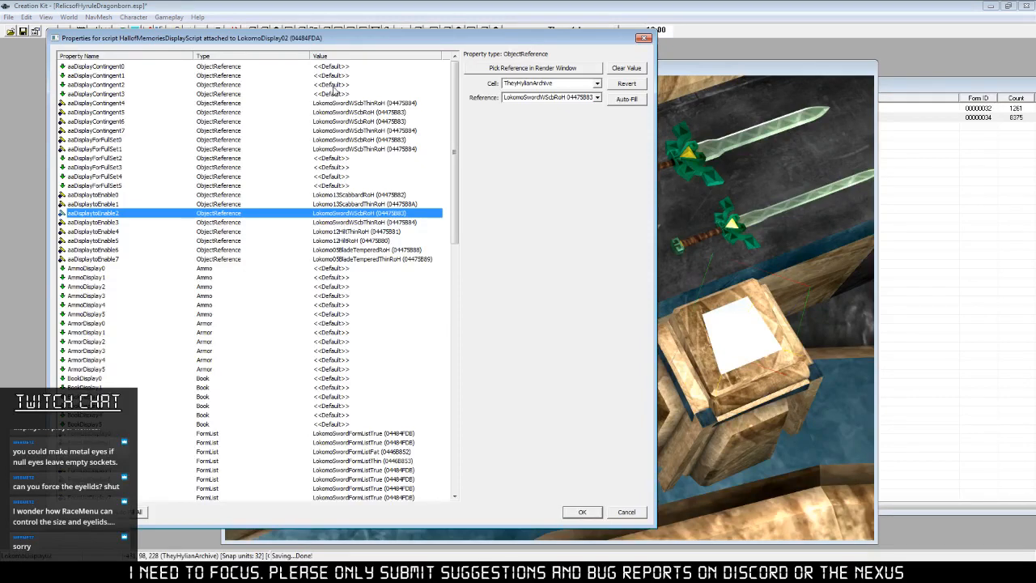
left_click(408, 433)
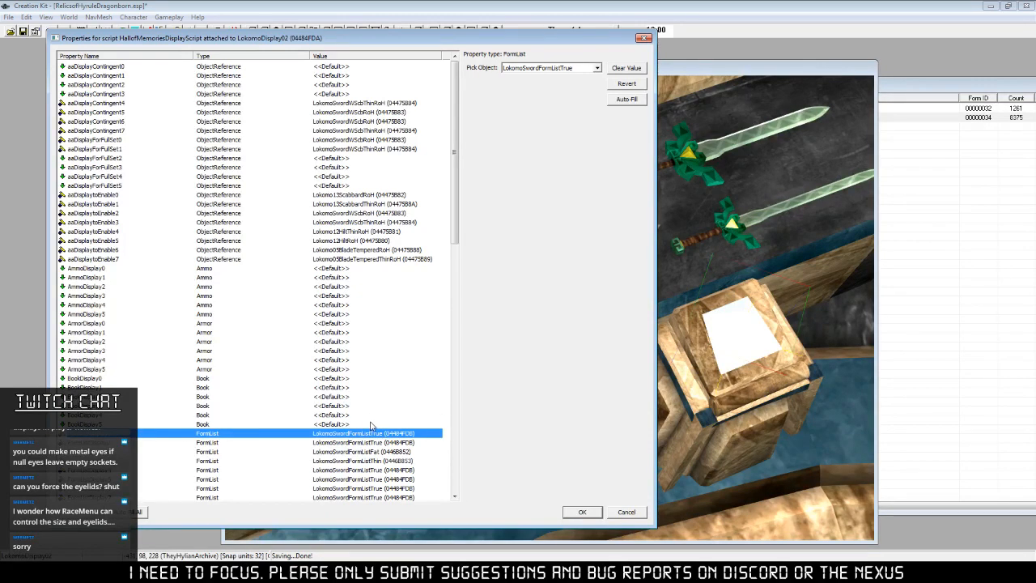
scroll(371, 424, "down", 1)
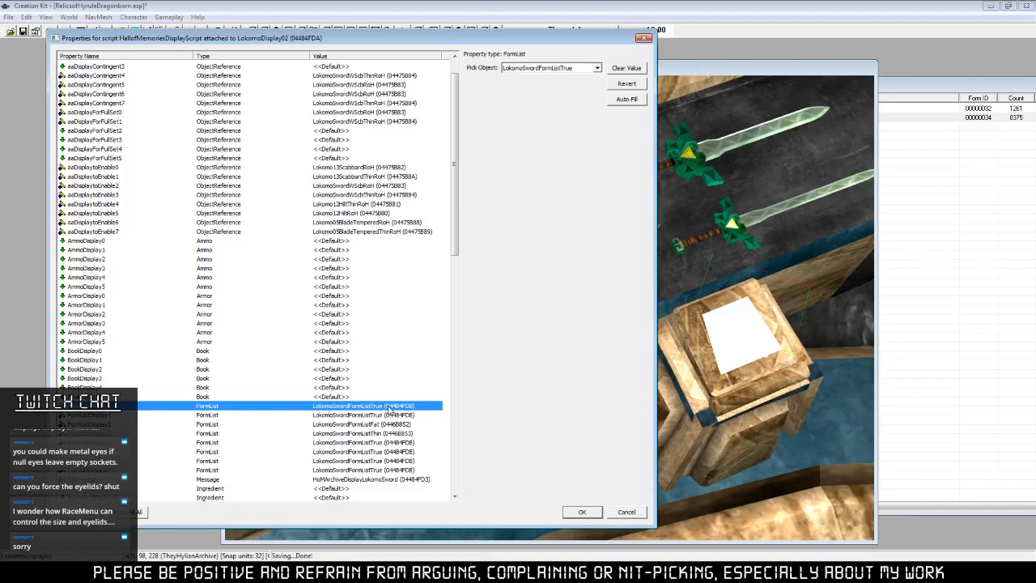
scroll(390, 409, "up", 1)
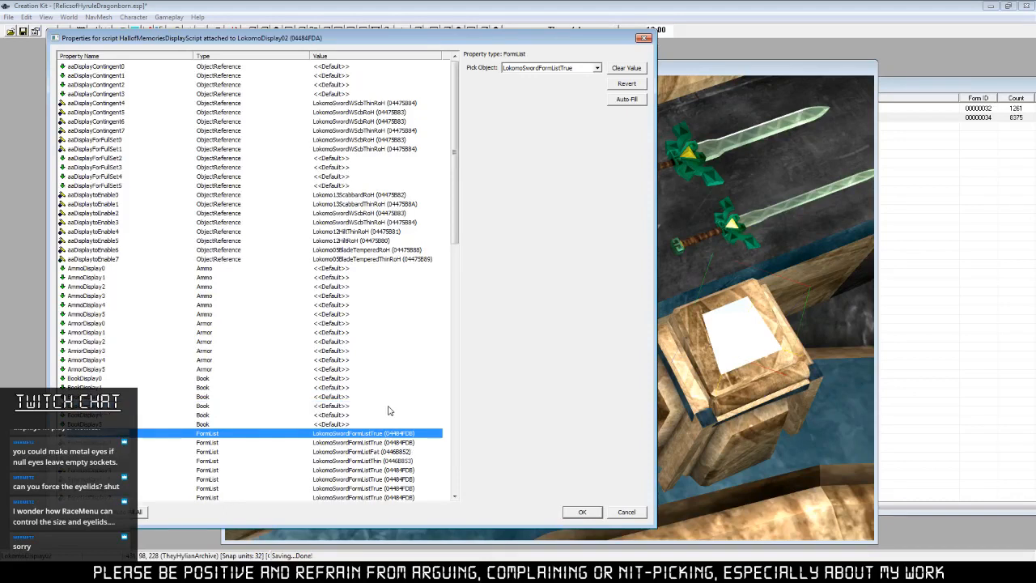
left_click(369, 214)
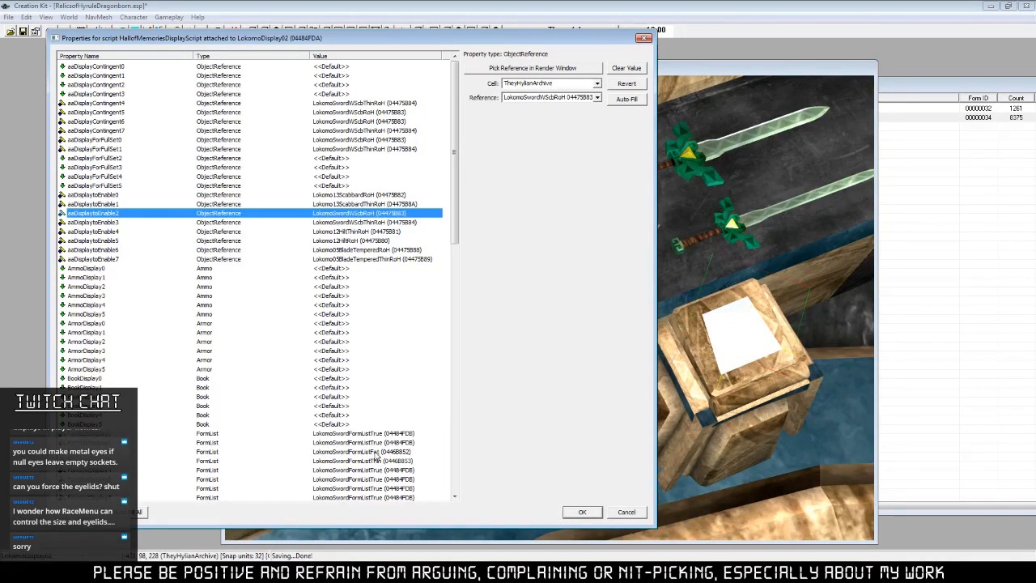
Set the aaDisplayContingent2 property to the thin sheathed sword reference LokomoSwordWScbThinRoH, picked in the render window.
left_click(336, 84)
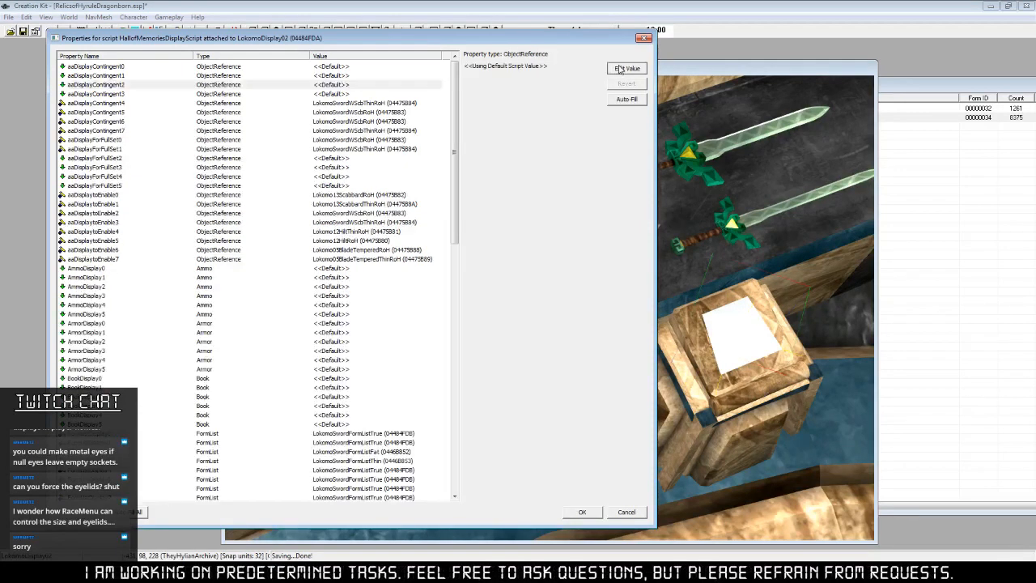
left_click(625, 68)
left_click(576, 71)
double_click(732, 223)
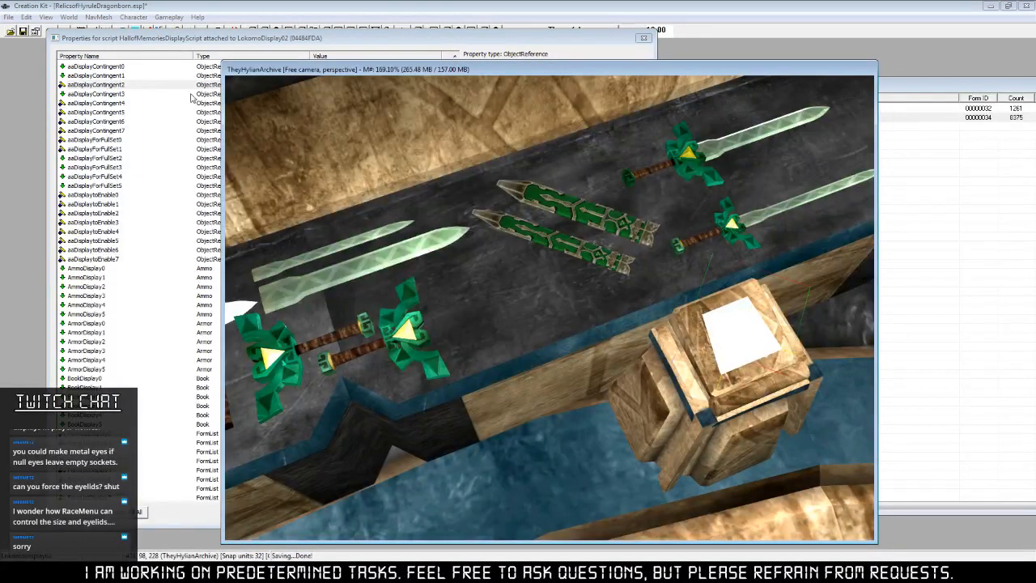
Set the aaDisplayContingent3 property to the LokomoSwordWScbRoH reference picked in the render window, and close the script properties and pedestal reference.
left_click(152, 94)
left_click(626, 68)
left_click(576, 70)
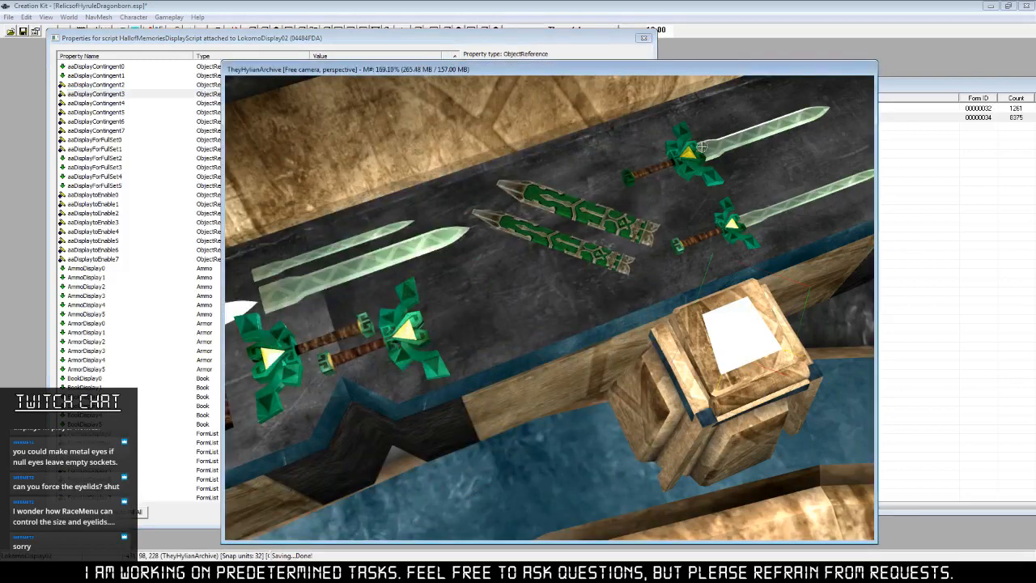
double_click(603, 185)
left_click(324, 205)
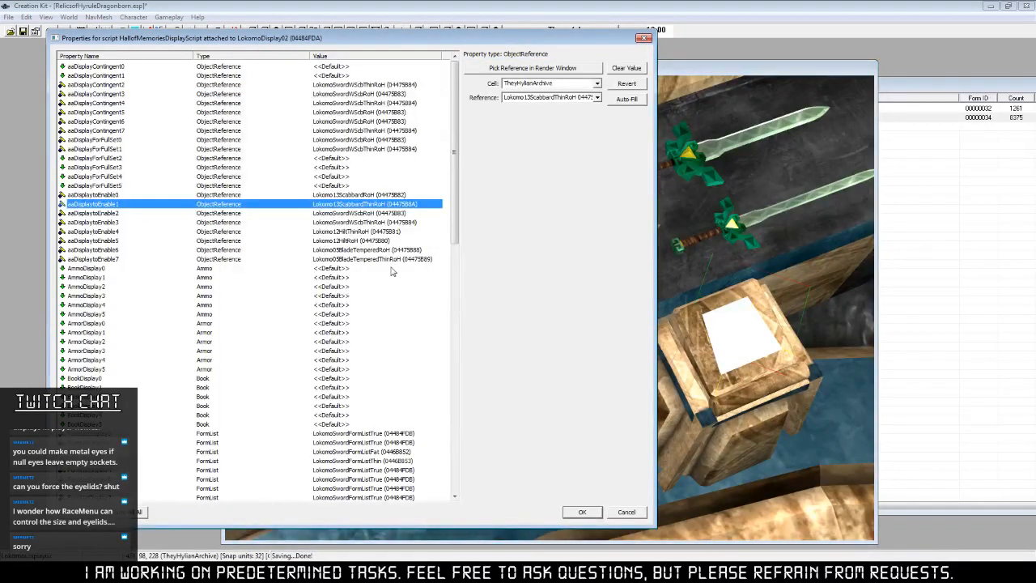
left_click(583, 511)
left_click(530, 397)
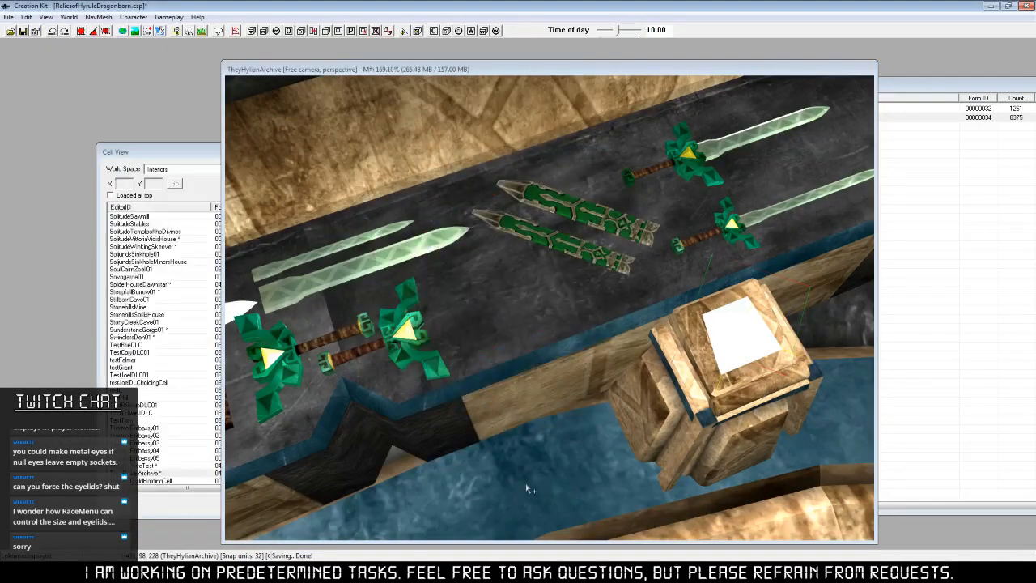
Switch to Archive Issues.txt in Notepad and prefix the Rod of Seasons, Mannequins and Fat Lokomo lines with a question mark.
left_click(328, 569)
left_click(279, 539)
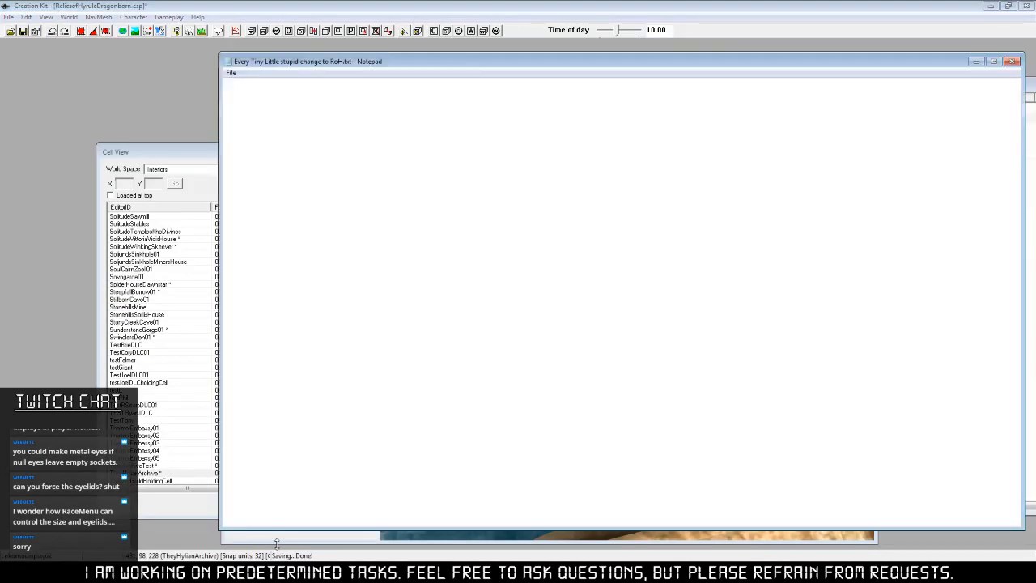
left_click(315, 570)
left_click(267, 538)
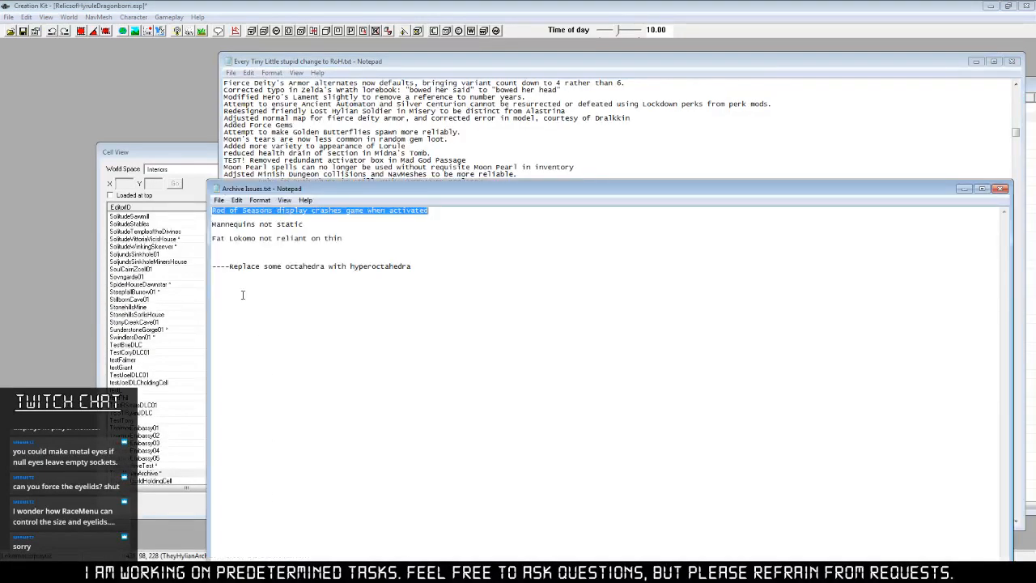
left_click(217, 238)
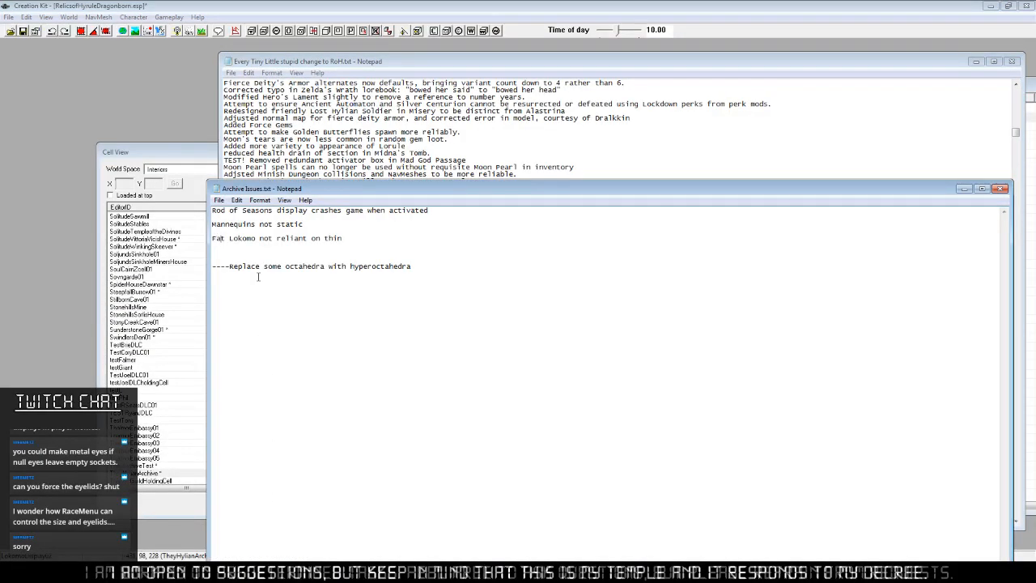
type("l")
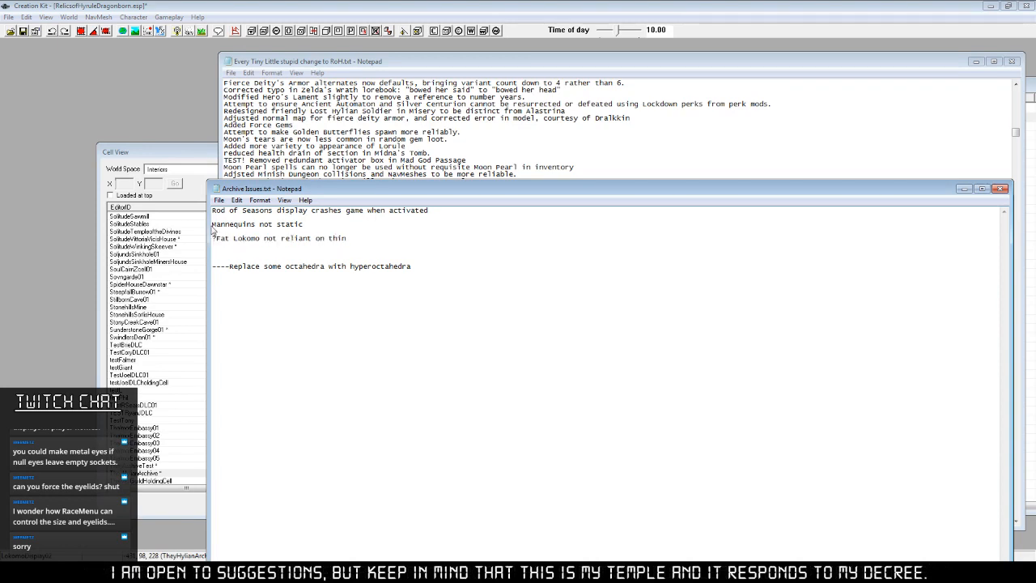
double_click(229, 224)
type("?")
key("ctrl+z")
left_click(213, 231)
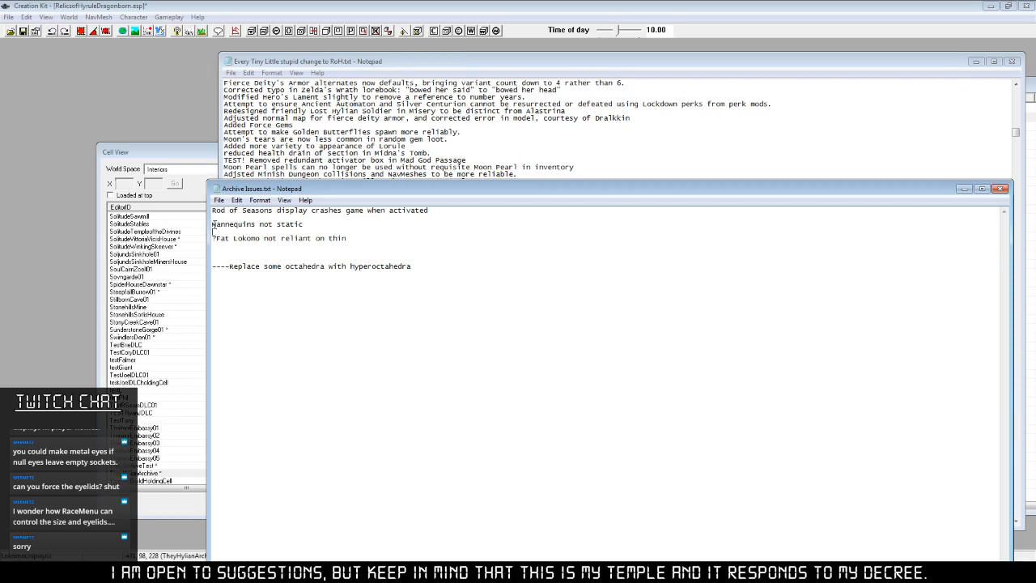
type("?")
type("?")
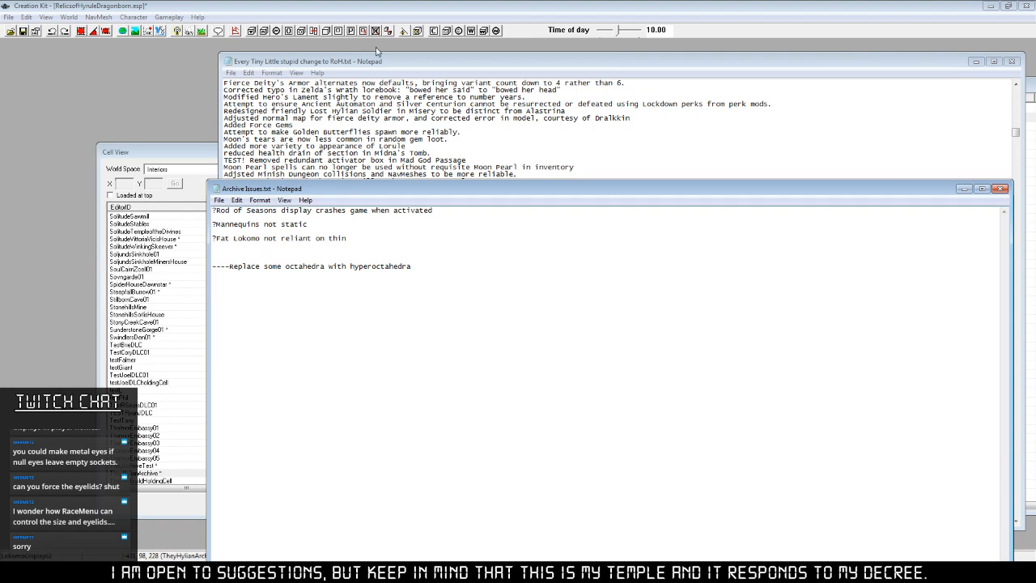
Review the change log Every Tiny Little stupid change to RoH.txt, minimize it, and return to the archive's sword display in the Creation Kit.
left_click(417, 61)
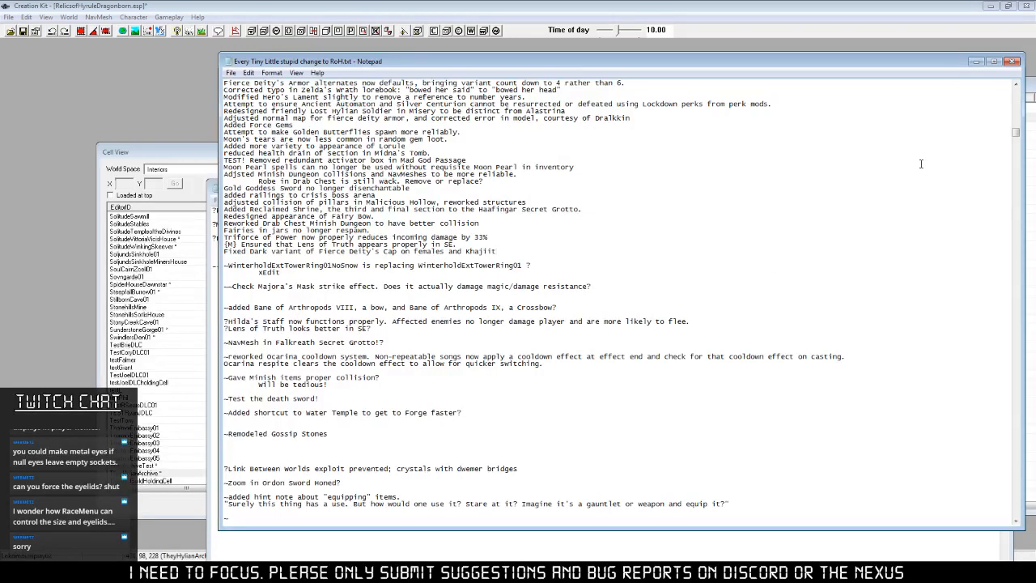
left_click(976, 62)
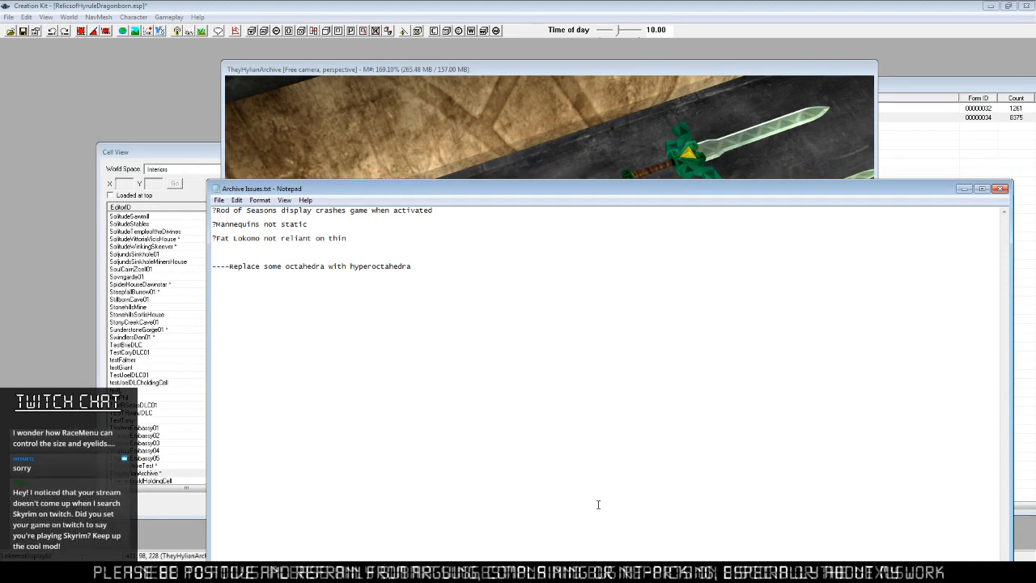
left_click(638, 73)
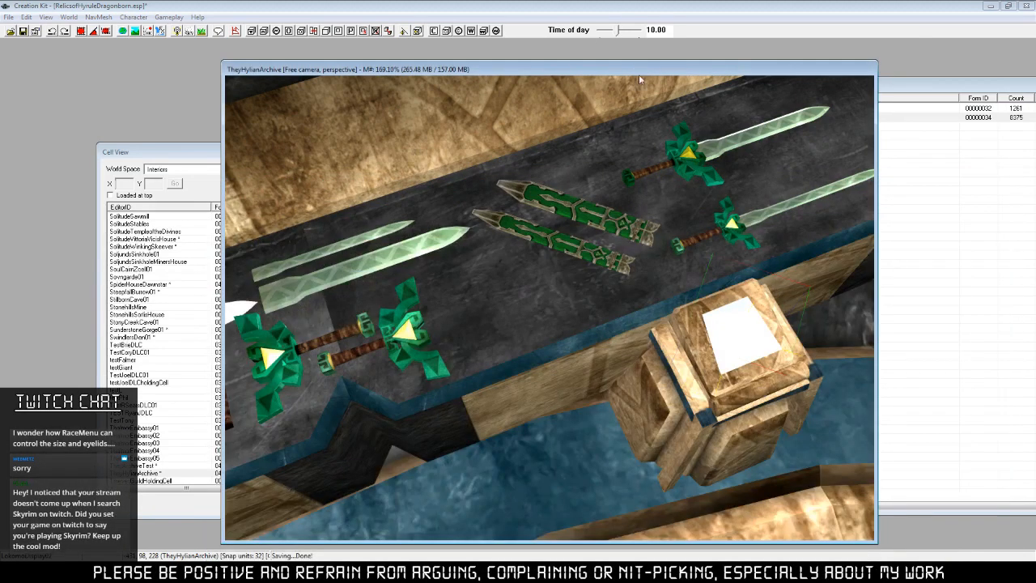
scroll(589, 408, "down", 6)
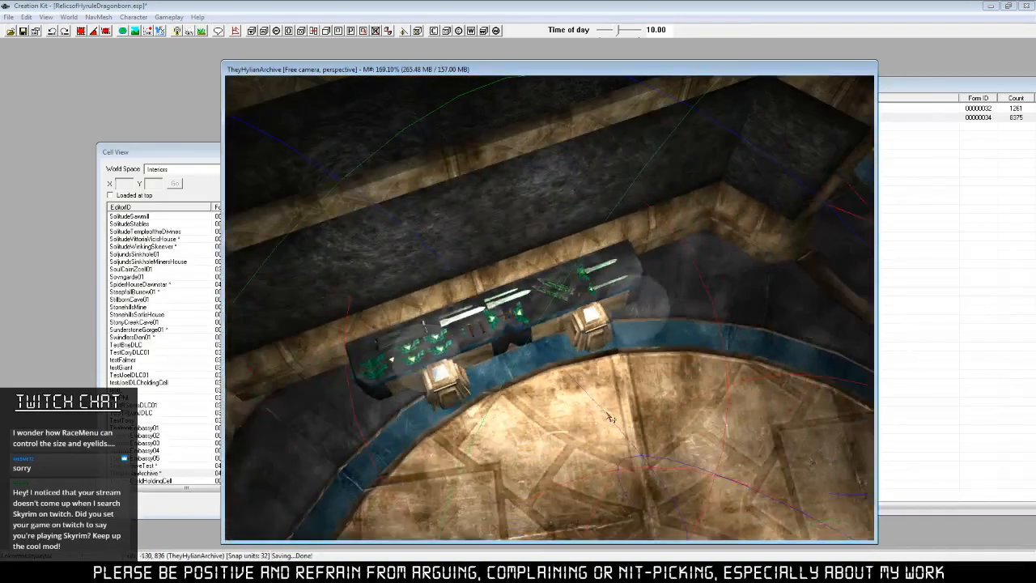
middle_click_drag(602, 435, 598, 424)
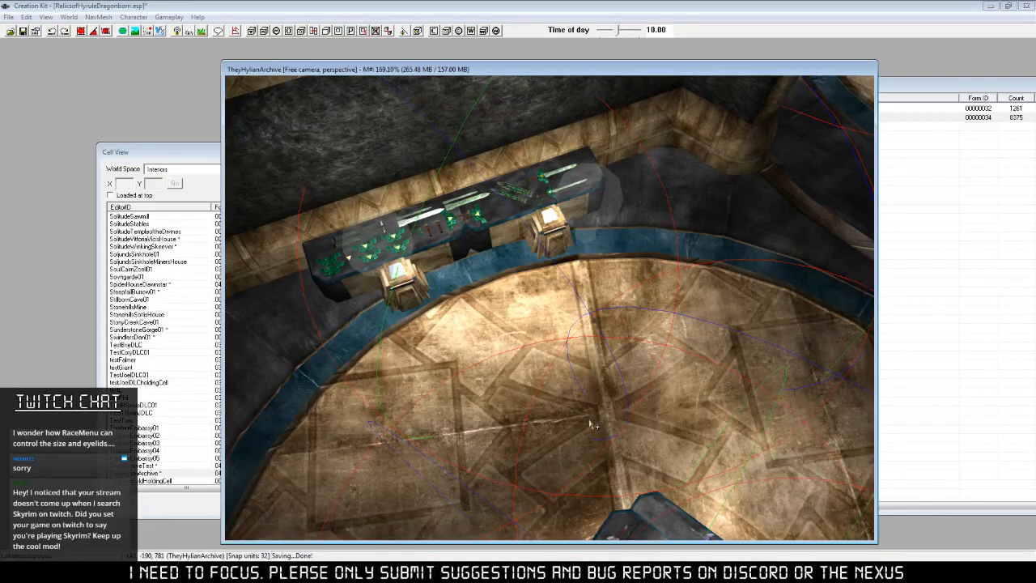
scroll(535, 435, "up", 3)
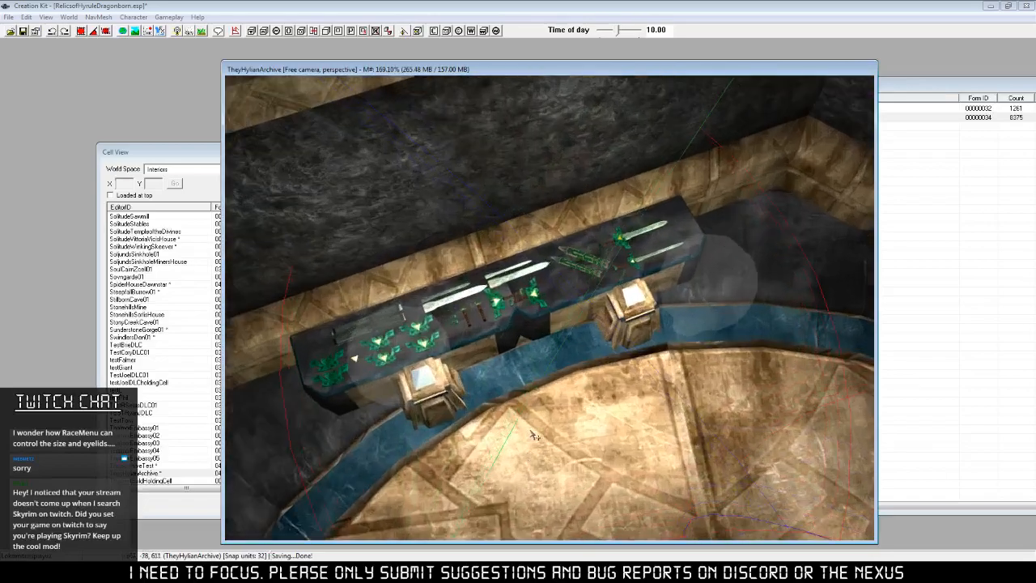
Examine the archive's Lokomo sword display and the neighbouring exhibit rooms from several angles.
scroll(532, 435, "up", 3)
middle_click_drag(522, 411, 557, 534)
scroll(536, 394, "down", 3)
scroll(536, 394, "down", 3)
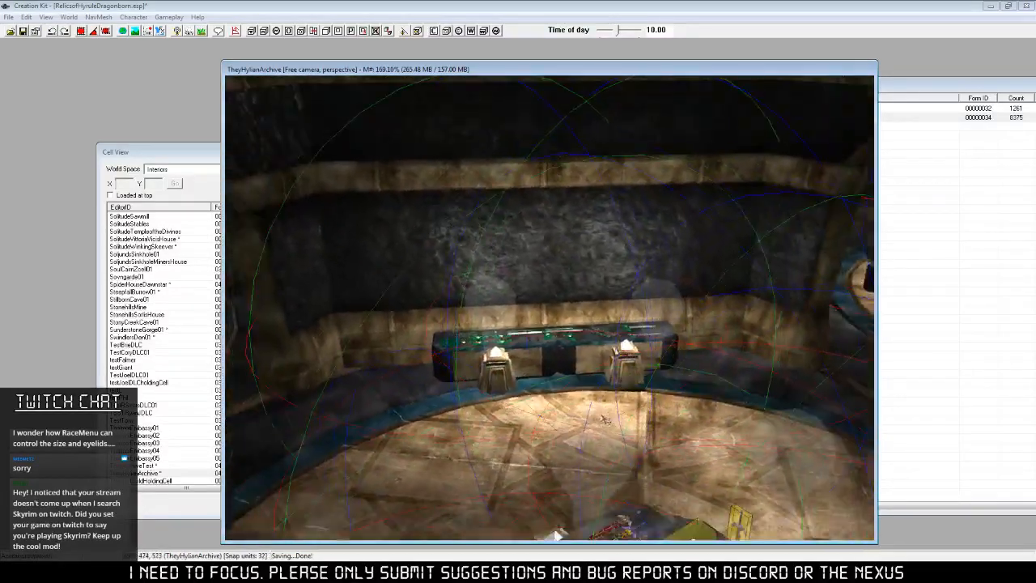
scroll(603, 453, "down", 3)
scroll(623, 421, "up", 4)
middle_click_drag(623, 422, 649, 440)
scroll(612, 400, "down", 3)
scroll(623, 425, "up", 1)
scroll(608, 432, "down", 3)
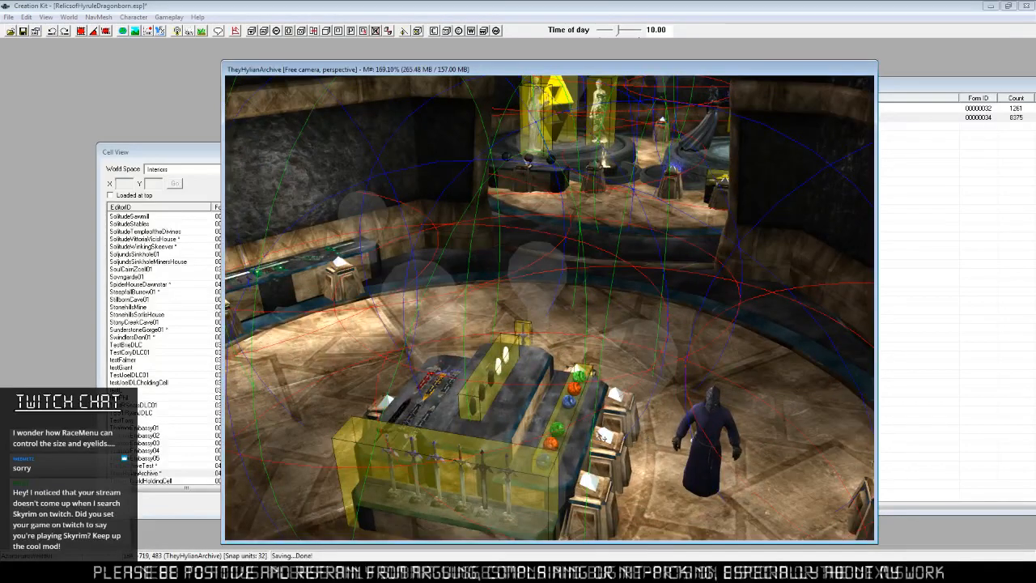
middle_click_drag(453, 378, 491, 381, "shift")
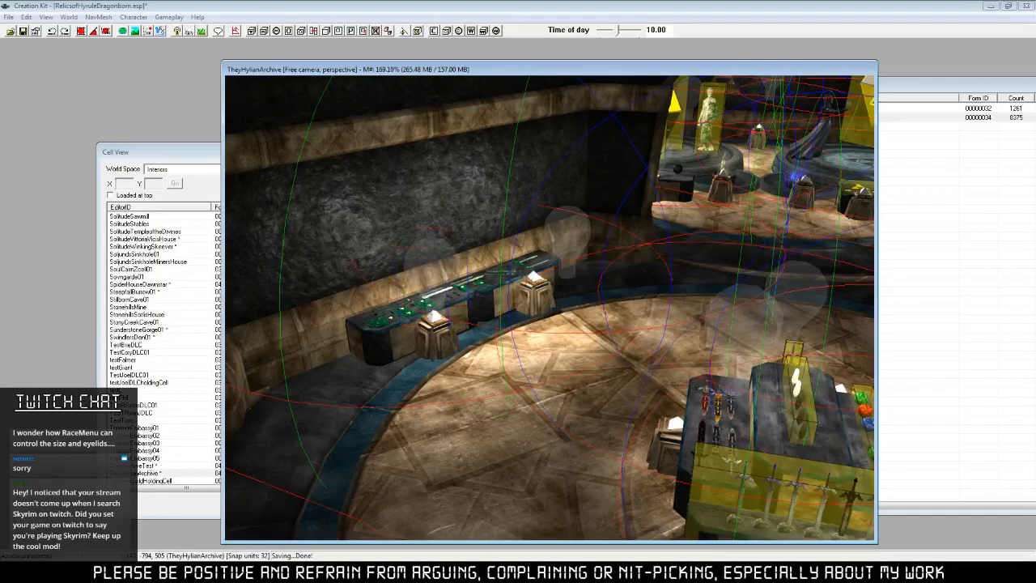
scroll(468, 428, "down", 10)
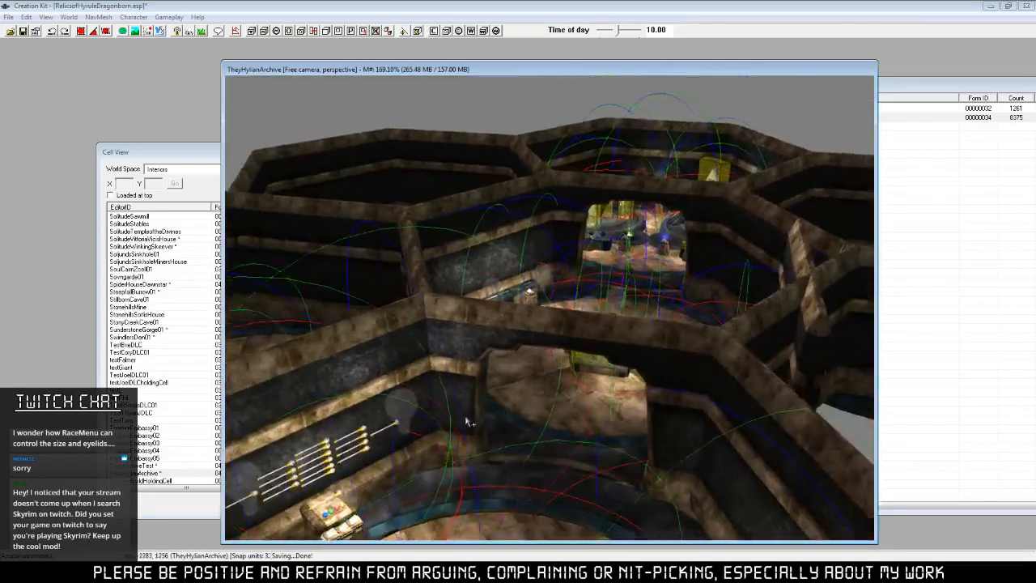
scroll(468, 423, "down", 5)
middle_click_drag(495, 453, 578, 455, "shift")
Move the selected crystal and medallion display group horizontally to the centre of the room's circular floor and deselect it.
scroll(540, 436, "up", 2)
scroll(537, 436, "up", 4)
scroll(578, 454, "up", 1)
scroll(645, 324, "up", 2)
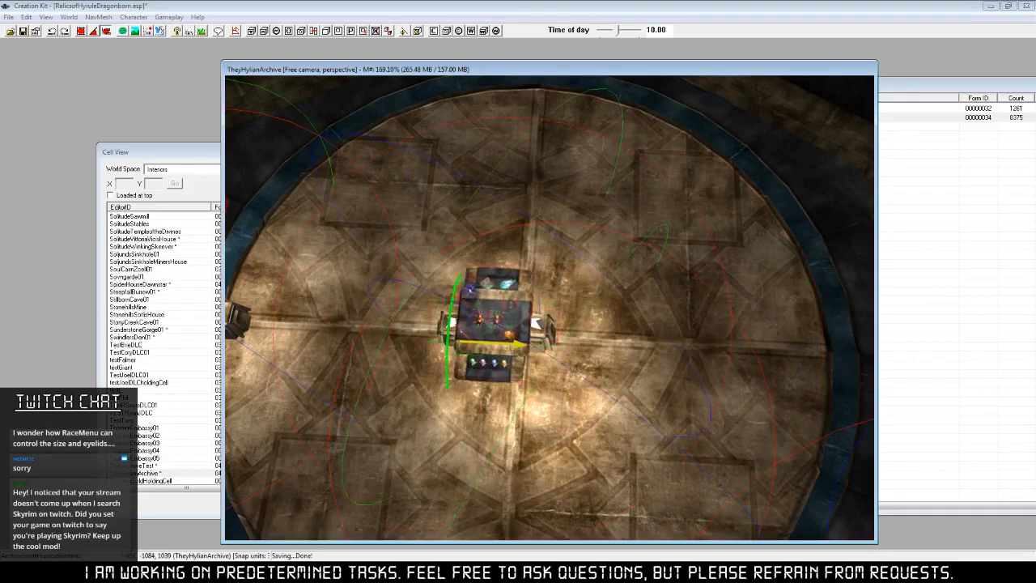
left_click_drag(571, 346, 528, 343)
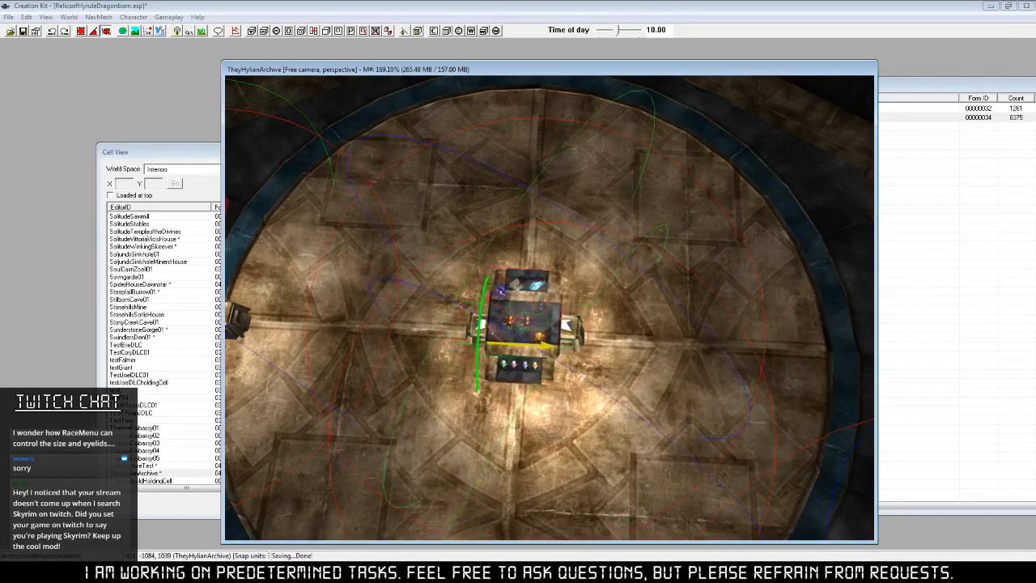
key("d")
Unhide the hidden AzuraPureWhite01 light and the CollisionMarker around the mannequin display in the TheyHylianArchive objects list.
middle_click_drag(614, 403, 597, 363, "shift")
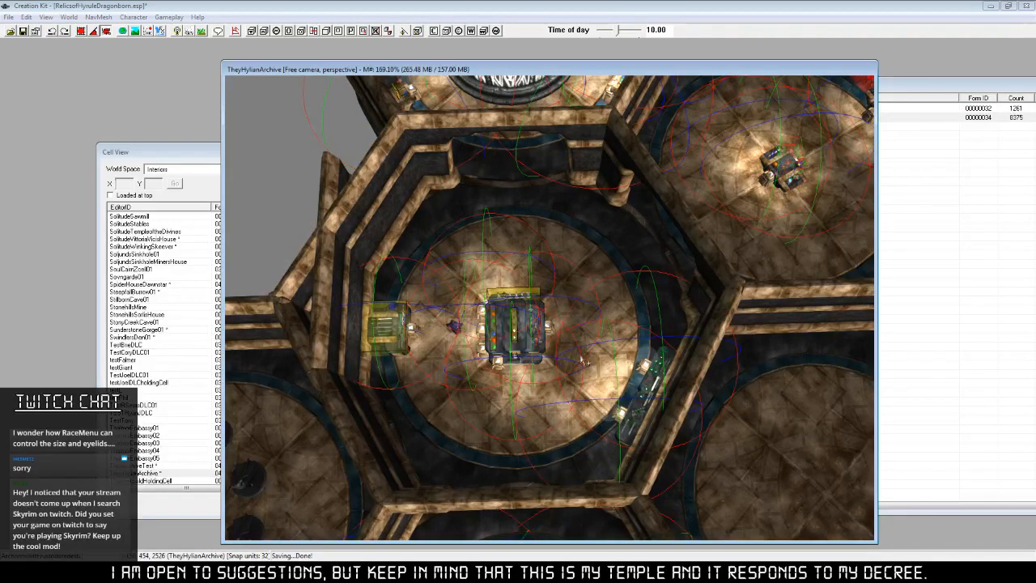
middle_click_drag(583, 361, 458, 446)
scroll(558, 403, "up", 5)
middle_click_drag(594, 317, 650, 347)
scroll(577, 380, "up", 2)
scroll(606, 272, "up", 2)
scroll(569, 346, "up", 2)
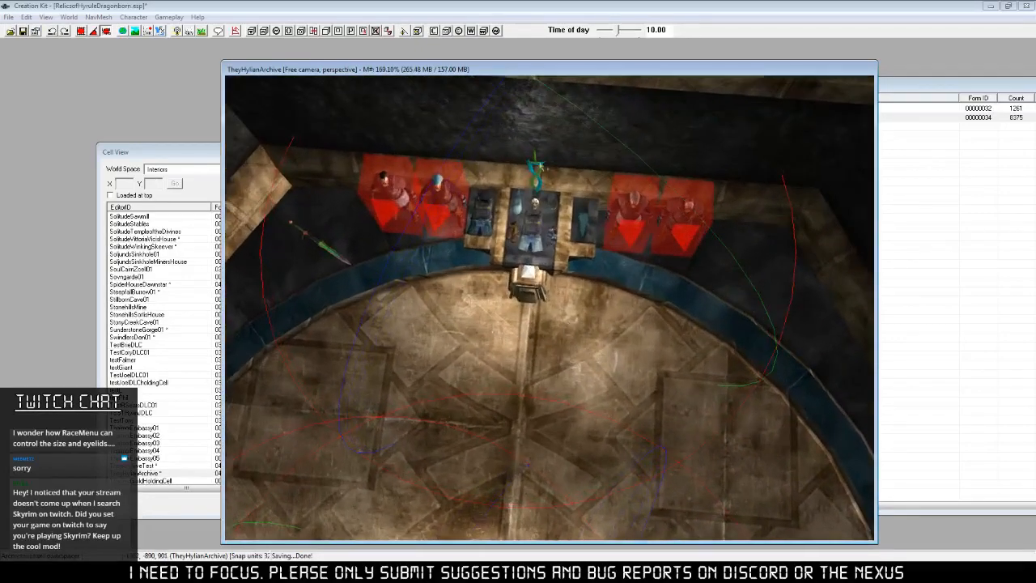
left_click(208, 156)
left_click(614, 242)
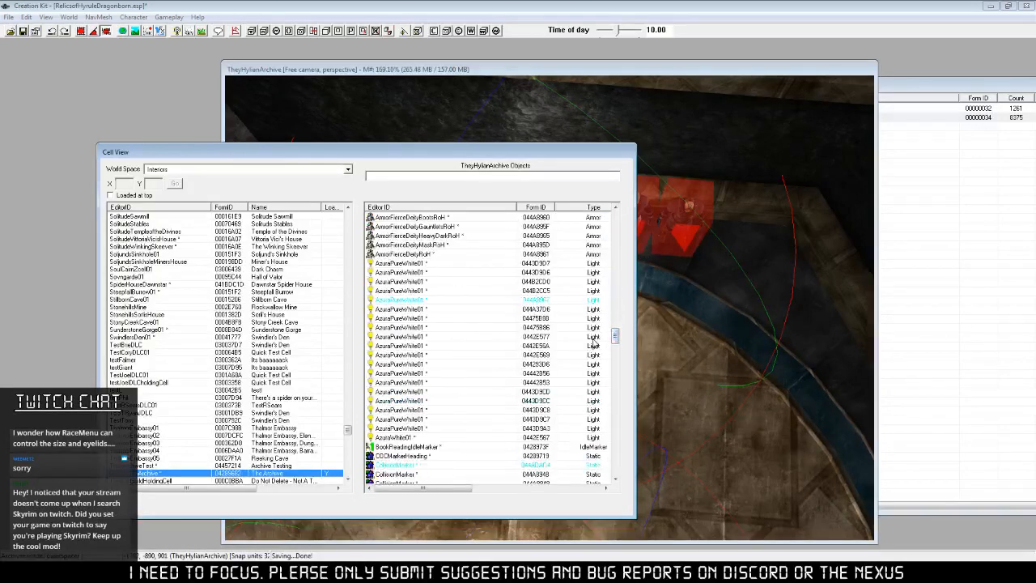
double_click(399, 301)
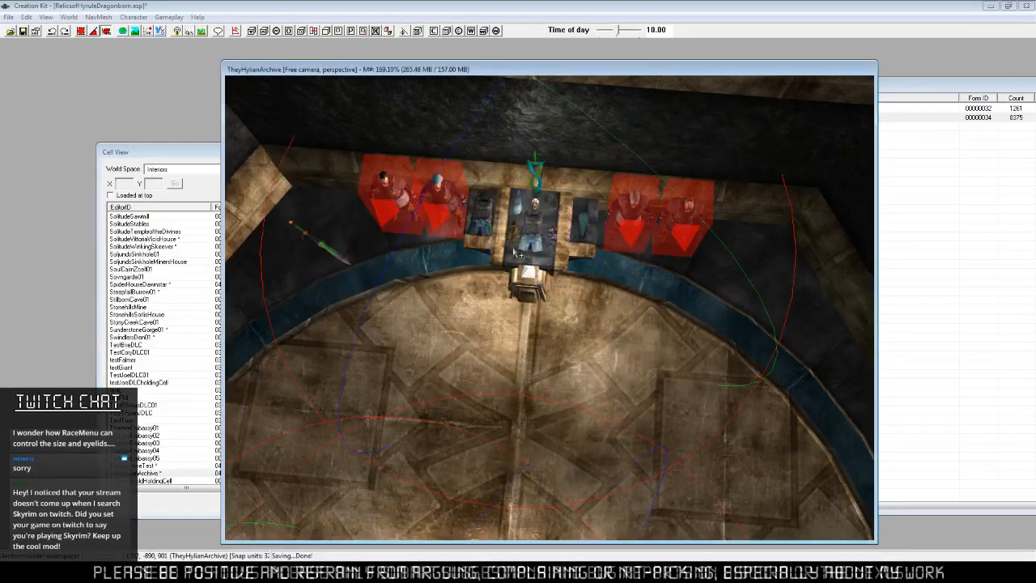
left_click(191, 154)
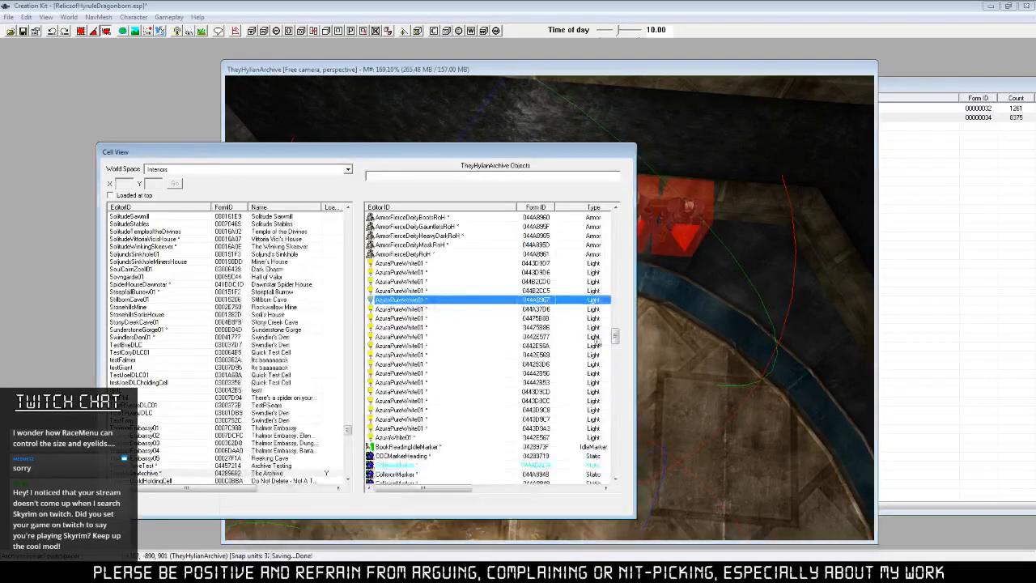
double_click(413, 470)
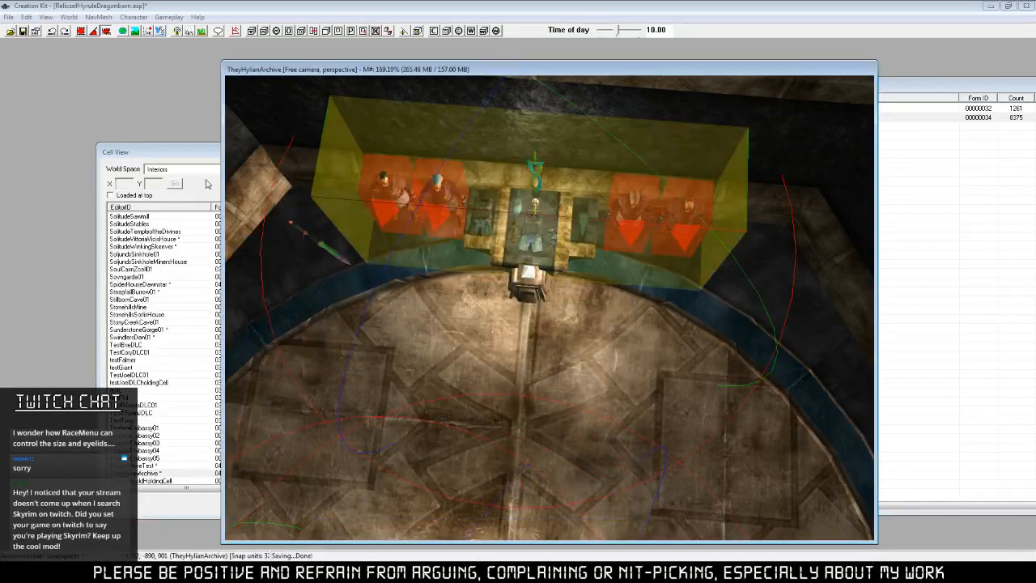
Move the loose sword away from the mannequin display to the far corner of the adjacent wall.
mouse_move(483, 297)
middle_mouse_down("shift")
mouse_move(507, 240)
mouse_move(485, 229)
mouse_move(507, 248)
mouse_move(444, 315)
mouse_move(518, 343)
mouse_move(608, 324)
mouse_move(670, 277)
middle_mouse_up("shift")
mouse_move(671, 265)
left_mouse_down()
mouse_move(250, 328)
mouse_move(305, 318)
left_mouse_up()
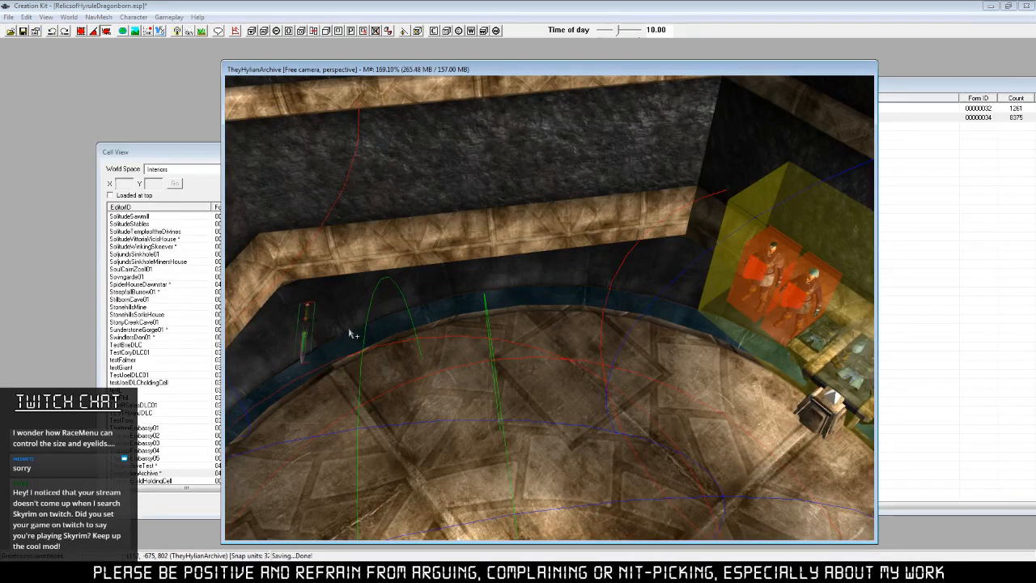
Duplicate the table of the room's central display and move the empty copy out toward the wall beside the mannequins.
middle_click_drag(430, 351, 596, 436, "shift")
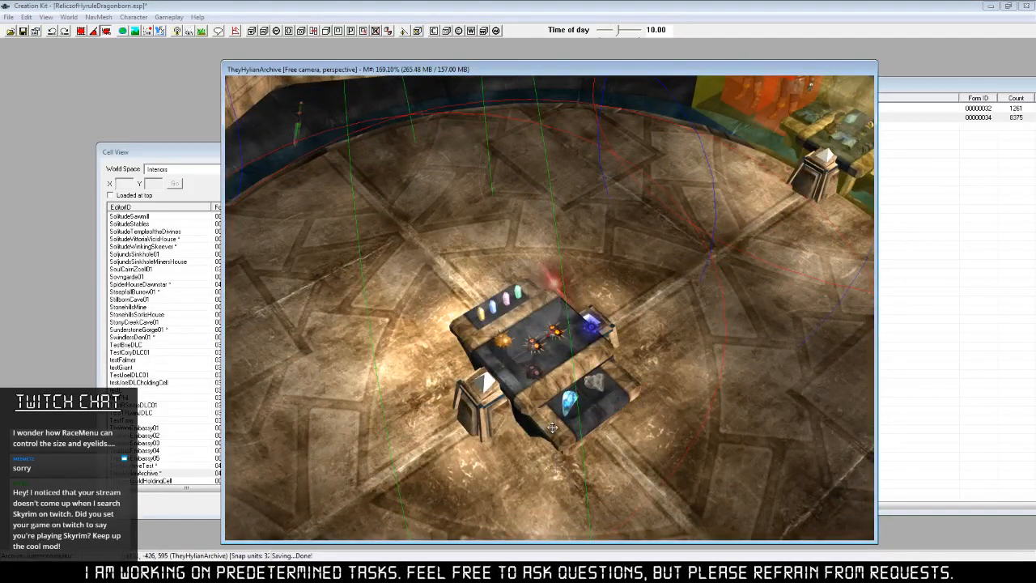
key("ctrl+d")
left_click_drag(557, 433, 491, 217)
middle_click_drag(535, 376, 562, 386)
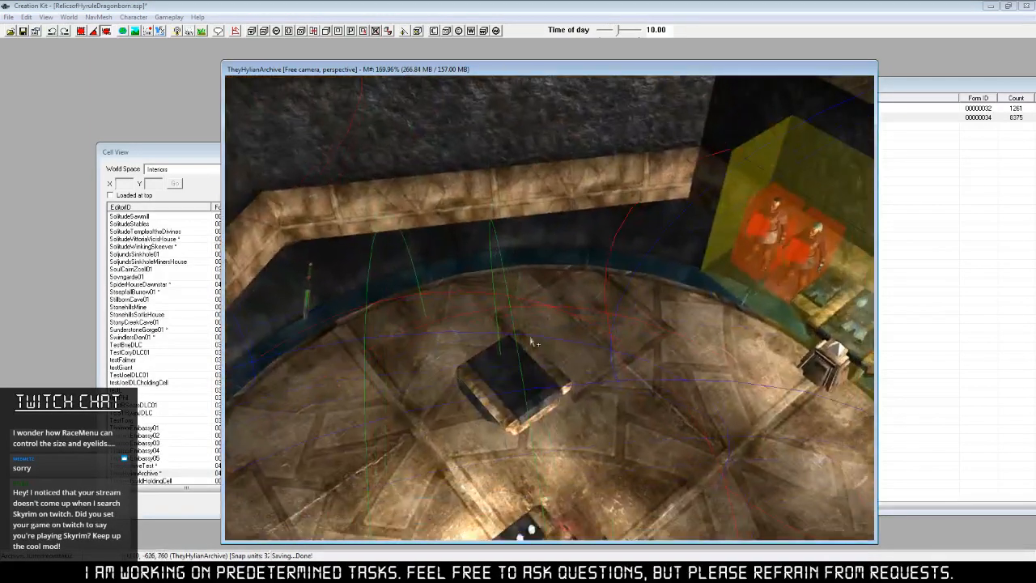
Rotate the copied table square to the wall and place it against the middle of the wall between sword and mannequins.
scroll(559, 387, "up", 2)
right_click_drag(523, 402, 506, 389)
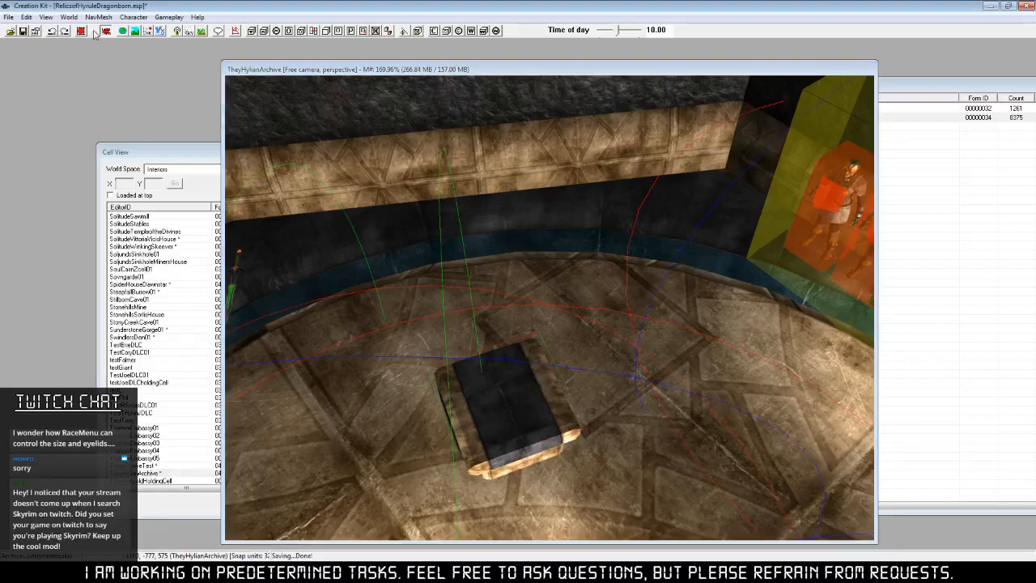
right_click_drag(465, 357, 447, 356)
left_click_drag(509, 386, 474, 192)
scroll(478, 194, "down", 3)
mouse_move(567, 308)
middle_mouse_down()
mouse_move(571, 331)
mouse_move(582, 331)
mouse_move(569, 327)
middle_mouse_up()
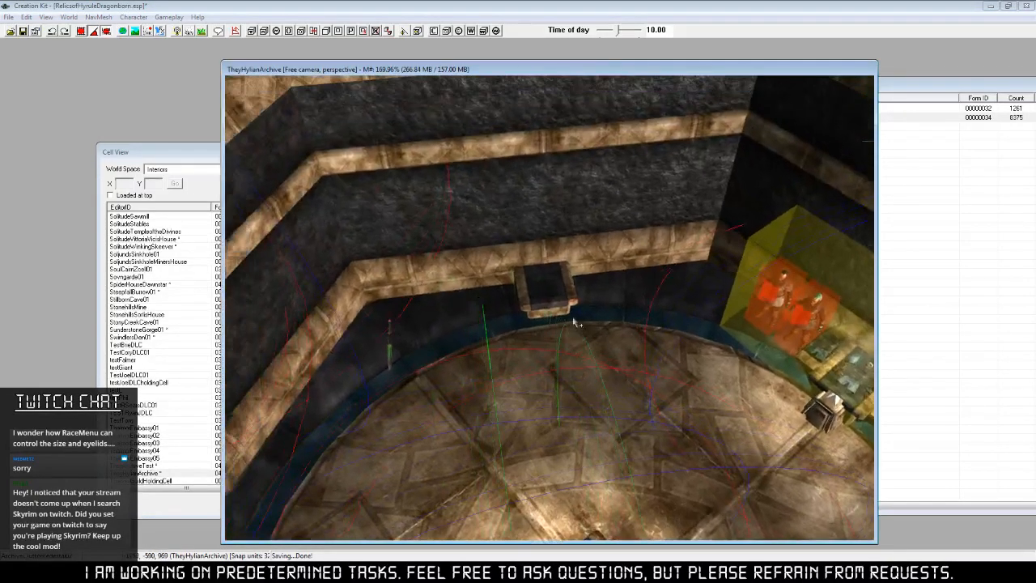
left_click_drag(548, 298, 543, 299)
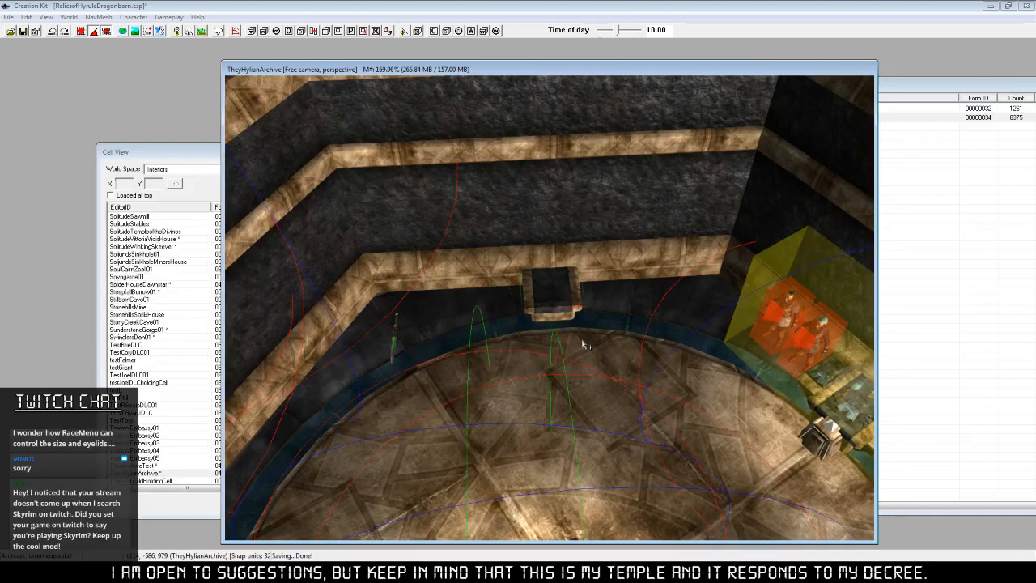
Filter all object categories by "greatf", sort the list by form type and move the Object Window aside.
left_click(895, 93)
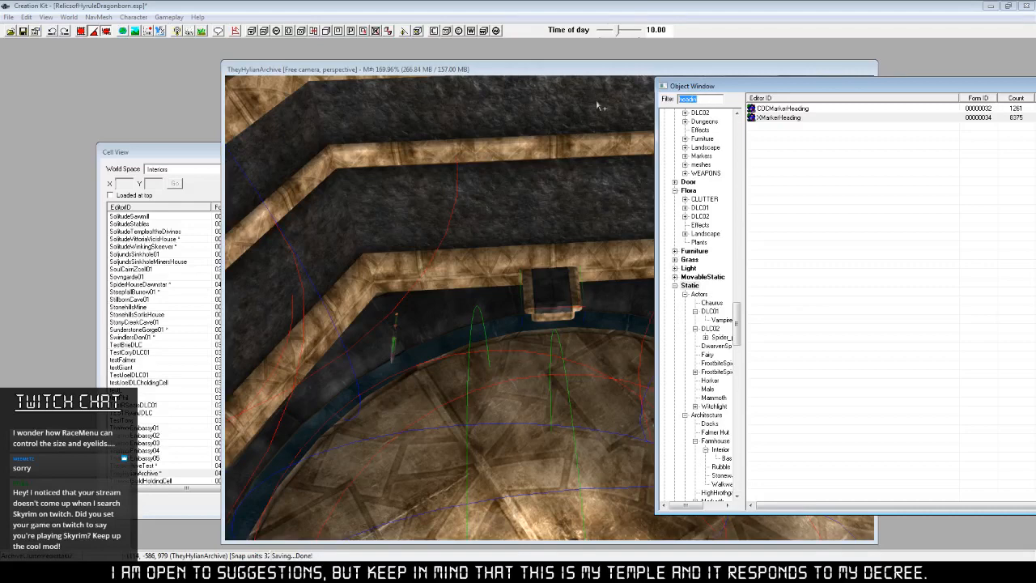
type("gl")
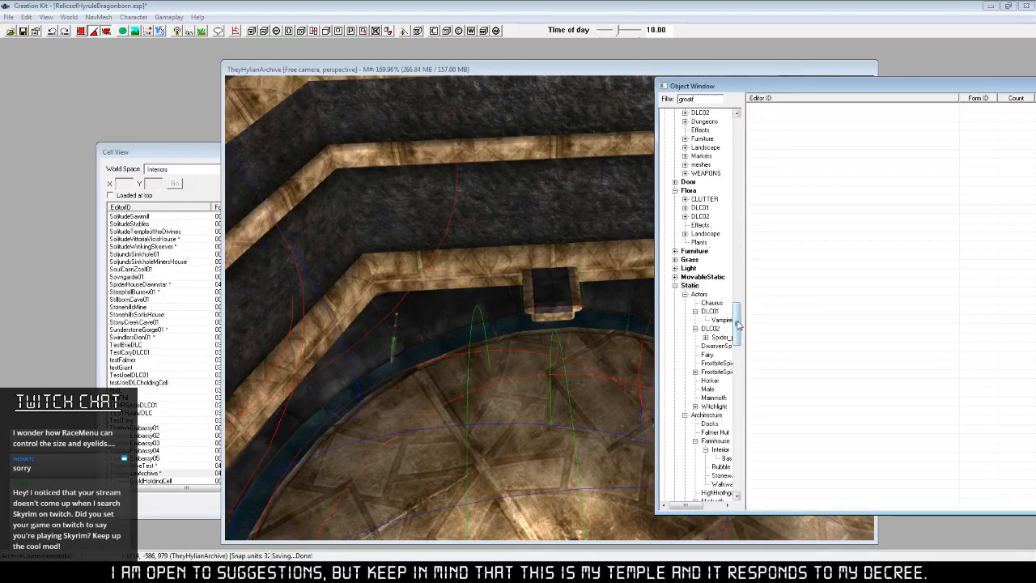
left_click_drag(737, 323, 736, 469)
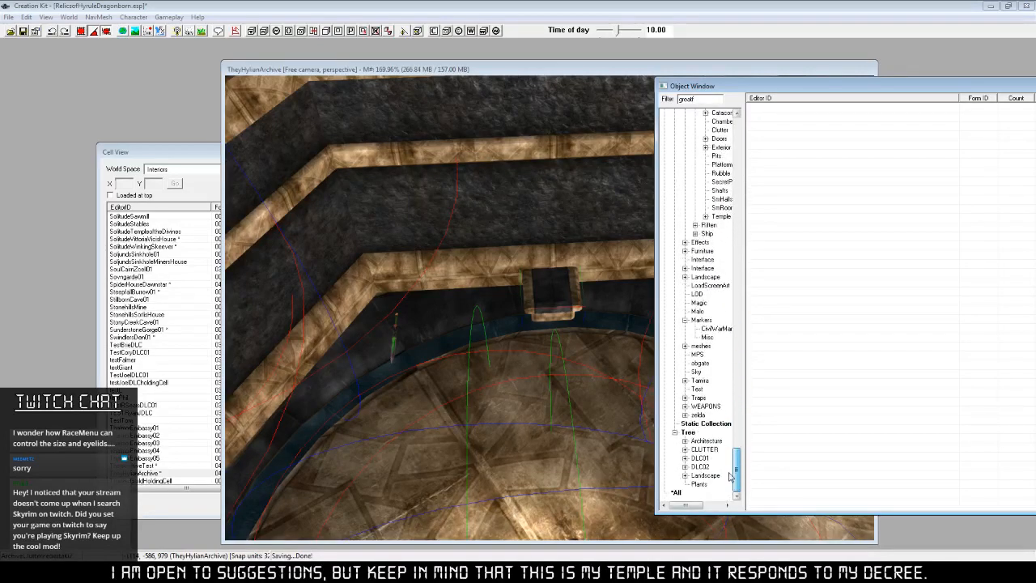
left_click(675, 492)
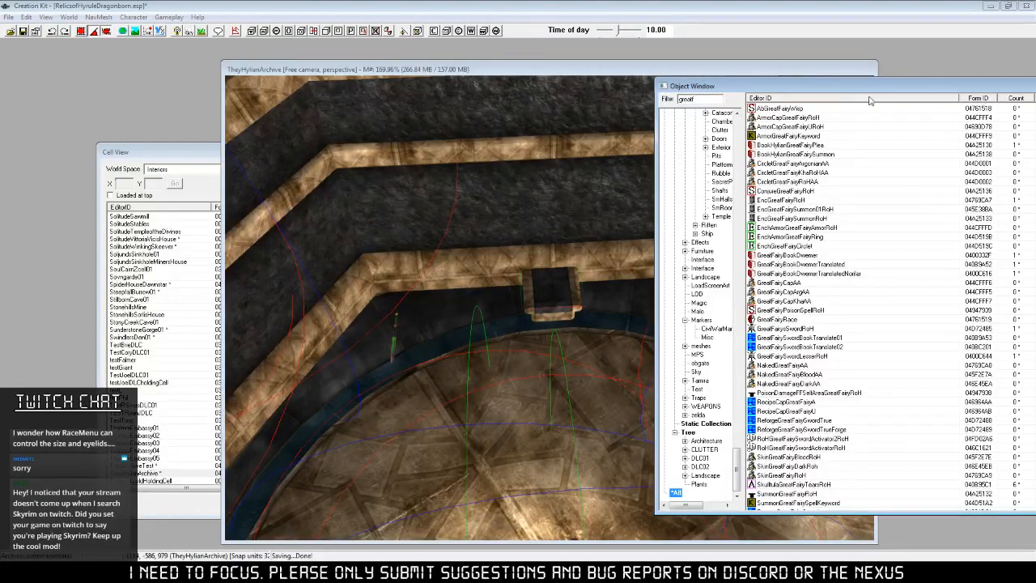
left_click_drag(885, 87, 664, 64)
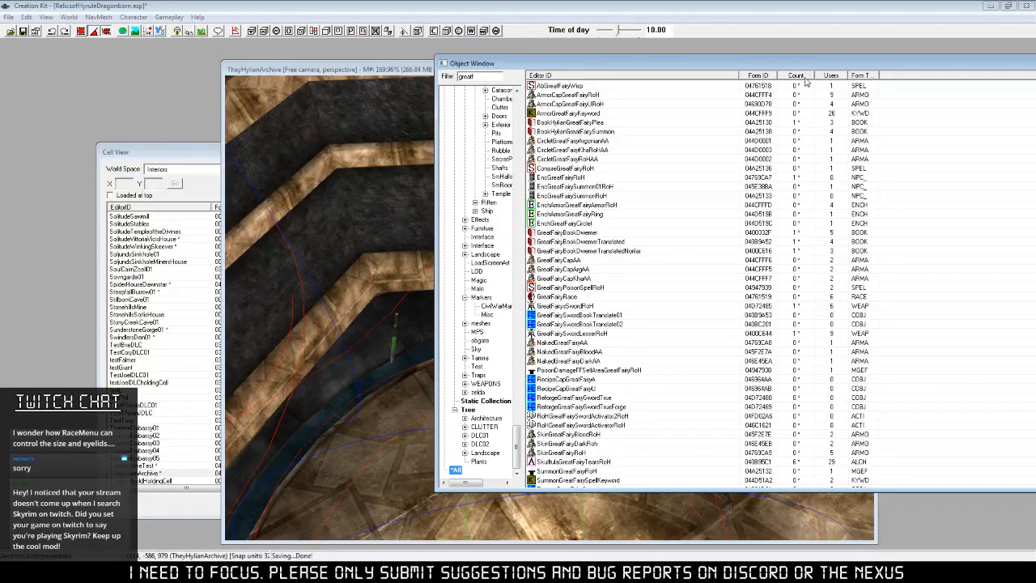
left_click(863, 75)
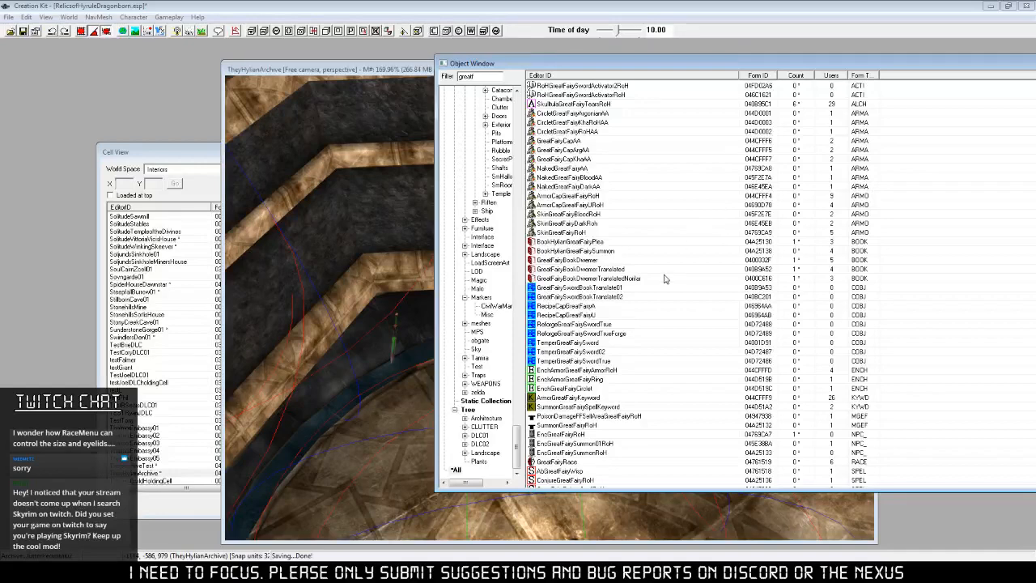
left_click_drag(627, 65, 862, 67)
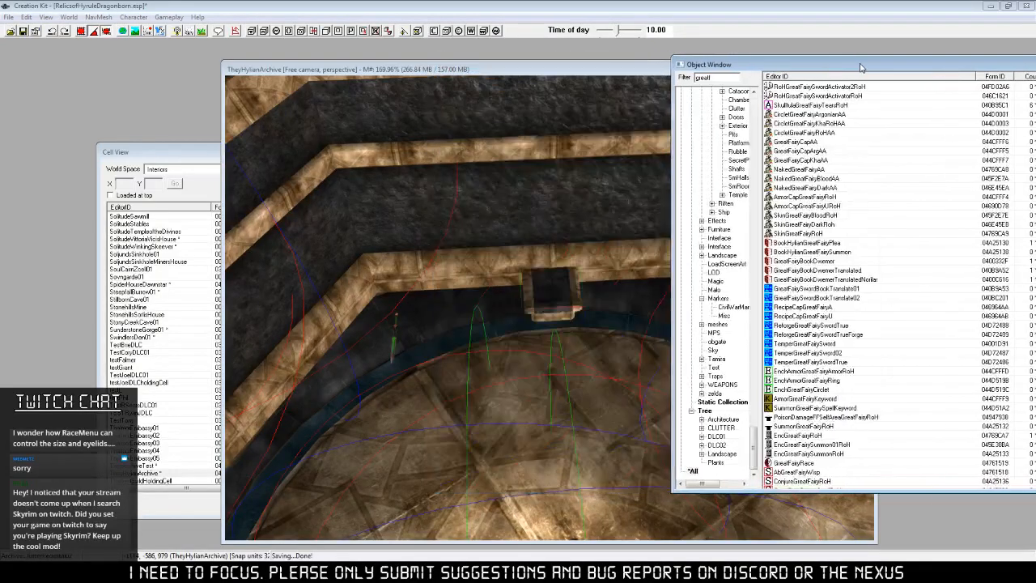
Place the Great Fairy Tears potion on the copied wall table and shift it to the left side of the tabletop.
right_click(831, 105)
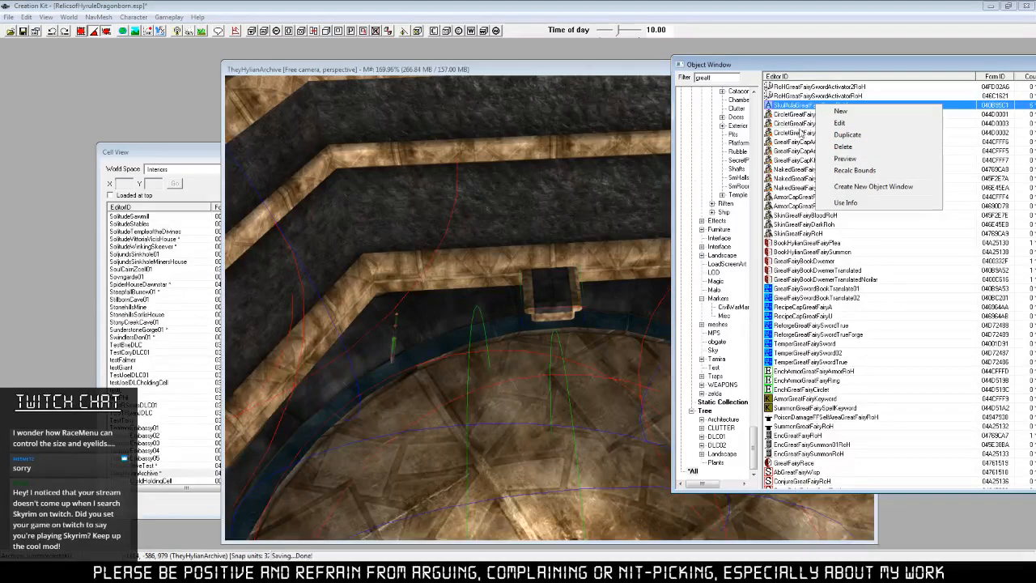
left_click(599, 72)
scroll(593, 328, "up", 4)
middle_click_drag(593, 332, 597, 391)
scroll(603, 384, "up", 3)
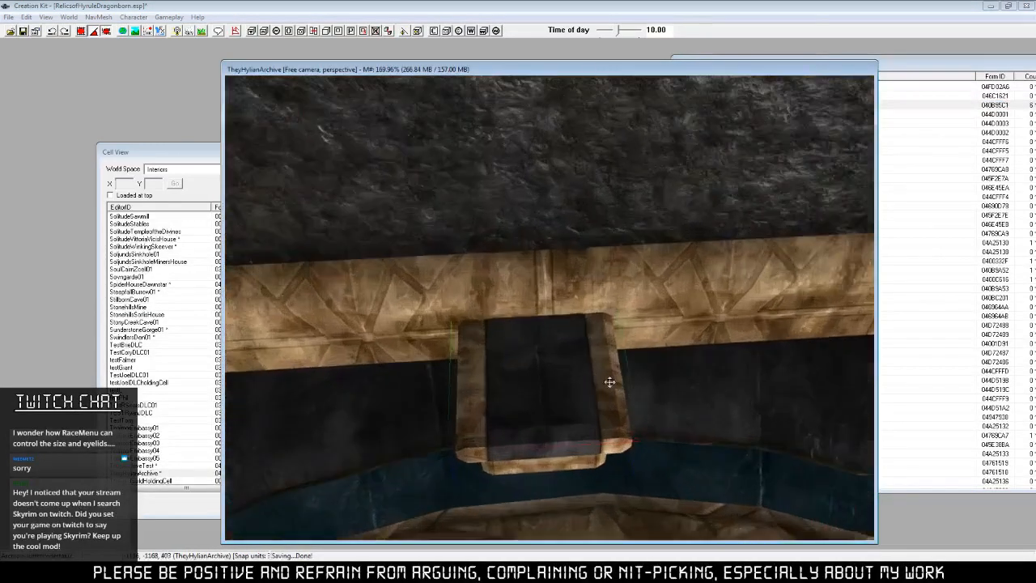
left_click(889, 106)
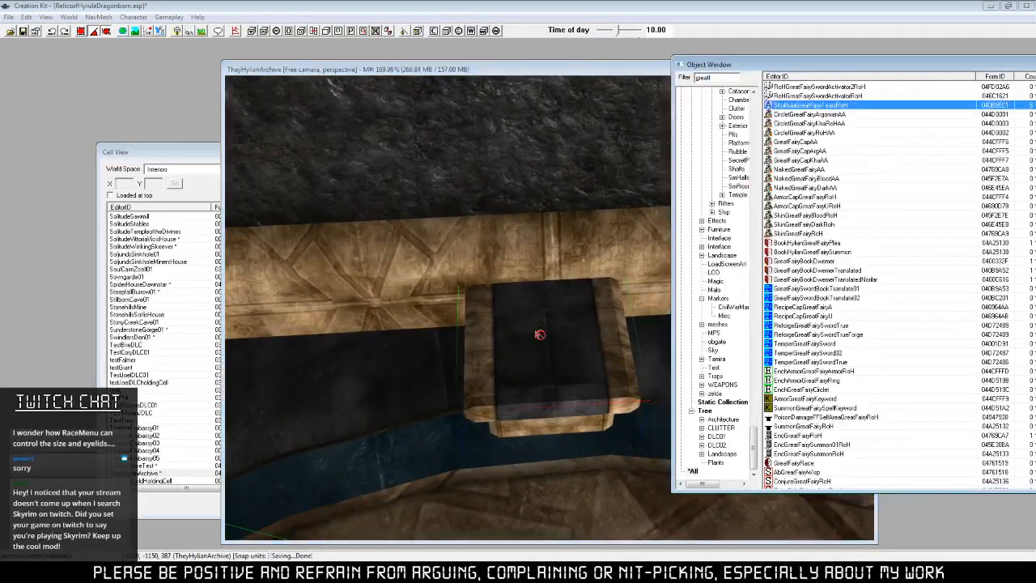
left_click(540, 334)
left_click_drag(546, 361, 504, 361)
scroll(534, 356, "up", 5)
scroll(557, 407, "down", 5)
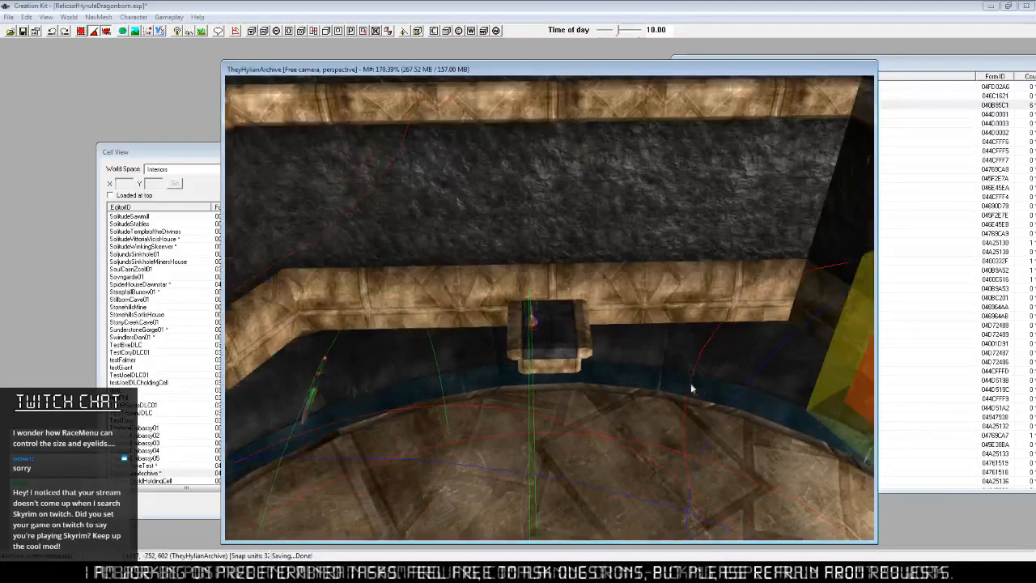
Look over the wall table and its surroundings and browse the "greatf" object list for further display items.
middle_click_drag(692, 390, 566, 416, "shift")
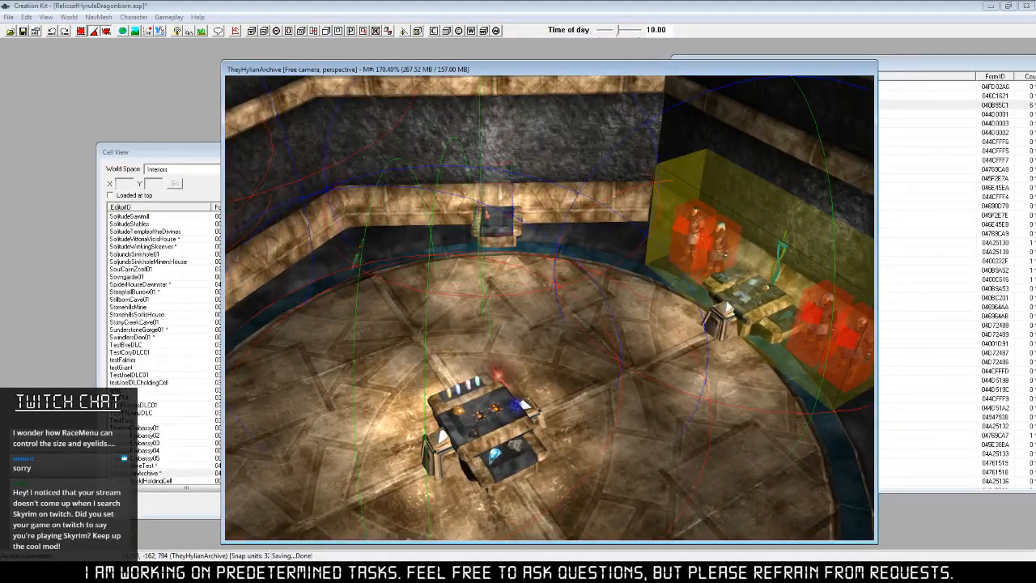
middle_click_drag(565, 322, 584, 384)
scroll(490, 269, "up", 6)
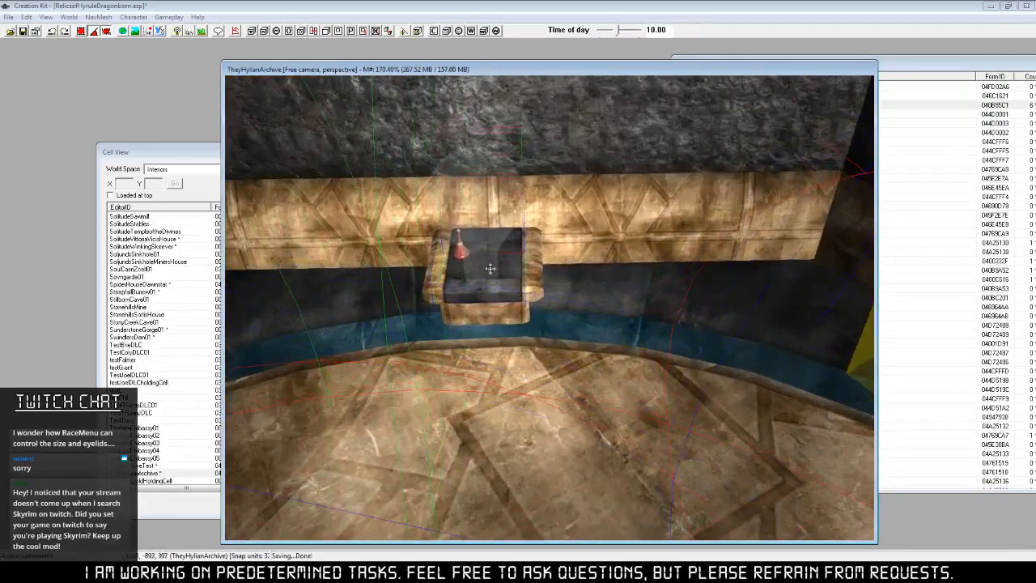
left_click(899, 82)
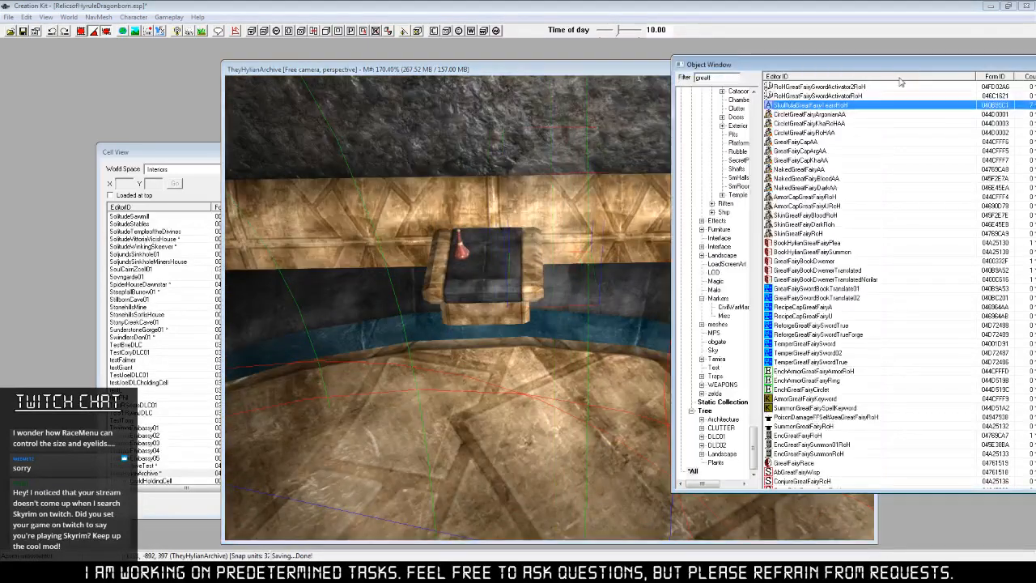
middle_click_drag(572, 300, 628, 396)
scroll(627, 396, "up", 4)
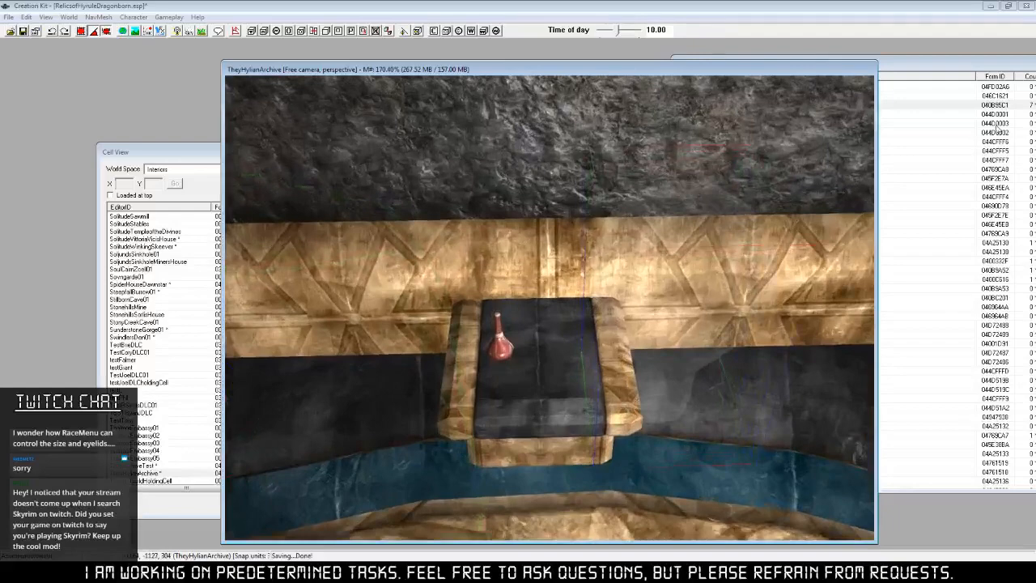
left_click(955, 71)
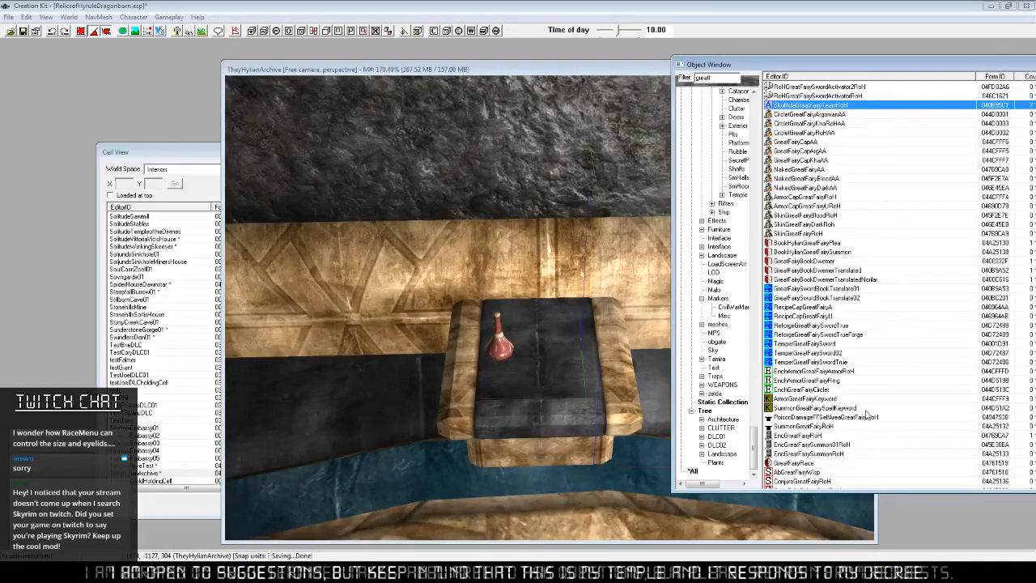
scroll(875, 394, "down", 1)
scroll(874, 394, "up", 1)
scroll(875, 394, "down", 1)
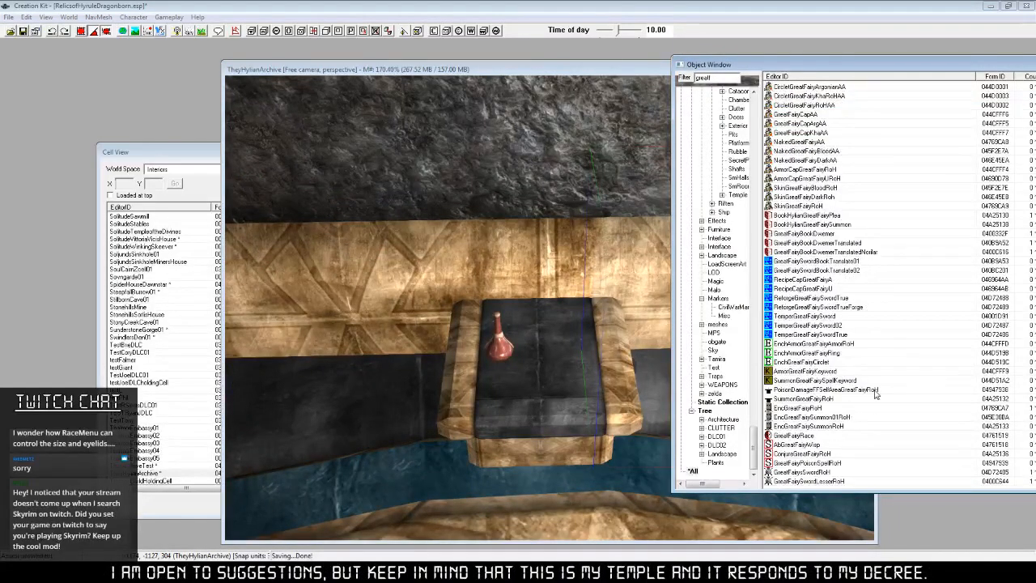
scroll(515, 449, "down", 1)
Move the green Great Fairy sword from its spot along the wall to the left side of the wall table.
middle_click_drag(559, 449, 393, 447)
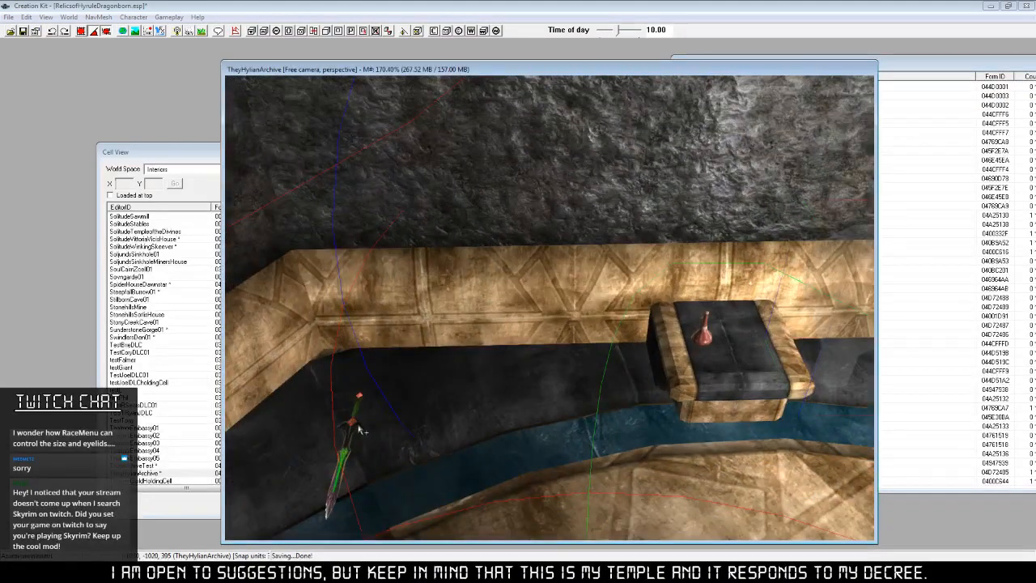
key("Delete")
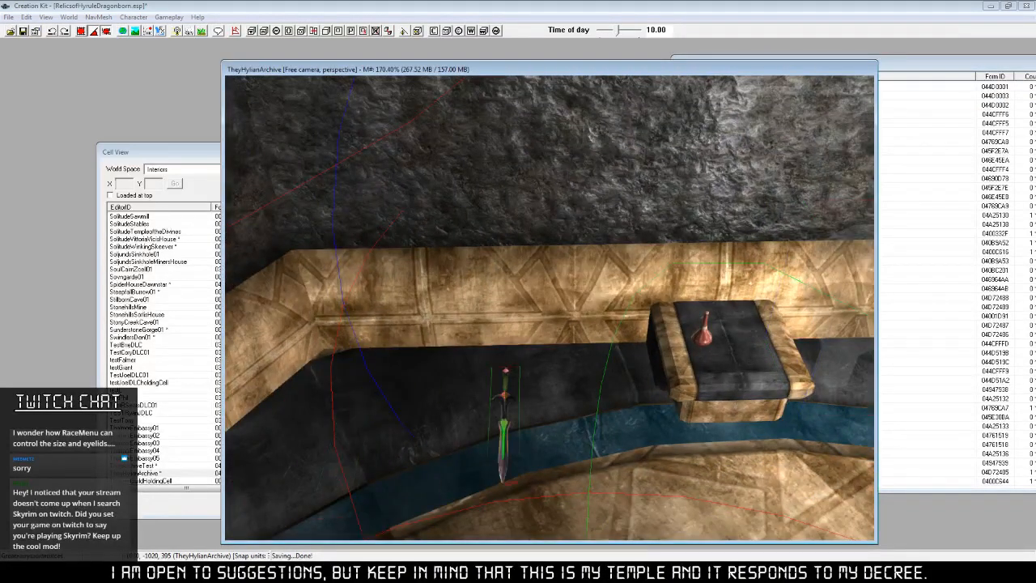
left_click(699, 251)
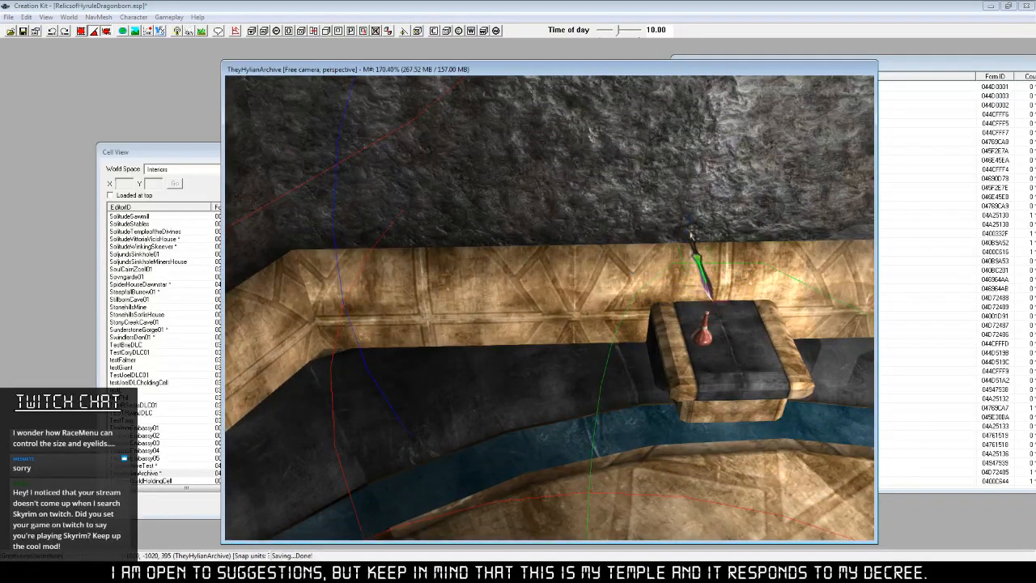
left_click_drag(699, 256, 656, 324)
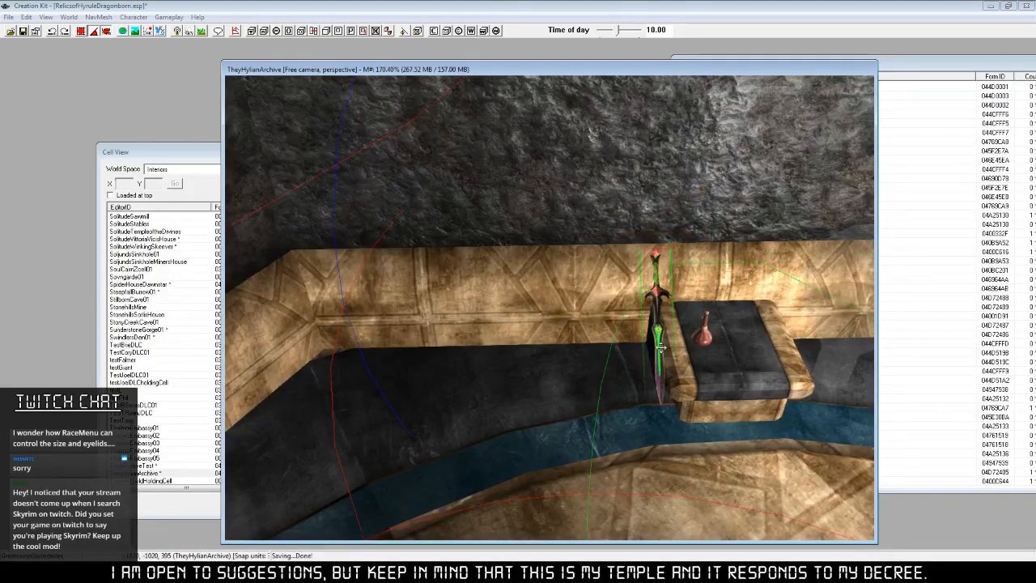
Rotate the sword about the X axis to stand flush with the wall and raise it to the wall above the table's centre.
key("x")
right_click_drag(657, 323, 657, 332)
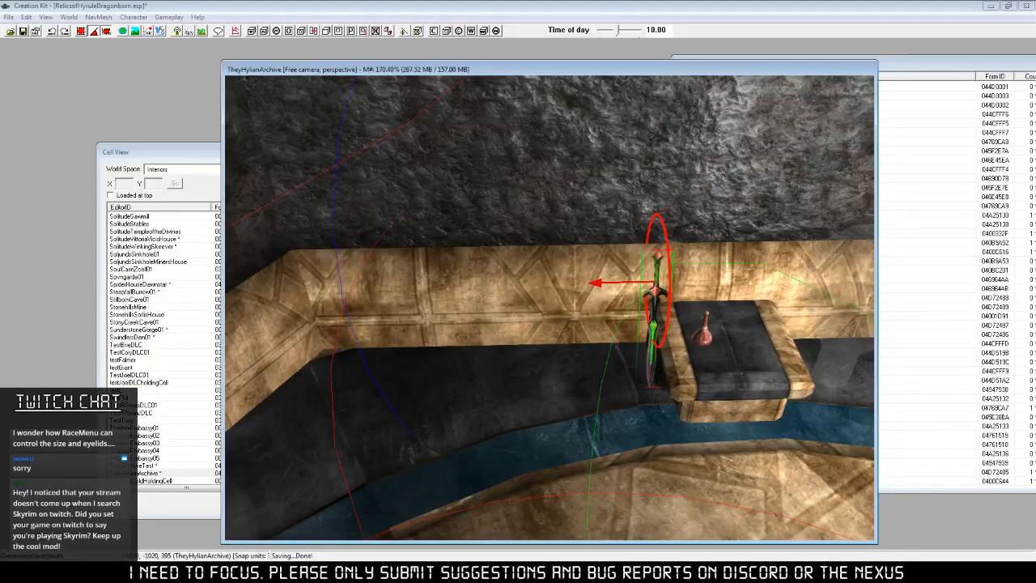
right_click_drag(656, 331, 656, 335)
key("shift")
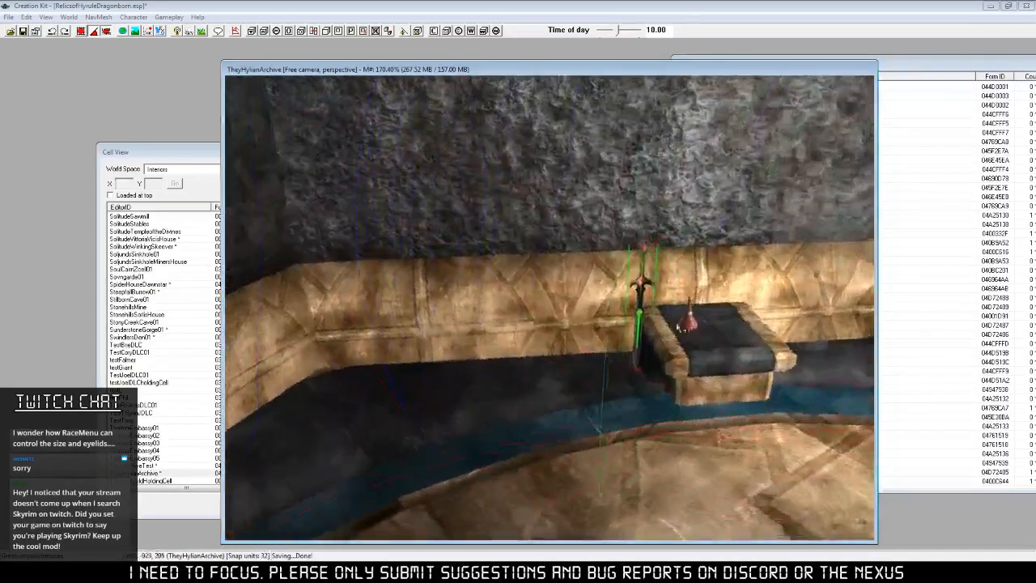
scroll(609, 369, "up", 4)
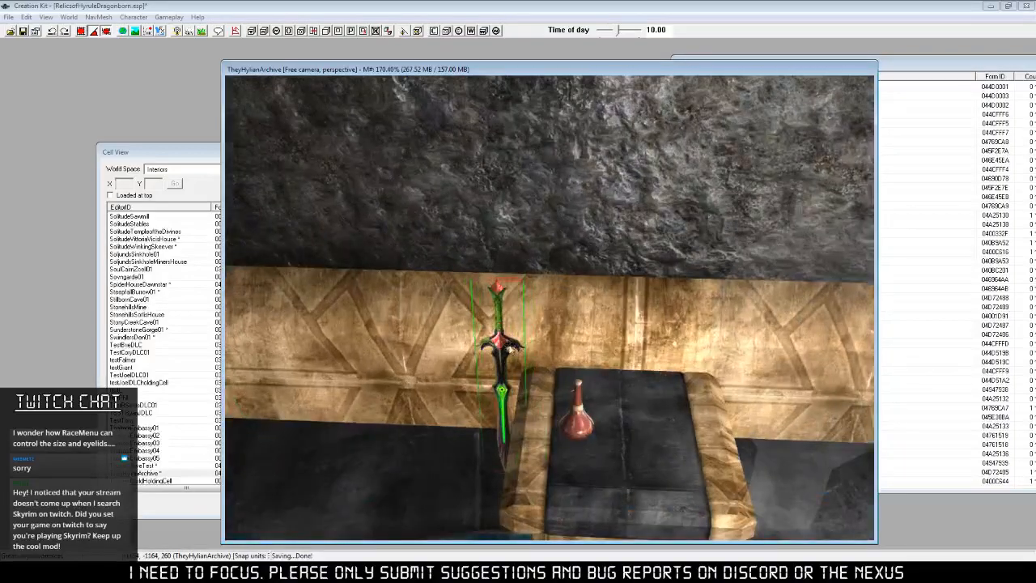
left_click_drag(510, 348, 633, 227)
key("z")
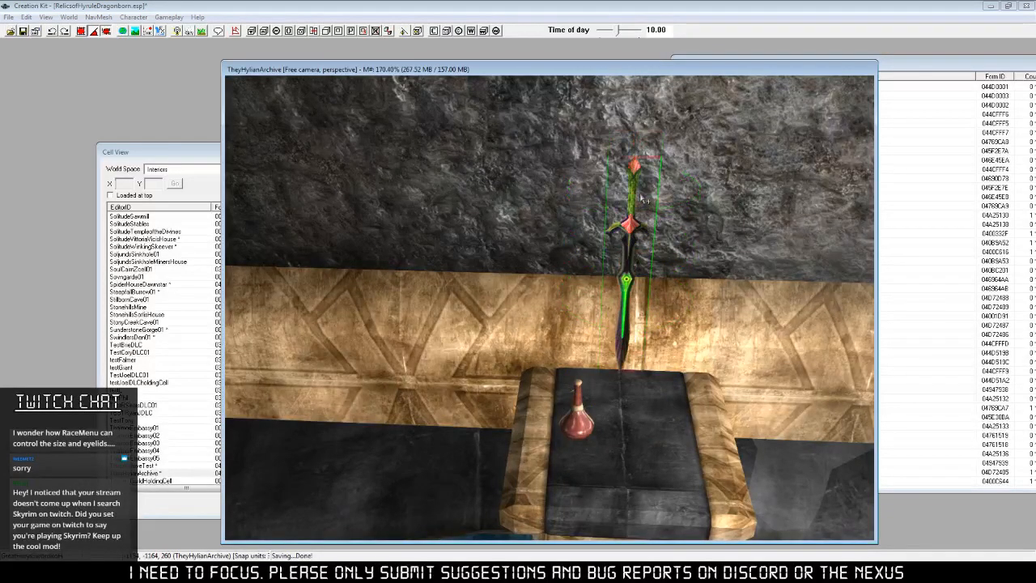
middle_click_drag(634, 228, 604, 219, "shift")
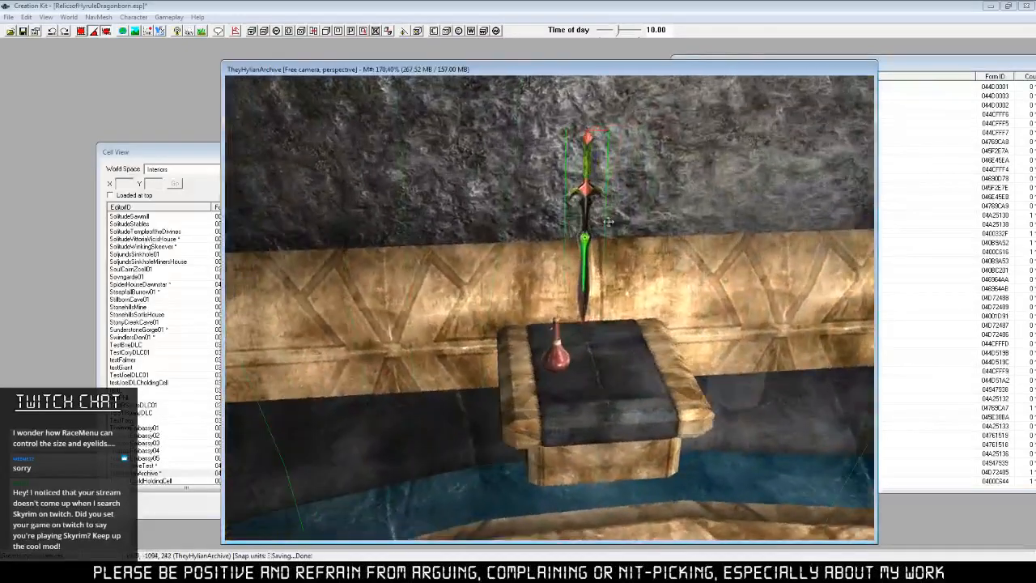
Filter the Armor category by "fairy" and reposition the Object Window so the model and name columns can be read.
left_click(897, 70)
left_click_drag(753, 417, 754, 159)
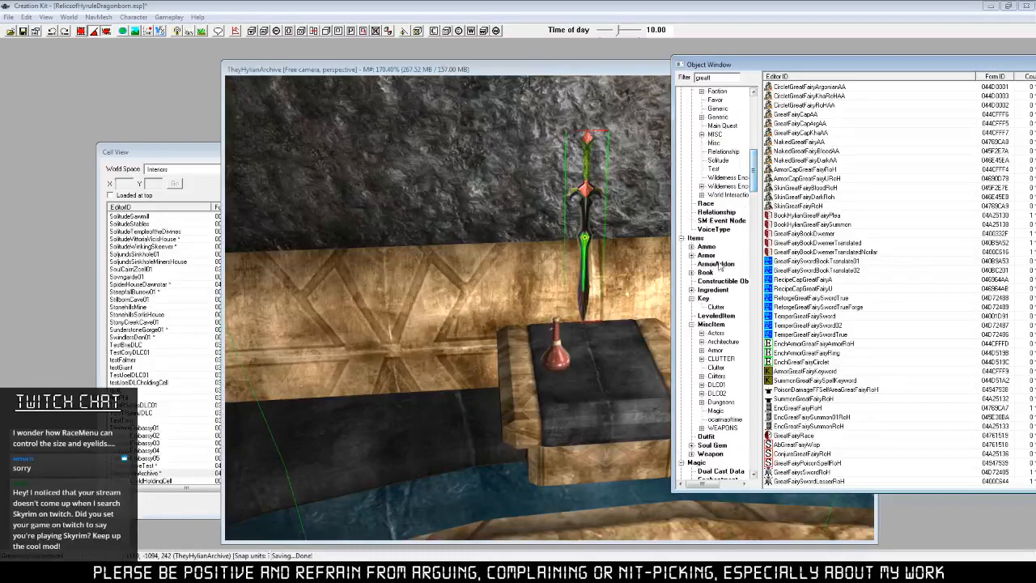
left_click(705, 255)
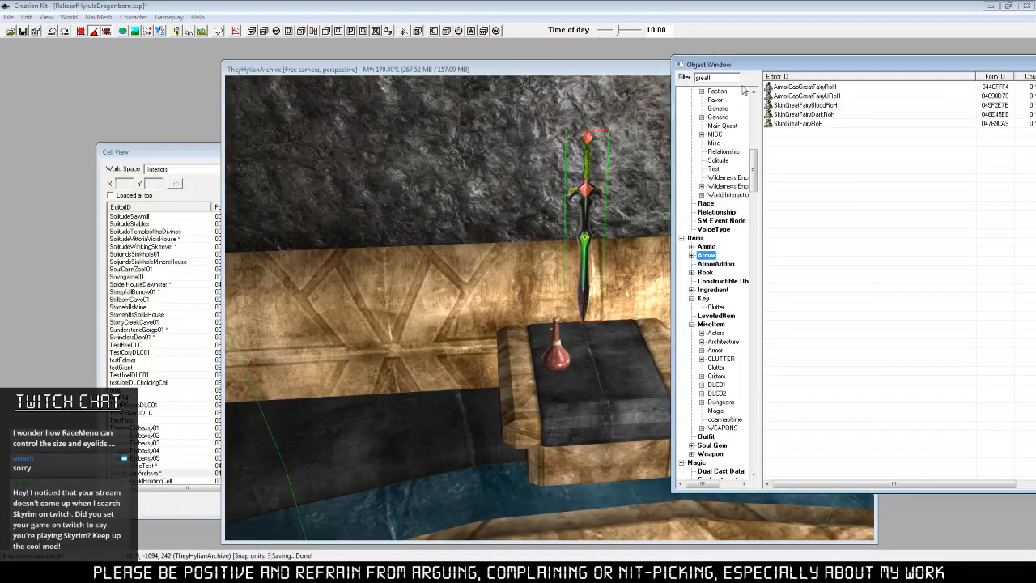
double_click(709, 77)
type("fairy")
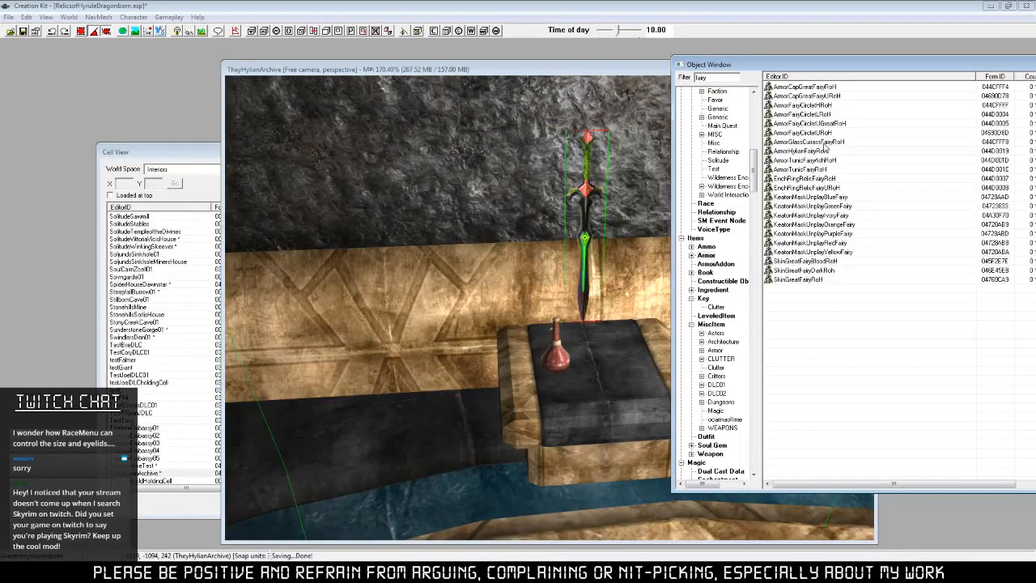
left_click(825, 144)
left_click_drag(916, 72, 473, 78)
left_click_drag(544, 491, 588, 492)
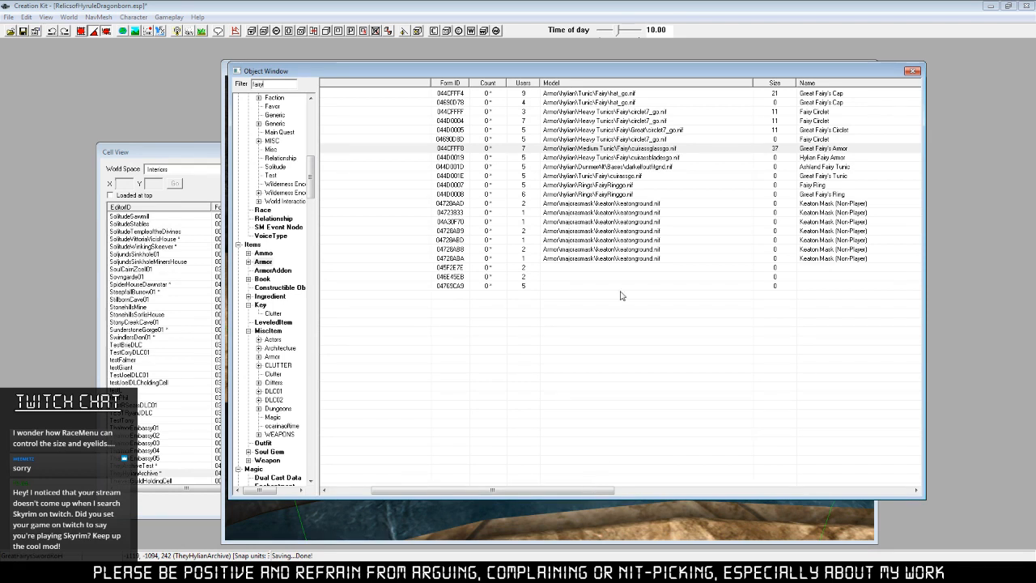
Preview the models of the Great Fairy's Ring and the Fairy Ring.
right_click(617, 196)
left_click(647, 253)
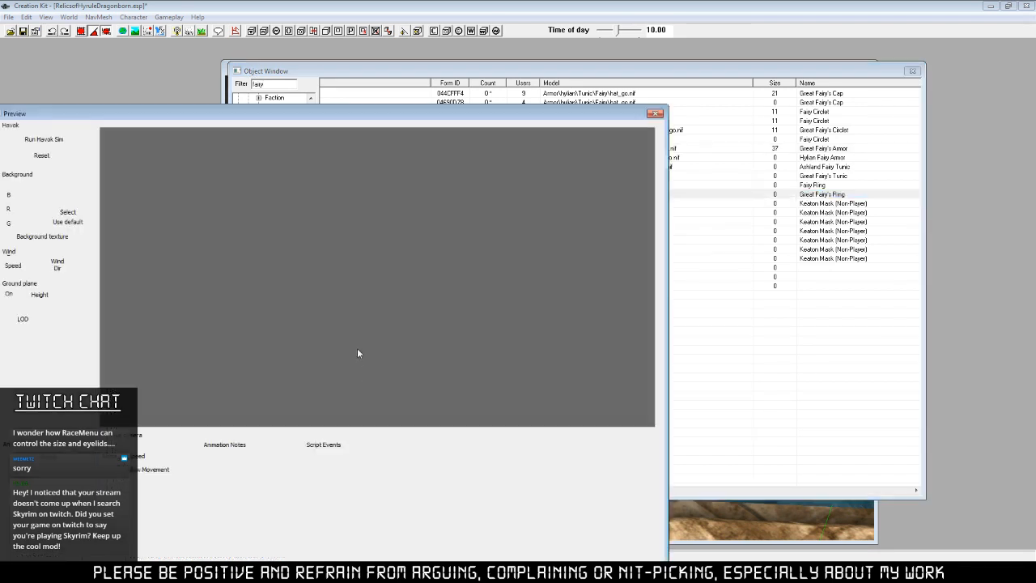
left_click_drag(352, 338, 396, 342)
right_click_drag(396, 343, 763, 247)
scroll(483, 294, "up", 2)
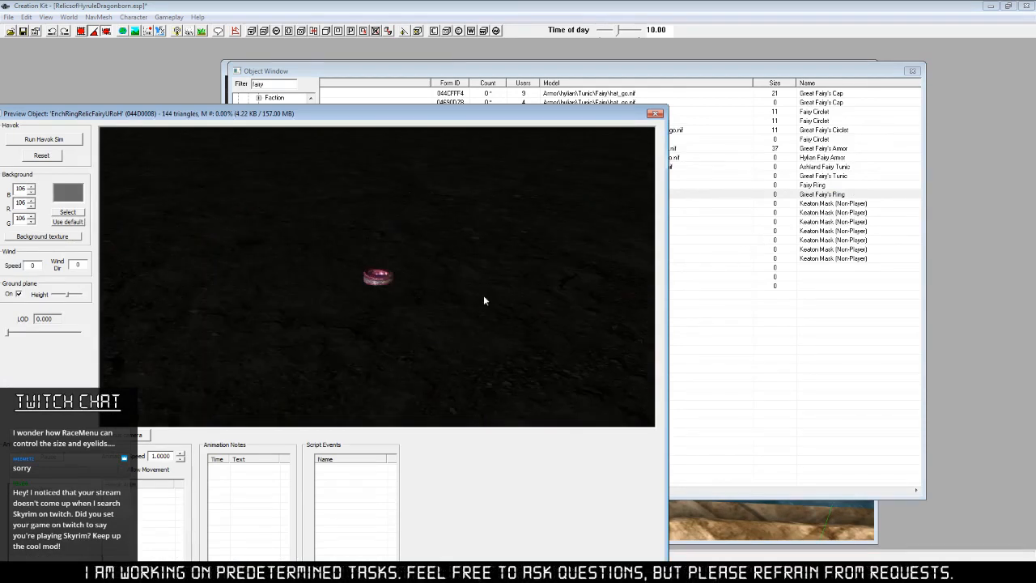
scroll(559, 291, "down", 1)
left_click(816, 186)
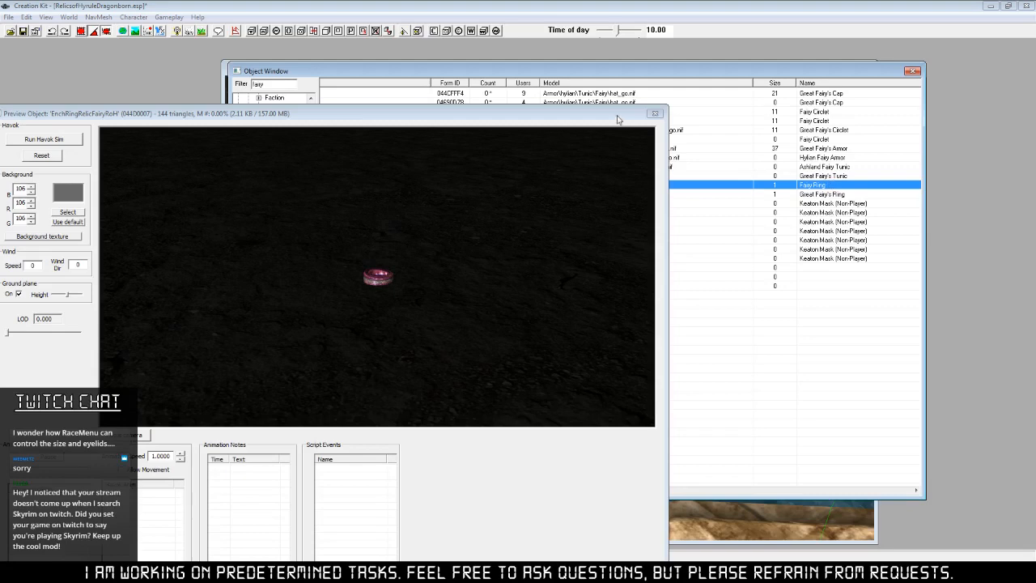
Preview the Fairy Circlet and Great Fairy's Circlet models, and close the preview.
left_click_drag(618, 119, 467, 89)
left_click(814, 140)
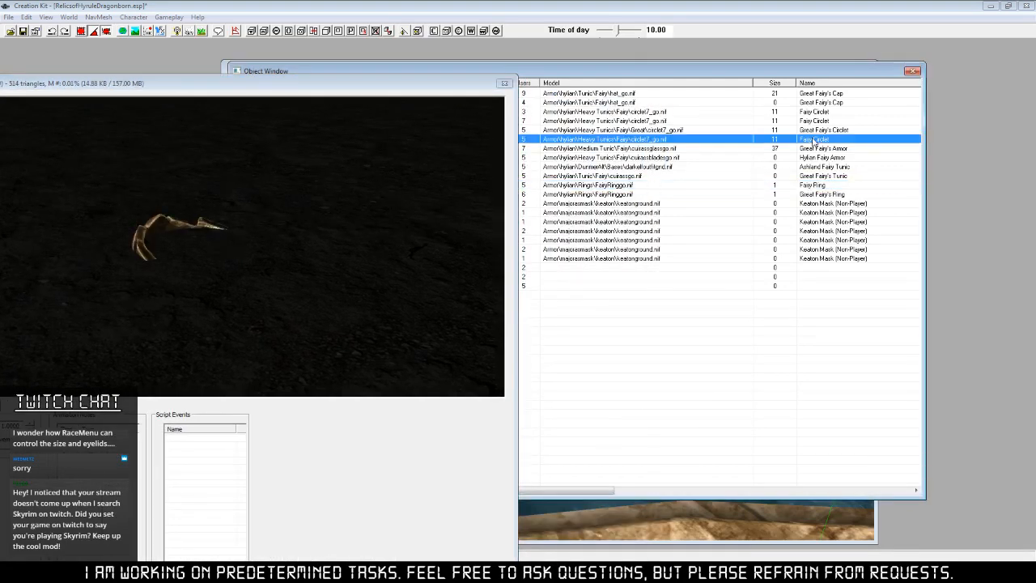
left_click(816, 131)
left_click_drag(286, 293, 427, 276)
left_click(504, 84)
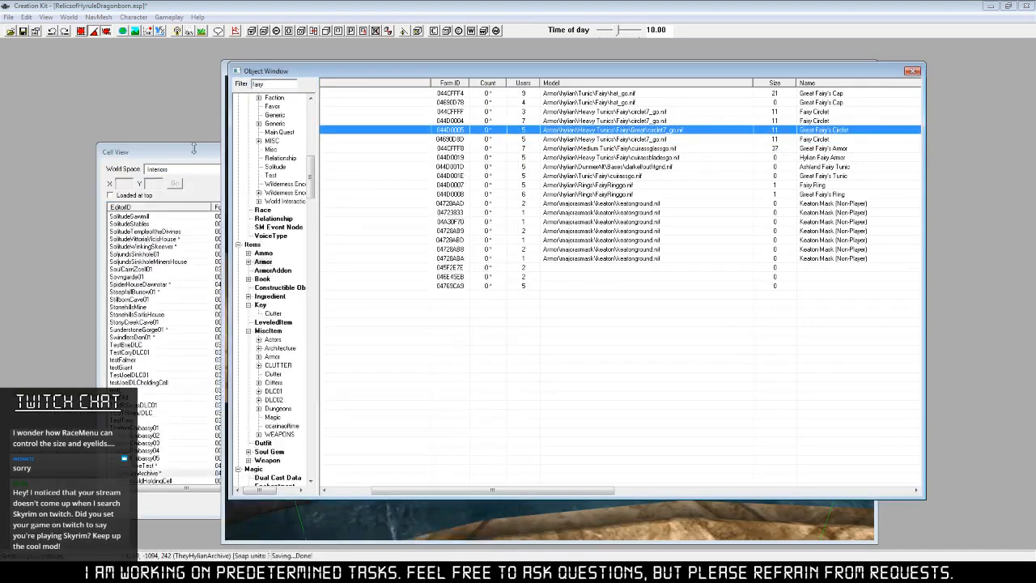
Move the Object Window aside and try the Great Fairy Tears potion at the middle of the tabletop below the sword.
left_click_drag(325, 70, 588, 80)
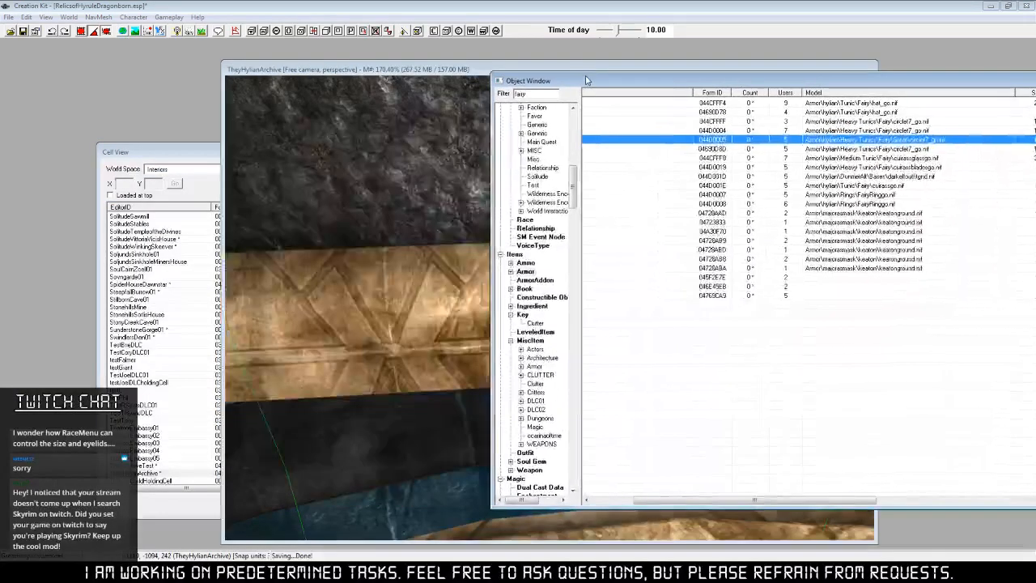
left_click(418, 75)
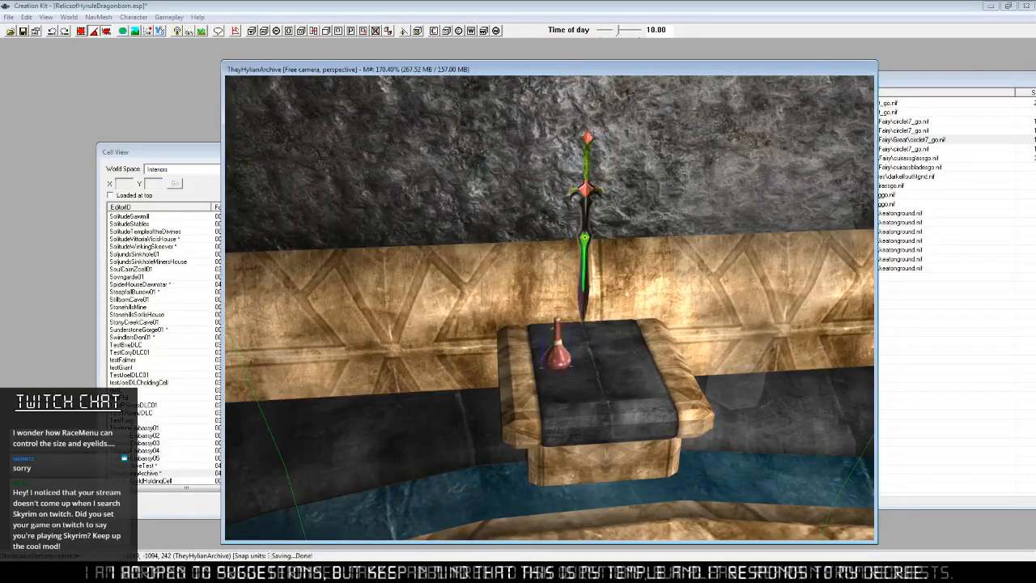
left_click_drag(557, 354, 594, 351)
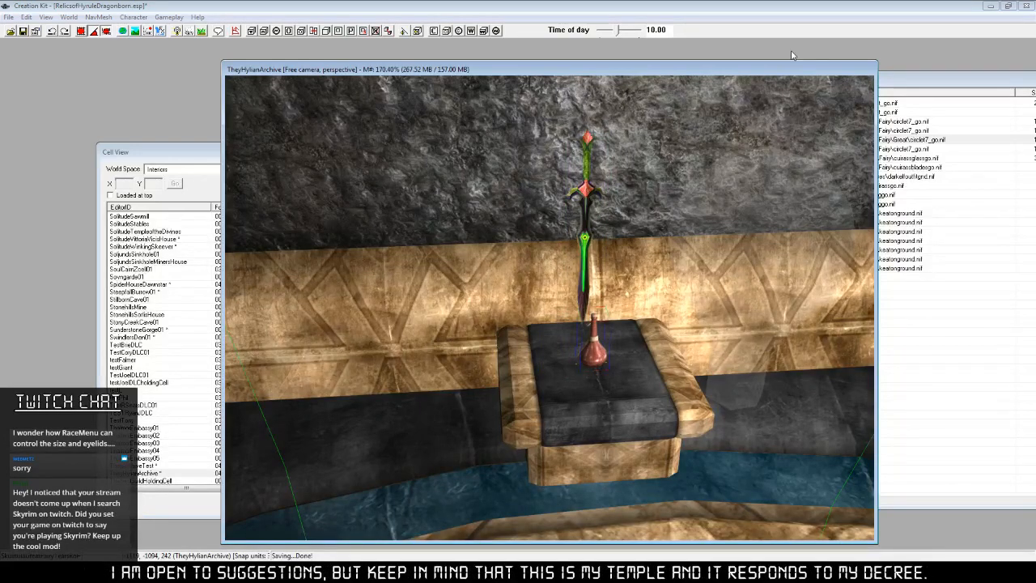
Arrange the render view and Object Window side by side and select the Fairy Ring in the armor list.
left_click_drag(810, 69, 592, 69)
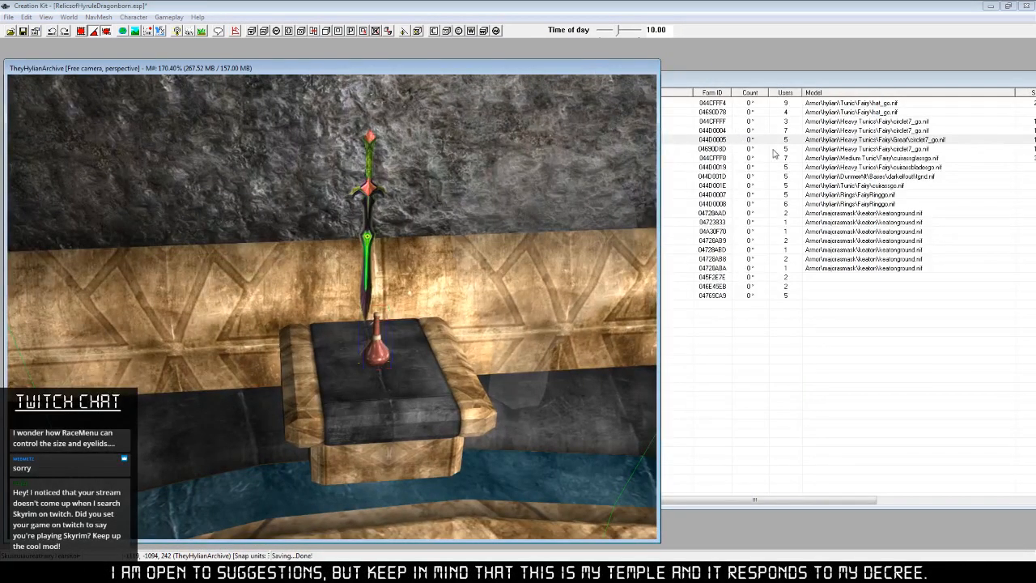
left_click_drag(886, 84, 793, 84)
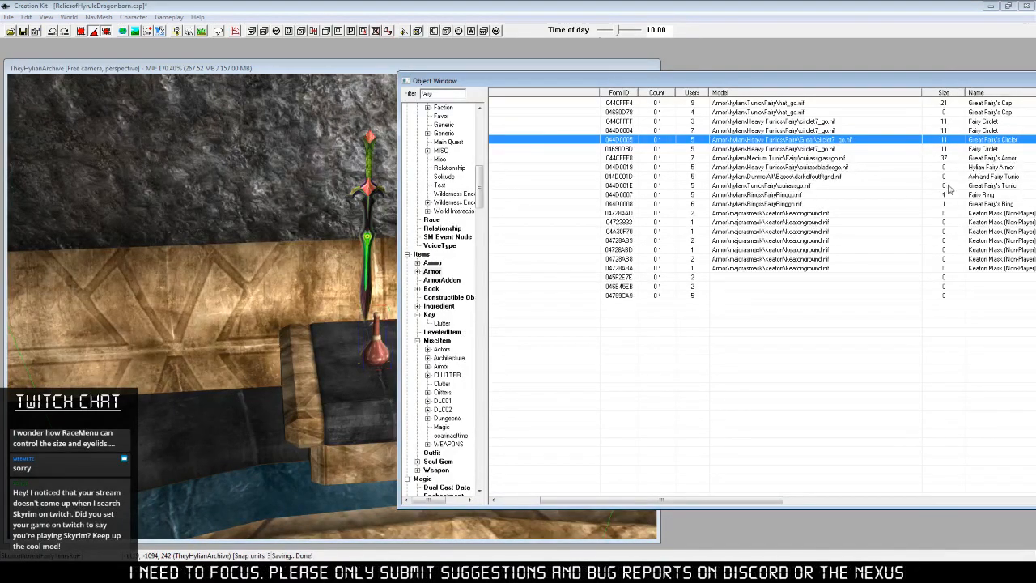
left_click(982, 177)
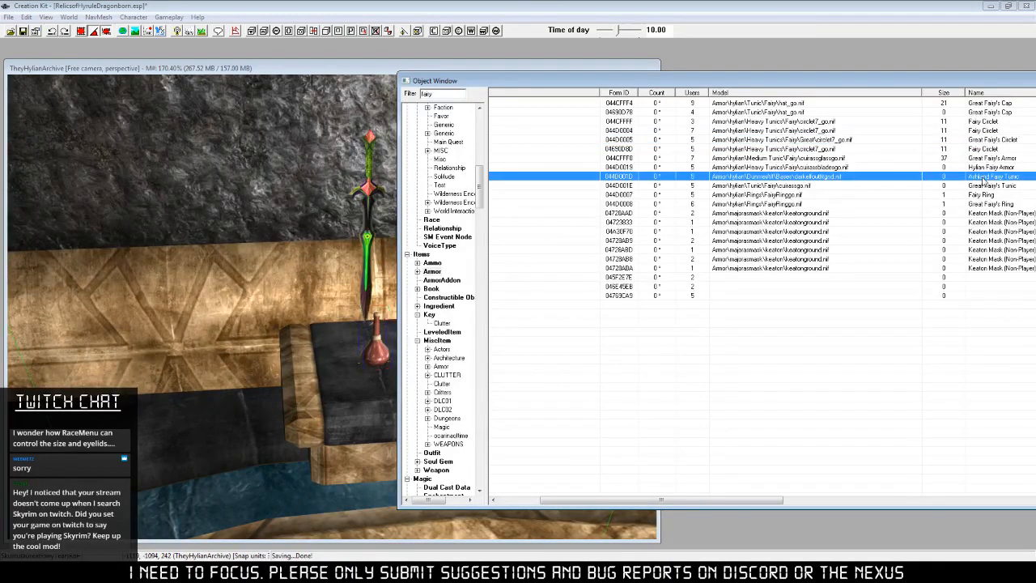
left_click(977, 195)
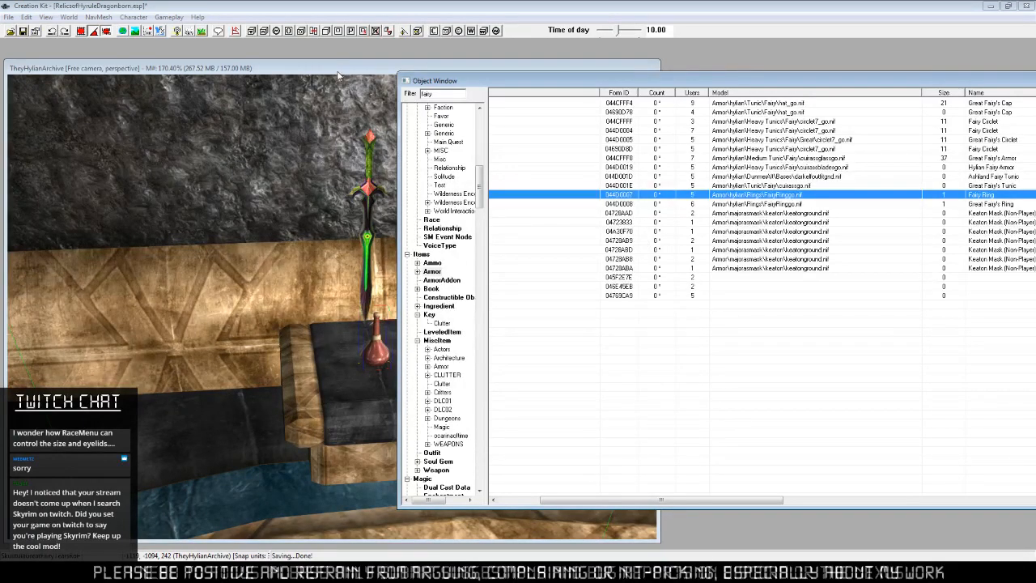
Move the Great Fairy Tears potion from the middle of the tabletop to its left side.
left_click(437, 350)
middle_click_drag(438, 350, 364, 352, "shift")
left_click_drag(360, 344, 322, 328)
middle_click_drag(321, 328, 372, 429, "shift")
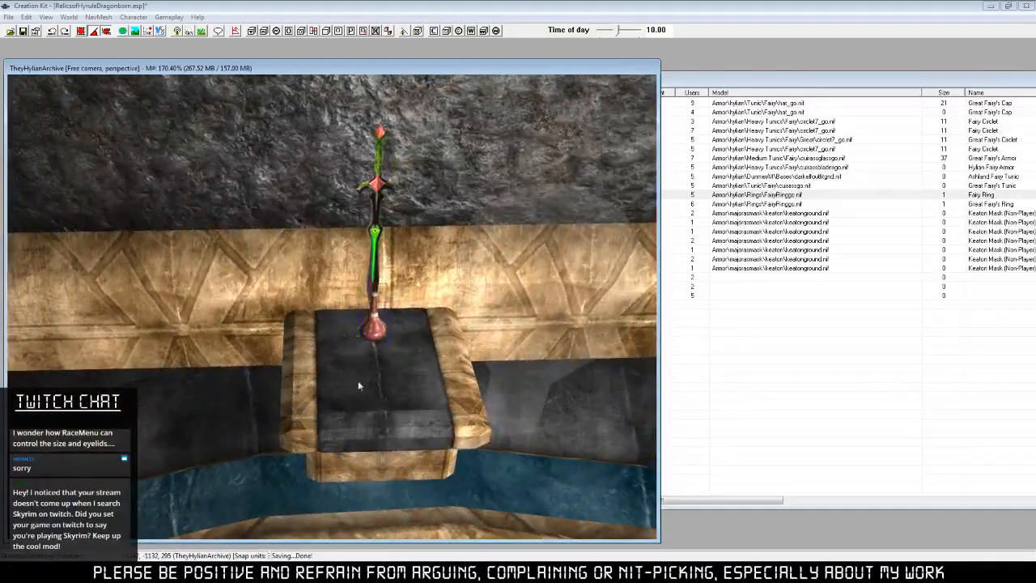
middle_click_drag(314, 402, 375, 403, "shift")
scroll(363, 424, "up", 4)
left_click_drag(408, 356, 339, 421)
scroll(387, 441, "down", 5)
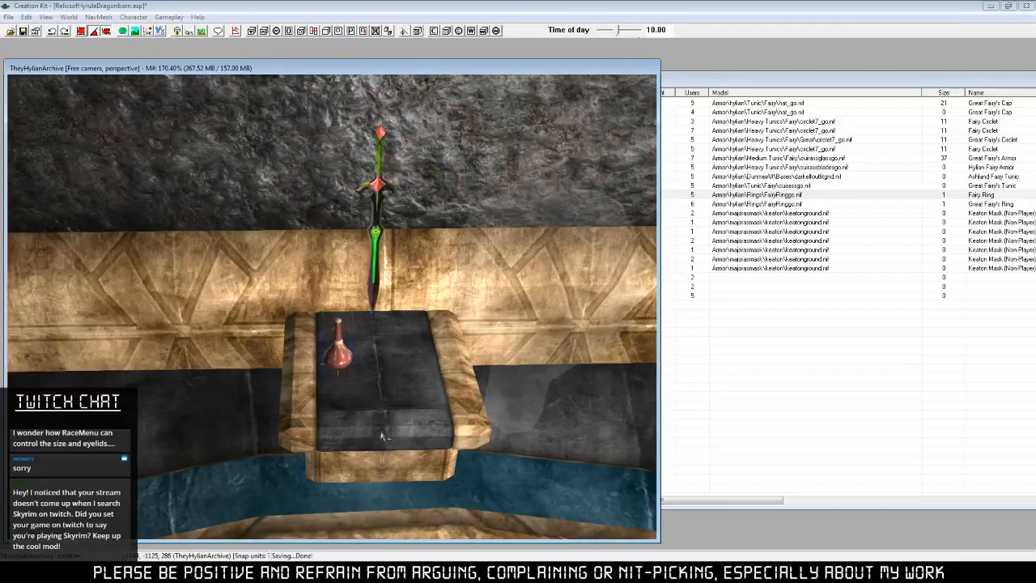
Nudge the potion toward the back-left corner of the tabletop, beside the sword's tip.
mouse_move(382, 436)
middle_mouse_down("shift")
mouse_move(402, 438)
mouse_move(382, 428)
middle_mouse_up("shift")
left_click(359, 413)
left_click_drag(359, 413, 327, 349)
left_click(333, 366)
middle_click_drag(327, 349, 335, 370, "shift")
left_click_drag(339, 342, 344, 335)
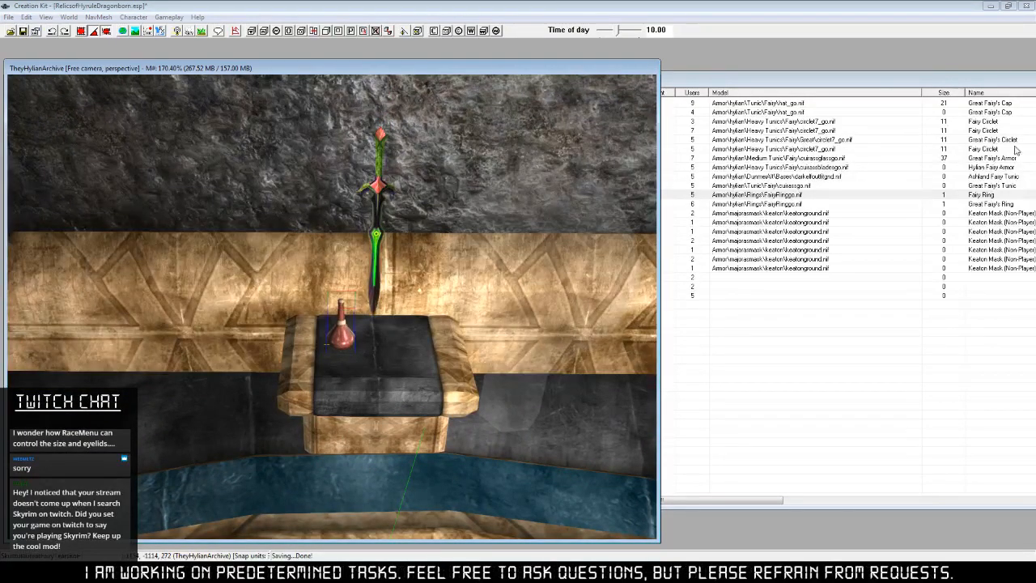
Look through all object types matching the "fairy" filter, from armor and books down to misc items and perks.
left_click(874, 93)
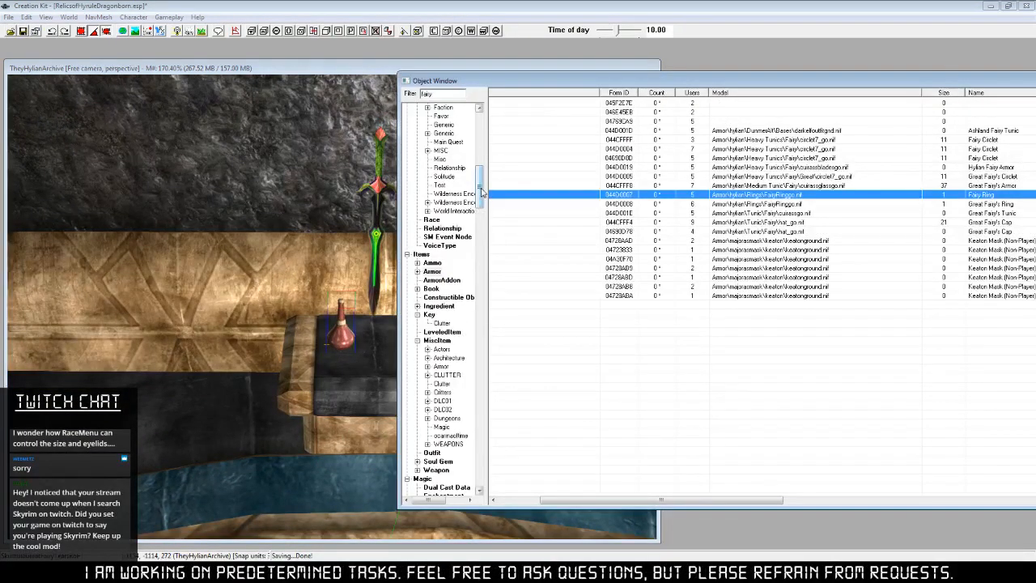
left_click_drag(480, 201, 481, 474)
left_click(418, 486)
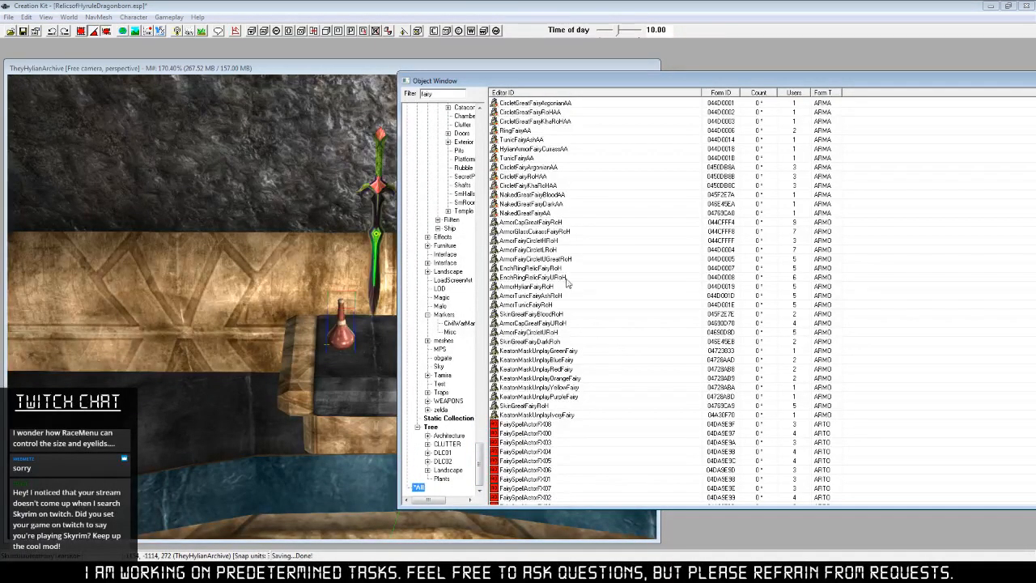
left_click(555, 269)
scroll(615, 403, "down", 6)
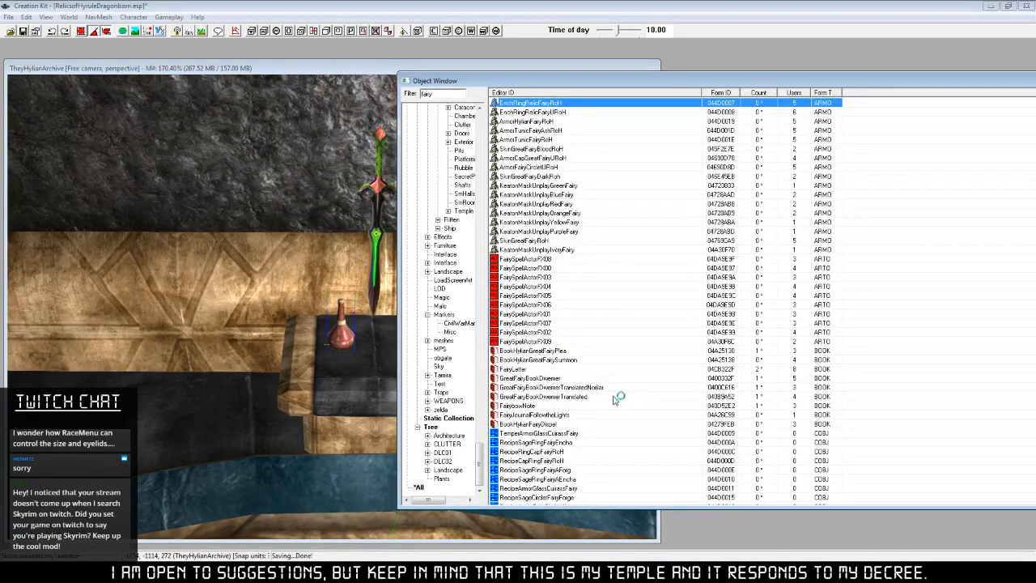
scroll(614, 399, "down", 15)
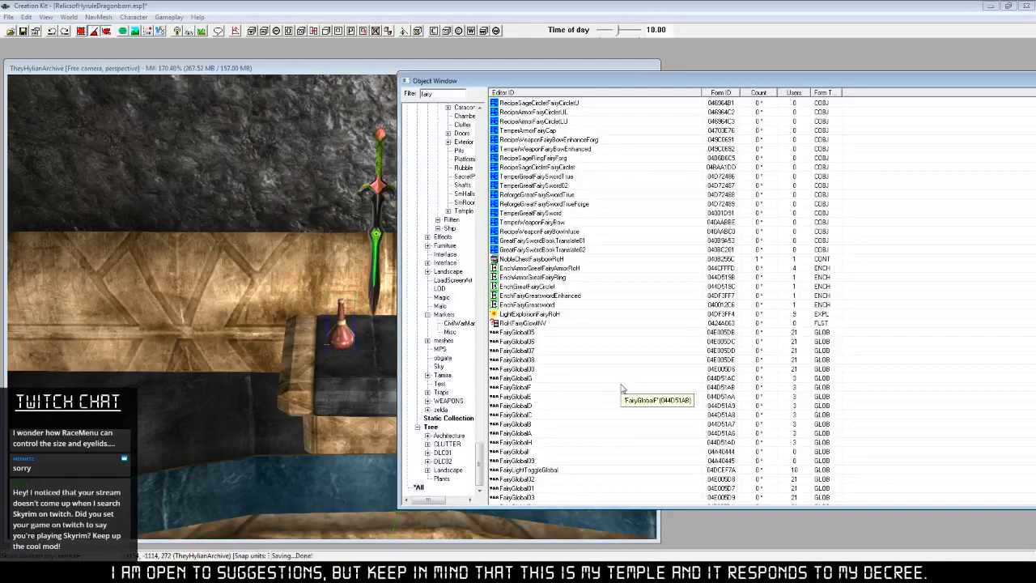
scroll(622, 388, "down", 20)
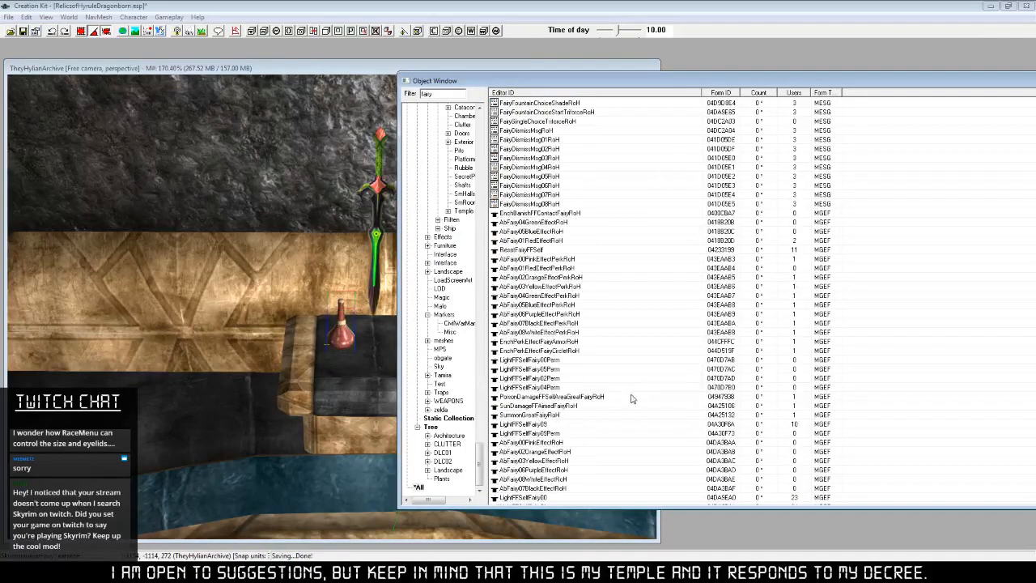
scroll(625, 432, "down", 4)
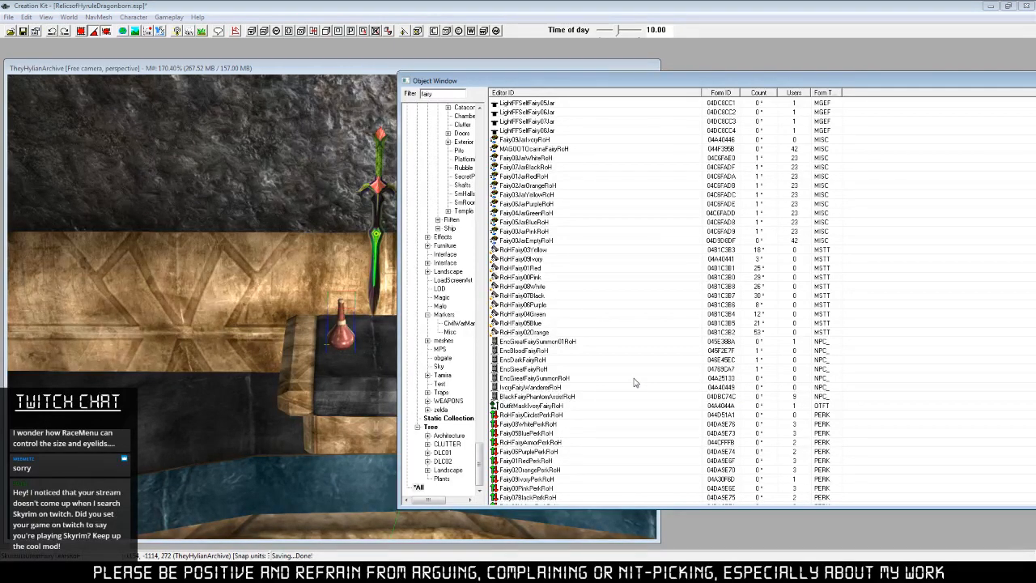
Examine the hall's layout from above, including the sword table and mannequin display, and glance over the RoH Archive Halls spreadsheet.
left_click(258, 80)
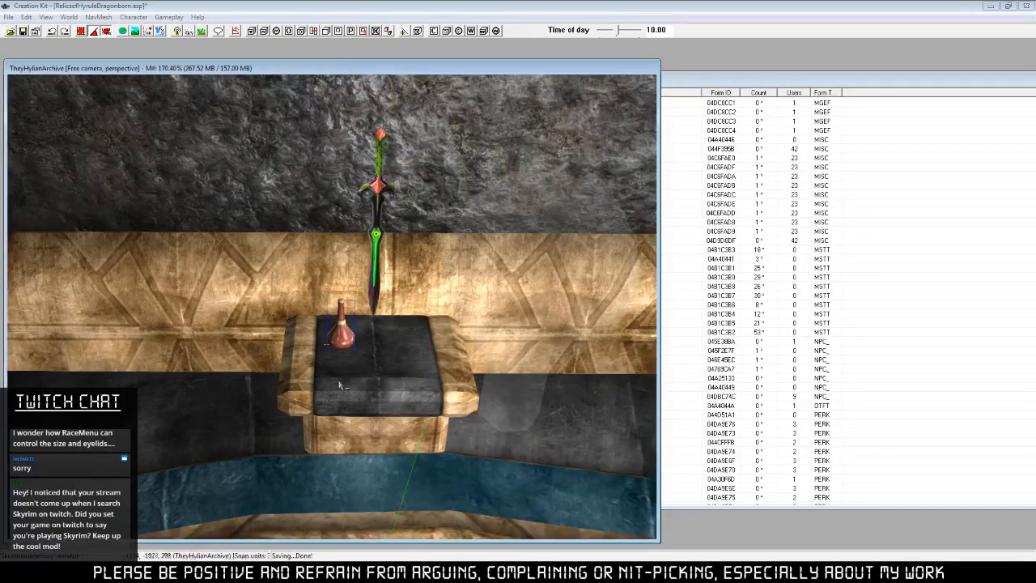
scroll(340, 386, "down", 10)
middle_click_drag(340, 386, 451, 380)
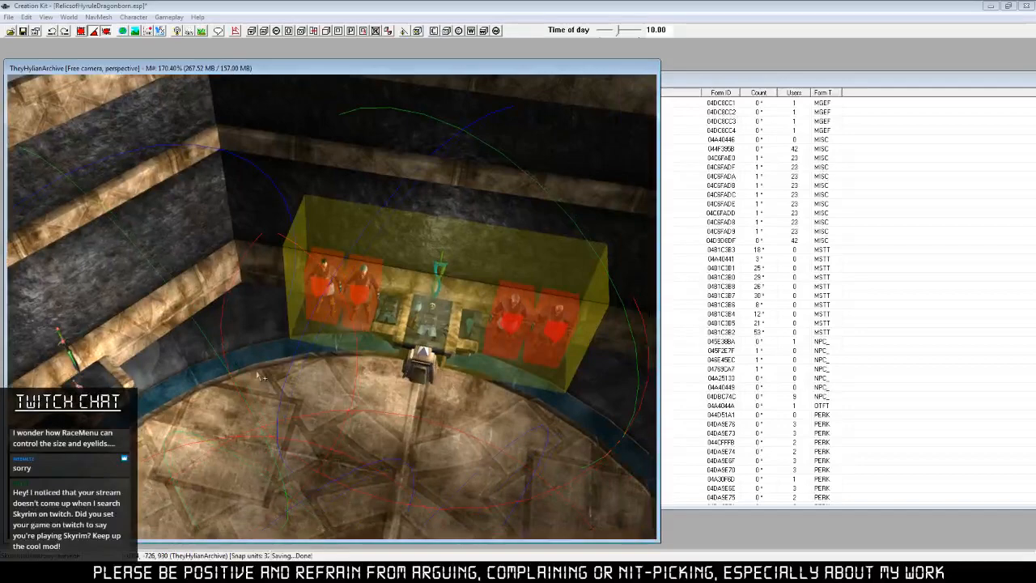
middle_click_drag(296, 388, 234, 283)
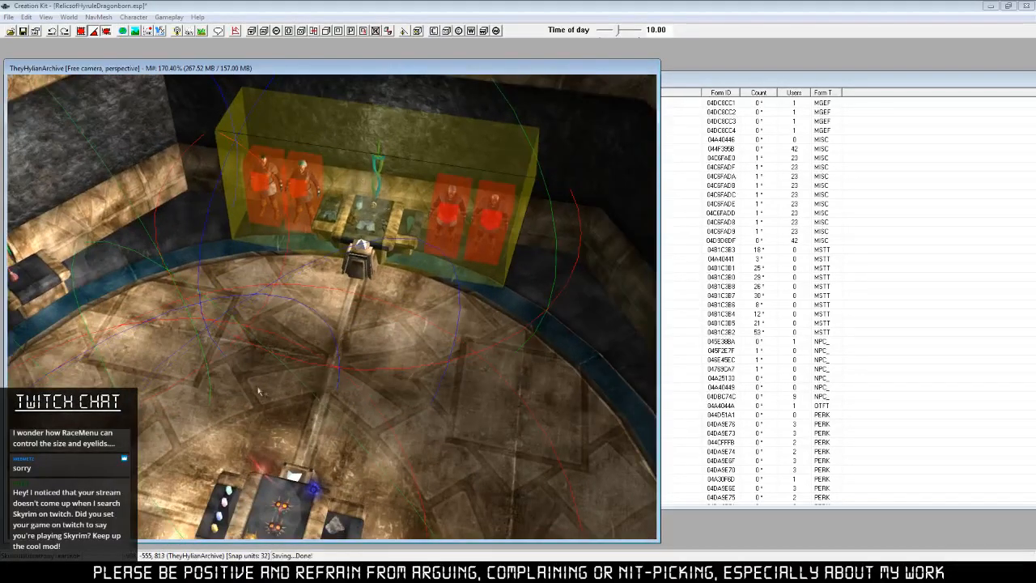
middle_click_drag(259, 394, 257, 358, "shift")
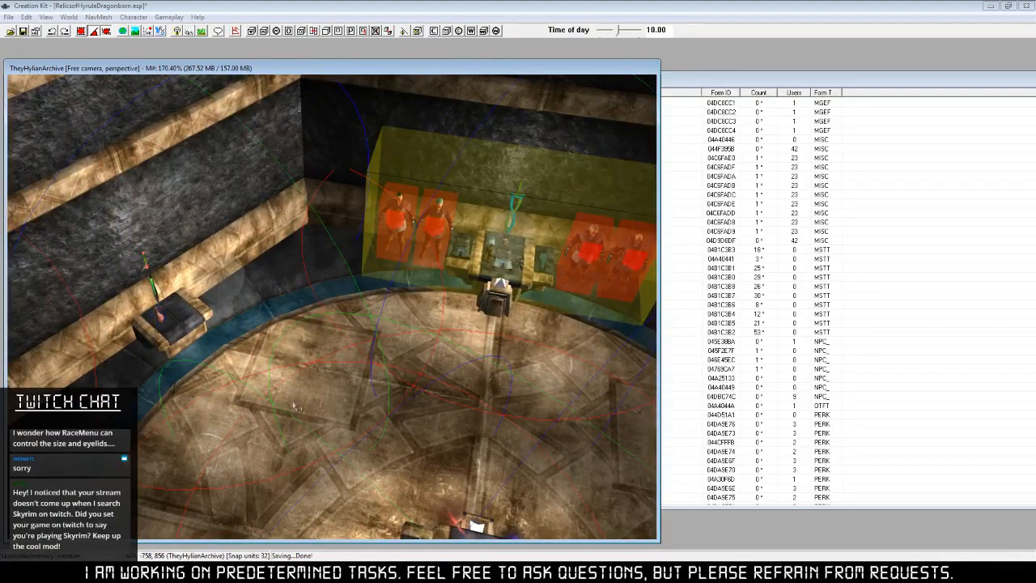
scroll(295, 407, "down", 8)
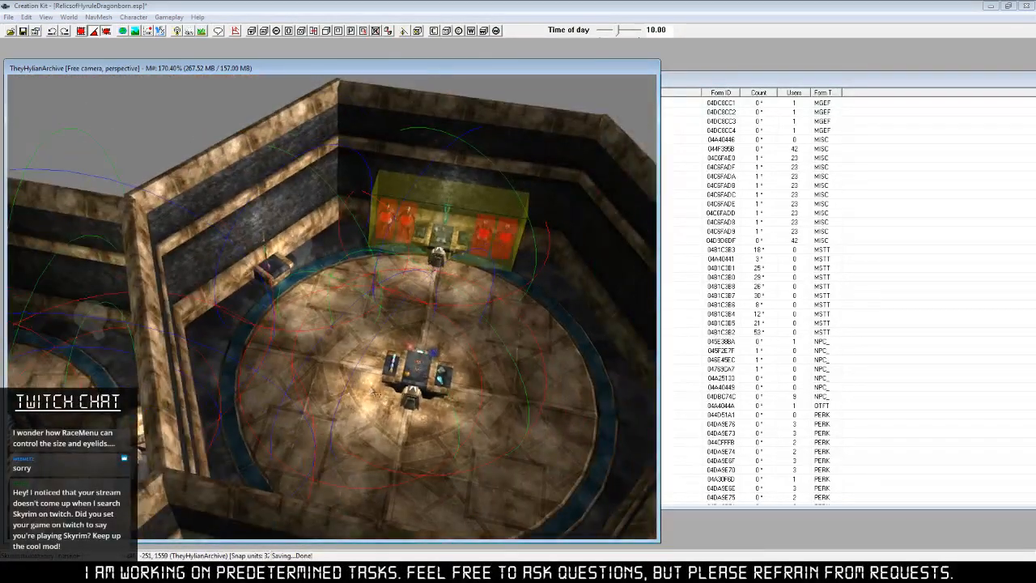
middle_click_drag(390, 369, 411, 397, "shift")
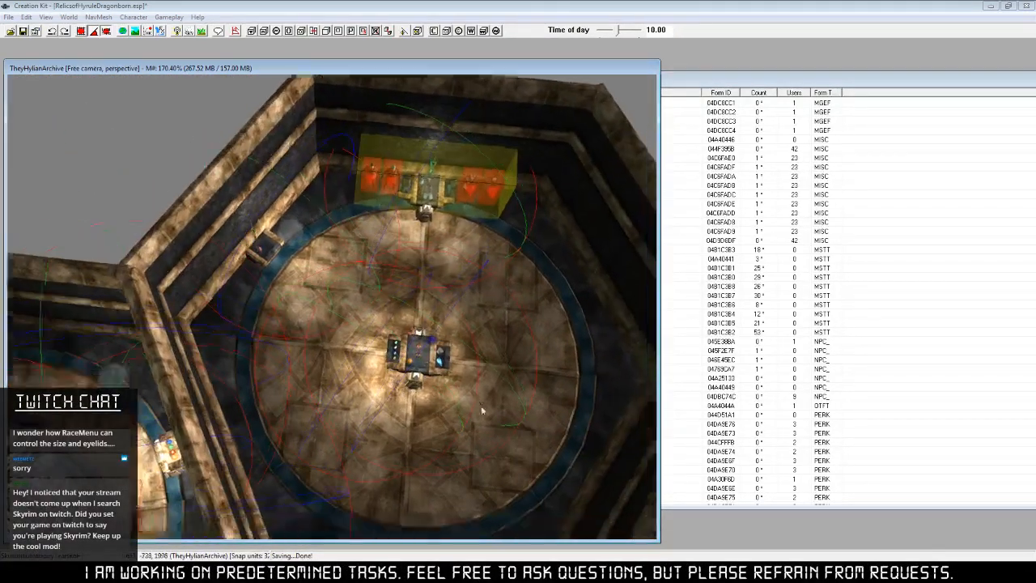
middle_click_drag(480, 411, 462, 384)
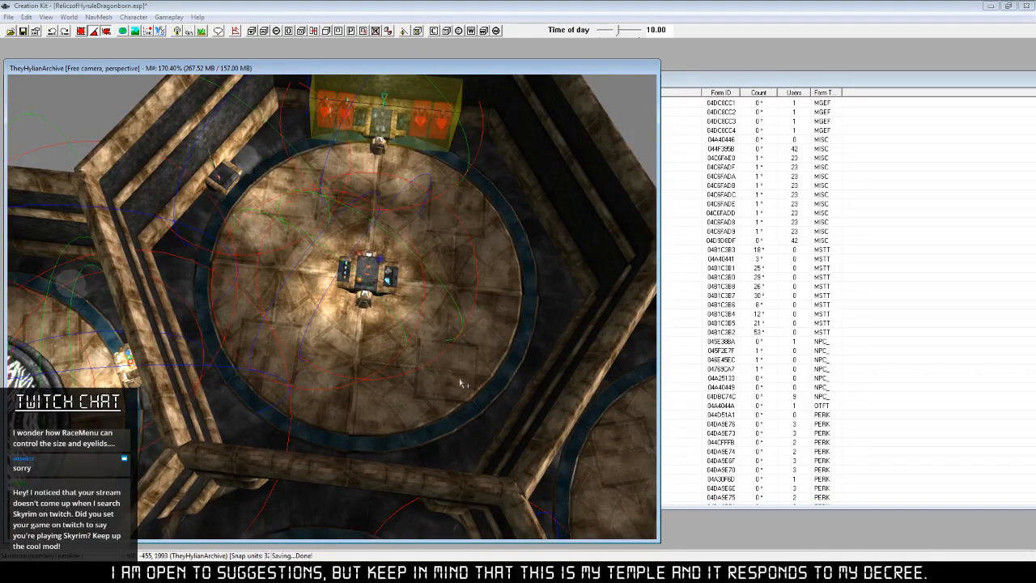
middle_click_drag(311, 246, 359, 311)
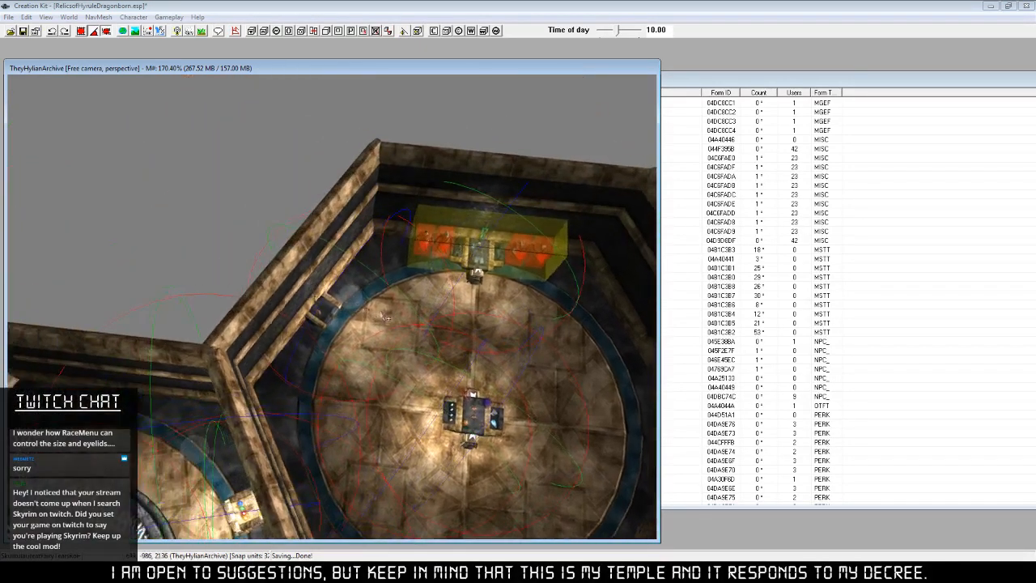
scroll(358, 311, "up", 5)
scroll(358, 312, "up", 3)
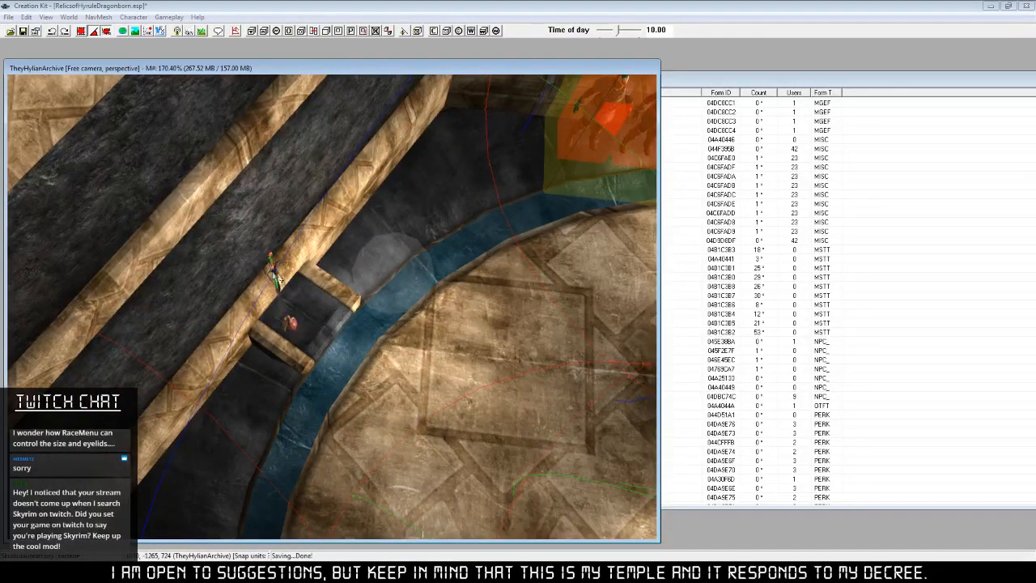
middle_click_drag(559, 397, 445, 318)
scroll(445, 321, "down", 6)
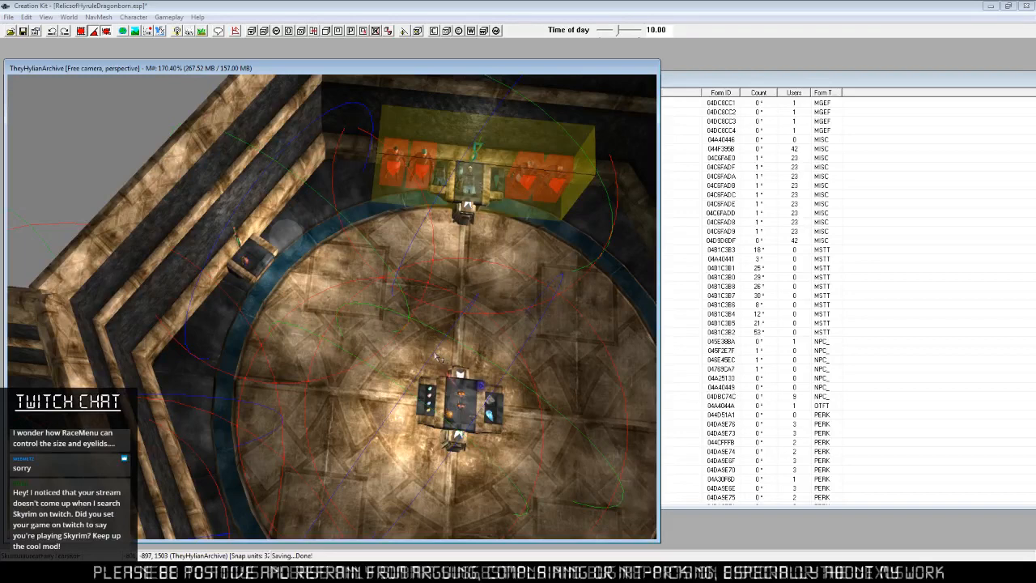
middle_click_drag(465, 378, 404, 373)
scroll(405, 375, "down", 4)
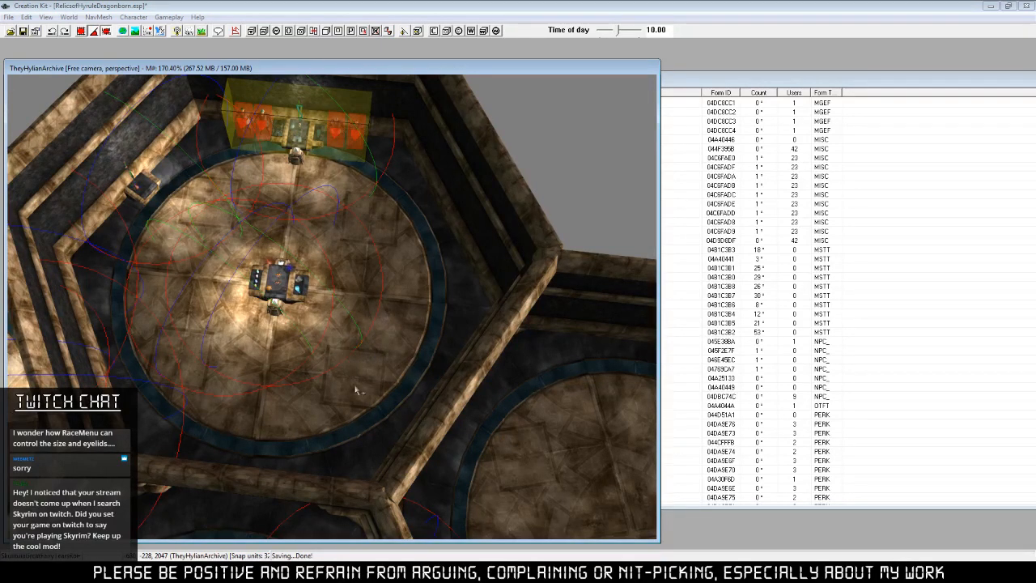
key("alt+Tab")
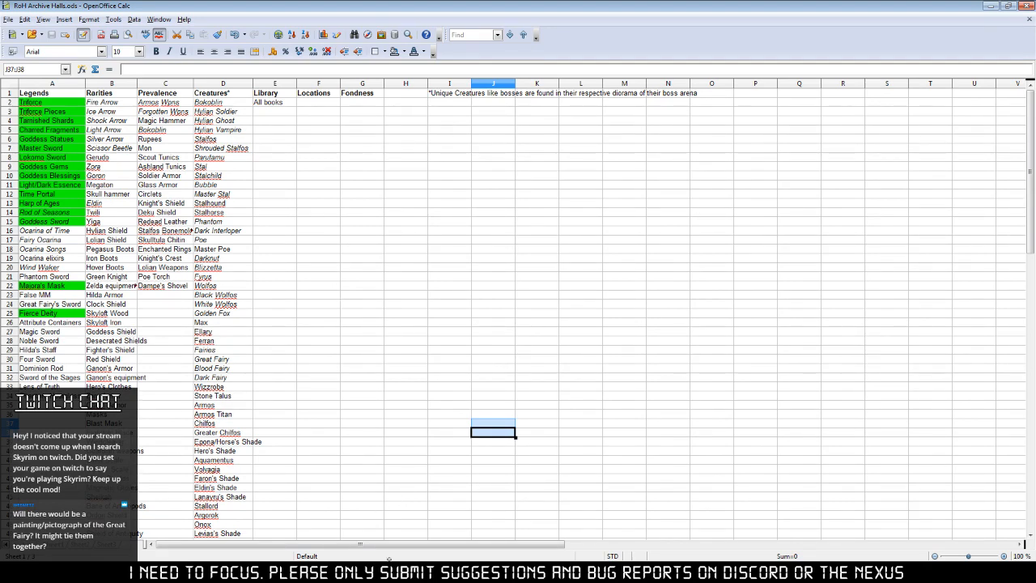
key("alt+Tab")
middle_click_drag(354, 349, 387, 367)
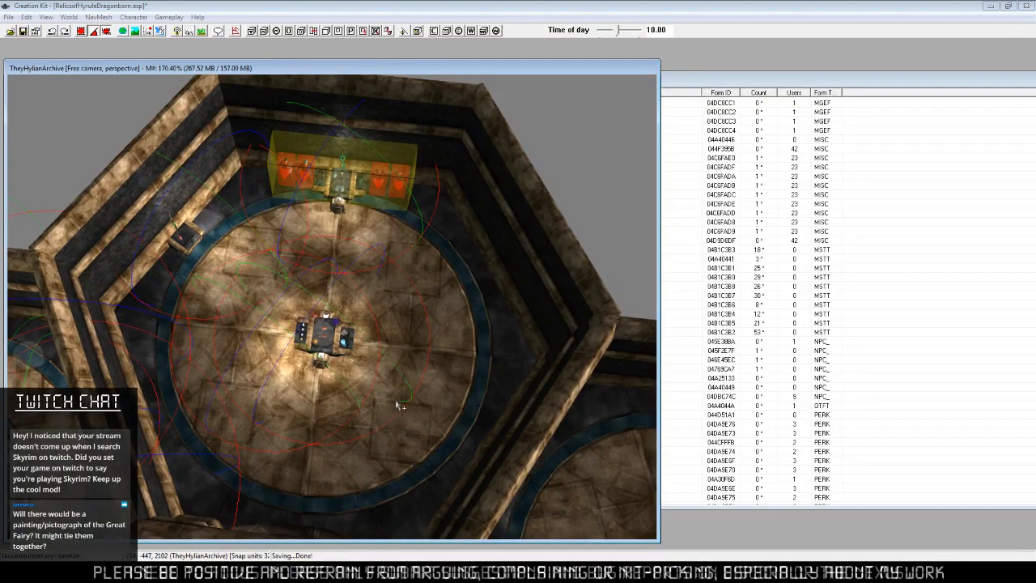
Switch to the RoH Archive Halls spreadsheet and add "pictographs" below "All books" in the Library column.
key("alt+Tab")
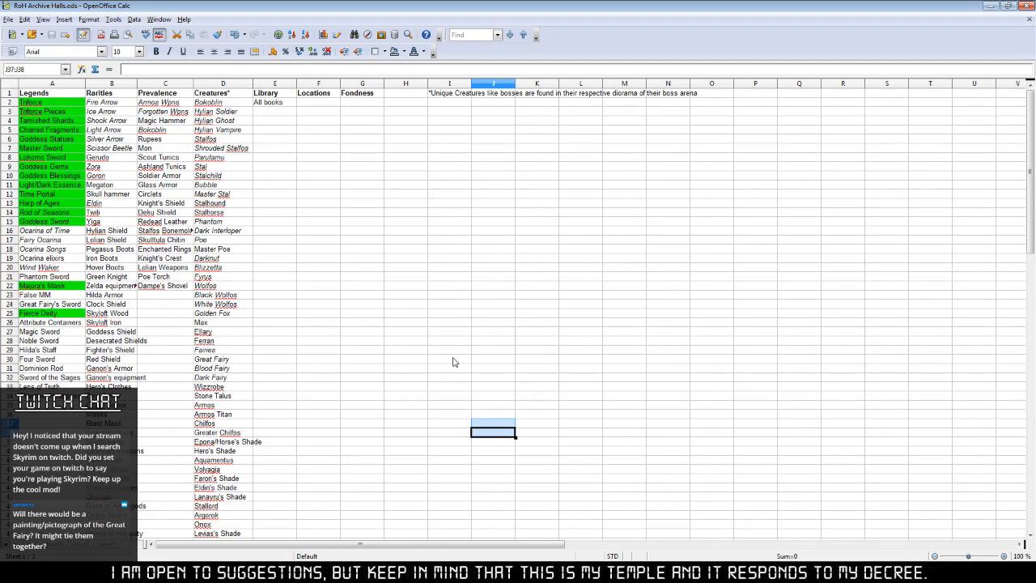
left_click(293, 110)
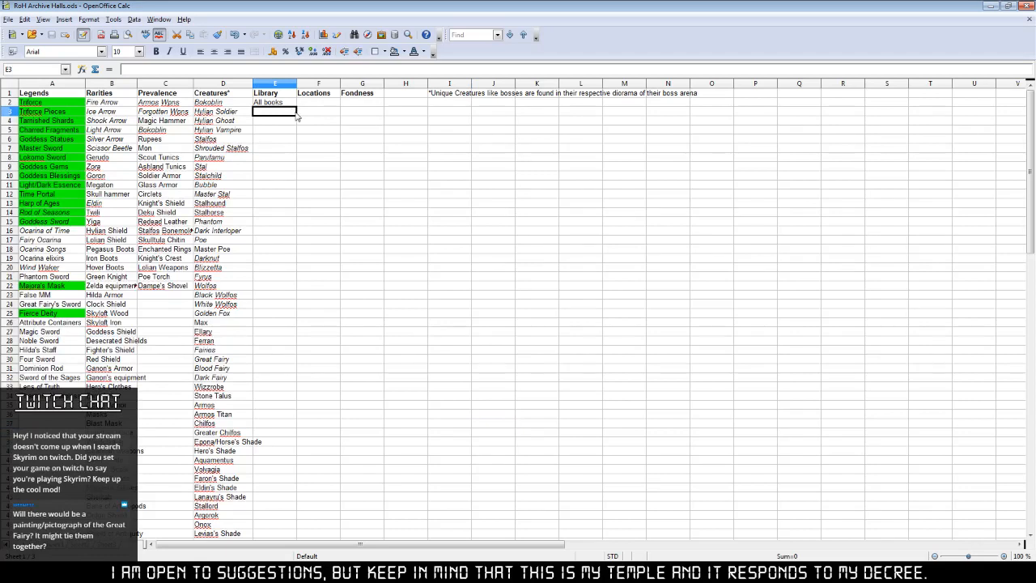
type("pcito")
key("BackSpace")
key("BackSpace")
key("BackSpace")
key("BackSpace")
type("cito")
key("BackSpace")
key("BackSpace")
key("BackSpace")
key("BackSpace")
type("ic")
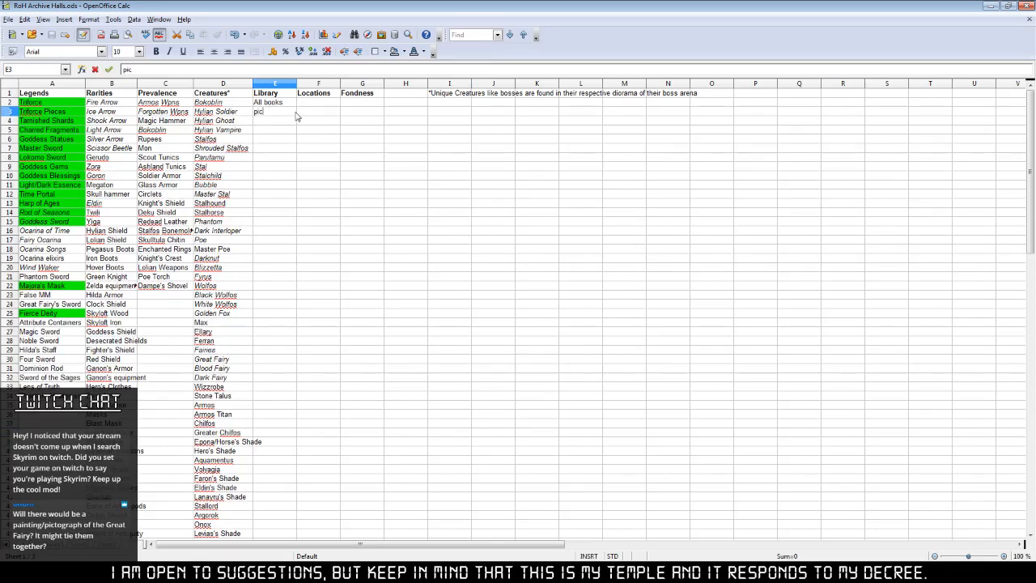
type("tographs")
left_click(314, 125)
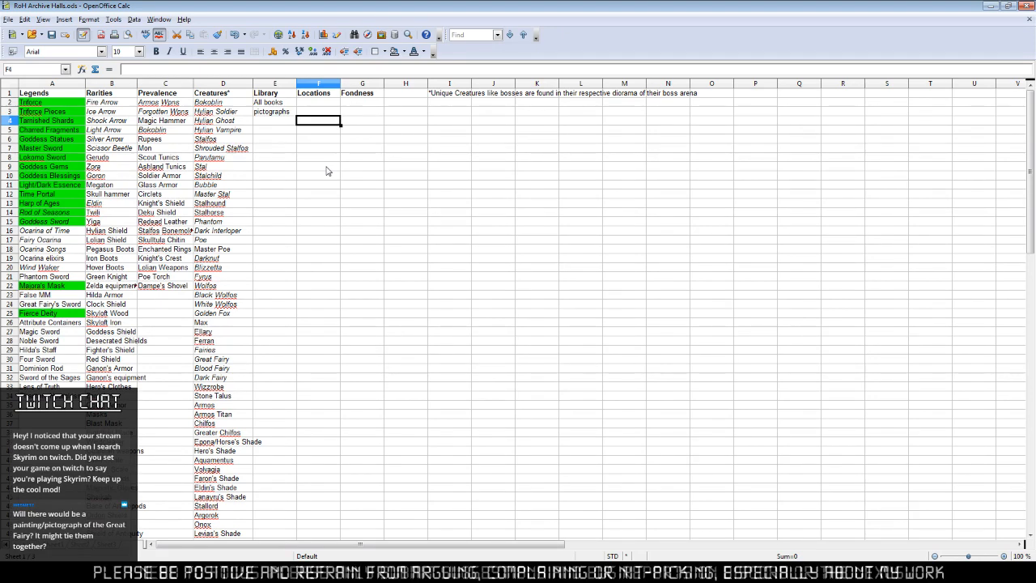
Return to the Creation Kit and search the Static objects for "wisp".
key("alt+Tab")
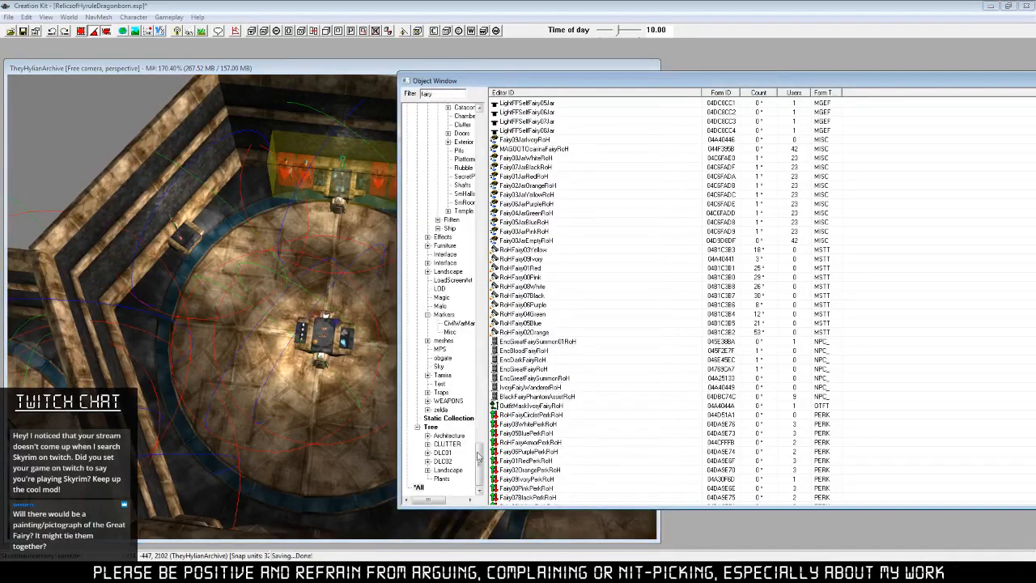
left_click_drag(480, 462, 489, 369)
scroll(441, 283, "up", 10)
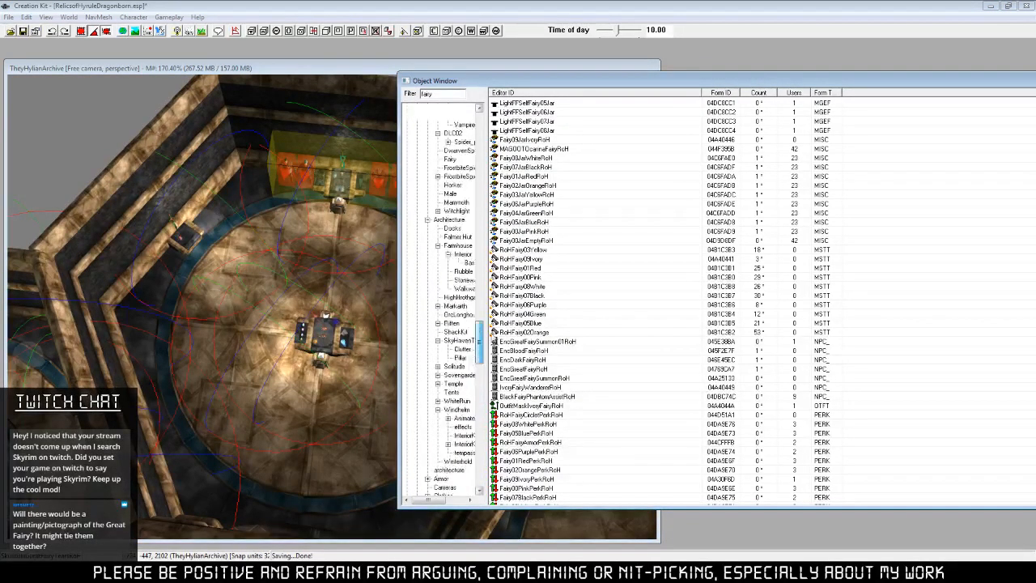
left_click(434, 236)
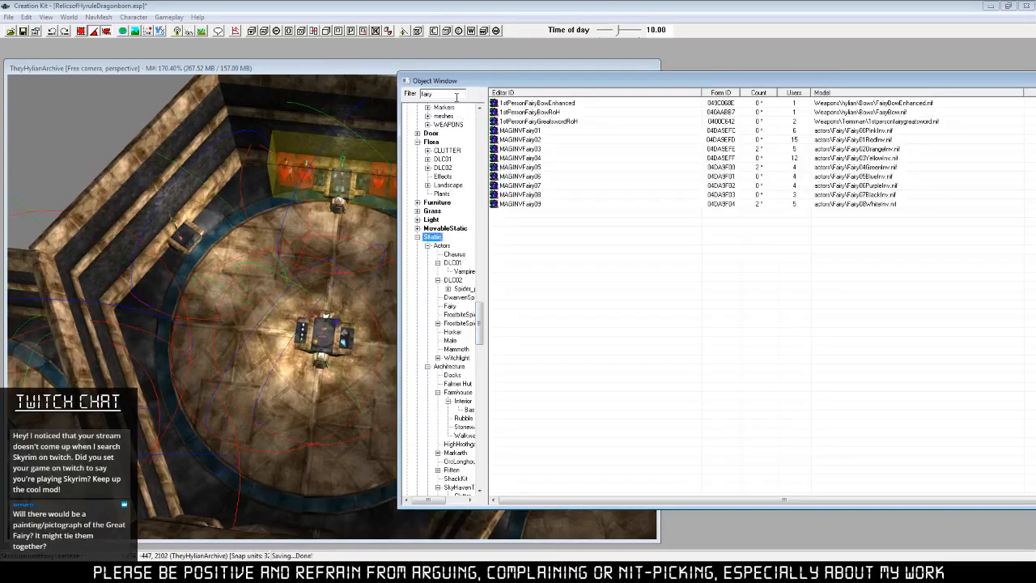
double_click(426, 93)
type("wisp")
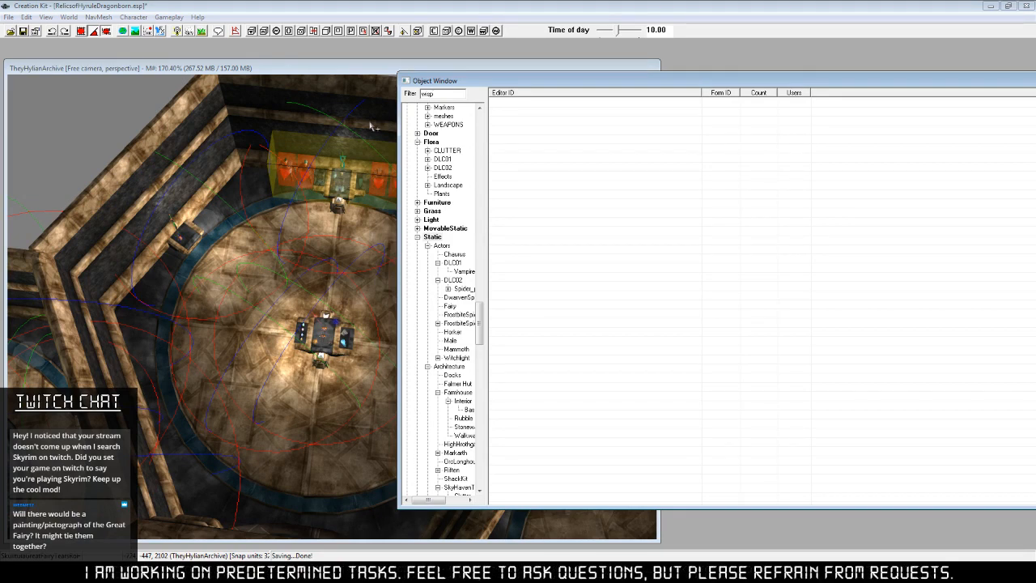
Filter the Static objects by "loadsc" and look through the load screen entries for a Great Fairy picture.
double_click(451, 94)
type("loadsc")
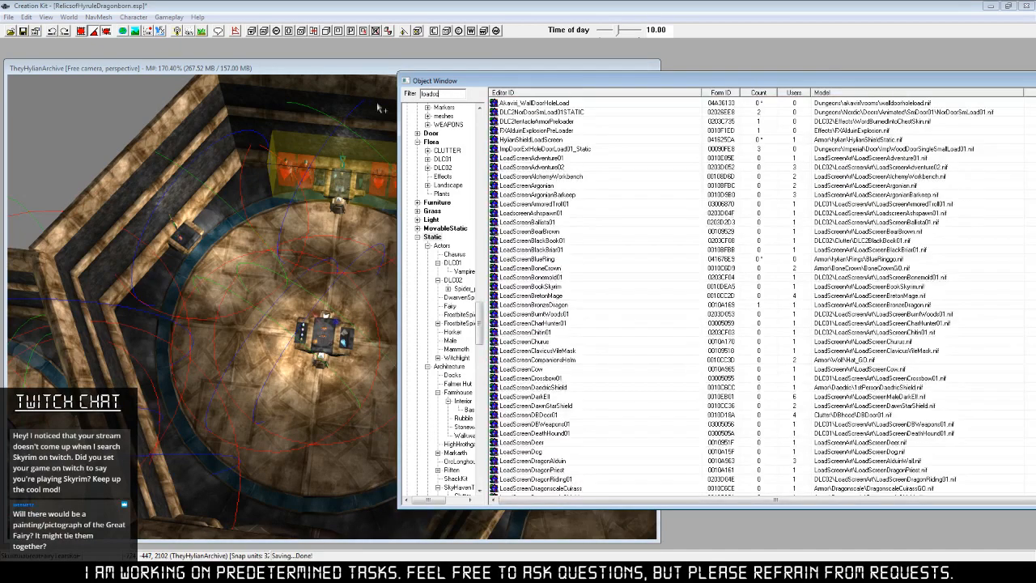
scroll(578, 237, "down", 1)
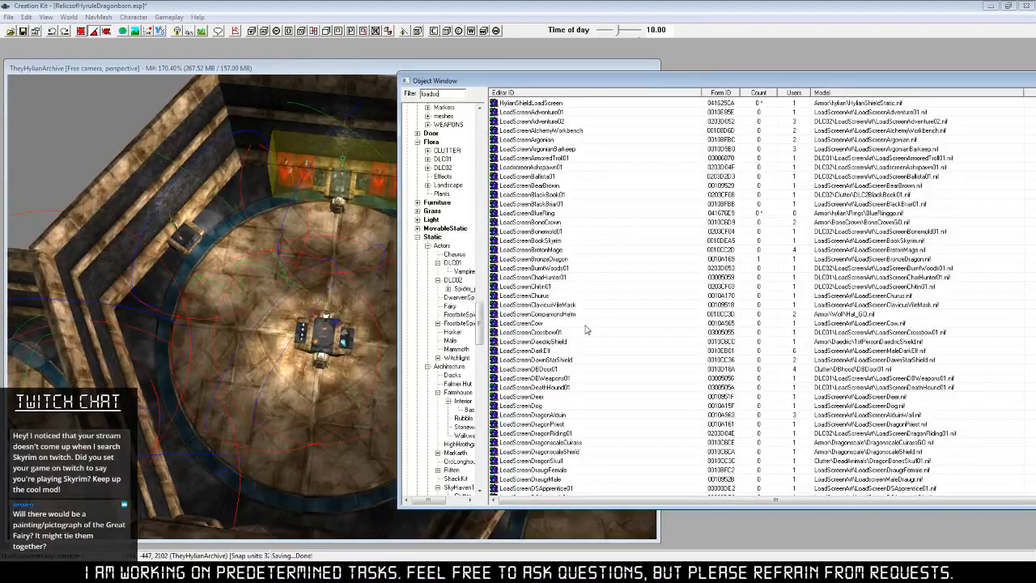
left_click(556, 269)
scroll(609, 368, "down", 4)
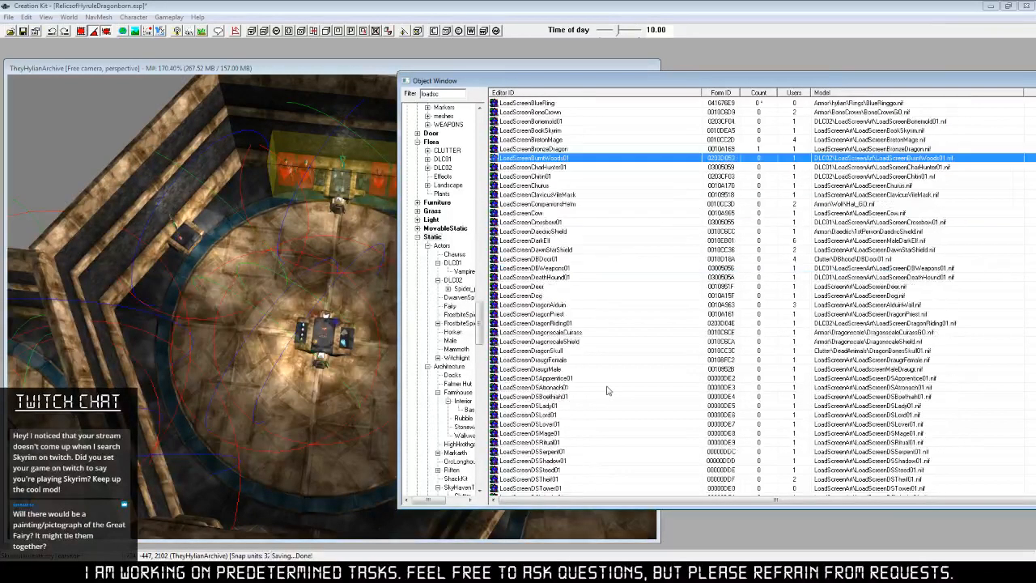
scroll(608, 390, "down", 15)
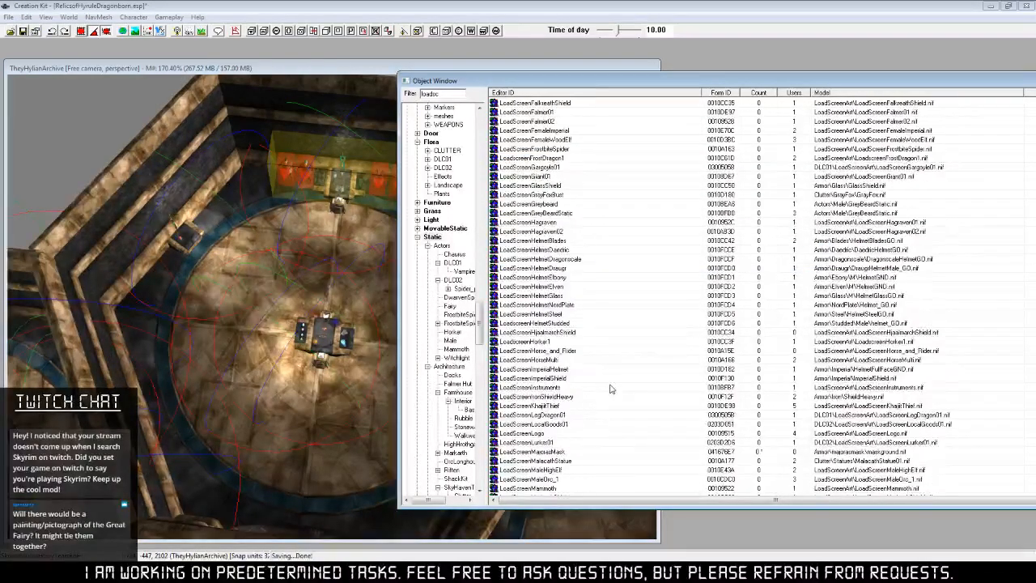
scroll(612, 391, "down", 5)
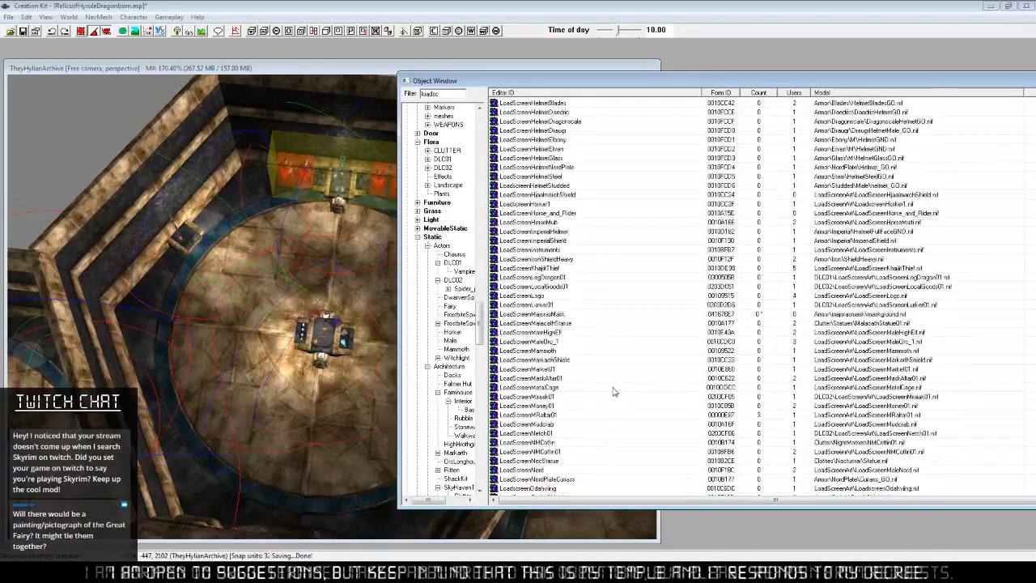
scroll(612, 392, "down", 18)
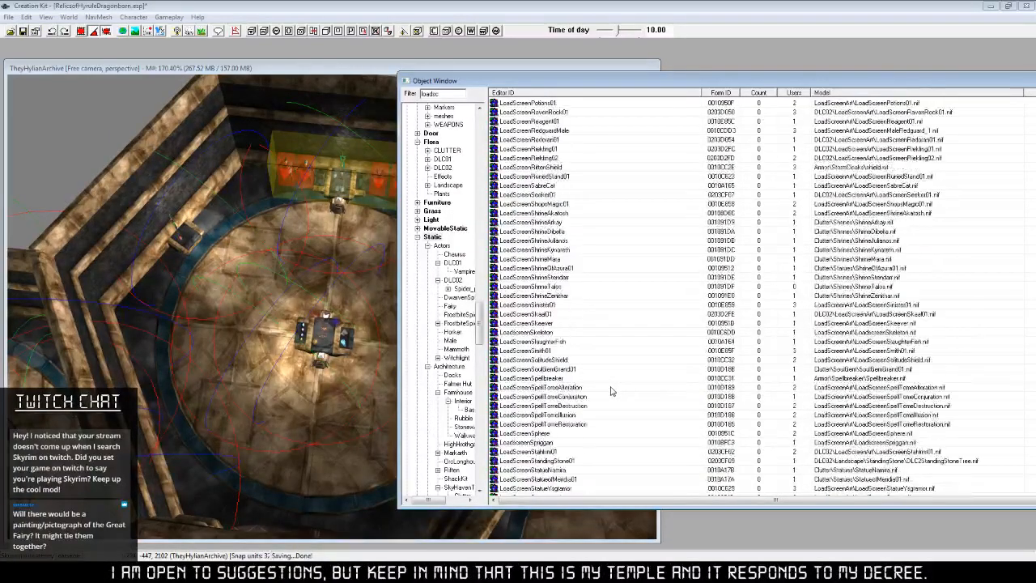
scroll(612, 390, "down", 8)
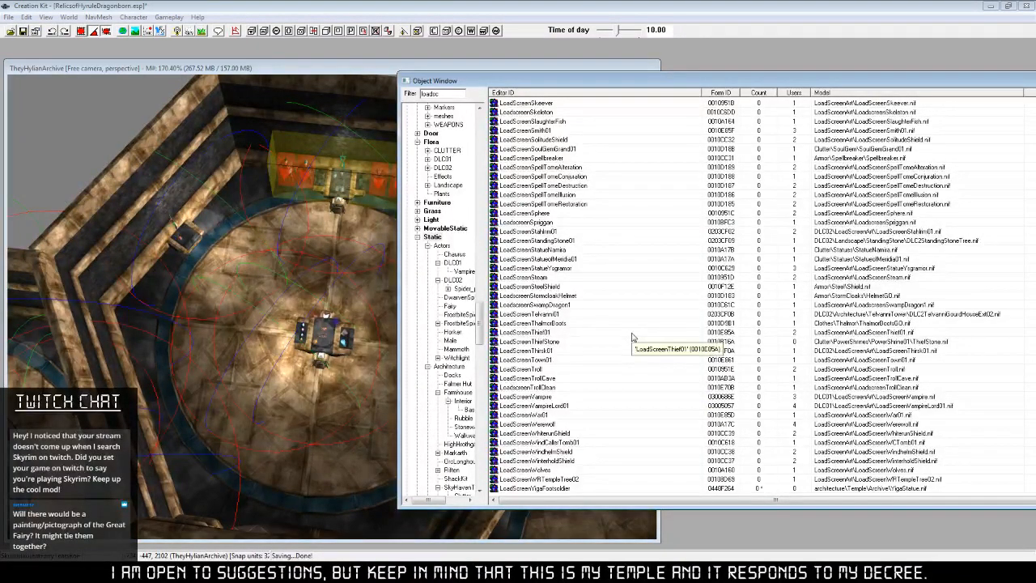
scroll(632, 337, "up", 6)
scroll(632, 337, "up", 7)
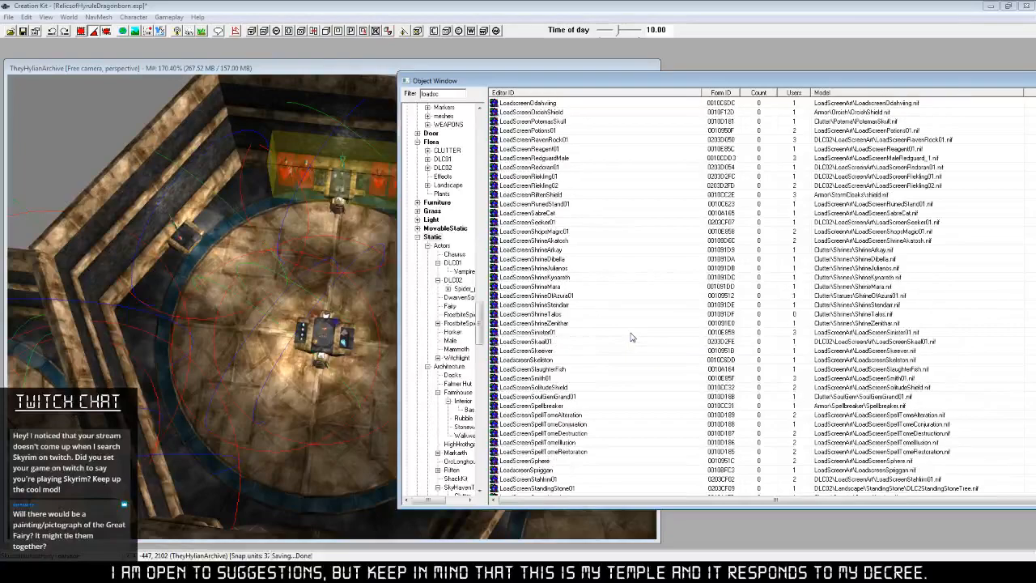
scroll(632, 337, "up", 8)
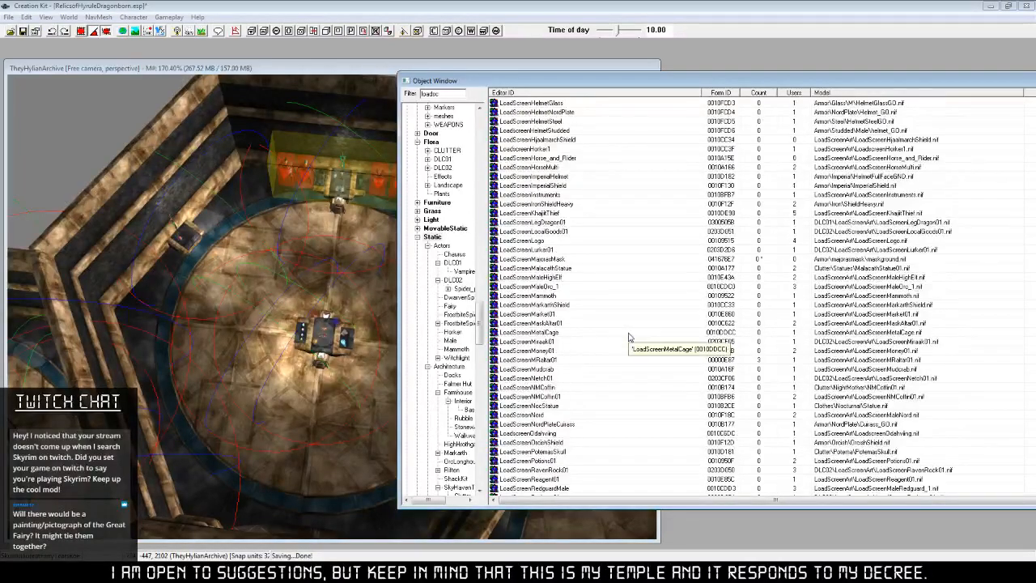
scroll(629, 336, "up", 1)
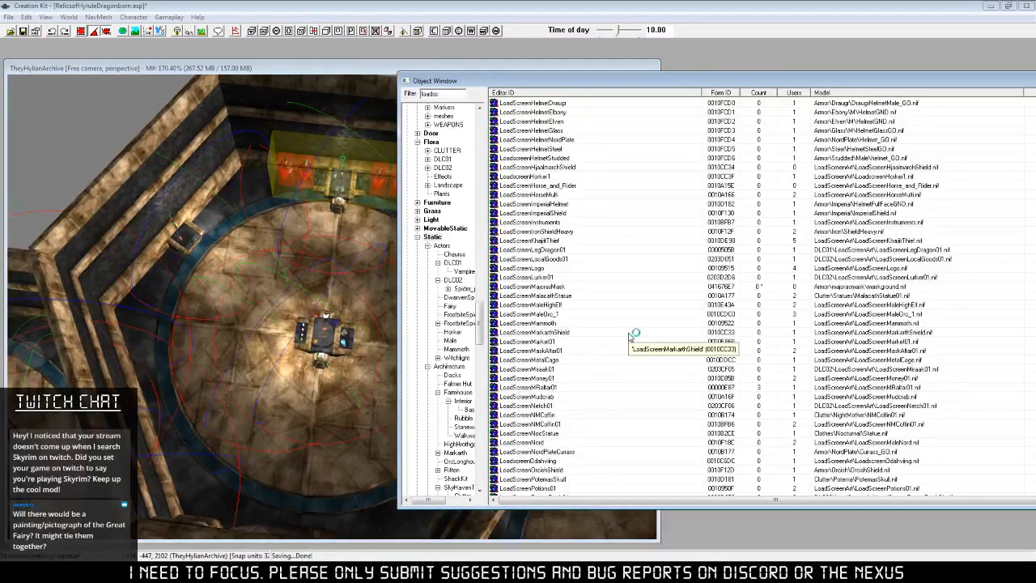
scroll(629, 336, "up", 8)
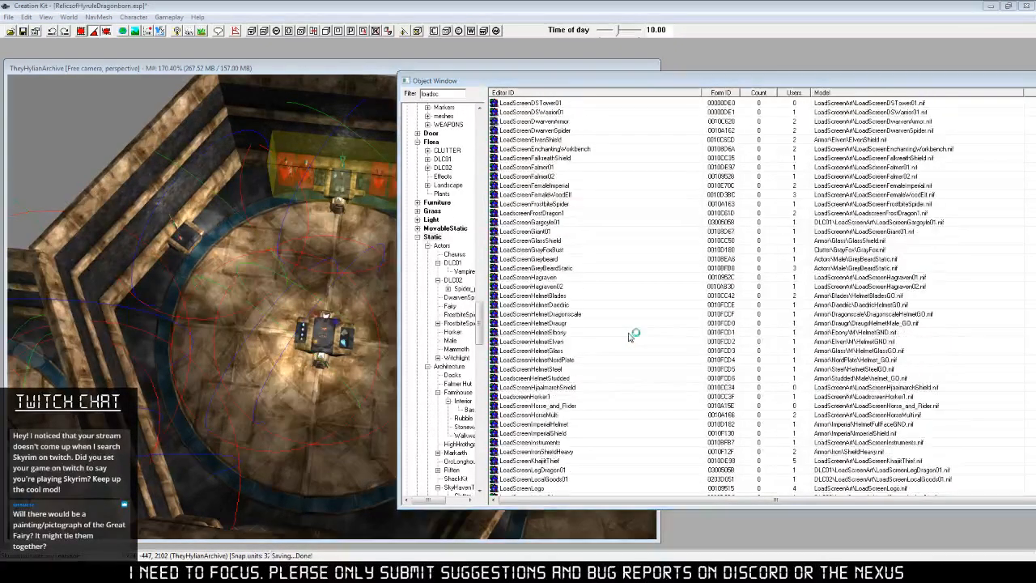
scroll(671, 319, "up", 8)
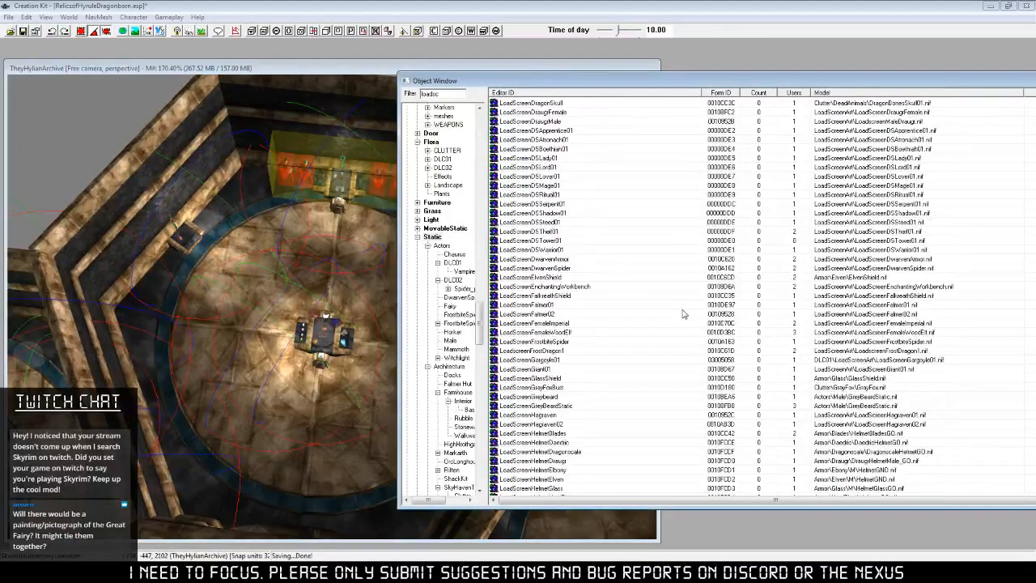
scroll(682, 314, "up", 7)
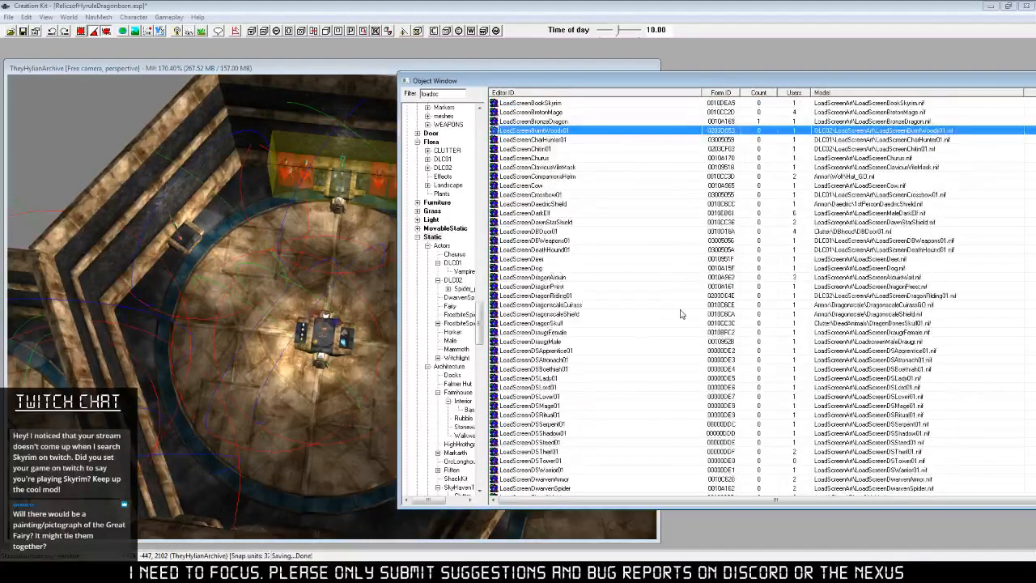
scroll(679, 314, "up", 3)
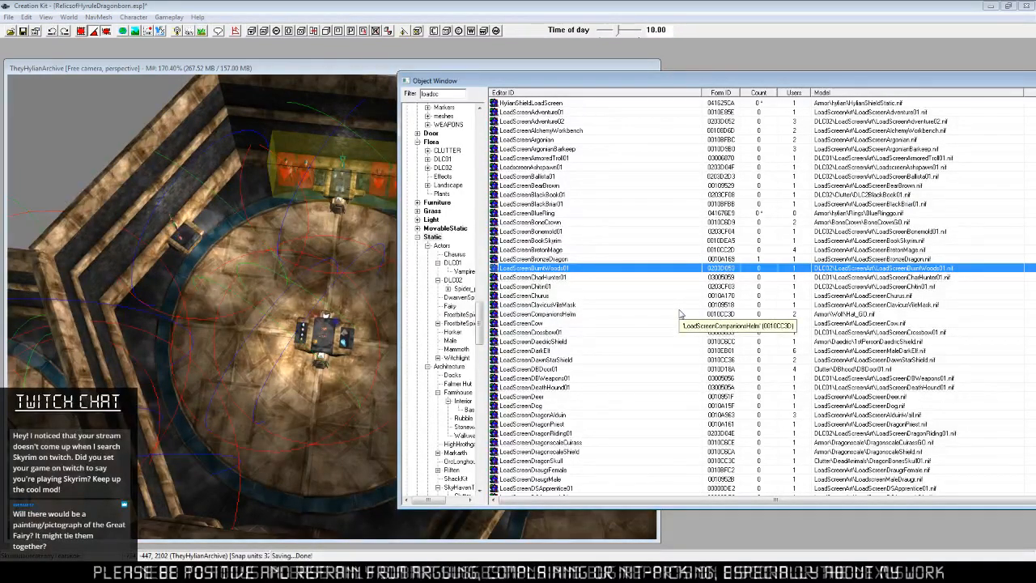
scroll(680, 315, "down", 6)
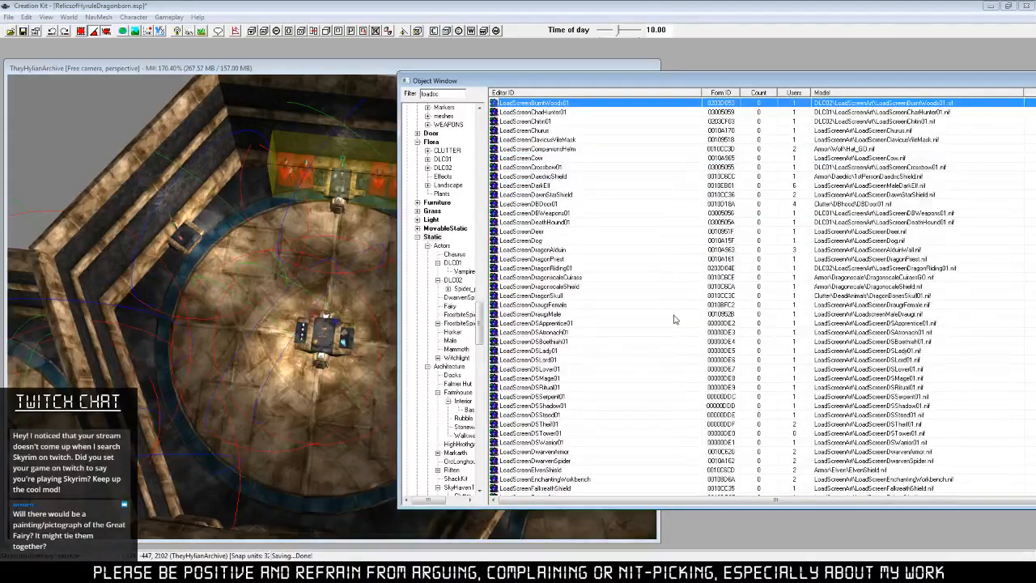
scroll(672, 321, "down", 6)
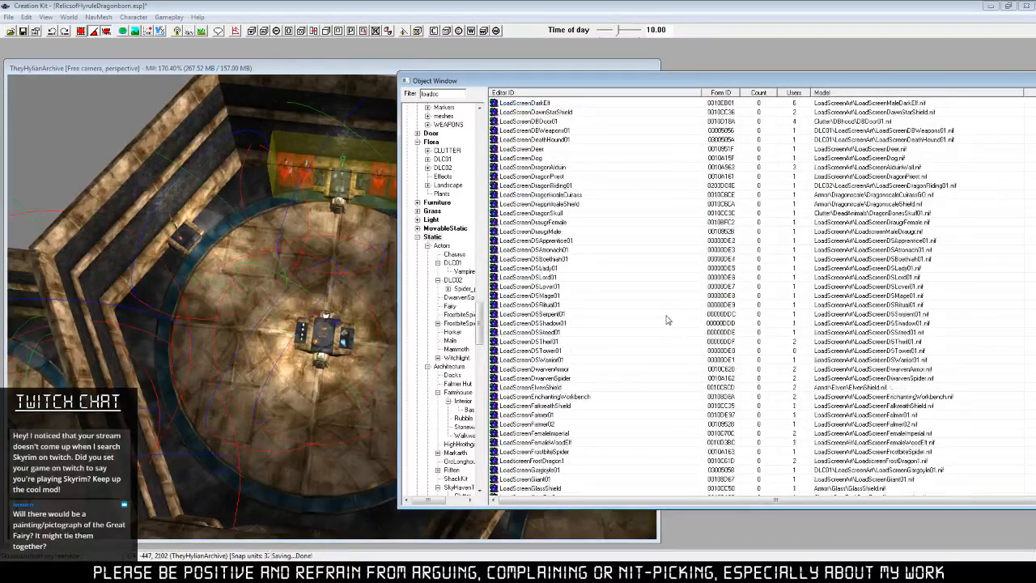
scroll(665, 324, "down", 6)
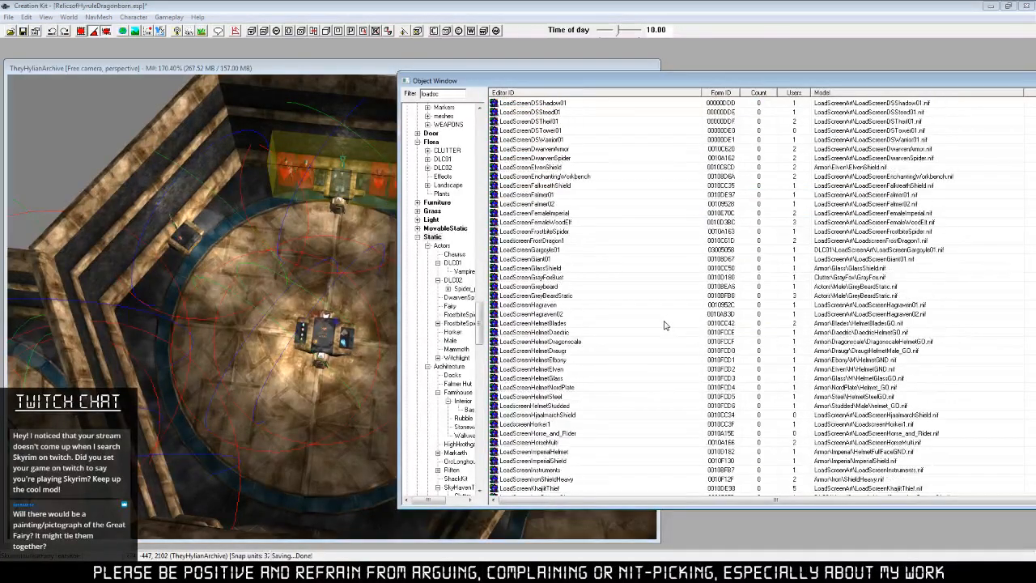
scroll(662, 328, "down", 4)
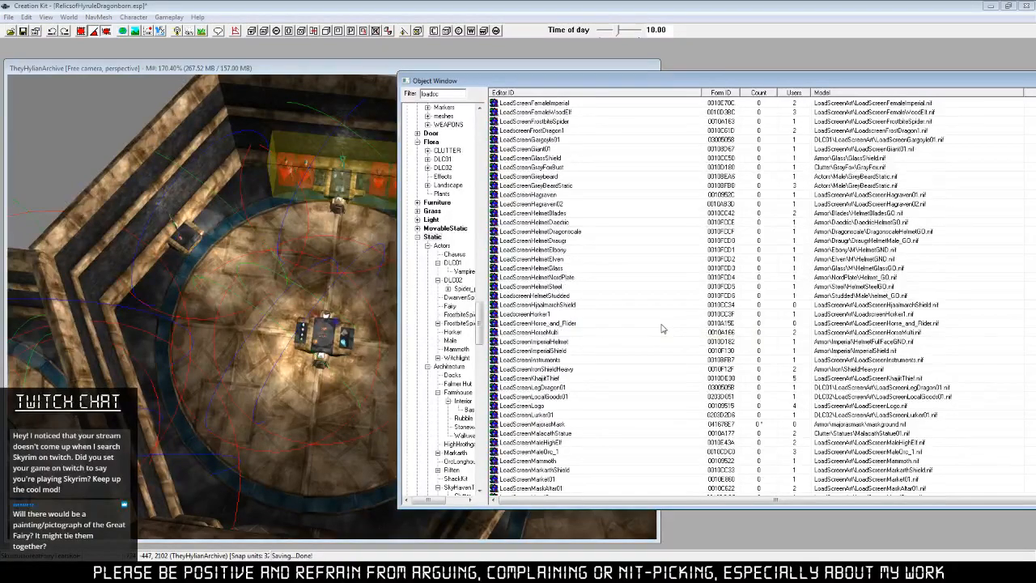
scroll(660, 332, "down", 3)
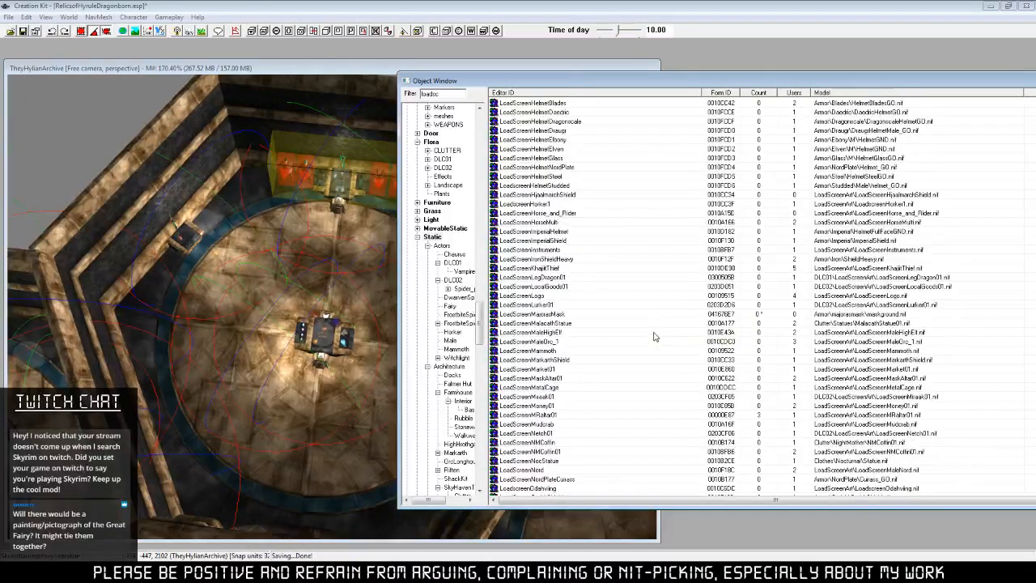
scroll(654, 338, "down", 1)
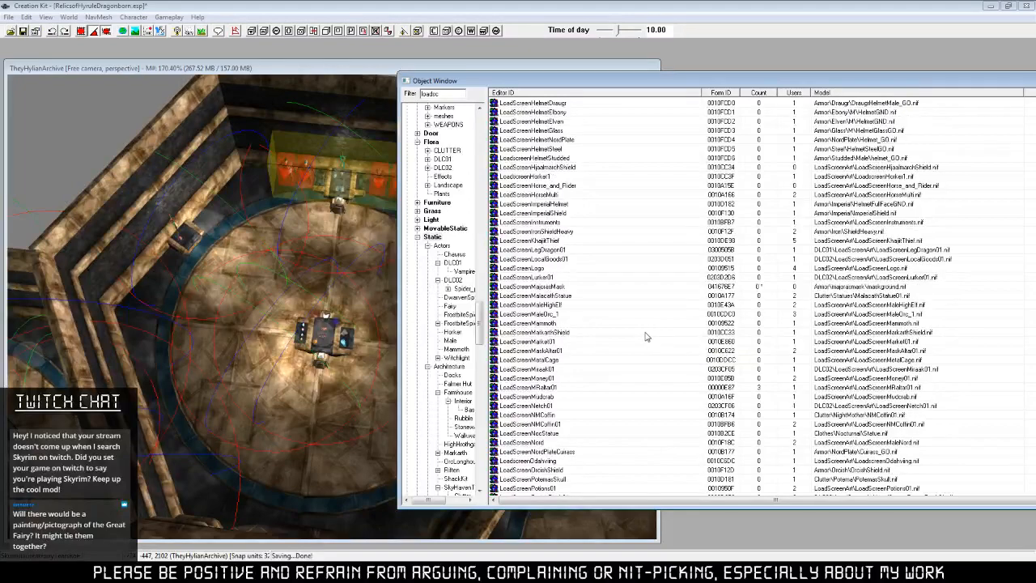
scroll(645, 336, "down", 1)
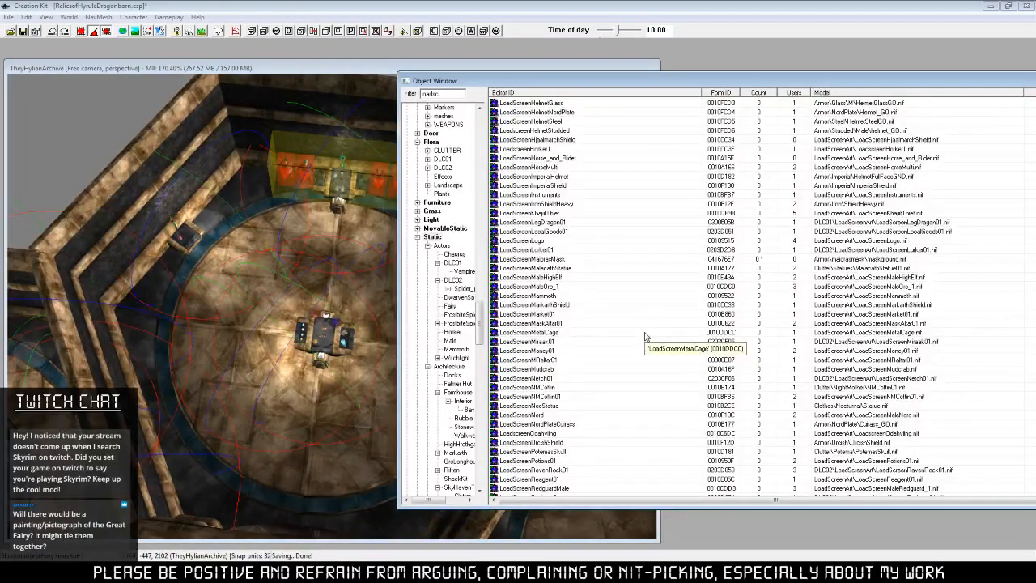
scroll(645, 336, "down", 5)
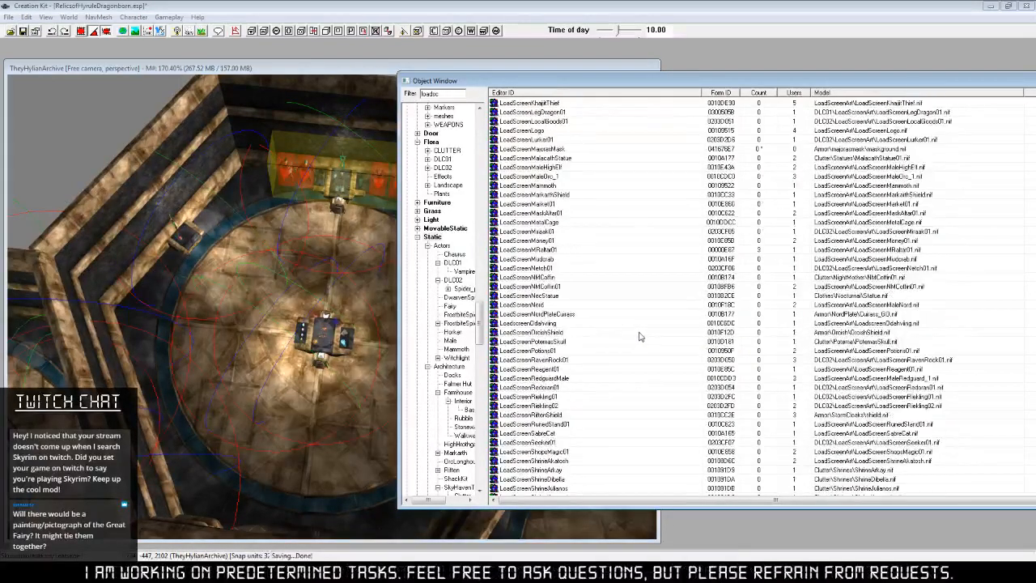
scroll(640, 336, "down", 6)
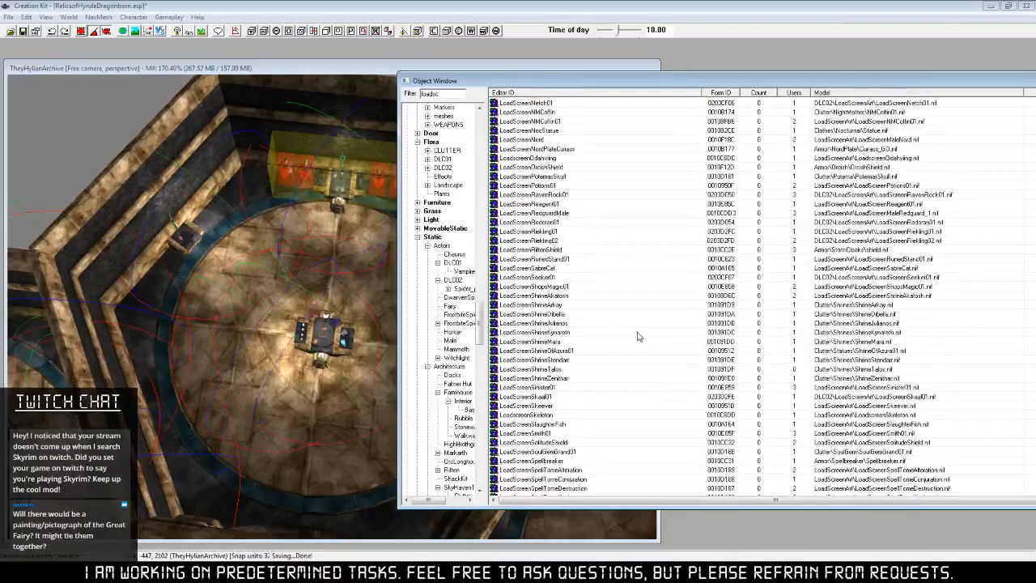
scroll(636, 334, "down", 3)
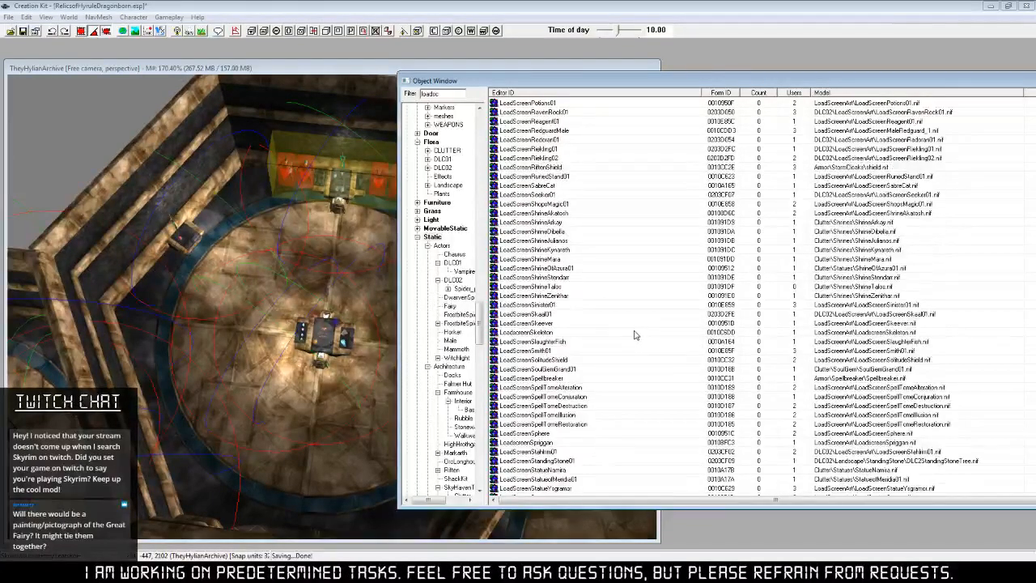
scroll(631, 334, "down", 6)
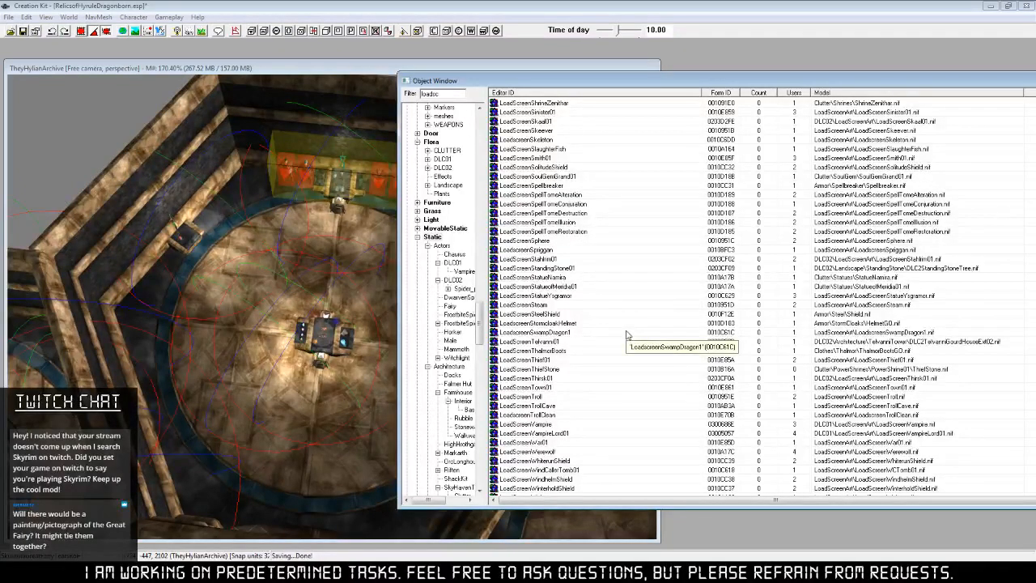
scroll(626, 335, "down", 1)
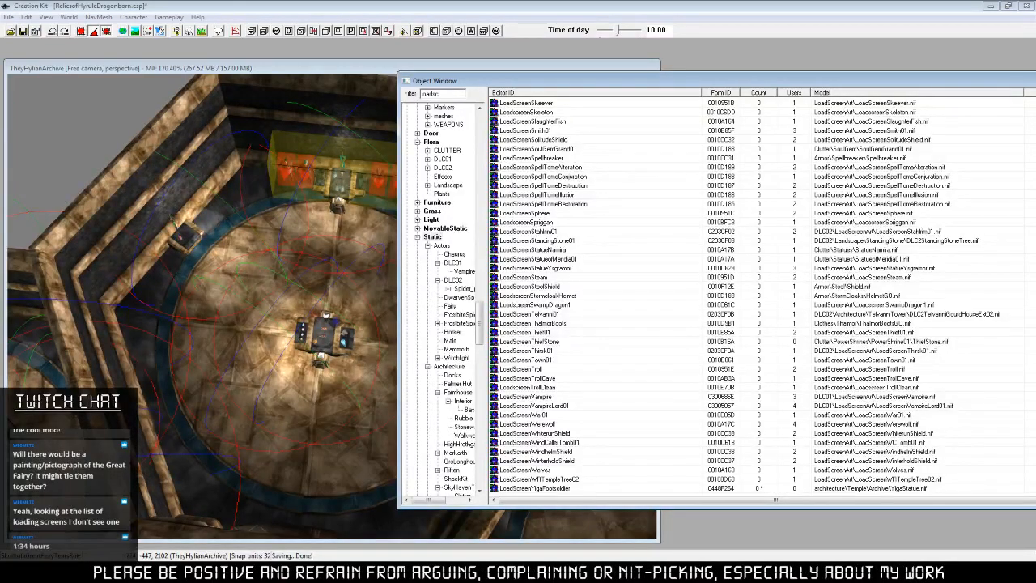
Select the sword above the wall pedestal and examine the Great Fairy display up close and within the whole hall.
left_click(334, 94)
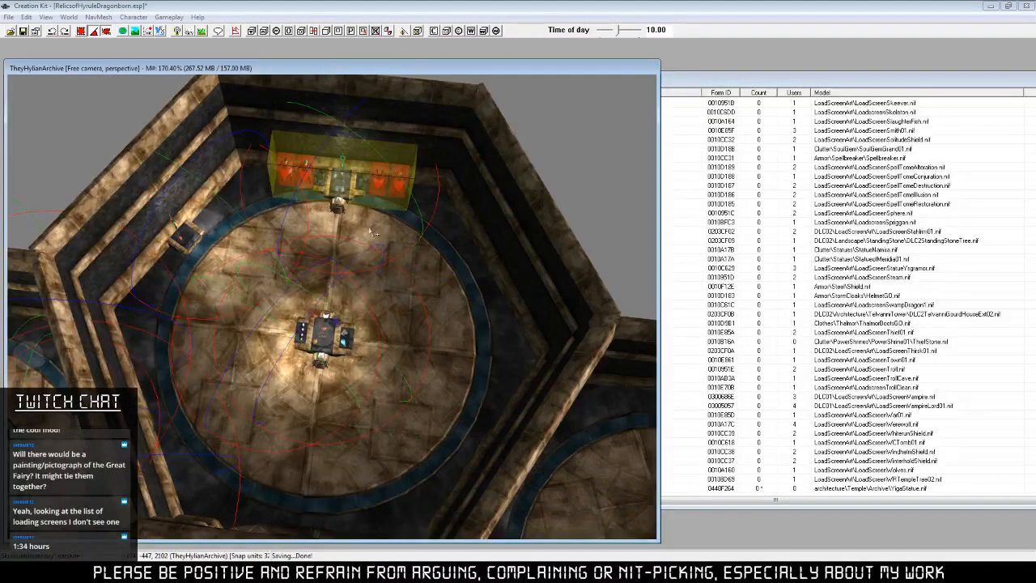
middle_click_drag(375, 232, 395, 327)
scroll(395, 327, "up", 6)
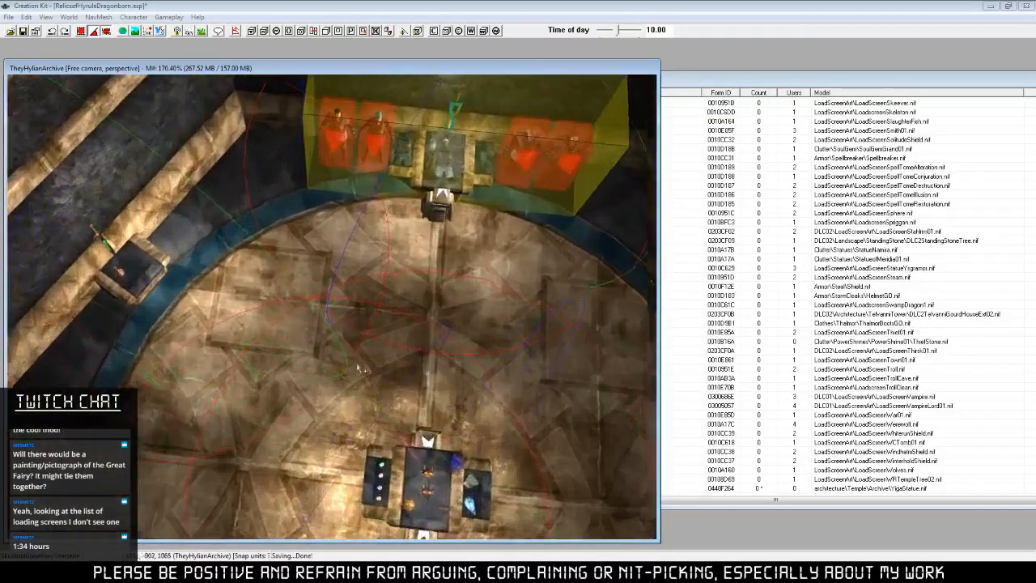
middle_click_drag(222, 296, 356, 385)
scroll(298, 380, "up", 2)
scroll(313, 384, "up", 3)
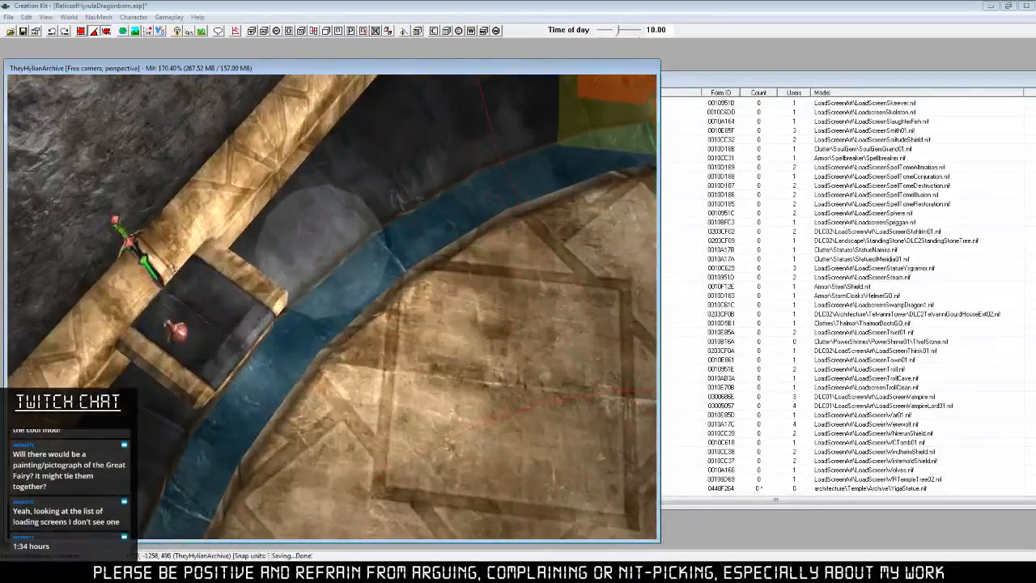
left_click(131, 247)
mouse_move(269, 346)
middle_mouse_down("shift")
mouse_move(178, 323)
mouse_move(212, 361)
mouse_move(267, 366)
middle_mouse_up("shift")
scroll(324, 367, "up", 3)
middle_click_drag(377, 370, 381, 363, "shift")
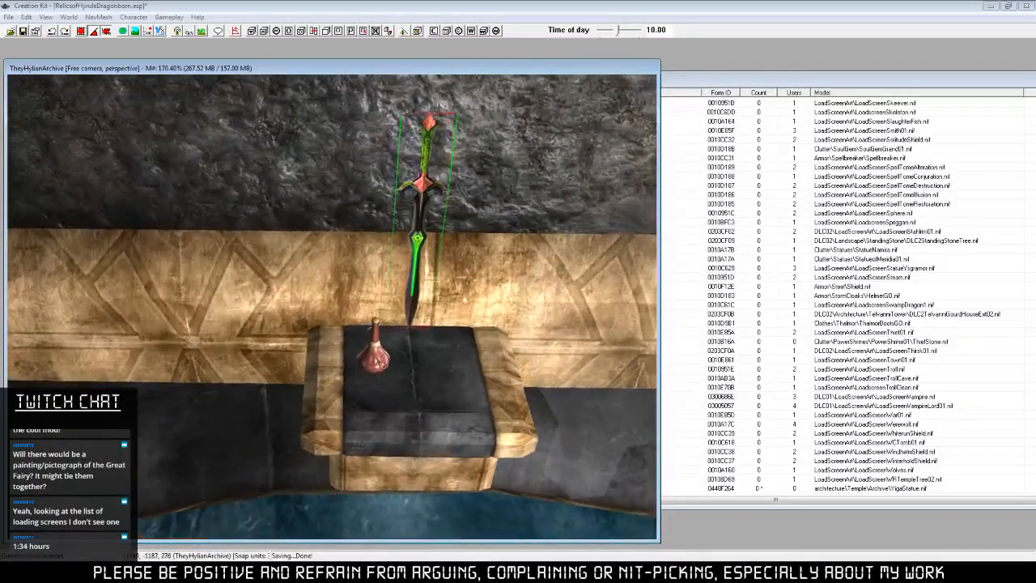
scroll(378, 362, "down", 5)
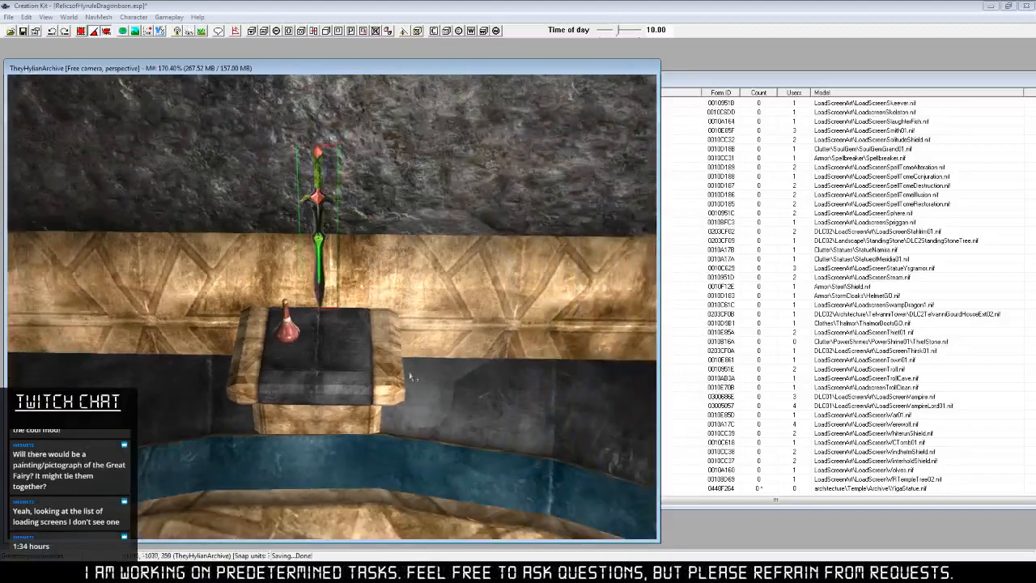
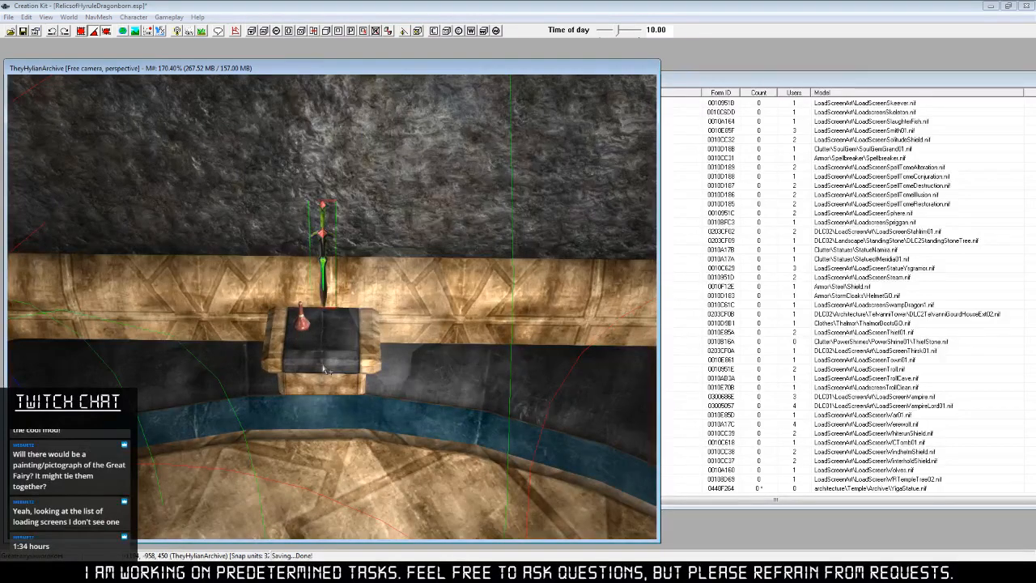
scroll(321, 356, "down", 5)
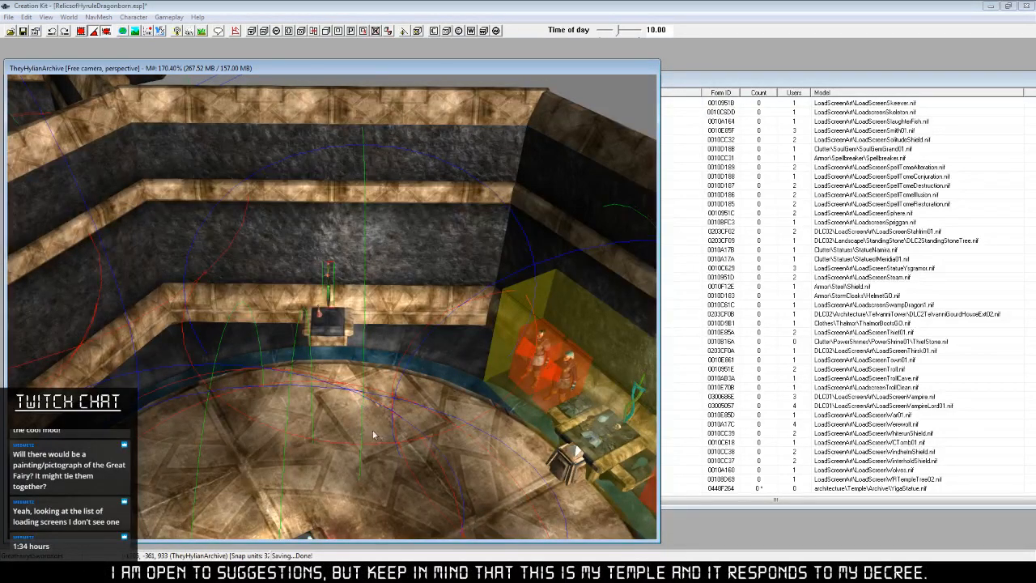
scroll(374, 434, "down", 5)
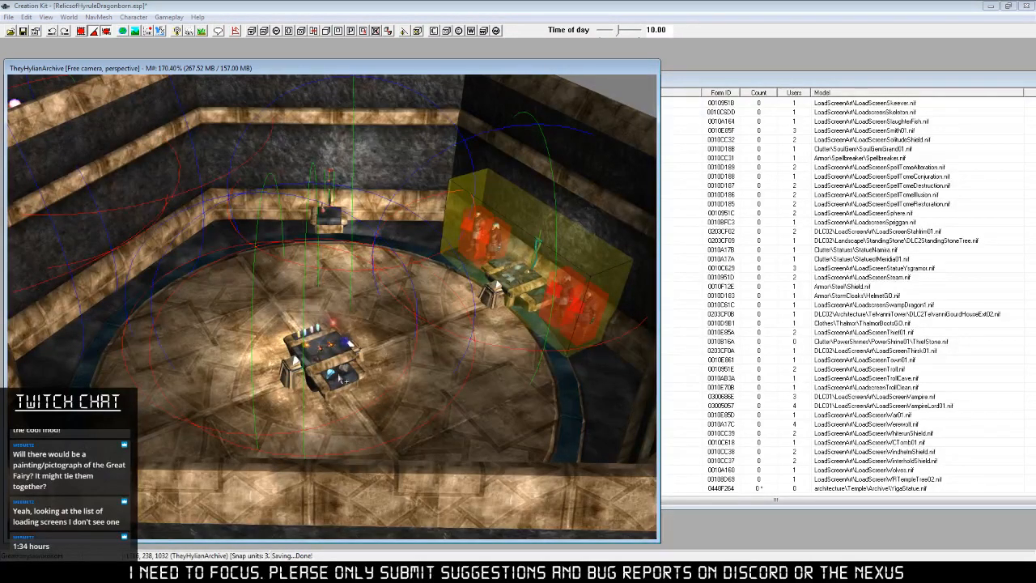
Cross-check the RoH Archive Halls spreadsheet against a close view of the sword and bottle on the wall pedestal, finishing in the spreadsheet.
left_click(311, 572)
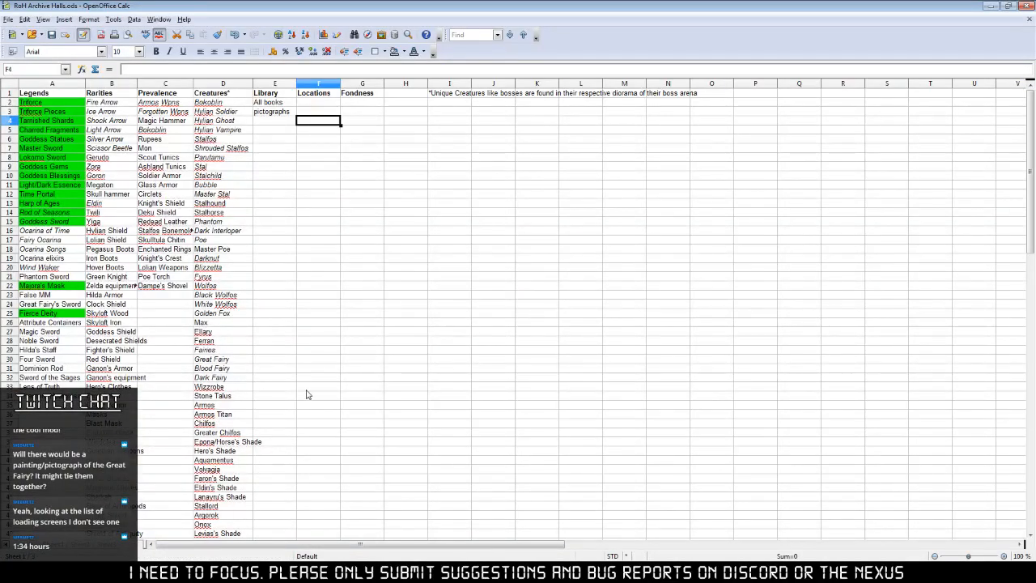
left_click(356, 571)
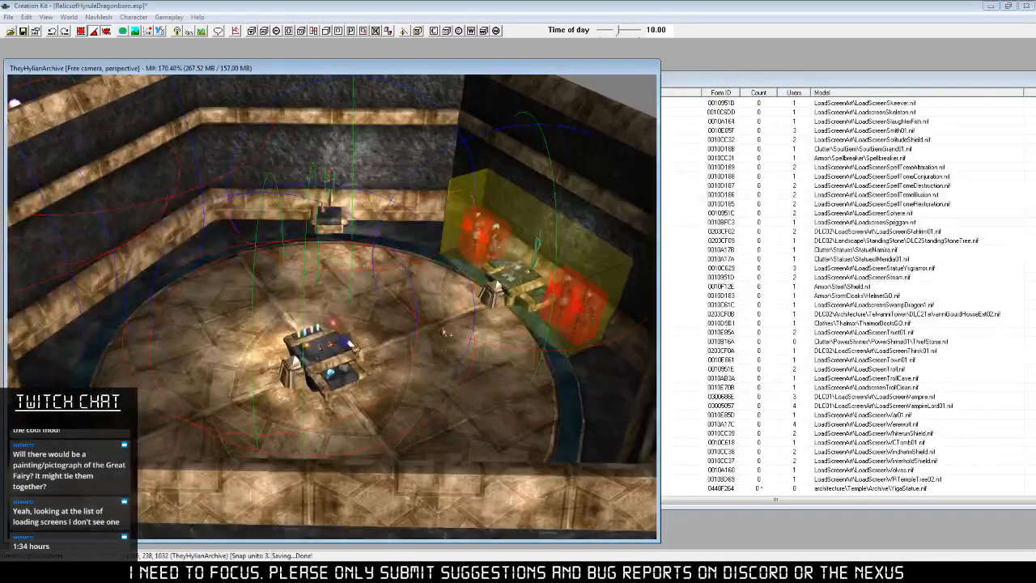
middle_click_drag(445, 330, 472, 393)
scroll(468, 397, "up", 8)
middle_click_drag(500, 316, 483, 369)
scroll(467, 378, "up", 4)
scroll(484, 372, "up", 3)
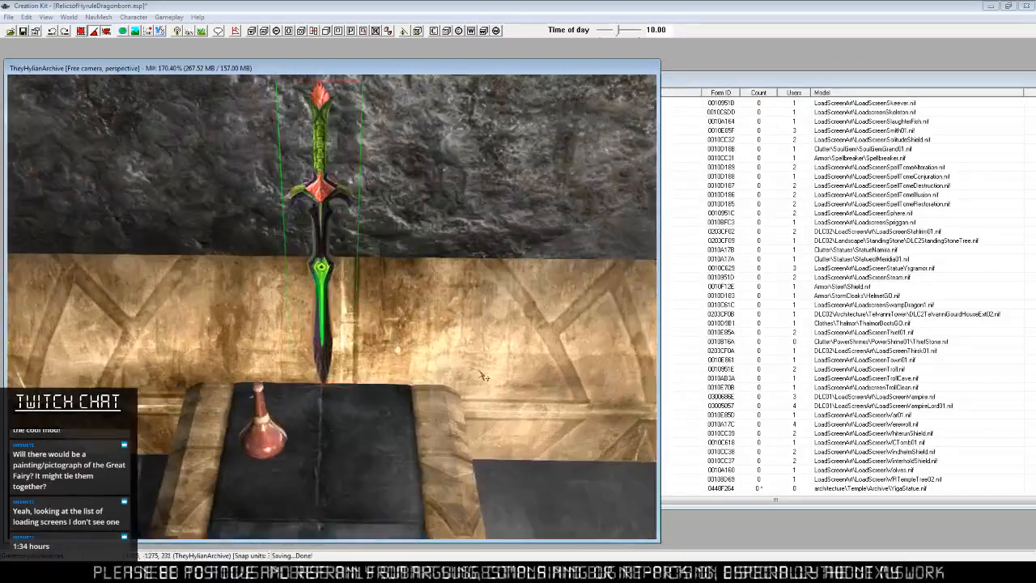
scroll(485, 373, "down", 1)
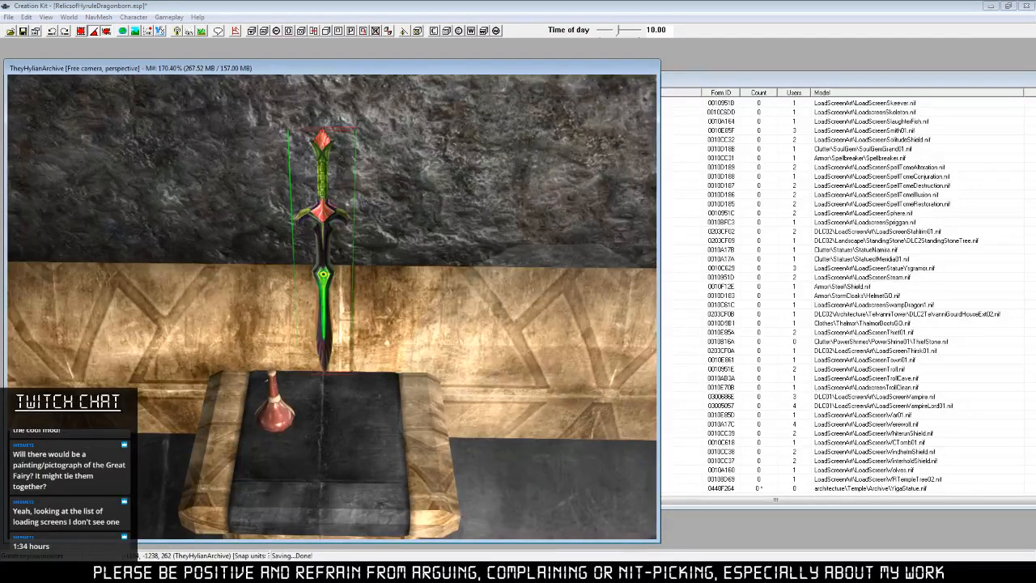
key("alt+Tab")
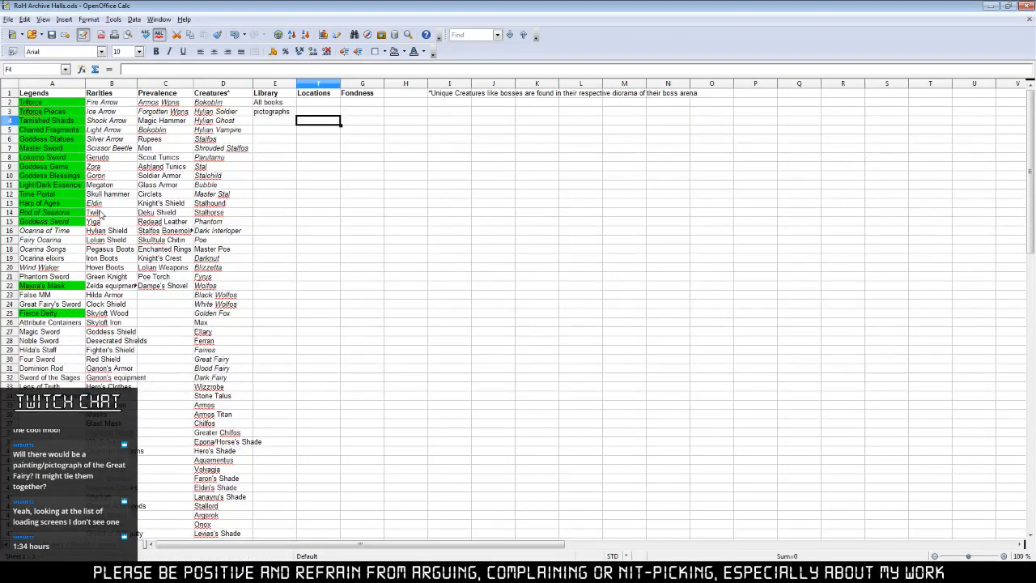
Check the Great Fairy's Sword entry in the Legends list and switch to the Creation Kit.
left_click(99, 185)
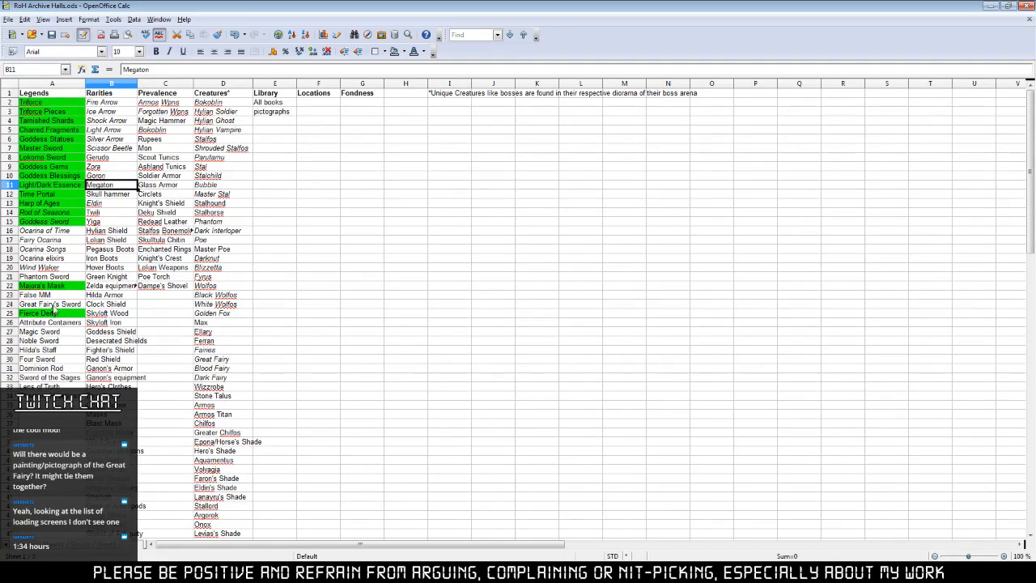
left_click(54, 305)
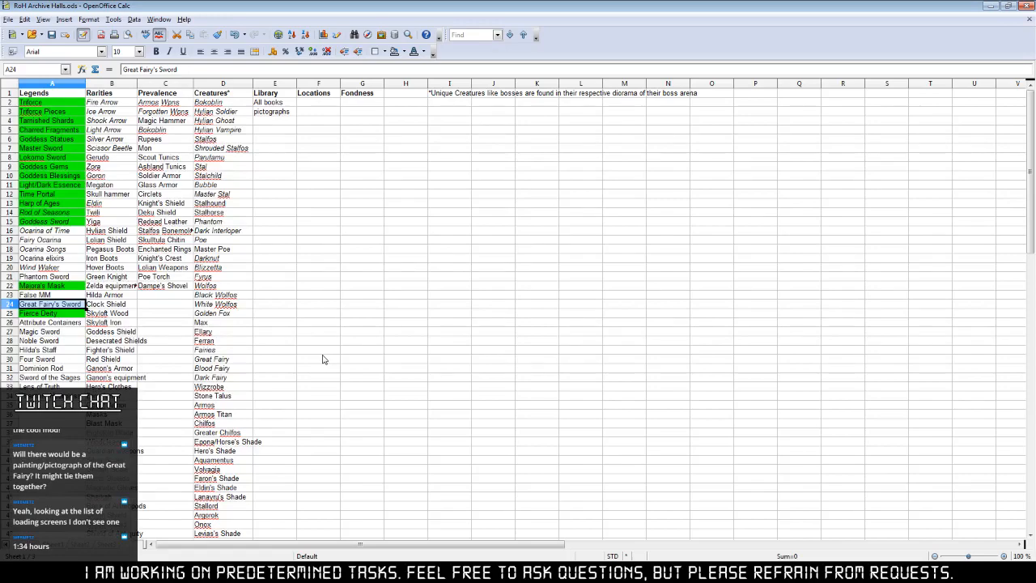
key("alt+Tab")
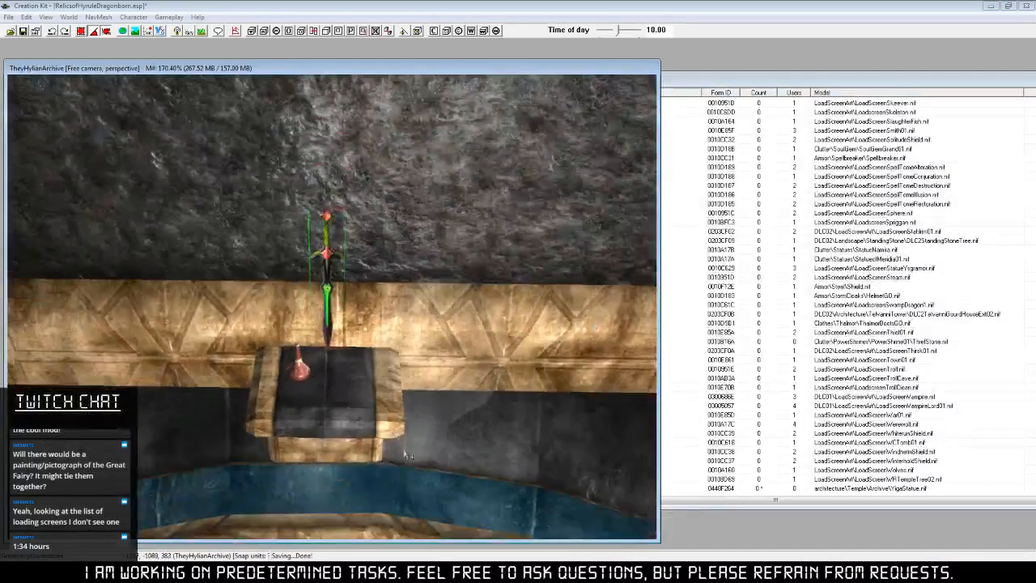
Examine the relic display tables and pedestals around the TheyHylianArchive cell.
scroll(421, 455, "down", 5)
middle_click_drag(440, 455, 419, 432)
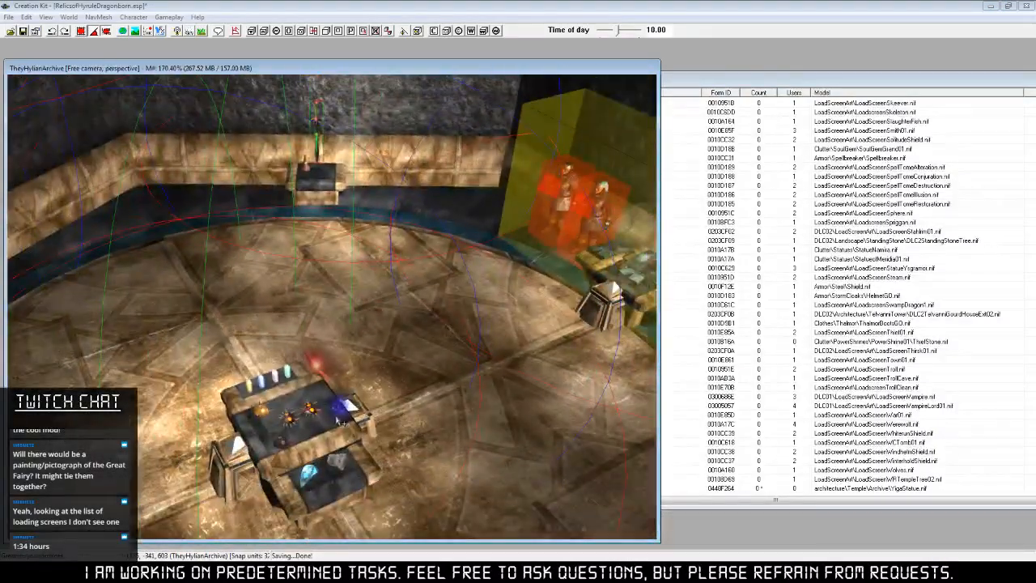
middle_click_drag(339, 462, 418, 476, "shift")
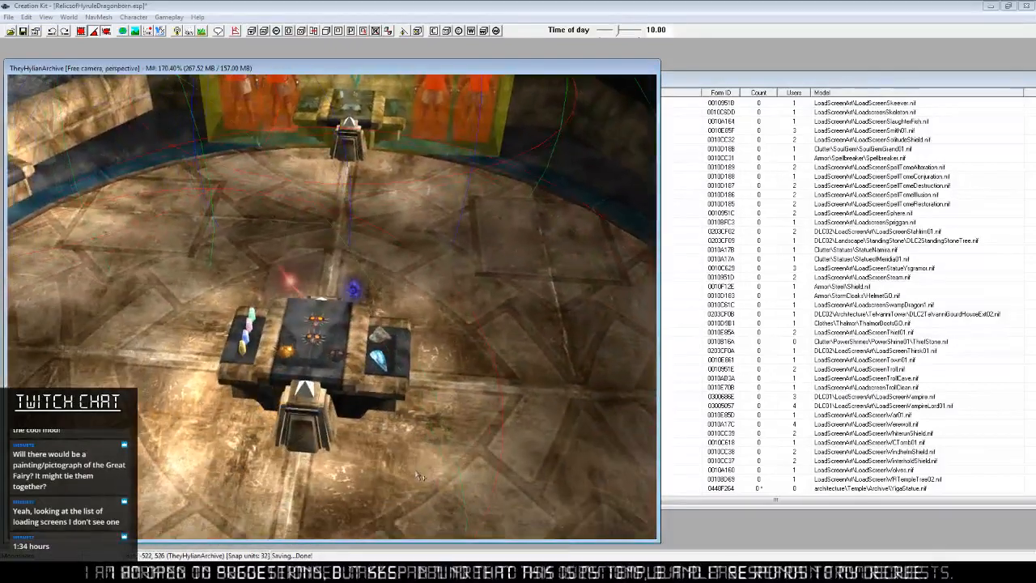
scroll(418, 476, "up", 2)
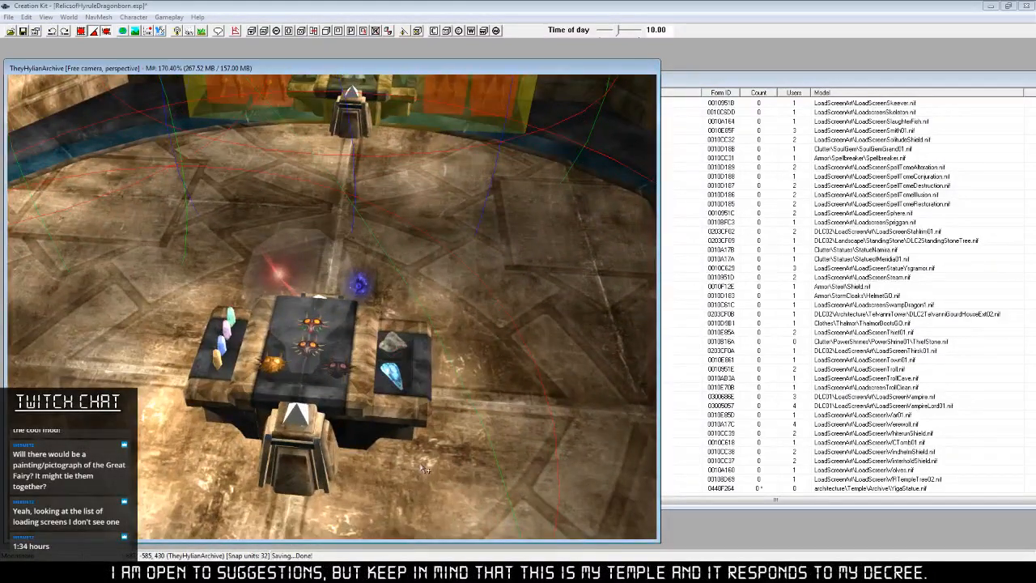
mouse_move(353, 466)
middle_mouse_down("shift")
mouse_move(433, 441)
mouse_move(336, 457)
middle_mouse_up("shift")
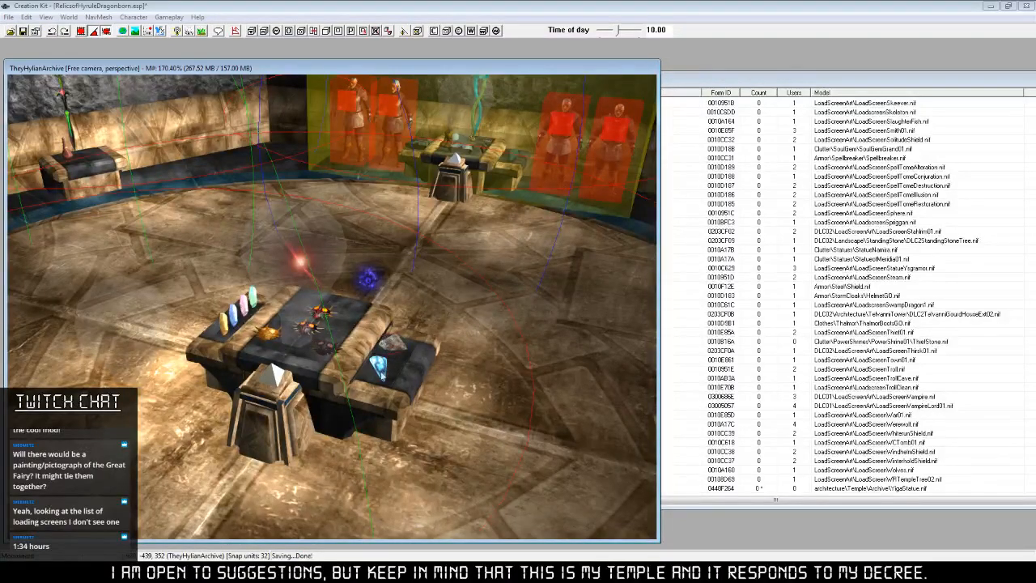
scroll(415, 459, "down", 10)
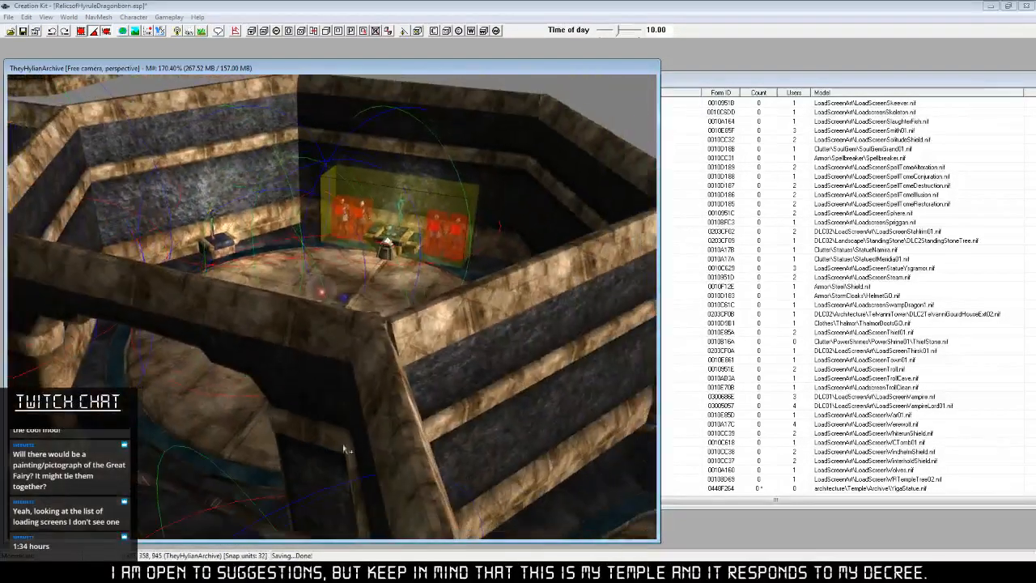
middle_click_drag(470, 425, 321, 406, "shift")
scroll(321, 406, "up", 10)
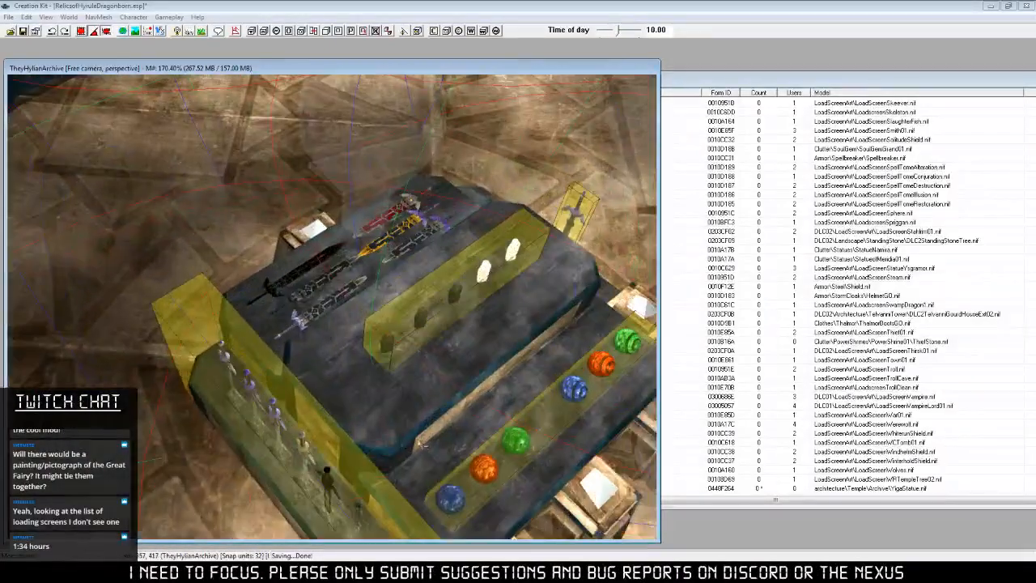
middle_click_drag(420, 444, 397, 429, "shift")
scroll(392, 435, "down", 3)
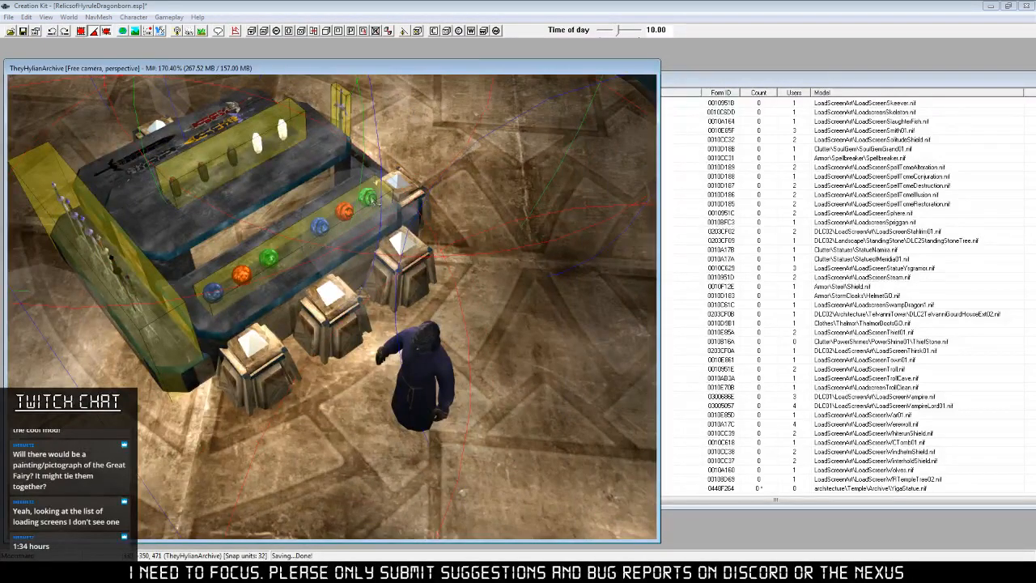
middle_click_drag(386, 276, 345, 198, "shift")
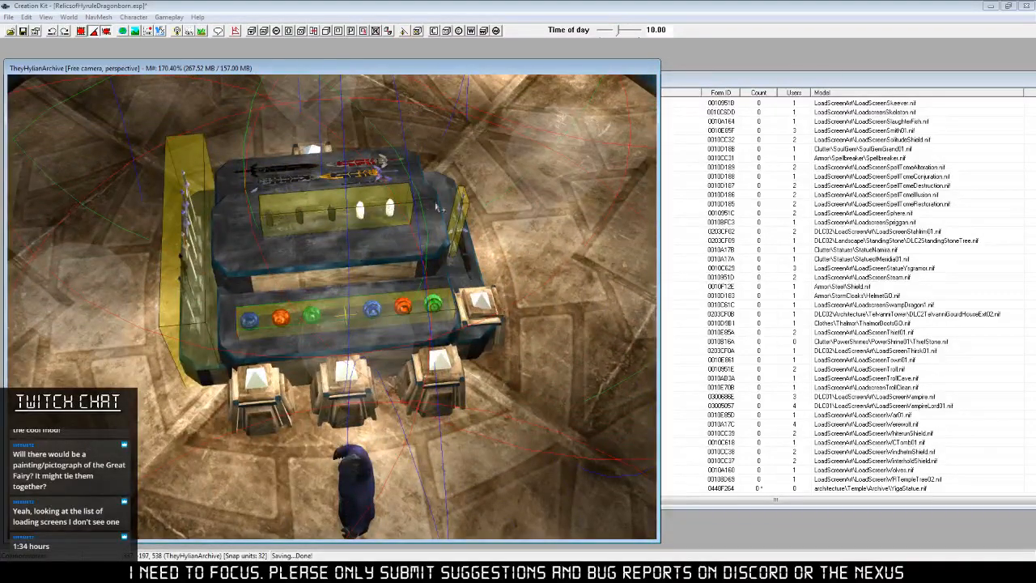
mouse_move(337, 288)
middle_mouse_down("shift")
mouse_move(475, 103)
mouse_move(328, 292)
middle_mouse_up("shift")
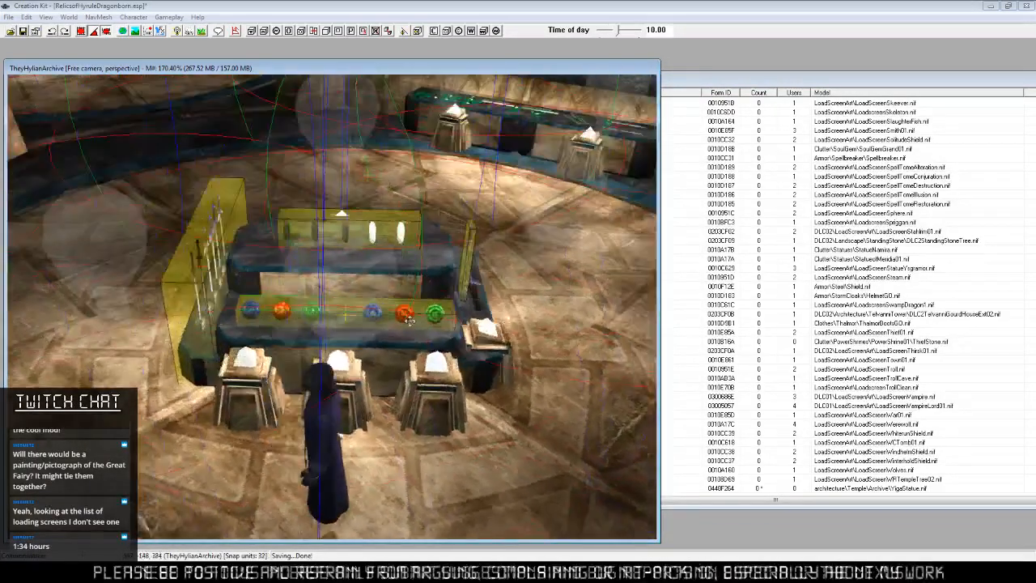
middle_click_drag(318, 347, 421, 392, "shift")
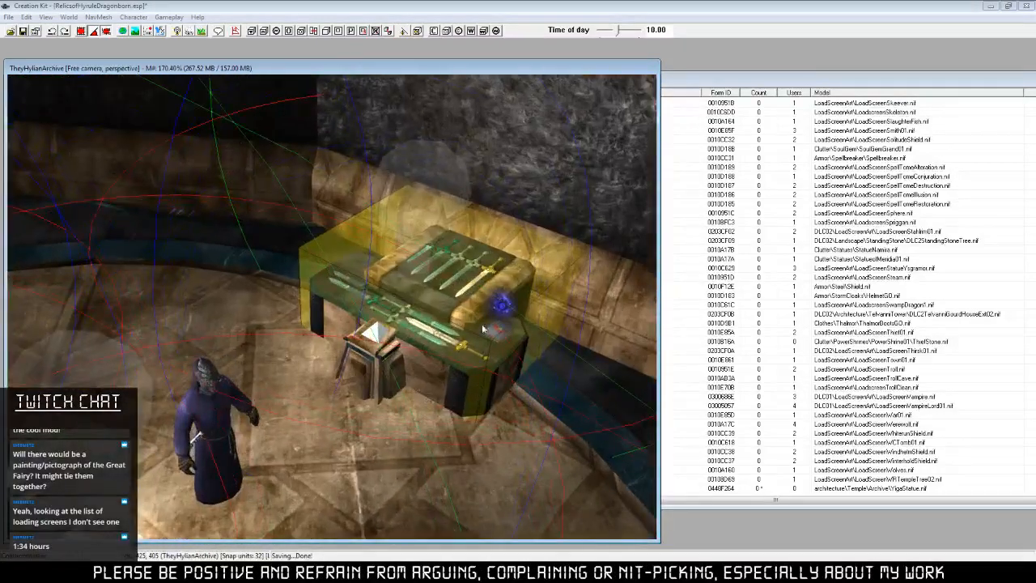
Lower the yellow box surrounding the Goddess Sword table so that it no longer covers the swords.
middle_click_drag(483, 328, 393, 378)
scroll(528, 332, "up", 4)
left_click_drag(551, 344, 360, 437)
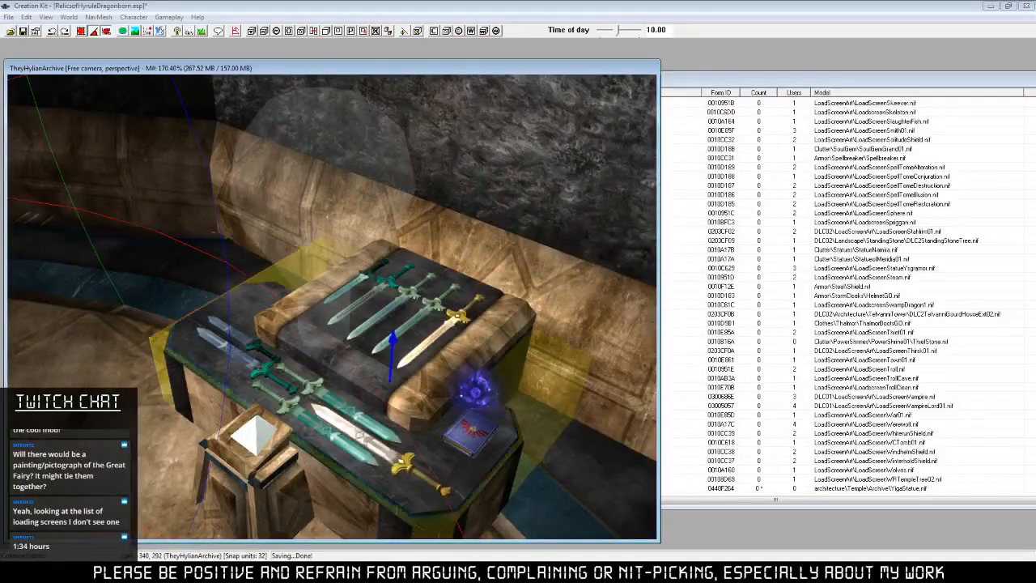
left_click_drag(391, 293, 391, 302)
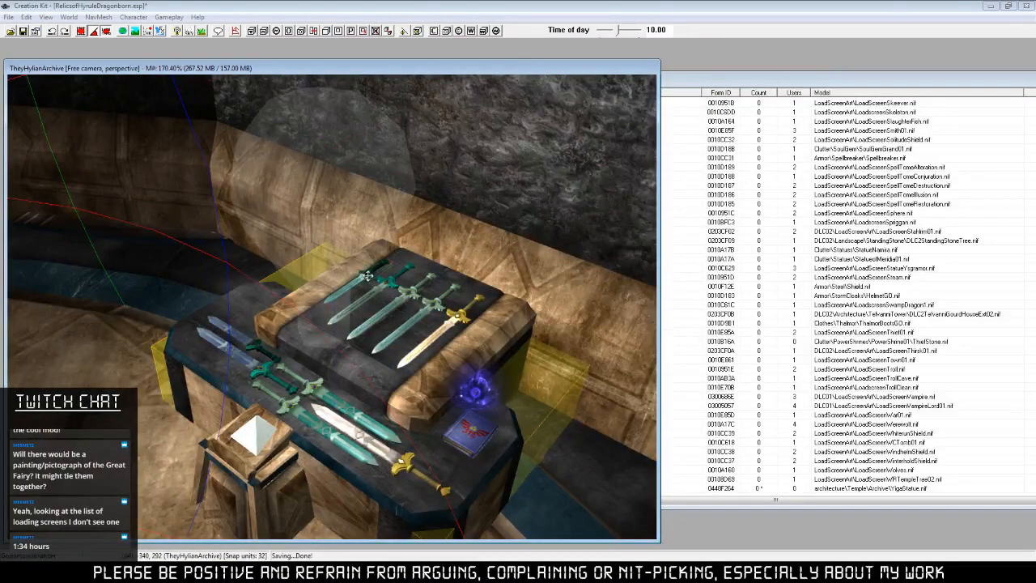
Check the reference settings of the Goddess Sword at the far end of the raised display, leaving them unchanged.
right_click(366, 275)
left_click(474, 378)
left_click(555, 399)
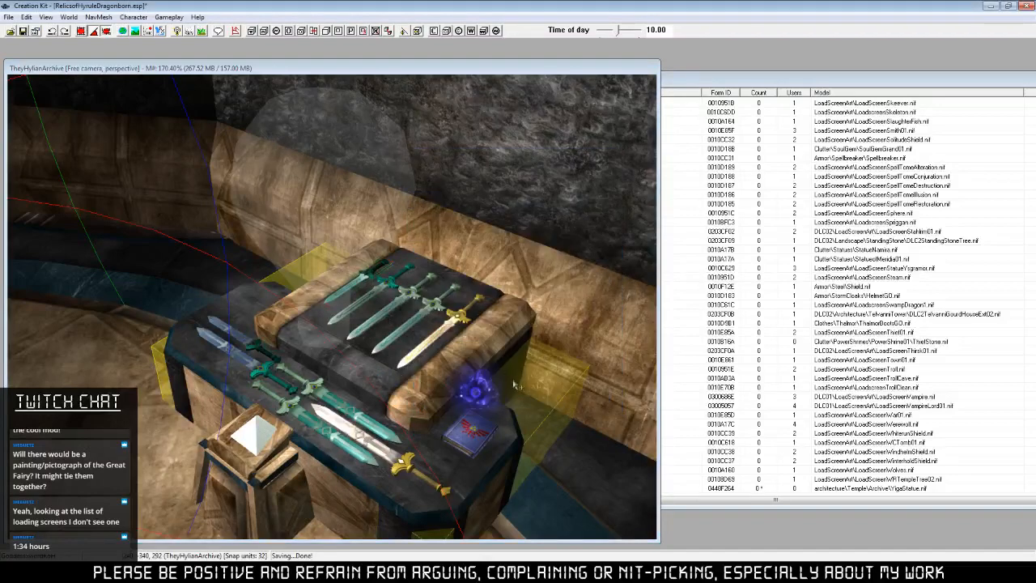
Batch-set Bypass Havok settle for the five Goddess Swords on the raised display and restore the yellow box around the table.
middle_click_drag(457, 327, 445, 325, "shift")
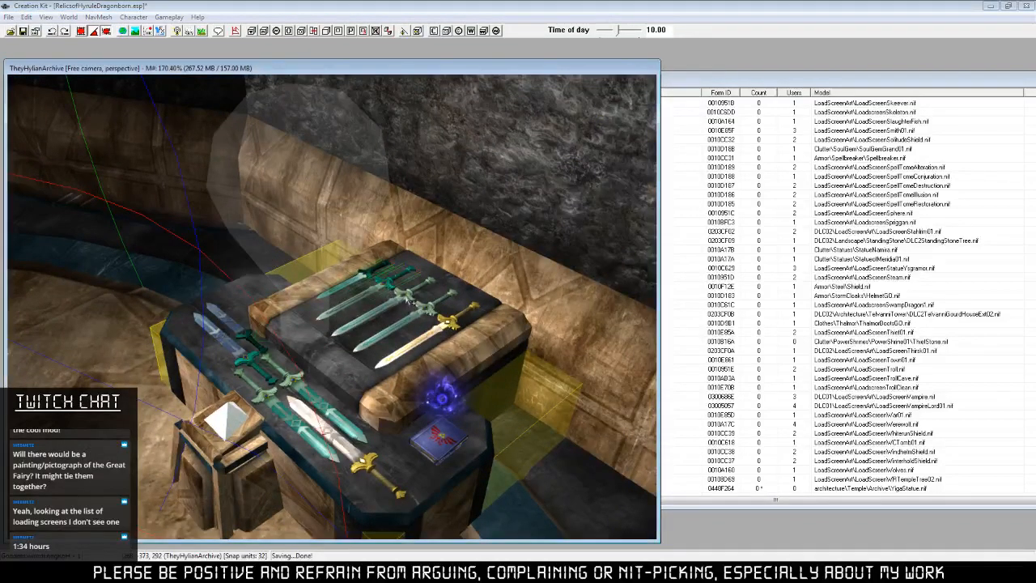
double_click(454, 323)
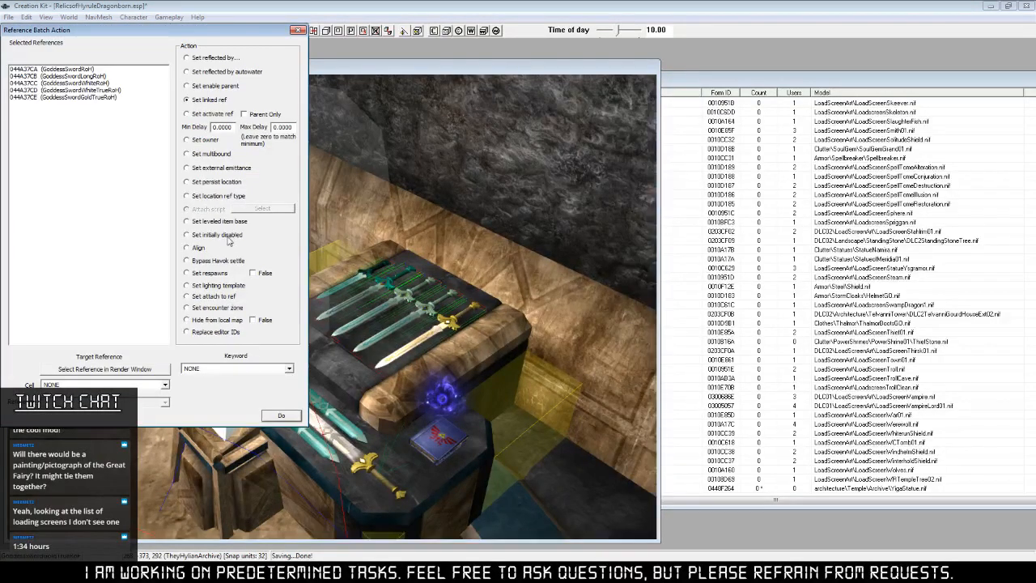
left_click(217, 260)
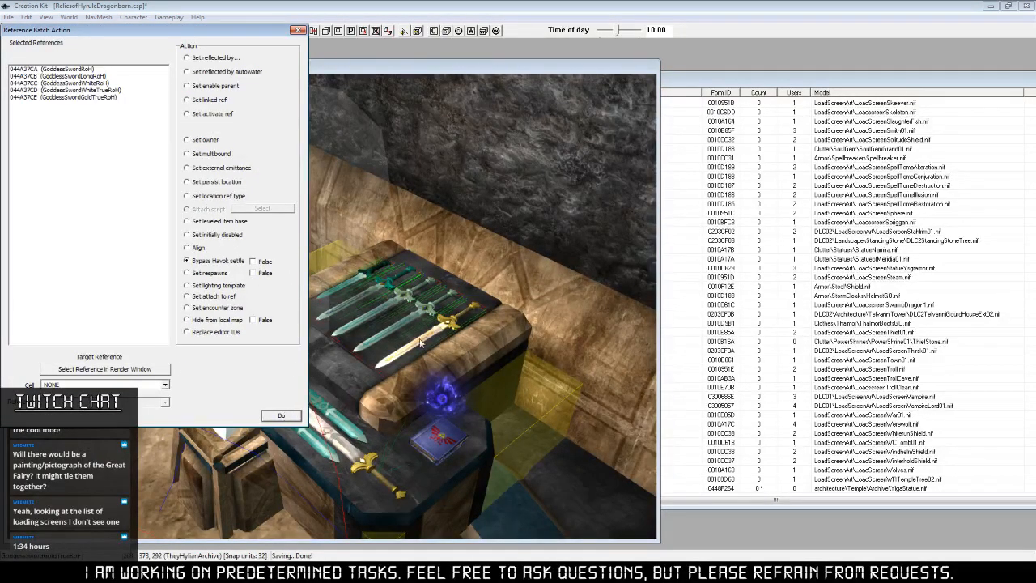
left_click(298, 30)
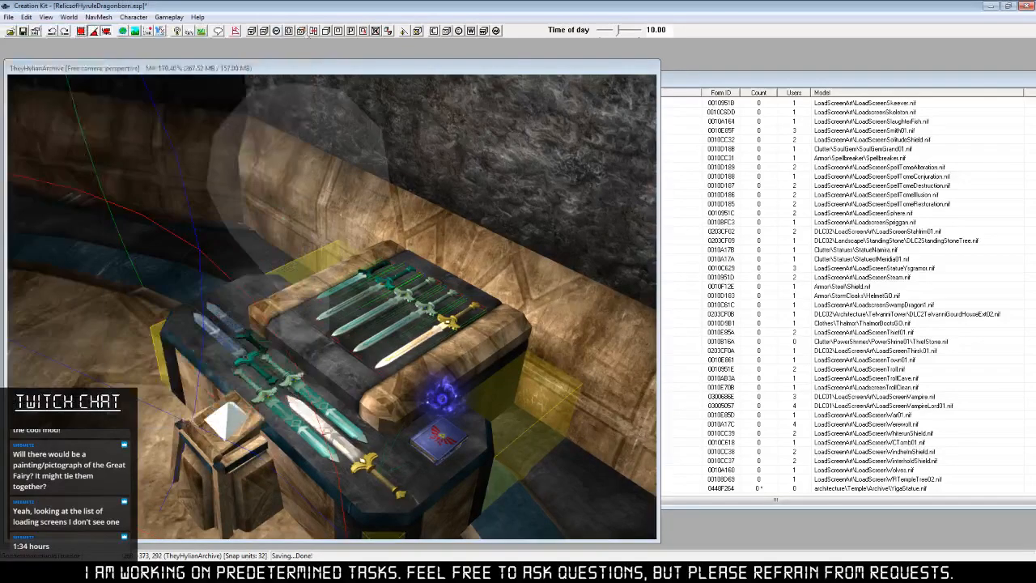
left_click(512, 404)
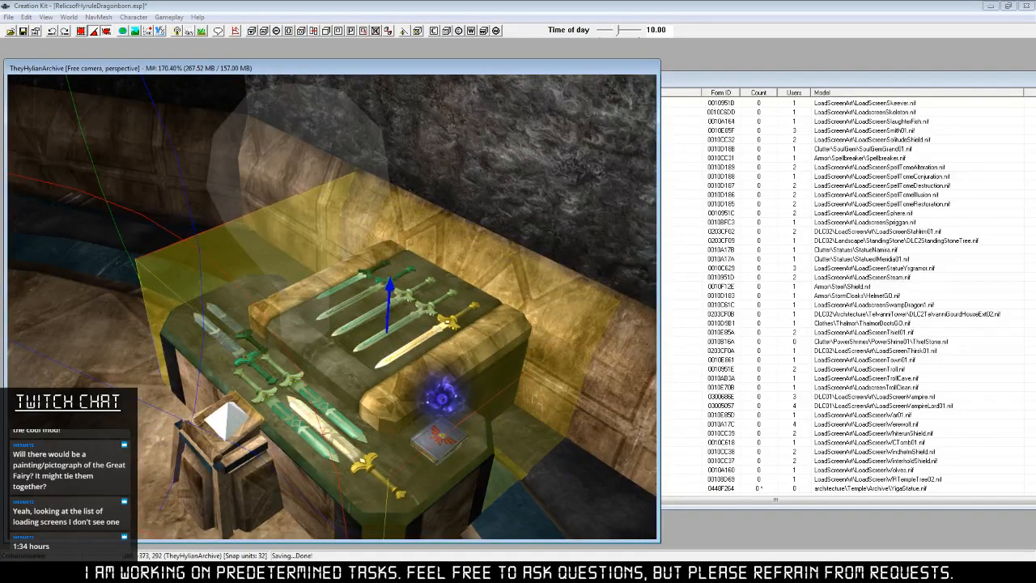
Move the small wall table holding the upright staff and red bottle outside the walls of the circular room.
middle_click_drag(513, 404, 391, 424, "shift")
scroll(334, 390, "down", 5)
scroll(347, 415, "down", 5)
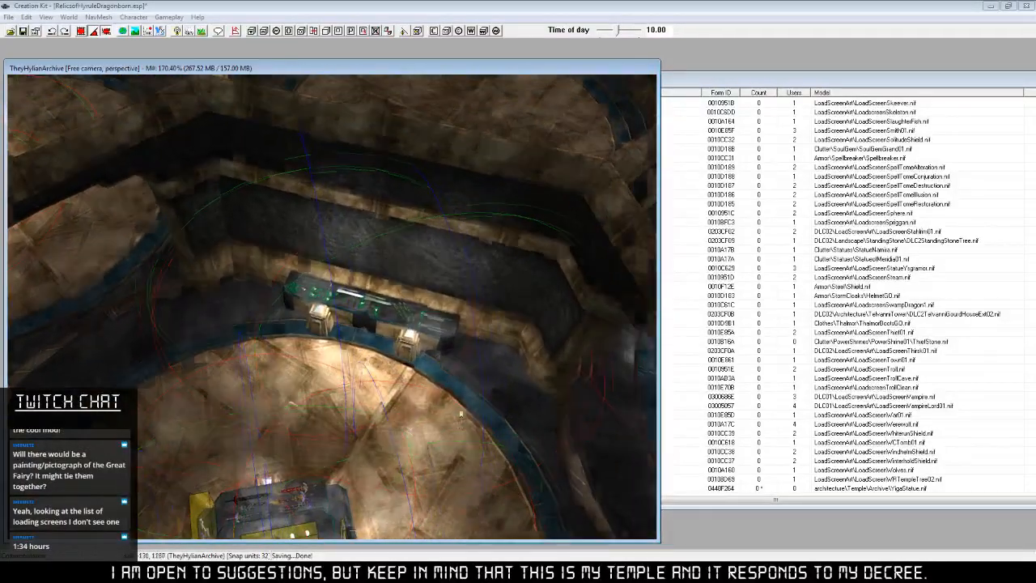
scroll(475, 419, "up", 6)
scroll(390, 422, "down", 1)
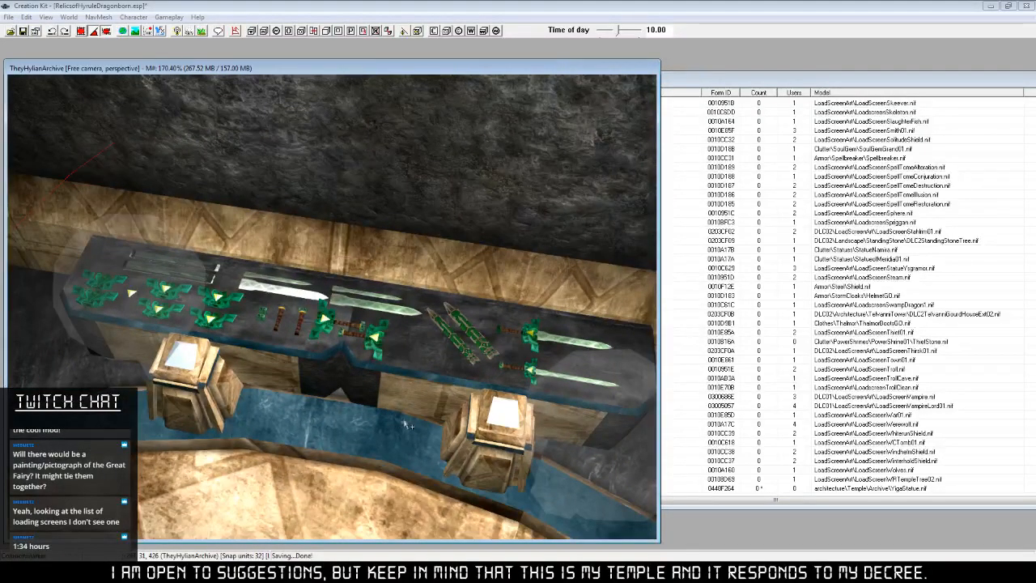
scroll(394, 423, "down", 5)
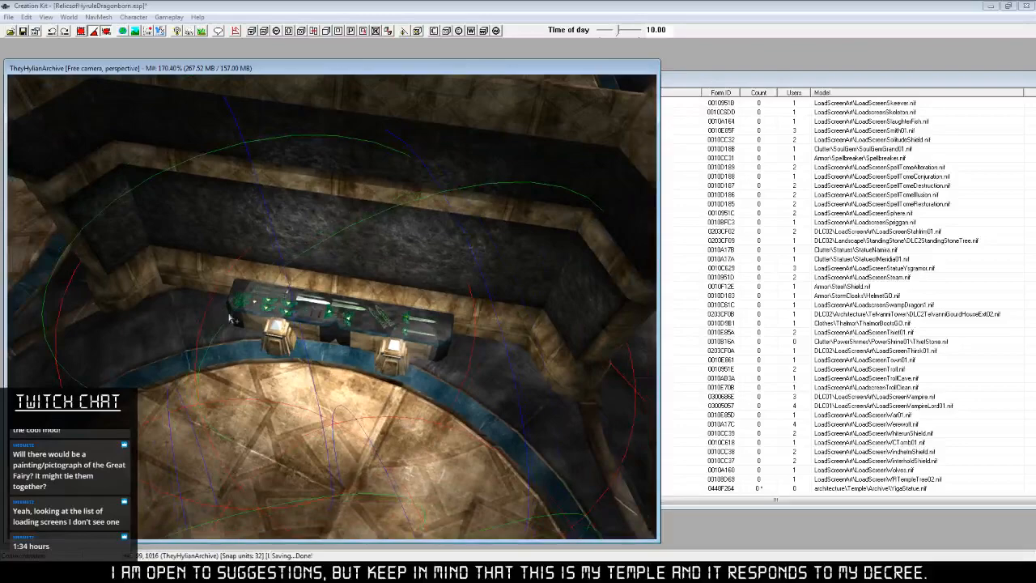
middle_click_drag(231, 318, 337, 295, "shift")
scroll(261, 377, "up", 4)
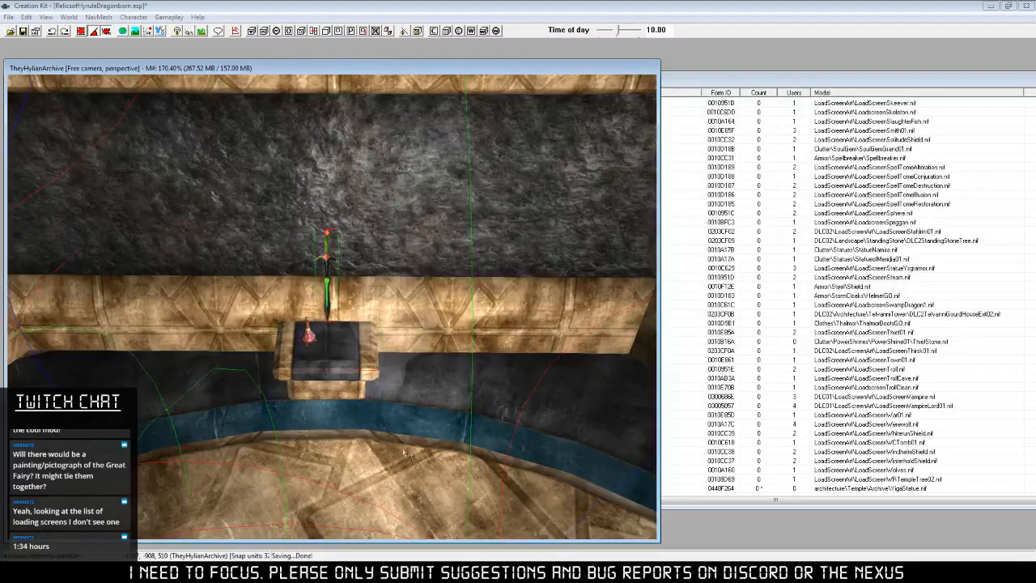
scroll(359, 390, "down", 6)
middle_click_drag(358, 390, 404, 395, "shift")
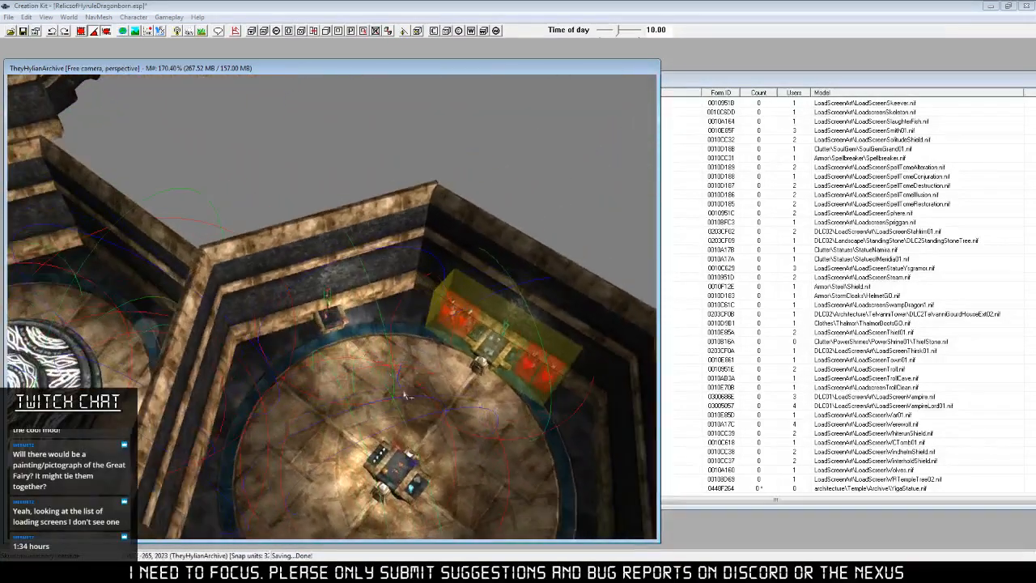
left_click_drag(330, 315, 208, 148)
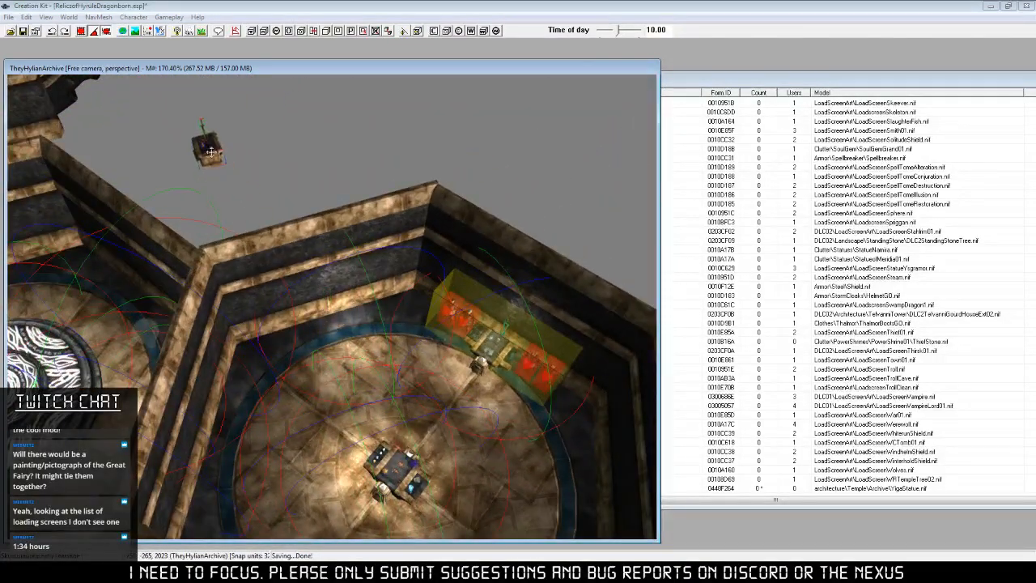
Inspect the HallofMemoriesDisplayScript properties of the Majora's Mask table's display pedestal and close them without changes.
scroll(461, 459, "up", 5)
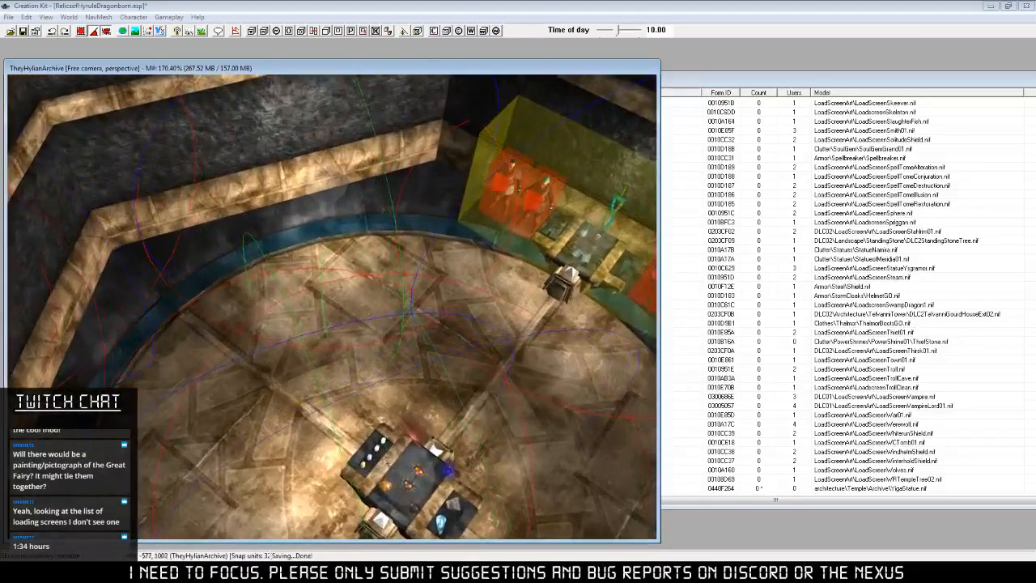
middle_click_drag(383, 450, 424, 451, "shift")
scroll(421, 450, "up", 5)
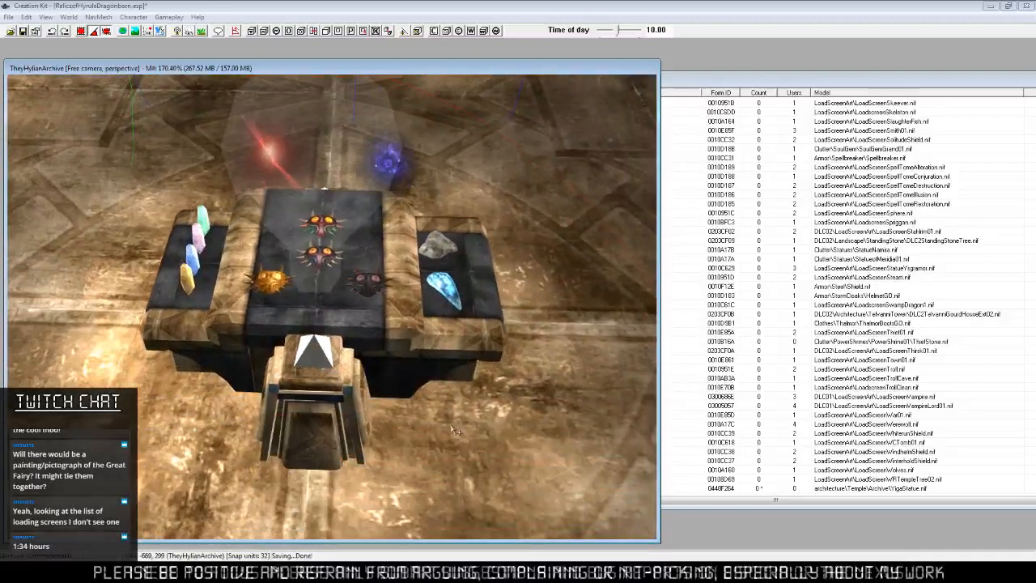
scroll(396, 429, "up", 1)
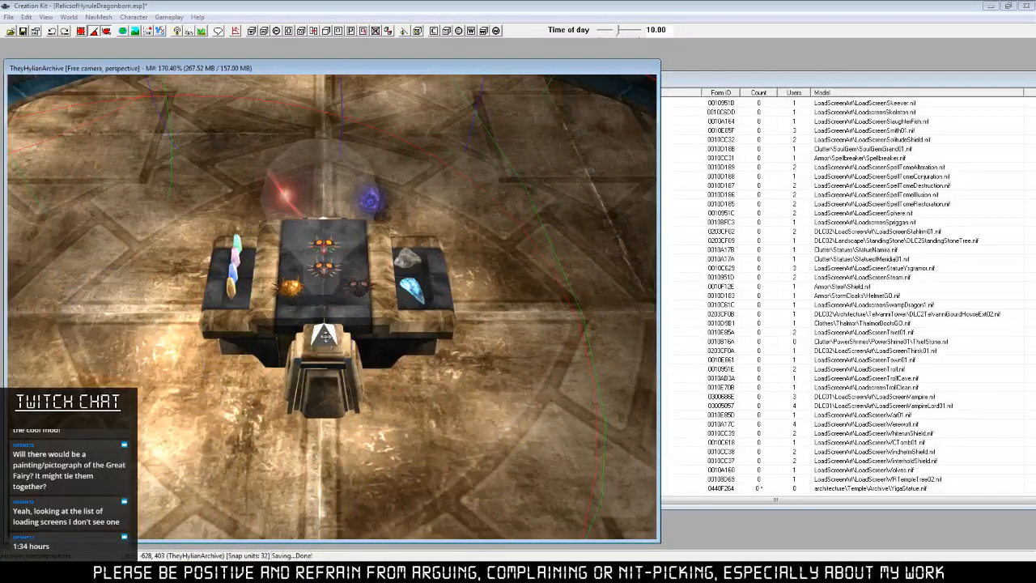
right_click(324, 333)
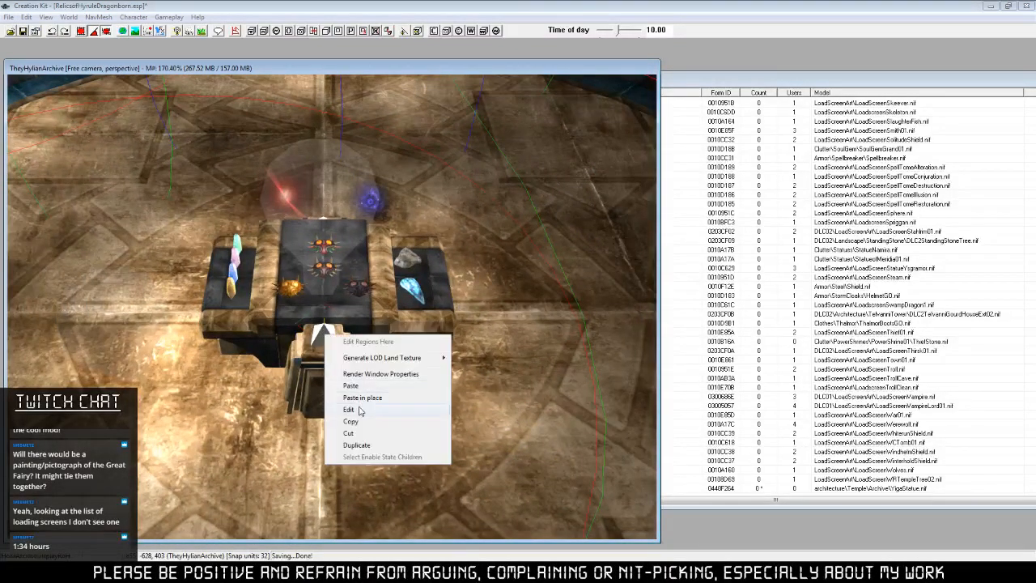
left_click(360, 408)
left_click(489, 251)
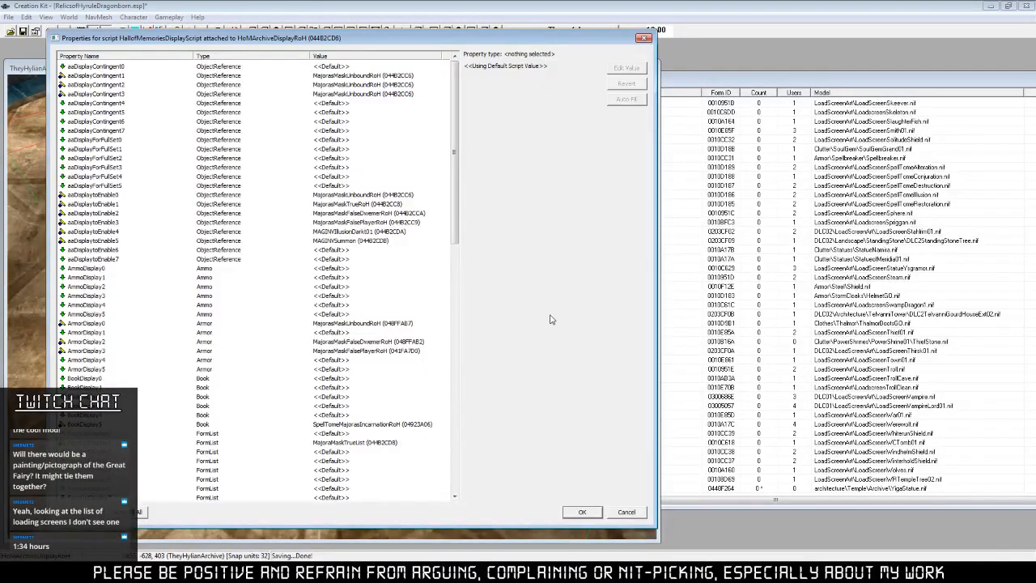
left_click(640, 515)
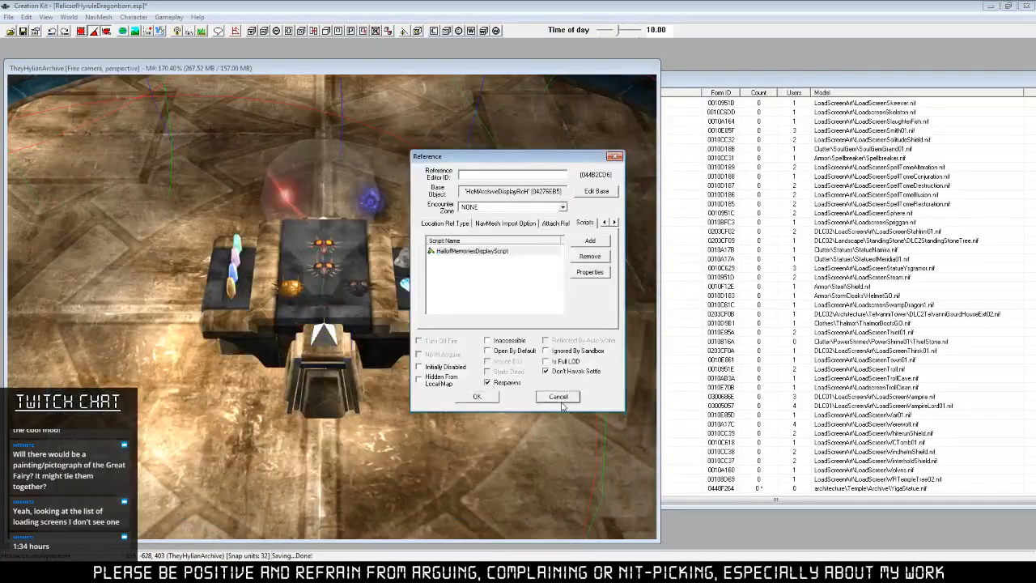
left_click(546, 394)
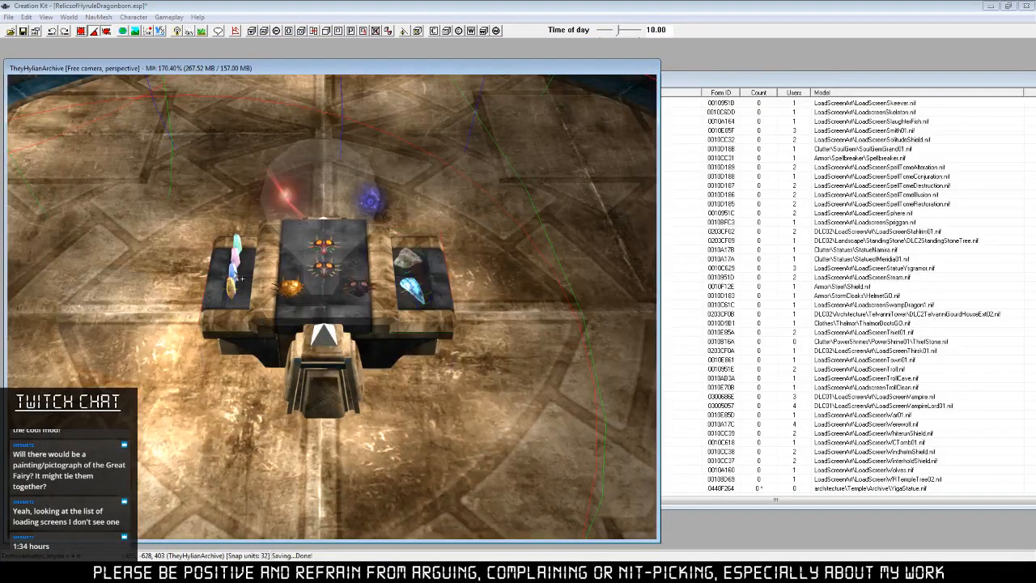
scroll(385, 453, "down", 5)
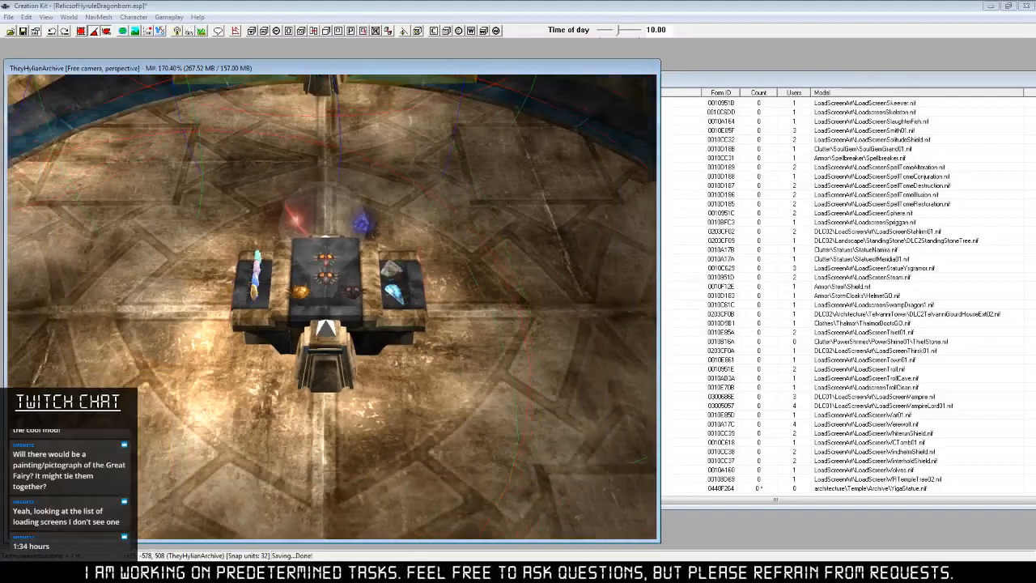
Move the table holding the row of crystals and the blue gem out of the circular room, beside the small staff table outside the walls.
middle_click_drag(457, 444, 425, 424, "shift")
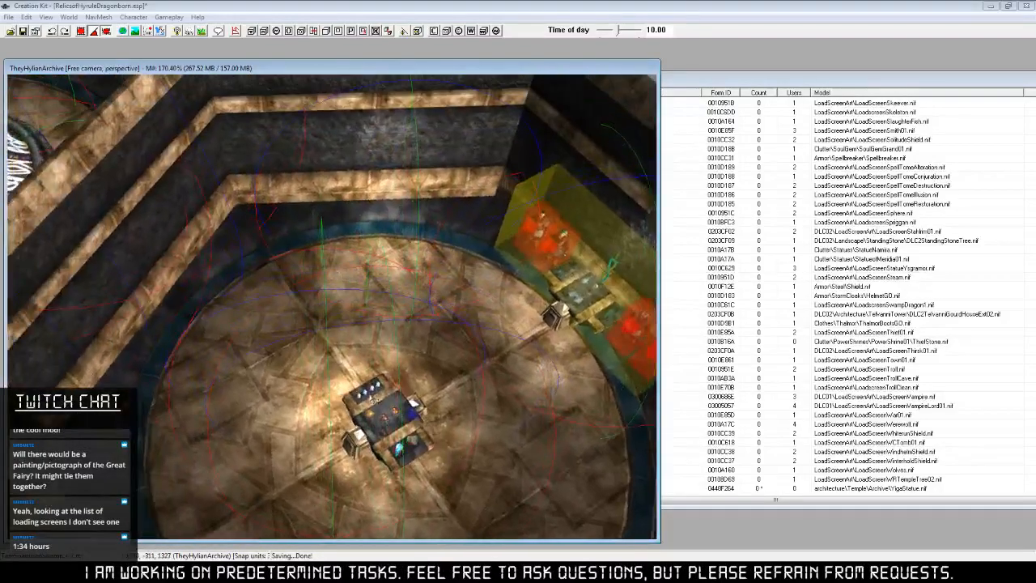
left_click_drag(364, 390, 289, 184)
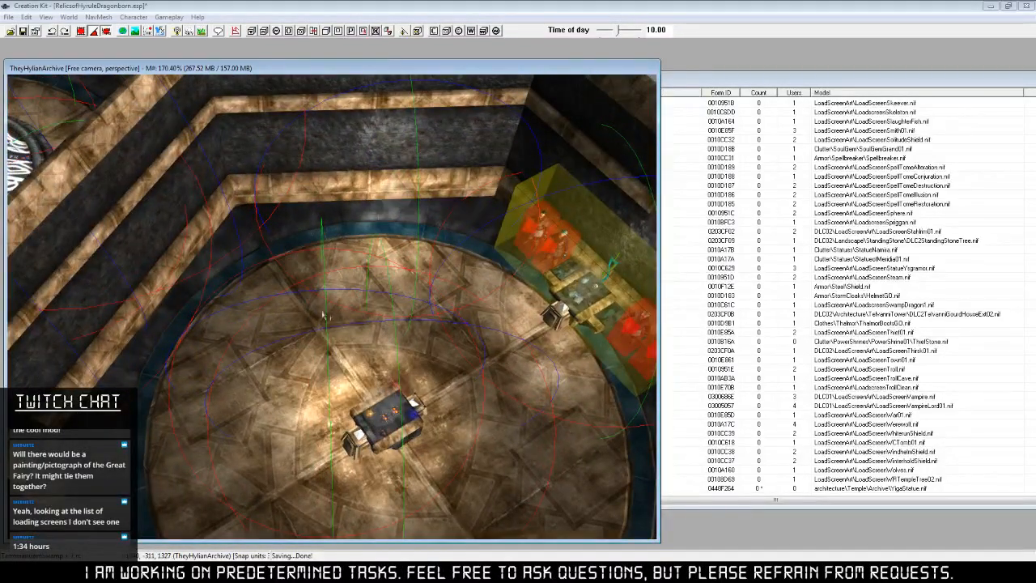
key("c")
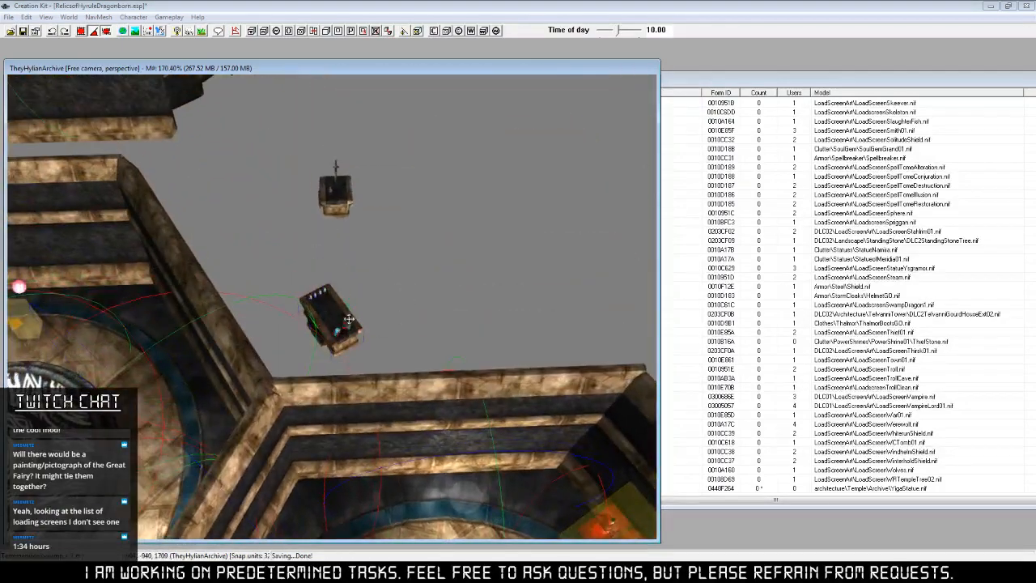
left_click_drag(345, 277, 395, 180)
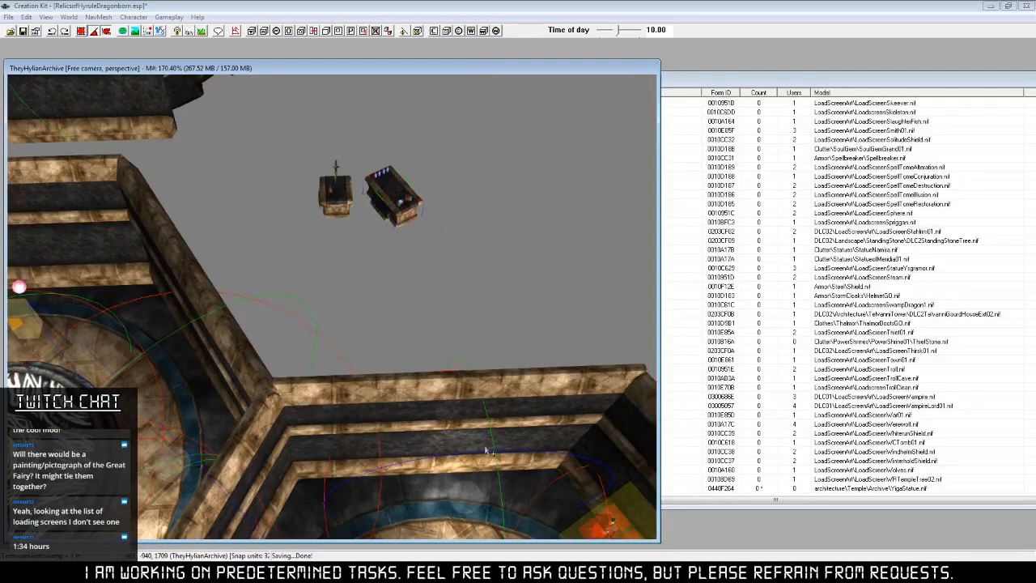
Switch to the Archive Halls list in OpenOffice Calc and move Great Fairy's Sword from the Legends column to cell B82 under Rarities.
left_click(341, 572)
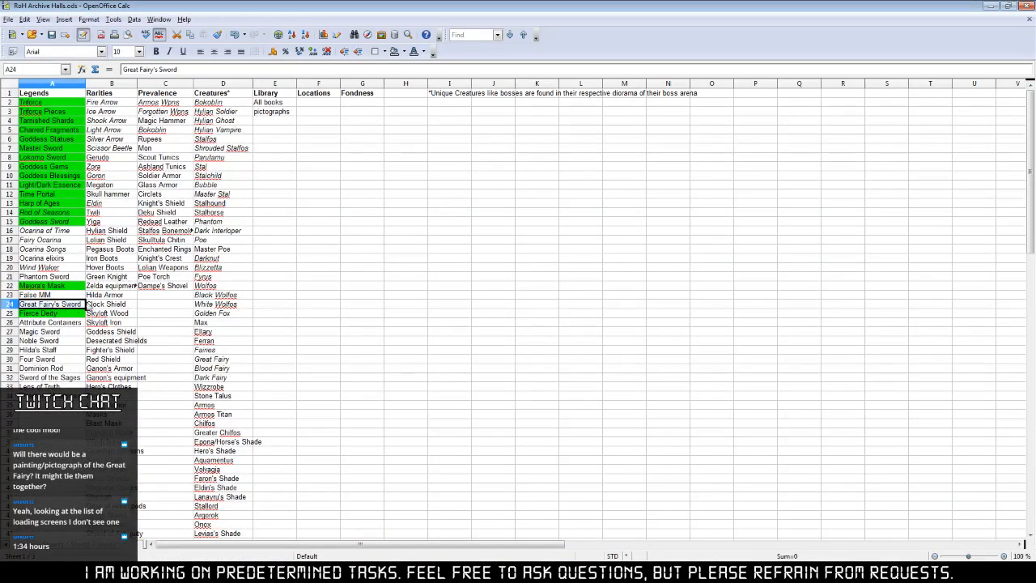
left_click(51, 304)
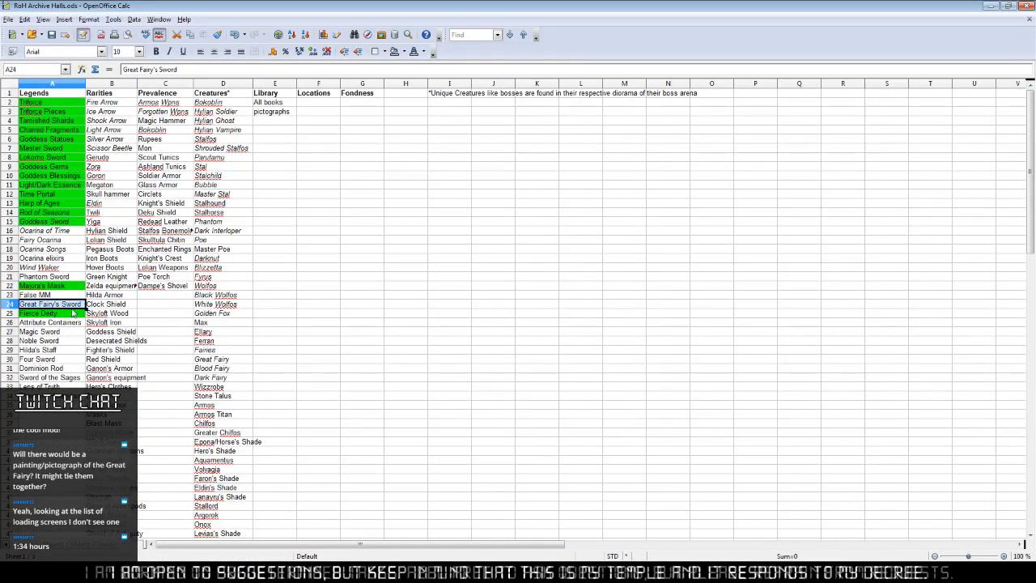
scroll(142, 409, "down", 8)
scroll(142, 409, "down", 5)
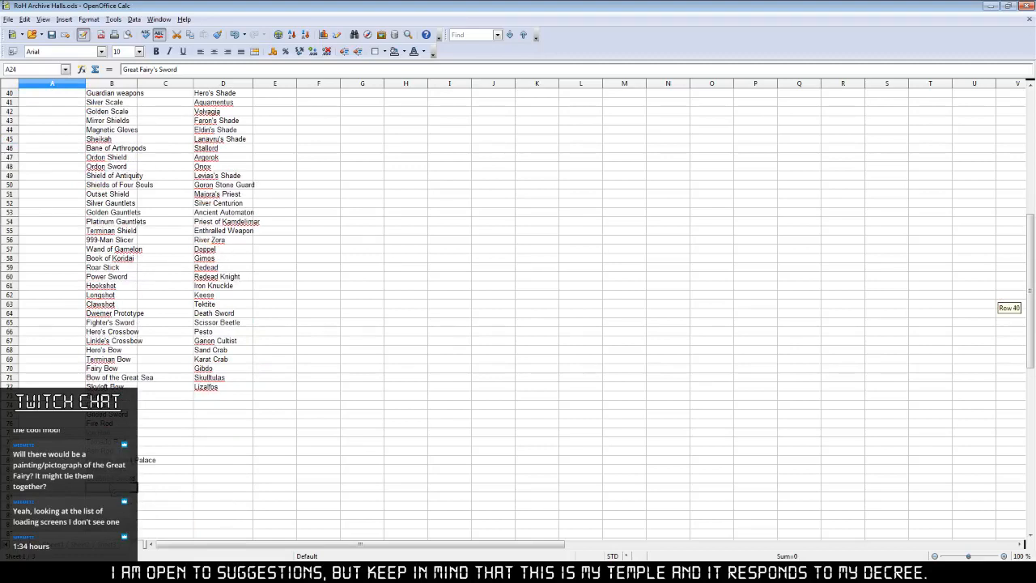
left_click(134, 468)
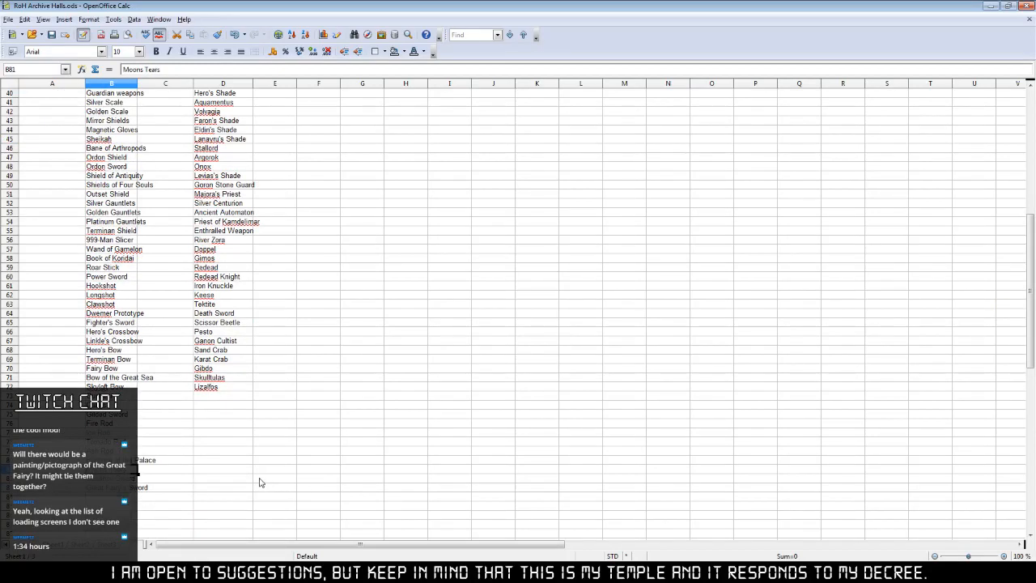
left_click(135, 487)
left_click_drag(134, 487, 134, 496)
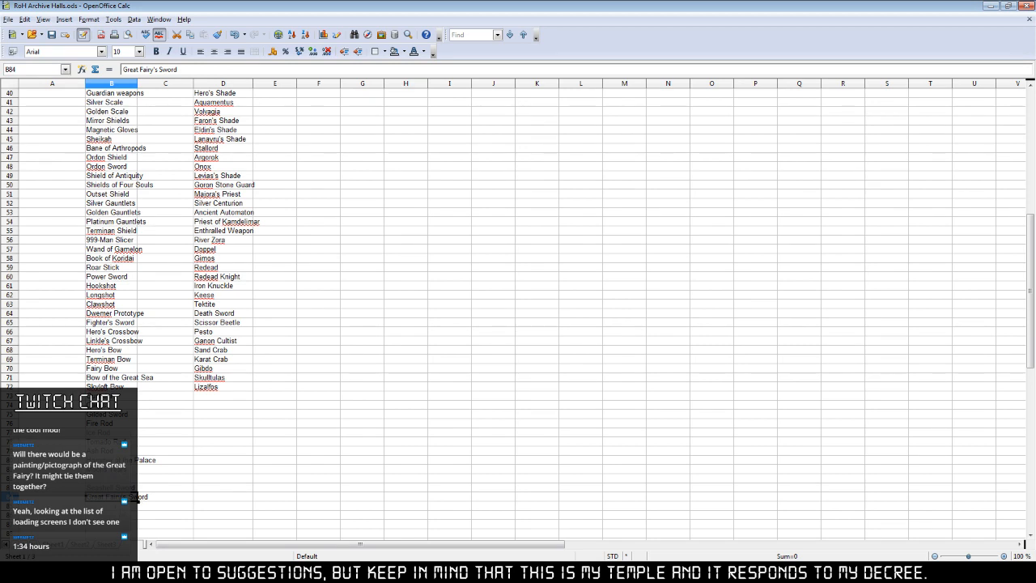
left_click_drag(136, 500, 138, 519)
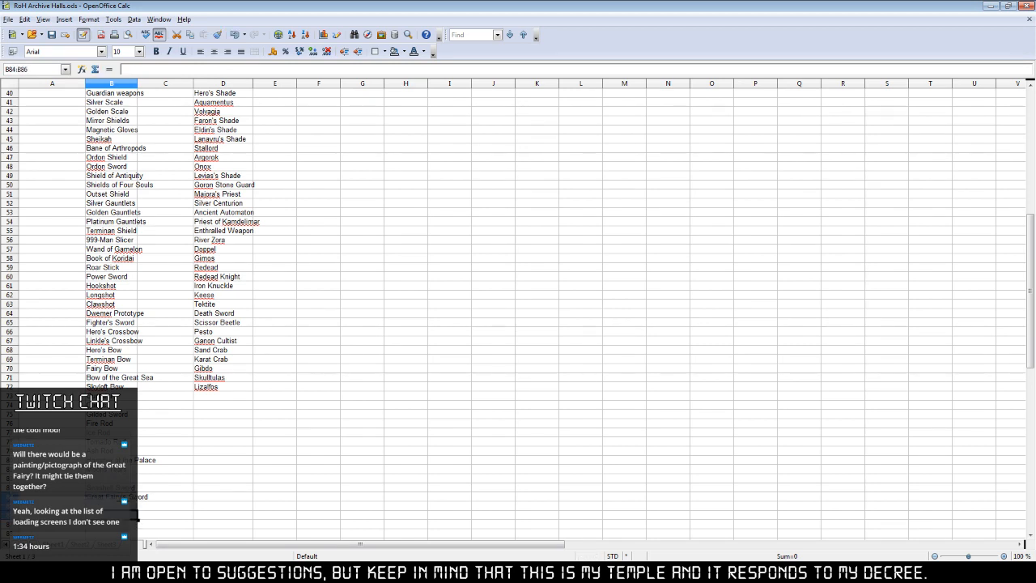
left_click(138, 498)
left_click_drag(135, 479, 135, 478)
left_click(135, 497)
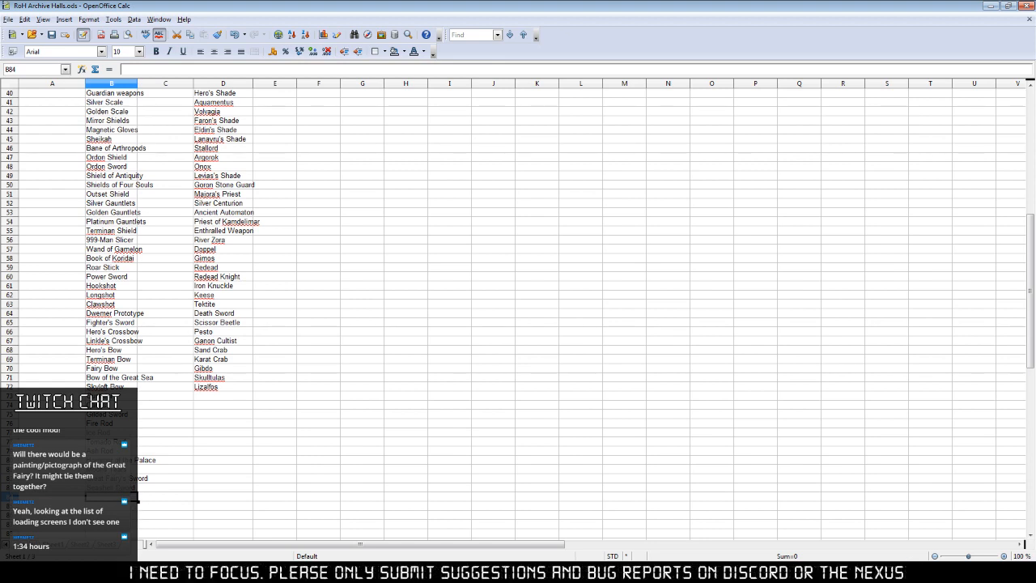
Append ", as part of a Termina display" to the Great Fairy's Sword entry in B82.
double_click(134, 479)
left_click(151, 478)
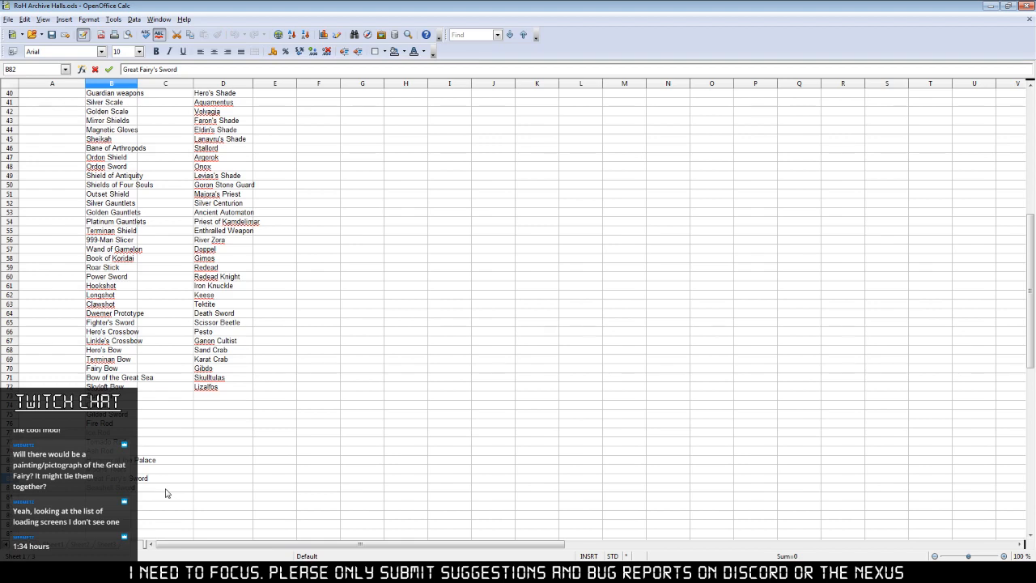
left_click(182, 481)
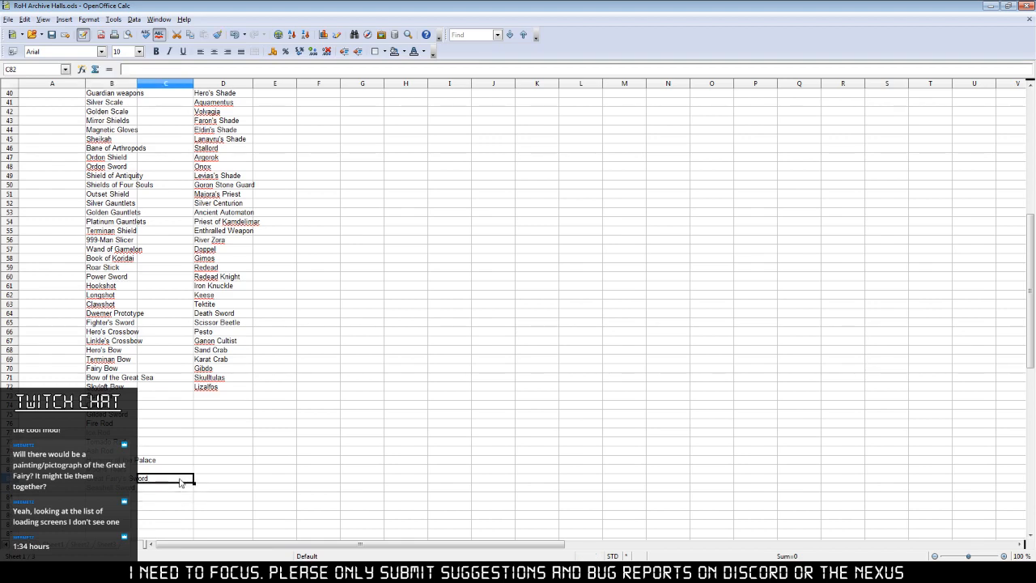
key("Left")
key("F2")
type(",")
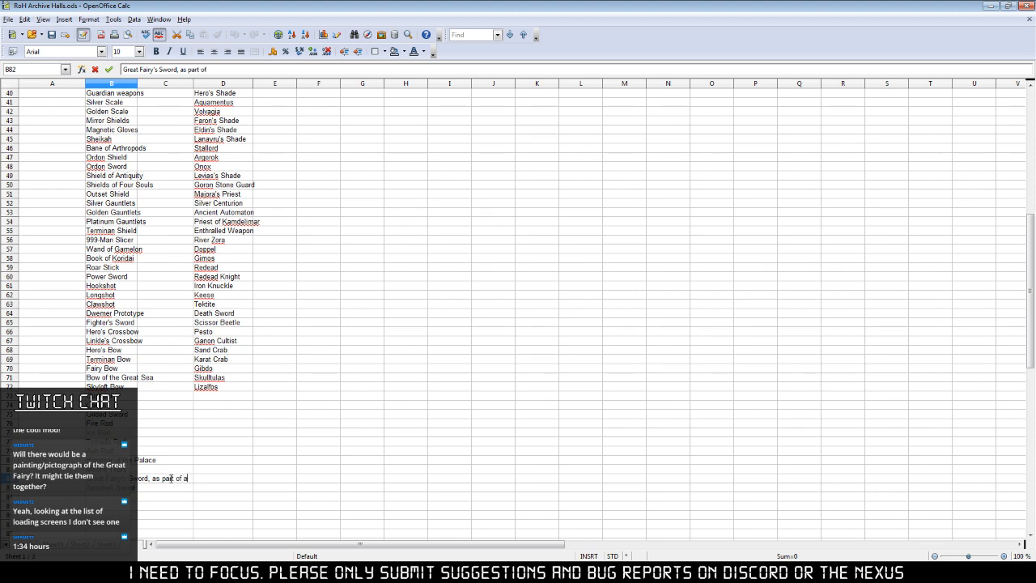
type(" as part of a Termina display")
left_click(302, 435)
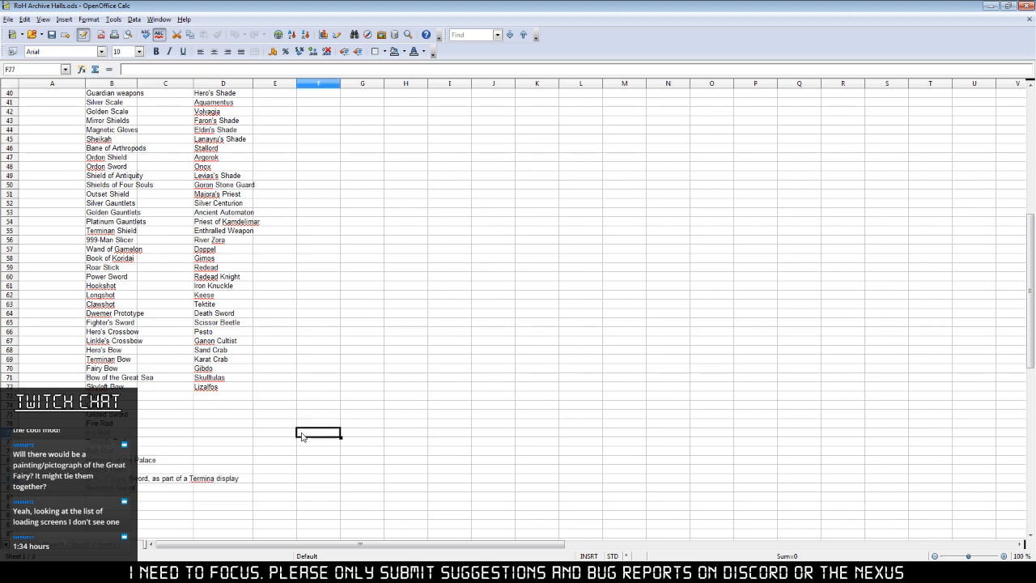
Start a note in F81 reading "Termina display close to other stuff from Hyrule, to allow for blending of Kokiri Sword display into".
left_click(123, 416)
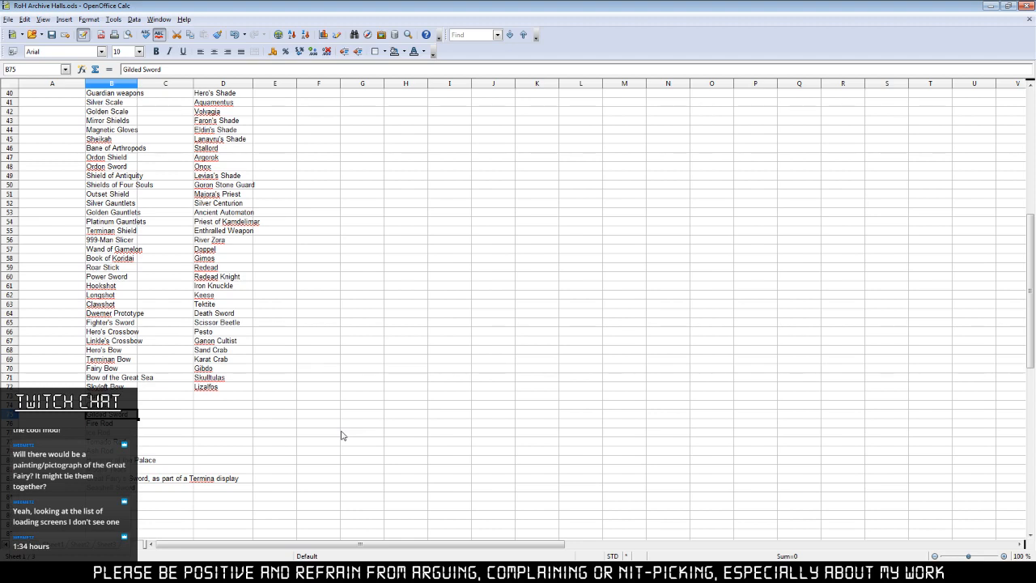
left_click(334, 469)
type("Termi")
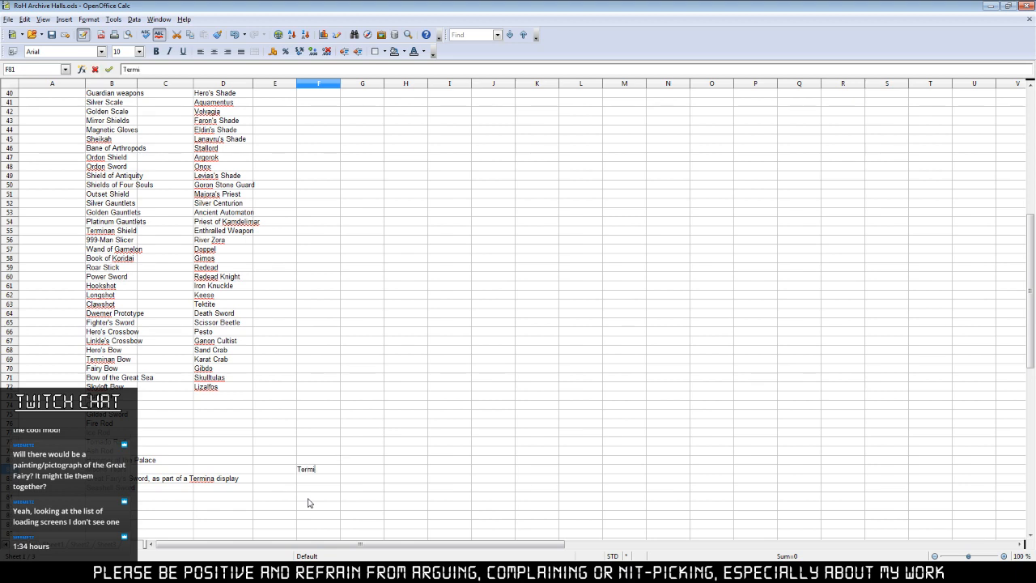
type("na display close to other stuff from Hyrule, t")
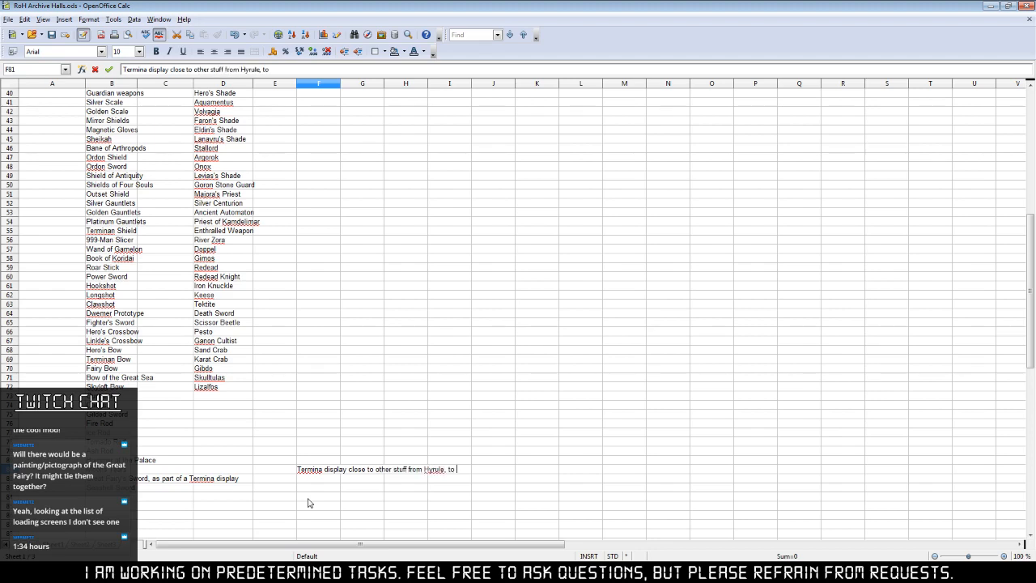
type("ow for blending of")
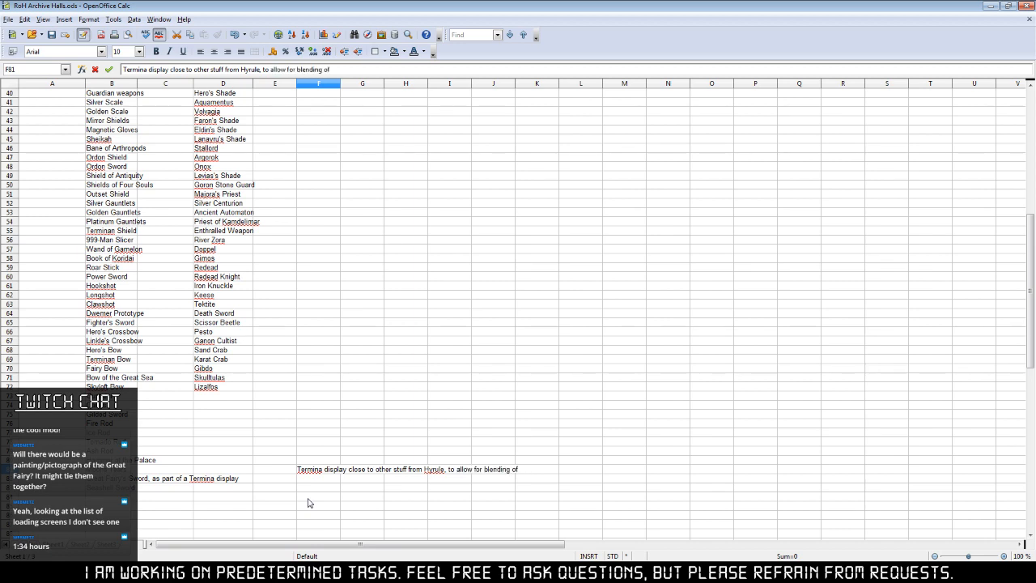
type(" Kokiri Sword di")
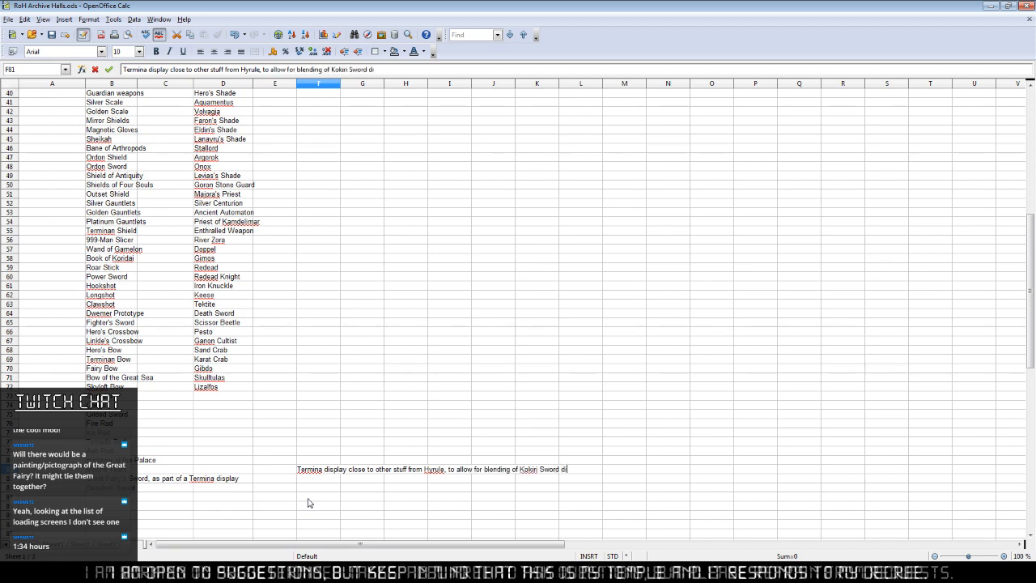
type("splay into")
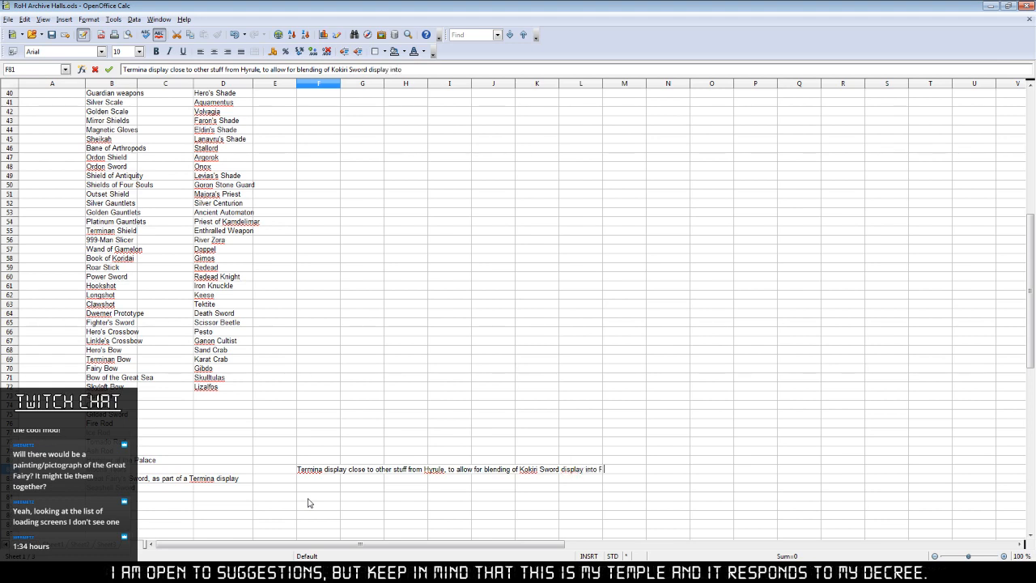
Finish the note with "Razor, Gilded, and for Great Fairy's stuff to blend with tunics and armor and stuff" and move it to F82.
type(" Razor, Gilded, and for Great Fairy's stuff to blend with tunics and a")
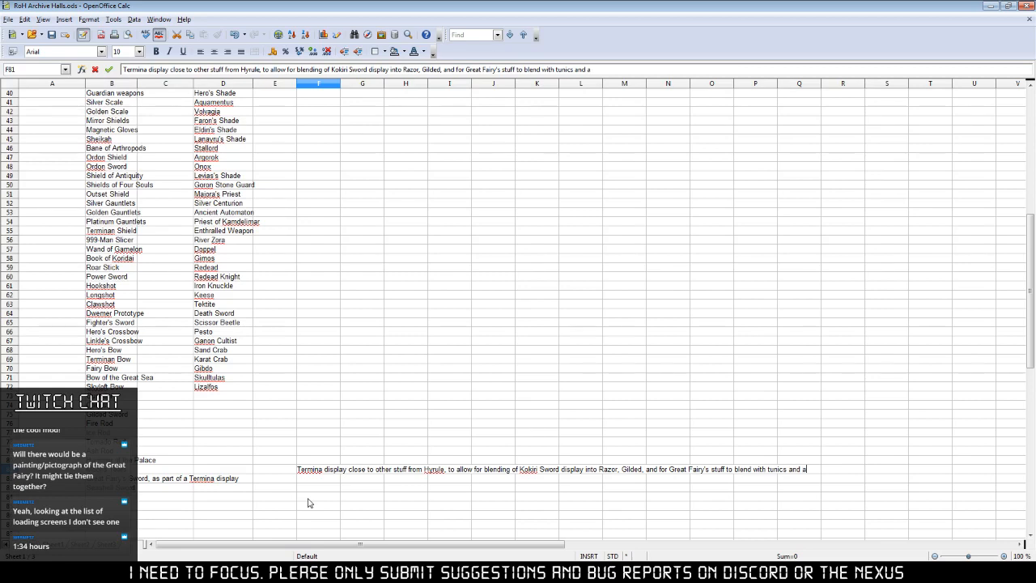
type("mor and stuff")
left_click(310, 482)
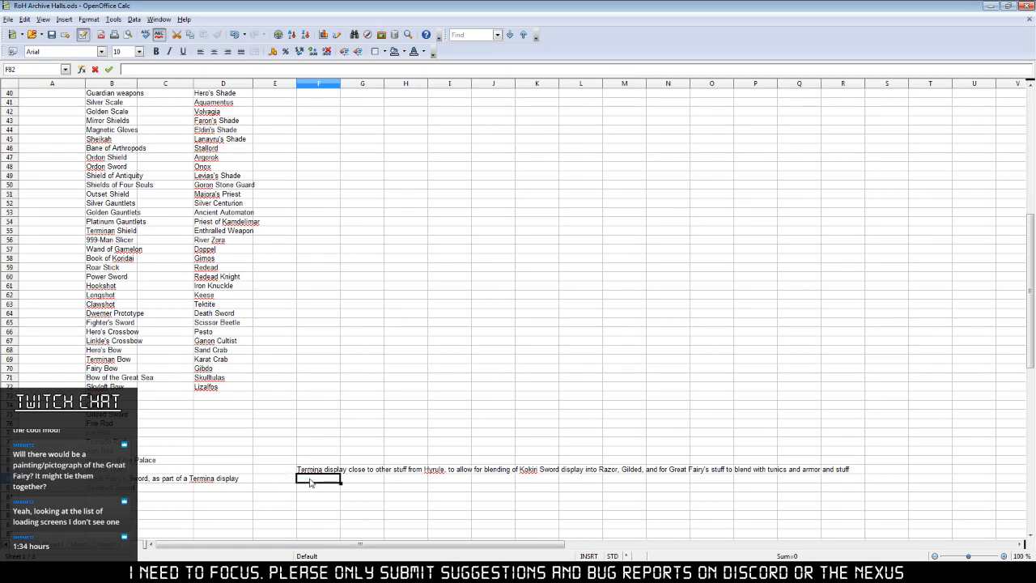
left_click_drag(313, 470, 313, 479)
left_click(333, 499)
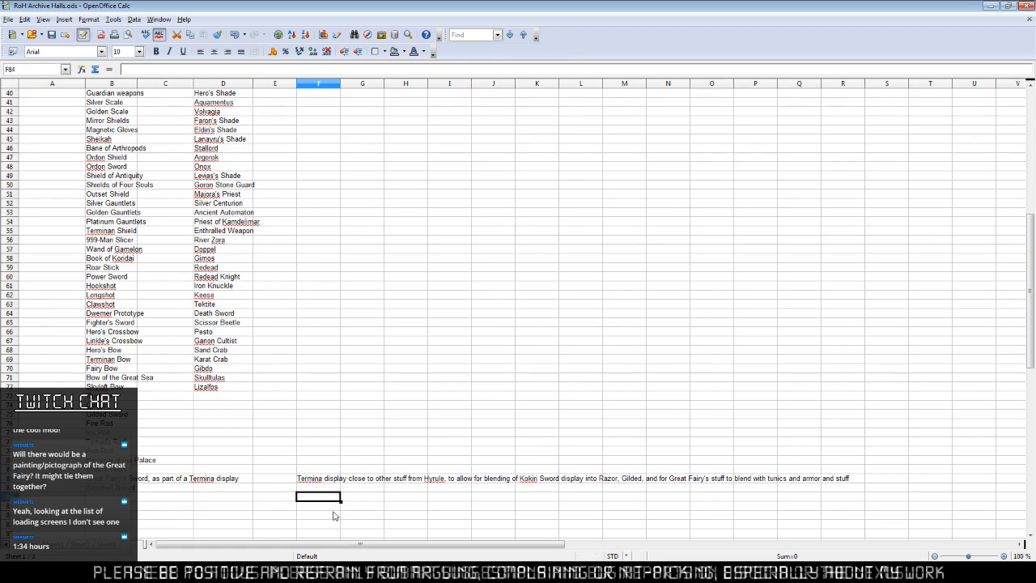
Close the gap in the Legends column by moving the entries from Fierce Deity through Phantom Hourglass up one row, and save the spreadsheet.
scroll(307, 494, "up", 13)
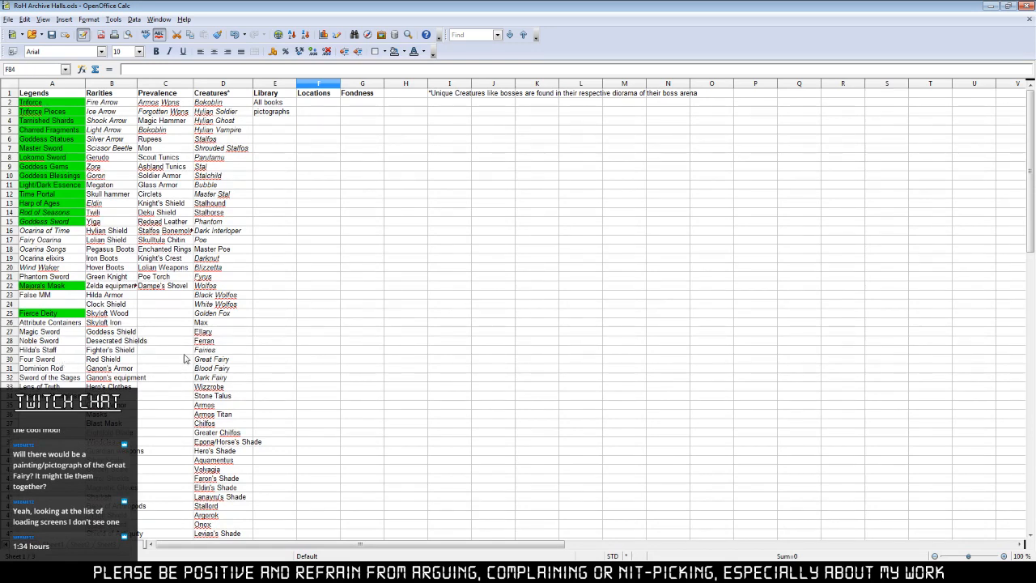
left_click_drag(53, 313, 53, 387)
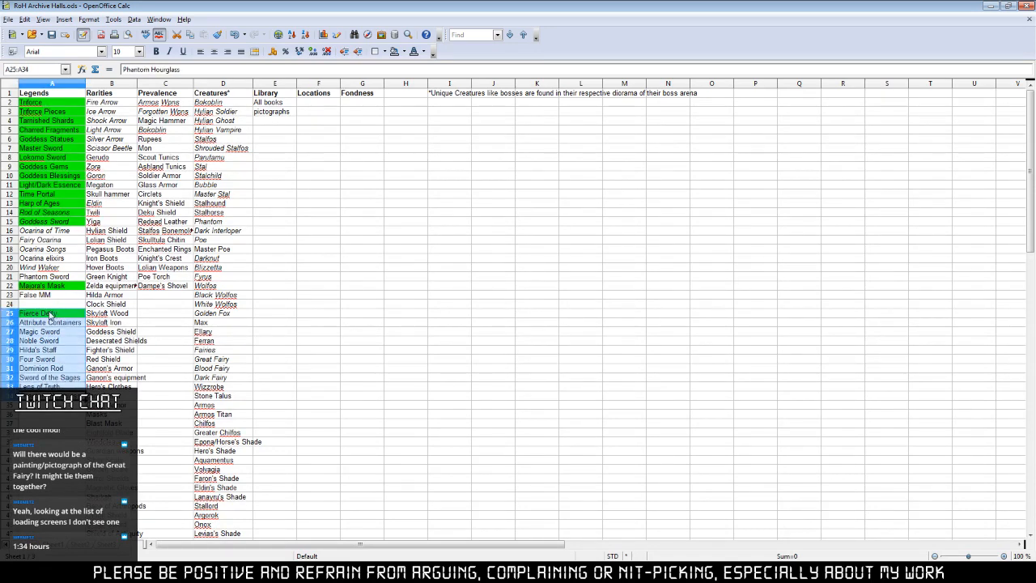
left_click_drag(53, 316, 54, 306)
left_click(309, 343)
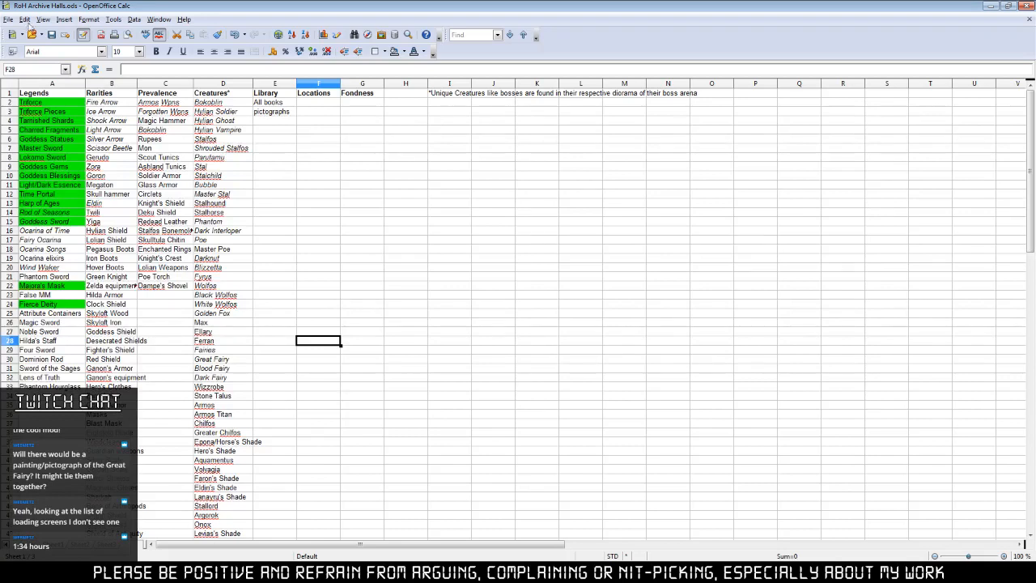
left_click(51, 35)
Add an asterisk to the Legends heading and a second one to Creatures, and move the Unique Creatures note down to I2.
double_click(61, 95)
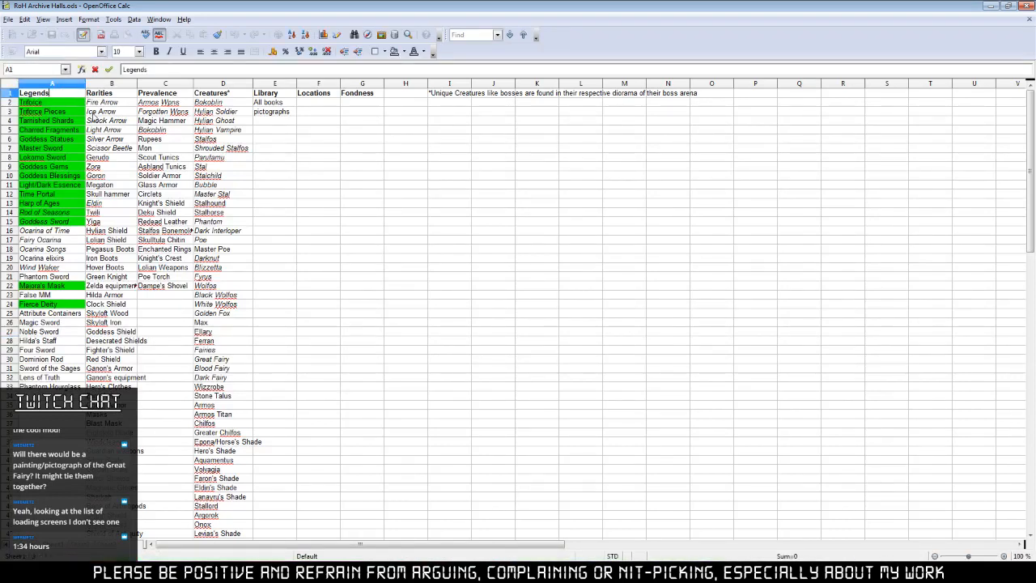
left_click(455, 103)
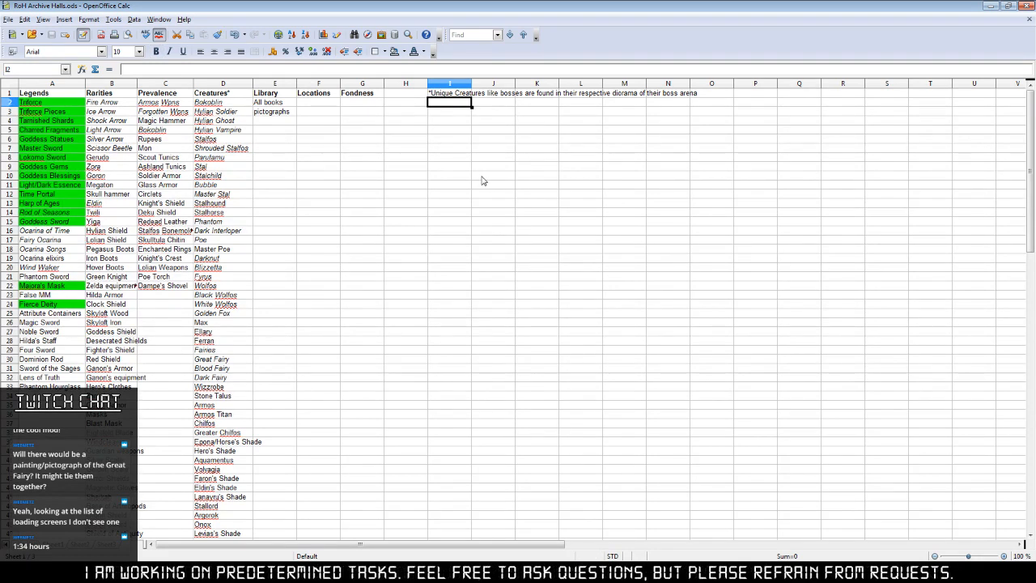
left_click(237, 94)
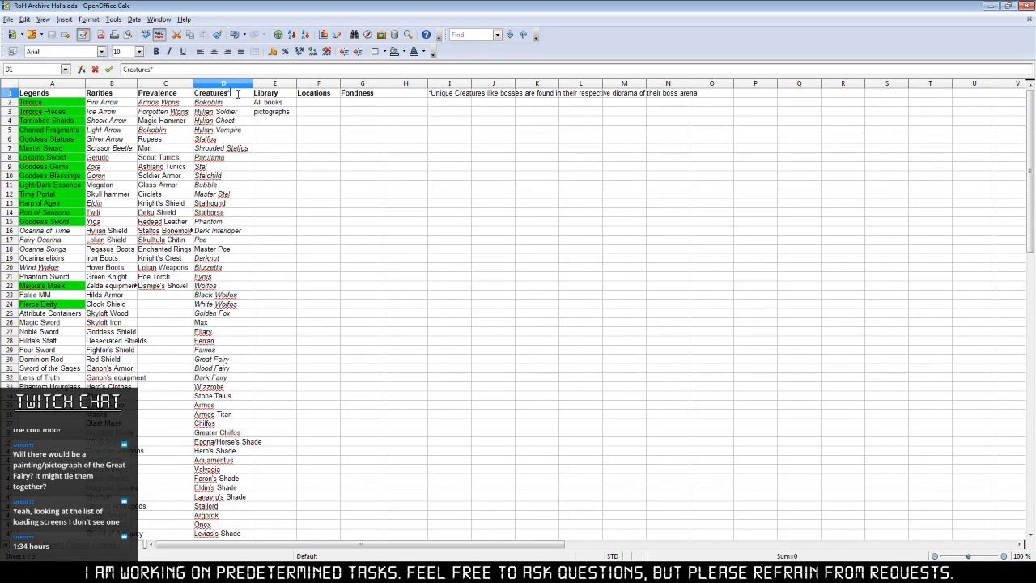
type("*")
key("Return")
left_click(438, 93)
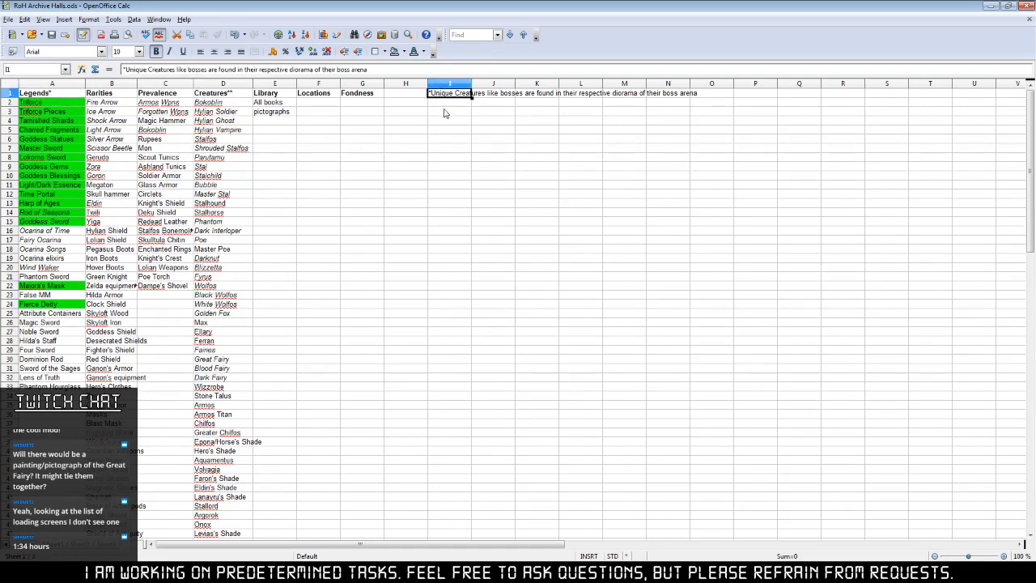
left_click_drag(444, 95, 444, 103)
Enter the note "** Deeply iconic, divine, super powerful things" in I1 and switch back to the Creation Kit.
double_click(444, 93)
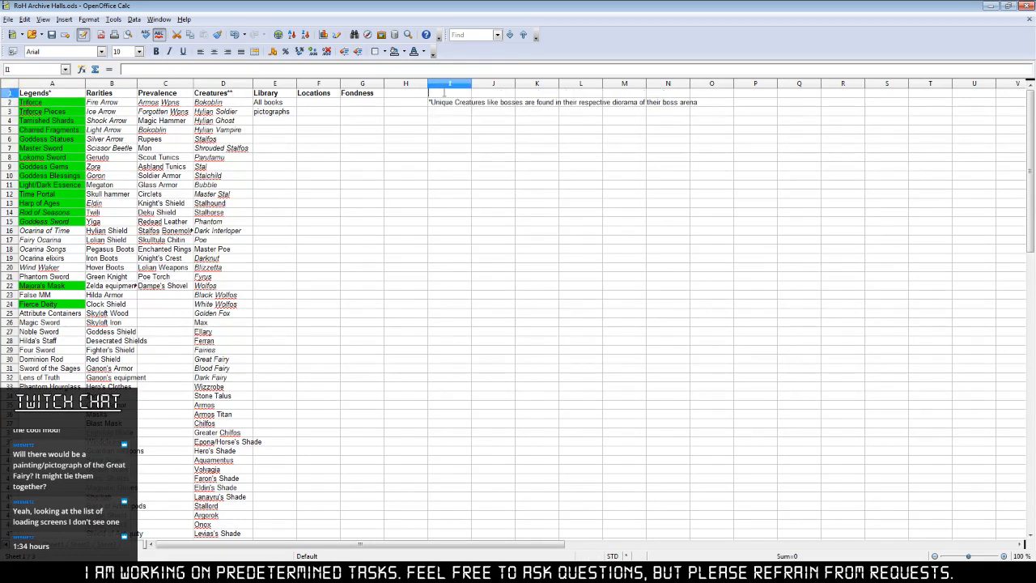
type("** Deeply iconic, divine,")
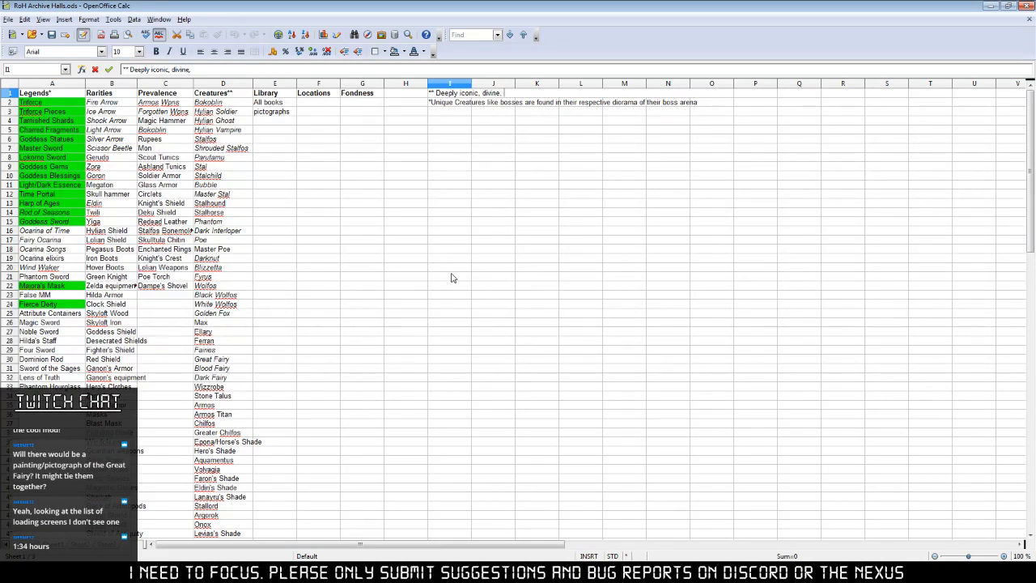
type("super pero")
key("BackSpace")
key("BackSpace")
key("BackSpace")
key("BackSpace")
key("BackSpace")
key("BackSpace")
type("owerful things")
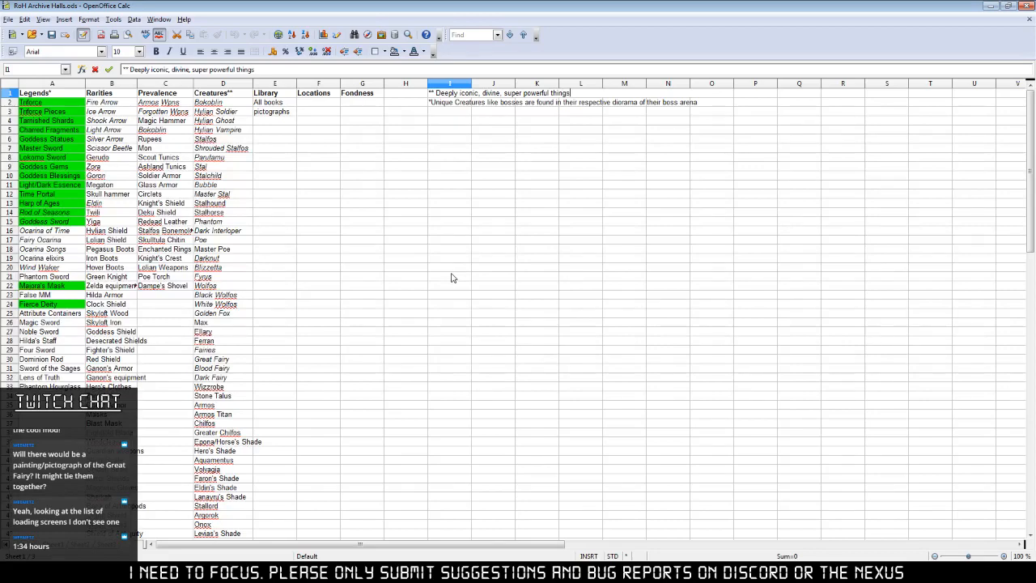
left_click(452, 277)
key("alt+Tab")
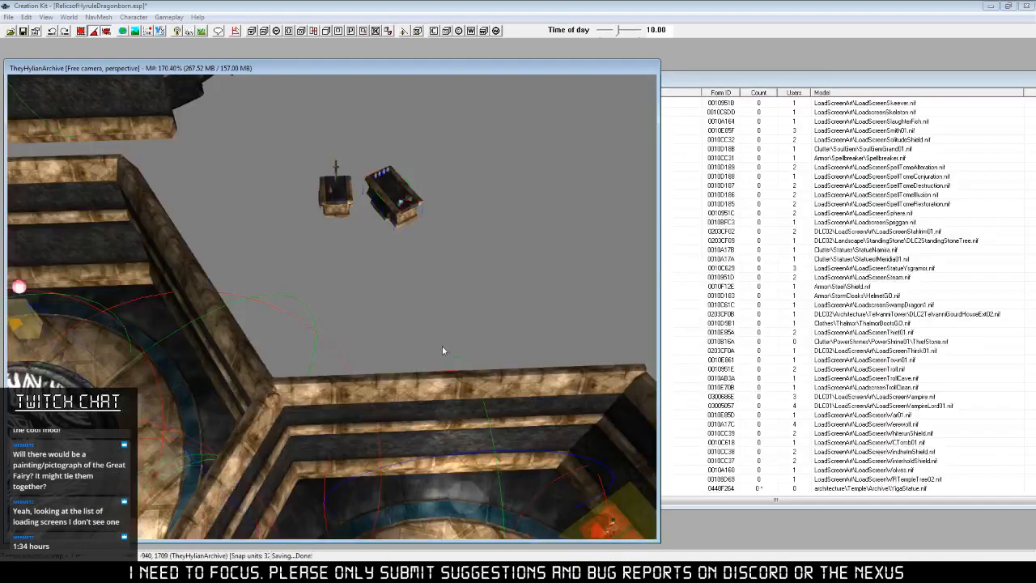
Examine the archive rooms and the spare display tables outside the walls from above.
middle_click_drag(447, 406, 330, 327)
left_click(338, 320)
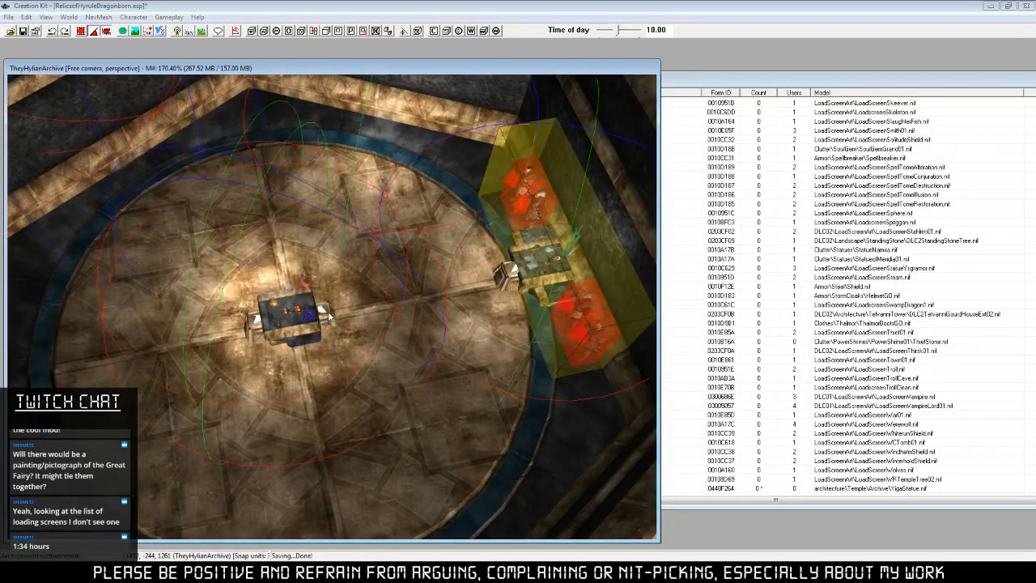
double_click(358, 250)
left_click(557, 396)
middle_click_drag(429, 141, 391, 366)
left_click_drag(389, 437, 446, 315)
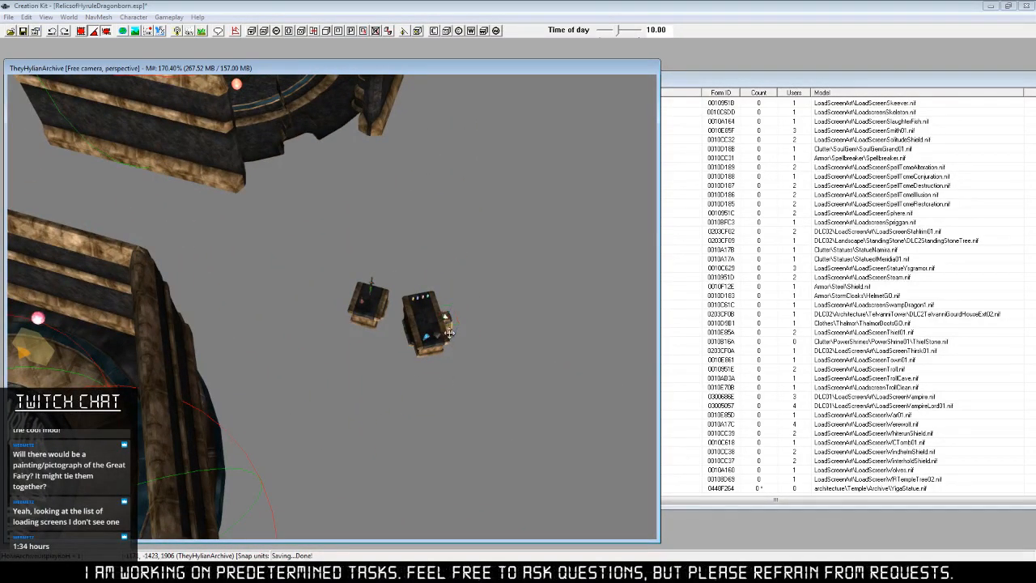
middle_click_drag(412, 391, 426, 288)
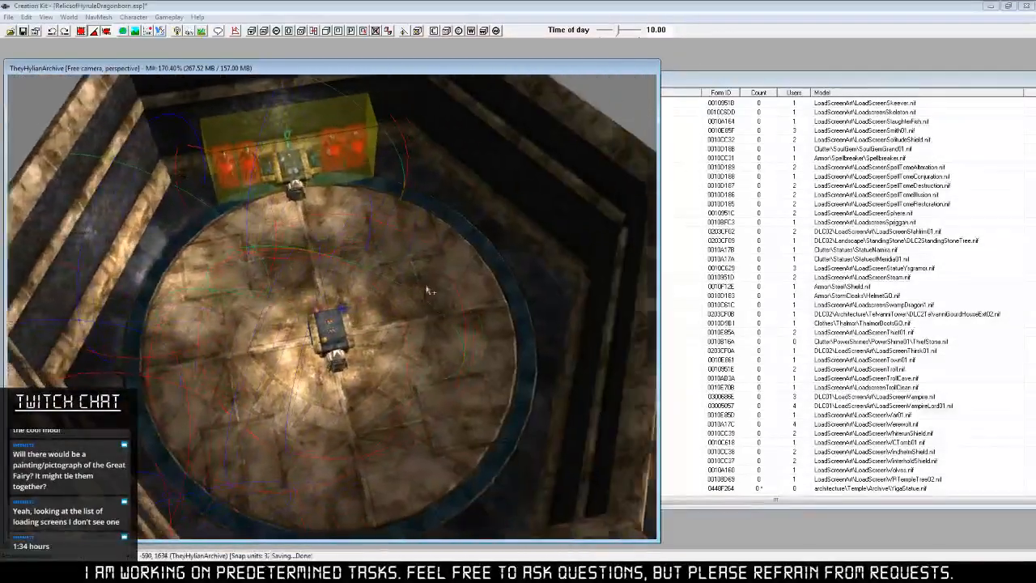
scroll(423, 295, "down", 1)
scroll(394, 351, "up", 1)
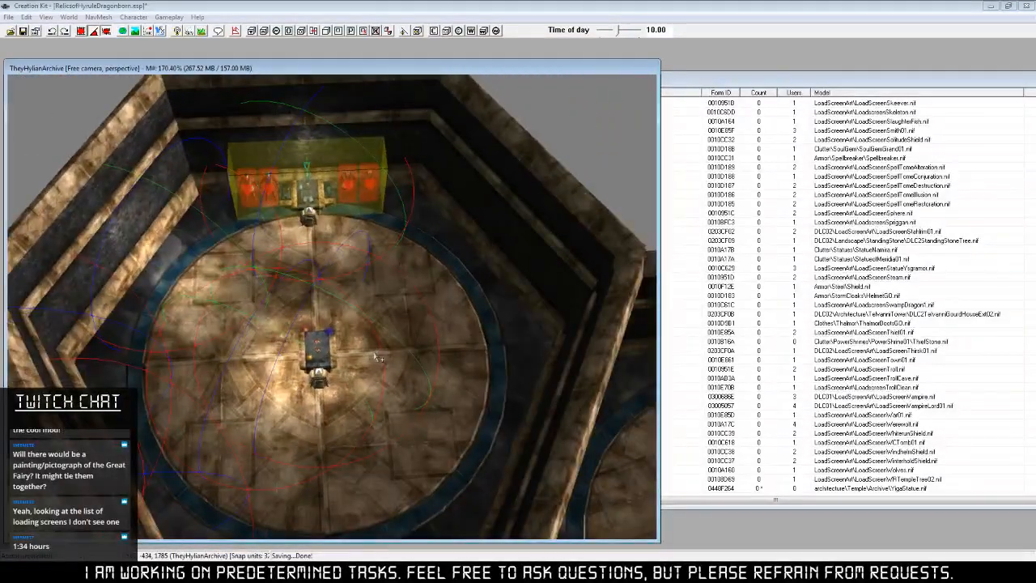
Move the two red-eyed masks on the central mask table closer to the table's far end.
scroll(375, 356, "up", 3)
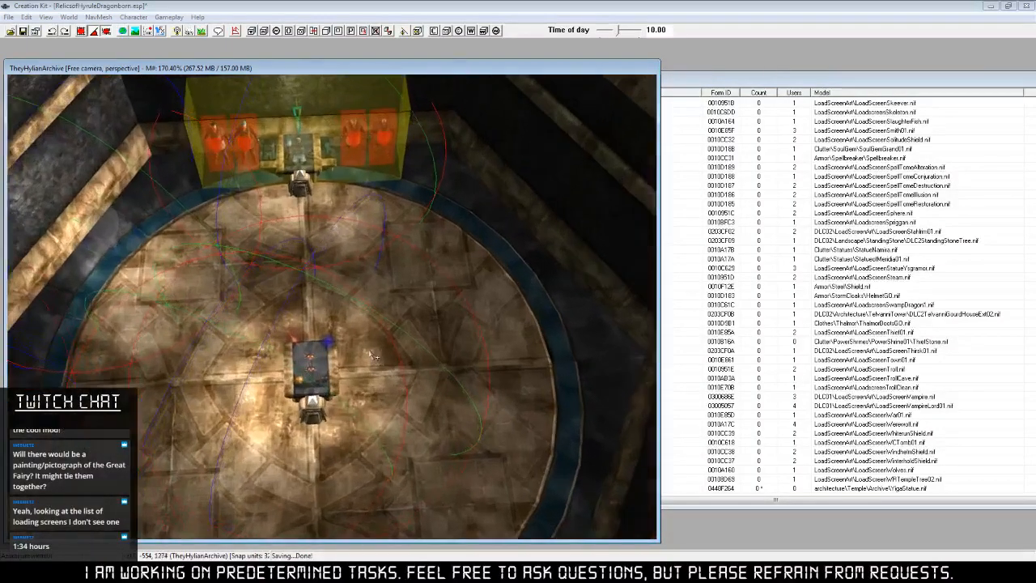
scroll(371, 355, "up", 5)
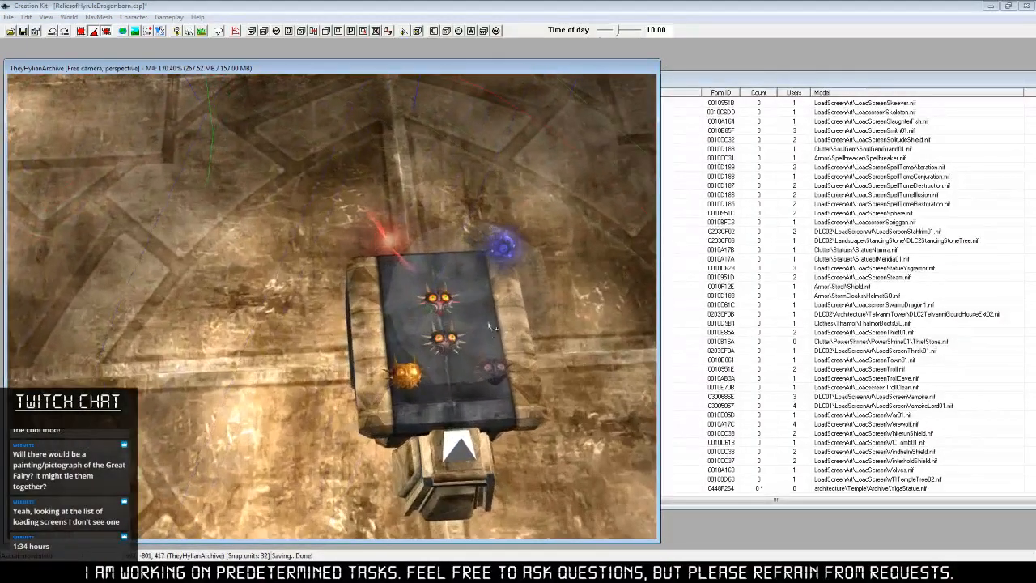
middle_click_drag(489, 326, 459, 376)
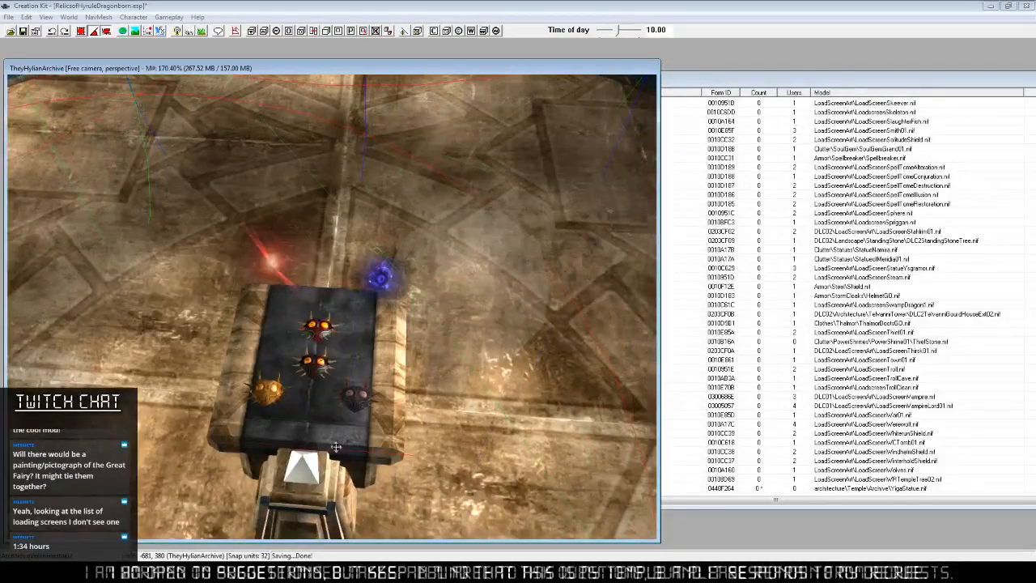
mouse_move(380, 427)
middle_mouse_down()
mouse_move(432, 437)
mouse_move(398, 422)
middle_mouse_up()
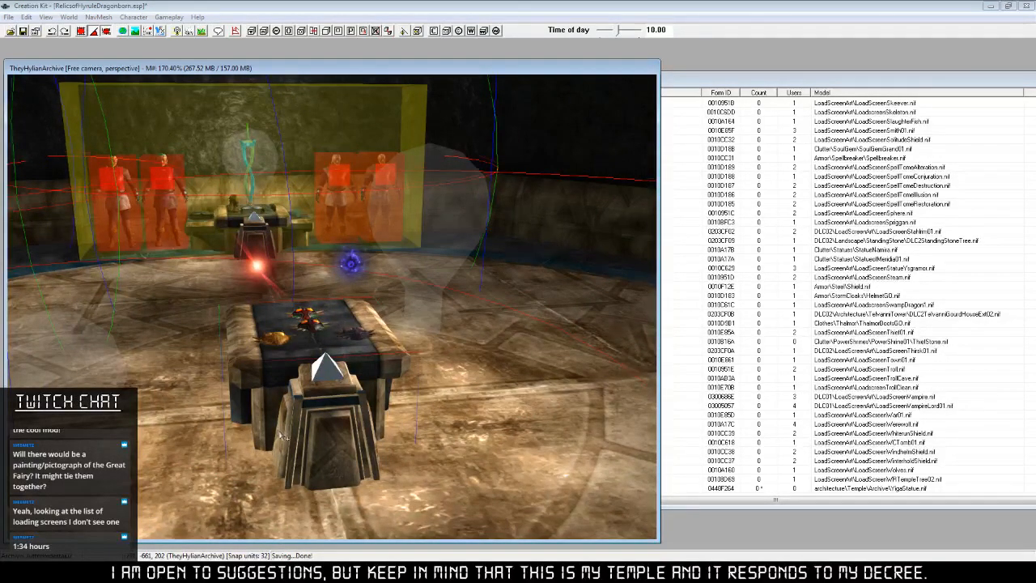
middle_click_drag(281, 433, 285, 353)
left_click(306, 354)
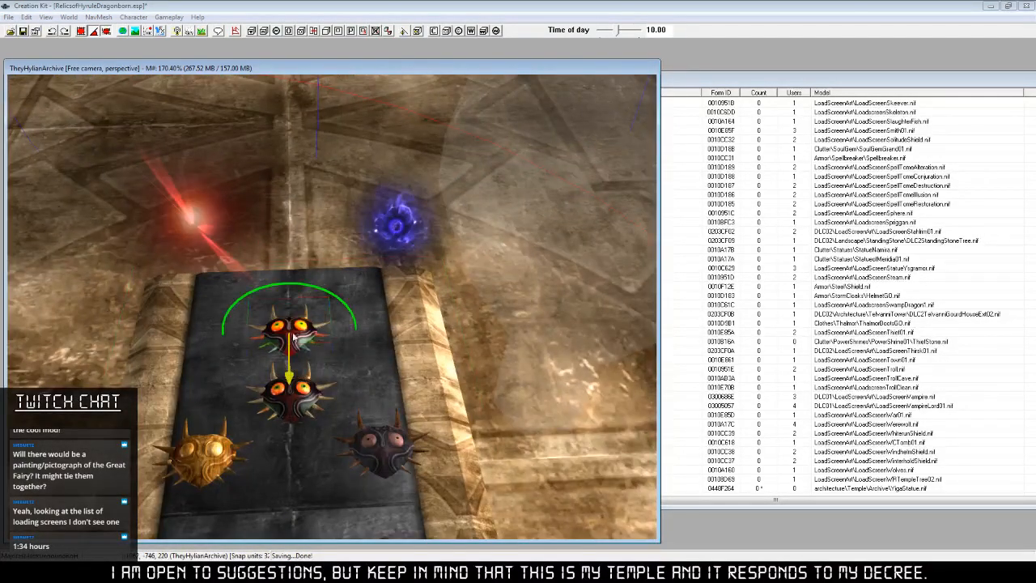
left_click(290, 384)
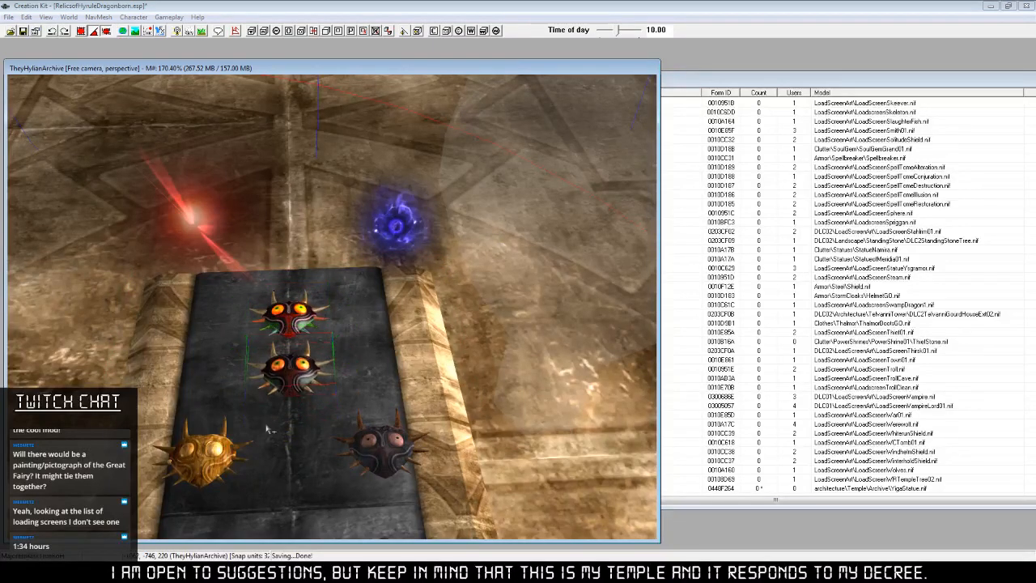
Move the golden mask and the dark mask on the table inward, closer to the table's centre line.
left_click(208, 447)
left_click_drag(215, 451, 233, 450)
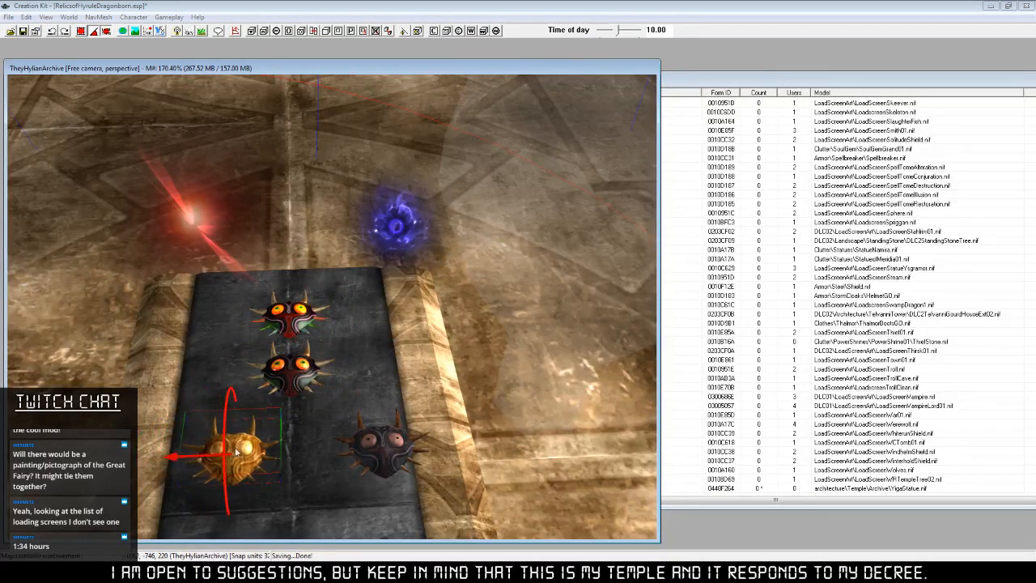
left_click(384, 445)
left_click_drag(383, 445, 358, 446)
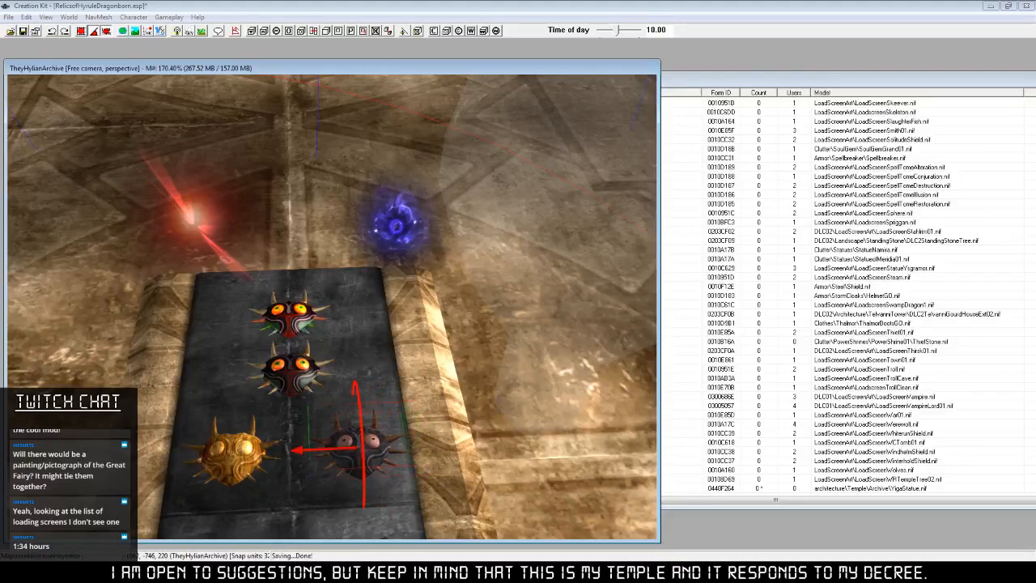
Inspect the rearranged mask table and its surrounding room from several angles.
middle_click_drag(362, 454, 280, 453, "shift")
left_click(247, 454)
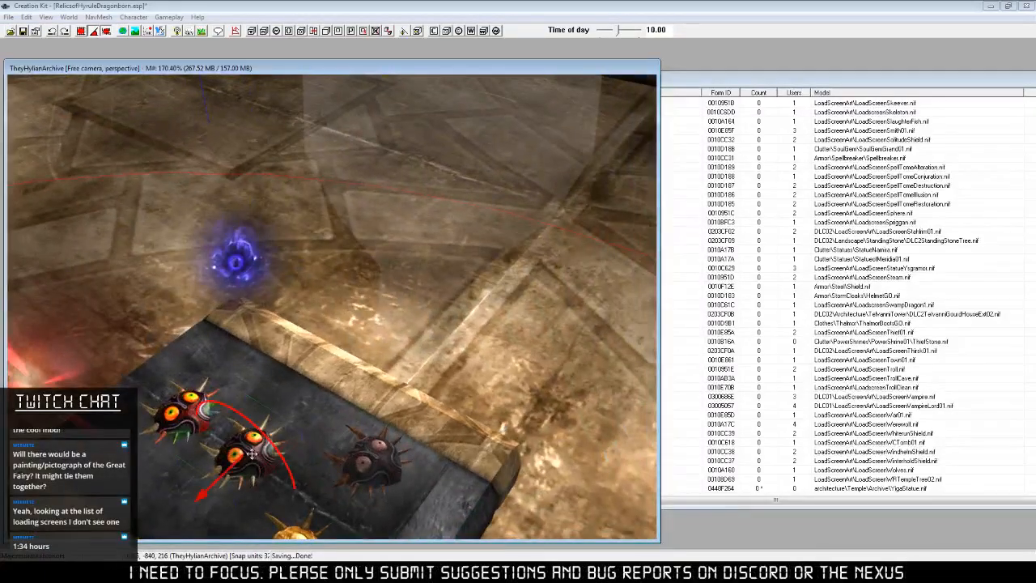
scroll(375, 450, "down", 5)
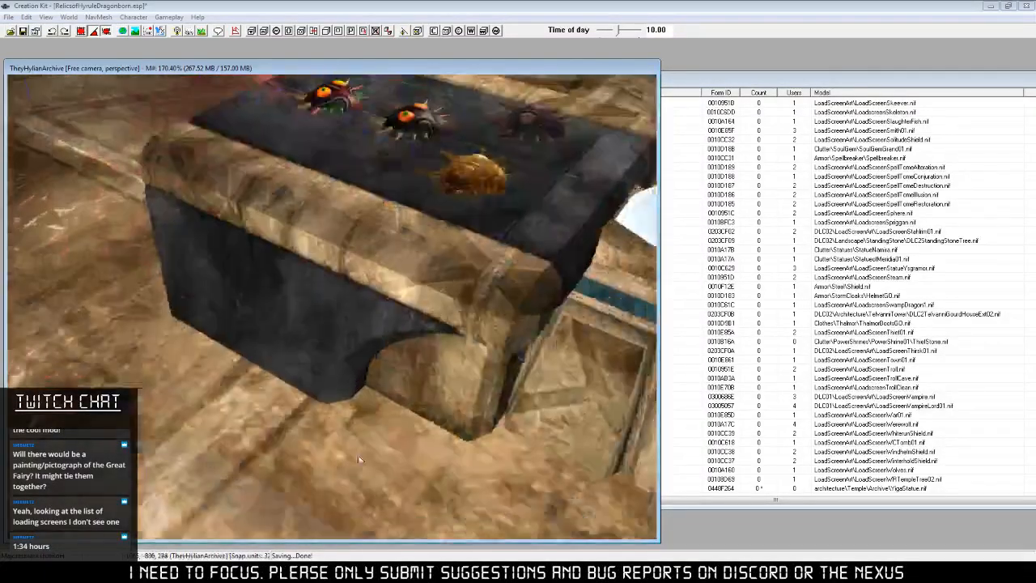
middle_click_drag(375, 450, 423, 441, "shift")
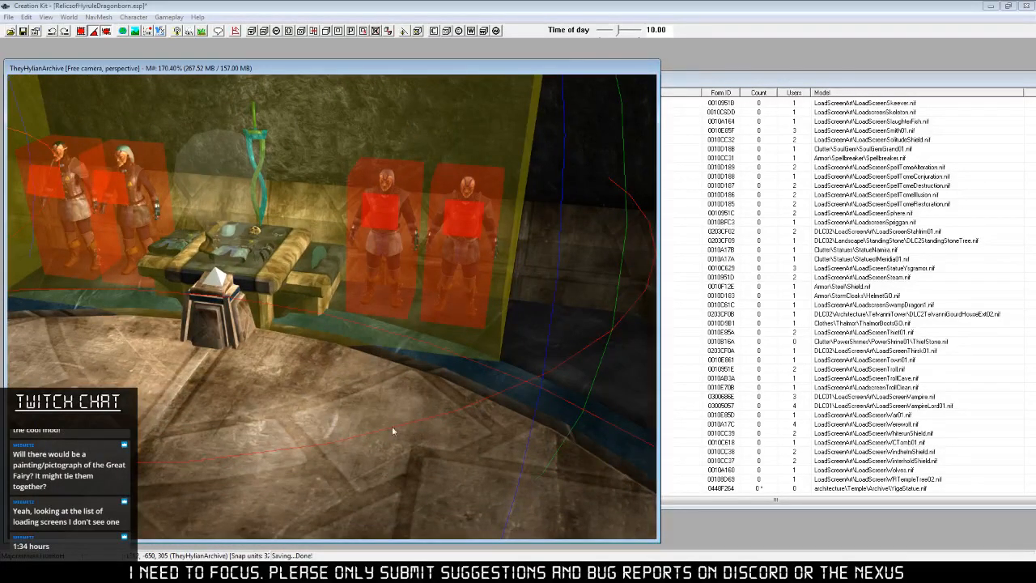
scroll(392, 430, "down", 8)
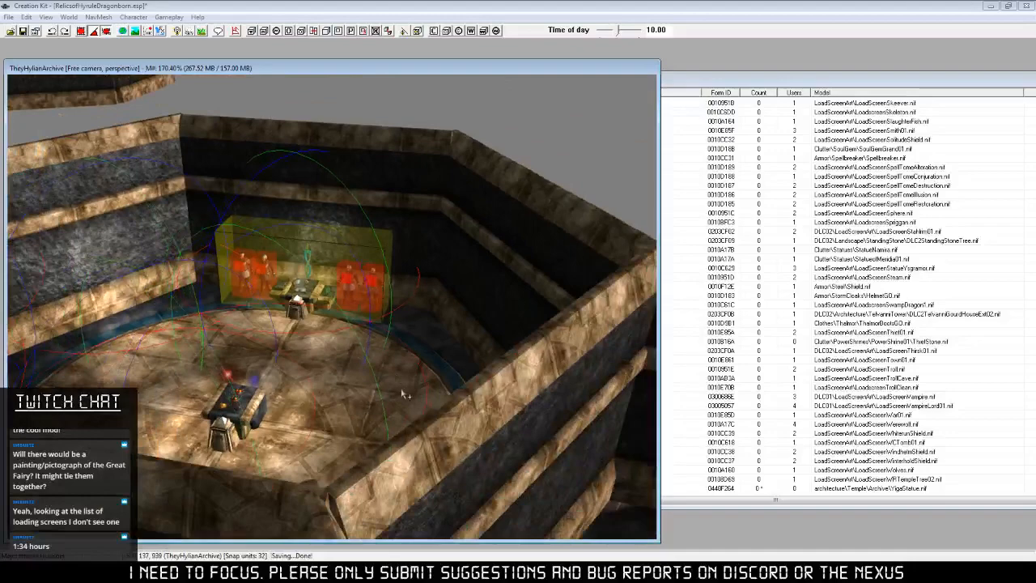
middle_click_drag(406, 392, 317, 414, "shift")
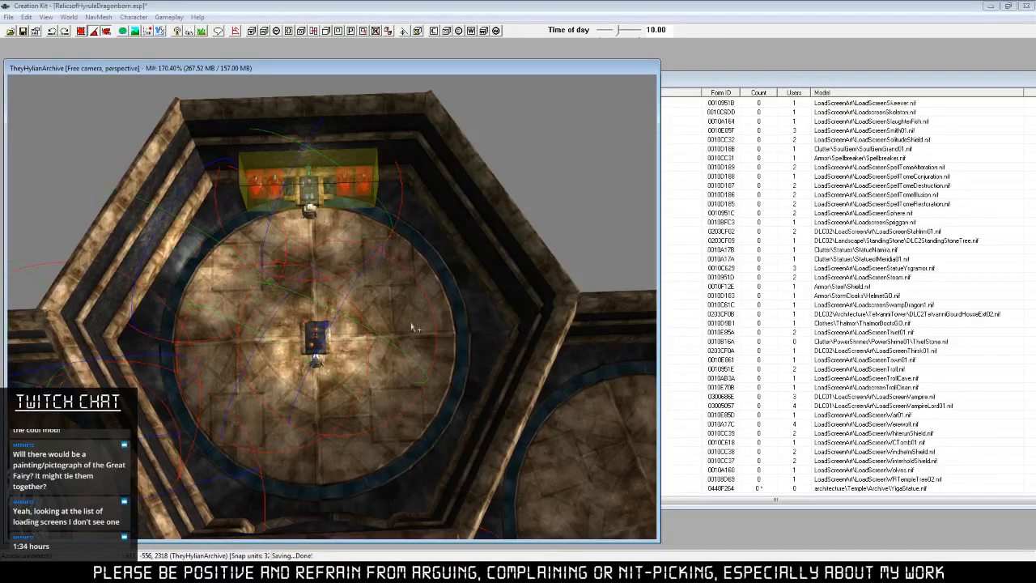
middle_click_drag(435, 450, 432, 411)
Switch to OpenOffice Calc and fill the False MM cell in the Legends column with green.
key("alt+Tab")
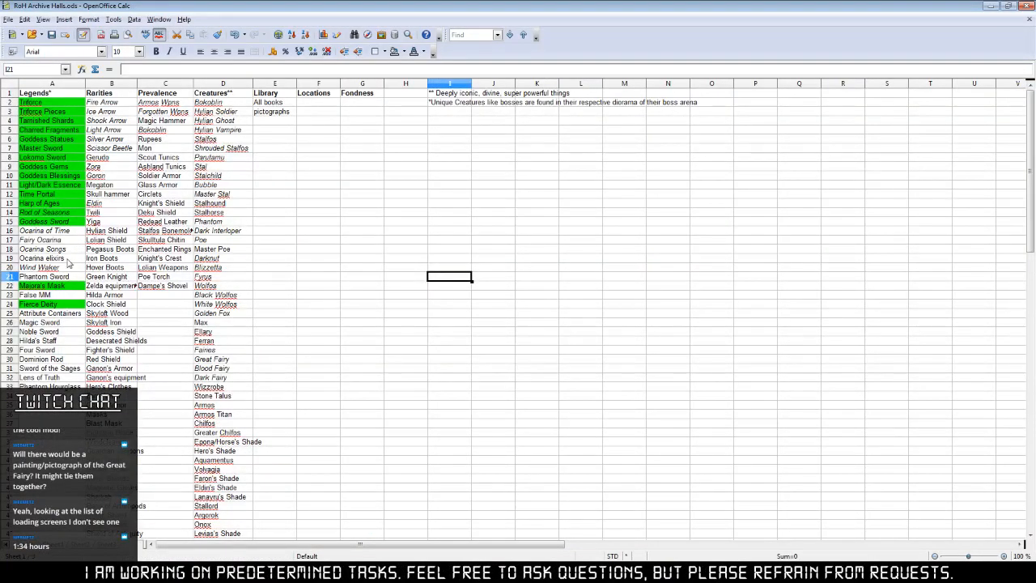
left_click_drag(70, 258, 71, 233)
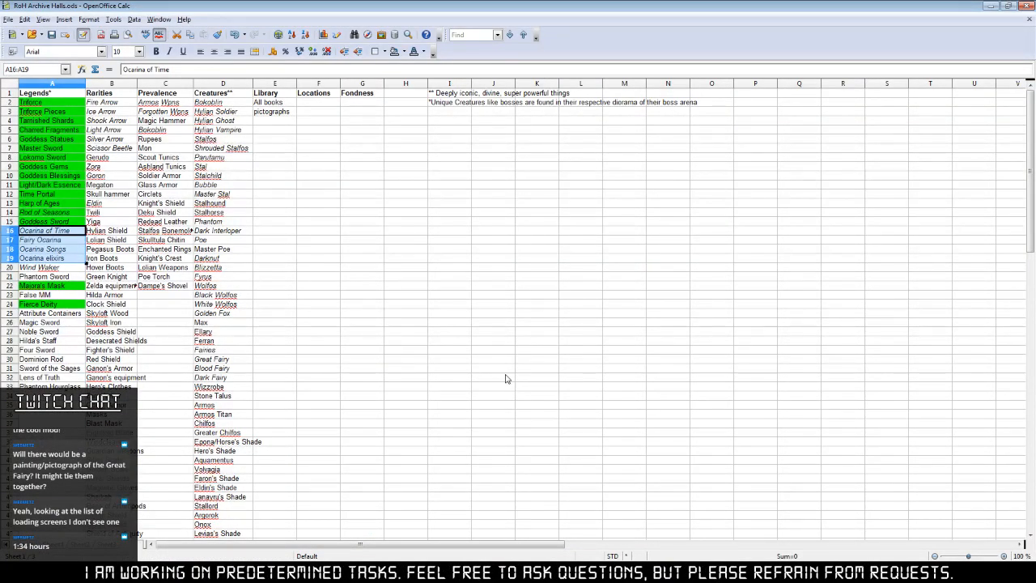
left_click(80, 268)
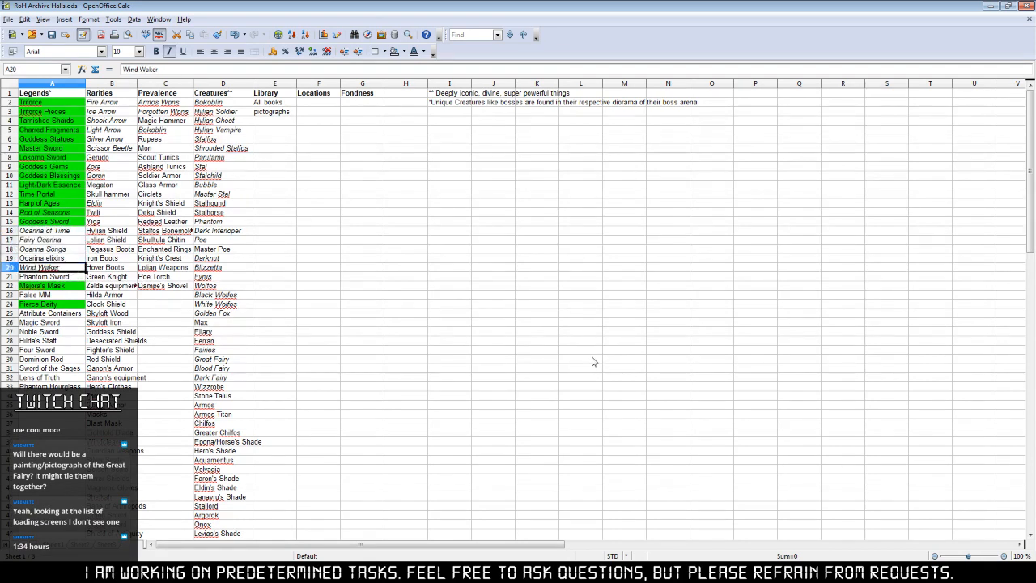
left_click(80, 295)
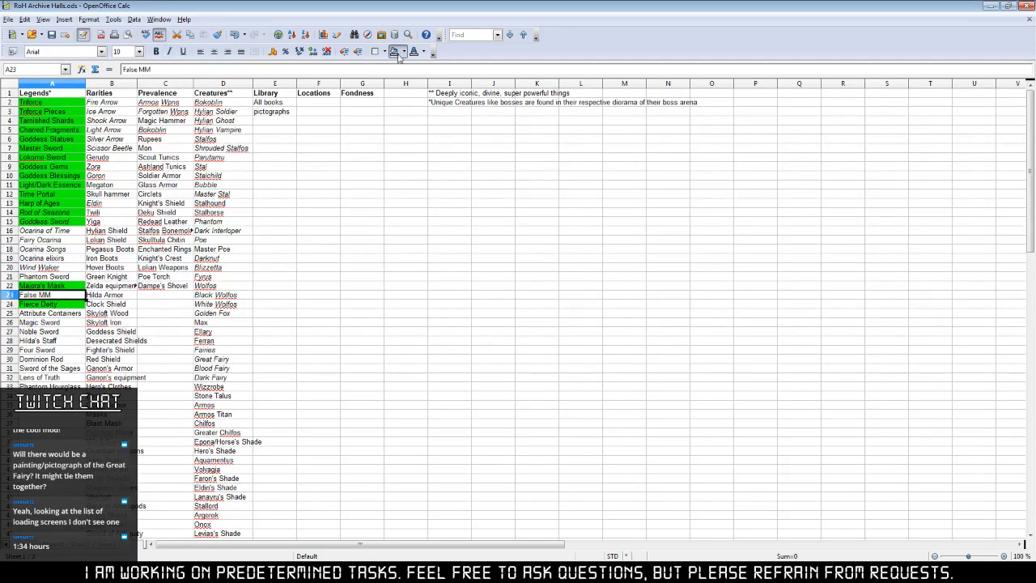
left_click(403, 51)
left_click(483, 80)
left_click(453, 341)
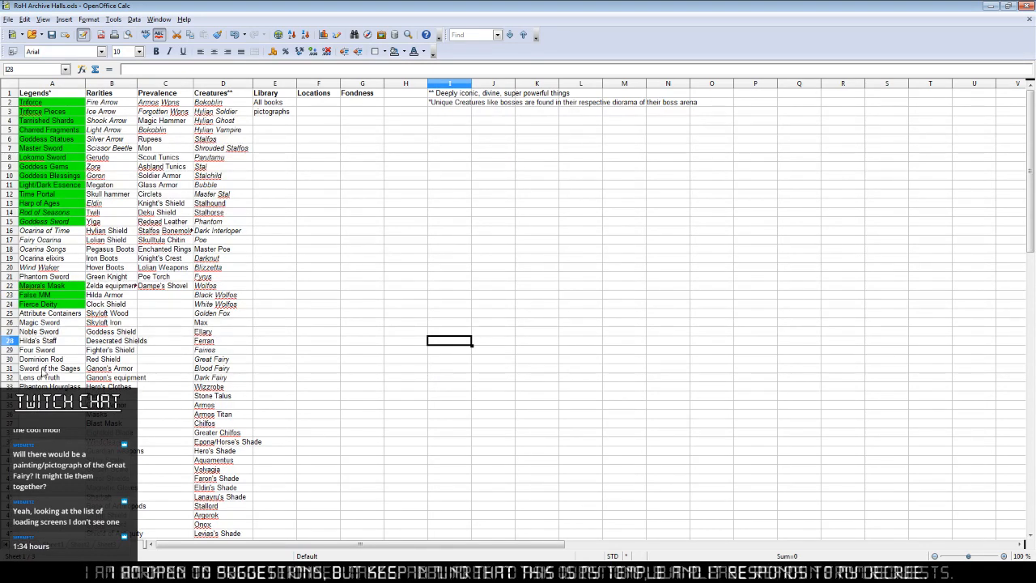
Select the Four Sword entry, review the relic room in the Creation Kit, and save the Archive Halls spreadsheet.
left_click(72, 349)
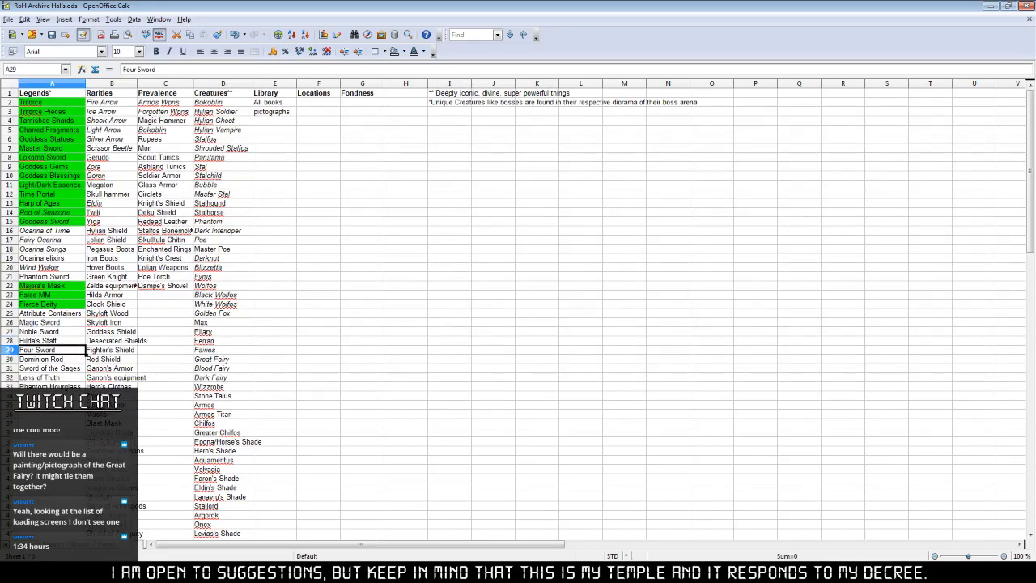
key("alt+Tab")
middle_click_drag(423, 367, 452, 417)
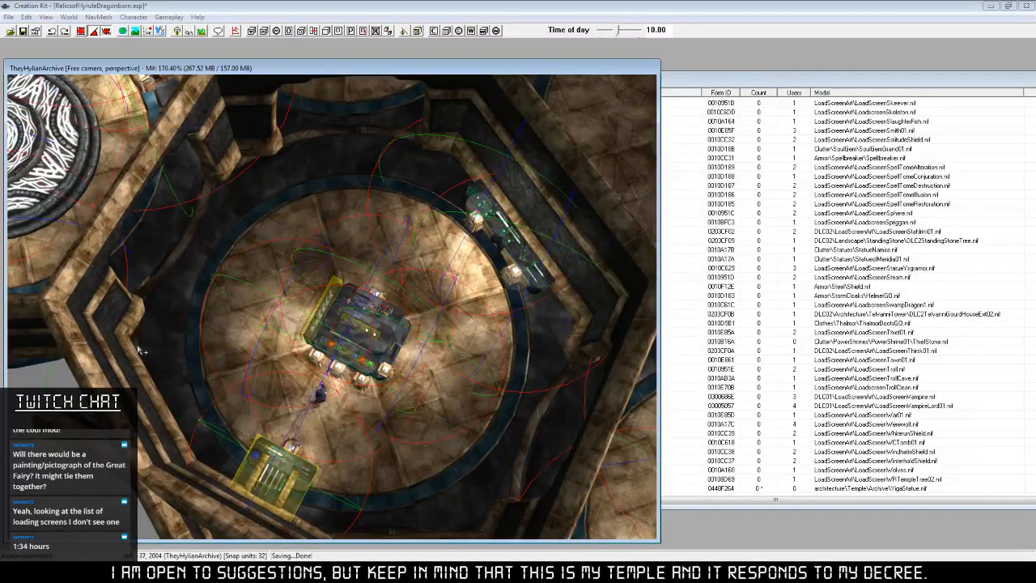
middle_click_drag(471, 479, 459, 456)
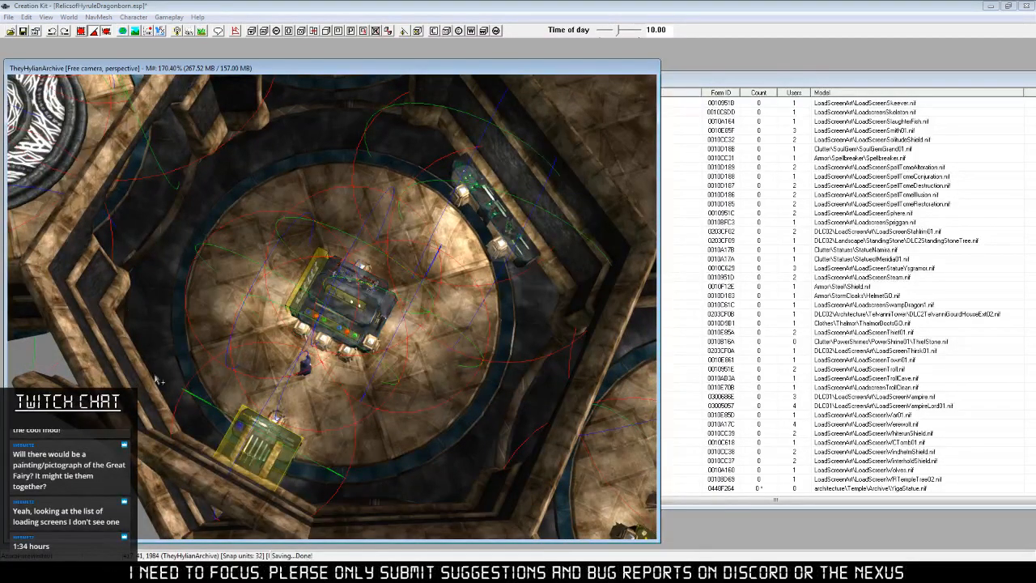
key("alt+Tab")
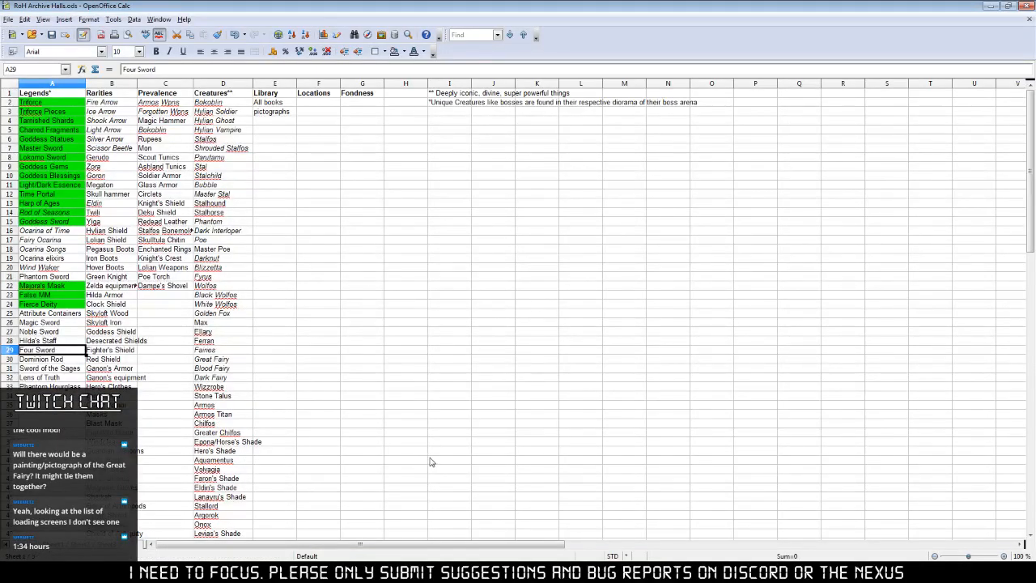
key("ctrl+s")
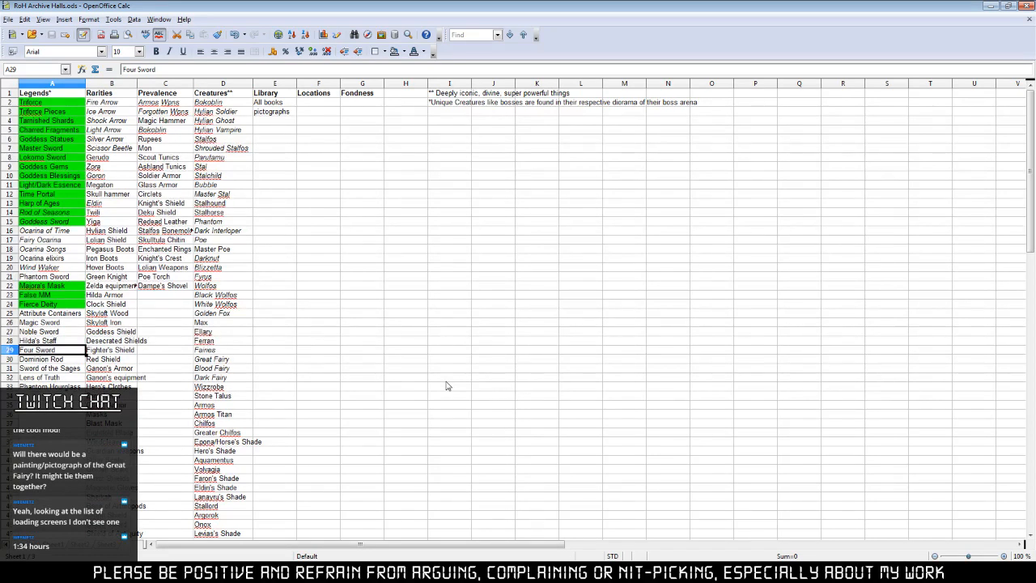
Switch to the Creation Kit and place a round tiled platform in the empty corner of the mask table's room, overlapping the walls.
left_click(384, 569)
middle_click_drag(441, 312, 364, 367)
middle_click_drag(382, 429, 330, 377)
scroll(377, 388, "up", 4)
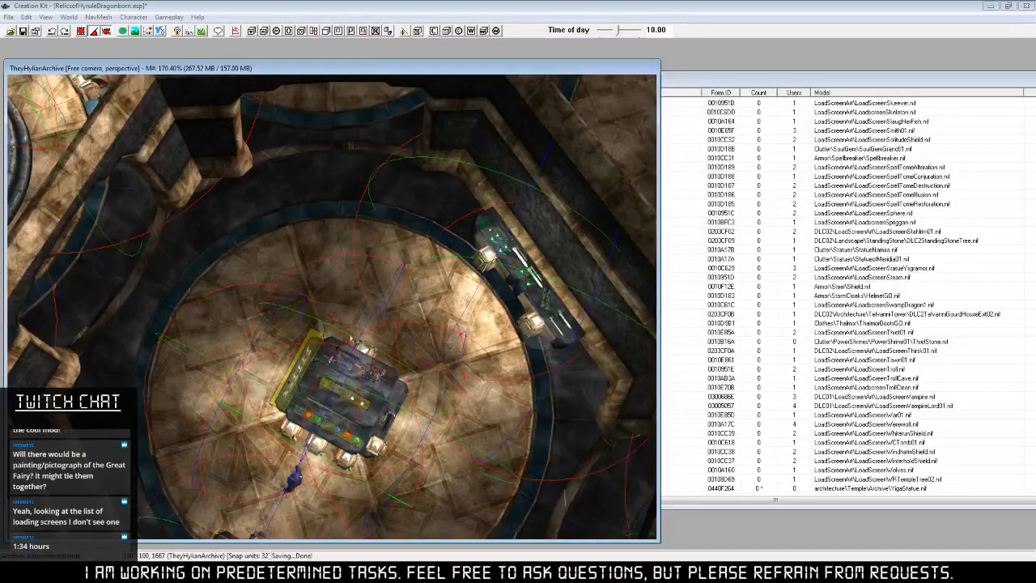
key("t")
middle_click_drag(367, 246, 347, 364)
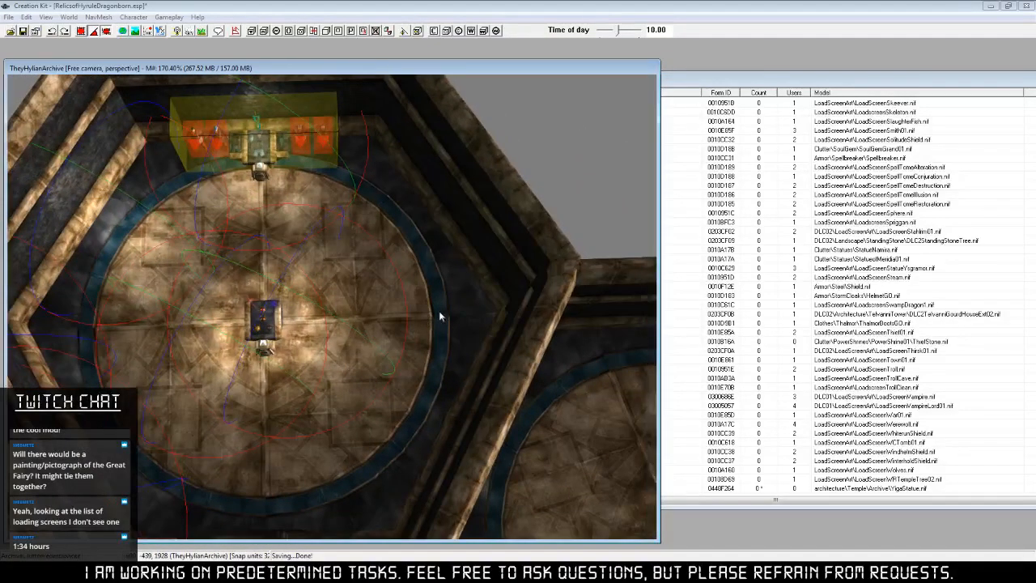
middle_click_drag(423, 364, 405, 377, "shift")
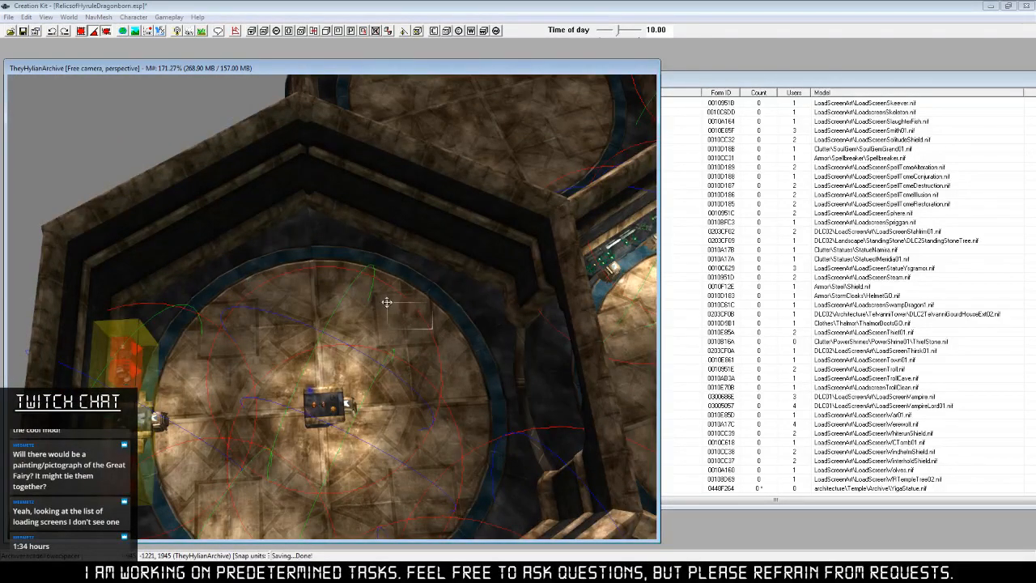
left_click_drag(398, 299, 372, 227)
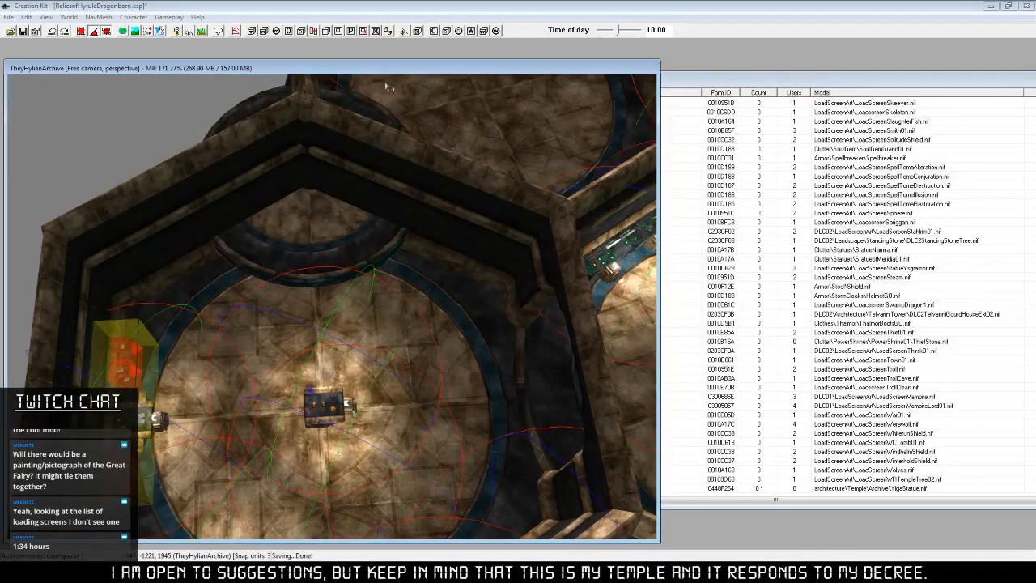
Adjust the height of the round corner platform and check how it sits against the walls and floor.
scroll(405, 291, "up", 2)
middle_click_drag(476, 299, 387, 332)
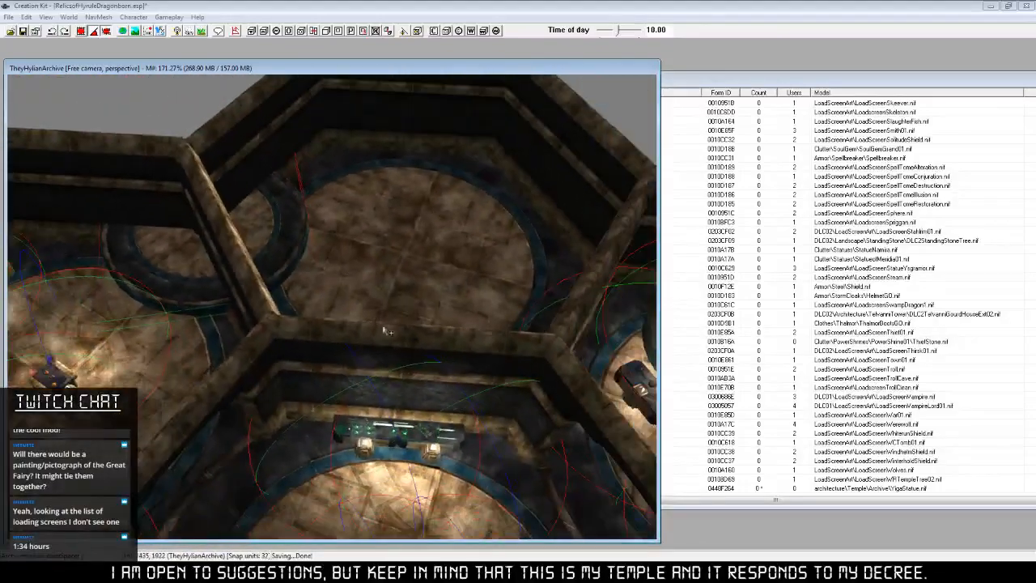
middle_click_drag(469, 380, 350, 293)
middle_click_drag(373, 334, 371, 305)
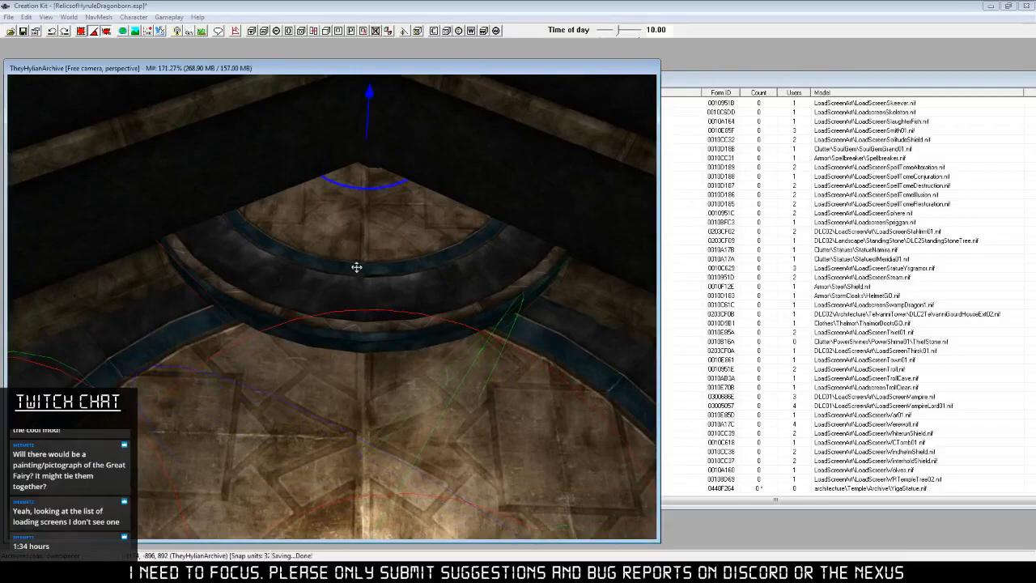
middle_click_drag(356, 267, 399, 377)
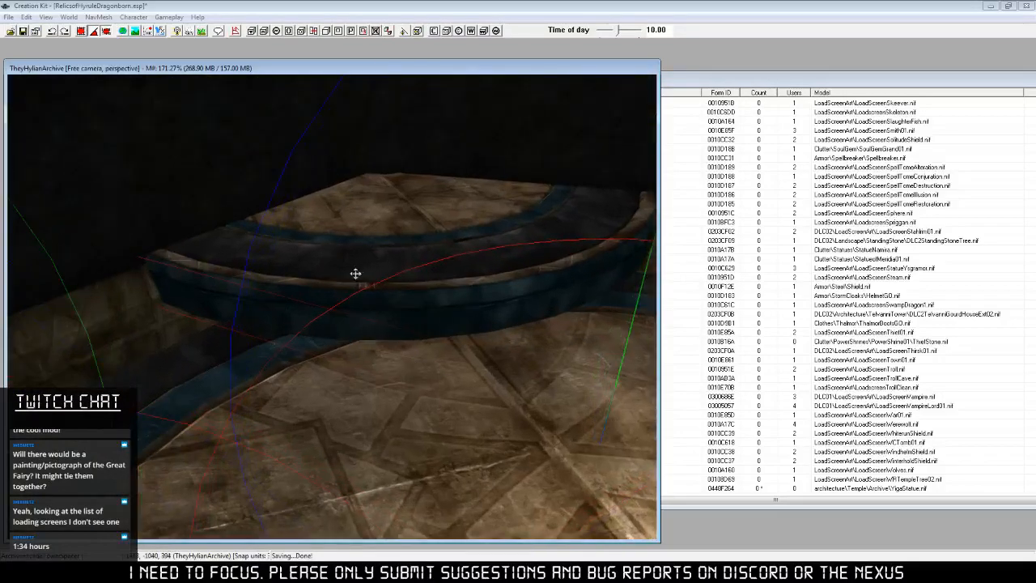
middle_click_drag(376, 300, 382, 373)
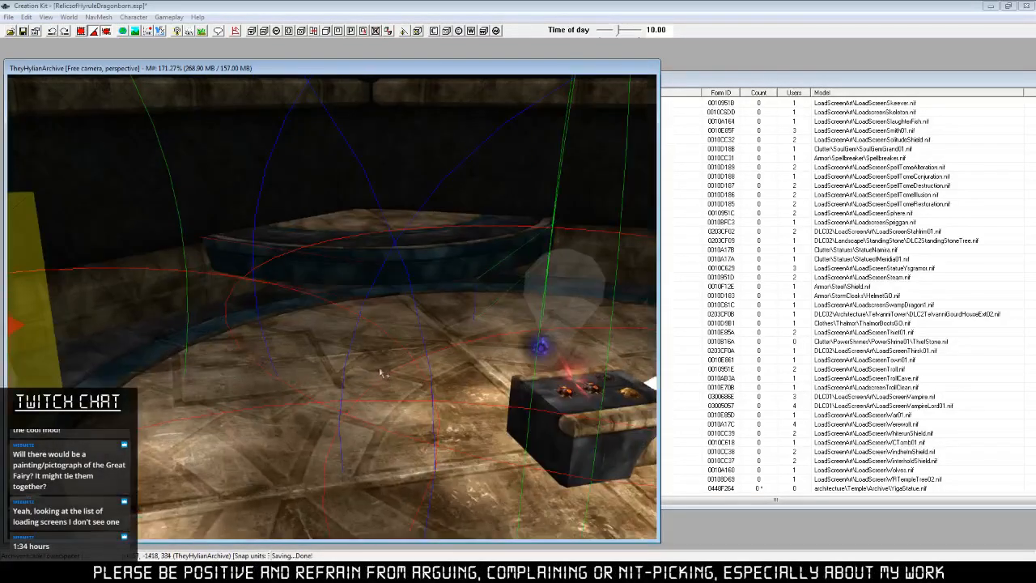
Try the round platform at a different height and distance from the wall, then set it back into the corner of the mask table's room.
left_click_drag(385, 250, 388, 386)
key("z")
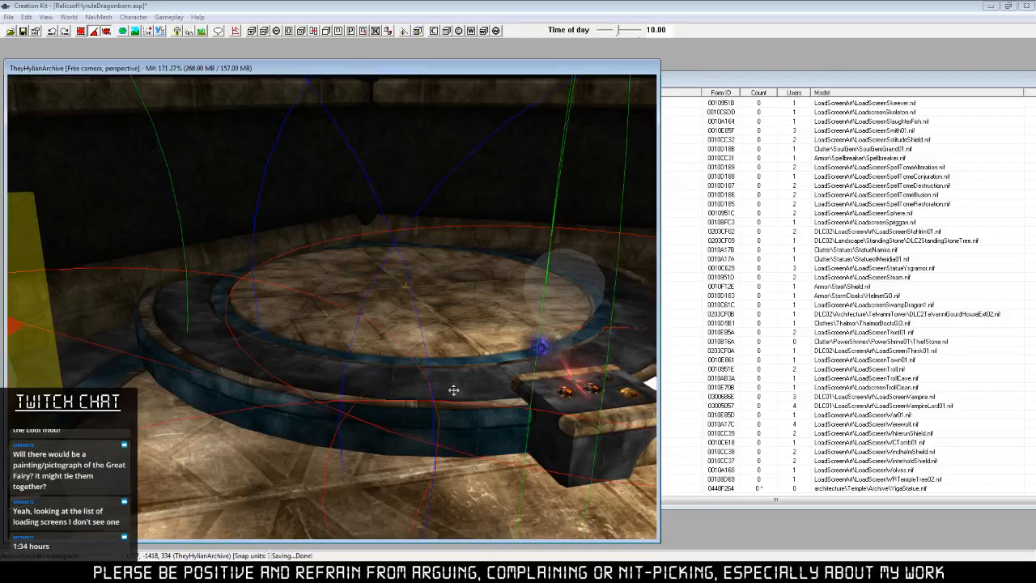
key("z")
left_click_drag(453, 390, 453, 392)
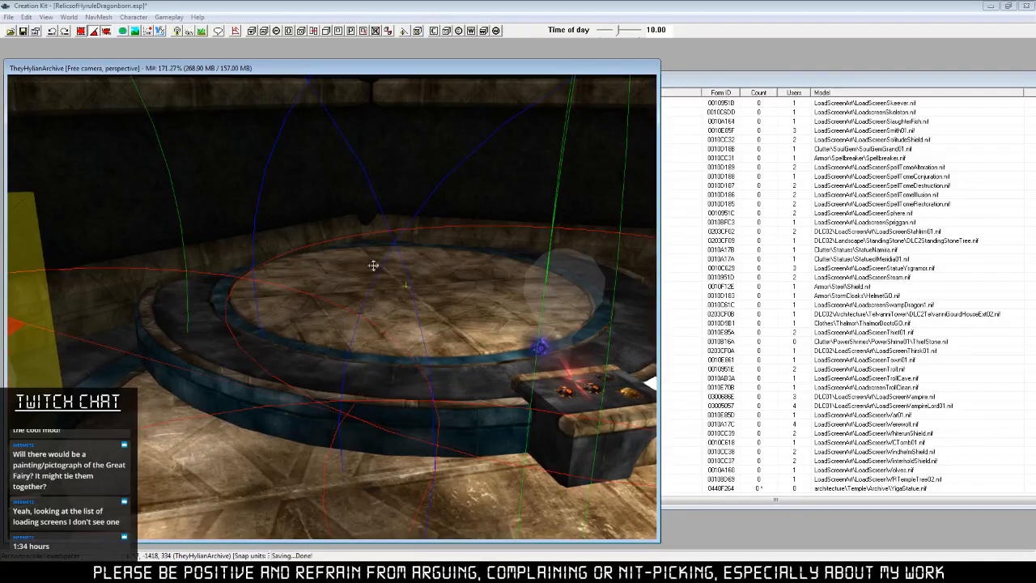
middle_click_drag(373, 265, 362, 298, "shift")
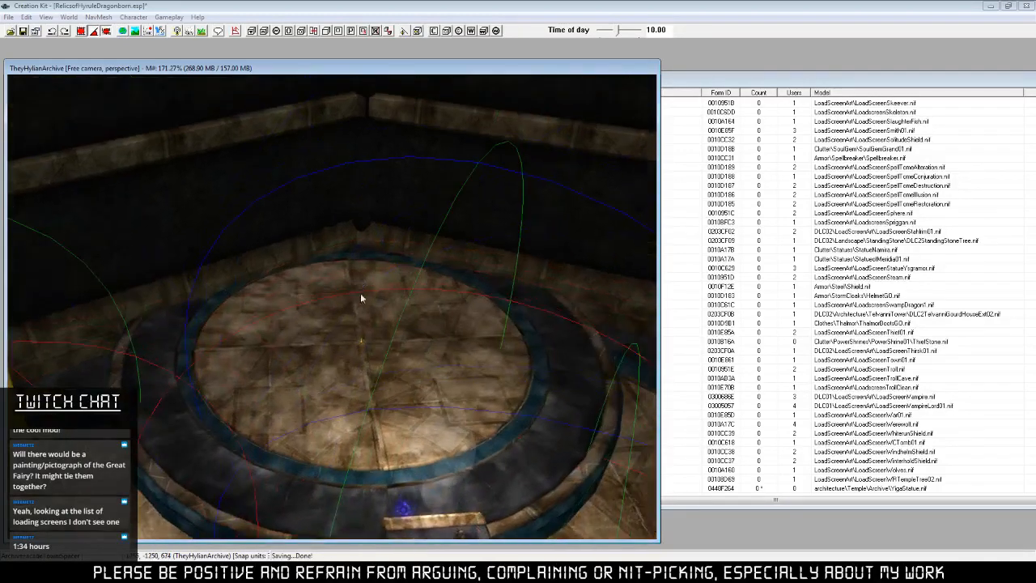
left_click(360, 350)
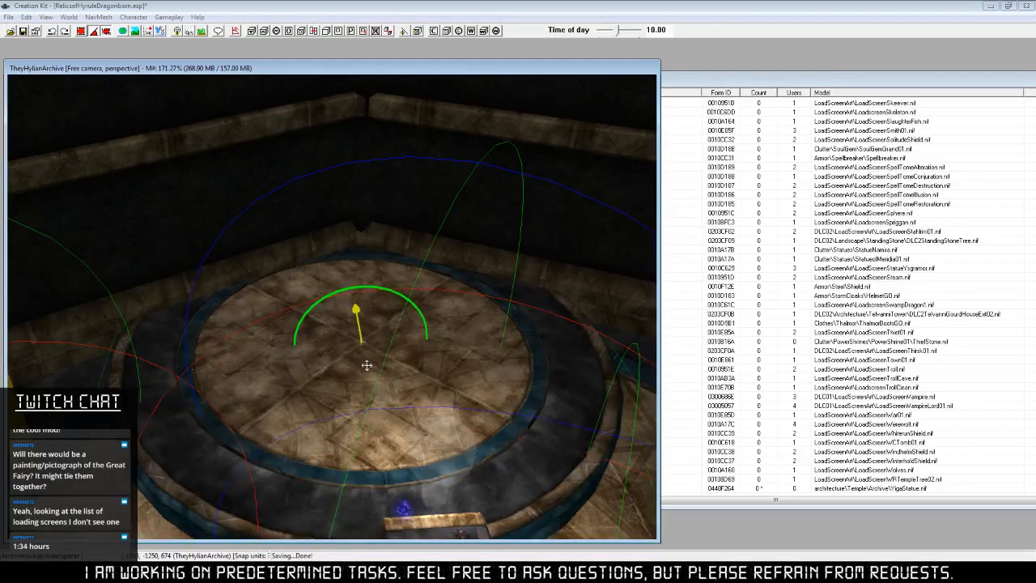
left_click_drag(367, 365, 402, 333)
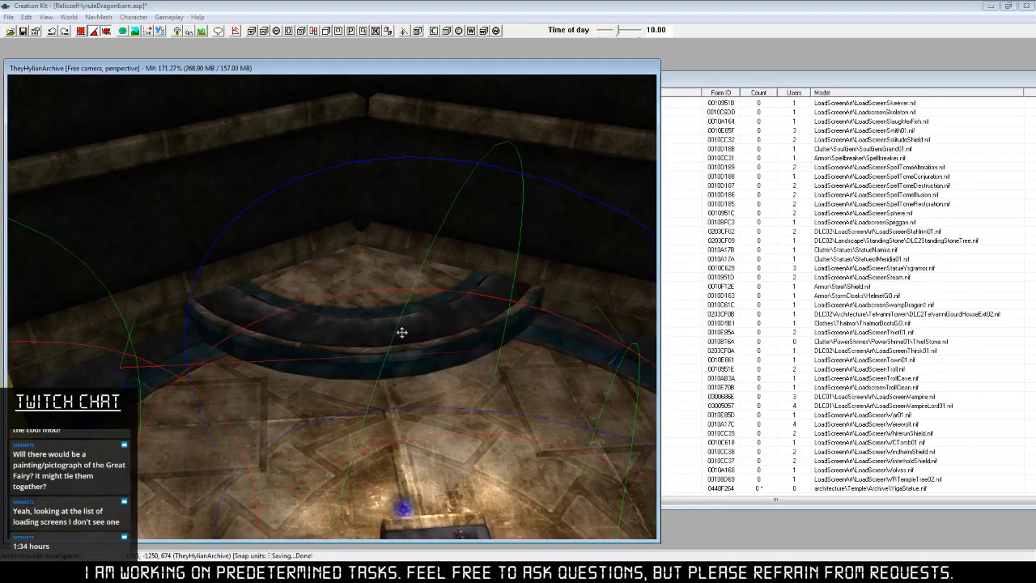
Check from above how the corner platform overlaps the walls and neighbouring rooms, and fine-tune its height.
scroll(418, 354, "down", 8)
middle_click_drag(416, 356, 411, 393, "shift")
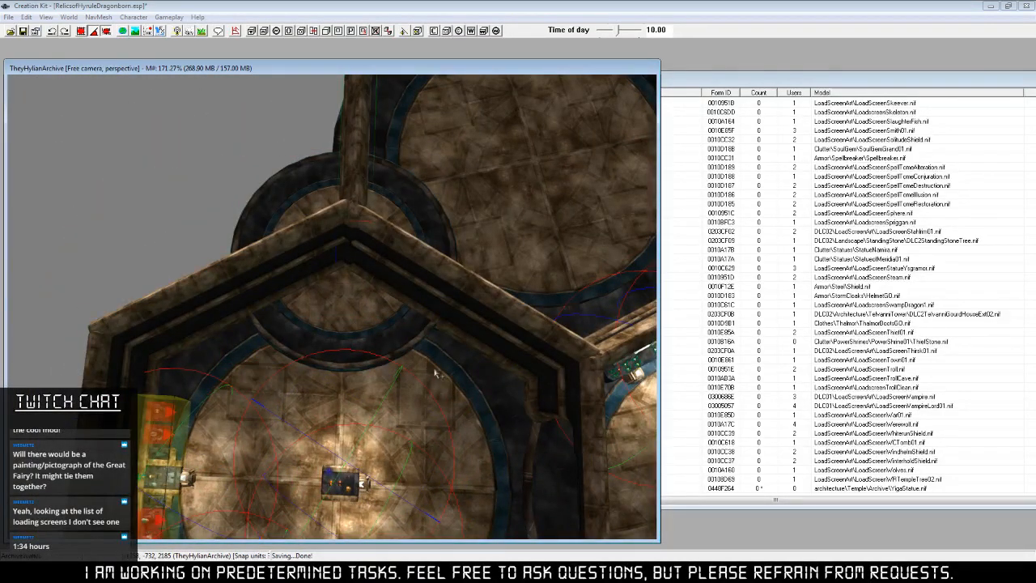
middle_click_drag(447, 410, 410, 418, "shift")
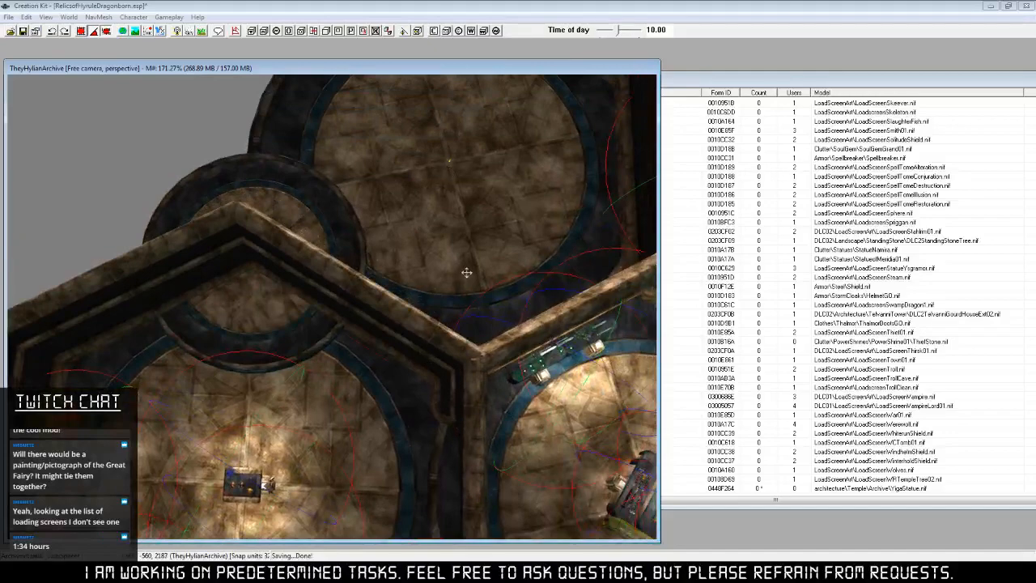
middle_click_drag(466, 273, 430, 238, "shift")
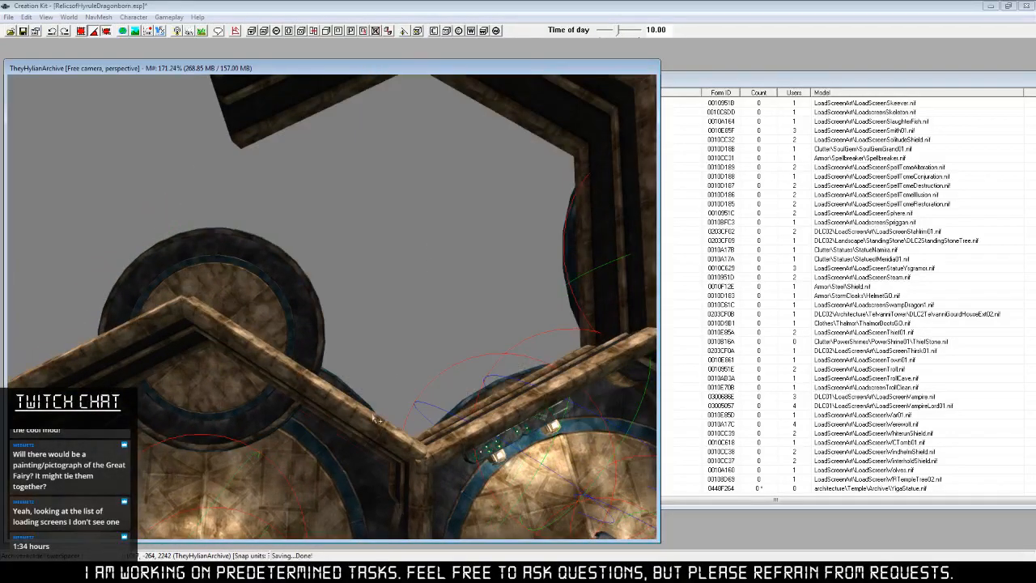
middle_click_drag(378, 420, 419, 293, "shift")
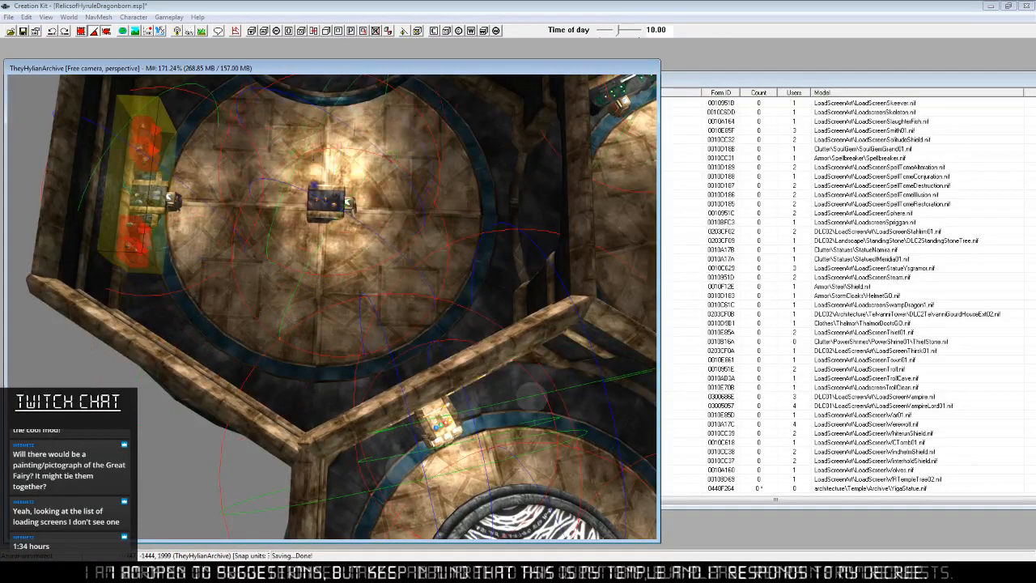
middle_click_drag(209, 330, 321, 356, "shift")
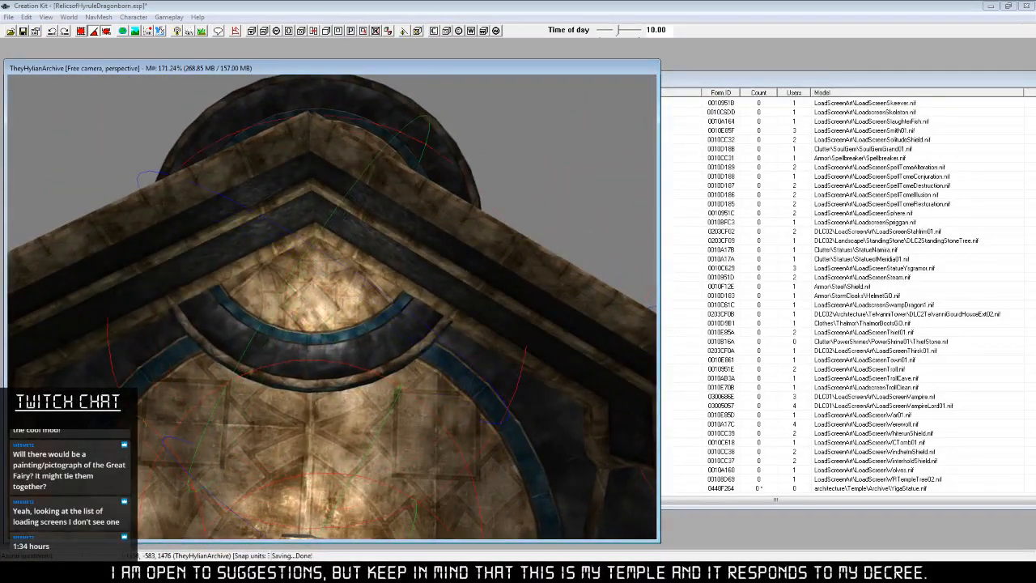
key("z")
left_click_drag(311, 295, 312, 279)
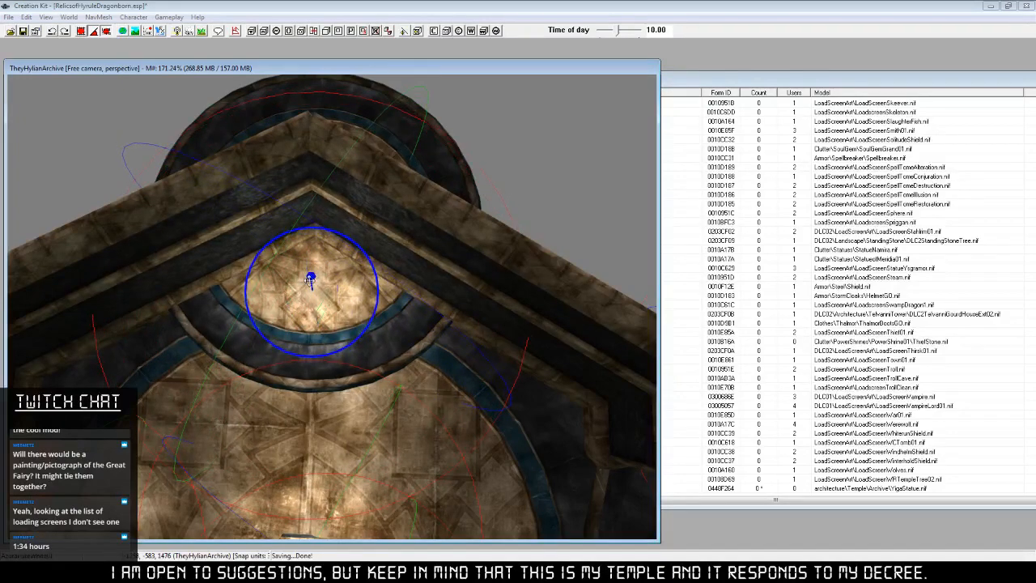
Filter the miscellaneous items by "ocarina" and place the Ocarina of Time on the corner platform.
left_click(741, 78)
left_click_drag(618, 87, 792, 84)
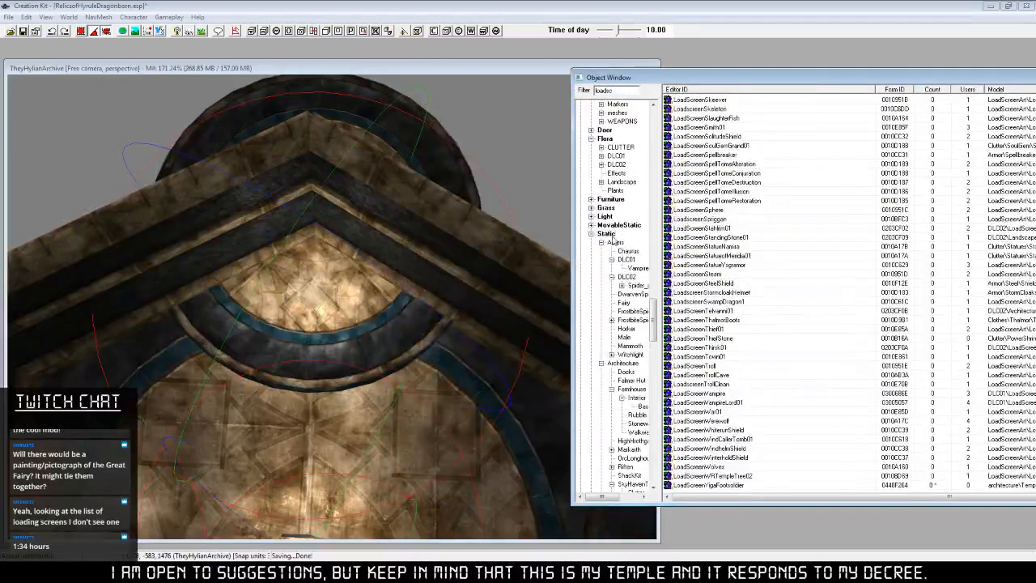
scroll(645, 217, "up", 15)
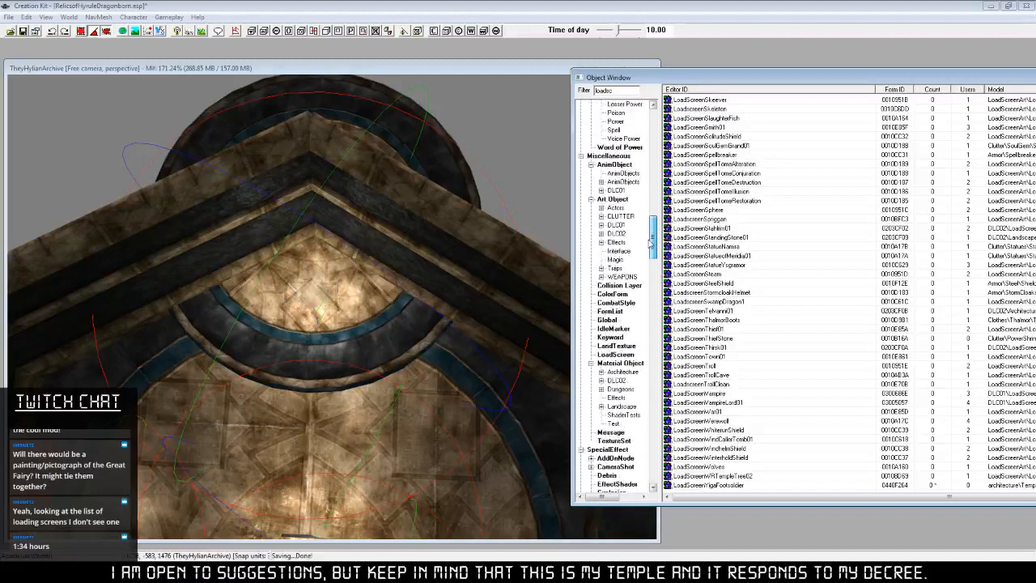
left_click_drag(651, 210, 655, 181)
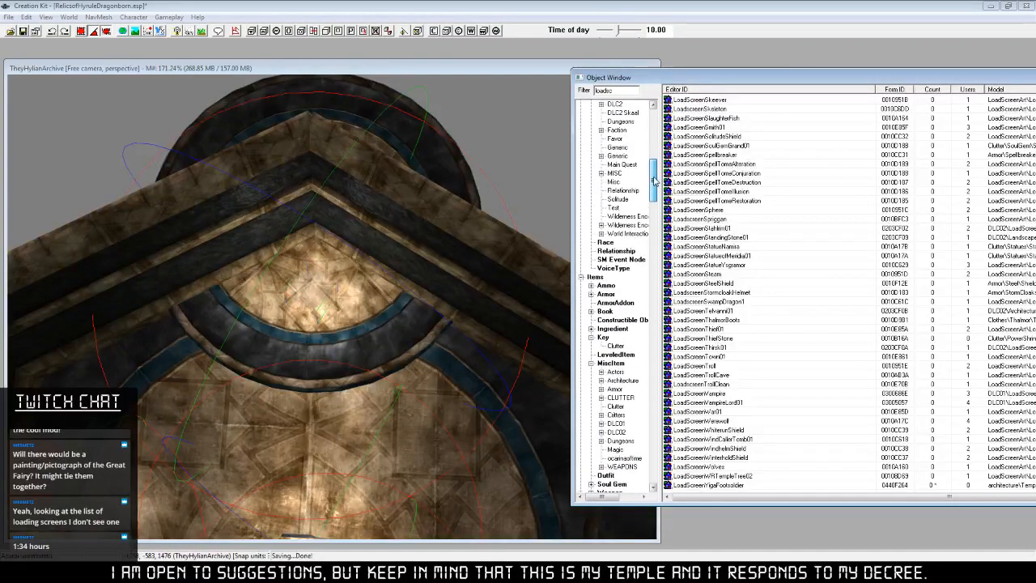
left_click(611, 363)
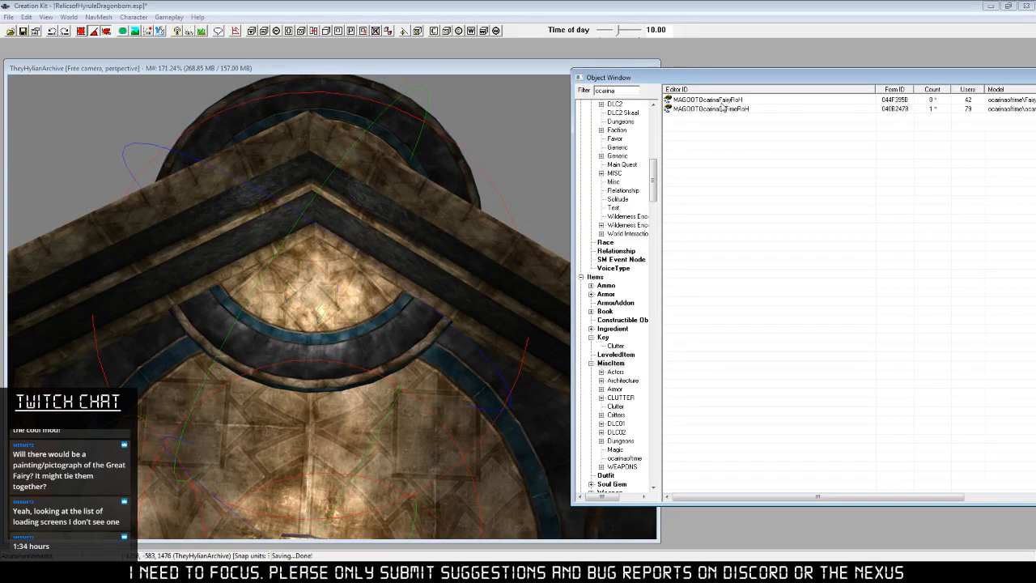
left_click(329, 295)
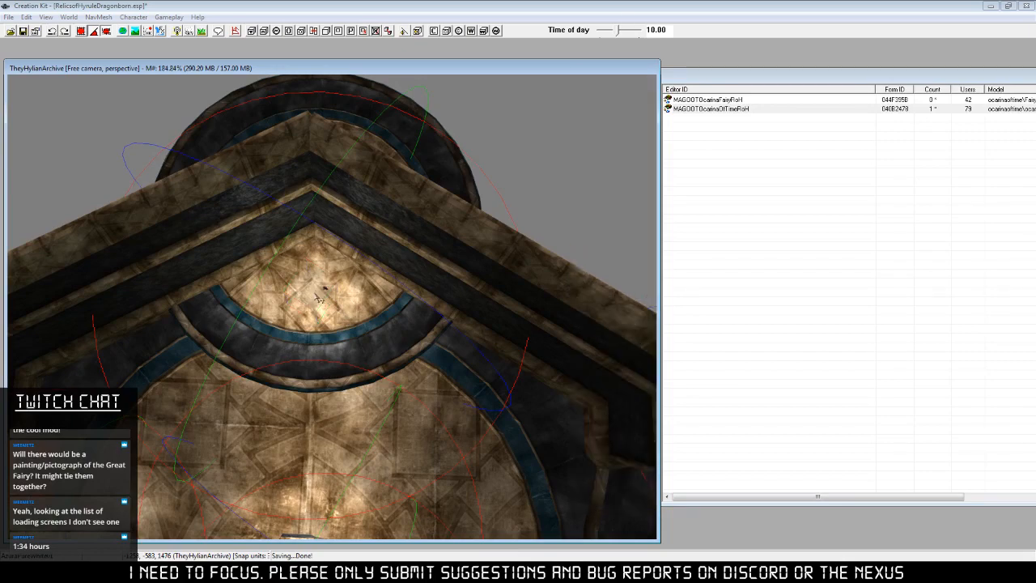
Move the Ocarina of Time from the tiled centre onto the middle of the platform's dark rim.
scroll(320, 298, "up", 5)
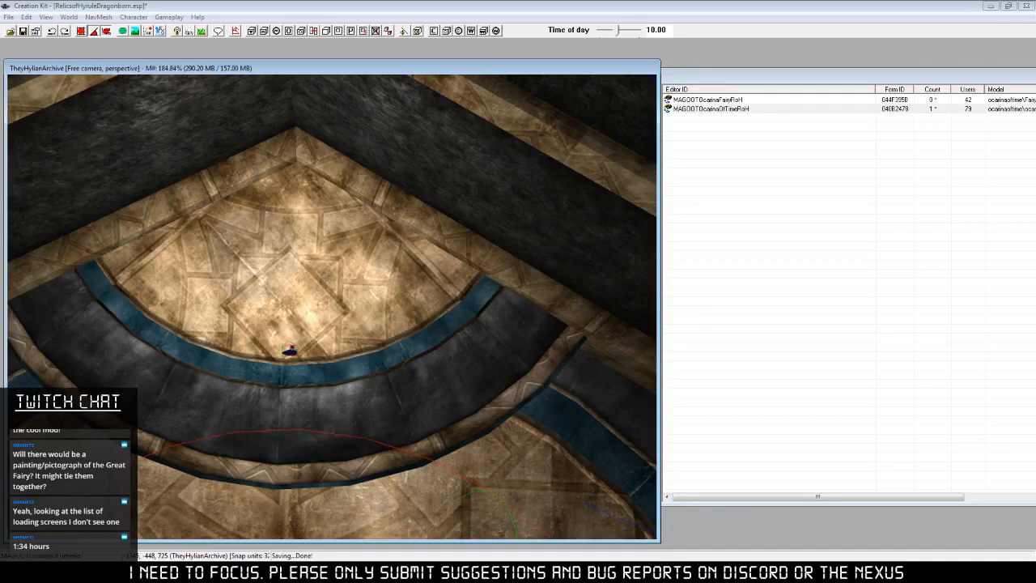
left_click(716, 93)
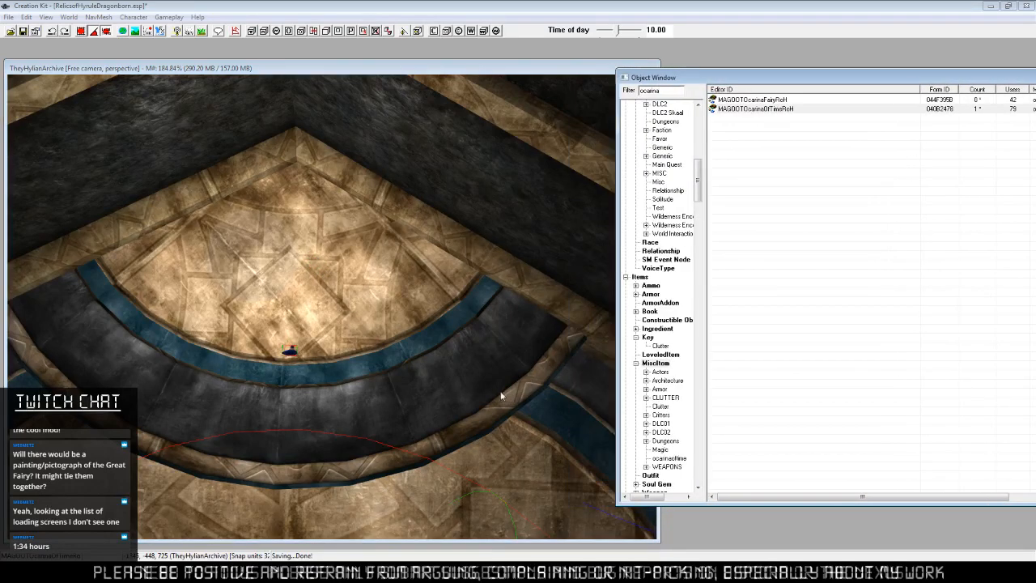
left_click(452, 394)
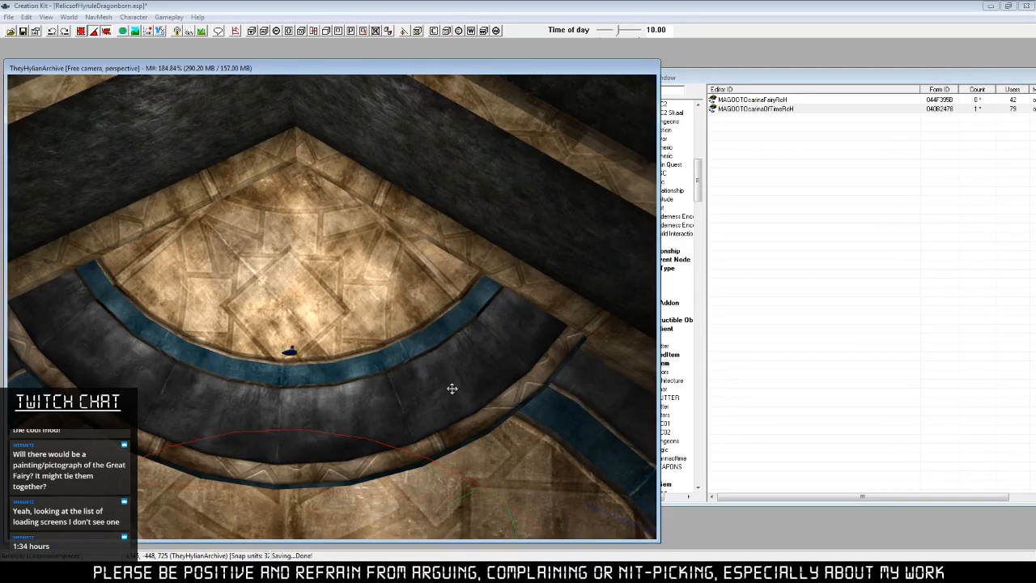
middle_click_drag(451, 389, 416, 446, "shift")
scroll(444, 434, "down", 5)
scroll(416, 446, "up", 6)
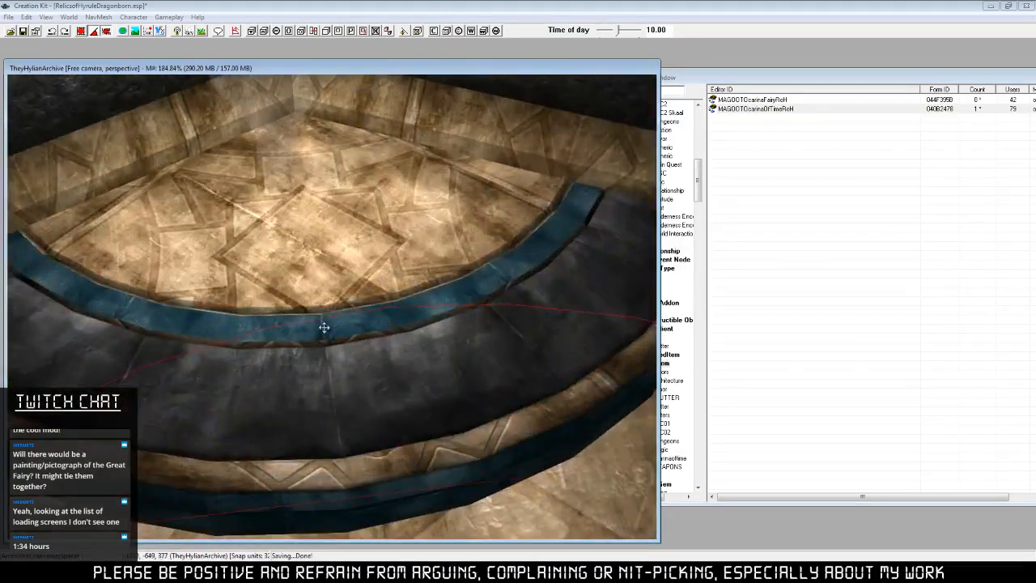
scroll(324, 327, "up", 2)
middle_click_drag(314, 246, 324, 303, "shift")
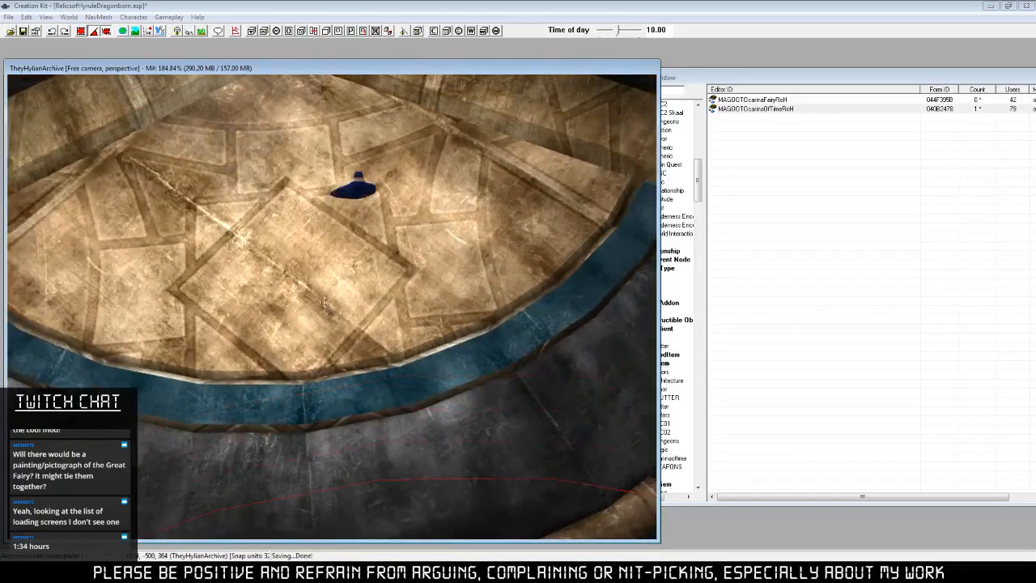
left_click(359, 196)
middle_click_drag(359, 197, 374, 275, "shift")
left_click_drag(345, 187, 311, 446)
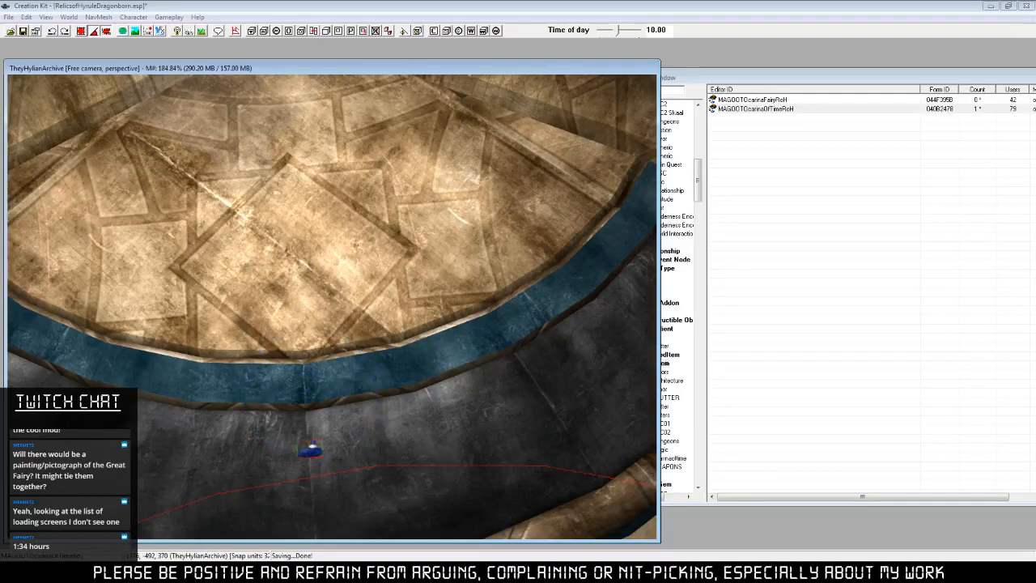
Shift the round platform together with its ocarina farther back into the corner of the room.
scroll(359, 489, "down", 4)
middle_click_drag(299, 312, 389, 380, "shift")
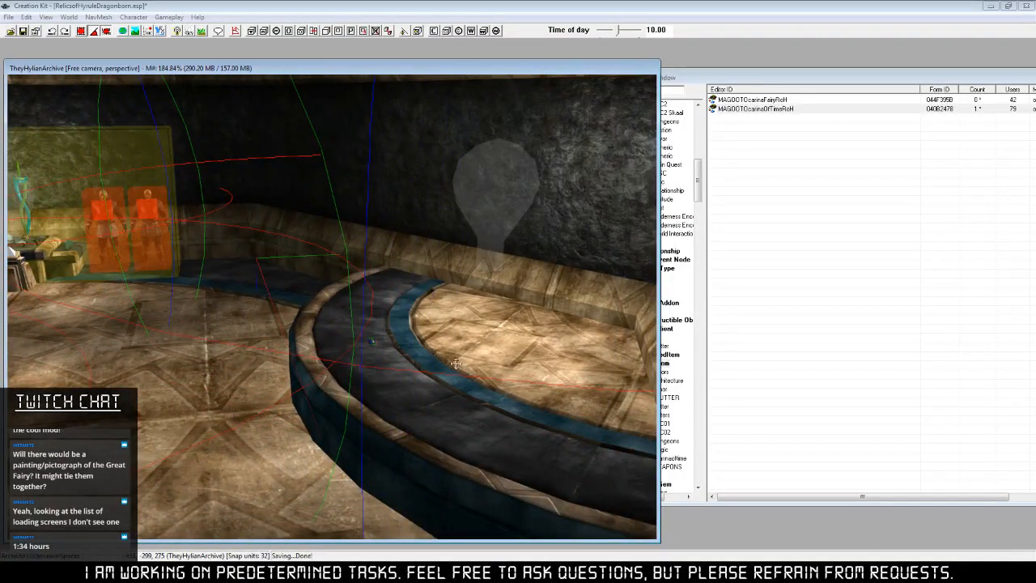
left_click_drag(438, 354, 558, 356)
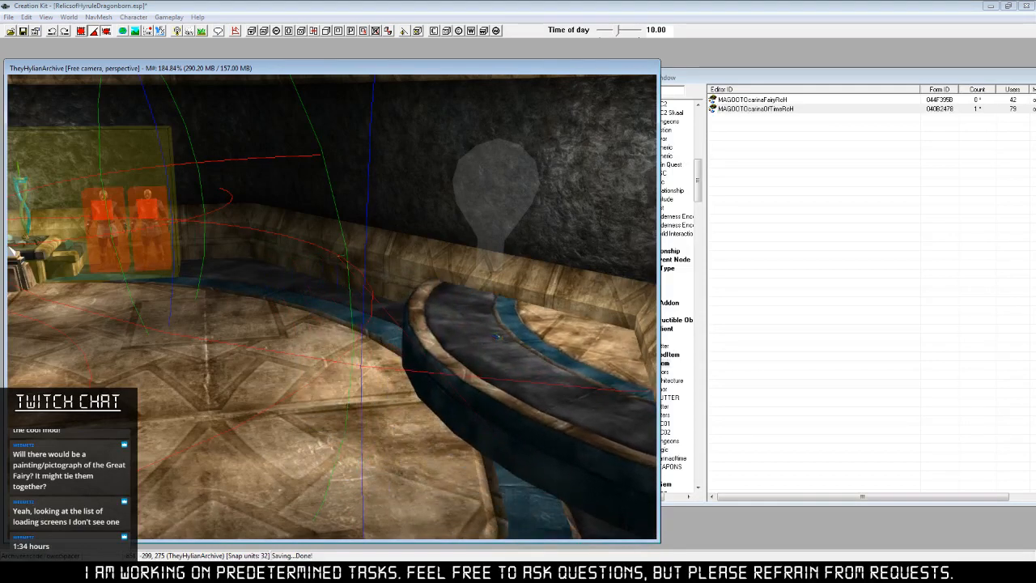
left_click_drag(496, 336, 518, 334)
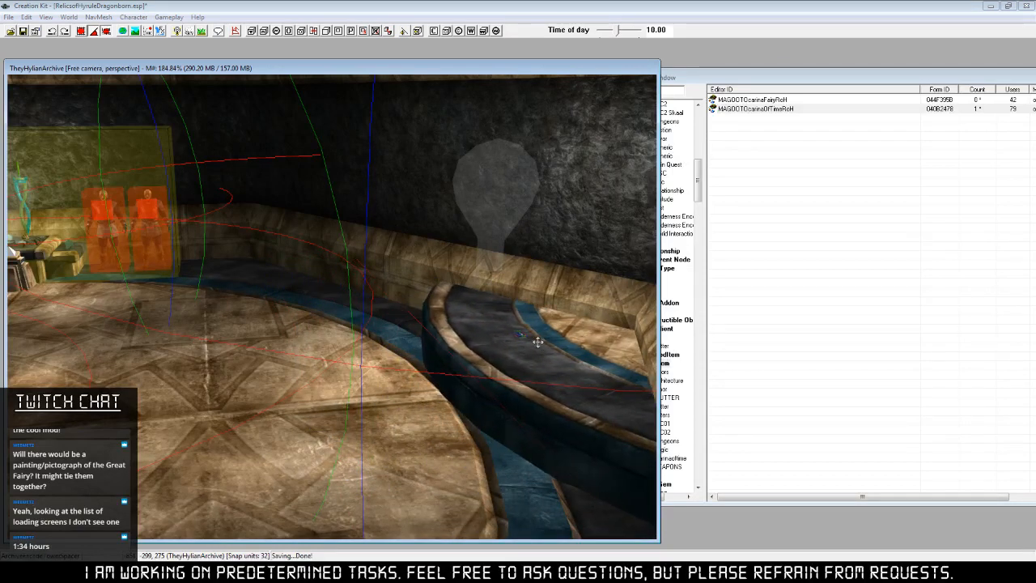
Examine from the front how the shifted platform and its ocarina line up with the room's corner.
middle_click_drag(521, 334, 377, 350, "shift")
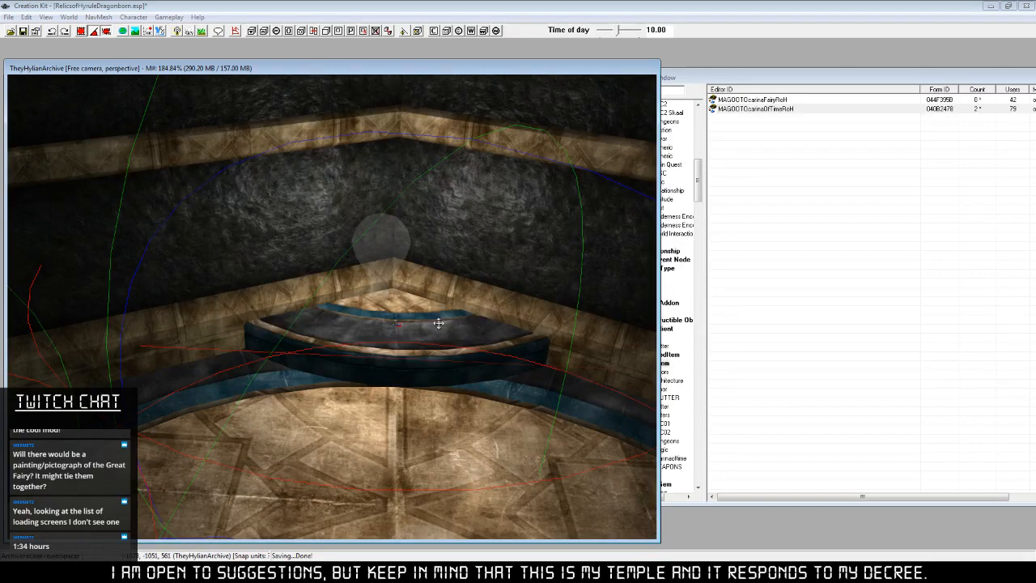
middle_click_drag(438, 322, 373, 394, "shift")
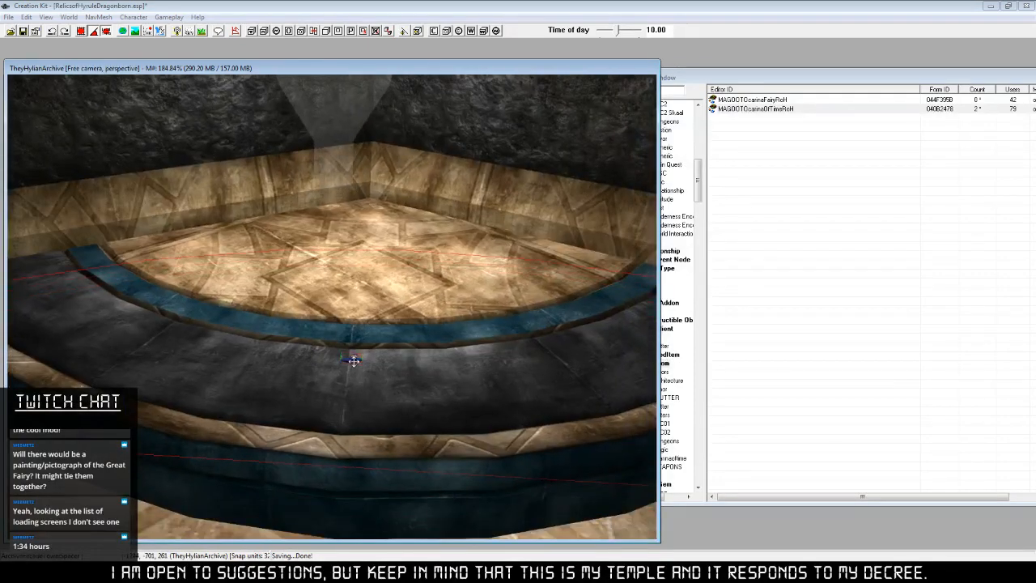
scroll(354, 360, "down", 5)
scroll(339, 329, "up", 2)
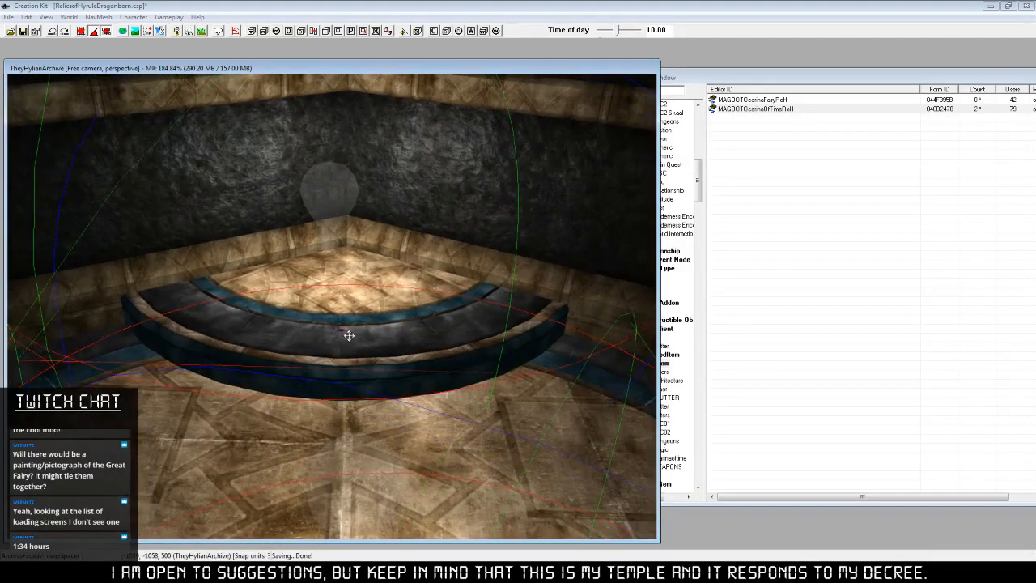
scroll(404, 426, "up", 5)
middle_click_drag(404, 426, 403, 424, "shift")
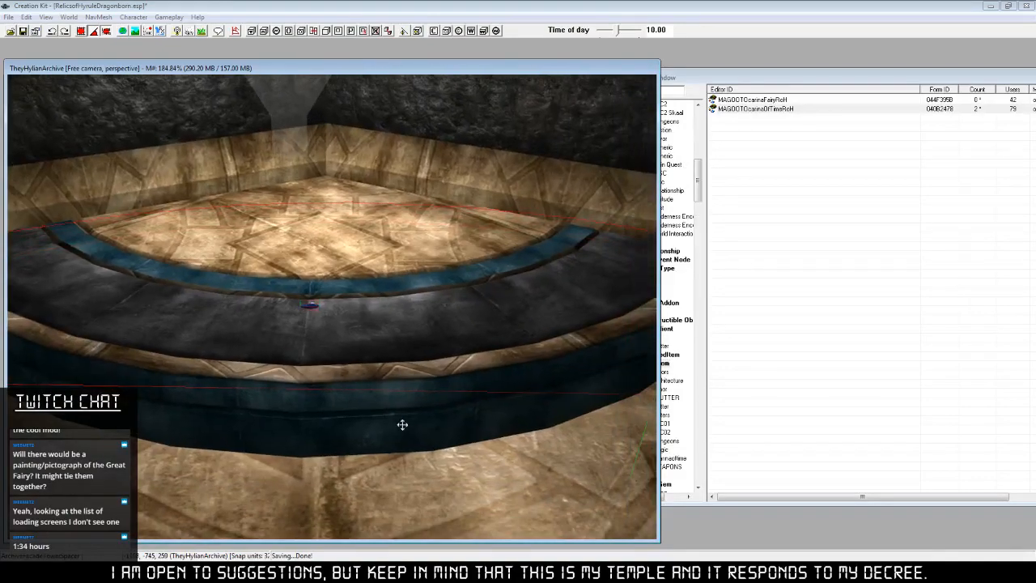
middle_click_drag(369, 359, 379, 357, "shift")
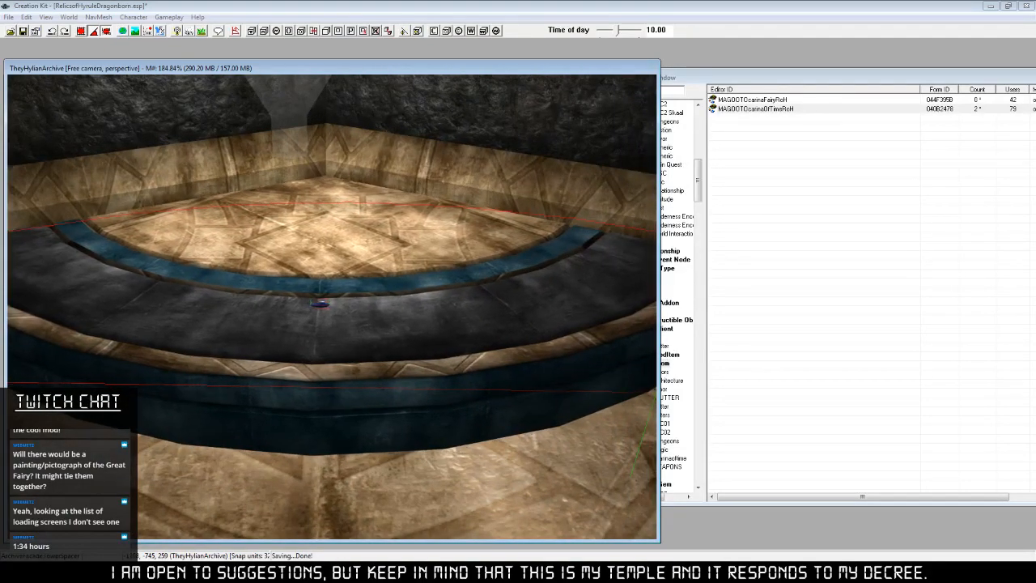
Place the Fairy Ocarina on the platform's dark rim, just behind the Ocarina of Time.
scroll(380, 449, "up", 5)
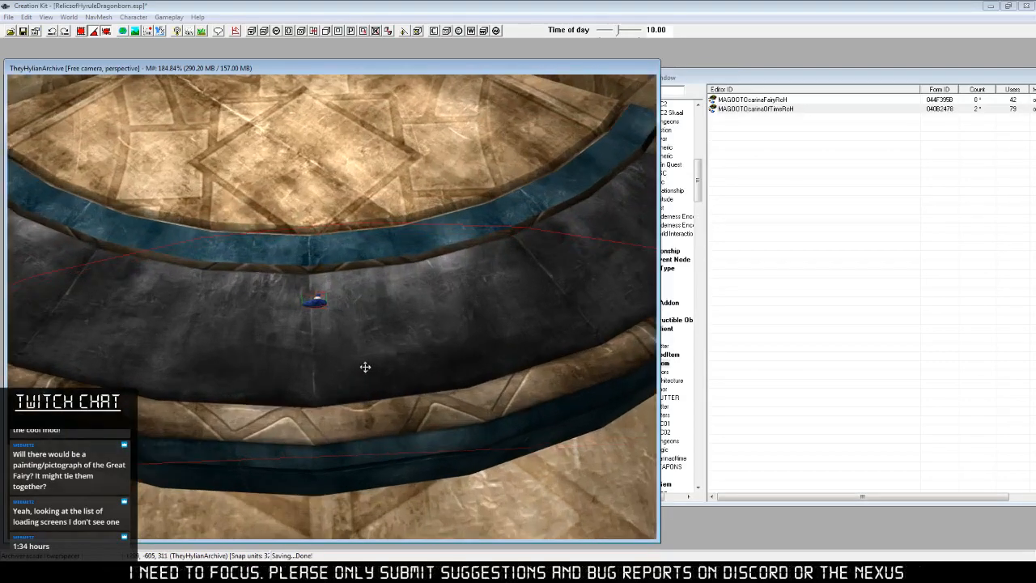
mouse_move(365, 367)
middle_mouse_down("shift")
mouse_move(383, 337)
mouse_move(364, 383)
middle_mouse_up("shift")
scroll(366, 380, "up", 4)
left_click_drag(759, 106, 375, 301)
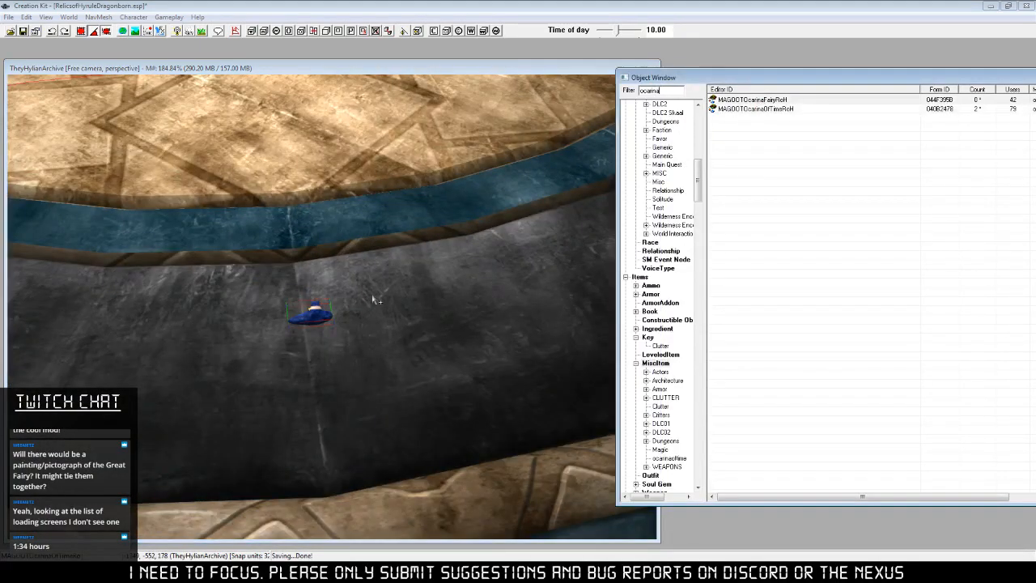
left_click(333, 316)
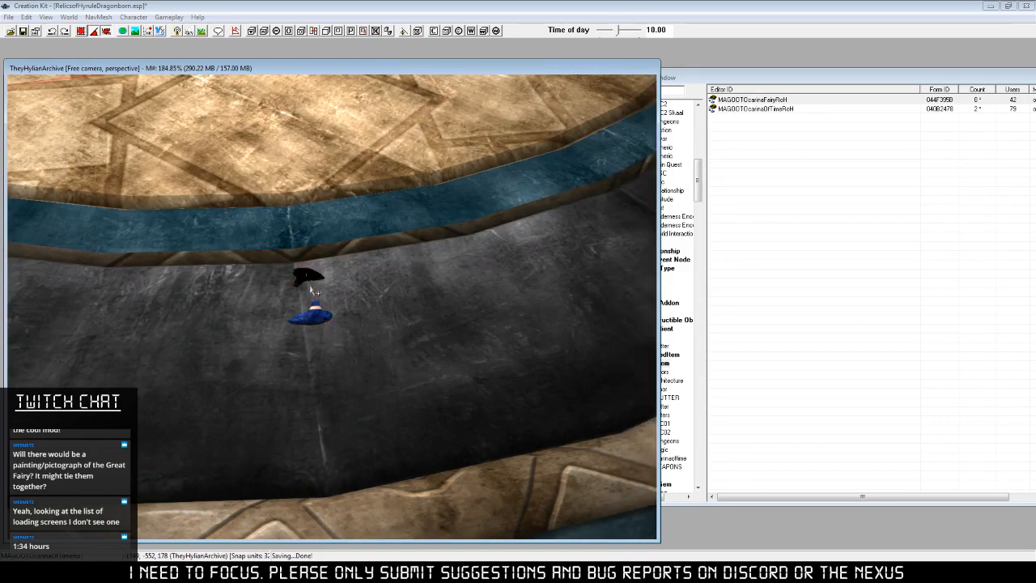
Rotate the Fairy Ocarina to face the same way as the Ocarina of Time and inspect the pair up close.
key("shift")
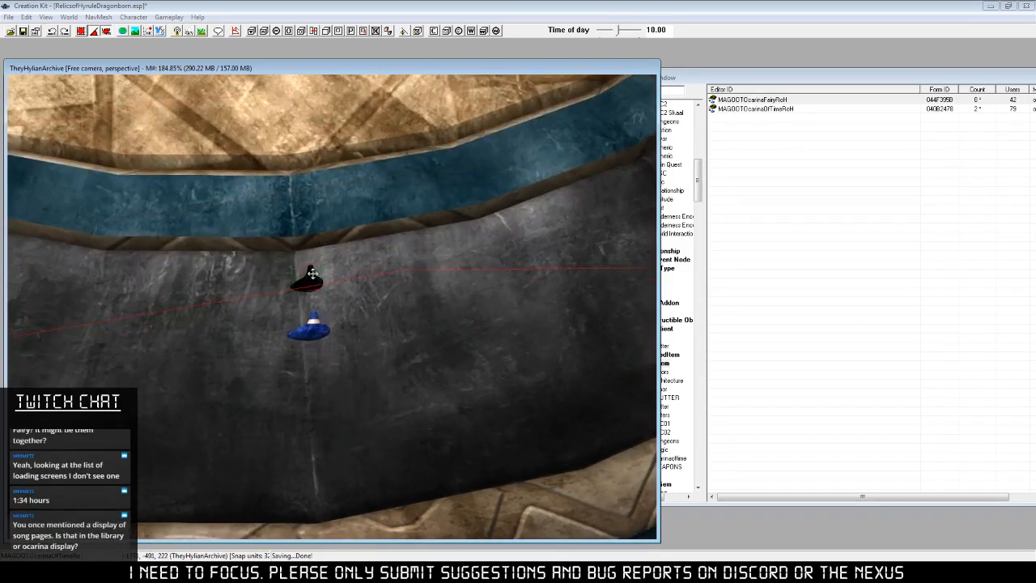
right_click_drag(307, 279, 324, 275)
key("shift")
scroll(384, 310, "up", 4)
scroll(382, 309, "down", 3)
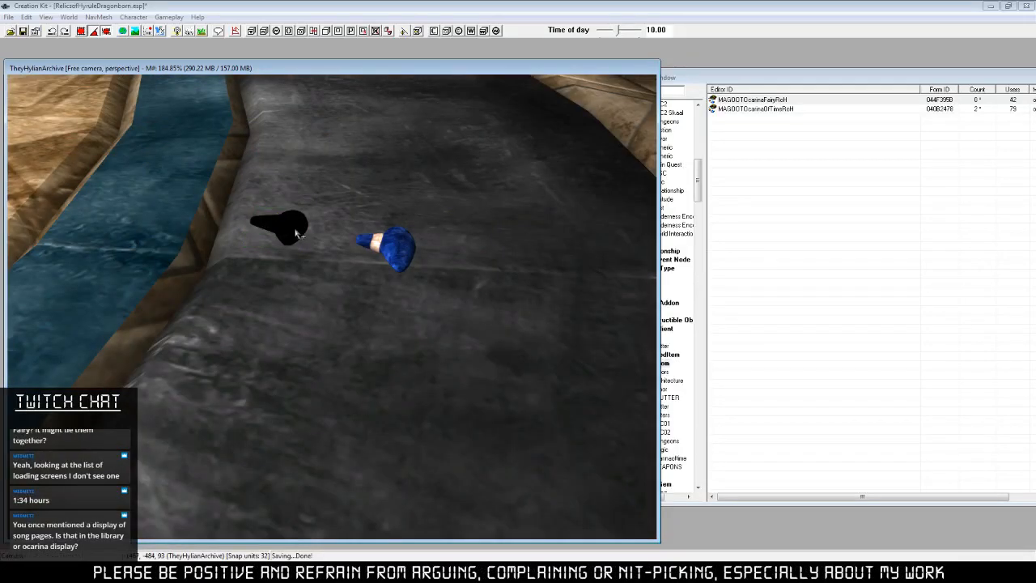
Lower the Fairy Ocarina slightly onto the platform's dark rim beside the Ocarina of Time and inspect the pair.
middle_click_drag(296, 233, 340, 290)
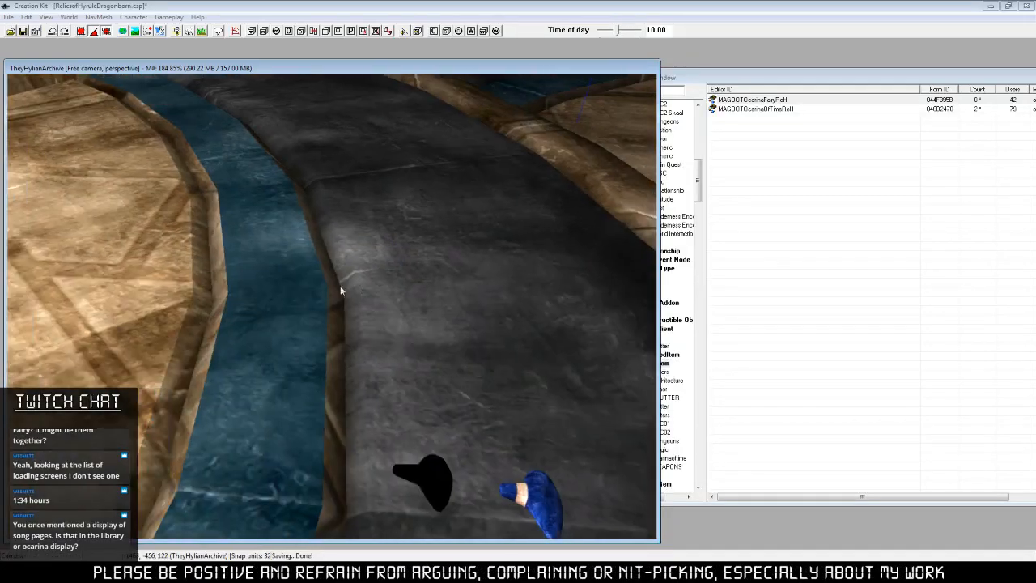
left_click(422, 467)
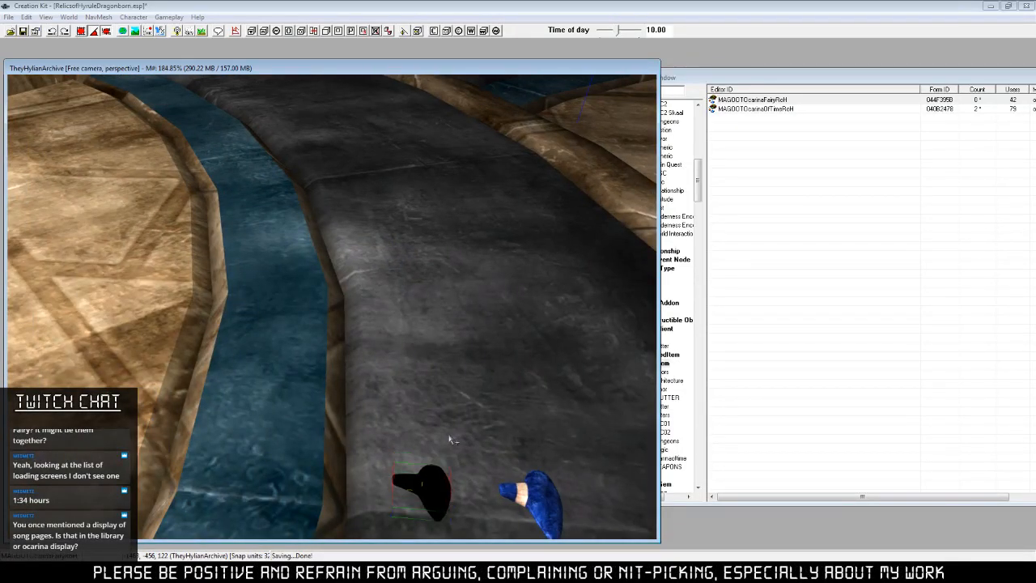
middle_click_drag(450, 437, 364, 299)
left_click(177, 32)
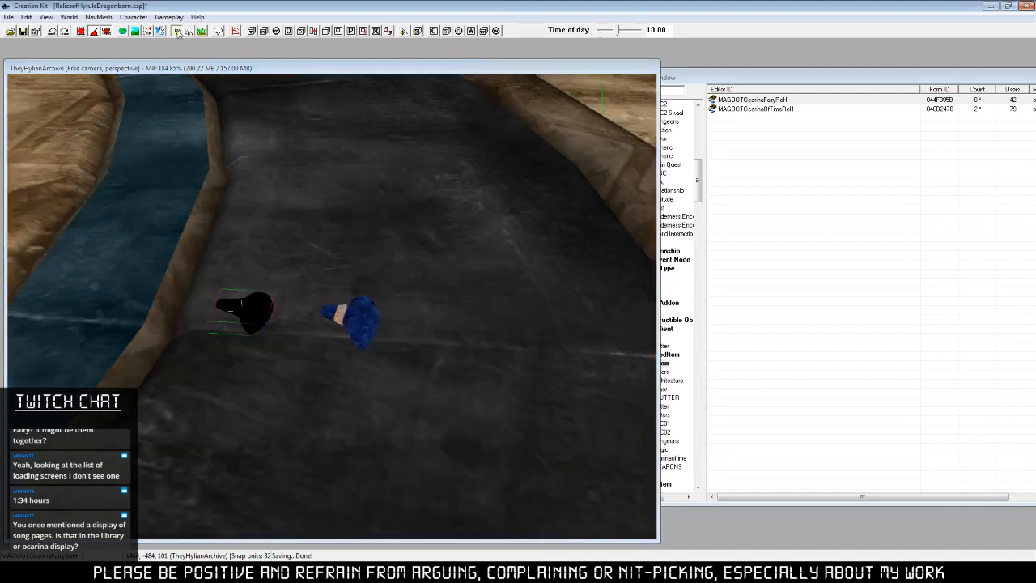
Preview the MAGOOTOcarinaFairyRoH model on its own to examine its shape and surface shading.
right_click(764, 98)
left_click(820, 150)
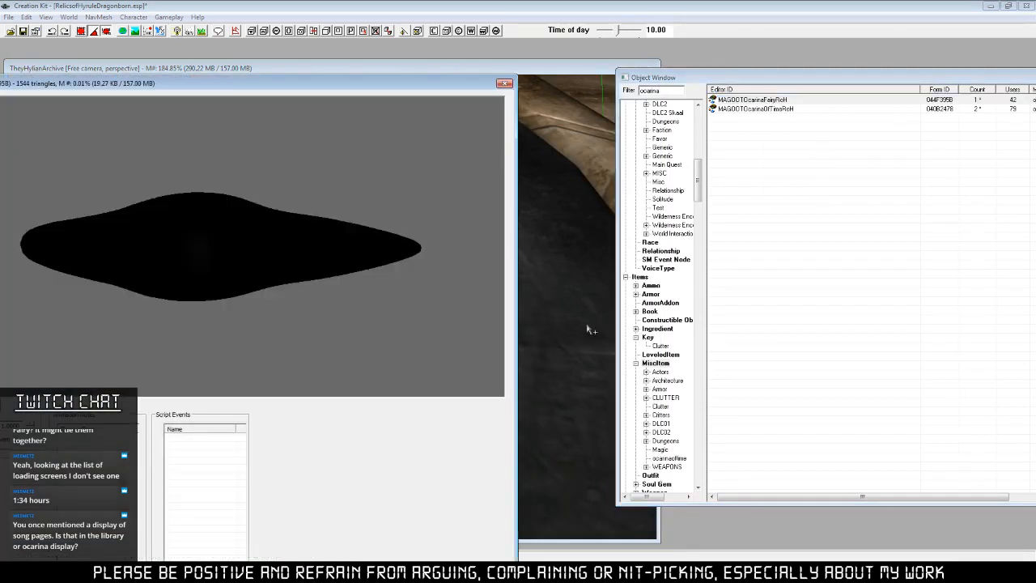
left_click_drag(849, 81, 793, 85)
left_click(339, 87)
scroll(316, 123, "down", 5)
left_click_drag(302, 87, 425, 71)
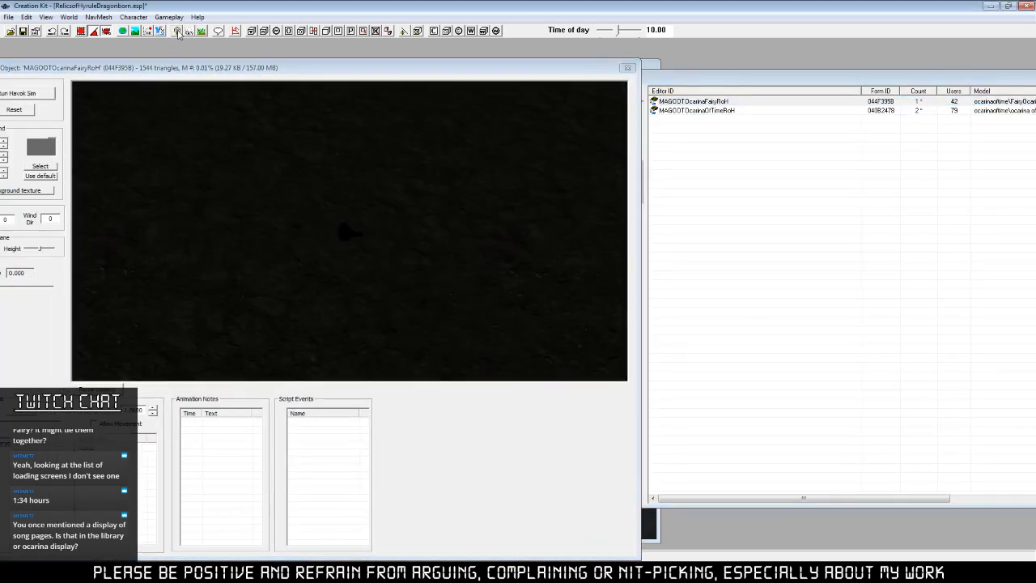
Check which model file and alternate textures the Fairy Ocarina item uses, leaving its record without making changes.
left_click(686, 100)
right_click(687, 100)
left_click(728, 117)
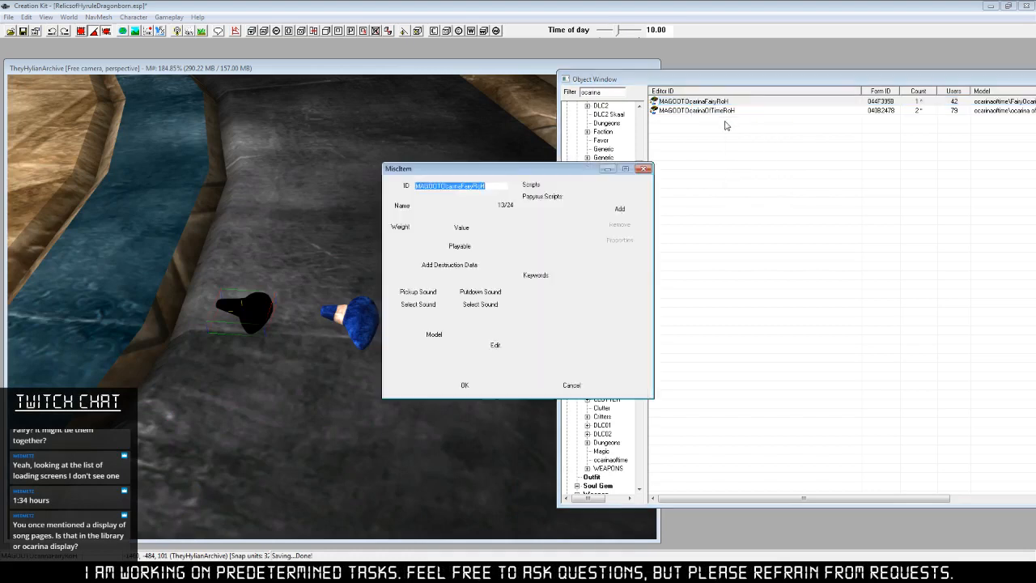
left_click(497, 346)
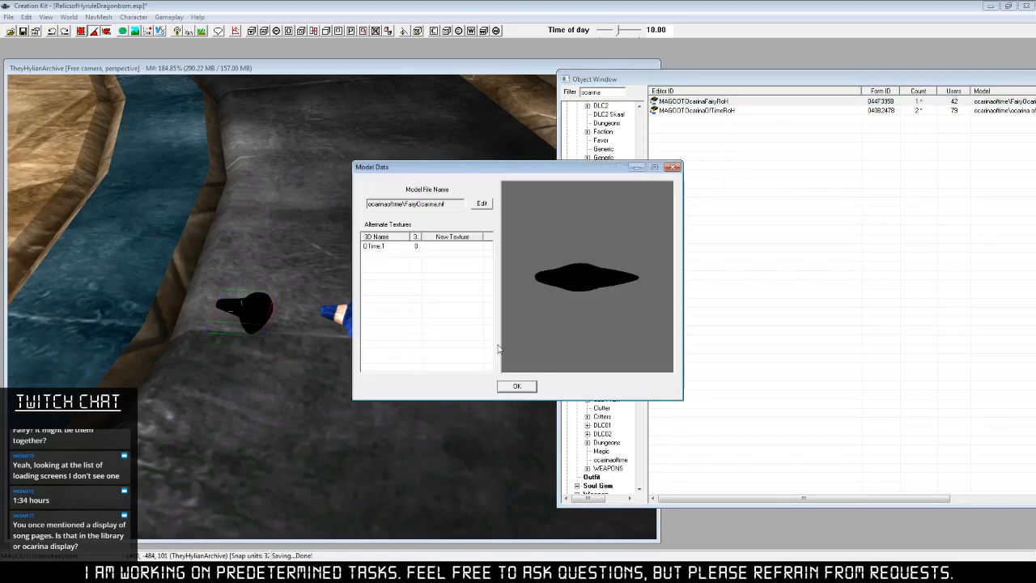
left_click(482, 204)
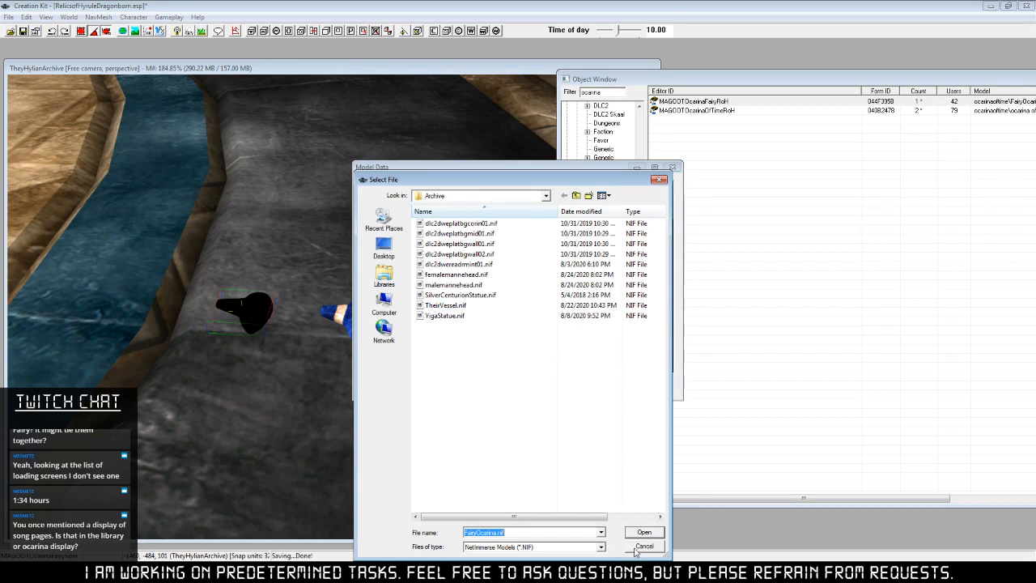
left_click(644, 546)
left_click(526, 388)
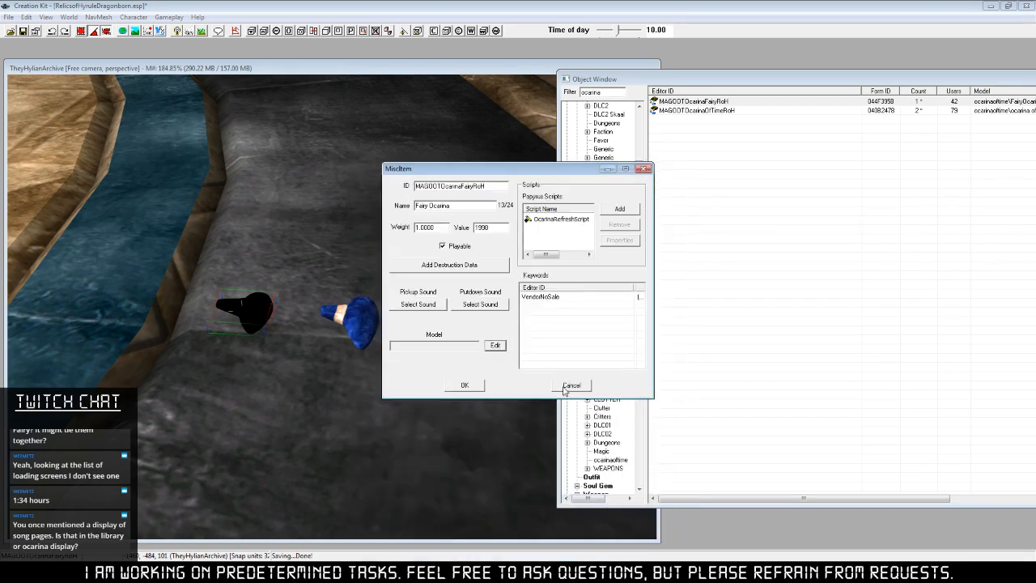
left_click(579, 390)
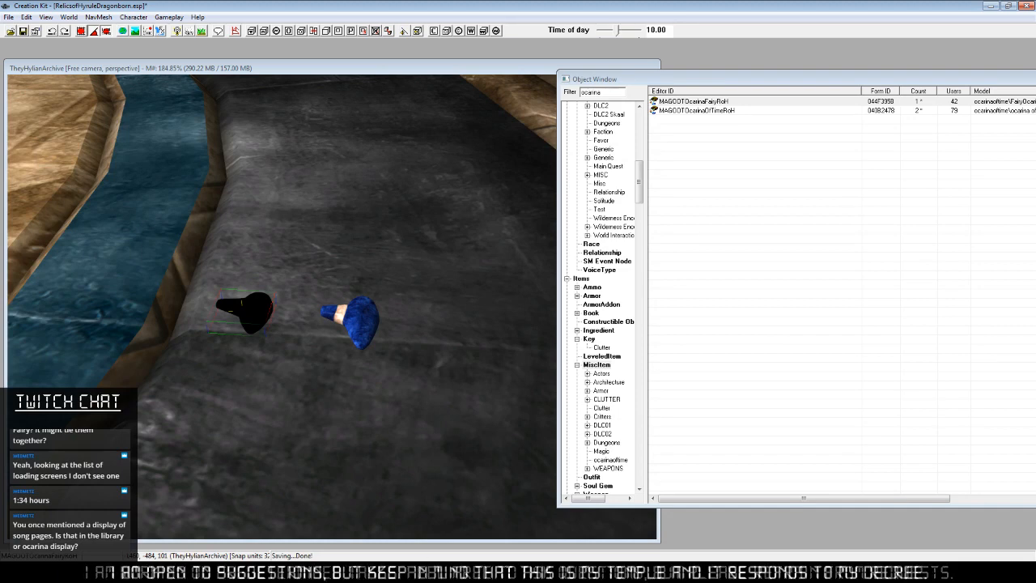
In the Notepad change list, start a new "~" entry below the Fierce Deity's Cap line, then return to the Creation Kit.
left_click(296, 554)
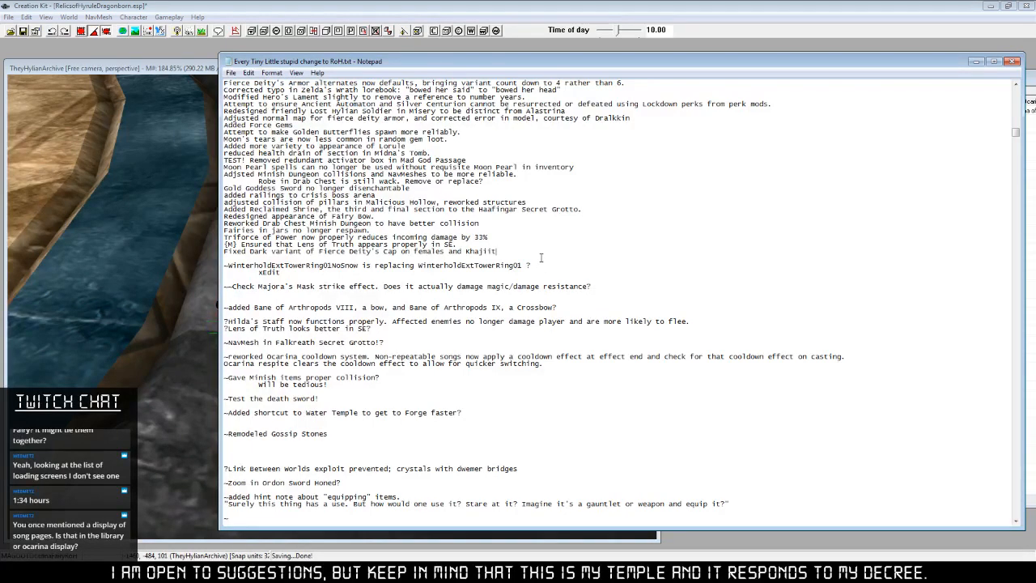
key("Return")
key("Return")
type("~")
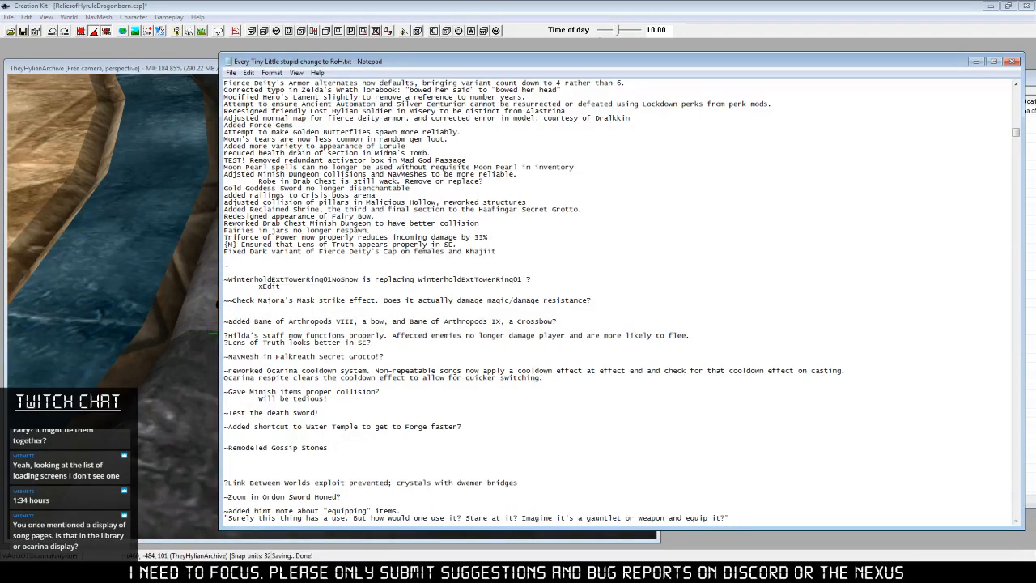
left_click(180, 65)
Survey the archive's sword and Majora's Mask displays and compare them with the two ocarinas on their platform.
scroll(388, 352, "down", 10)
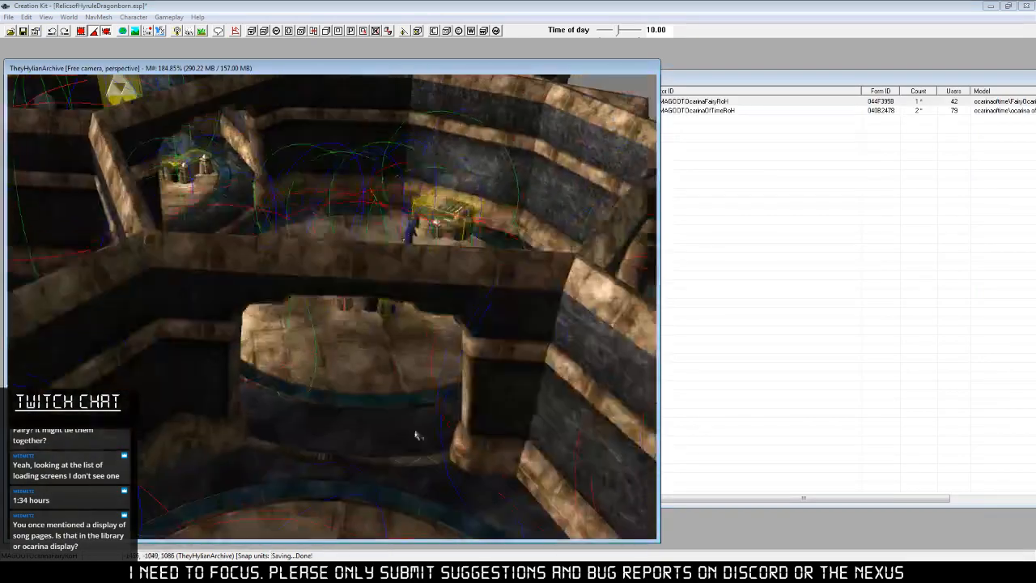
middle_click_drag(417, 435, 359, 340)
scroll(364, 397, "up", 6)
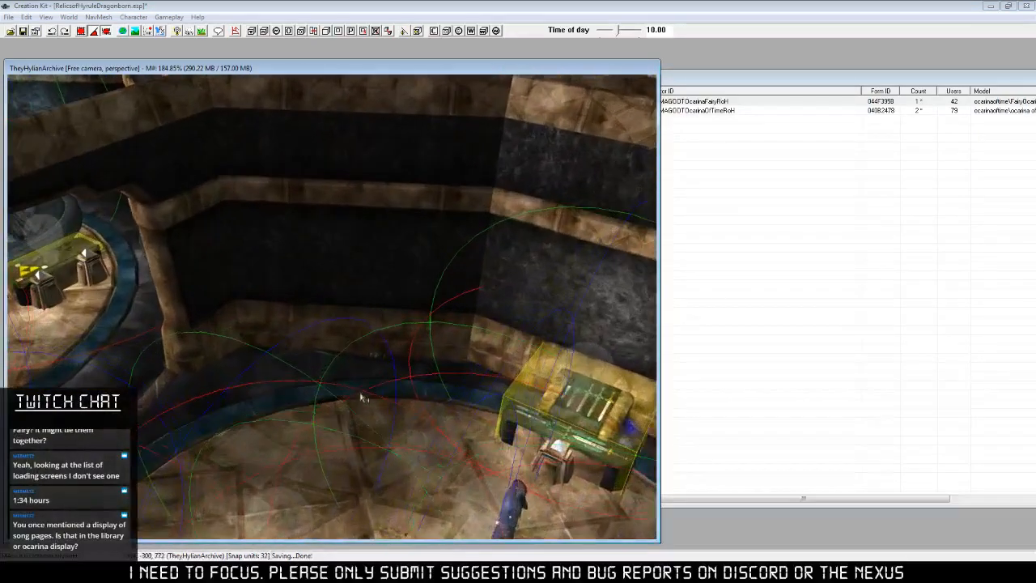
middle_click_drag(361, 397, 434, 322)
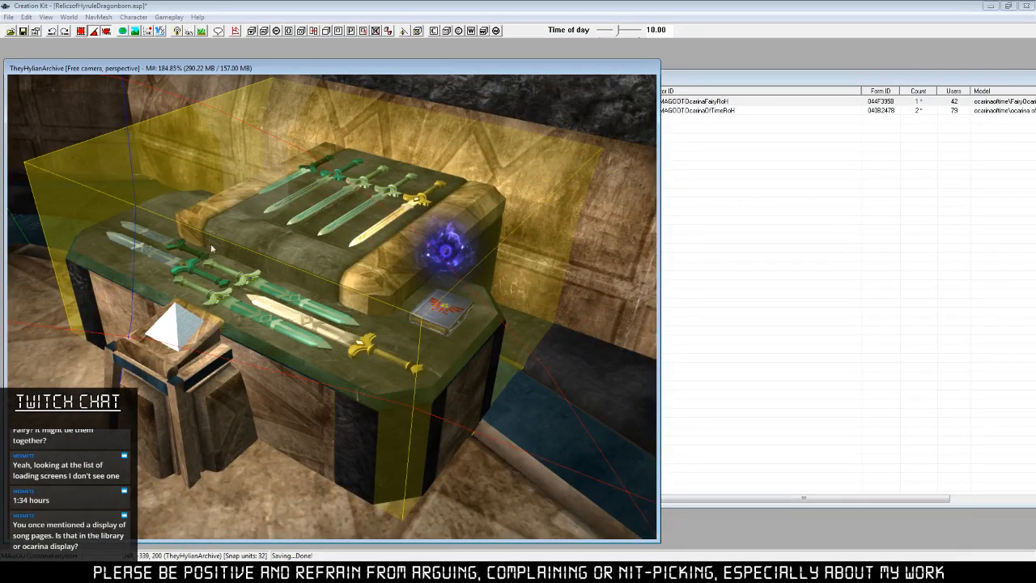
scroll(394, 430, "down", 8)
middle_click_drag(403, 405, 304, 311)
scroll(412, 420, "up", 5)
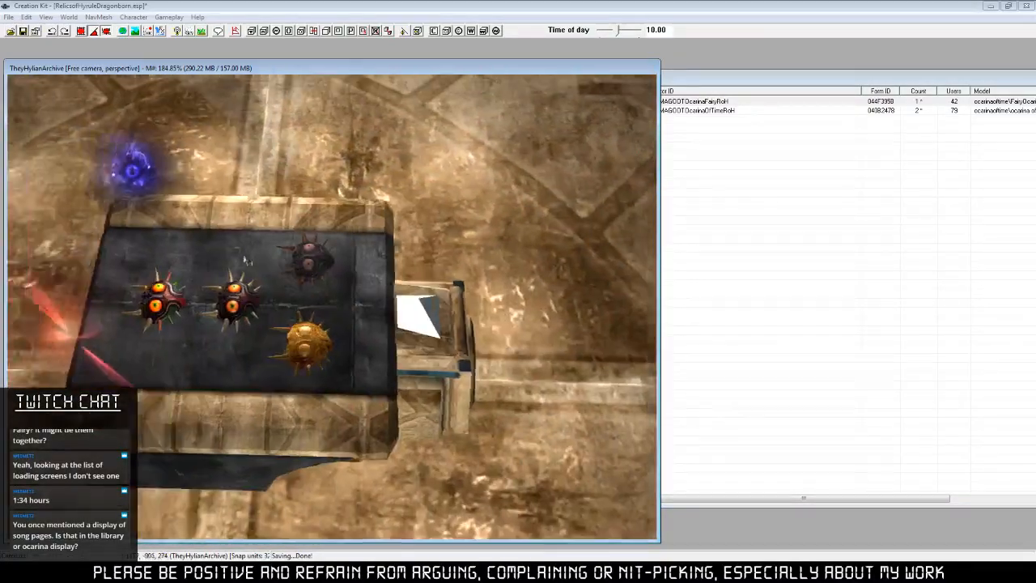
scroll(248, 261, "down", 5)
scroll(305, 312, "up", 4)
middle_click_drag(445, 457, 416, 391)
scroll(416, 391, "up", 4)
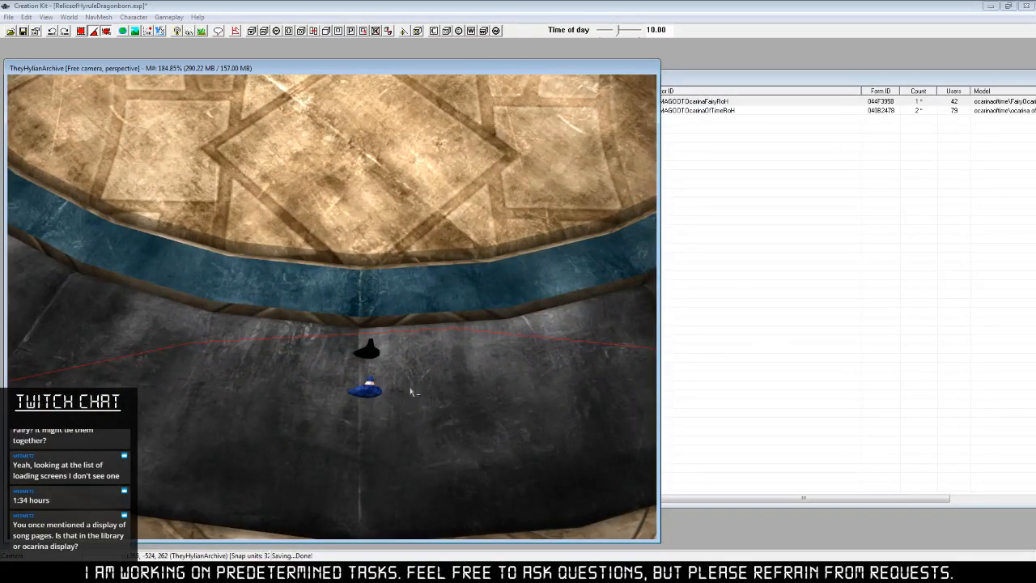
In the RoH Archive Halls spreadsheet in OpenOffice Calc, capitalize "Pictographs" and mark the Library heading with three asterisks.
key("alt+Tab")
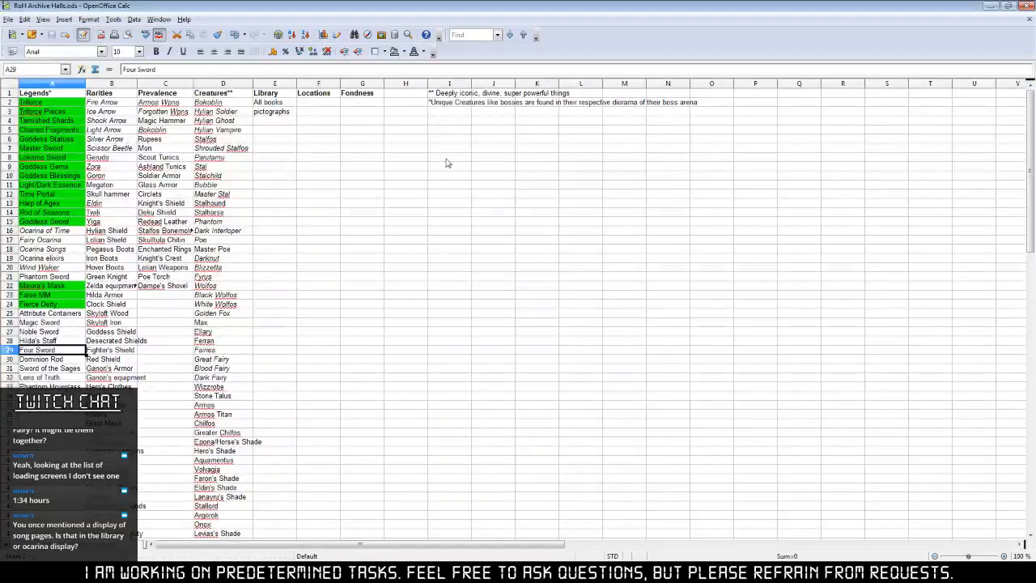
left_click(279, 112)
double_click(255, 113)
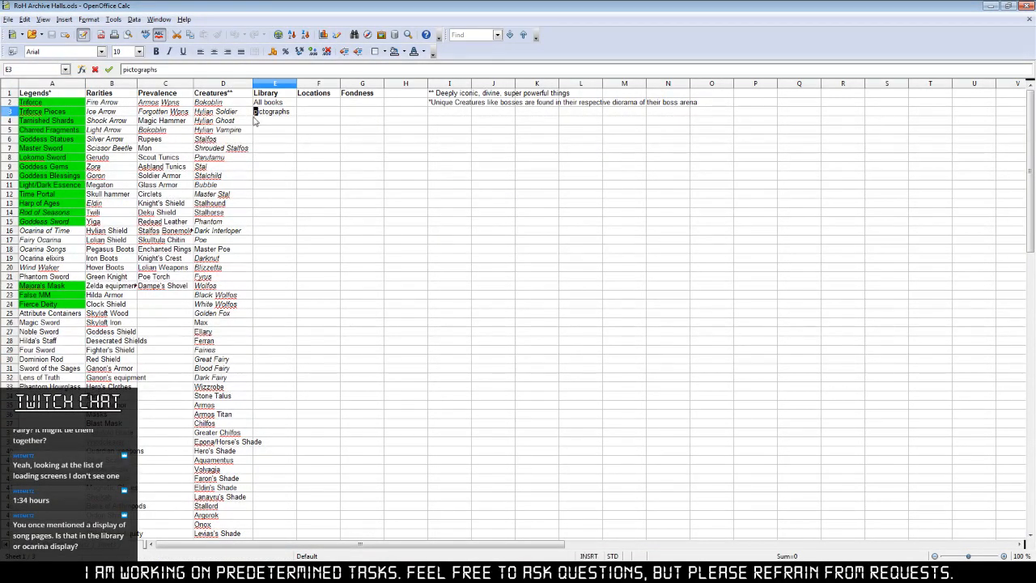
key("Delete")
type("P")
double_click(281, 93)
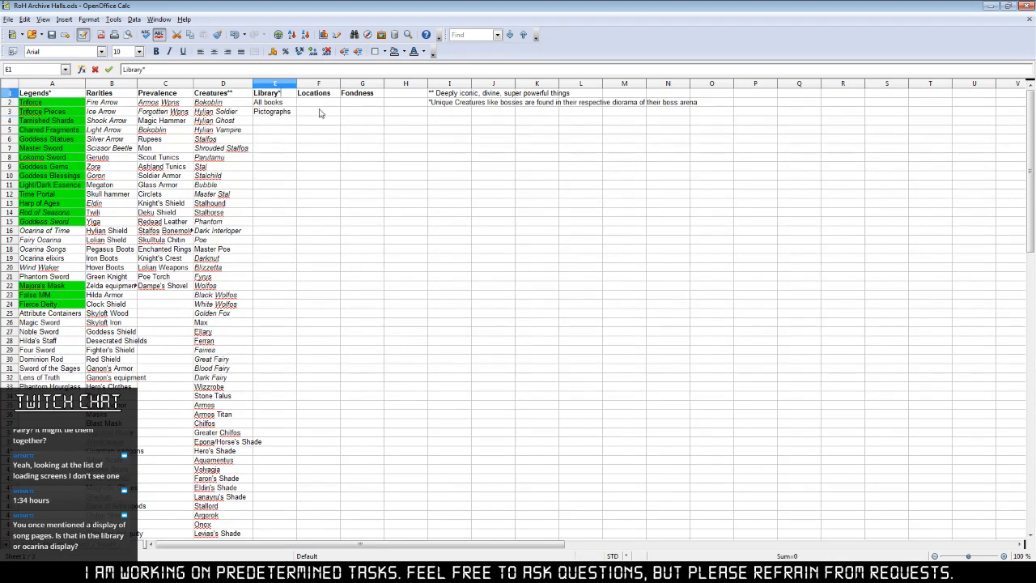
type("**")
Begin a third footnote in cell I3 with the text "***Spell Tomes are".
left_click(438, 112)
type("***")
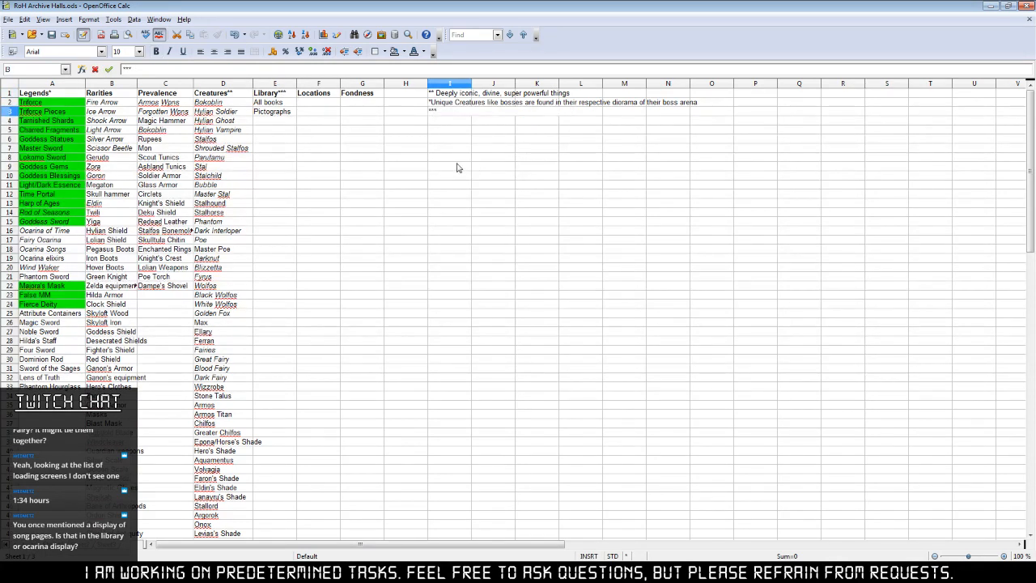
type("Spell Tomes are")
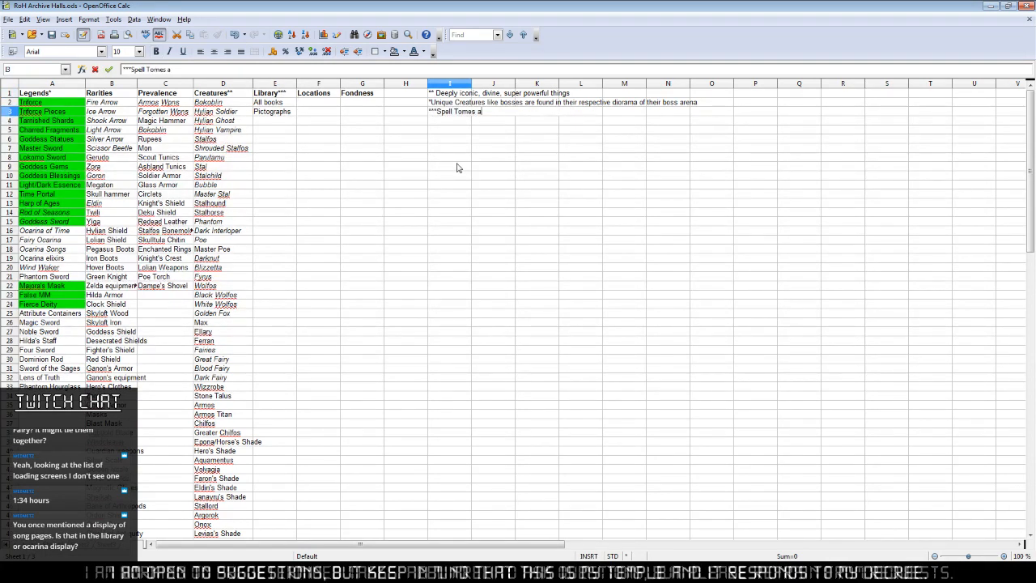
Correct the footnote markers to one asterisk for the iconic items note and two for the Unique Creatures note.
double_click(433, 93)
key("BackSpace")
key("Return")
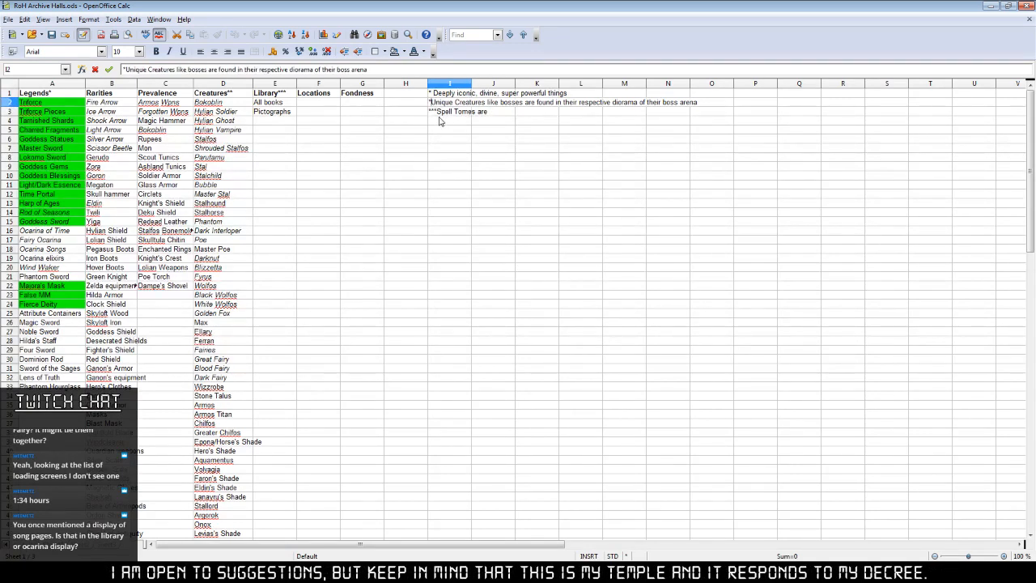
type("*")
Complete the third footnote as "*** Spell Tomes related to spells related to items are on display with their respective spells" and save the spreadsheet.
double_click(438, 114)
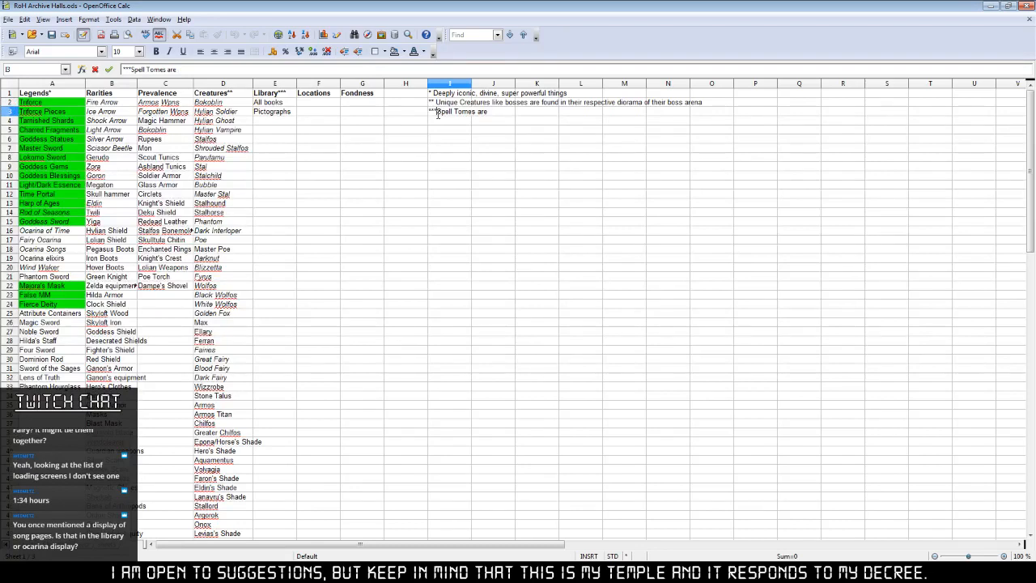
left_click(498, 114)
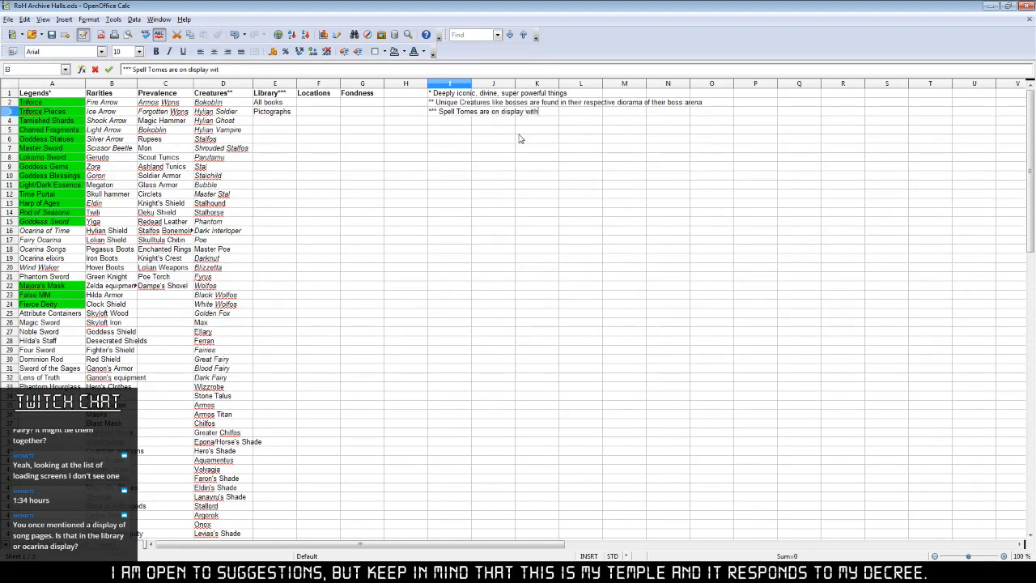
type("rela")
type("ted to item")
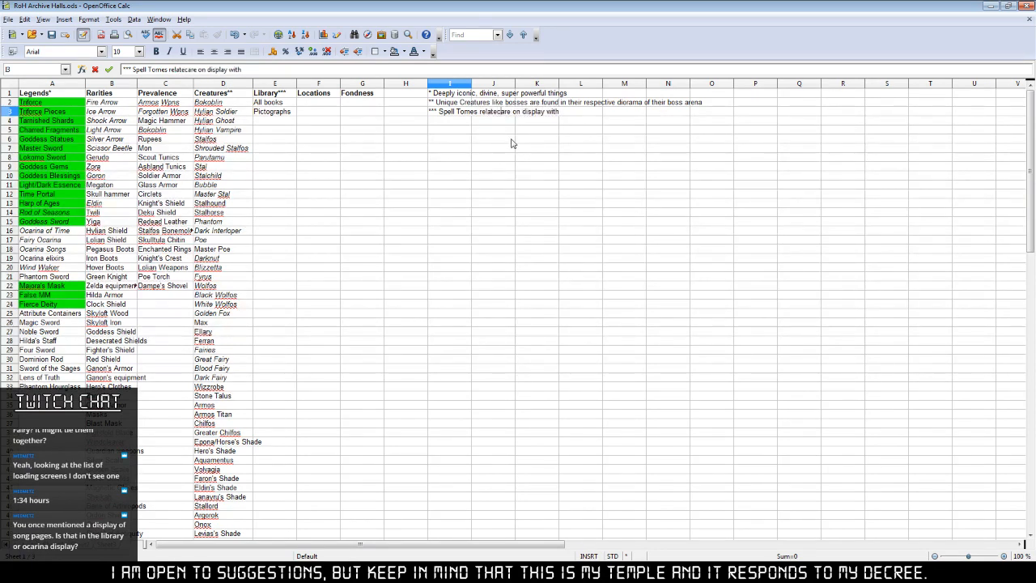
type("s")
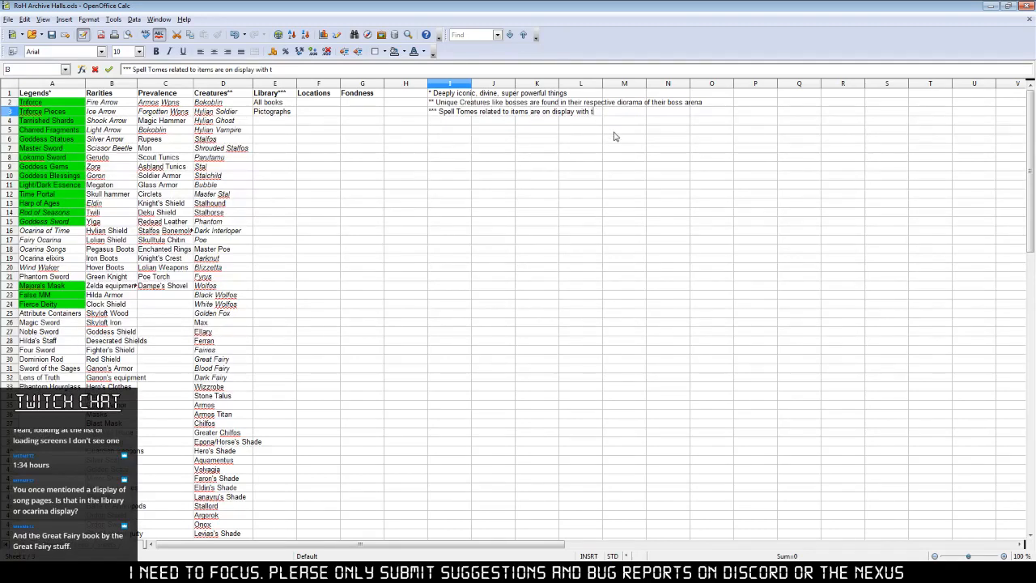
type("respective spells")
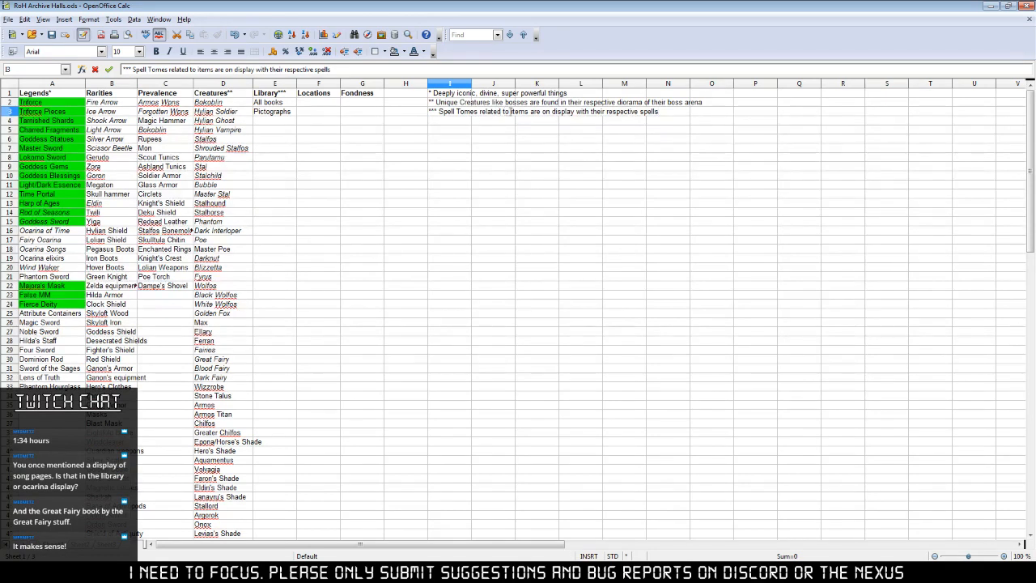
type("pells related to")
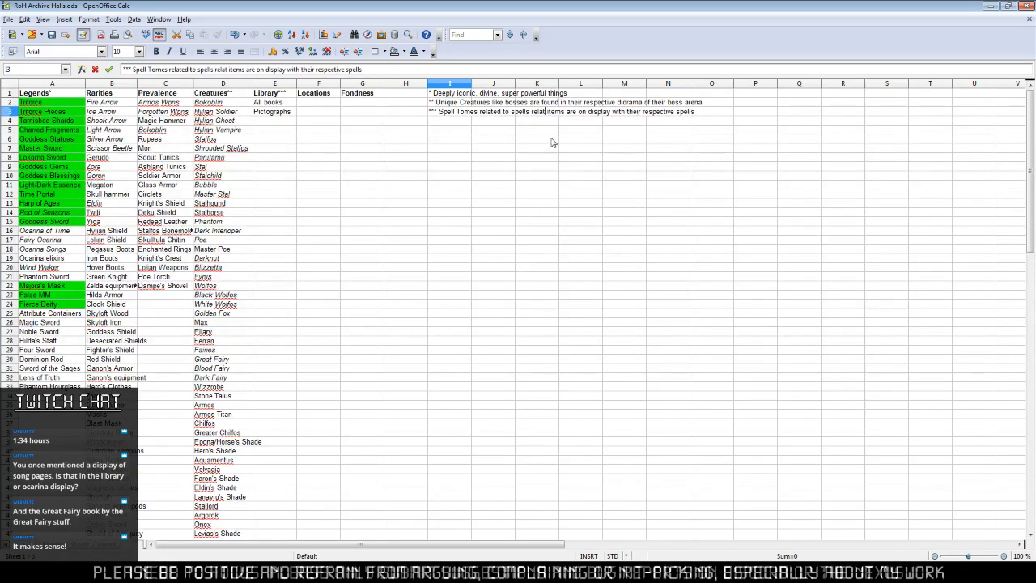
left_click(545, 142)
key("ctrl+s")
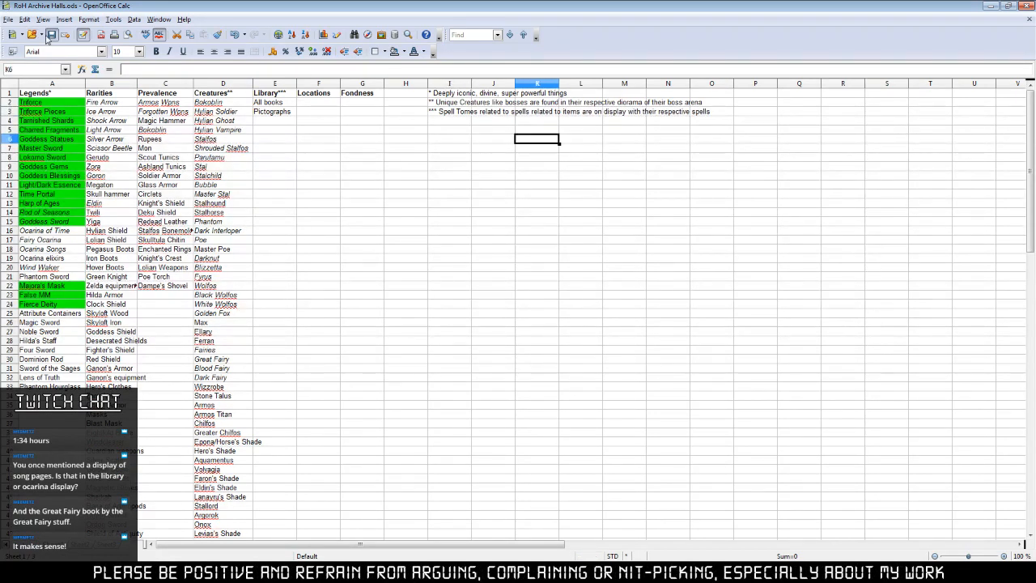
Switch back to the Creation Kit and examine the layout of the archive's rooms, central display table and surrounding pedestals.
left_click(384, 570)
middle_click_drag(404, 154, 415, 330)
scroll(415, 329, "down", 5)
scroll(418, 361, "down", 10)
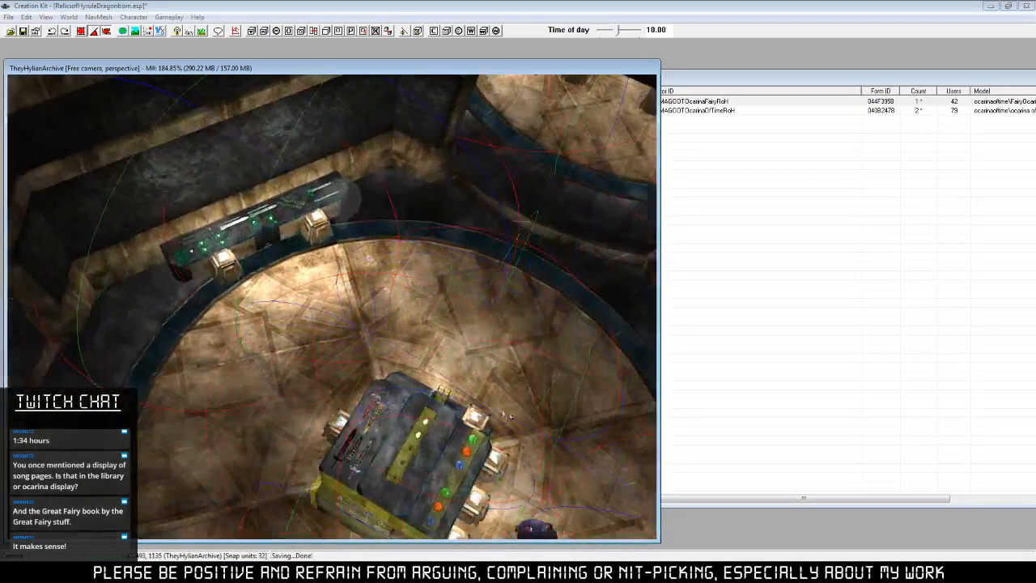
scroll(458, 407, "up", 4)
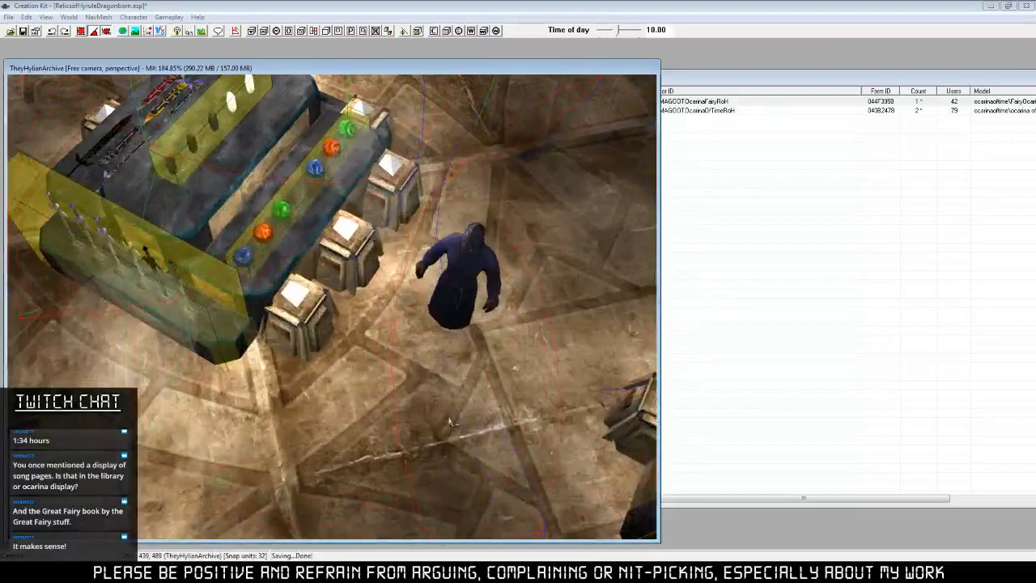
scroll(441, 421, "down", 4)
scroll(438, 425, "down", 4)
middle_click_drag(297, 446, 456, 439)
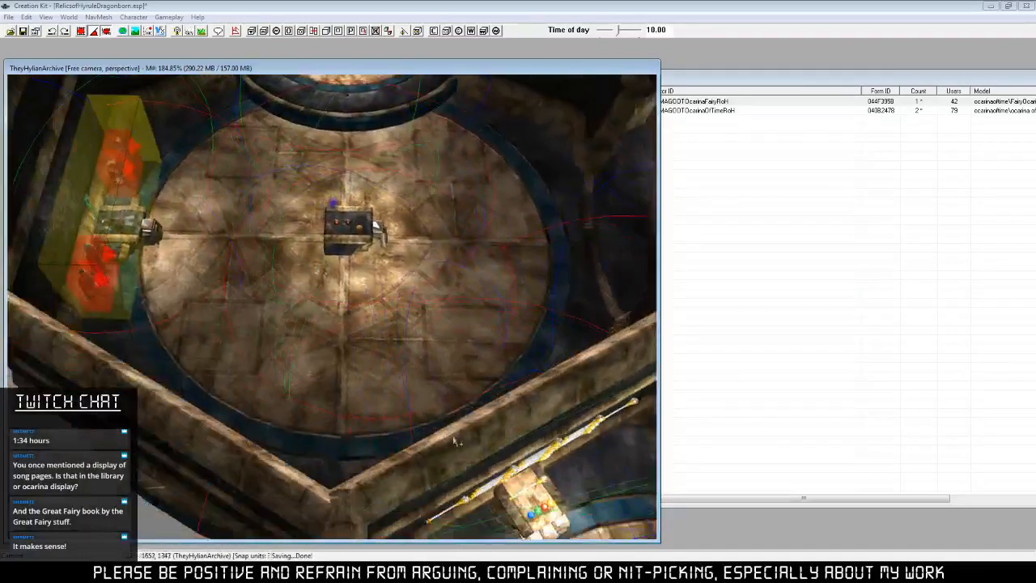
middle_click_drag(265, 425, 287, 399)
scroll(286, 395, "up", 5)
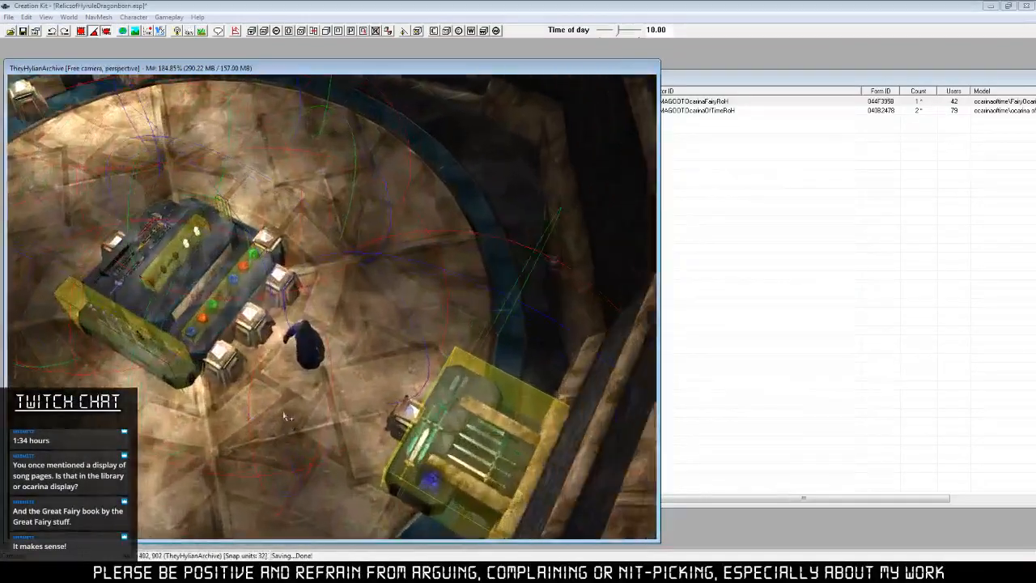
middle_click_drag(161, 280, 259, 291, "shift")
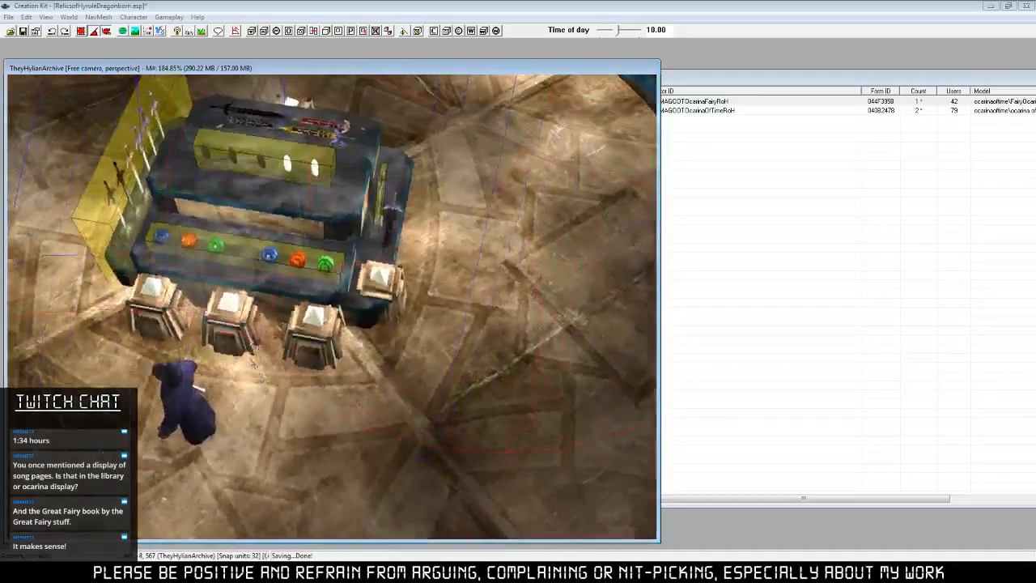
Examine the archive's relic displays, from the central table to the wall cases and side rooms.
middle_click_drag(202, 242, 268, 383)
scroll(312, 414, "up", 7)
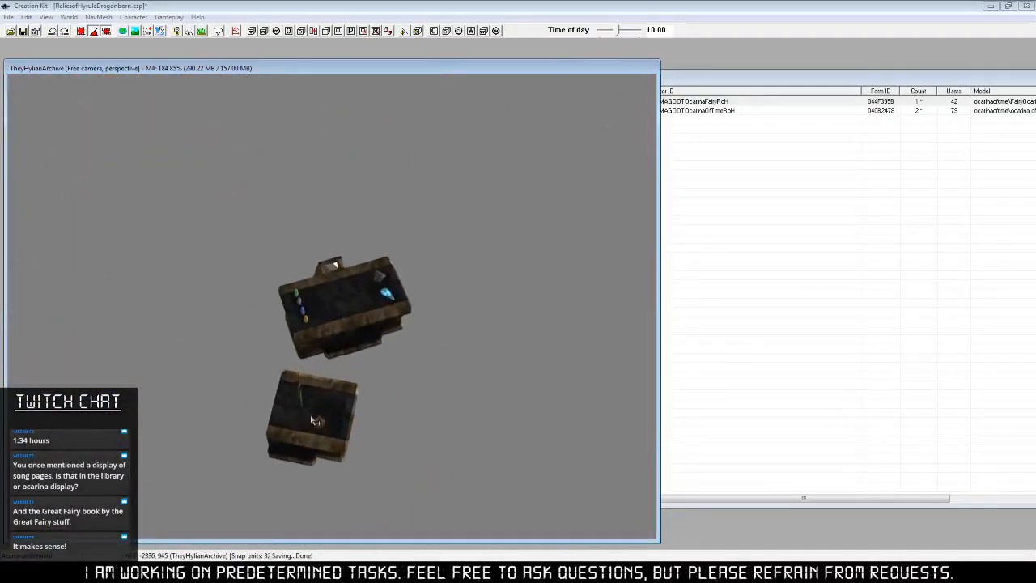
middle_click_drag(335, 419, 484, 374)
middle_click_drag(595, 479, 467, 384)
scroll(514, 467, "down", 8)
scroll(416, 472, "up", 7)
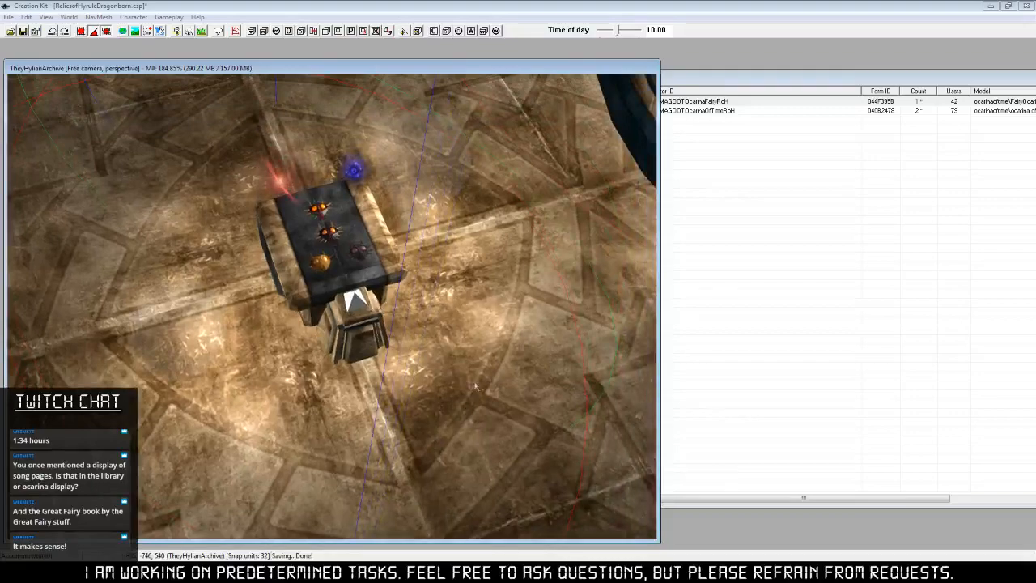
scroll(476, 388, "down", 8)
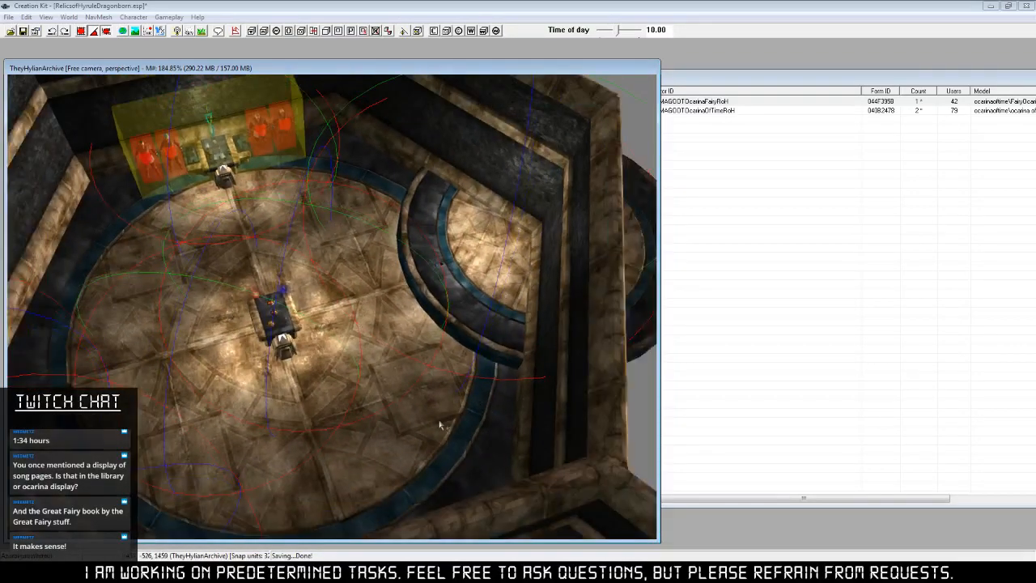
middle_click_drag(441, 425, 395, 340)
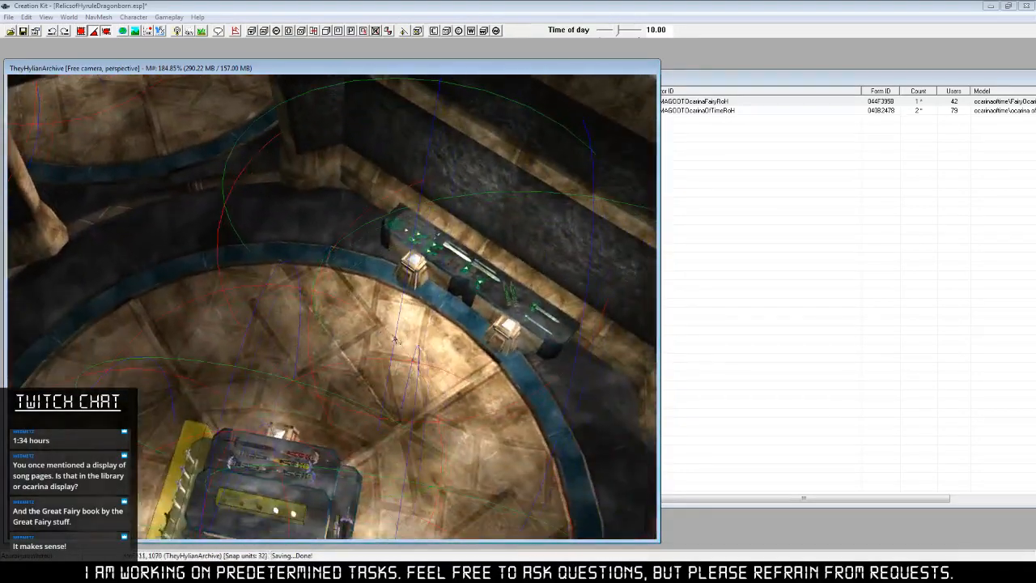
middle_click_drag(388, 411, 399, 372)
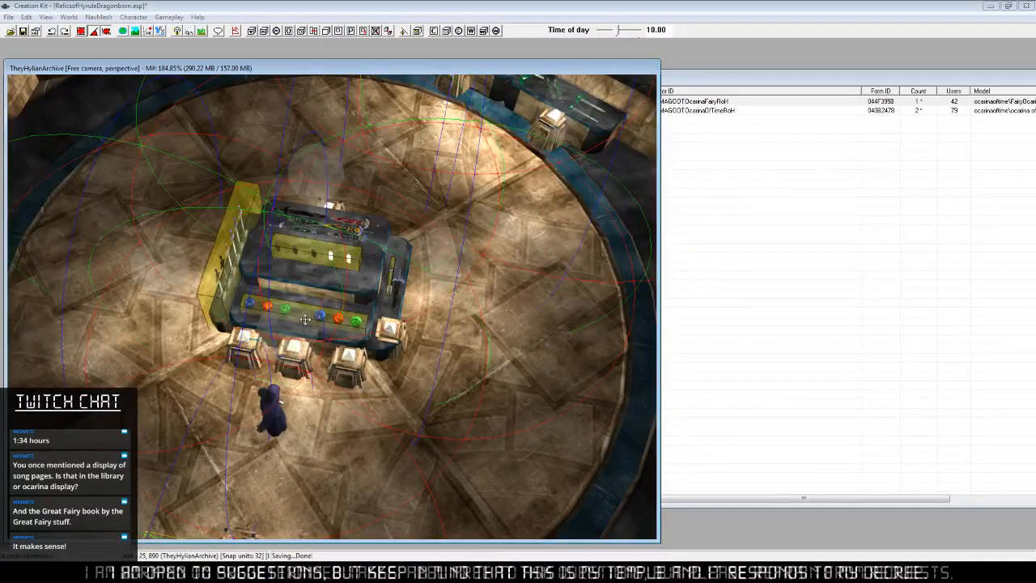
Switch to the OpenOffice Calc notes and append "If you can read it, it's in the library" to the Spell Tomes footnote in cell I3.
key("alt+Tab")
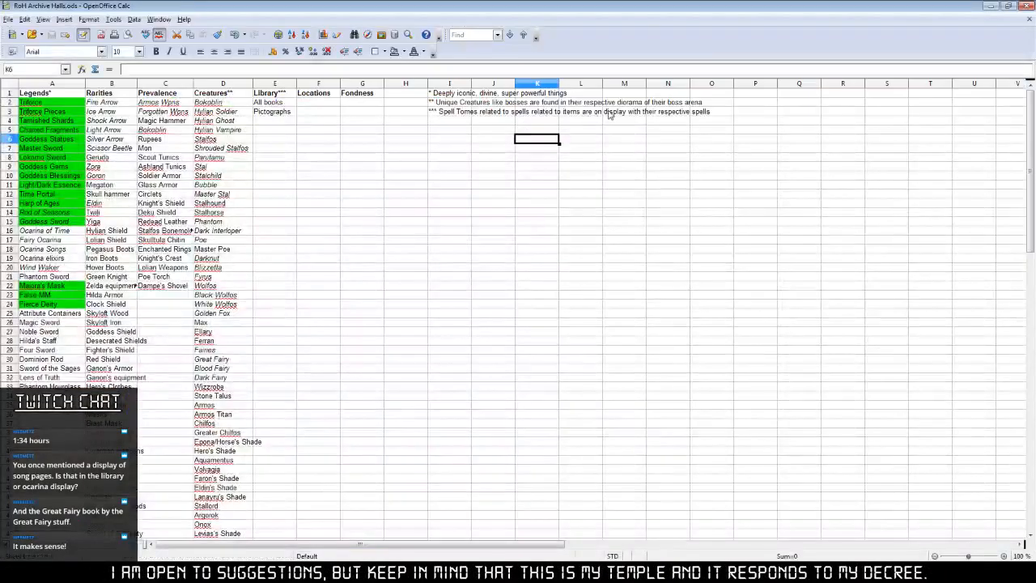
left_click(466, 113)
key("F2")
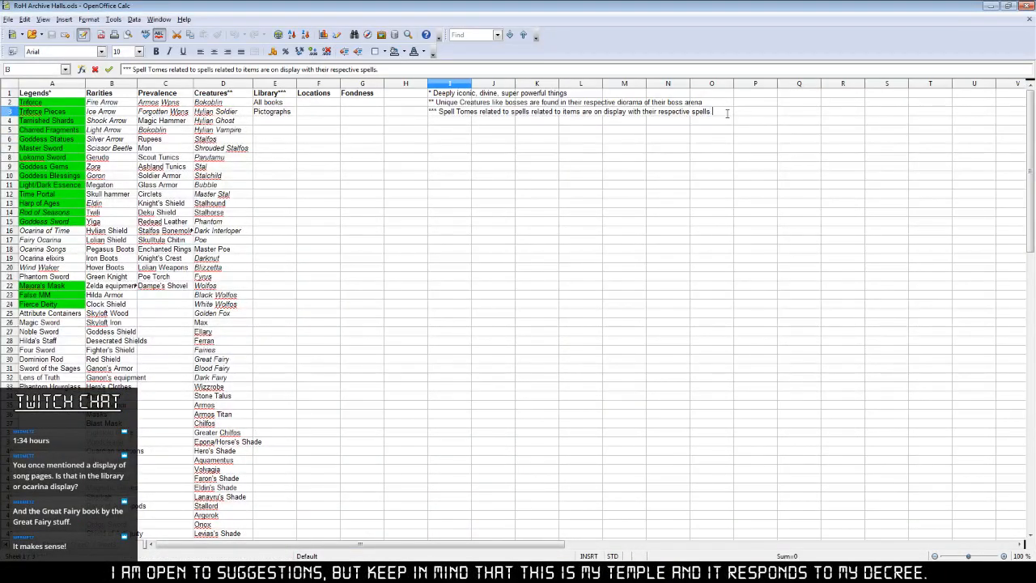
type("If you can read it, it's in th")
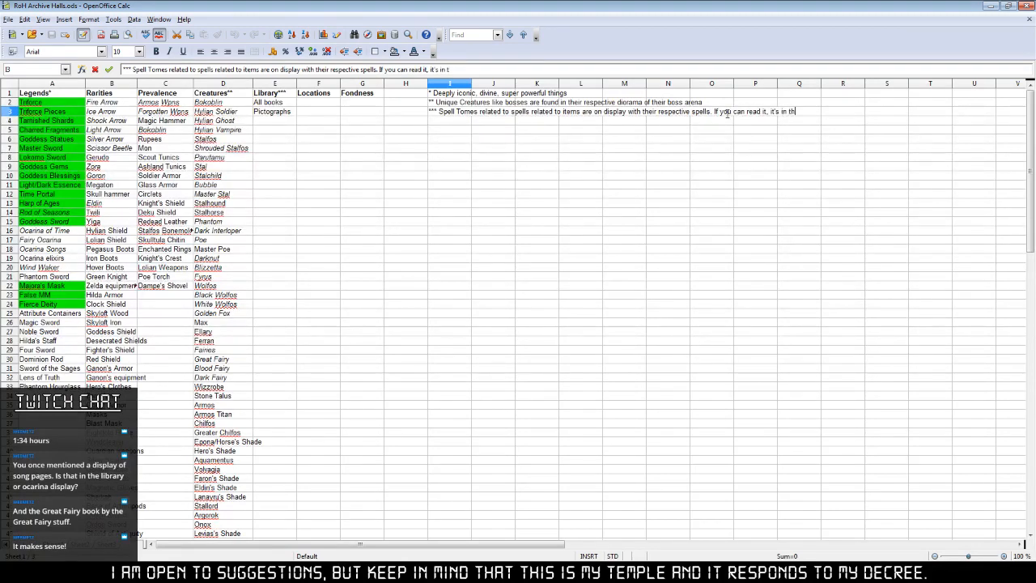
type("rary")
left_click(522, 194)
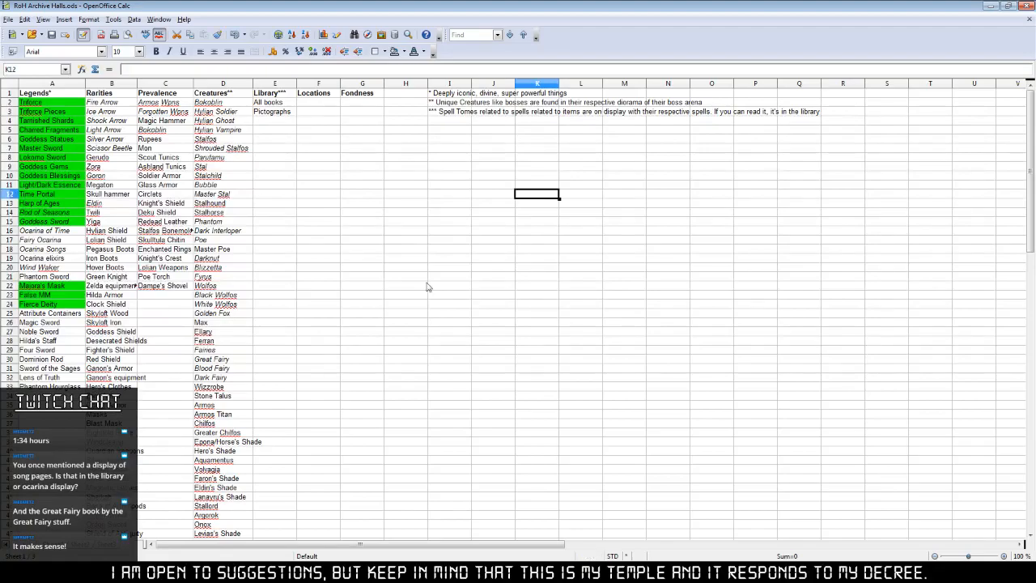
Switch back to the Creation Kit and inspect the central table and the empty wall section beside the sword display.
key("alt+Tab")
scroll(434, 385, "up", 5)
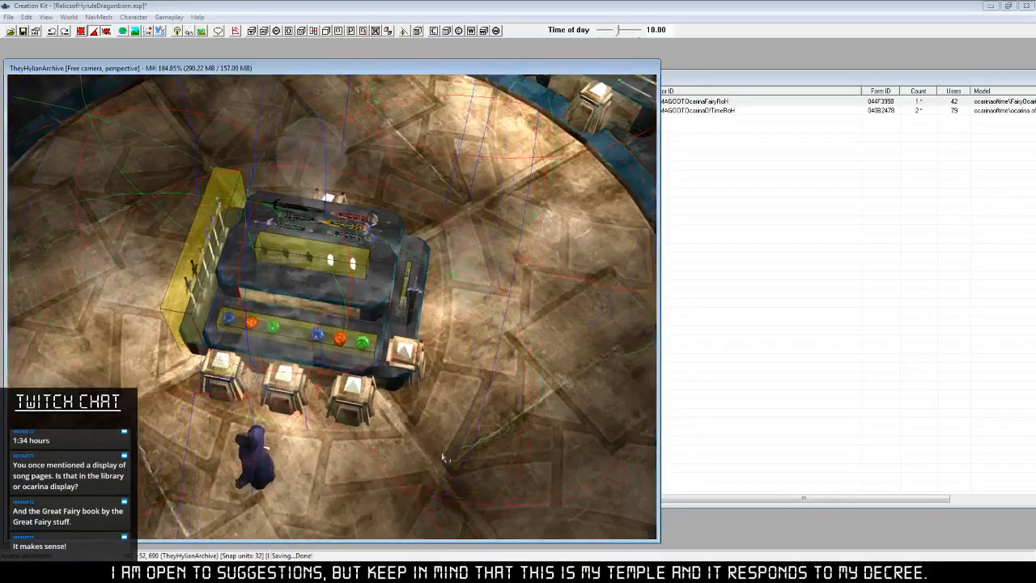
scroll(380, 445, "down", 4)
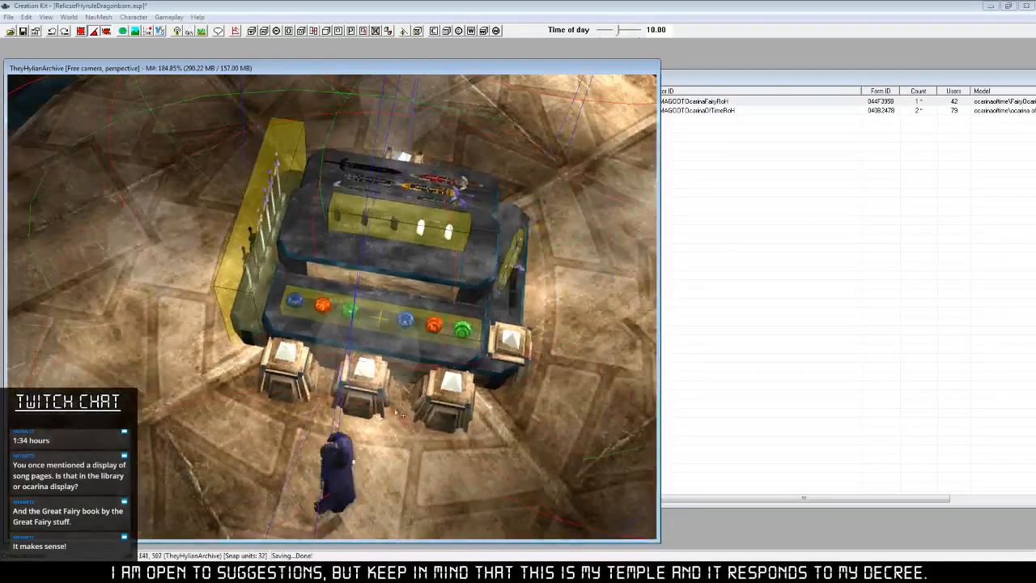
middle_click_drag(380, 446, 467, 335, "shift")
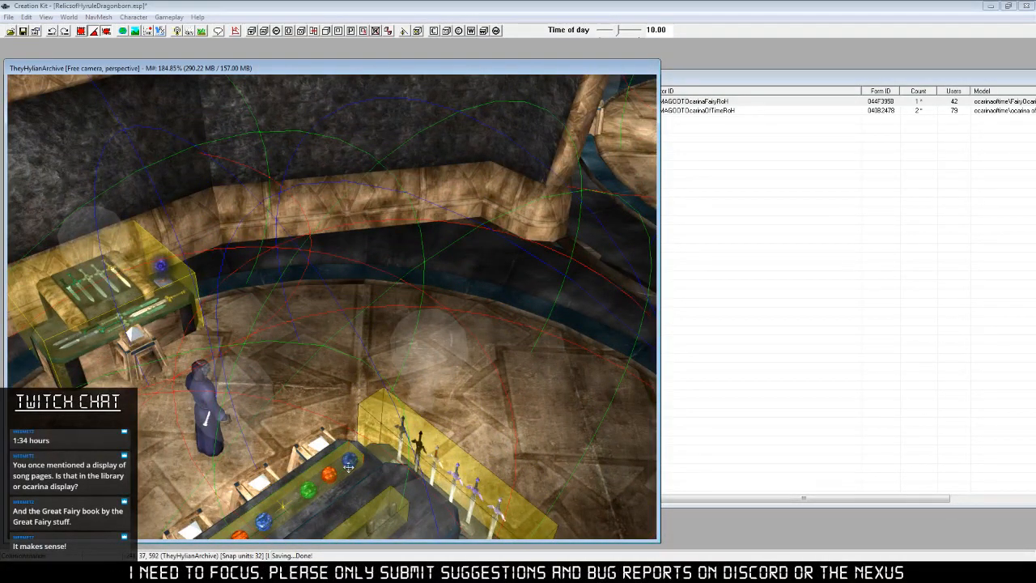
middle_click_drag(356, 449, 409, 263)
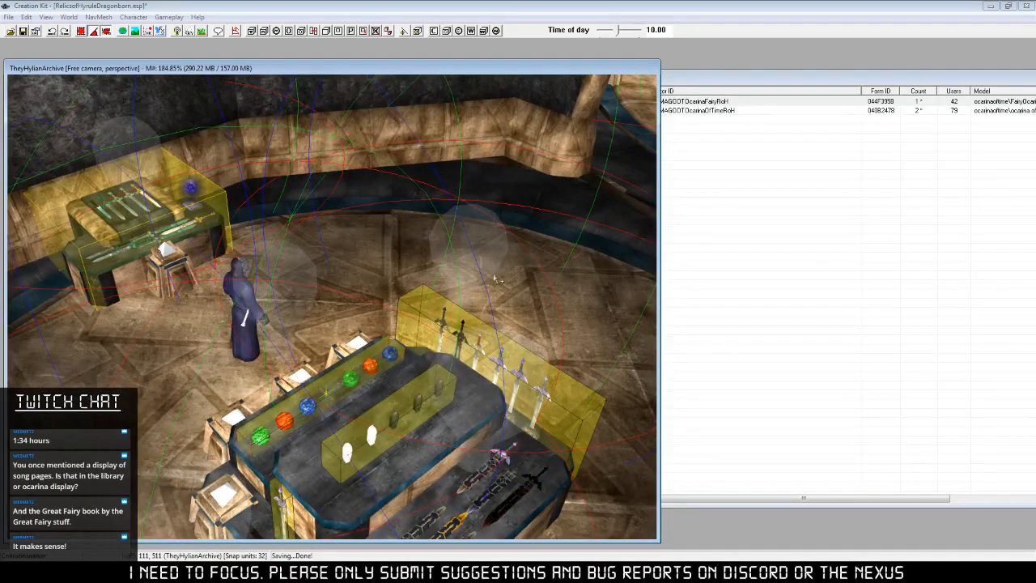
middle_click_drag(446, 369, 411, 327)
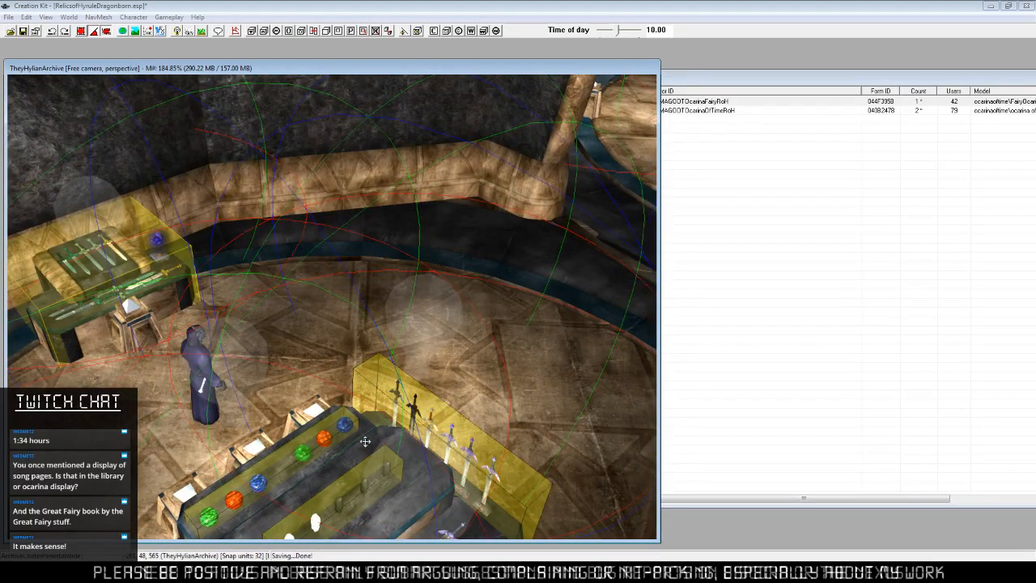
Switch to the spreadsheet and add a "Goddess Spells" entry in cell A34 under Legends, with a parenthetical note placing them near the goddess gems.
key("alt+Tab")
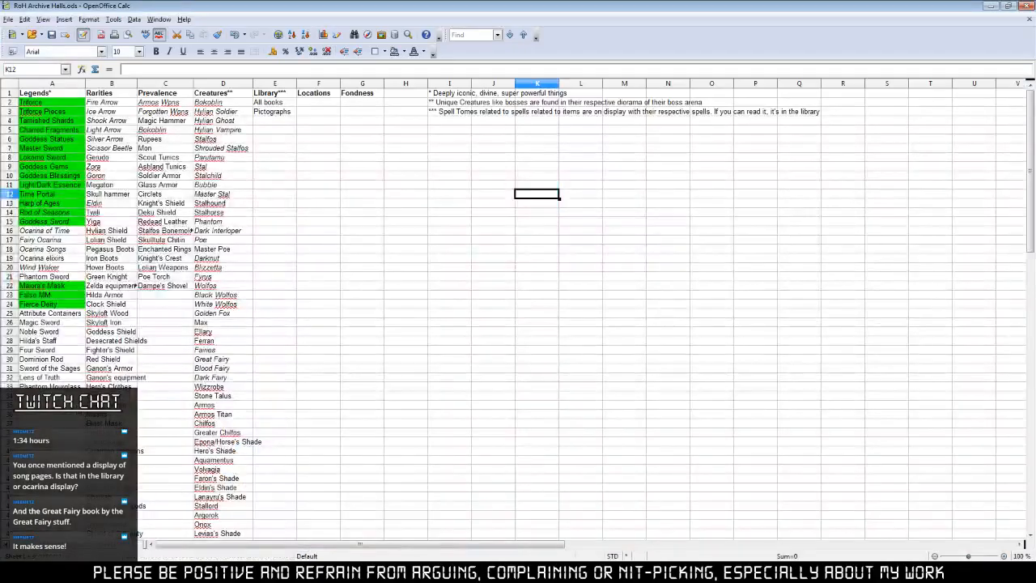
left_click(52, 404)
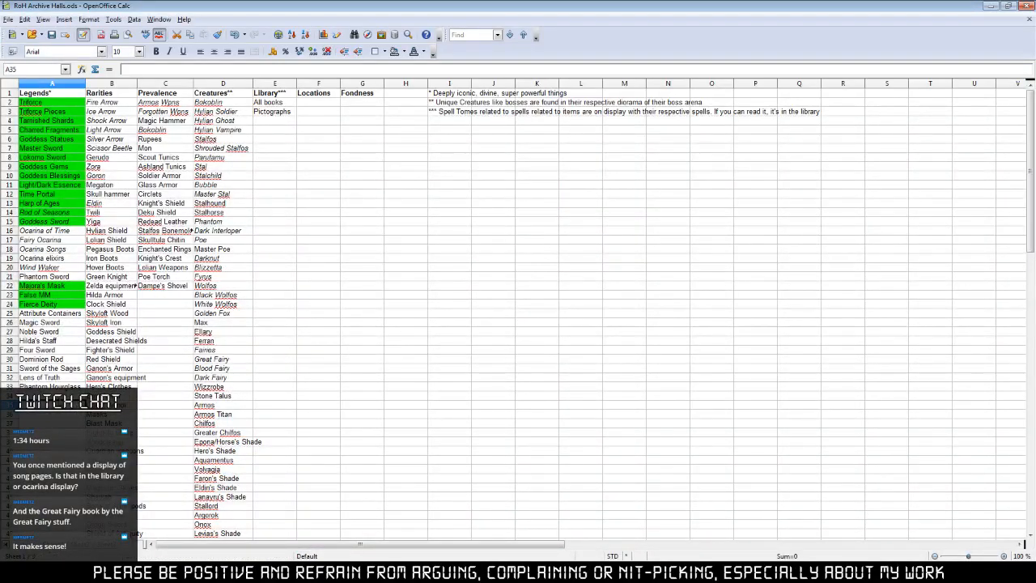
left_click(51, 396)
type("Goddess Spells (near")
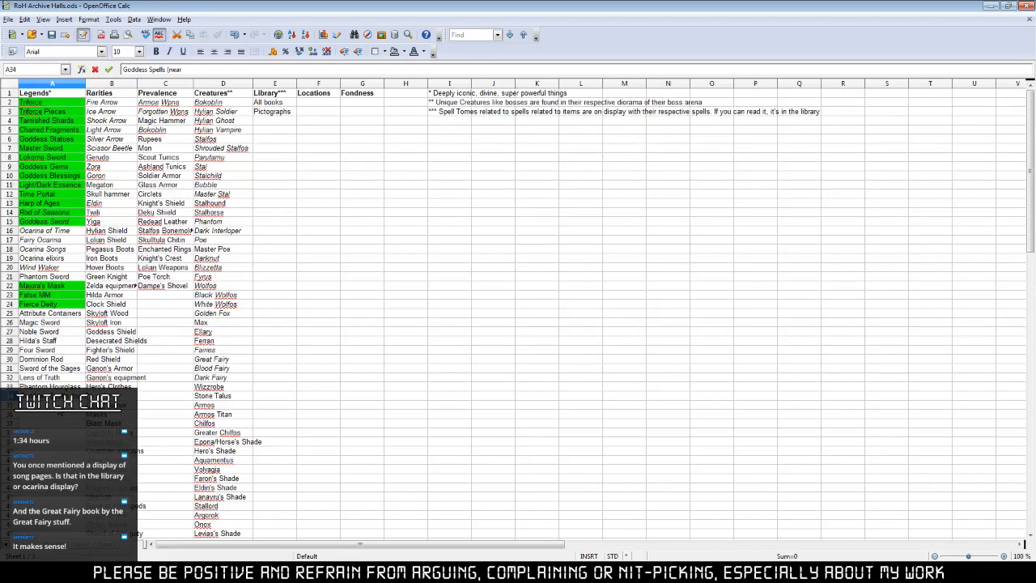
type("s hge gem")
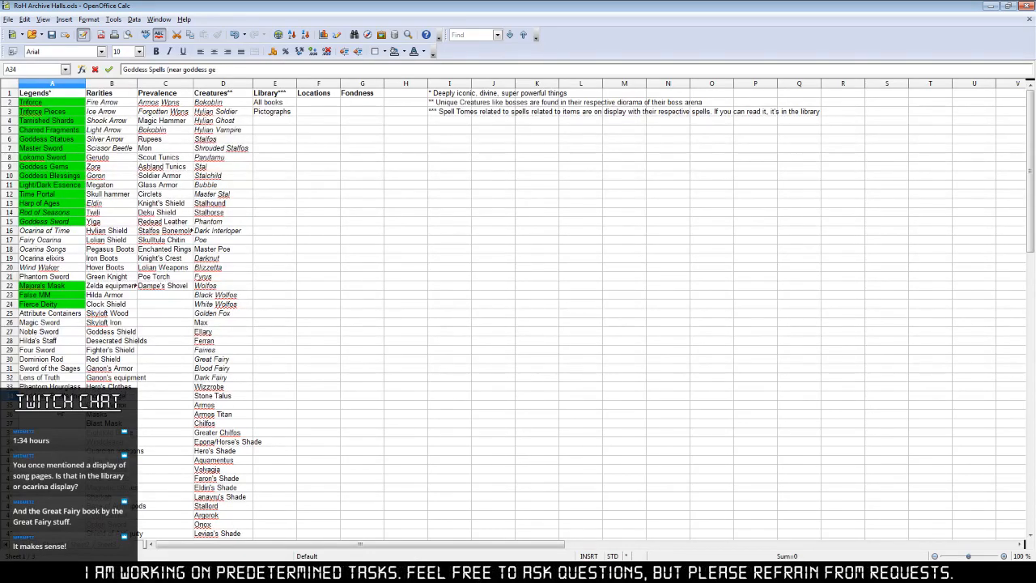
left_click(399, 415)
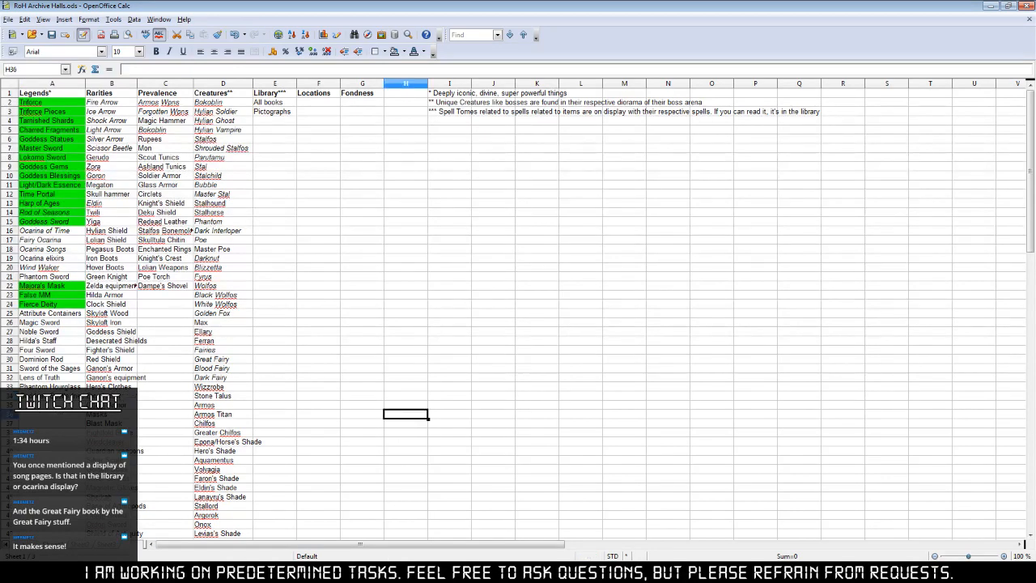
Return to the Creation Kit, duplicate the central display's plain table piece and move the copy to the empty wall section.
left_click(399, 572)
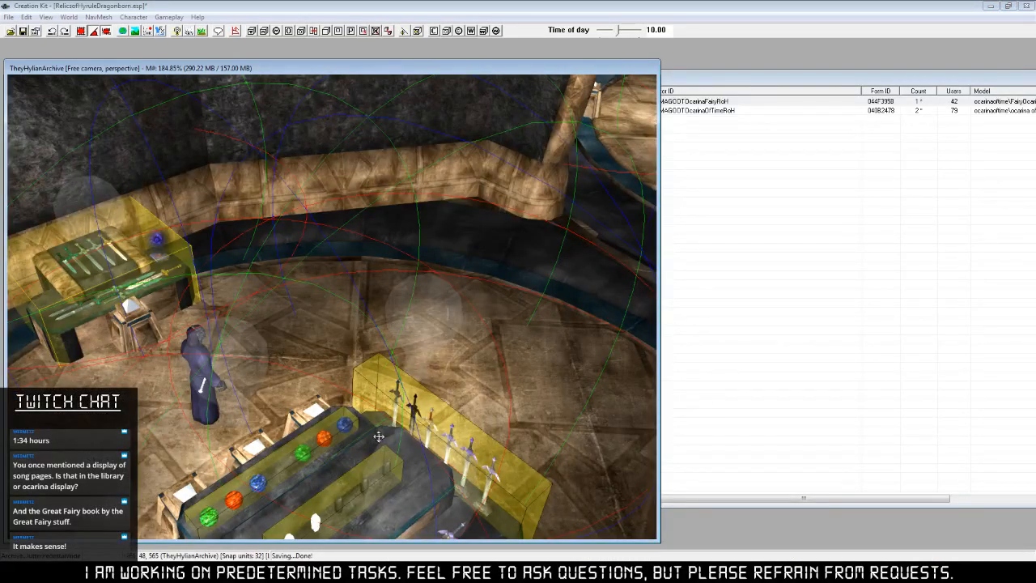
key("ctrl+d")
left_click_drag(380, 445, 388, 185)
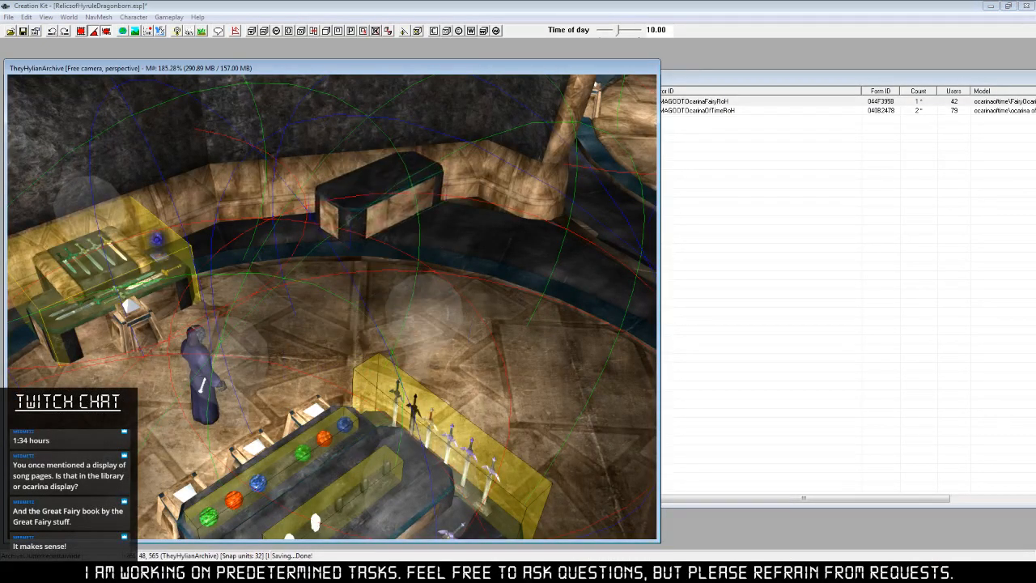
Rotate the duplicated table parallel to the wall and position it flush against the stone trim.
right_click_drag(397, 183, 411, 186)
middle_click_drag(411, 186, 421, 291, "shift")
scroll(421, 291, "up", 3)
left_click_drag(369, 264, 386, 304)
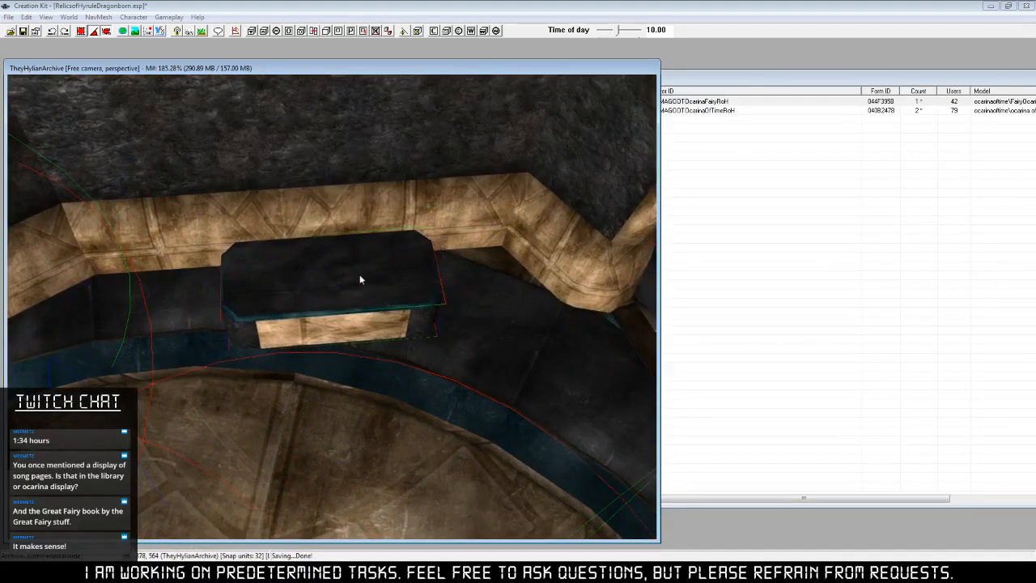
mouse_move(361, 279)
middle_mouse_down("shift")
mouse_move(416, 276)
mouse_move(365, 301)
mouse_move(372, 292)
middle_mouse_up("shift")
left_click_drag(372, 292, 370, 274)
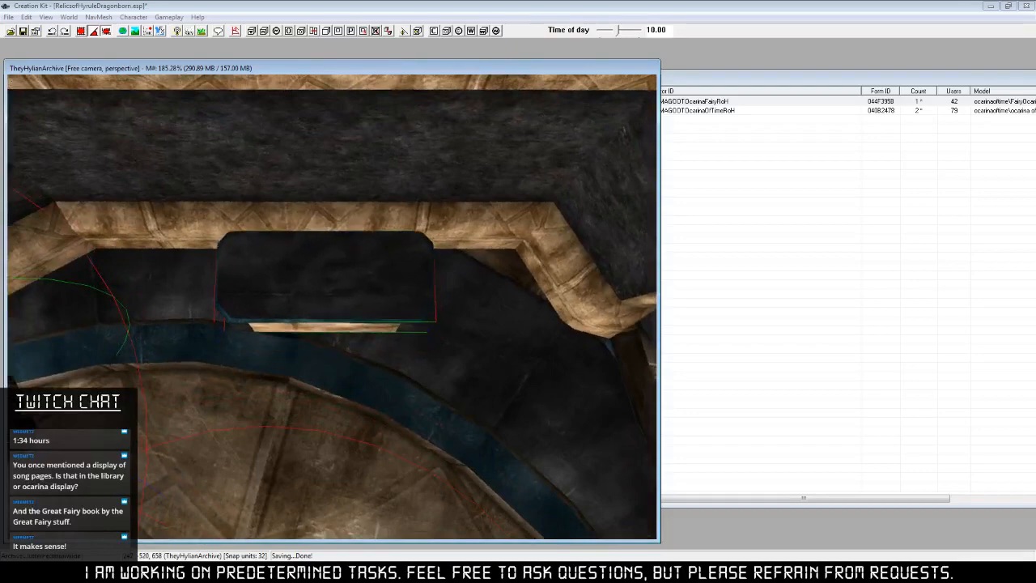
Show the Book category in the Object Window and filter it for "din".
scroll(354, 289, "down", 6)
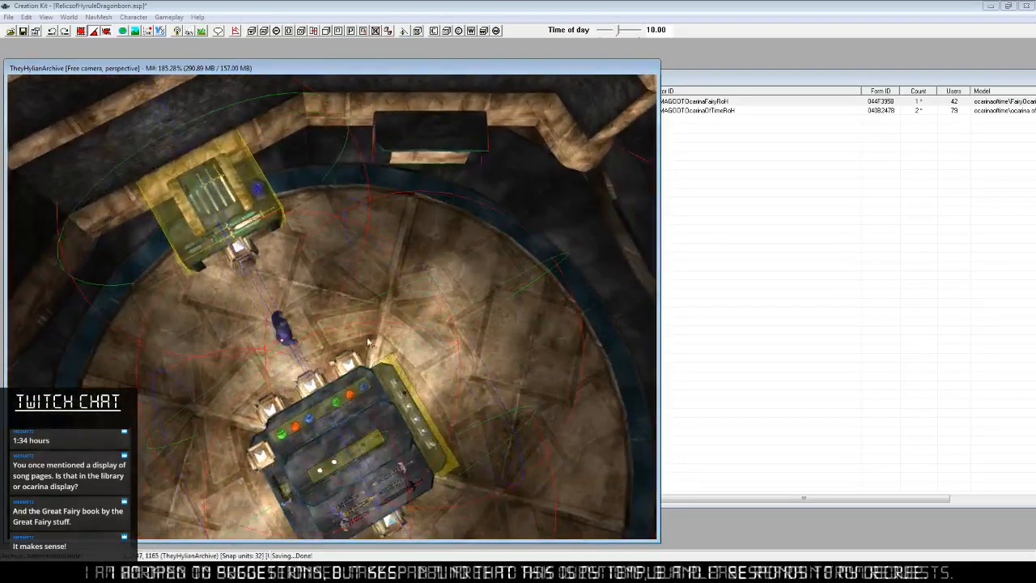
middle_click_drag(369, 344, 335, 332, "shift")
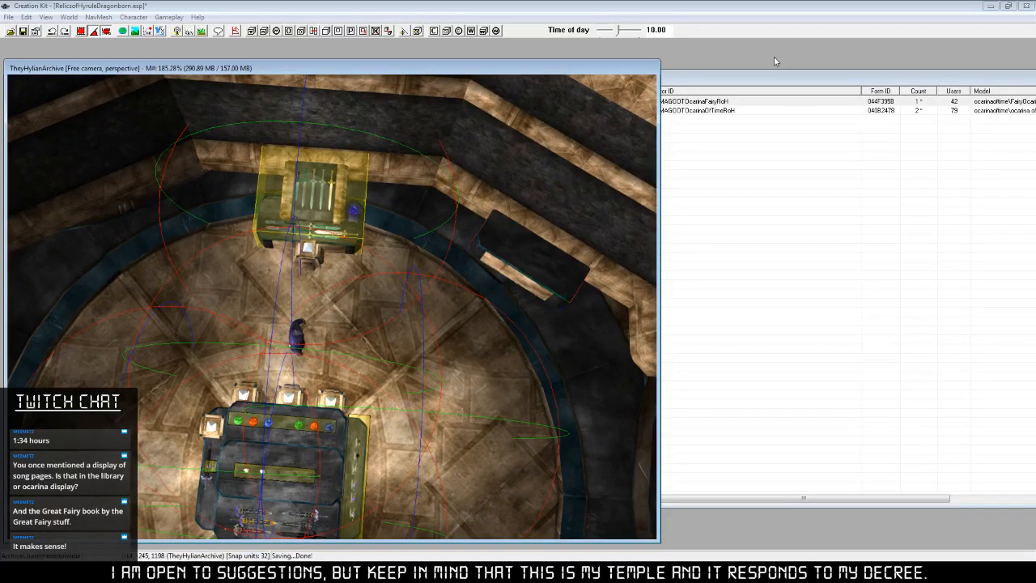
left_click(866, 98)
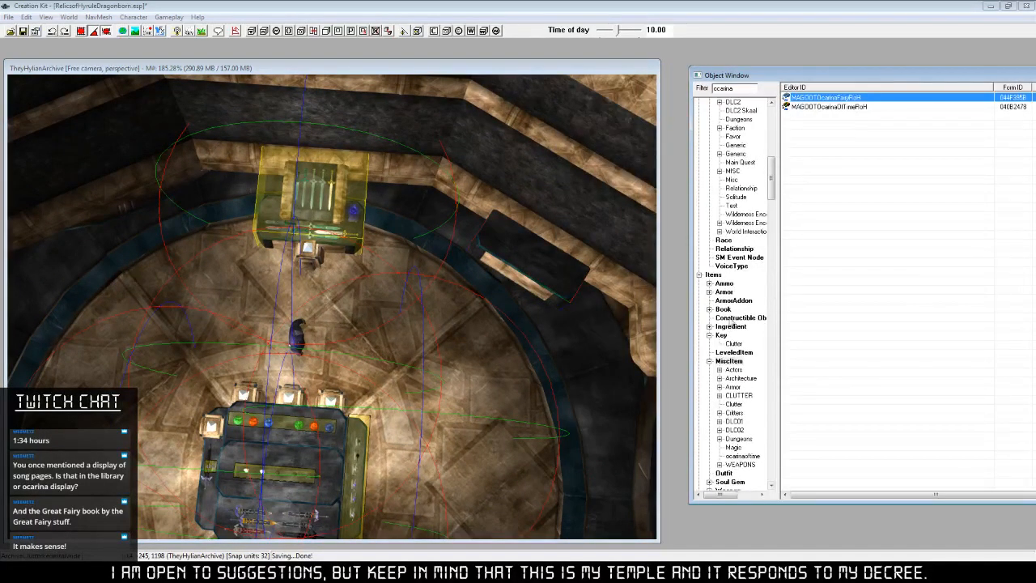
left_click(723, 308)
double_click(723, 88)
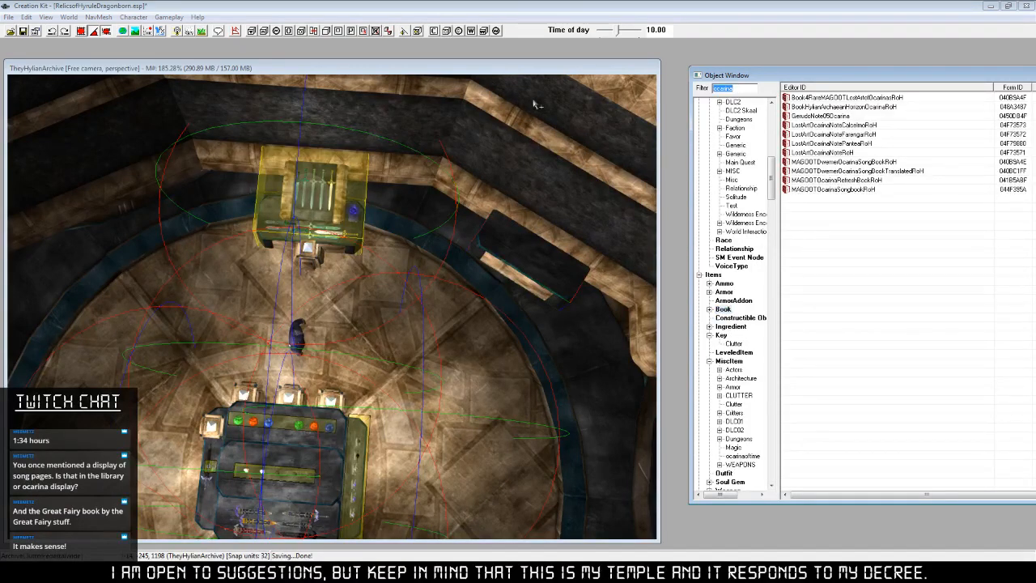
type("din")
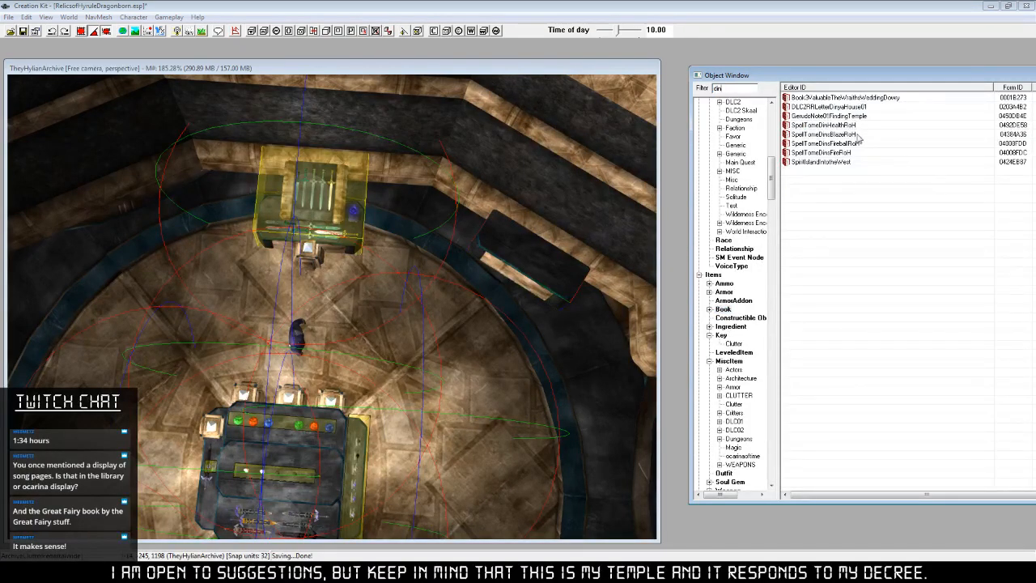
Place SpellTomeDinsFireRoH on the new wall table and rotate it towards alignment with the table's front edge.
left_click(834, 134)
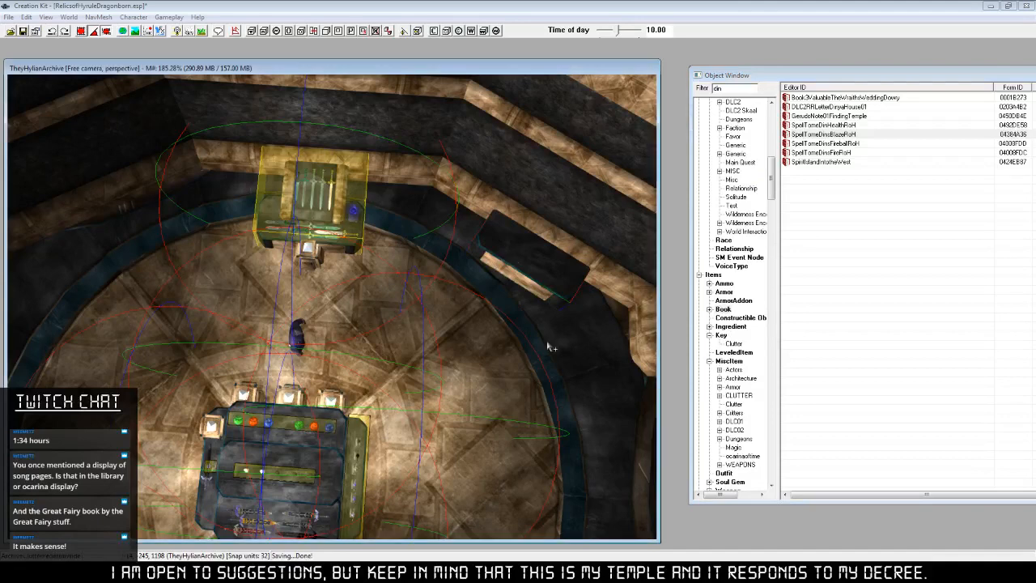
left_click_drag(824, 152, 540, 271)
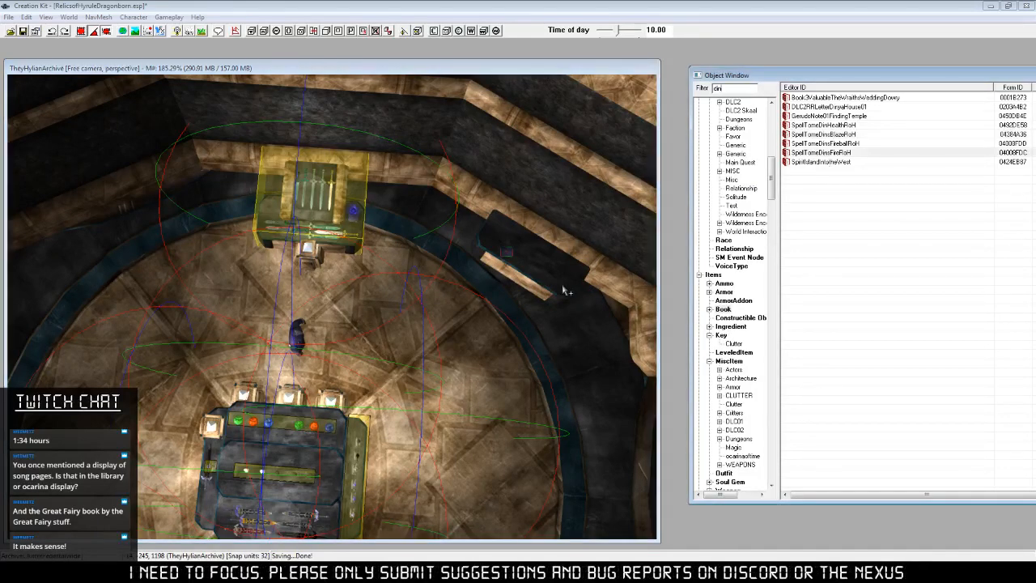
middle_click_drag(516, 270, 527, 372)
scroll(526, 373, "up", 2)
scroll(526, 374, "up", 8)
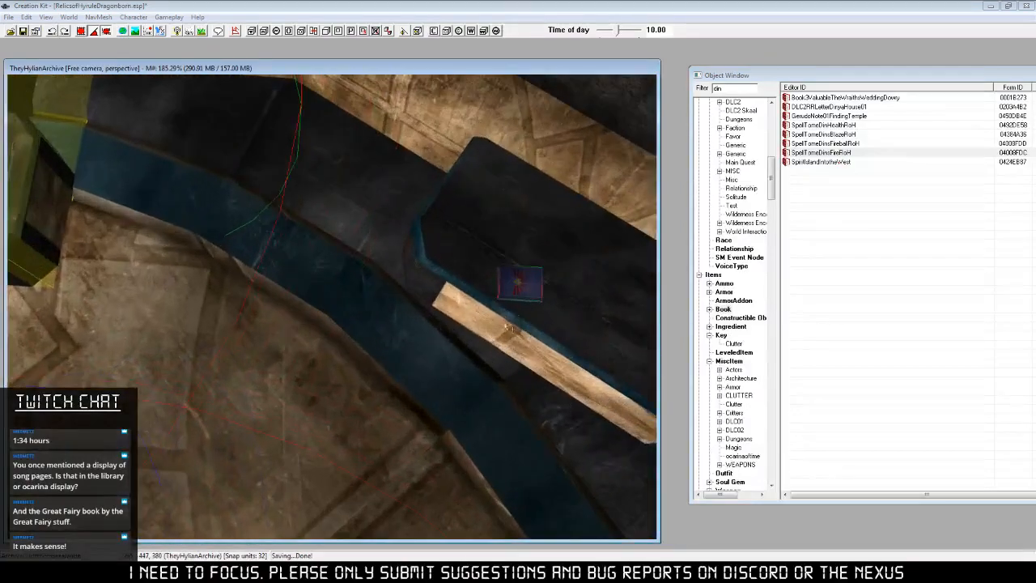
right_click_drag(520, 291, 534, 292)
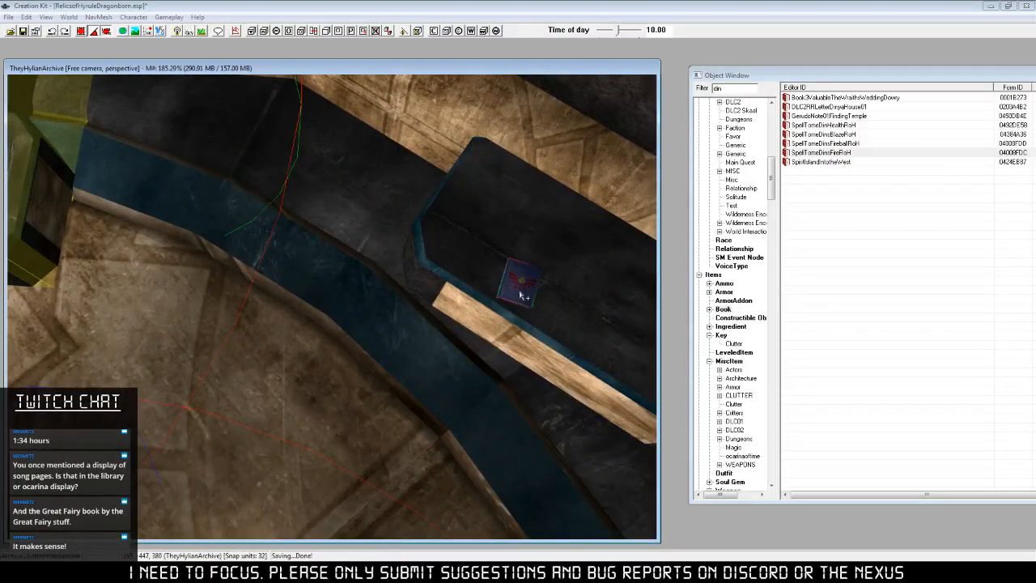
right_click_drag(519, 294, 519, 290)
Adjust the Din's Fire spell tome's position on the table and drop it onto the tabletop.
middle_click_drag(506, 343, 483, 338)
scroll(455, 308, "up", 2)
scroll(470, 315, "up", 2)
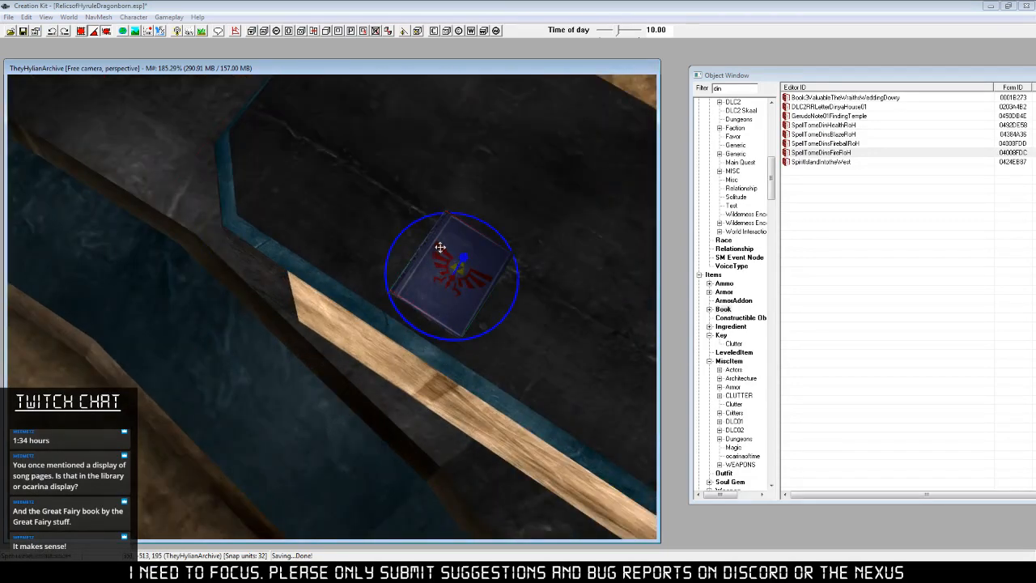
left_click_drag(441, 247, 455, 220)
key("f")
scroll(415, 389, "down", 6)
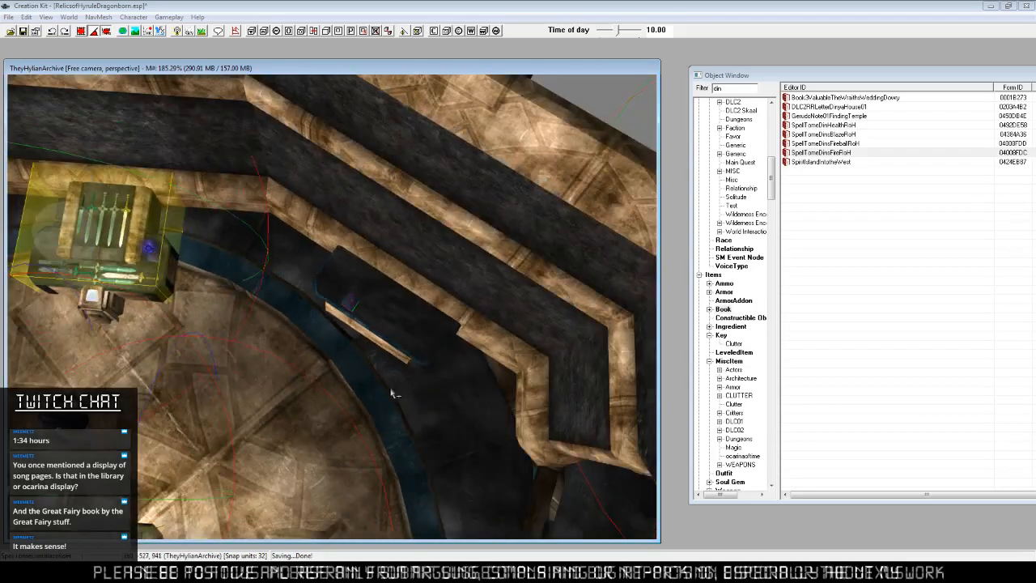
middle_click_drag(392, 393, 433, 398)
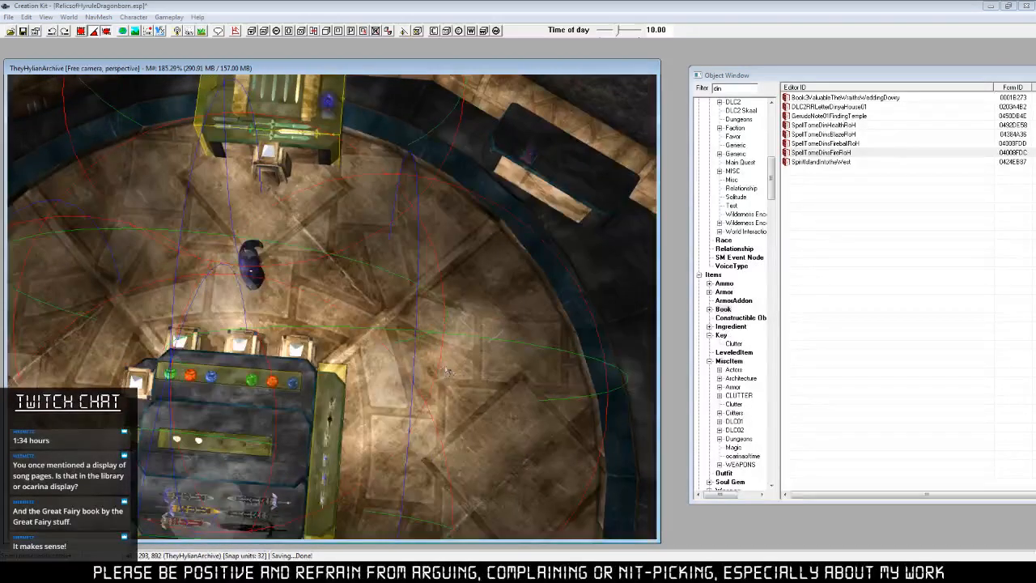
Examine the HallofMemoriesDisplayScript properties of the HoMArchiveDisplayRoH reference at the gem table's end pedestal, without changing them.
scroll(448, 373, "down", 2)
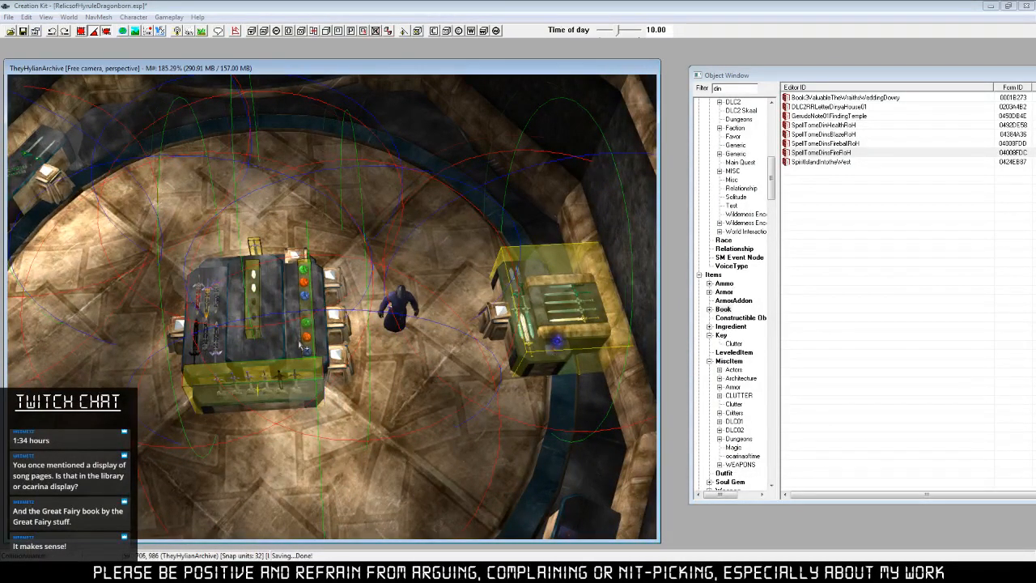
middle_click_drag(300, 344, 139, 345, "shift")
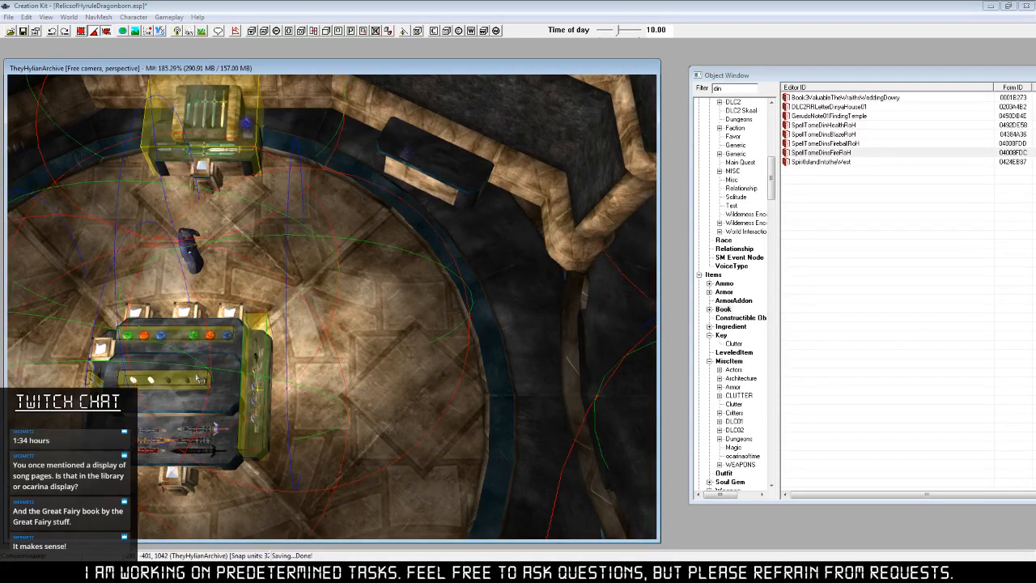
middle_click_drag(383, 264, 416, 262)
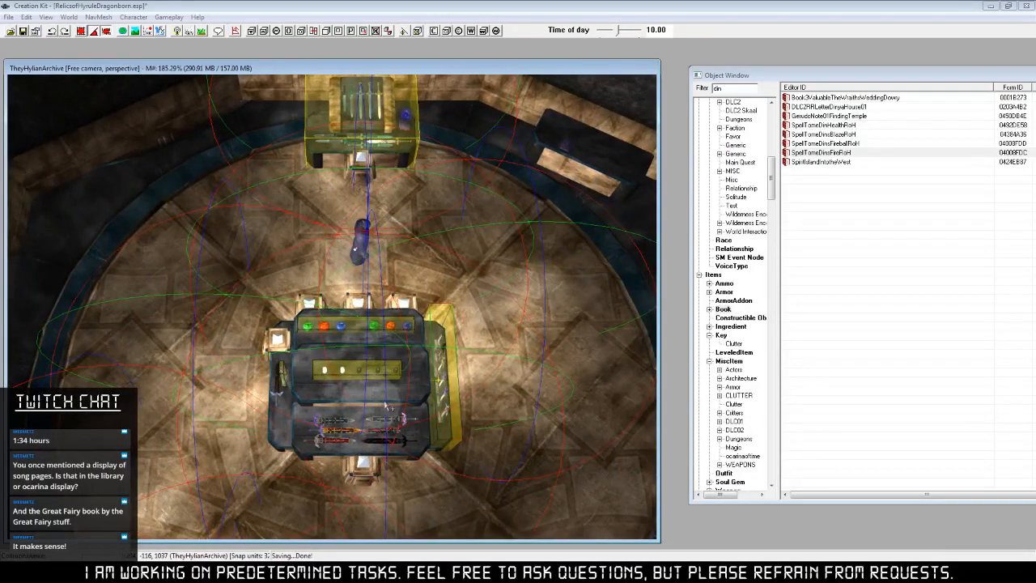
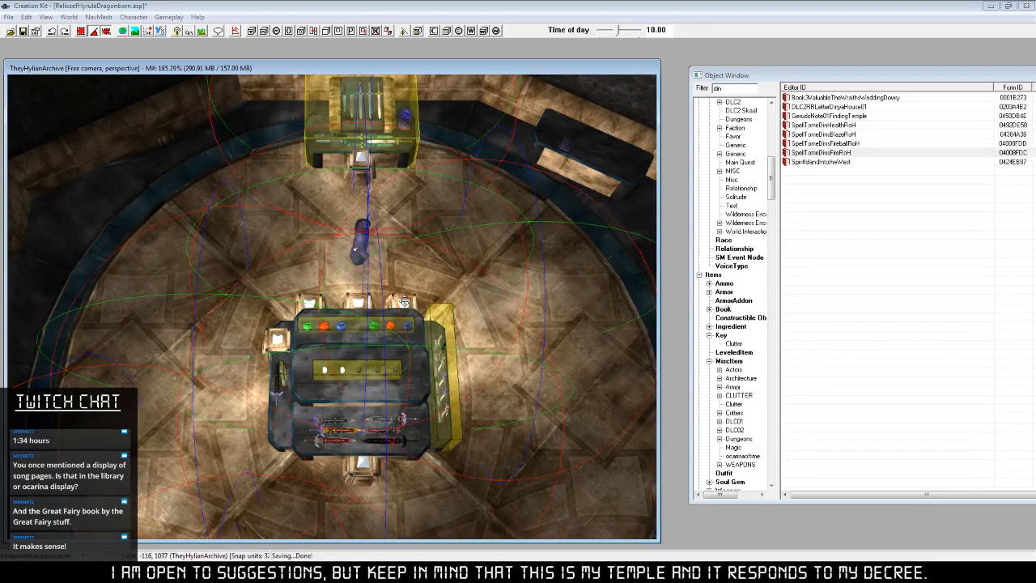
right_click(403, 301)
left_click(458, 378)
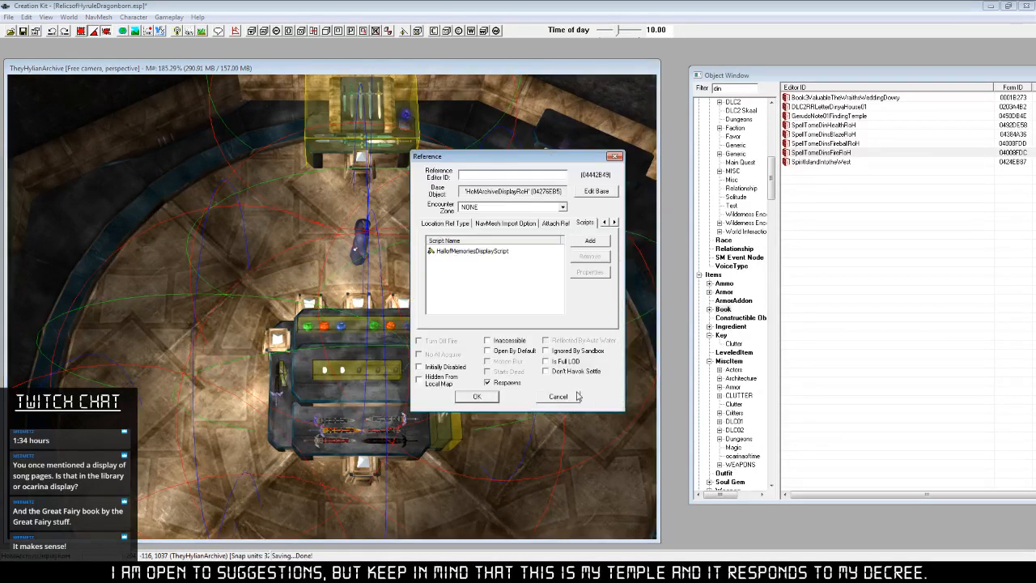
left_click(498, 252)
right_click(497, 253)
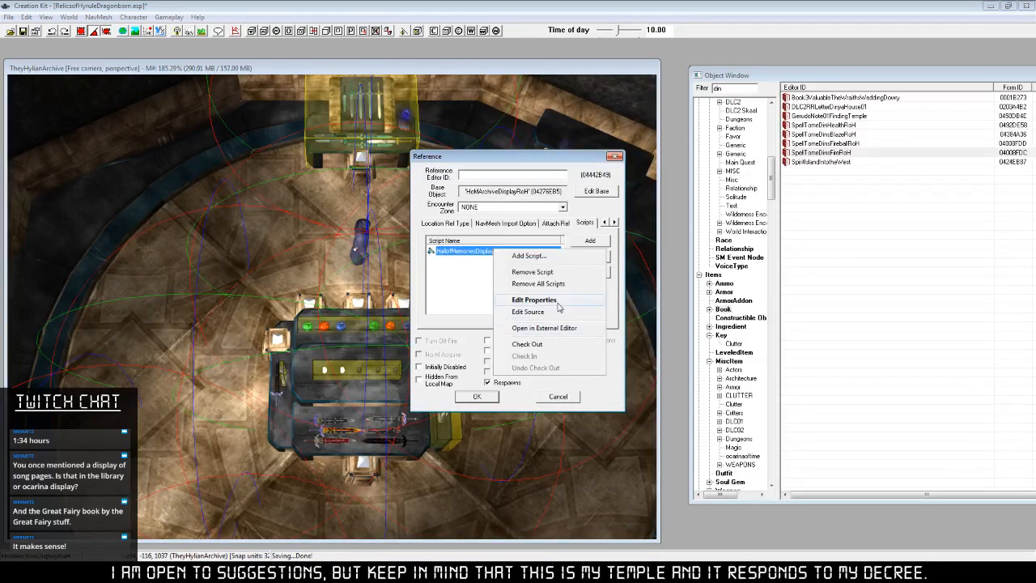
left_click(589, 308)
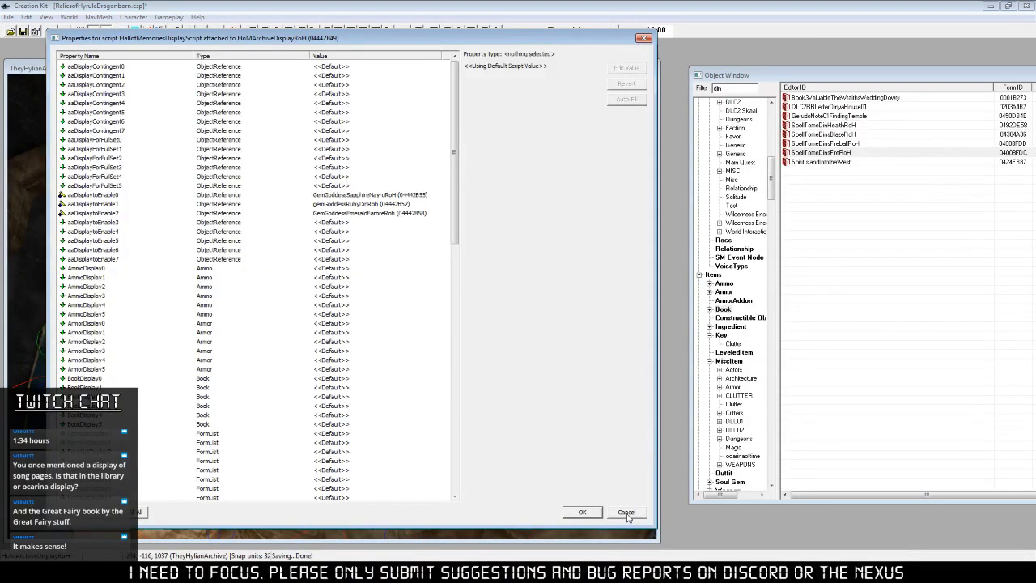
left_click(628, 514)
left_click(476, 399)
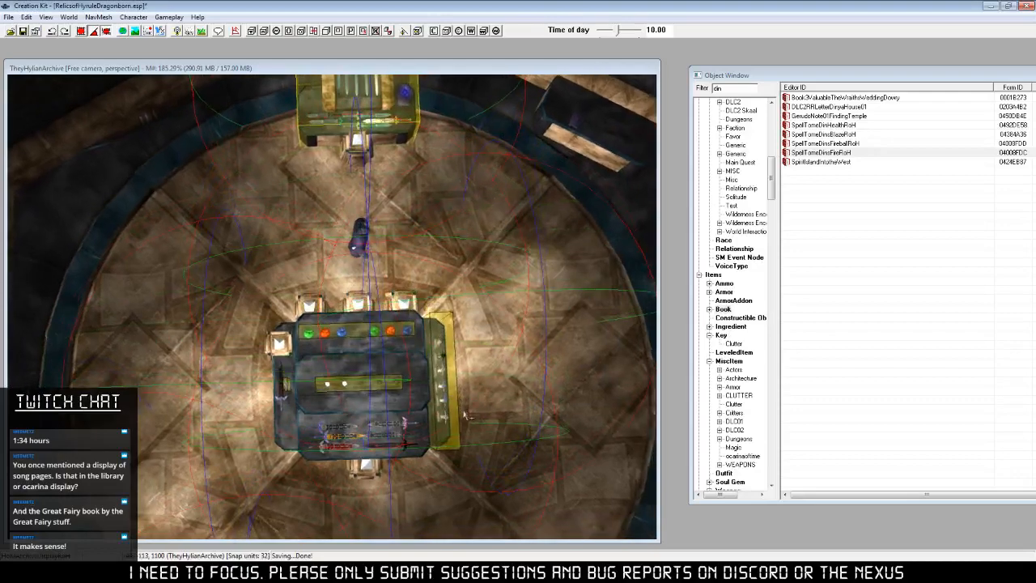
Try moving the gem table with its gems and pedestals out from the central display and back.
scroll(465, 415, "up", 5)
left_click_drag(245, 284, 469, 405)
left_click_drag(407, 330, 442, 296)
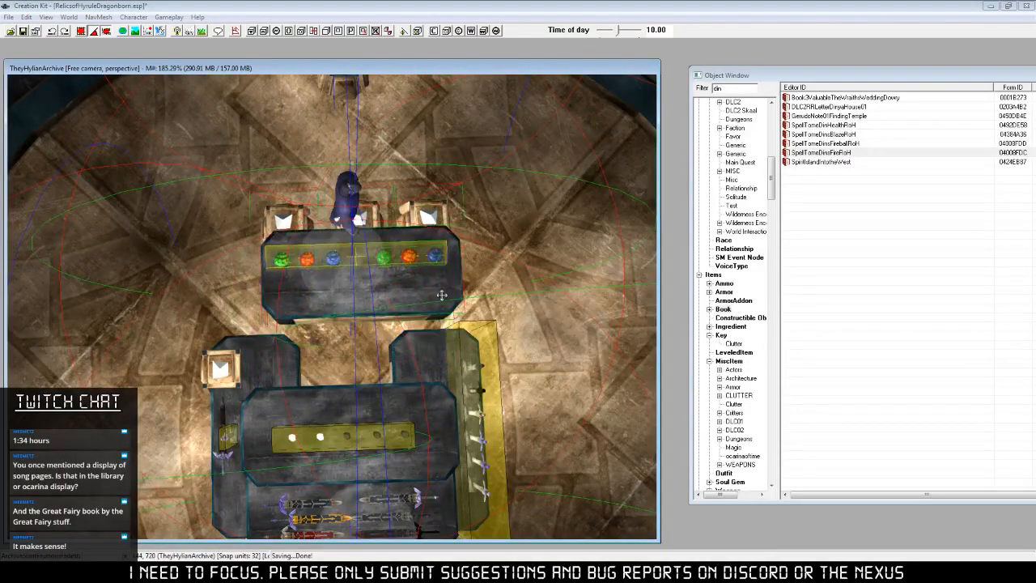
left_click_drag(443, 394, 399, 397)
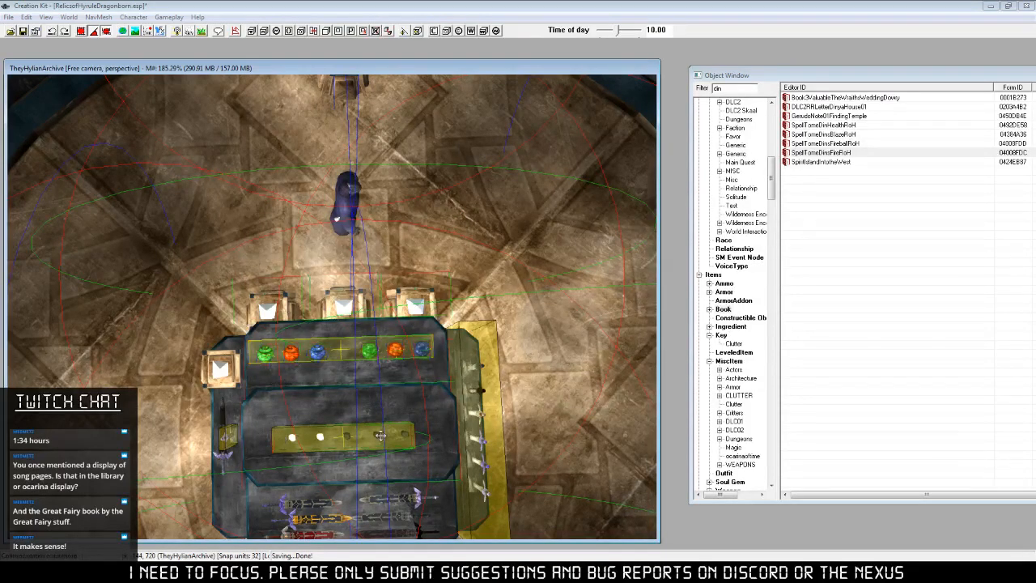
Try deleting the gem and essence tables from the central display, and undo the deletion.
mouse_move(386, 440)
middle_mouse_down()
mouse_move(406, 411)
mouse_move(397, 405)
mouse_move(443, 415)
mouse_move(399, 427)
middle_mouse_up()
scroll(404, 411, "up", 3)
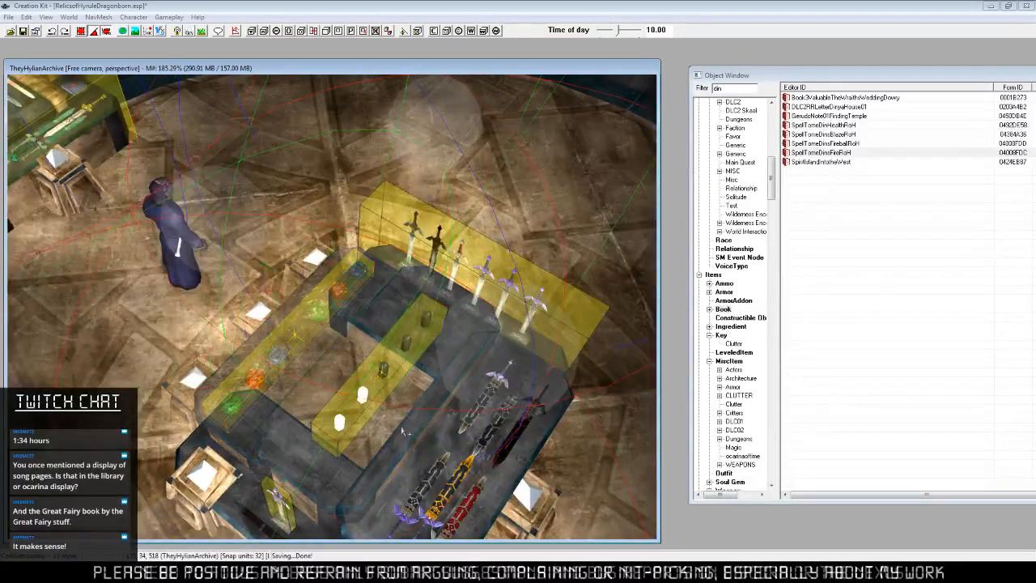
key("Delete")
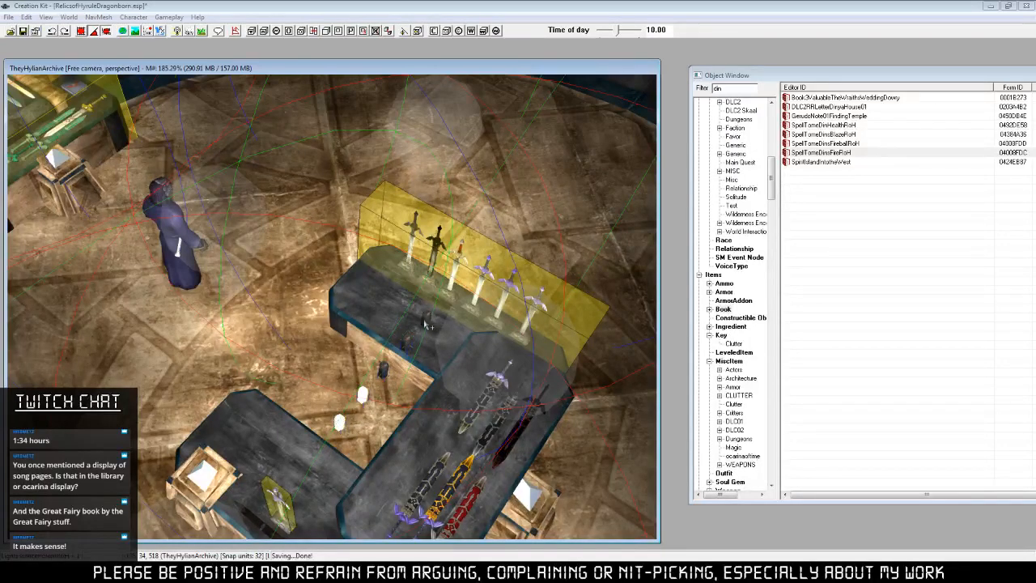
key("ctrl+z")
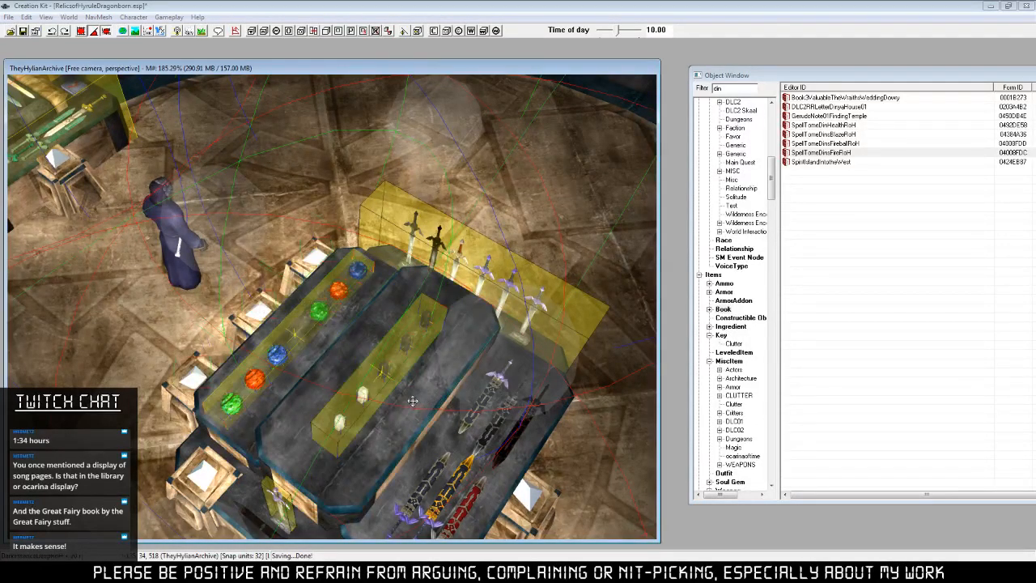
Move the gem and essence tables with their relics and pedestals to the wall beside the sword display, rotating them to face the room.
left_click_drag(412, 401, 344, 190)
middle_click_drag(344, 191, 366, 387)
right_click_drag(366, 387, 538, 425)
middle_click_drag(539, 425, 449, 410, "shift")
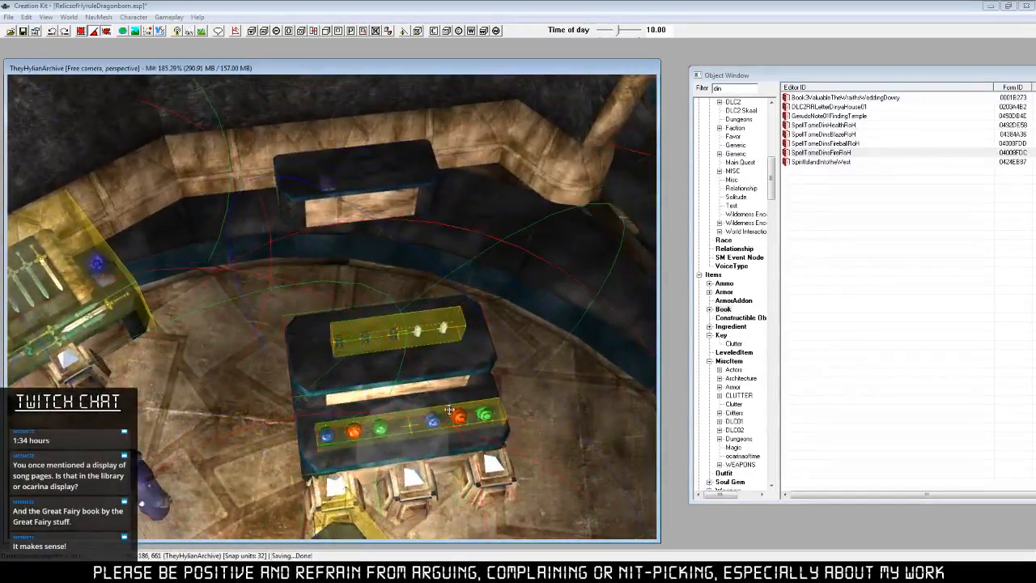
right_click_drag(446, 370, 486, 361)
middle_click_drag(486, 361, 439, 393, "shift")
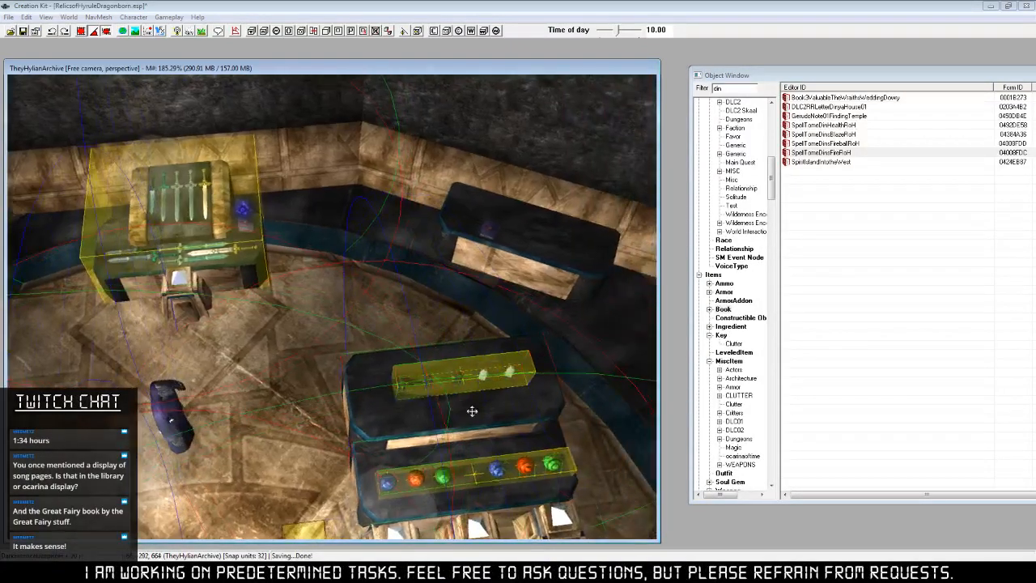
left_click_drag(472, 411, 339, 170)
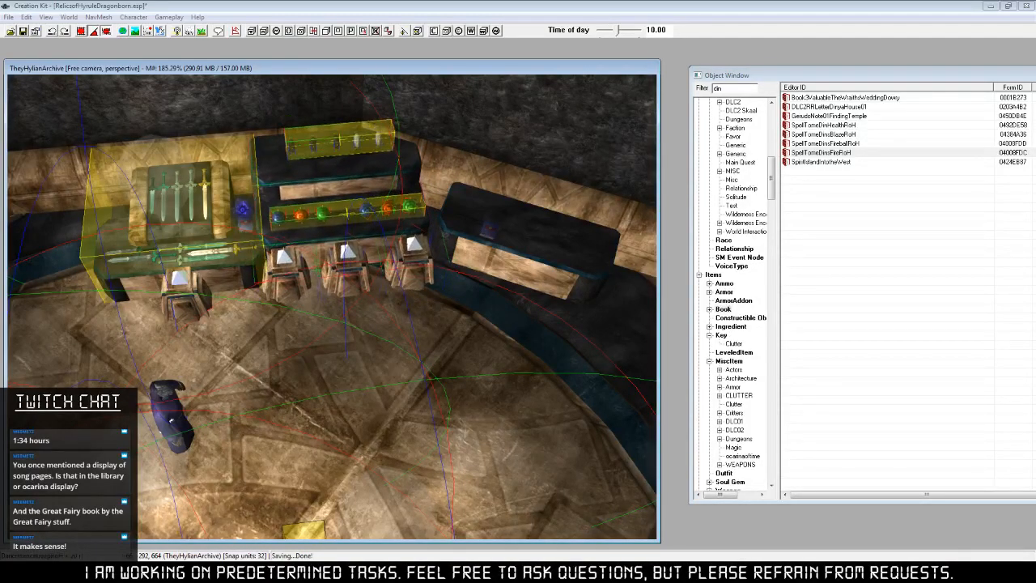
Fine-tune the position of the gem and essence tables against the wall beside the sword display.
middle_click_drag(389, 228, 462, 249)
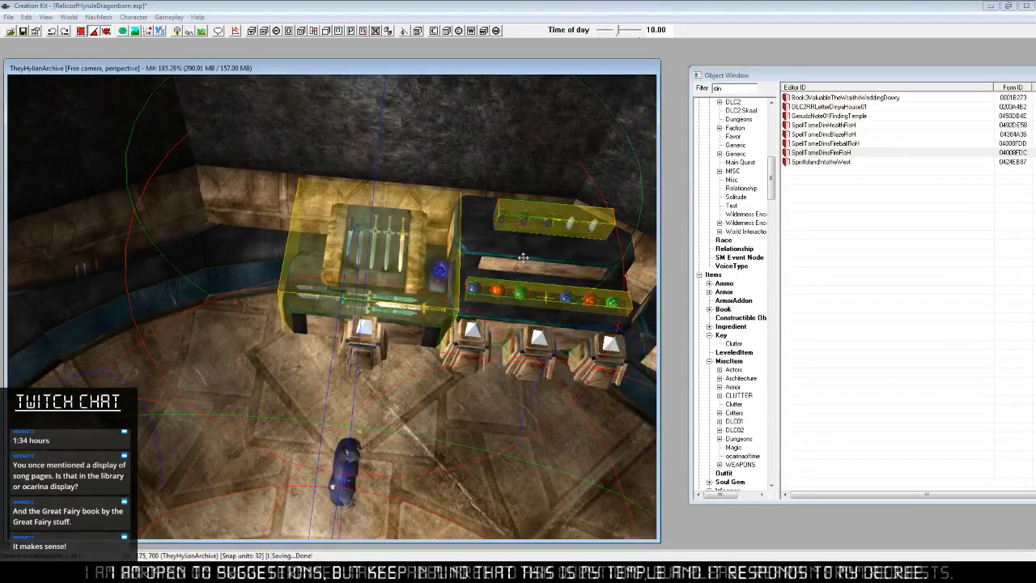
middle_click_drag(523, 257, 425, 321)
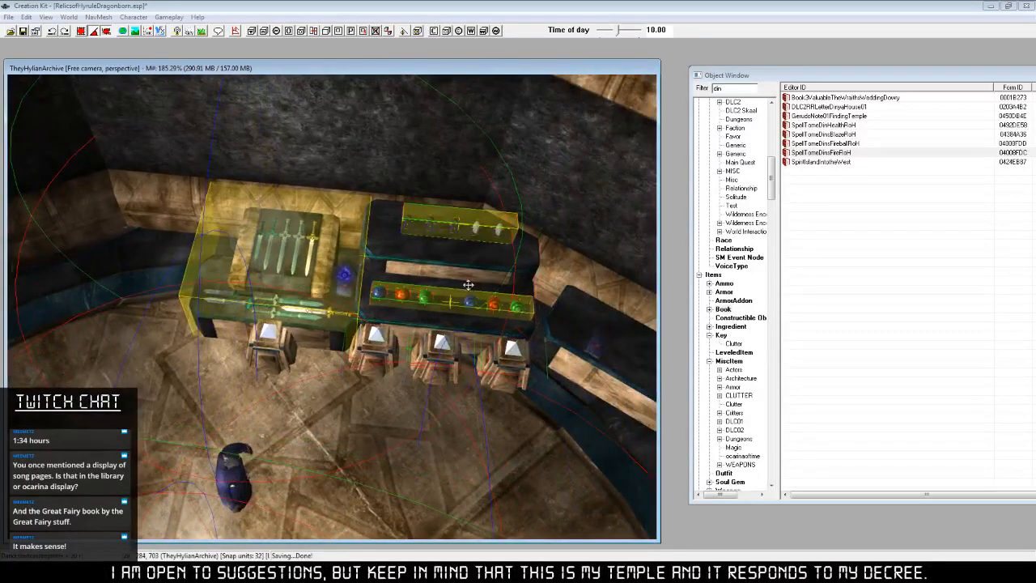
middle_click_drag(454, 268, 438, 303)
scroll(438, 322, "up", 4)
mouse_move(438, 303)
left_mouse_down()
mouse_move(438, 353)
mouse_move(453, 239)
mouse_move(457, 336)
mouse_move(451, 288)
mouse_move(452, 300)
left_mouse_up()
key("z")
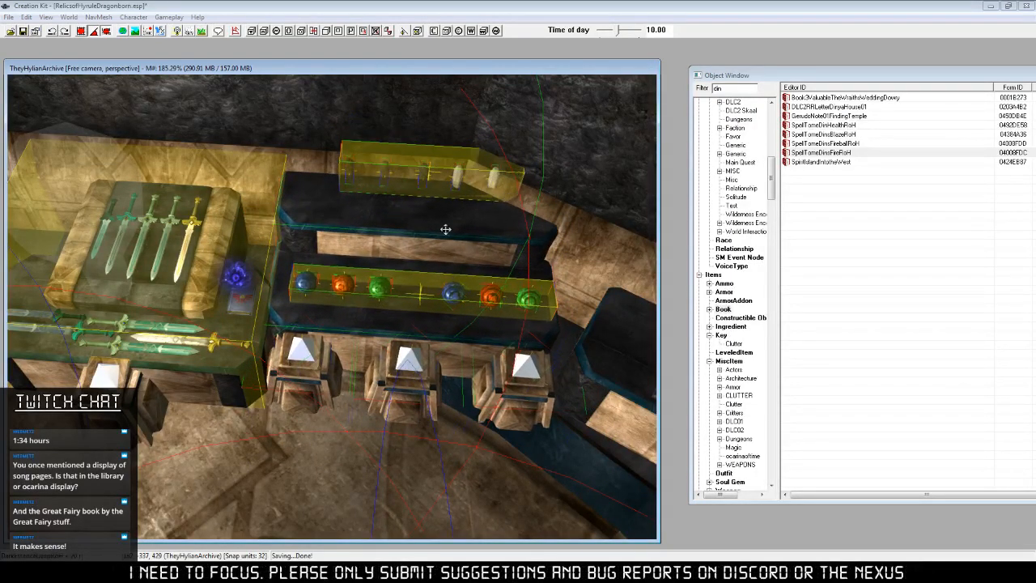
Move the essence table and its display activator box to the opposite side of the sword display, leaving the essences behind.
left_click_drag(488, 232, 72, 235)
key("ctrl+z")
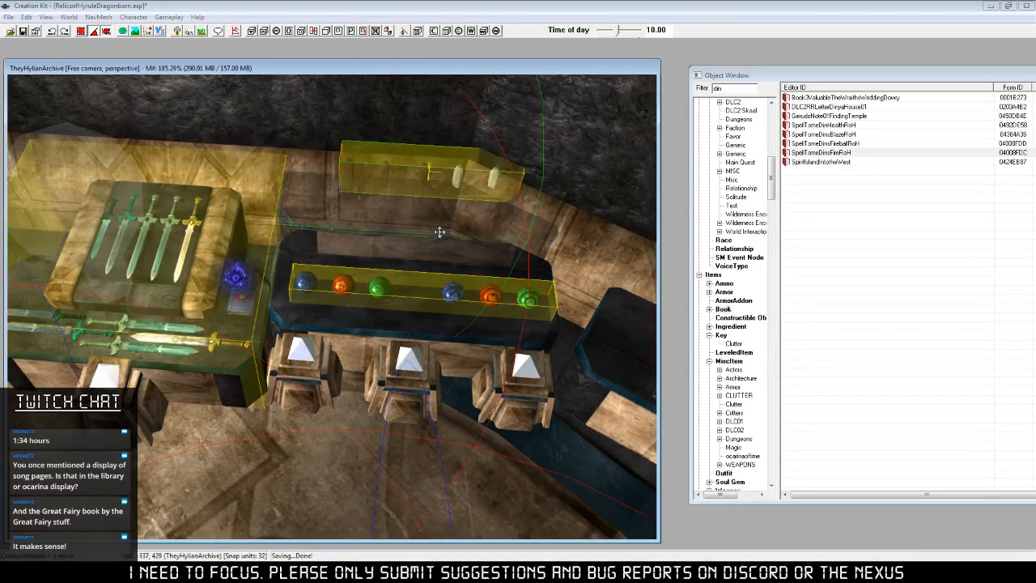
key("Delete")
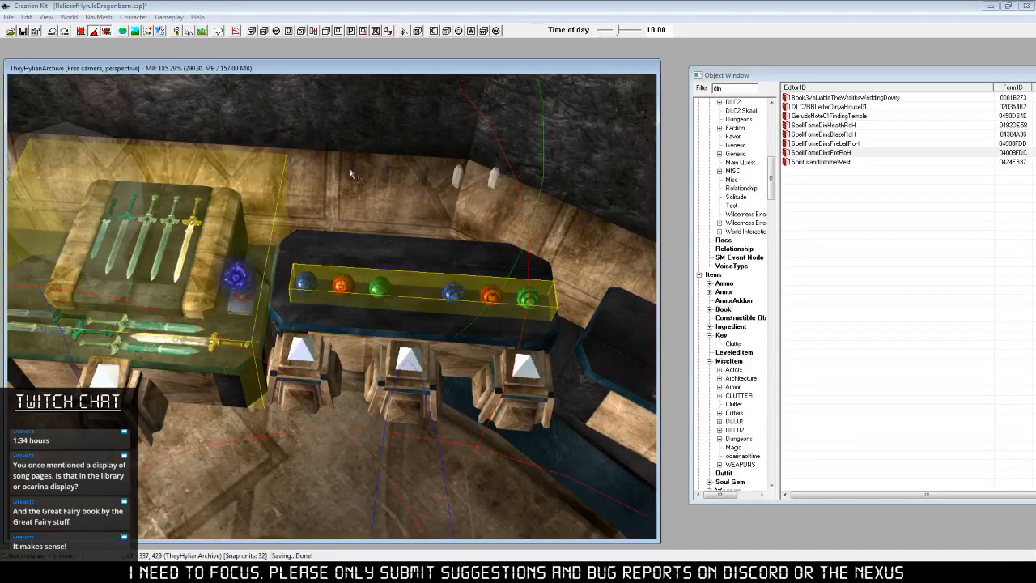
key("ctrl+v")
left_click_drag(453, 234, 72, 235)
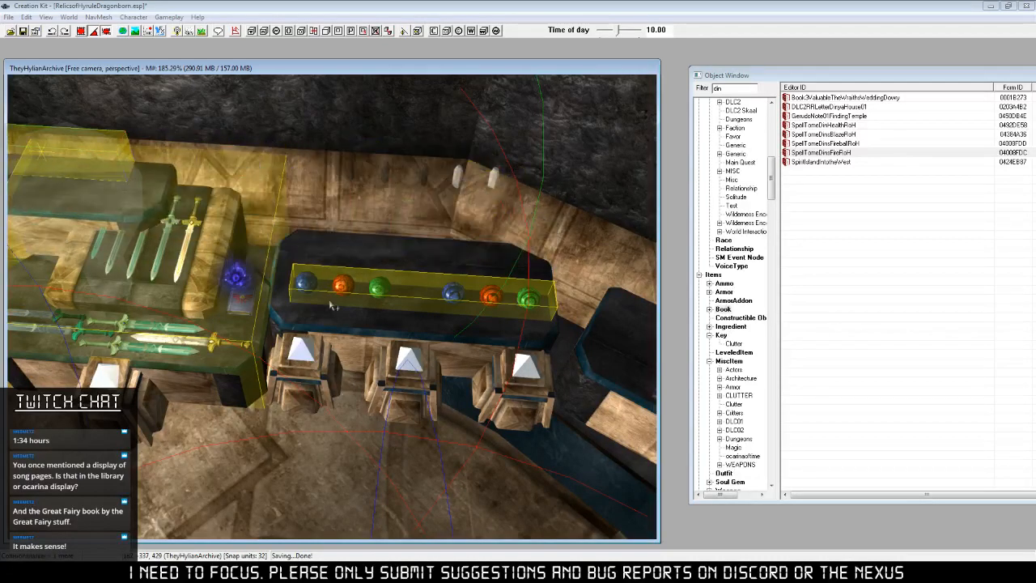
Position the essence table and its activator box against the wall next to the sword display and adjust their height.
middle_click_drag(326, 389, 579, 390)
left_click_drag(502, 243, 367, 262)
key("z")
left_click_drag(419, 304, 419, 343)
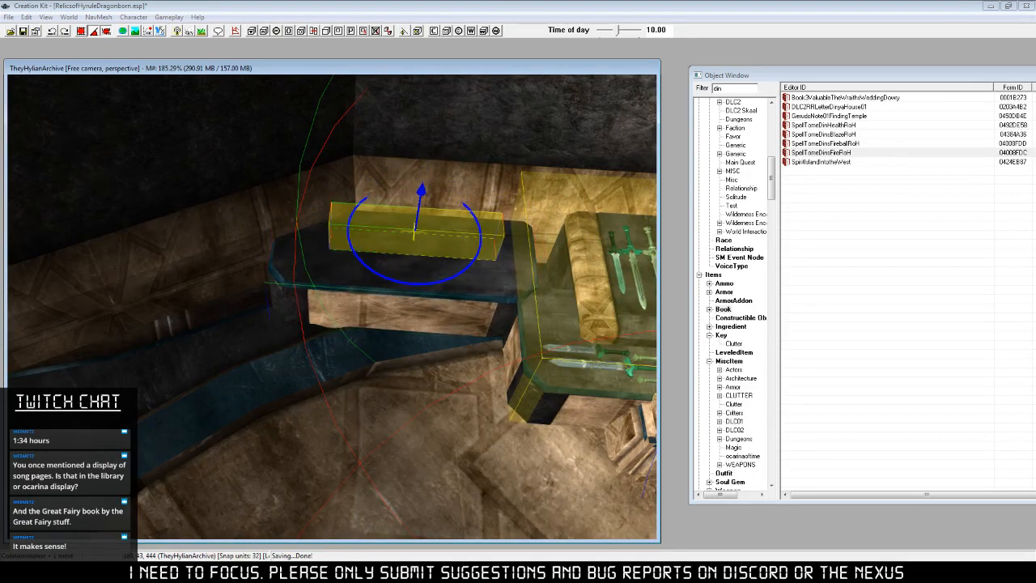
Nudge the gem table with its gems and pedestals closer to the sword display table.
middle_click_drag(419, 343, 97, 348)
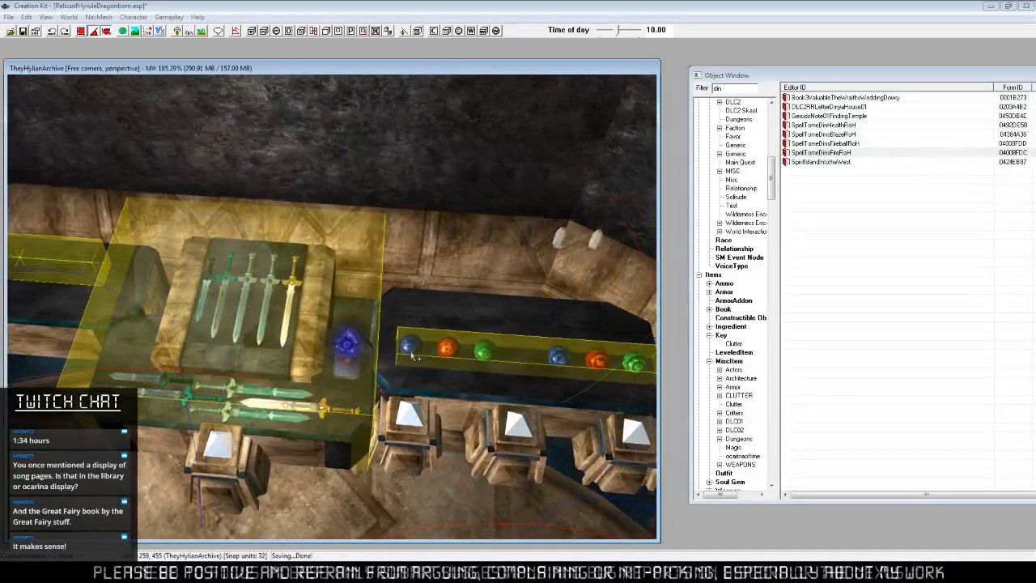
middle_click_drag(235, 351, 392, 400)
middle_click_drag(369, 362, 364, 364, "shift")
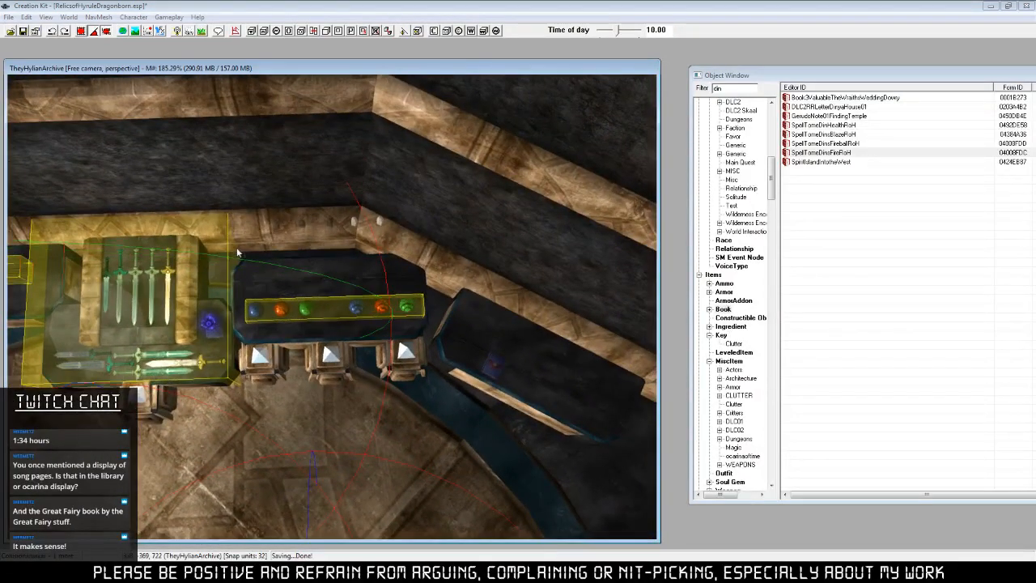
left_click_drag(343, 280, 325, 282)
middle_click_drag(330, 238, 550, 206, "shift")
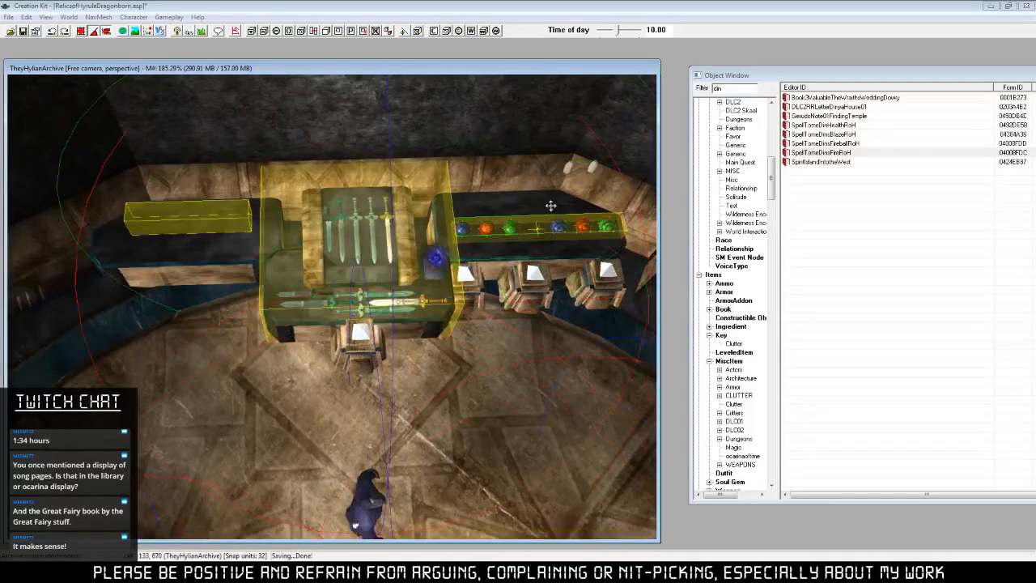
Select the two dark essence items and a collision marker in the TheyHylianArchive object list of the Cell View.
left_click_drag(570, 72, 556, 233)
left_click(542, 194)
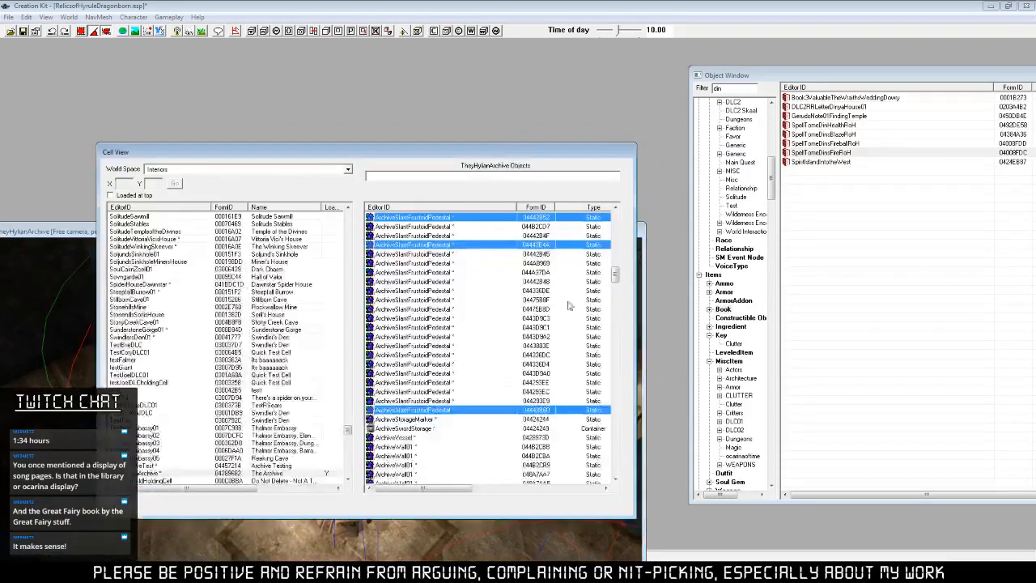
left_click(510, 341)
left_click_drag(616, 275, 616, 353)
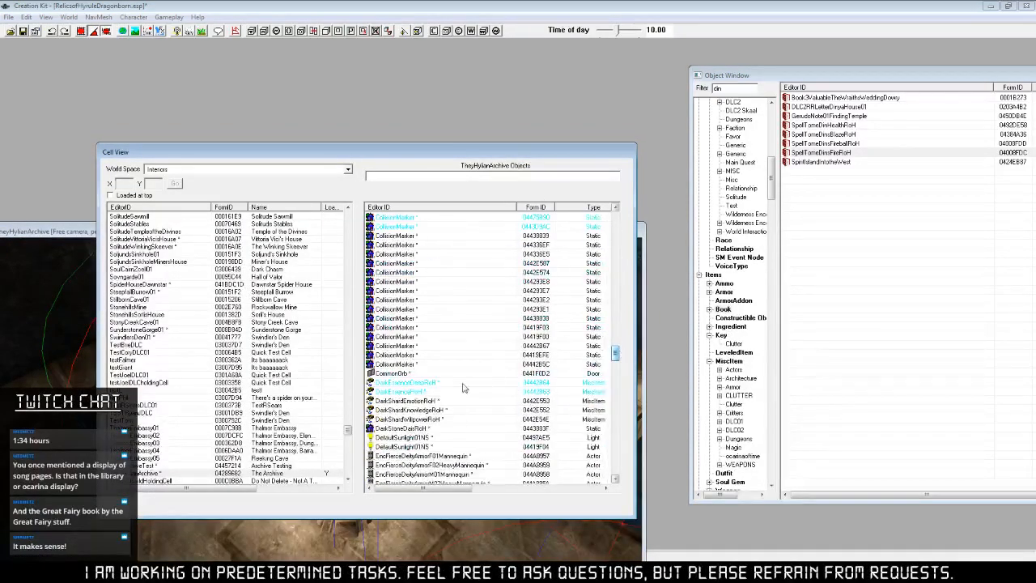
left_click(463, 383)
left_click(464, 392, "ctrl")
scroll(449, 327, "up", 2)
left_click(415, 281, "ctrl")
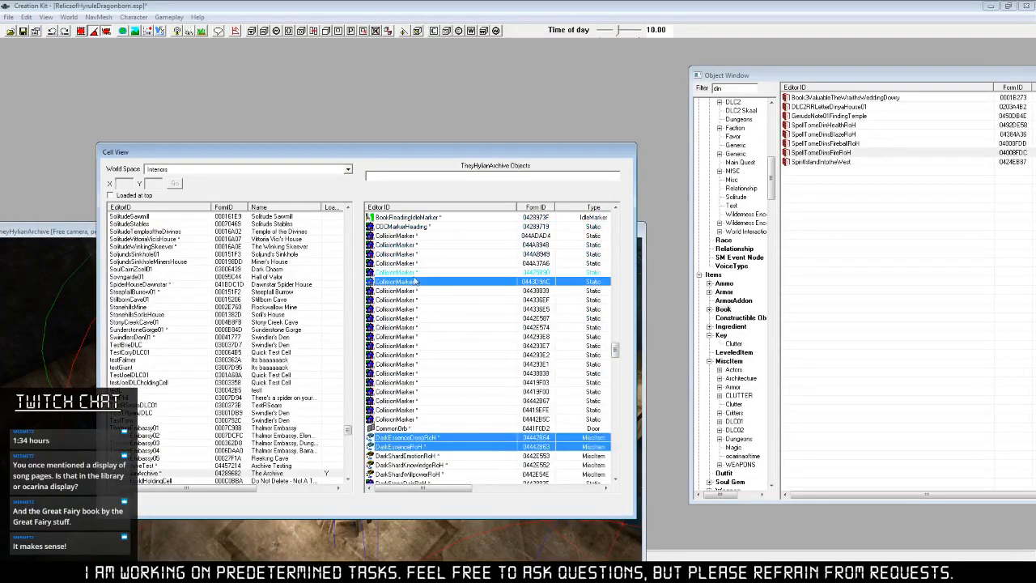
Add LightEssencePotentRoH, LightEssenceRoH and the grey gem to the selection in the TheyHylianArchive object list.
scroll(498, 402, "down", 10)
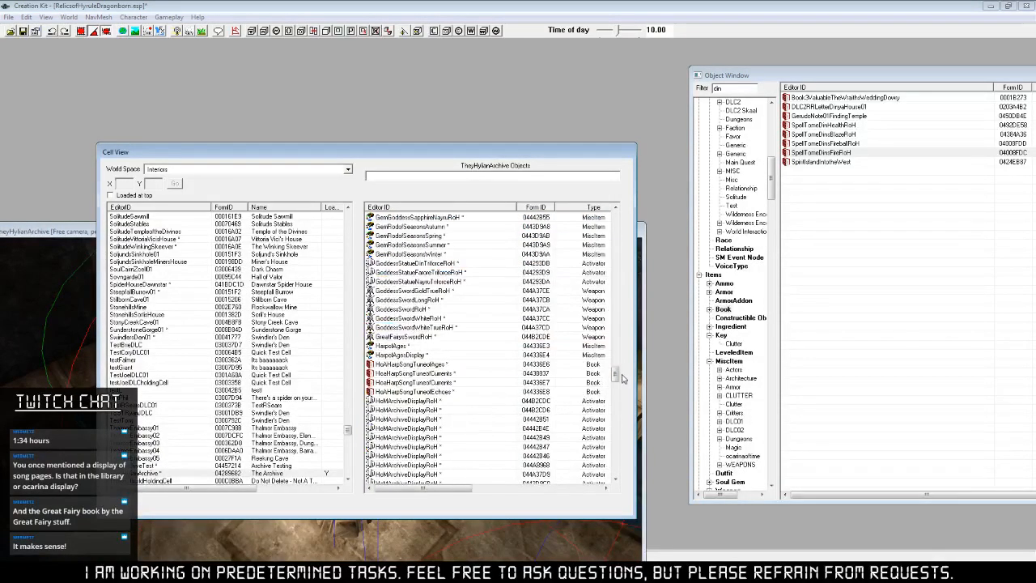
scroll(615, 378, "down", 15)
left_click(421, 281)
left_click(417, 272, "ctrl")
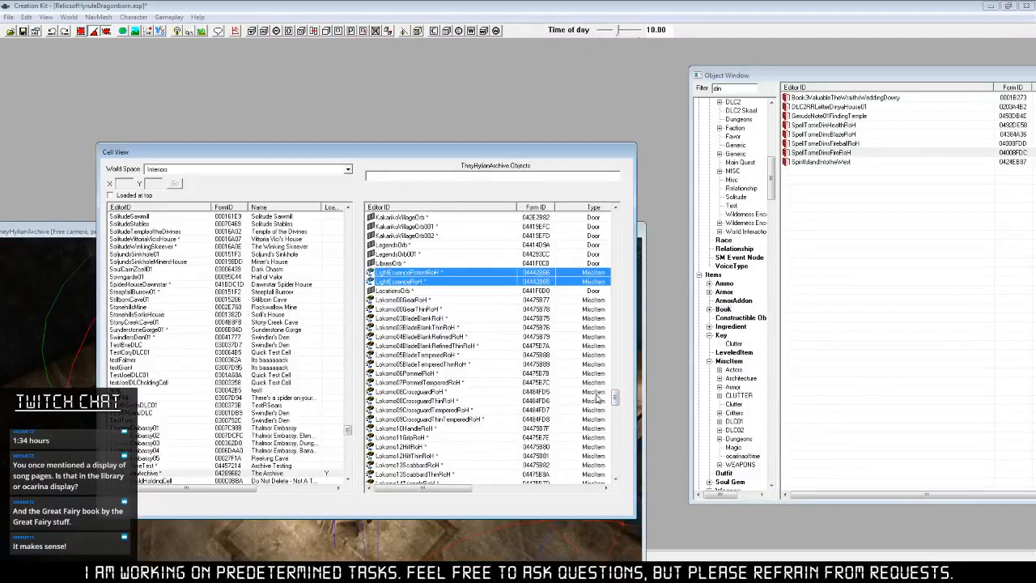
scroll(598, 396, "down", 10)
left_click(429, 357)
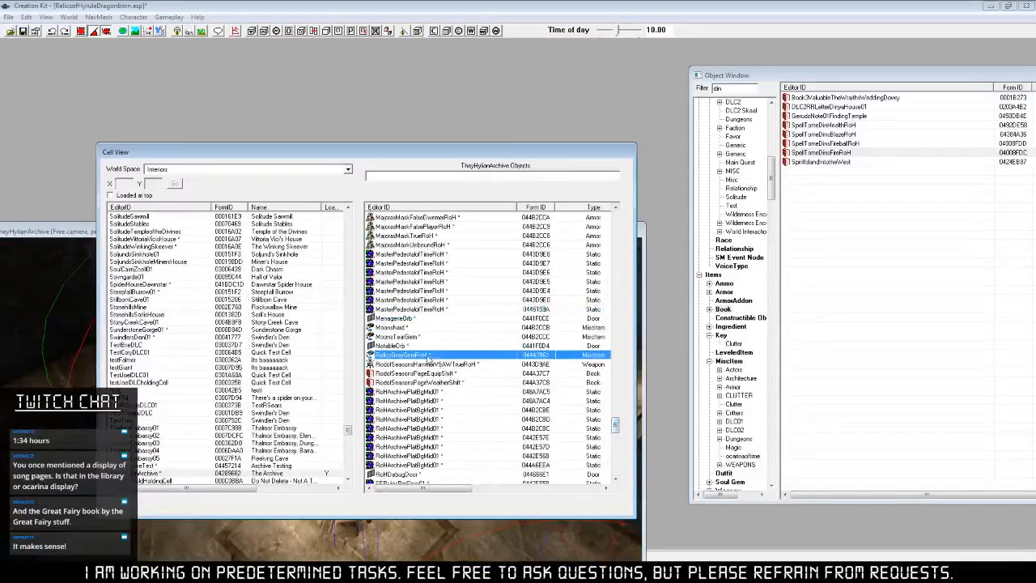
scroll(617, 427, "up", 20)
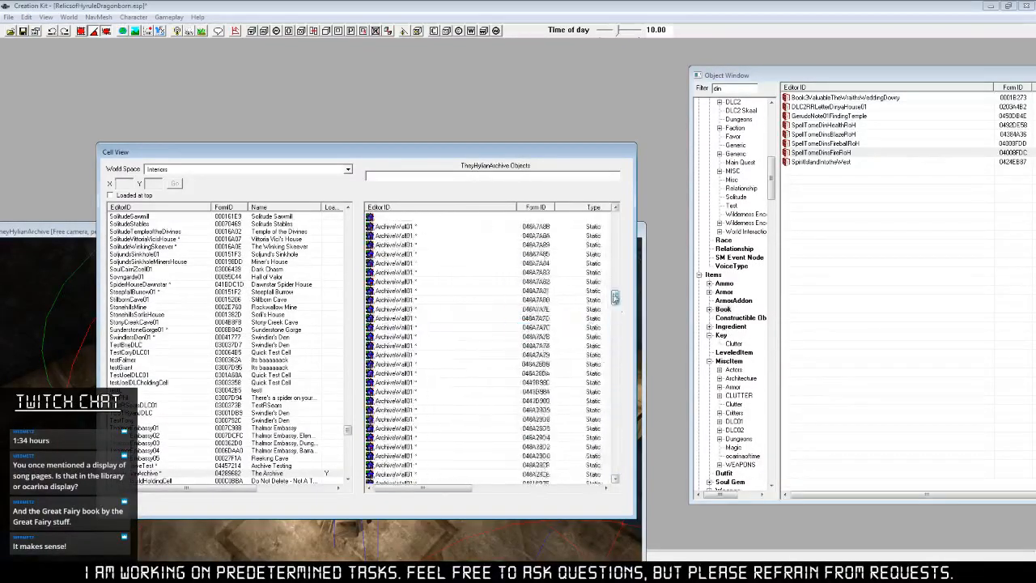
Move the selected dark and light essences and grey gem across the sword display into the activator box on the essence table.
left_click(81, 240)
left_click_drag(493, 239, 513, 208)
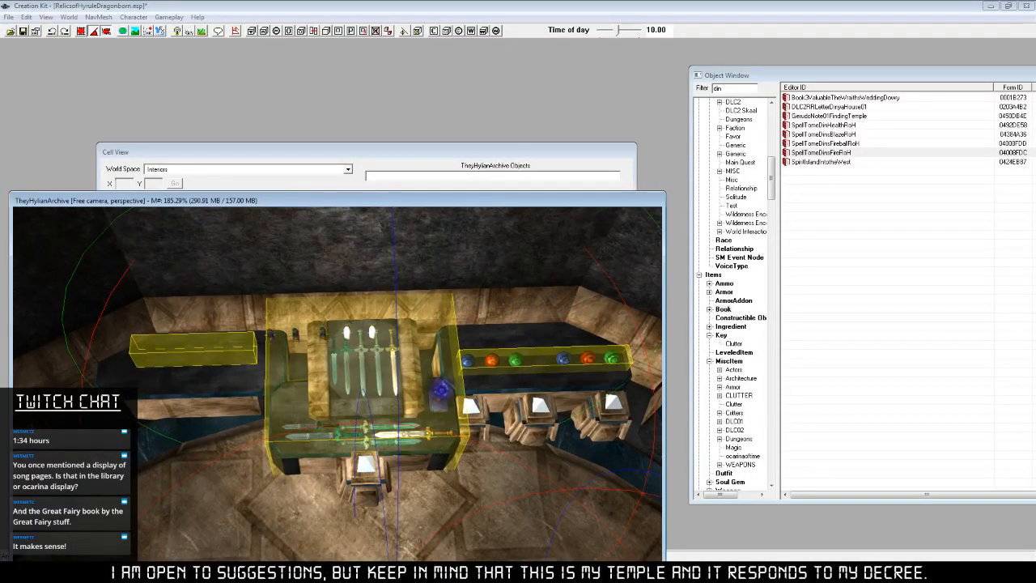
left_click_drag(551, 321, 562, 316)
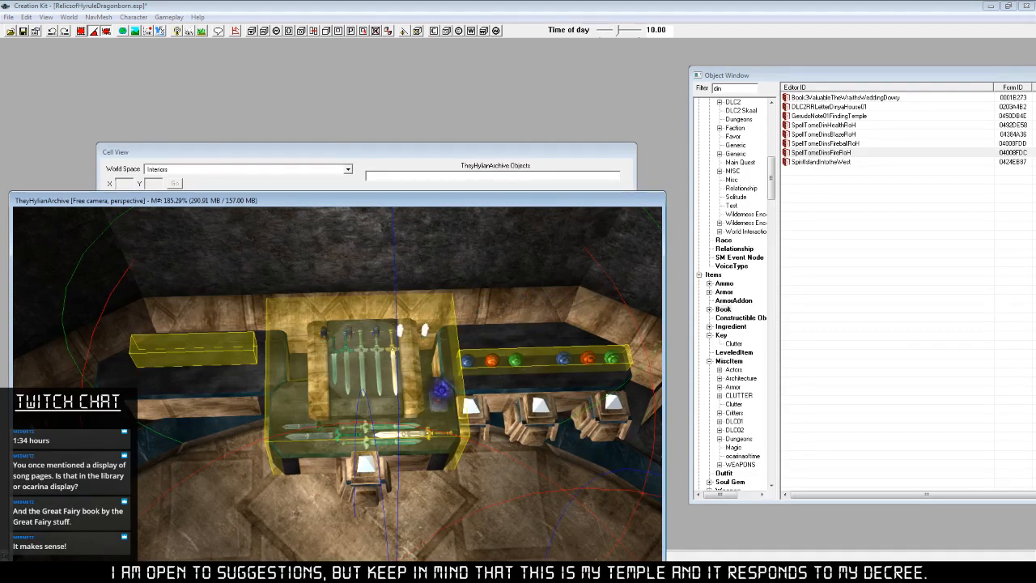
left_click_drag(577, 306, 216, 344)
right_click_drag(217, 343, 234, 348)
middle_click_drag(248, 417, 316, 402)
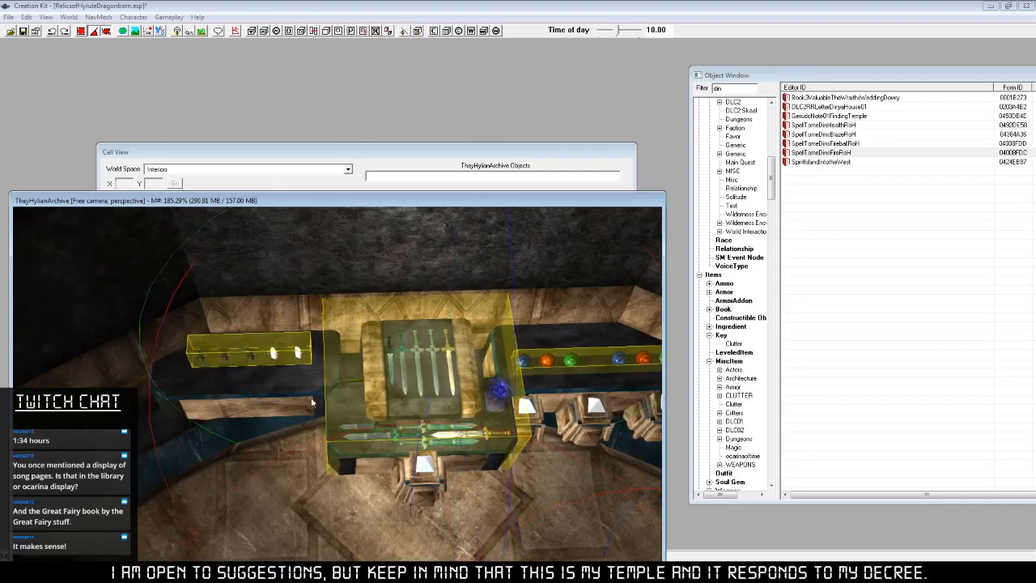
Fine-tune the essences' position so the row sits centred within the depth of the activator box.
scroll(333, 427, "up", 4)
middle_click_drag(251, 348, 319, 421)
scroll(325, 431, "up", 4)
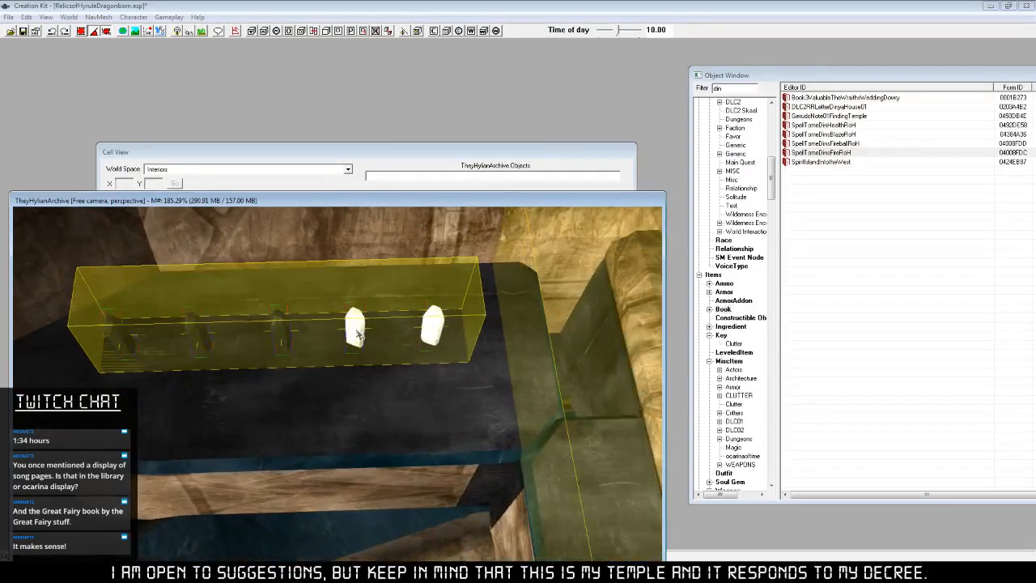
middle_click_drag(360, 334, 375, 404, "shift")
right_click_drag(374, 445, 376, 449)
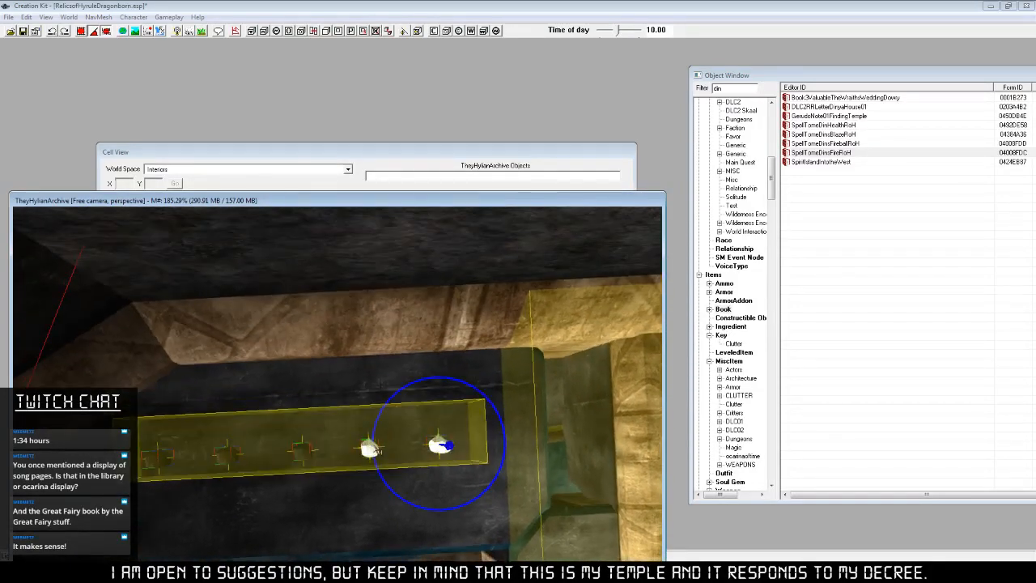
left_click_drag(444, 446, 443, 437)
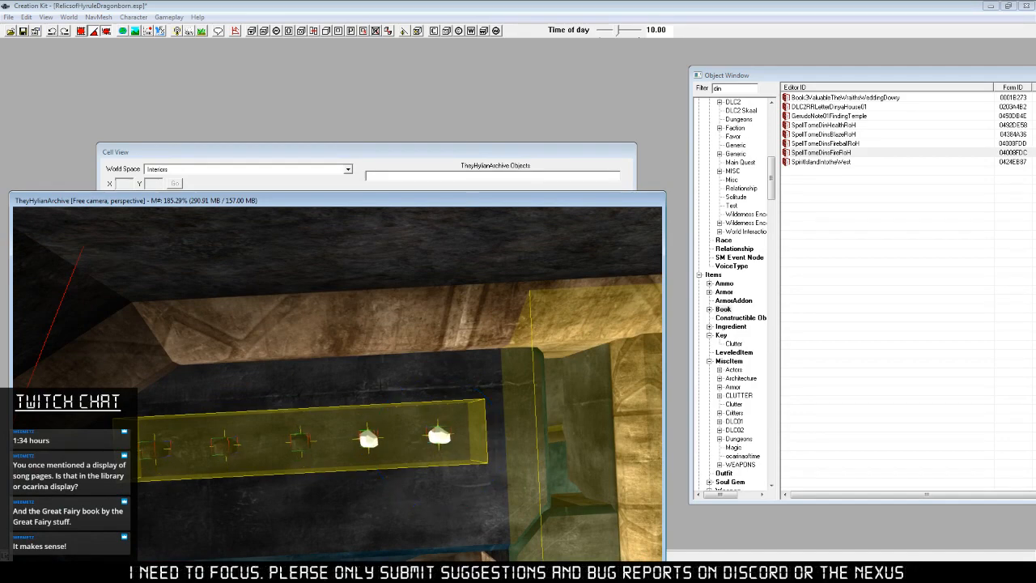
Check the middle pedestal's HallofMemoriesDisplayScript properties and set its reference editor ID to Essence Display.
key("d")
middle_click_drag(444, 419, 431, 340, "shift")
right_click(414, 325)
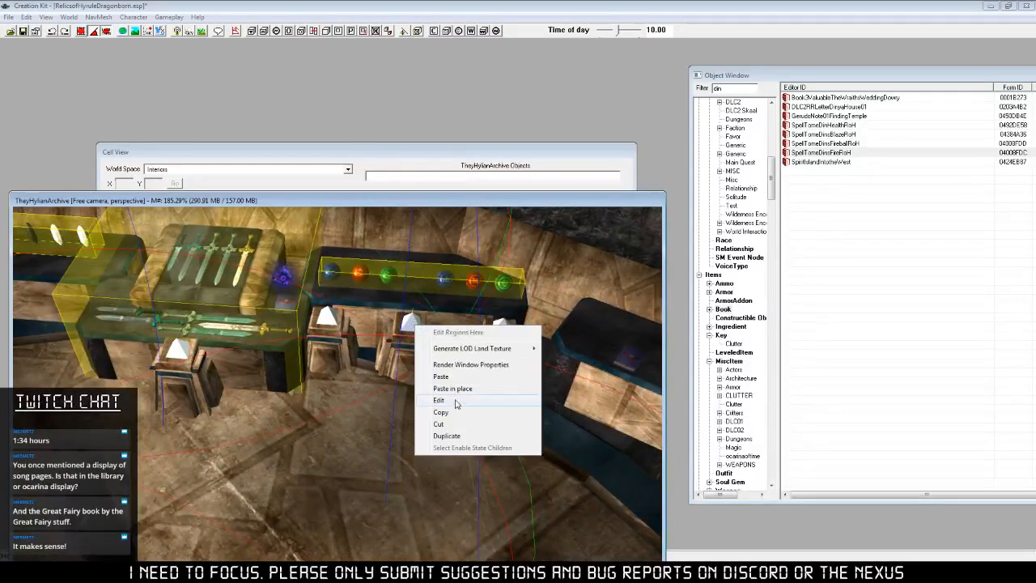
left_click(530, 397)
right_click(483, 255)
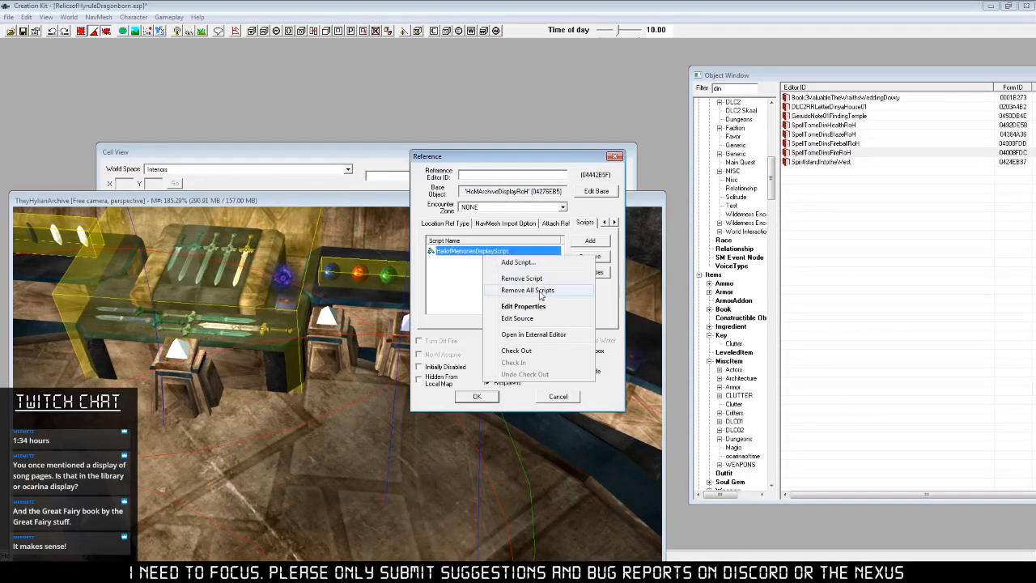
left_click(540, 302)
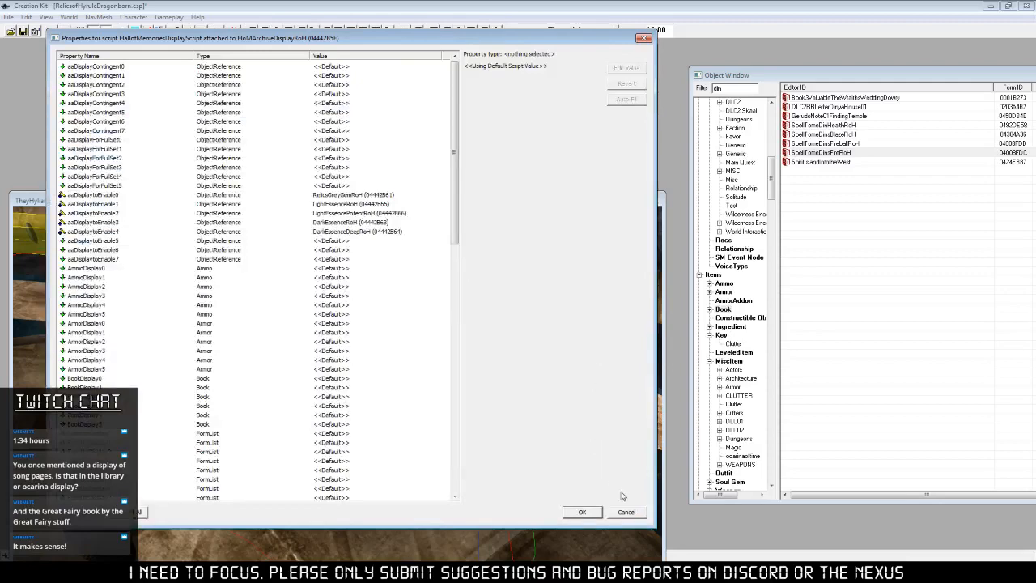
left_click(628, 511)
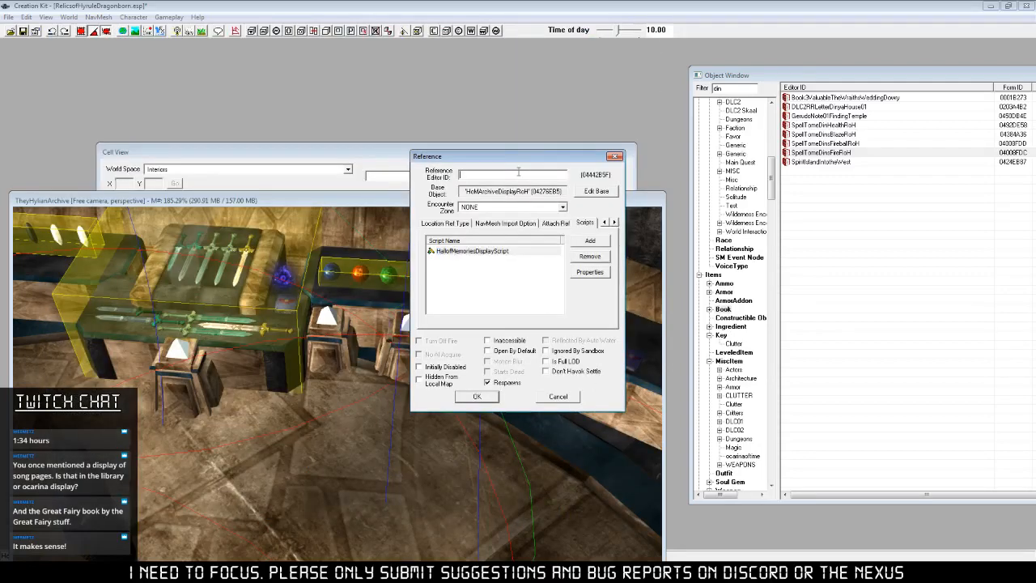
type("Essence Display")
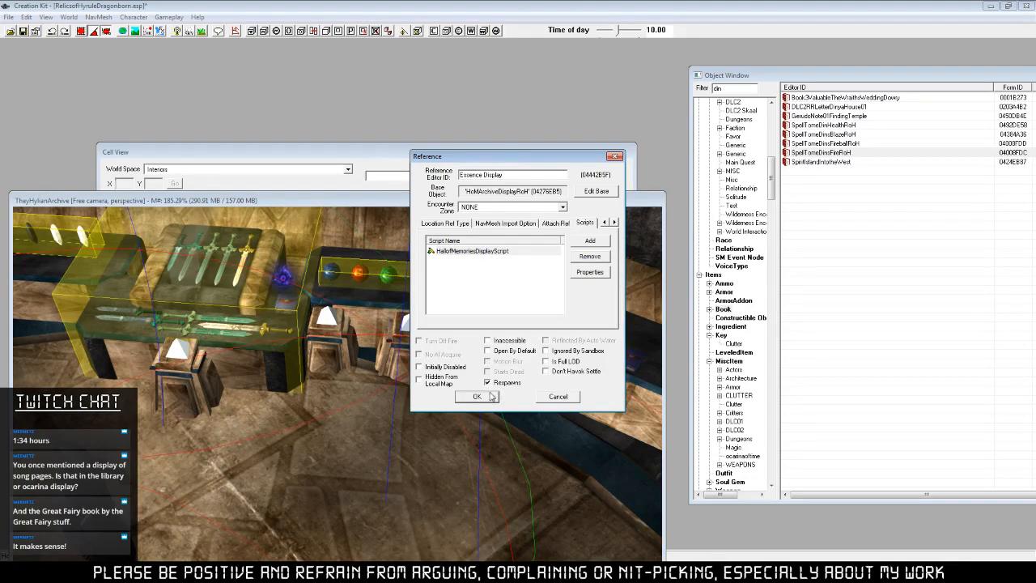
left_click(490, 396)
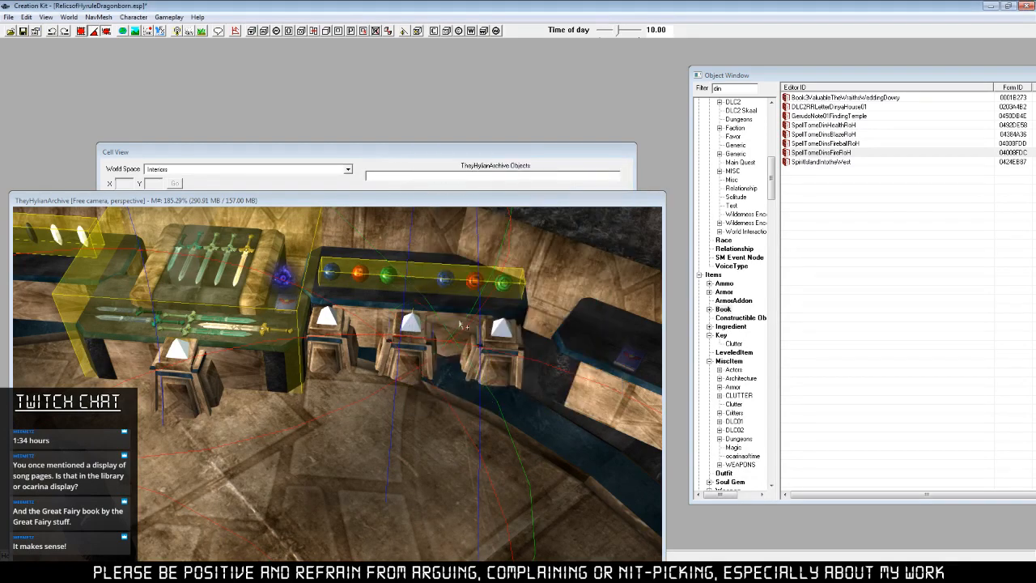
Move the Essence Display pedestal from the gem table to the floor in front of the essence table.
left_click(431, 347)
left_click_drag(430, 348, 20, 352)
middle_click_drag(20, 351, 346, 381)
left_click_drag(346, 381, 354, 332)
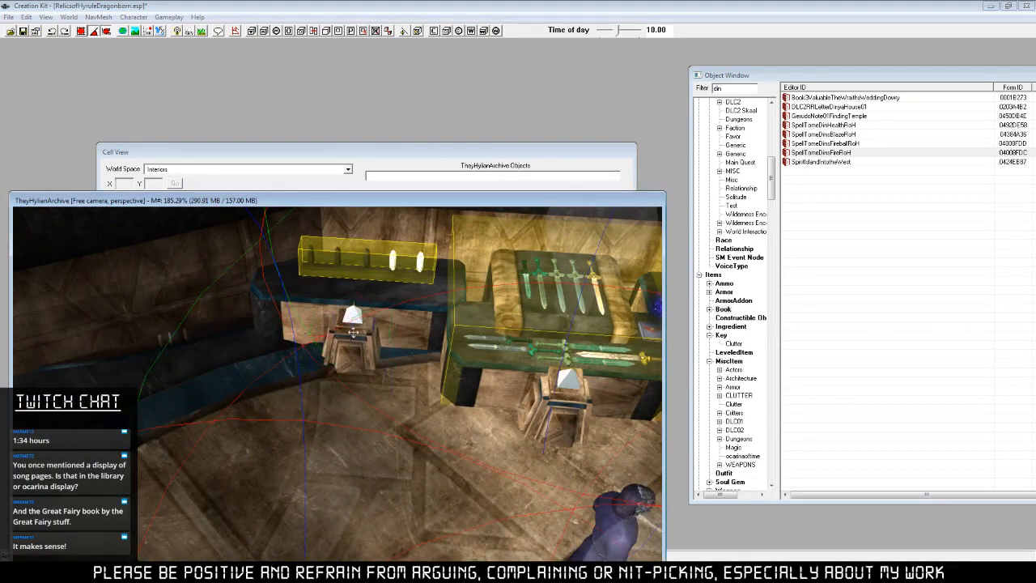
middle_click_drag(640, 356, 425, 406)
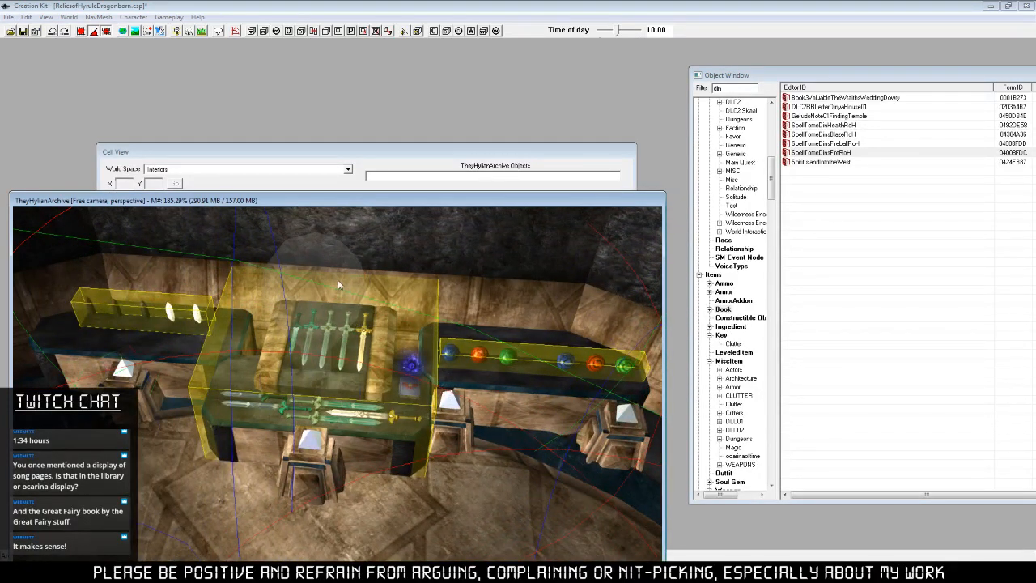
Move the two remaining pedestals closer together in front of the gem table.
scroll(499, 389, "up", 2)
middle_click_drag(499, 389, 371, 389)
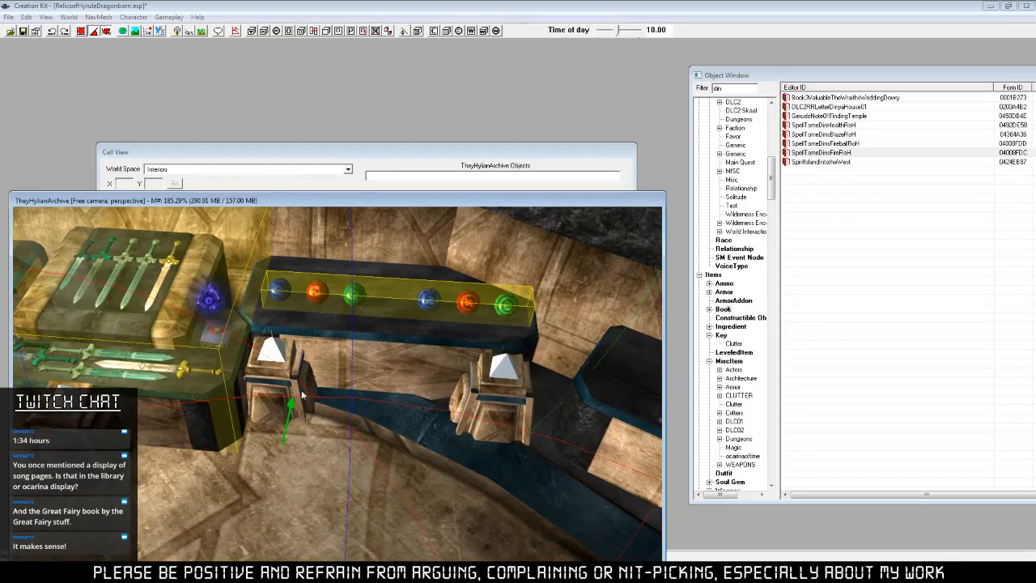
left_click_drag(344, 448, 374, 450)
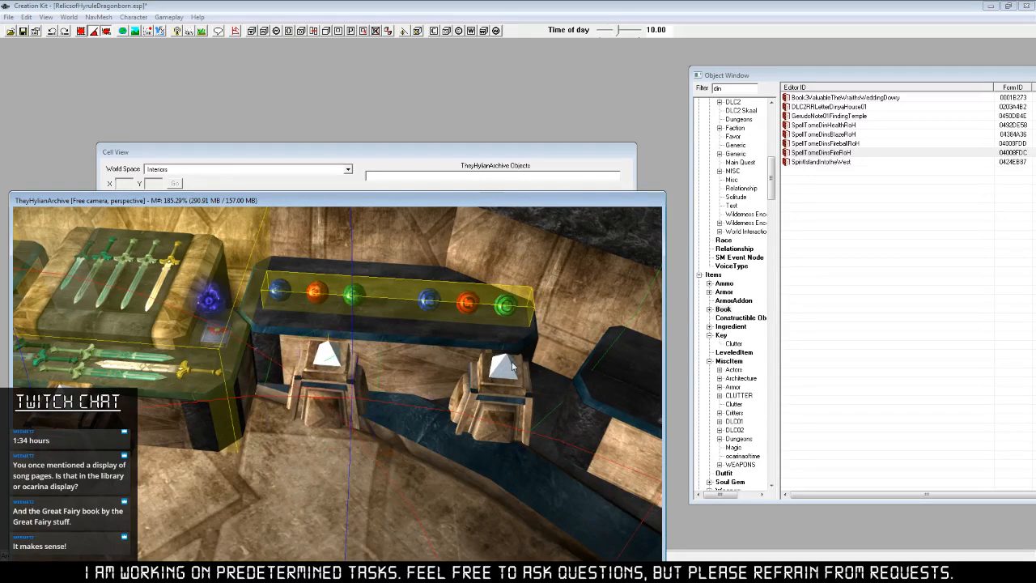
left_click_drag(504, 397, 428, 380)
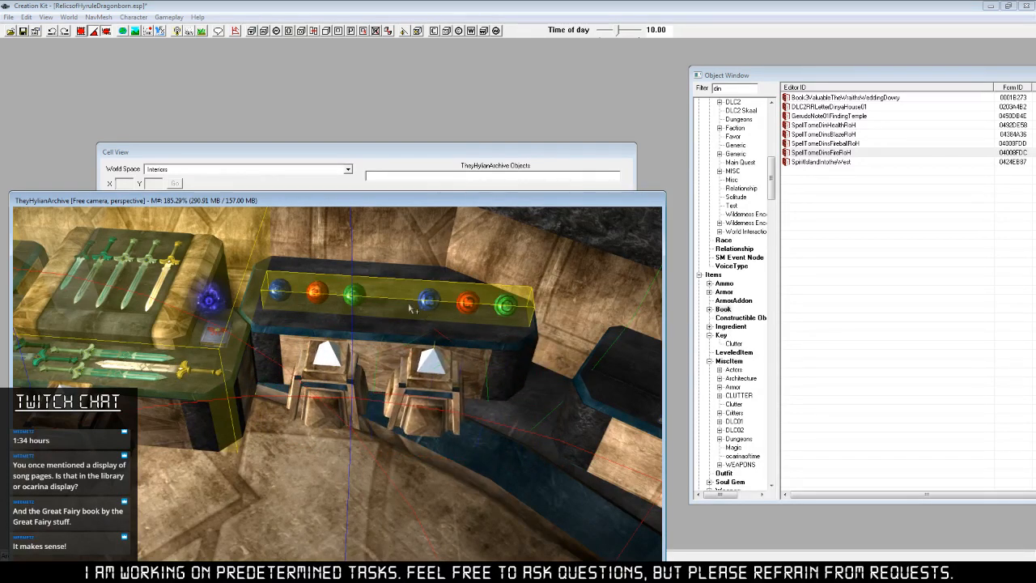
Check the script properties of the gem table pedestal nearest the swords and set its reference editor ID to Goddess Gem Display.
right_click(335, 351)
left_click(357, 425)
right_click(493, 254)
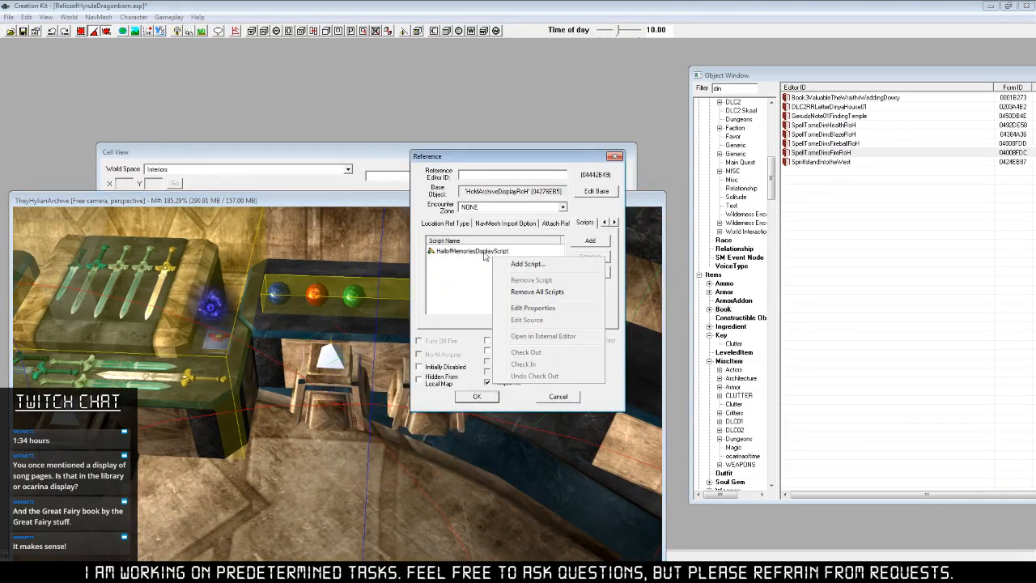
left_click(523, 303)
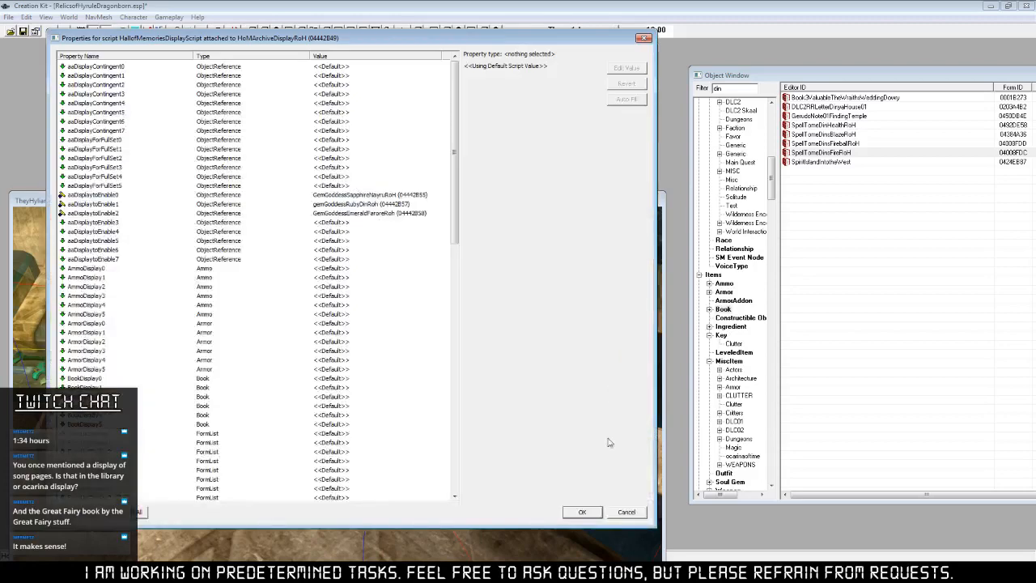
left_click(634, 511)
left_click(510, 176)
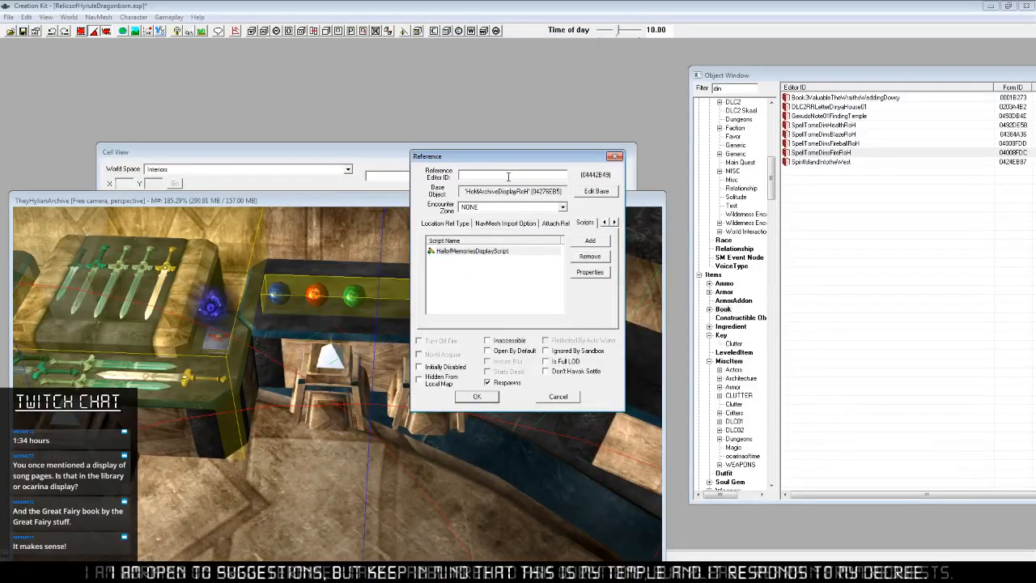
type("Goddess Ge")
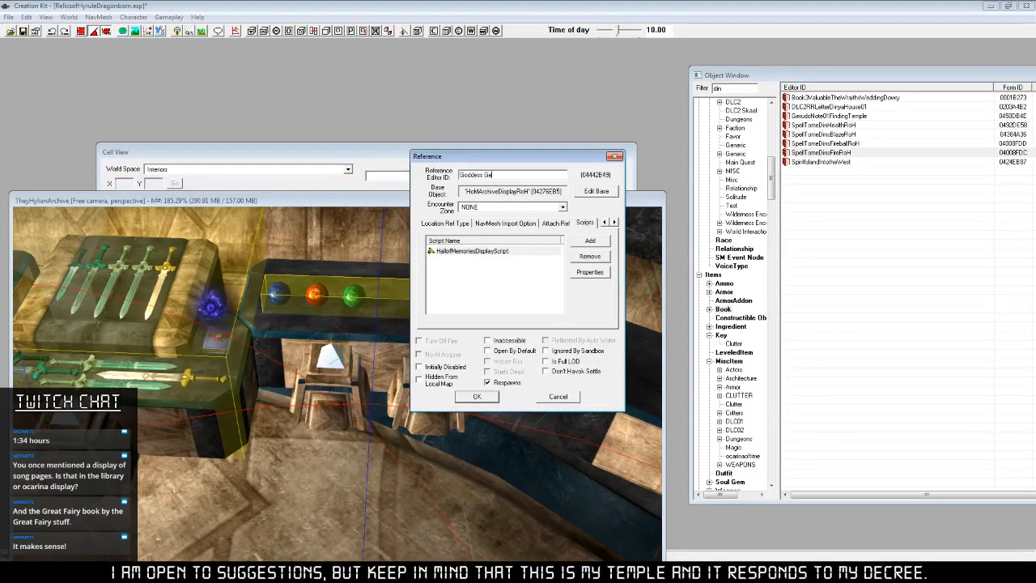
type("m Display")
left_click(476, 397)
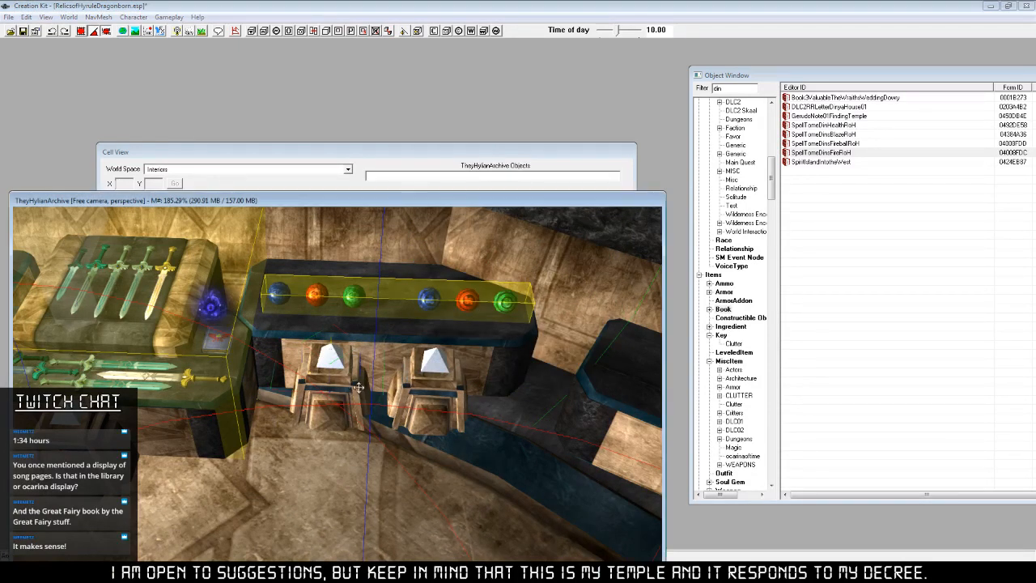
Spread the two gem table pedestals apart so each stands below its own group of three gems.
left_click_drag(359, 388, 377, 450)
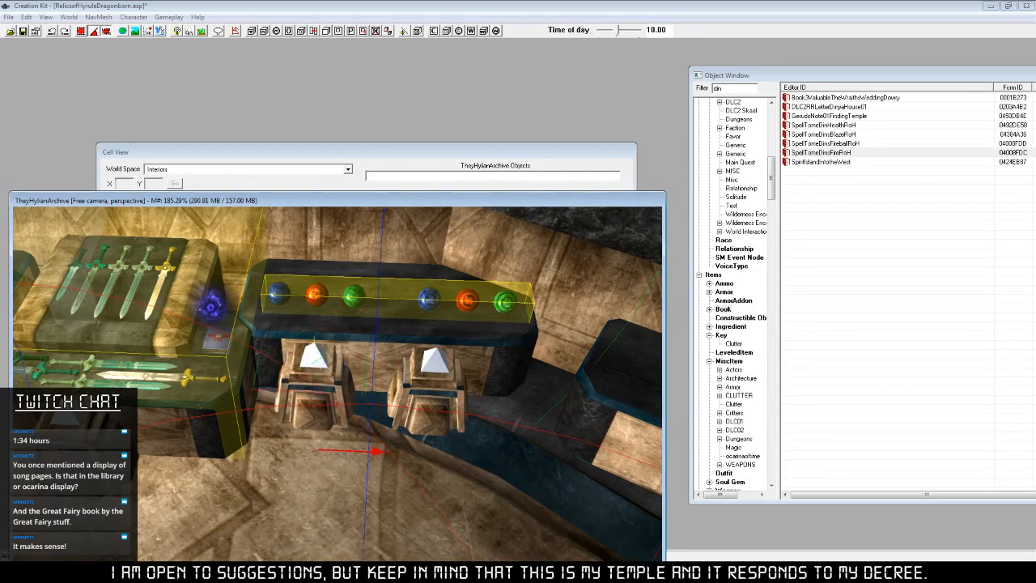
left_click(433, 389)
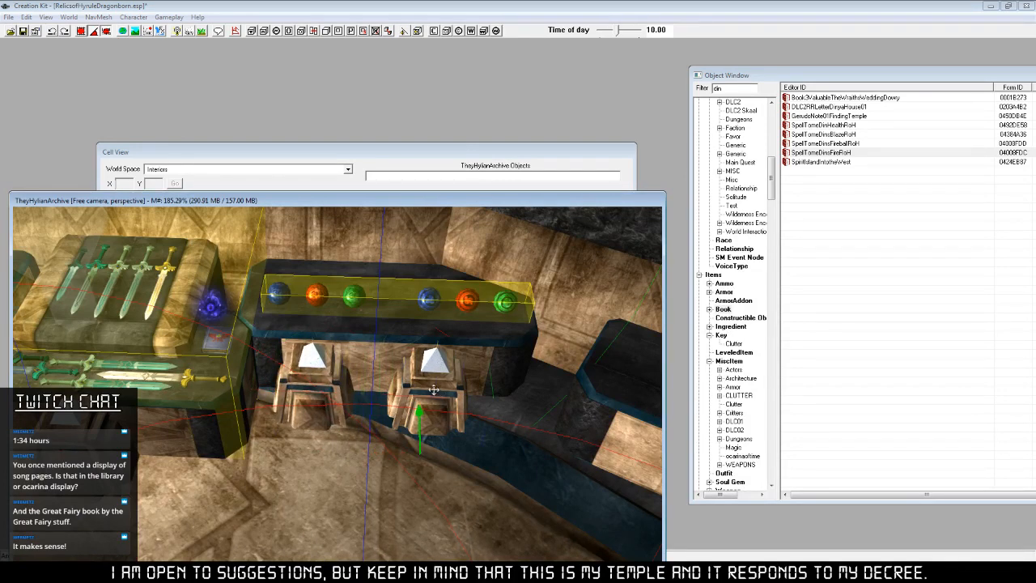
left_click_drag(434, 389, 508, 457)
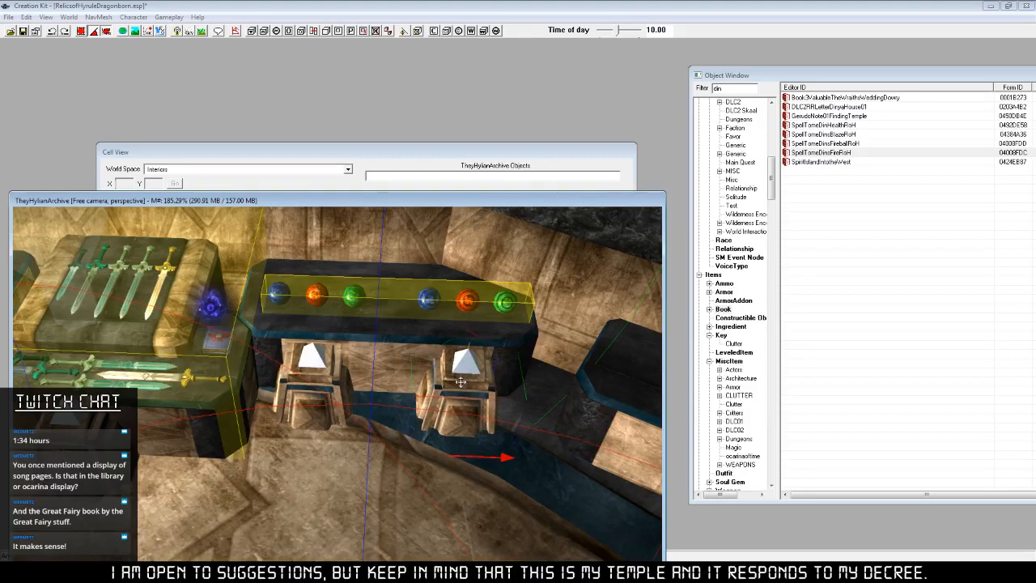
Set the reference editor ID of the gem table pedestal farther from the swords to GoddesBlessigDisplay.
right_click(465, 357)
left_click(499, 435)
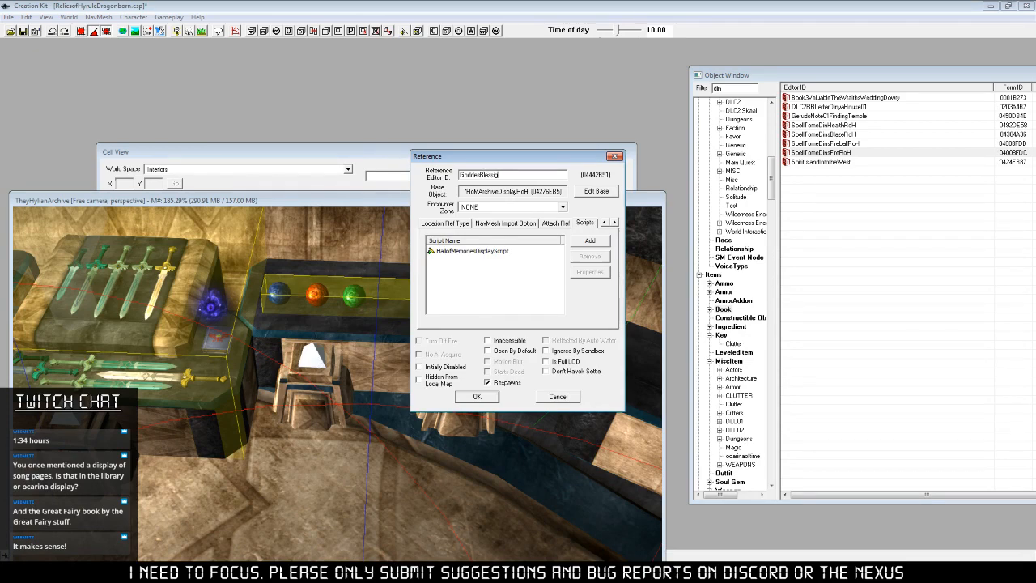
type("Display")
left_click(460, 397)
Select the essences together with their activator box and shift them toward the front of the essence table.
scroll(447, 431, "down", 8)
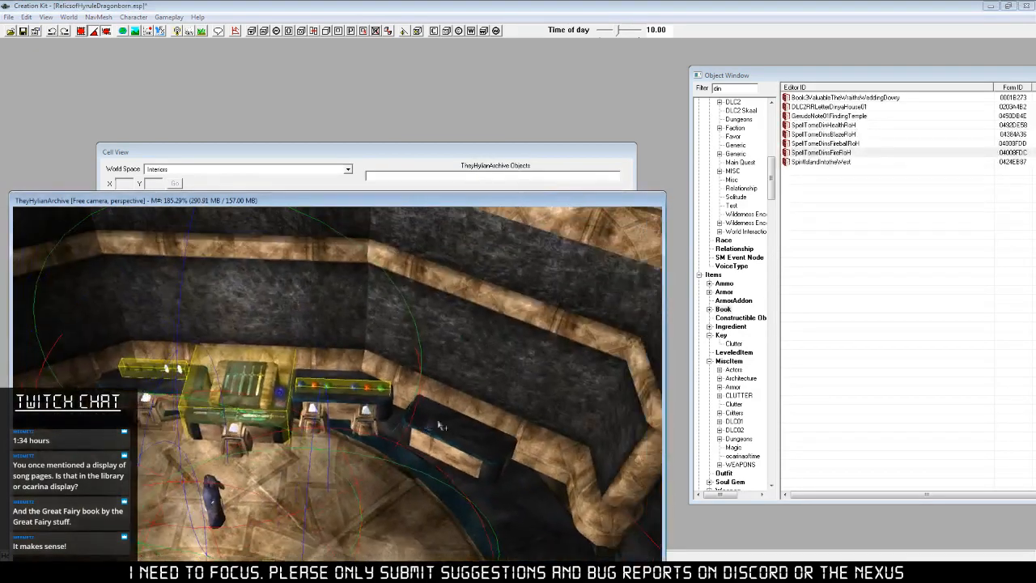
scroll(468, 441, "up", 10)
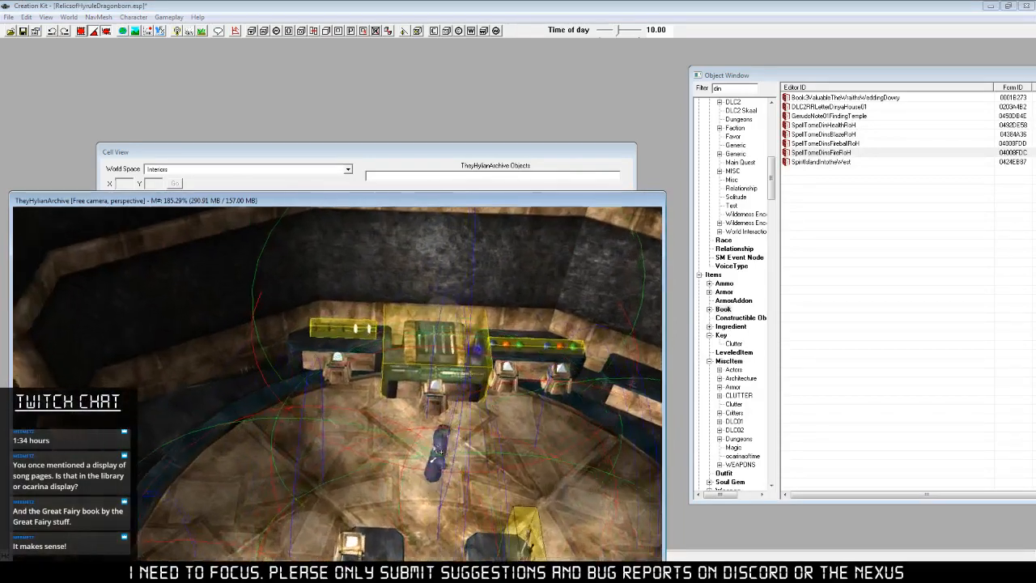
scroll(427, 450, "up", 6)
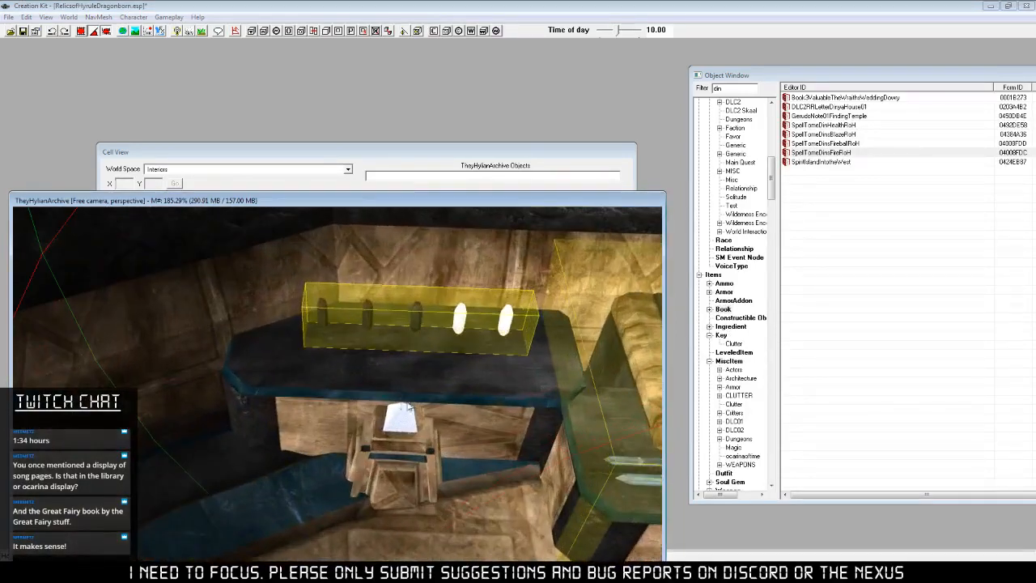
mouse_move(290, 253)
left_mouse_down()
mouse_move(542, 398)
mouse_move(556, 387)
left_mouse_up()
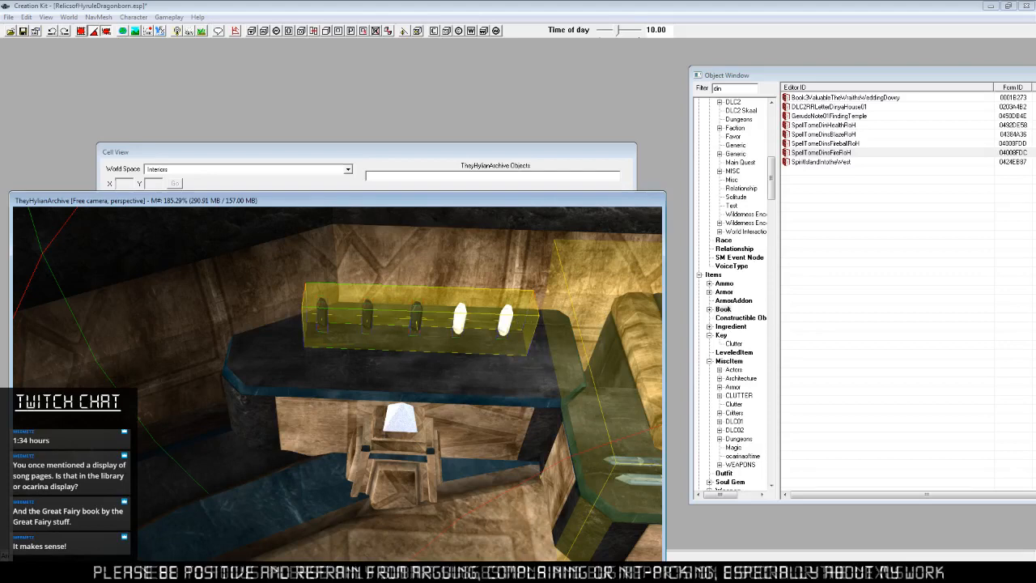
left_click_drag(460, 318, 456, 318)
left_click_drag(481, 278, 475, 321)
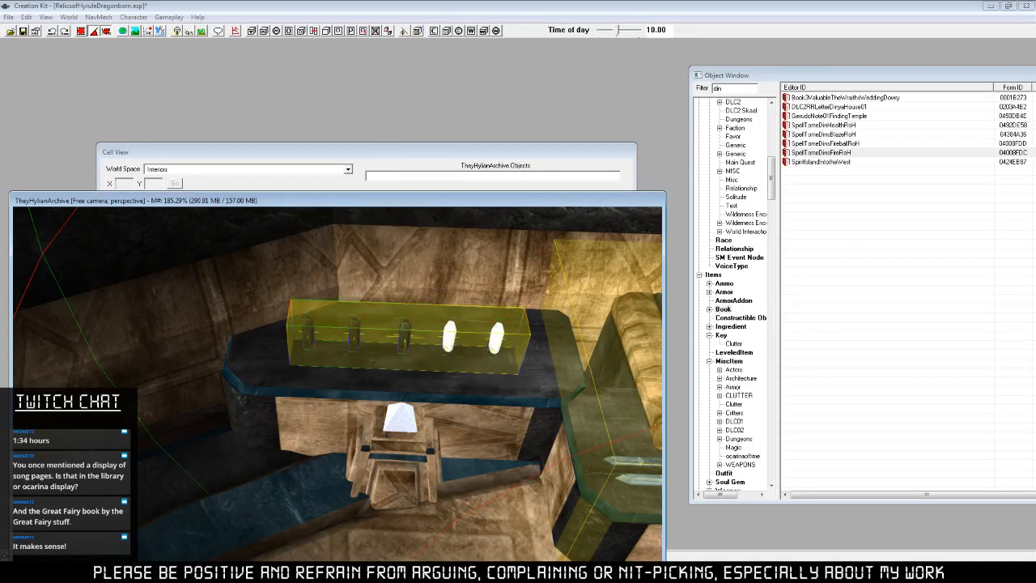
Examine the arrangement of the essence, sword and gem displays and the layout of the surrounding archive room.
scroll(486, 438, "down", 5)
middle_click_drag(496, 451, 468, 468, "shift")
scroll(421, 450, "up", 3)
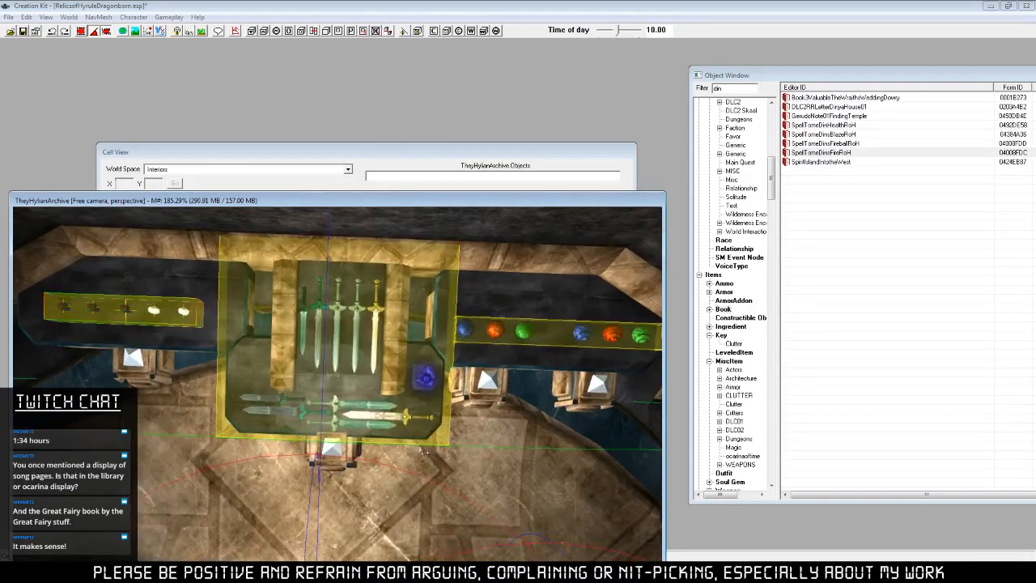
scroll(421, 448, "up", 4)
middle_click_drag(421, 444, 365, 394)
scroll(476, 389, "down", 2)
scroll(478, 391, "down", 5)
scroll(435, 425, "down", 3)
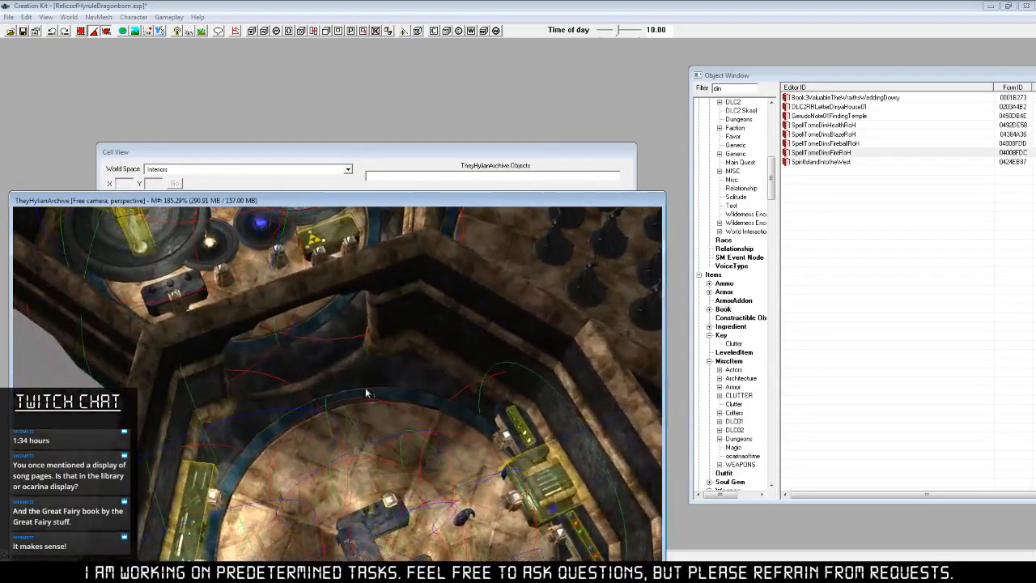
Duplicate the empty table beside the gem table and align the copy end to end with it along the wall.
middle_click_drag(322, 318, 528, 453)
scroll(396, 423, "up", 3)
scroll(444, 405, "up", 3)
left_click_drag(528, 454, 439, 405)
key("z")
middle_click_drag(439, 405, 474, 422, "shift")
key("ctrl+d")
key("y")
left_click_drag(371, 332, 550, 333)
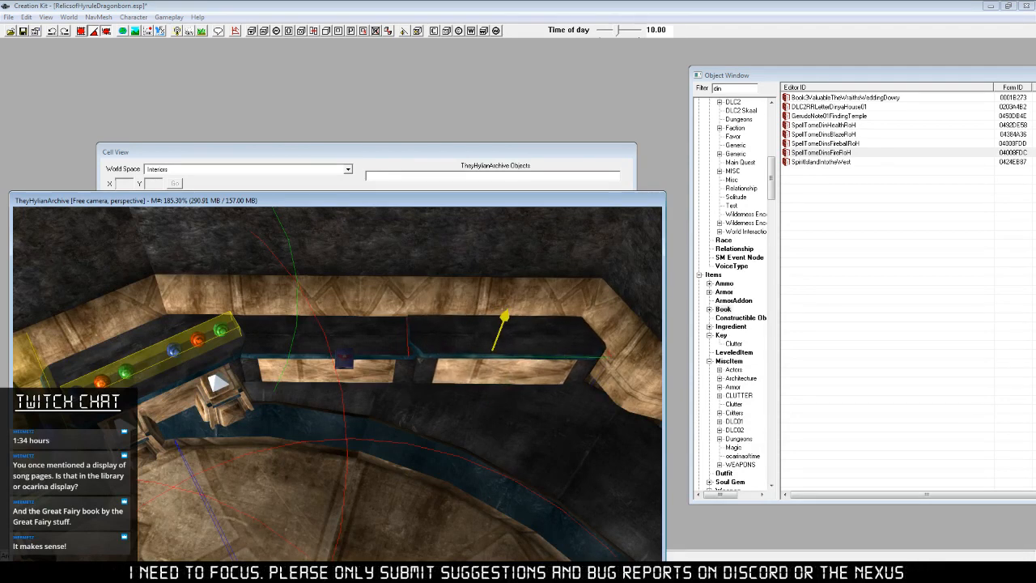
left_click_drag(503, 317, 502, 320)
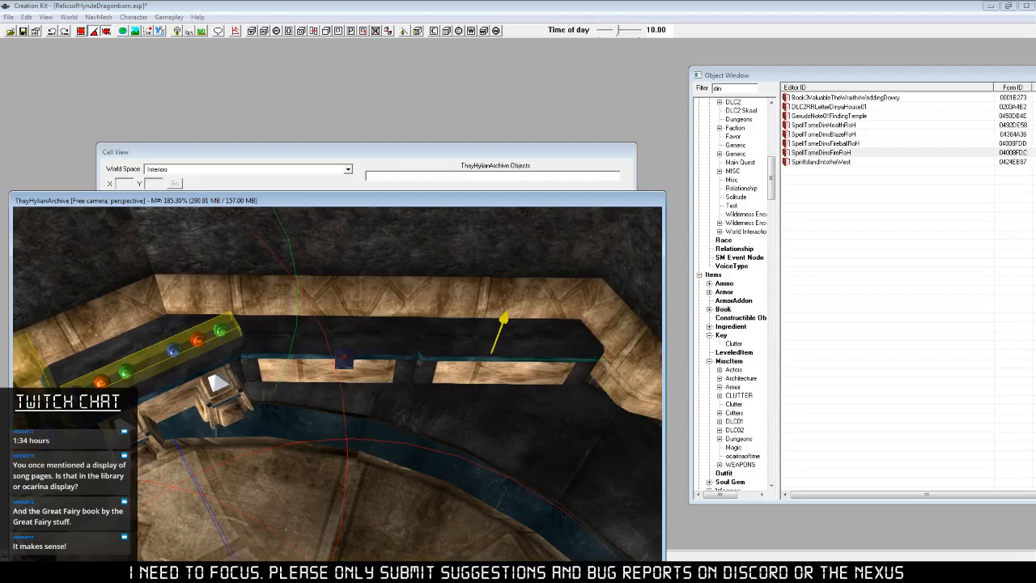
Move the loose Din spell tome onto the empty table beside the essences and shift it farther along the tabletop.
middle_click_drag(564, 351, 437, 356, "shift")
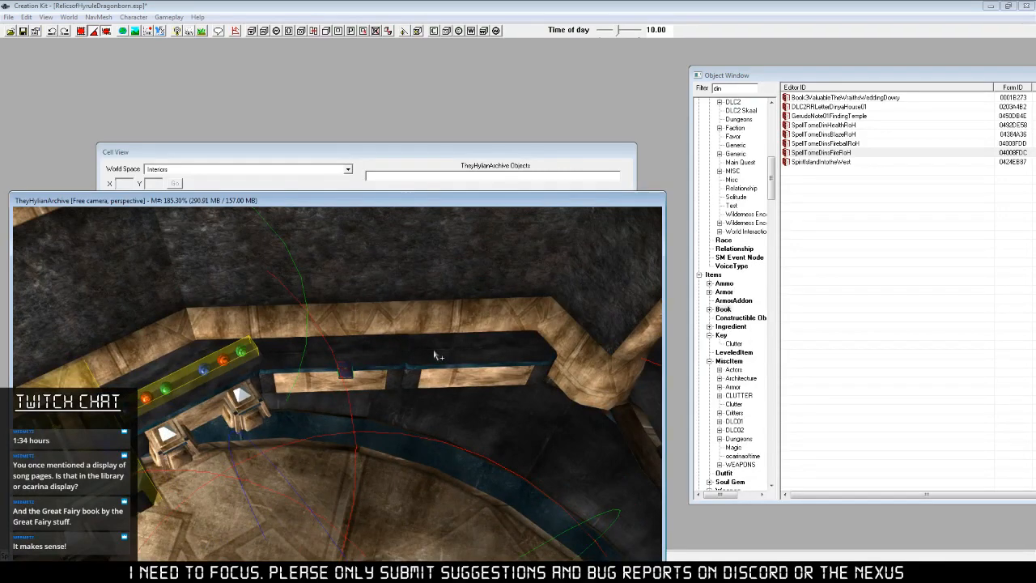
scroll(432, 363, "up", 5)
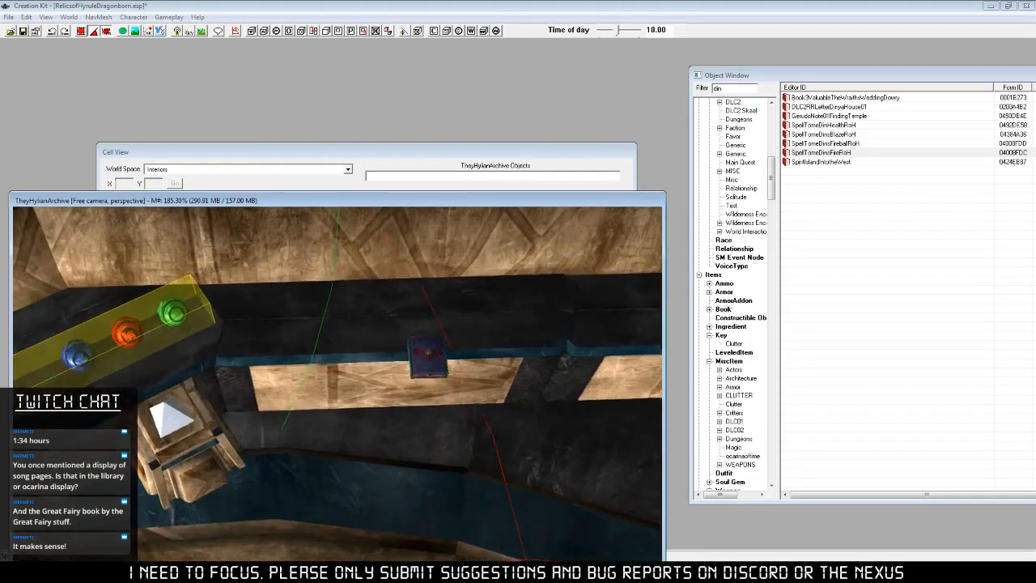
left_click_drag(286, 300, 365, 300)
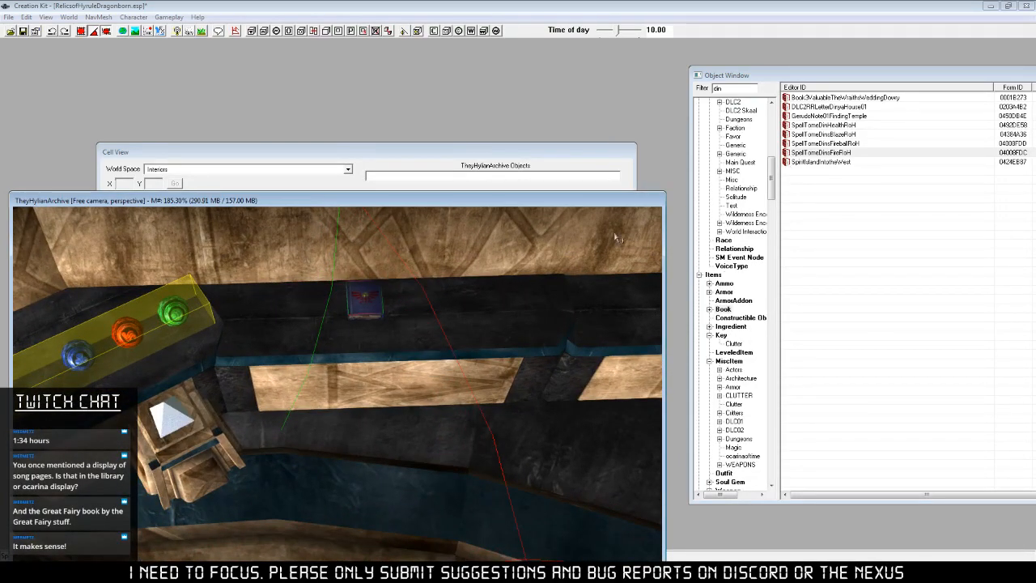
middle_click_drag(374, 303, 375, 322, "shift")
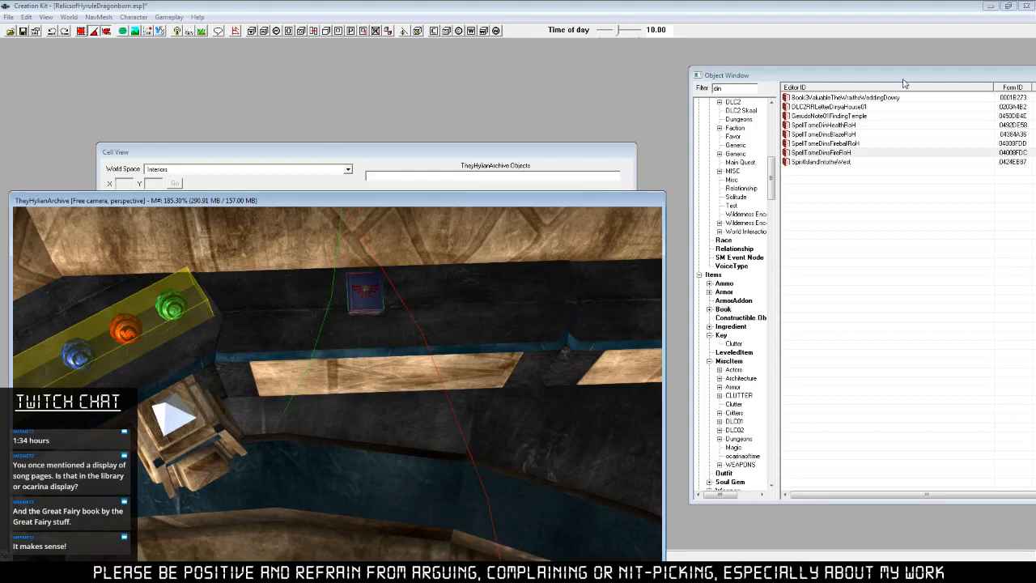
left_click_drag(902, 79, 876, 77)
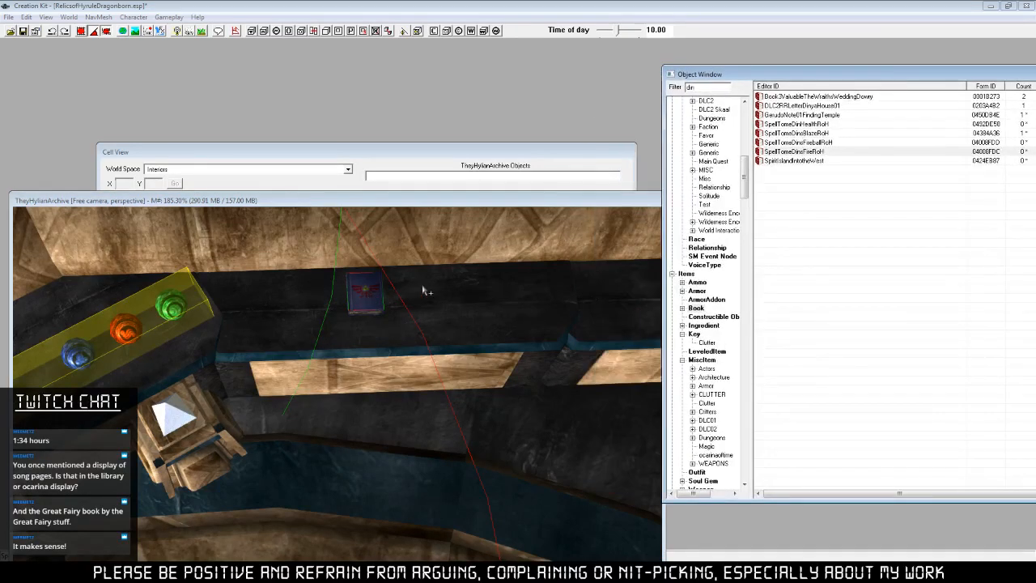
left_click_drag(367, 293, 471, 293)
key("y")
key("x")
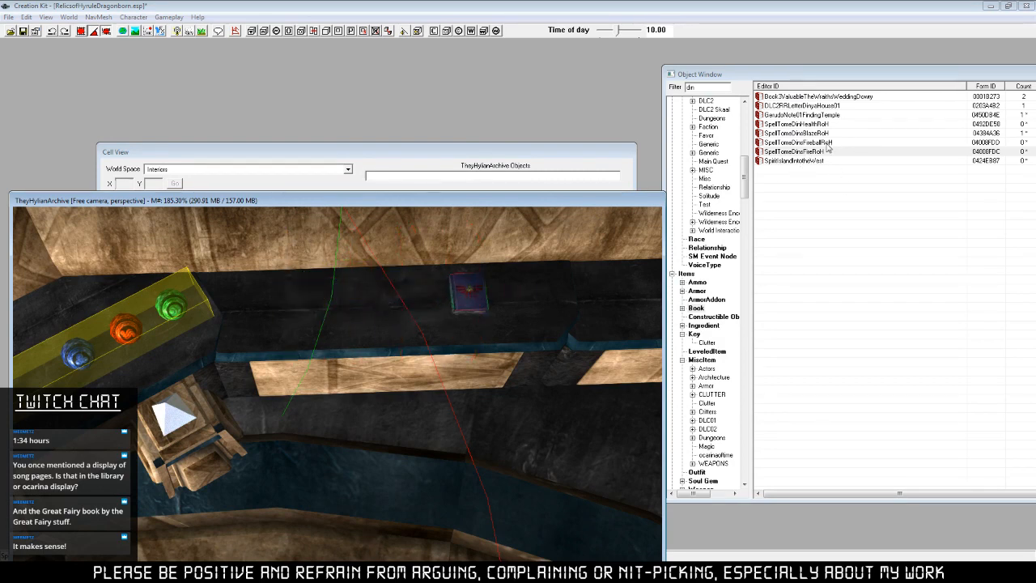
Place SpellTomeDinsFireballRoH on the table beside the first tome, square it to the table edge and narrow the gap between them.
left_click_drag(824, 144, 396, 356)
left_click_drag(391, 312, 386, 304)
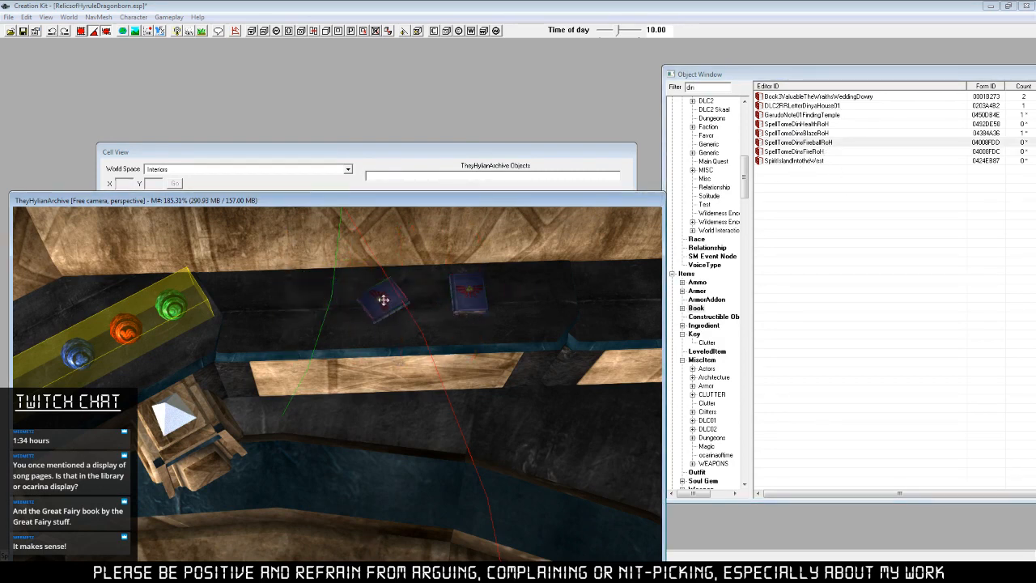
left_click(465, 299)
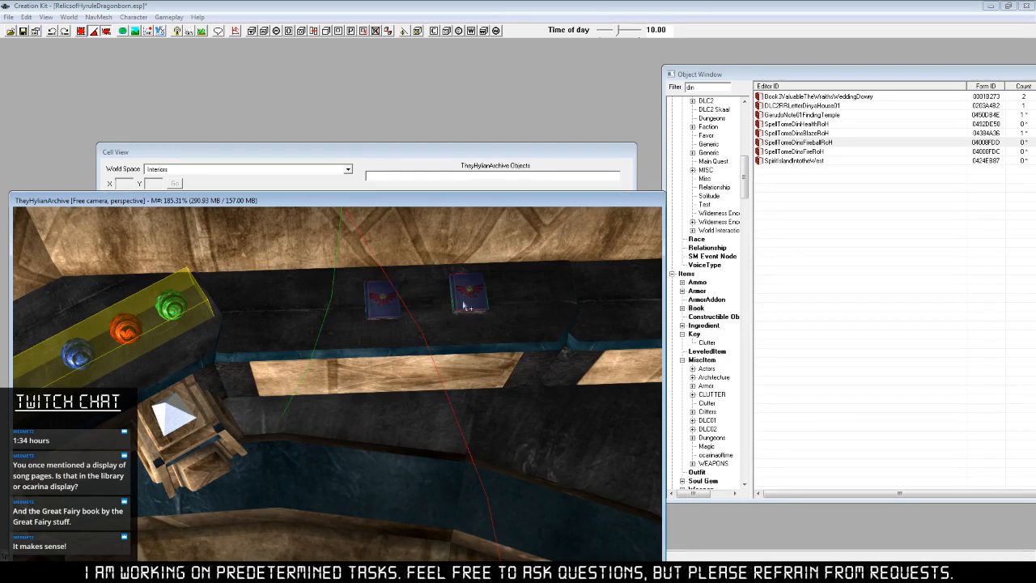
left_click(383, 302)
left_click(382, 308)
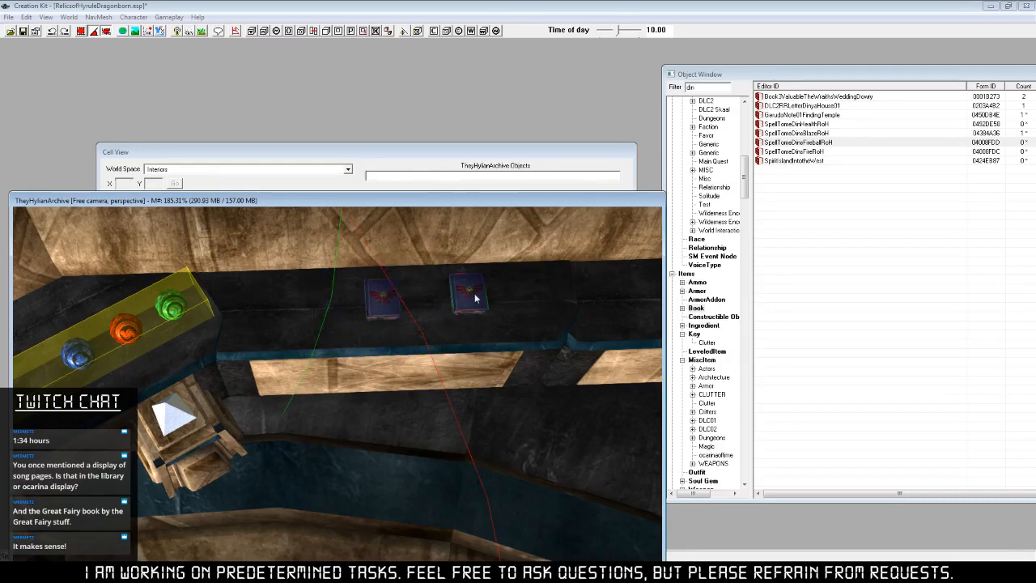
left_click_drag(475, 299, 462, 299)
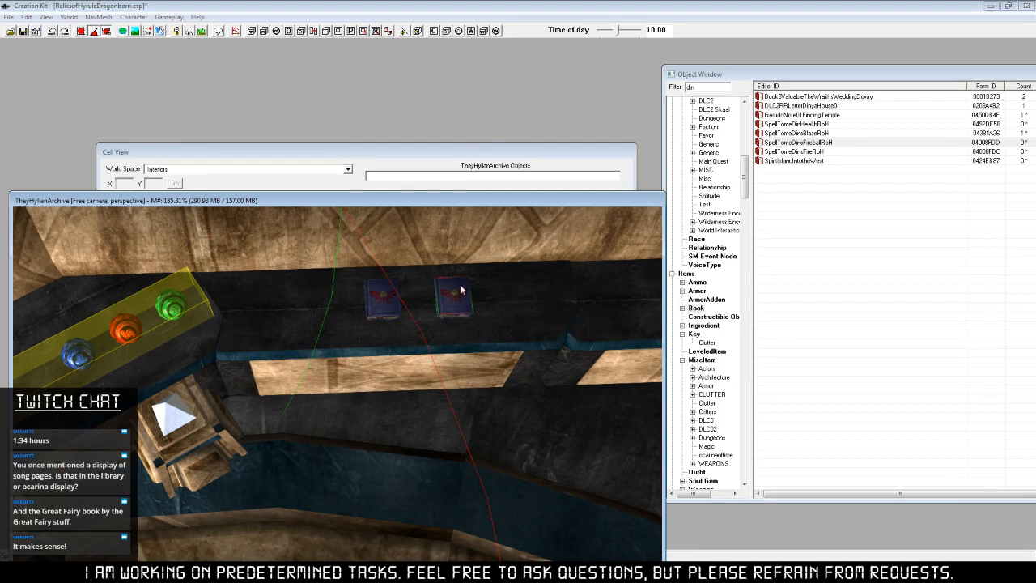
middle_click_drag(454, 335, 430, 389)
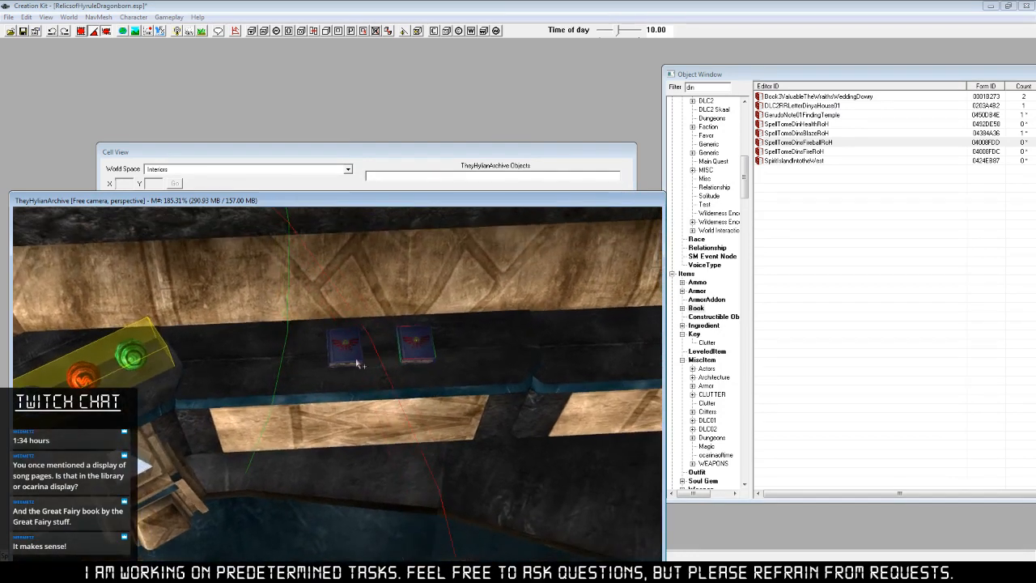
left_click(345, 349)
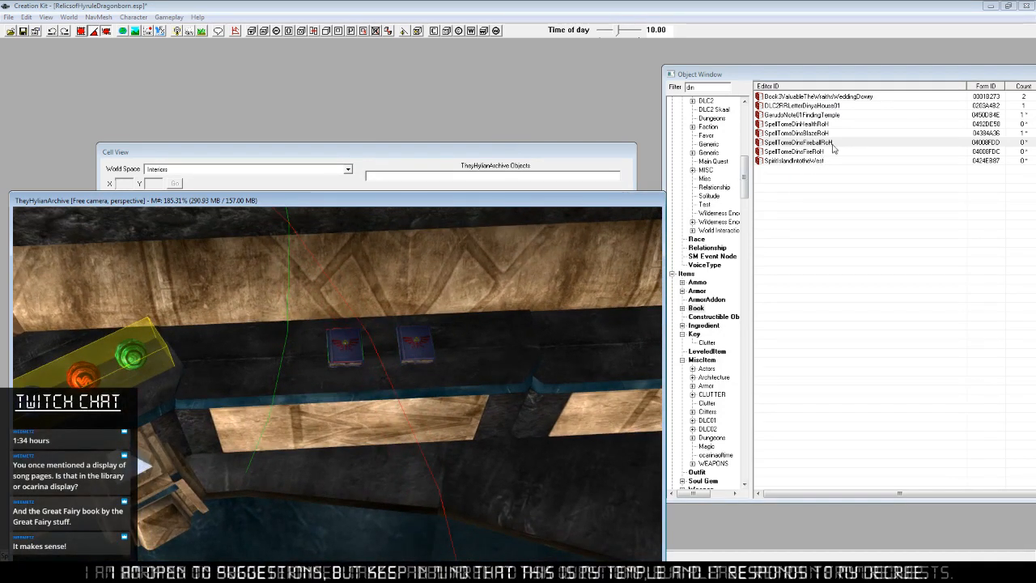
Check the use report of SpellTomeDinsFireRoH and inspect its RecipeDinsFire02 crafting recipe.
left_click_drag(729, 74, 688, 72)
right_click(771, 150)
left_click(802, 247)
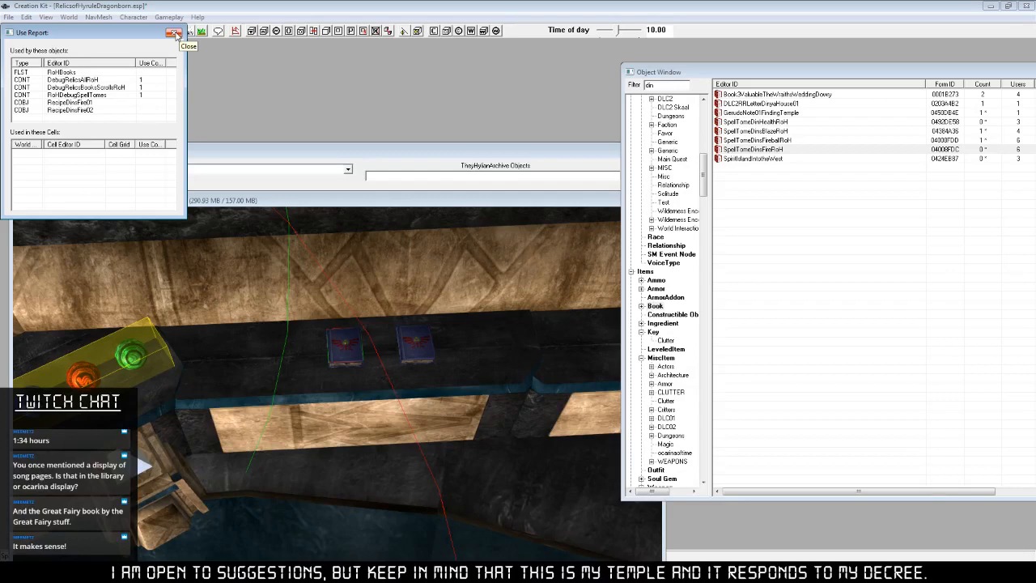
left_click(75, 111)
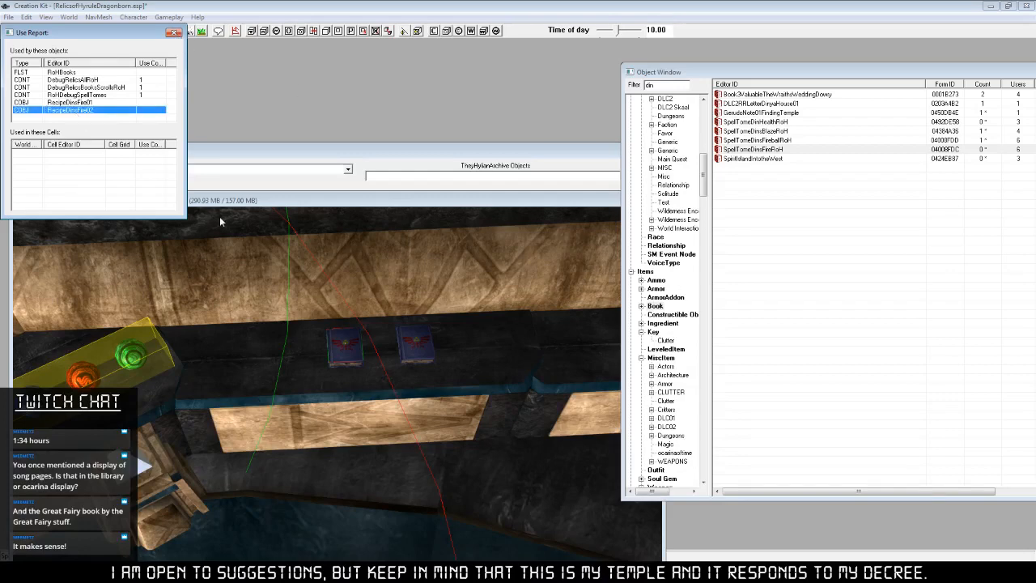
key("Return")
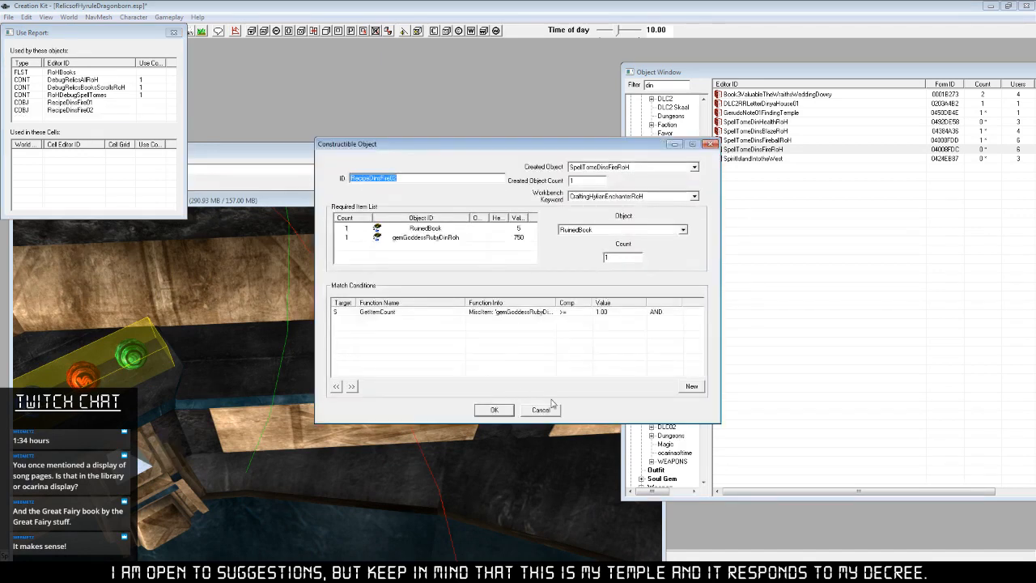
left_click(551, 409)
key("Escape")
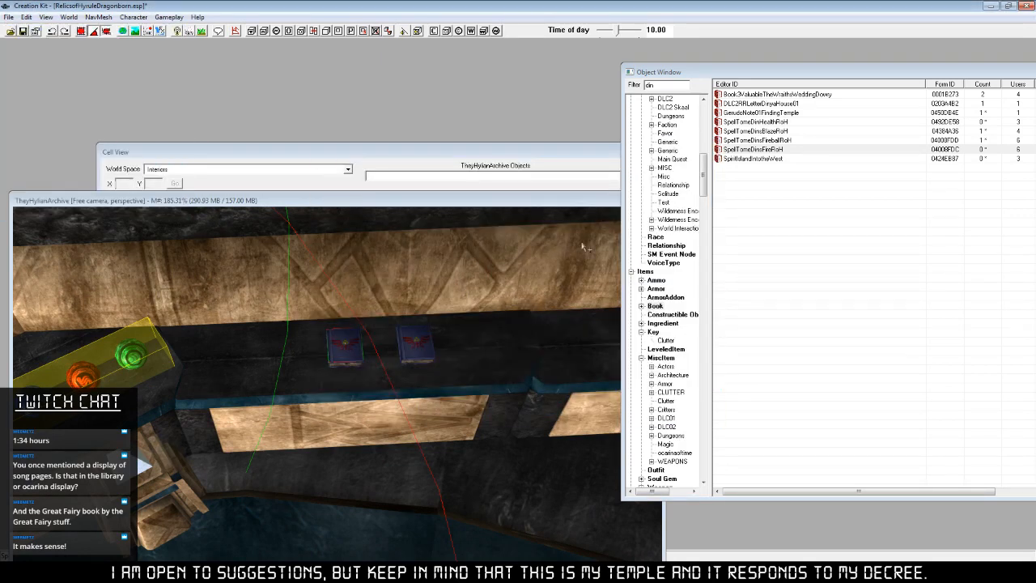
Place SpellTomeDinsFireRoH on the table between the essences and the other two tomes, and square it to the table edge.
left_click(275, 356)
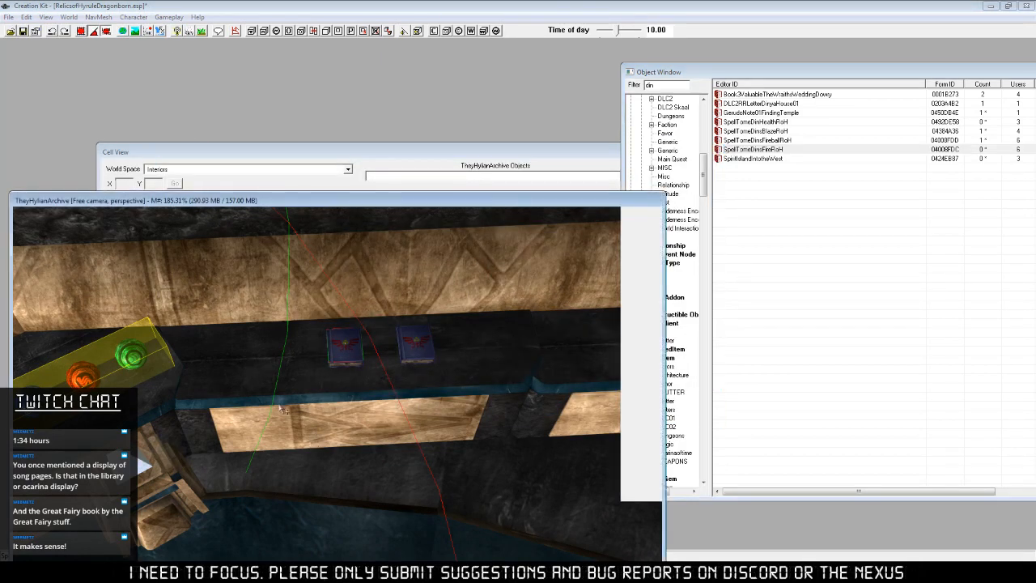
left_click_drag(277, 355, 264, 355)
right_click_drag(265, 355, 324, 370)
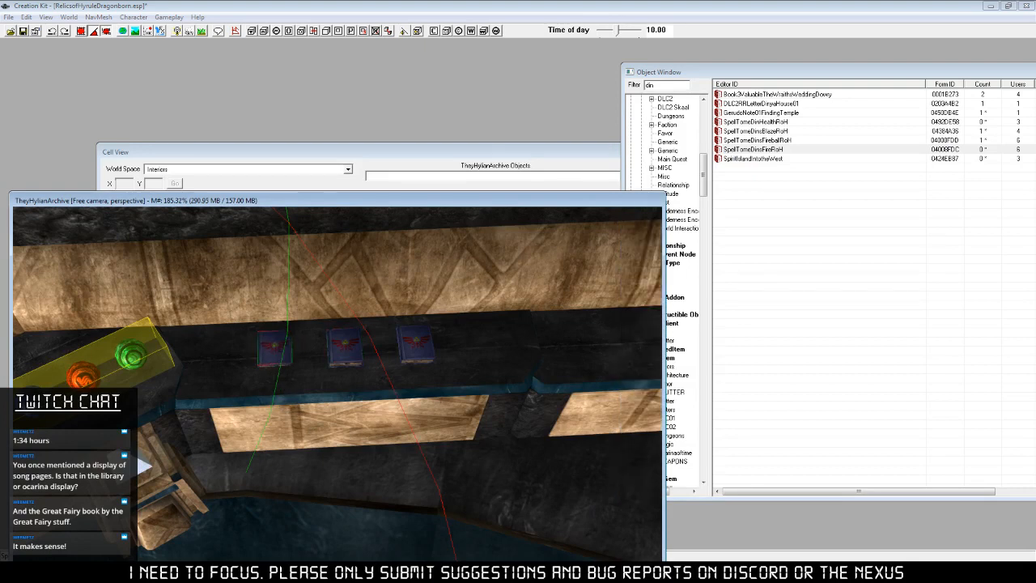
Line up the three Din tomes closely and evenly spaced at the end of the table nearest the essences.
middle_click_drag(328, 372, 354, 418)
scroll(348, 413, "up", 3)
left_click_drag(303, 363, 256, 352)
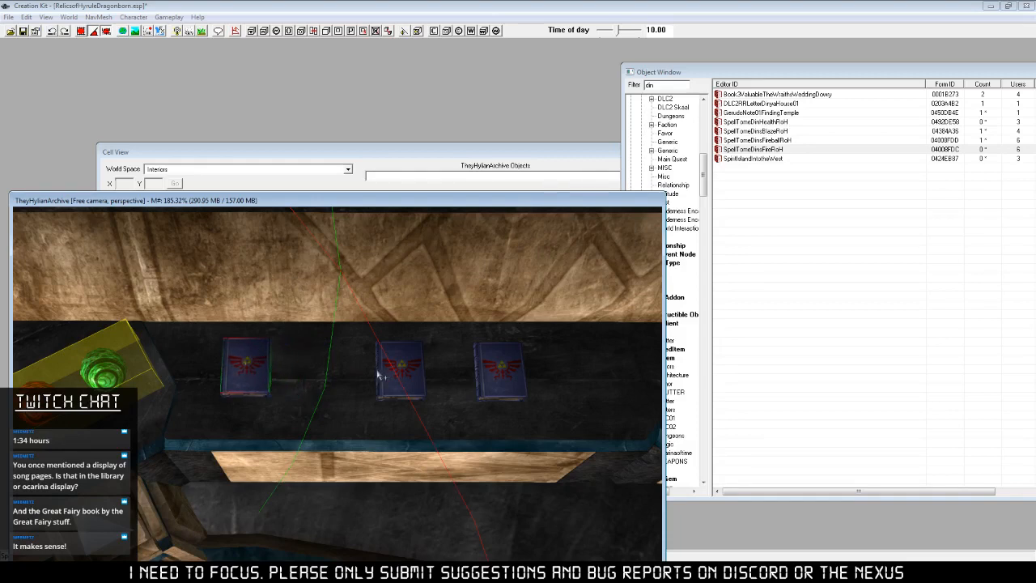
scroll(380, 375, "down", 2)
left_click_drag(391, 382, 312, 373)
left_click_drag(468, 377, 361, 377)
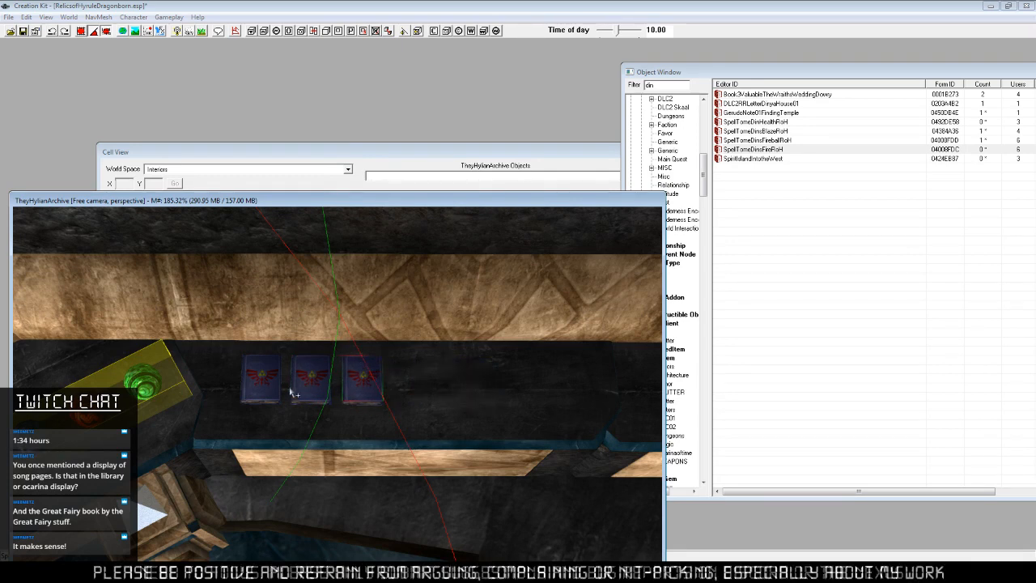
left_click(255, 373)
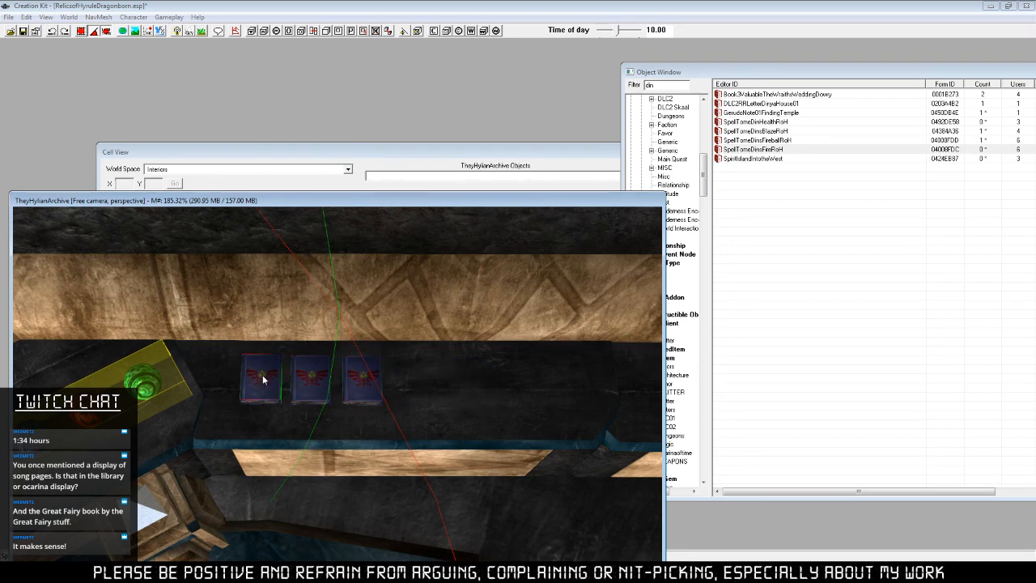
left_click_drag(262, 379, 459, 377)
left_click(358, 376)
left_click(307, 376, "ctrl")
key("ctrl+z")
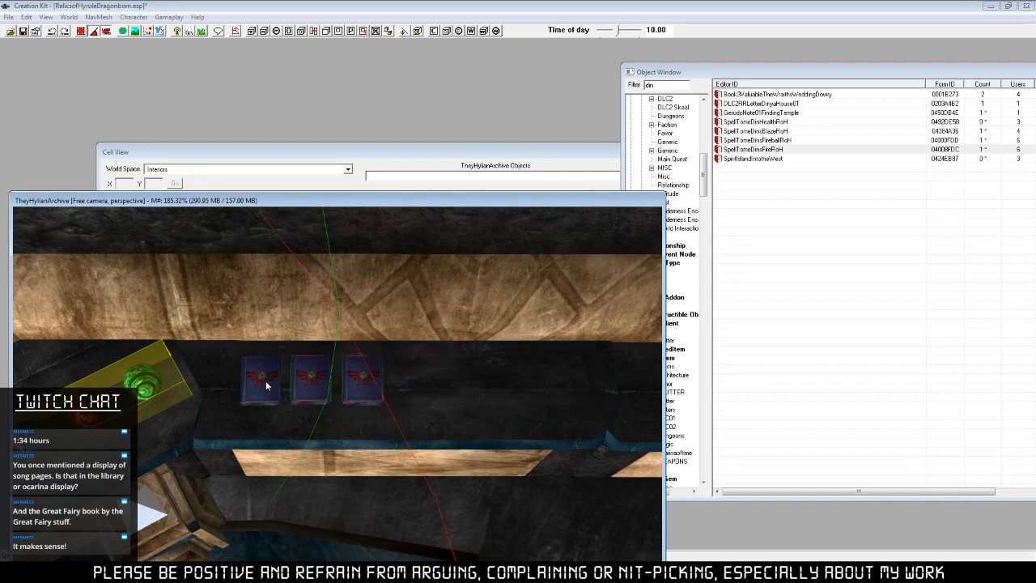
Select all three Din tomes and shift them together along the table toward its joint with the neighbouring table.
left_click(265, 384, "ctrl")
left_click_drag(310, 376, 507, 376)
scroll(502, 377, "down", 4)
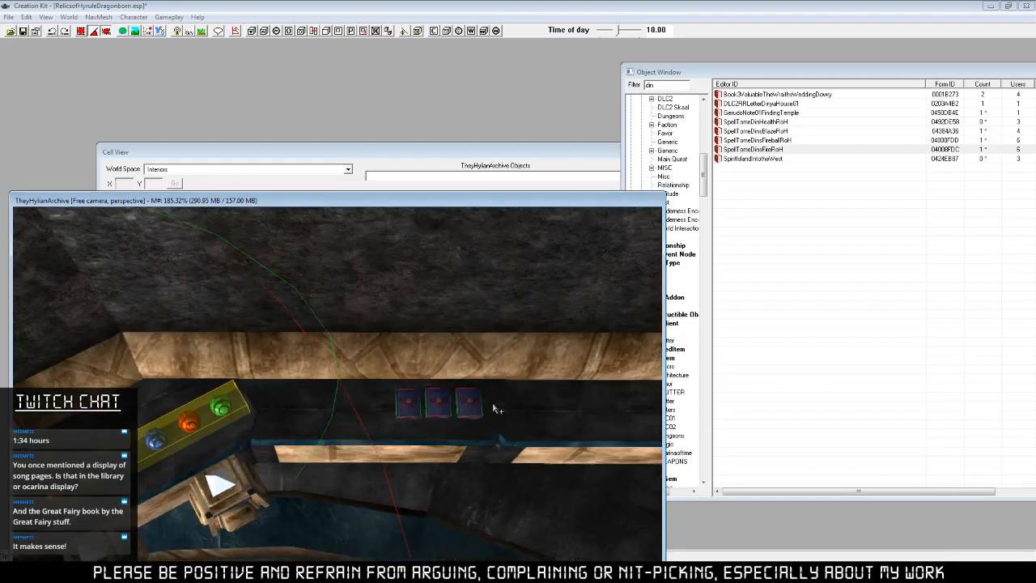
middle_click_drag(492, 403, 488, 411)
scroll(446, 416, "up", 3)
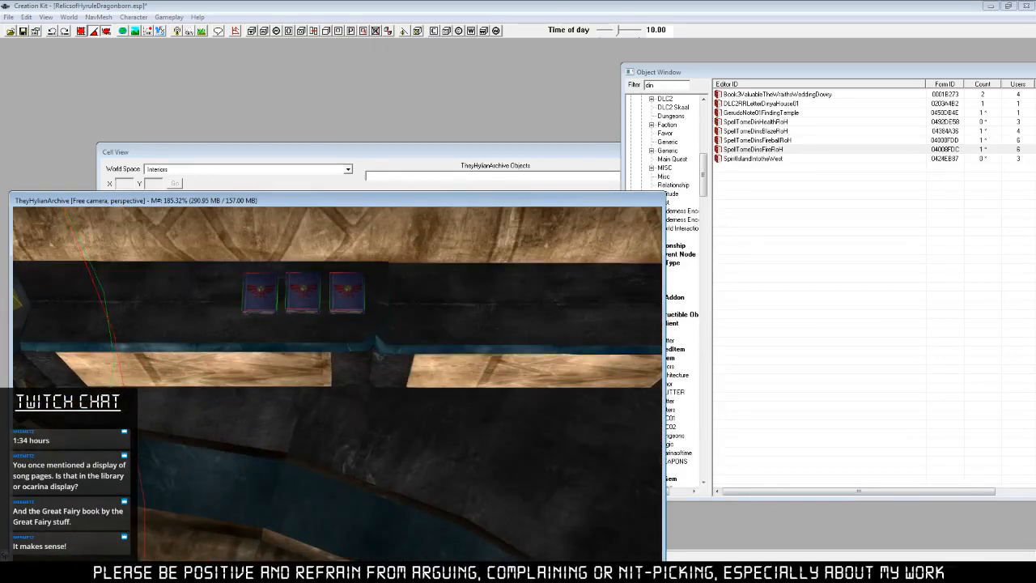
scroll(388, 404, "down", 3)
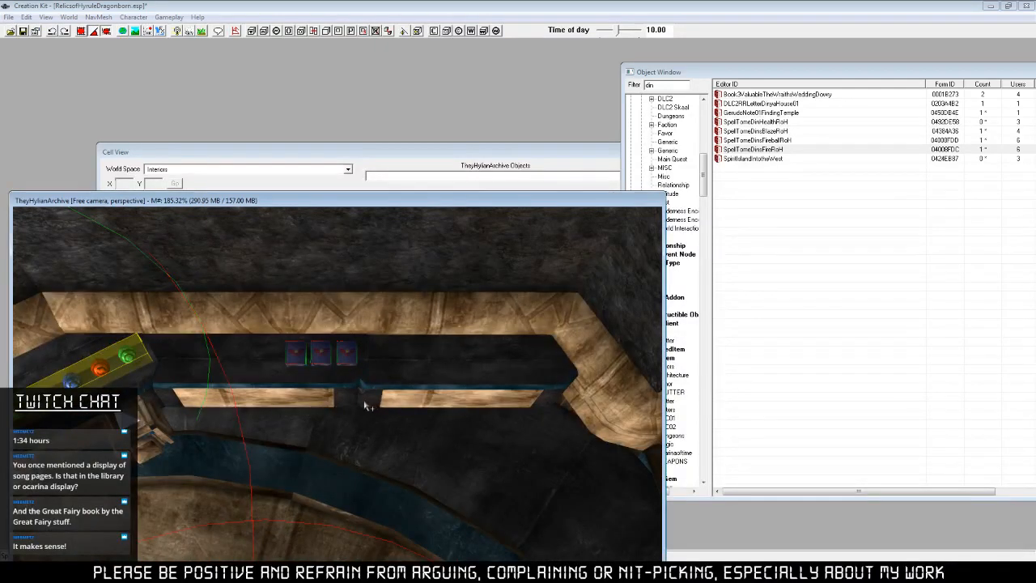
scroll(366, 407, "up", 2)
left_click_drag(316, 324, 319, 324)
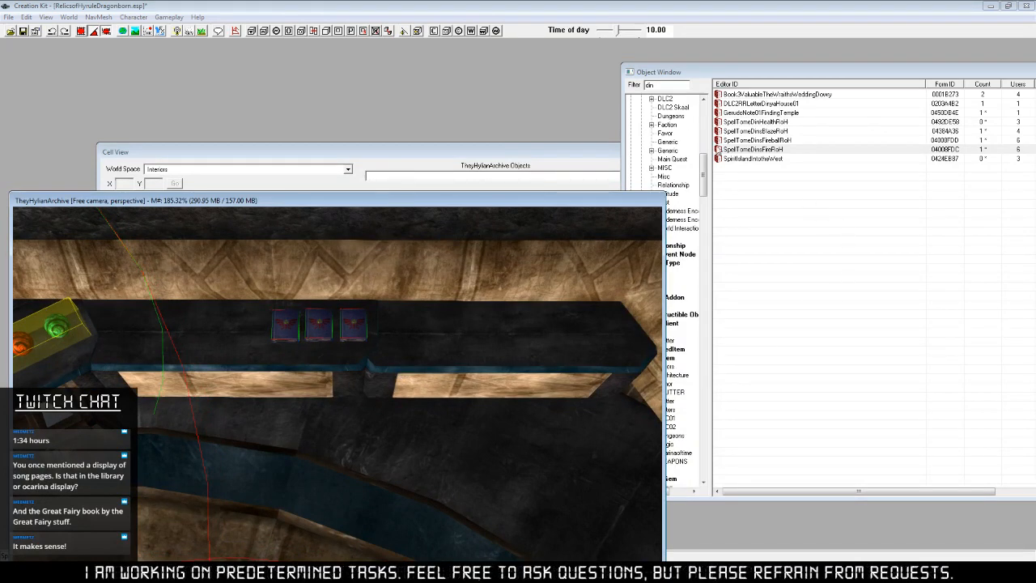
Filter the objects by "nayru" and place SpellTomeNayrusLoveArmorRoH, SpellTomeNayrusLoveWardRoH and SpellTomeNayrusGrace between the essences and the Din tomes.
left_click_drag(672, 85, 570, 91)
type("nayru")
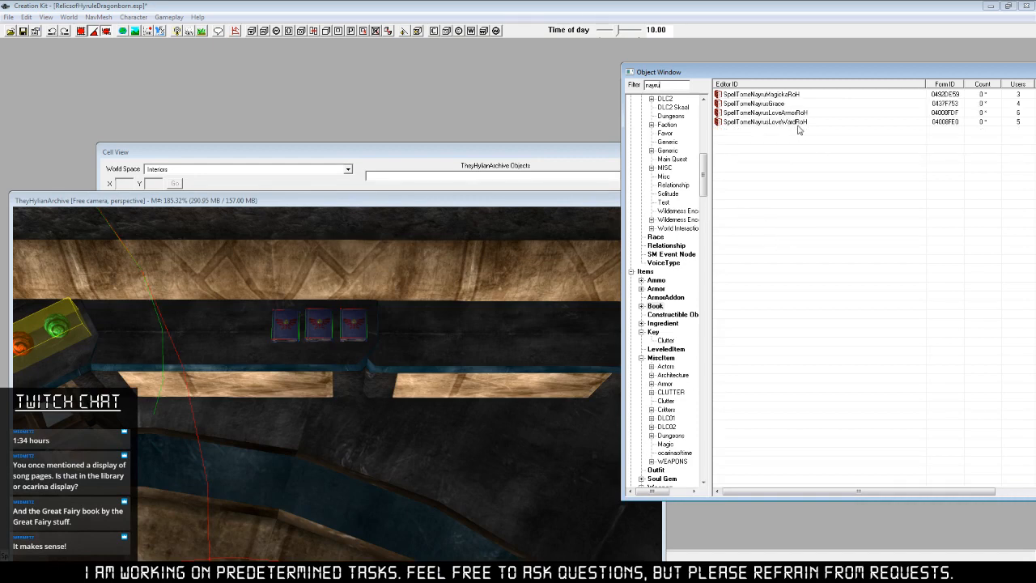
left_click_drag(793, 115, 791, 117)
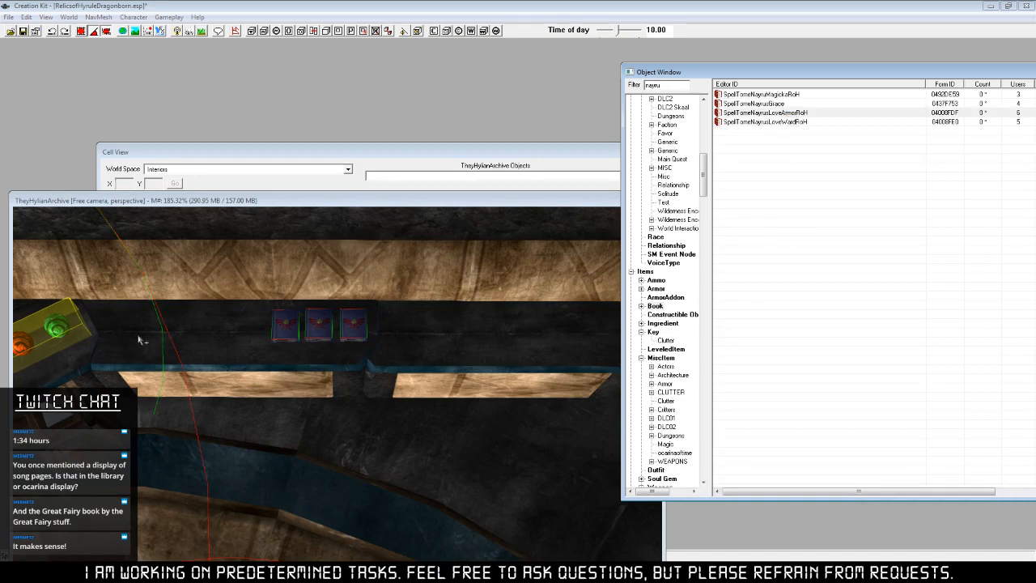
left_click_drag(139, 340, 144, 338)
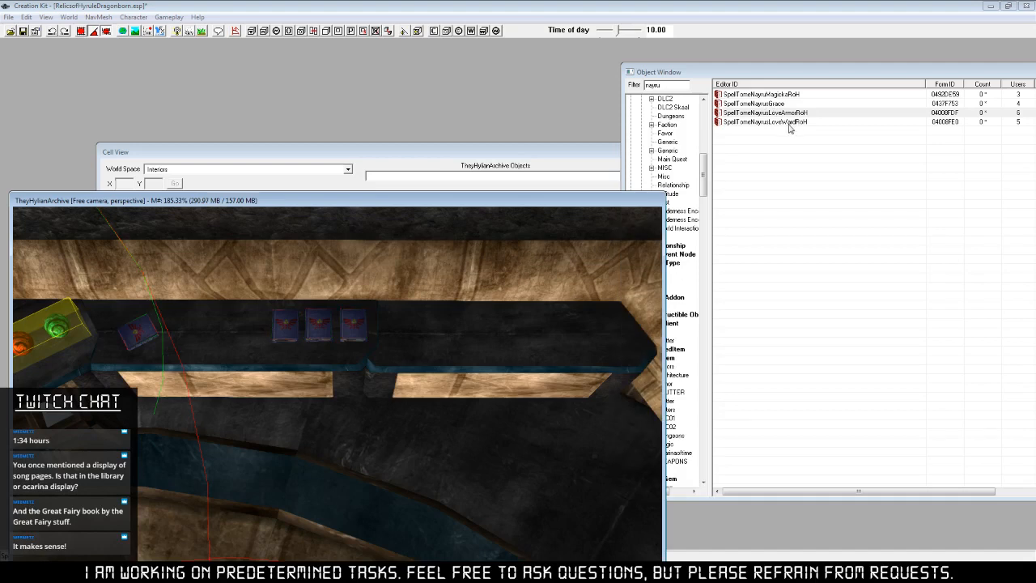
left_click_drag(786, 123, 201, 337)
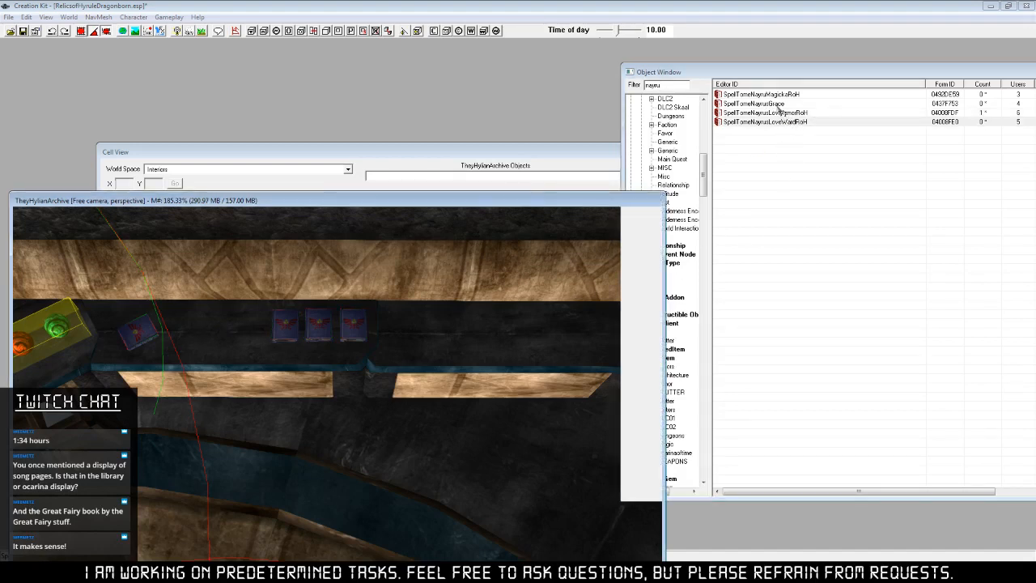
left_click_drag(772, 104, 234, 334)
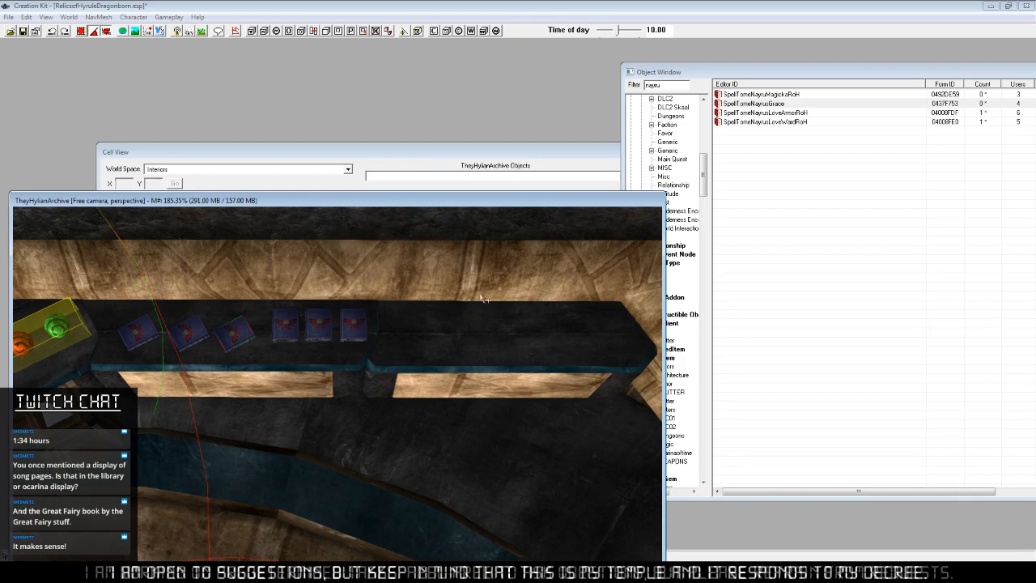
Check the use report of SpellTomeNayruMagickaRoH.
right_click(798, 98)
left_click(838, 195)
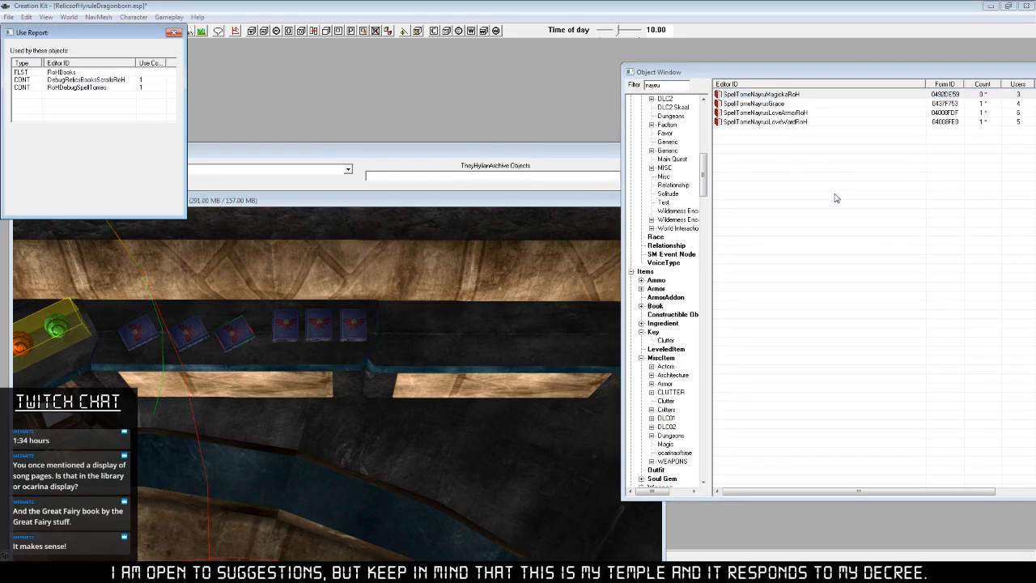
left_click(177, 30)
Rotate each of the three Nayru tomes to sit square to the table edge like the Din tomes.
middle_click_drag(378, 342, 398, 349)
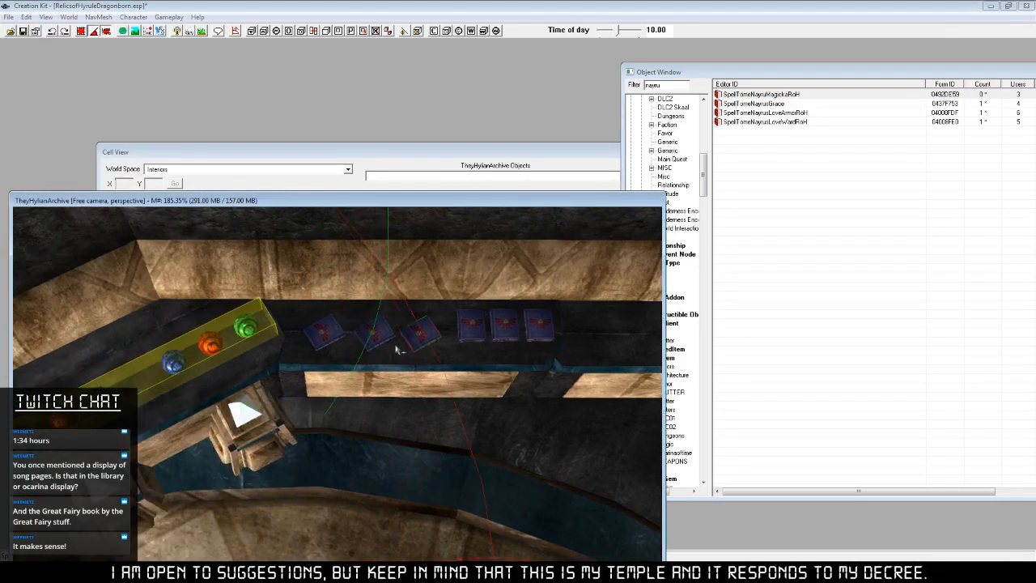
scroll(419, 355, "up", 3)
middle_click_drag(486, 310, 484, 312)
scroll(484, 312, "down", 1)
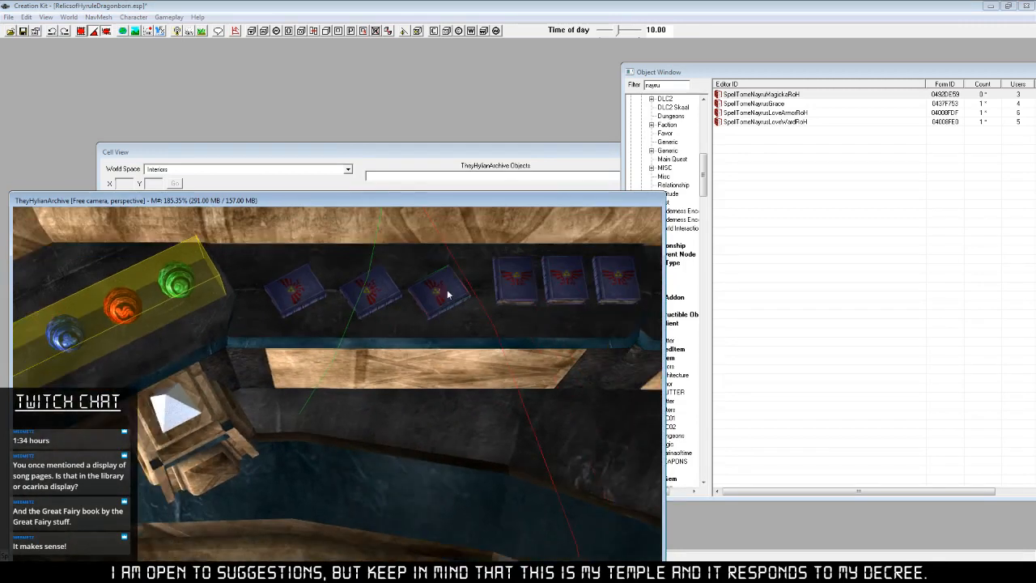
right_click_drag(448, 294, 443, 272)
left_click(382, 281)
right_click_drag(379, 295, 285, 298)
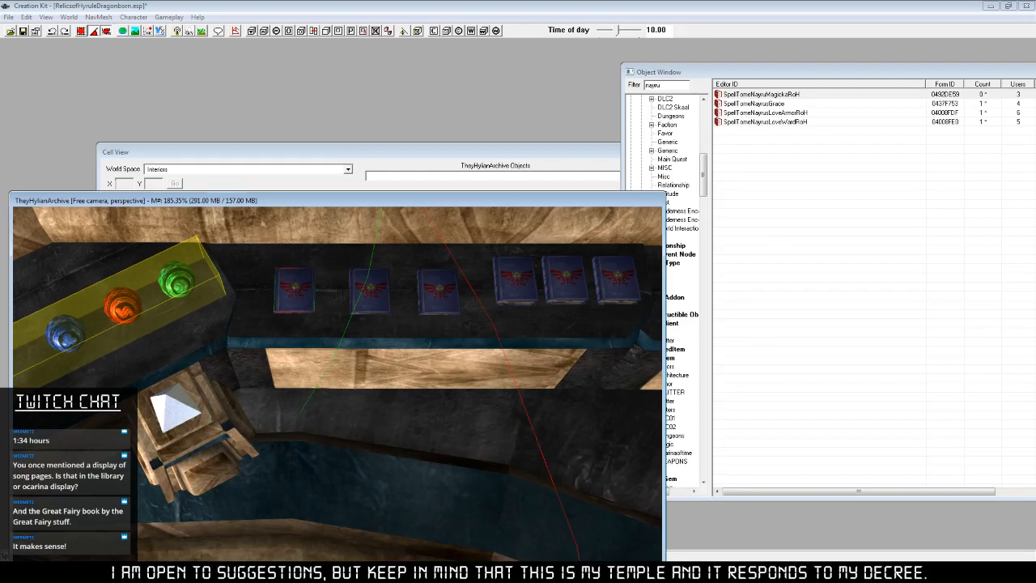
Move the second and third Nayru tomes closer to the first so the three stand evenly spaced.
middle_click_drag(457, 314, 413, 335)
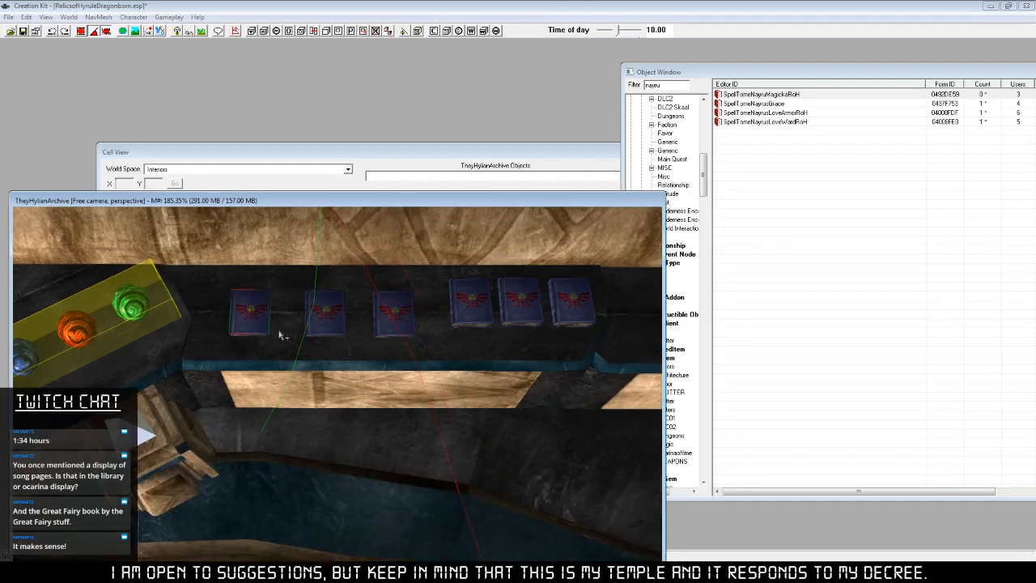
left_click_drag(339, 320, 315, 321)
left_click(381, 302)
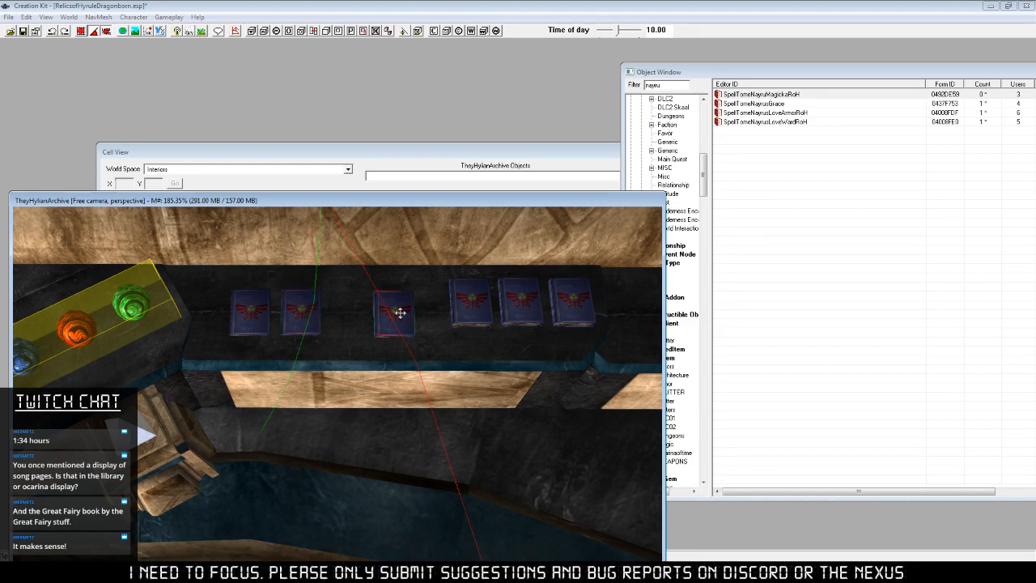
left_click_drag(397, 307, 356, 308)
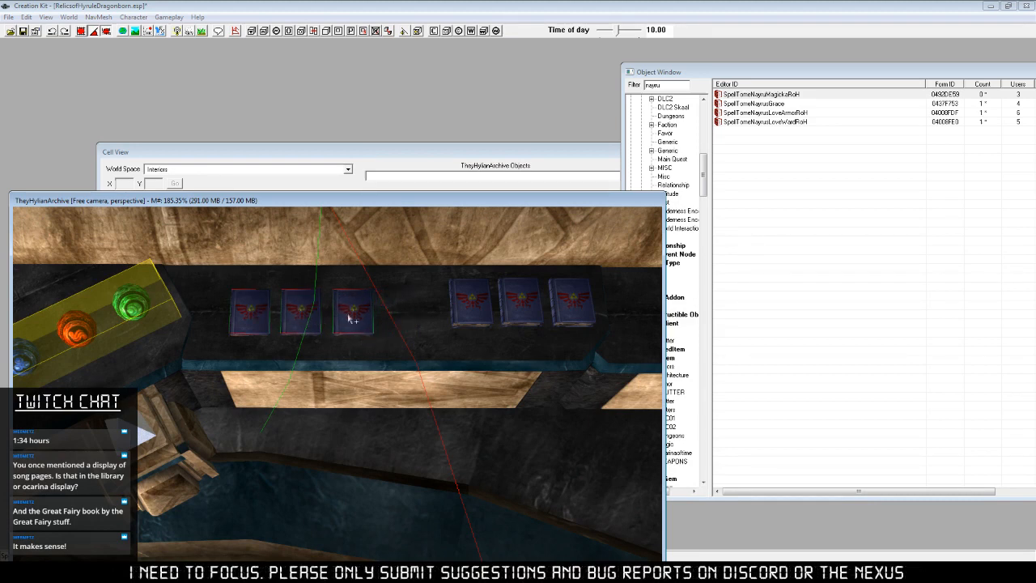
Select all three Nayru tomes and shift them together along the table toward the Din tomes.
left_click(316, 334)
left_click(304, 314)
left_click(260, 308, "ctrl")
left_click(343, 310, "ctrl")
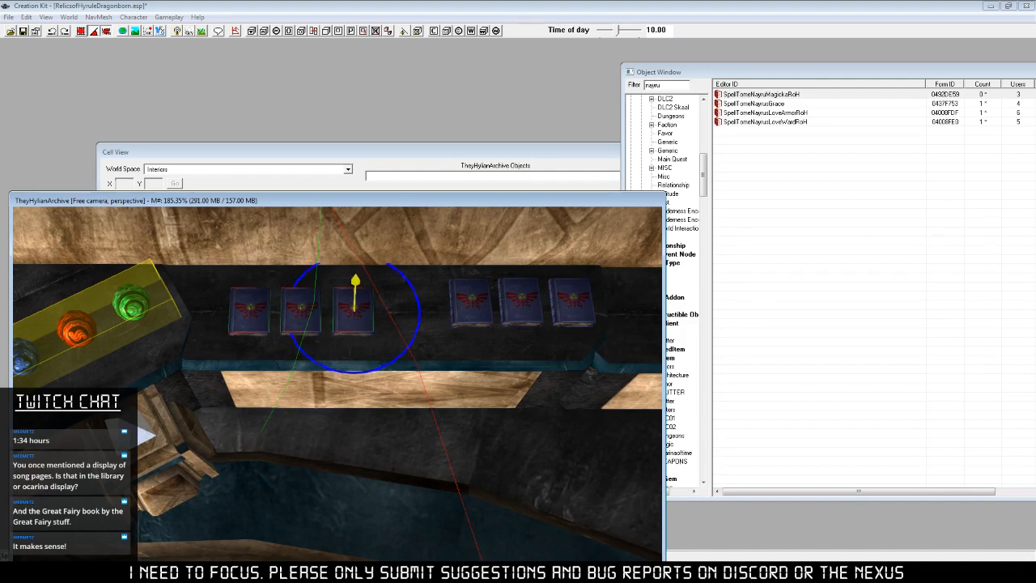
left_click_drag(359, 301, 381, 289)
key("x")
middle_click_drag(381, 291, 770, 135)
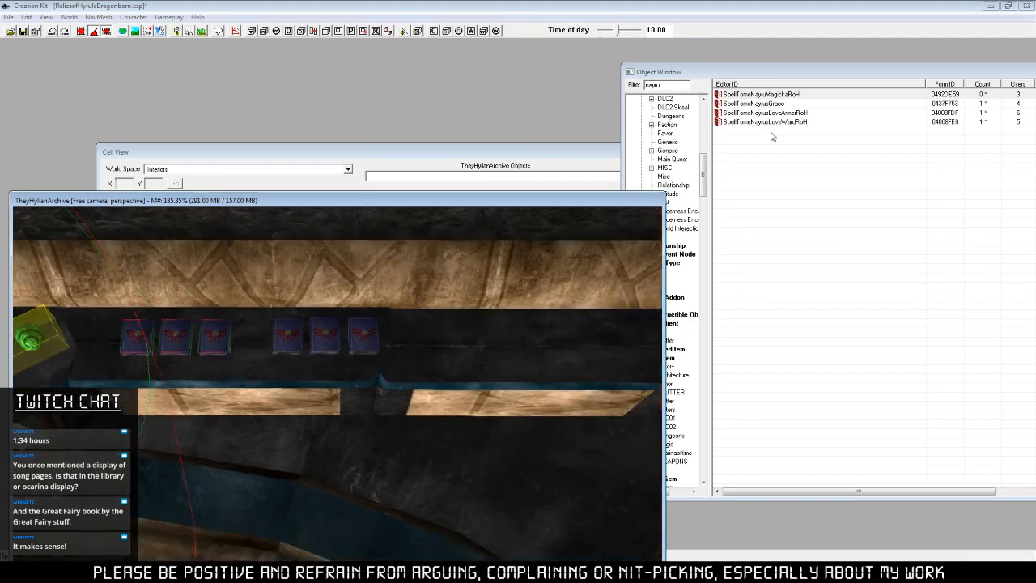
Filter the objects by "farore" and preview the model of SpellTomeFaroreStaminaRoH.
left_click(664, 86)
double_click(664, 86)
type("la")
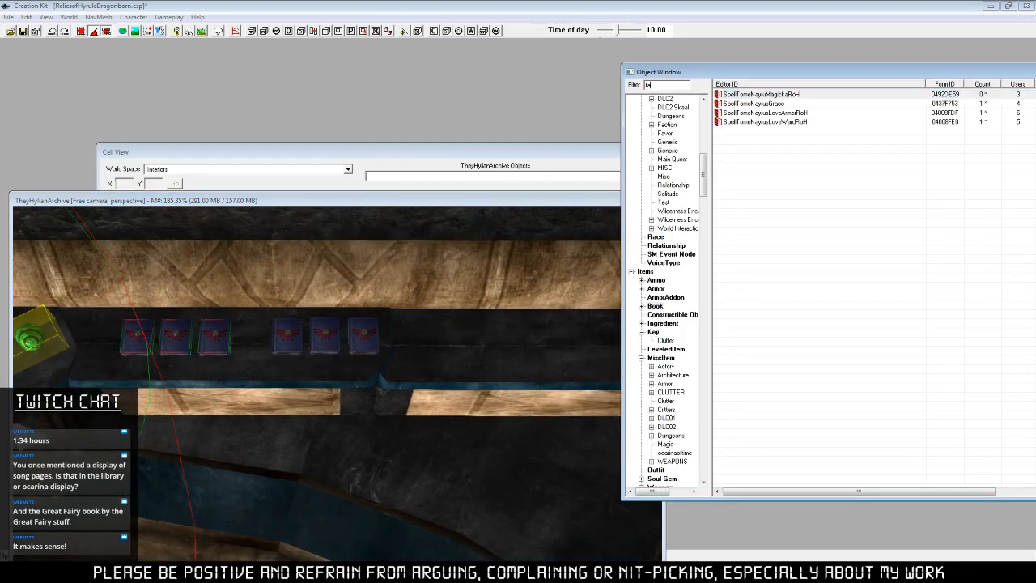
type("rore")
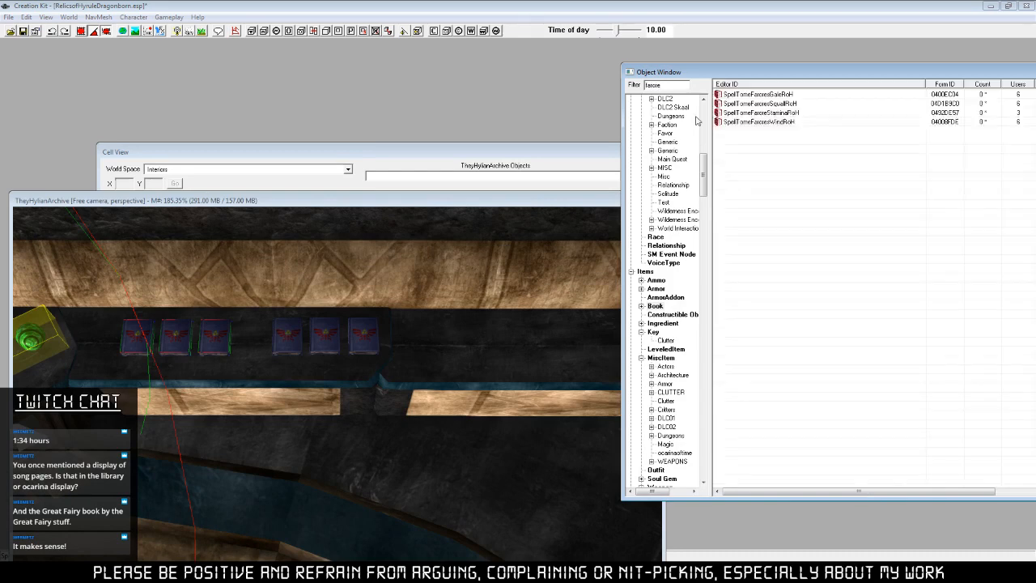
left_click(784, 114)
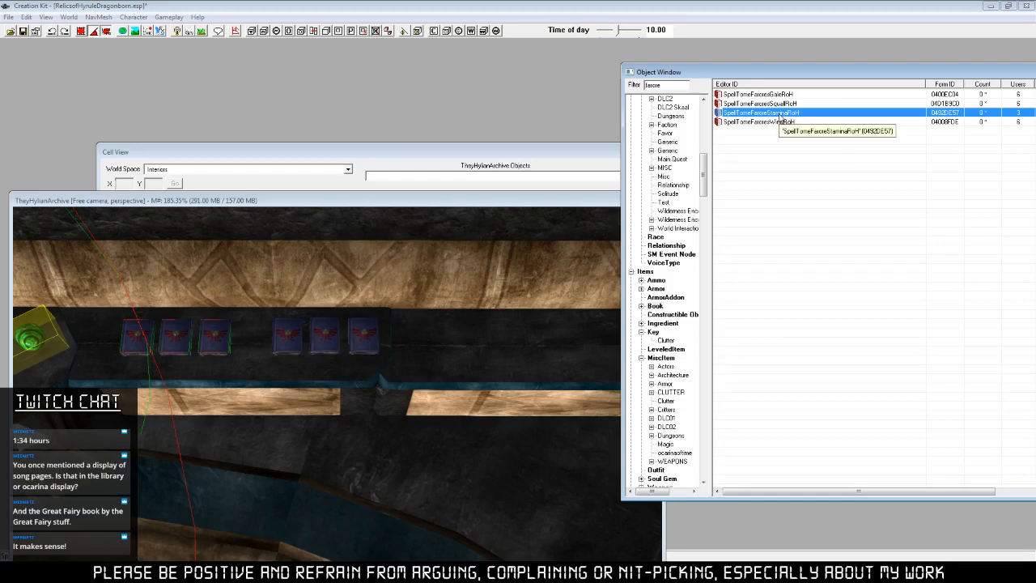
right_click(781, 117)
left_click(807, 164)
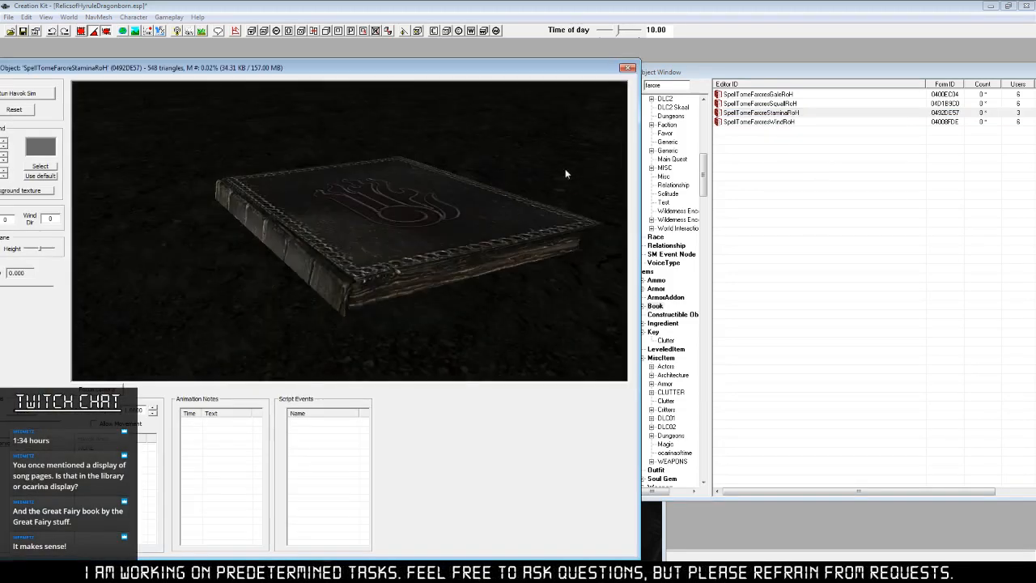
left_click_drag(565, 170, 527, 204)
left_click(627, 68)
Check the use report of SpellTomeFaroreStaminaRoH.
left_click_drag(856, 73, 704, 74)
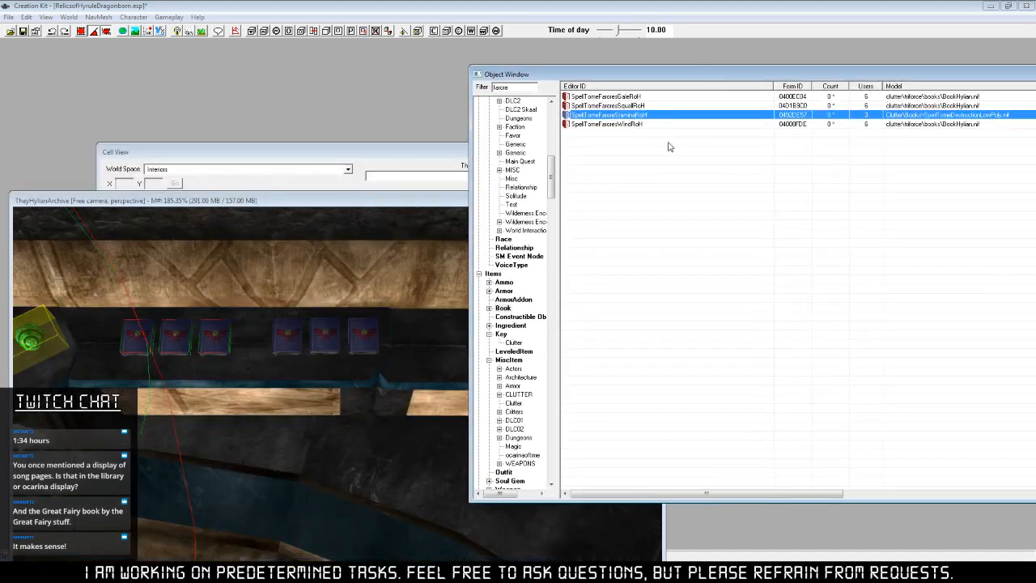
right_click(625, 119)
left_click(674, 213)
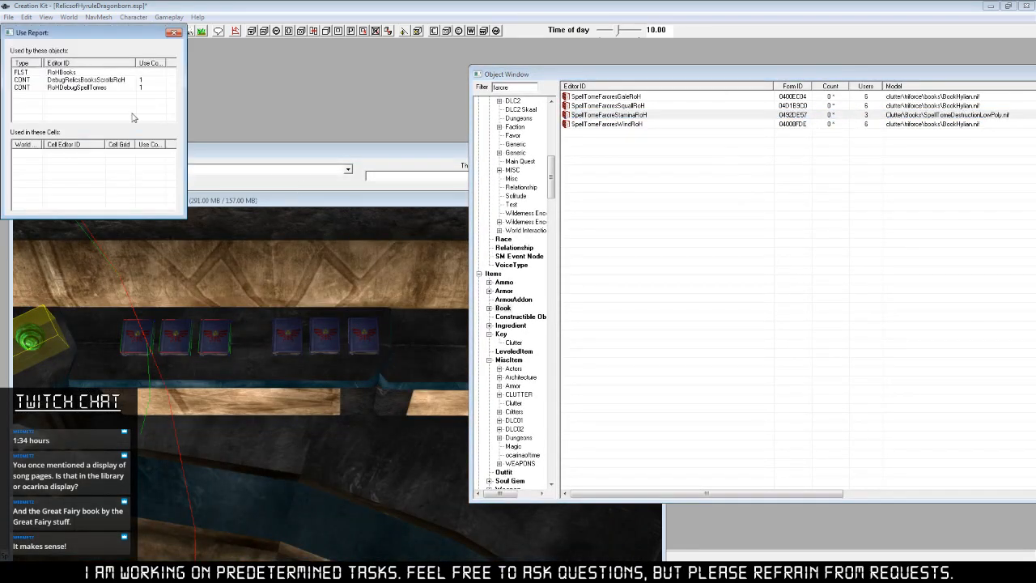
left_click(174, 33)
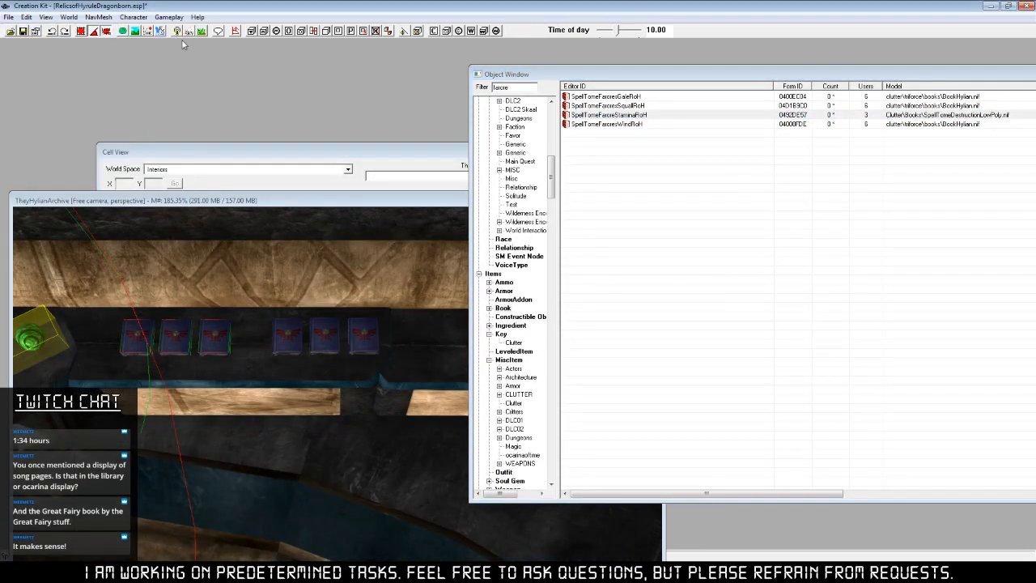
Place SpellTomeFaroresWindRoH, SpellTomeFaroresGaleRoH and SpellTomeFaroresSquallRoH in a row on the neighbouring table beyond the Din tomes.
left_click(630, 124)
left_click(636, 106, "ctrl")
left_click(633, 97, "ctrl")
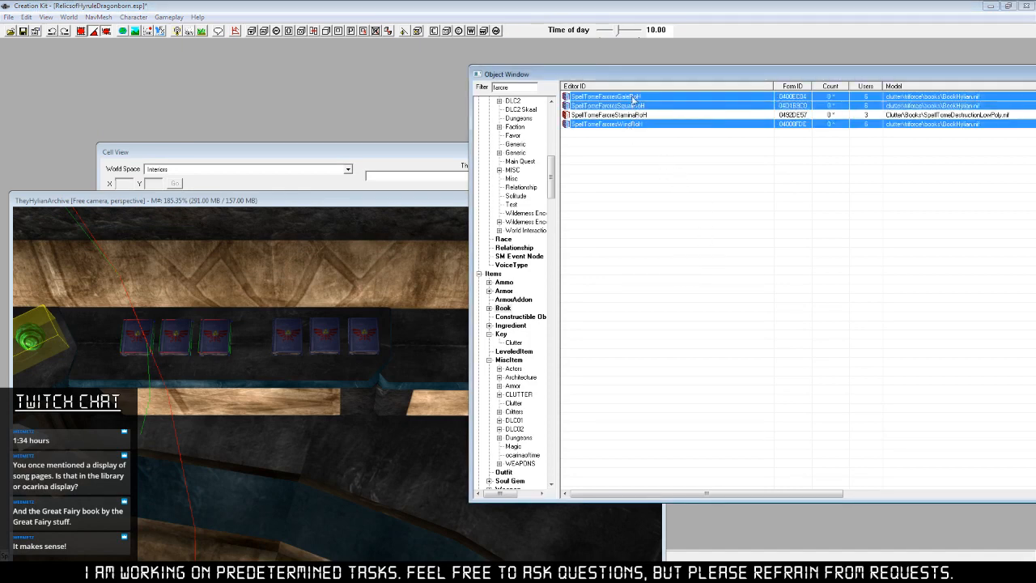
left_click(648, 139)
left_click_drag(624, 126, 437, 339)
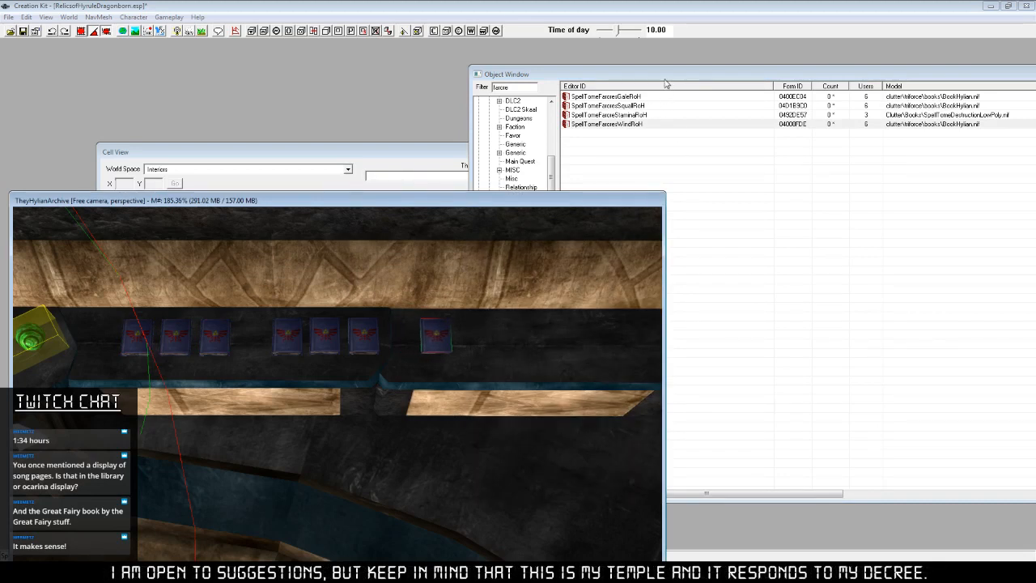
left_click_drag(665, 80, 859, 81)
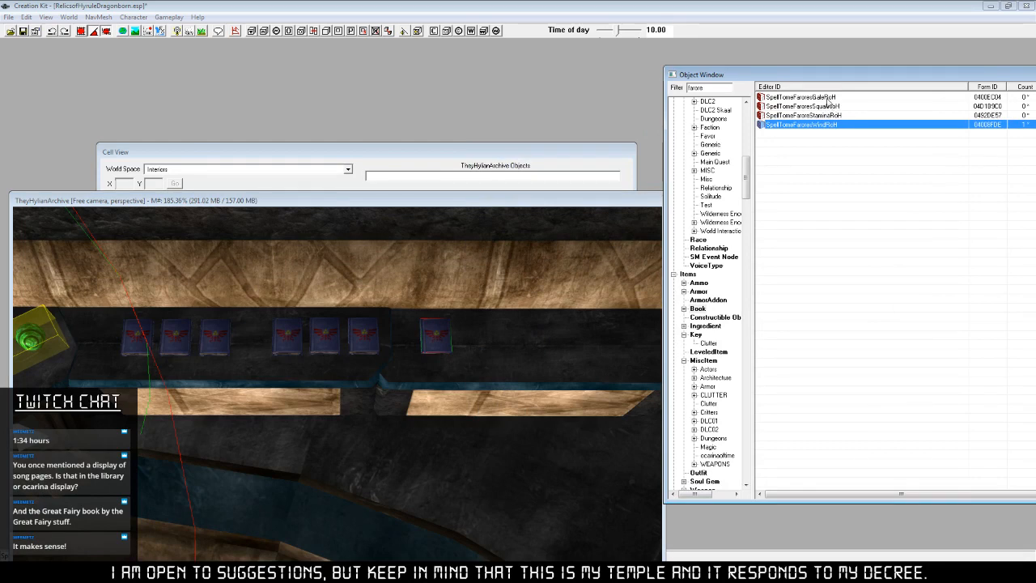
left_click(827, 98)
left_click(478, 343)
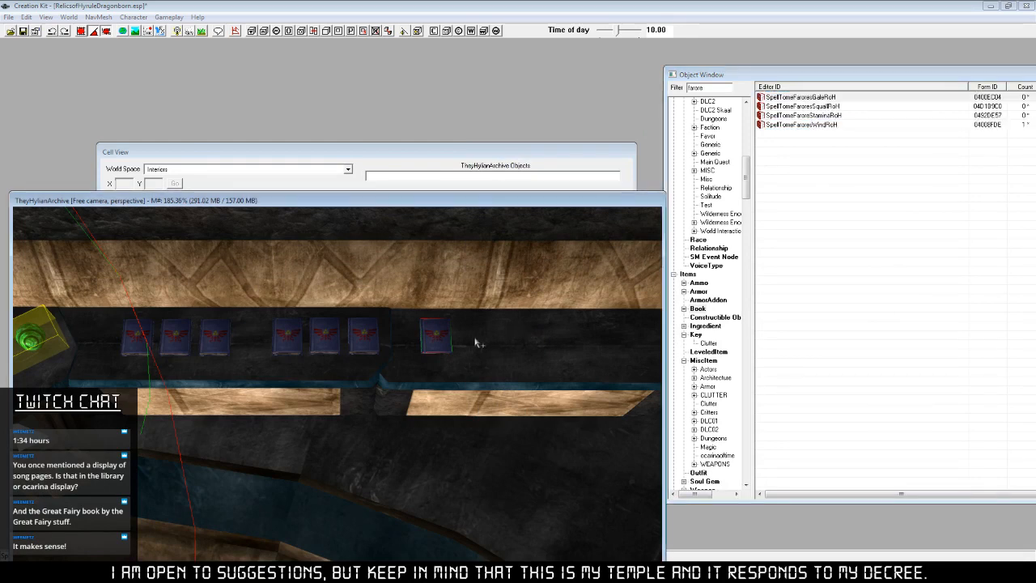
left_click_drag(475, 338, 483, 338)
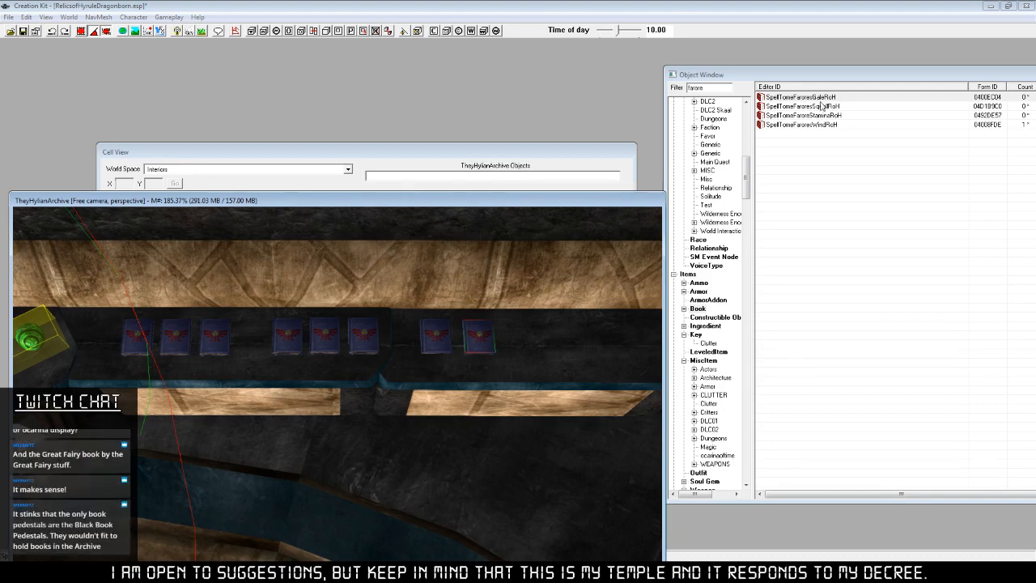
left_click_drag(833, 106, 522, 348)
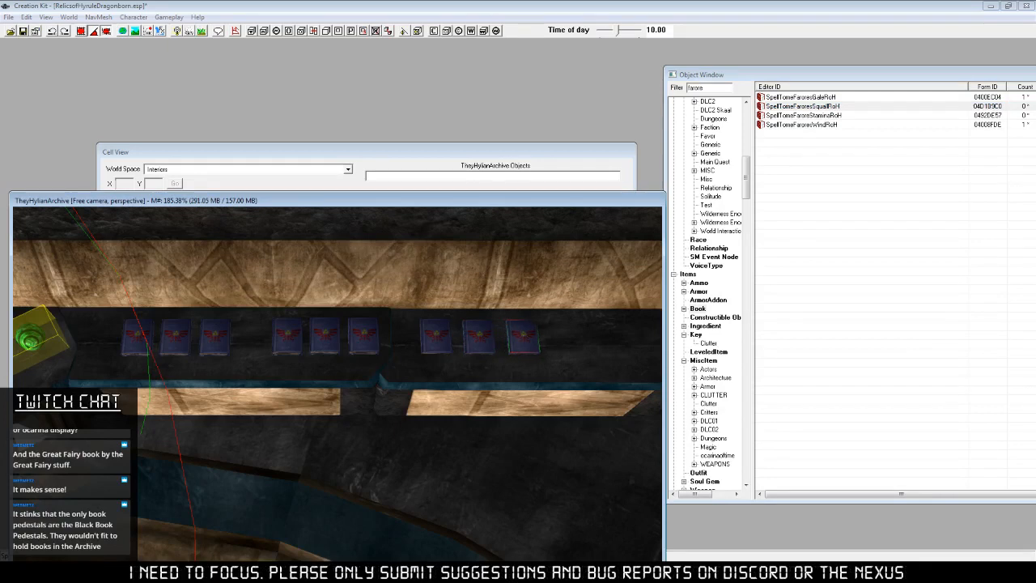
Move the two outer Farore tomes closer to the middle one to tighten the group's spacing.
left_click(435, 340)
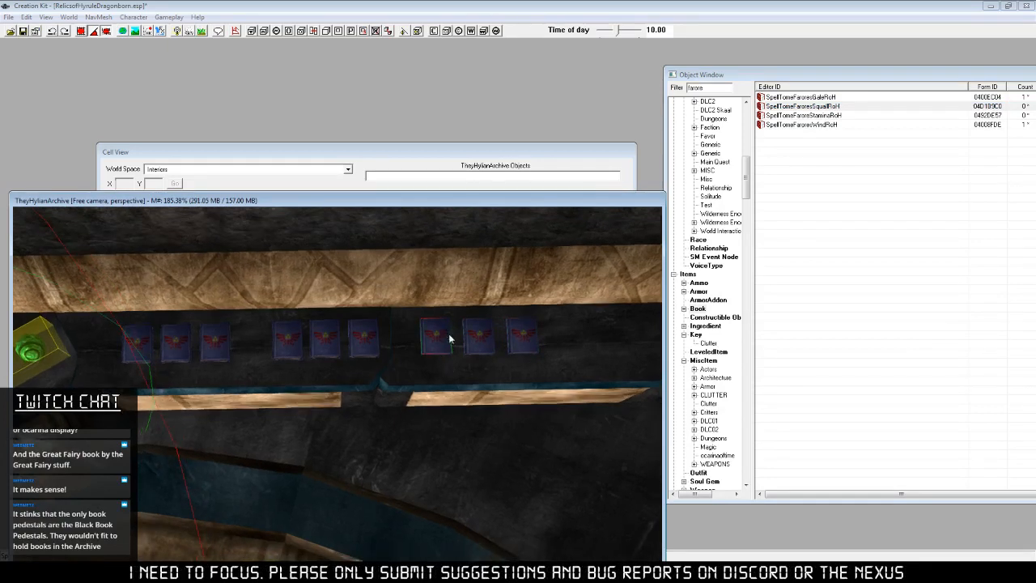
left_click_drag(449, 338, 437, 339)
key("c")
key("x")
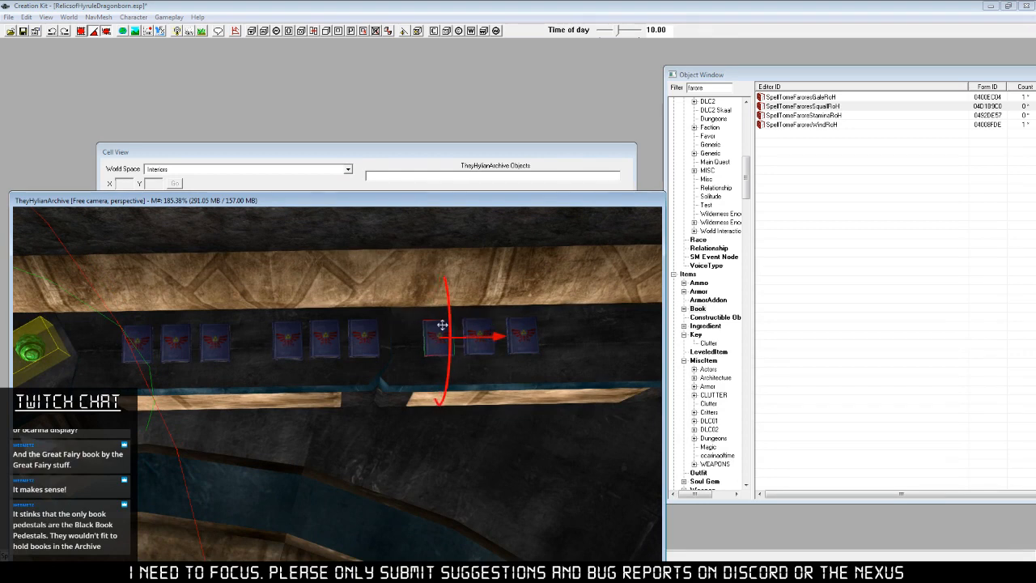
left_click(518, 332)
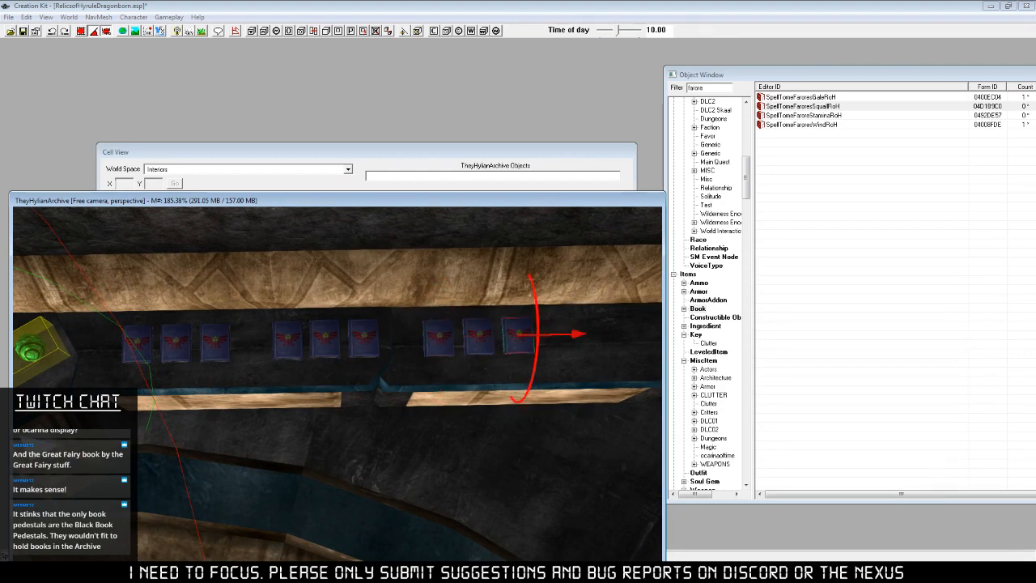
left_click_drag(510, 351, 513, 350)
Select all three Farore tomes, nudge them together toward the wall, and fine-tune the first tome's position.
scroll(499, 454, "up", 3)
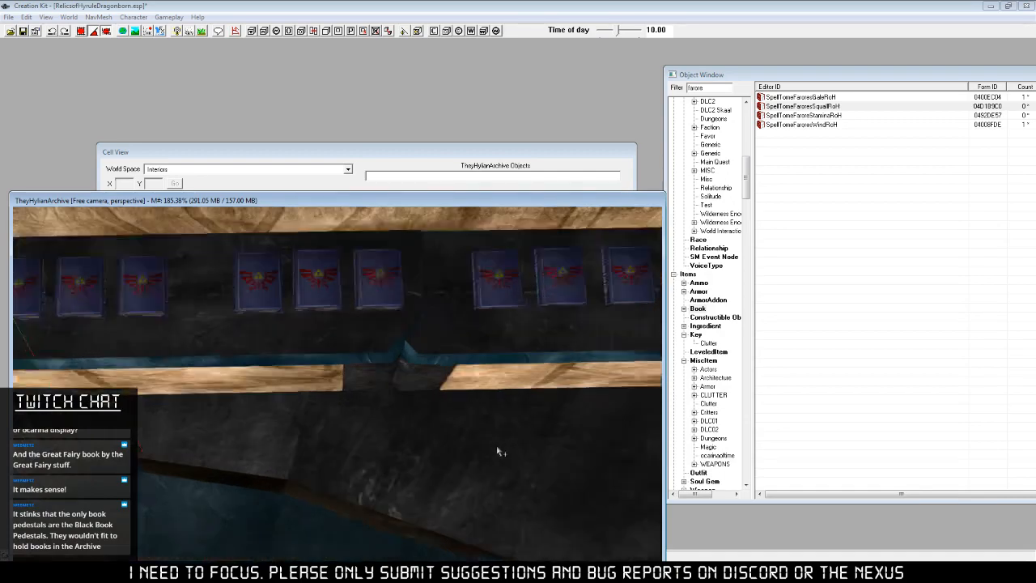
middle_click_drag(499, 453, 493, 390, "shift")
scroll(487, 382, "down", 5)
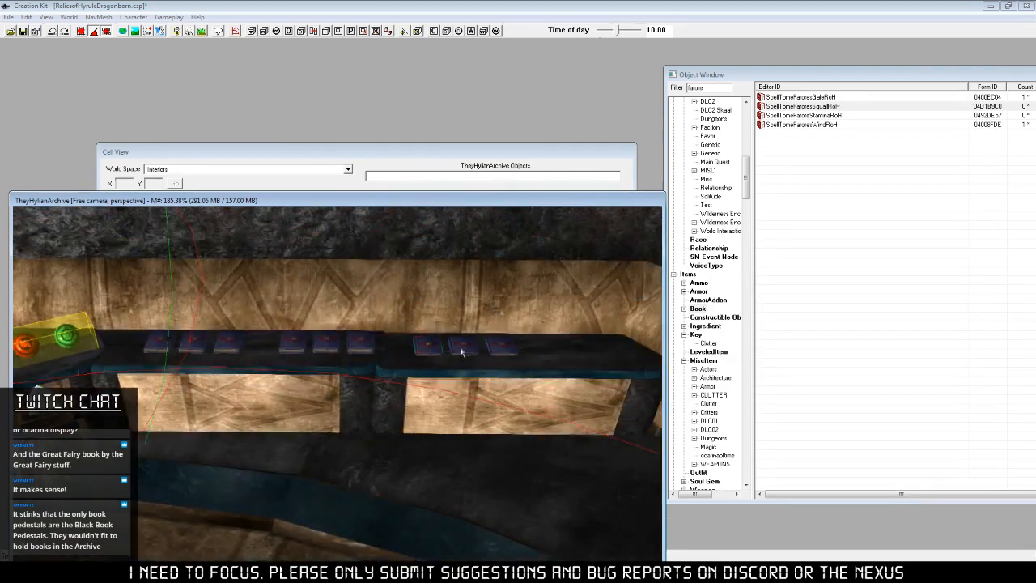
left_click(431, 347, "ctrl")
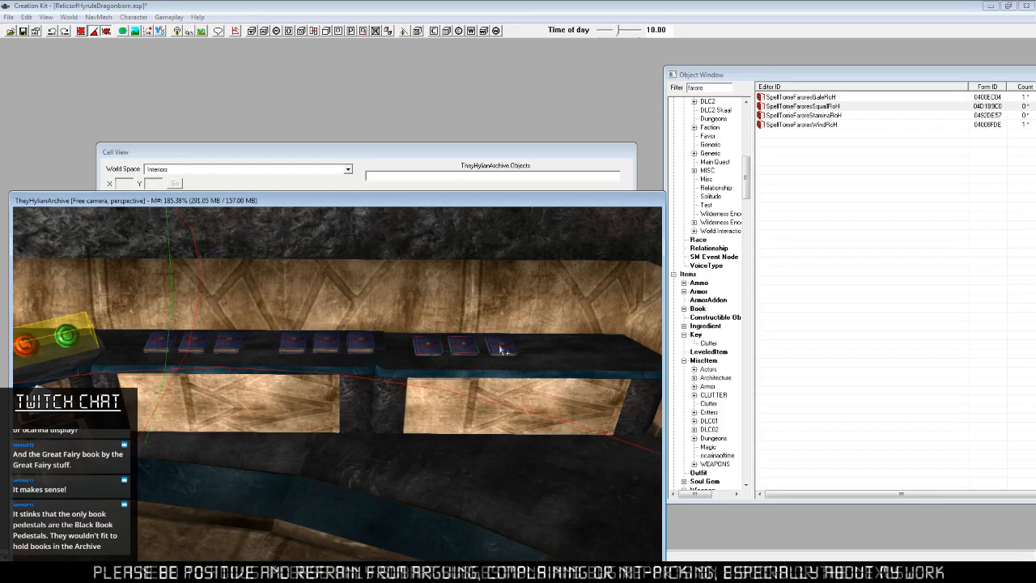
left_click(502, 350, "ctrl")
mouse_move(506, 349)
left_mouse_down()
mouse_move(506, 320)
mouse_move(503, 339)
left_mouse_up()
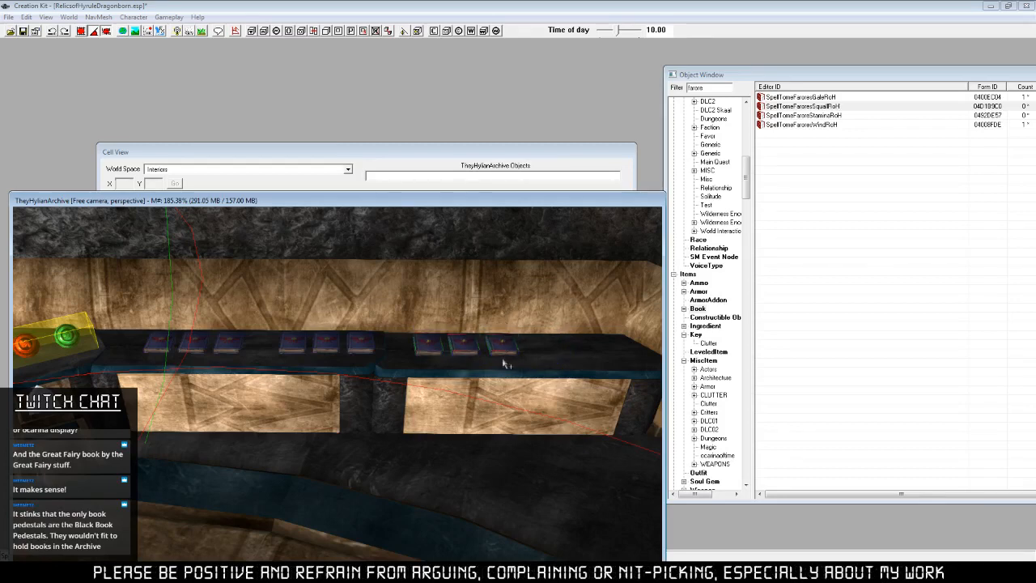
middle_click_drag(505, 361, 506, 429, "shift")
left_click_drag(434, 352, 433, 350)
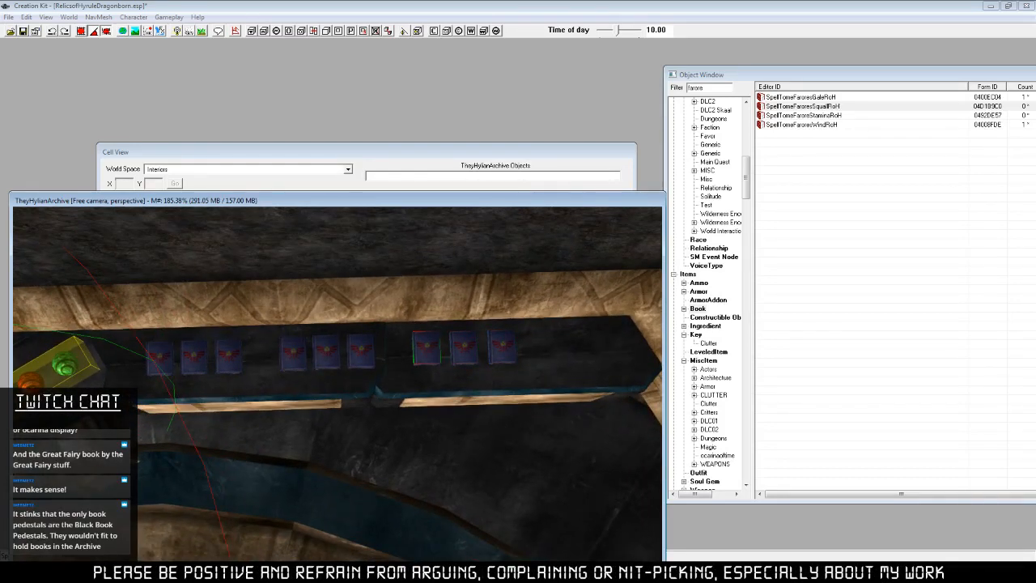
Examine the three tome groups up close and in context with the neighbouring essence and sword displays.
scroll(459, 350, "up", 4)
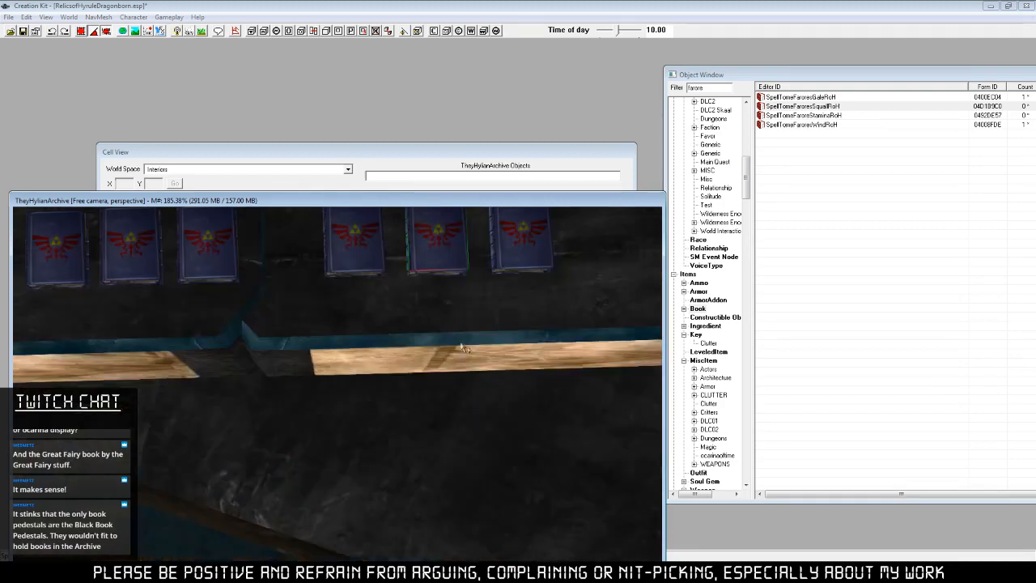
scroll(312, 396, "down", 8)
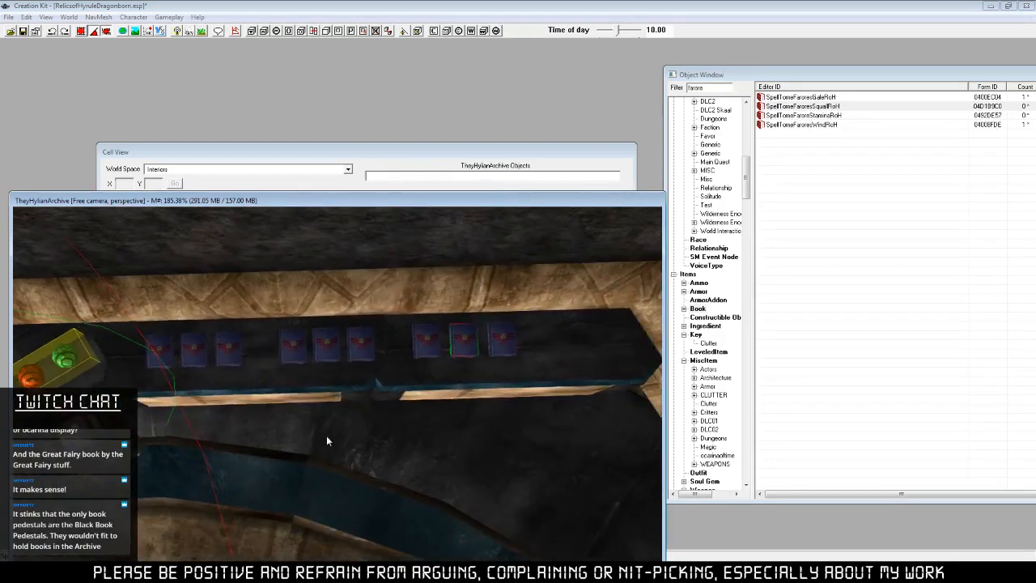
mouse_move(333, 432)
middle_mouse_down("shift")
mouse_move(345, 417)
mouse_move(344, 431)
middle_mouse_up("shift")
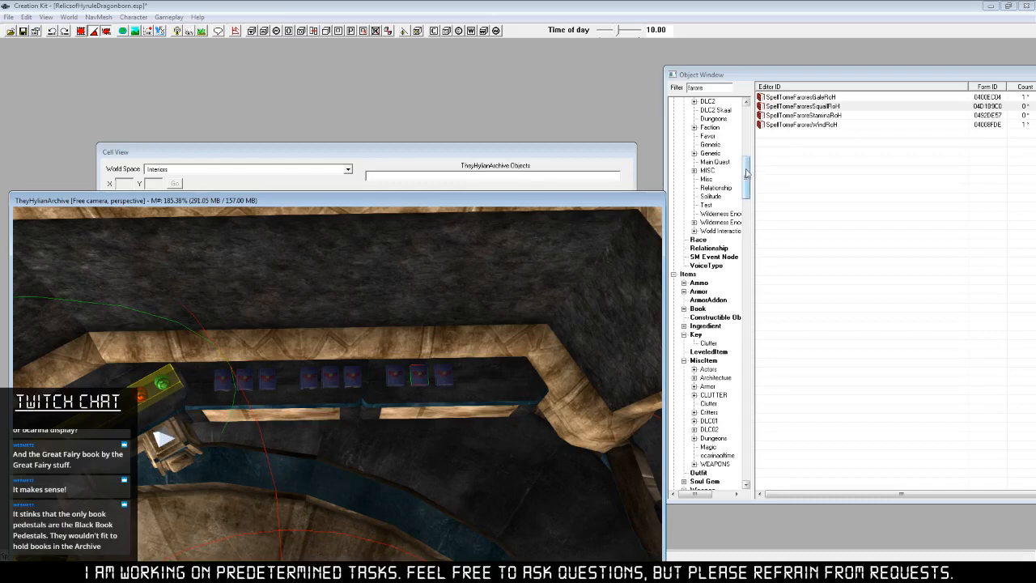
middle_click_drag(569, 391, 486, 412, "shift")
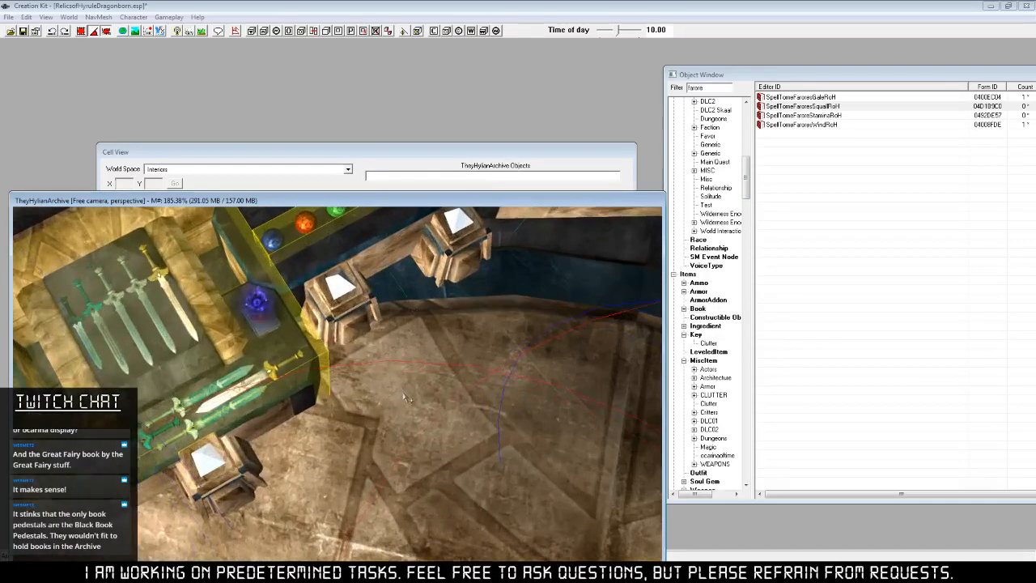
mouse_move(407, 396)
middle_mouse_down("shift")
mouse_move(364, 354)
mouse_move(402, 405)
middle_mouse_up("shift")
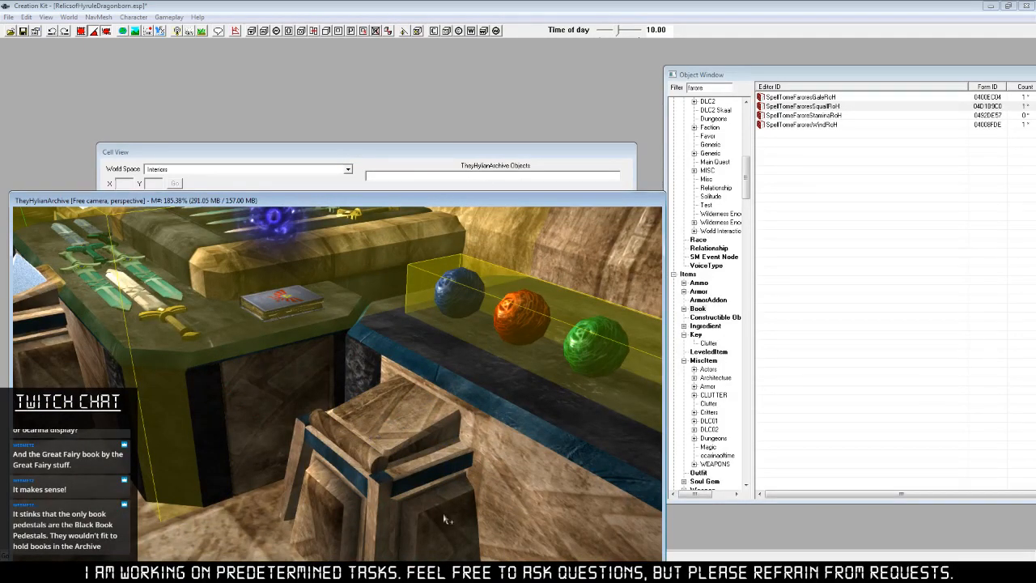
key("ctrl+z")
scroll(440, 477, "down", 4)
mouse_move(440, 477)
middle_mouse_down("shift")
mouse_move(463, 478)
mouse_move(459, 490)
mouse_move(475, 497)
mouse_move(472, 470)
mouse_move(442, 482)
middle_mouse_up("shift")
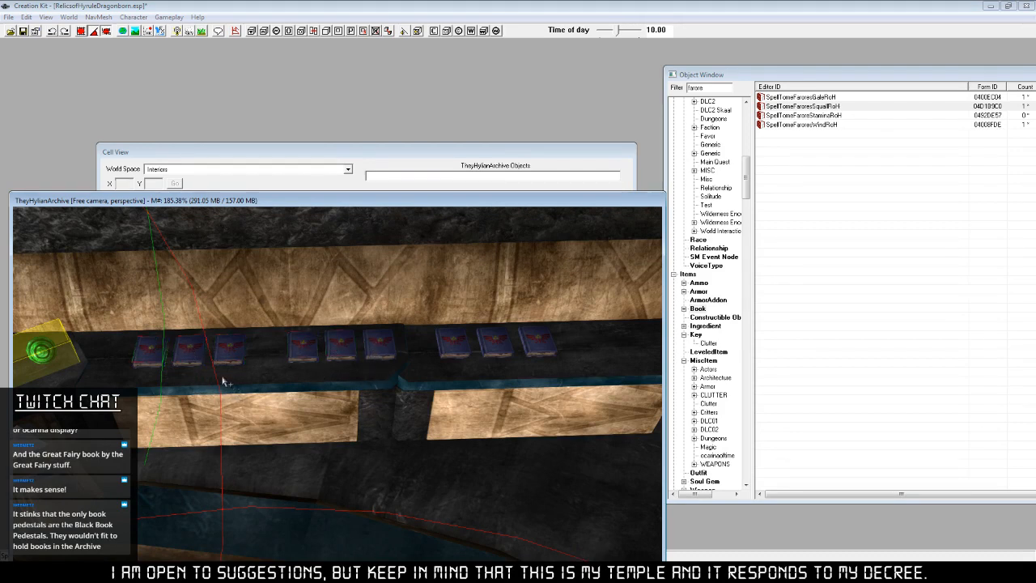
Select all nine goddess tomes and shift them together along the tables away from the essences.
left_click(184, 390)
left_click(407, 376)
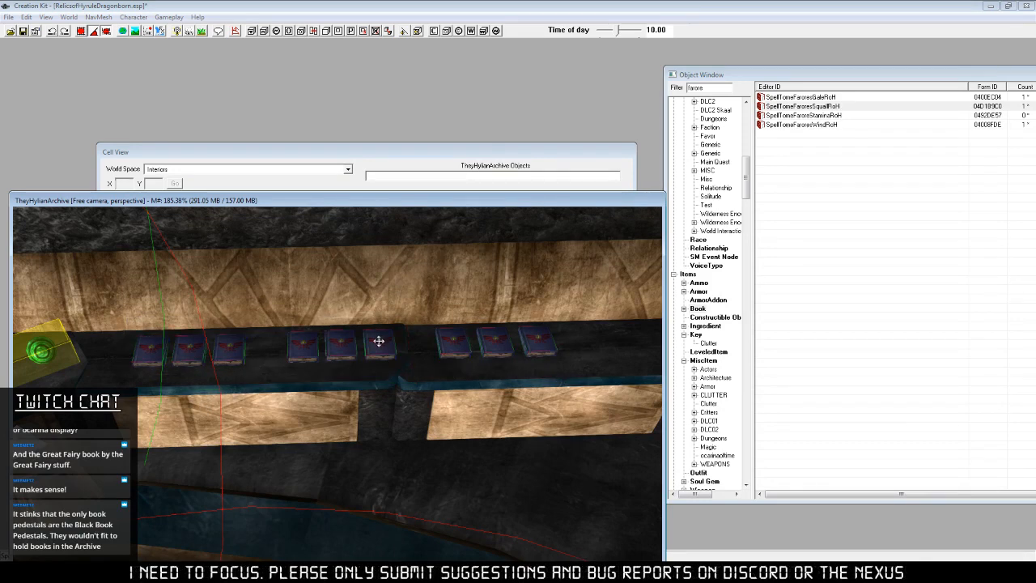
left_click_drag(378, 341, 447, 342)
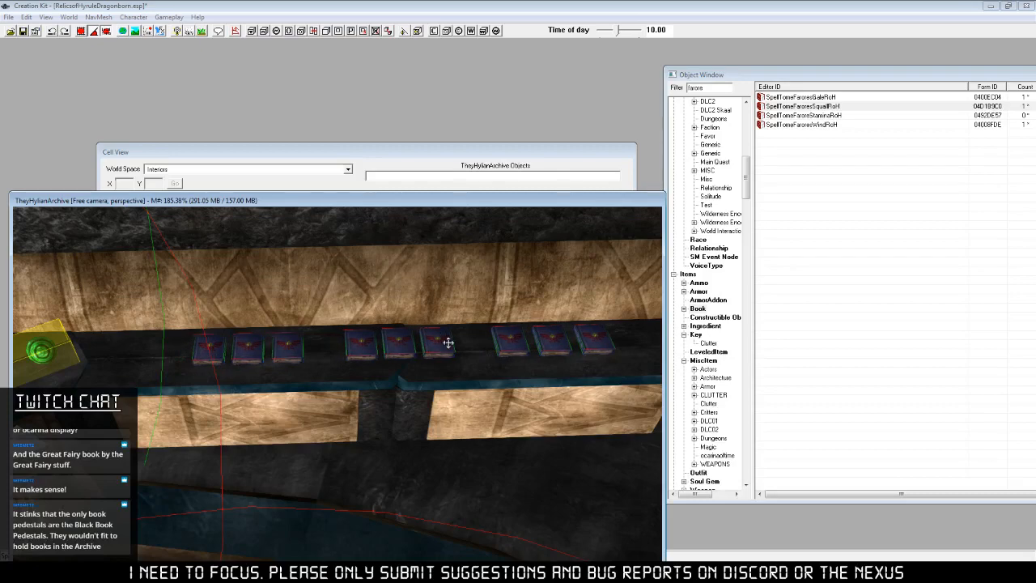
middle_click_drag(448, 342, 385, 373)
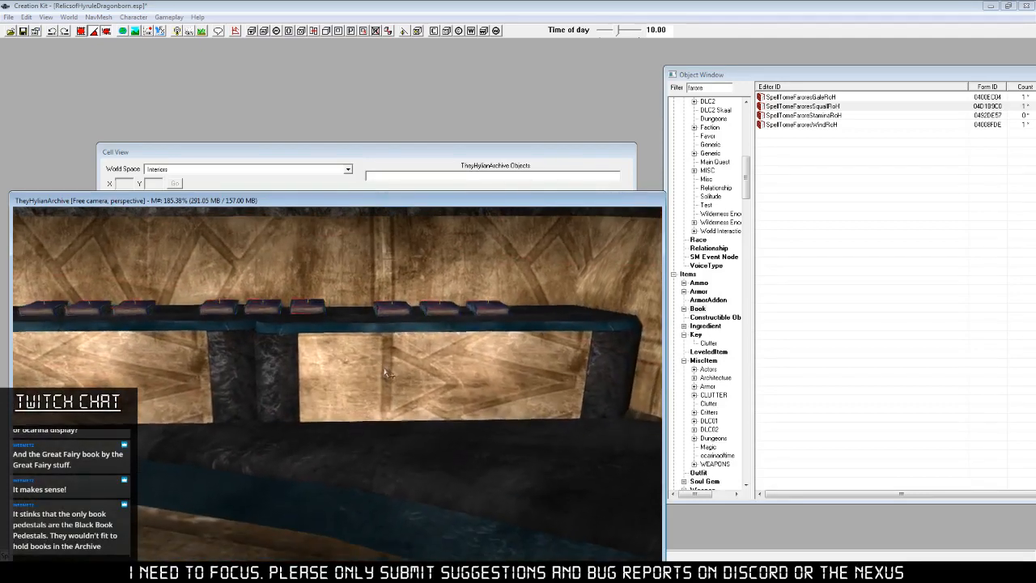
Look up the Z position of the wide pedestal table near the central seam in its reference's 3D data.
scroll(385, 373, "up", 4)
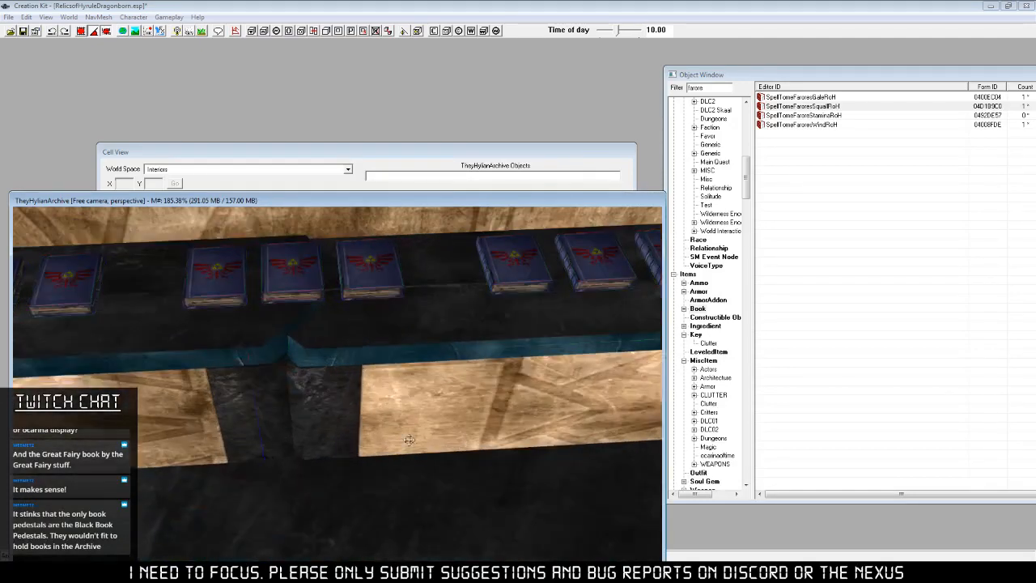
left_click(365, 357)
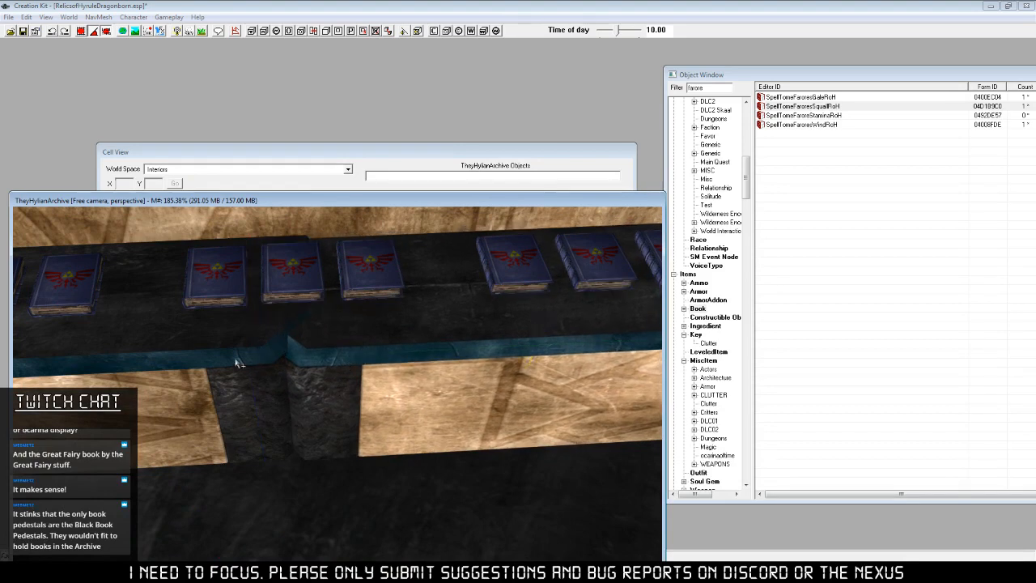
right_click(213, 356)
left_click(247, 440)
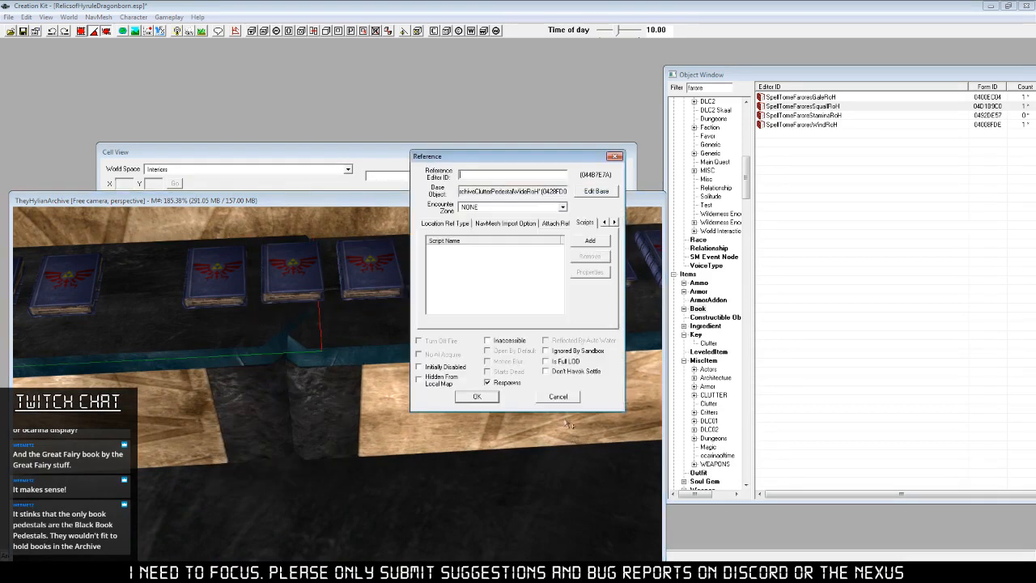
left_click(604, 222)
left_click(604, 222)
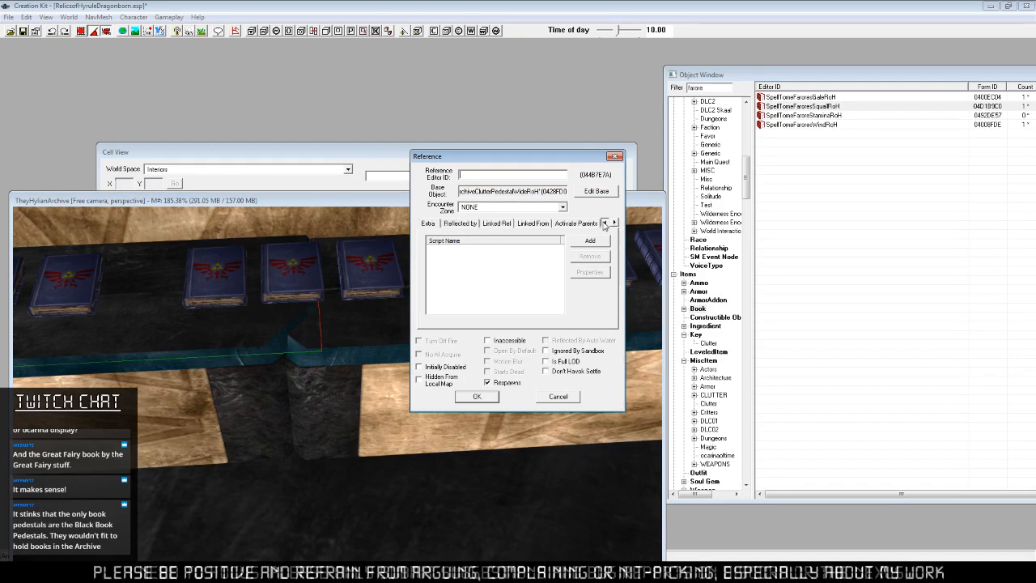
left_click(433, 224)
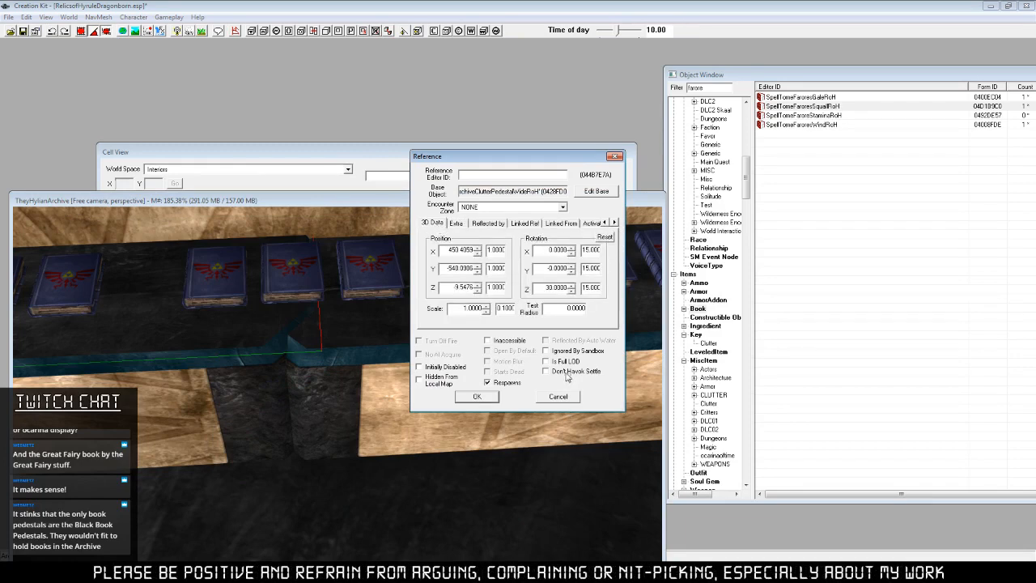
double_click(447, 286)
left_click(562, 395)
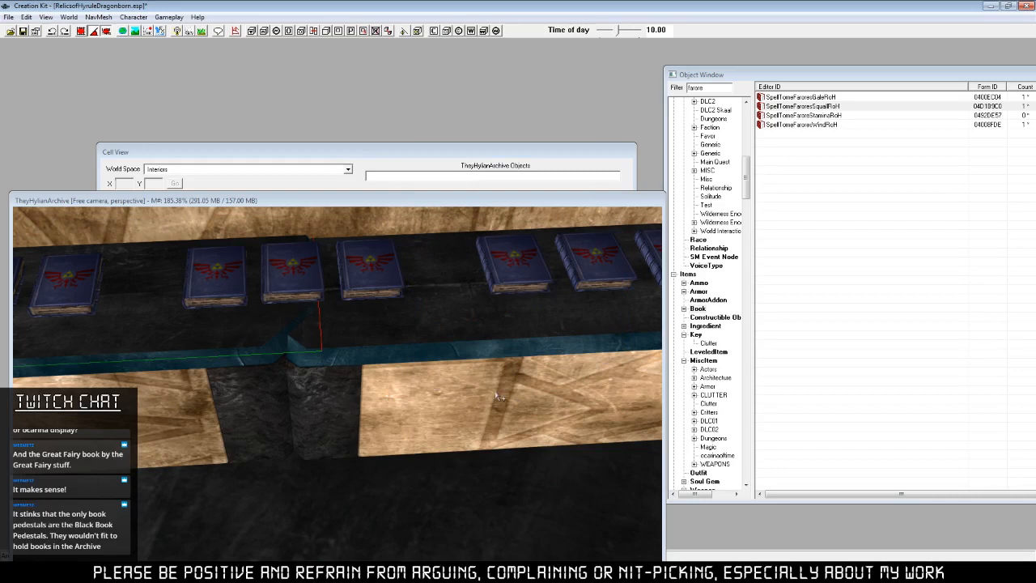
Match the adjoining wide pedestal table's Z position to its neighbour at -9.5476 and check the seam between them.
right_click(458, 369)
left_click(494, 462)
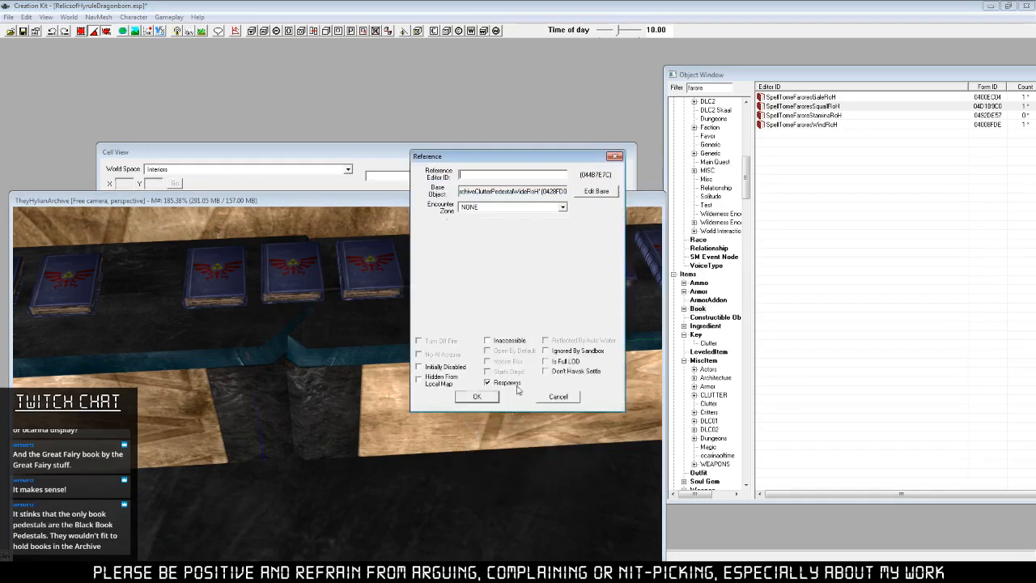
left_click(477, 397)
scroll(397, 397, "up", 3)
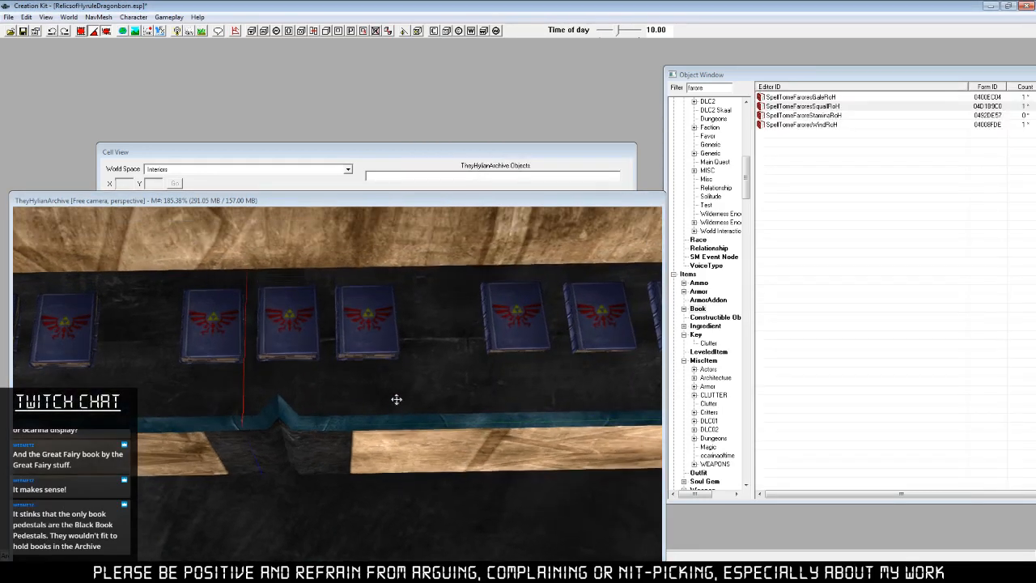
right_click(404, 411)
left_click(421, 475)
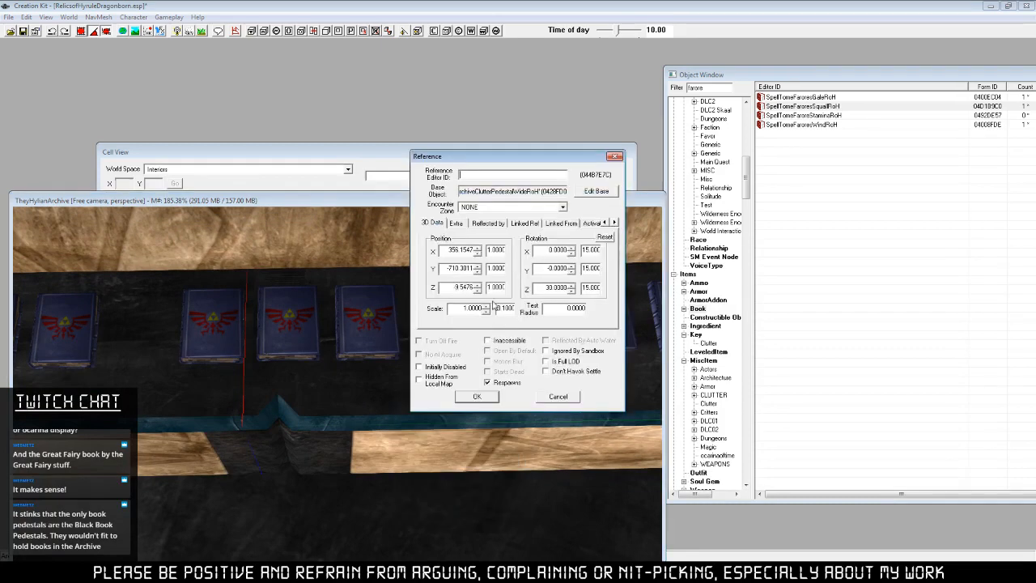
type("0")
left_click(475, 397)
scroll(449, 412, "up", 3)
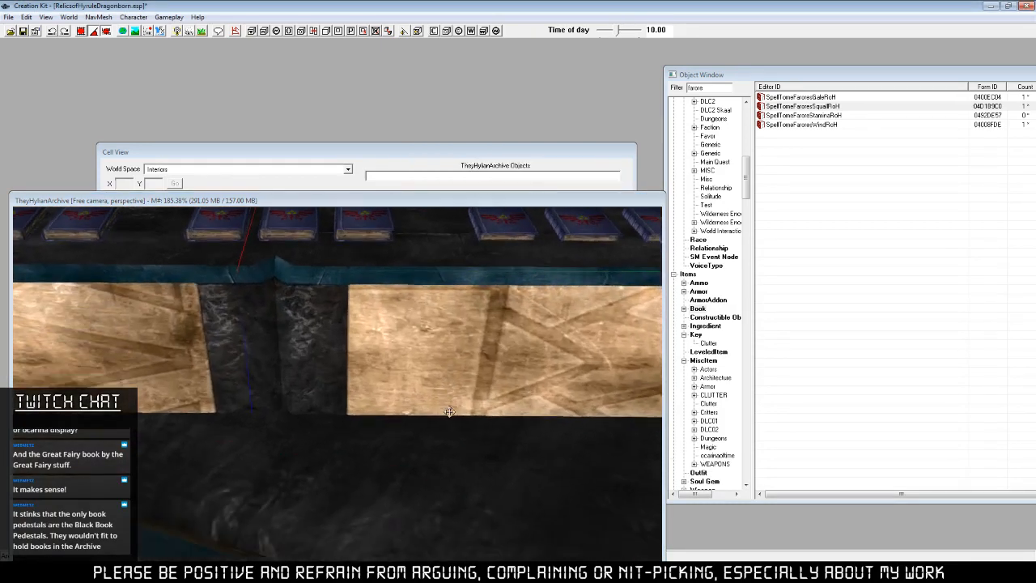
Move the render window up for a clear view of the displays and list the Farore entries in the Spell category.
scroll(437, 421, "down", 4)
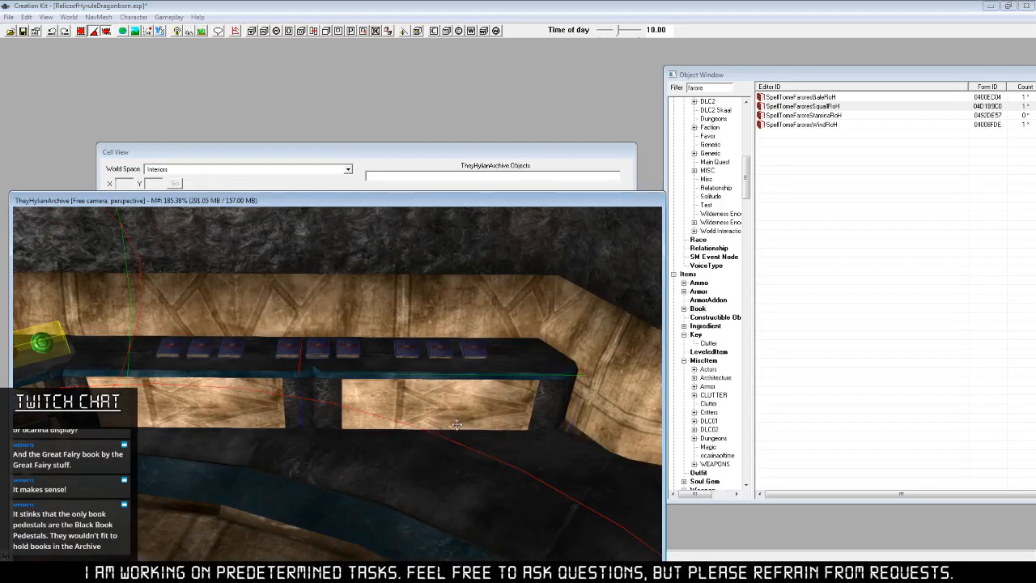
left_click_drag(380, 204, 395, 136)
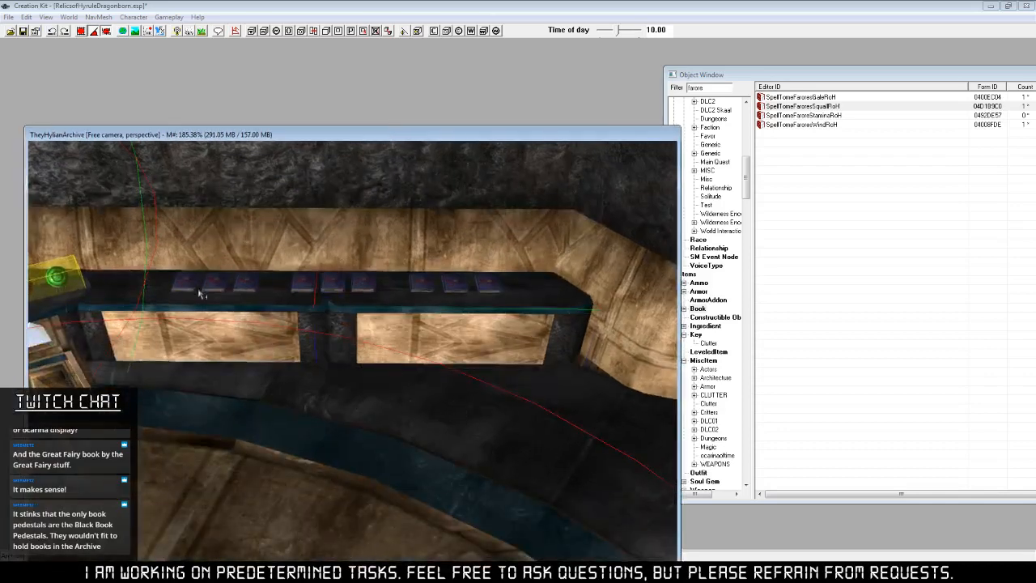
left_click_drag(295, 135, 290, 68)
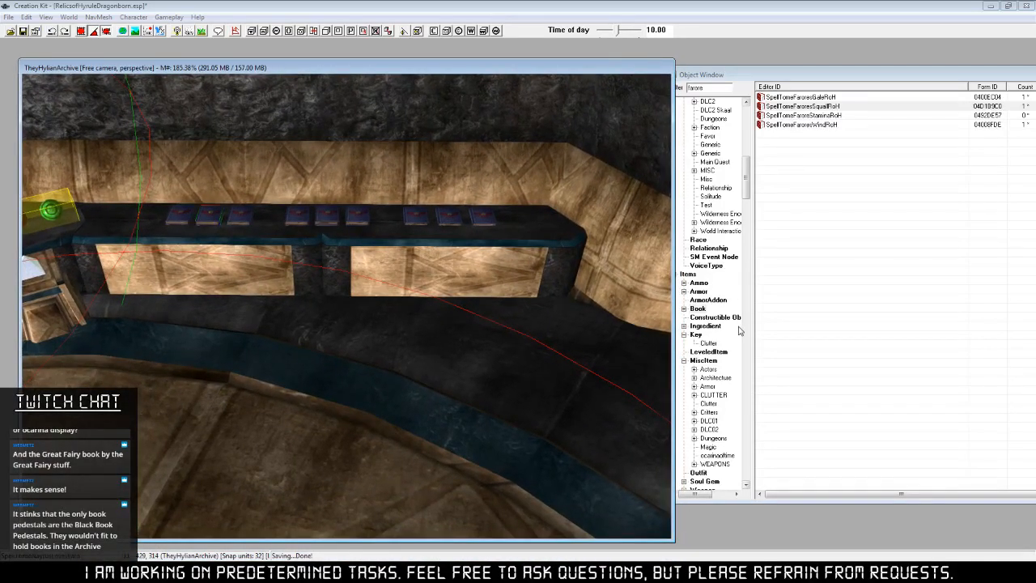
left_click(764, 106)
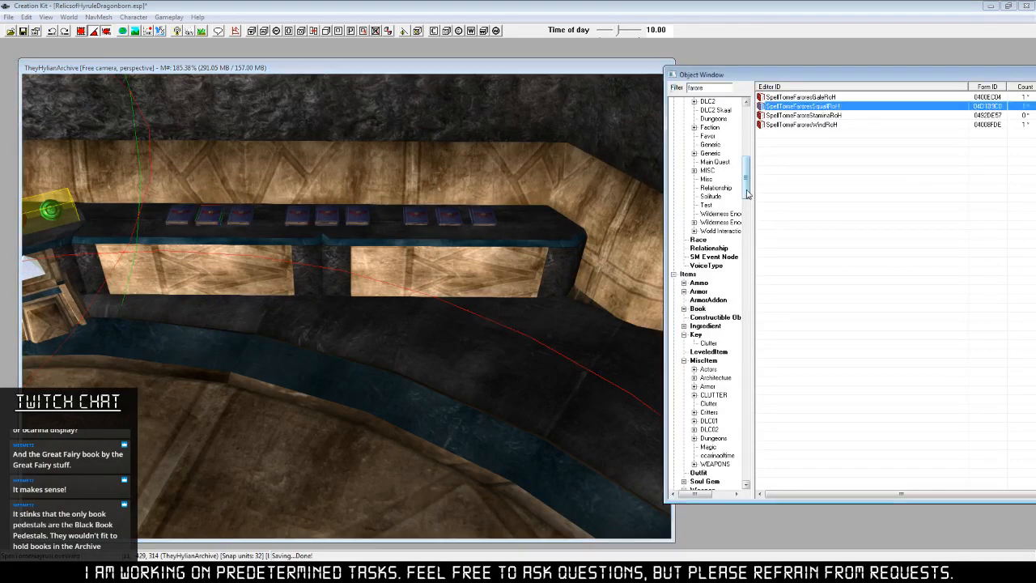
scroll(751, 214, "down", 9)
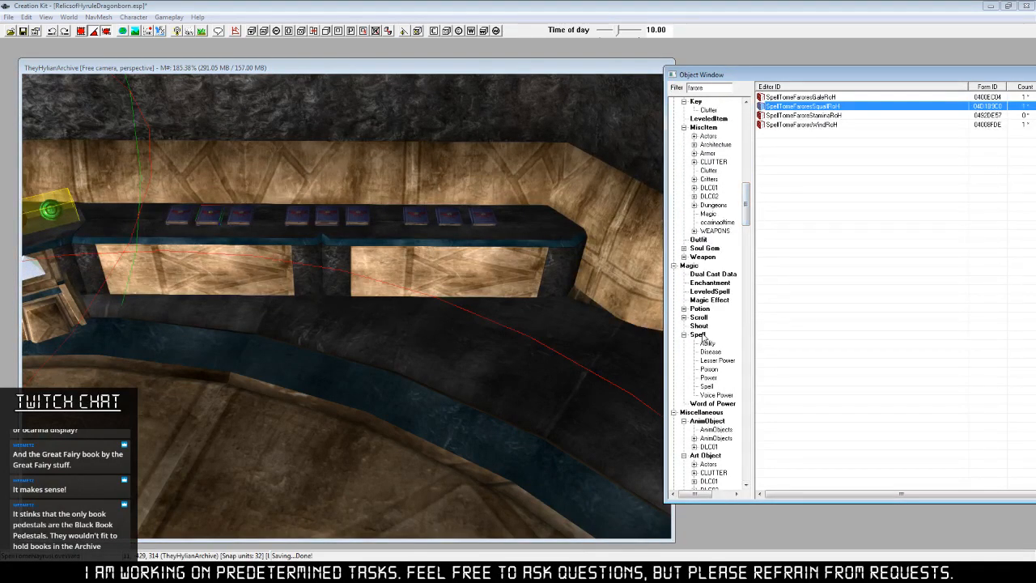
left_click(697, 334)
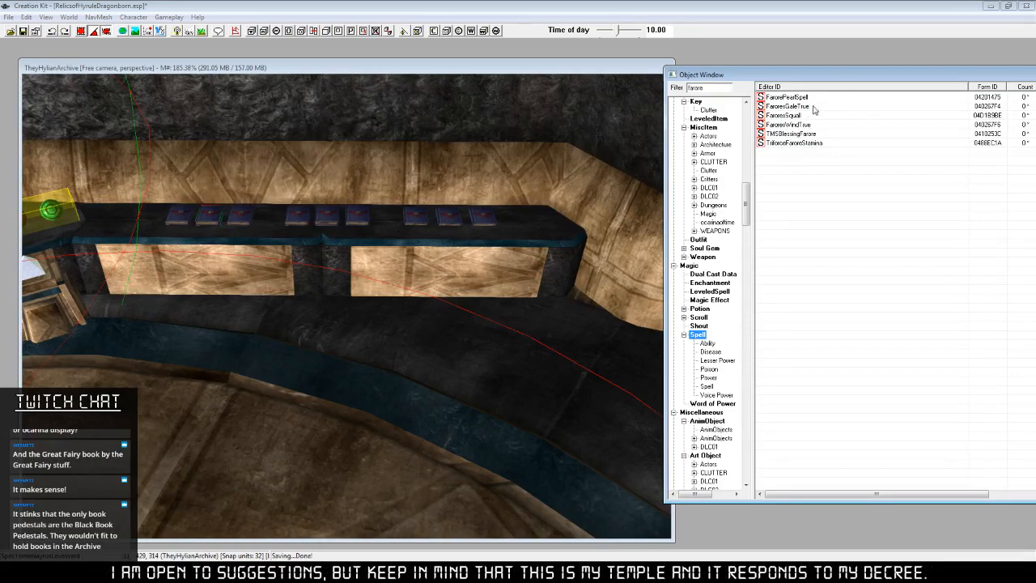
Review the Farore's Gale spell's effects and casting perk, with the spell names in view, leaving the spell as is.
left_click_drag(849, 77, 724, 79)
right_click(670, 108)
left_click(692, 191)
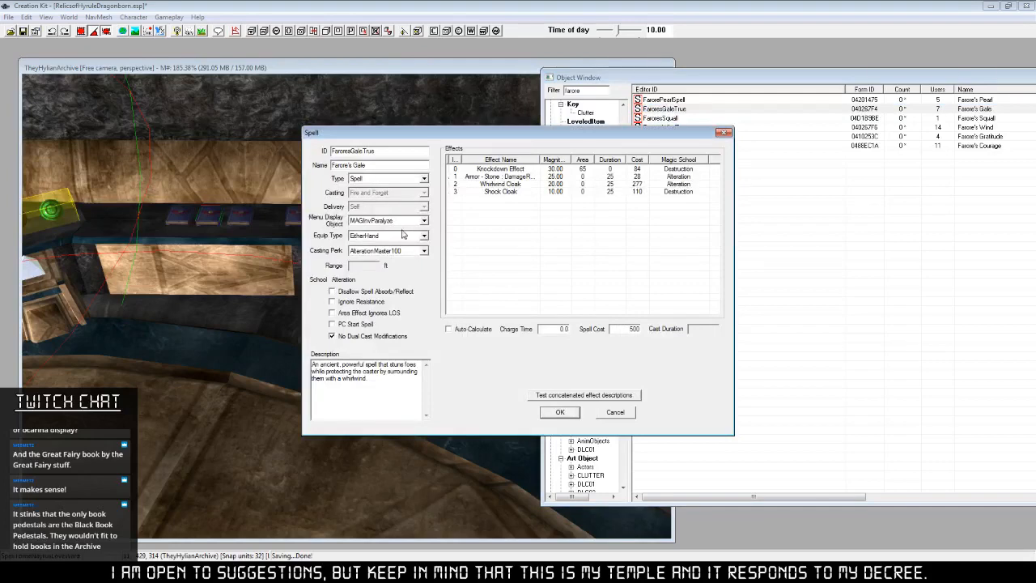
left_click_drag(603, 134, 408, 126)
left_click(419, 403)
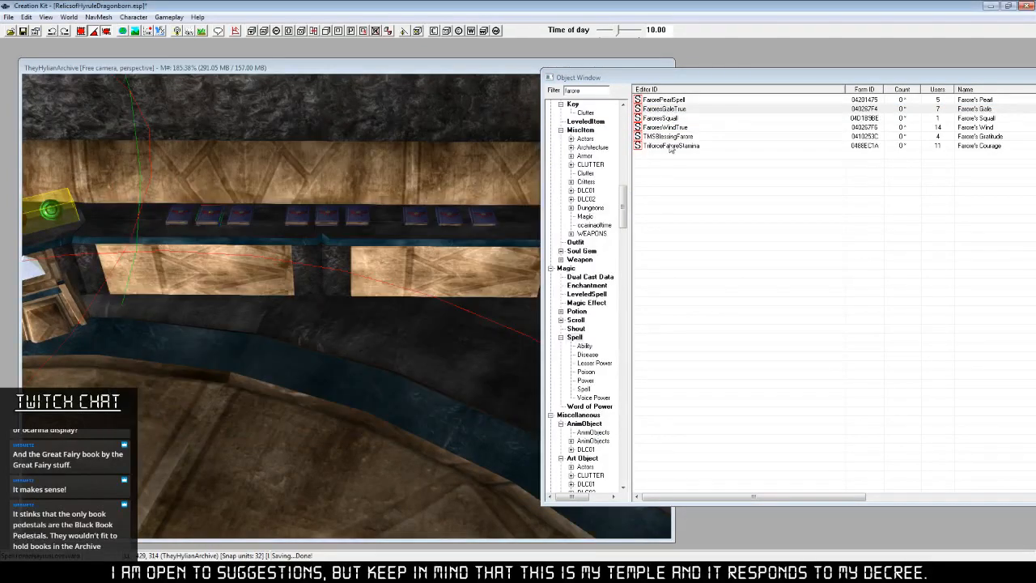
Review the settings of the Farore's Squall and Farore's Wind spells without editing them.
left_click(666, 118)
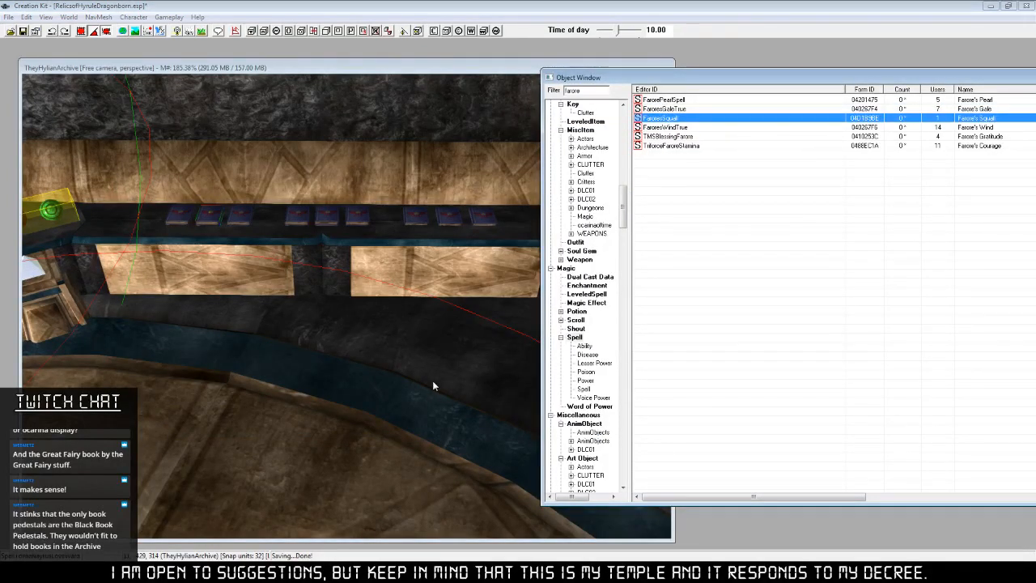
key("Return")
left_click(623, 409)
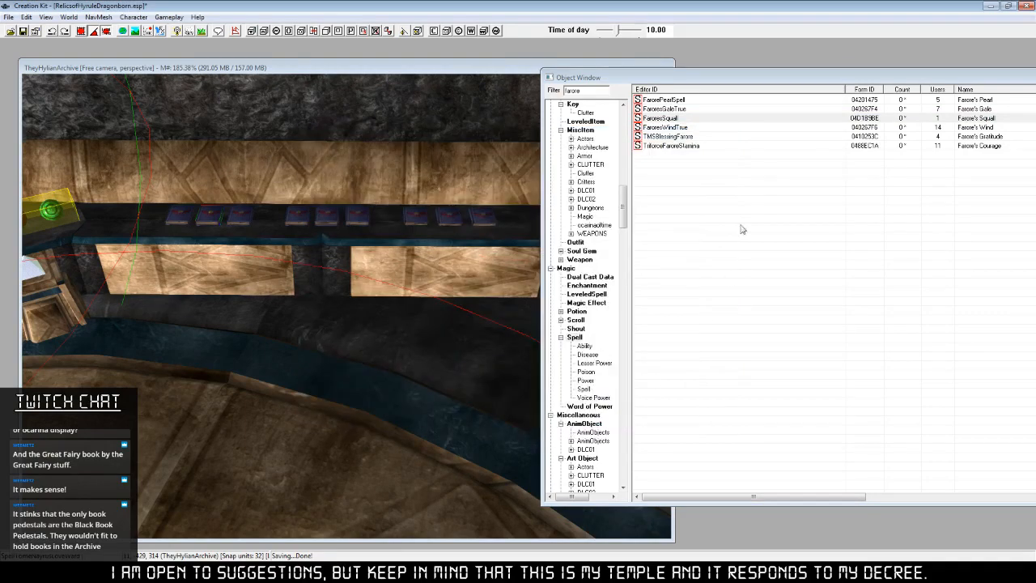
right_click(675, 128)
left_click(713, 145)
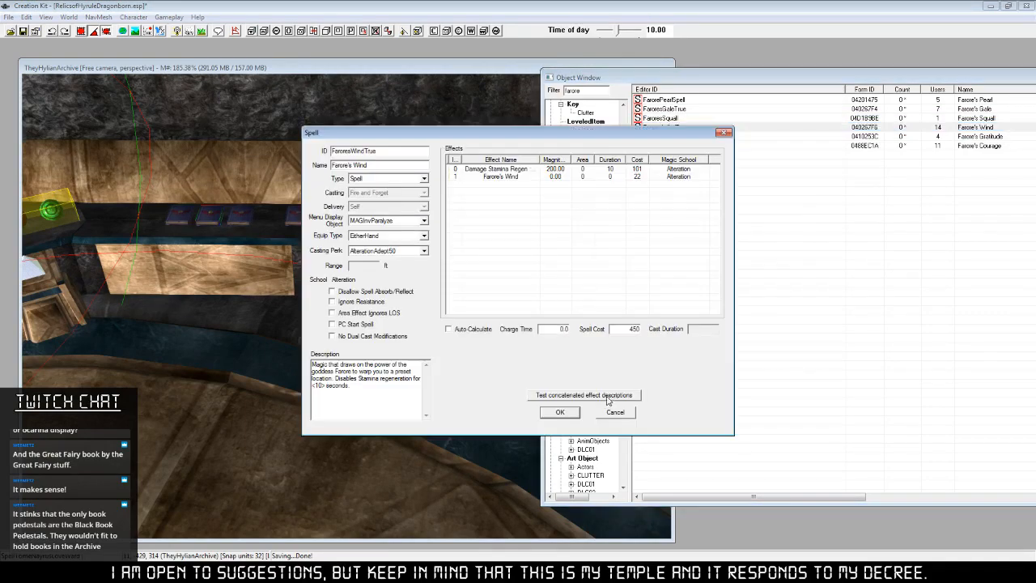
left_click(617, 412)
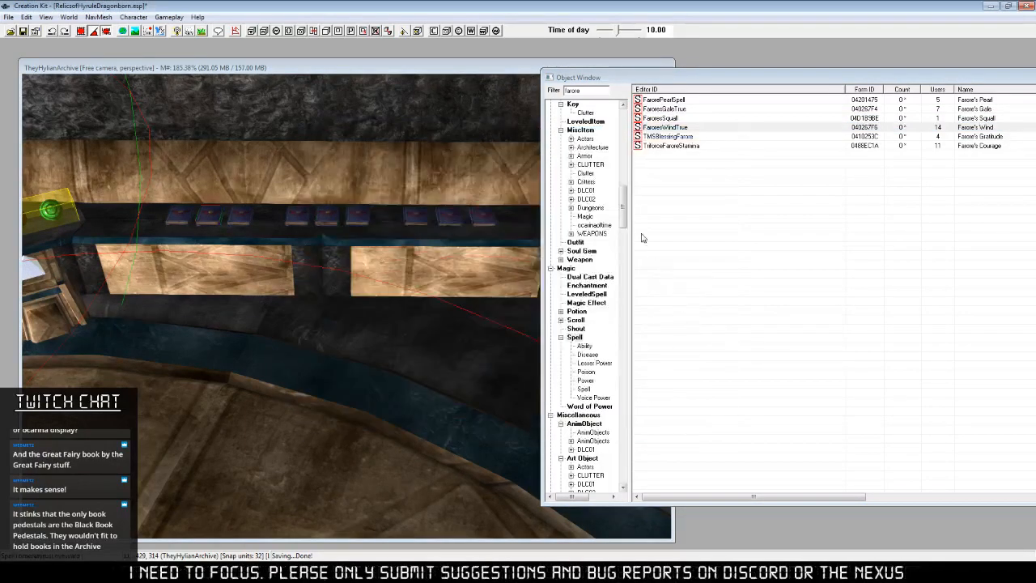
Filter the spells by "nayr" and review the Nayru's Love spell's settings.
double_click(597, 92)
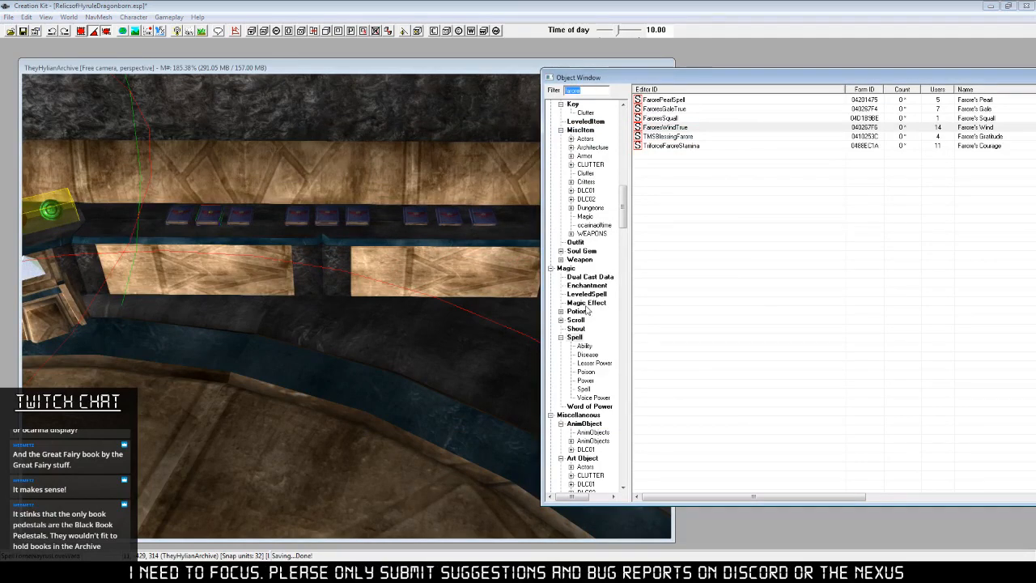
type("nayr")
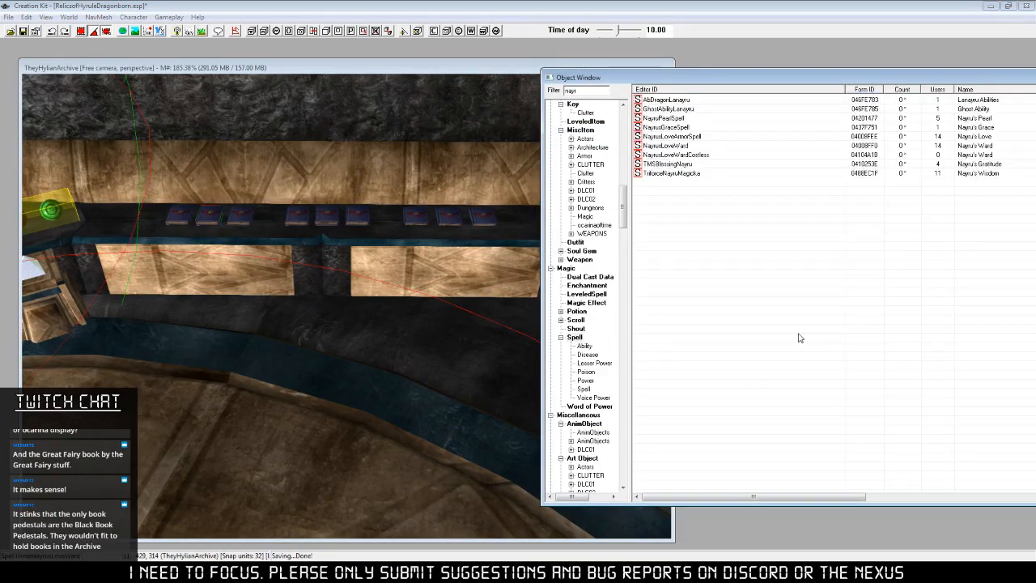
right_click(690, 136)
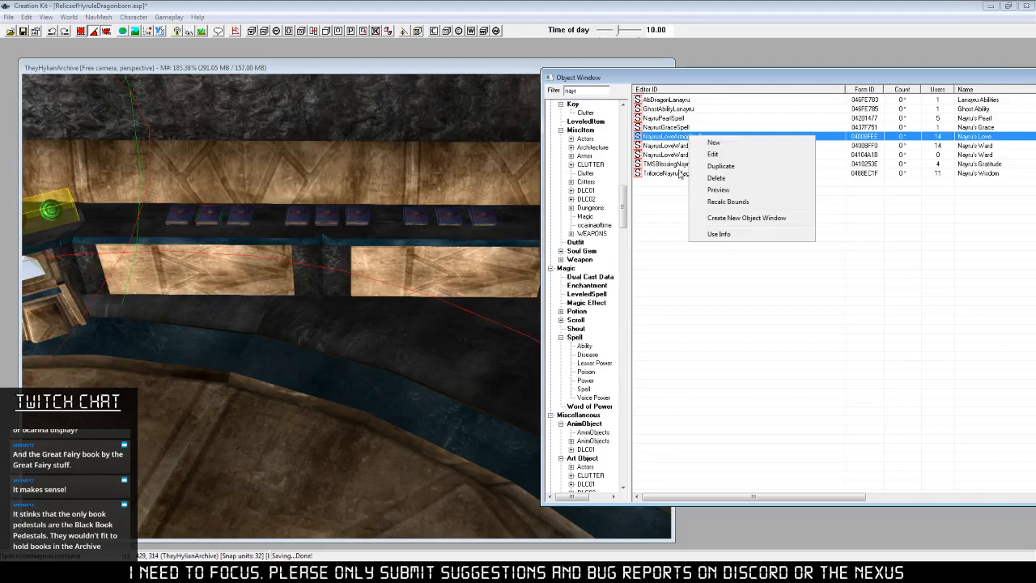
left_click(678, 146)
right_click(678, 146)
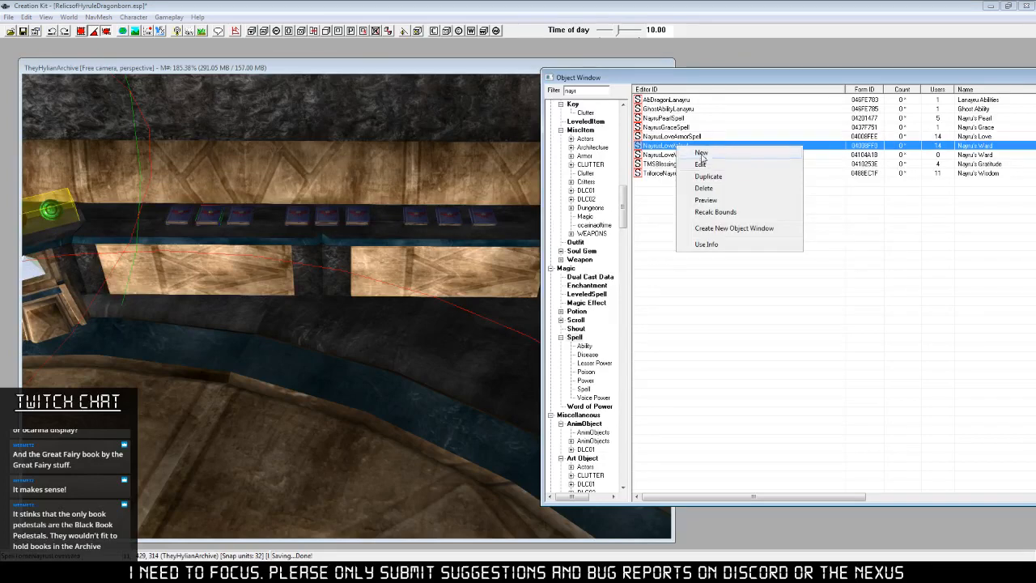
right_click(687, 137)
left_click(731, 161)
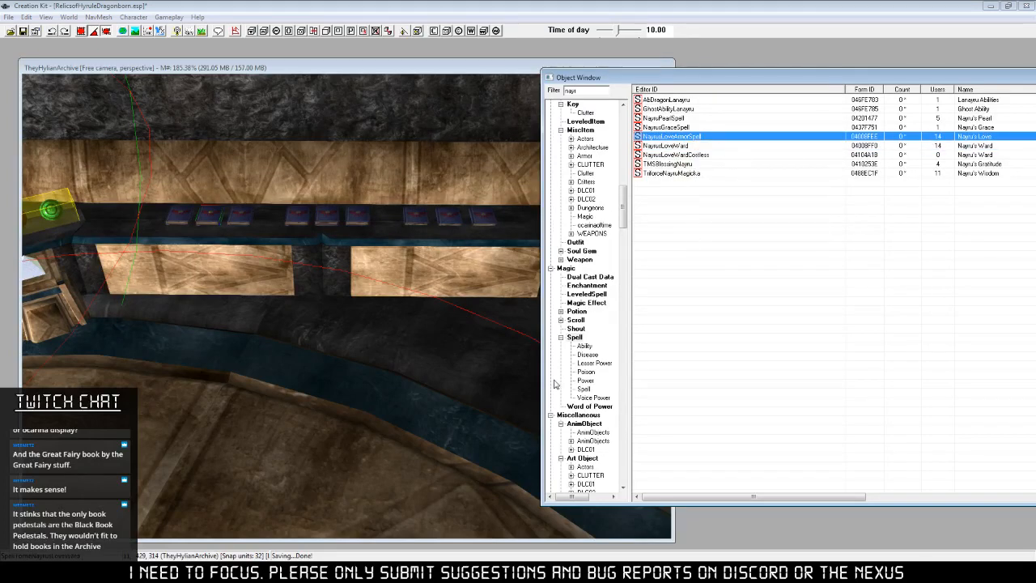
left_click(612, 414)
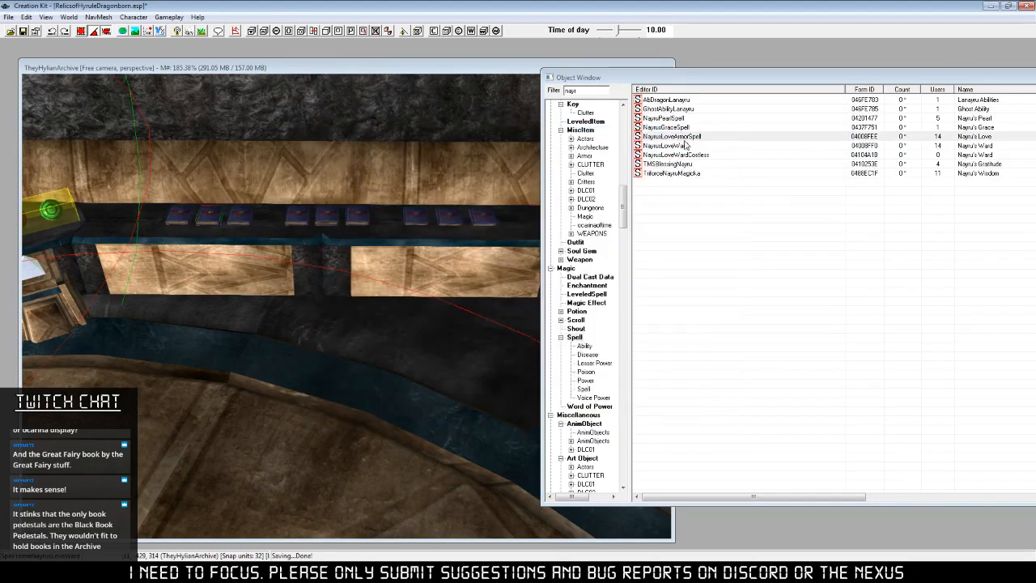
Review the settings of the Nayru's Ward and Nayru's Grace spells without editing them.
right_click(685, 144)
left_click(687, 220)
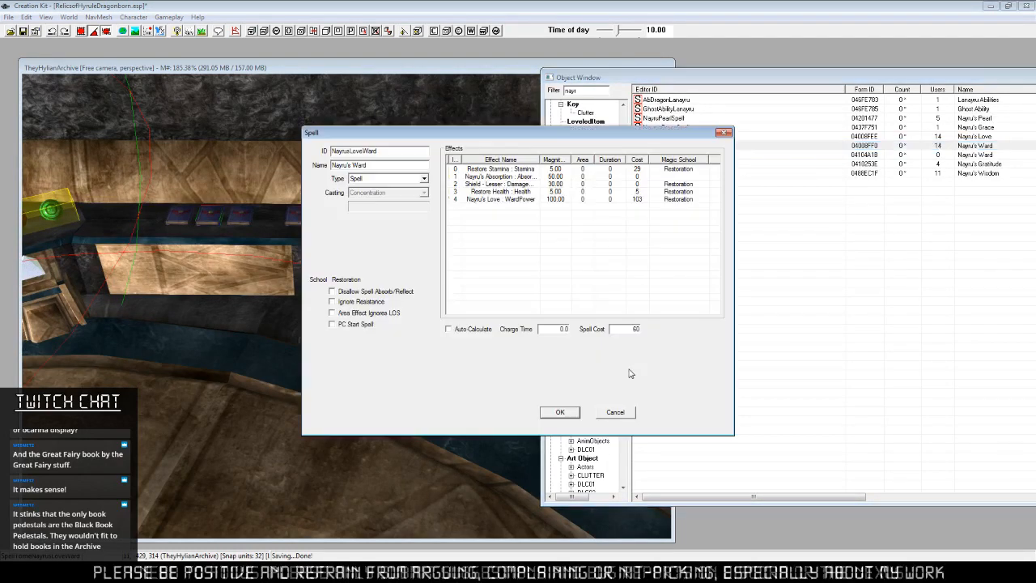
left_click(630, 414)
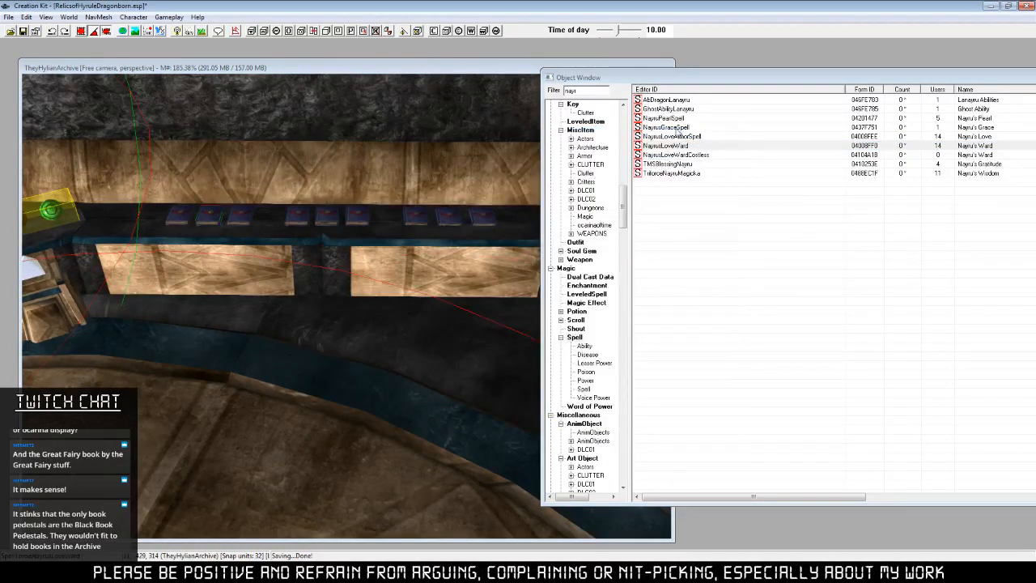
left_click(677, 128)
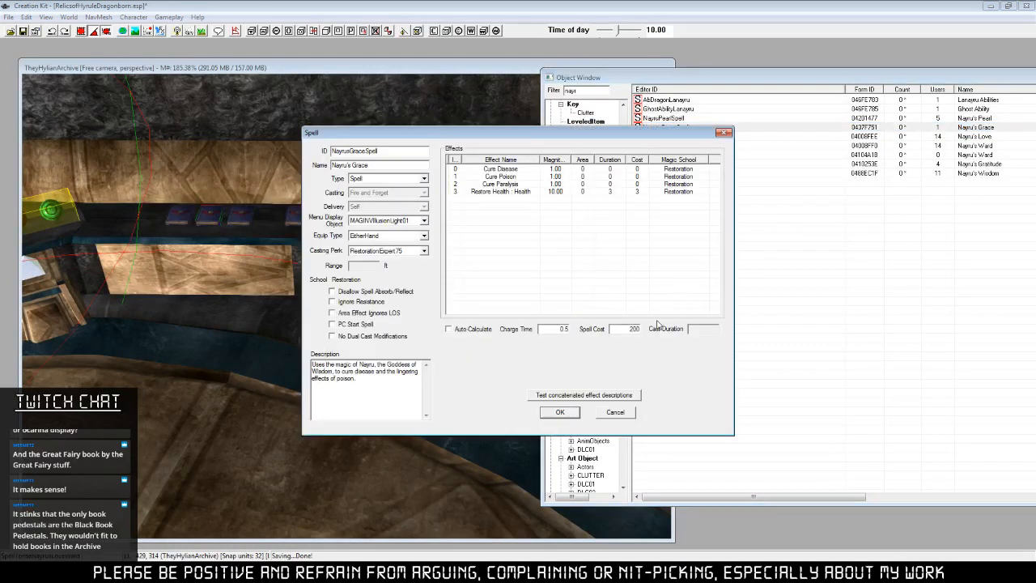
left_click(617, 412)
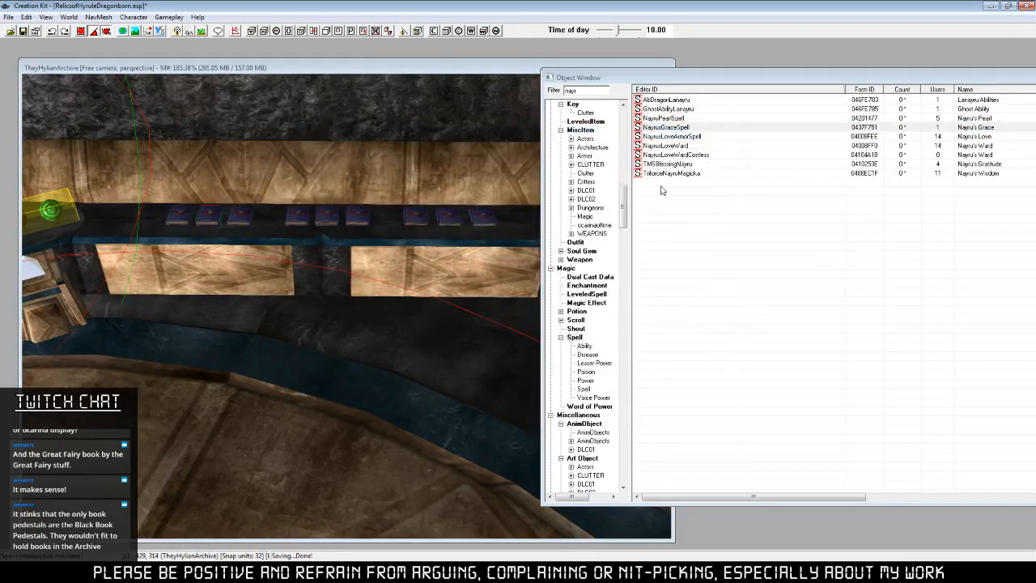
Filter the spells by "din" and review the Din's Blaze spell's settings without editing it.
double_click(594, 89)
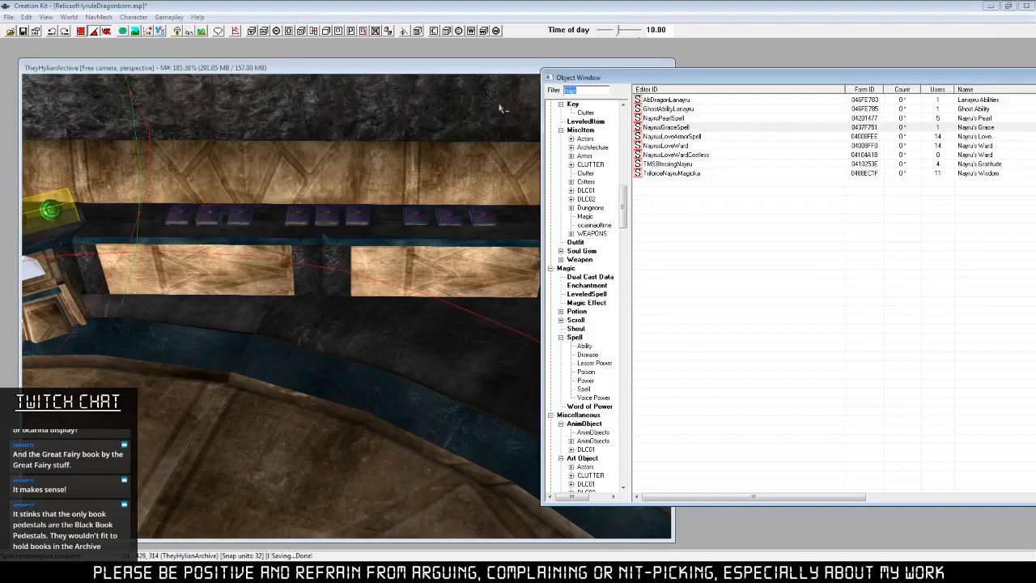
type("din")
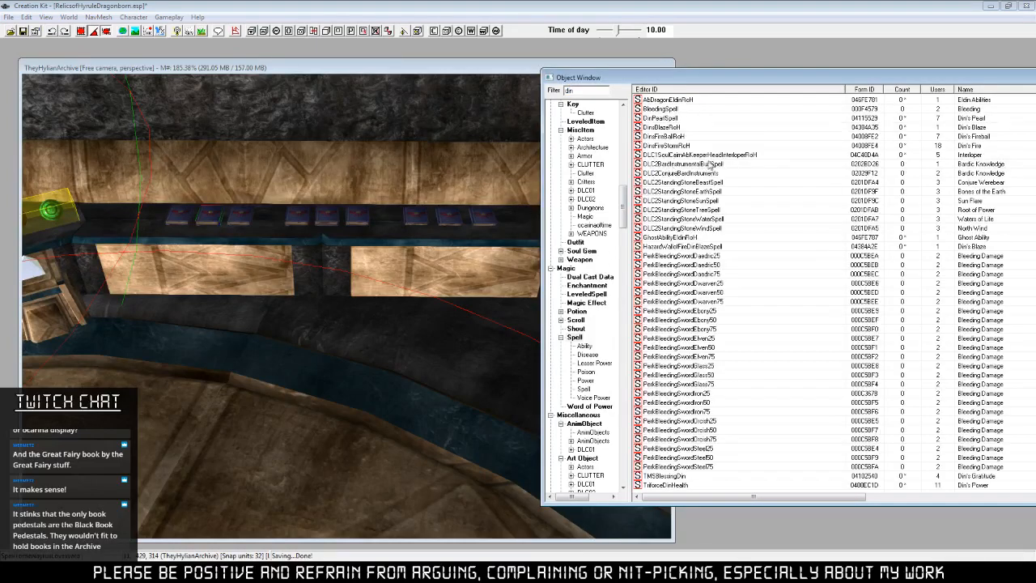
right_click(667, 128)
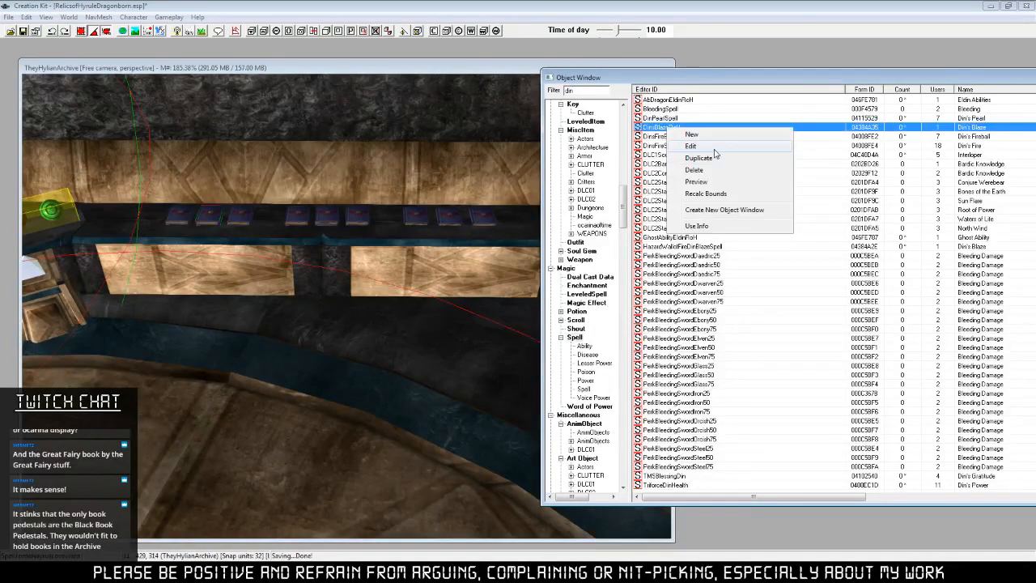
key("Escape")
key("Return")
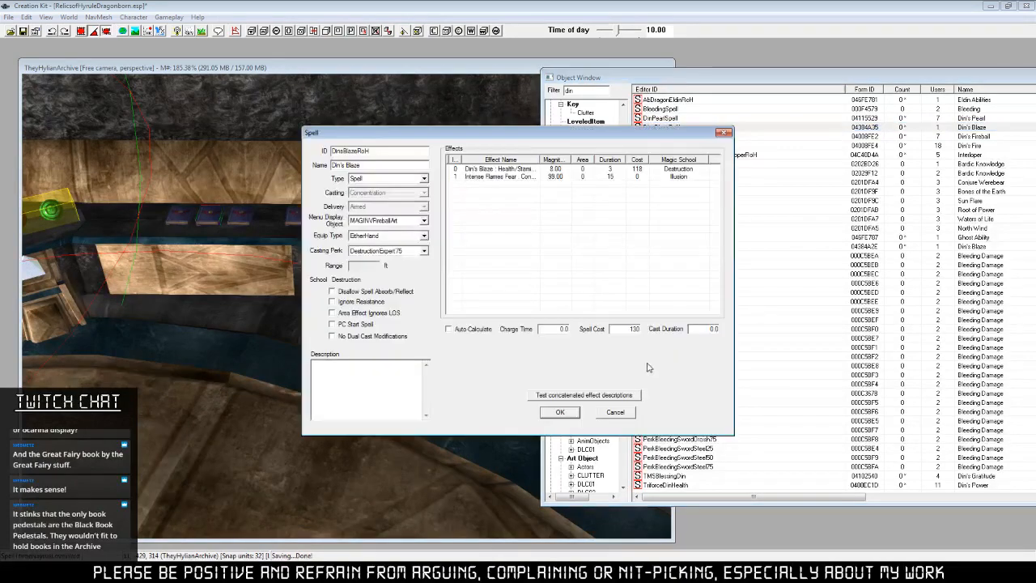
left_click(616, 411)
Review the settings of the Din's Fireball and Din's Fire spells without editing them.
key("Down")
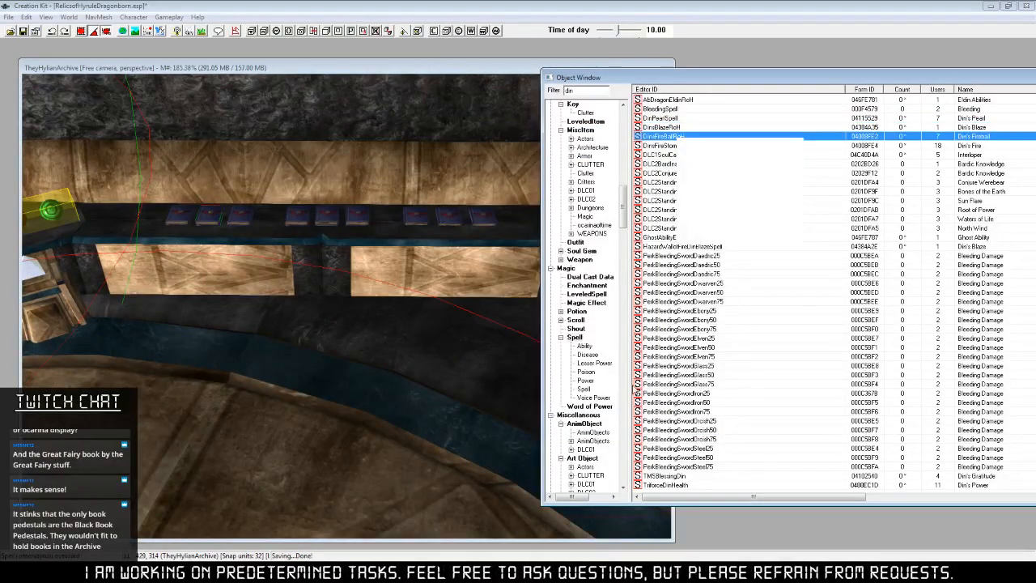
key("Return")
left_click(616, 411)
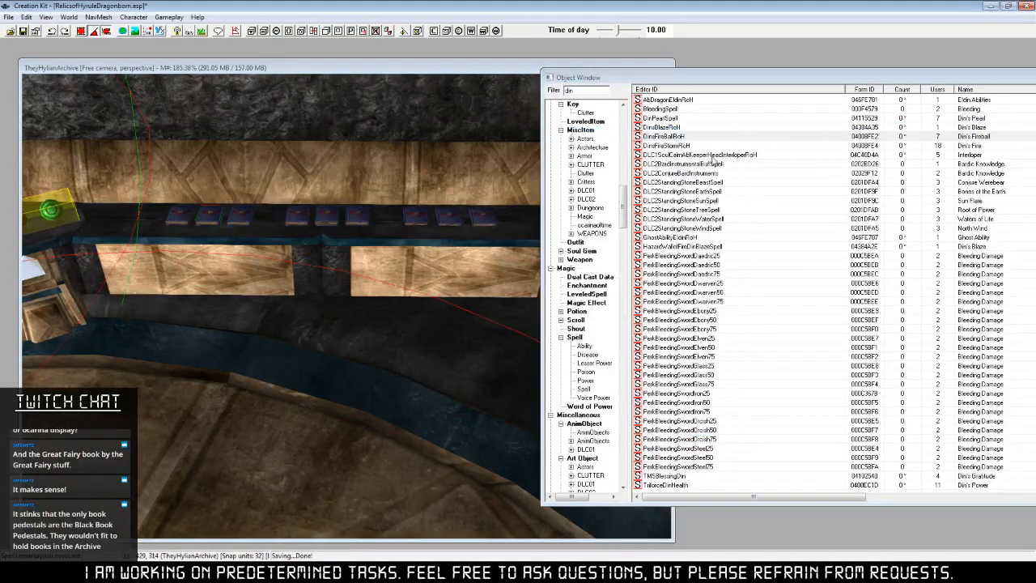
key("Down")
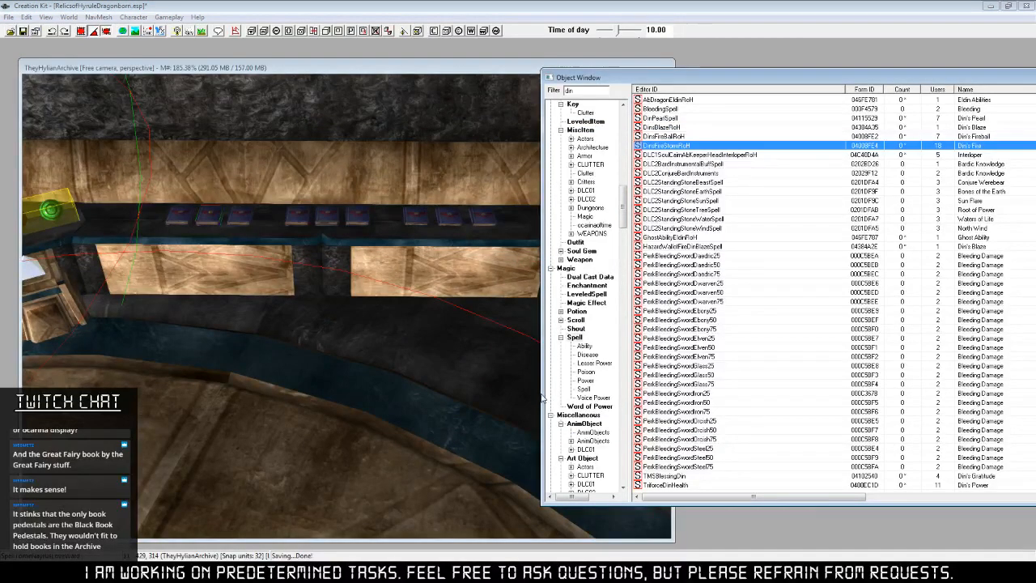
key("Return")
left_click(615, 414)
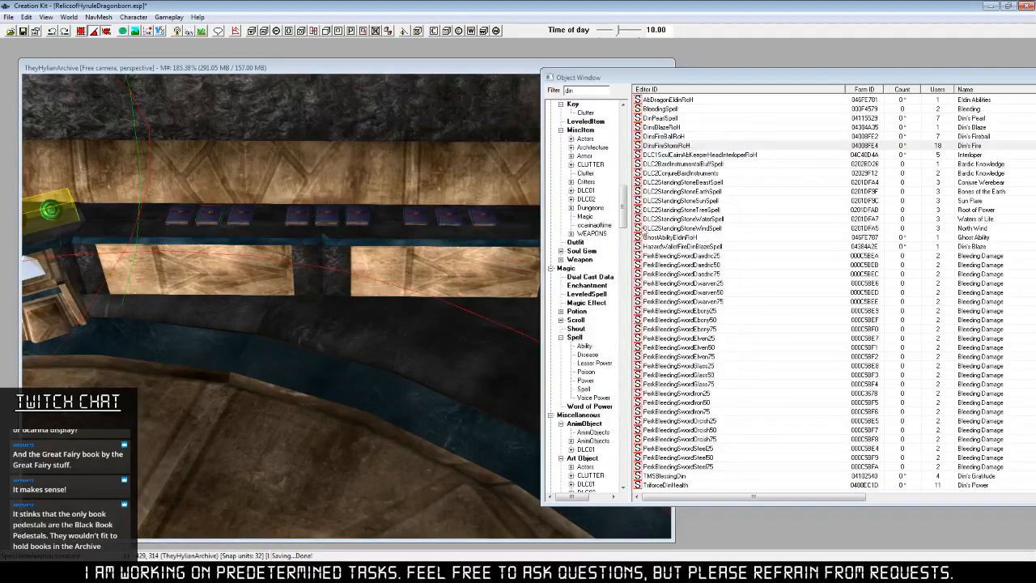
List the static objects and filter them by "fireb" to find the fireball art.
left_click_drag(622, 205, 606, 309)
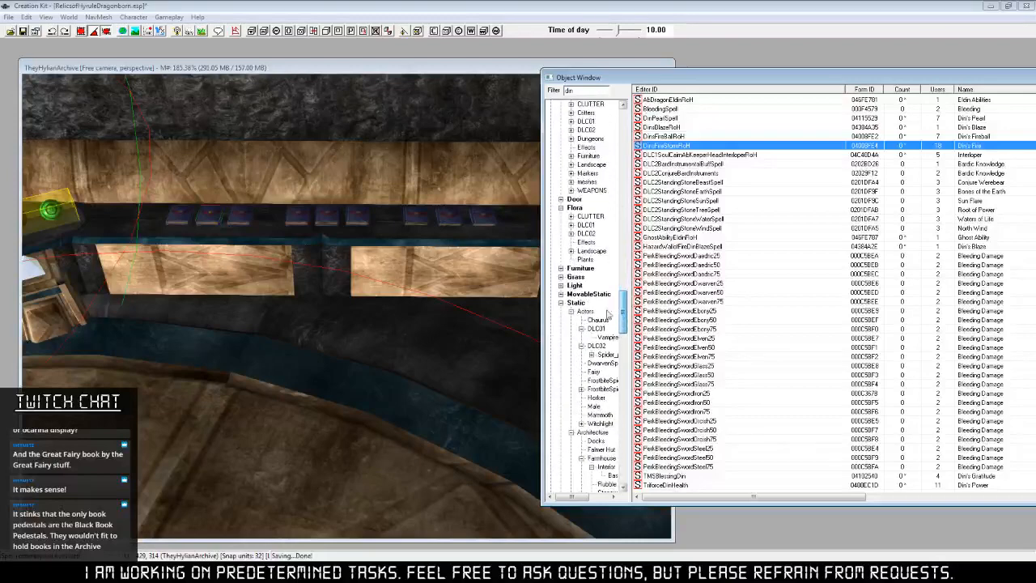
left_click(576, 302)
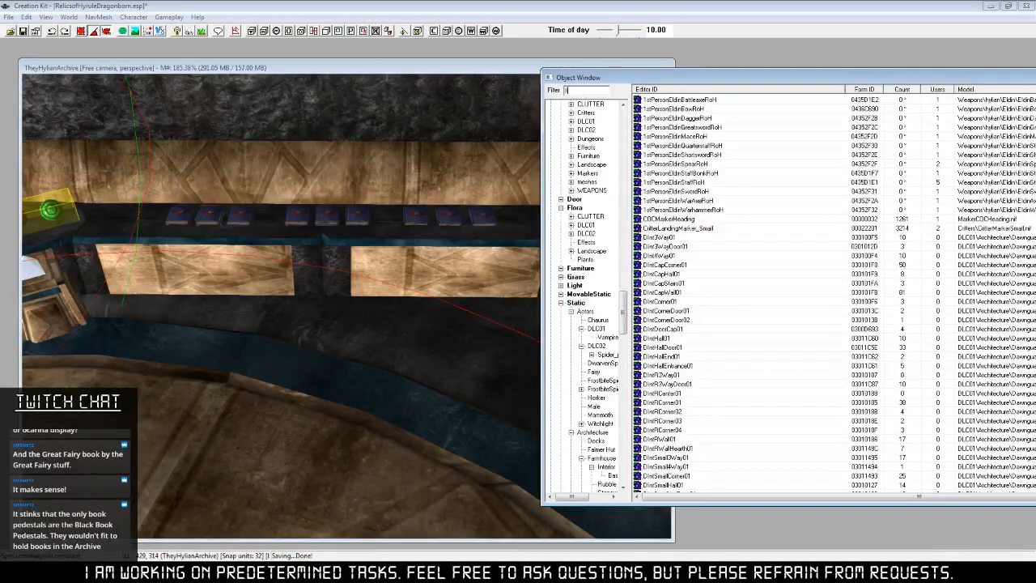
type("fire")
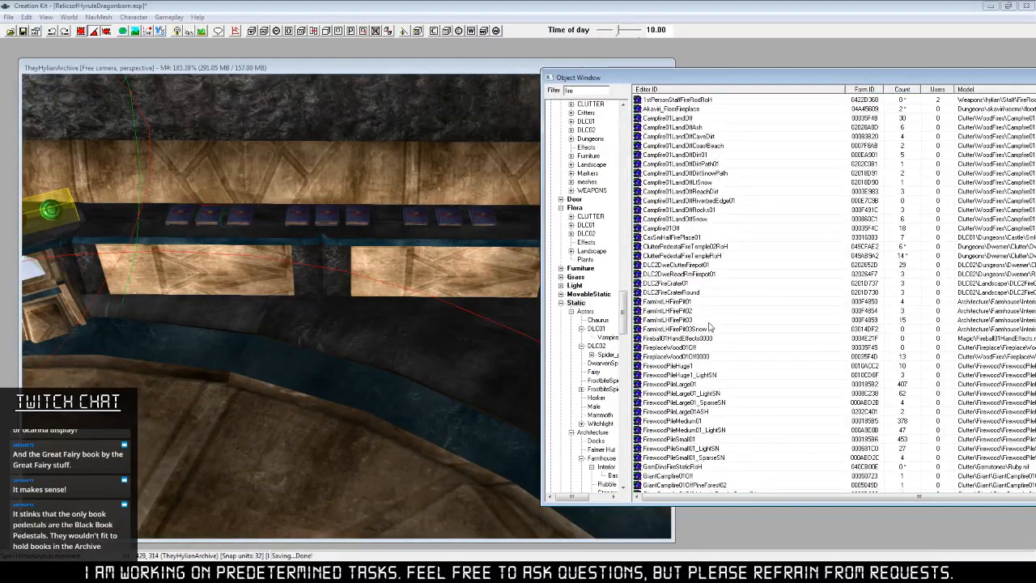
type("b")
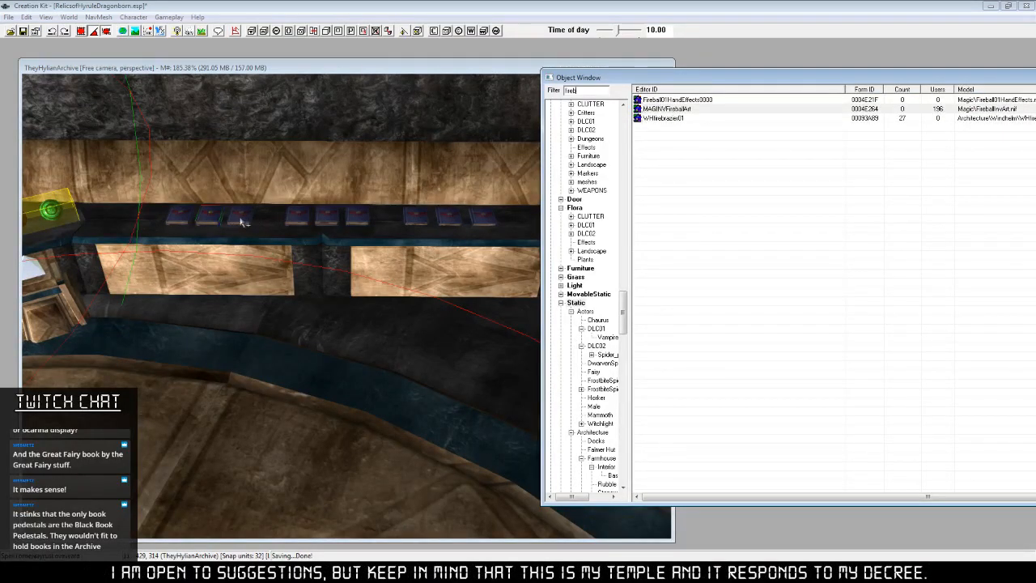
Place the MAGINVFireballArt static in the archive and position it just above the first tome of the middle group.
left_click(459, 330)
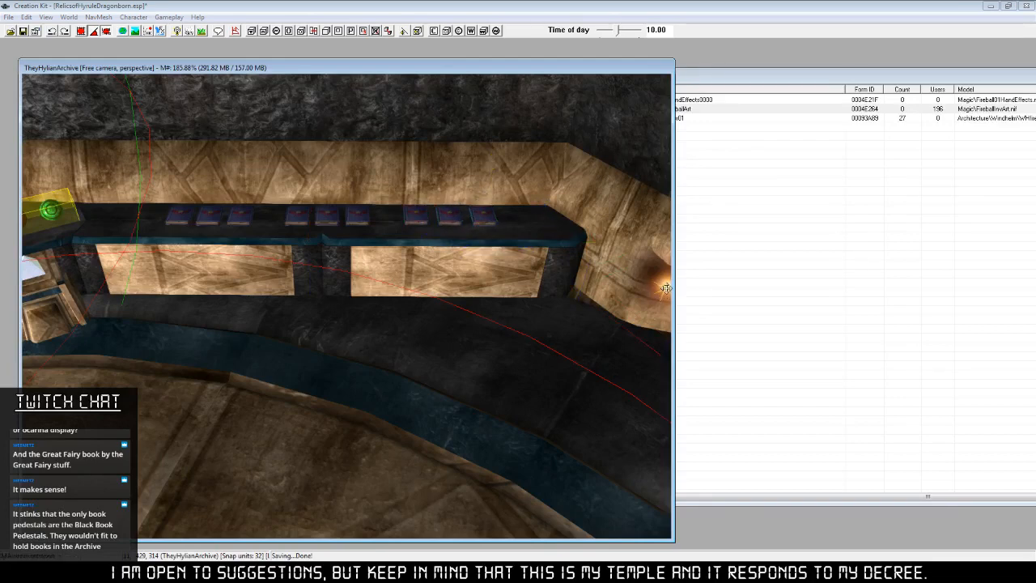
left_click_drag(665, 288, 299, 186)
key("z")
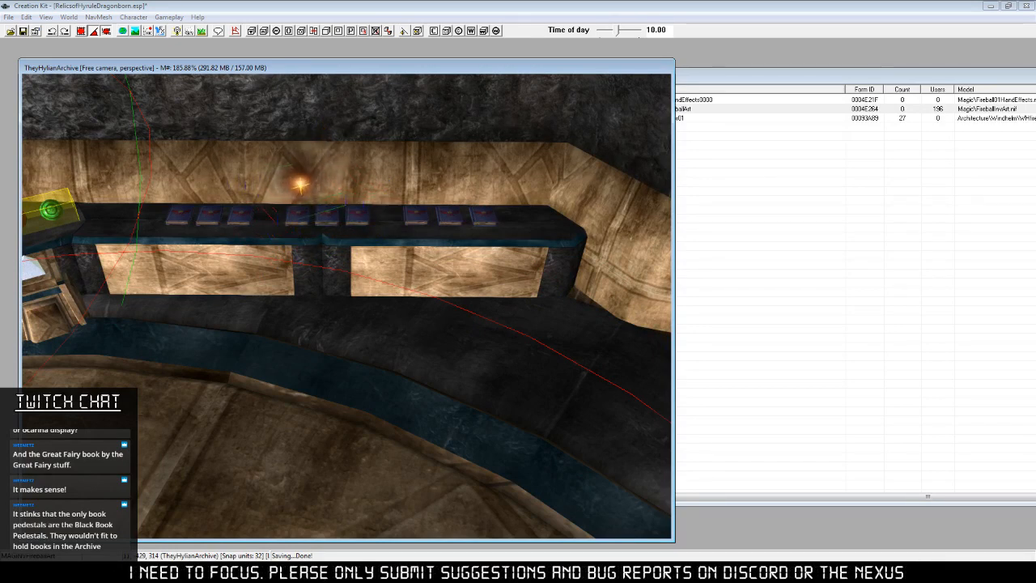
middle_click_drag(325, 237, 382, 360)
scroll(382, 361, "up", 3)
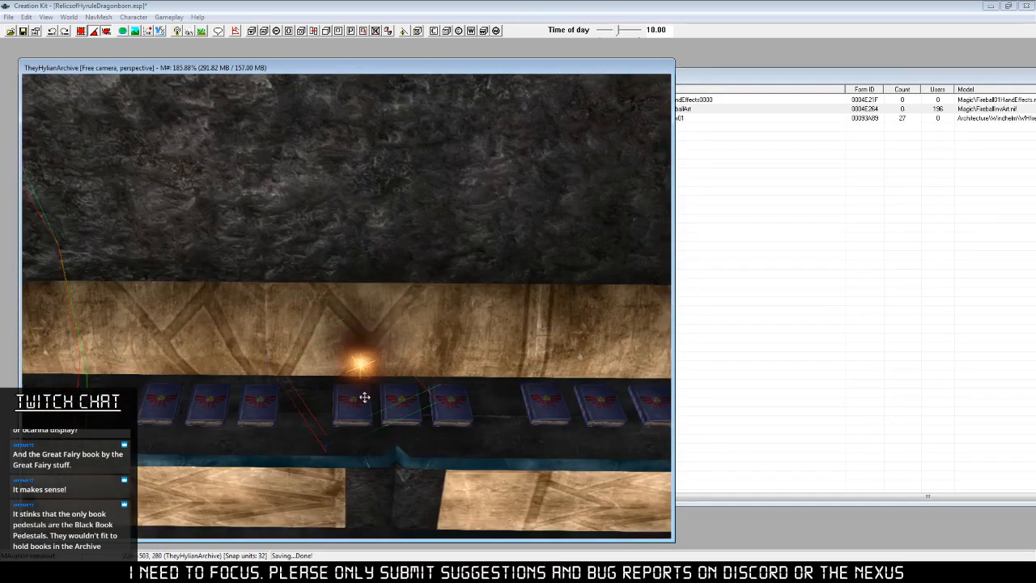
left_click(355, 379)
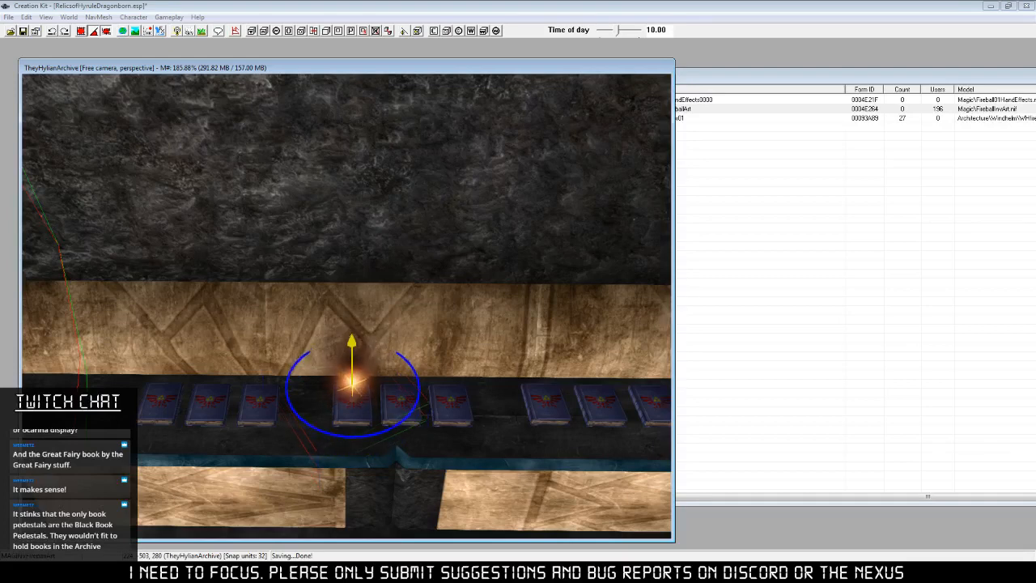
left_click_drag(354, 384, 353, 356)
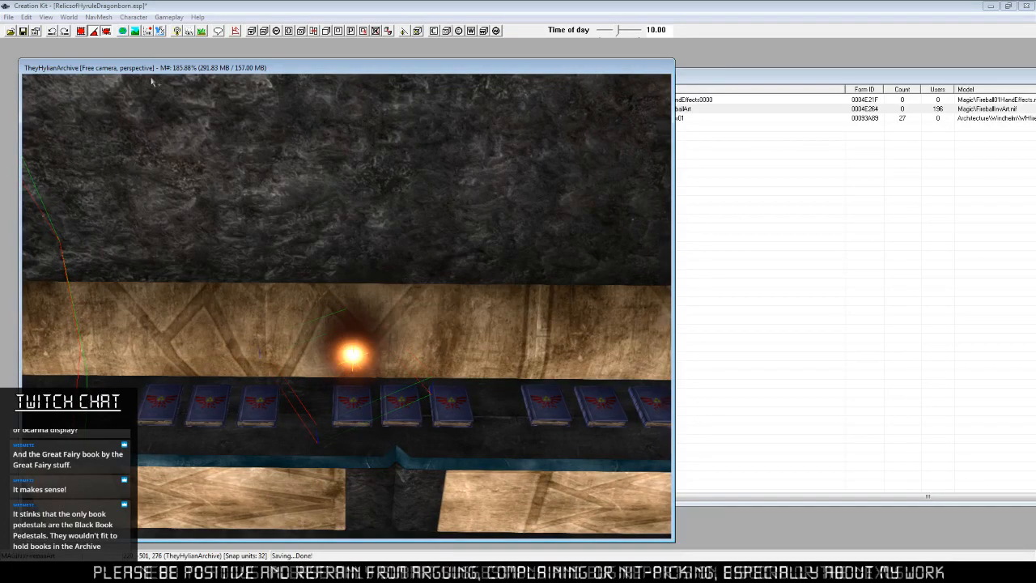
Duplicate the fireball above the middle group's first tome and move the copy along the Y axis.
left_click(354, 354)
key("ctrl+d")
key("y")
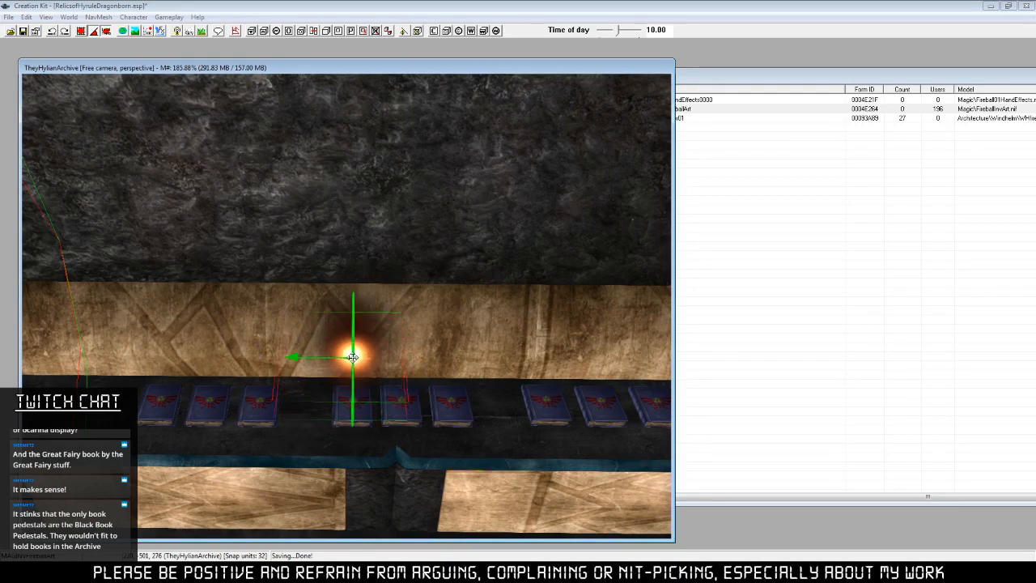
Duplicate the fireball effect twice along the shelf so that one floats above each of the three middle books.
left_click_drag(355, 356, 398, 354)
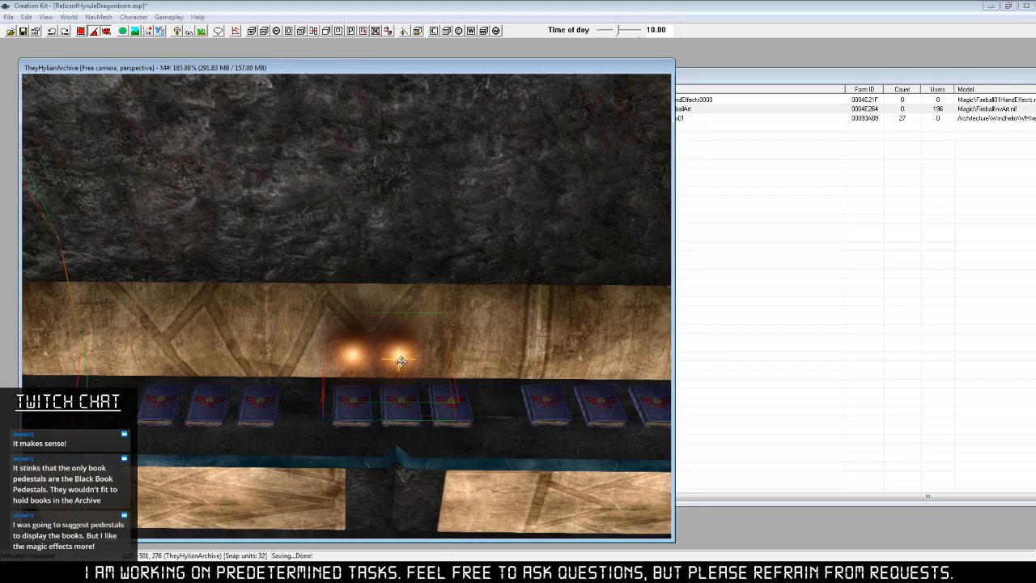
key("y")
left_click_drag(400, 361, 451, 361)
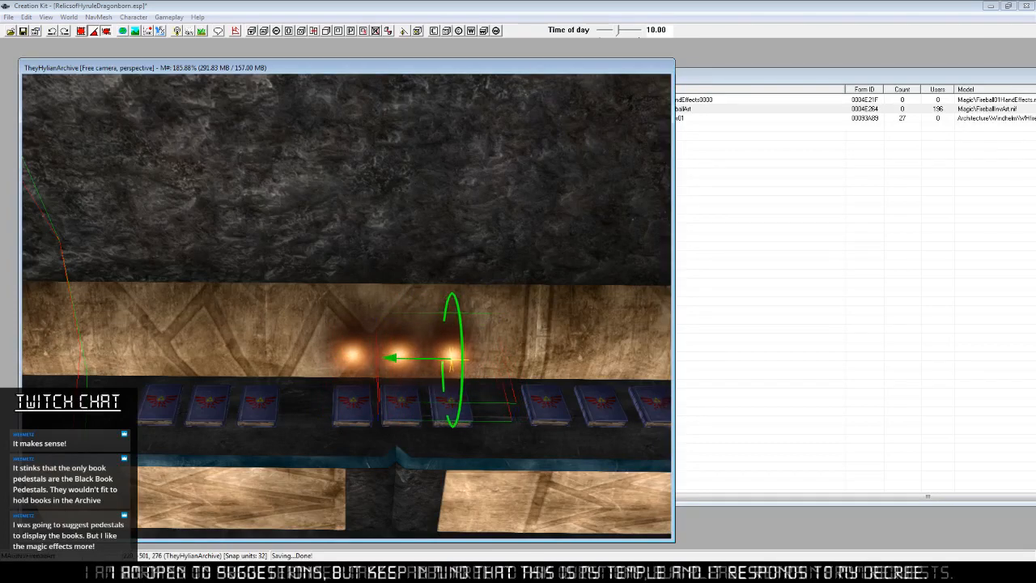
left_click(404, 362)
middle_click_drag(415, 372, 383, 404, "shift")
key("y")
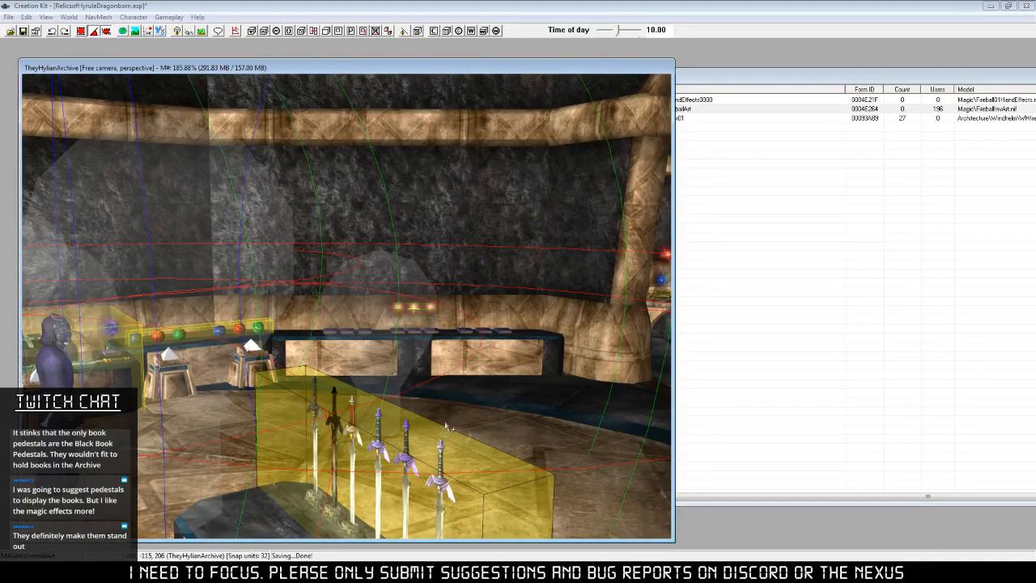
Rotate the outer fireball effects above the middle books so that they are oriented differently from the centre one.
mouse_move(462, 411)
middle_mouse_down("shift")
mouse_move(475, 434)
mouse_move(462, 439)
mouse_move(458, 428)
middle_mouse_up("shift")
scroll(465, 447, "up", 5)
scroll(469, 426, "up", 4)
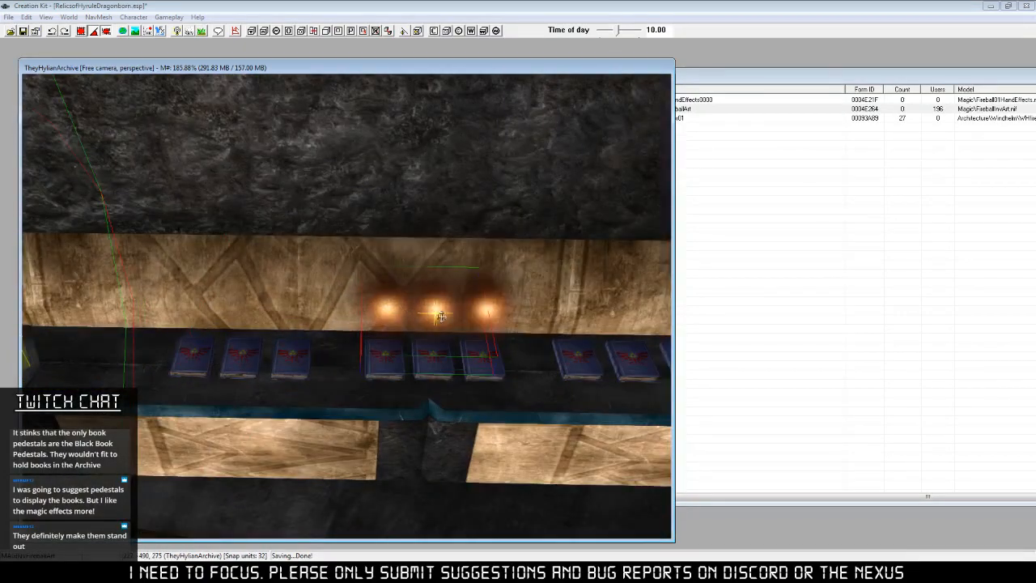
left_click(486, 308)
mouse_move(487, 307)
right_mouse_down()
mouse_move(518, 307)
mouse_move(472, 313)
right_mouse_up()
right_click(483, 307)
left_click(471, 314)
left_click(389, 312)
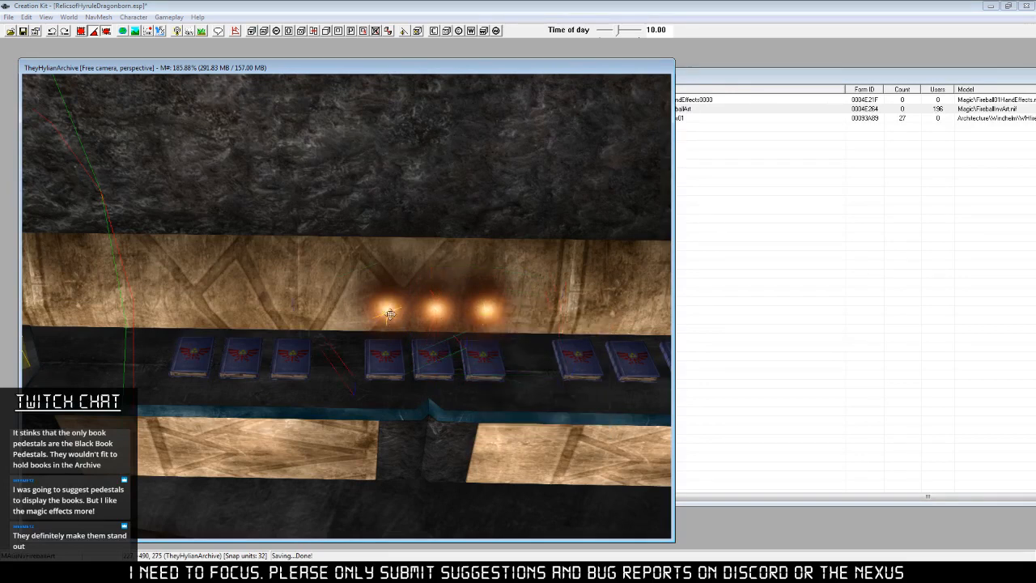
left_click(442, 306)
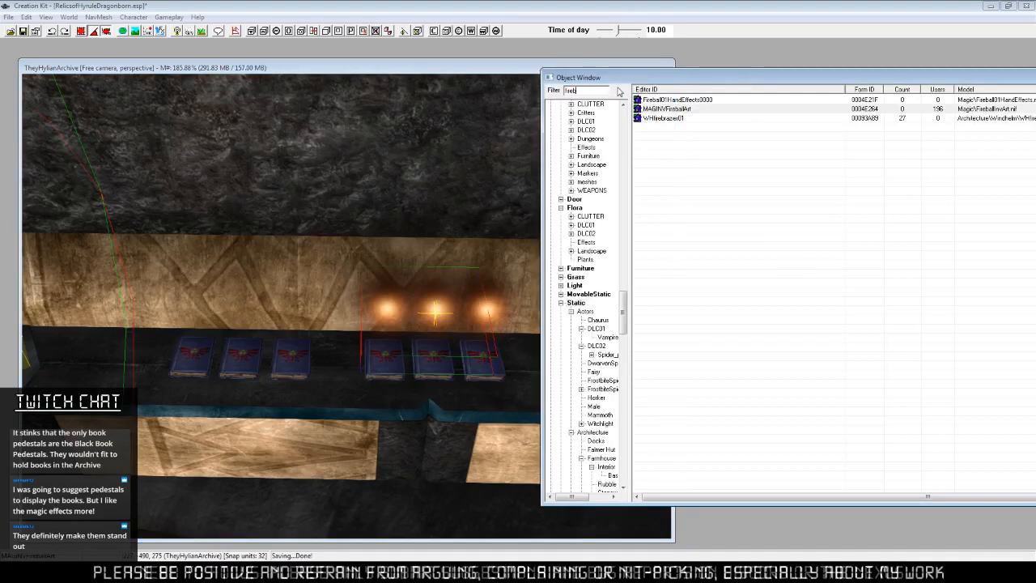
Filter the objects for the paralyze effect and place MAGInvParalyze above the last book of the right-hand group.
type("ralyze")
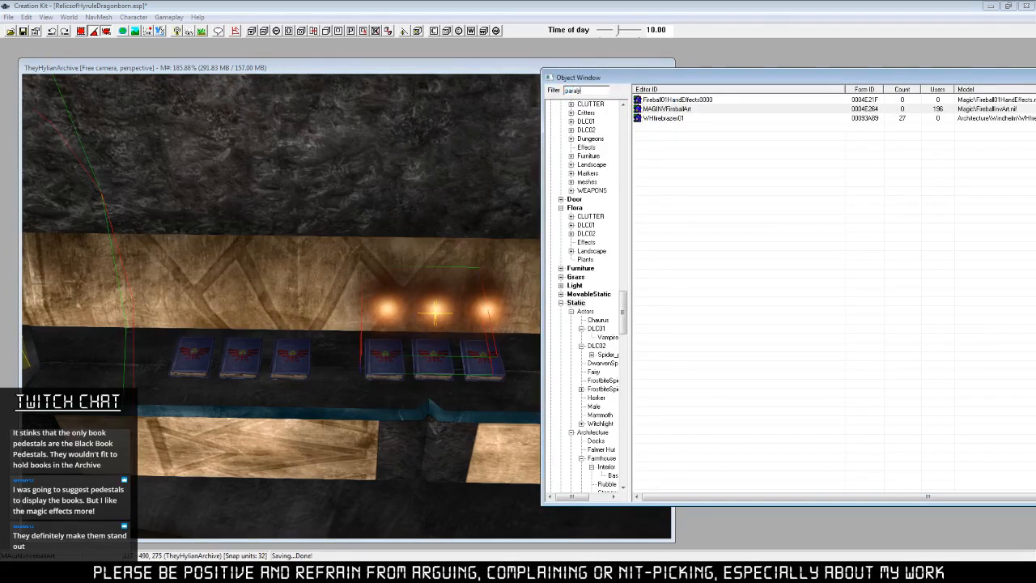
left_click(471, 331)
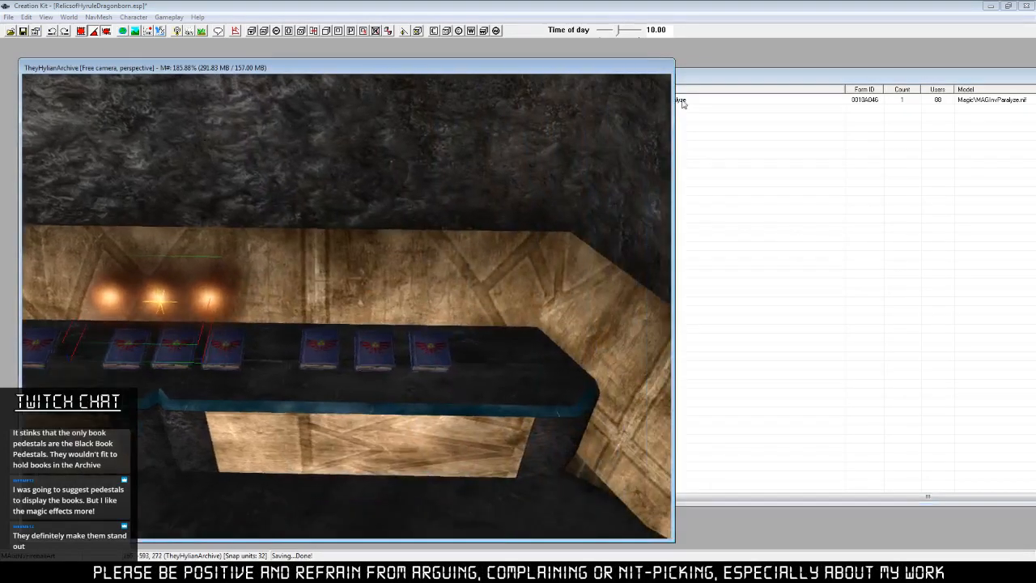
left_click_drag(682, 102, 435, 317)
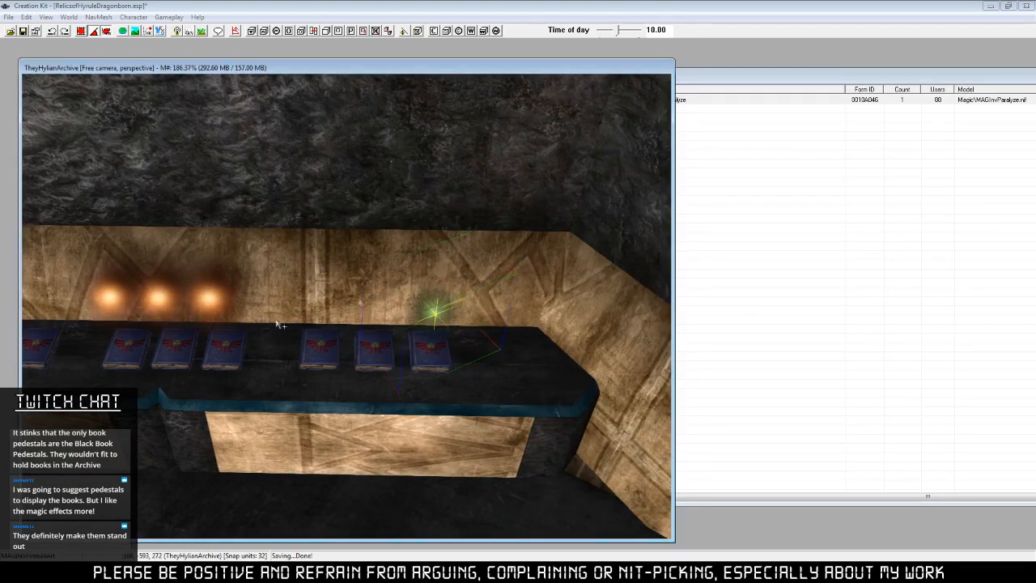
Align the paralyze effect with the nearest fireball, and slide it along the shelf to above the first book of the right-hand group.
left_click_drag(216, 305, 252, 336)
left_click(212, 303)
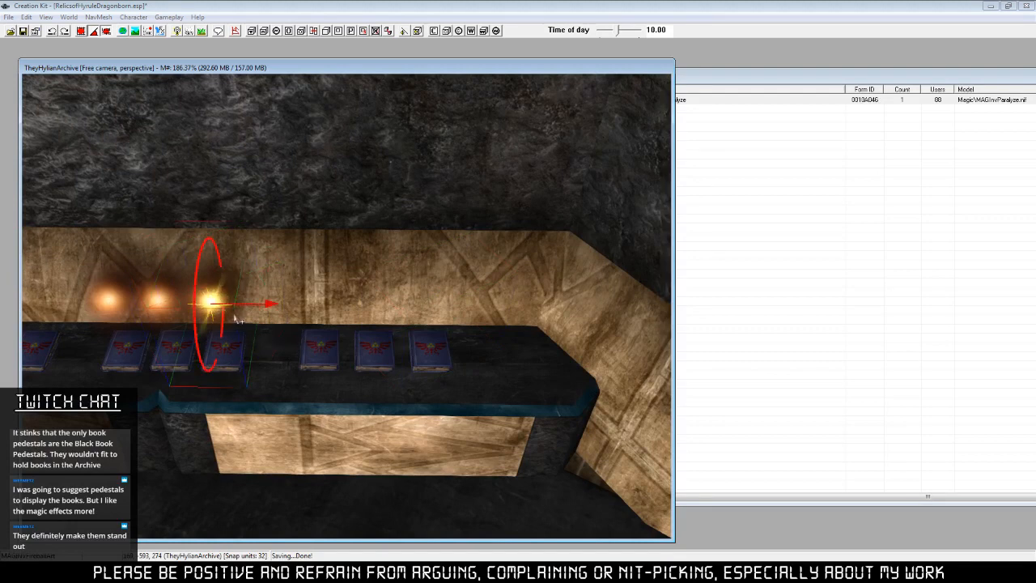
key("ctrl+z")
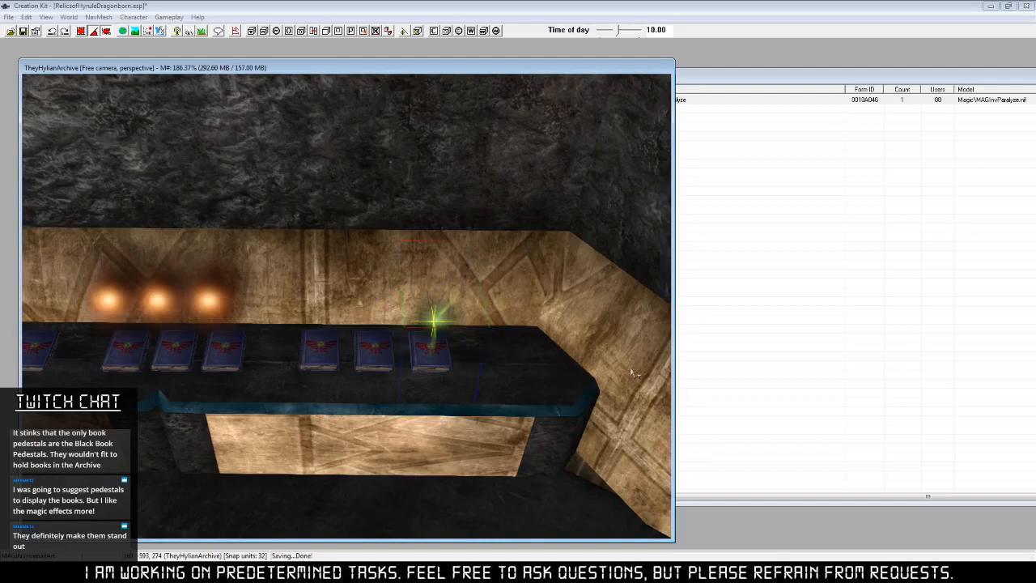
key("ctrl+y")
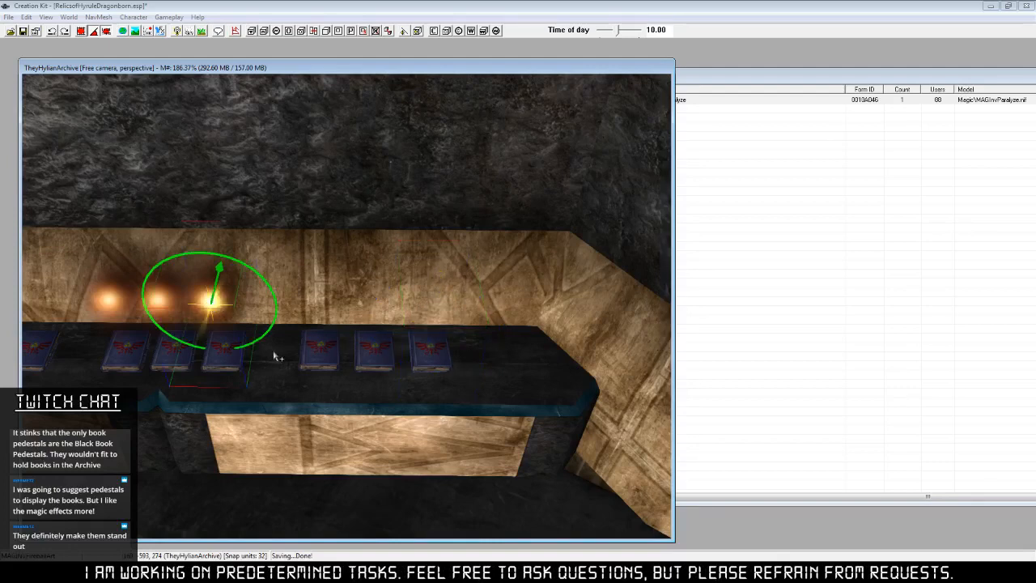
left_click_drag(264, 310, 376, 310)
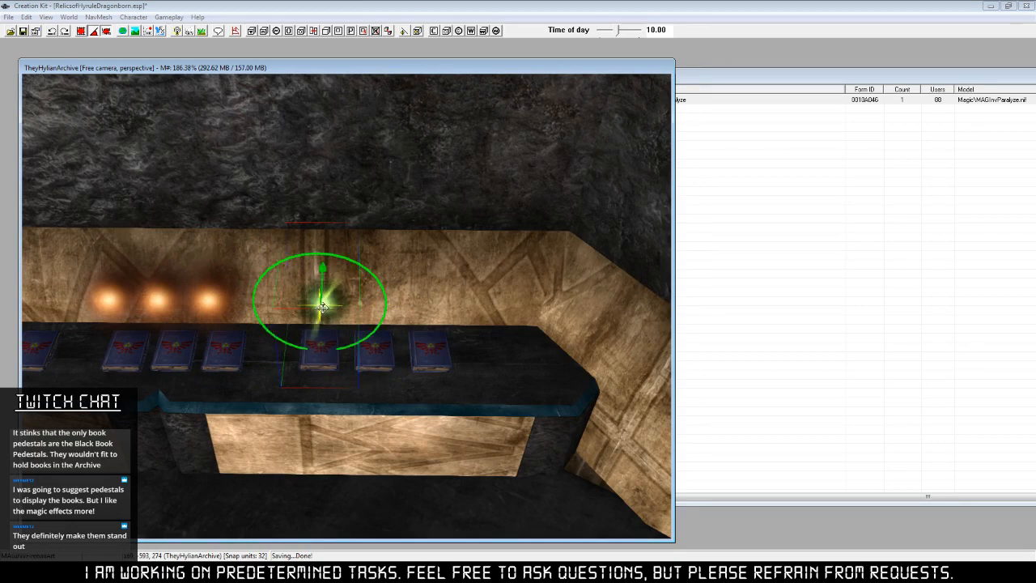
Duplicate the paralyze effect twice so that each book of the right-hand group has one, rotating the middle copy.
left_click_drag(322, 304, 374, 306)
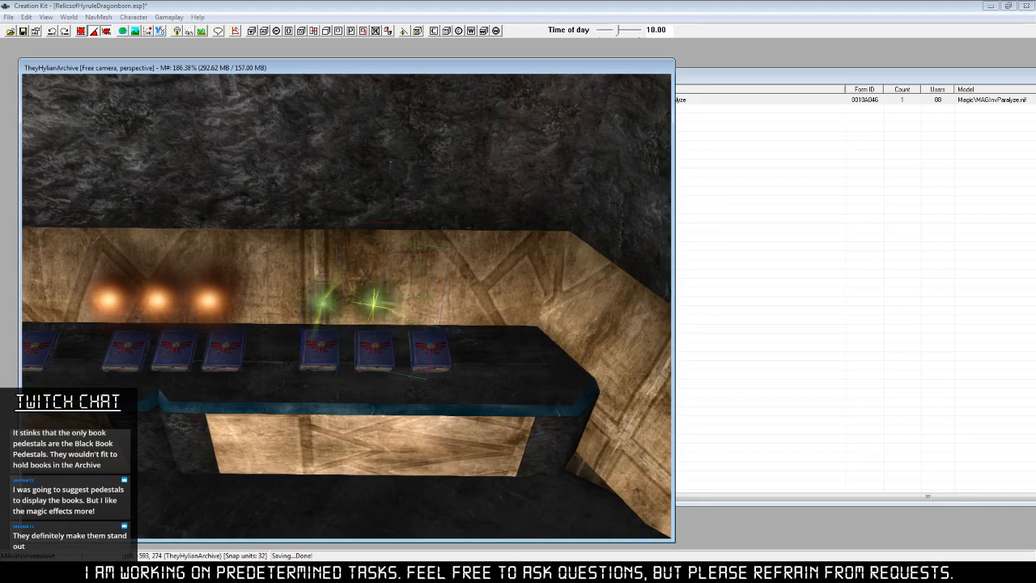
right_click_drag(373, 305, 381, 305)
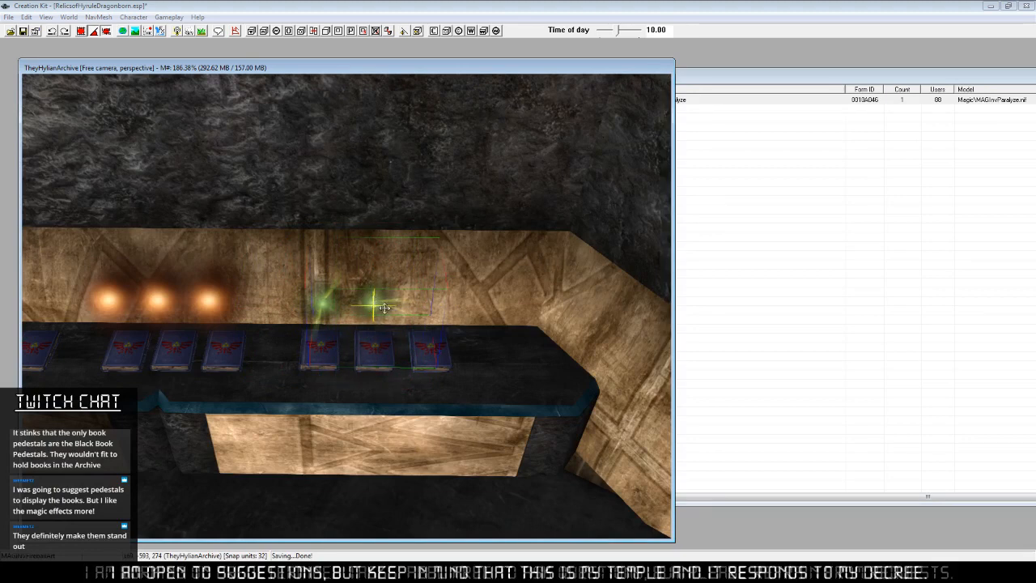
key("y")
left_click_drag(373, 303, 430, 304)
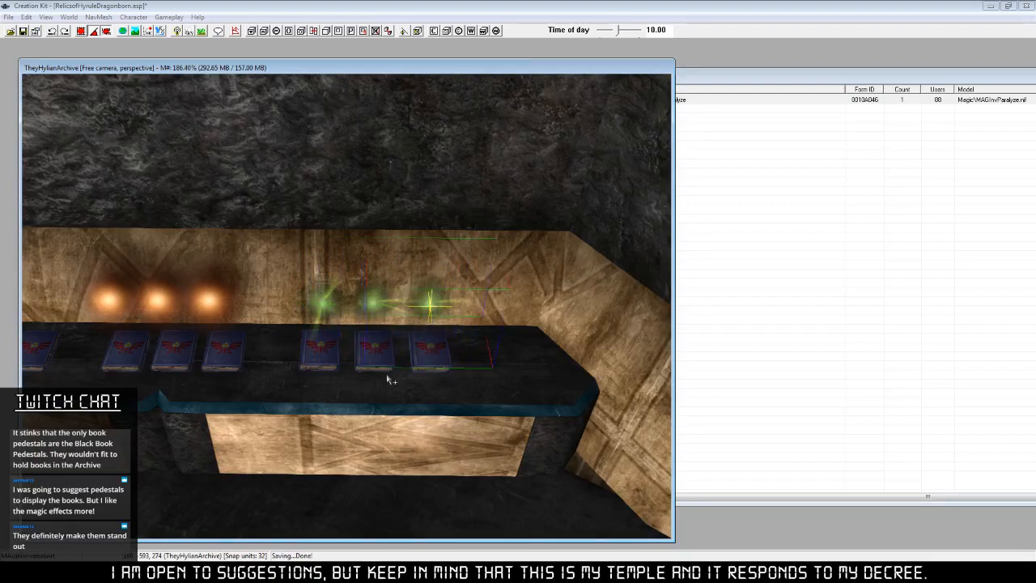
left_click(372, 305)
Filter the objects by "ward" and place MAGINVWardSpellArt over the left-hand group of books.
middle_click_drag(375, 304, 384, 358)
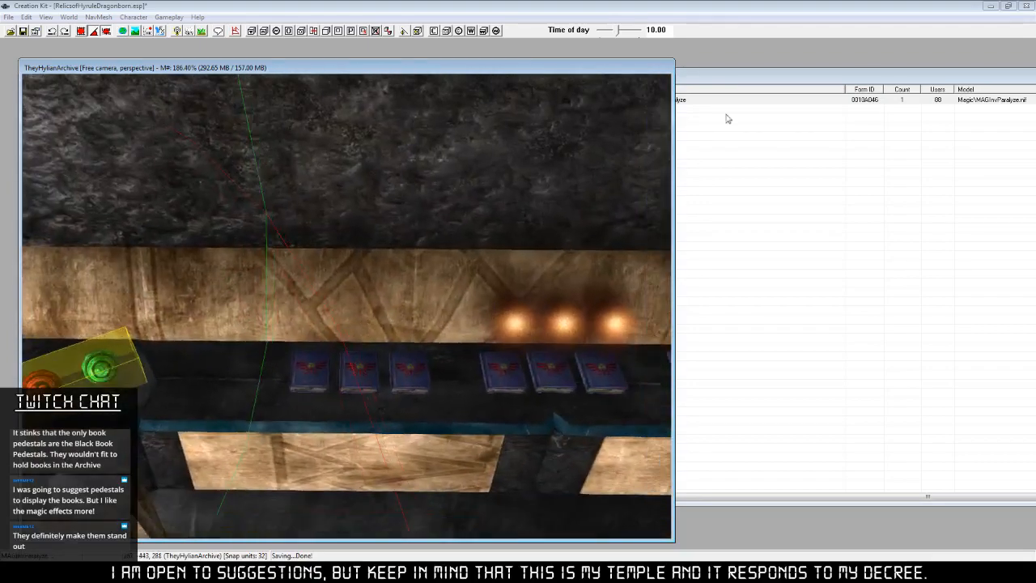
left_click(730, 86)
double_click(593, 90)
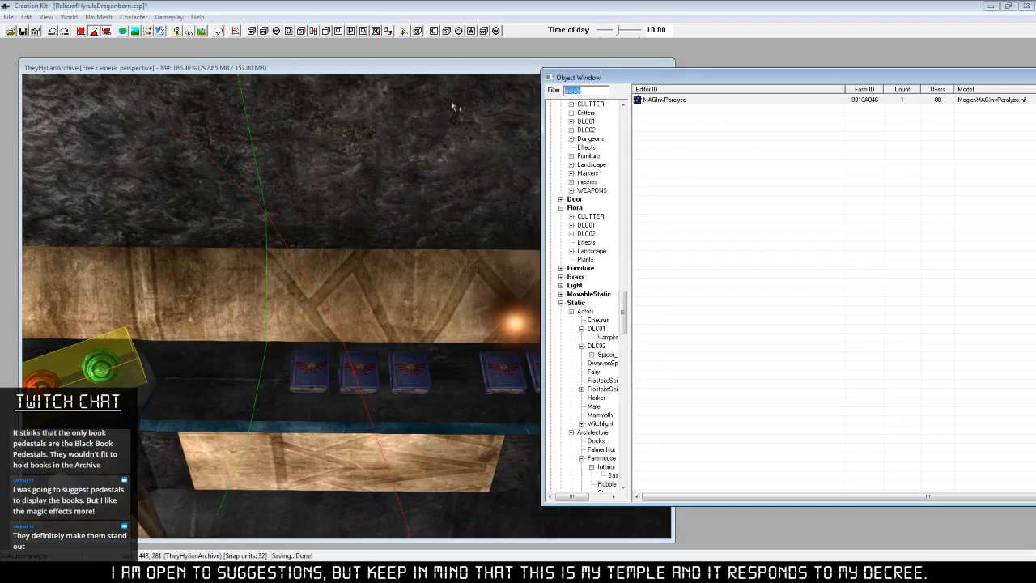
type("ward")
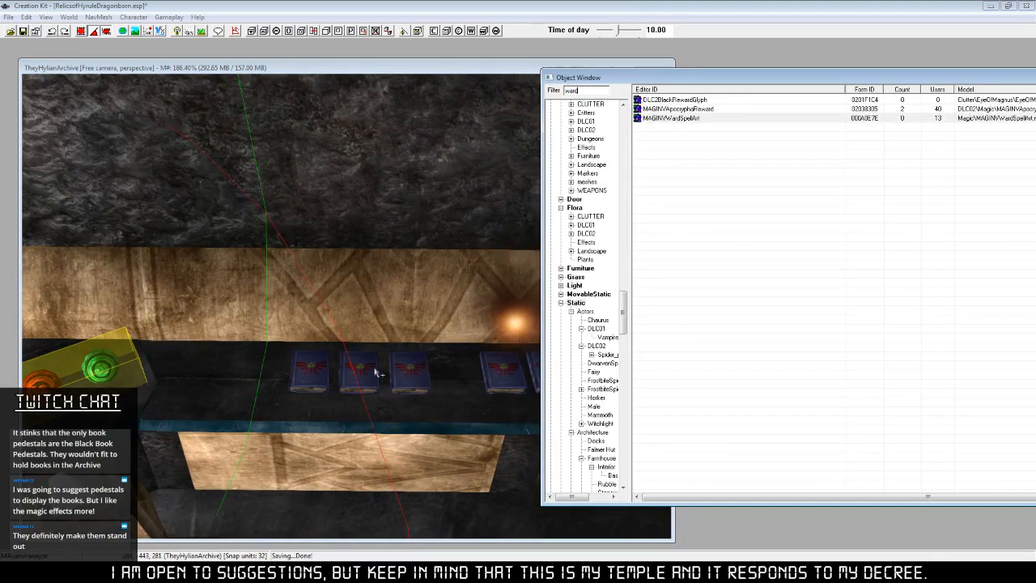
left_click(412, 362)
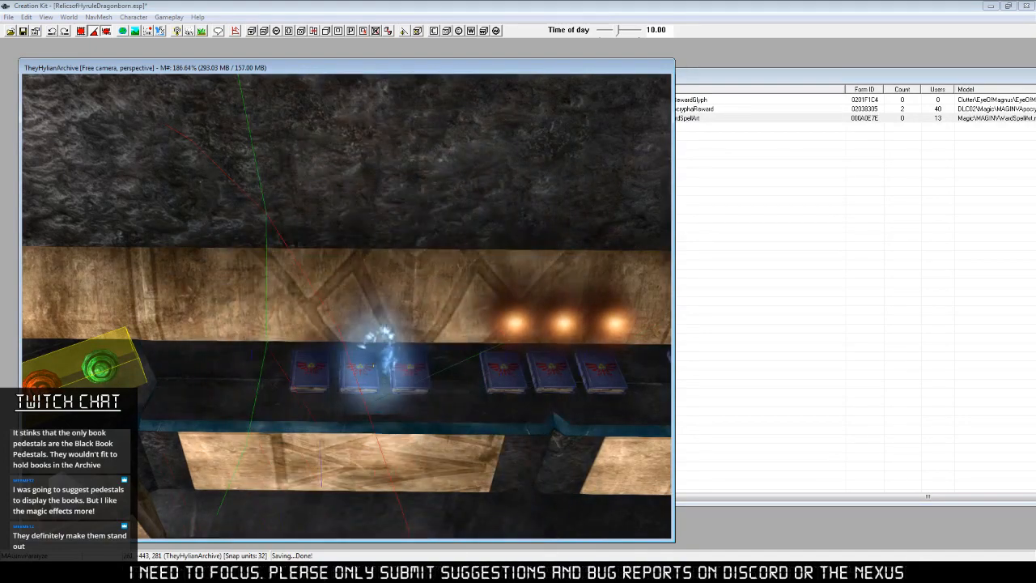
Centre the ward effect on the middle book of the left-hand group and raise it above the shelf.
left_click_drag(430, 355, 357, 354)
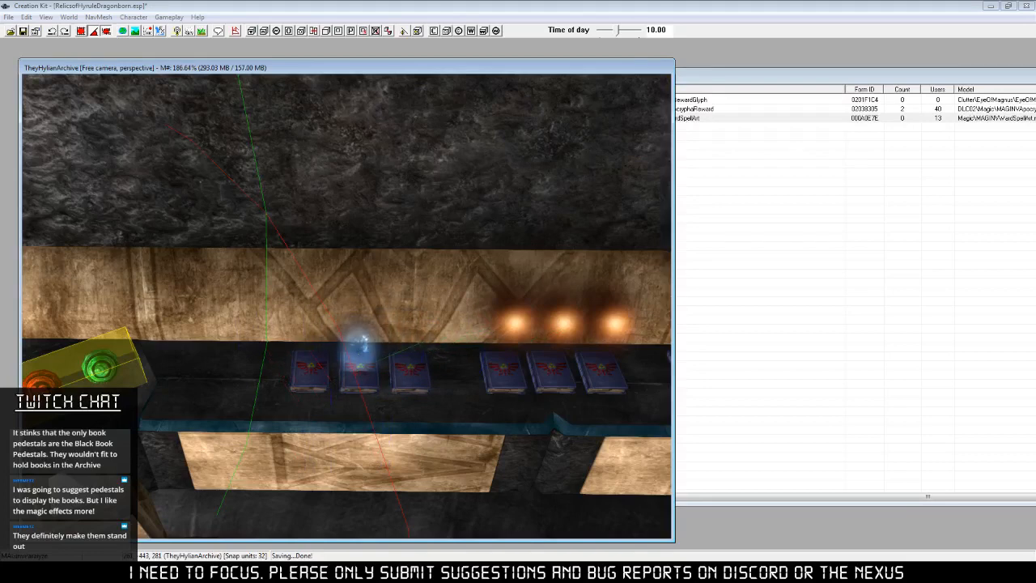
key("z")
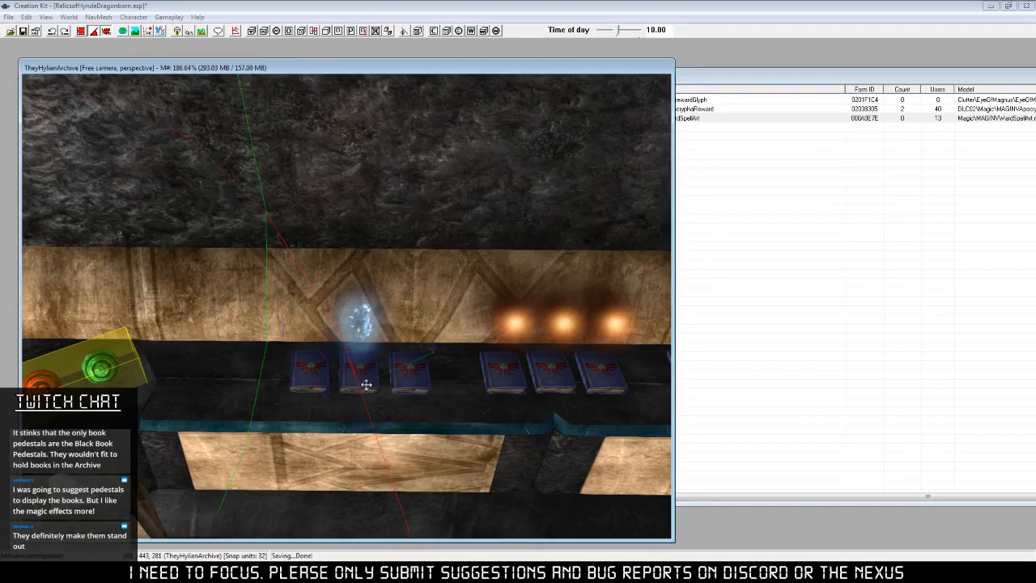
left_click_drag(370, 389, 371, 368)
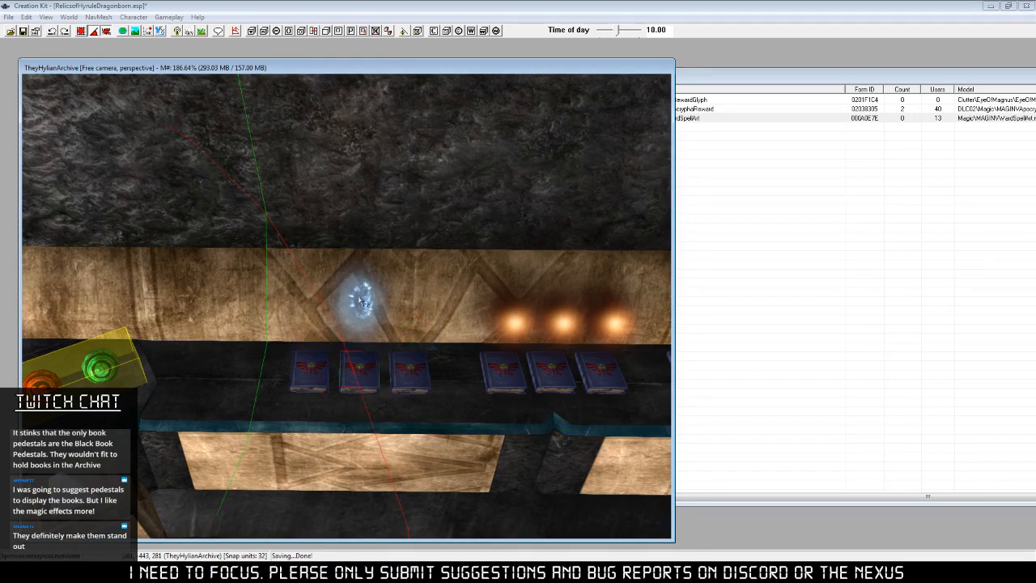
scroll(362, 301, "up", 3)
left_click(359, 324)
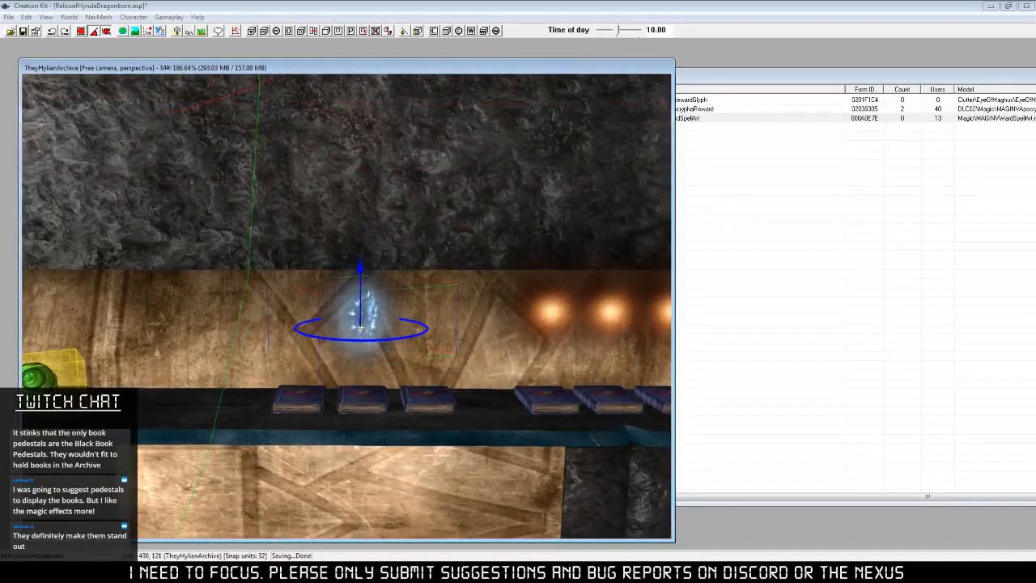
left_click_drag(361, 327, 361, 322)
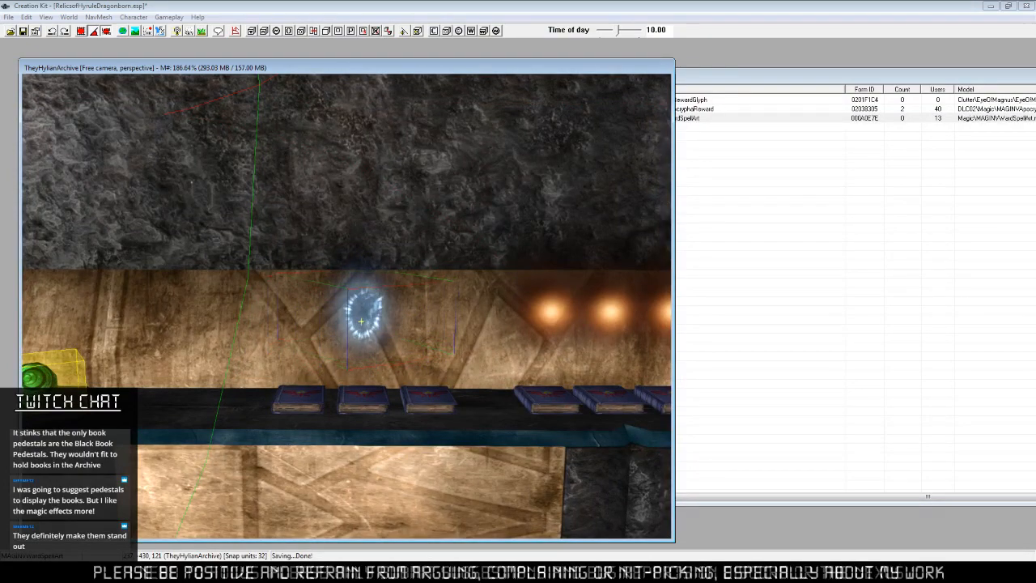
middle_click_drag(363, 305, 373, 361, "shift")
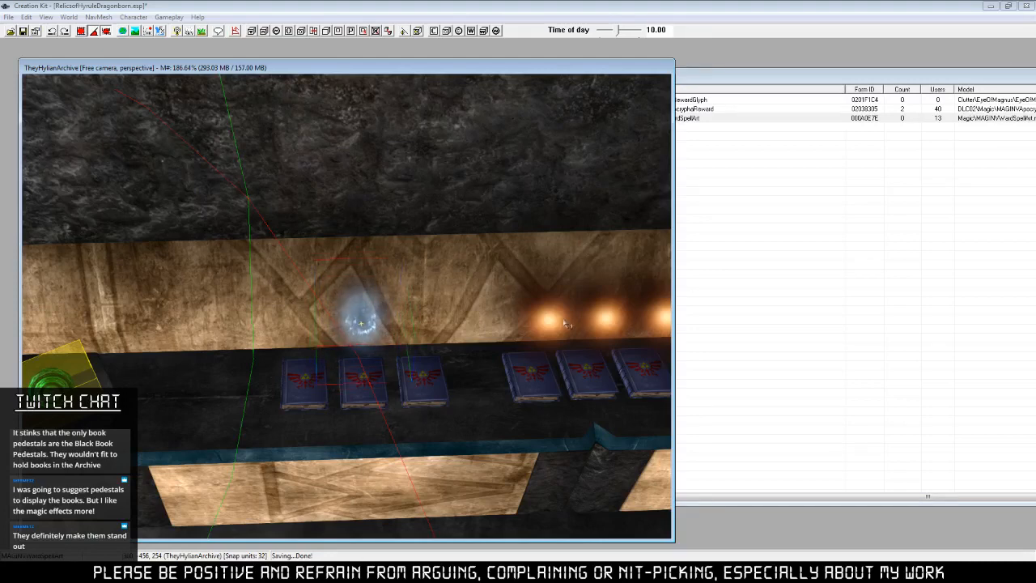
Filter the objects by "altera", place MAGINVAlteration over the first book of the left-hand group and raise it level with the ward effect.
left_click(721, 89)
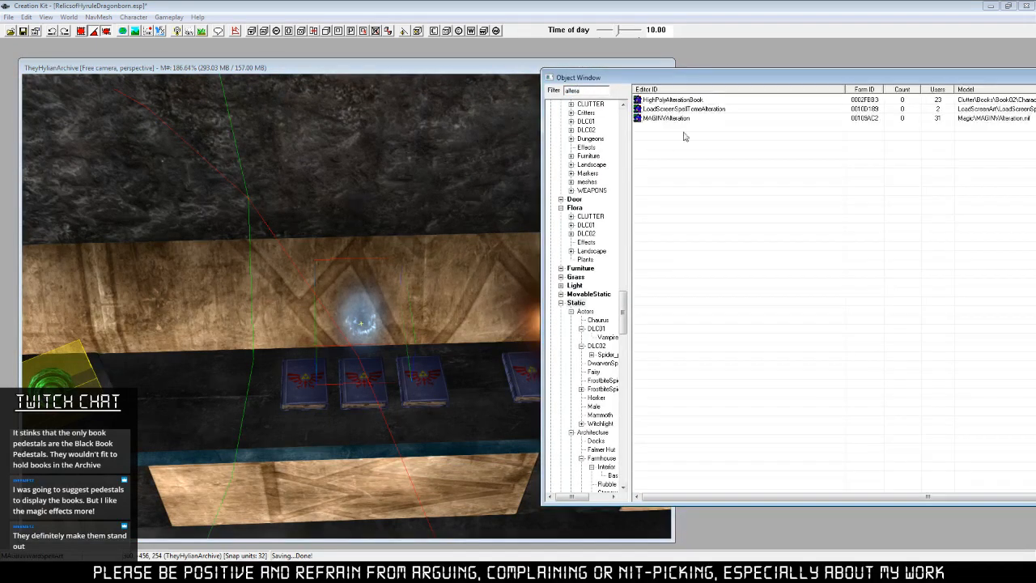
left_click(301, 377)
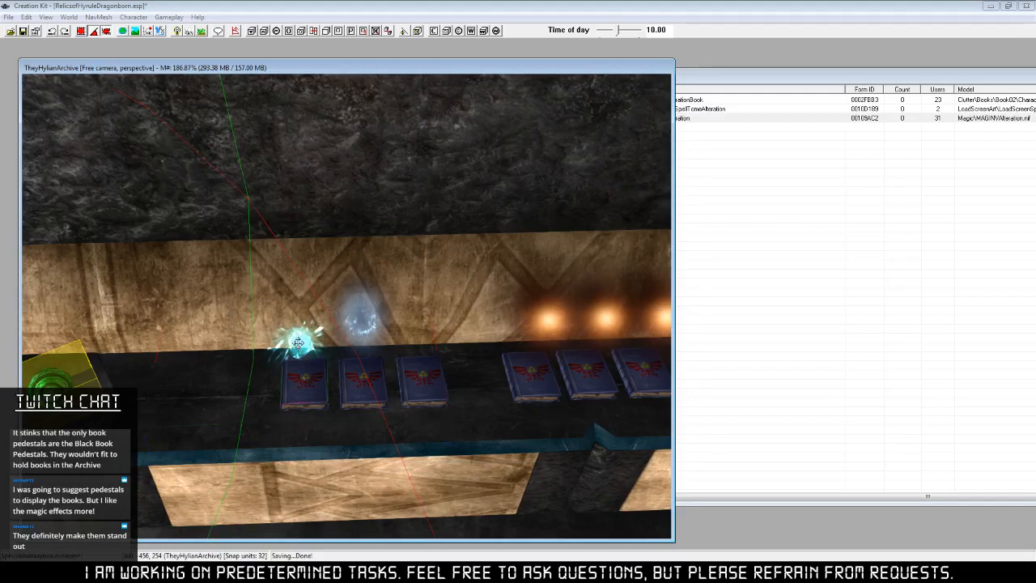
scroll(317, 389, "up", 3)
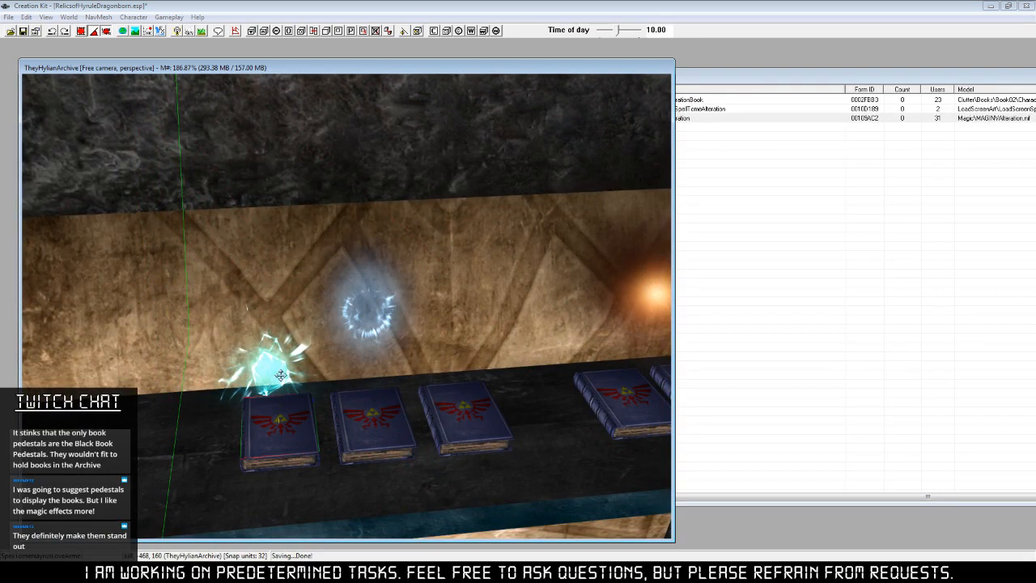
left_click_drag(269, 370, 268, 322)
key("z")
key("z")
Move the ward and alteration effects together away from the wall, towards the books below them.
middle_click_drag(268, 322, 416, 354, "shift")
left_click(370, 324)
key("y")
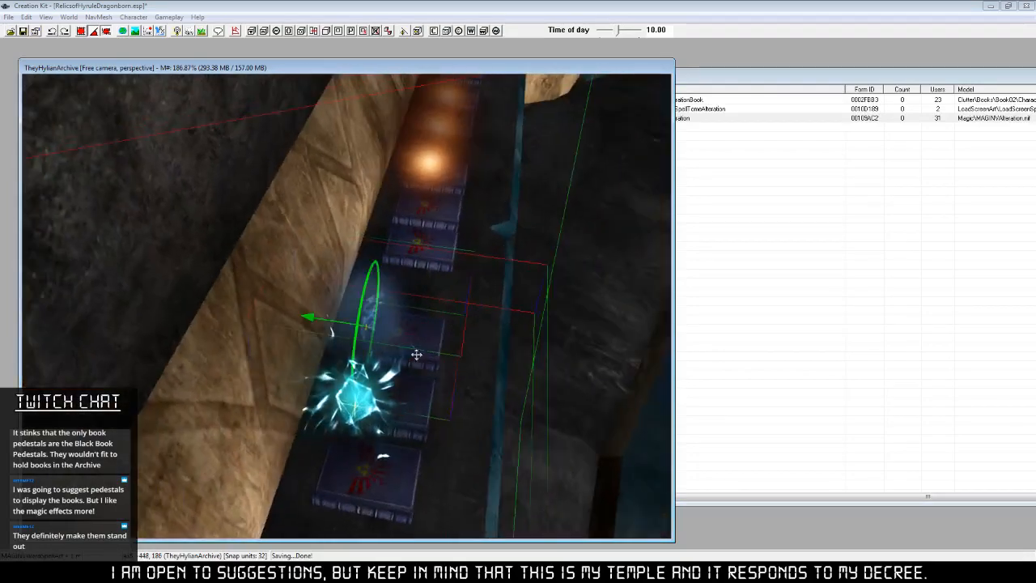
left_click_drag(336, 326, 351, 335)
key("e")
middle_click_drag(455, 370, 418, 369, "shift")
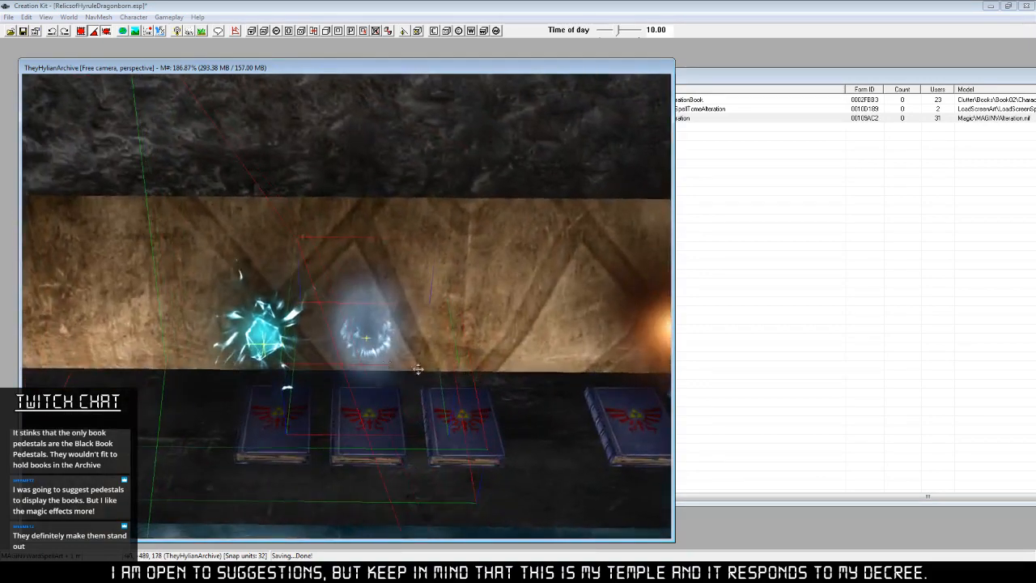
Shift the alteration effect slightly along the shelf to centre it above the first book of the left-hand group.
left_click(728, 143)
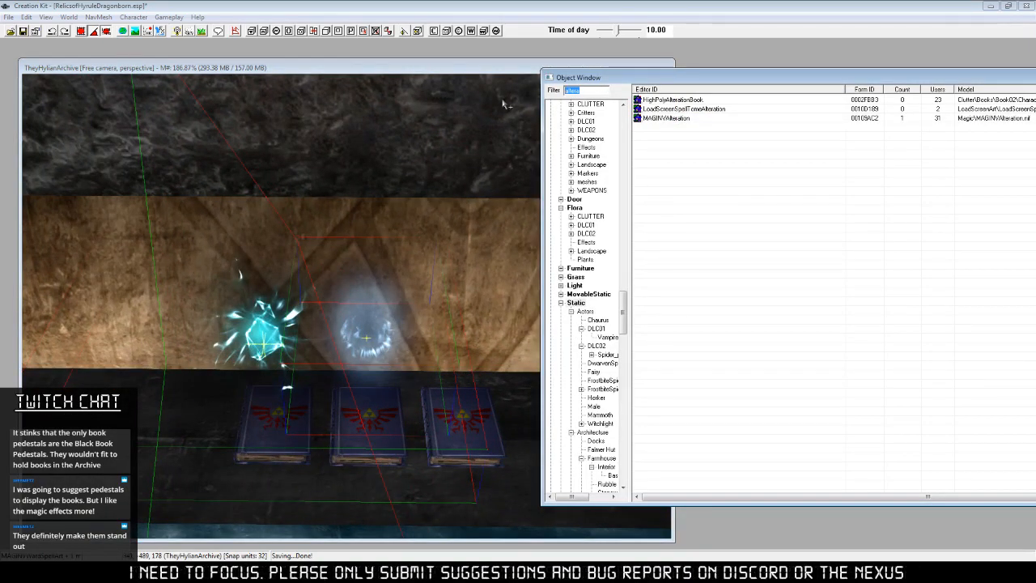
left_click(277, 346)
middle_click_drag(336, 373, 383, 373)
key("y")
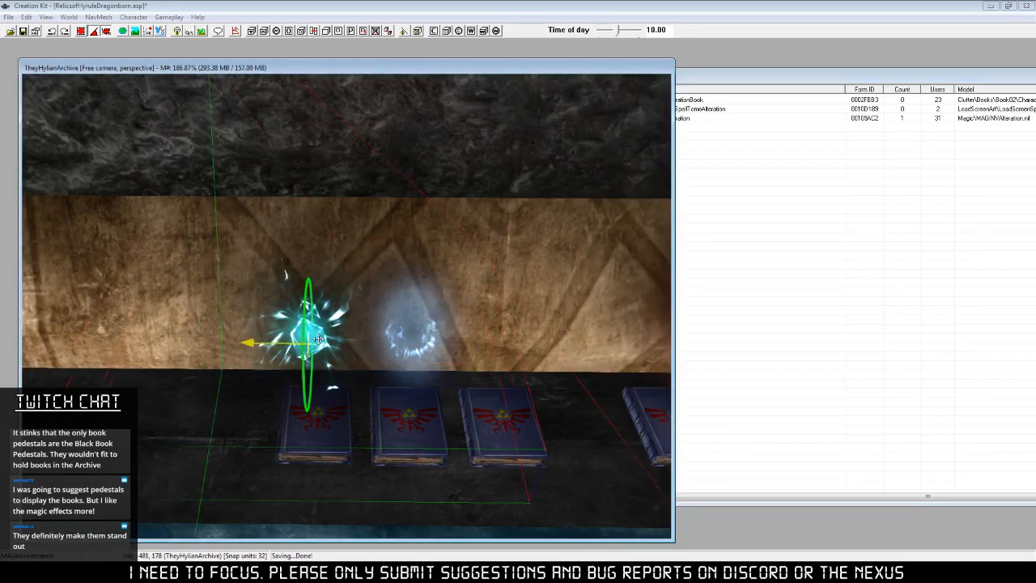
left_click_drag(308, 342, 313, 341)
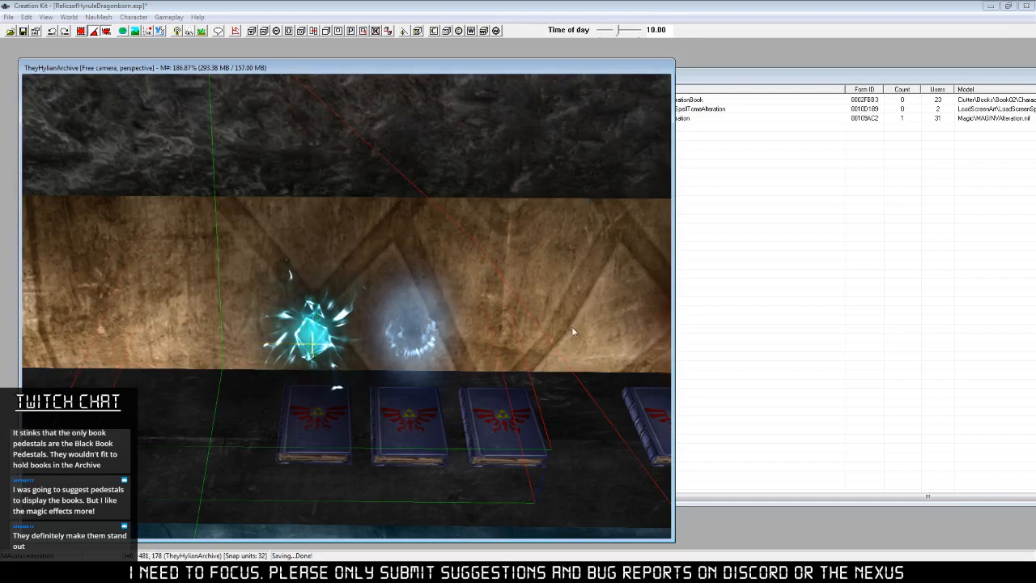
Move the Object Window clear of the 3D scene view.
left_click(768, 95)
left_click_drag(679, 79, 819, 67)
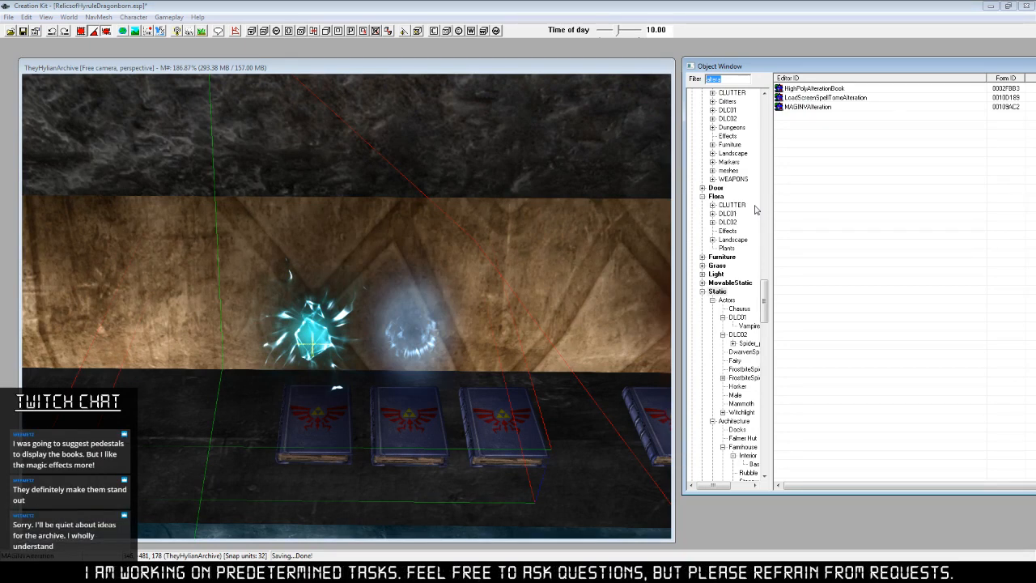
Filter the objects by "illu", place MAGINVIllusionLight01 at the third book of the left-hand group and raise it above the book.
type("illu")
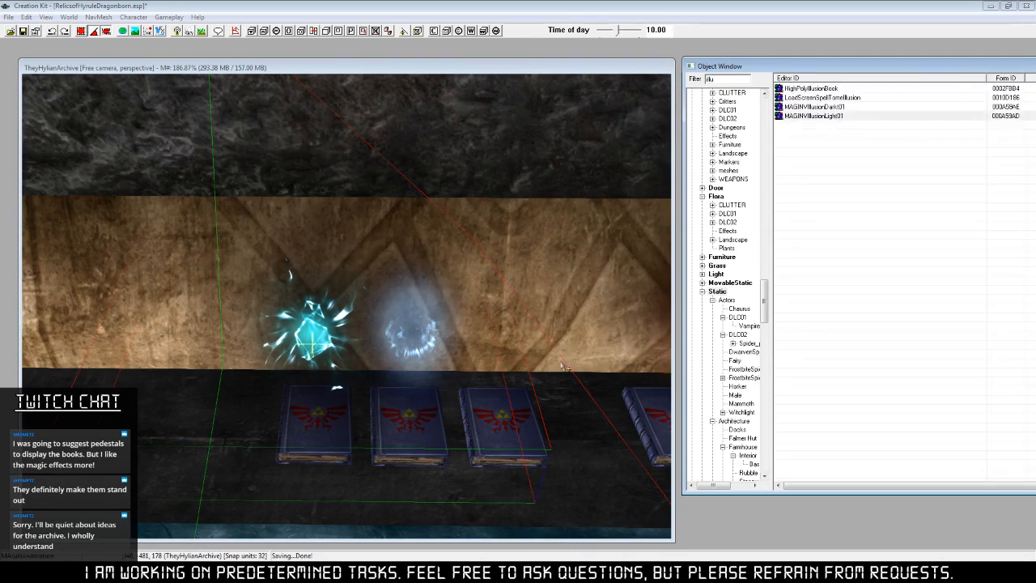
left_click_drag(516, 418, 514, 348)
mouse_move(517, 335)
middle_mouse_down()
mouse_move(518, 365)
mouse_move(513, 340)
middle_mouse_up()
key("z")
key("z")
left_click_drag(512, 341, 510, 316)
middle_click_drag(511, 316, 328, 304)
scroll(372, 336, "down", 8)
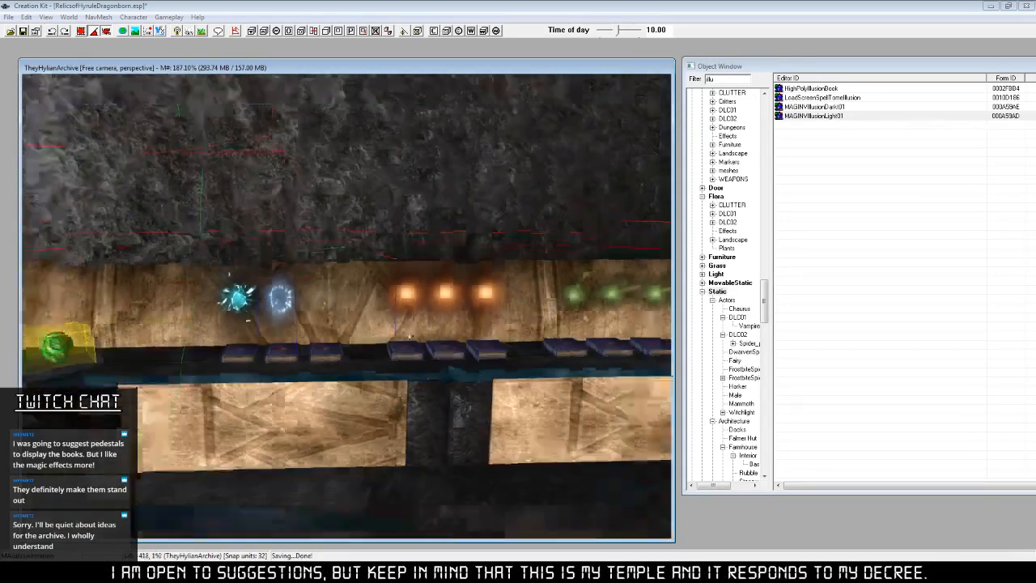
middle_click_drag(442, 356, 446, 394, "shift")
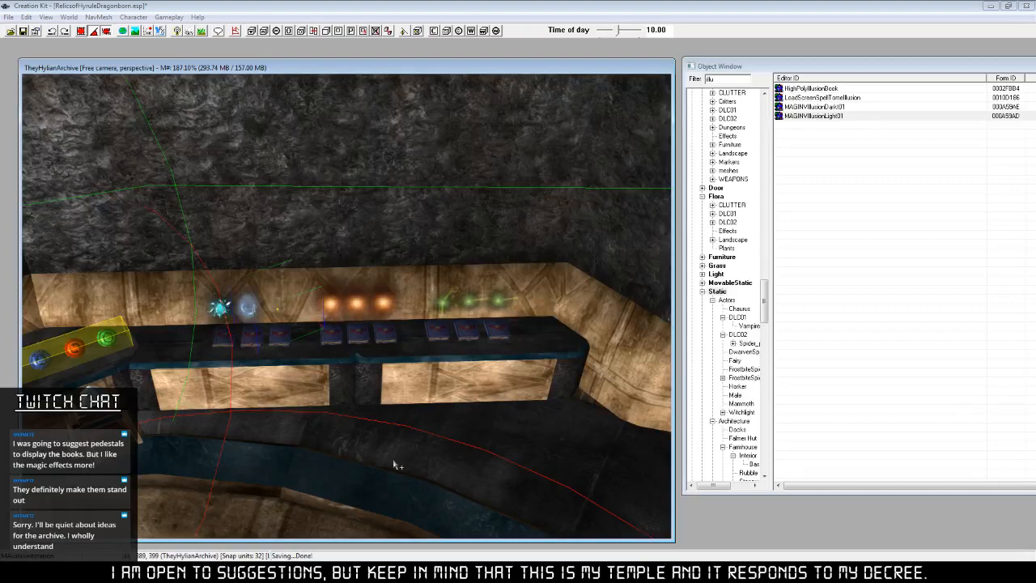
Check the Goddess Spells entry of the Legends list in the RoH Archive Halls spreadsheet, then return to the Creation Kit.
key("alt+Tab")
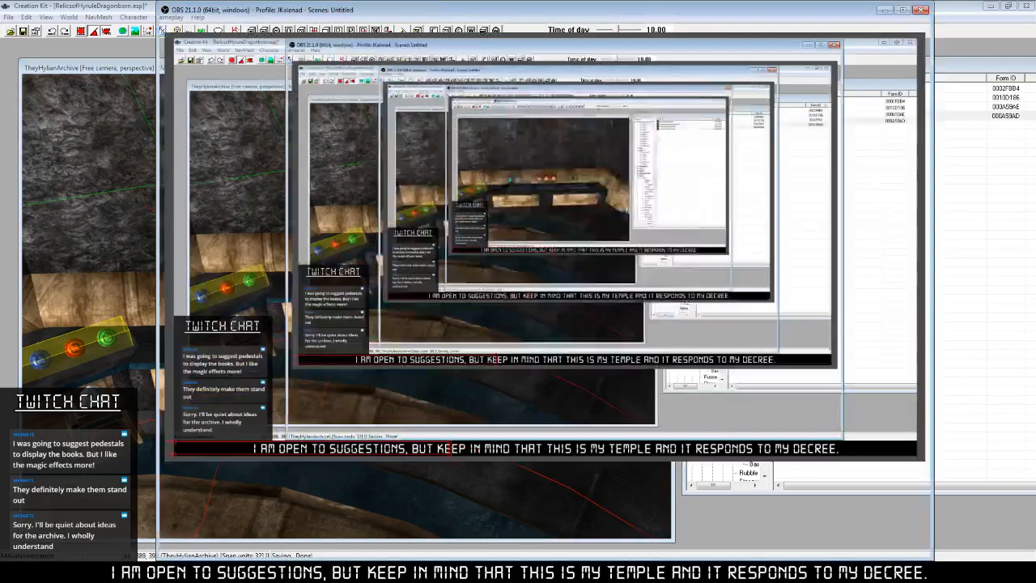
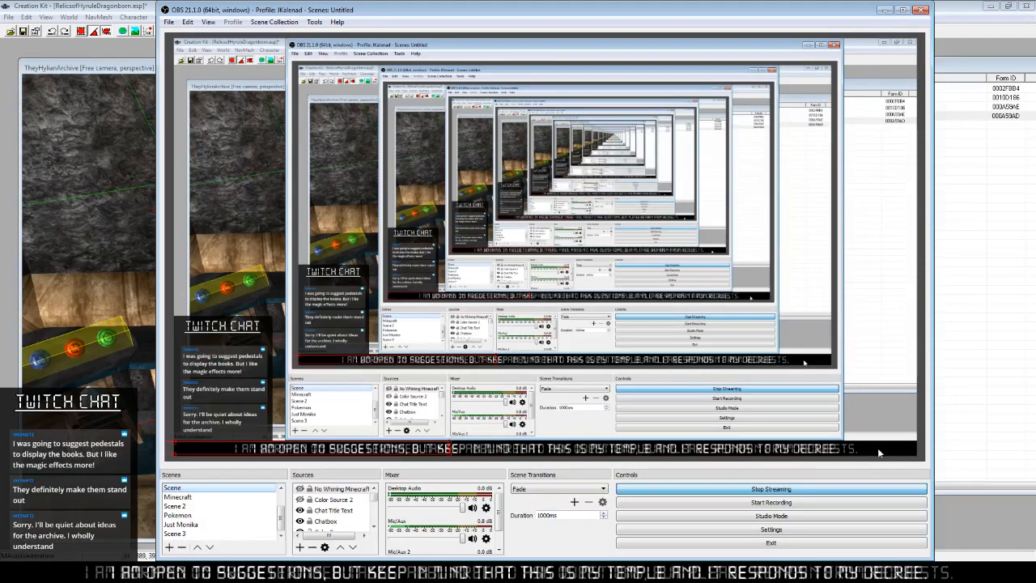
left_click(152, 18)
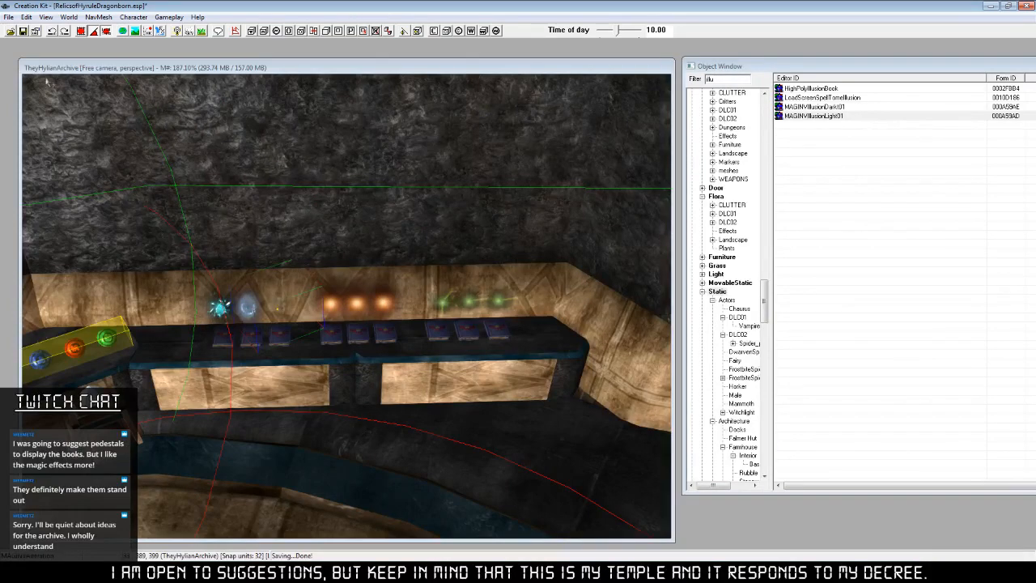
key("alt+Tab")
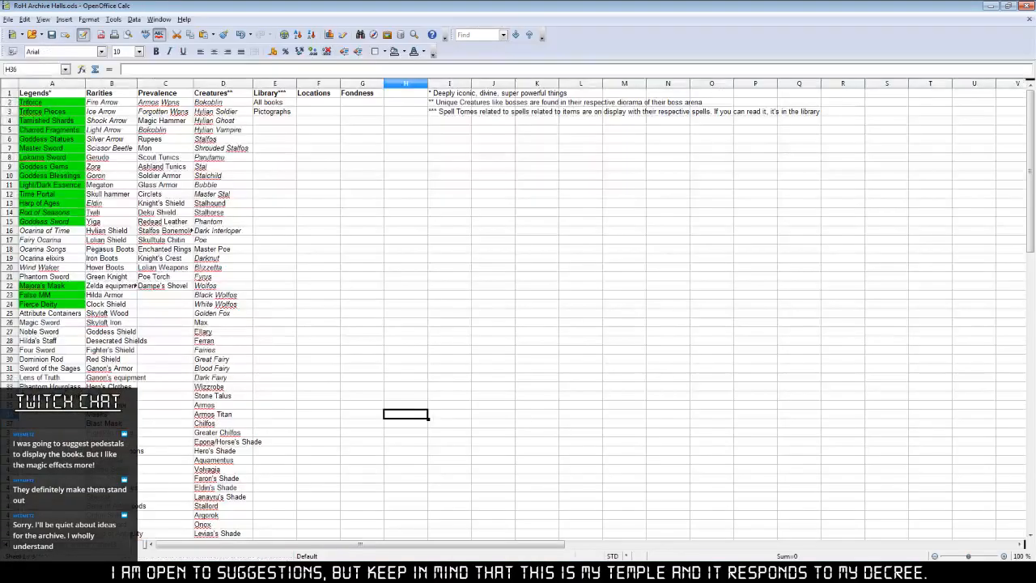
key("Home")
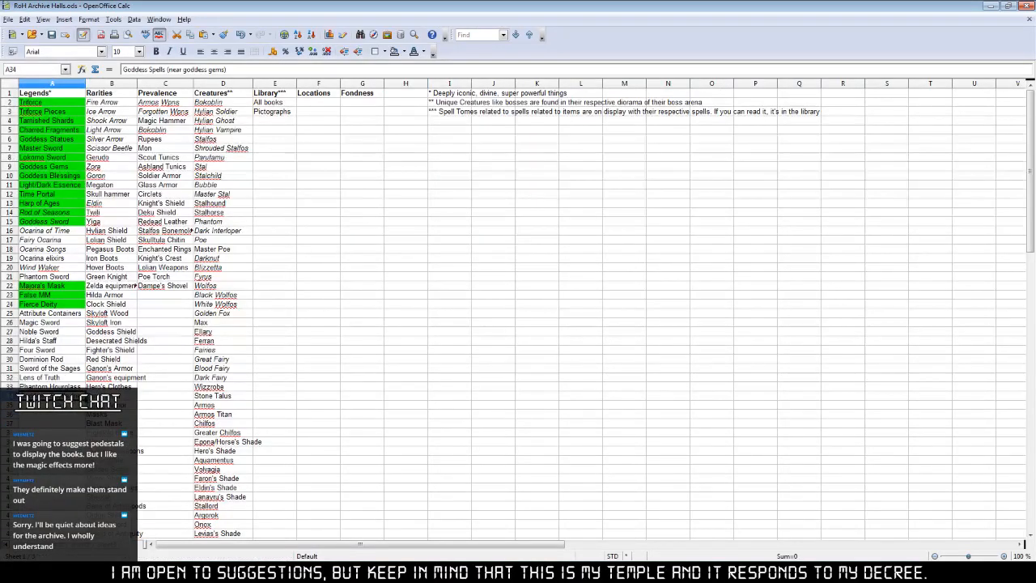
left_click(404, 52)
key("Escape")
key("alt+Tab")
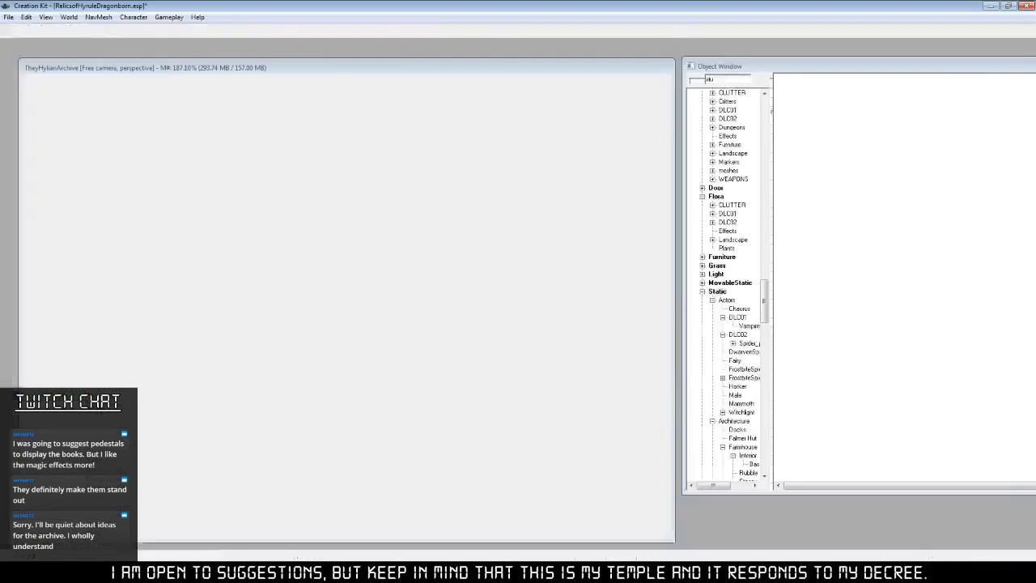
Open the reference data of the GoddessGemDisplay box around the gems beside the book shelf and show its attached scripts.
middle_click_drag(402, 437, 349, 400, "shift")
scroll(343, 417, "down", 10)
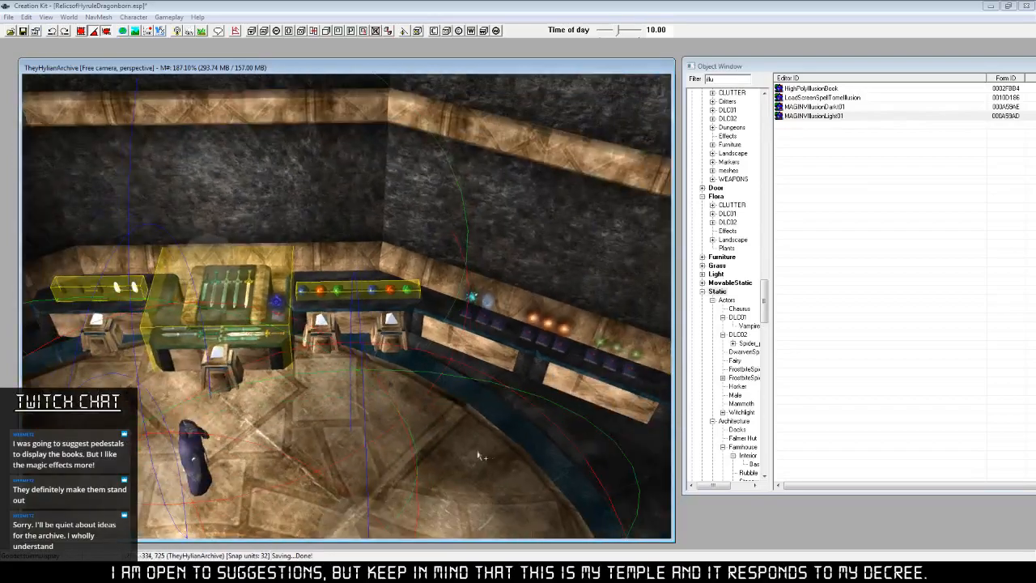
middle_click_drag(439, 437, 508, 460, "shift")
scroll(453, 437, "up", 8)
middle_click_drag(452, 437, 481, 421)
scroll(447, 396, "up", 4)
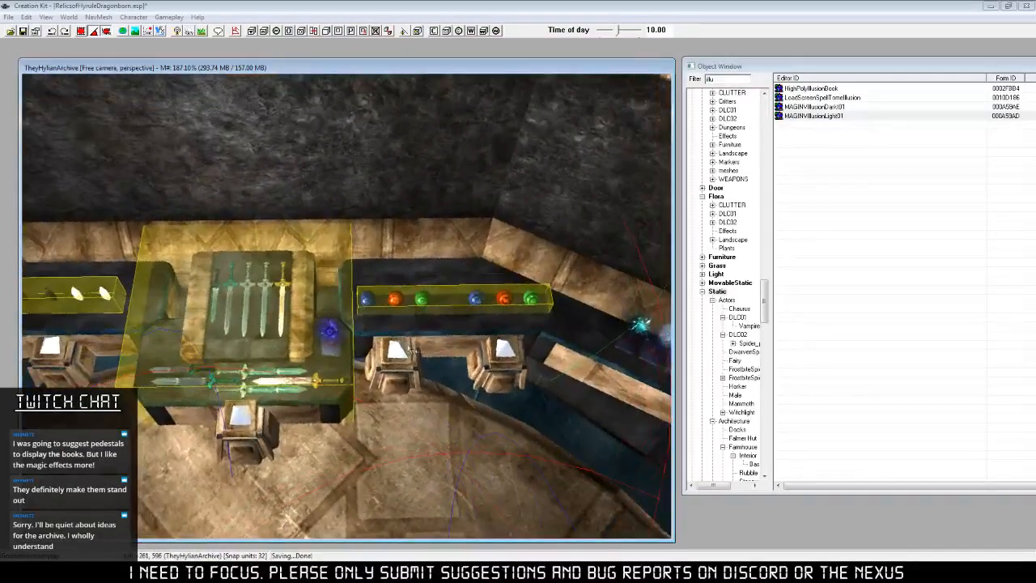
right_click(395, 341)
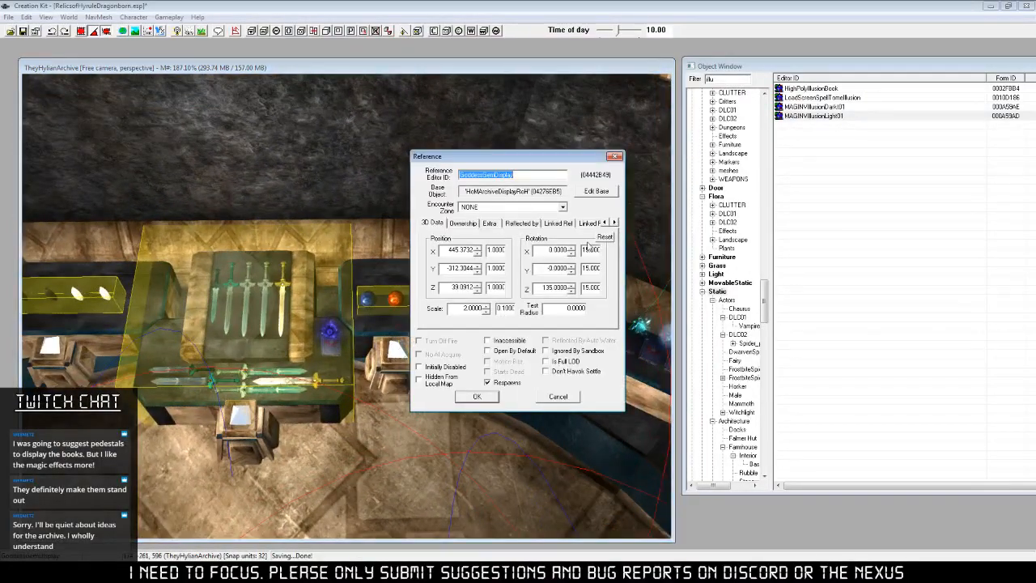
left_click(613, 223)
left_click(613, 222)
left_click(605, 222)
left_click(594, 223)
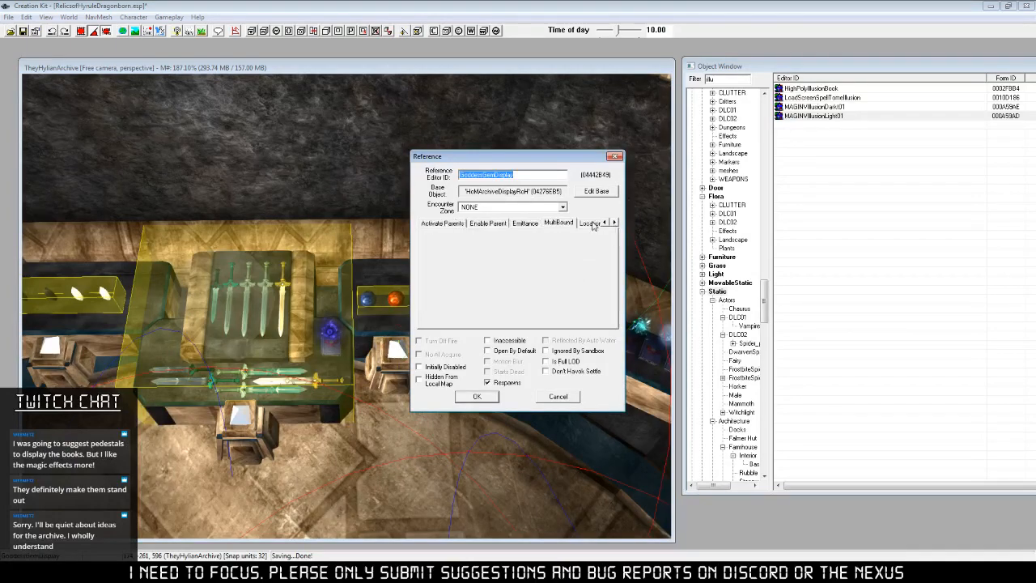
left_click(613, 223)
left_click(613, 223)
left_click(614, 222)
left_click(614, 222)
left_click(585, 223)
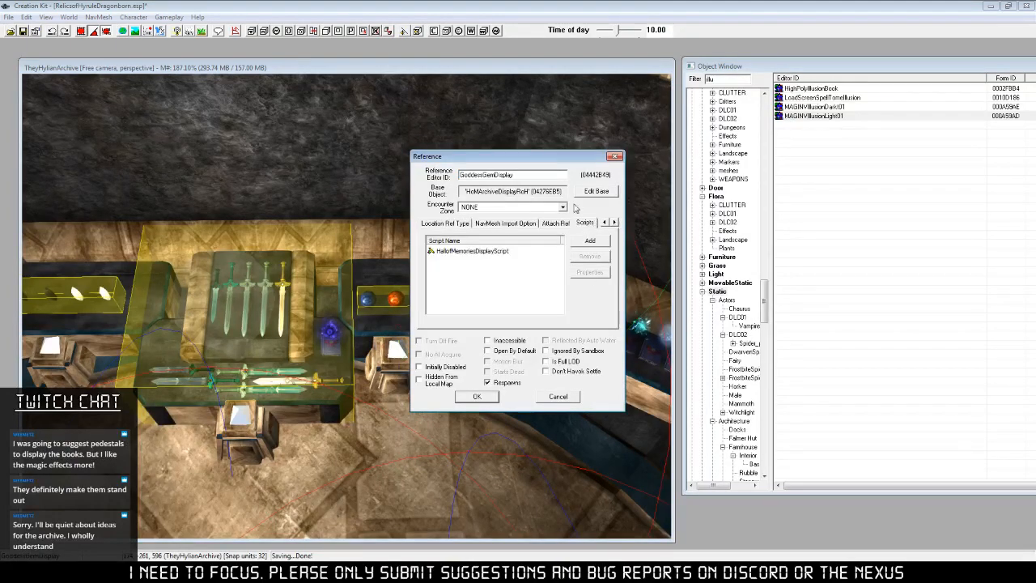
Arrange the reference dialog and 3D view so the book shelf stays visible, and open the properties of HallofMemoriesDisplayScript.
left_click_drag(564, 157, 347, 148)
middle_click_drag(593, 404, 311, 377)
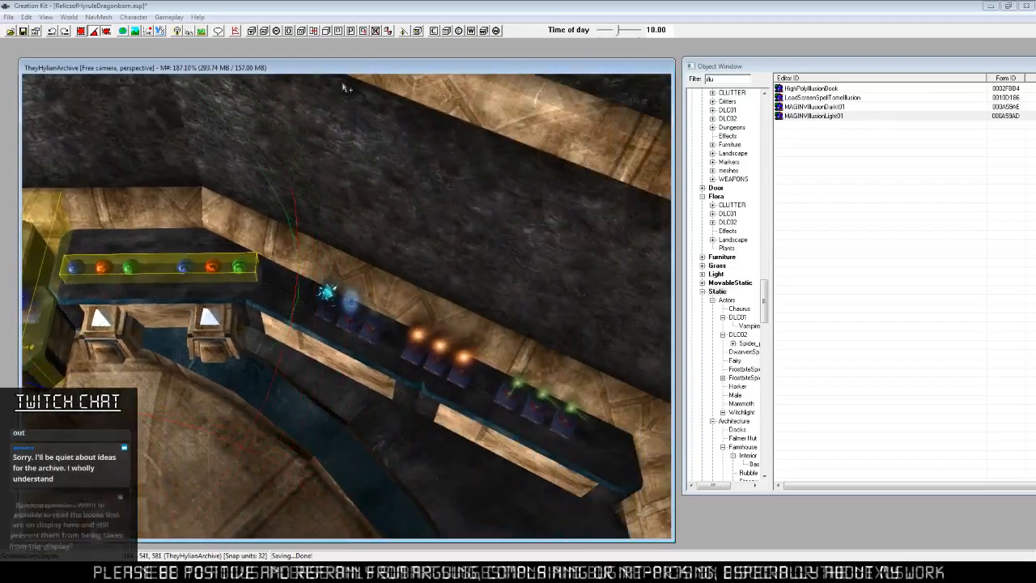
left_click_drag(328, 70, 292, 257)
left_click(277, 152)
left_click(263, 243)
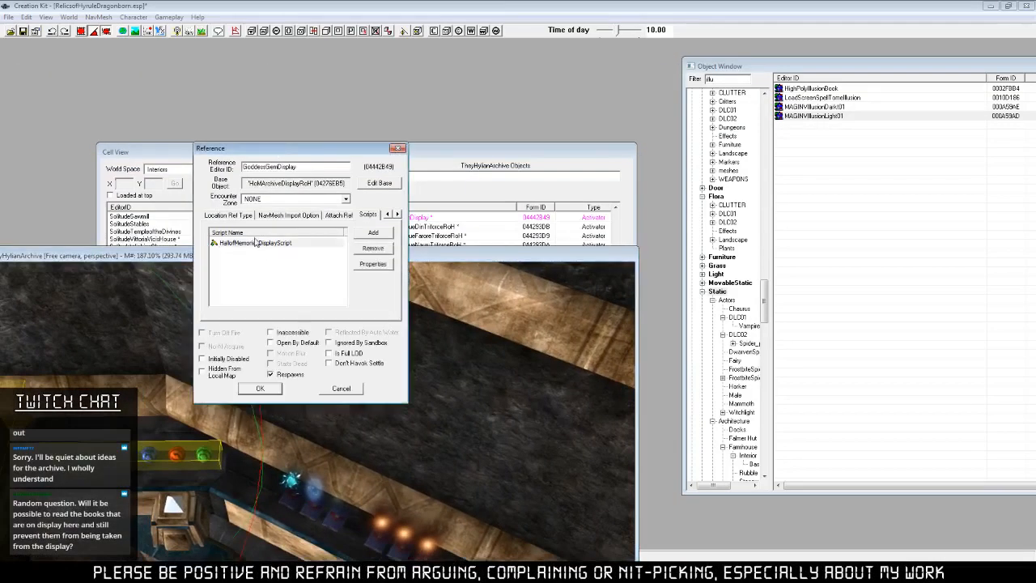
right_click(263, 243)
left_click(306, 290)
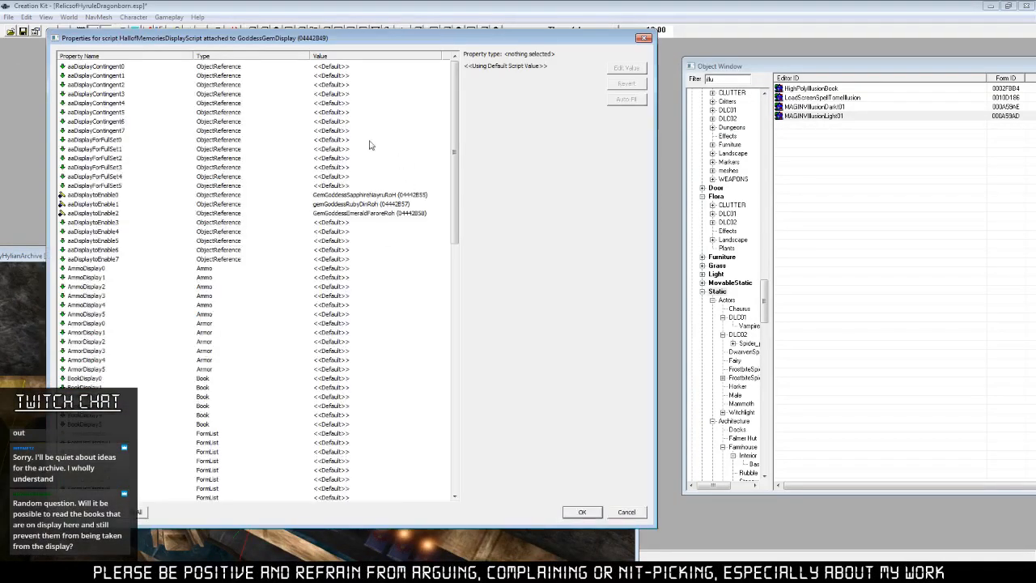
Set aaDisplayContingent0 to the MAGINVAlteration effect by picking it in the 3D view.
left_click(324, 66)
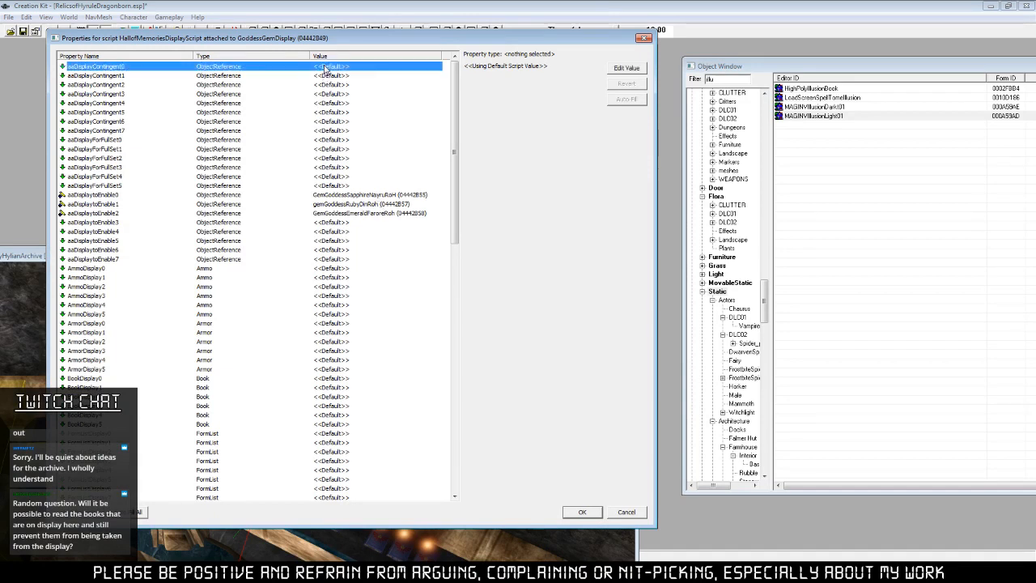
left_click(626, 68)
left_click(548, 69)
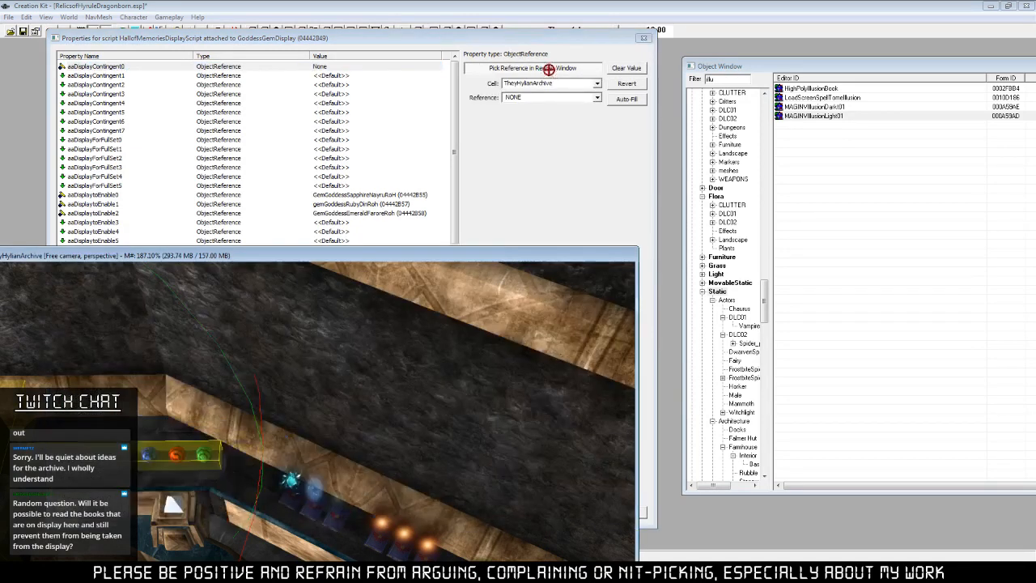
left_click(293, 480)
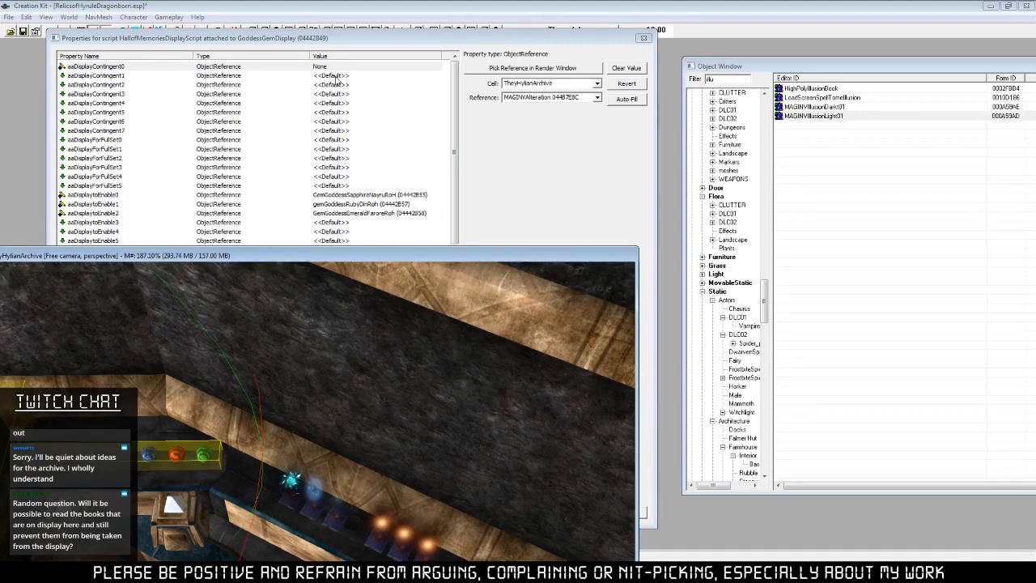
Set aaDisplayContingent1 to the MAGINVFireballArt effect above the first book of the middle group by picking it in the scene.
left_click(336, 78)
left_click(626, 68)
left_click(532, 68)
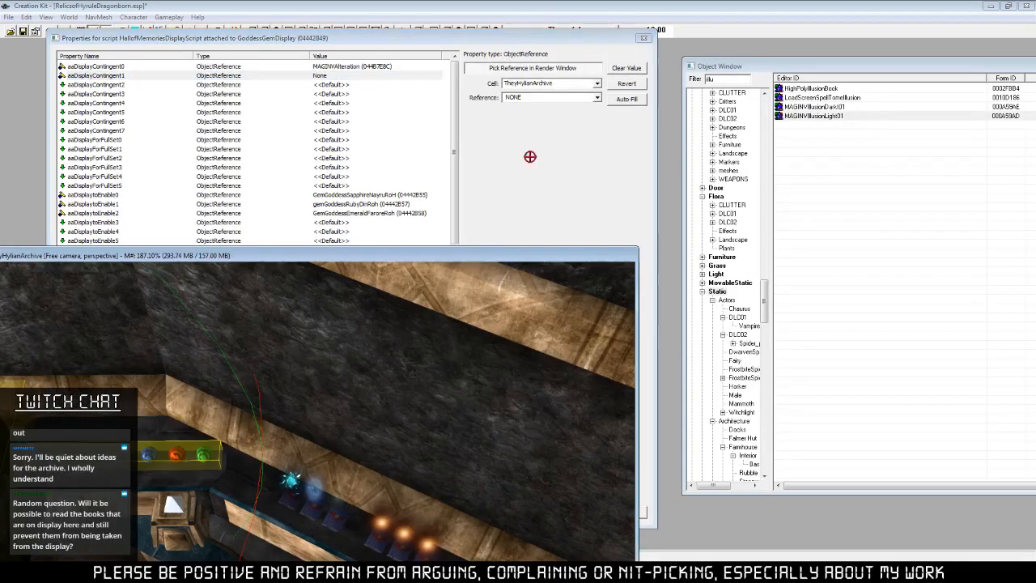
left_click(390, 515)
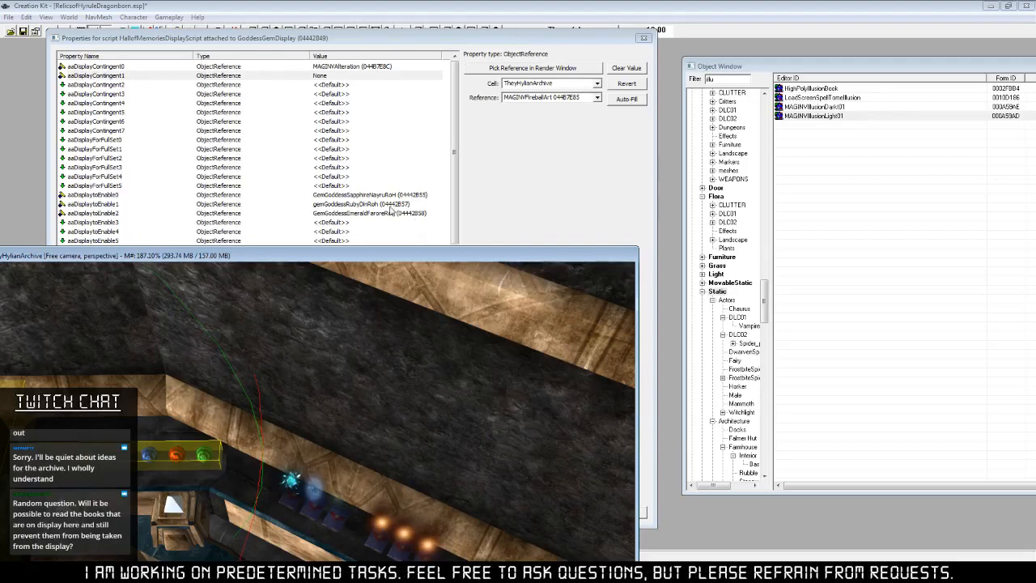
Set aaDisplayContingent2 to the green MAGInvParalyze effect above the first book of the right-hand group by picking it in the scene.
left_click(335, 85)
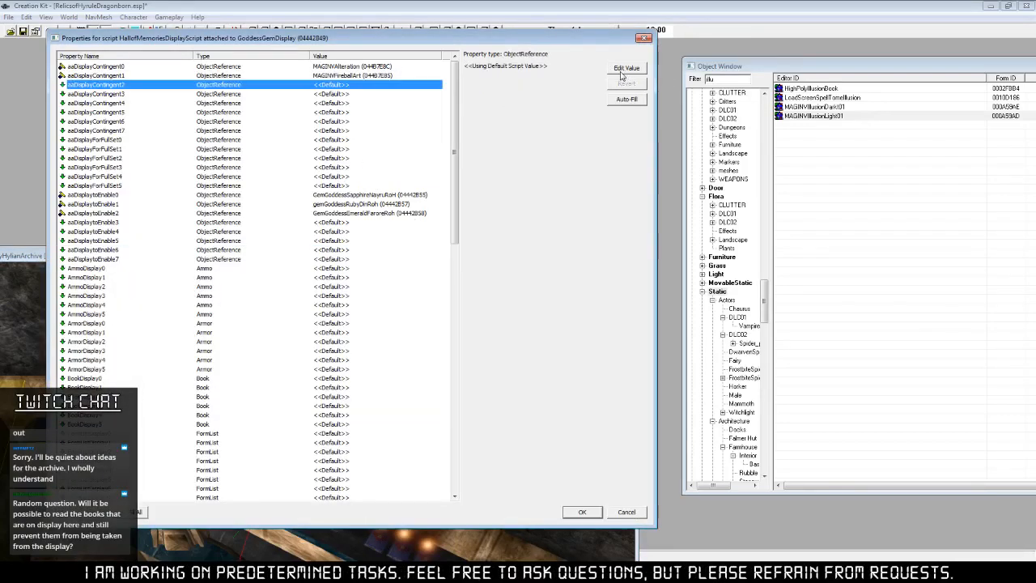
left_click(28, 257)
key("shift")
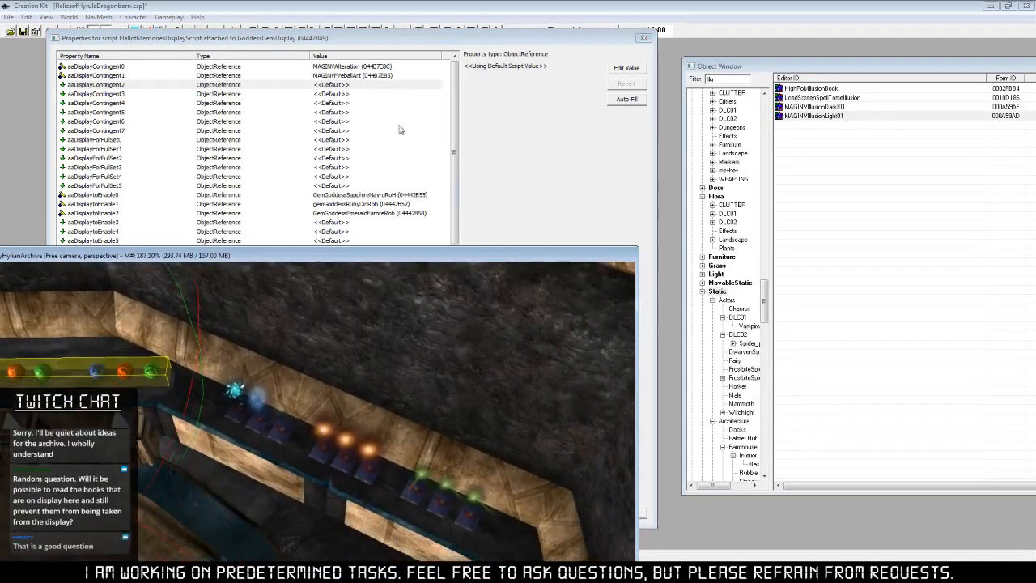
left_click(380, 84)
left_click(626, 68)
left_click(532, 68)
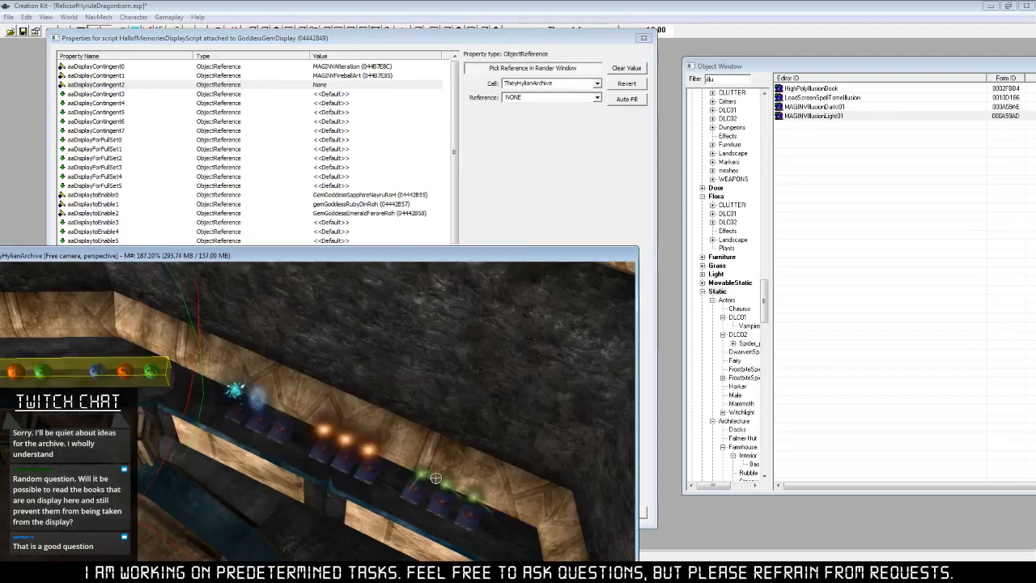
left_click(420, 473)
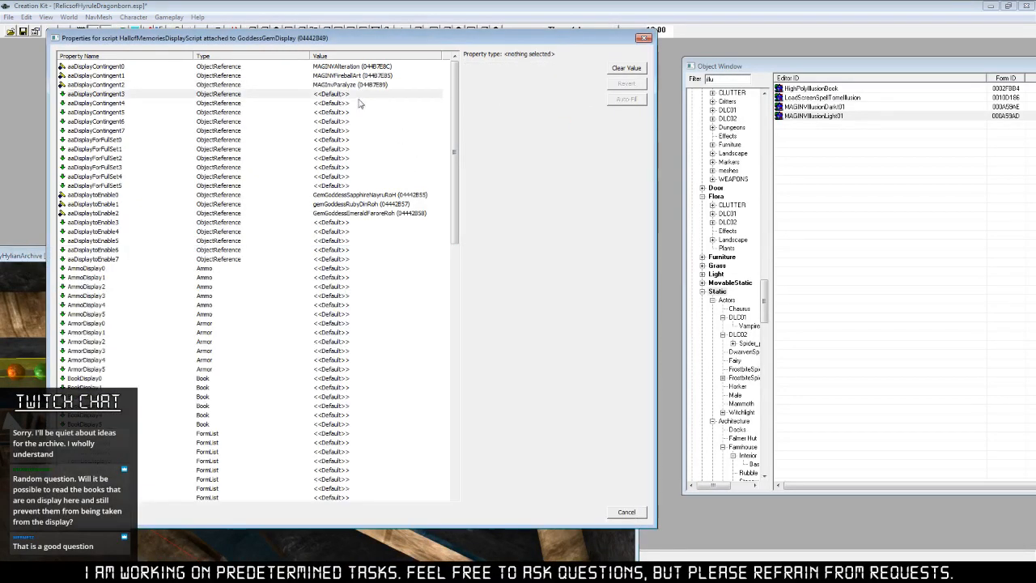
Select the aaDisplayContingent3 property and examine the gem displays and all three book groups in the 3D view.
left_click(357, 95)
left_click(36, 255)
middle_click_drag(431, 499, 368, 473)
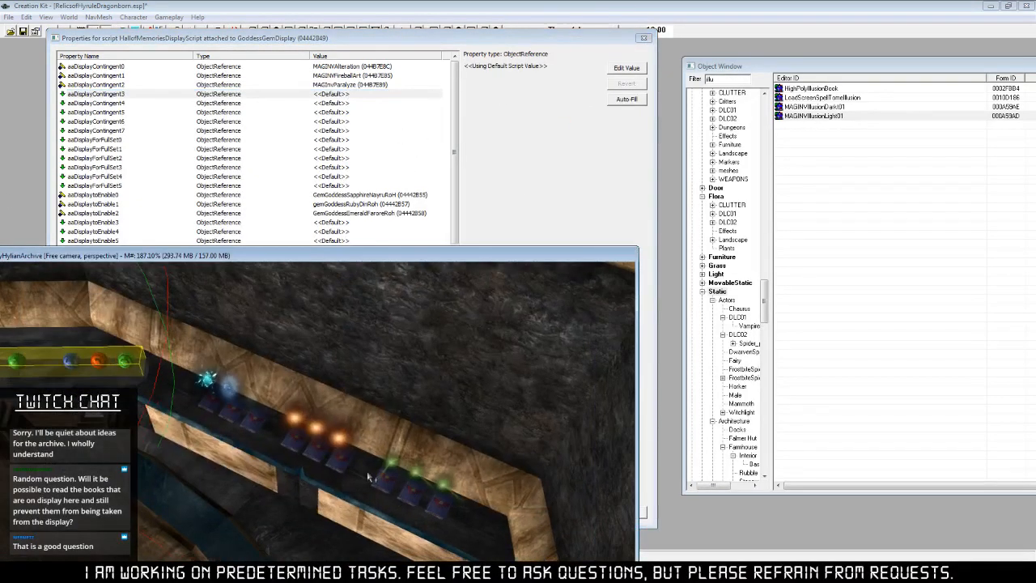
middle_click_drag(29, 369, 85, 366)
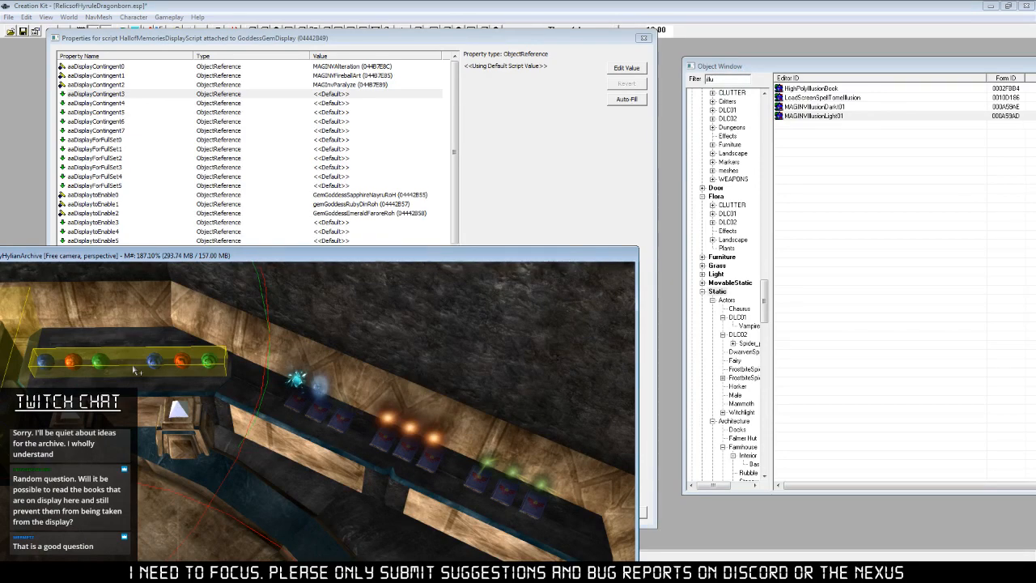
scroll(405, 481, "up", 5)
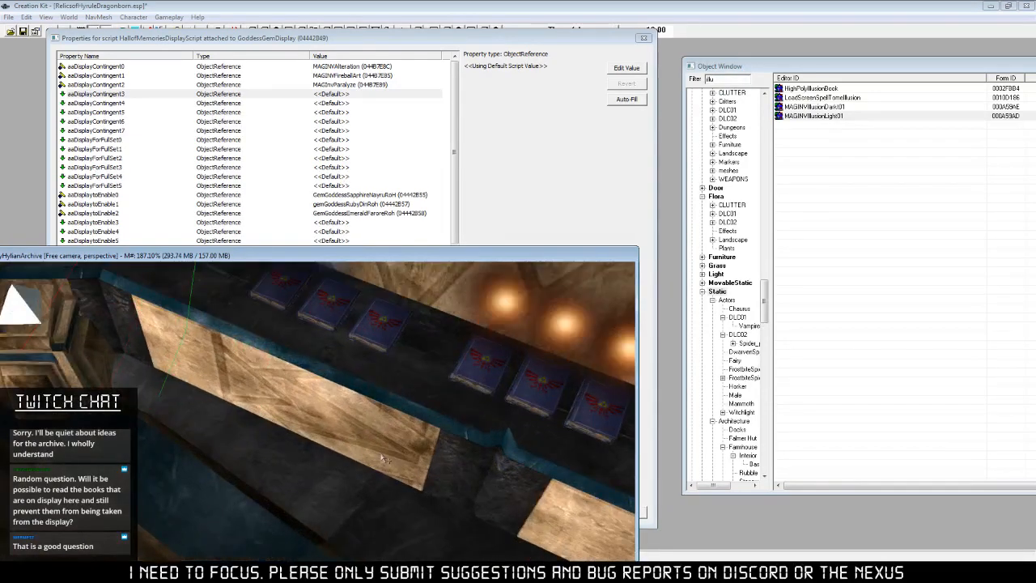
scroll(385, 459, "down", 5)
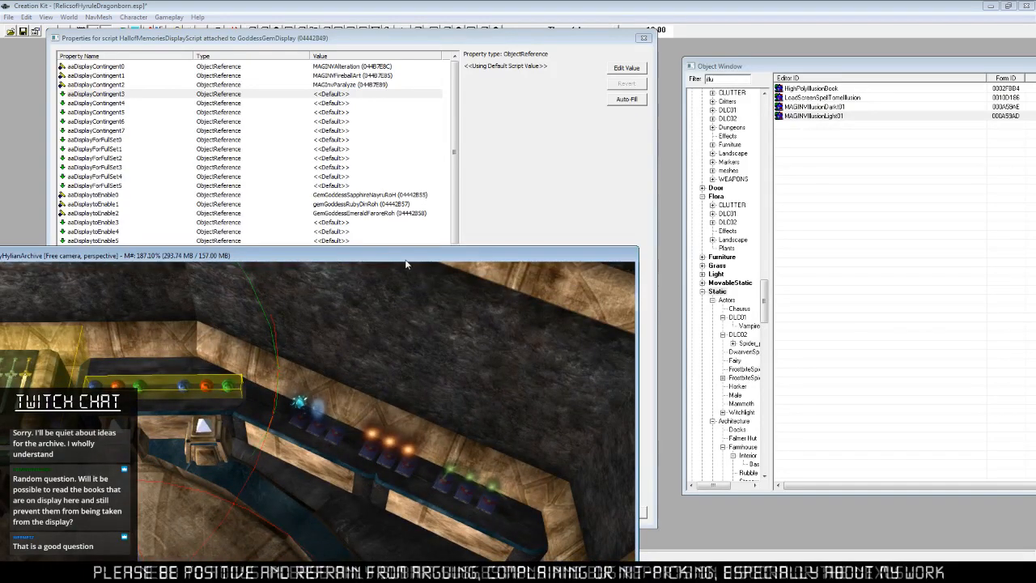
left_click_drag(407, 258, 457, 143)
mouse_move(331, 428)
middle_mouse_down()
mouse_move(370, 427)
mouse_move(329, 426)
middle_mouse_up()
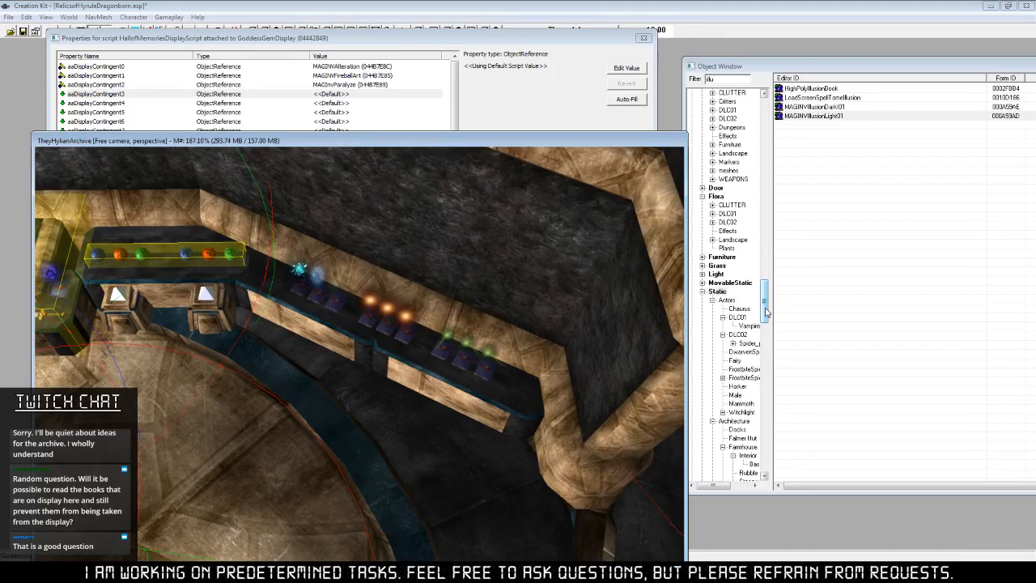
Show the Book category in the Object Window and clear its filter to list all books.
left_click_drag(766, 312, 753, 213)
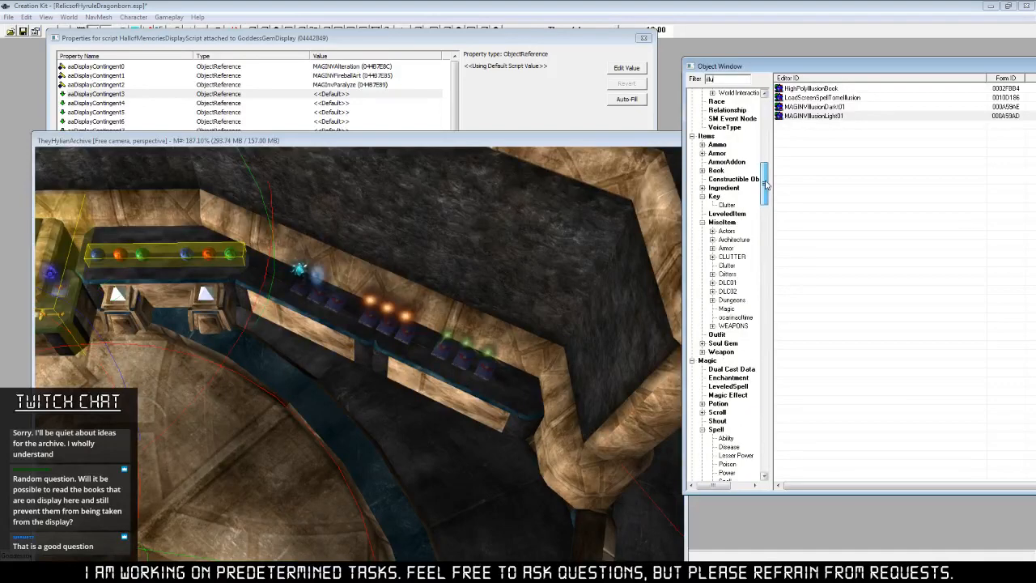
scroll(745, 174, "up", 6)
left_click(716, 171)
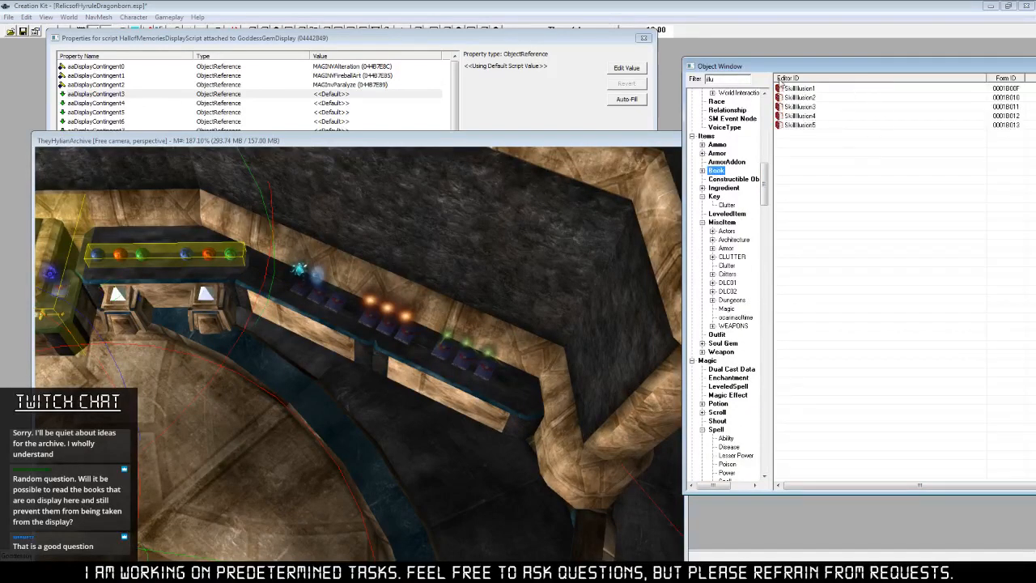
double_click(710, 78)
key("BackSpace")
Reposition the Object Window over the scene, find bookTerminanForgeRoH in the list and open its book record.
left_click_drag(913, 69, 743, 75)
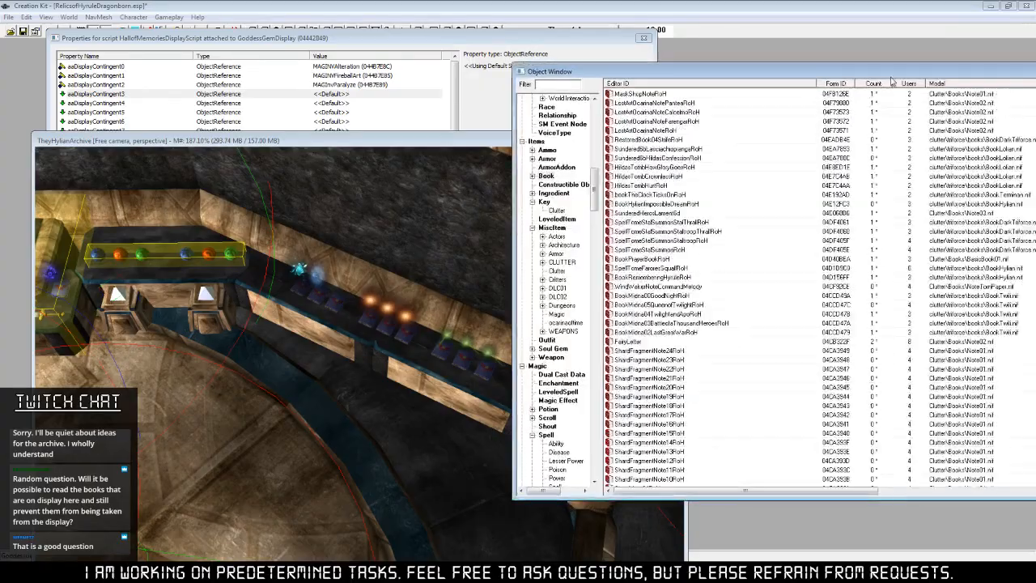
left_click_drag(890, 73, 539, 73)
left_click_drag(851, 101, 851, 204)
left_click(297, 205)
double_click(298, 206)
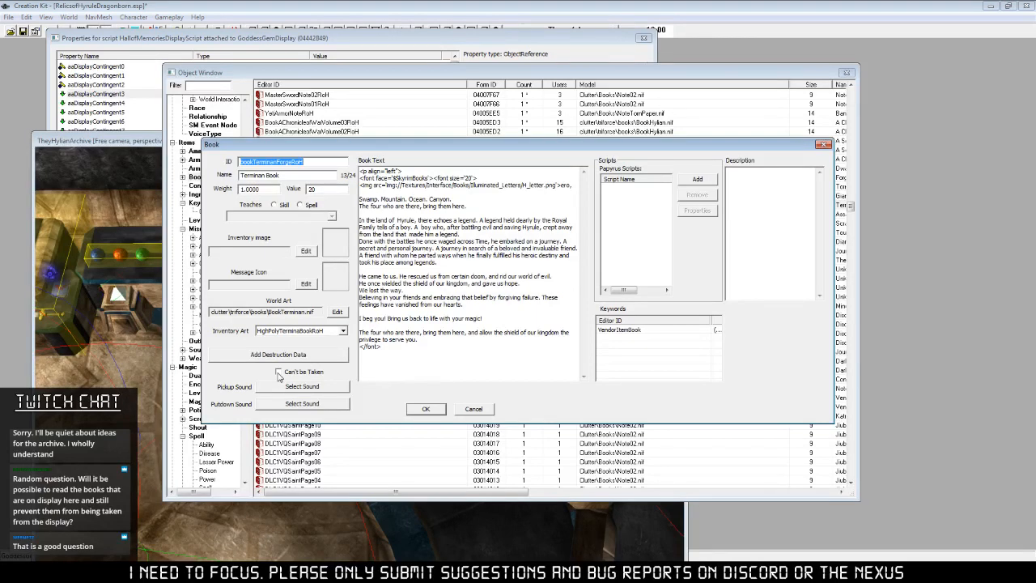
Close the book record without changes and accept the GoddessGemDisplay script properties.
left_click(488, 409)
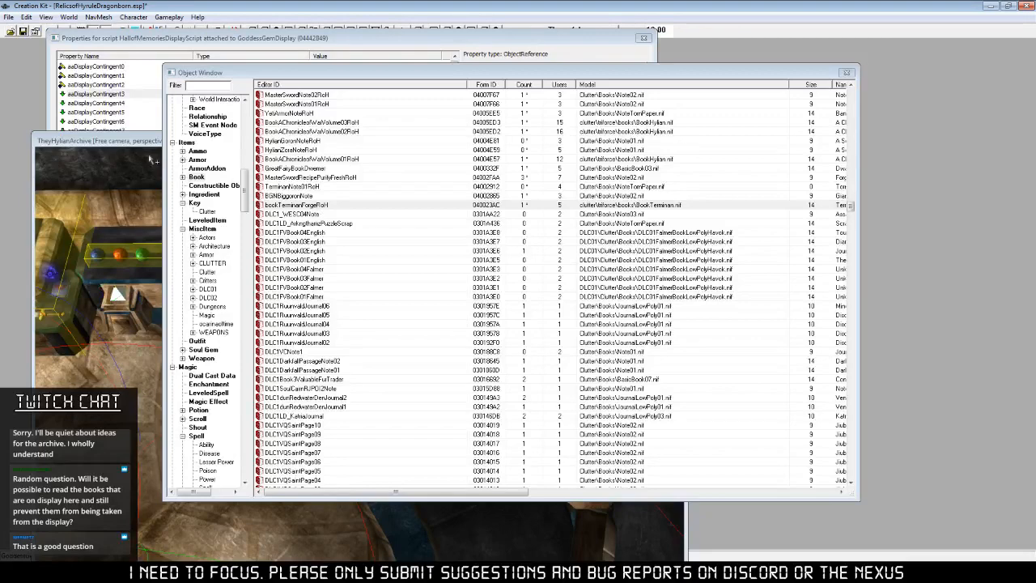
left_click(154, 160)
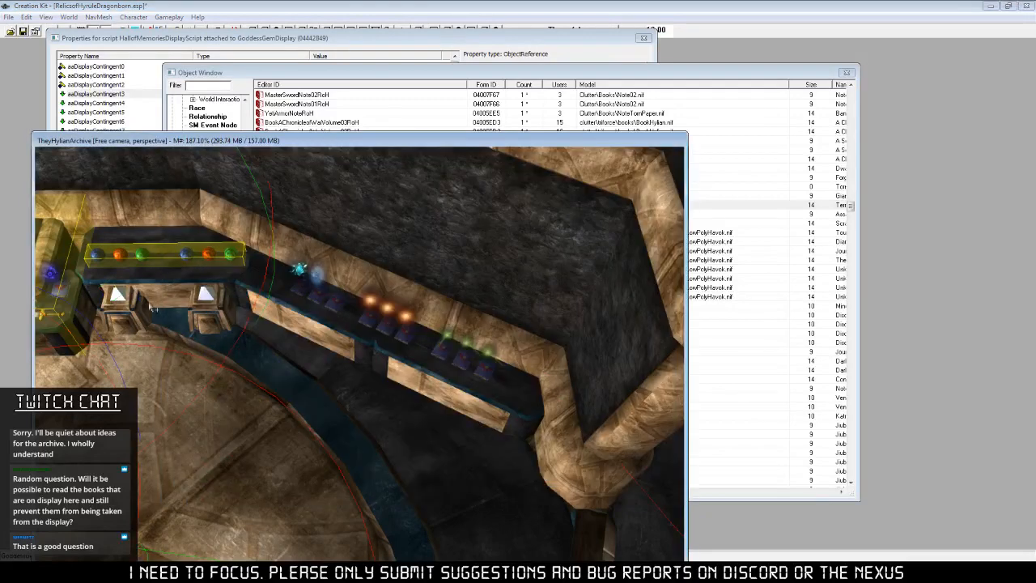
left_click(176, 36)
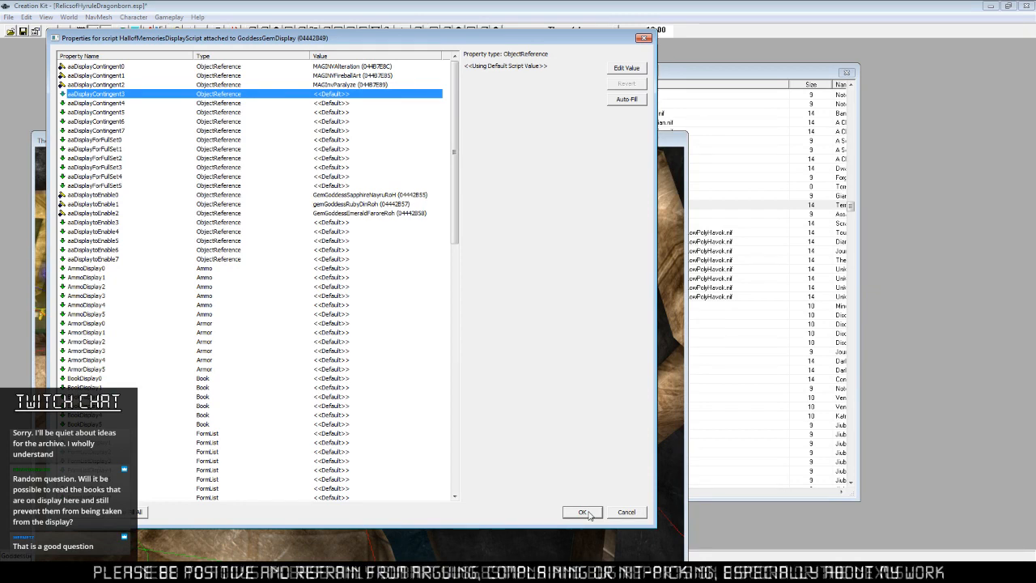
left_click_drag(454, 122, 459, 86)
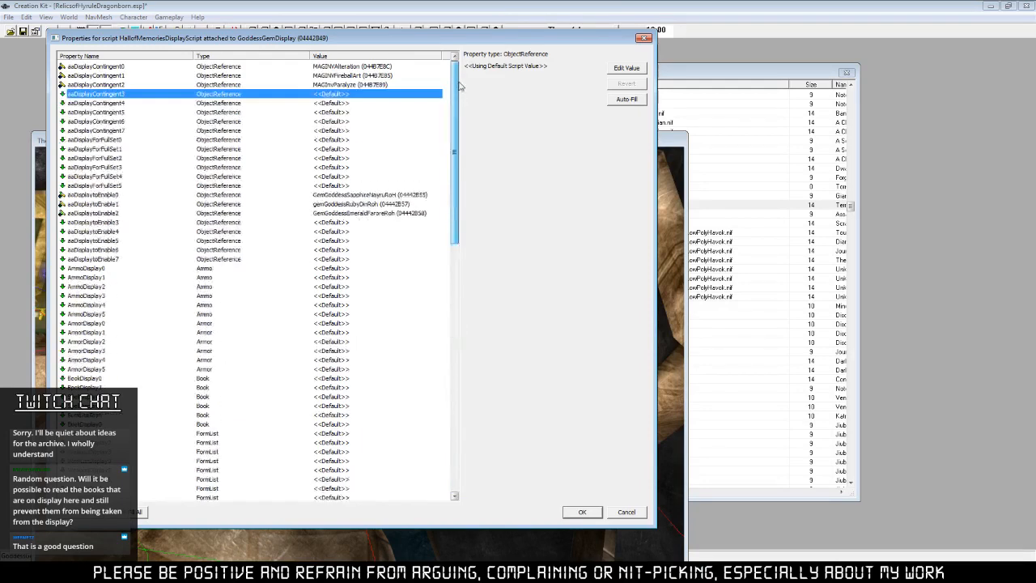
left_click(583, 512)
Examine the onCellAttach and onLoad motion-type and BlockActivation calls in the HallofMemoriesDisplayScript source, and close it.
right_click(281, 242)
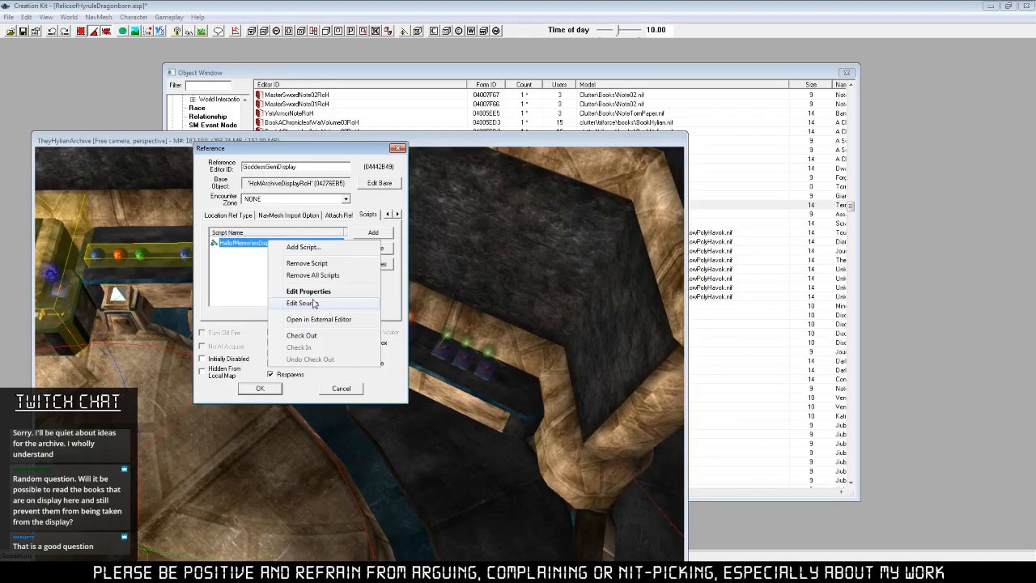
left_click(322, 305)
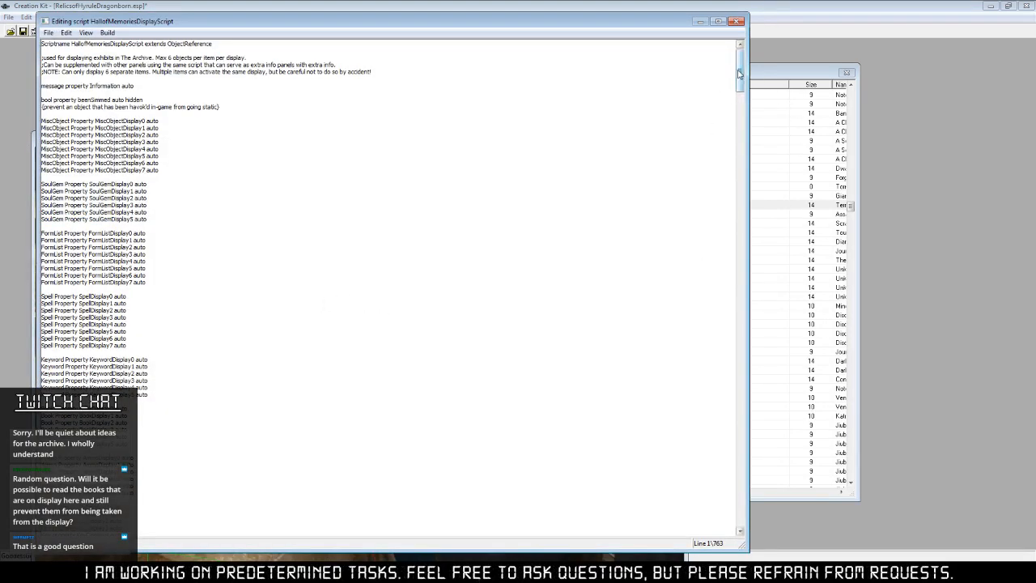
left_click_drag(739, 74, 728, 154)
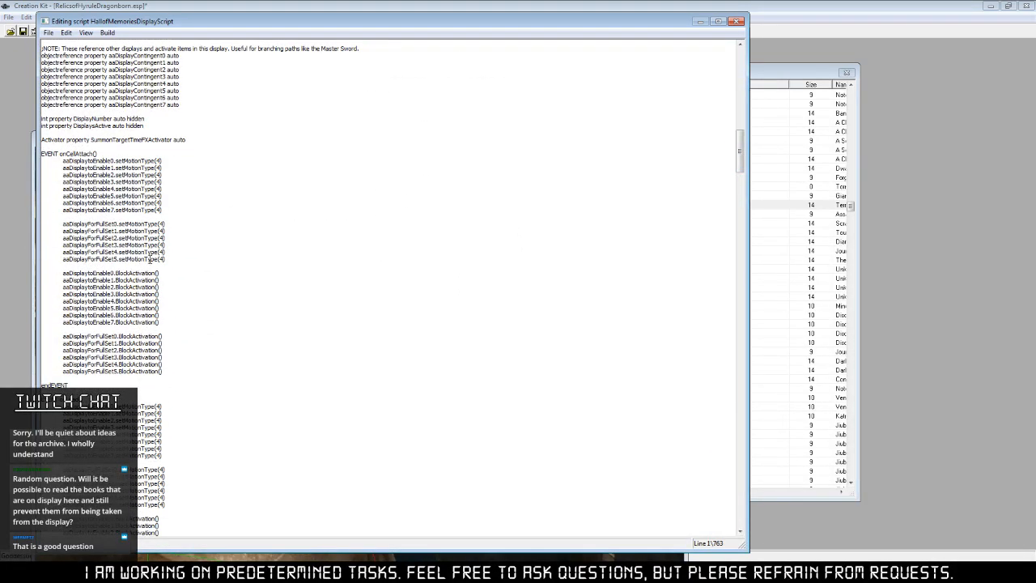
left_click_drag(227, 24, 735, 21)
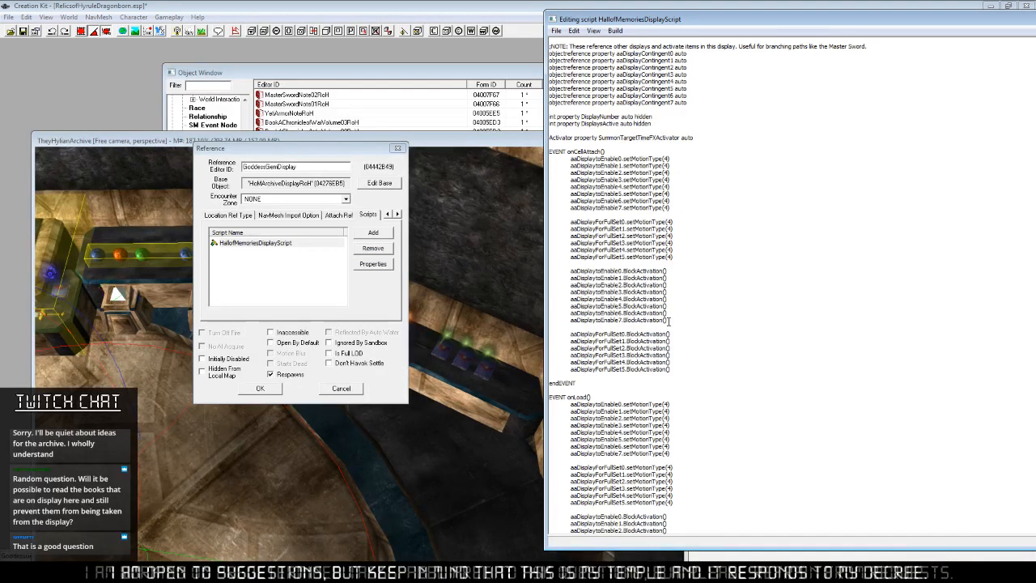
scroll(670, 321, "down", 7)
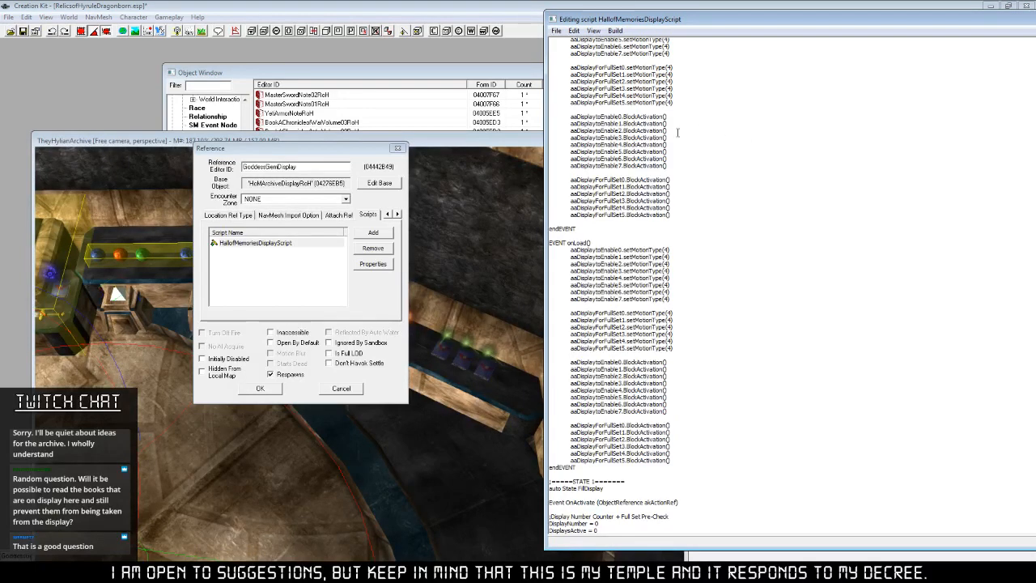
scroll(550, 314, "up", 4)
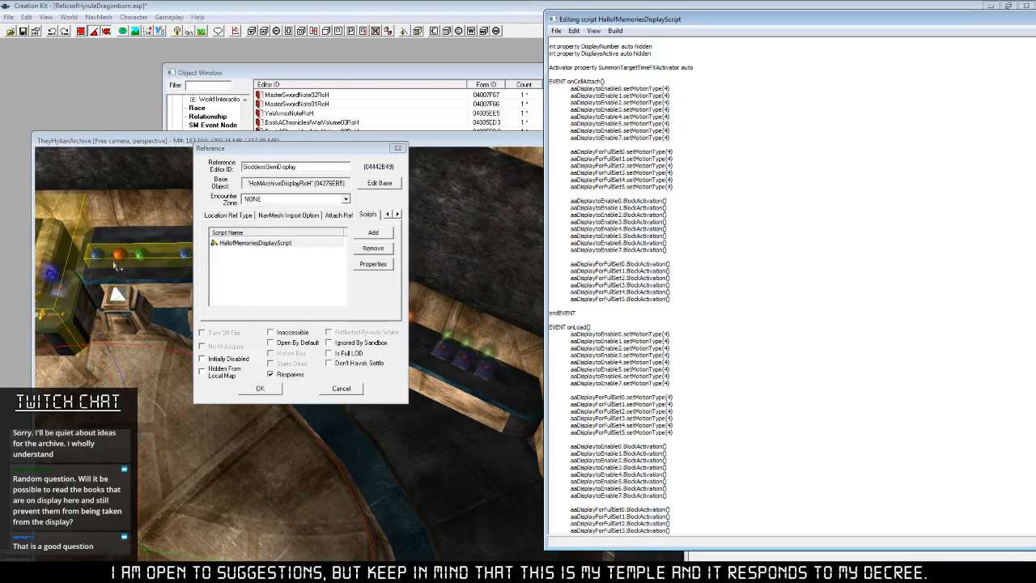
double_click(884, 22)
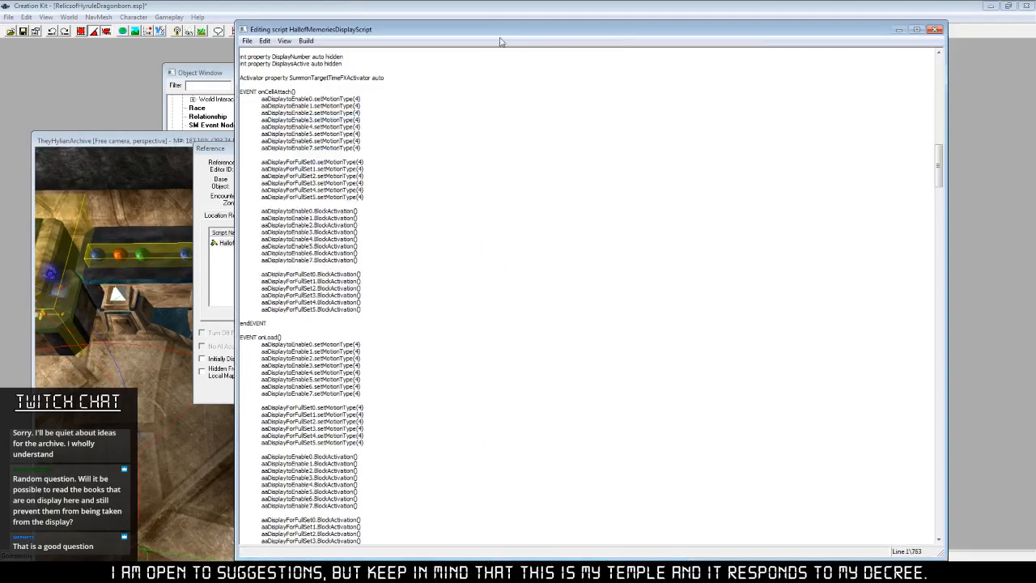
left_click(936, 30)
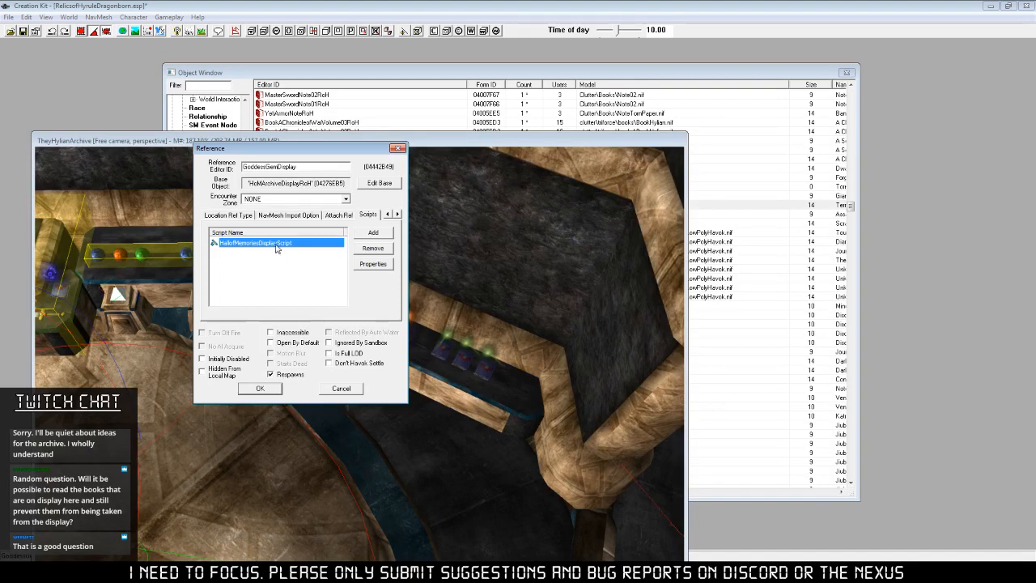
Accept the GoddessGemDisplay reference, and reopen it to check its contingent and enable script properties.
left_click(260, 389)
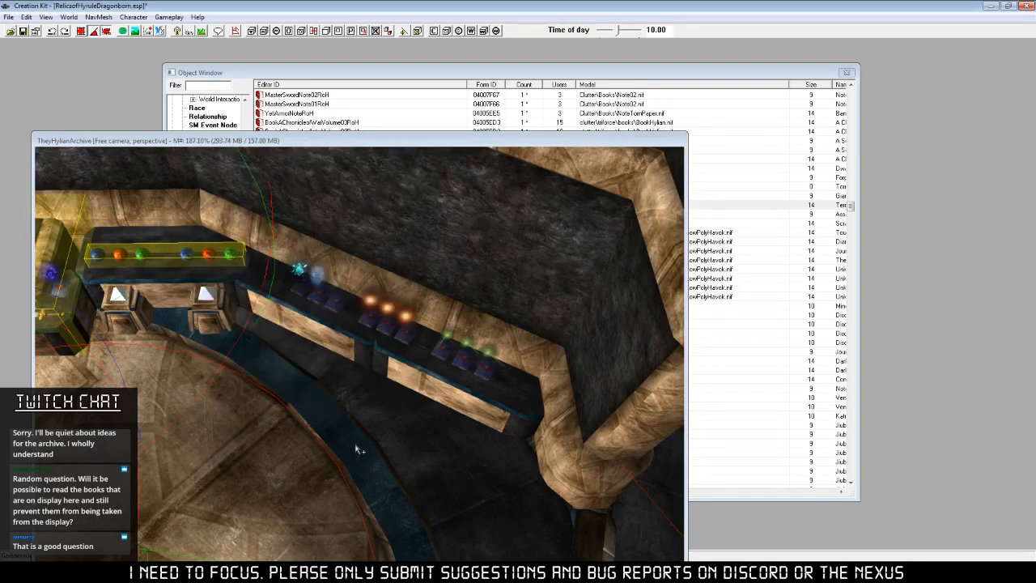
right_click(118, 292)
left_click(142, 367)
left_click(457, 252)
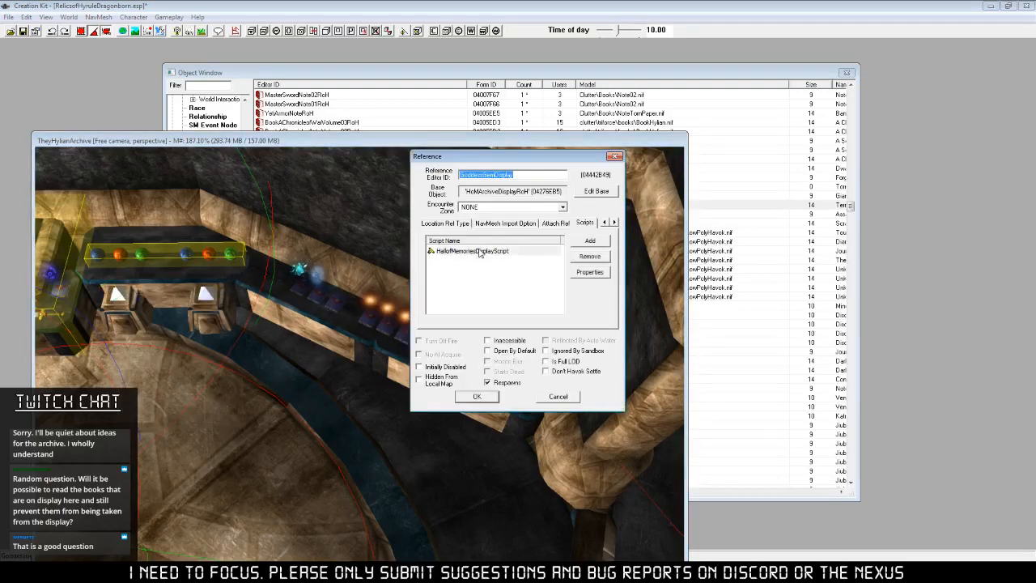
right_click(490, 251)
left_click(518, 300)
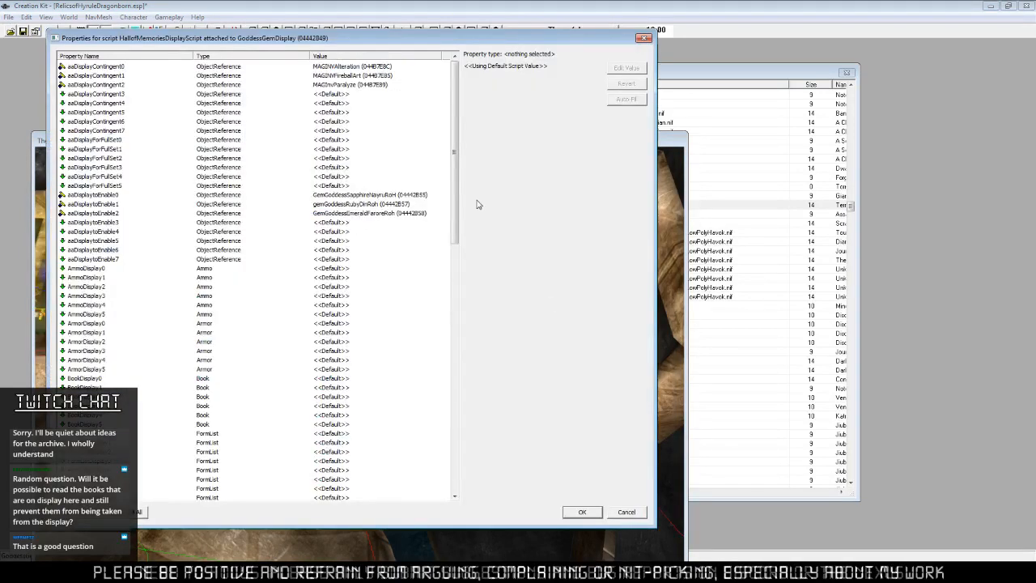
left_click(582, 512)
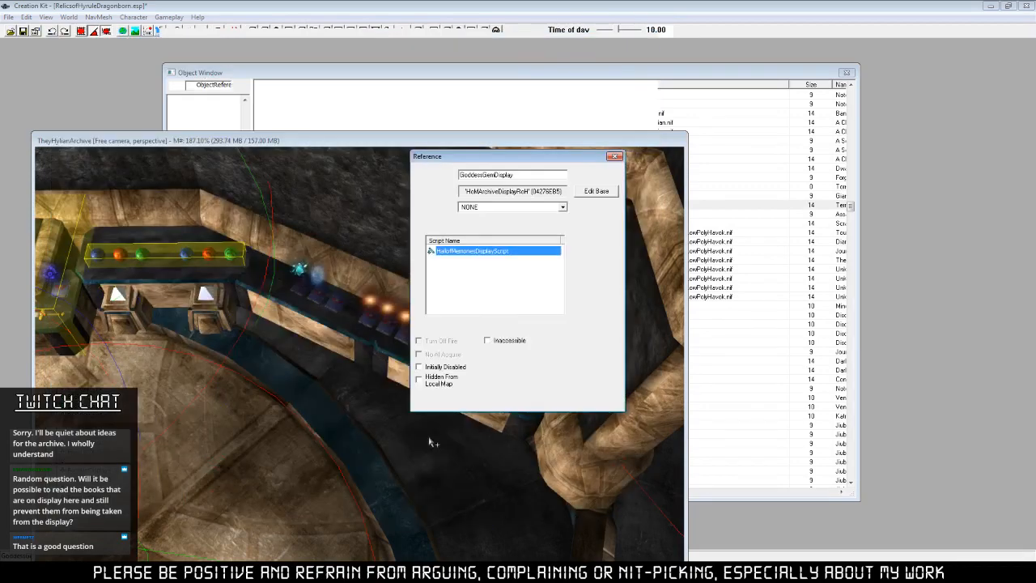
left_click(570, 400)
Paste a copy of the archive display pedestal and place it in front of the book group with the blue effects.
scroll(548, 462, "down", 5)
middle_click_drag(596, 475, 364, 461)
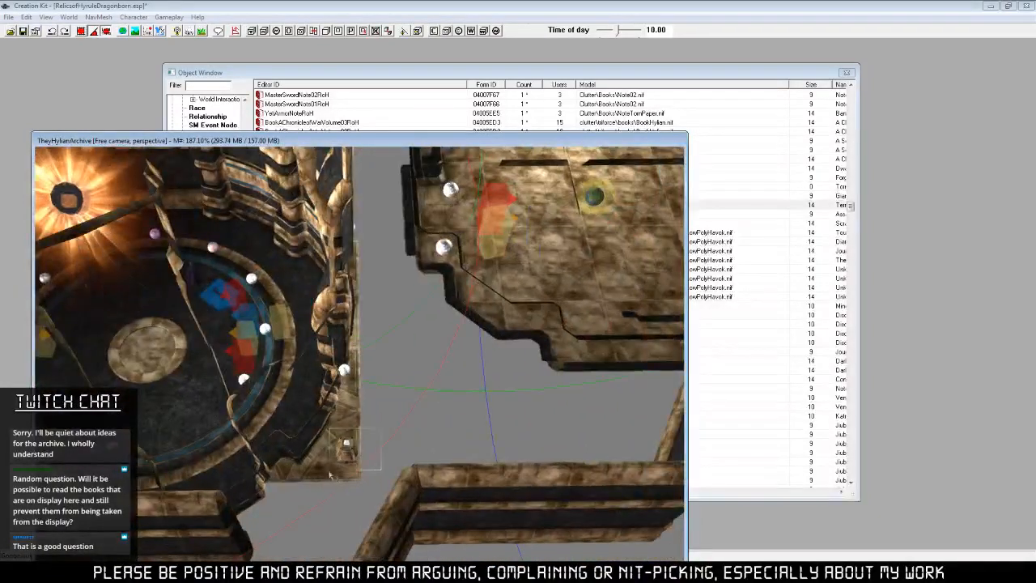
middle_click_drag(264, 470, 248, 410, "shift")
scroll(364, 405, "up", 6)
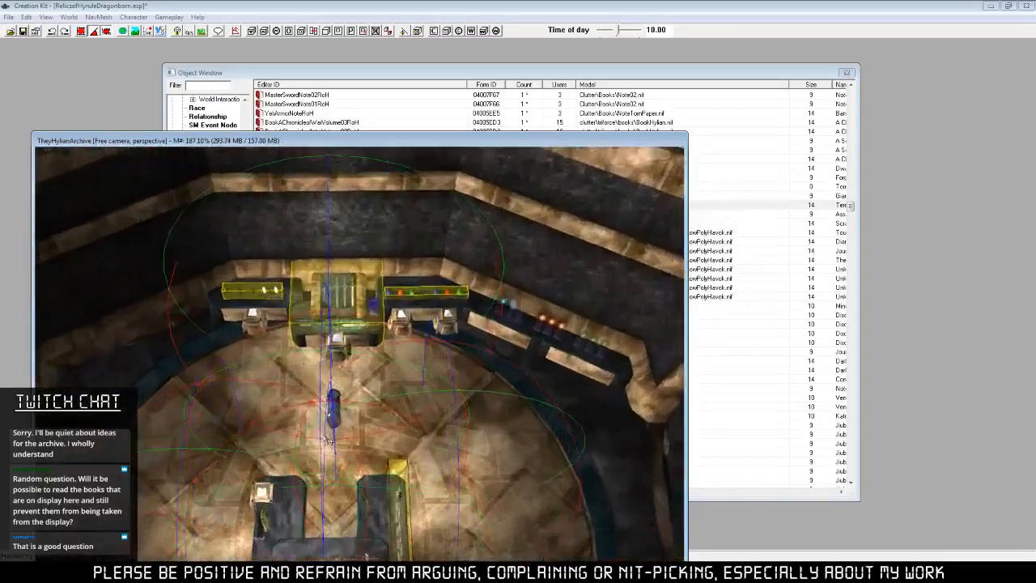
middle_click_drag(566, 389, 460, 387)
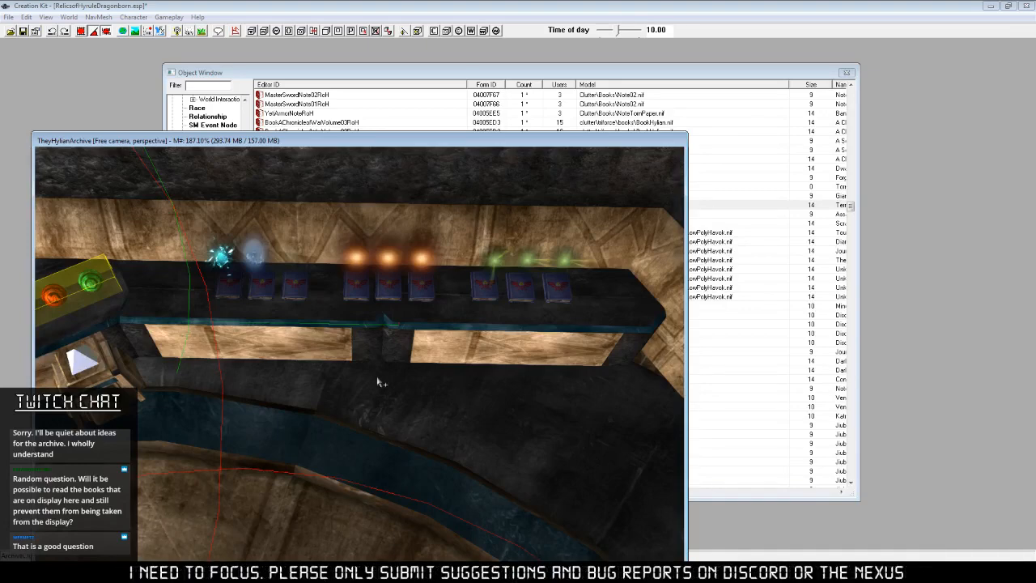
key("ctrl+v")
right_click_drag(306, 375, 317, 370)
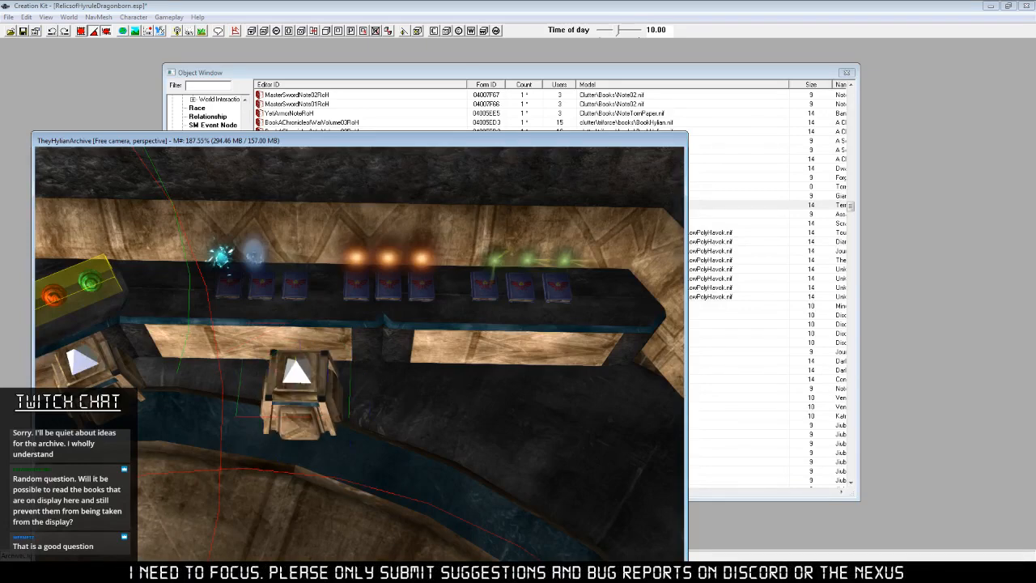
mouse_move(317, 370)
middle_mouse_down("shift")
mouse_move(340, 327)
mouse_move(303, 381)
middle_mouse_up("shift")
left_click_drag(303, 381, 260, 351)
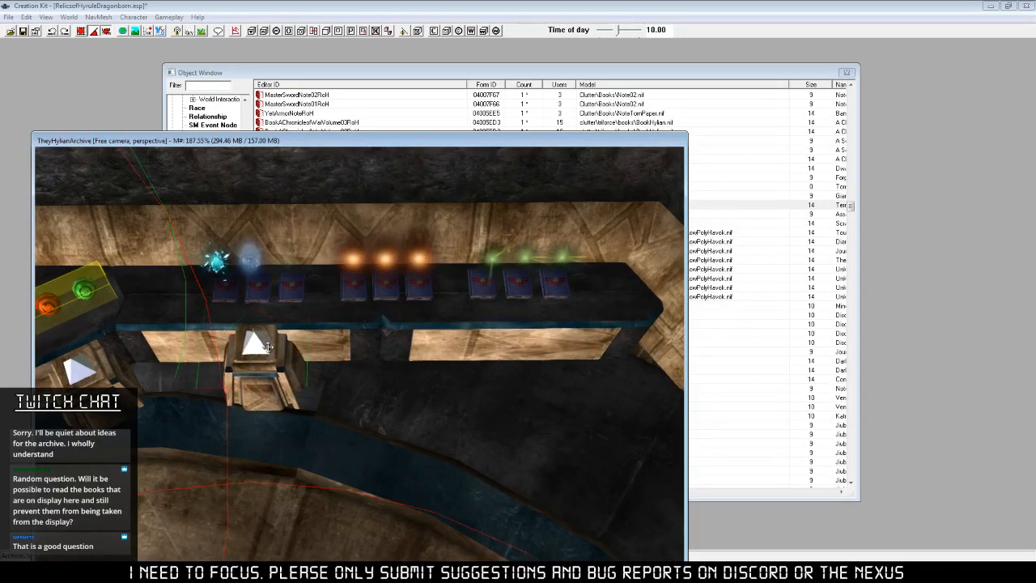
left_click(260, 356)
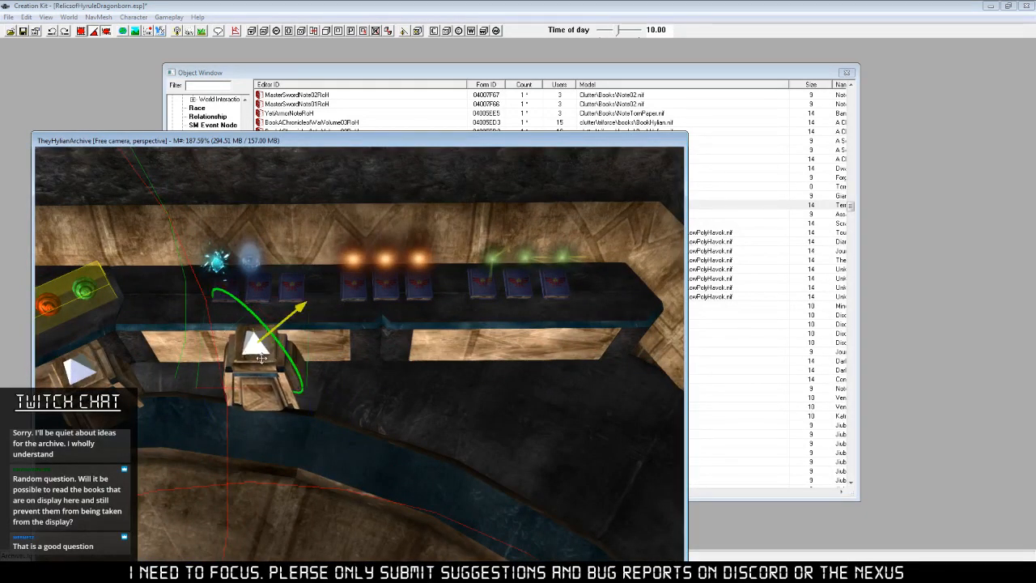
key("w")
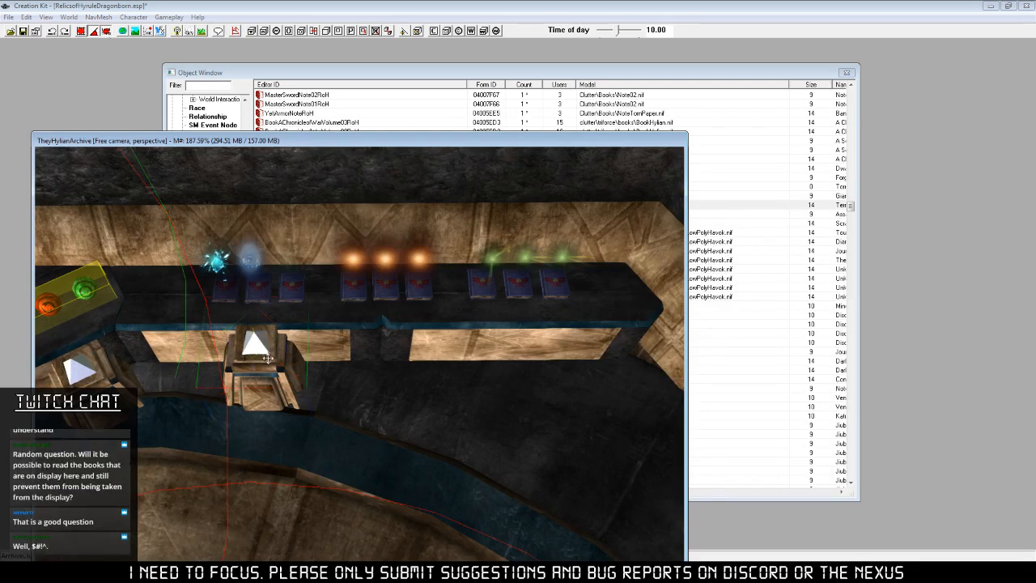
Duplicate the pedestal twice, placing one copy before the orange-effect books and one before the green-effect books.
key("ctrl+d")
left_click_drag(268, 358, 523, 348)
key("ctrl+d")
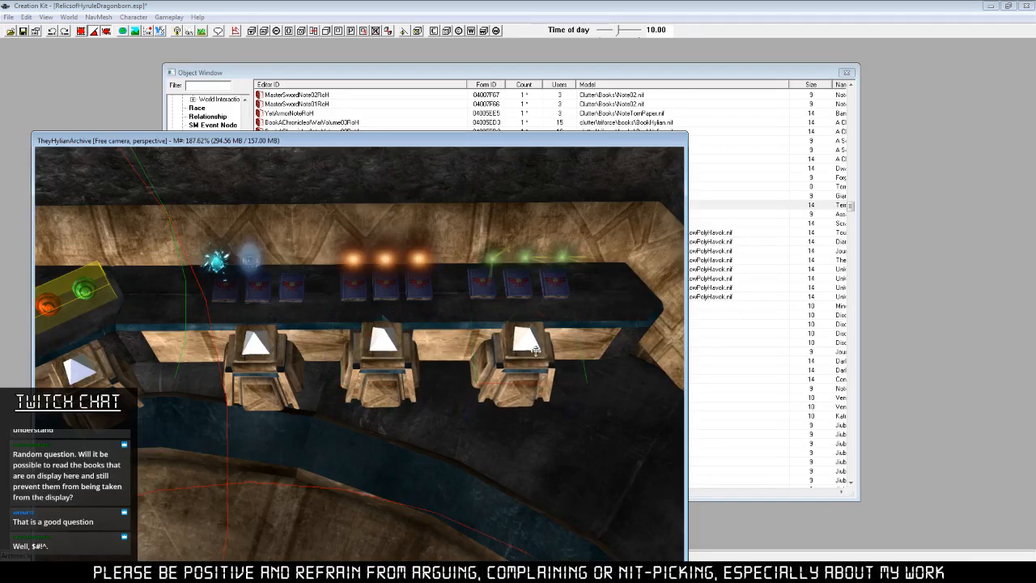
Nudge the pedestal of the blue-effect book group slightly closer to the shelf and check the alignment of all three pedestals.
middle_click_drag(522, 348, 424, 448)
left_click(260, 413)
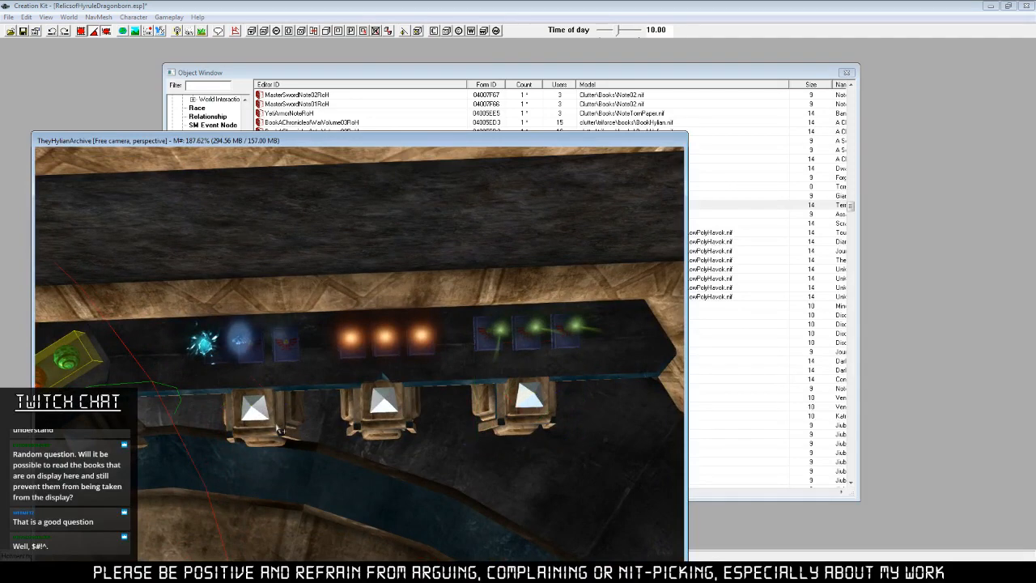
left_click(284, 418)
left_click_drag(273, 412, 266, 409)
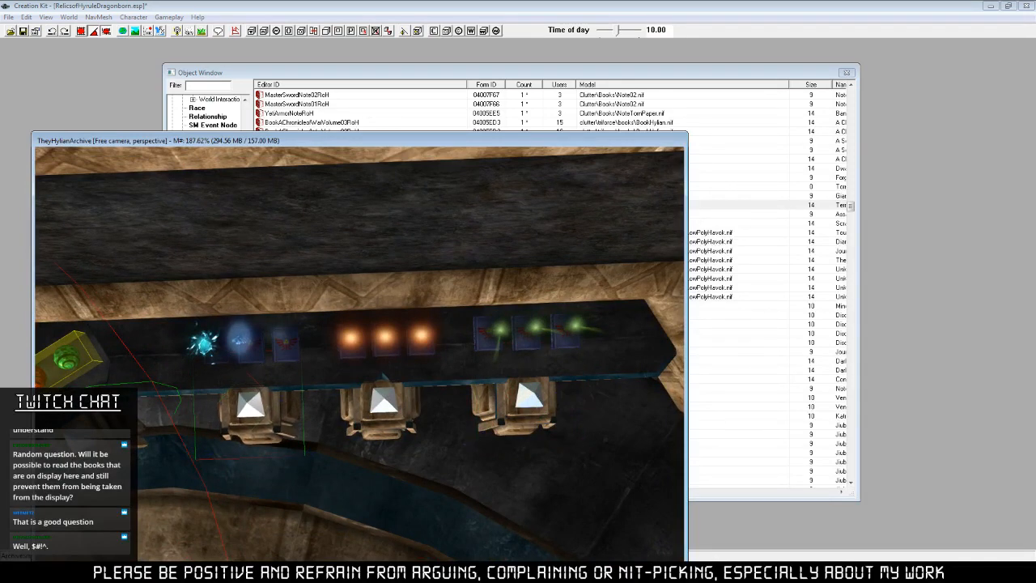
left_click(529, 398)
left_click(513, 405)
mouse_move(484, 419)
middle_mouse_down("shift")
mouse_move(484, 368)
mouse_move(475, 401)
middle_mouse_up("shift")
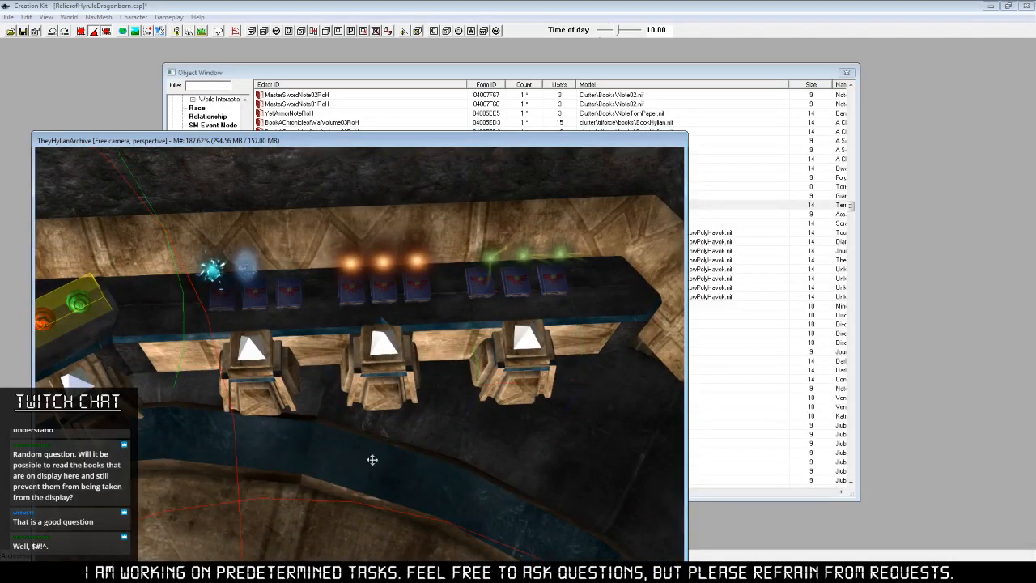
middle_click_drag(448, 469, 410, 465, "shift")
middle_click_drag(514, 394, 571, 382, "shift")
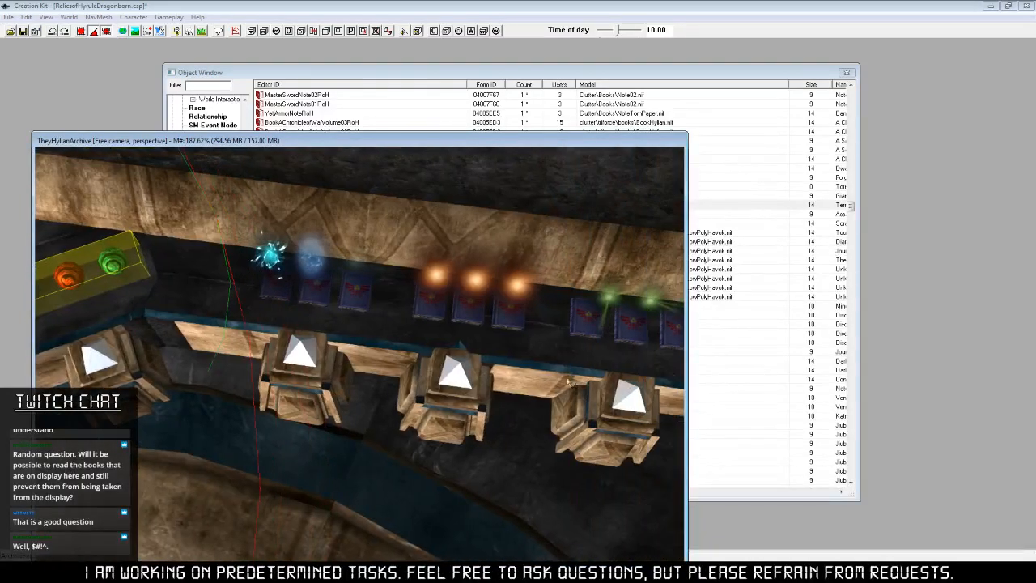
middle_click_drag(466, 297, 603, 354, "shift")
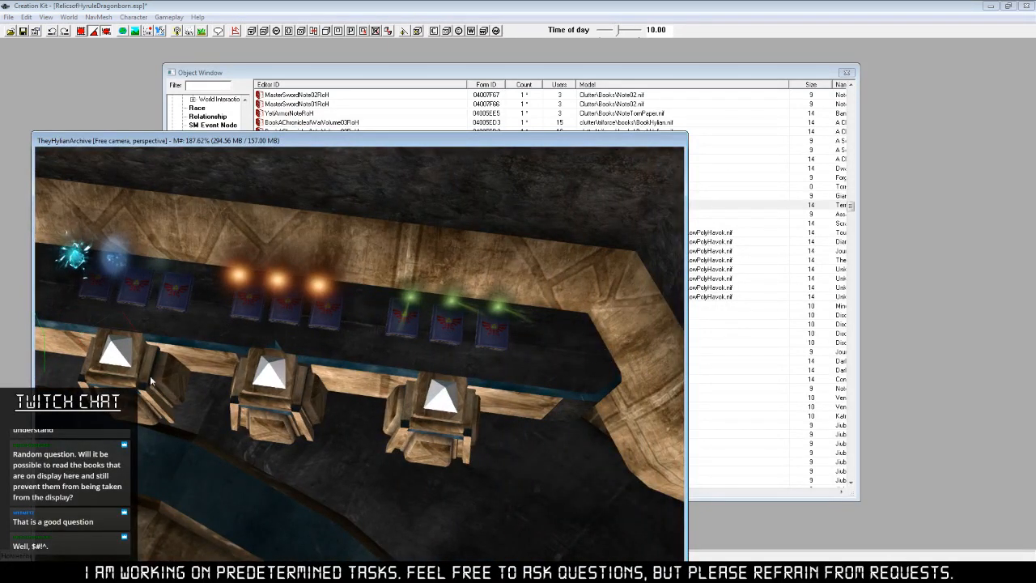
Open the HallofMemoriesDisplayScript properties of the pedestal in front of the blue-effect books, keeping the shelf effects in view.
right_click(115, 351)
left_click(150, 426)
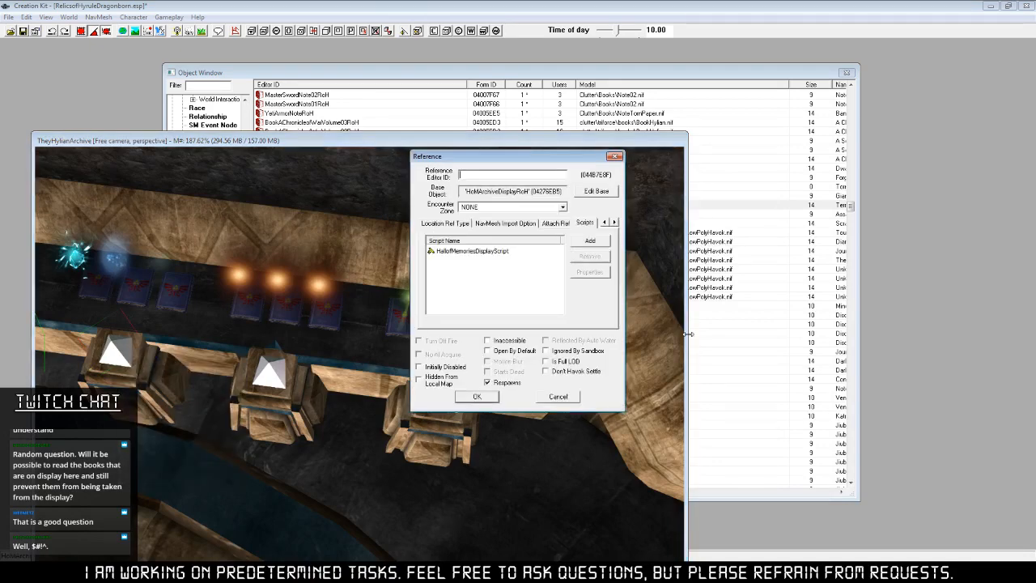
right_click(501, 252)
left_click(539, 302)
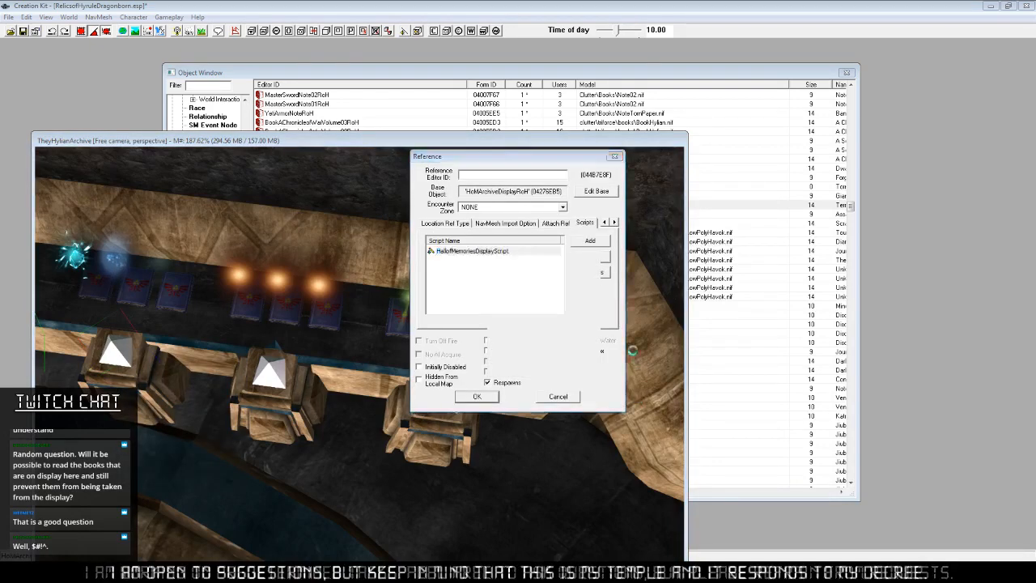
left_click_drag(462, 132, 447, 100)
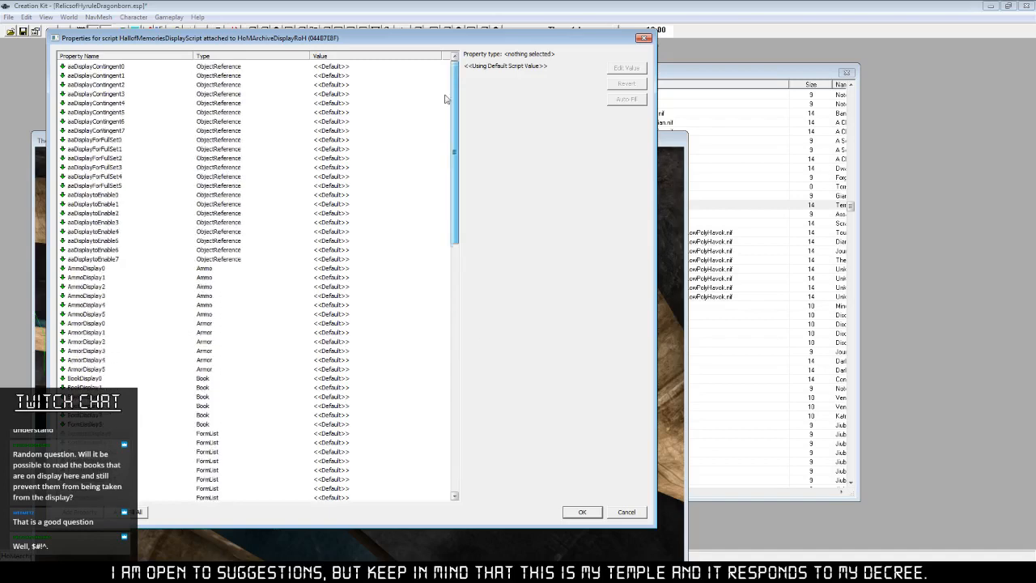
left_click_drag(340, 39, 681, 47)
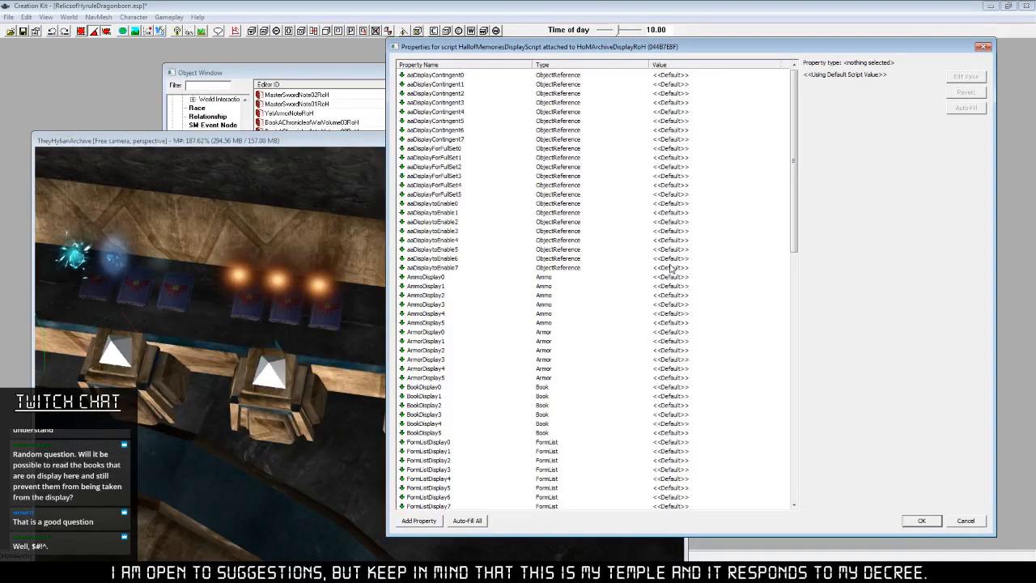
Link aaDisplaytoEnable0 to the MAGINVAlteration effect and aaDisplaytoEnable1 to the MAGINVWardSpellArt effect above the first two books.
left_click(672, 204)
left_click(965, 76)
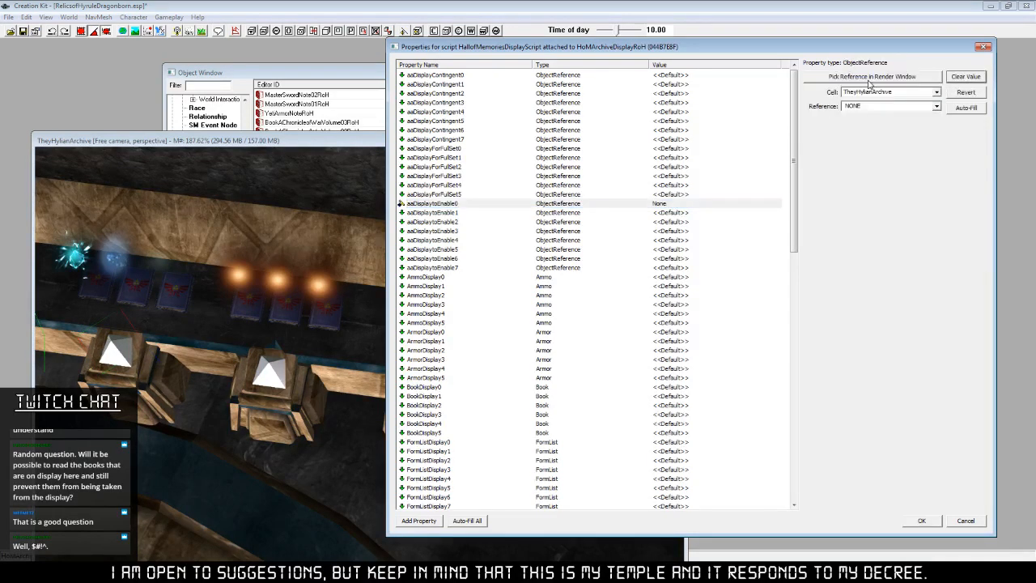
left_click(867, 77)
double_click(77, 255)
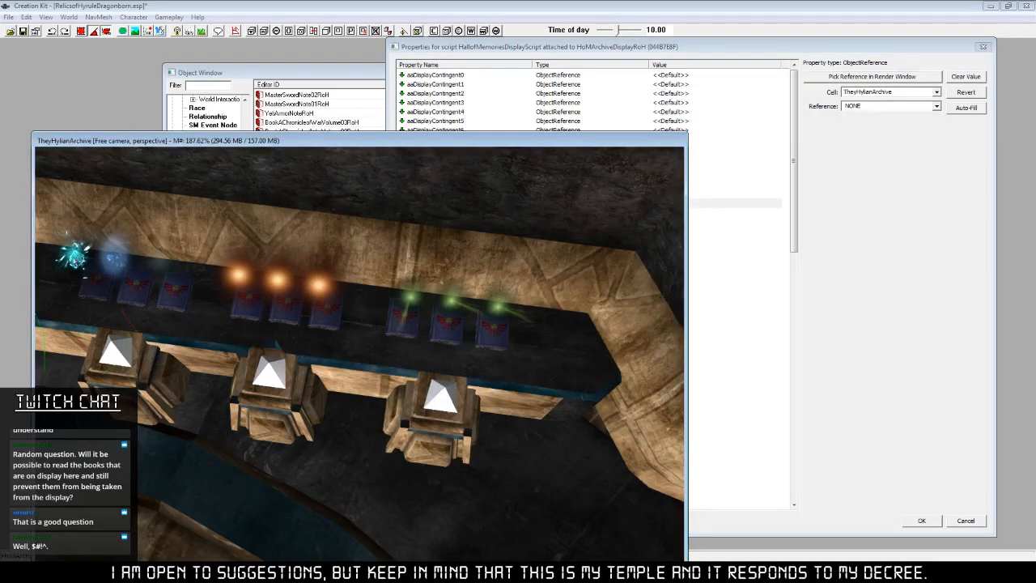
left_click(672, 213)
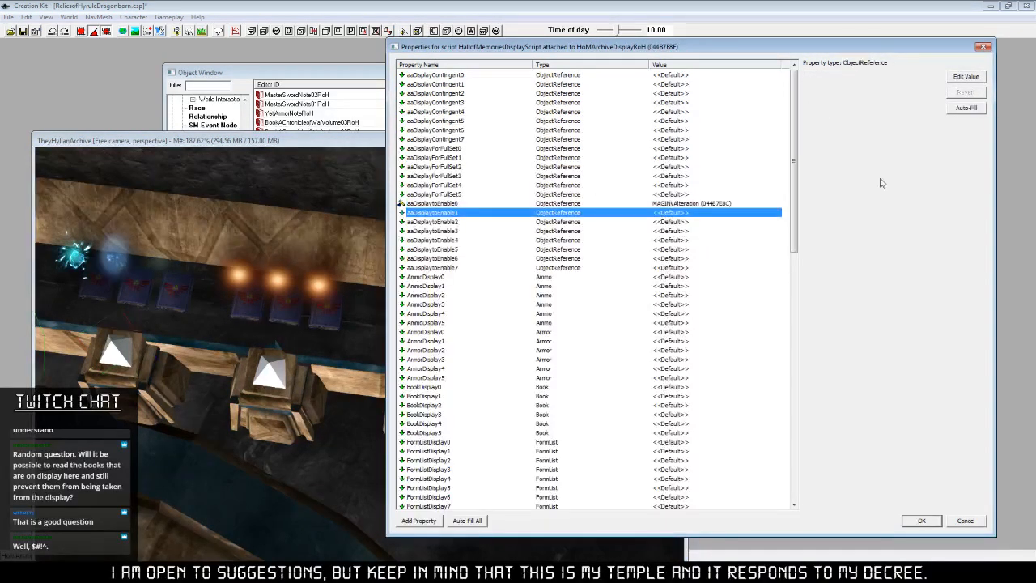
left_click(966, 76)
left_click(884, 79)
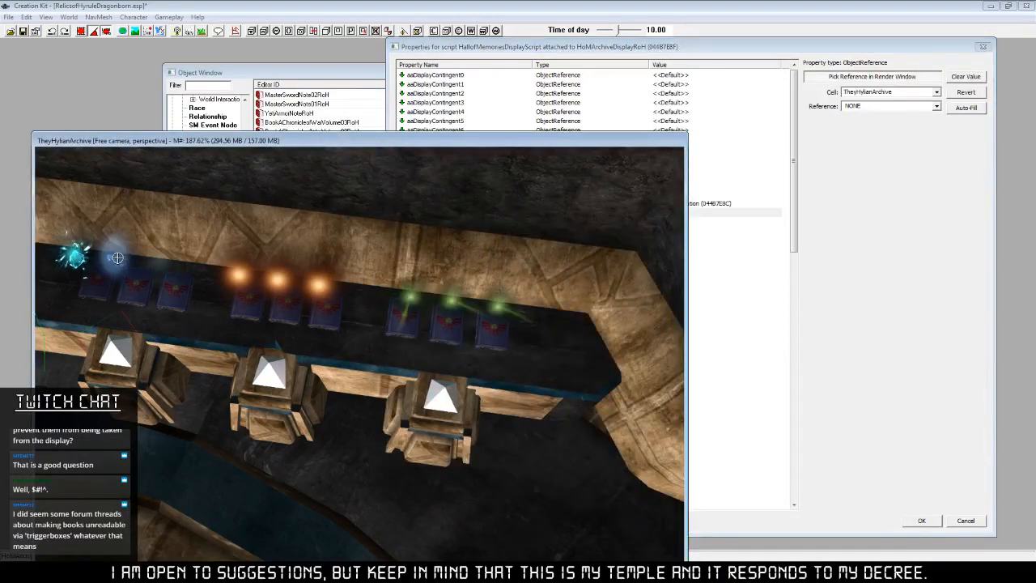
double_click(117, 259)
Link aaDisplaytoEnable2 to the MAGINVIllusionLight01 effect above the third book of the blue-effect group.
left_click(681, 223)
left_click(965, 76)
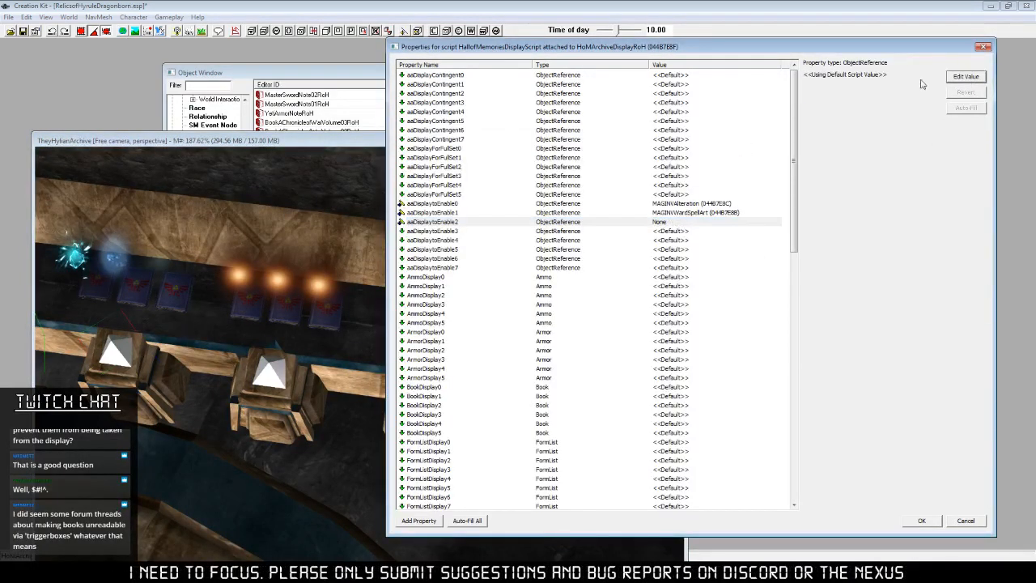
left_click(872, 76)
double_click(170, 268)
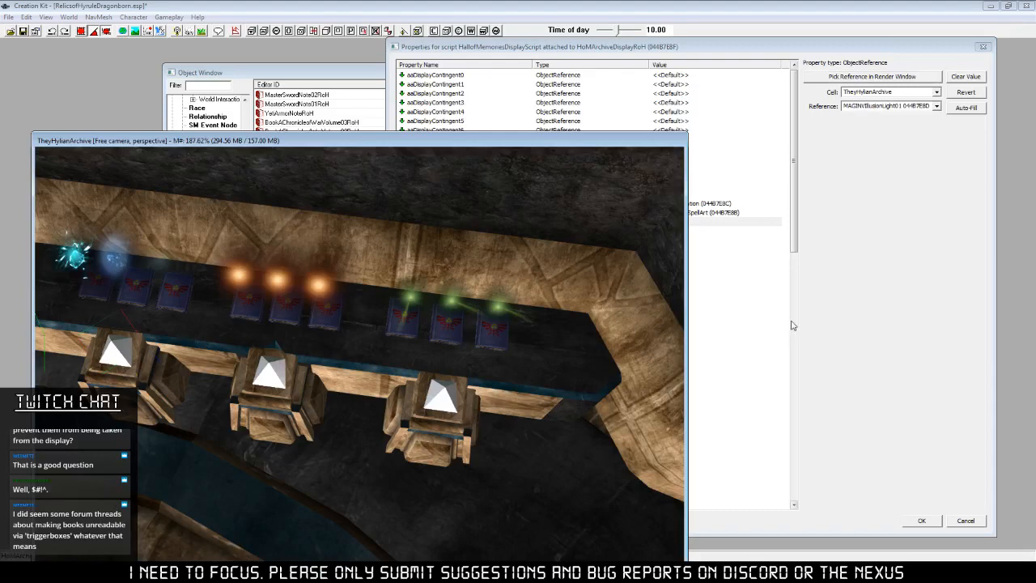
left_click(720, 264)
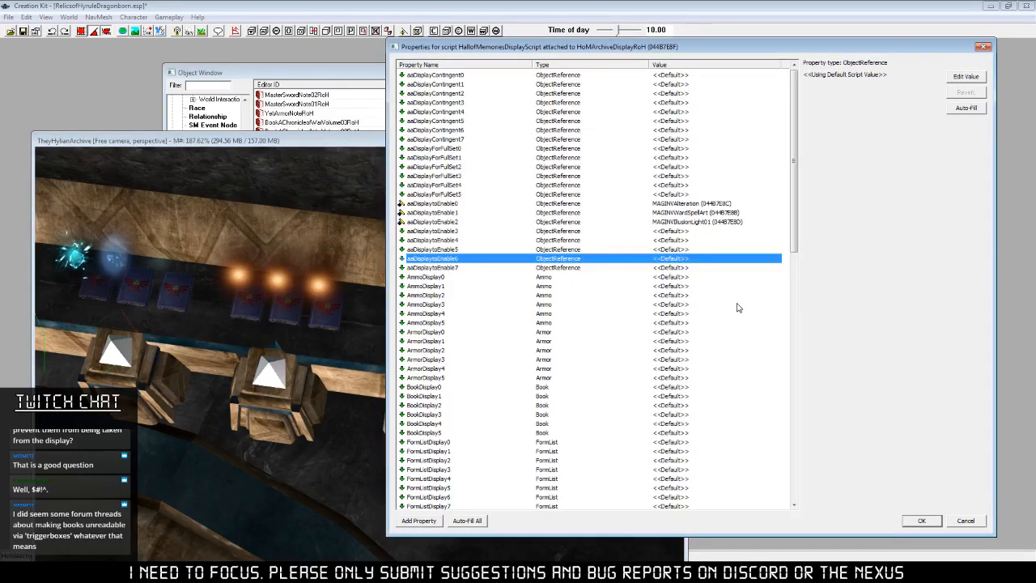
Set the BookDisplay0 property to the SpellTomeNayrusLoveArmorRoH book.
left_click_drag(798, 191, 798, 247)
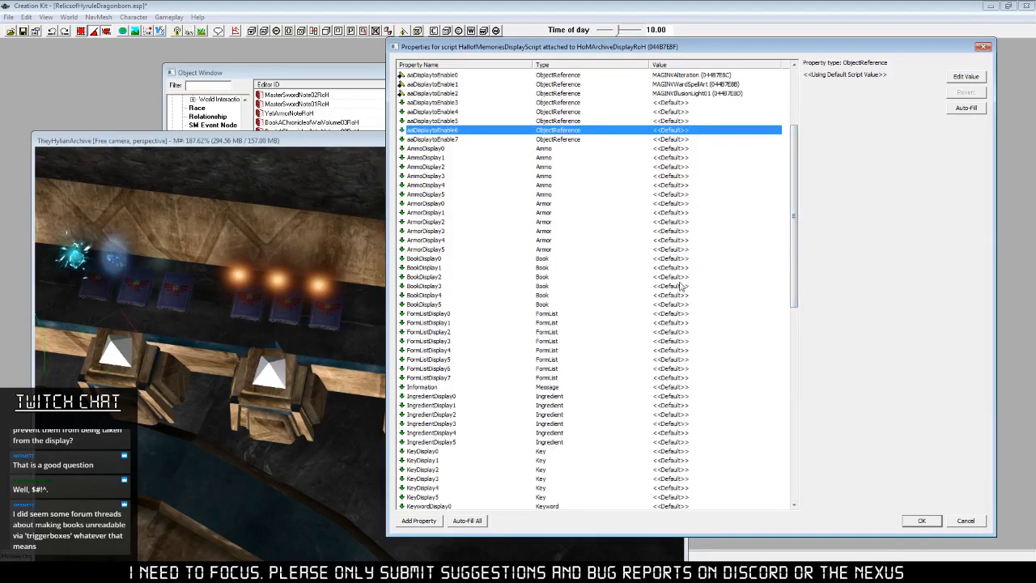
scroll(784, 188, "up", 1)
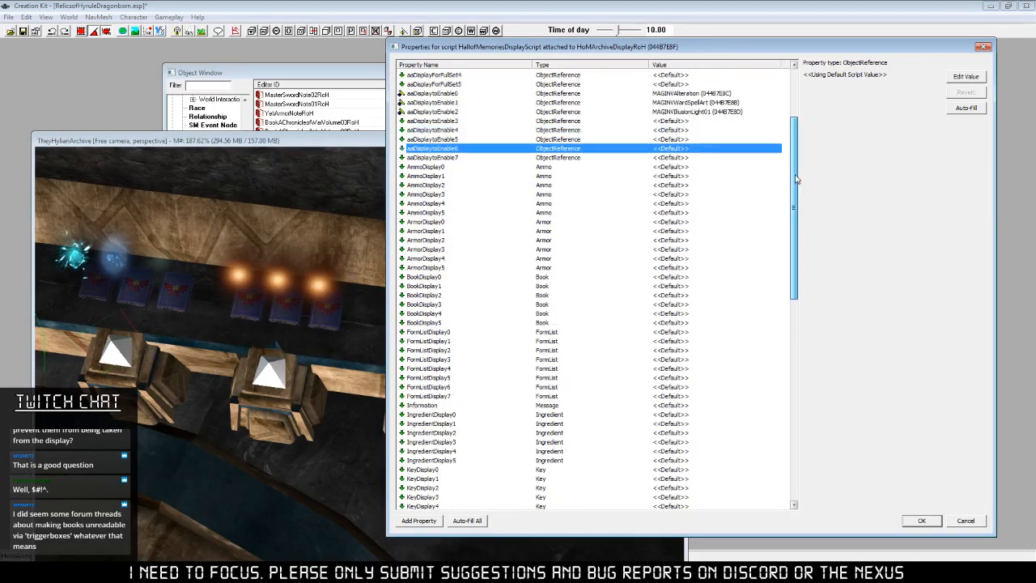
left_click(684, 277)
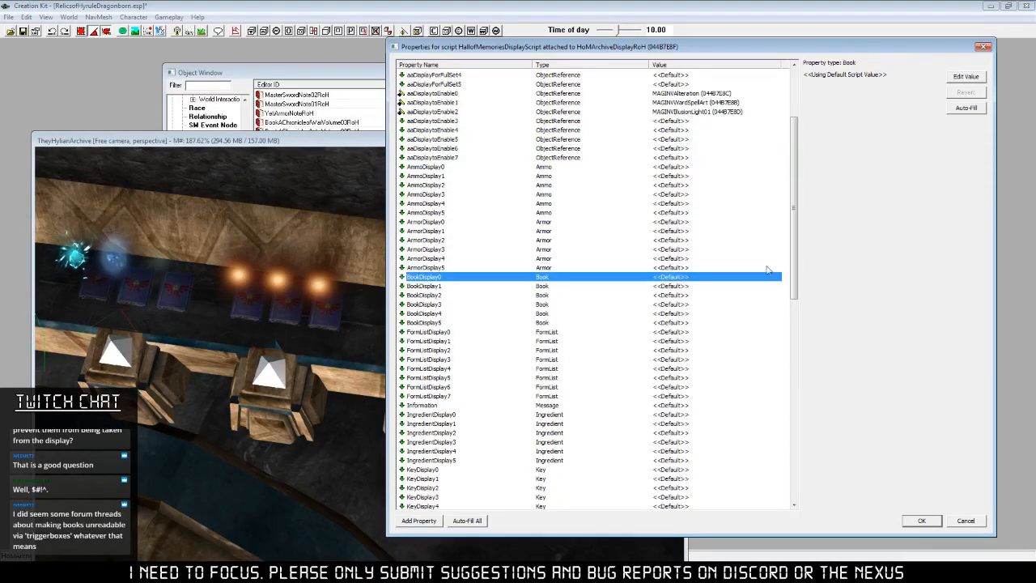
left_click(965, 76)
left_click(936, 76)
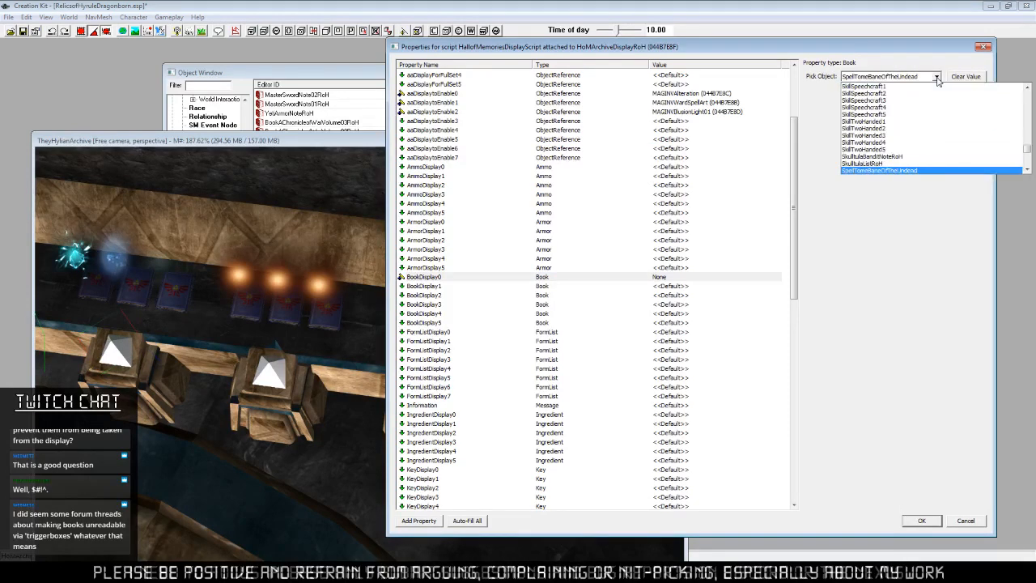
scroll(935, 141, "down", 5)
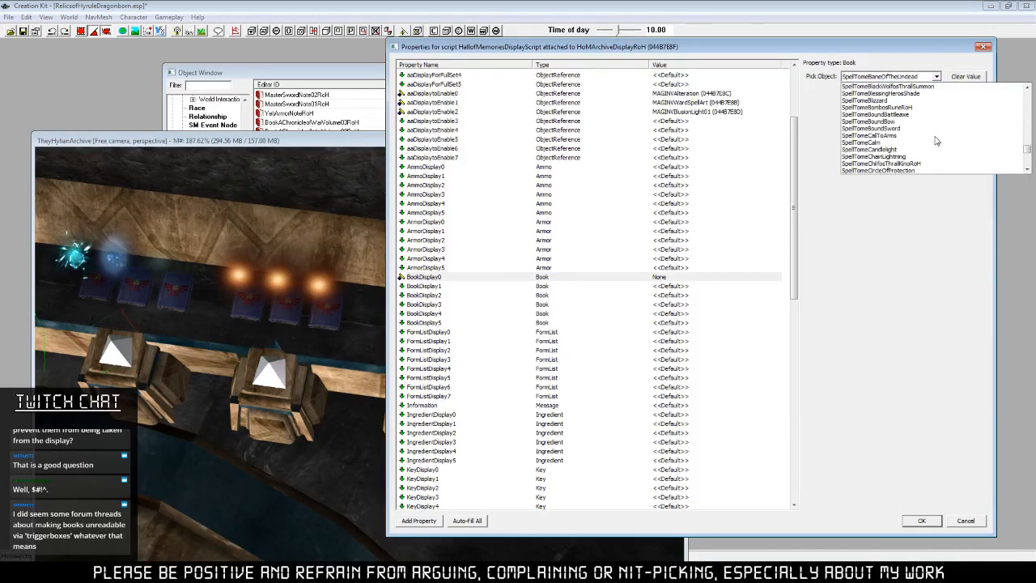
scroll(935, 141, "down", 5)
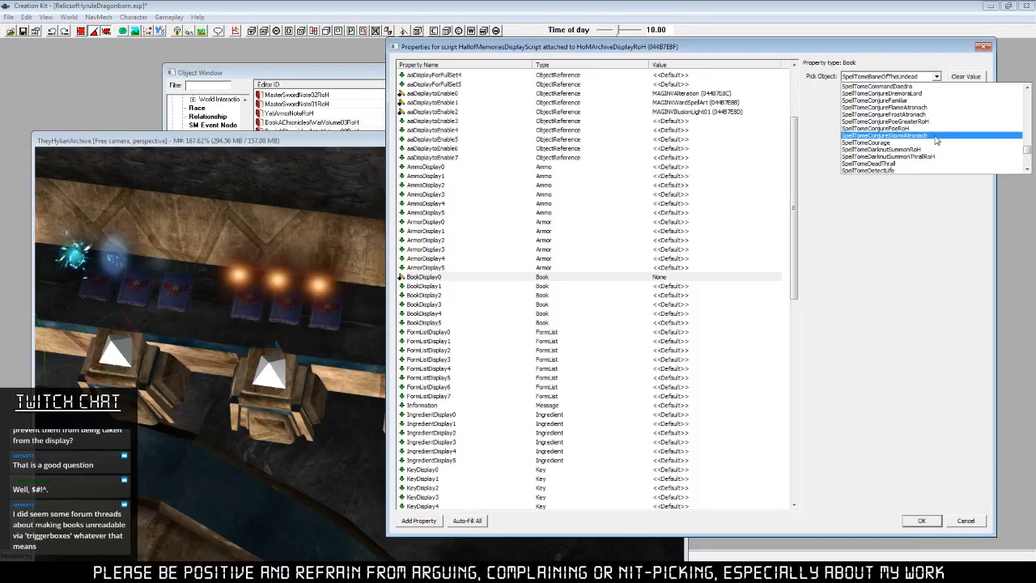
scroll(935, 141, "down", 4)
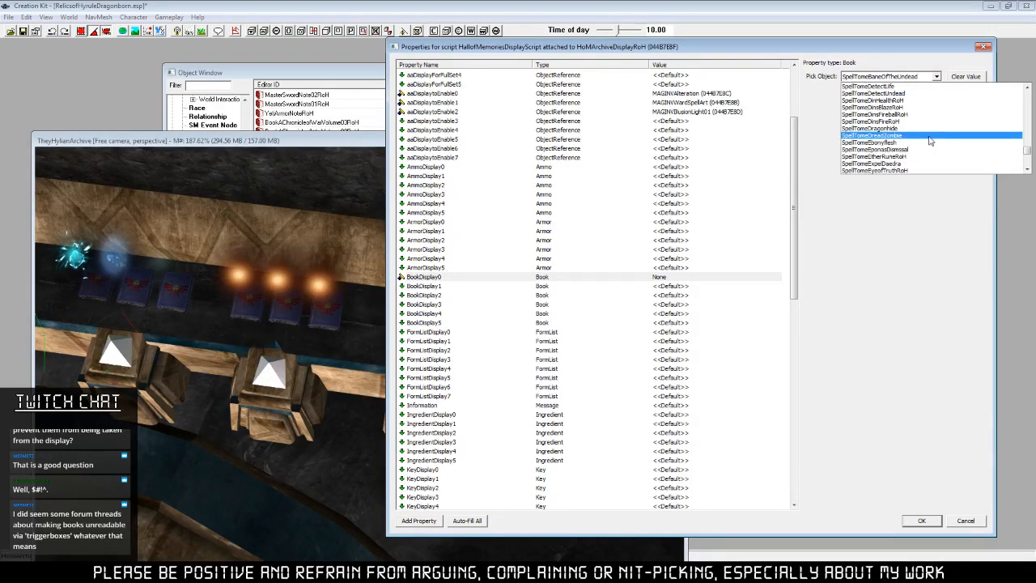
scroll(929, 141, "up", 5)
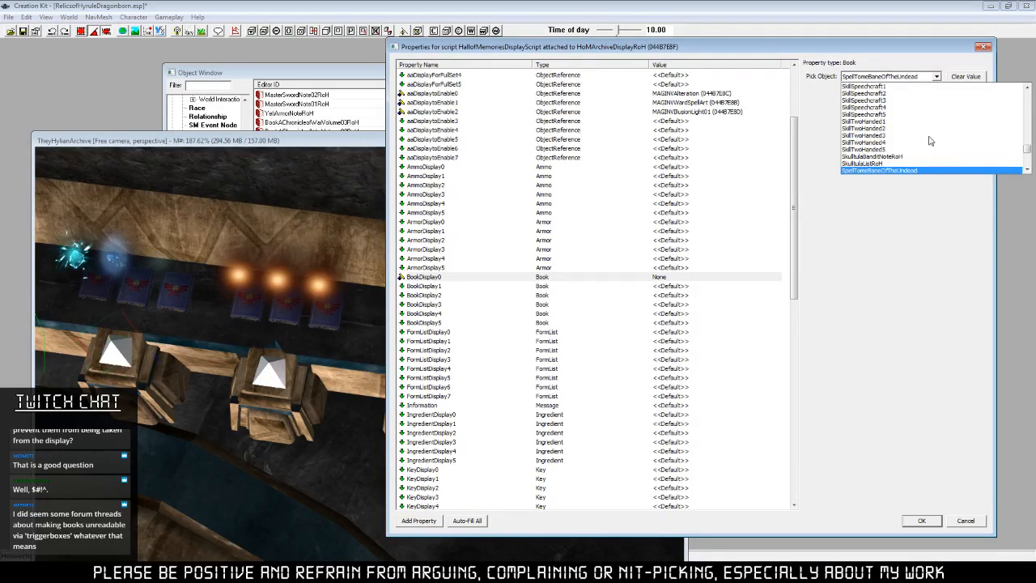
type("n")
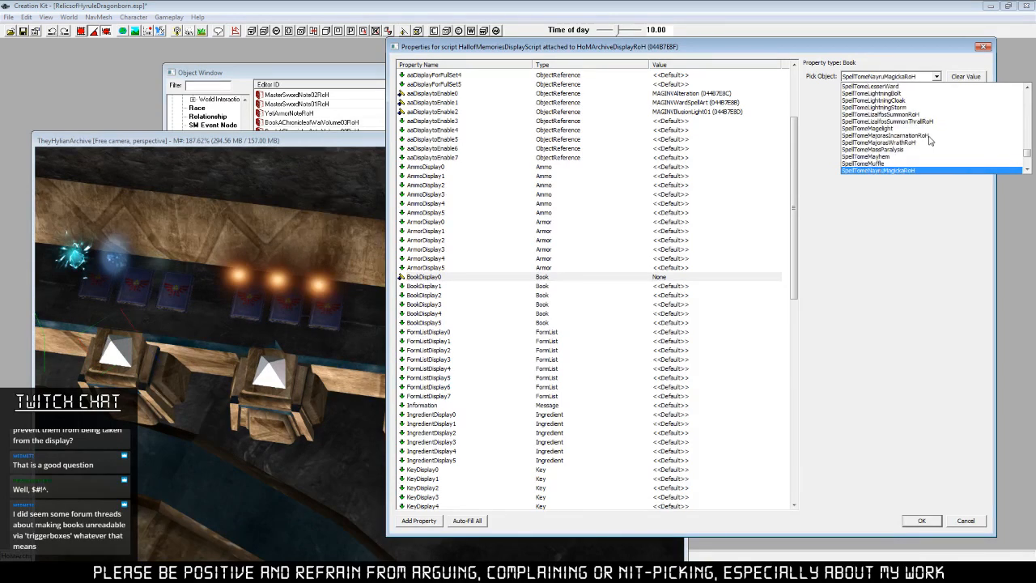
scroll(930, 140, "down", 1)
scroll(930, 136, "down", 1)
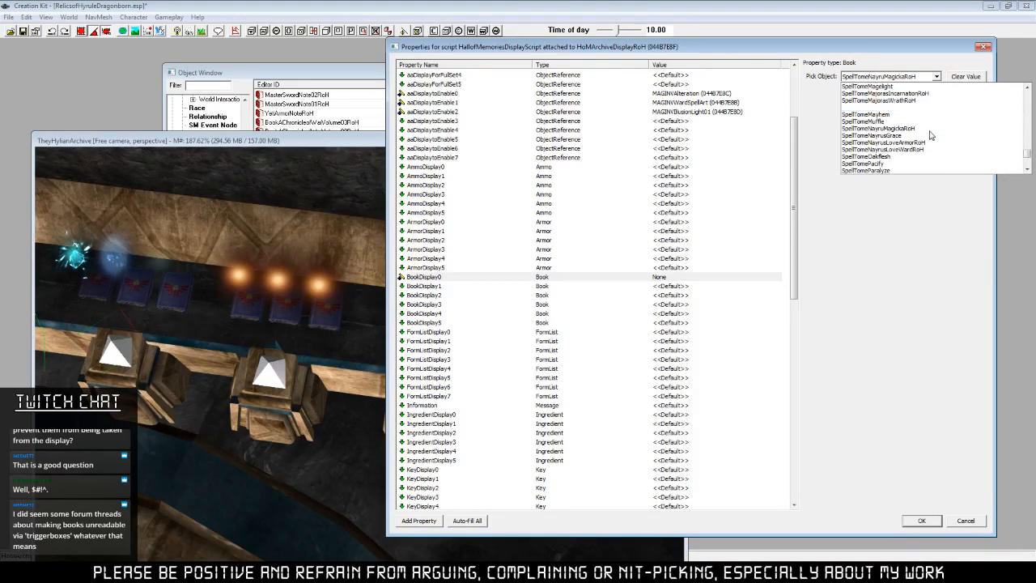
left_click(930, 144)
Set the BookDisplay1 property to the SpellTomeNayrusLoveWardRoH book.
left_click(729, 285)
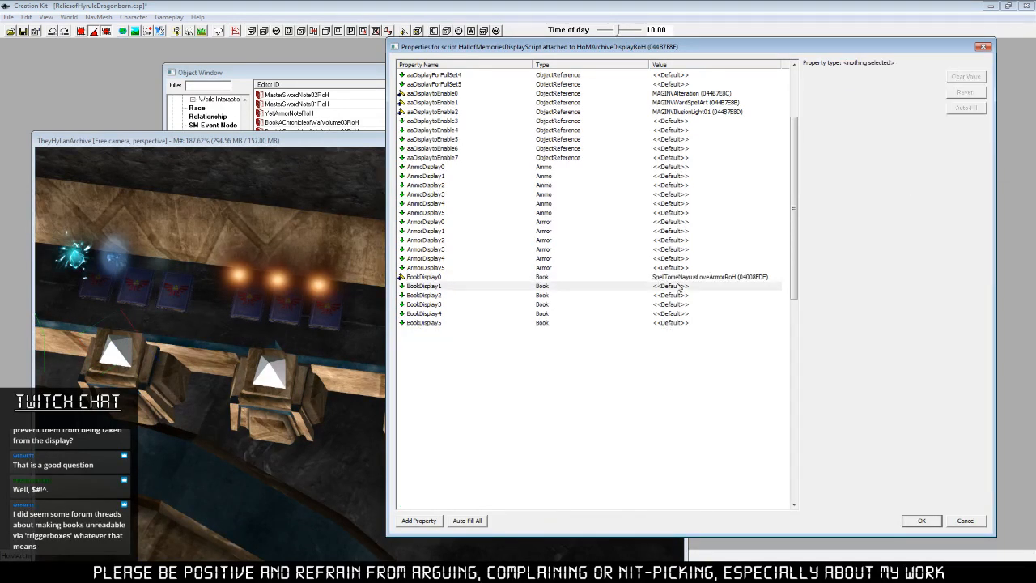
left_click(937, 76)
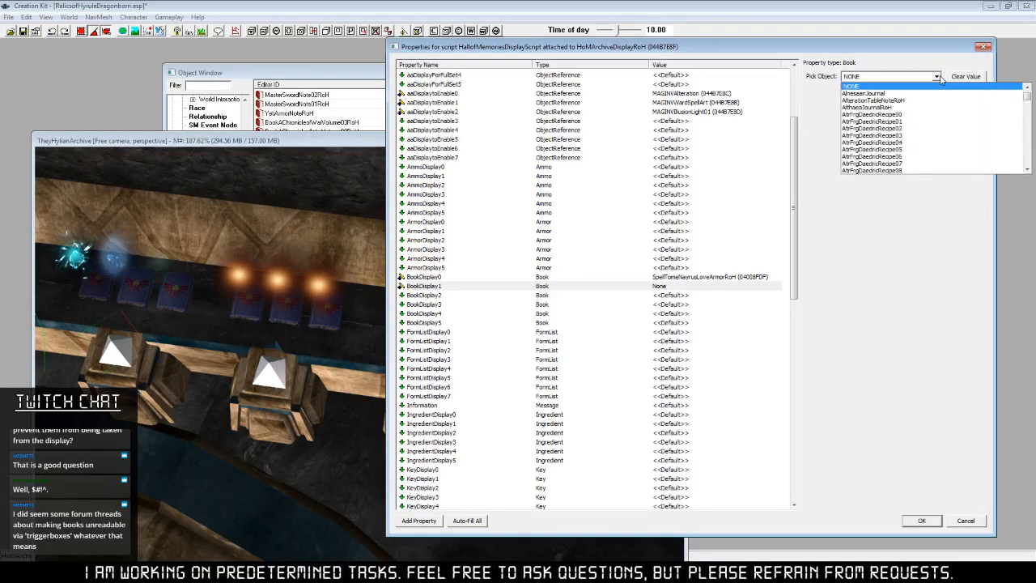
type("sp")
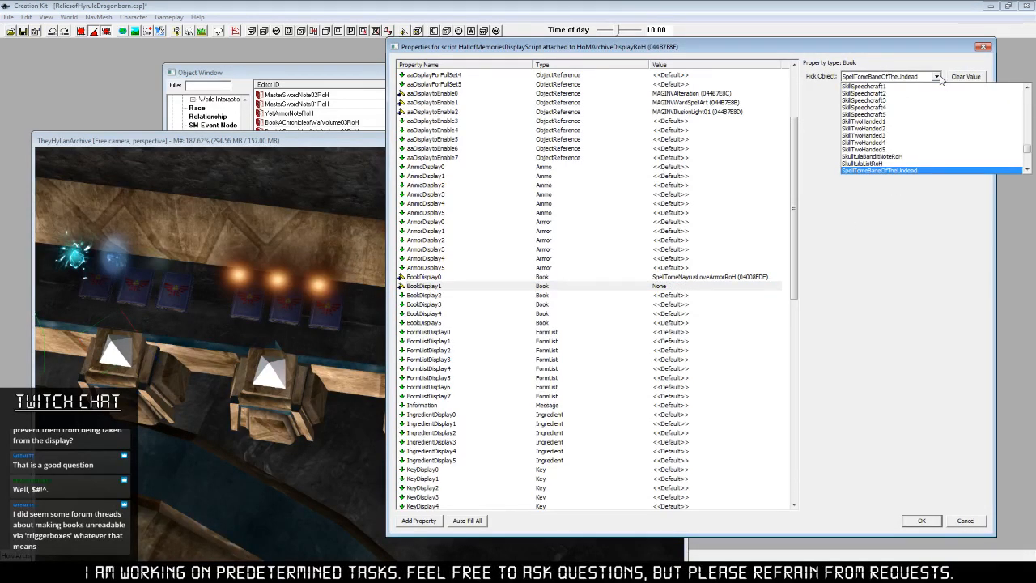
type("n")
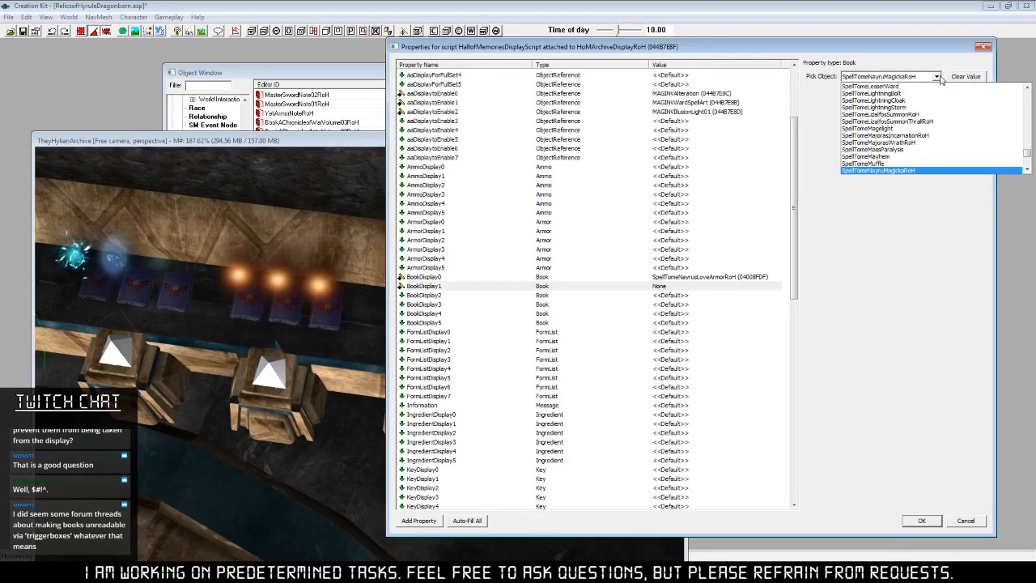
key("Down")
key("Down")
scroll(928, 159, "down", 1)
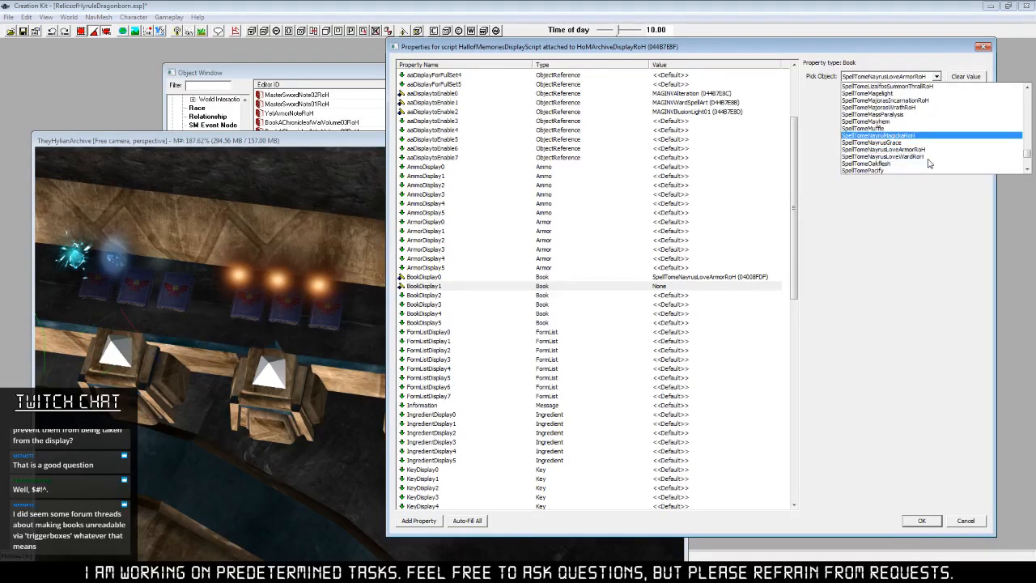
left_click(926, 157)
Set the BookDisplay2 property to the SpellTomeNayrusGrace book.
left_click(679, 296)
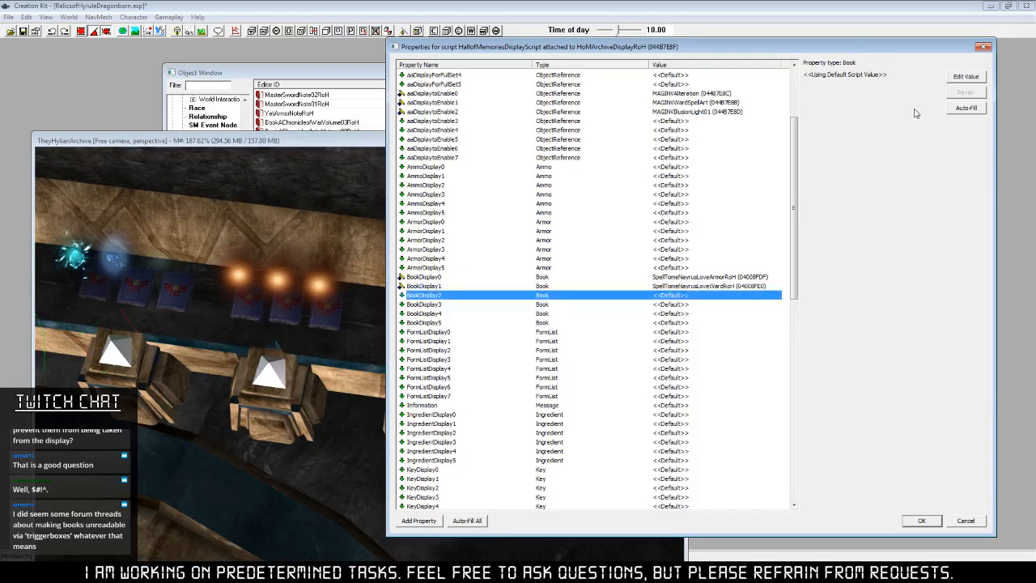
left_click(963, 76)
left_click(939, 77)
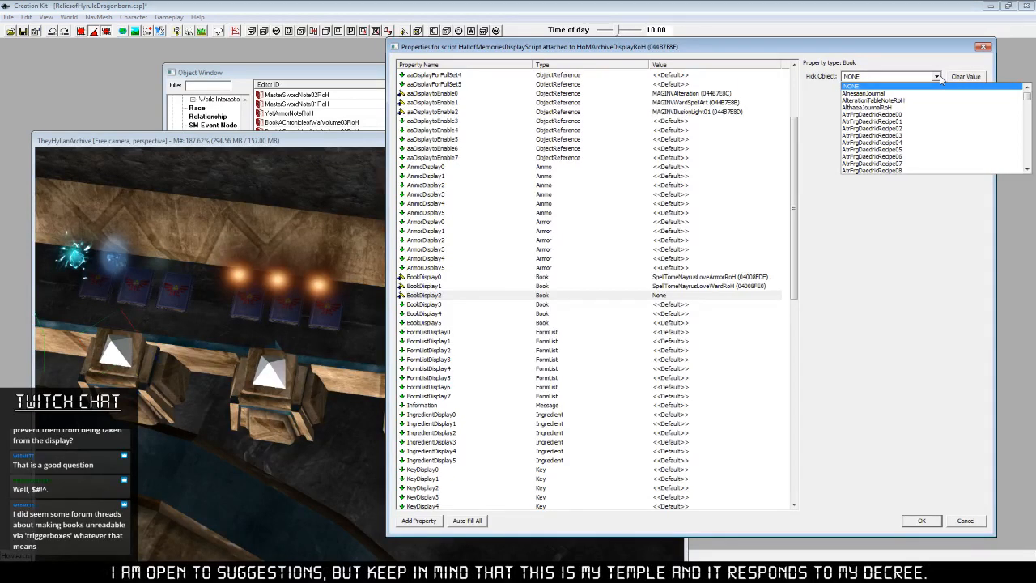
type("sp")
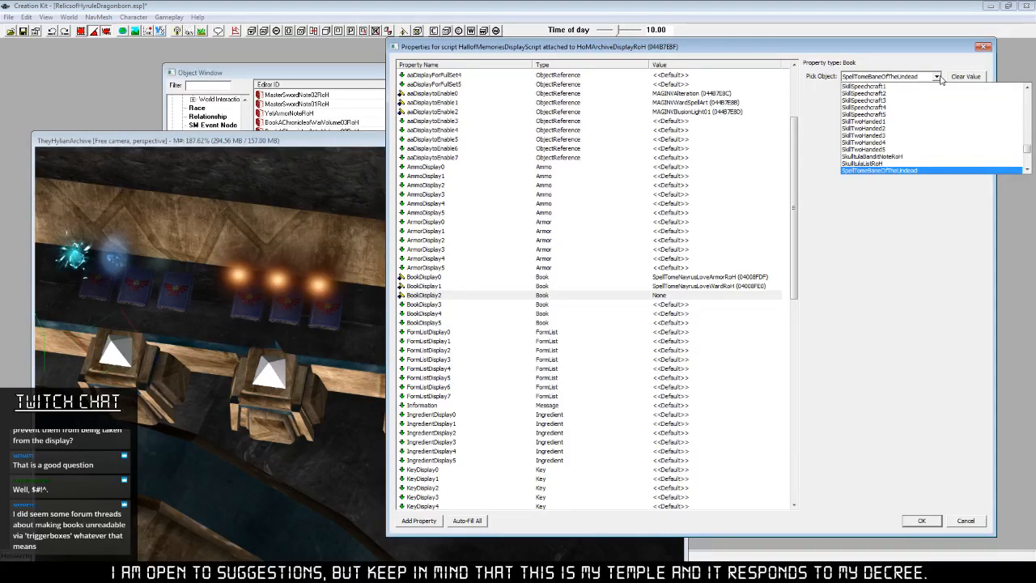
type("n")
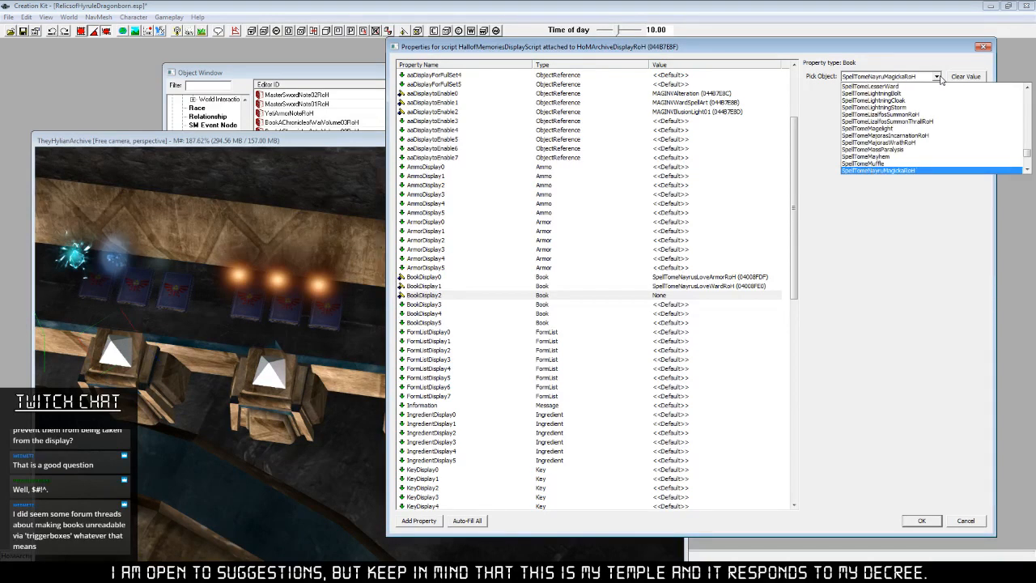
scroll(943, 121, "down", 2)
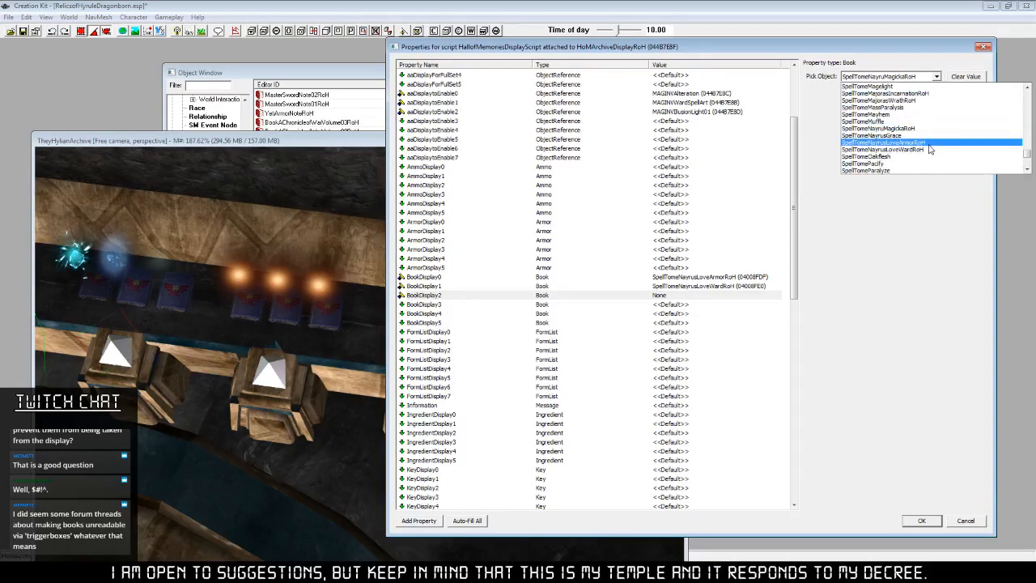
left_click(906, 135)
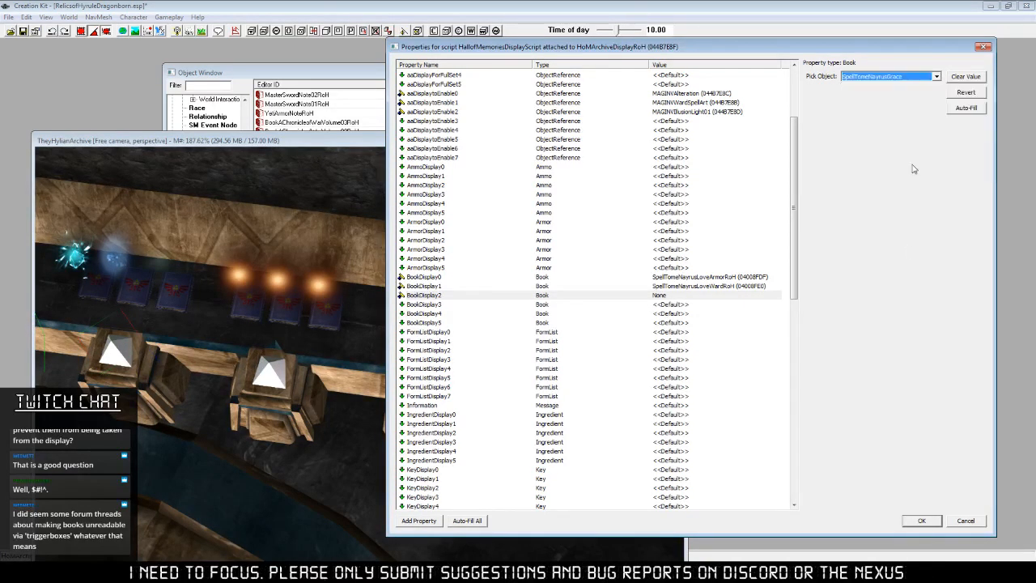
left_click(679, 304)
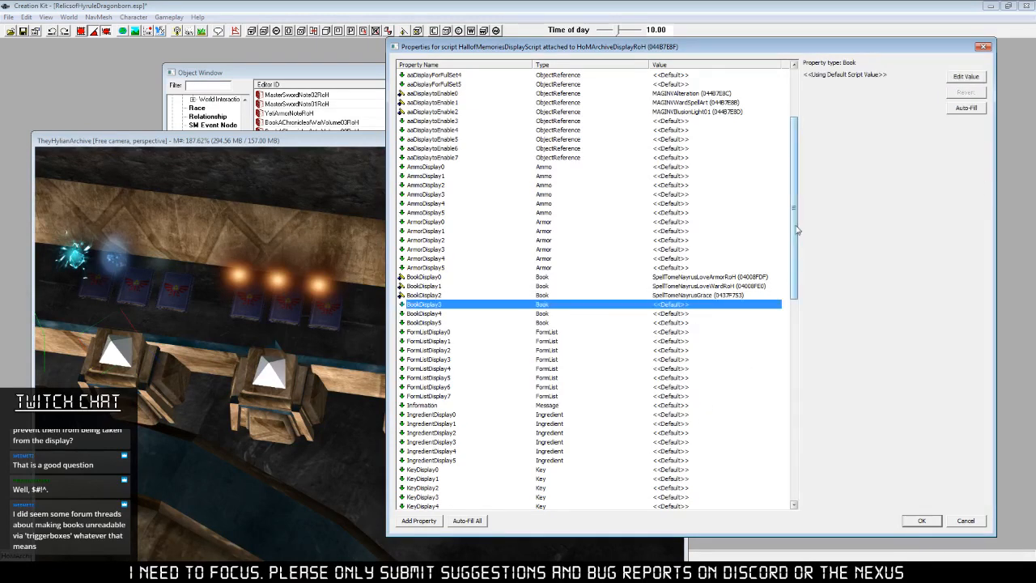
Set the SpellDisplay0 property to the NayrusLoveArmorSpell spell.
left_click_drag(798, 233, 792, 417)
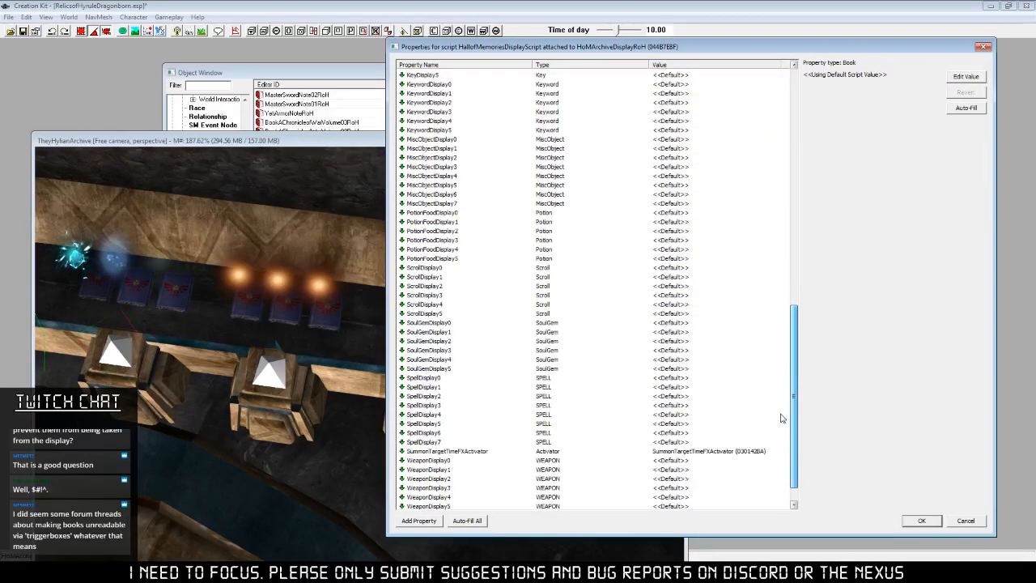
left_click(670, 378)
left_click(966, 76)
left_click(936, 77)
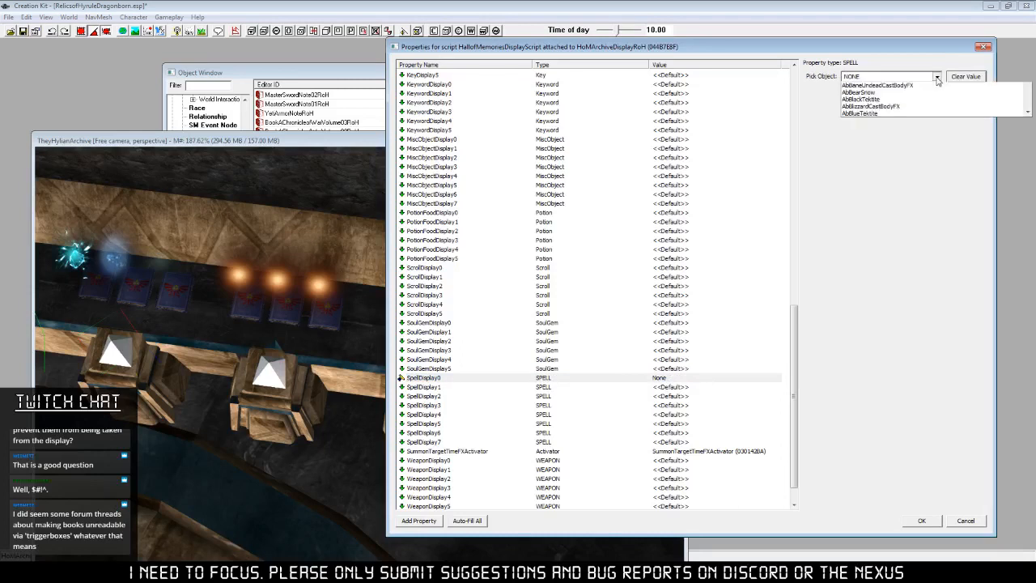
type("n")
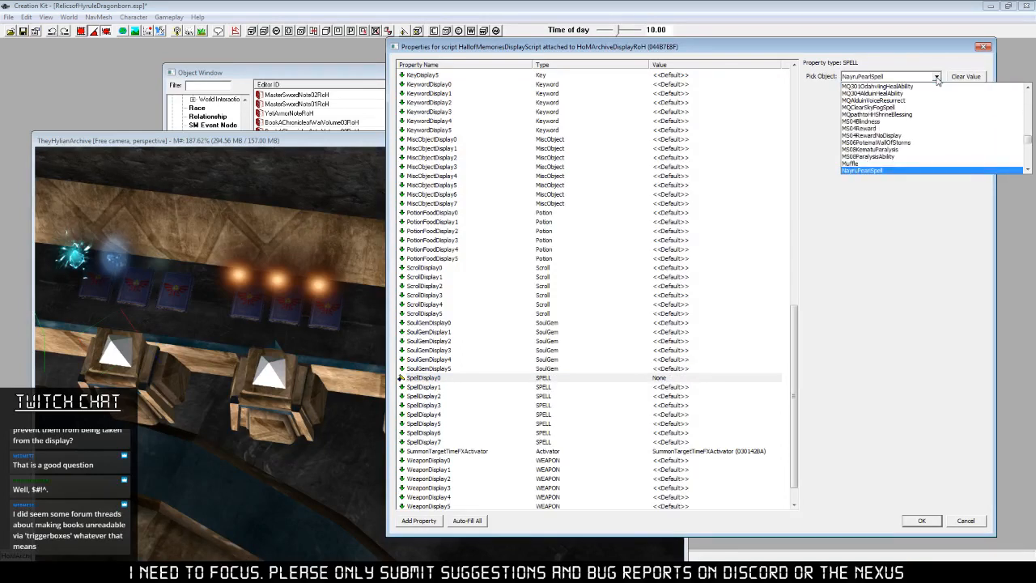
scroll(930, 97, "down", 1)
scroll(907, 154, "down", 1)
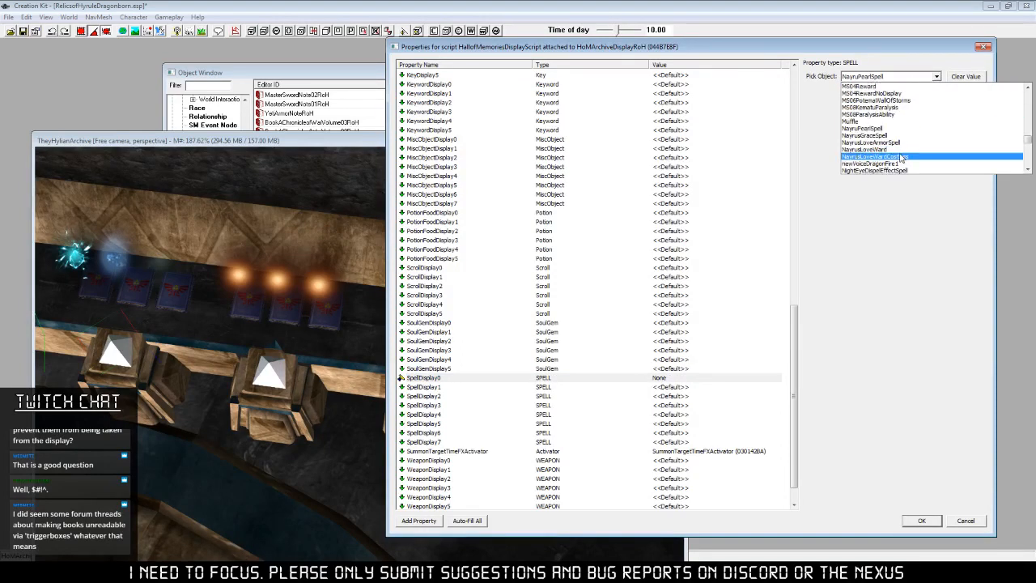
left_click(898, 154)
left_click(936, 76)
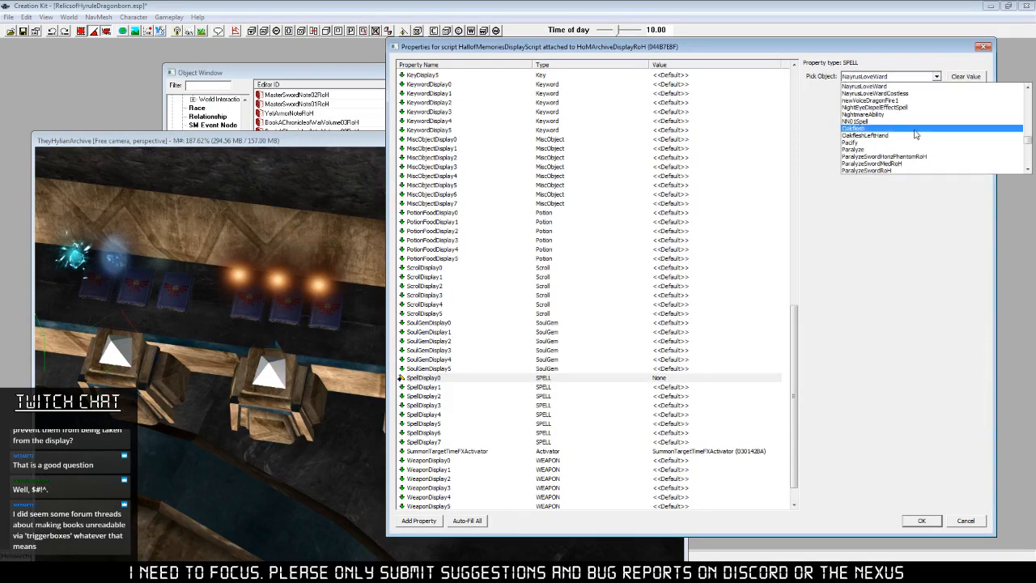
scroll(925, 108, "up", 1)
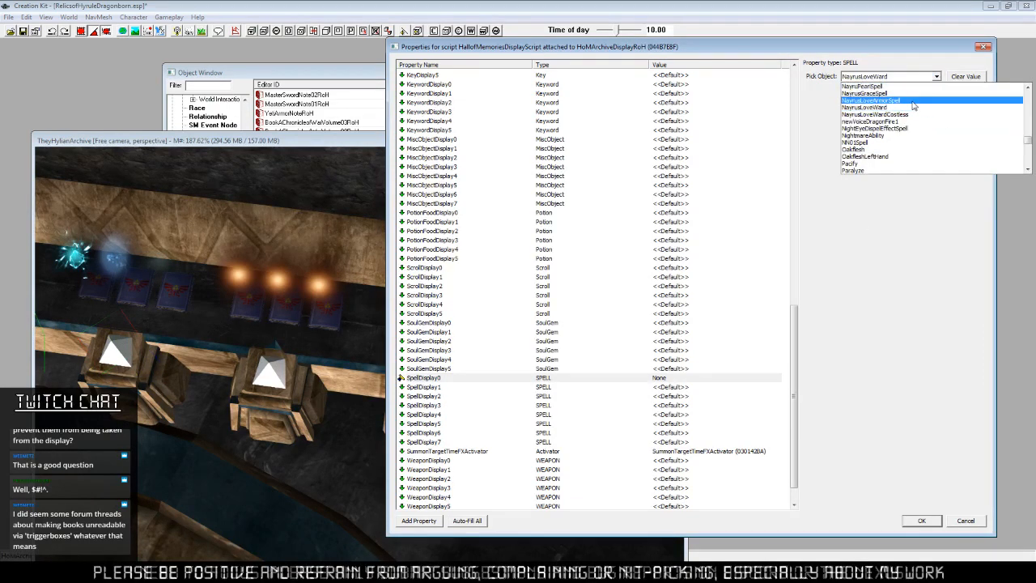
left_click(890, 97)
Set the SpellDisplay1 property to the NayrusLoveWard spell.
key("Down")
left_click(967, 77)
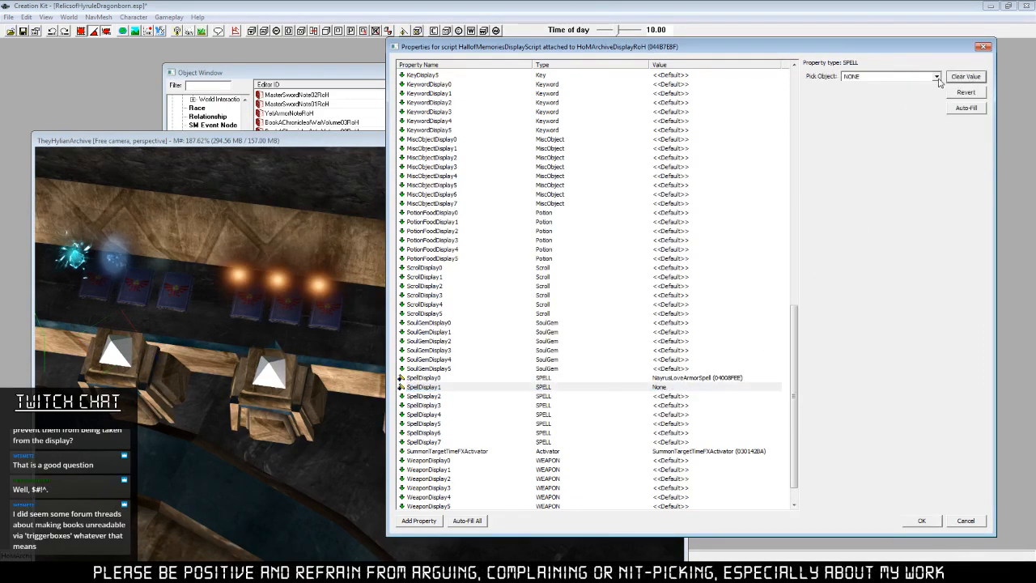
left_click(936, 76)
scroll(936, 81, "down", 3)
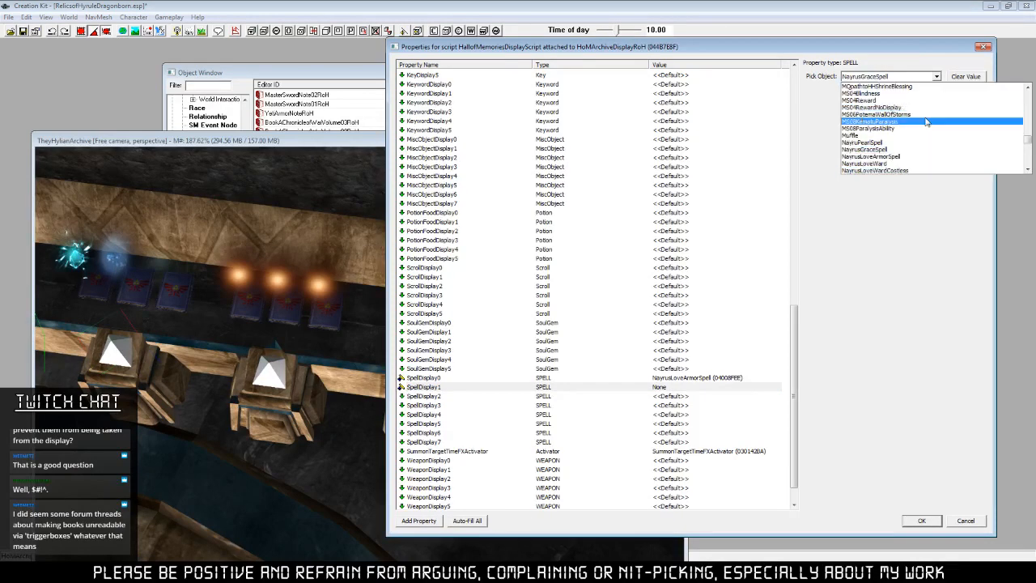
left_click(866, 170)
Set the SpellDisplay2 property to the NayrusGraceSpell spell and save the script properties and the pedestal's reference.
left_click(684, 397)
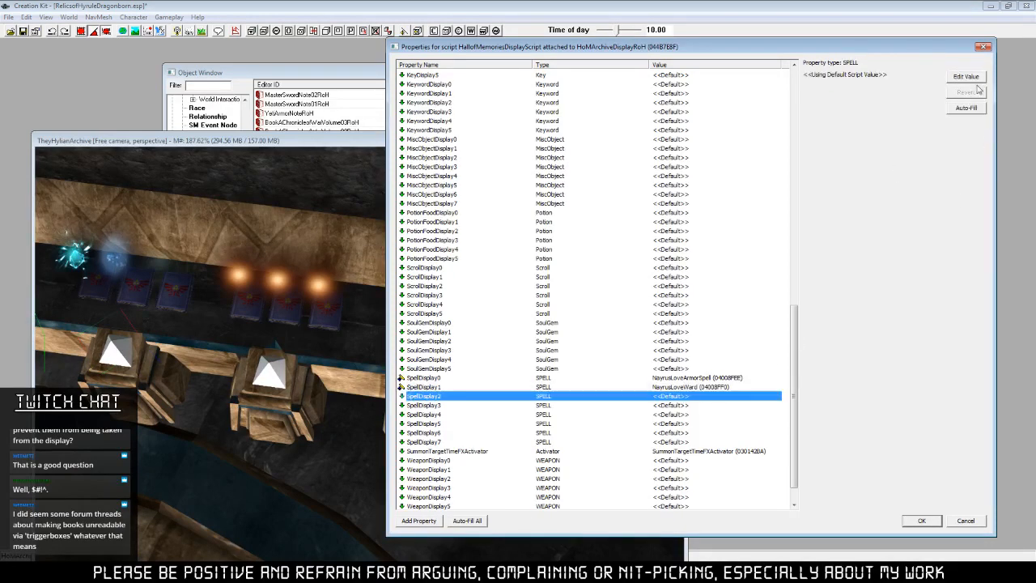
left_click(967, 76)
left_click(936, 76)
scroll(939, 78, "down", 3)
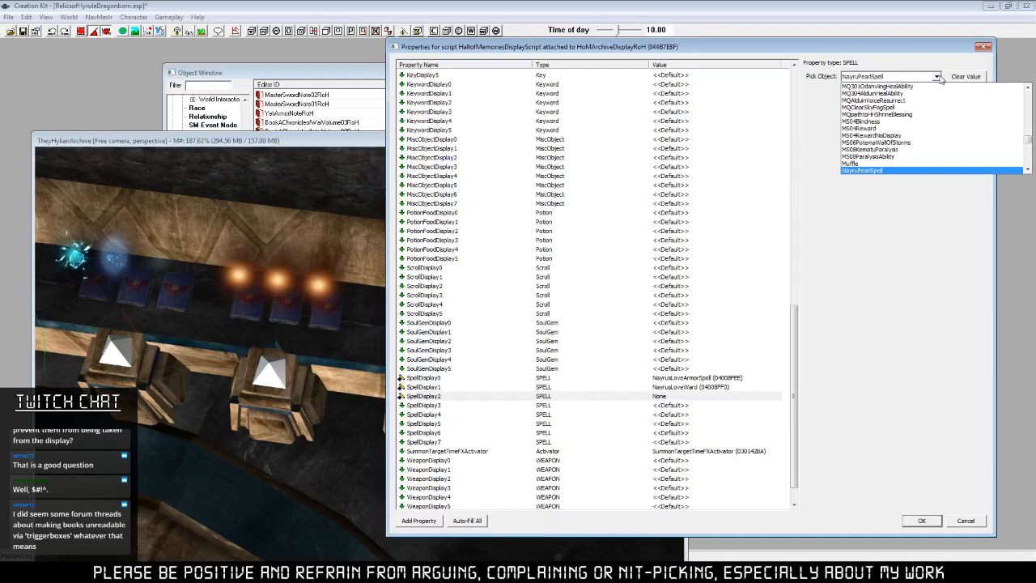
scroll(890, 130, "down", 3)
left_click(866, 170)
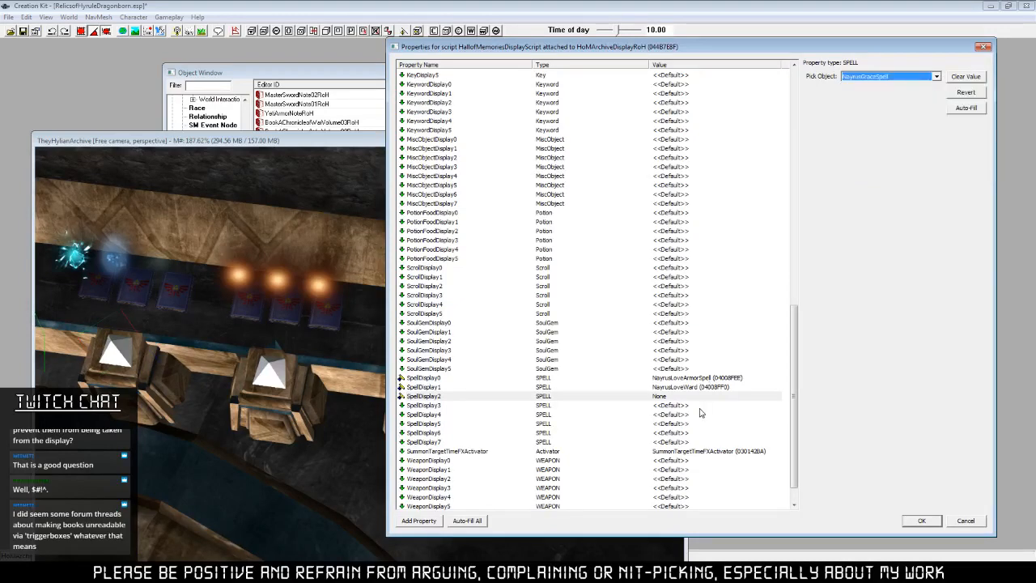
left_click(701, 412)
left_click_drag(793, 356, 801, 96)
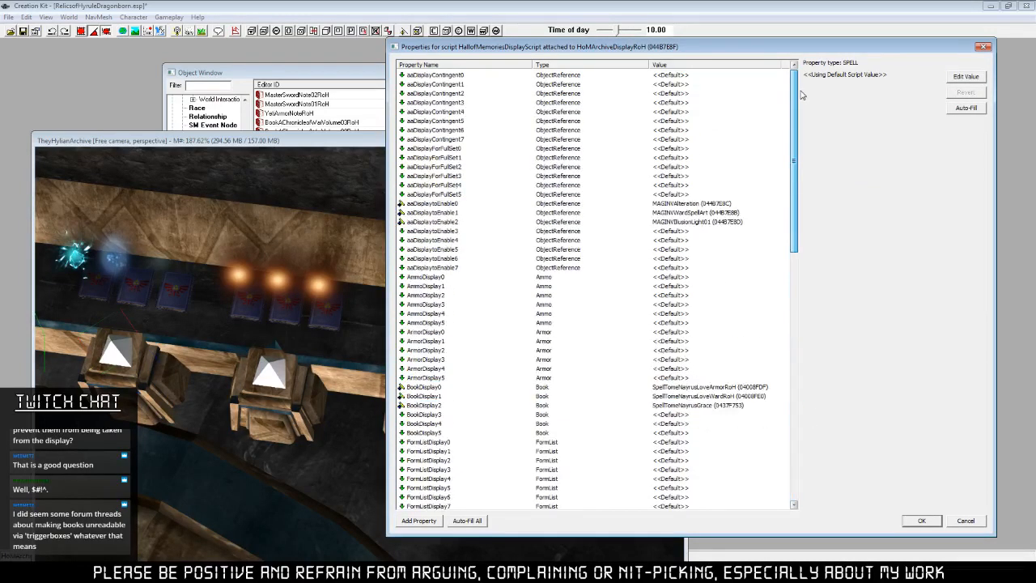
left_click(922, 521)
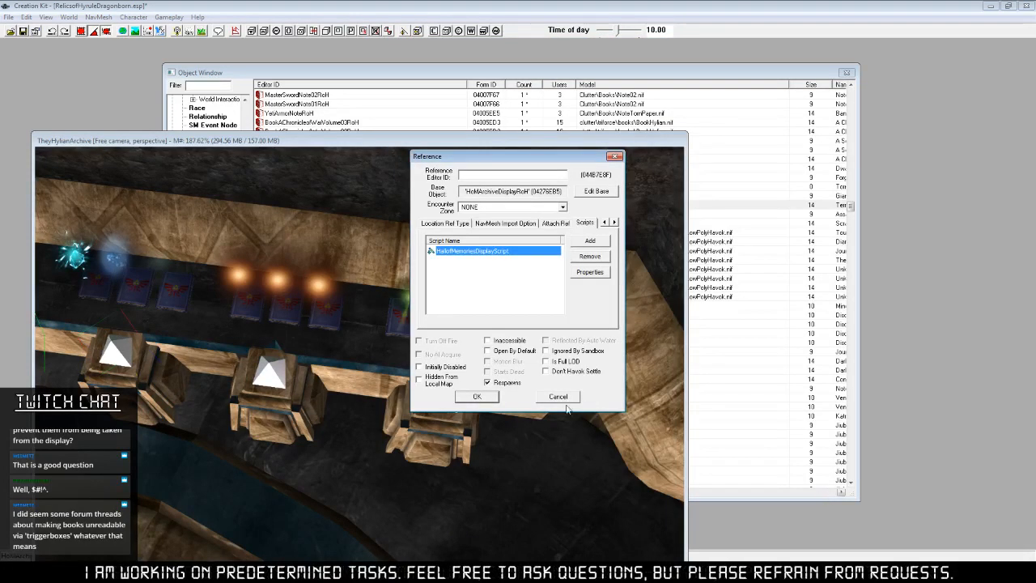
left_click(482, 396)
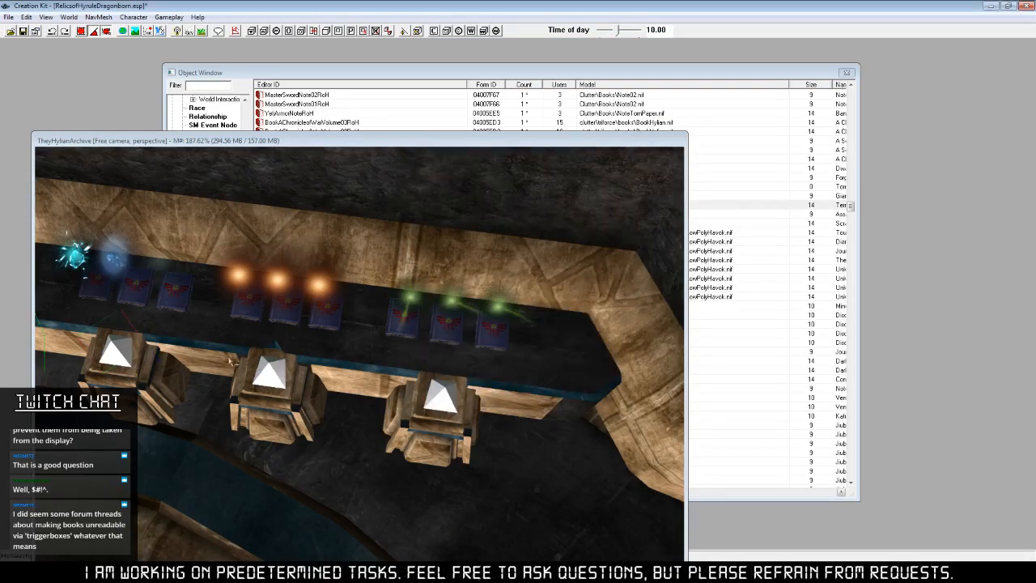
Give the pedestal in front of the blue-effect books the reference editor ID "Nayru Spell Display".
right_click(111, 347)
left_click(146, 424)
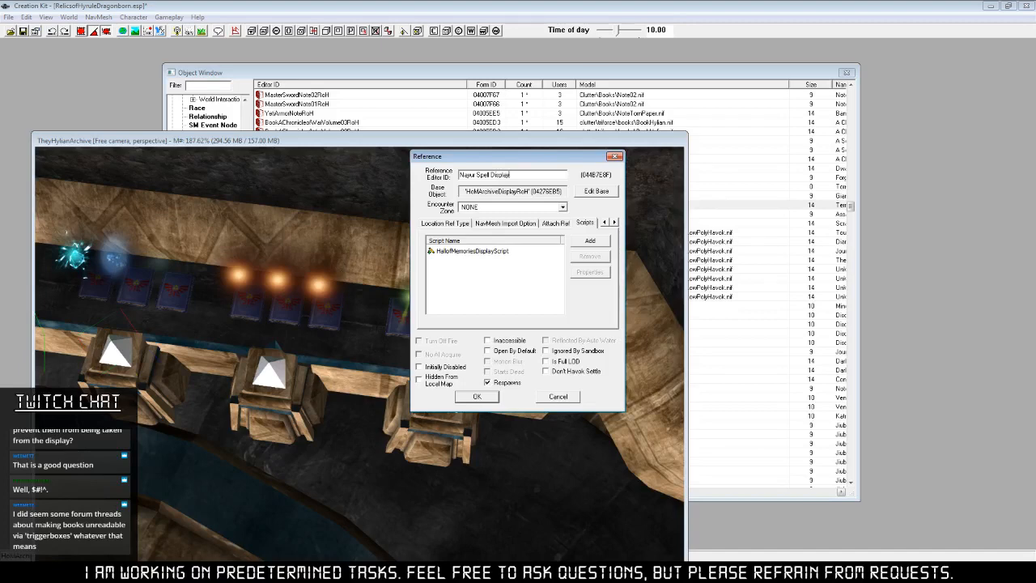
left_click(472, 175)
key("BackSpace")
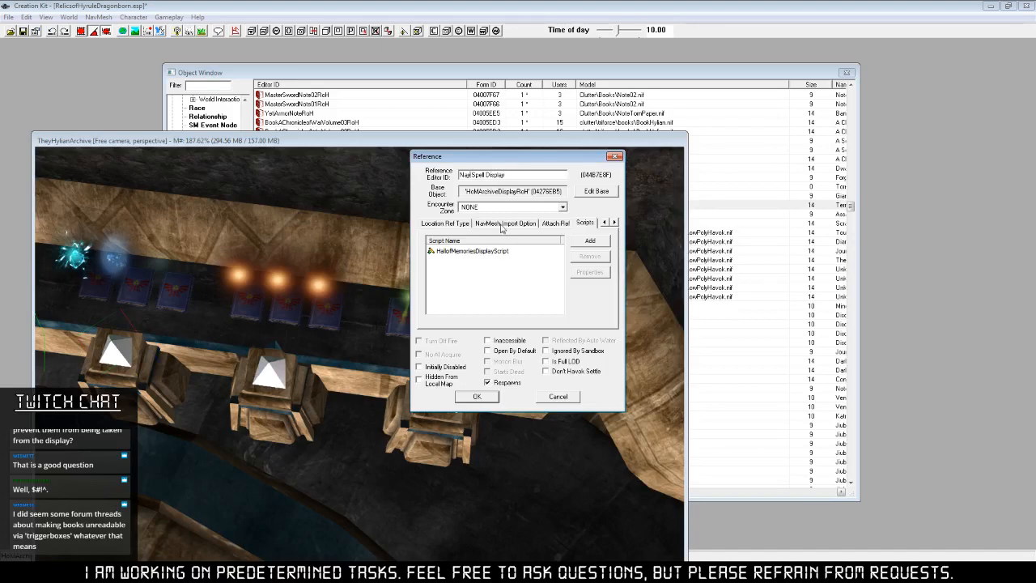
type("u")
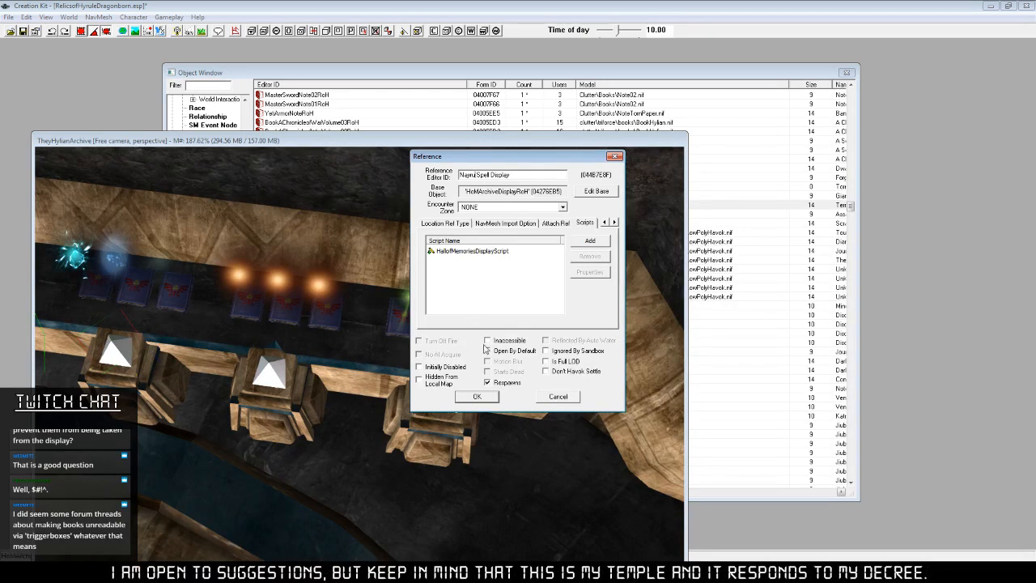
left_click(478, 397)
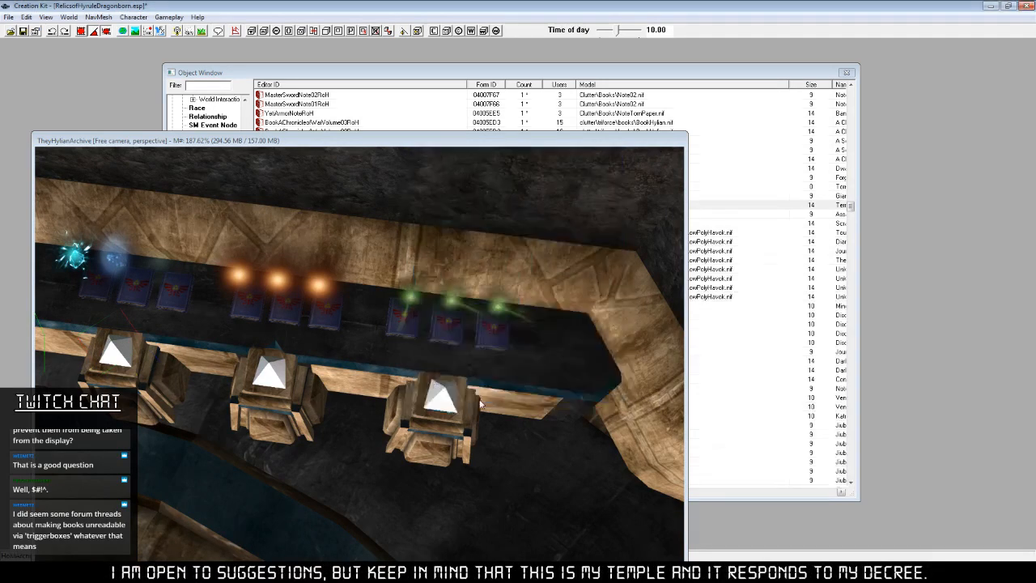
In the middle pedestal's HallofMemoriesDisplayScript properties, link aaDisplaytoEnable0 to the MAGINVFireballArt effect above the first book of the orange-effect group.
right_click(275, 368)
left_click(307, 441)
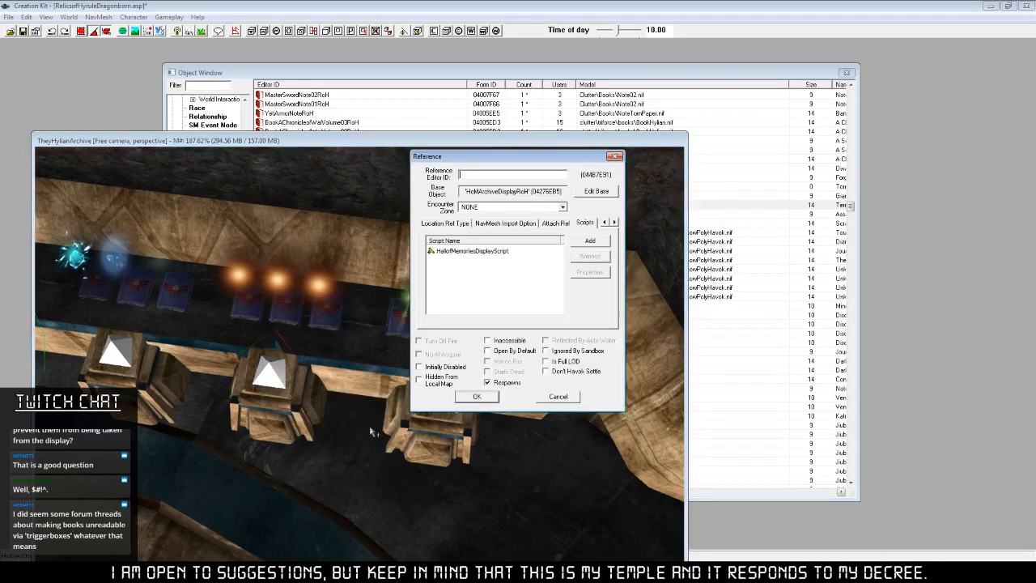
right_click(490, 253)
left_click(544, 299)
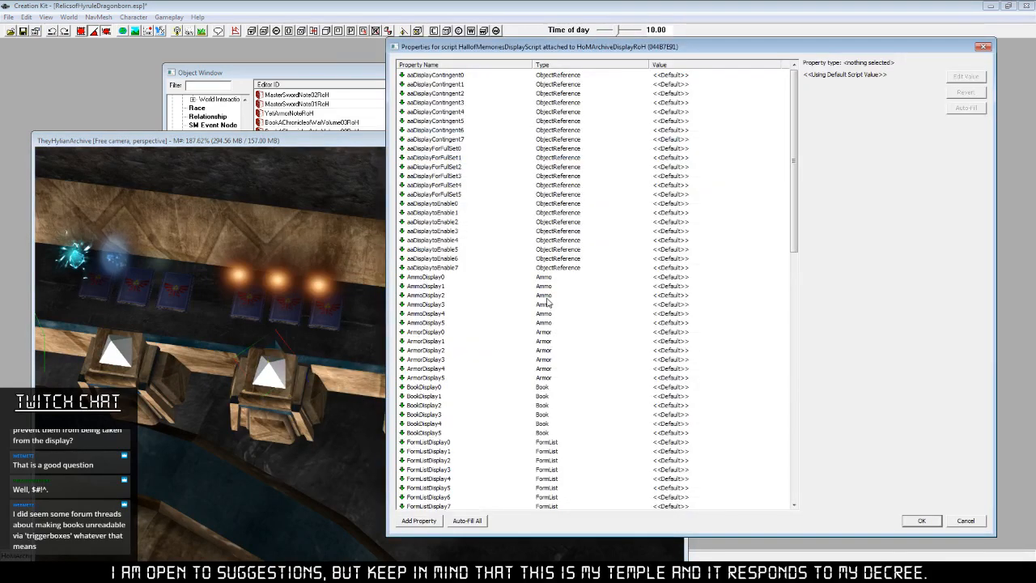
left_click(671, 203)
left_click(967, 76)
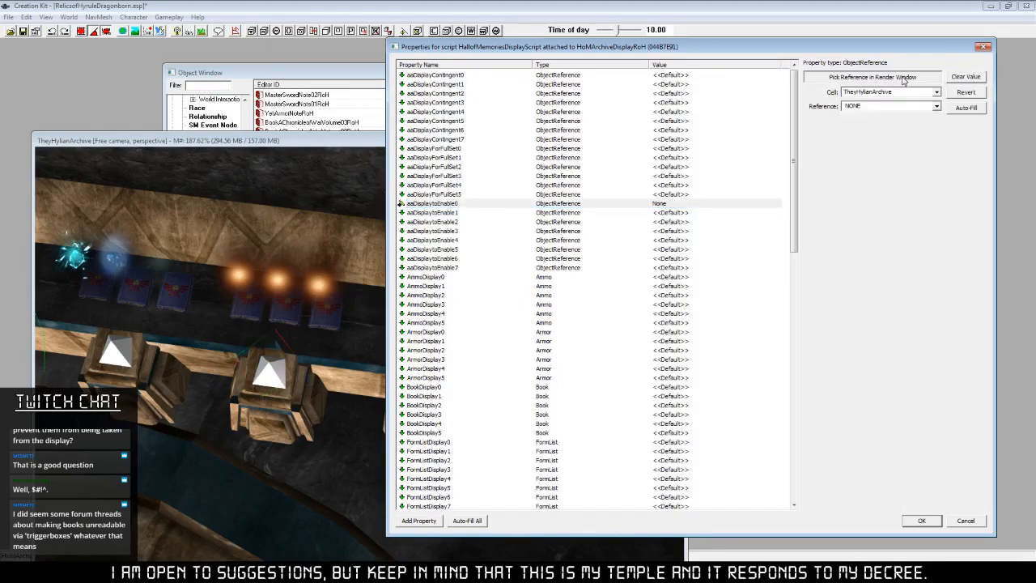
left_click(904, 77)
left_click(236, 279)
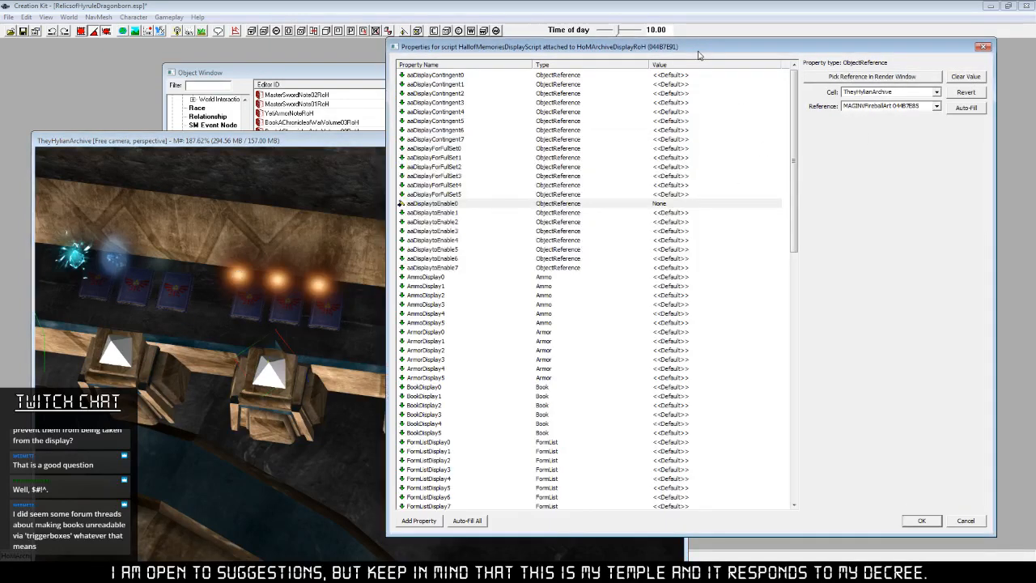
Link aaDisplaytoEnable1 to the MAGINVFireballArt effect above the second book of the orange-effect group.
left_click(667, 214)
left_click(971, 76)
left_click(903, 77)
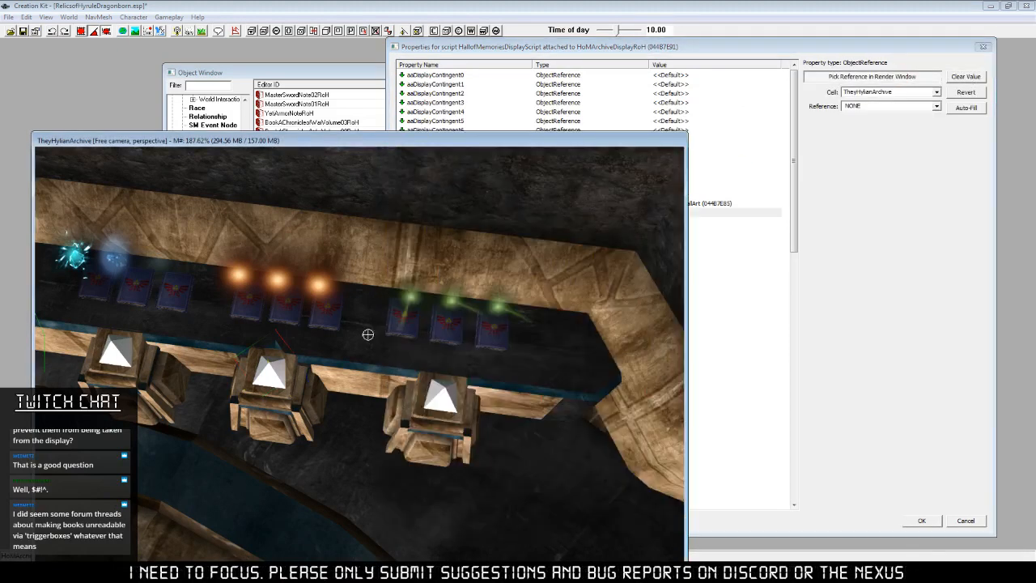
left_click(278, 283)
Link aaDisplaytoEnable2 to the MAGINVFireballArt effect above the third book of the orange-effect group.
left_click(669, 222)
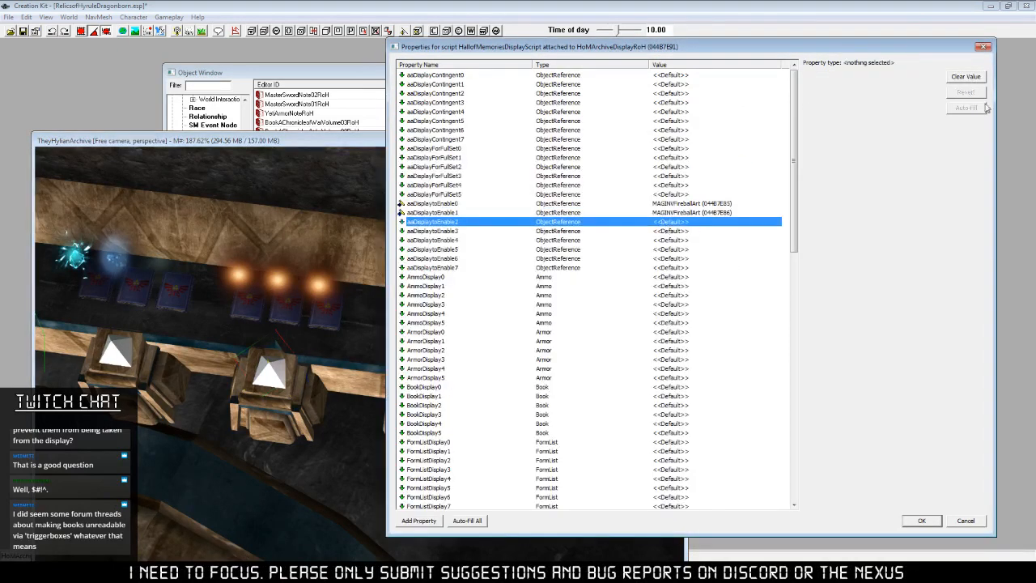
left_click(953, 81)
left_click(907, 78)
left_click(321, 290)
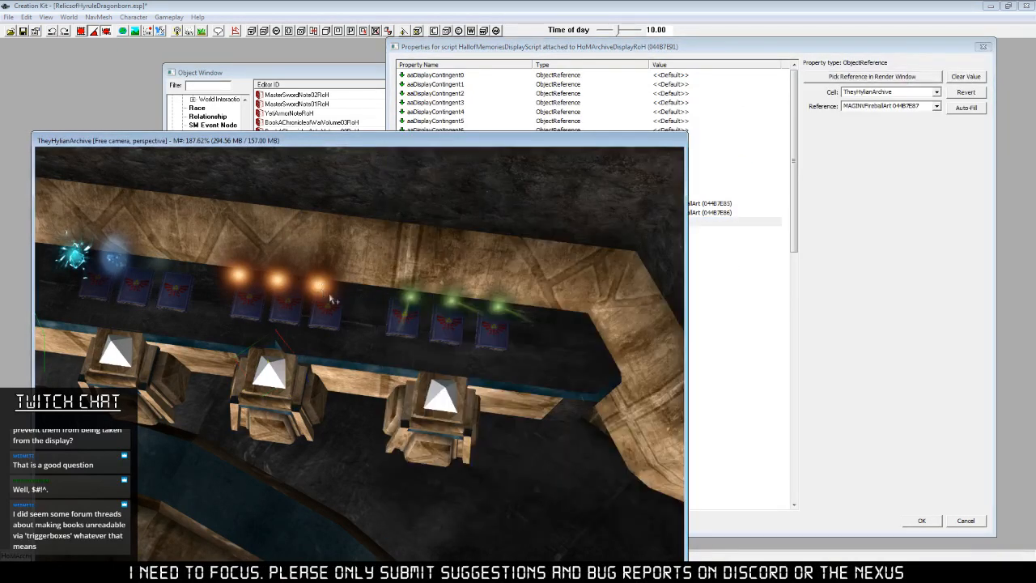
left_click(686, 233)
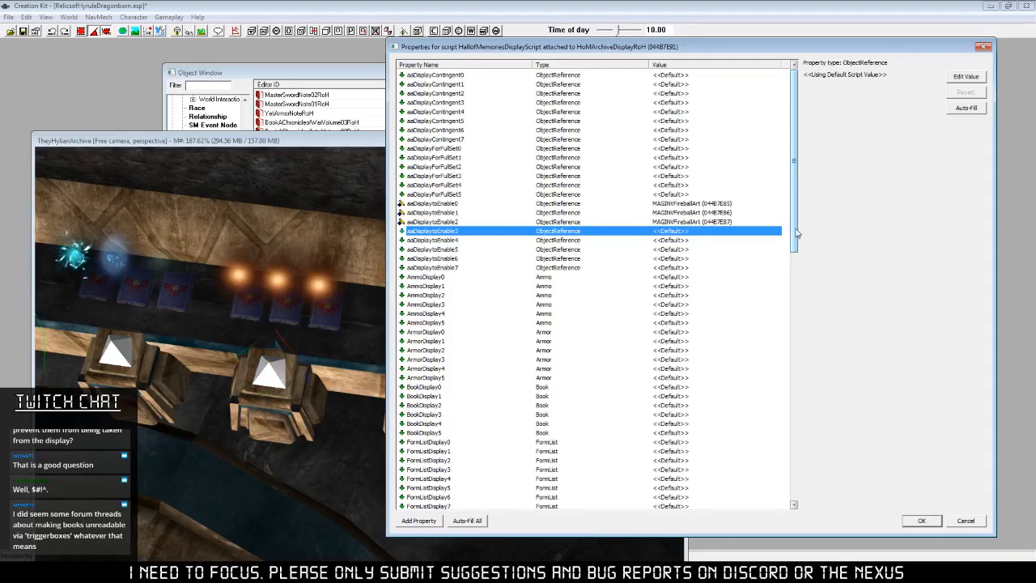
Set the middle pedestal's BookDisplay0 property to the SpellTomeDinsFireRoH book.
left_click(655, 388)
left_click(959, 77)
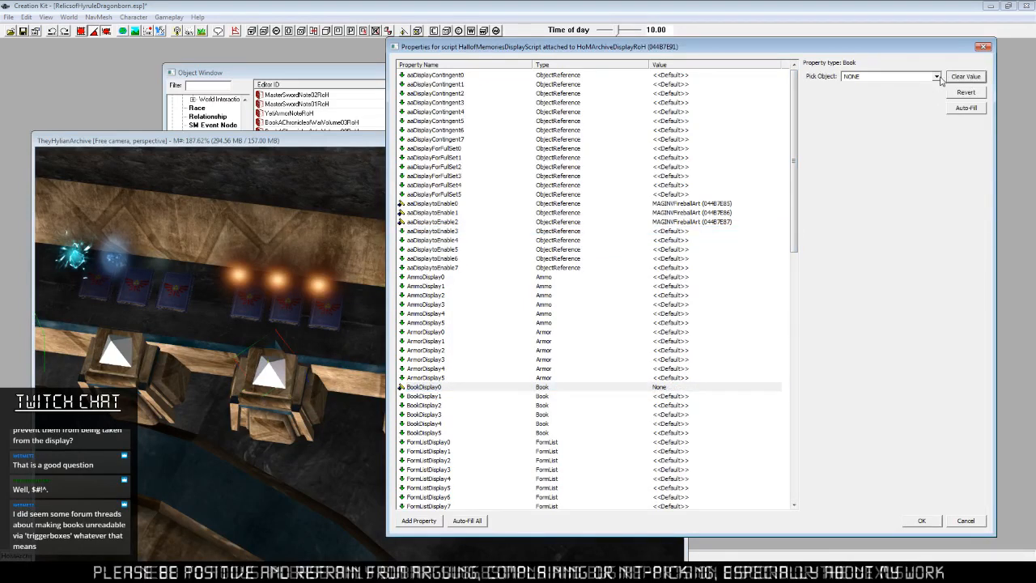
left_click(937, 78)
type("spst")
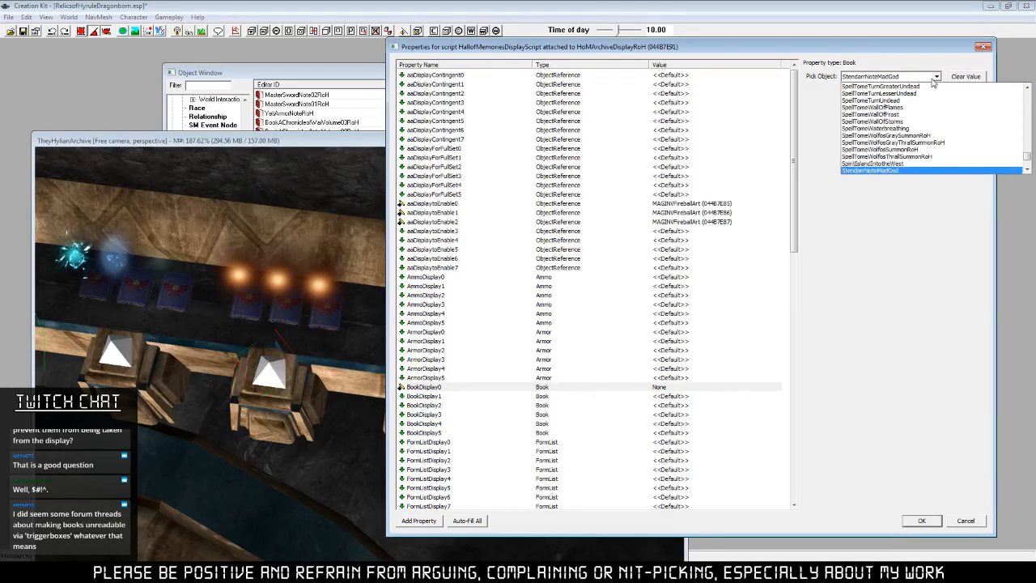
type("sp")
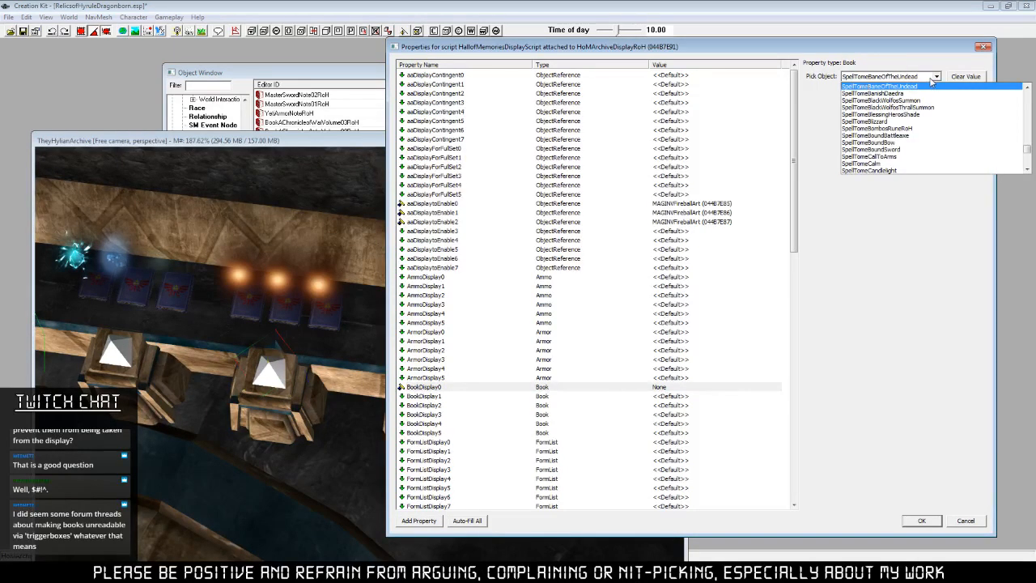
scroll(926, 105, "down", 5)
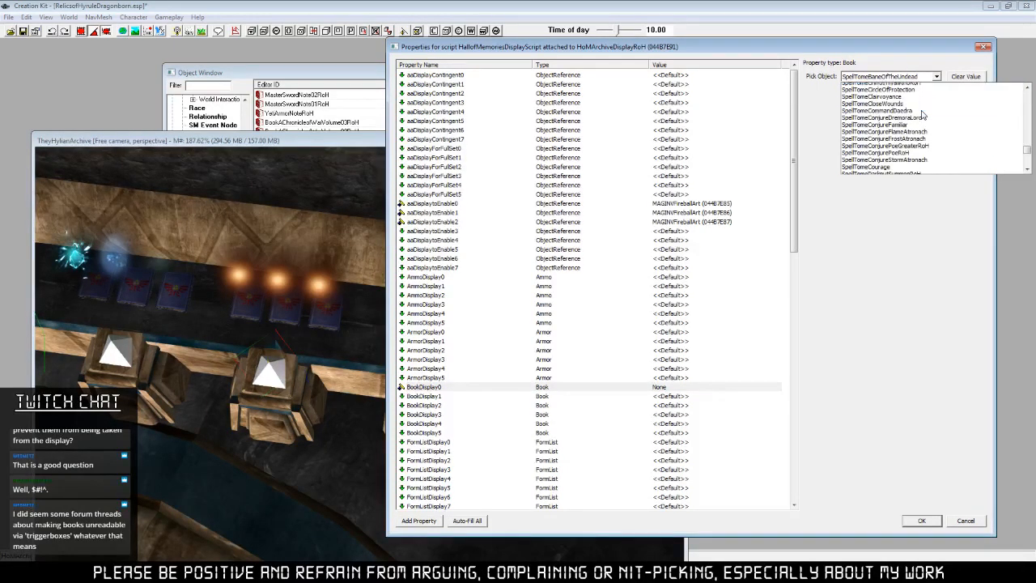
scroll(922, 115, "down", 4)
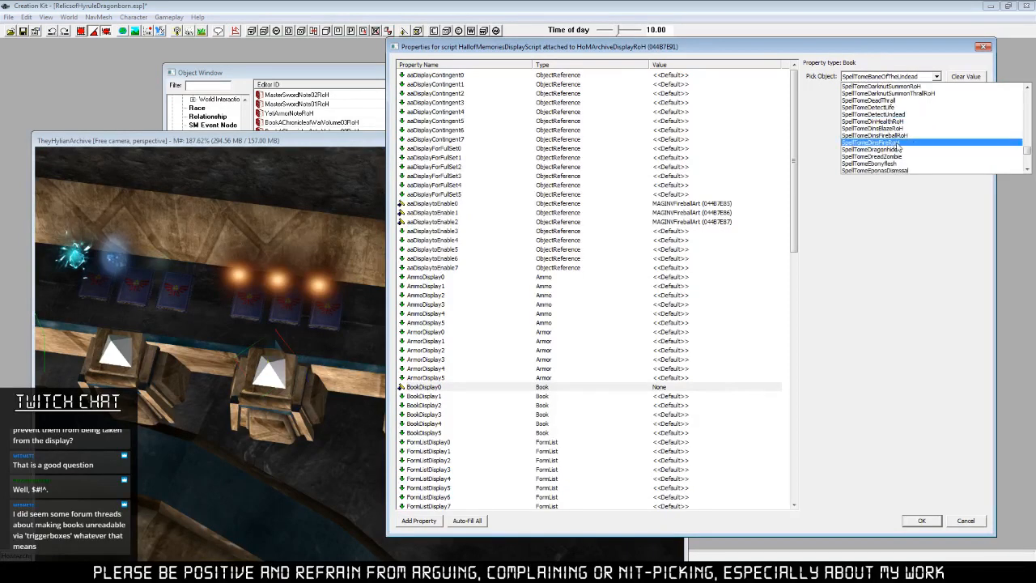
left_click(896, 142)
Set the middle pedestal's BookDisplay1 property to the SpellTomeDinsFireballRoH book.
left_click(682, 396)
left_click(942, 79)
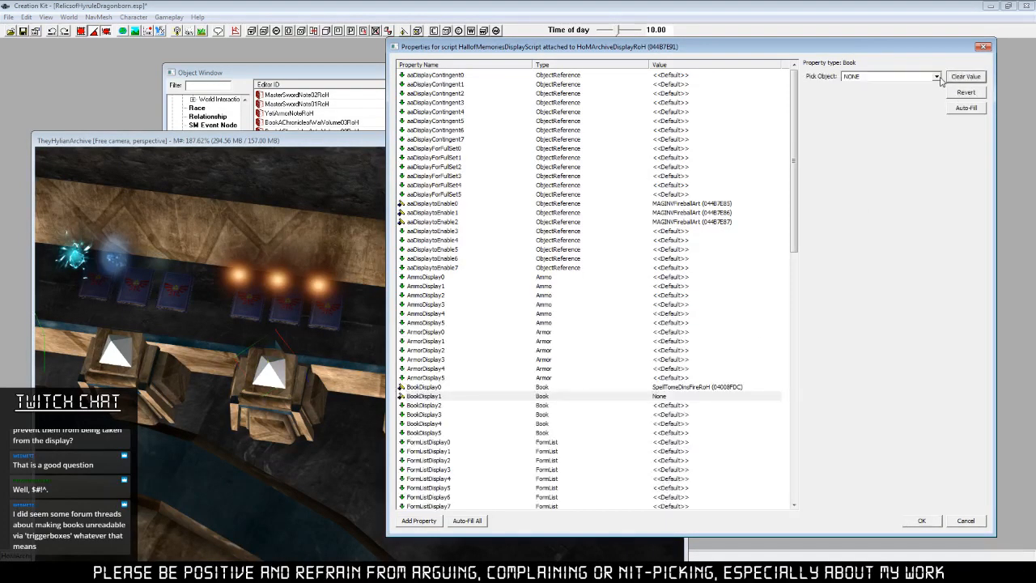
left_click(941, 79)
type("sp")
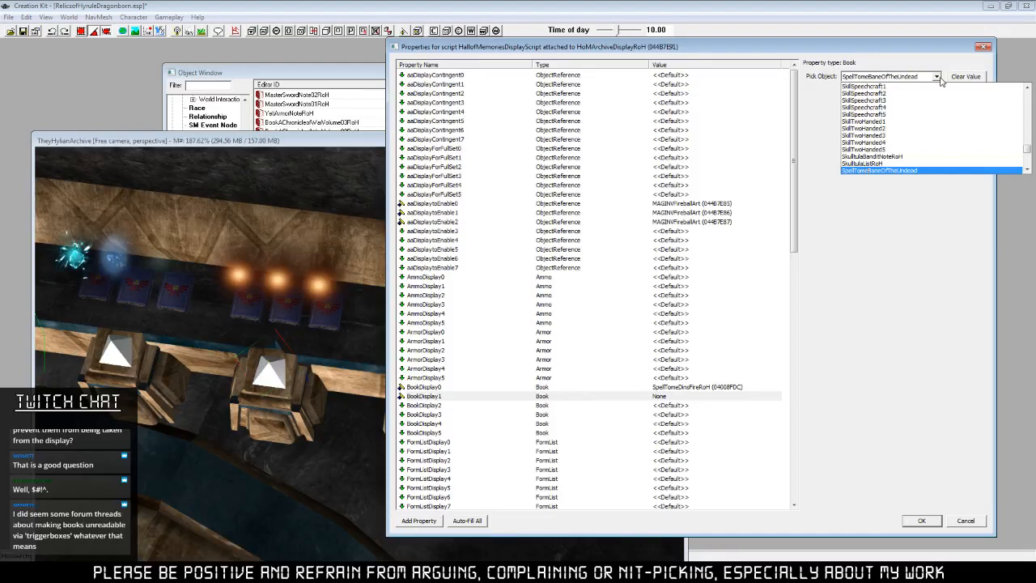
type("di")
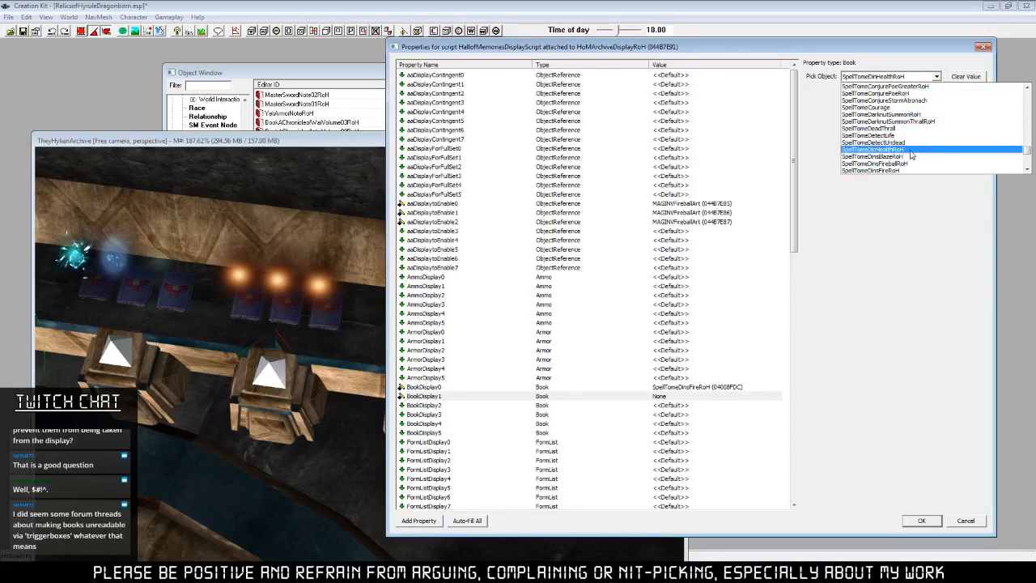
scroll(908, 157, "down", 2)
left_click(906, 152)
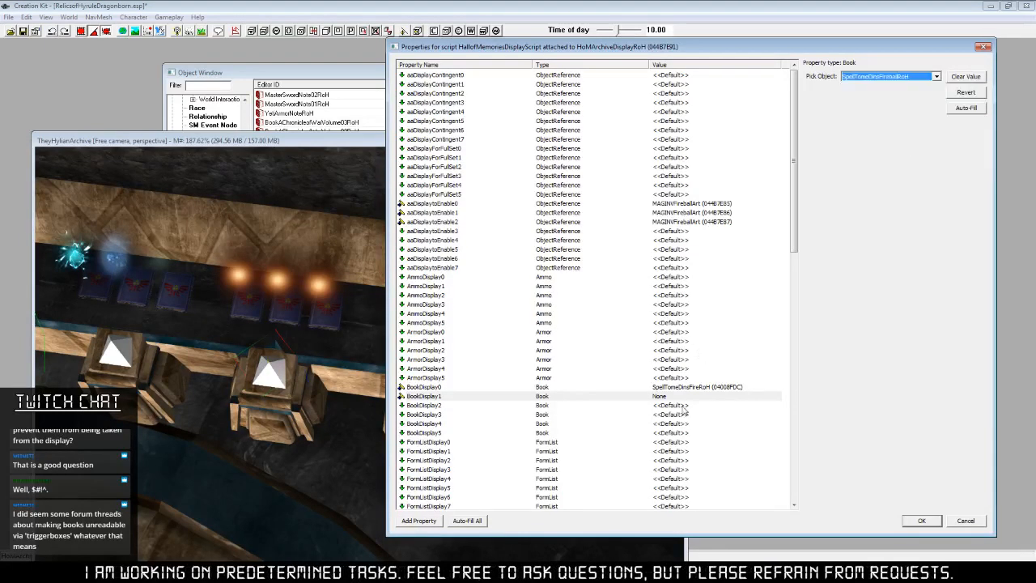
Set the middle pedestal's BookDisplay2 property to the SpellTomeDinsBlazeRoH book.
left_click(674, 406)
left_click(968, 77)
left_click(936, 77)
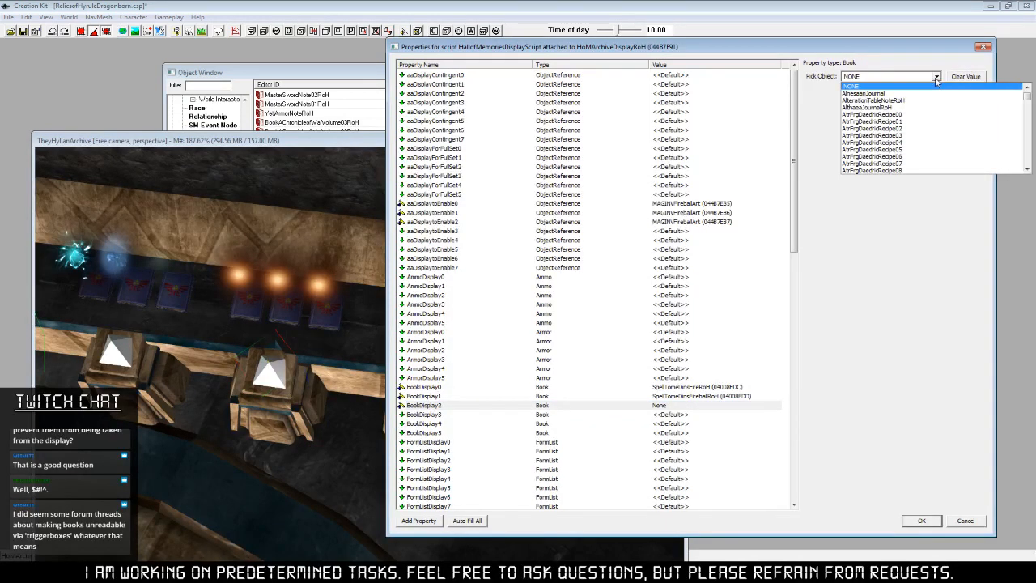
type("sp")
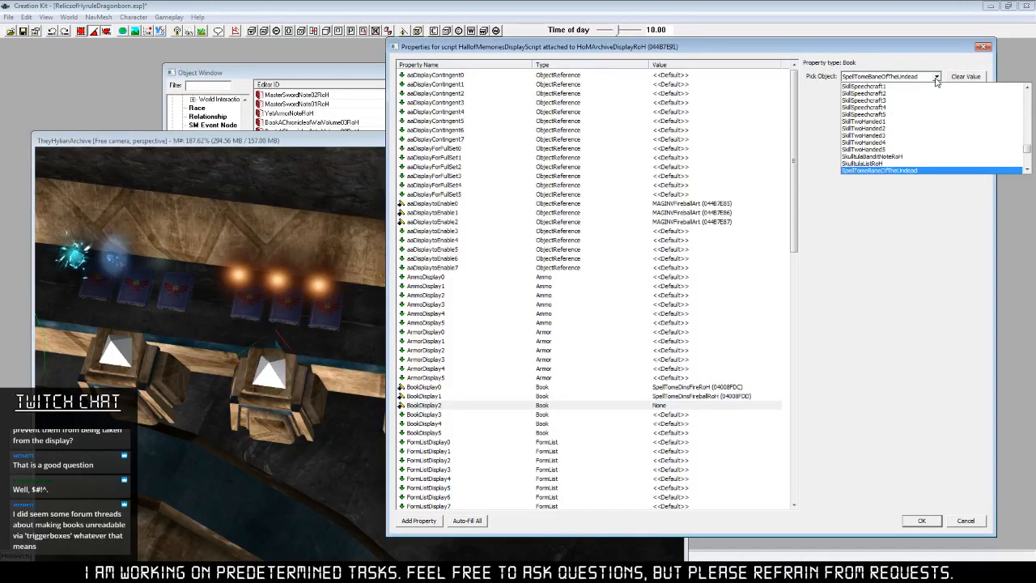
scroll(924, 123, "down", 4)
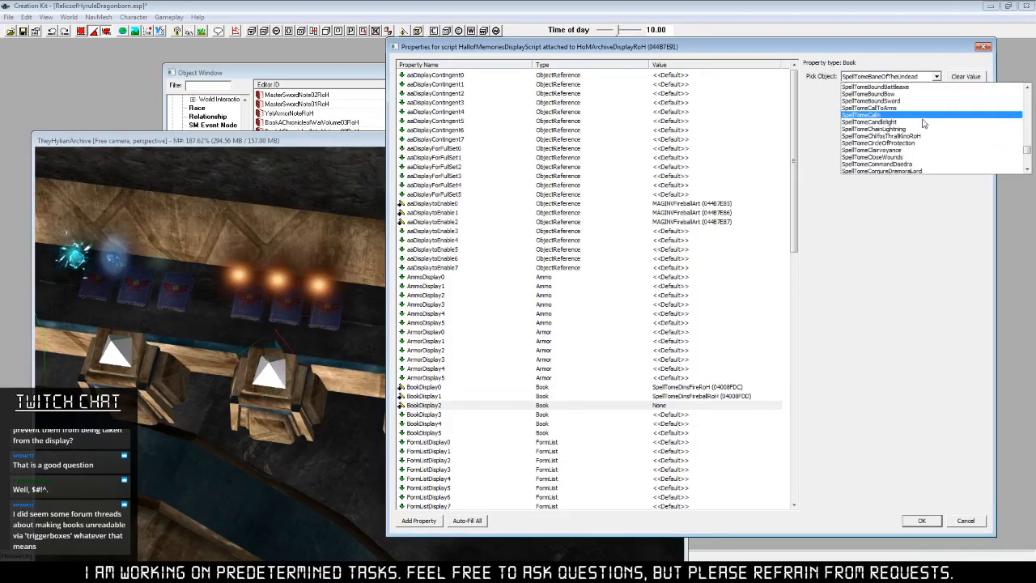
scroll(923, 123, "down", 5)
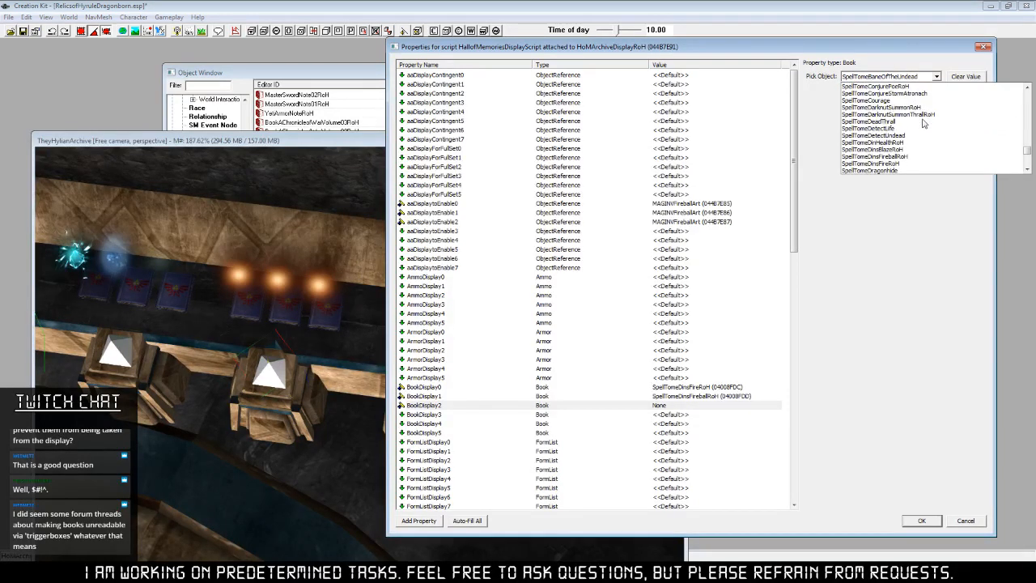
left_click(913, 150)
left_click(683, 415)
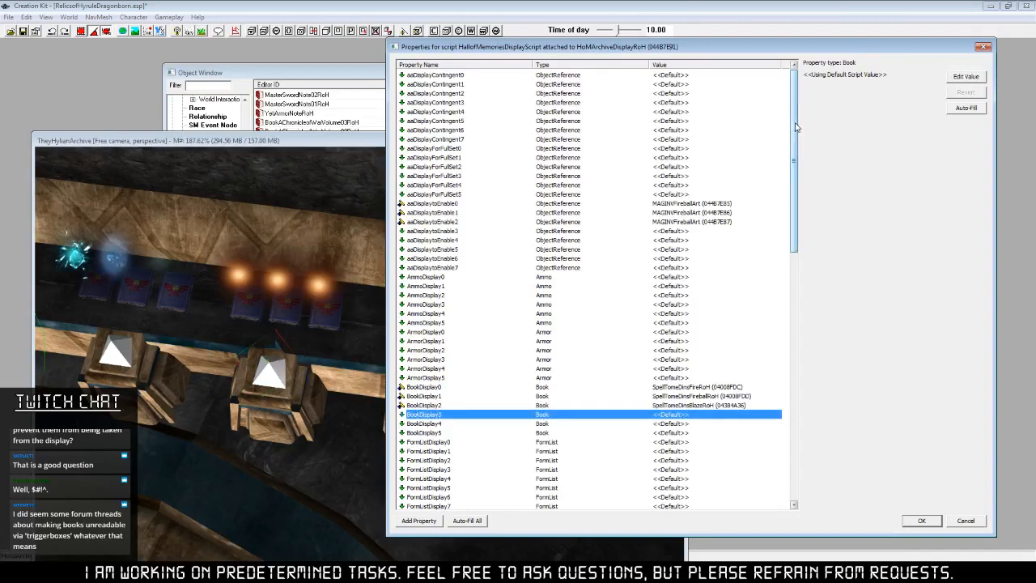
Set the middle pedestal's SpellDisplay0 property to the DinsFireStormRoH spell.
left_click_drag(794, 204, 781, 403)
left_click(729, 349)
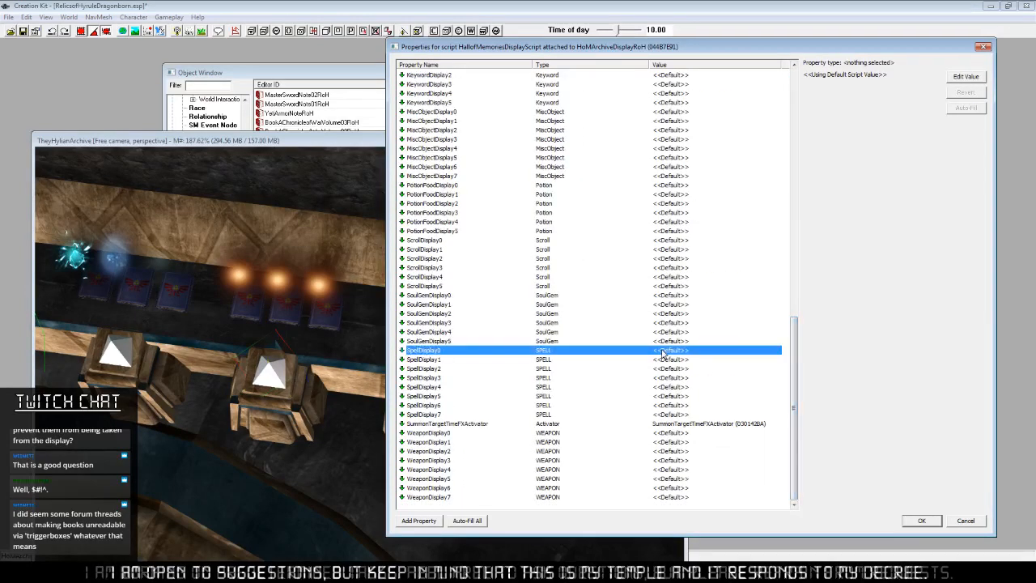
left_click(965, 76)
left_click(937, 76)
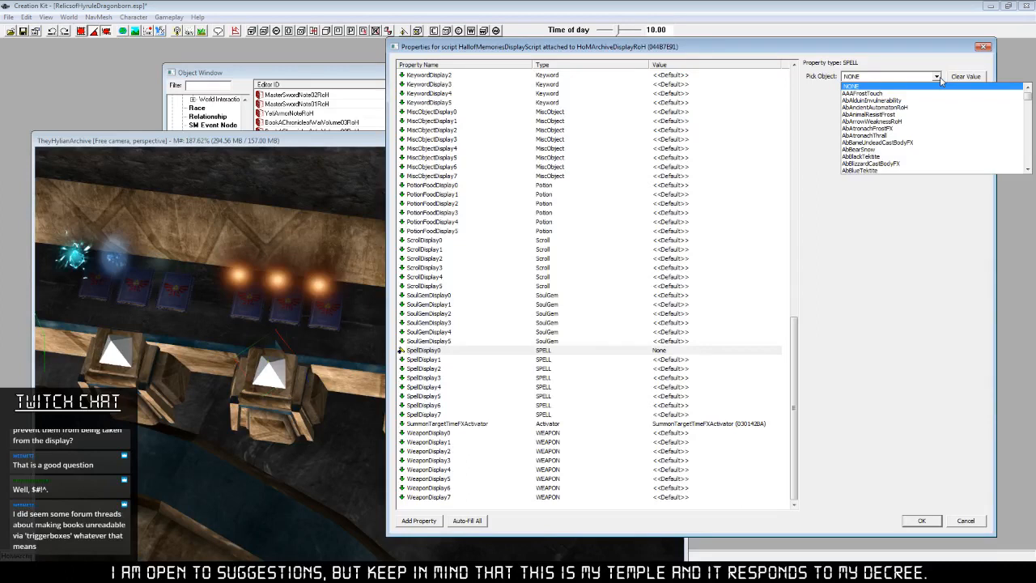
type("dins")
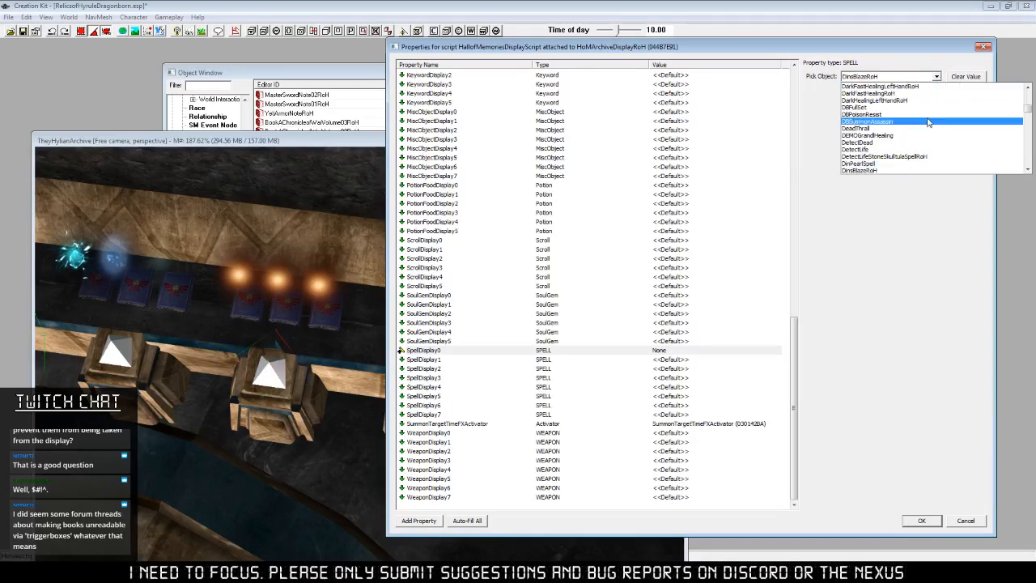
scroll(928, 123, "down", 1)
left_click(883, 164)
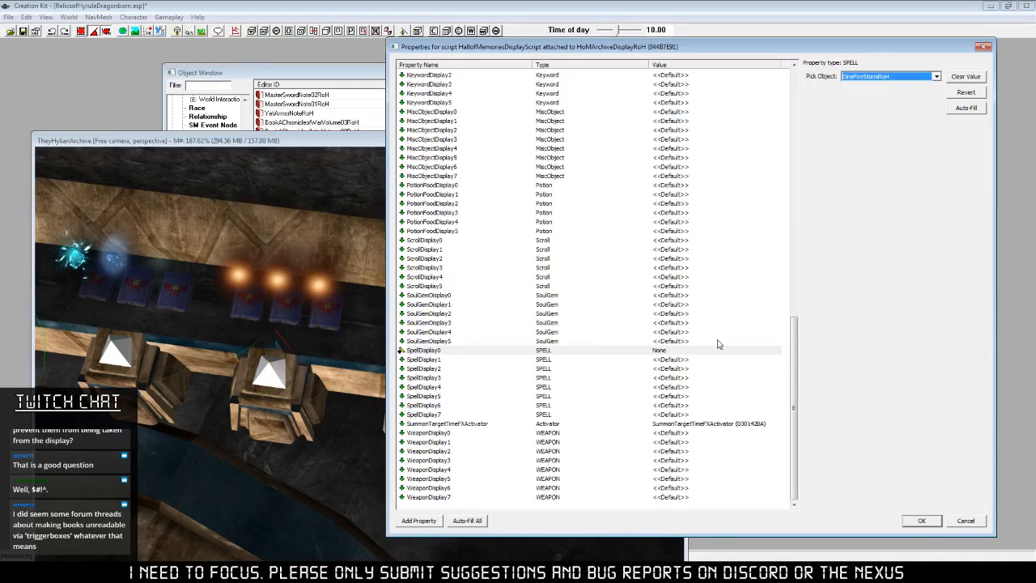
Set the middle pedestal's SpellDisplay1 property to the DinsFireBallRoH spell.
left_click(676, 360)
left_click(965, 76)
left_click(936, 76)
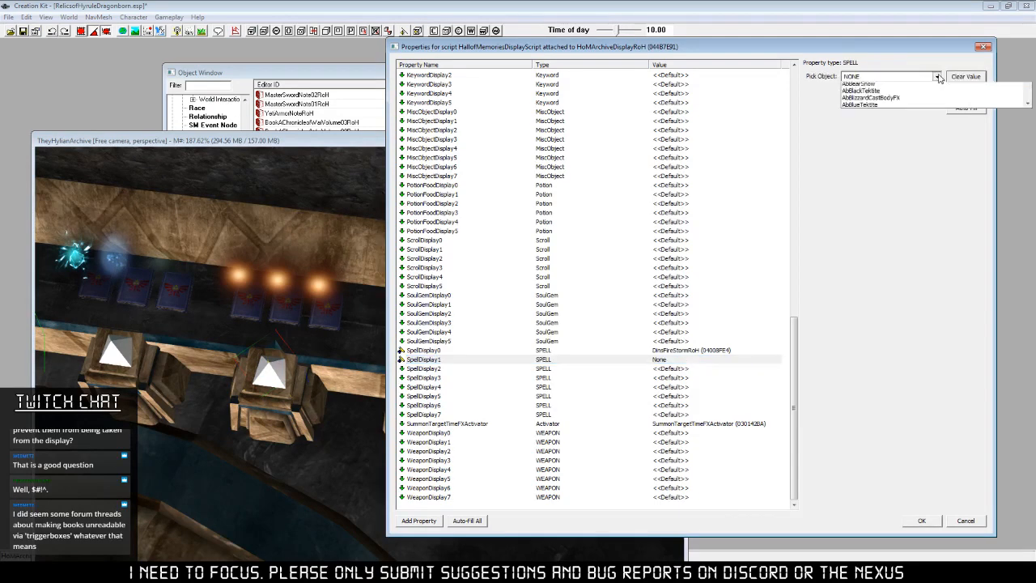
type("dis")
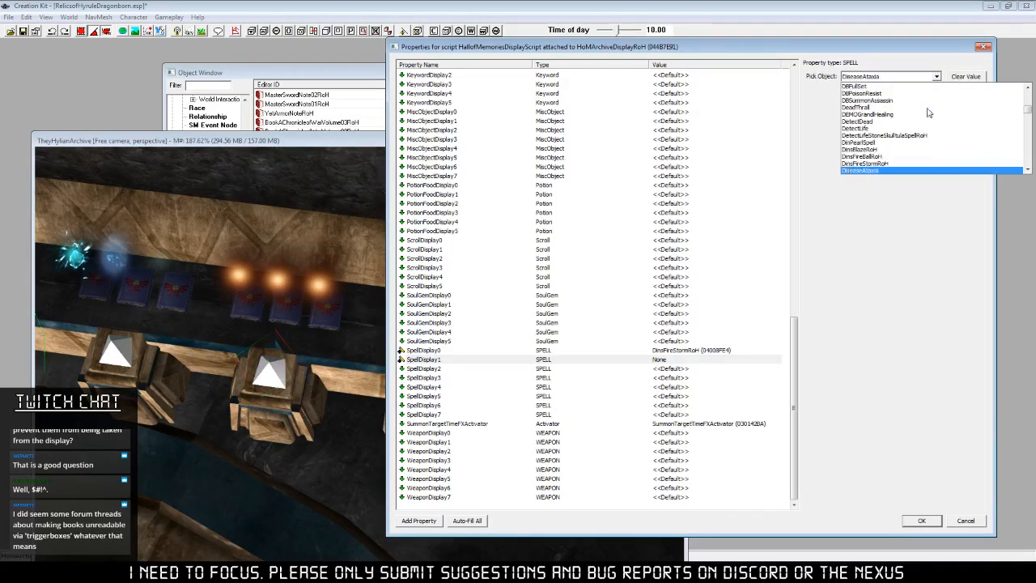
scroll(929, 117, "down", 2)
left_click(937, 76)
left_click(937, 77)
type("dins")
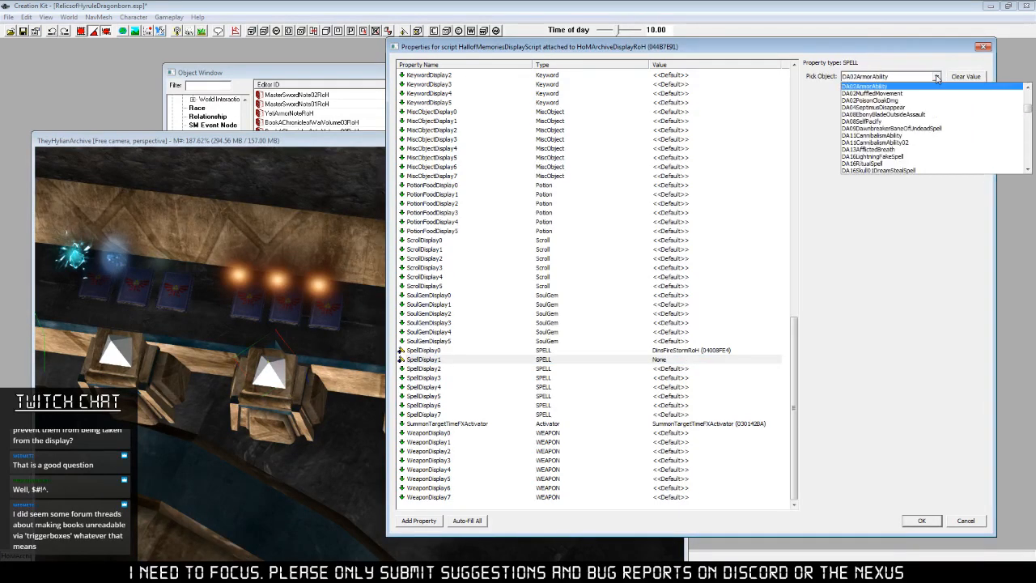
scroll(909, 150, "down", 1)
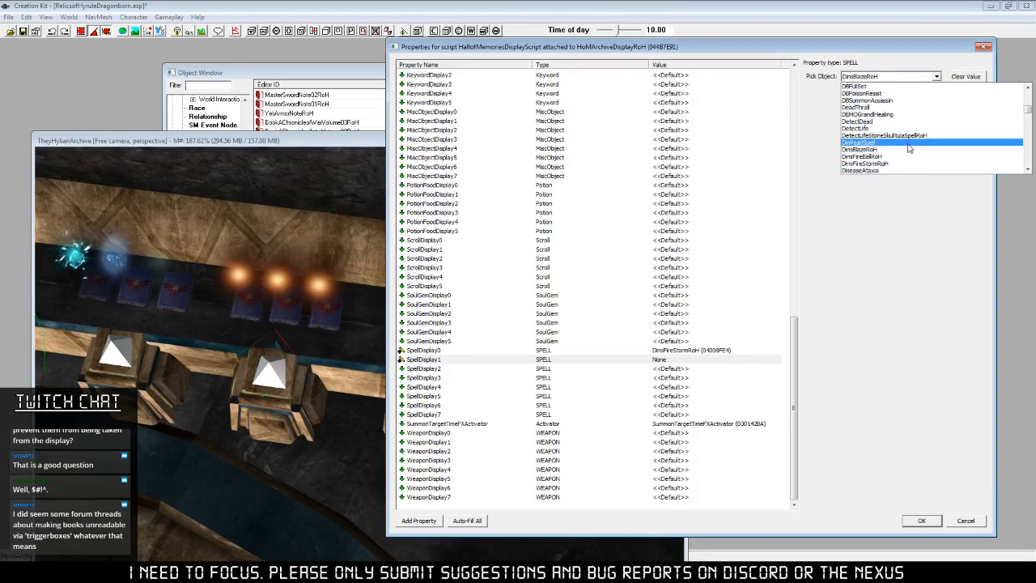
left_click(894, 157)
Set the middle pedestal's SpellDisplay2 property to the DinsBlazeRoH spell and save the script properties and reference.
left_click(698, 370)
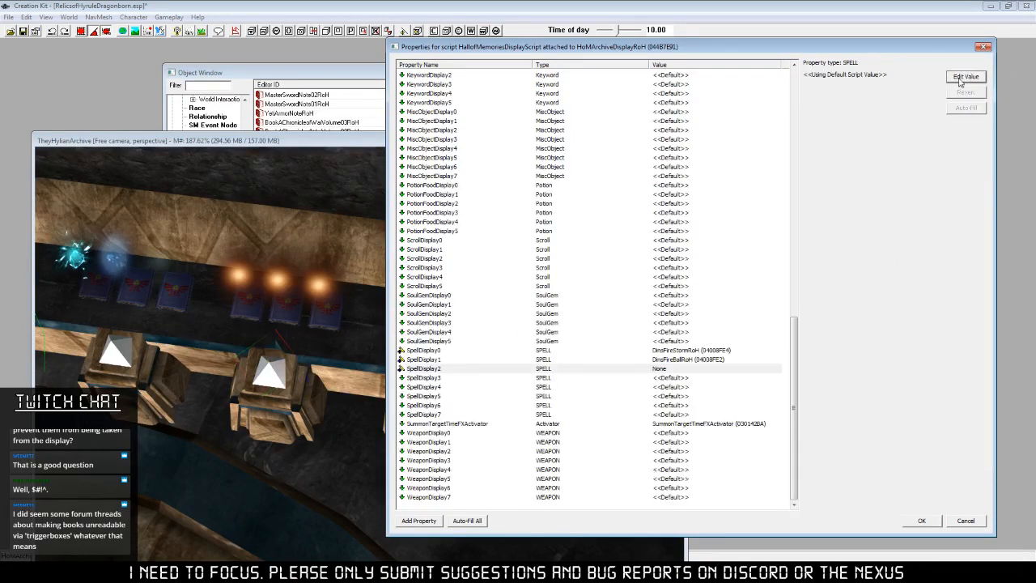
left_click(964, 78)
left_click(937, 76)
type("dins")
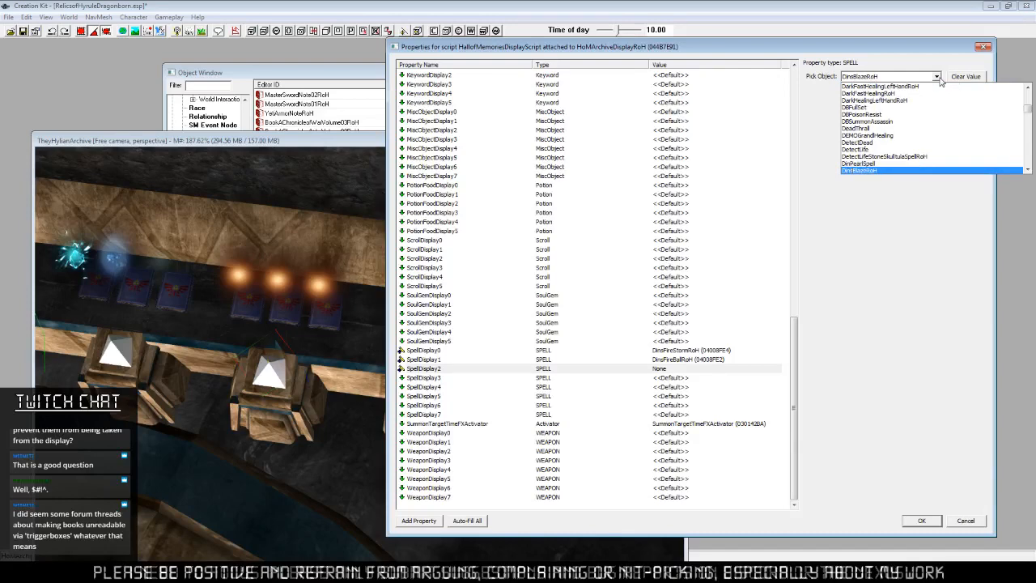
left_click(882, 172)
left_click(744, 386)
left_click_drag(795, 346, 797, 97)
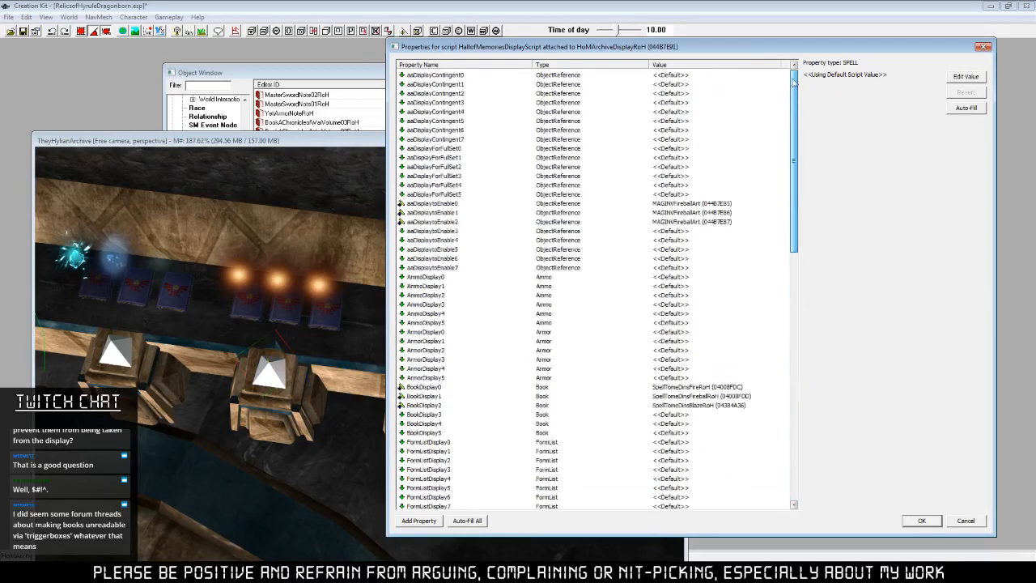
left_click(921, 520)
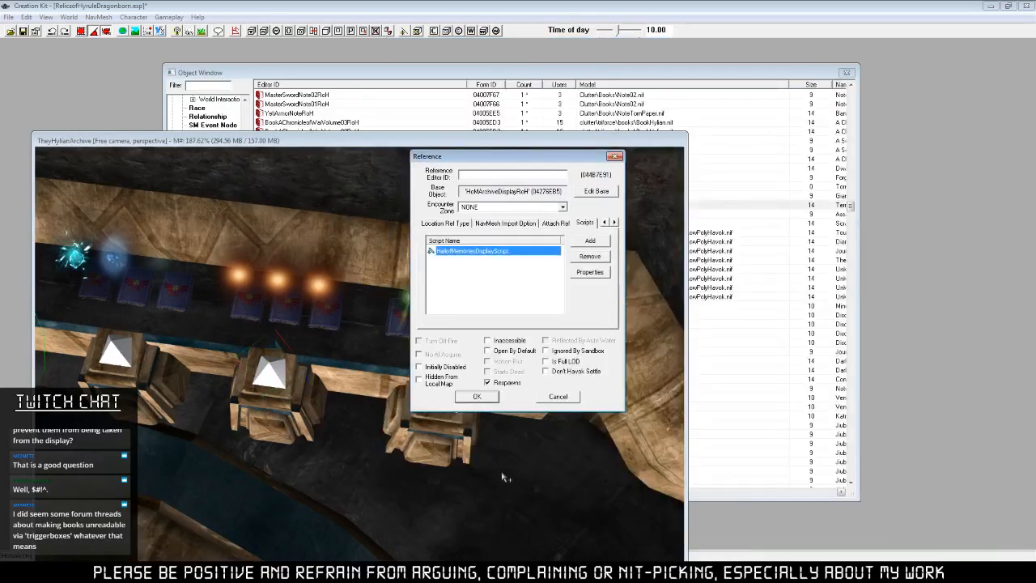
left_click(478, 396)
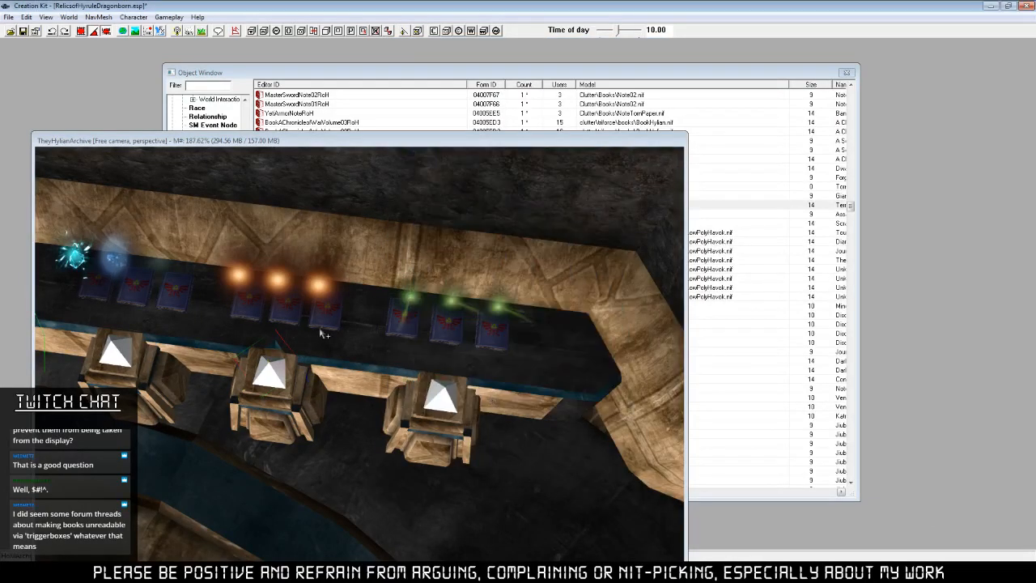
Give the middle pedestal the reference editor ID DinSpellDisplay.
right_click(272, 365)
left_click(316, 443)
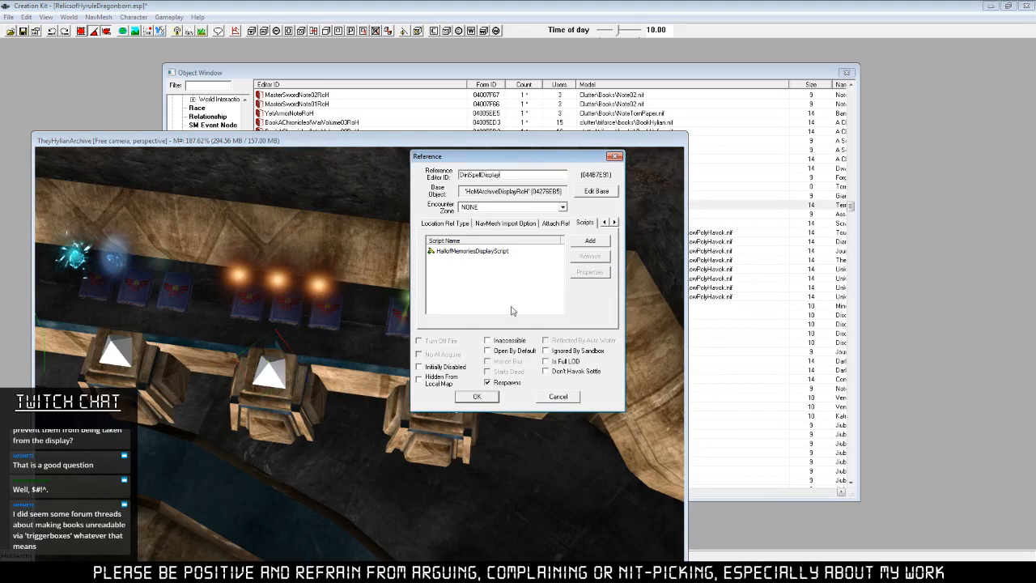
left_click(477, 396)
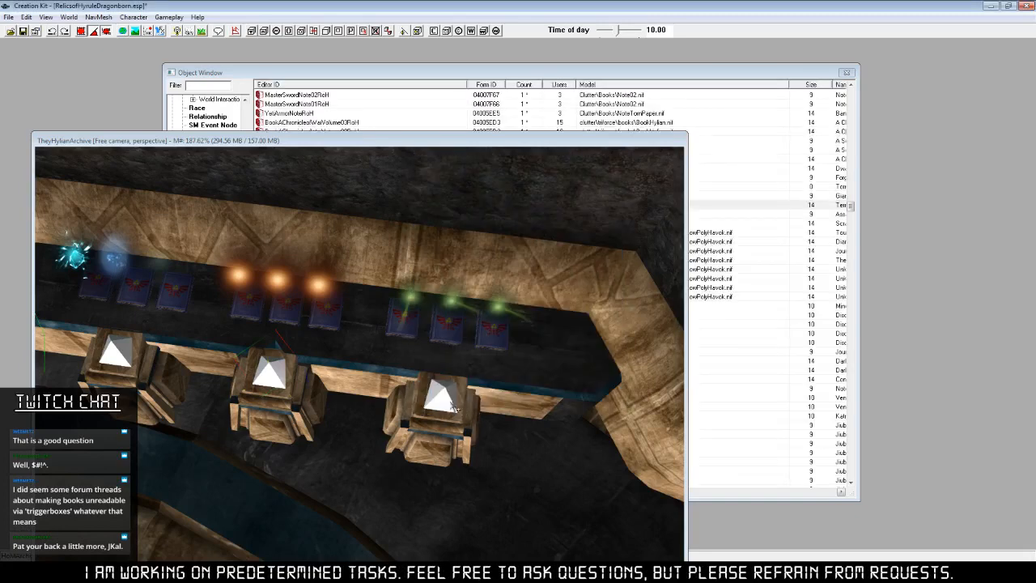
In the display script of the pedestal below the green effects, link aaDisplaytoEnable0 to the MAGInvParalyze effect above that group's first book.
right_click(441, 398)
left_click(481, 476)
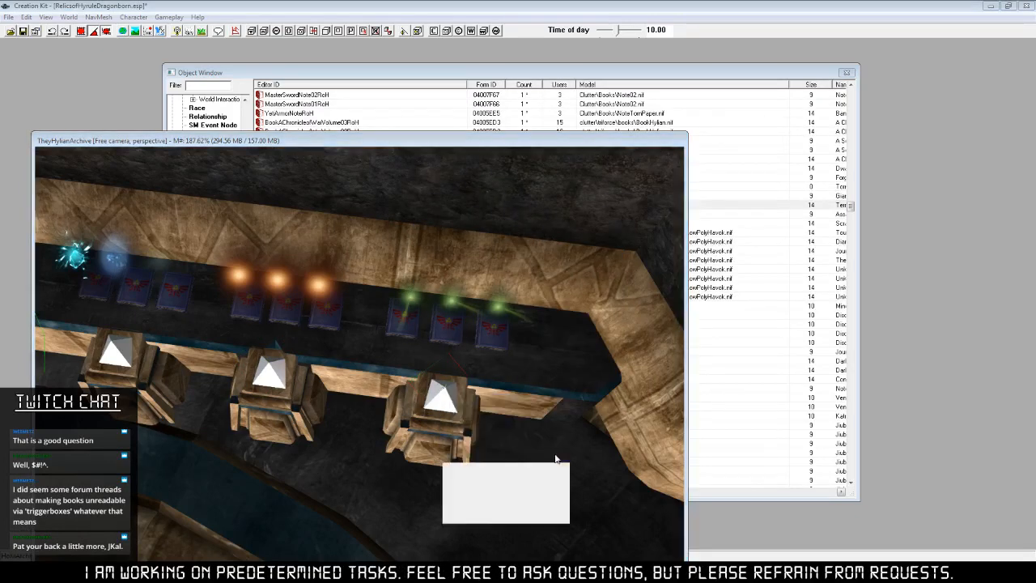
right_click(496, 256)
left_click(539, 303)
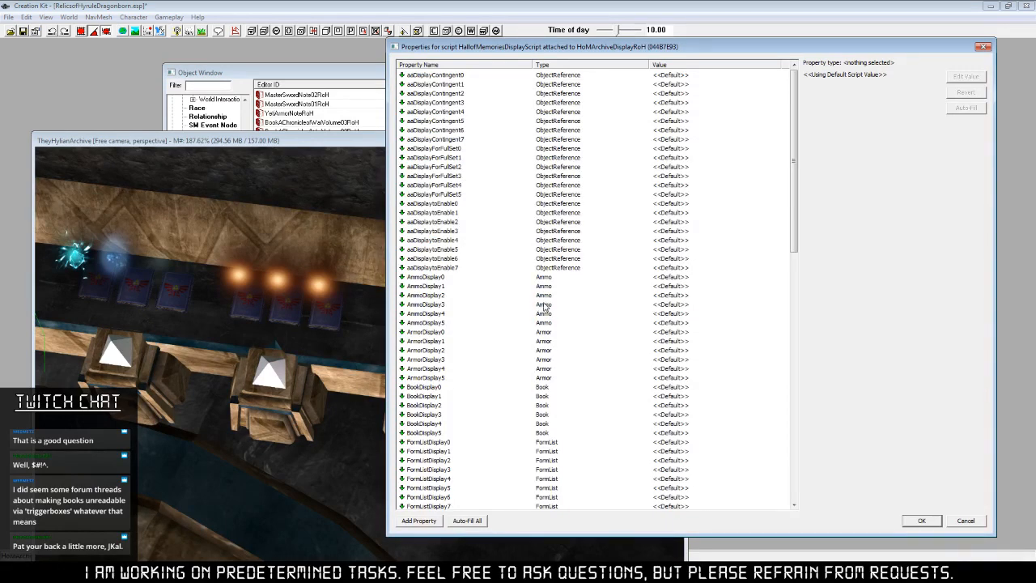
left_click(662, 206)
left_click(965, 76)
left_click(872, 76)
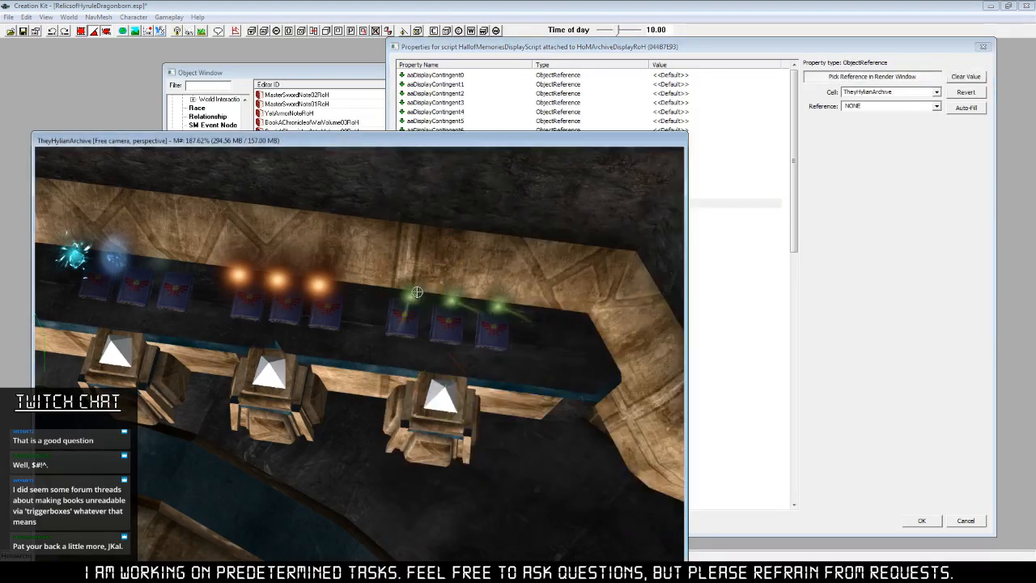
left_click(416, 292)
left_click(742, 231)
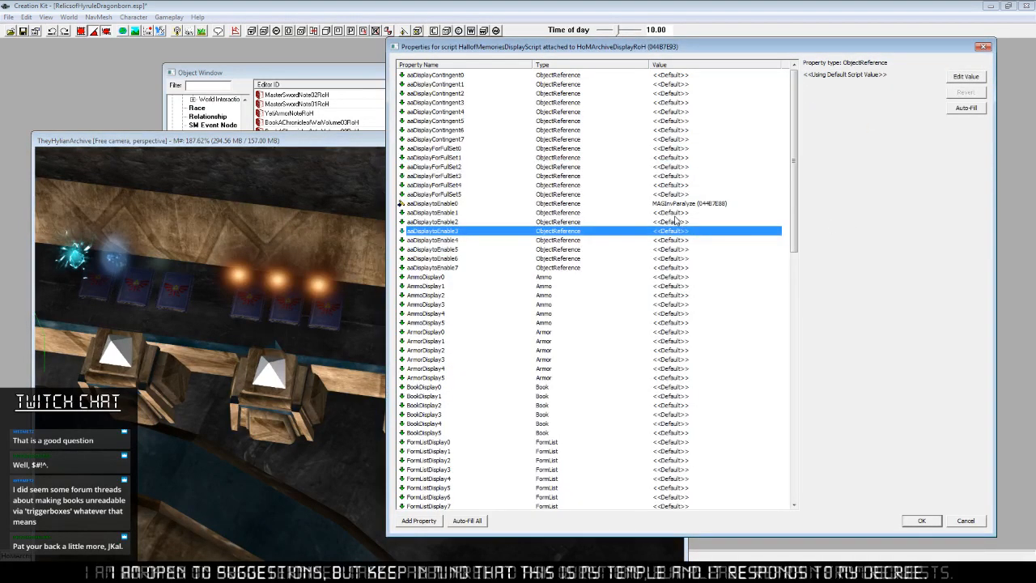
Link aaDisplaytoEnable1 to the MAGInvParalyze effect above the second book of the green-effect group.
left_click(672, 212)
left_click(965, 76)
left_click(871, 76)
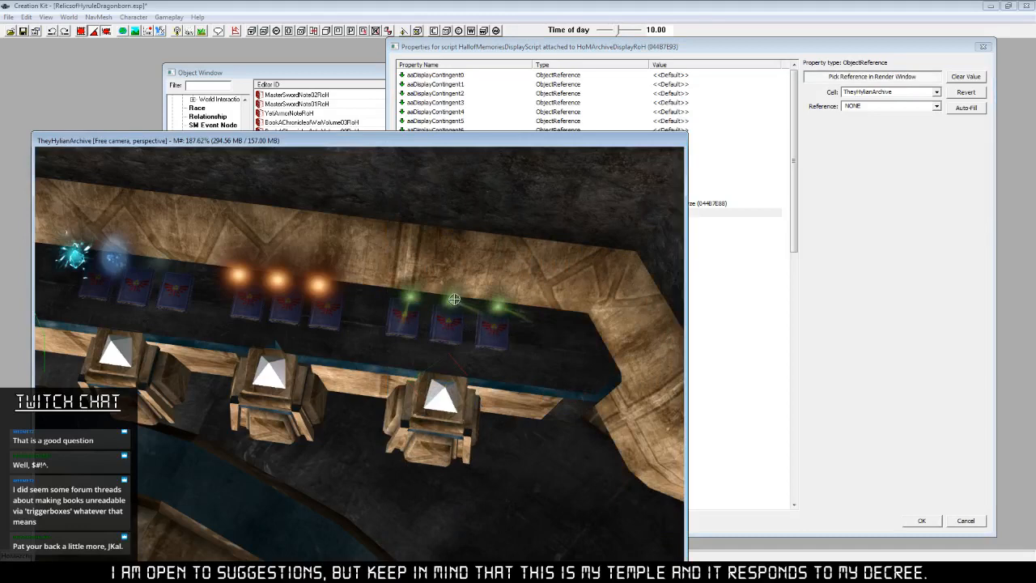
left_click(454, 299)
left_click(742, 231)
Link aaDisplaytoEnable2 to the MAGInvParalyze effect above the third book of the green-effect group.
left_click(672, 221)
left_click(966, 76)
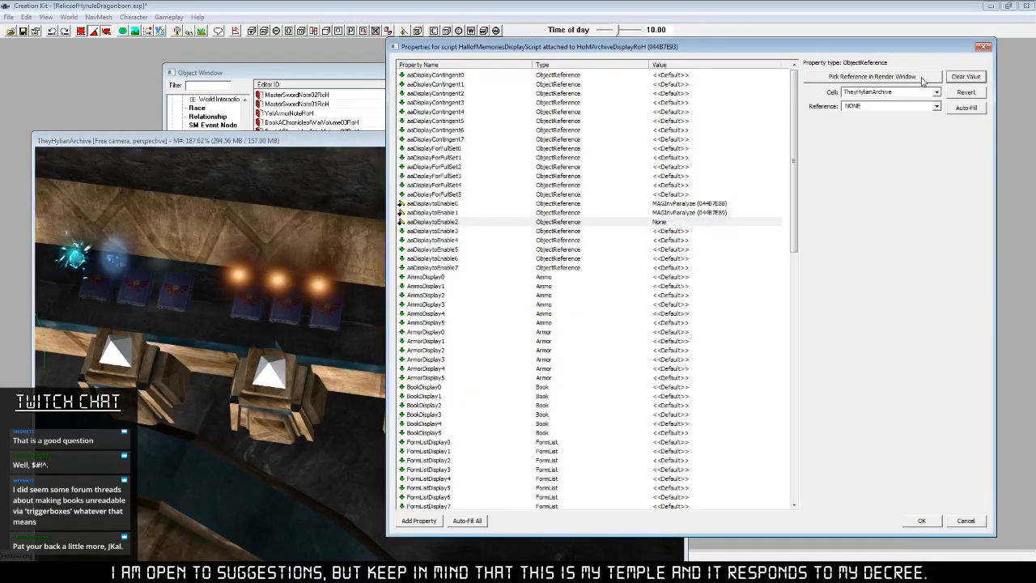
left_click(922, 78)
left_click(500, 306)
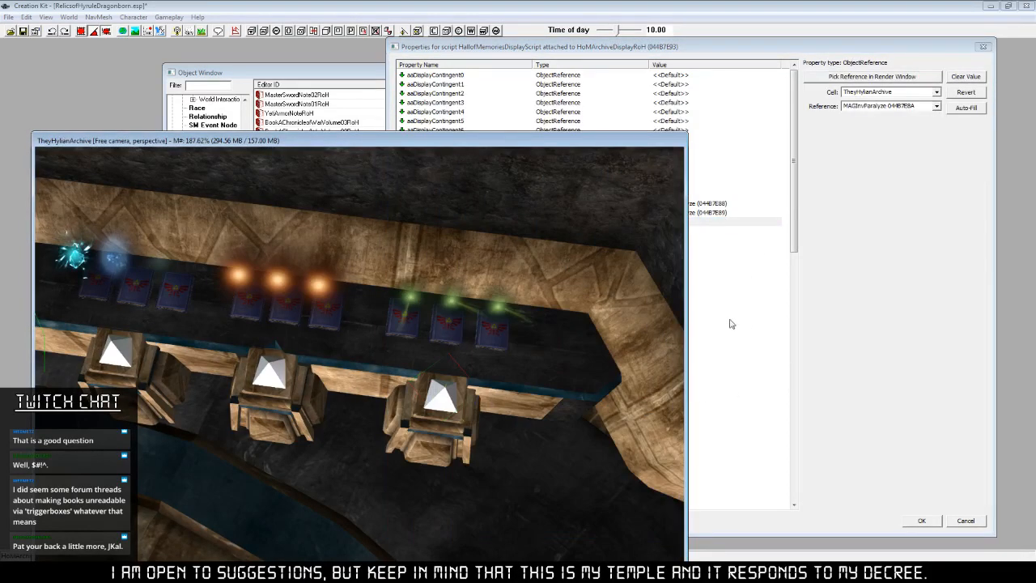
left_click(500, 314)
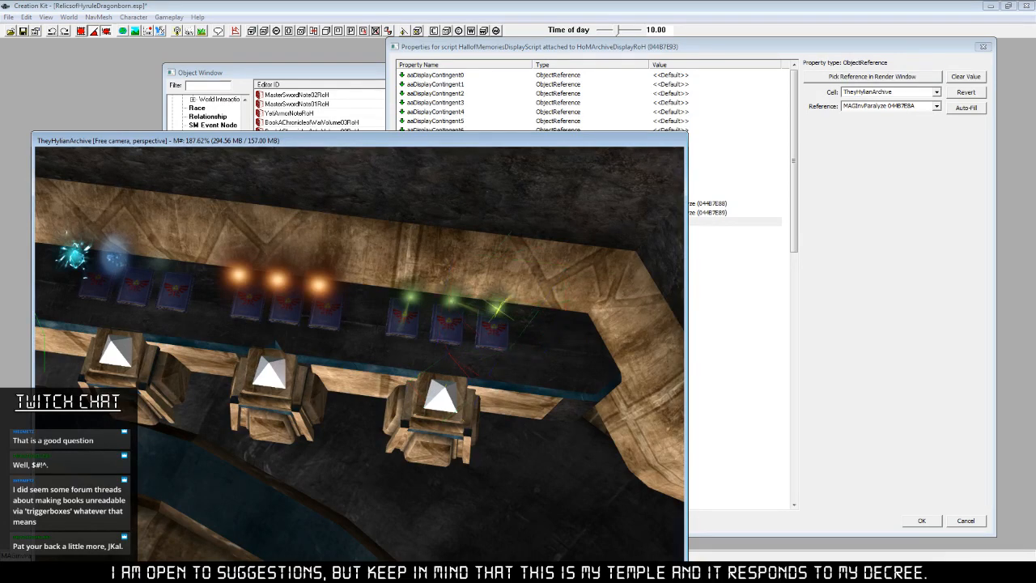
left_click(731, 249)
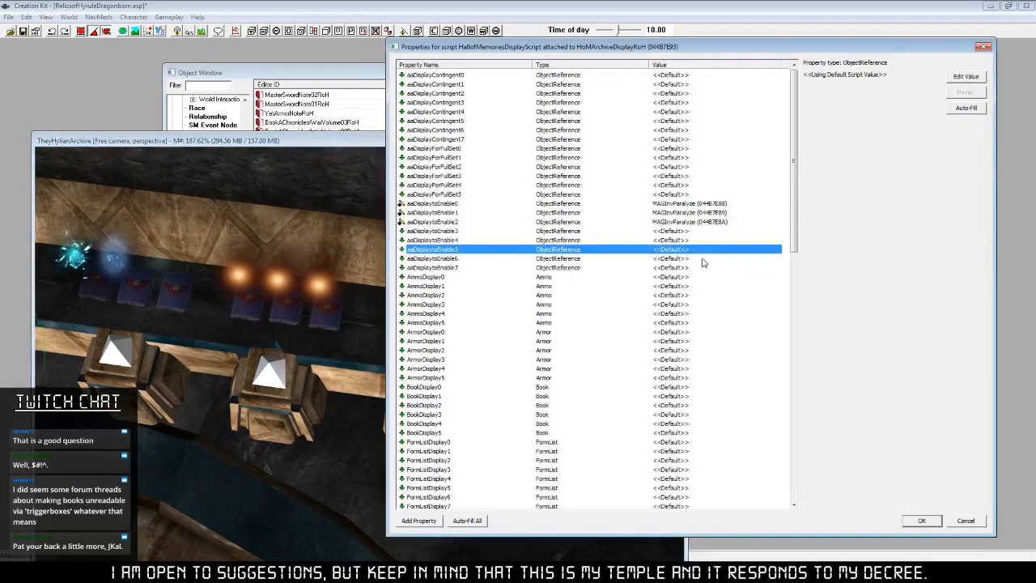
In the display script of the pedestal below the green effects, set SpellDisplay0 to FaroresWindTrue.
scroll(796, 214, "down", 1)
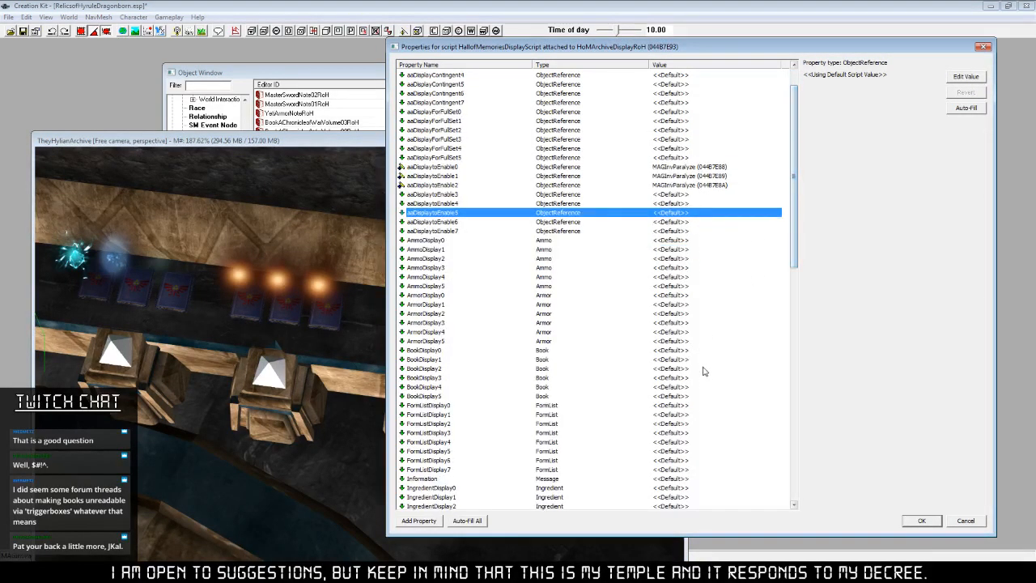
left_click_drag(795, 235, 785, 447)
scroll(795, 294, "down", 5)
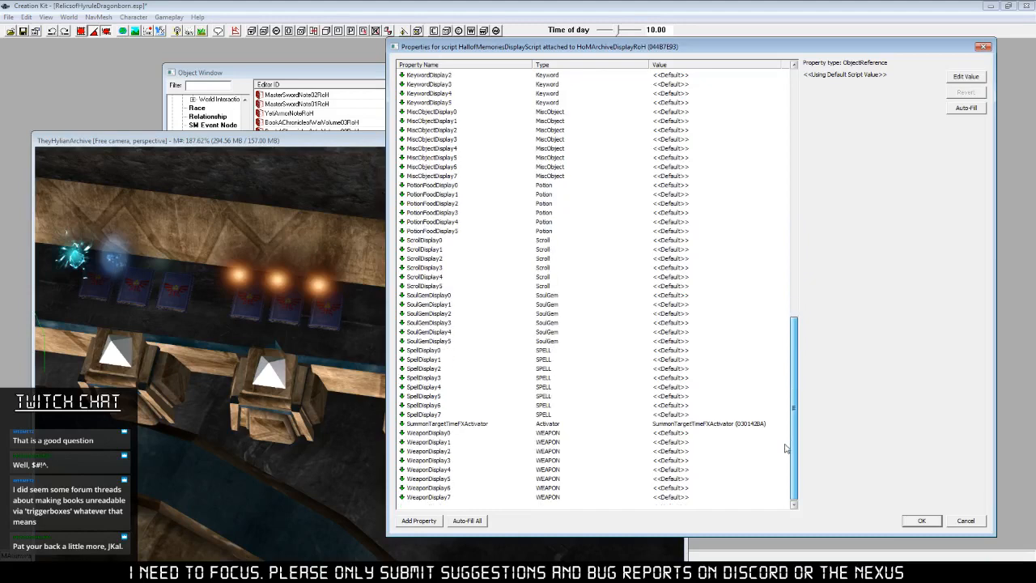
left_click(671, 351)
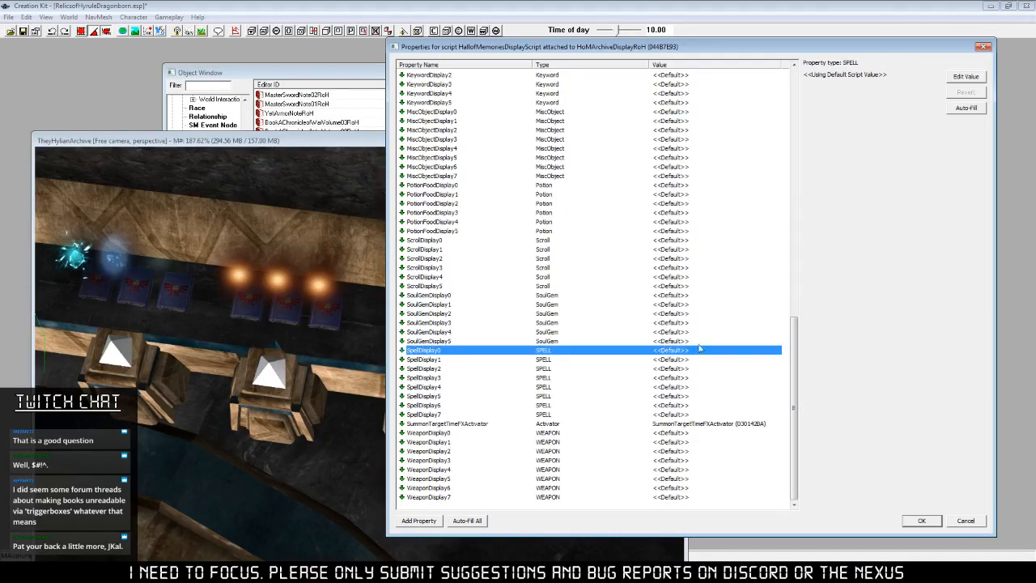
left_click(973, 78)
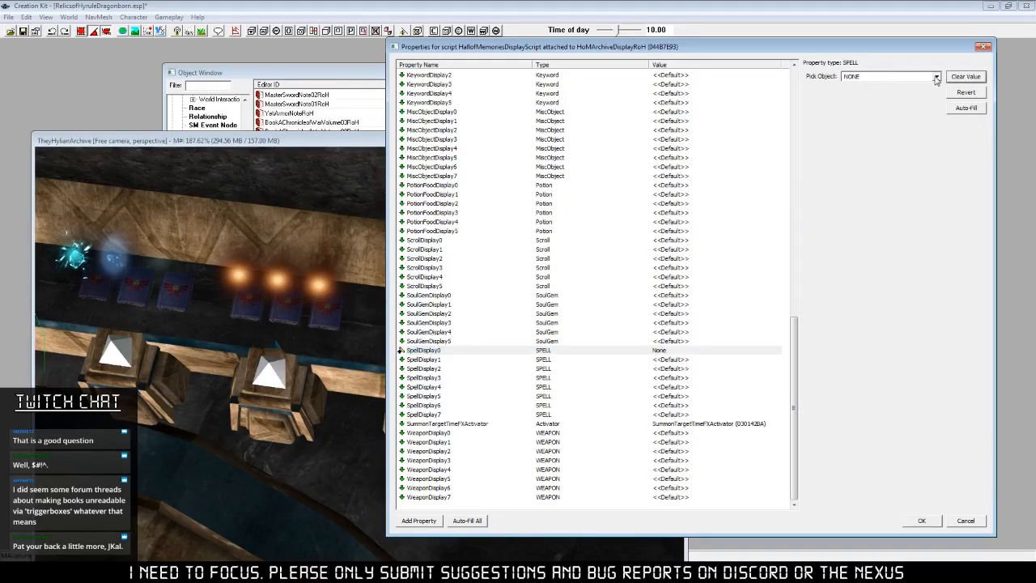
left_click(935, 77)
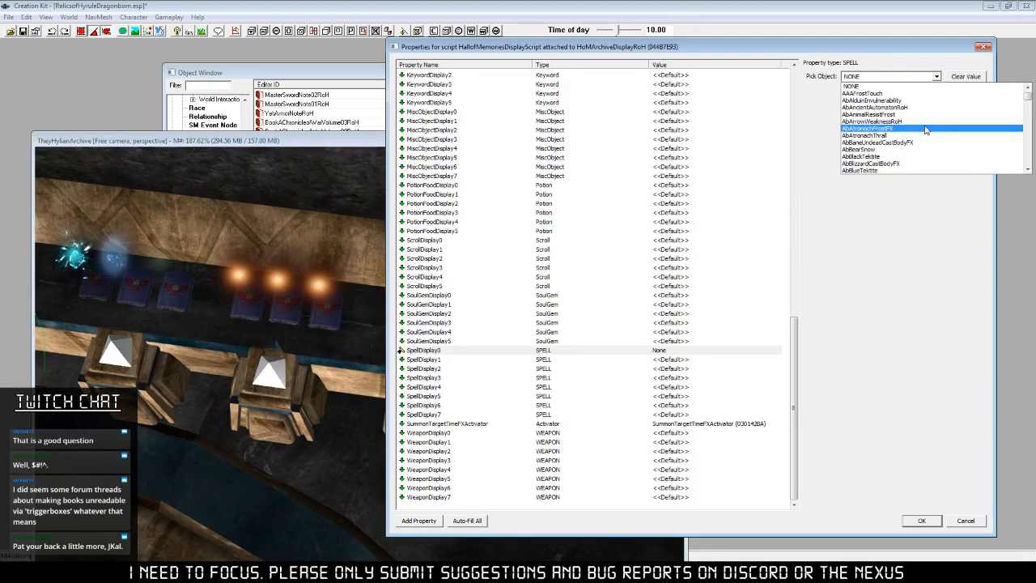
type("far")
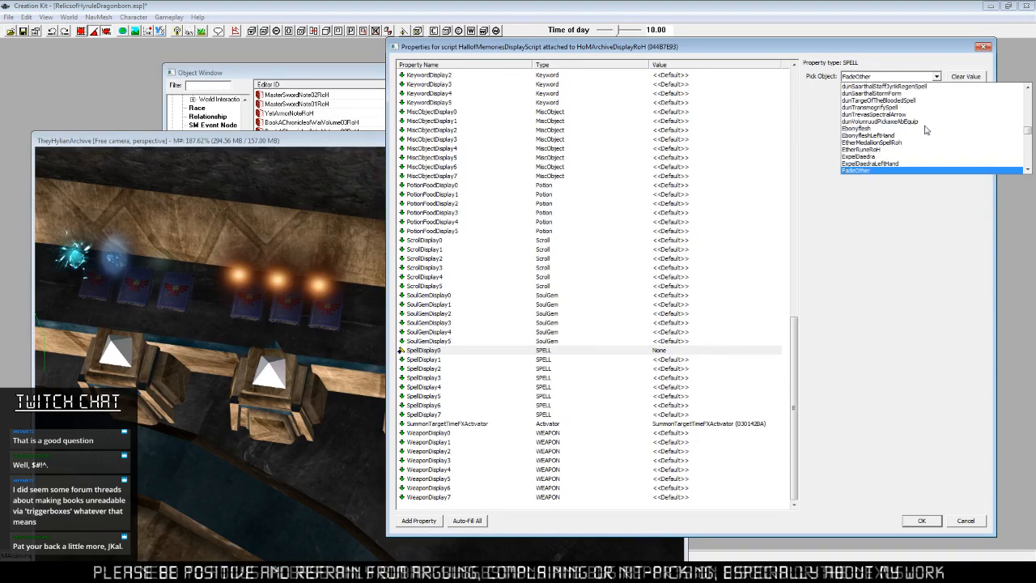
scroll(925, 128, "down", 2)
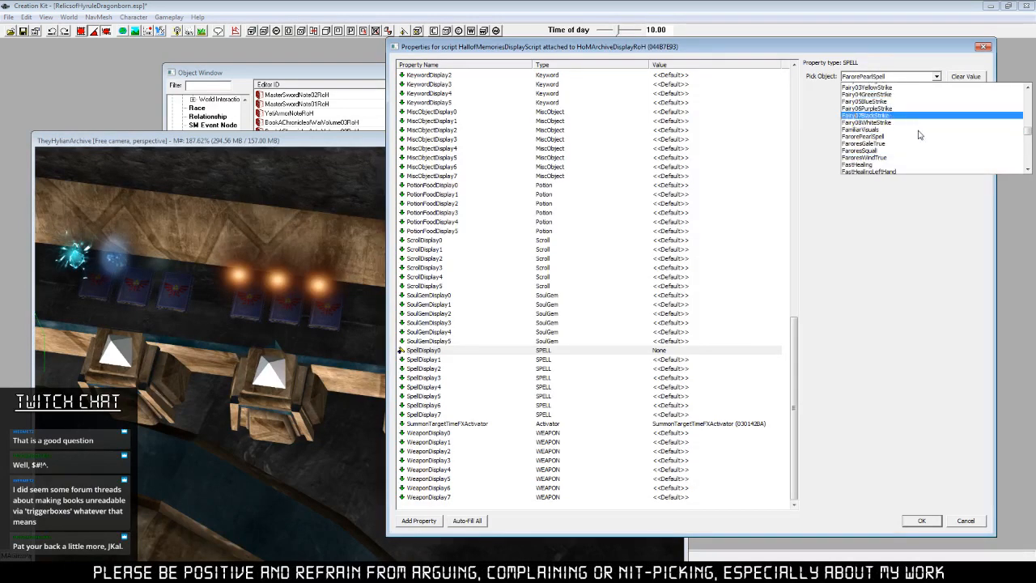
left_click(886, 149)
Set SpellDisplay1 of the same display script to the FaroresGaleTrue spell.
left_click(665, 361)
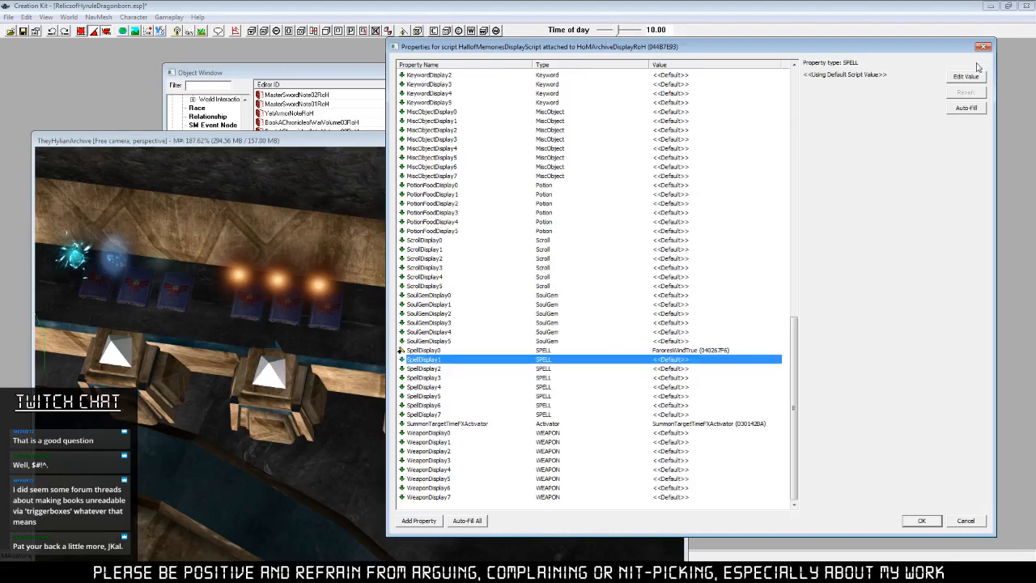
left_click(959, 79)
left_click(936, 76)
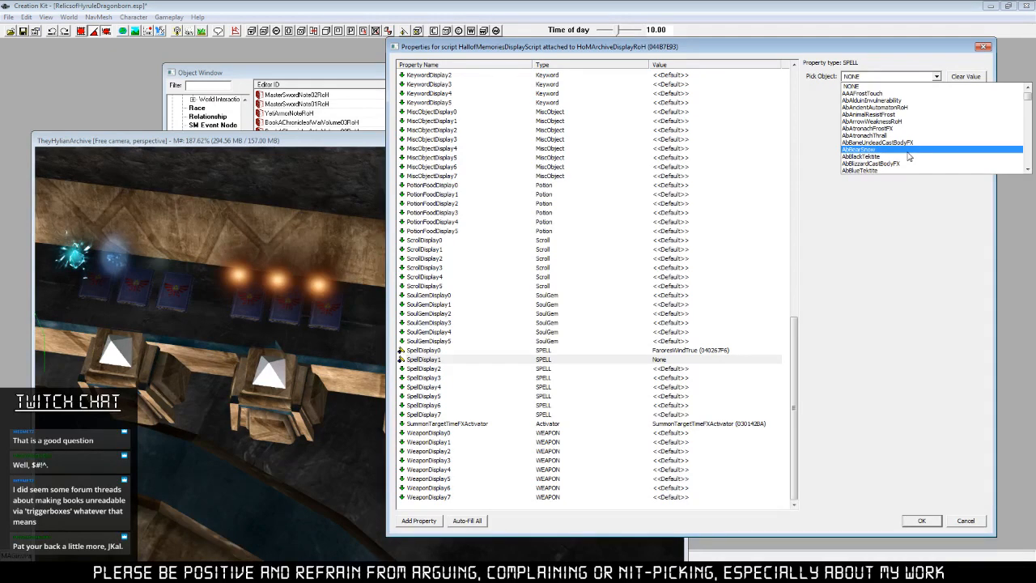
type("far")
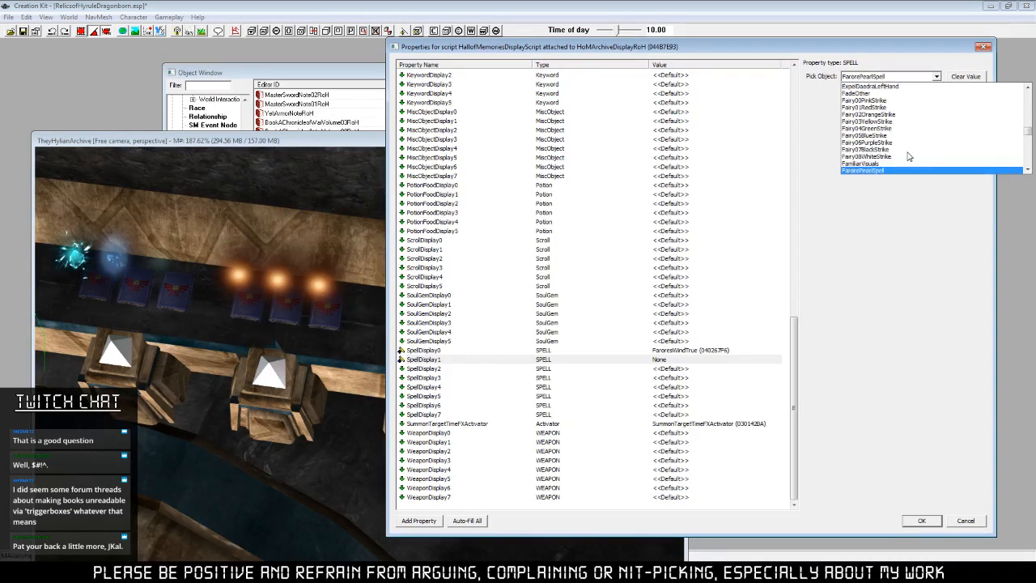
scroll(907, 155, "down", 1)
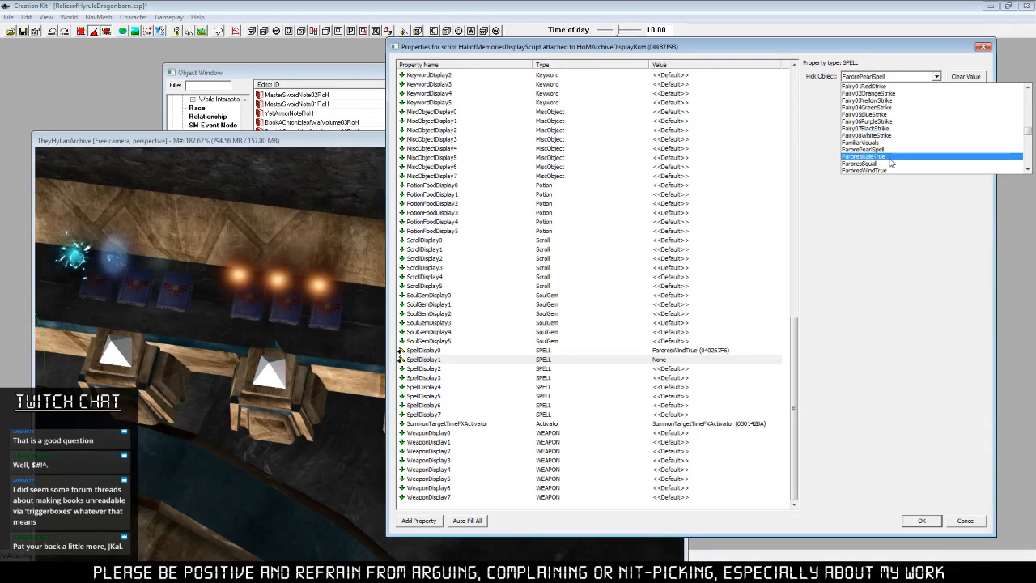
left_click(895, 156)
Set SpellDisplay2 of the display script to the FaroresSquall spell.
left_click(717, 369)
left_click(966, 79)
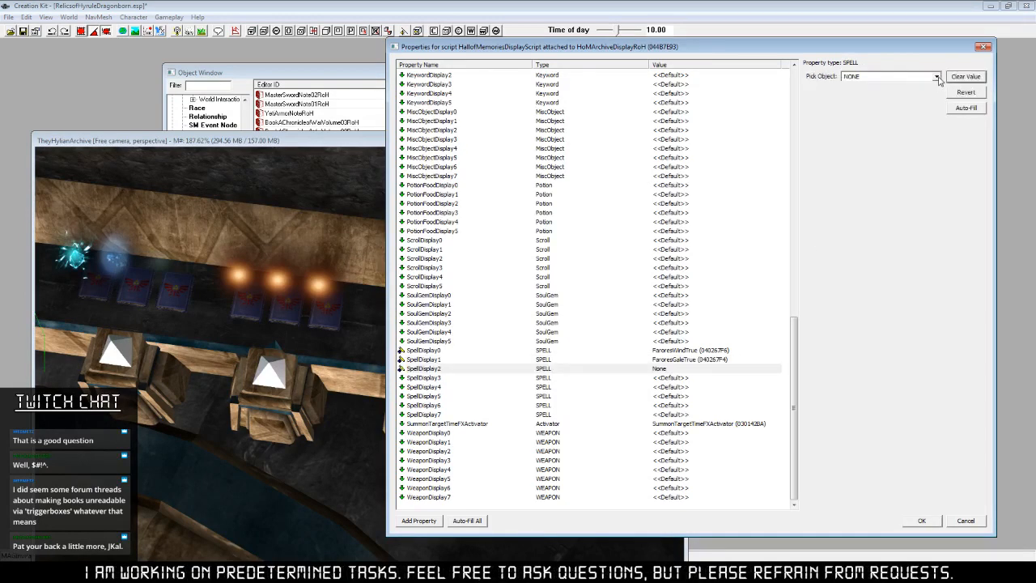
left_click(937, 77)
type("farores")
scroll(935, 138, "down", 1)
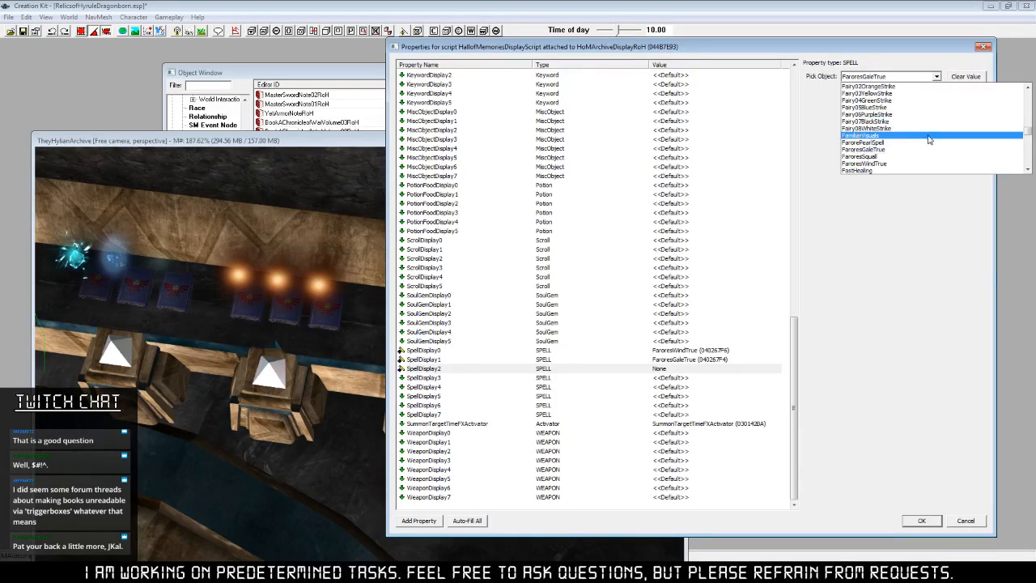
left_click(866, 160)
left_click(738, 333)
Check the books in the green-effect group, then set BookDisplay0 to the SpellTomeFaroresWindRoH spell tome.
left_click(377, 141)
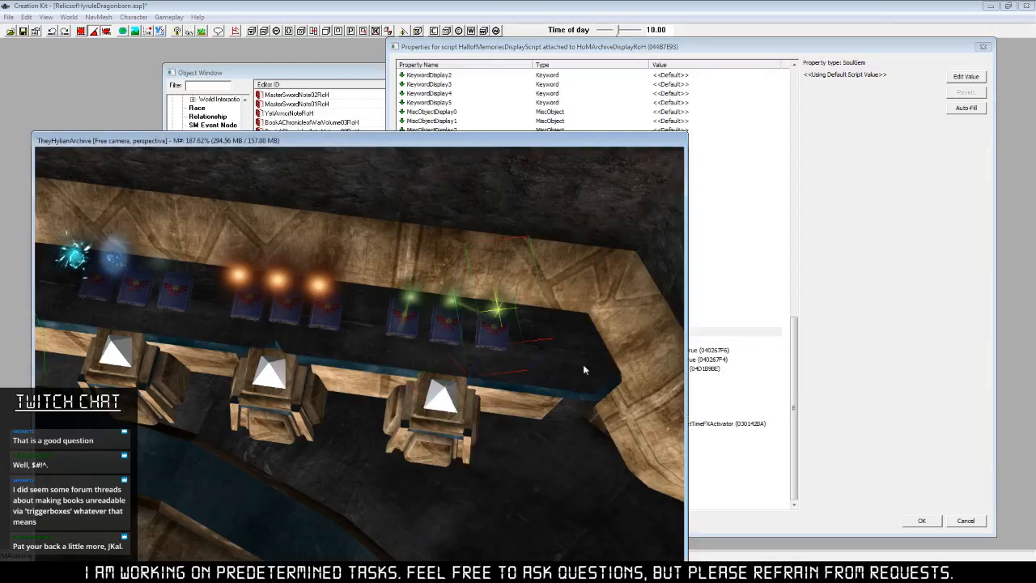
left_click(505, 338)
middle_click_drag(513, 353, 508, 368)
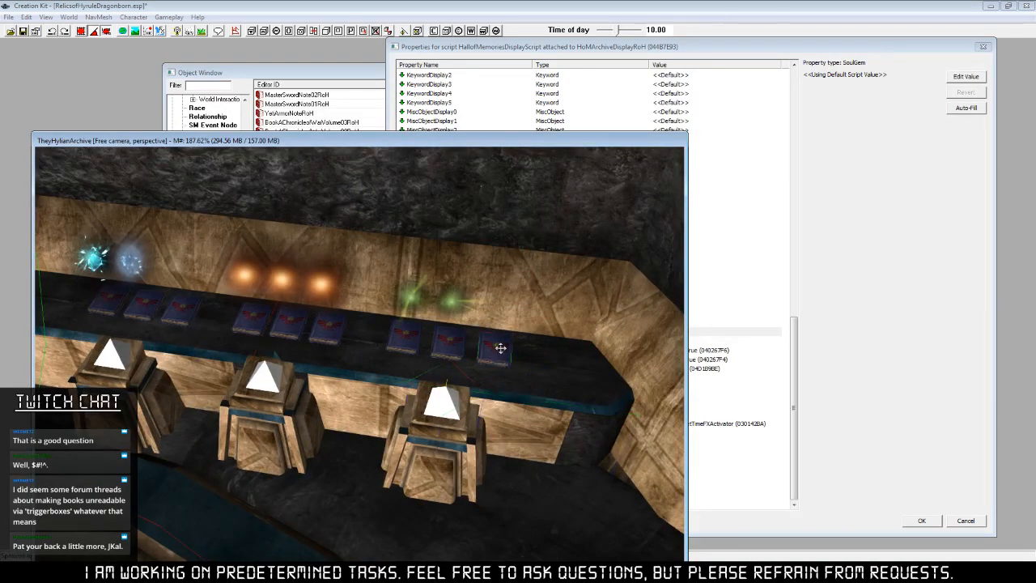
left_click_drag(359, 146, 348, 87)
left_click(757, 359)
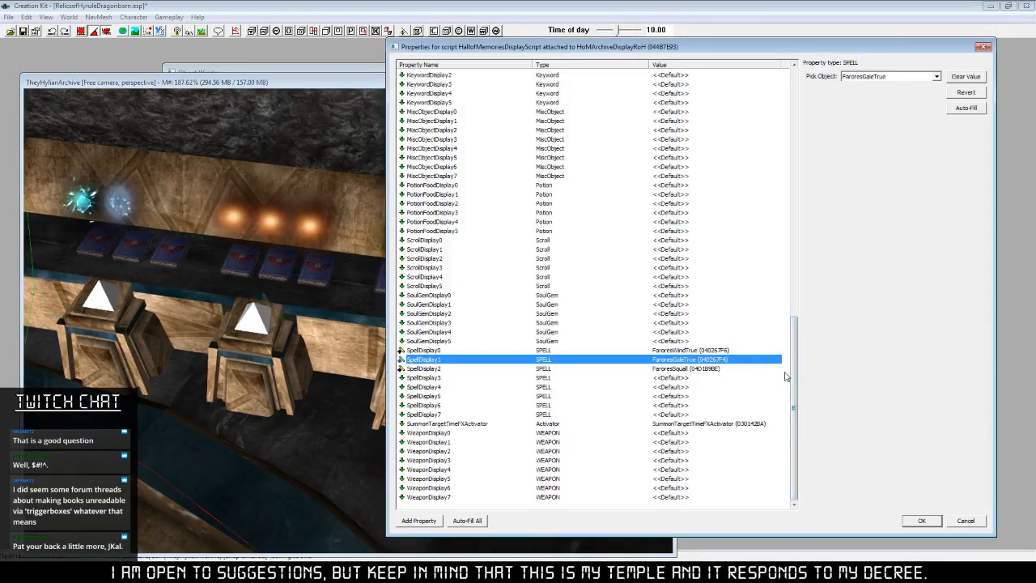
left_click_drag(797, 372, 756, 238)
left_click(680, 149)
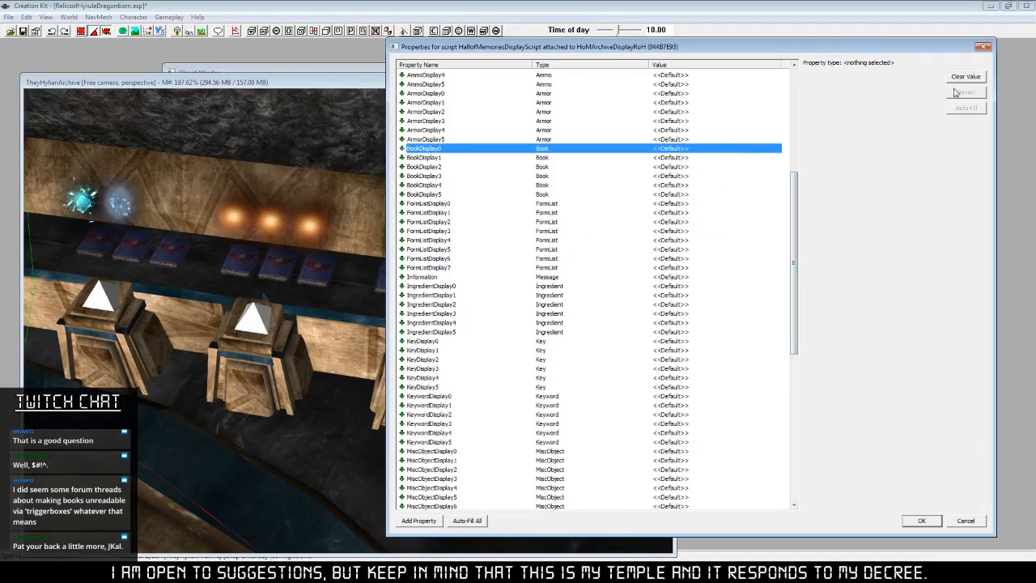
left_click(965, 76)
left_click(936, 76)
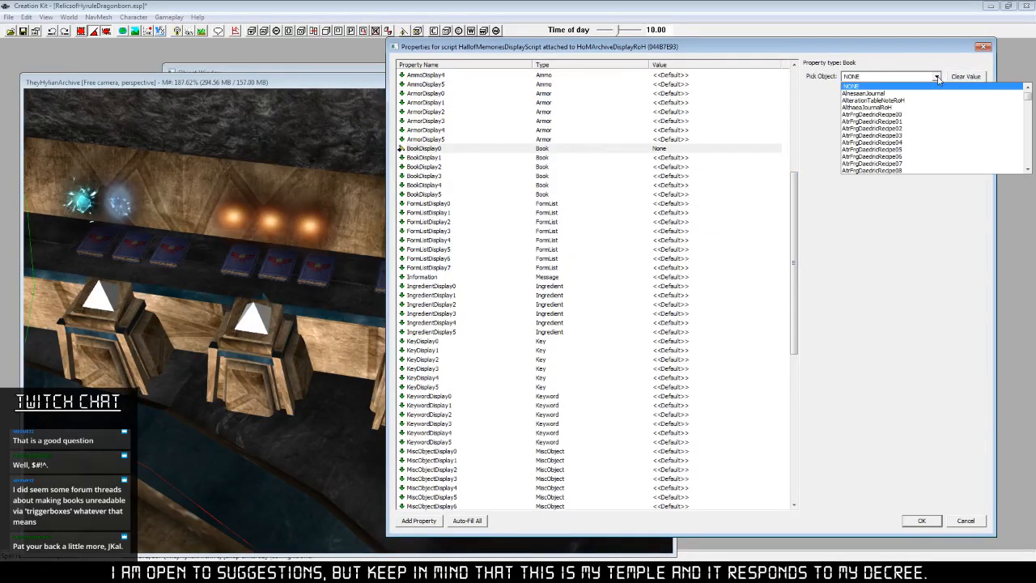
type("sp")
scroll(929, 130, "down", 8)
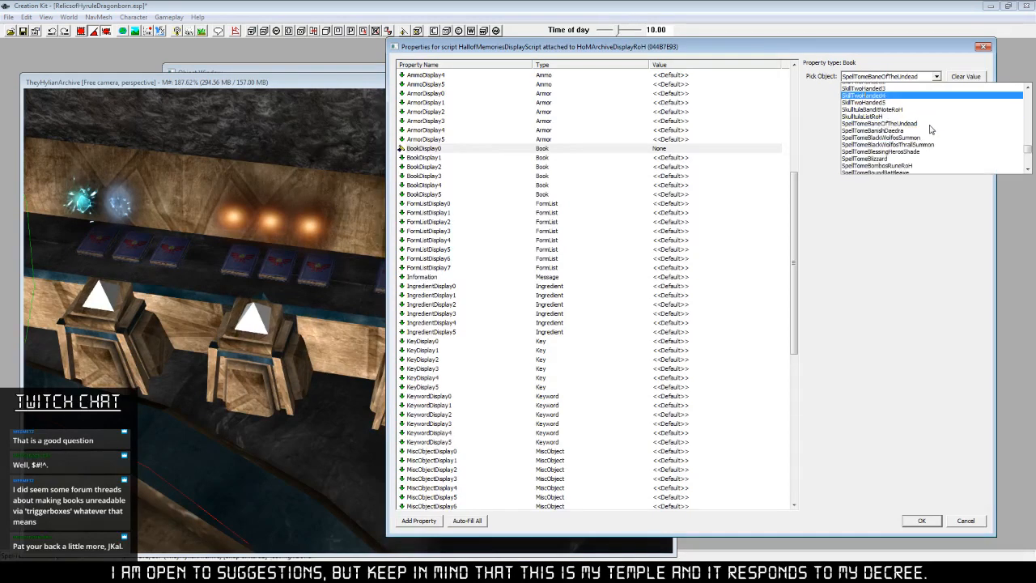
scroll(929, 130, "down", 8)
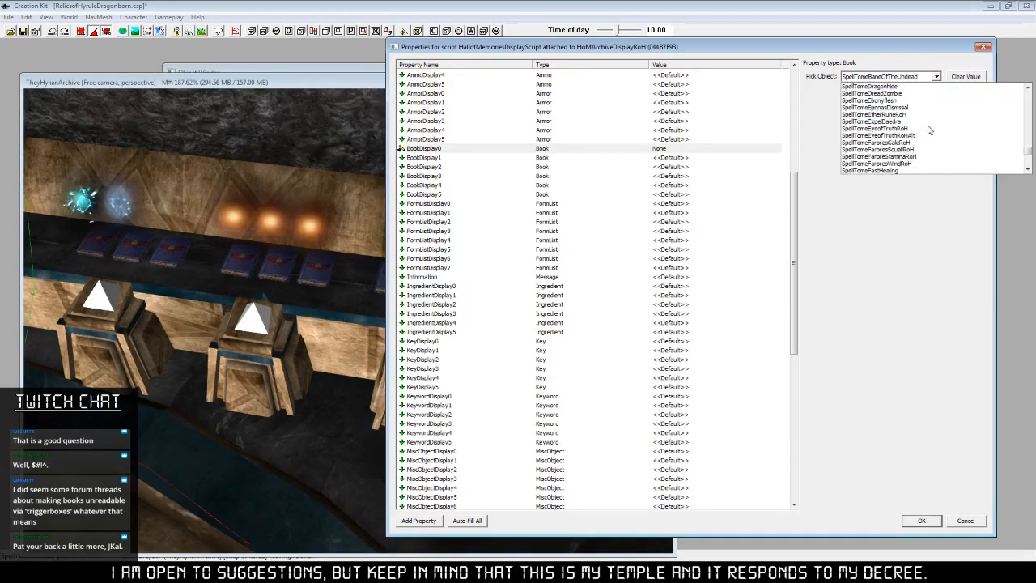
left_click(907, 144)
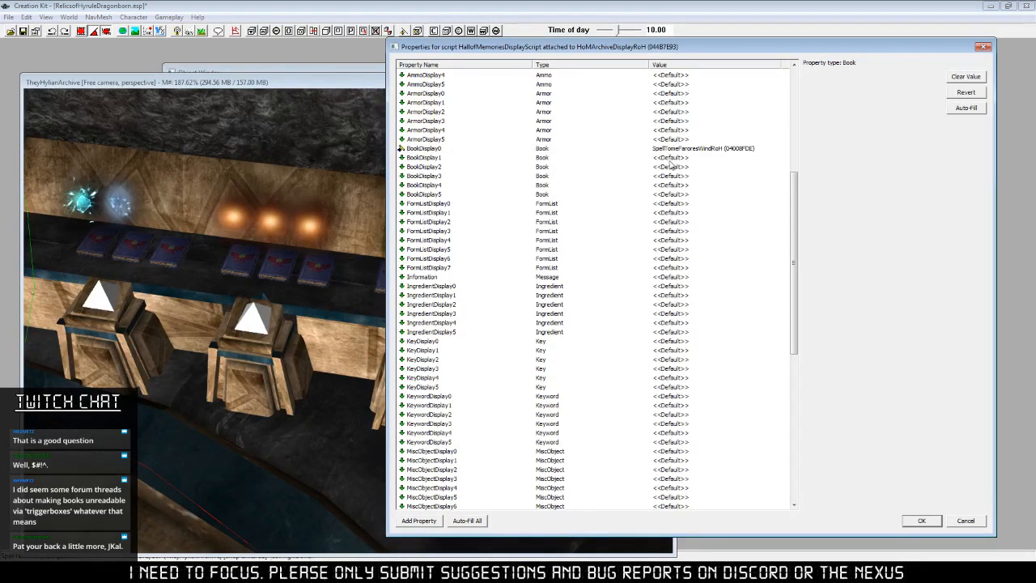
Set BookDisplay1 of the display script to the SpellTomeFaroresGaleRoH spell tome.
key("Down")
left_click(936, 76)
type("spell")
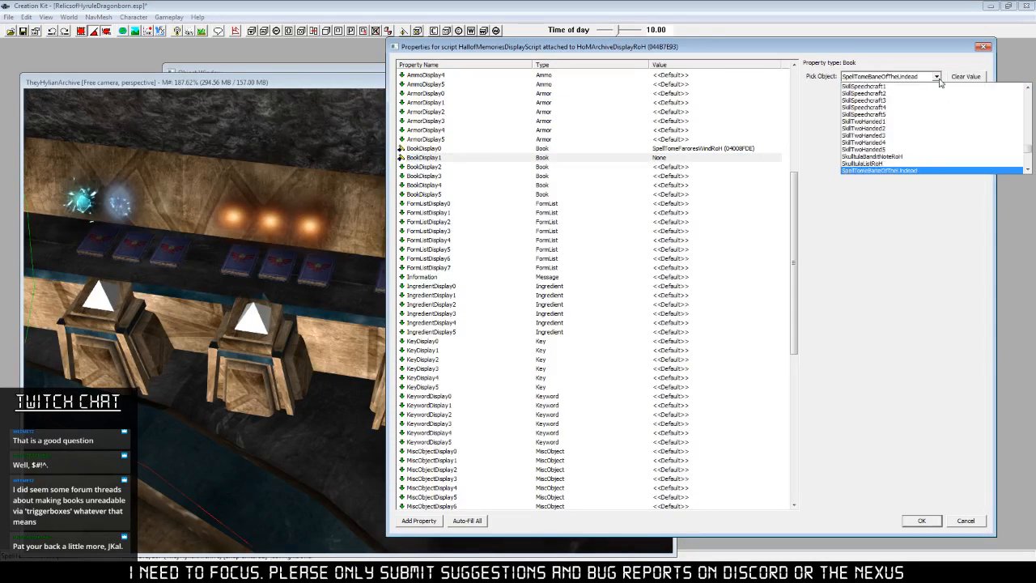
type("tomef")
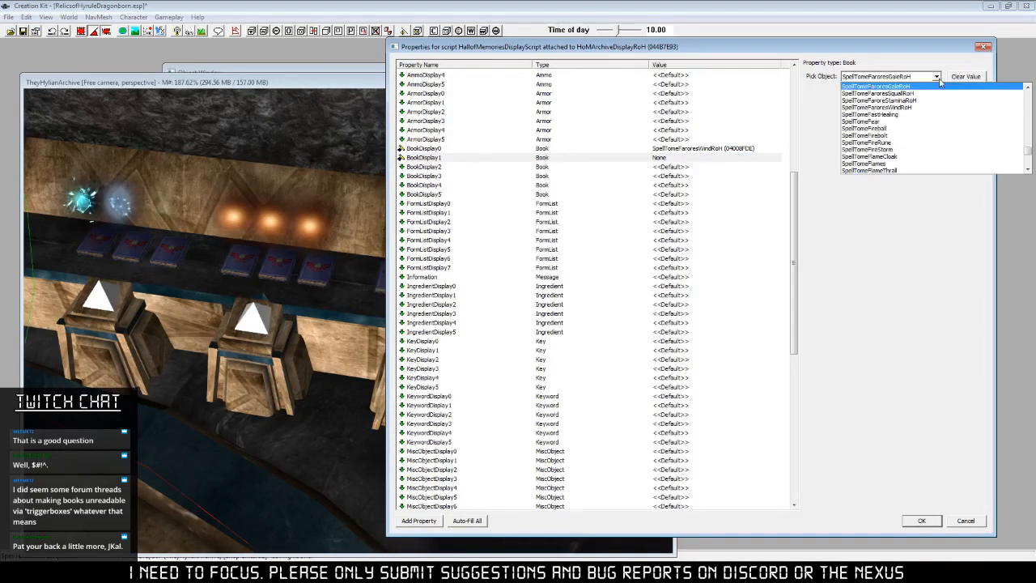
left_click(907, 87)
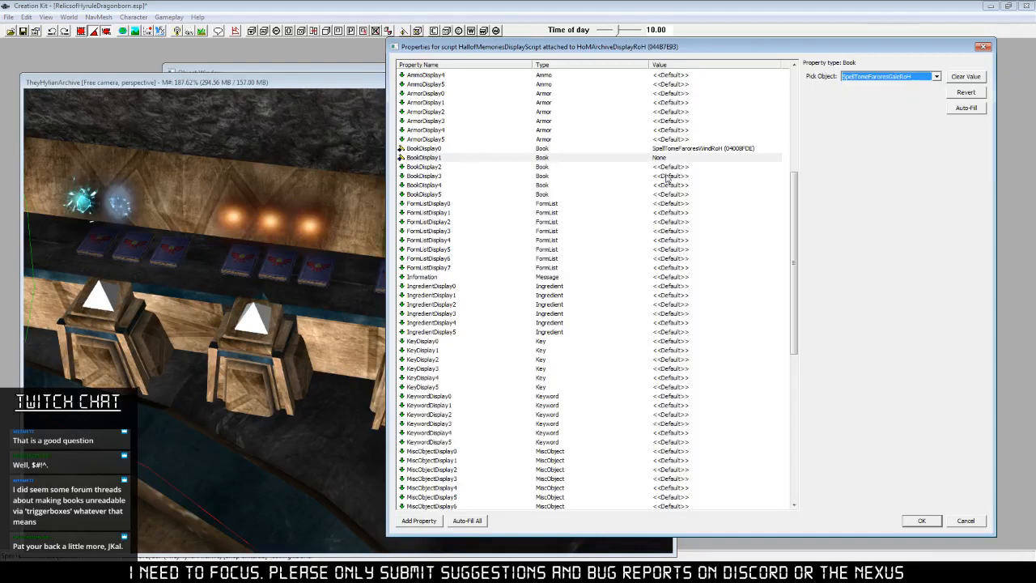
Set BookDisplay2 of the display script to the SpellTomeFaroresSquallRoH spell tome.
key("Down")
left_click(936, 76)
type("spell")
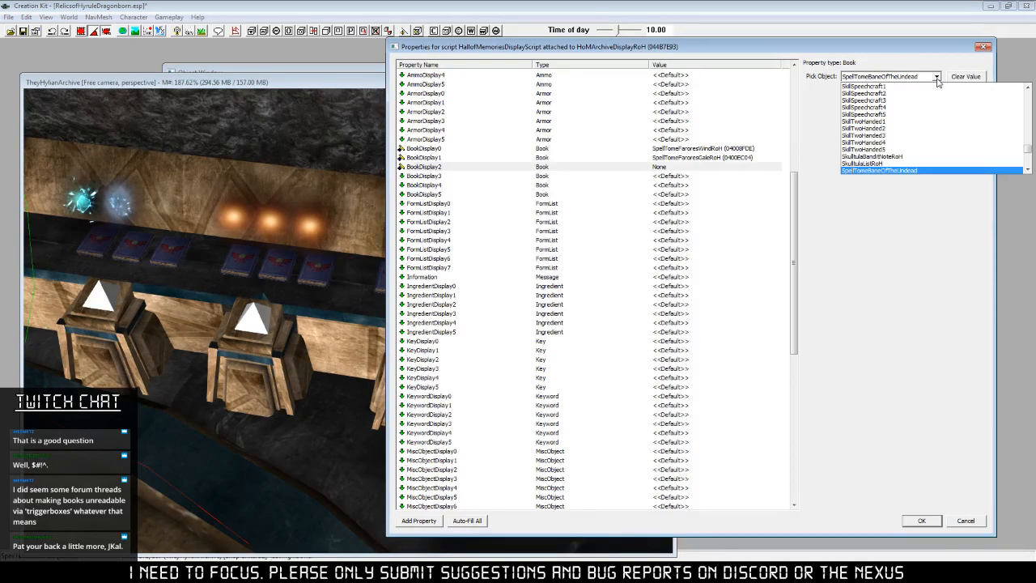
scroll(931, 121, "down", 4)
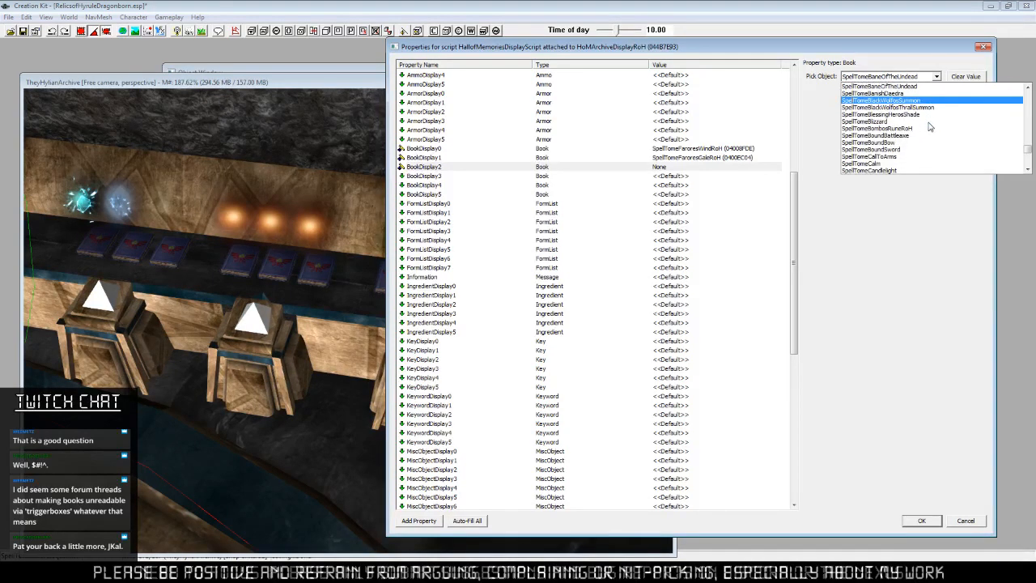
scroll(930, 125, "down", 8)
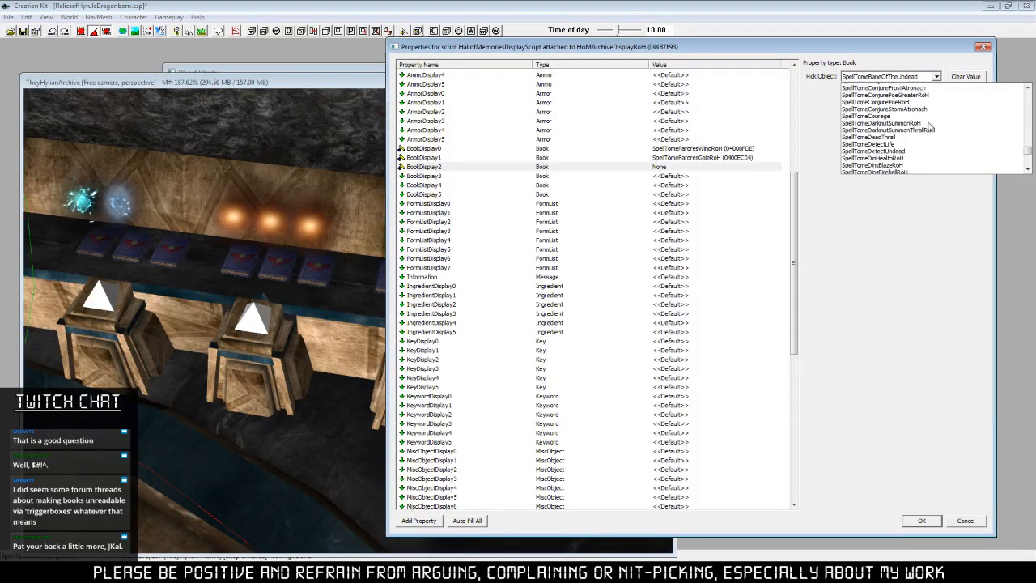
scroll(930, 130, "down", 7)
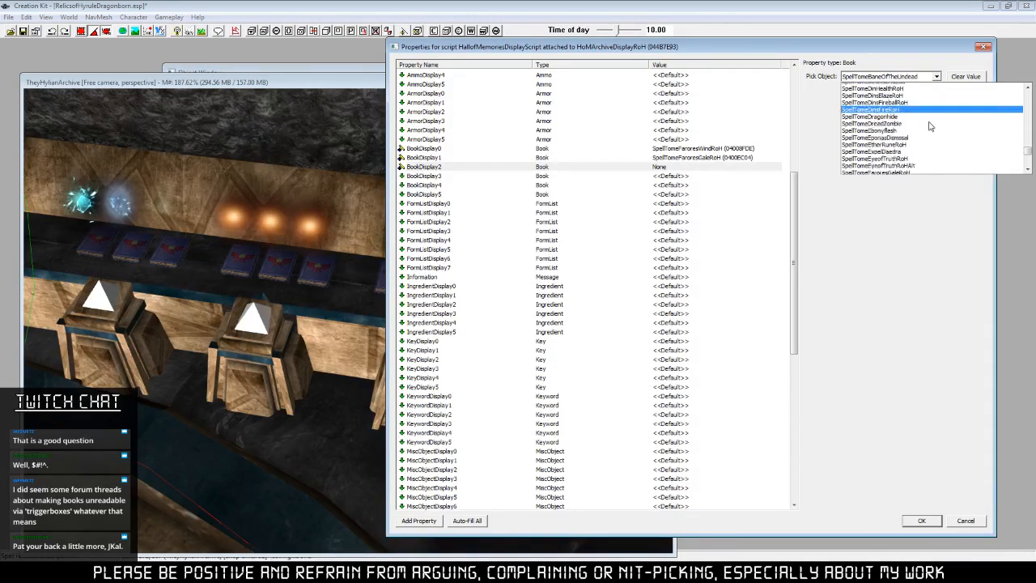
scroll(926, 155, "down", 1)
scroll(915, 151, "down", 3)
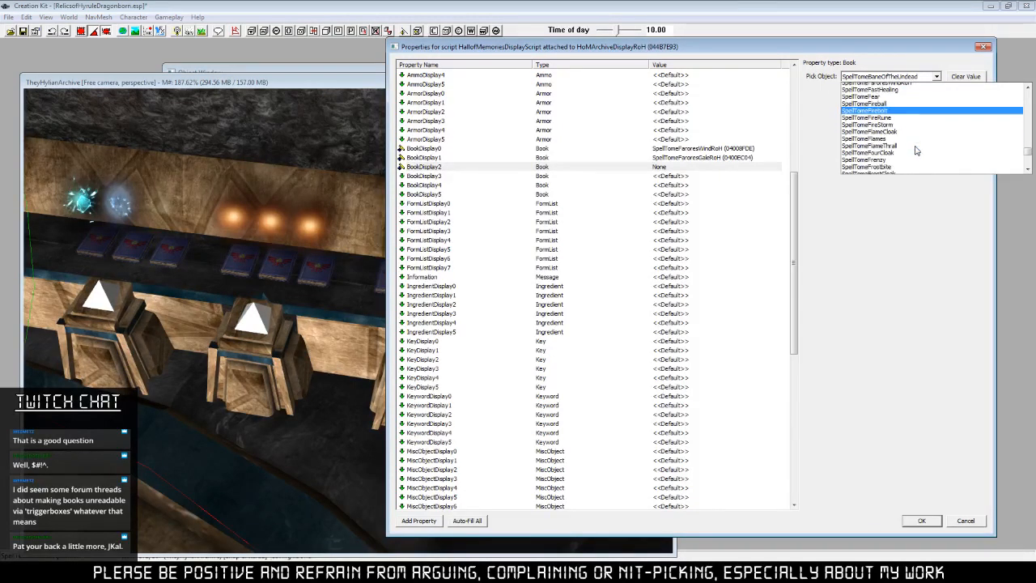
scroll(916, 151, "down", 2)
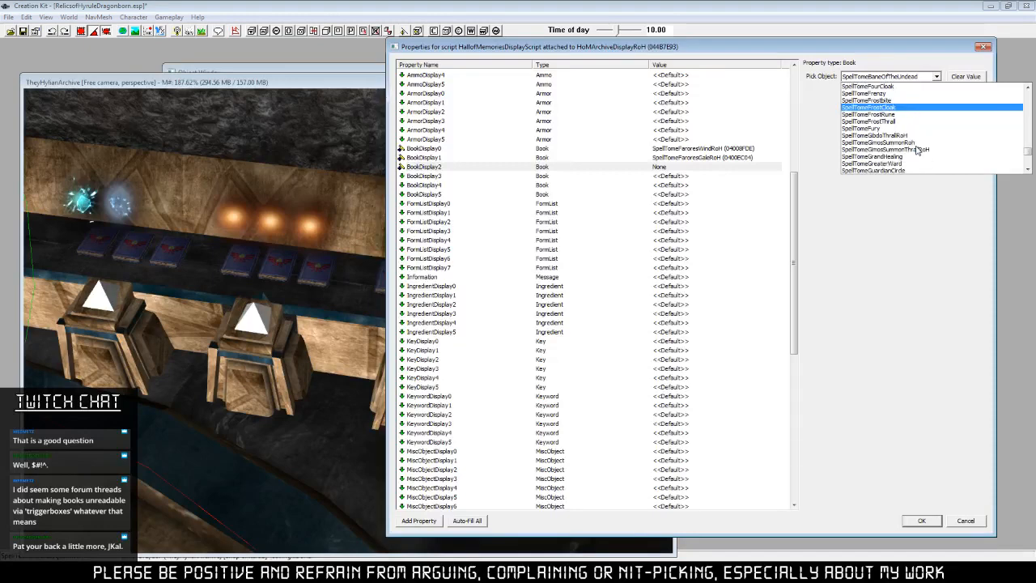
scroll(917, 151, "up", 2)
scroll(914, 138, "up", 3)
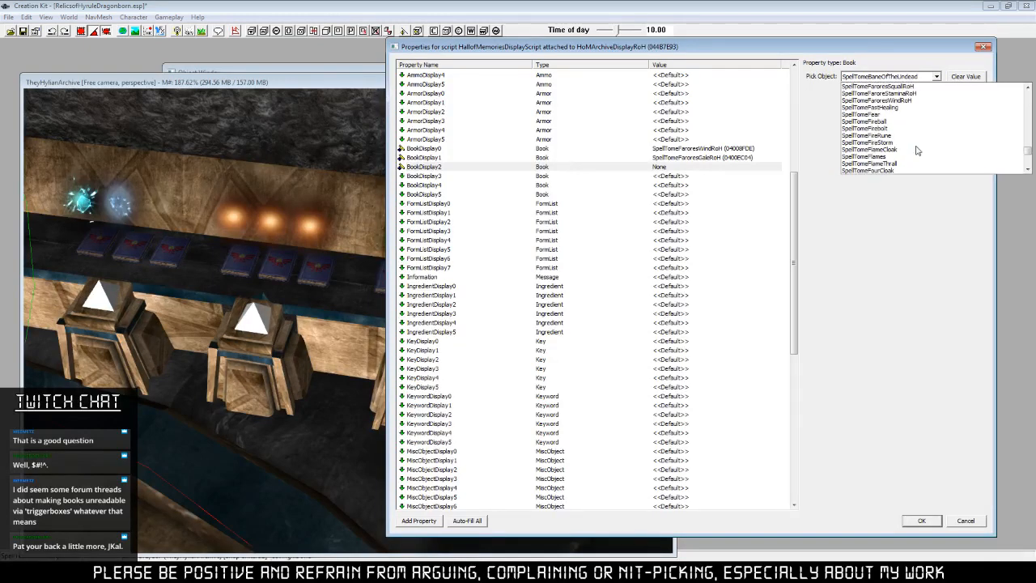
left_click(912, 107)
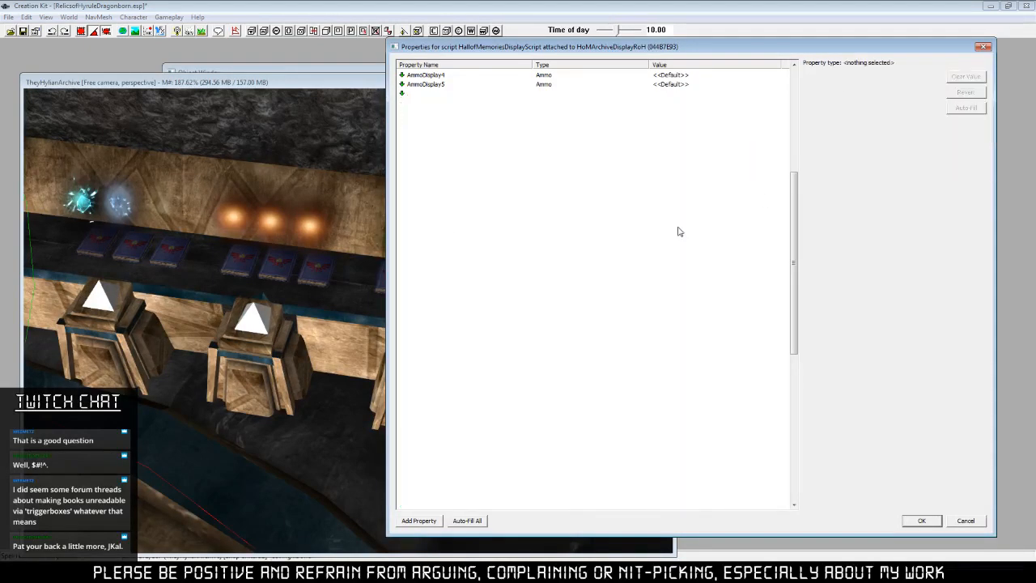
left_click(677, 231)
Accept the script properties and give the pedestal below the green effects the reference editor ID FaroreSpellDisplay.
left_click(921, 521)
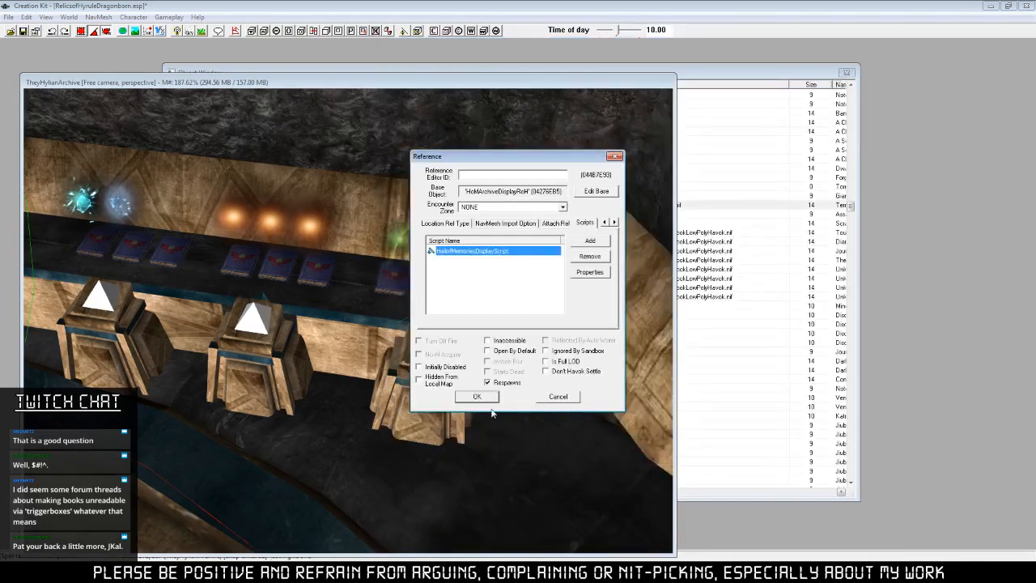
left_click(515, 176)
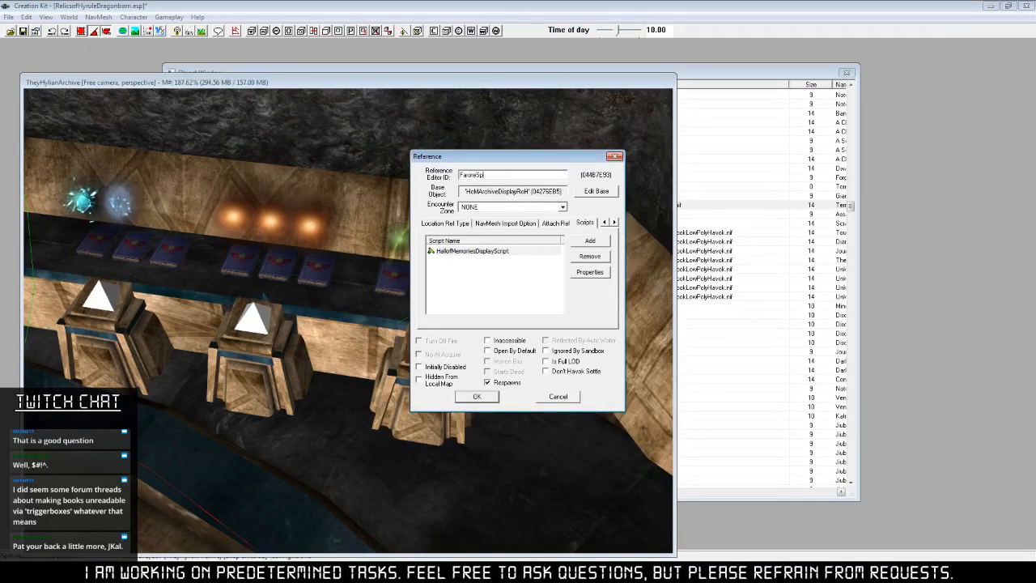
left_click(477, 397)
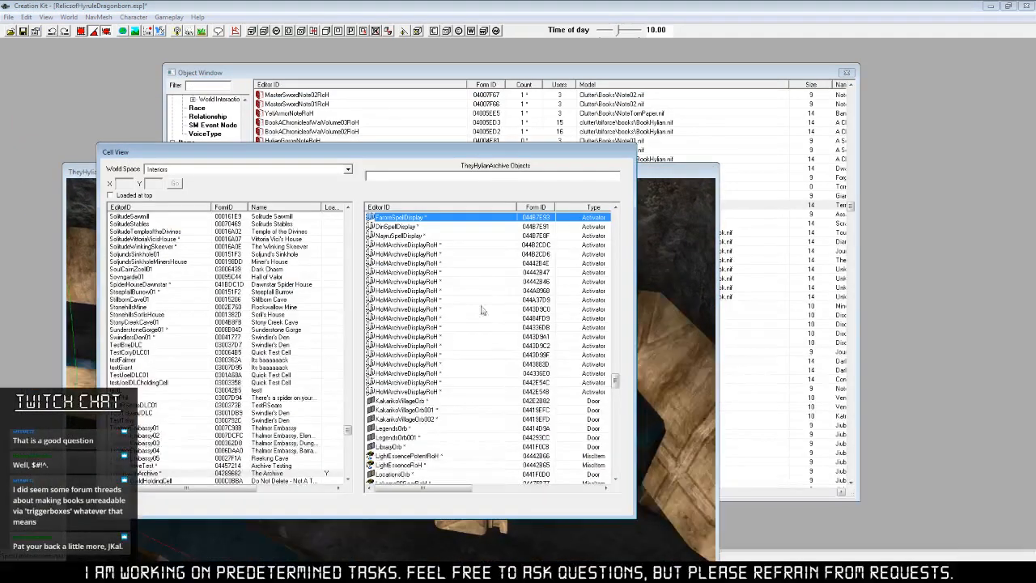
Look through the TheyHylianArchive cell's object list, then return to the shelf view.
left_click(486, 346)
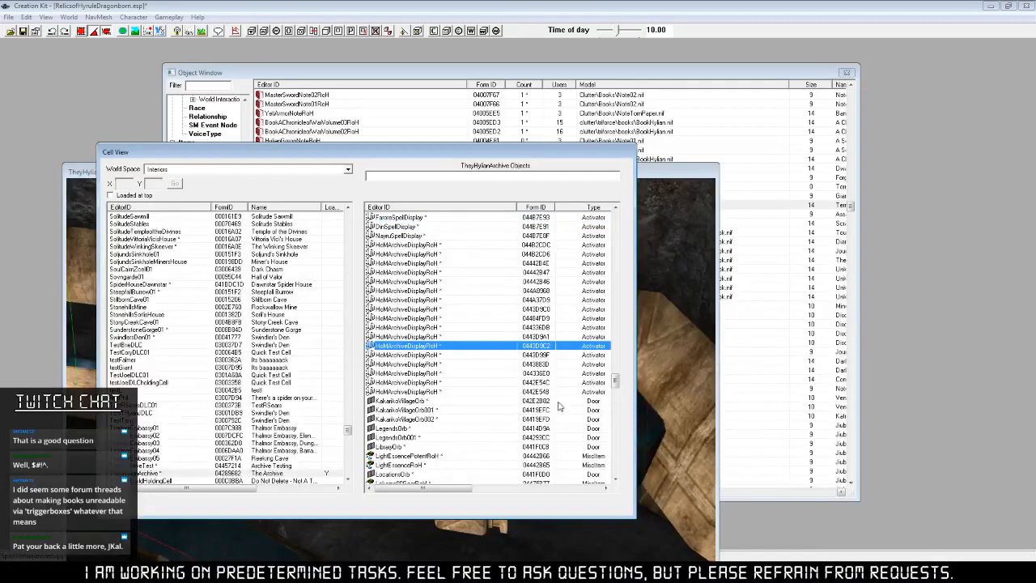
left_click_drag(615, 380, 612, 413)
left_click(439, 309)
key("Home")
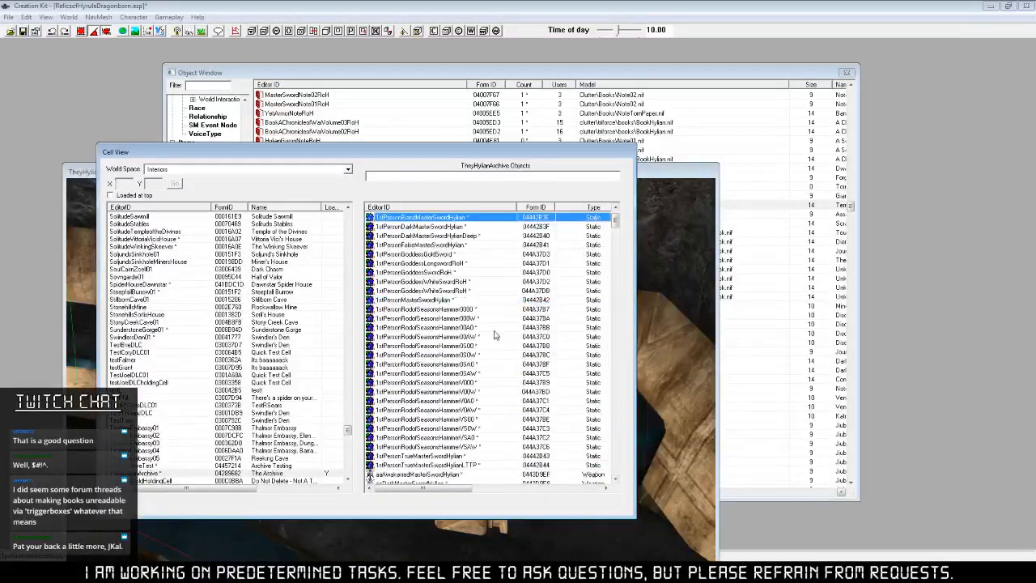
left_click_drag(615, 221, 616, 424)
left_click(676, 172)
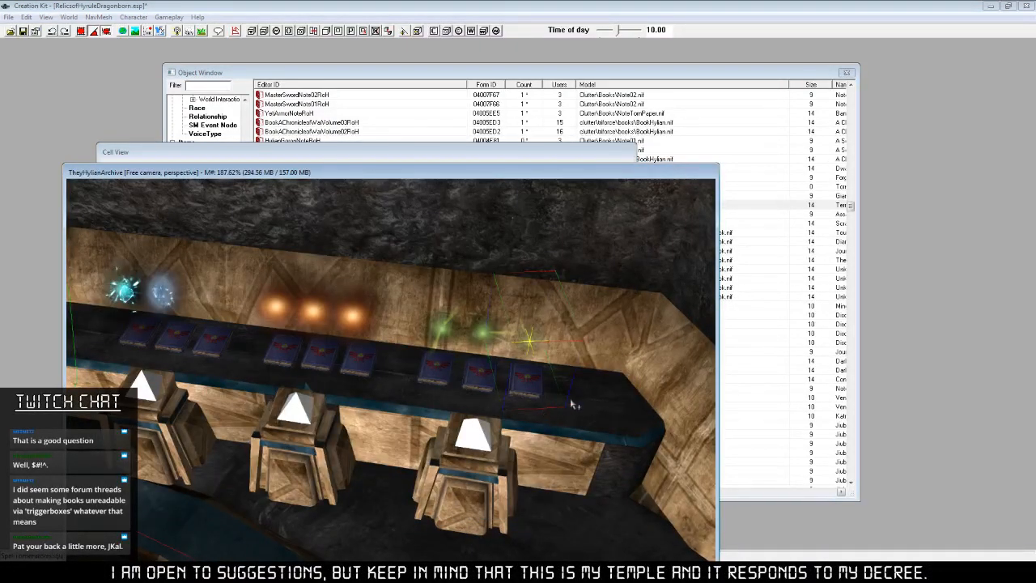
left_click(572, 404)
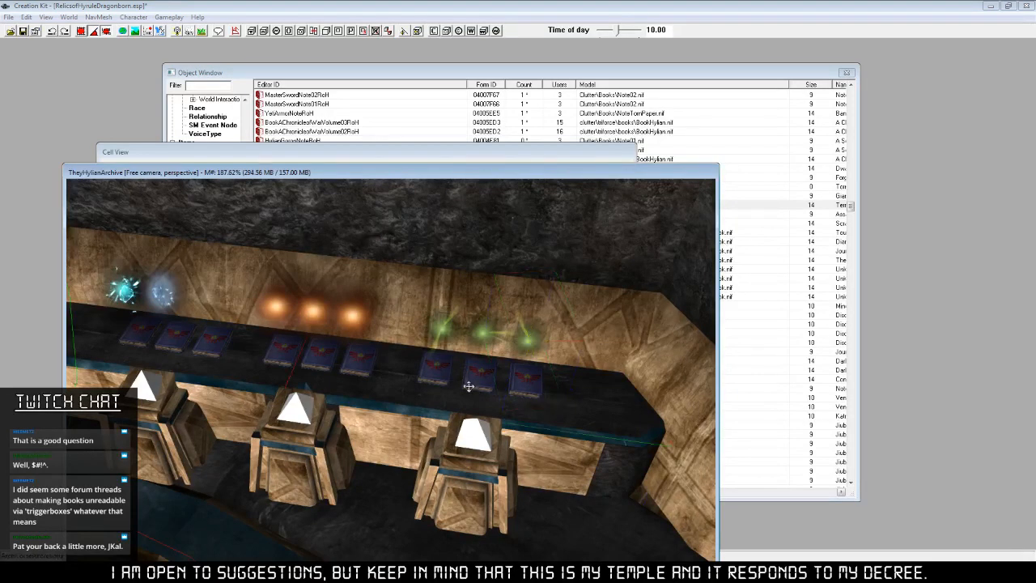
middle_click_drag(518, 402, 524, 373)
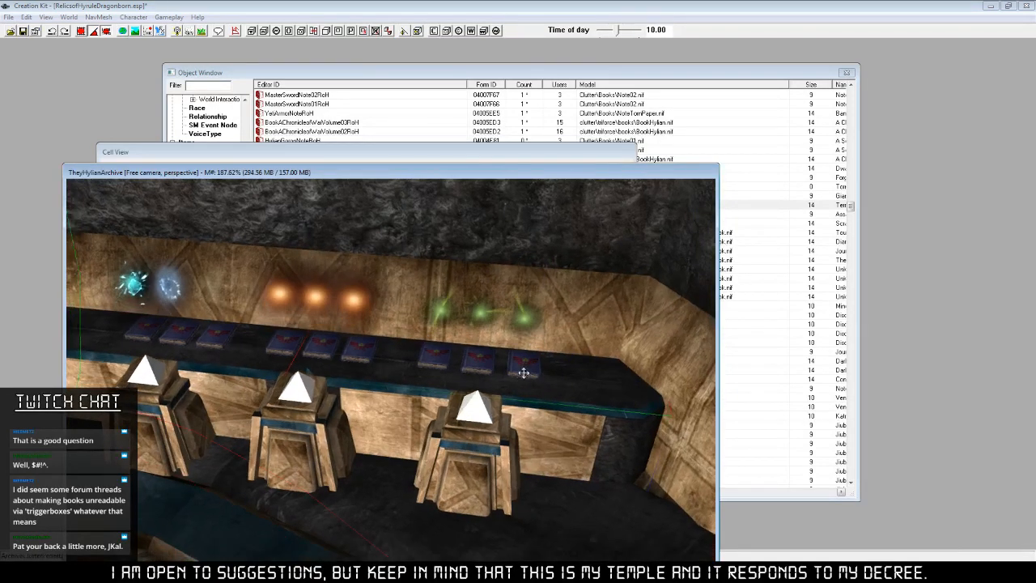
left_click(527, 372)
key("minus")
left_click(231, 87)
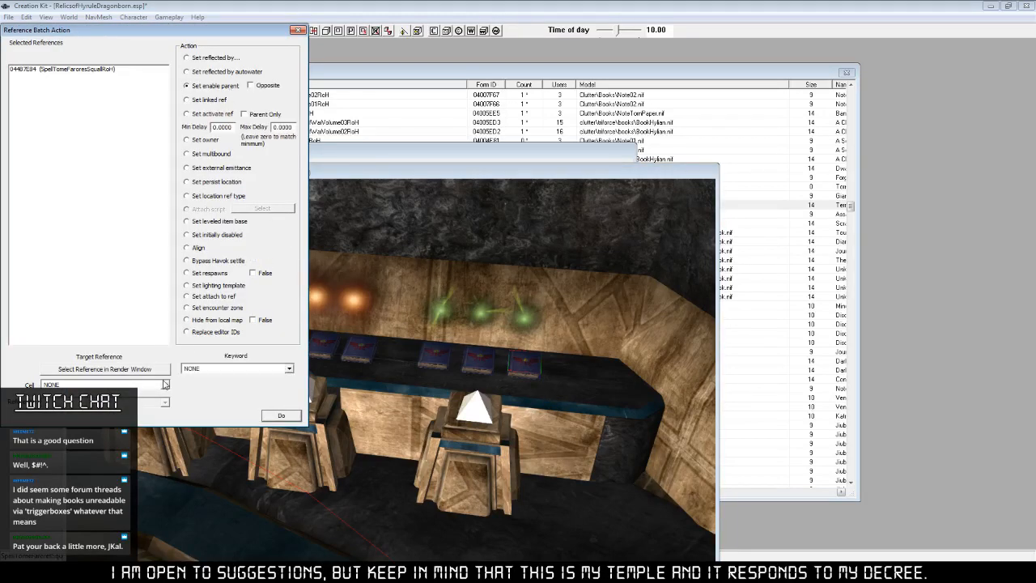
left_click(149, 371)
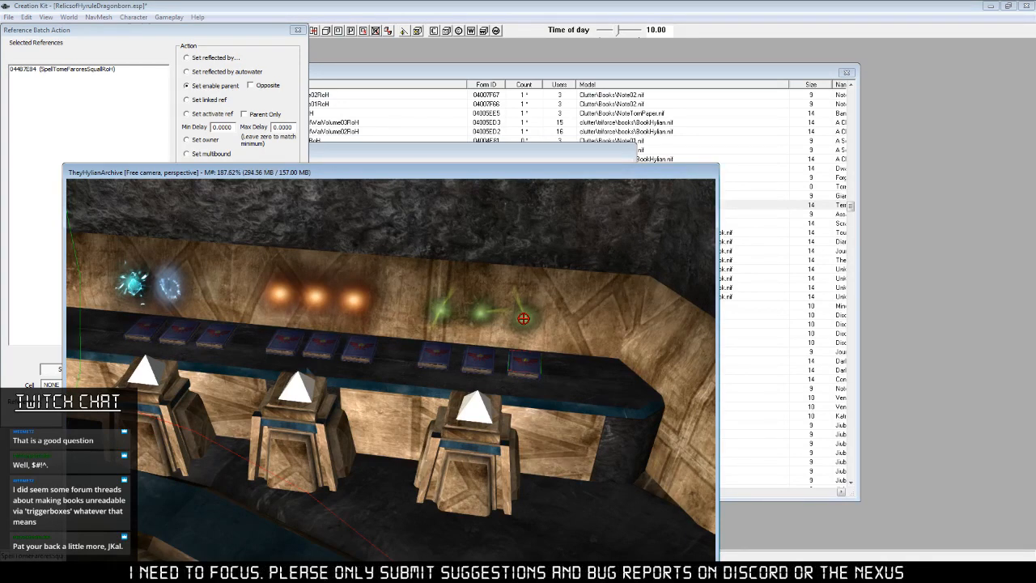
left_click(283, 46)
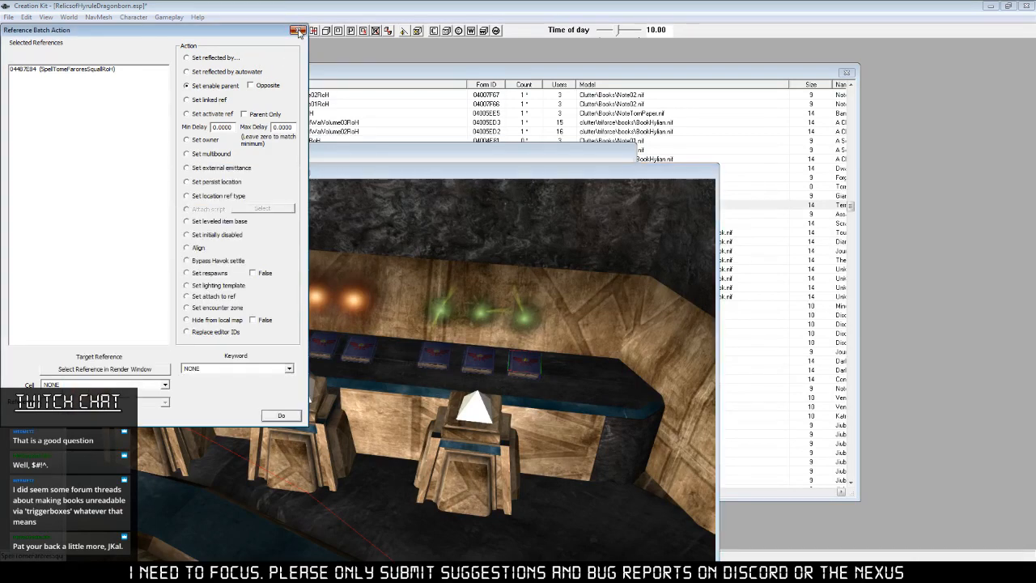
left_click(298, 31)
Open the HallofMemoriesDisplayScript properties of the FaroreSpellDisplay pedestal below the green effects.
right_click(475, 404)
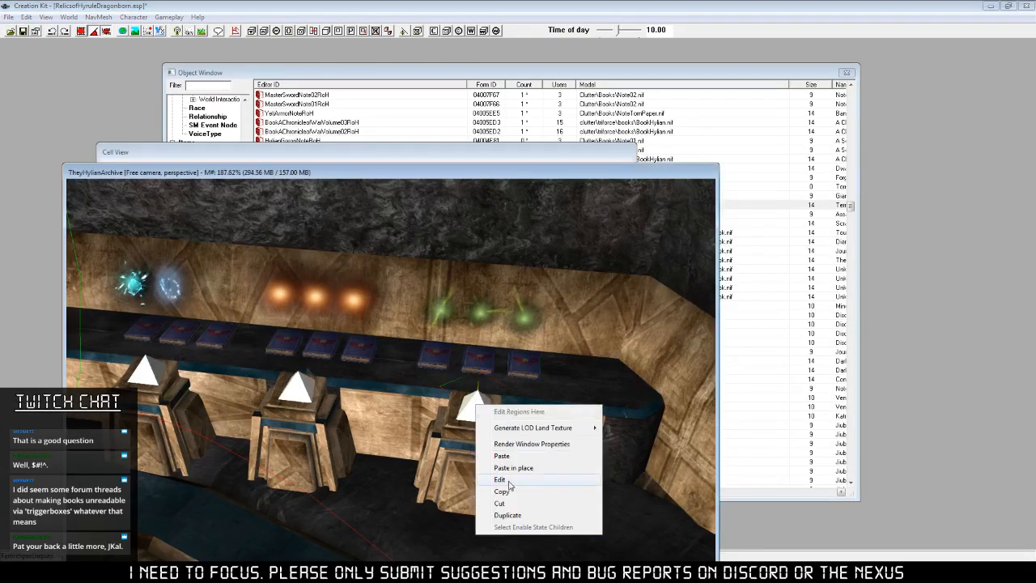
left_click(500, 479)
left_click_drag(538, 162, 275, 171)
right_click(218, 261)
left_click(267, 314)
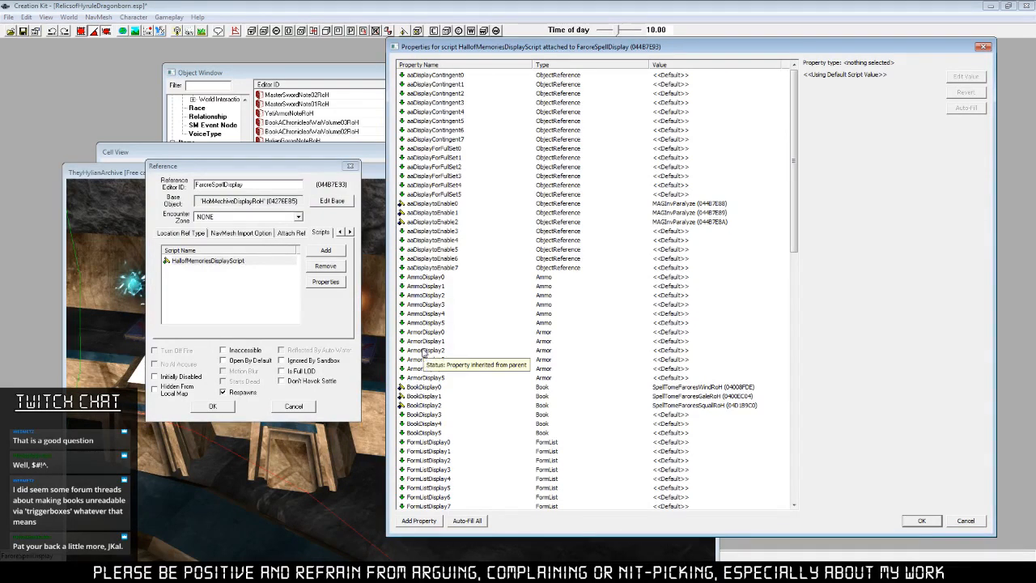
Set aaDisplaytoEnable3 to the placed SpellTomeFaroresWindRoH book, the first one under the green effects.
left_click(682, 235)
left_click(965, 76)
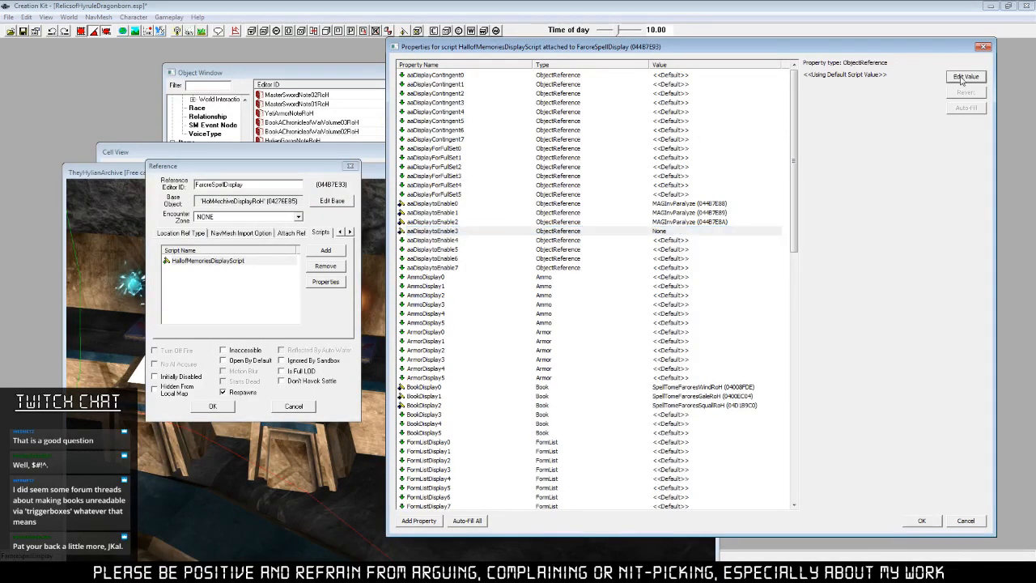
left_click(890, 76)
left_click(646, 422)
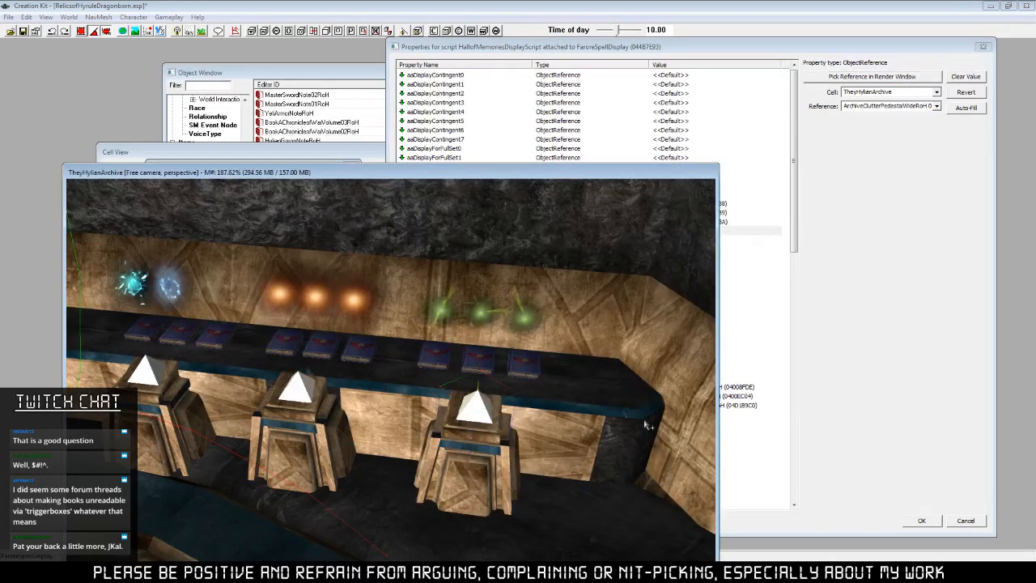
left_click(810, 281)
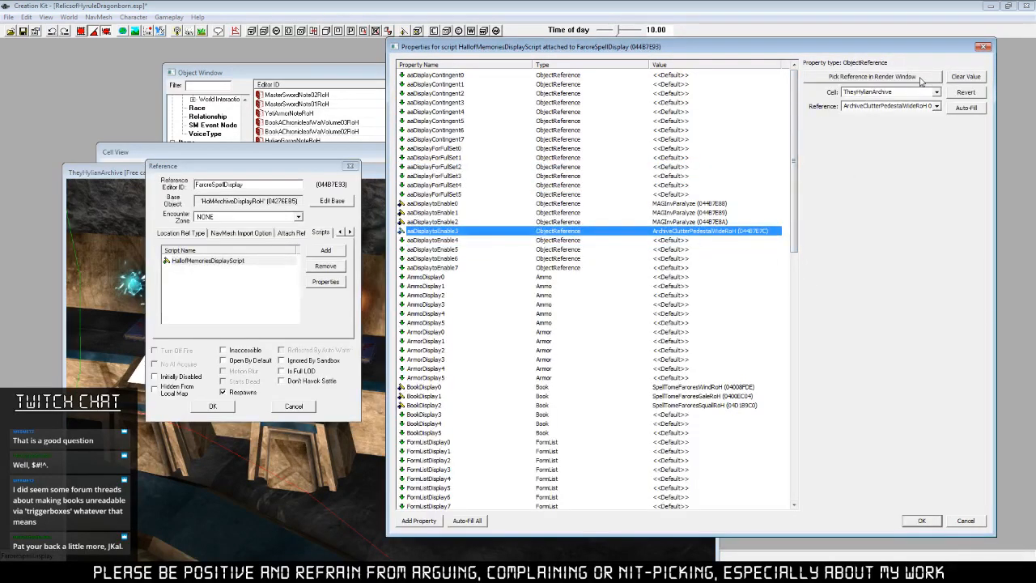
left_click(909, 76)
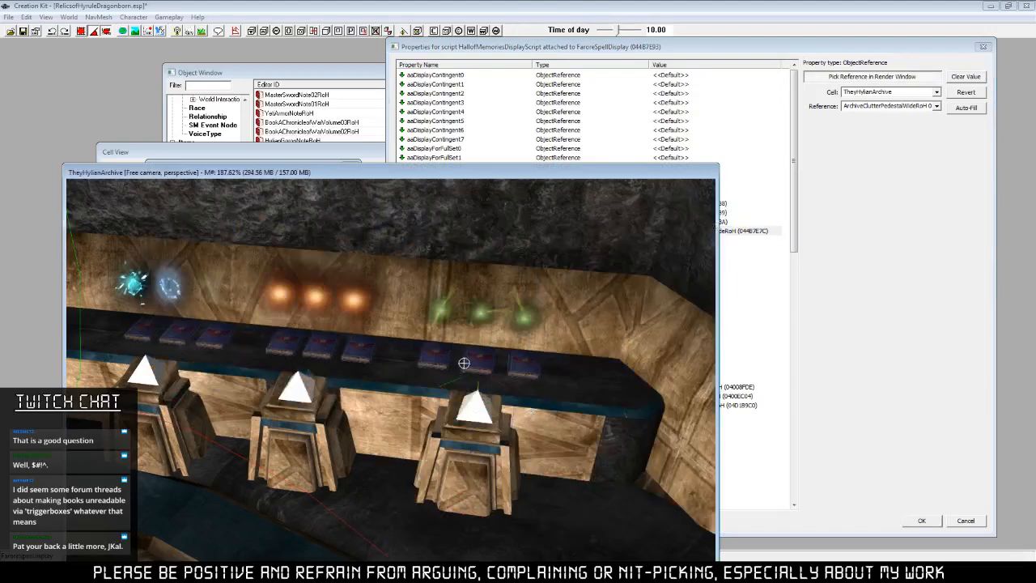
double_click(424, 363)
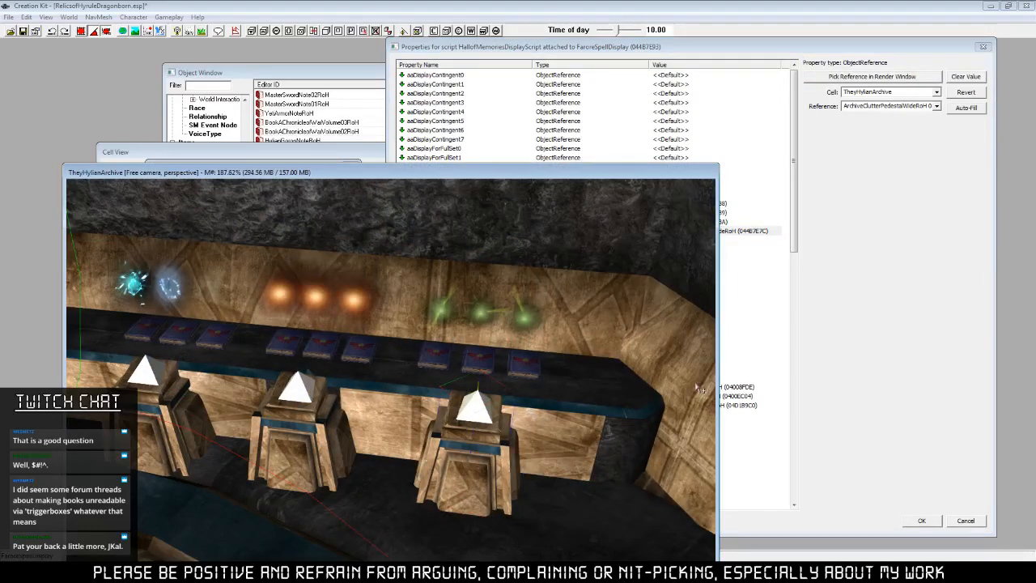
left_click(739, 216)
left_click(739, 230)
left_click(871, 76)
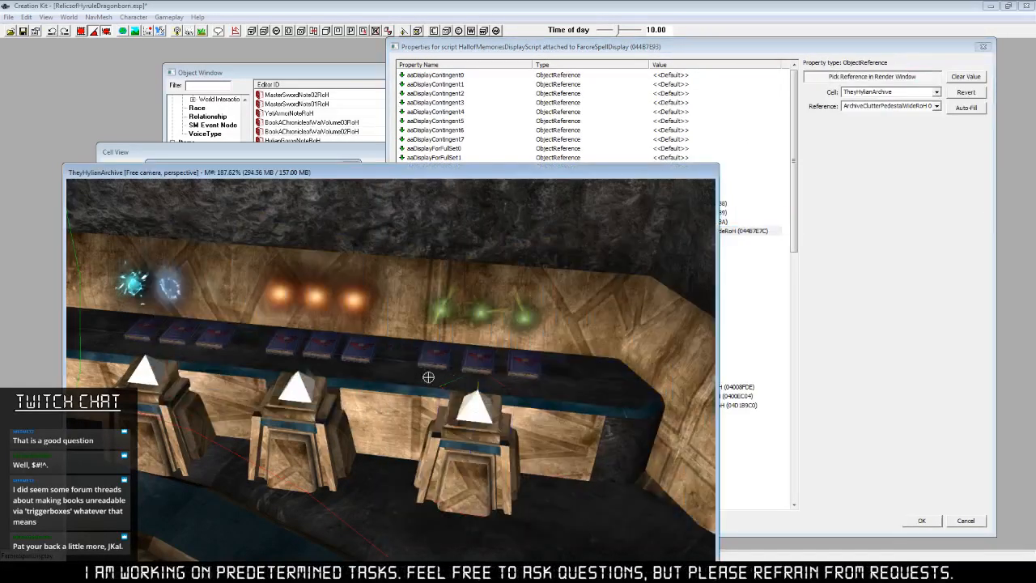
double_click(433, 356)
left_click(748, 268)
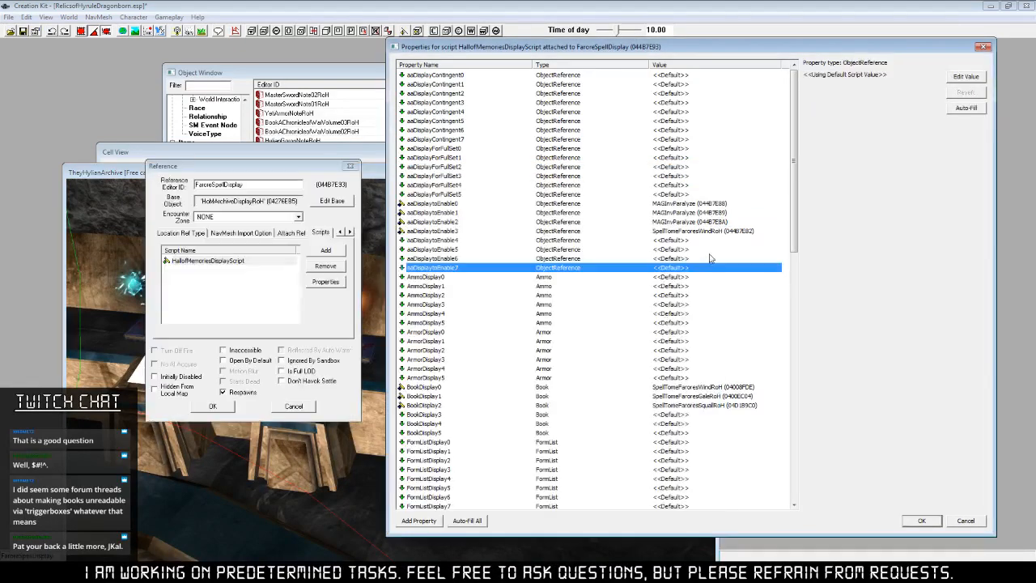
Set aaDisplaytoEnable4 to the placed SpellTomeFaroresGaleRoH book, the middle one under the green effects.
left_click(683, 242)
left_click(960, 78)
left_click(912, 78)
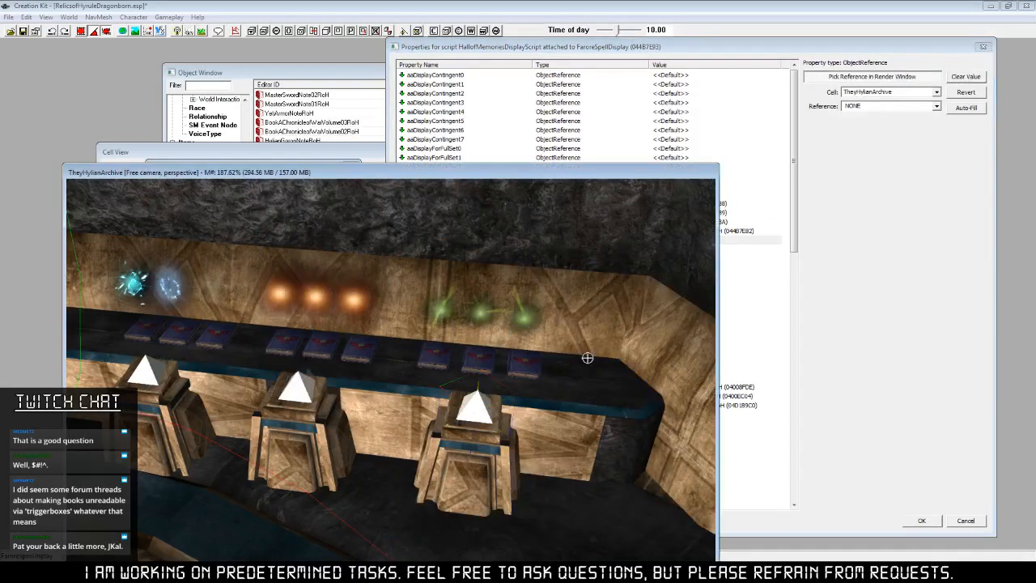
double_click(484, 362)
left_click(743, 268)
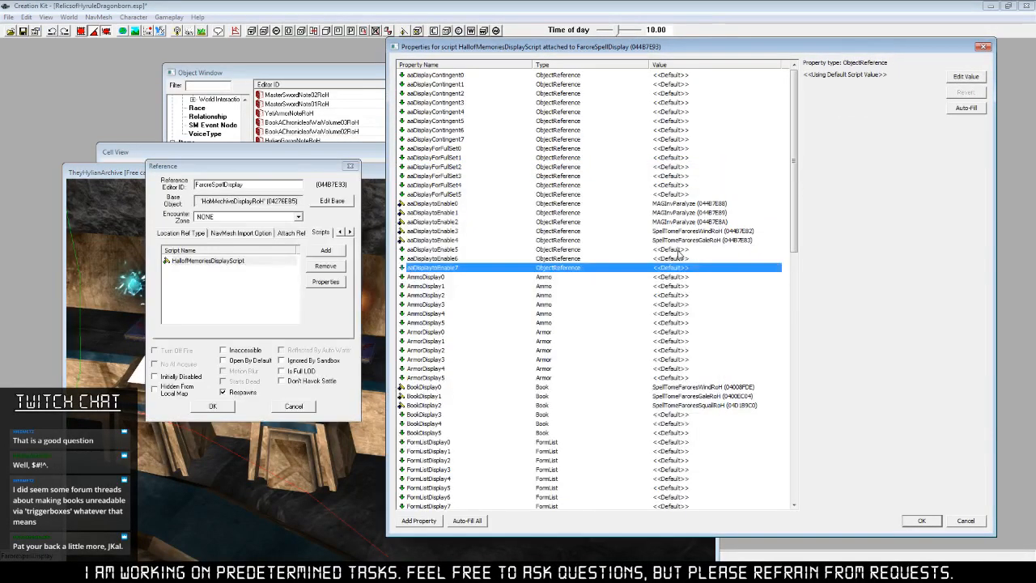
Set aaDisplaytoEnable5 to the placed SpellTomeFaroresSquallRoH book, the last one under the green effects.
left_click(678, 250)
left_click(963, 79)
left_click(911, 78)
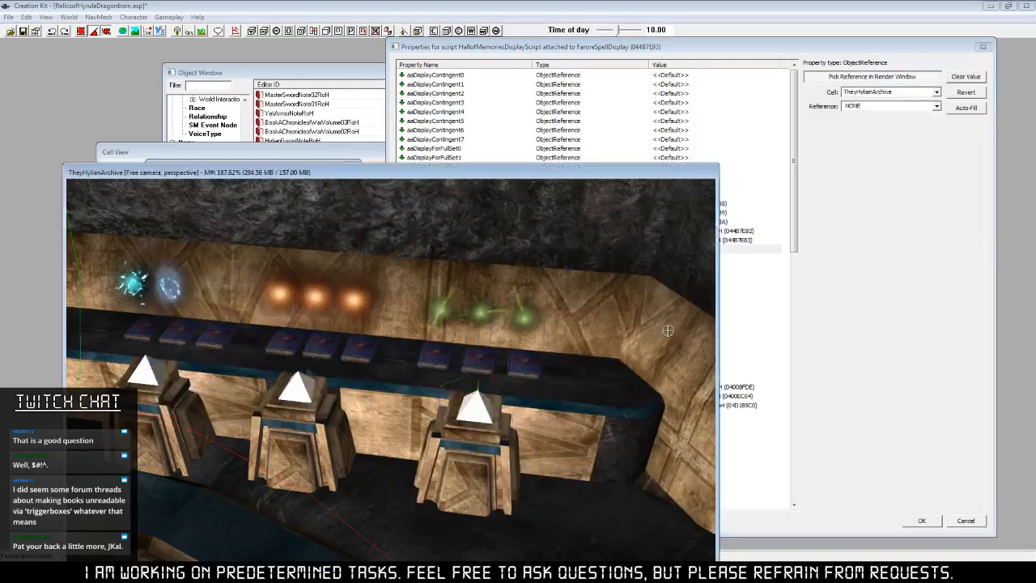
double_click(527, 366)
left_click(749, 295)
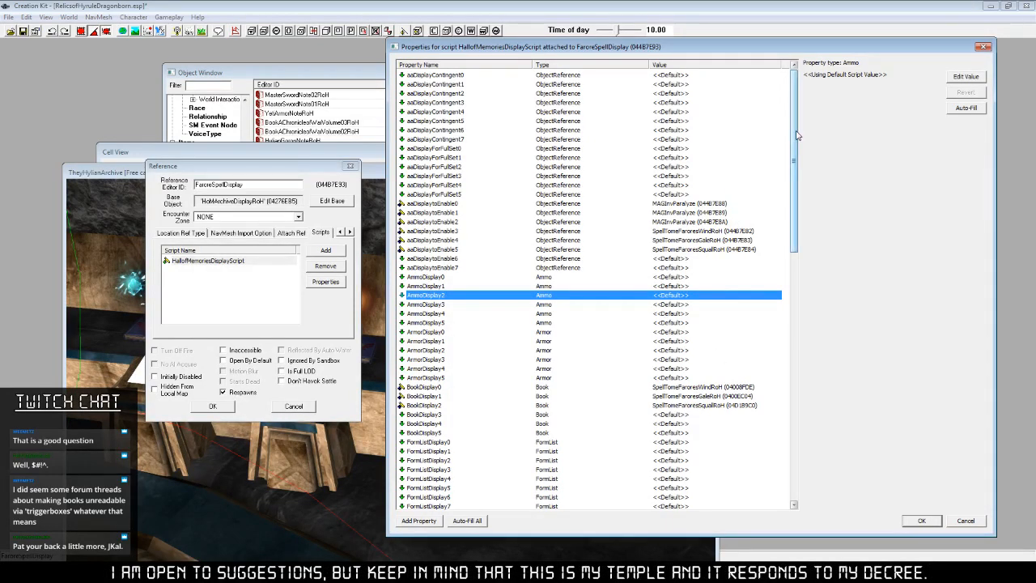
Review the script's assigned spells and books, then set aaDisplayContingent3 to the first green MAGInvParalyze effect.
left_click_drag(797, 135, 777, 378)
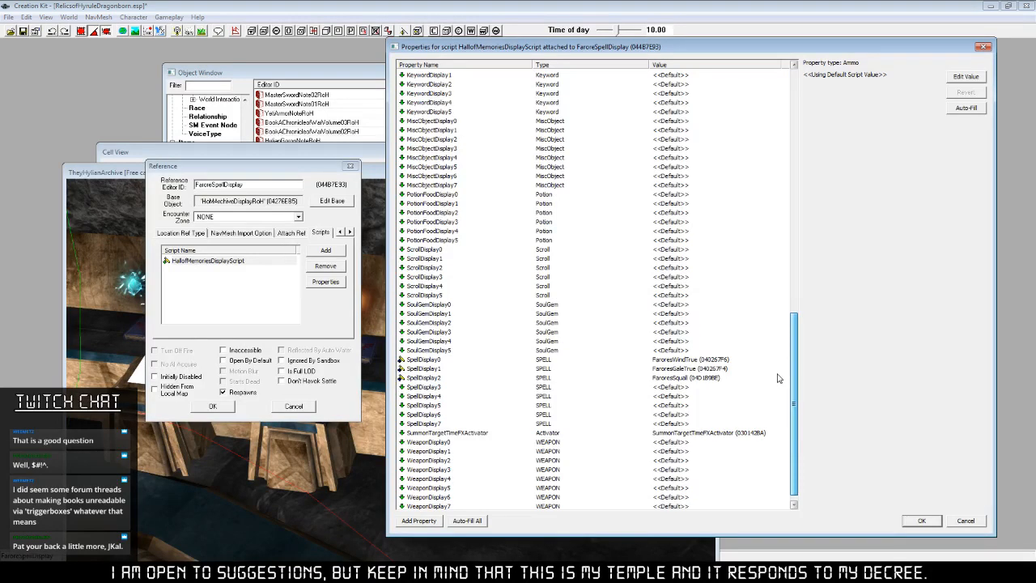
scroll(777, 378, "up", 15)
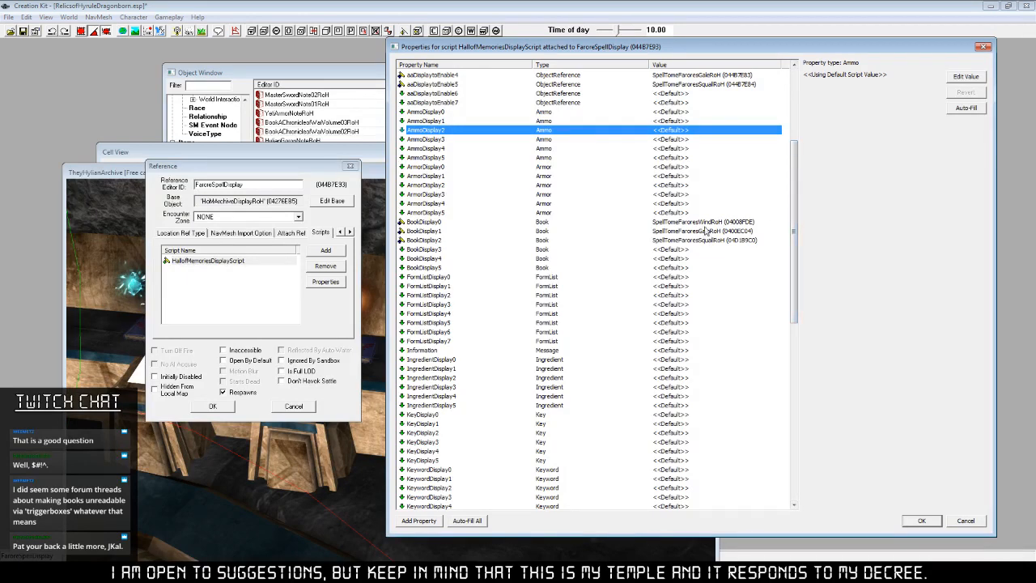
scroll(796, 188, "up", 6)
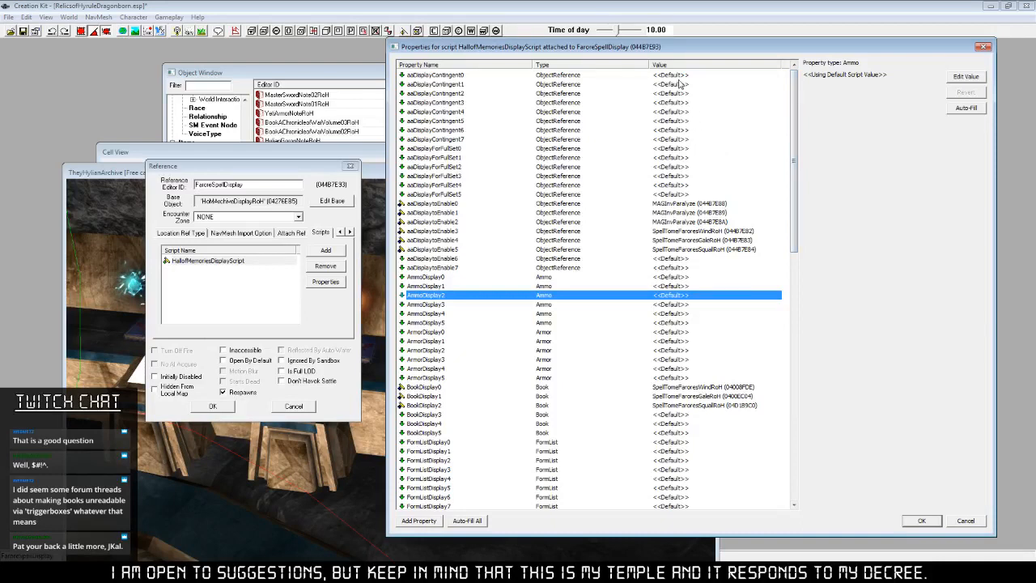
left_click(462, 102)
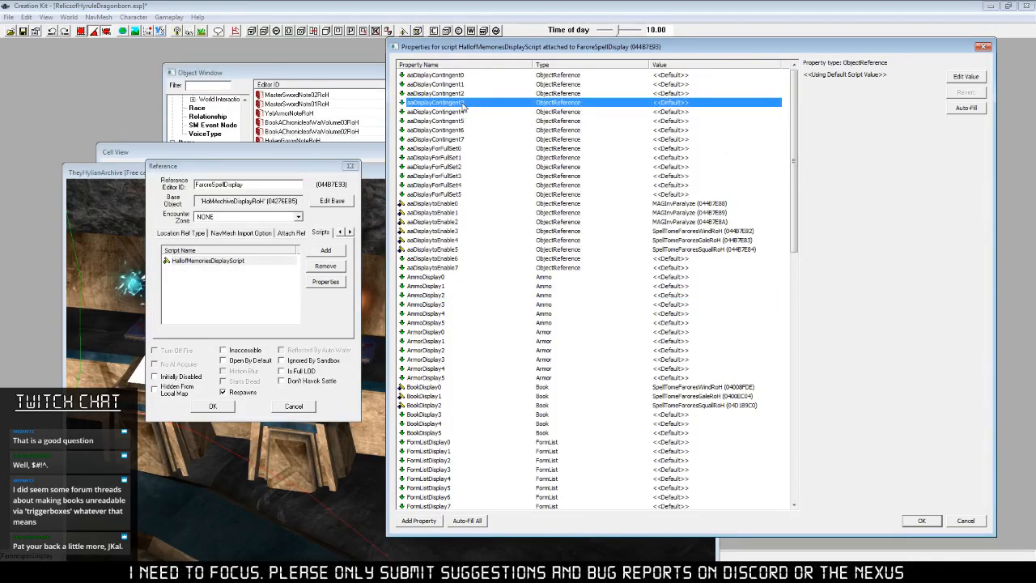
left_click(959, 79)
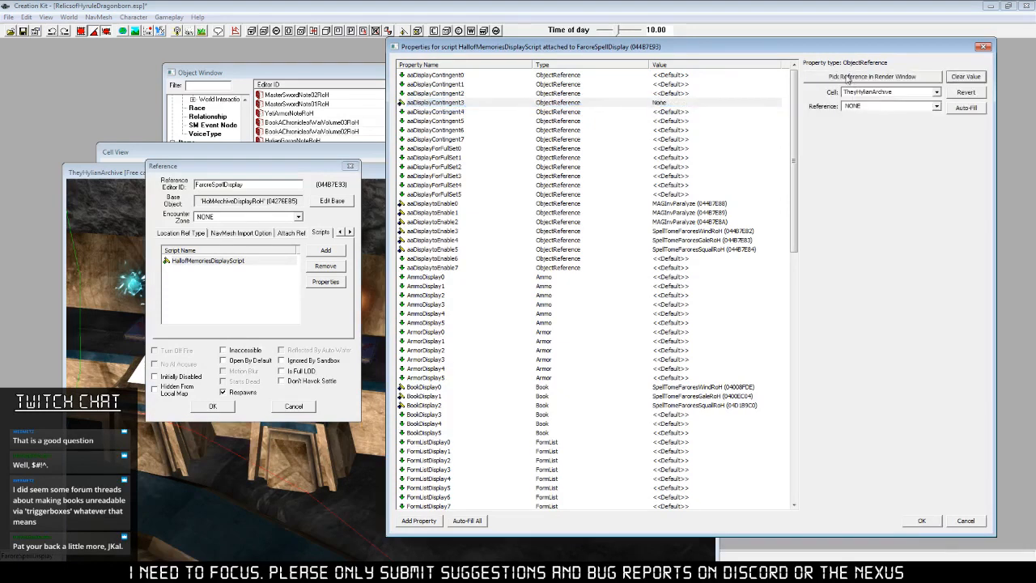
left_click(847, 79)
double_click(441, 313)
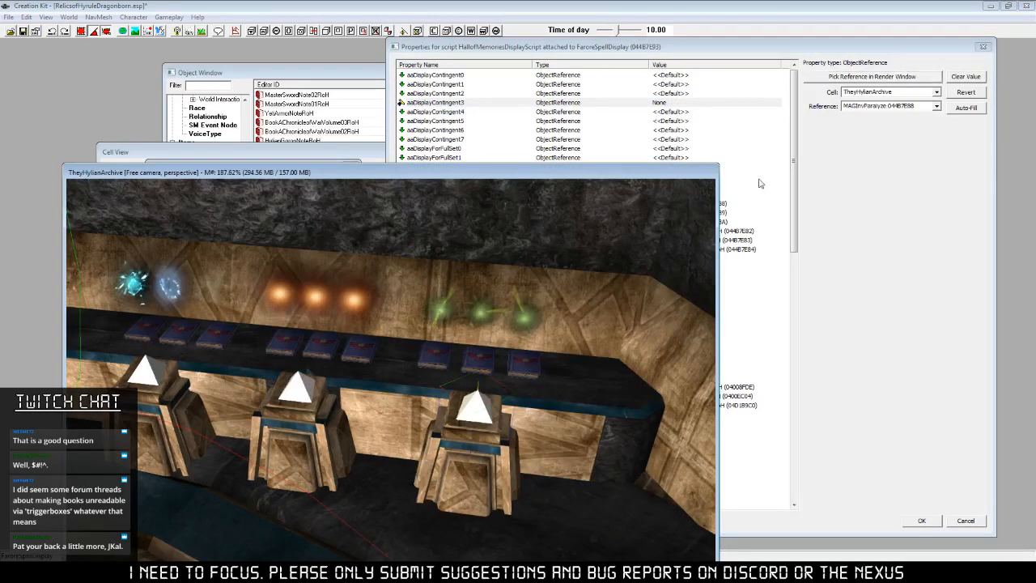
Set aaDisplayContingent4 to the middle green MAGInvParalyze effect above the shelf.
left_click(676, 114)
left_click(962, 74)
left_click(872, 76)
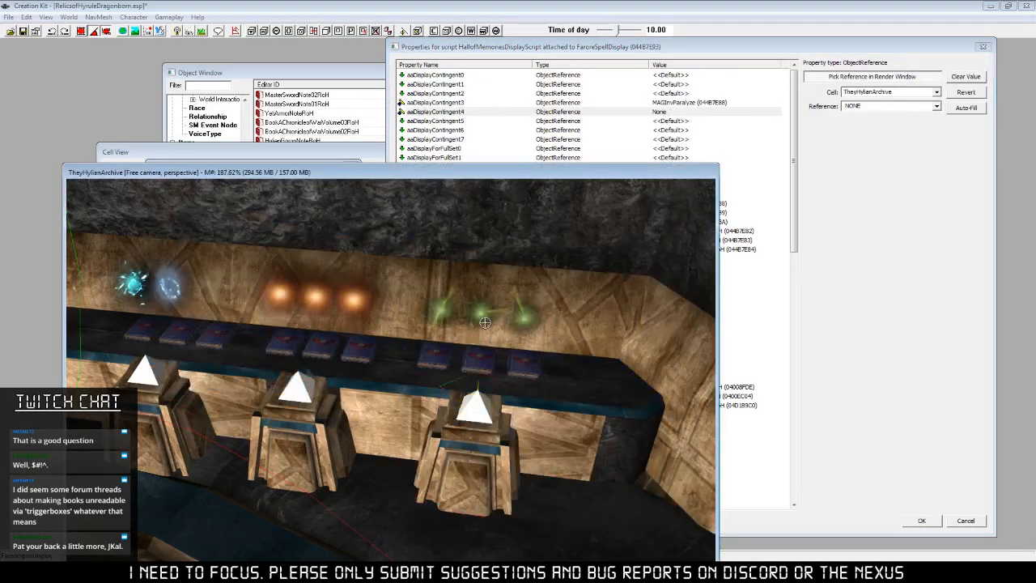
double_click(485, 322)
Set aaDisplayContingent5 to the last green MAGInvParalyze effect and accept the script properties and the pedestal's reference changes.
left_click(676, 120)
left_click(961, 76)
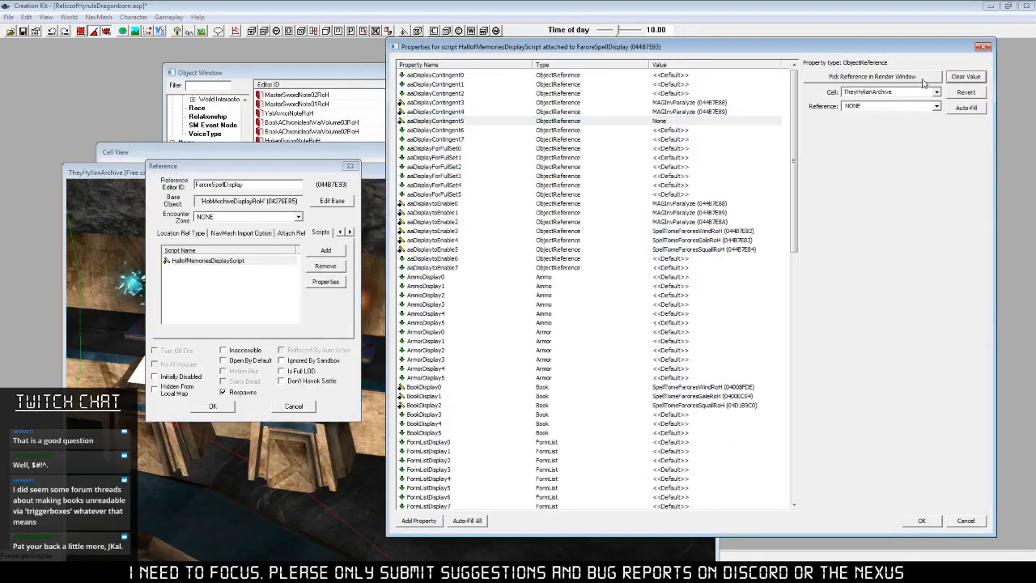
left_click(919, 77)
double_click(526, 317)
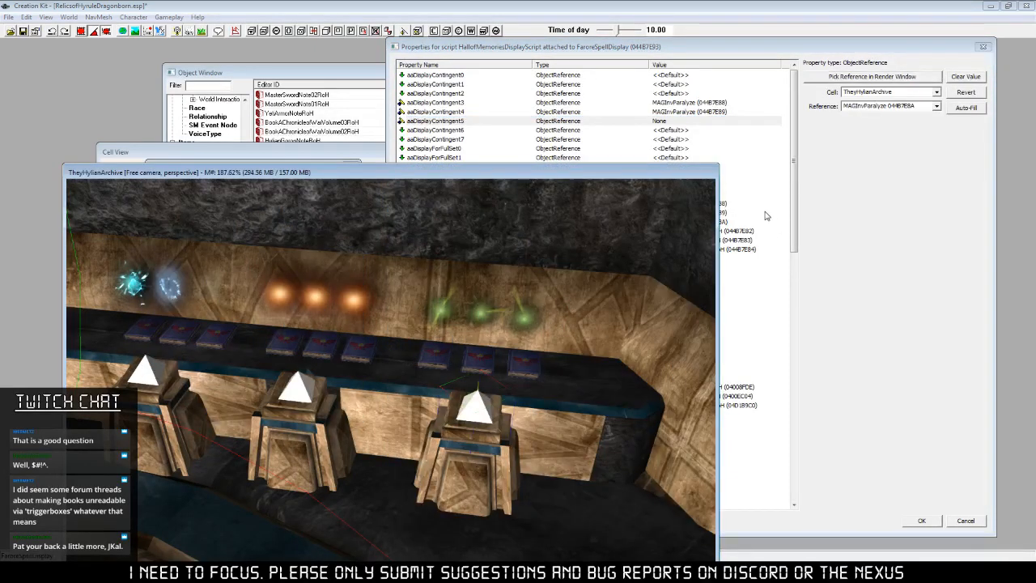
left_click(766, 213)
left_click(922, 522)
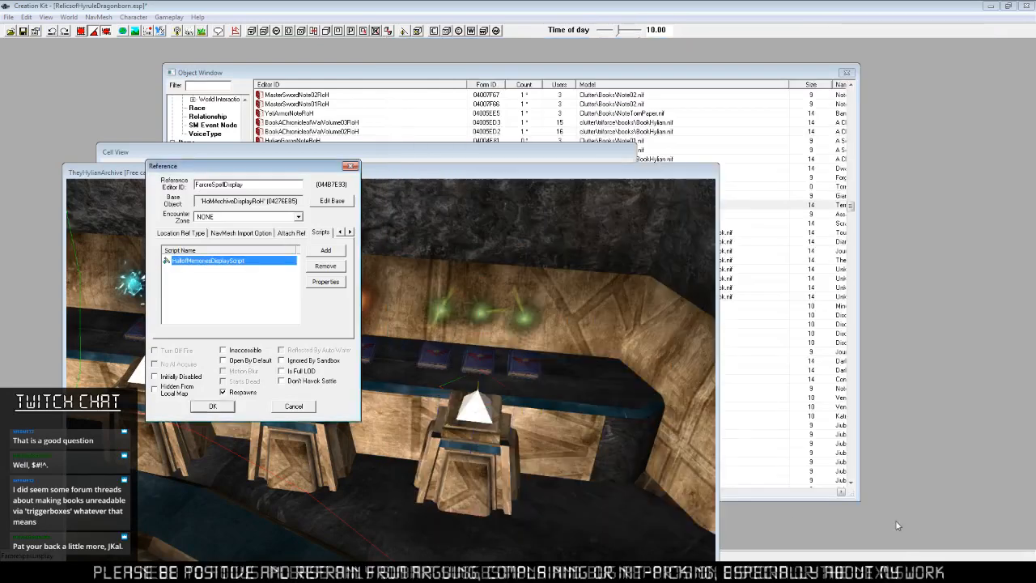
left_click(213, 407)
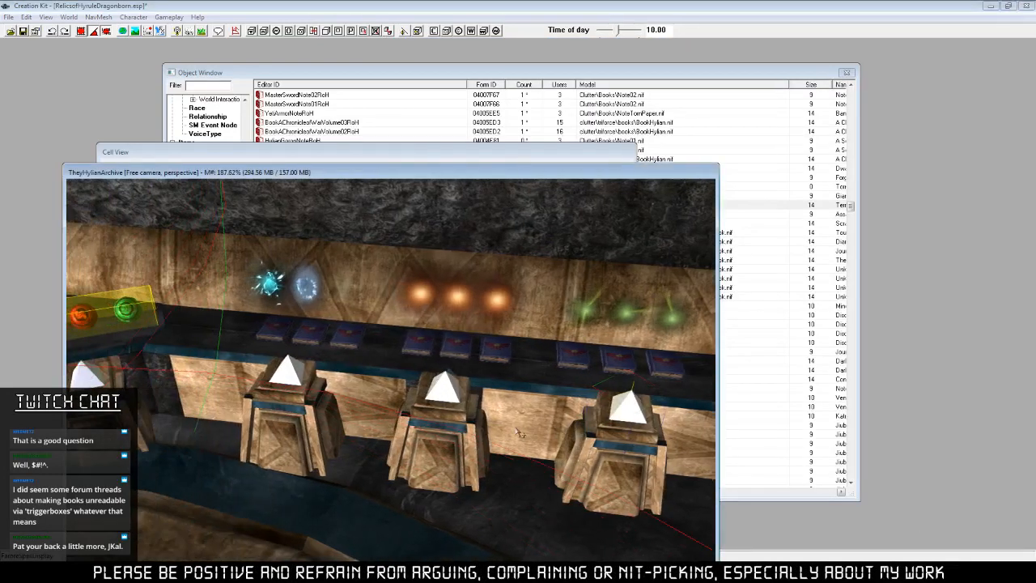
Open the HallofMemoriesDisplayScript properties of the DinSpellDisplay pedestal below the orange fireball effects.
right_click(442, 387)
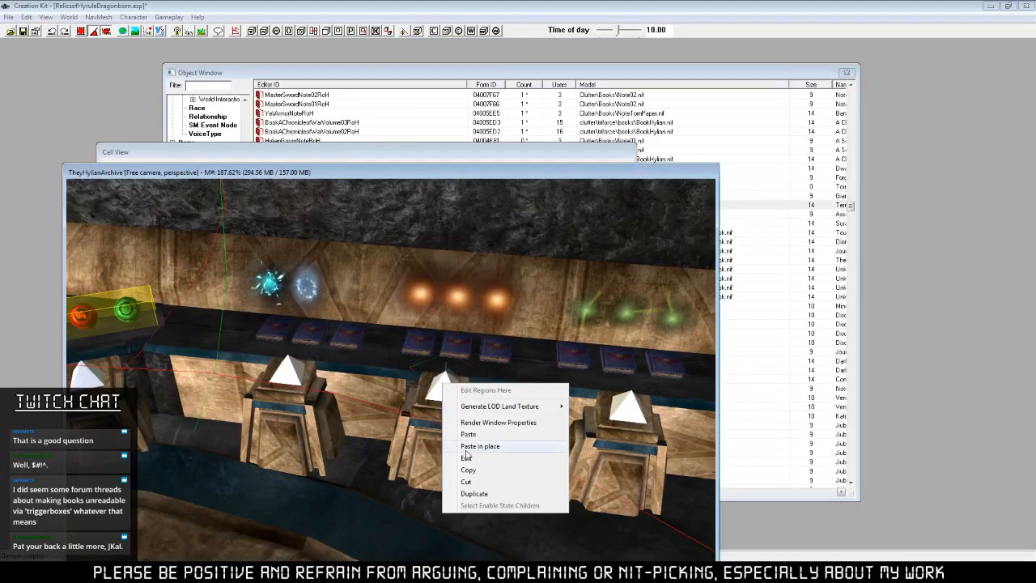
left_click(478, 455)
right_click(447, 250)
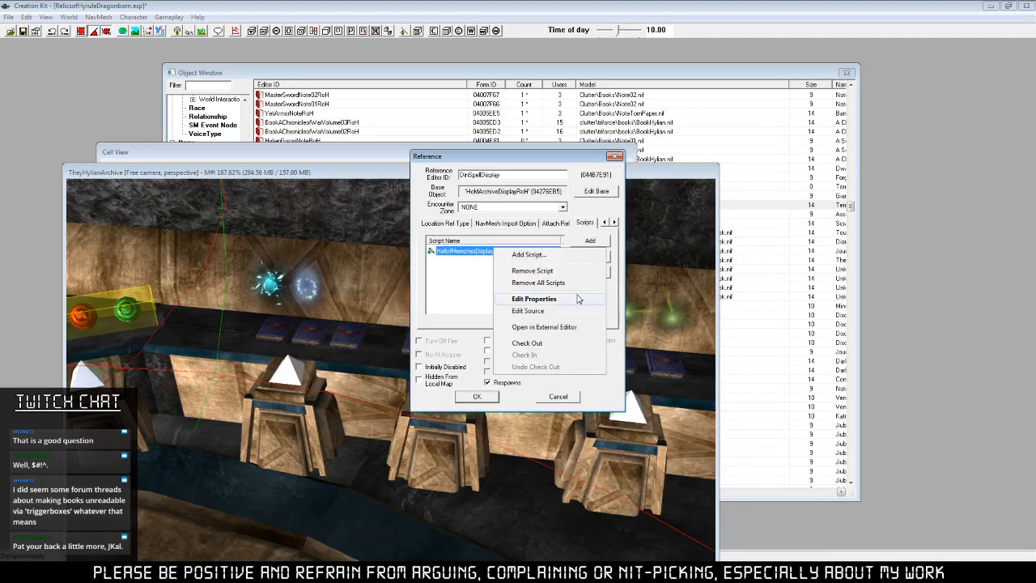
left_click(571, 296)
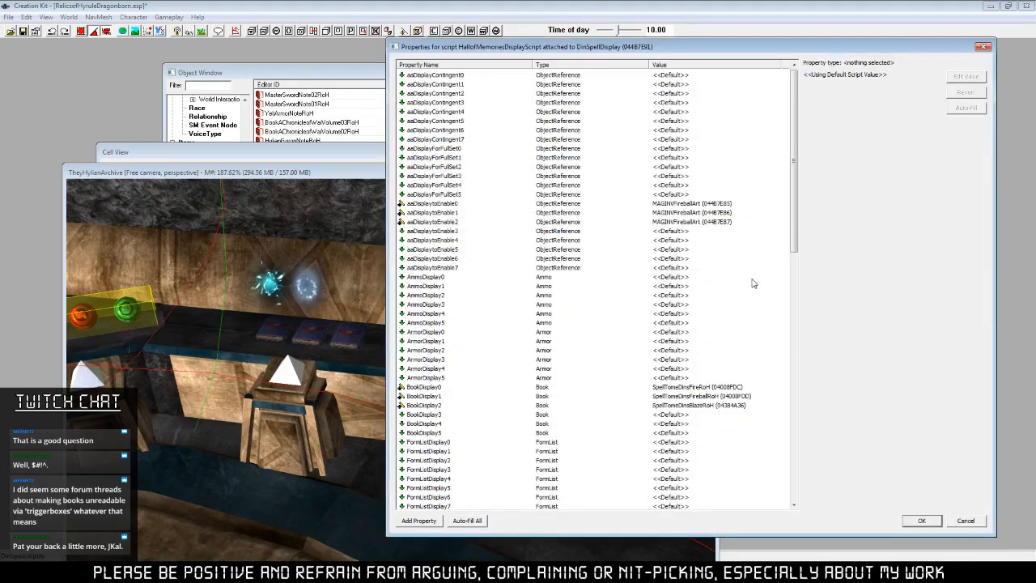
Set aaDisplayContingent3 and aaDisplayContingent4 to the first and middle orange MAGINVFireballArt effects above the shelf.
left_click(469, 106)
left_click(965, 76)
left_click(895, 77)
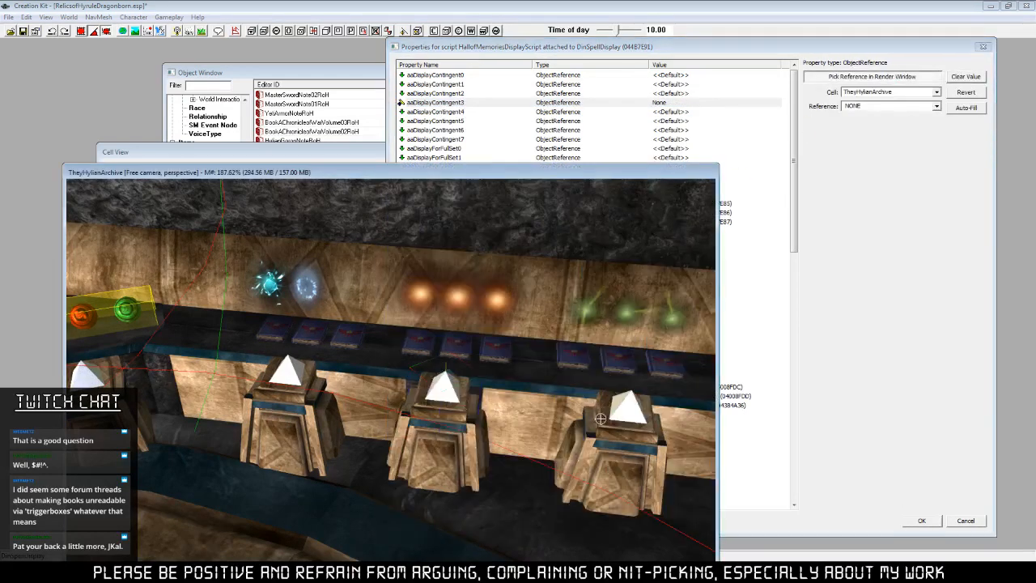
double_click(422, 293)
left_click(560, 113)
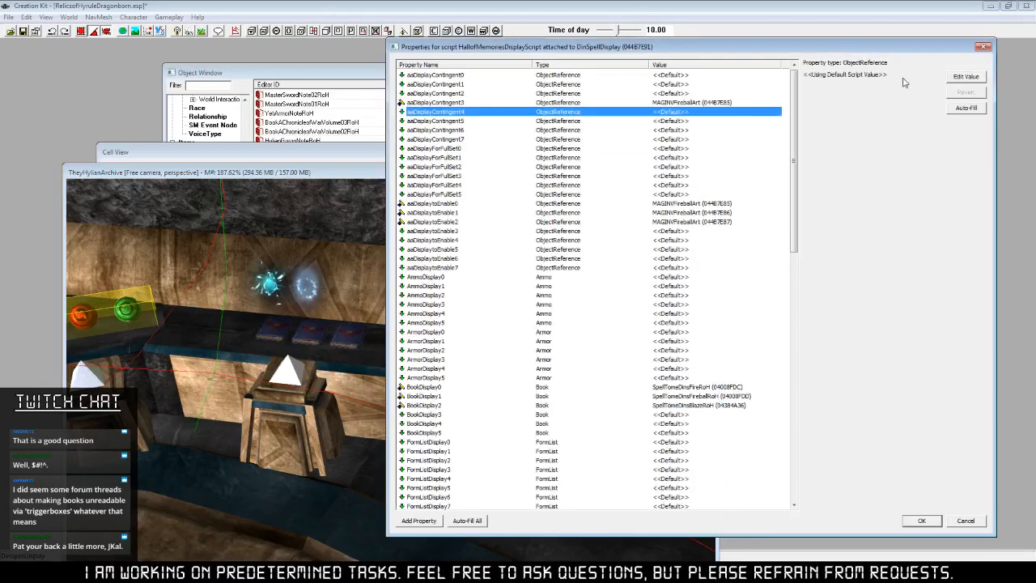
left_click(957, 77)
left_click(914, 77)
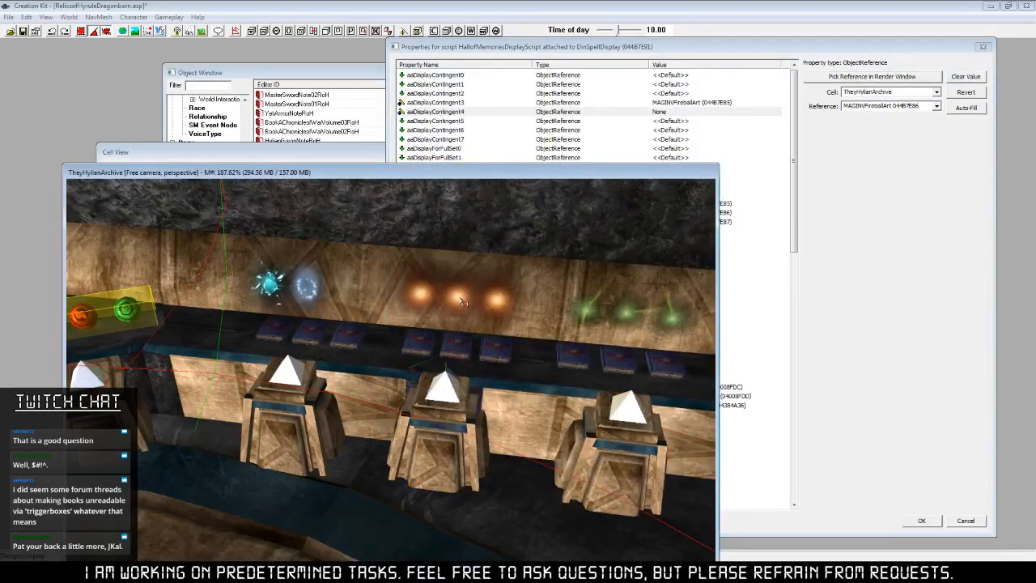
Set aaDisplayContingent5 to the last orange MAGINVFireballArt effect above the shelf.
left_click(561, 121)
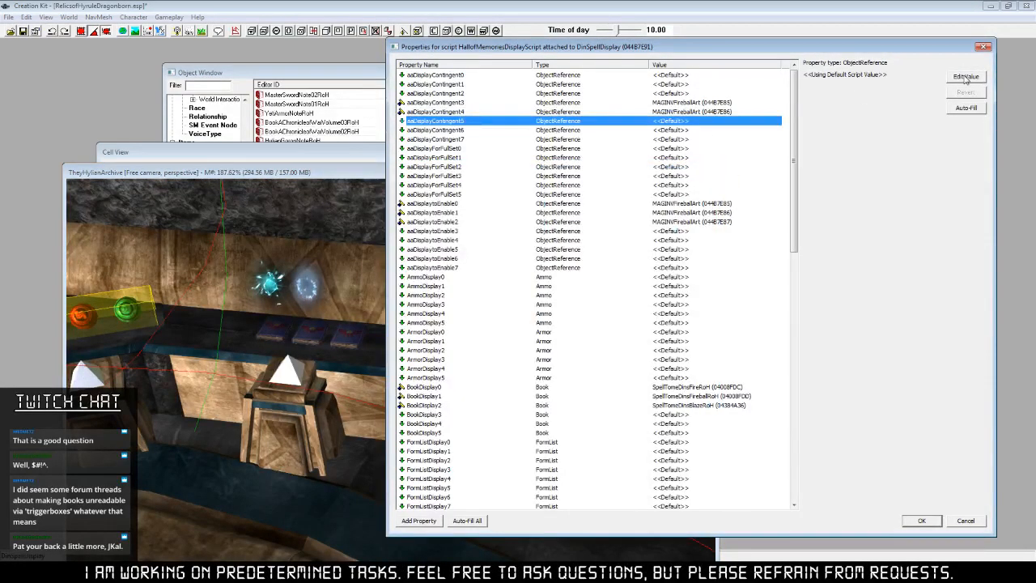
left_click(965, 77)
left_click(882, 77)
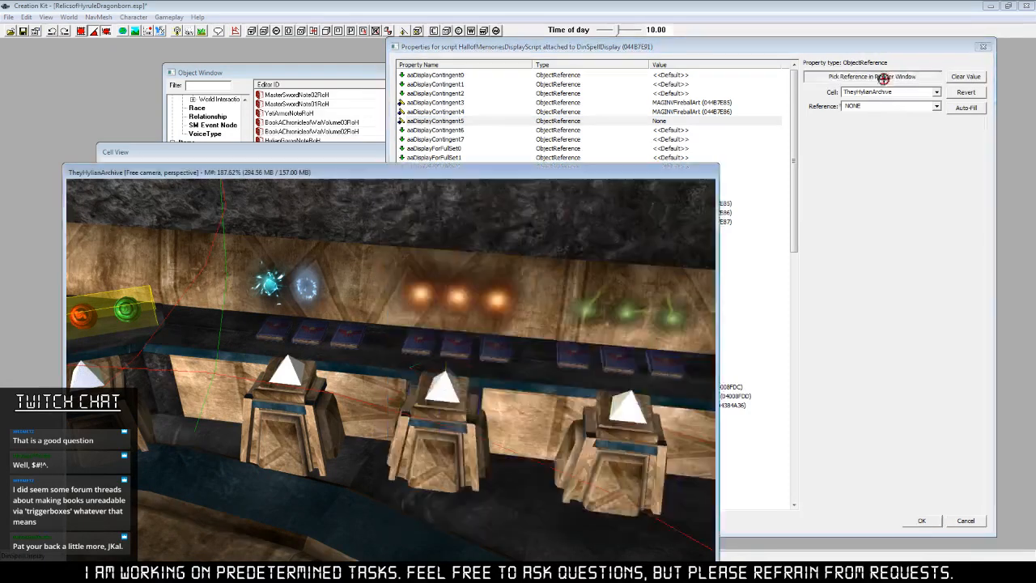
left_click(498, 304)
left_click(716, 131)
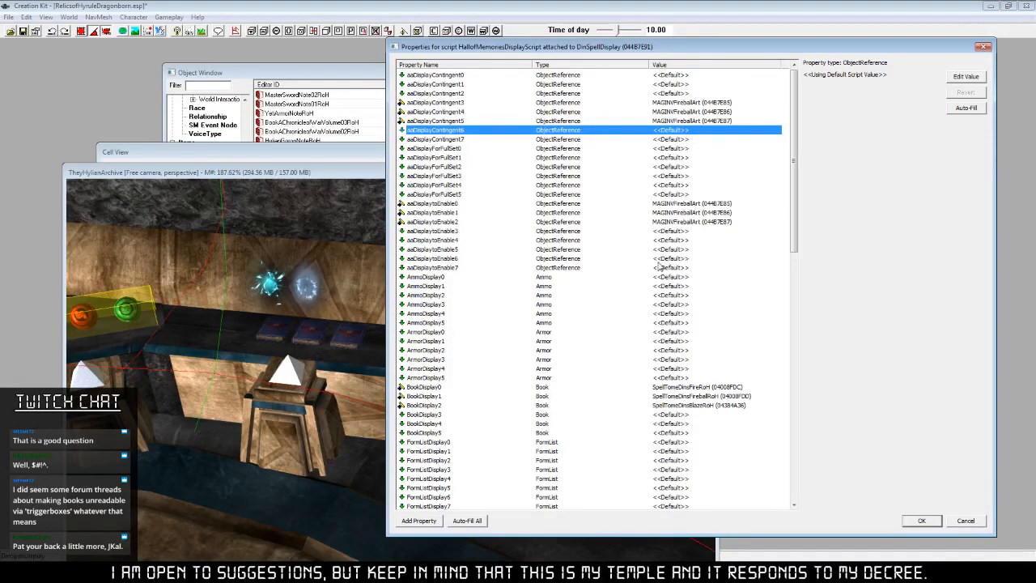
Set aaDisplaytoEnable3 to the placed SpellTomeDinsFireRoH book, the first tome beneath the fireball effects.
left_click(675, 230)
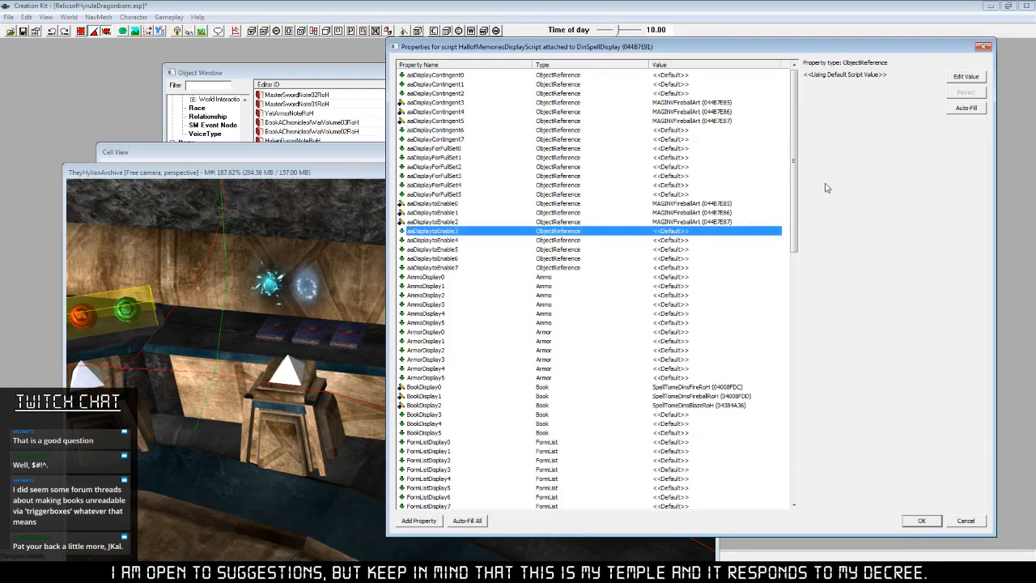
left_click(966, 76)
left_click(860, 77)
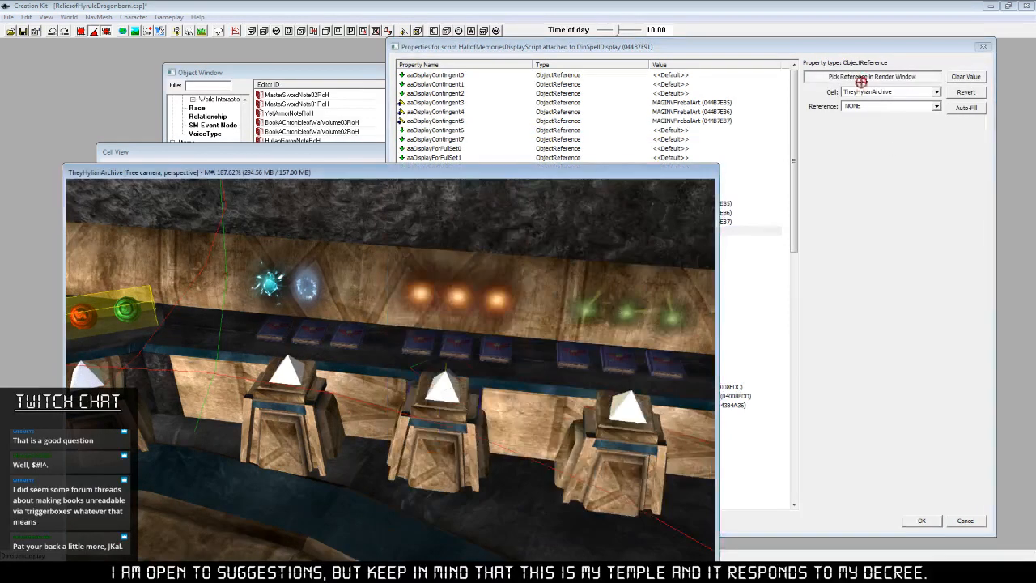
left_click(416, 350)
left_click(716, 231)
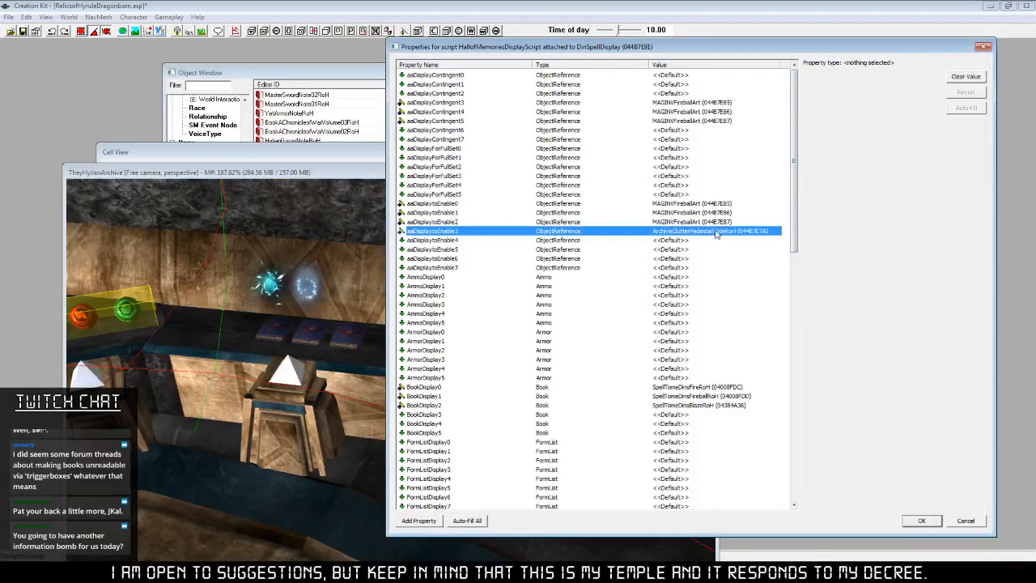
left_click(966, 76)
left_click(860, 77)
left_click(420, 343)
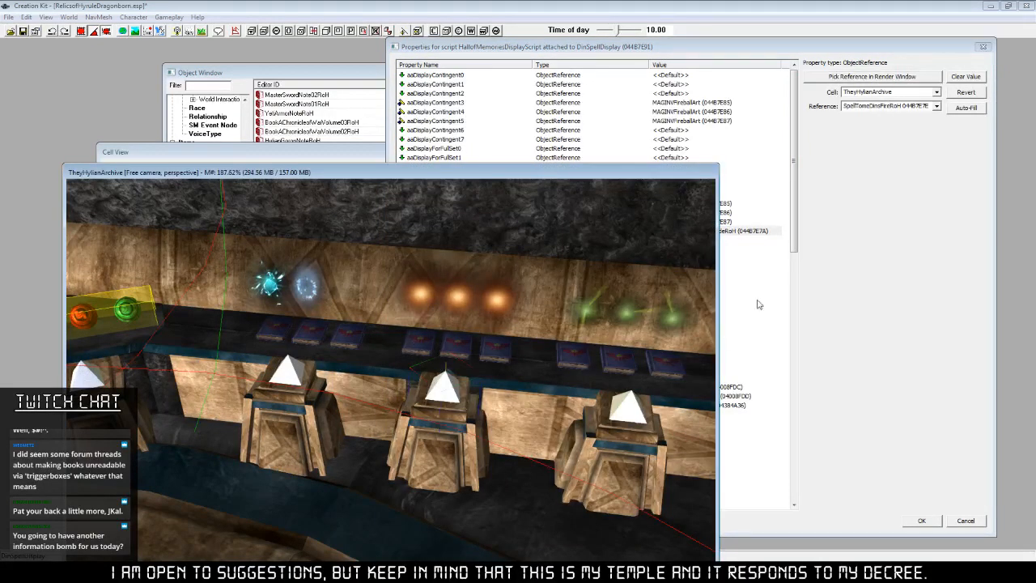
Set aaDisplaytoEnable4 to the placed SpellTomeDinsFireballRoH book, the middle tome beneath the fireball effects.
left_click(432, 239)
left_click(967, 76)
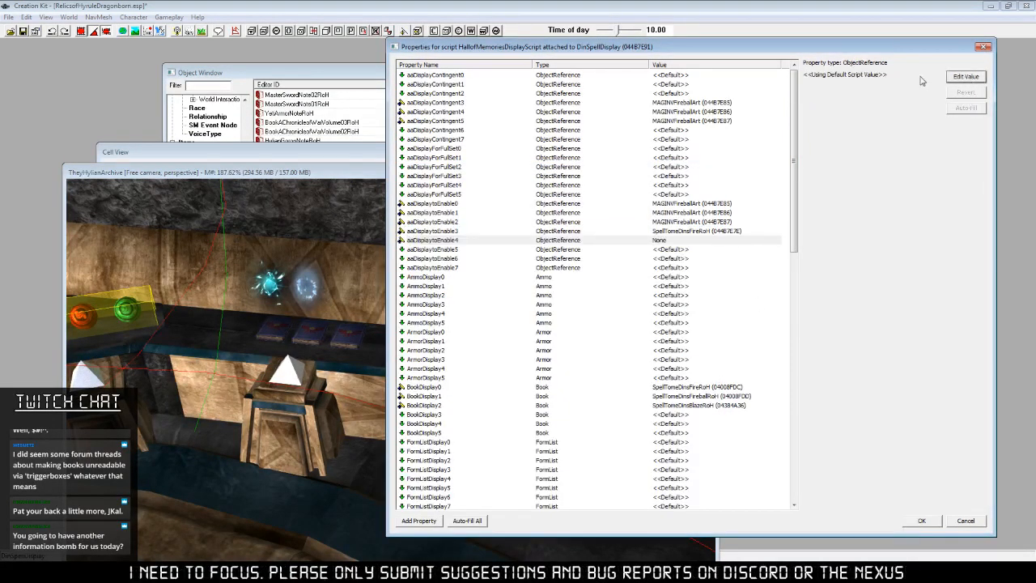
left_click(871, 76)
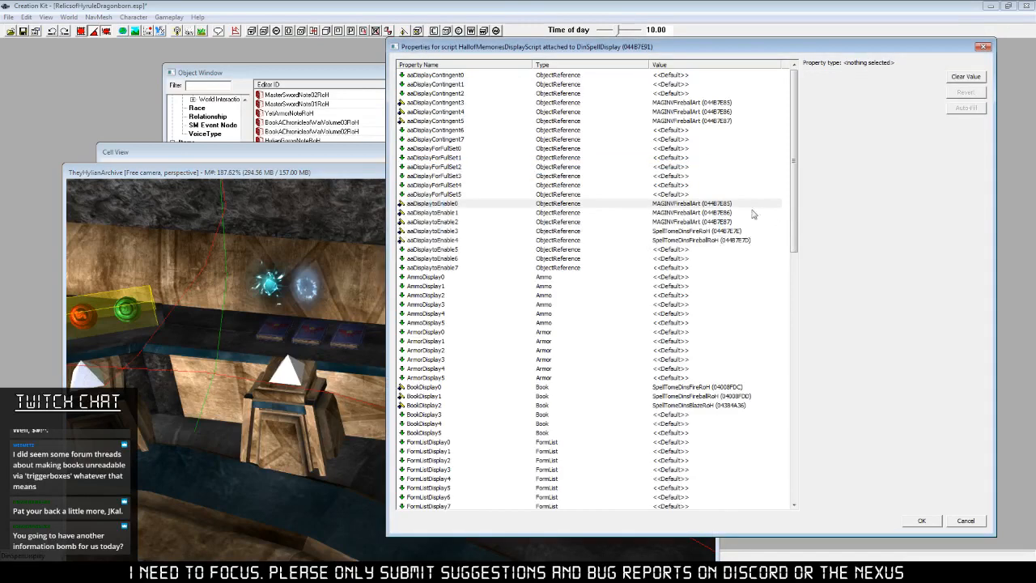
Set aaDisplaytoEnable5 to the placed SpellTomeDinsBlazeRoH book and accept the script properties and the pedestal's reference changes.
left_click(671, 249)
left_click(966, 76)
left_click(904, 75)
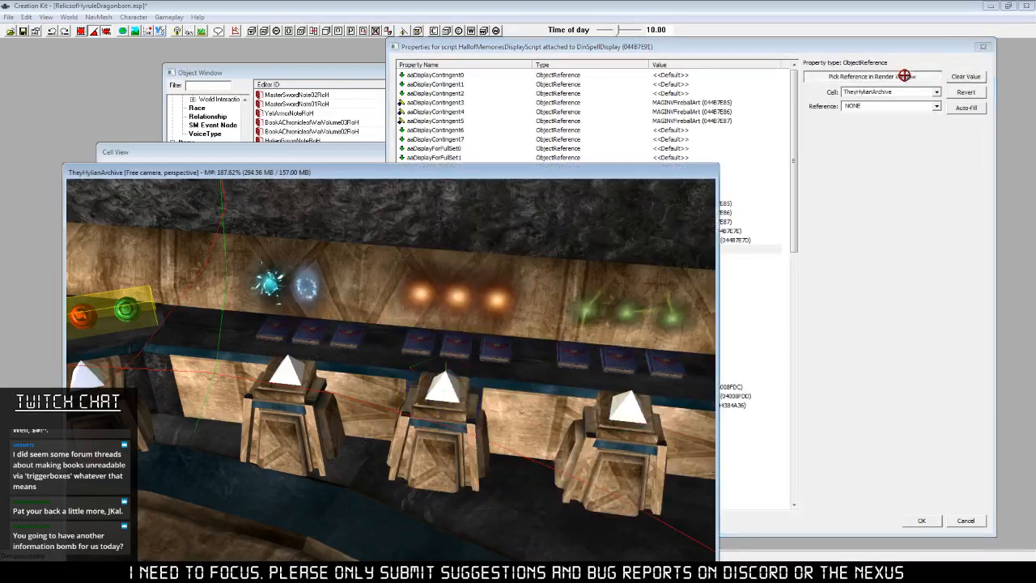
left_click(502, 344)
left_click(753, 186)
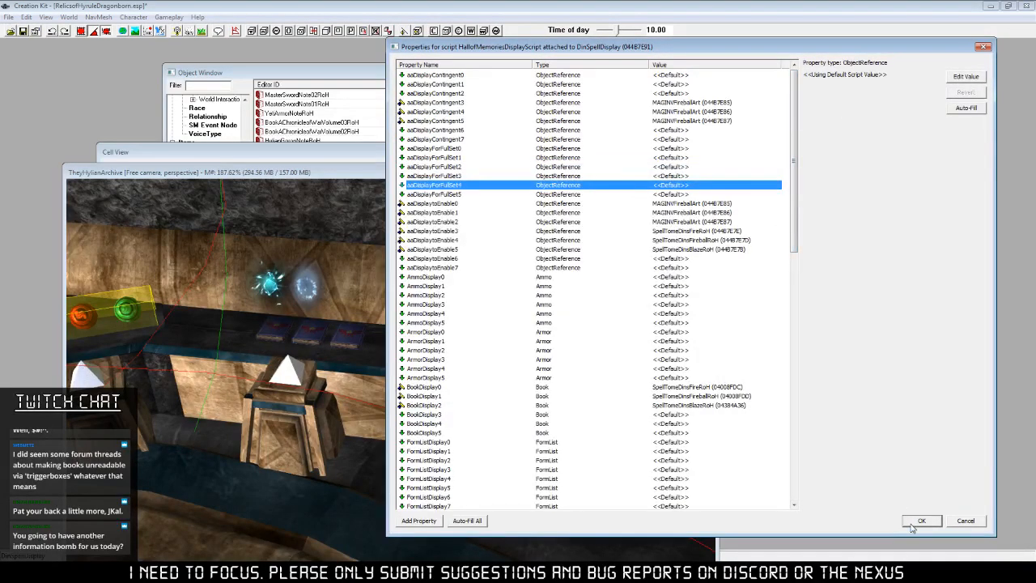
left_click(919, 522)
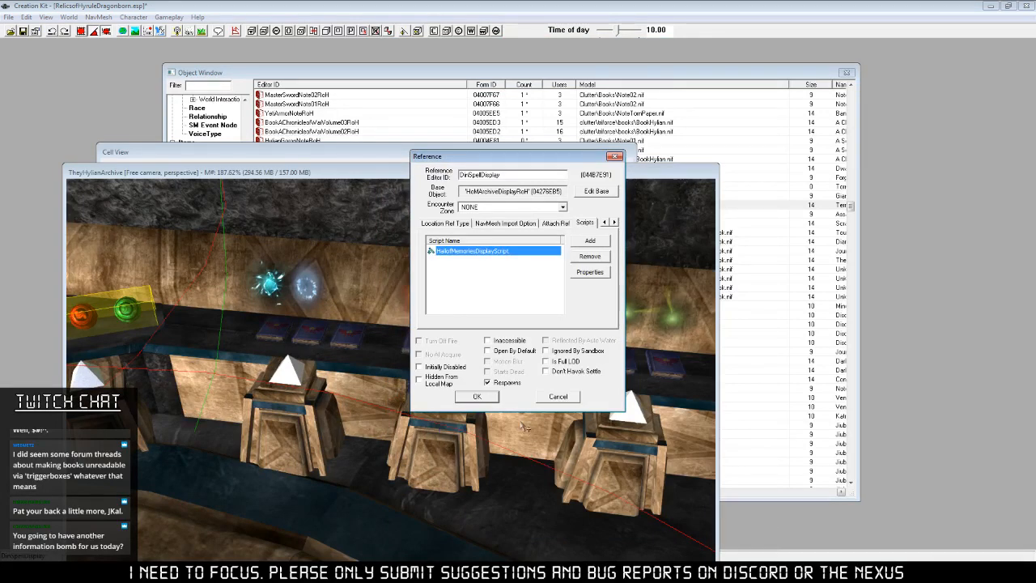
left_click(476, 397)
Open the HallofMemoriesDisplayScript properties of the NayruSpellDisplay pedestal below the blue magic effects.
scroll(324, 393, "down", 1)
middle_click_drag(323, 393, 411, 453)
scroll(402, 439, "up", 3)
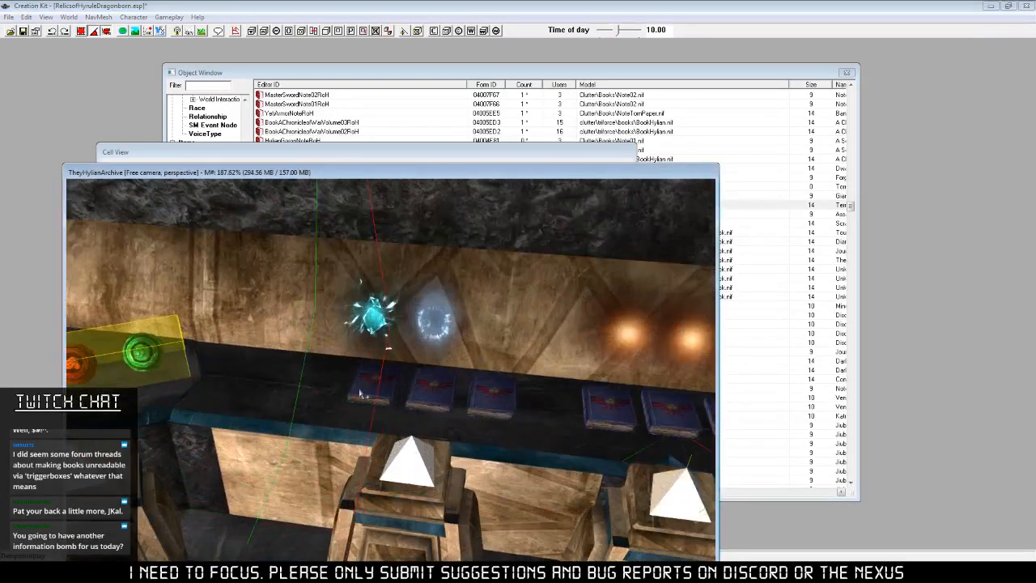
right_click(402, 450)
left_click(428, 397)
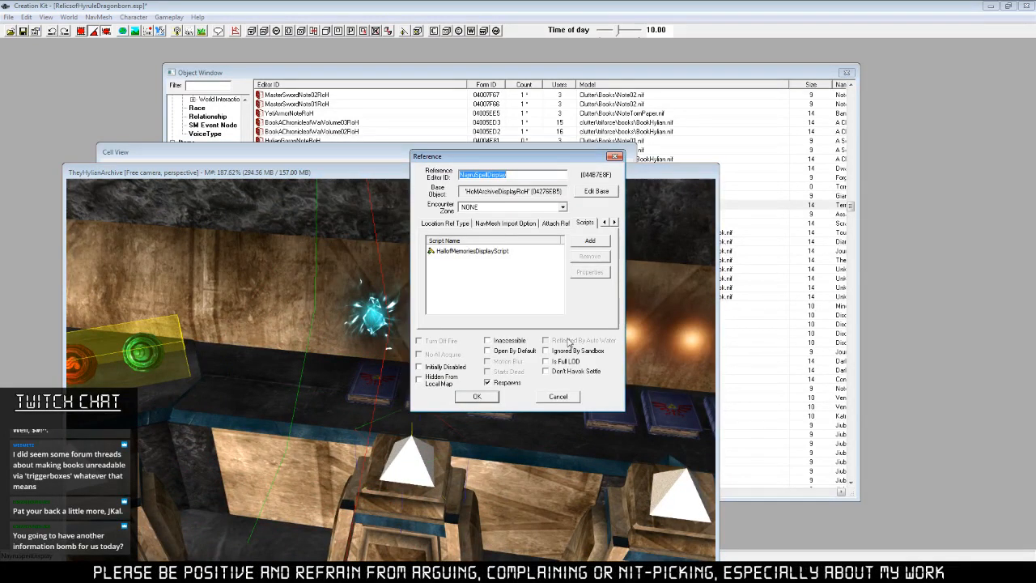
right_click(488, 257)
left_click(526, 305)
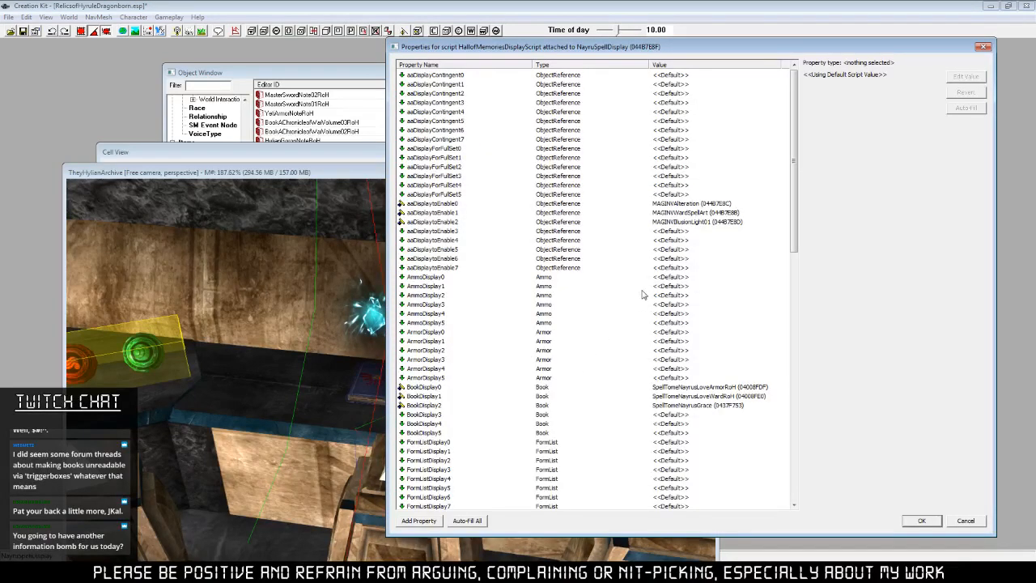
Set aaDisplaytoEnable3 of the NayruSpellDisplay script to the placed SpellTomeNayrusLoveArmorRoH reference.
left_click(569, 232)
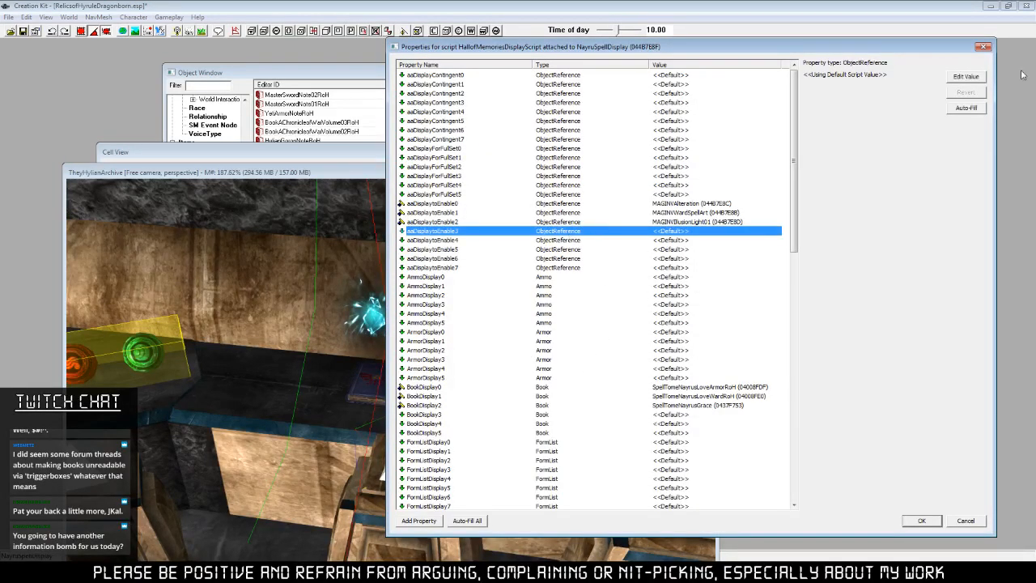
left_click(981, 78)
left_click(871, 76)
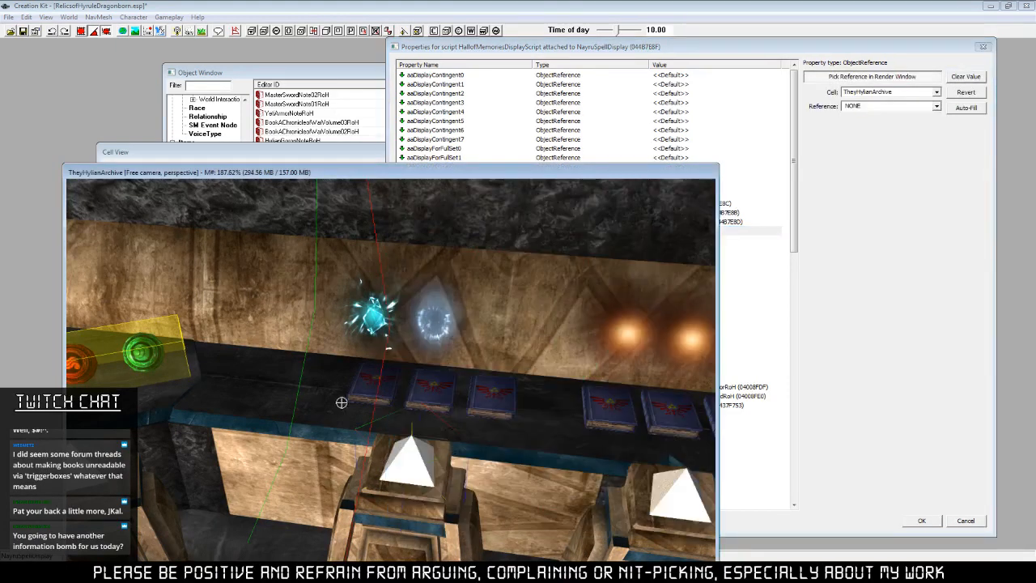
left_click(686, 244)
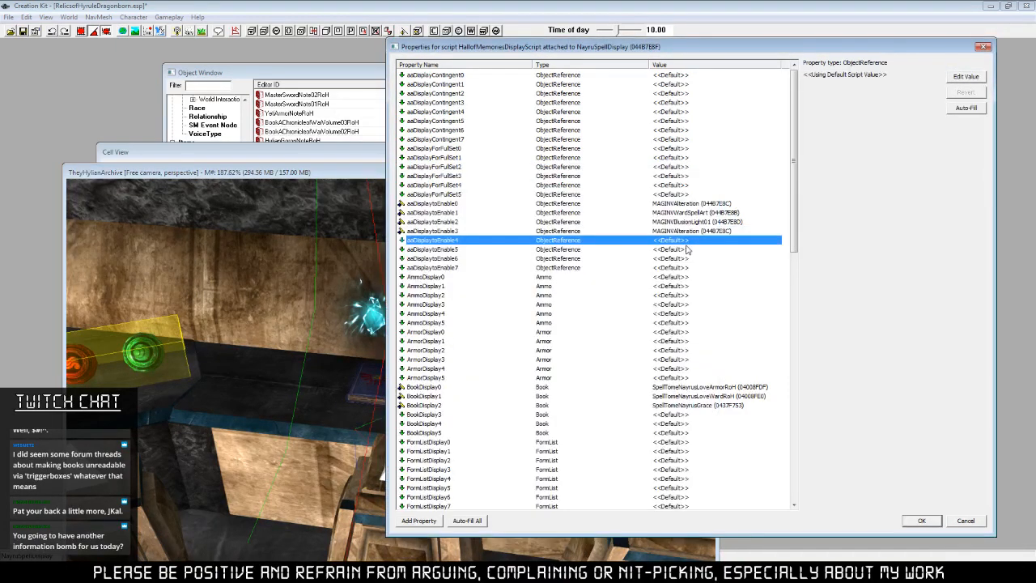
double_click(697, 231)
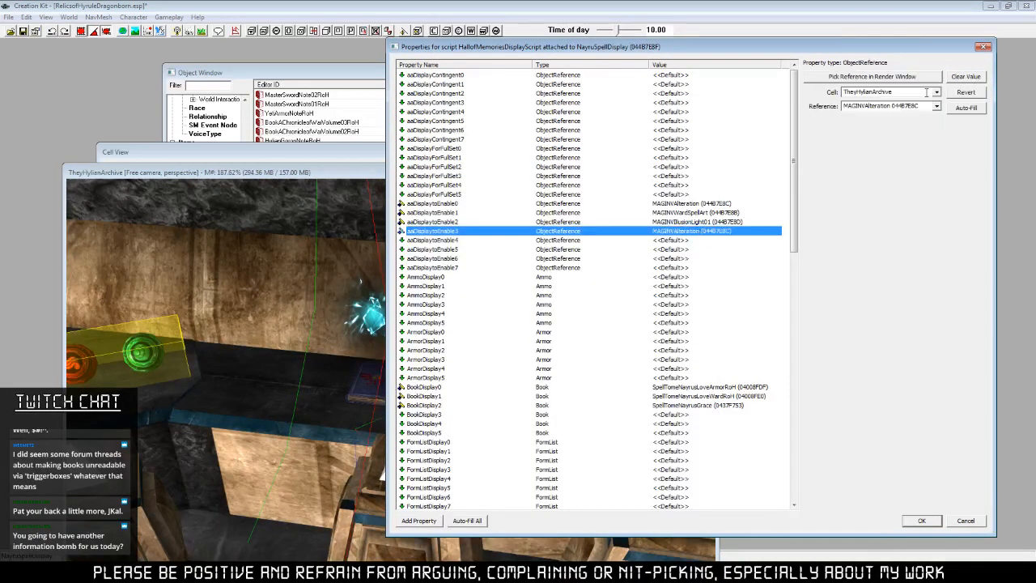
left_click(871, 76)
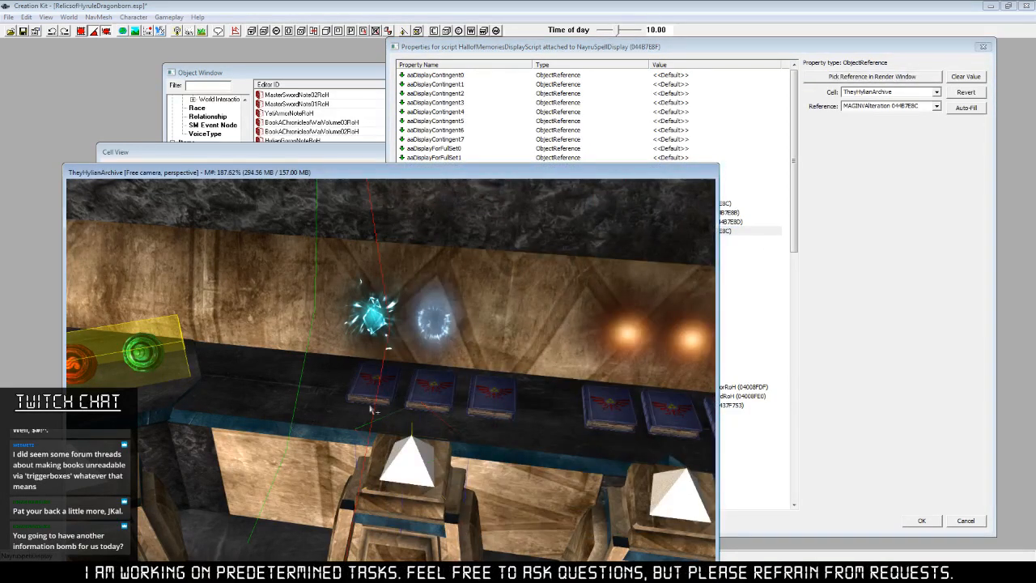
left_click(937, 106)
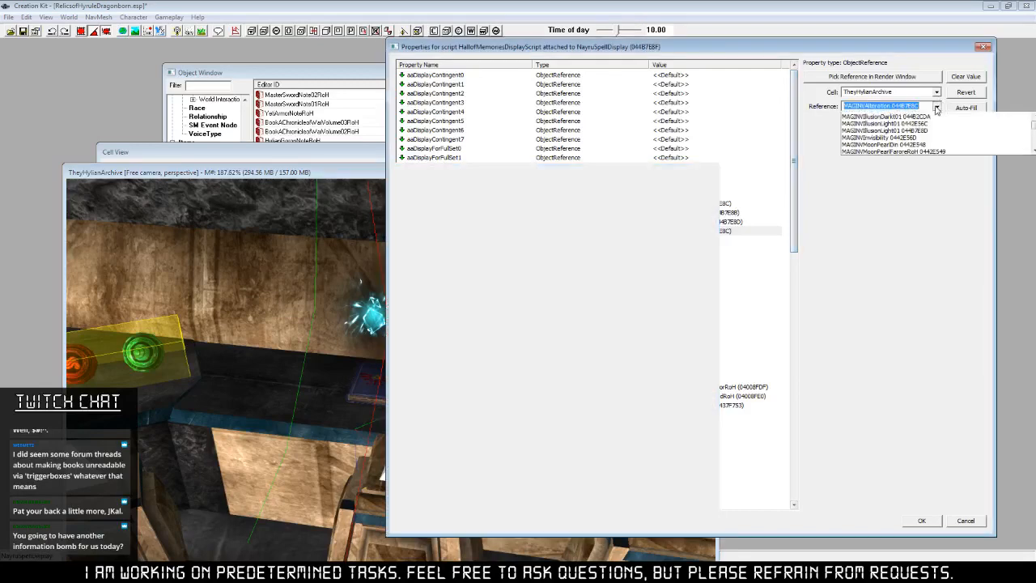
type("spell")
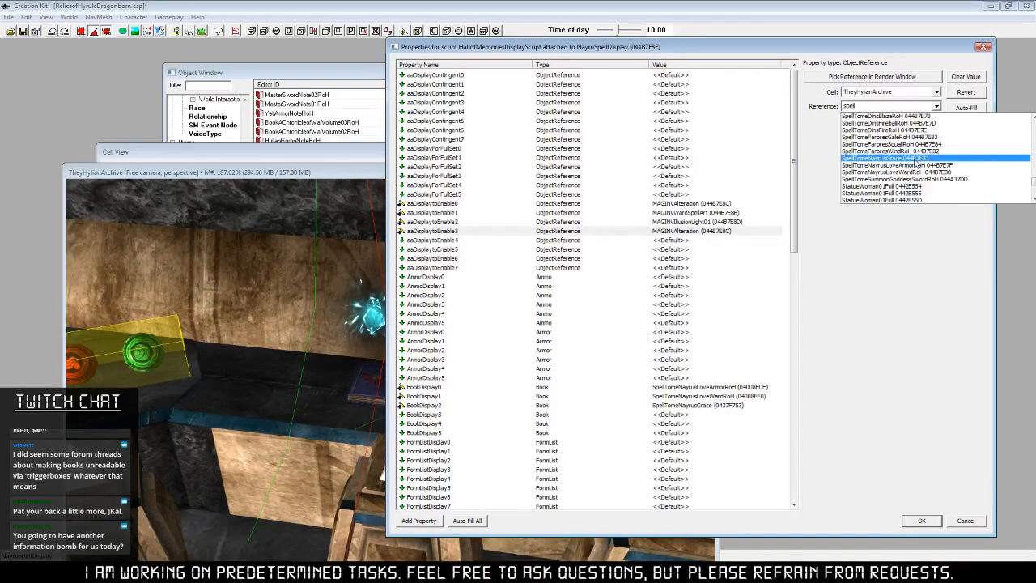
left_click(898, 165)
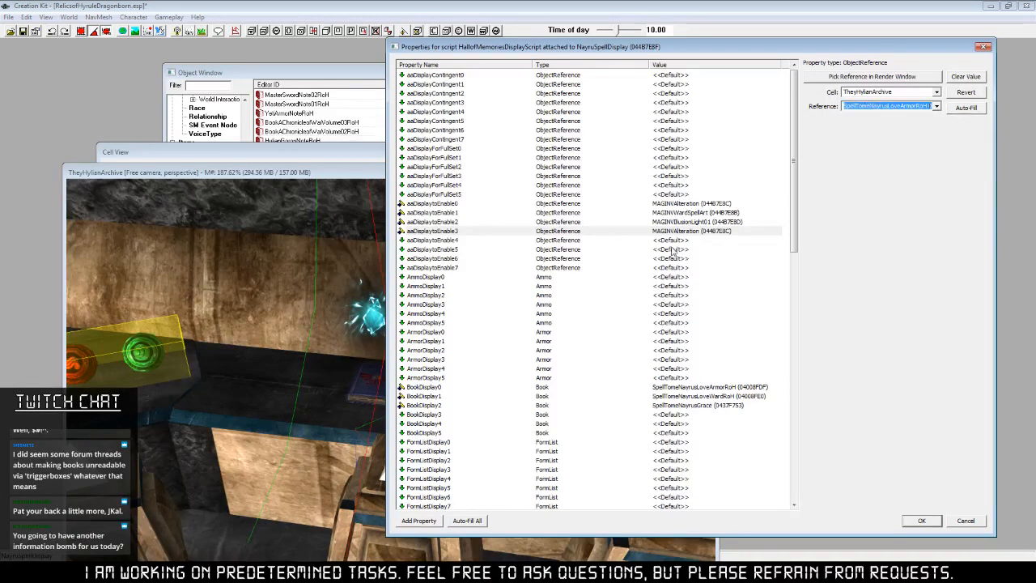
Set aaDisplaytoEnable4 of the NayruSpellDisplay script to the placed SpellTomeNayrusLoveWardRoH reference.
key("Down")
left_click(963, 75)
left_click(871, 76)
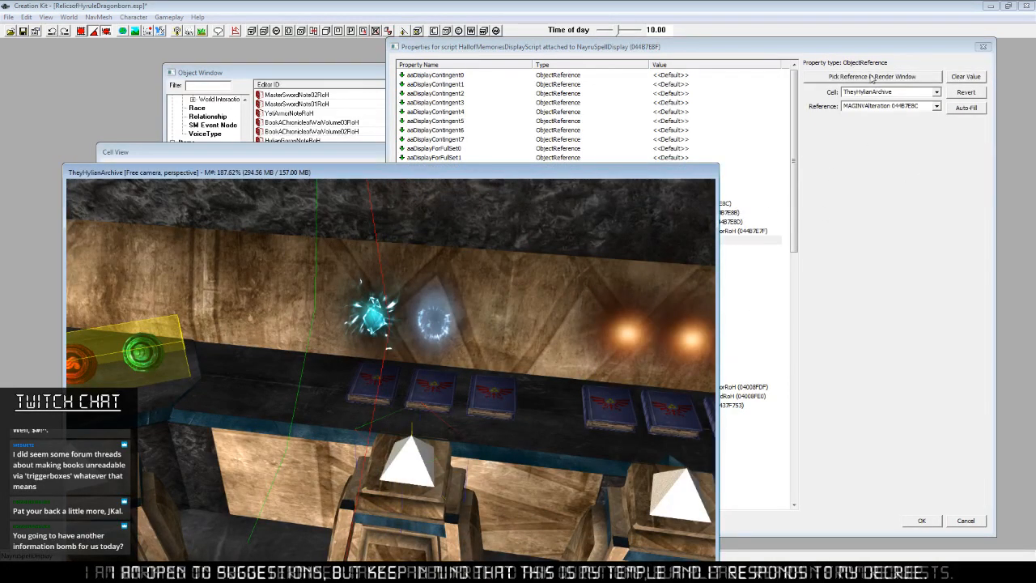
left_click(446, 401)
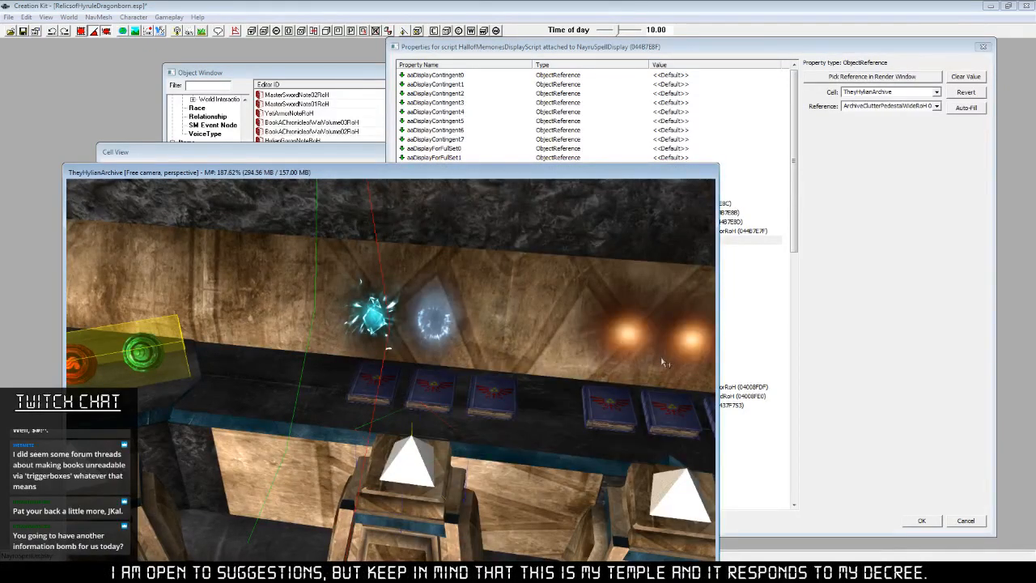
left_click(913, 76)
left_click(445, 388)
left_click(896, 175)
type("spell")
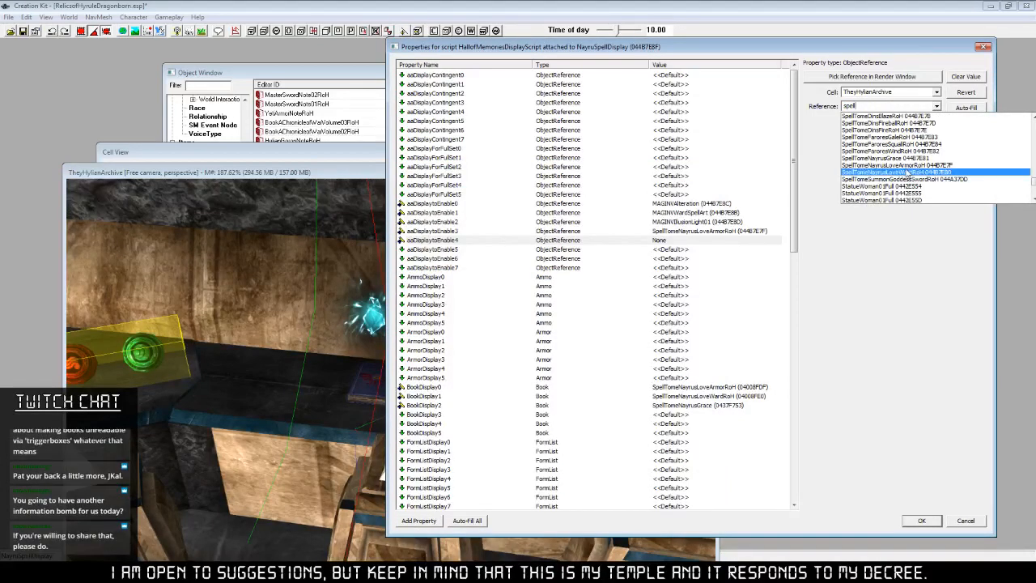
left_click(930, 172)
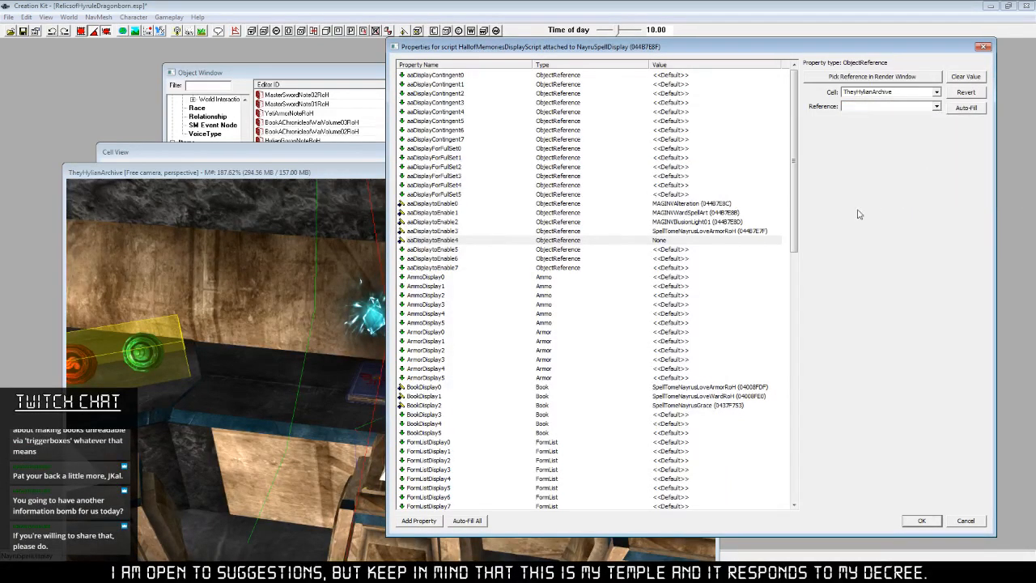
Set aaDisplaytoEnable5 to the placed SpellTomeNayrusGrace book, the third tome behind the Nayru pedestal.
left_click(688, 249)
left_click(965, 76)
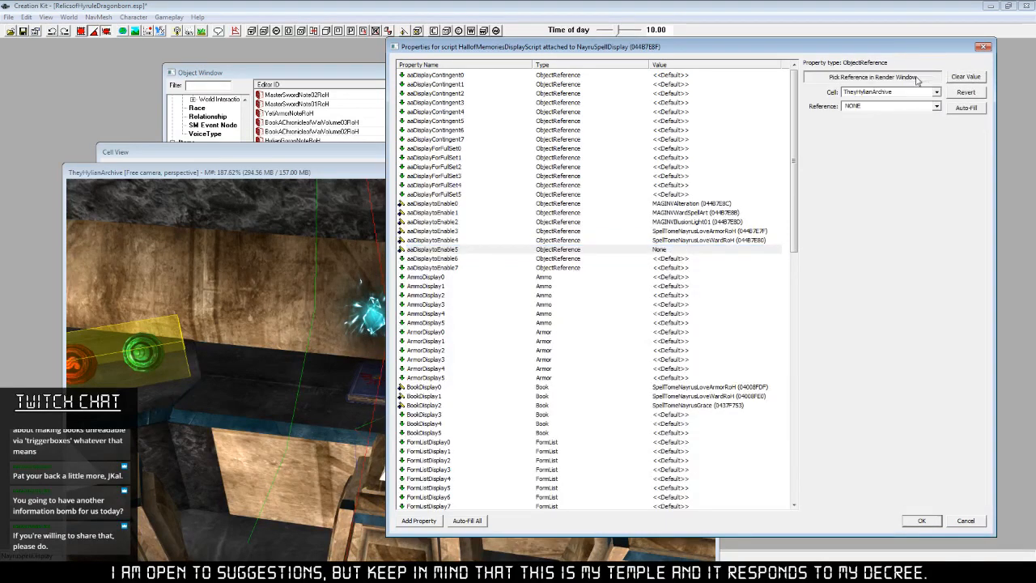
left_click(871, 76)
left_click(499, 400)
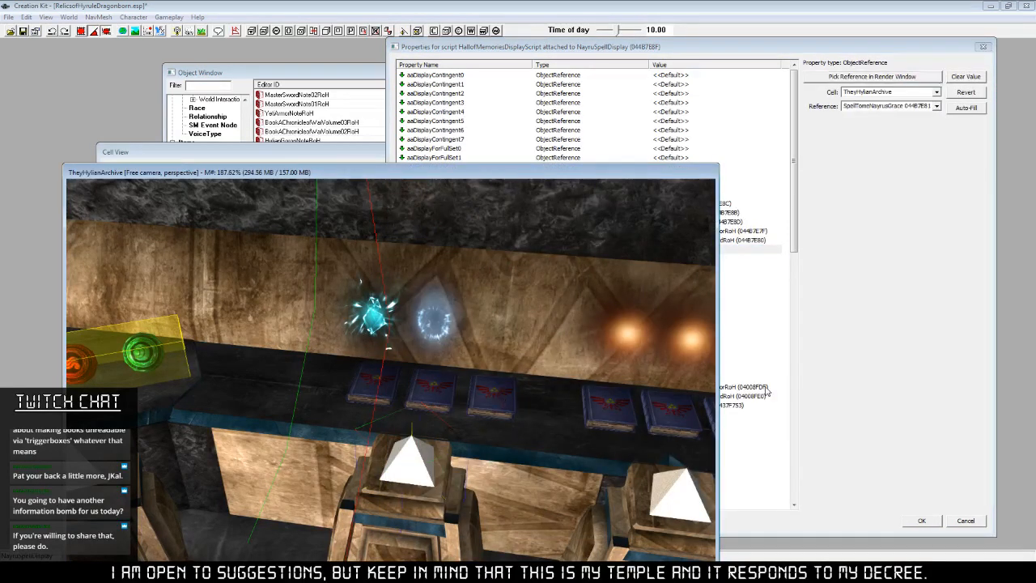
left_click(767, 322)
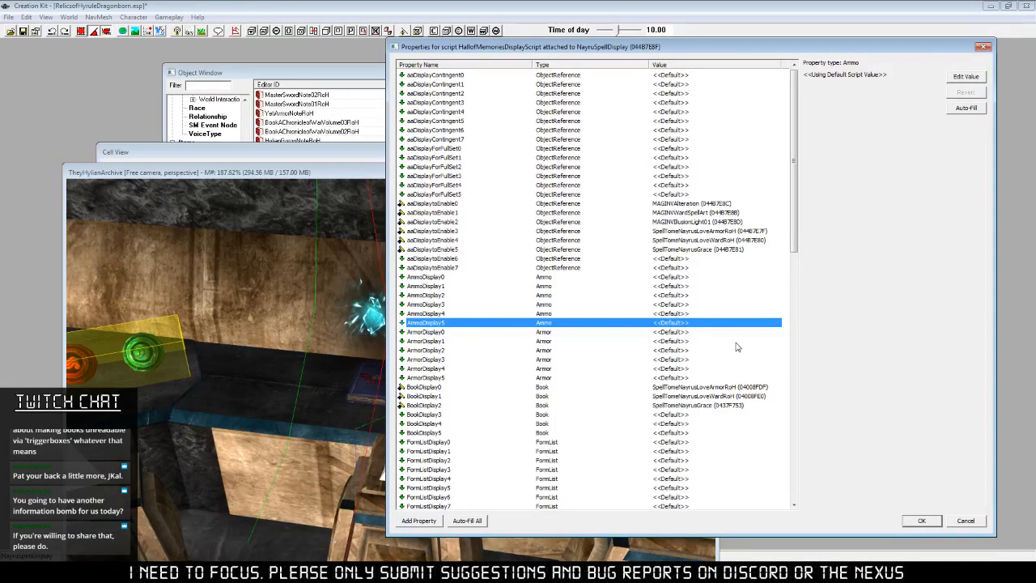
Set the NayruSpellDisplay script's aaDisplayContingent3 to the placed MAGINVAlteration effect and aaDisplayContingent4 to the placed MAGINVWardSpellArt effect.
left_click(540, 103)
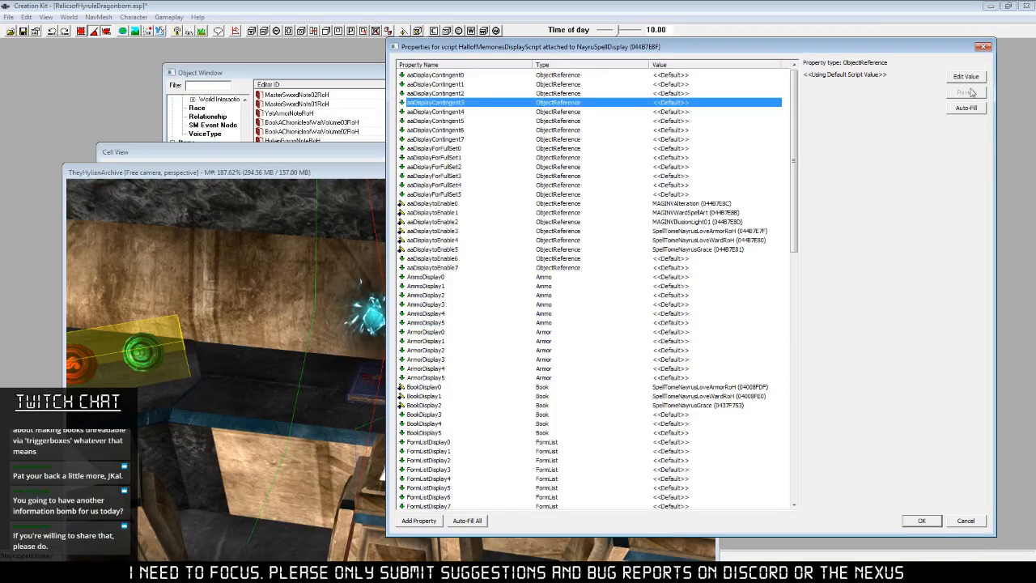
left_click(966, 76)
left_click(903, 77)
left_click(361, 339)
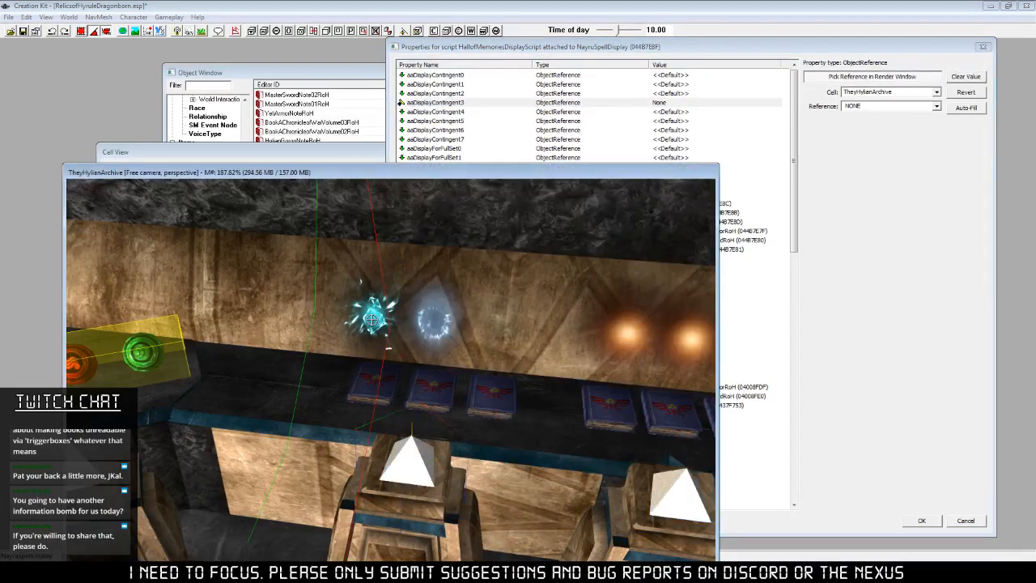
left_click(978, 76)
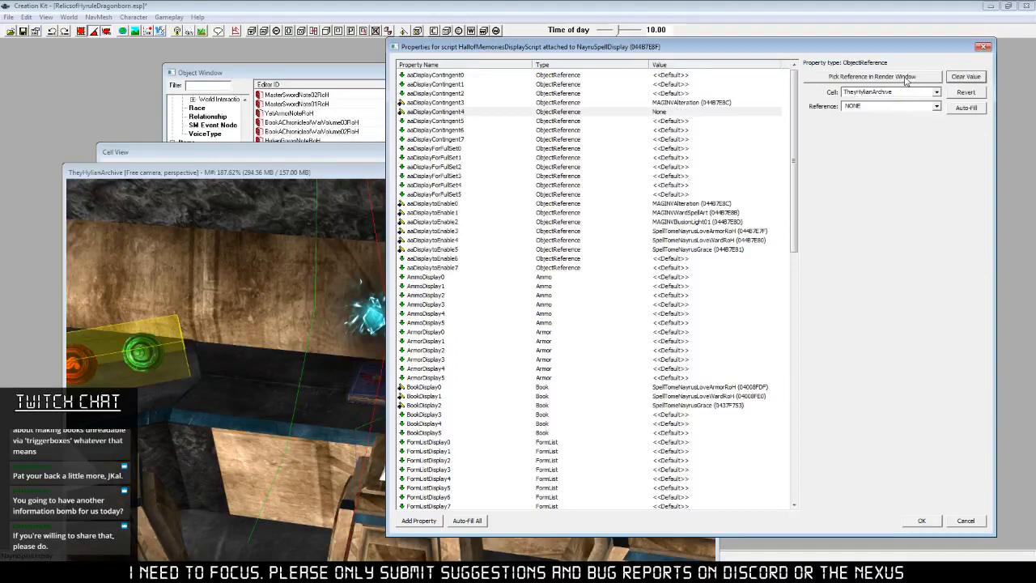
Set aaDisplayContingent5 to the placed MAGINVIllusionLight01 reference and save the NayruSpellDisplay script properties and reference.
left_click(566, 121)
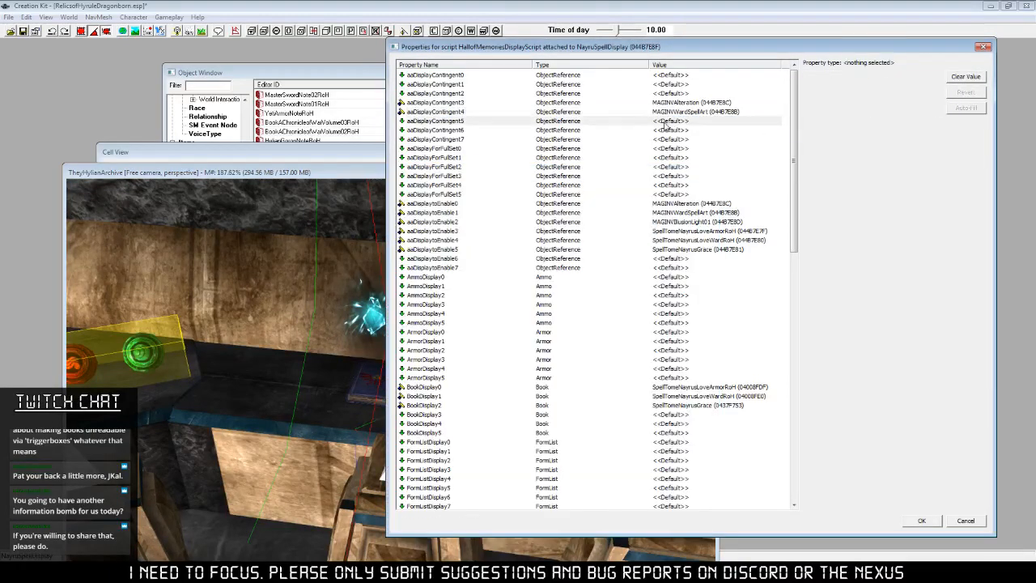
left_click(966, 76)
left_click(871, 76)
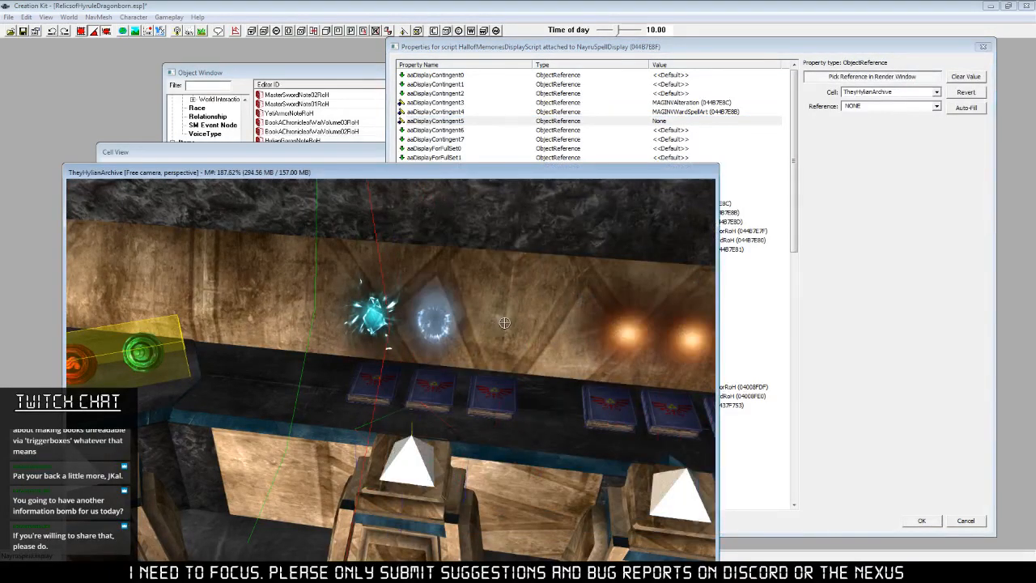
double_click(505, 324)
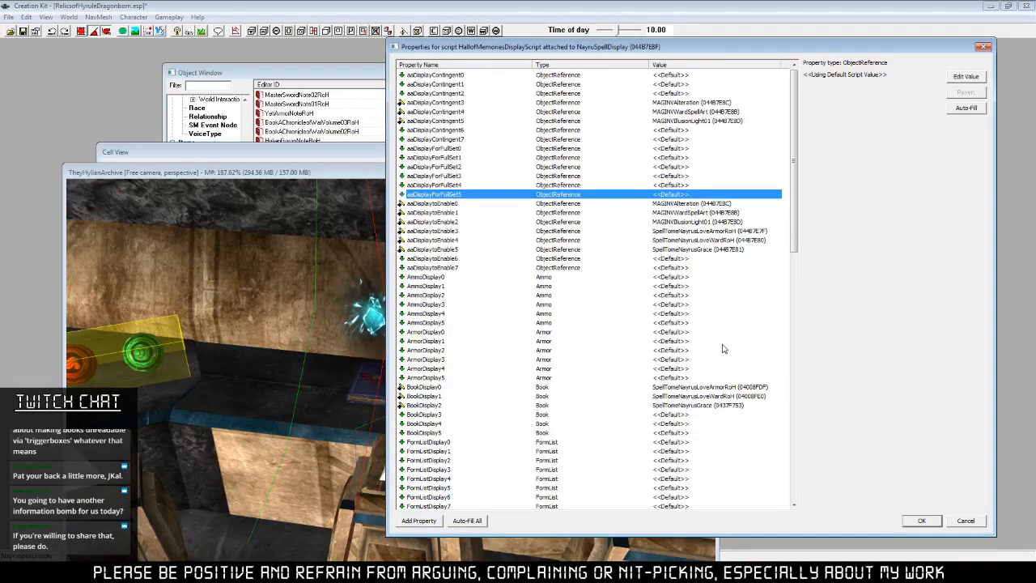
left_click(922, 521)
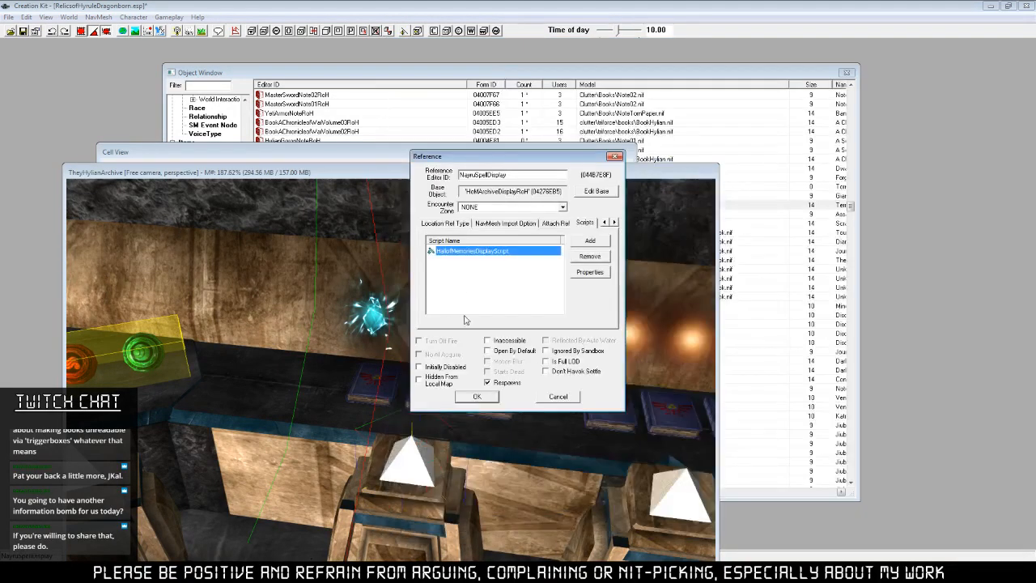
left_click(479, 398)
List the Message objects and filter them by "archive".
left_click_drag(329, 76, 862, 44)
left_click_drag(776, 162, 777, 216)
left_click(735, 311)
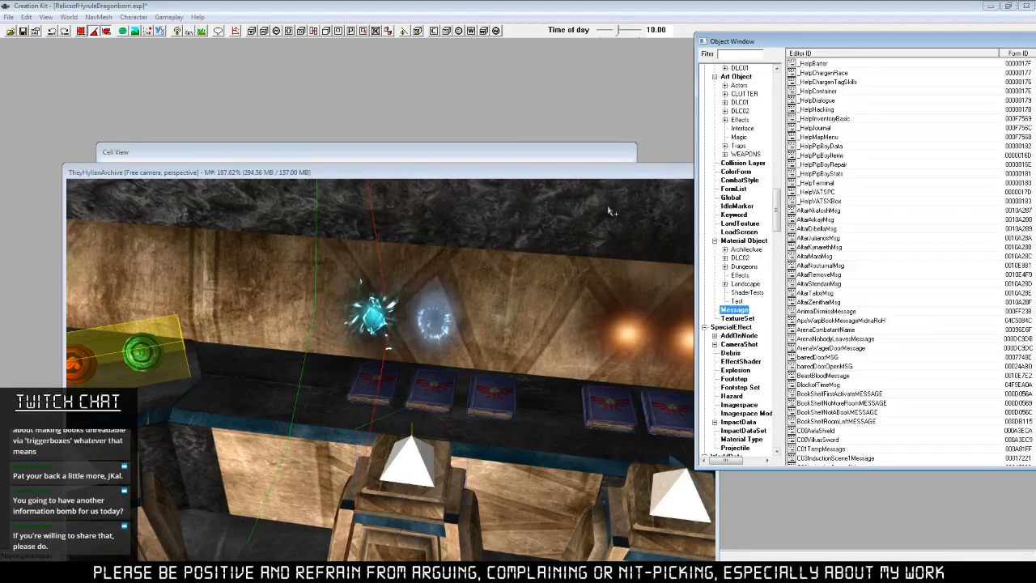
left_click(746, 56)
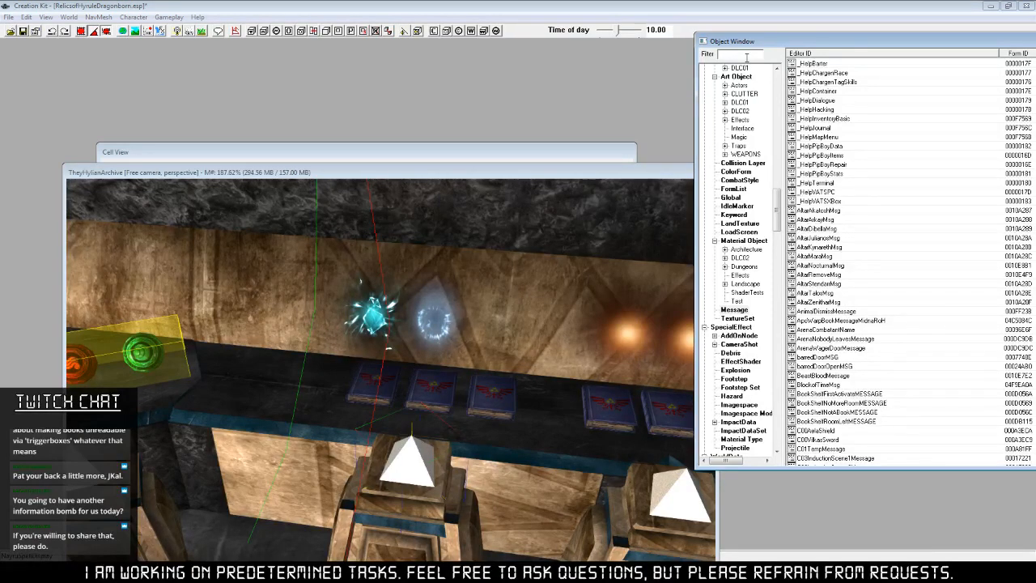
type("archive")
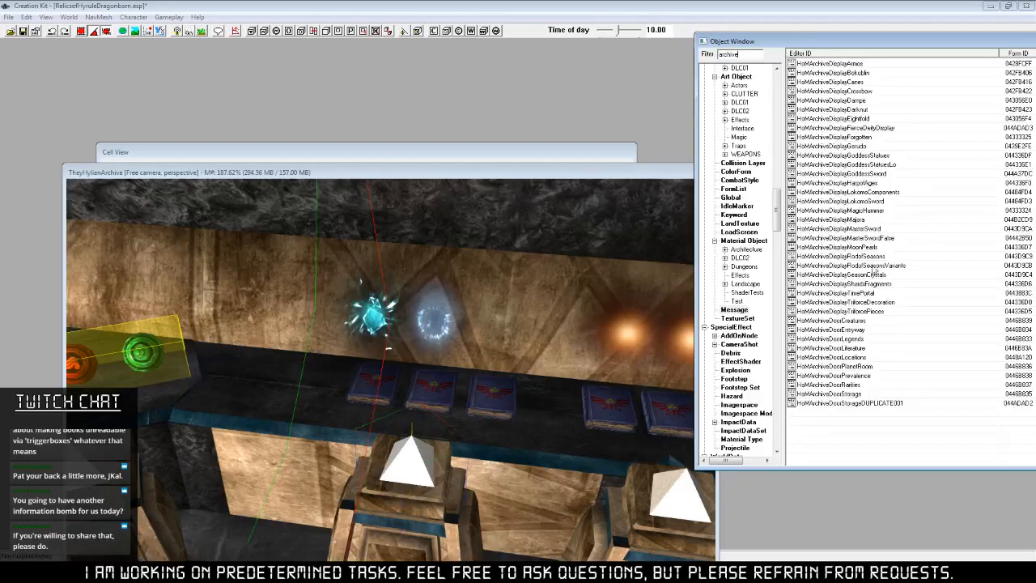
Duplicate the HoMArchiveDisplayEightfold message and clear the copy's message text.
right_click(859, 119)
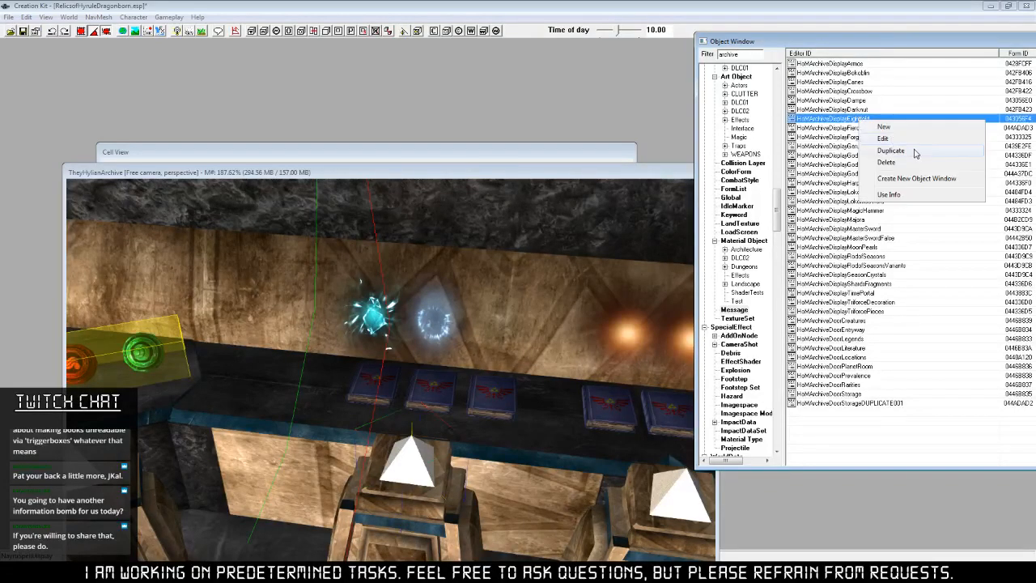
left_click(888, 140)
right_click(882, 128)
left_click(903, 142)
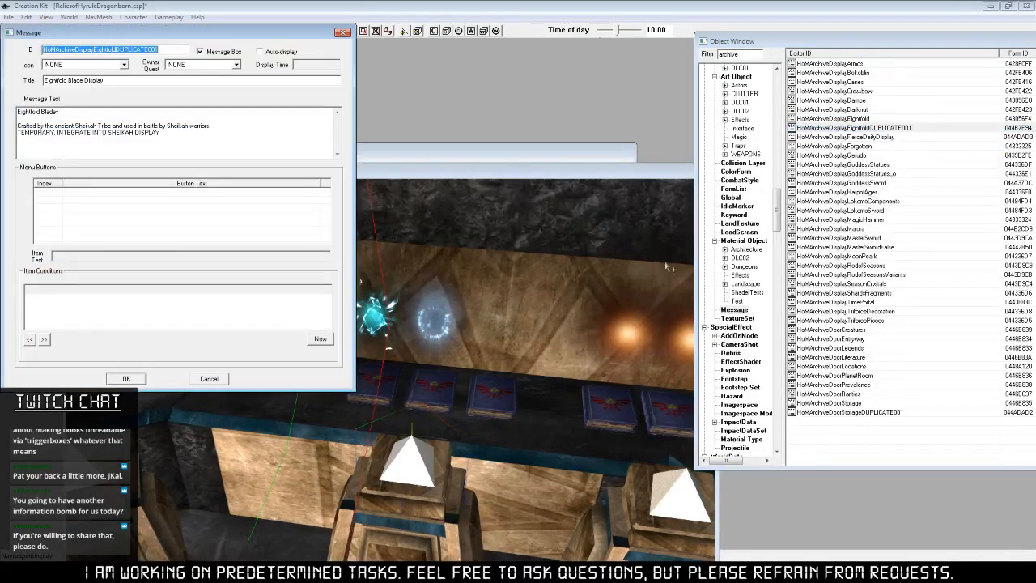
left_click_drag(214, 137, 18, 109)
key("Delete")
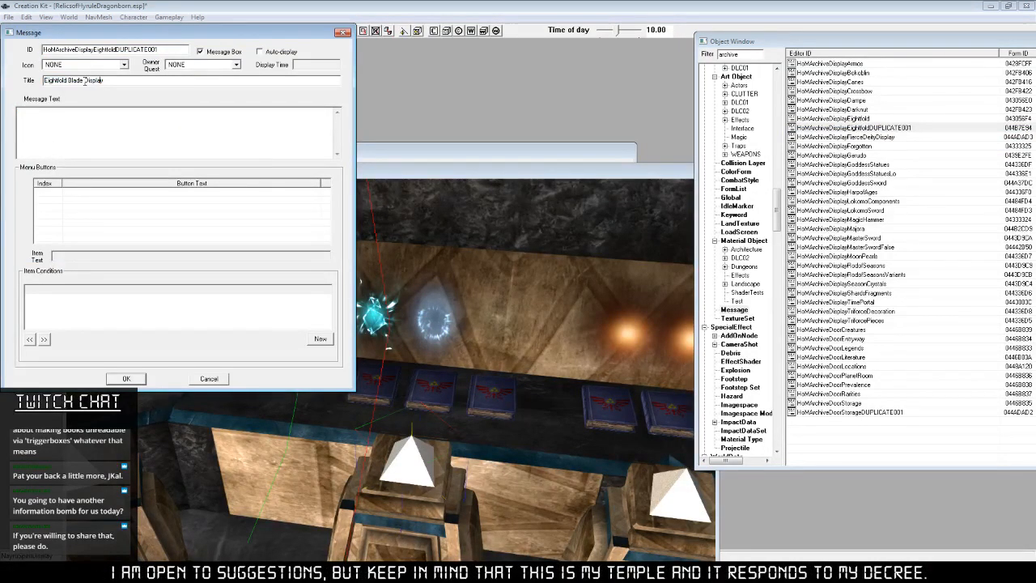
Change the duplicate message's title to "Nayru Spell Display" and its ID to HoMArchiveDisplayNayruSpell.
left_click_drag(84, 81, 44, 80)
key("Delete")
type("Nayru Spell")
left_click(140, 144)
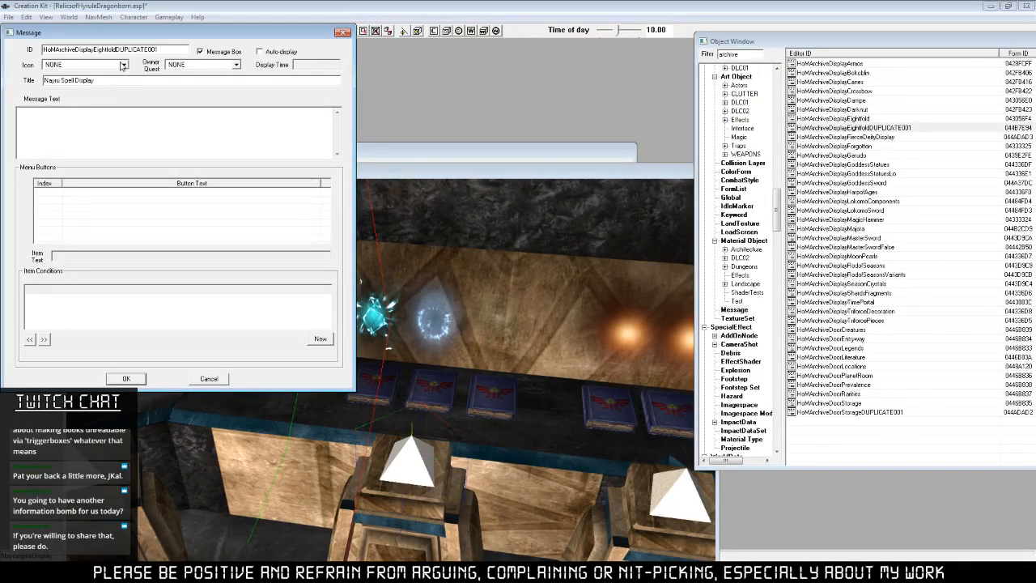
left_click_drag(95, 50, 161, 49)
key("BackSpace")
type("NayruSpell")
Write the message text "Spells associated with the Goddess Nayru", followed by a blank line and "Left to right:".
left_click(259, 129)
type("Spells associated wi")
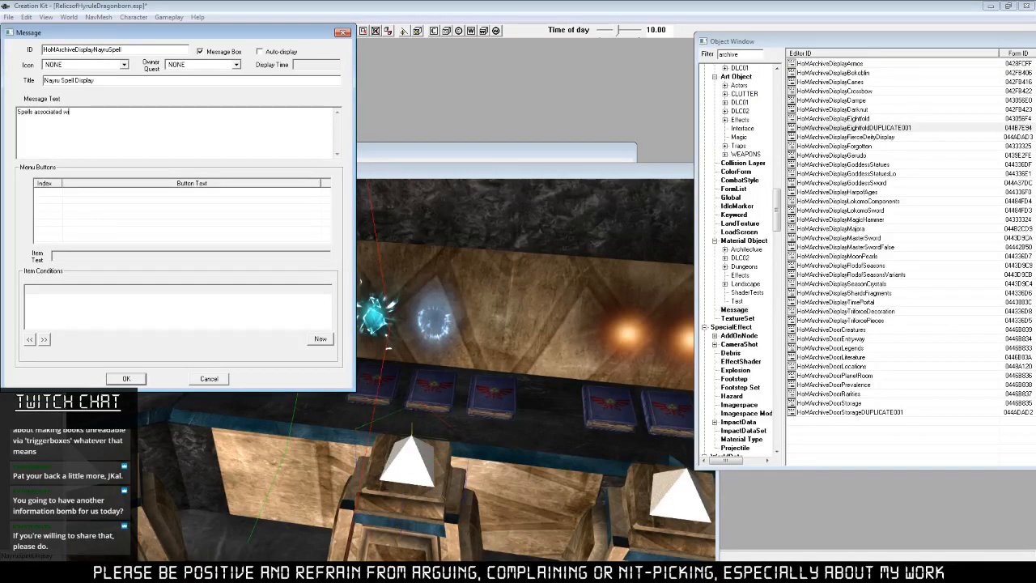
type("th the H")
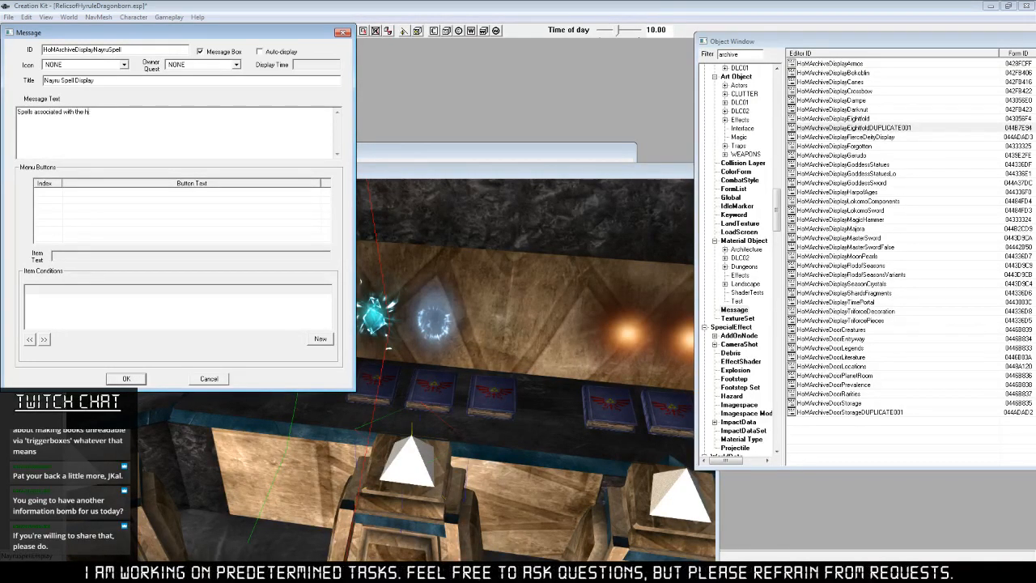
key("BackSpace")
type("Goddess Nay")
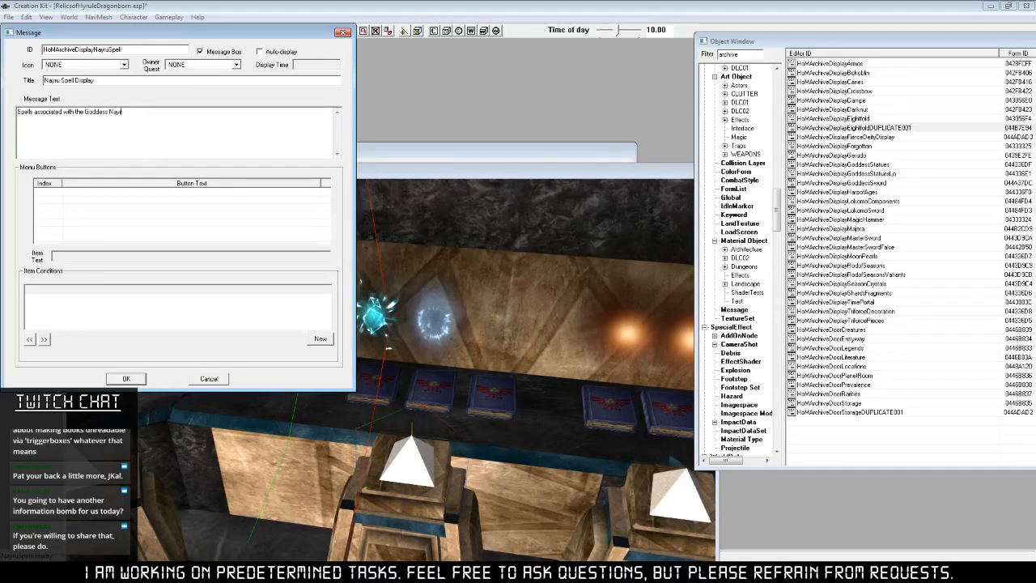
type("ru")
type("  Left cr")
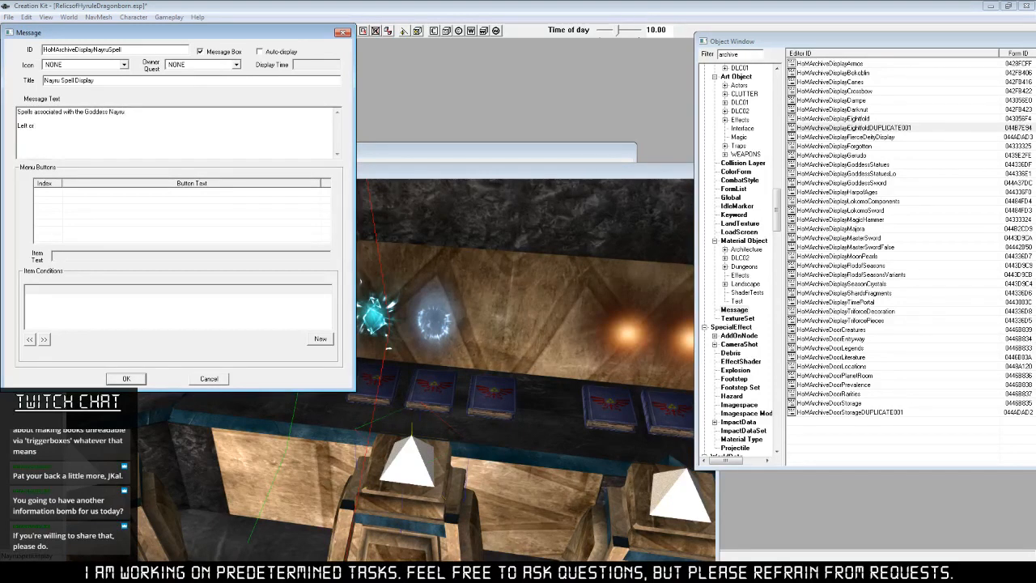
type(" ri")
key("BackSpace")
key("BackSpace")
key("BackSpace")
key("BackSpace")
key("BackSpace")
type("t")
type("o")
type(" Rig")
type("ght:")
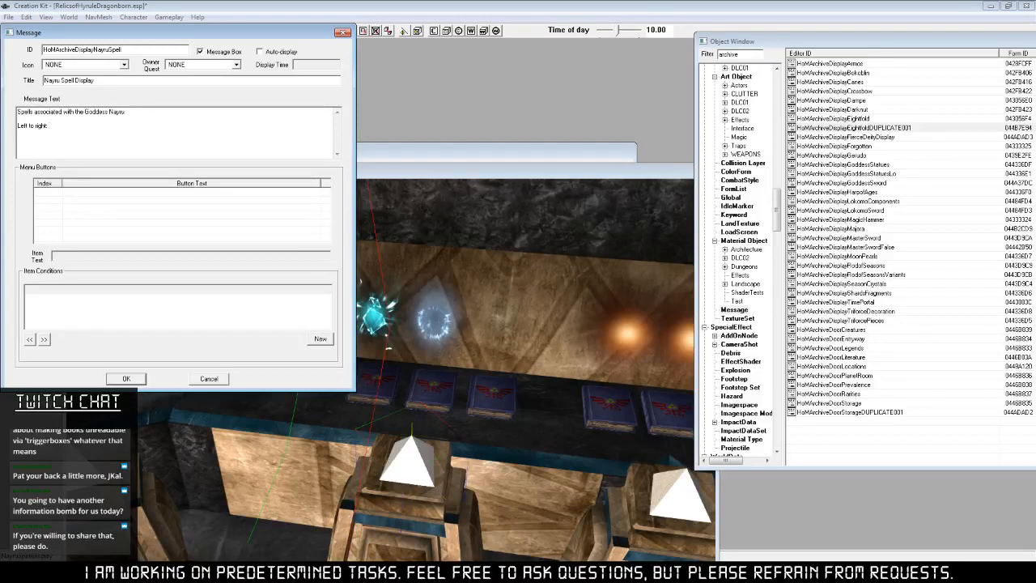
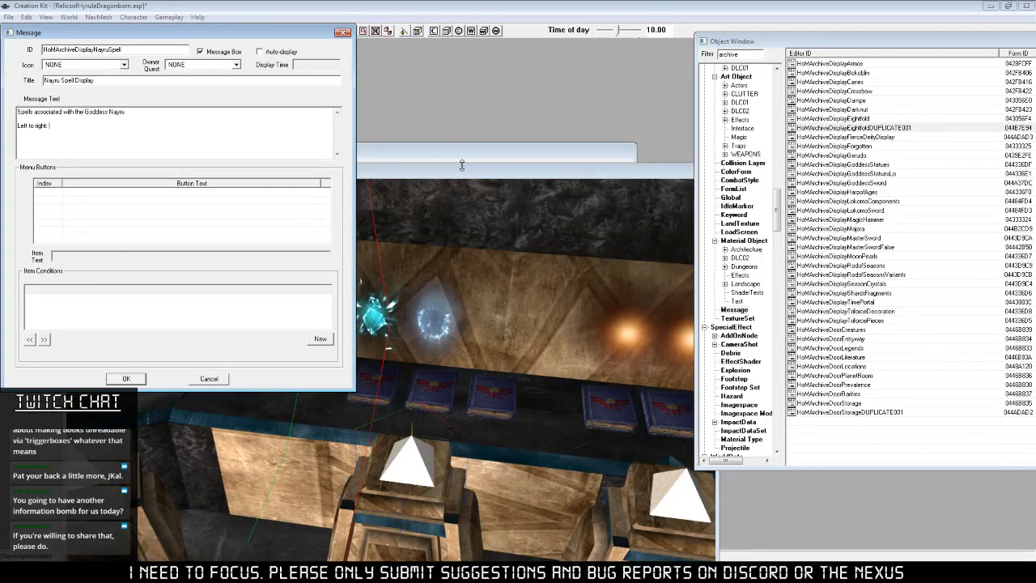
Complete the "Left to right:" line with "Nayru's Love, Nayru's Ward, Nayru's Grace" and save the message as a rename, not a new form.
left_click_drag(429, 173, 657, 123)
left_click(212, 217)
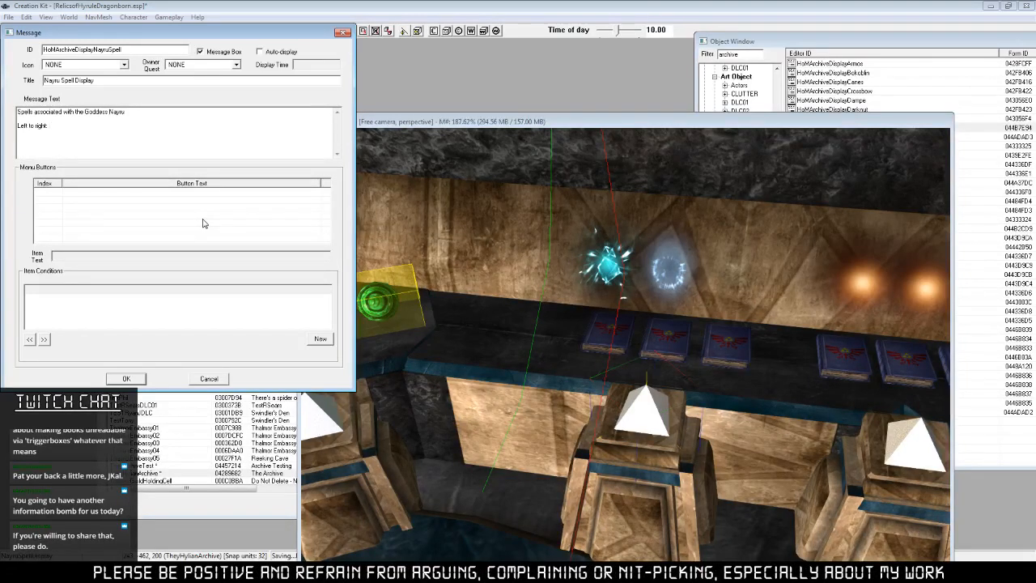
type("Ny")
type("yru")
type("'s Love, Nay")
key("BackSpace")
key("BackSpace")
type("s Wa")
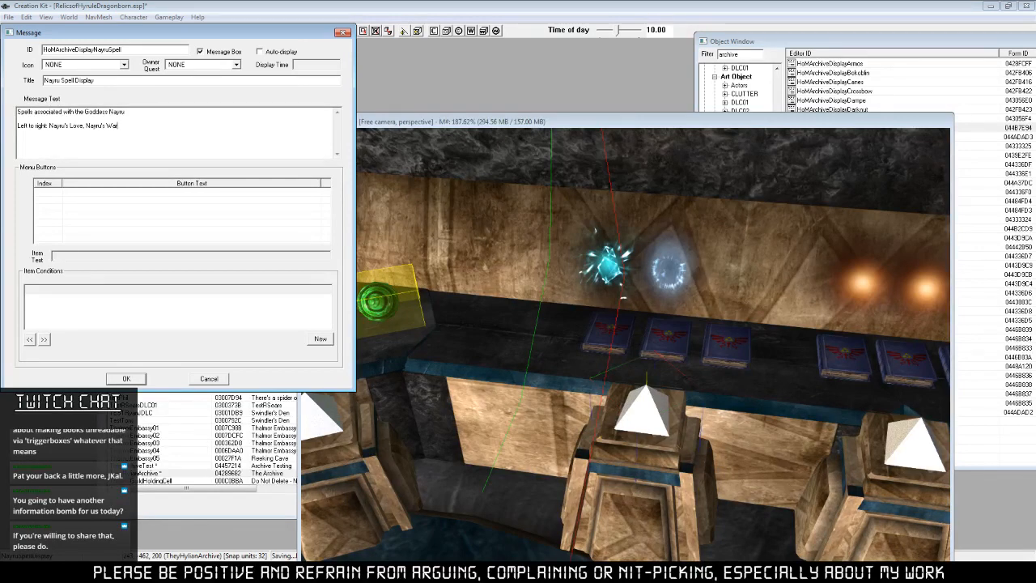
type("rd, Nayru's G")
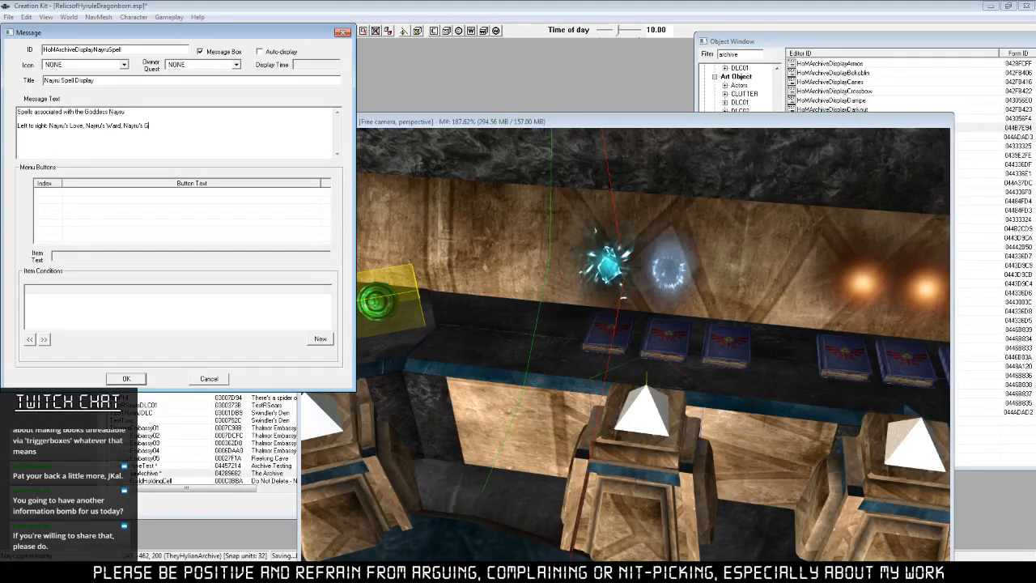
type("race")
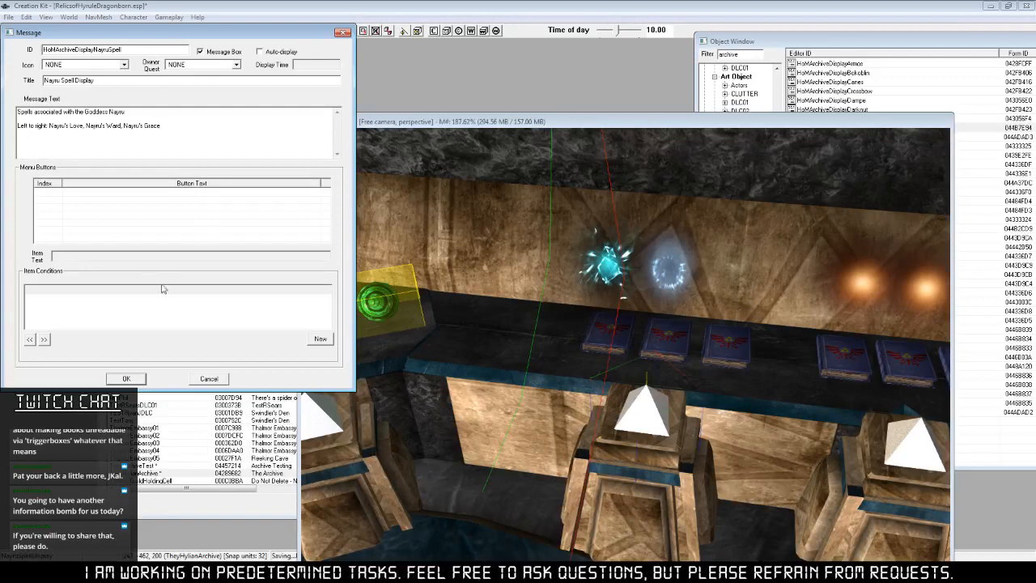
left_click(128, 379)
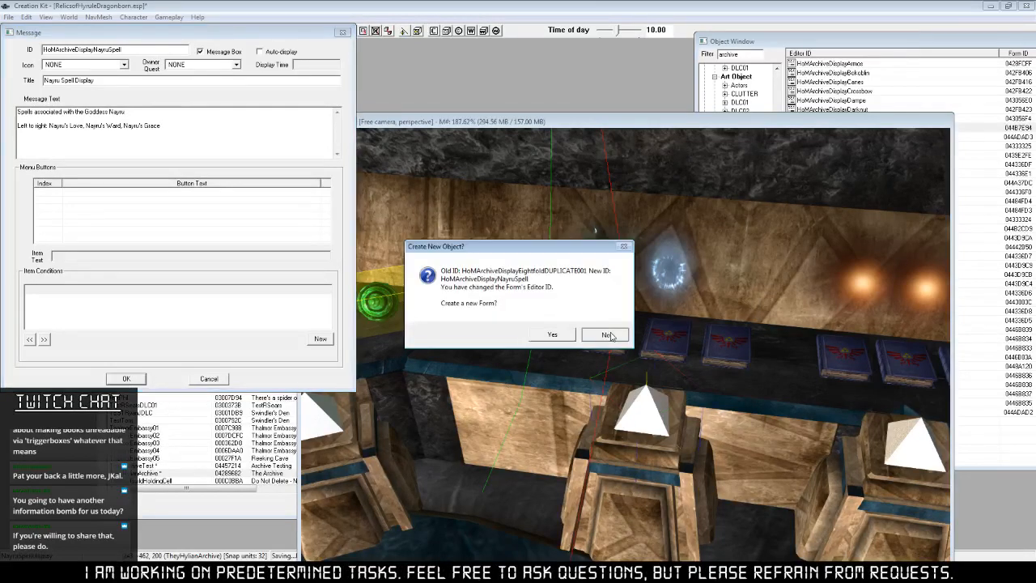
left_click(556, 325)
Duplicate the HoMArchiveDisplayNayruSpell message.
left_click_drag(770, 121, 505, 97)
right_click(872, 256)
left_click(914, 286)
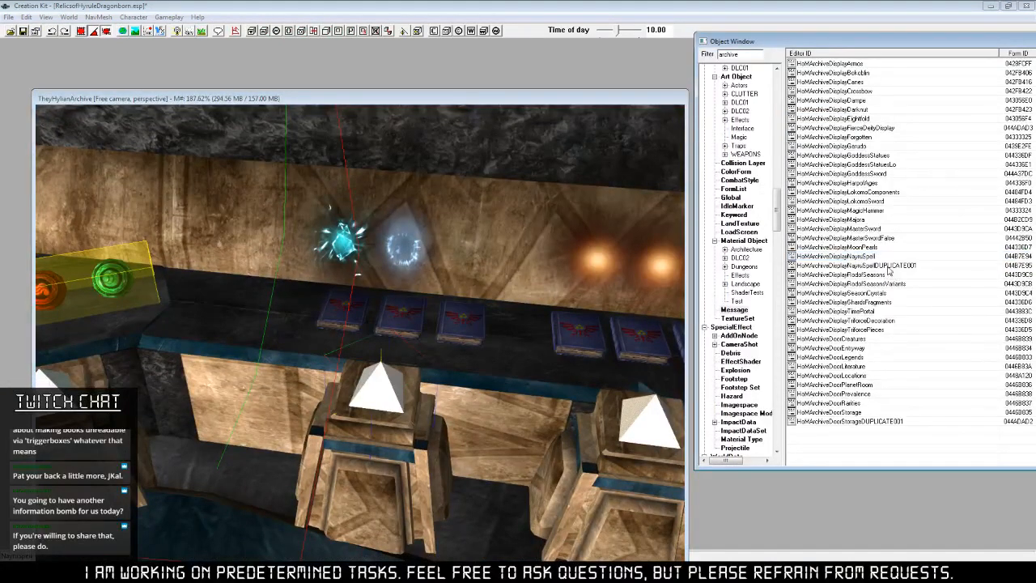
Rewrite the copy's message text for the Goddess Din, listing "Din's Fire, Din's Fireball, Din's Blaze." from left to right.
right_click(891, 267)
left_click(914, 286)
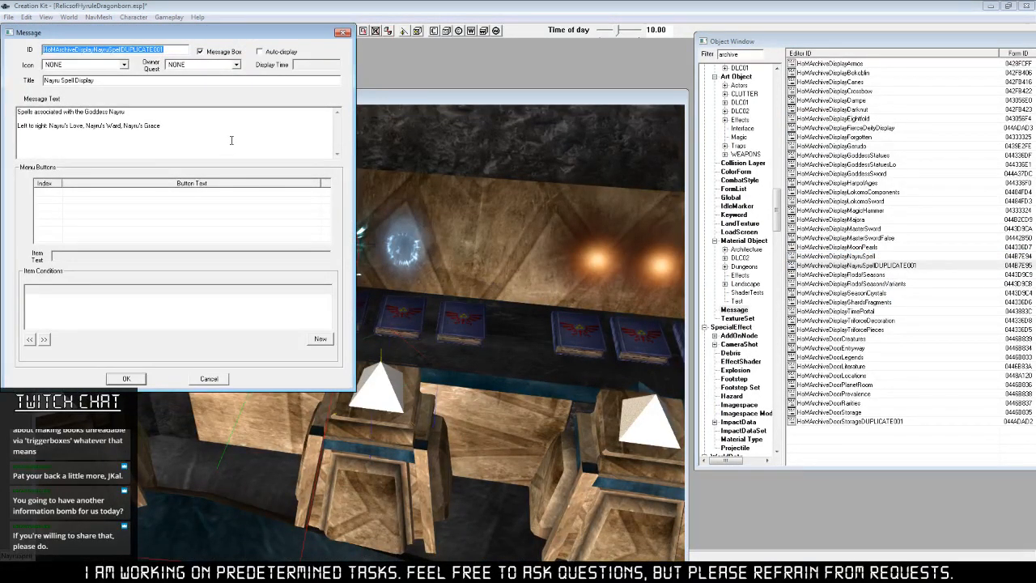
double_click(118, 113)
type("Din.")
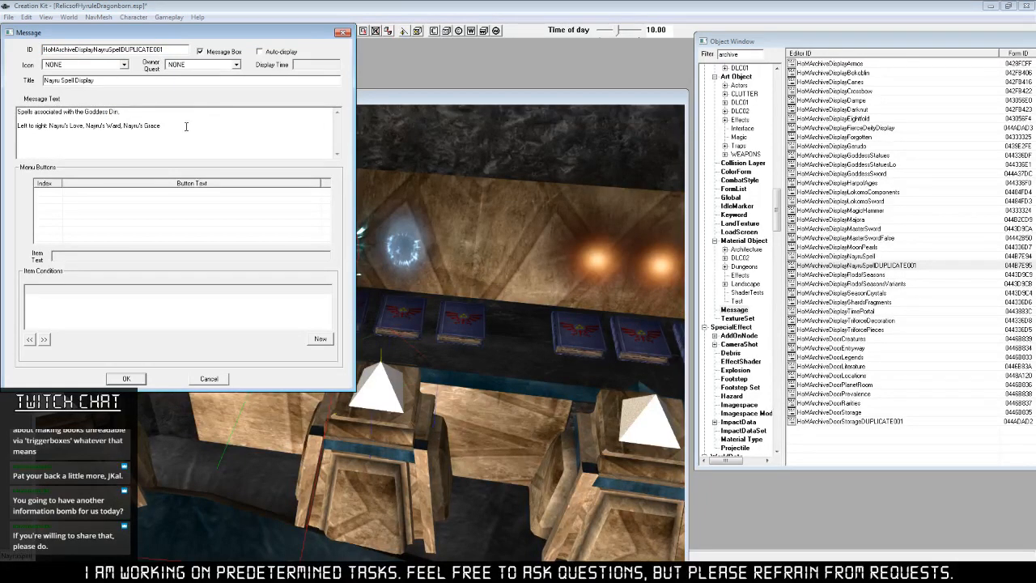
left_click(186, 126)
type(".")
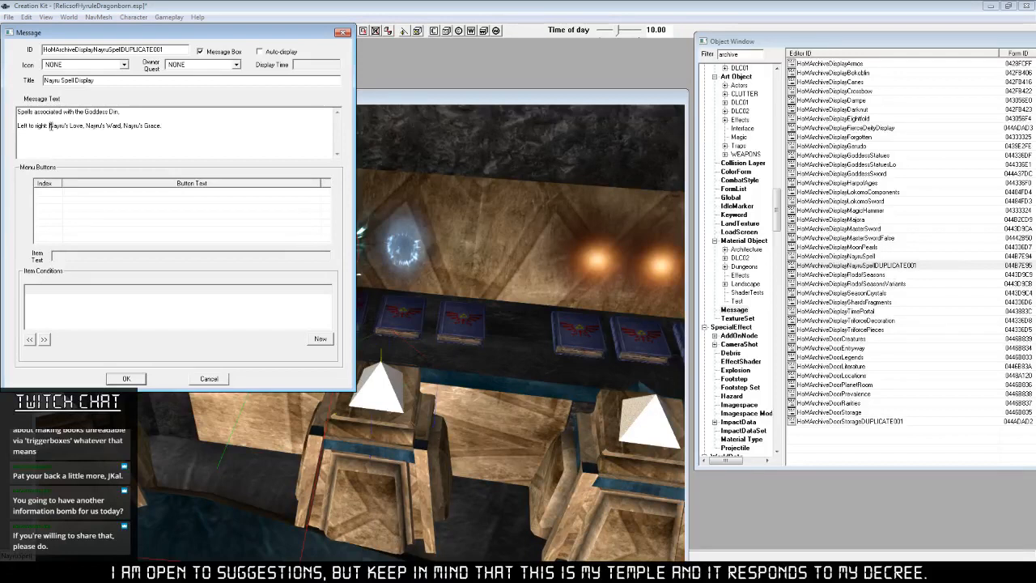
left_click_drag(49, 126, 162, 126)
type("Din's Fire, Din's Fireball, Din's Blaze.")
Title the copied message "Din Spell Display", set its ID to HoMArchiveDisplayDinSpells, and save it as a rename.
left_click_drag(64, 80, 4, 81)
type("Din")
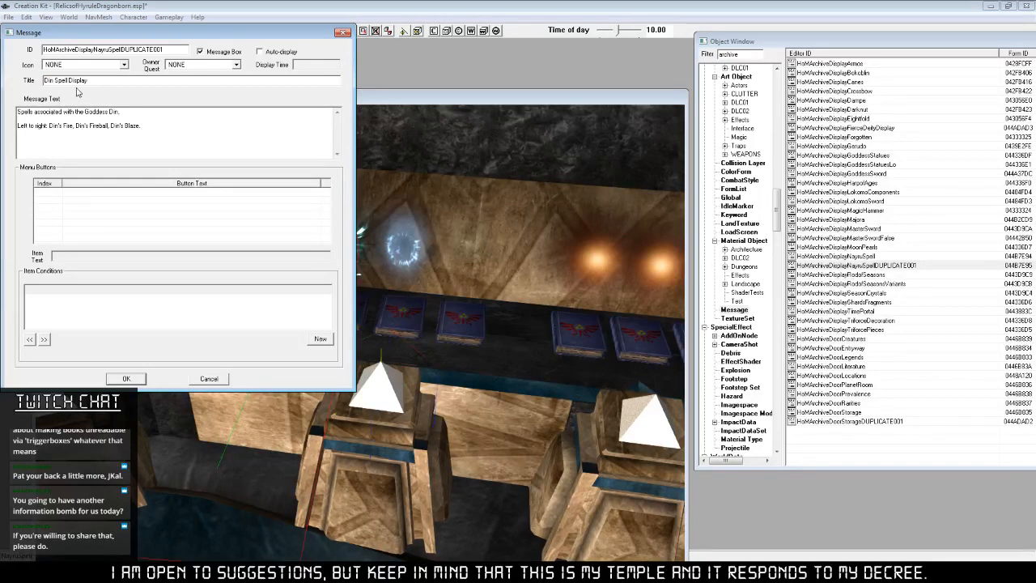
left_click_drag(94, 51, 282, 55)
type("D")
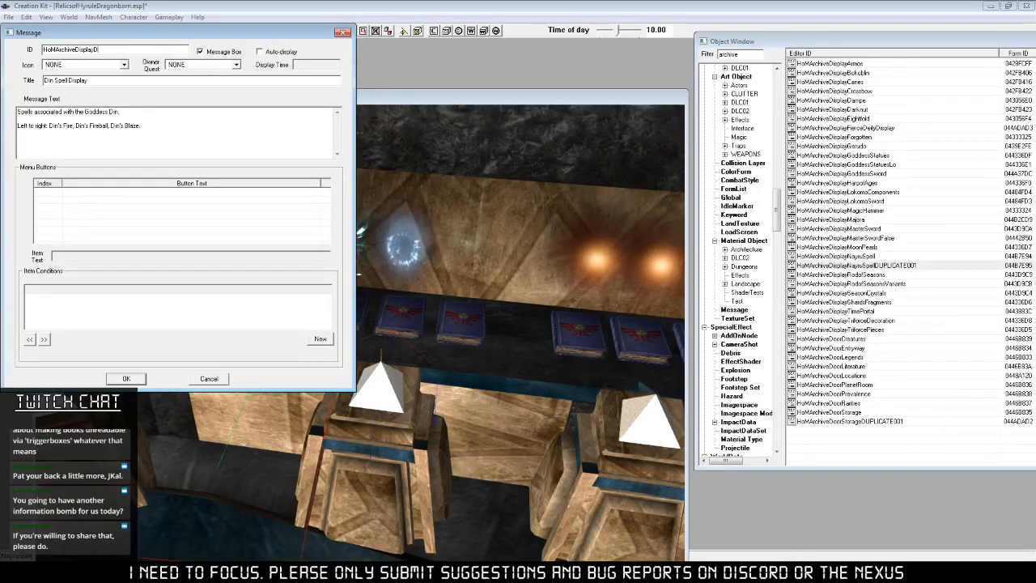
type("inSpells")
left_click(126, 378)
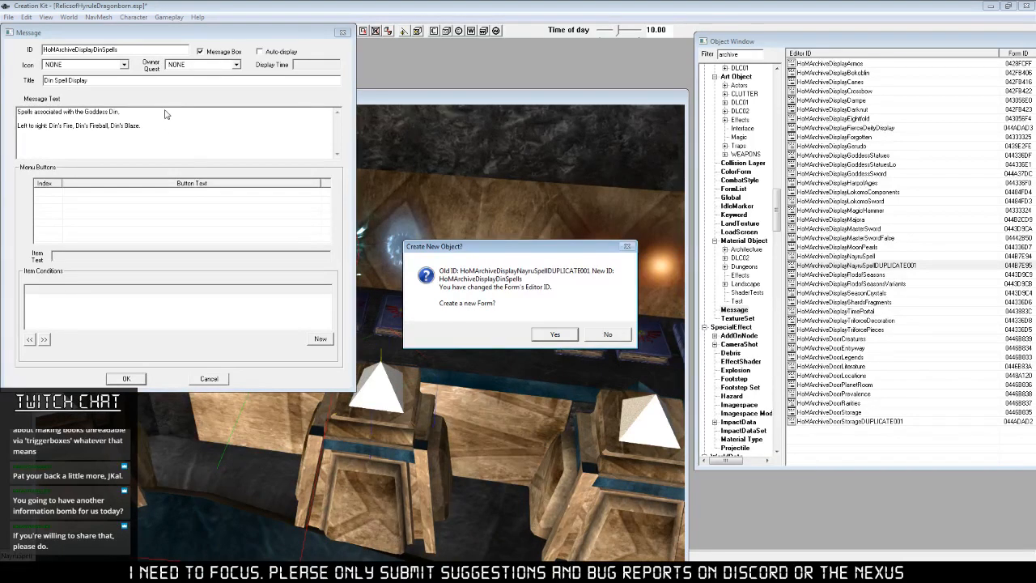
left_click(611, 335)
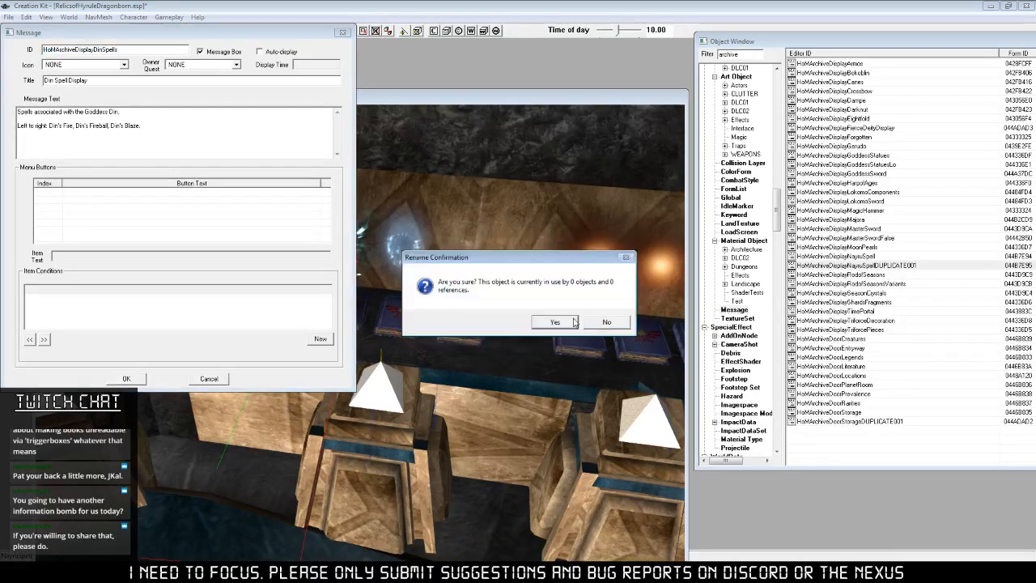
left_click(555, 321)
Reopen the HoMArchiveDisplayDinSpells message to check its title and text.
right_click(873, 121)
left_click(891, 137)
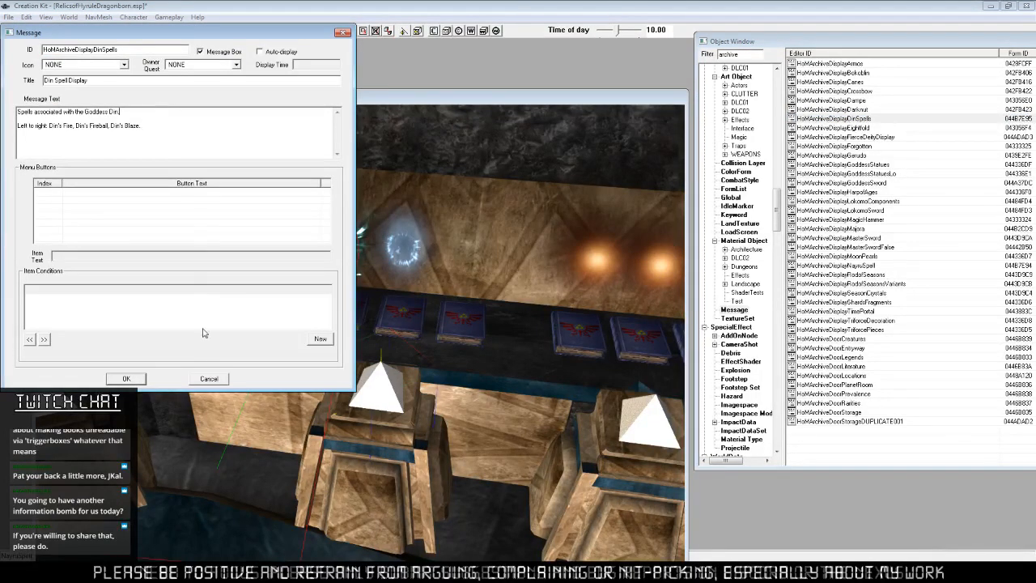
left_click(126, 378)
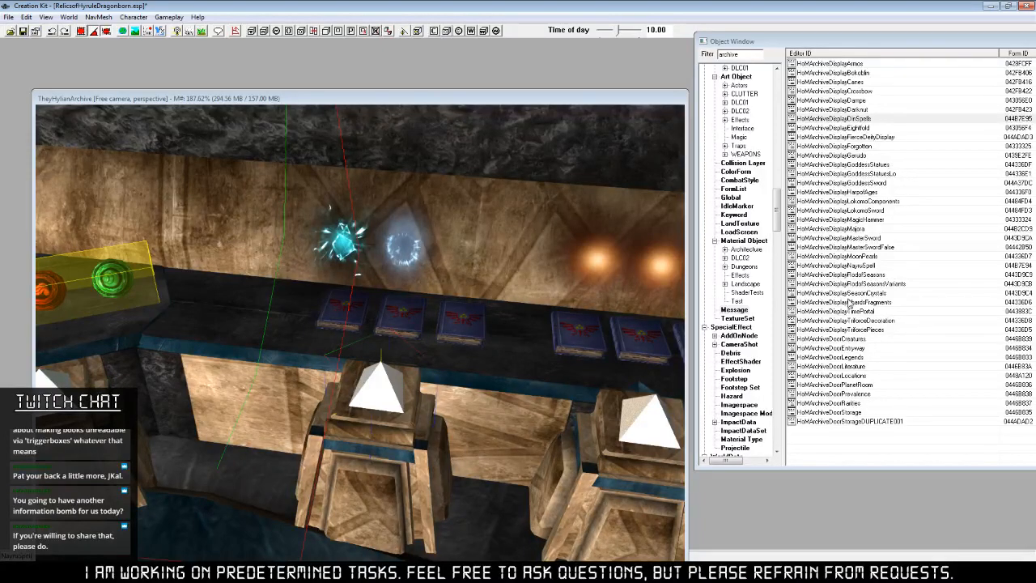
Duplicate the HoMArchiveDisplayDinSpells message and title the copy "Farore Spell Display".
left_click(864, 120)
right_click(897, 123)
left_click(922, 149)
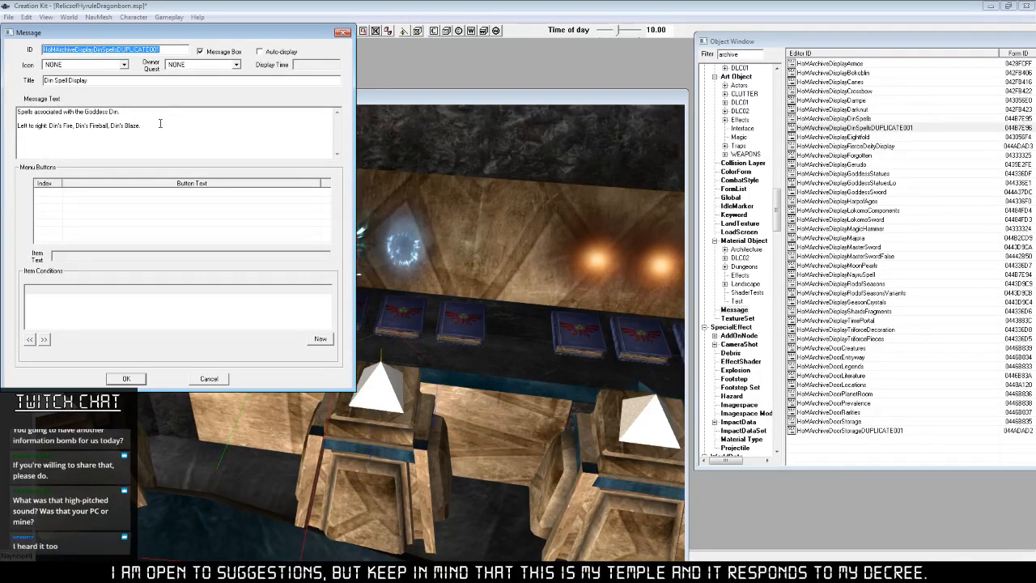
double_click(50, 80)
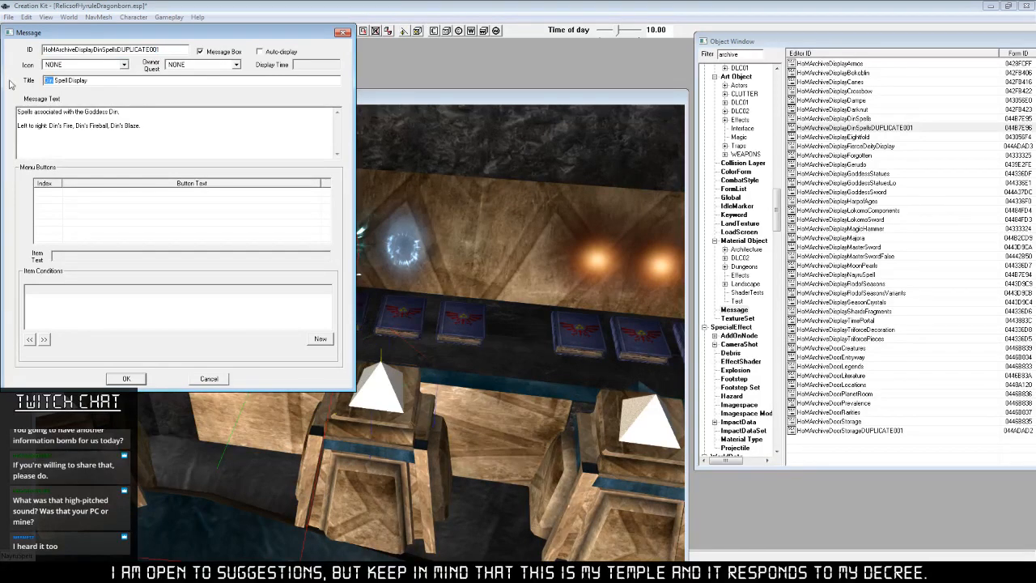
type("Farore")
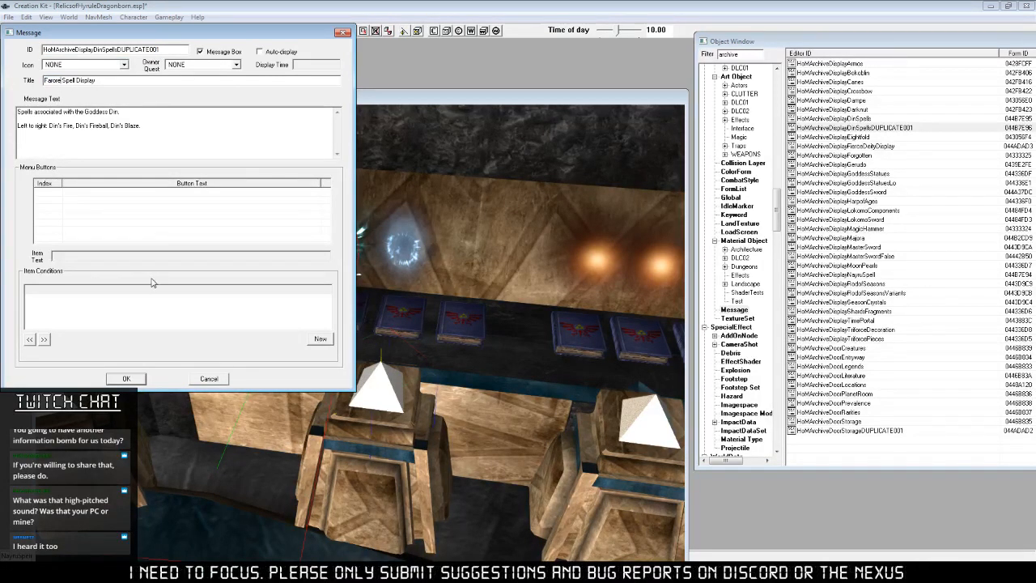
Rewrite the copy's message text for the Goddess Farore, listing "Farore's Wind, Farore's Gale, Farore's Squall." from left to right.
double_click(139, 119)
type("Fa")
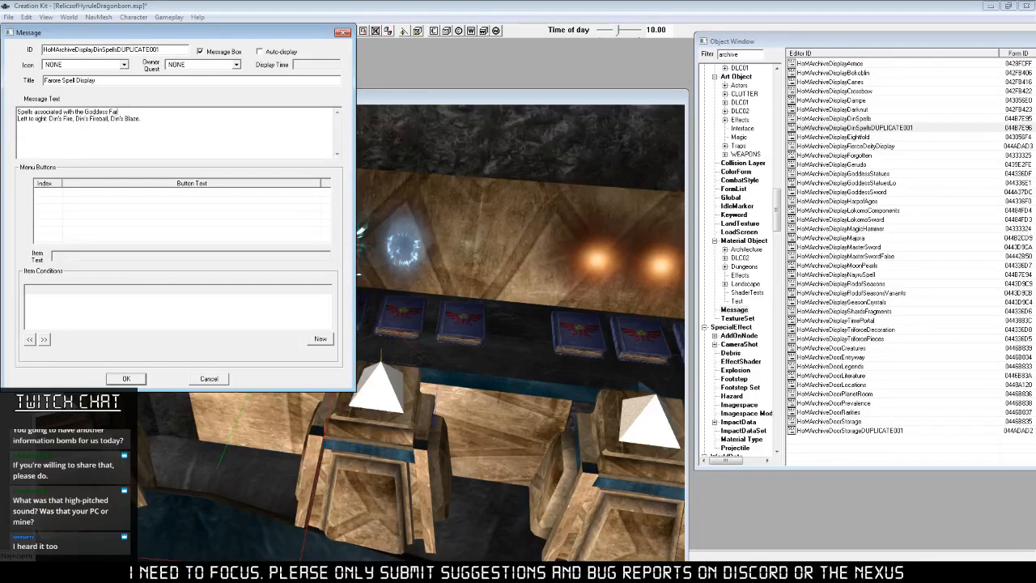
type("rore")
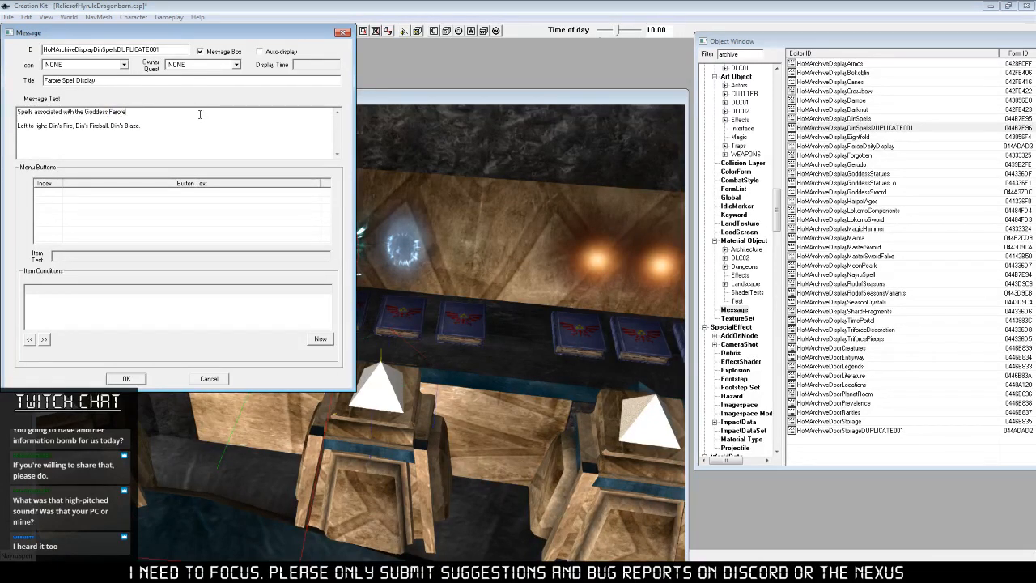
type(".")
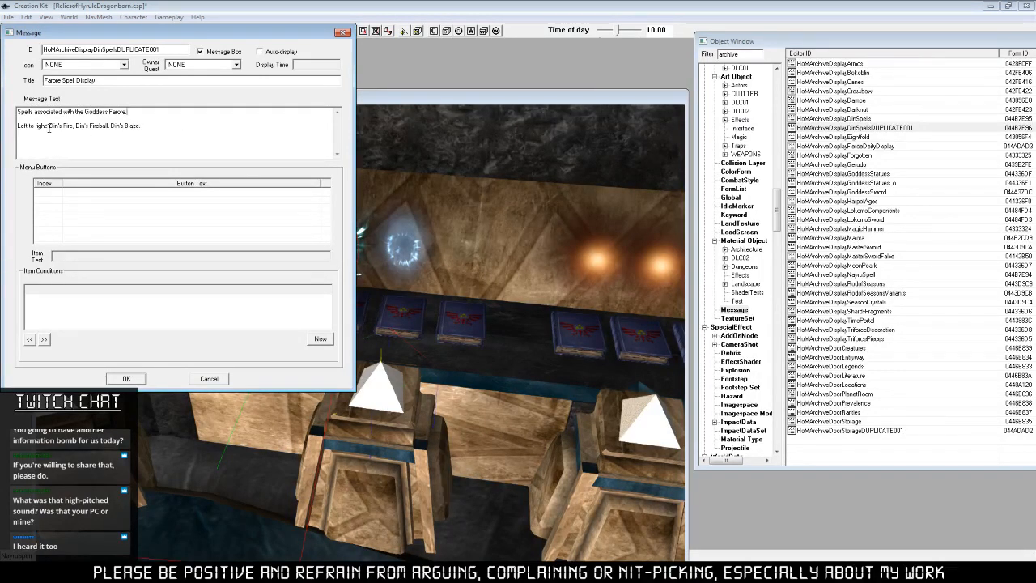
left_click_drag(49, 127, 212, 135)
type("Farore's Wind")
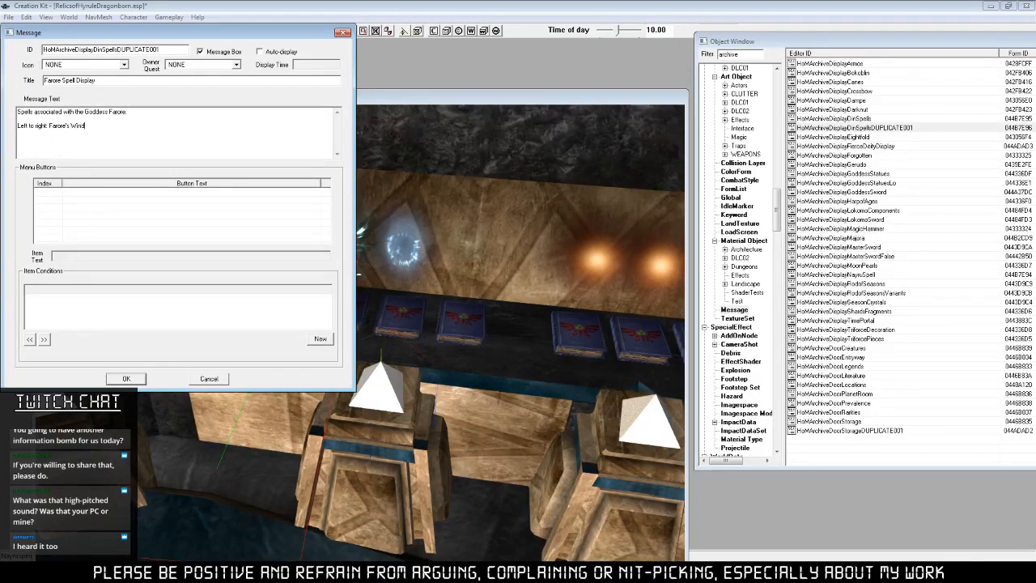
type(", Farore's Gale, Faro")
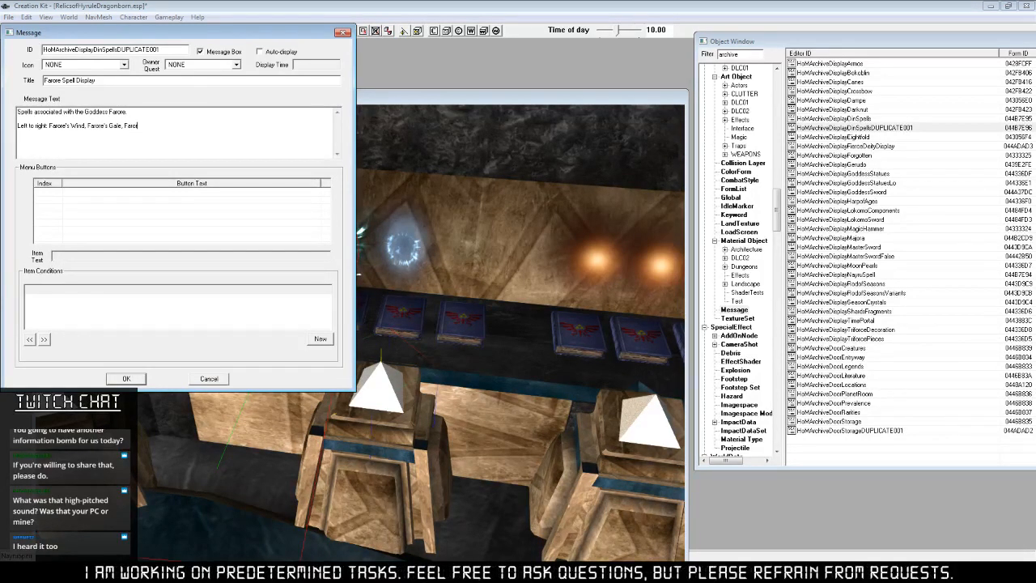
type("re's W")
key("BackSpace")
type("Squall")
Set the copied message's ID to HoMArchiveDisplayFaroreSpells and save it as a rename.
left_click_drag(93, 49, 290, 63)
type("FaroreSpells")
left_click(224, 124)
left_click(126, 377)
left_click(572, 330)
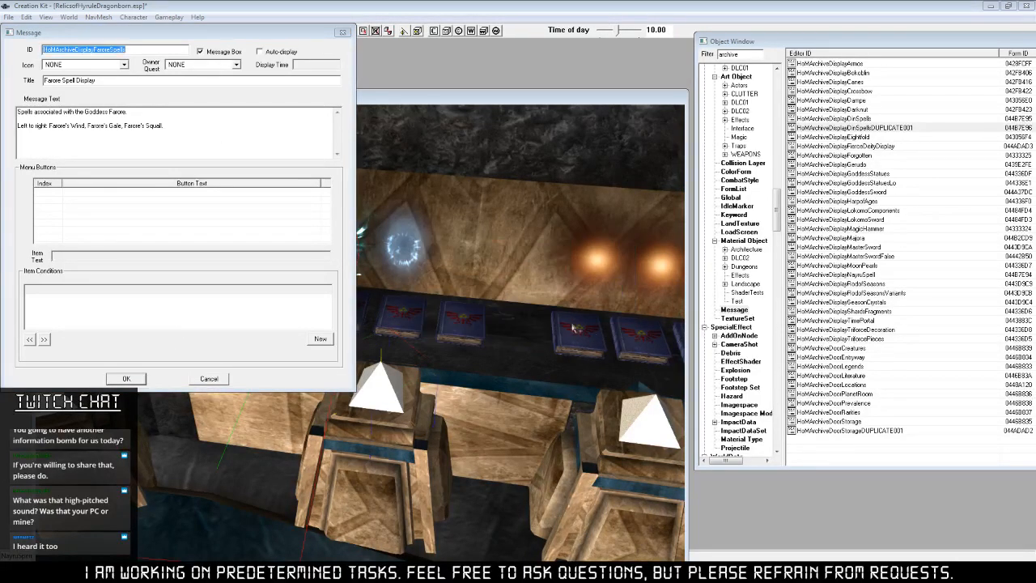
left_click(558, 320)
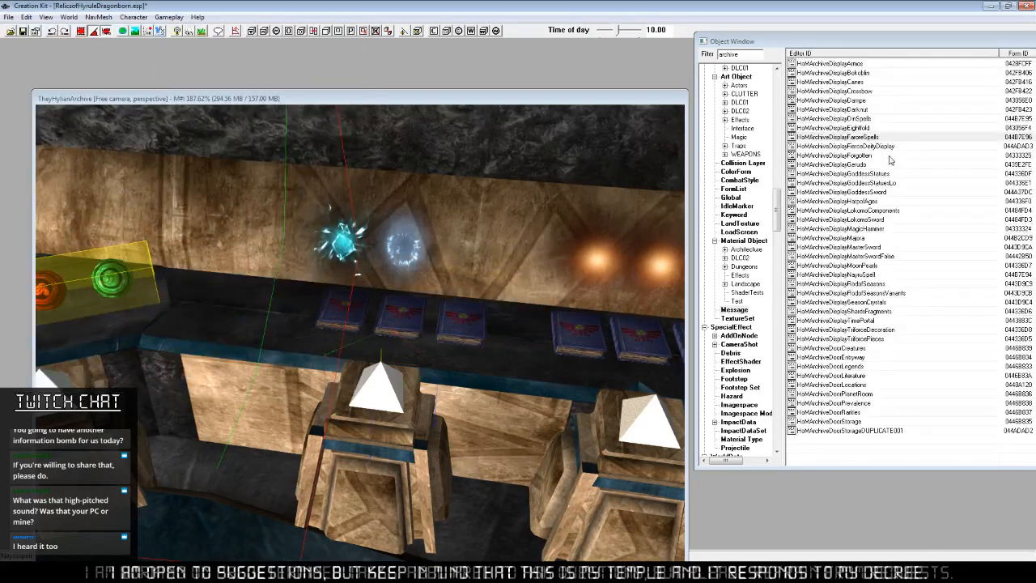
Reopen the HoMArchiveDisplayNayruSpell message to check the wording of its message text.
left_click(870, 274)
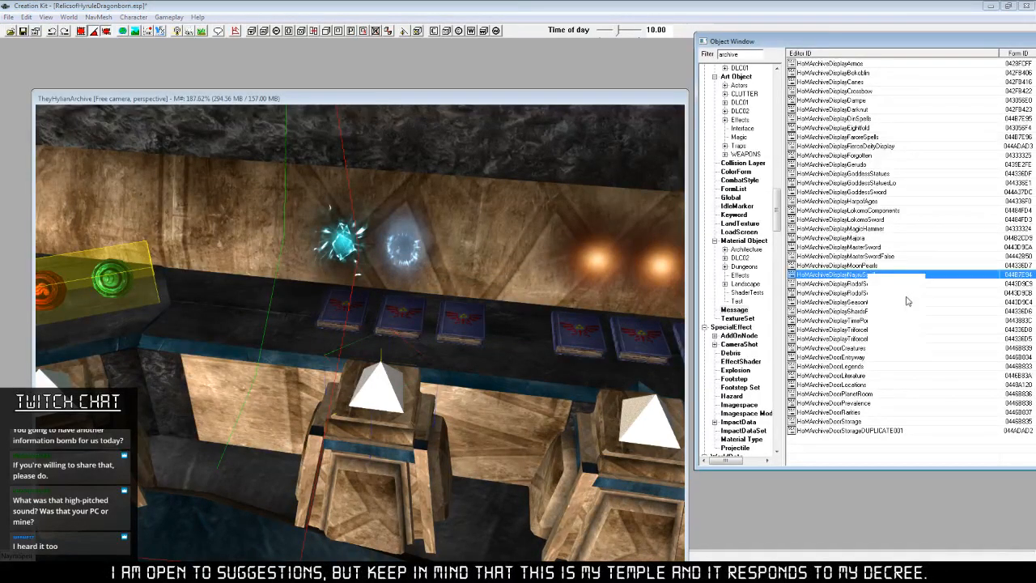
left_click(194, 132)
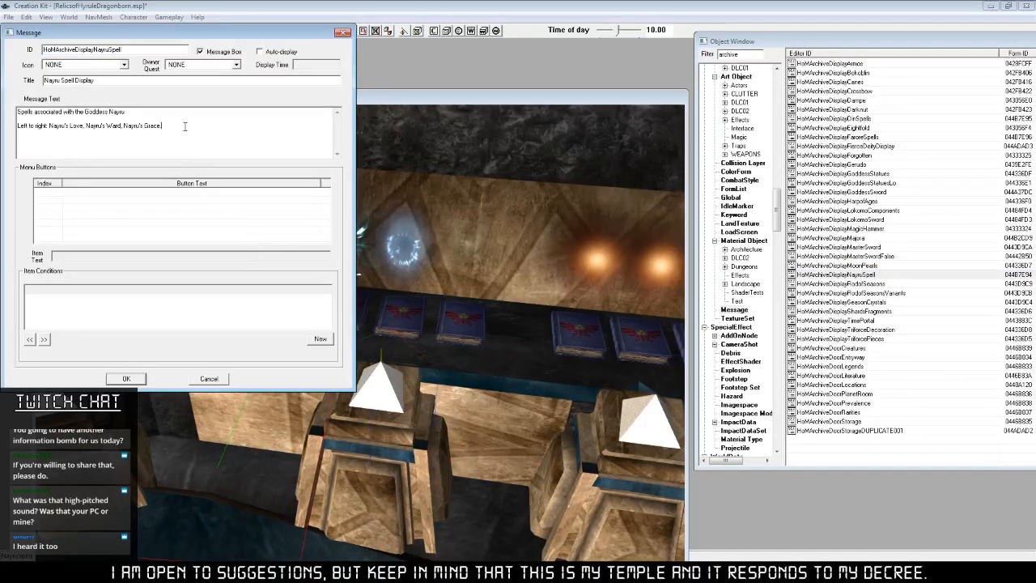
left_click(126, 378)
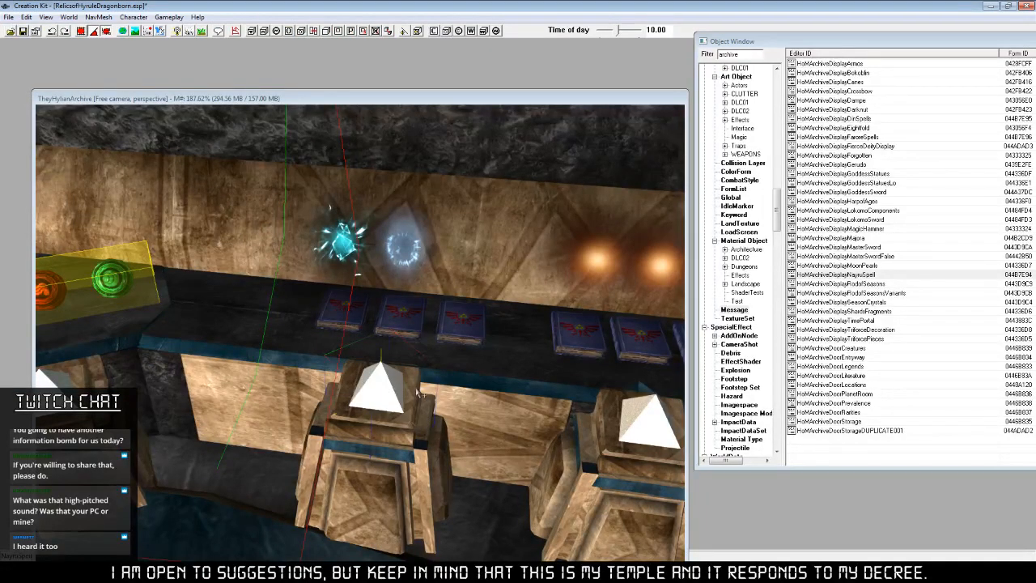
Open the HallofMemoriesDisplayScript properties of the NayruSpellDisplay pedestal marker in front of the blue spell effects.
scroll(417, 394, "down", 6)
key("shift")
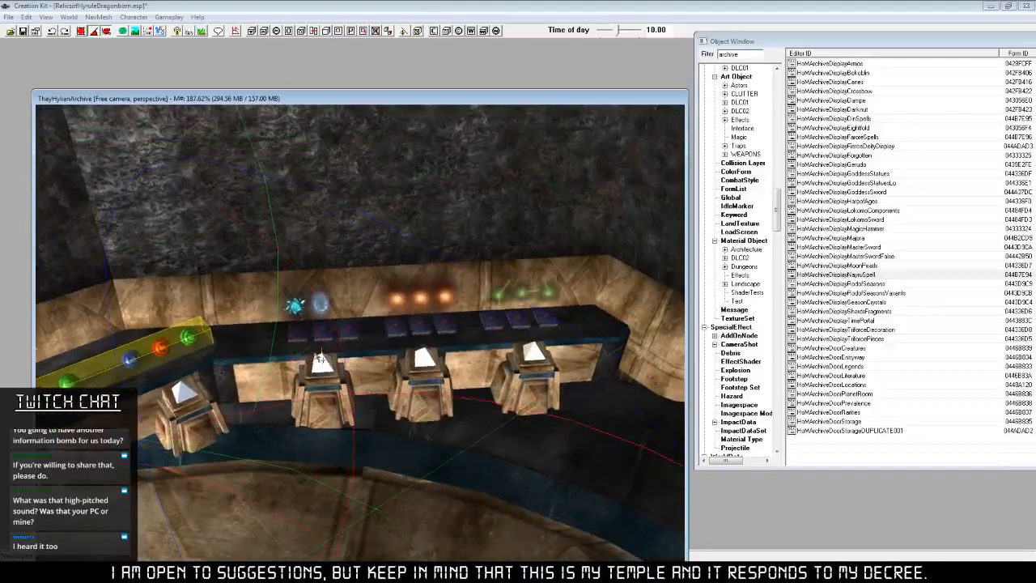
right_click(321, 358)
left_click(352, 431)
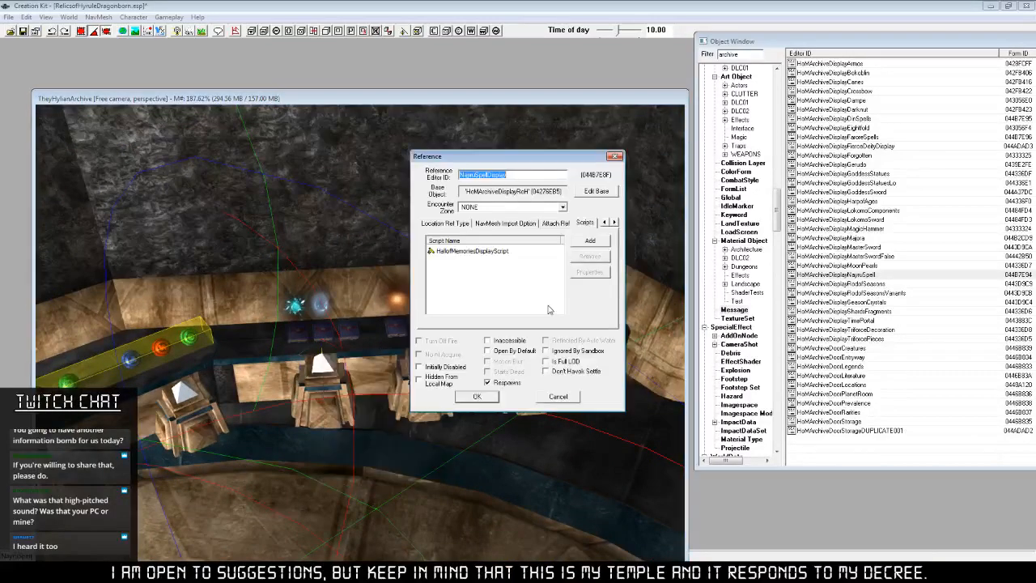
double_click(489, 256)
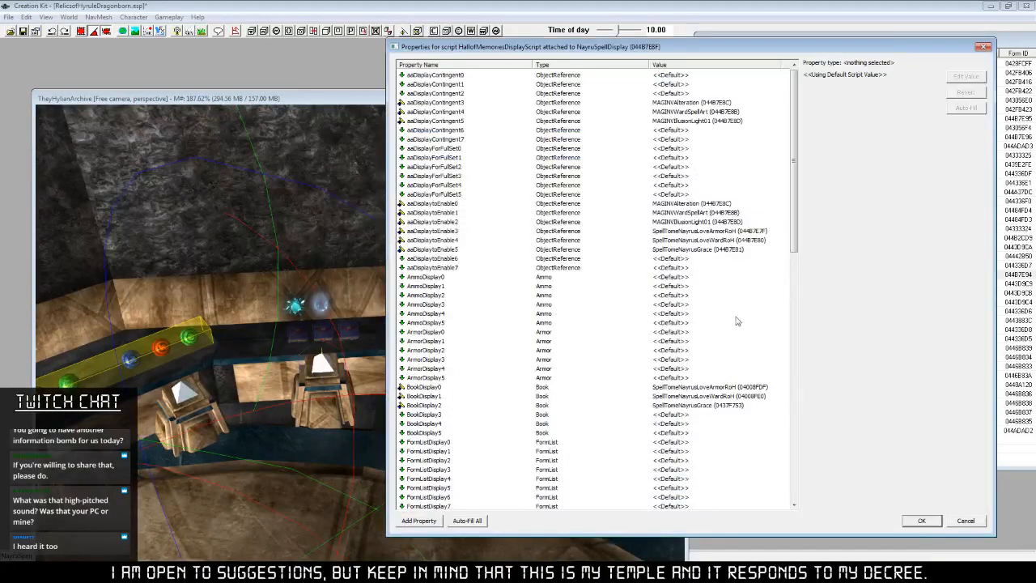
Set the script's Information property to the HoMArchiveDisplayNayruSpell message and save the NayruSpellDisplay reference.
left_click_drag(794, 203, 796, 324)
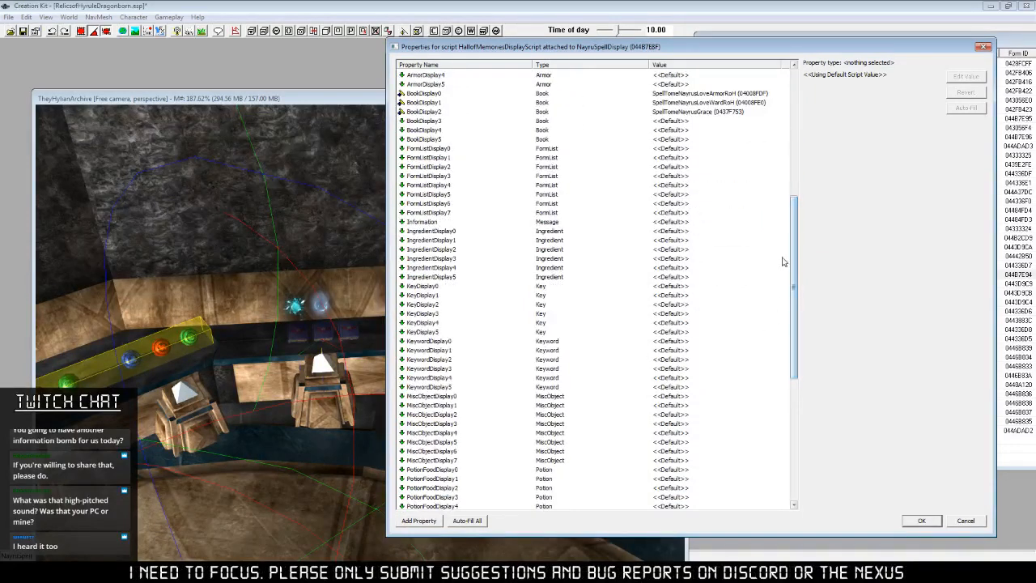
left_click(603, 221)
left_click(964, 76)
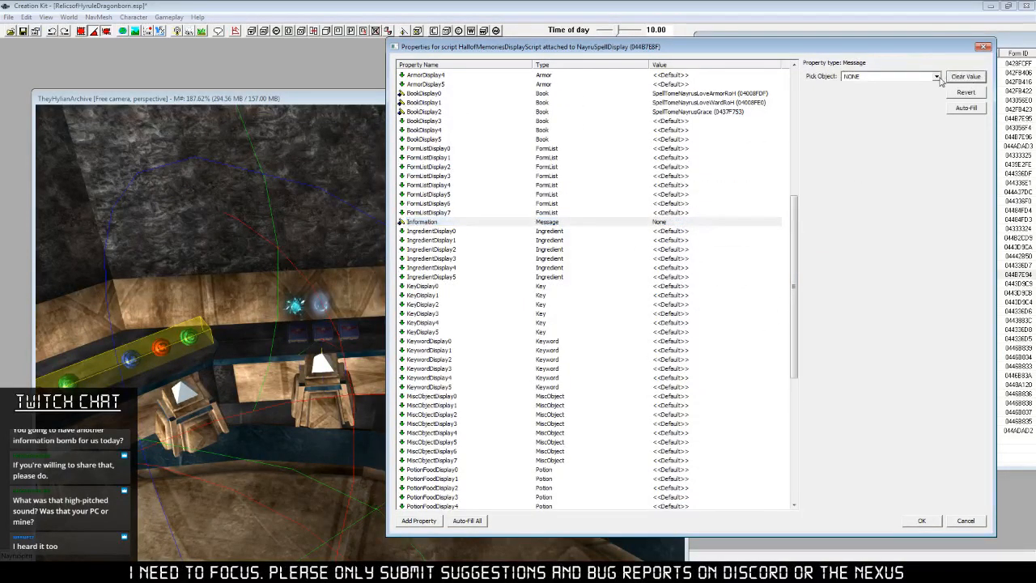
left_click(936, 77)
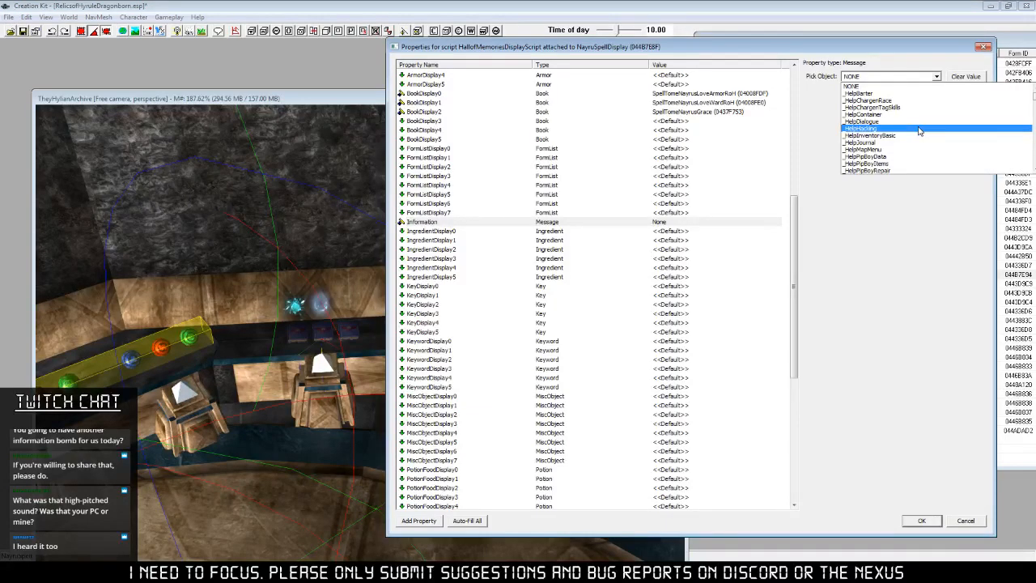
left_click(897, 53)
left_click_drag(897, 53, 618, 55)
left_click(658, 80)
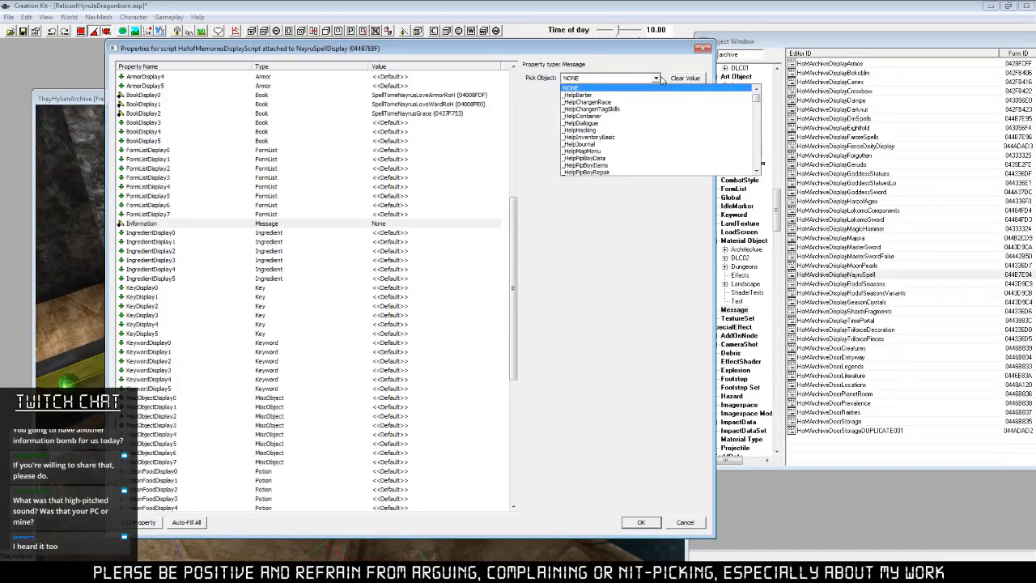
type("hom")
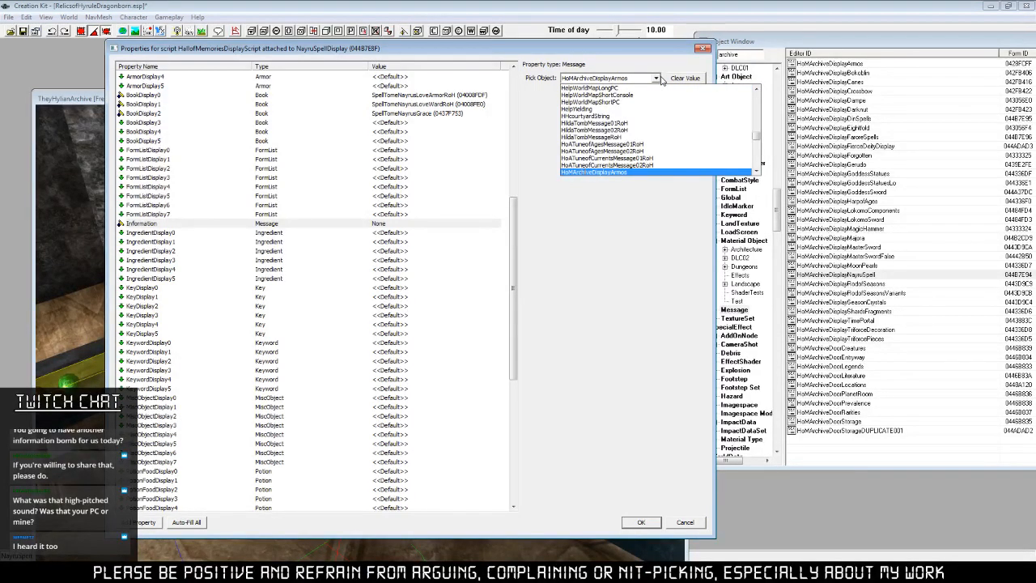
scroll(666, 124, "down", 4)
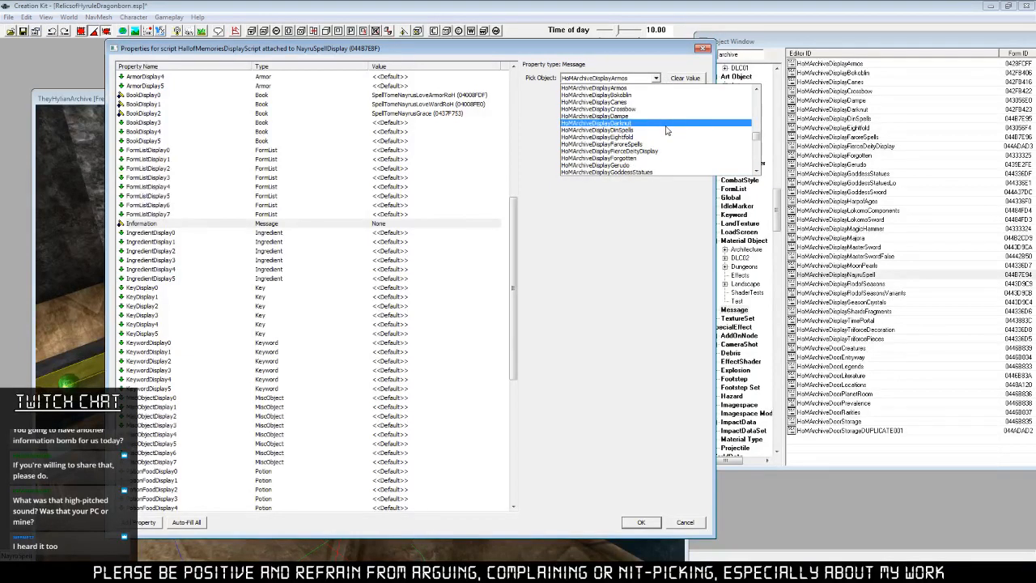
scroll(666, 130, "down", 5)
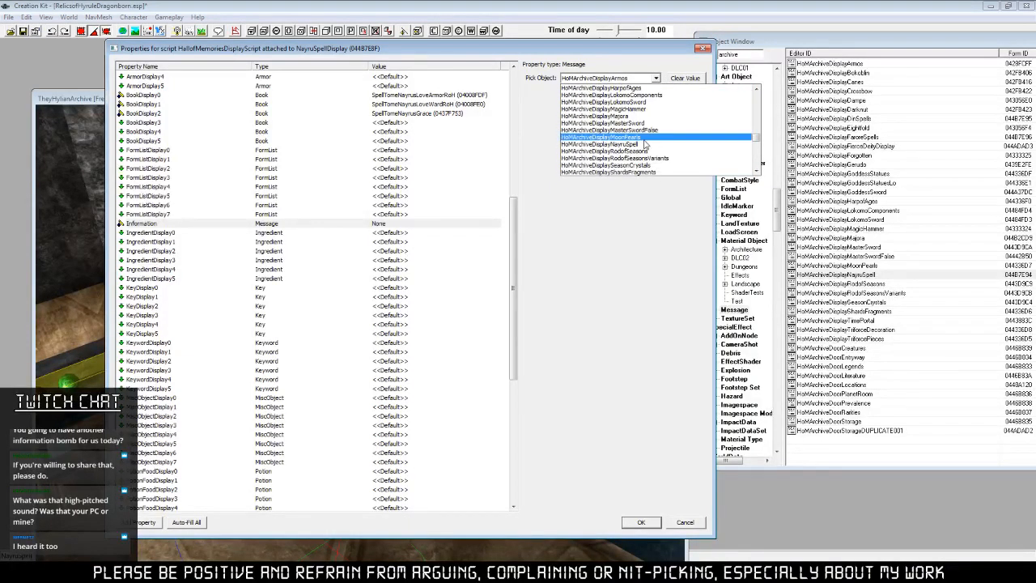
left_click(645, 144)
left_click(405, 215)
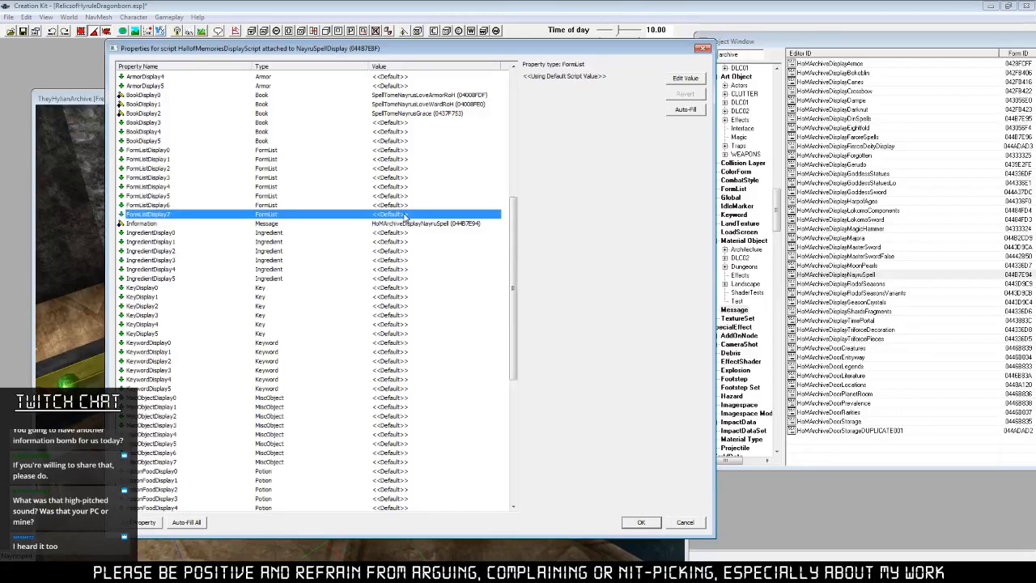
left_click(641, 523)
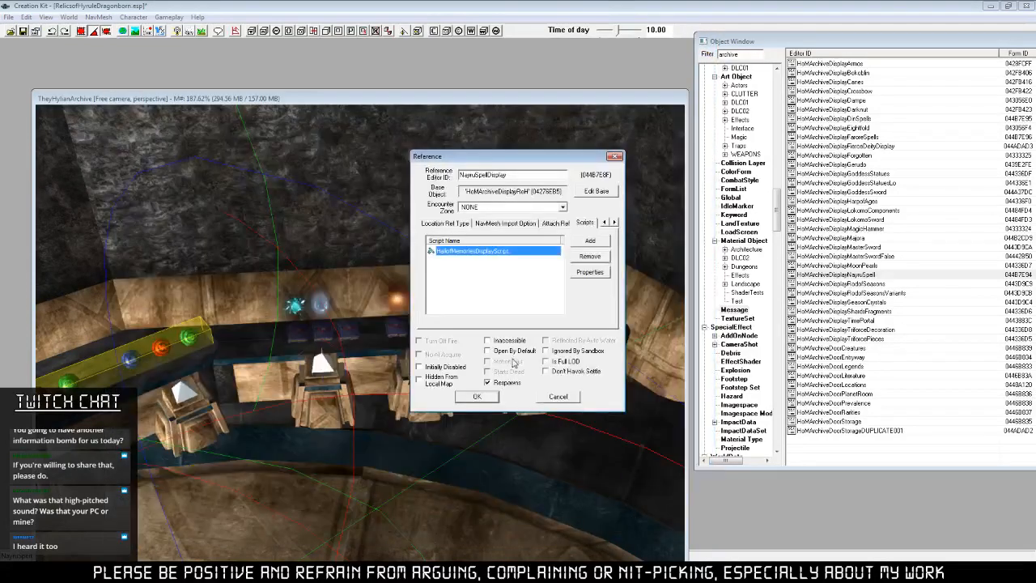
left_click(476, 396)
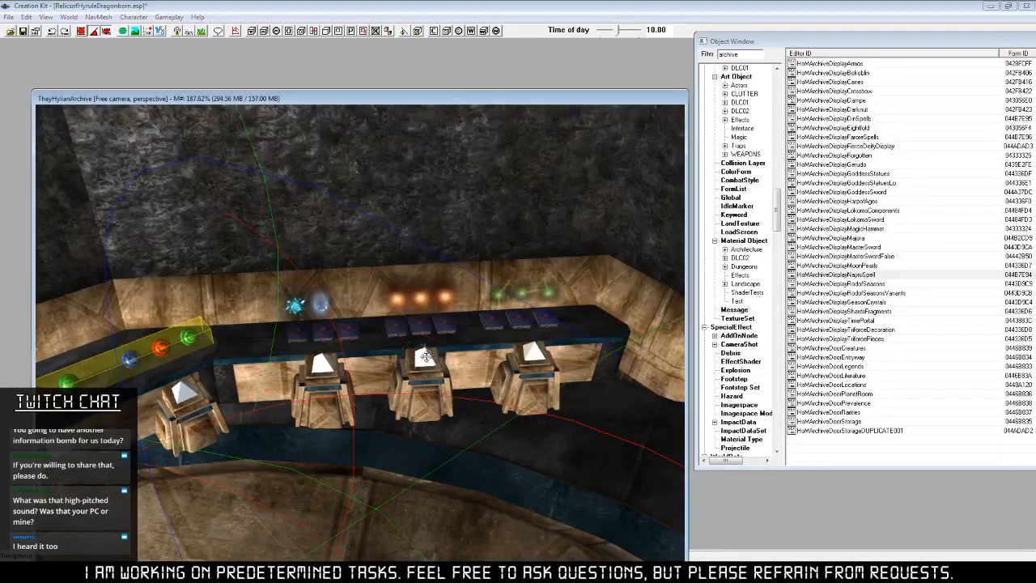
Open the HallofMemoriesDisplayScript properties of the DinSpellDisplay pedestal marker in front of the orange fire effects.
right_click(424, 357)
left_click(437, 436)
right_click(501, 253)
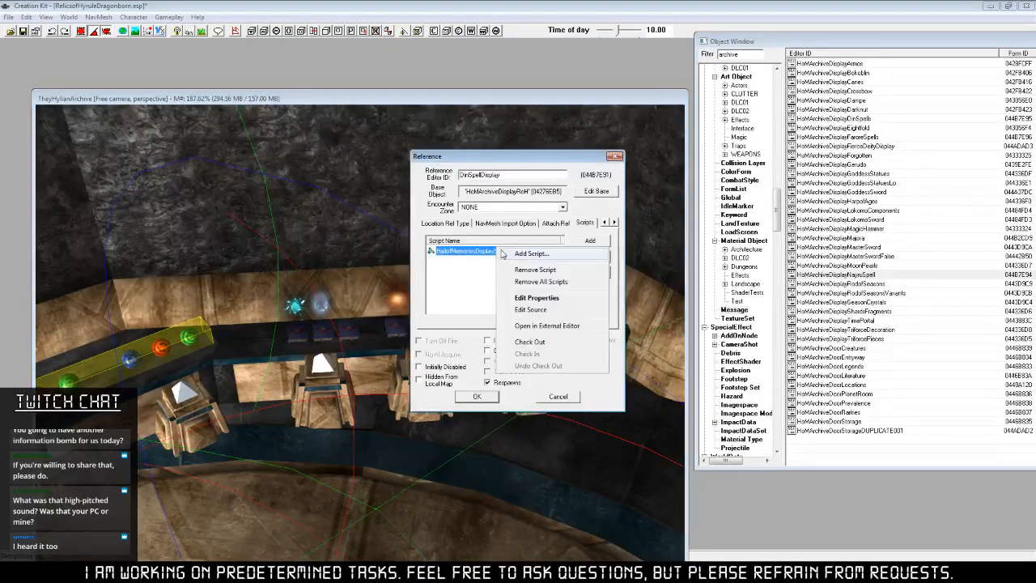
left_click(536, 298)
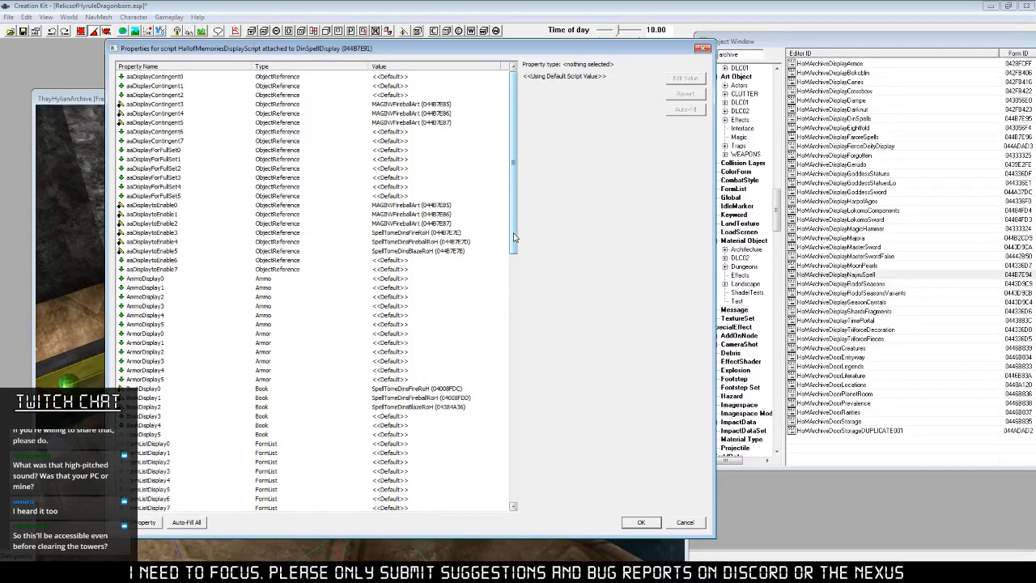
Set the script's Information property to the HoMArchiveDisplayDinSpells message and save the DinSpellDisplay reference.
left_click_drag(513, 236, 514, 297)
left_click(419, 369)
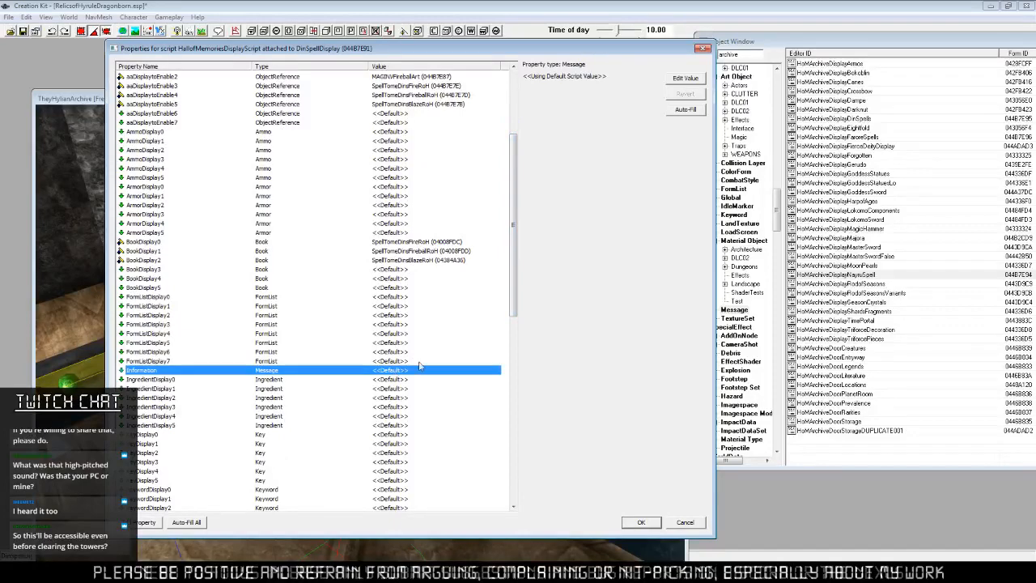
left_click(684, 77)
left_click(655, 78)
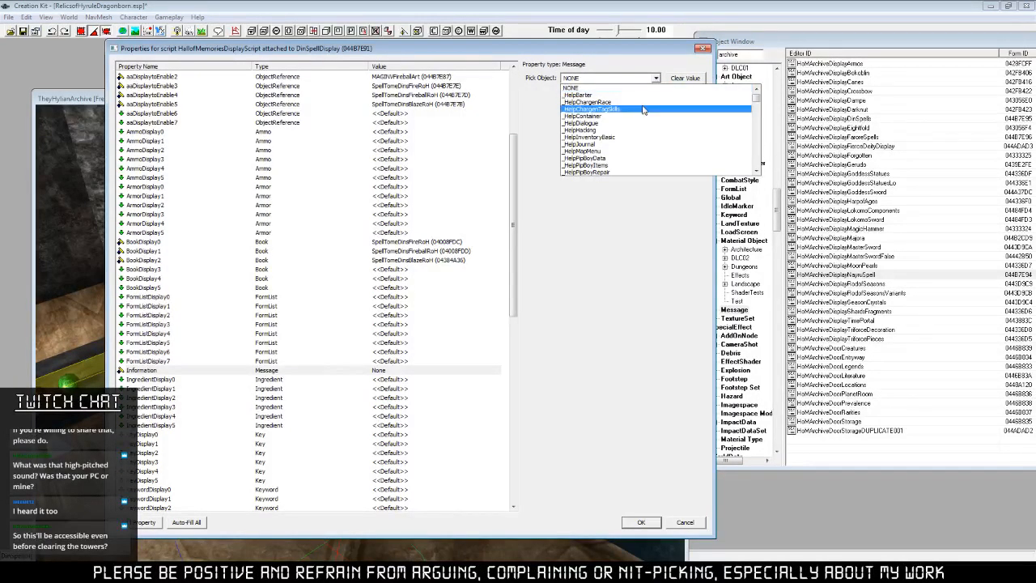
type("hom")
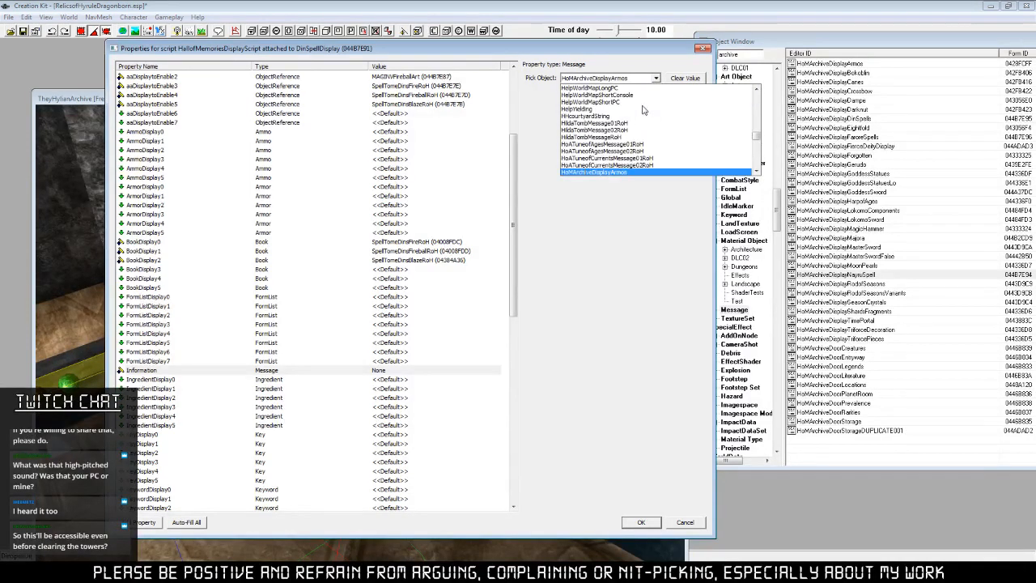
scroll(643, 121, "down", 4)
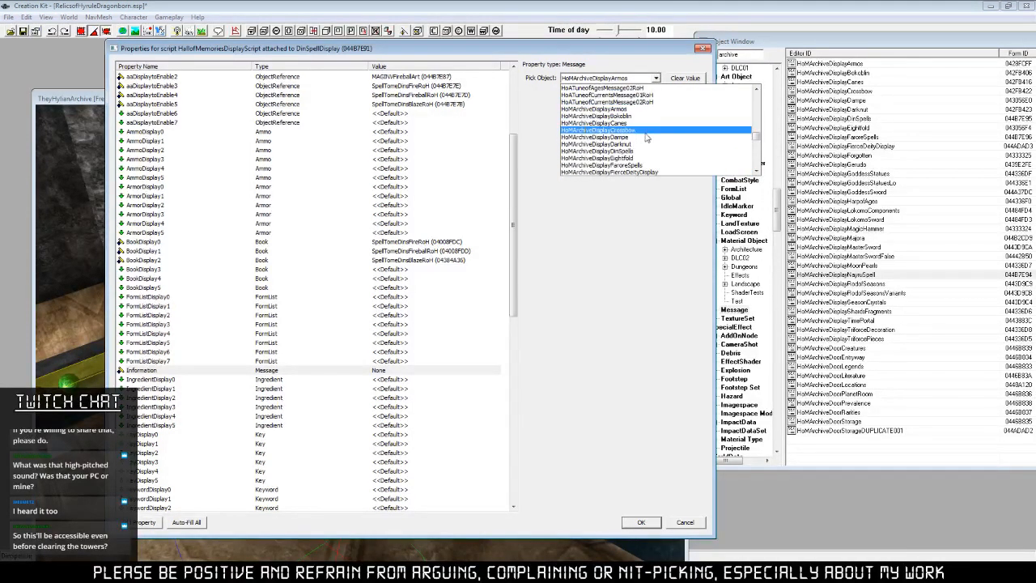
scroll(646, 138, "down", 3)
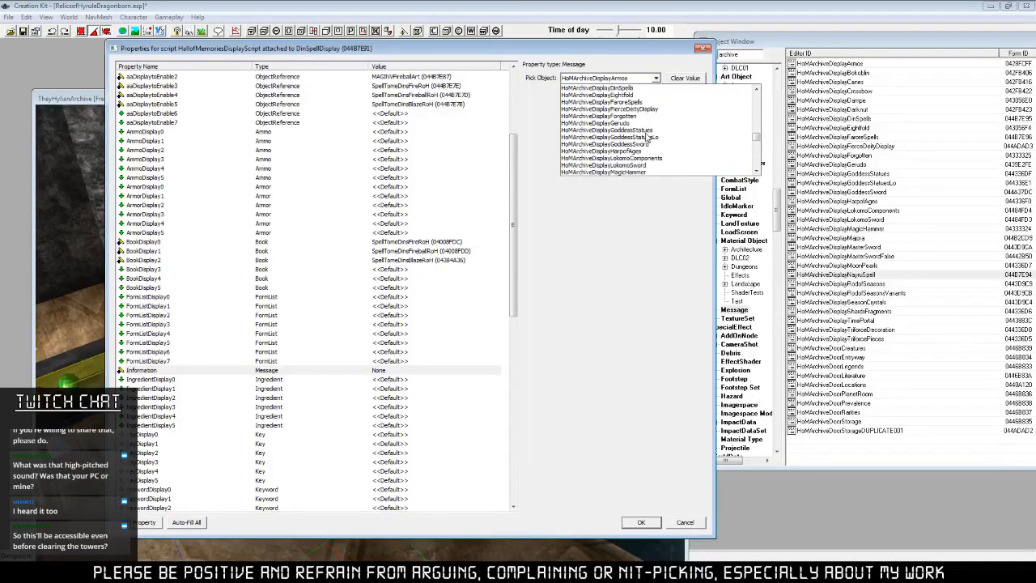
scroll(646, 138, "down", 1)
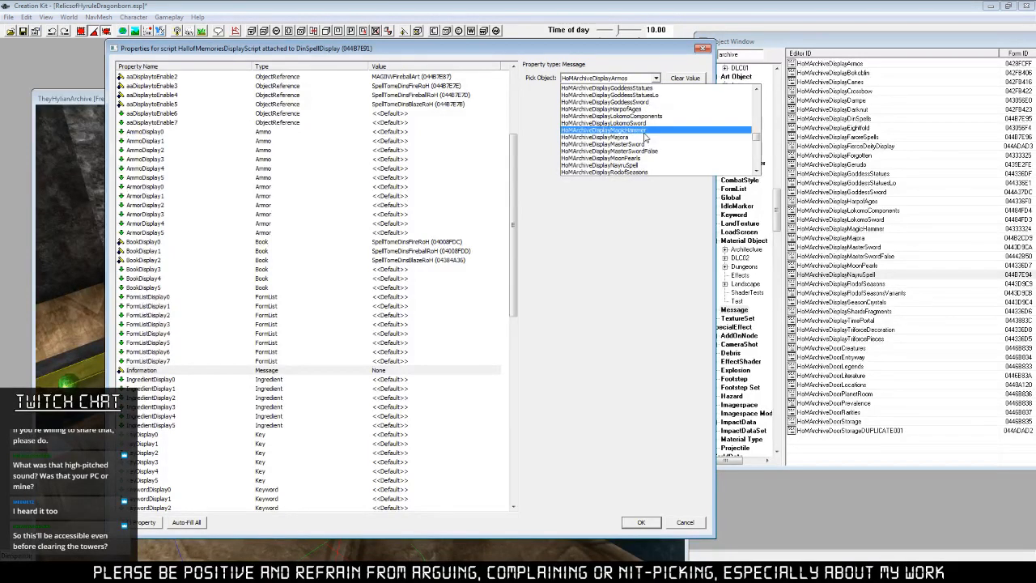
scroll(646, 138, "down", 4)
scroll(646, 137, "up", 3)
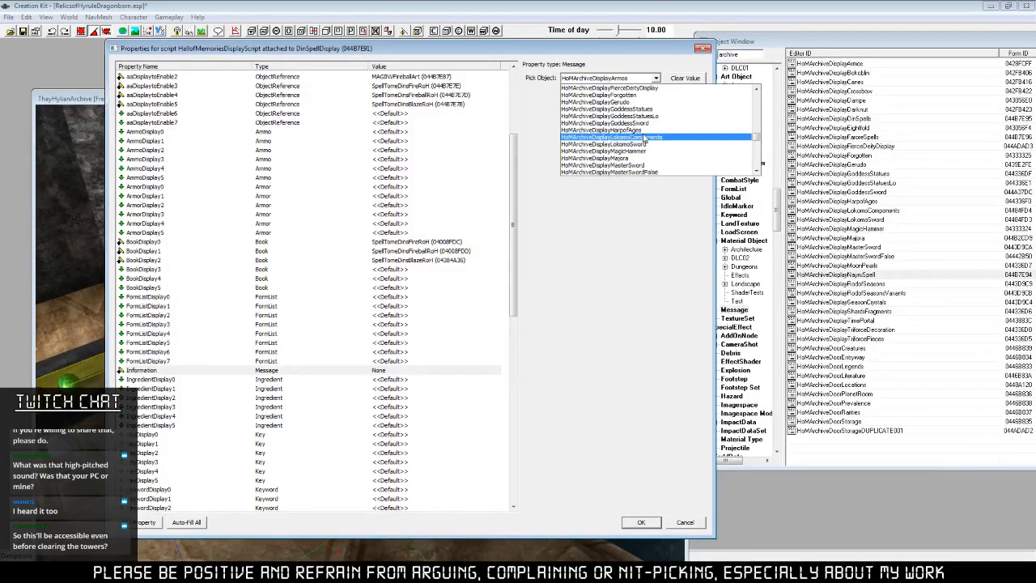
left_click(641, 104)
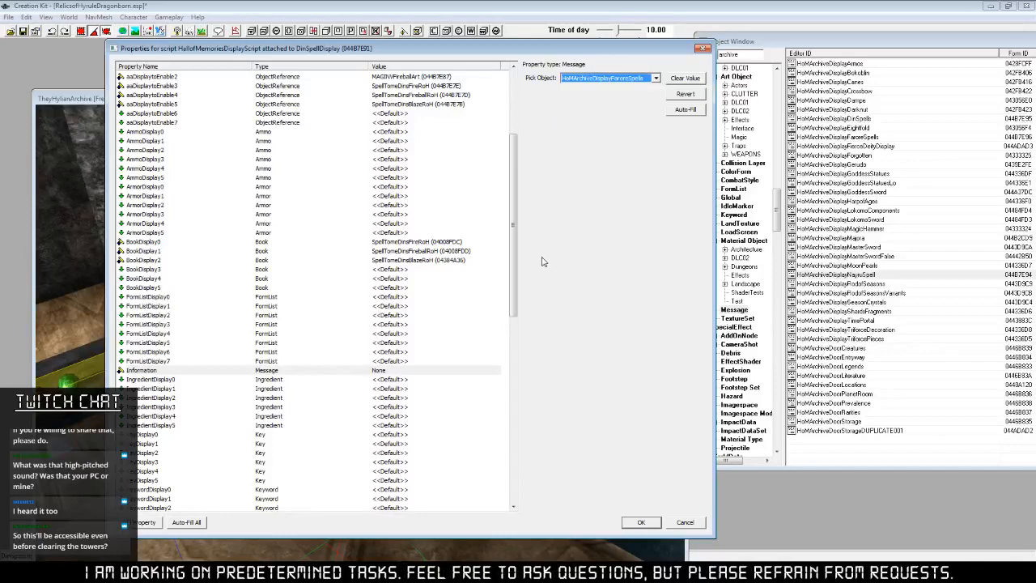
left_click(656, 78)
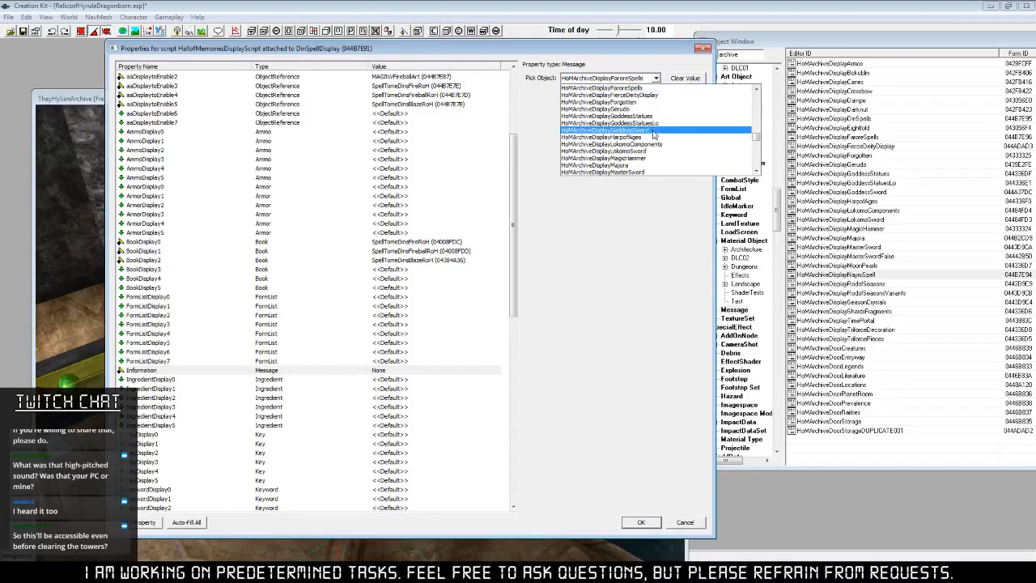
scroll(639, 133, "up", 2)
left_click(639, 136)
left_click(456, 325)
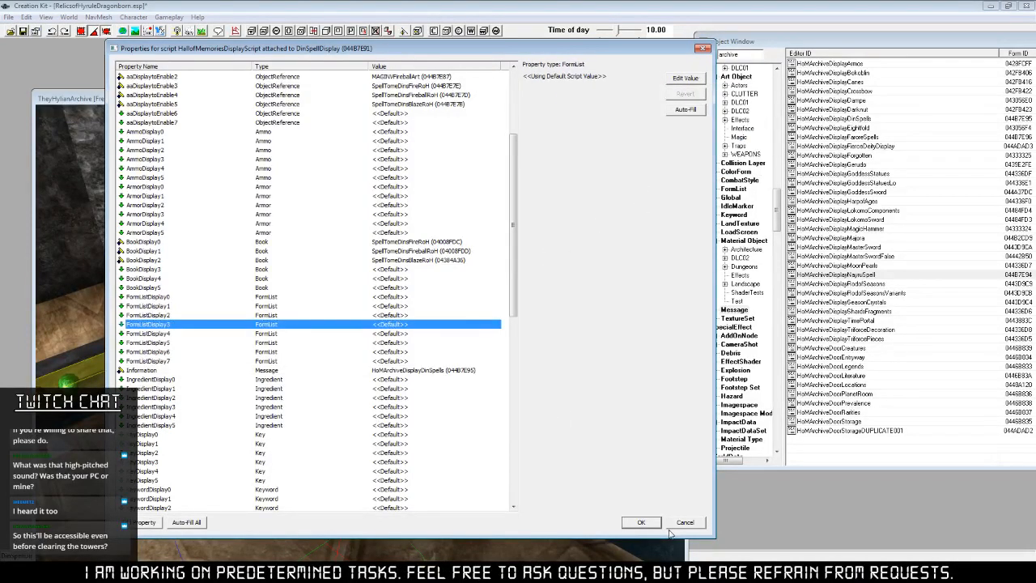
left_click(644, 522)
left_click(479, 395)
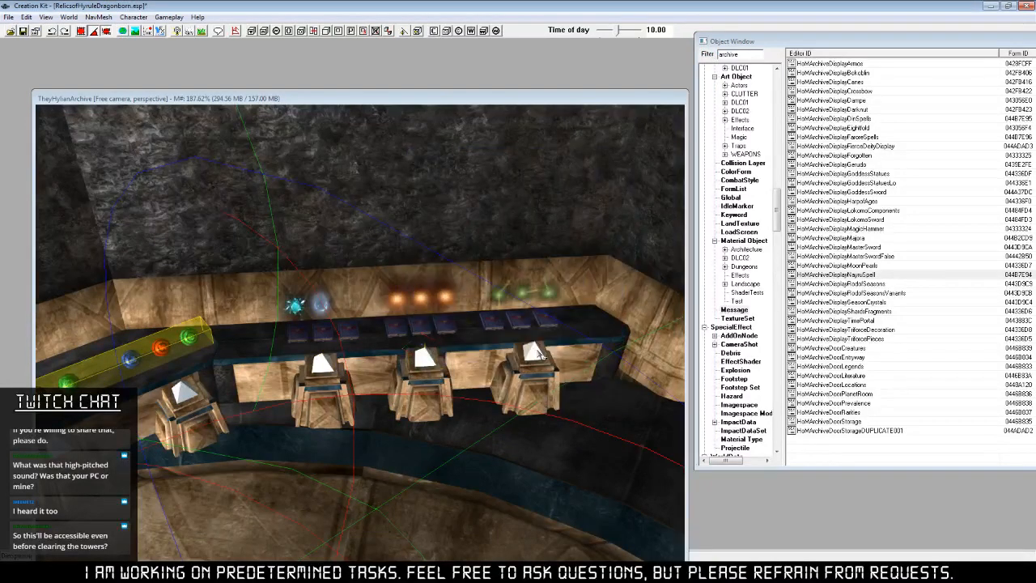
Open the HallofMemoriesDisplayScript properties of the FaroreSpellDisplay pedestal marker in front of the green spell effects.
left_click(536, 351)
right_click(537, 351)
left_click(569, 427)
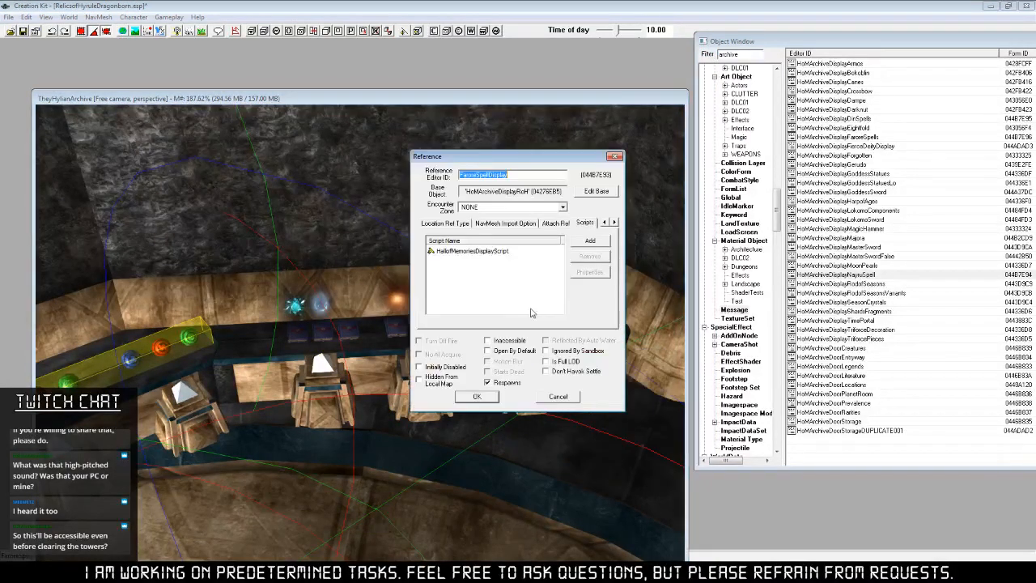
left_click(484, 251)
right_click(491, 250)
left_click(537, 301)
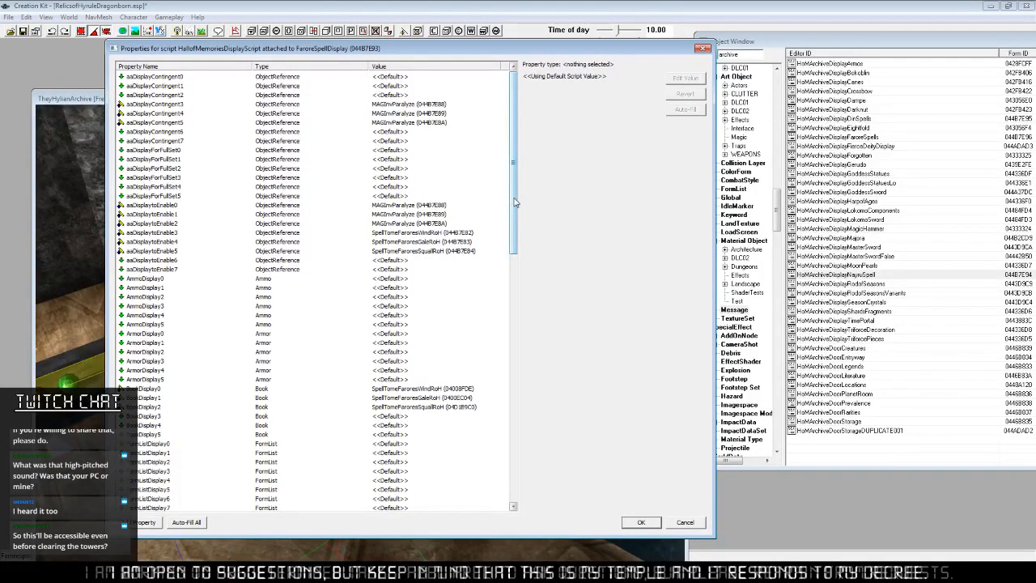
Set the script's Information property to the HoMArchiveDisplayFaroreSpells message and save the FaroreSpellDisplay reference.
left_click_drag(513, 202, 515, 301)
left_click_drag(516, 347, 514, 358)
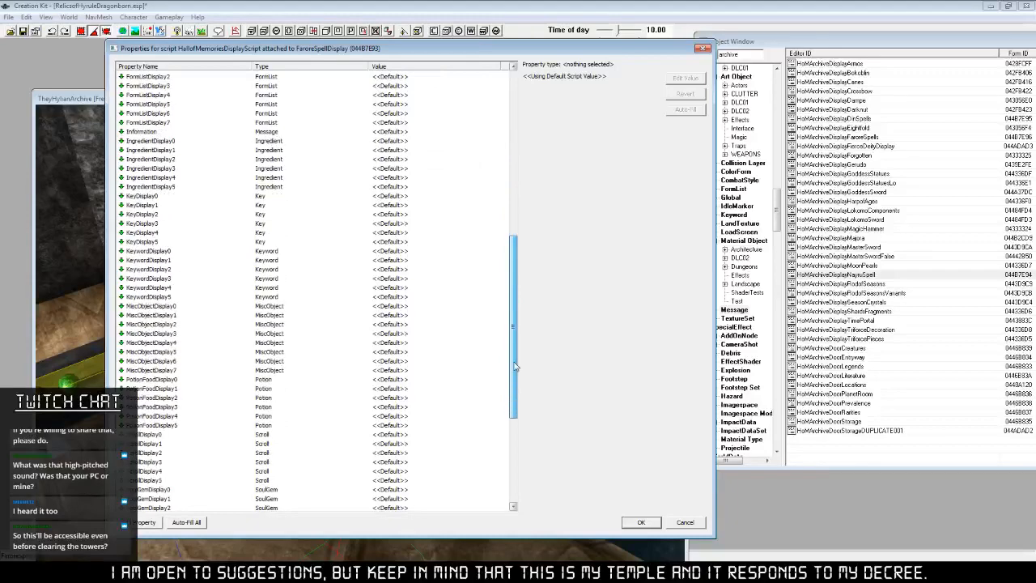
left_click(491, 133)
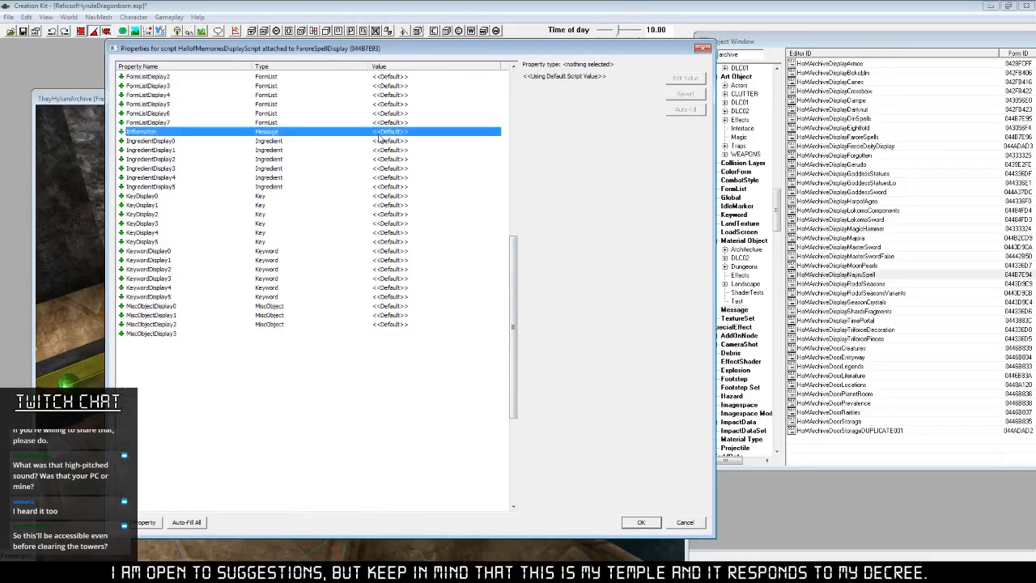
left_click(685, 79)
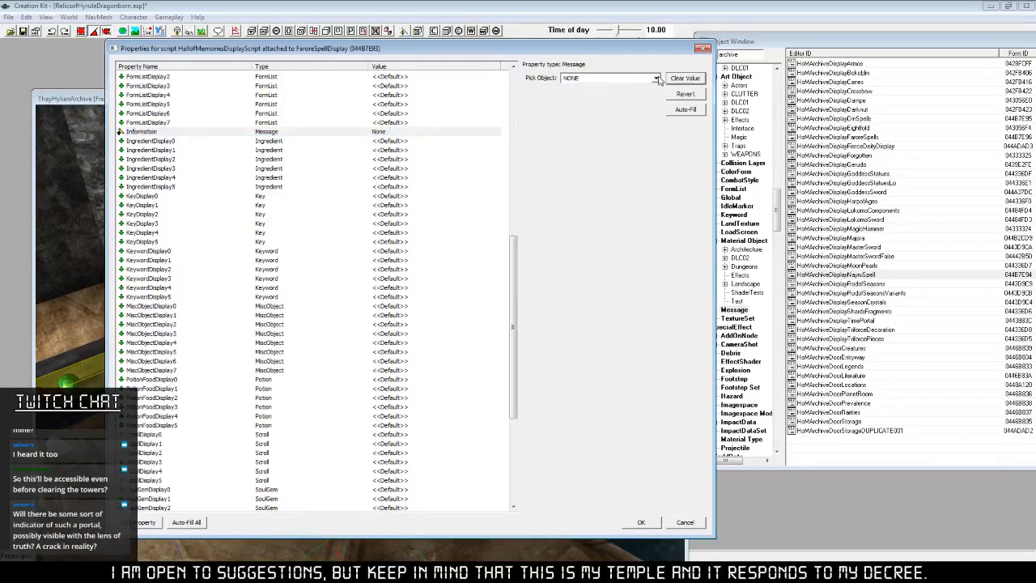
left_click(656, 78)
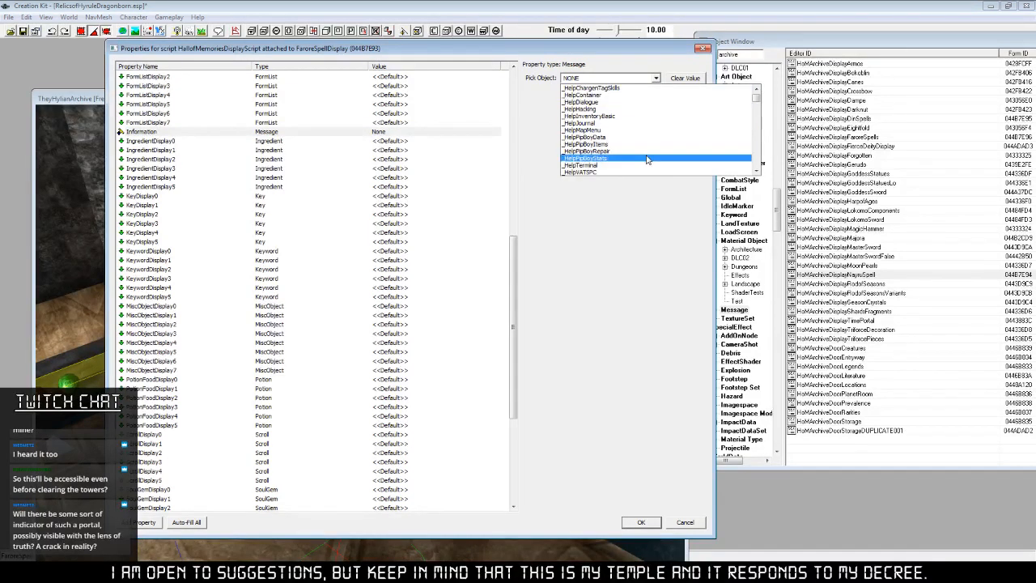
scroll(649, 138, "down", 5)
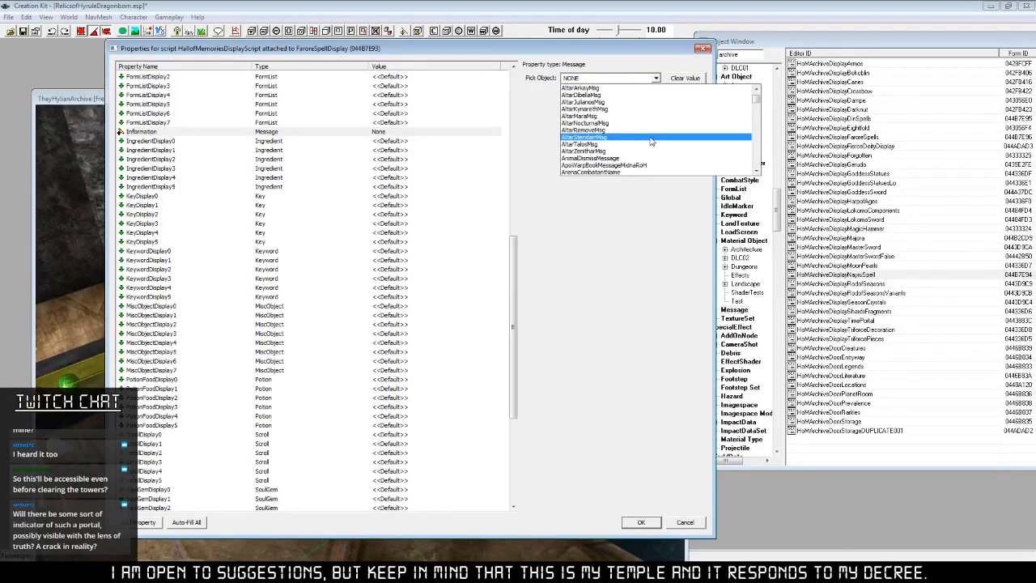
type("HoMArchiveDisplayArmos")
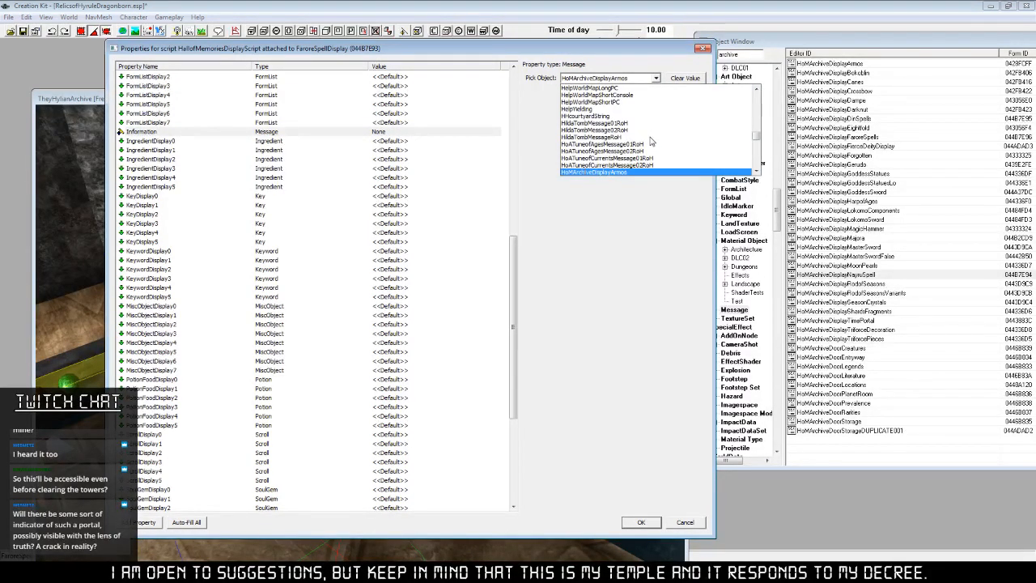
scroll(650, 142, "down", 4)
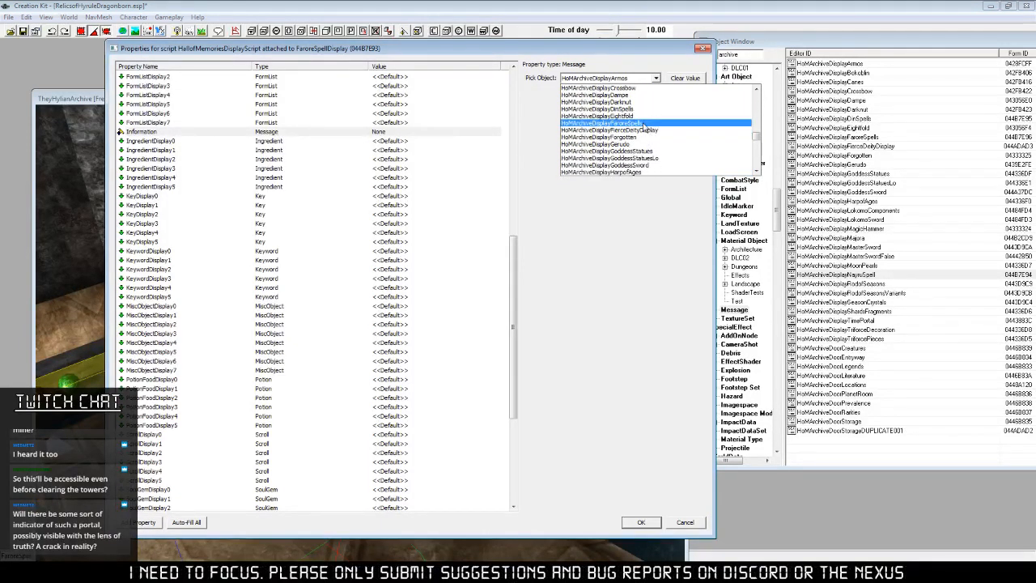
left_click(650, 144)
left_click(411, 169)
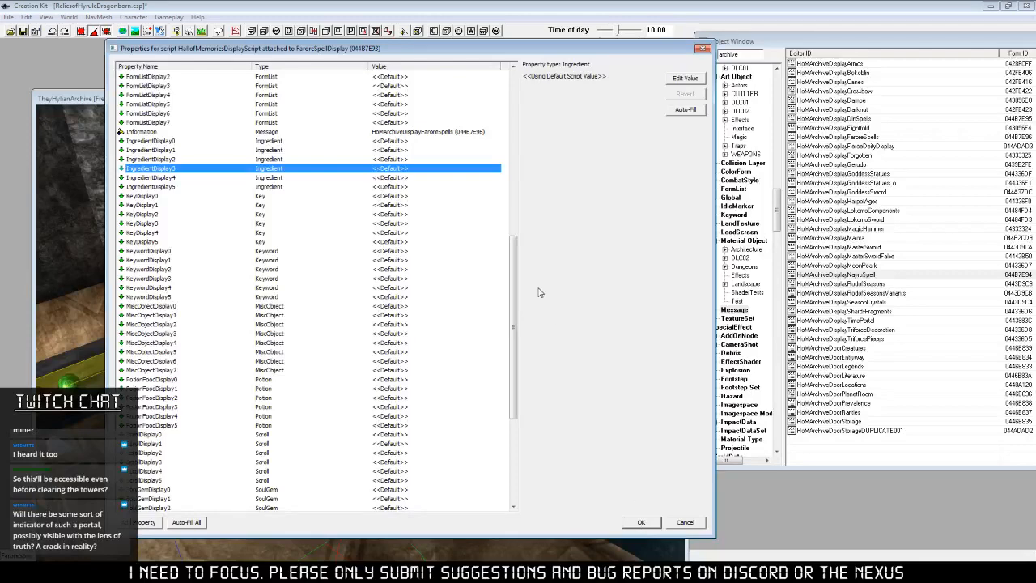
scroll(511, 295, "down", 10)
left_click(640, 522)
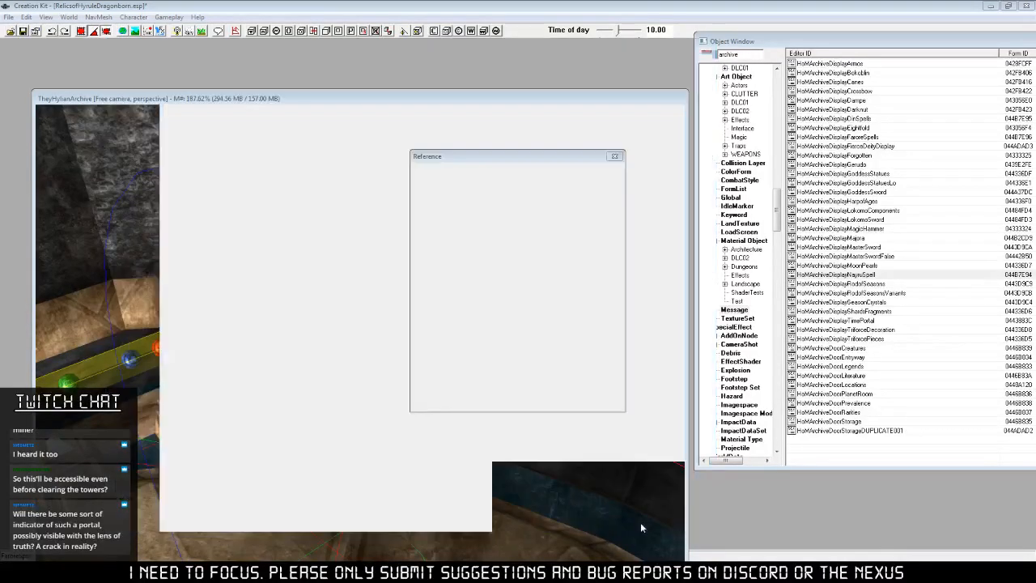
left_click(492, 397)
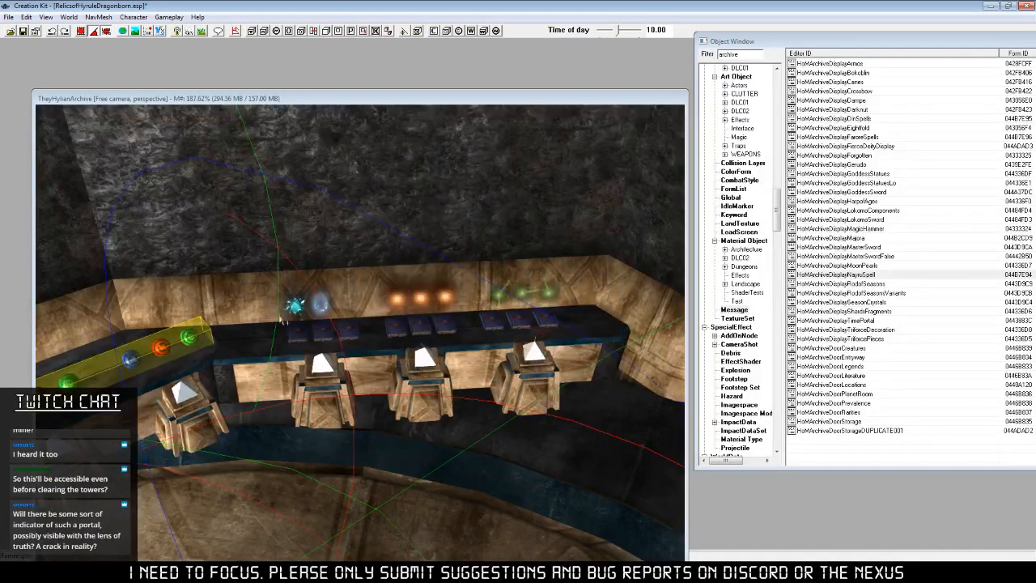
Add a box volume around the shelf behind the three spell pedestals and extend it upward to enclose the tomes and magic effects.
left_click(267, 359)
middle_click_drag(609, 348, 599, 333, "shift")
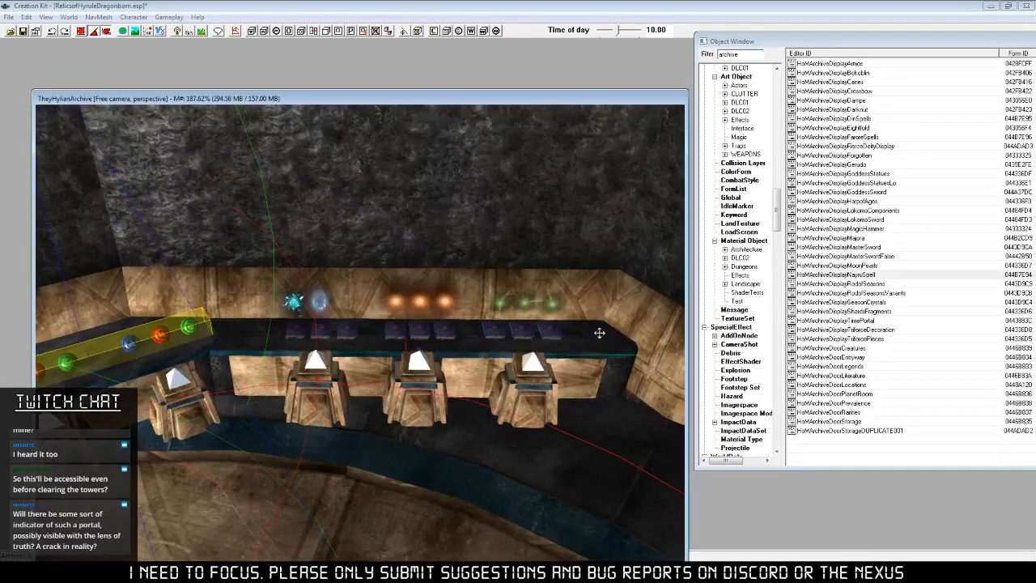
left_click(446, 32)
left_click(466, 330)
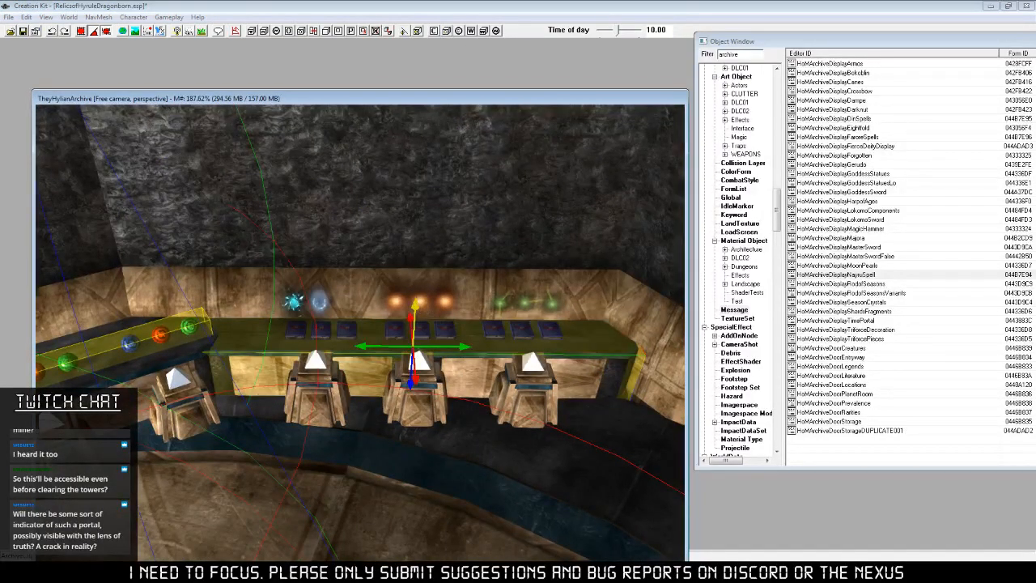
left_click_drag(416, 295, 416, 273)
middle_click_drag(416, 273, 423, 370, "shift")
key("e")
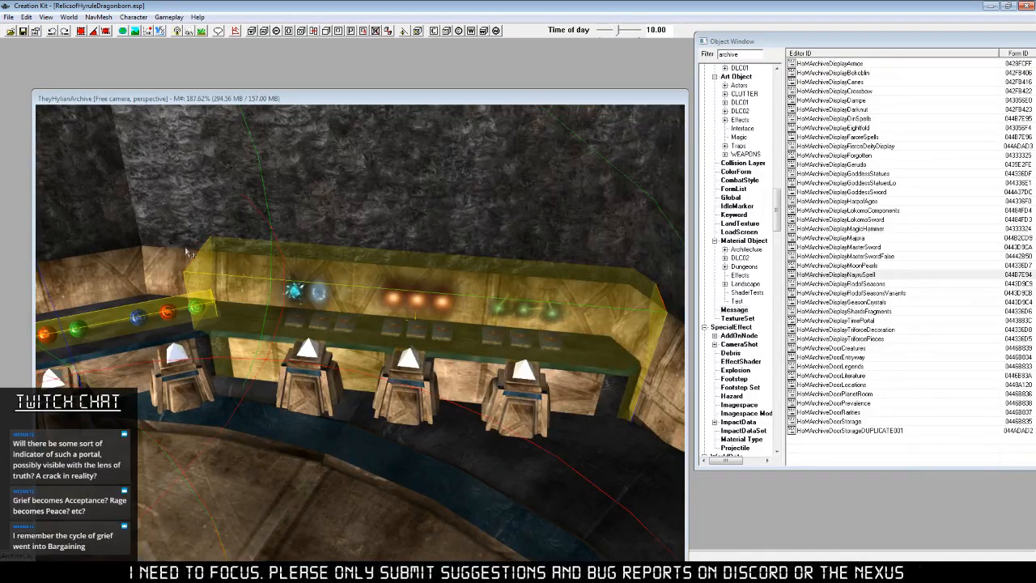
Switch to the RoH Archive Halls spreadsheet in OpenOffice Calc, enter "Hylia spells" in cell A35 of the Legends column and save the file.
left_click(326, 571)
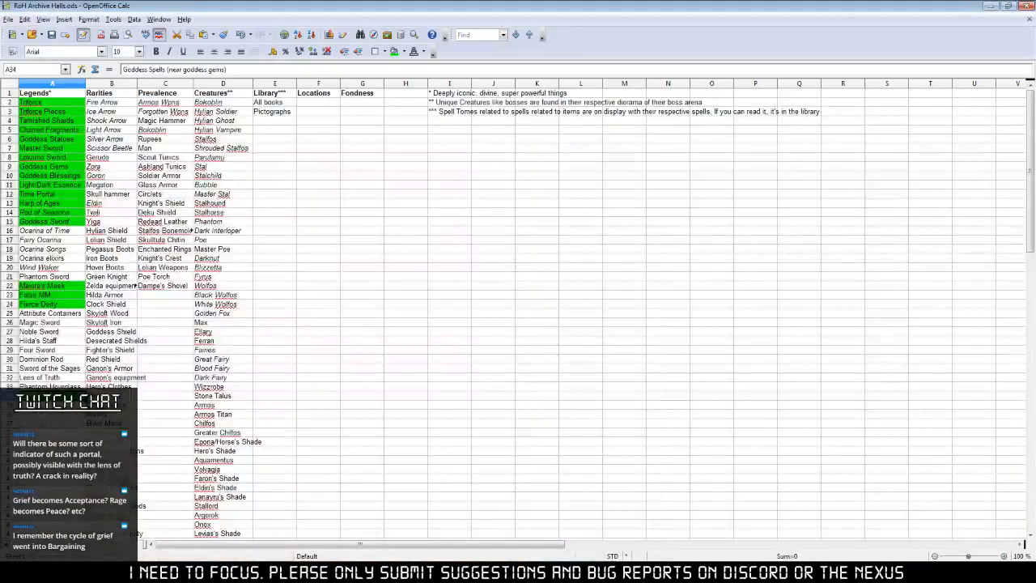
key("Down")
type("Hylia sp")
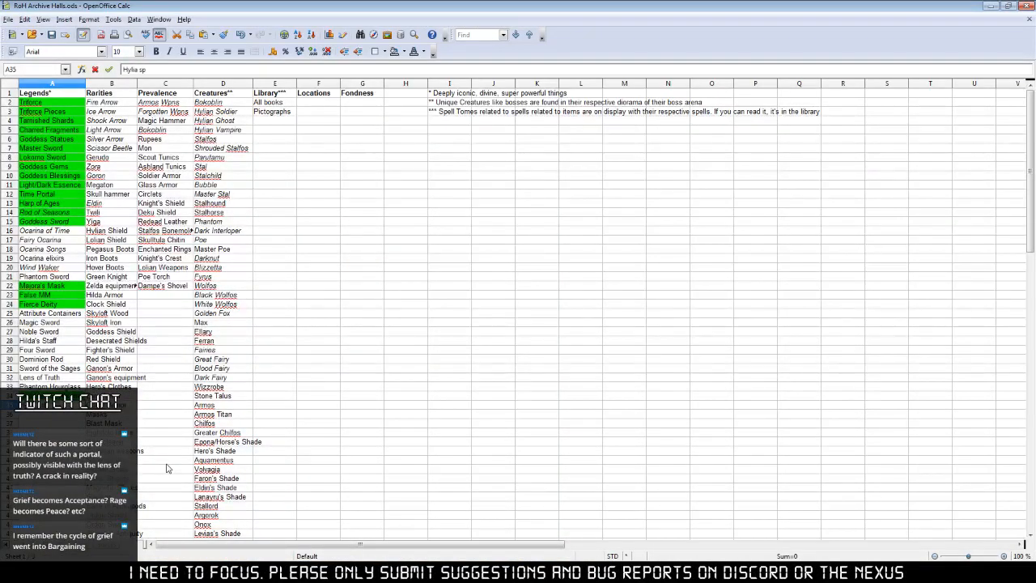
type("ells")
left_click(51, 35)
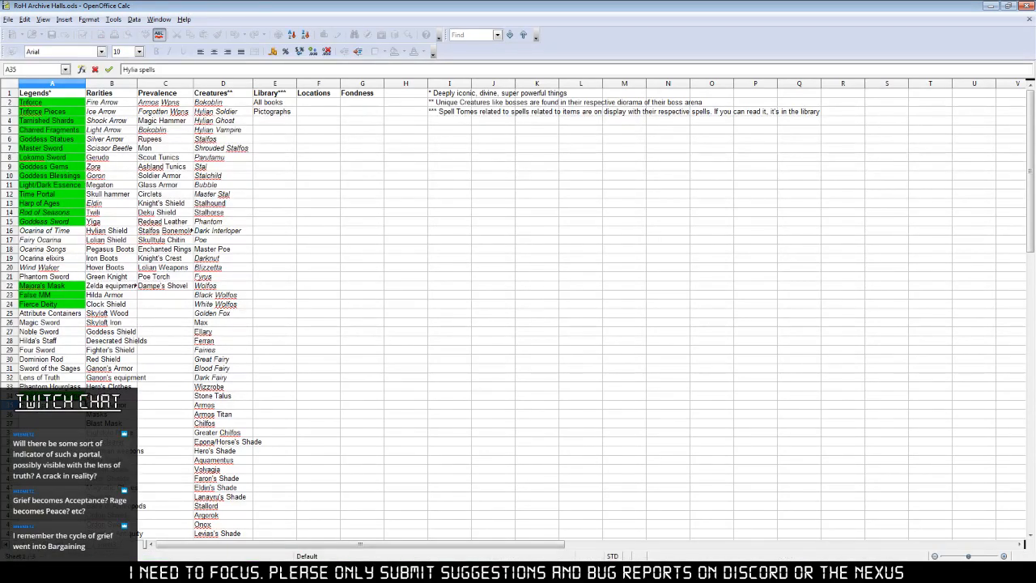
Switch back to the Creation Kit, exit it and cancel the search for a solution to its error.
left_click(326, 571)
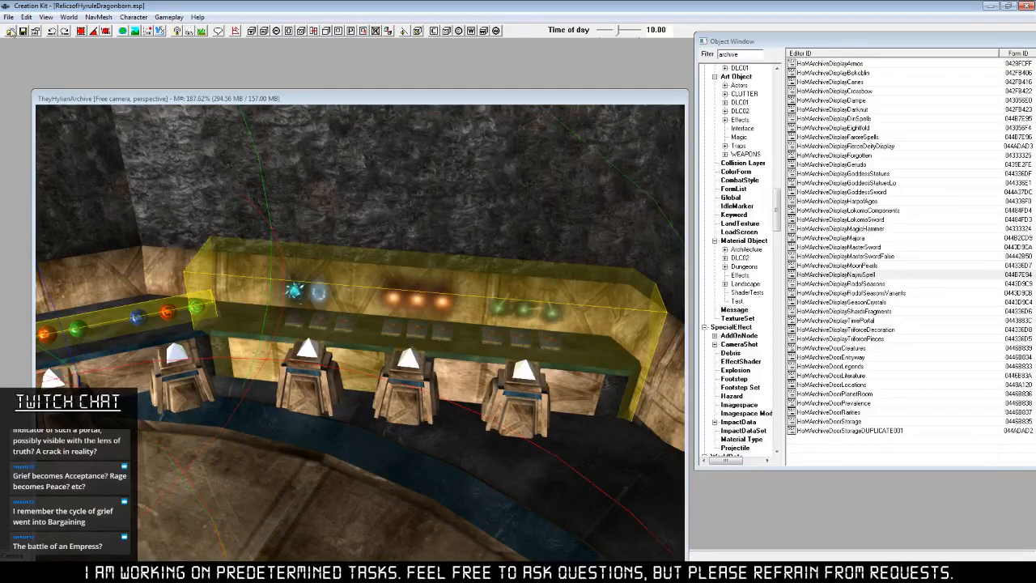
left_click(11, 21)
left_click(50, 117)
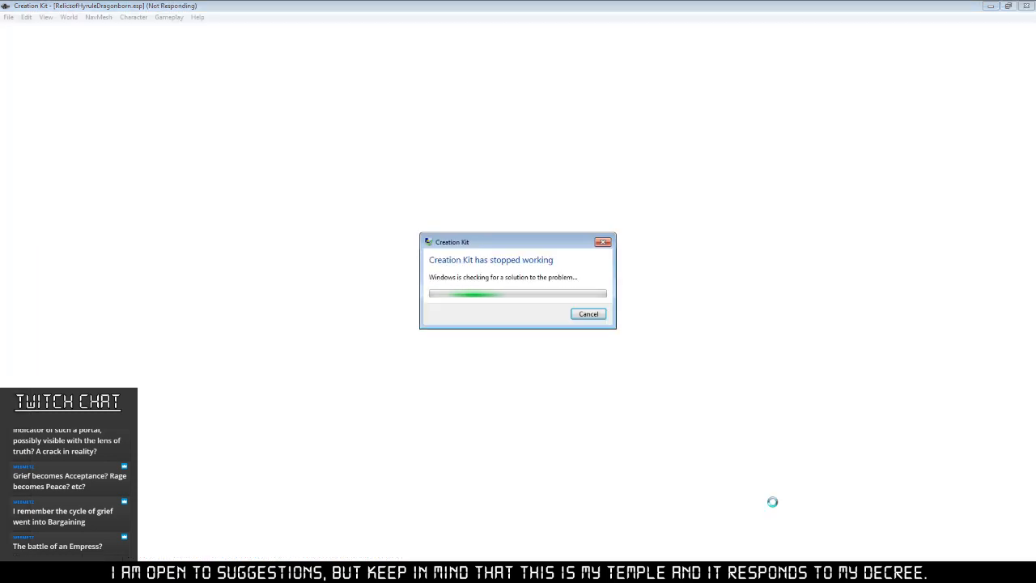
left_click(594, 314)
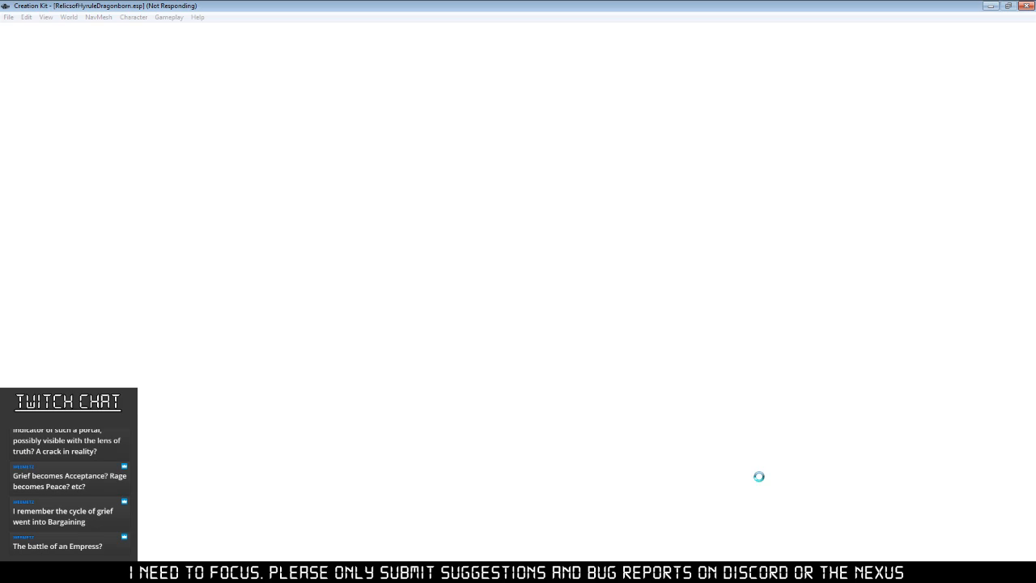
Switch to OBS and change the active scene to The End of Stream.
key("alt+Tab")
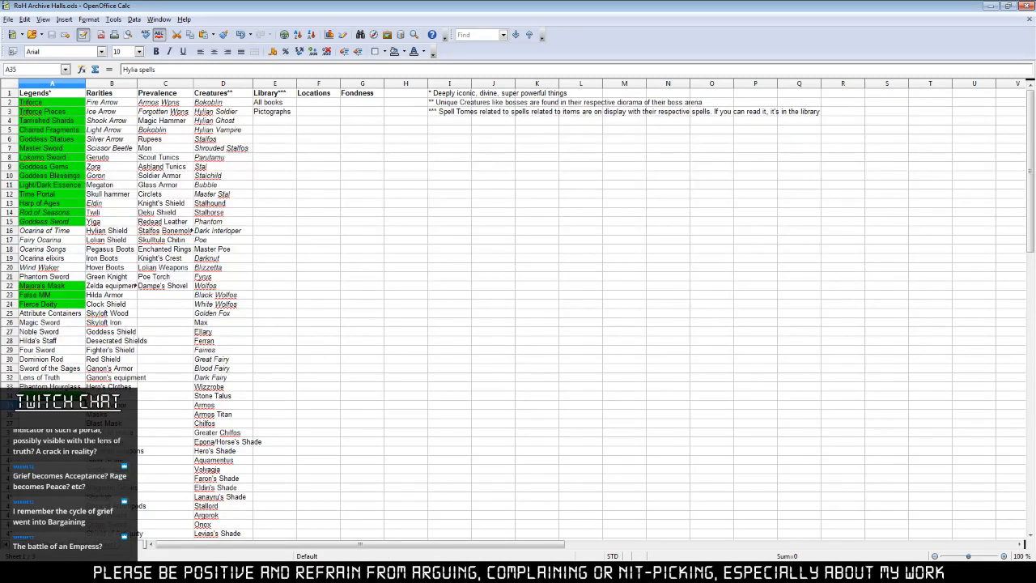
key("alt+Tab")
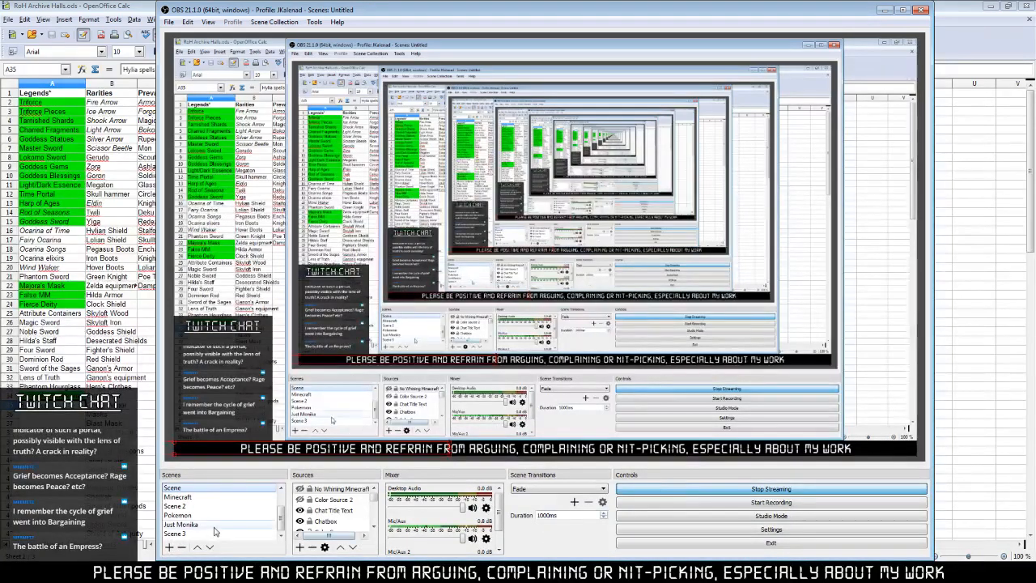
scroll(216, 497, "up", 1)
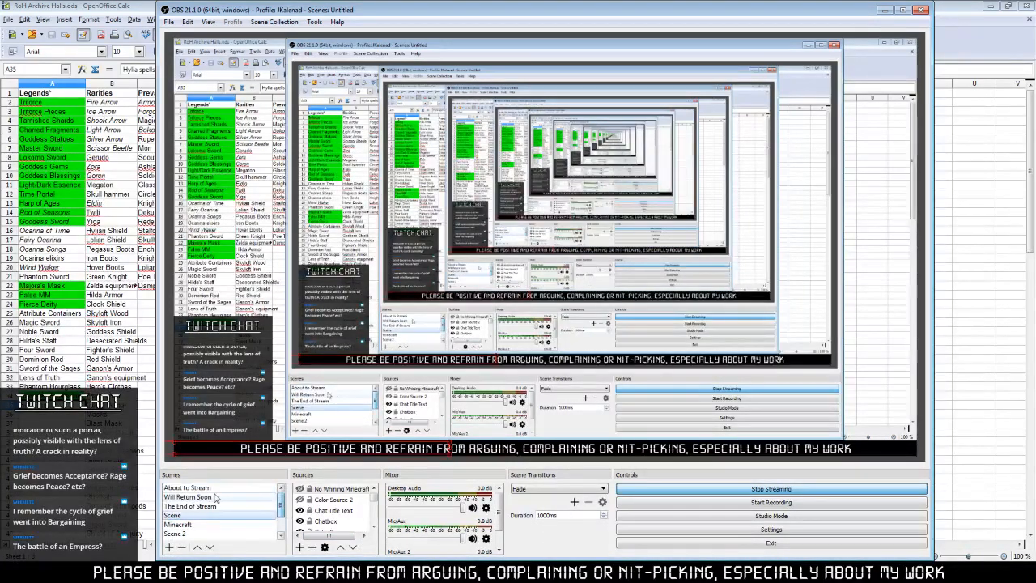
left_click(202, 506)
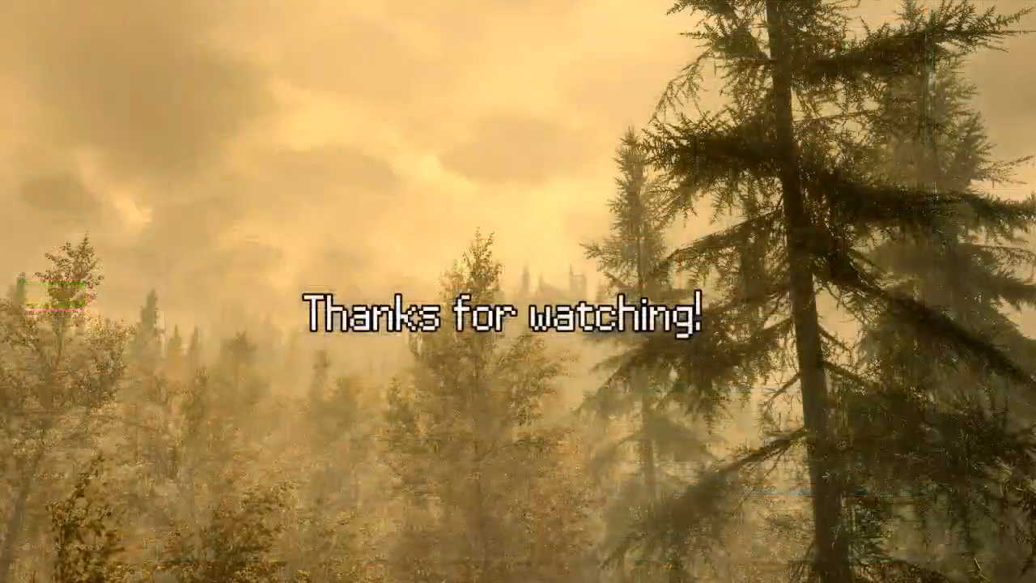